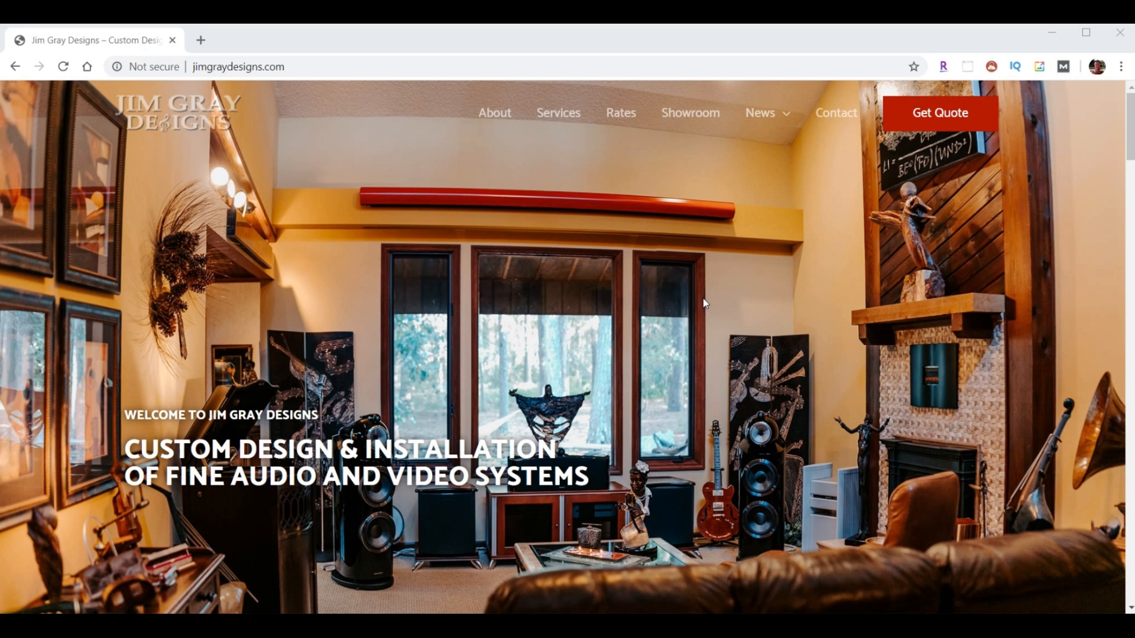
- Scroll down the page and advance the Dream Maker Gallery slideshow three slides
{"action": "scroll", "coordinate": [799, 255], "scroll_direction": "down", "scroll_amount": 15}
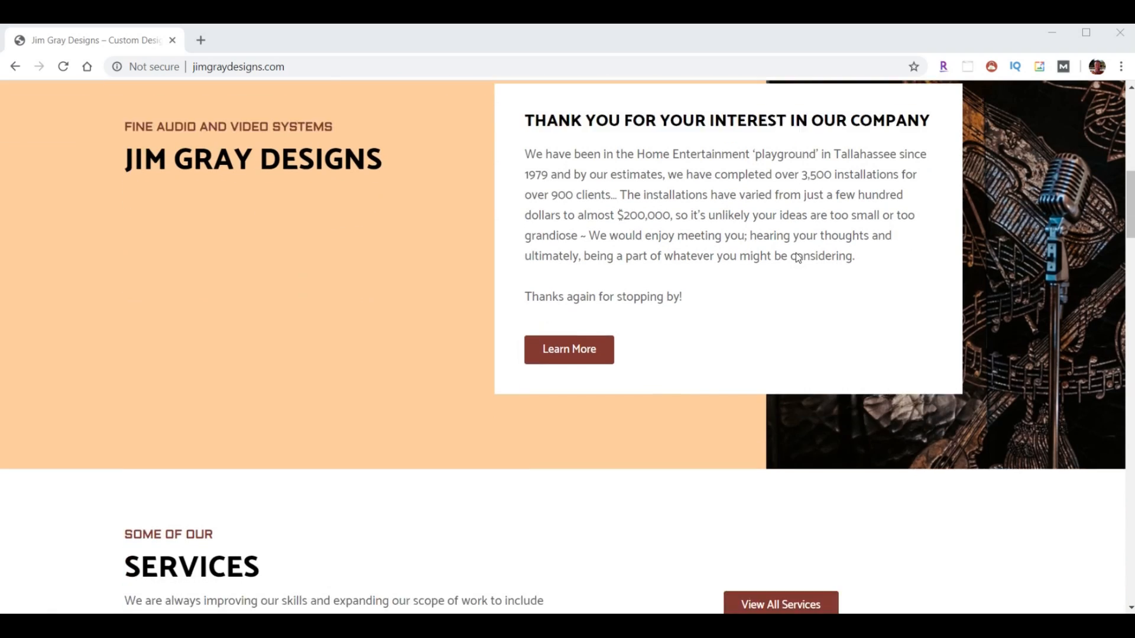
{"action": "scroll", "coordinate": [793, 256], "scroll_direction": "down", "scroll_amount": 5}
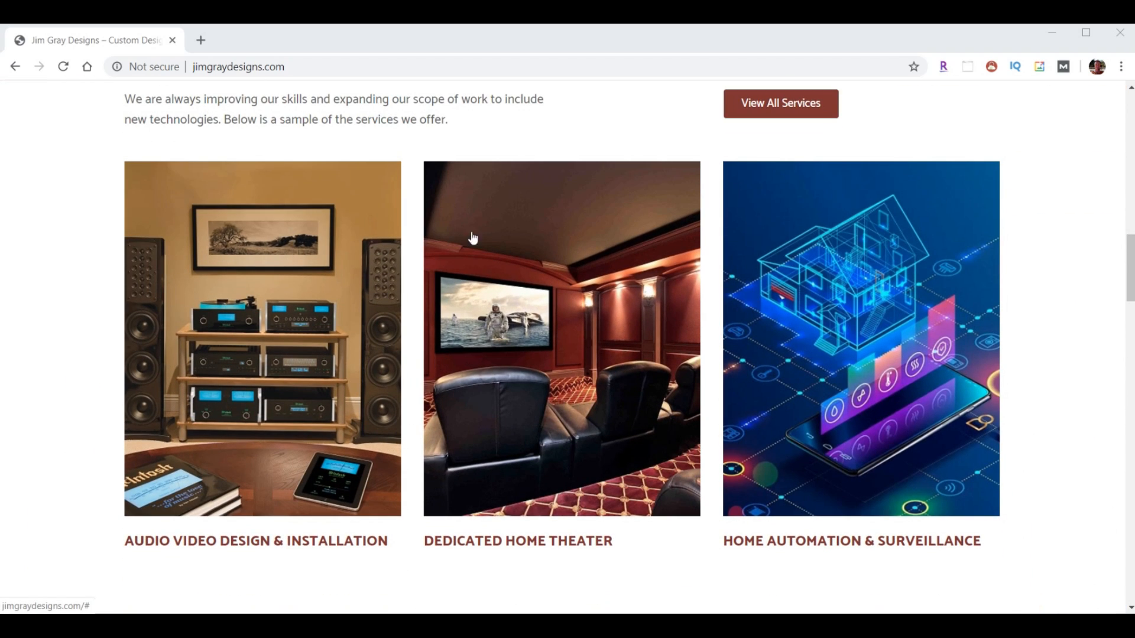
{"action": "scroll", "coordinate": [599, 224], "scroll_direction": "down", "scroll_amount": 10}
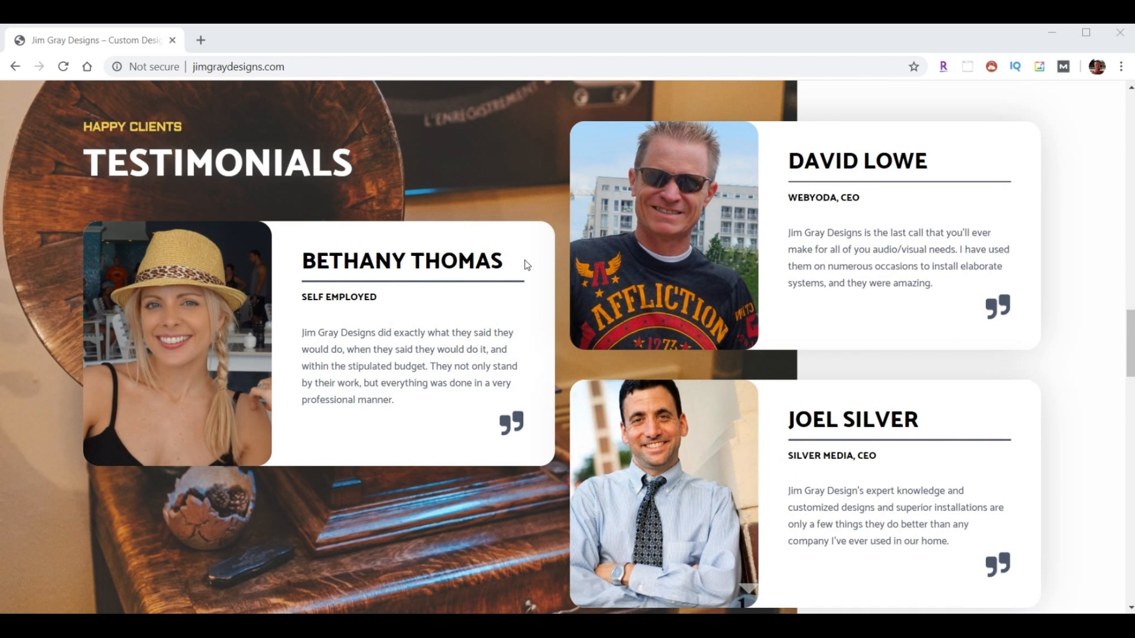
{"action": "scroll", "coordinate": [643, 246], "scroll_direction": "down", "scroll_amount": 3}
{"action": "scroll", "coordinate": [658, 255], "scroll_direction": "down", "scroll_amount": 7}
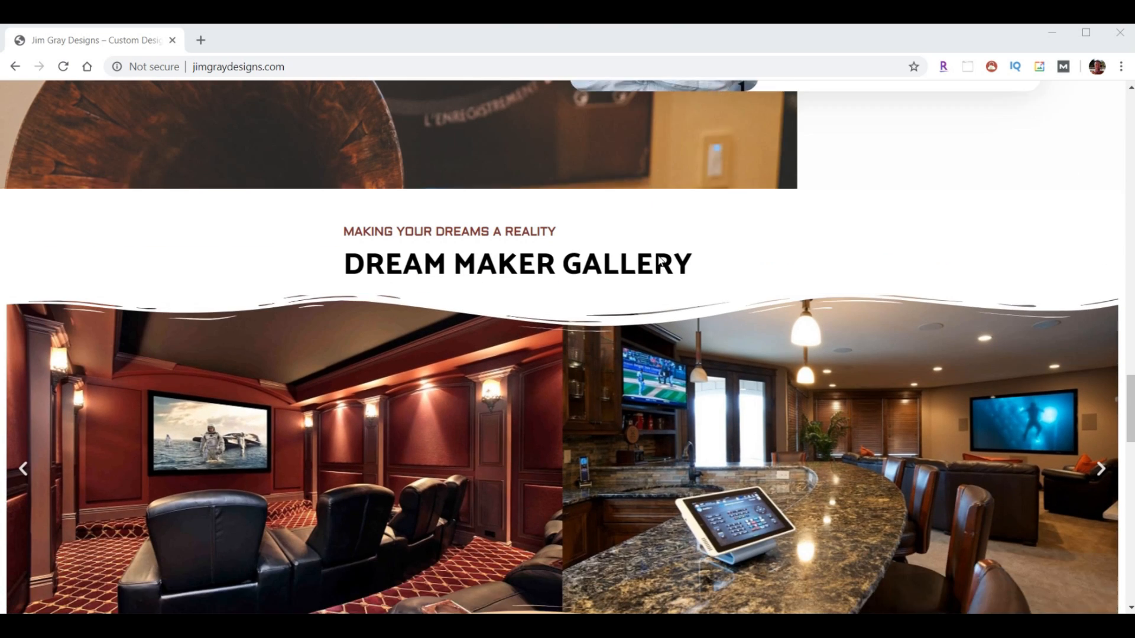
{"action": "left_click", "coordinate": [1100, 387]}
{"action": "left_click", "coordinate": [1101, 389]}
{"action": "left_click", "coordinate": [1102, 388]}
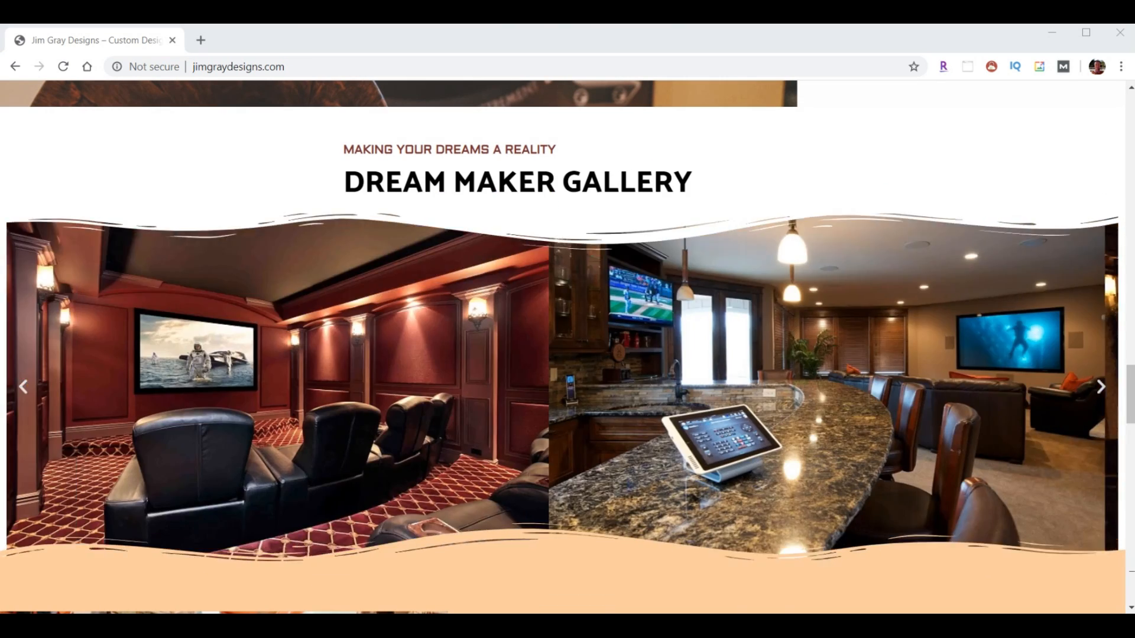
- Scroll down and back up through the rest of the page
{"action": "scroll", "coordinate": [807, 291], "scroll_direction": "down", "scroll_amount": 9}
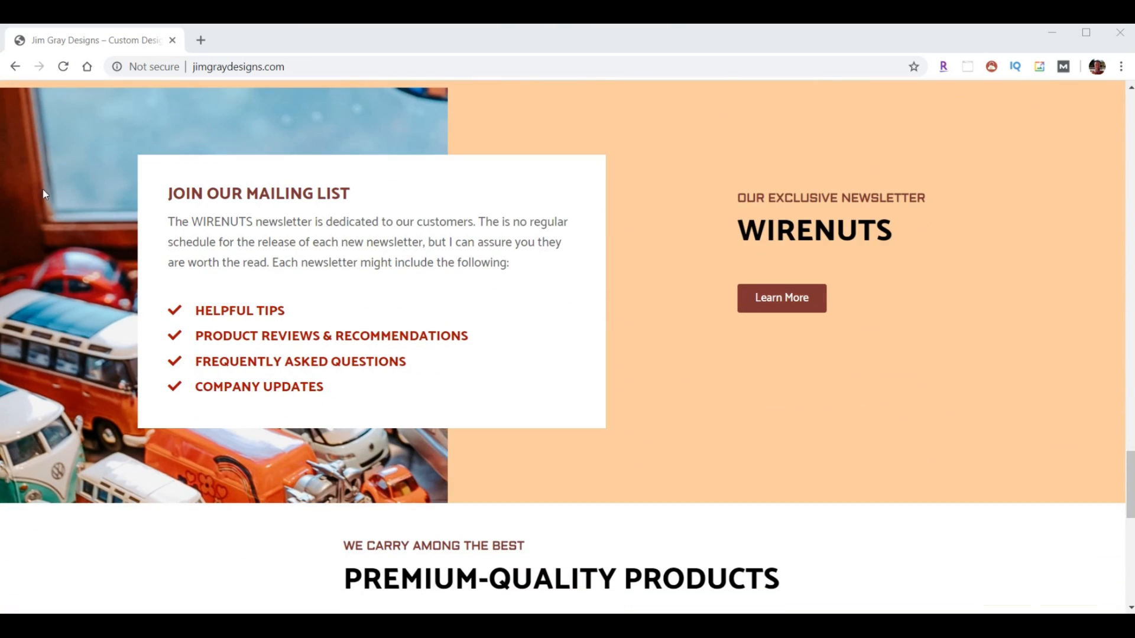
{"action": "scroll", "coordinate": [700, 242], "scroll_direction": "down", "scroll_amount": 5}
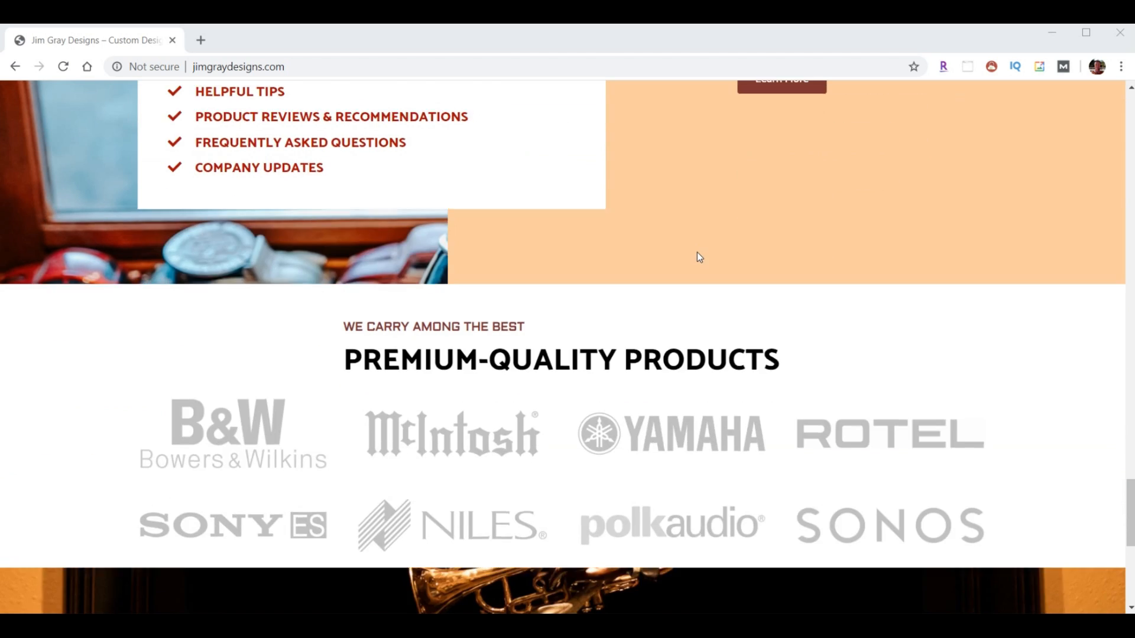
{"action": "scroll", "coordinate": [697, 252], "scroll_direction": "up", "scroll_amount": 6}
{"action": "scroll", "coordinate": [686, 251], "scroll_direction": "down", "scroll_amount": 1}
{"action": "scroll", "coordinate": [686, 258], "scroll_direction": "down", "scroll_amount": 11}
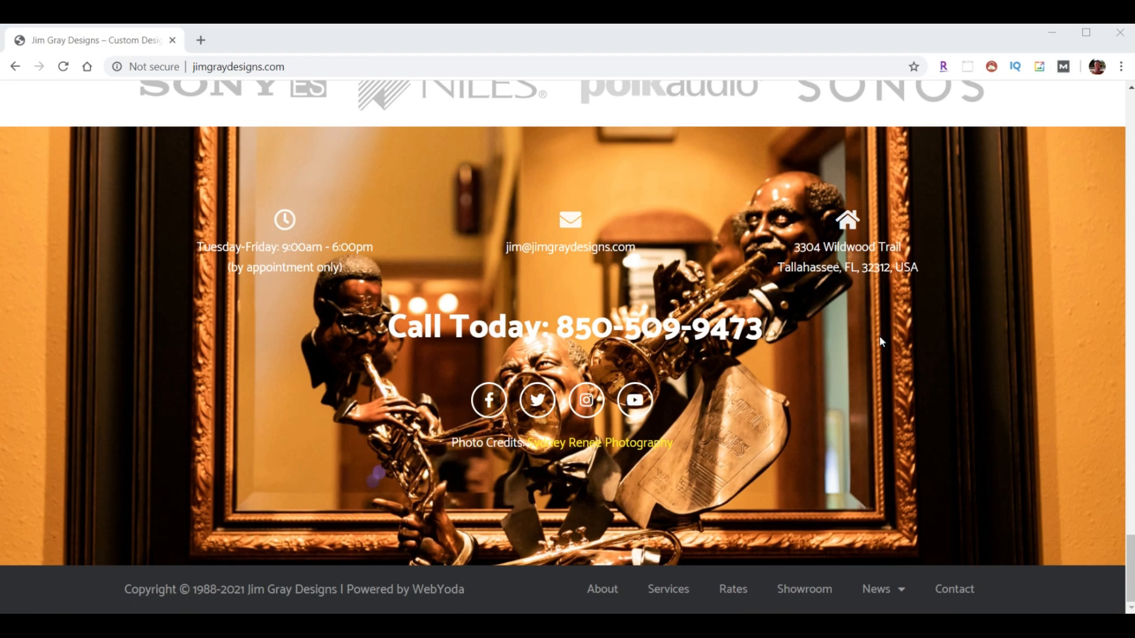
{"action": "scroll", "coordinate": [908, 393], "scroll_direction": "up", "scroll_amount": 20}
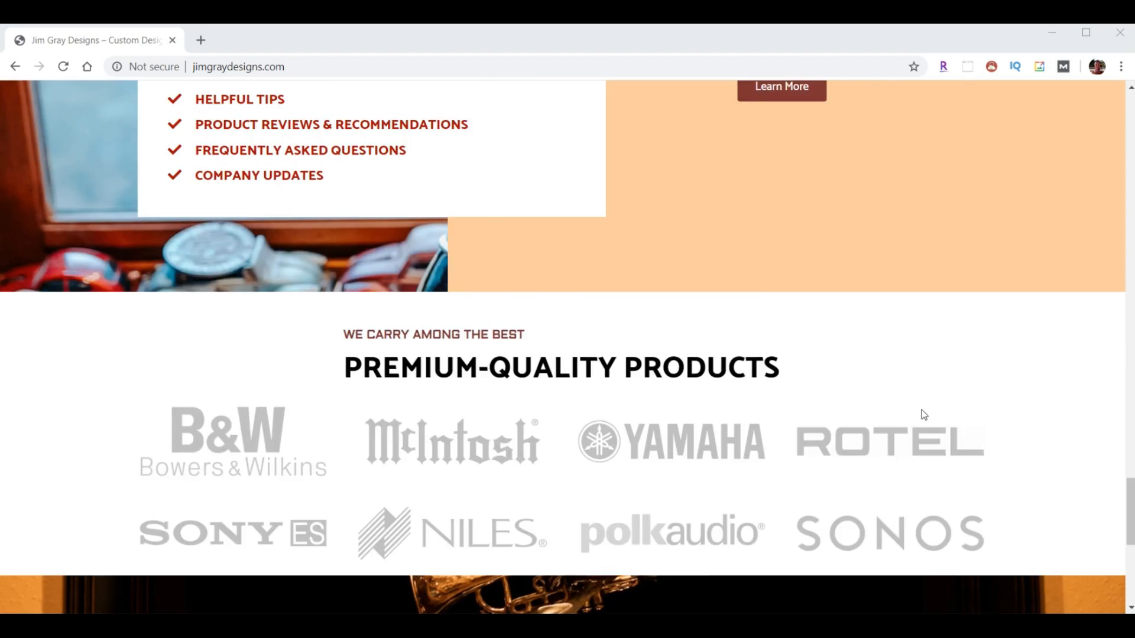
{"action": "scroll", "coordinate": [874, 420], "scroll_direction": "up", "scroll_amount": 20}
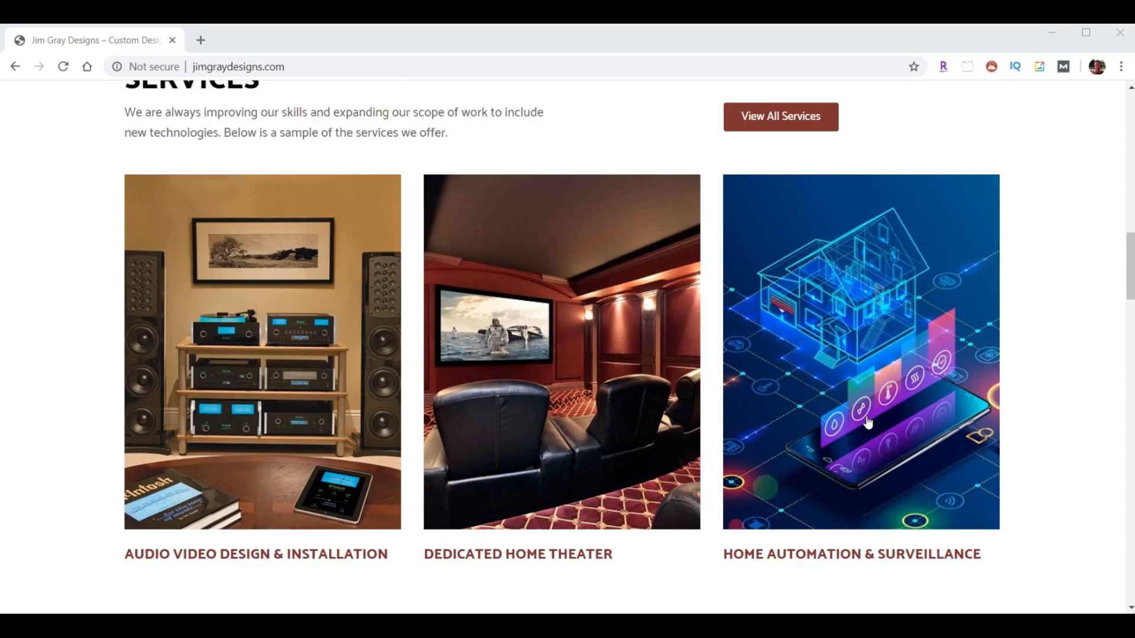
{"action": "scroll", "coordinate": [857, 431], "scroll_direction": "up", "scroll_amount": 3}
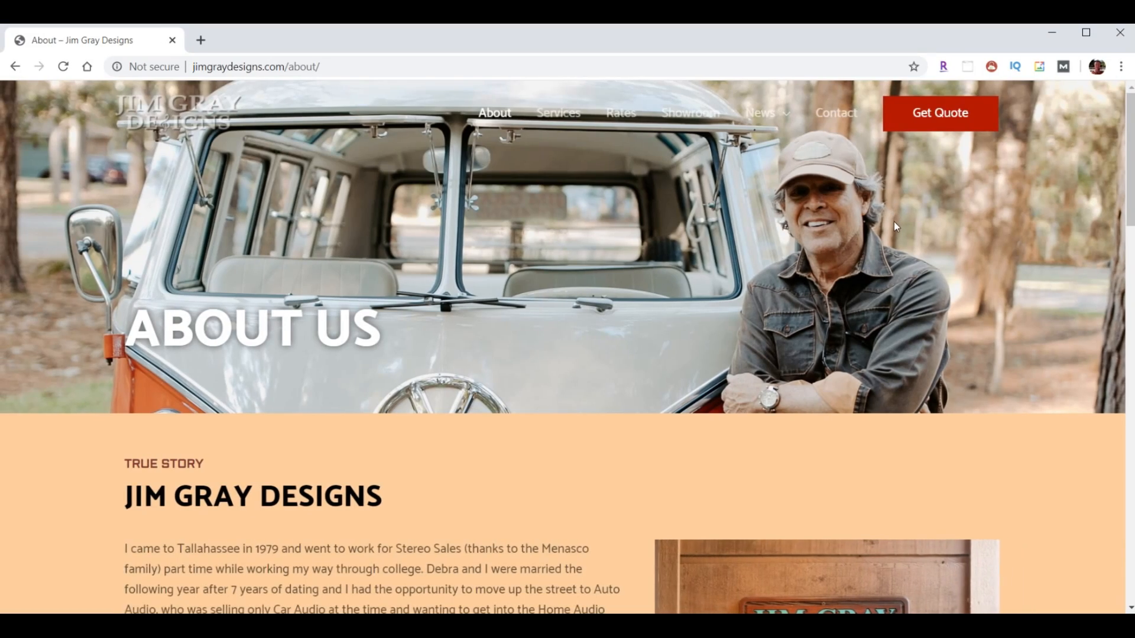
- Scroll all the way down through the Rates page content
{"action": "scroll", "coordinate": [893, 226], "scroll_direction": "down", "scroll_amount": 14}
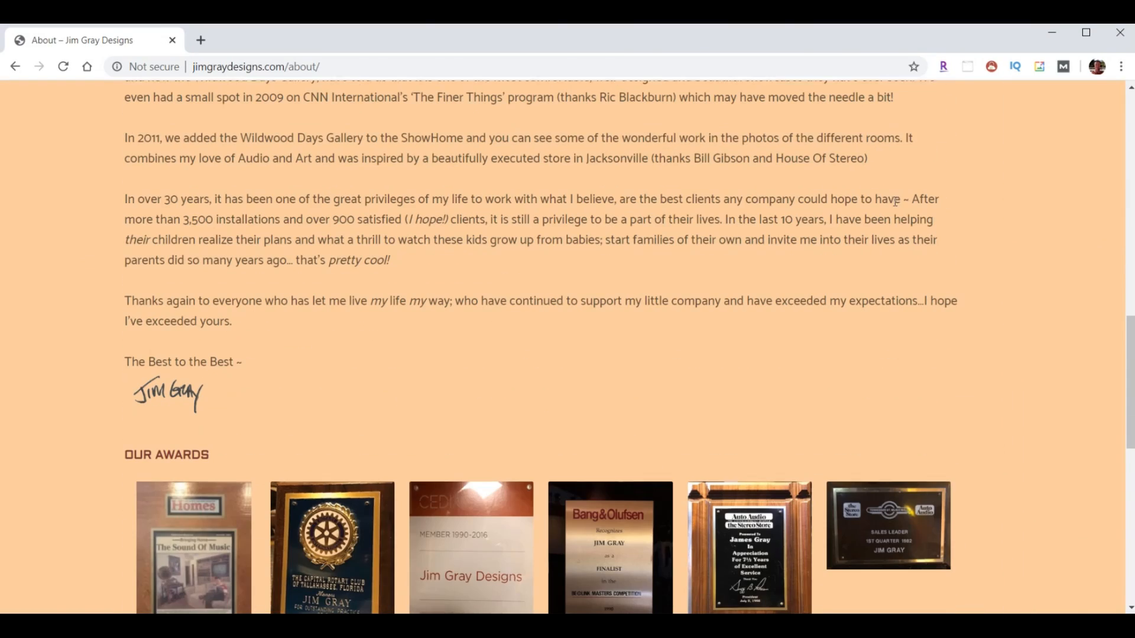
{"action": "scroll", "coordinate": [904, 174], "scroll_direction": "down", "scroll_amount": 1}
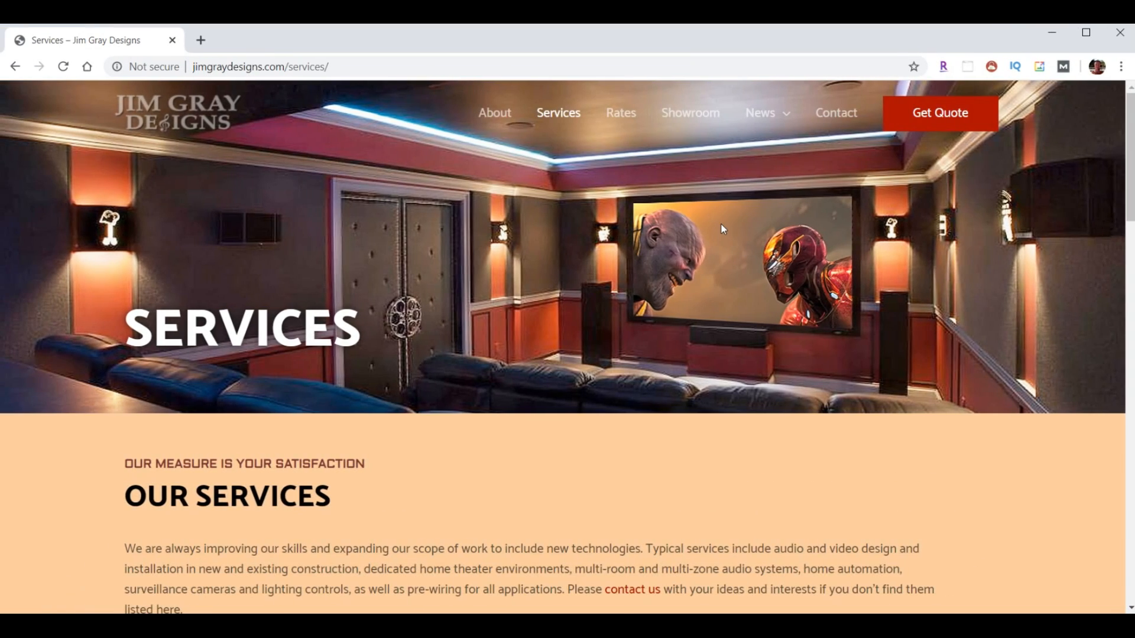
{"action": "scroll", "coordinate": [722, 229], "scroll_direction": "down", "scroll_amount": 2}
{"action": "scroll", "coordinate": [722, 235], "scroll_direction": "down", "scroll_amount": 4}
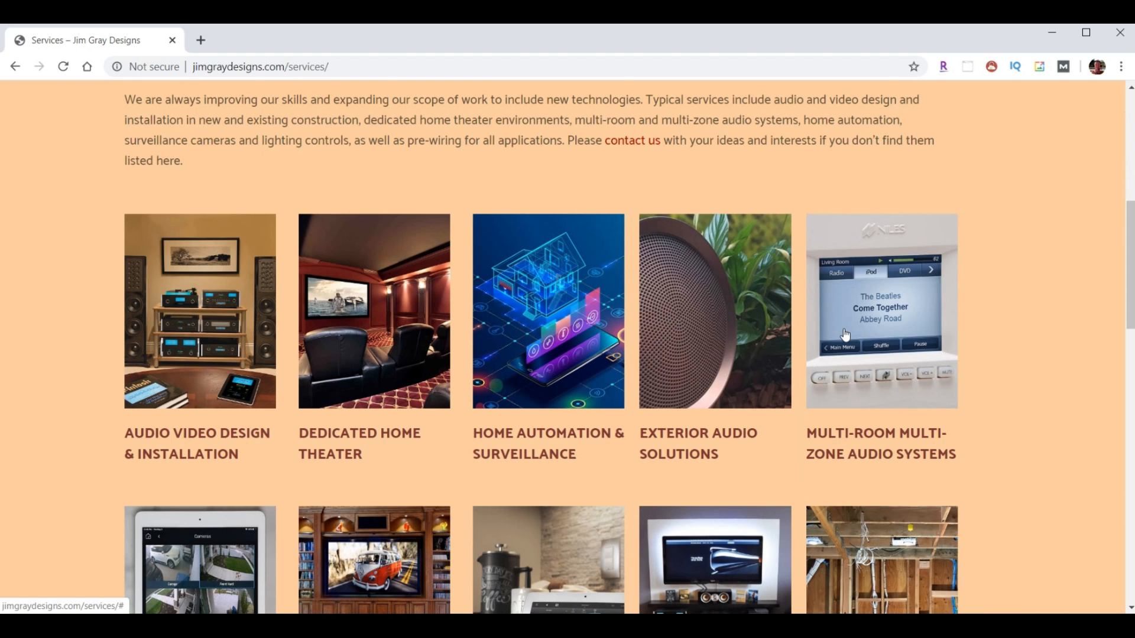
{"action": "scroll", "coordinate": [845, 335], "scroll_direction": "down", "scroll_amount": 14}
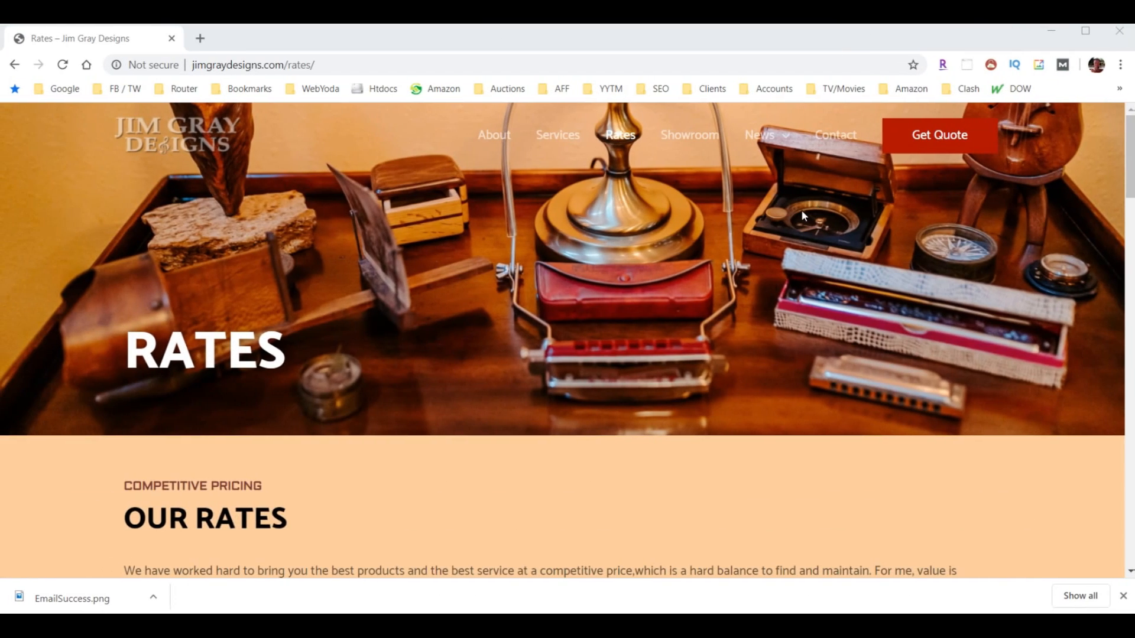
{"action": "scroll", "coordinate": [792, 213], "scroll_direction": "down", "scroll_amount": 11}
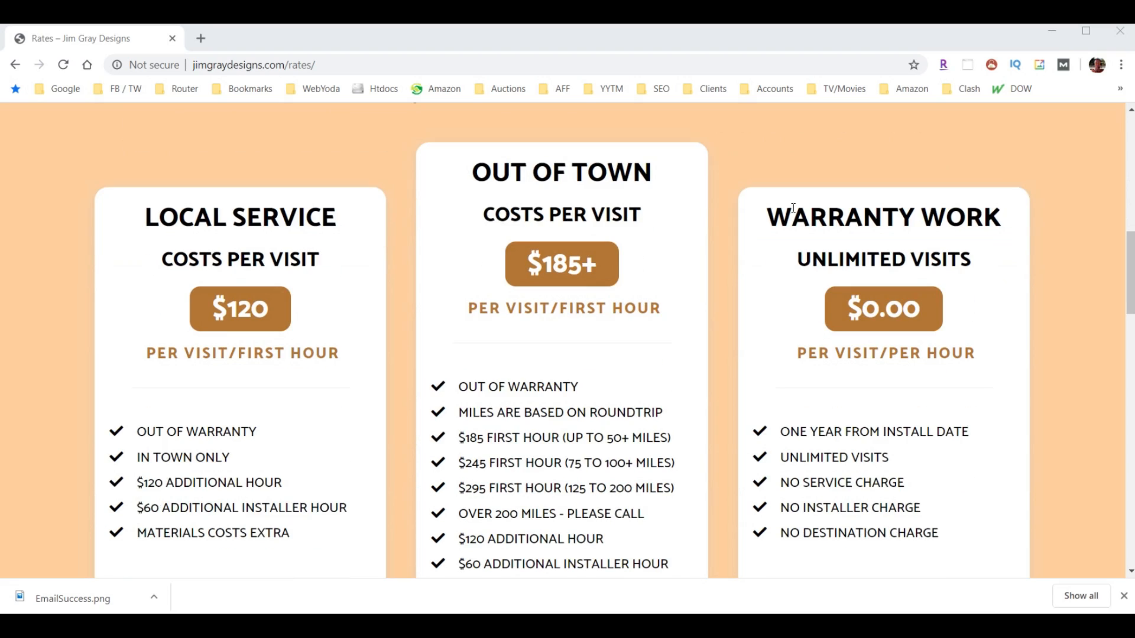
{"action": "scroll", "coordinate": [782, 204], "scroll_direction": "down", "scroll_amount": 15}
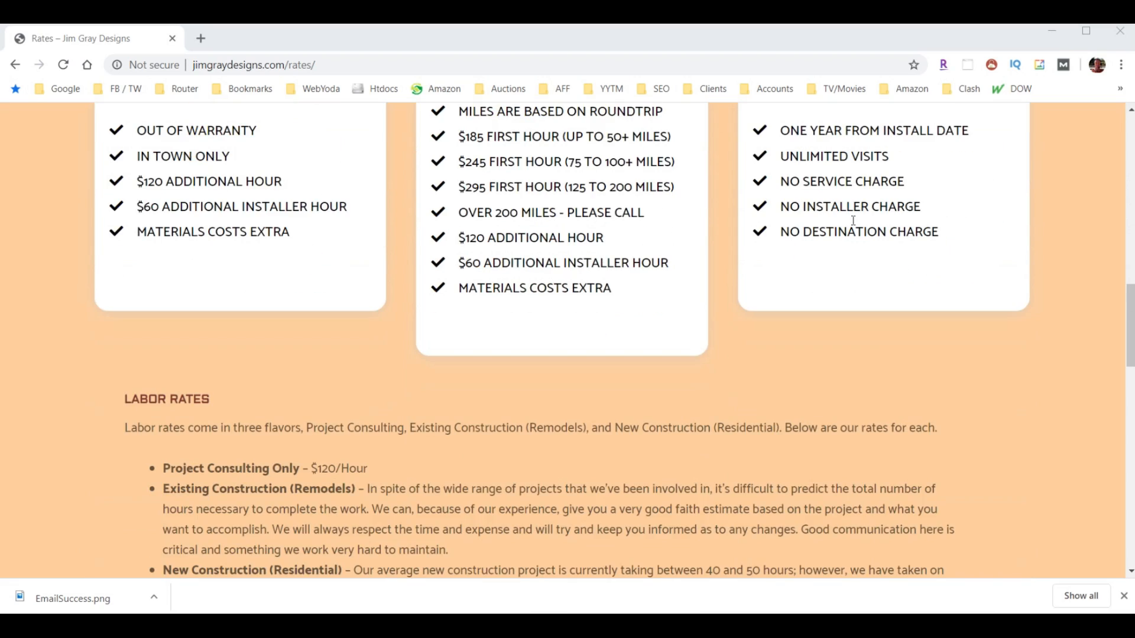
{"action": "scroll", "coordinate": [853, 222], "scroll_direction": "down", "scroll_amount": 6}
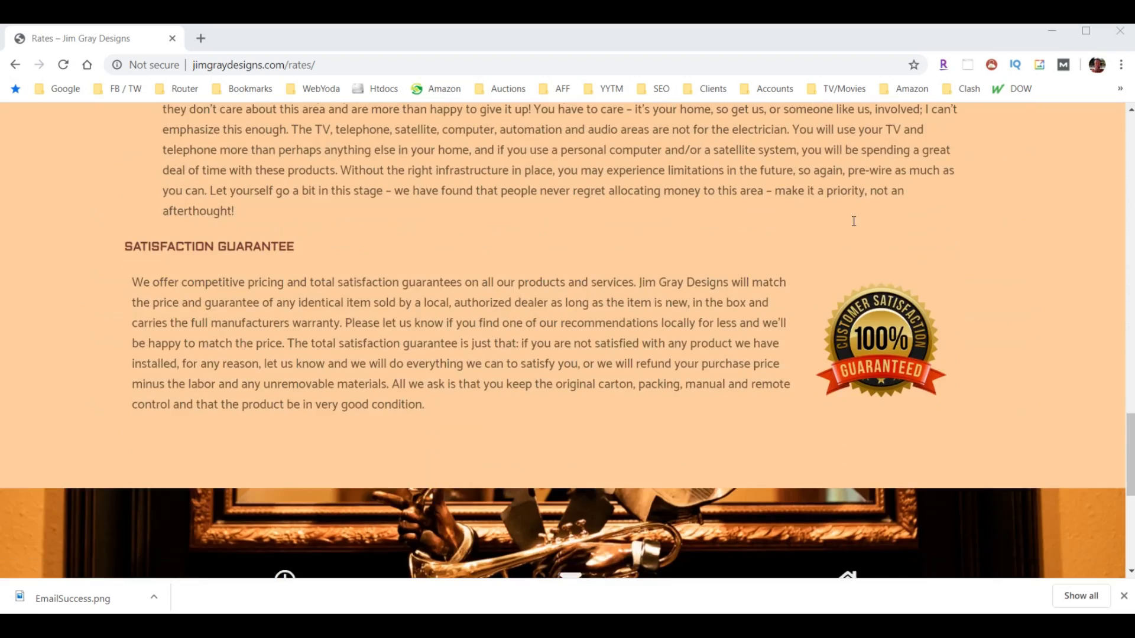
{"action": "scroll", "coordinate": [853, 222], "scroll_direction": "down", "scroll_amount": 5}
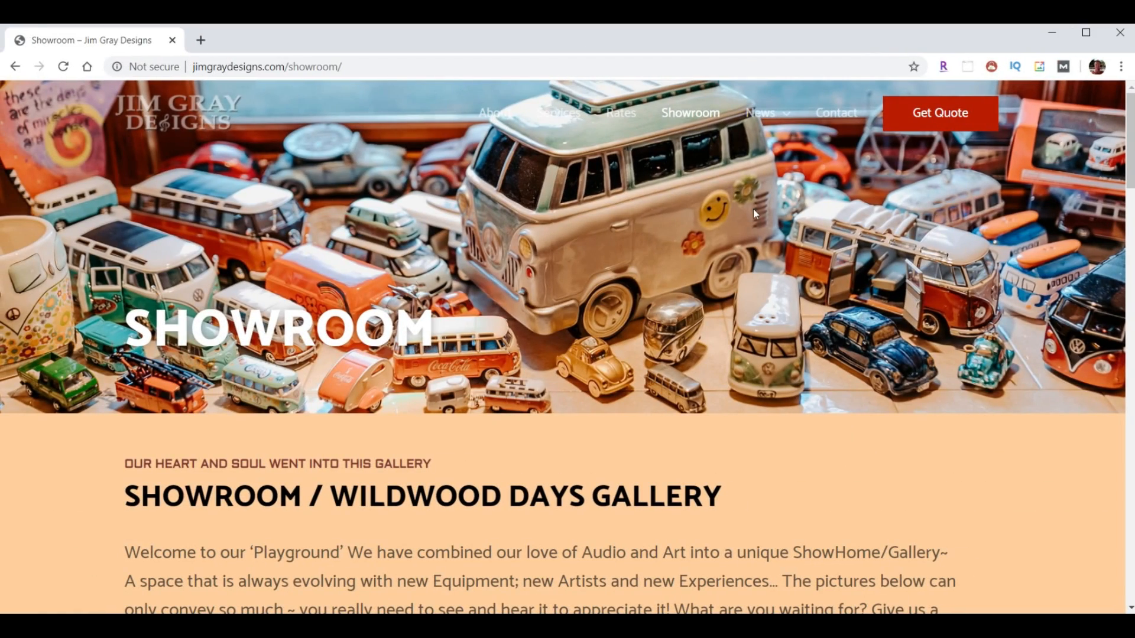
- Enlarge the round mirror photo, browse four more enlarged photos, then close the viewer
{"action": "scroll", "coordinate": [916, 260], "scroll_direction": "down", "scroll_amount": 10}
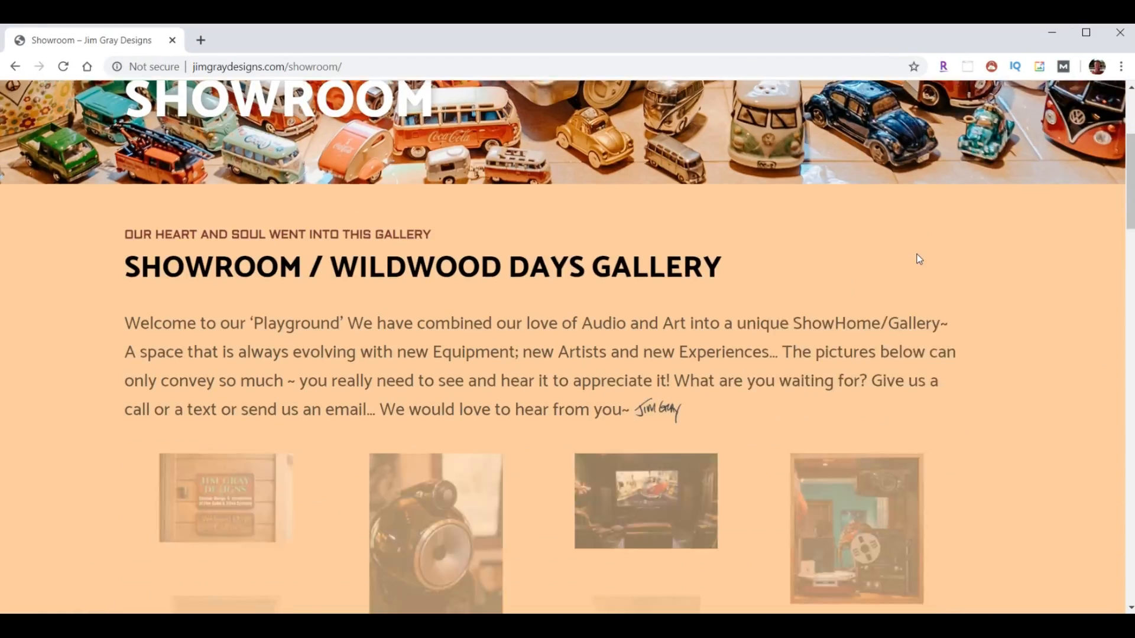
{"action": "scroll", "coordinate": [916, 268], "scroll_direction": "down", "scroll_amount": 15}
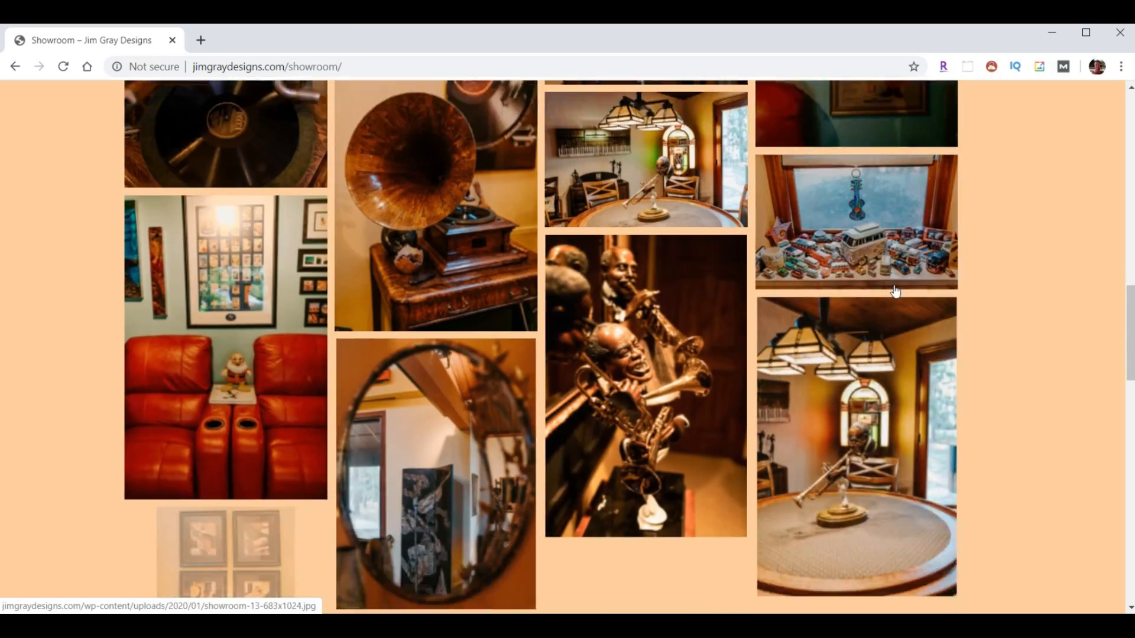
{"action": "scroll", "coordinate": [840, 329], "scroll_direction": "down", "scroll_amount": 8}
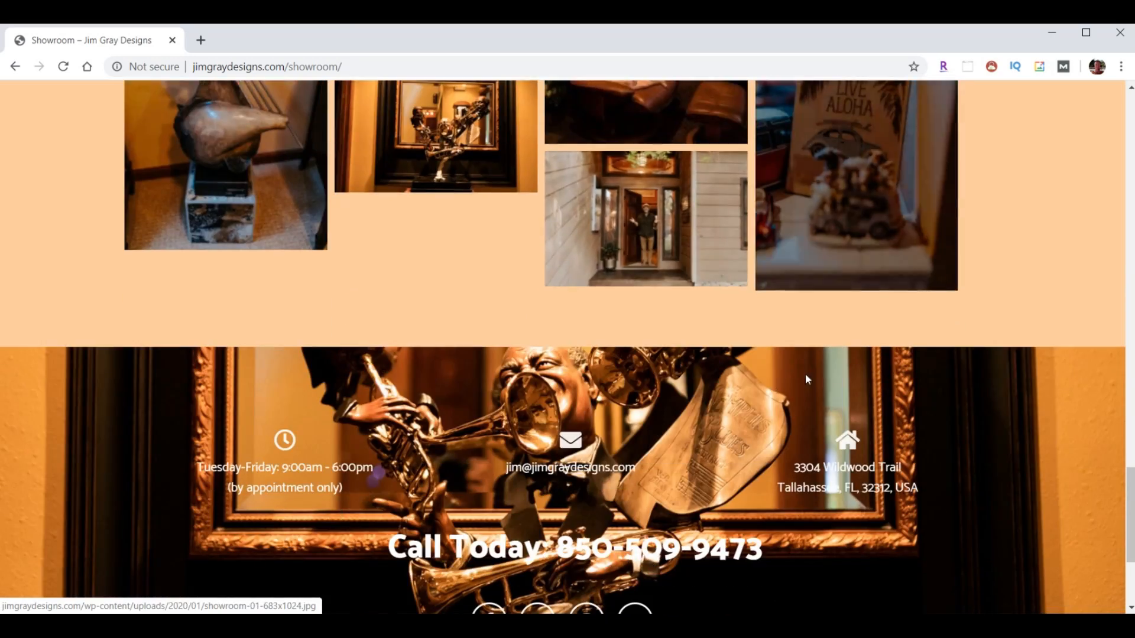
{"action": "scroll", "coordinate": [806, 374], "scroll_direction": "up", "scroll_amount": 15}
{"action": "left_click", "coordinate": [451, 329]}
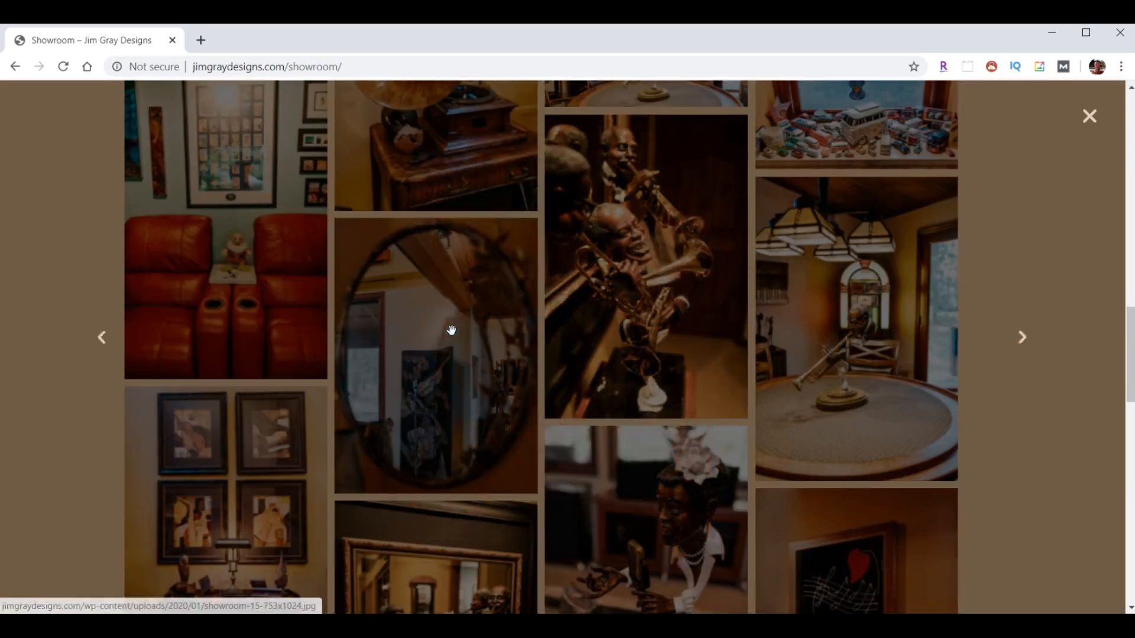
{"action": "left_click", "coordinate": [1067, 337]}
{"action": "left_click", "coordinate": [1067, 337]}
{"action": "left_click", "coordinate": [1068, 340]}
{"action": "left_click", "coordinate": [1067, 340]}
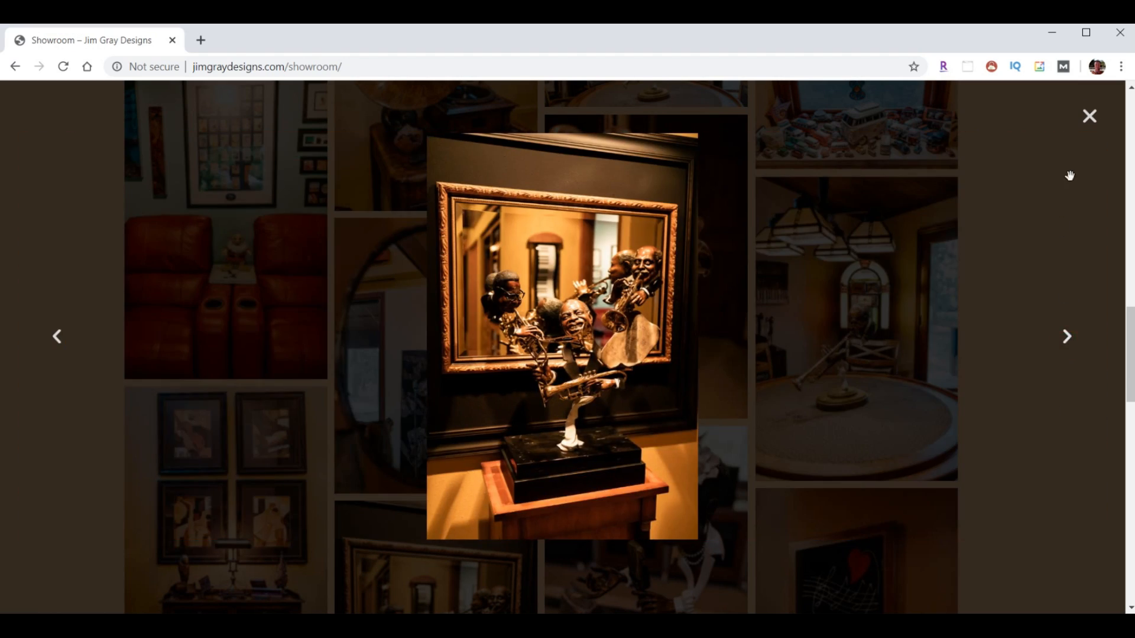
{"action": "left_click", "coordinate": [1086, 131]}
- Enlarge the LIVE ALOHA photo, browse three more enlarged photos, then close the viewer
{"action": "scroll", "coordinate": [856, 402], "scroll_direction": "down", "scroll_amount": 10}
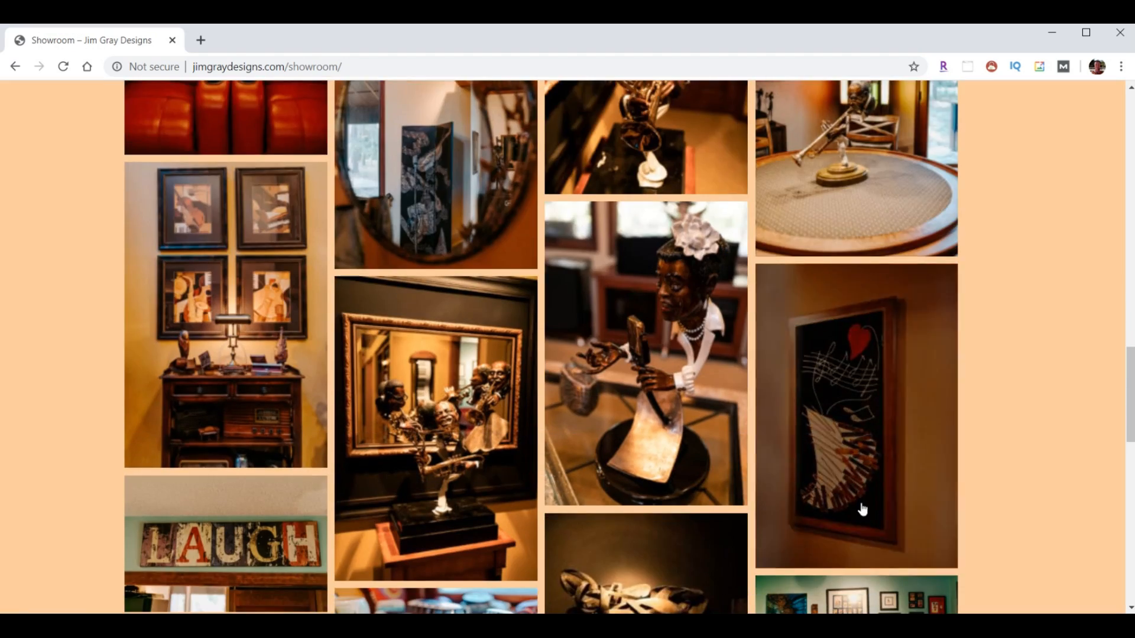
{"action": "left_click", "coordinate": [847, 433]}
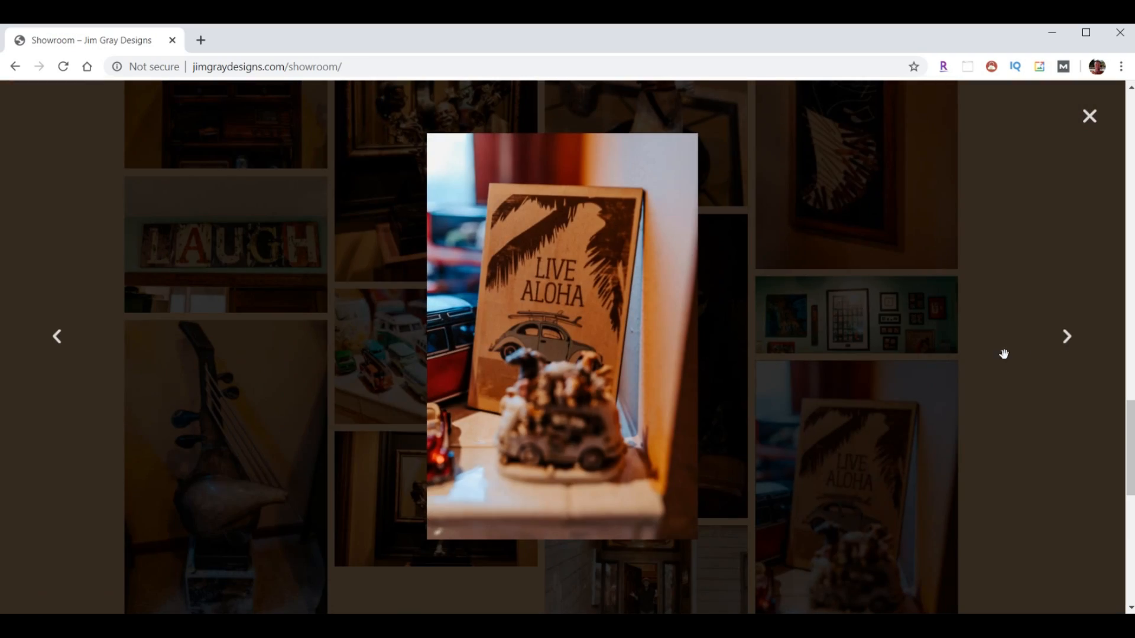
{"action": "left_click", "coordinate": [1066, 340]}
{"action": "left_click", "coordinate": [1066, 342]}
{"action": "left_click", "coordinate": [1065, 338]}
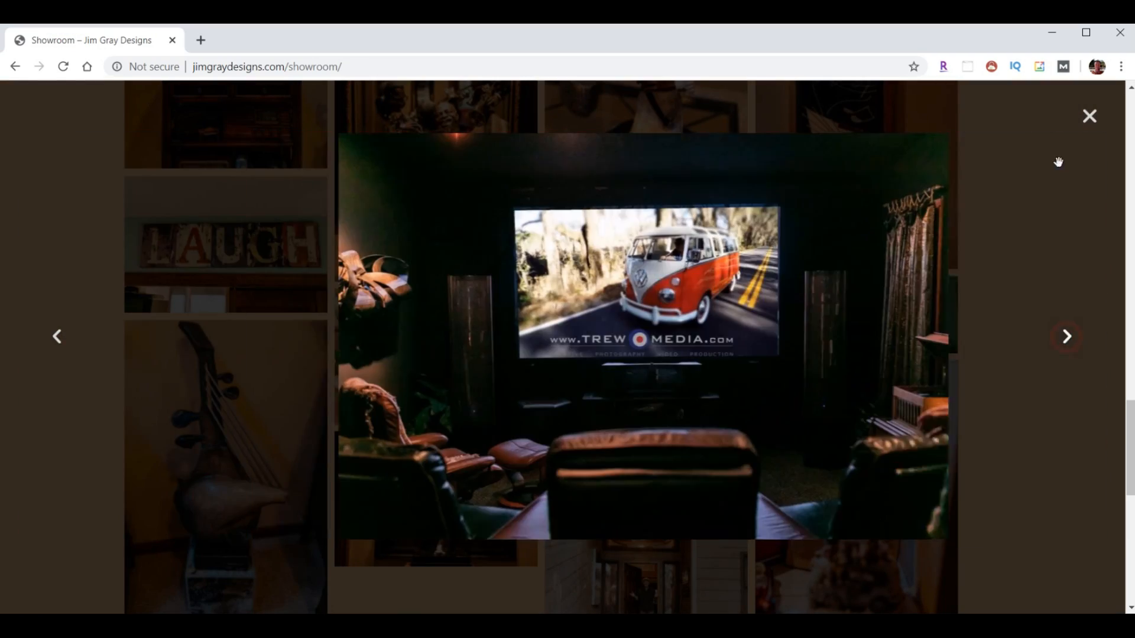
{"action": "left_click", "coordinate": [1087, 118]}
{"action": "scroll", "coordinate": [1085, 236], "scroll_direction": "up", "scroll_amount": 15}
{"action": "mouse_move", "coordinate": [766, 116]}
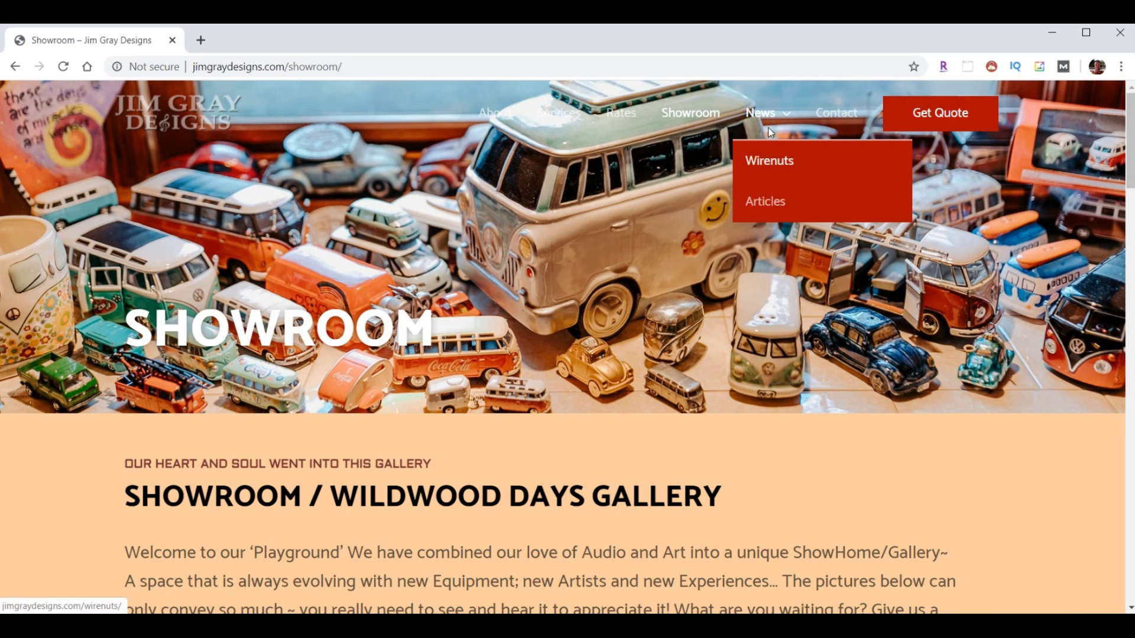
- Open the Wirenuts newsletter page and scroll down through the site's pages
{"action": "left_click", "coordinate": [768, 165]}
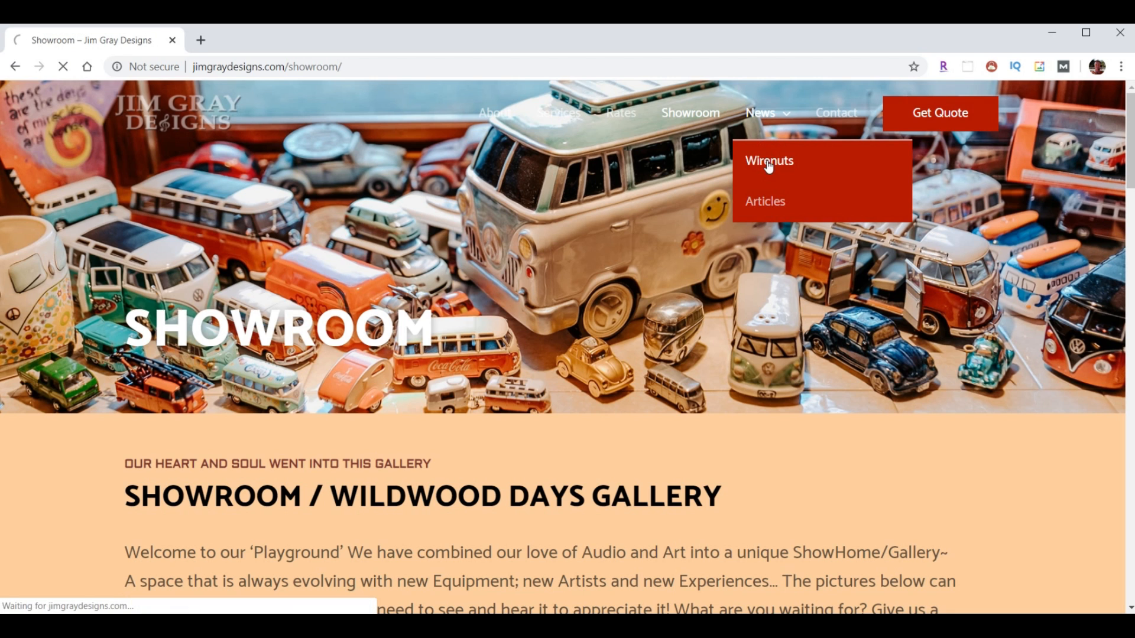
{"action": "scroll", "coordinate": [633, 313], "scroll_direction": "down", "scroll_amount": 6}
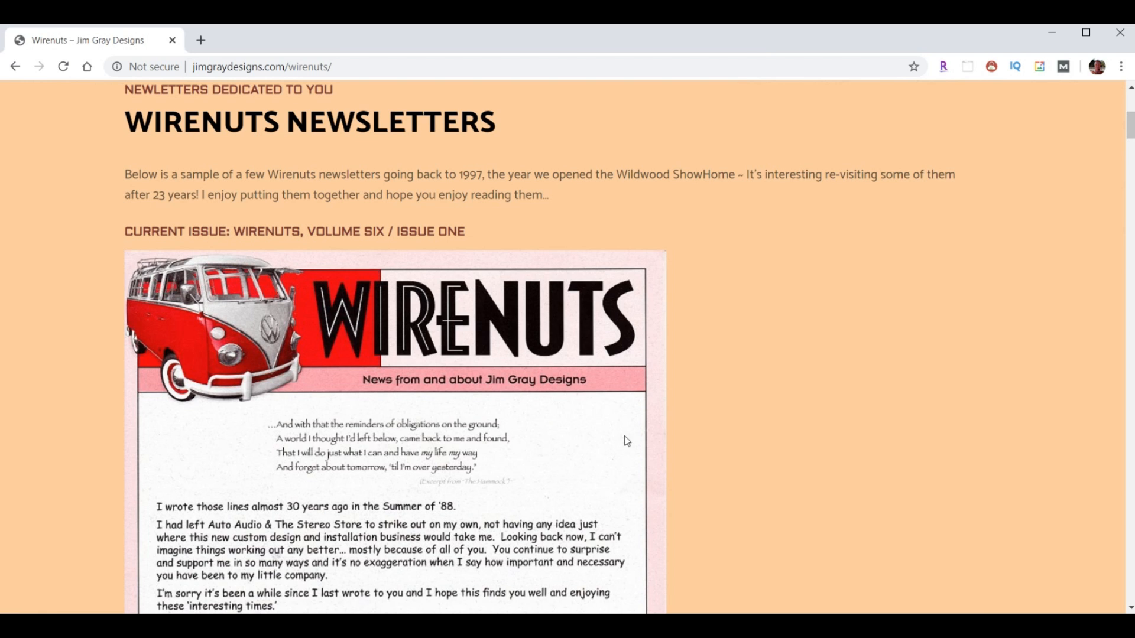
{"action": "scroll", "coordinate": [742, 414], "scroll_direction": "up", "scroll_amount": 6}
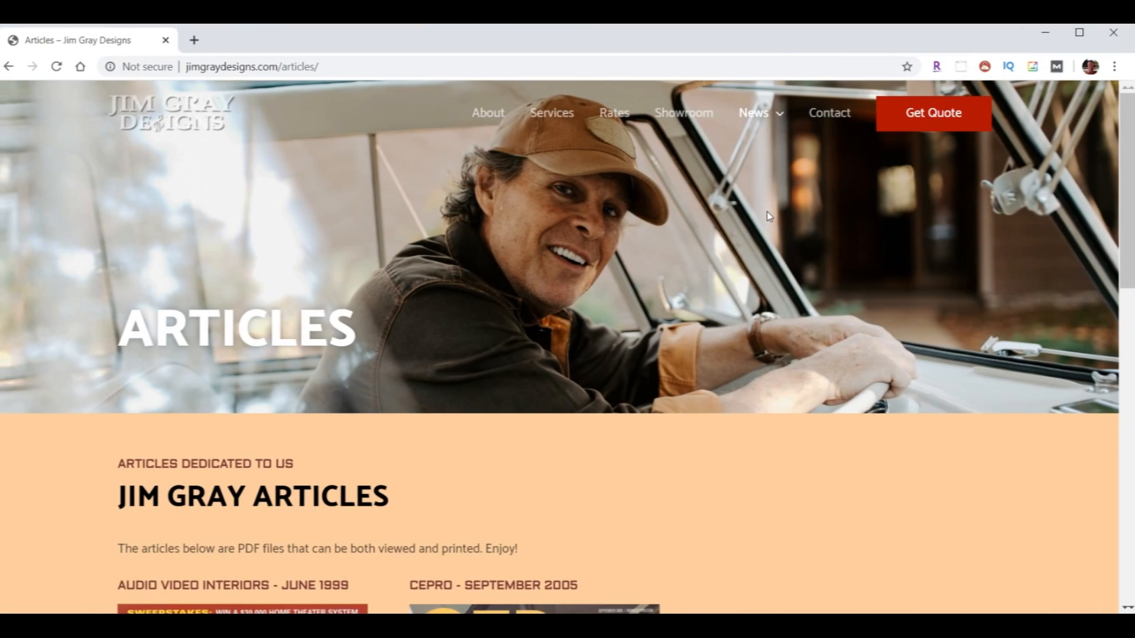
{"action": "scroll", "coordinate": [774, 212], "scroll_direction": "down", "scroll_amount": 1}
{"action": "scroll", "coordinate": [776, 228], "scroll_direction": "down", "scroll_amount": 5}
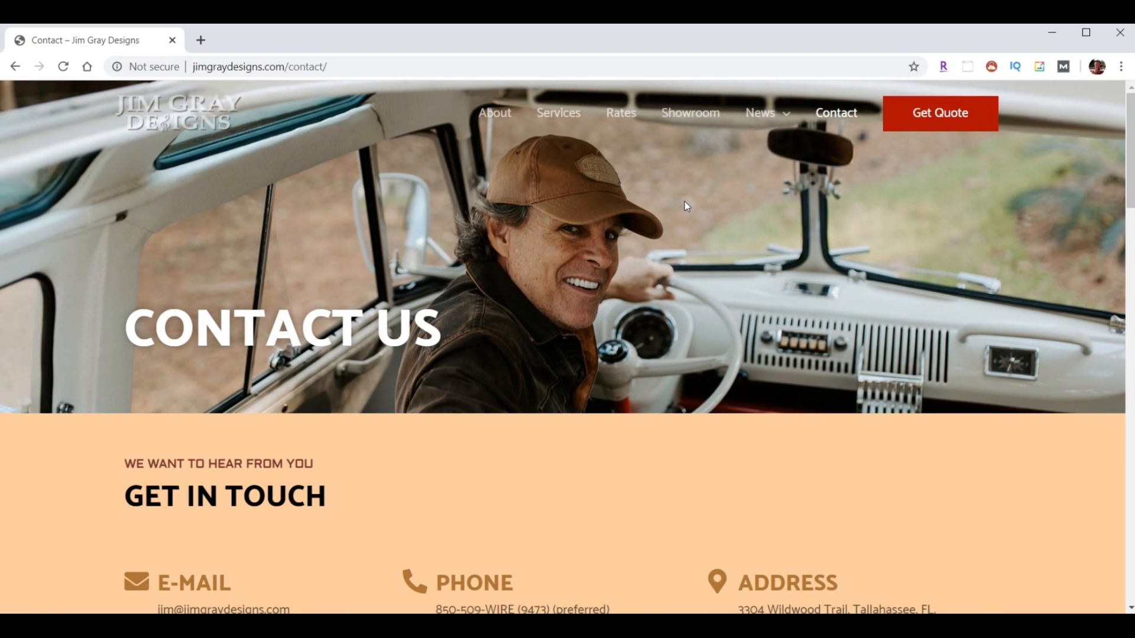
{"action": "scroll", "coordinate": [685, 206], "scroll_direction": "down", "scroll_amount": 10}
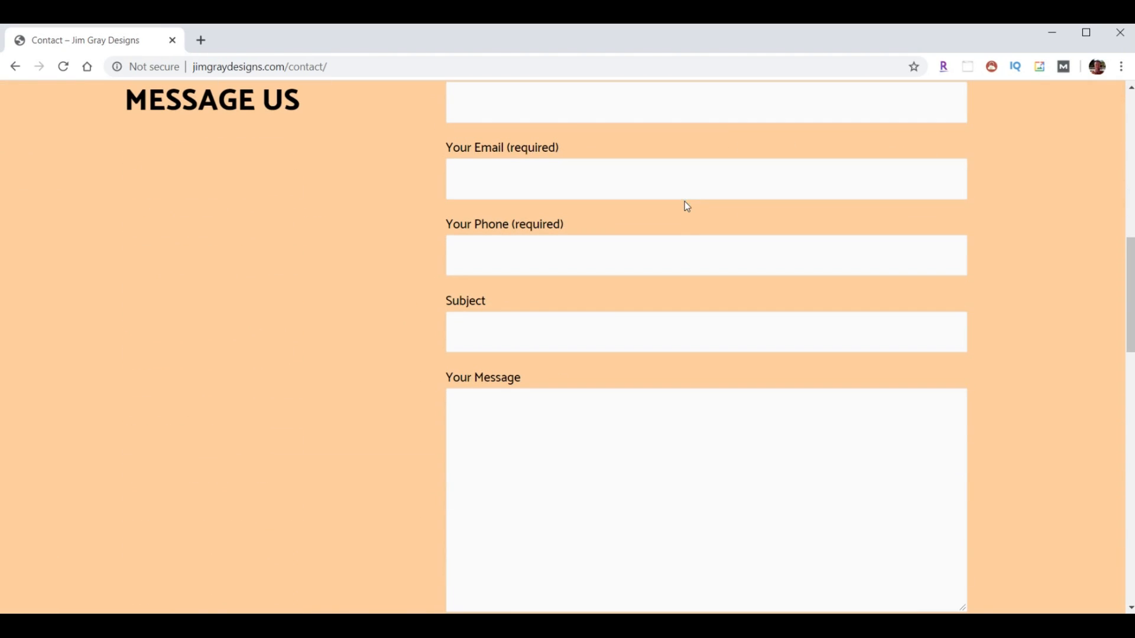
{"action": "scroll", "coordinate": [699, 247], "scroll_direction": "down", "scroll_amount": 15}
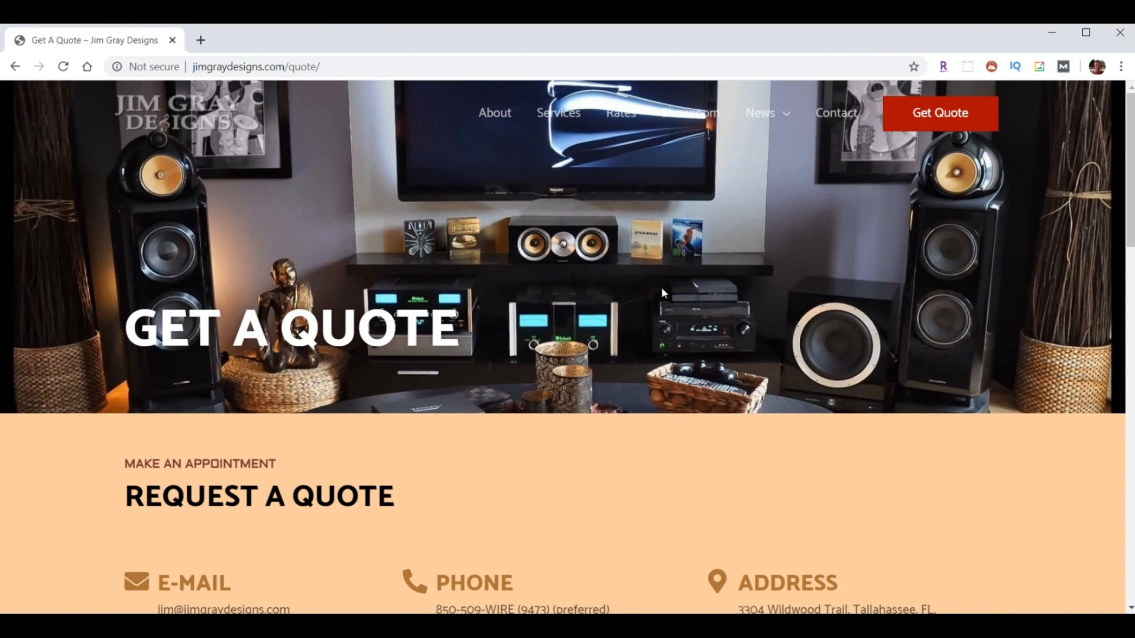
{"action": "scroll", "coordinate": [661, 287], "scroll_direction": "down", "scroll_amount": 8}
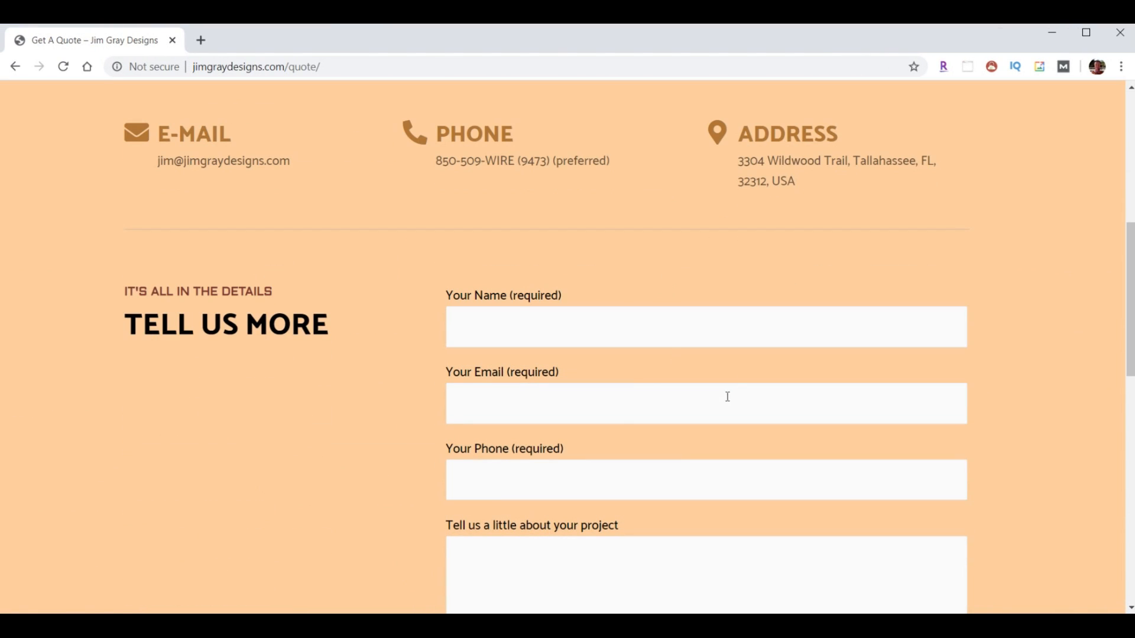
{"action": "scroll", "coordinate": [741, 393], "scroll_direction": "down", "scroll_amount": 3}
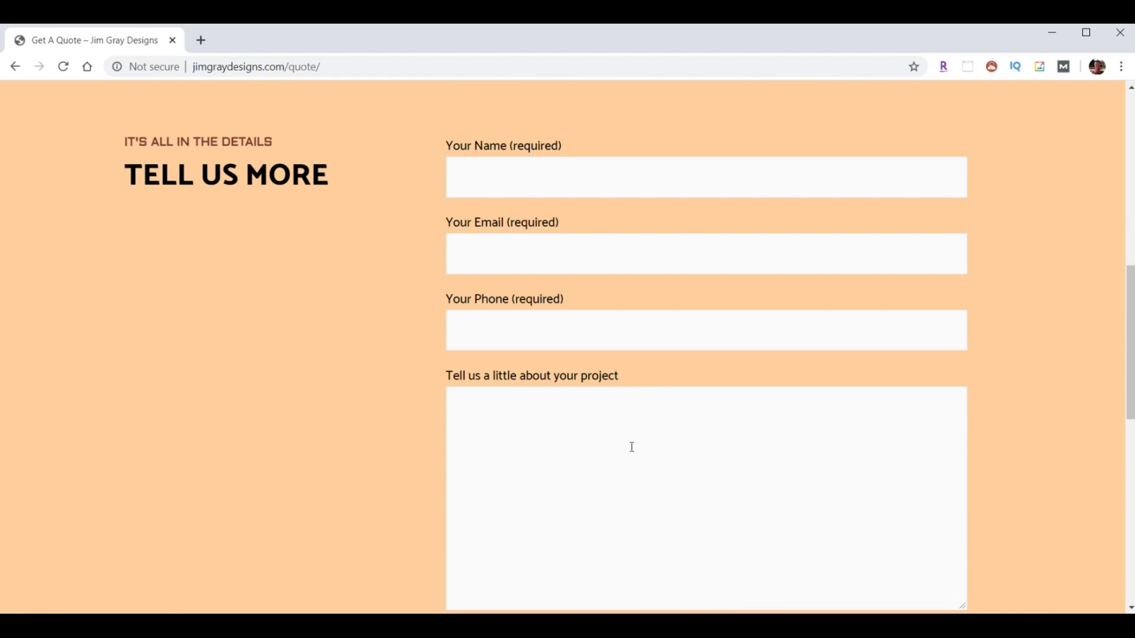
{"action": "scroll", "coordinate": [759, 319], "scroll_direction": "down", "scroll_amount": 9}
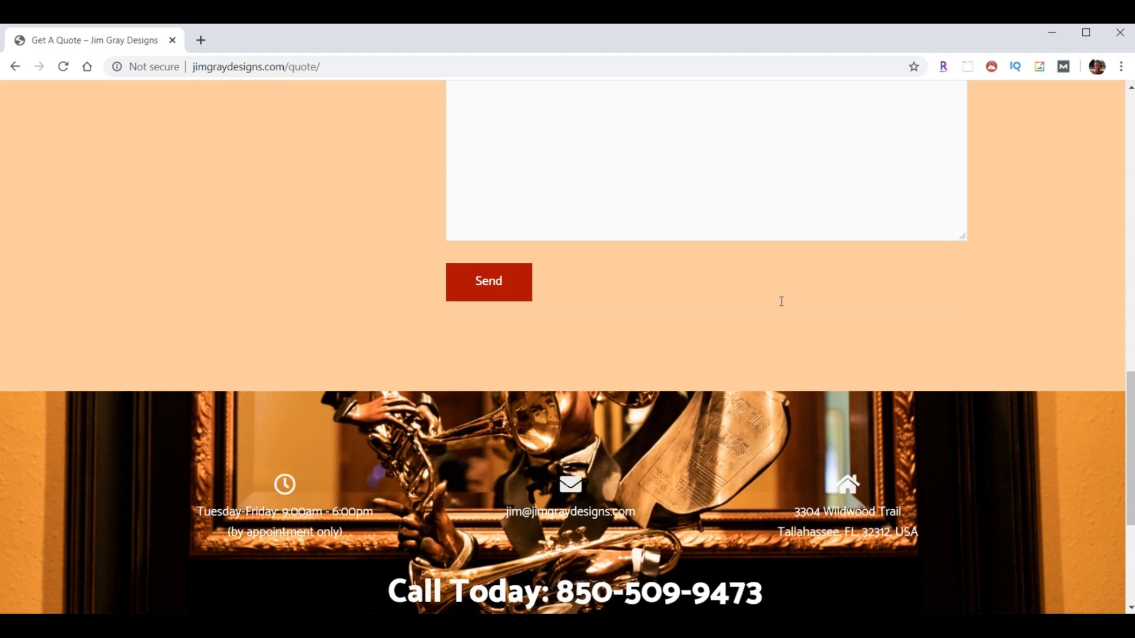
{"action": "scroll", "coordinate": [773, 398], "scroll_direction": "up", "scroll_amount": 20}
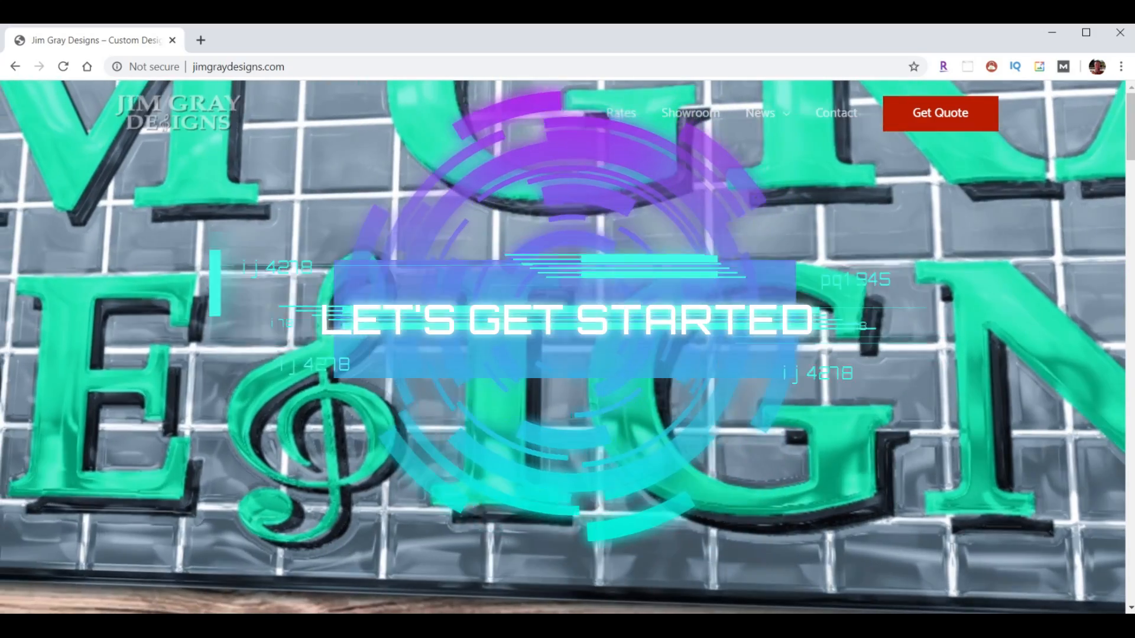
- Put the cursor in the address bar to enter the HostGator WebYoda promo link
{"action": "key", "text": "ctrl+l"}
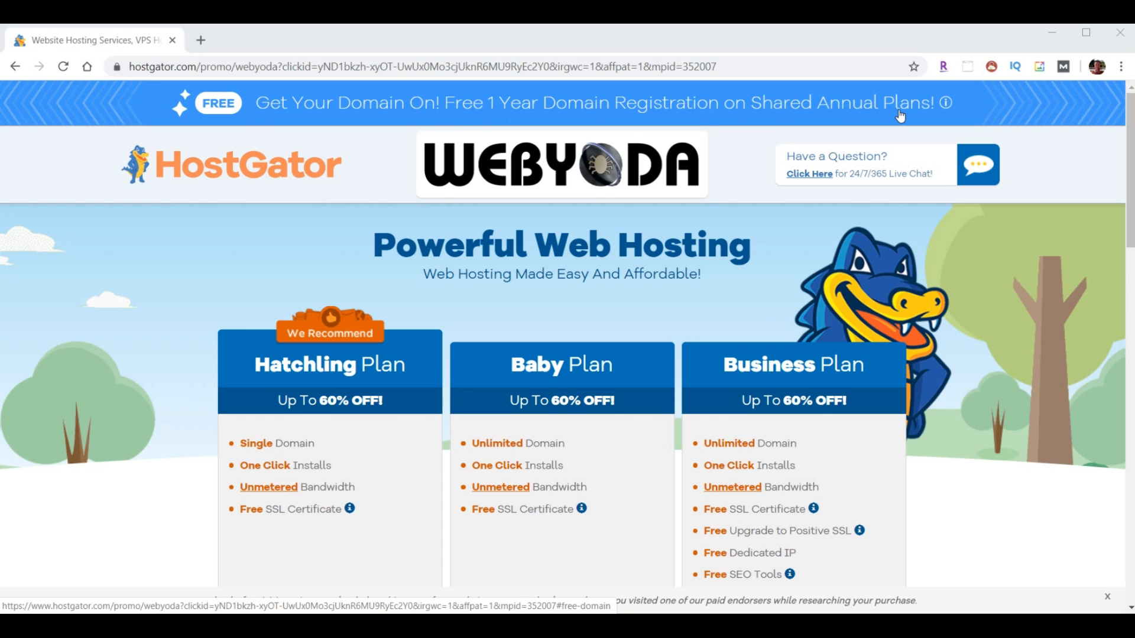
{"action": "scroll", "coordinate": [1001, 250], "scroll_direction": "down", "scroll_amount": 3}
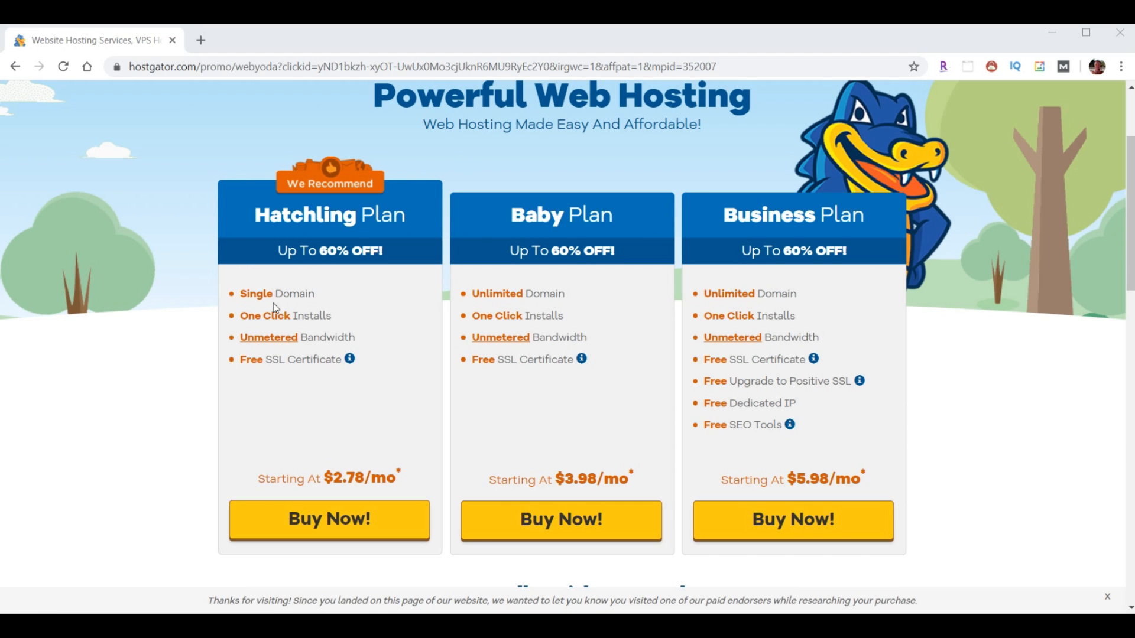
- Choose Hatchling and search jimgraydesigns, adding 1 to get the available jimgraydesigns1.com
{"action": "left_click", "coordinate": [330, 524]}
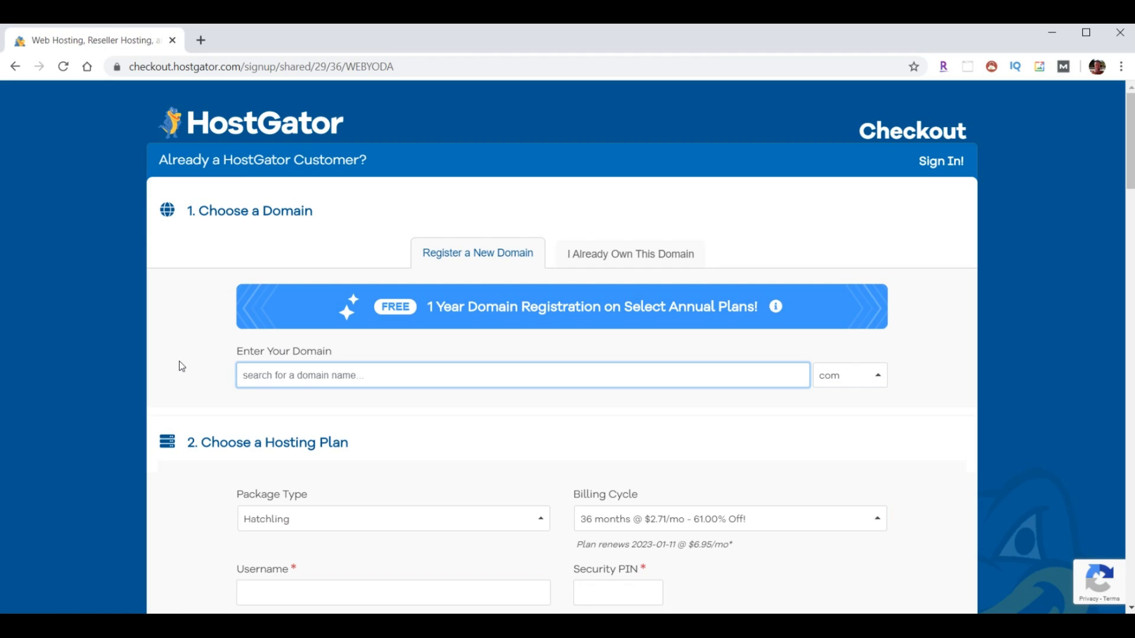
{"action": "left_click", "coordinate": [301, 376]}
{"action": "type", "text": "jimgraydesigns"}
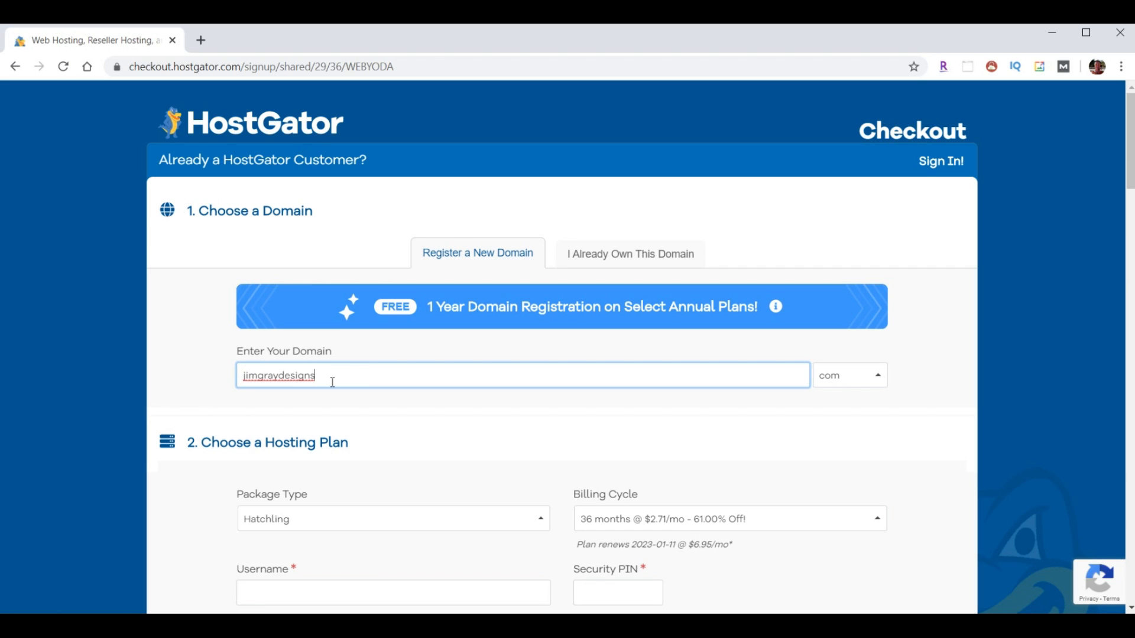
{"action": "left_click", "coordinate": [921, 383]}
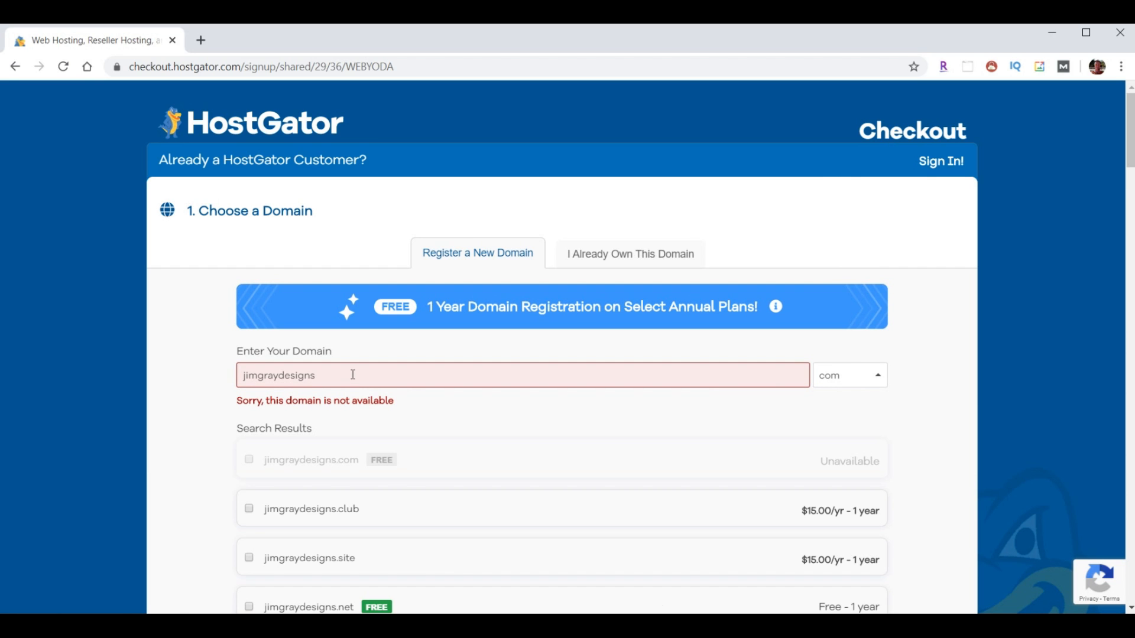
{"action": "left_click", "coordinate": [351, 374]}
{"action": "type", "text": "1"}
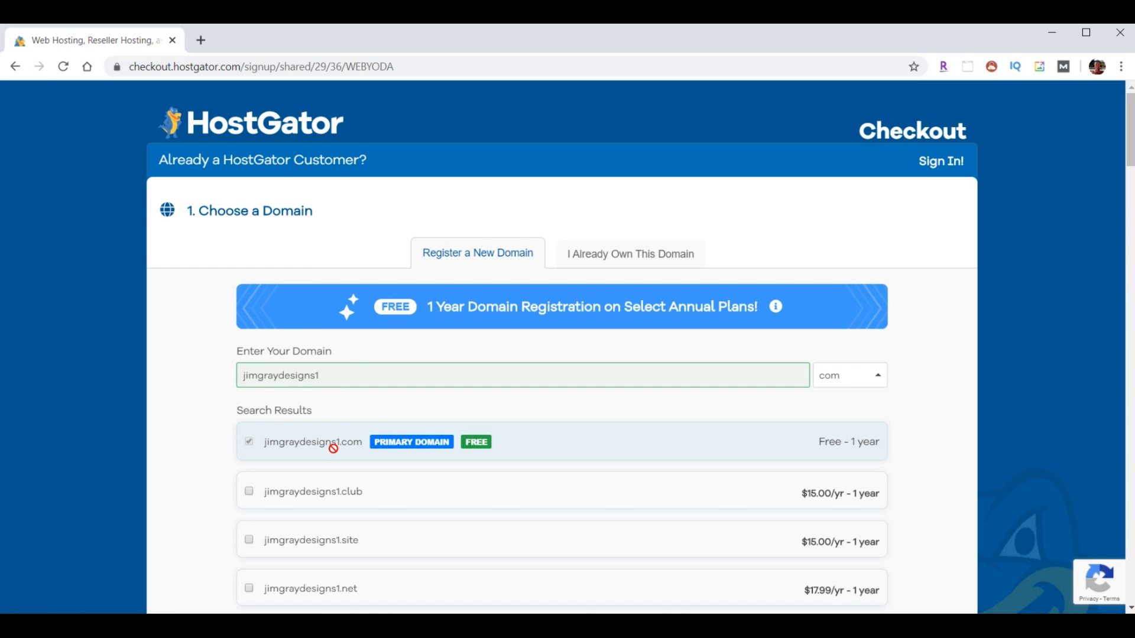
{"action": "scroll", "coordinate": [949, 283], "scroll_direction": "down", "scroll_amount": 9}
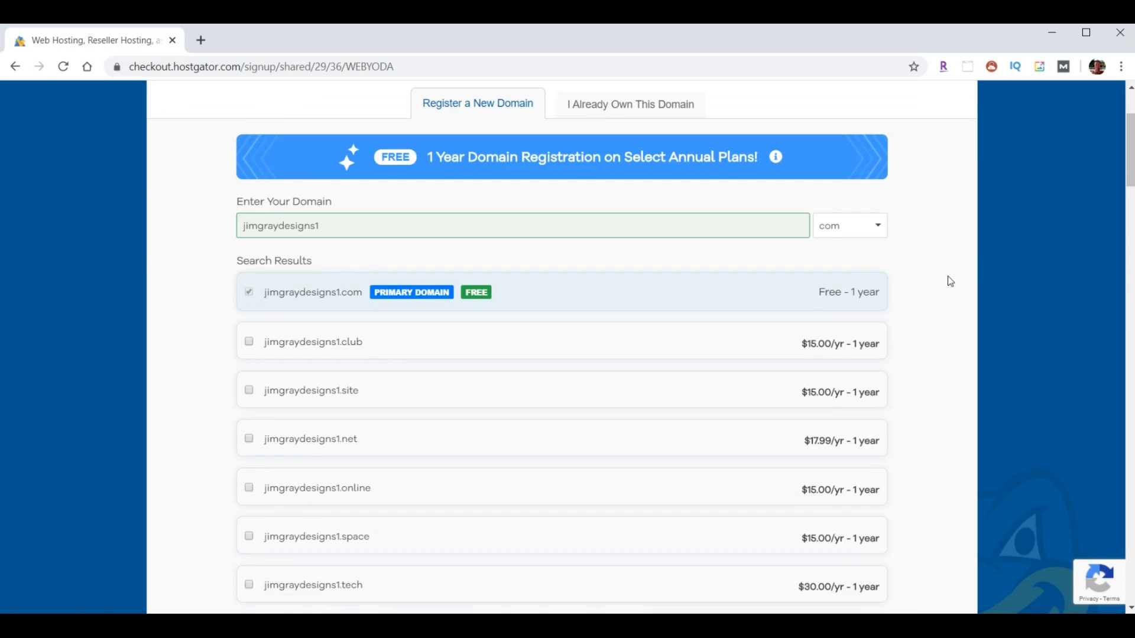
{"action": "scroll", "coordinate": [950, 283], "scroll_direction": "down", "scroll_amount": 5}
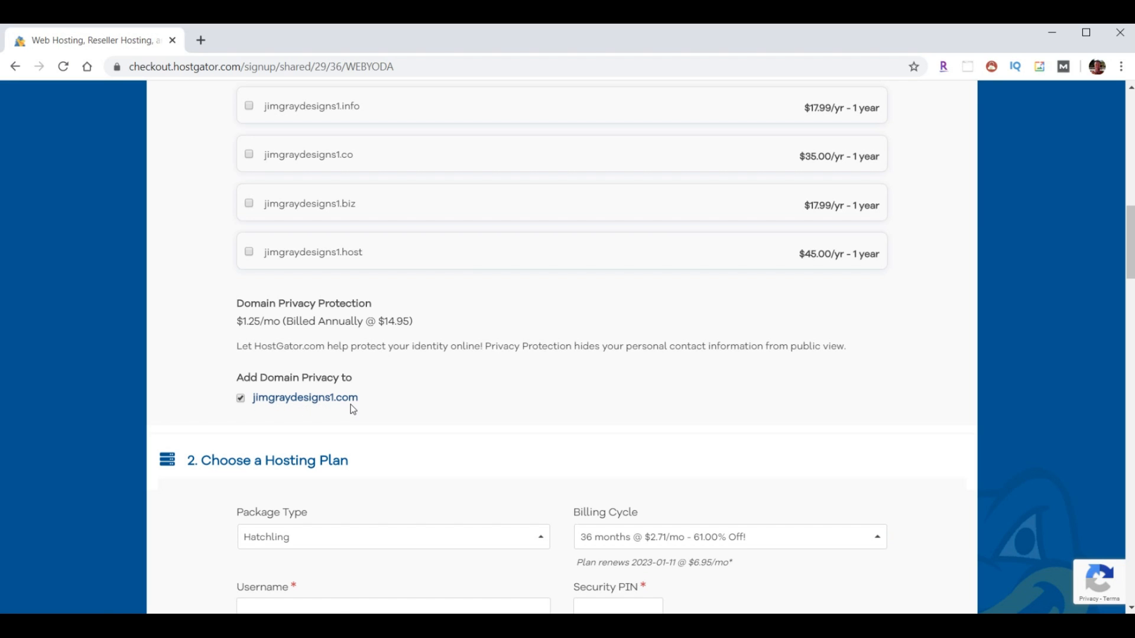
- Untick Domain Privacy for jimgraydesigns1.com and enter a hosting username and security PIN
{"action": "left_click", "coordinate": [241, 397]}
{"action": "scroll", "coordinate": [847, 330], "scroll_direction": "down", "scroll_amount": 3}
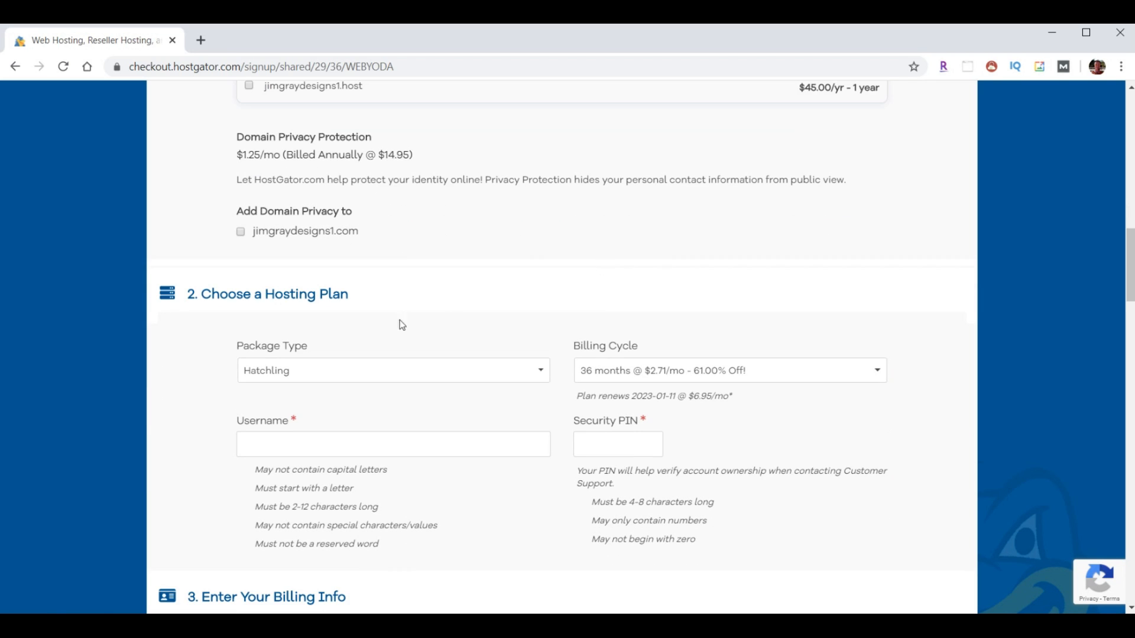
{"action": "left_click", "coordinate": [269, 444]}
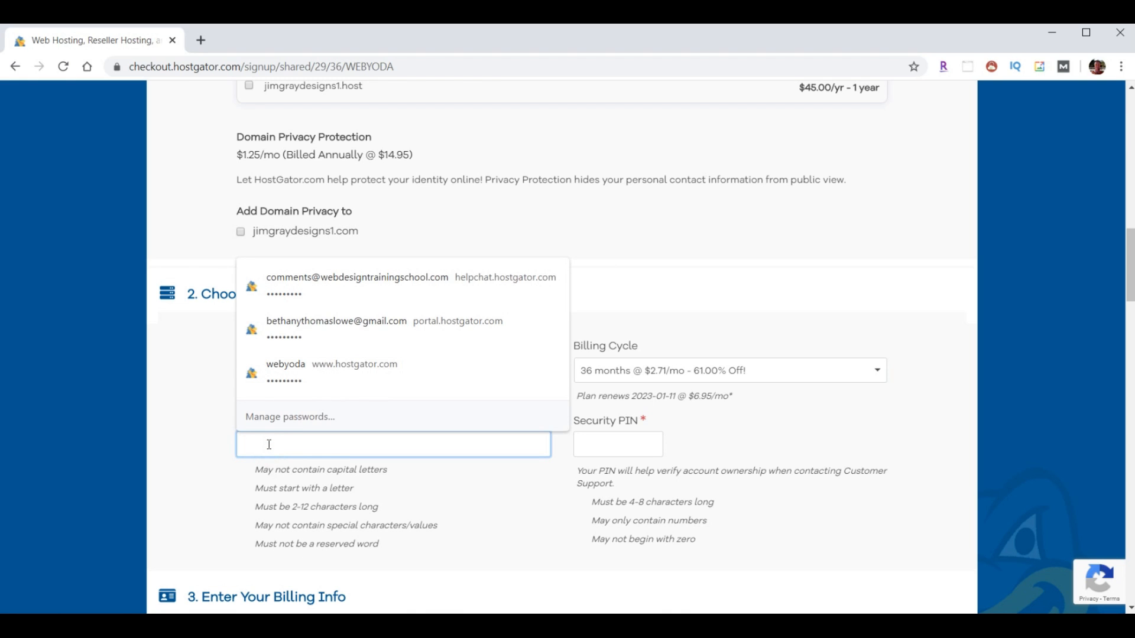
{"action": "type", "text": "adminyoda"}
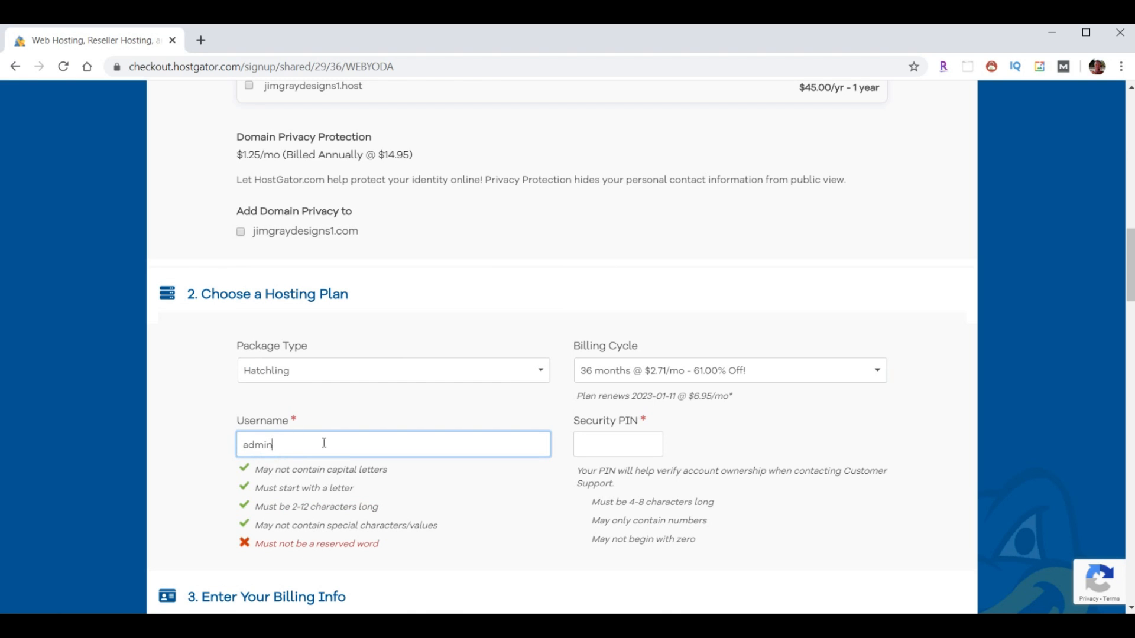
{"action": "left_click", "coordinate": [603, 444]}
{"action": "type", "text": "1"}
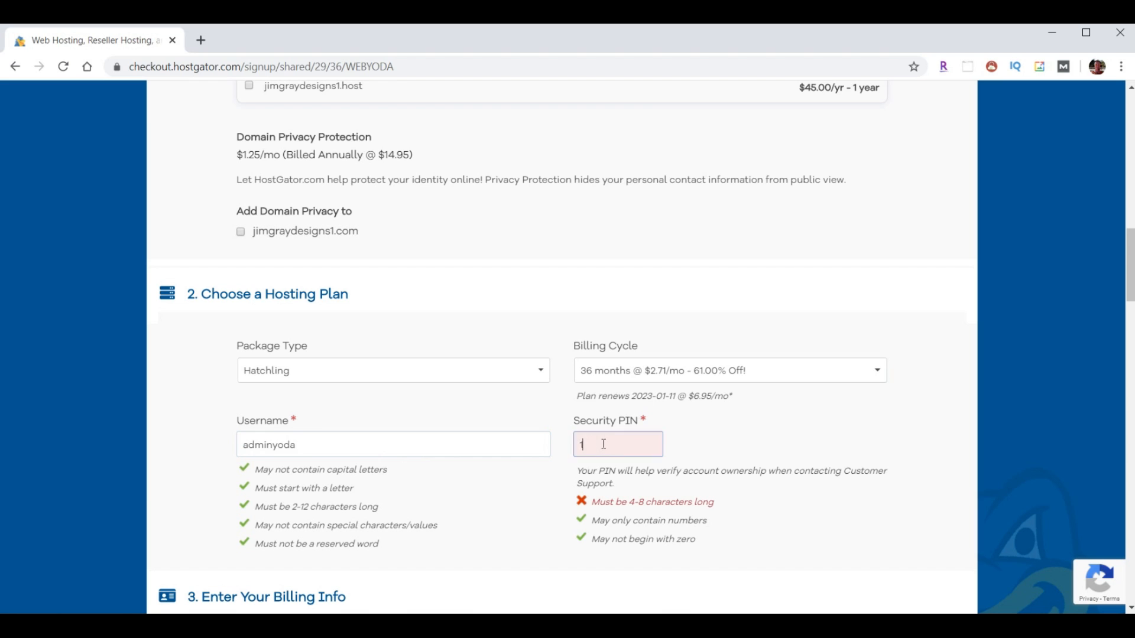
{"action": "type", "text": "234"}
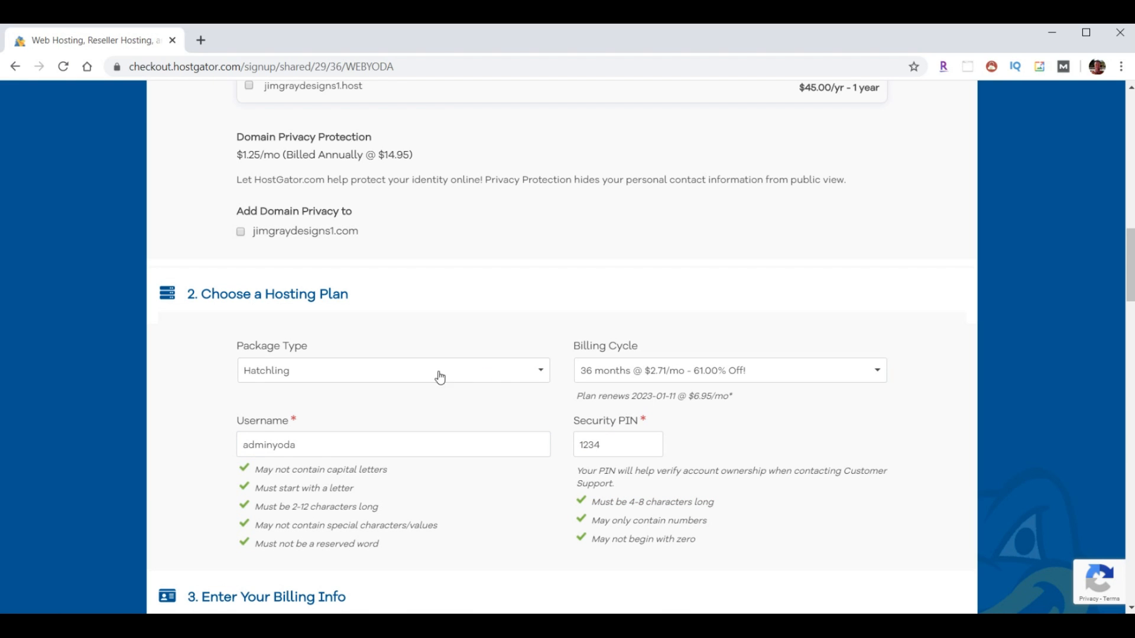
- Keep Hatchling as the package type and review the billing cycle options
{"action": "left_click", "coordinate": [542, 374]}
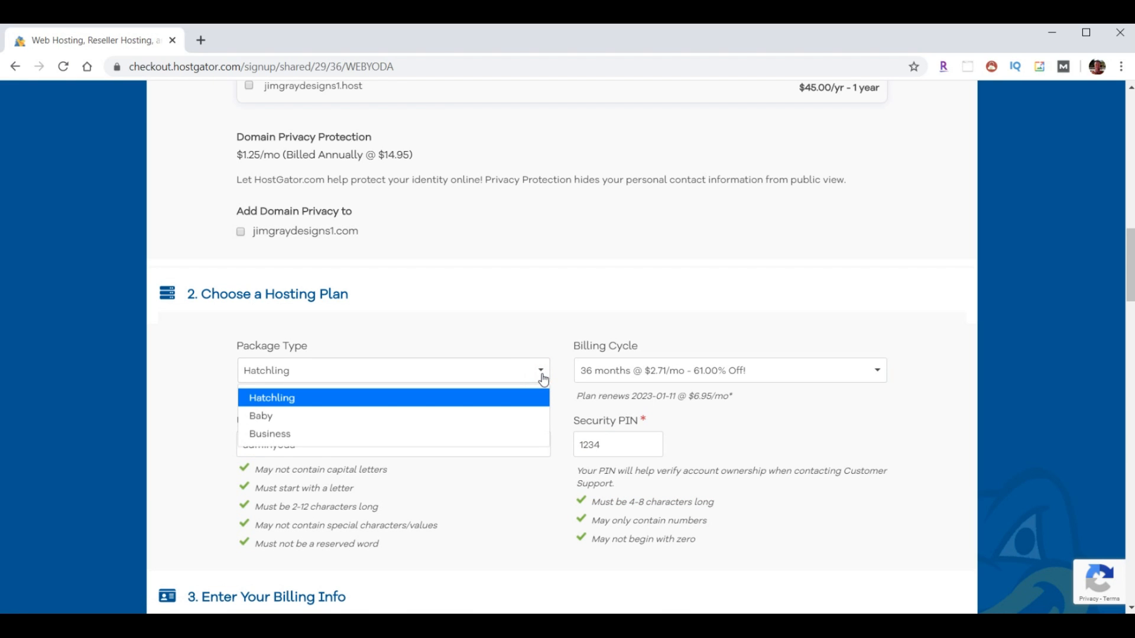
{"action": "left_click", "coordinate": [542, 377]}
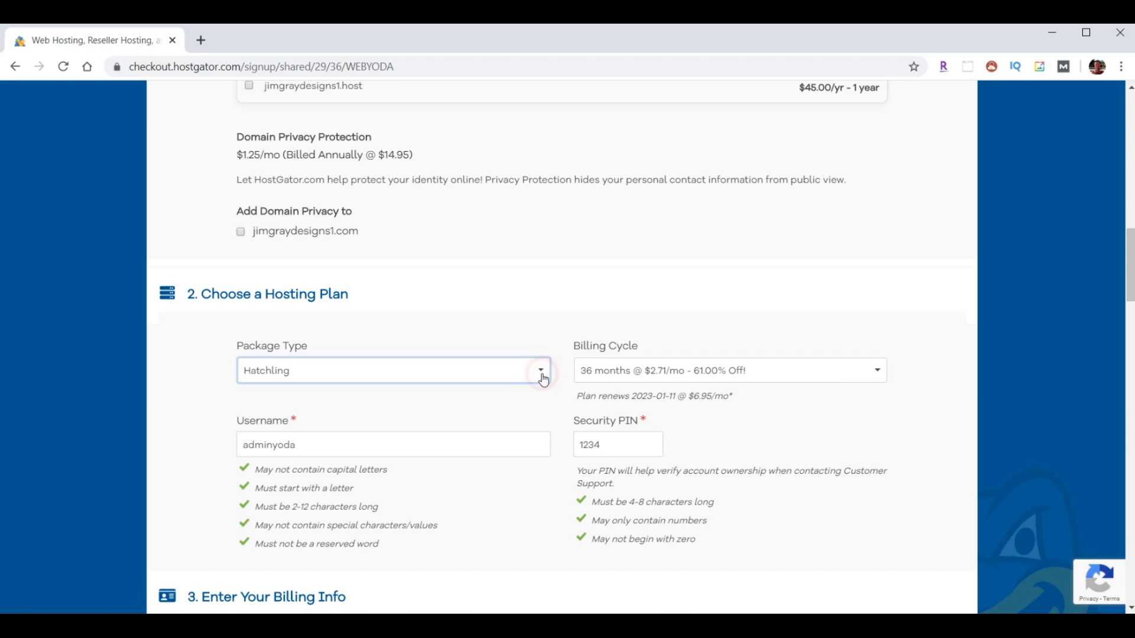
{"action": "left_click", "coordinate": [879, 373]}
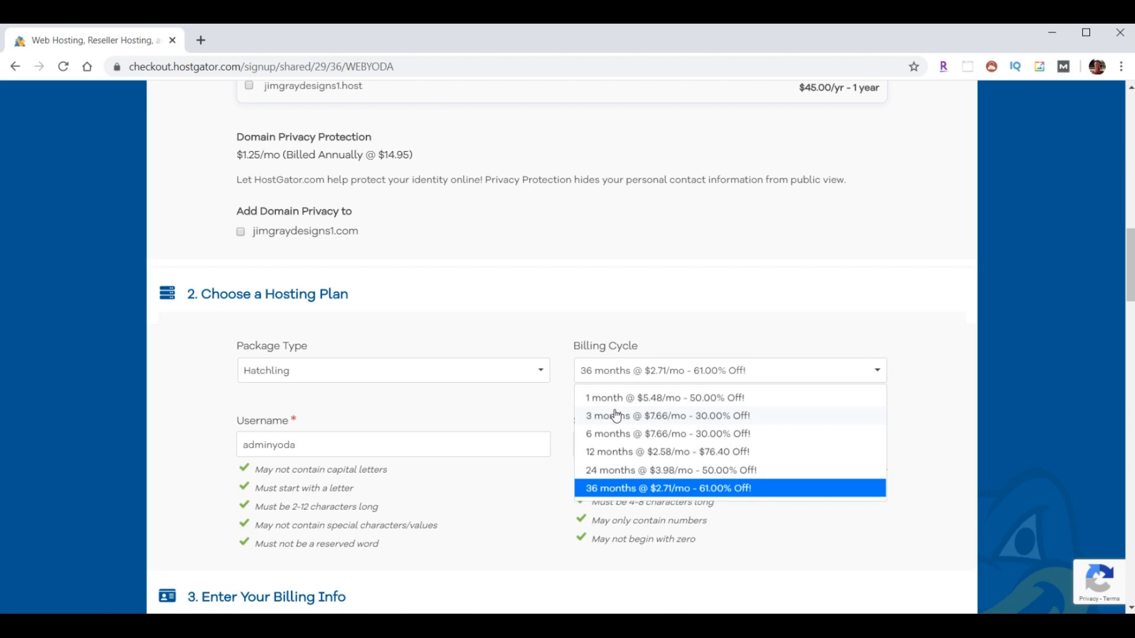
- Set the billing cycle to 12 months and untick the SiteLock Monitoring add-on
{"action": "left_click", "coordinate": [613, 459]}
{"action": "scroll", "coordinate": [924, 319], "scroll_direction": "down", "scroll_amount": 8}
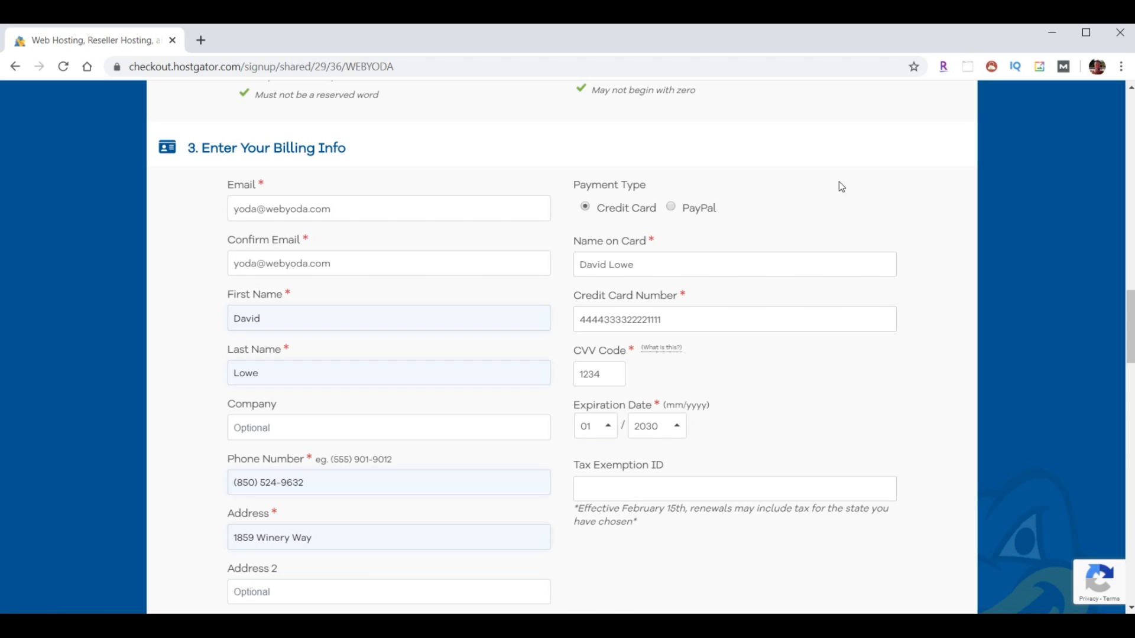
{"action": "scroll", "coordinate": [882, 200], "scroll_direction": "down", "scroll_amount": 12}
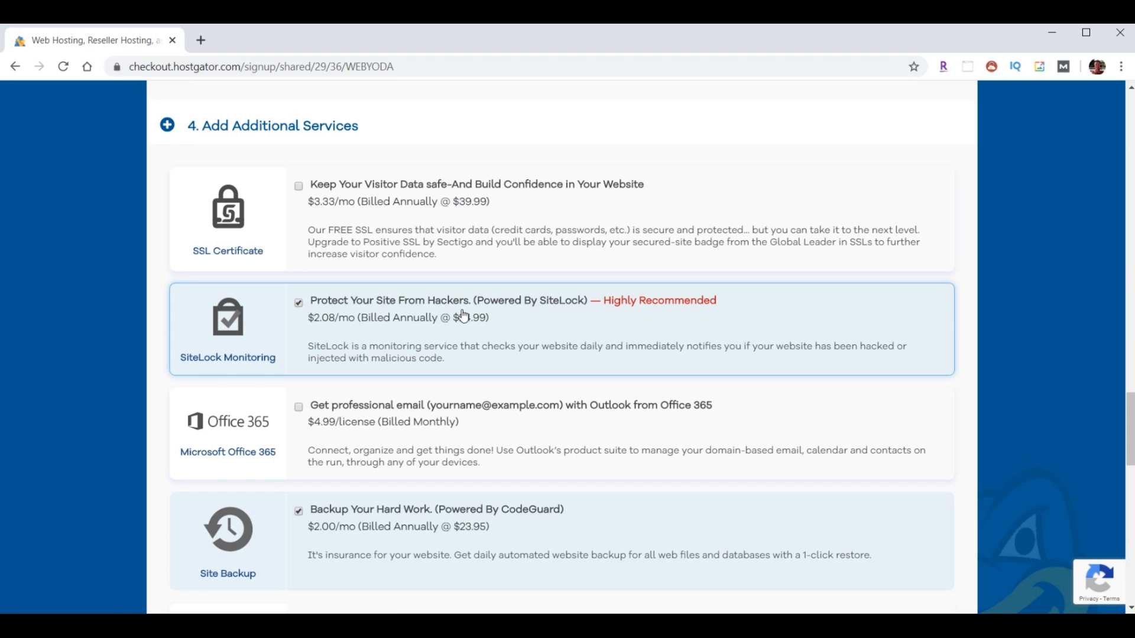
{"action": "left_click", "coordinate": [299, 303]}
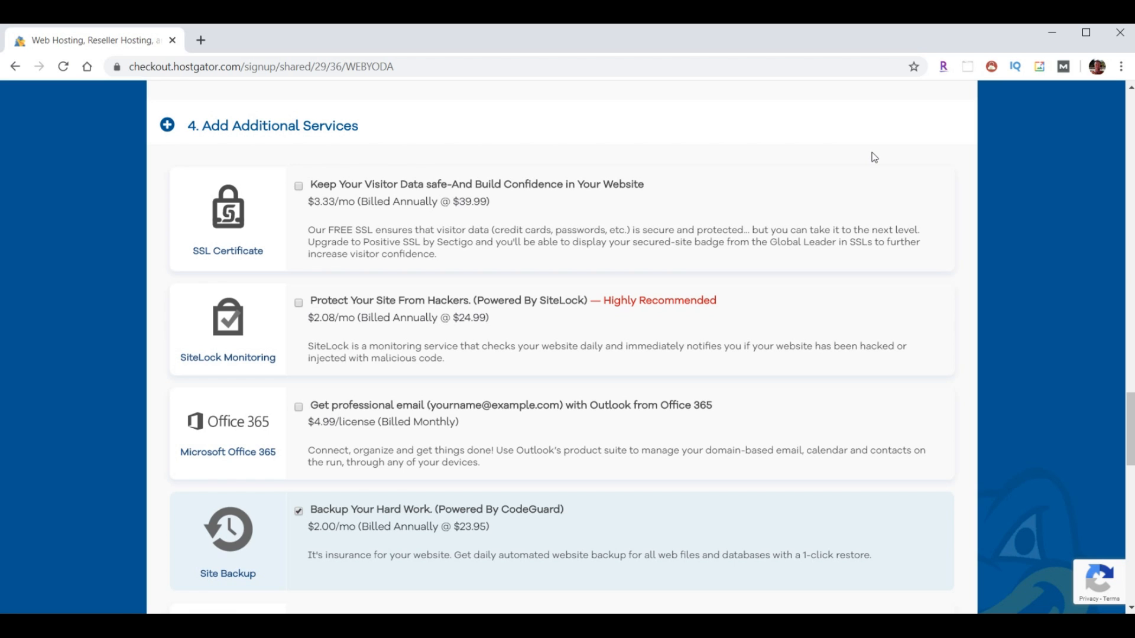
{"action": "scroll", "coordinate": [680, 342], "scroll_direction": "down", "scroll_amount": 3}
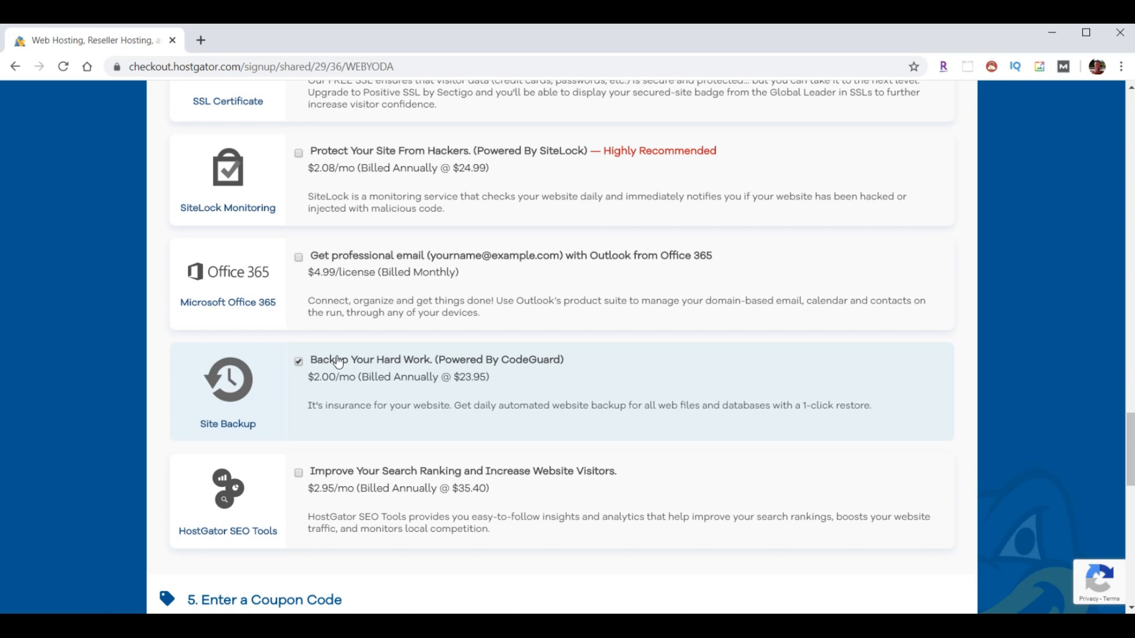
- Untick CodeGuard Site Backup, accept the terms of service and place the $31.00 order
{"action": "left_click", "coordinate": [299, 363]}
{"action": "scroll", "coordinate": [616, 347], "scroll_direction": "down", "scroll_amount": 8}
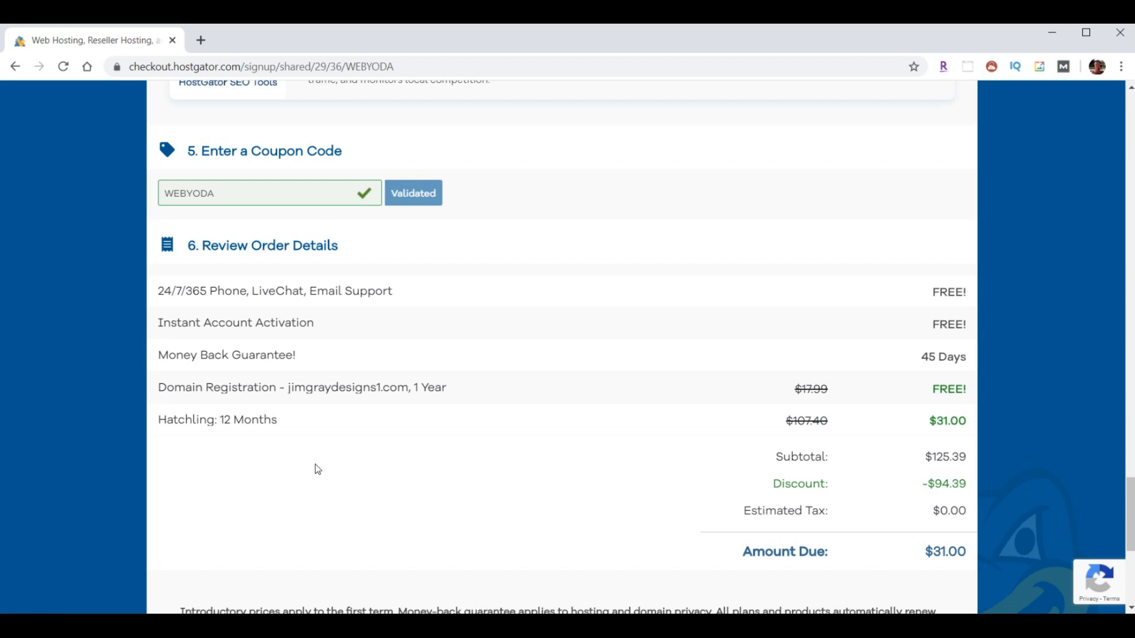
{"action": "scroll", "coordinate": [981, 405], "scroll_direction": "down", "scroll_amount": 3}
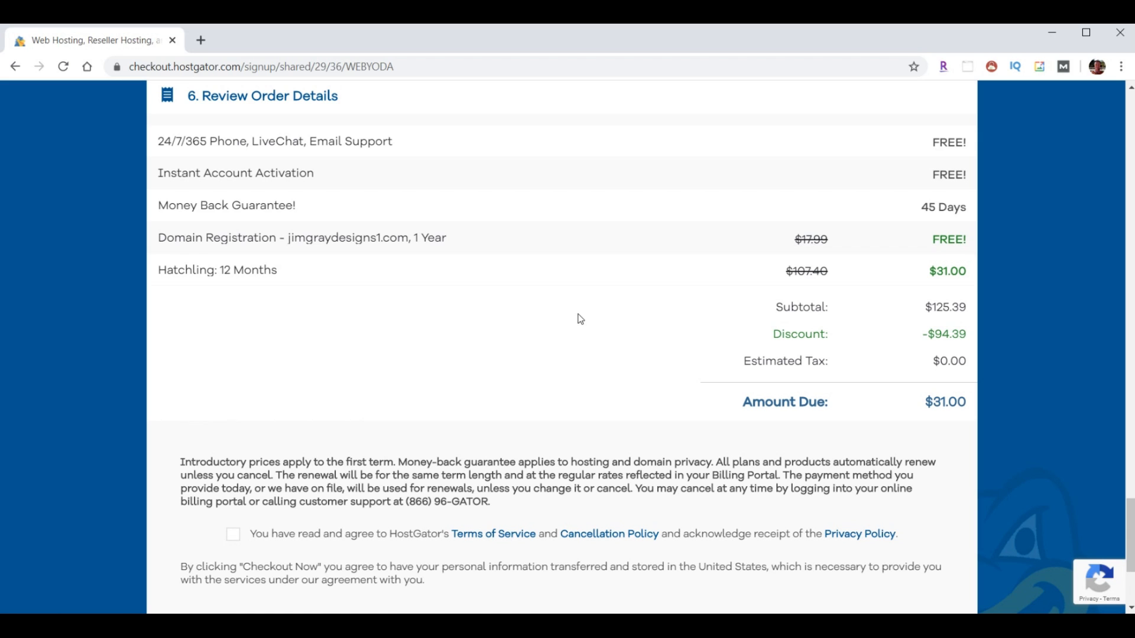
{"action": "scroll", "coordinate": [581, 319], "scroll_direction": "down", "scroll_amount": 4}
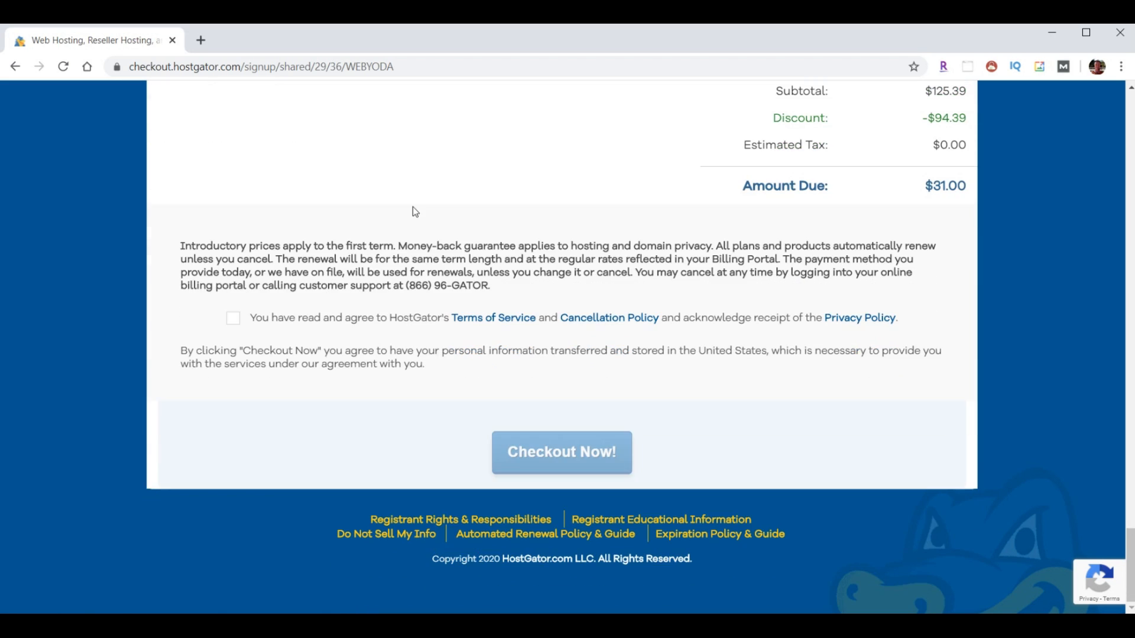
{"action": "left_click", "coordinate": [233, 318]}
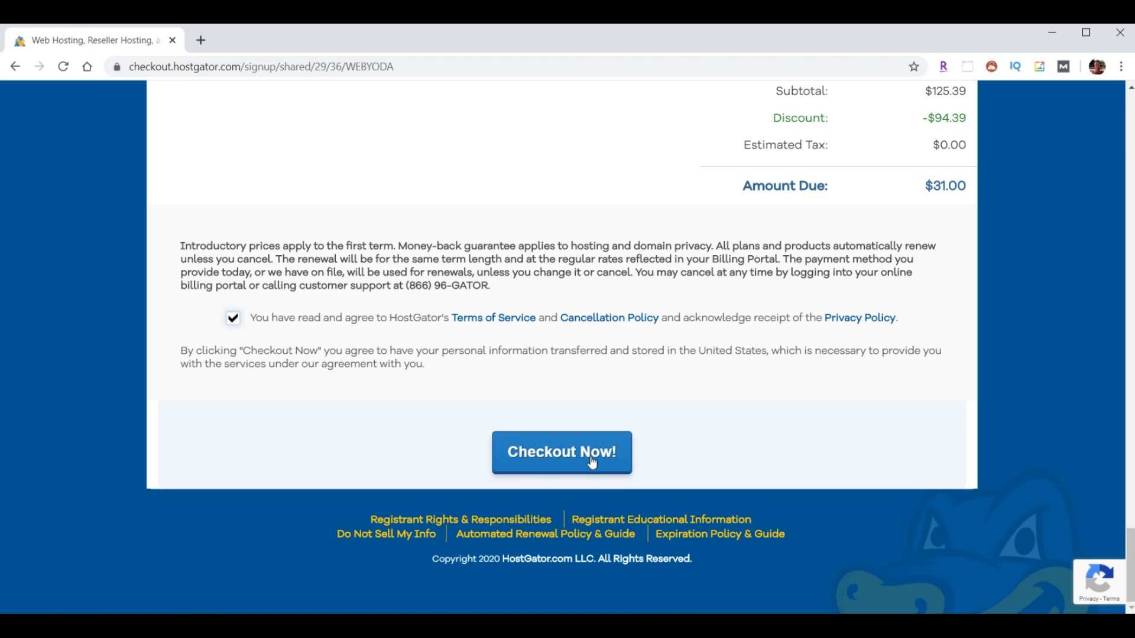
{"action": "left_click", "coordinate": [571, 462]}
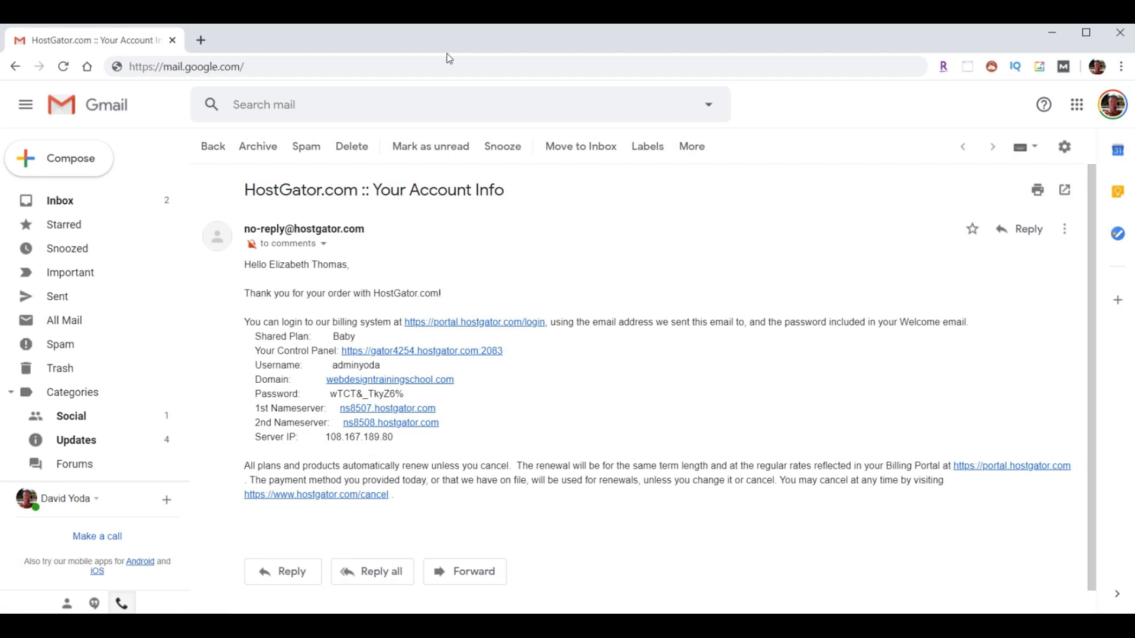
- In the HostGator account info email, select and copy the control panel password
{"action": "left_click_drag", "start_coordinate": [243, 191], "coordinate": [531, 204]}
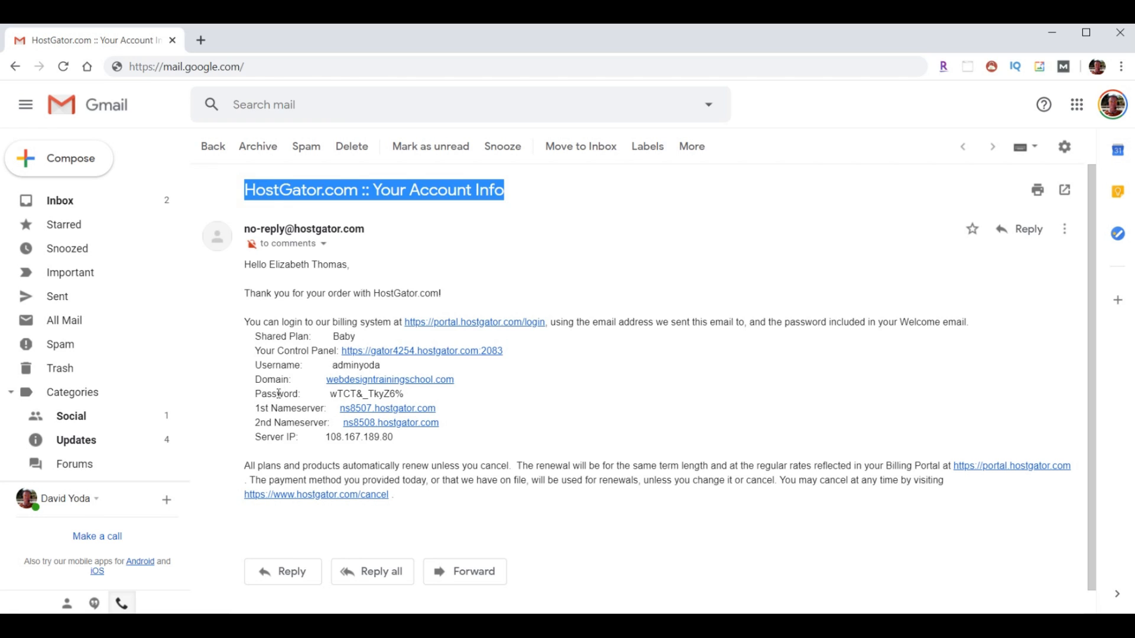
{"action": "left_click_drag", "start_coordinate": [247, 408], "coordinate": [502, 426]}
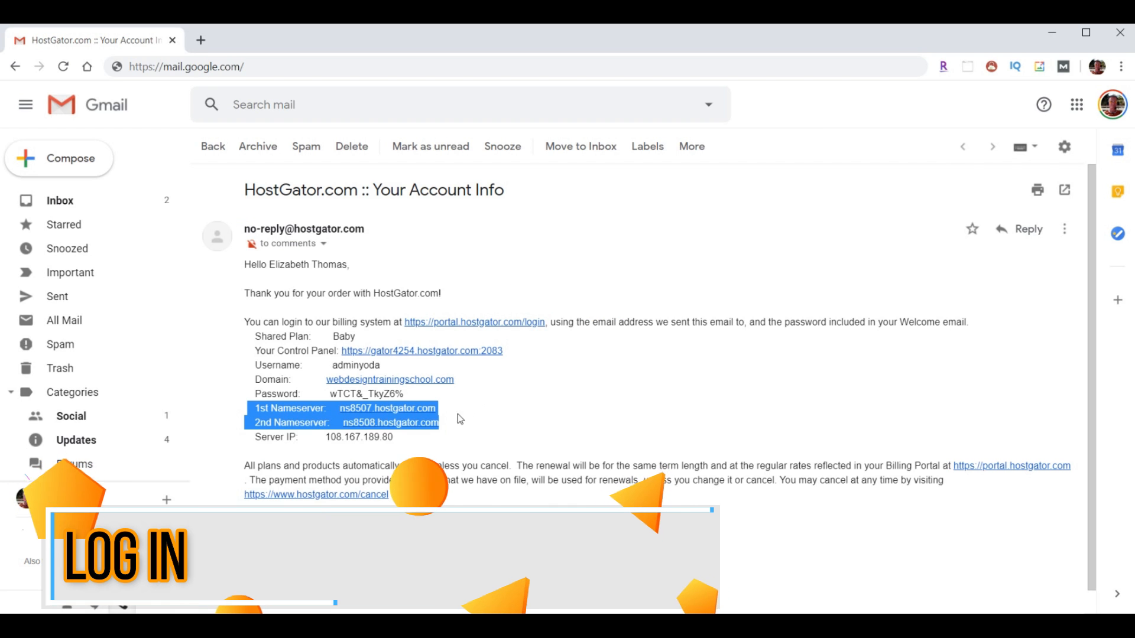
{"action": "left_click_drag", "start_coordinate": [331, 364], "coordinate": [330, 393]}
{"action": "left_click", "coordinate": [407, 393]}
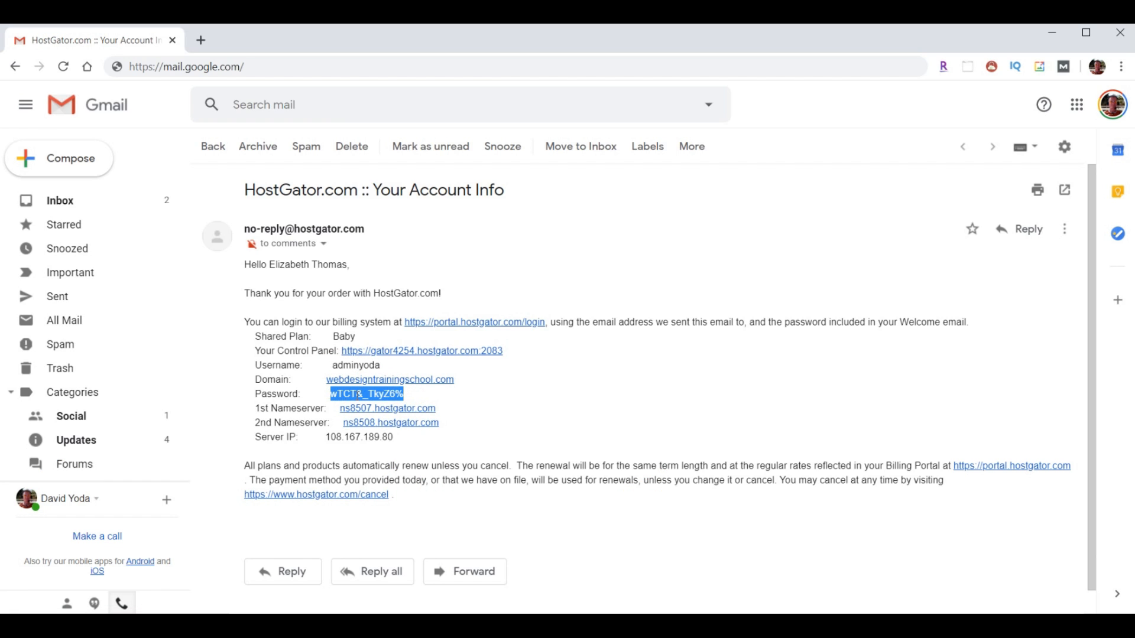
{"action": "right_click", "coordinate": [371, 394]}
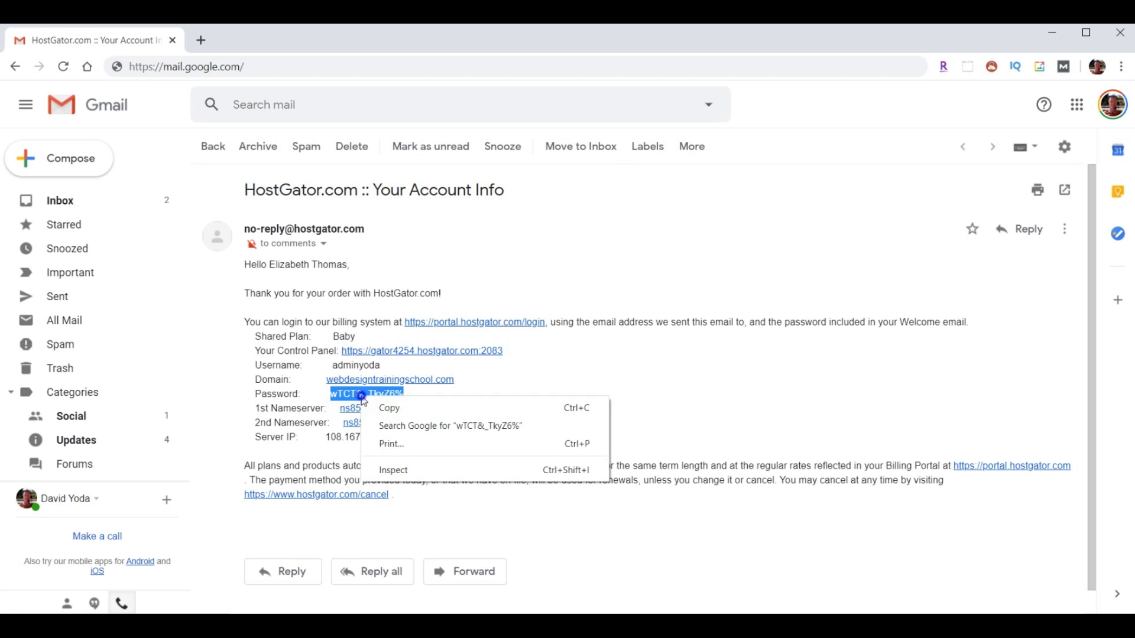
{"action": "left_click", "coordinate": [381, 406]}
{"action": "left_click_drag", "start_coordinate": [253, 350], "coordinate": [335, 351]}
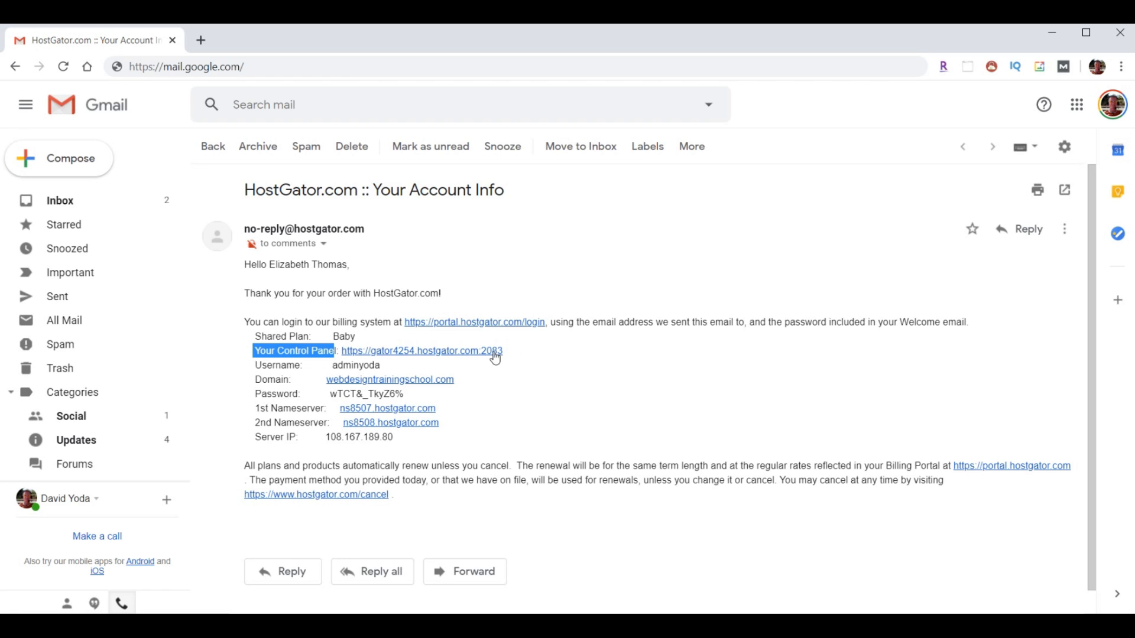
- Follow the gator4254.hostgator.com:2083 control panel link and log in to cPanel
{"action": "left_click", "coordinate": [429, 351]}
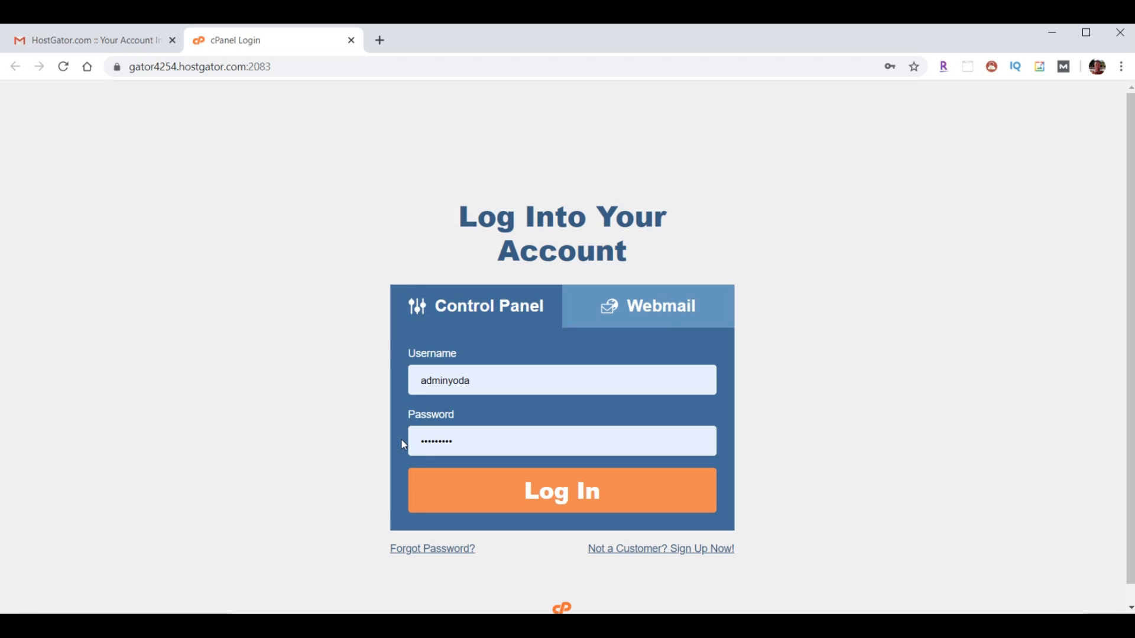
{"action": "left_click", "coordinate": [580, 502]}
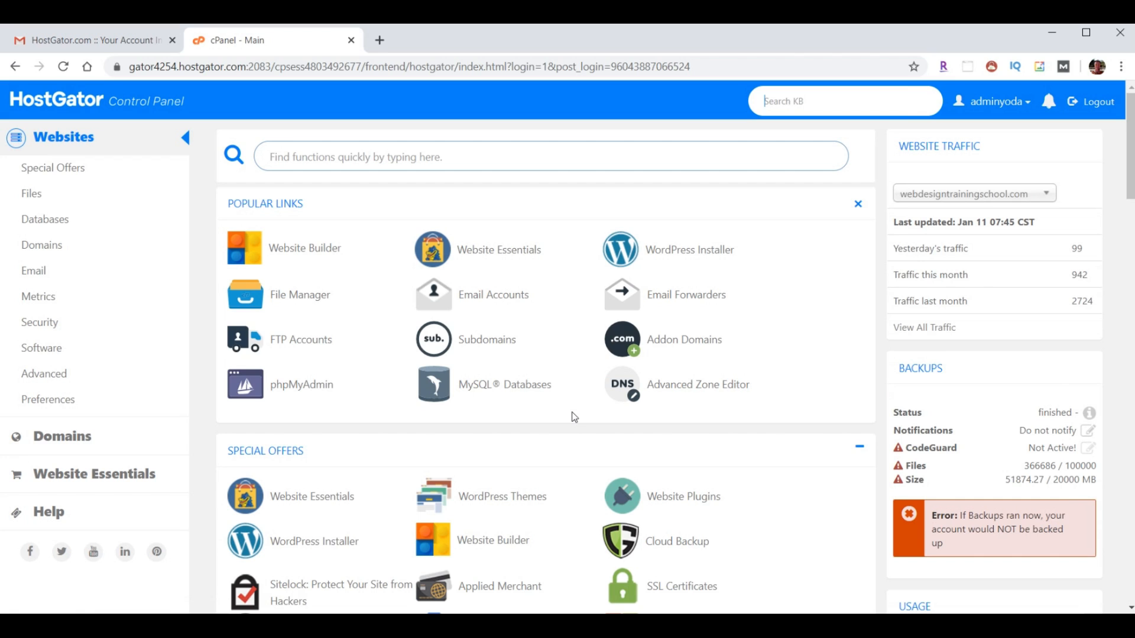
{"action": "left_click", "coordinate": [857, 204]}
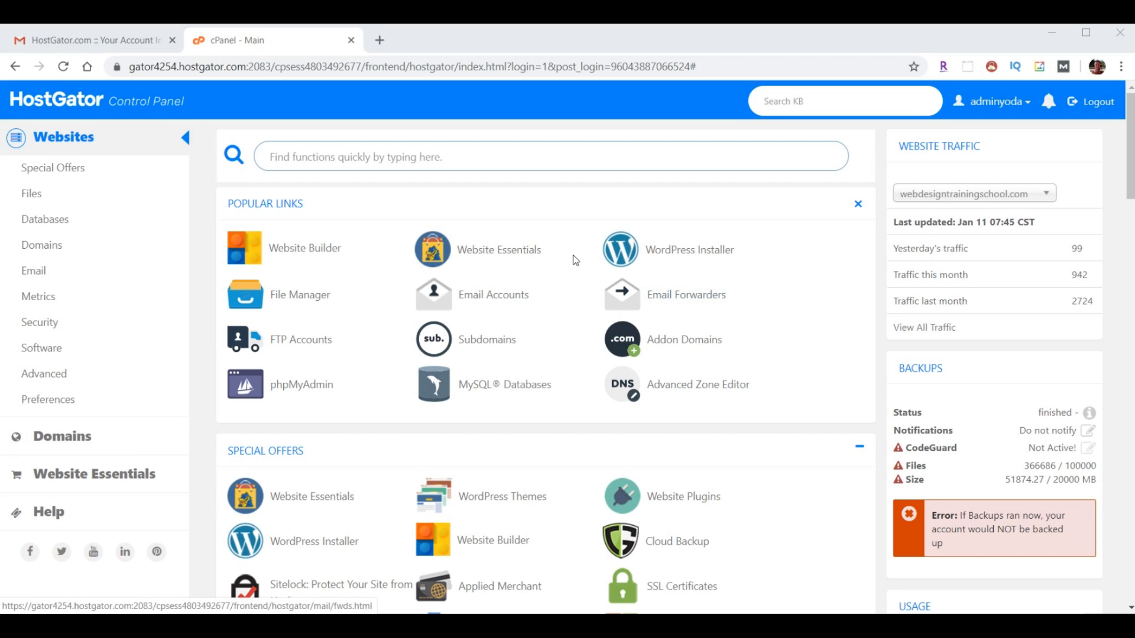
- Start a new email forwarder and enter the mailbox name for the address
{"action": "left_click", "coordinate": [41, 273]}
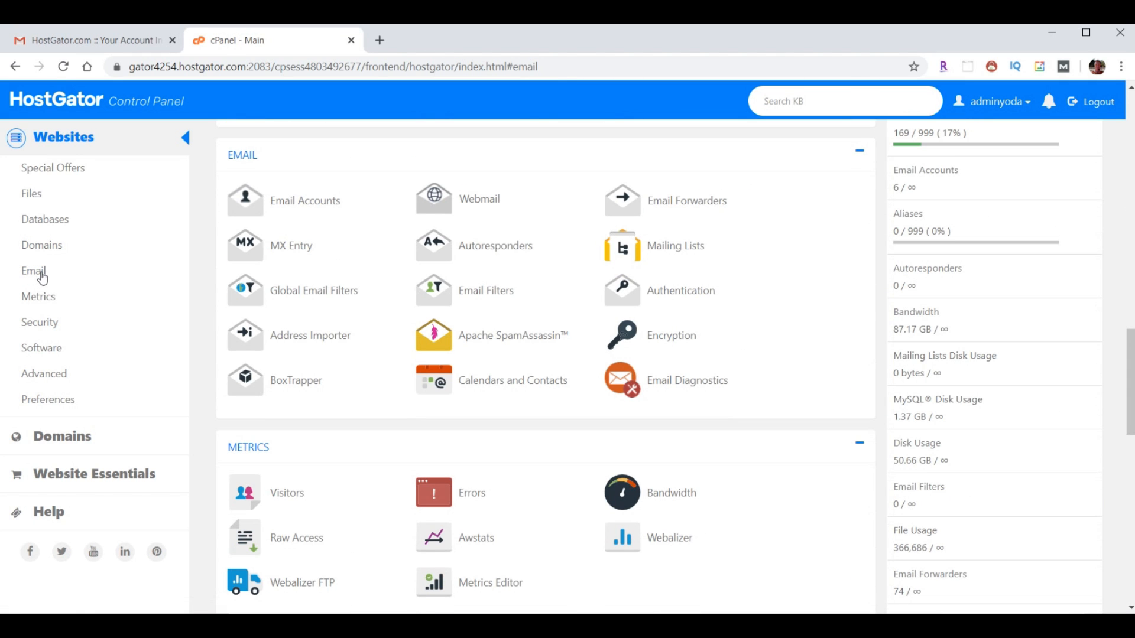
{"action": "left_click", "coordinate": [672, 201]}
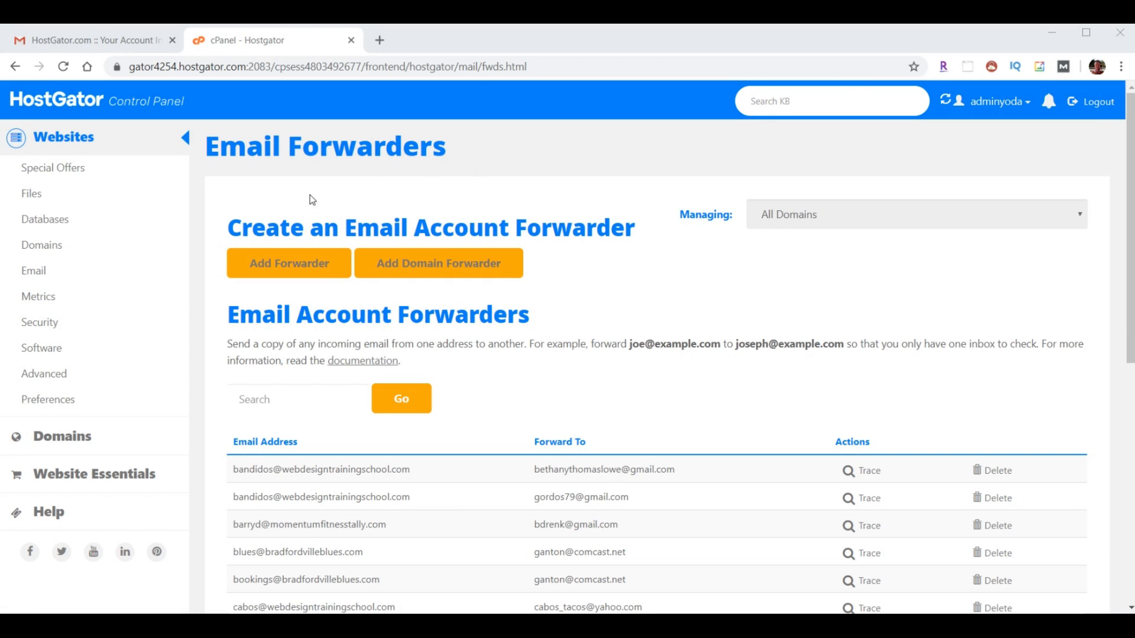
{"action": "left_click", "coordinate": [285, 272]}
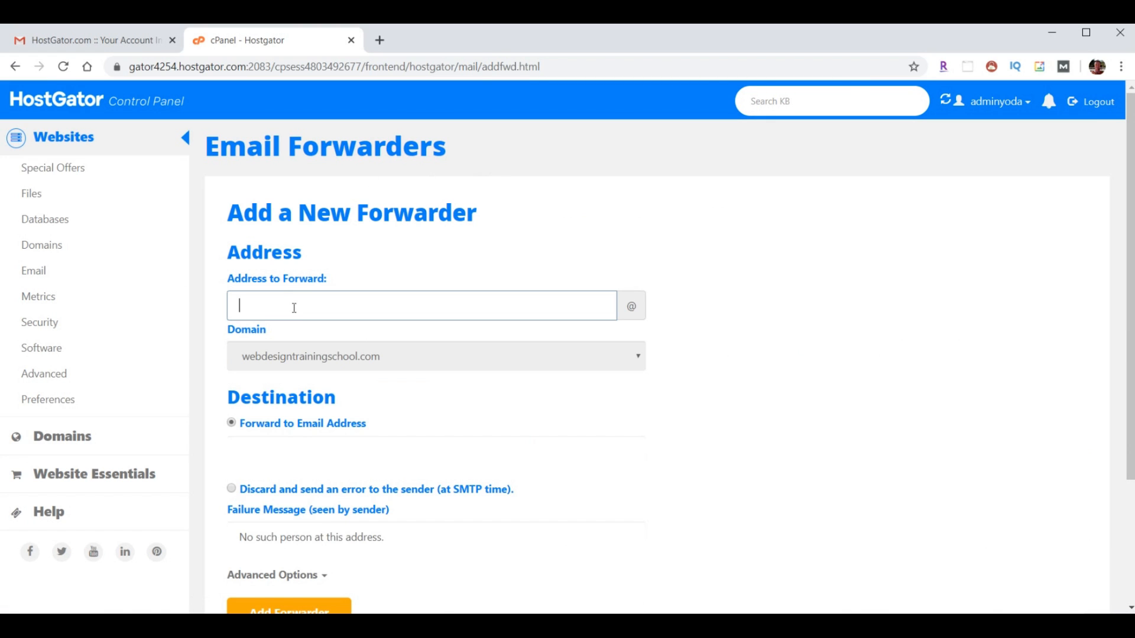
- Forward that jimgraydesigns.com mailbox to the Gmail address, then return to the cPanel home
{"action": "left_click", "coordinate": [368, 359]}
{"action": "scroll", "coordinate": [373, 242], "scroll_direction": "down", "scroll_amount": 15}
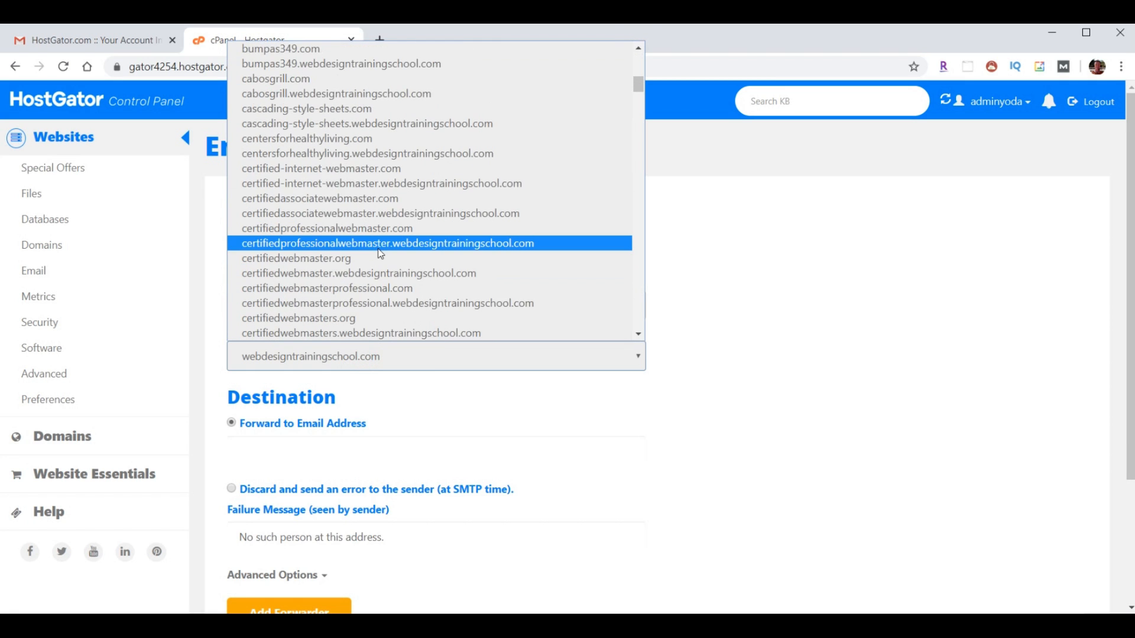
{"action": "scroll", "coordinate": [373, 229], "scroll_direction": "down", "scroll_amount": 15}
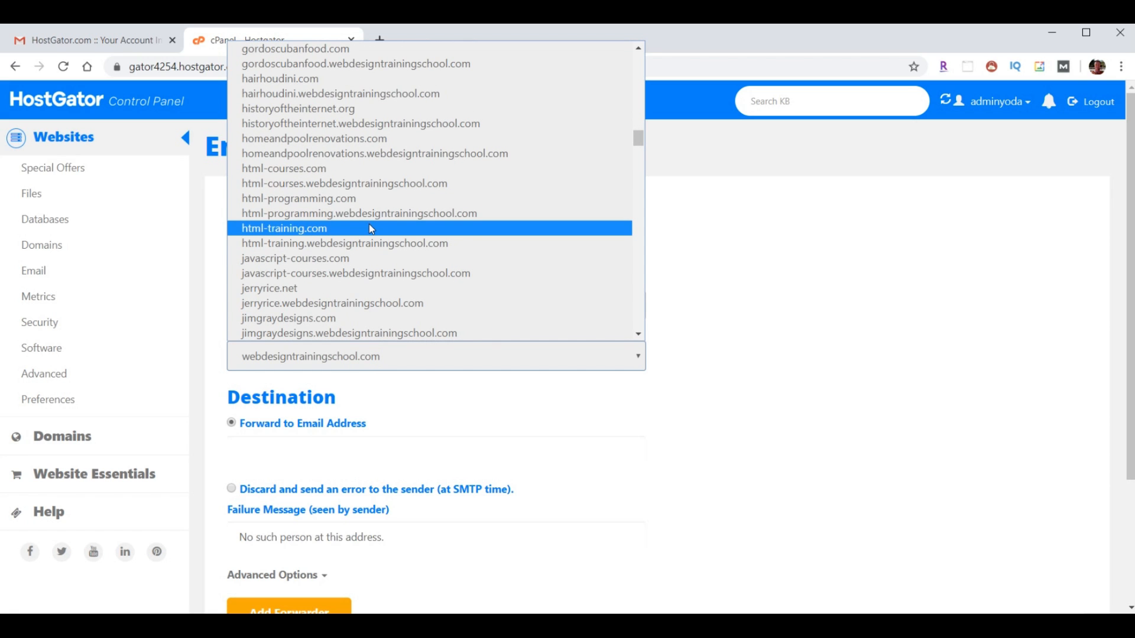
{"action": "scroll", "coordinate": [369, 226], "scroll_direction": "down", "scroll_amount": 3}
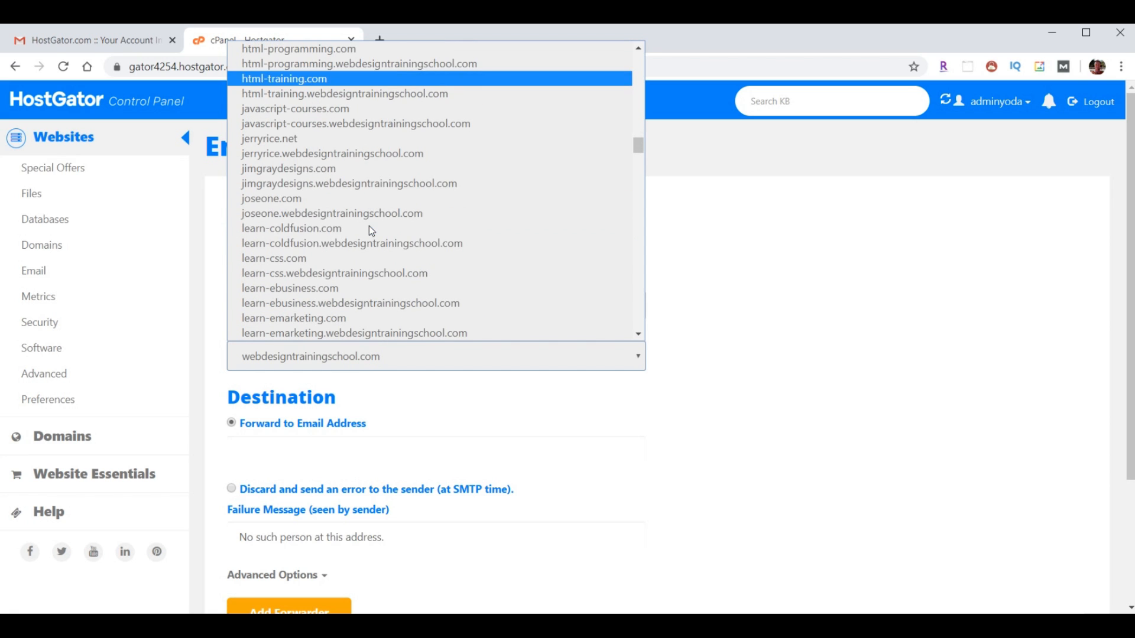
{"action": "left_click", "coordinate": [311, 170]}
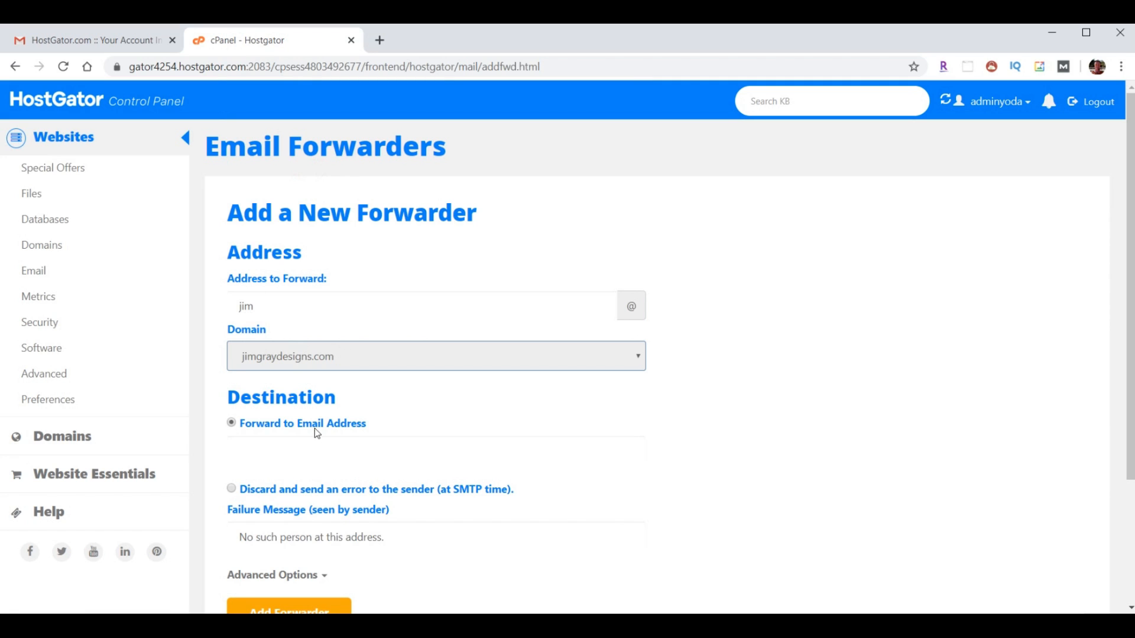
{"action": "left_click", "coordinate": [312, 449]}
{"action": "key", "text": "ctrl+v"}
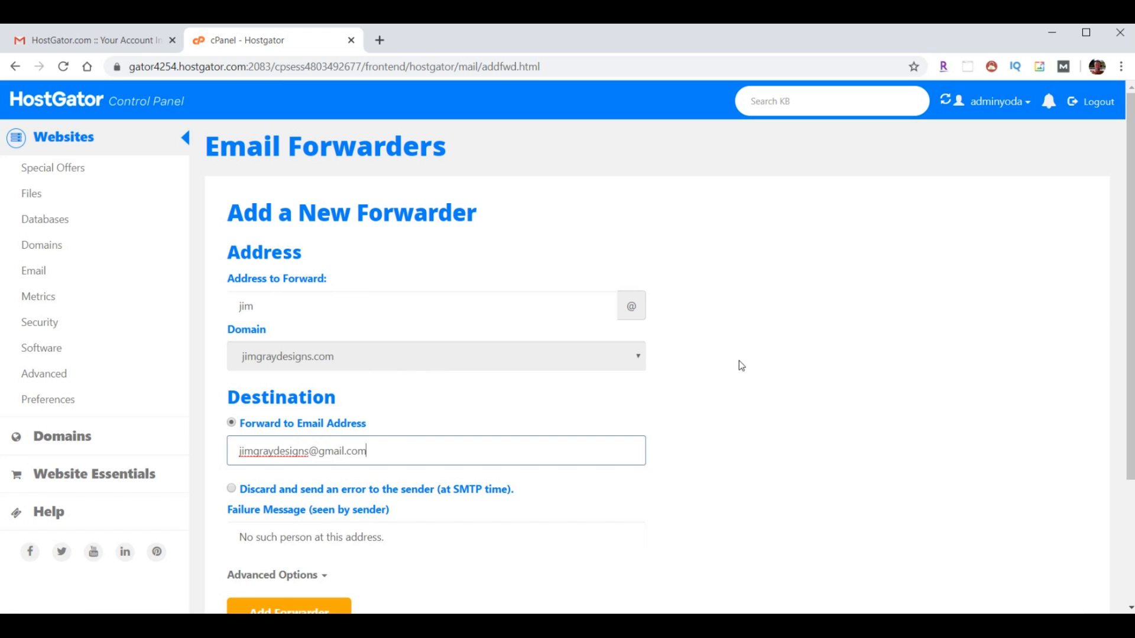
{"action": "scroll", "coordinate": [738, 364], "scroll_direction": "down", "scroll_amount": 1}
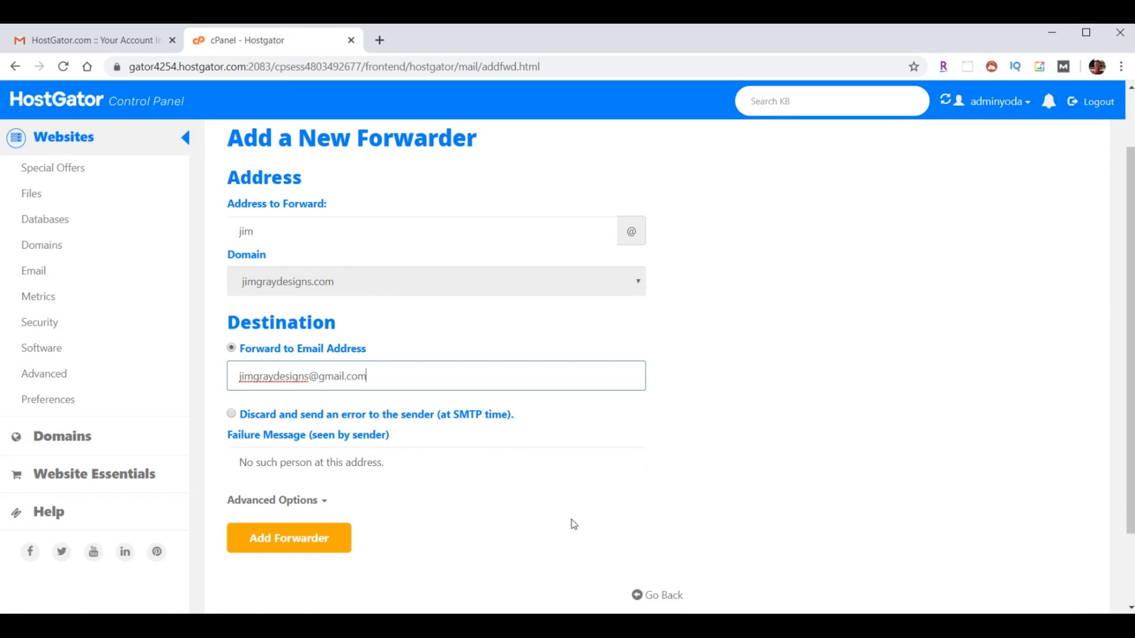
{"action": "left_click", "coordinate": [286, 541]}
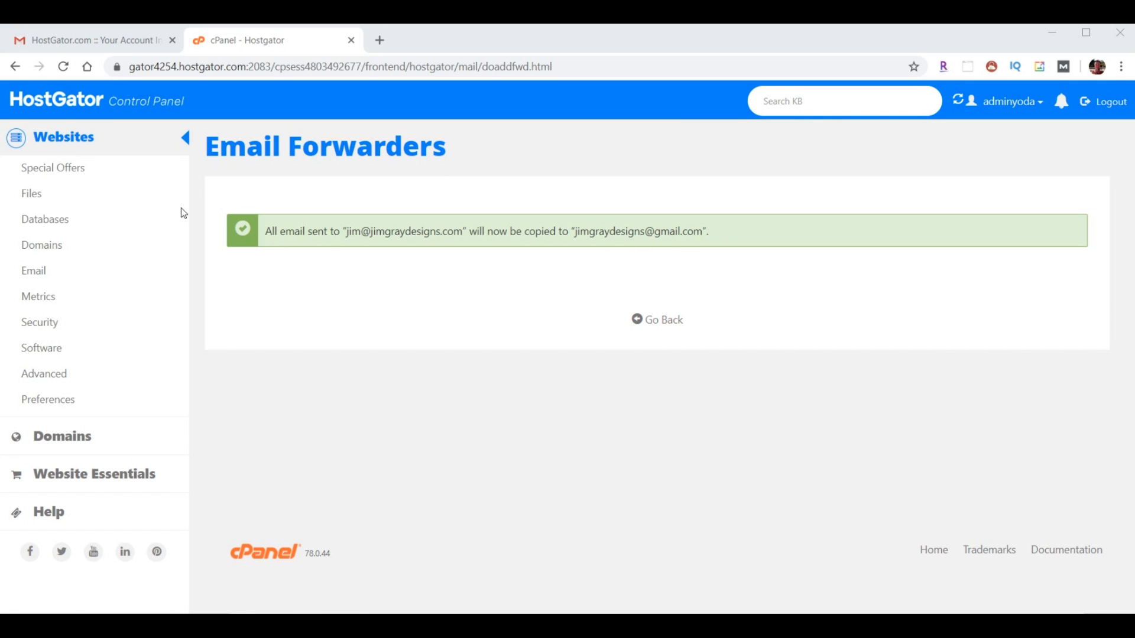
{"action": "left_click", "coordinate": [54, 102]}
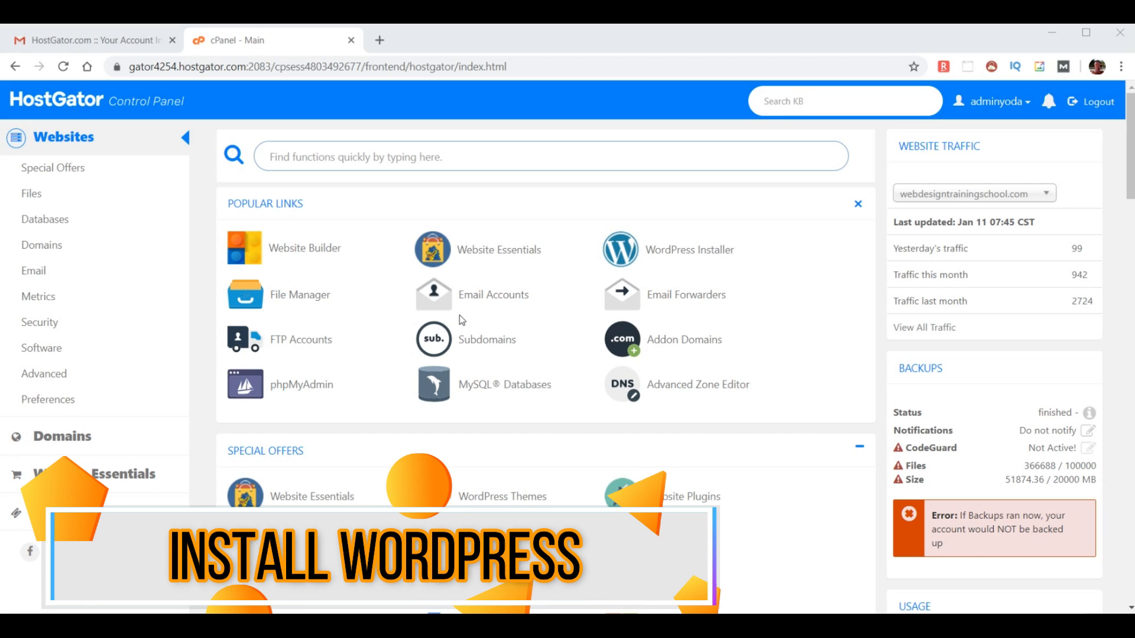
- Open the WordPress installer and choose new.jimgraydesigns.com as the installation domain
{"action": "left_click", "coordinate": [658, 254]}
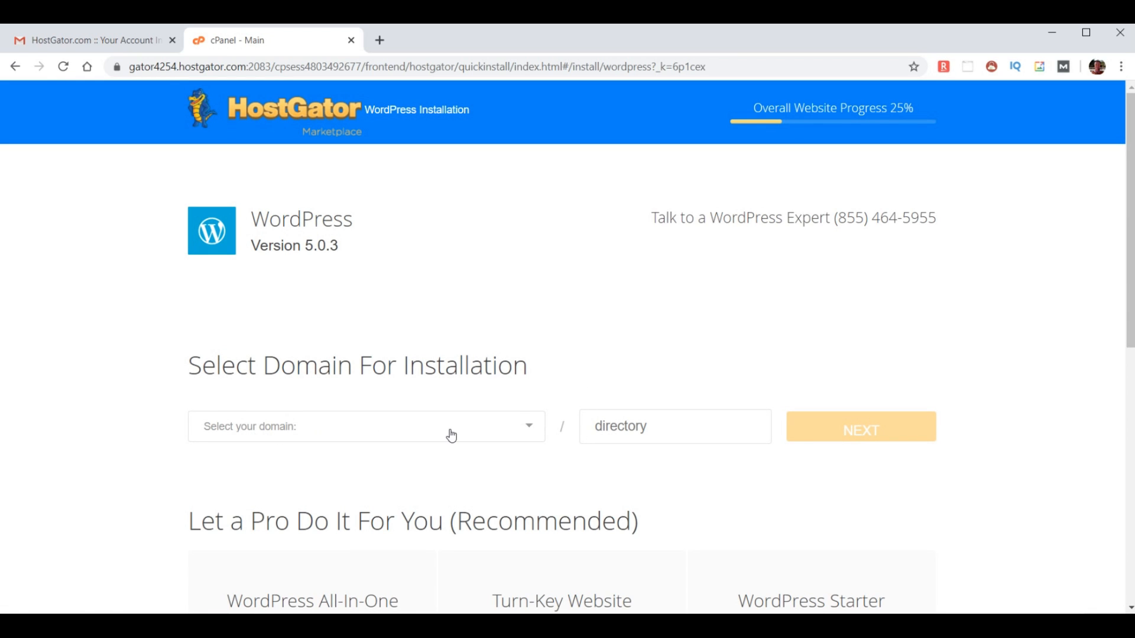
{"action": "left_click", "coordinate": [530, 427]}
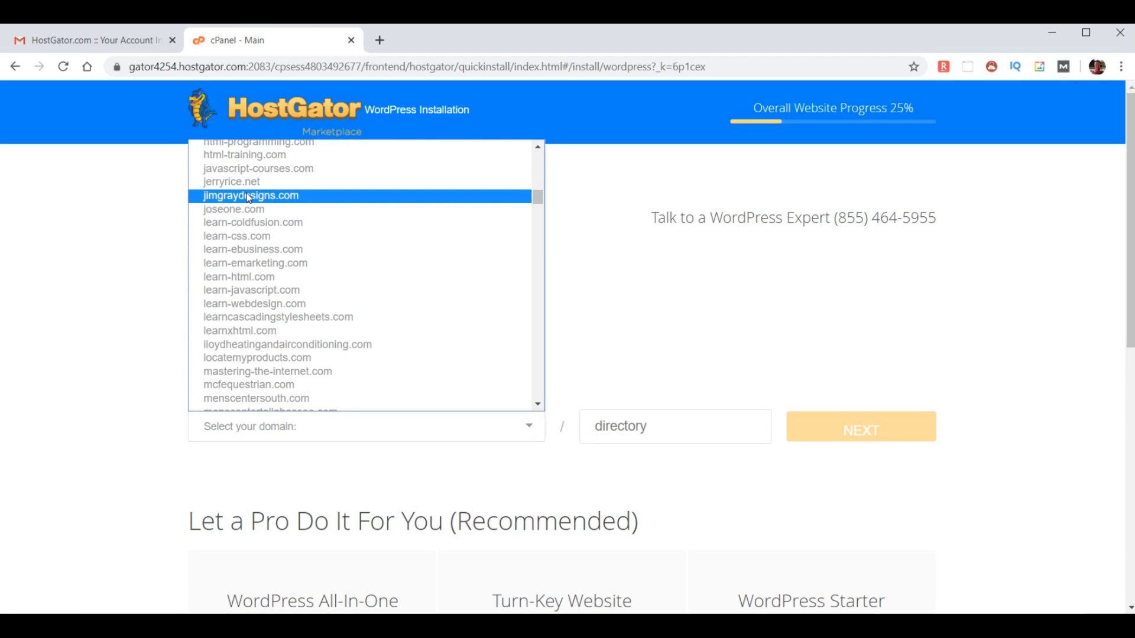
{"action": "scroll", "coordinate": [263, 279], "scroll_direction": "down", "scroll_amount": 15}
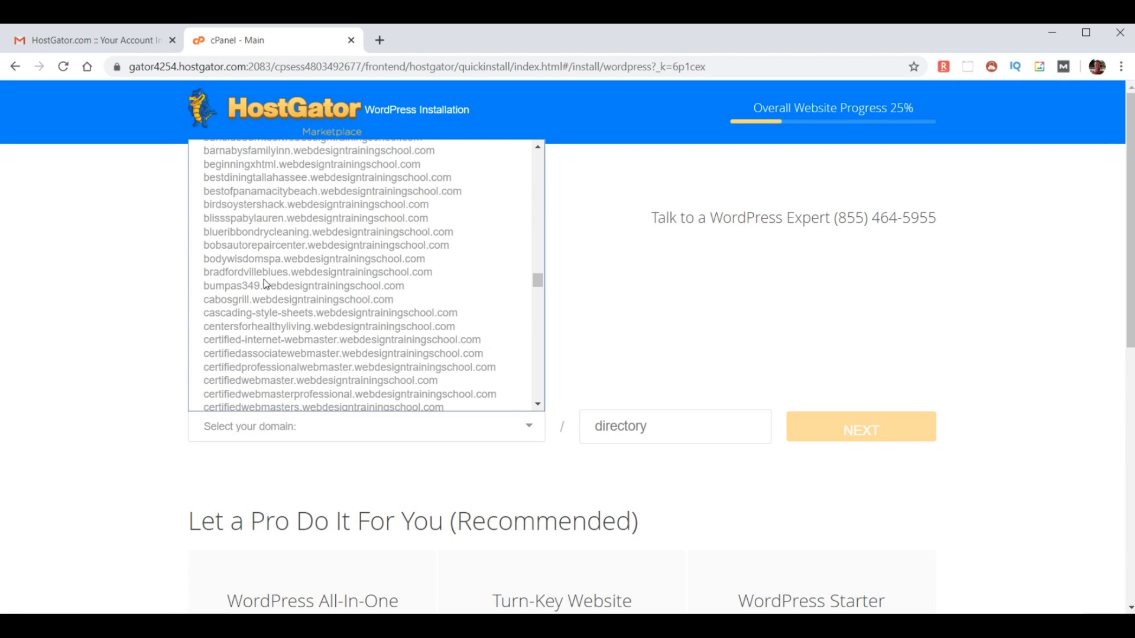
{"action": "scroll", "coordinate": [264, 280], "scroll_direction": "up", "scroll_amount": 12}
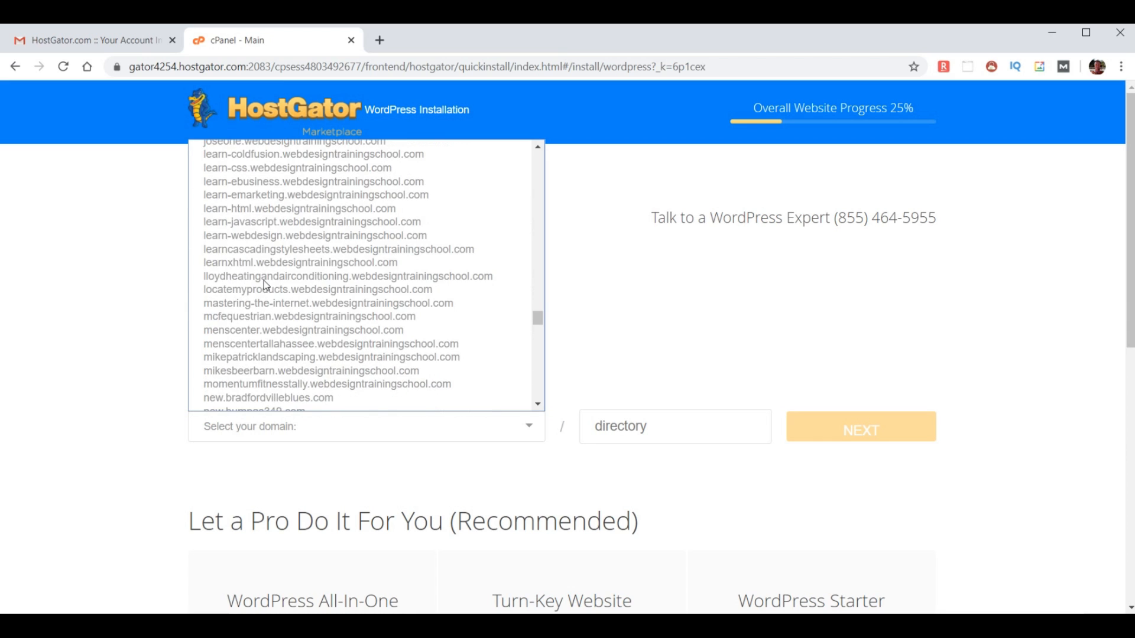
{"action": "scroll", "coordinate": [265, 288], "scroll_direction": "down", "scroll_amount": 3}
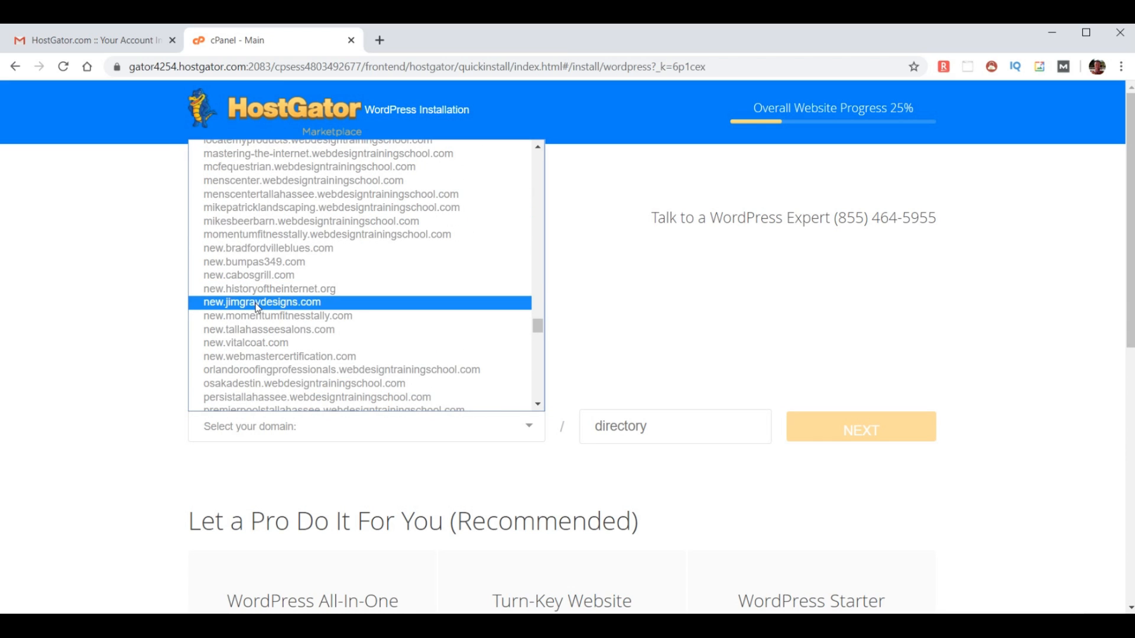
{"action": "left_click", "coordinate": [257, 302]}
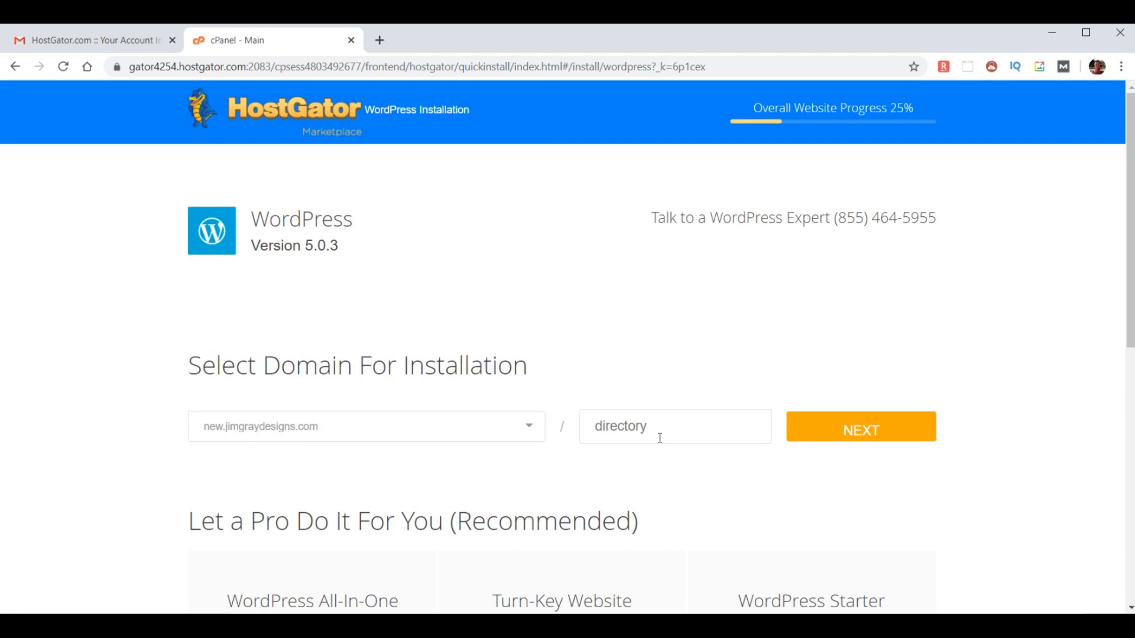
- Set the blog title to 'Jim Gray Designs' and enter the admin username
{"action": "left_click", "coordinate": [860, 430]}
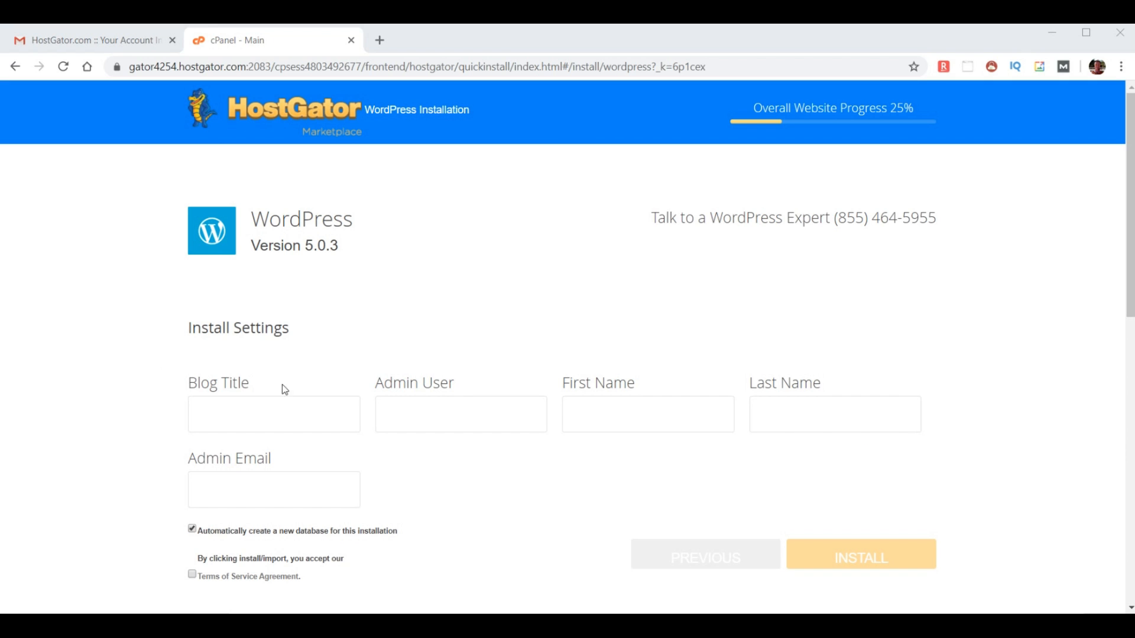
{"action": "left_click", "coordinate": [233, 420]}
{"action": "type", "text": "Jim Gray Designs"}
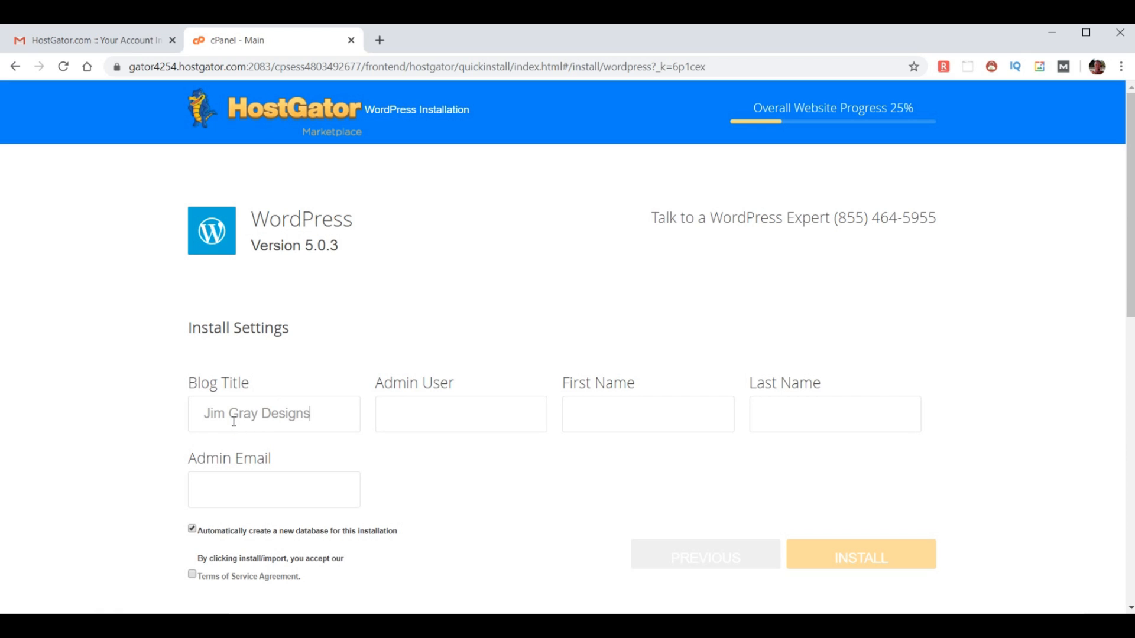
{"action": "left_click", "coordinate": [407, 412]}
{"action": "type", "text": "yolauser"}
- Fill in the admin's first name, last name and e-mail, accept the terms, and install
{"action": "left_click", "coordinate": [609, 417]}
{"action": "type", "text": "yoda"}
{"action": "left_click", "coordinate": [781, 403]}
{"action": "type", "text": "yoda"}
{"action": "left_click", "coordinate": [277, 480]}
{"action": "type", "text": "yoda"}
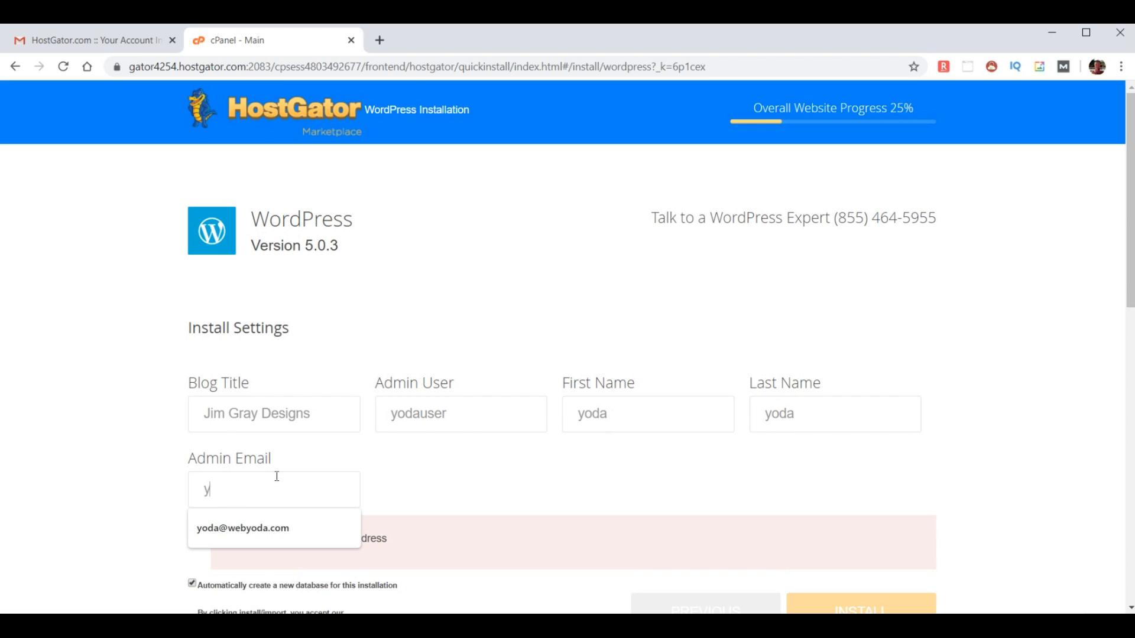
{"action": "left_click", "coordinate": [260, 532]}
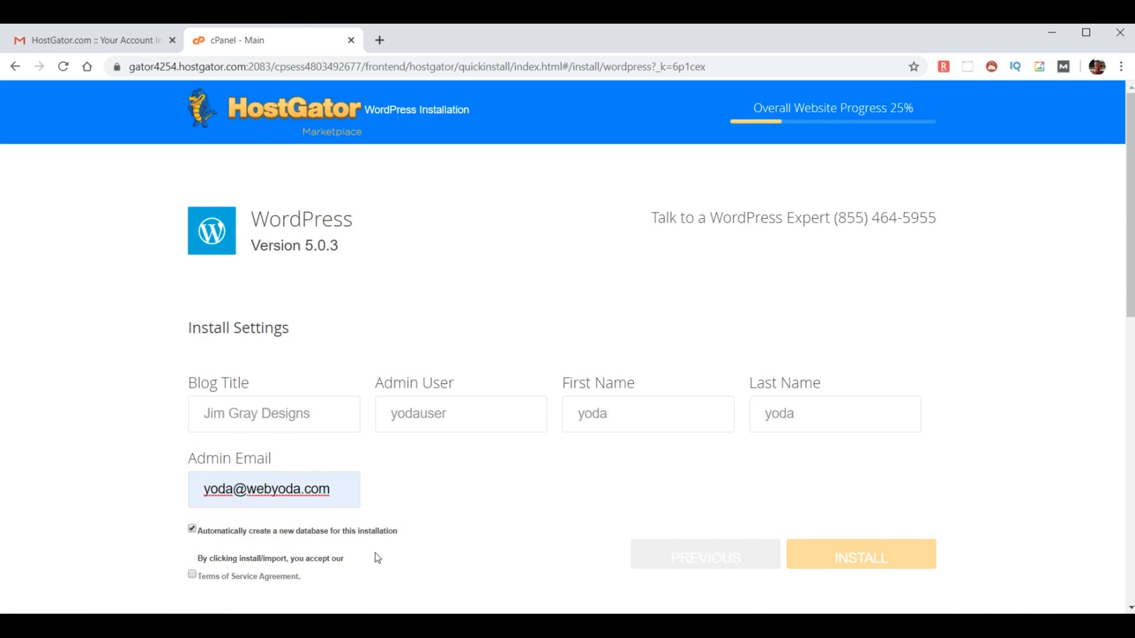
{"action": "left_click", "coordinate": [191, 576]}
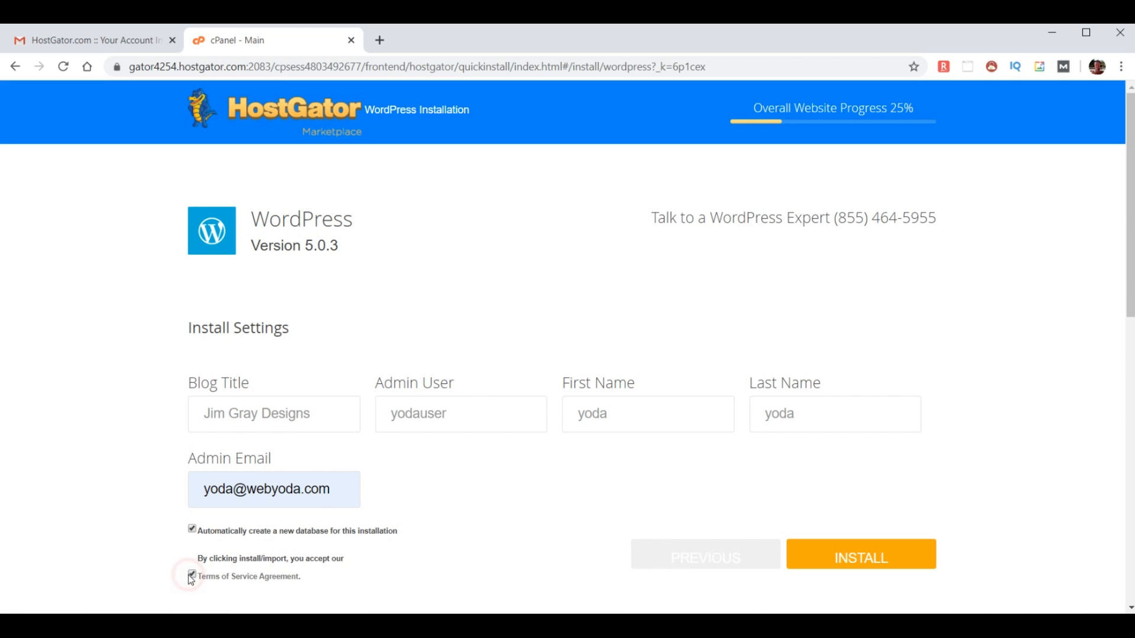
{"action": "left_click", "coordinate": [865, 560]}
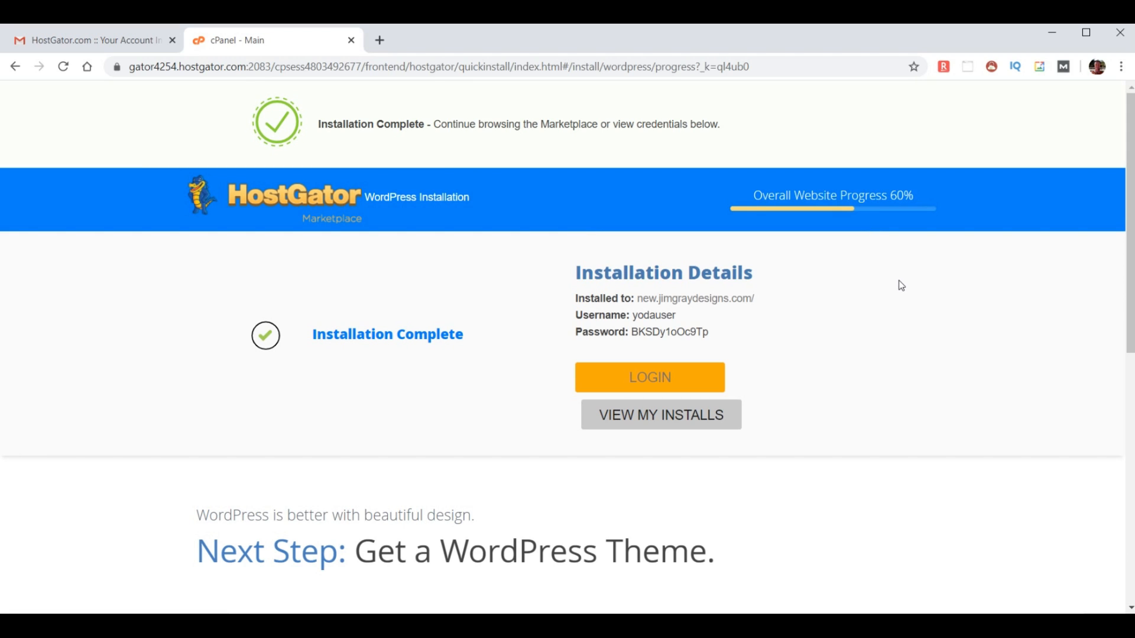
- Copy the generated admin password from Installation Details and open the site's login page
{"action": "left_click_drag", "start_coordinate": [1130, 211], "coordinate": [1131, 376]}
{"action": "scroll", "coordinate": [1131, 377], "scroll_direction": "down", "scroll_amount": 1}
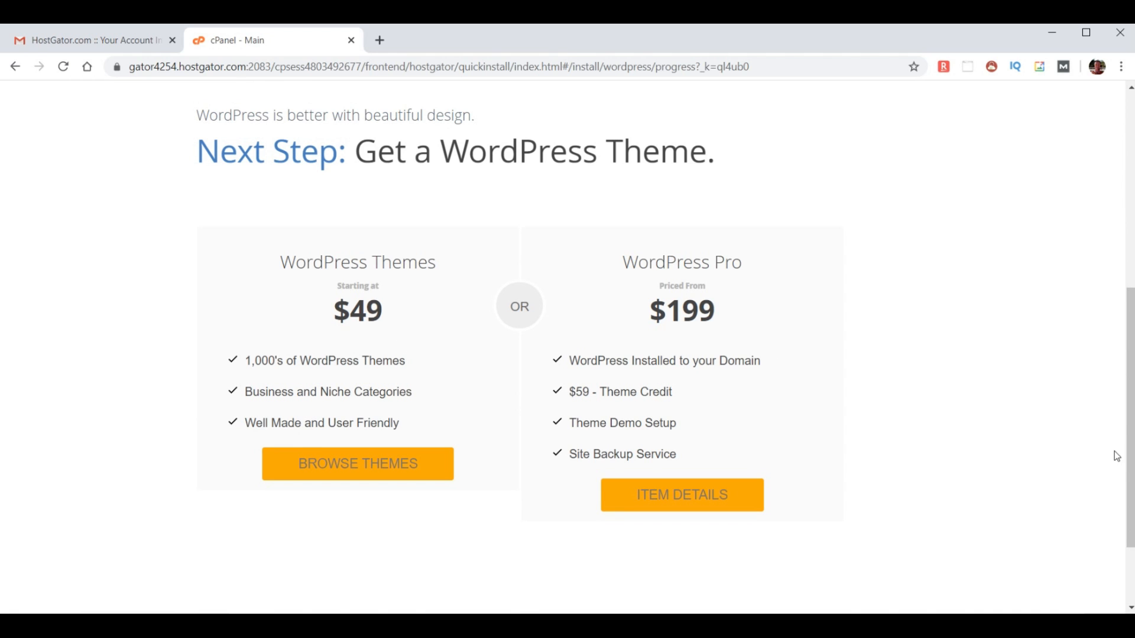
{"action": "left_click_drag", "start_coordinate": [1130, 475], "coordinate": [952, 380]}
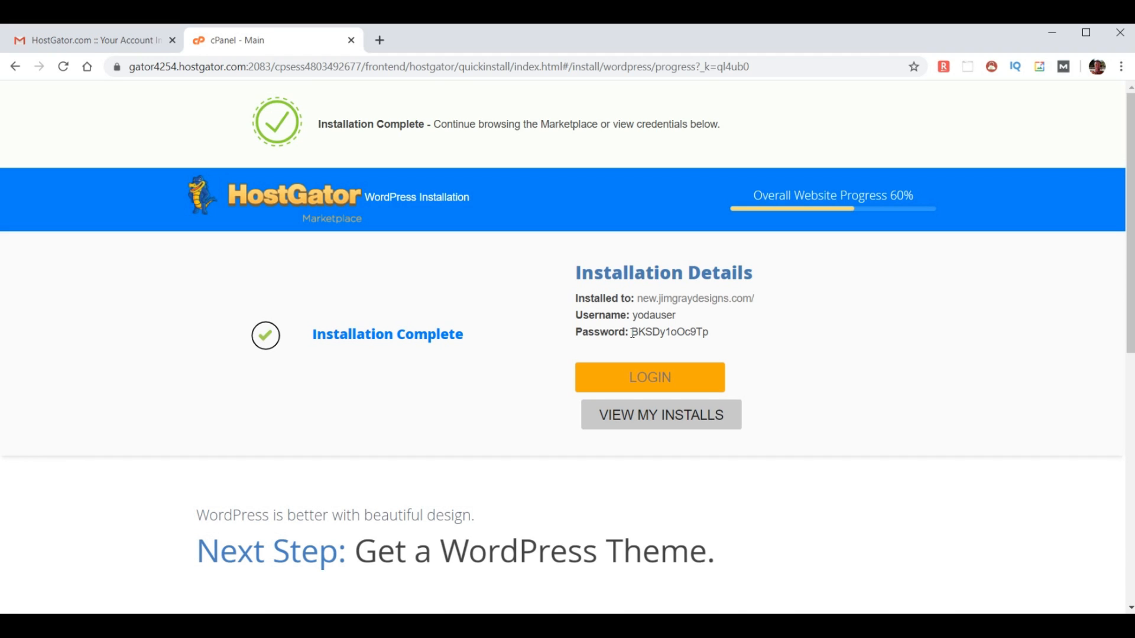
{"action": "left_click_drag", "start_coordinate": [634, 334], "coordinate": [757, 336]}
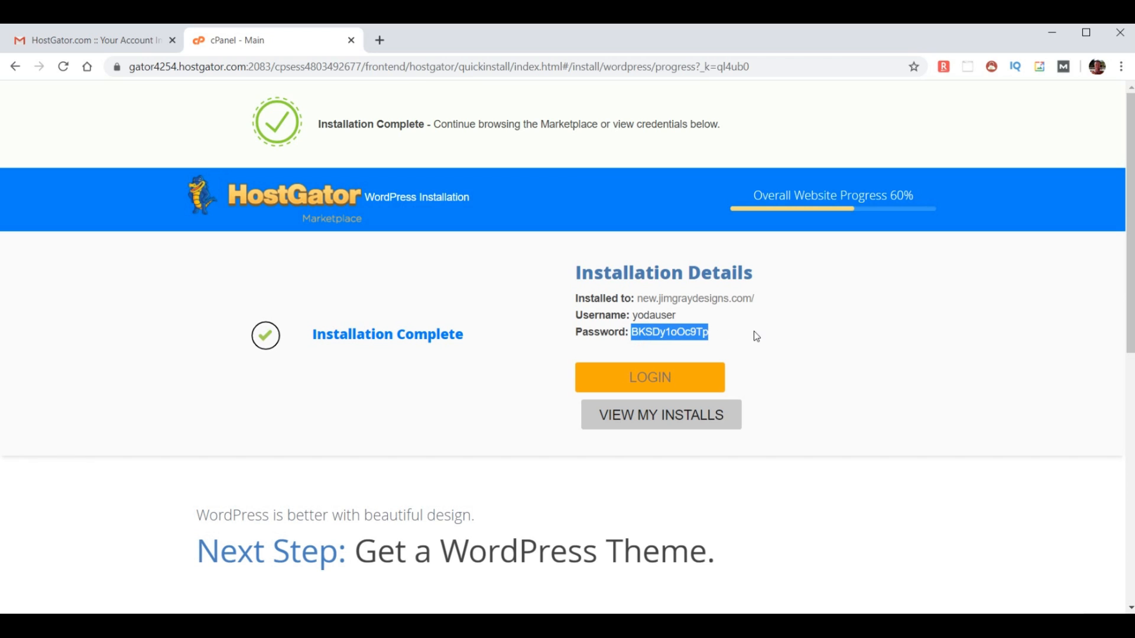
{"action": "left_click", "coordinate": [709, 380]}
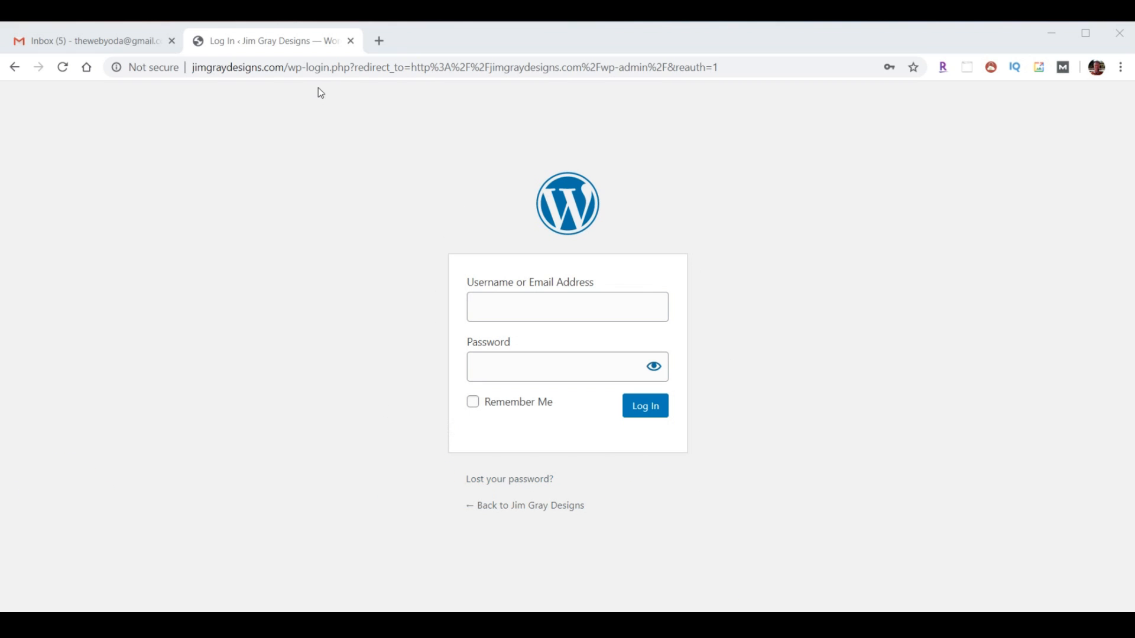
- Change the site address to its /wp-admin page
{"action": "left_click", "coordinate": [318, 70]}
{"action": "left_click", "coordinate": [292, 67]}
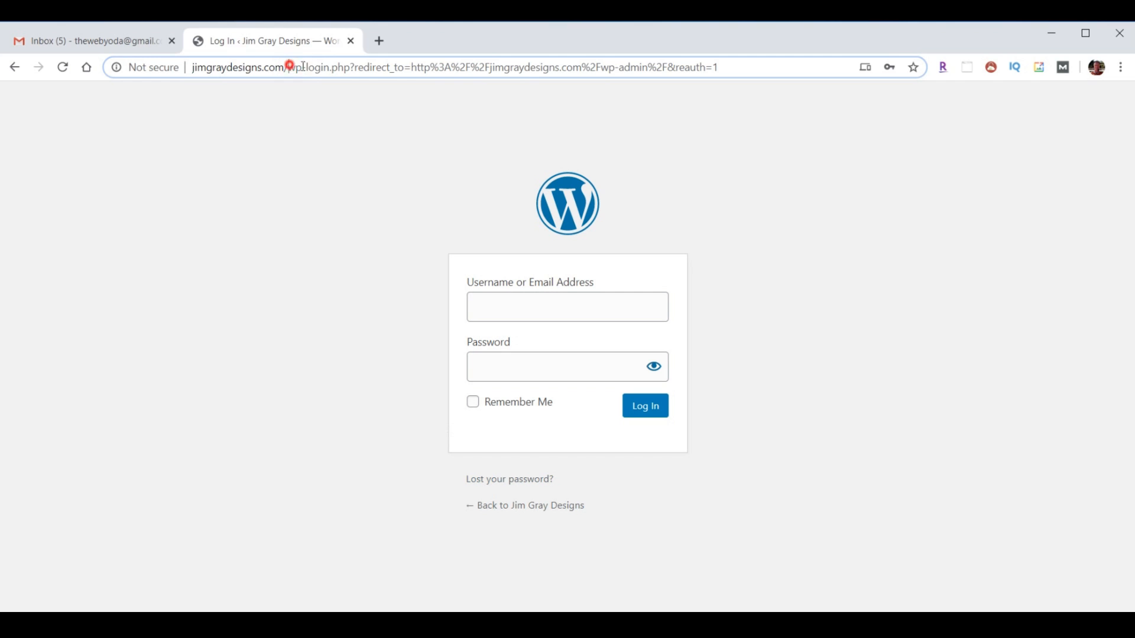
{"action": "left_click_drag", "start_coordinate": [289, 68], "coordinate": [777, 69]}
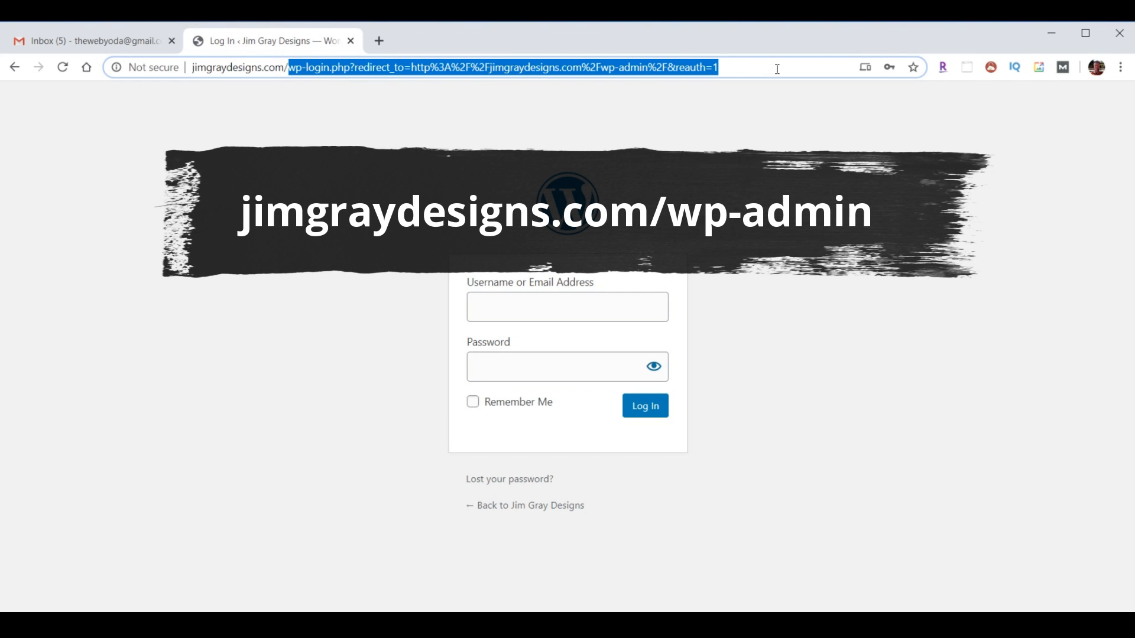
{"action": "type", "text": "wp-admi"}
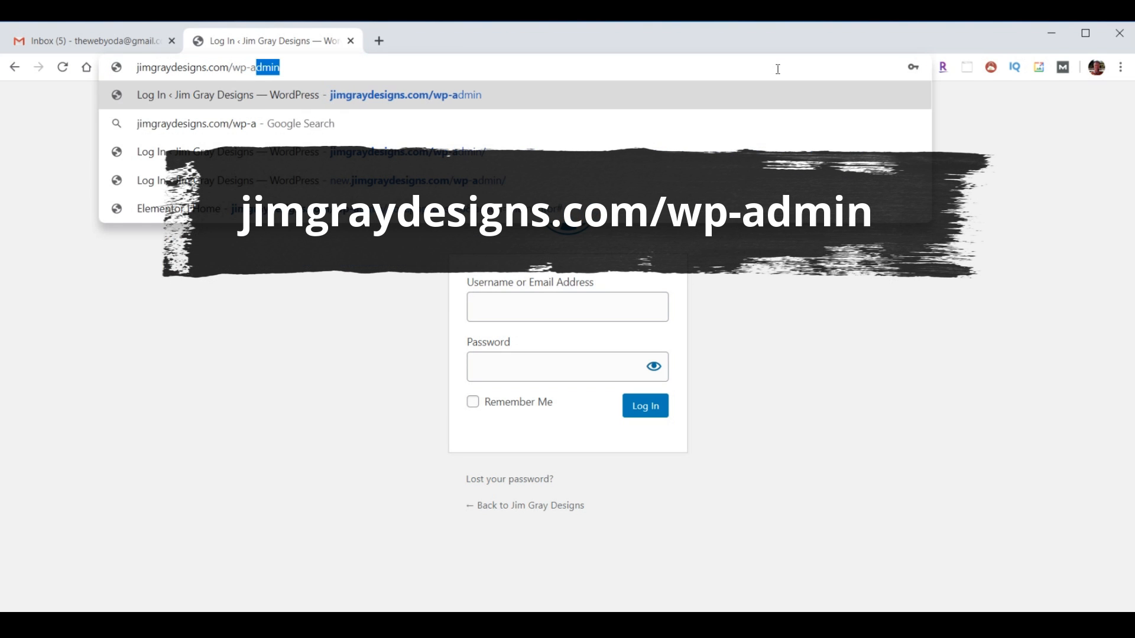
{"action": "type", "text": "n"}
{"action": "key", "text": "Return"}
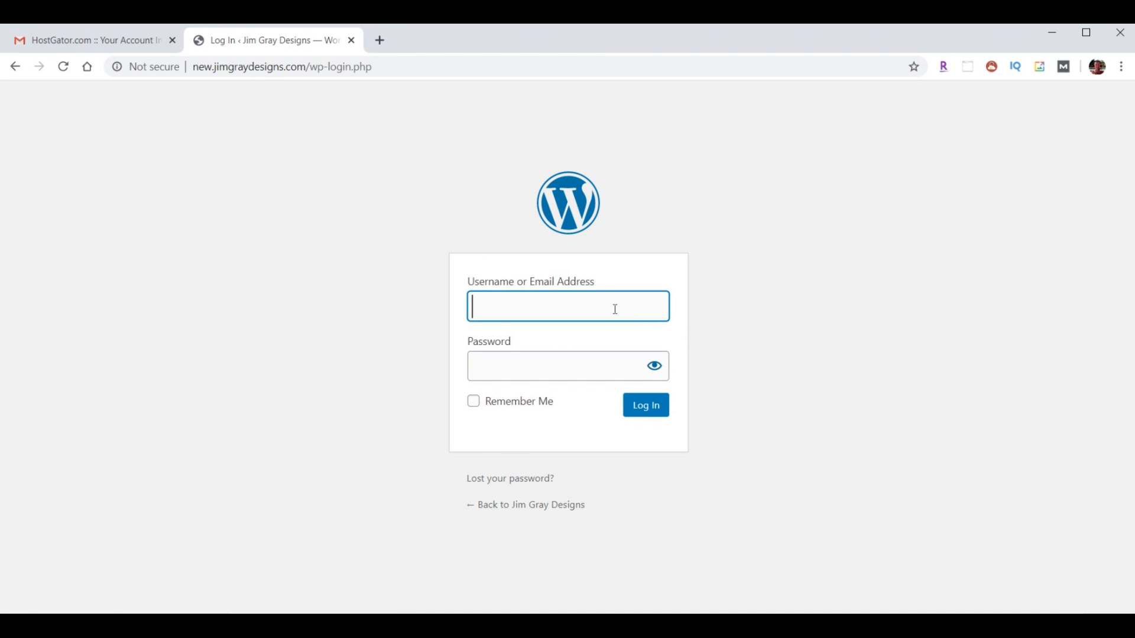
- Sign in with the saved admin login and confirm the administration email is correct
{"action": "left_click", "coordinate": [615, 309]}
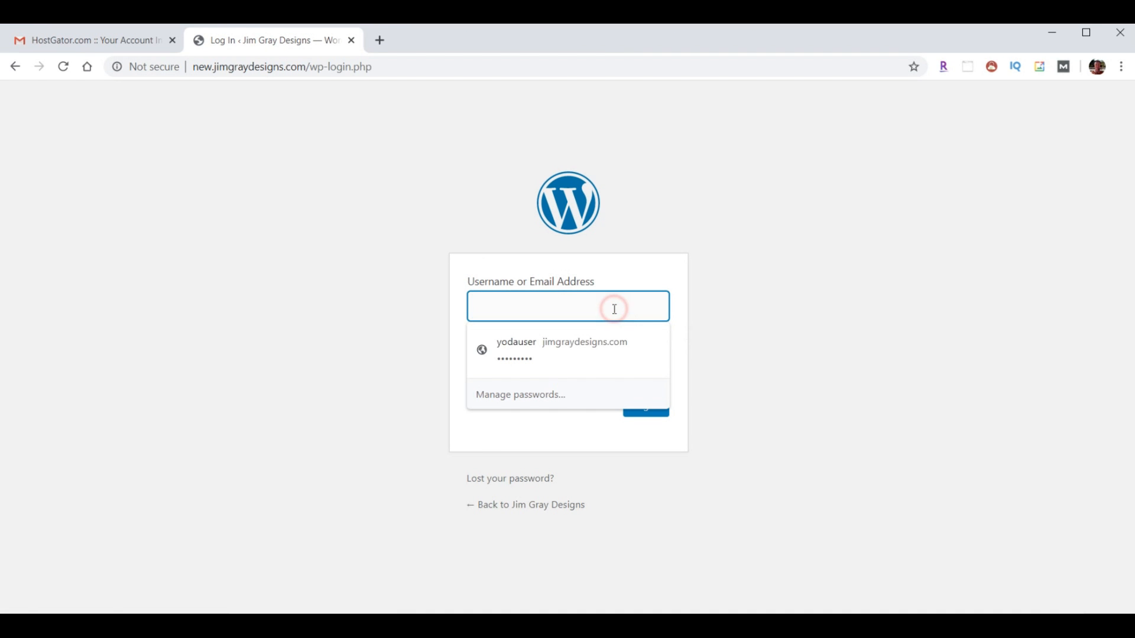
{"action": "left_click", "coordinate": [541, 343]}
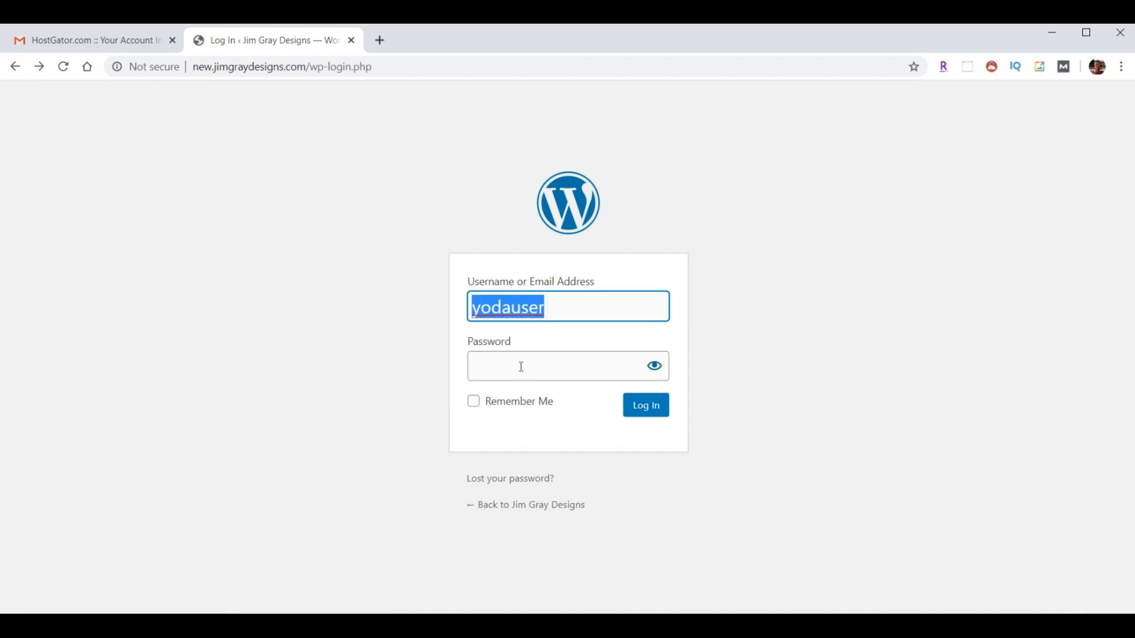
{"action": "left_click", "coordinate": [521, 367]}
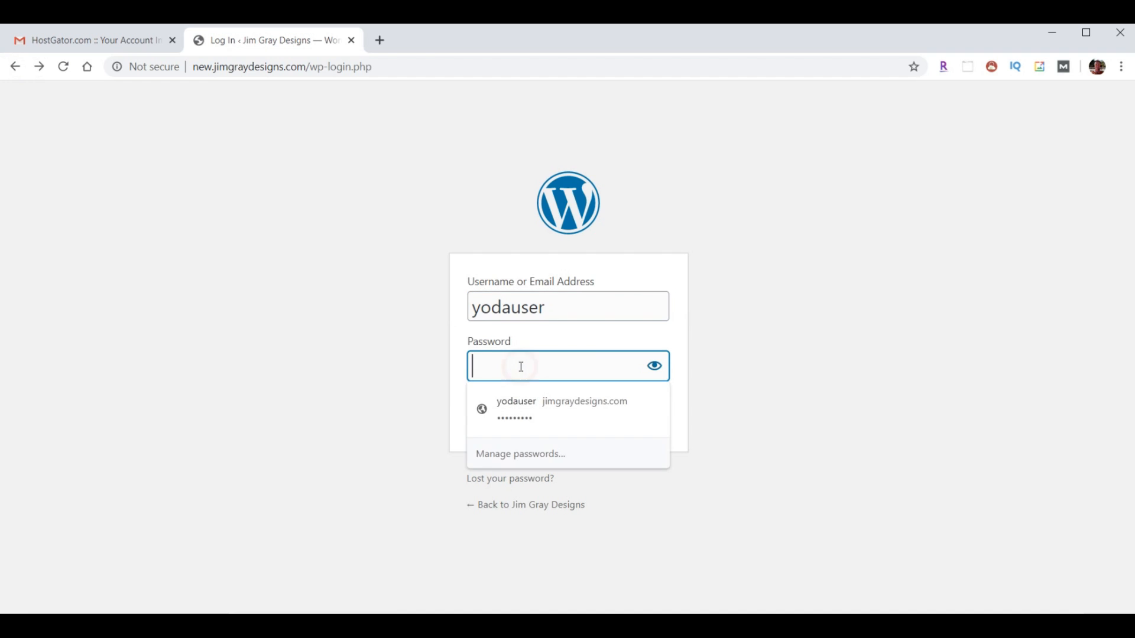
{"action": "key", "text": "ctrl+v"}
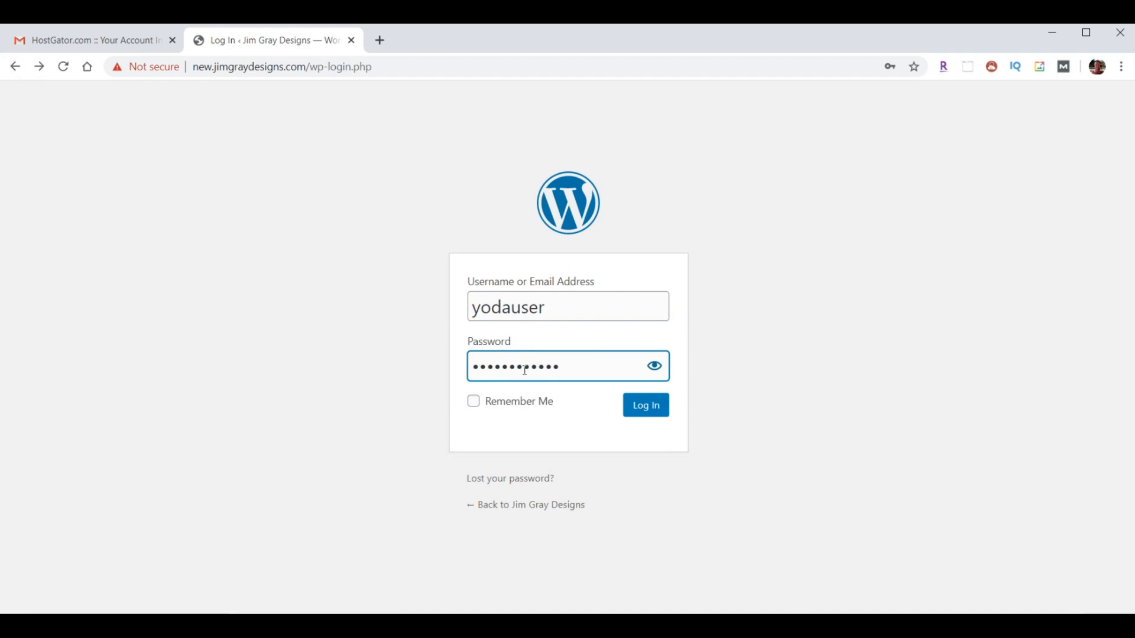
{"action": "left_click", "coordinate": [644, 414]}
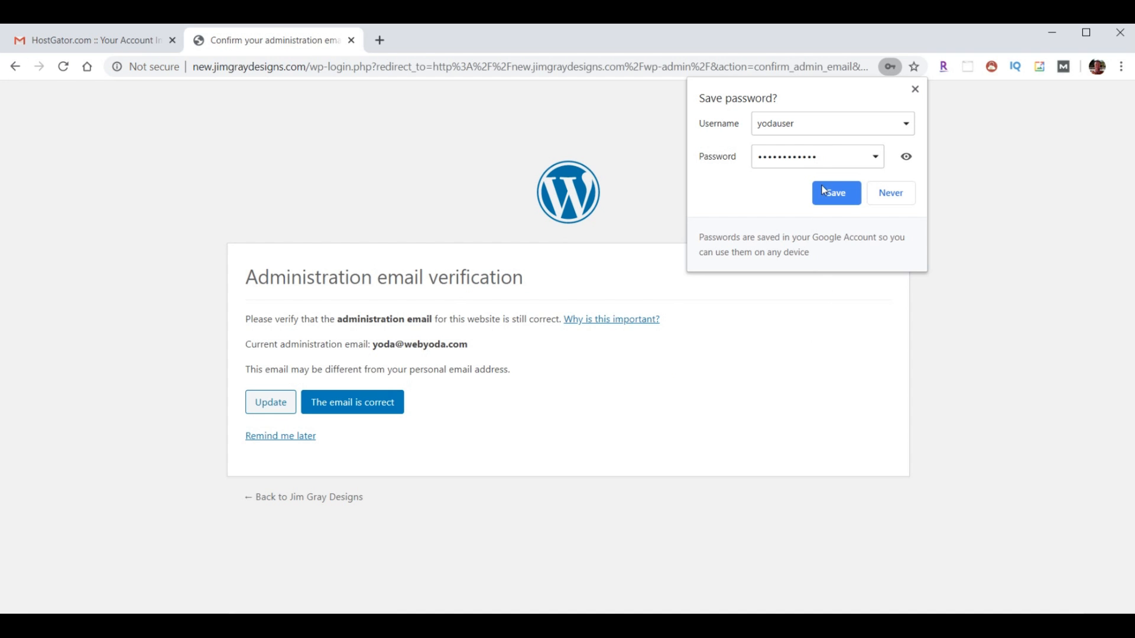
{"action": "left_click", "coordinate": [915, 90]}
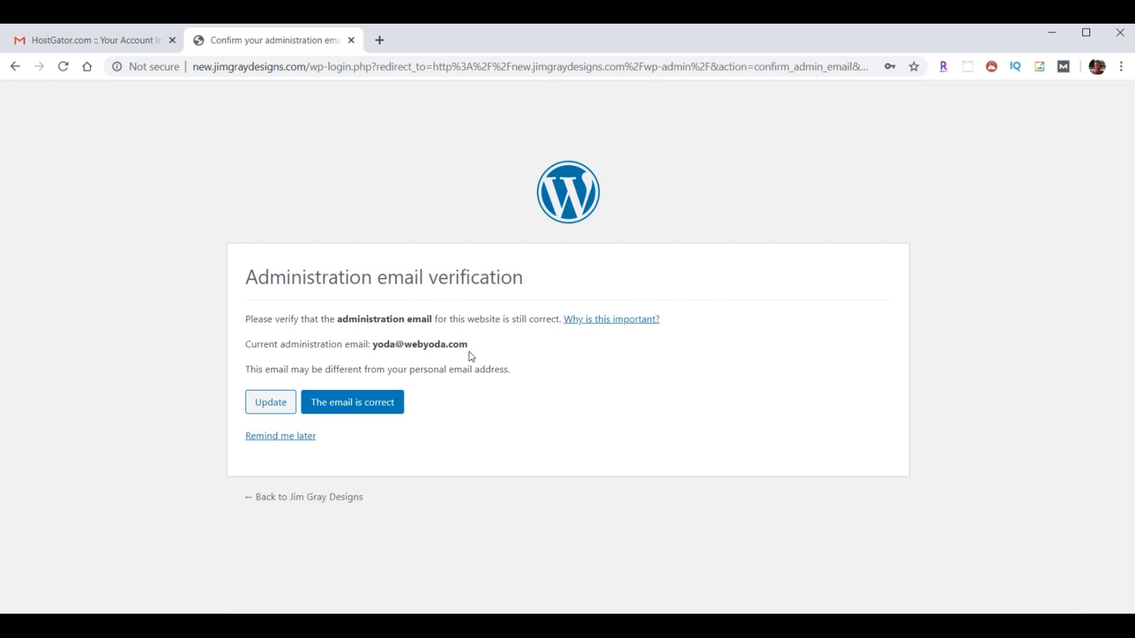
{"action": "left_click", "coordinate": [337, 406]}
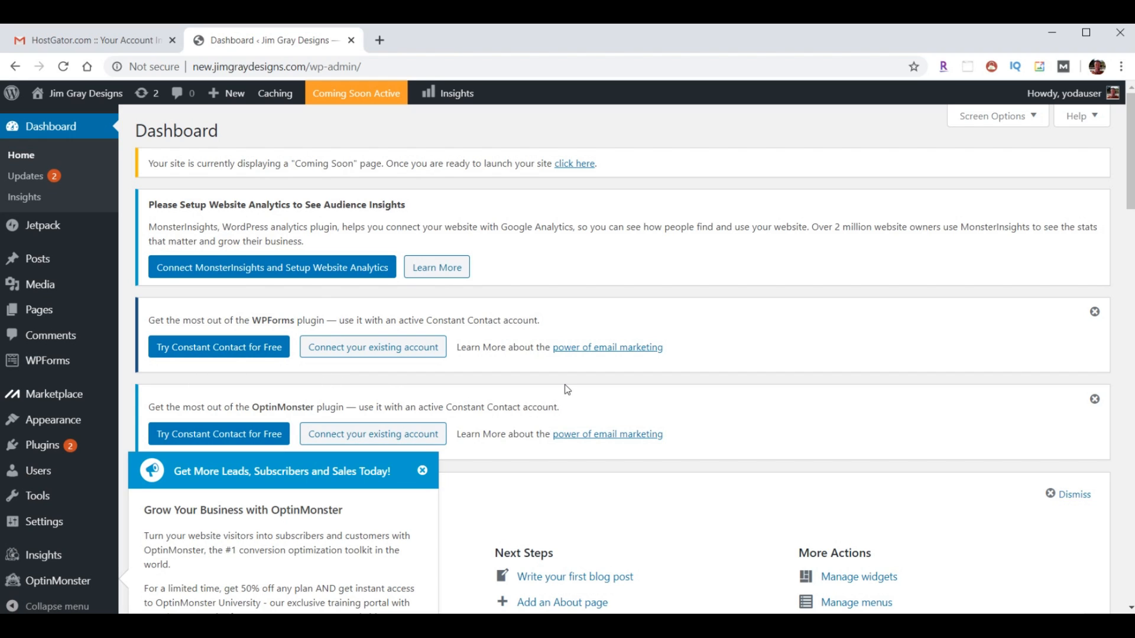
- Replace the admin user's password with a chosen weak password and update the profile
{"action": "left_click", "coordinate": [422, 471]}
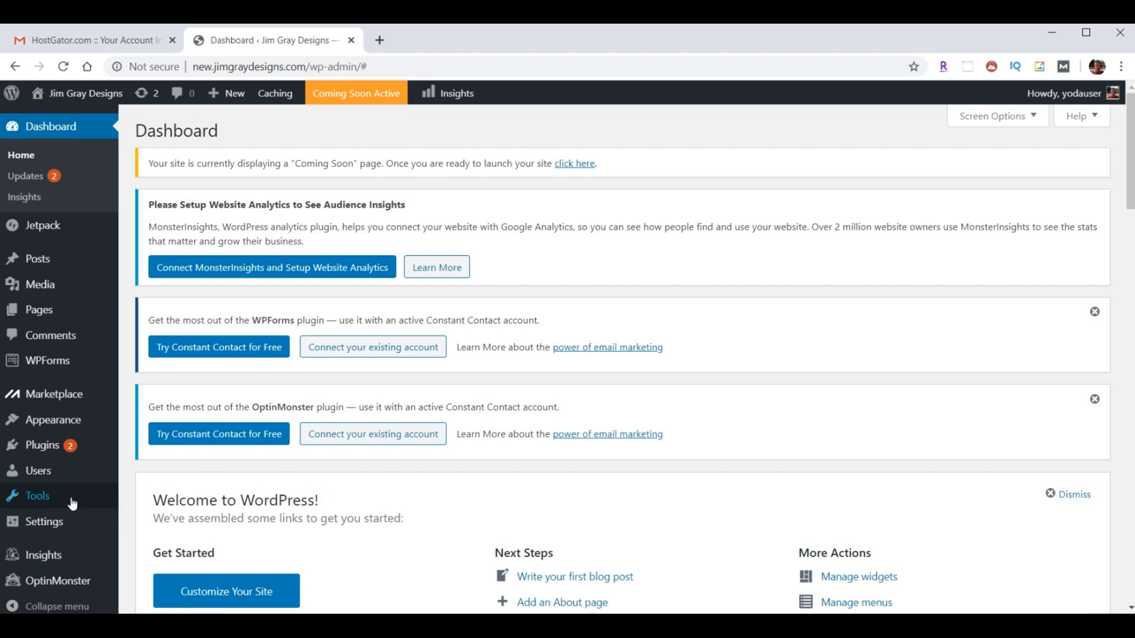
{"action": "left_click", "coordinate": [37, 472]}
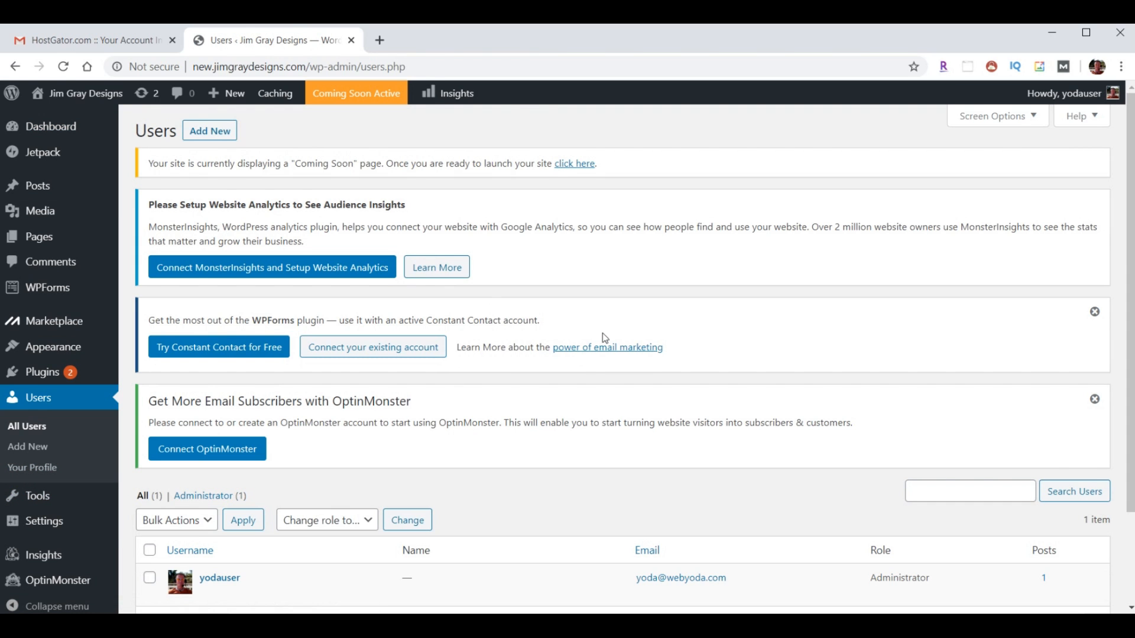
{"action": "left_click", "coordinate": [223, 583]}
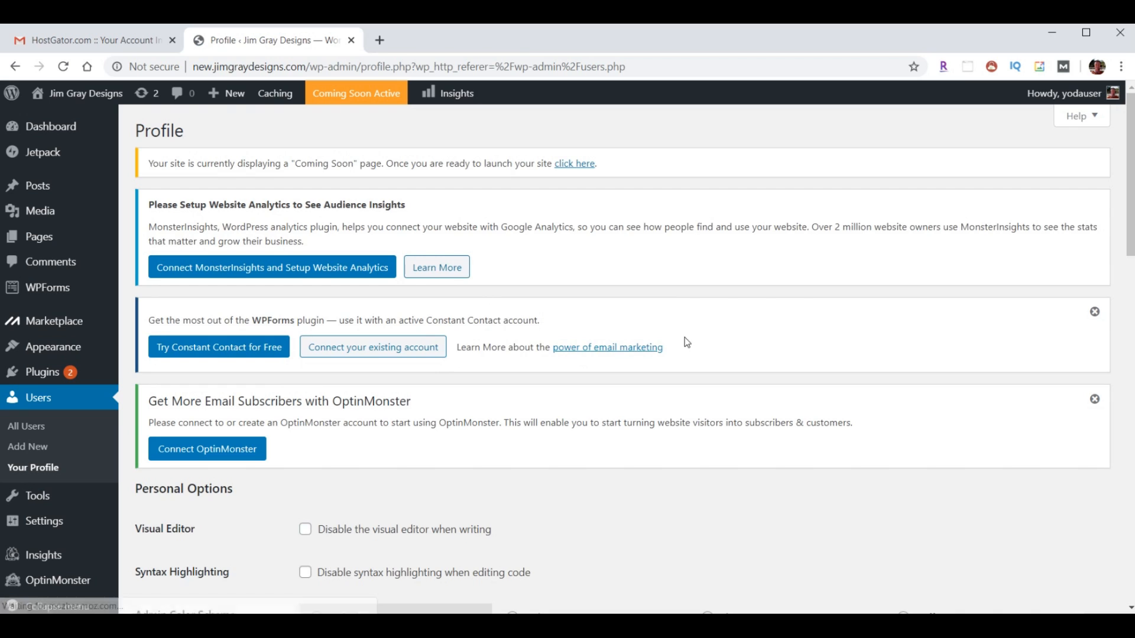
{"action": "scroll", "coordinate": [686, 347], "scroll_direction": "down", "scroll_amount": 10}
{"action": "scroll", "coordinate": [685, 347], "scroll_direction": "down", "scroll_amount": 7}
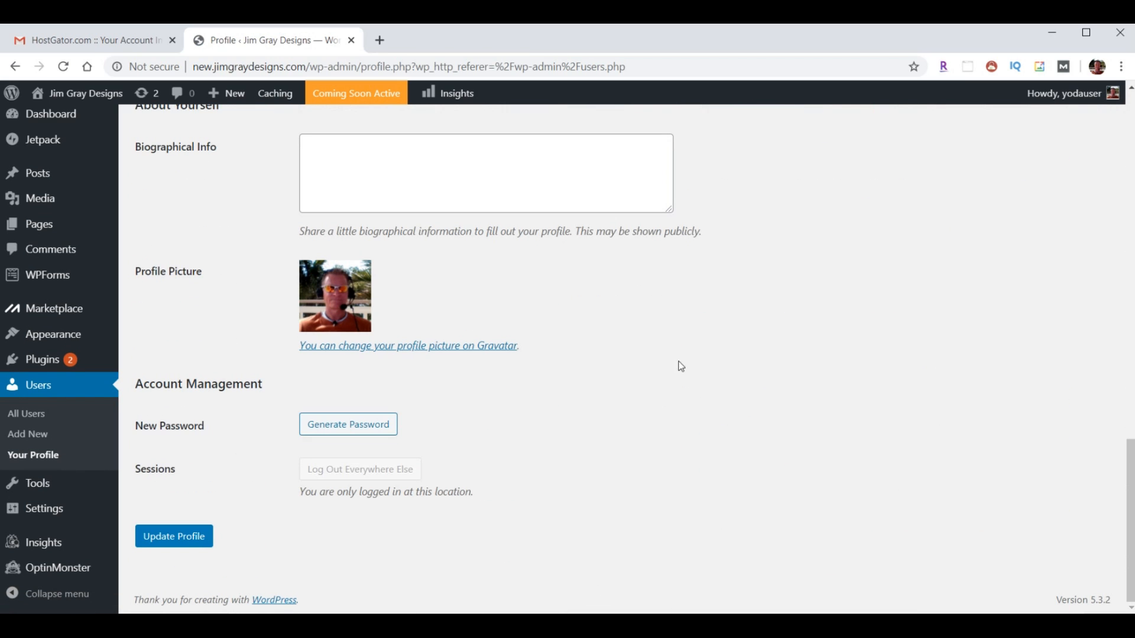
{"action": "left_click", "coordinate": [362, 423]}
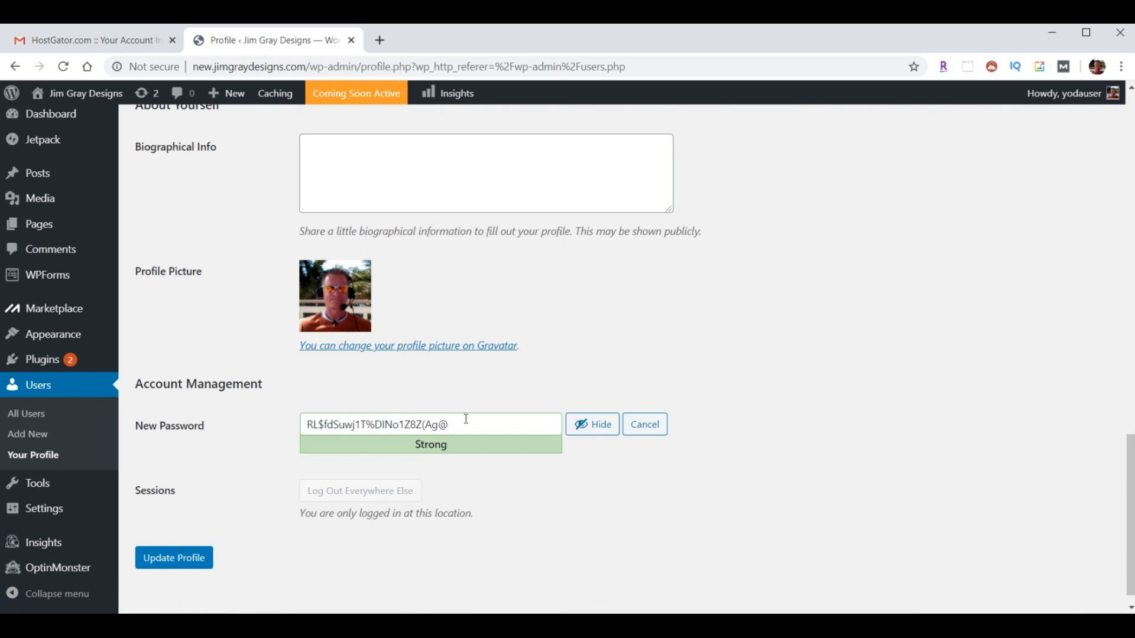
{"action": "left_click", "coordinate": [585, 430]}
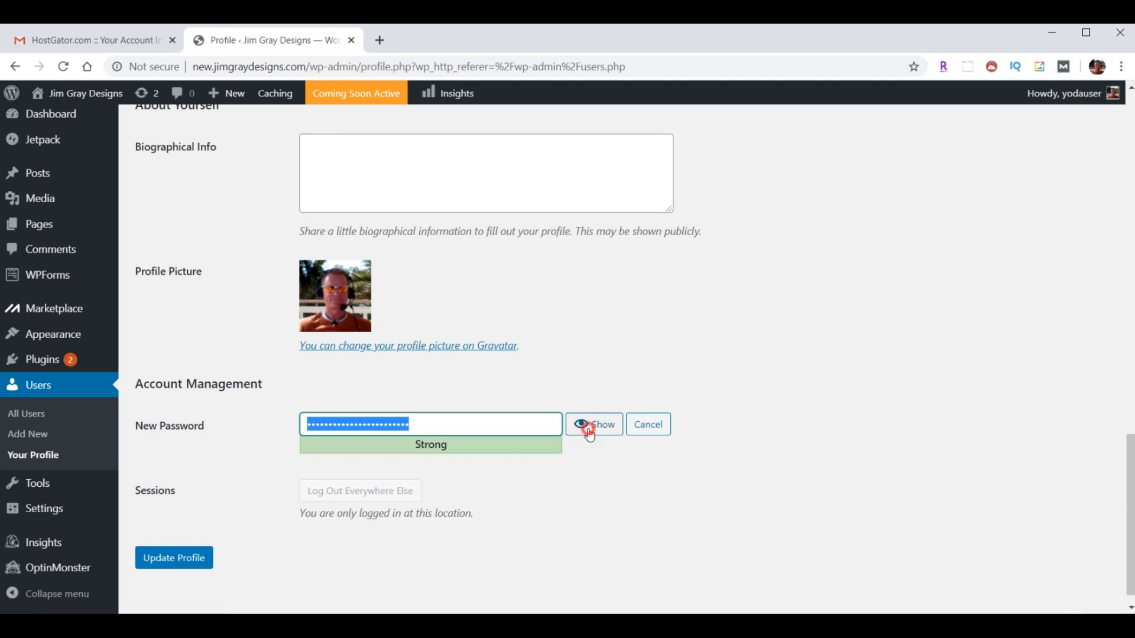
{"action": "key", "text": "ctrl+v"}
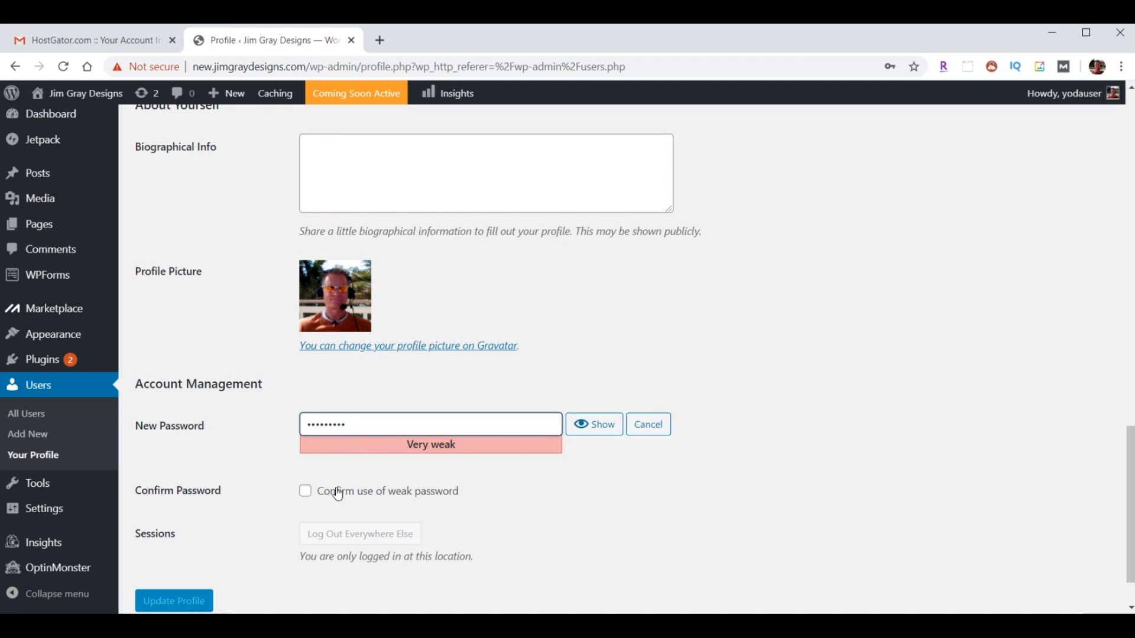
{"action": "left_click", "coordinate": [304, 495]}
{"action": "left_click", "coordinate": [164, 602]}
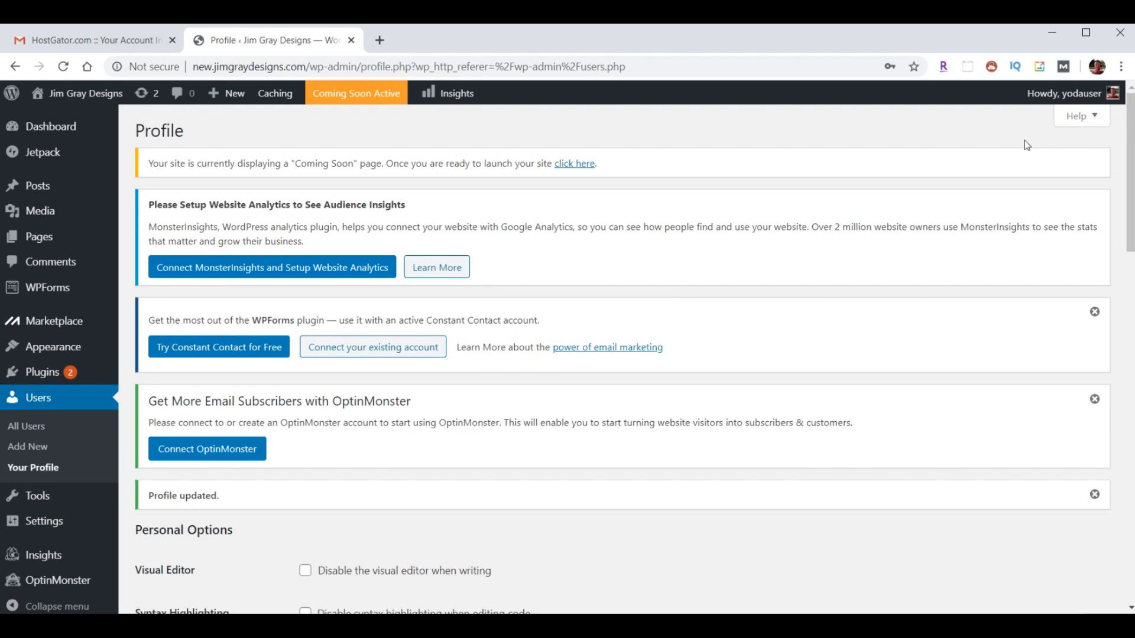
- Log out, sign back in with the new password, and close the HostGator email tab
{"action": "mouse_move", "coordinate": [1064, 93]}
{"action": "left_click", "coordinate": [1017, 167]}
{"action": "left_click", "coordinate": [538, 357]}
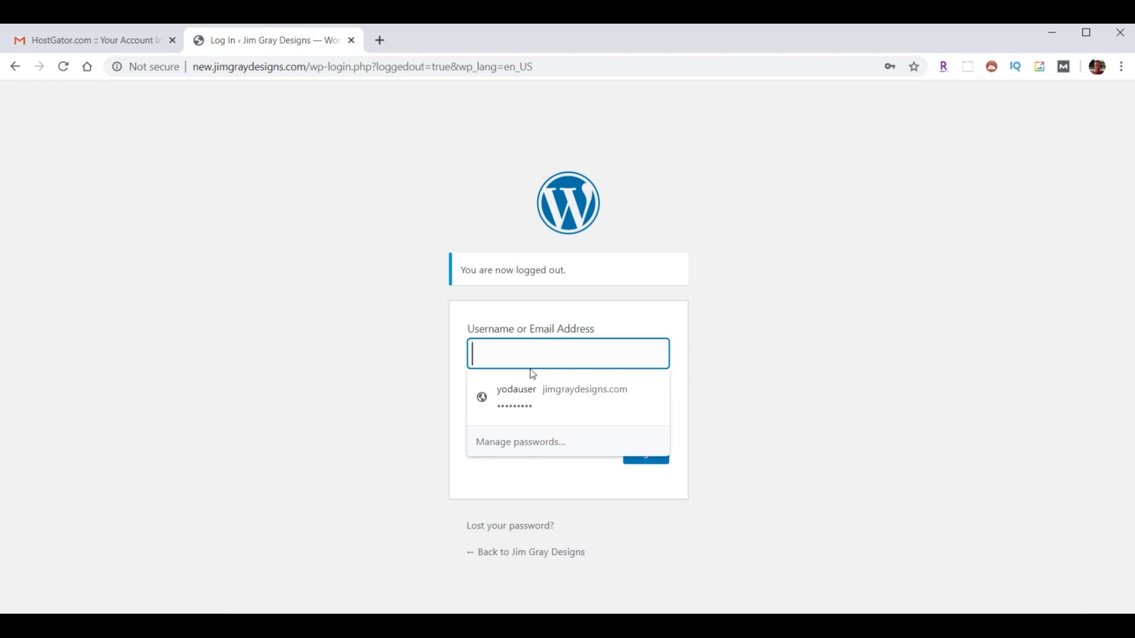
{"action": "left_click", "coordinate": [517, 395]}
{"action": "left_click", "coordinate": [637, 456]}
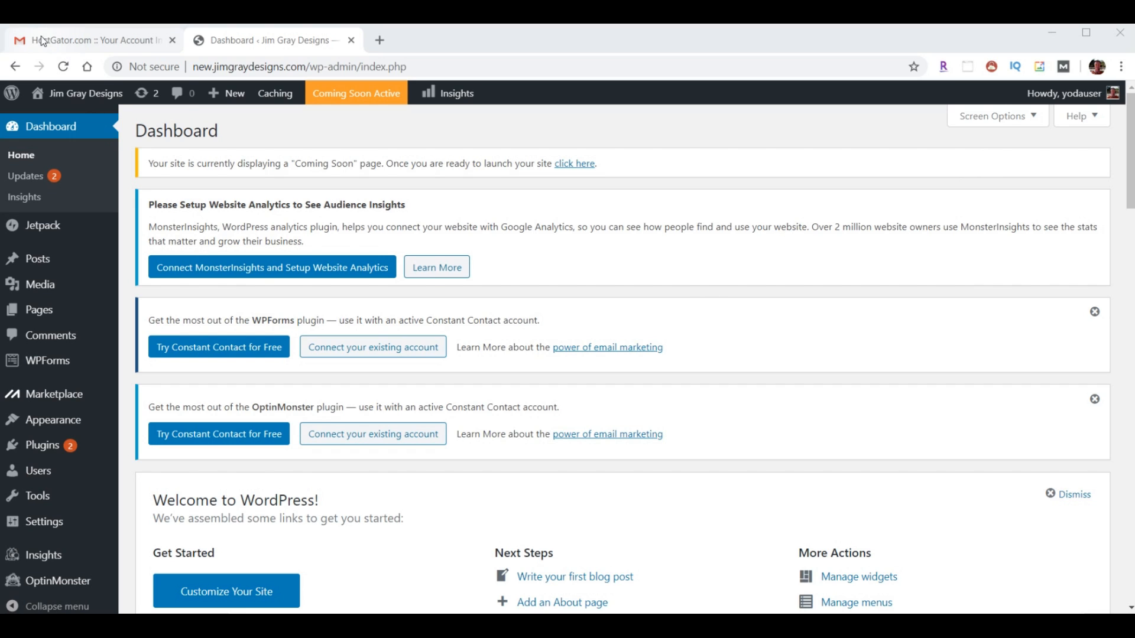
{"action": "left_click", "coordinate": [172, 41]}
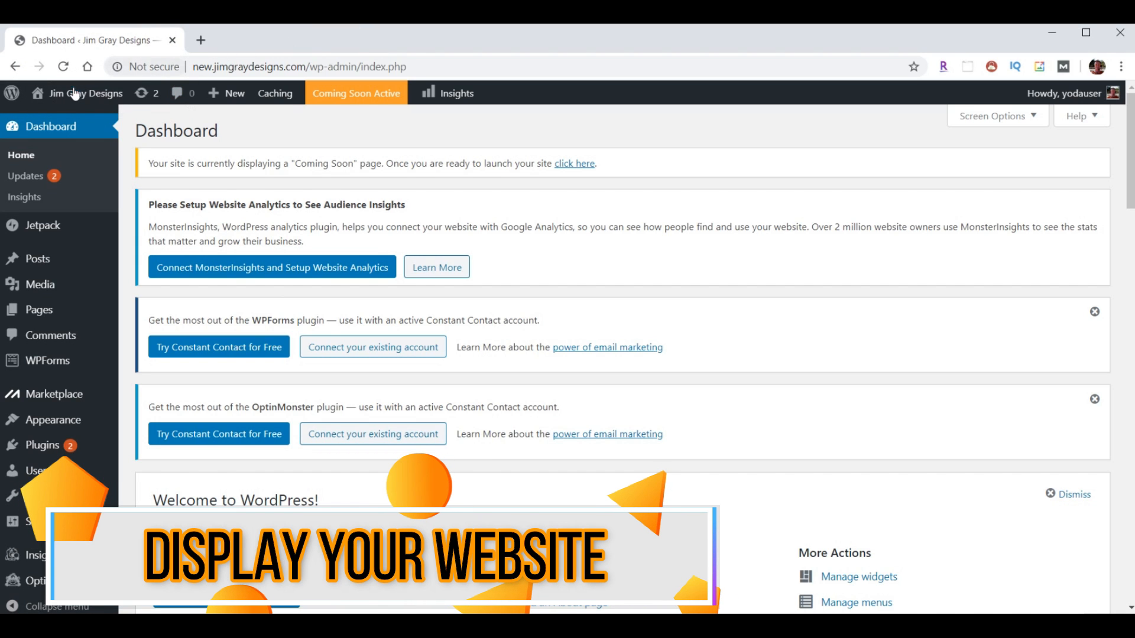
- Open the new site's front page in another tab from the Visit Site link
{"action": "mouse_move", "coordinate": [82, 98]}
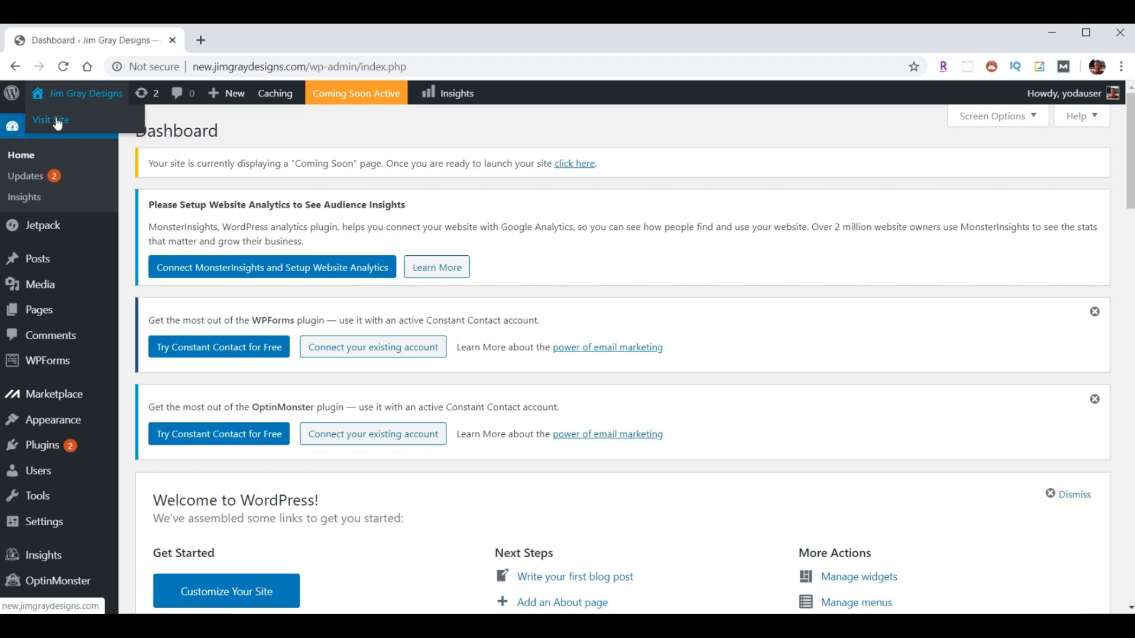
{"action": "right_click", "coordinate": [57, 123]}
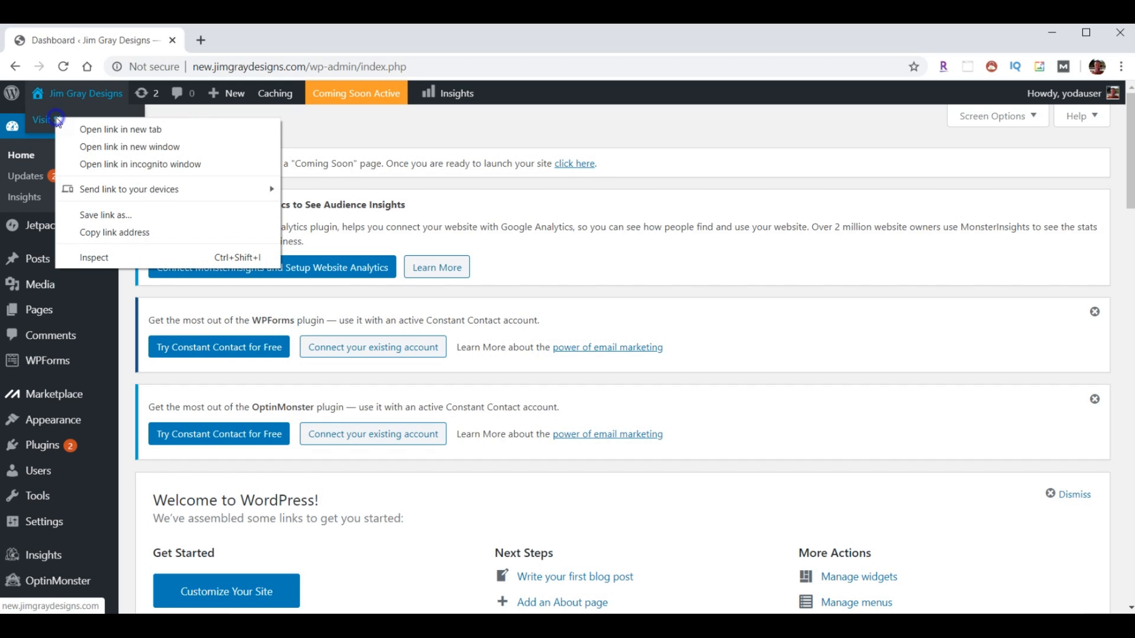
{"action": "left_click", "coordinate": [102, 127]}
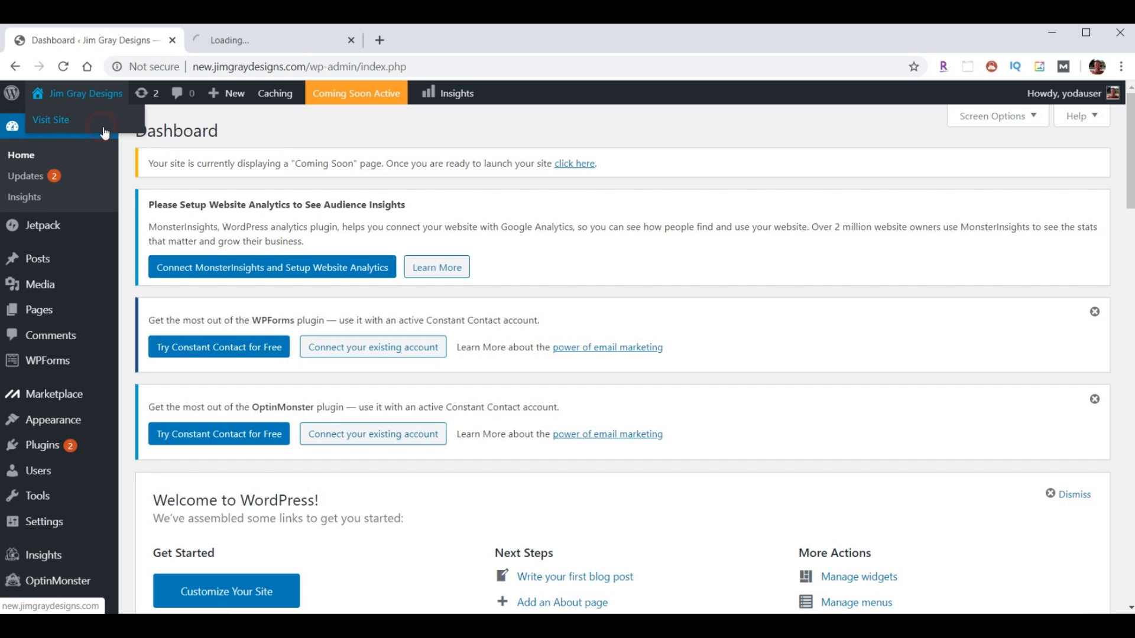
{"action": "left_click", "coordinate": [247, 48]}
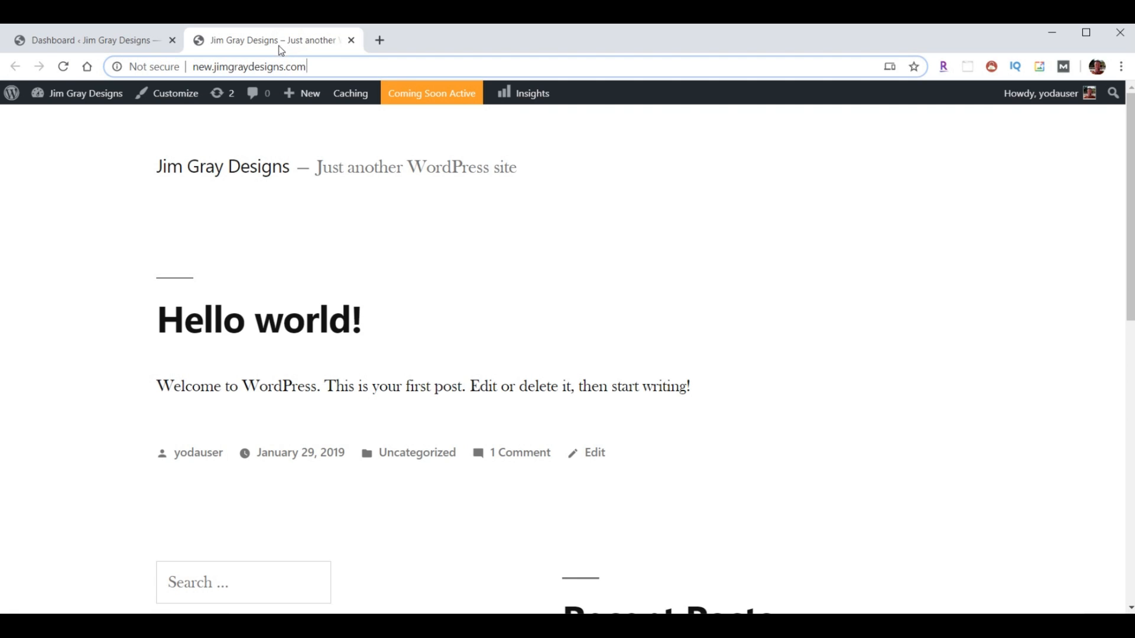
- Load jimgraydesigns.com in a new tab, compare both sites, and return to the Dashboard
{"action": "left_click", "coordinate": [380, 41]}
{"action": "type", "text": "jimgraydesigns.com"}
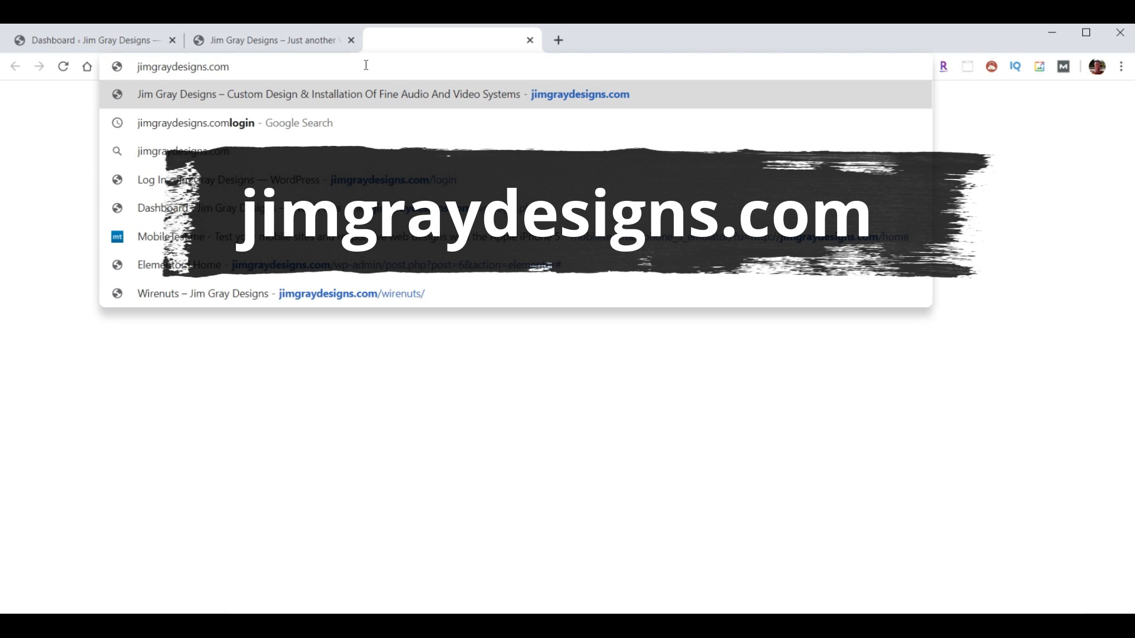
{"action": "key", "text": "Return"}
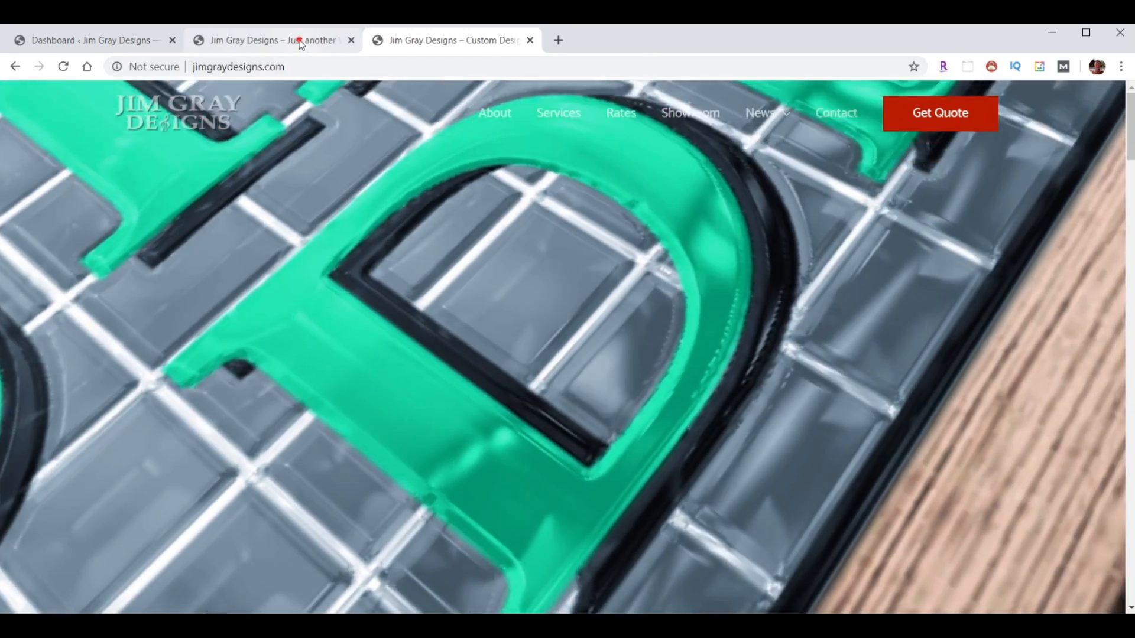
{"action": "left_click", "coordinate": [301, 42]}
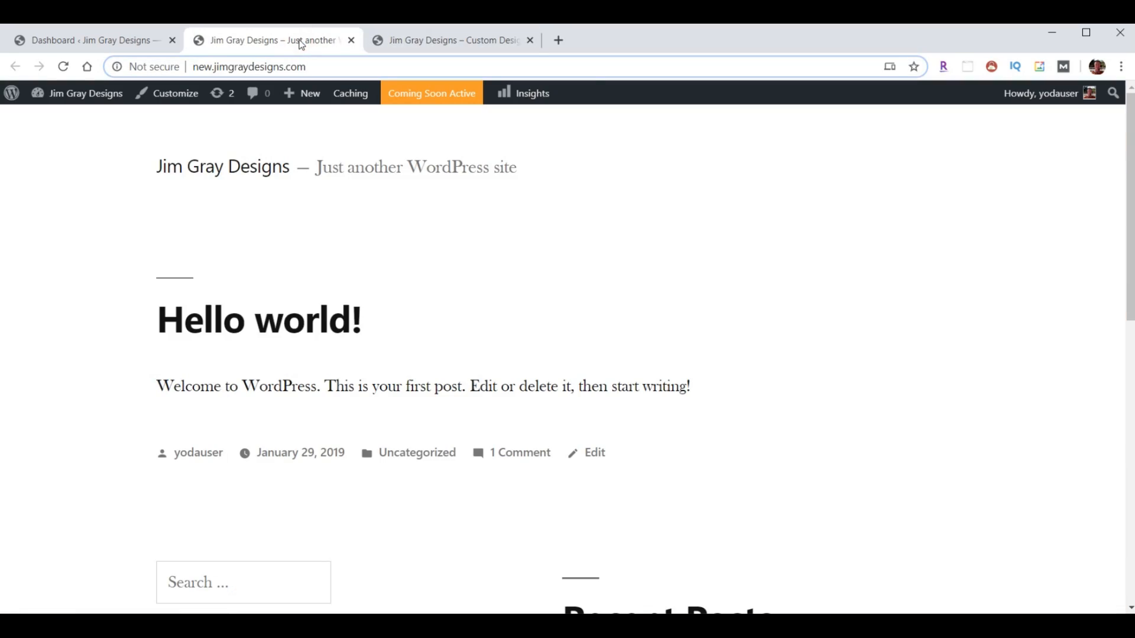
{"action": "left_click", "coordinate": [438, 41]}
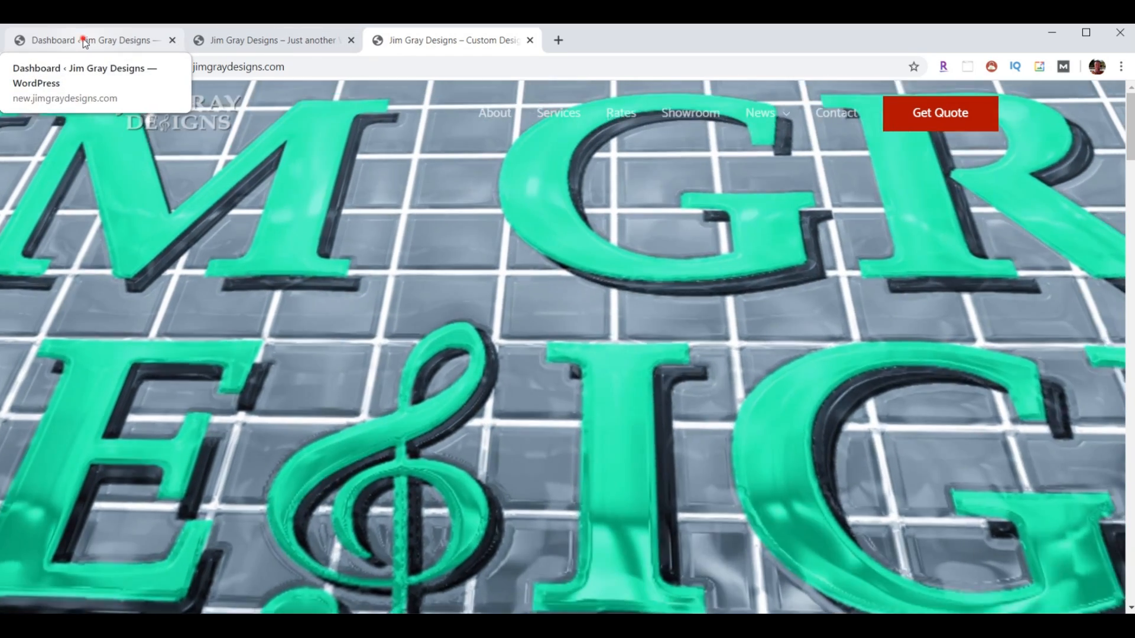
{"action": "left_click", "coordinate": [83, 41]}
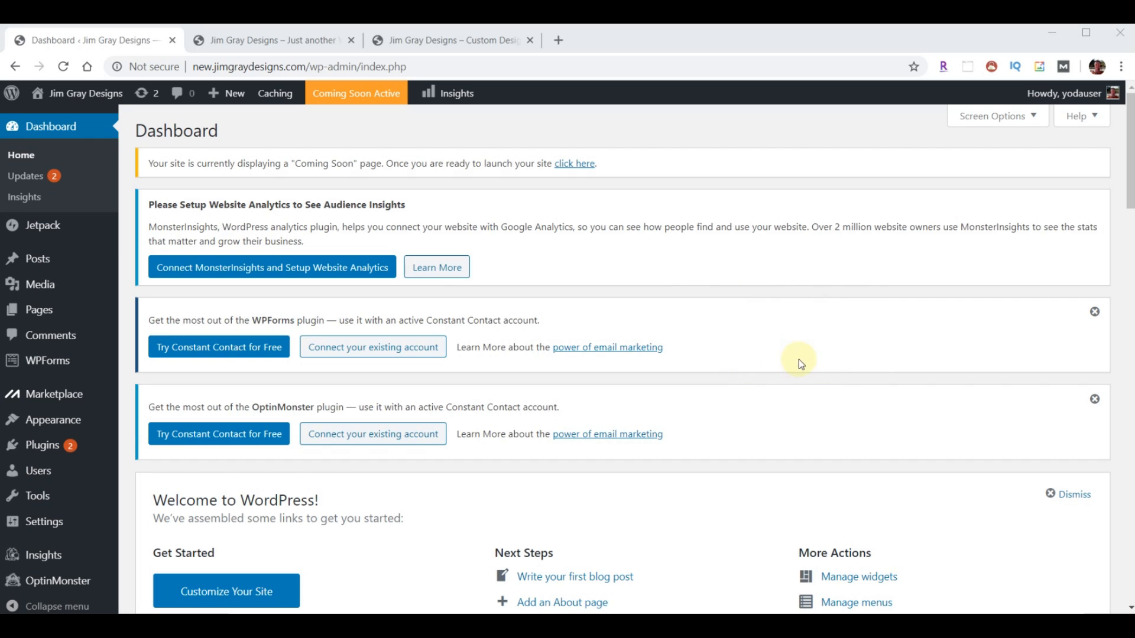
- Load the WordPress tutorial video, pause it, read the description's timestamps, then close it
{"action": "left_click", "coordinate": [559, 41]}
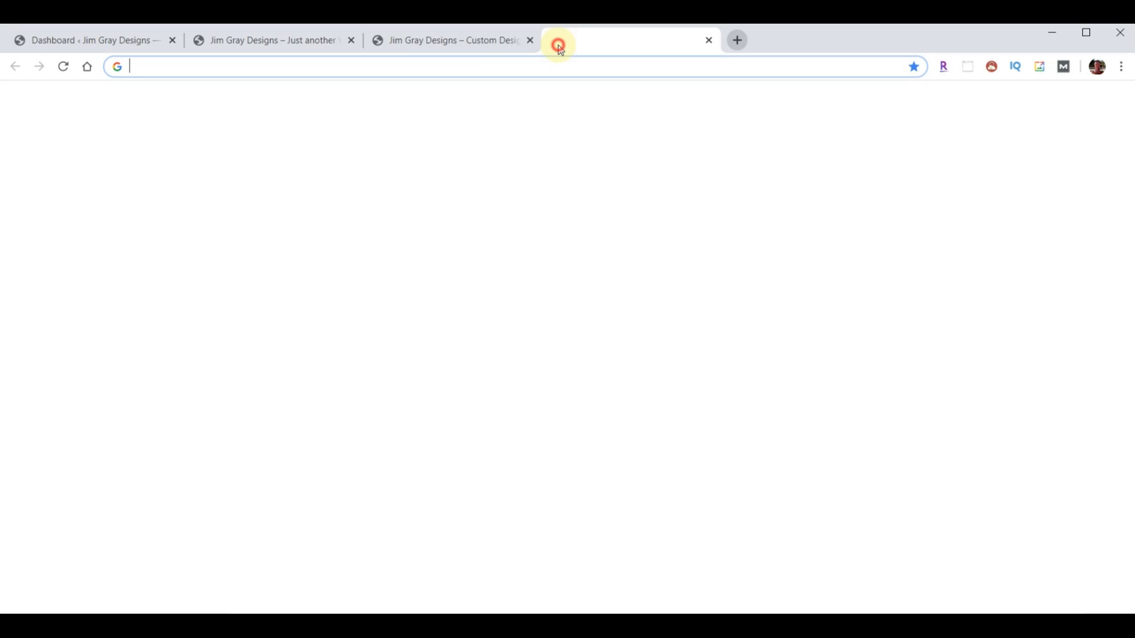
{"action": "type", "text": "https://www.youtube.com/watch?v=yRUUMTPhLH0&t=497s"}
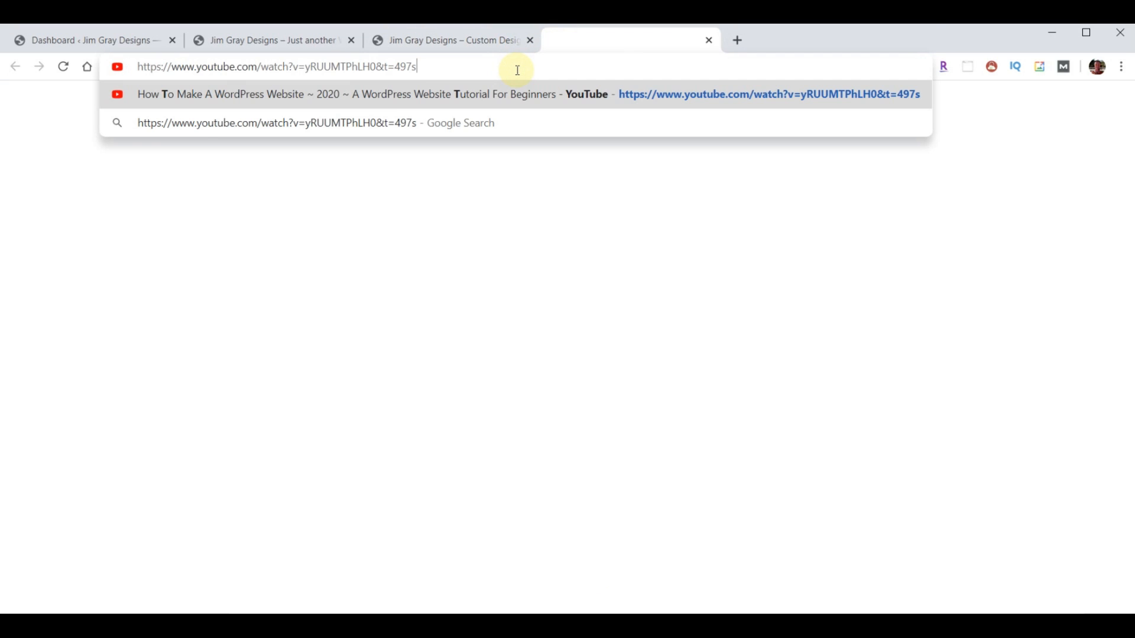
{"action": "key", "text": "Return"}
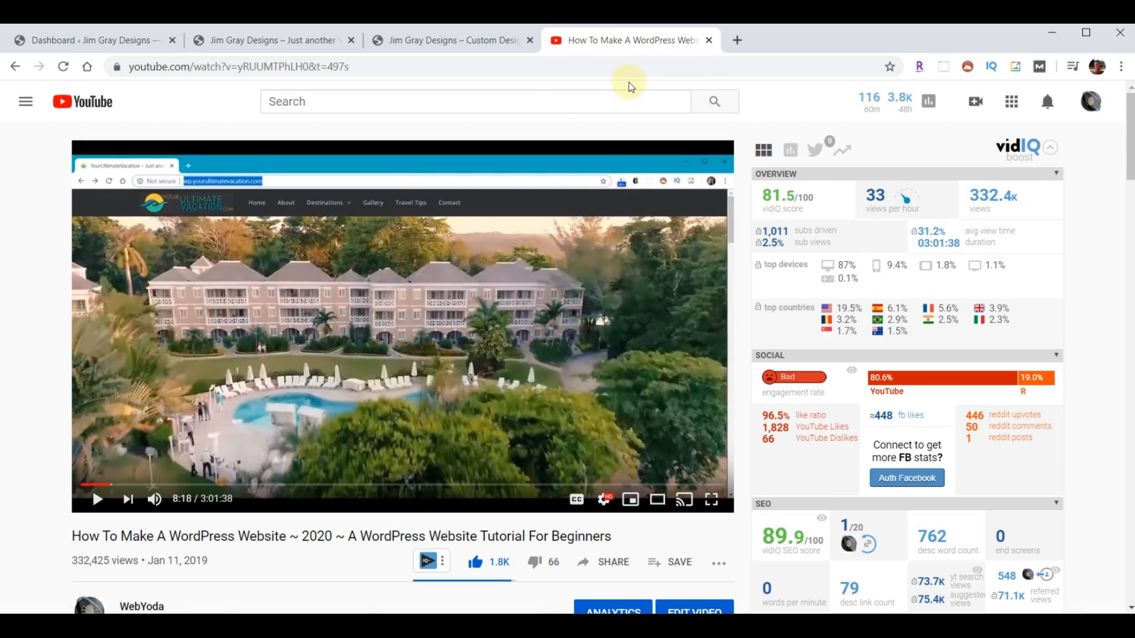
{"action": "left_click", "coordinate": [515, 275]}
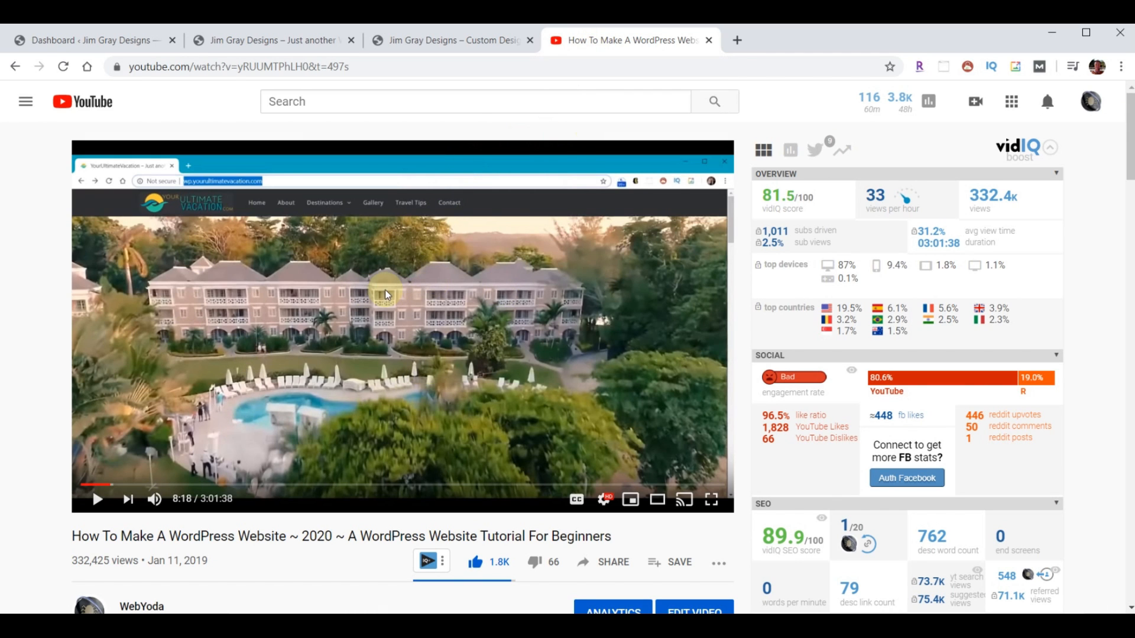
{"action": "scroll", "coordinate": [1089, 215], "scroll_direction": "down", "scroll_amount": 5}
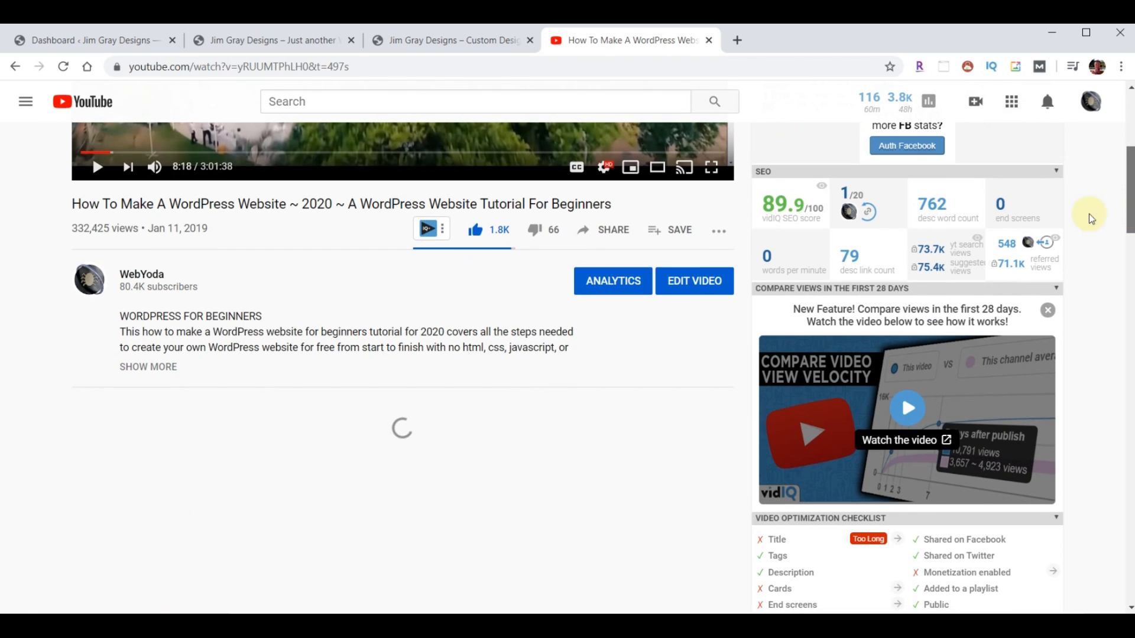
{"action": "left_click", "coordinate": [160, 367]}
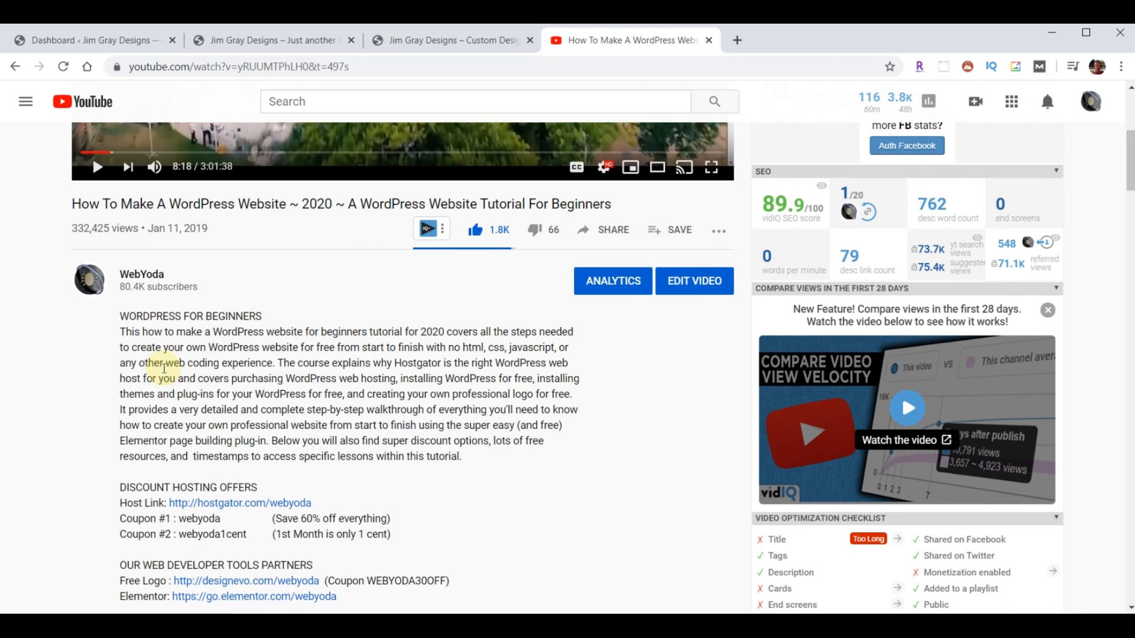
{"action": "scroll", "coordinate": [313, 351], "scroll_direction": "down", "scroll_amount": 12}
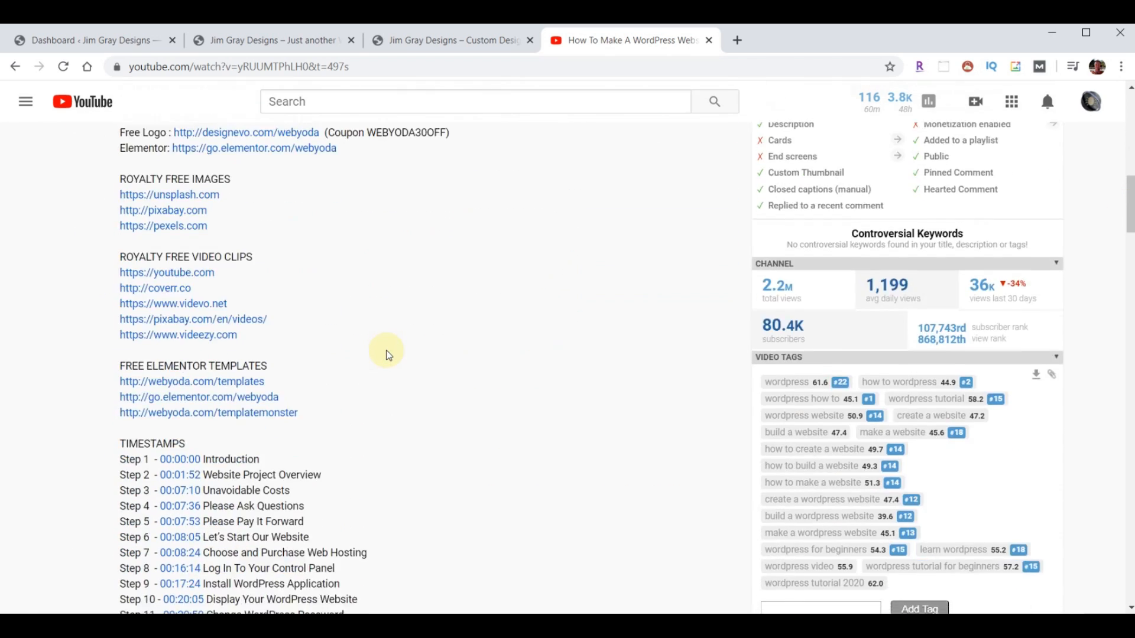
{"action": "scroll", "coordinate": [389, 356], "scroll_direction": "down", "scroll_amount": 3}
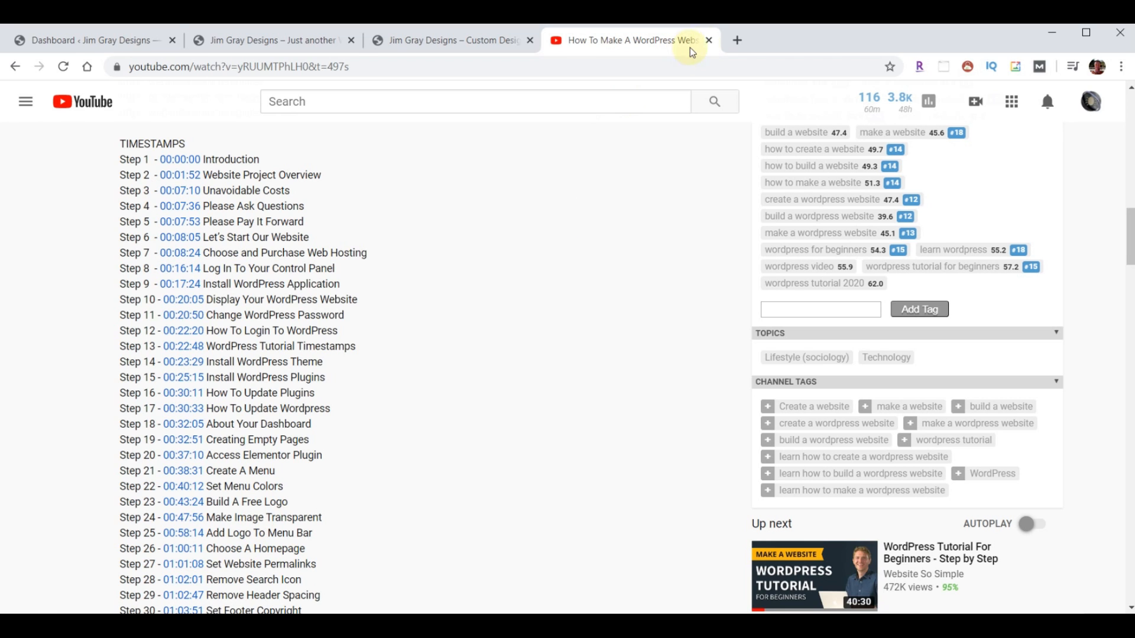
{"action": "left_click", "coordinate": [708, 40]}
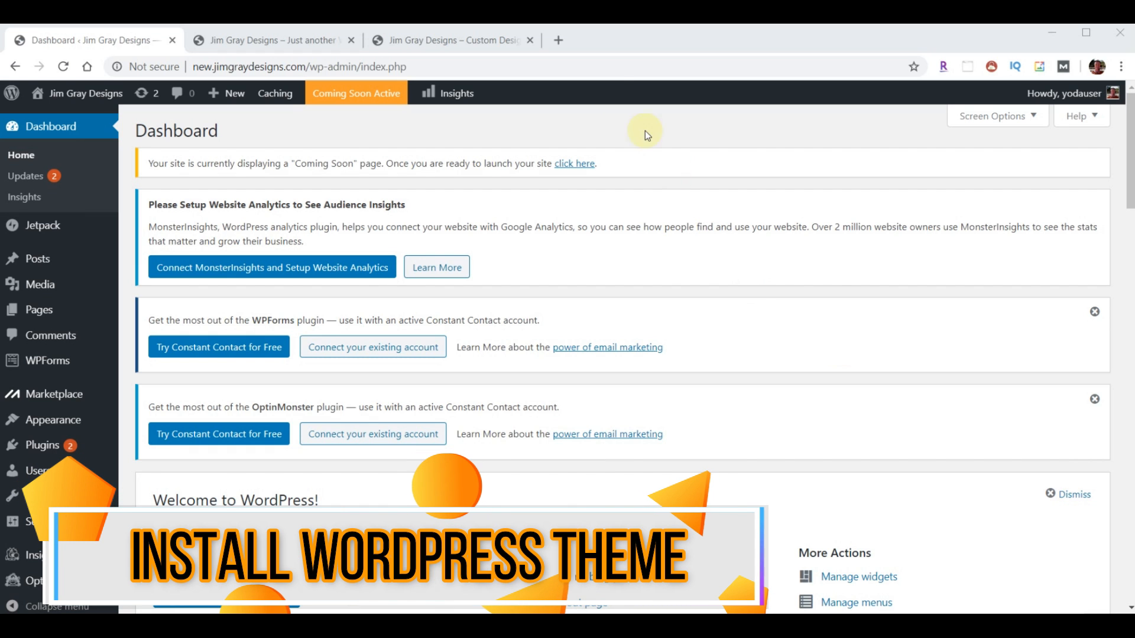
- Download astra.zip from the Astra Theme link on webyoda.com/themes, then close that tab
{"action": "left_click", "coordinate": [555, 41]}
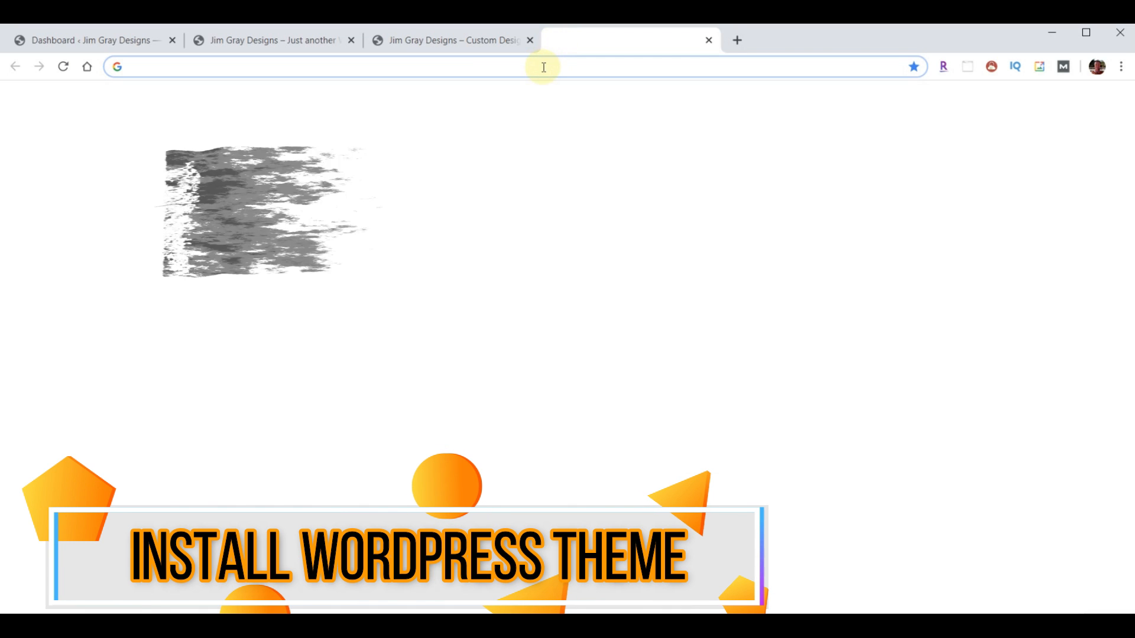
{"action": "type", "text": "webyoda.com/themes"}
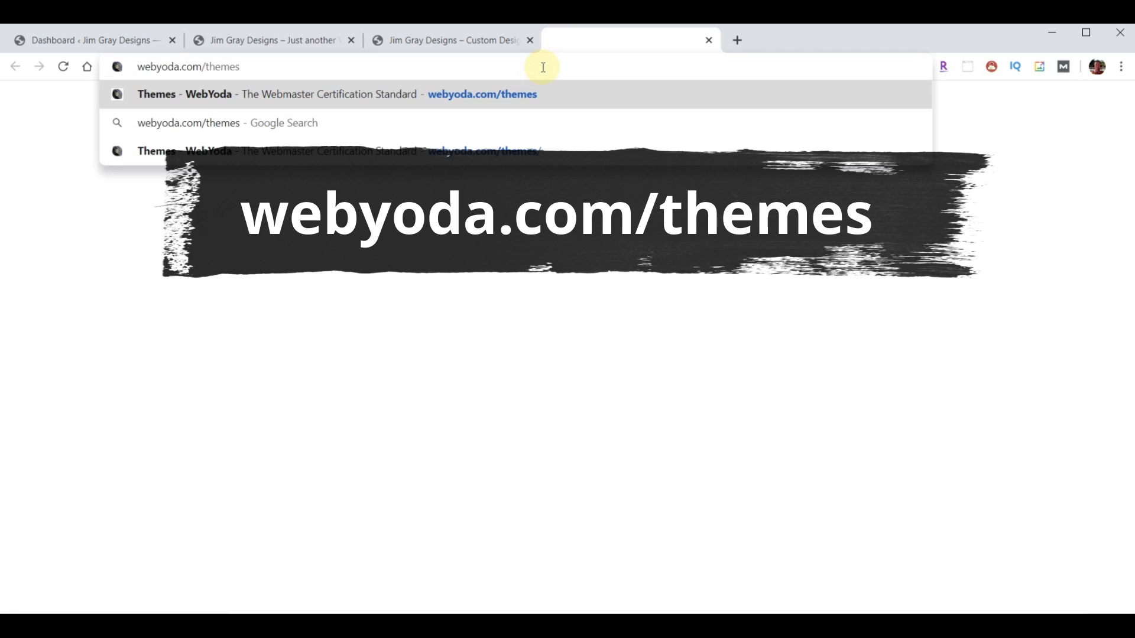
{"action": "key", "text": "Return"}
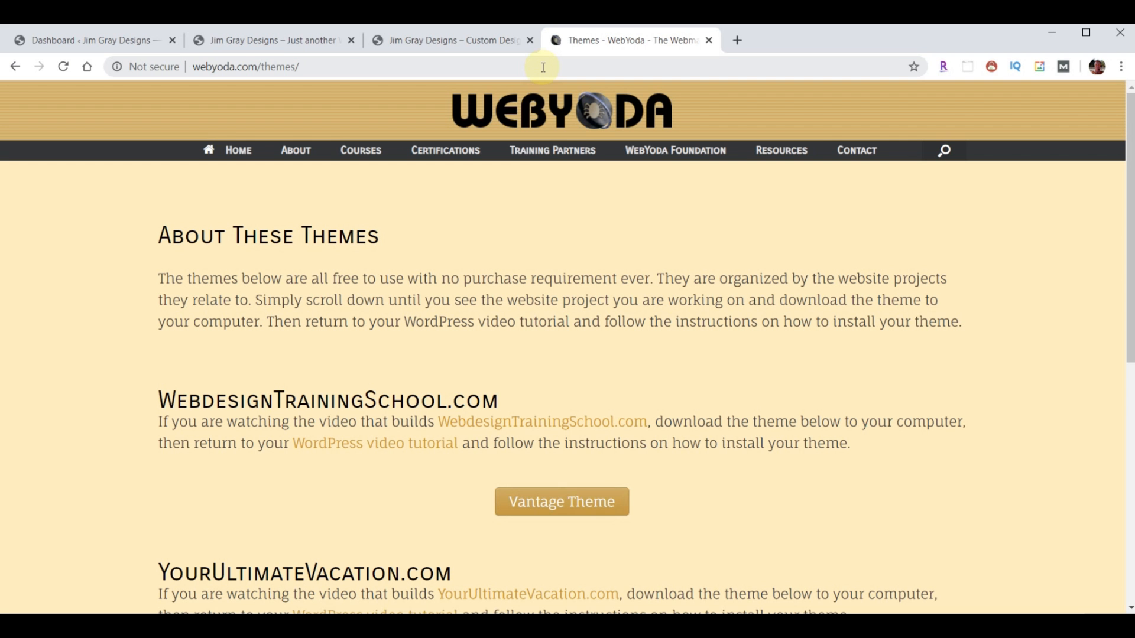
{"action": "mouse_move", "coordinate": [764, 148]}
{"action": "scroll", "coordinate": [880, 334], "scroll_direction": "down", "scroll_amount": 6}
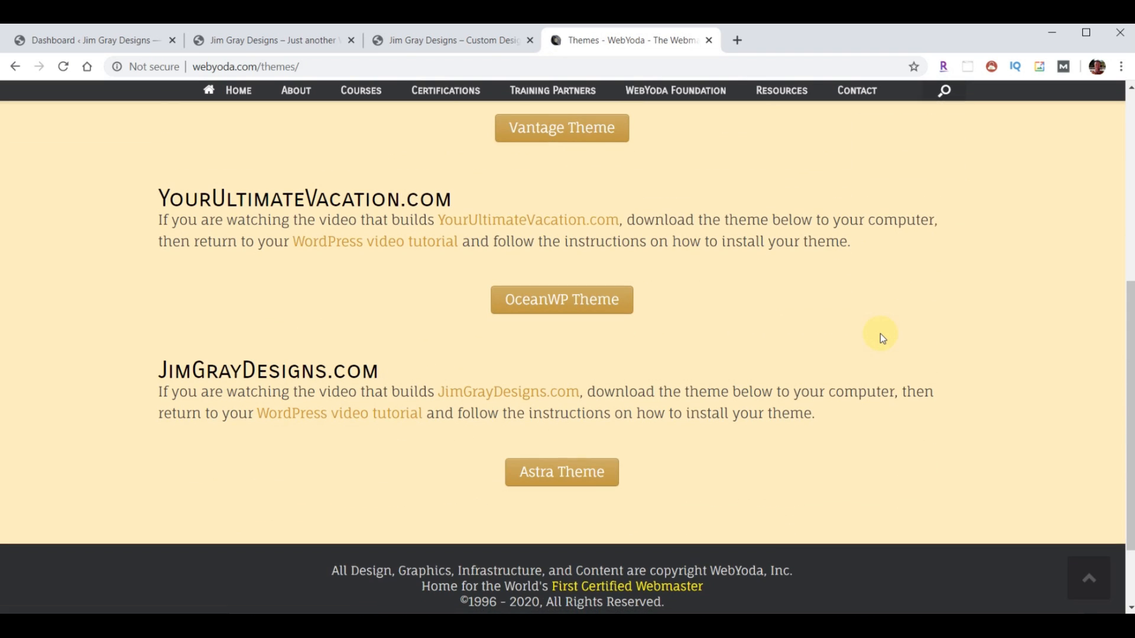
{"action": "left_click", "coordinate": [557, 476]}
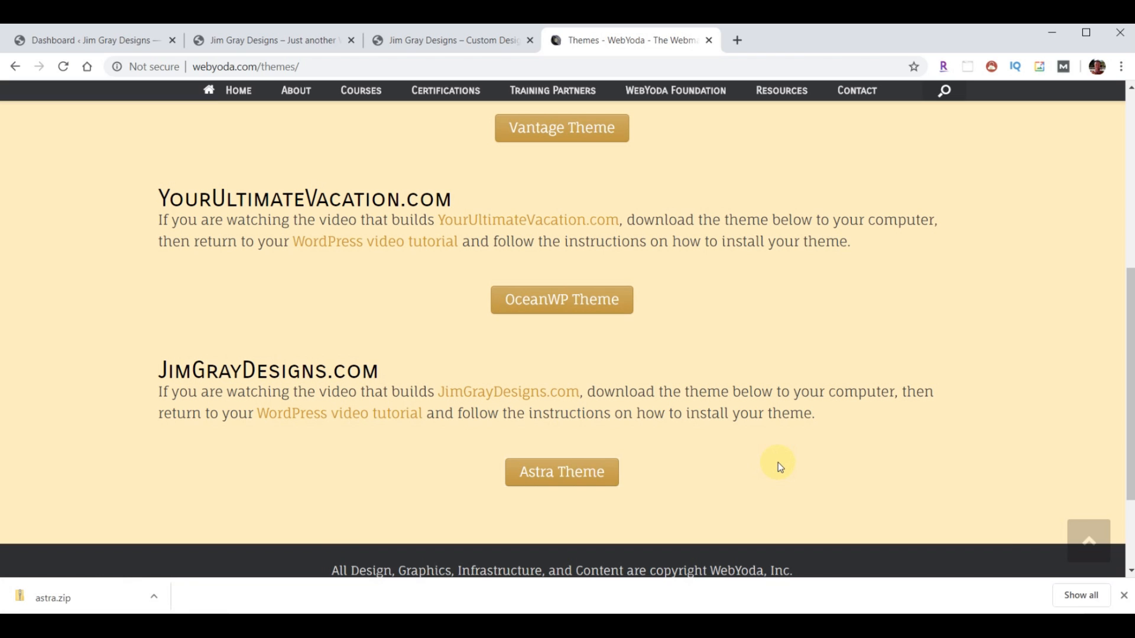
{"action": "left_click", "coordinate": [1122, 596]}
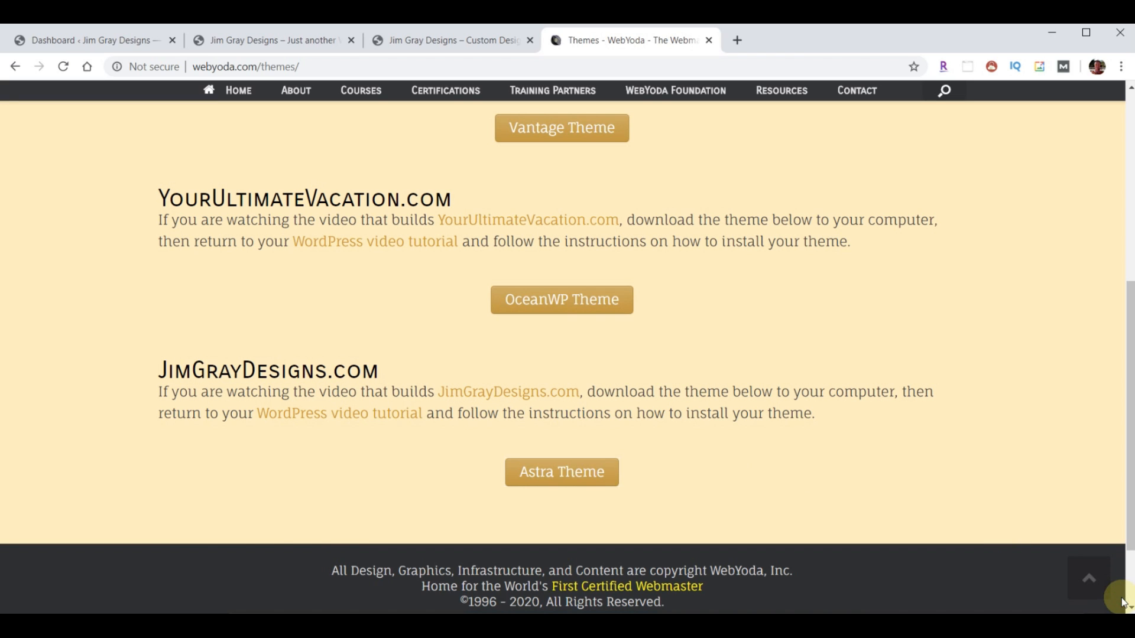
{"action": "left_click", "coordinate": [708, 40]}
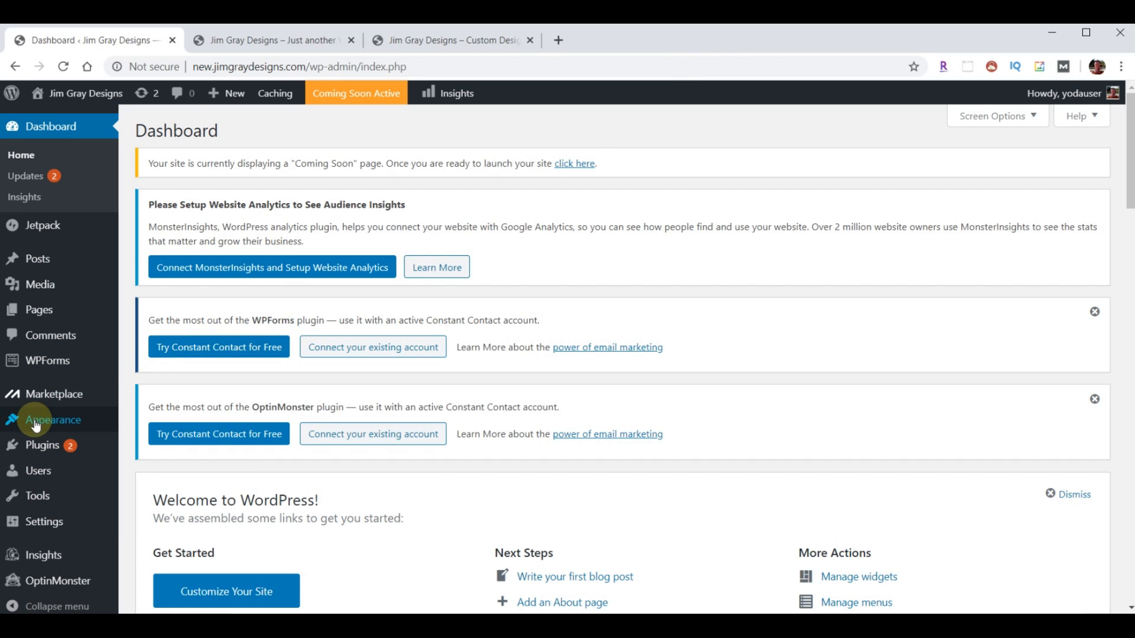
- Upload astra.zip from Downloads as a new theme and install it
{"action": "mouse_move", "coordinate": [35, 425]}
{"action": "left_click", "coordinate": [149, 424]}
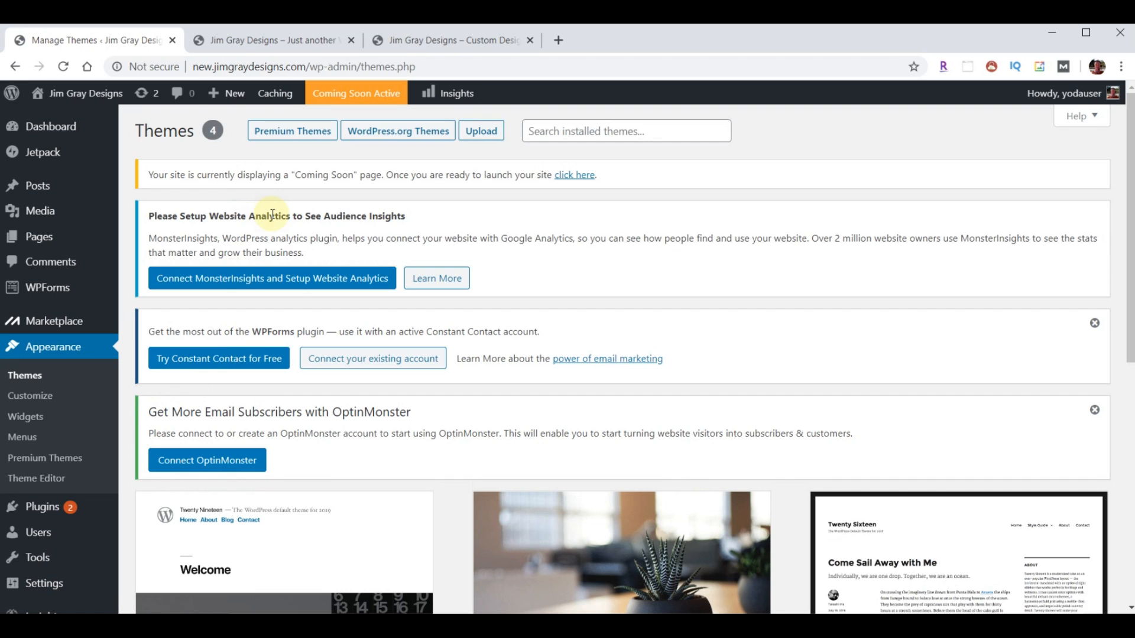
{"action": "left_click", "coordinate": [481, 131]}
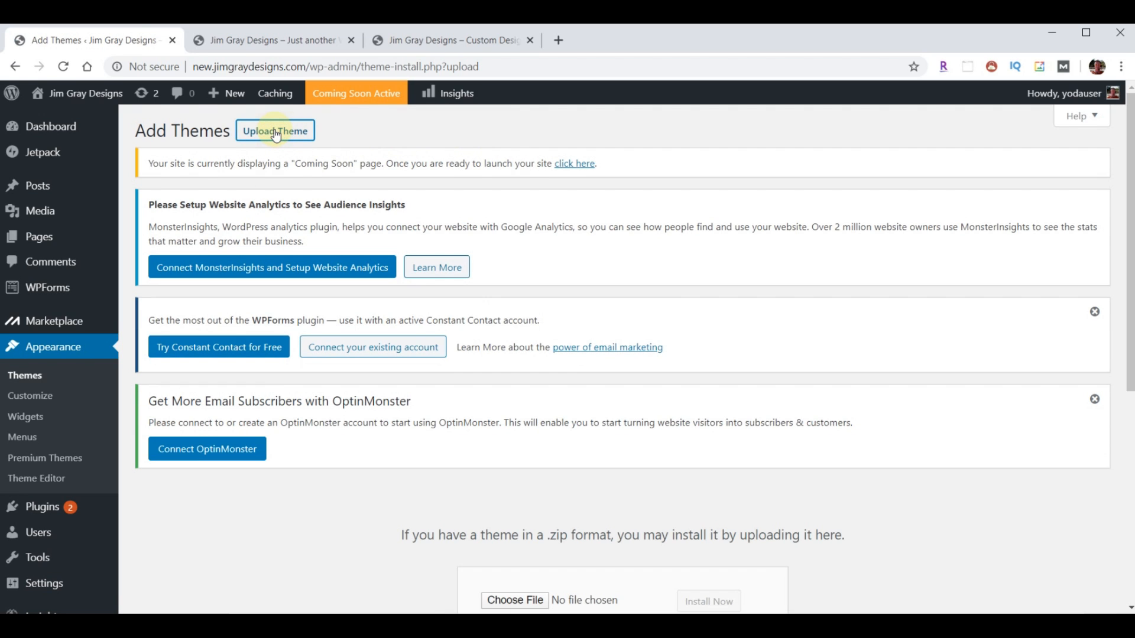
{"action": "scroll", "coordinate": [564, 289], "scroll_direction": "down", "scroll_amount": 4}
{"action": "left_click", "coordinate": [515, 377]}
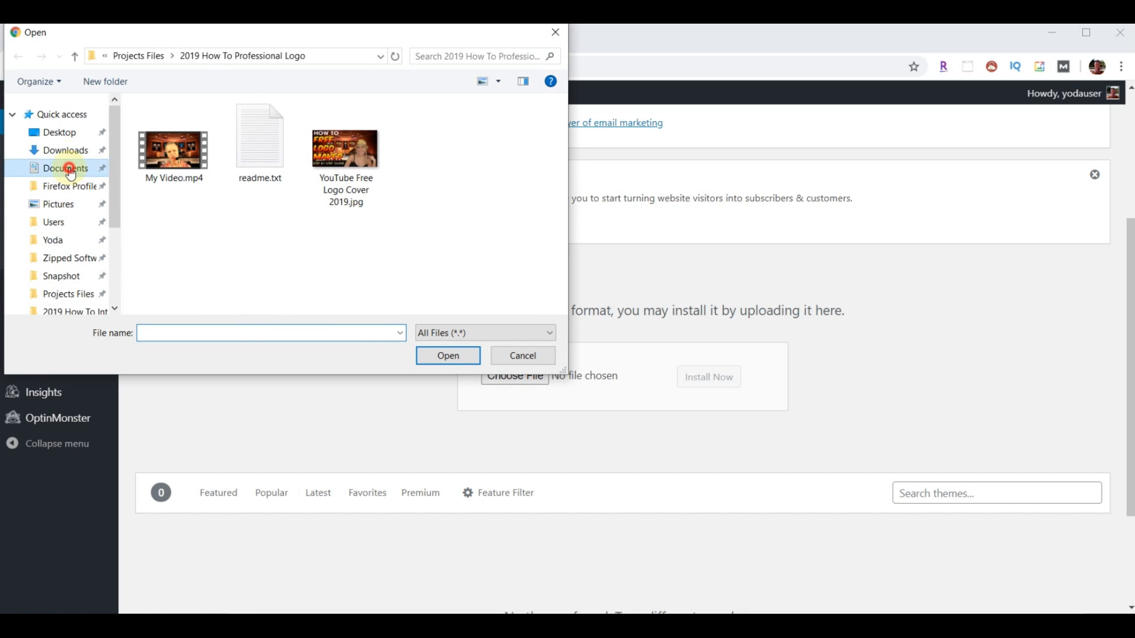
{"action": "left_click", "coordinate": [67, 150]}
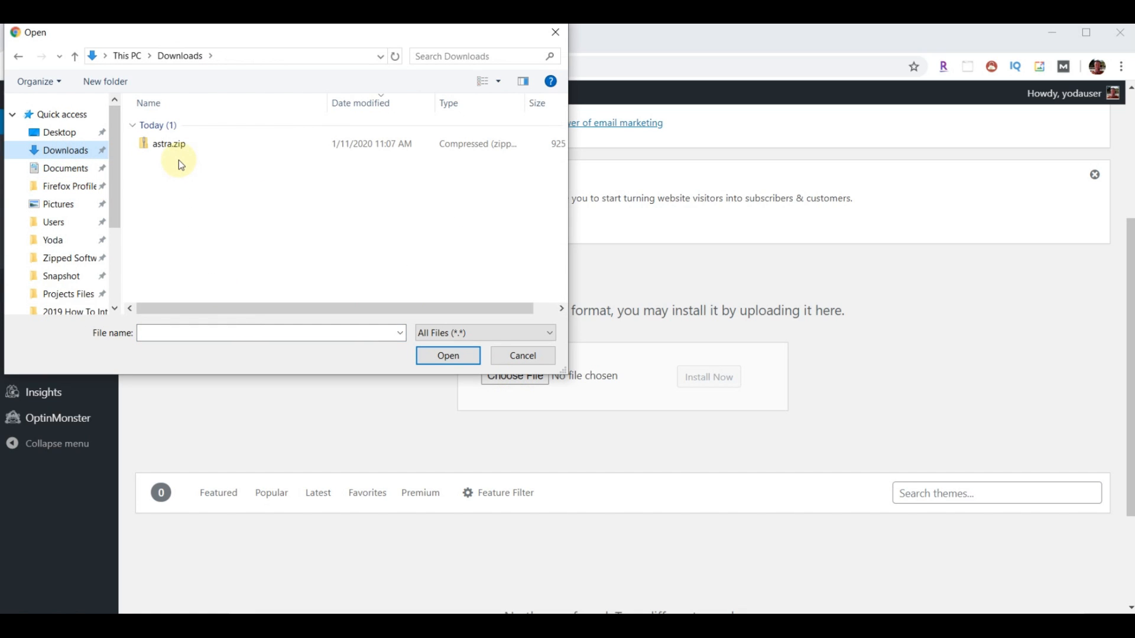
{"action": "left_click", "coordinate": [166, 144]}
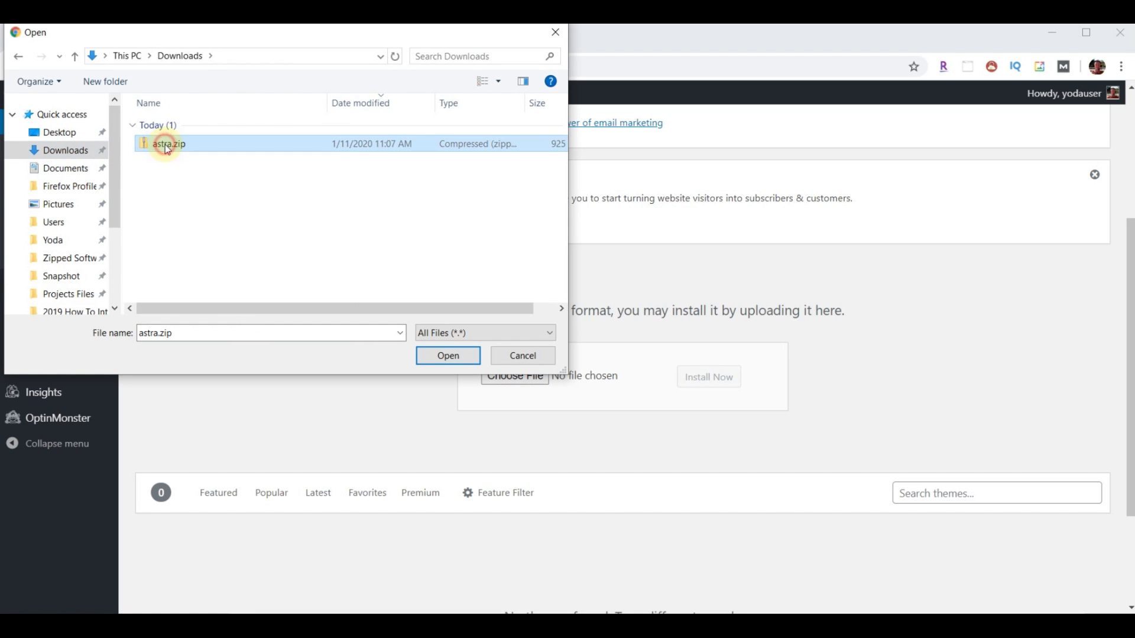
{"action": "left_click", "coordinate": [447, 357]}
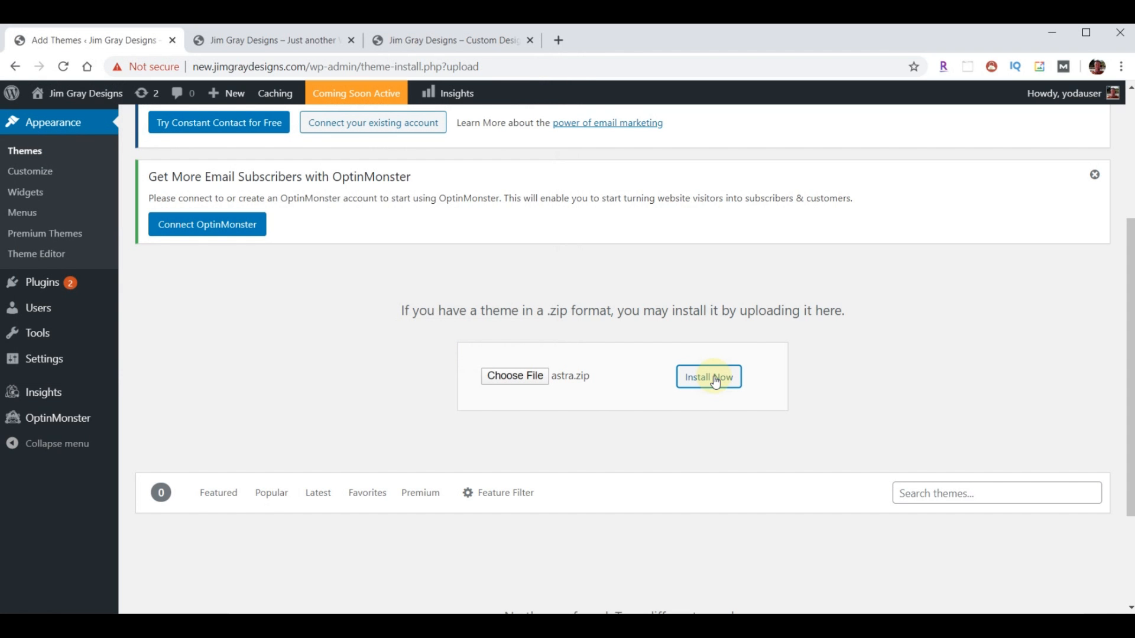
{"action": "left_click", "coordinate": [709, 377]}
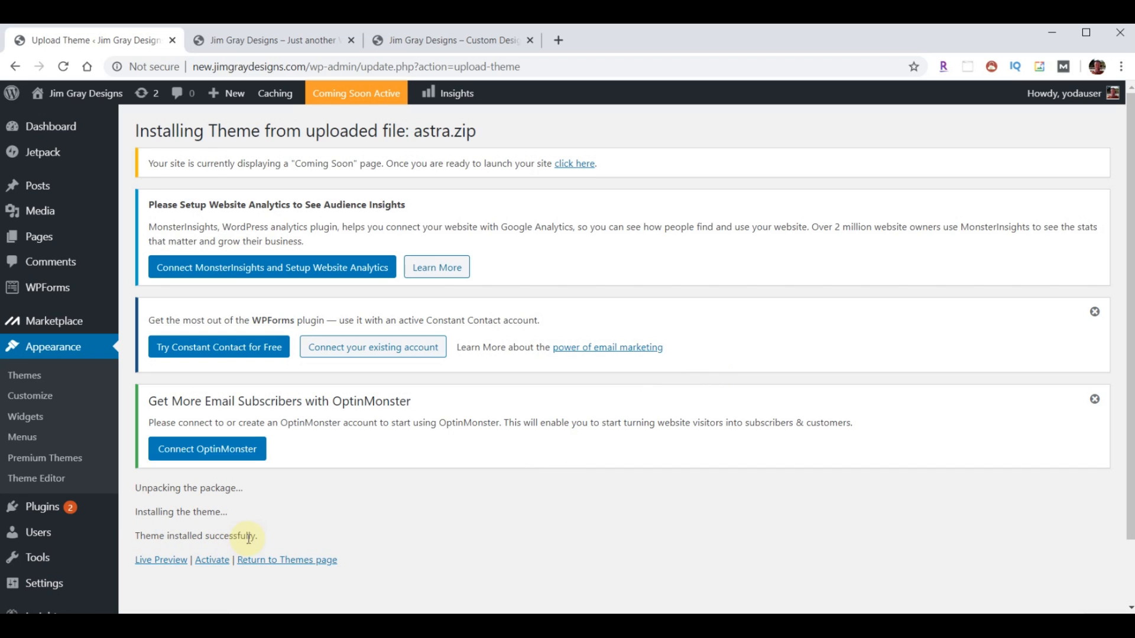
- Activate Astra and reload the site's front page to see the new layout
{"action": "left_click", "coordinate": [218, 557]}
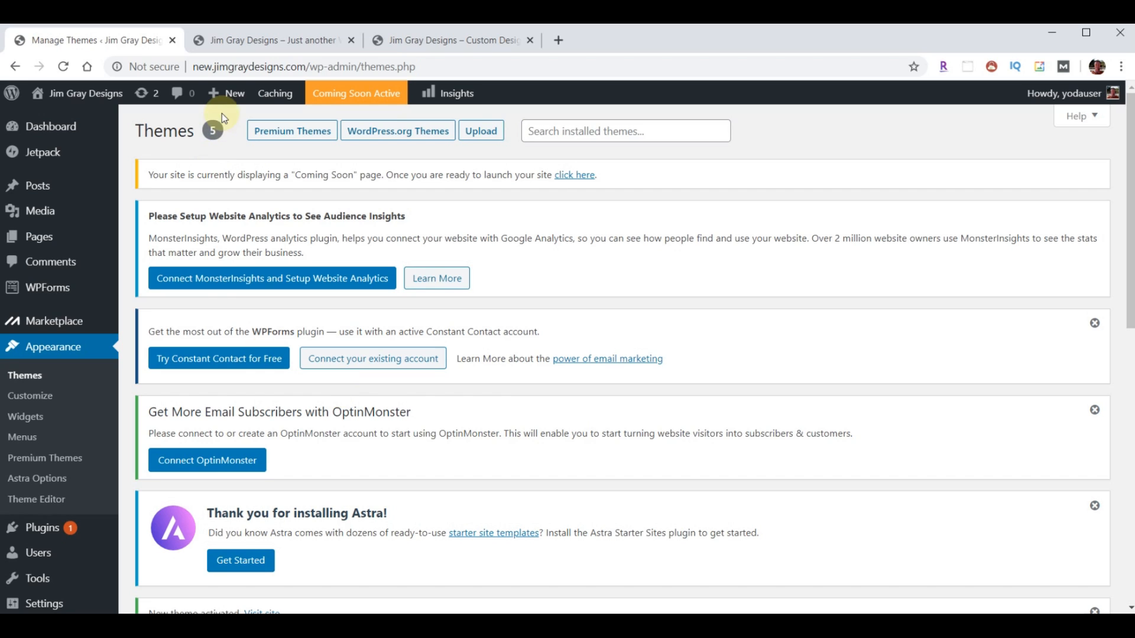
{"action": "left_click", "coordinate": [244, 42]}
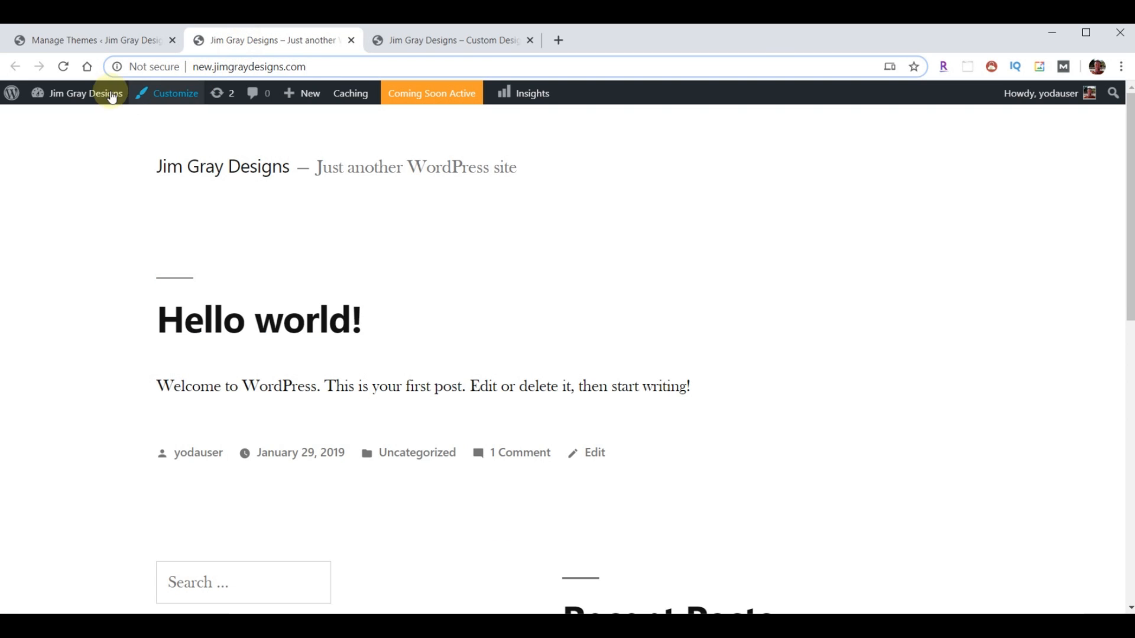
{"action": "left_click", "coordinate": [63, 66]}
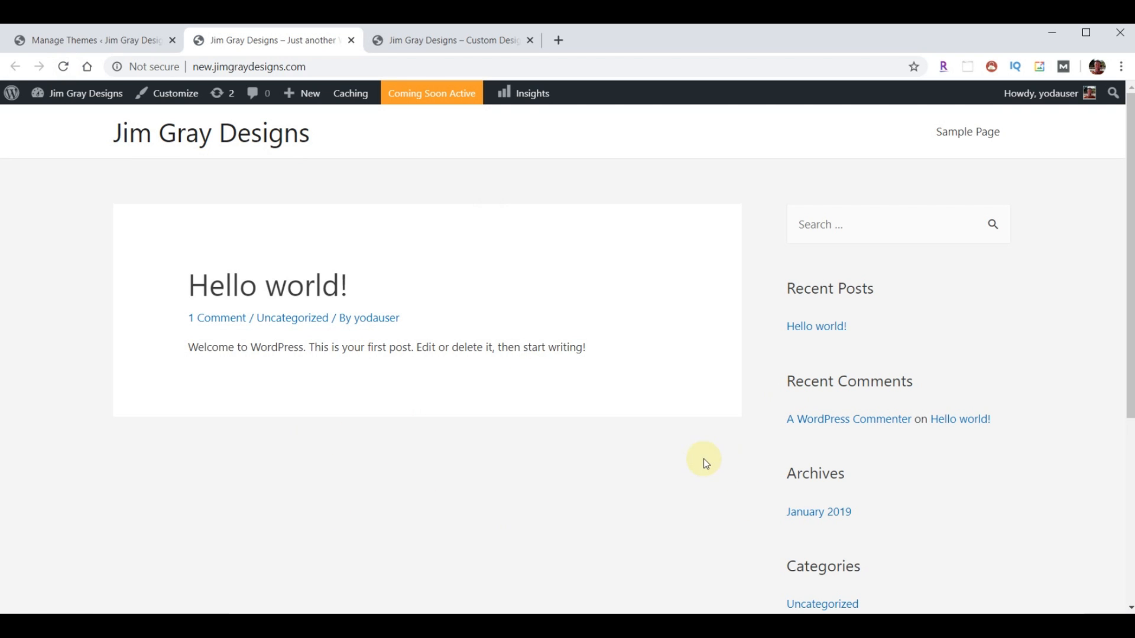
{"action": "left_click", "coordinate": [138, 32]}
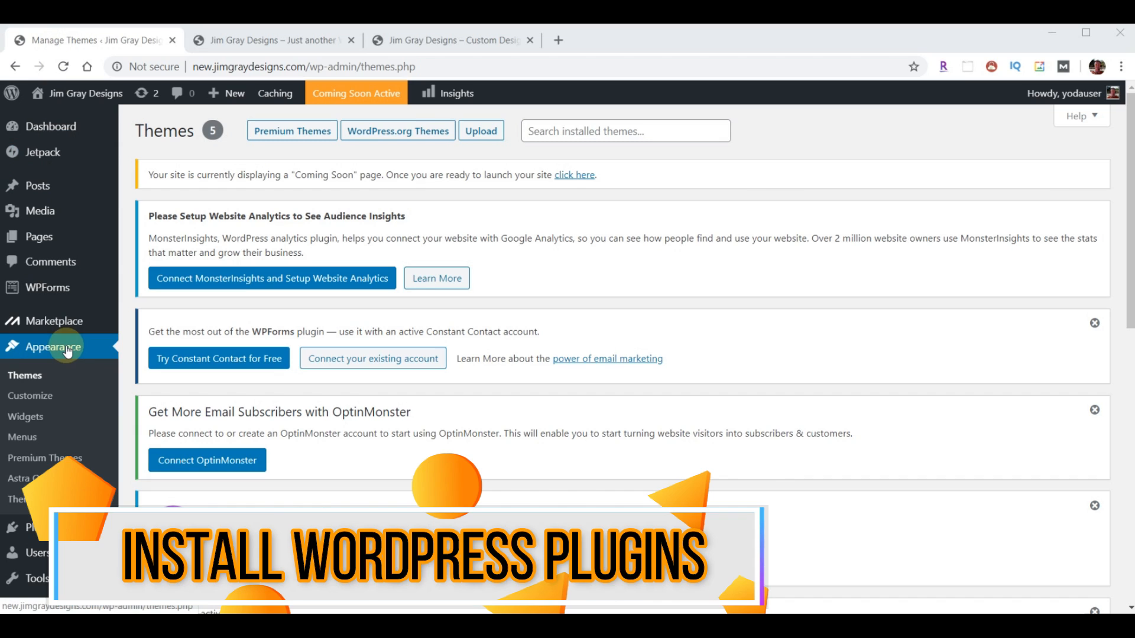
- Deactivate all seven installed plugins at once with the Deactivate bulk action
{"action": "mouse_move", "coordinate": [44, 535]}
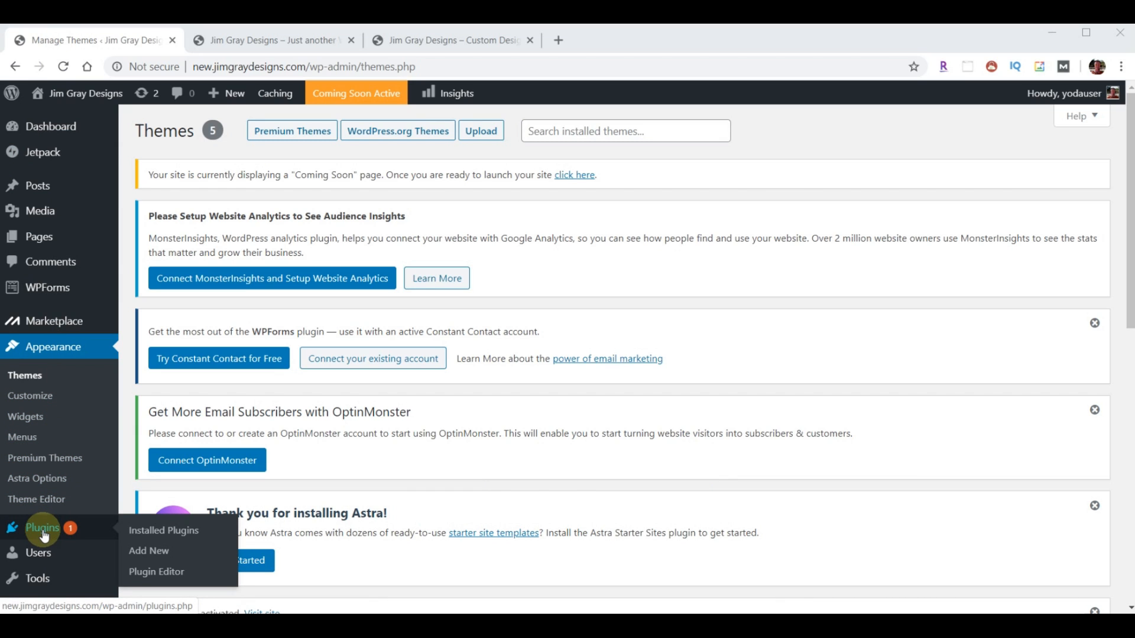
{"action": "left_click", "coordinate": [178, 533]}
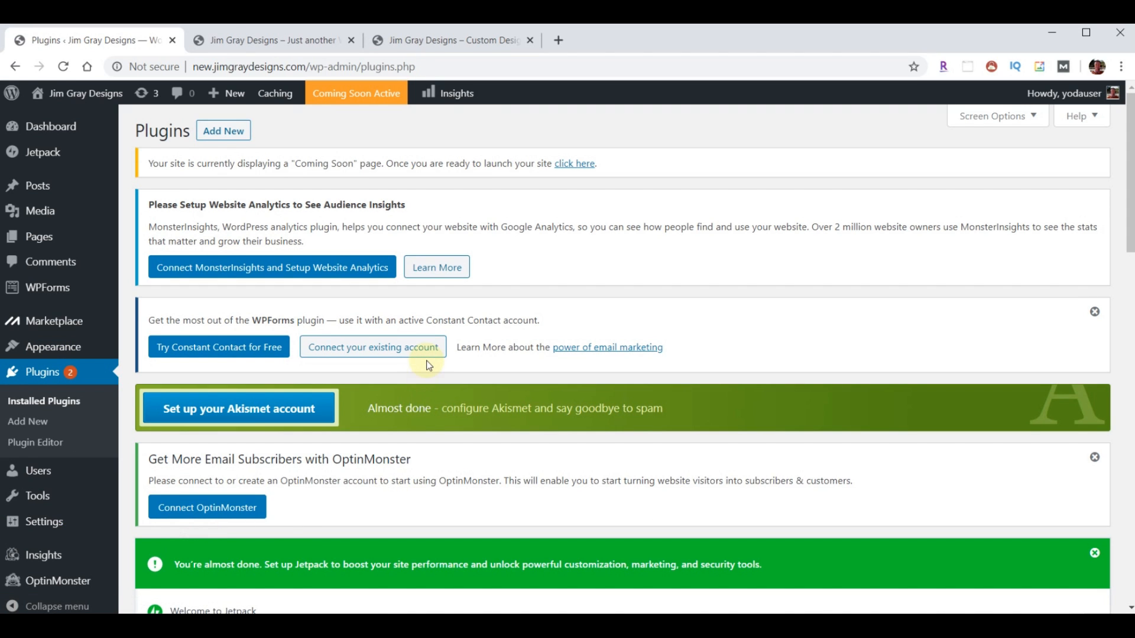
{"action": "scroll", "coordinate": [429, 365], "scroll_direction": "down", "scroll_amount": 8}
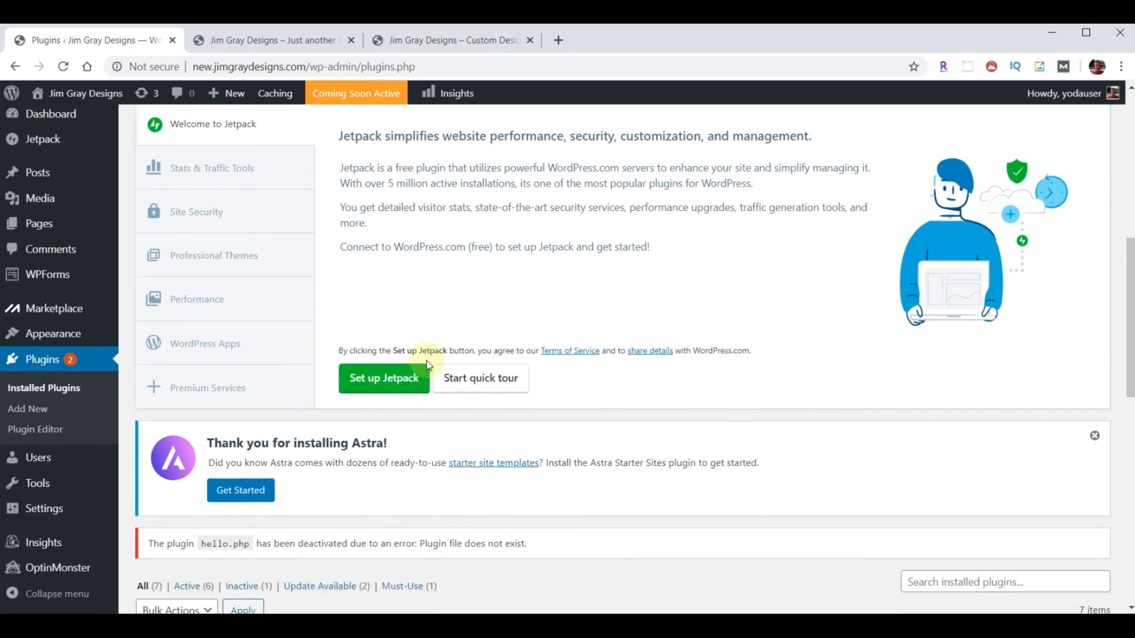
{"action": "scroll", "coordinate": [429, 365], "scroll_direction": "down", "scroll_amount": 7}
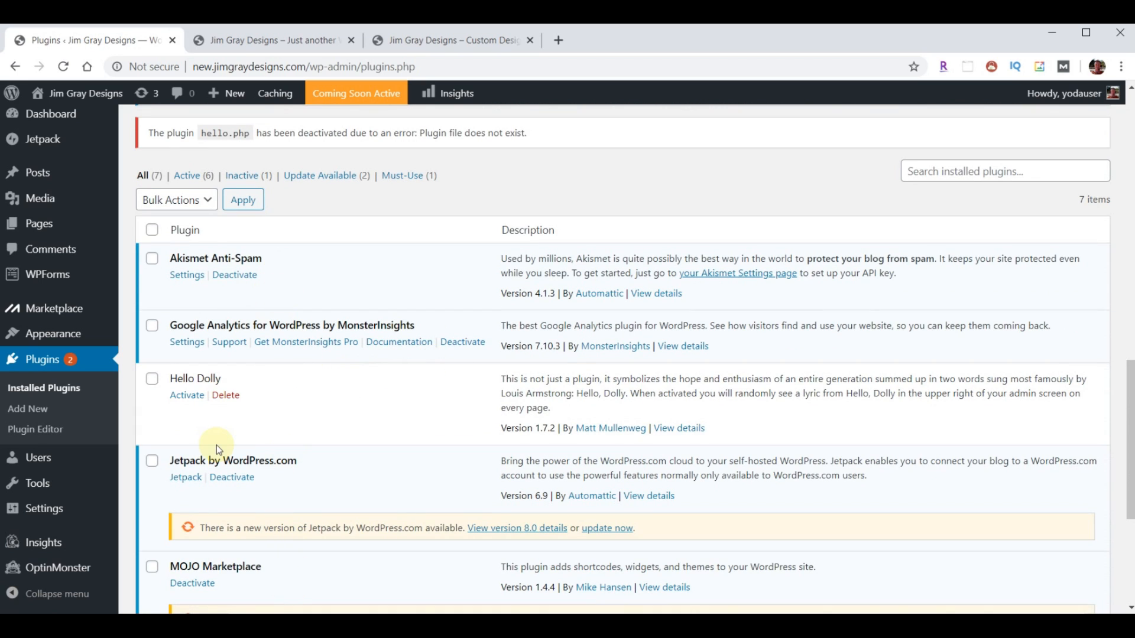
{"action": "left_click", "coordinate": [152, 232]}
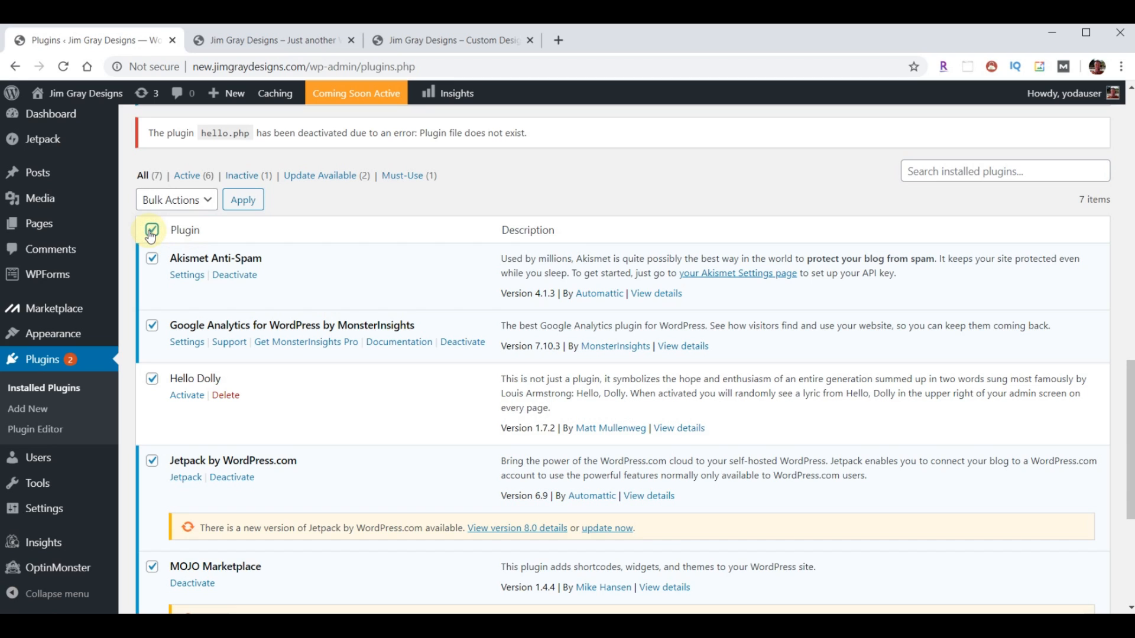
{"action": "left_click", "coordinate": [207, 201]}
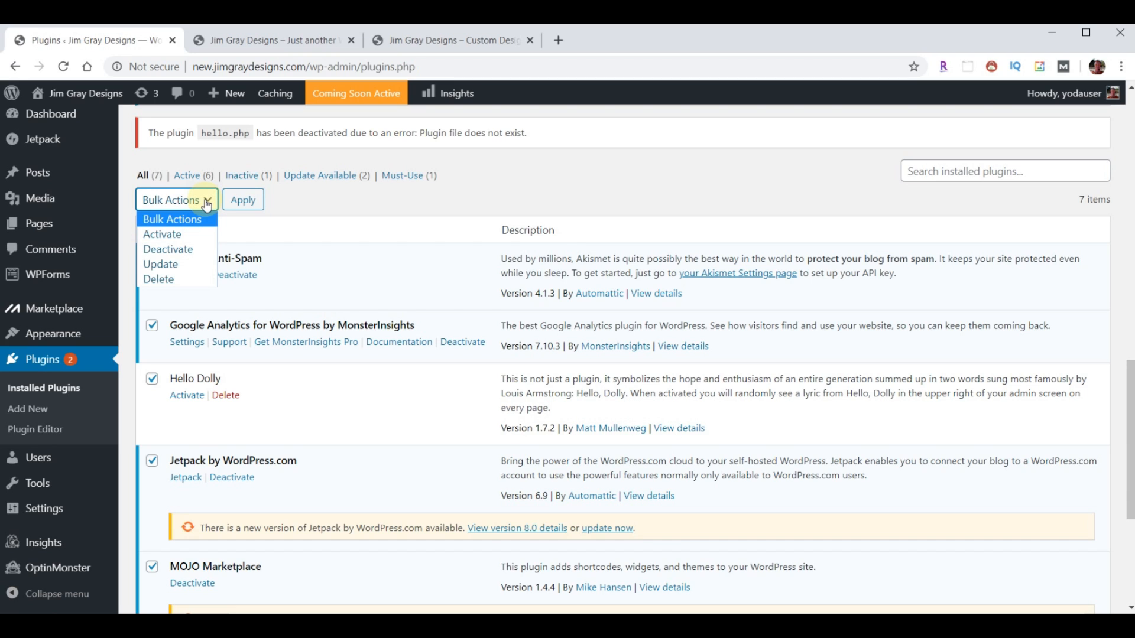
{"action": "left_click", "coordinate": [179, 247]}
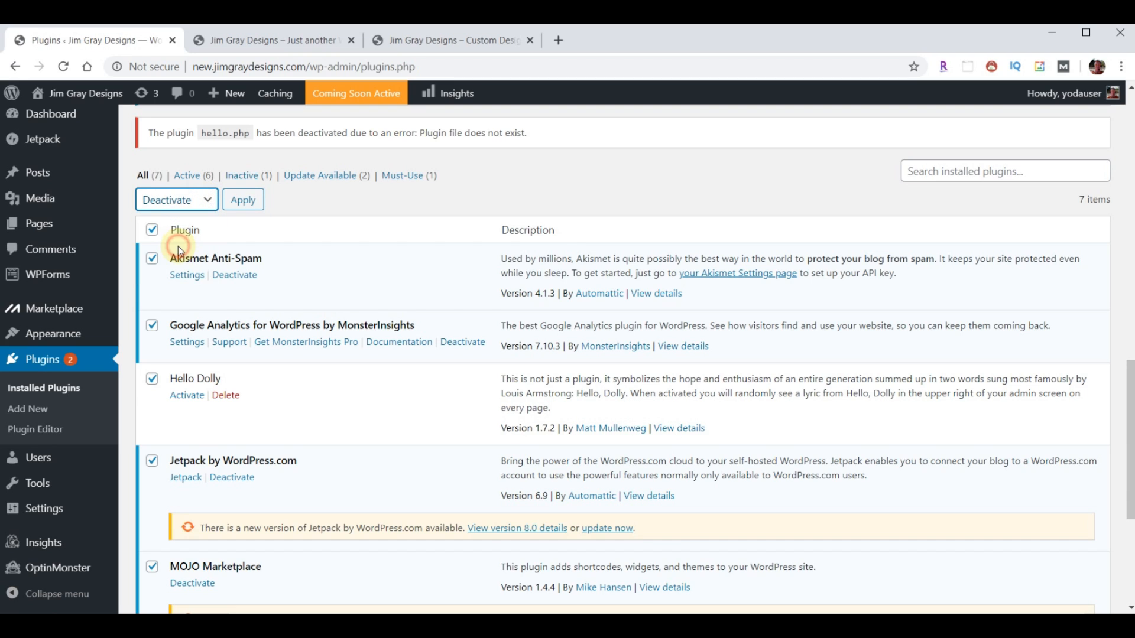
{"action": "left_click", "coordinate": [243, 201]}
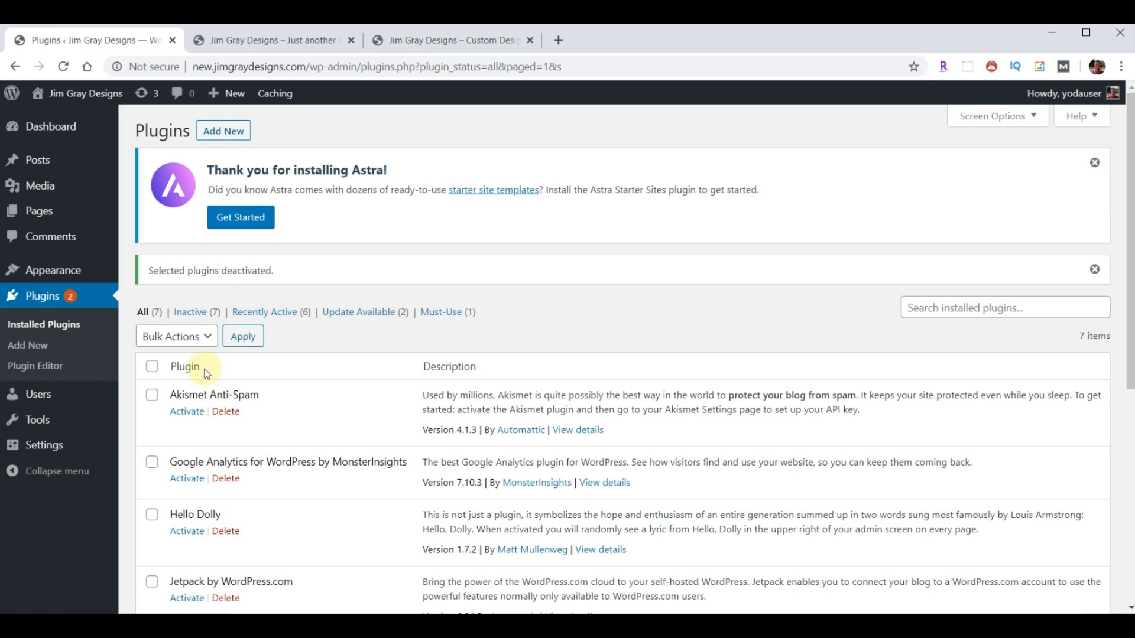
- Bulk-delete all the plugins and confirm removing them and their data
{"action": "left_click", "coordinate": [153, 368]}
{"action": "left_click", "coordinate": [209, 334]}
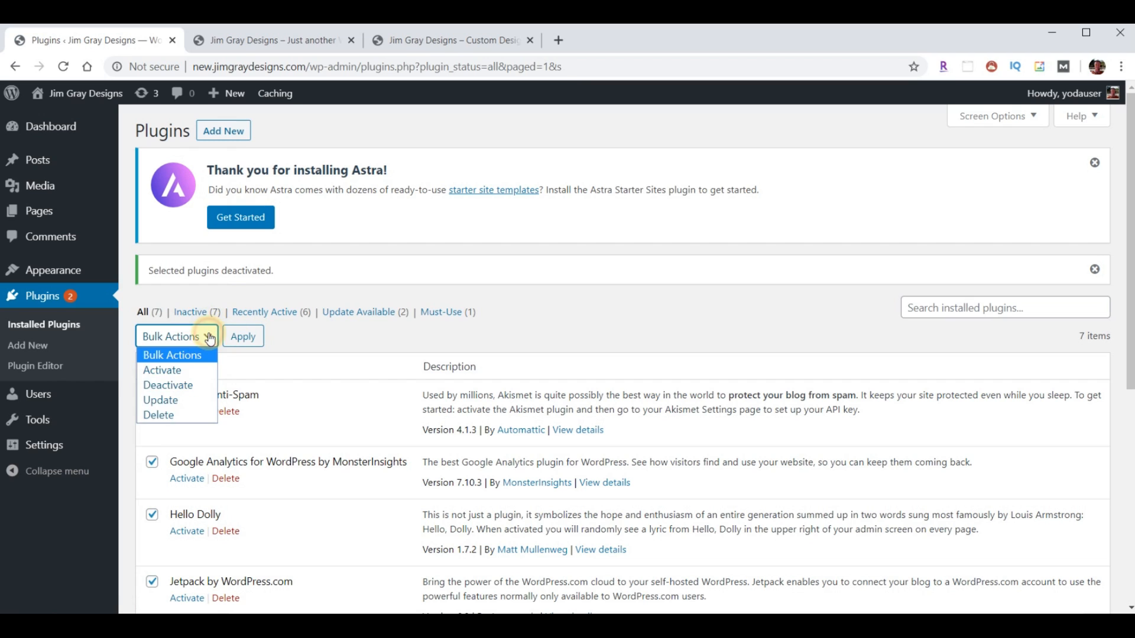
{"action": "left_click", "coordinate": [169, 416]}
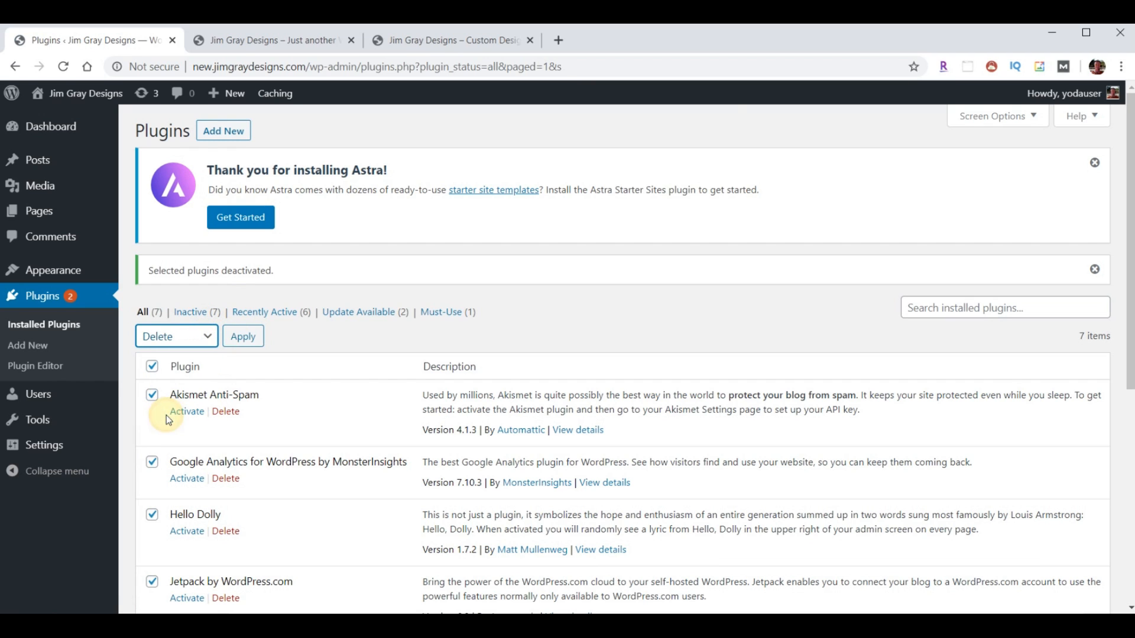
{"action": "left_click", "coordinate": [246, 337]}
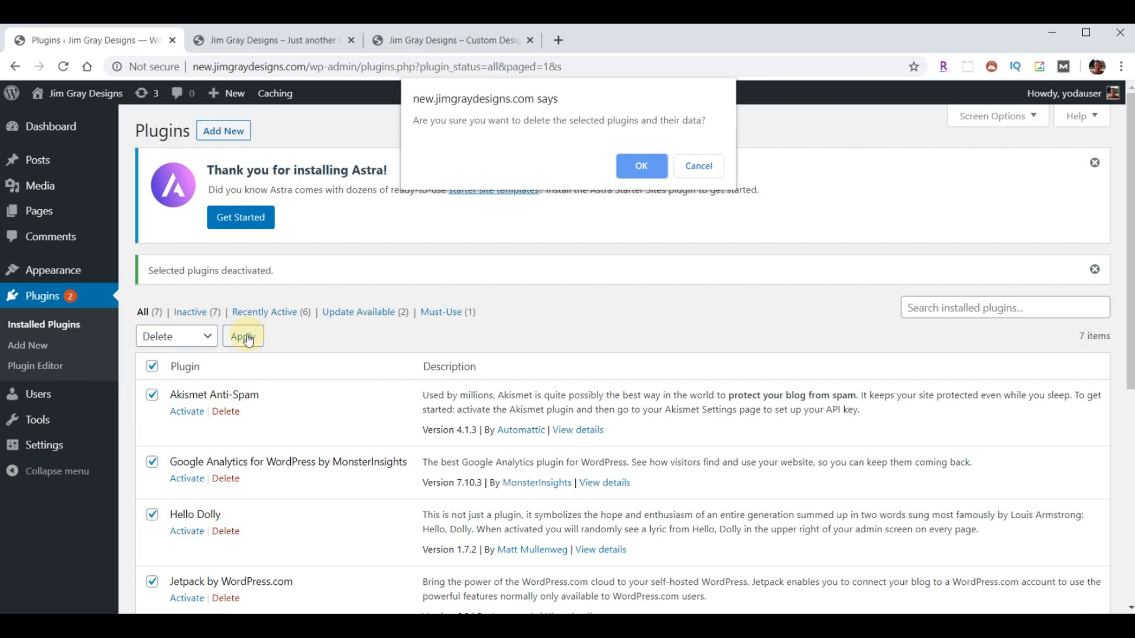
{"action": "left_click", "coordinate": [641, 168]}
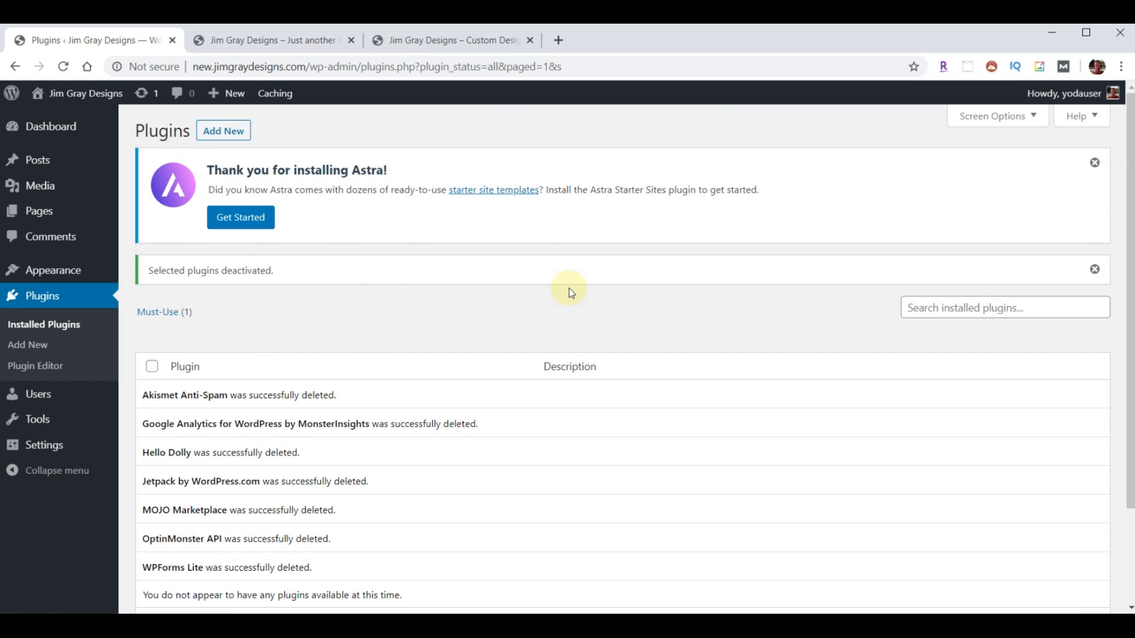
- Load webyoda.com/plugins in a new tab and scroll to the JimGrayDesigns.com list
{"action": "left_click", "coordinate": [559, 41]}
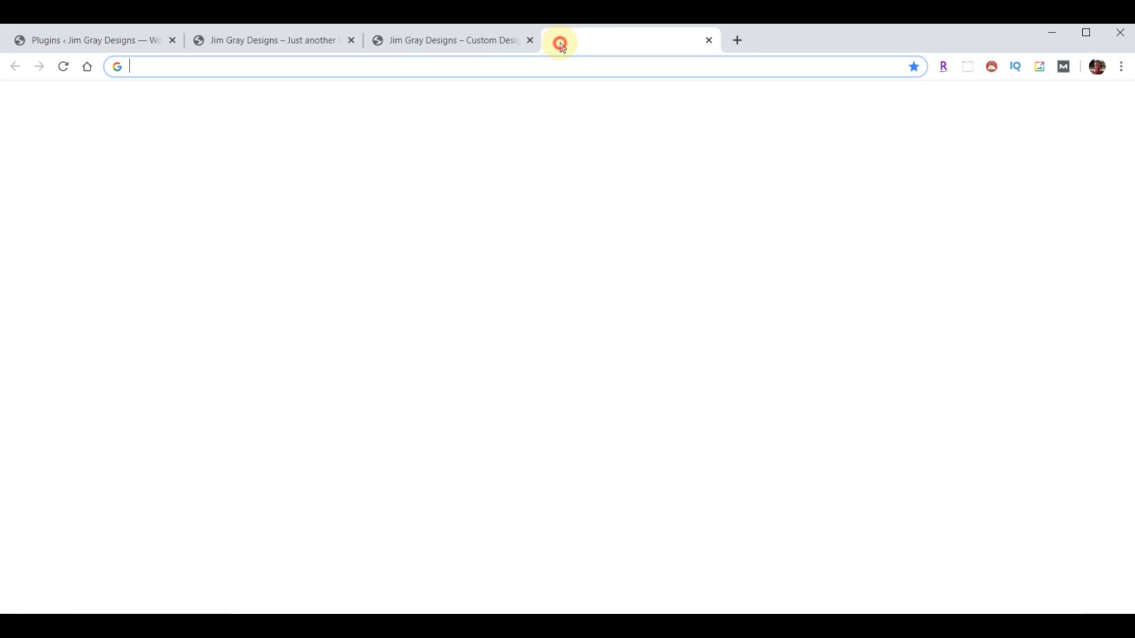
{"action": "type", "text": "webyoda.com/plugins"}
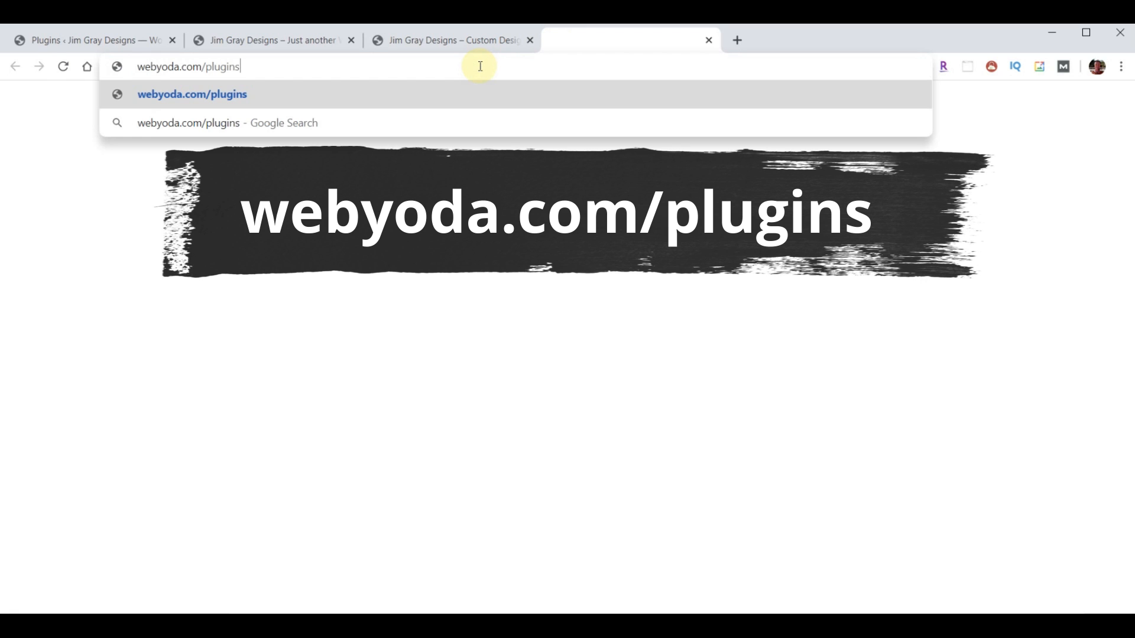
{"action": "key", "text": "Return"}
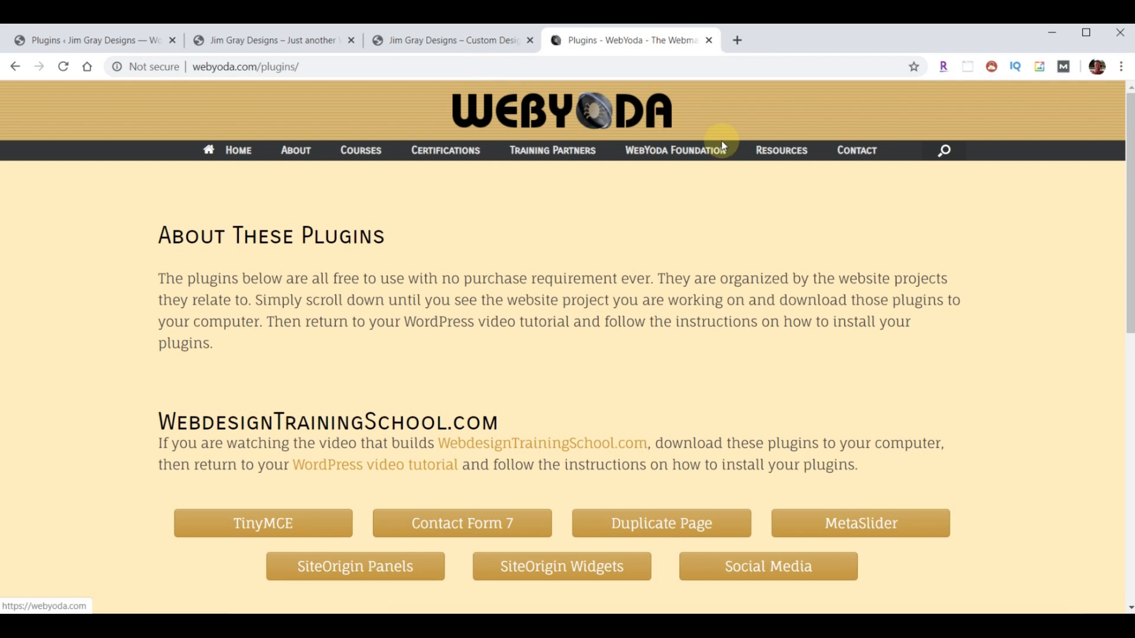
{"action": "mouse_move", "coordinate": [781, 151]}
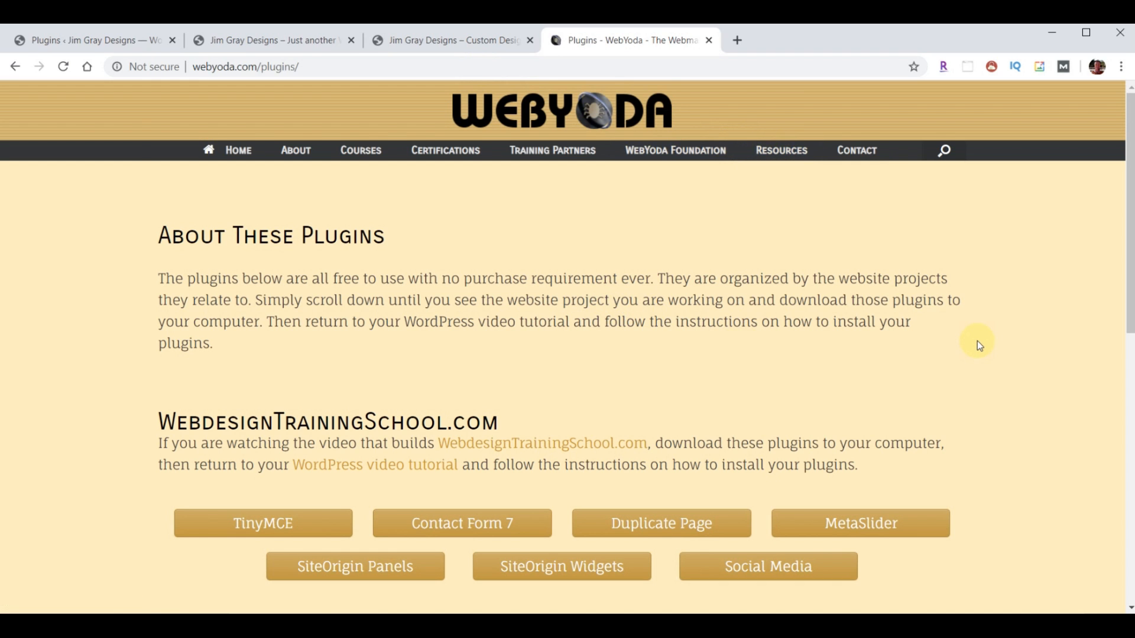
{"action": "scroll", "coordinate": [976, 340], "scroll_direction": "down", "scroll_amount": 7}
{"action": "scroll", "coordinate": [992, 326], "scroll_direction": "down", "scroll_amount": 2}
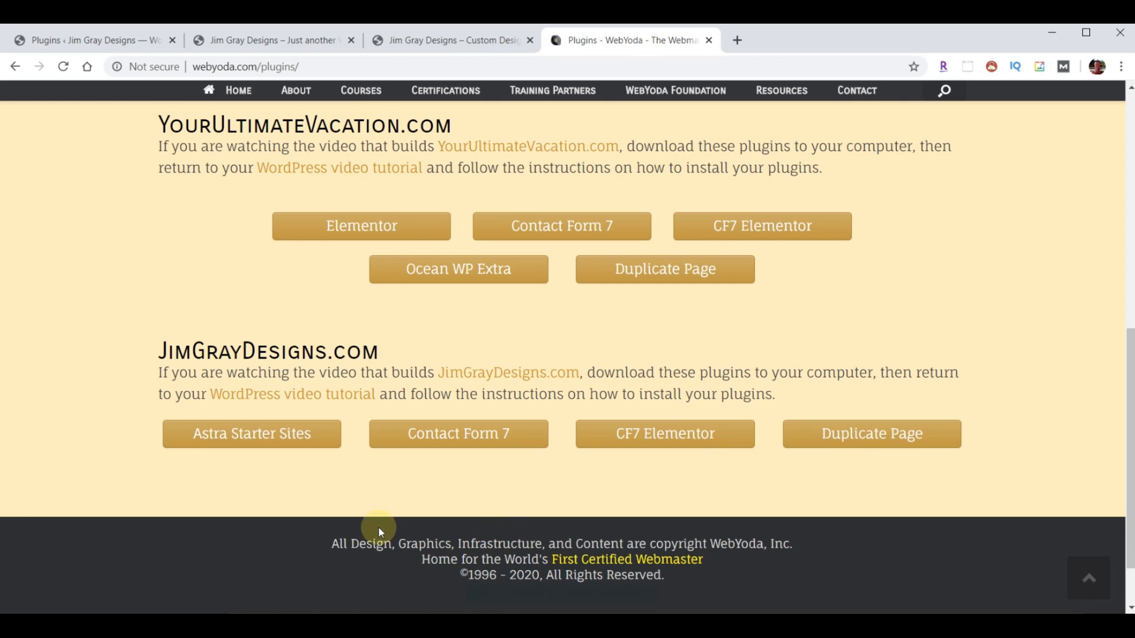
- Download the Astra Starter Sites, Contact Form 7, CF7 Elementor and Duplicate Page zips
{"action": "left_click", "coordinate": [236, 435]}
{"action": "left_click", "coordinate": [454, 439]}
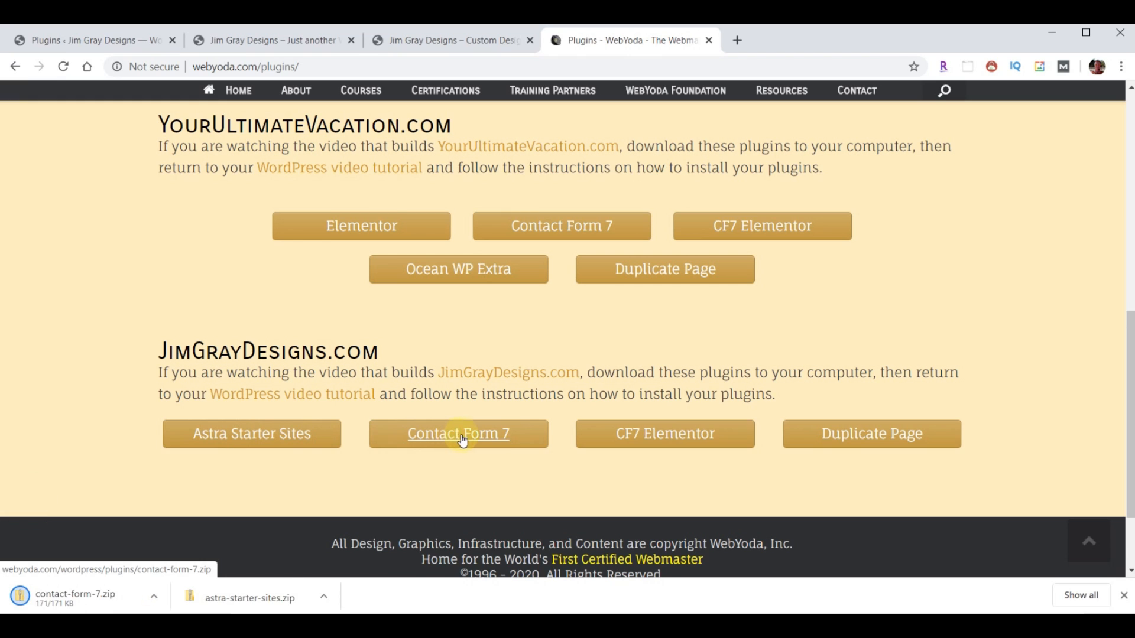
{"action": "left_click", "coordinate": [662, 439]}
{"action": "left_click", "coordinate": [866, 447]}
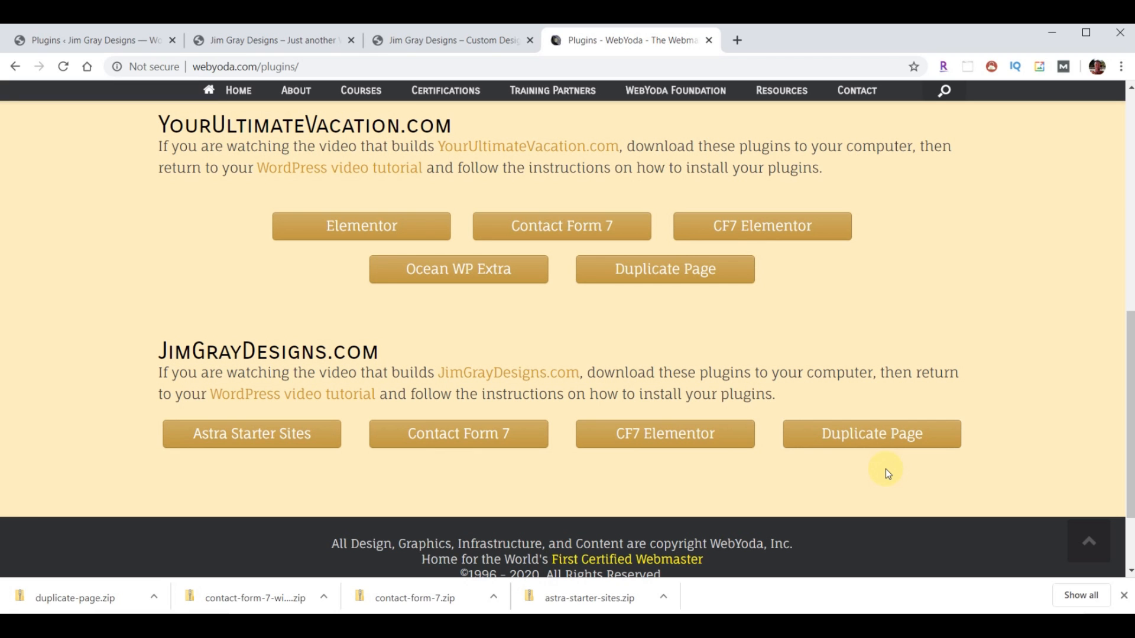
- Close the WebYoda tab, then upload, install and activate duplicate-page.zip
{"action": "left_click", "coordinate": [709, 40]}
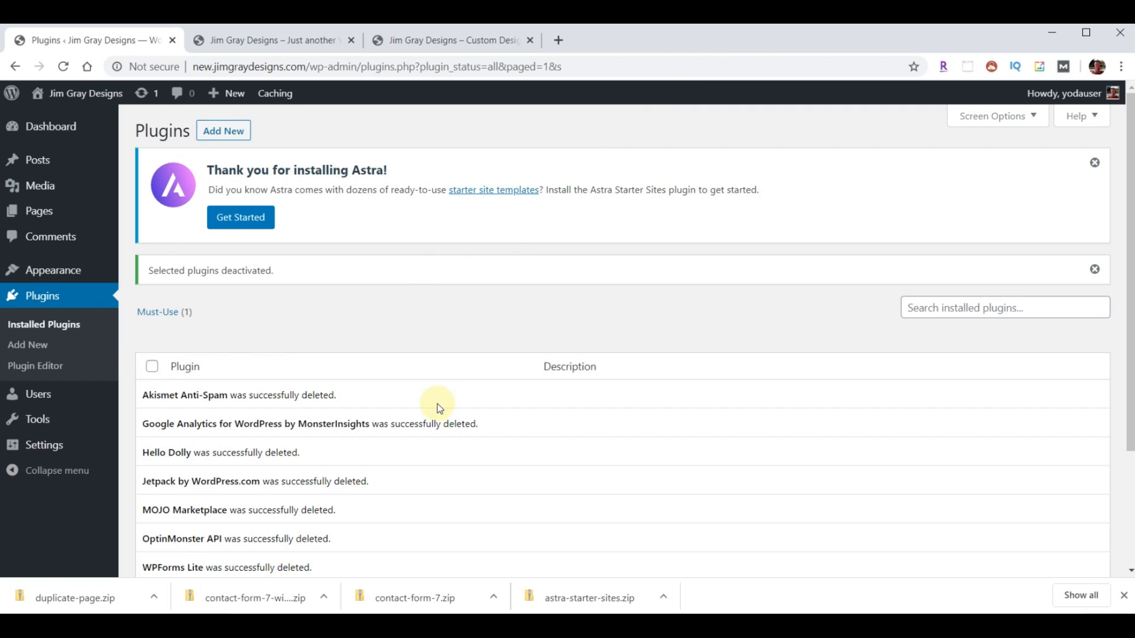
{"action": "left_click", "coordinate": [223, 131]}
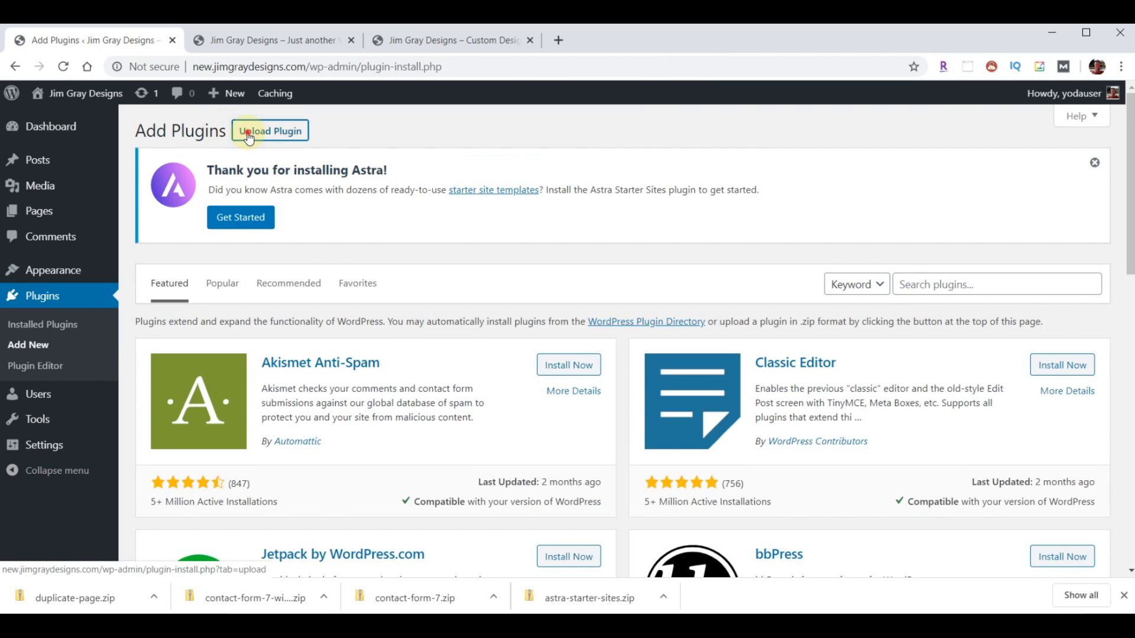
{"action": "left_click", "coordinate": [249, 136]}
{"action": "left_click", "coordinate": [514, 375]}
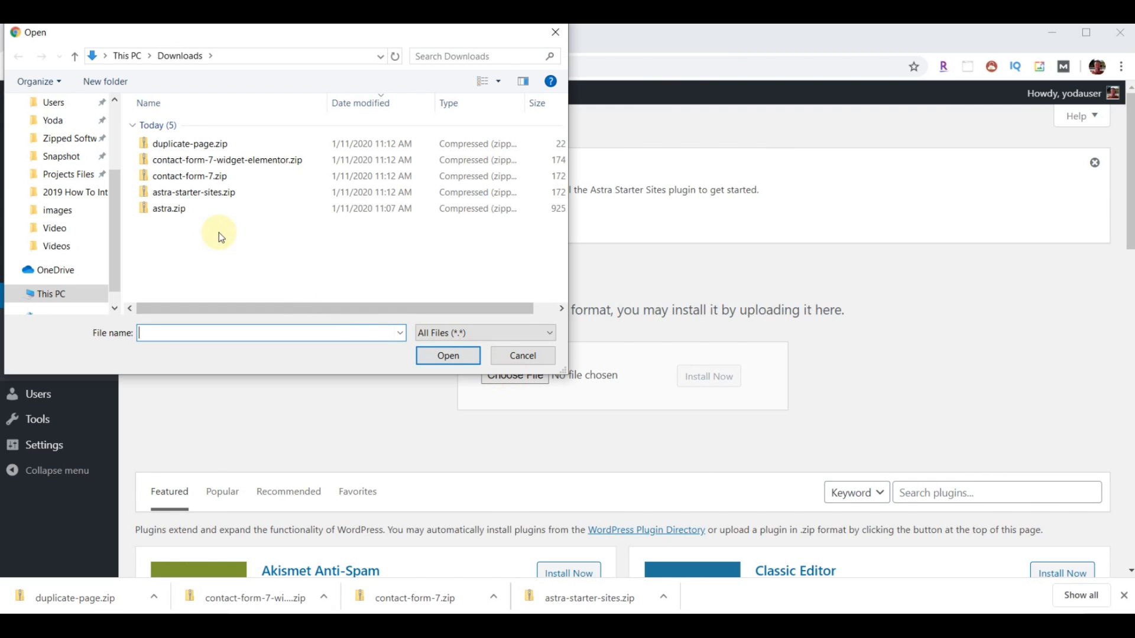
{"action": "left_click", "coordinate": [194, 144]}
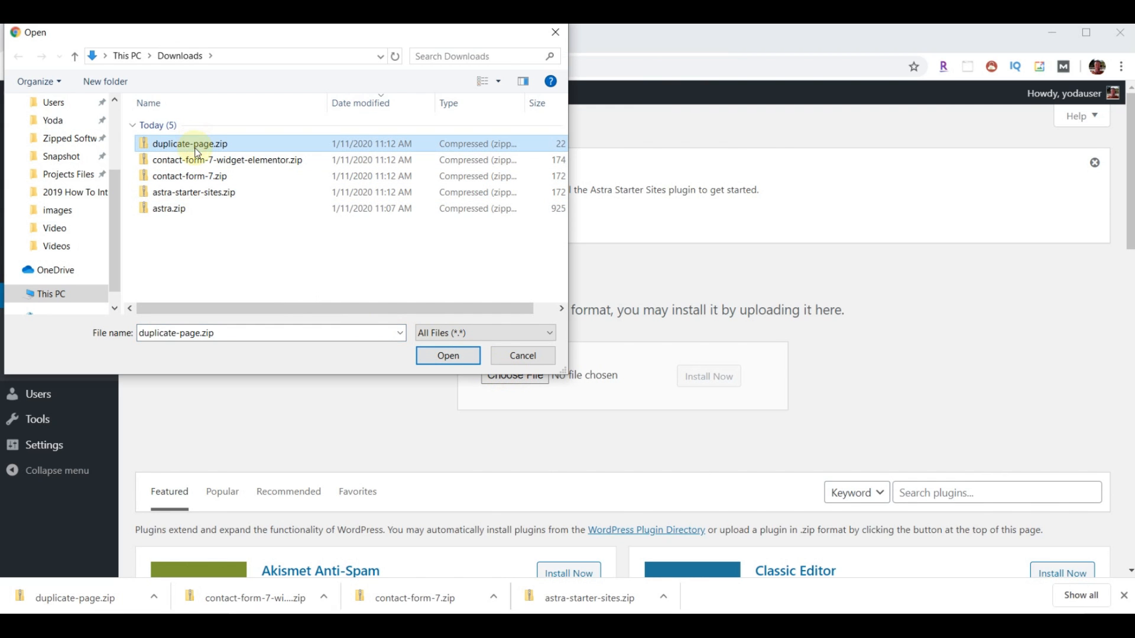
{"action": "left_click", "coordinate": [447, 355]}
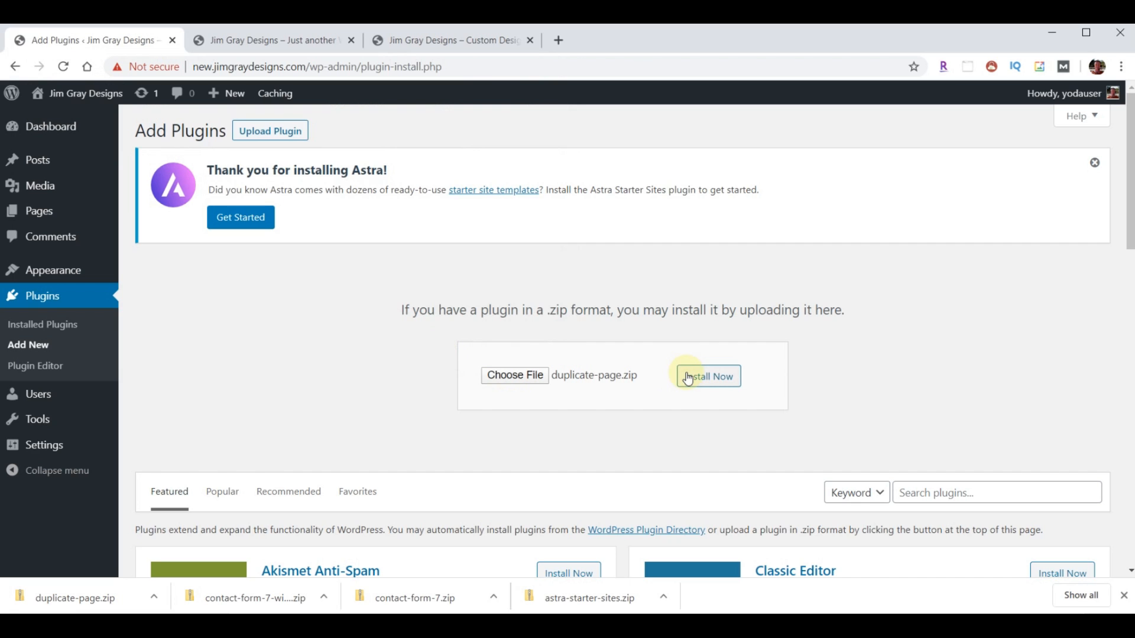
{"action": "left_click", "coordinate": [689, 378]}
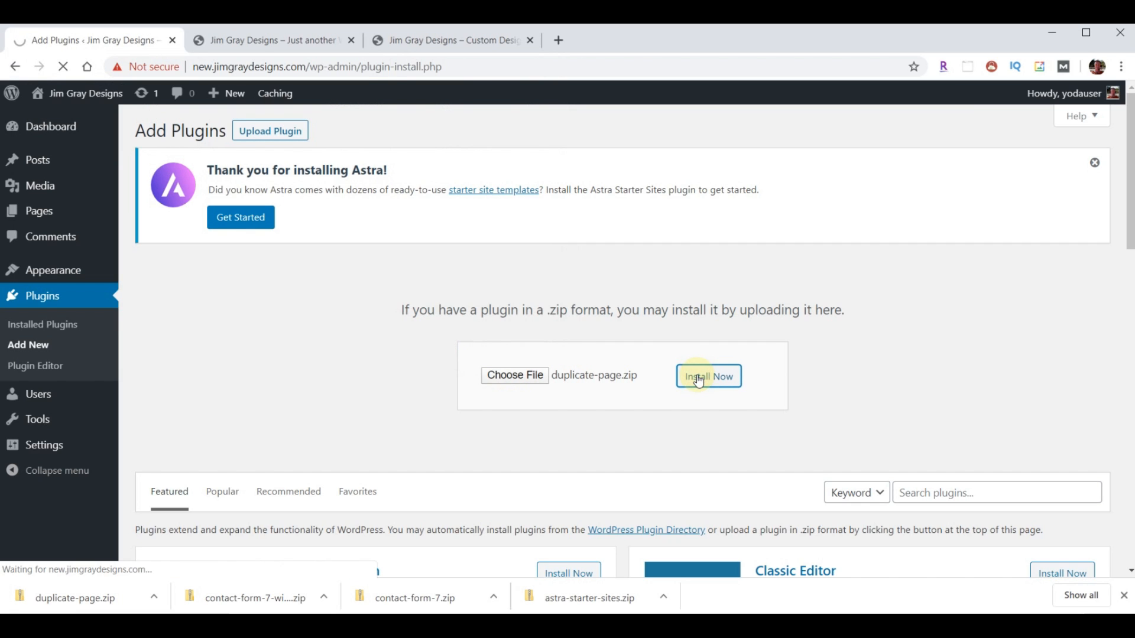
{"action": "left_click", "coordinate": [172, 346]}
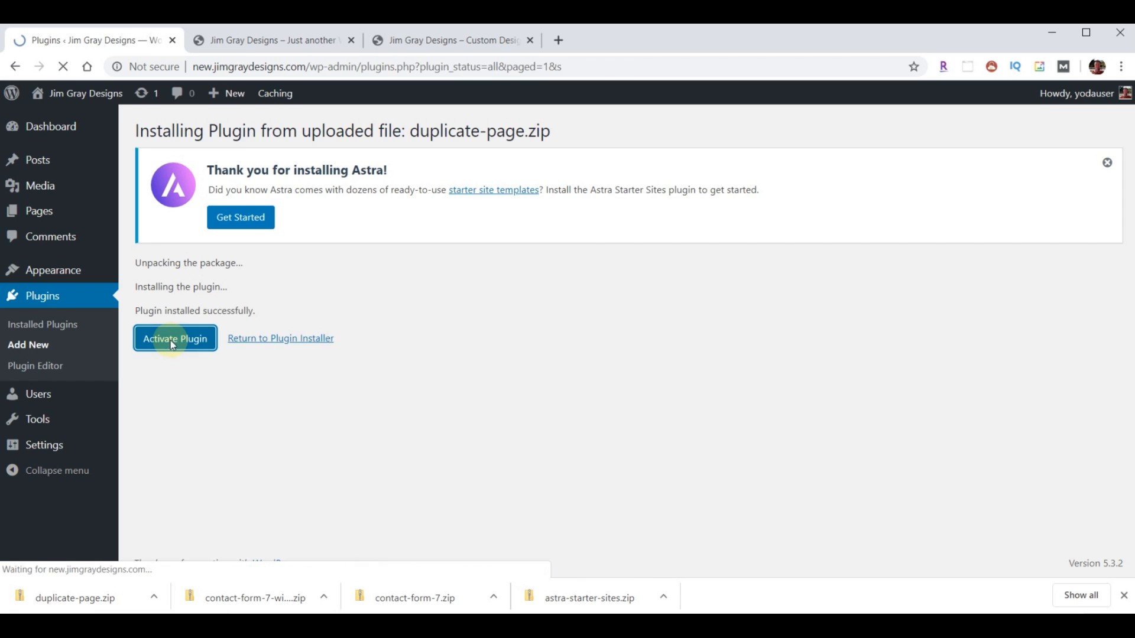
- Upload, install and activate contact-form-7-widget-elementor.zip
{"action": "left_click", "coordinate": [225, 133]}
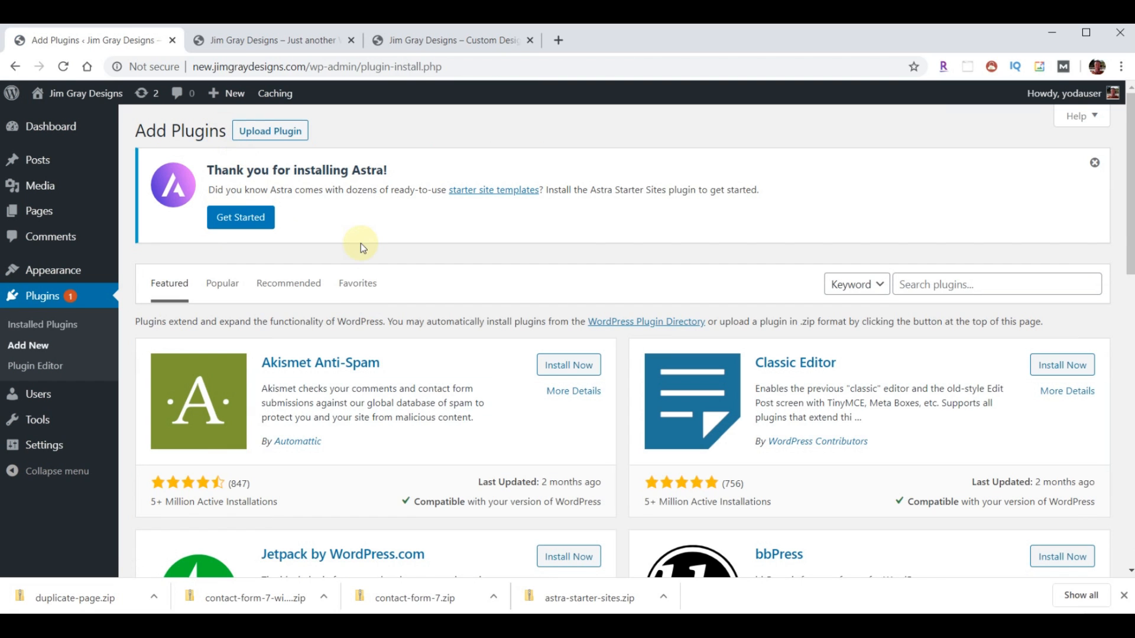
{"action": "left_click", "coordinate": [280, 135]}
{"action": "left_click", "coordinate": [519, 381]}
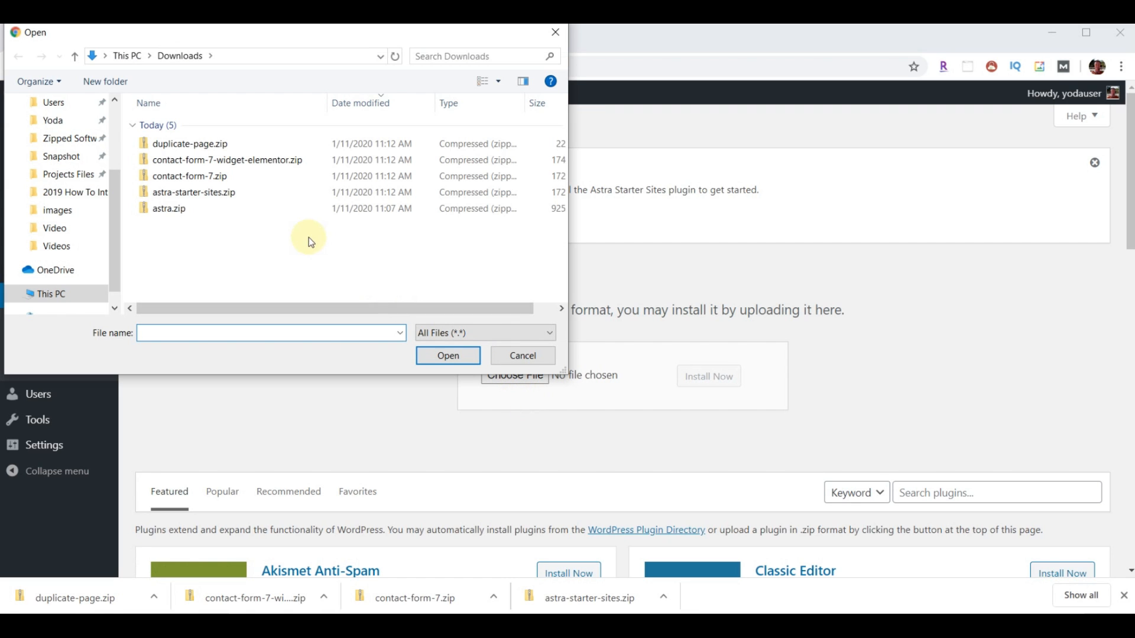
{"action": "left_click", "coordinate": [215, 165]}
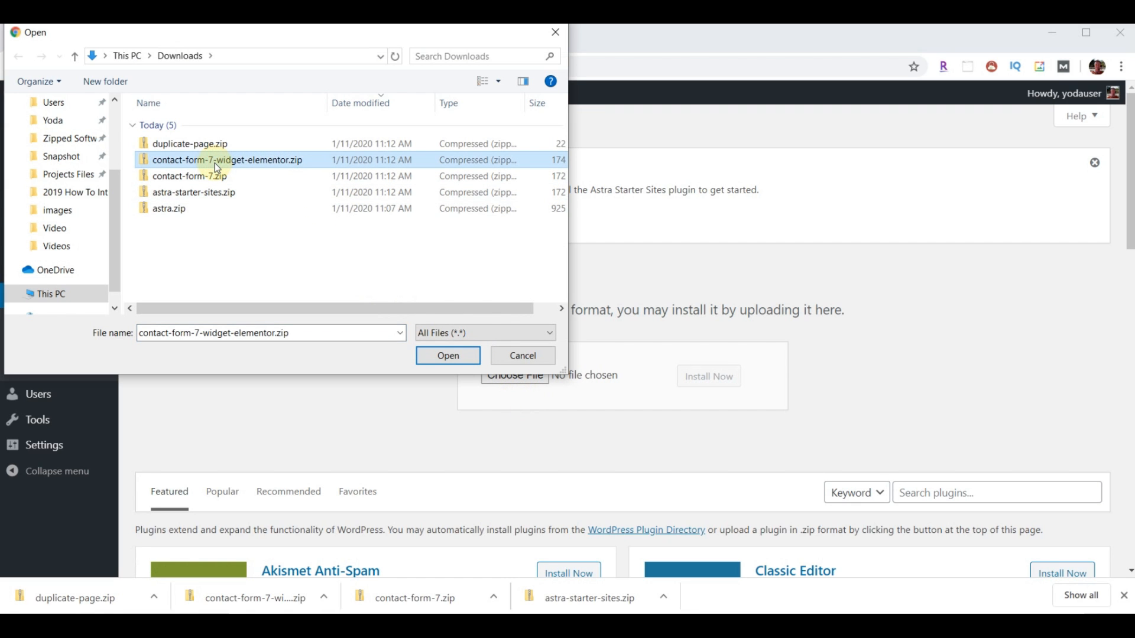
{"action": "left_click", "coordinate": [447, 356]}
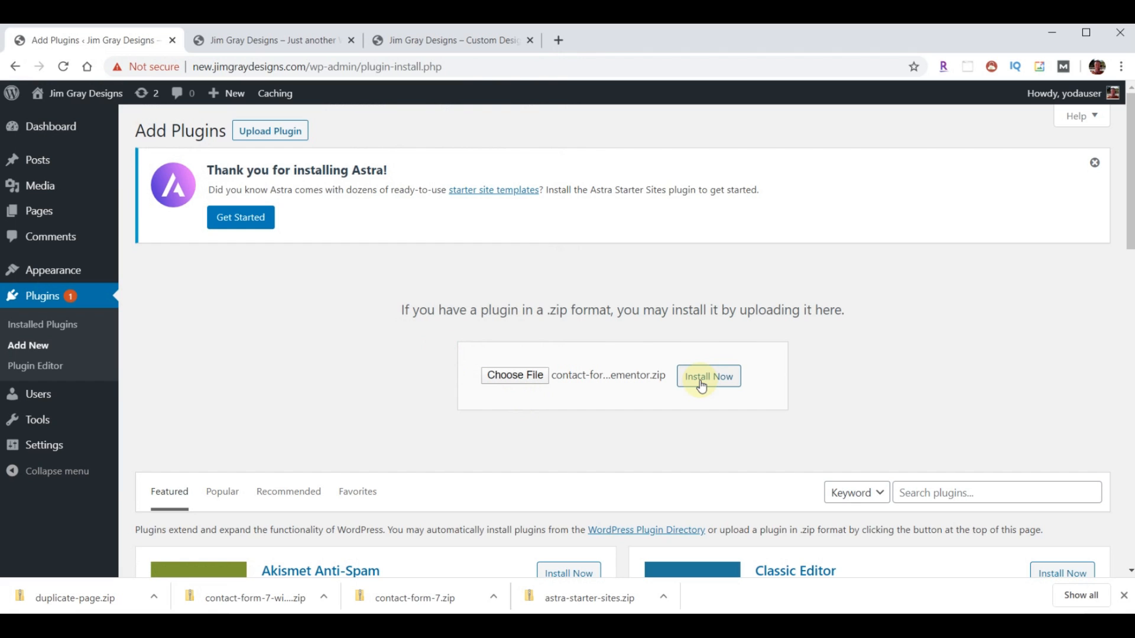
{"action": "left_click", "coordinate": [701, 387]}
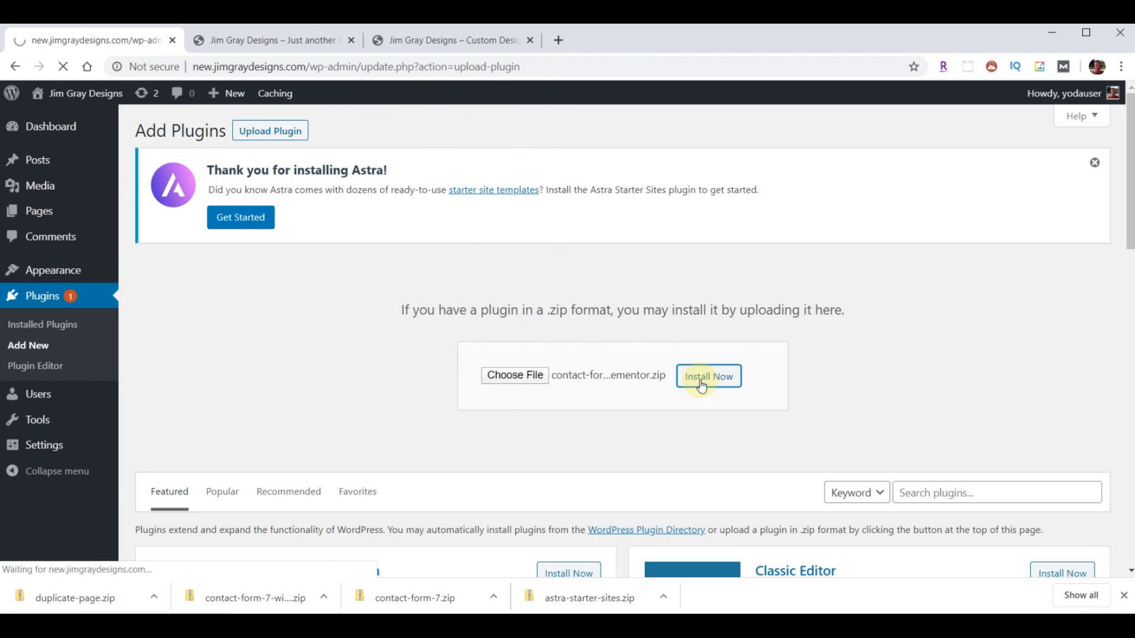
{"action": "left_click", "coordinate": [169, 341]}
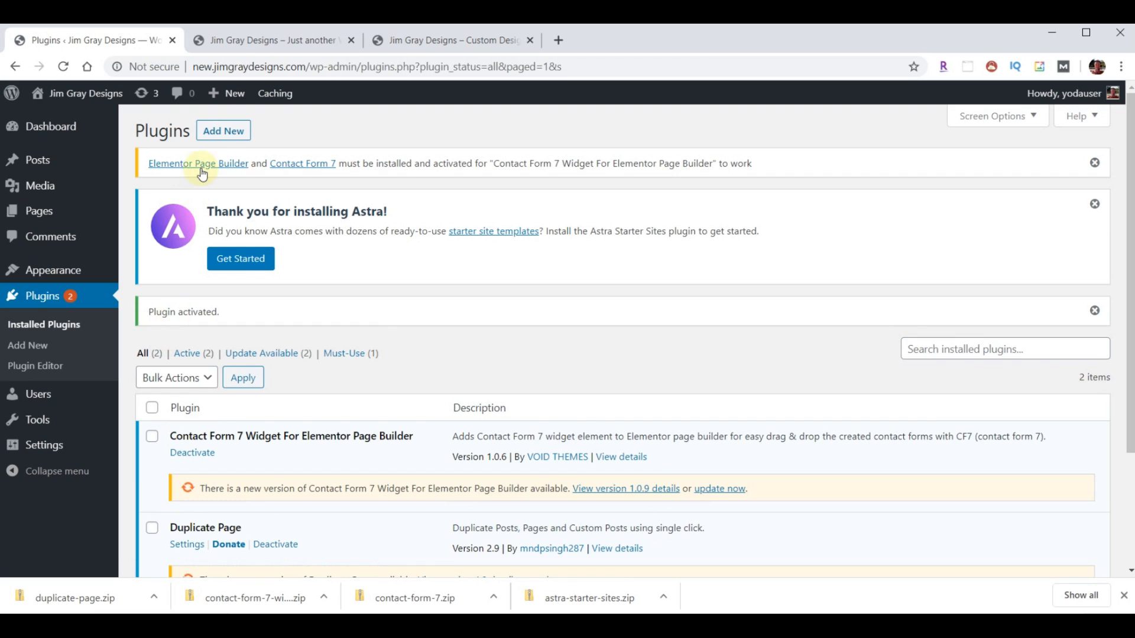
- Upload contact-form-7.zip and activate the Contact Form 7 plugin
{"action": "left_click", "coordinate": [223, 130]}
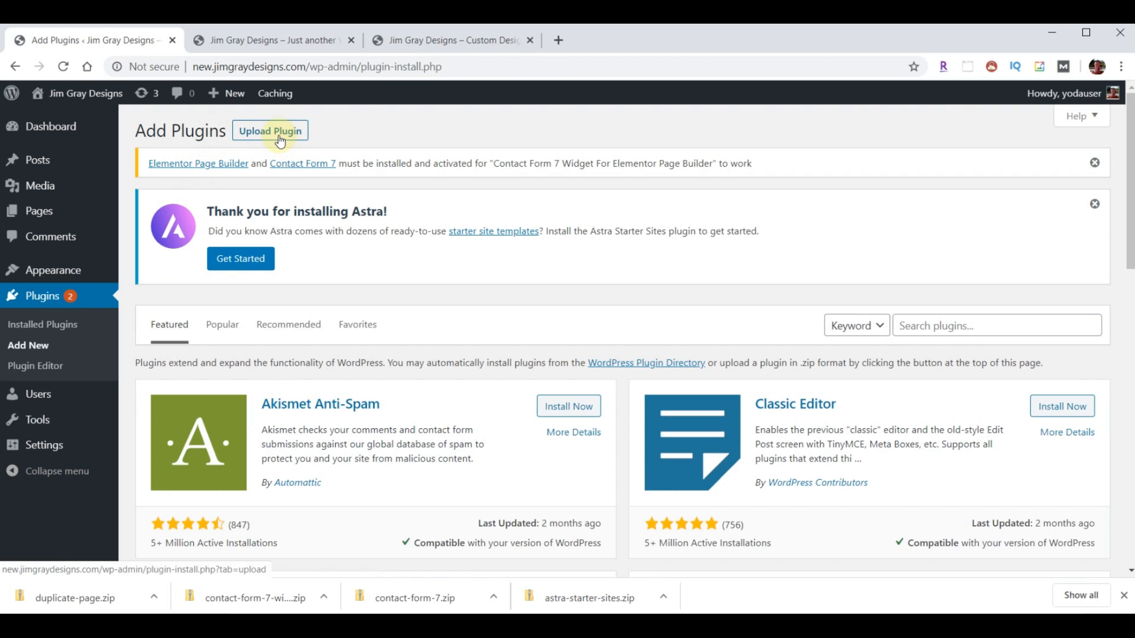
{"action": "left_click", "coordinate": [280, 140]}
{"action": "left_click", "coordinate": [528, 421]}
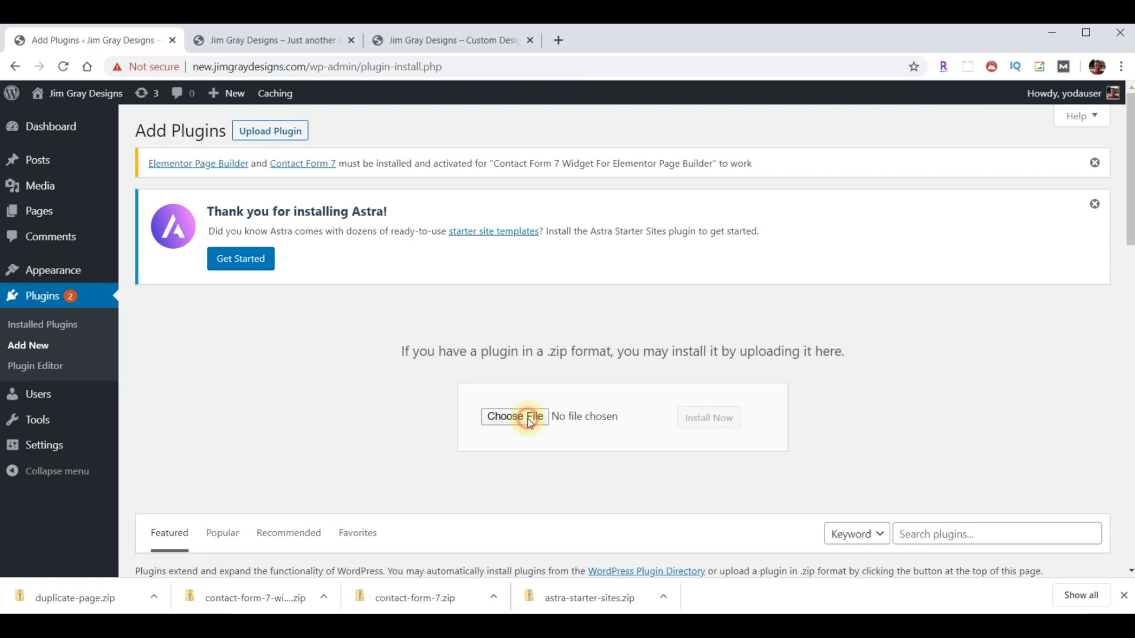
{"action": "left_click", "coordinate": [204, 177]}
{"action": "left_click", "coordinate": [440, 355]}
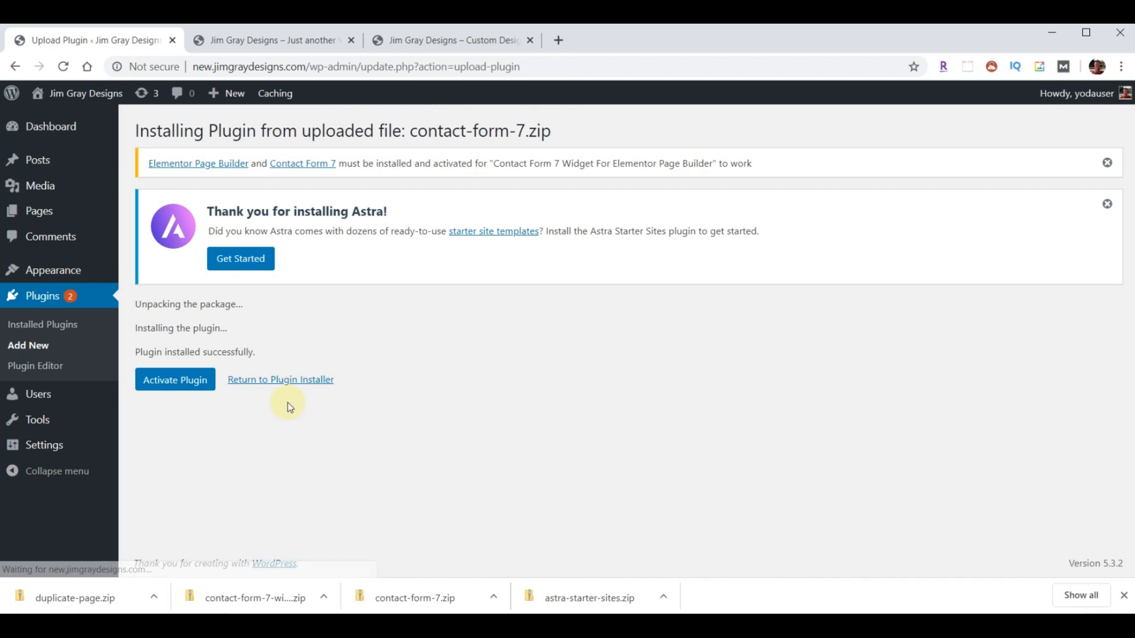
{"action": "left_click", "coordinate": [155, 378]}
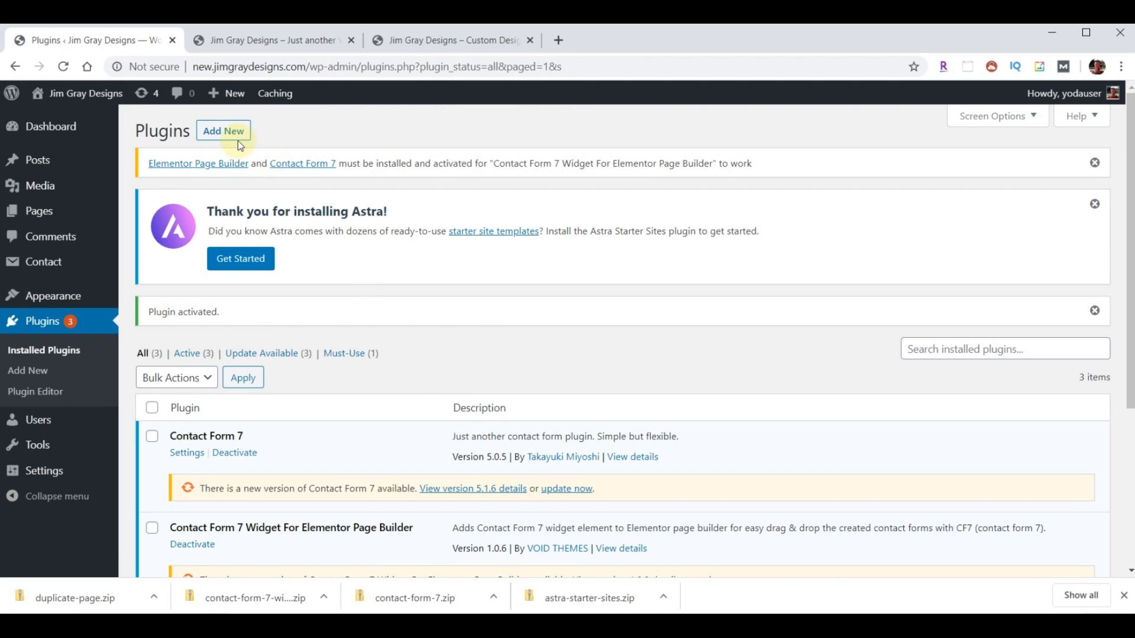
- Upload, install and activate astra-starter-sites.zip
{"action": "left_click", "coordinate": [238, 143]}
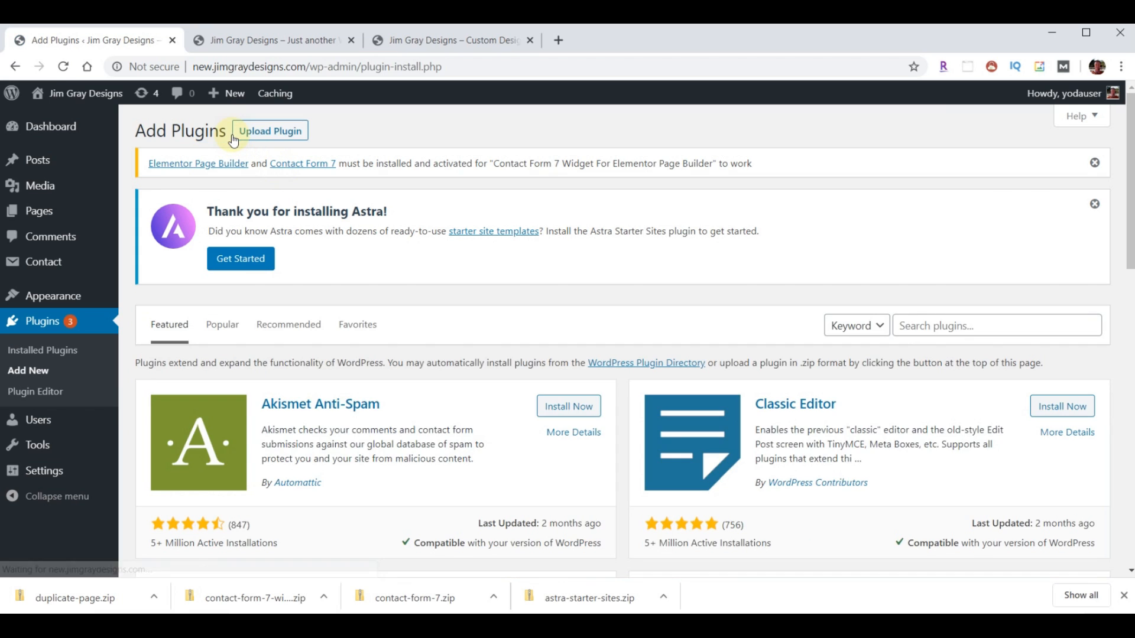
{"action": "left_click", "coordinate": [249, 132]}
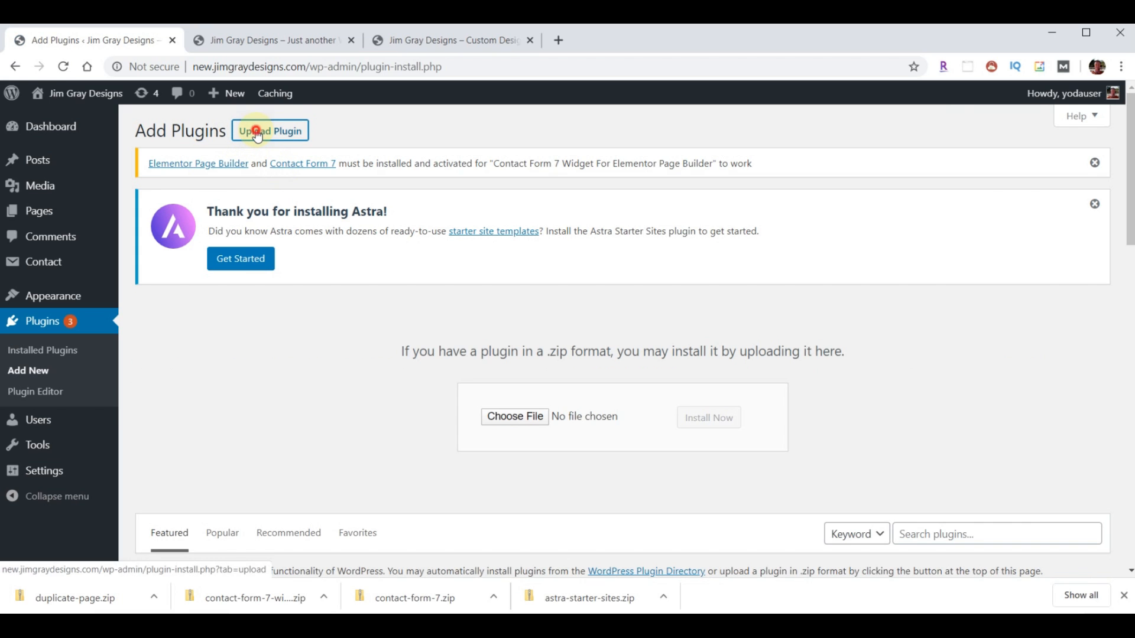
{"action": "left_click", "coordinate": [516, 423]}
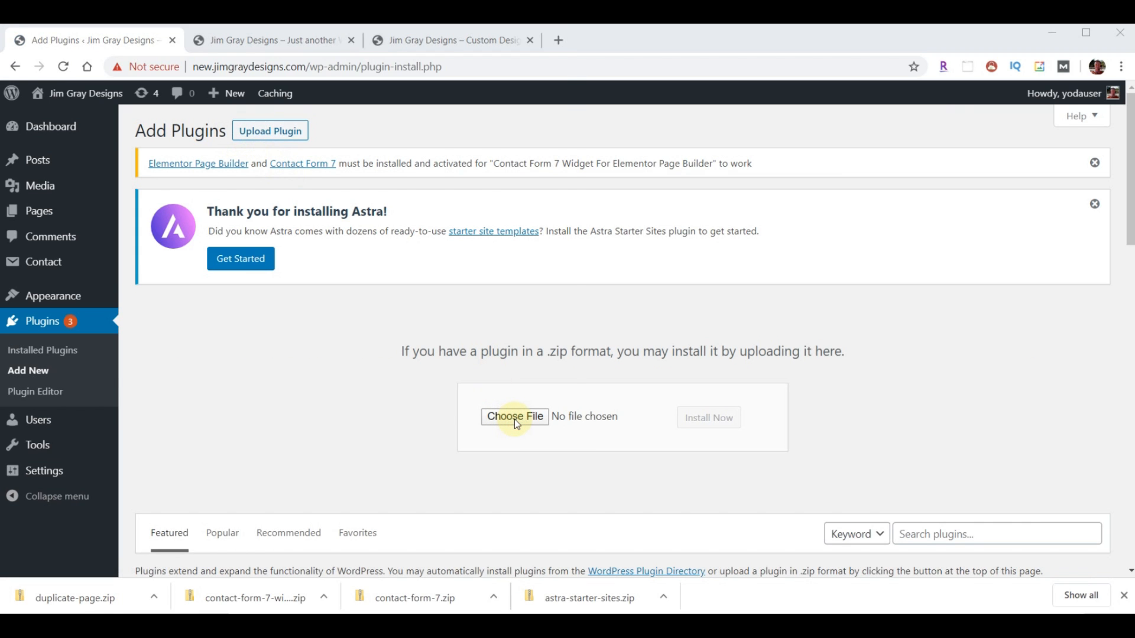
{"action": "left_click", "coordinate": [200, 200]}
{"action": "left_click", "coordinate": [444, 357]}
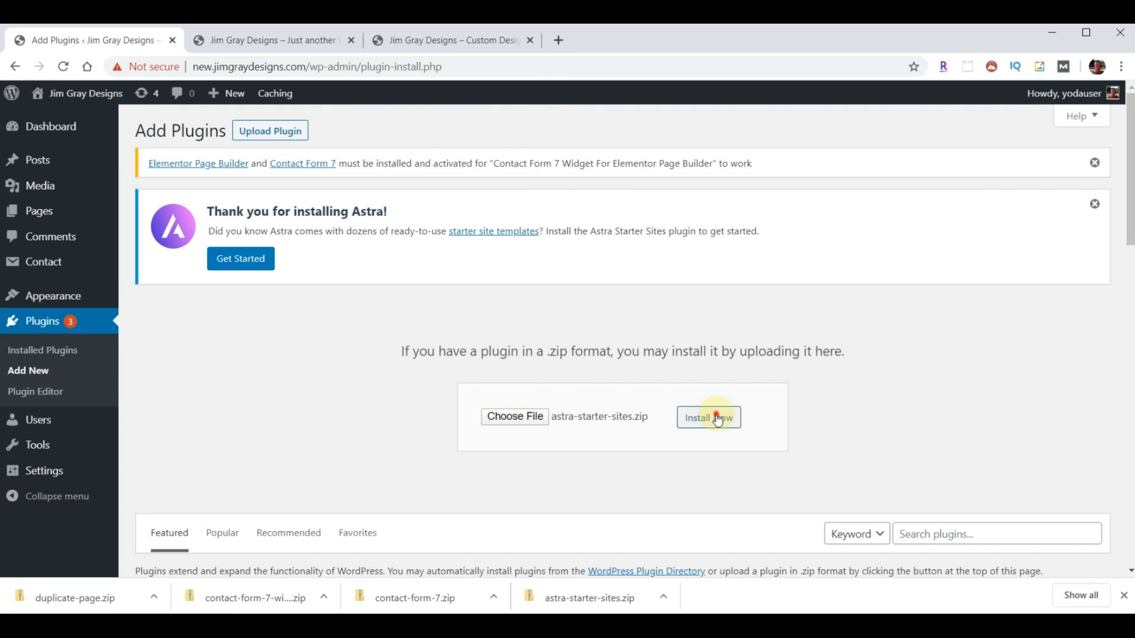
{"action": "left_click", "coordinate": [719, 419]}
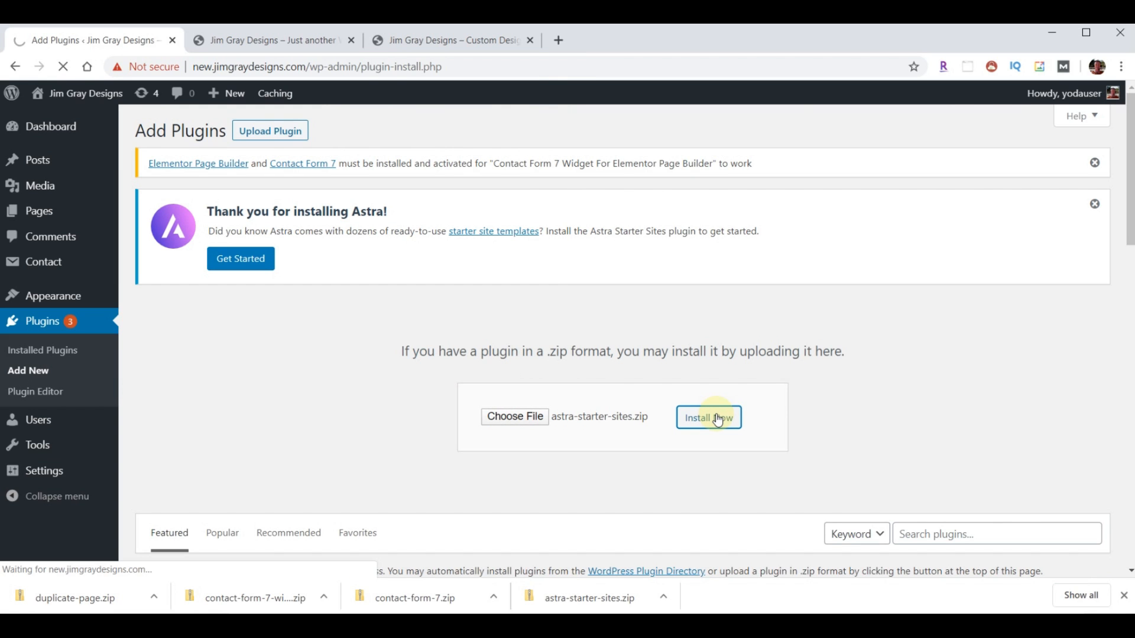
{"action": "left_click", "coordinate": [185, 383]}
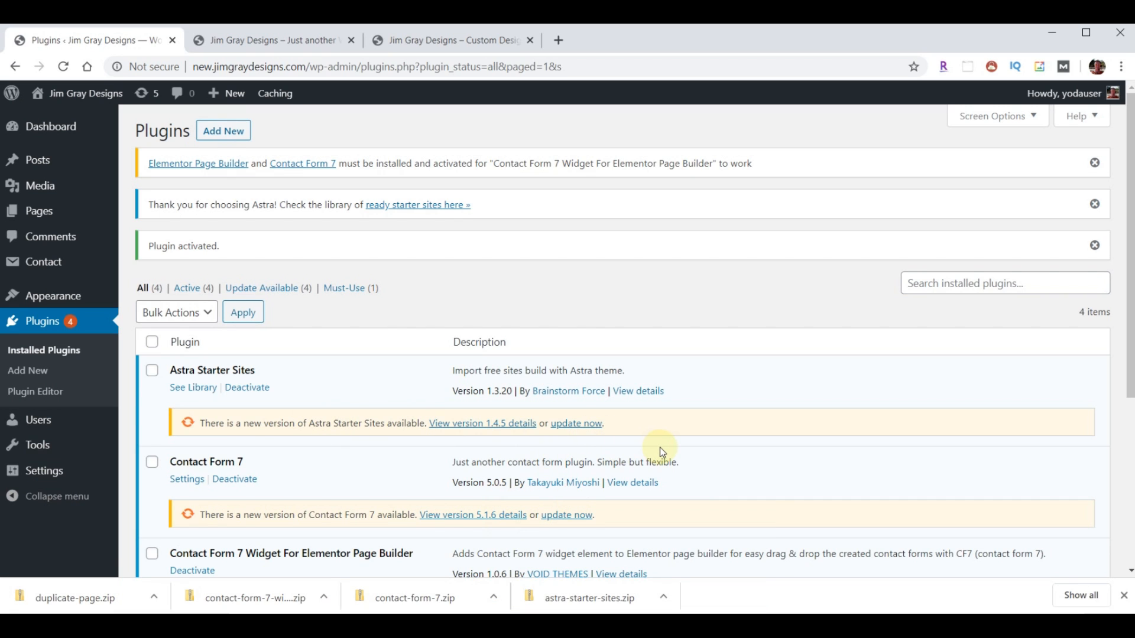
- Bulk-update all four plugins, bringing Astra Starter Sites to 1.4.5 and Contact Form 7 to 5.1.6
{"action": "left_click", "coordinate": [156, 347]}
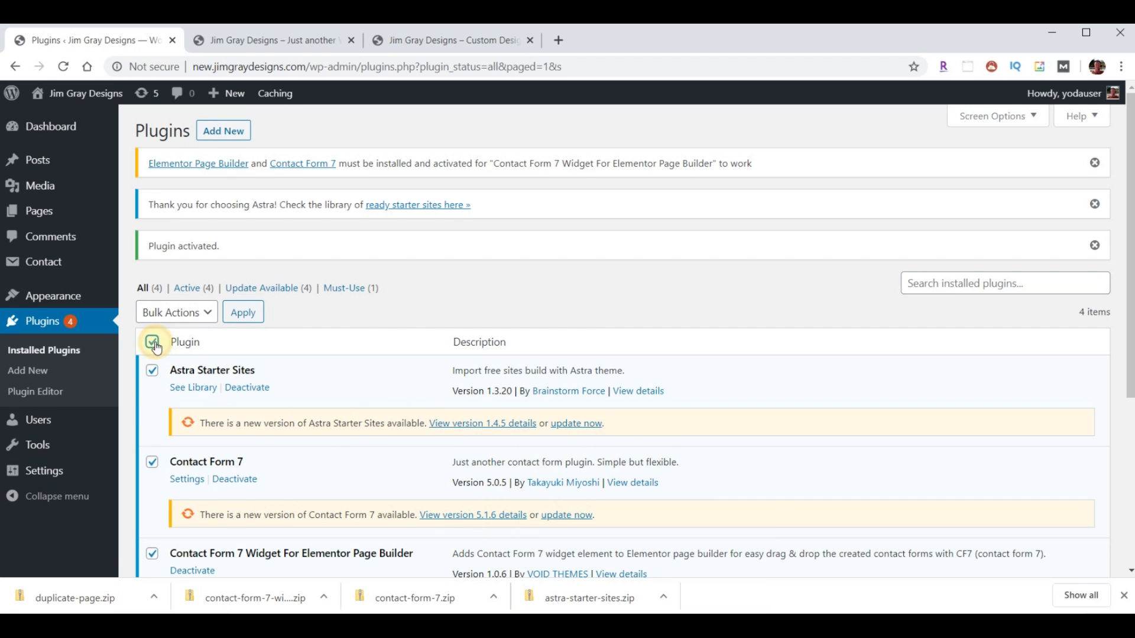
{"action": "left_click", "coordinate": [203, 322]}
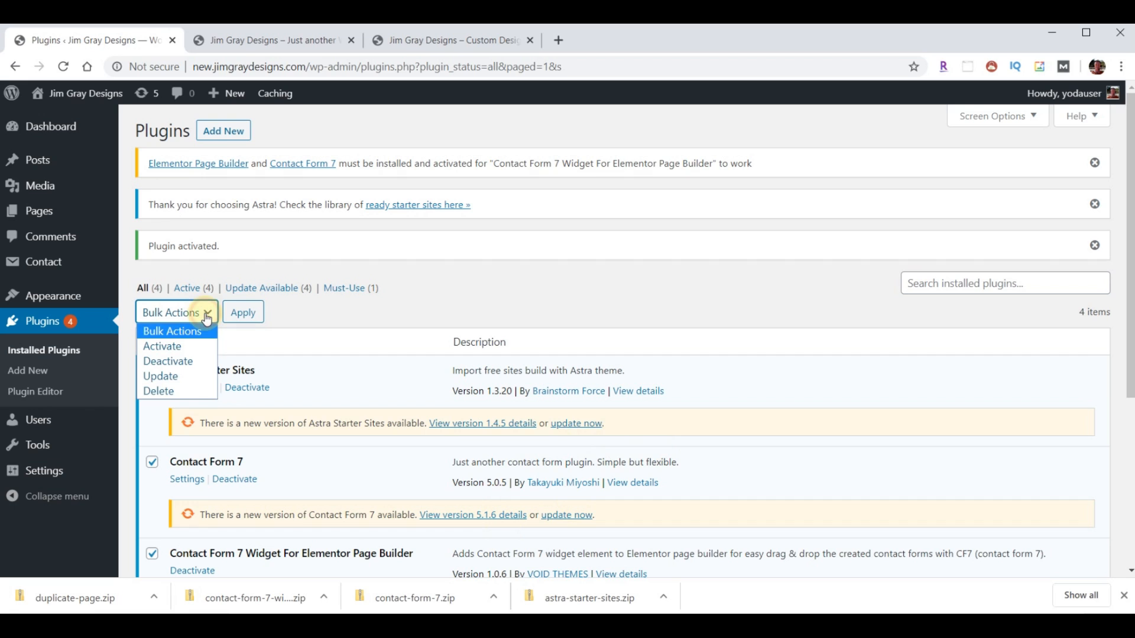
{"action": "left_click", "coordinate": [172, 378]}
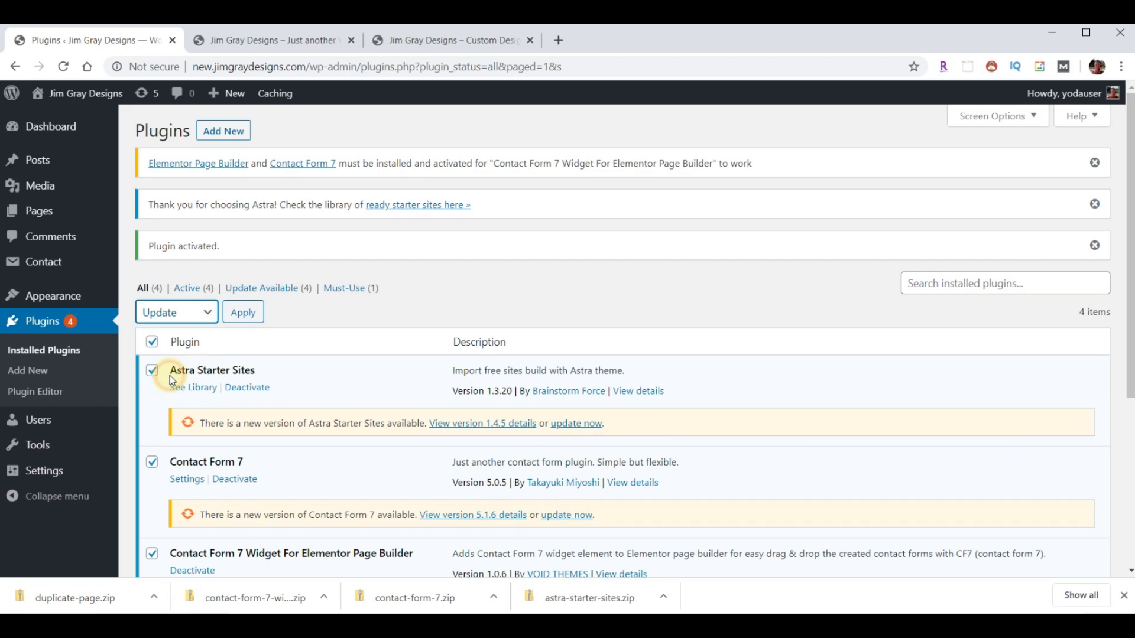
{"action": "left_click", "coordinate": [239, 313]}
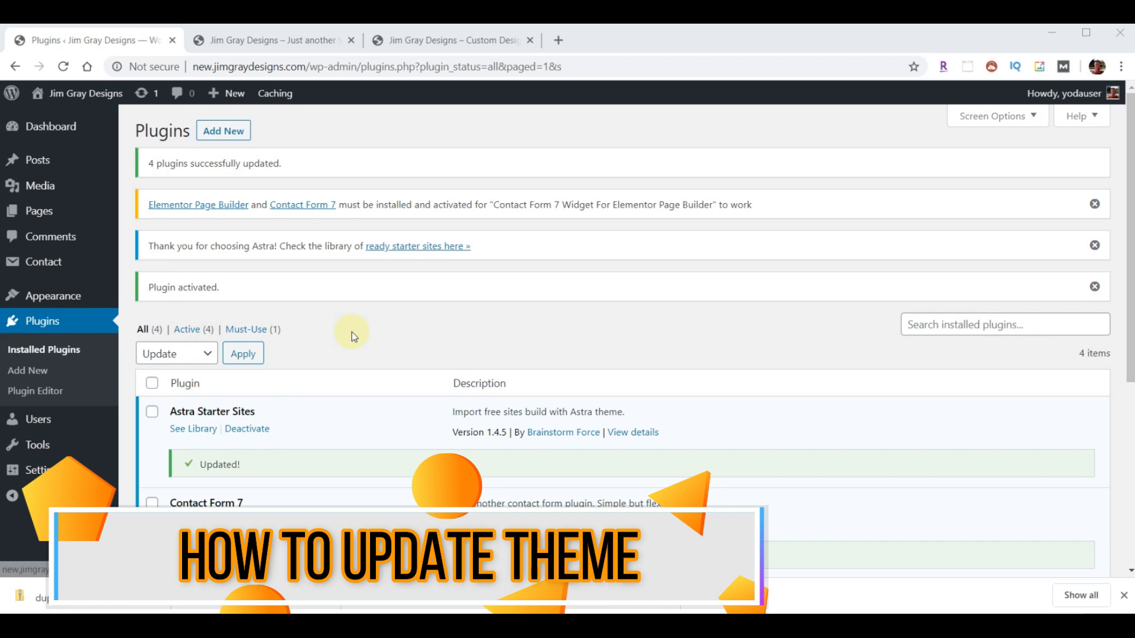
- Update the Astra theme from the Themes page, then go back to the Plugins list
{"action": "mouse_move", "coordinate": [58, 300]}
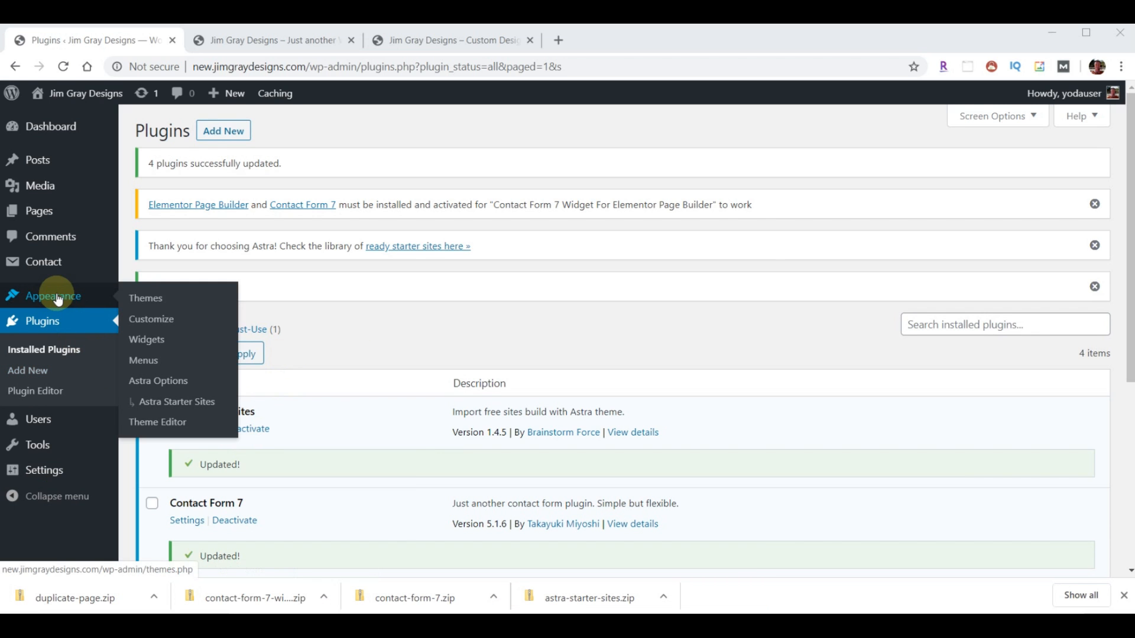
{"action": "left_click", "coordinate": [146, 299]}
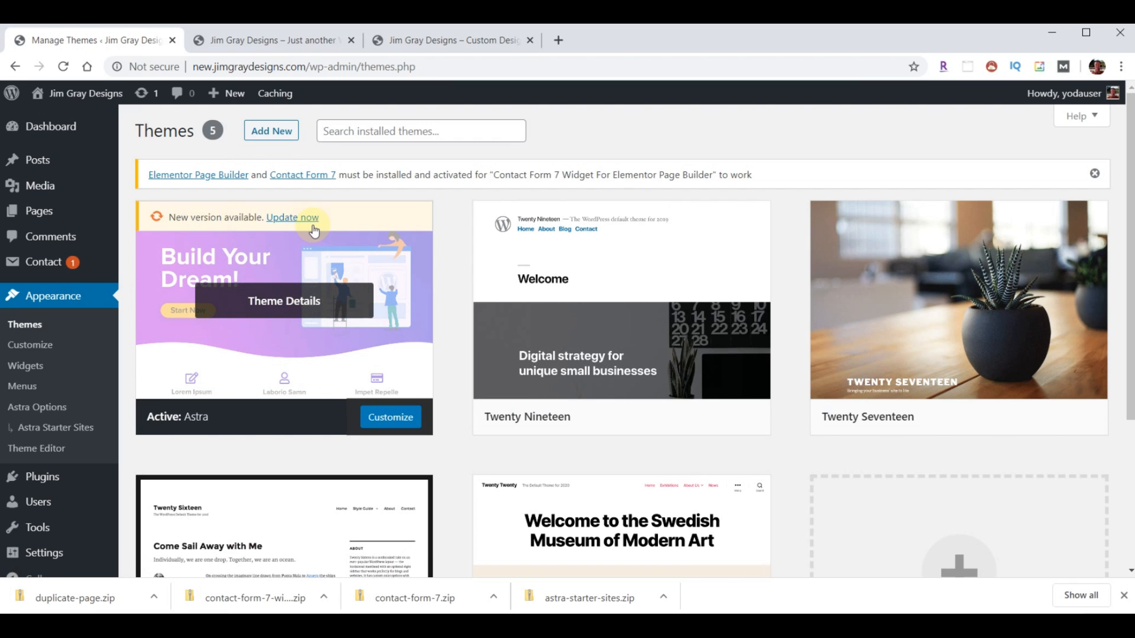
{"action": "left_click", "coordinate": [293, 218]}
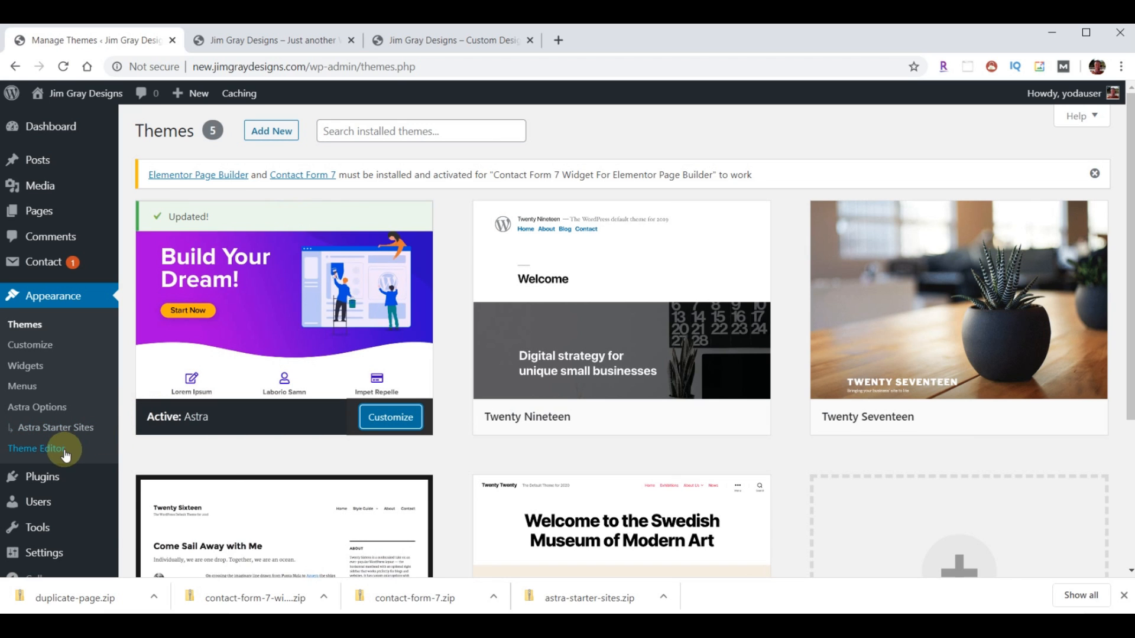
{"action": "left_click", "coordinate": [45, 479]}
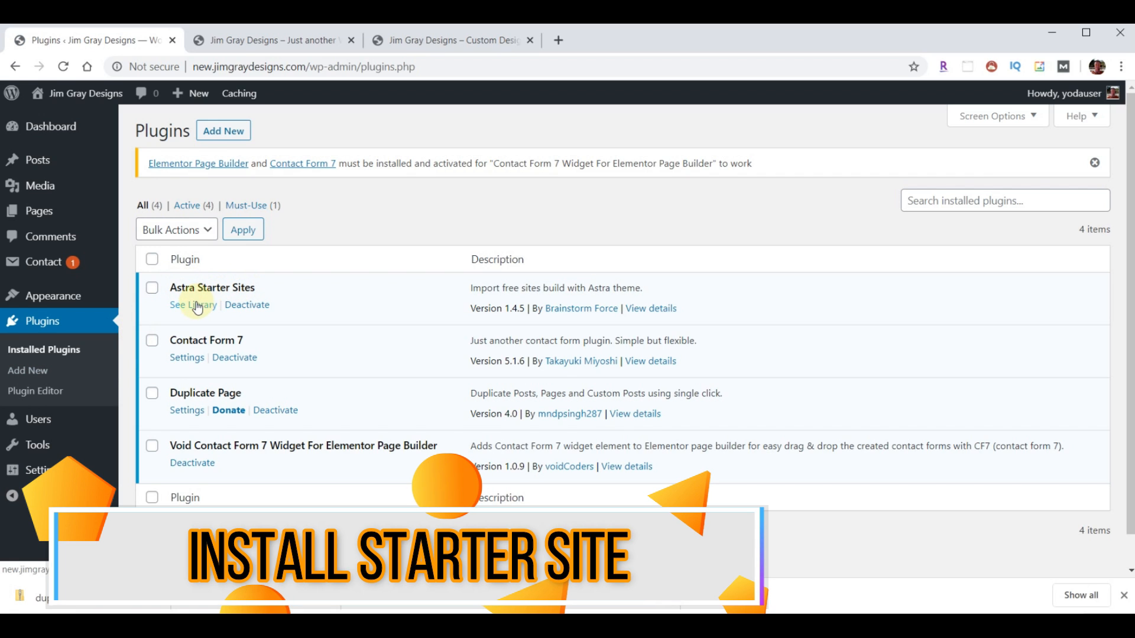
- Open the Astra Starter Sites library with Elementor as page builder, showing 111 templates
{"action": "left_click", "coordinate": [196, 306]}
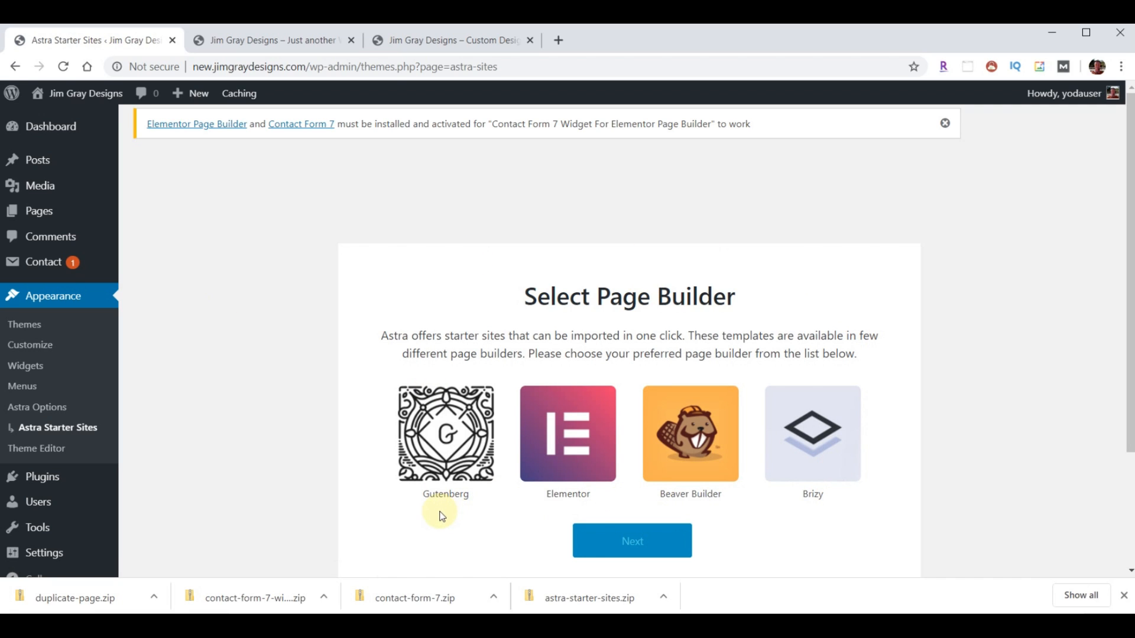
{"action": "left_click", "coordinate": [577, 436]}
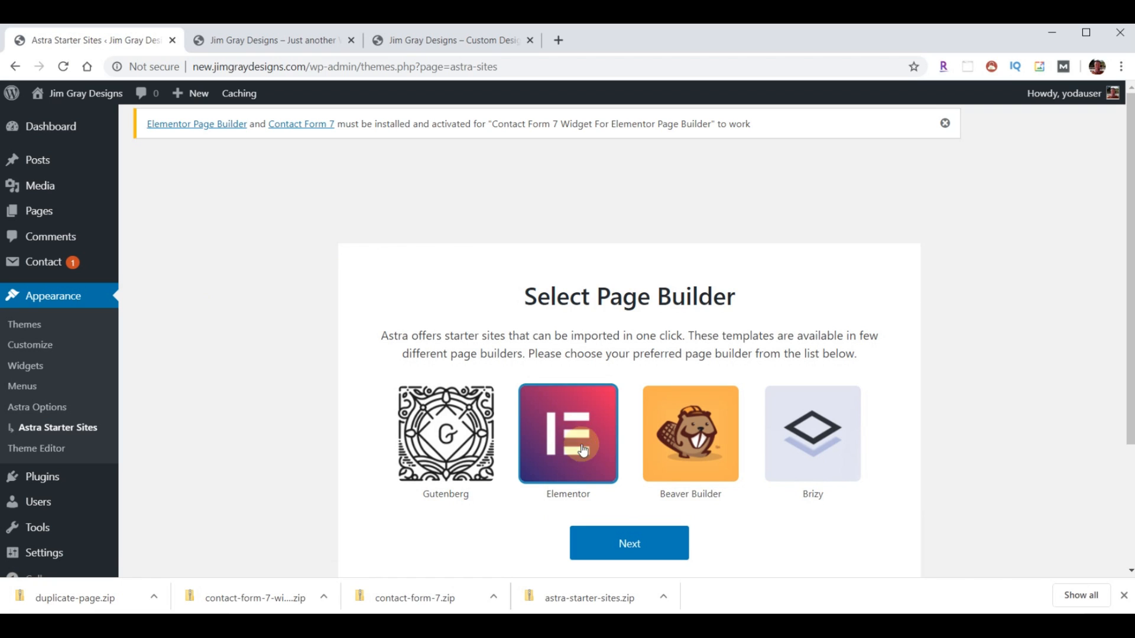
{"action": "left_click", "coordinate": [615, 546]}
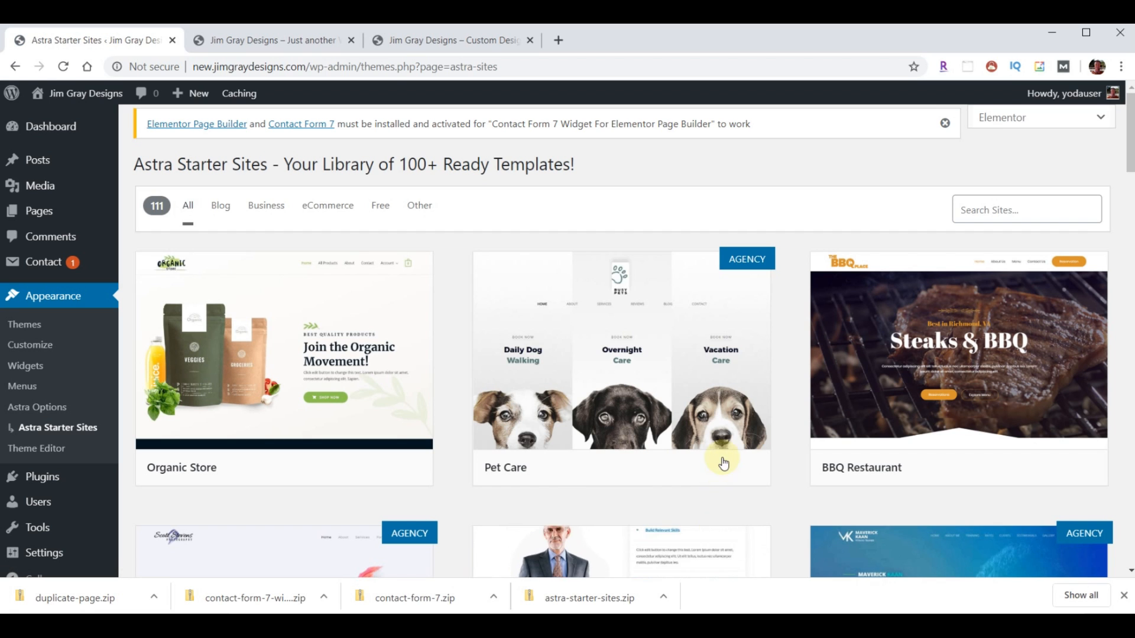
{"action": "mouse_move", "coordinate": [765, 372]}
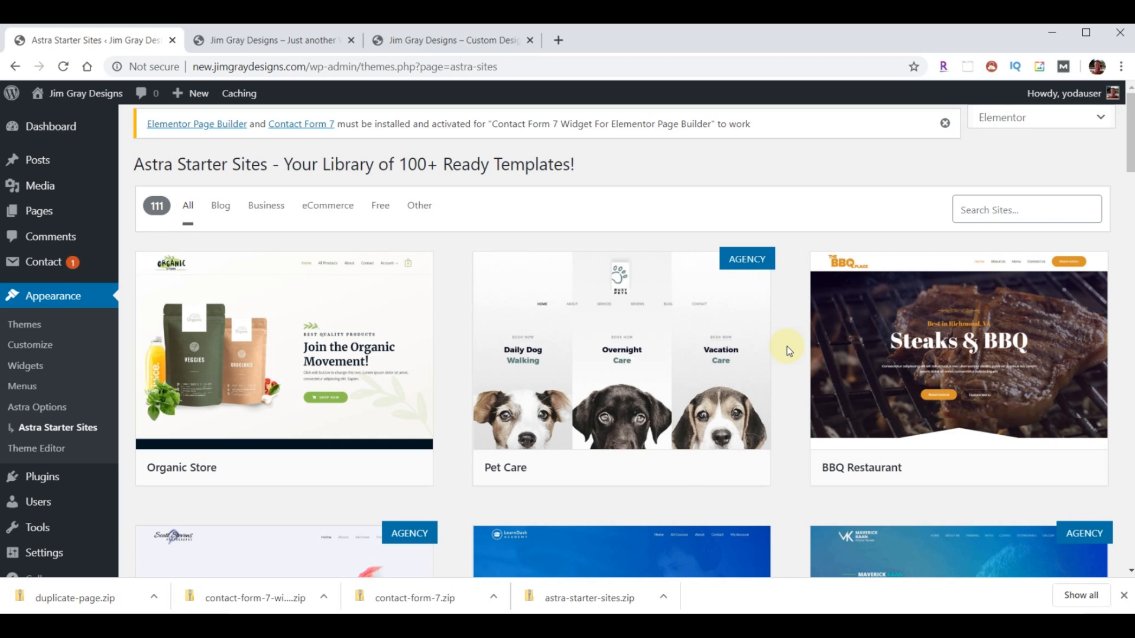
- Filter the starter-site library to Free, showing 50 templates such as Organic Store and BBQ Restaurant
{"action": "scroll", "coordinate": [786, 349], "scroll_direction": "down", "scroll_amount": 20}
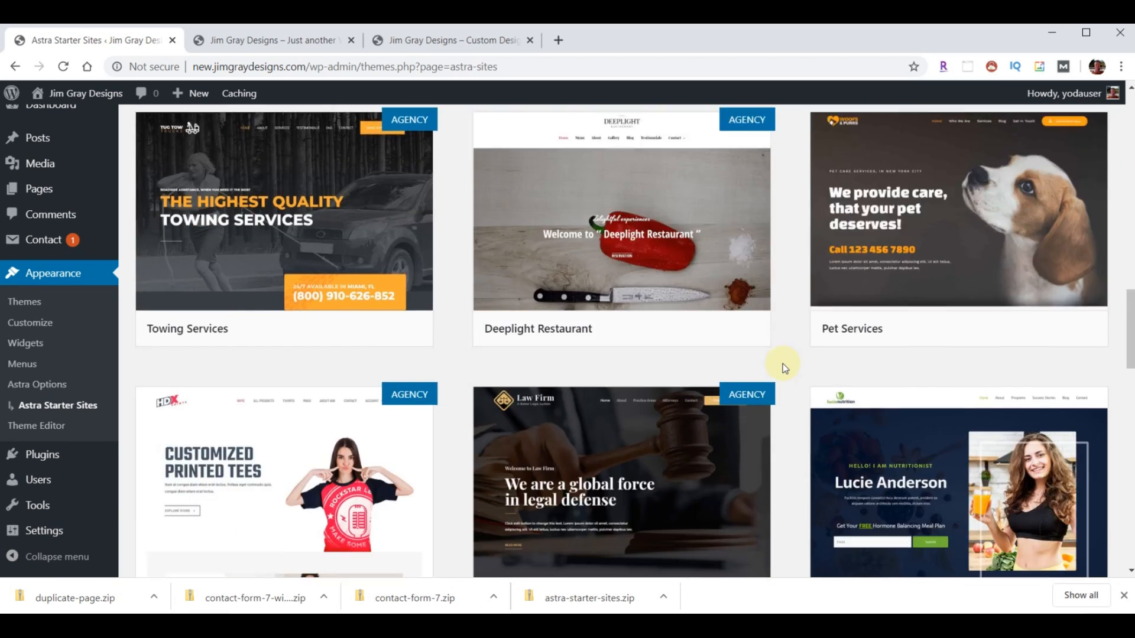
{"action": "scroll", "coordinate": [783, 364], "scroll_direction": "down", "scroll_amount": 20}
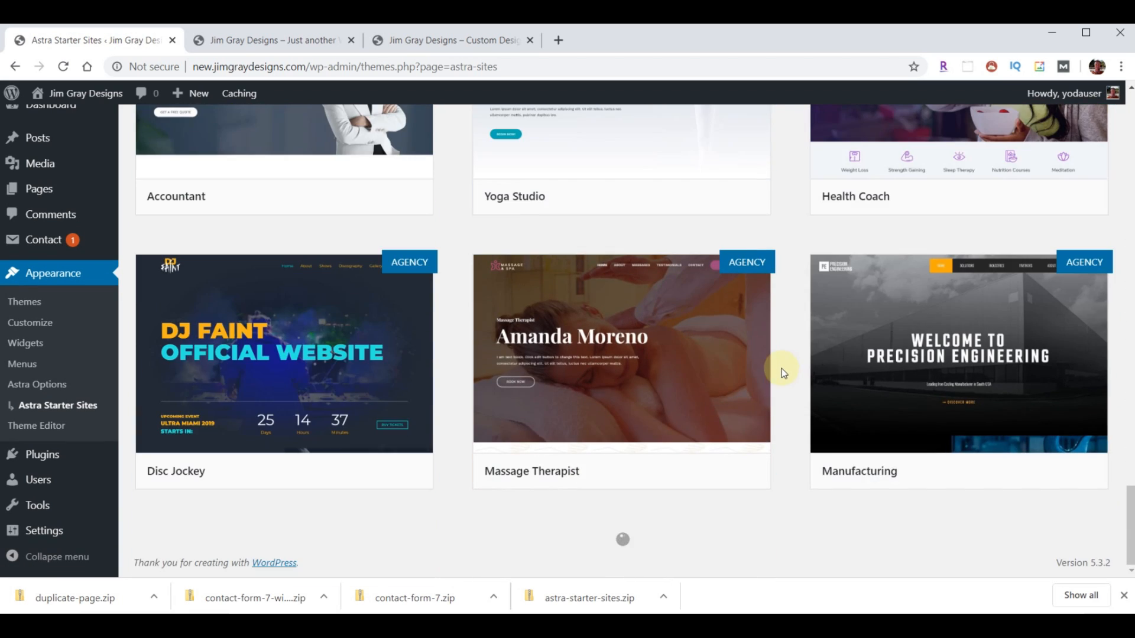
{"action": "scroll", "coordinate": [782, 406], "scroll_direction": "down", "scroll_amount": 5}
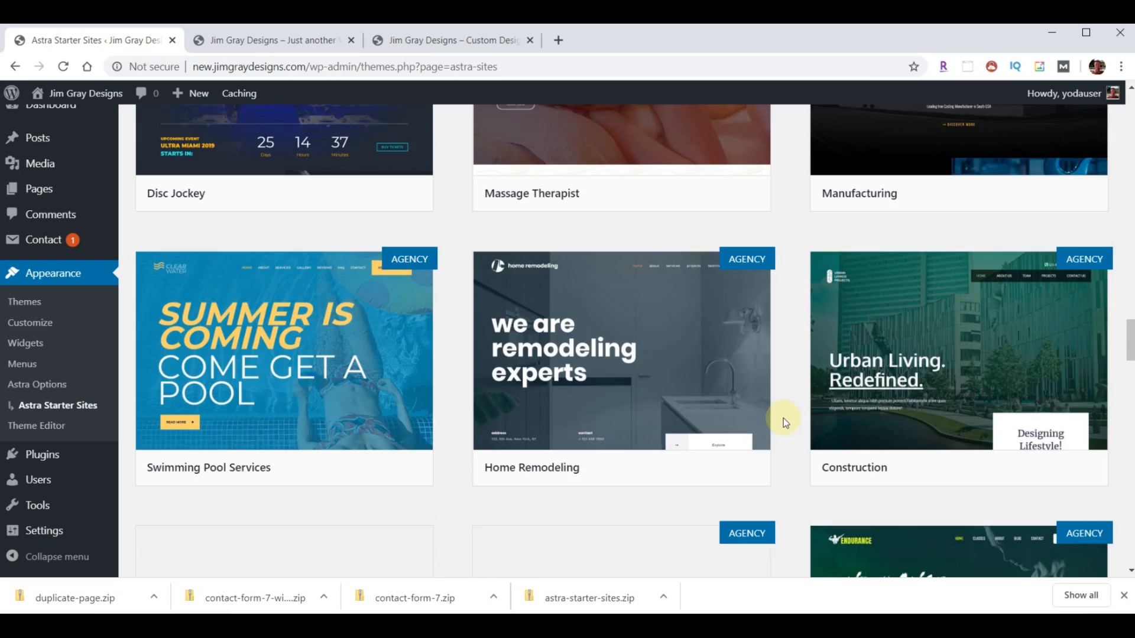
{"action": "scroll", "coordinate": [782, 421], "scroll_direction": "down", "scroll_amount": 14}
{"action": "scroll", "coordinate": [783, 434], "scroll_direction": "up", "scroll_amount": 6}
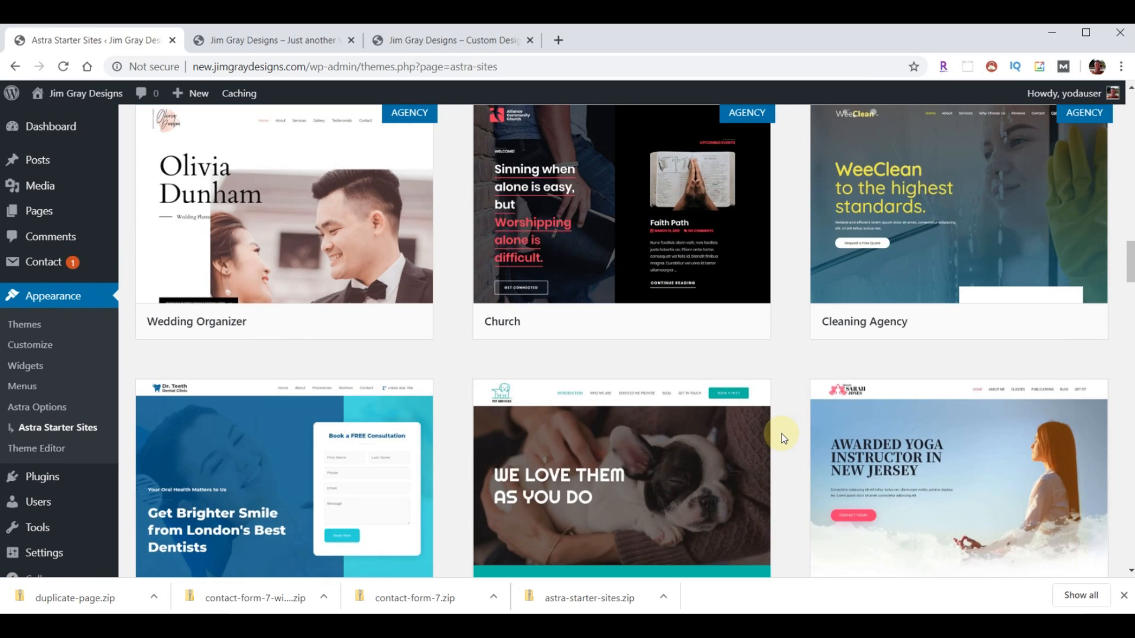
{"action": "scroll", "coordinate": [781, 437], "scroll_direction": "up", "scroll_amount": 10}
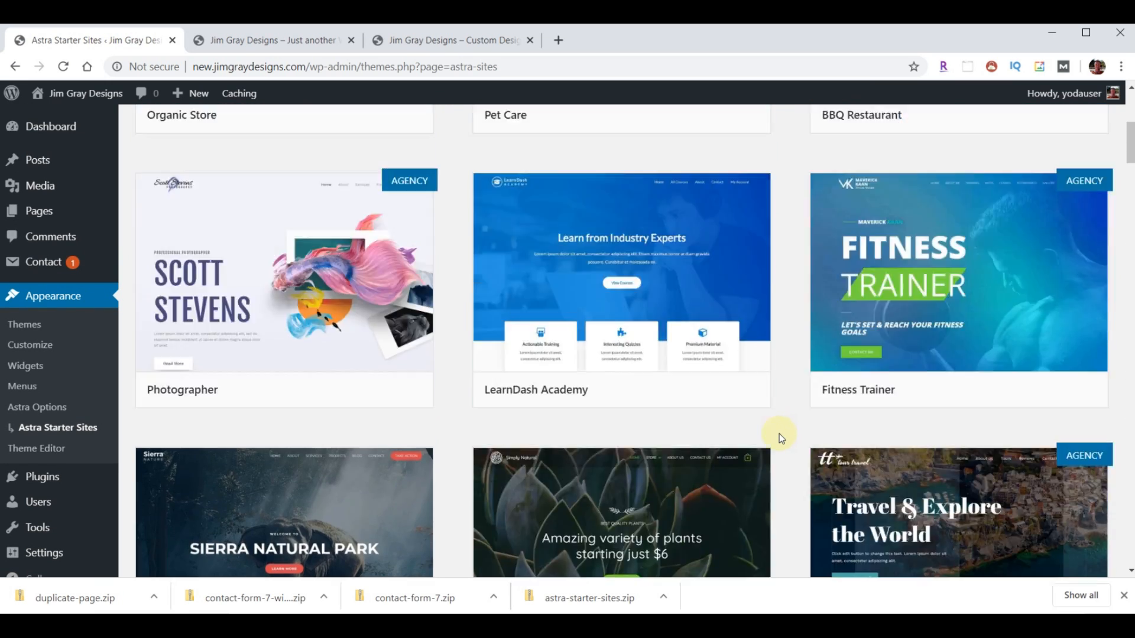
{"action": "scroll", "coordinate": [779, 438], "scroll_direction": "up", "scroll_amount": 4}
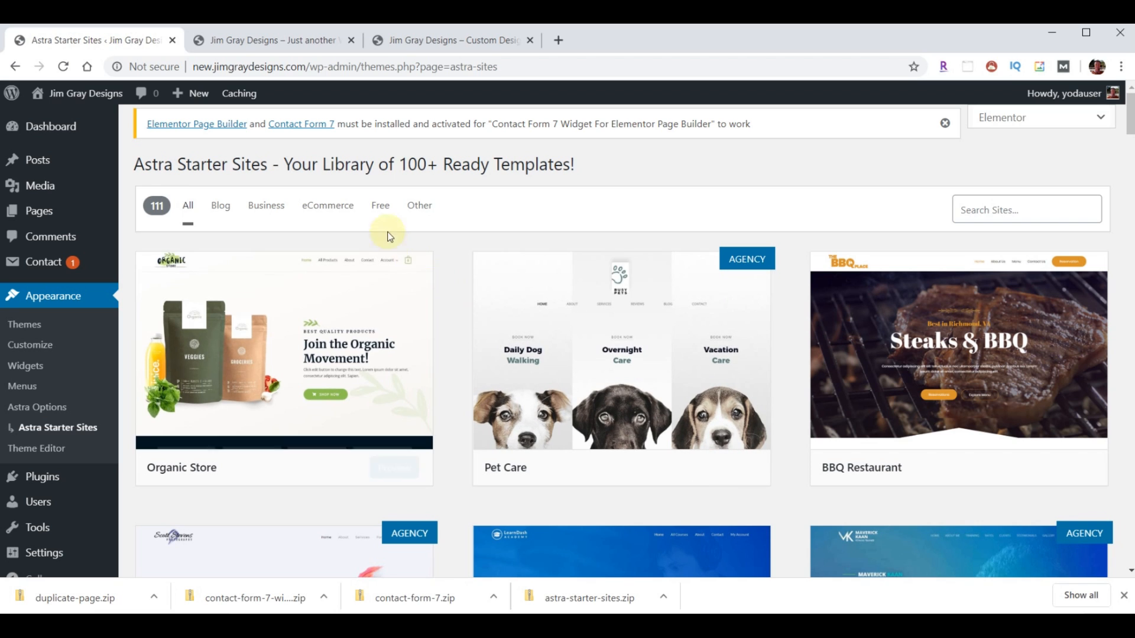
{"action": "left_click", "coordinate": [382, 211]}
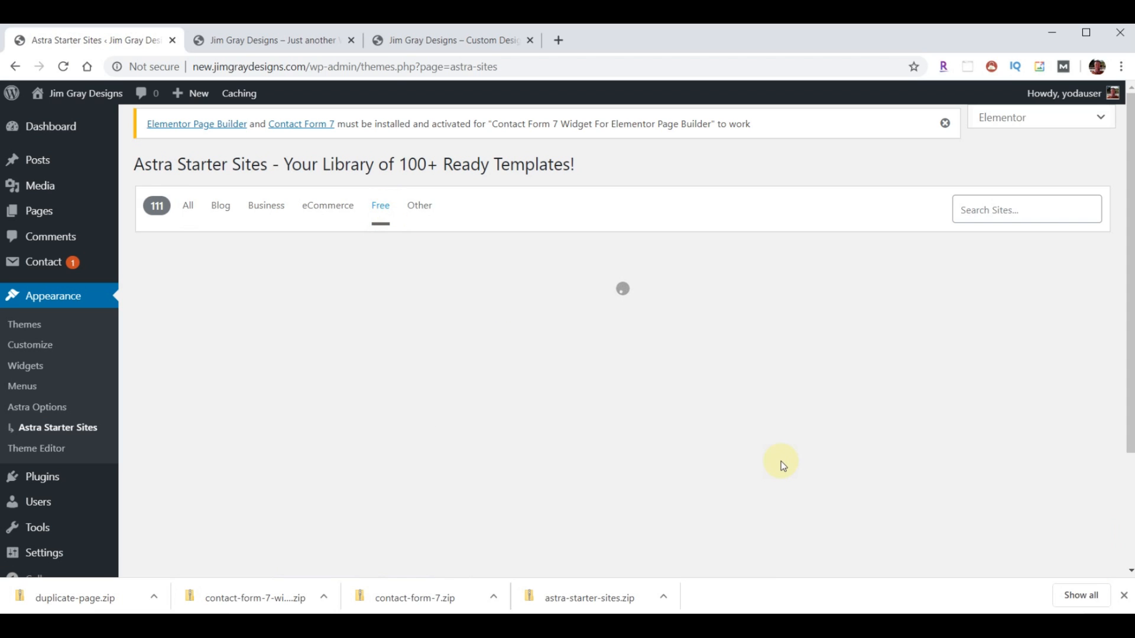
{"action": "scroll", "coordinate": [789, 446], "scroll_direction": "down", "scroll_amount": 10}
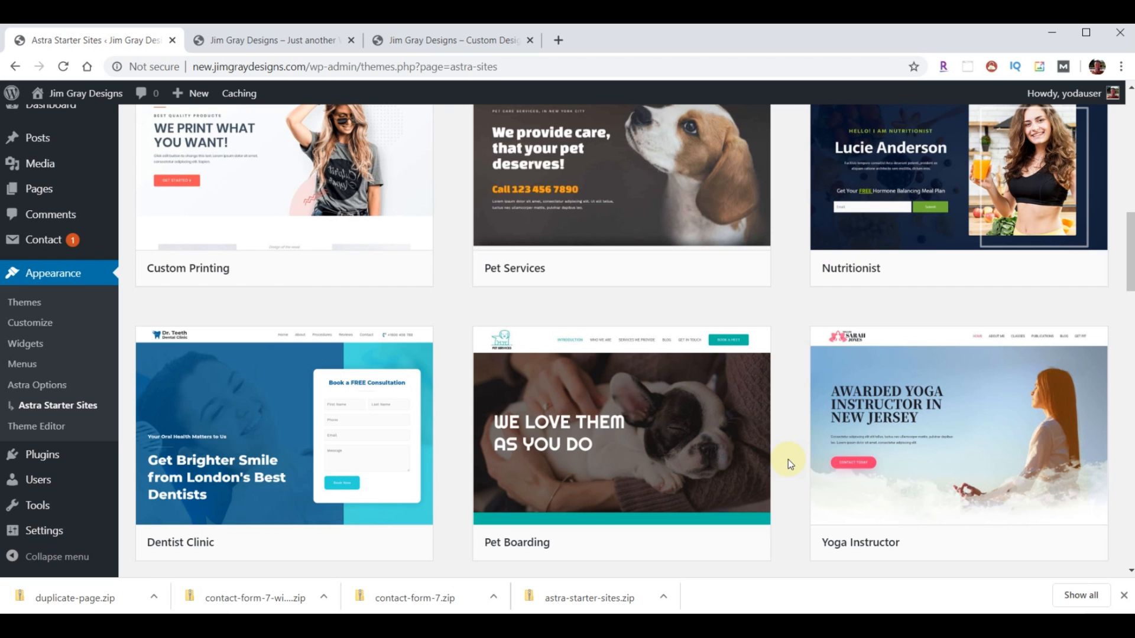
{"action": "mouse_move", "coordinate": [307, 462]}
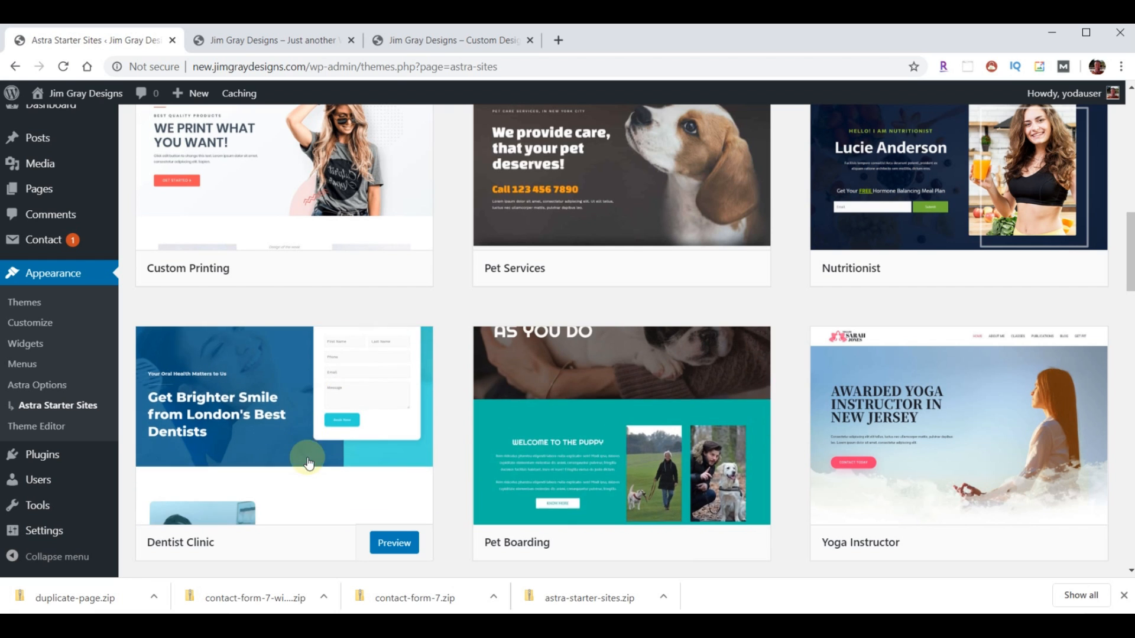
{"action": "mouse_move", "coordinate": [569, 197]}
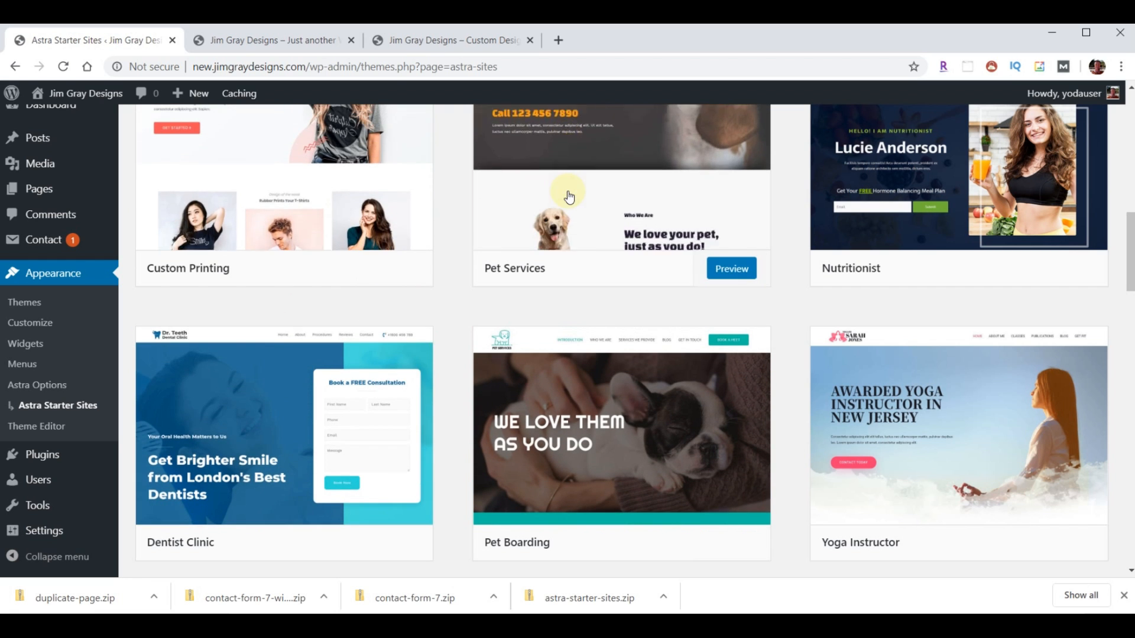
{"action": "scroll", "coordinate": [772, 406], "scroll_direction": "up", "scroll_amount": 10}
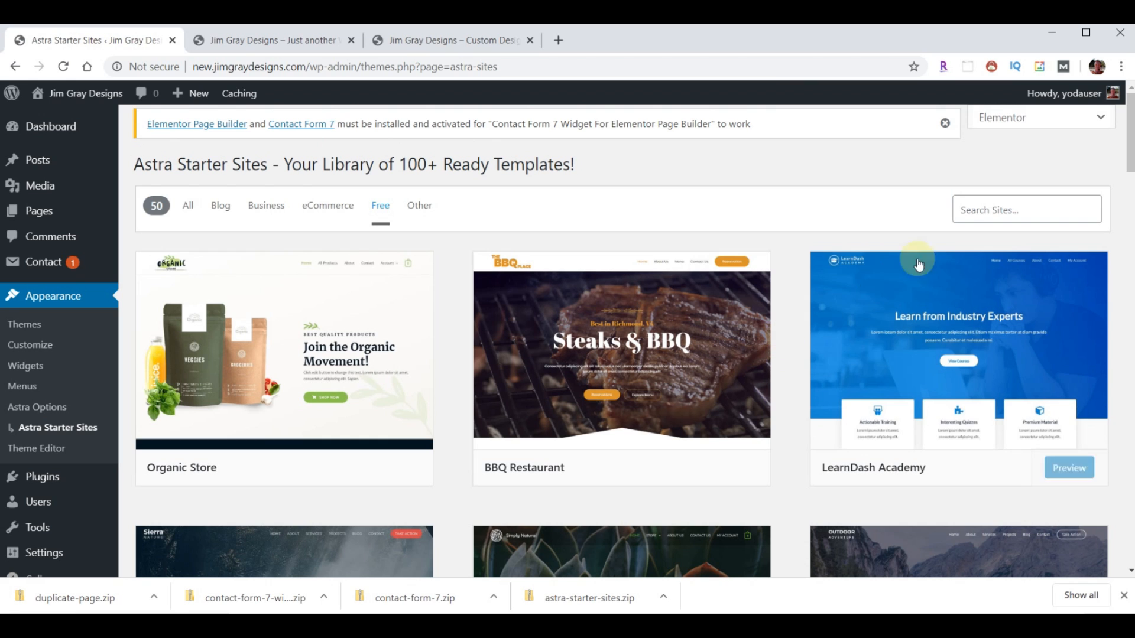
- Search 'car wash', preview and import the Car Wash starter site, then view the live site
{"action": "left_click", "coordinate": [966, 210]}
{"action": "type", "text": "ca"}
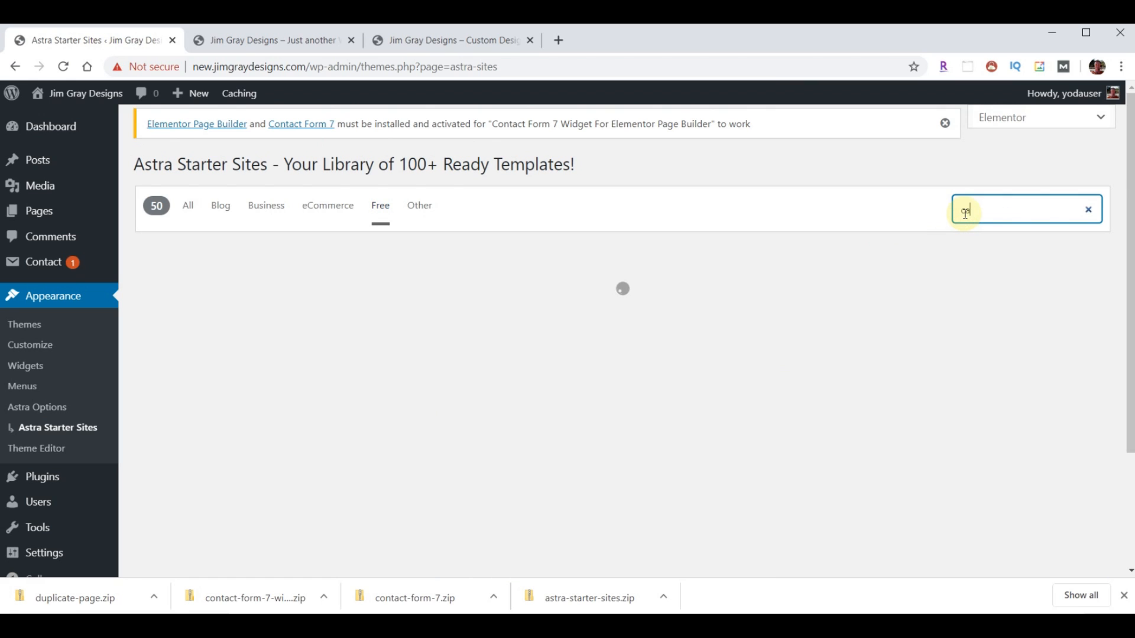
{"action": "type", "text": "r wash"}
{"action": "mouse_move", "coordinate": [254, 406]}
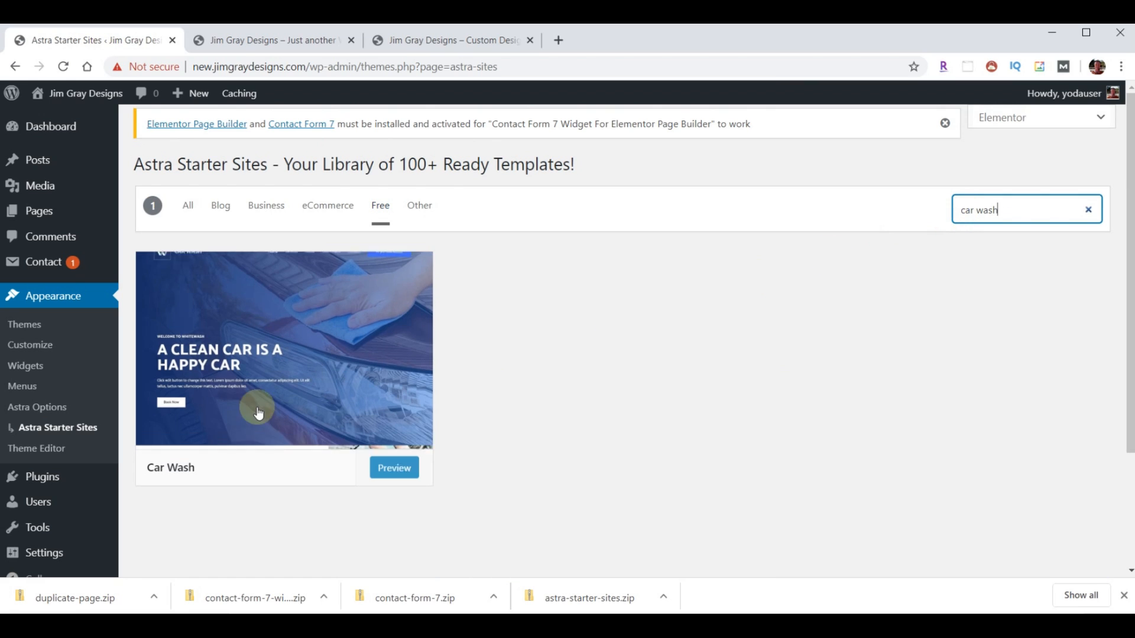
{"action": "left_click", "coordinate": [379, 467]}
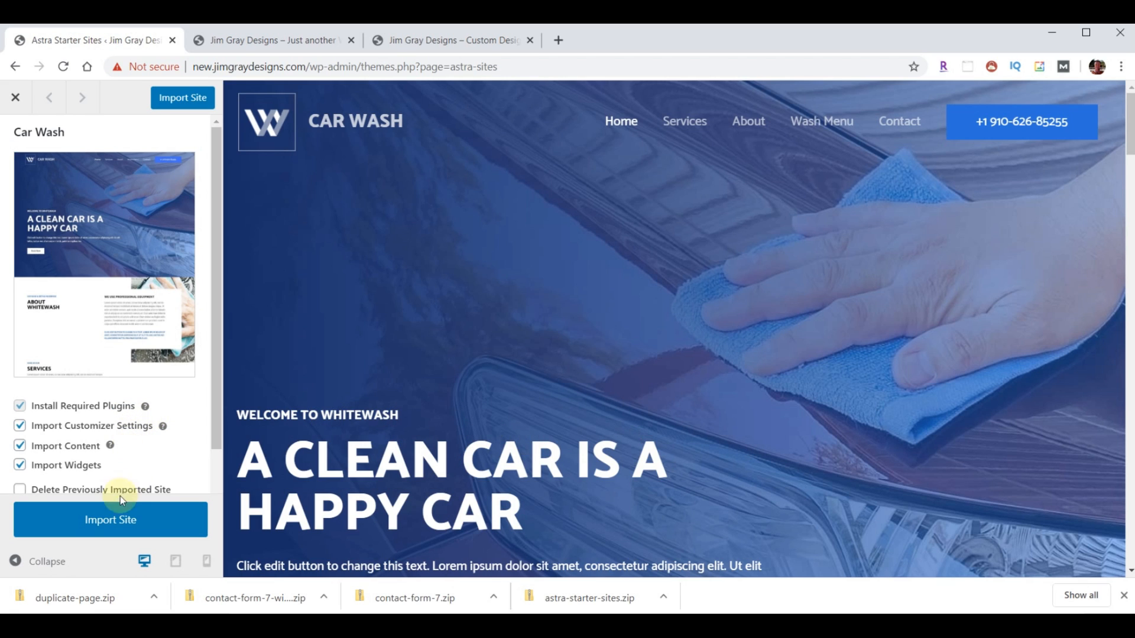
{"action": "left_click", "coordinate": [105, 526]}
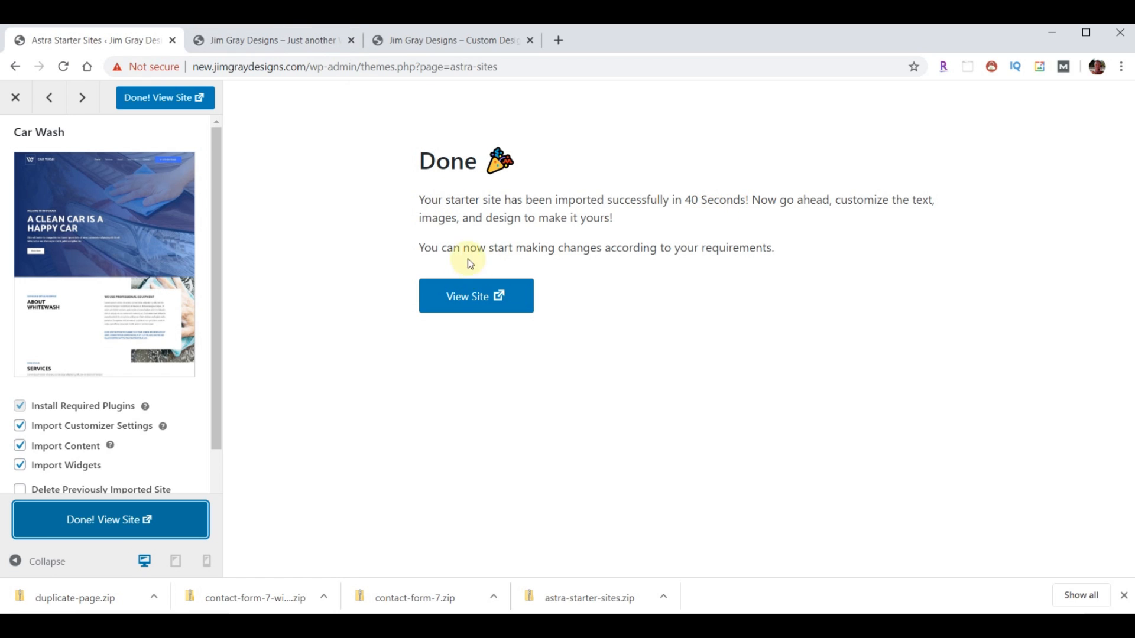
{"action": "left_click", "coordinate": [277, 52]}
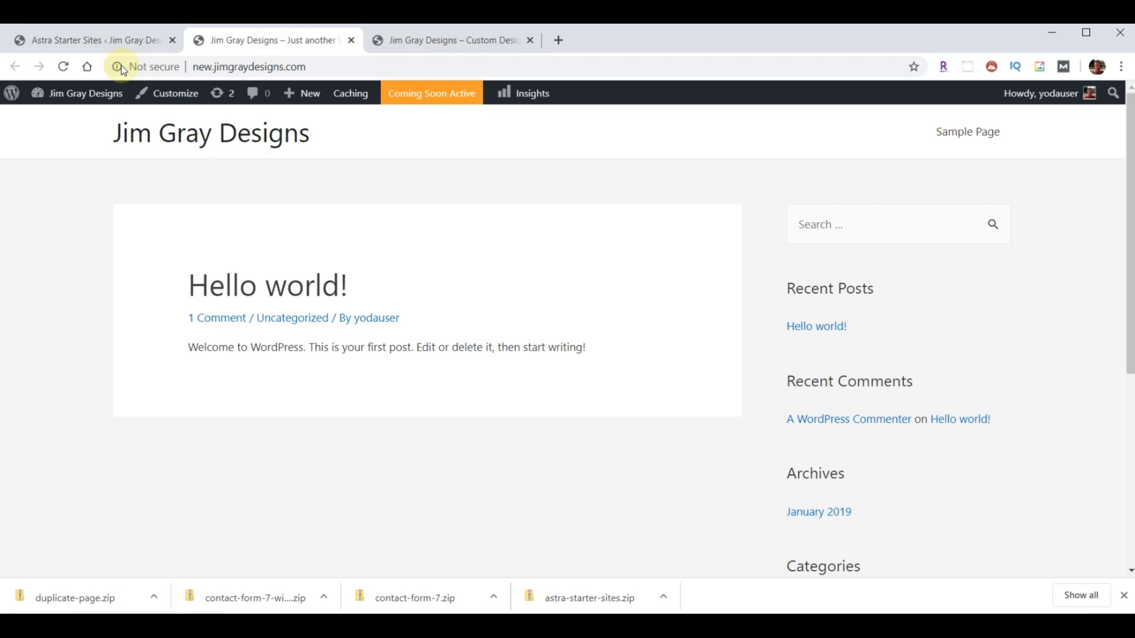
- Reload the live site and scroll through the Car Wash homepage
{"action": "left_click", "coordinate": [65, 66]}
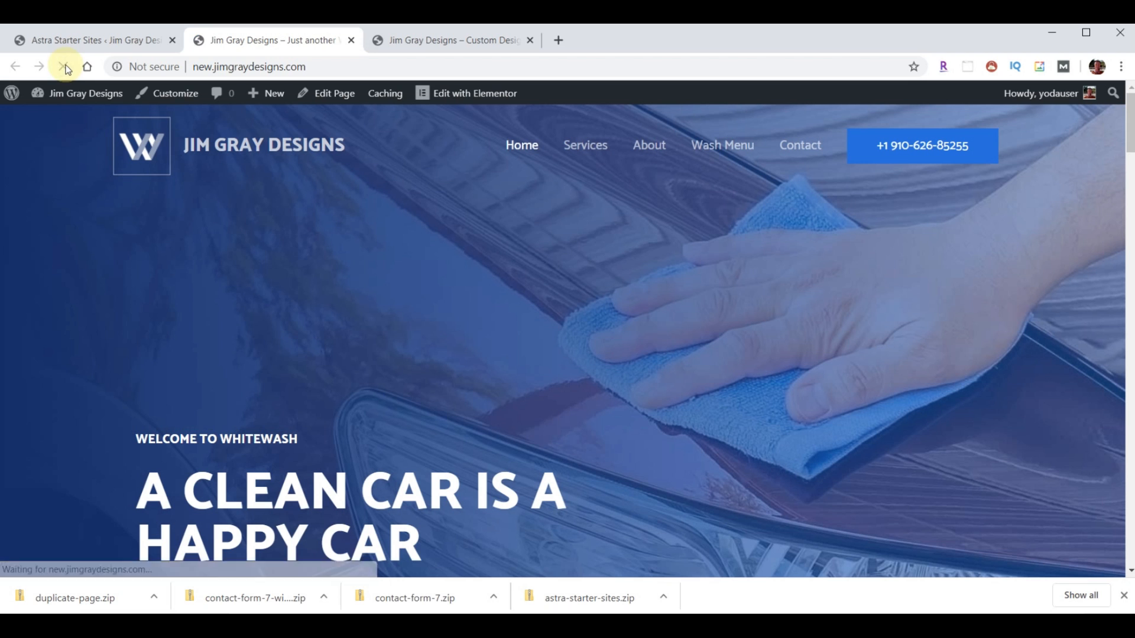
{"action": "scroll", "coordinate": [676, 305], "scroll_direction": "down", "scroll_amount": 15}
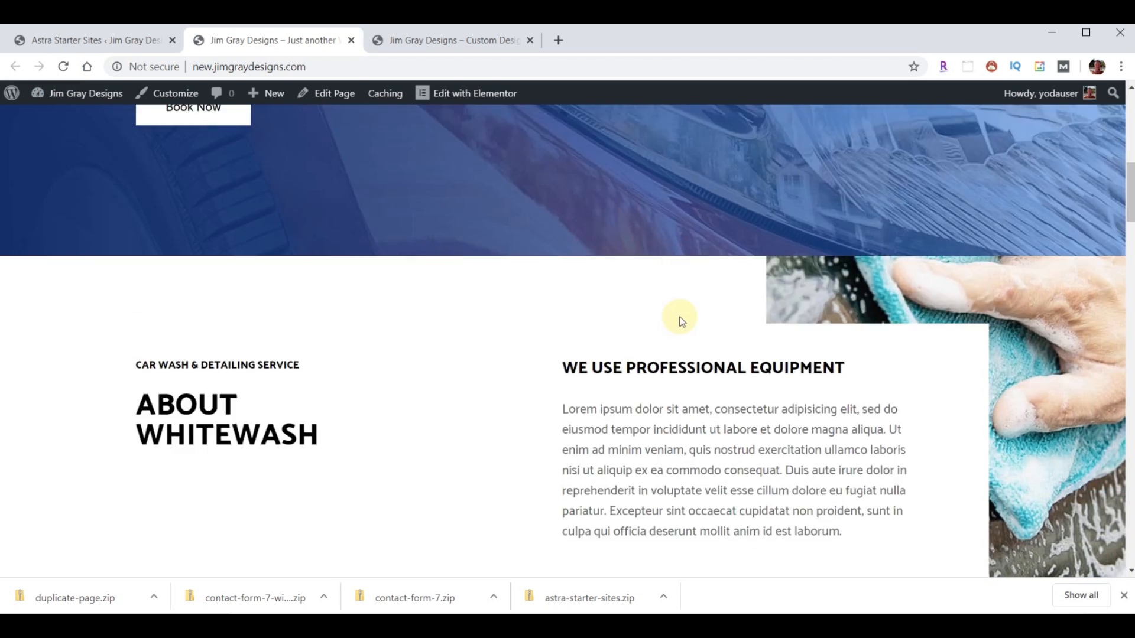
{"action": "scroll", "coordinate": [677, 321], "scroll_direction": "down", "scroll_amount": 4}
{"action": "scroll", "coordinate": [678, 314], "scroll_direction": "up", "scroll_amount": 9}
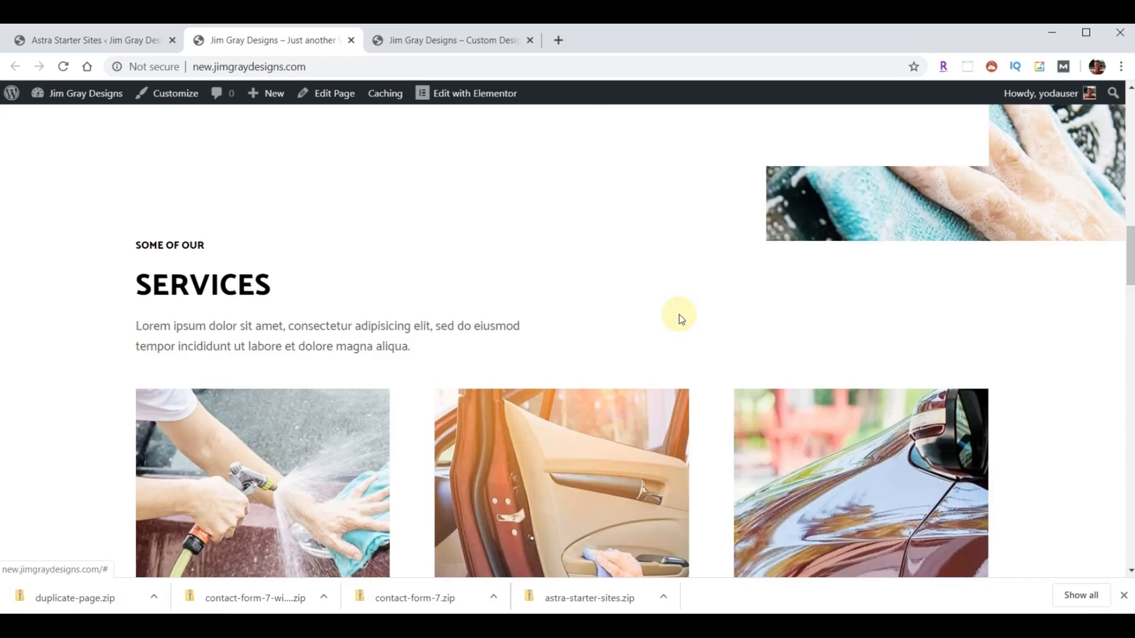
{"action": "scroll", "coordinate": [680, 319], "scroll_direction": "down", "scroll_amount": 10}
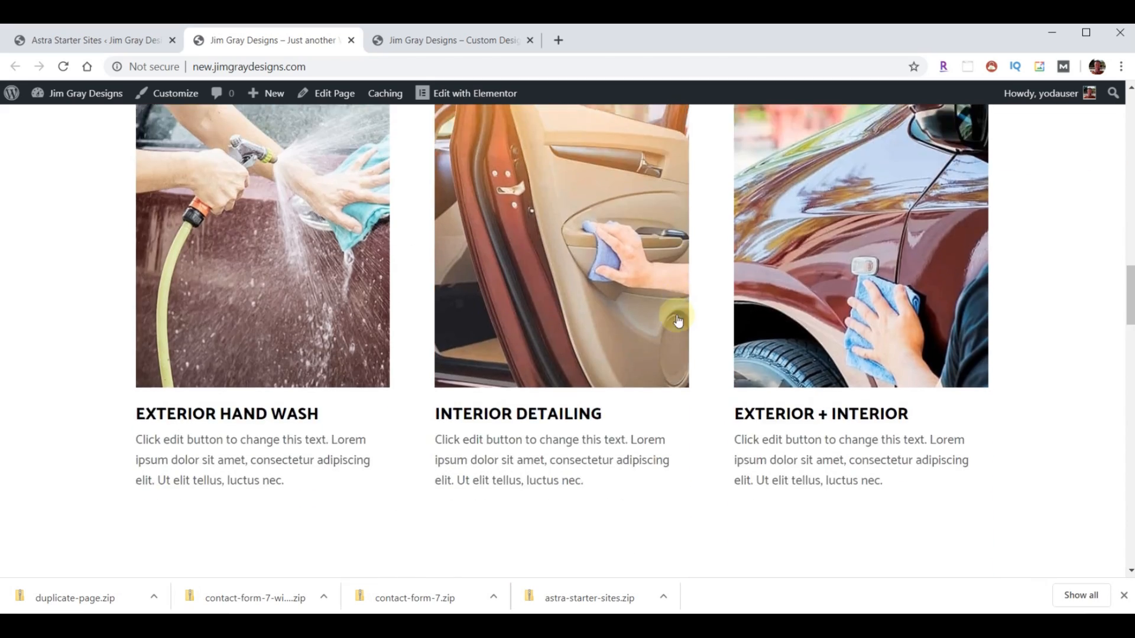
{"action": "scroll", "coordinate": [677, 320], "scroll_direction": "down", "scroll_amount": 8}
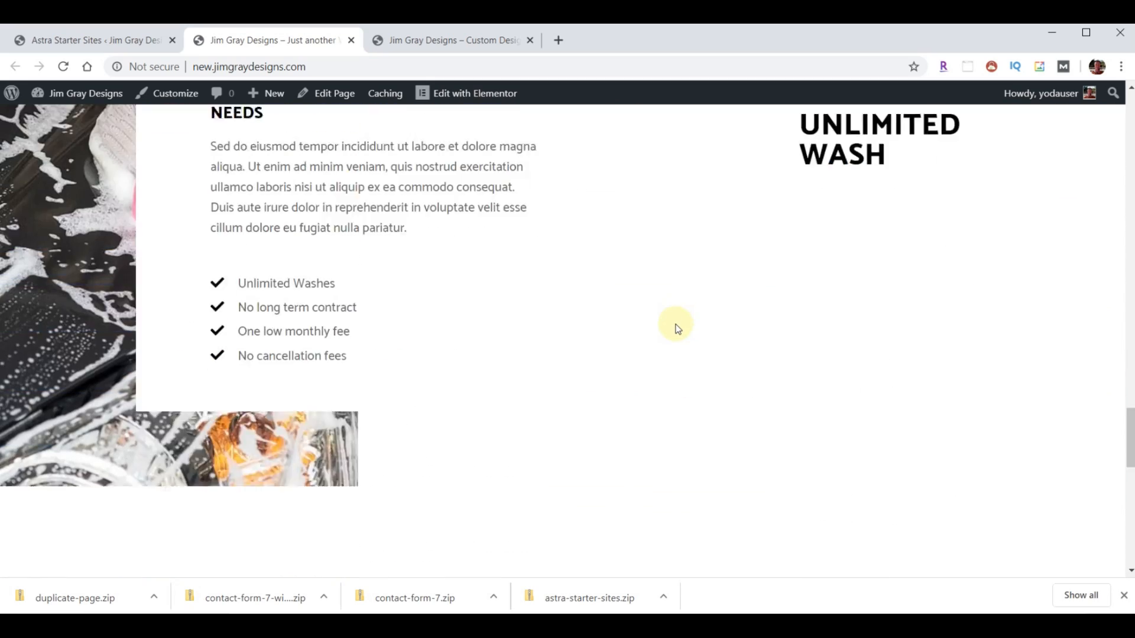
{"action": "scroll", "coordinate": [678, 325], "scroll_direction": "up", "scroll_amount": 12}
{"action": "scroll", "coordinate": [677, 325], "scroll_direction": "up", "scroll_amount": 10}
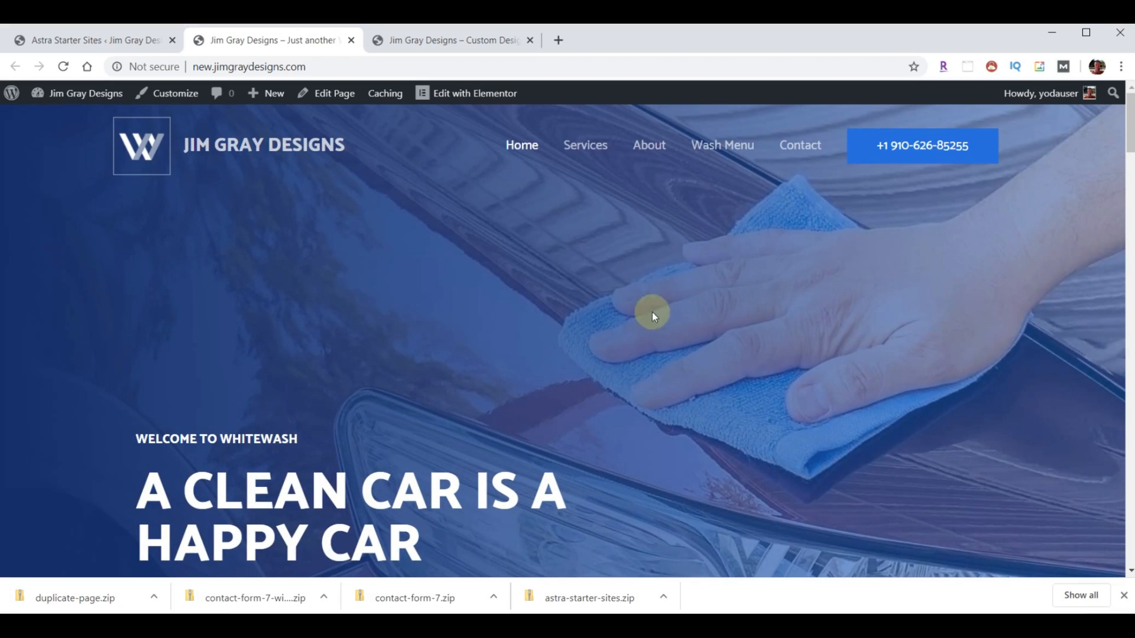
- View the Services page's 'Care & Wash' section, then return to the import confirmation tab
{"action": "left_click", "coordinate": [601, 155]}
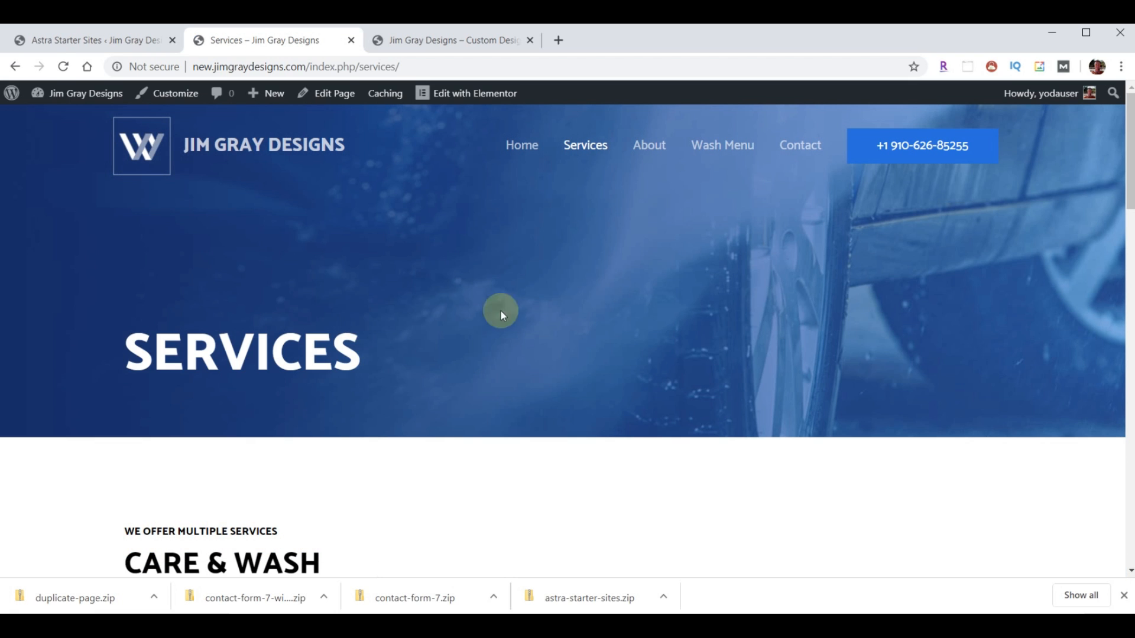
{"action": "scroll", "coordinate": [573, 329], "scroll_direction": "down", "scroll_amount": 5}
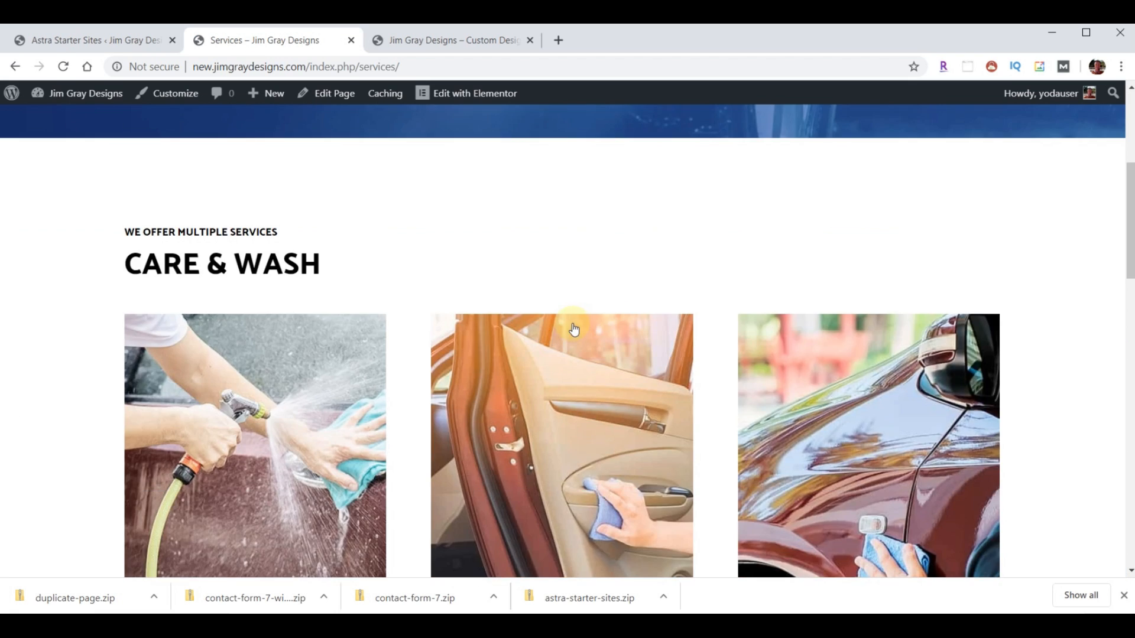
{"action": "scroll", "coordinate": [570, 375], "scroll_direction": "down", "scroll_amount": 5}
{"action": "scroll", "coordinate": [519, 426], "scroll_direction": "up", "scroll_amount": 10}
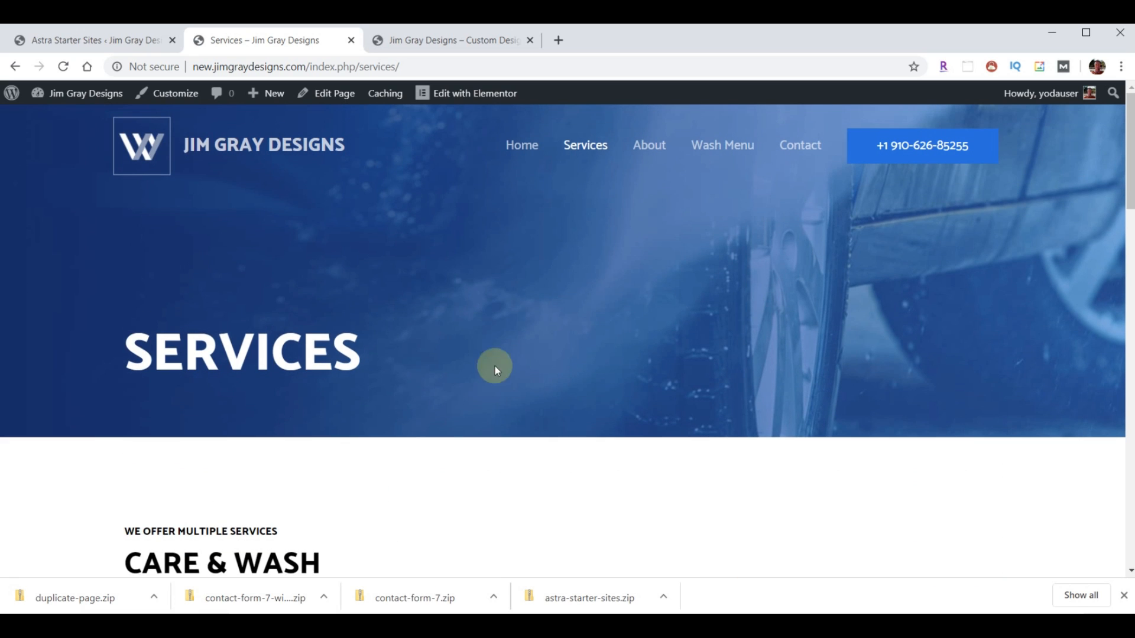
{"action": "left_click", "coordinate": [73, 41]}
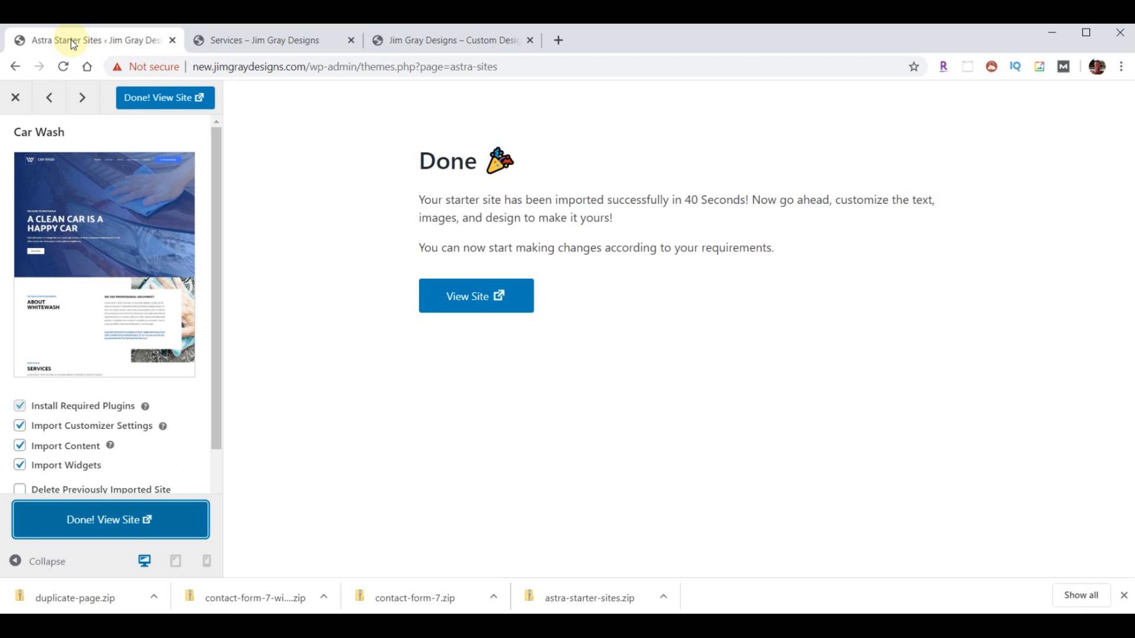
- Close the import results panel and go to the All Pages list
{"action": "left_click", "coordinate": [16, 100]}
{"action": "mouse_move", "coordinate": [16, 104]}
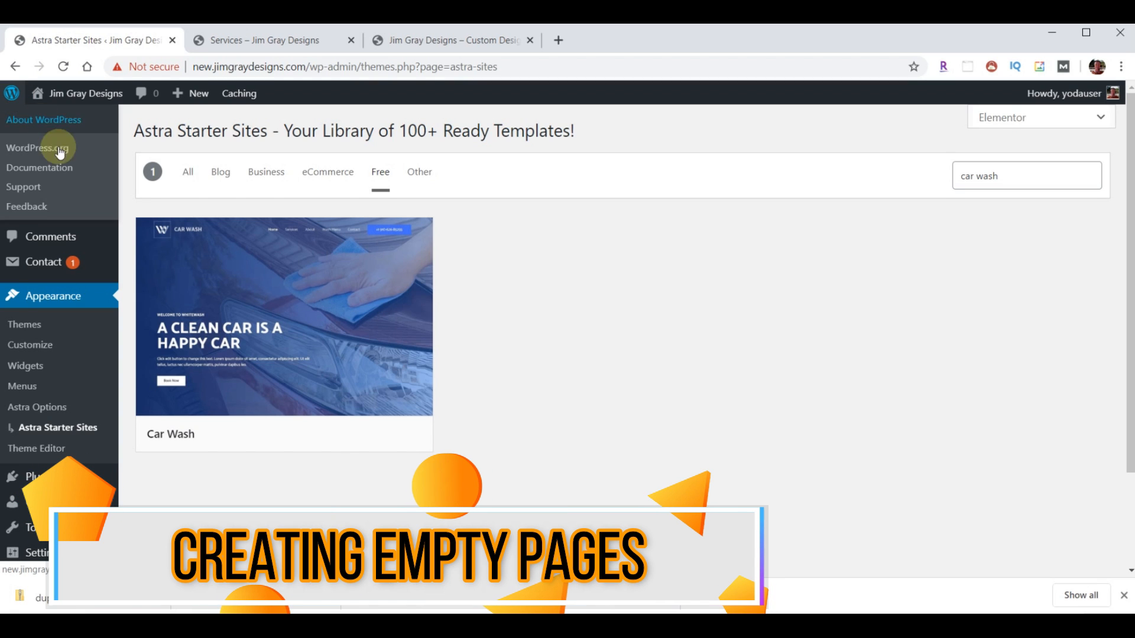
{"action": "mouse_move", "coordinate": [40, 223]}
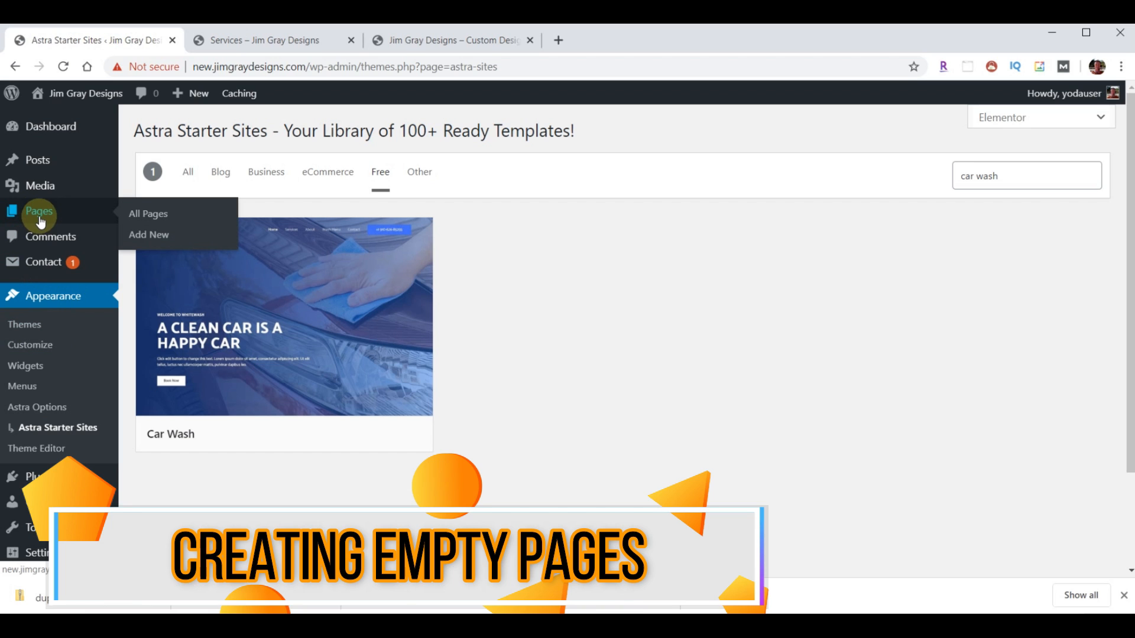
{"action": "left_click", "coordinate": [40, 220]}
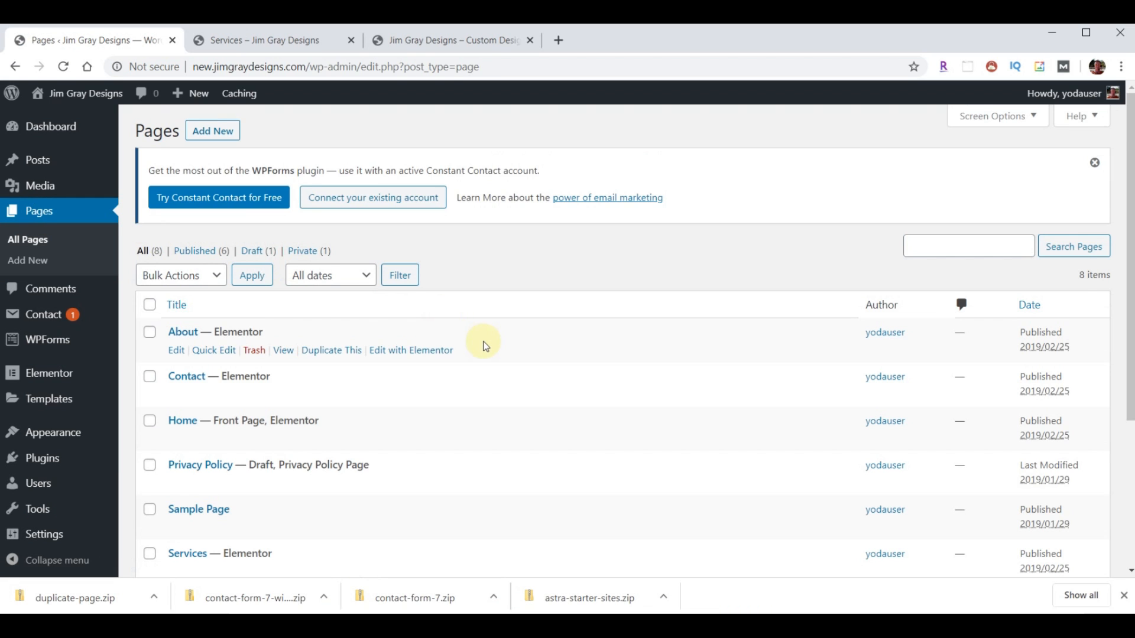
- Bulk-trash the Sample Page and WPForms Preview pages
{"action": "scroll", "coordinate": [488, 353], "scroll_direction": "down", "scroll_amount": 1}
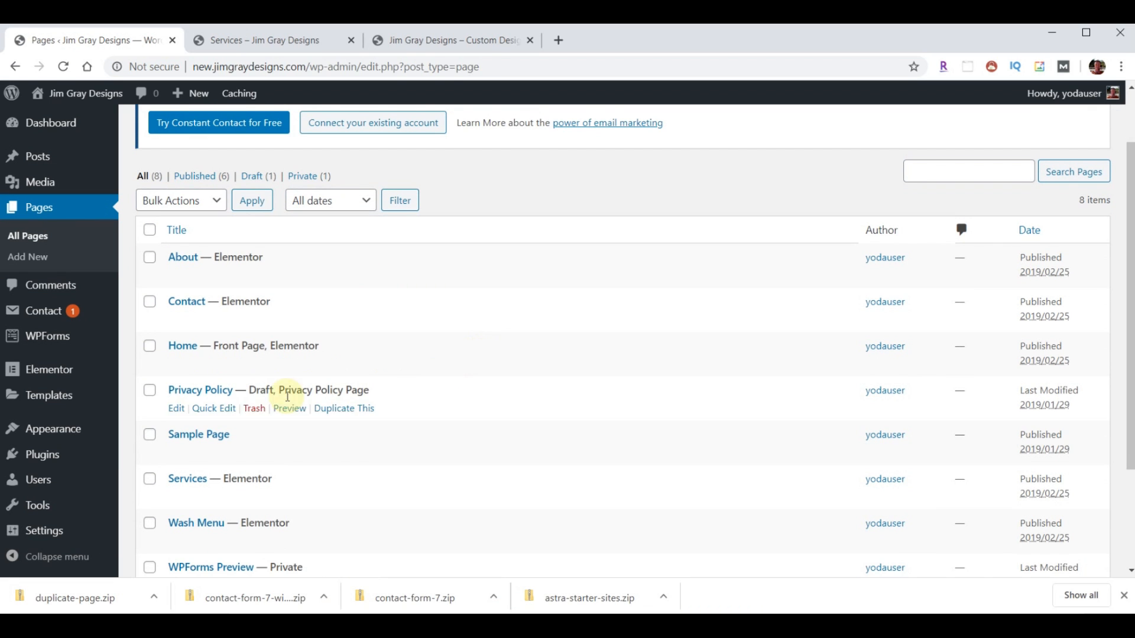
{"action": "left_click", "coordinate": [149, 435]}
{"action": "scroll", "coordinate": [423, 381], "scroll_direction": "down", "scroll_amount": 1}
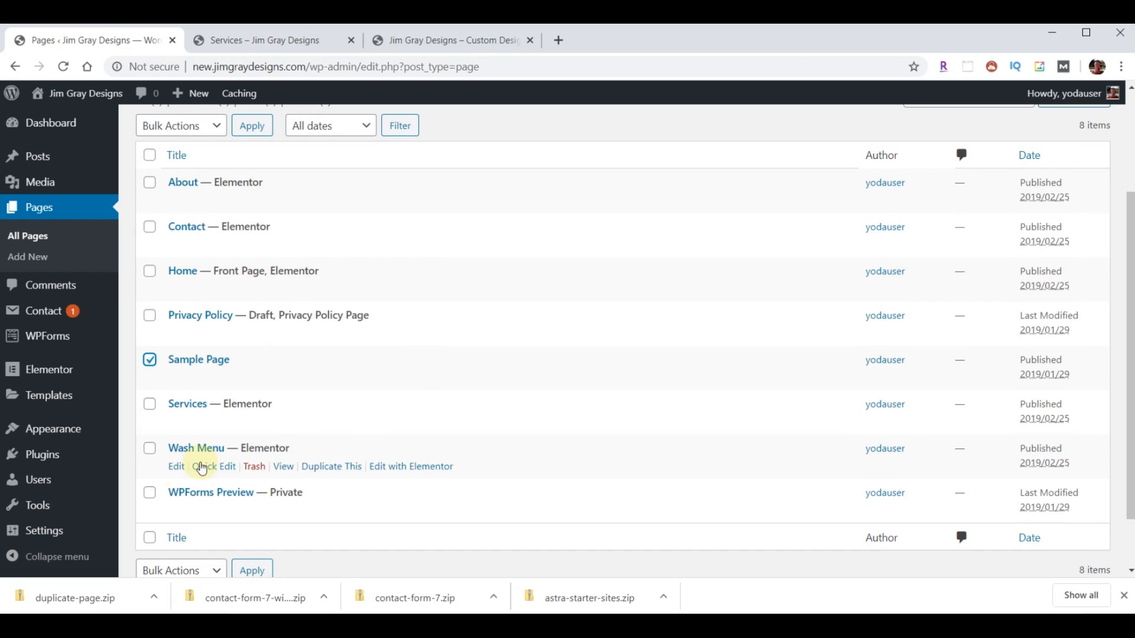
{"action": "left_click", "coordinate": [152, 494]}
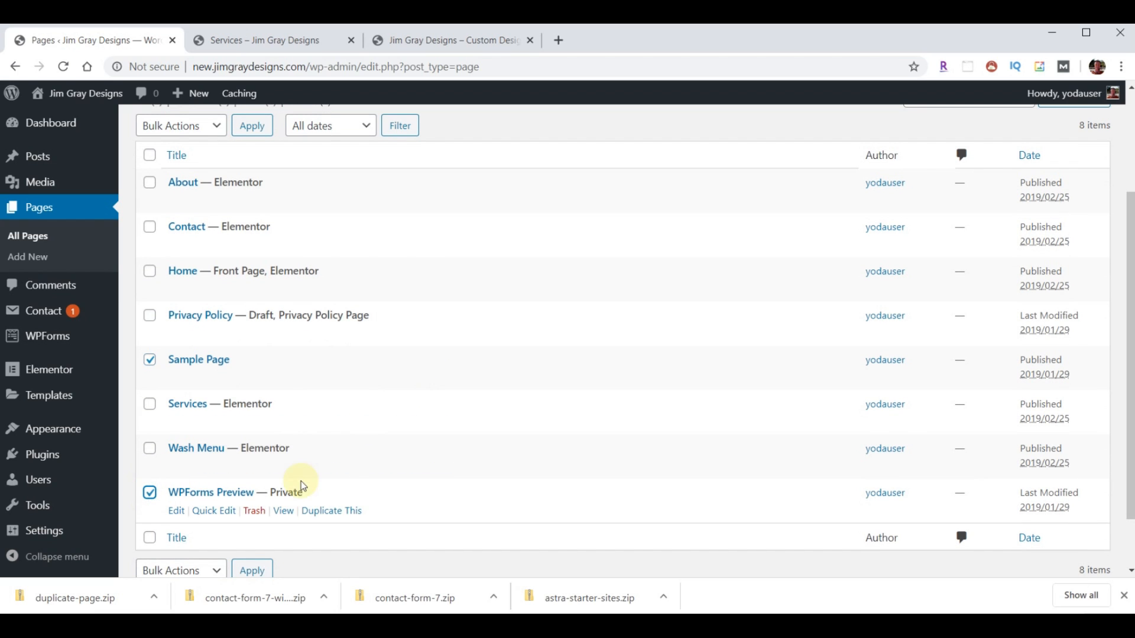
{"action": "scroll", "coordinate": [207, 282], "scroll_direction": "up", "scroll_amount": 2}
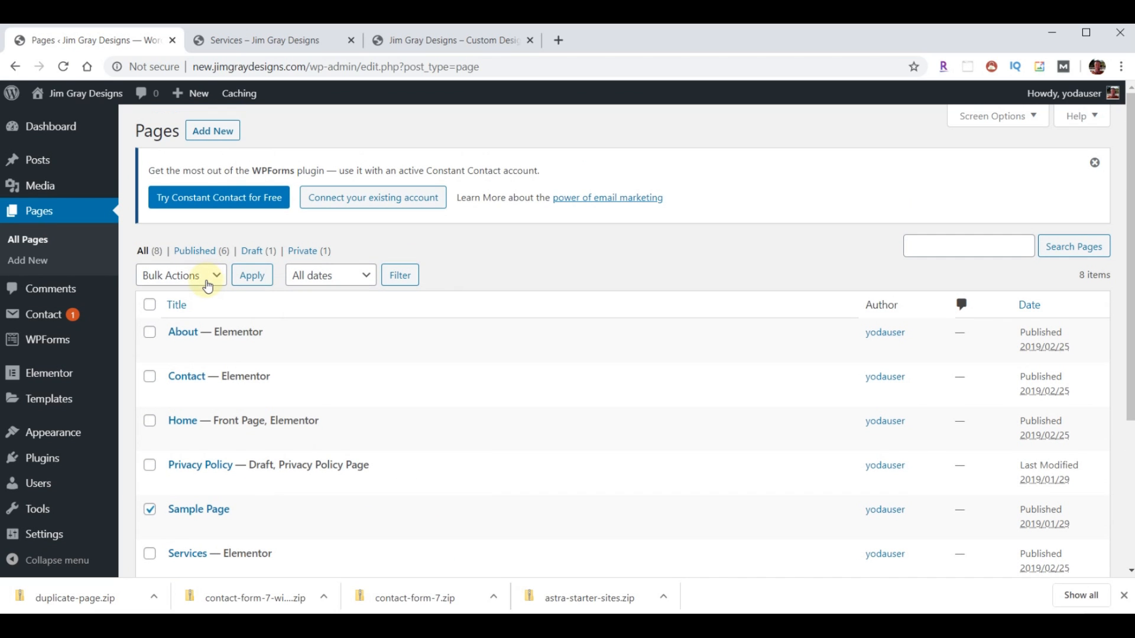
{"action": "left_click", "coordinate": [208, 280]}
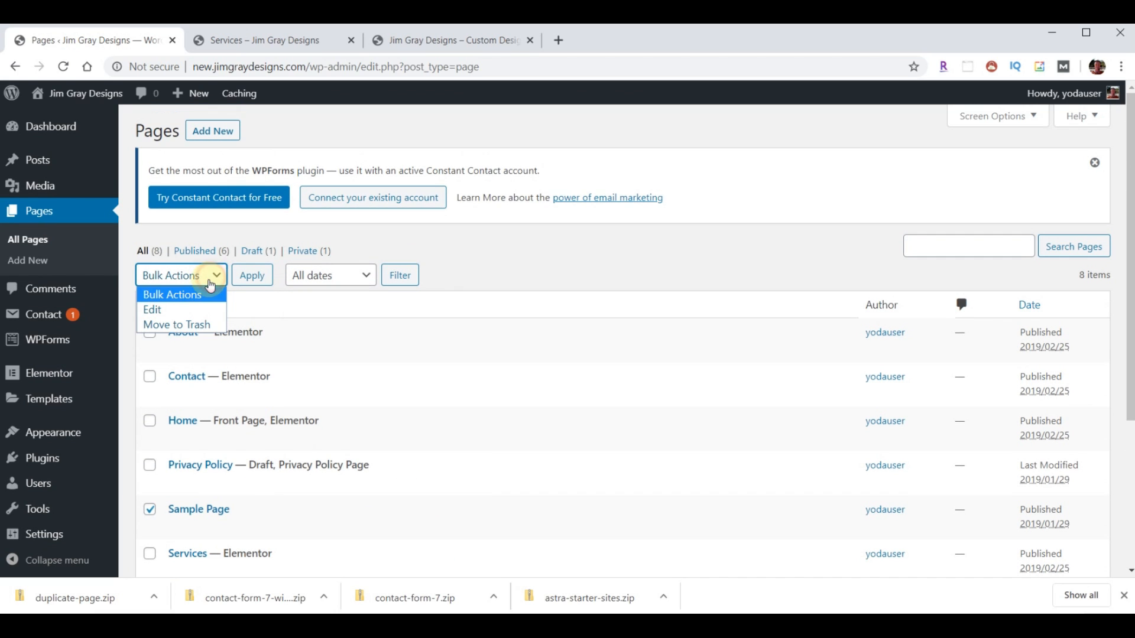
{"action": "left_click", "coordinate": [176, 325]}
{"action": "left_click", "coordinate": [253, 275]}
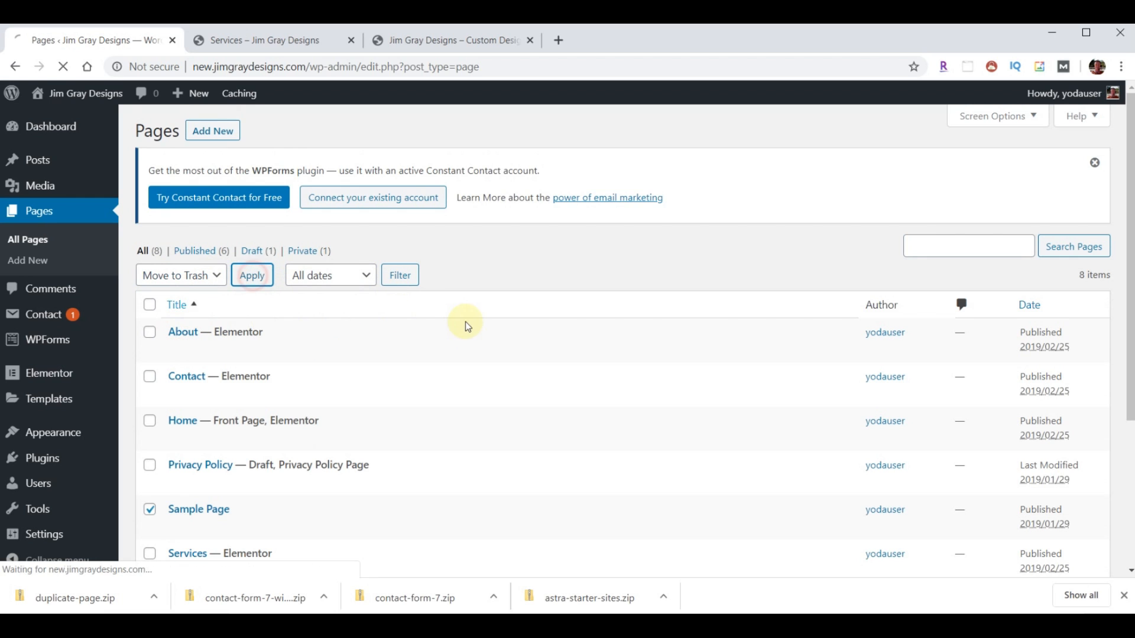
- Trash the Privacy Policy page, leaving About, Contact, Home, Services and Wash Menu
{"action": "scroll", "coordinate": [190, 419], "scroll_direction": "down", "scroll_amount": 1}
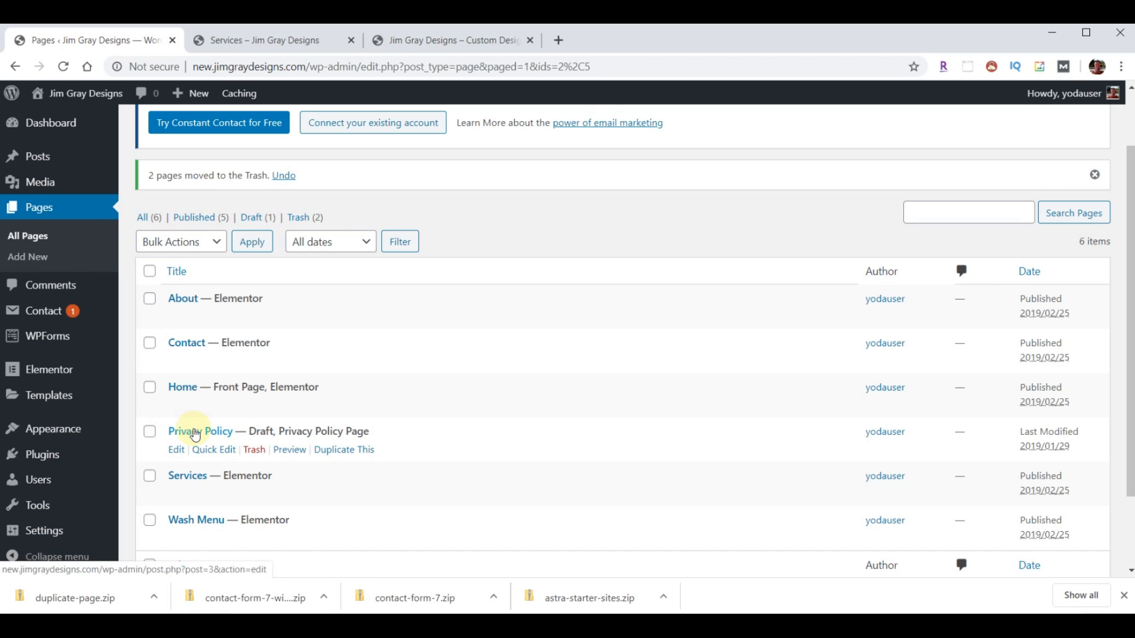
{"action": "left_click", "coordinate": [254, 450]}
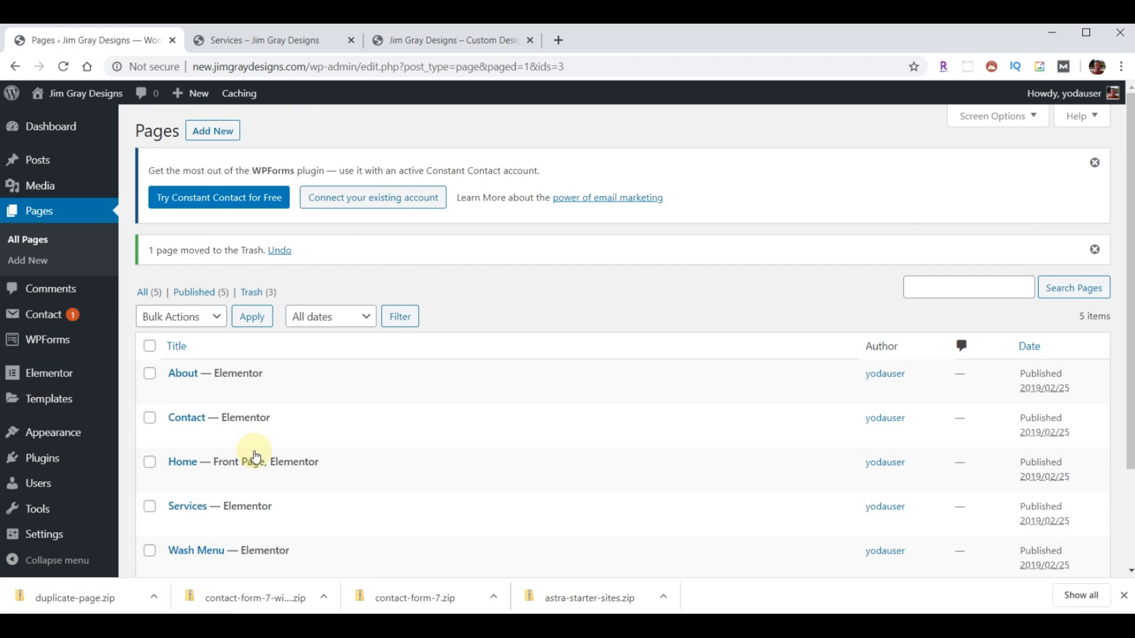
{"action": "scroll", "coordinate": [552, 414], "scroll_direction": "down", "scroll_amount": 2}
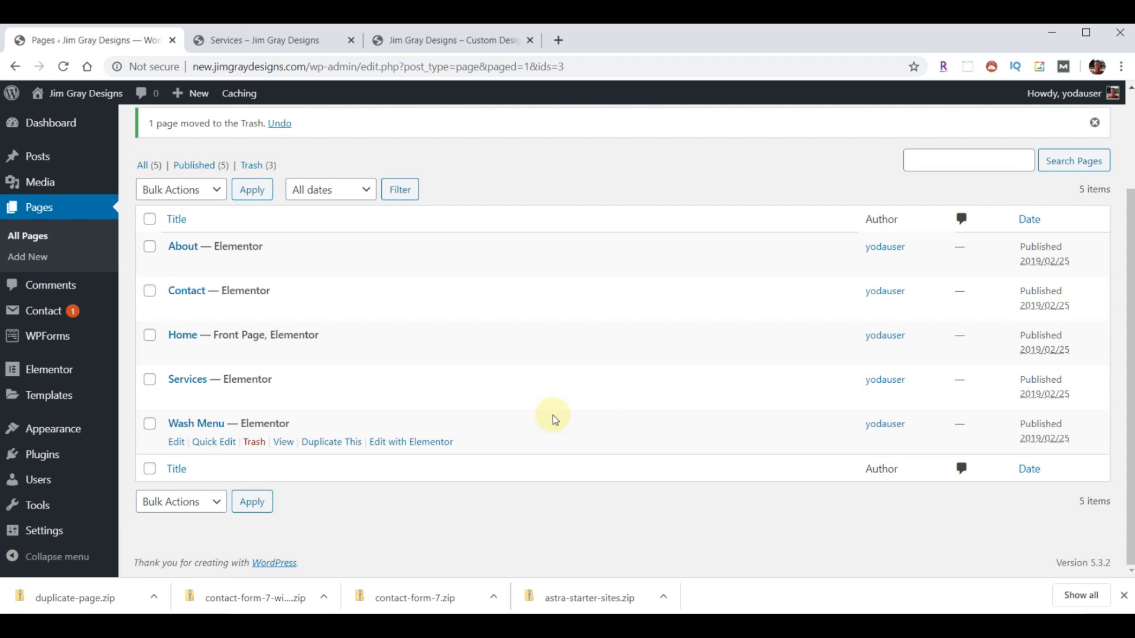
- Look over the existing Jim Gray Designs site, then return to the pages list
{"action": "left_click", "coordinate": [430, 42]}
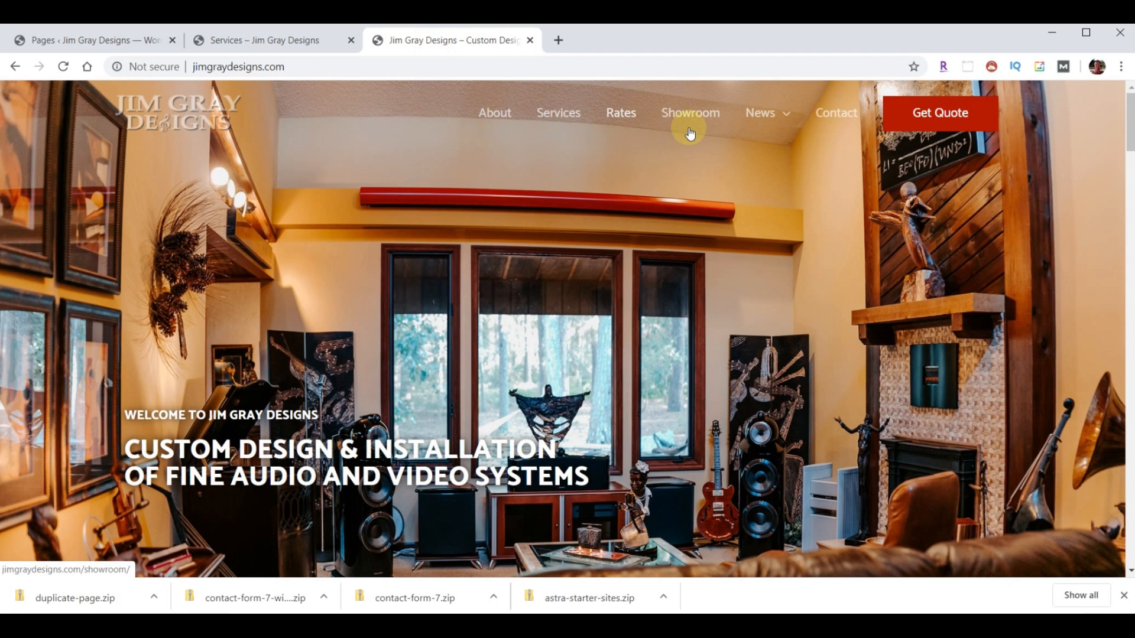
{"action": "mouse_move", "coordinate": [792, 111]}
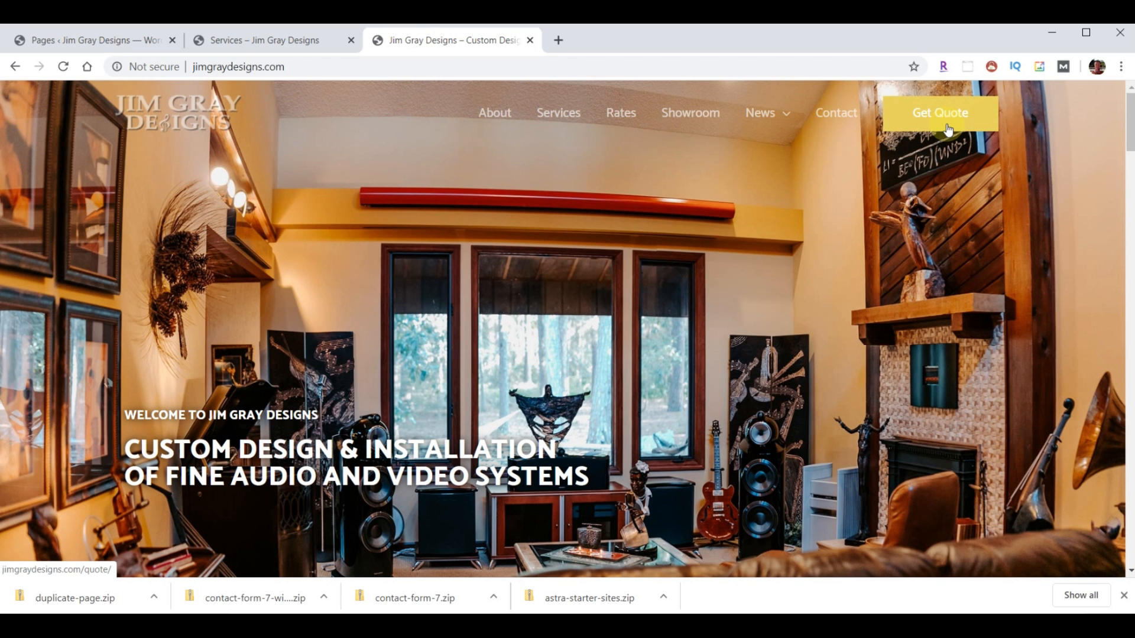
{"action": "left_click", "coordinate": [66, 40]}
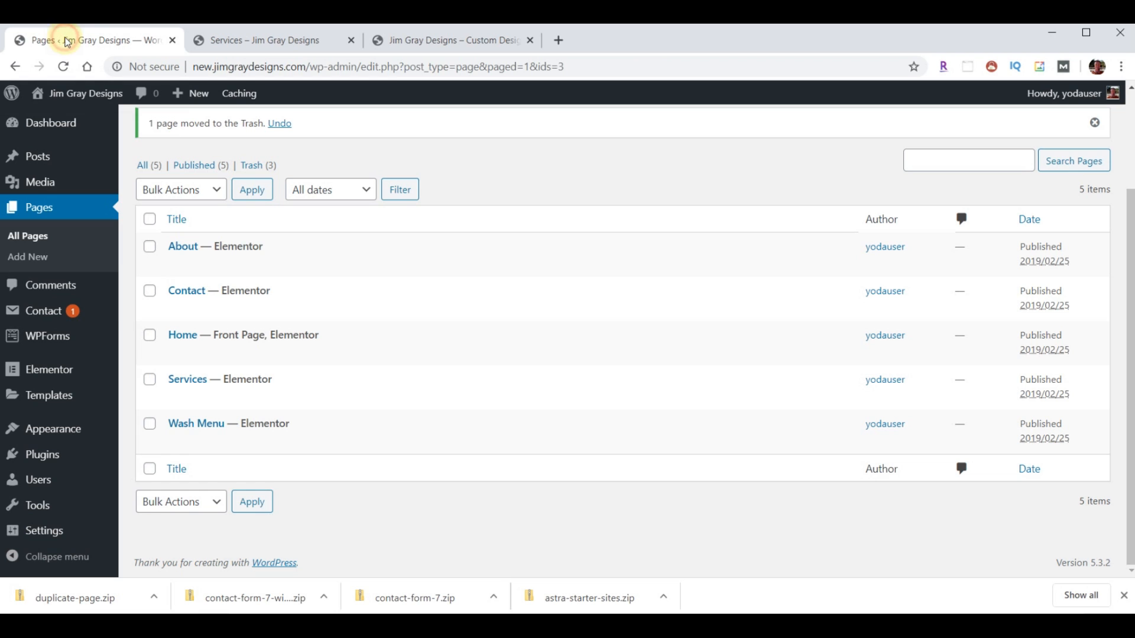
- Quick Edit the Wash Menu page to title 'Rates' and slug 'rates', and update it
{"action": "mouse_move", "coordinate": [177, 424]}
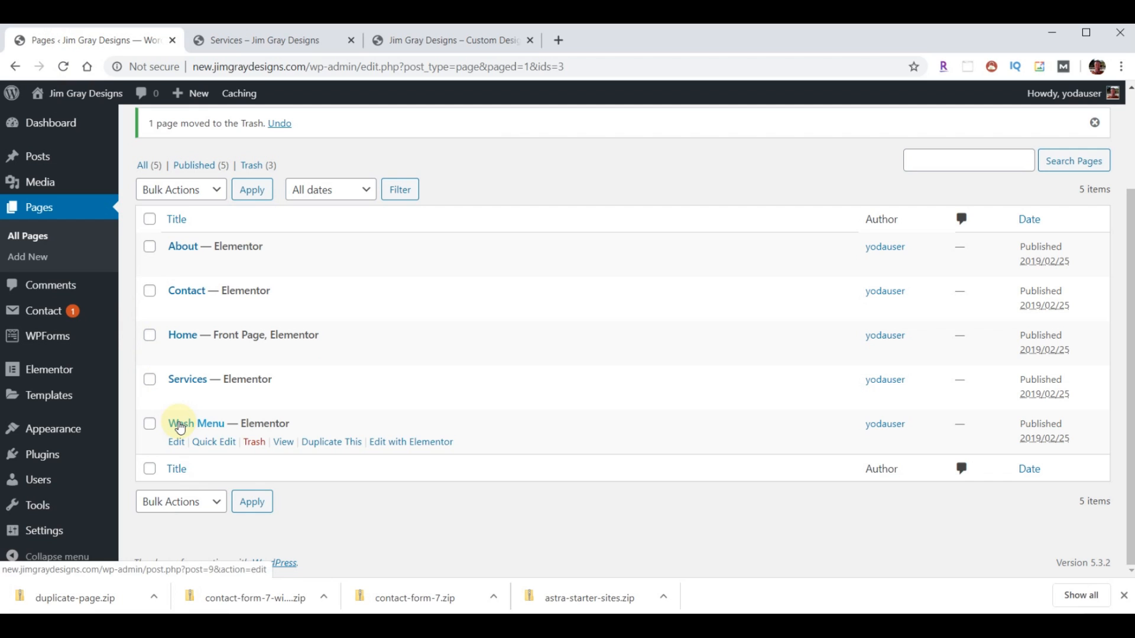
{"action": "left_click", "coordinate": [212, 449]}
{"action": "left_click_drag", "start_coordinate": [263, 448], "coordinate": [177, 438]}
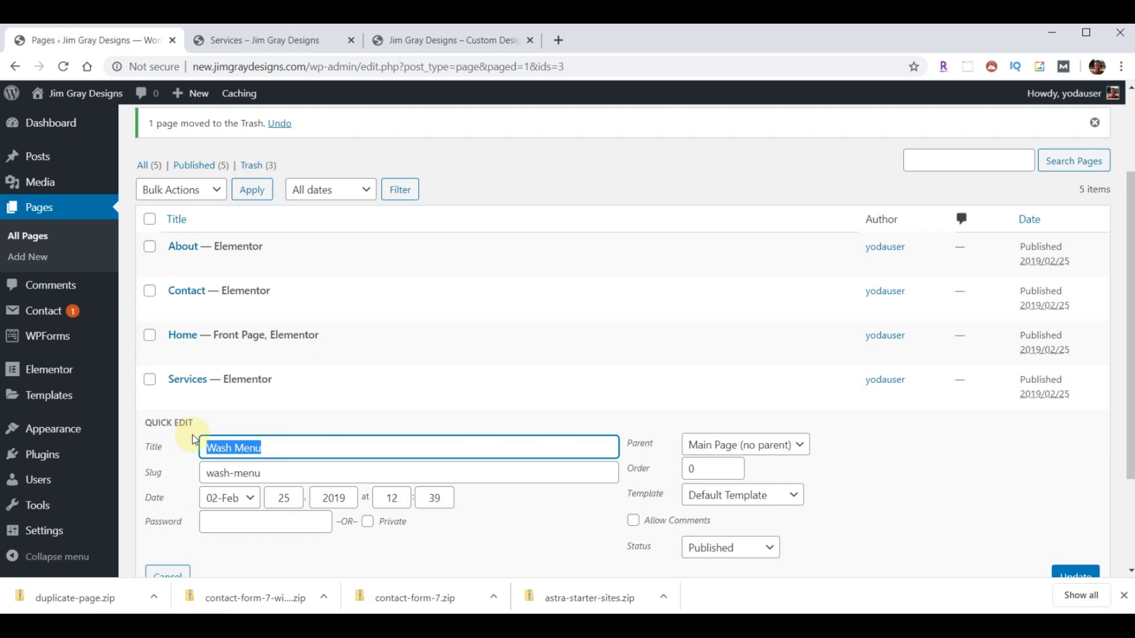
{"action": "type", "text": "Rates"}
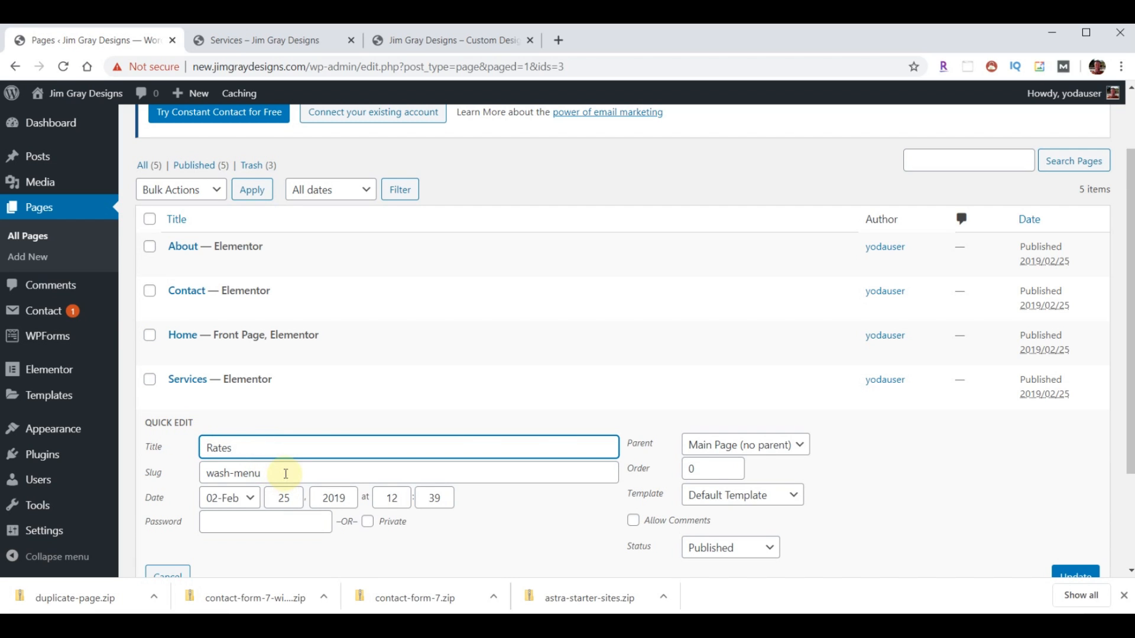
{"action": "left_click_drag", "start_coordinate": [285, 474], "coordinate": [177, 478]}
{"action": "type", "text": "rates"}
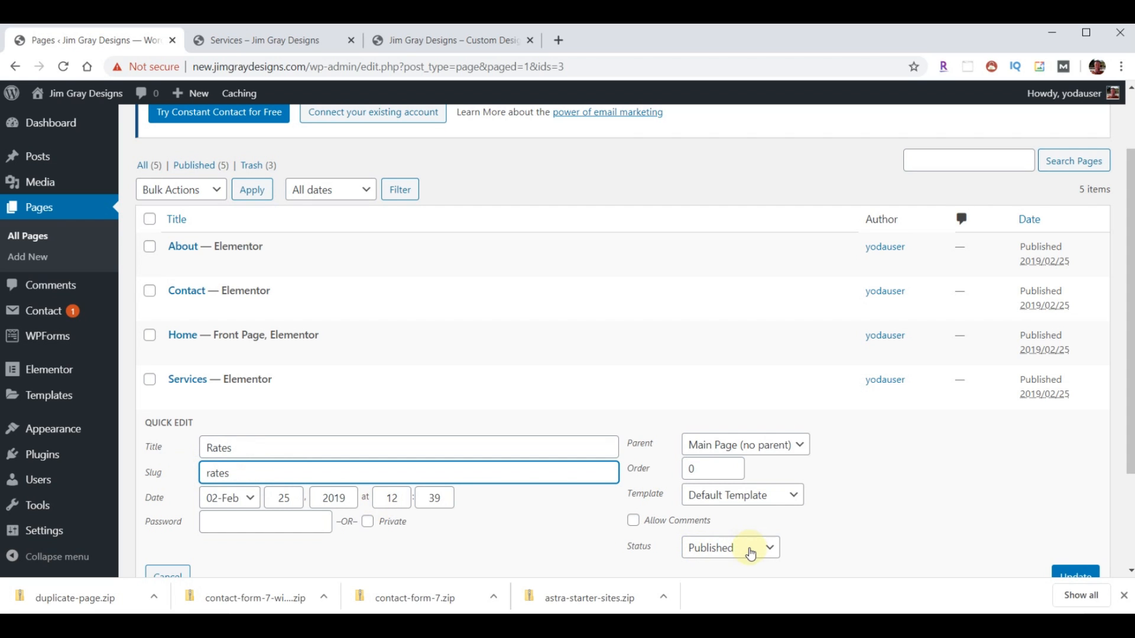
{"action": "scroll", "coordinate": [945, 517], "scroll_direction": "down", "scroll_amount": 1}
{"action": "left_click", "coordinate": [1076, 504]}
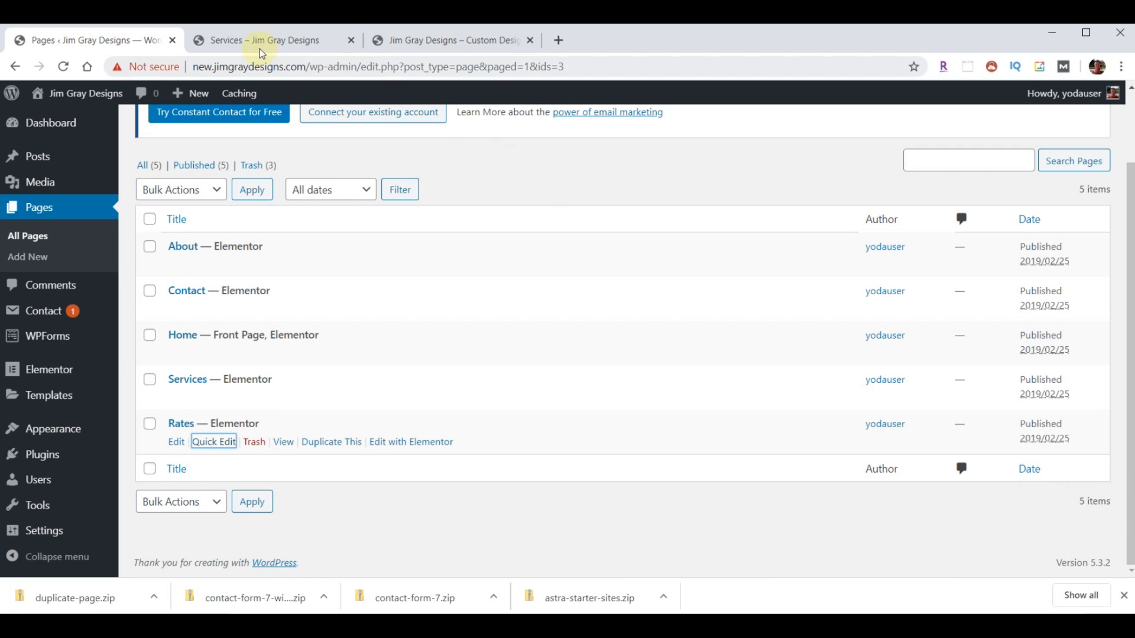
- Reload the live Services page to confirm the menu shows Rates
{"action": "left_click", "coordinate": [260, 48]}
{"action": "left_click", "coordinate": [63, 66]}
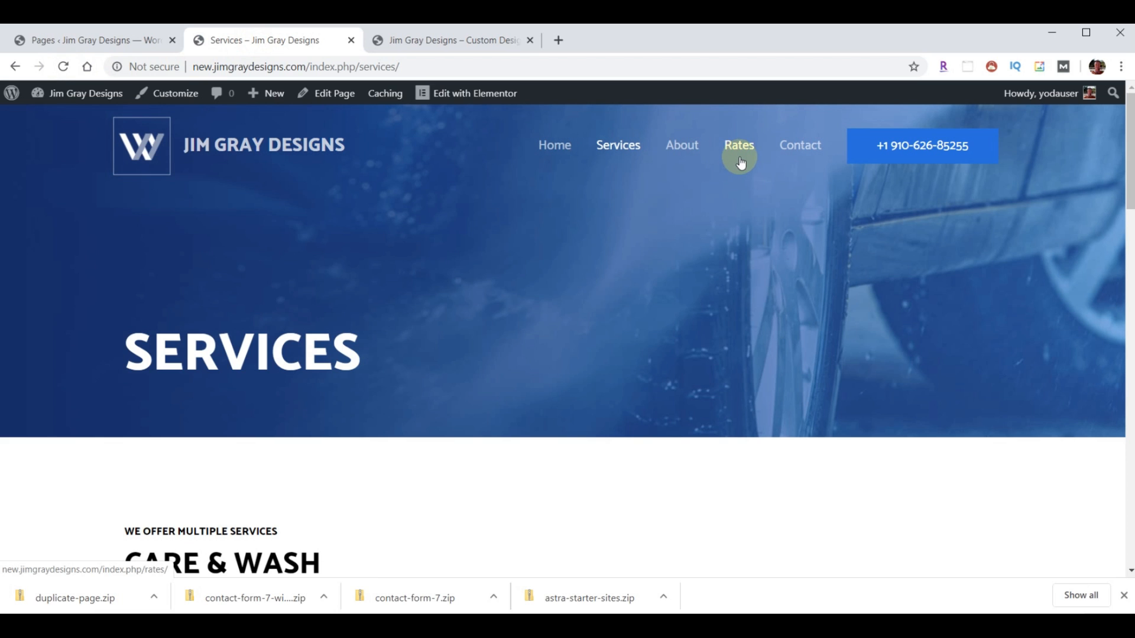
{"action": "left_click", "coordinate": [87, 39]}
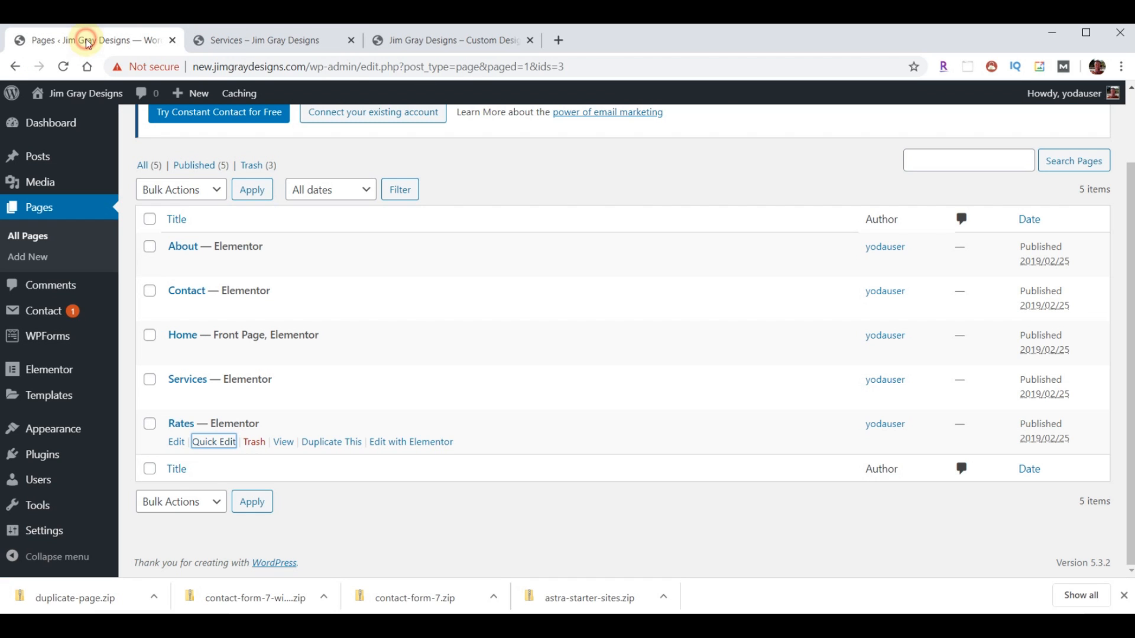
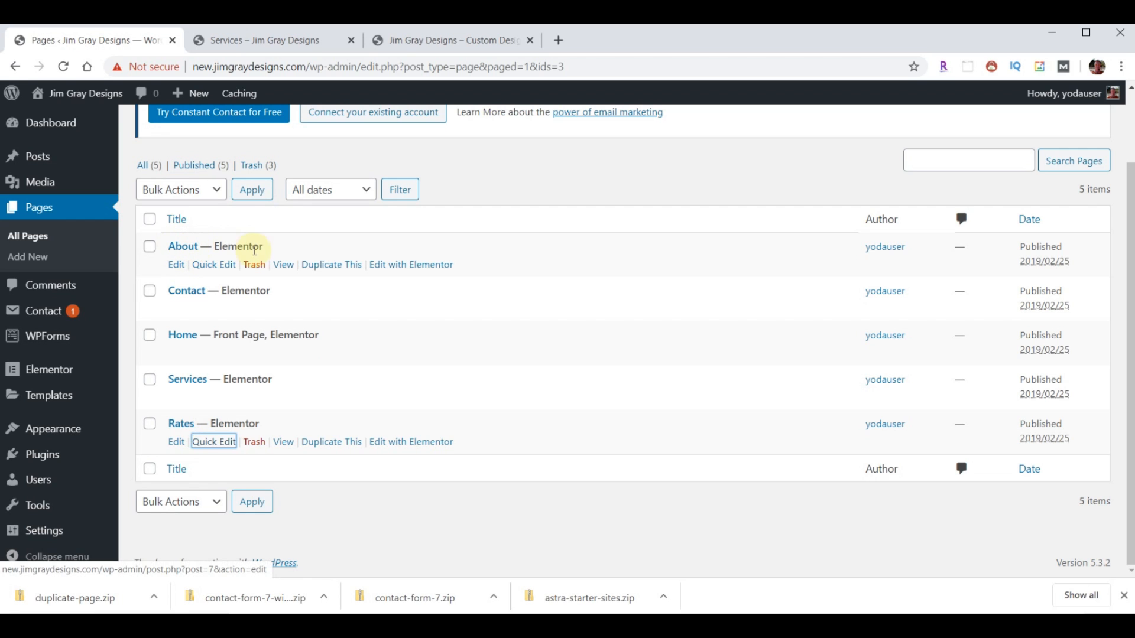
- Duplicate the About page four times, giving four About draft copies in the Pages list
{"action": "left_click", "coordinate": [327, 266]}
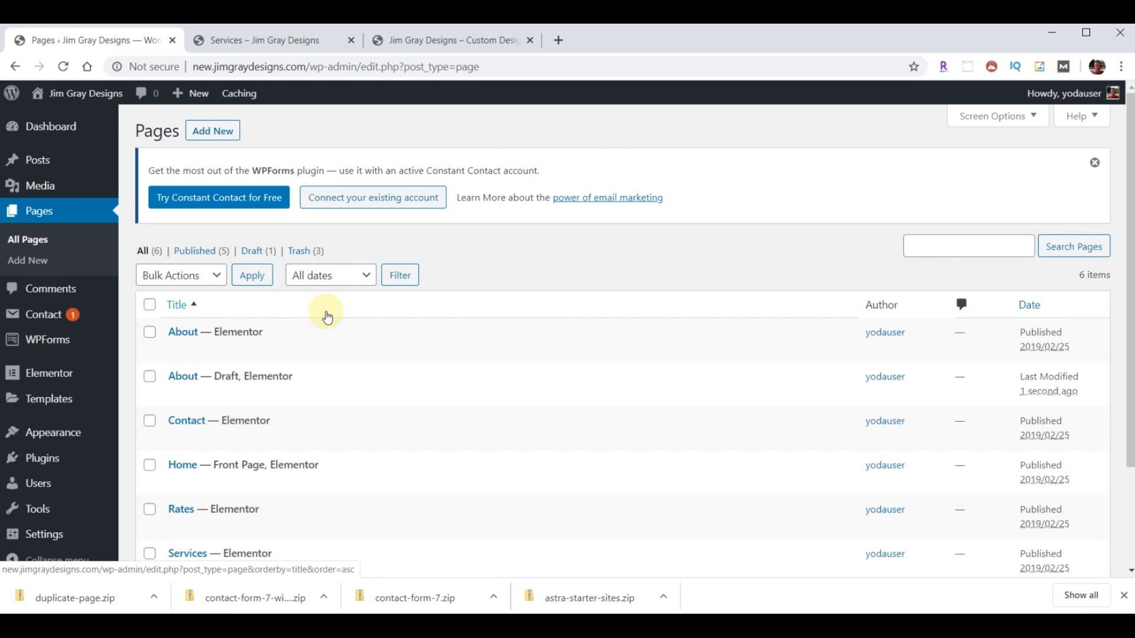
{"action": "left_click", "coordinate": [328, 352]}
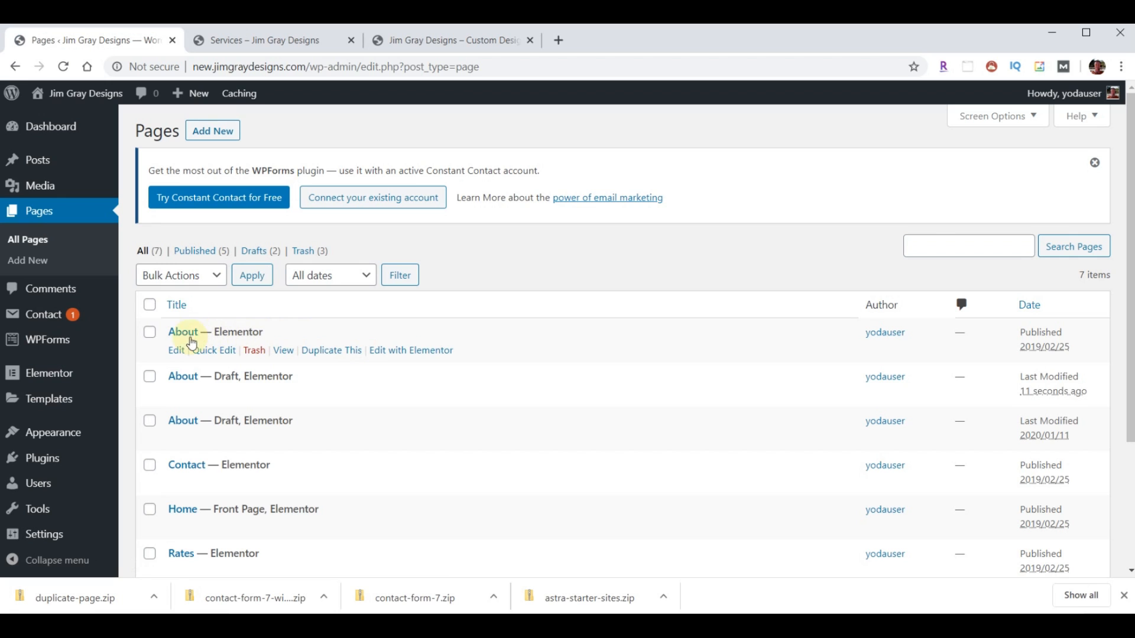
{"action": "left_click", "coordinate": [326, 353]}
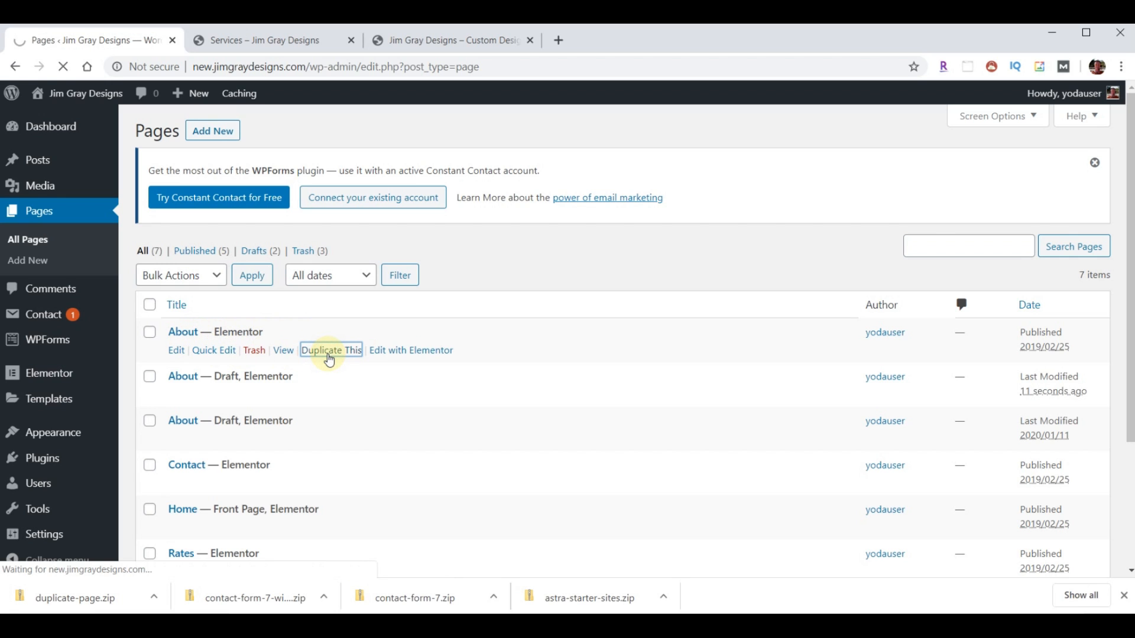
{"action": "left_click", "coordinate": [346, 354]}
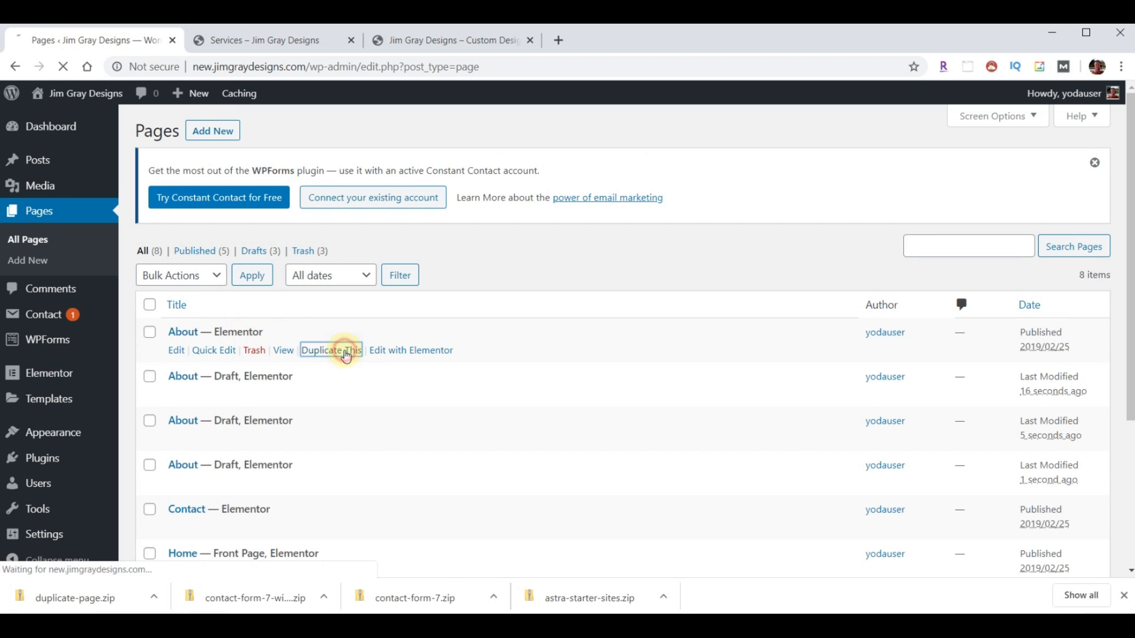
{"action": "scroll", "coordinate": [578, 363], "scroll_direction": "down", "scroll_amount": 1}
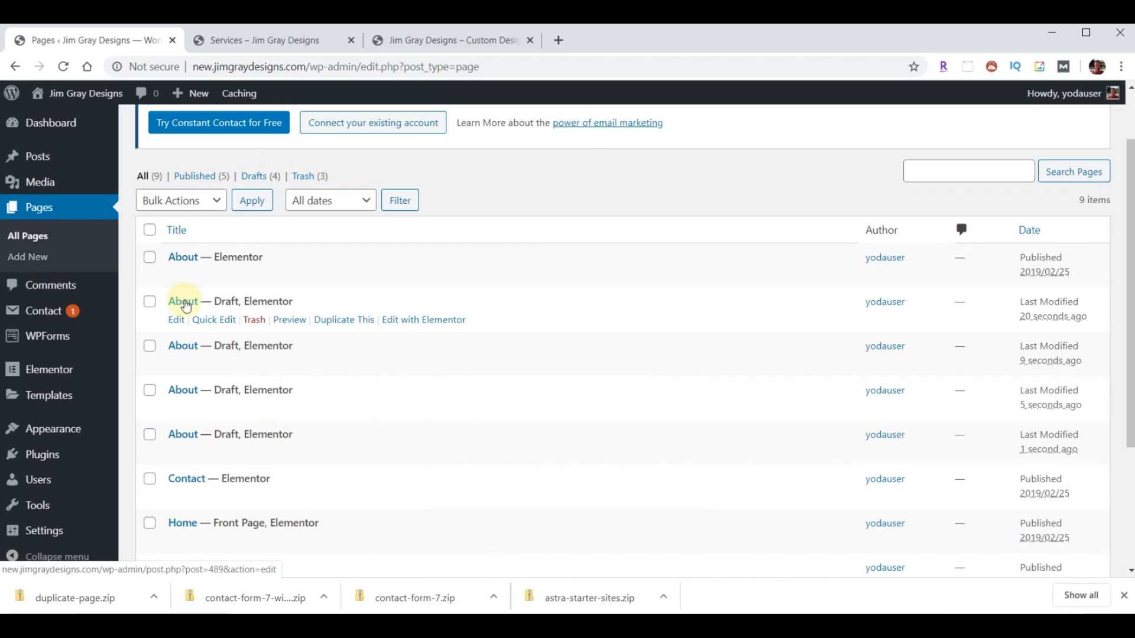
- Quick Edit the first About draft to title and slug 'Showroom', published
{"action": "left_click", "coordinate": [210, 320]}
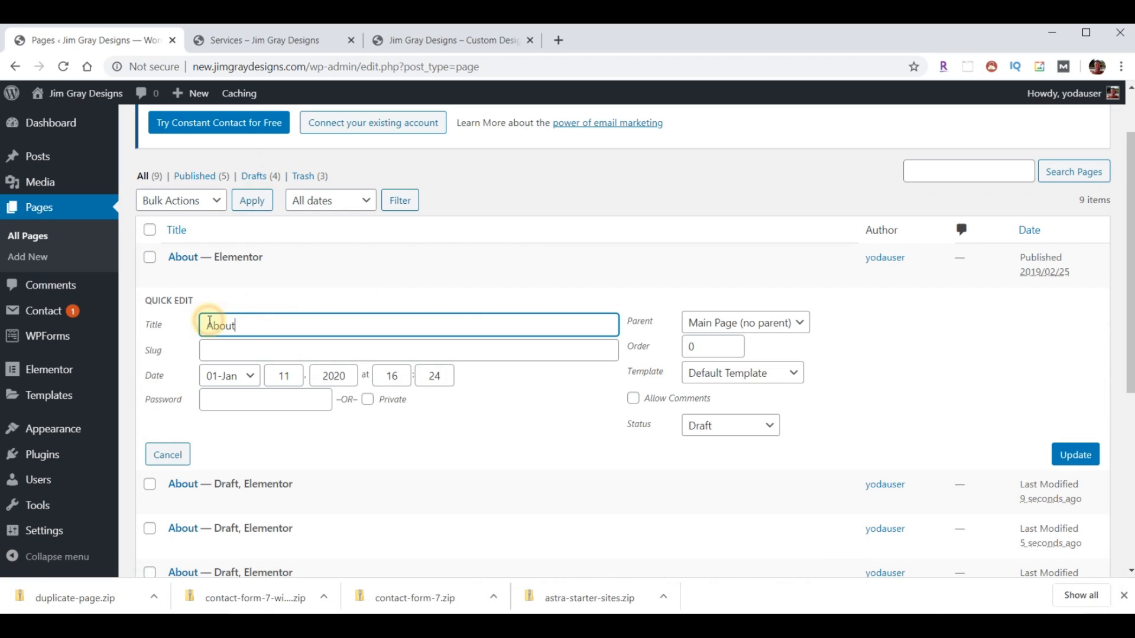
{"action": "left_click_drag", "start_coordinate": [267, 325], "coordinate": [186, 325]}
{"action": "type", "text": "Showroom"}
{"action": "left_click", "coordinate": [253, 351]}
{"action": "type", "text": "Showroom"}
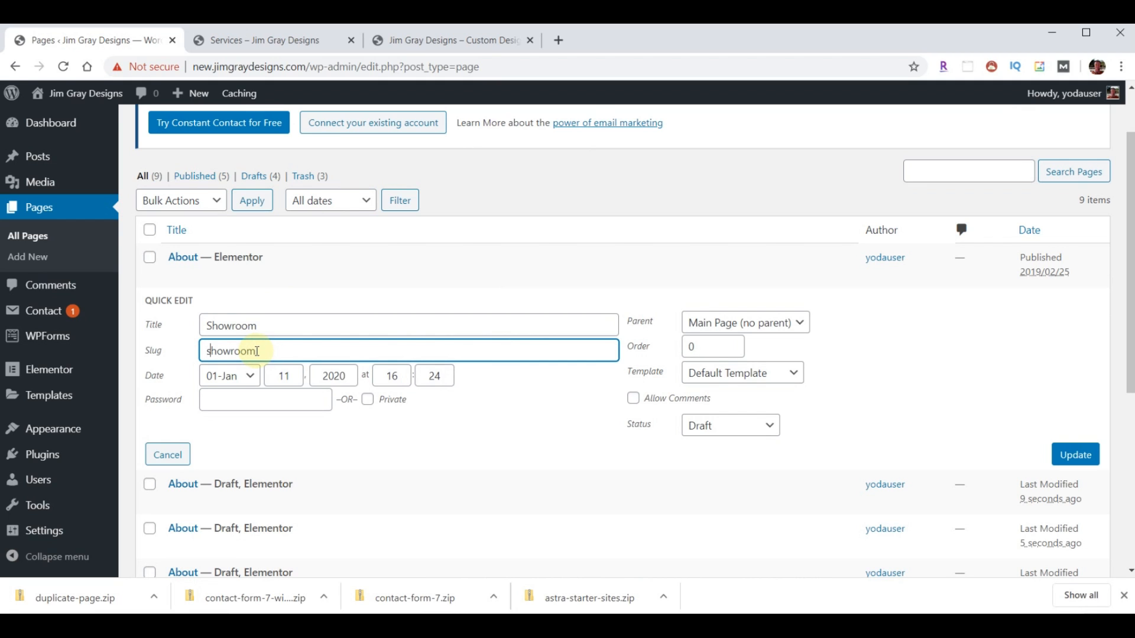
{"action": "left_click", "coordinate": [762, 427]}
{"action": "left_click", "coordinate": [738, 448]}
{"action": "left_click", "coordinate": [1076, 458]}
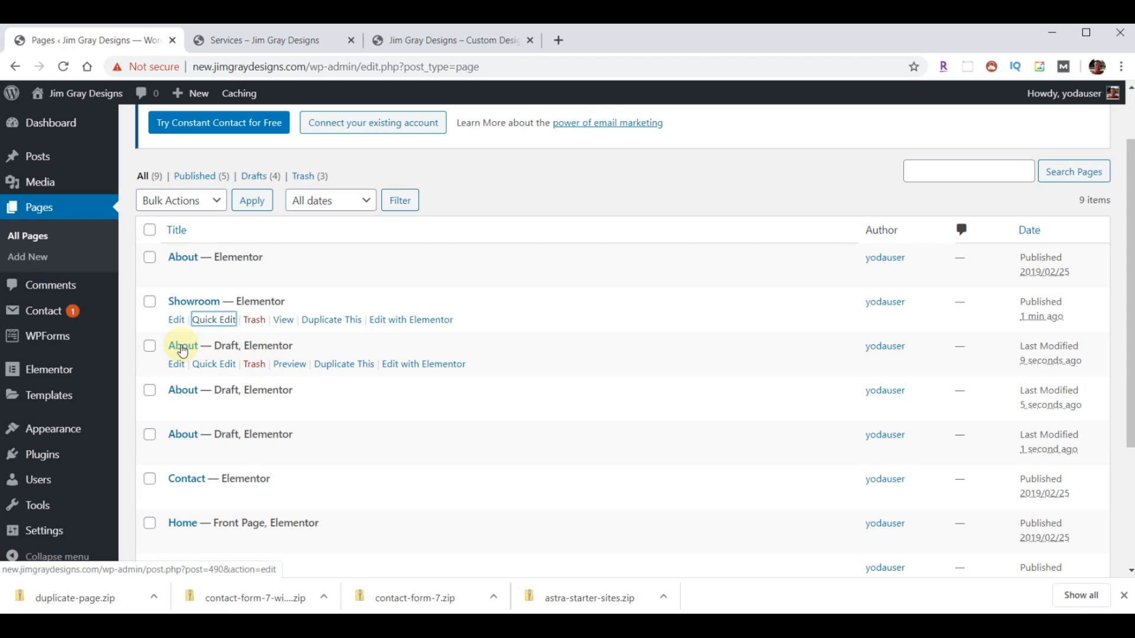
- Quick Edit the next About draft to title 'Wirenuts' with a Wirenuts slug, published
{"action": "left_click", "coordinate": [214, 364]}
{"action": "left_click_drag", "start_coordinate": [244, 371], "coordinate": [175, 376]}
{"action": "type", "text": "Wirenuts"}
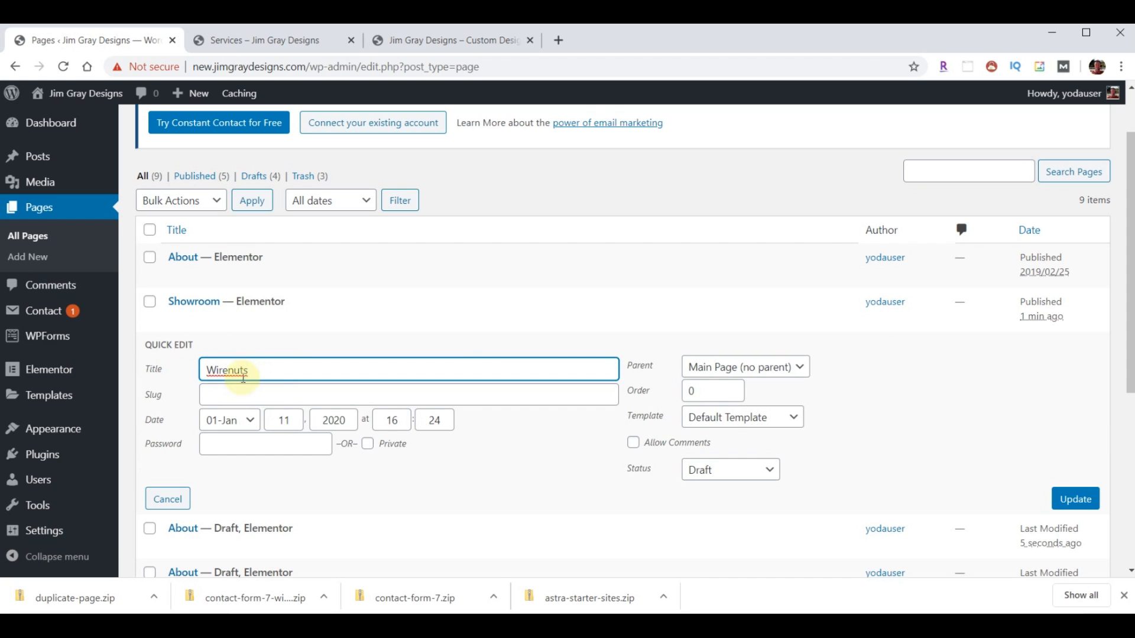
{"action": "left_click", "coordinate": [238, 392]}
{"action": "type", "text": "Wirenuts"}
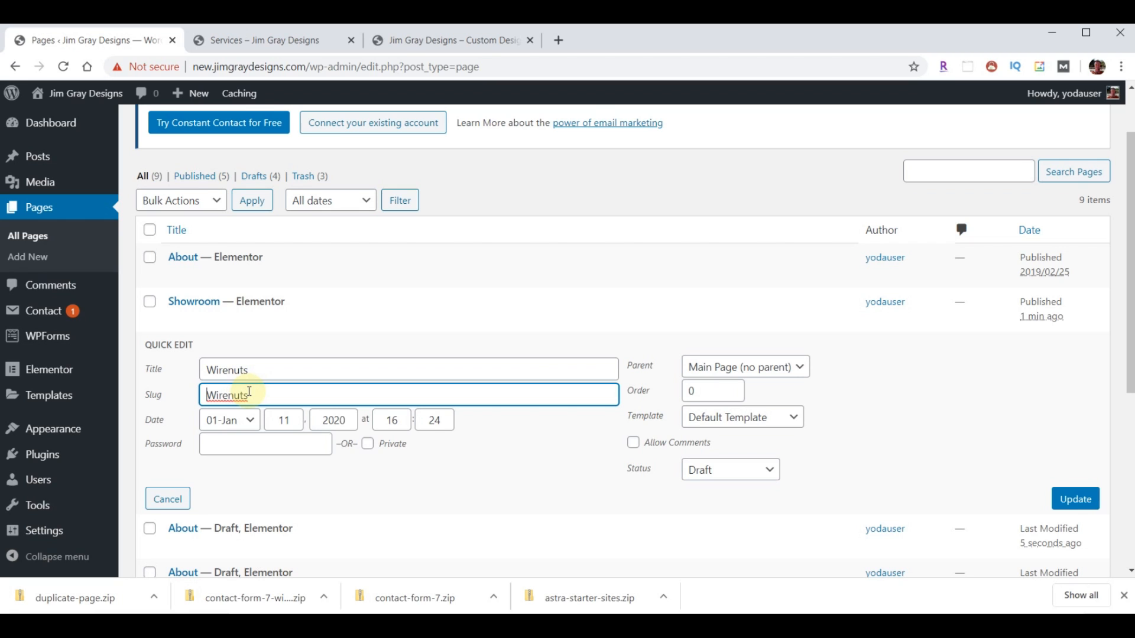
{"action": "type", "text": "w"}
{"action": "left_click", "coordinate": [731, 471]}
{"action": "left_click", "coordinate": [731, 491]}
{"action": "left_click", "coordinate": [1072, 499]}
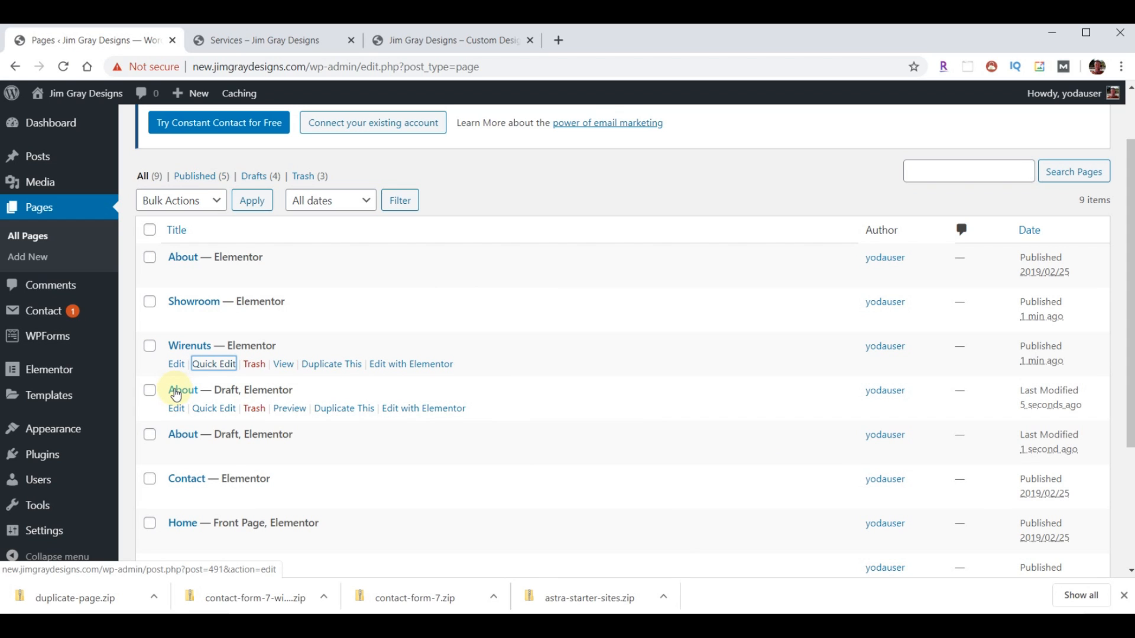
- Quick Edit another About draft to title and slug 'Articles', published
{"action": "left_click", "coordinate": [204, 408]}
{"action": "left_click_drag", "start_coordinate": [254, 418], "coordinate": [206, 421]}
{"action": "type", "text": "Articles"}
{"action": "left_click", "coordinate": [234, 433]}
{"action": "type", "text": "Articles"}
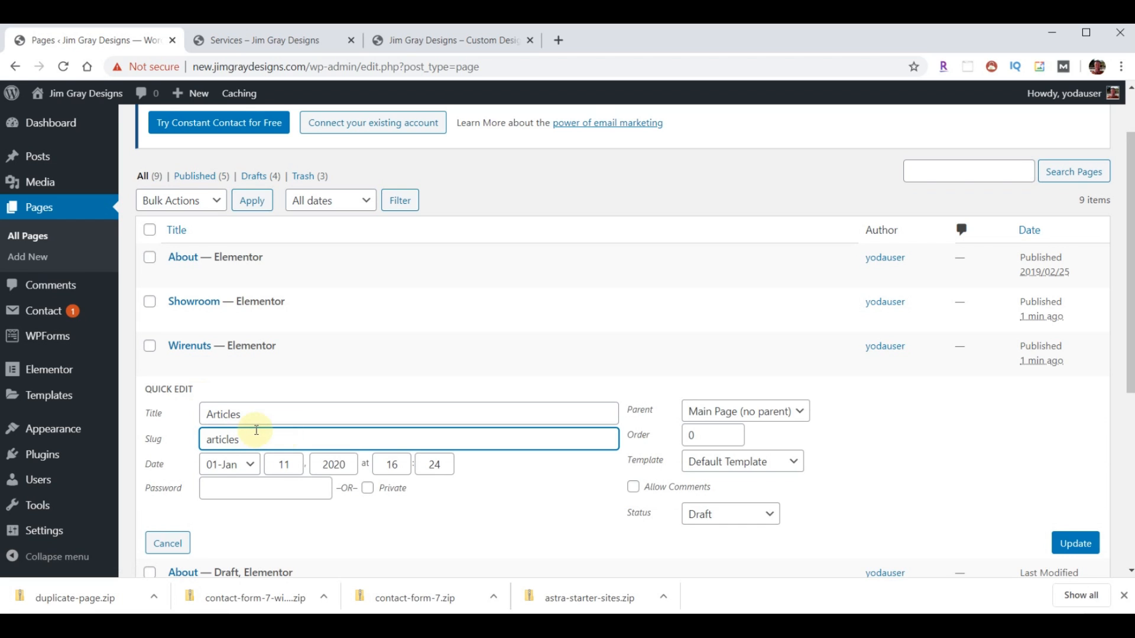
{"action": "left_click", "coordinate": [709, 515]}
{"action": "left_click", "coordinate": [718, 533]}
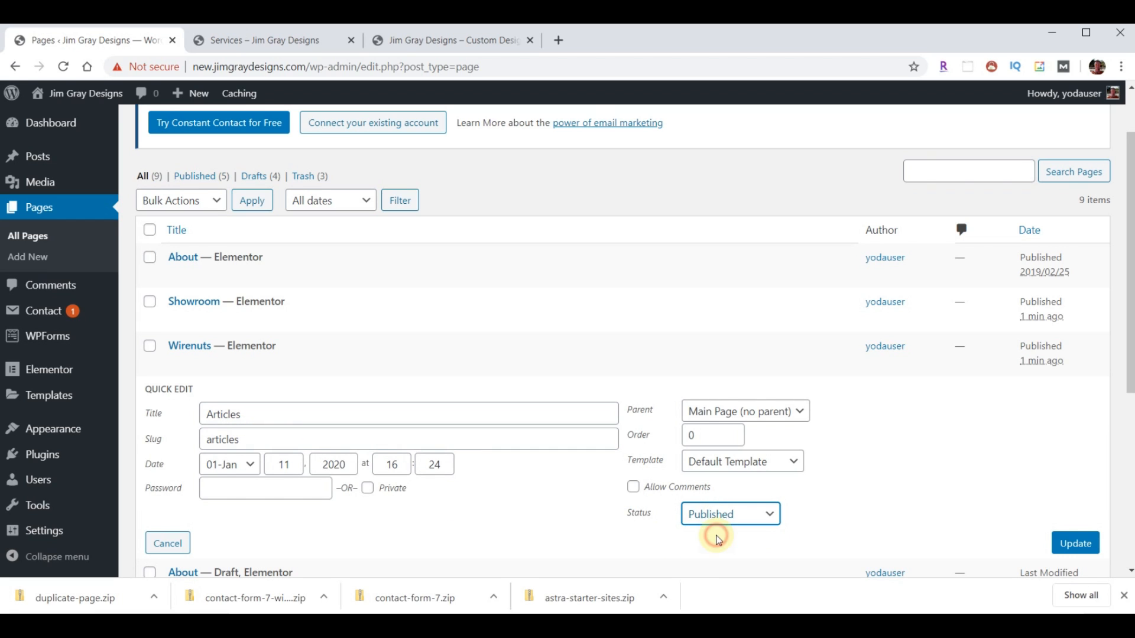
{"action": "left_click", "coordinate": [1076, 541]}
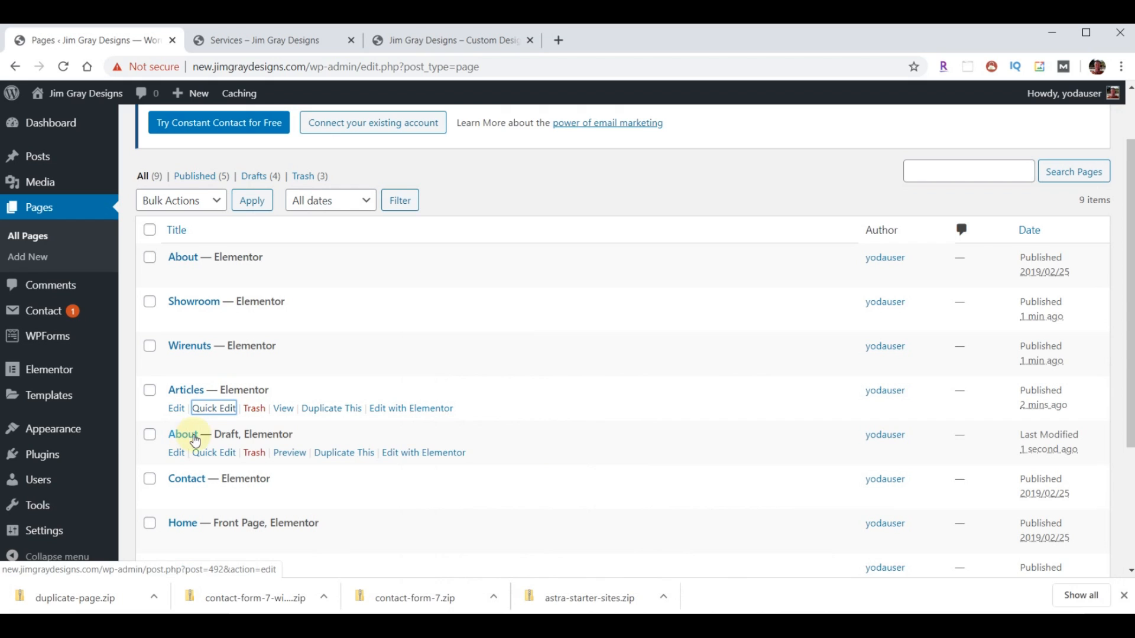
- Quick Edit the last About draft to title 'Get Quote' with slug 'quote', published, then view Services
{"action": "left_click", "coordinate": [217, 453]}
{"action": "double_click", "coordinate": [266, 458]}
{"action": "type", "text": "Get Quote"}
{"action": "left_click", "coordinate": [237, 483]}
{"action": "type", "text": "Get Quote"}
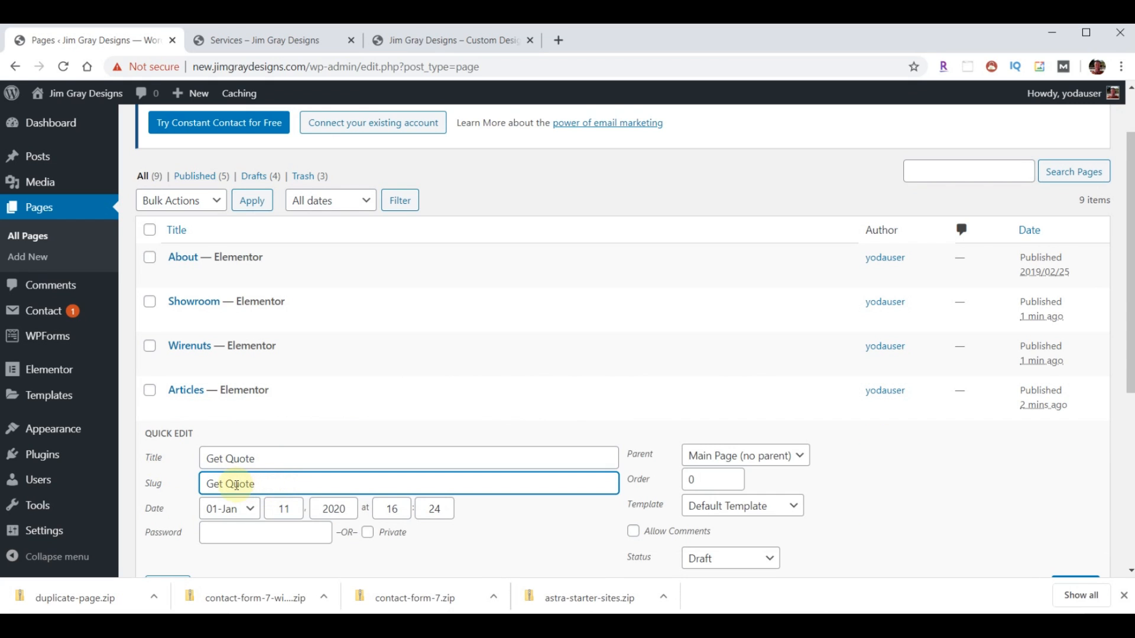
{"action": "key", "text": "ctrl+a"}
{"action": "type", "text": "quote"}
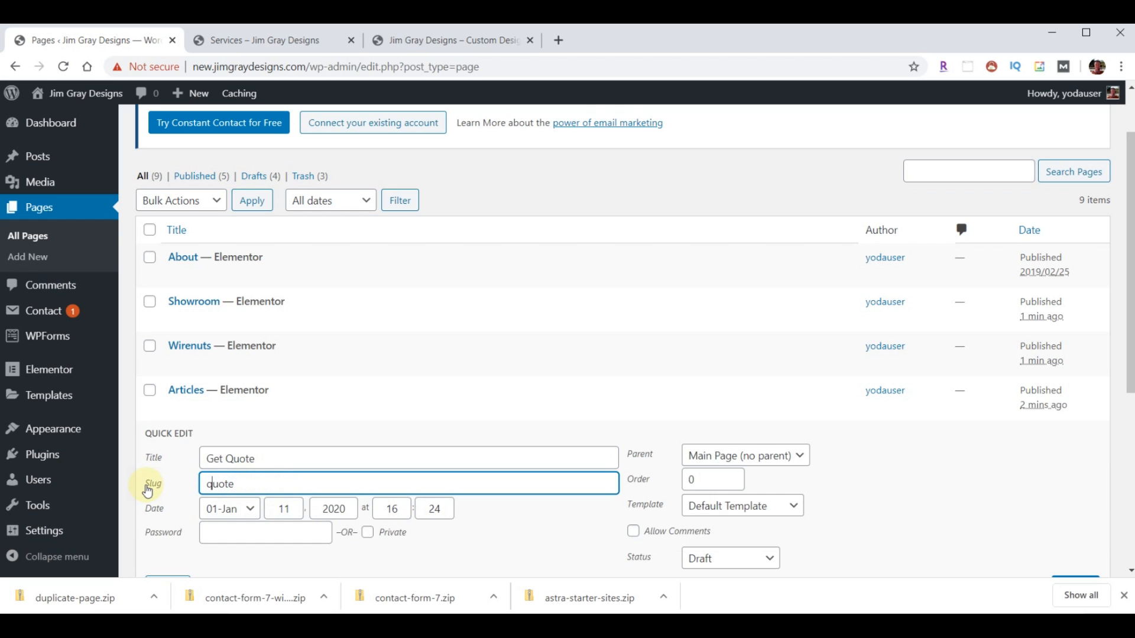
{"action": "left_click", "coordinate": [771, 559]}
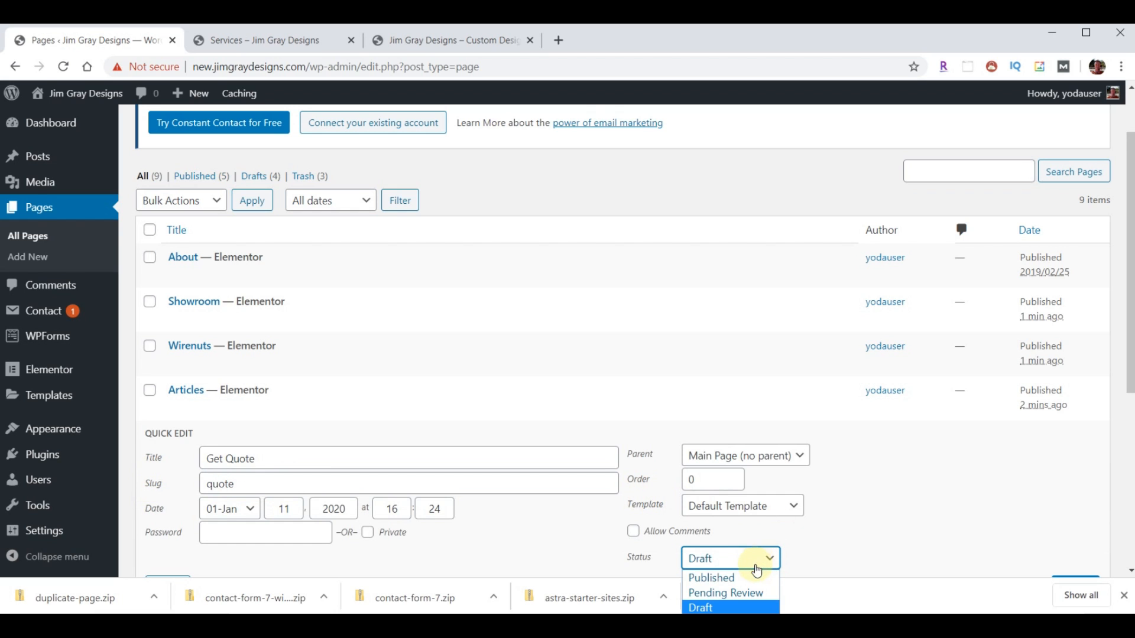
{"action": "left_click", "coordinate": [756, 577]}
{"action": "scroll", "coordinate": [874, 494], "scroll_direction": "down", "scroll_amount": 3}
{"action": "left_click", "coordinate": [1070, 438]}
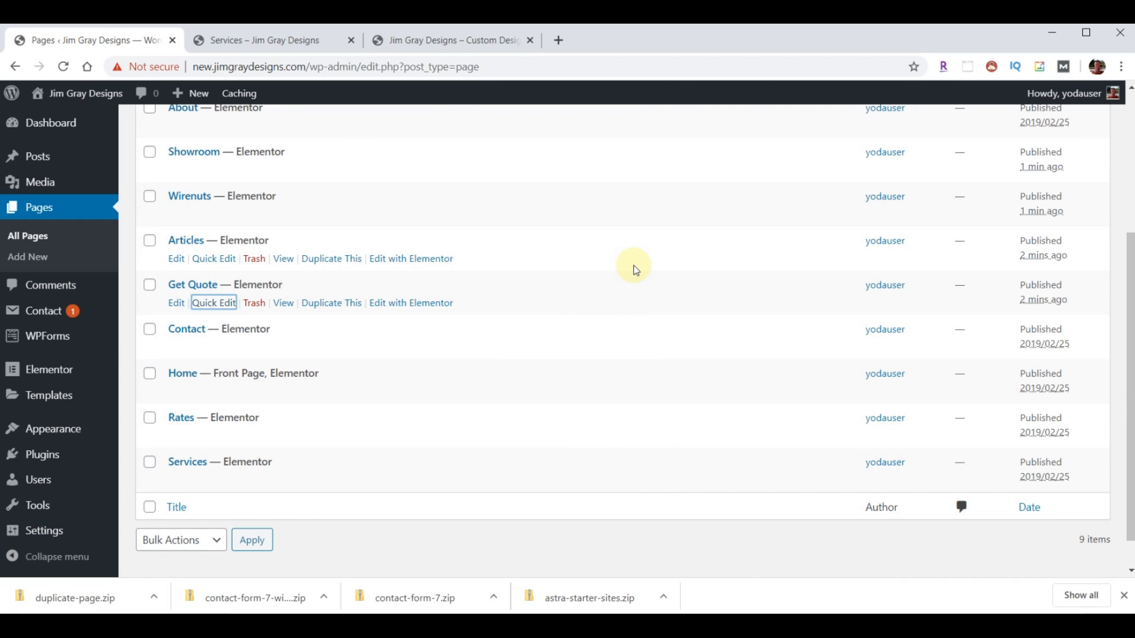
{"action": "left_click", "coordinate": [262, 38]}
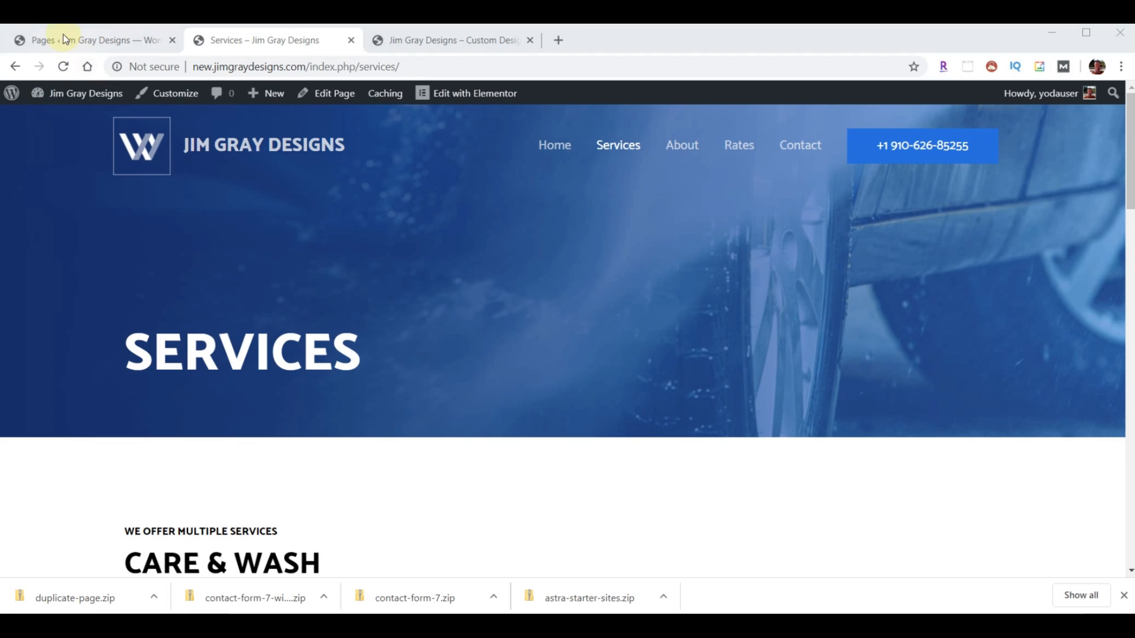
{"action": "left_click", "coordinate": [61, 35]}
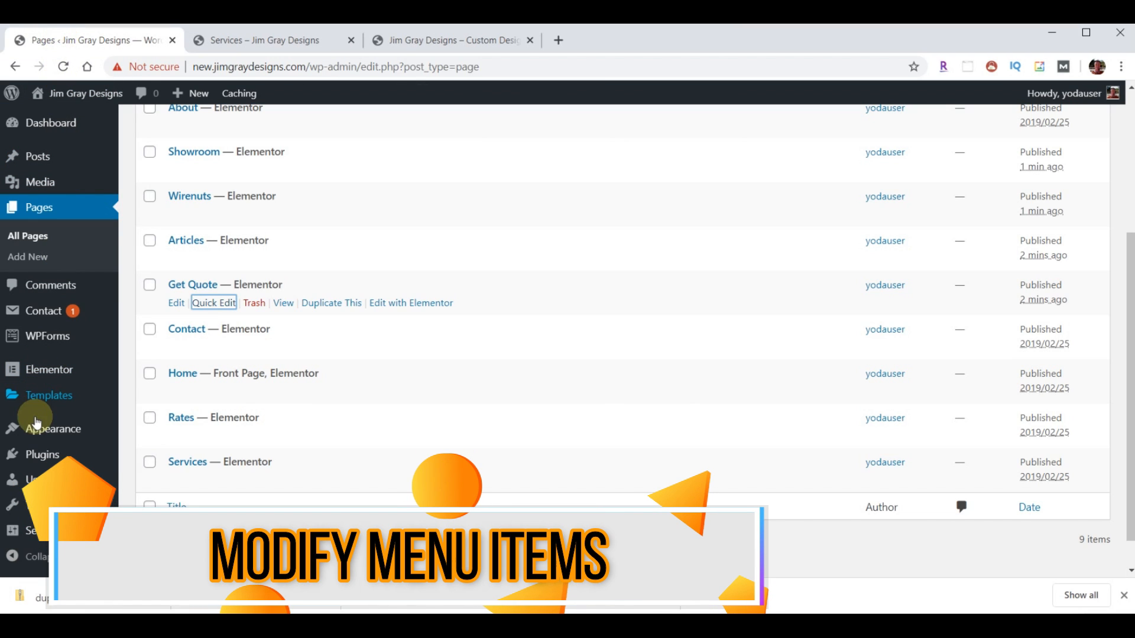
{"action": "mouse_move", "coordinate": [37, 430]}
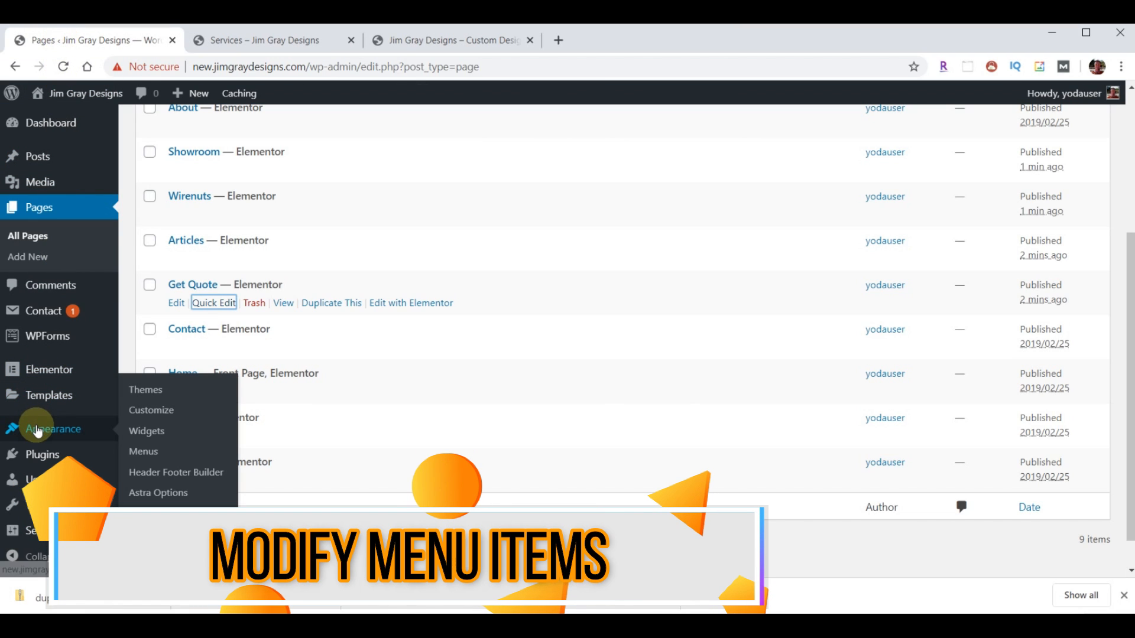
- In the menu editor, add the Get Quote, Articles, Wirenuts and Showroom pages to the menu
{"action": "left_click", "coordinate": [142, 450]}
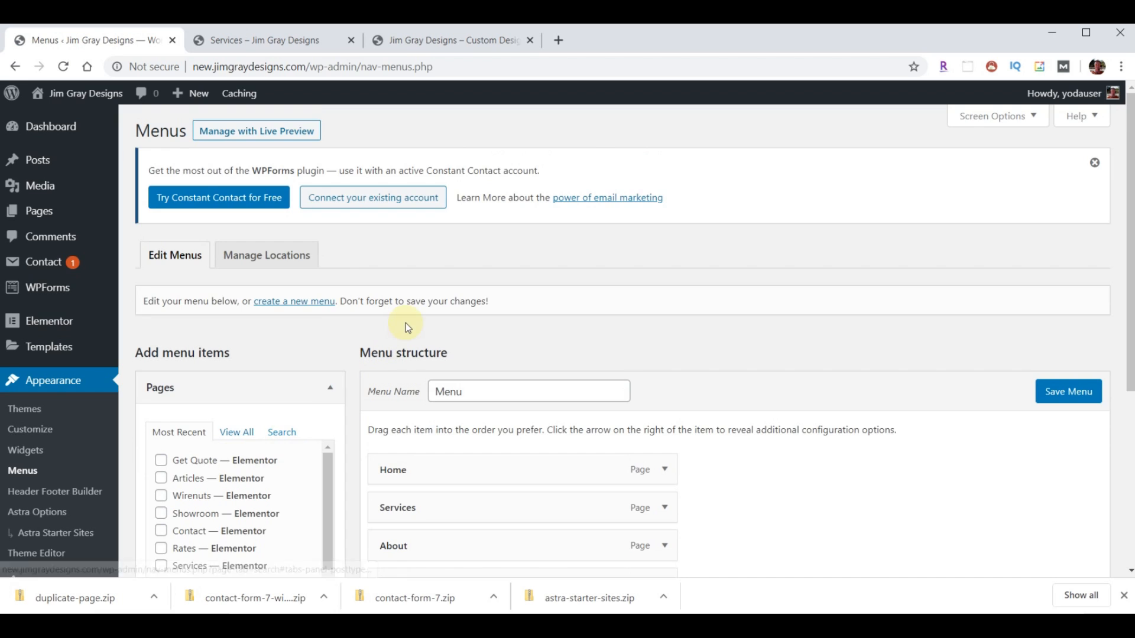
{"action": "scroll", "coordinate": [405, 324], "scroll_direction": "down", "scroll_amount": 1}
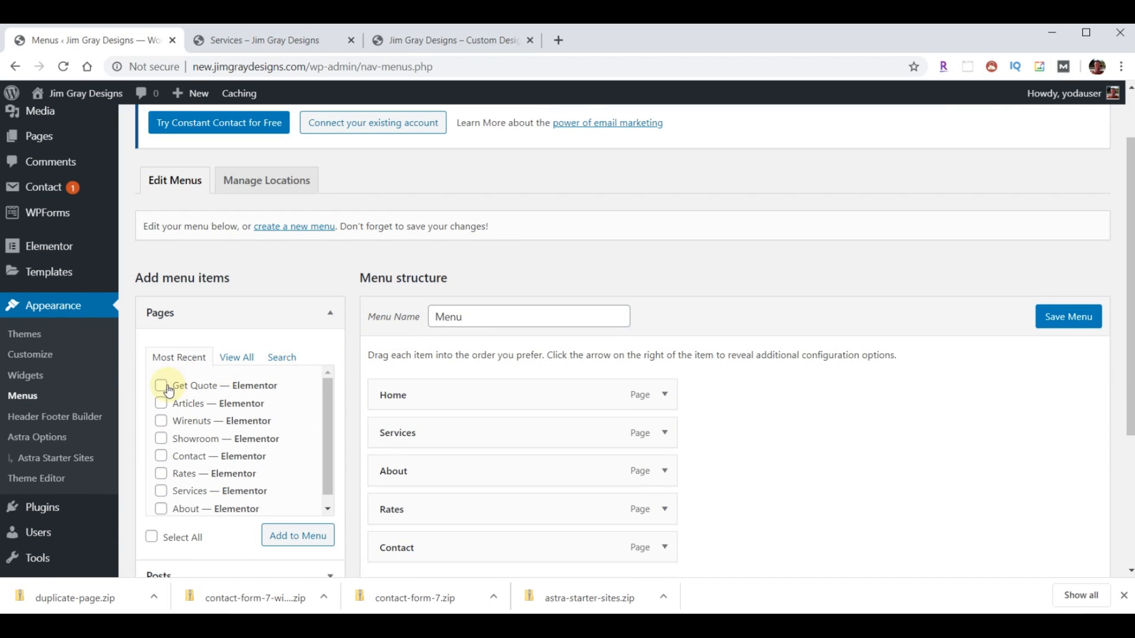
{"action": "left_click", "coordinate": [160, 404]}
{"action": "left_click", "coordinate": [160, 420]}
{"action": "left_click", "coordinate": [160, 439]}
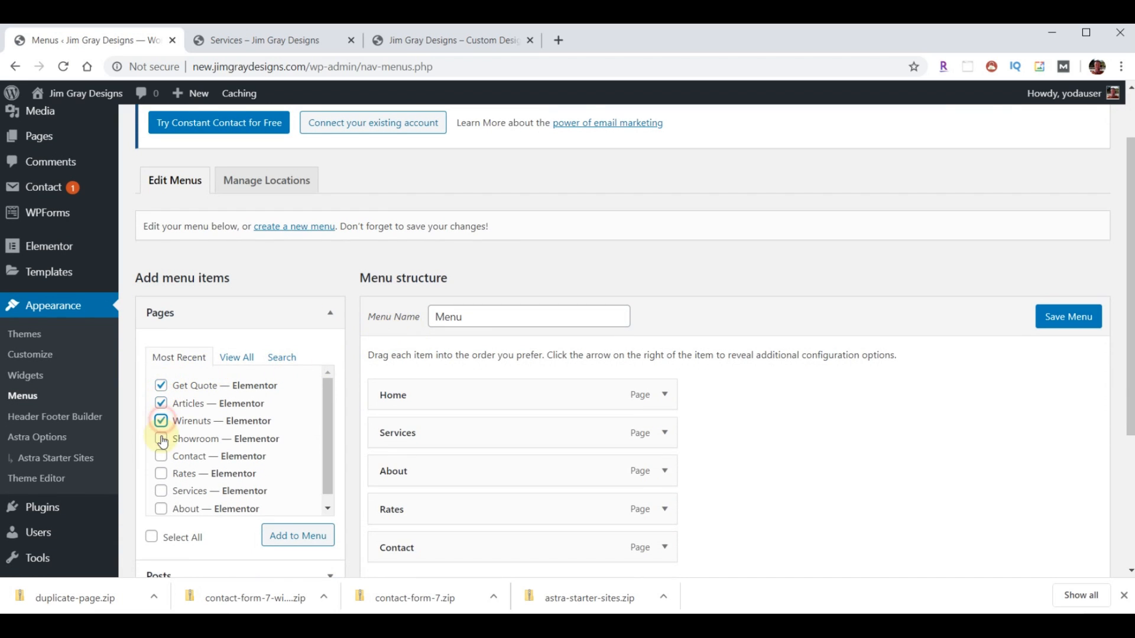
{"action": "left_click", "coordinate": [160, 456]}
{"action": "left_click", "coordinate": [161, 473]}
{"action": "left_click", "coordinate": [279, 540]}
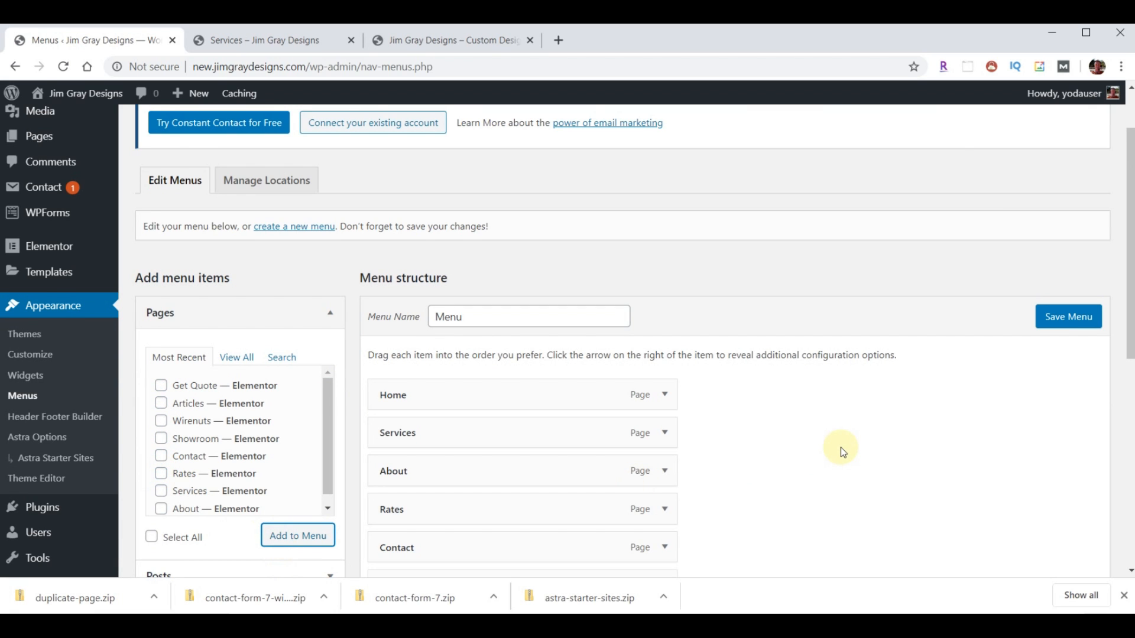
{"action": "scroll", "coordinate": [840, 448], "scroll_direction": "down", "scroll_amount": 1}
{"action": "scroll", "coordinate": [840, 448], "scroll_direction": "down", "scroll_amount": 1}
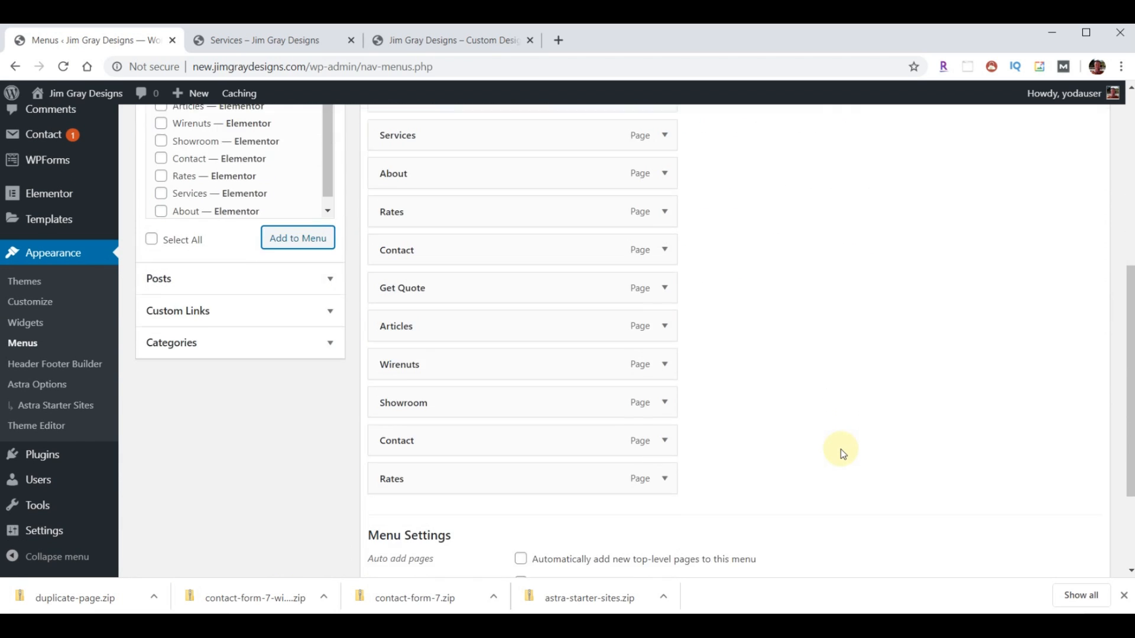
{"action": "scroll", "coordinate": [841, 450], "scroll_direction": "up", "scroll_amount": 2}
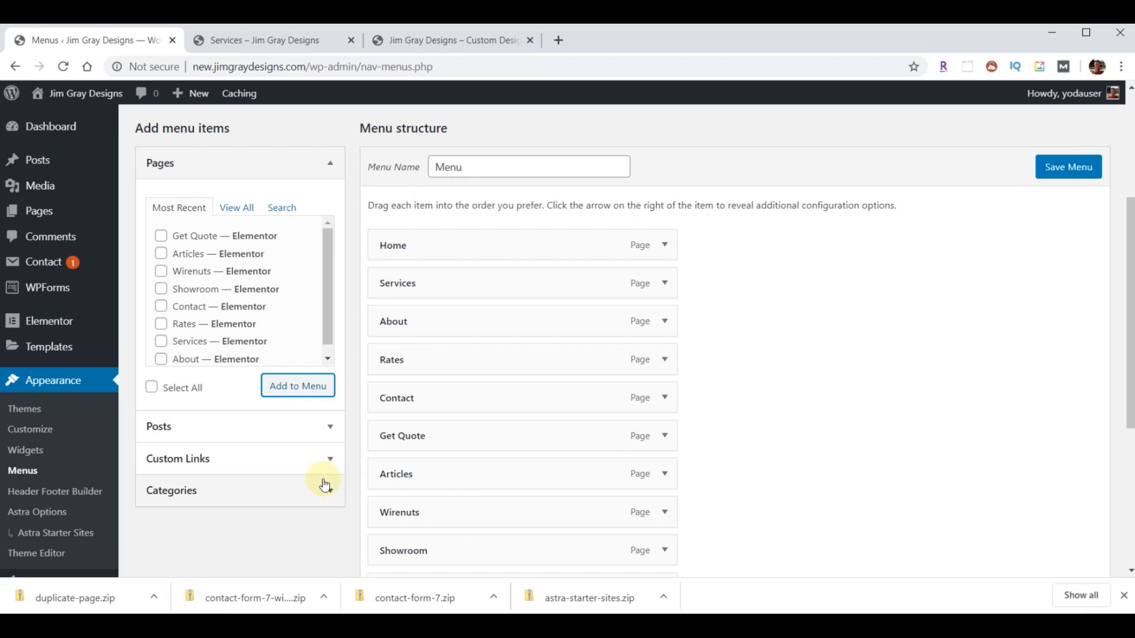
- Add a custom link 'News' with URL # to the menu and compare with the live homepage
{"action": "left_click", "coordinate": [328, 460]}
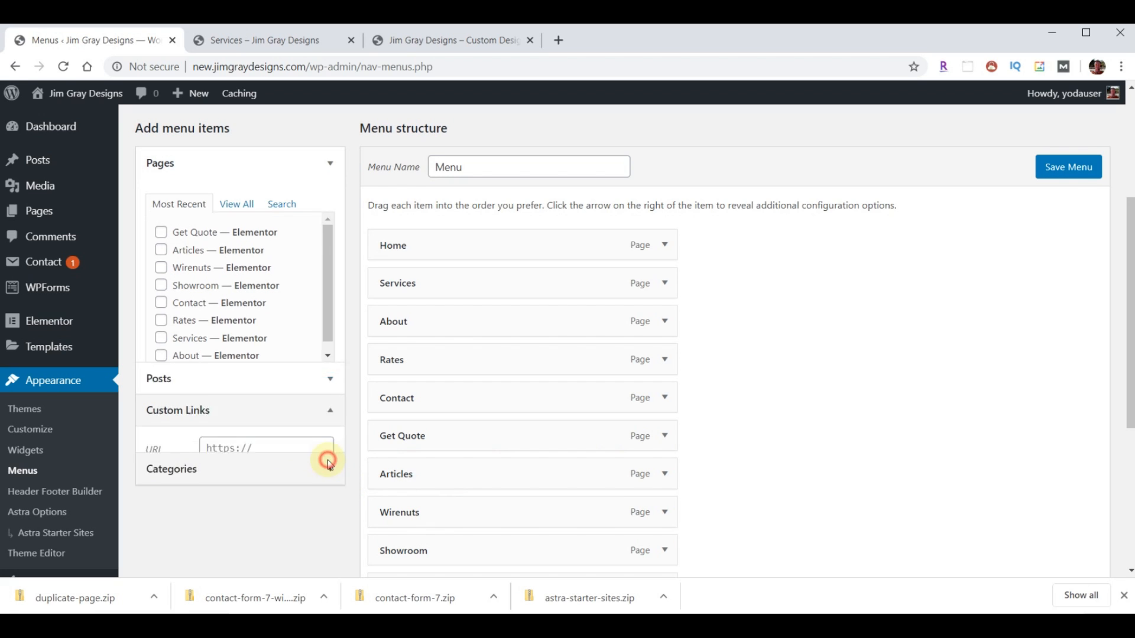
{"action": "left_click", "coordinate": [236, 307]}
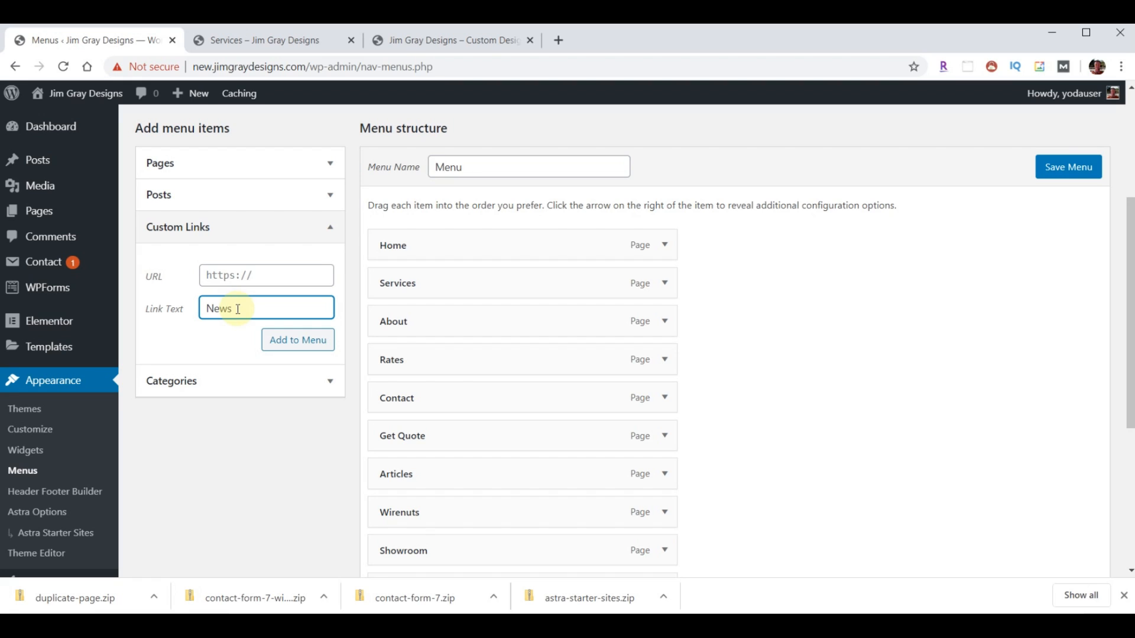
{"action": "left_click", "coordinate": [278, 276]}
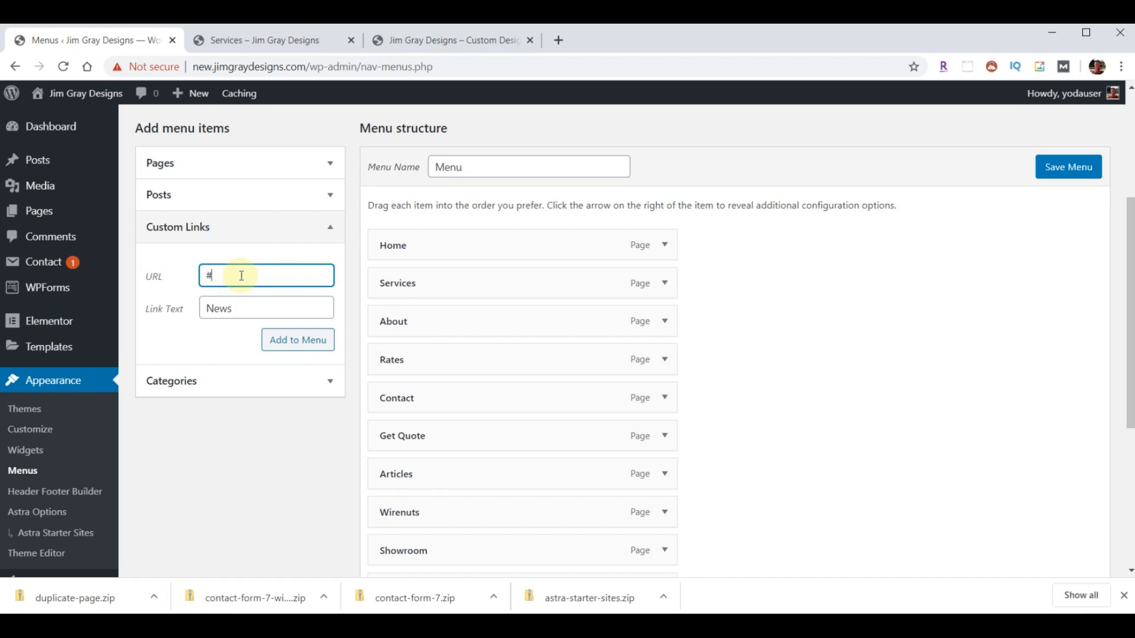
{"action": "left_click", "coordinate": [286, 343]}
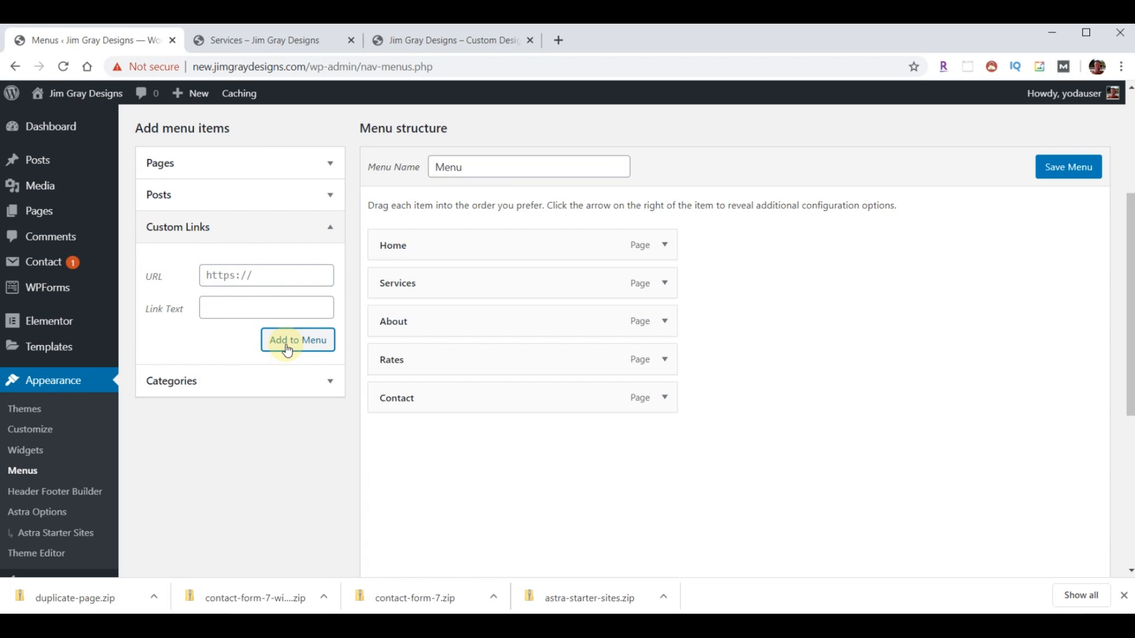
{"action": "scroll", "coordinate": [453, 369], "scroll_direction": "down", "scroll_amount": 4}
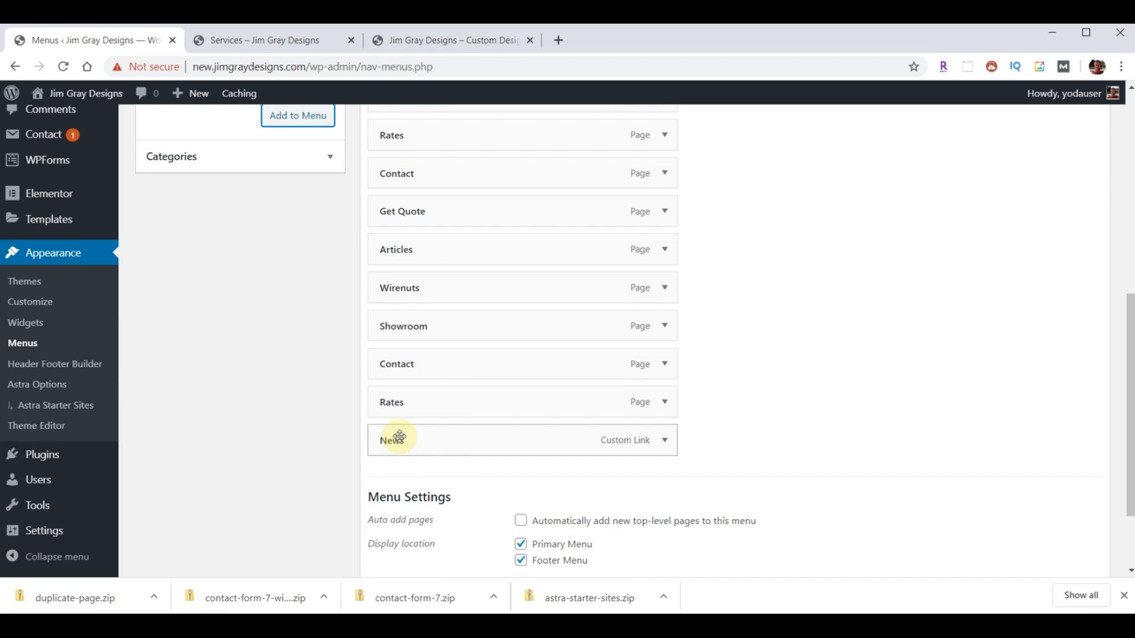
{"action": "left_click", "coordinate": [664, 440]}
{"action": "left_click", "coordinate": [454, 492]}
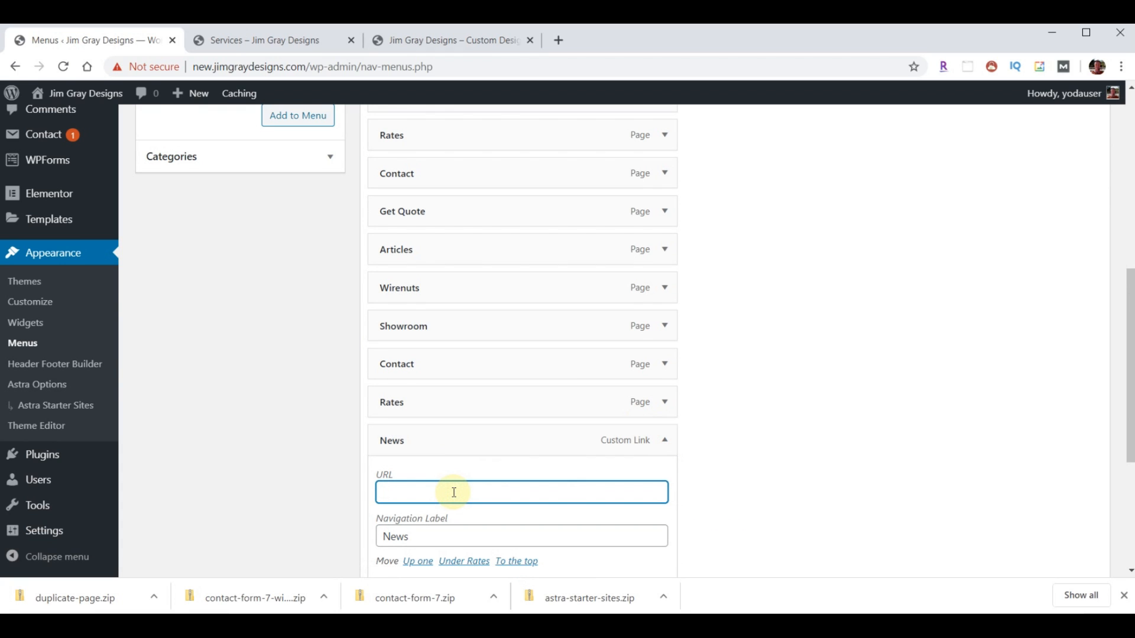
{"action": "left_click", "coordinate": [666, 444]}
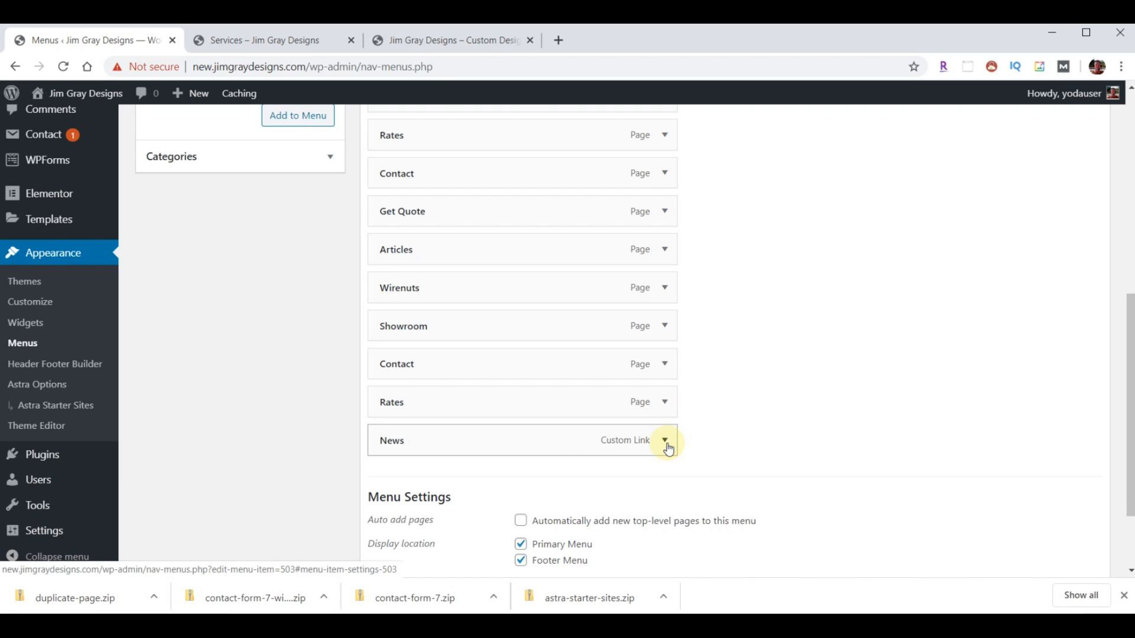
{"action": "left_click", "coordinate": [435, 39]}
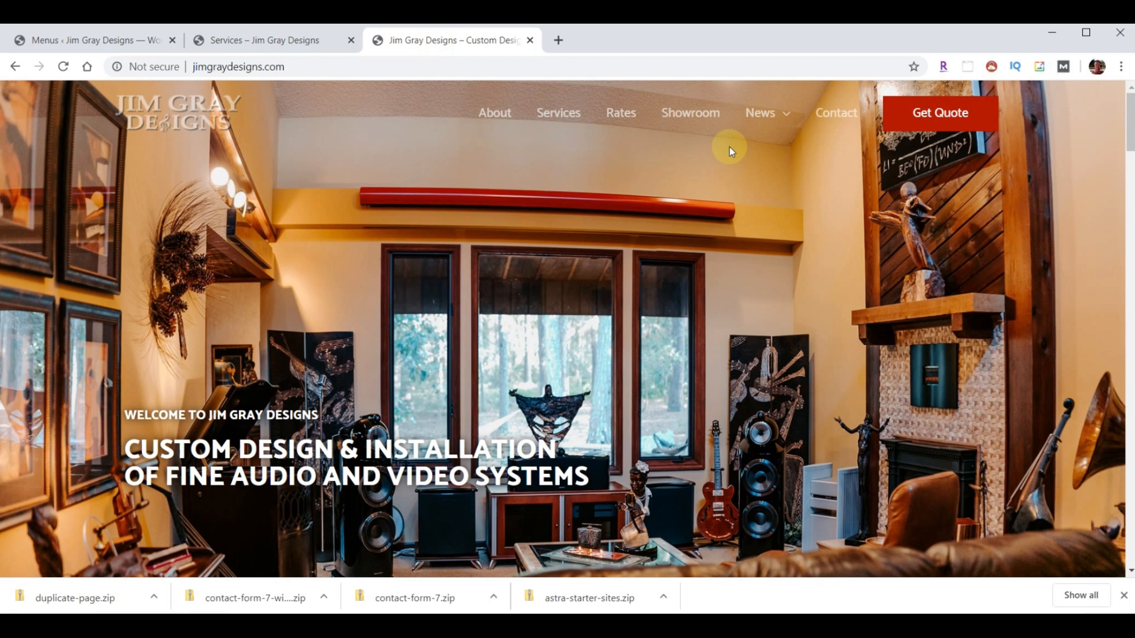
- Recheck the live homepage menu, then back in the menu editor expand the Home item
{"action": "left_click", "coordinate": [88, 40]}
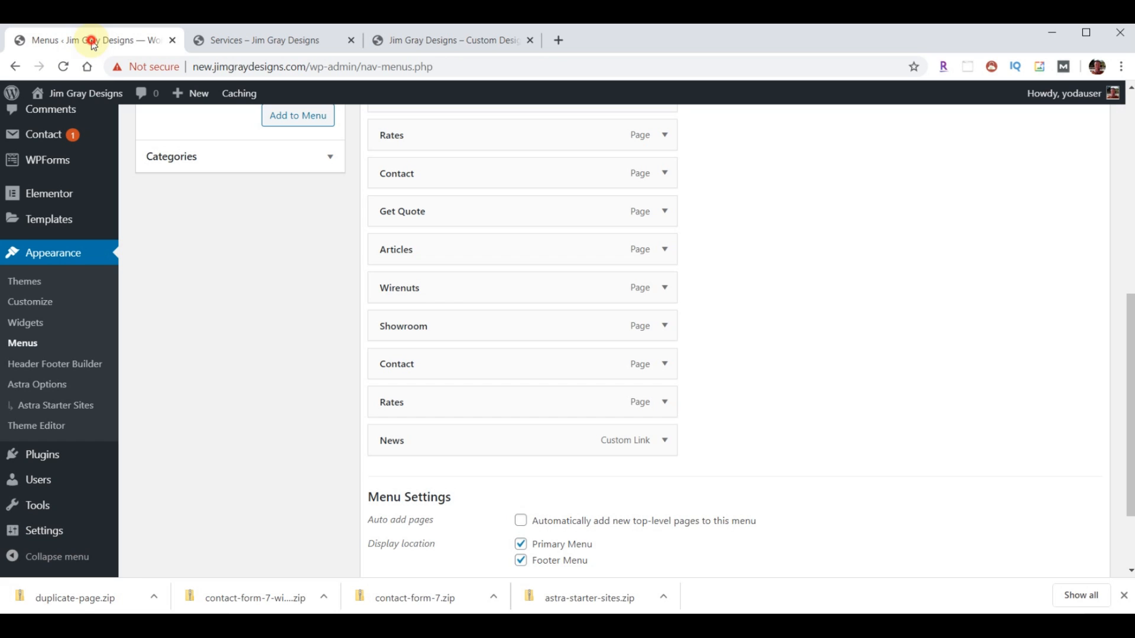
{"action": "scroll", "coordinate": [707, 261], "scroll_direction": "up", "scroll_amount": 1}
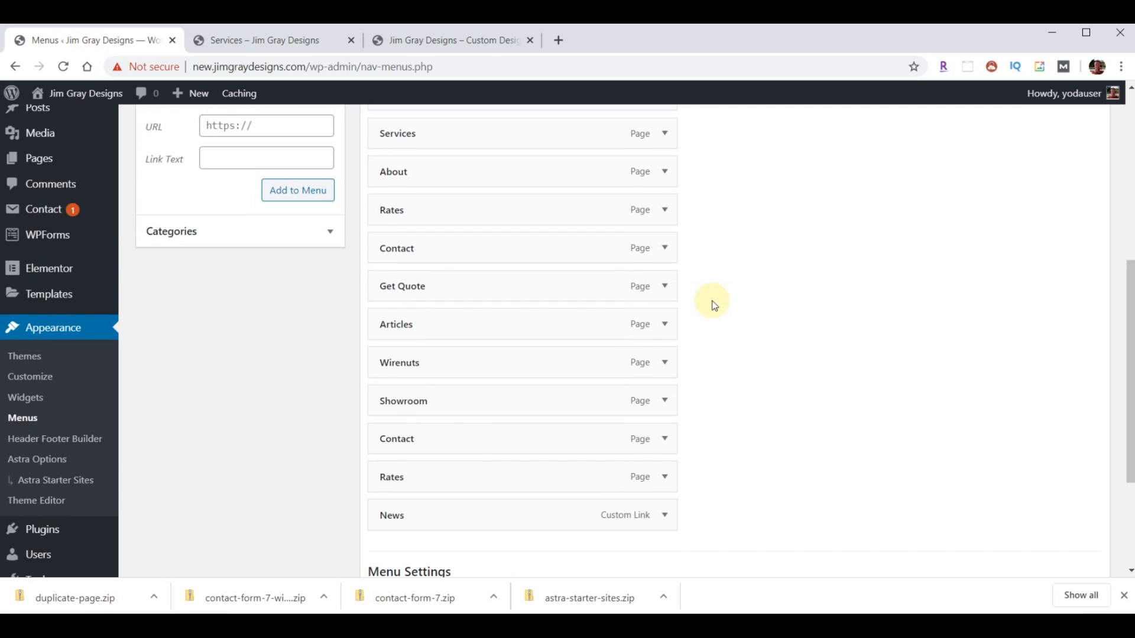
{"action": "scroll", "coordinate": [760, 373], "scroll_direction": "up", "scroll_amount": 1}
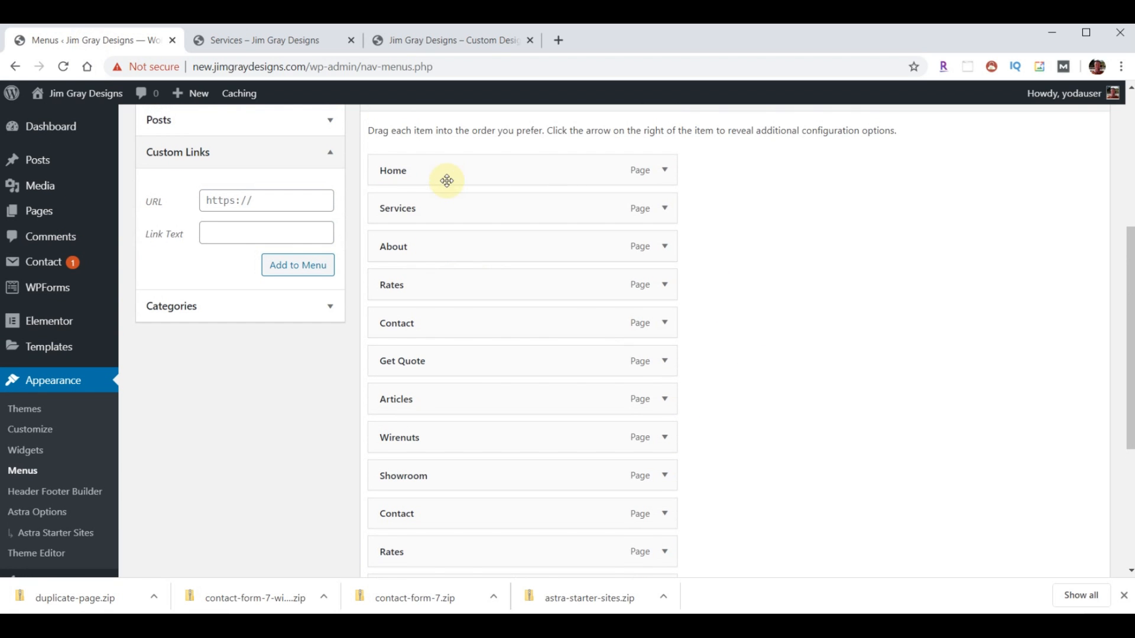
{"action": "left_click", "coordinate": [422, 33]}
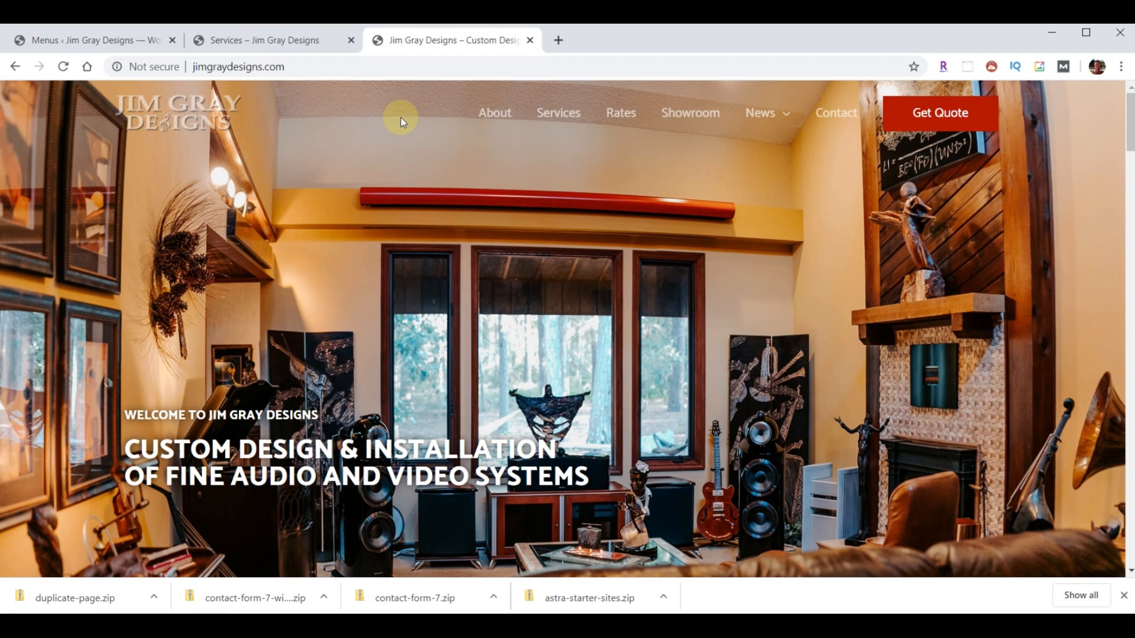
{"action": "left_click", "coordinate": [114, 39]}
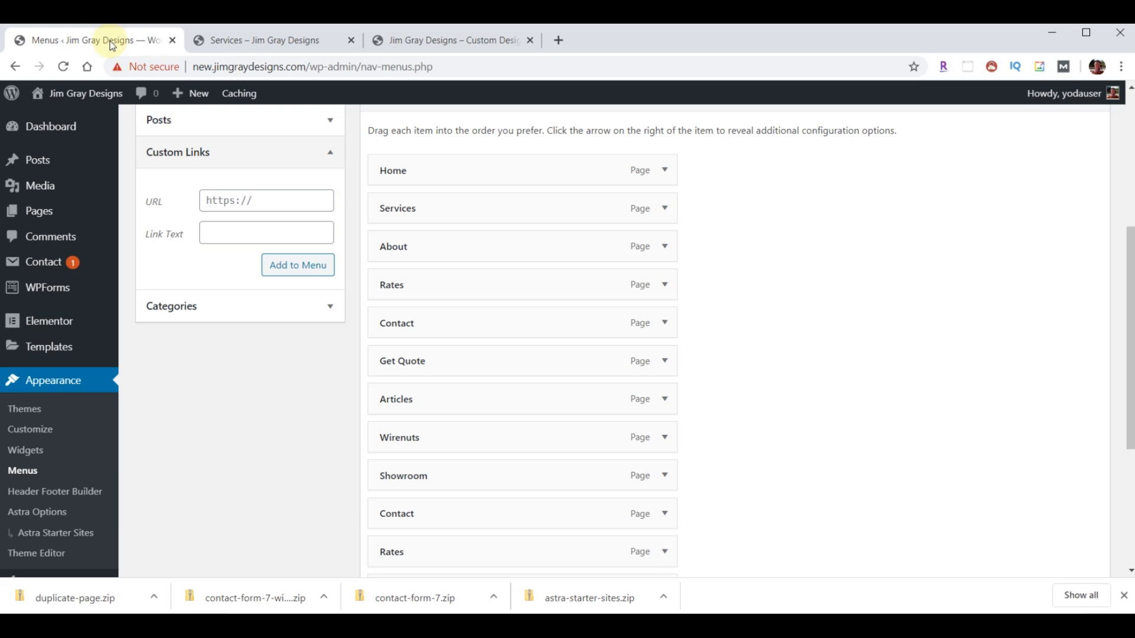
{"action": "left_click", "coordinate": [664, 171]}
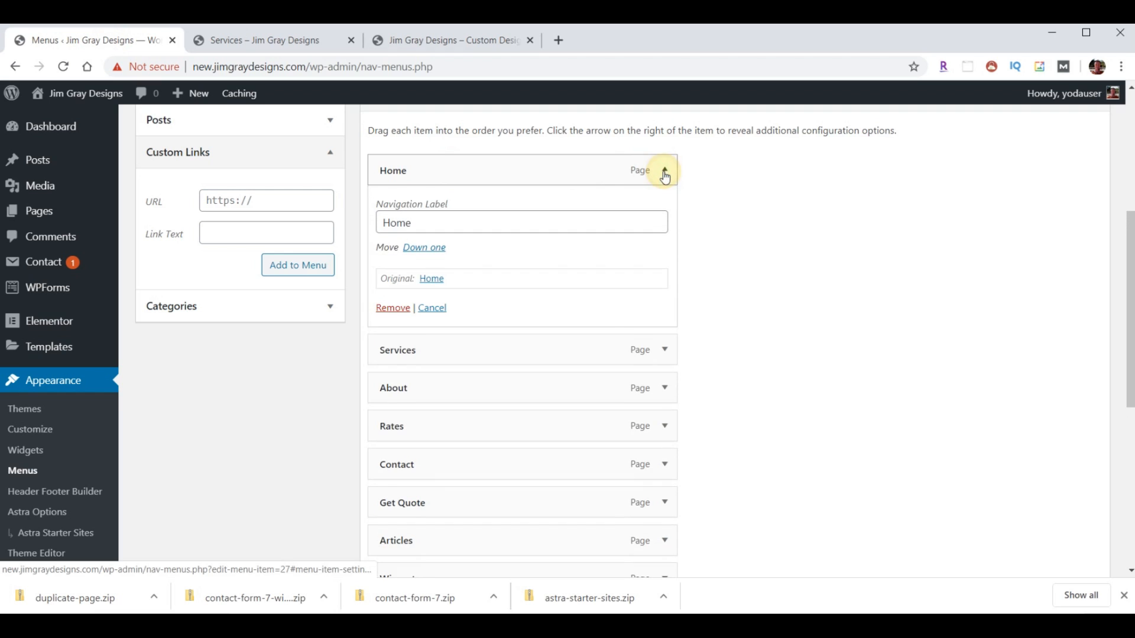
- Remove Home, put About first, Showroom and News after Rates, nesting Wirenuts and Articles under News
{"action": "left_click", "coordinate": [400, 307]}
{"action": "left_click_drag", "start_coordinate": [453, 214], "coordinate": [449, 179]}
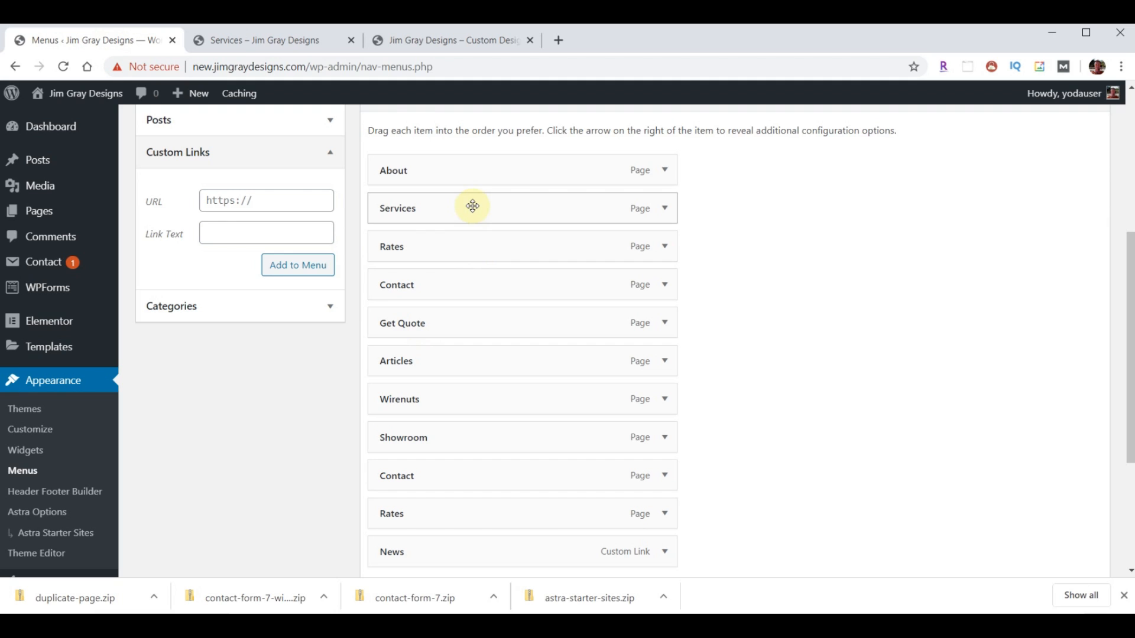
{"action": "left_click_drag", "start_coordinate": [481, 435], "coordinate": [483, 284]}
{"action": "left_click_drag", "start_coordinate": [464, 551], "coordinate": [460, 319]}
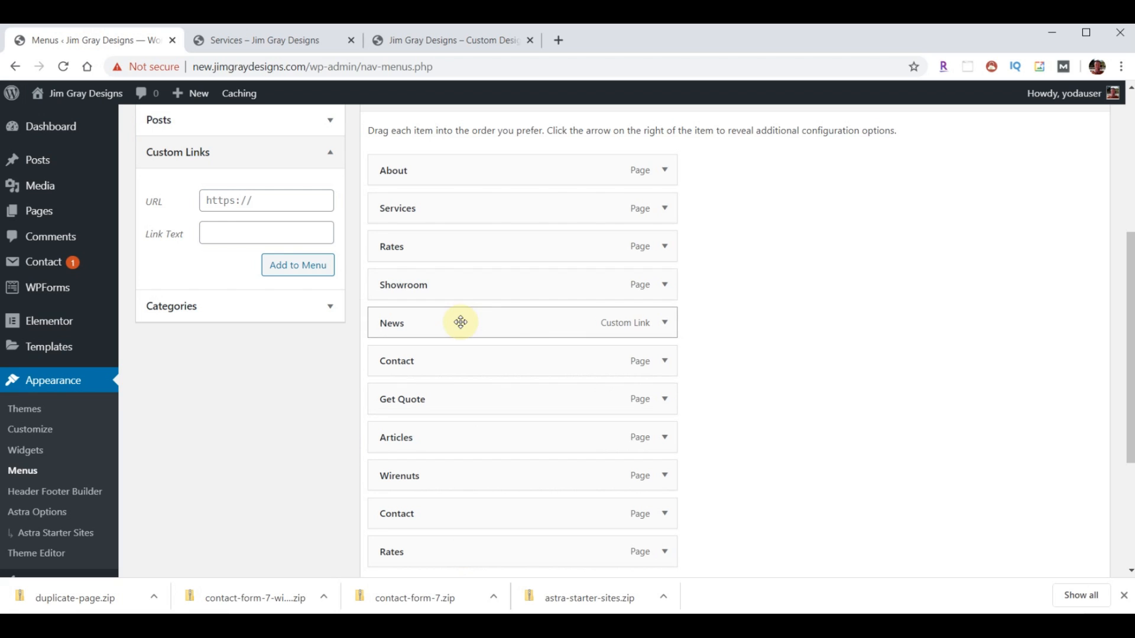
{"action": "left_click_drag", "start_coordinate": [461, 473], "coordinate": [507, 361]}
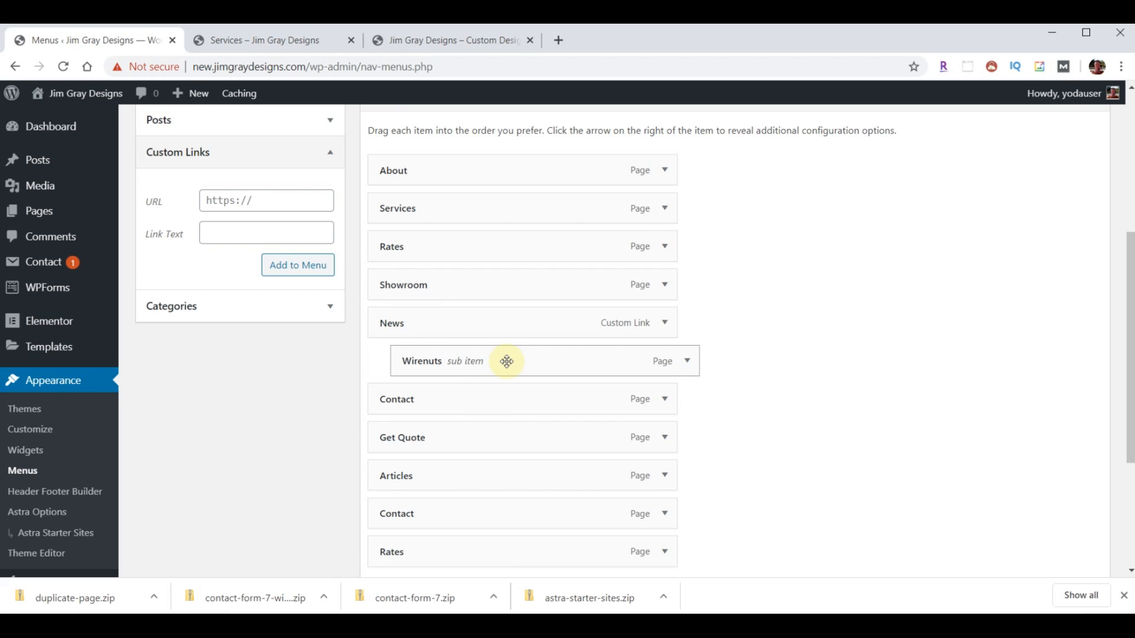
{"action": "mouse_move", "coordinate": [477, 490]}
{"action": "left_mouse_down"}
{"action": "mouse_move", "coordinate": [503, 411]}
{"action": "mouse_move", "coordinate": [487, 481]}
{"action": "mouse_move", "coordinate": [458, 481]}
{"action": "left_mouse_up"}
{"action": "left_click_drag", "start_coordinate": [448, 489], "coordinate": [474, 400]}
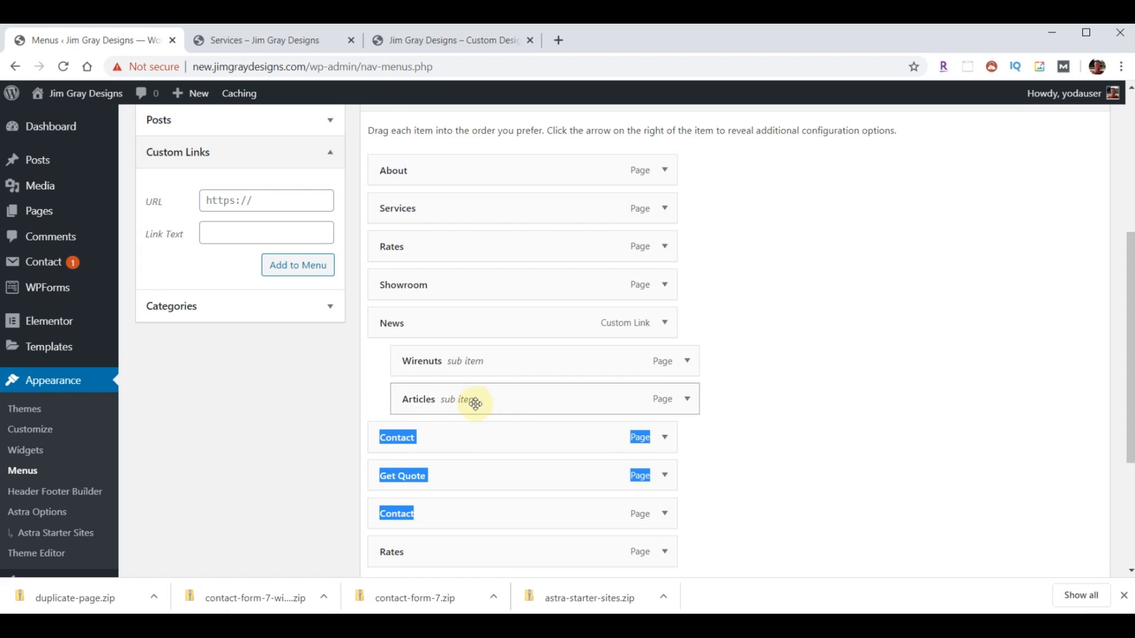
{"action": "left_click", "coordinate": [784, 455]}
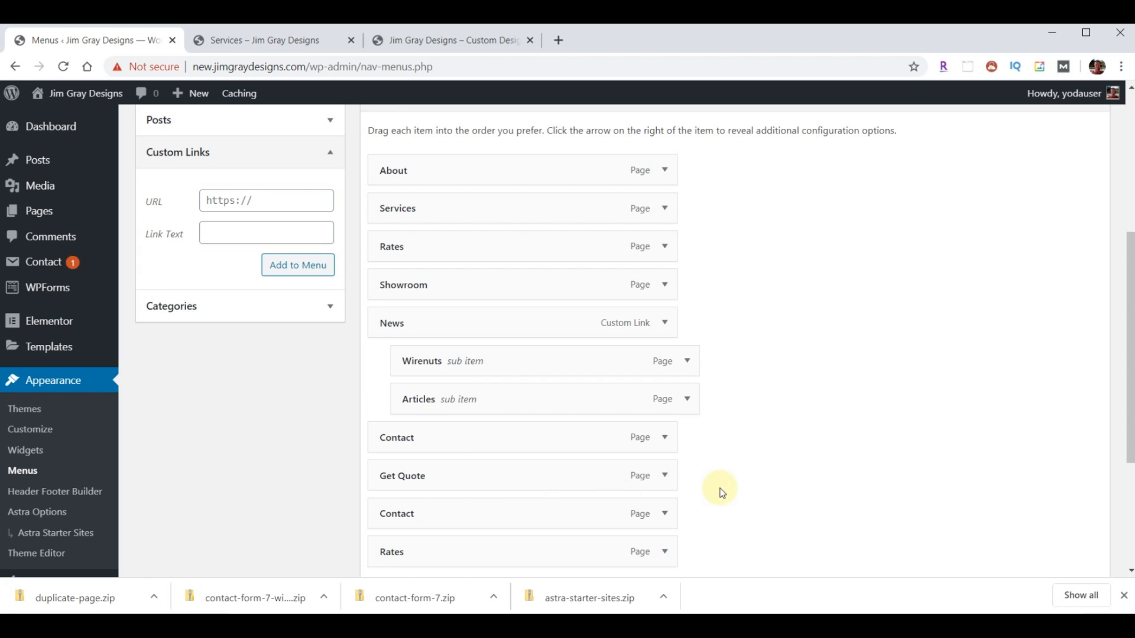
- Remove the duplicate Contact and Rates items, rename the menu 'Menu Main' and save it
{"action": "left_click", "coordinate": [667, 516]}
{"action": "scroll", "coordinate": [735, 480], "scroll_direction": "down", "scroll_amount": 3}
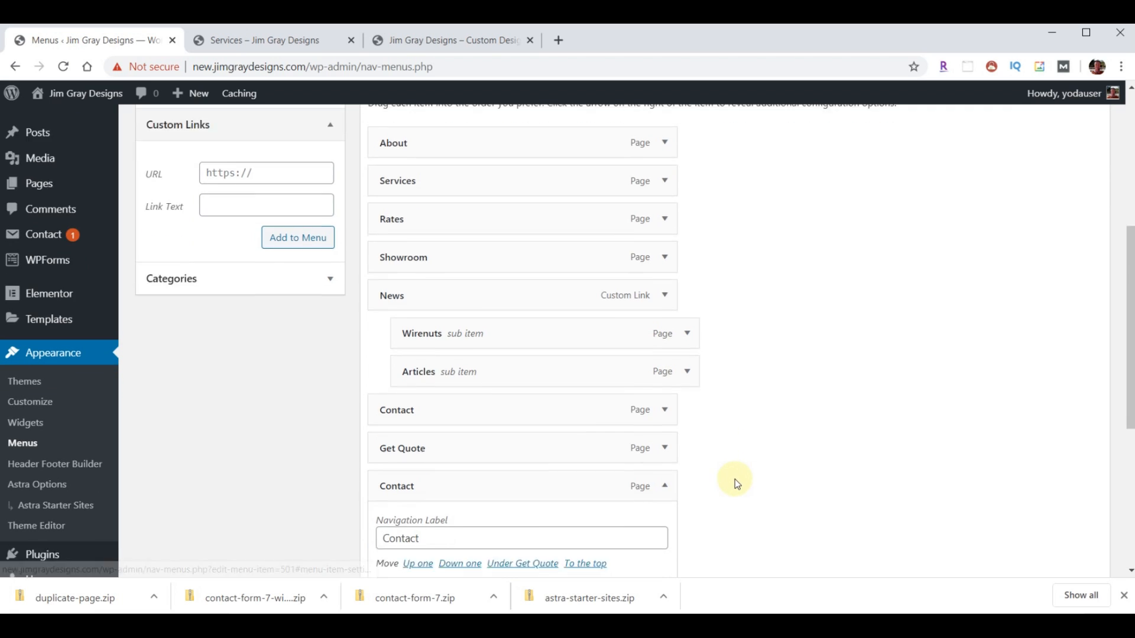
{"action": "left_click", "coordinate": [392, 502]}
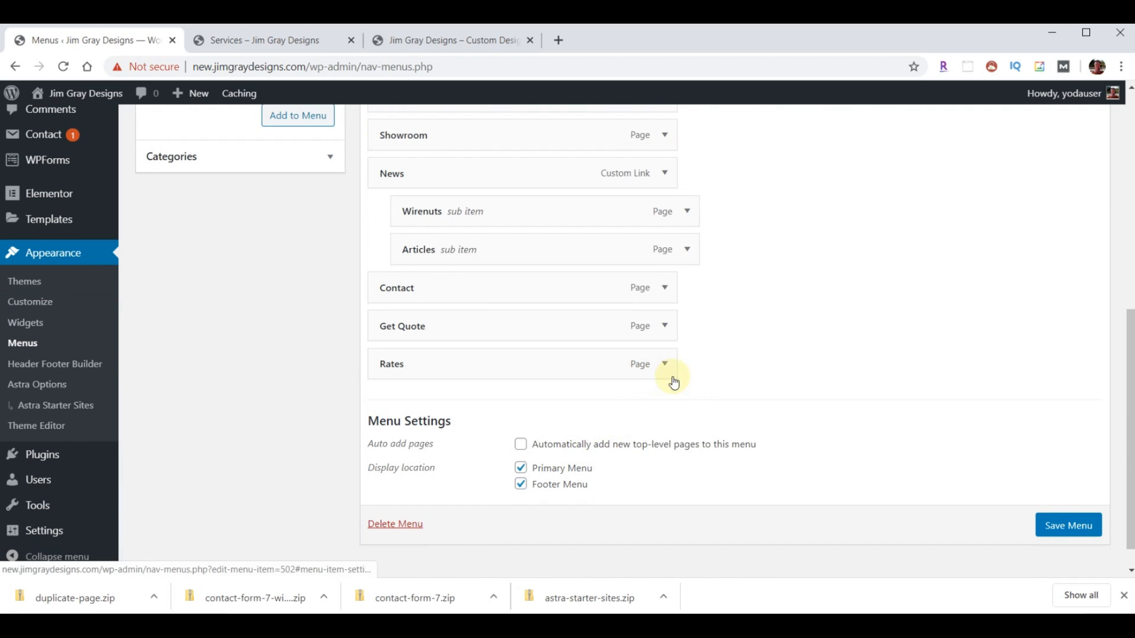
{"action": "left_click", "coordinate": [665, 365]}
{"action": "left_click", "coordinate": [392, 501]}
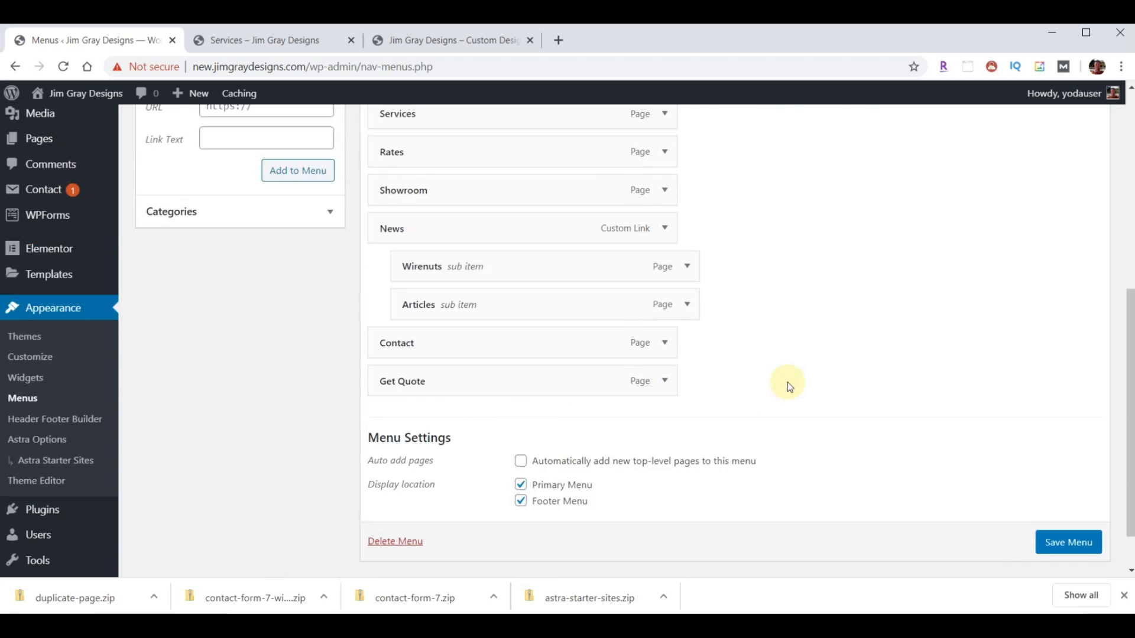
{"action": "scroll", "coordinate": [788, 381], "scroll_direction": "up", "scroll_amount": 3}
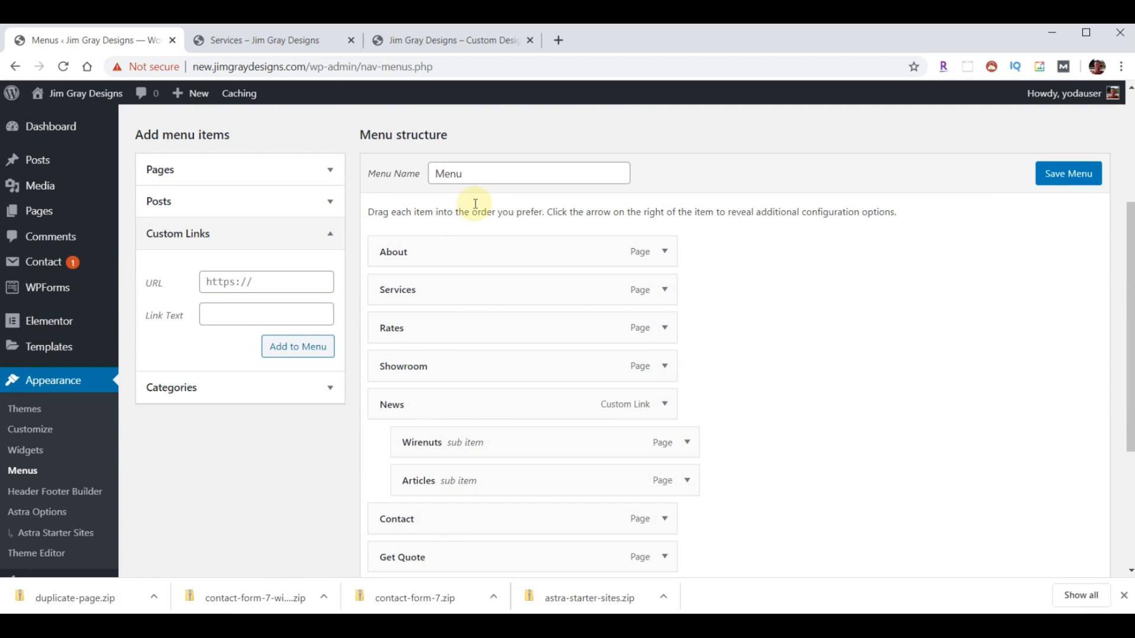
{"action": "left_click", "coordinate": [479, 177]}
{"action": "type", "text": "Menu "}
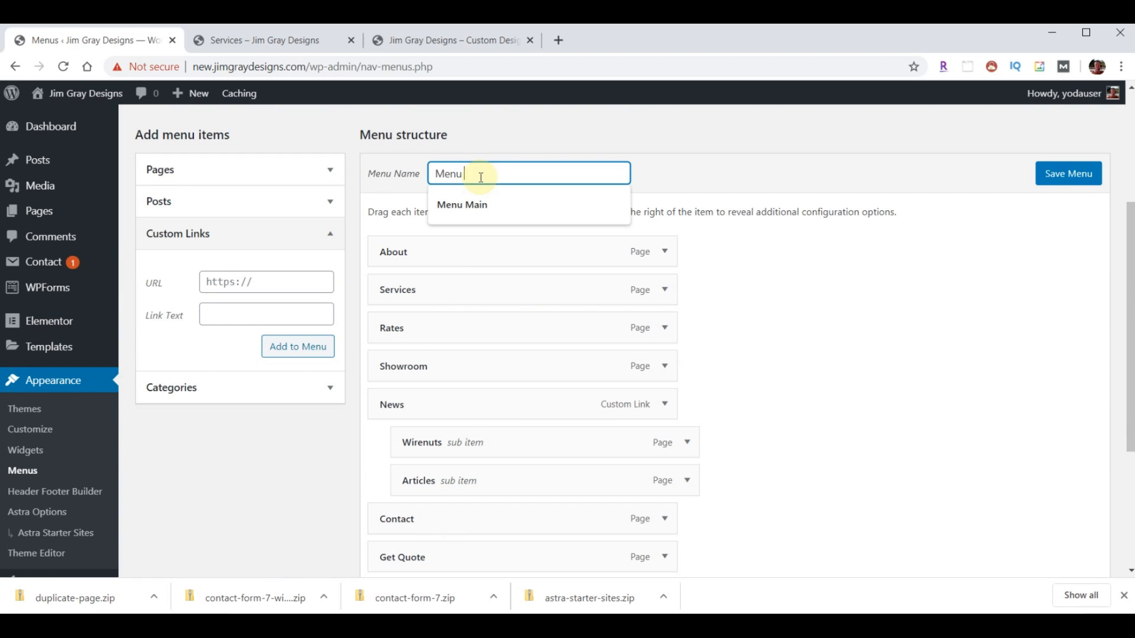
{"action": "type", "text": "Main"}
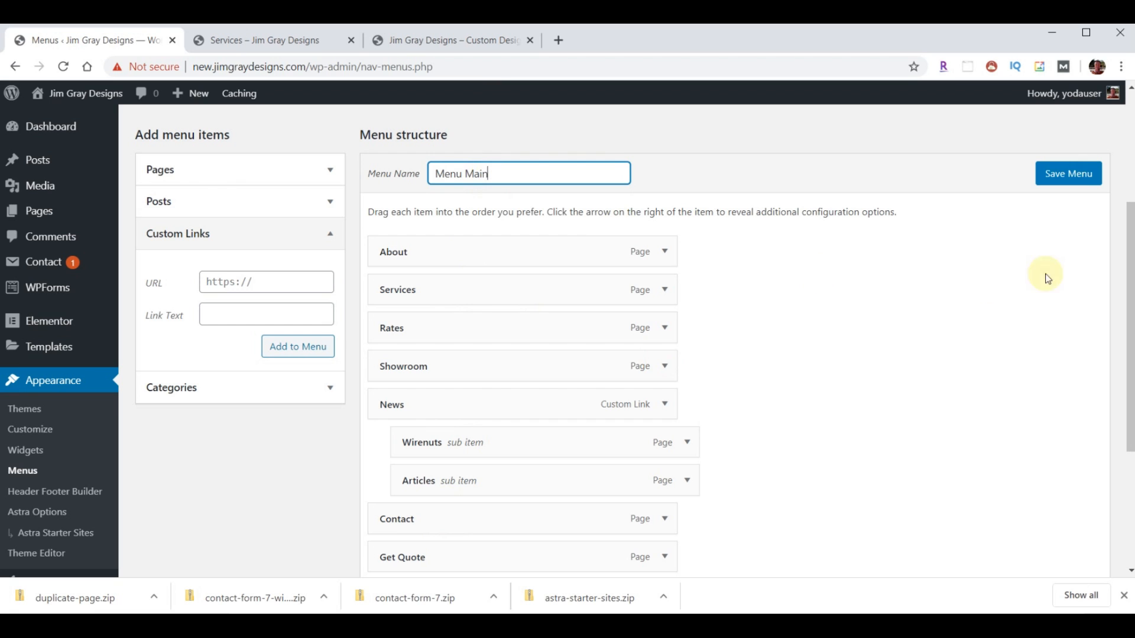
{"action": "left_click", "coordinate": [1067, 175]}
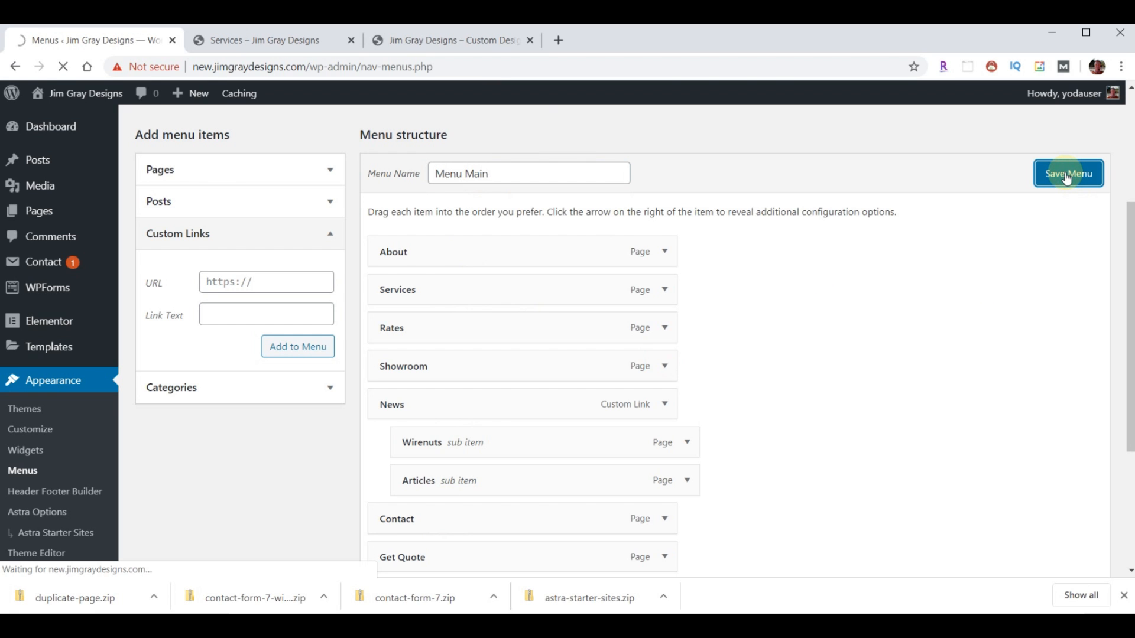
{"action": "left_click", "coordinate": [277, 44]}
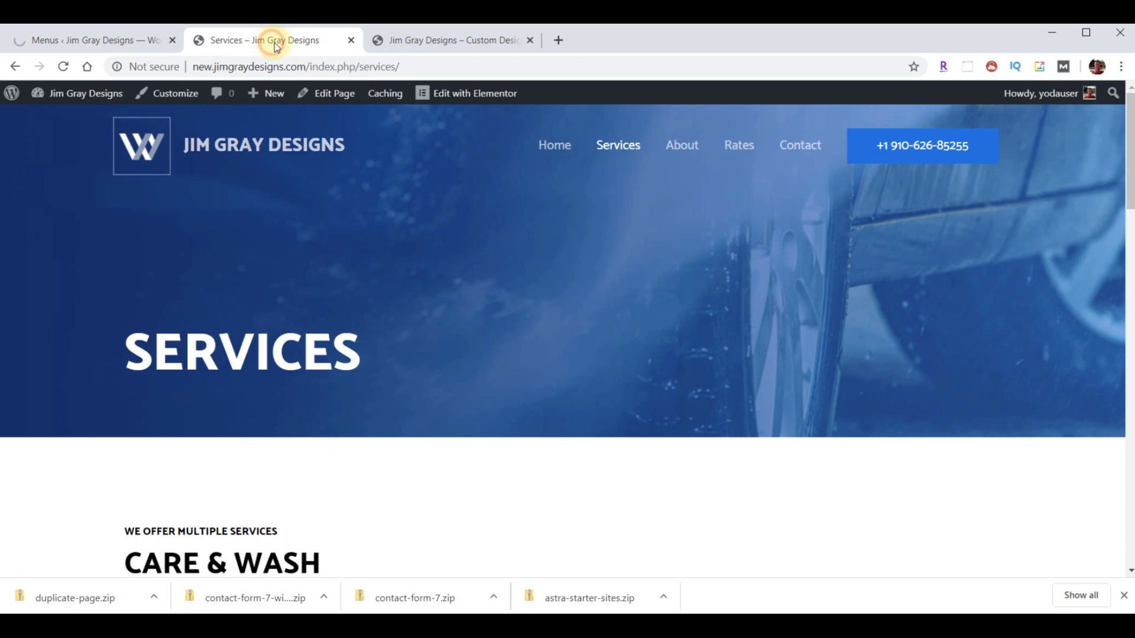
- Reload the Services page to check the new menu, noting index.php in its address
{"action": "left_click", "coordinate": [63, 71]}
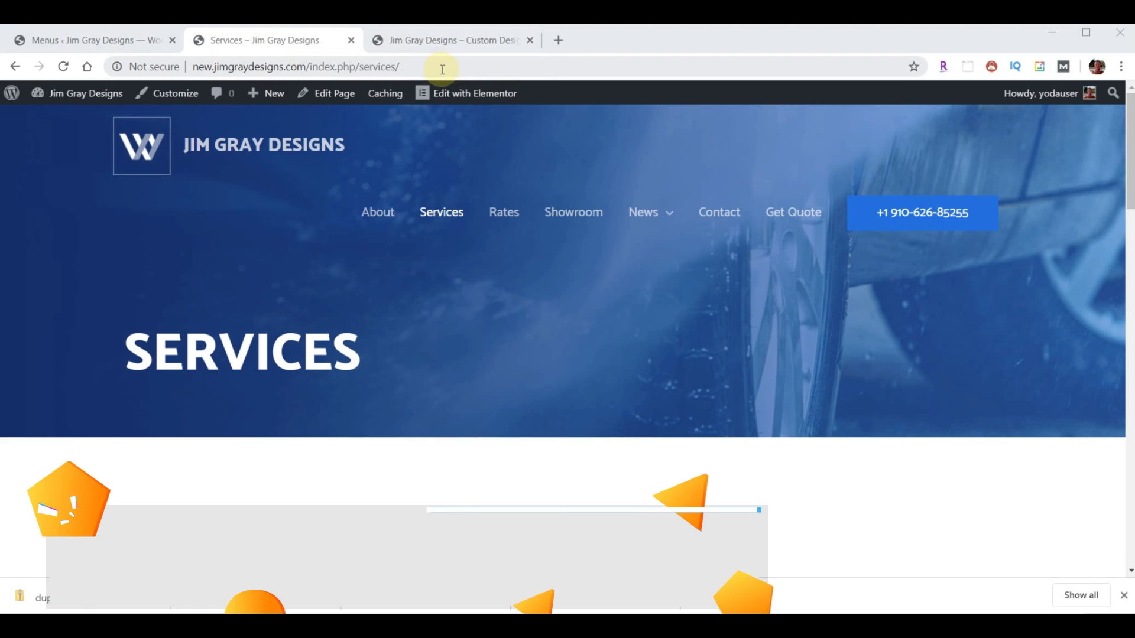
{"action": "left_click_drag", "start_coordinate": [307, 67], "coordinate": [353, 67]}
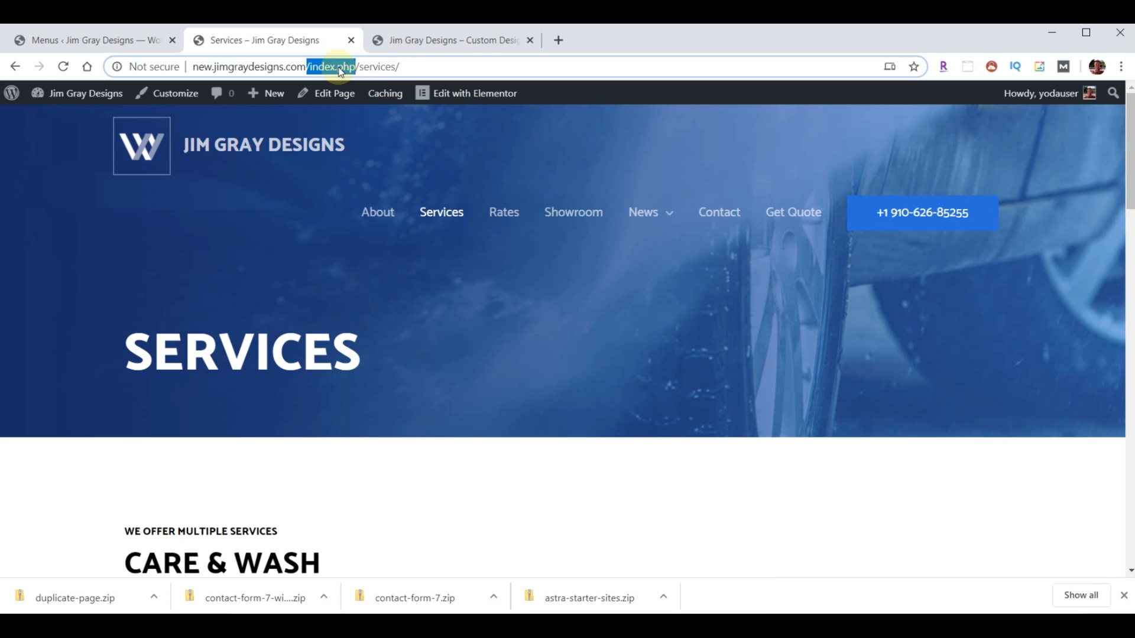
{"action": "left_click", "coordinate": [68, 44]}
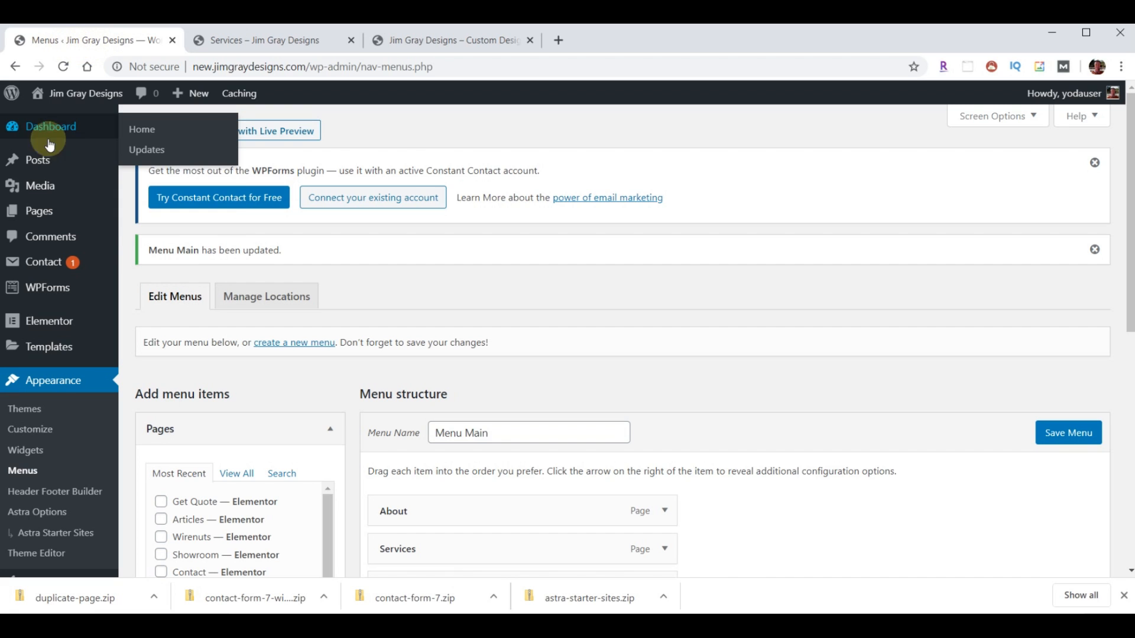
- Switch permalinks to Post name and confirm Services now loads at /services/ without index.php
{"action": "scroll", "coordinate": [54, 254], "scroll_direction": "down", "scroll_amount": 1}
{"action": "scroll", "coordinate": [50, 254], "scroll_direction": "down", "scroll_amount": 3}
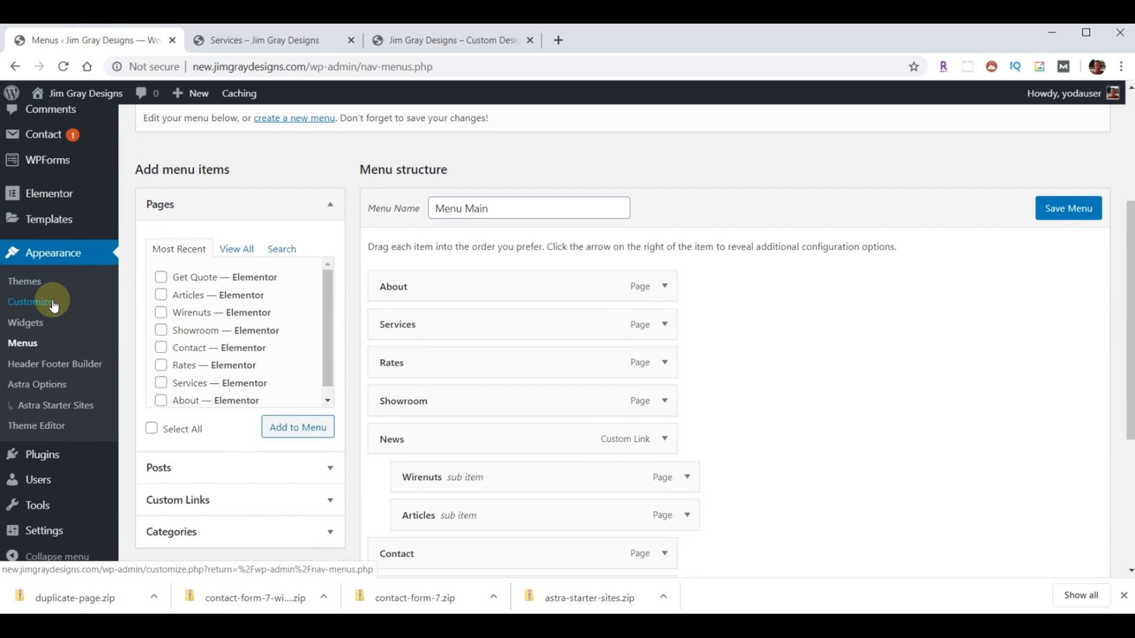
{"action": "scroll", "coordinate": [45, 413], "scroll_direction": "down", "scroll_amount": 2}
{"action": "left_click", "coordinate": [44, 530]}
{"action": "scroll", "coordinate": [29, 514], "scroll_direction": "down", "scroll_amount": 3}
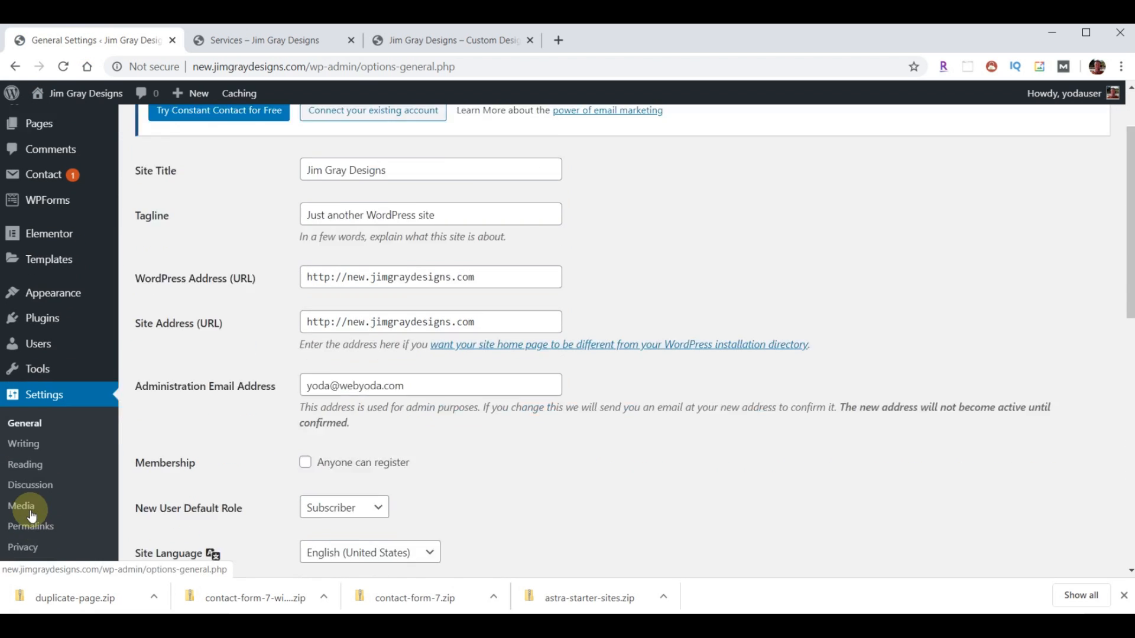
{"action": "left_click", "coordinate": [28, 488]}
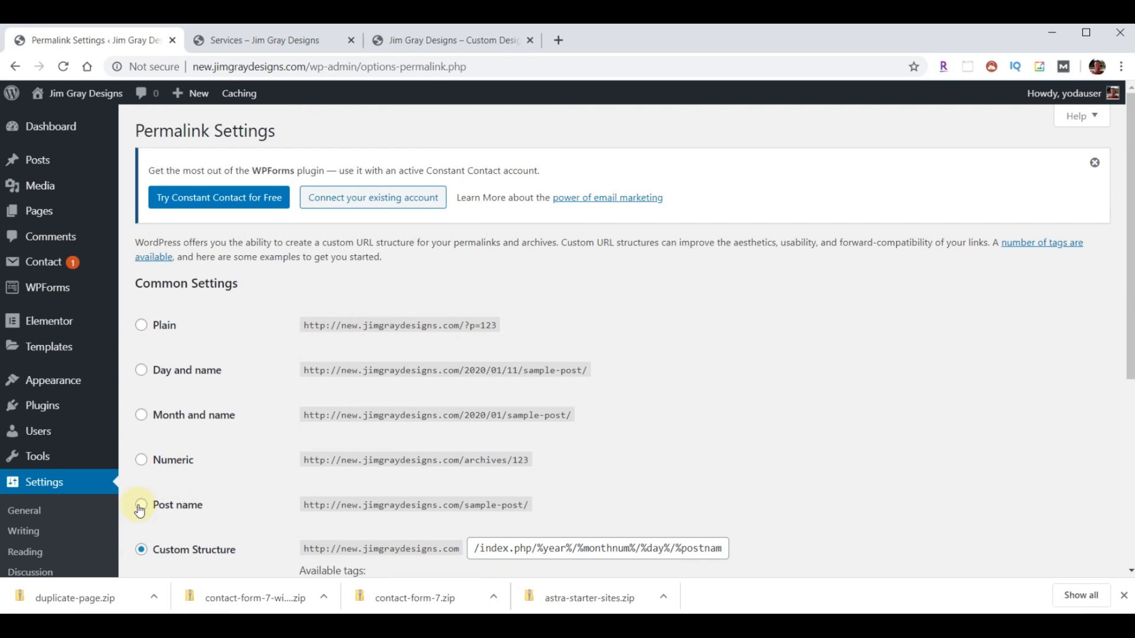
{"action": "left_click", "coordinate": [141, 507]}
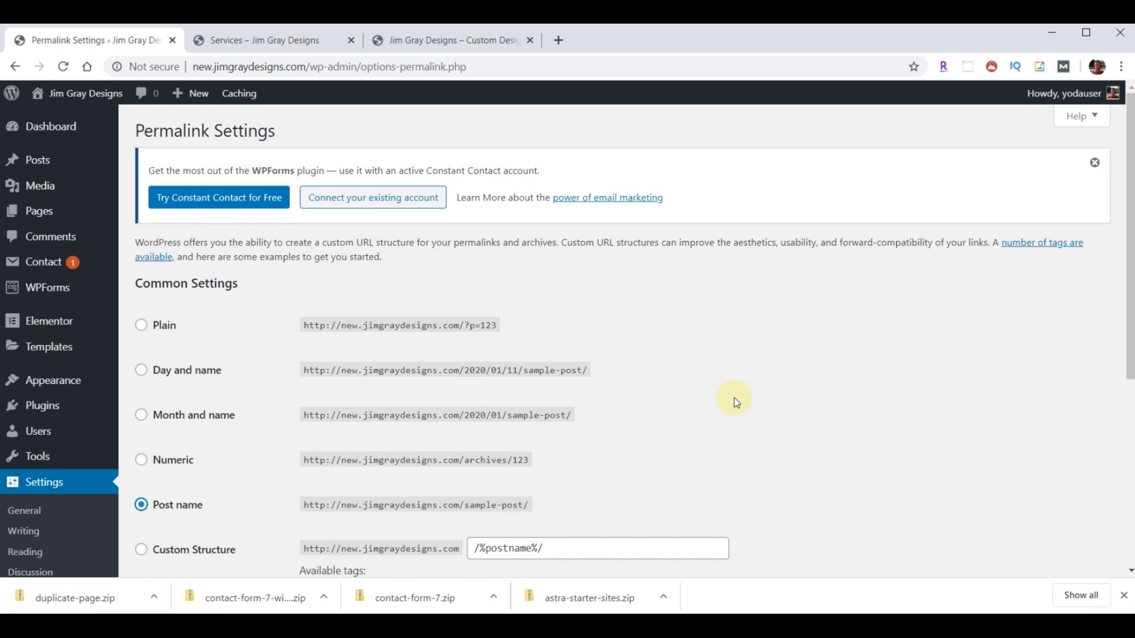
{"action": "scroll", "coordinate": [734, 398], "scroll_direction": "down", "scroll_amount": 5}
{"action": "left_click", "coordinate": [178, 523]}
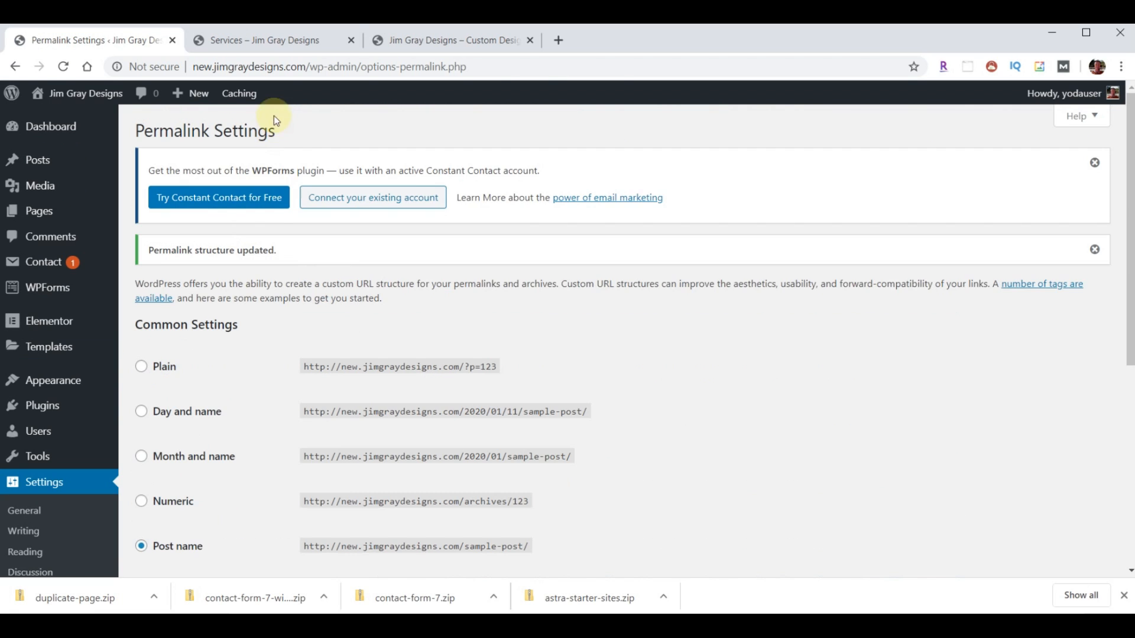
{"action": "left_click", "coordinate": [271, 42]}
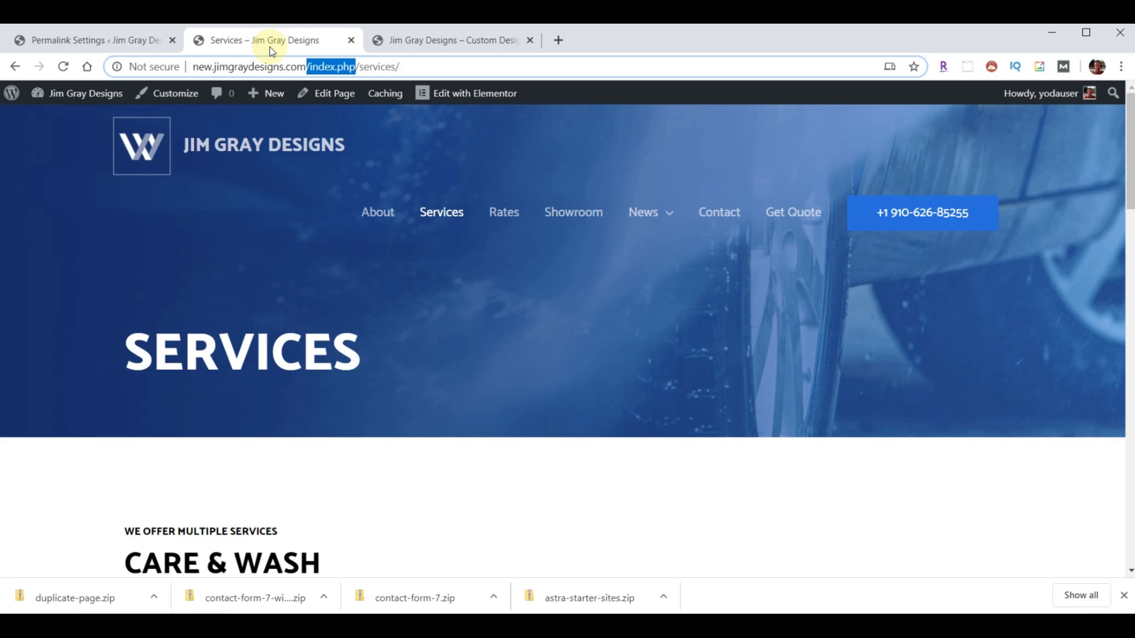
{"action": "left_click", "coordinate": [453, 218]}
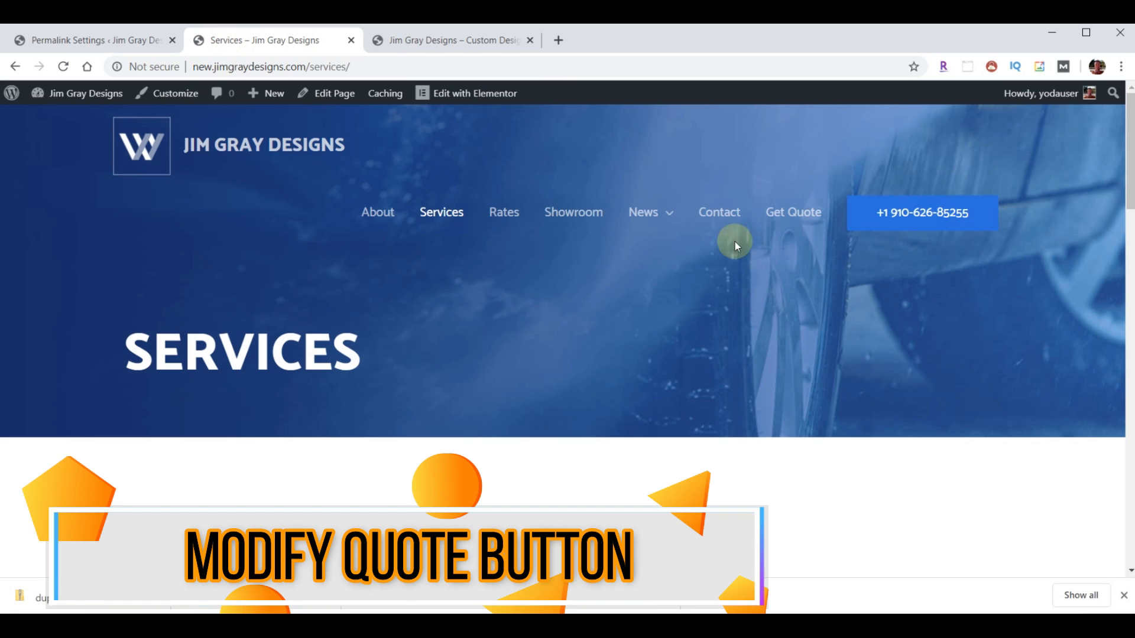
{"action": "left_click", "coordinate": [39, 27]}
- Replace the Primary Menu header button's phone number with 'Get Quote' linking to /quote/, publish, and reload Services
{"action": "mouse_move", "coordinate": [53, 385]}
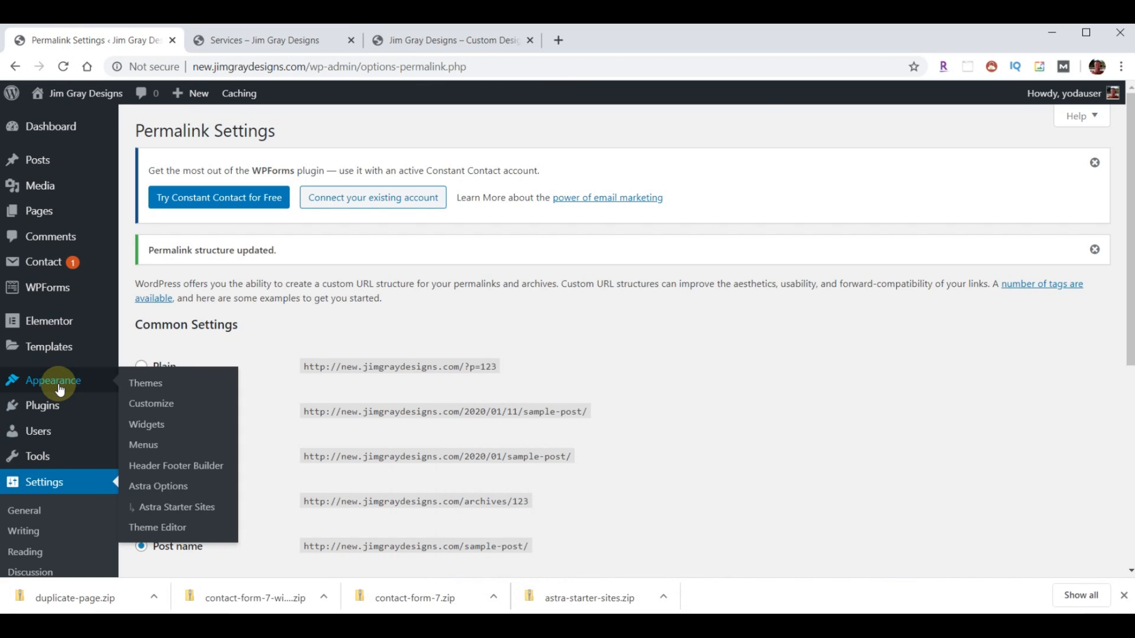
{"action": "left_click", "coordinate": [149, 408]}
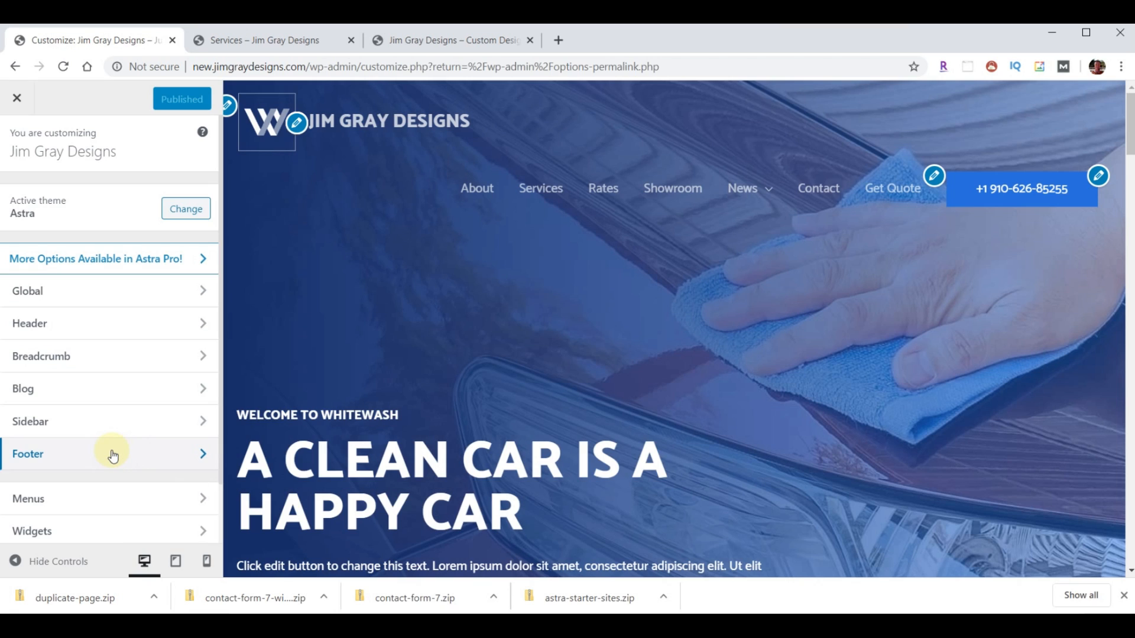
{"action": "left_click", "coordinate": [115, 329]}
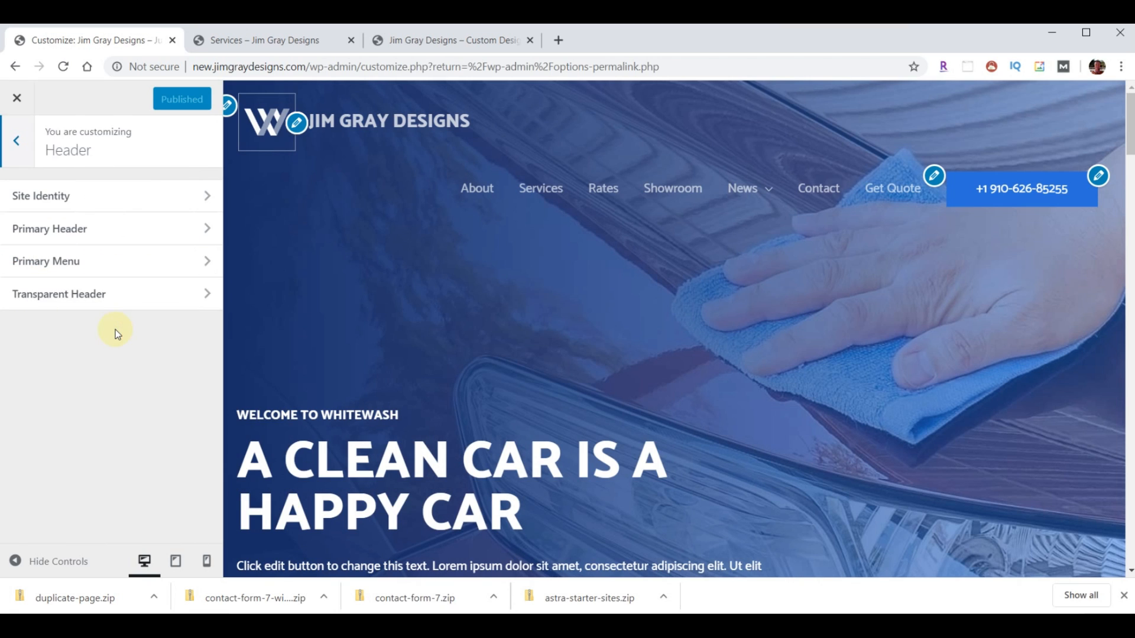
{"action": "left_click", "coordinate": [101, 258]}
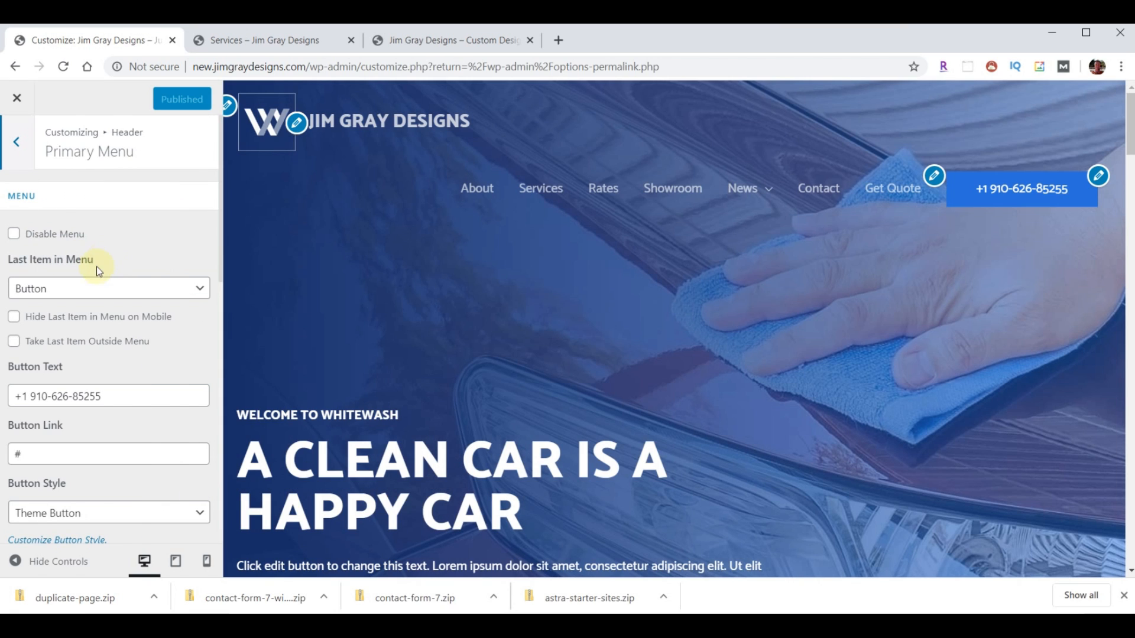
{"action": "left_click_drag", "start_coordinate": [119, 395], "coordinate": [3, 395]}
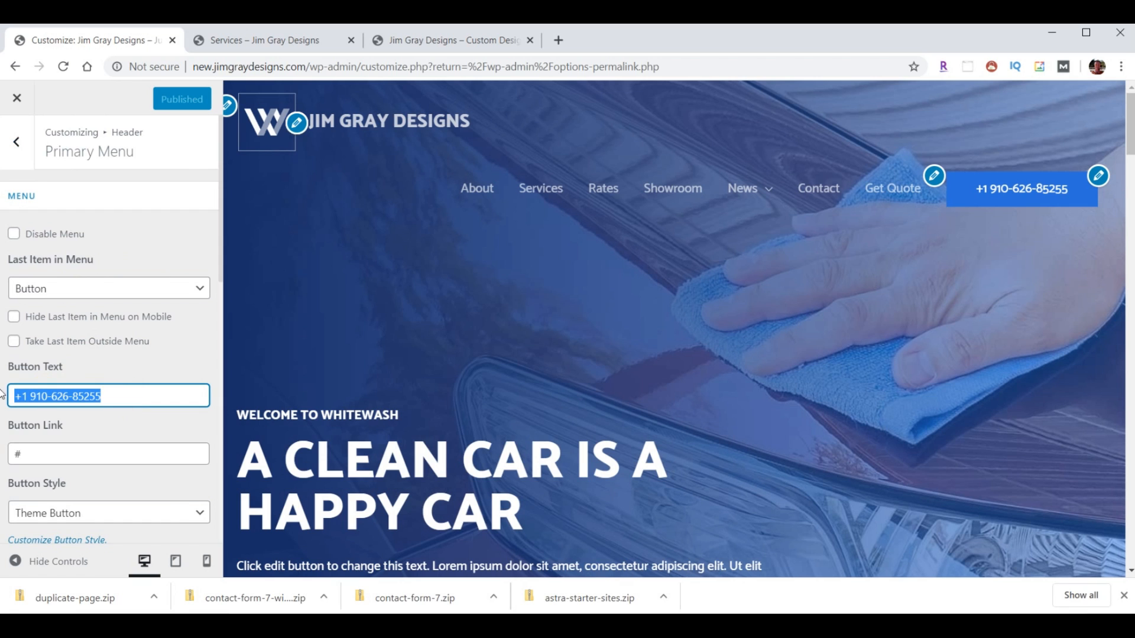
{"action": "type", "text": "Get Quote"}
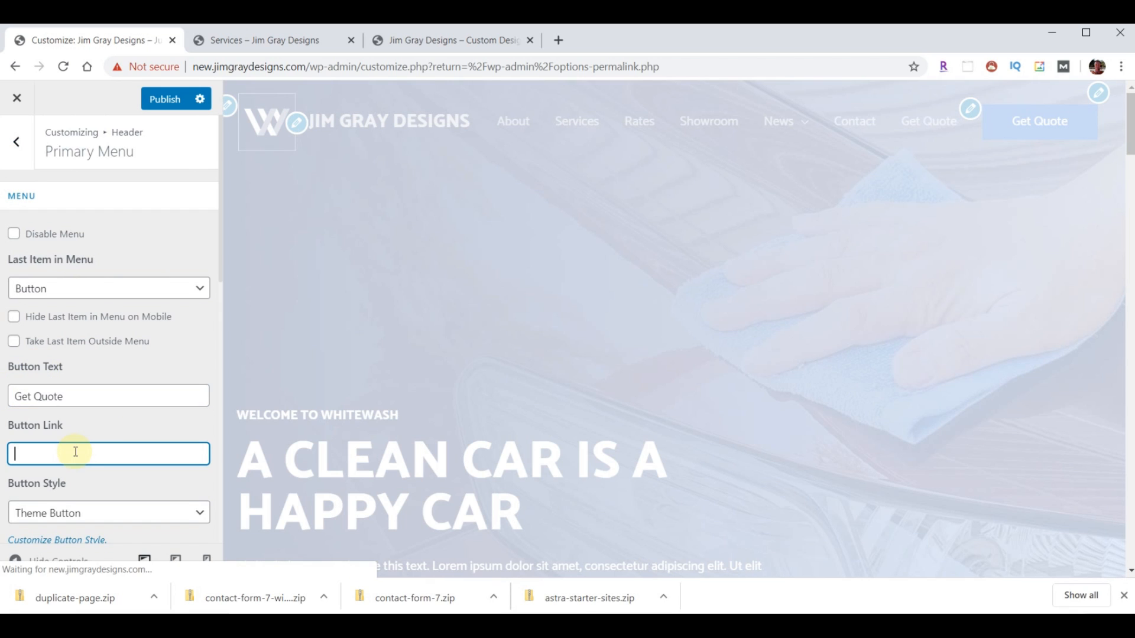
{"action": "type", "text": "/quote/"}
{"action": "left_click", "coordinate": [166, 105]}
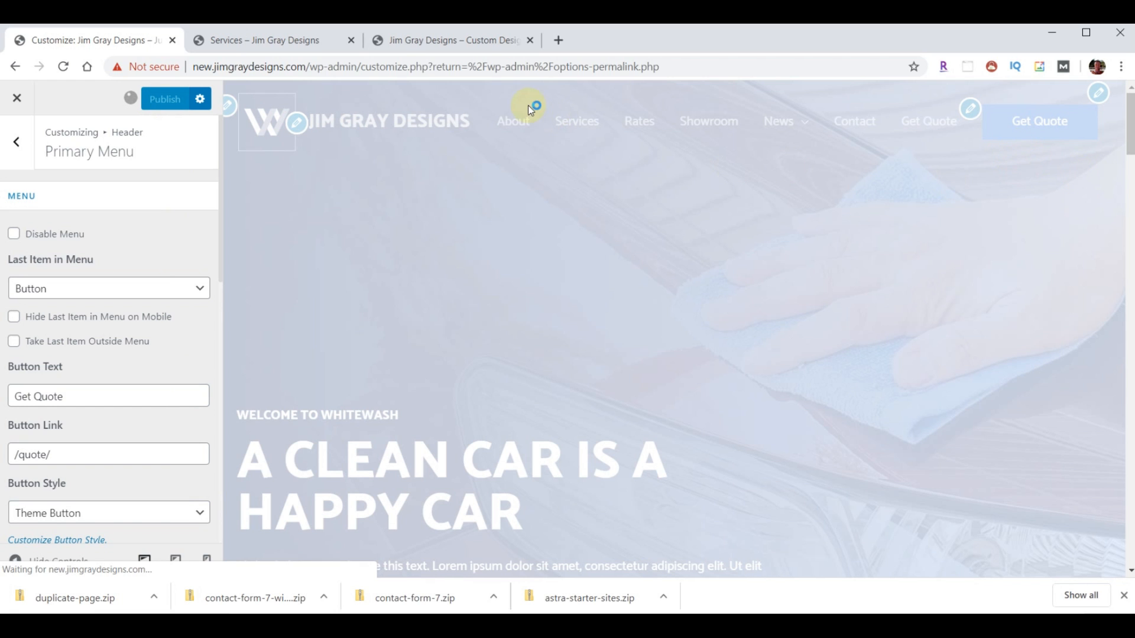
{"action": "left_click", "coordinate": [262, 50]}
{"action": "left_click", "coordinate": [63, 66]}
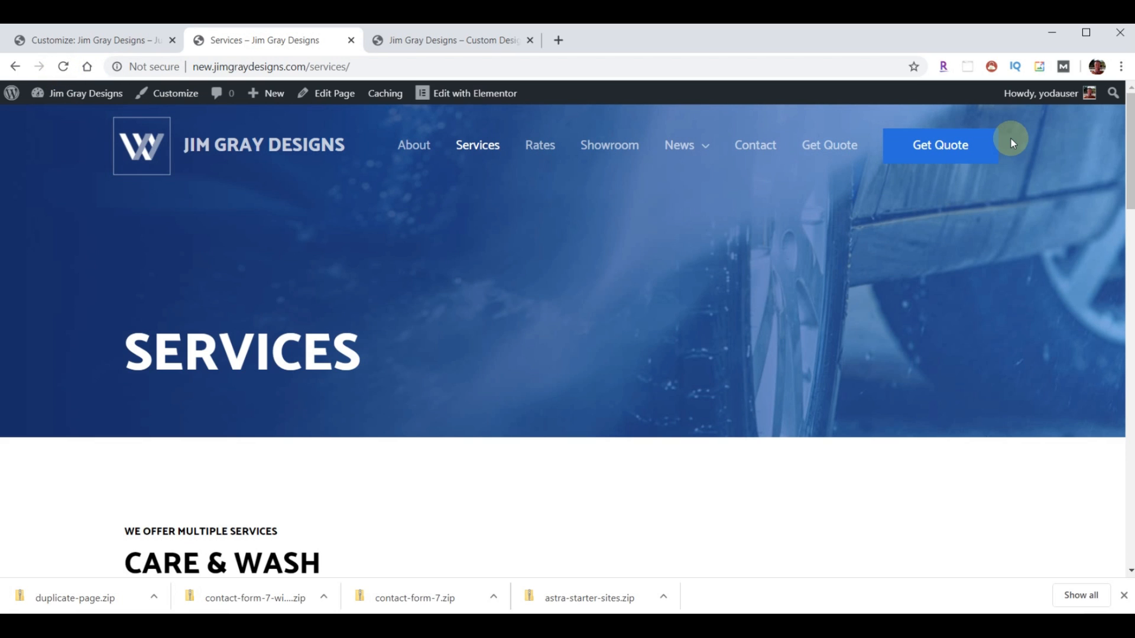
- Close the Customizer and return to the Services page showing the Get Quote button
{"action": "left_click", "coordinate": [84, 36]}
{"action": "left_click", "coordinate": [15, 101]}
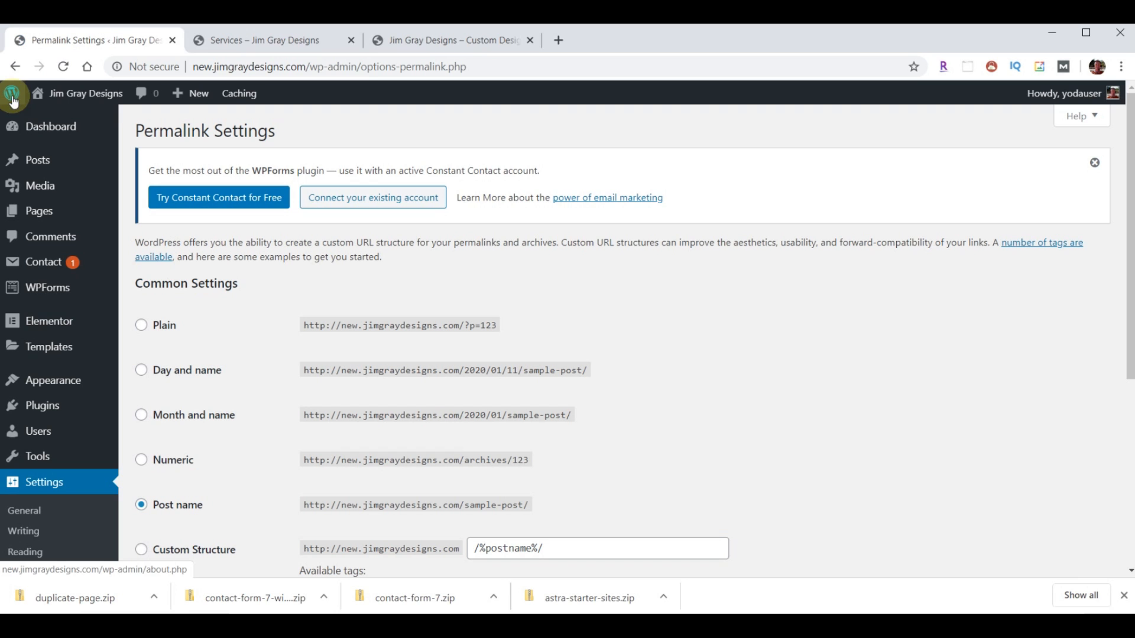
{"action": "left_click", "coordinate": [249, 42]}
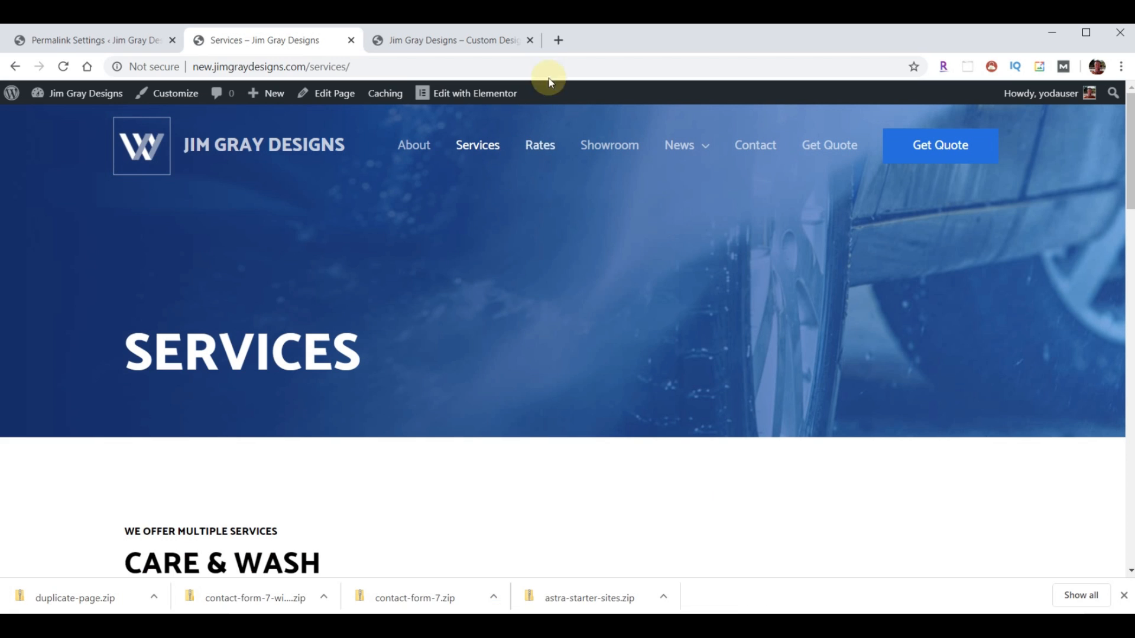
- In a new tab, download content-JGD.zip from webyoda.com/content and show it in its folder
{"action": "left_click", "coordinate": [559, 47]}
{"action": "type", "text": "webyoda.com"}
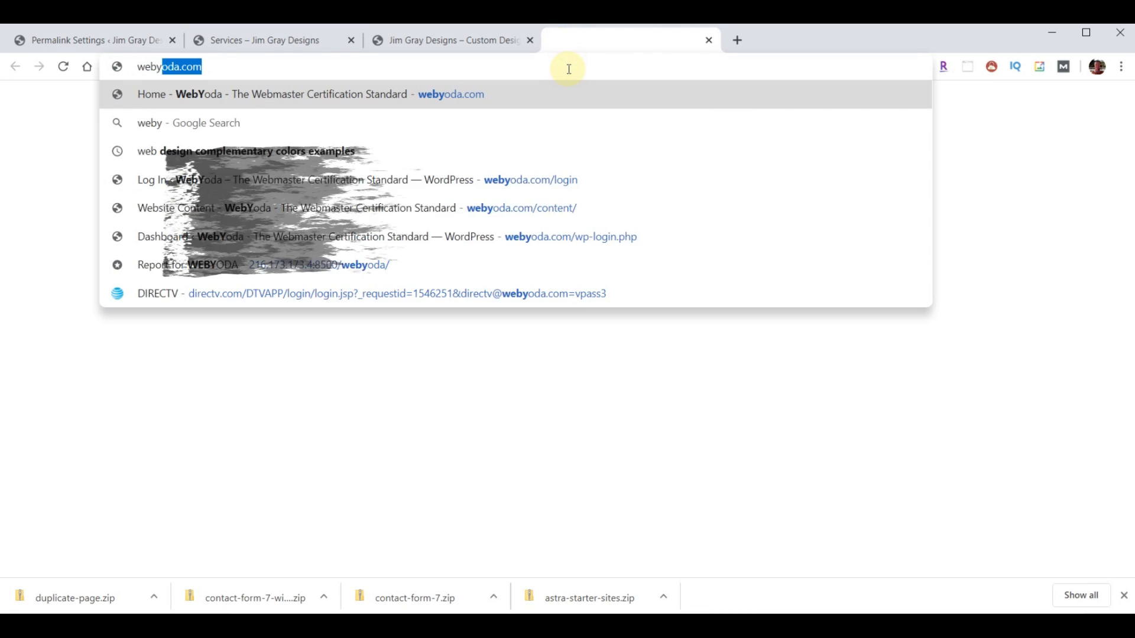
{"action": "type", "text": "/cont"}
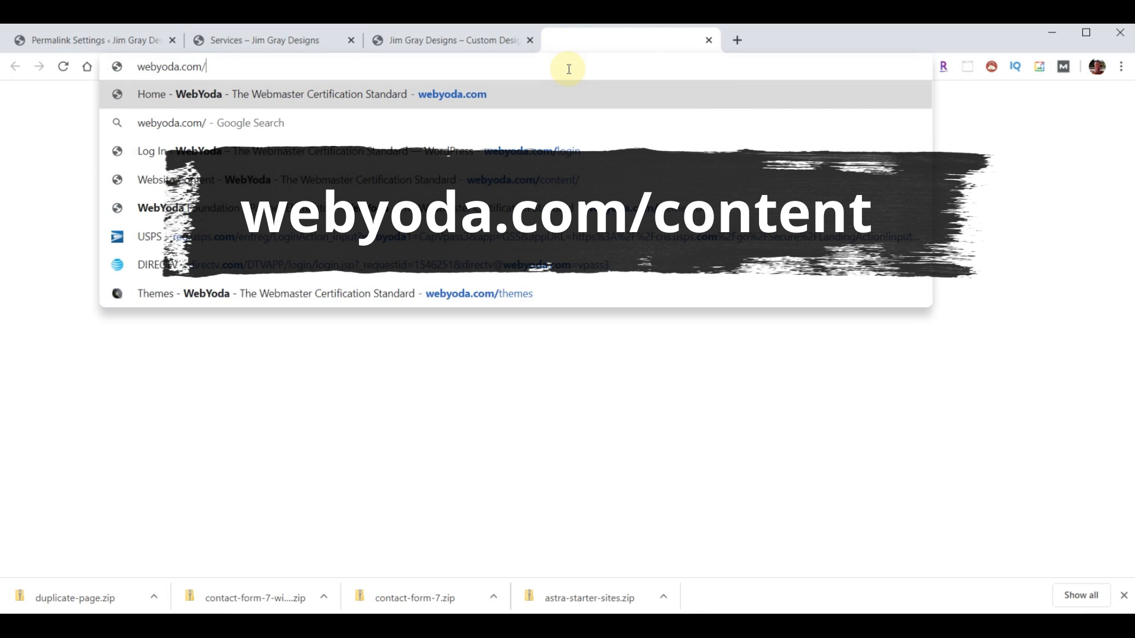
{"action": "key", "text": "Return"}
{"action": "scroll", "coordinate": [767, 255], "scroll_direction": "down", "scroll_amount": 8}
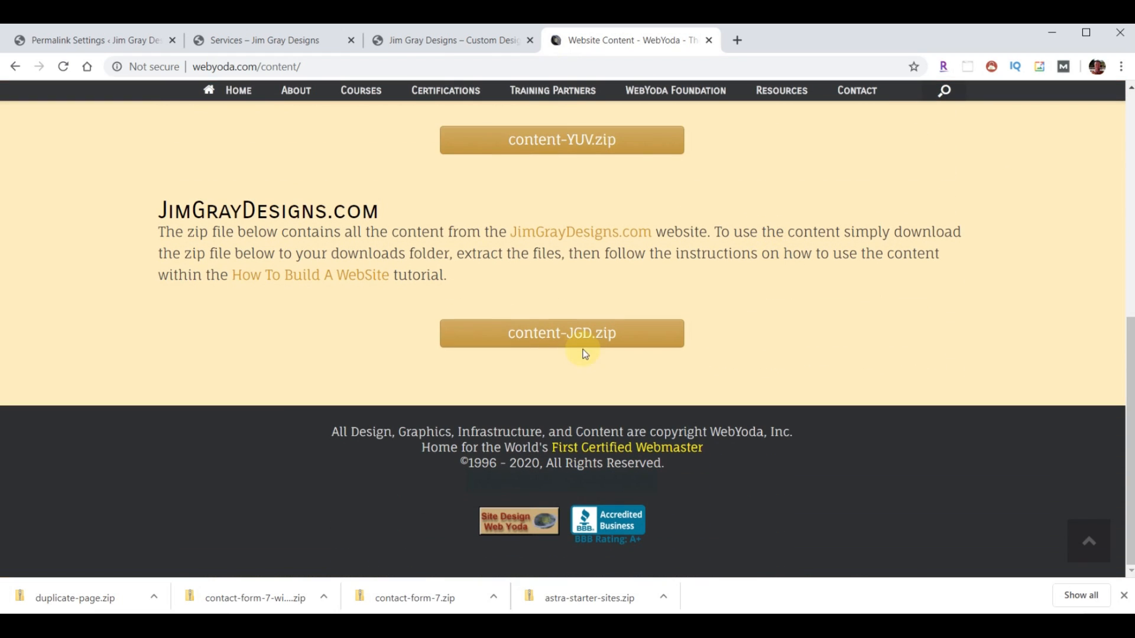
{"action": "left_click", "coordinate": [565, 342]}
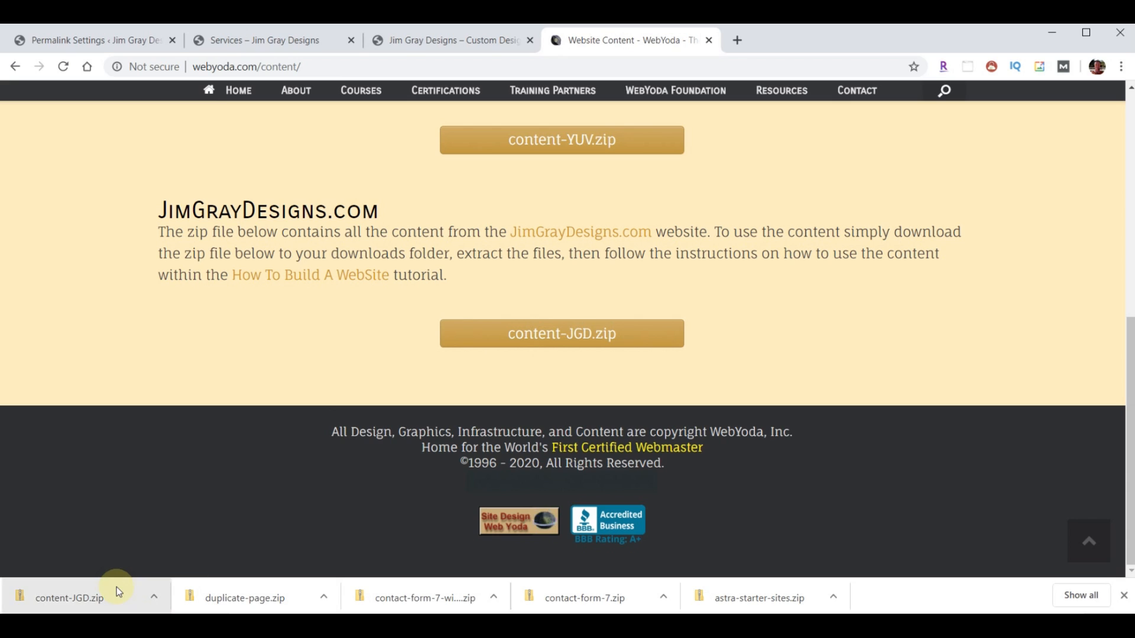
{"action": "left_click", "coordinate": [155, 598]}
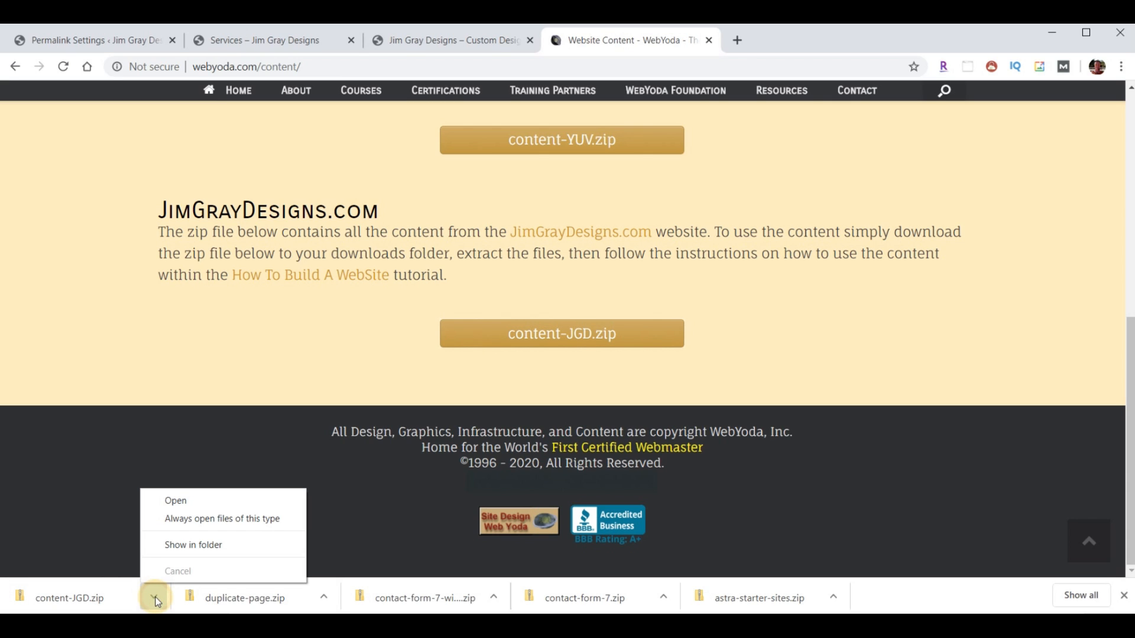
{"action": "left_click", "coordinate": [193, 545]}
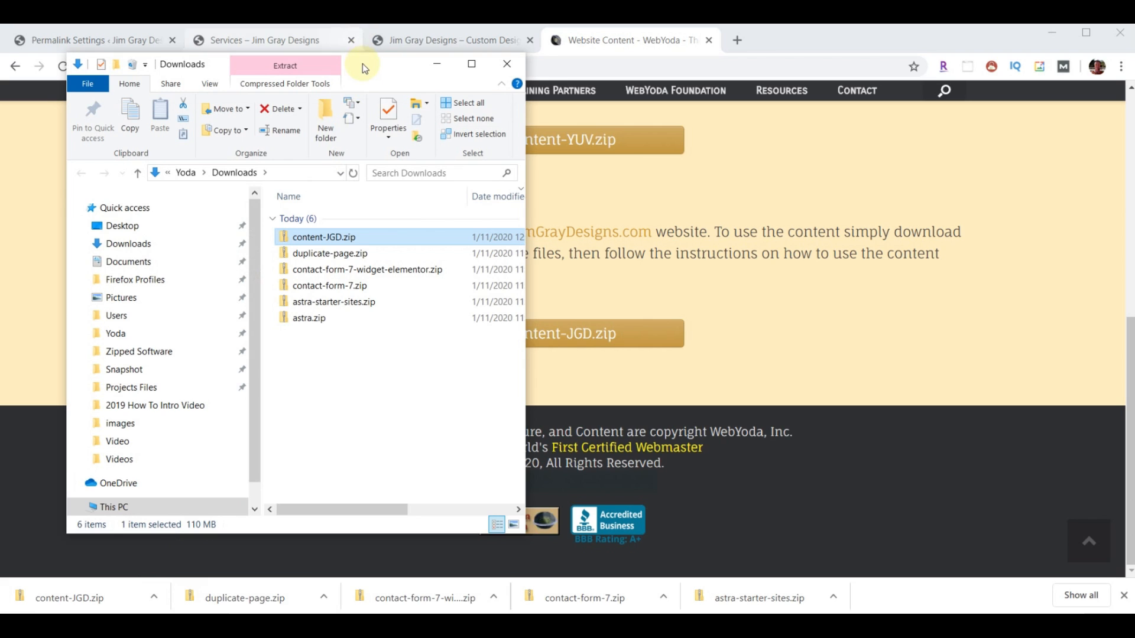
- Extract content-JGD.zip from Downloads into a content-JGD folder
{"action": "left_click_drag", "start_coordinate": [363, 67], "coordinate": [929, 75]}
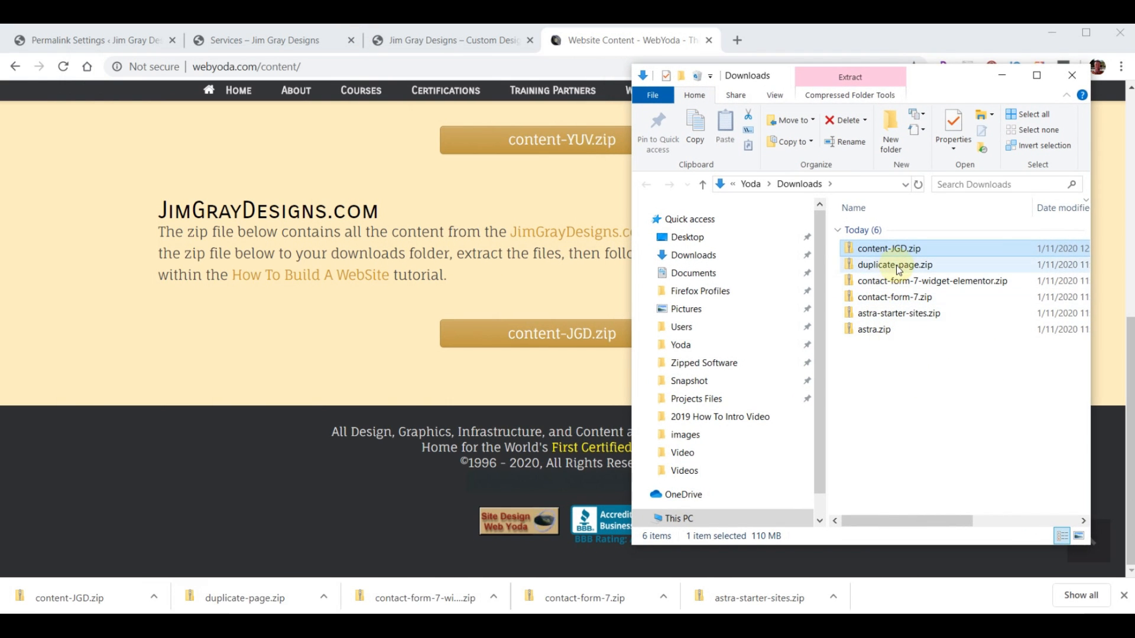
{"action": "right_click", "coordinate": [887, 253]}
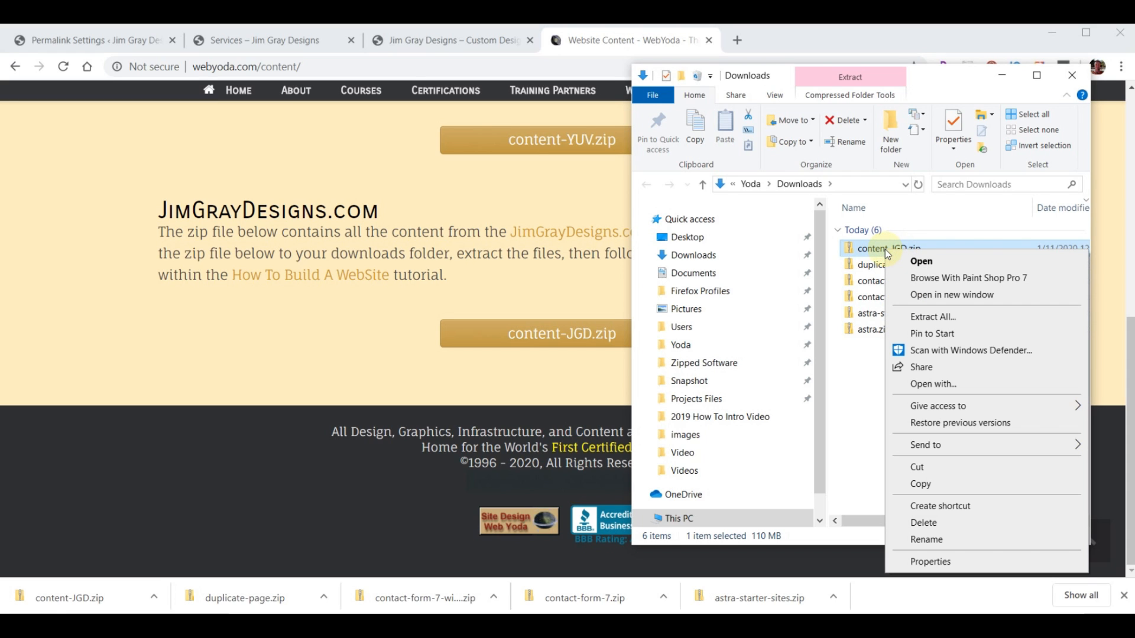
{"action": "left_click", "coordinate": [925, 318]}
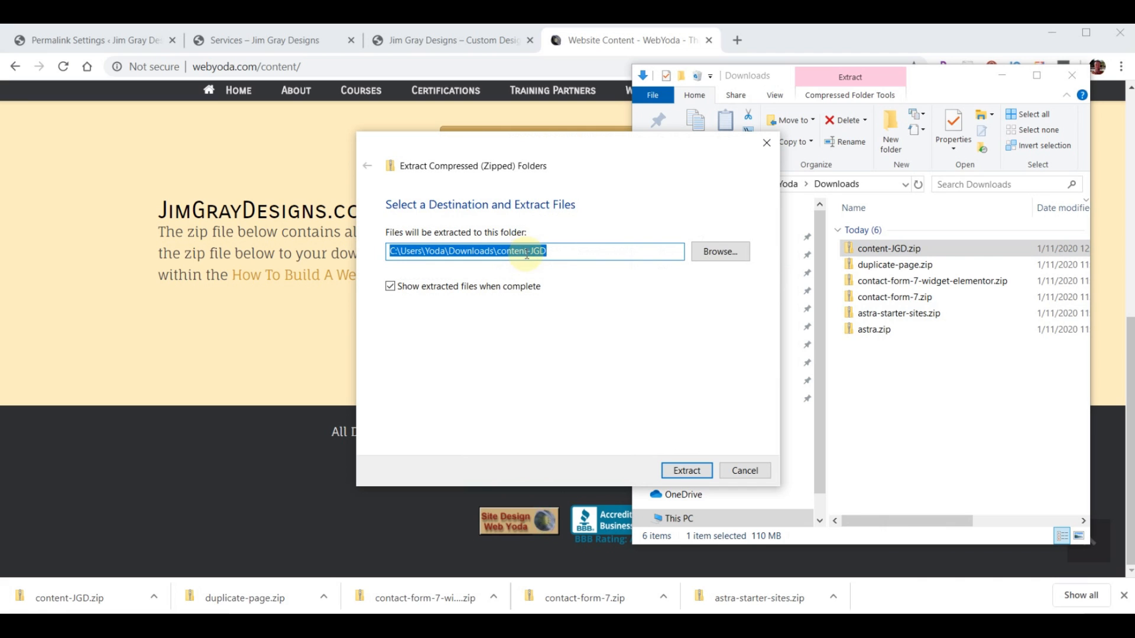
{"action": "left_click", "coordinate": [674, 468]}
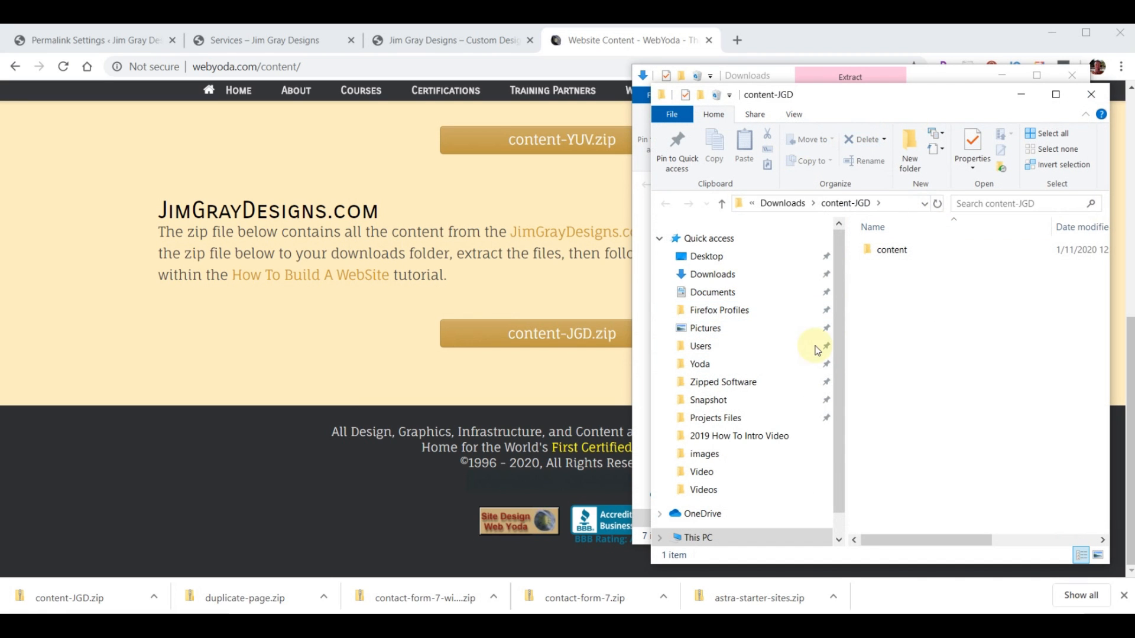
{"action": "left_click", "coordinate": [1091, 94]}
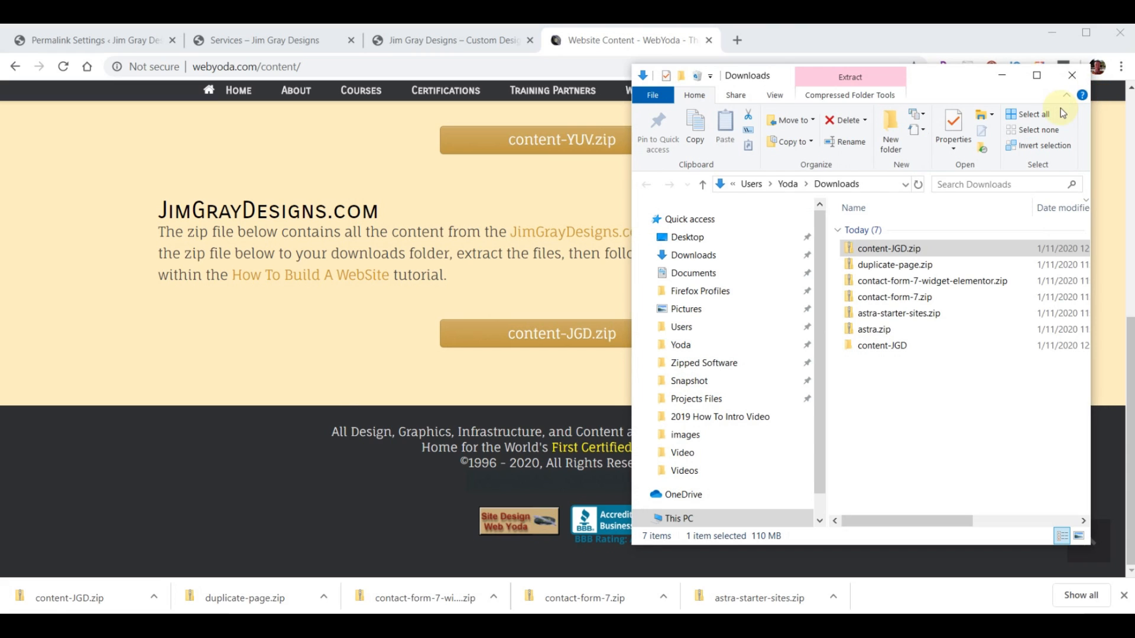
- Look through the extracted content-JGD images, then return to the WebYoda content page
{"action": "double_click", "coordinate": [870, 349]}
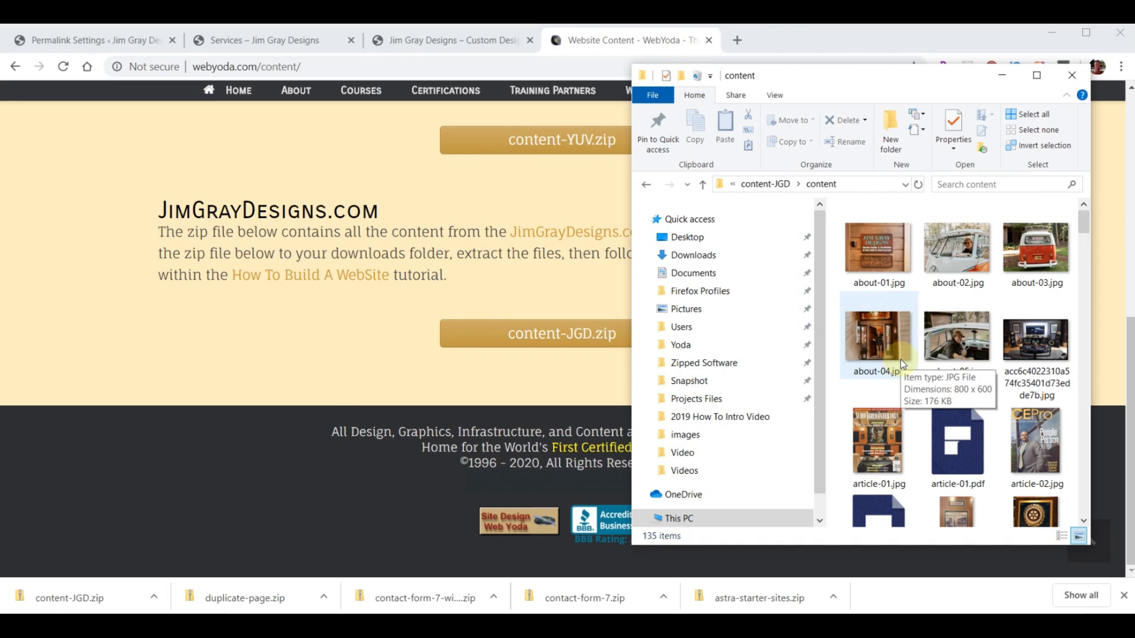
{"action": "scroll", "coordinate": [903, 364], "scroll_direction": "down", "scroll_amount": 10}
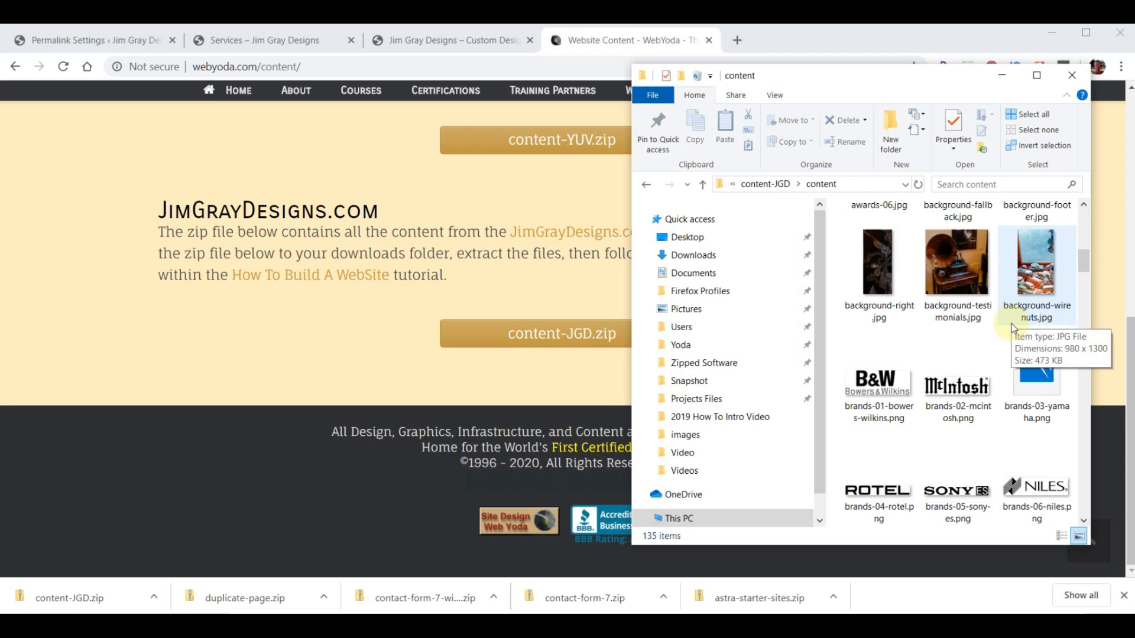
{"action": "scroll", "coordinate": [1004, 343], "scroll_direction": "down", "scroll_amount": 15}
{"action": "scroll", "coordinate": [1015, 350], "scroll_direction": "down", "scroll_amount": 3}
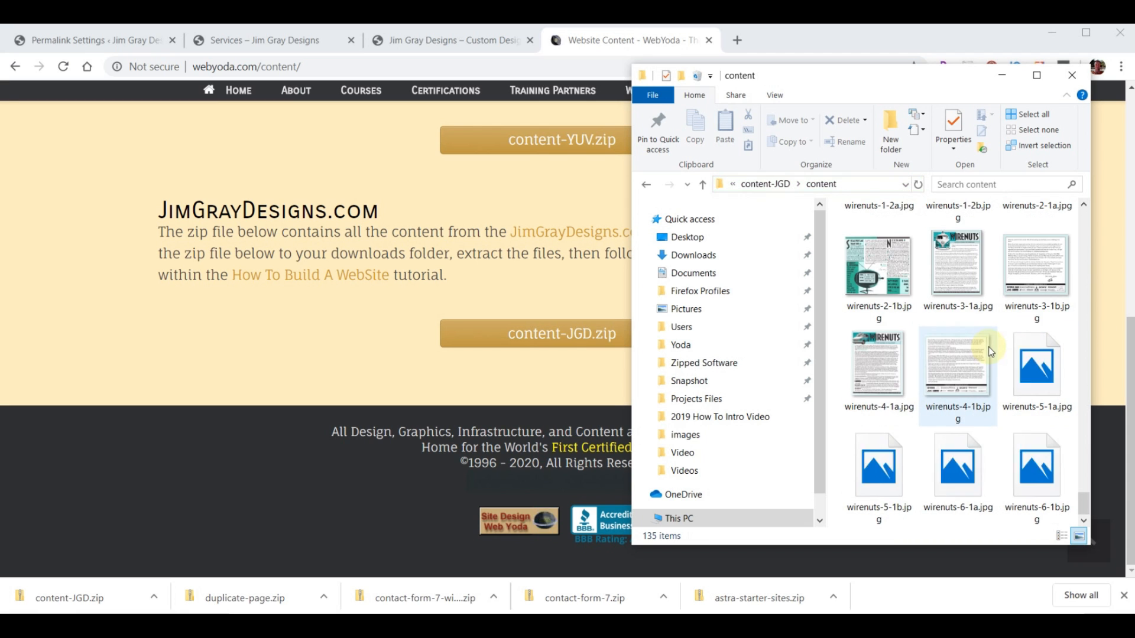
{"action": "scroll", "coordinate": [969, 374], "scroll_direction": "up", "scroll_amount": 20}
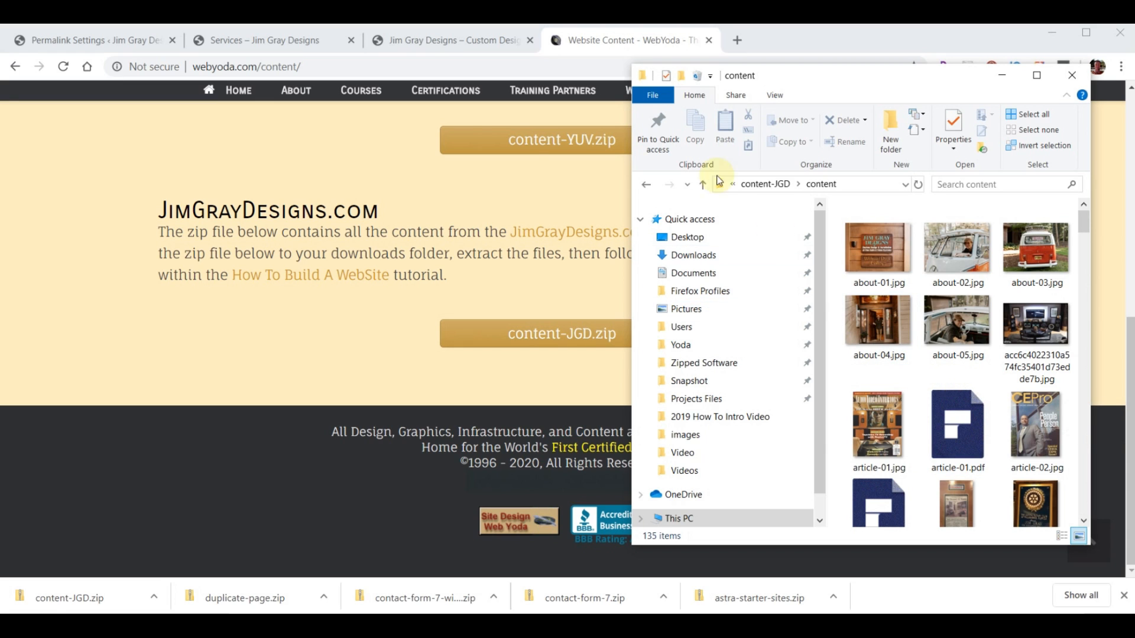
{"action": "left_click", "coordinate": [602, 35]}
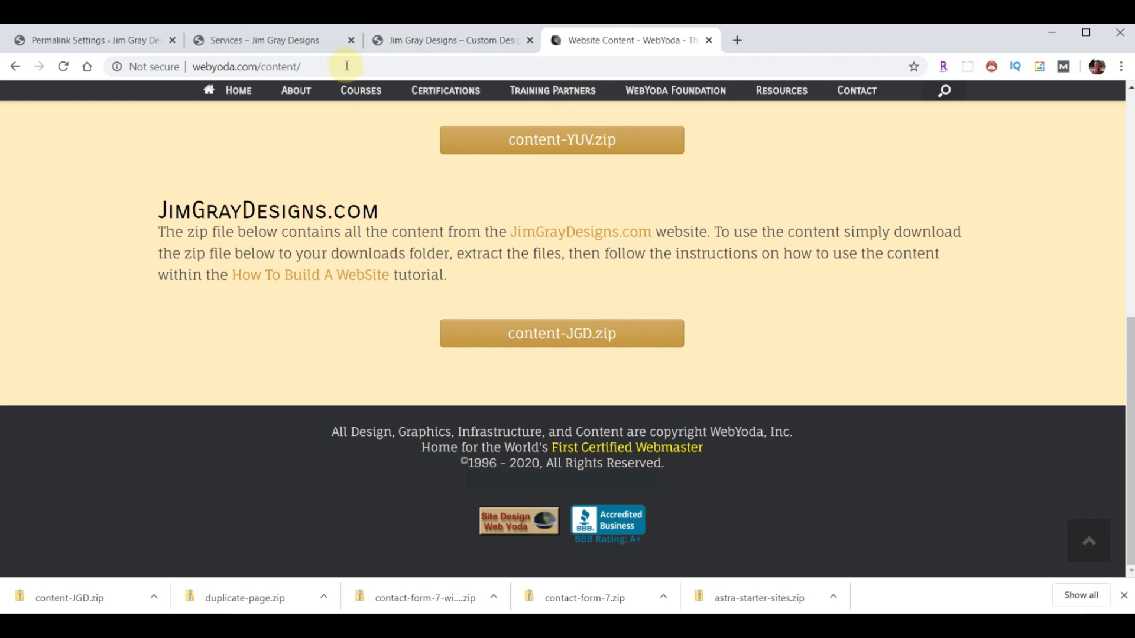
- Load webyoda.com/jimgray to open the HOWTO - Jim Gray Designs Content document
{"action": "left_click_drag", "start_coordinate": [264, 67], "coordinate": [357, 73]}
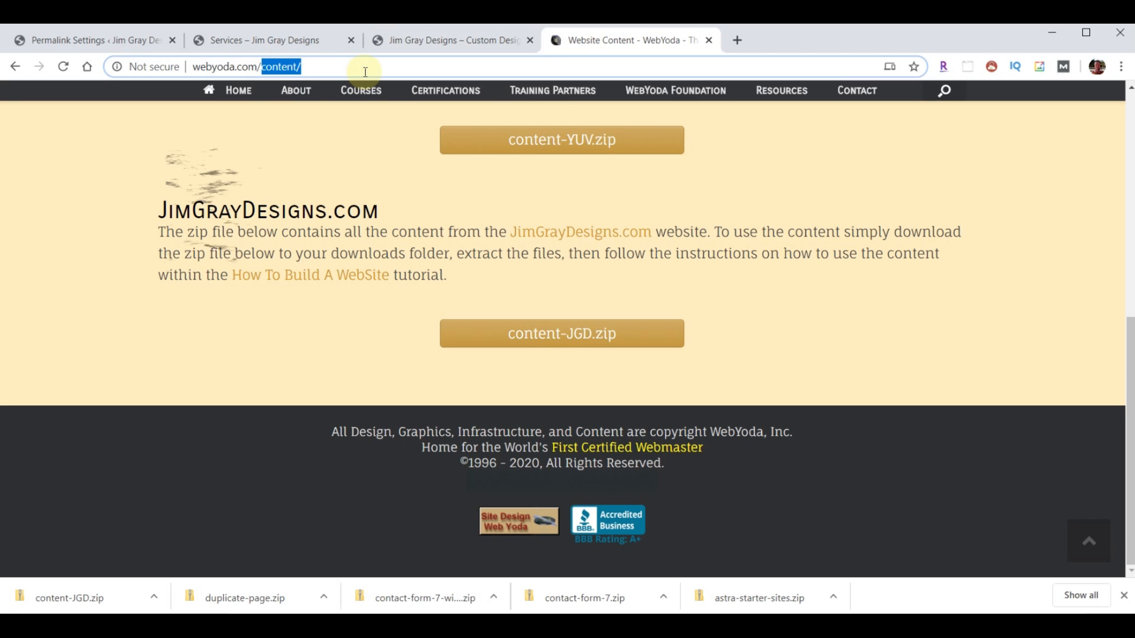
{"action": "type", "text": "jimgray"}
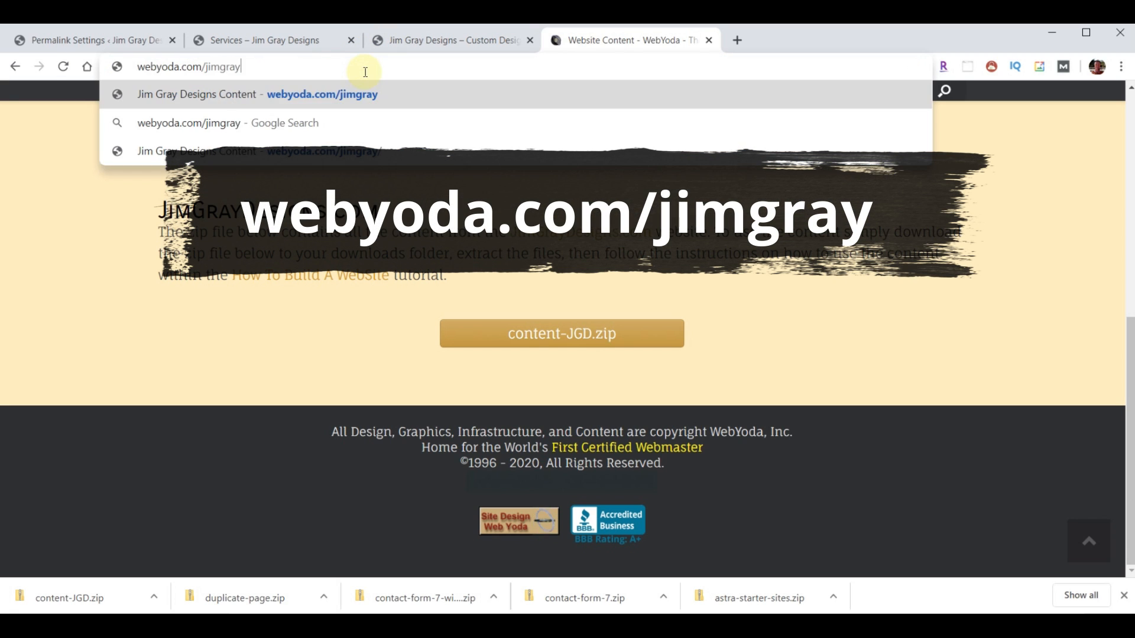
{"action": "key", "text": "Return"}
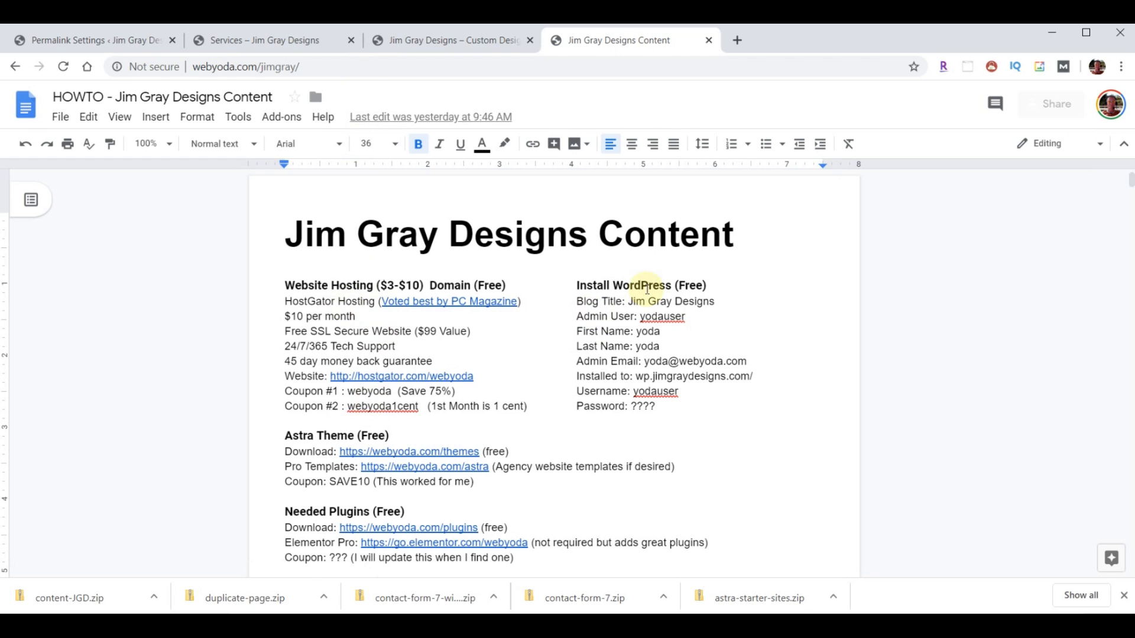
- Scroll down through the Website Pages slugs to the Website Colors hex codes
{"action": "scroll", "coordinate": [719, 283], "scroll_direction": "down", "scroll_amount": 3}
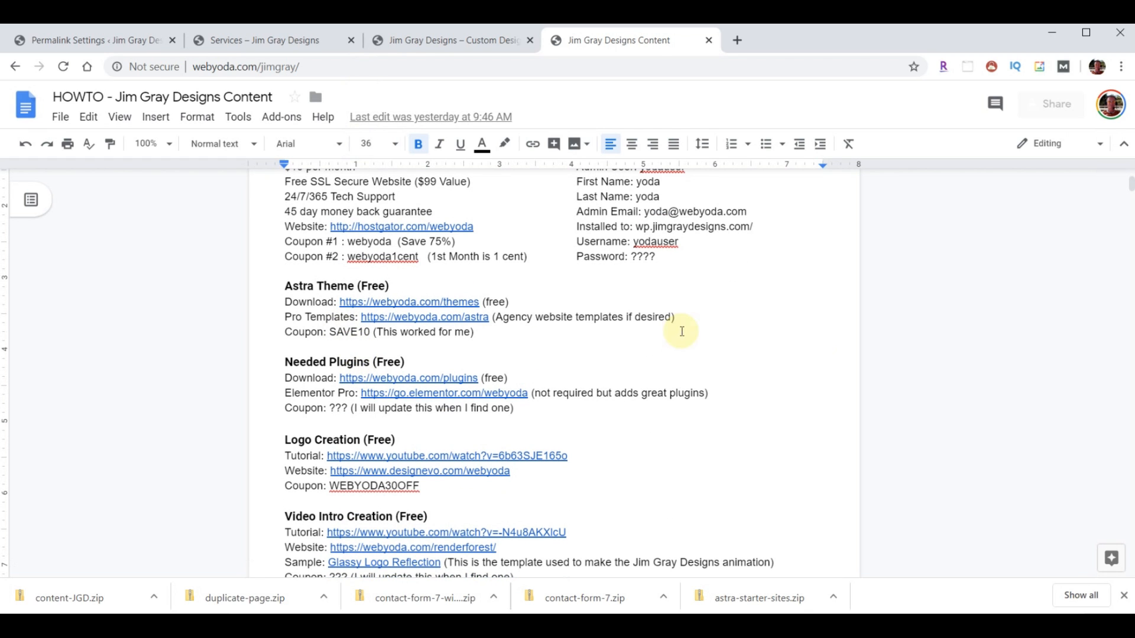
{"action": "scroll", "coordinate": [767, 322], "scroll_direction": "down", "scroll_amount": 3}
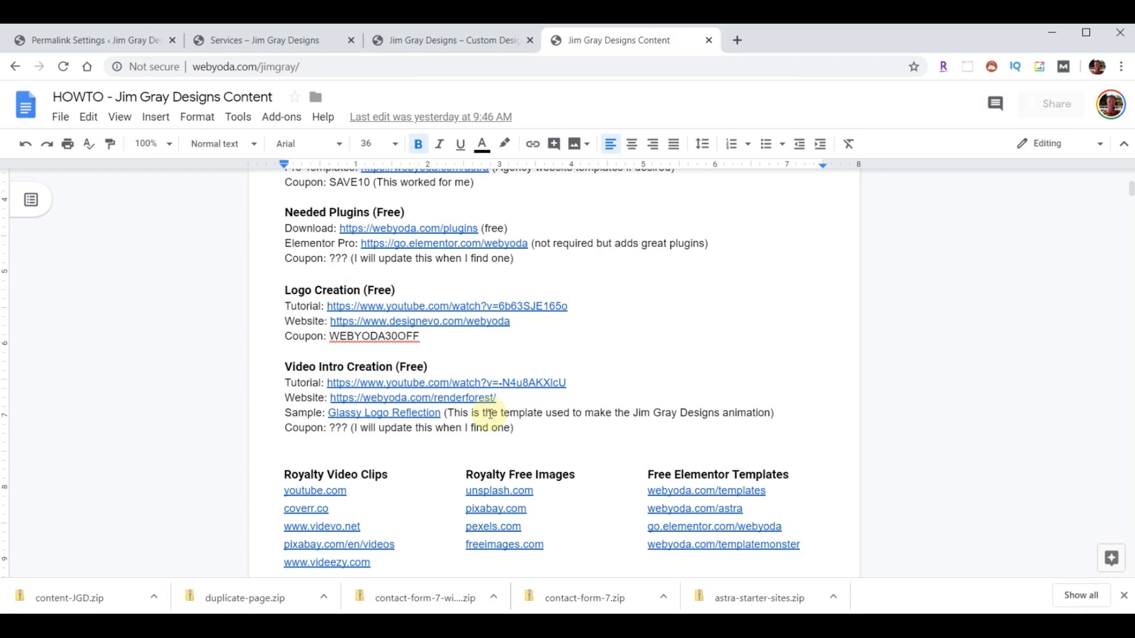
{"action": "scroll", "coordinate": [748, 333], "scroll_direction": "down", "scroll_amount": 3}
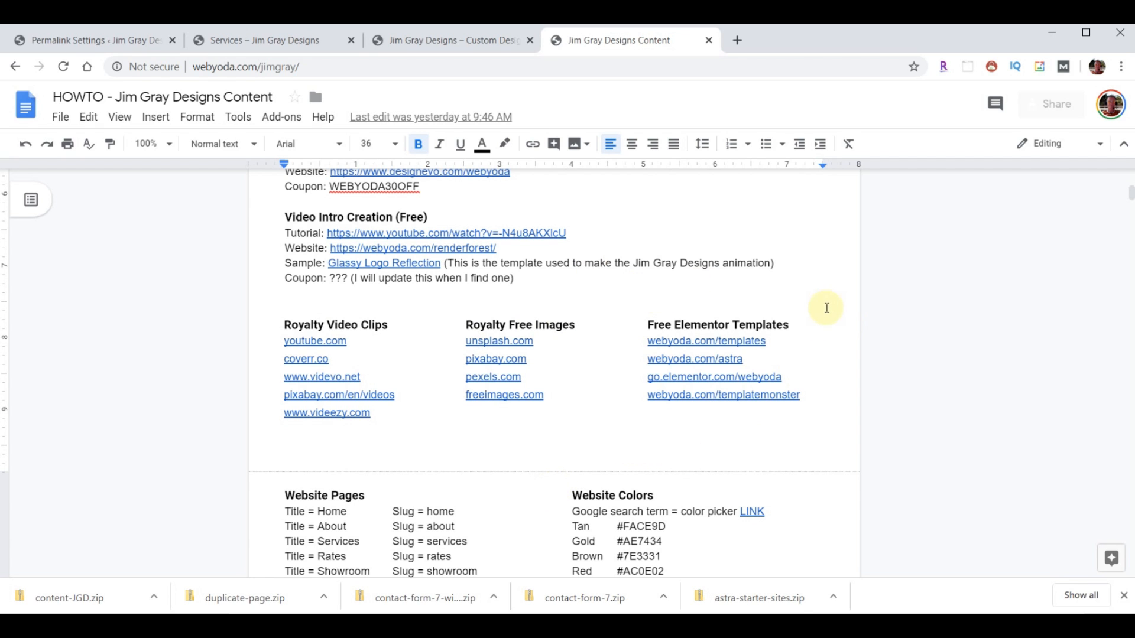
{"action": "scroll", "coordinate": [831, 307], "scroll_direction": "down", "scroll_amount": 4}
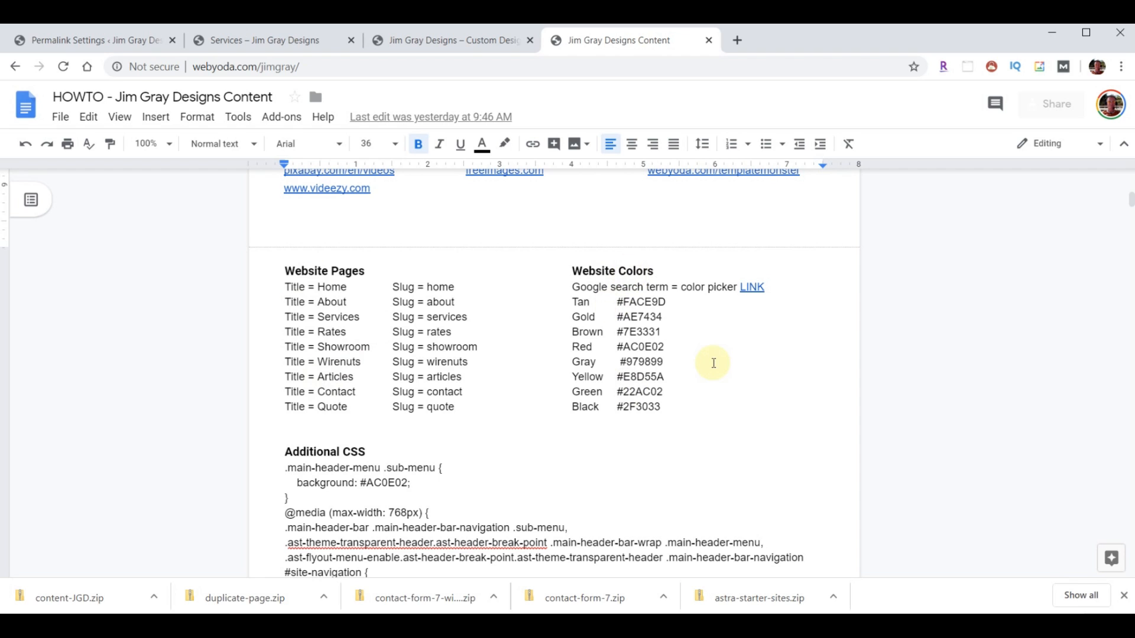
{"action": "scroll", "coordinate": [713, 363], "scroll_direction": "down", "scroll_amount": 20}
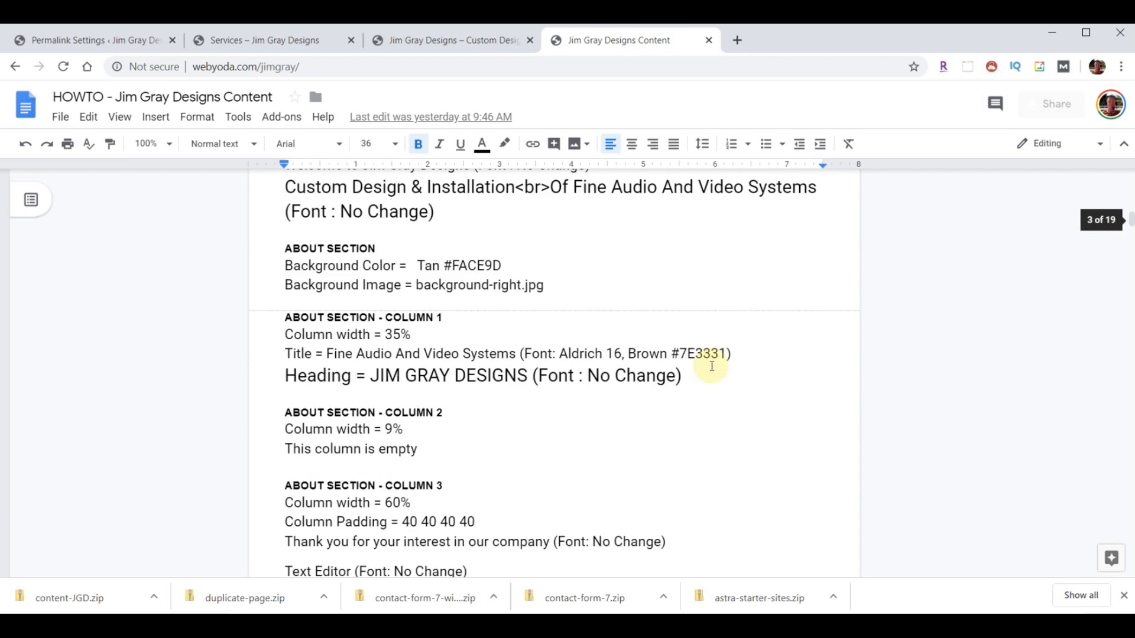
{"action": "scroll", "coordinate": [712, 365], "scroll_direction": "down", "scroll_amount": 3}
{"action": "scroll", "coordinate": [712, 365], "scroll_direction": "up", "scroll_amount": 15}
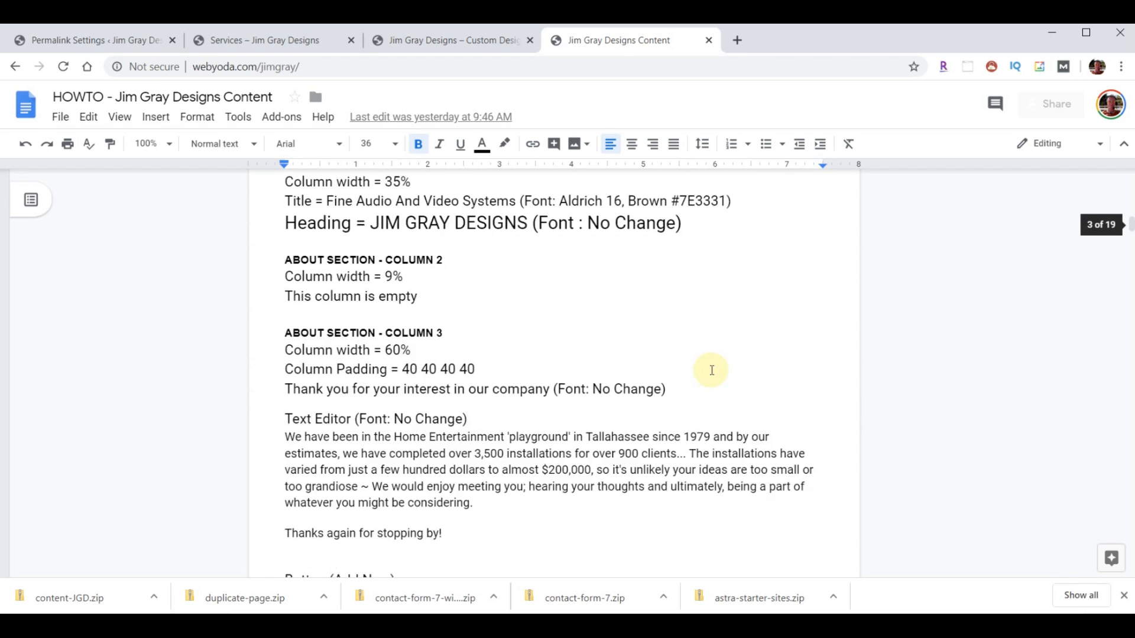
{"action": "scroll", "coordinate": [715, 437], "scroll_direction": "up", "scroll_amount": 9}
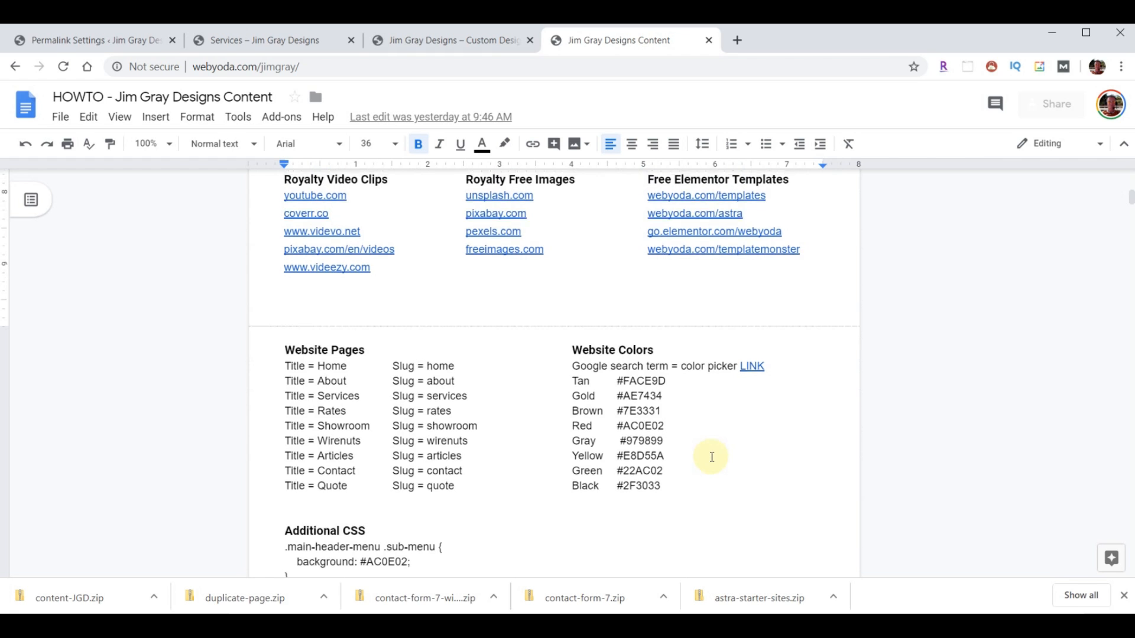
{"action": "scroll", "coordinate": [660, 367], "scroll_direction": "down", "scroll_amount": 4}
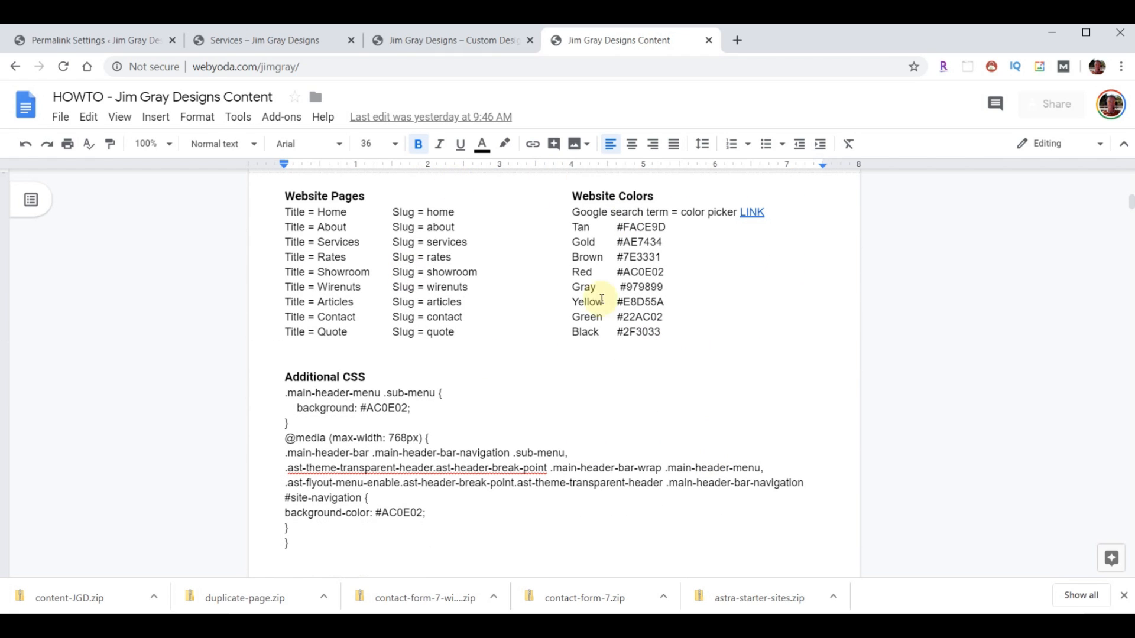
{"action": "left_click", "coordinate": [283, 44]}
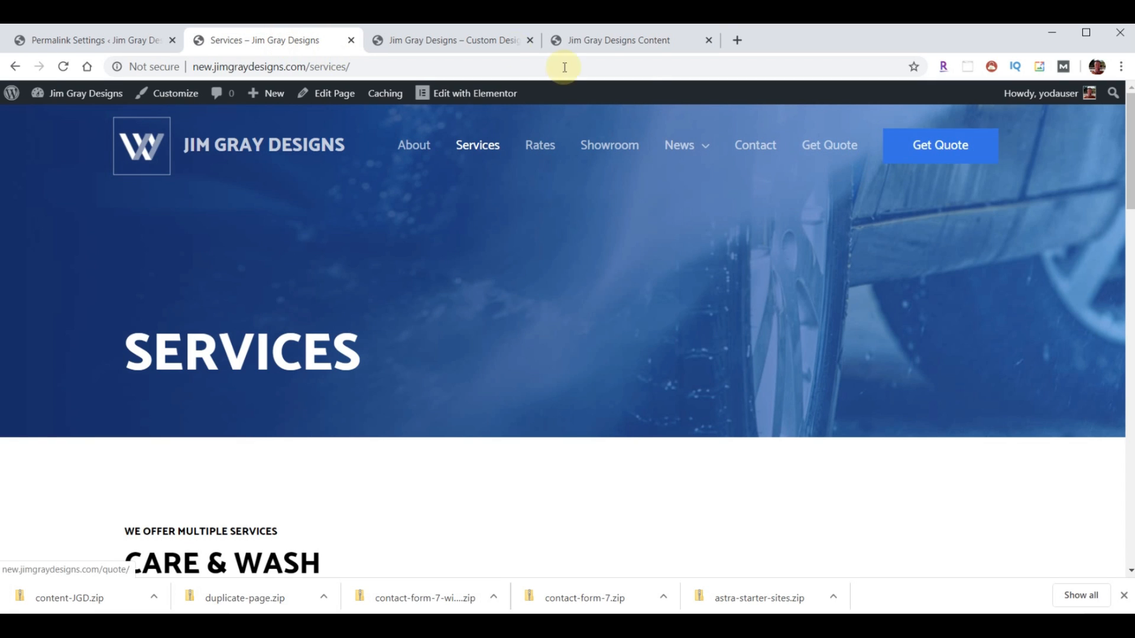
{"action": "left_click", "coordinate": [458, 40]}
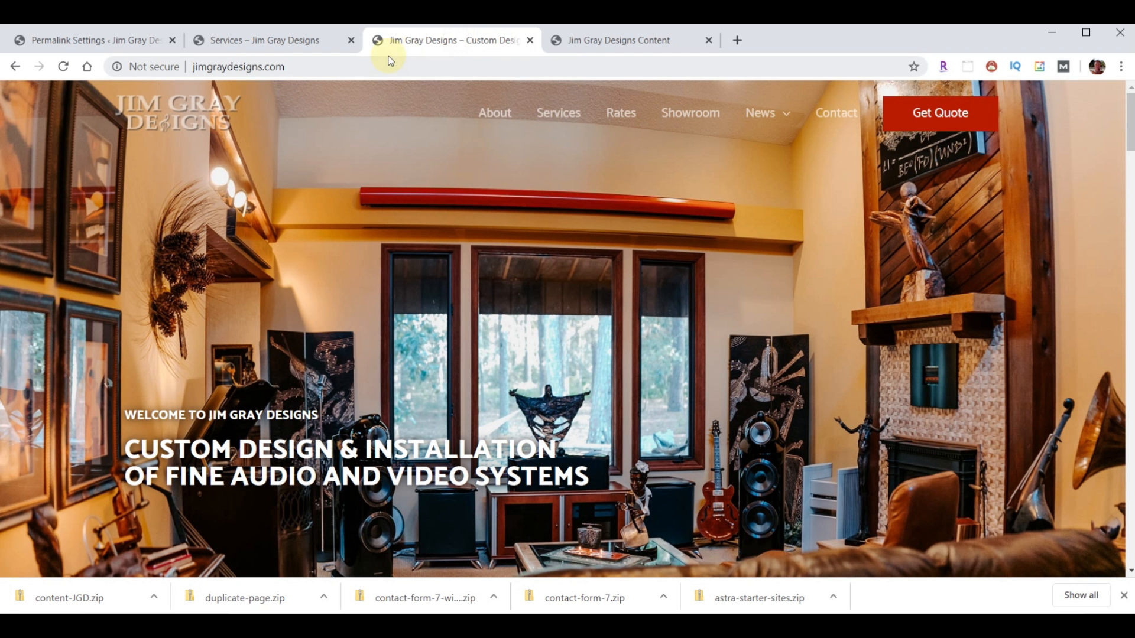
{"action": "left_click", "coordinate": [255, 38]}
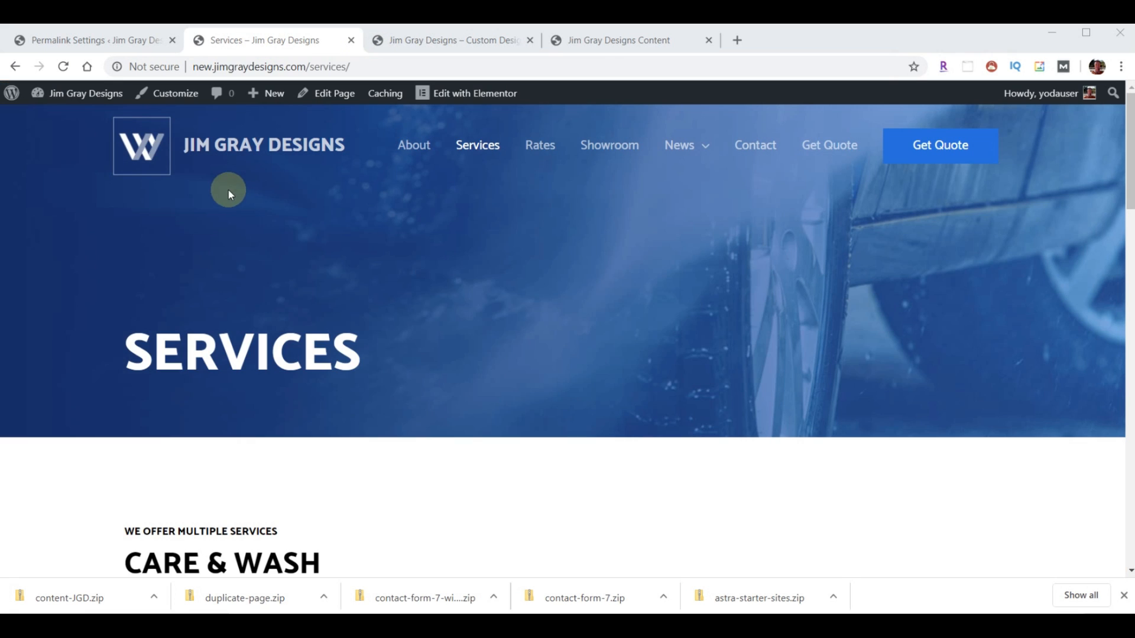
{"action": "left_click", "coordinate": [50, 46]}
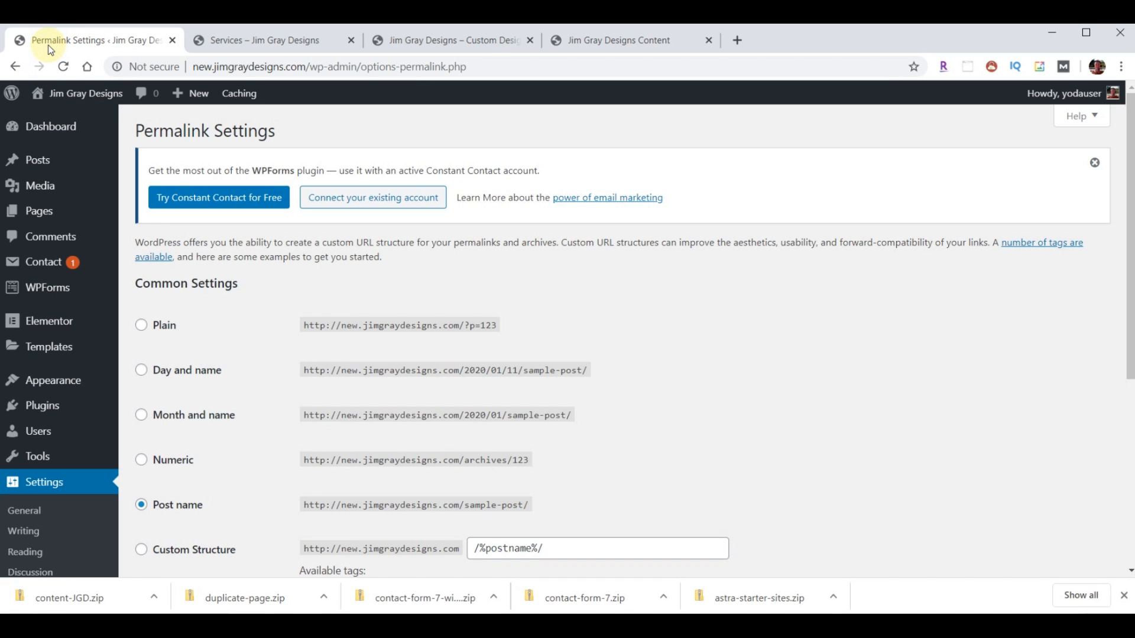
{"action": "left_click", "coordinate": [261, 44]}
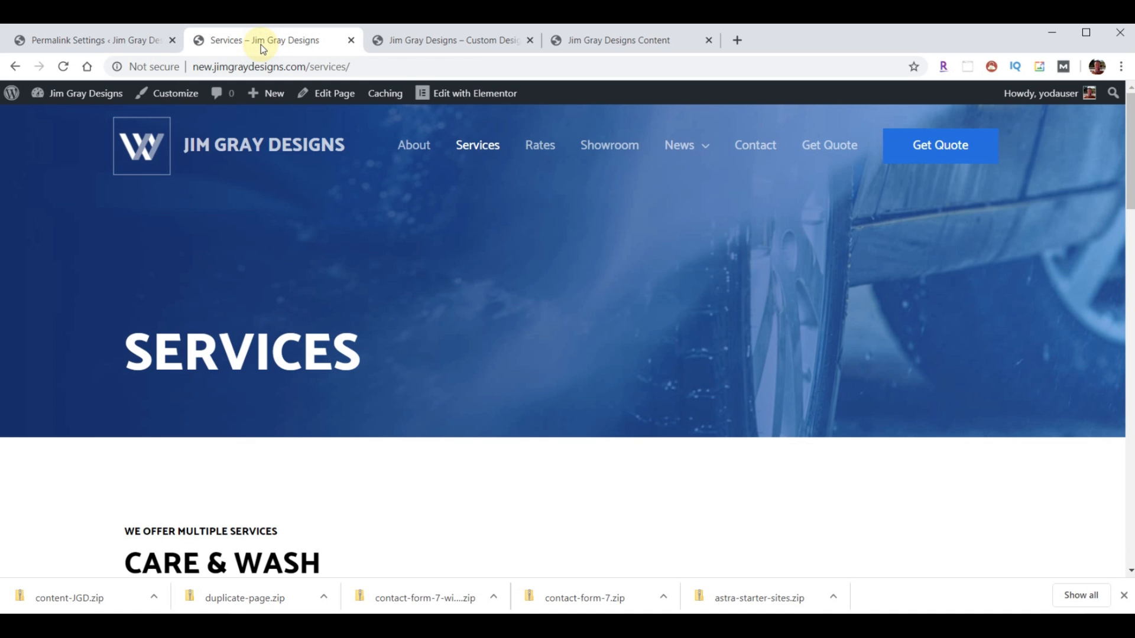
{"action": "left_click", "coordinate": [411, 48]}
{"action": "left_click", "coordinate": [599, 48]}
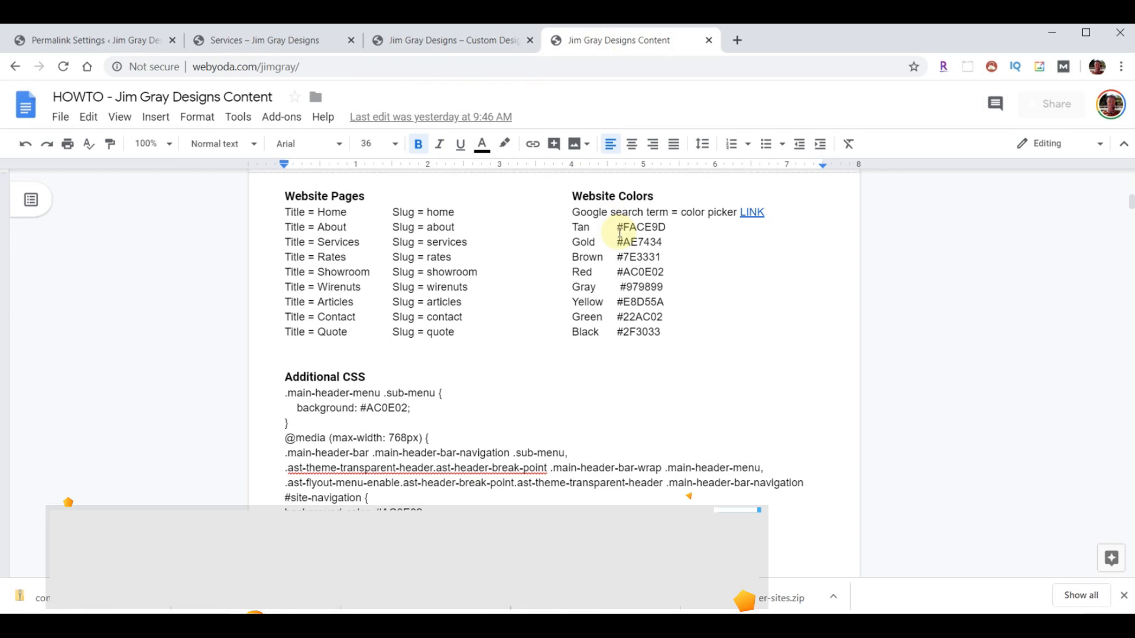
- Copy red #AC0E02 from the notes and make it the Astra button background colour
{"action": "left_click_drag", "start_coordinate": [617, 272], "coordinate": [659, 272]}
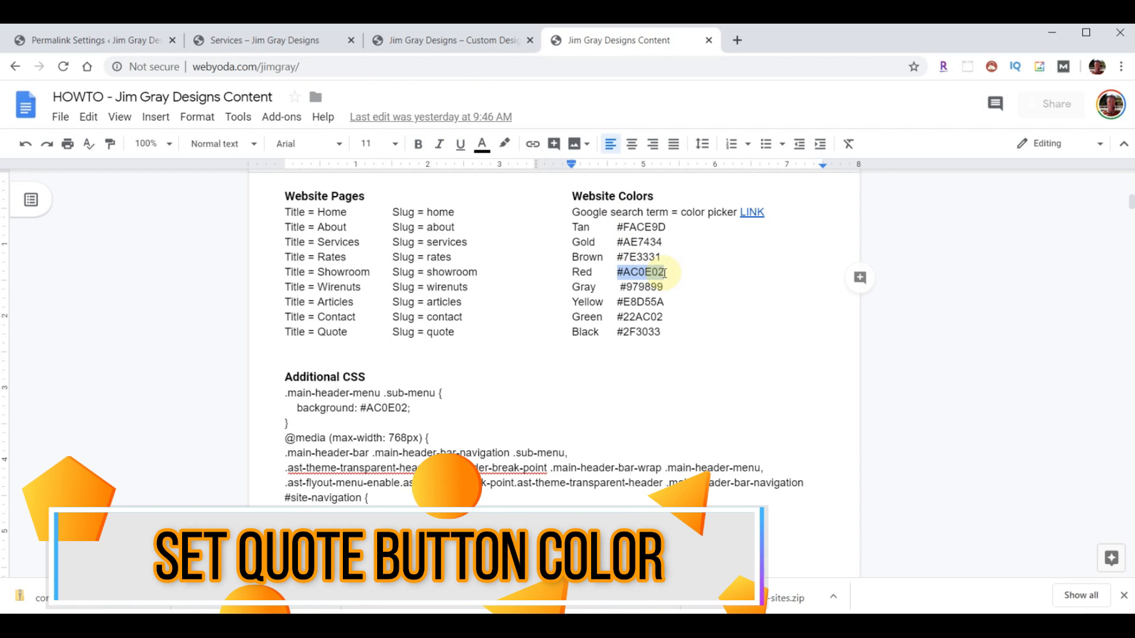
{"action": "left_click", "coordinate": [71, 43]}
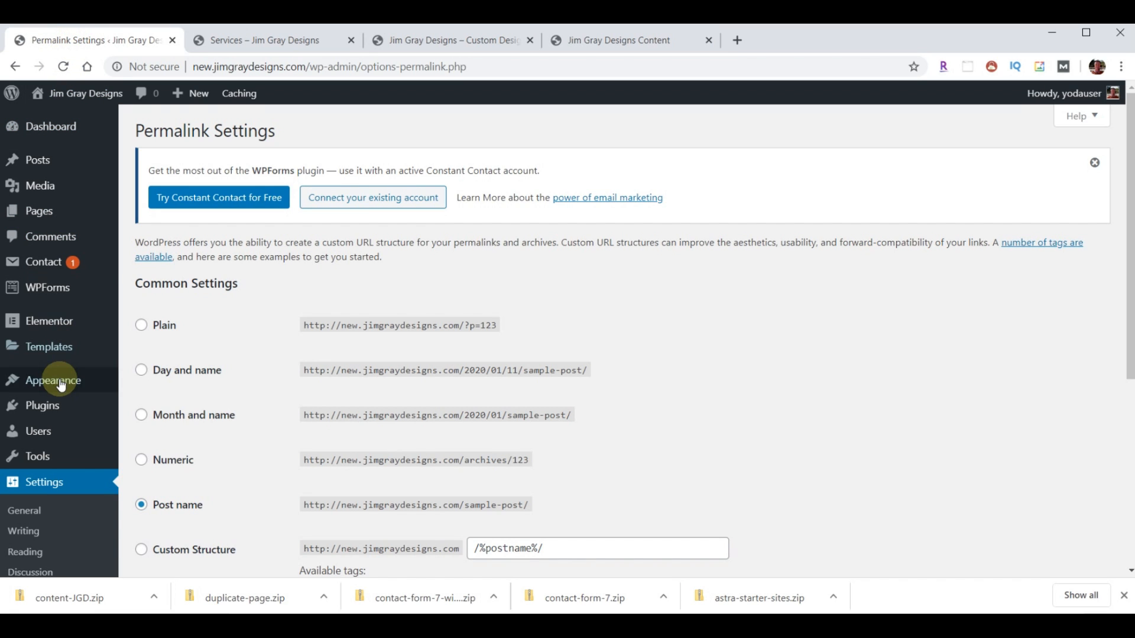
{"action": "mouse_move", "coordinate": [56, 383]}
{"action": "left_click", "coordinate": [138, 407]}
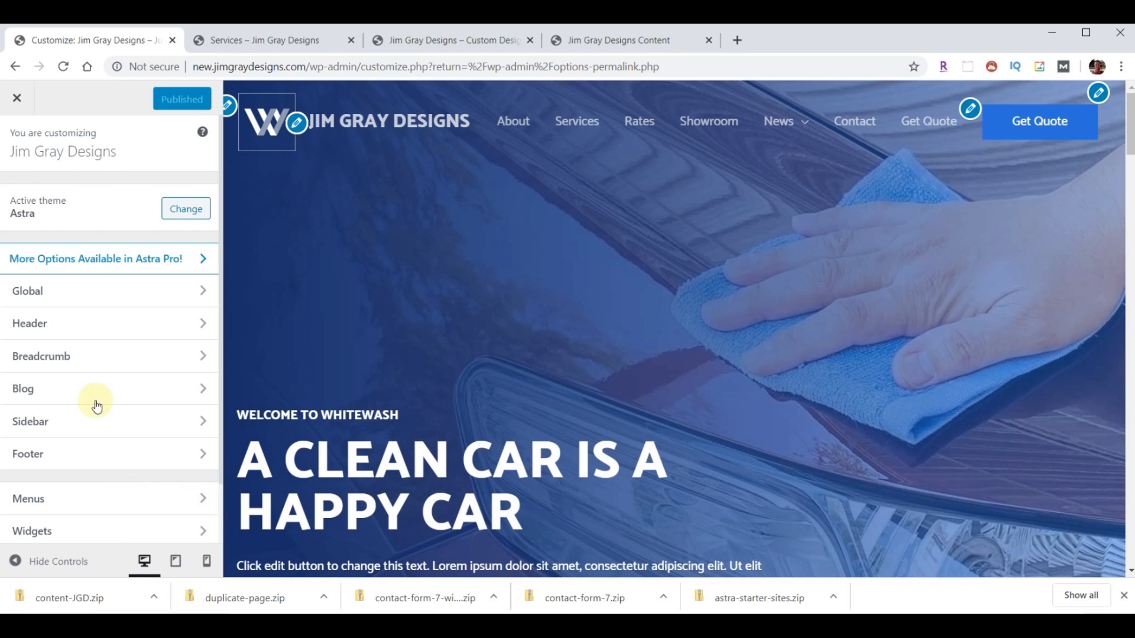
{"action": "left_click", "coordinate": [52, 293]}
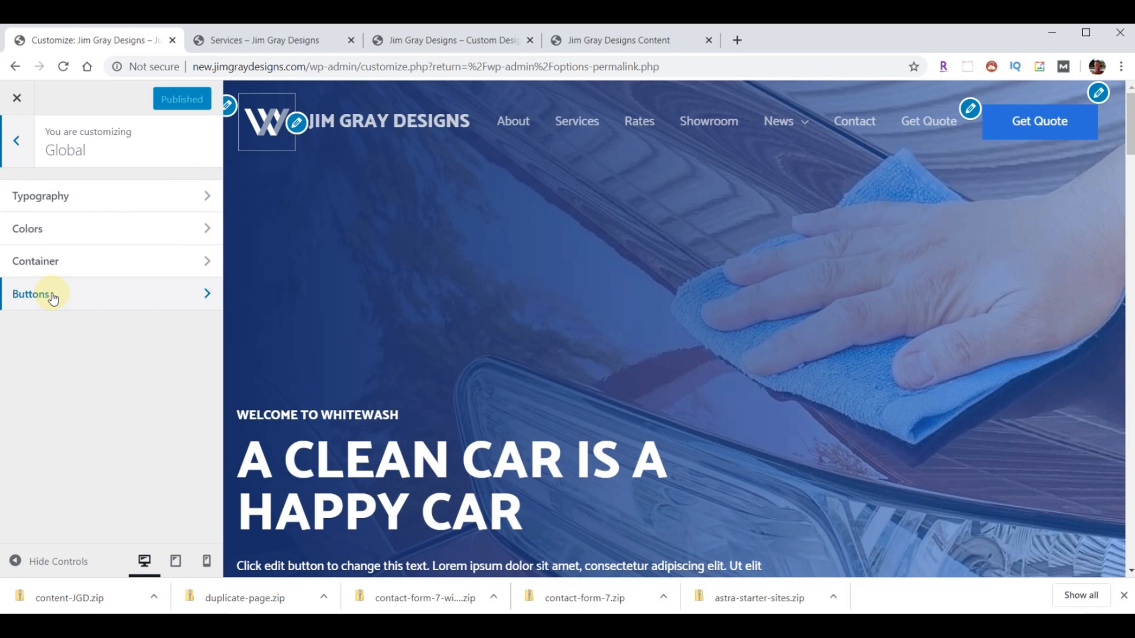
{"action": "left_click", "coordinate": [52, 296]}
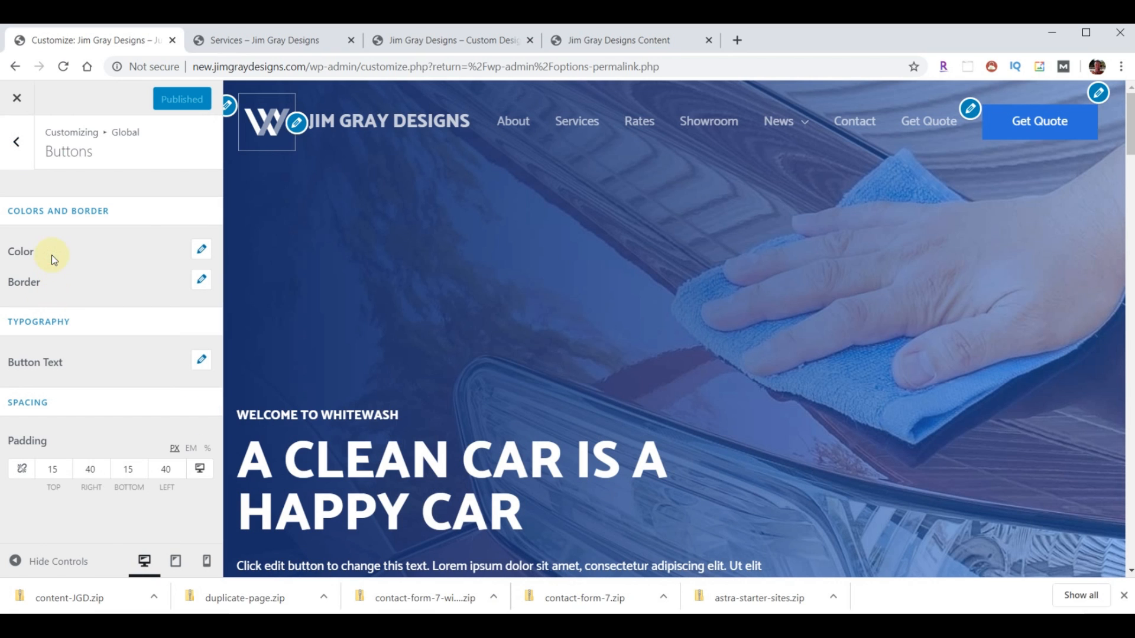
{"action": "left_click", "coordinate": [54, 260]}
{"action": "left_click", "coordinate": [54, 354]}
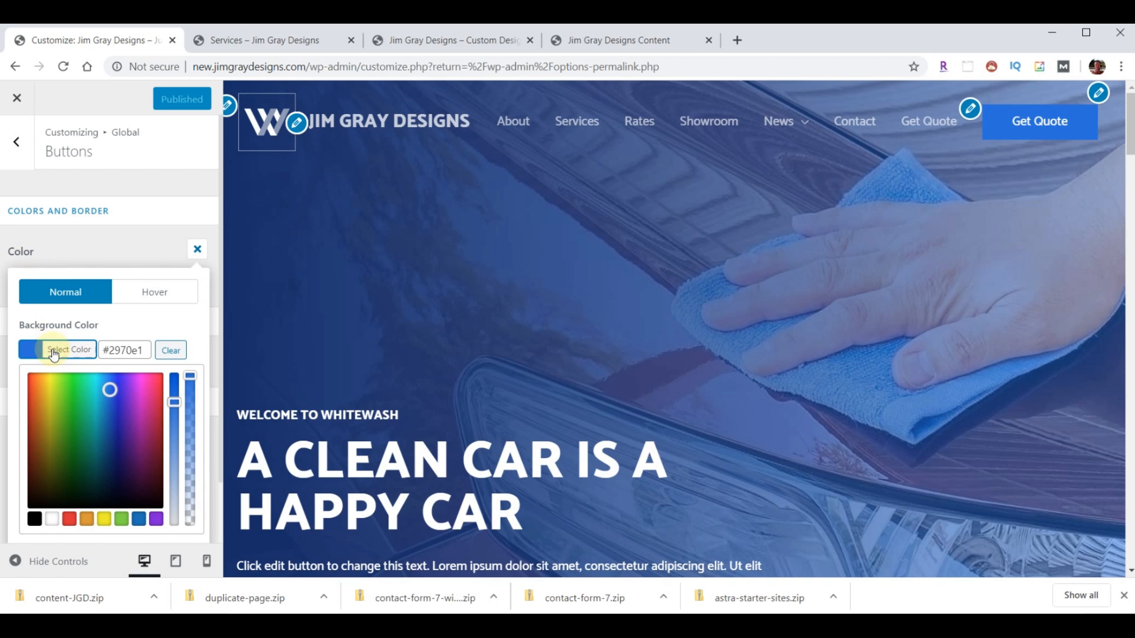
{"action": "left_click_drag", "start_coordinate": [115, 350], "coordinate": [150, 349]}
{"action": "key", "text": "BackSpace"}
{"action": "type", "text": "ac0e02"}
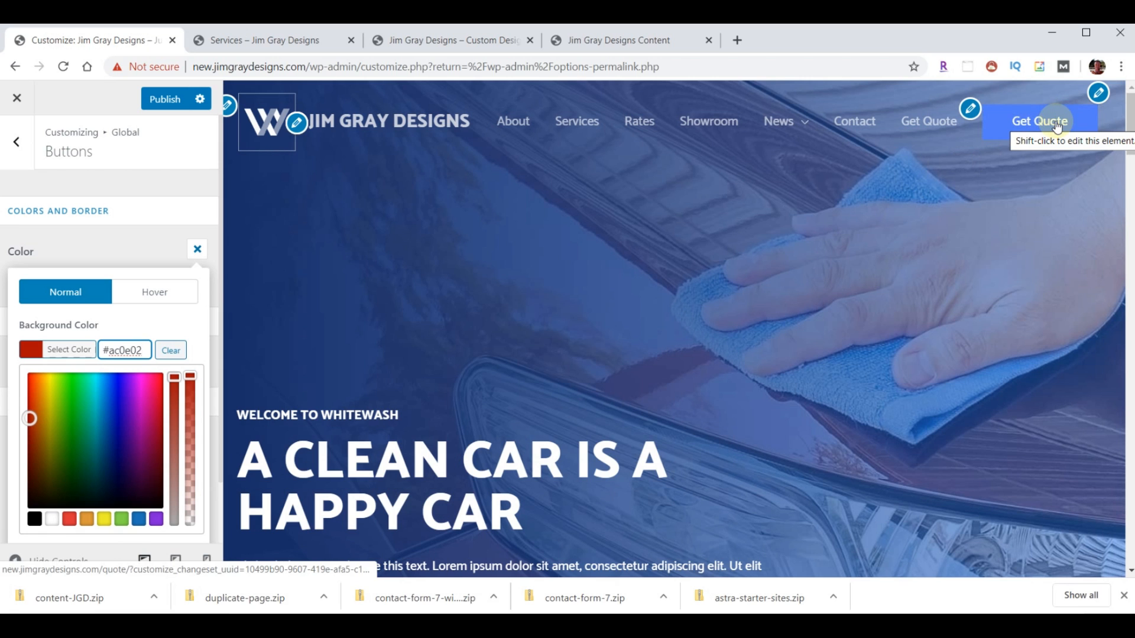
- Set the button hover background to yellow #E8D55A and publish
{"action": "left_click", "coordinate": [630, 37]}
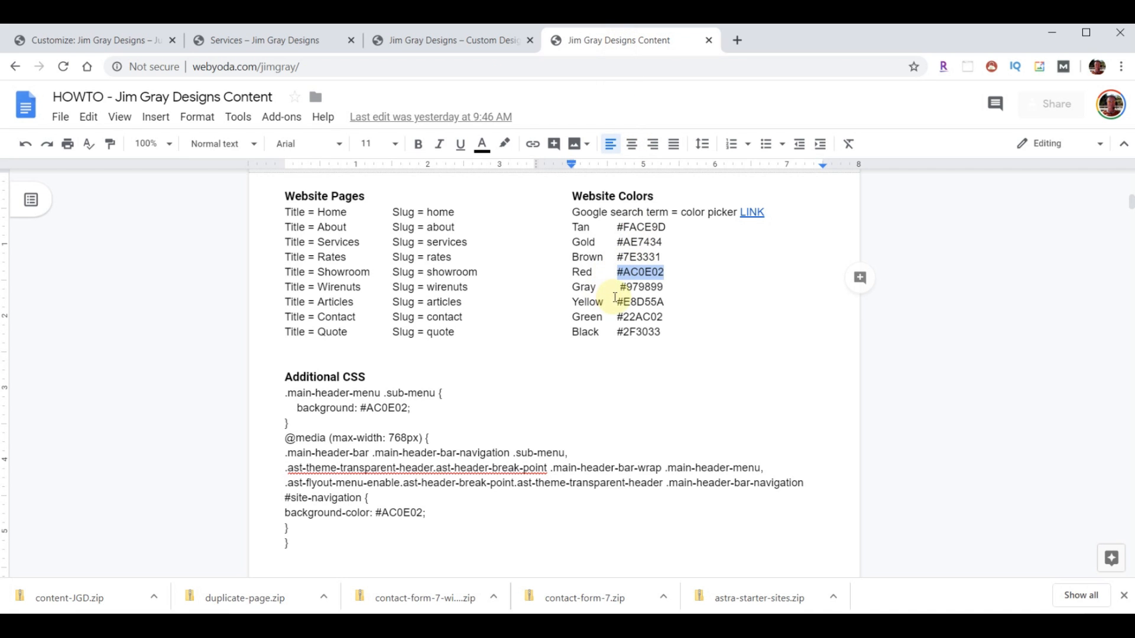
{"action": "left_click_drag", "start_coordinate": [616, 302], "coordinate": [666, 303]}
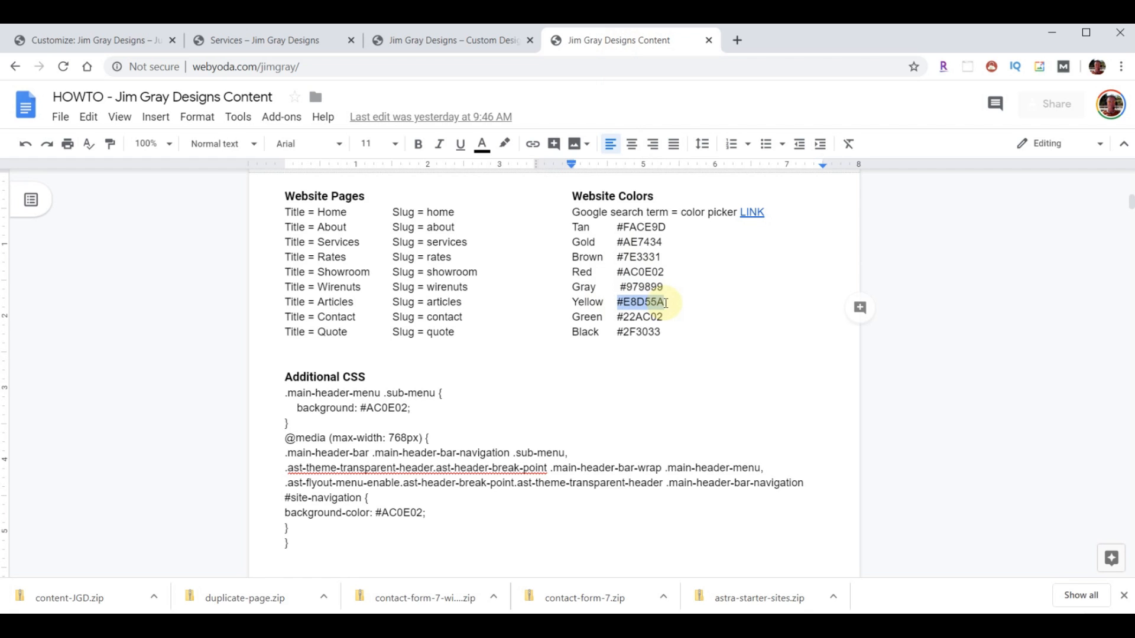
{"action": "left_click", "coordinate": [69, 39]}
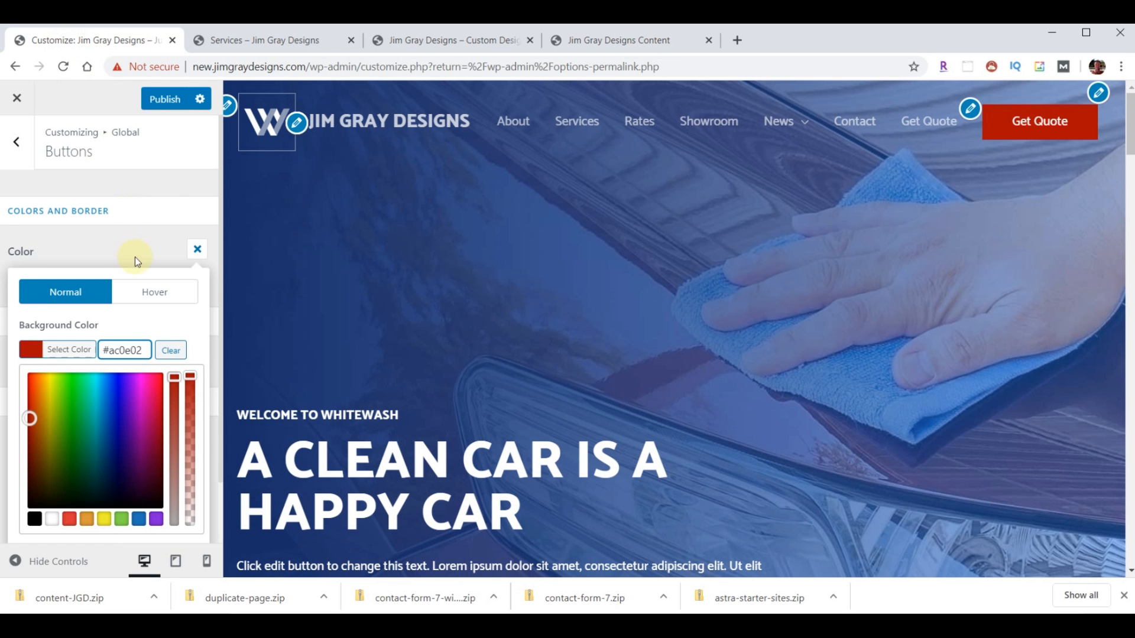
{"action": "left_click", "coordinate": [152, 293]}
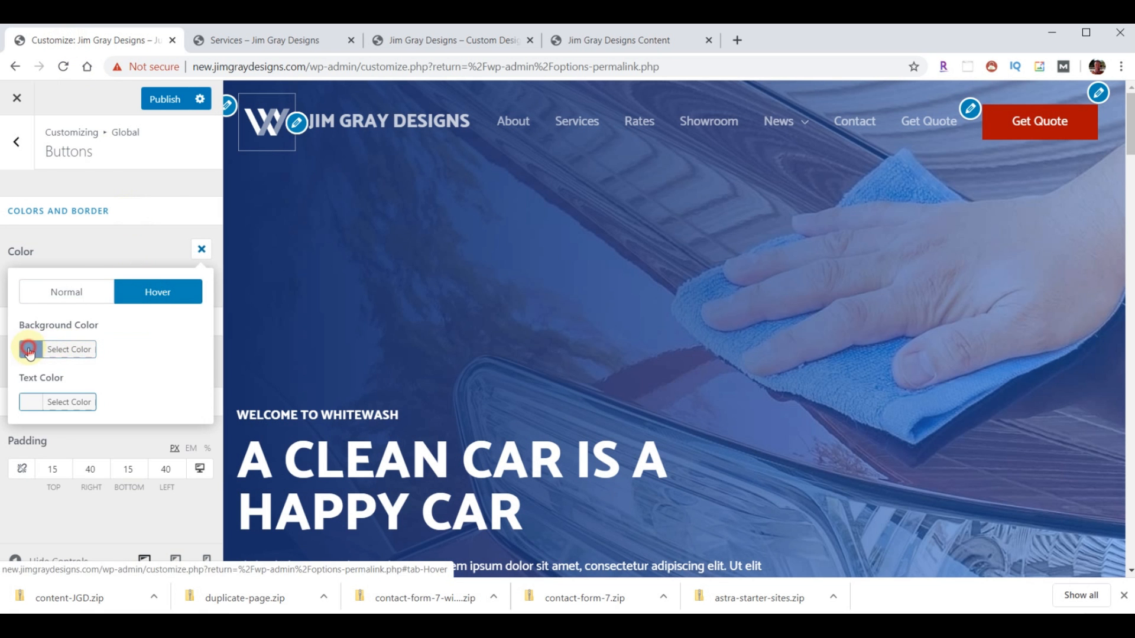
{"action": "left_click", "coordinate": [29, 351]}
{"action": "left_click_drag", "start_coordinate": [143, 353], "coordinate": [104, 351]}
{"action": "key", "text": "ctrl+v"}
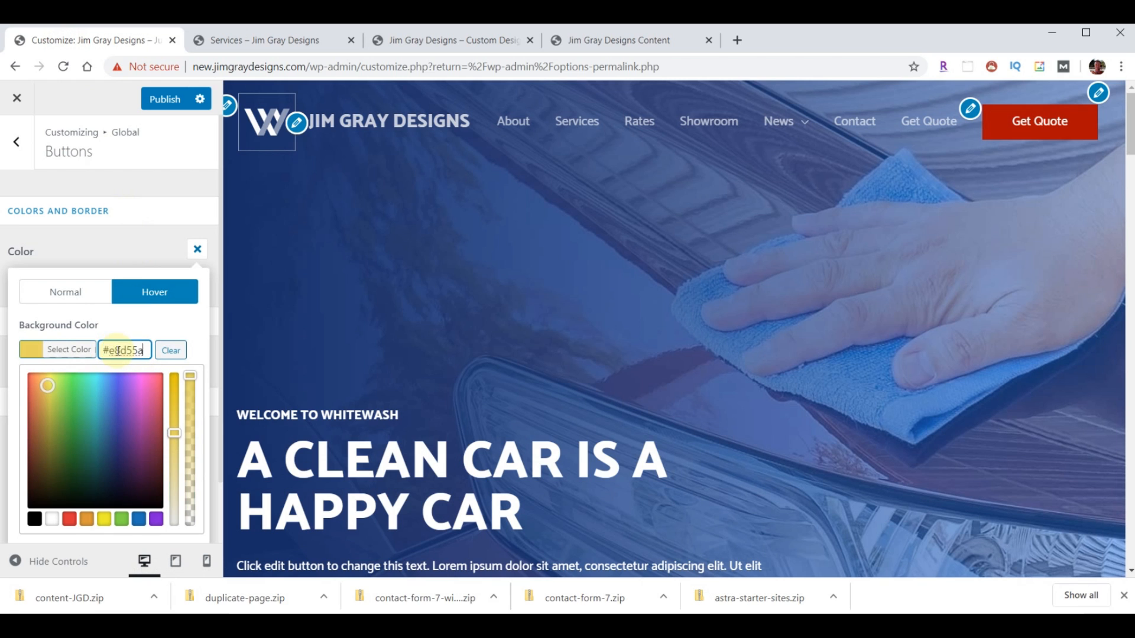
{"action": "left_click", "coordinate": [162, 325]}
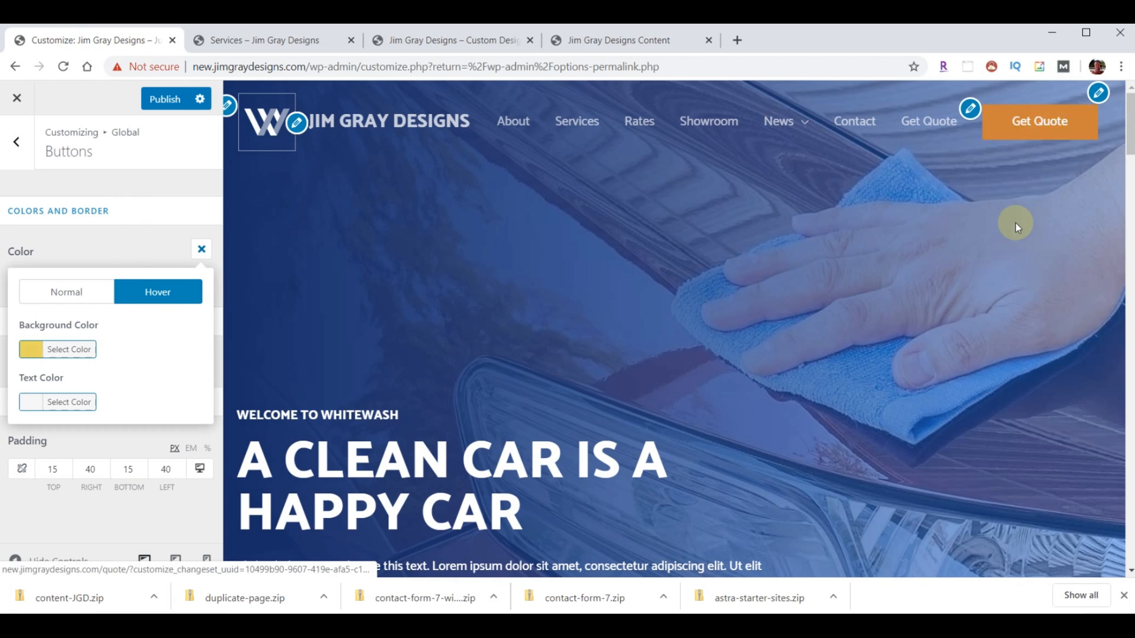
{"action": "left_click", "coordinate": [170, 98]}
- Reload the live Services page to check the new button colours
{"action": "left_click", "coordinate": [253, 39]}
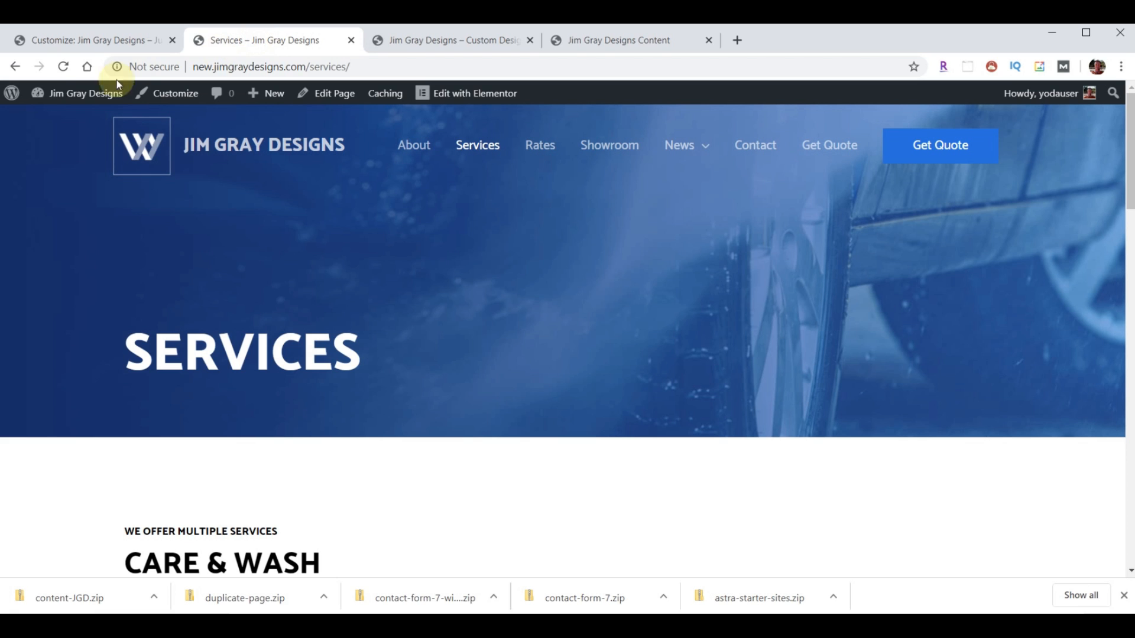
{"action": "left_click", "coordinate": [64, 67]}
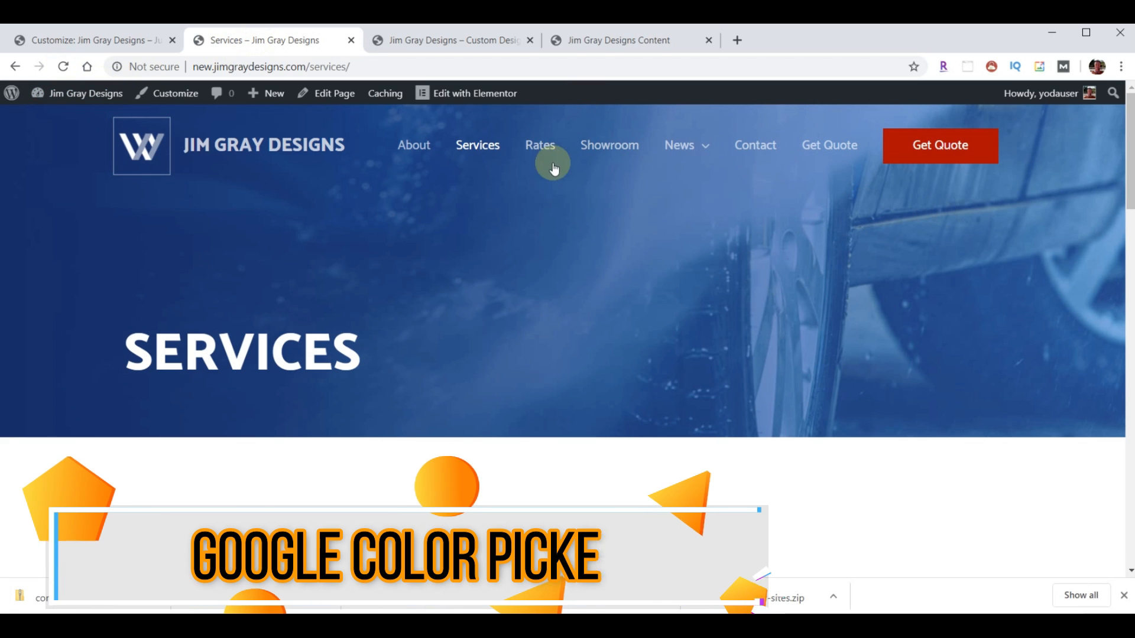
{"action": "left_click", "coordinate": [608, 45]}
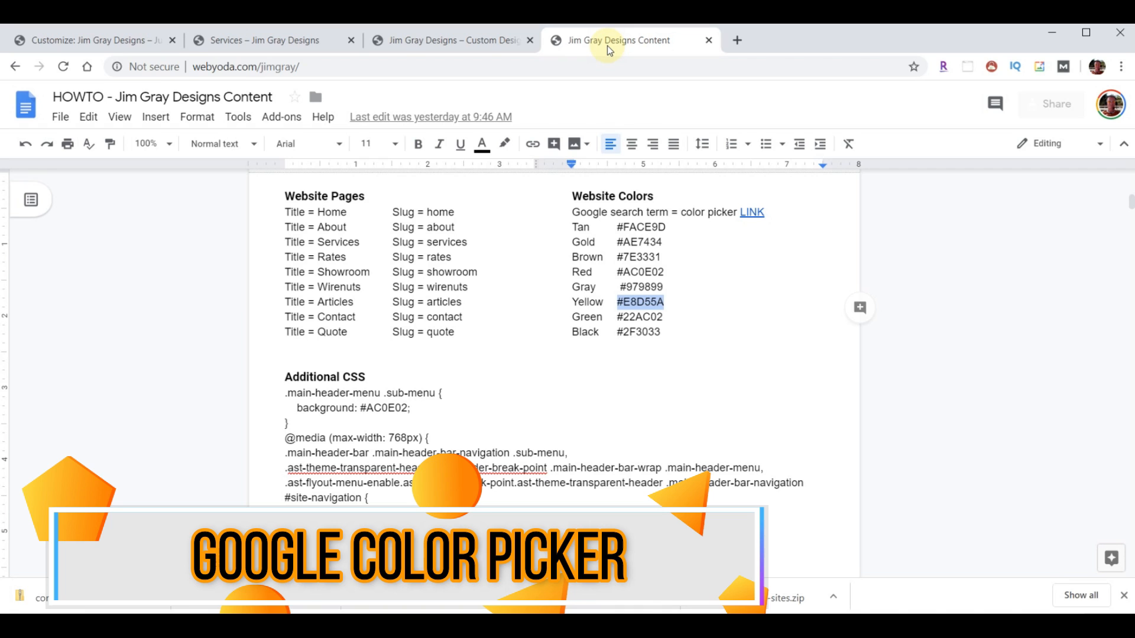
- Follow the colour picker link in the content notes document to Google's colour picker
{"action": "left_click", "coordinate": [643, 332]}
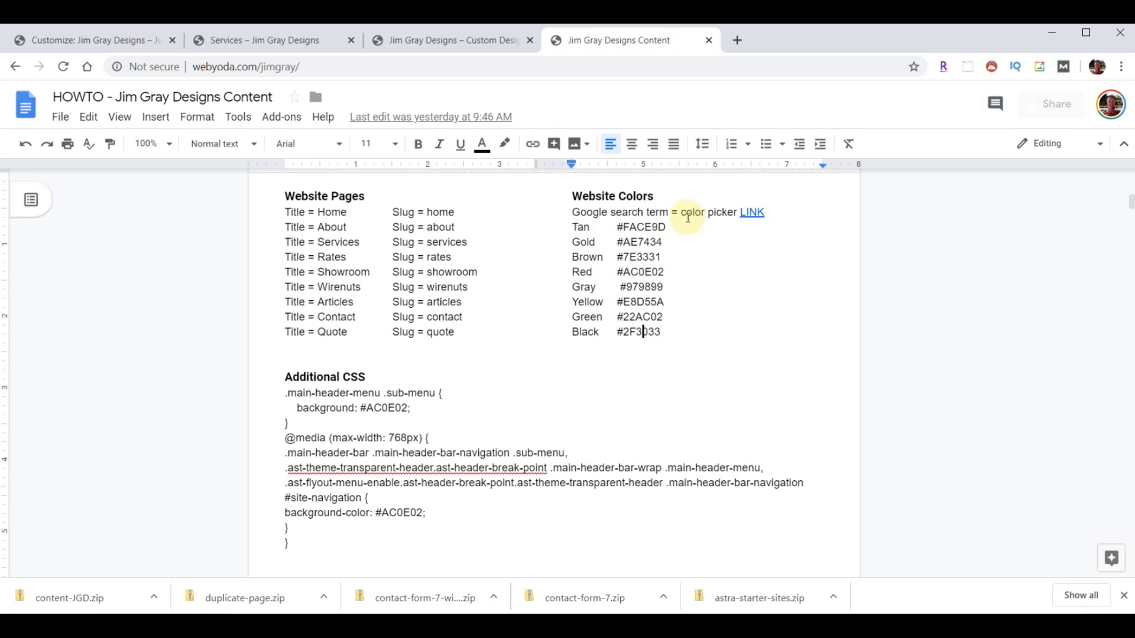
{"action": "left_click", "coordinate": [750, 214]}
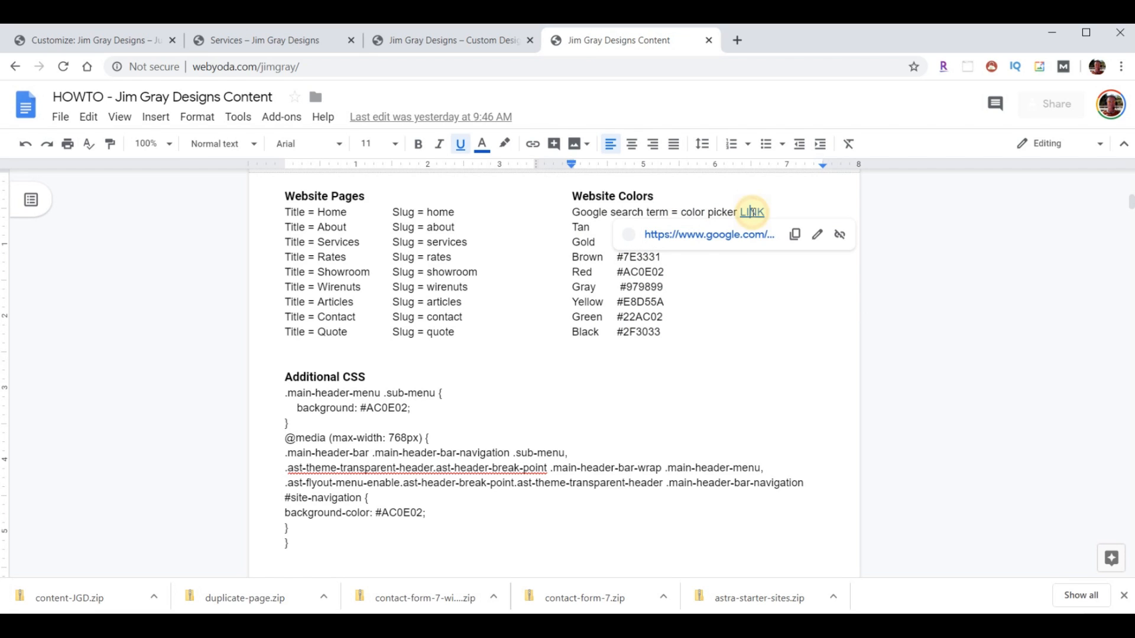
{"action": "left_click", "coordinate": [733, 237]}
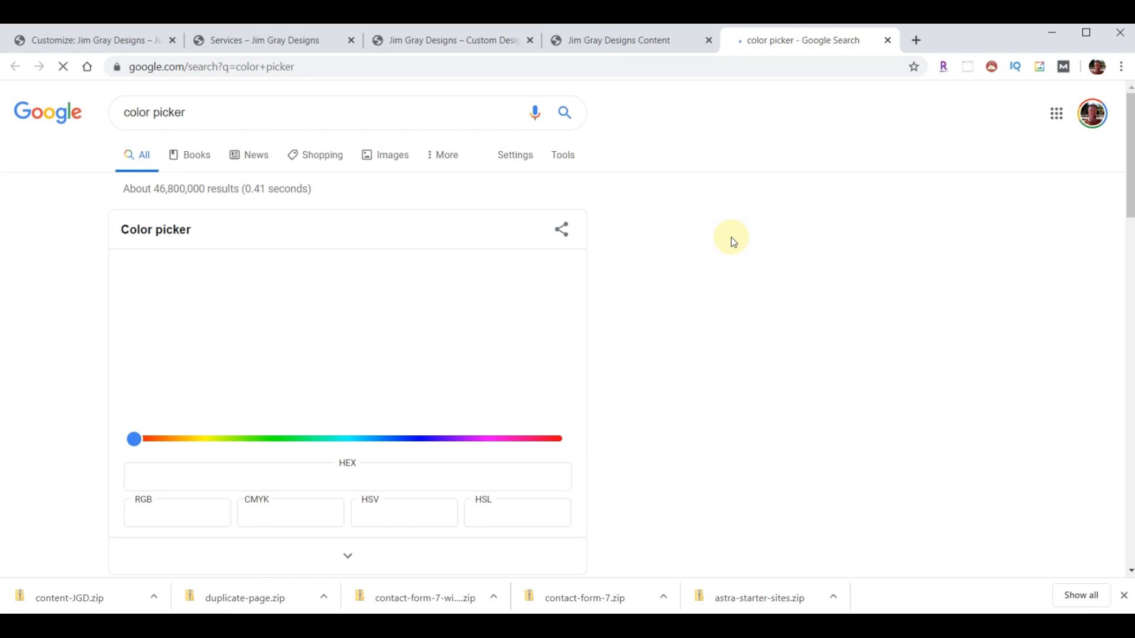
- Pick purple #a93cba, paste its hex into the search box, and close the tab
{"action": "left_click_drag", "start_coordinate": [484, 310], "coordinate": [508, 312]}
{"action": "left_click_drag", "start_coordinate": [297, 437], "coordinate": [482, 450]}
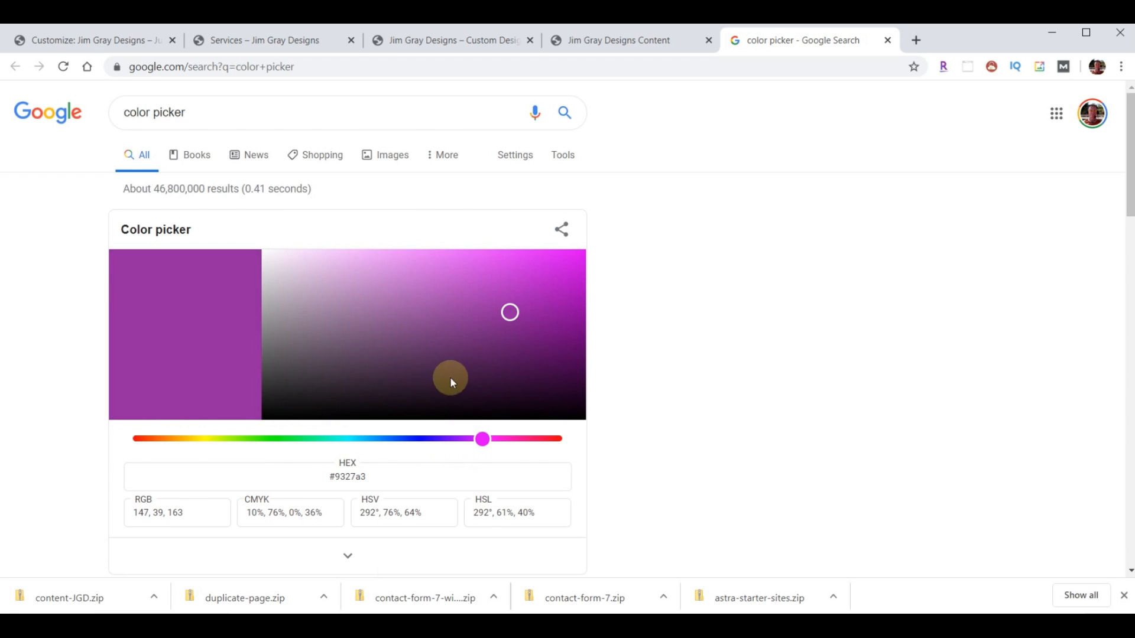
{"action": "left_click_drag", "start_coordinate": [509, 312], "coordinate": [485, 300]}
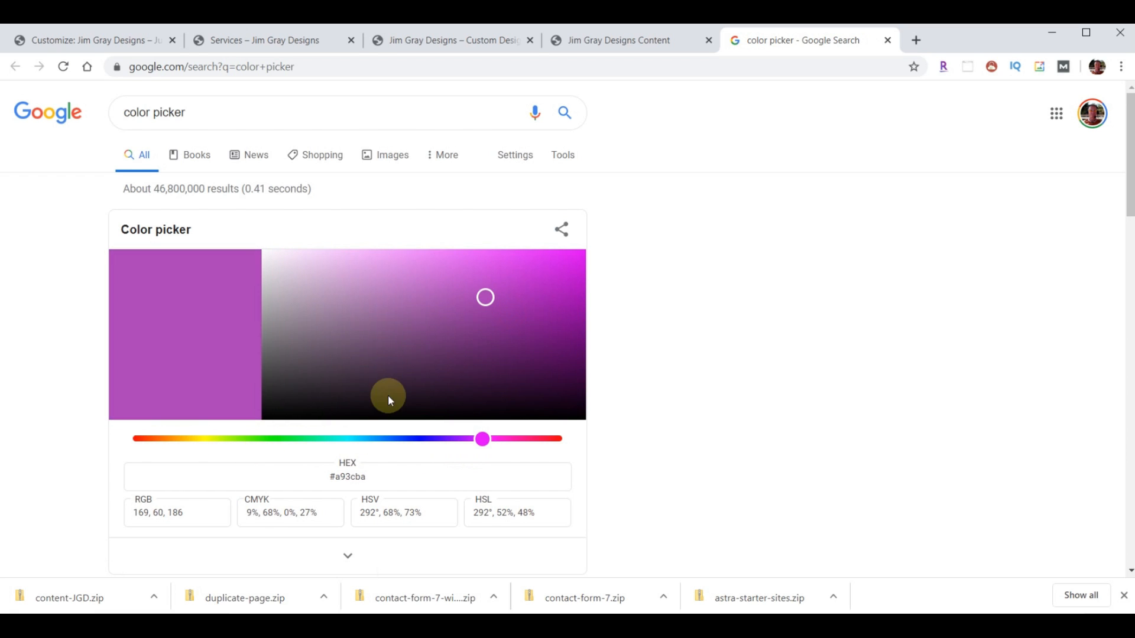
{"action": "left_click_drag", "start_coordinate": [328, 477], "coordinate": [470, 488]}
{"action": "key", "text": "ctrl+c"}
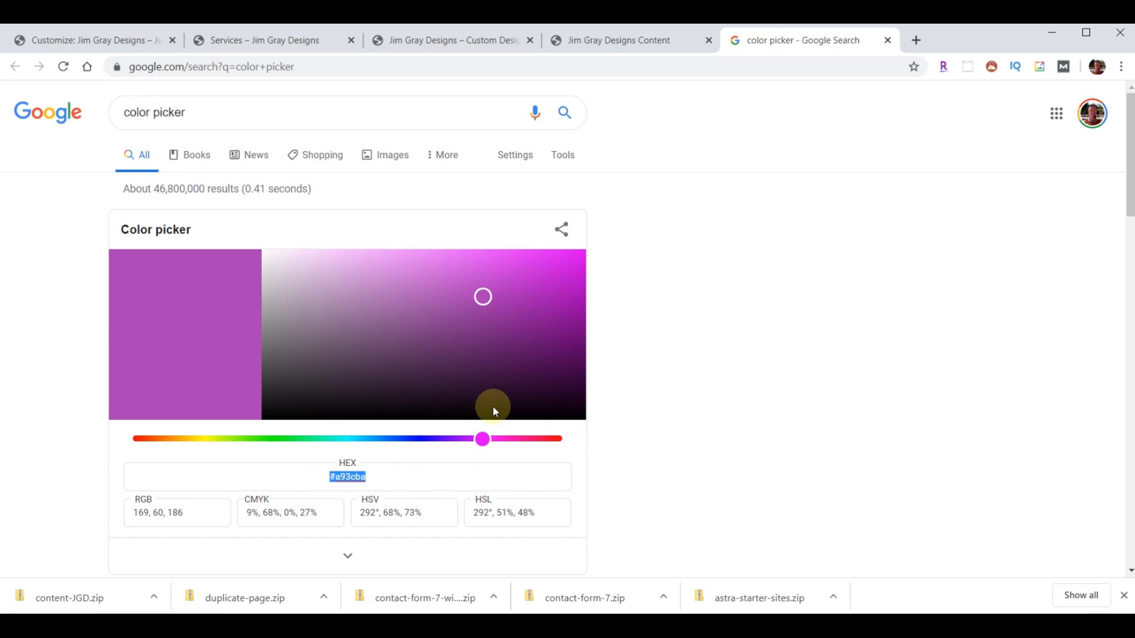
{"action": "left_click", "coordinate": [242, 102]}
{"action": "key", "text": "ctrl+v"}
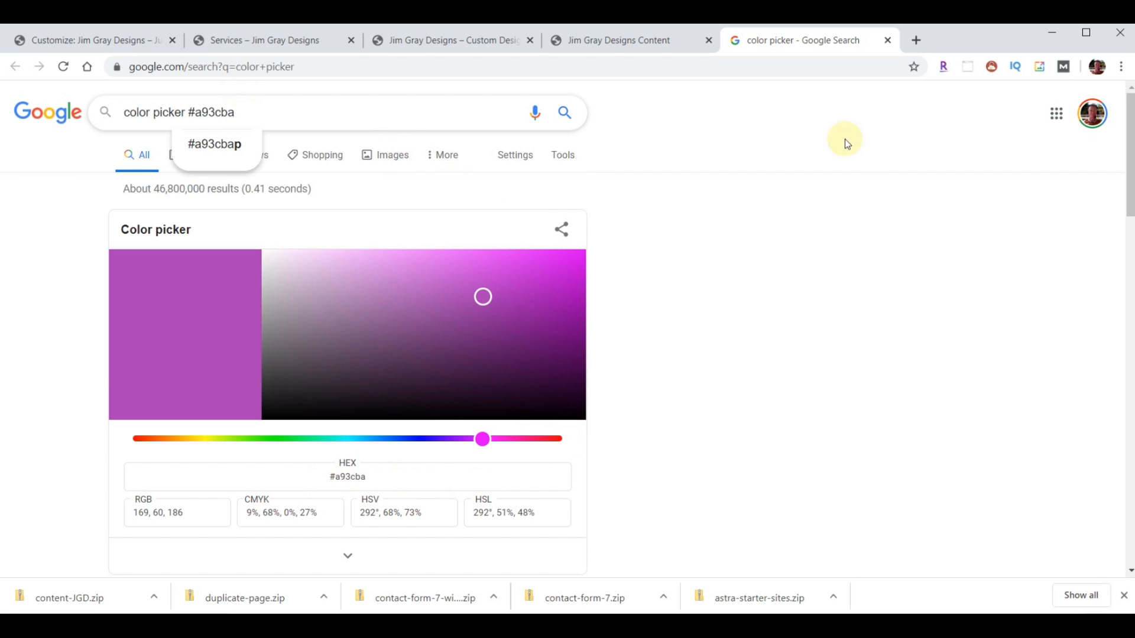
{"action": "left_click", "coordinate": [886, 42]}
- Exit the customizer to Permalink Settings, view the Services page News dropdown, then return
{"action": "left_click", "coordinate": [76, 43]}
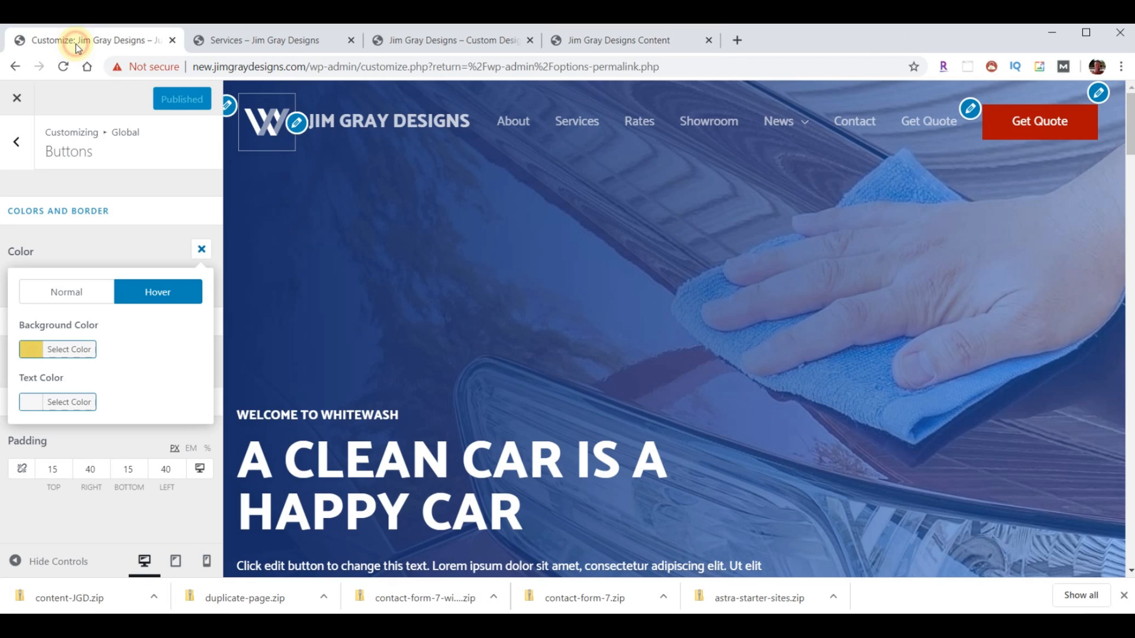
{"action": "left_click", "coordinate": [16, 100]}
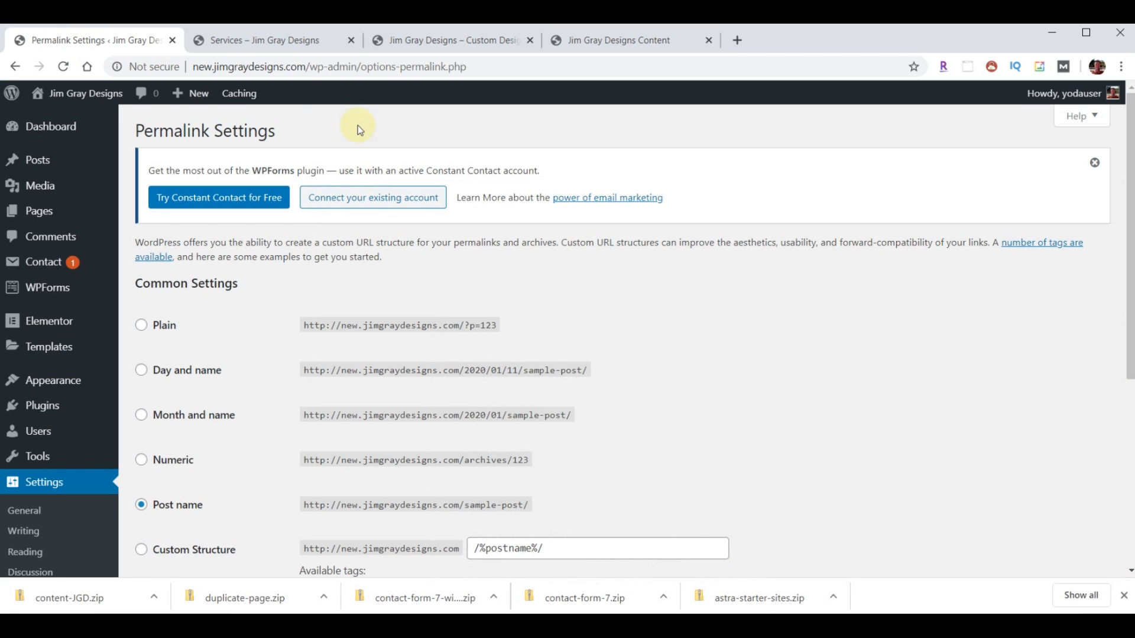
{"action": "left_click", "coordinate": [264, 42]}
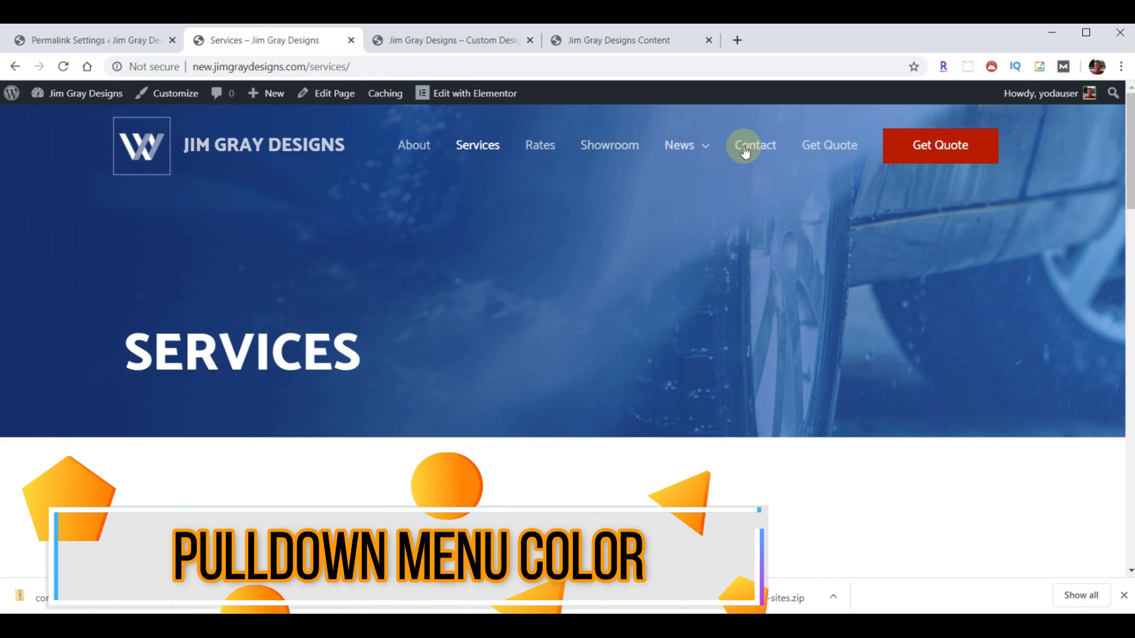
{"action": "mouse_move", "coordinate": [698, 143]}
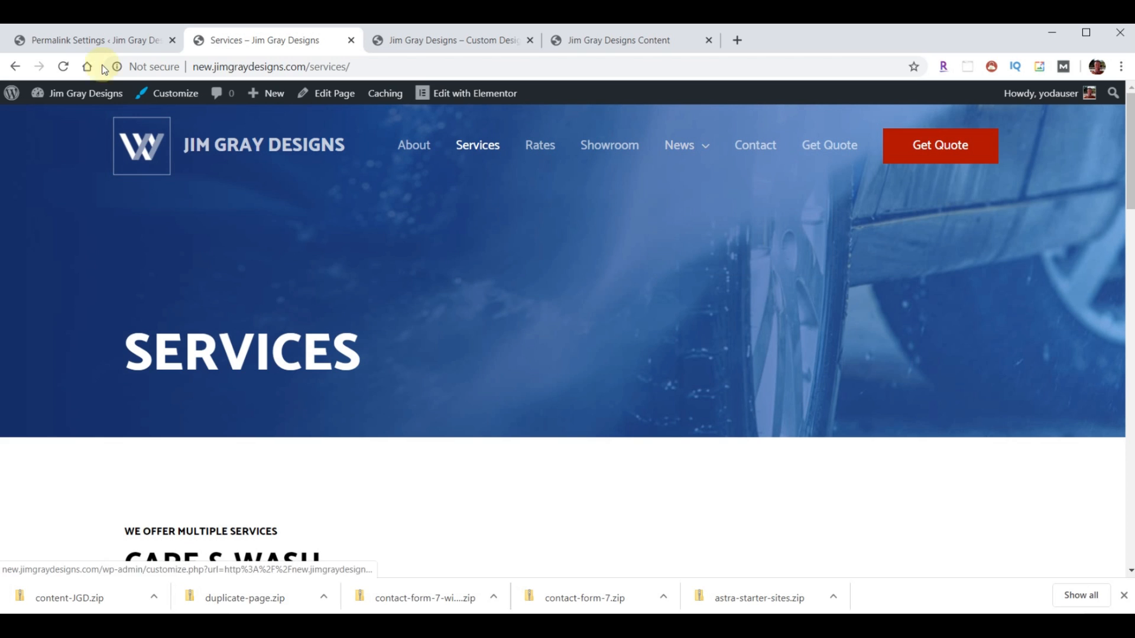
{"action": "left_click", "coordinate": [70, 43]}
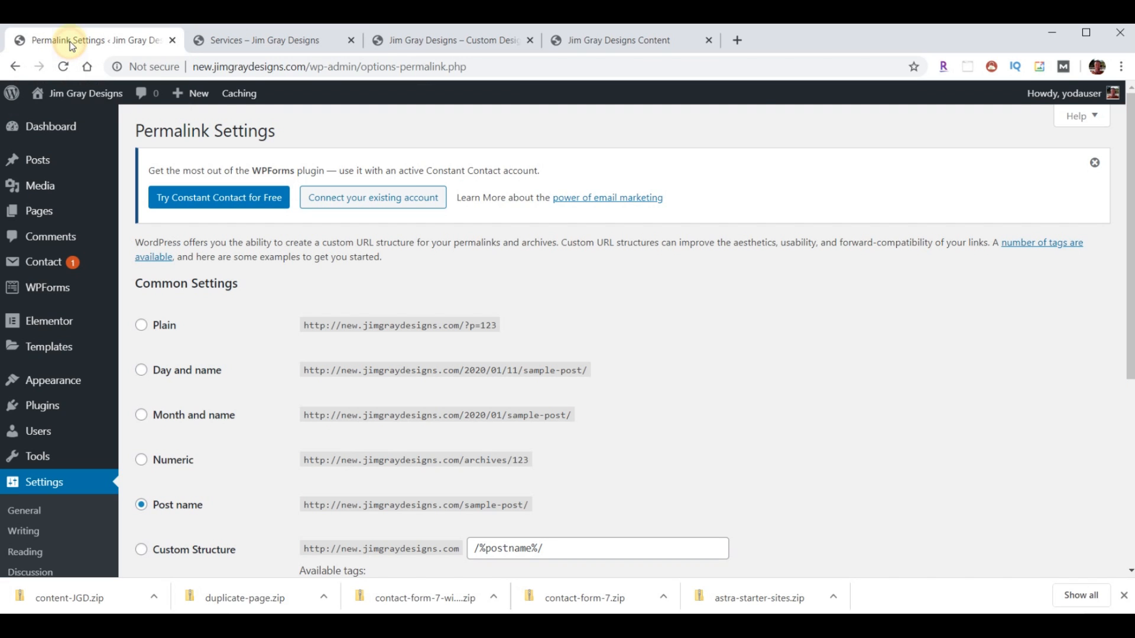
{"action": "mouse_move", "coordinate": [76, 186]}
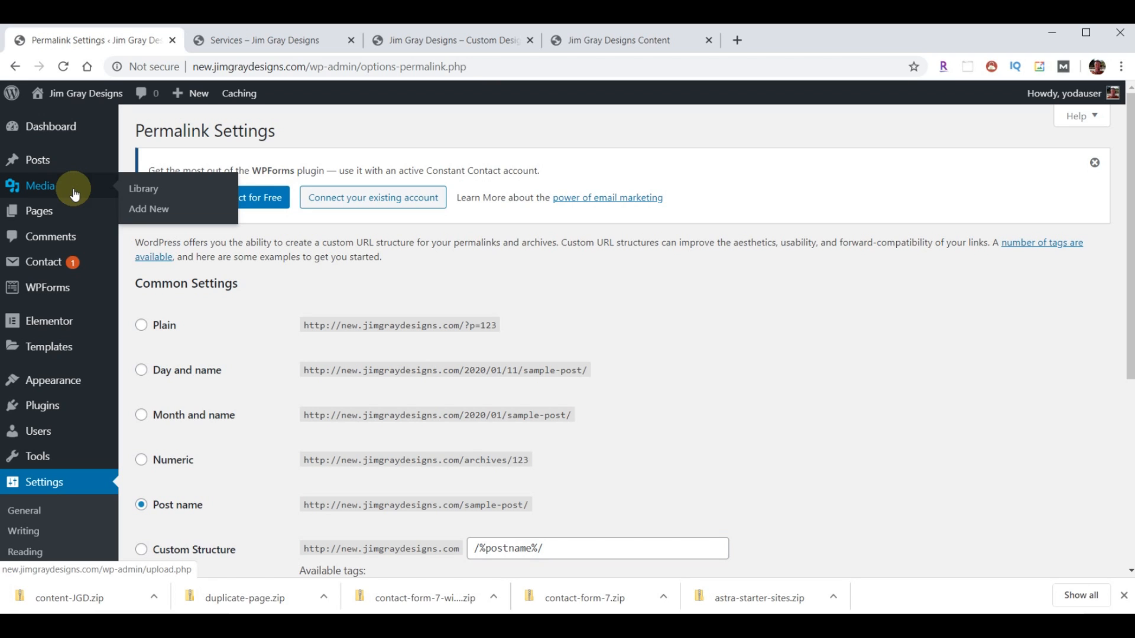
- Open the customizer's Additional CSS section and dismiss its help text
{"action": "left_click", "coordinate": [53, 386]}
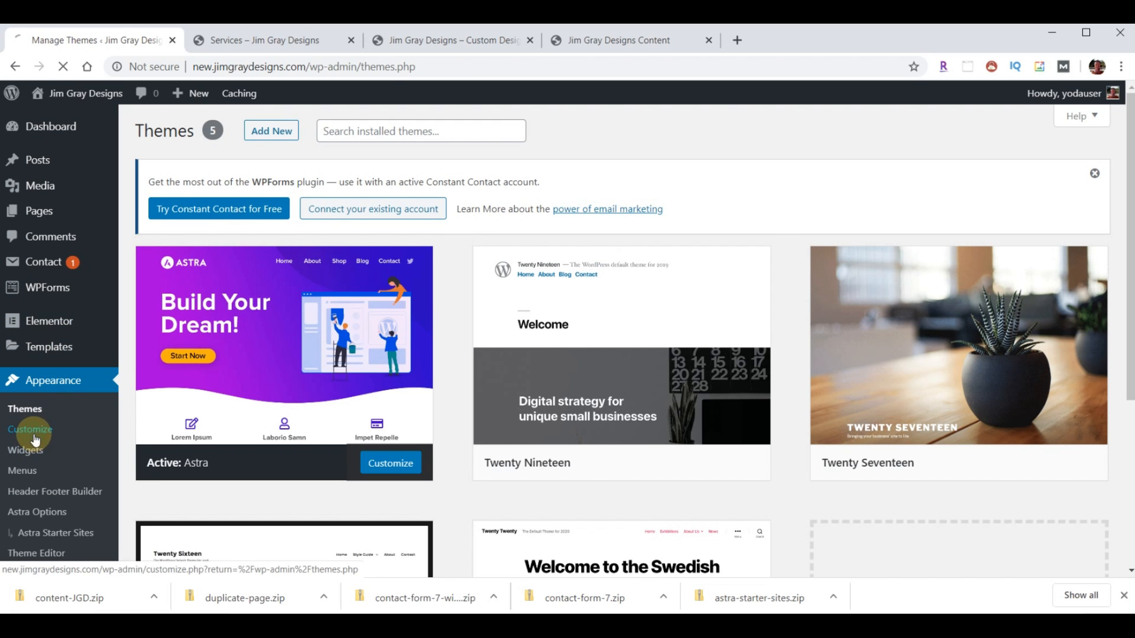
{"action": "scroll", "coordinate": [110, 363], "scroll_direction": "down", "scroll_amount": 2}
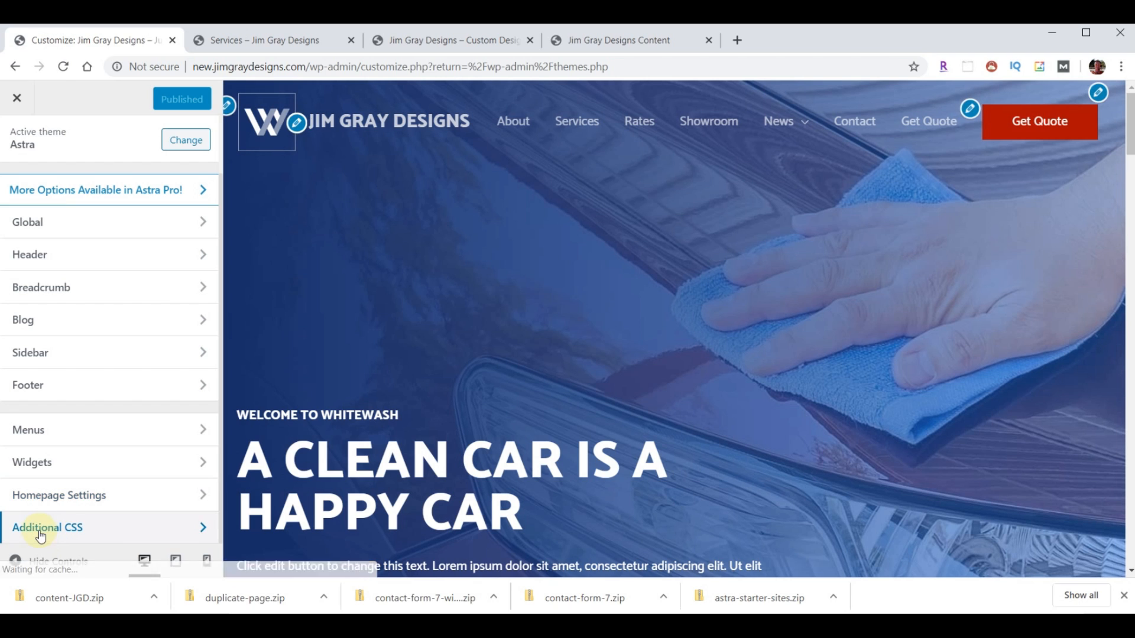
{"action": "left_click", "coordinate": [49, 531]}
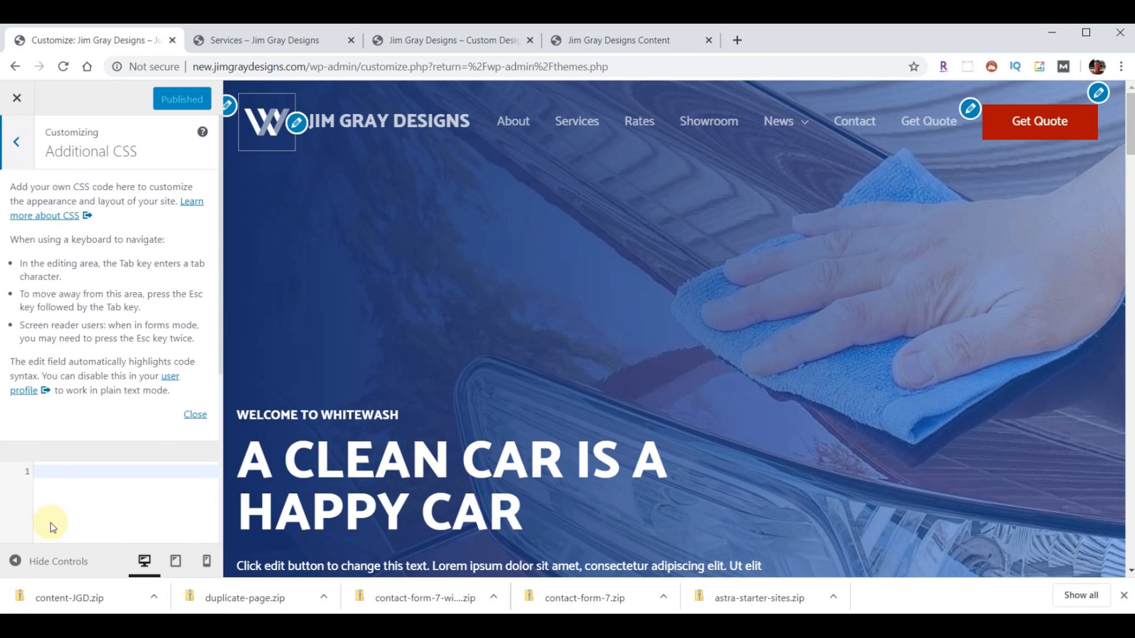
{"action": "left_click", "coordinate": [189, 416]}
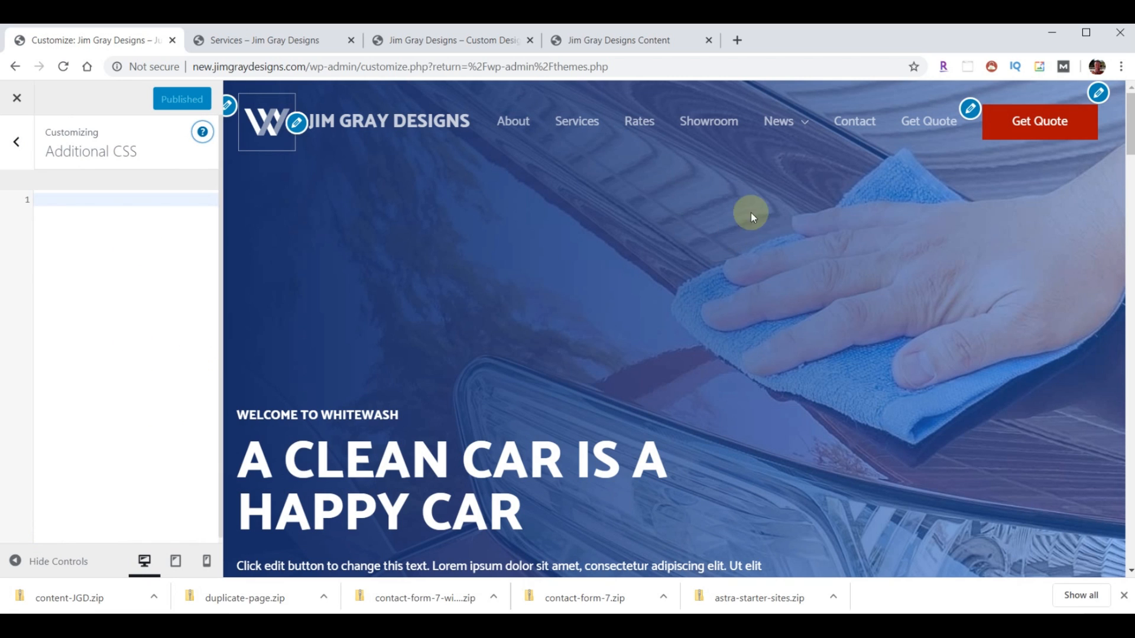
{"action": "mouse_move", "coordinate": [782, 123]}
- Paste the notes' CSS giving the News sub-menu a red #AC0E02 background, and publish
{"action": "left_click", "coordinate": [615, 36]}
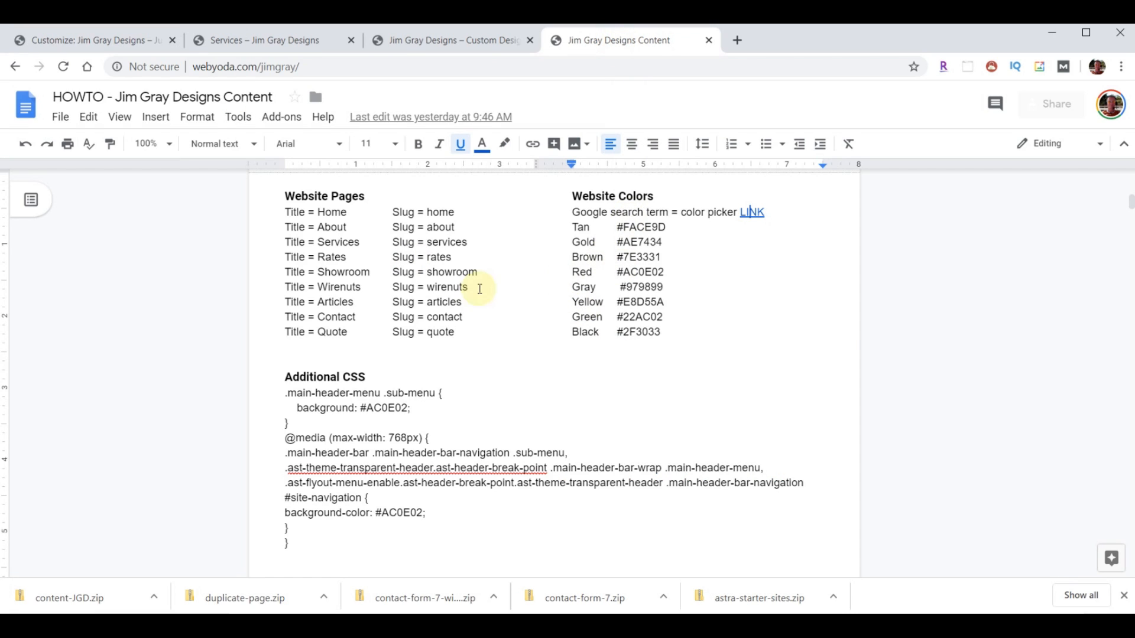
{"action": "left_click_drag", "start_coordinate": [284, 393], "coordinate": [358, 544]}
{"action": "key", "text": "ctrl+c"}
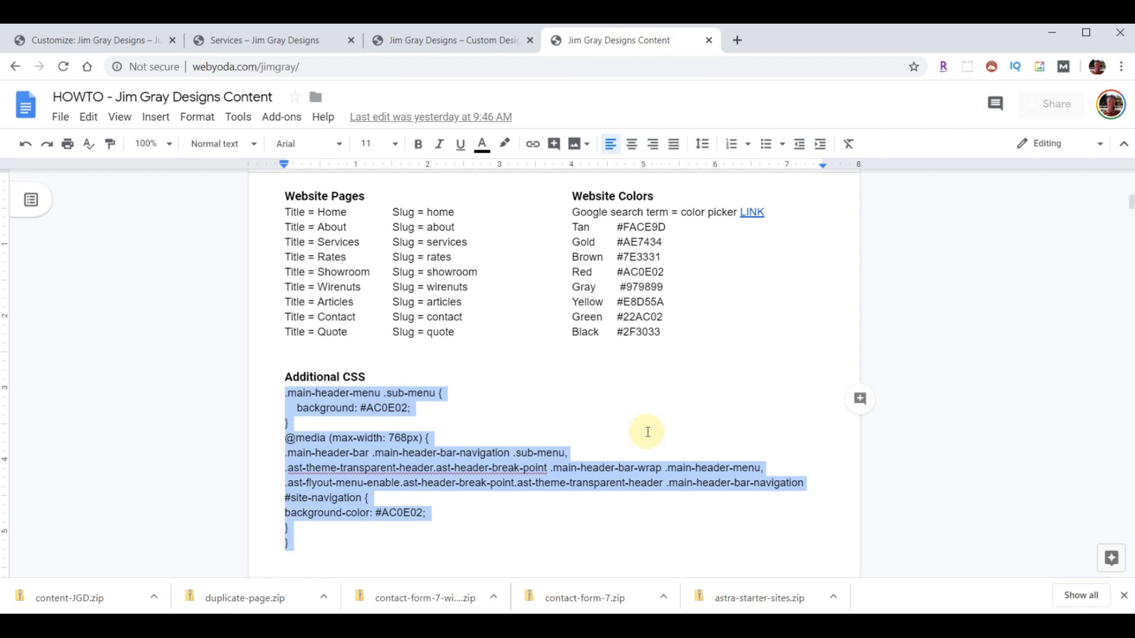
{"action": "left_click", "coordinate": [95, 42]}
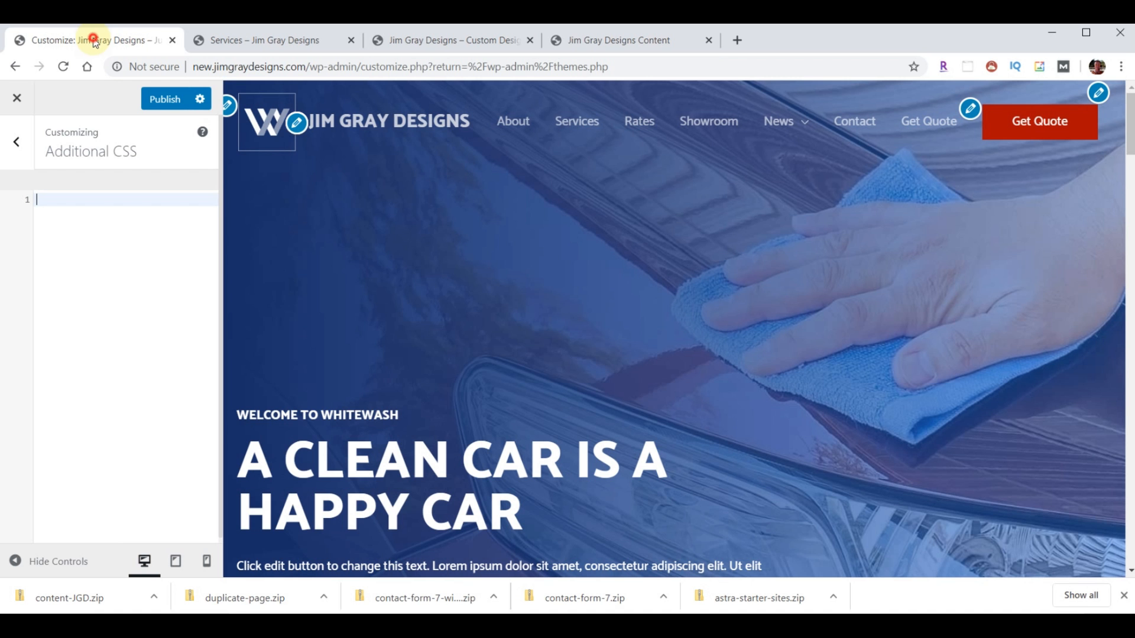
{"action": "key", "text": "ctrl+v"}
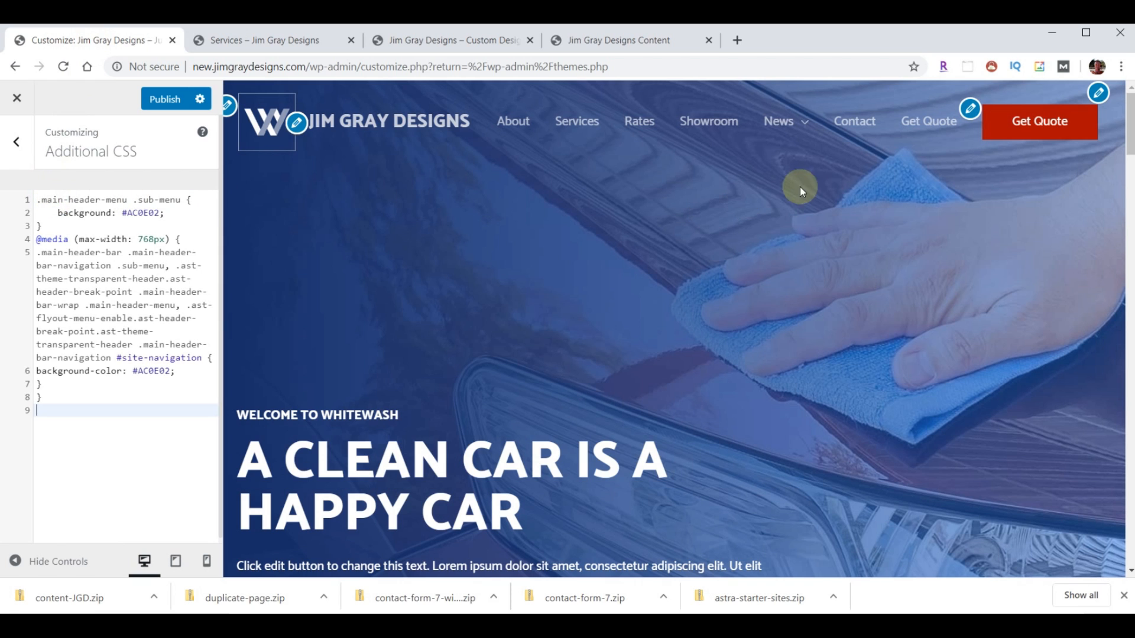
{"action": "mouse_move", "coordinate": [803, 127]}
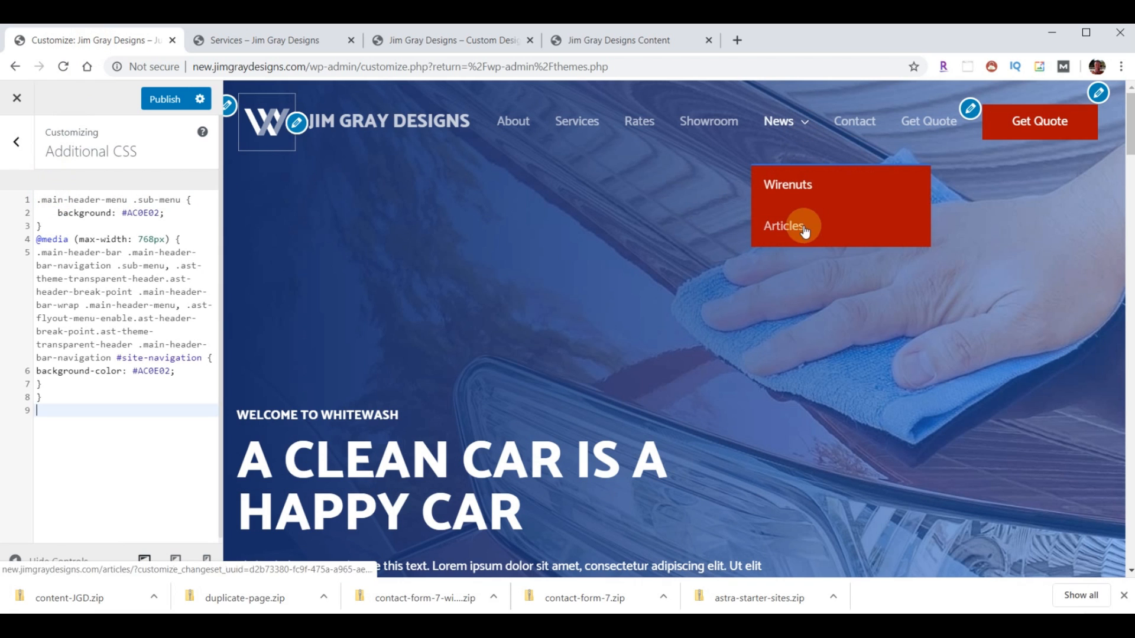
{"action": "left_click", "coordinate": [153, 100]}
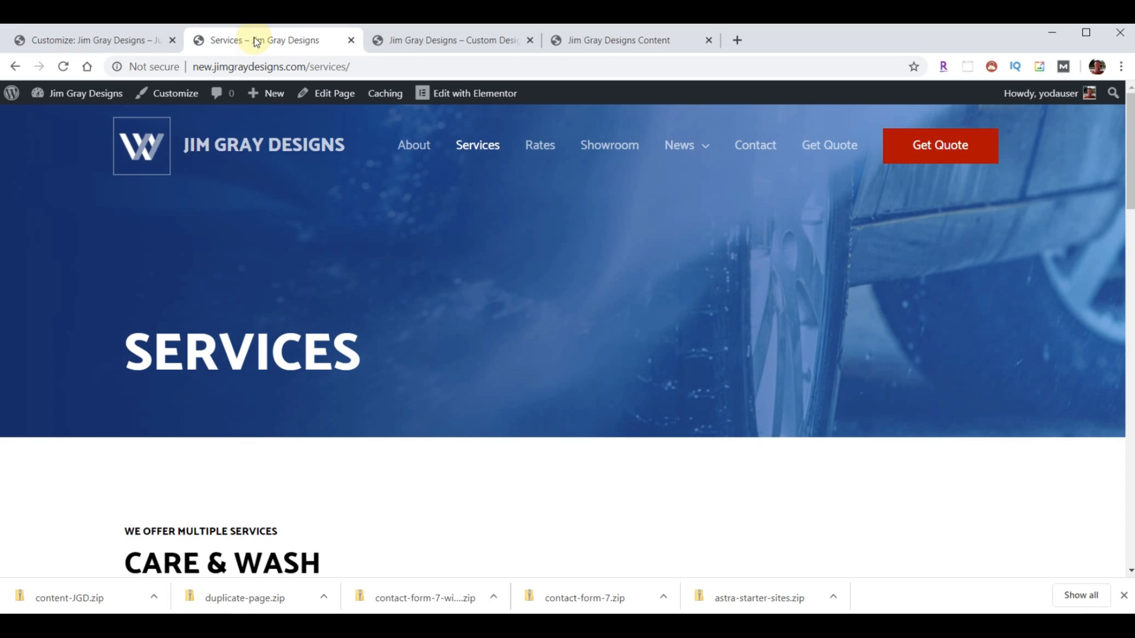
- Reload the live Services page to see the updated header and menu
{"action": "left_click", "coordinate": [64, 66]}
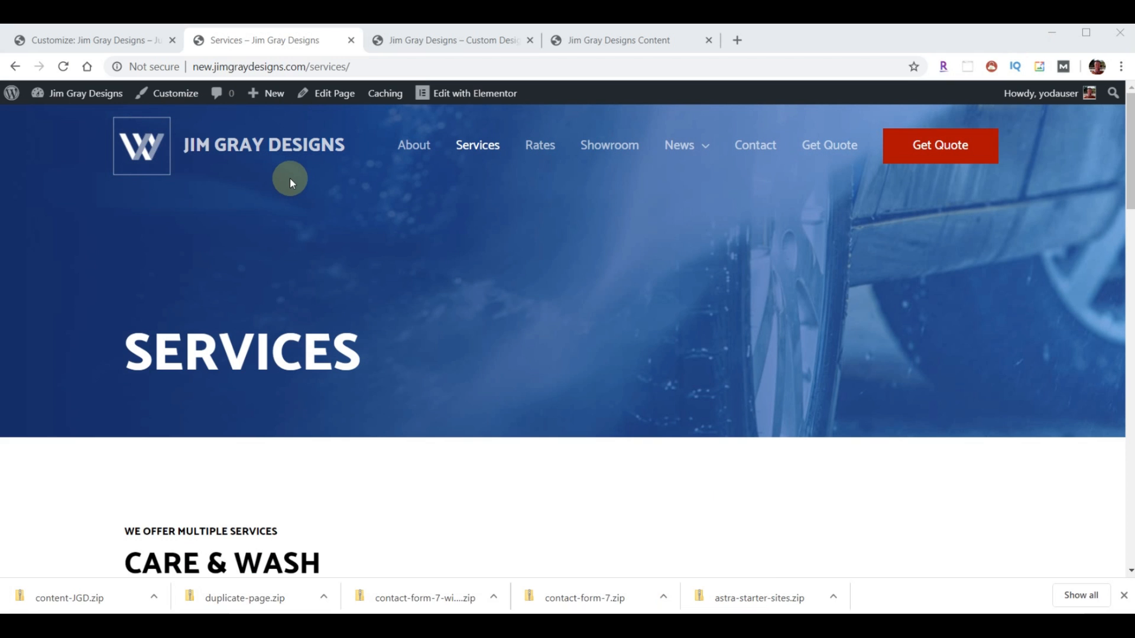
- Reopen the customizer at Header > Site Identity and start changing the logo
{"action": "left_click", "coordinate": [73, 40]}
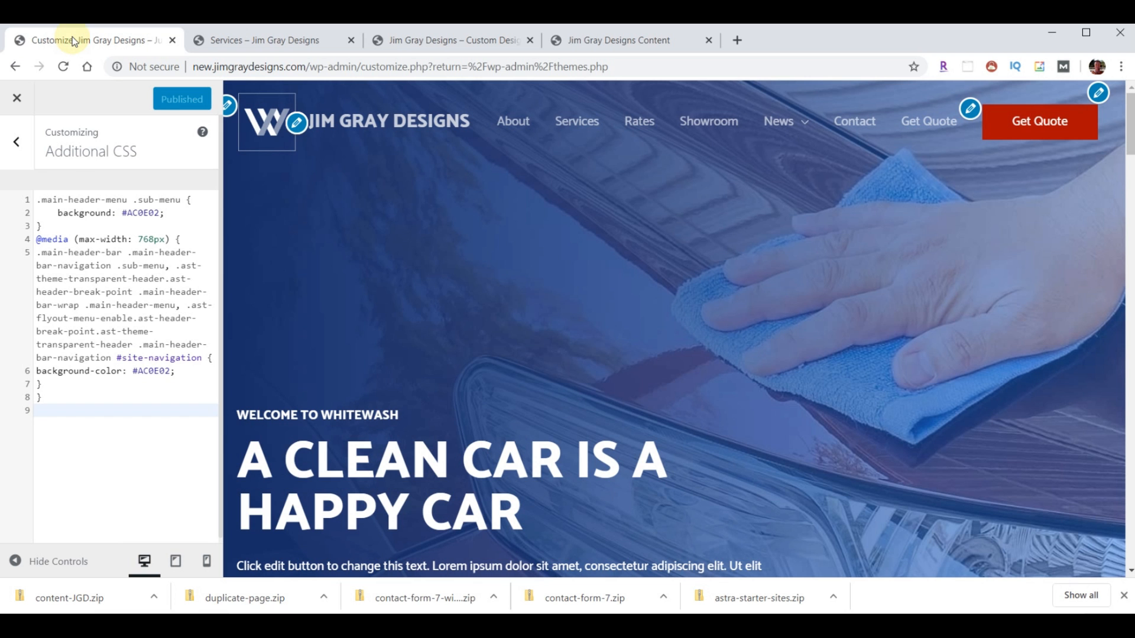
{"action": "left_click", "coordinate": [17, 98]}
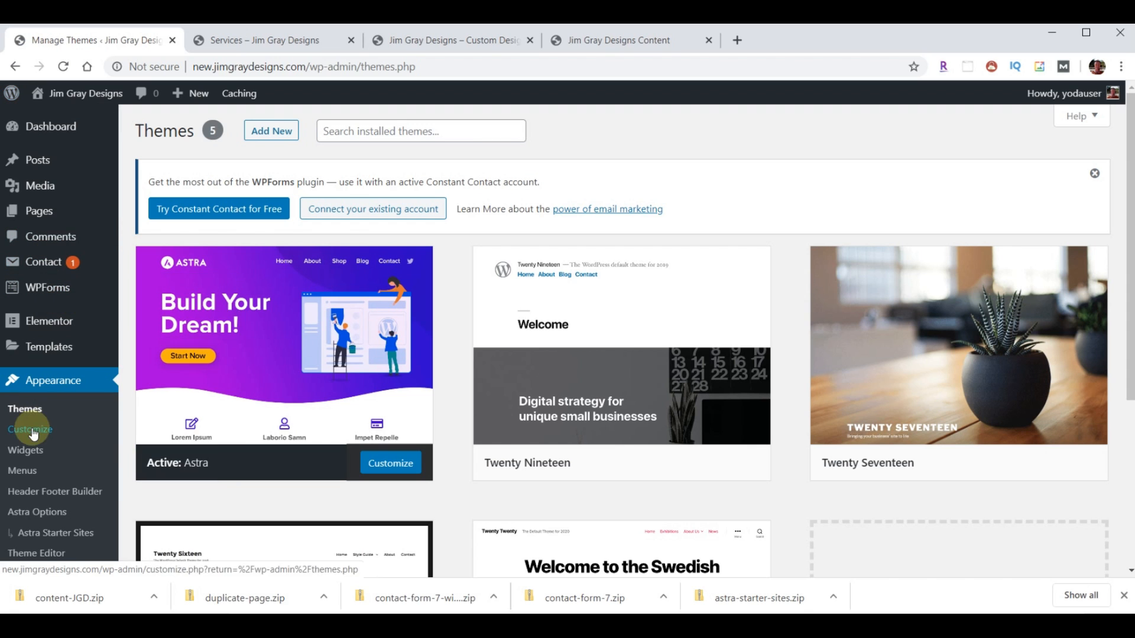
{"action": "left_click", "coordinate": [33, 431]}
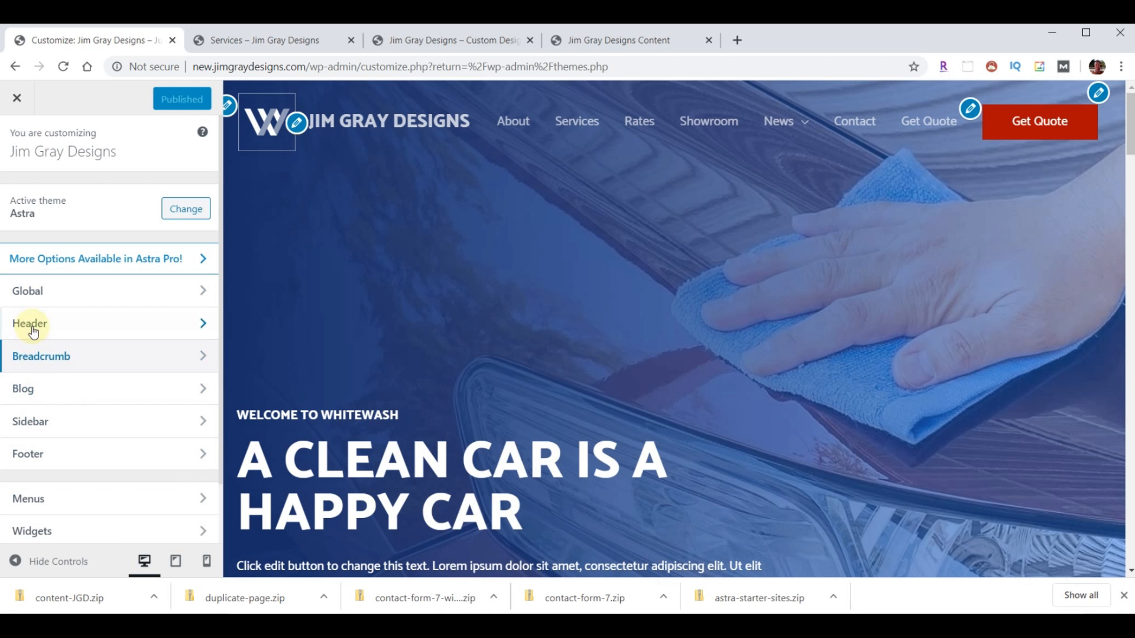
{"action": "left_click", "coordinate": [32, 325]}
{"action": "left_click", "coordinate": [23, 196]}
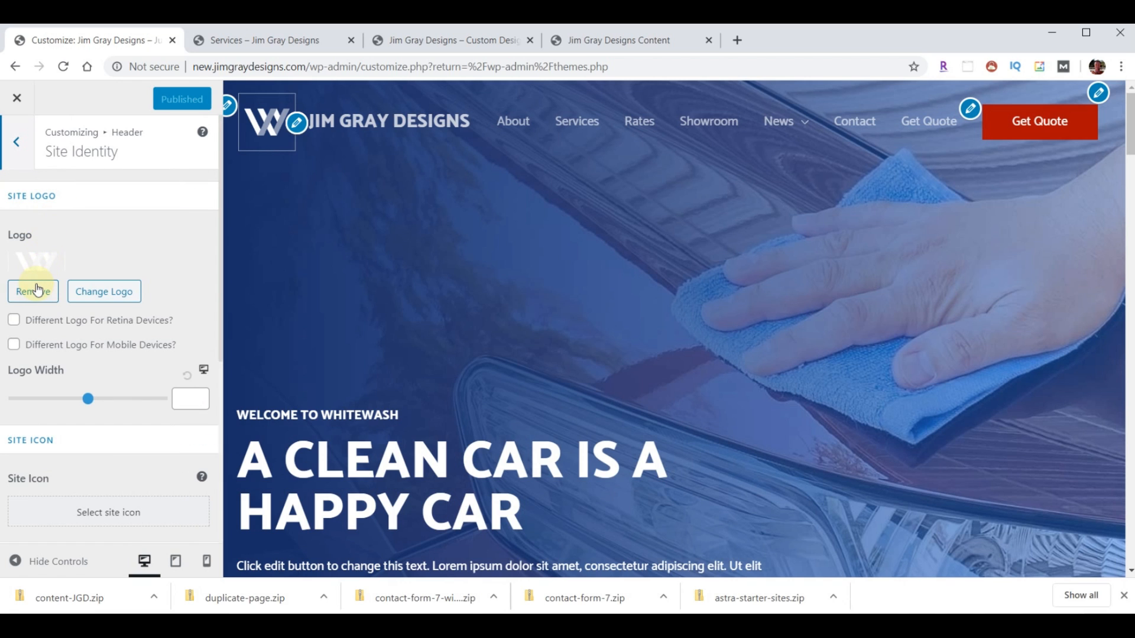
{"action": "left_click", "coordinate": [104, 292]}
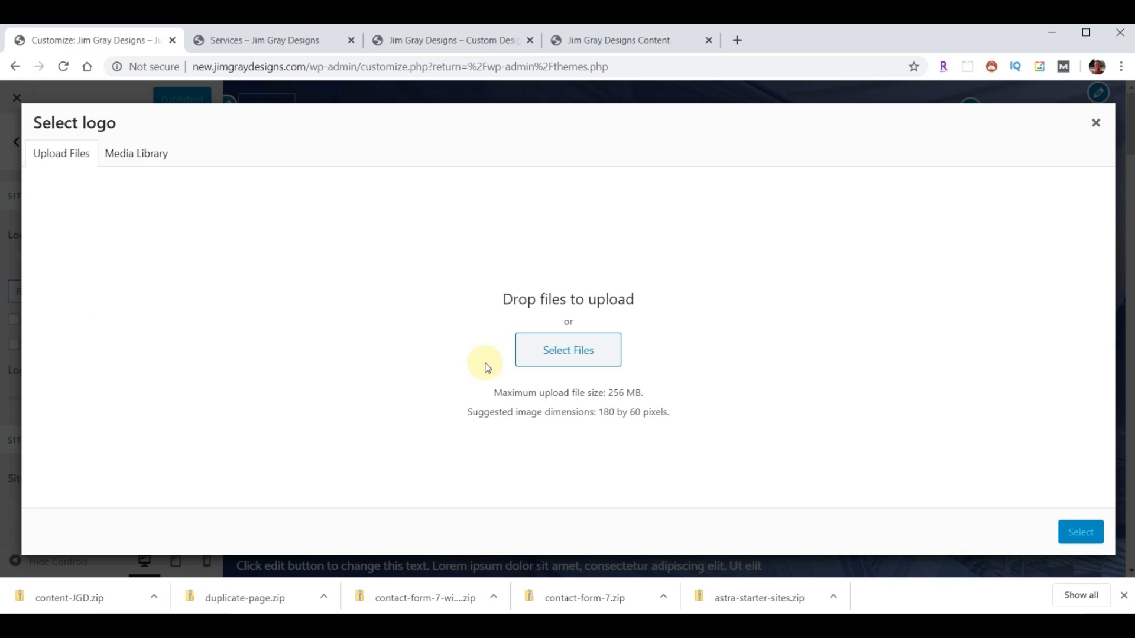
- Upload logo-menu.png from content-JGD/content into the media library
{"action": "left_click", "coordinate": [543, 354]}
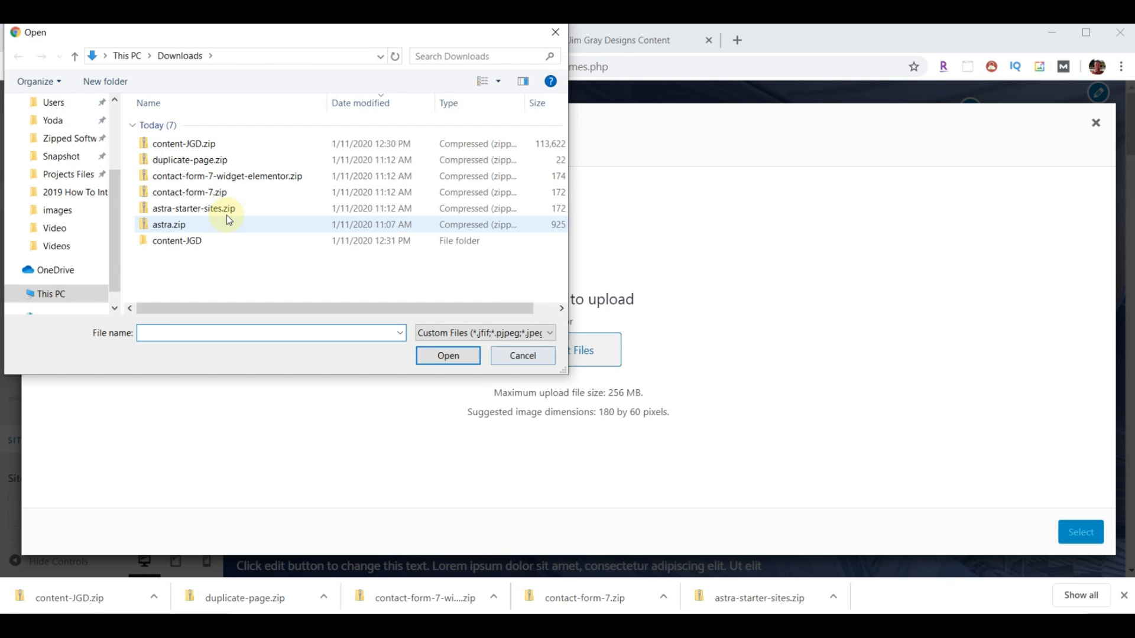
{"action": "scroll", "coordinate": [91, 205], "scroll_direction": "up", "scroll_amount": 3}
{"action": "left_click", "coordinate": [163, 242]}
{"action": "double_click", "coordinate": [164, 242]}
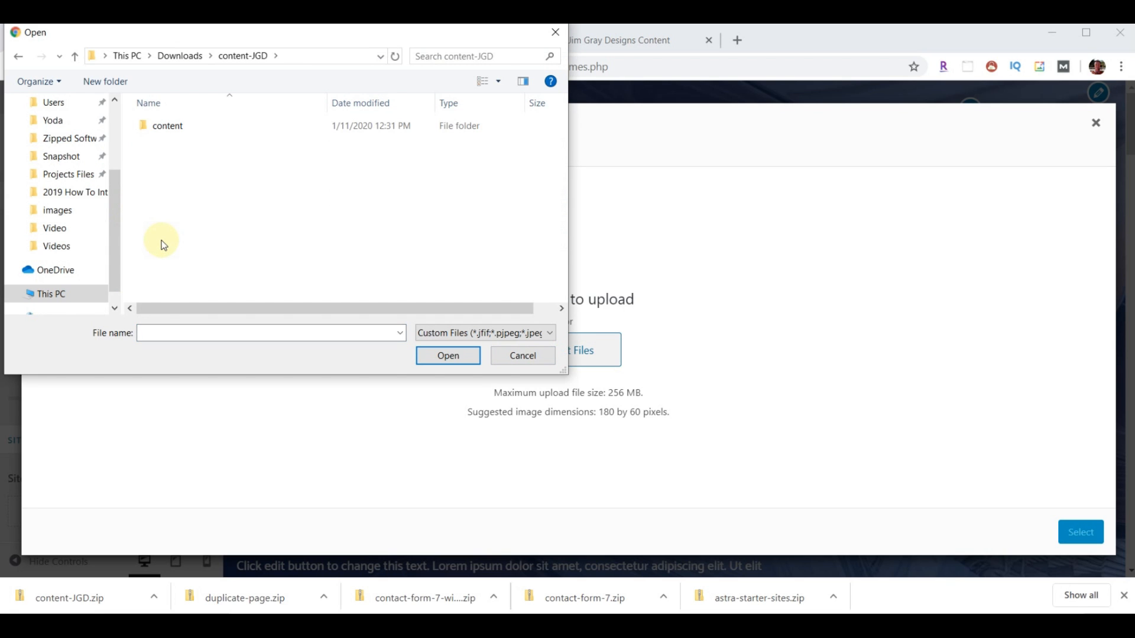
{"action": "double_click", "coordinate": [164, 130]}
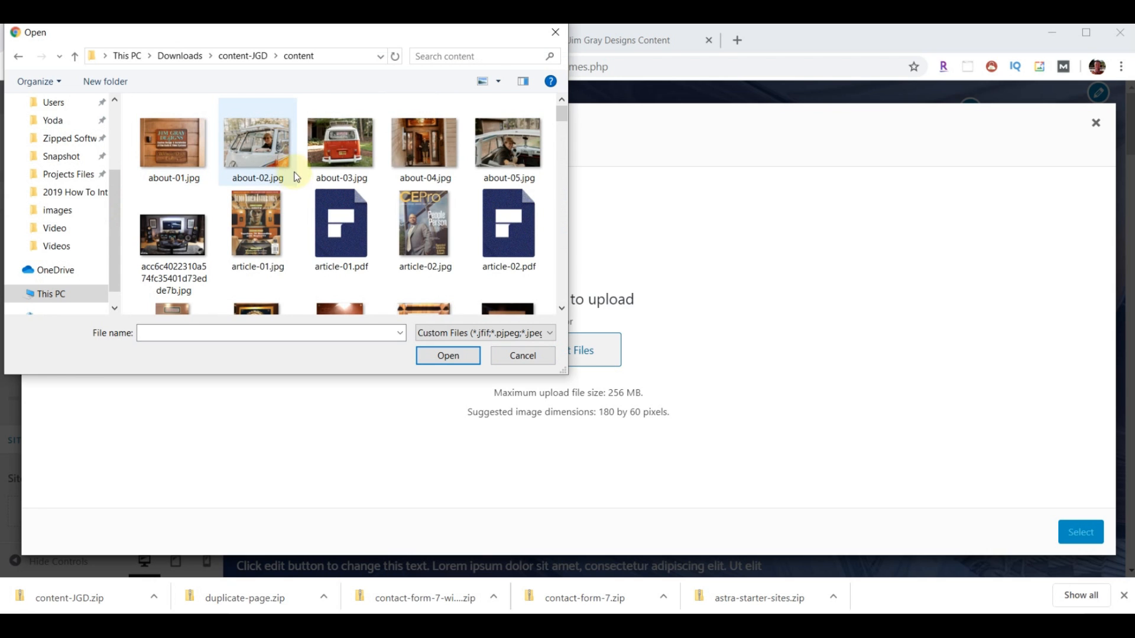
{"action": "scroll", "coordinate": [311, 211], "scroll_direction": "down", "scroll_amount": 10}
{"action": "scroll", "coordinate": [311, 211], "scroll_direction": "down", "scroll_amount": 8}
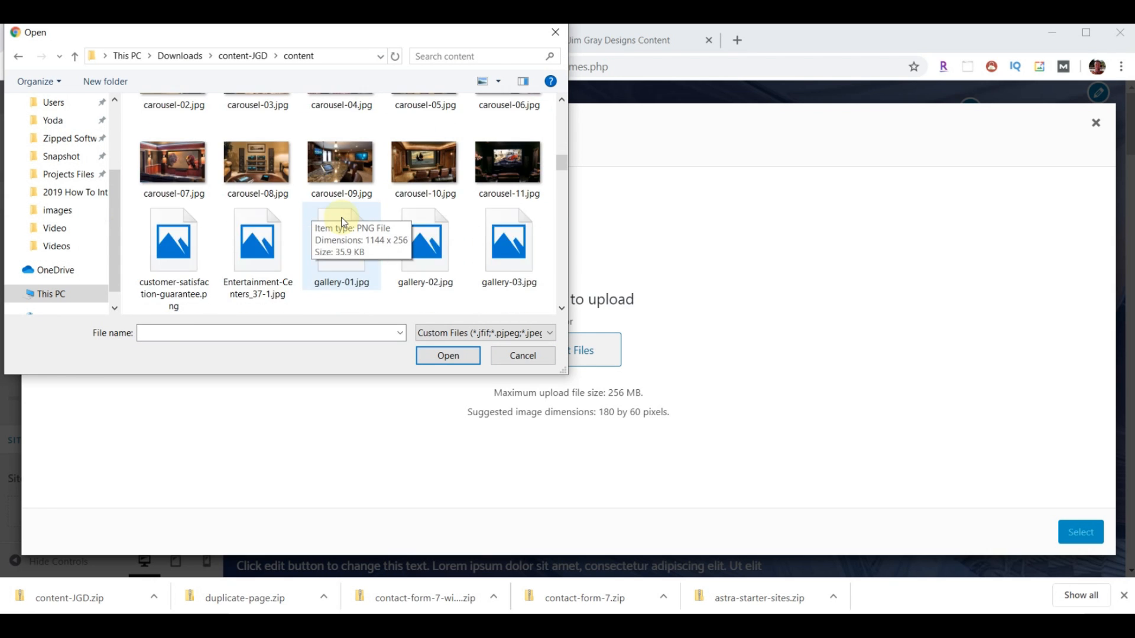
{"action": "scroll", "coordinate": [344, 222], "scroll_direction": "down", "scroll_amount": 2}
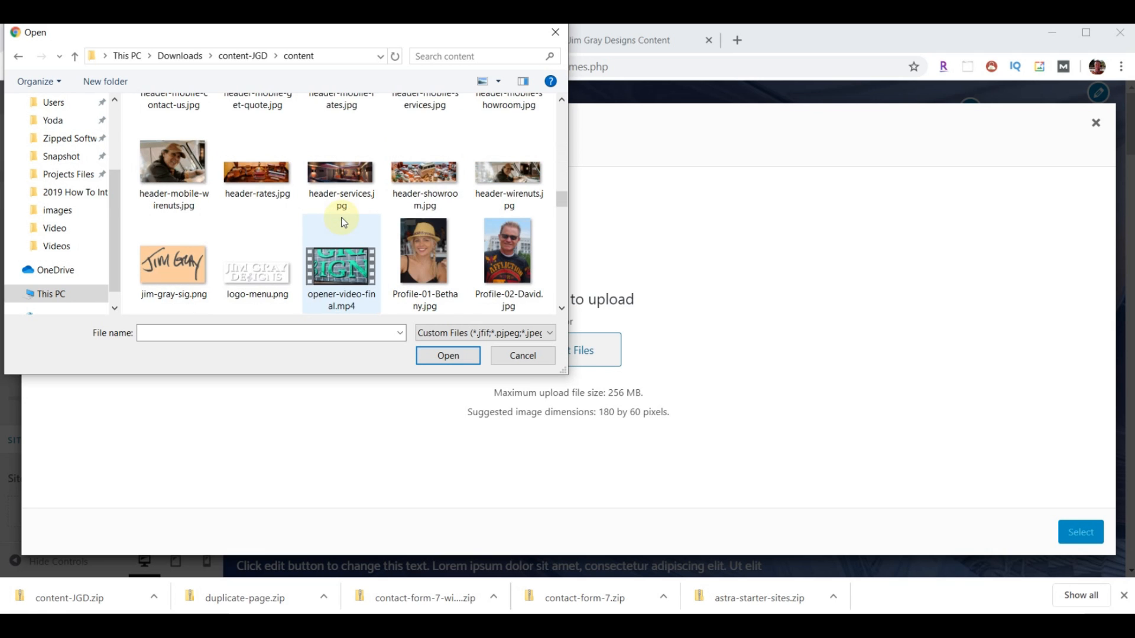
{"action": "left_click", "coordinate": [252, 275]}
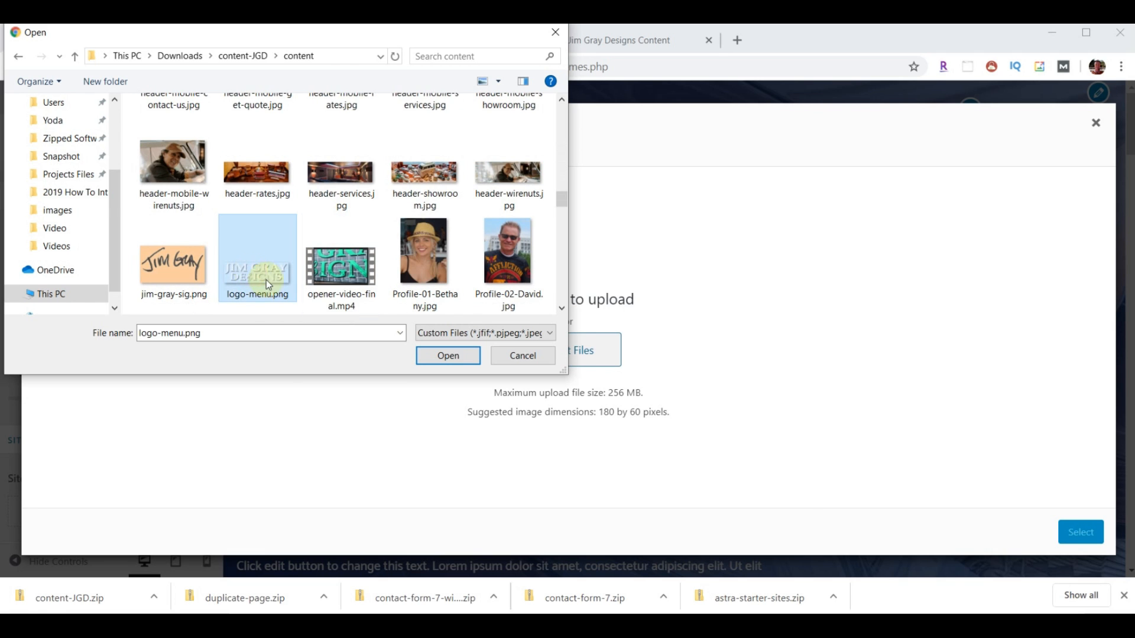
{"action": "left_click", "coordinate": [426, 355]}
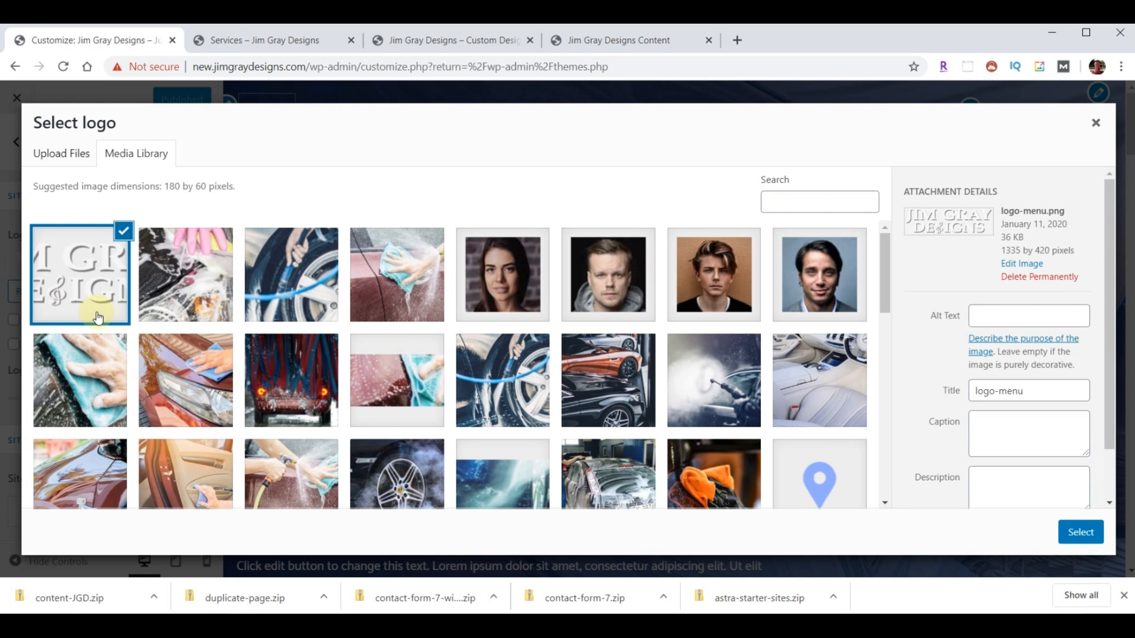
- Use logo-menu.png uncropped as the logo at width 175, hide the site title, and publish
{"action": "left_click", "coordinate": [1080, 532]}
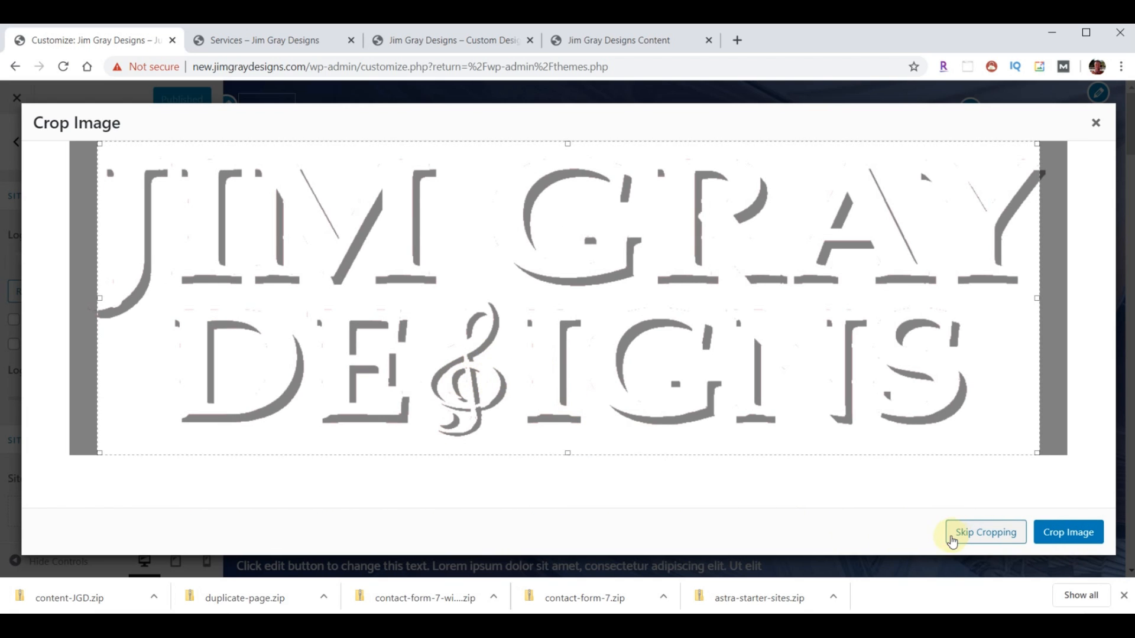
{"action": "left_click", "coordinate": [992, 537]}
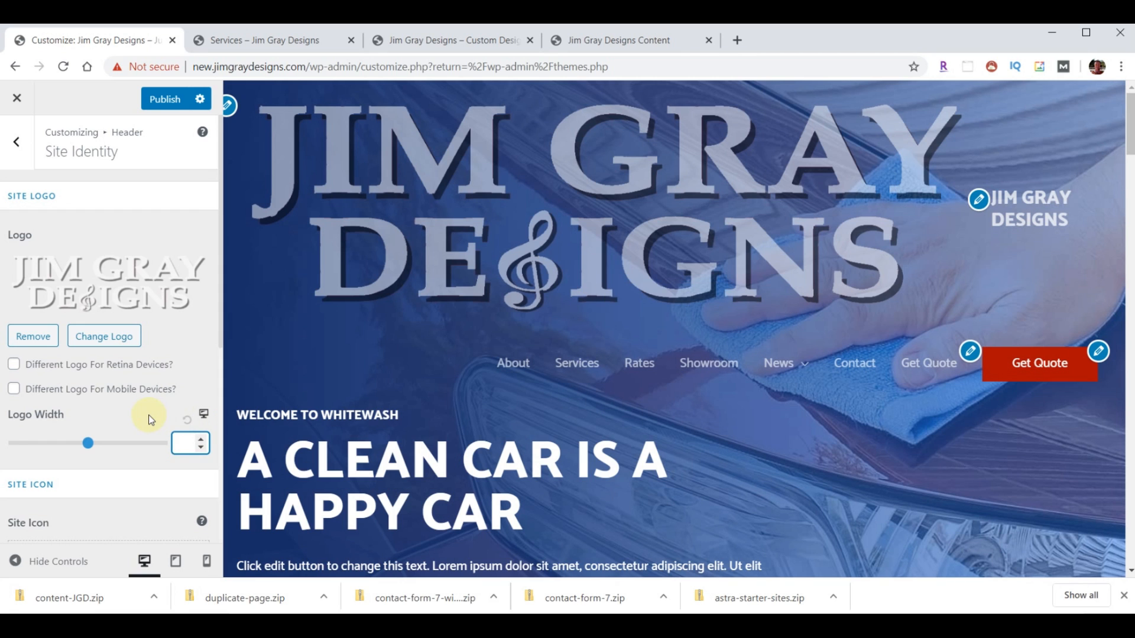
{"action": "type", "text": "175"}
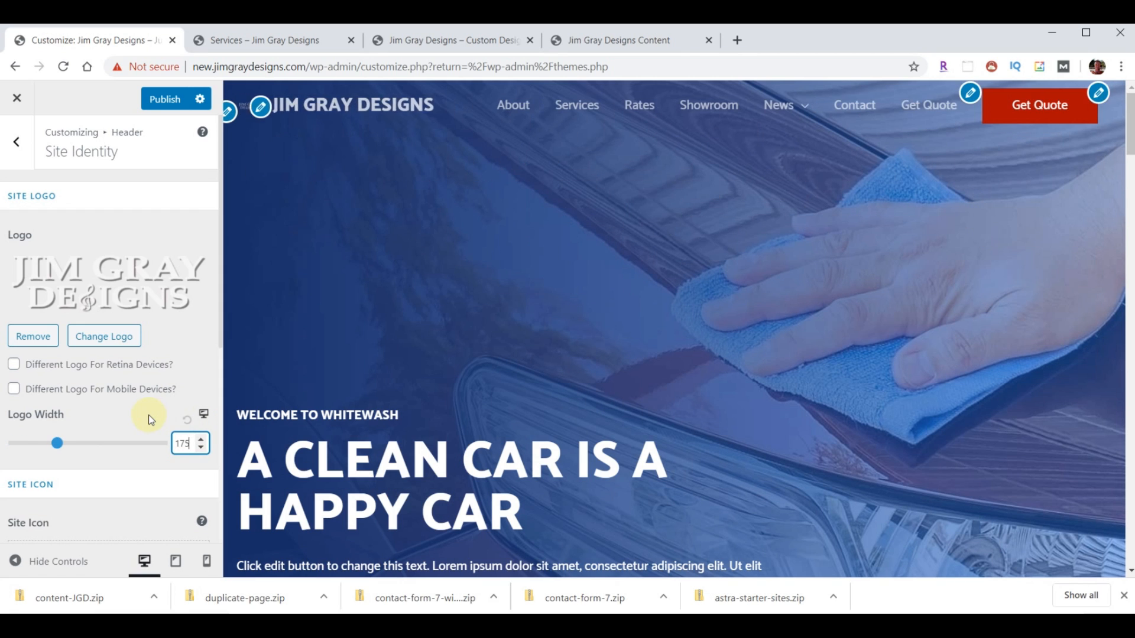
{"action": "scroll", "coordinate": [156, 413], "scroll_direction": "down", "scroll_amount": 3}
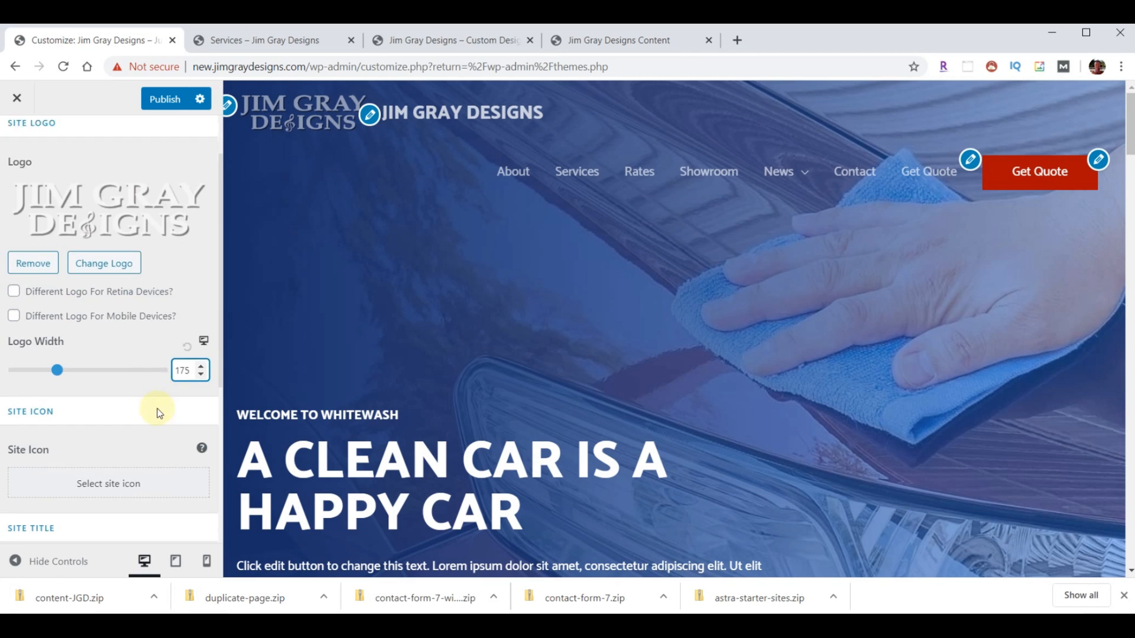
{"action": "scroll", "coordinate": [155, 419], "scroll_direction": "down", "scroll_amount": 2}
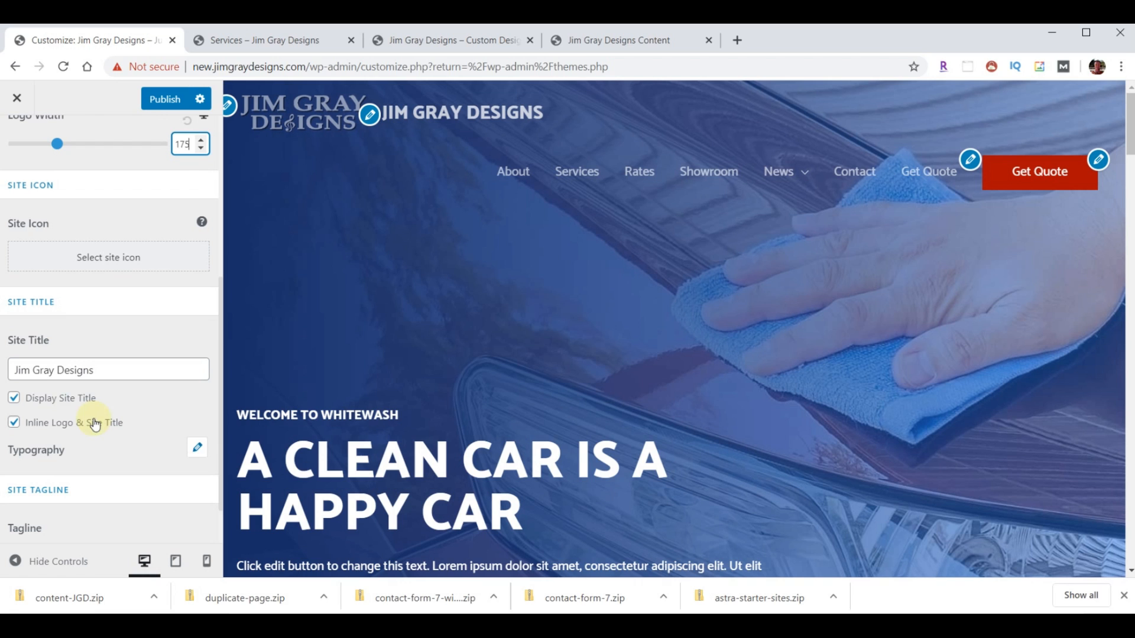
{"action": "left_click", "coordinate": [15, 399]}
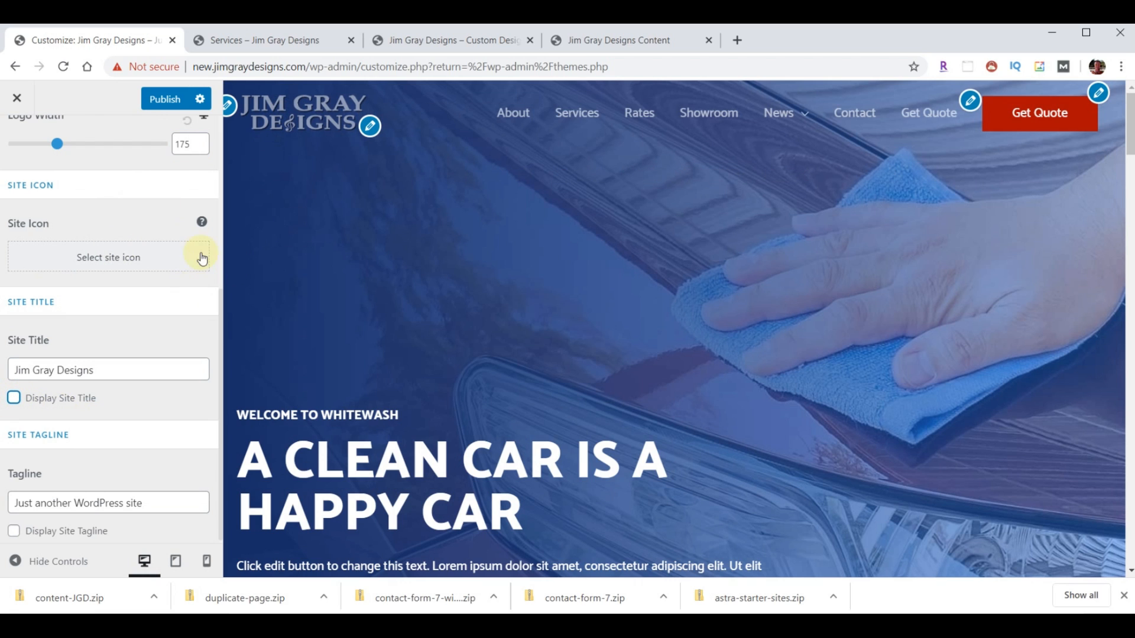
{"action": "left_click", "coordinate": [171, 110]}
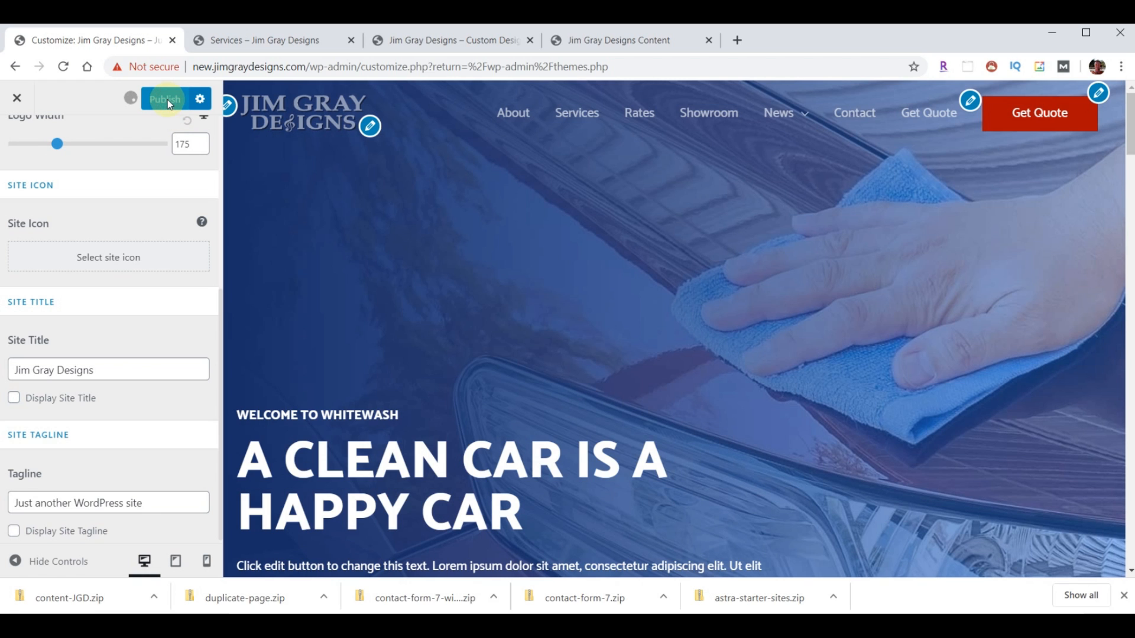
{"action": "left_click", "coordinate": [224, 40]}
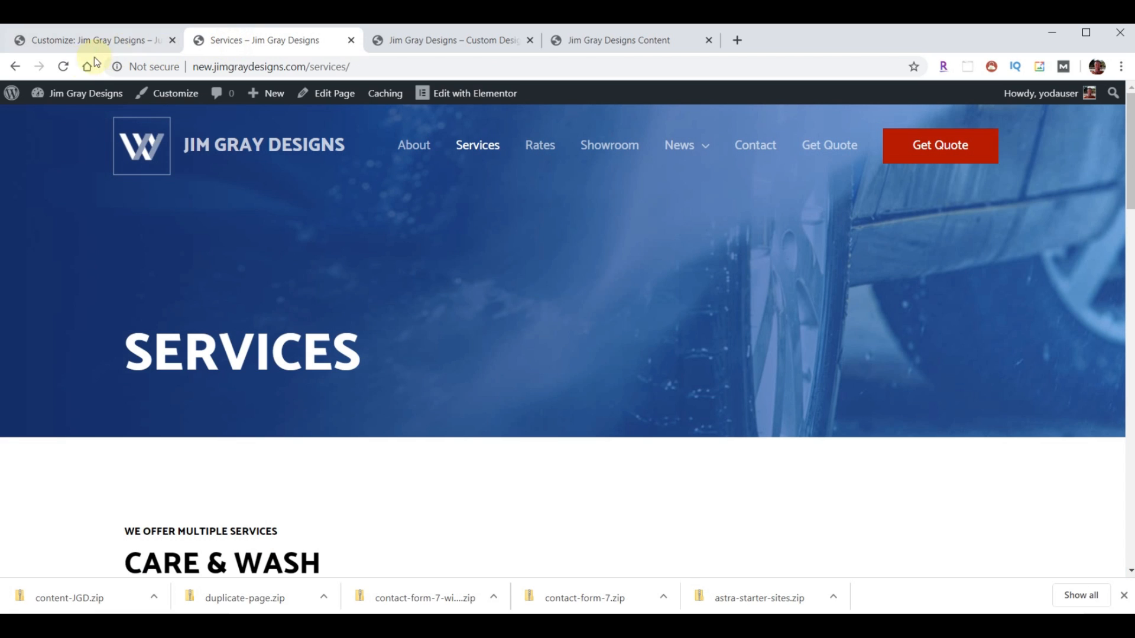
- Reload the Services page to see the W logo, then go back to Site Identity
{"action": "left_click", "coordinate": [63, 68]}
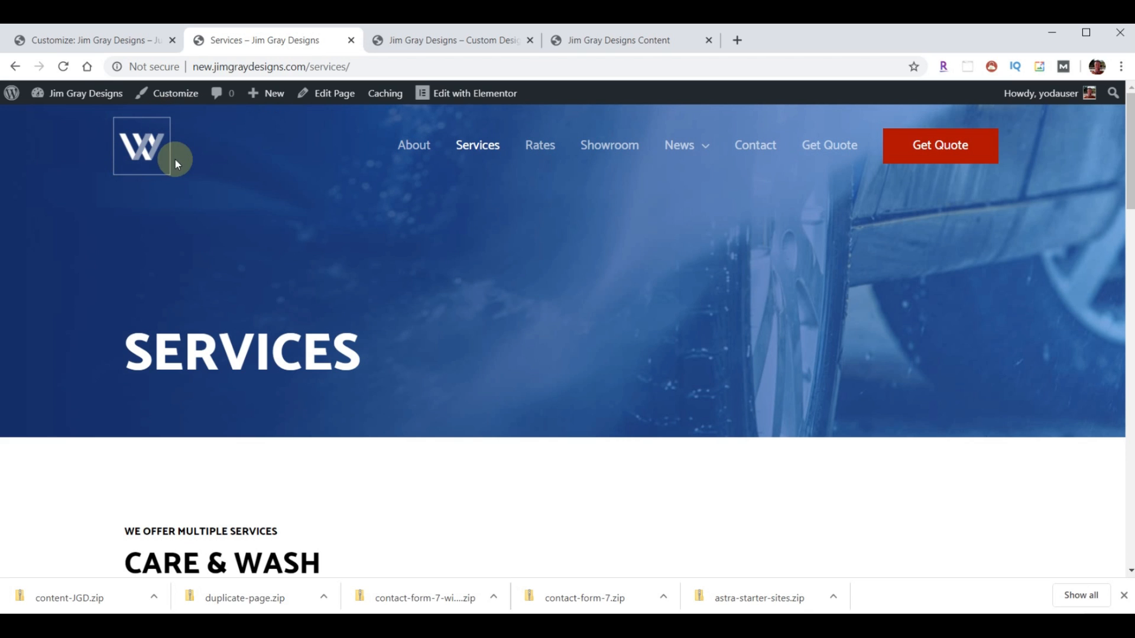
{"action": "left_click", "coordinate": [94, 47]}
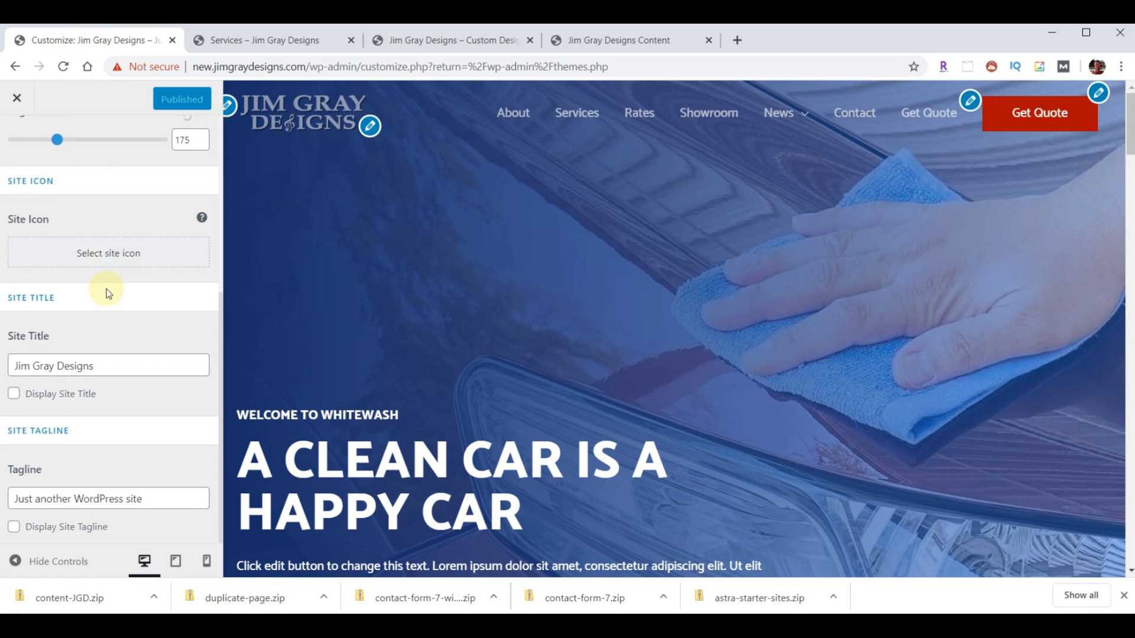
- Swap the Transparent Header's W logo for logo-menu.png and publish the change
{"action": "scroll", "coordinate": [107, 292], "scroll_direction": "up", "scroll_amount": 5}
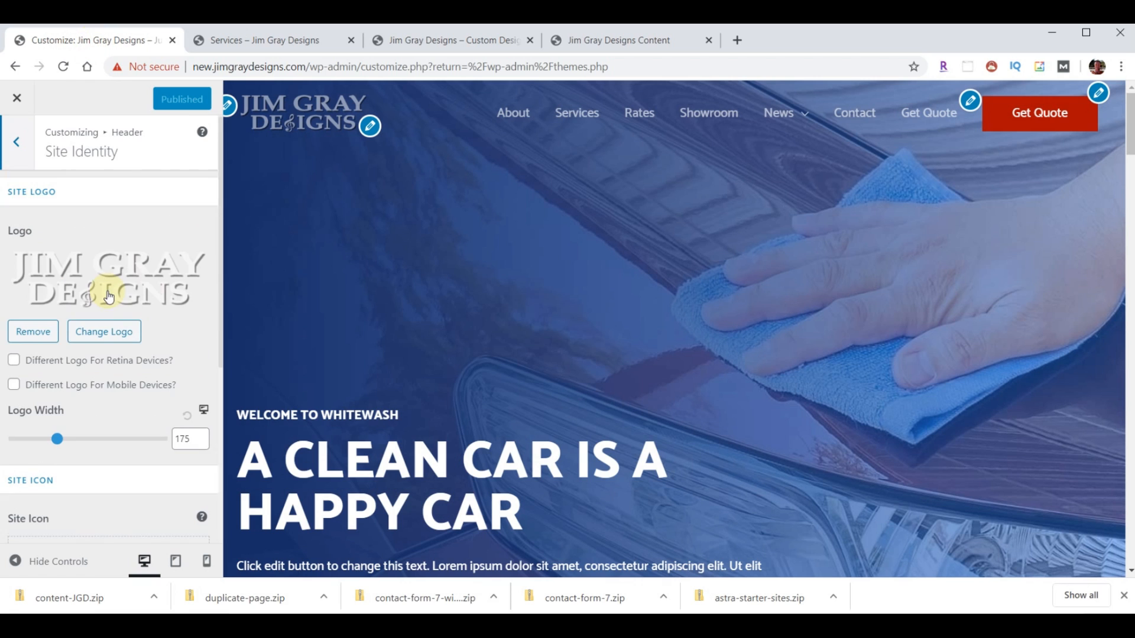
{"action": "left_click", "coordinate": [17, 144]}
{"action": "left_click", "coordinate": [51, 295]}
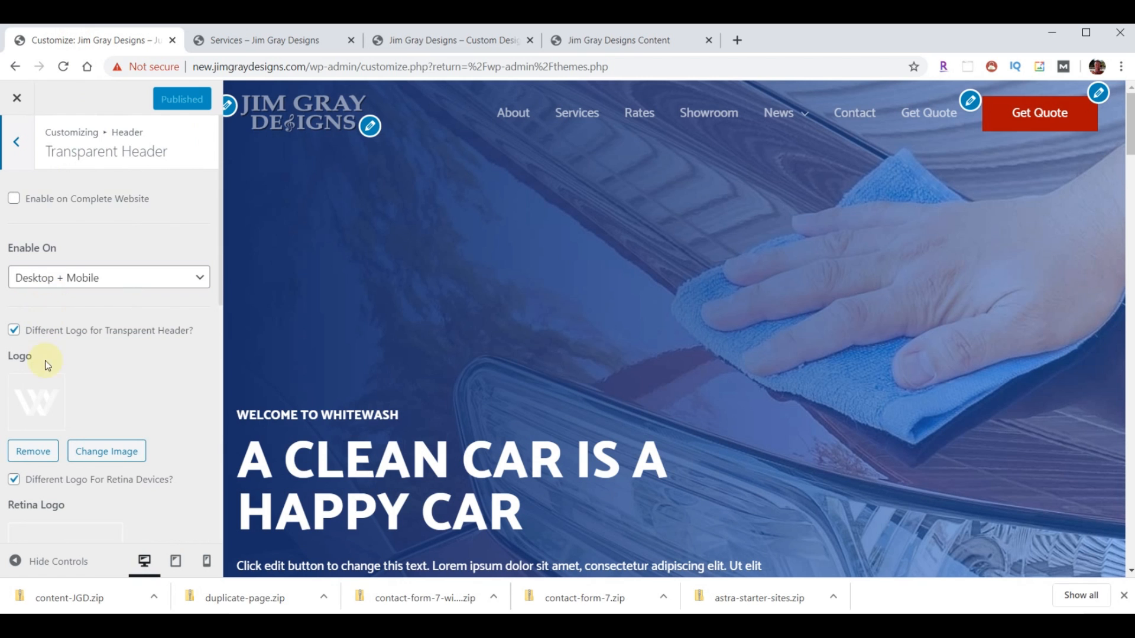
{"action": "left_click", "coordinate": [104, 455]}
{"action": "left_click", "coordinate": [67, 322]}
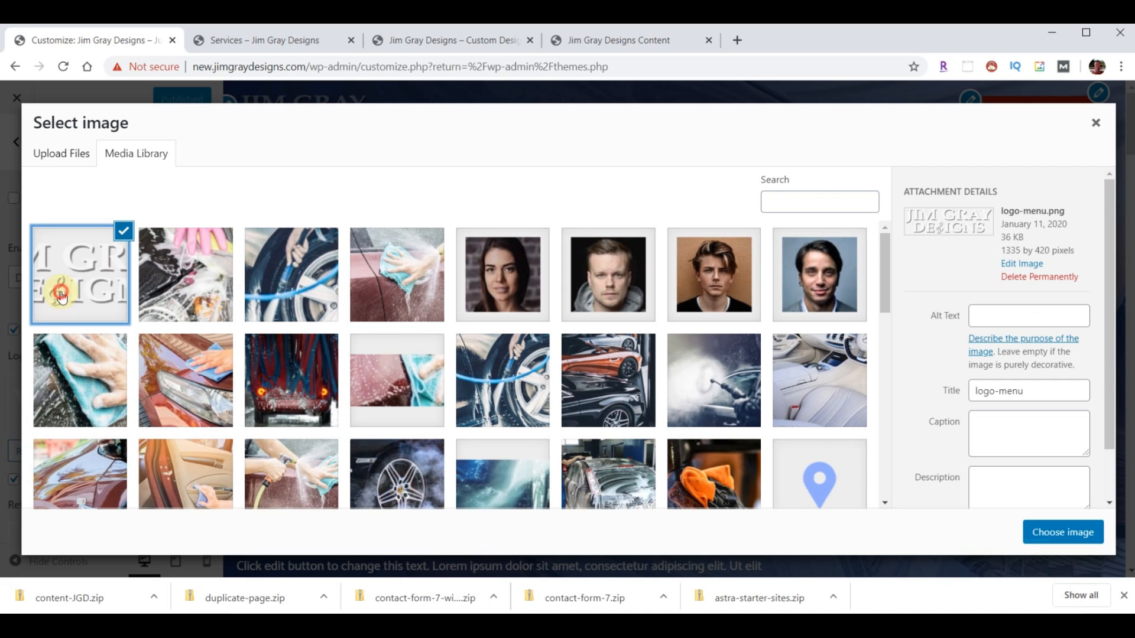
{"action": "left_click", "coordinate": [1079, 531]}
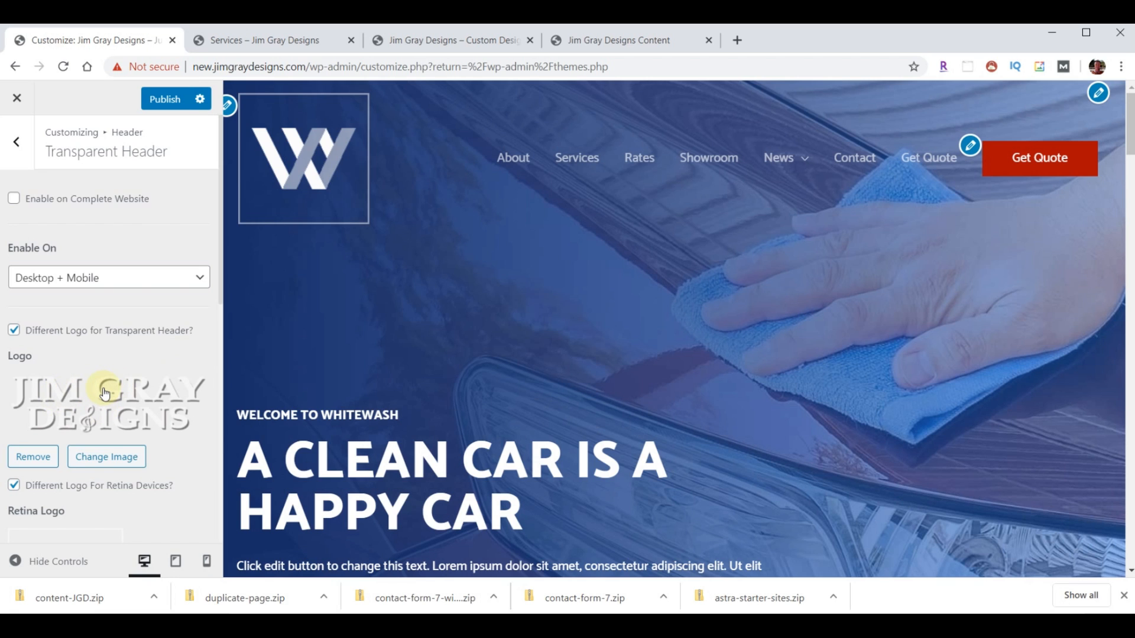
{"action": "left_click", "coordinate": [166, 103]}
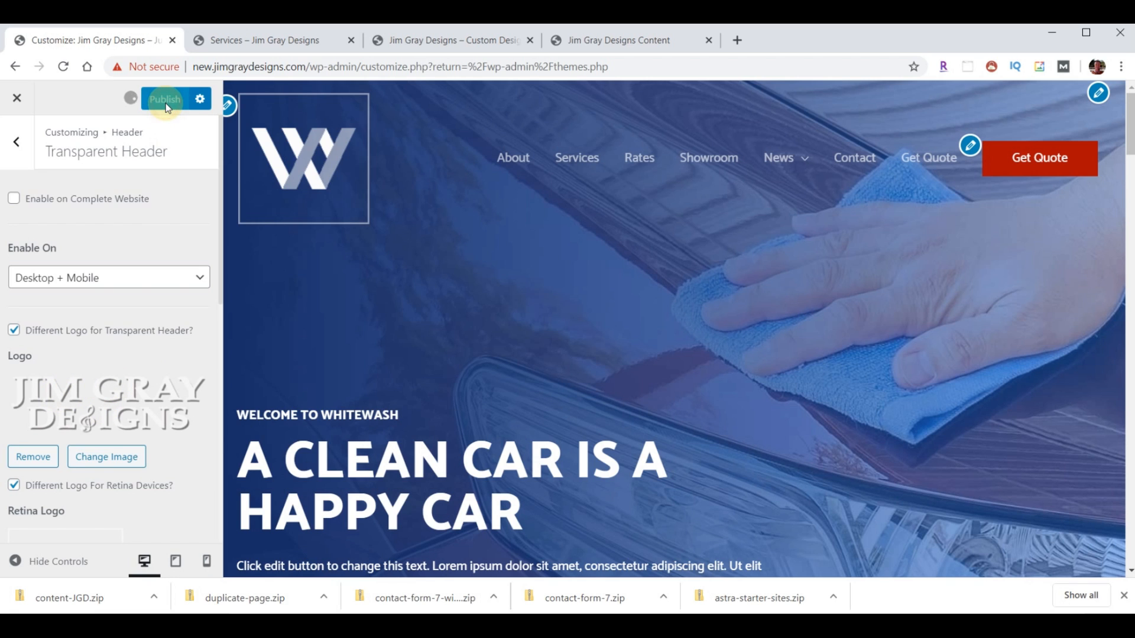
- Reload the live Services page, review its new logo and footer copyright line, then return to the customizer
{"action": "left_click", "coordinate": [245, 42]}
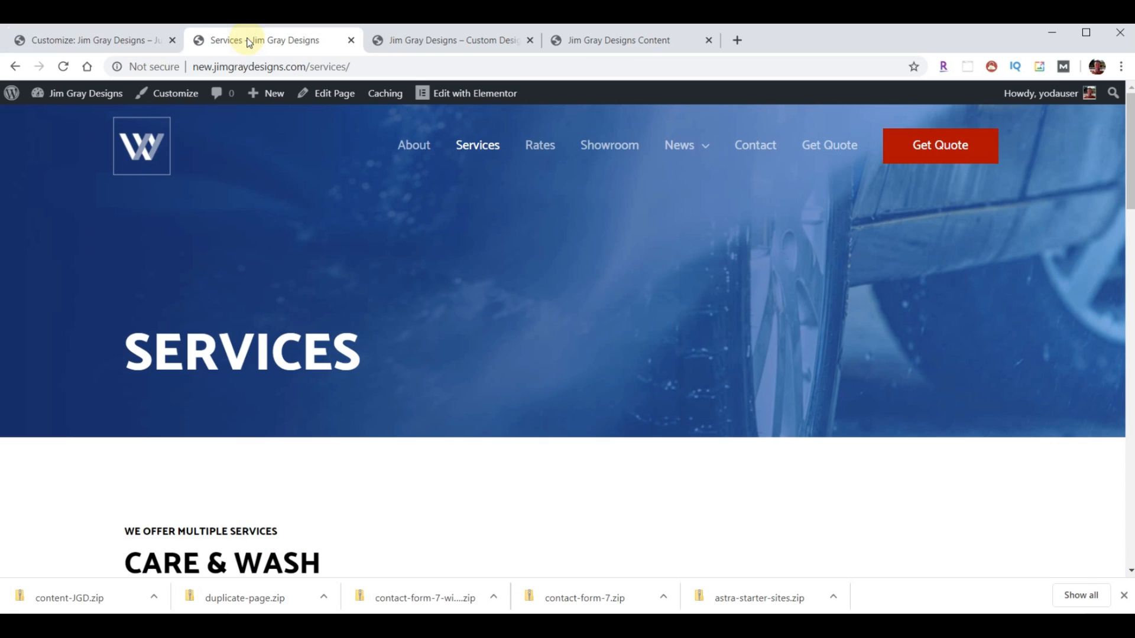
{"action": "left_click", "coordinate": [63, 66]}
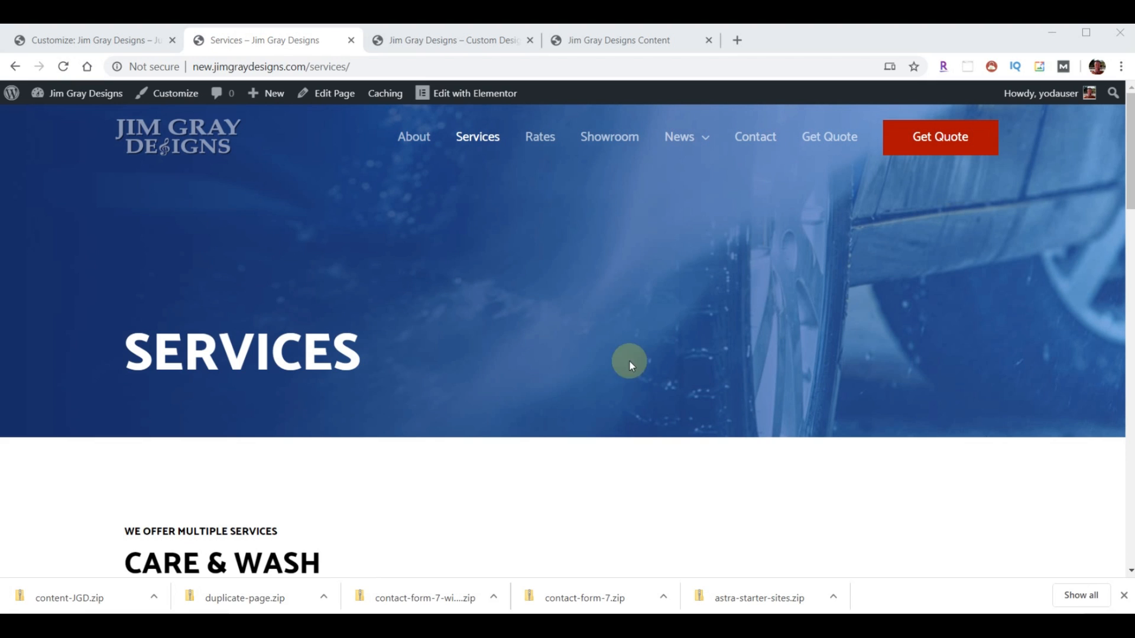
{"action": "left_click", "coordinate": [1120, 594]}
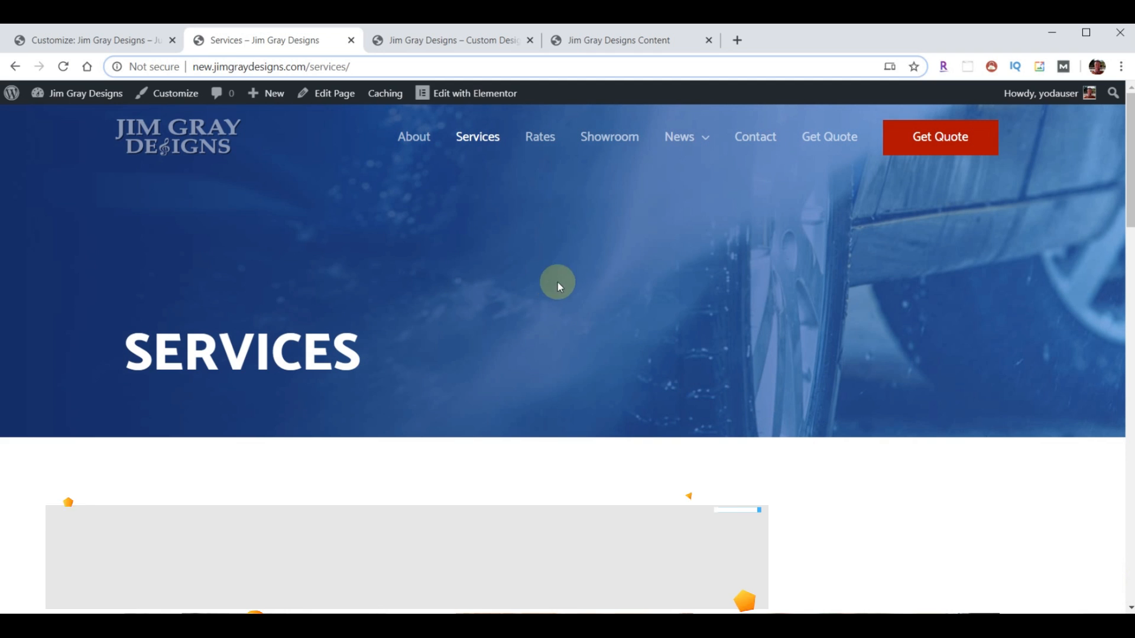
{"action": "scroll", "coordinate": [582, 290], "scroll_direction": "down", "scroll_amount": 8}
{"action": "scroll", "coordinate": [579, 301], "scroll_direction": "down", "scroll_amount": 10}
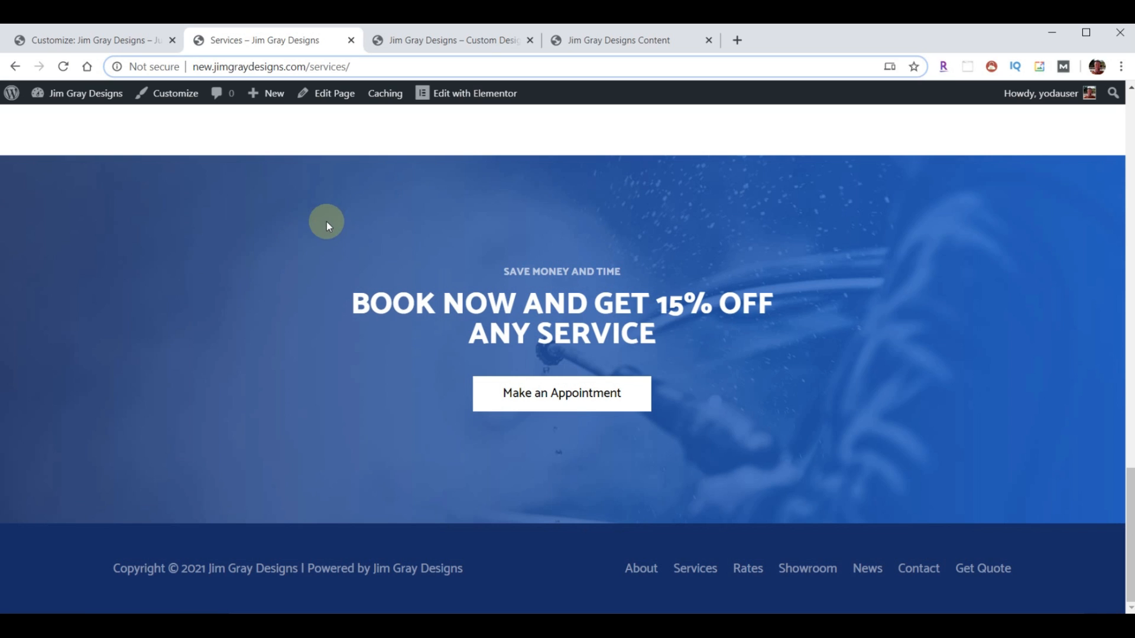
{"action": "left_click", "coordinate": [89, 43]}
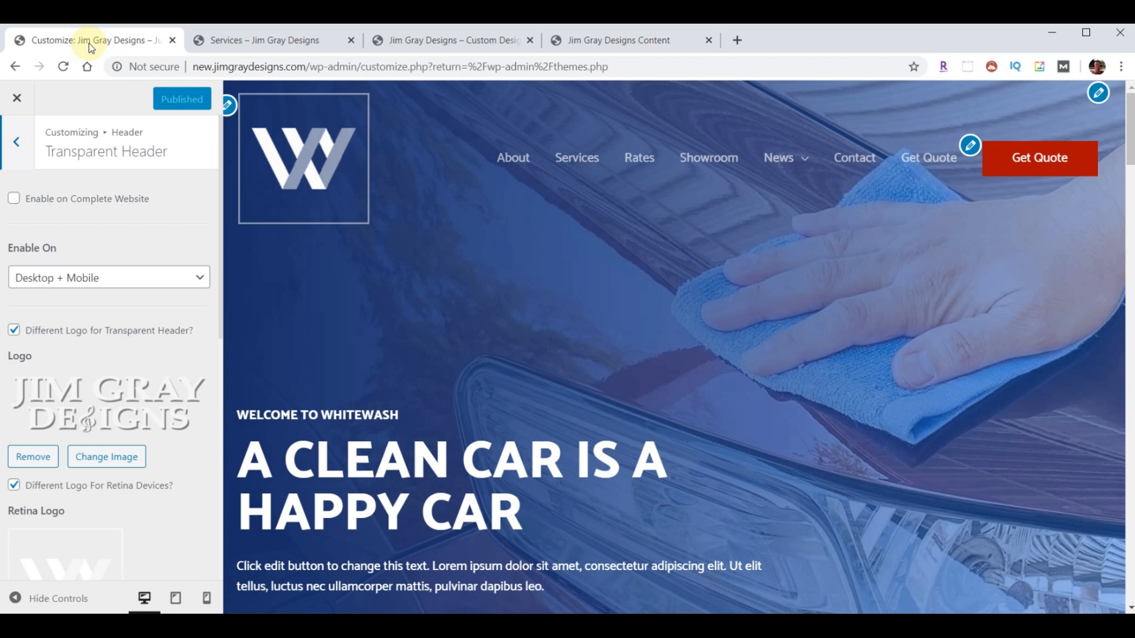
- Set the Footer Bar layout to none, publish it, and go back to the Services page
{"action": "left_click", "coordinate": [16, 97]}
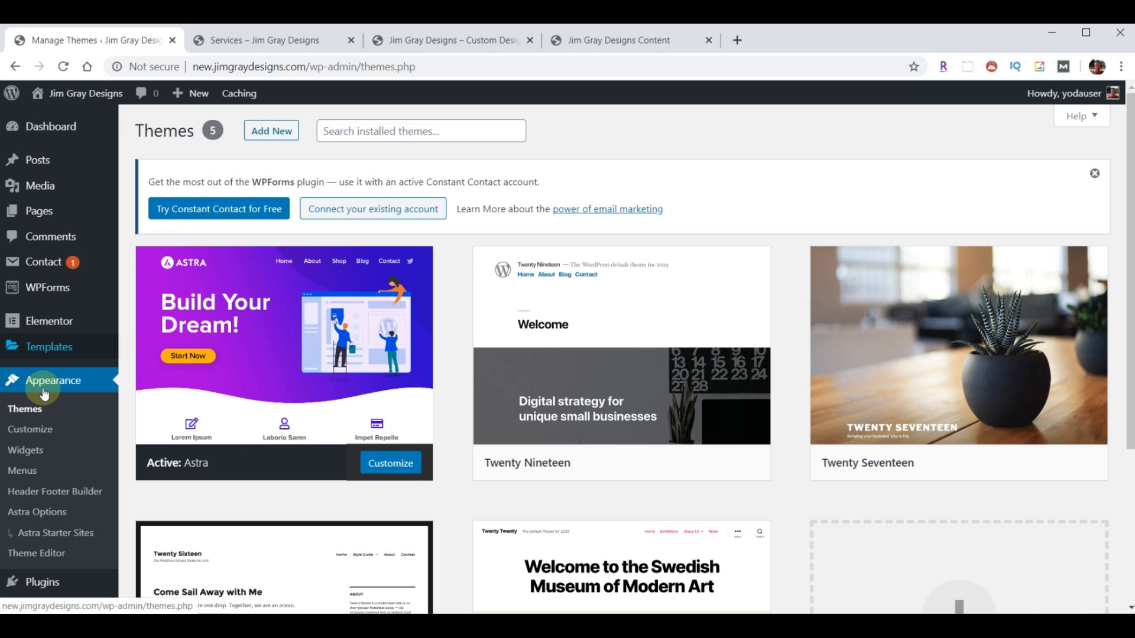
{"action": "left_click", "coordinate": [39, 429]}
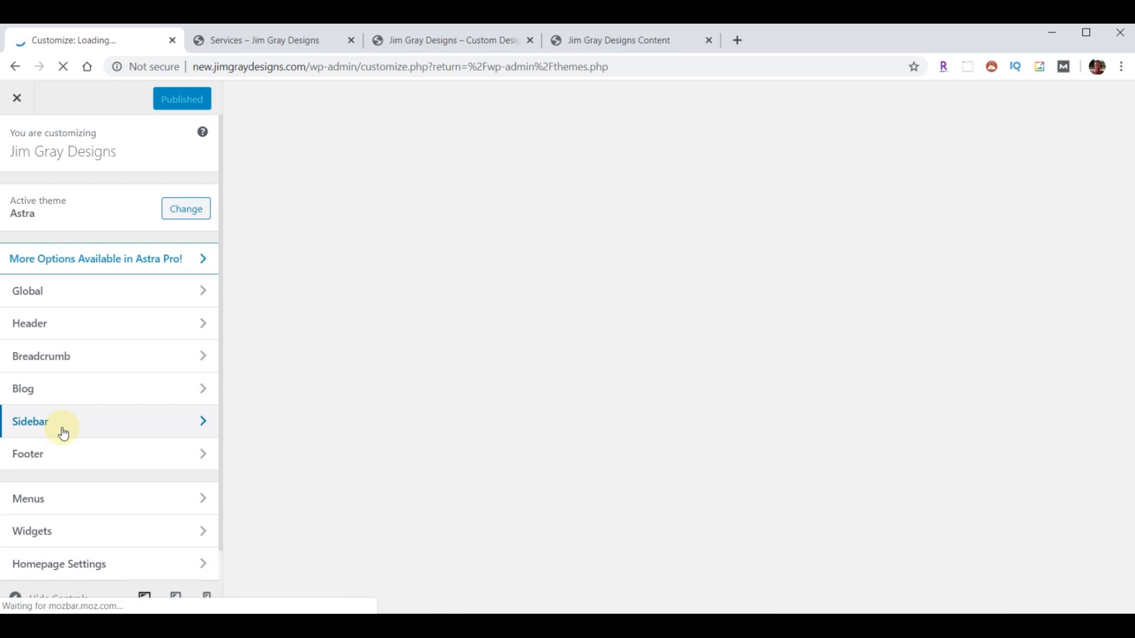
{"action": "left_click", "coordinate": [49, 452]}
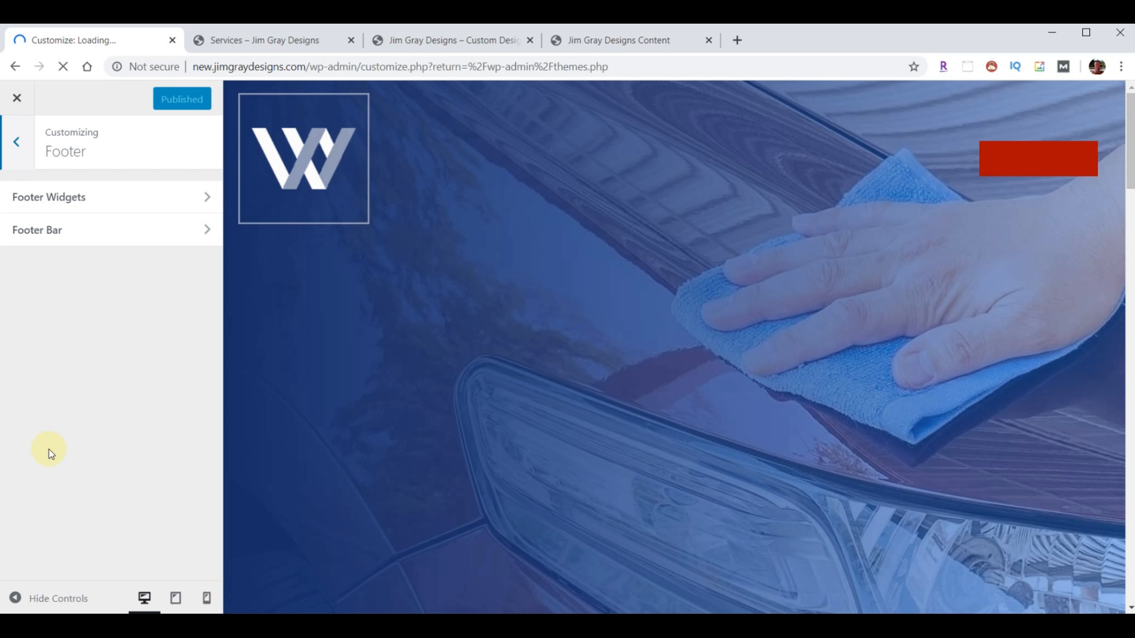
{"action": "left_click", "coordinate": [68, 230]}
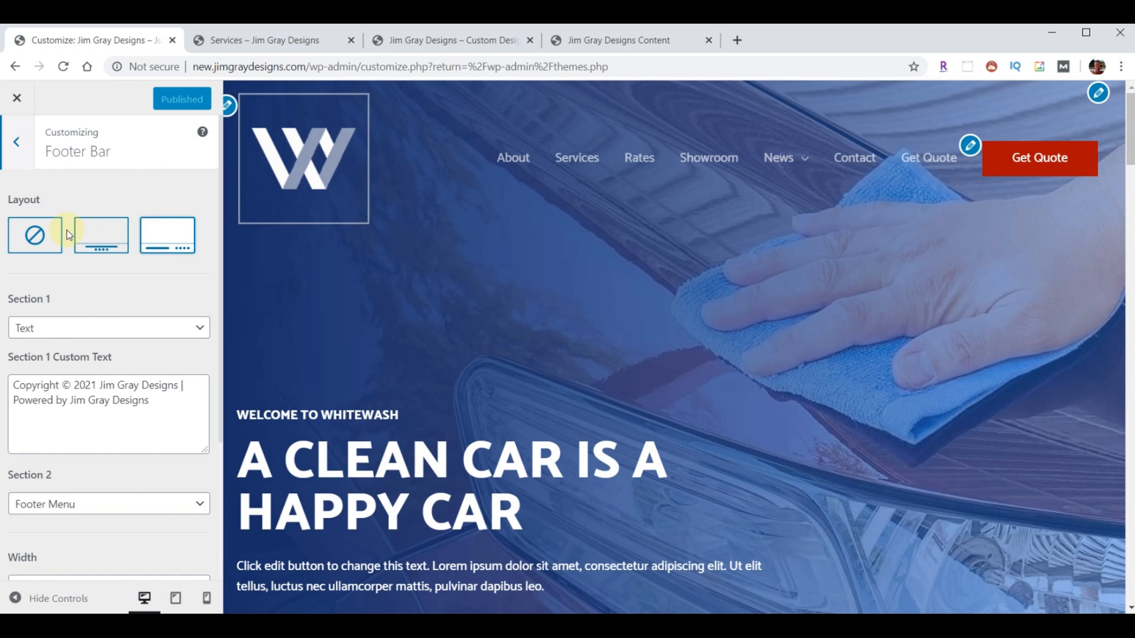
{"action": "left_click", "coordinate": [35, 236]}
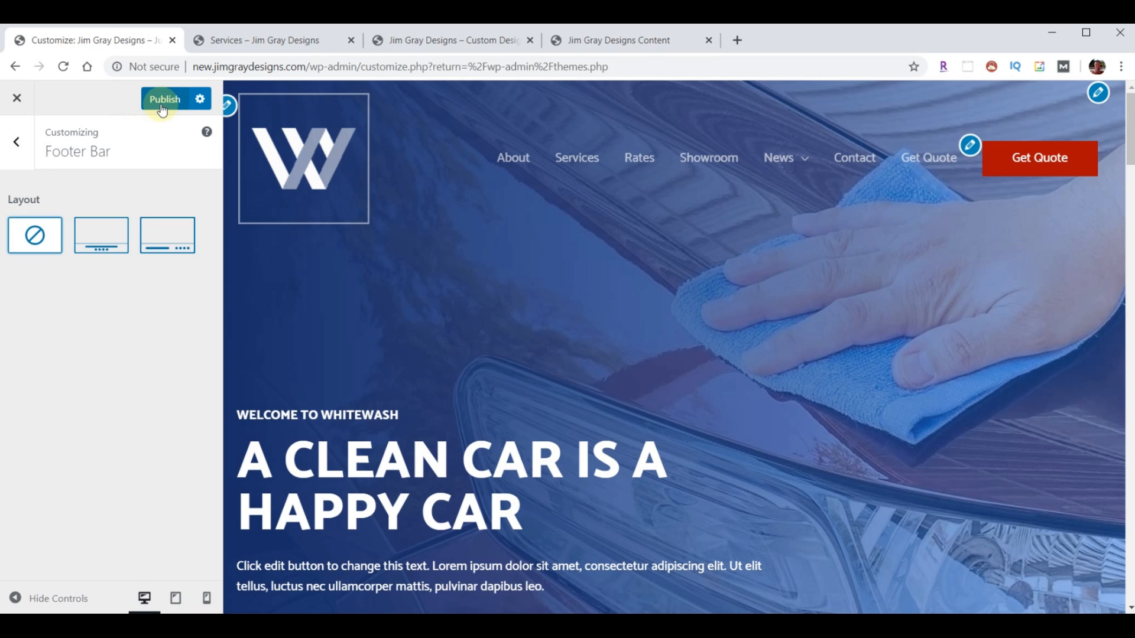
{"action": "left_click", "coordinate": [166, 104]}
{"action": "left_click", "coordinate": [263, 41]}
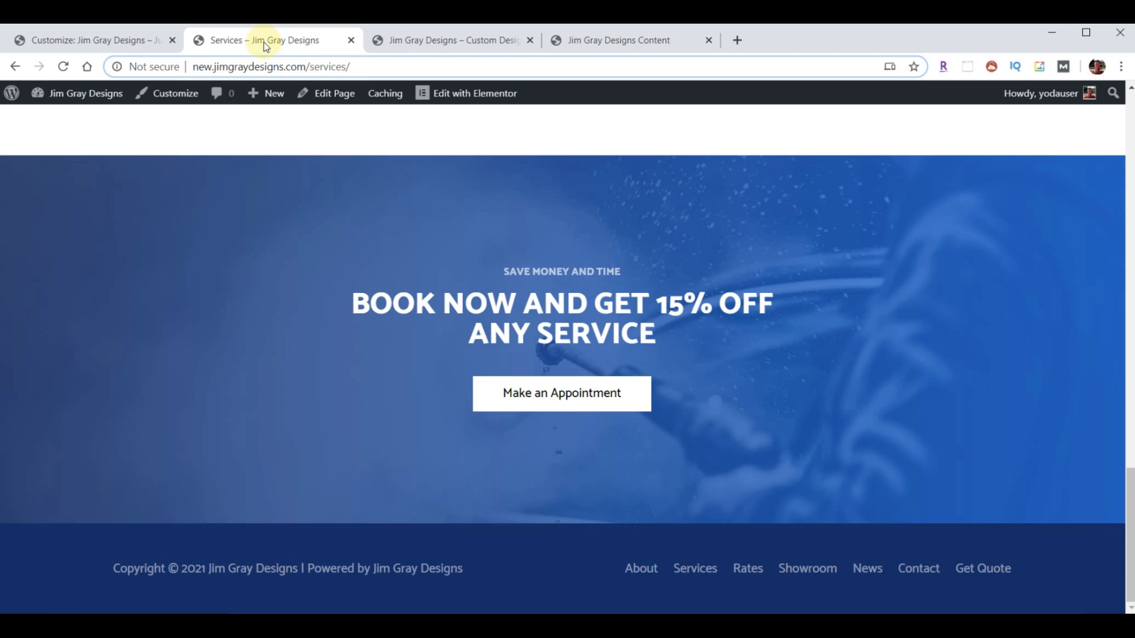
- Reload the Services page to confirm the footer bar is gone, then close the customizer
{"action": "left_click", "coordinate": [64, 66]}
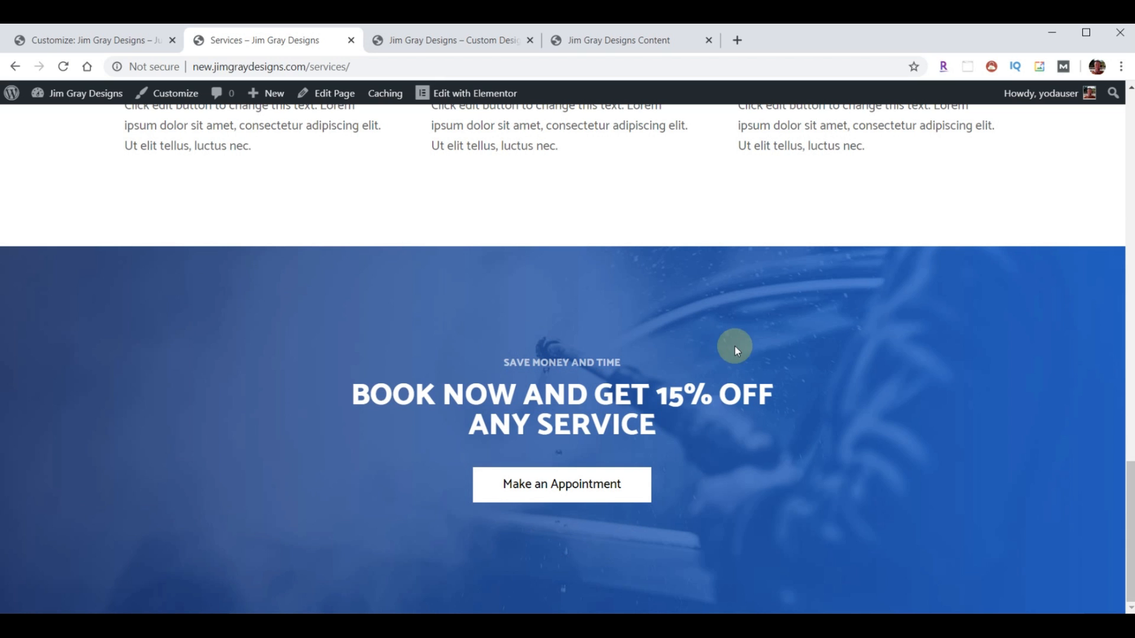
{"action": "scroll", "coordinate": [862, 423], "scroll_direction": "up", "scroll_amount": 7}
{"action": "scroll", "coordinate": [863, 421], "scroll_direction": "up", "scroll_amount": 15}
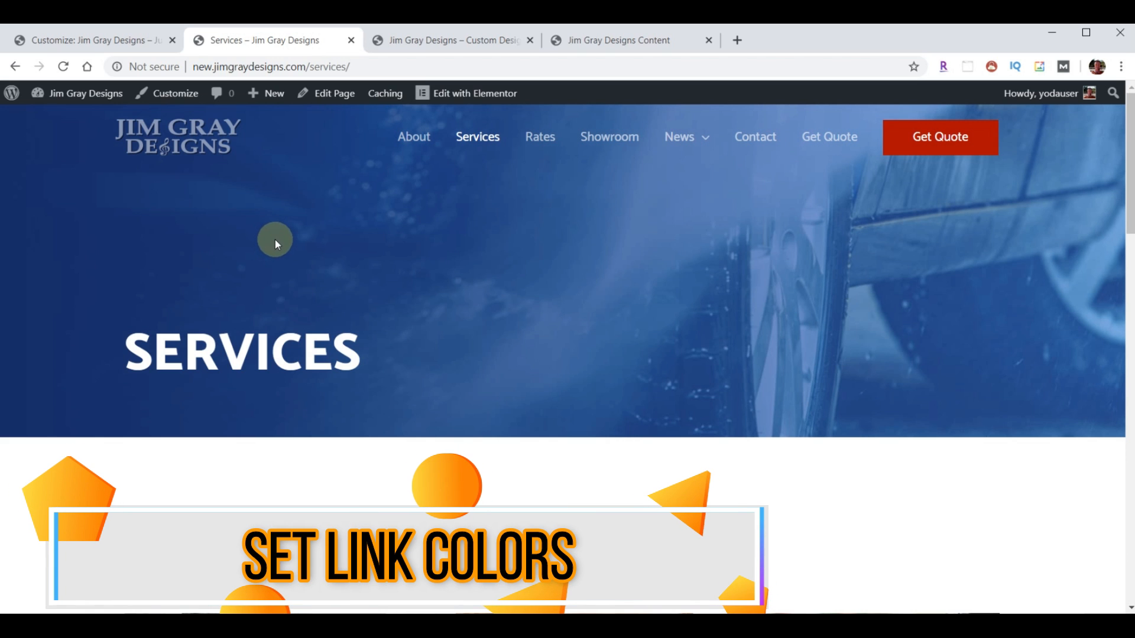
{"action": "left_click", "coordinate": [65, 37]}
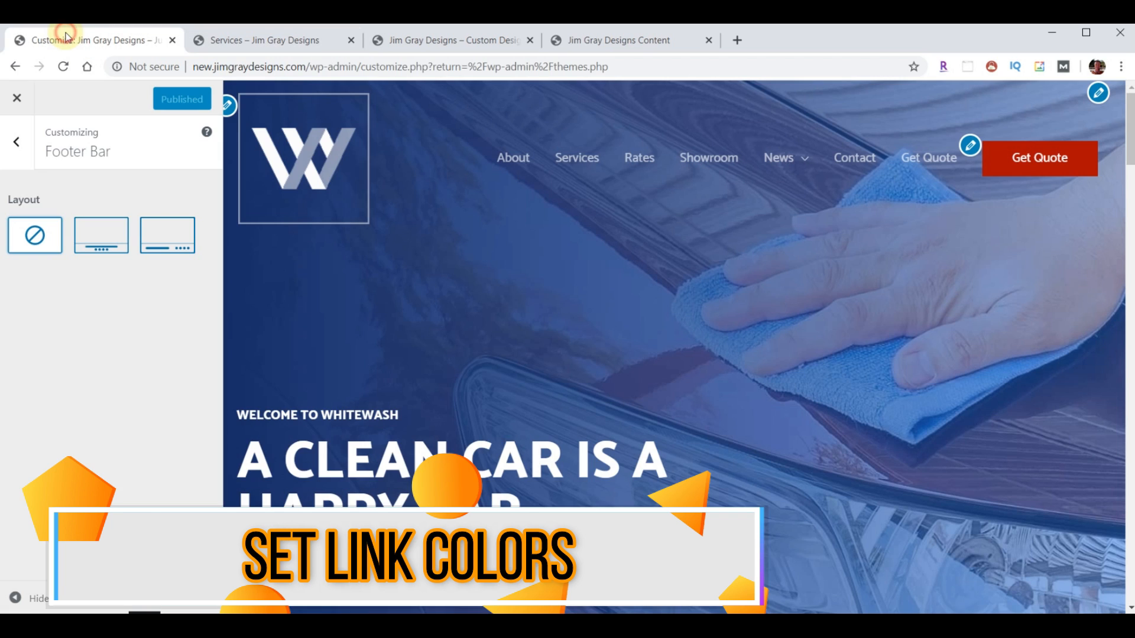
{"action": "left_click", "coordinate": [17, 100]}
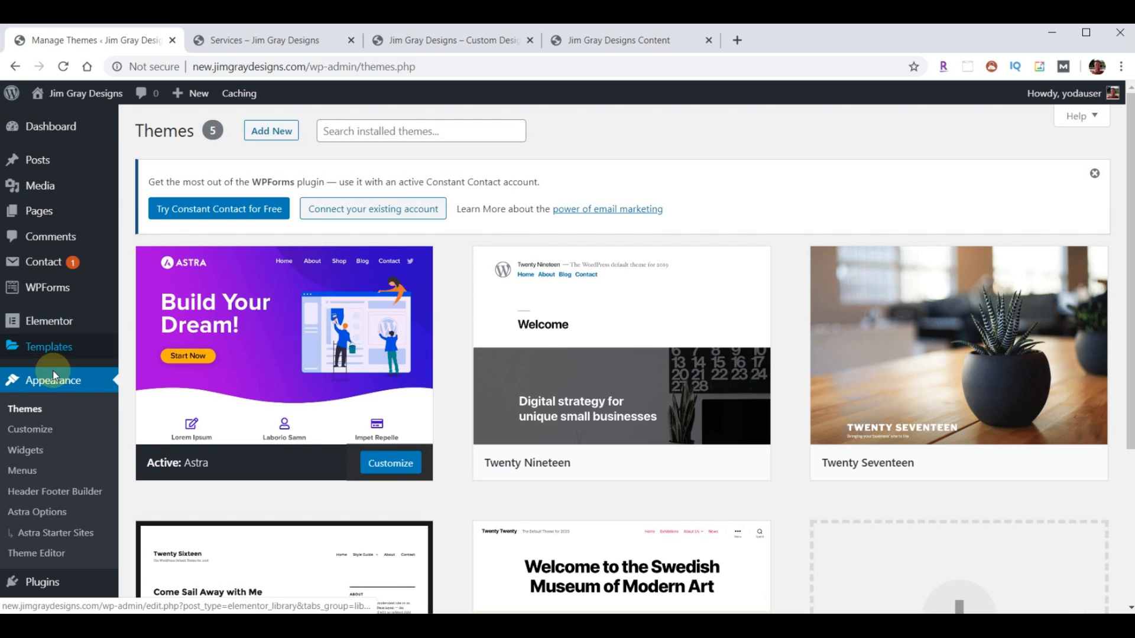
- Open Global > Colors > Base Colors in the Astra customizer
{"action": "left_click", "coordinate": [35, 431]}
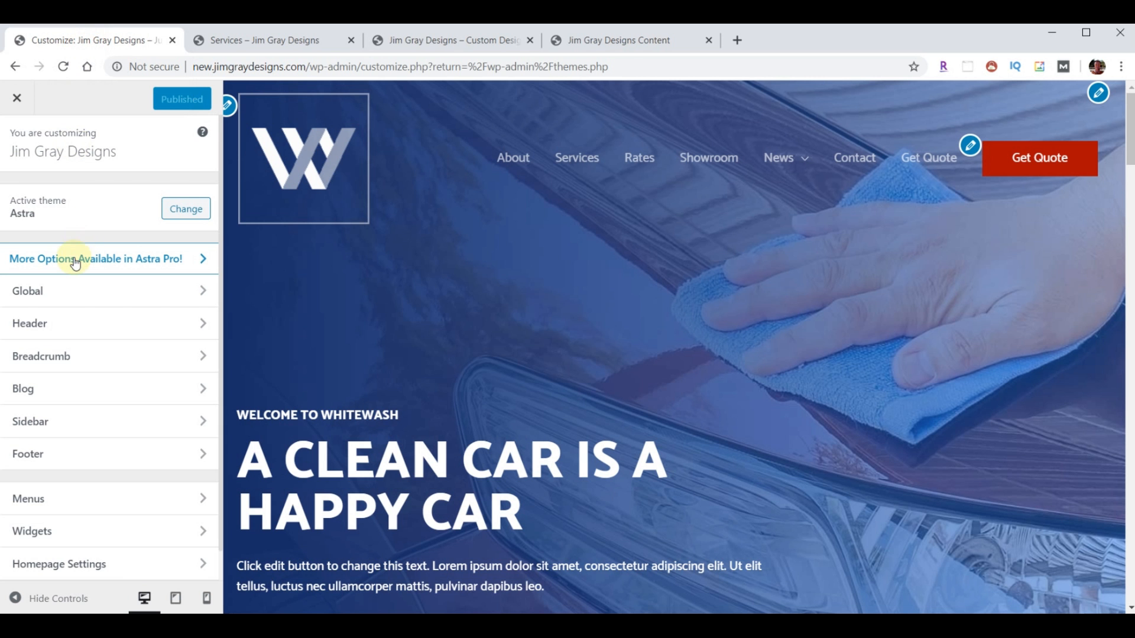
{"action": "left_click", "coordinate": [39, 291]}
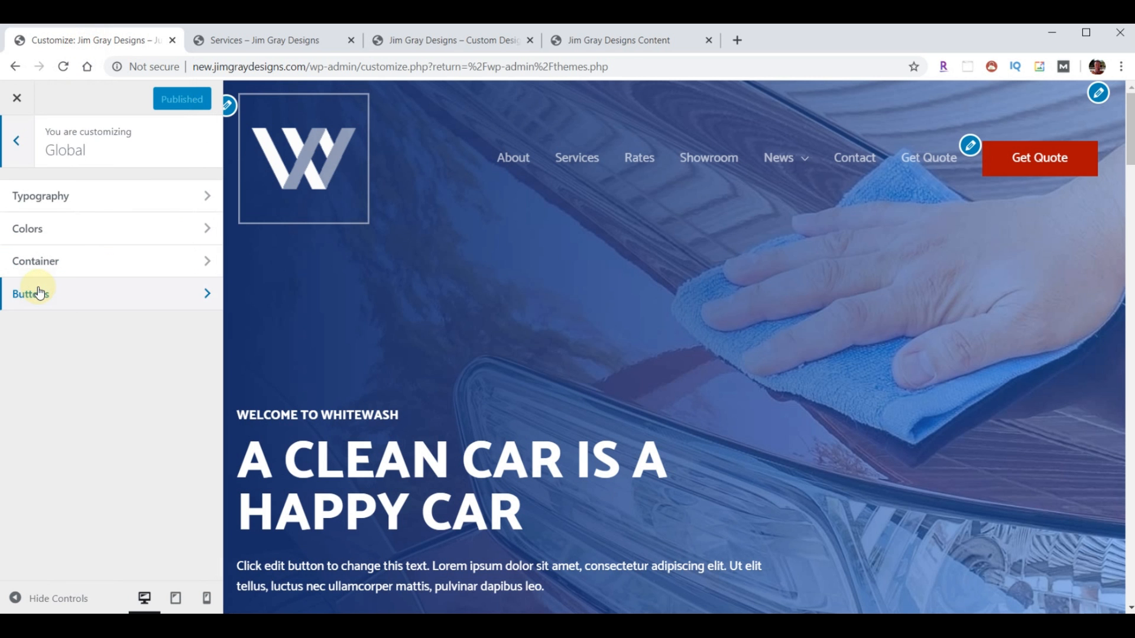
{"action": "left_click", "coordinate": [41, 231]}
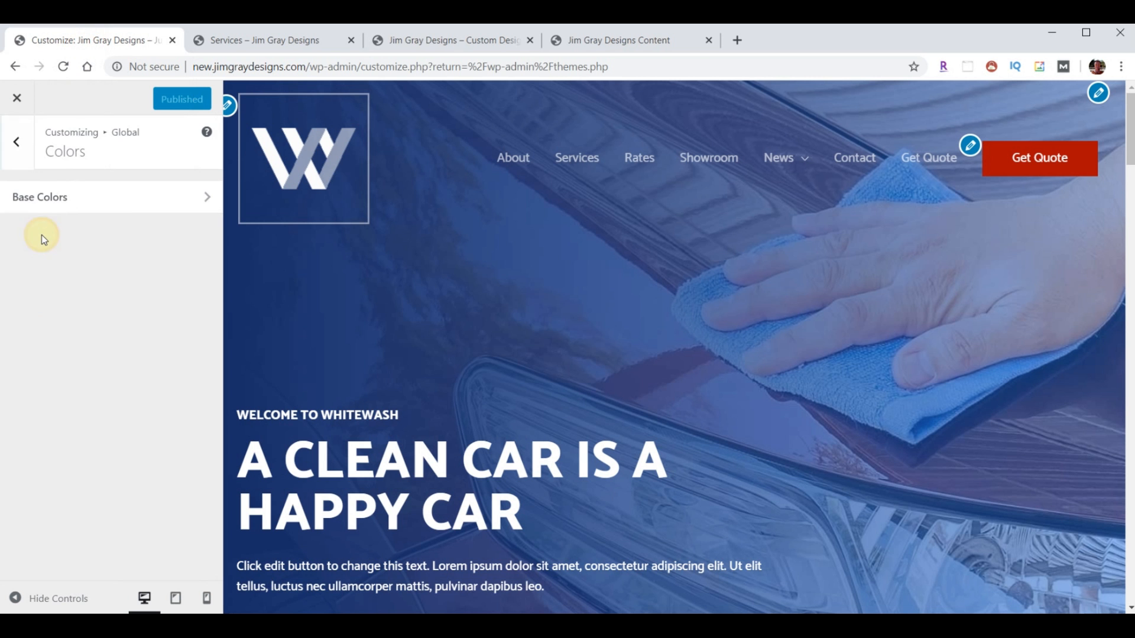
{"action": "left_click", "coordinate": [46, 197]}
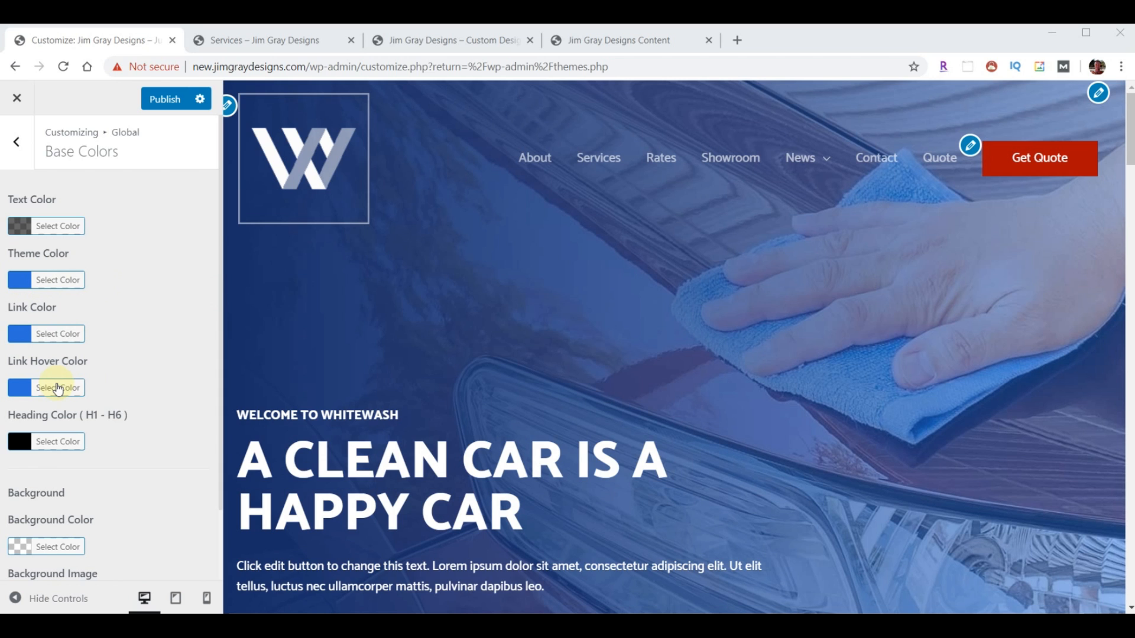
{"action": "mouse_move", "coordinate": [821, 164]}
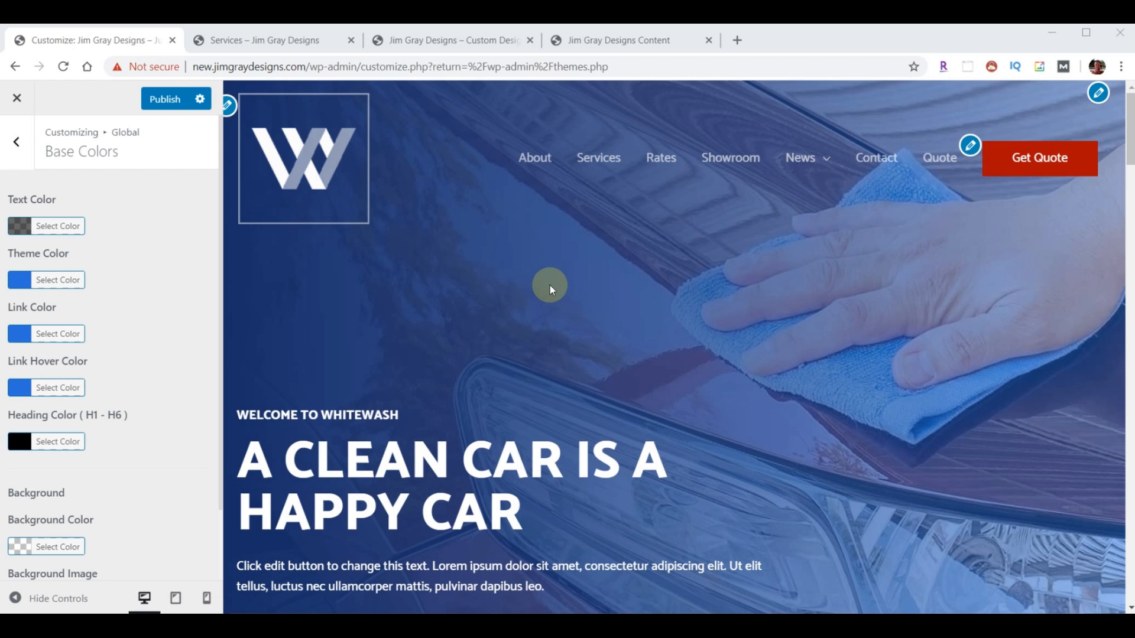
- Change the Theme Color to light grey #adadad
{"action": "left_click", "coordinate": [22, 280]}
{"action": "left_click", "coordinate": [22, 448]}
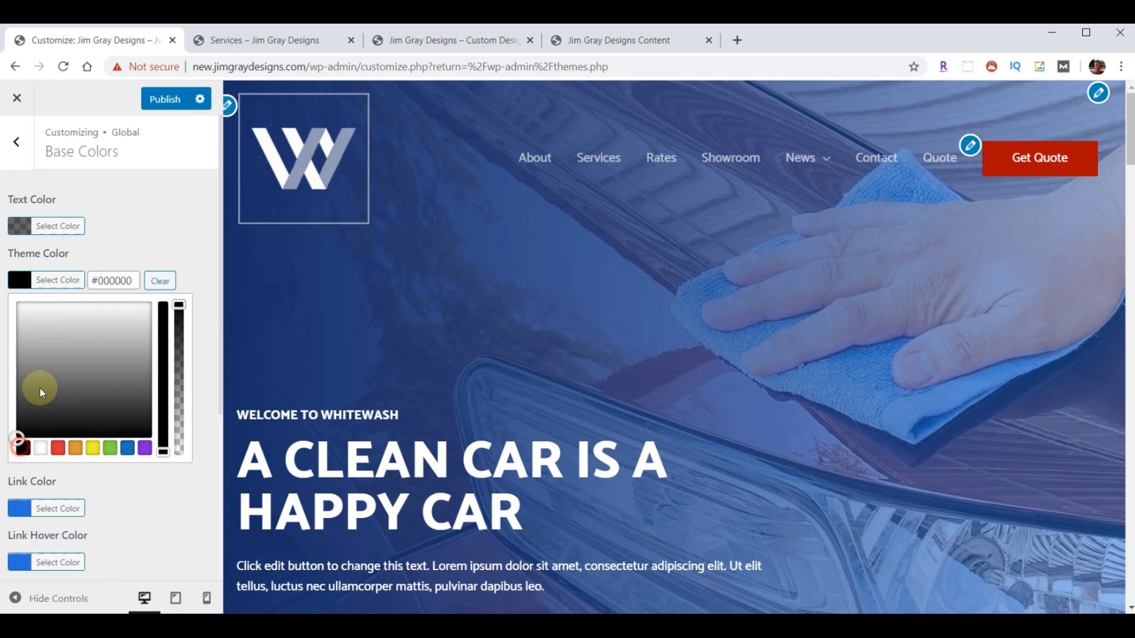
{"action": "left_click", "coordinate": [19, 346]}
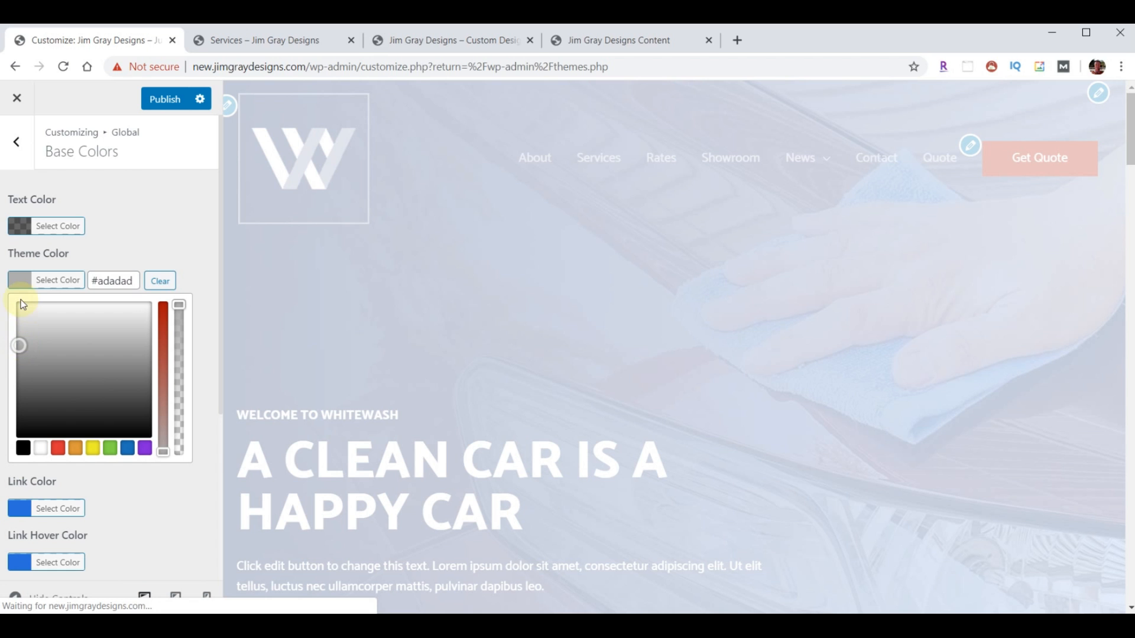
{"action": "left_click", "coordinate": [21, 282]}
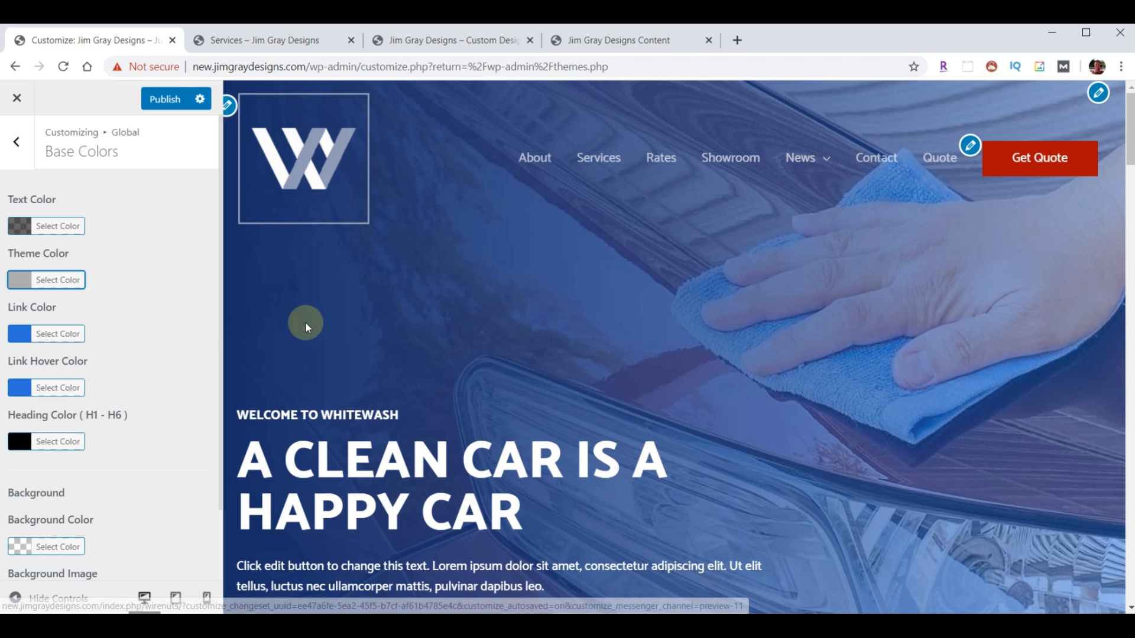
- Set Link Color to #ac0e02 and Link Hover Color to #e8d55a, then publish
{"action": "left_click", "coordinate": [24, 337]}
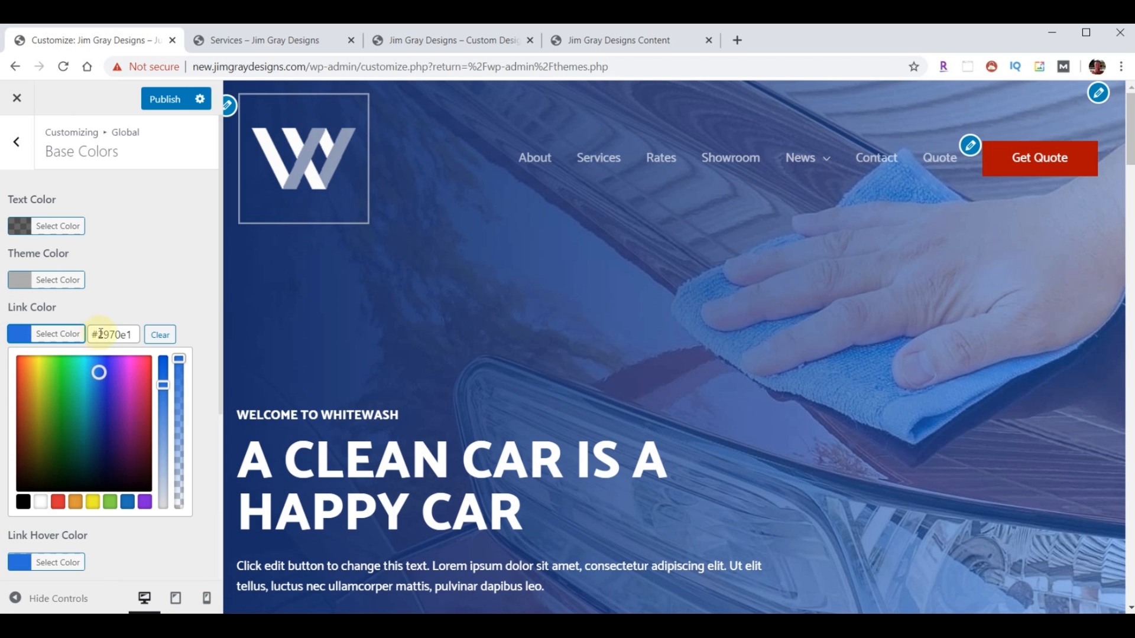
{"action": "left_click_drag", "start_coordinate": [134, 335], "coordinate": [90, 335]}
{"action": "type", "text": "#ac0e02"}
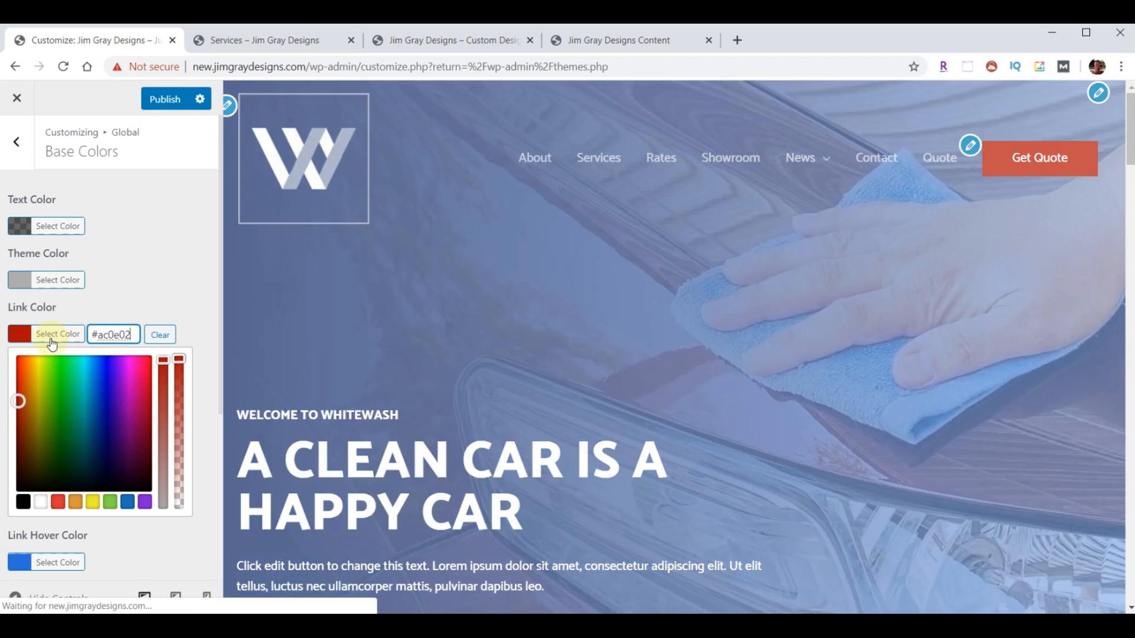
{"action": "left_click", "coordinate": [23, 339]}
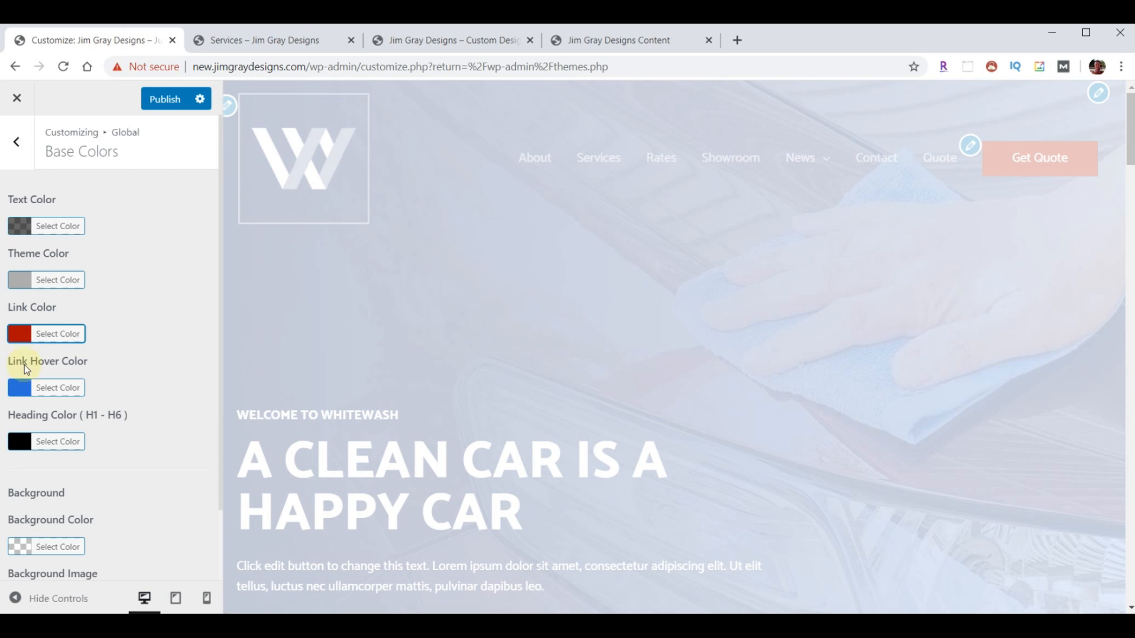
{"action": "left_click", "coordinate": [20, 388]}
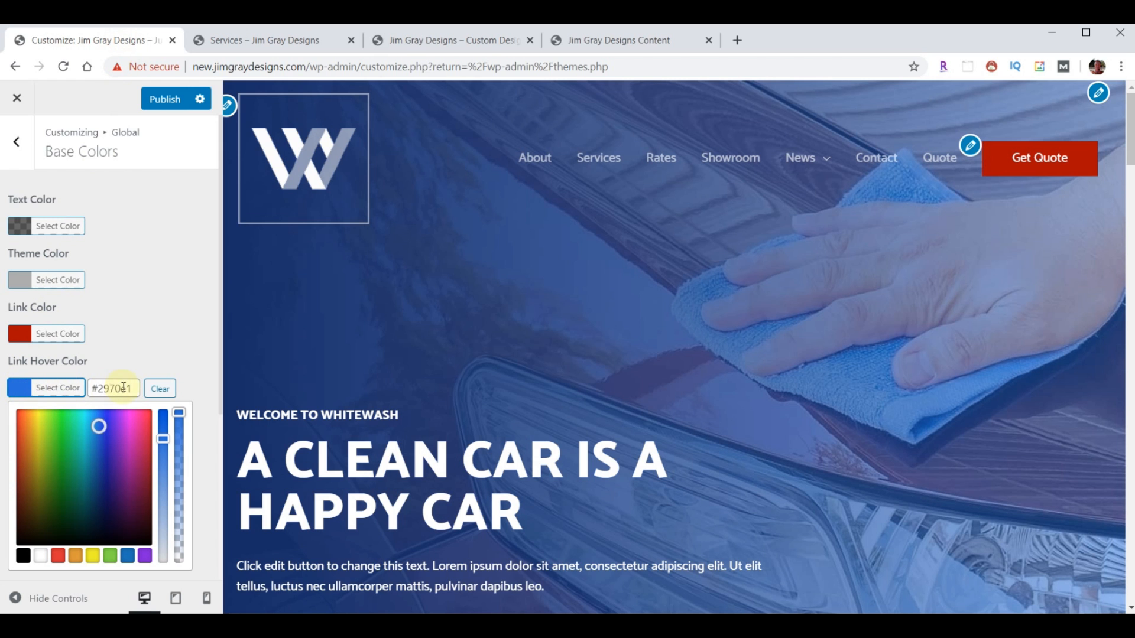
{"action": "left_click_drag", "start_coordinate": [136, 388], "coordinate": [93, 389]}
{"action": "type", "text": "#e8d55a"}
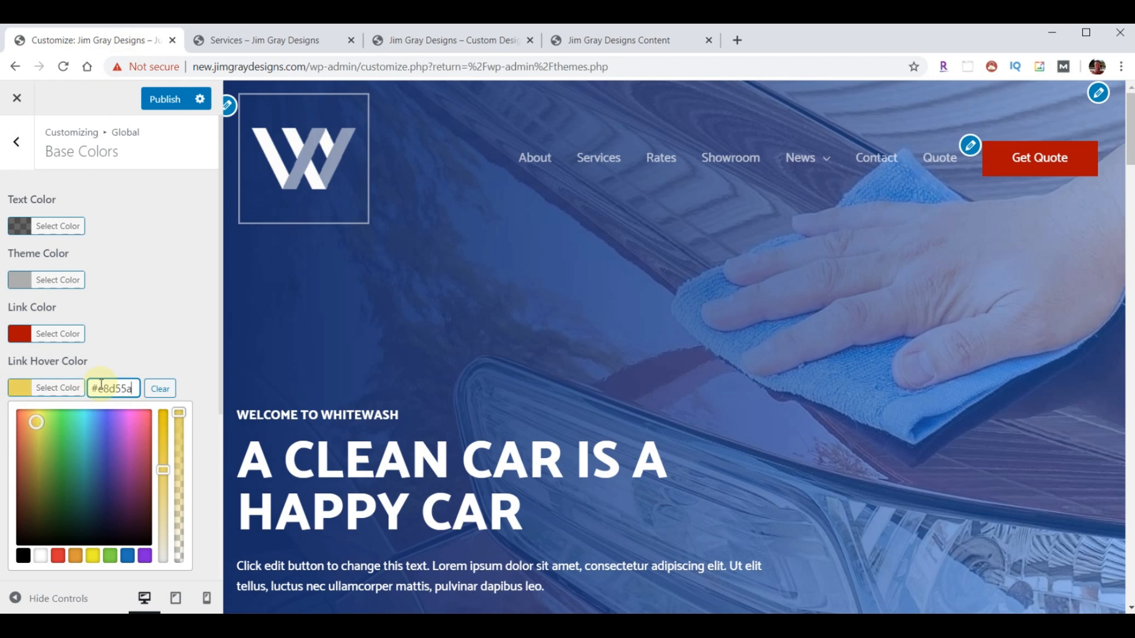
{"action": "left_click", "coordinate": [29, 392]}
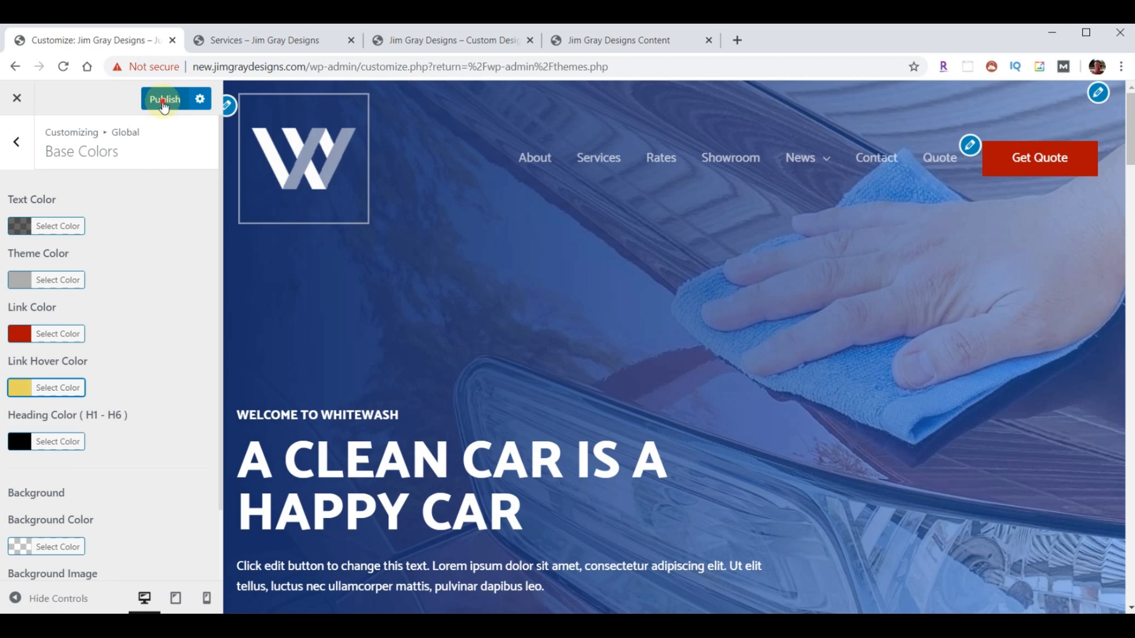
{"action": "left_click", "coordinate": [164, 101]}
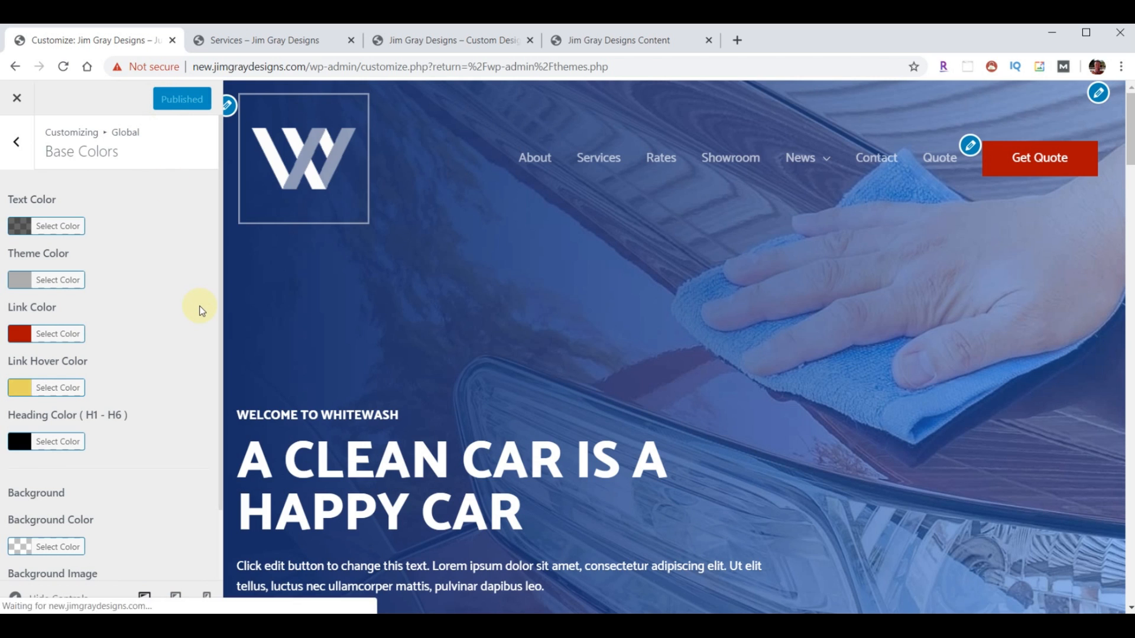
{"action": "left_click", "coordinate": [16, 101]}
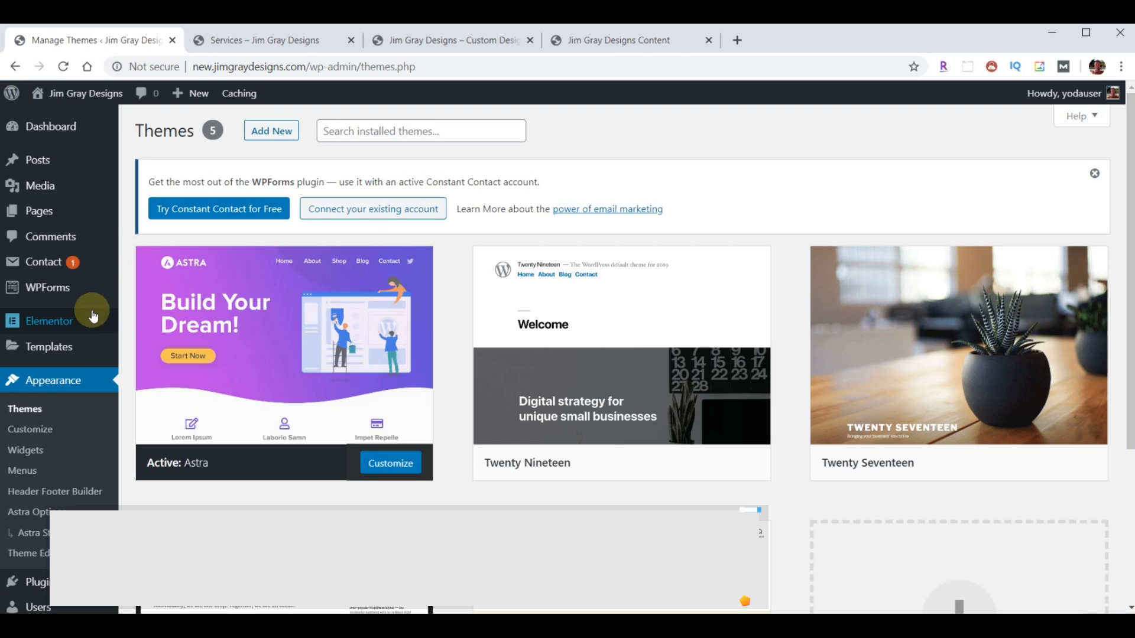
- Open the Home page from the Pages list in the block editor
{"action": "mouse_move", "coordinate": [38, 261]}
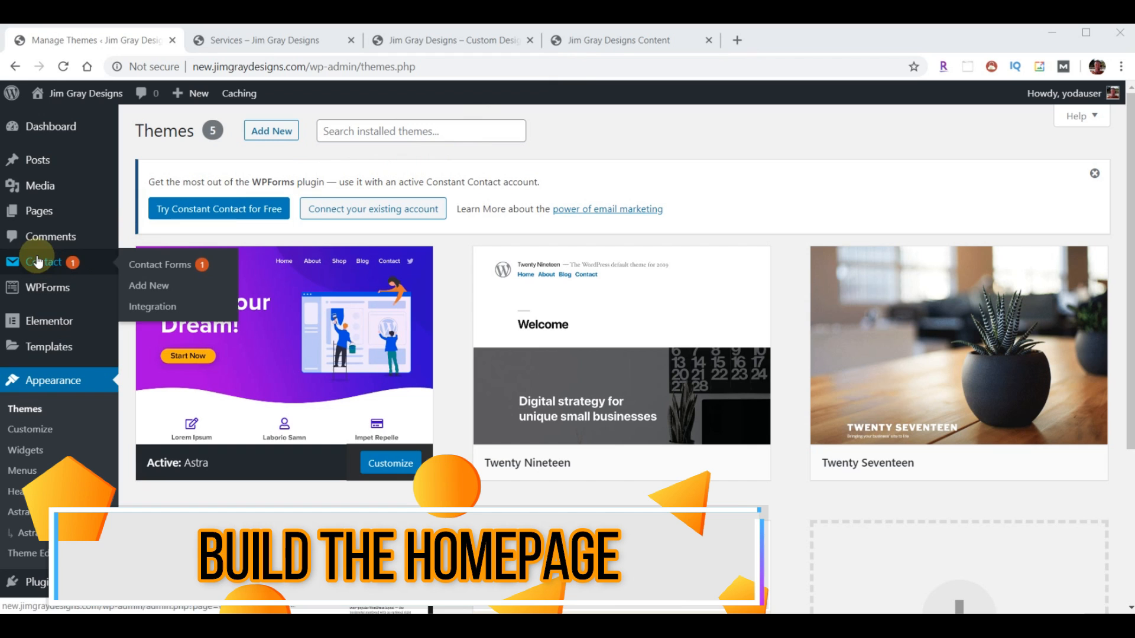
{"action": "left_click", "coordinate": [38, 212]}
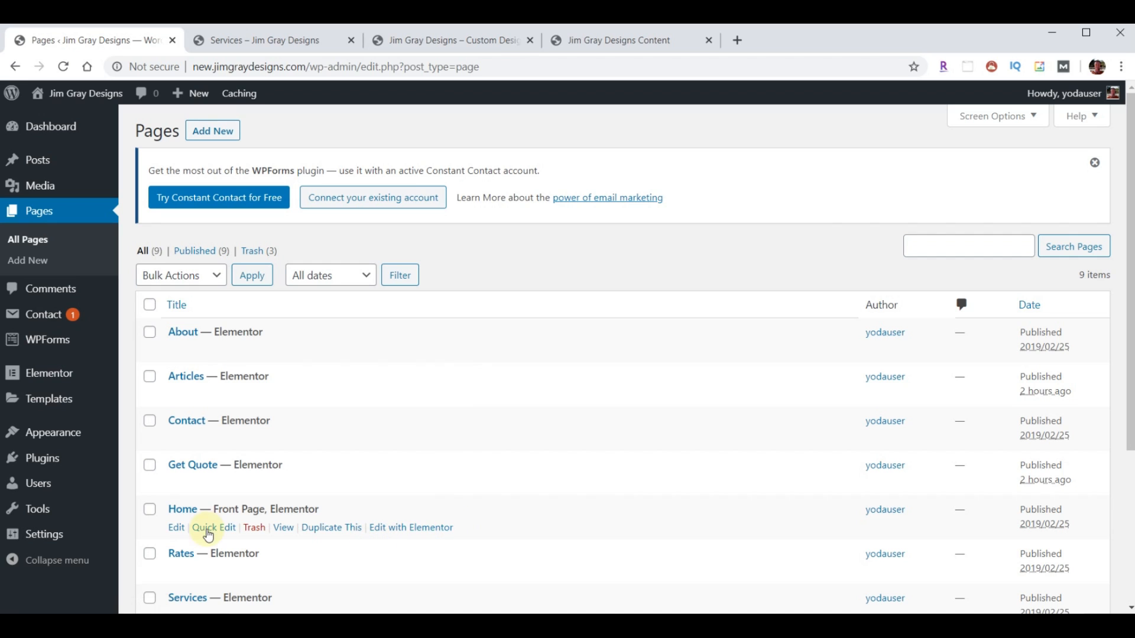
{"action": "left_click", "coordinate": [183, 512]}
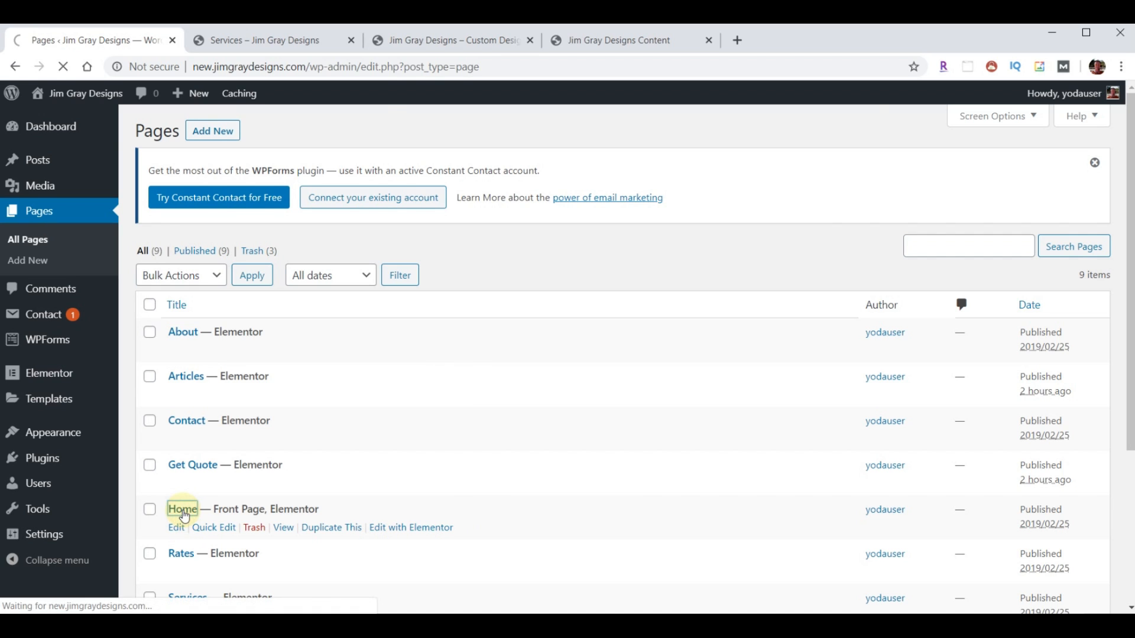
{"action": "left_click", "coordinate": [523, 393]}
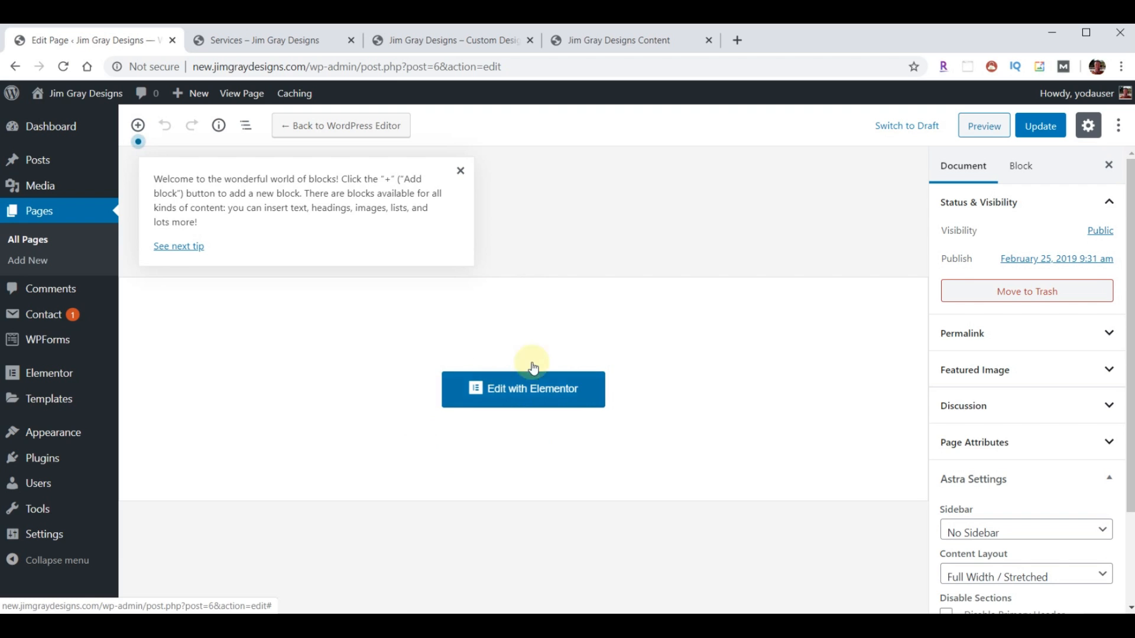
- Launch the Home page in Elementor and dismiss the right-click tip
{"action": "left_click", "coordinate": [541, 406]}
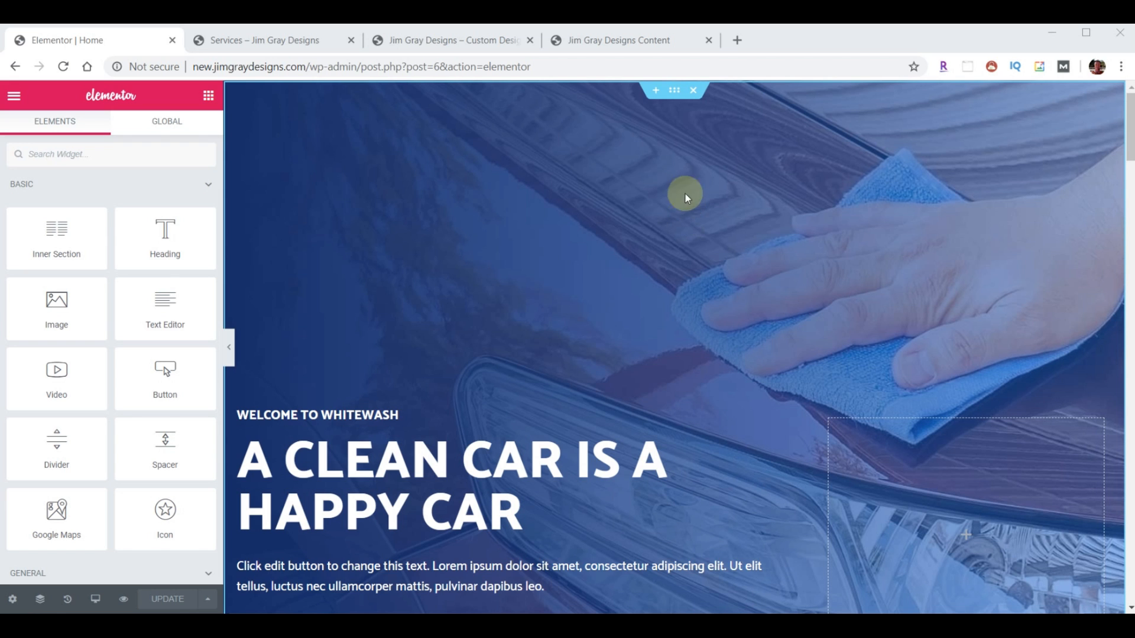
{"action": "left_click", "coordinate": [674, 95]}
{"action": "scroll", "coordinate": [688, 260], "scroll_direction": "down", "scroll_amount": 2}
{"action": "scroll", "coordinate": [675, 380], "scroll_direction": "down", "scroll_amount": 5}
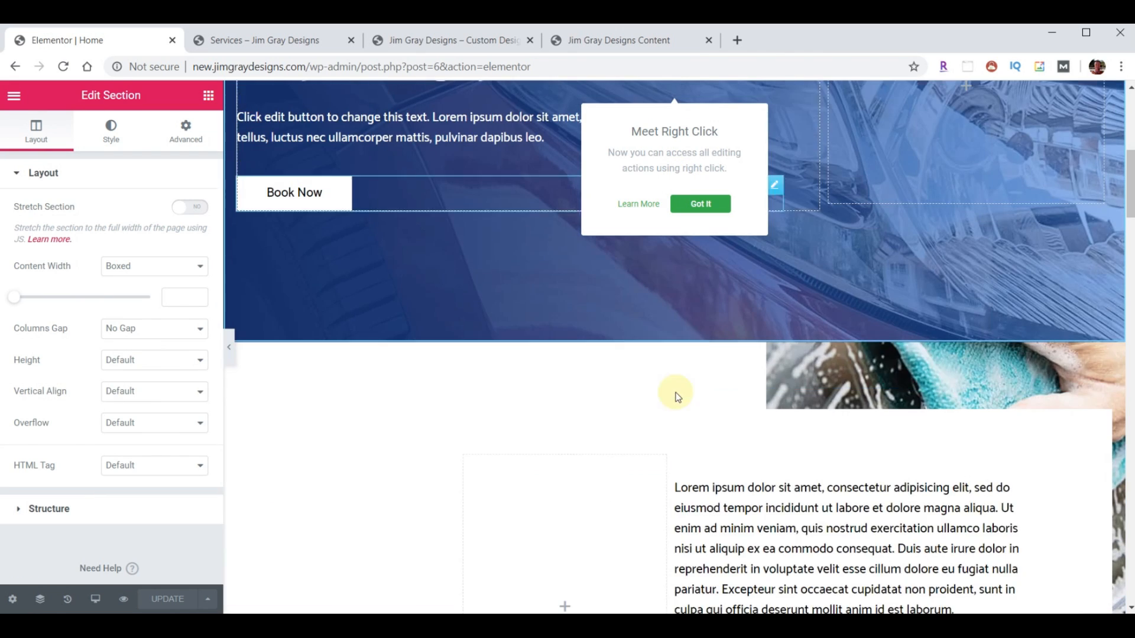
{"action": "scroll", "coordinate": [676, 378], "scroll_direction": "down", "scroll_amount": 10}
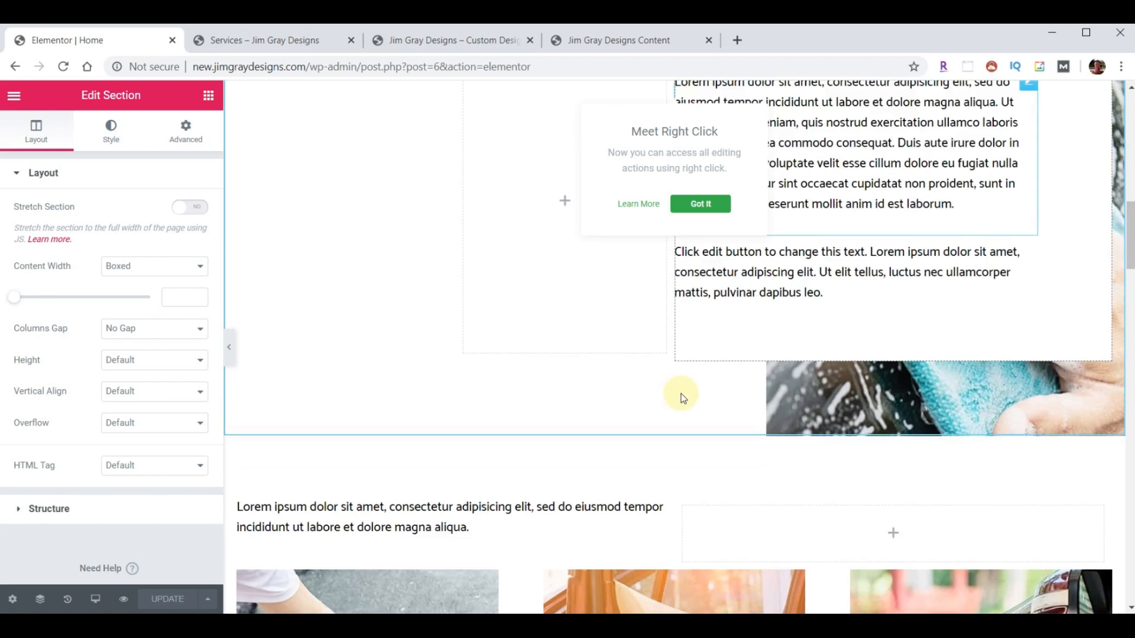
{"action": "scroll", "coordinate": [677, 271], "scroll_direction": "up", "scroll_amount": 1}
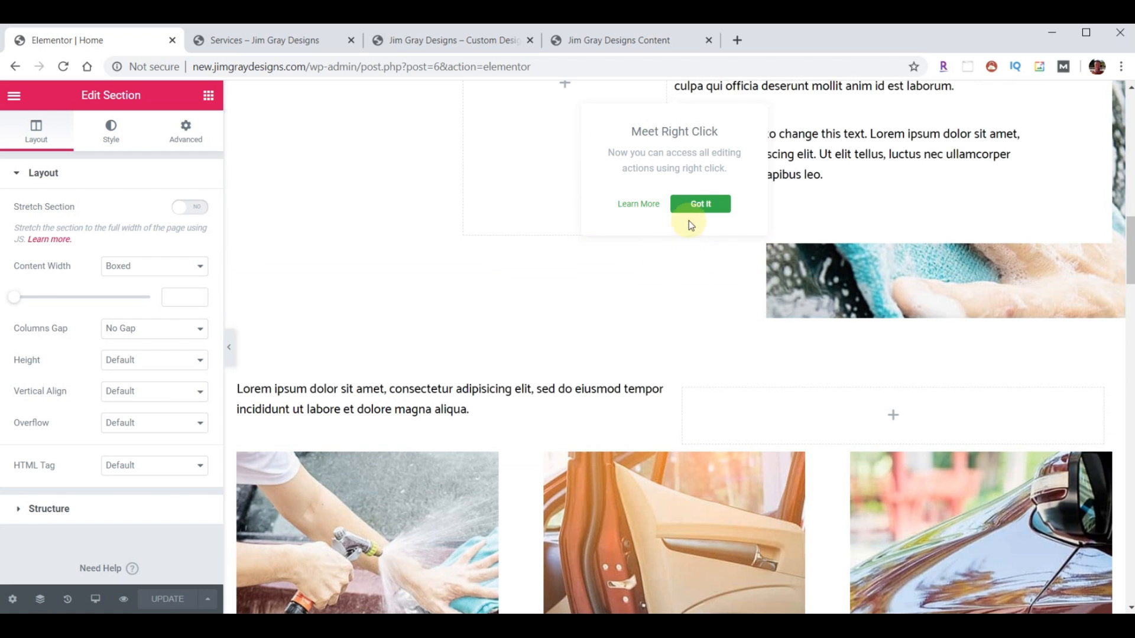
{"action": "left_click", "coordinate": [699, 203]}
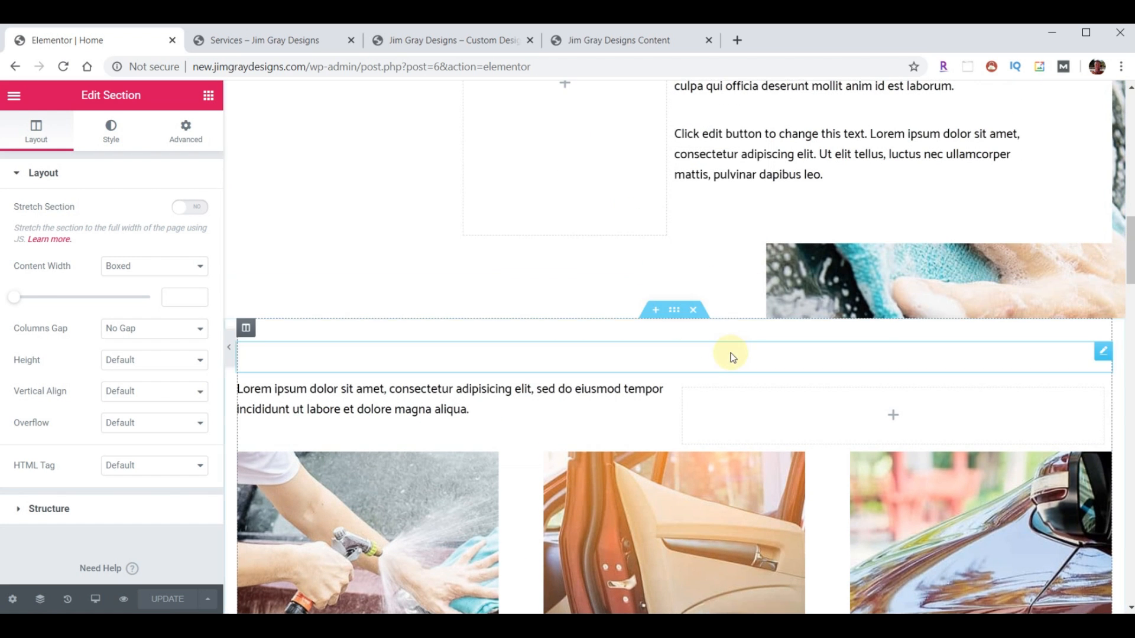
- Drag the Exterior Hand Wash image box up into the section above
{"action": "scroll", "coordinate": [689, 384], "scroll_direction": "down", "scroll_amount": 1}
{"action": "scroll", "coordinate": [689, 387], "scroll_direction": "down", "scroll_amount": 5}
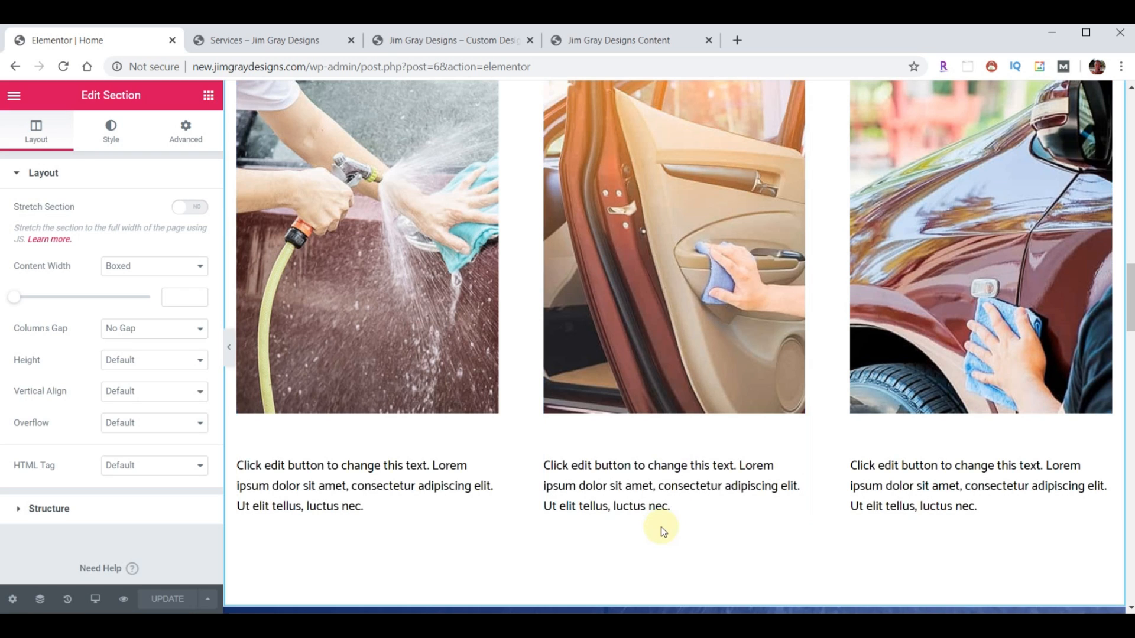
{"action": "scroll", "coordinate": [672, 443], "scroll_direction": "down", "scroll_amount": 3}
{"action": "scroll", "coordinate": [694, 486], "scroll_direction": "up", "scroll_amount": 10}
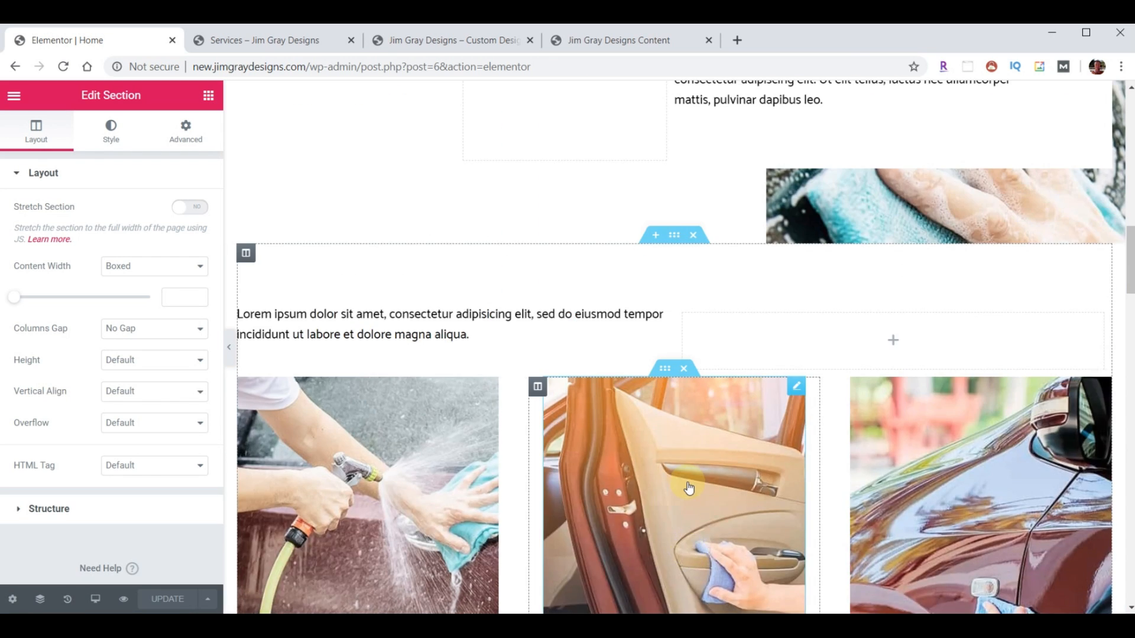
{"action": "scroll", "coordinate": [685, 456], "scroll_direction": "down", "scroll_amount": 12}
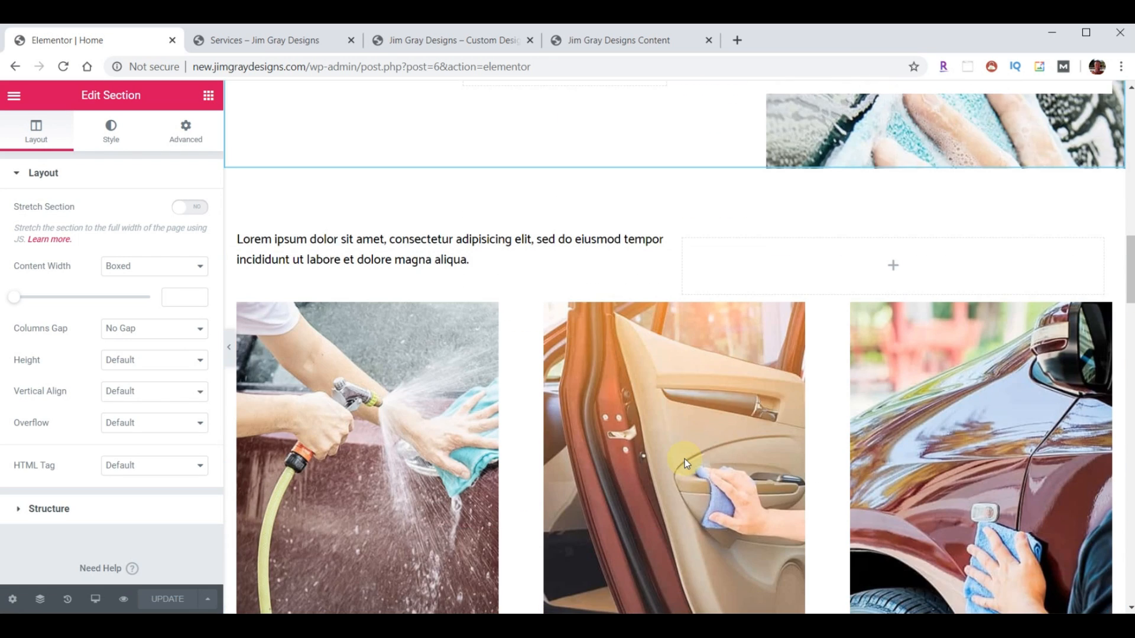
{"action": "scroll", "coordinate": [691, 460], "scroll_direction": "up", "scroll_amount": 3}
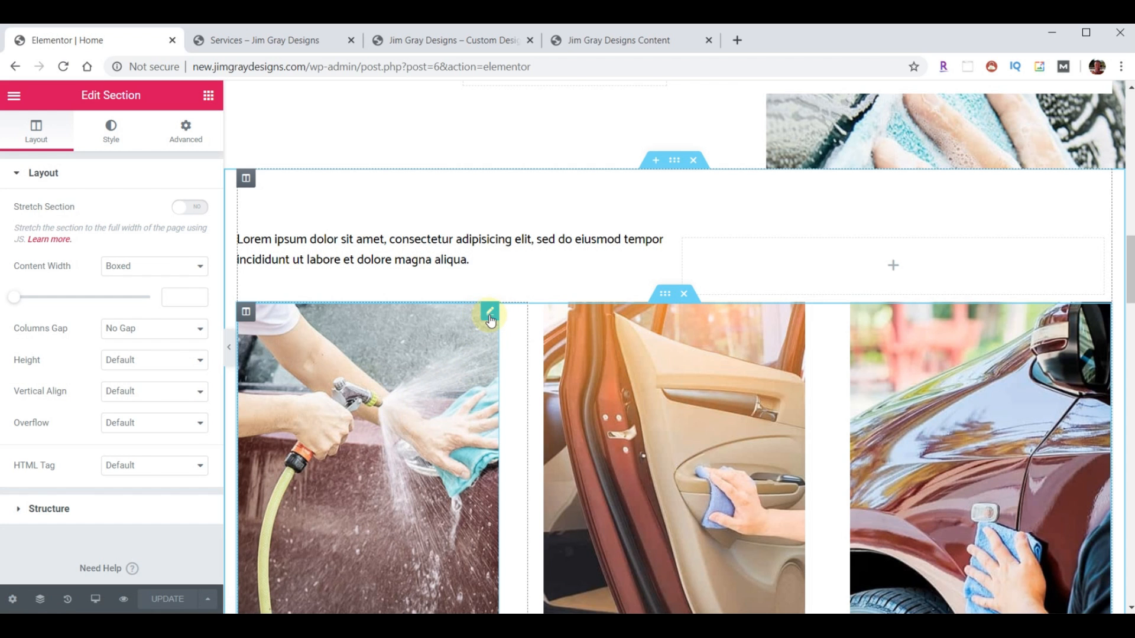
{"action": "scroll", "coordinate": [719, 458], "scroll_direction": "up", "scroll_amount": 8}
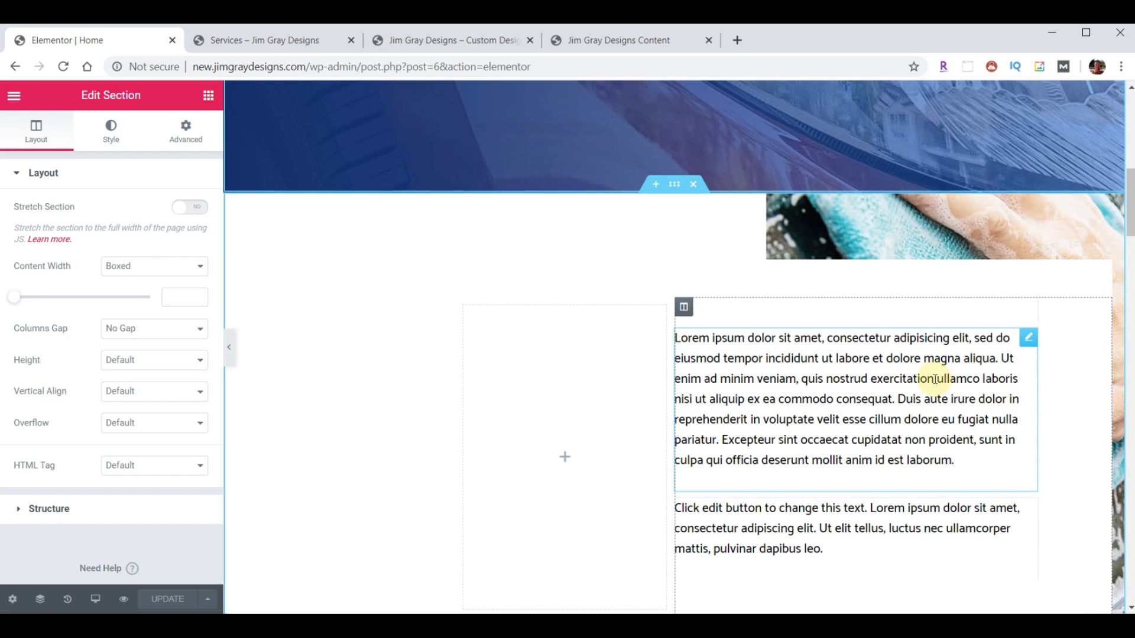
{"action": "scroll", "coordinate": [909, 393], "scroll_direction": "down", "scroll_amount": 8}
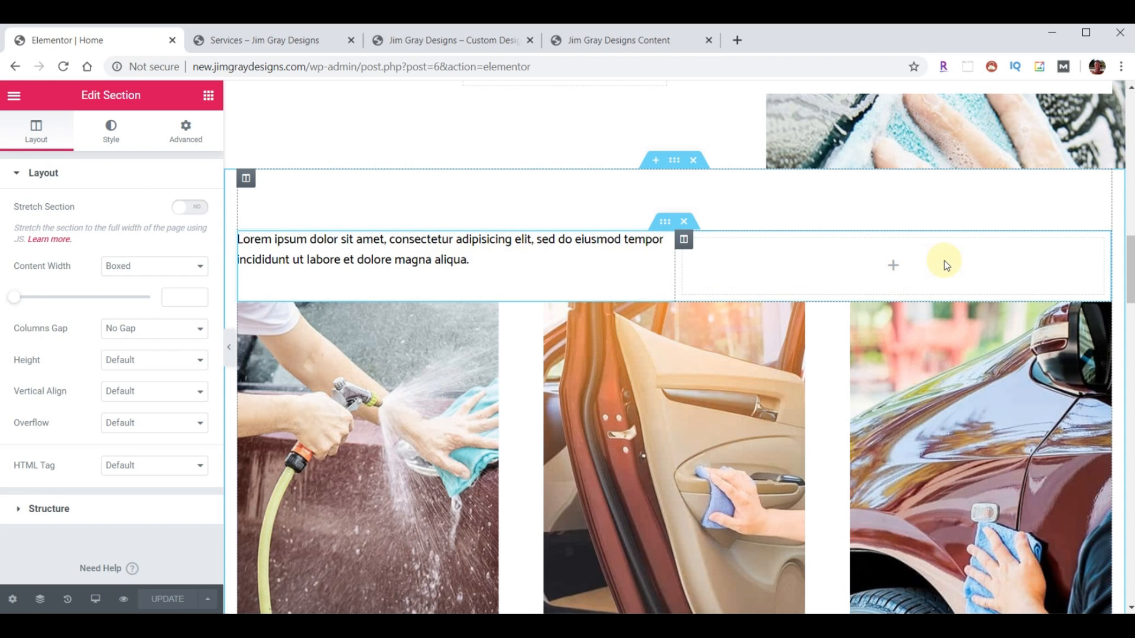
{"action": "scroll", "coordinate": [943, 264], "scroll_direction": "down", "scroll_amount": 1}
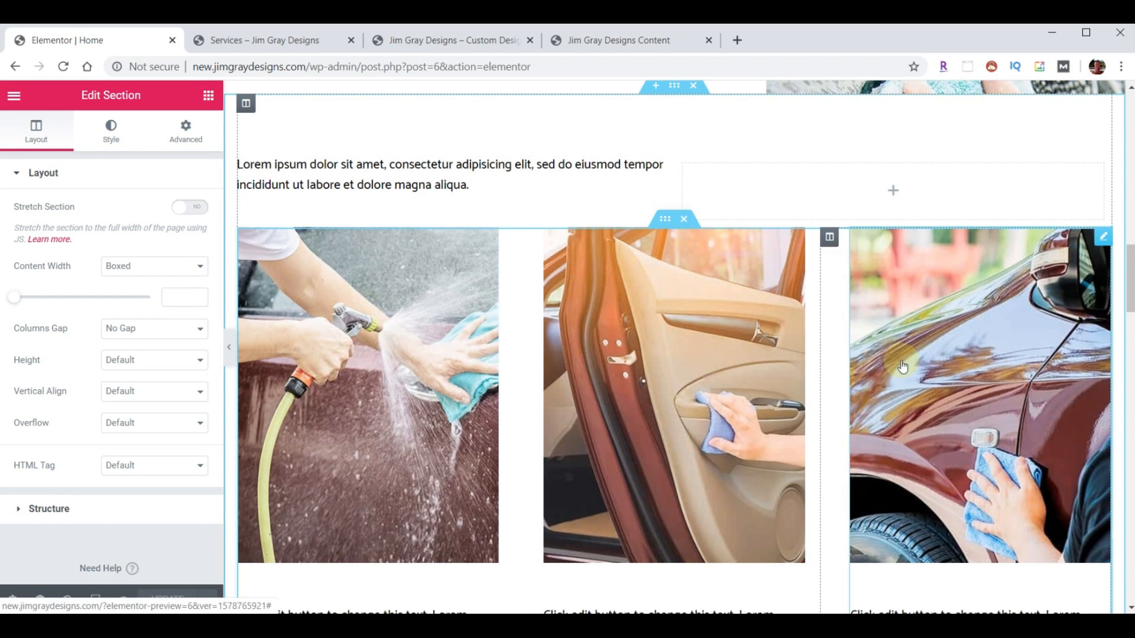
{"action": "scroll", "coordinate": [911, 358], "scroll_direction": "down", "scroll_amount": 1}
{"action": "scroll", "coordinate": [911, 359], "scroll_direction": "down", "scroll_amount": 2}
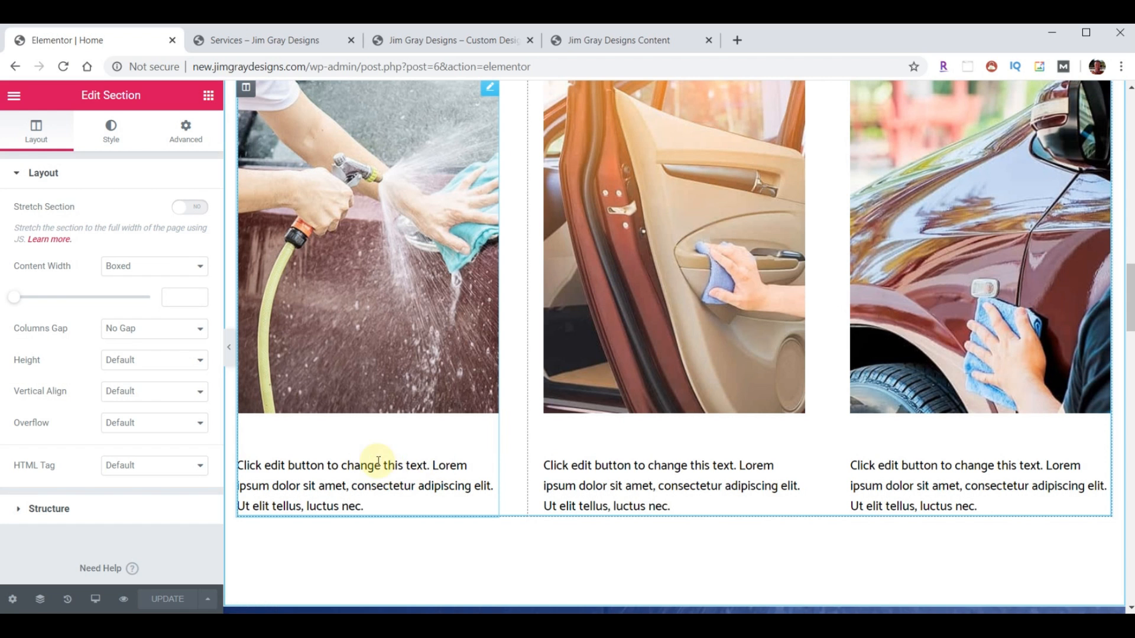
{"action": "scroll", "coordinate": [391, 383], "scroll_direction": "up", "scroll_amount": 3}
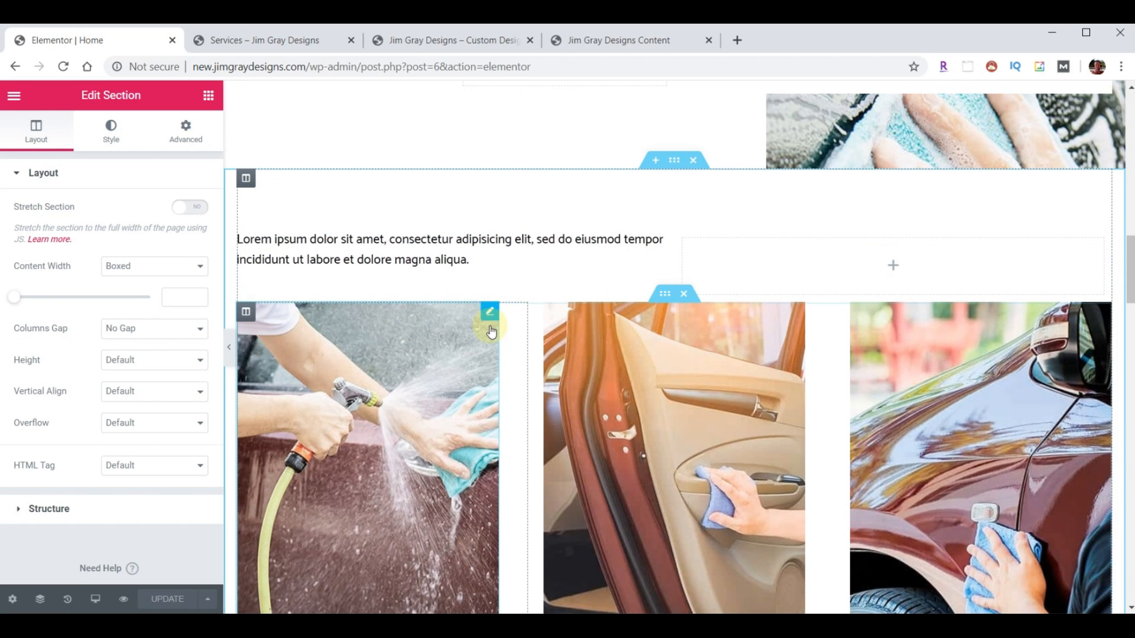
{"action": "left_click_drag", "start_coordinate": [489, 312], "coordinate": [487, 314]}
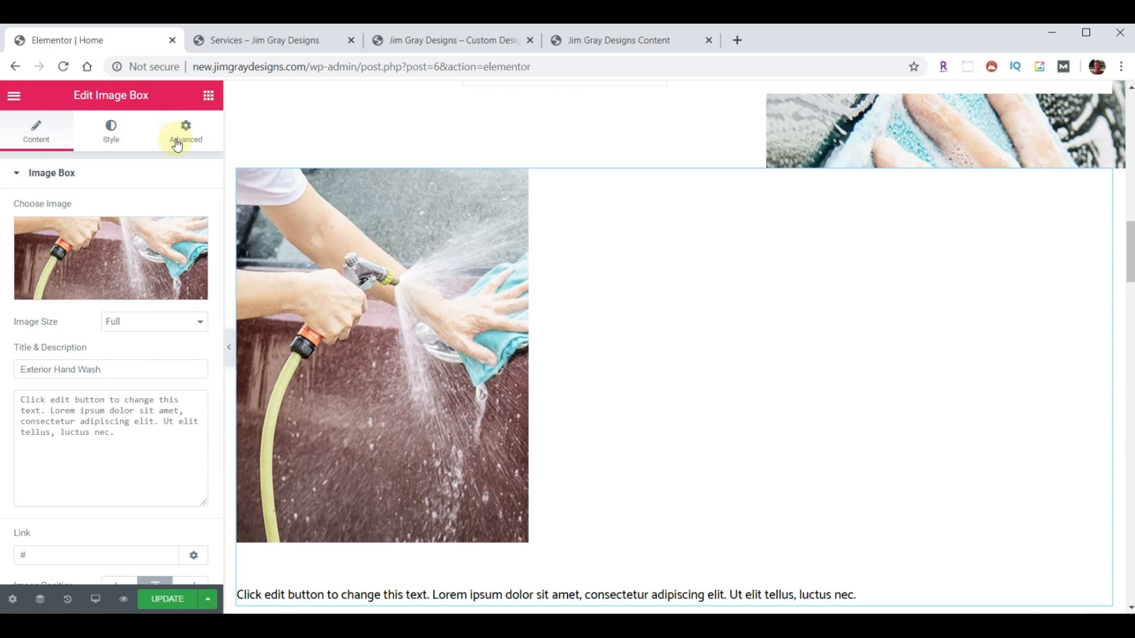
- Open the Text Editor panel for the Lorem ipsum paragraph under the hero banner
{"action": "scroll", "coordinate": [736, 338], "scroll_direction": "up", "scroll_amount": 6}
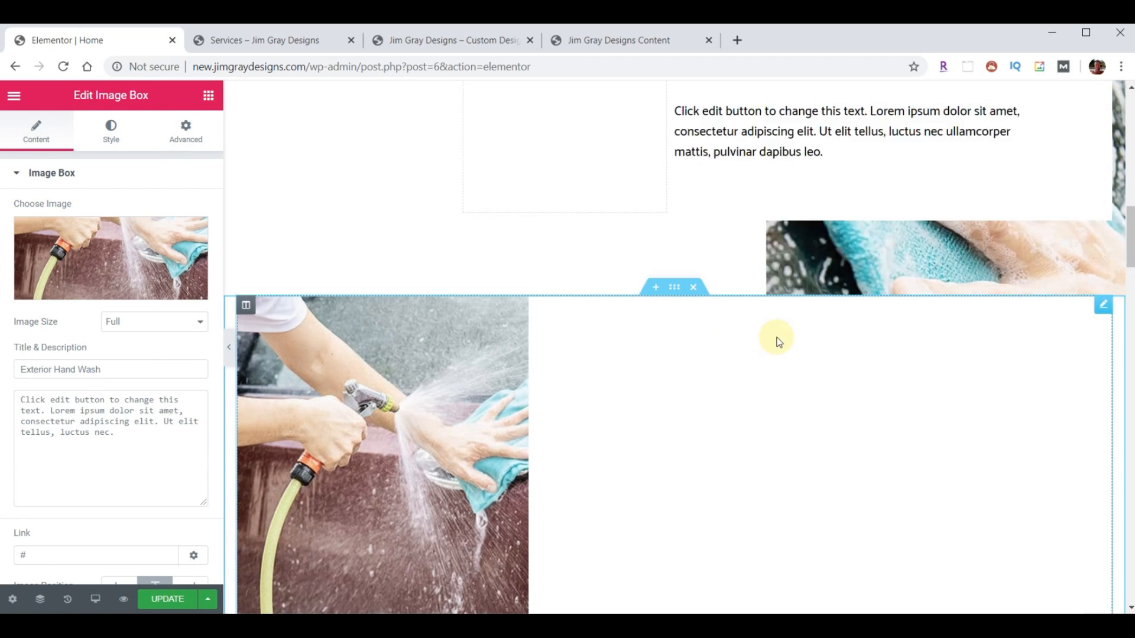
{"action": "left_click", "coordinate": [1029, 190]}
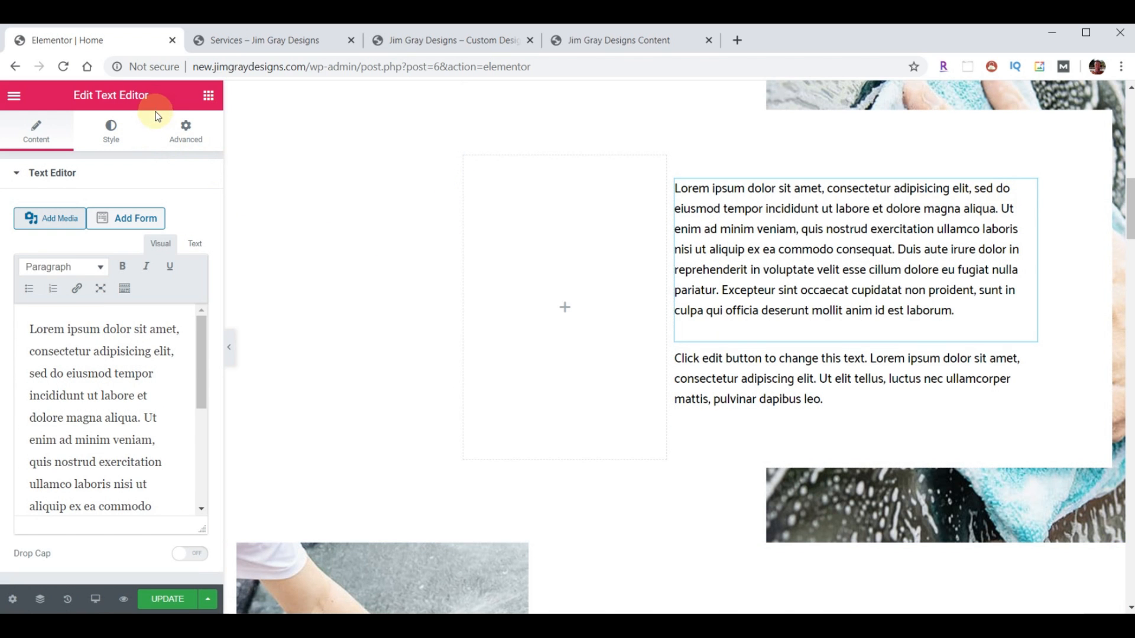
{"action": "scroll", "coordinate": [891, 412], "scroll_direction": "up", "scroll_amount": 7}
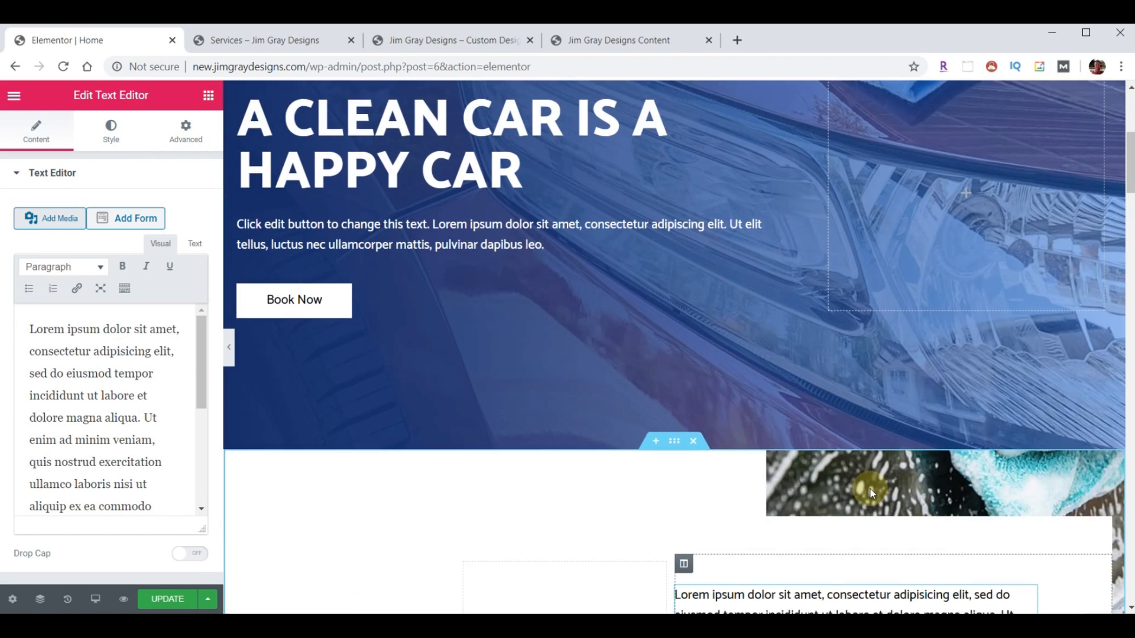
{"action": "scroll", "coordinate": [632, 405], "scroll_direction": "up", "scroll_amount": 6}
{"action": "scroll", "coordinate": [605, 491], "scroll_direction": "down", "scroll_amount": 3}
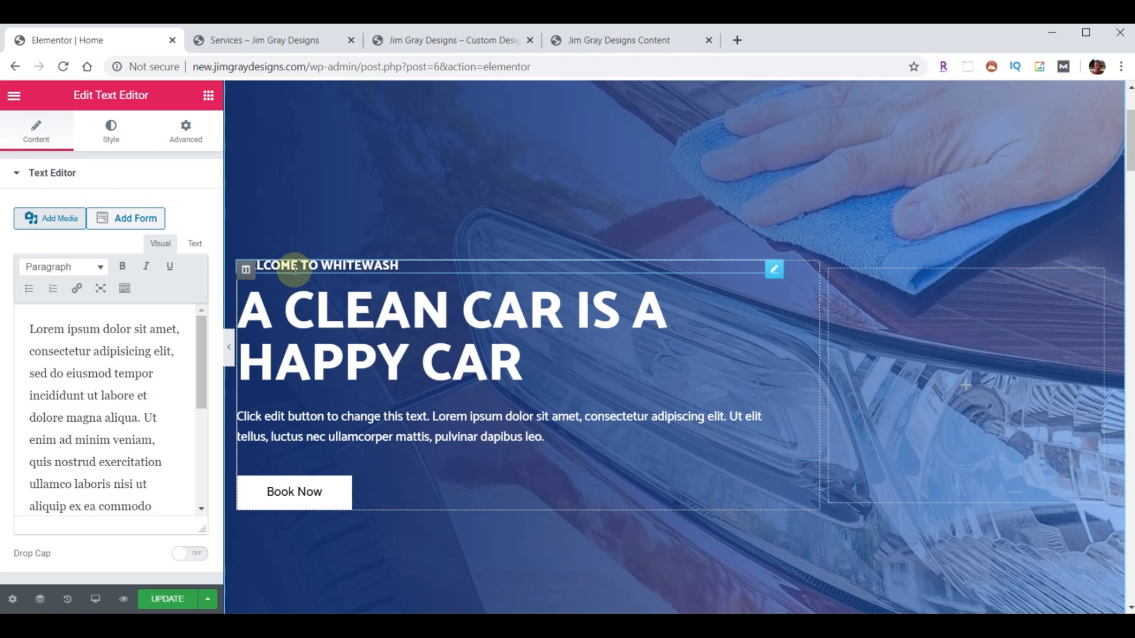
- Retitle the hero headings to 'Welcome To Jim Gray Designs' and 'Custom Design & Installation Of Fine Audio And Video Systems'
{"action": "left_click", "coordinate": [343, 267]}
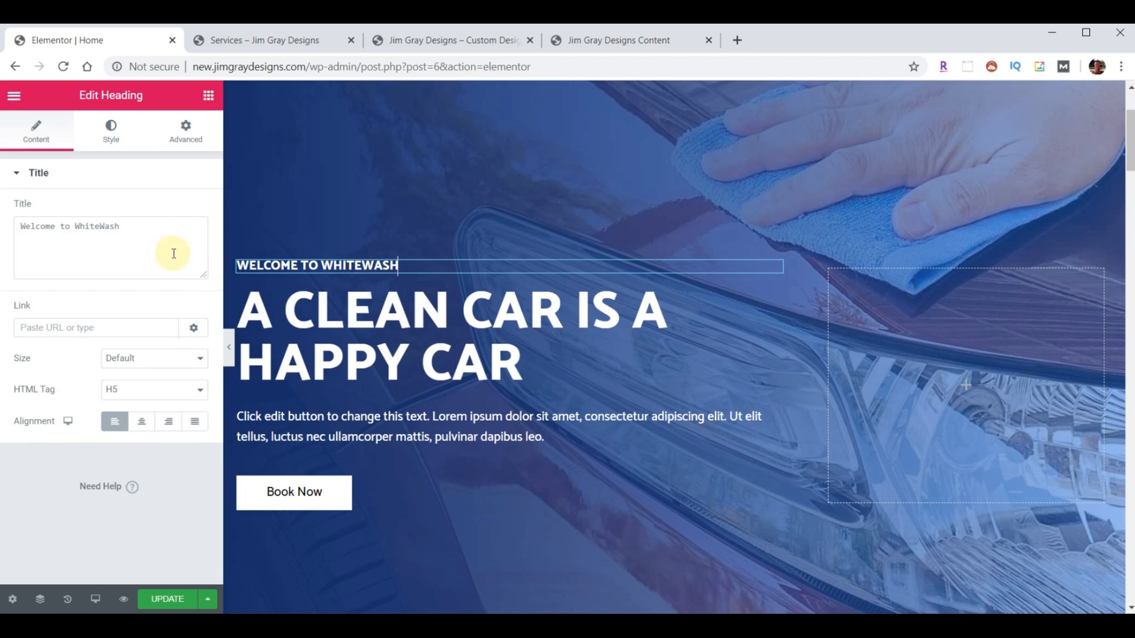
{"action": "triple_click", "coordinate": [158, 228]}
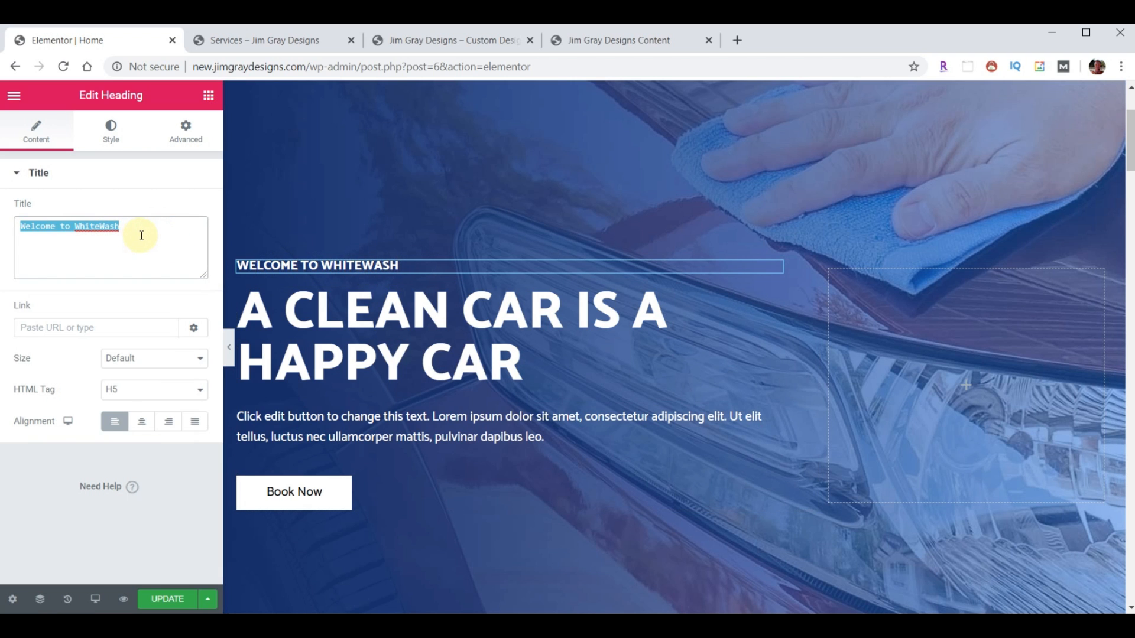
{"action": "type", "text": "Welcome to Jim Gray Designs"}
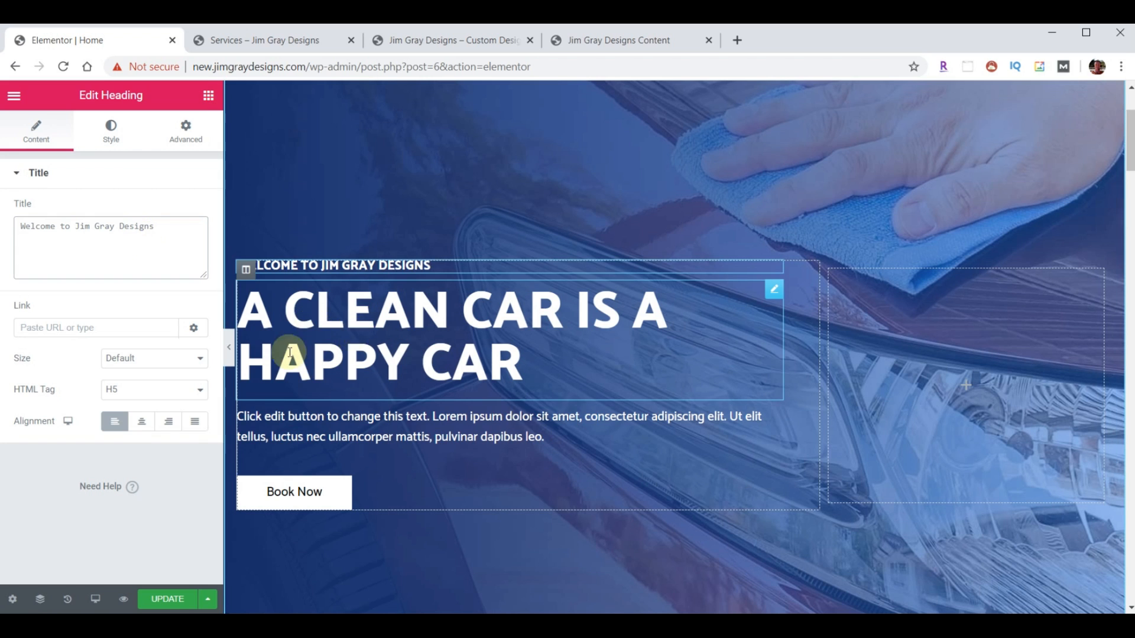
{"action": "left_click", "coordinate": [365, 325]}
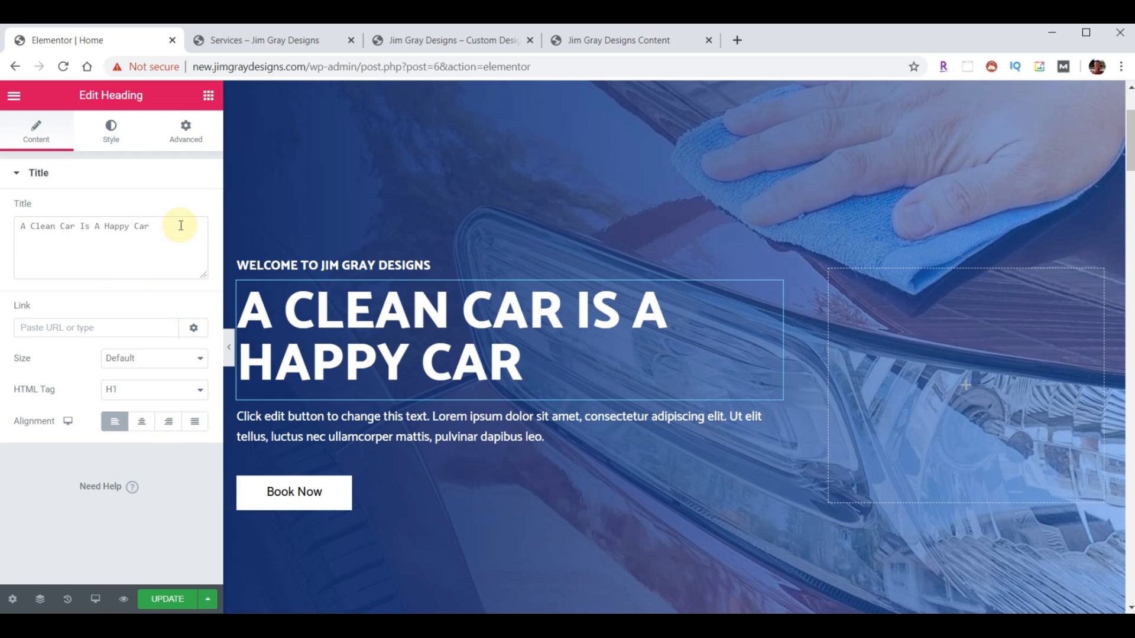
{"action": "left_click_drag", "start_coordinate": [180, 226], "coordinate": [5, 221]}
{"action": "type", "text": "Custom Design & Installation Of Fine Audio And Video Systems"}
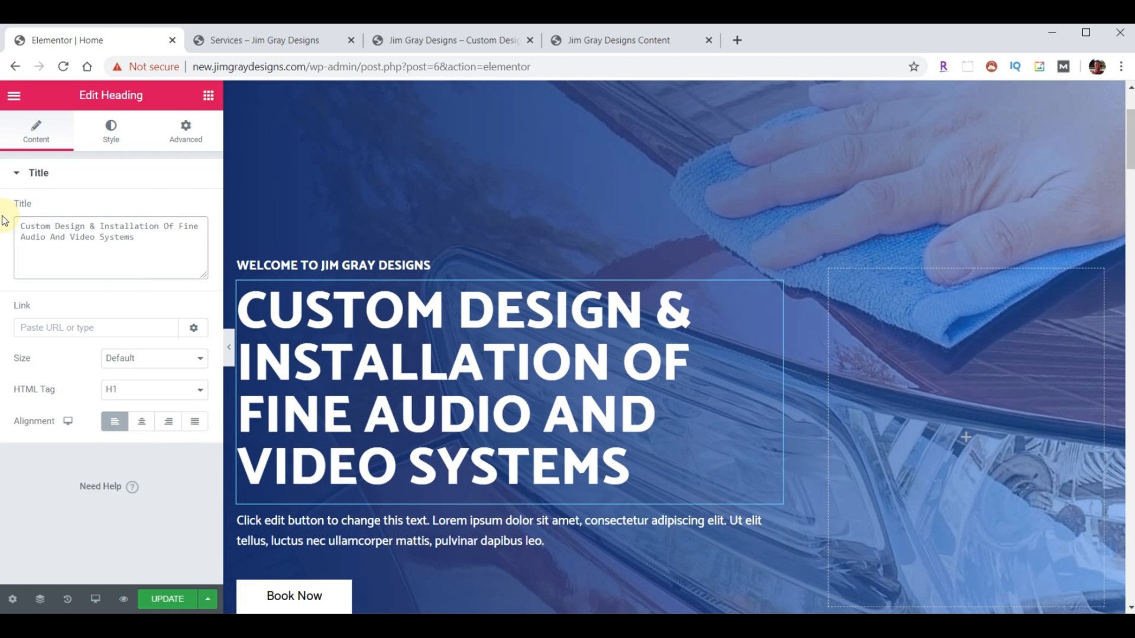
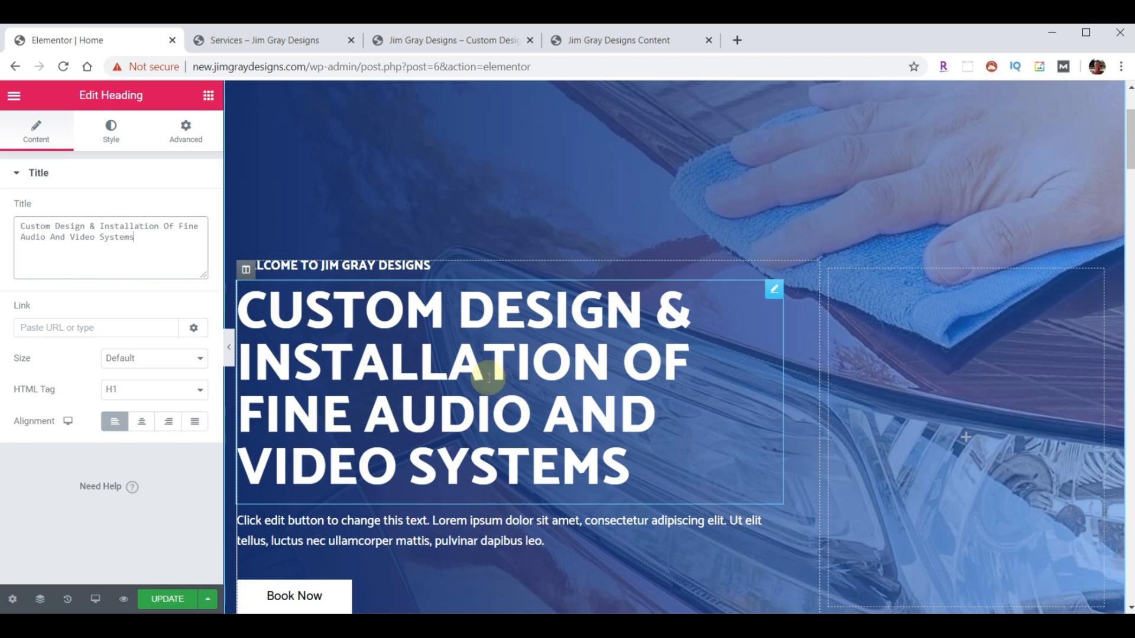
- Show the Style options for the 'Custom Design & Installation…' hero heading
{"action": "left_click", "coordinate": [110, 133]}
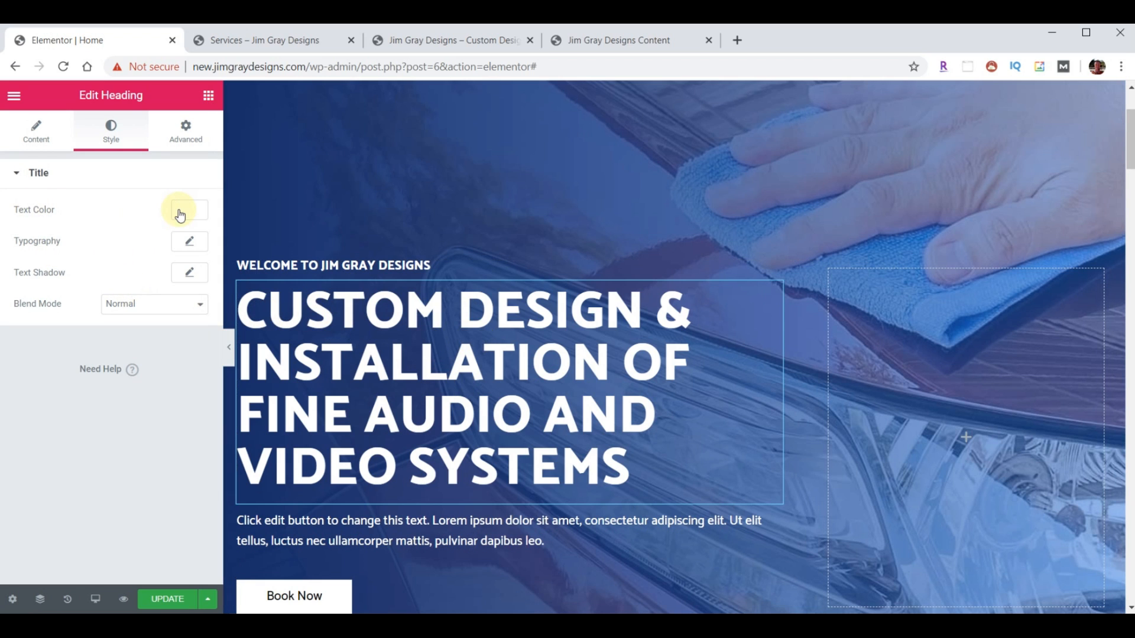
- Set the hero heading's typography size to 36 px
{"action": "left_click", "coordinate": [186, 243]}
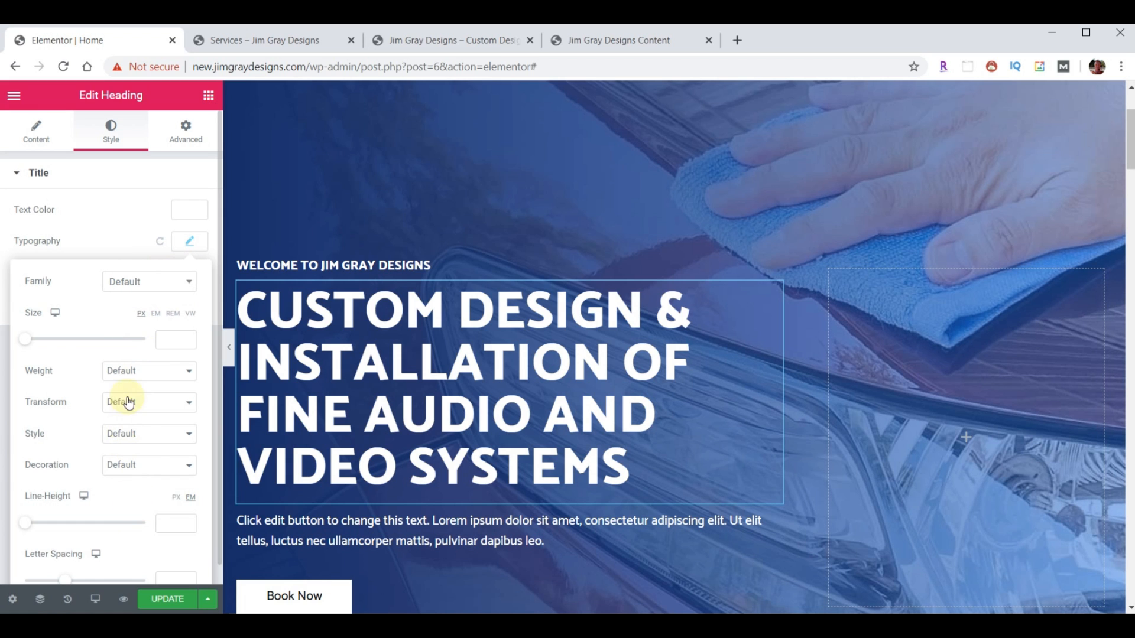
{"action": "left_click", "coordinate": [166, 343]}
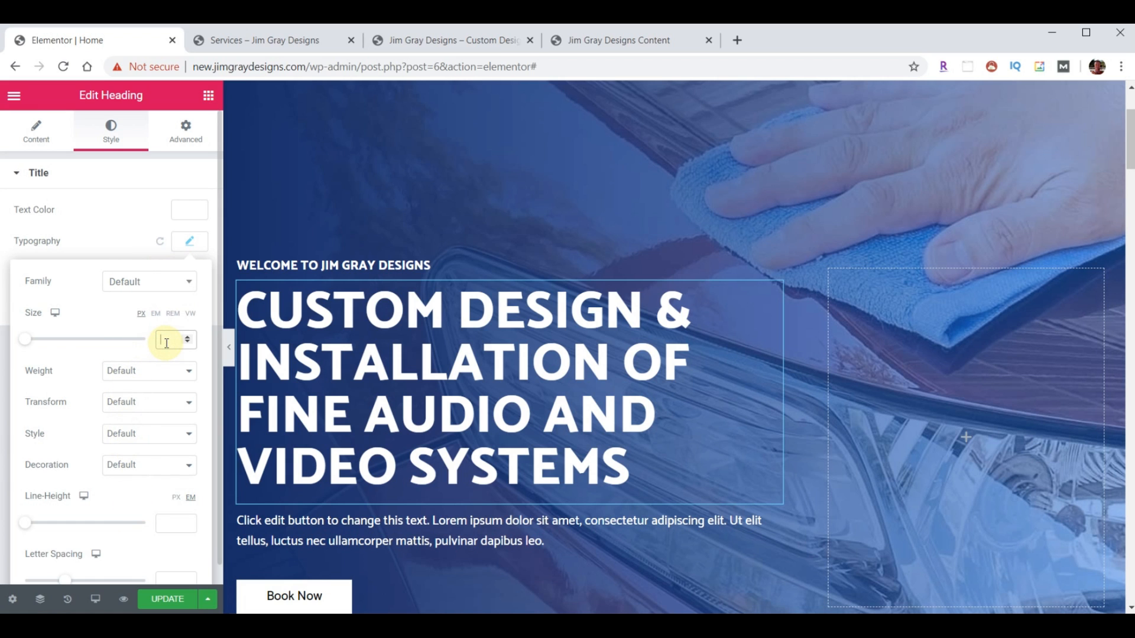
{"action": "type", "text": "36"}
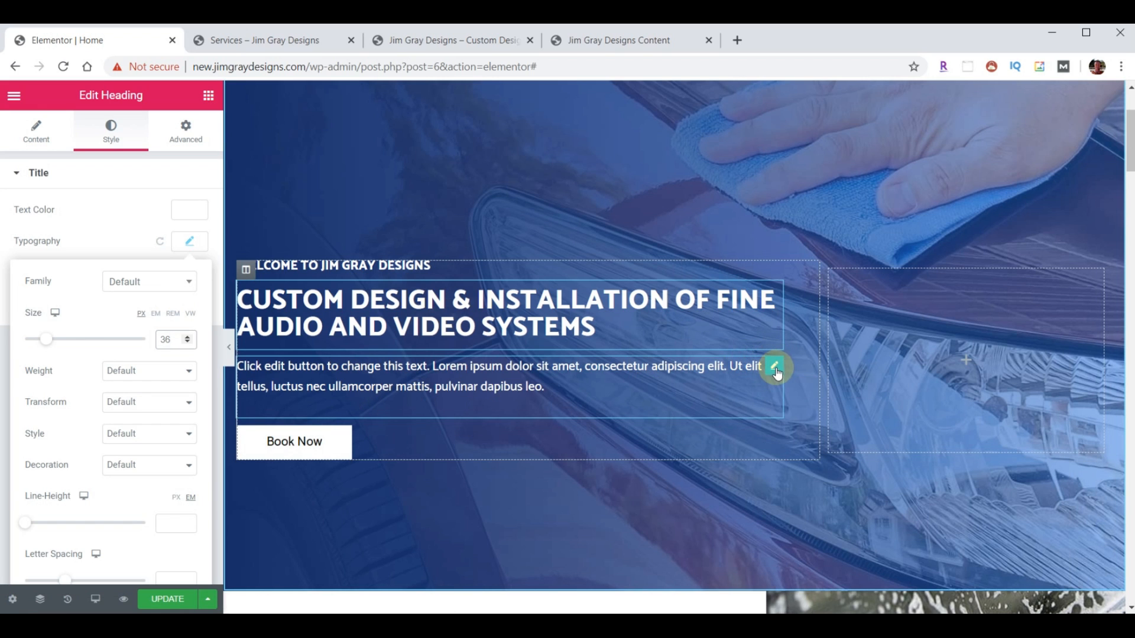
- Delete the Lorem ipsum placeholder paragraph and the Book Now button from the hero
{"action": "left_click", "coordinate": [774, 367]}
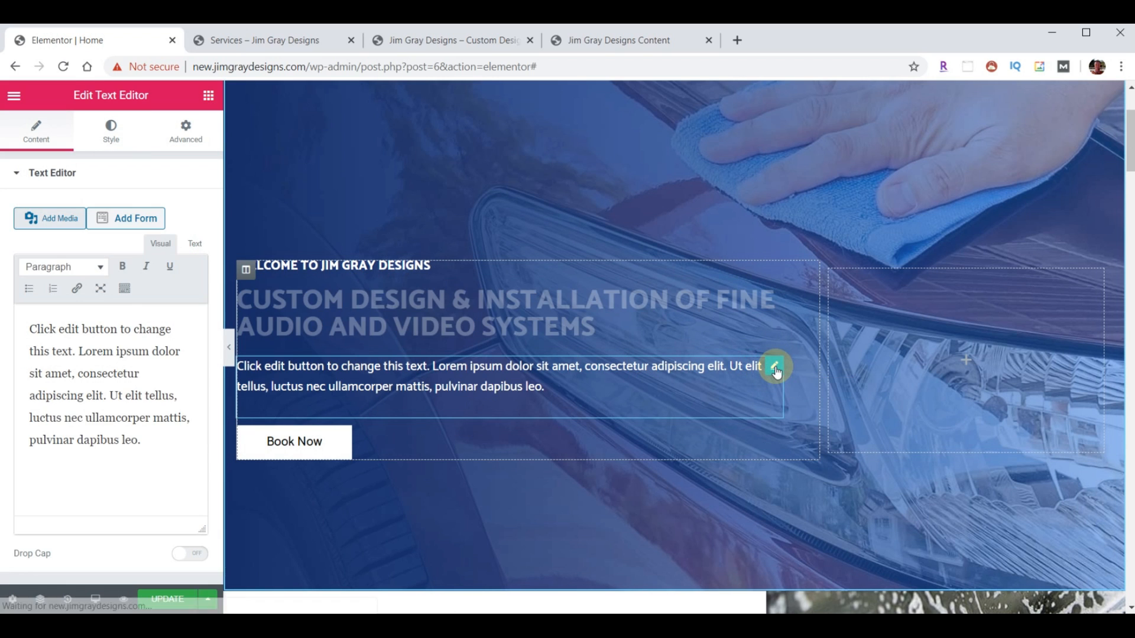
{"action": "right_click", "coordinate": [776, 372]}
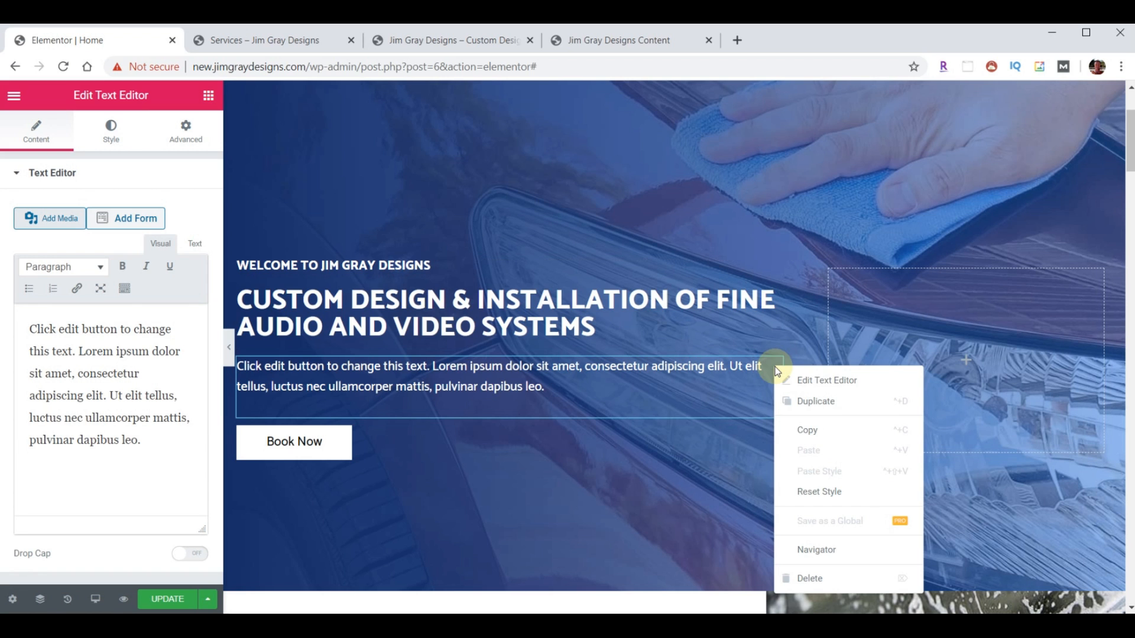
{"action": "left_click", "coordinate": [810, 578]}
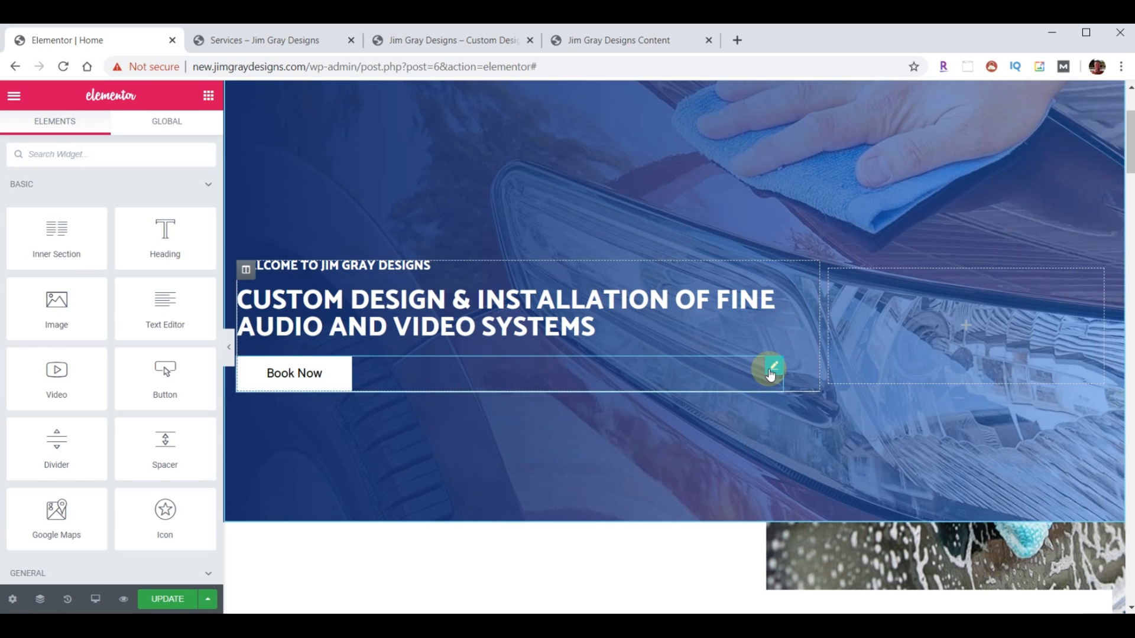
{"action": "right_click", "coordinate": [770, 375]}
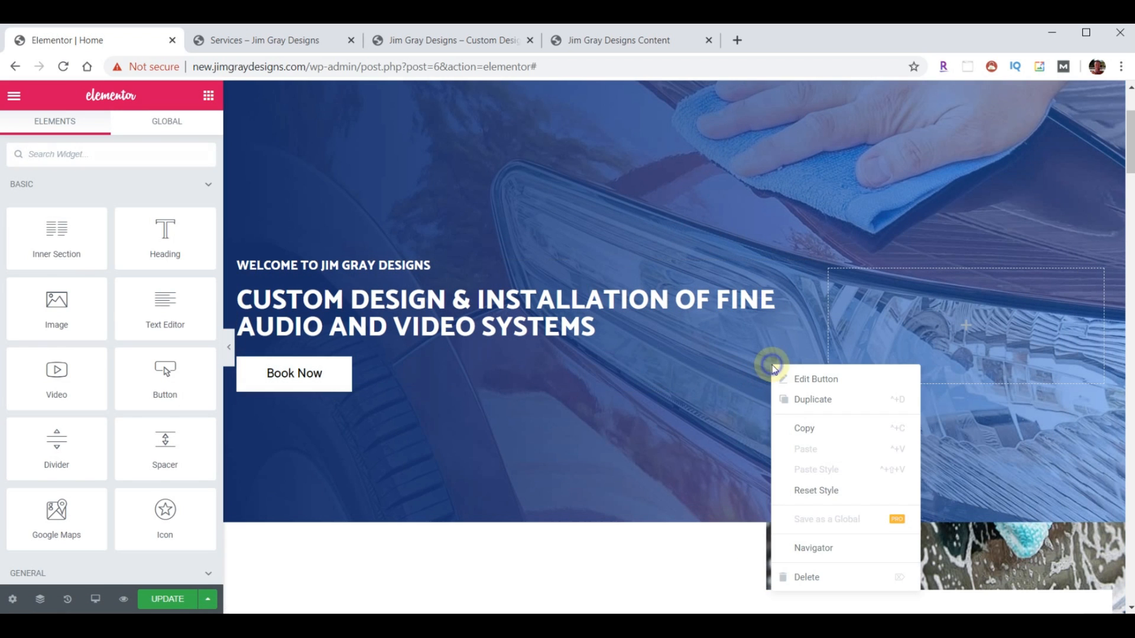
{"action": "left_click", "coordinate": [811, 578]}
{"action": "scroll", "coordinate": [870, 381], "scroll_direction": "up", "scroll_amount": 3}
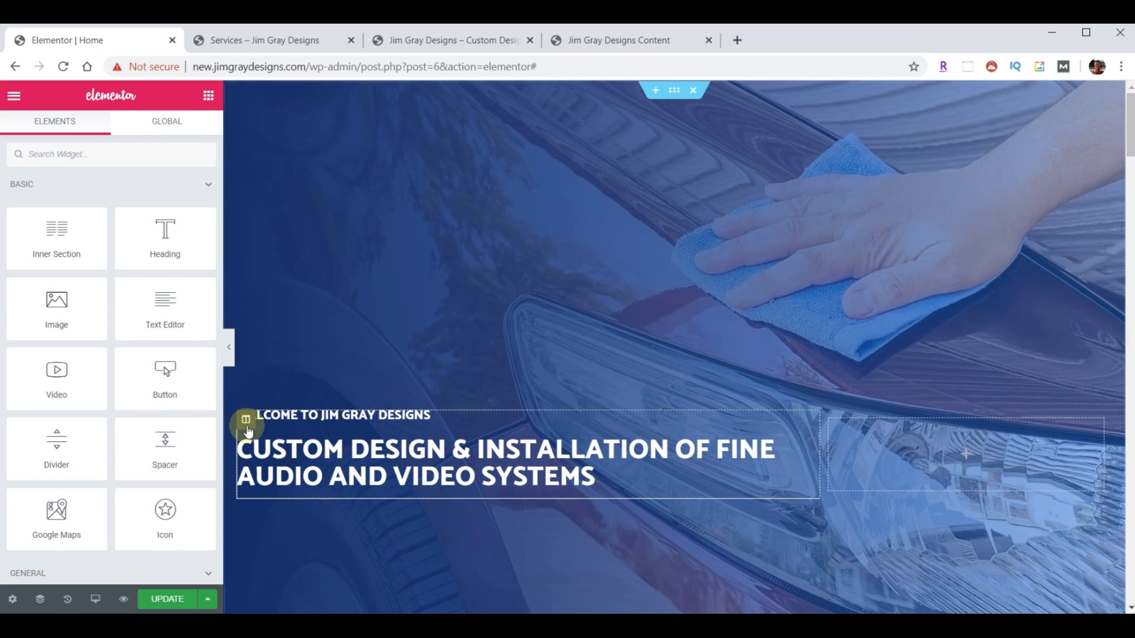
- Open the media library to choose a new hero section background image
{"action": "left_click", "coordinate": [674, 92]}
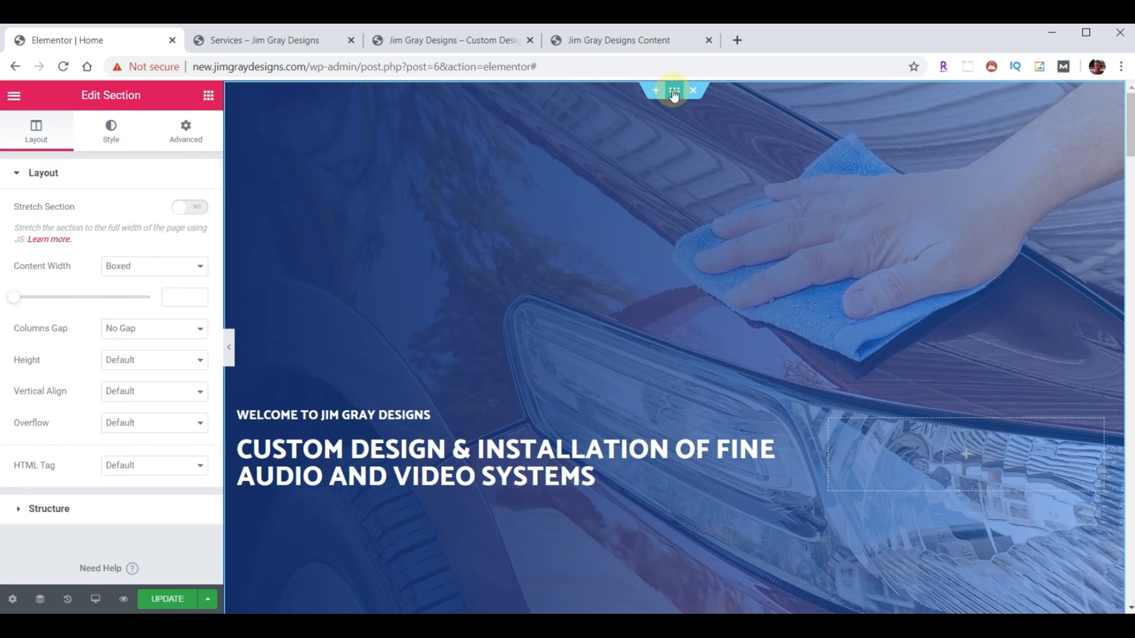
{"action": "left_click", "coordinate": [108, 134]}
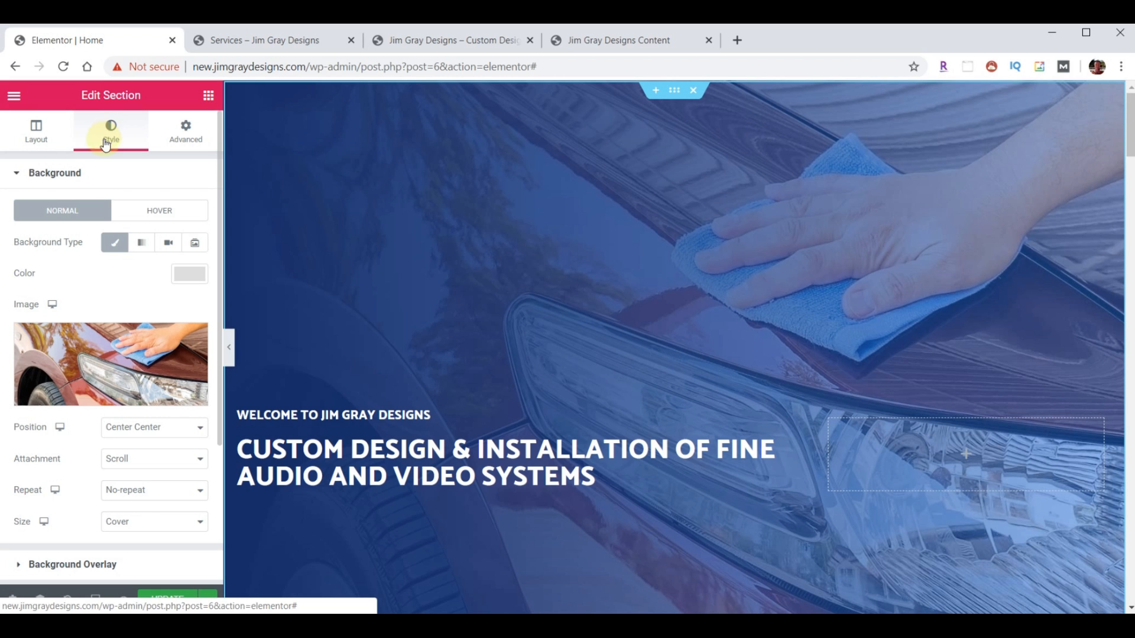
{"action": "mouse_move", "coordinate": [95, 355]}
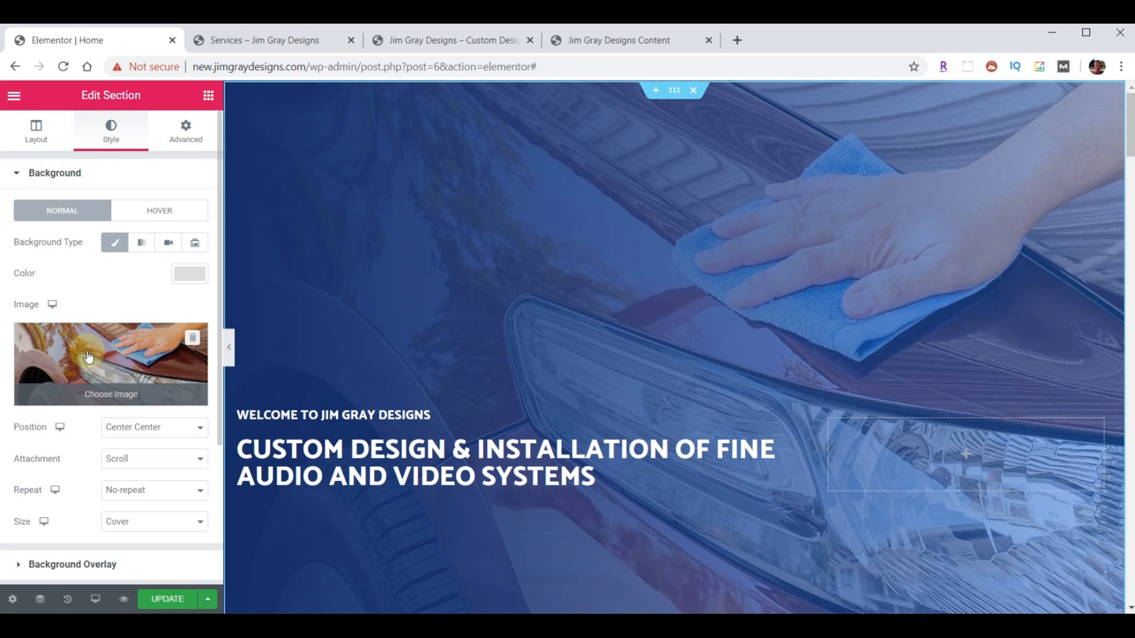
{"action": "left_click", "coordinate": [96, 356]}
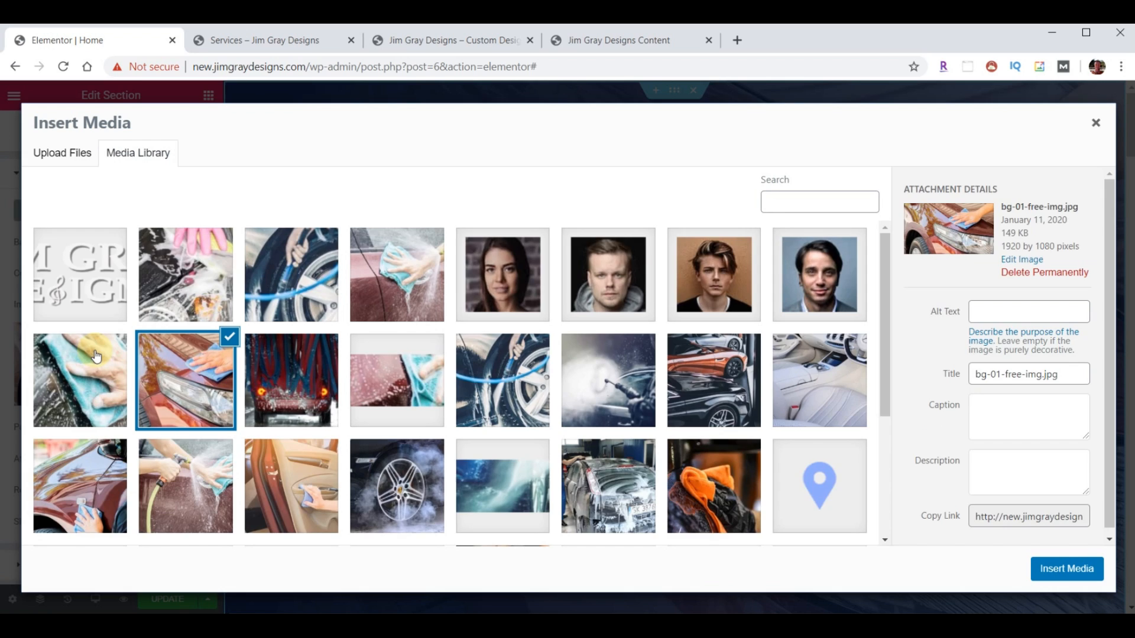
{"action": "left_click", "coordinate": [64, 155]}
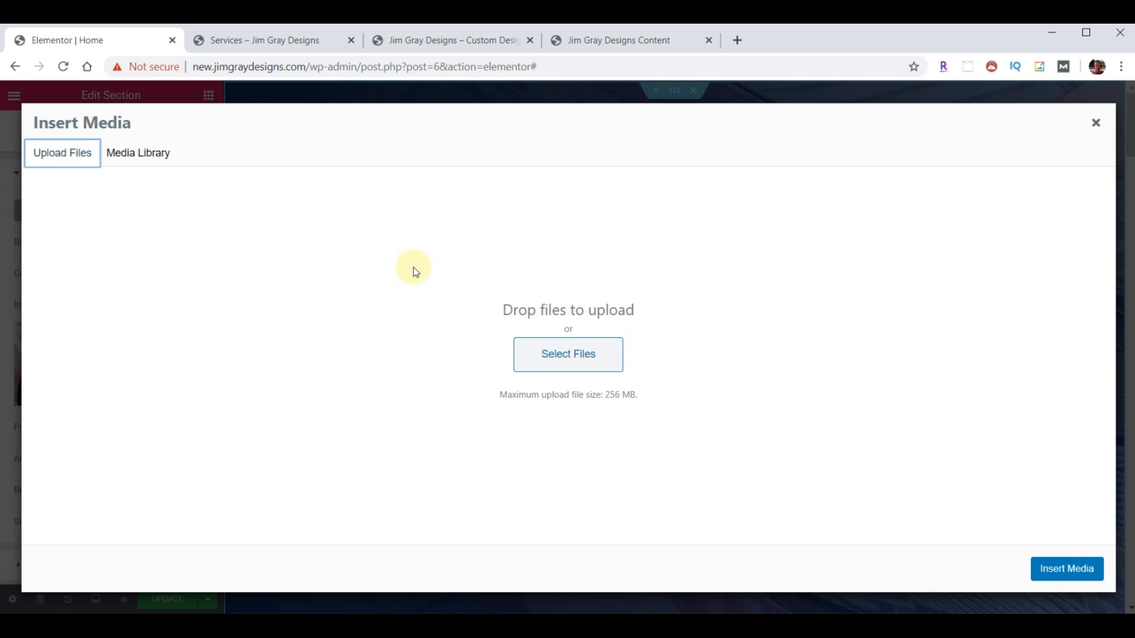
{"action": "left_click", "coordinate": [143, 155]}
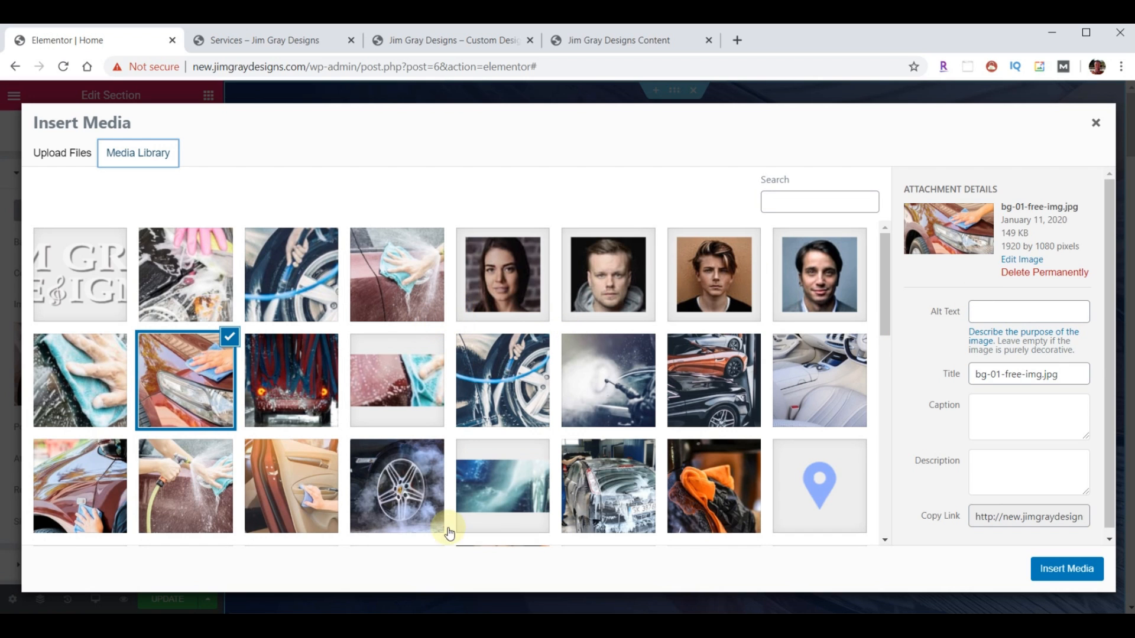
- Upload background-fallback.jpg from Explorer and insert it as the section background
{"action": "mouse_move", "coordinate": [303, 626]}
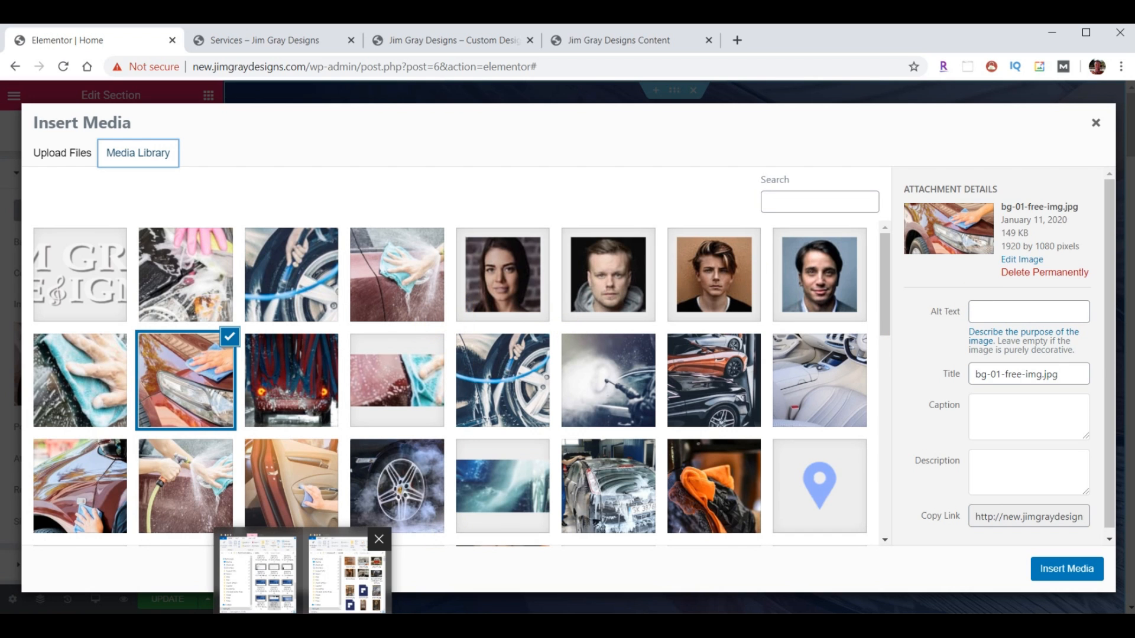
{"action": "left_click", "coordinate": [347, 570]}
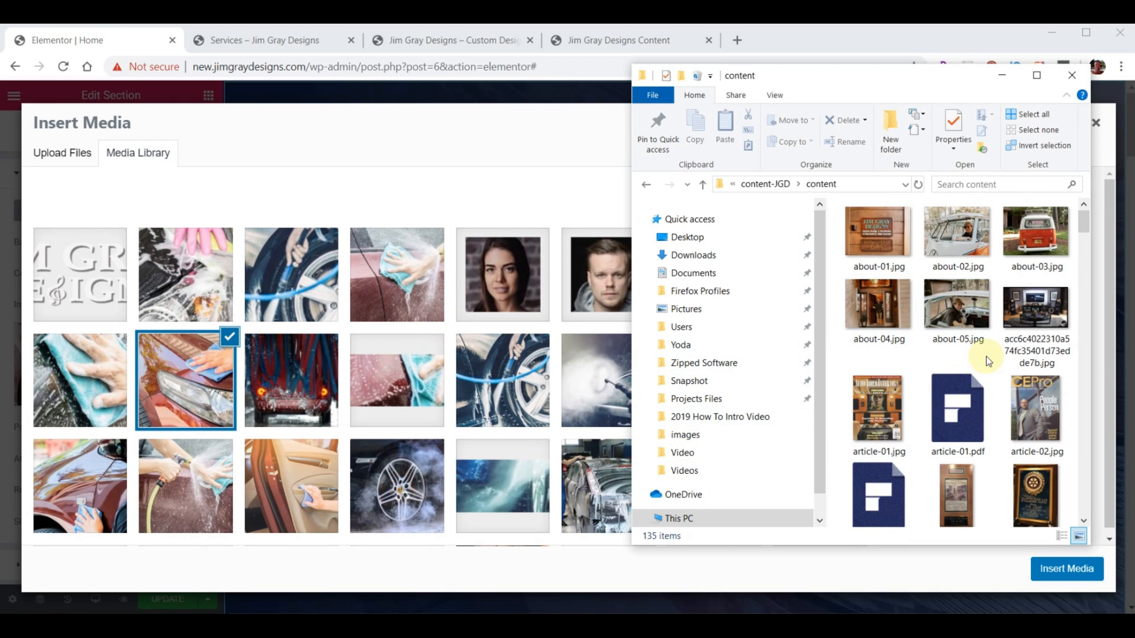
{"action": "scroll", "coordinate": [990, 354], "scroll_direction": "down", "scroll_amount": 1}
{"action": "scroll", "coordinate": [991, 354], "scroll_direction": "down", "scroll_amount": 4}
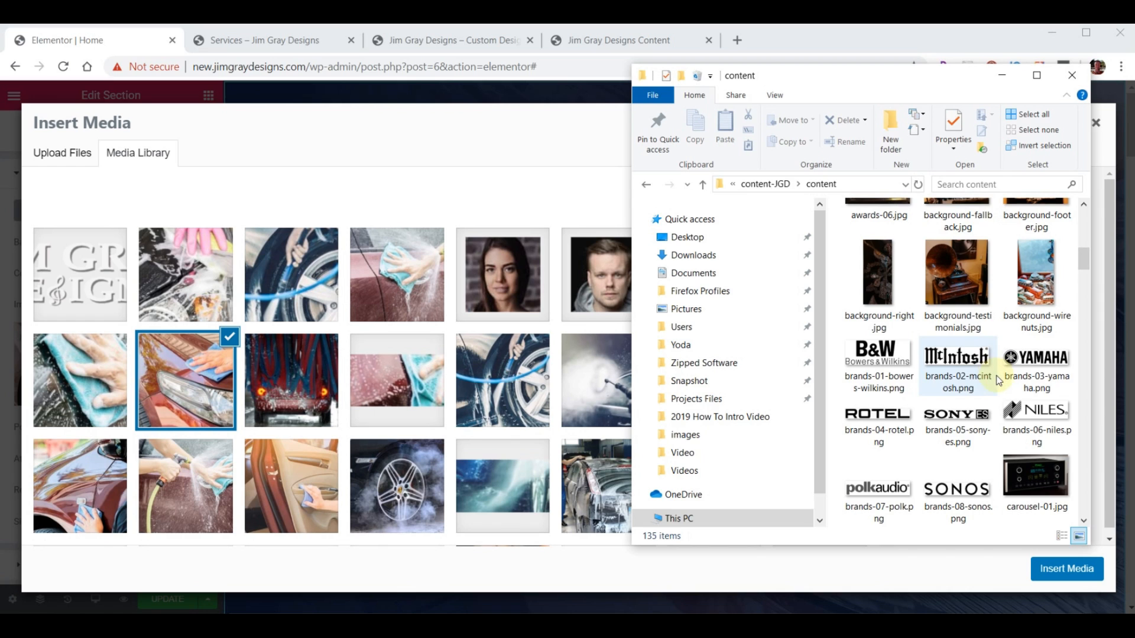
{"action": "scroll", "coordinate": [998, 380], "scroll_direction": "up", "scroll_amount": 2}
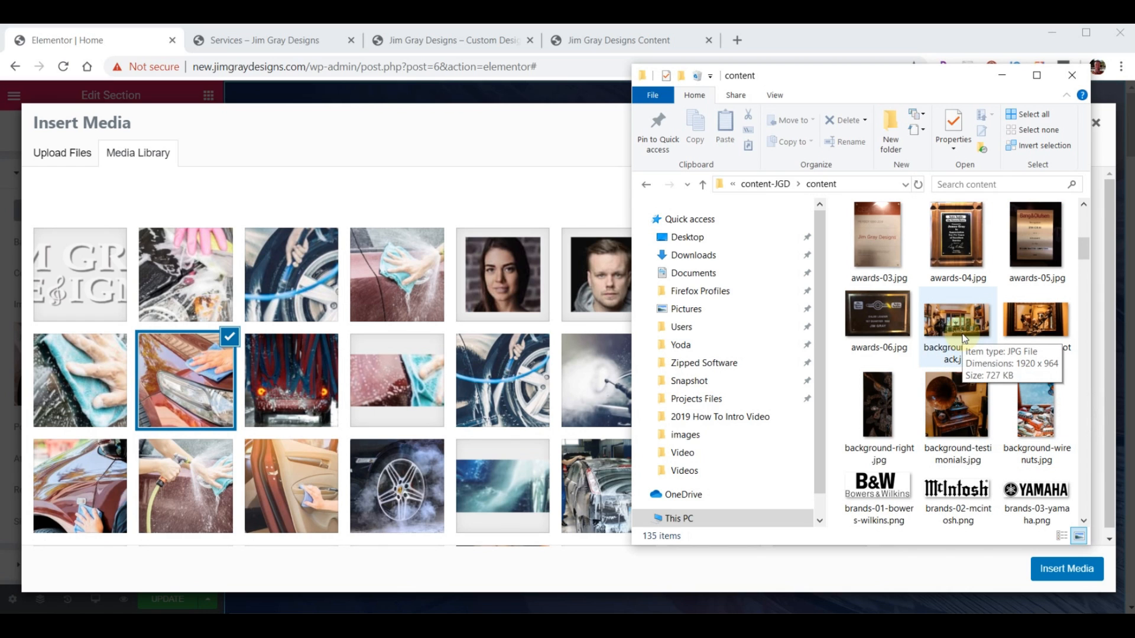
{"action": "left_click_drag", "start_coordinate": [963, 339], "coordinate": [403, 158]}
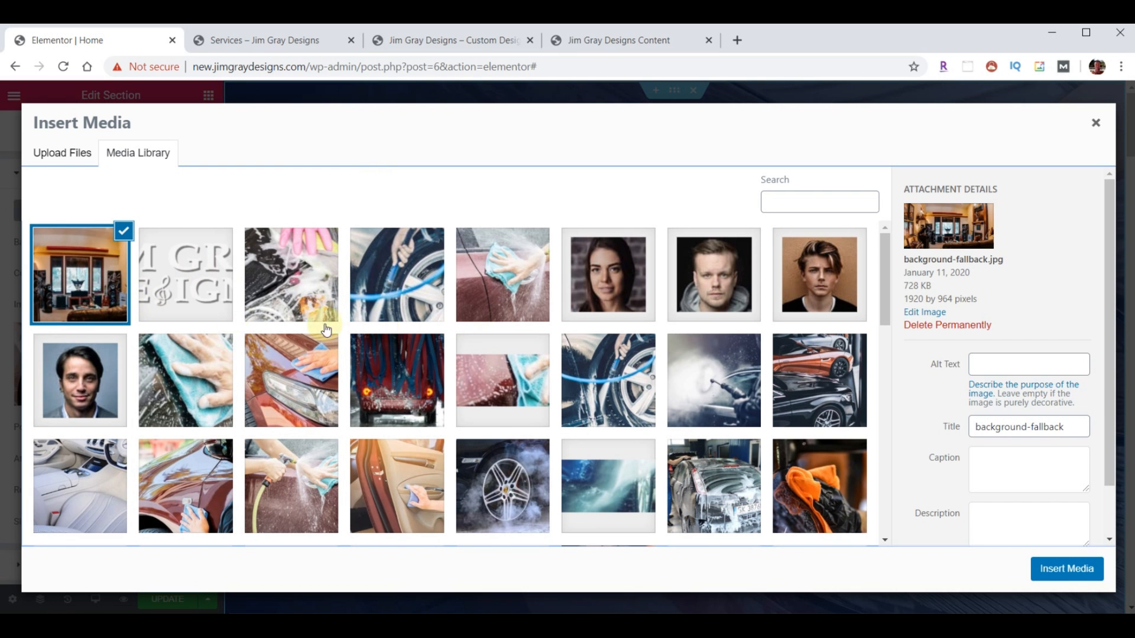
{"action": "left_click", "coordinate": [1062, 573]}
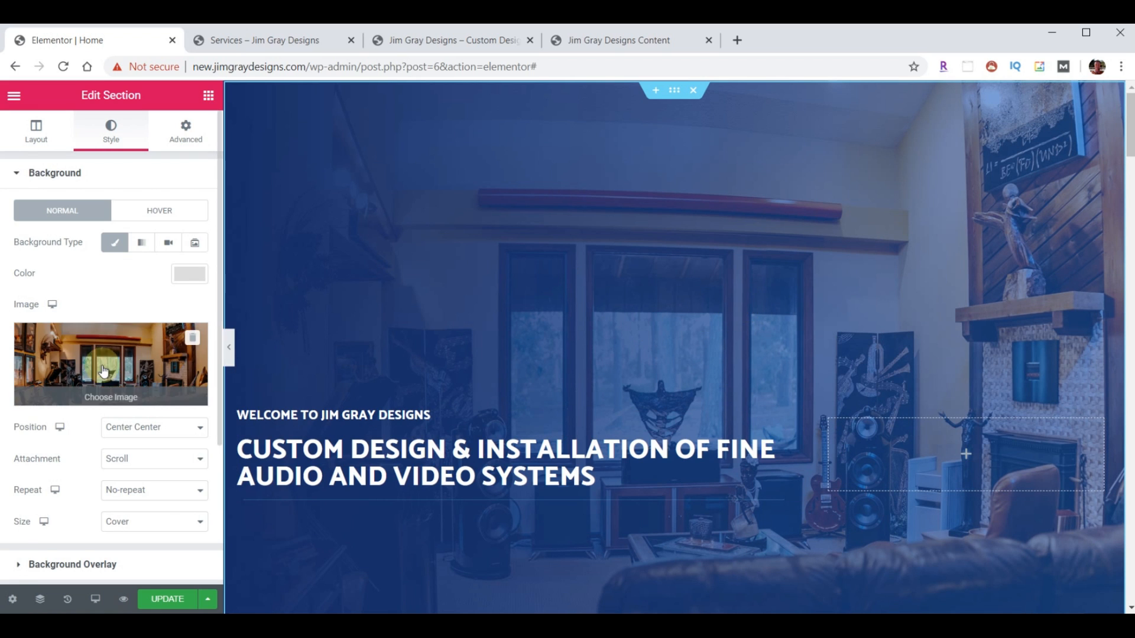
- Clear the blue Background Overlay colour so the room photo shows in full colour
{"action": "scroll", "coordinate": [94, 372], "scroll_direction": "down", "scroll_amount": 2}
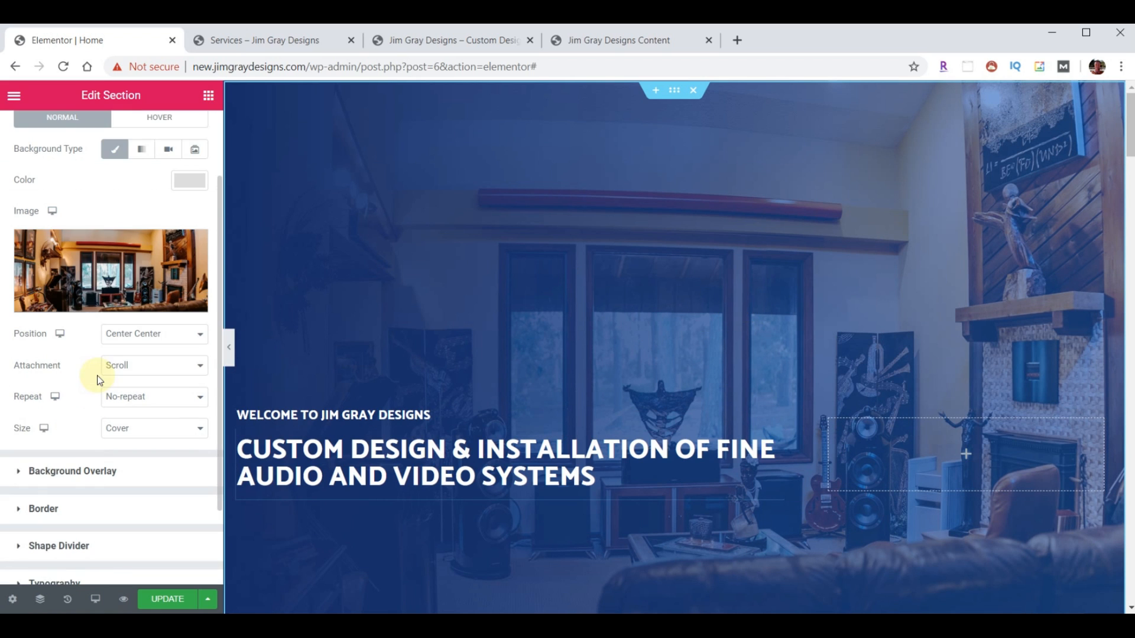
{"action": "left_click", "coordinate": [75, 472]}
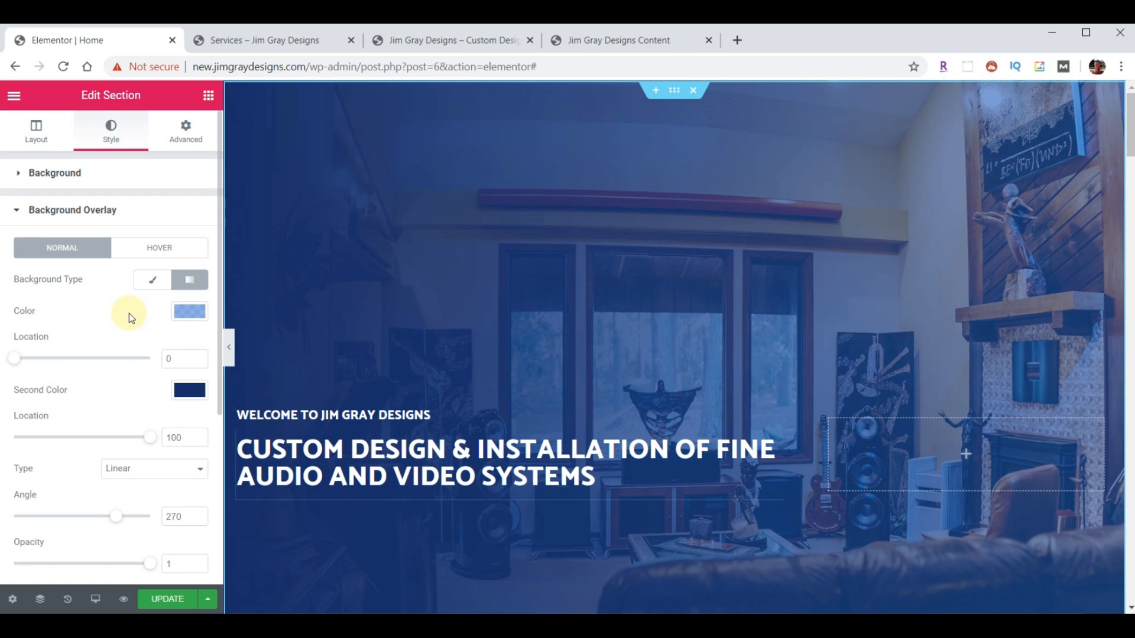
{"action": "left_click", "coordinate": [188, 313]}
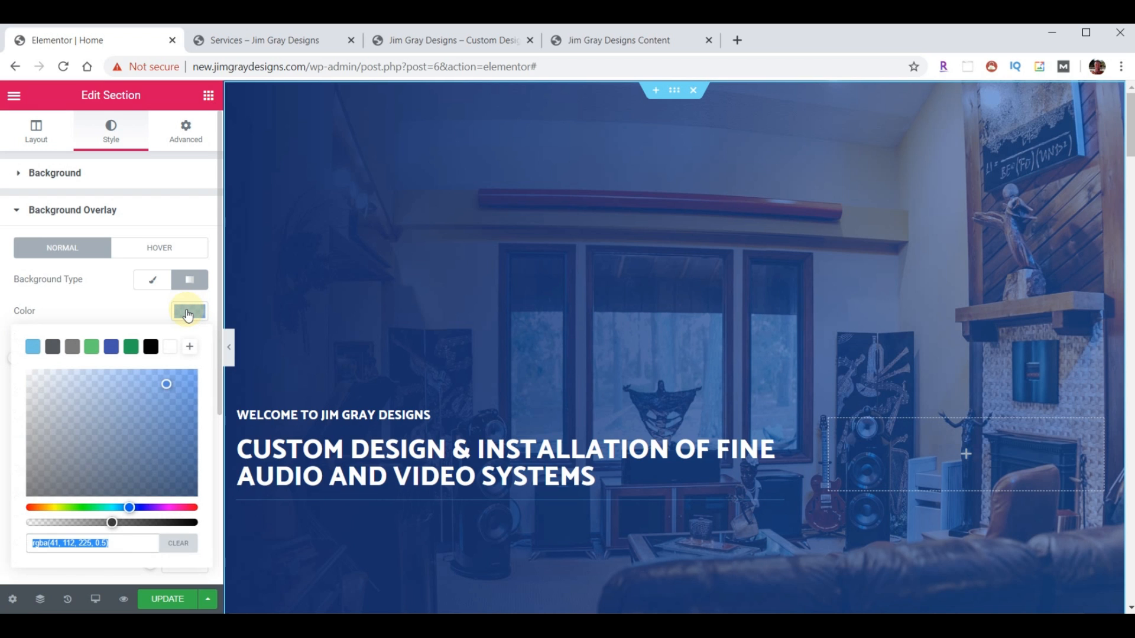
{"action": "left_click", "coordinate": [179, 545]}
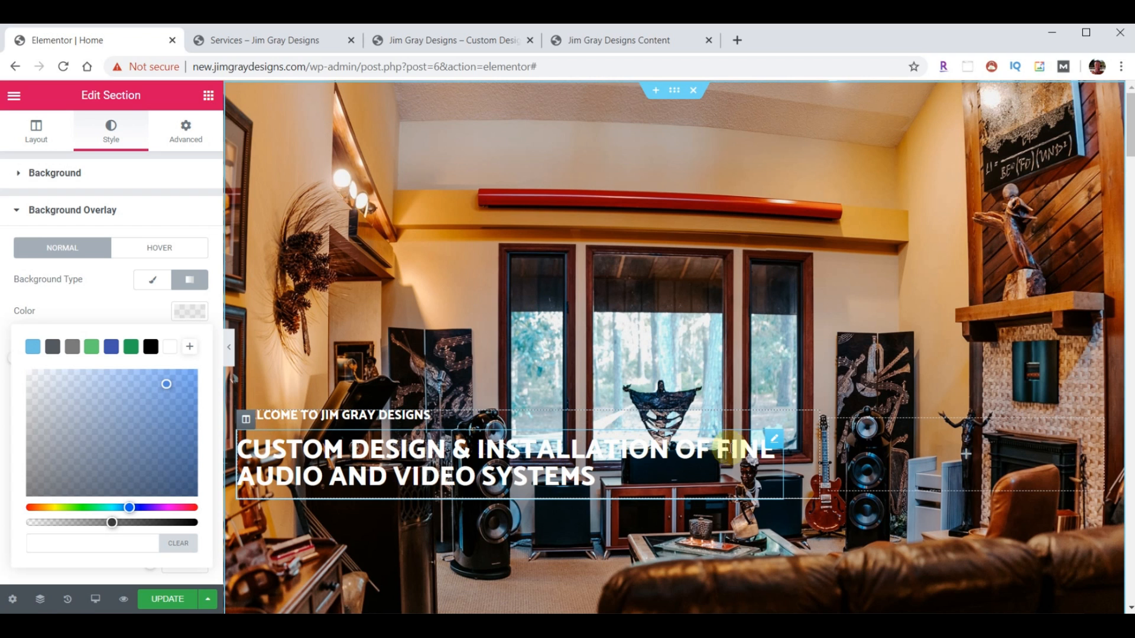
- Raise the main headline's text shadow colour opacity to about 0.75
{"action": "left_click", "coordinate": [773, 443]}
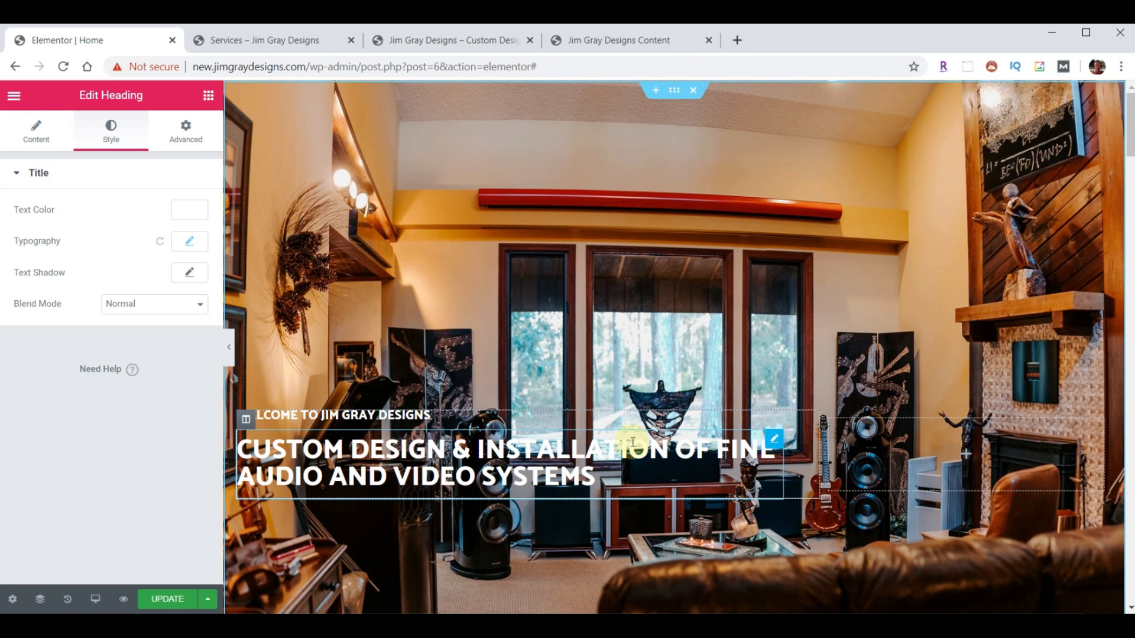
{"action": "left_click", "coordinate": [125, 134]}
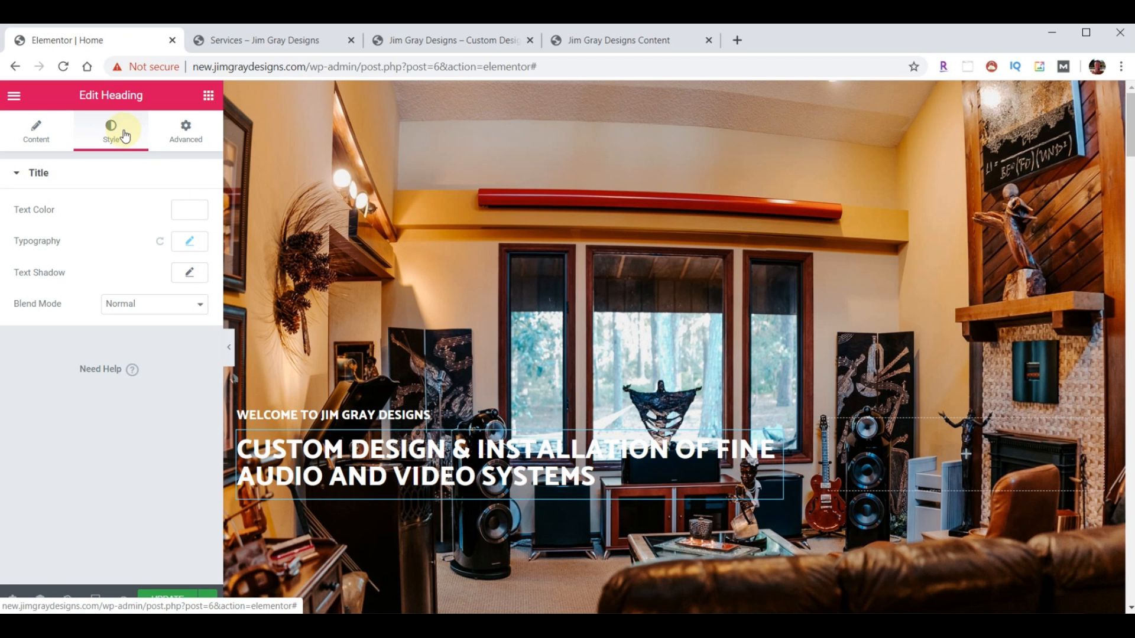
{"action": "left_click", "coordinate": [190, 274]}
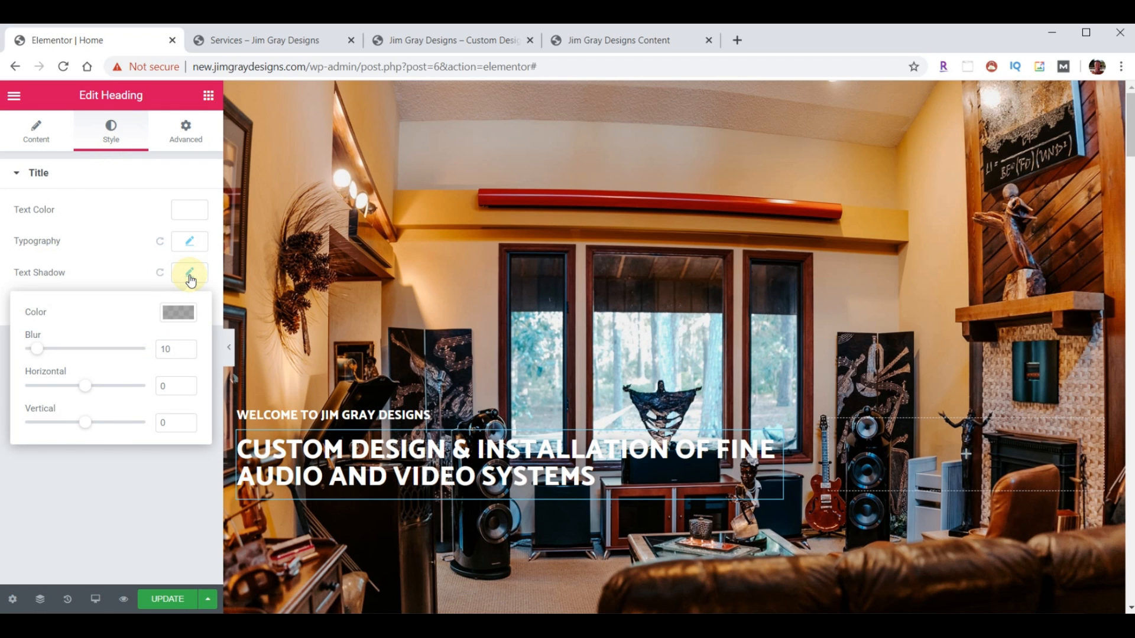
{"action": "left_click", "coordinate": [177, 314]}
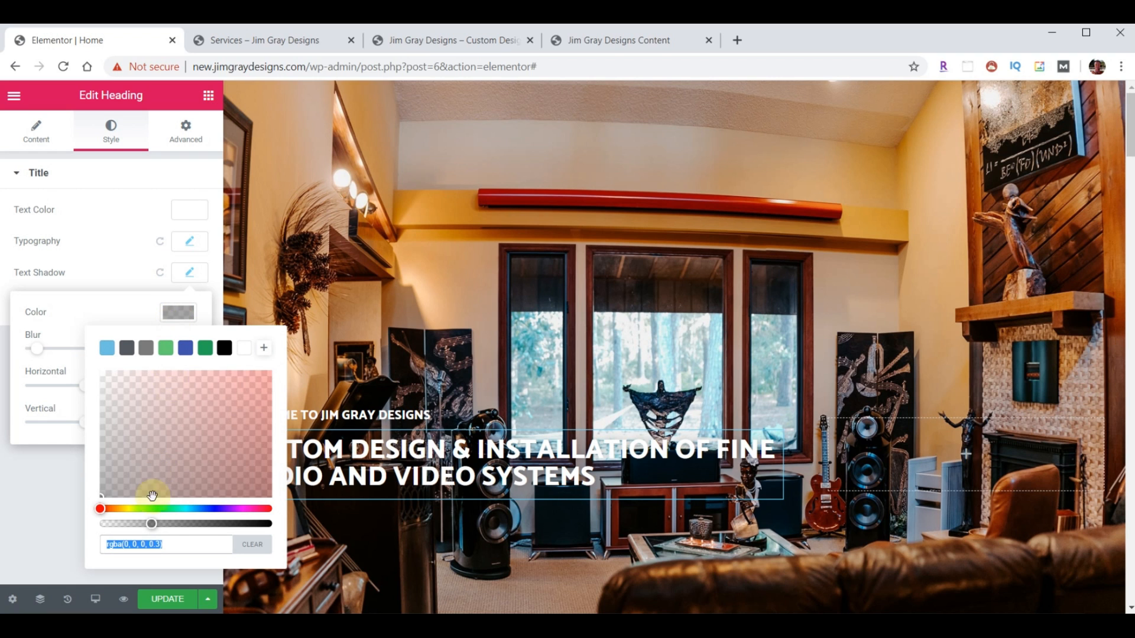
{"action": "left_click_drag", "start_coordinate": [153, 526], "coordinate": [232, 529]}
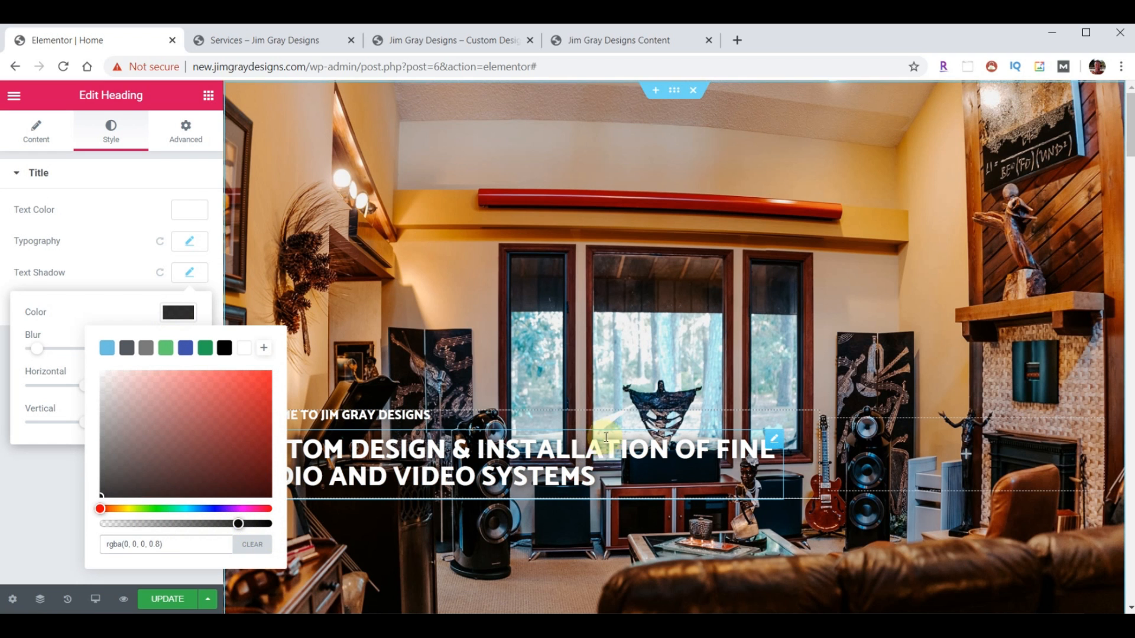
{"action": "mouse_move", "coordinate": [239, 525]}
{"action": "left_mouse_down"}
{"action": "mouse_move", "coordinate": [260, 525]}
{"action": "mouse_move", "coordinate": [38, 520]}
{"action": "mouse_move", "coordinate": [264, 523]}
{"action": "mouse_move", "coordinate": [150, 523]}
{"action": "mouse_move", "coordinate": [227, 524]}
{"action": "left_mouse_up"}
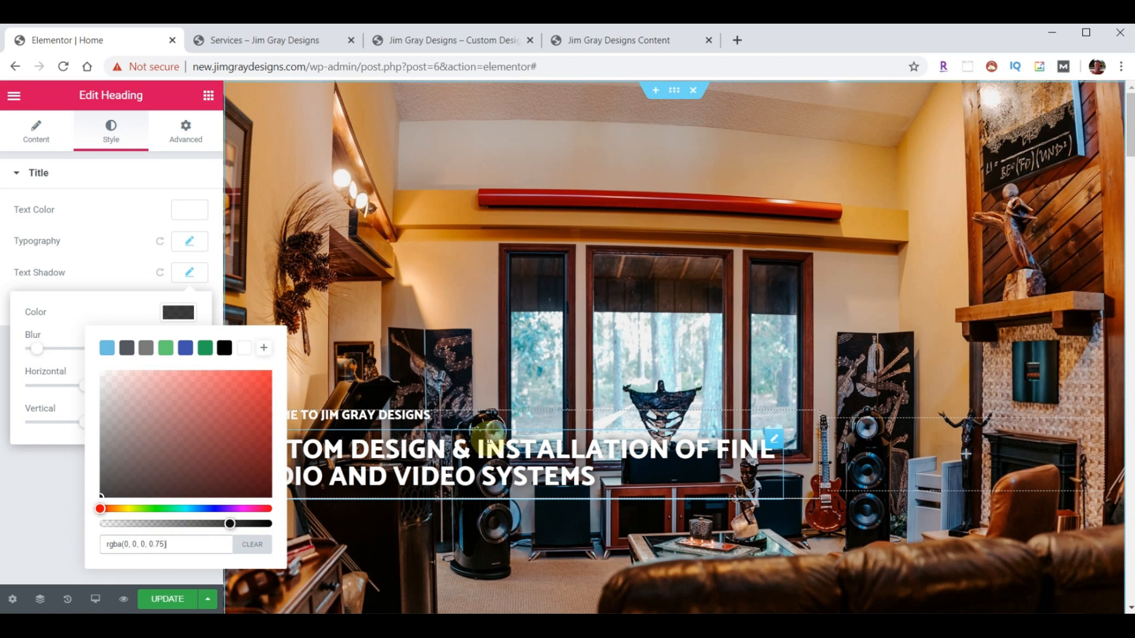
{"action": "left_click", "coordinate": [136, 317]}
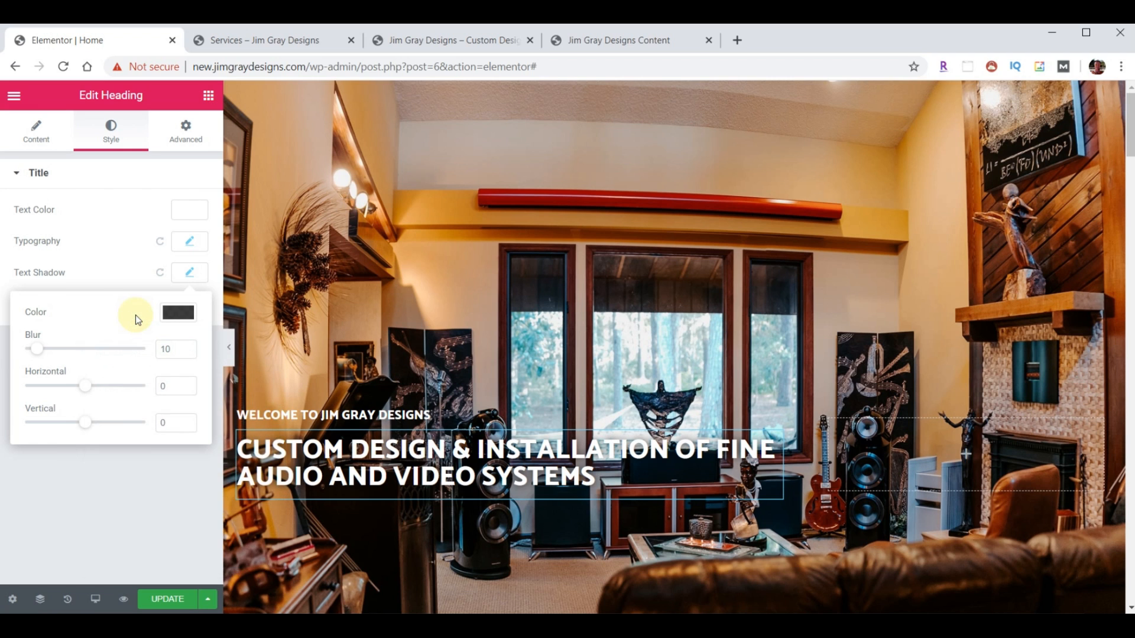
- Raise the welcome line's text shadow opacity to 0.78 and save the homepage
{"action": "left_click", "coordinate": [415, 415]}
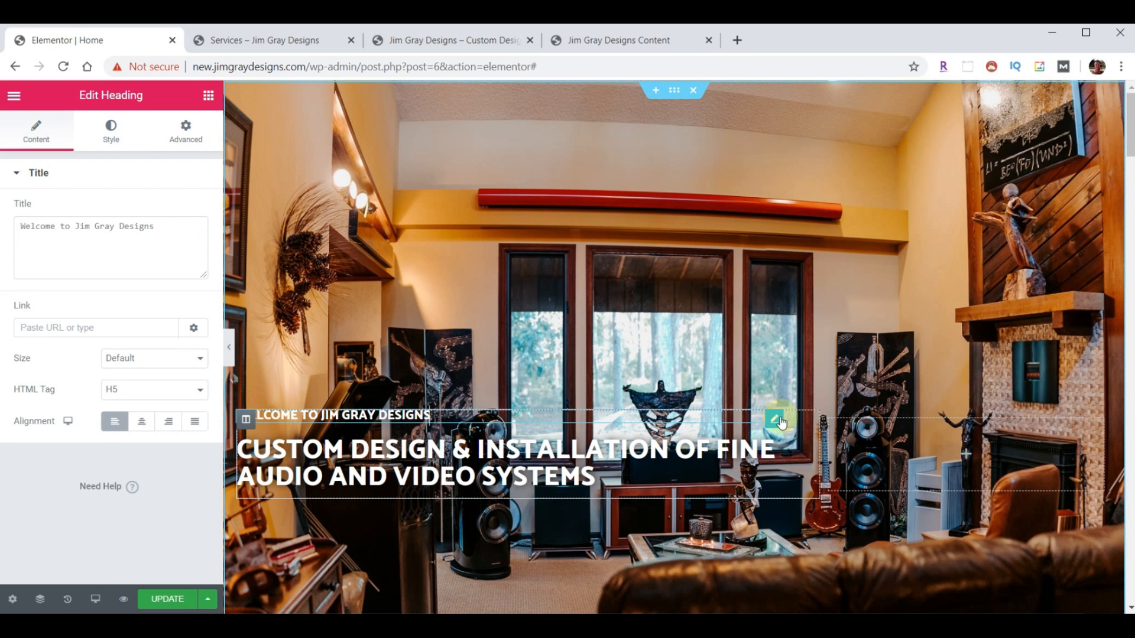
{"action": "left_click", "coordinate": [112, 127]}
{"action": "left_click", "coordinate": [189, 272]}
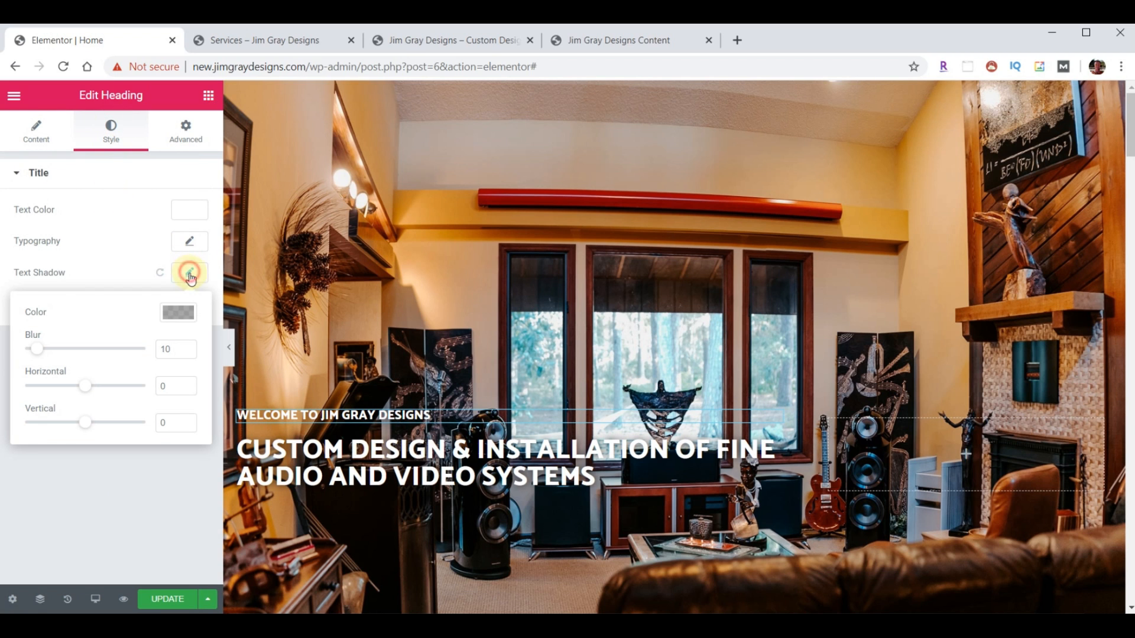
{"action": "left_click", "coordinate": [180, 321]}
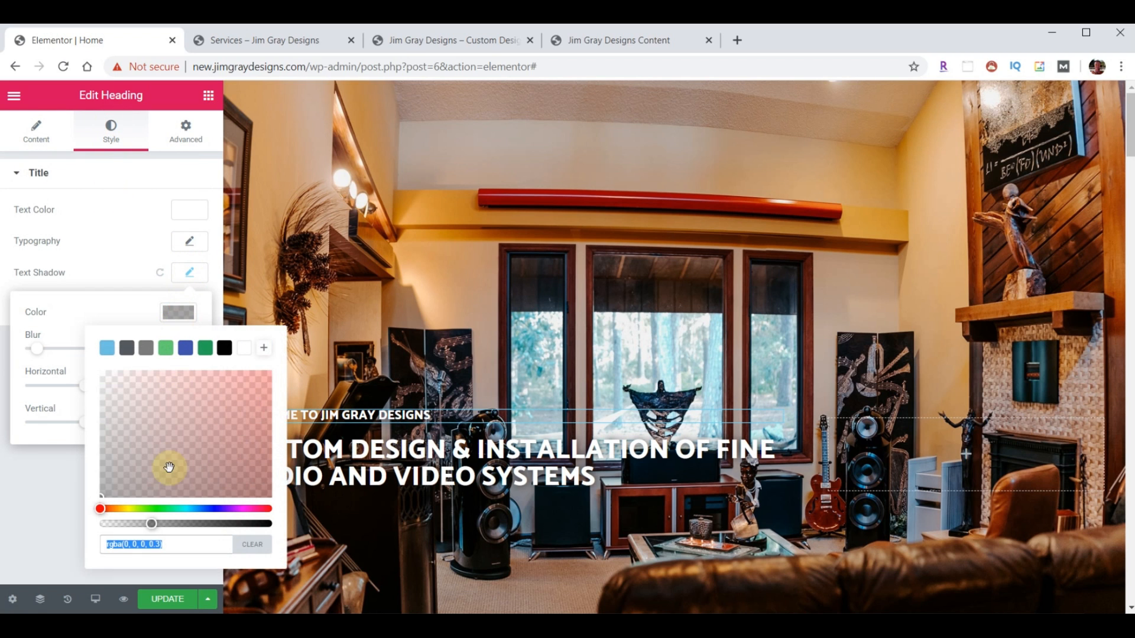
{"action": "left_click_drag", "start_coordinate": [152, 528], "coordinate": [233, 528]}
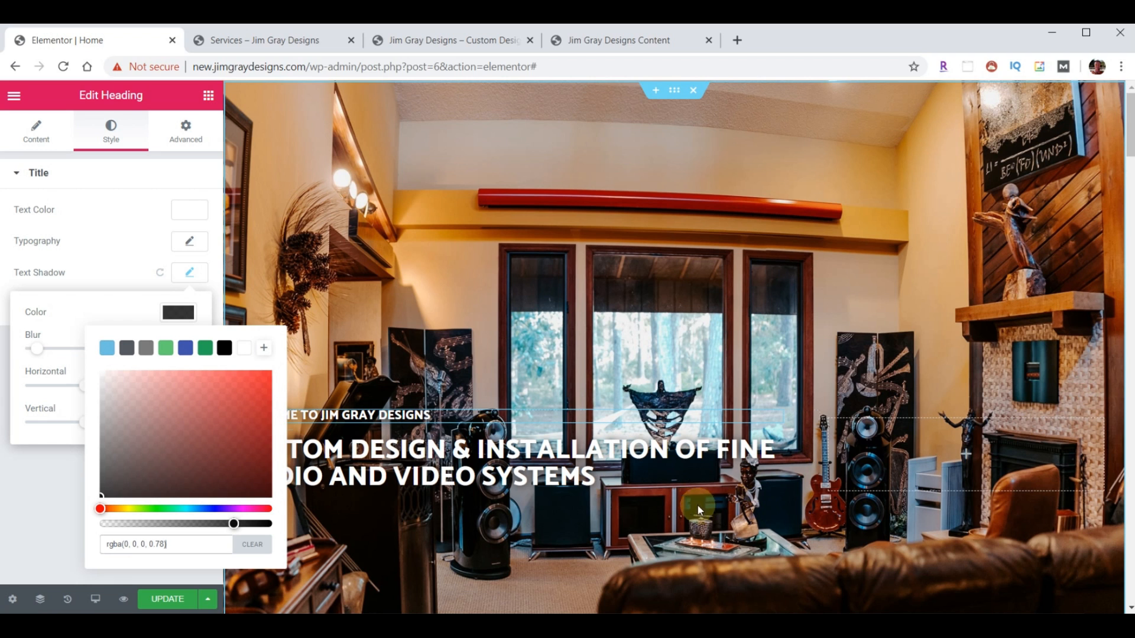
{"action": "left_click", "coordinate": [114, 312]}
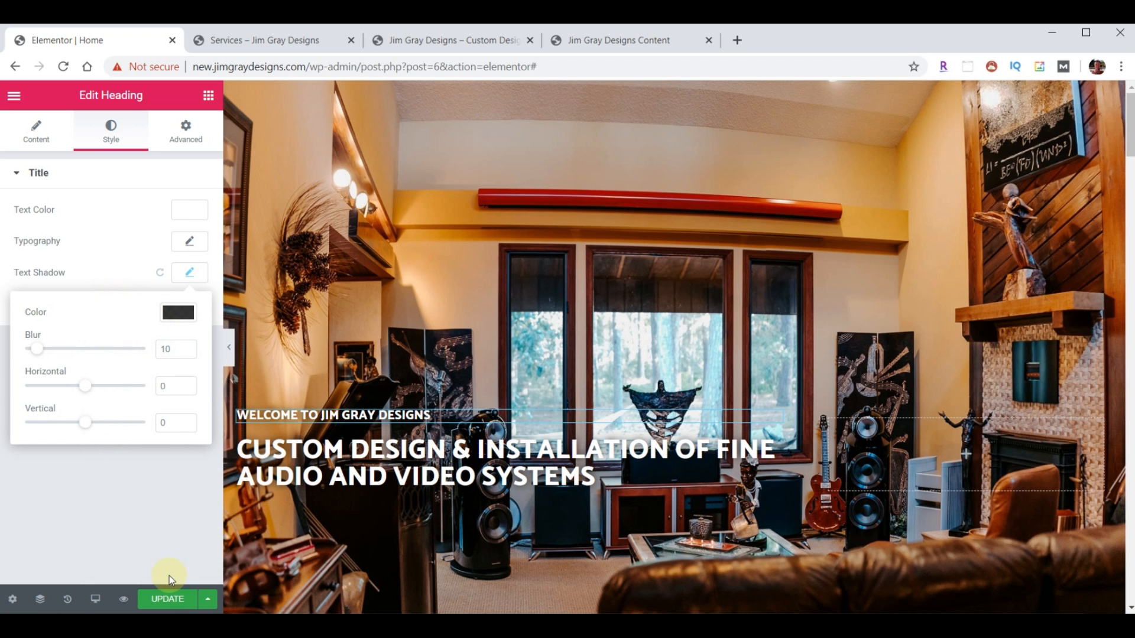
{"action": "left_click", "coordinate": [165, 601]}
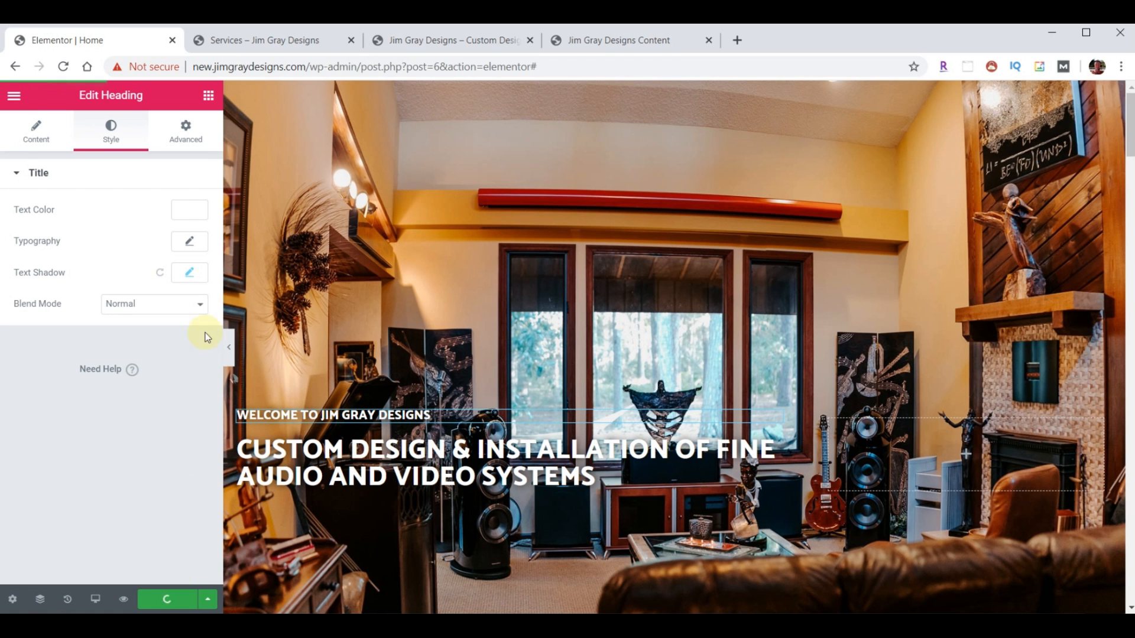
- Check the updated homepage on the live site, then reopen the headline's settings in Elementor
{"action": "left_click", "coordinate": [247, 42]}
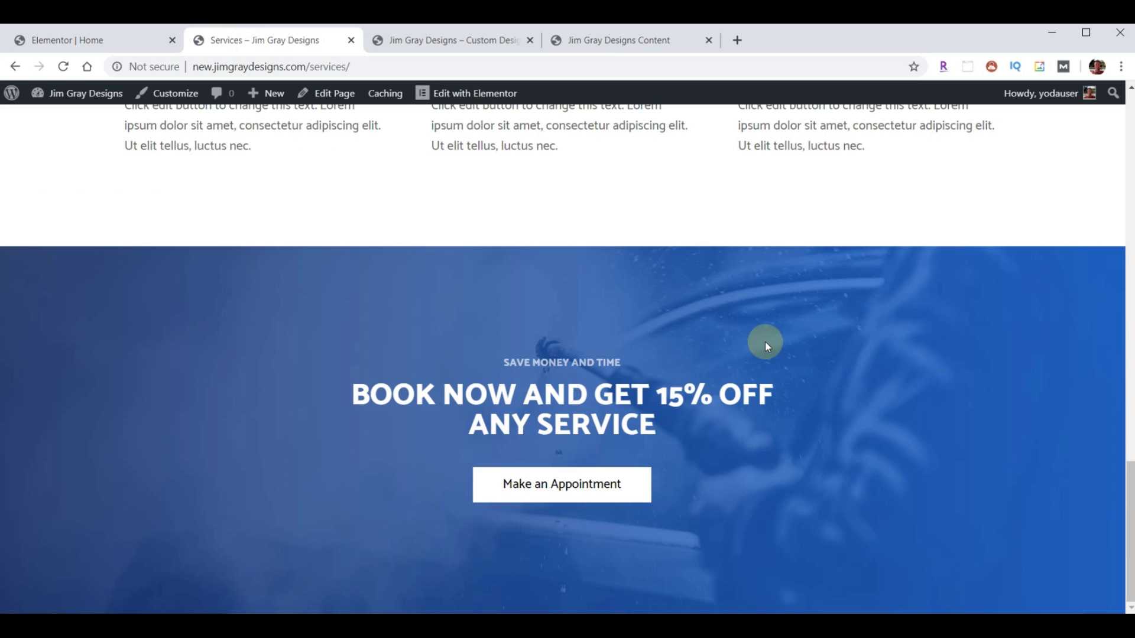
{"action": "scroll", "coordinate": [689, 373], "scroll_direction": "up", "scroll_amount": 20}
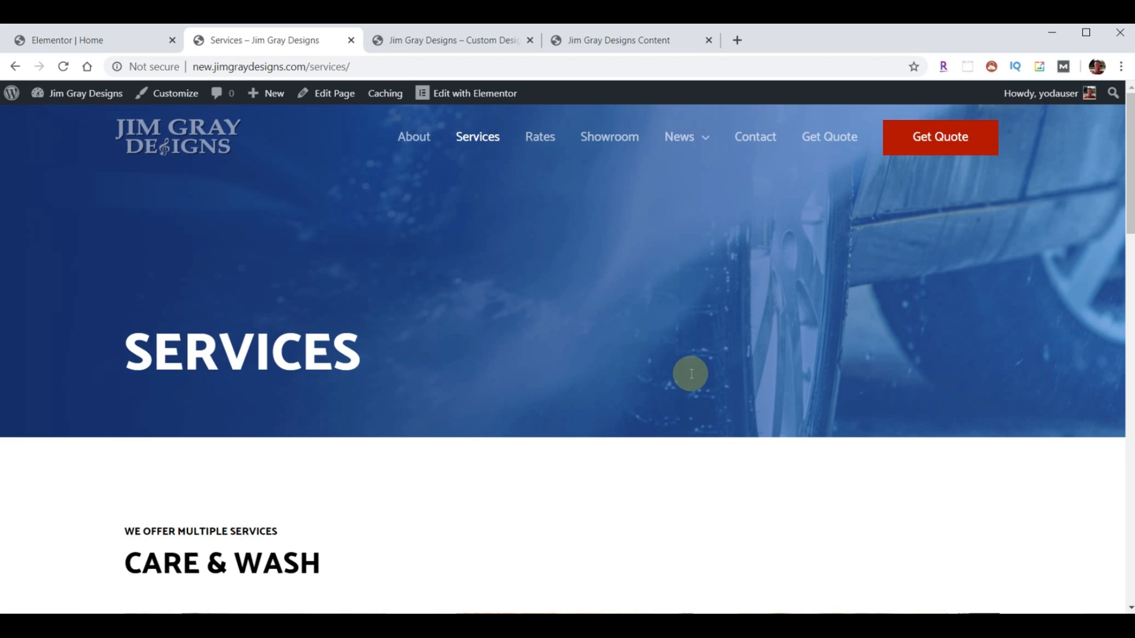
{"action": "left_click", "coordinate": [174, 147]}
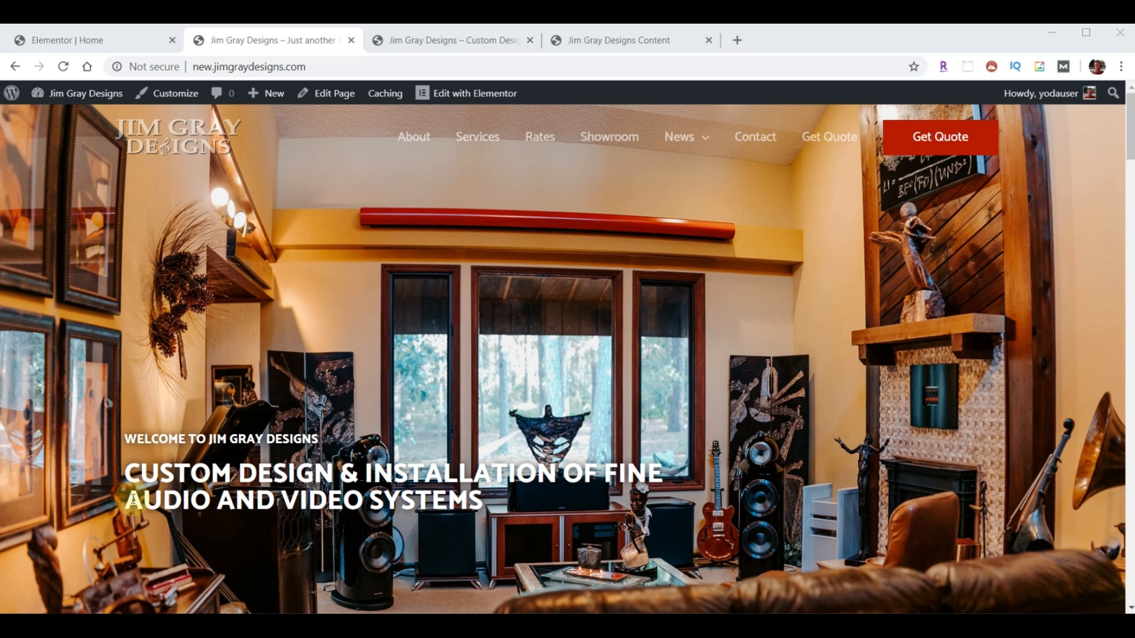
{"action": "left_click", "coordinate": [67, 38]}
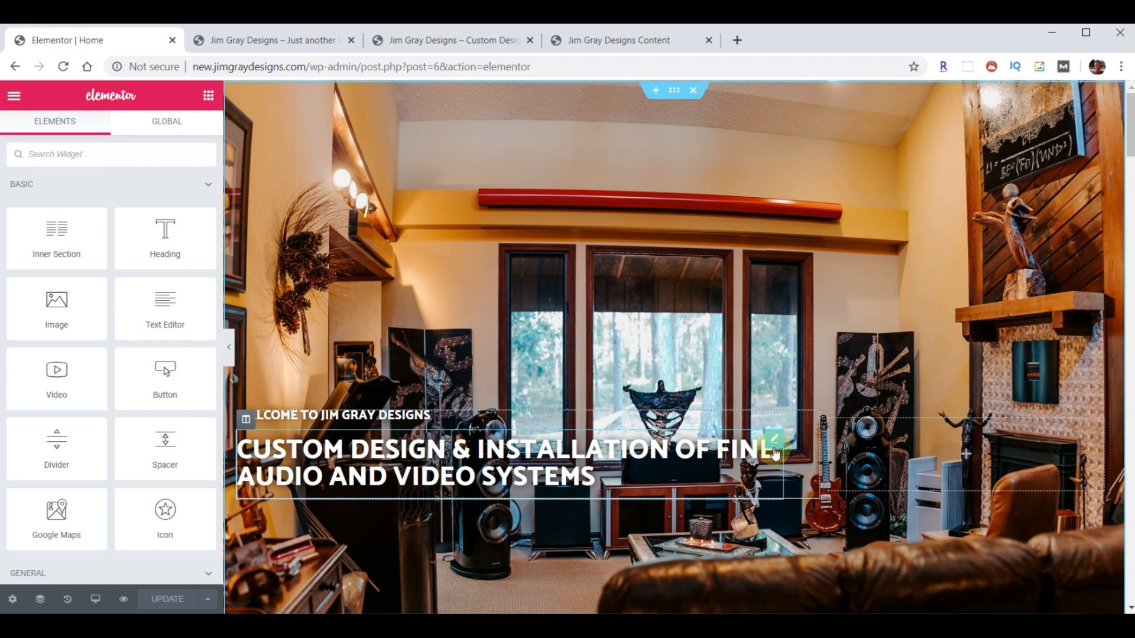
{"action": "left_click", "coordinate": [772, 443]}
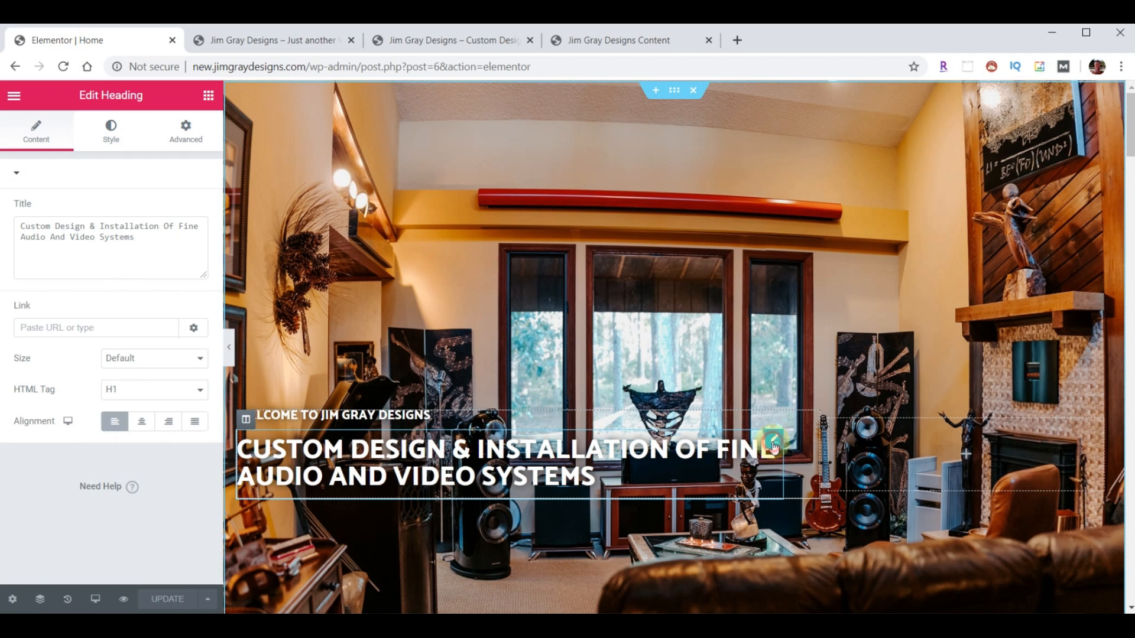
- Replace the space before 'Of' in the headline with <br> and update the page
{"action": "left_click", "coordinate": [163, 229]}
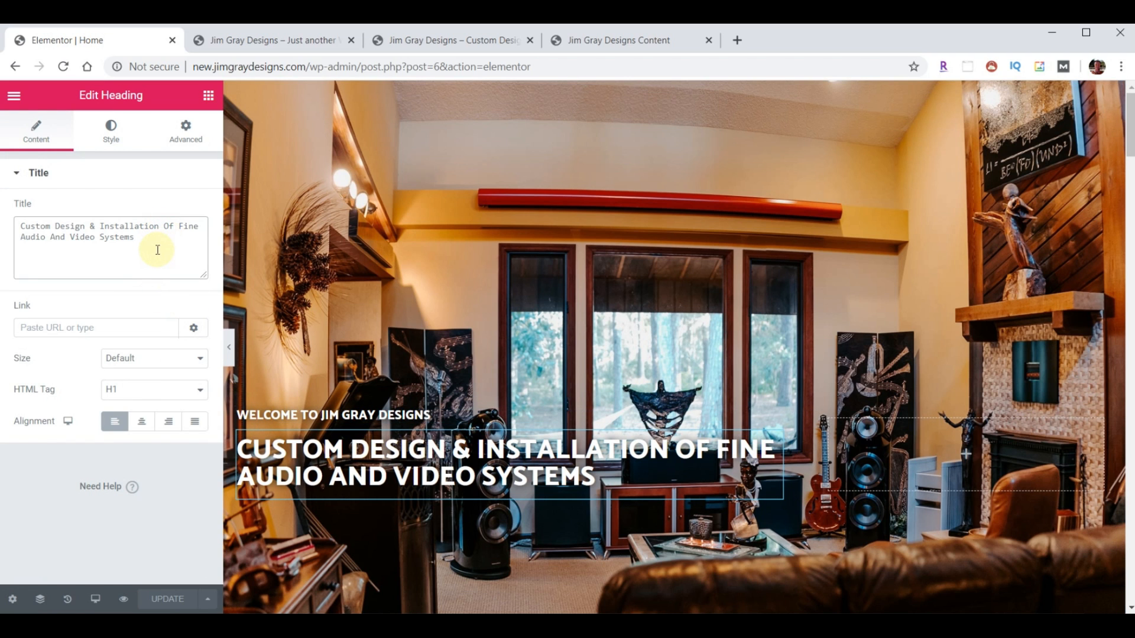
{"action": "key", "text": "BackSpace"}
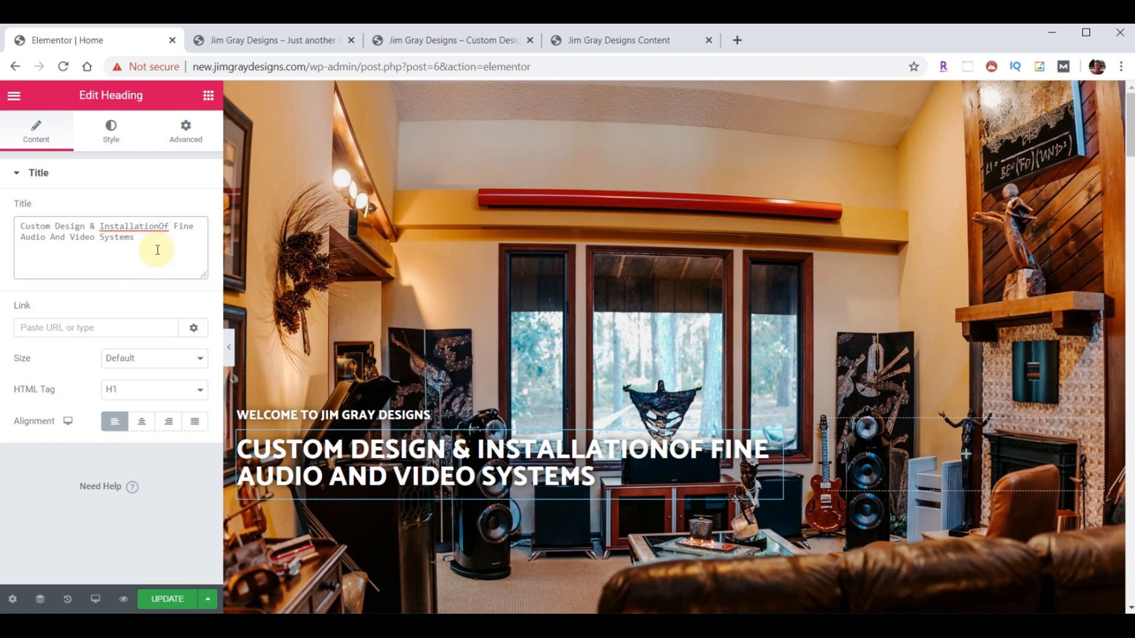
{"action": "type", "text": "<"}
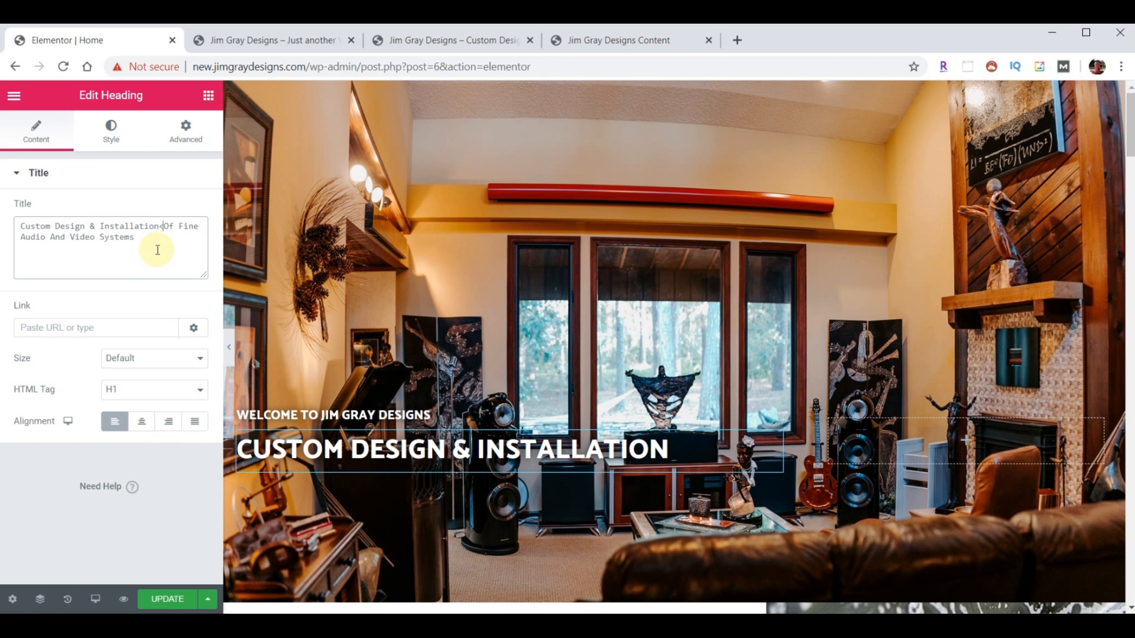
{"action": "type", "text": "br>"}
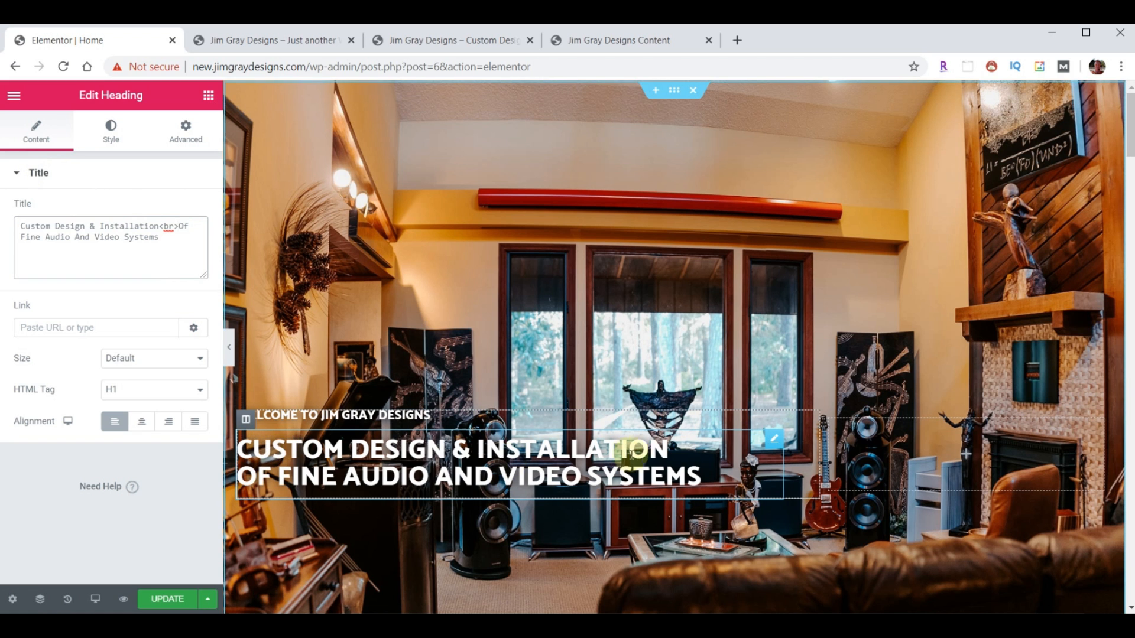
{"action": "left_click", "coordinate": [154, 602]}
{"action": "left_click", "coordinate": [252, 42]}
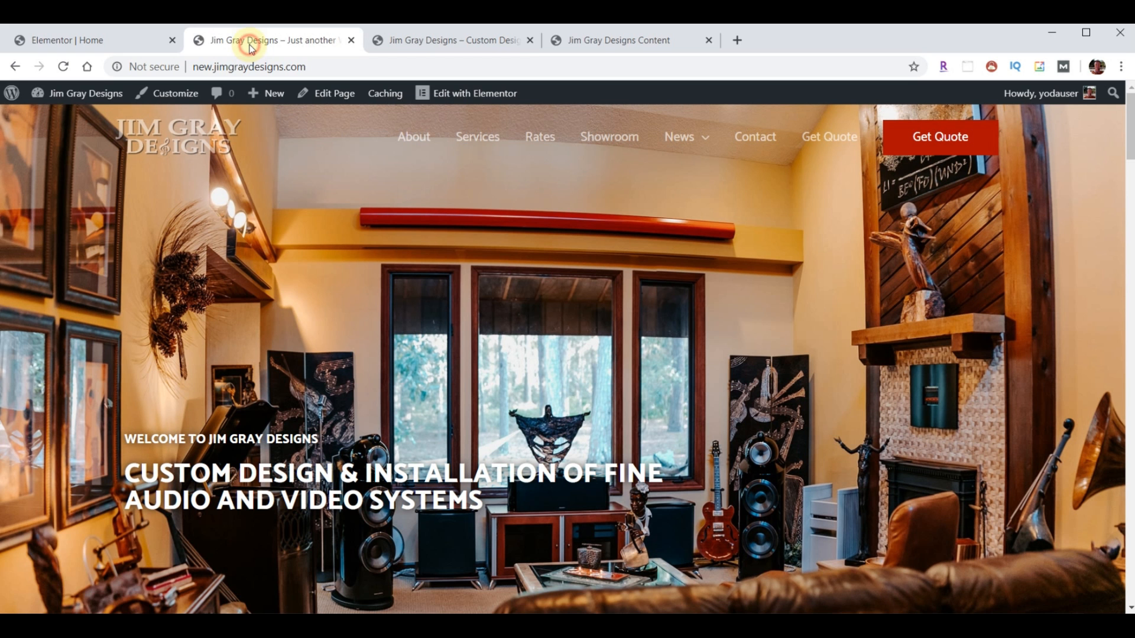
- Reload the live homepage to confirm the two-line headline, then open a new tab
{"action": "left_click", "coordinate": [62, 67]}
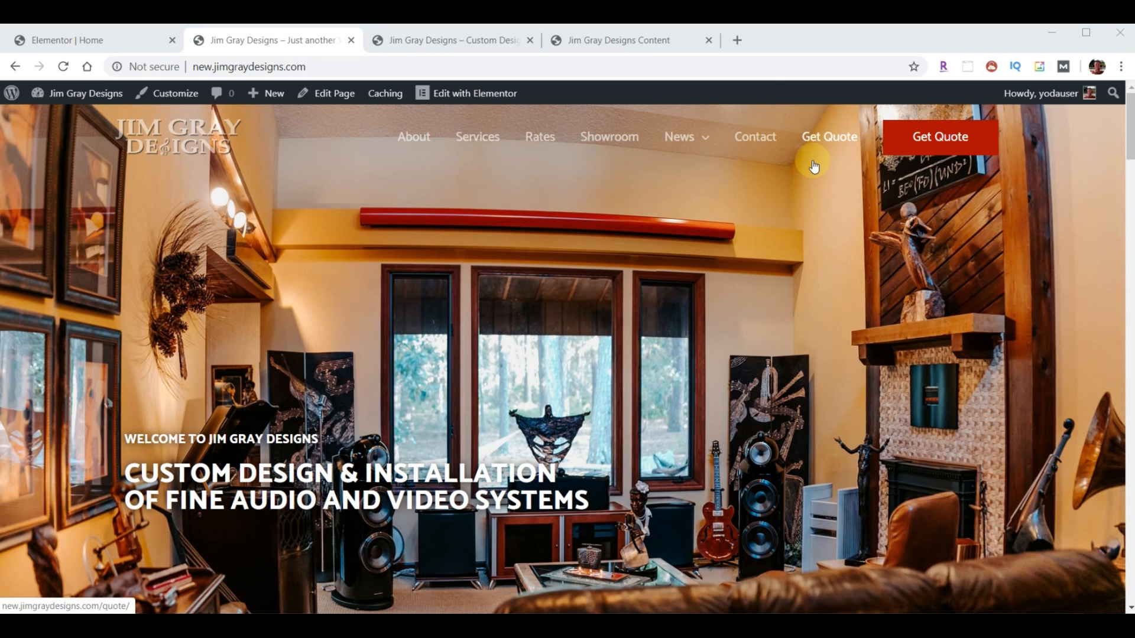
{"action": "left_click", "coordinate": [736, 40]}
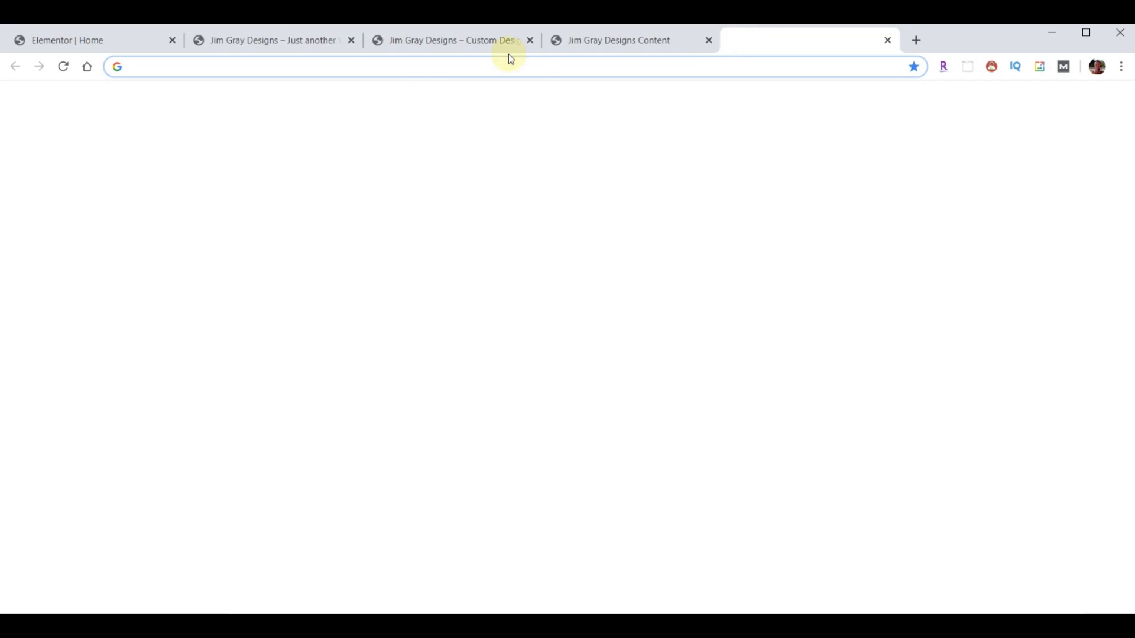
- Find the 'Welcome To Your Ultimate Vacation' video on YouTube, select its URL, and close the tab
{"action": "type", "text": "youtub"}
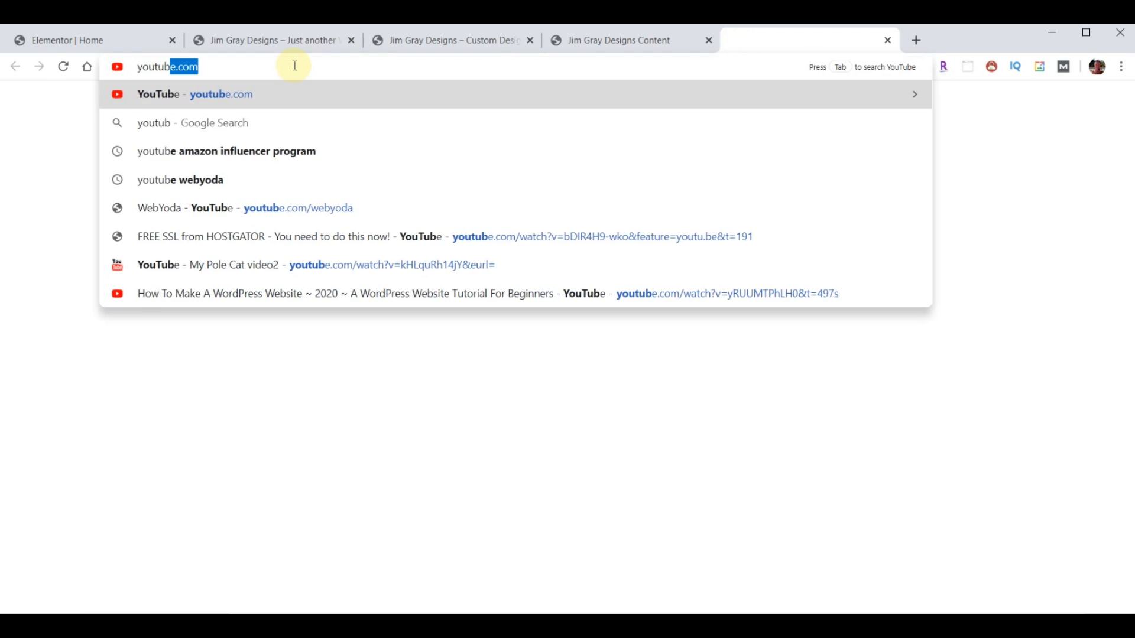
{"action": "key", "text": "Return"}
{"action": "left_click", "coordinate": [350, 101]}
{"action": "type", "text": "your ultimate vacation"}
{"action": "key", "text": "Return"}
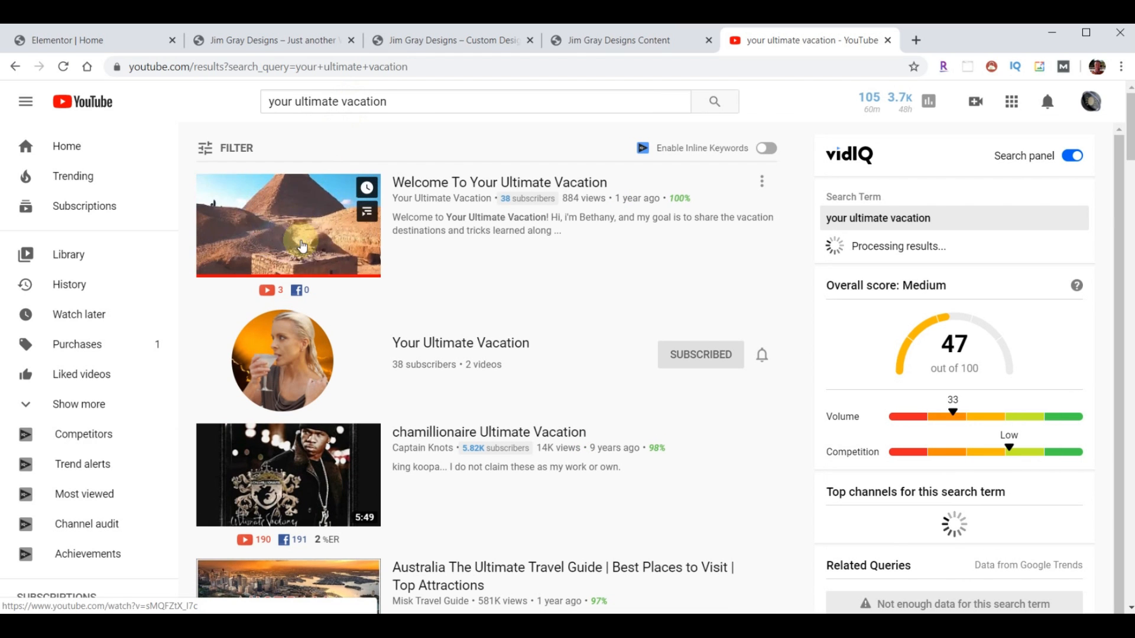
{"action": "left_click", "coordinate": [471, 185]}
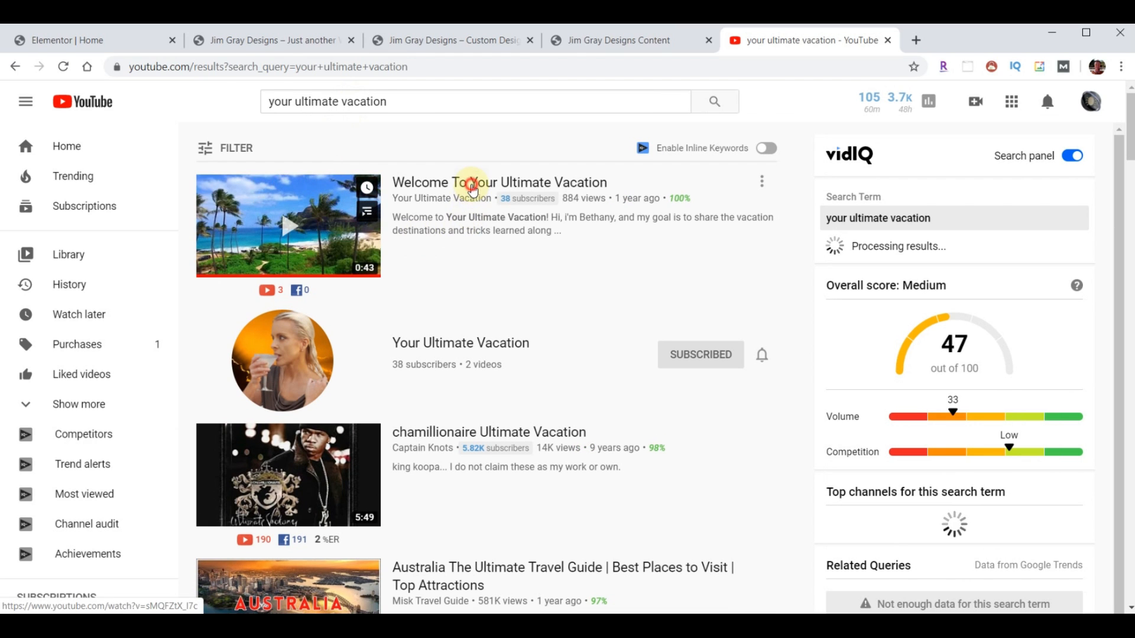
{"action": "left_click", "coordinate": [122, 68]}
{"action": "key", "text": "ctrl+c"}
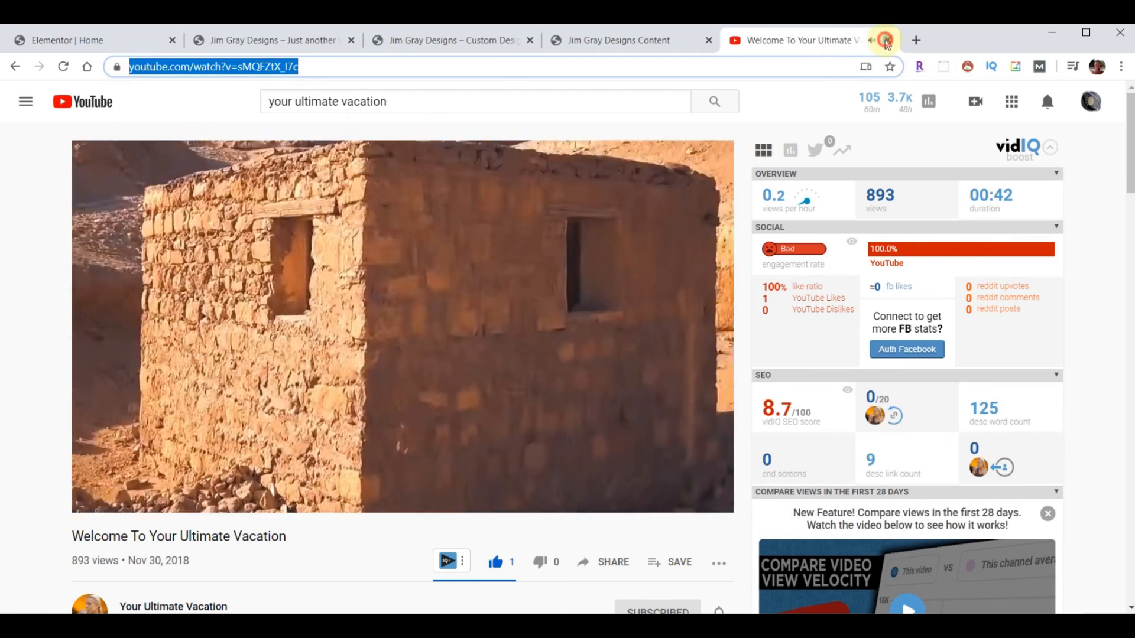
{"action": "left_click", "coordinate": [886, 41]}
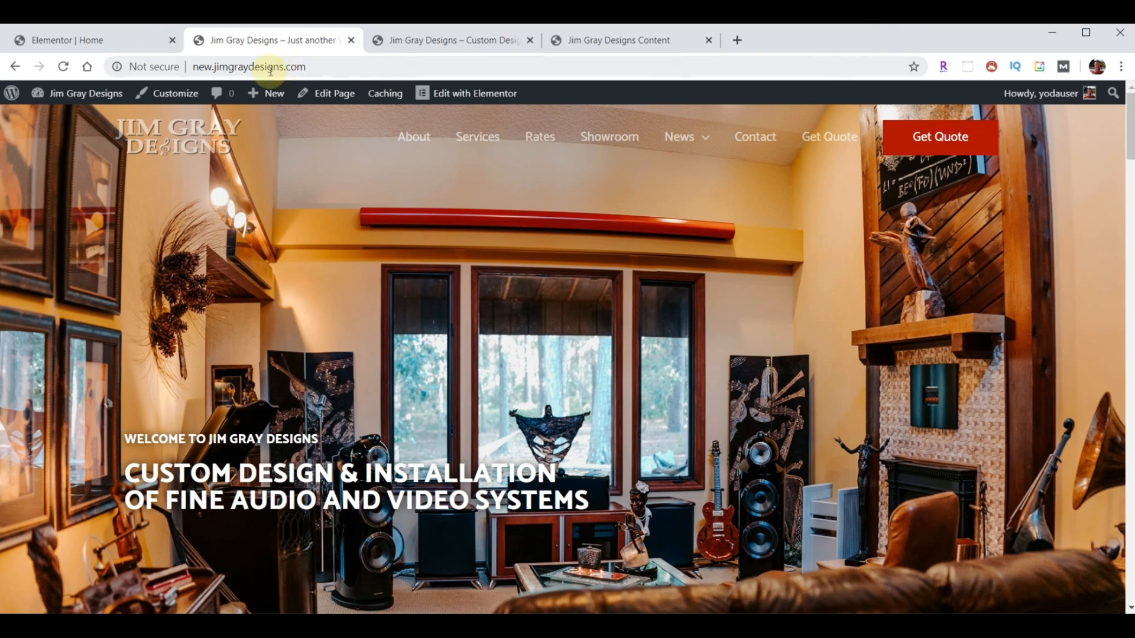
- Give the hero section a YouTube video background, save, and preview it on the live homepage
{"action": "left_click", "coordinate": [99, 48]}
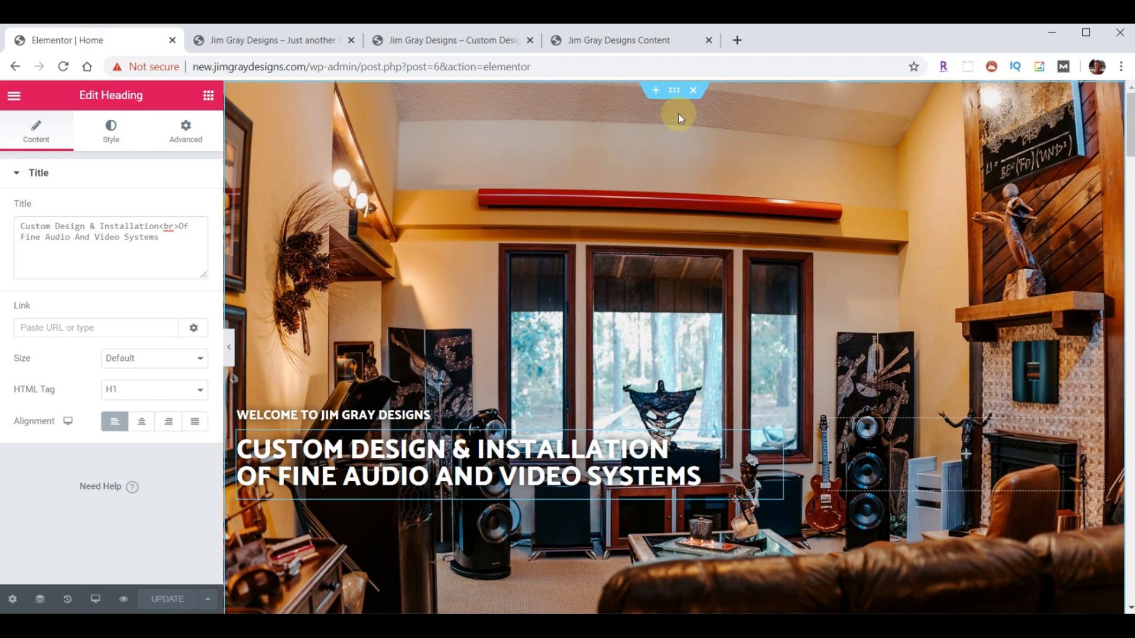
{"action": "left_click", "coordinate": [675, 94]}
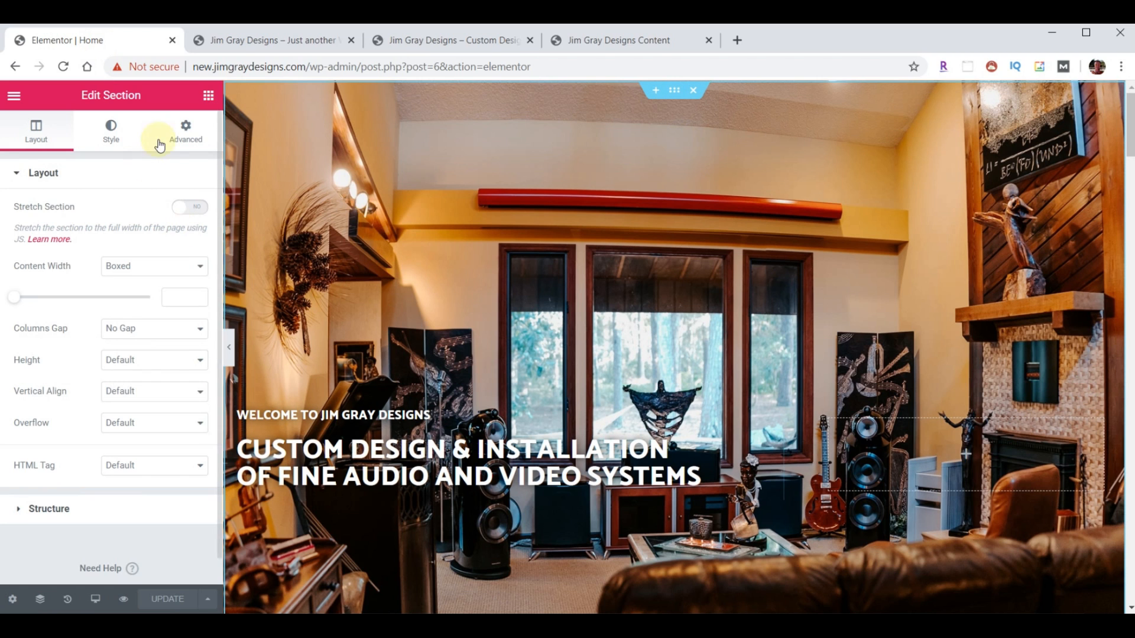
{"action": "left_click", "coordinate": [112, 134]}
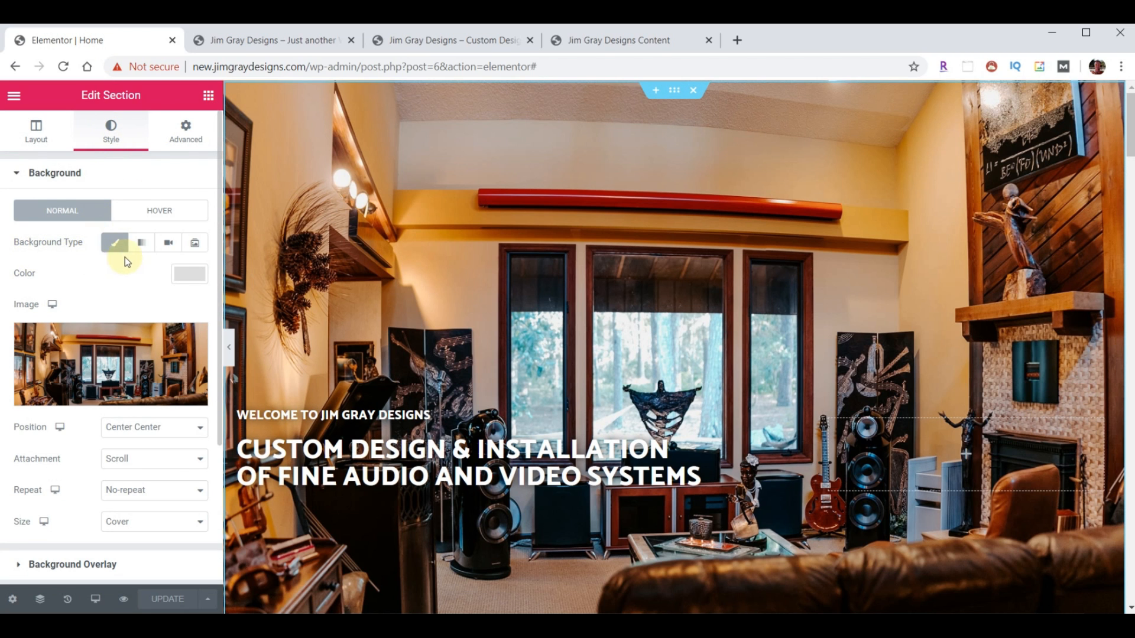
{"action": "left_click", "coordinate": [170, 244]}
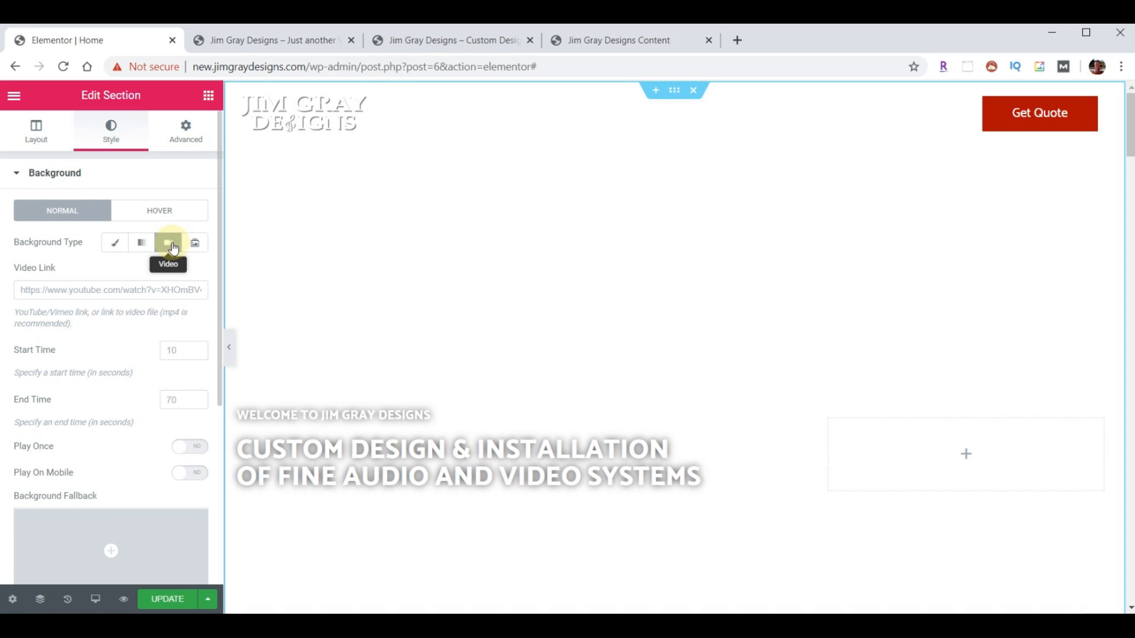
{"action": "left_click", "coordinate": [67, 289]}
{"action": "key", "text": "ctrl+v"}
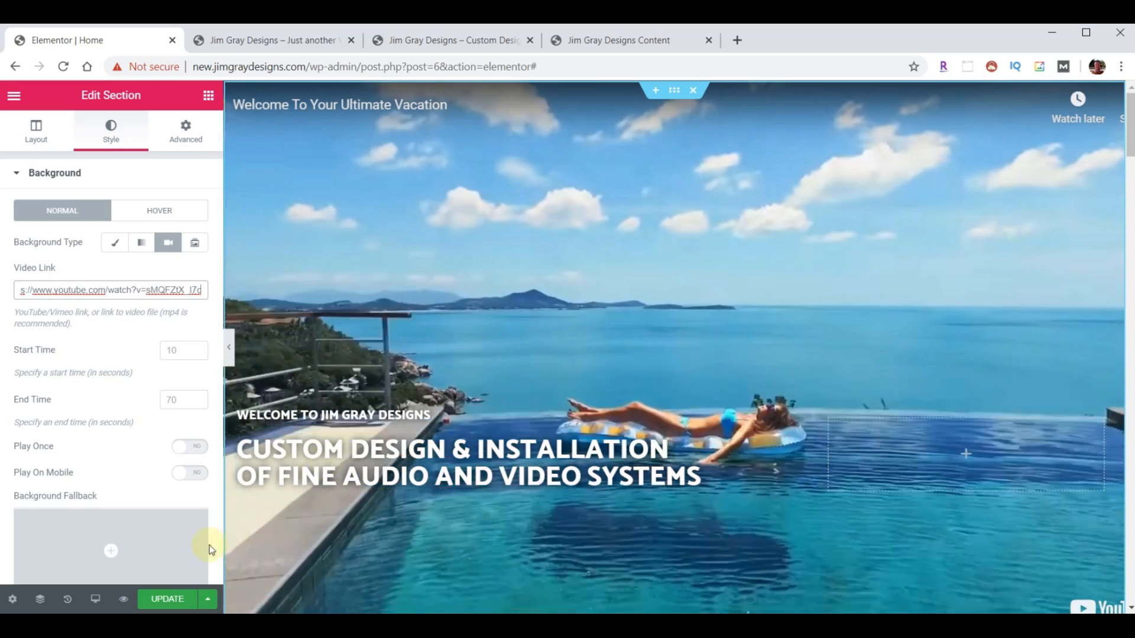
{"action": "left_click", "coordinate": [164, 599]}
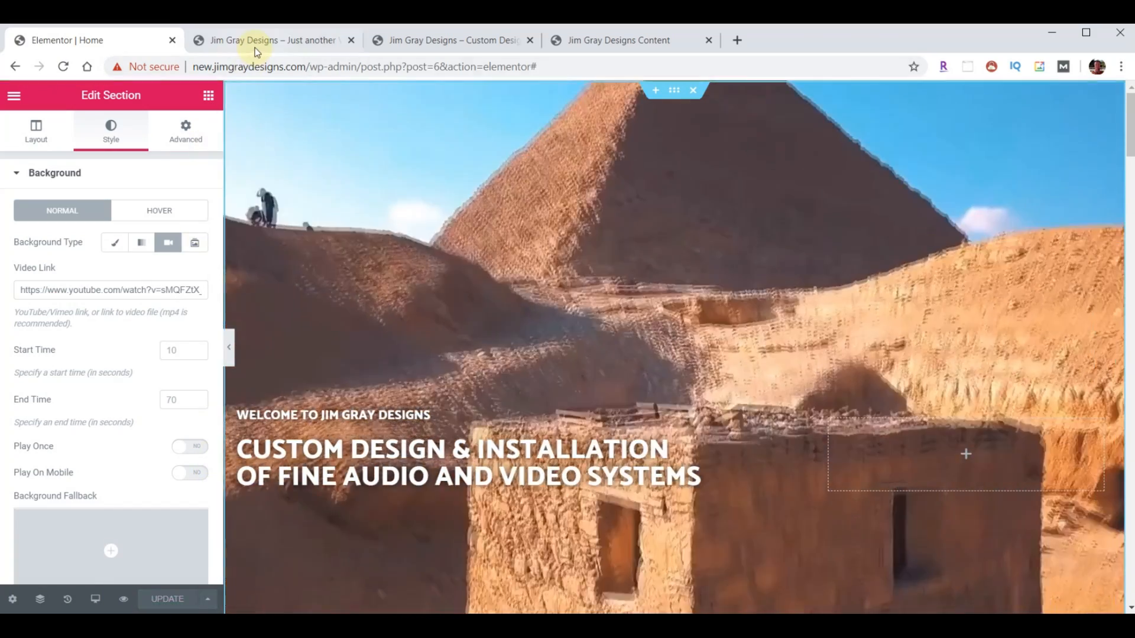
{"action": "left_click", "coordinate": [252, 47]}
{"action": "left_click", "coordinate": [63, 66]}
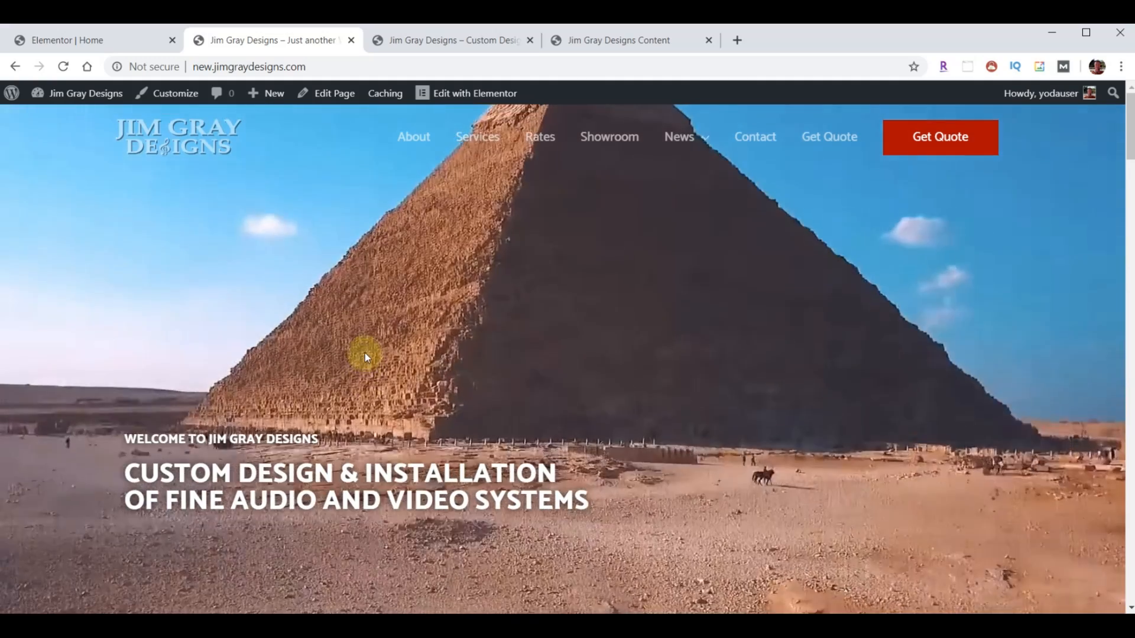
- Replace the video link with the vacation video and switch the background back to Classic
{"action": "left_click", "coordinate": [59, 41]}
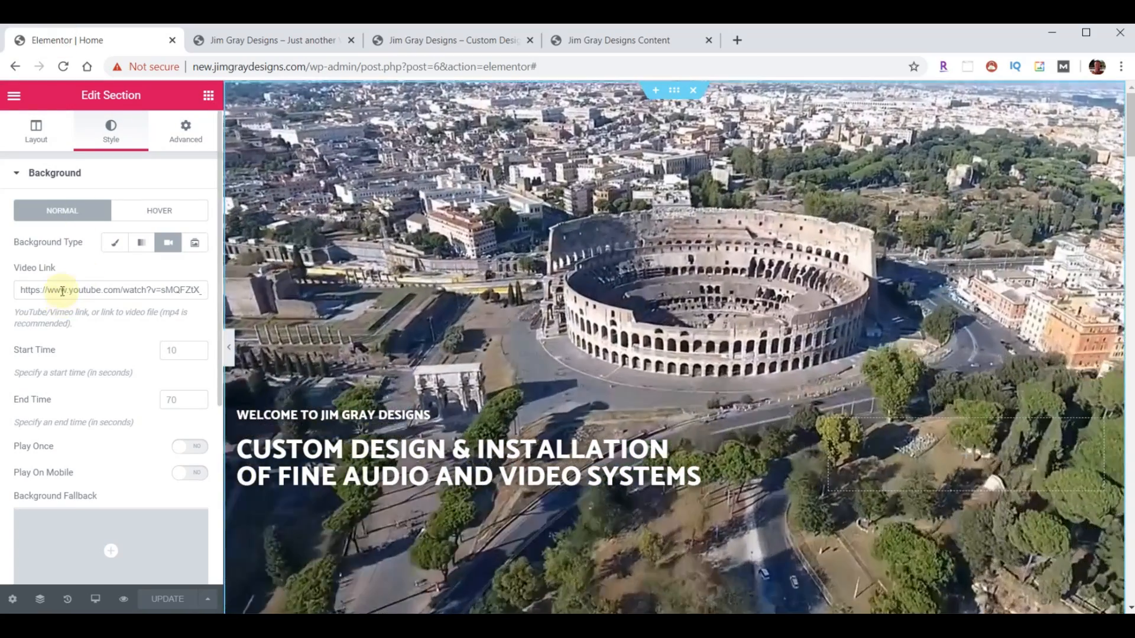
{"action": "left_click_drag", "start_coordinate": [55, 290], "coordinate": [207, 292]}
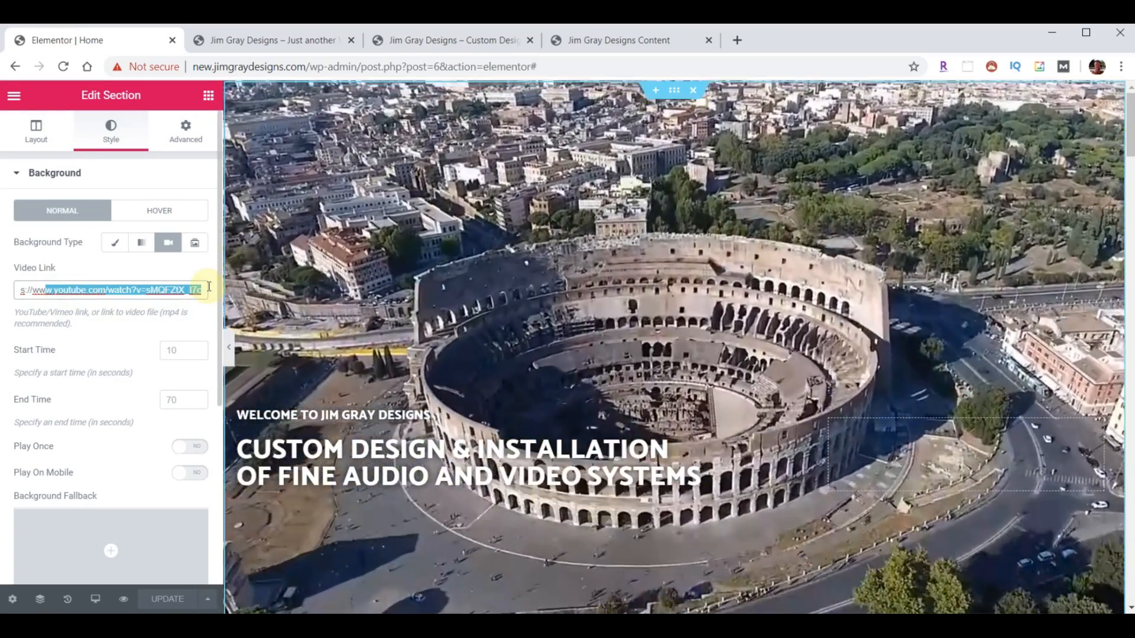
{"action": "key", "text": "ctrl+v"}
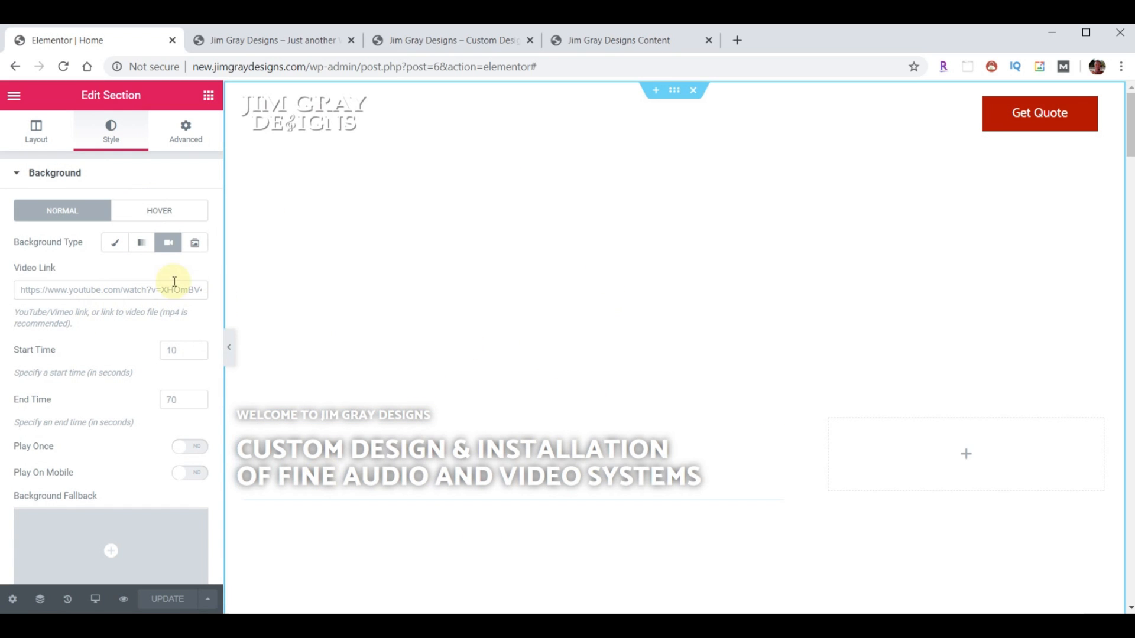
{"action": "left_click", "coordinate": [113, 244]}
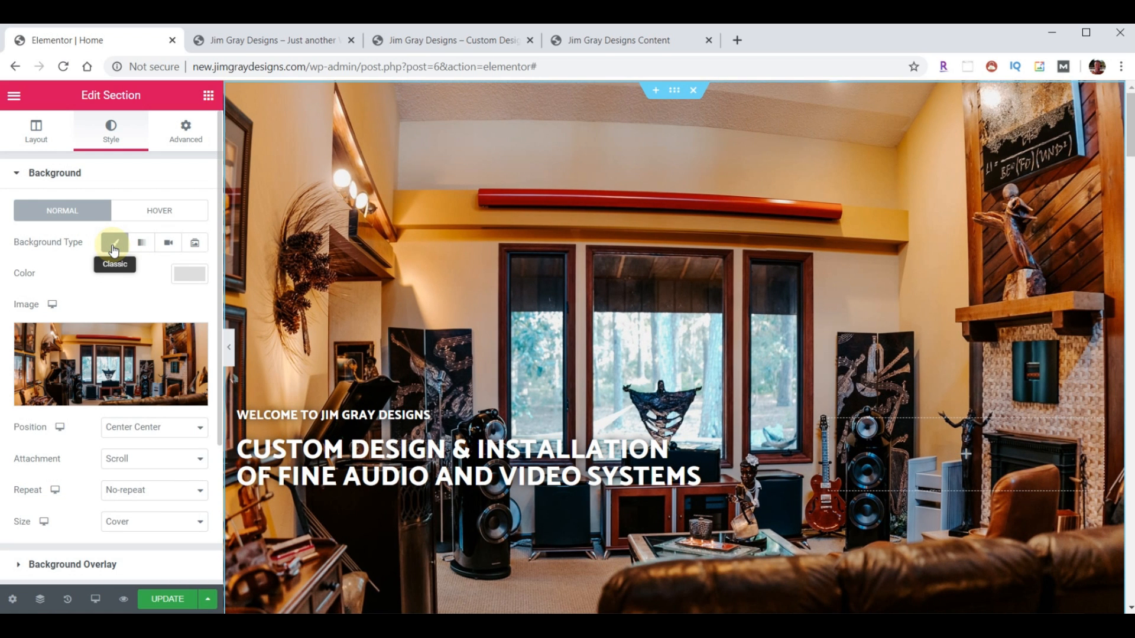
- Switch the hero background to Video and set background-fallback.jpg as its fallback image
{"action": "left_click", "coordinate": [169, 245]}
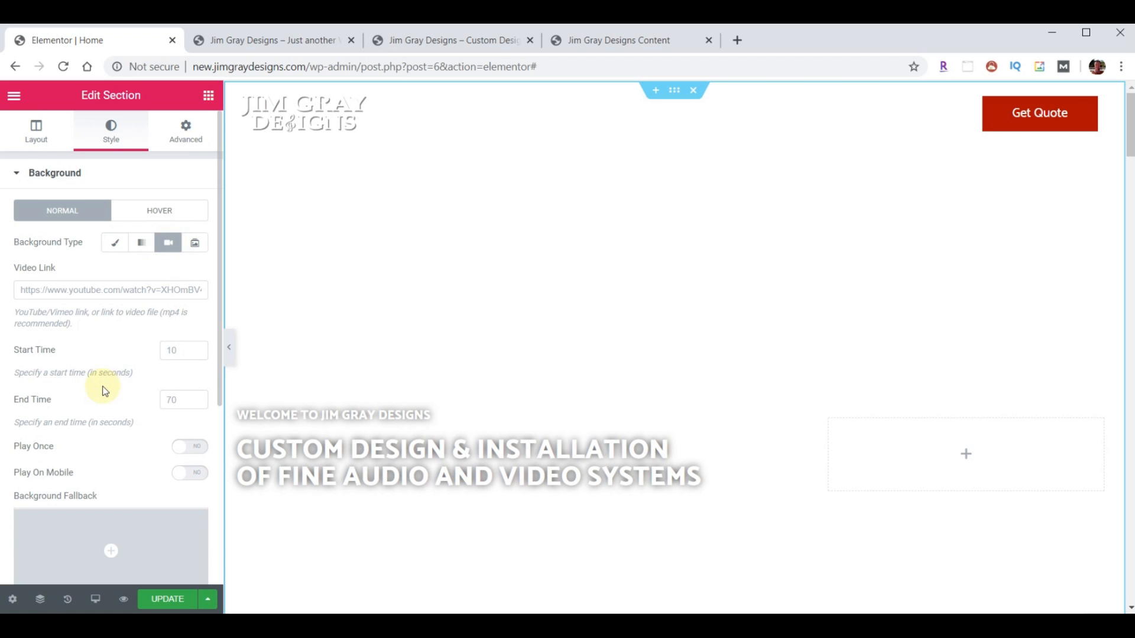
{"action": "scroll", "coordinate": [102, 390], "scroll_direction": "down", "scroll_amount": 3}
{"action": "left_click", "coordinate": [102, 368]}
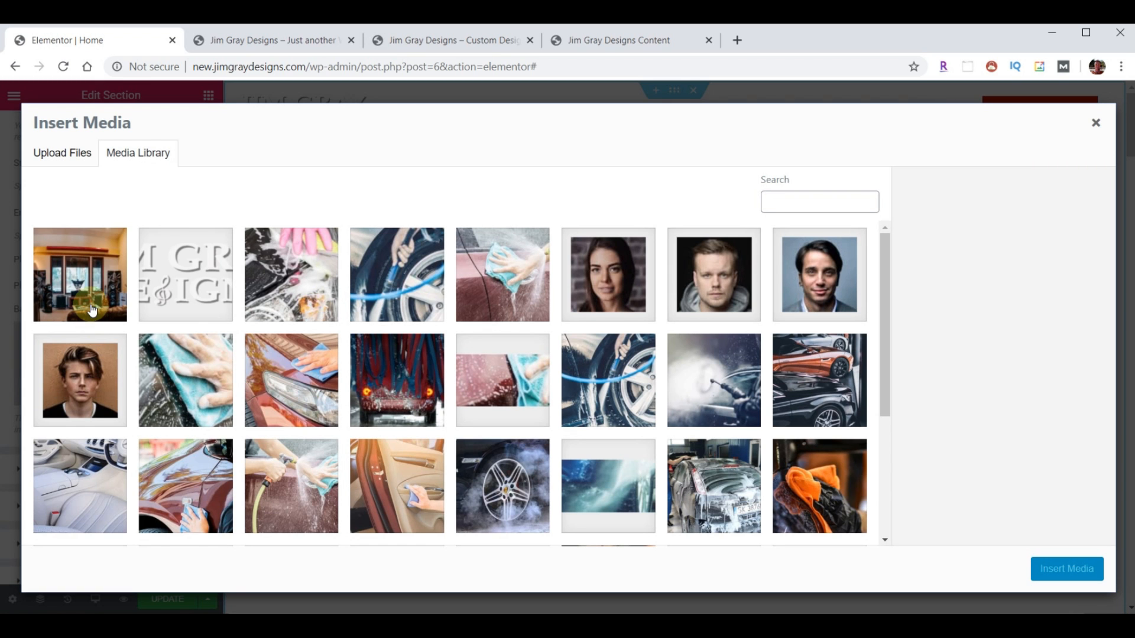
{"action": "left_click", "coordinate": [91, 304]}
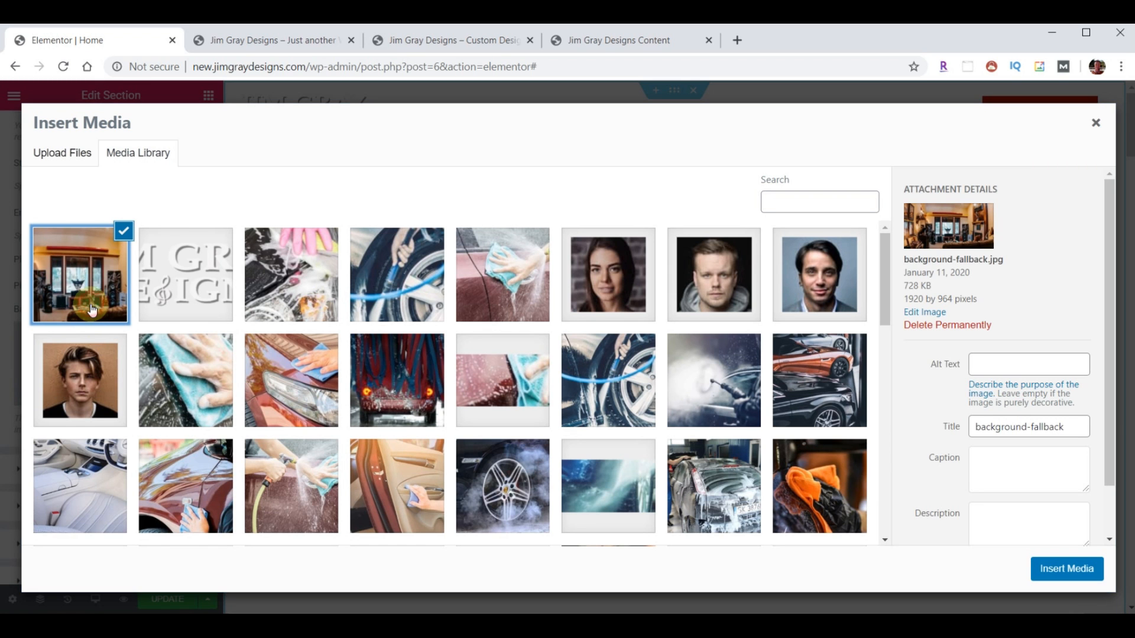
{"action": "left_click", "coordinate": [1066, 569]}
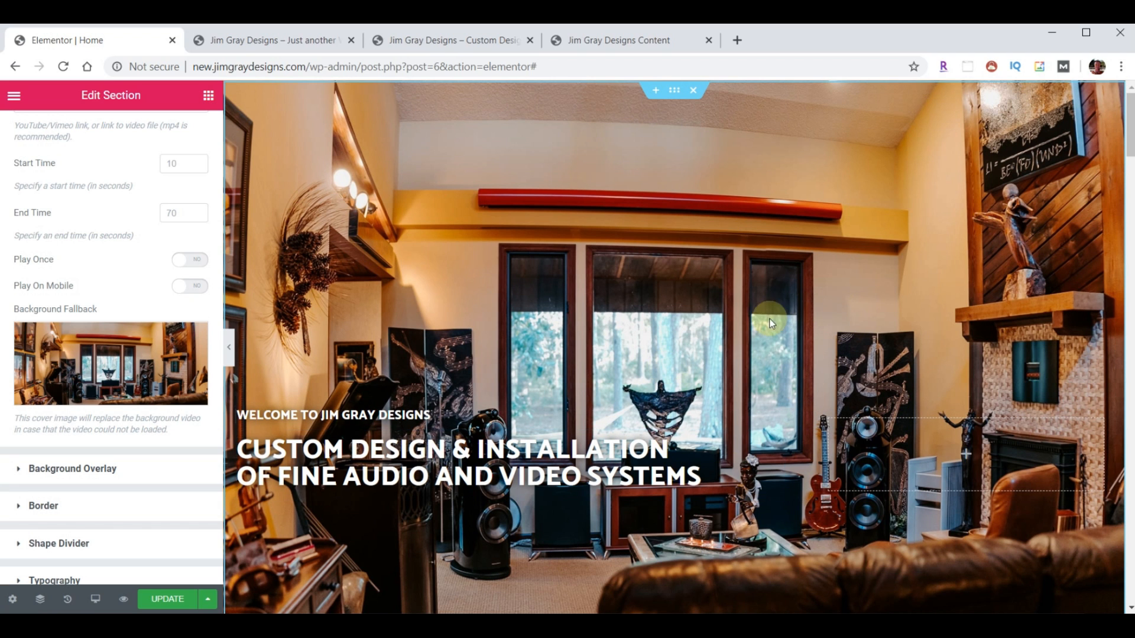
- Save the page with the YouTube video background and background-fallback.jpg fallback
{"action": "left_click", "coordinate": [168, 601]}
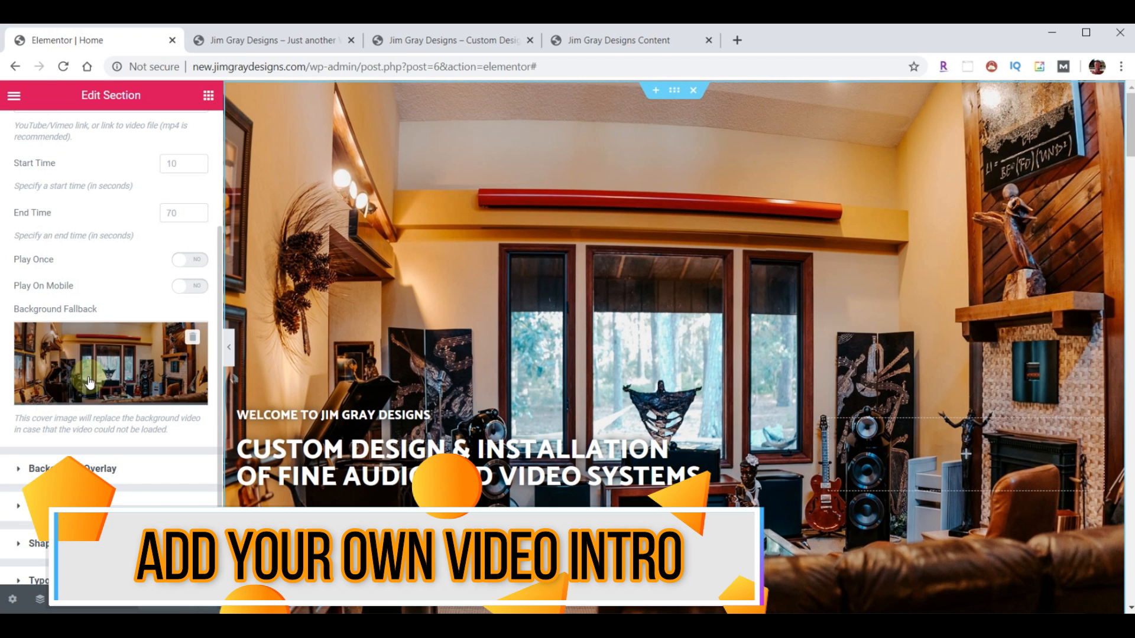
{"action": "scroll", "coordinate": [96, 307], "scroll_direction": "up", "scroll_amount": 3}
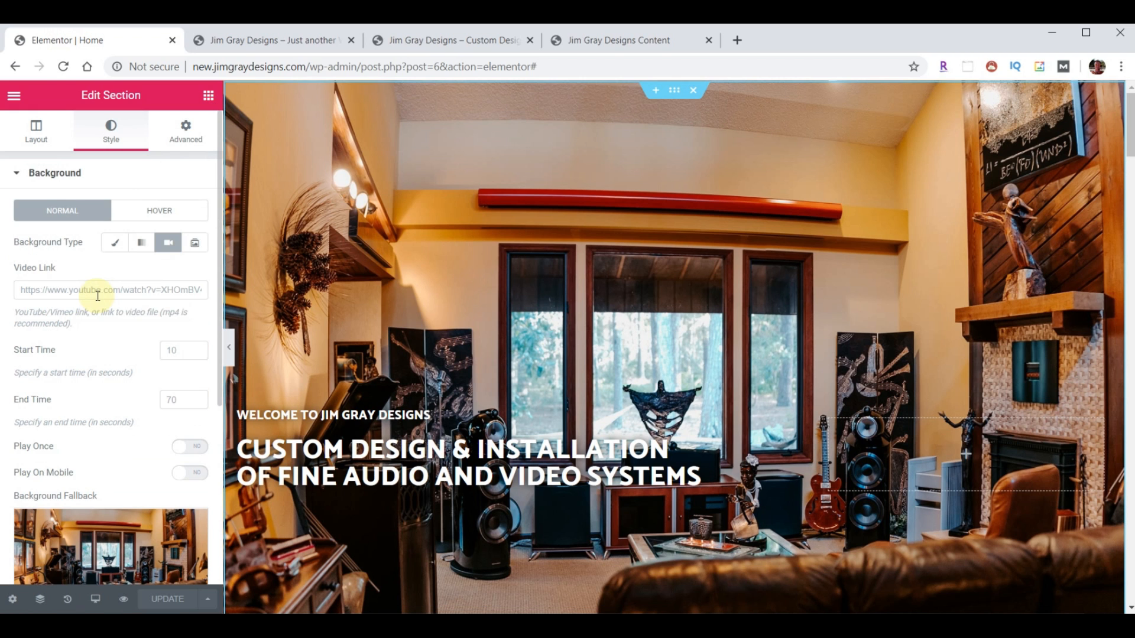
- Exit Elementor to the dashboard and go to Media > Library
{"action": "left_click", "coordinate": [13, 97]}
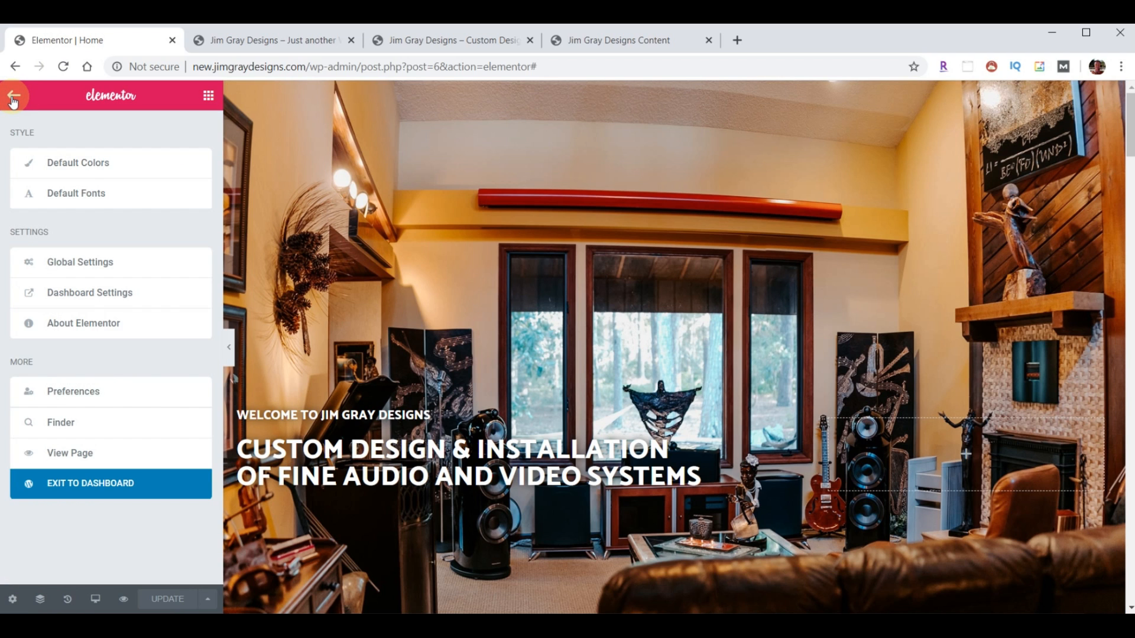
{"action": "left_click", "coordinate": [85, 485]}
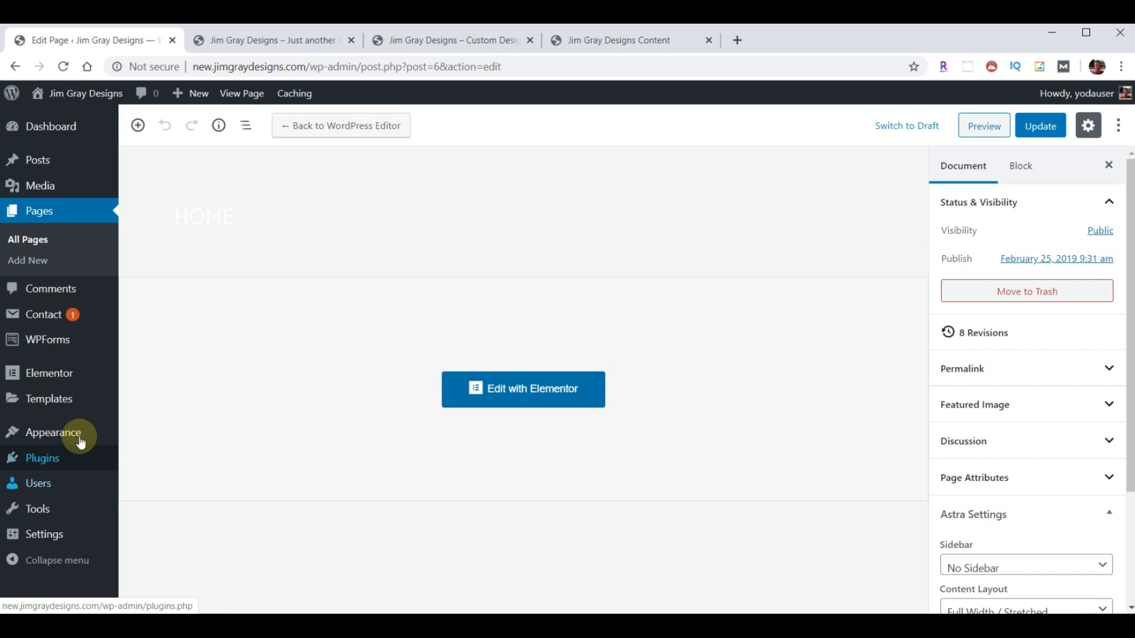
{"action": "mouse_move", "coordinate": [40, 190]}
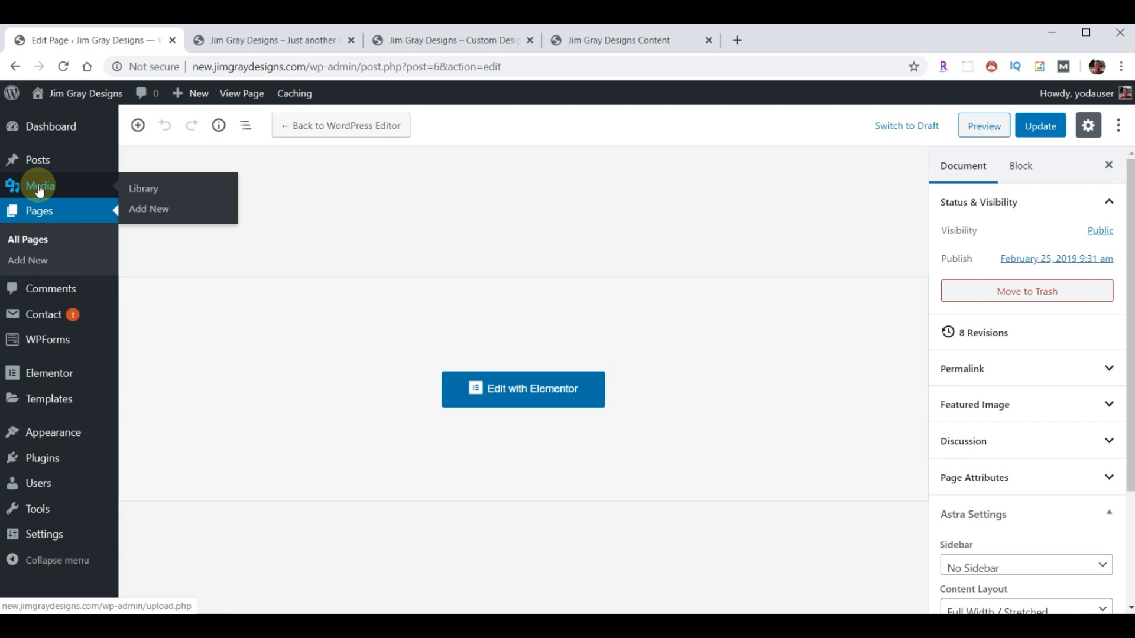
{"action": "left_click", "coordinate": [152, 186]}
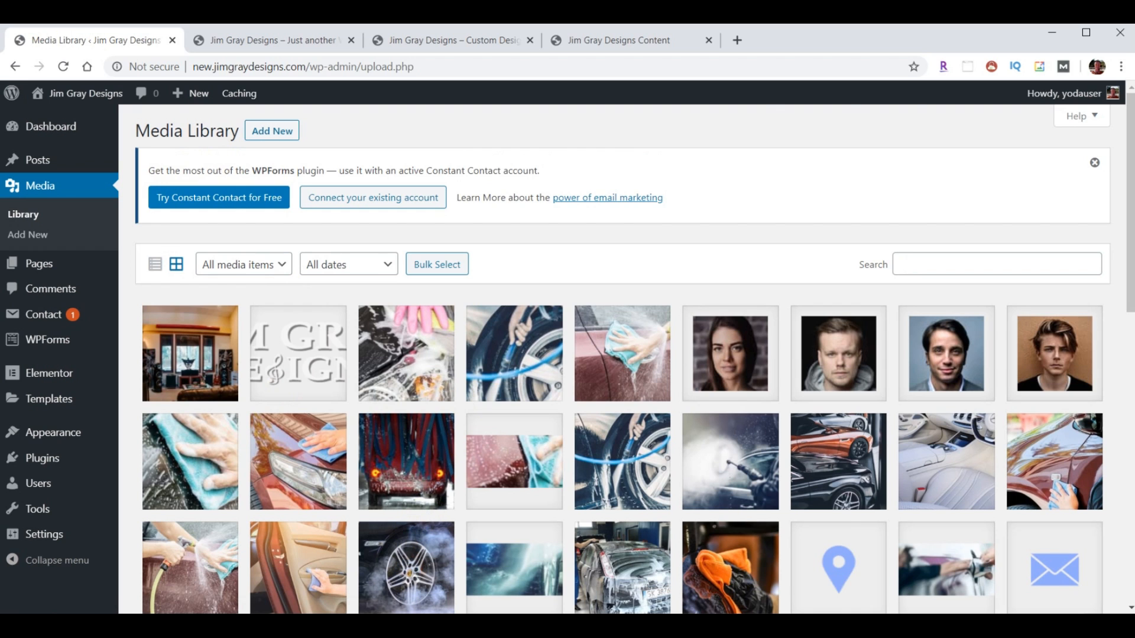
- Drag opener-video-final.mp4 from the content folder into the Media Library to upload it
{"action": "left_click", "coordinate": [724, 625]}
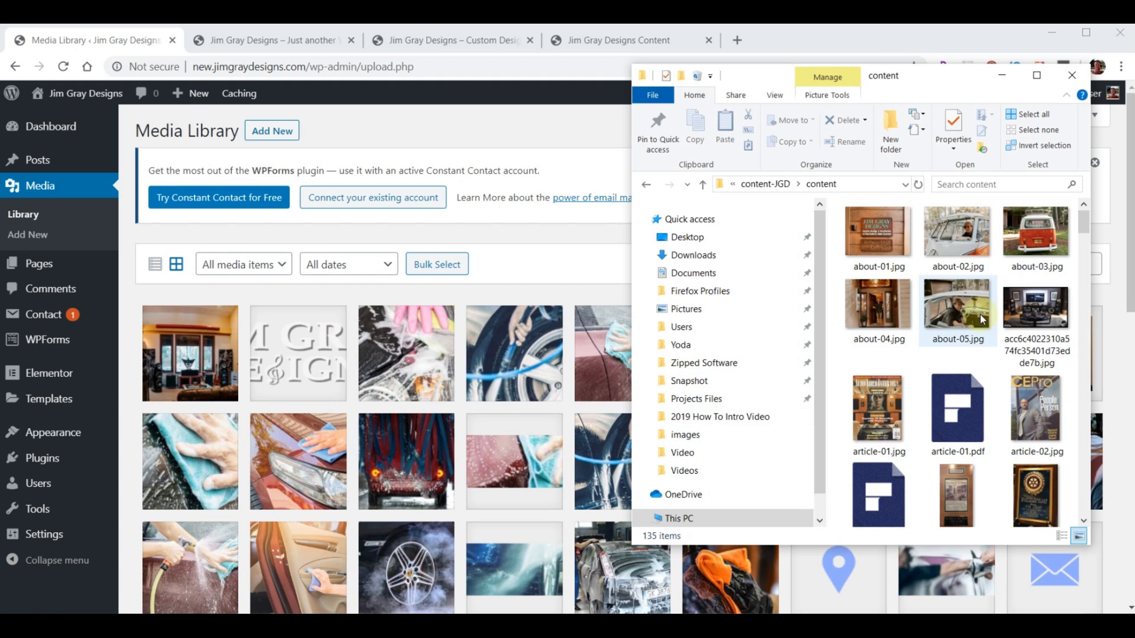
{"action": "scroll", "coordinate": [982, 319], "scroll_direction": "down", "scroll_amount": 10}
{"action": "scroll", "coordinate": [983, 325], "scroll_direction": "down", "scroll_amount": 12}
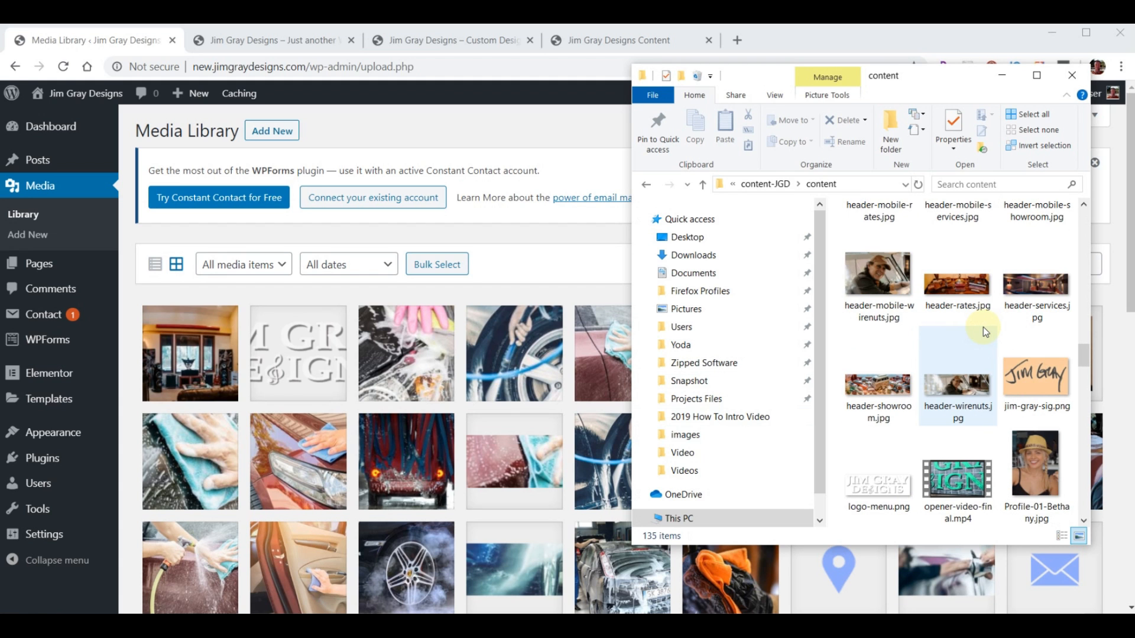
{"action": "scroll", "coordinate": [984, 328], "scroll_direction": "down", "scroll_amount": 3}
{"action": "left_click", "coordinate": [947, 290]}
{"action": "left_click_drag", "start_coordinate": [947, 291], "coordinate": [349, 392]}
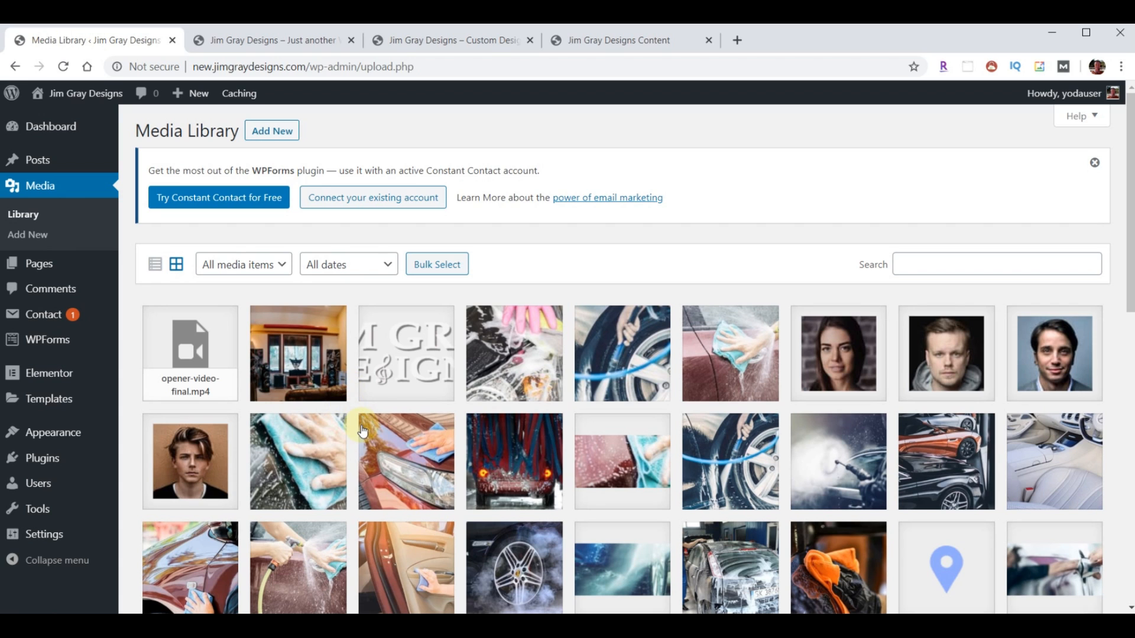
- Copy the file link of the uploaded opener-video-final.mp4 from its details
{"action": "left_click", "coordinate": [174, 344]}
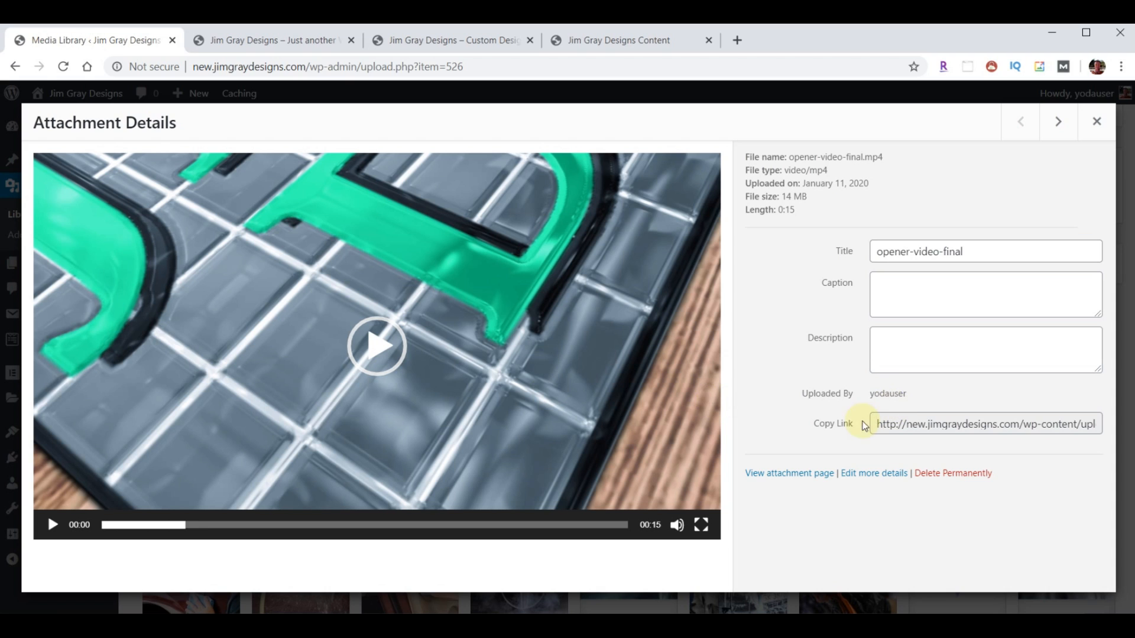
{"action": "left_click_drag", "start_coordinate": [897, 425], "coordinate": [986, 424]}
{"action": "key", "text": "ctrl+a"}
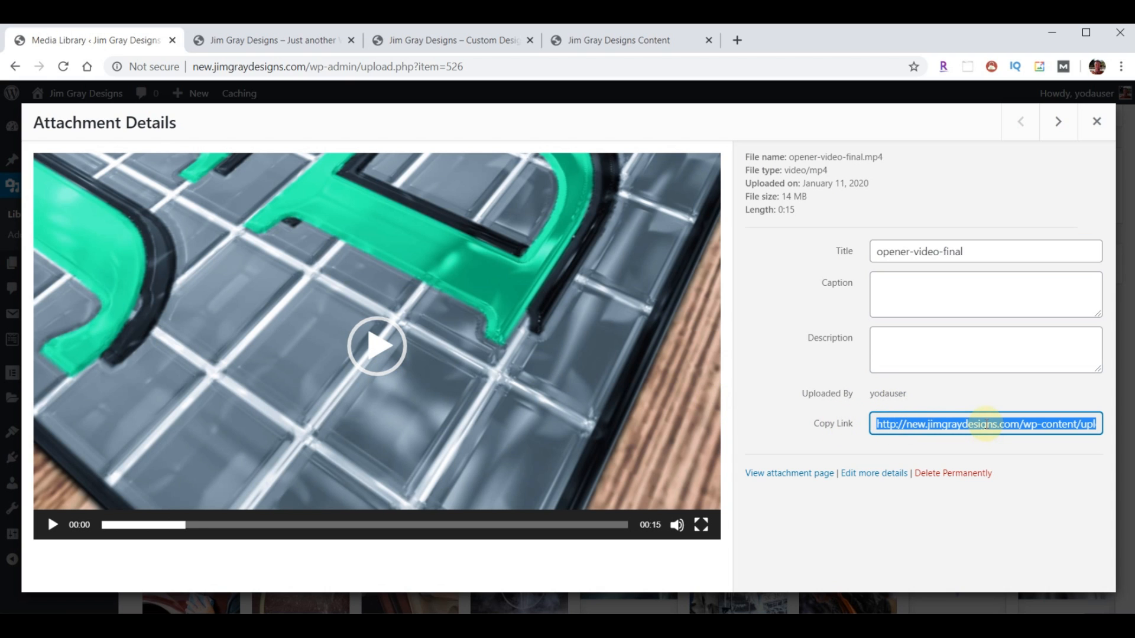
{"action": "left_click", "coordinate": [1099, 123]}
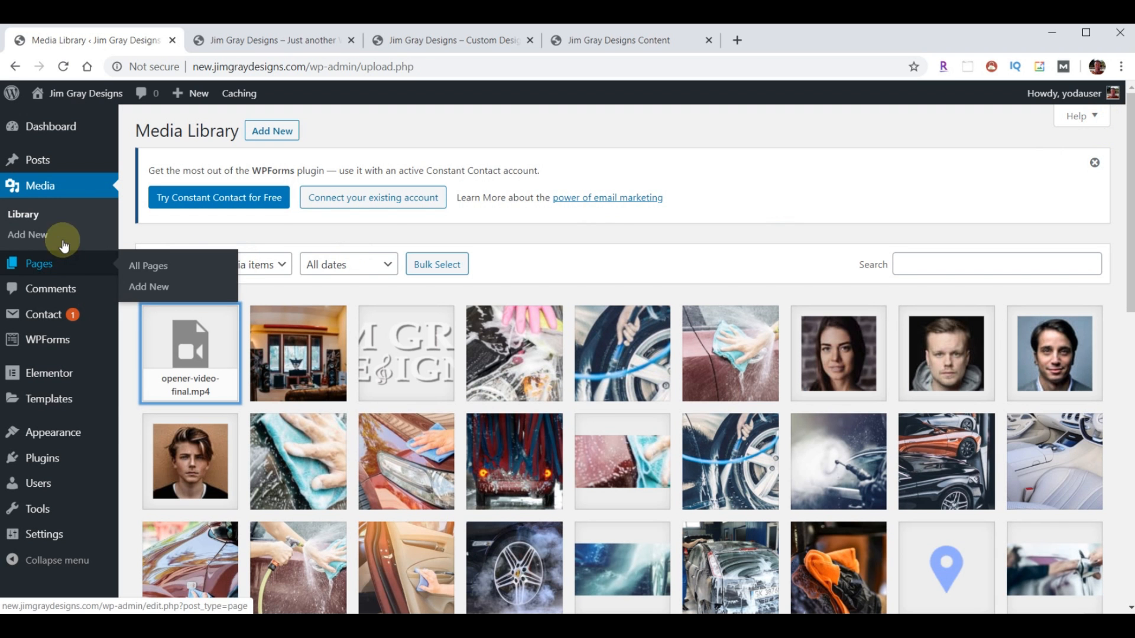
- Reopen the Home page in Elementor and turn off the hero section's video background
{"action": "left_click", "coordinate": [39, 264]}
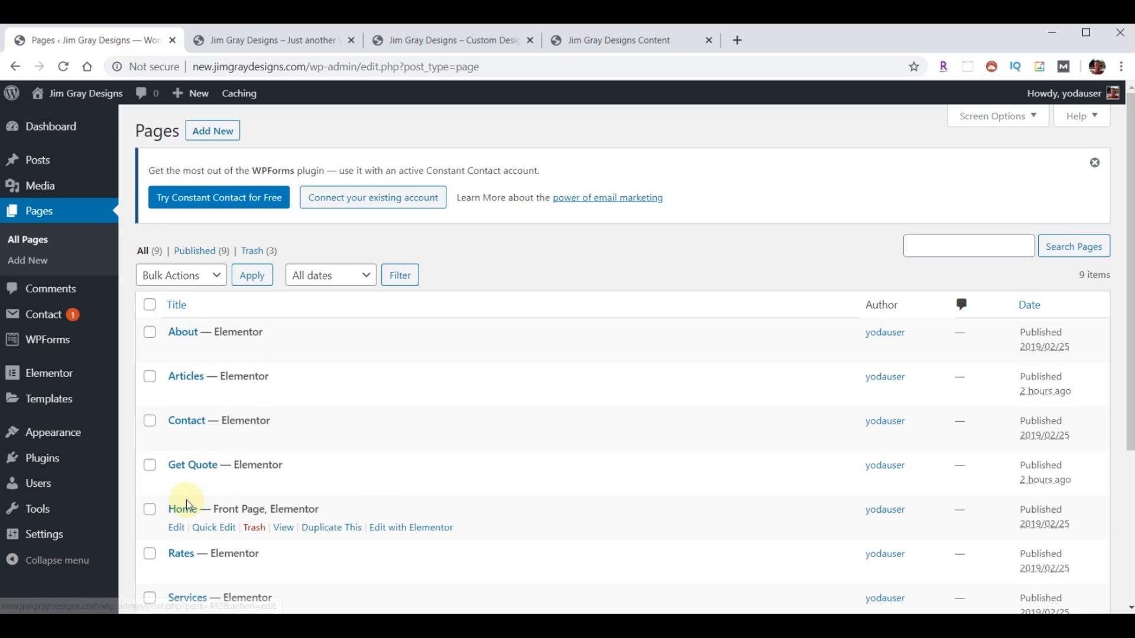
{"action": "left_click", "coordinate": [427, 535]}
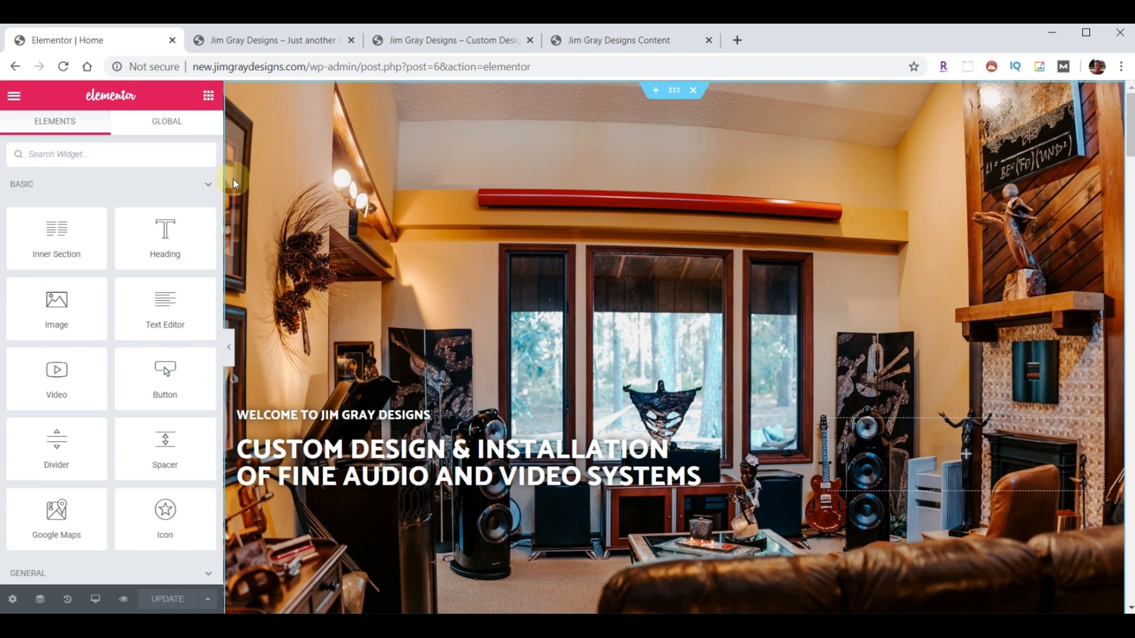
{"action": "left_click", "coordinate": [669, 91]}
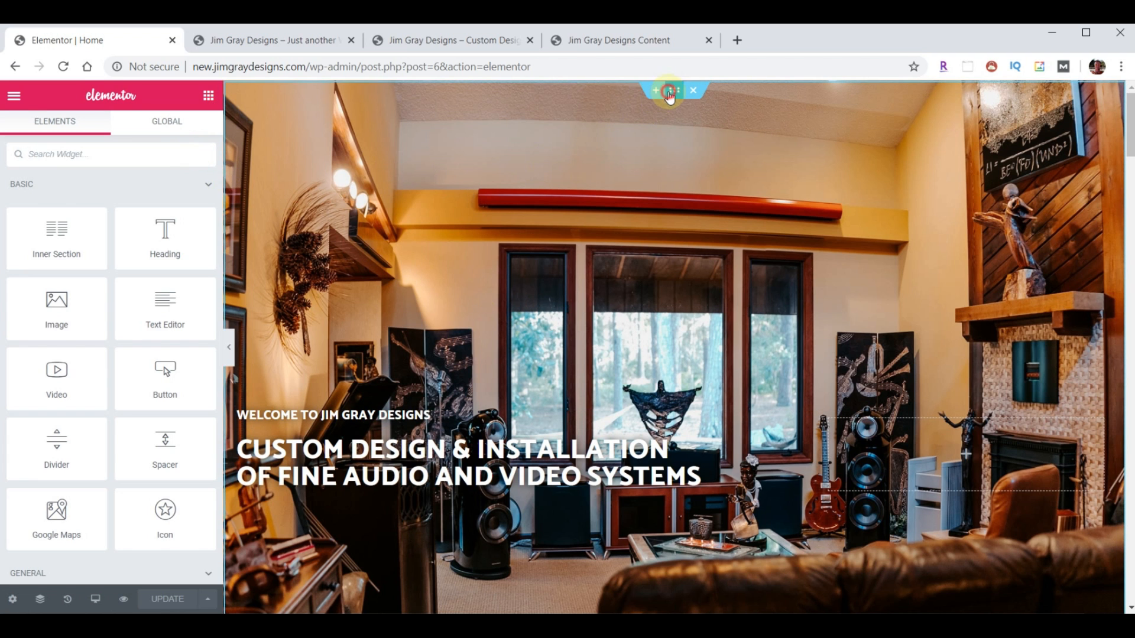
{"action": "left_click", "coordinate": [104, 127]}
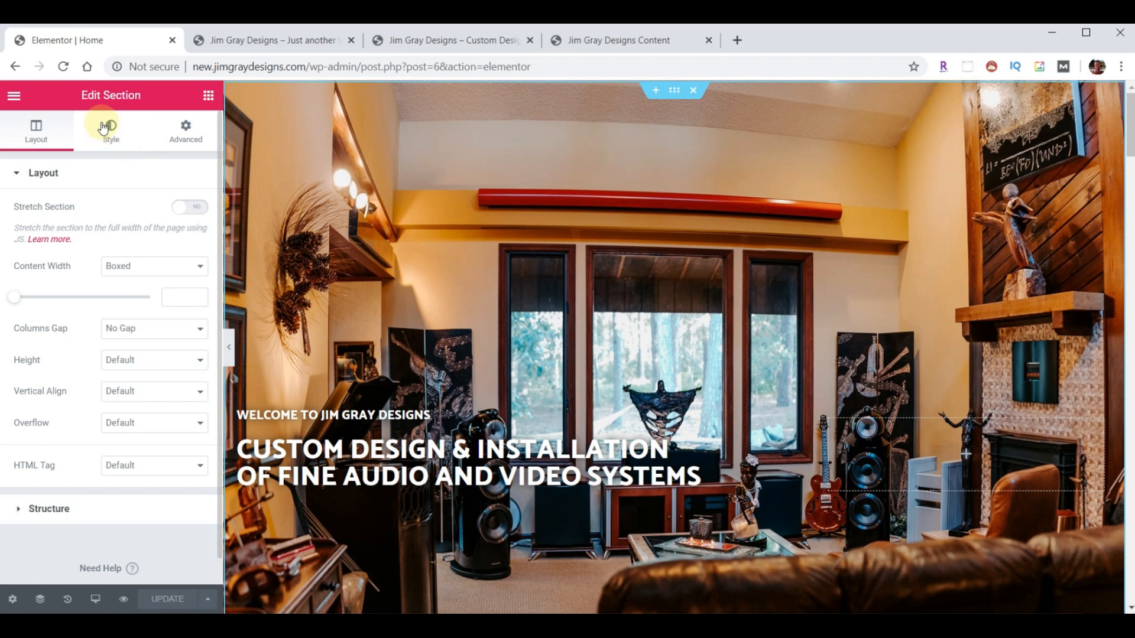
{"action": "left_click", "coordinate": [108, 130]}
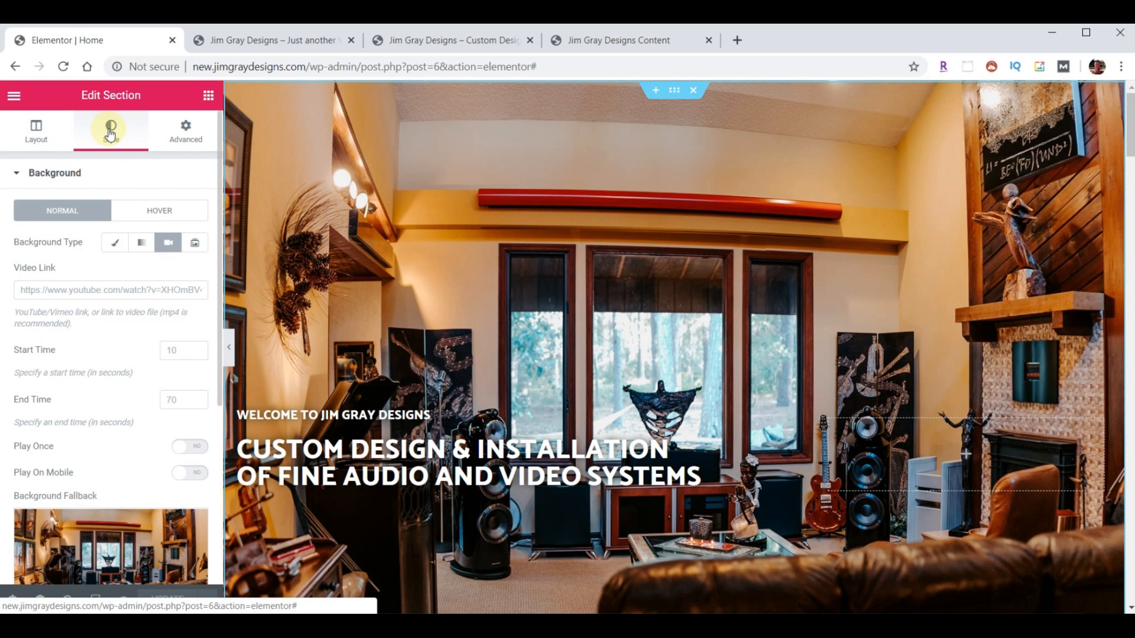
{"action": "left_click", "coordinate": [168, 248]}
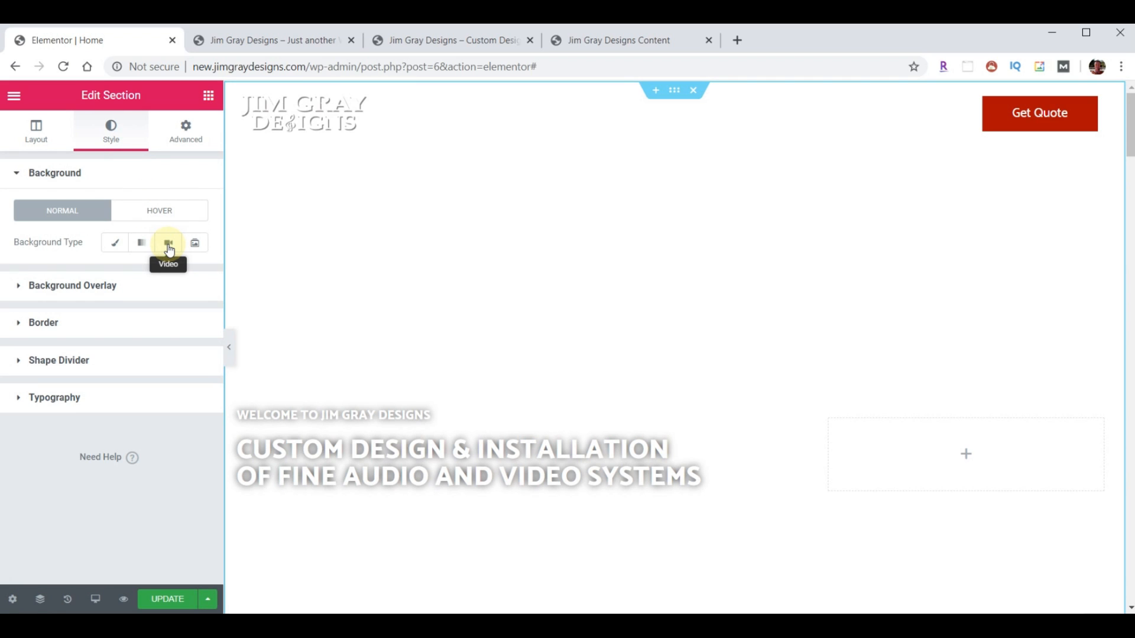
- Set the hero background to Video using the opener-video-final.mp4 link, with Play Once on
{"action": "left_click", "coordinate": [169, 248]}
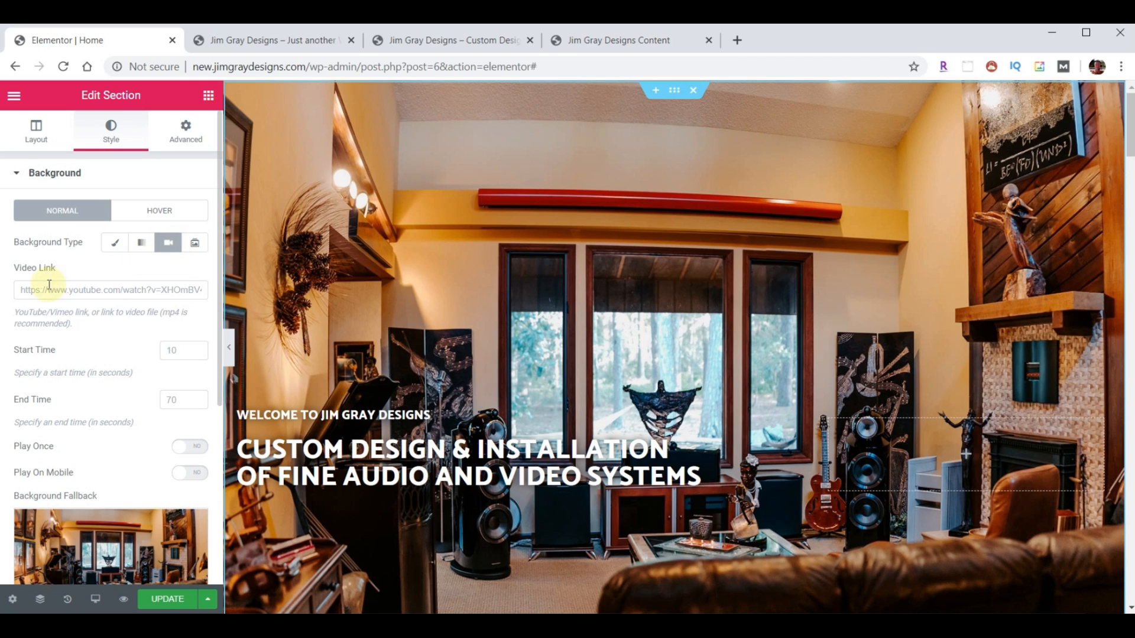
{"action": "left_click", "coordinate": [44, 290]}
{"action": "key", "text": "ctrl+v"}
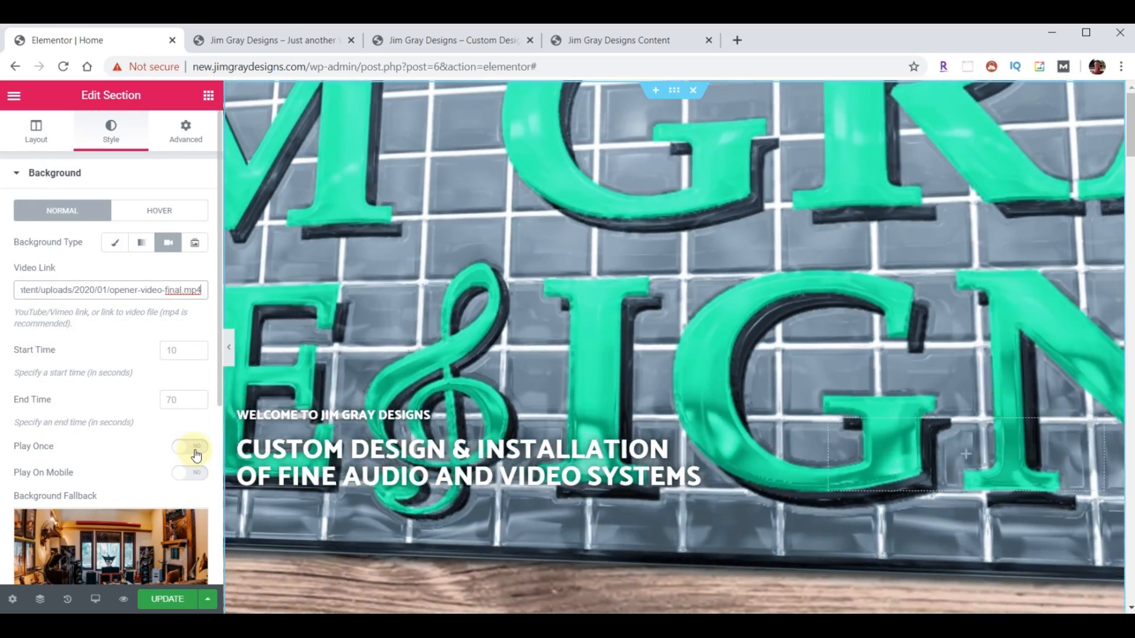
{"action": "left_click", "coordinate": [196, 454]}
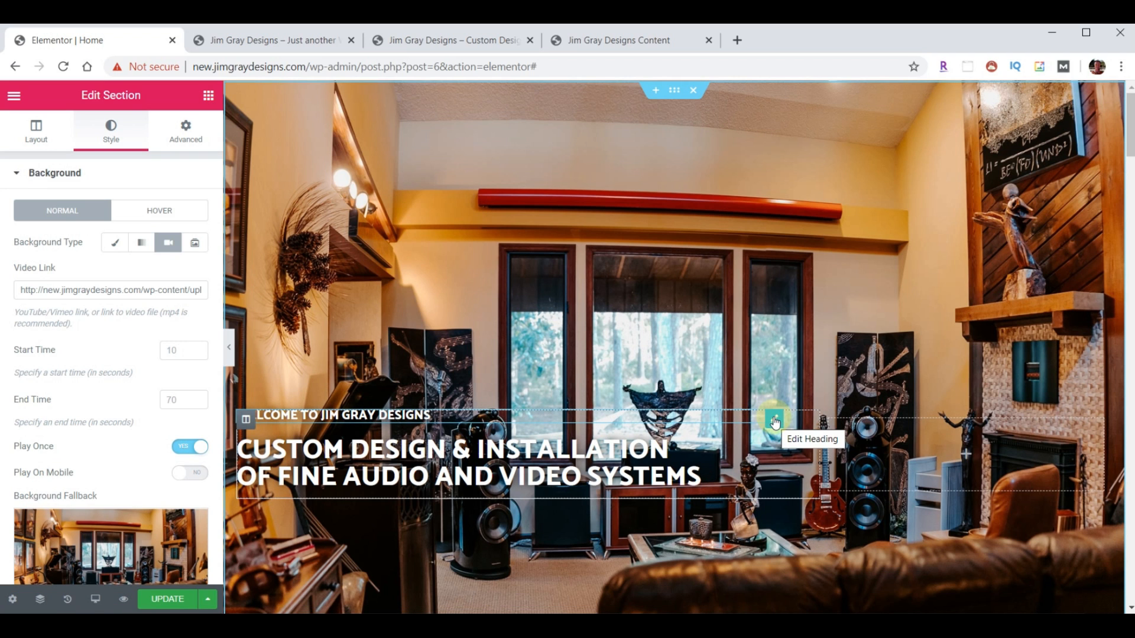
- Give the welcome heading a Fade In Right entrance animation with a 17000 ms delay
{"action": "left_click", "coordinate": [774, 421]}
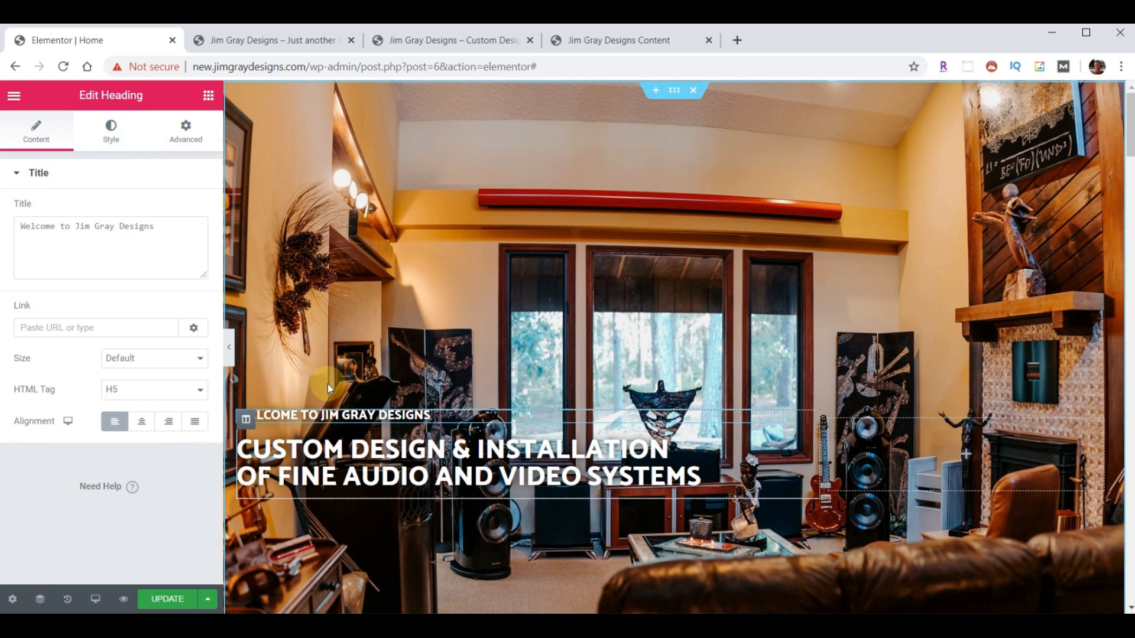
{"action": "left_click", "coordinate": [185, 134]}
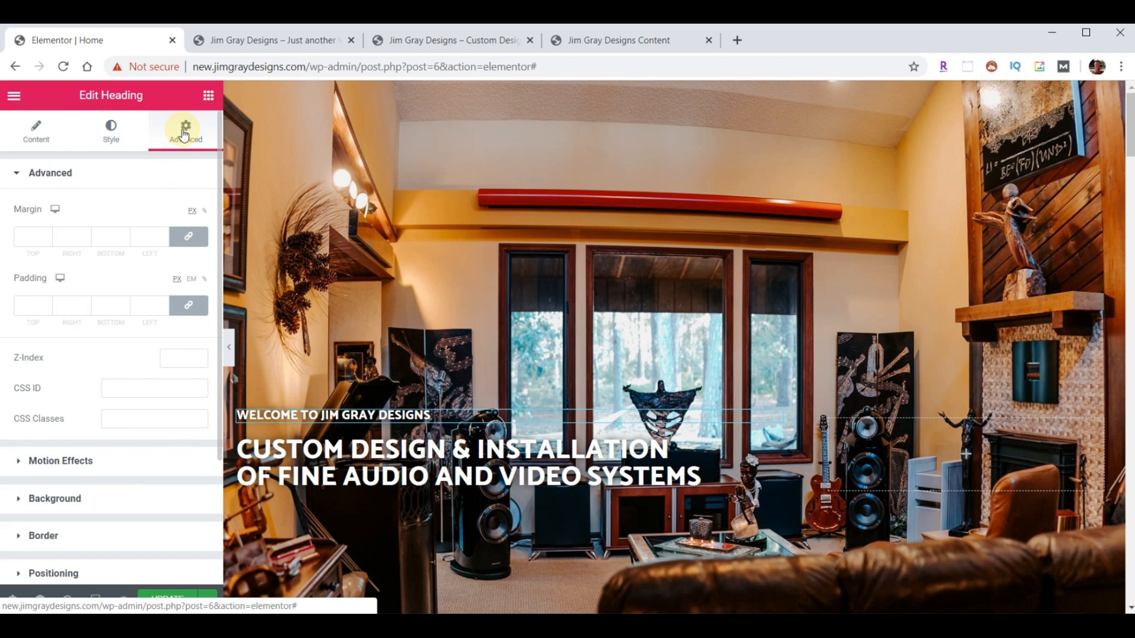
{"action": "left_click", "coordinate": [63, 461]}
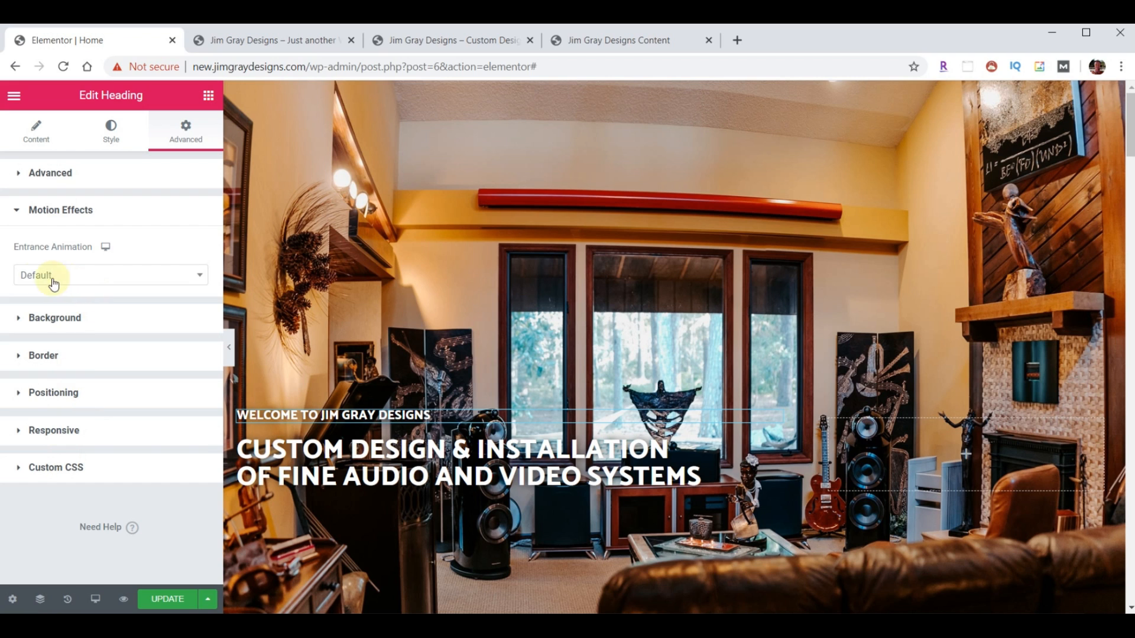
{"action": "left_click", "coordinate": [93, 279]}
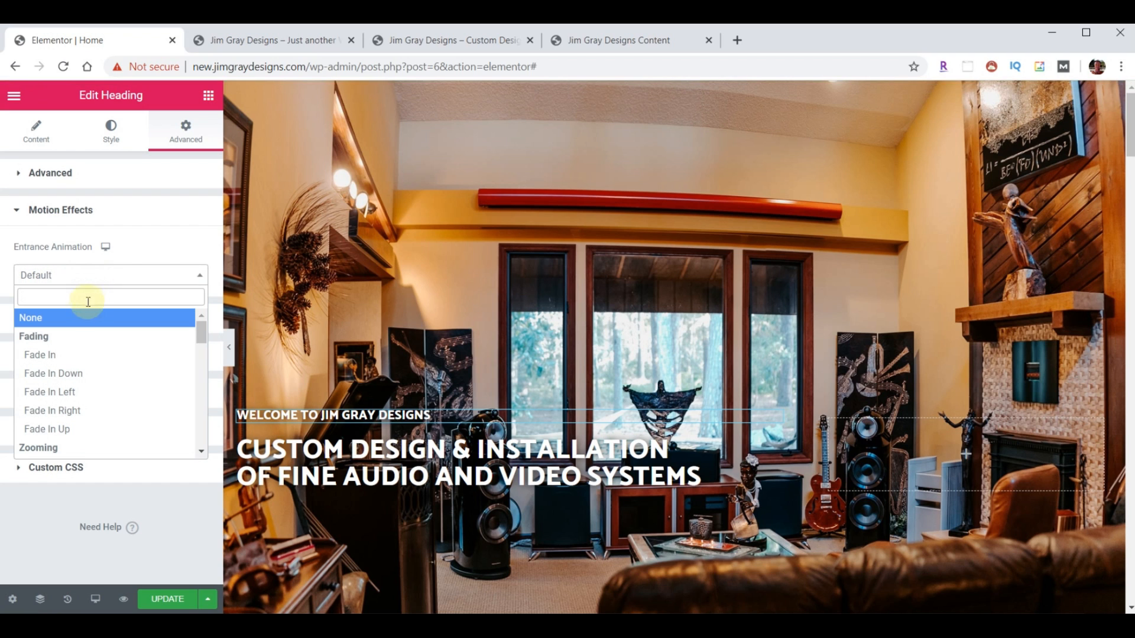
{"action": "left_click", "coordinate": [71, 409]}
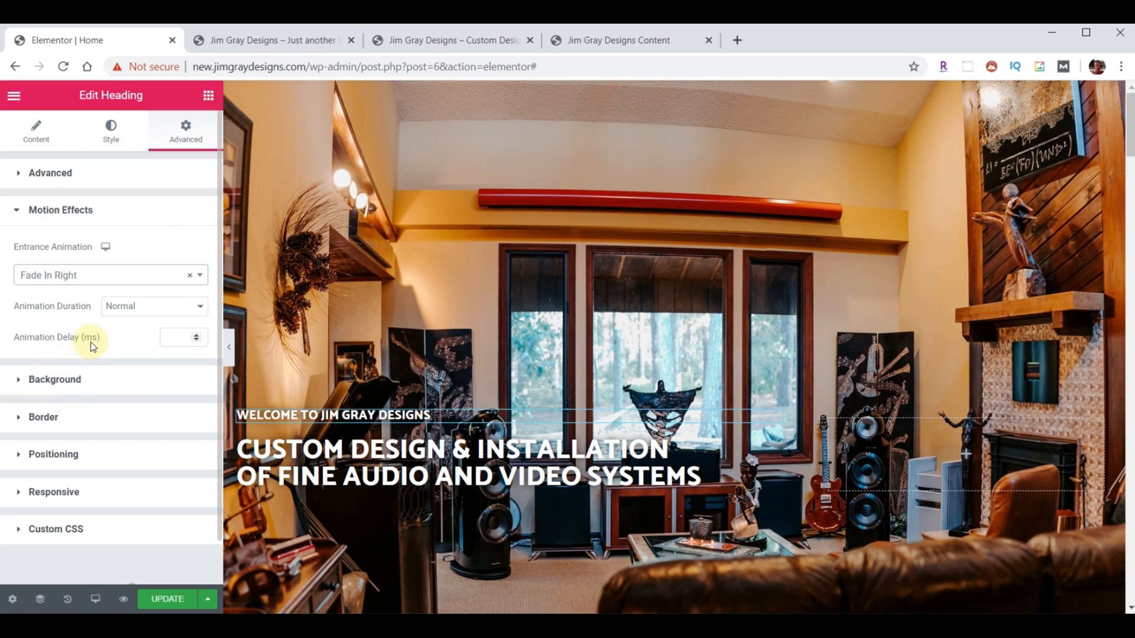
{"action": "left_click", "coordinate": [179, 340]}
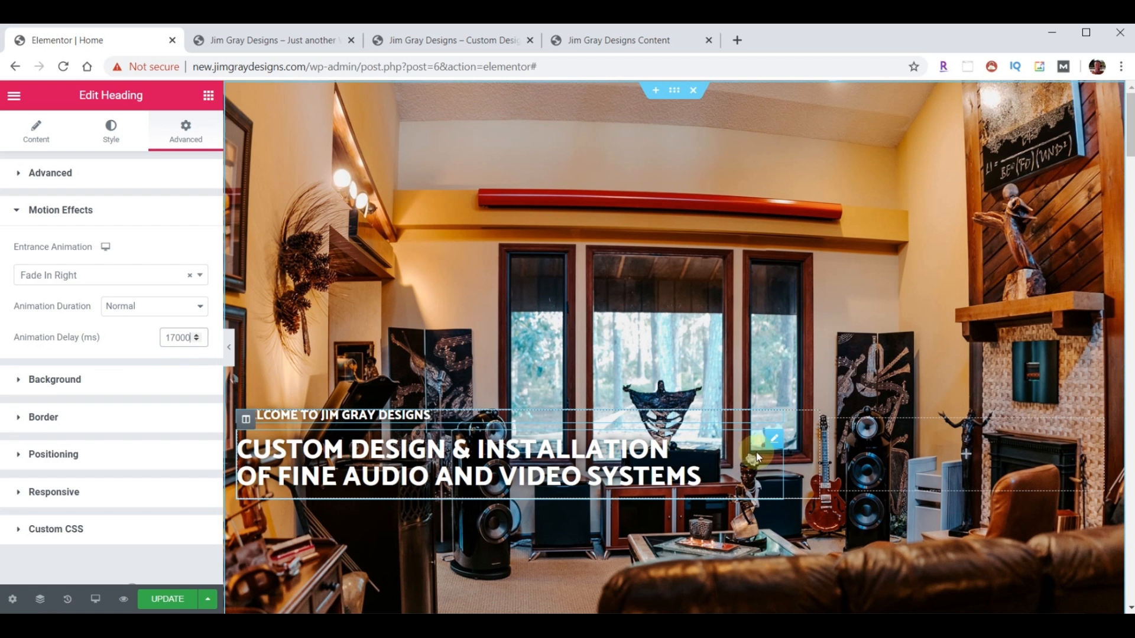
- Give the main headline a Fade In Left animation with a 17000 ms delay, then save
{"action": "left_click", "coordinate": [773, 442]}
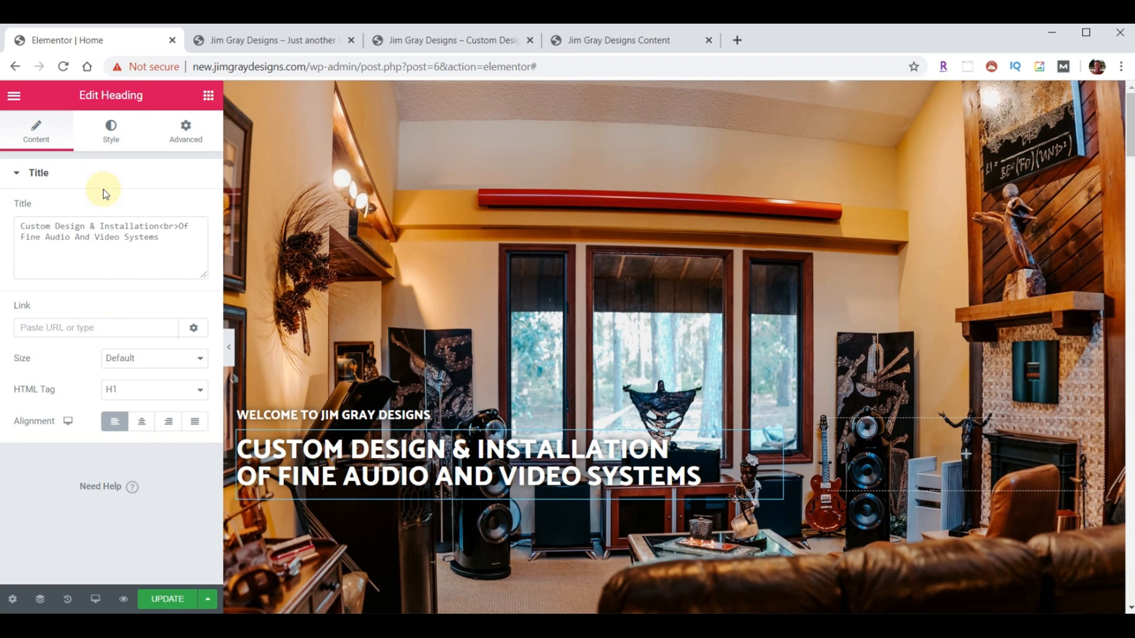
{"action": "left_click", "coordinate": [181, 139]}
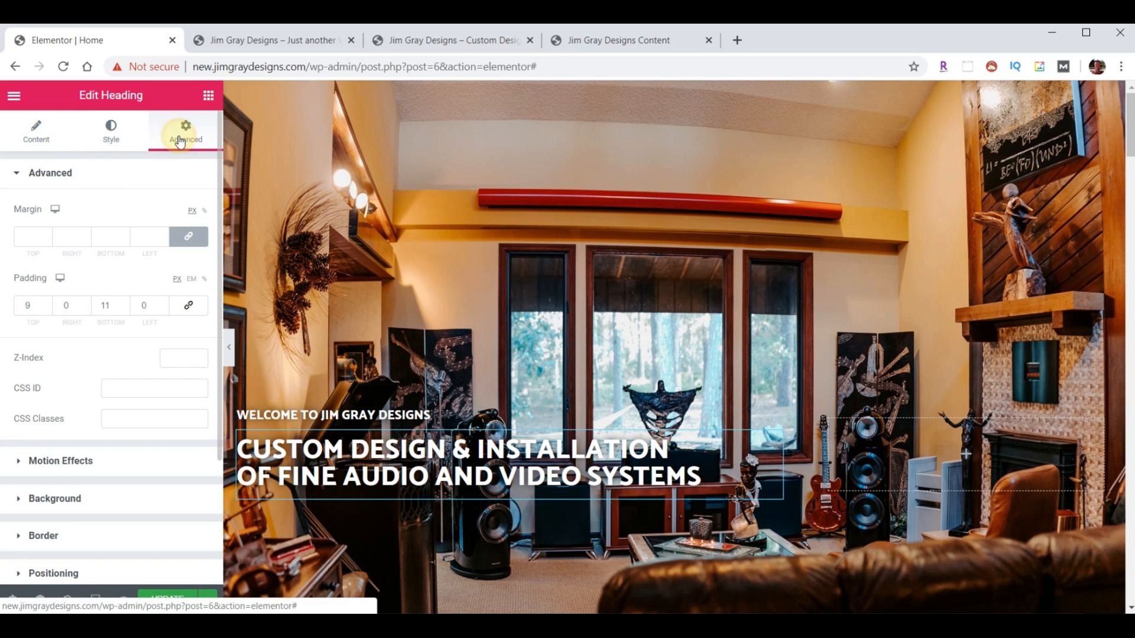
{"action": "left_click", "coordinate": [44, 461]}
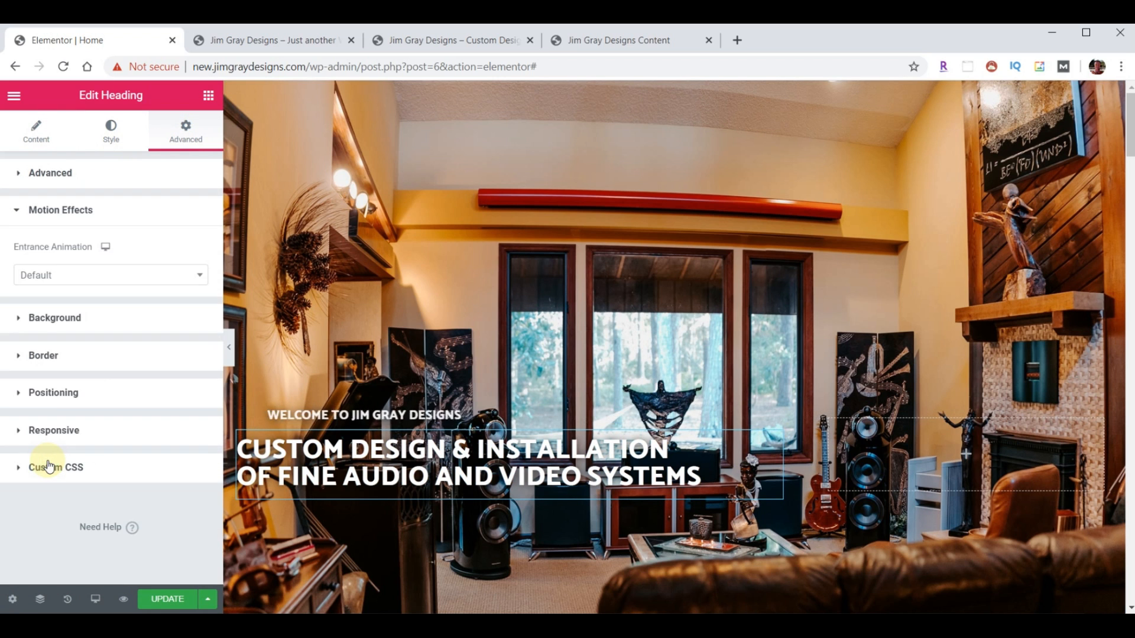
{"action": "left_click", "coordinate": [156, 274]}
{"action": "left_click", "coordinate": [110, 390]}
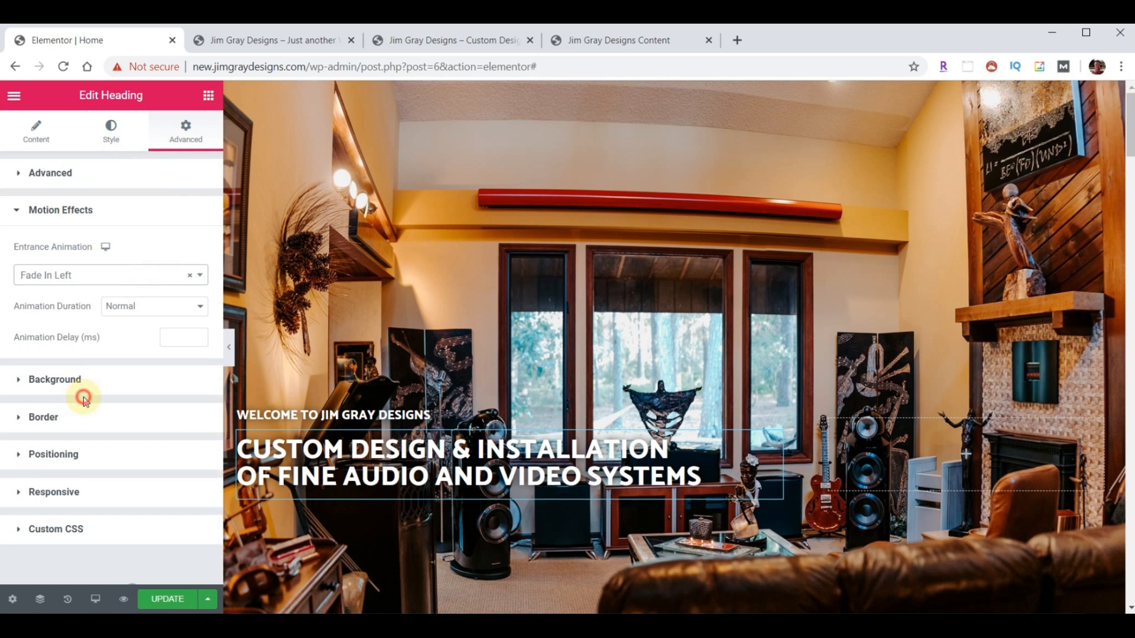
{"action": "left_click", "coordinate": [183, 338]}
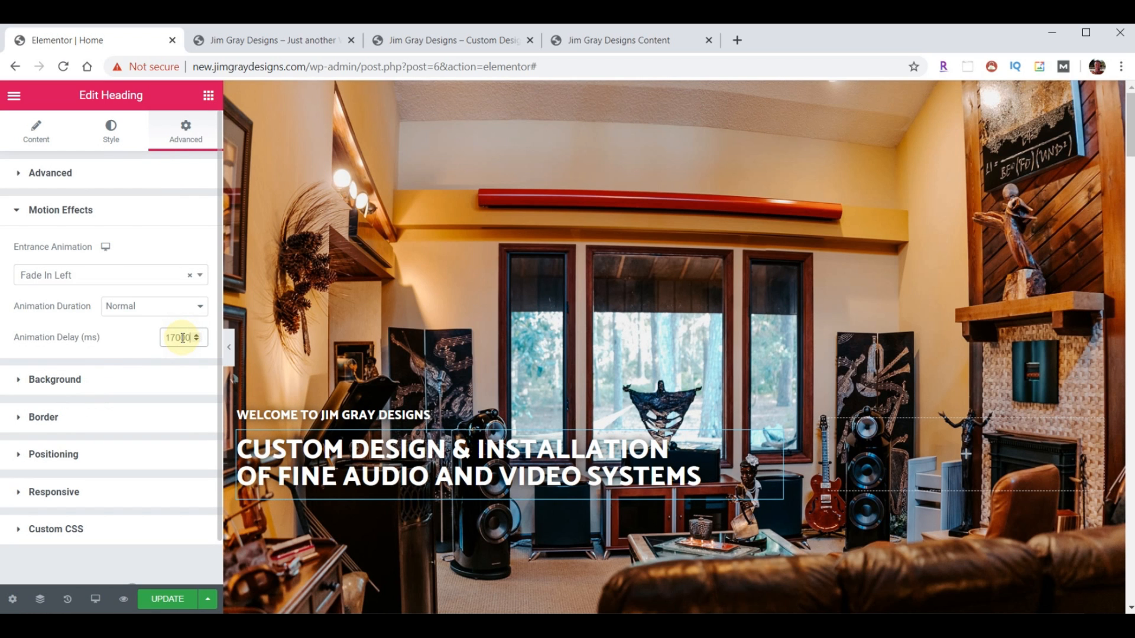
{"action": "type", "text": "17000"}
{"action": "left_click", "coordinate": [169, 599]}
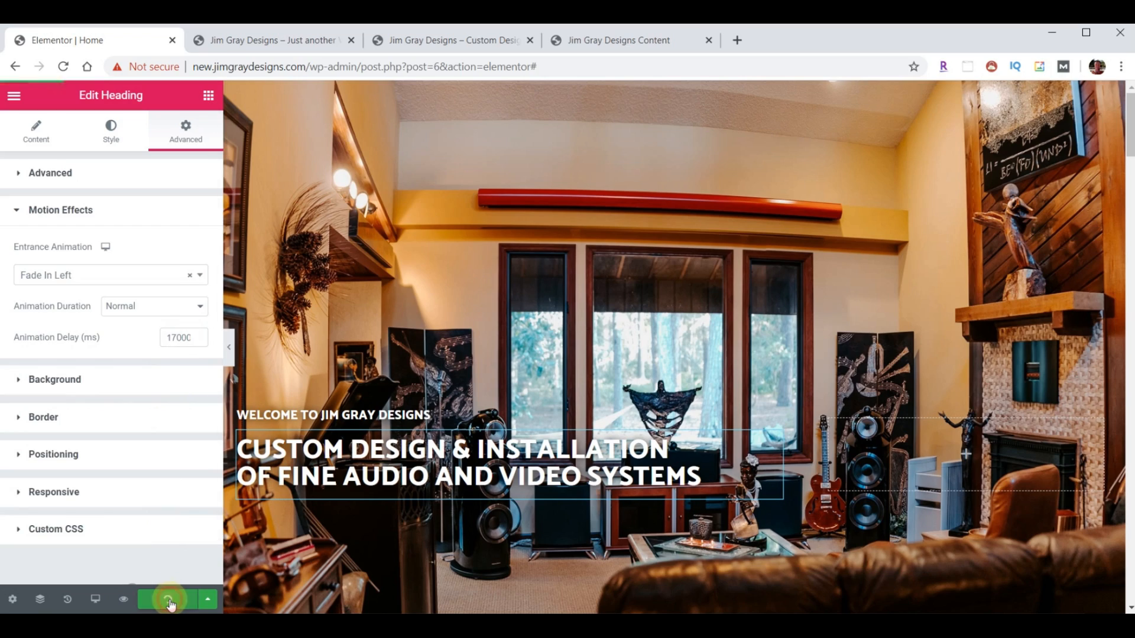
- Reload the live homepage to watch the opener video and animated headings
{"action": "left_click", "coordinate": [278, 41]}
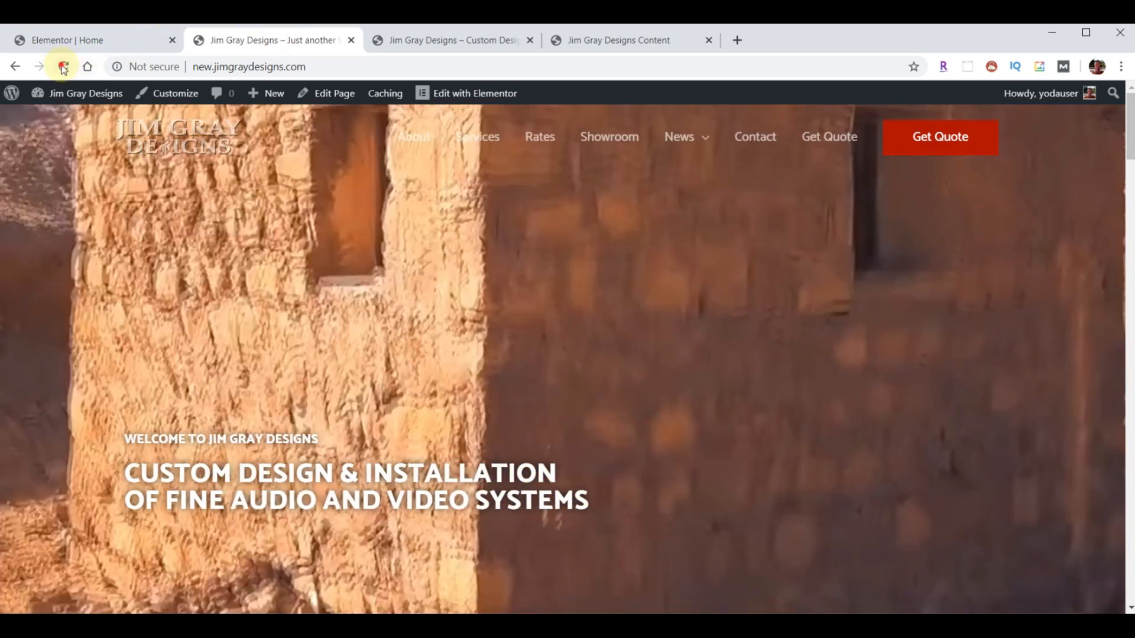
{"action": "left_click", "coordinate": [64, 66]}
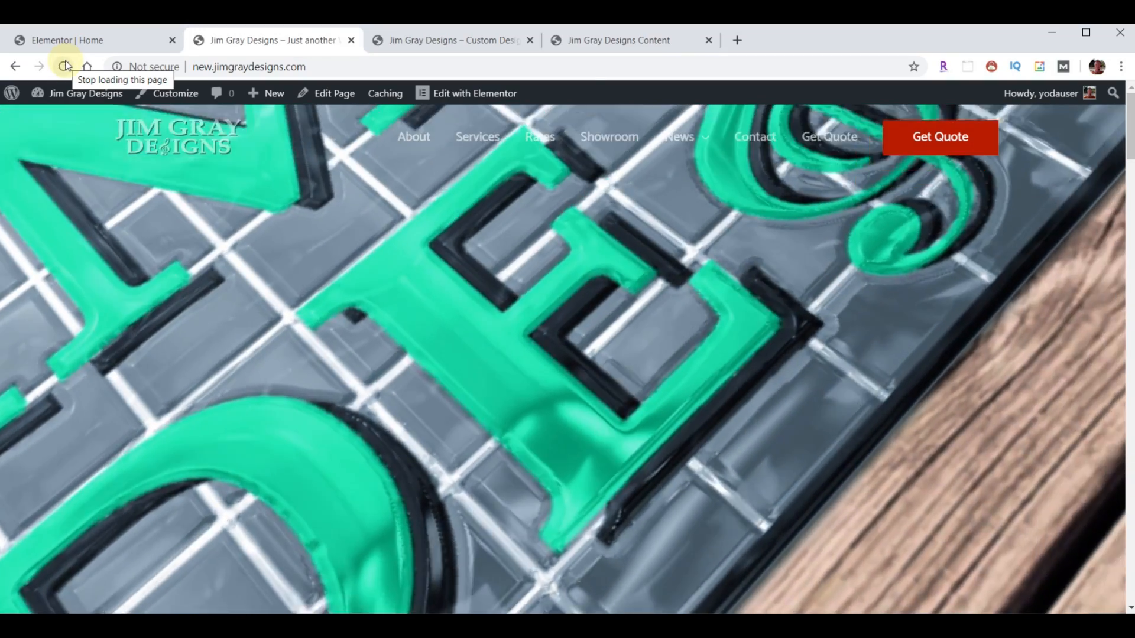
{"action": "mouse_move", "coordinate": [12, 93]}
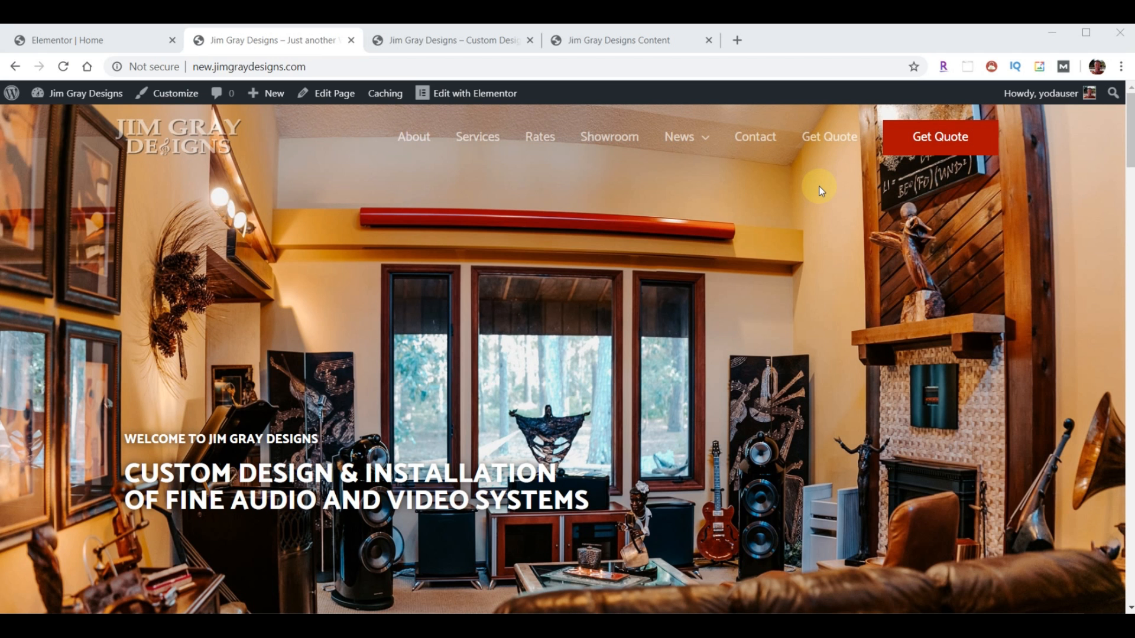
- Exit Elementor to the dashboard and go to Appearance > Menus
{"action": "left_click", "coordinate": [51, 40]}
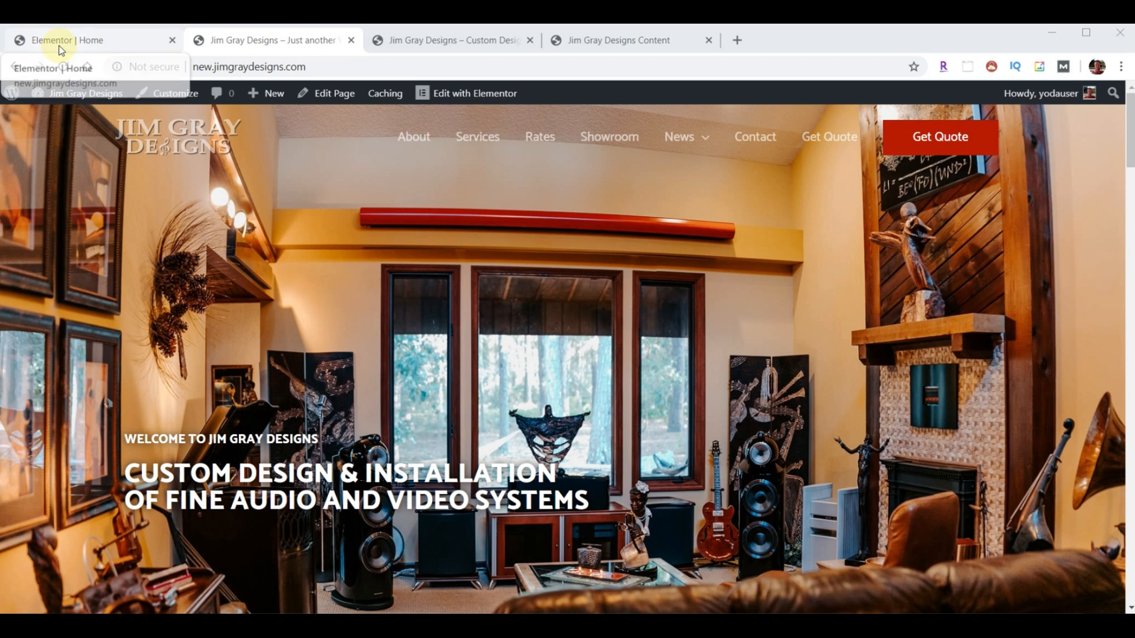
{"action": "left_click", "coordinate": [13, 99]}
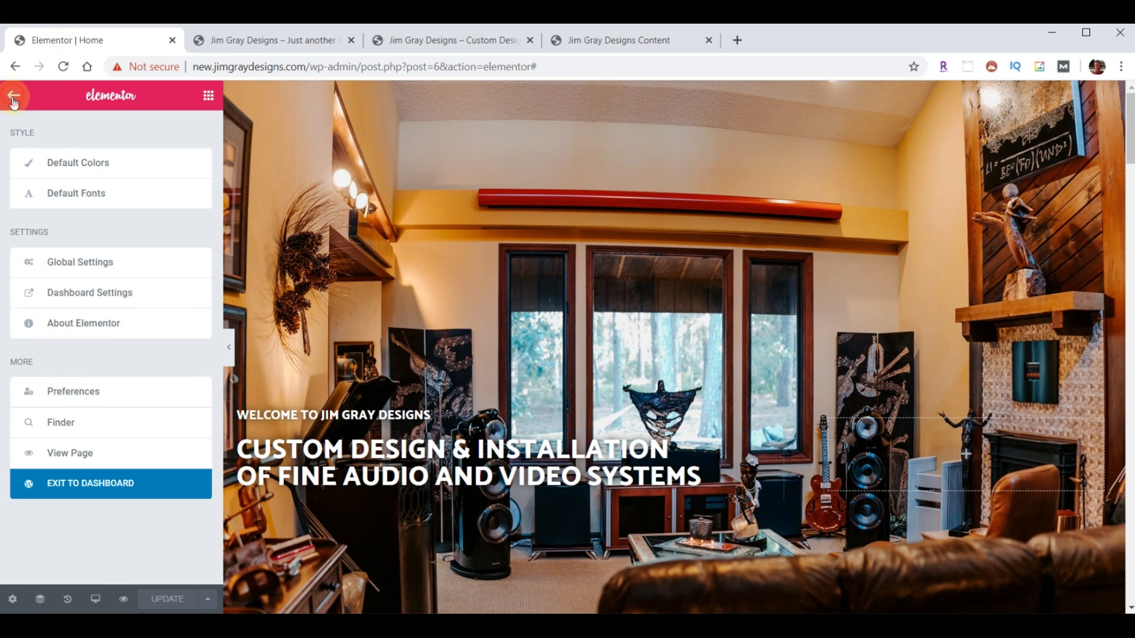
{"action": "left_click", "coordinate": [81, 484]}
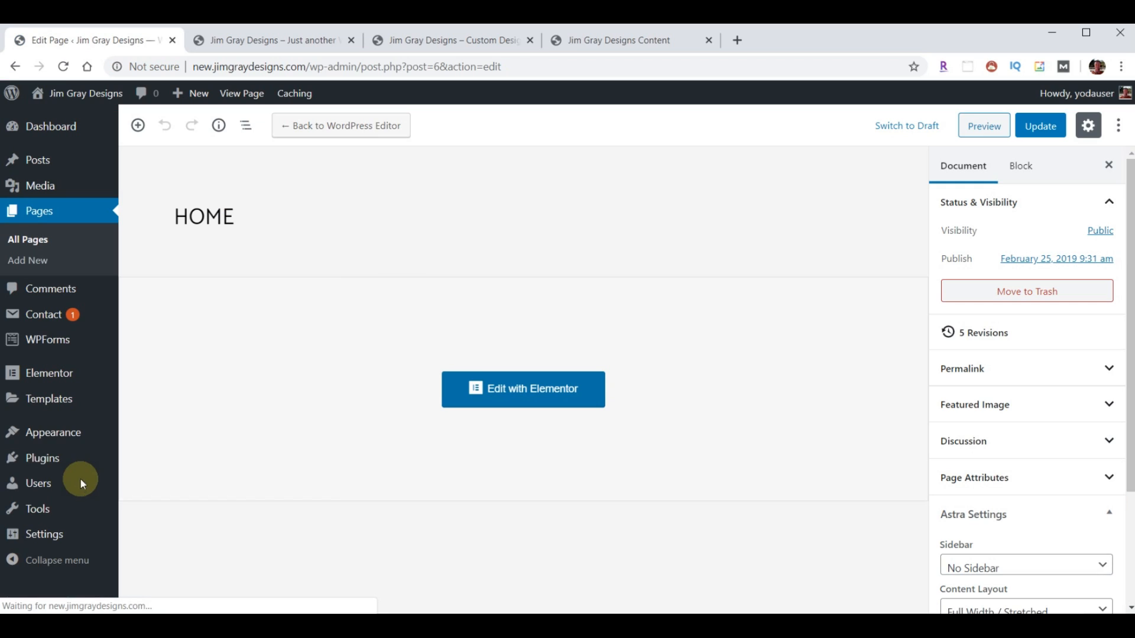
{"action": "mouse_move", "coordinate": [61, 441]}
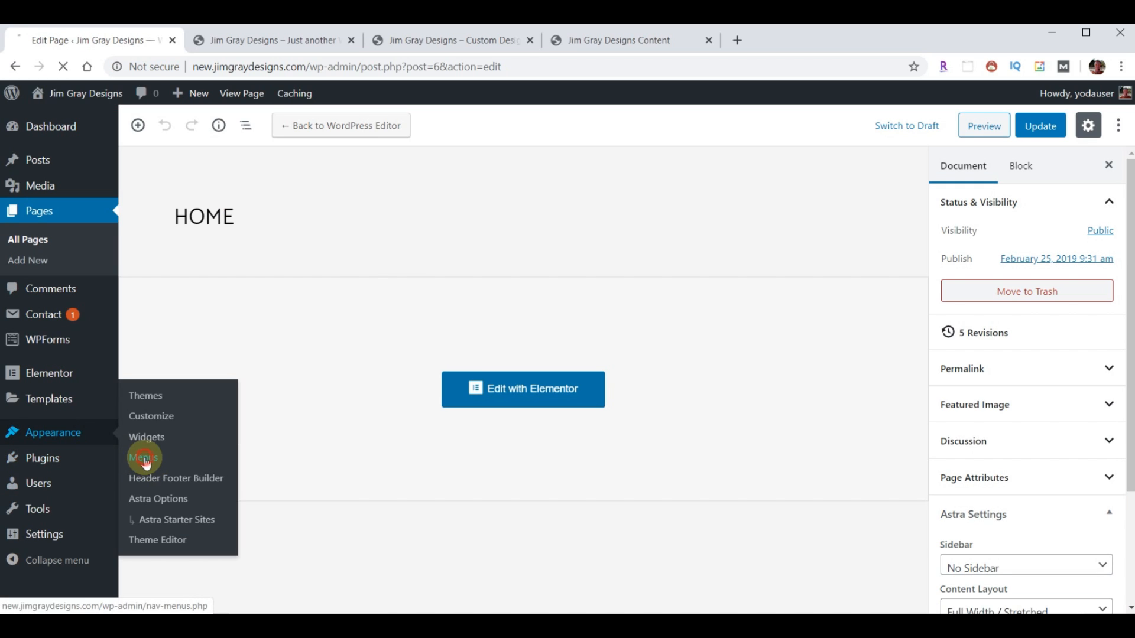
{"action": "scroll", "coordinate": [609, 468], "scroll_direction": "down", "scroll_amount": 2}
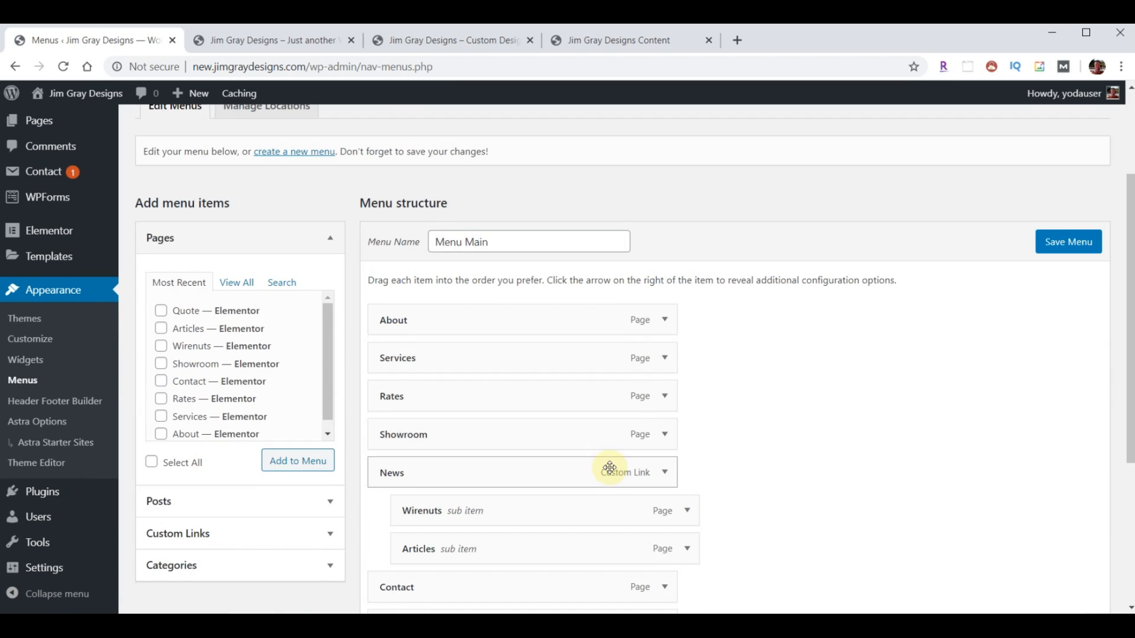
{"action": "scroll", "coordinate": [610, 469], "scroll_direction": "down", "scroll_amount": 3}
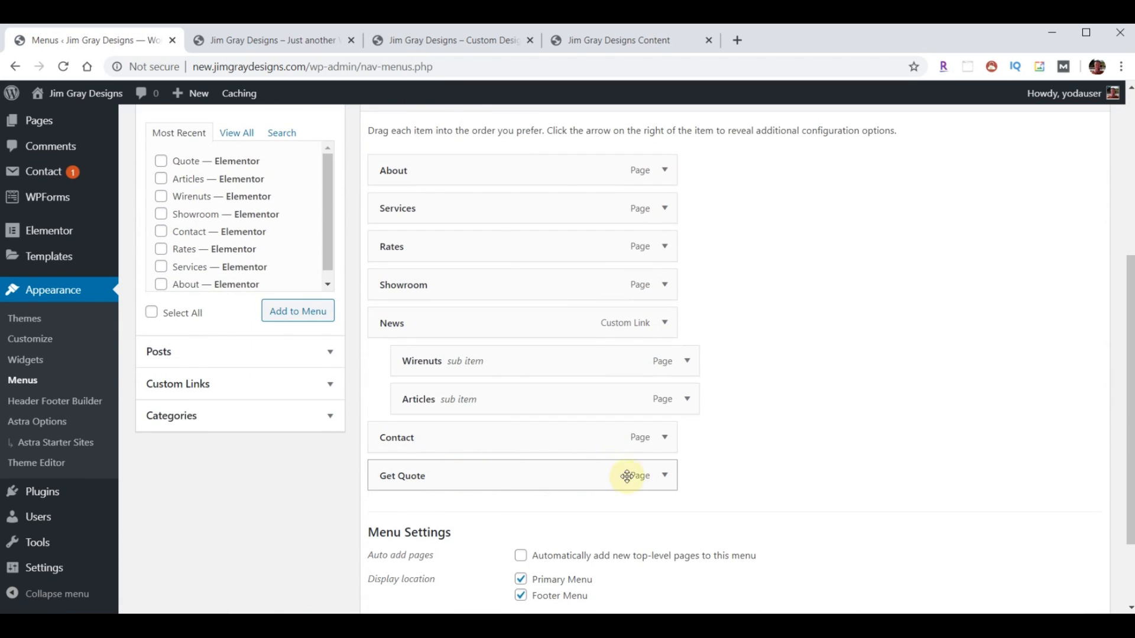
- Remove Get Quote from Menu Main, save the menu, and check it on the live site
{"action": "left_click", "coordinate": [664, 476]}
{"action": "scroll", "coordinate": [488, 519], "scroll_direction": "down", "scroll_amount": 2}
{"action": "left_click", "coordinate": [395, 538]}
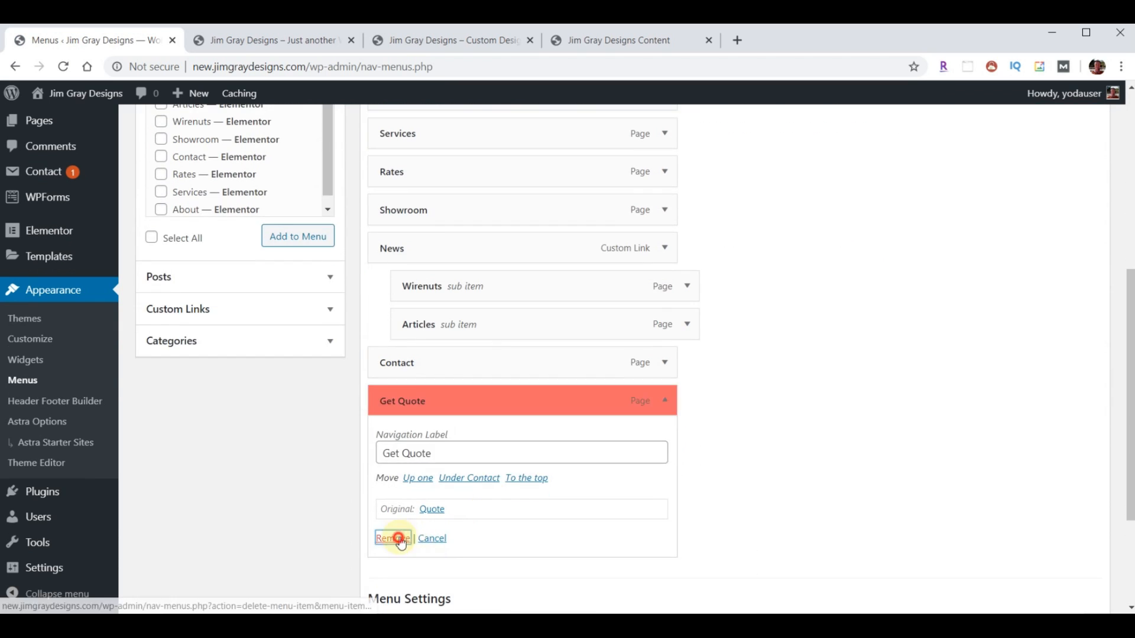
{"action": "left_click", "coordinate": [1073, 538]}
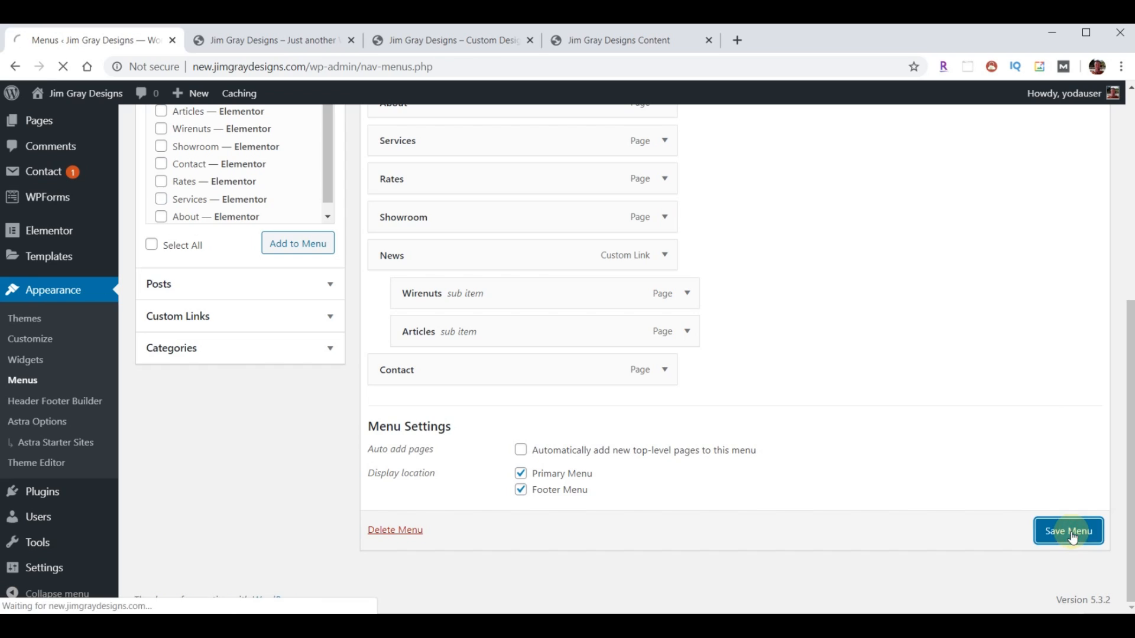
{"action": "left_click", "coordinate": [253, 44]}
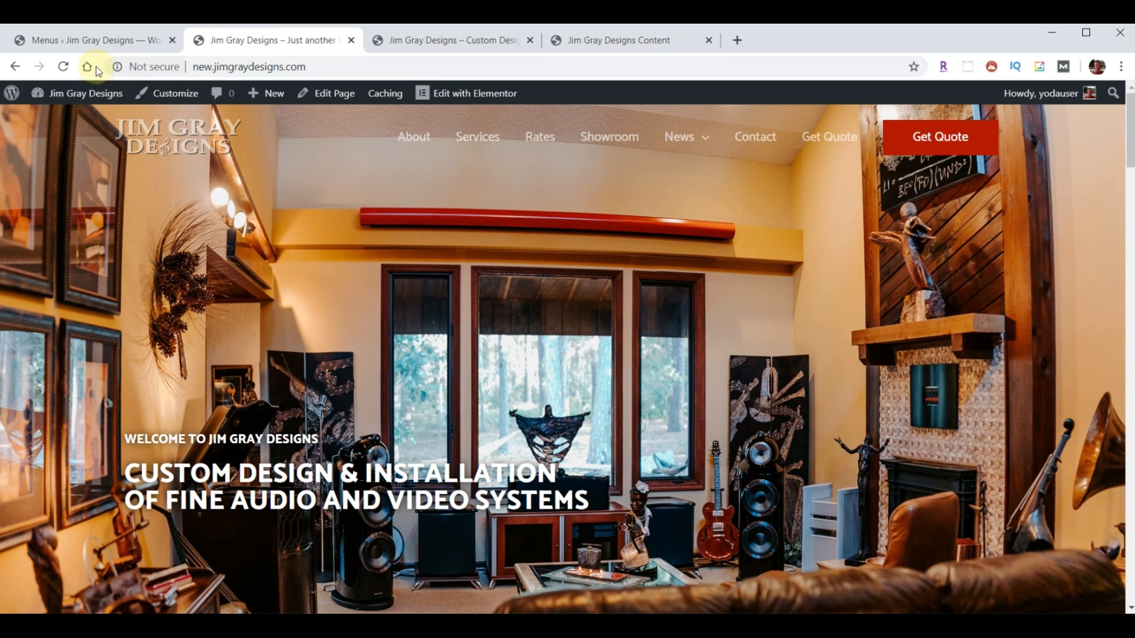
{"action": "left_click", "coordinate": [64, 67]}
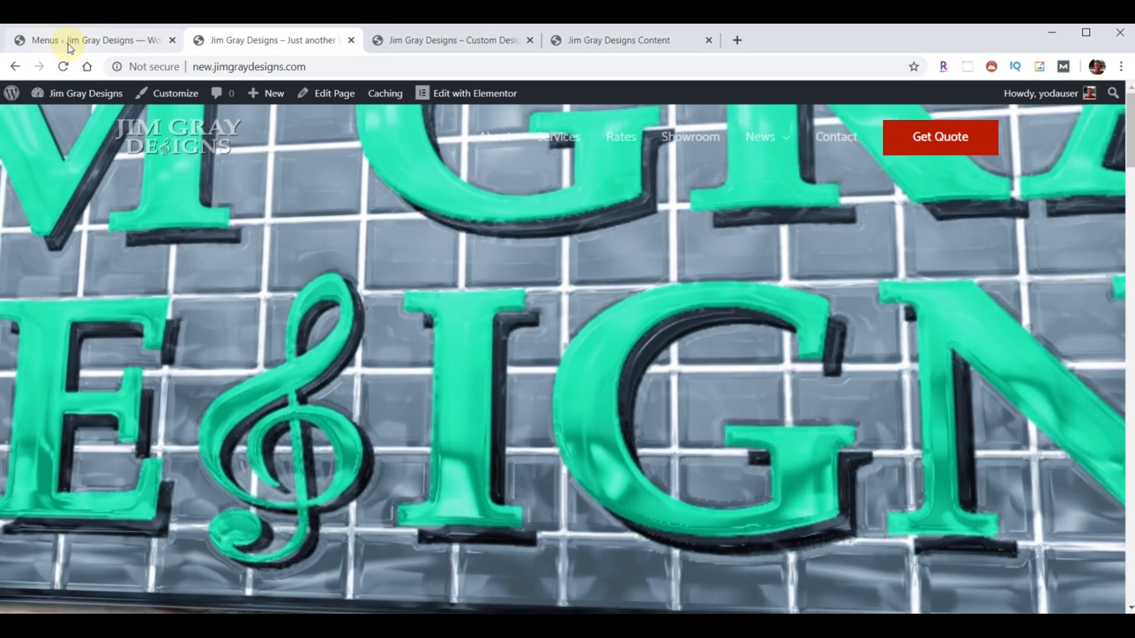
{"action": "left_click", "coordinate": [70, 45]}
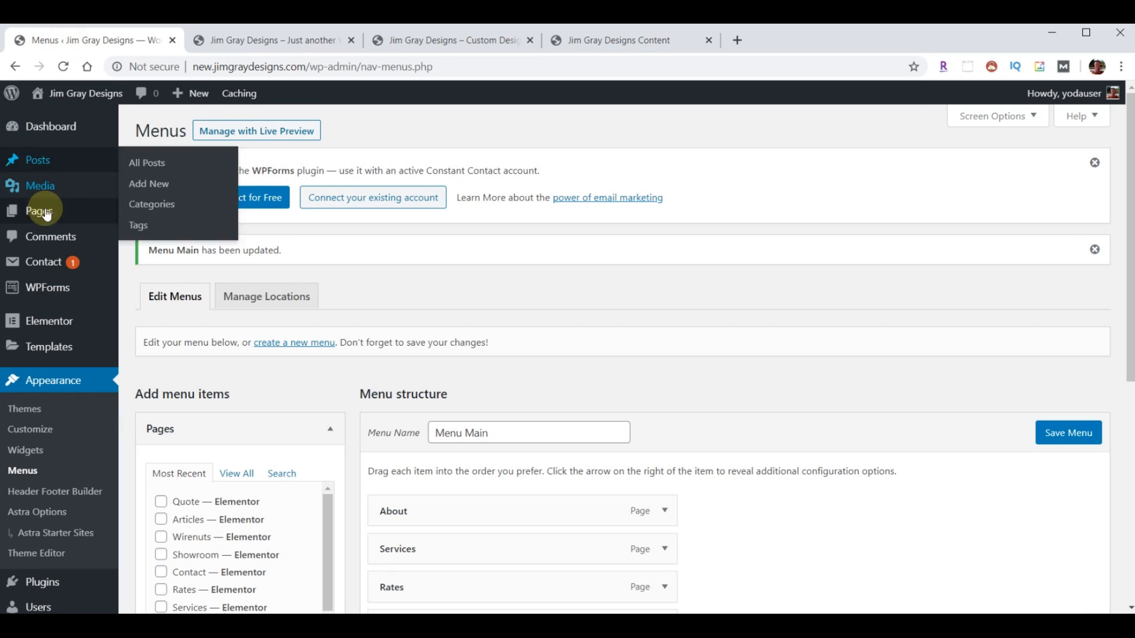
- Open the Home page from the Pages list in the Elementor editor
{"action": "mouse_move", "coordinate": [19, 263]}
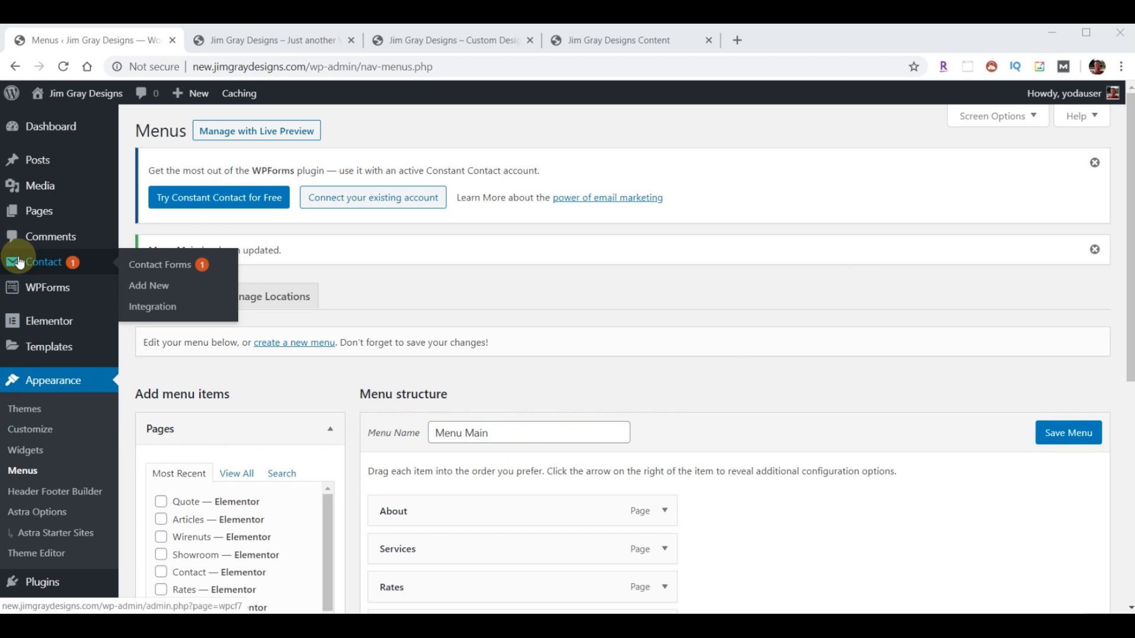
{"action": "left_click", "coordinate": [25, 212]}
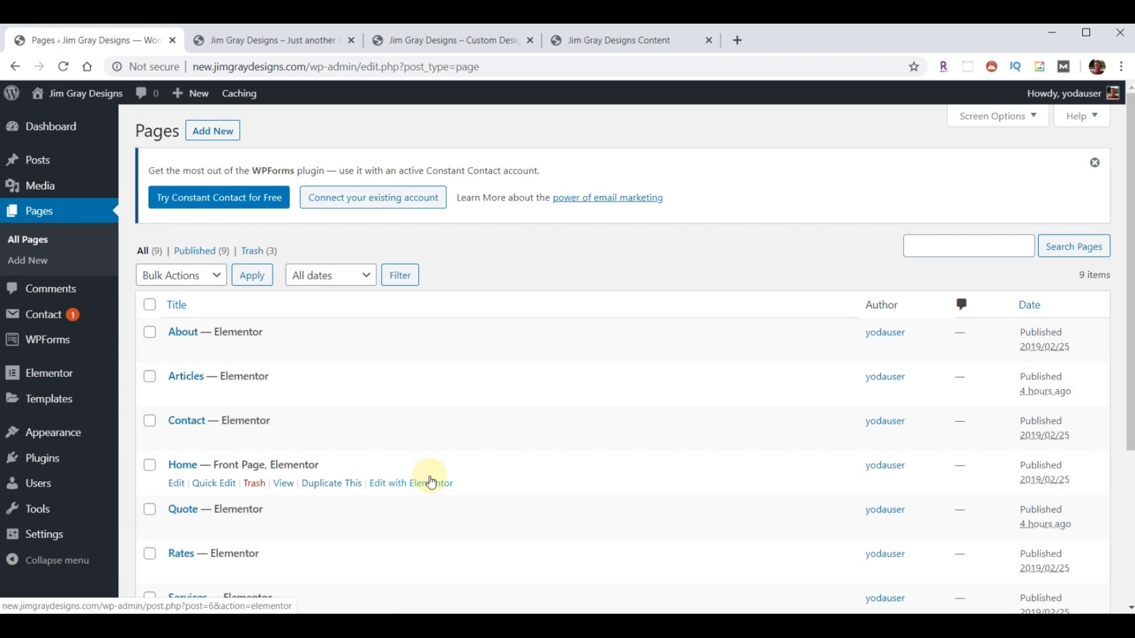
{"action": "left_click", "coordinate": [431, 485]}
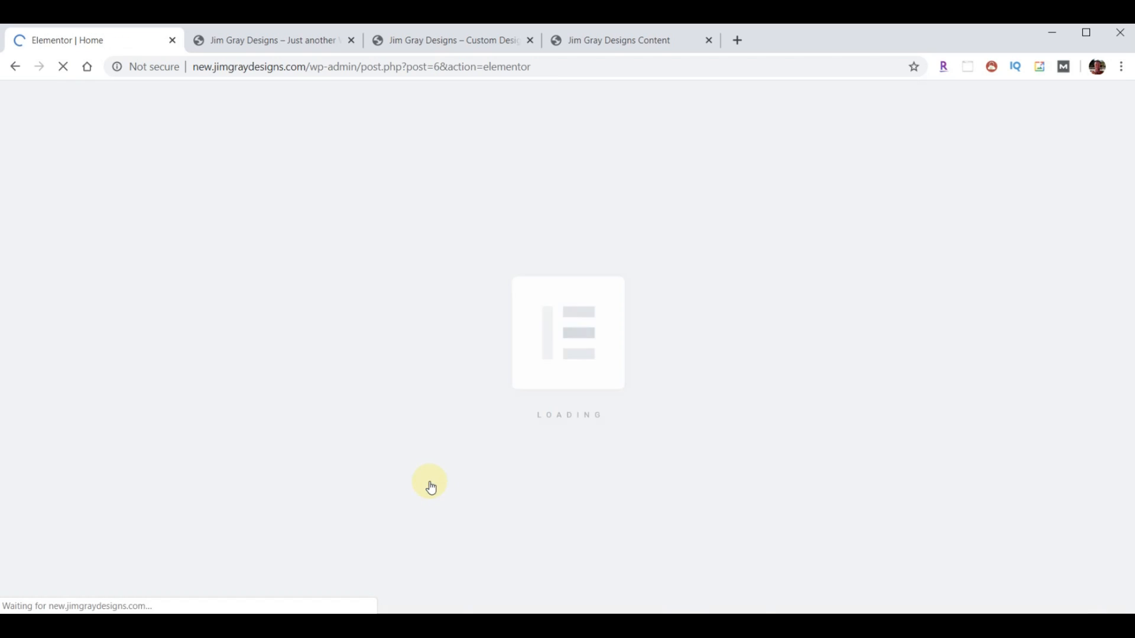
{"action": "scroll", "coordinate": [703, 369], "scroll_direction": "down", "scroll_amount": 6}
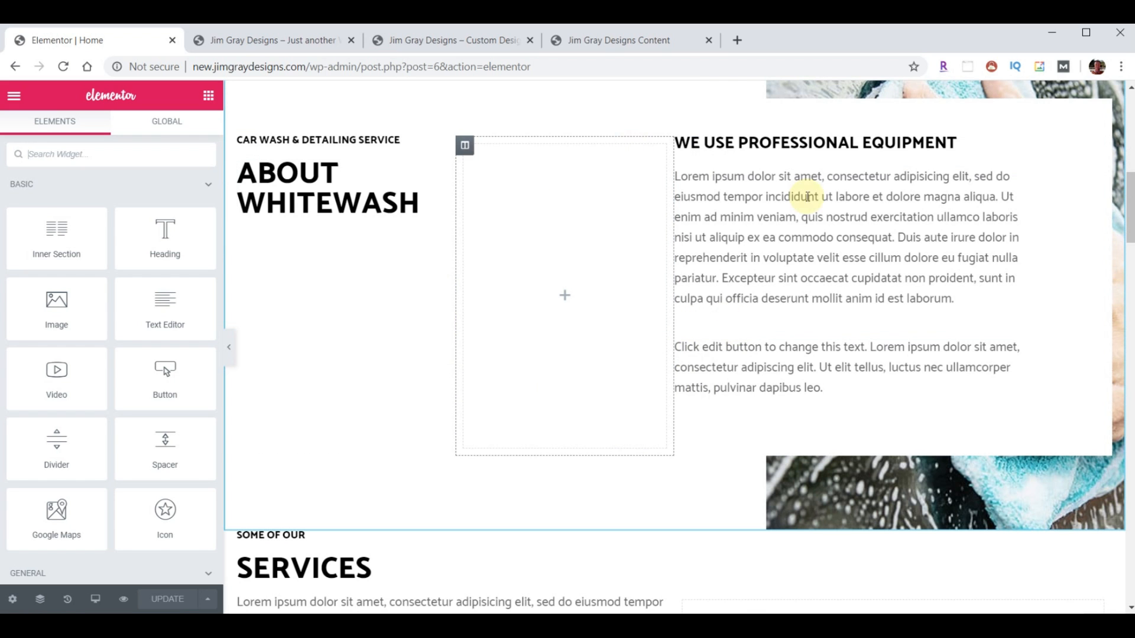
- Compare the live site's about section, then return to the editor's About Whitewash section
{"action": "left_click", "coordinate": [456, 42]}
{"action": "scroll", "coordinate": [625, 296], "scroll_direction": "down", "scroll_amount": 7}
{"action": "scroll", "coordinate": [628, 302], "scroll_direction": "down", "scroll_amount": 3}
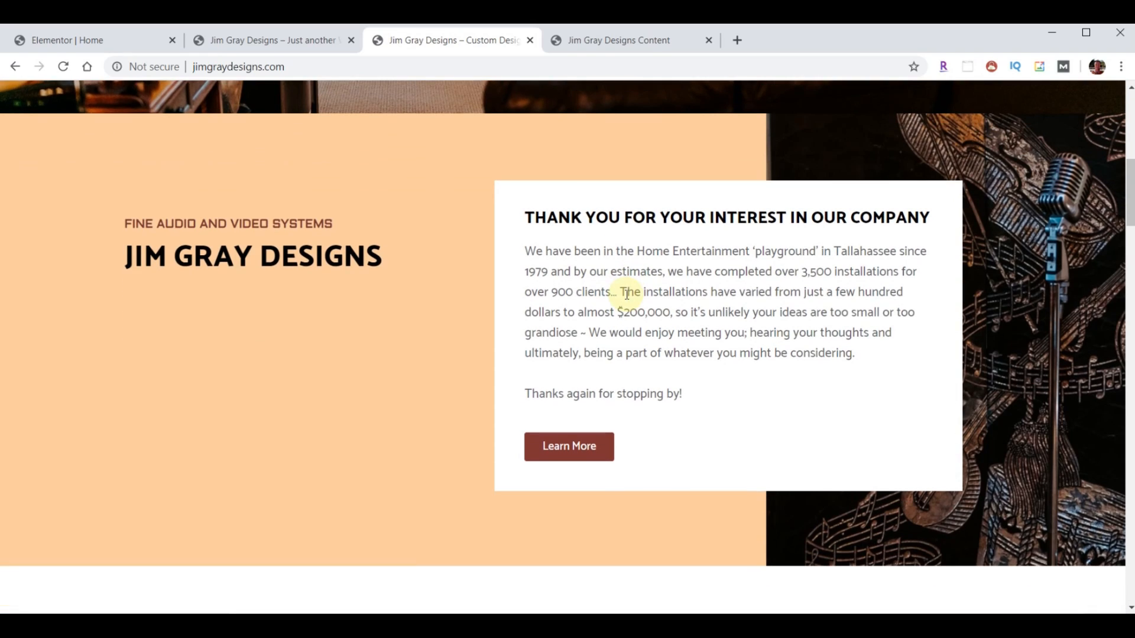
{"action": "scroll", "coordinate": [620, 317], "scroll_direction": "up", "scroll_amount": 1}
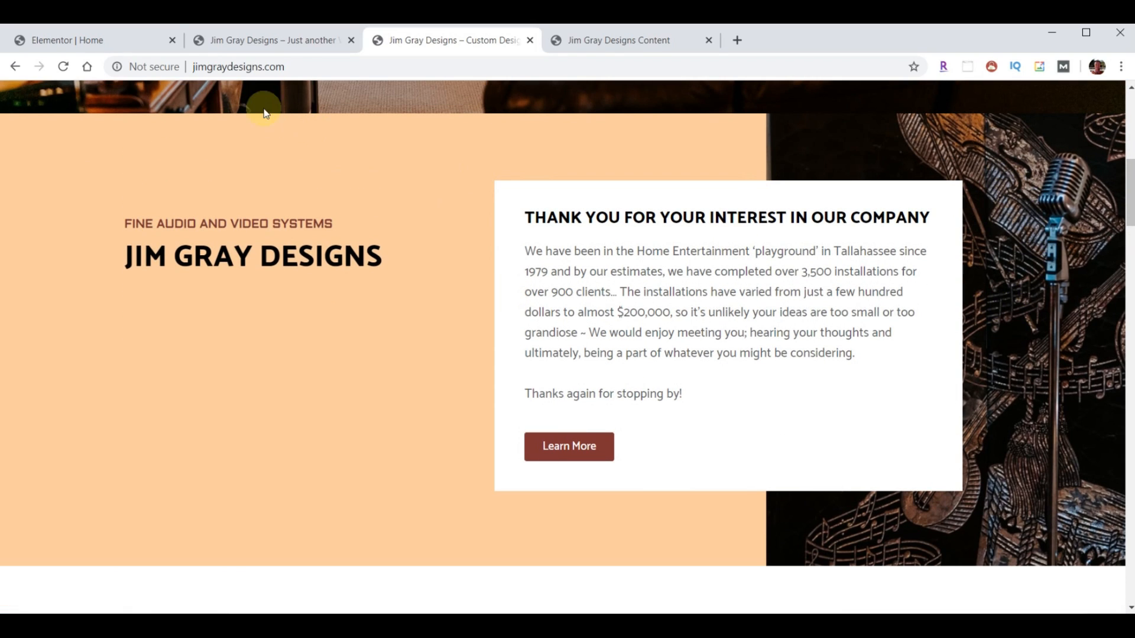
{"action": "left_click", "coordinate": [84, 41]}
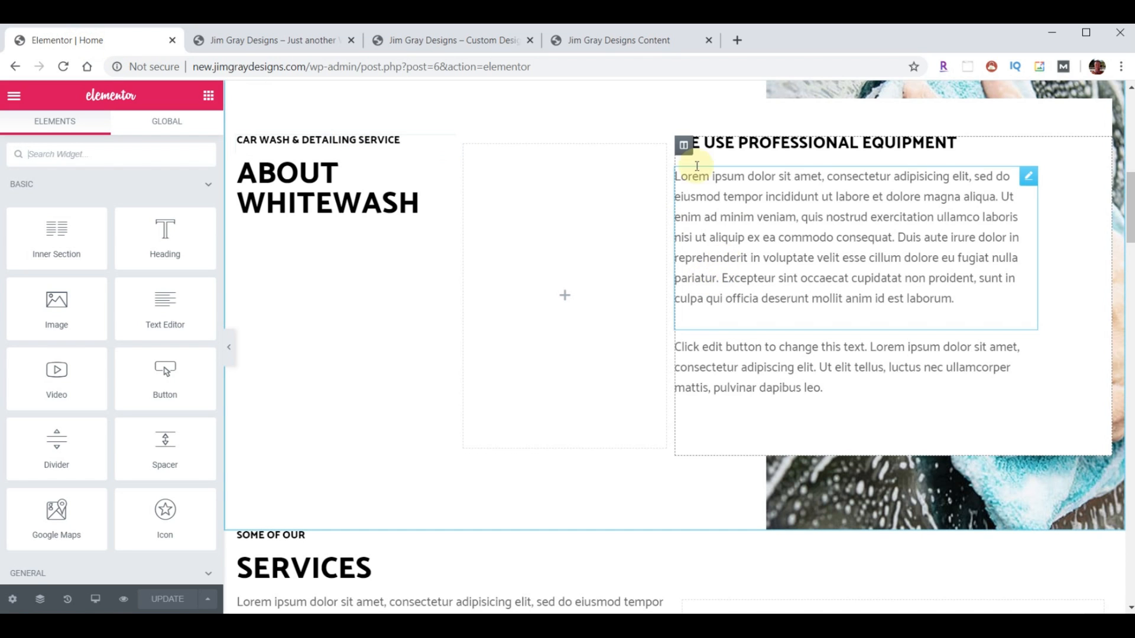
{"action": "scroll", "coordinate": [708, 154], "scroll_direction": "up", "scroll_amount": 1}
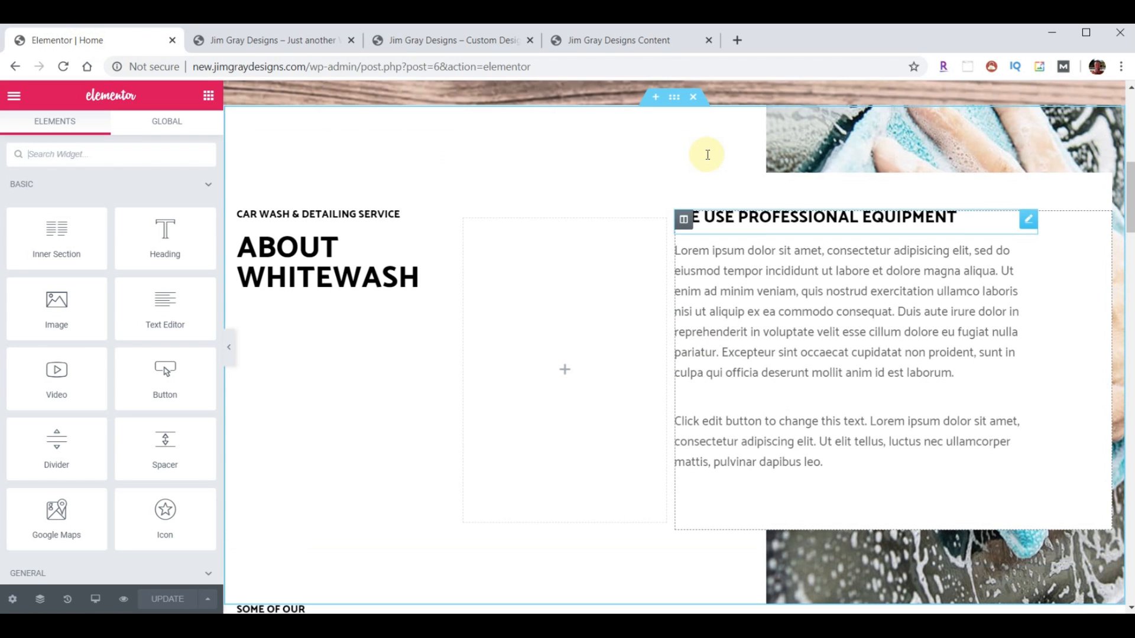
- Set the About section's background colour to peach #FACE9D
{"action": "left_click", "coordinate": [673, 97]}
{"action": "left_click", "coordinate": [106, 141]}
{"action": "left_click", "coordinate": [189, 277]}
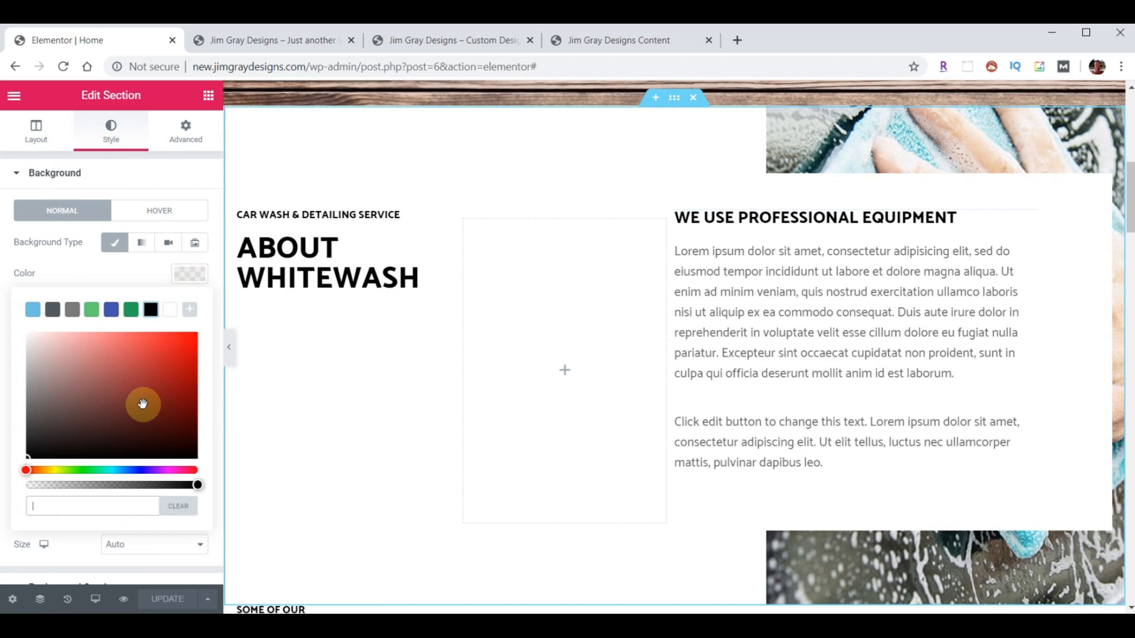
{"action": "type", "text": "#FACE9D"}
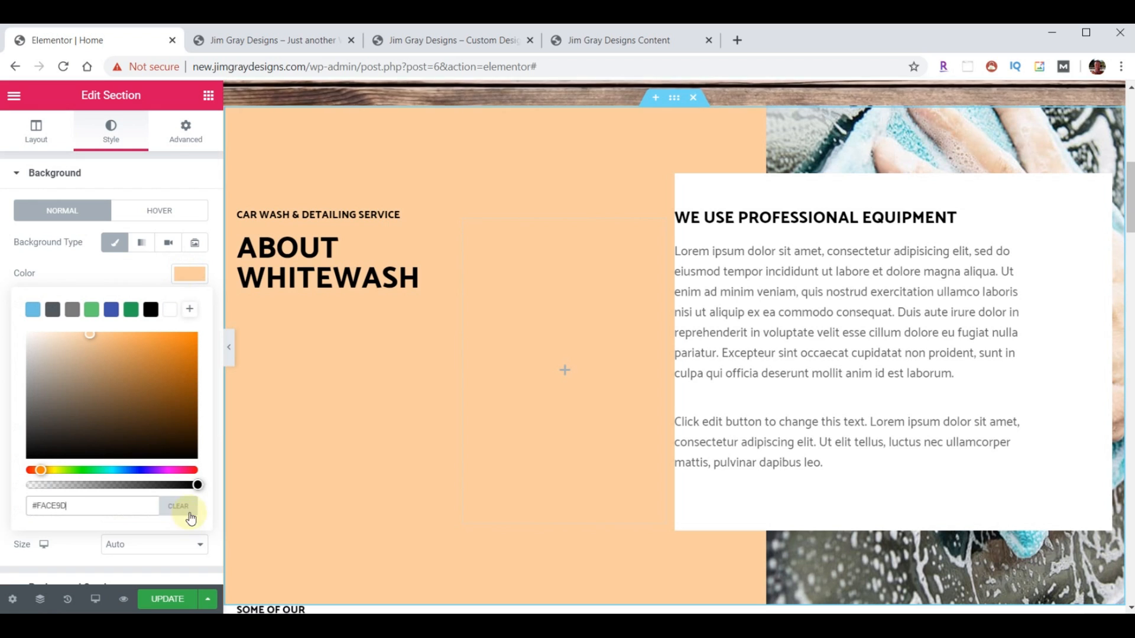
{"action": "left_click", "coordinate": [185, 283]}
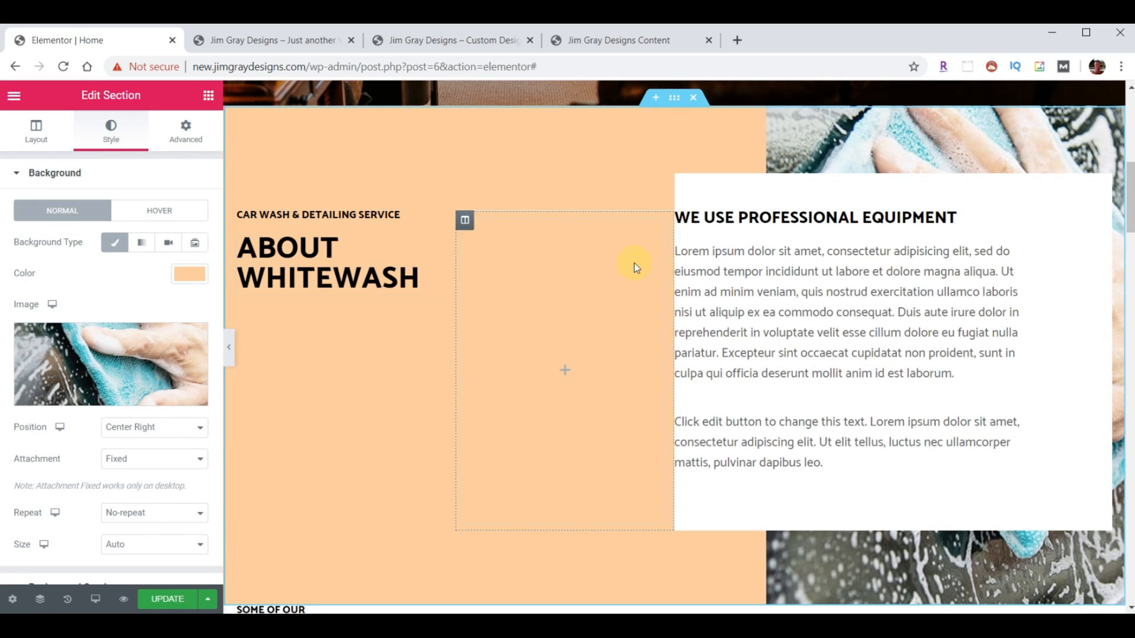
- Upload background-right.jpg and use it as the section's background image
{"action": "left_click", "coordinate": [102, 355]}
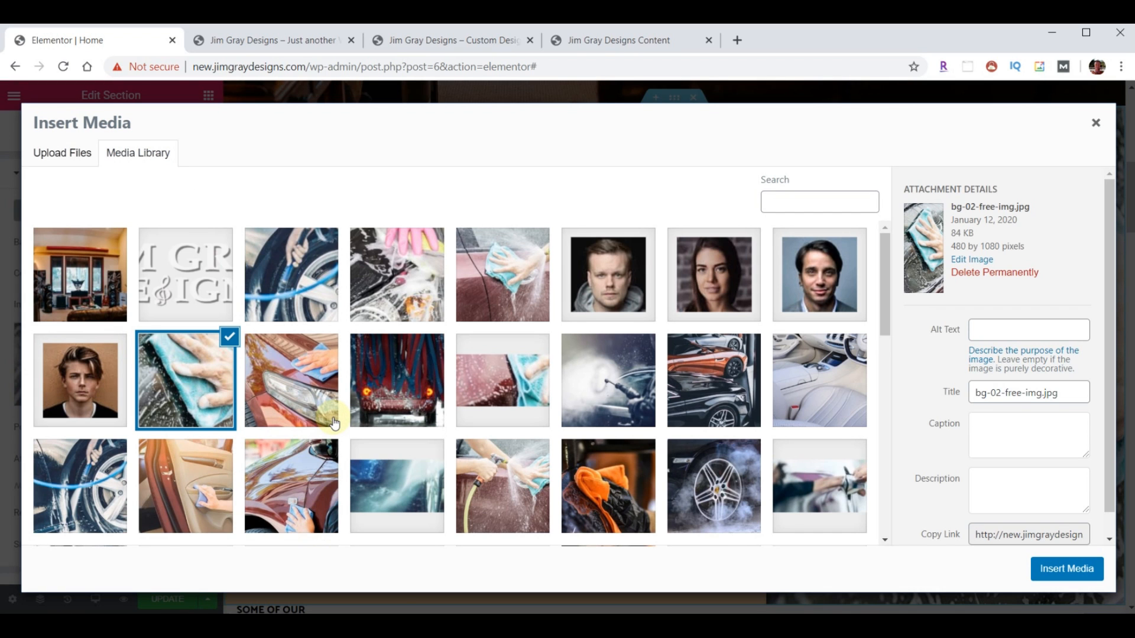
{"action": "key", "text": "alt+Tab"}
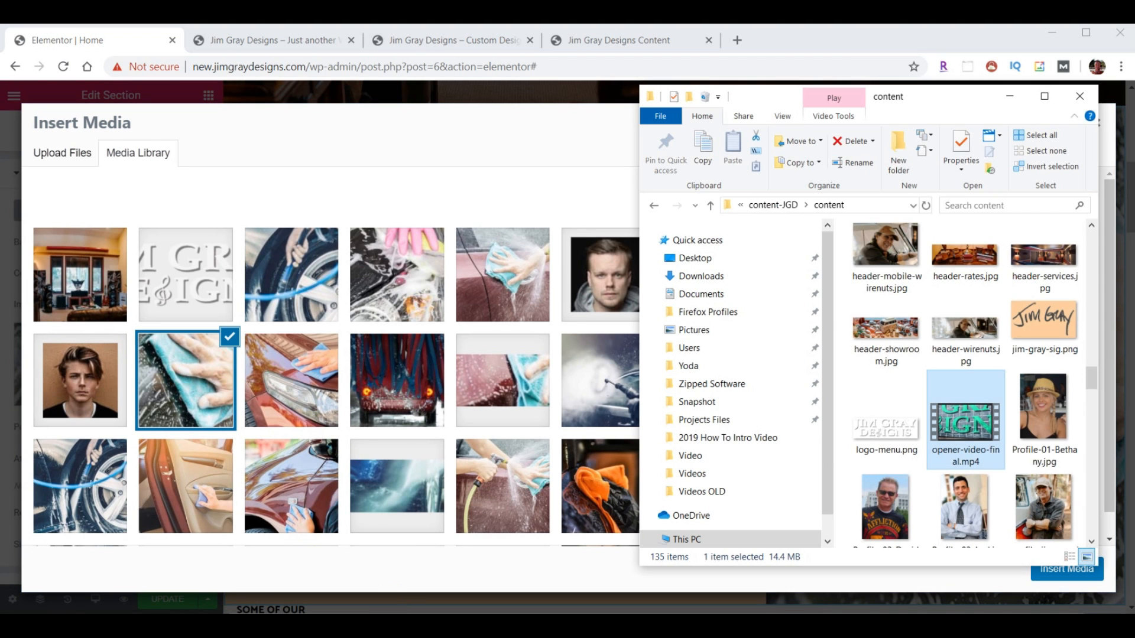
{"action": "scroll", "coordinate": [946, 402], "scroll_direction": "up", "scroll_amount": 3}
{"action": "scroll", "coordinate": [999, 426], "scroll_direction": "up", "scroll_amount": 6}
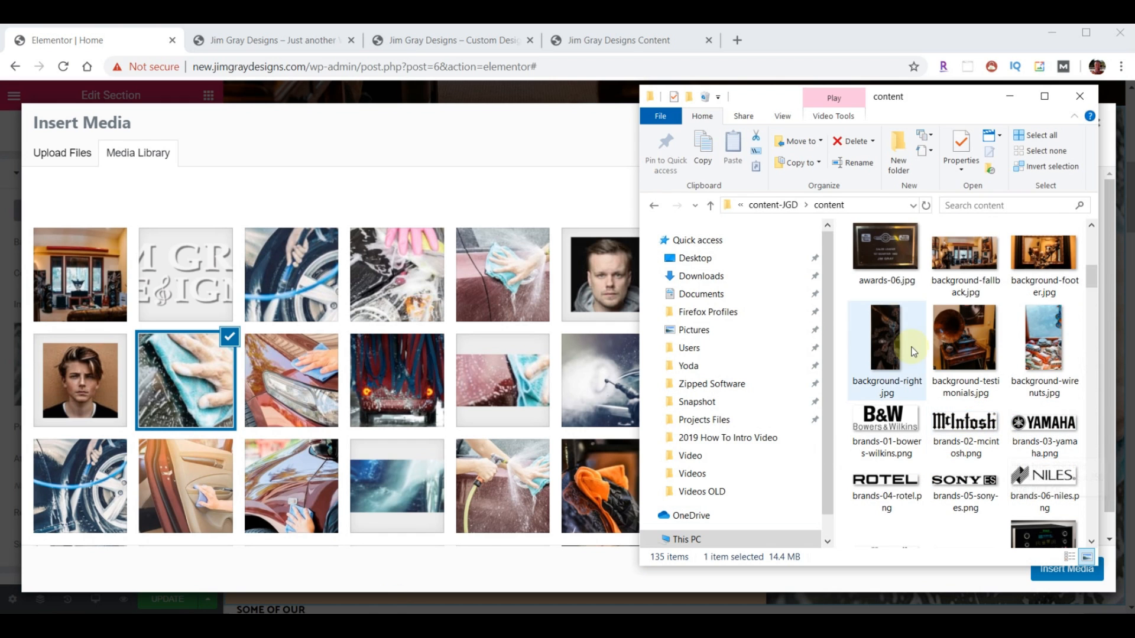
{"action": "left_click", "coordinate": [888, 329]}
{"action": "left_click_drag", "start_coordinate": [885, 324], "coordinate": [424, 339]}
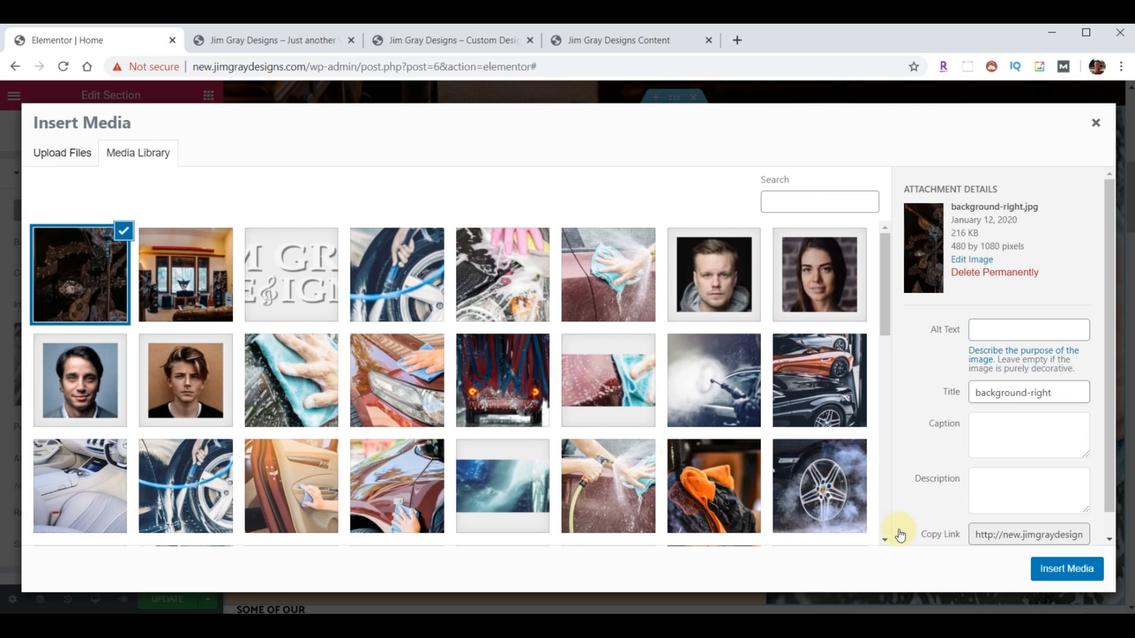
{"action": "left_click", "coordinate": [1089, 565]}
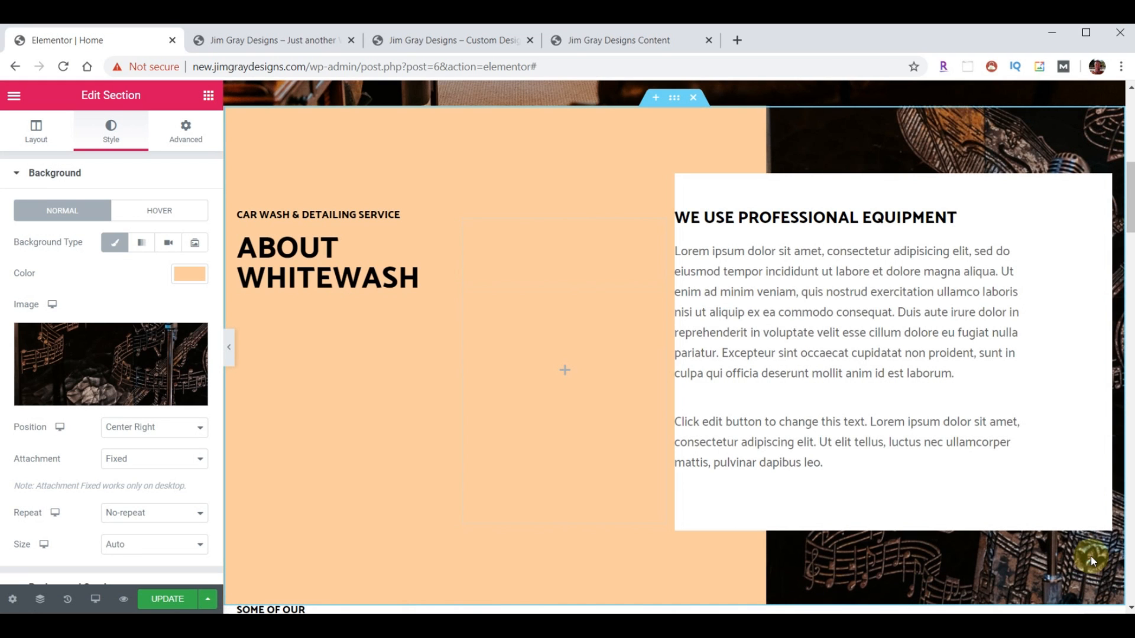
{"action": "scroll", "coordinate": [615, 369], "scroll_direction": "down", "scroll_amount": 4}
{"action": "scroll", "coordinate": [614, 368], "scroll_direction": "up", "scroll_amount": 7}
{"action": "scroll", "coordinate": [615, 368], "scroll_direction": "down", "scroll_amount": 2}
{"action": "scroll", "coordinate": [612, 374], "scroll_direction": "down", "scroll_amount": 3}
{"action": "scroll", "coordinate": [612, 374], "scroll_direction": "up", "scroll_amount": 4}
{"action": "scroll", "coordinate": [612, 374], "scroll_direction": "down", "scroll_amount": 4}
{"action": "scroll", "coordinate": [611, 377], "scroll_direction": "up", "scroll_amount": 1}
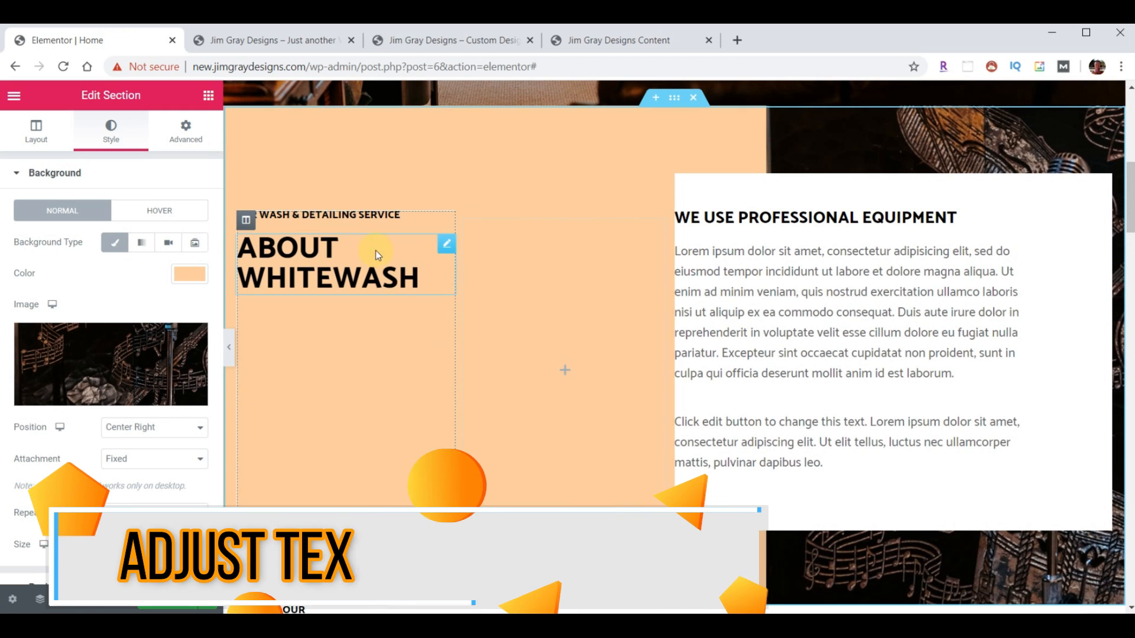
- Change the About subheading text to 'Fine Audio And Video Systems'
{"action": "left_click", "coordinate": [435, 42]}
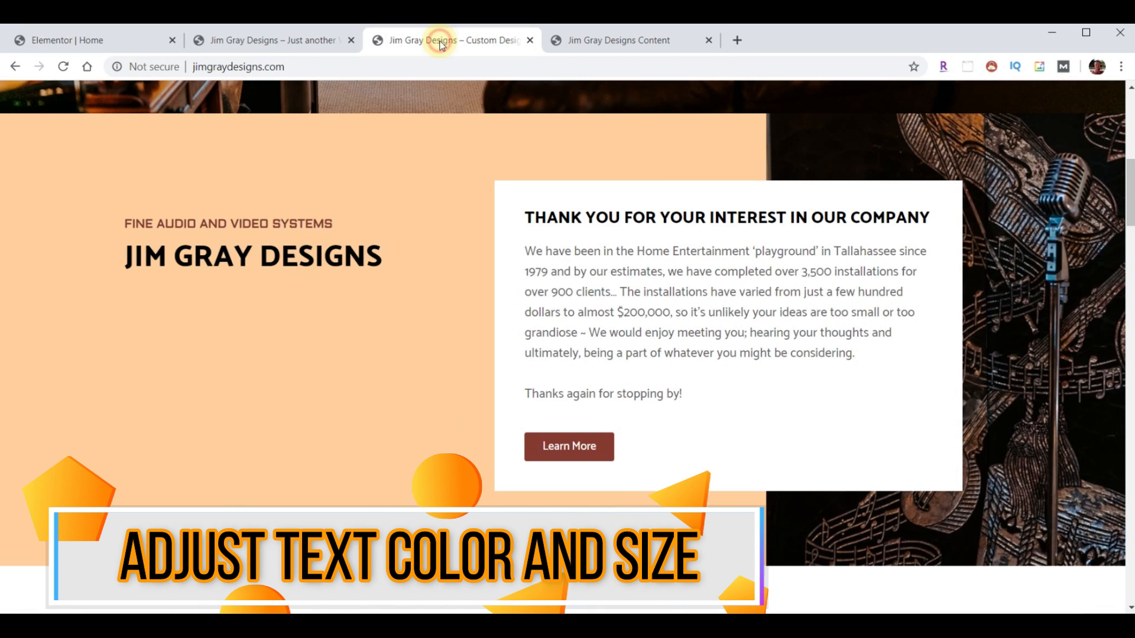
{"action": "left_click", "coordinate": [116, 40]}
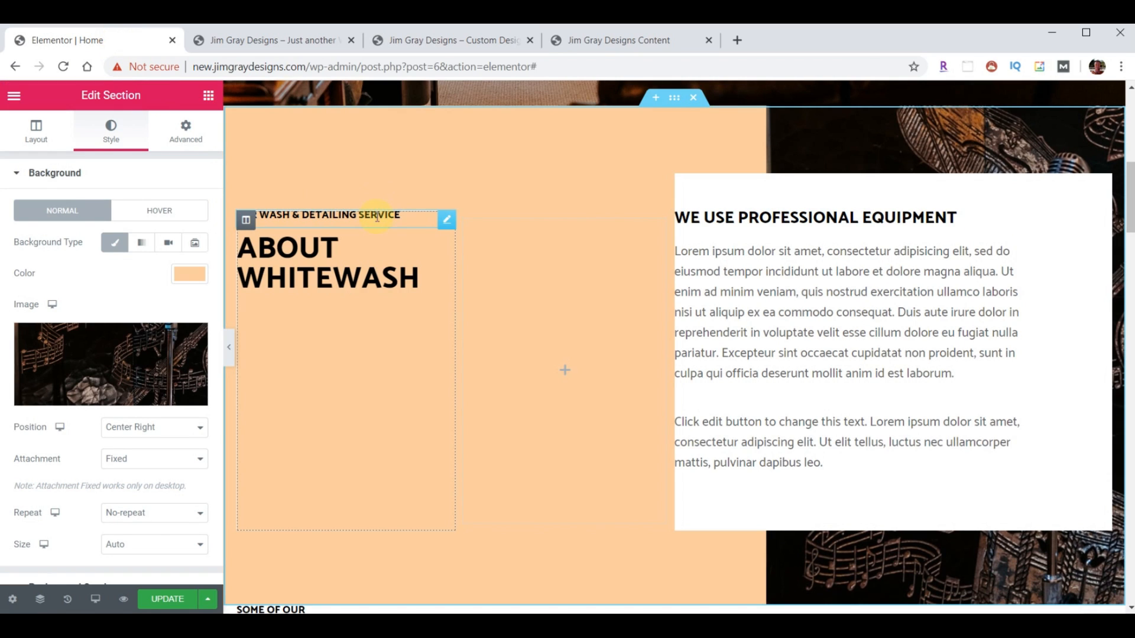
{"action": "left_click", "coordinate": [447, 223]}
{"action": "left_click_drag", "start_coordinate": [169, 226], "coordinate": [12, 224]}
{"action": "type", "text": "Fine Audio And Video Systems"}
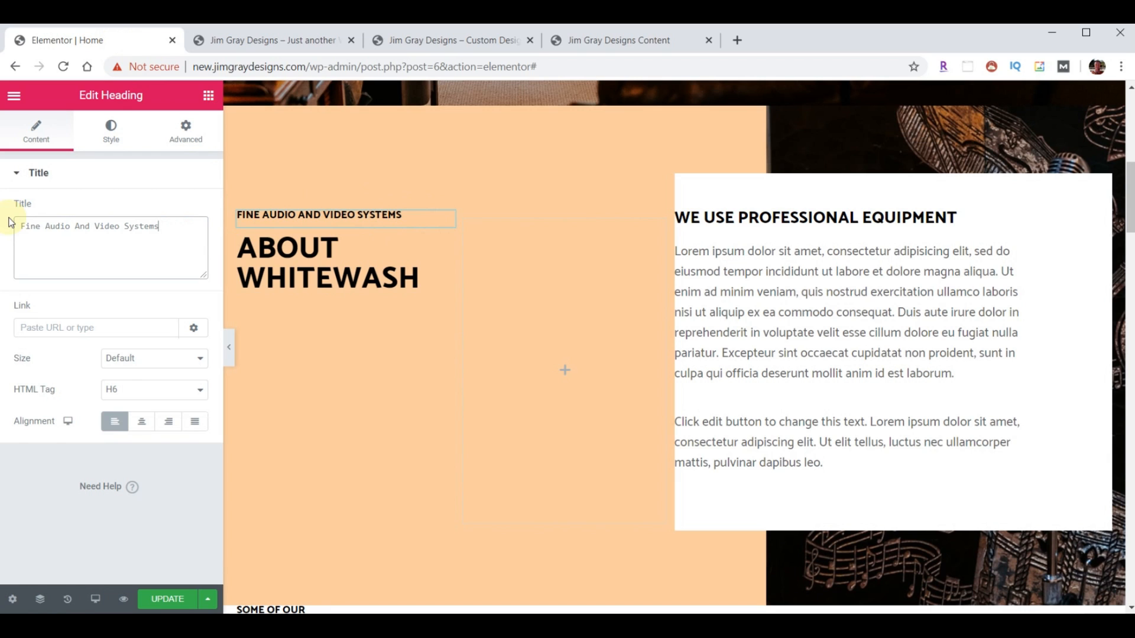
- Style the subheading with brown #7E3331 text and font size 16
{"action": "left_click", "coordinate": [111, 129]}
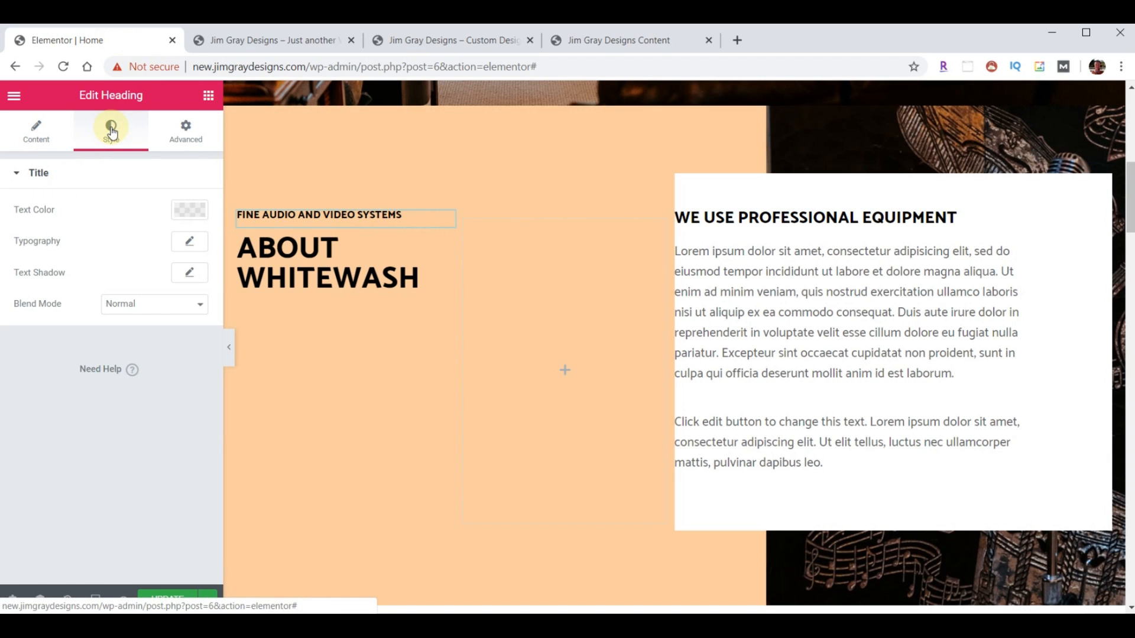
{"action": "left_click", "coordinate": [192, 211]}
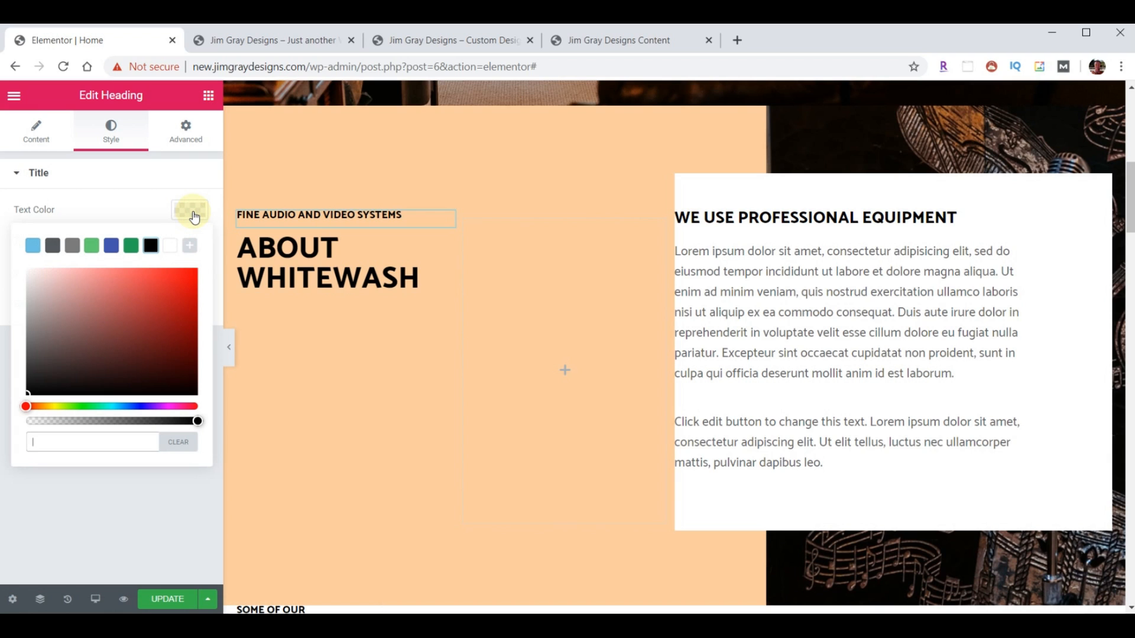
{"action": "left_click", "coordinate": [61, 454]}
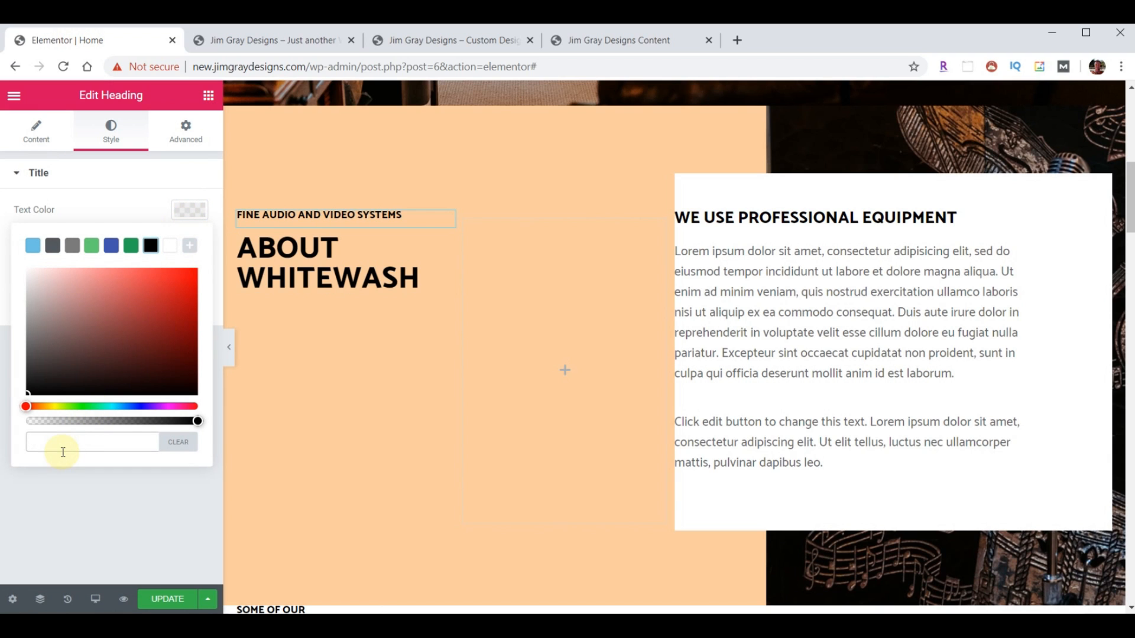
{"action": "type", "text": "#7E3331"}
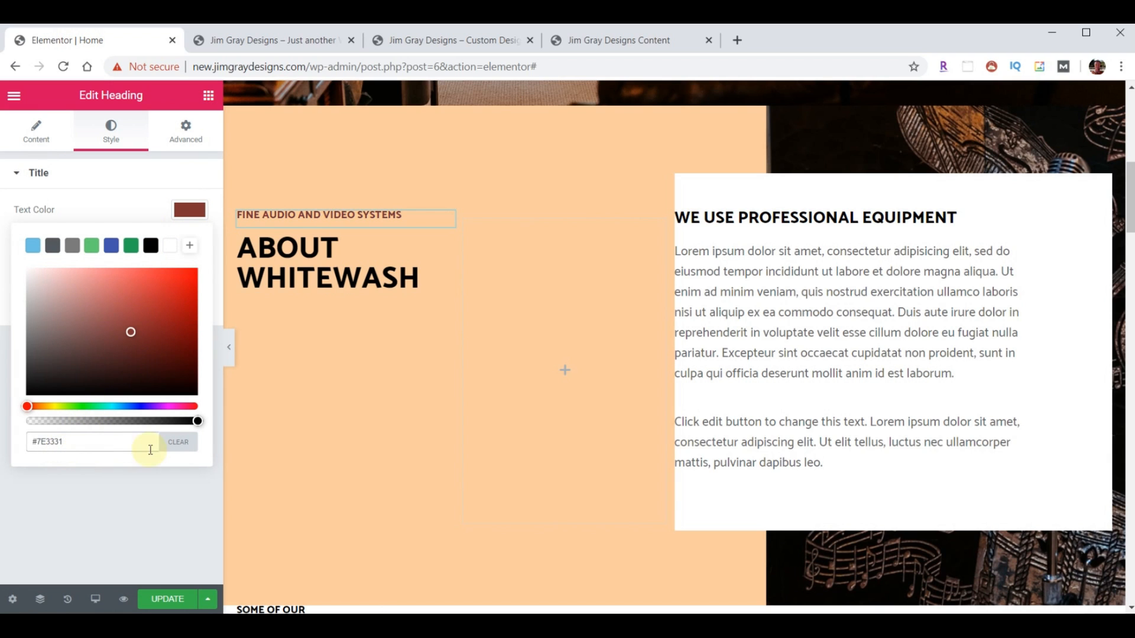
{"action": "left_click", "coordinate": [188, 214]}
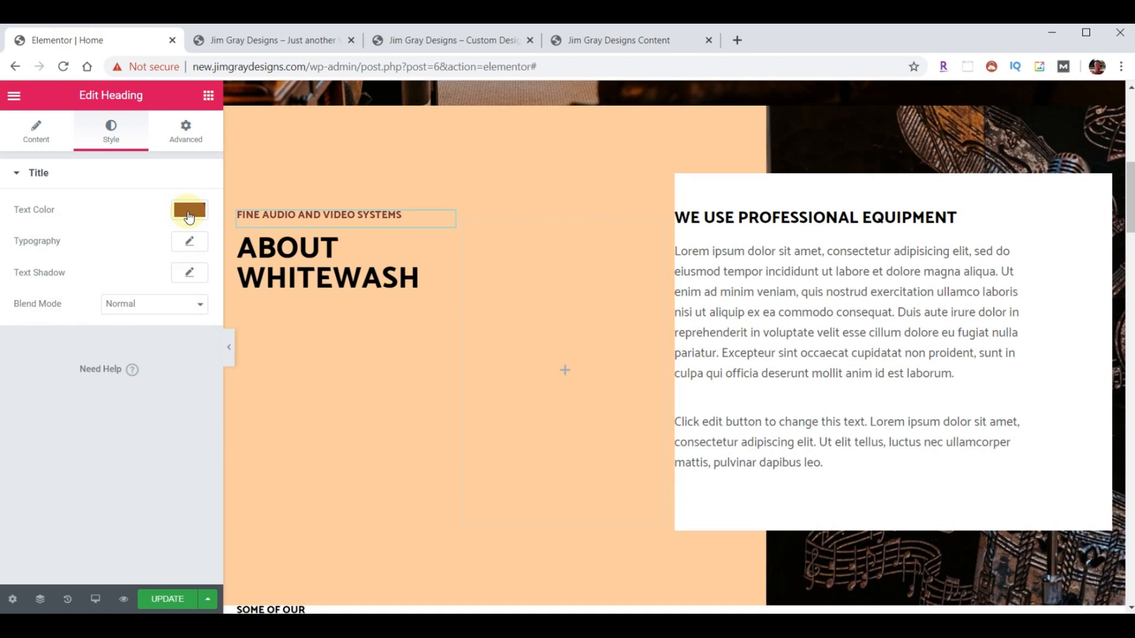
{"action": "left_click", "coordinate": [189, 242]}
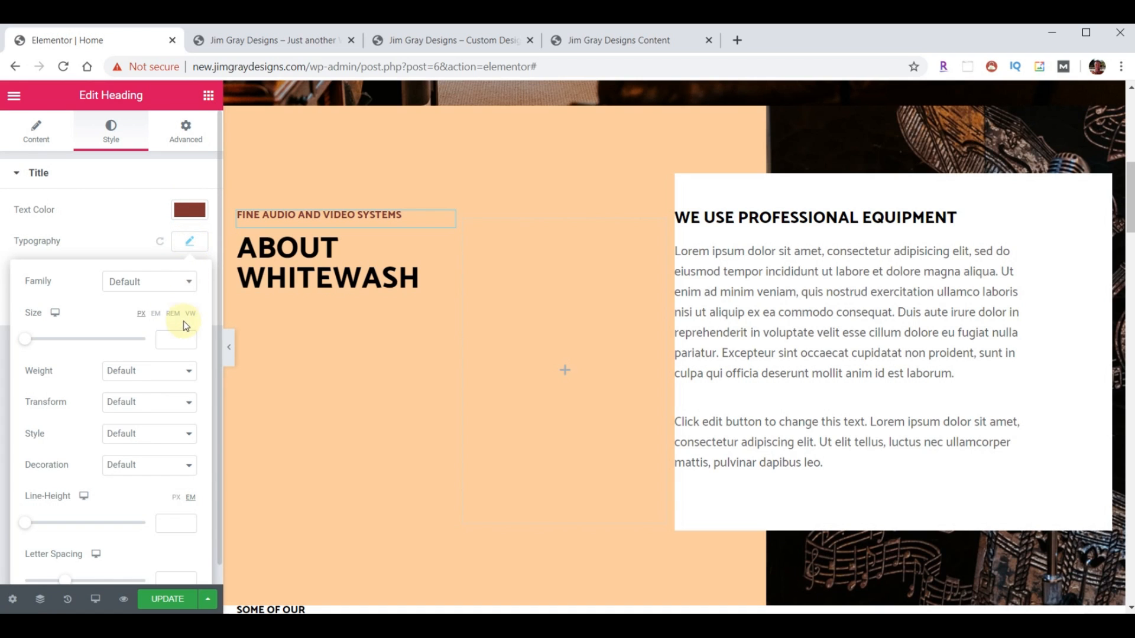
{"action": "type", "text": "16"}
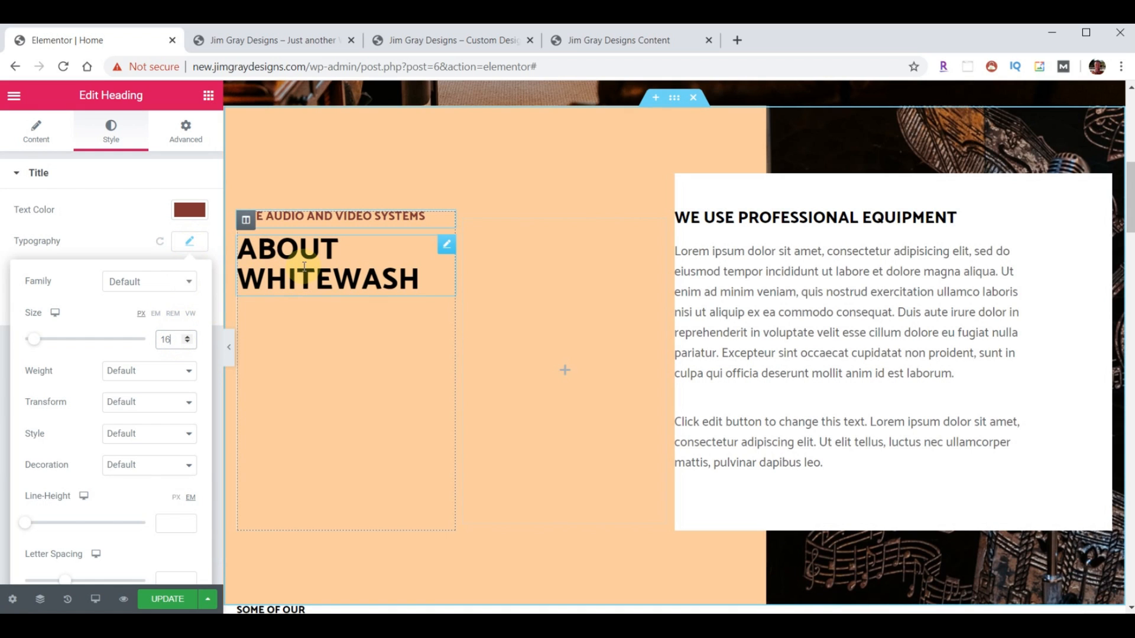
- Retitle the main heading to 'JIM GRAY DESIGNS'
{"action": "left_click", "coordinate": [445, 251]}
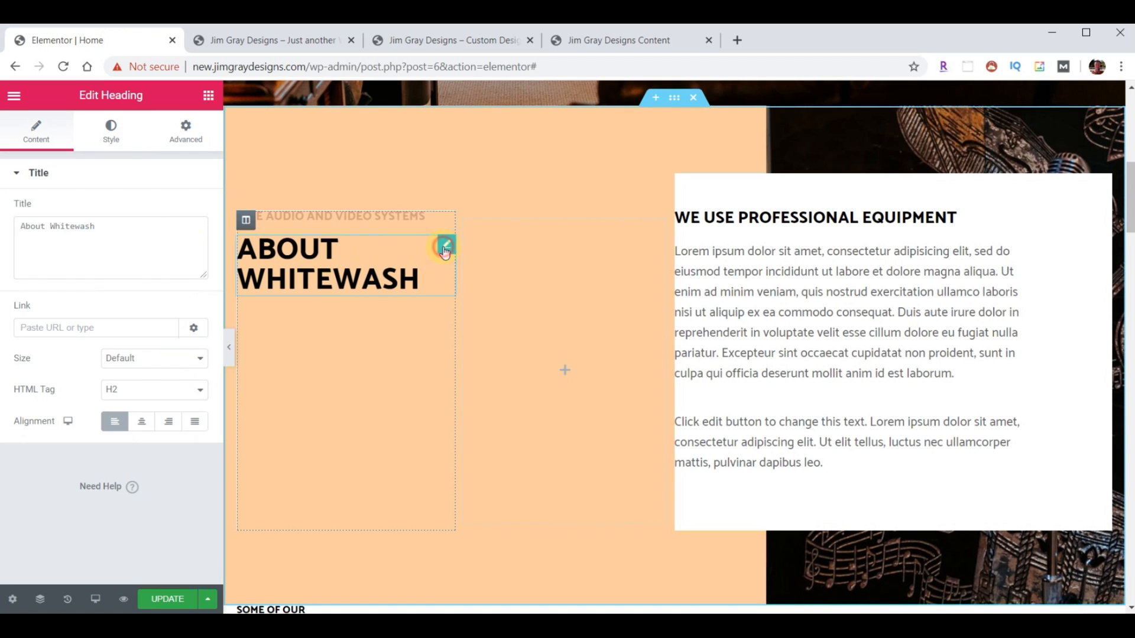
{"action": "triple_click", "coordinate": [148, 230]}
{"action": "type", "text": "JIM GRAY DESIGNS"}
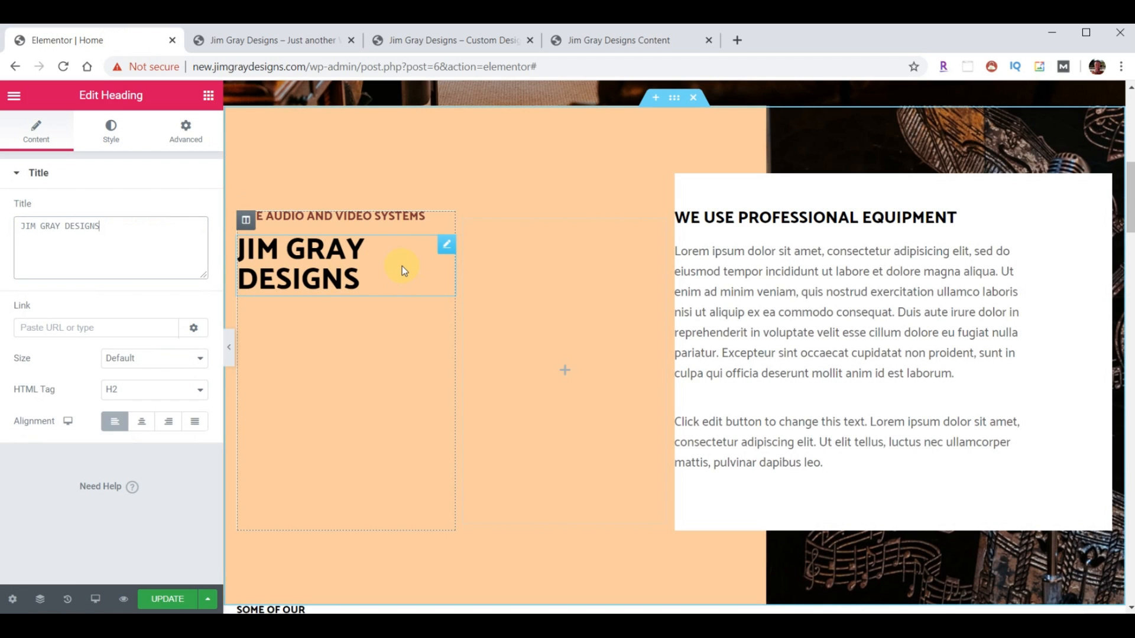
- Set the heading column's width to 35% so JIM GRAY DESIGNS fits on one line
{"action": "left_click", "coordinate": [246, 222]}
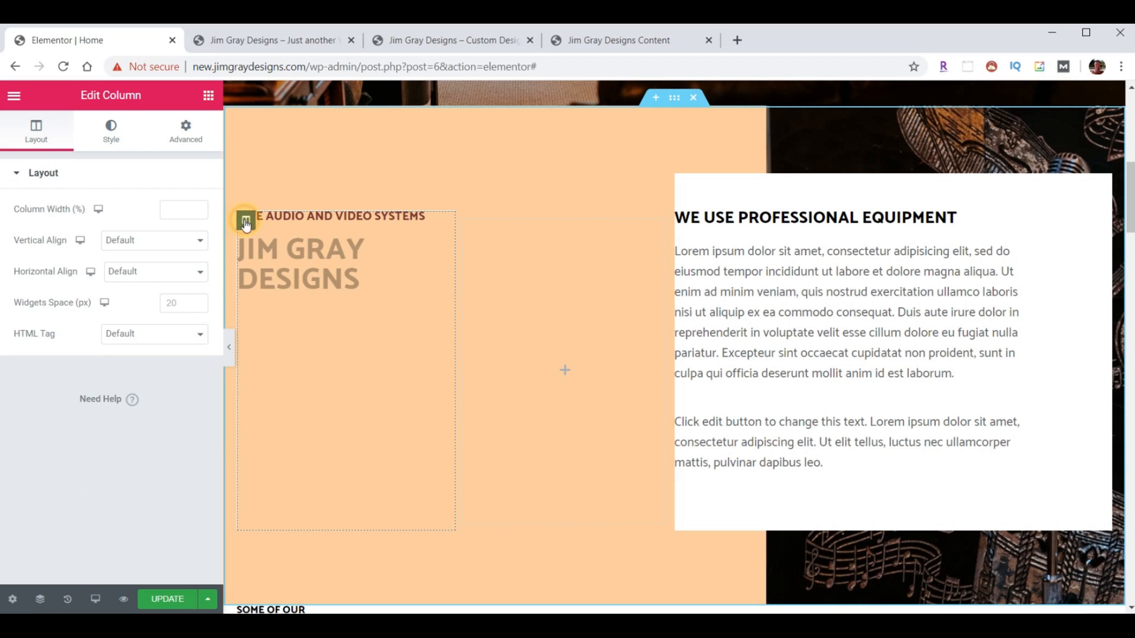
{"action": "left_click", "coordinate": [180, 209]}
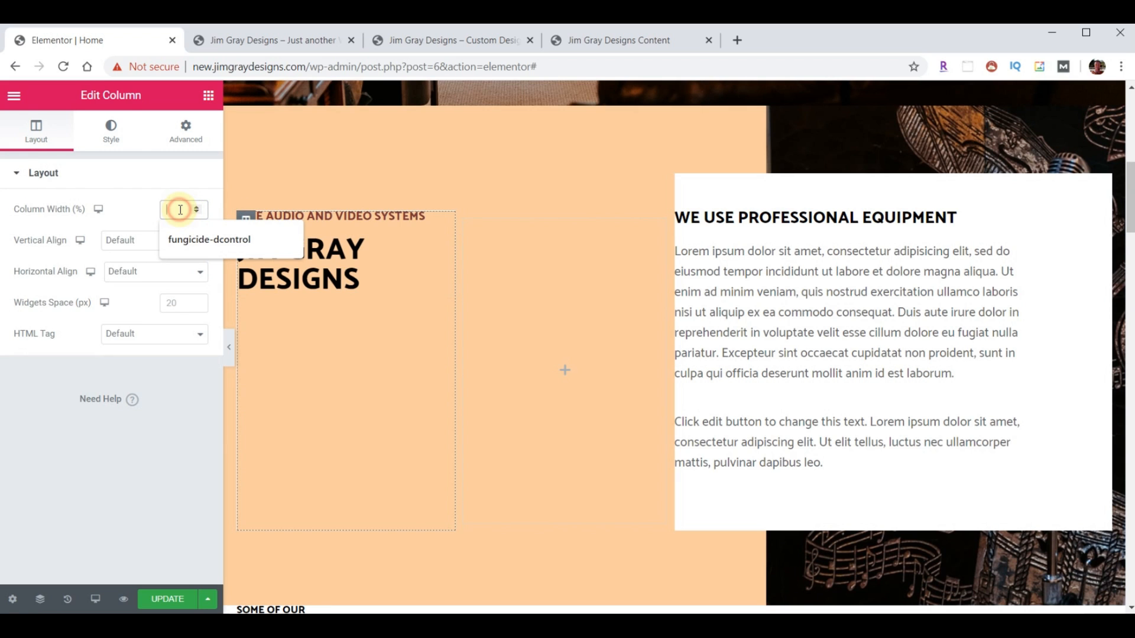
{"action": "type", "text": "35"}
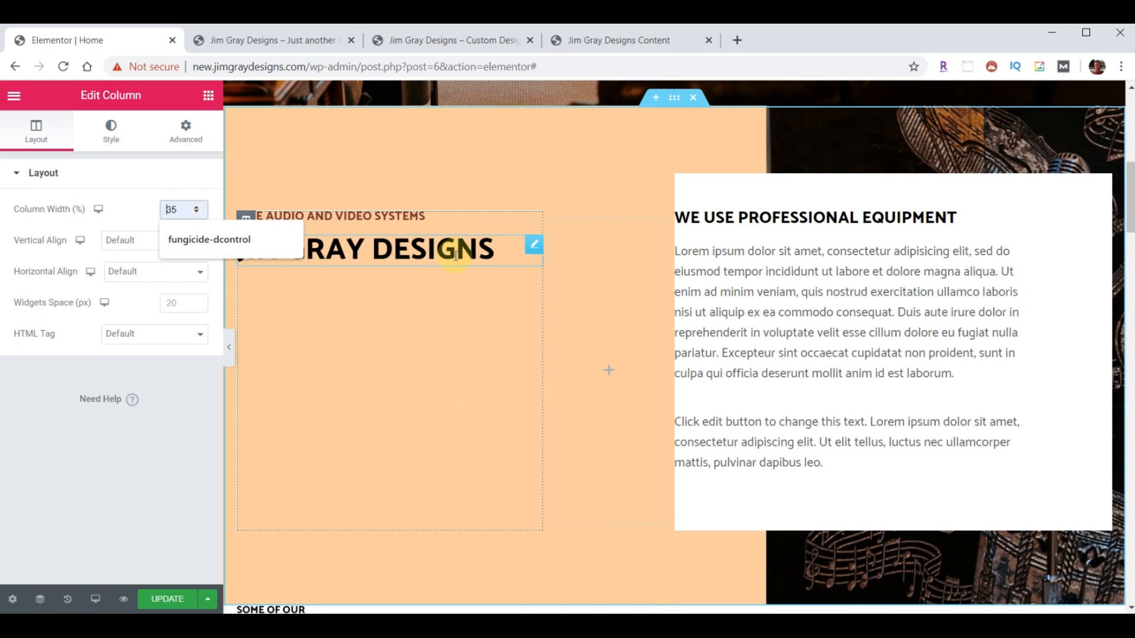
{"action": "left_click", "coordinate": [554, 230]}
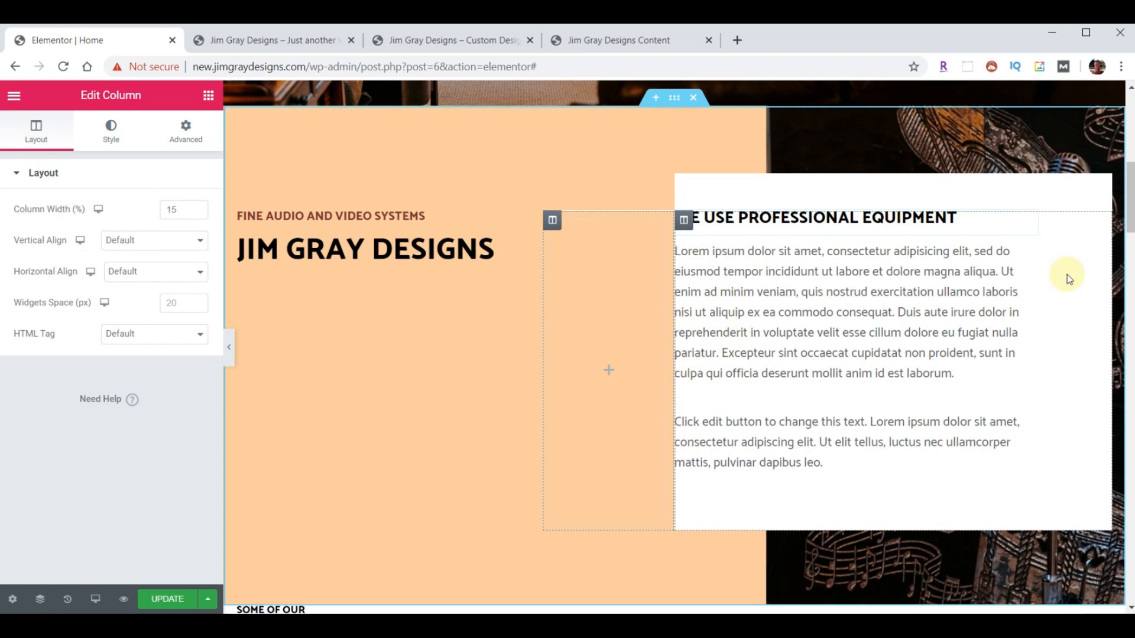
- Give the text box column linked padding of 40 on all sides
{"action": "left_click", "coordinate": [684, 224]}
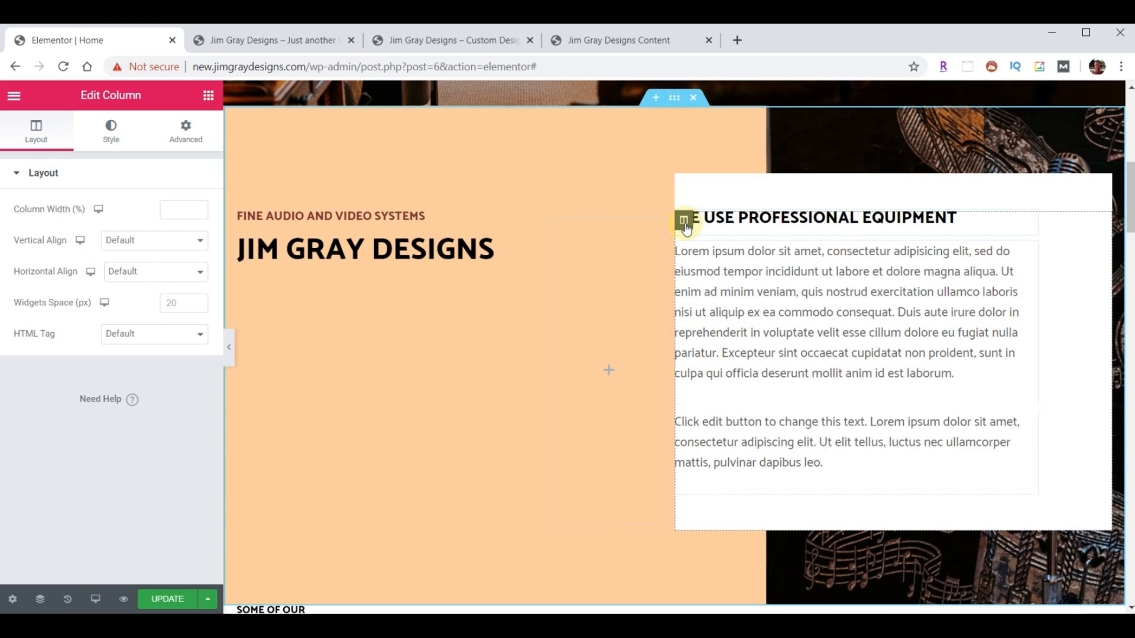
{"action": "left_click", "coordinate": [185, 135]}
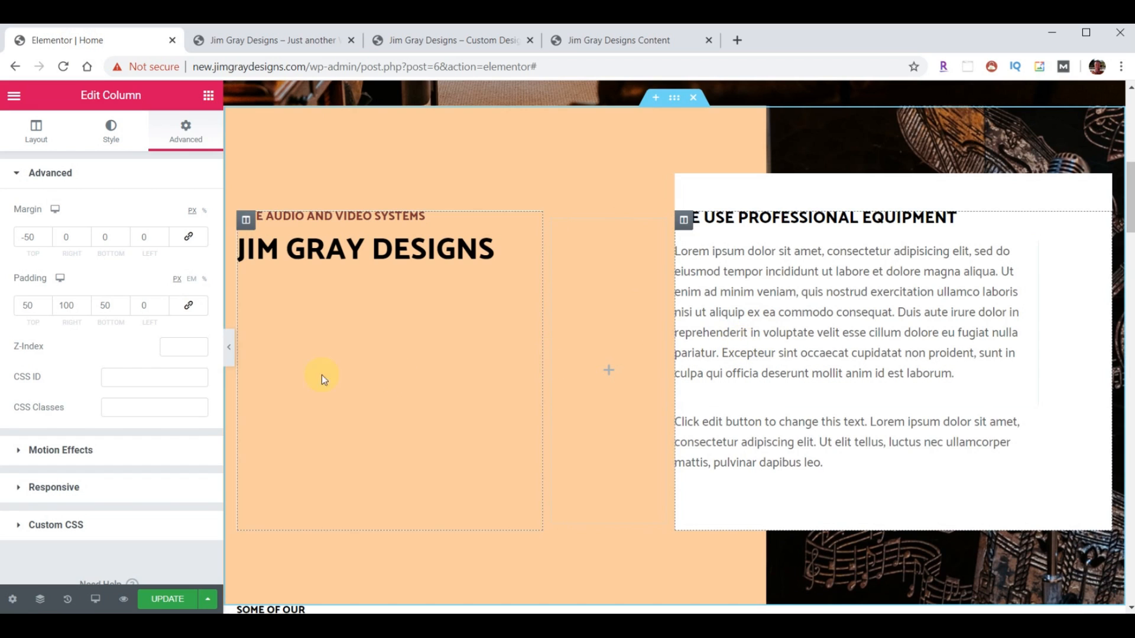
{"action": "left_click", "coordinate": [188, 306]}
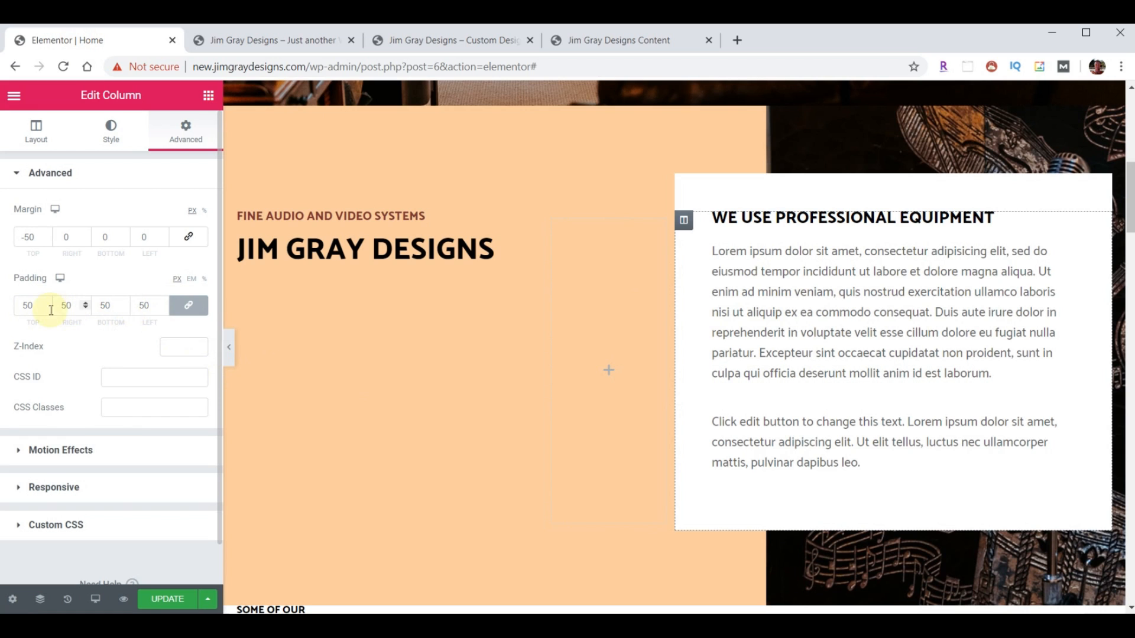
{"action": "left_click_drag", "start_coordinate": [30, 308], "coordinate": [16, 311]}
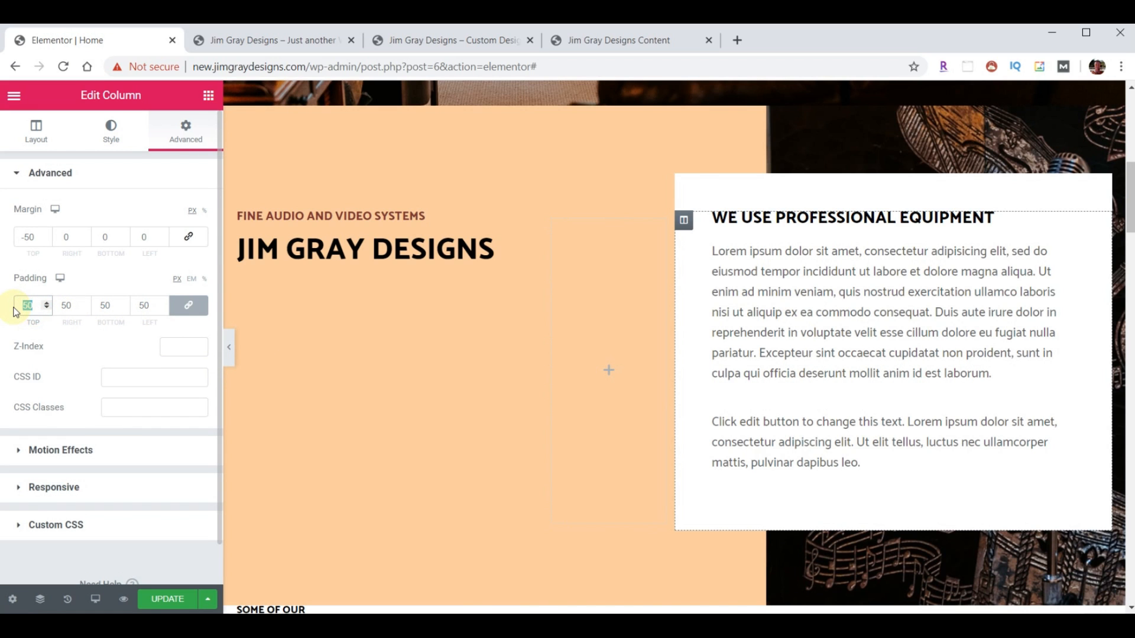
{"action": "type", "text": "40"}
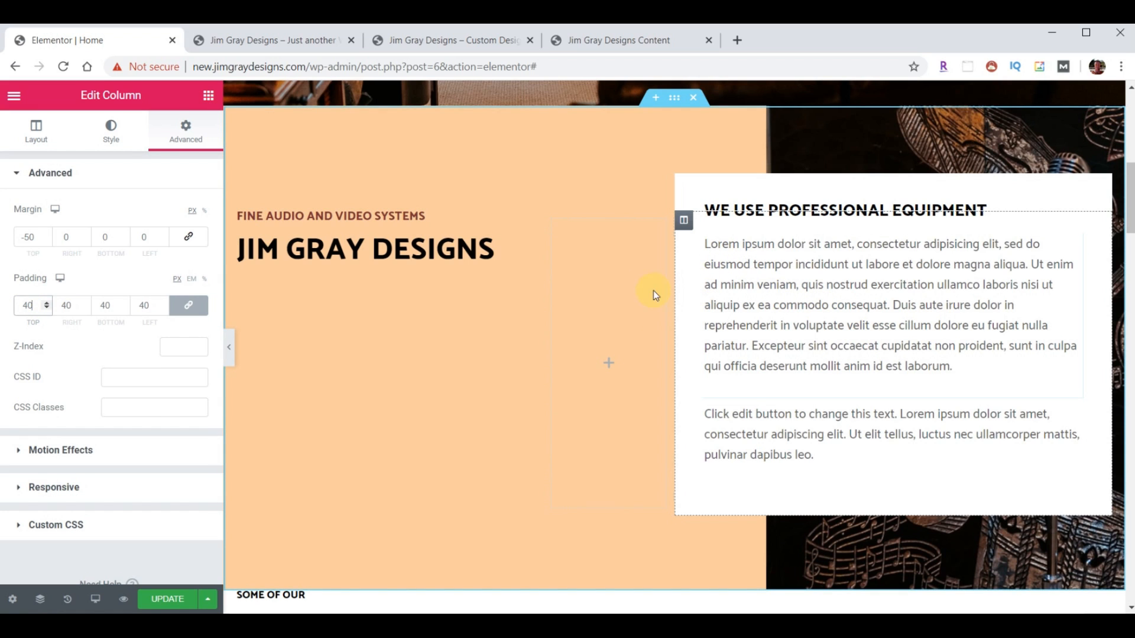
- Narrow the empty spacer column to 9% width and compare with the live site
{"action": "left_click", "coordinate": [553, 221]}
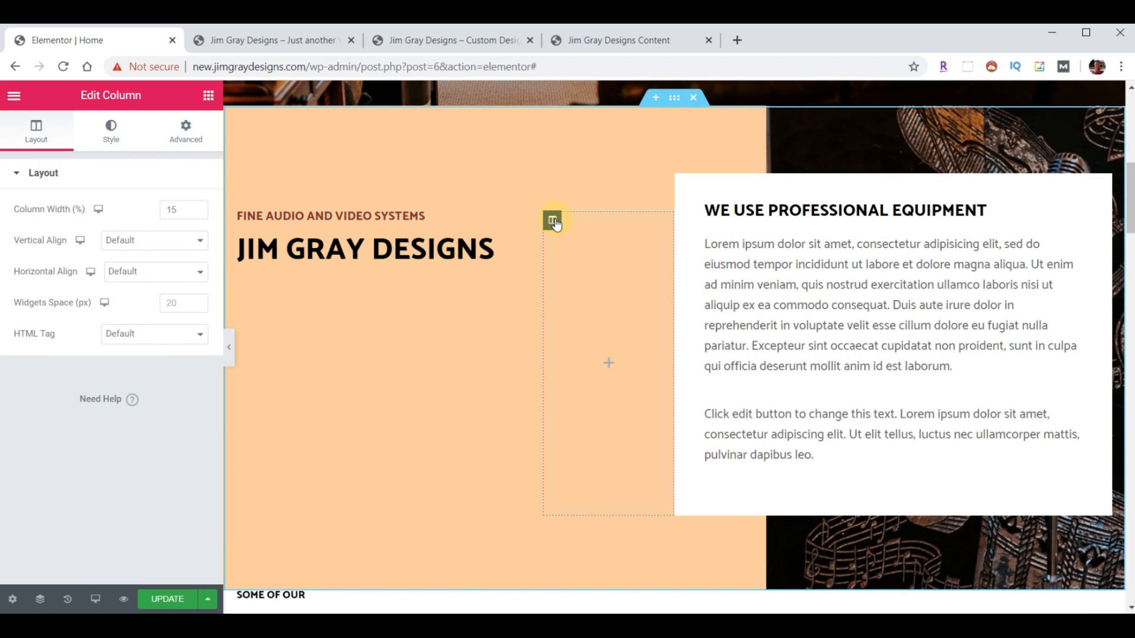
{"action": "left_click_drag", "start_coordinate": [183, 210], "coordinate": [156, 211]}
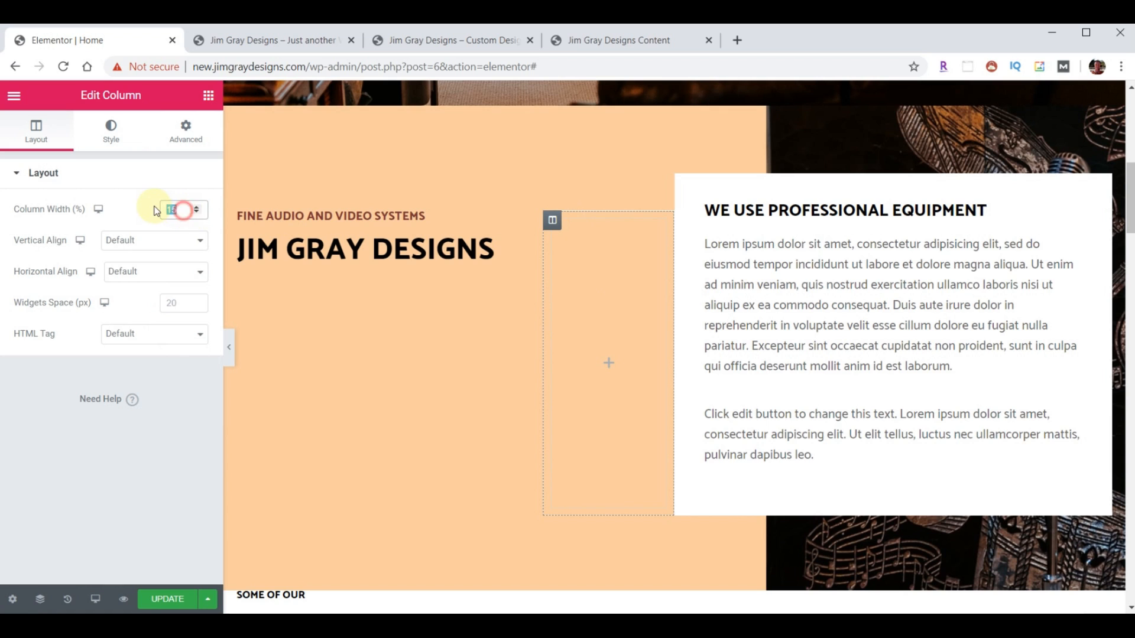
{"action": "type", "text": "9"}
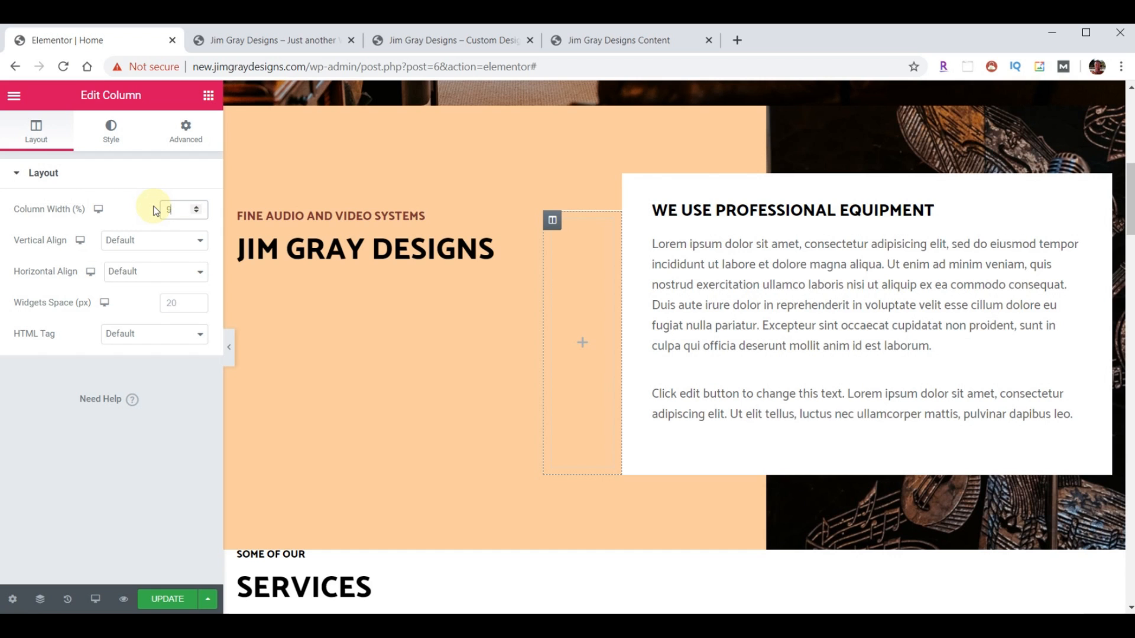
{"action": "left_click", "coordinate": [448, 41]}
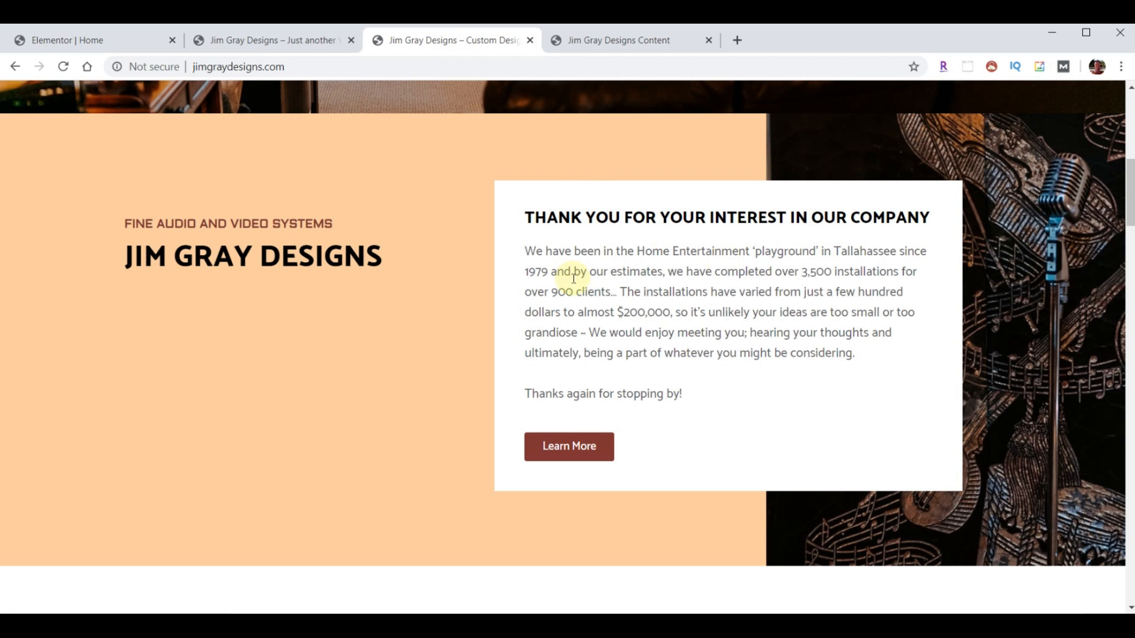
{"action": "left_click", "coordinate": [101, 39]}
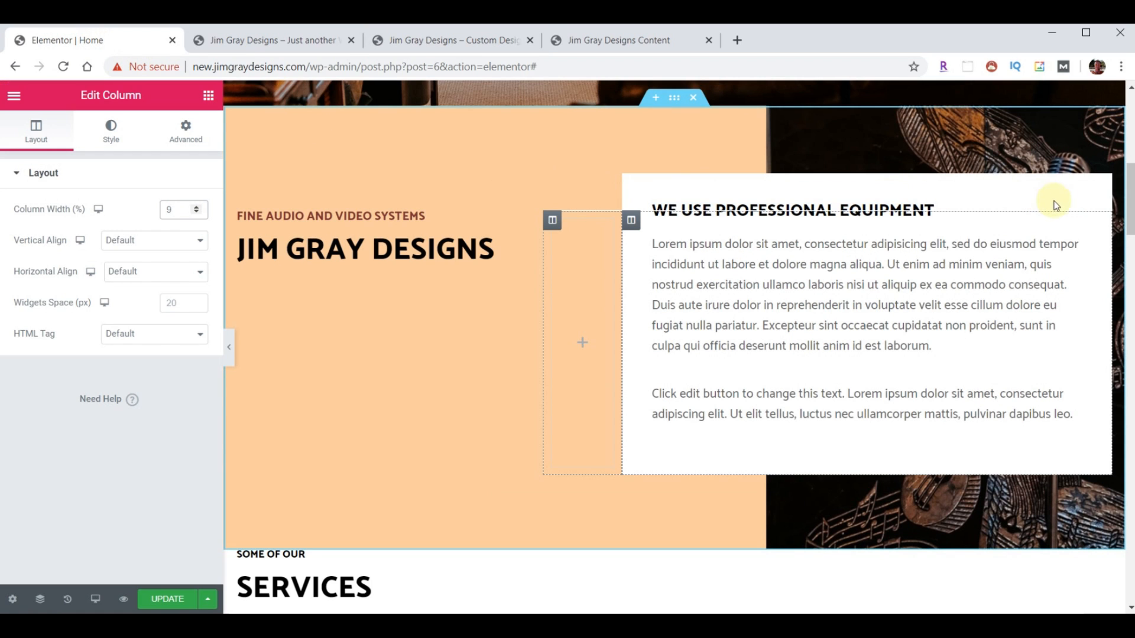
- Replace the white box's heading with the new heading text
{"action": "left_click", "coordinate": [1073, 213]}
{"action": "left_click_drag", "start_coordinate": [166, 226], "coordinate": [20, 226]}
{"action": "type", "text": "Thank you for your interest in our company"}
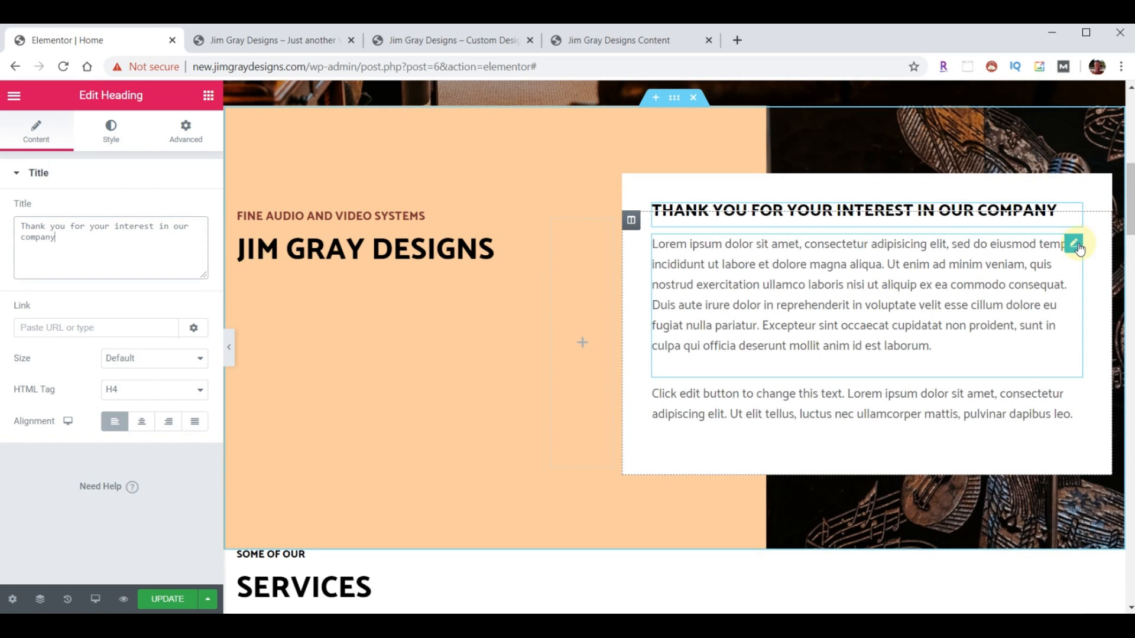
- Paste the company thank-you paragraph and delete the leftover Lorem ipsum block
{"action": "left_click", "coordinate": [1078, 247]}
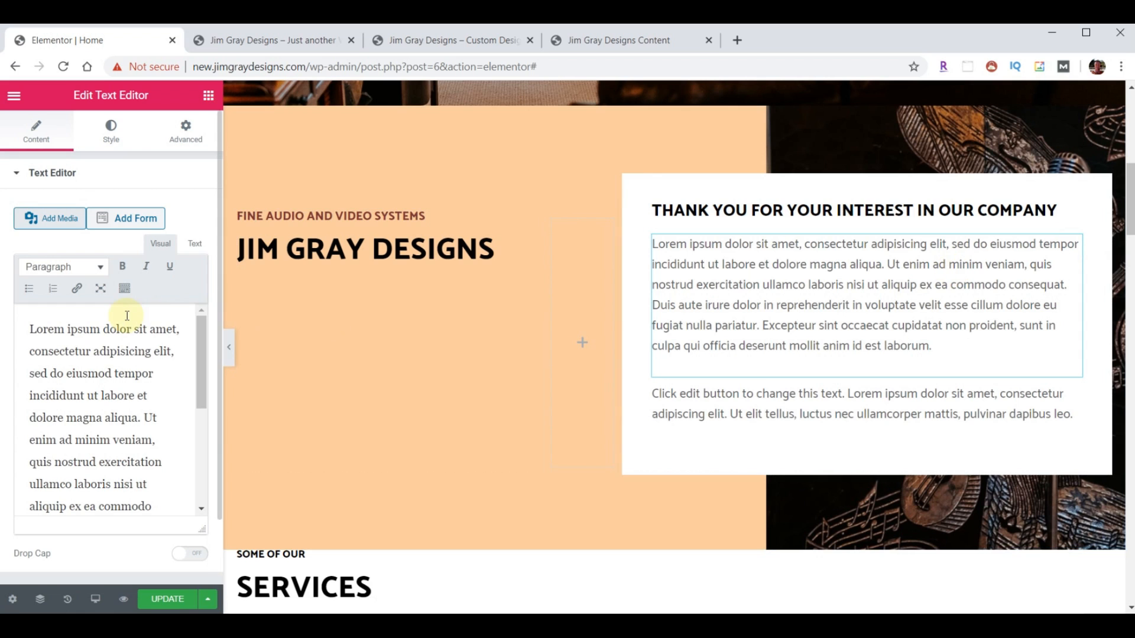
{"action": "key", "text": "ctrl+a"}
{"action": "type", "text": "We have been in the Home Entertainment 'playground' in Tallahassee since 1979 and by our estimates, we have completed over 3,500 installations for over 900 clients... The installations have varied from just a few hundred dollars to almost $200,000, so it's unlikely your ideas are too small or too grandiose ~ We would enjoy meeting you; hearing your thoughts and ultimately, being a part of whatever you might be considering.  Thanks again for stopping by!"}
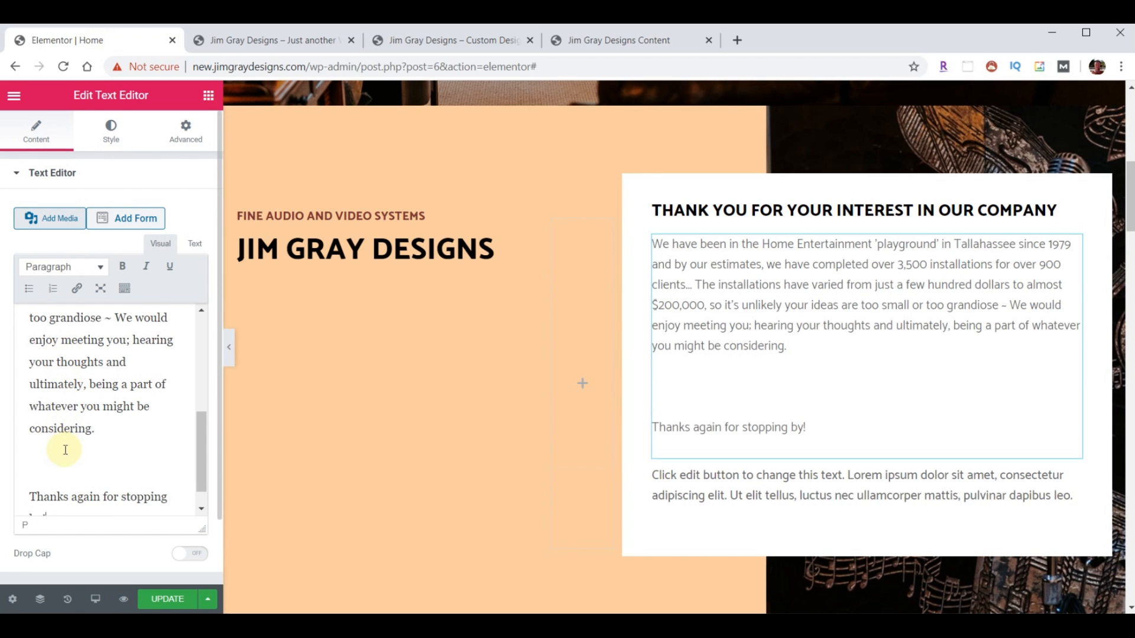
{"action": "key", "text": "BackSpace"}
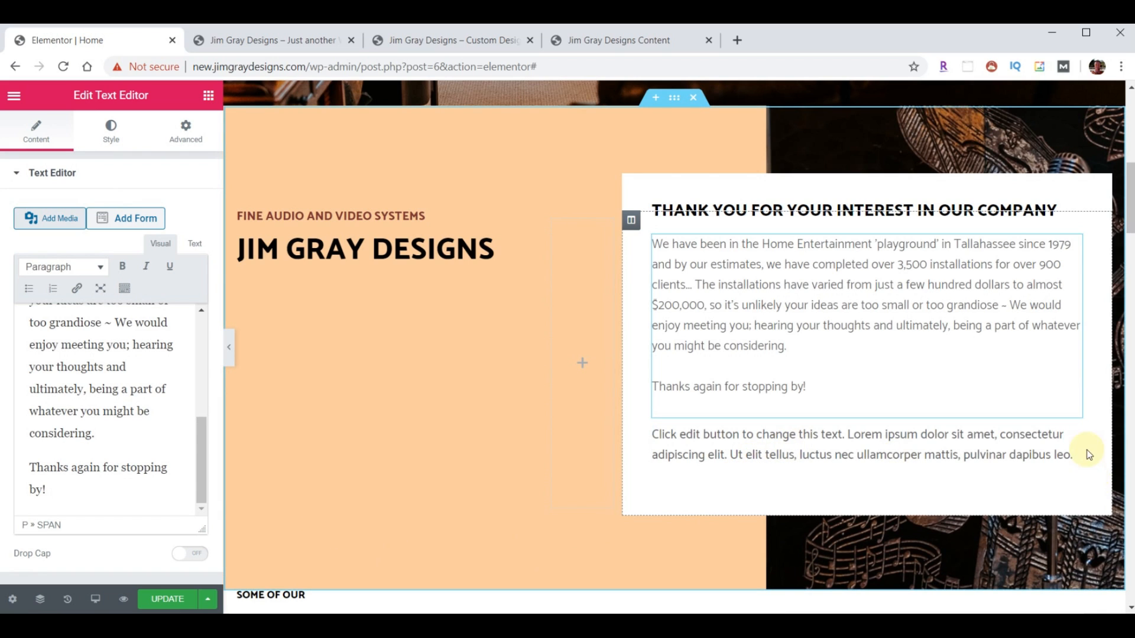
{"action": "right_click", "coordinate": [1072, 435]}
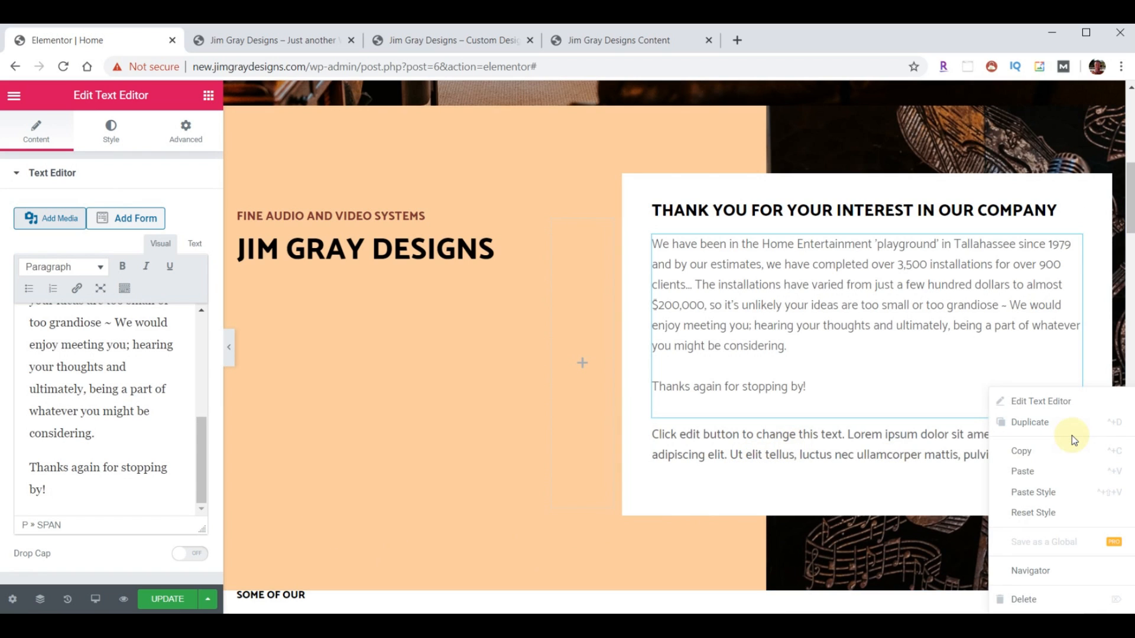
{"action": "left_click", "coordinate": [1025, 599]}
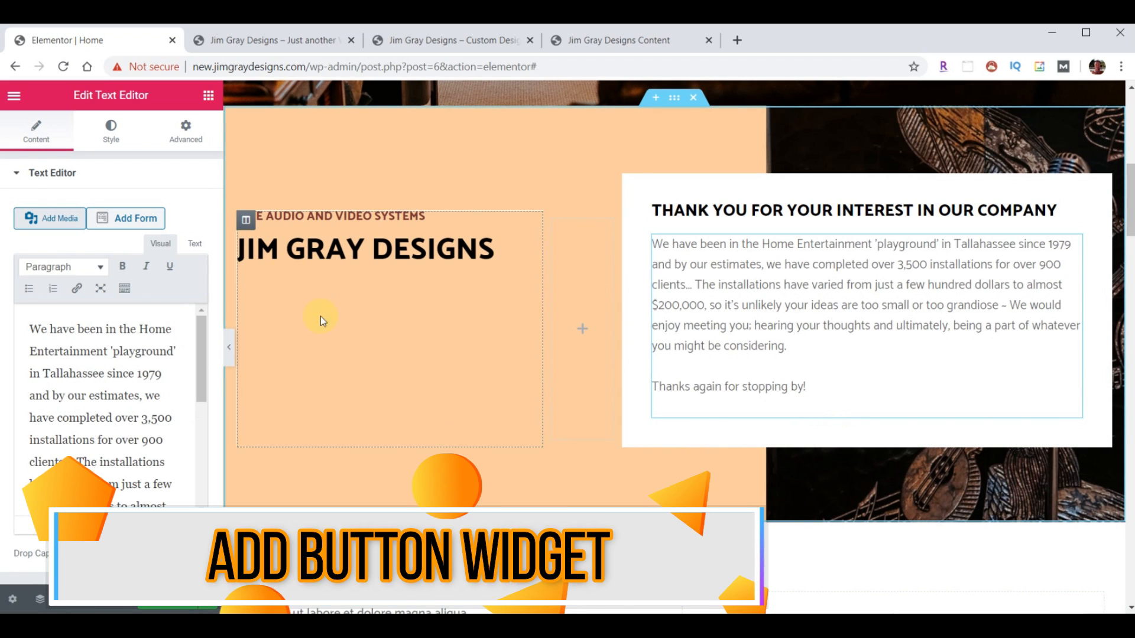
- Add a Button widget below the thank-you text with dark red #7E3331 background
{"action": "left_click", "coordinate": [208, 95]}
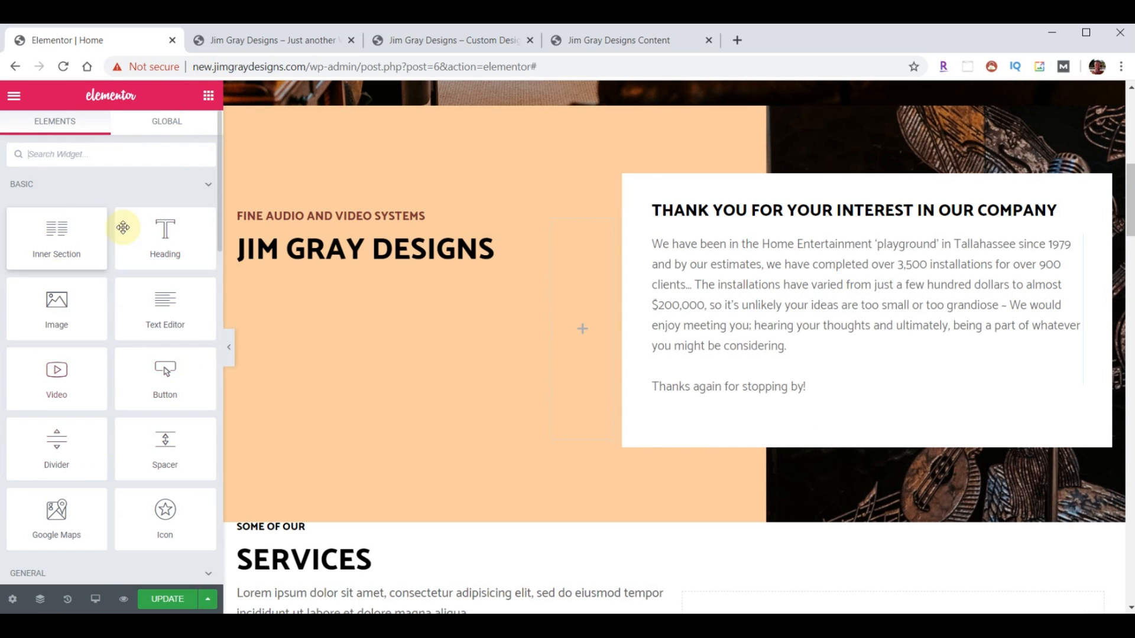
{"action": "left_click_drag", "start_coordinate": [167, 389], "coordinate": [767, 408]}
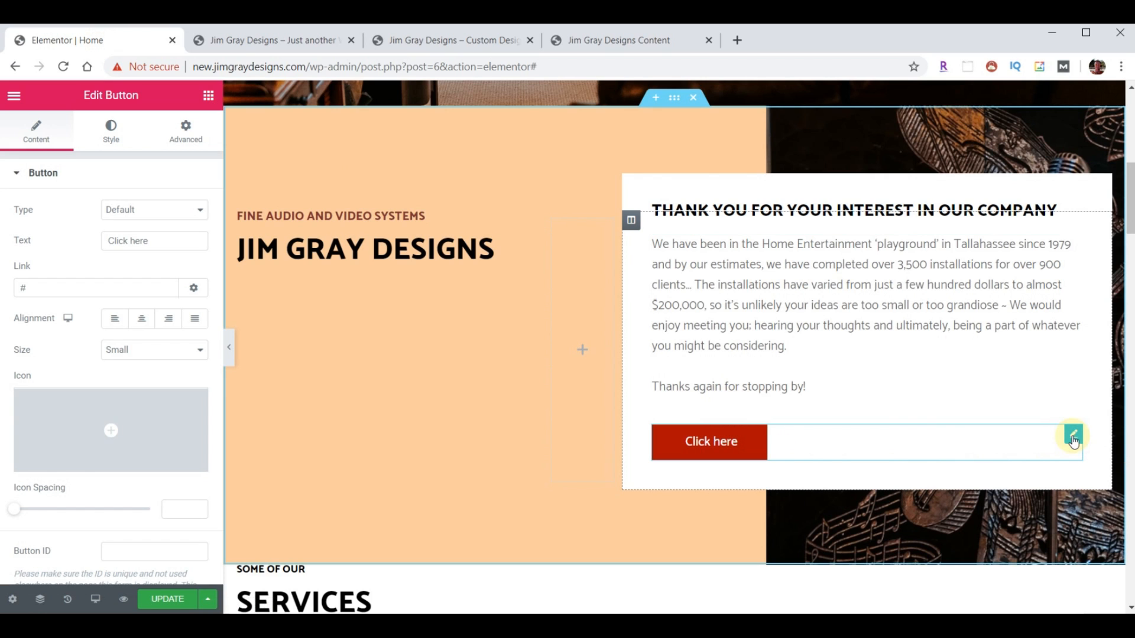
{"action": "left_click", "coordinate": [106, 132]}
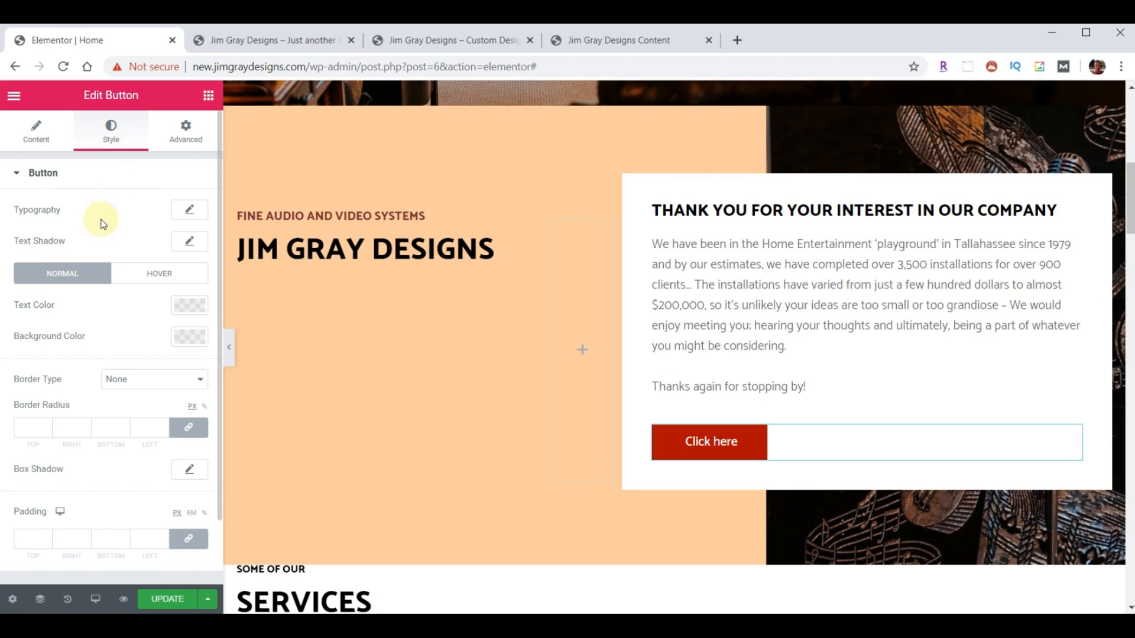
{"action": "left_click", "coordinate": [188, 345]}
{"action": "left_click", "coordinate": [132, 461]}
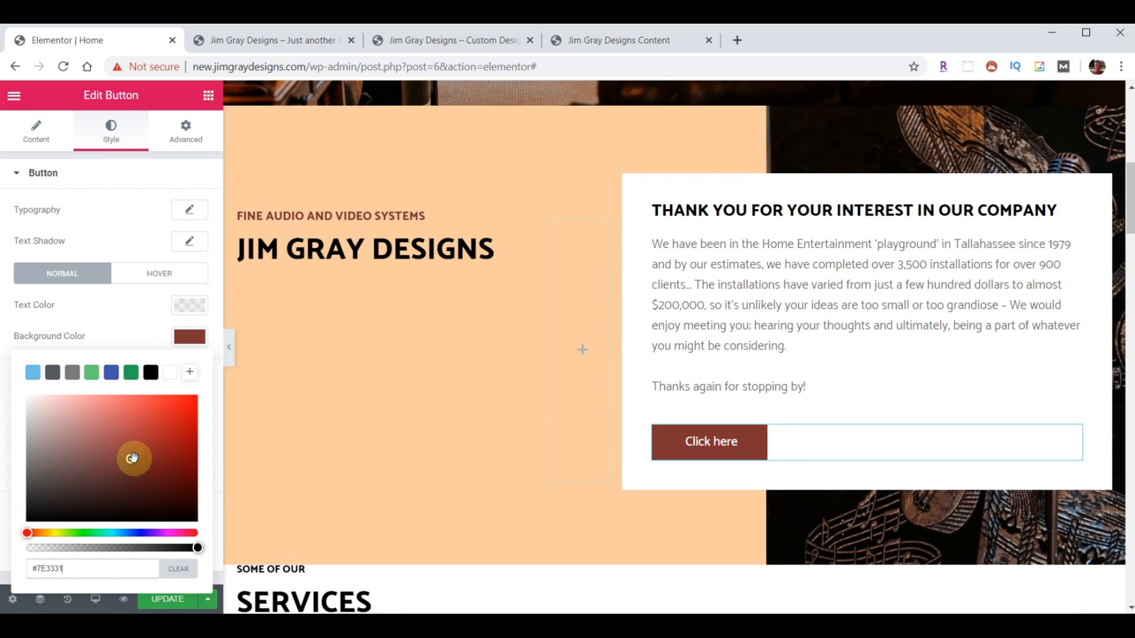
{"action": "left_click", "coordinate": [185, 343]}
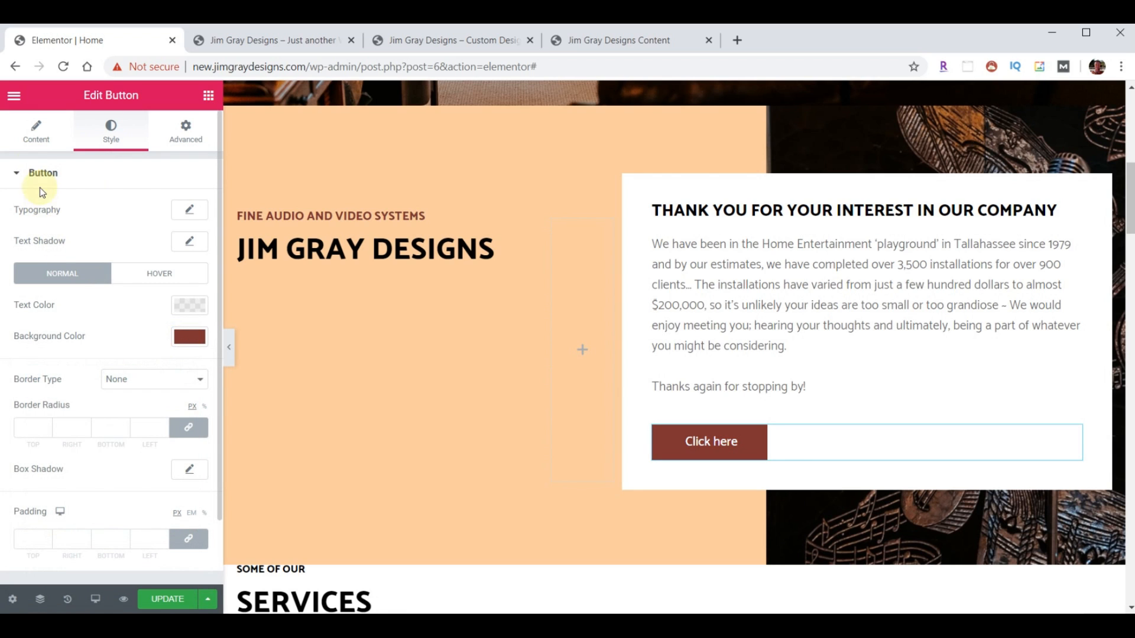
- Set the button label to 'Learn More' and its link to /about/
{"action": "left_click", "coordinate": [36, 142]}
{"action": "left_click", "coordinate": [48, 290]}
{"action": "triple_click", "coordinate": [156, 240]}
{"action": "type", "text": "Learn More"}
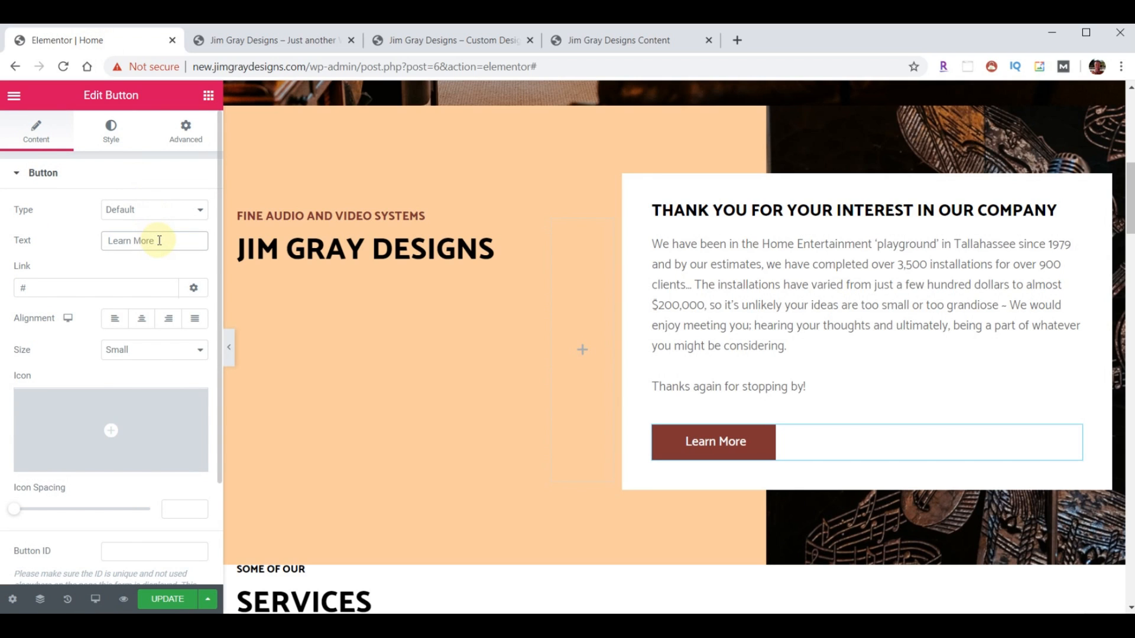
{"action": "left_click_drag", "start_coordinate": [62, 287], "coordinate": [3, 287]}
{"action": "type", "text": "/about/"}
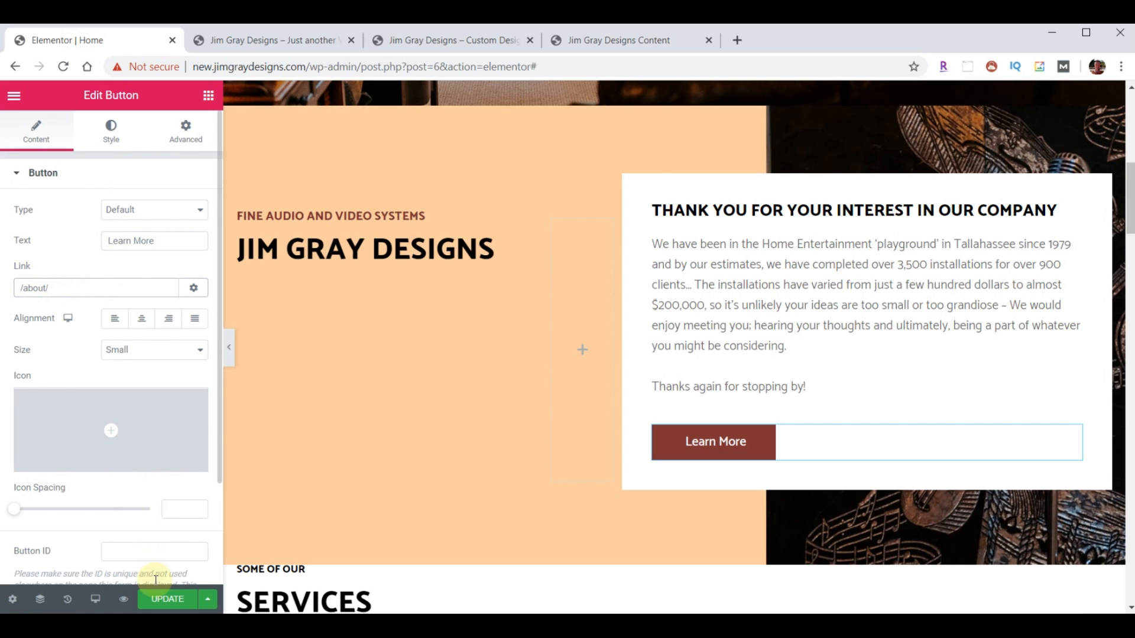
- Save the page with UPDATE and reload the live site
{"action": "left_click", "coordinate": [161, 603]}
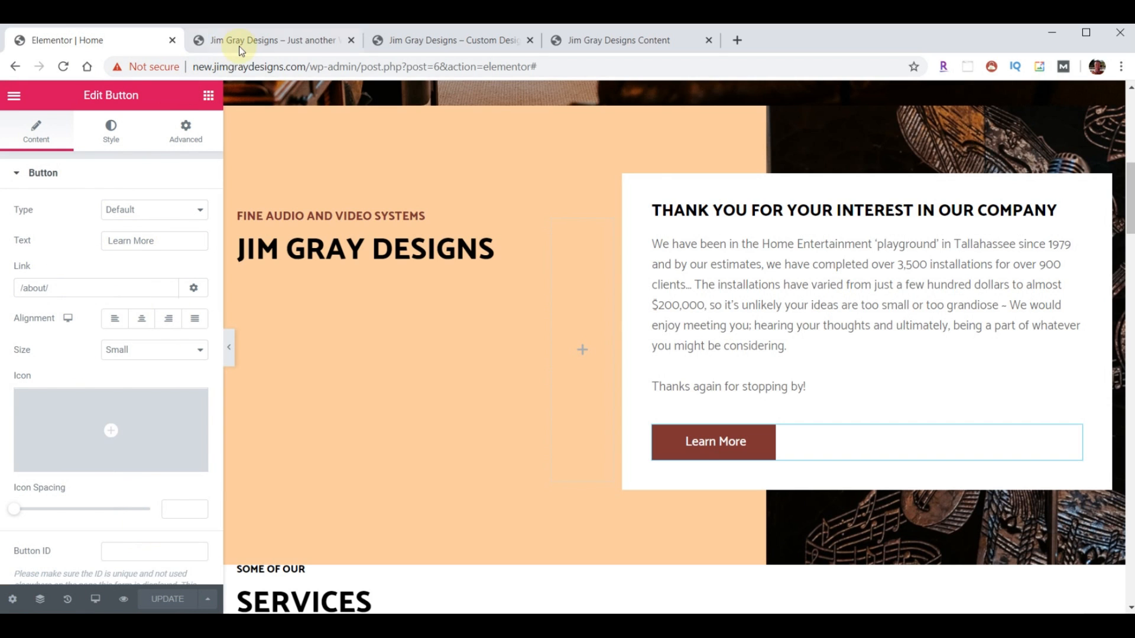
{"action": "left_click", "coordinate": [251, 41]}
{"action": "left_click", "coordinate": [63, 66]}
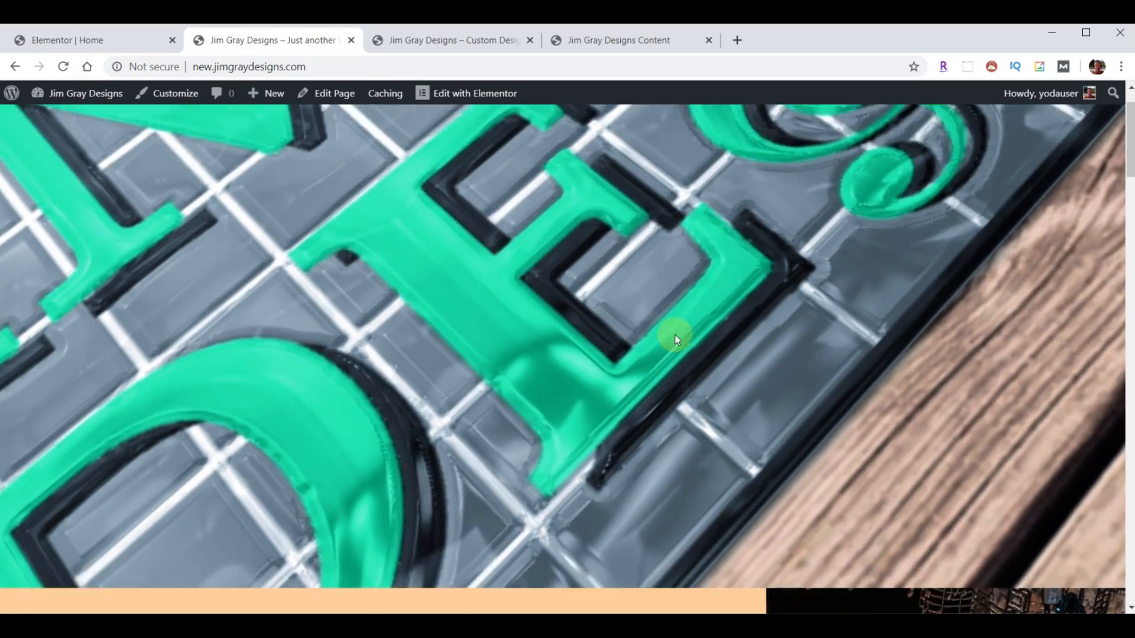
- Review the live site's Services layout, then scroll the editor preview to its Services section
{"action": "scroll", "coordinate": [677, 336], "scroll_direction": "down", "scroll_amount": 7}
{"action": "scroll", "coordinate": [676, 338], "scroll_direction": "down", "scroll_amount": 1}
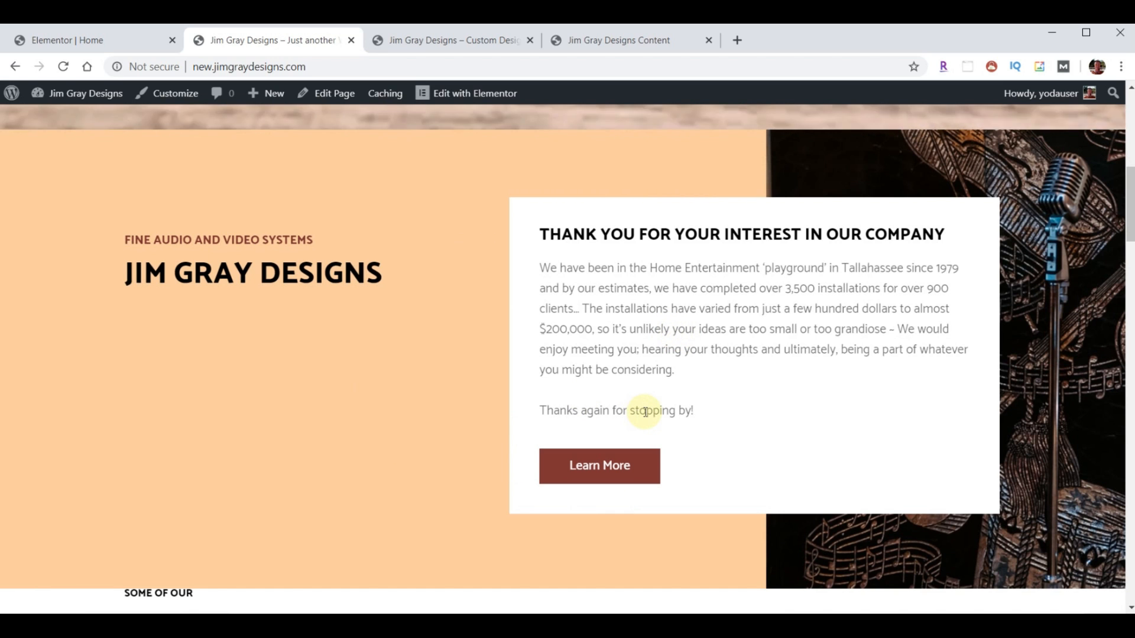
{"action": "left_click", "coordinate": [468, 38]}
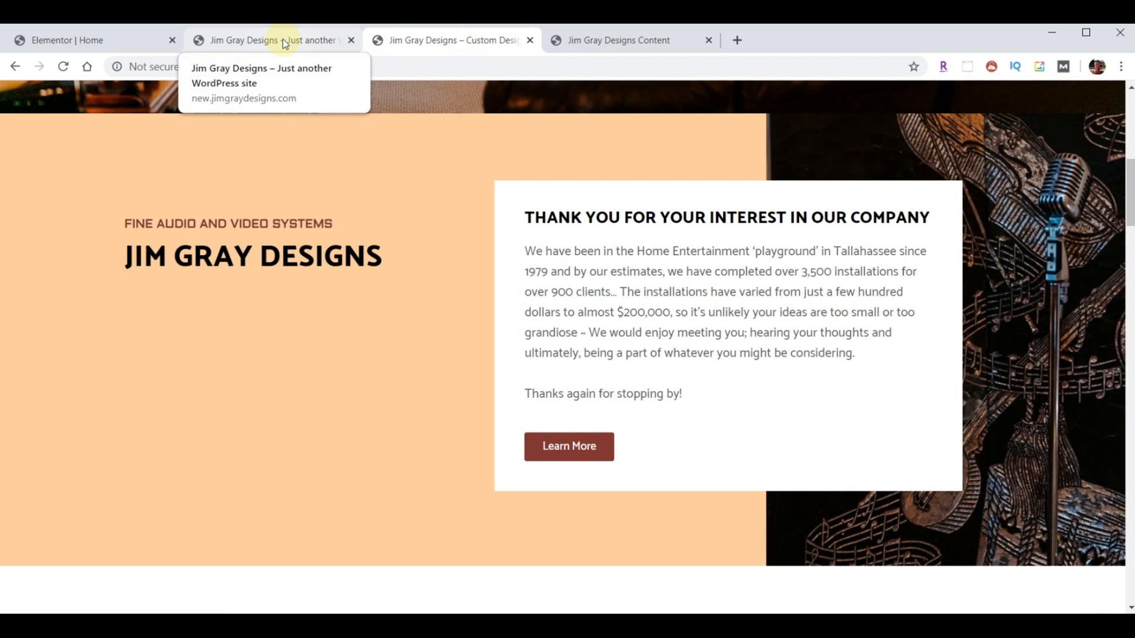
{"action": "scroll", "coordinate": [721, 390], "scroll_direction": "down", "scroll_amount": 5}
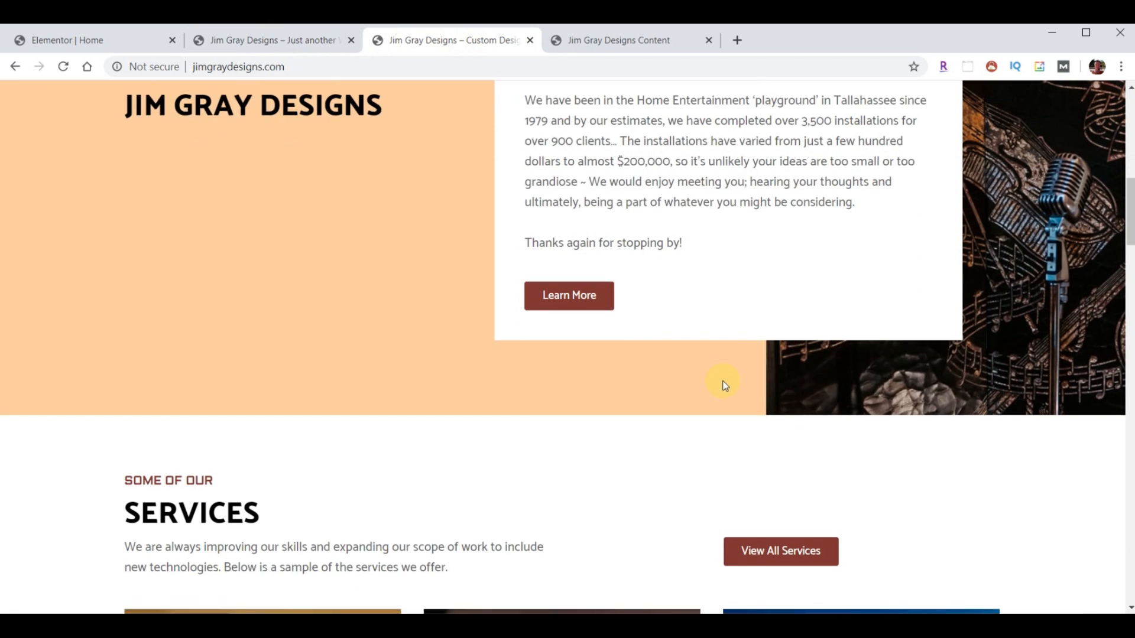
{"action": "scroll", "coordinate": [724, 386], "scroll_direction": "down", "scroll_amount": 4}
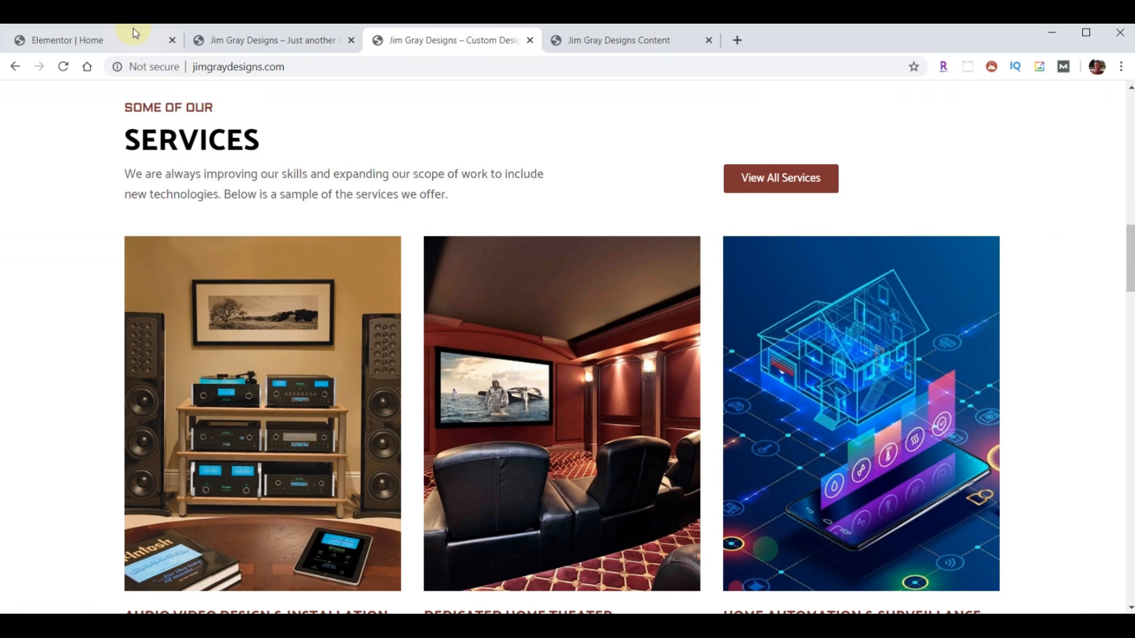
{"action": "left_click", "coordinate": [118, 40]}
{"action": "scroll", "coordinate": [644, 374], "scroll_direction": "down", "scroll_amount": 6}
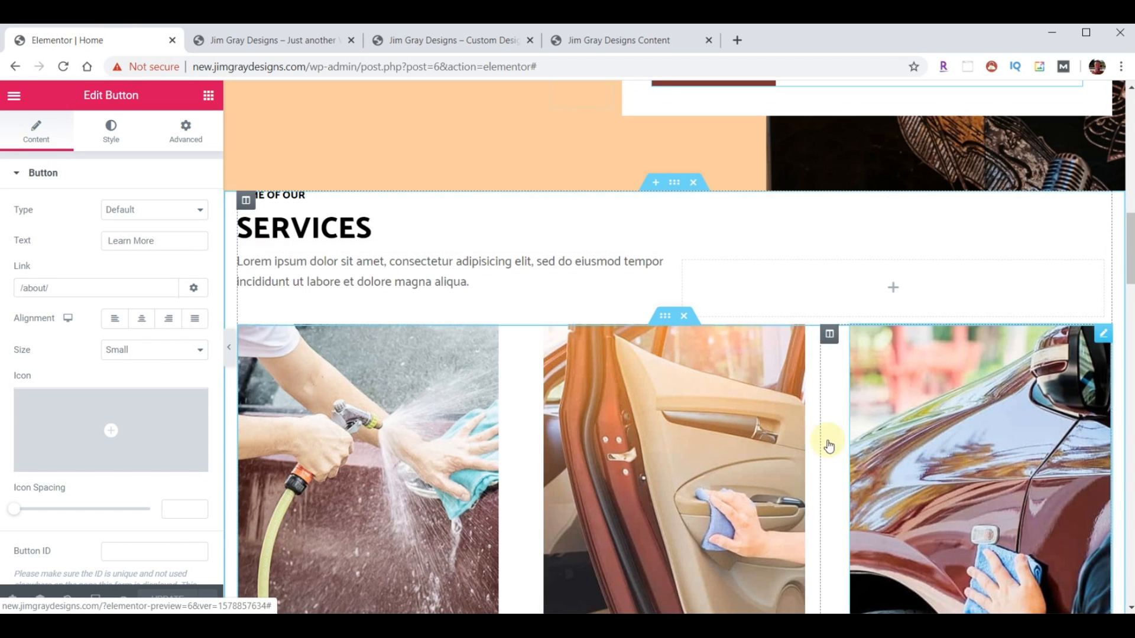
- Copy the FINE AUDIO AND VIDEO SYSTEMS heading and paste its style onto SOME OF OUR
{"action": "left_click", "coordinate": [433, 37]}
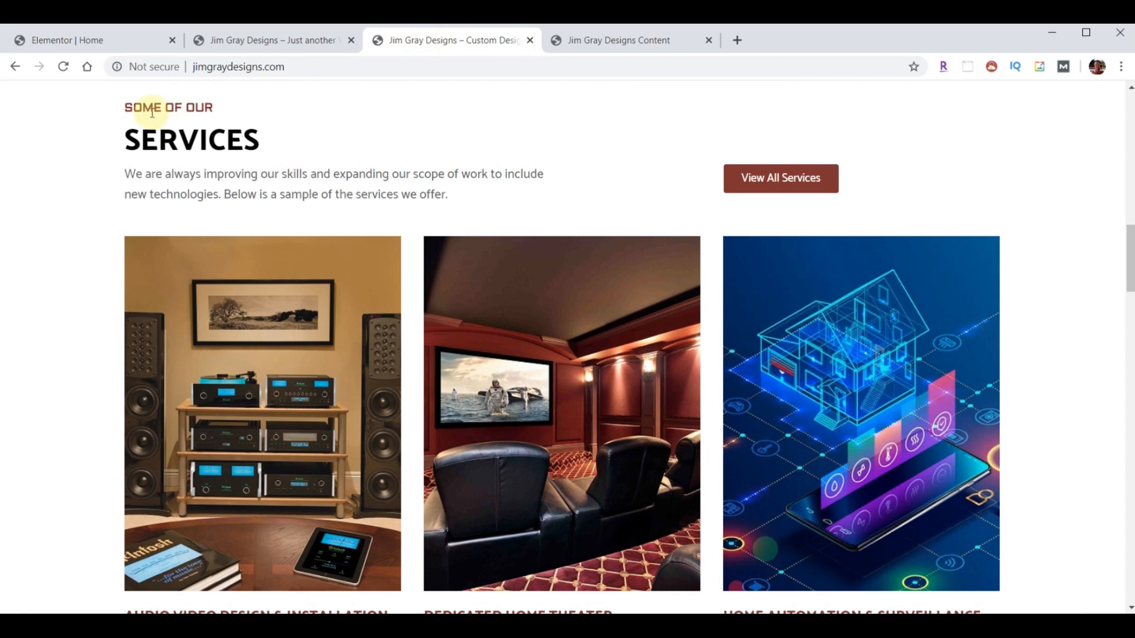
{"action": "left_click", "coordinate": [100, 40]}
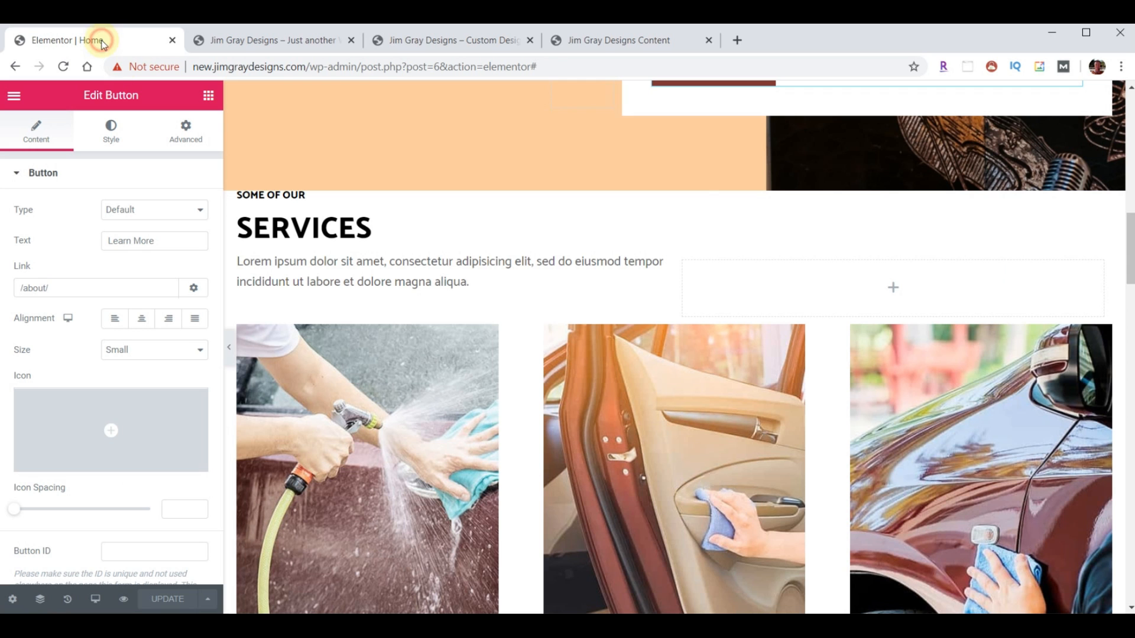
{"action": "scroll", "coordinate": [393, 363], "scroll_direction": "up", "scroll_amount": 3}
{"action": "scroll", "coordinate": [393, 369], "scroll_direction": "up", "scroll_amount": 4}
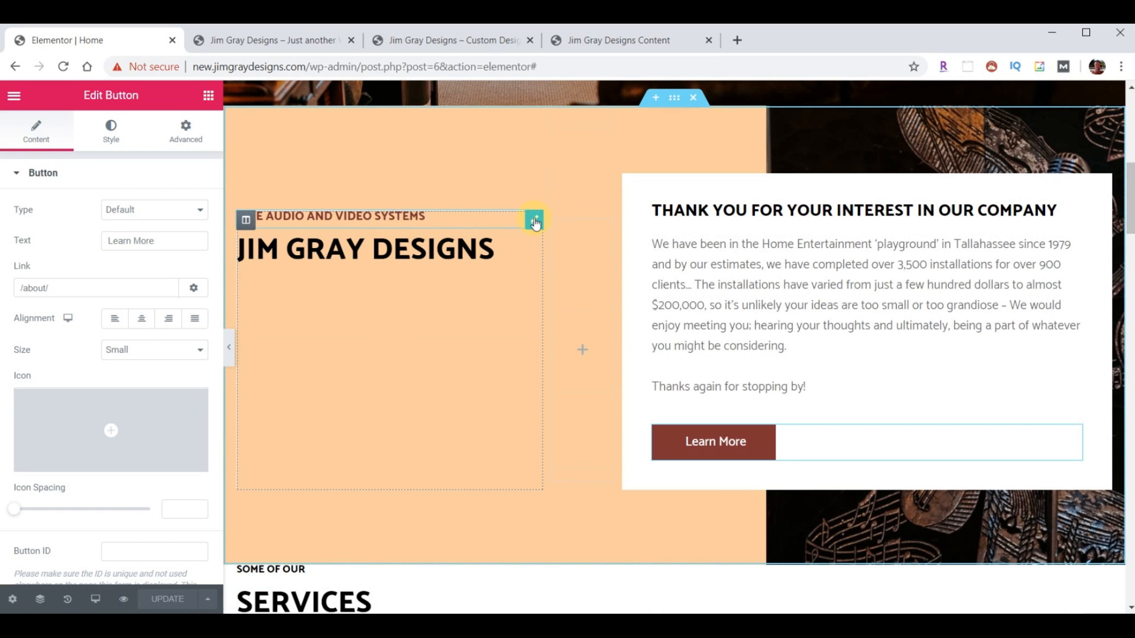
{"action": "right_click", "coordinate": [535, 223]}
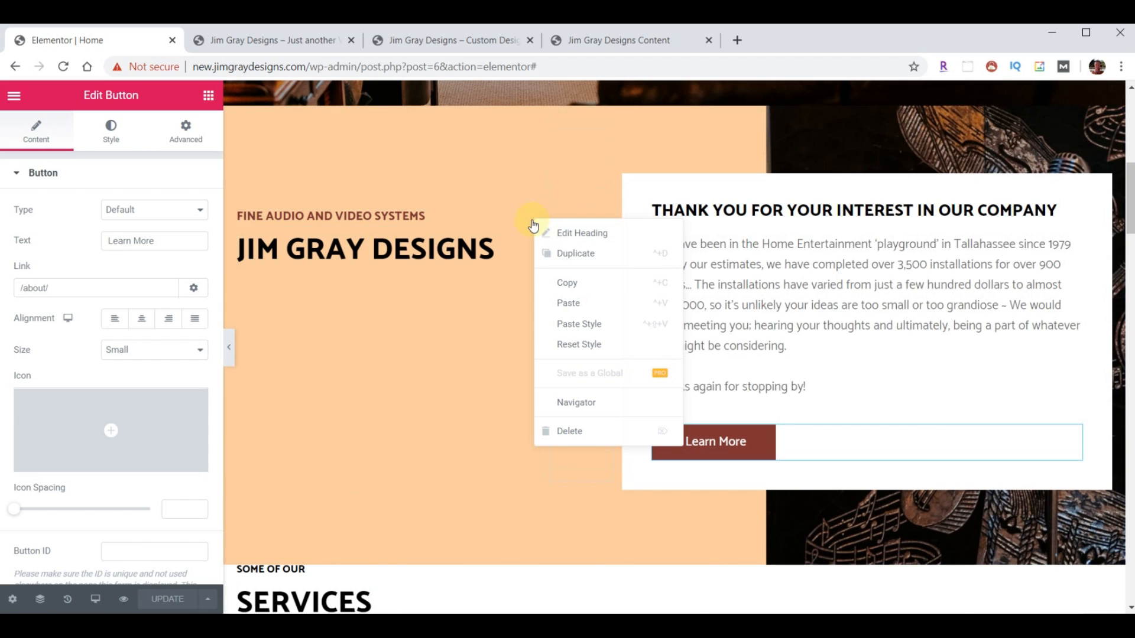
{"action": "left_click", "coordinate": [574, 292]}
{"action": "scroll", "coordinate": [514, 384], "scroll_direction": "down", "scroll_amount": 1}
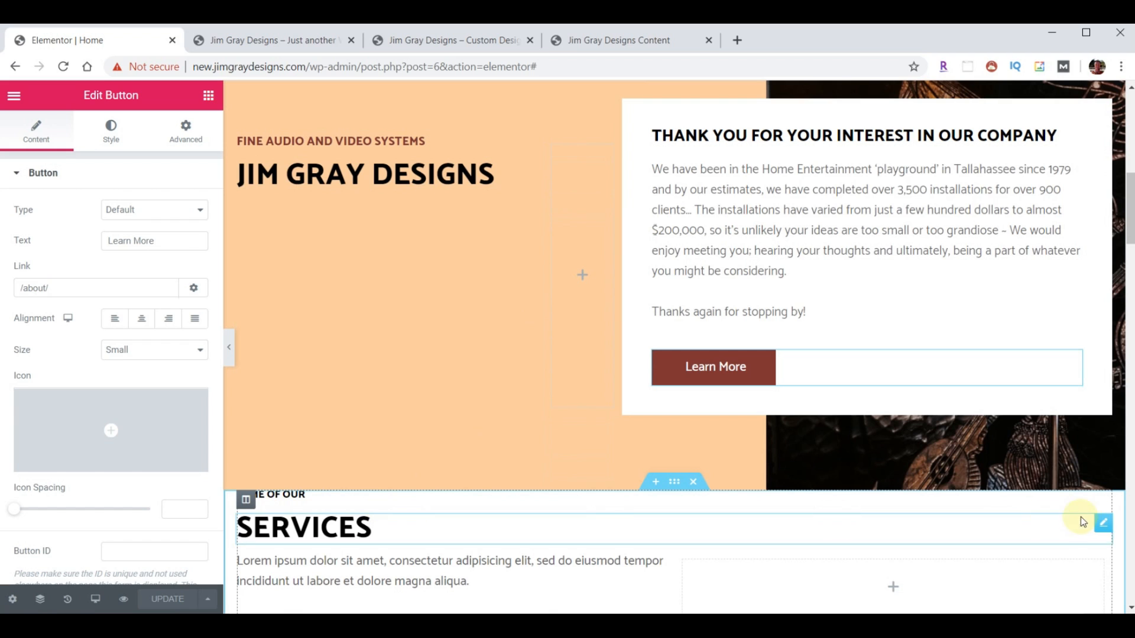
{"action": "right_click", "coordinate": [291, 498]}
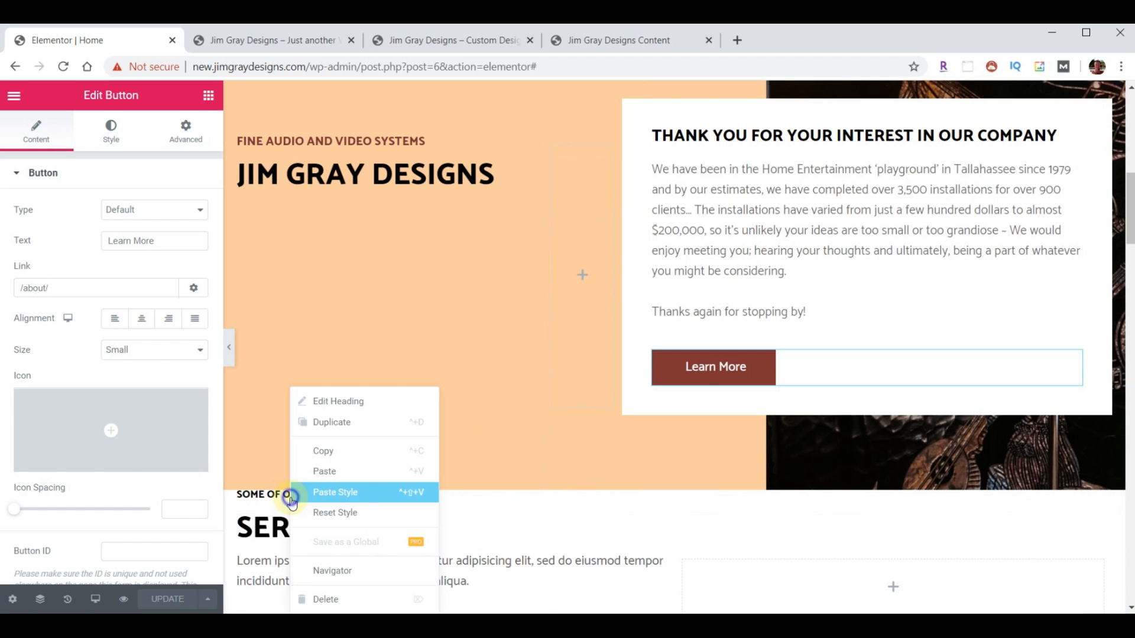
{"action": "left_click", "coordinate": [346, 501]}
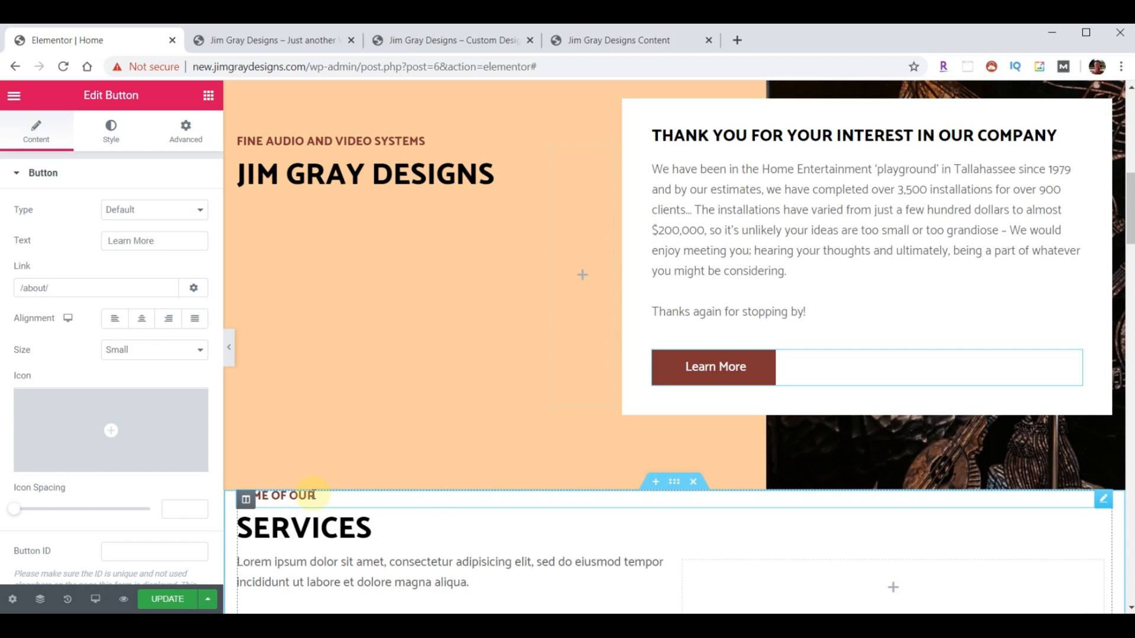
- Replace the Services Lorem ipsum paragraph with the 'We are always improving our skills…' text
{"action": "left_click", "coordinate": [281, 496]}
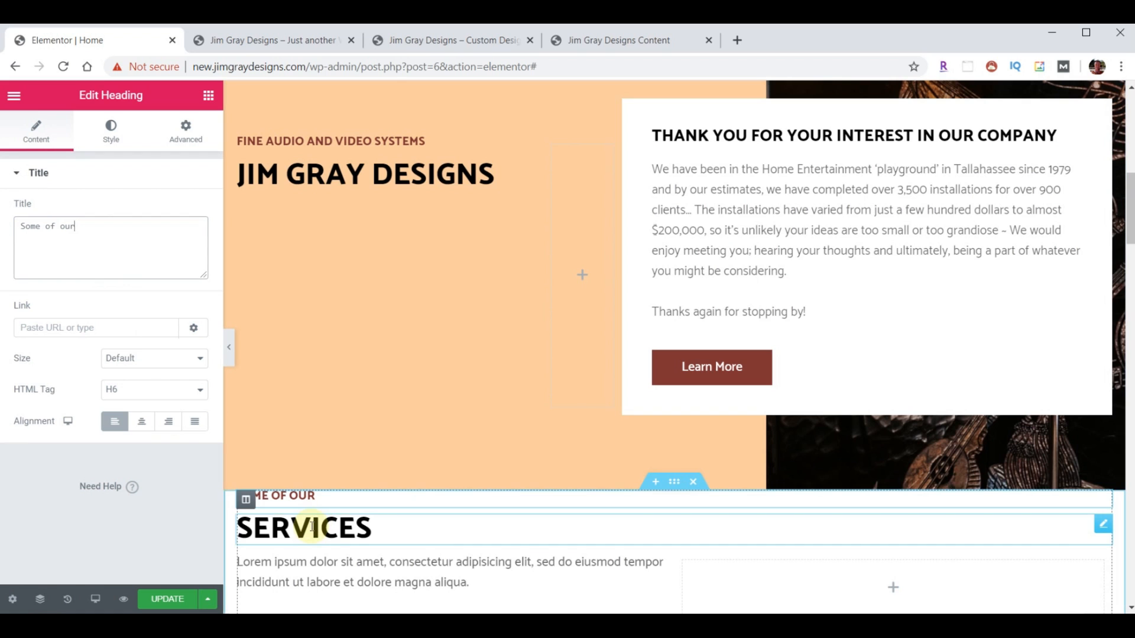
{"action": "left_click", "coordinate": [447, 39]}
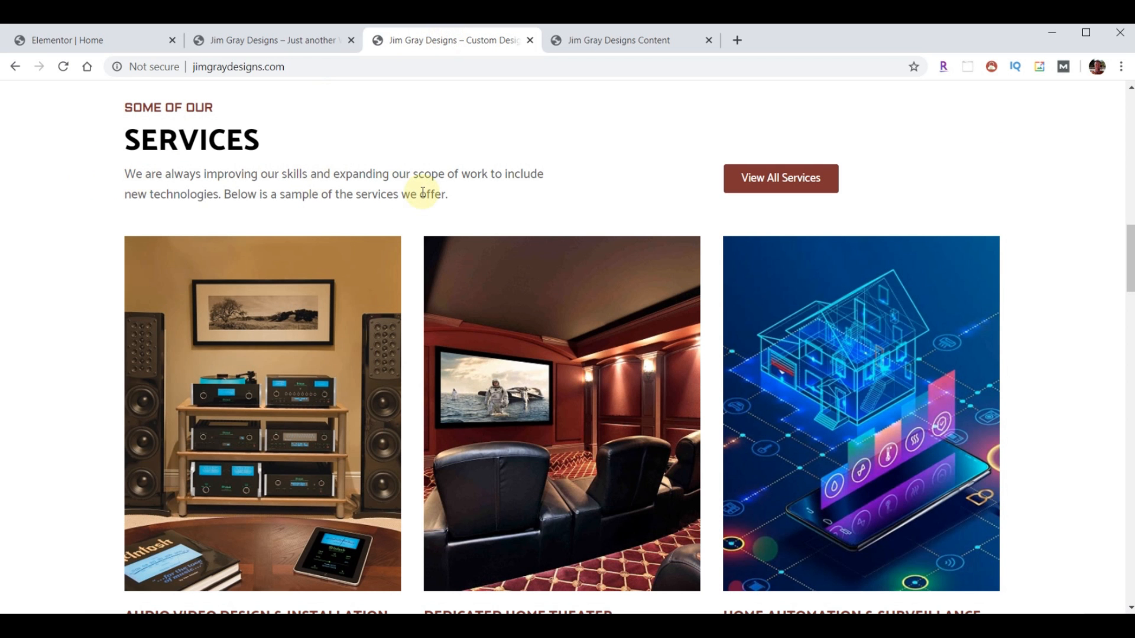
{"action": "left_click", "coordinate": [102, 39]}
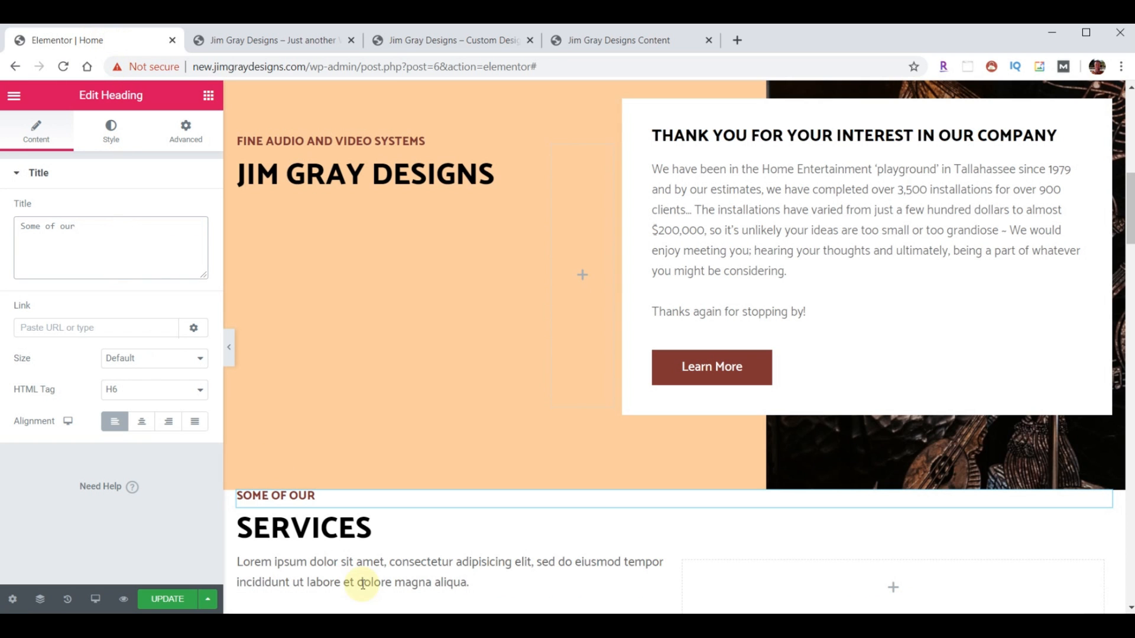
{"action": "left_click", "coordinate": [339, 569]}
{"action": "left_click", "coordinate": [107, 397]}
{"action": "key", "text": "ctrl+a"}
{"action": "key", "text": "ctrl+v"}
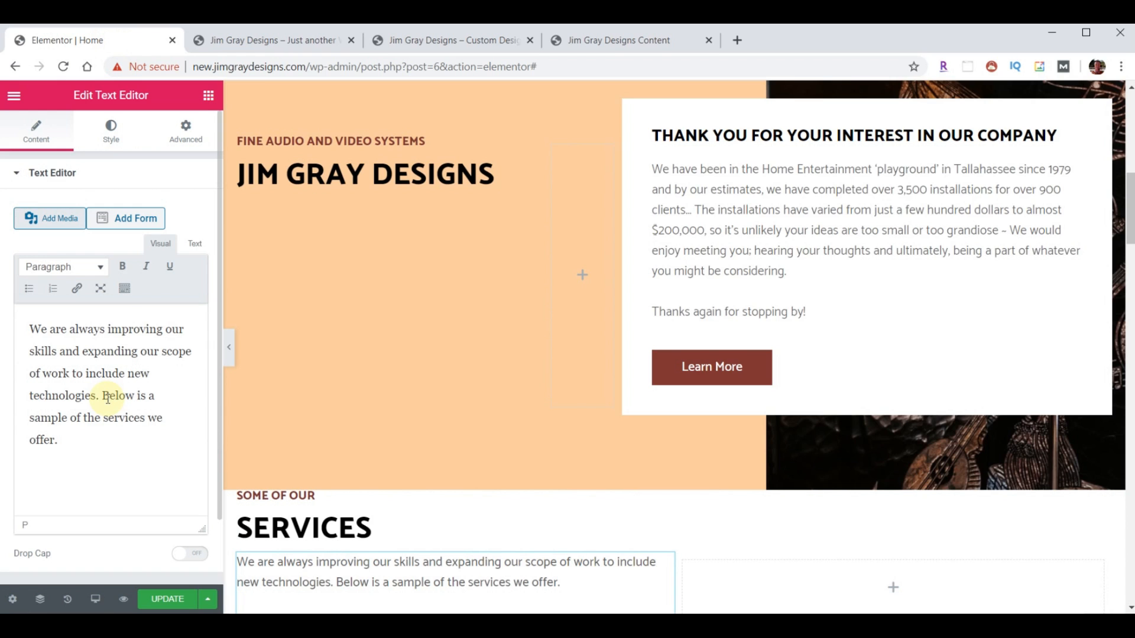
{"action": "scroll", "coordinate": [370, 260], "scroll_direction": "down", "scroll_amount": 5}
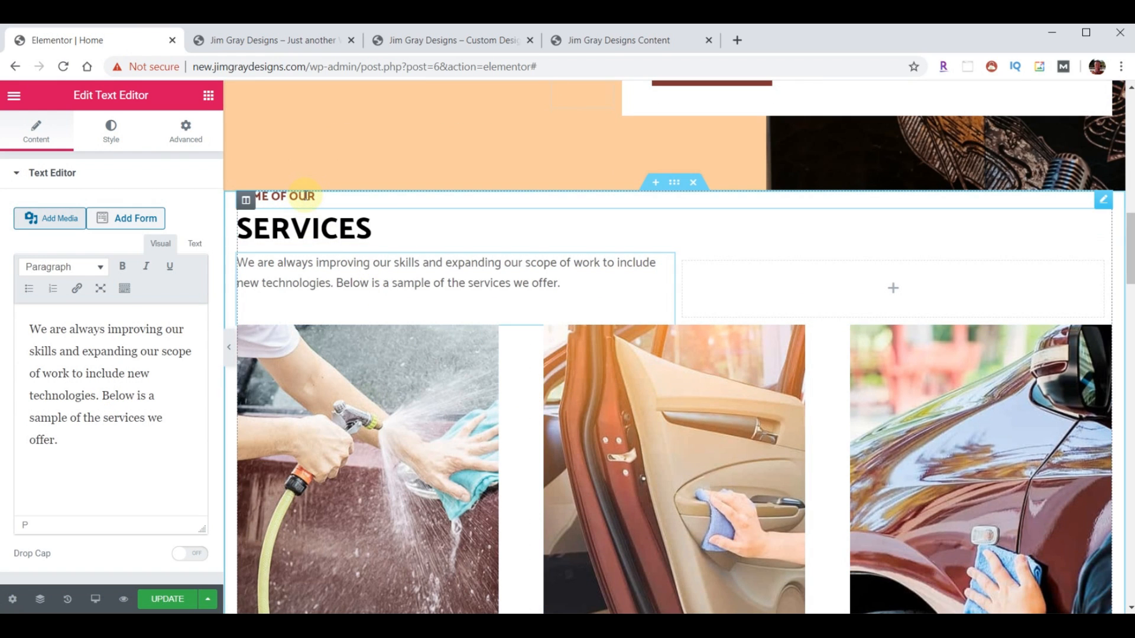
- Set the Services section's top padding to 30 px, keeping the bottom padding at 120 px
{"action": "left_click", "coordinate": [676, 187]}
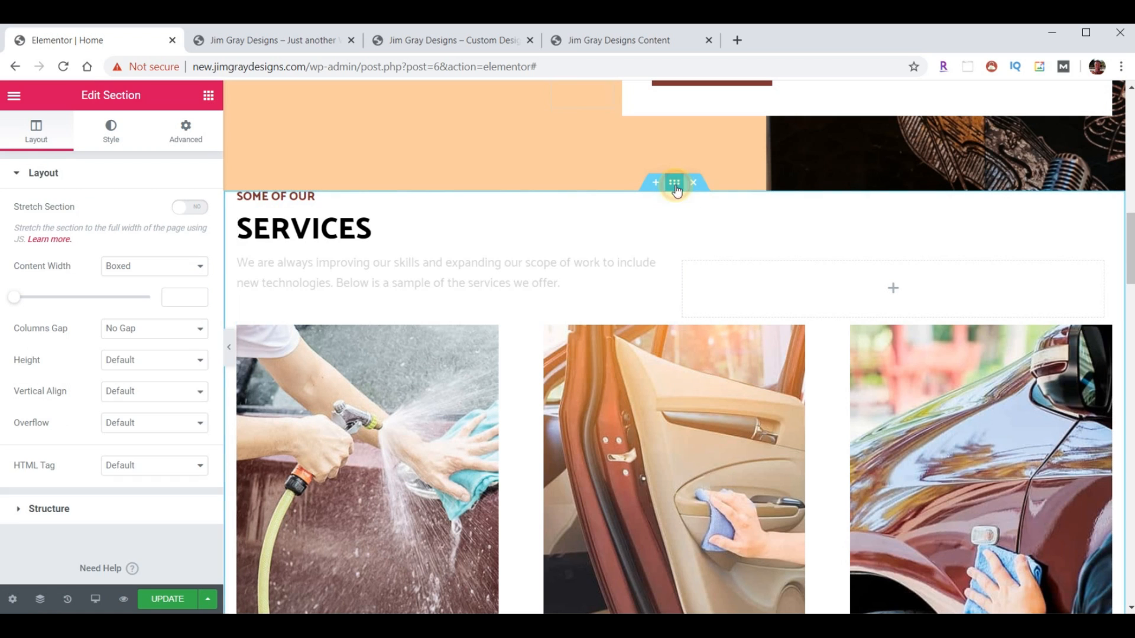
{"action": "left_click", "coordinate": [193, 136]}
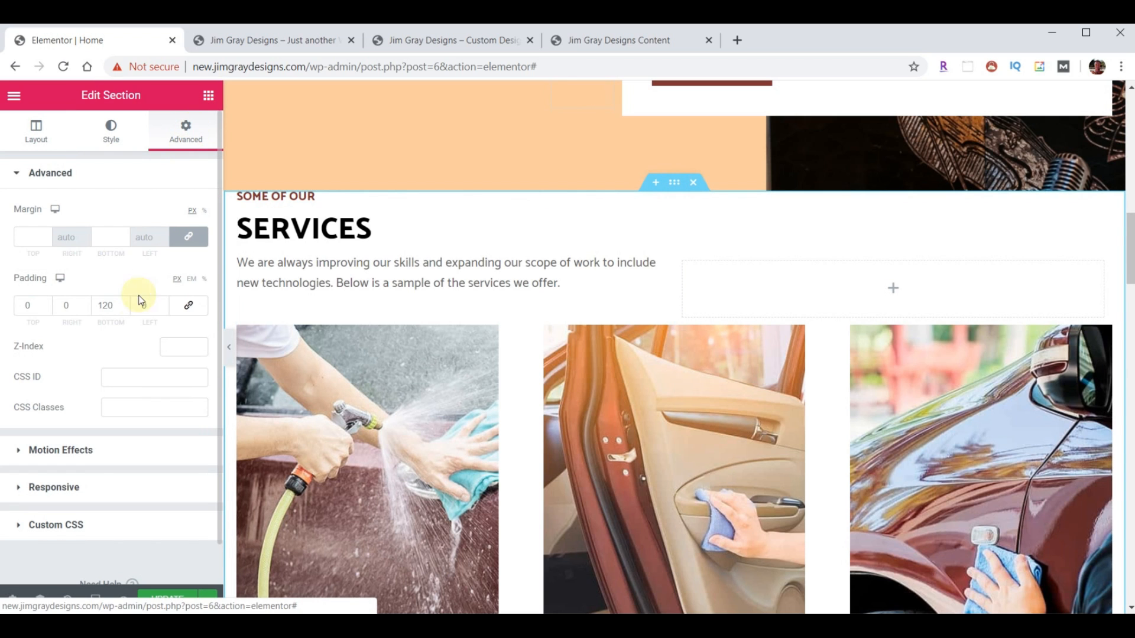
{"action": "scroll", "coordinate": [374, 339], "scroll_direction": "down", "scroll_amount": 6}
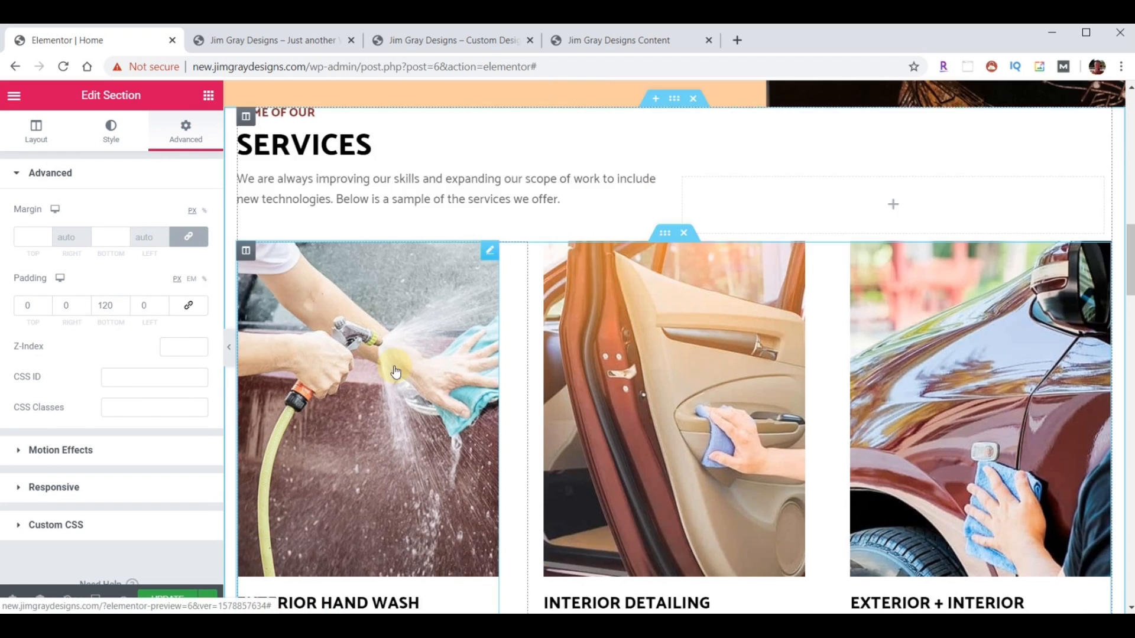
{"action": "scroll", "coordinate": [413, 375], "scroll_direction": "up", "scroll_amount": 6}
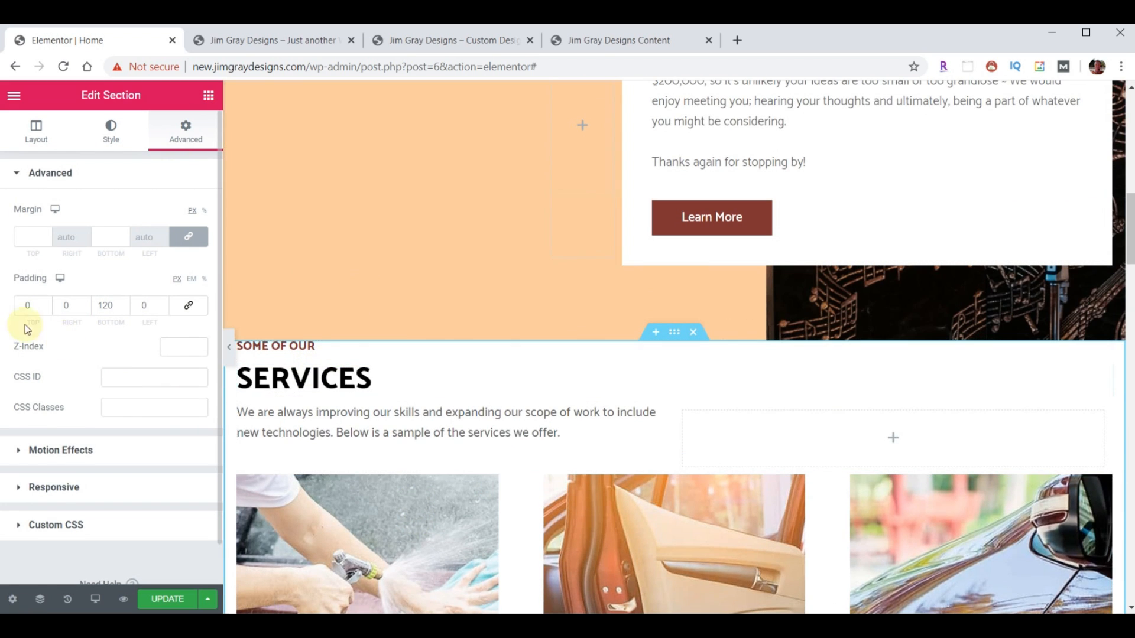
{"action": "left_click", "coordinate": [26, 305]}
{"action": "type", "text": "3"}
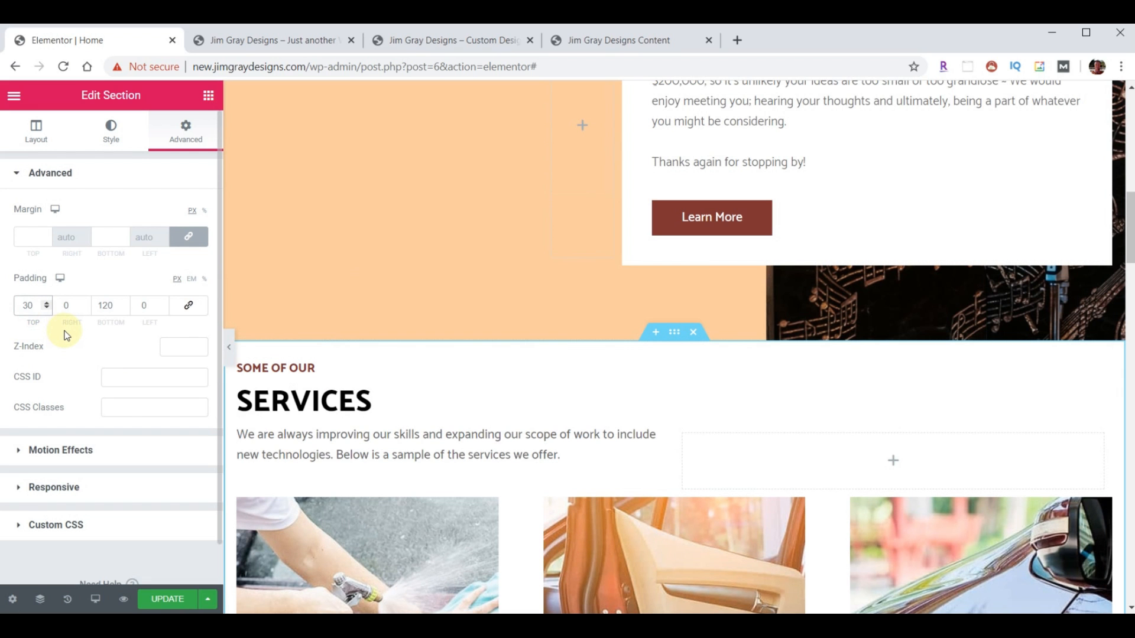
{"action": "scroll", "coordinate": [624, 355], "scroll_direction": "down", "scroll_amount": 5}
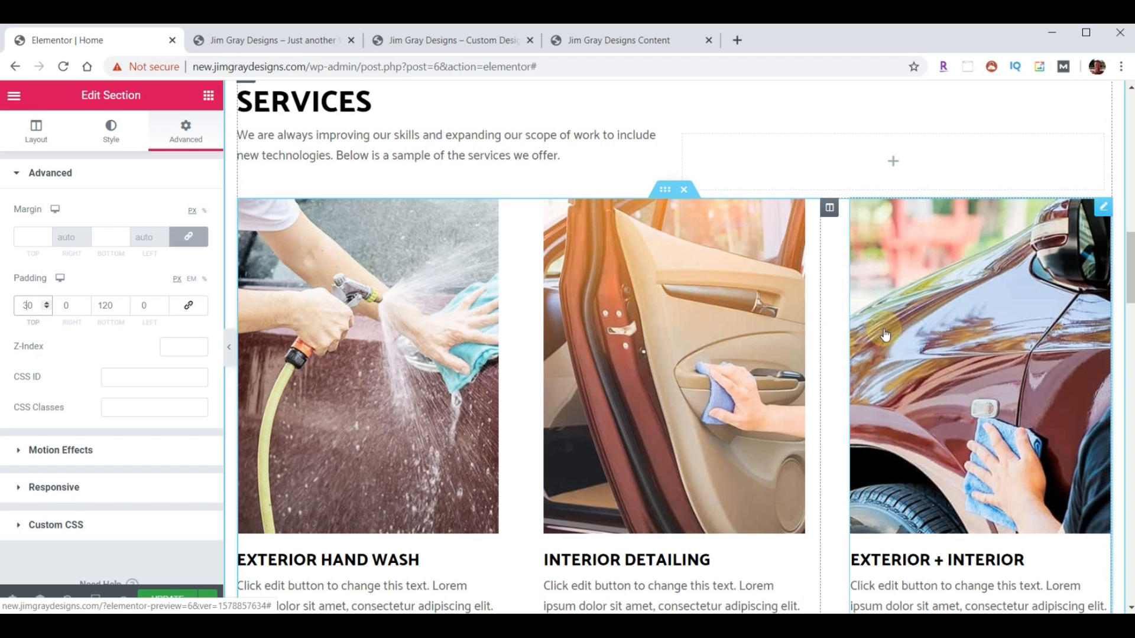
- Select the Exterior Hand Wash image box and open Insert Media beside the content images folder
{"action": "left_click", "coordinate": [336, 327]}
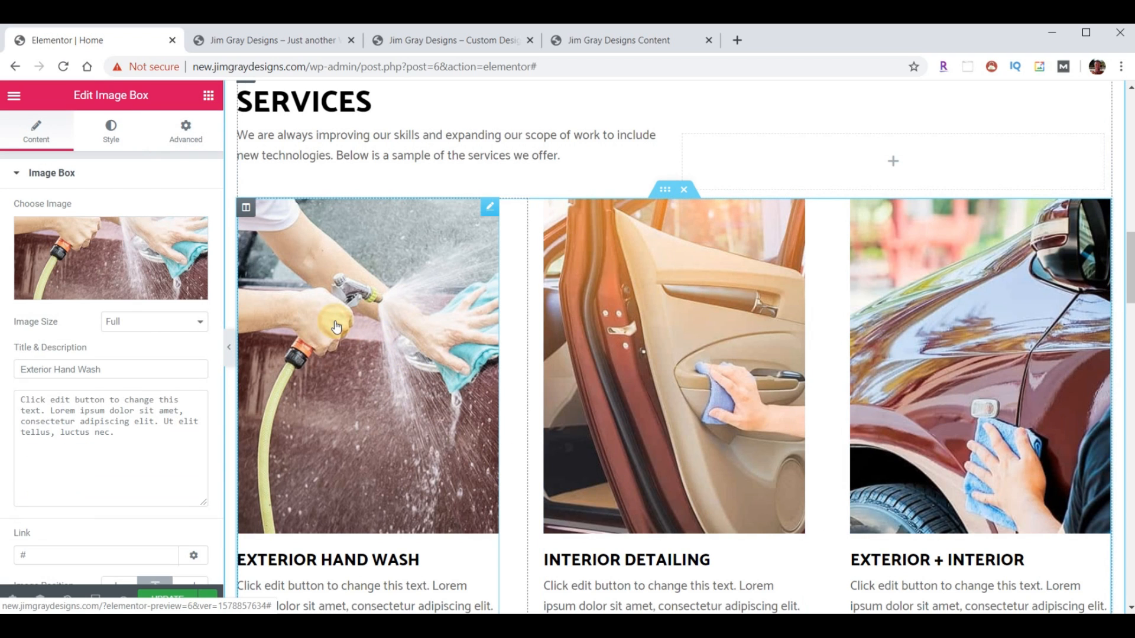
{"action": "left_click", "coordinate": [70, 247]}
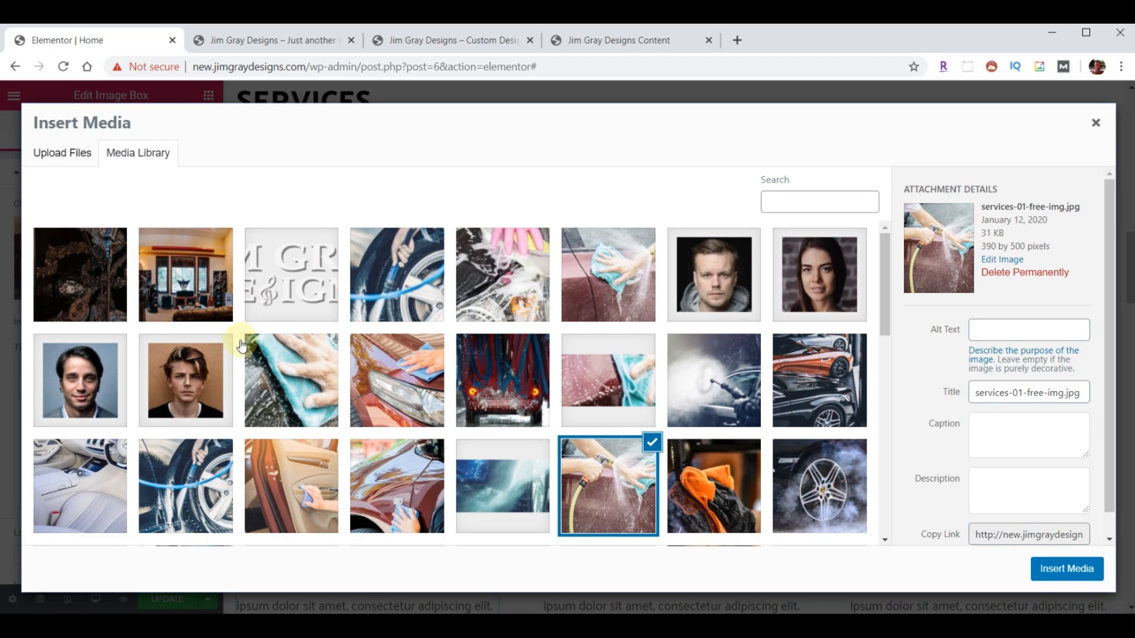
{"action": "left_click", "coordinate": [431, 626]}
{"action": "scroll", "coordinate": [990, 388], "scroll_direction": "down", "scroll_amount": 15}
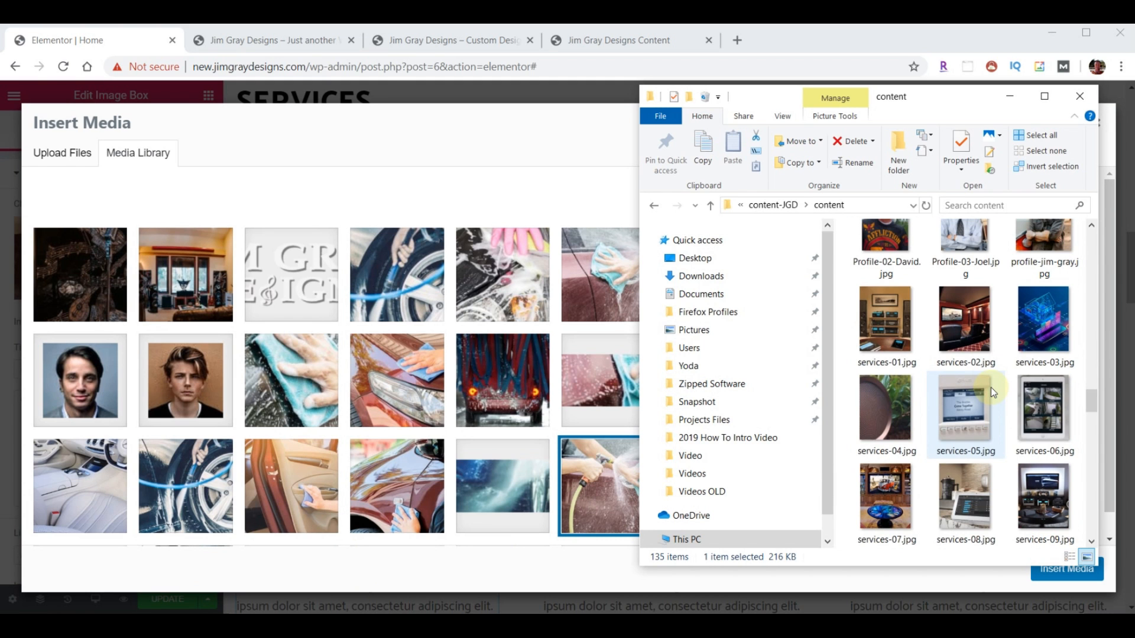
- Select services-01 through services-10 in File Explorer and drag them into Insert Media to upload
{"action": "left_click", "coordinate": [899, 326]}
{"action": "left_click", "coordinate": [1033, 325], "text": "shift"}
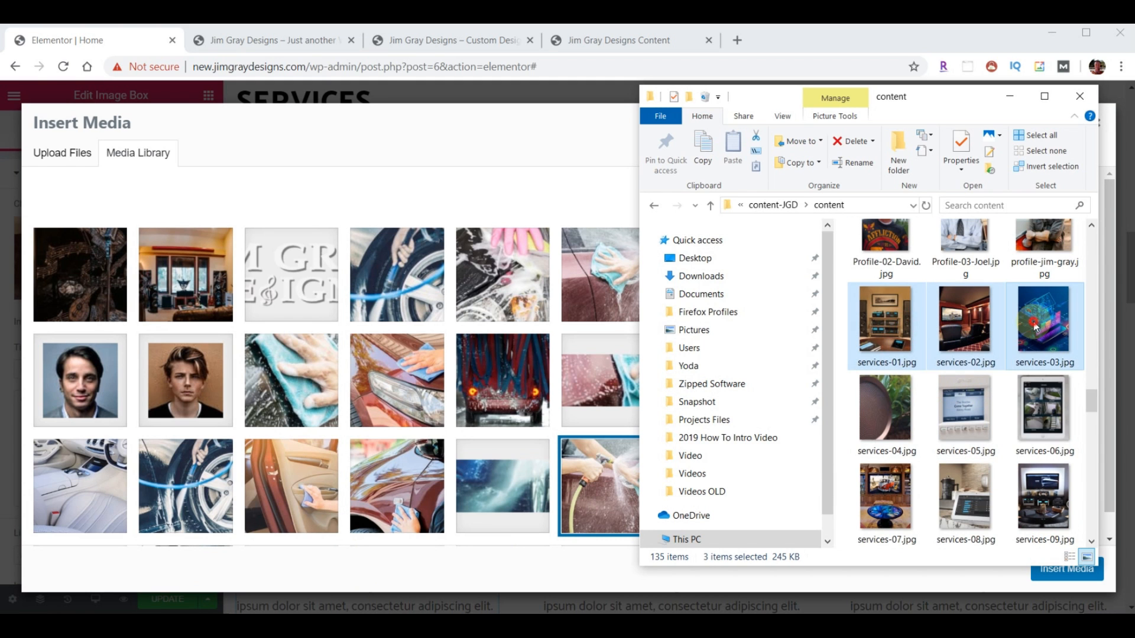
{"action": "left_click_drag", "start_coordinate": [967, 332], "coordinate": [967, 332]}
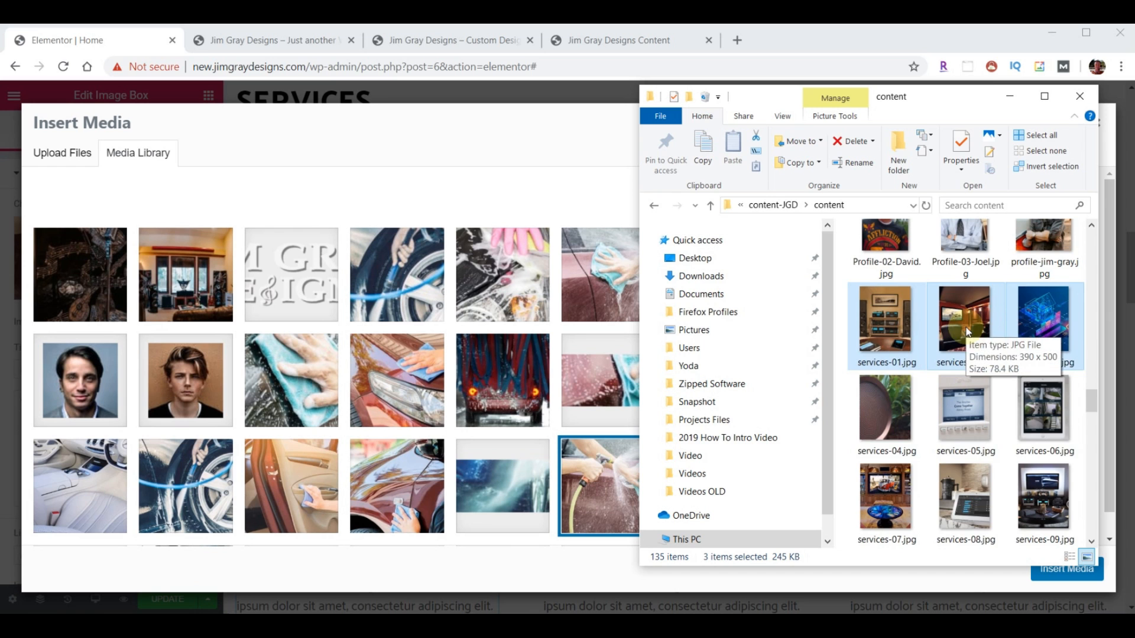
{"action": "scroll", "coordinate": [972, 343], "scroll_direction": "down", "scroll_amount": 3}
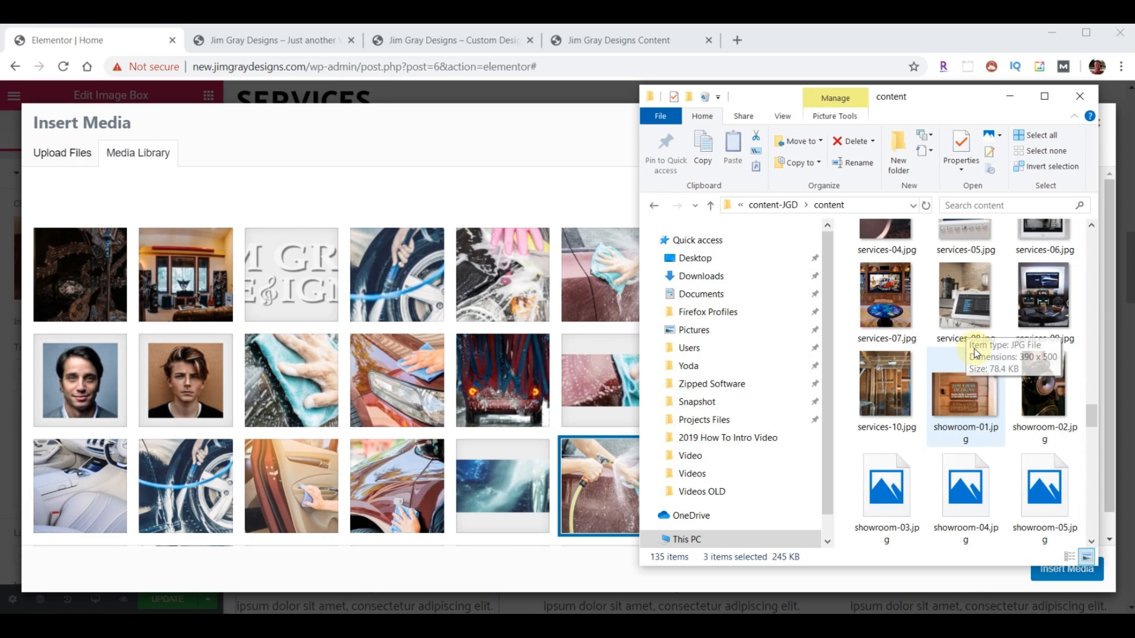
{"action": "left_click", "coordinate": [896, 401], "text": "shift"}
{"action": "left_click_drag", "start_coordinate": [892, 391], "coordinate": [388, 408]}
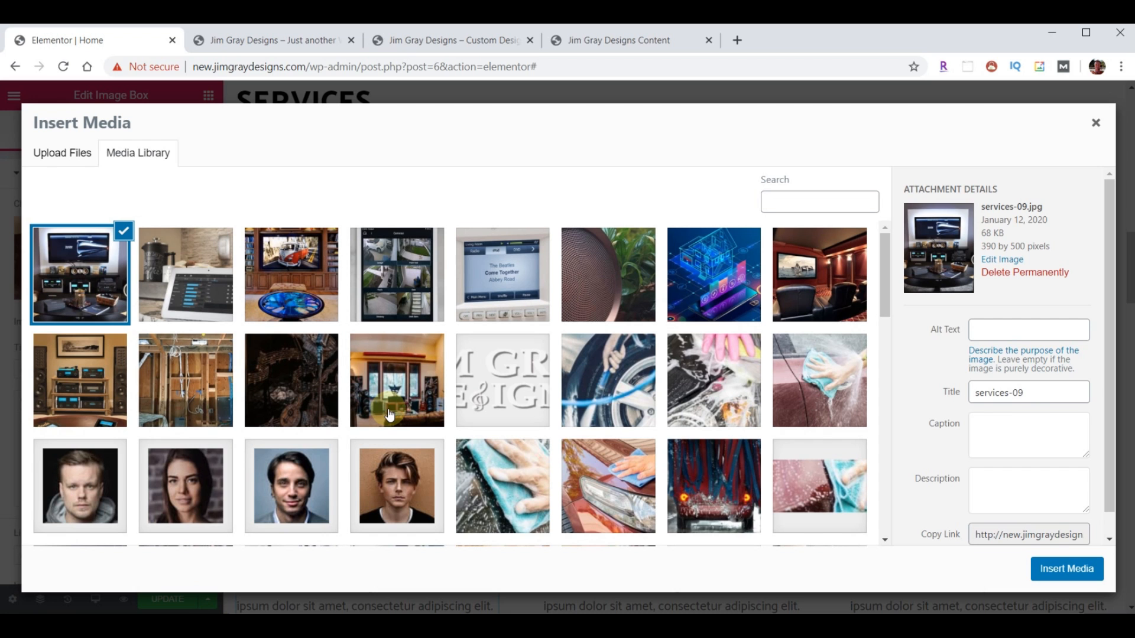
- Insert the stereo rack, home theater and blue smart-home images into the three service boxes
{"action": "left_click", "coordinate": [81, 393]}
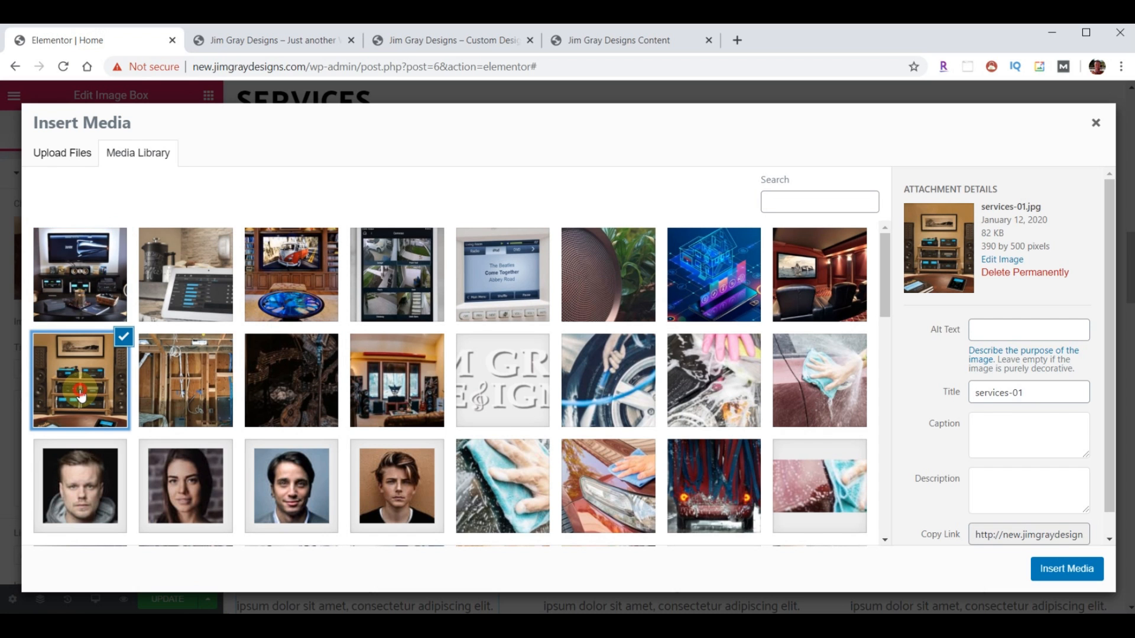
{"action": "left_click", "coordinate": [1054, 572]}
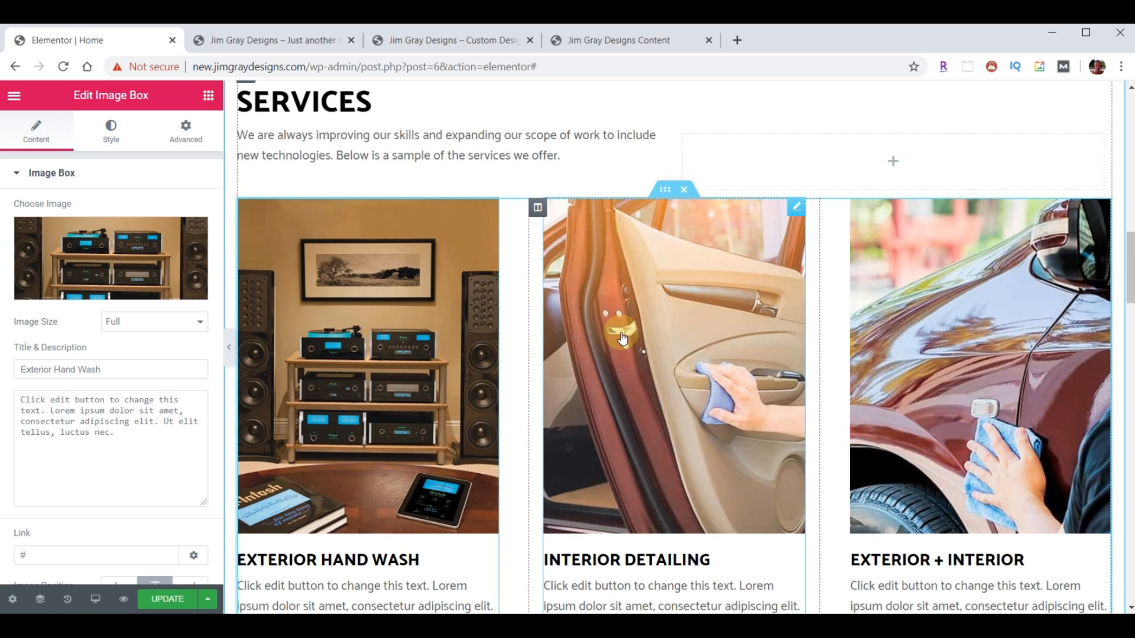
{"action": "left_click", "coordinate": [621, 336]}
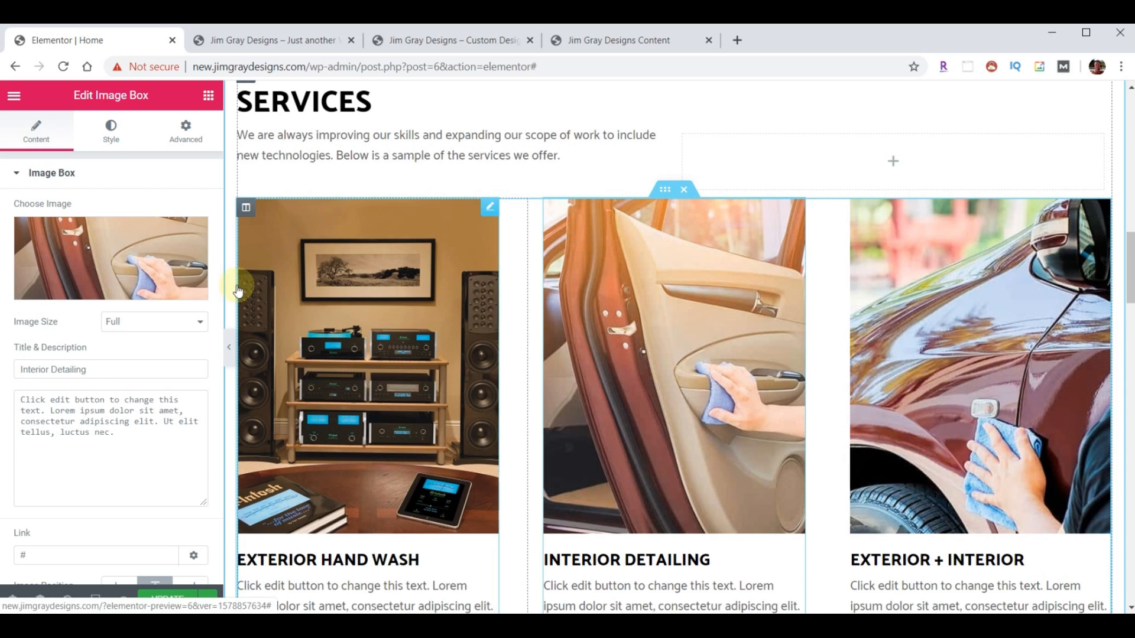
{"action": "left_click", "coordinate": [82, 253]}
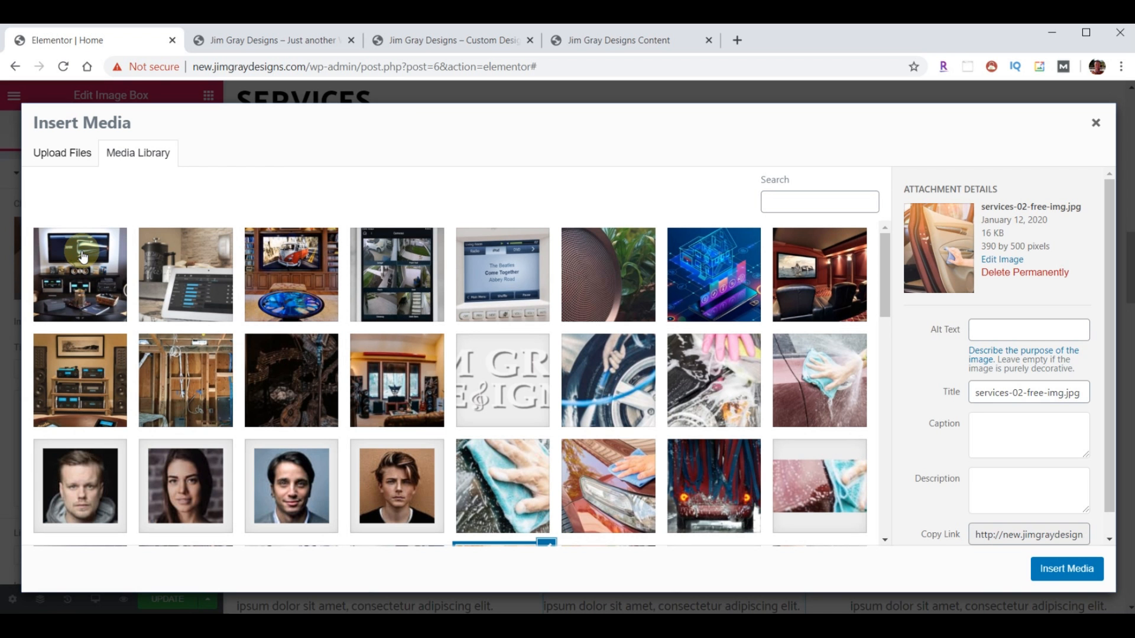
{"action": "left_click", "coordinate": [820, 283]}
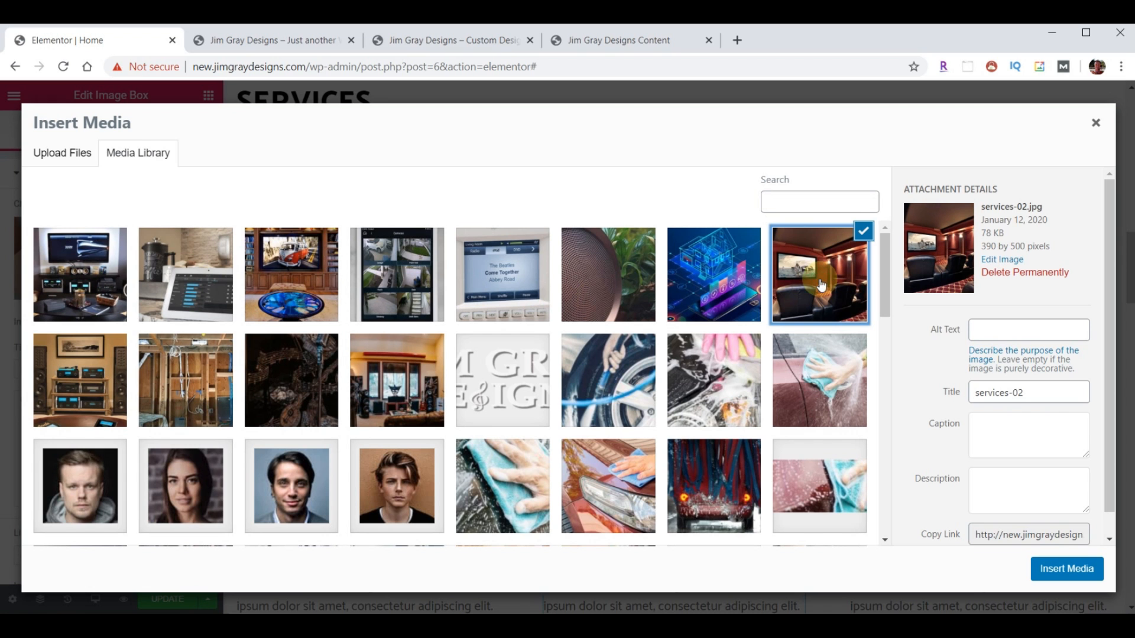
{"action": "left_click", "coordinate": [1081, 569]}
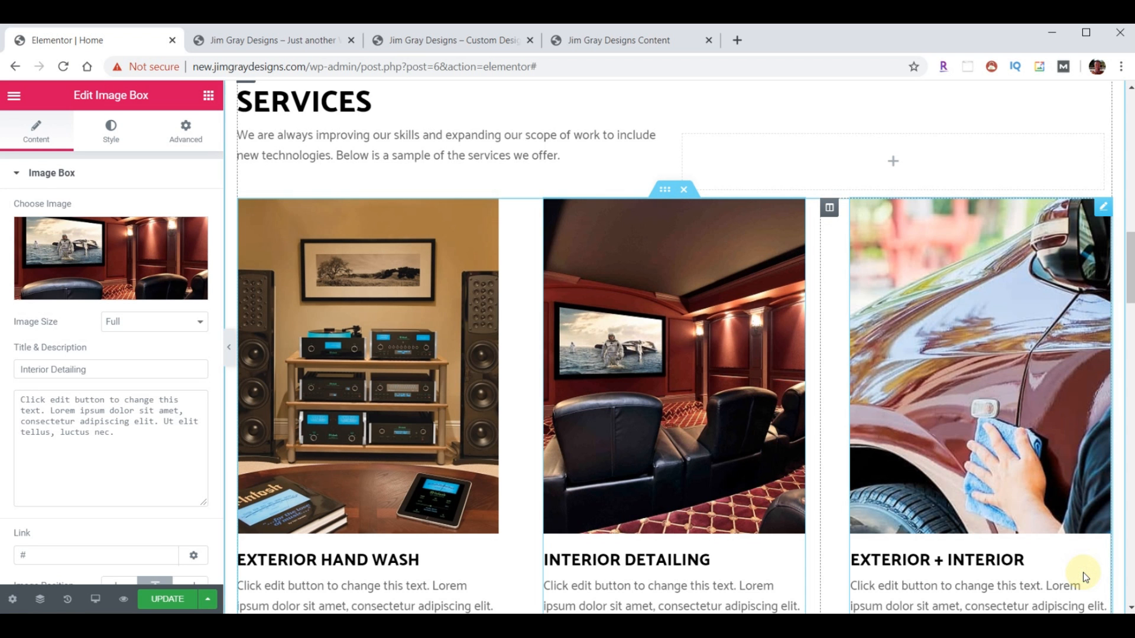
{"action": "left_click", "coordinate": [972, 341]}
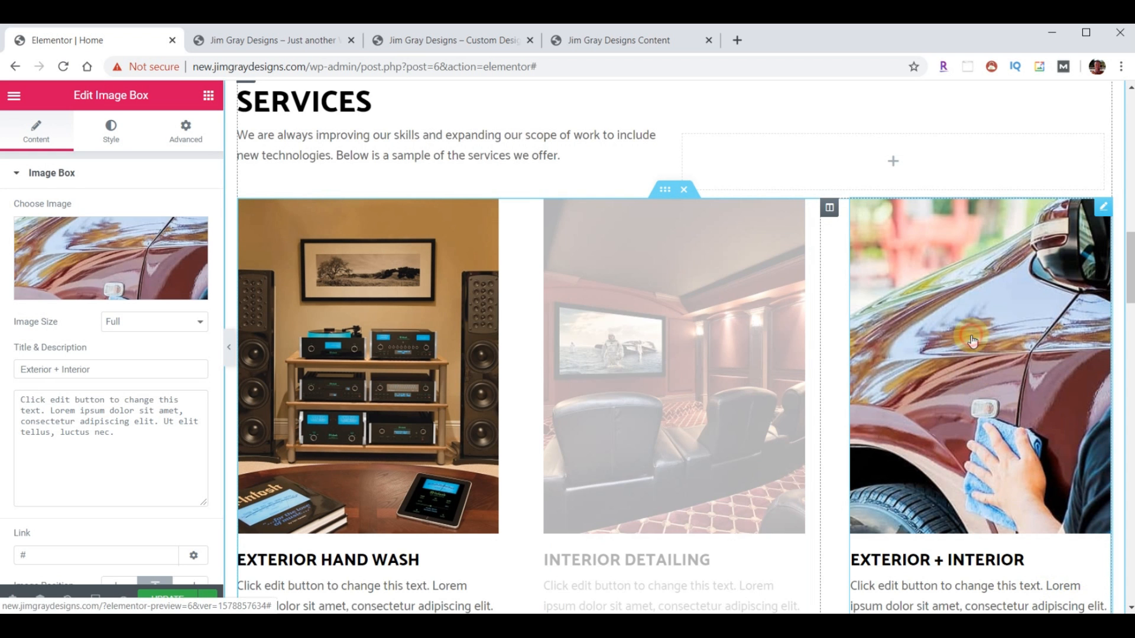
{"action": "left_click", "coordinate": [113, 260]}
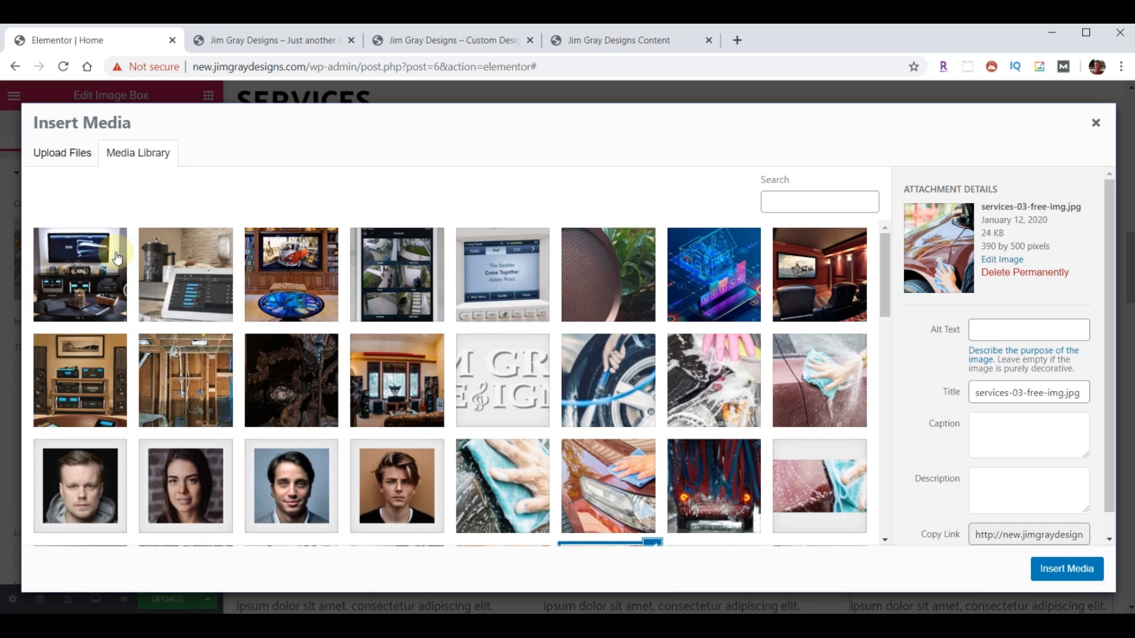
{"action": "left_click", "coordinate": [707, 265]}
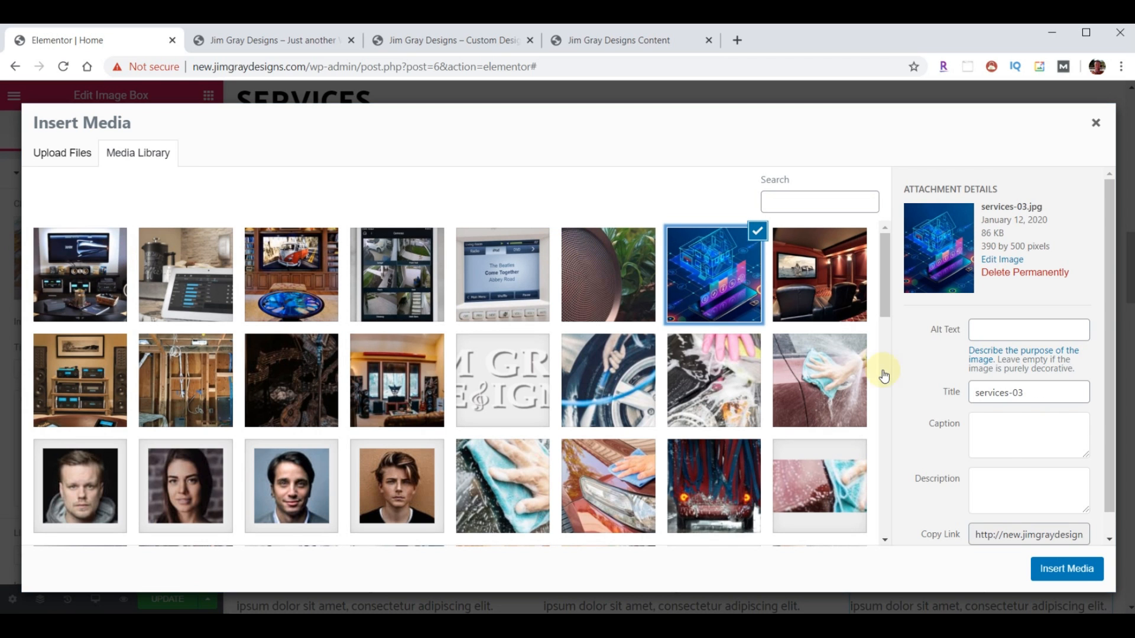
{"action": "left_click", "coordinate": [1081, 572]}
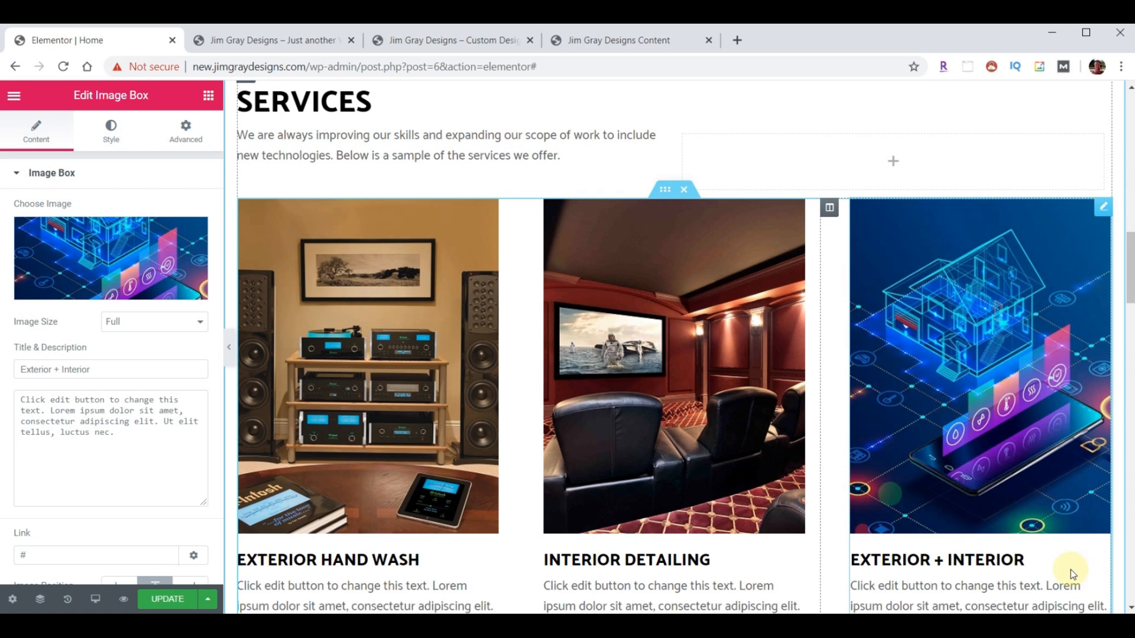
- View the original site's services section for reference
{"action": "scroll", "coordinate": [911, 335], "scroll_direction": "down", "scroll_amount": 3}
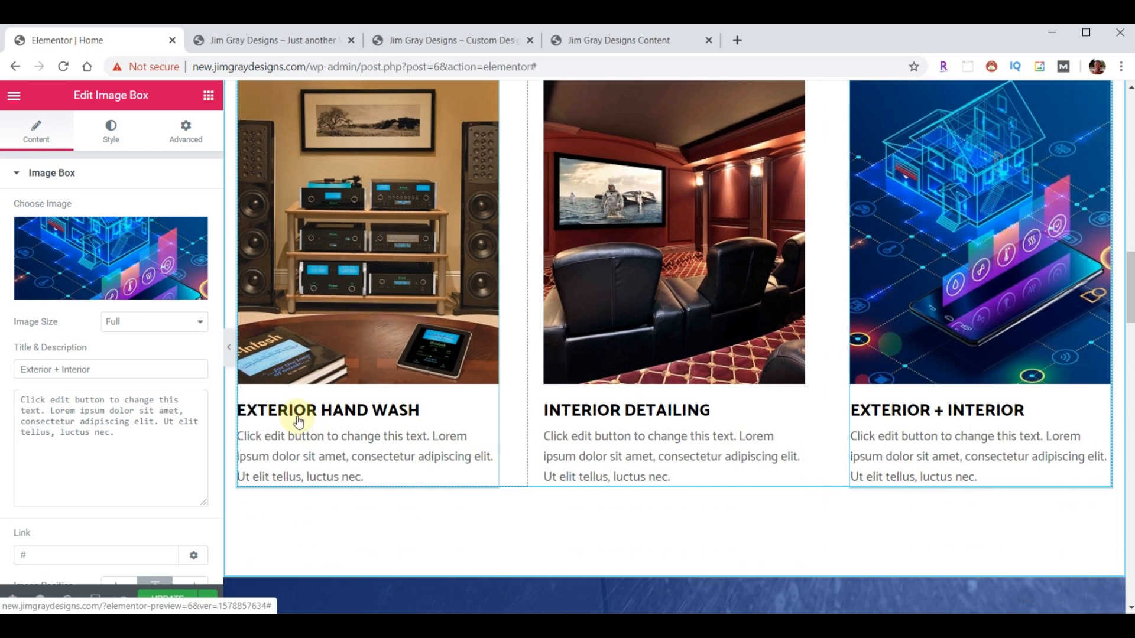
{"action": "left_click", "coordinate": [416, 51]}
{"action": "scroll", "coordinate": [397, 354], "scroll_direction": "down", "scroll_amount": 5}
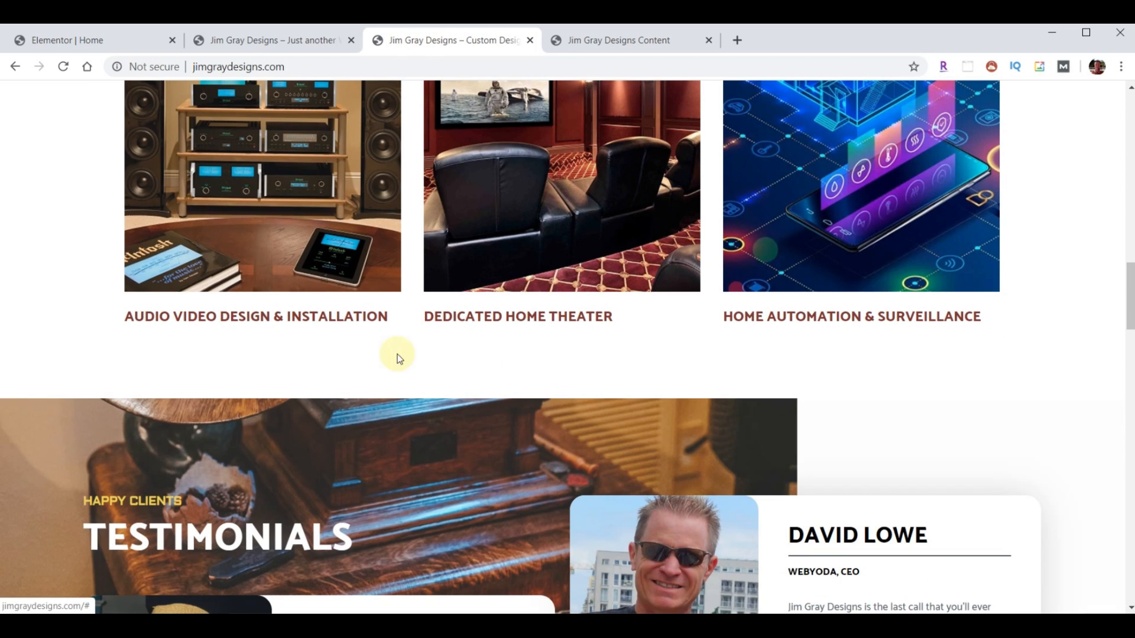
- Back in the editor, delete the Exterior + Interior box's description text
{"action": "left_click", "coordinate": [283, 47]}
{"action": "left_click", "coordinate": [96, 40]}
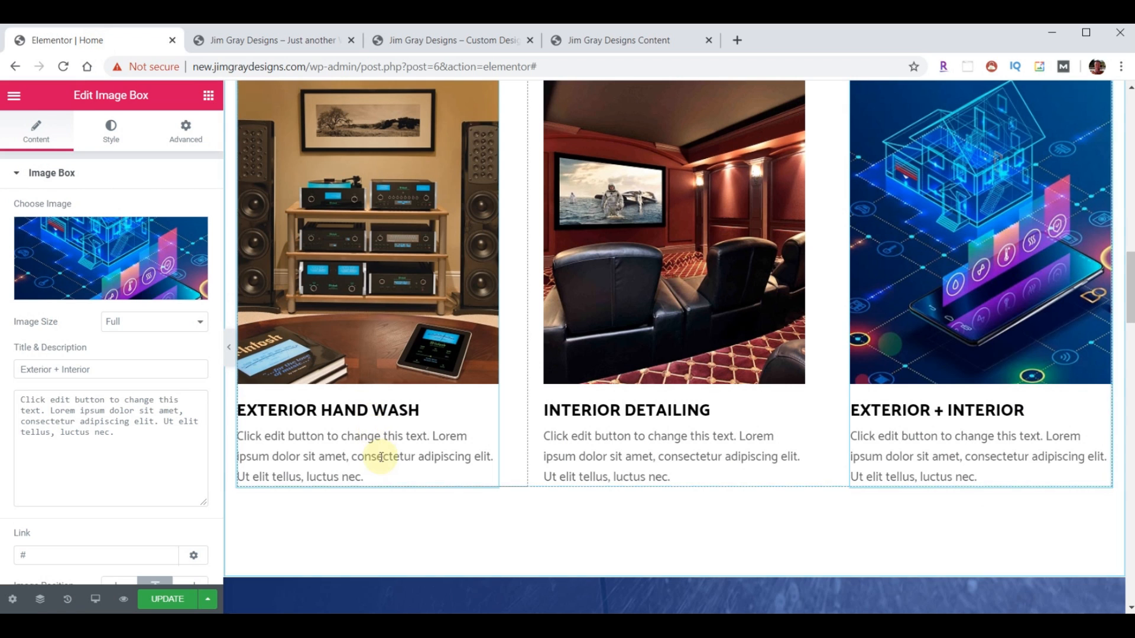
{"action": "scroll", "coordinate": [463, 434], "scroll_direction": "up", "scroll_amount": 1}
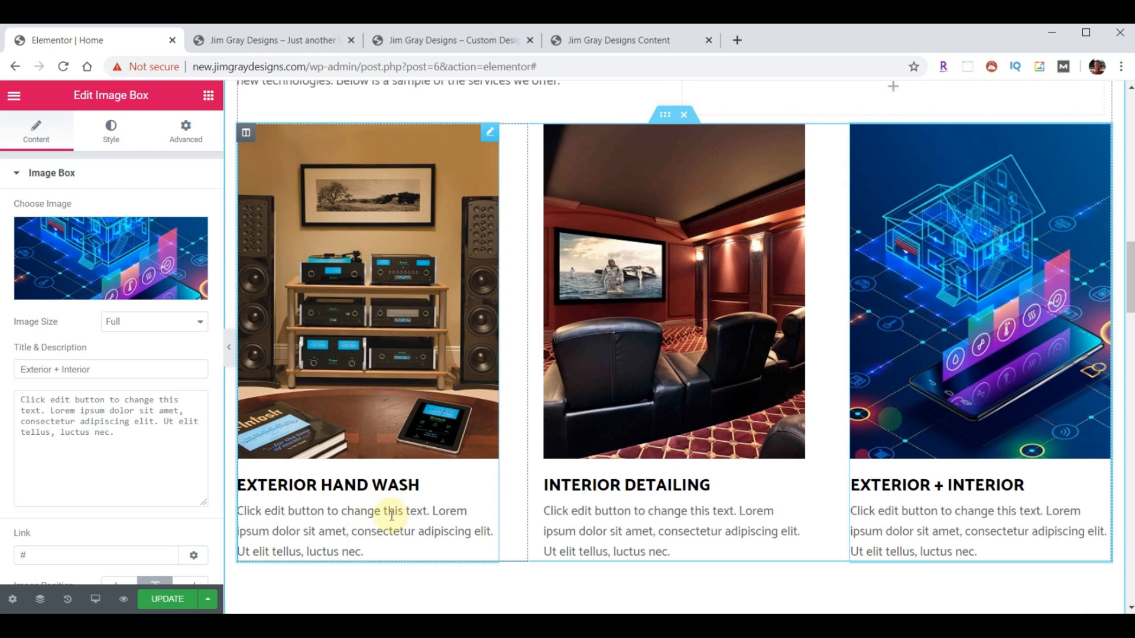
{"action": "left_click", "coordinate": [155, 421]}
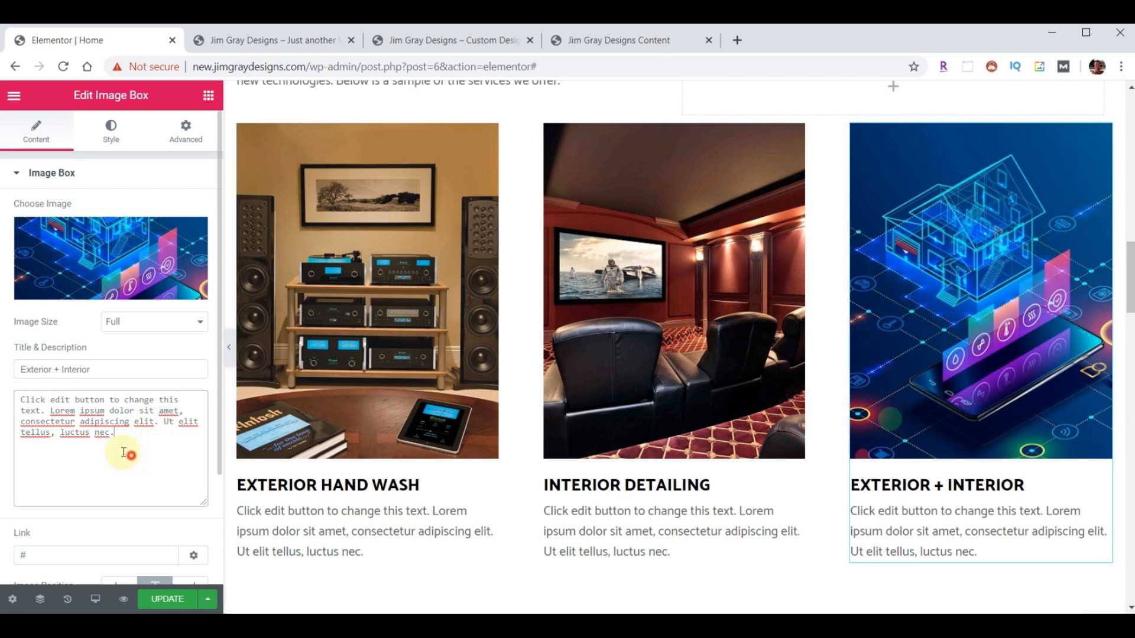
{"action": "left_click_drag", "start_coordinate": [127, 451], "coordinate": [3, 397]}
{"action": "key", "text": "BackSpace"}
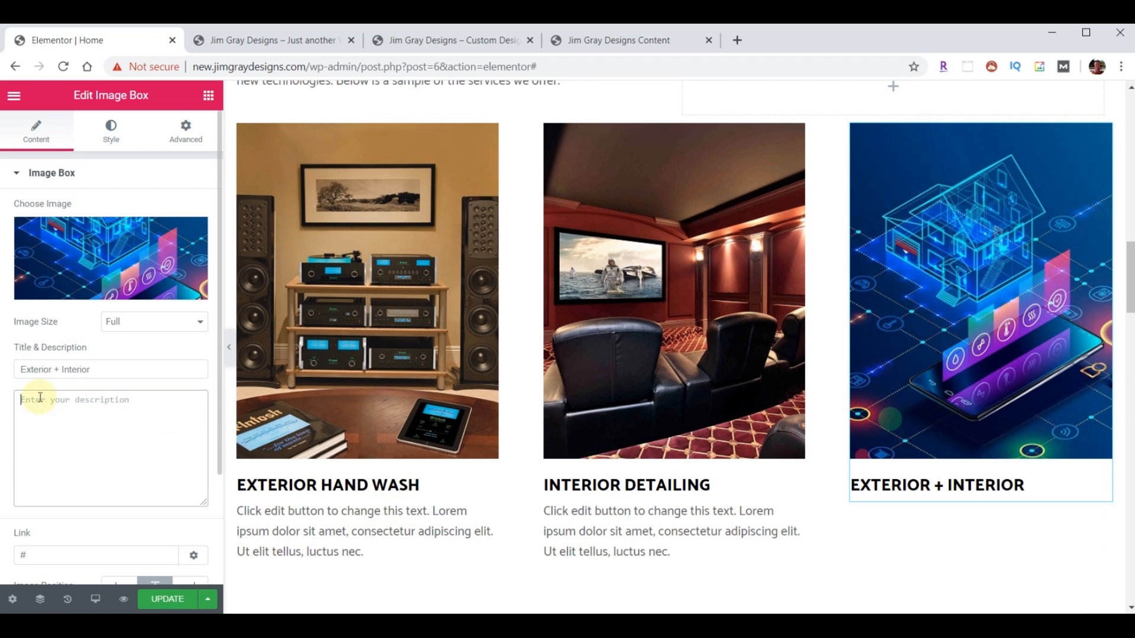
- Delete the Interior Detailing and Exterior Hand Wash descriptions, then compare with the original site
{"action": "left_click", "coordinate": [582, 520]}
{"action": "left_click_drag", "start_coordinate": [126, 443], "coordinate": [12, 390]}
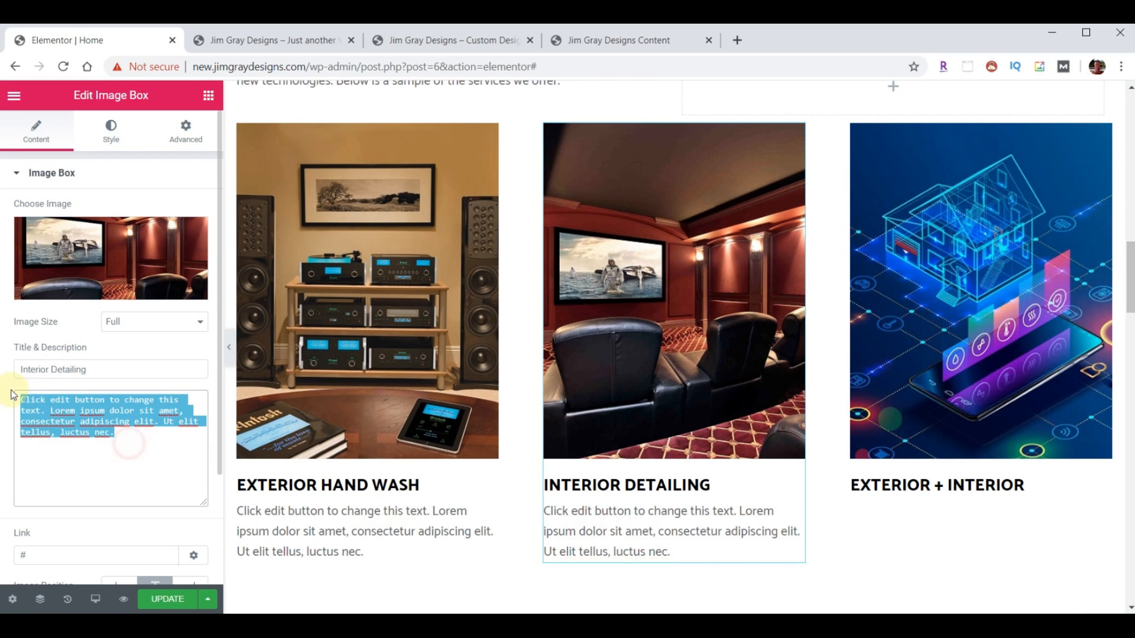
{"action": "key", "text": "BackSpace"}
{"action": "left_click", "coordinate": [270, 520]}
{"action": "left_click_drag", "start_coordinate": [130, 446], "coordinate": [28, 385]}
{"action": "key", "text": "BackSpace"}
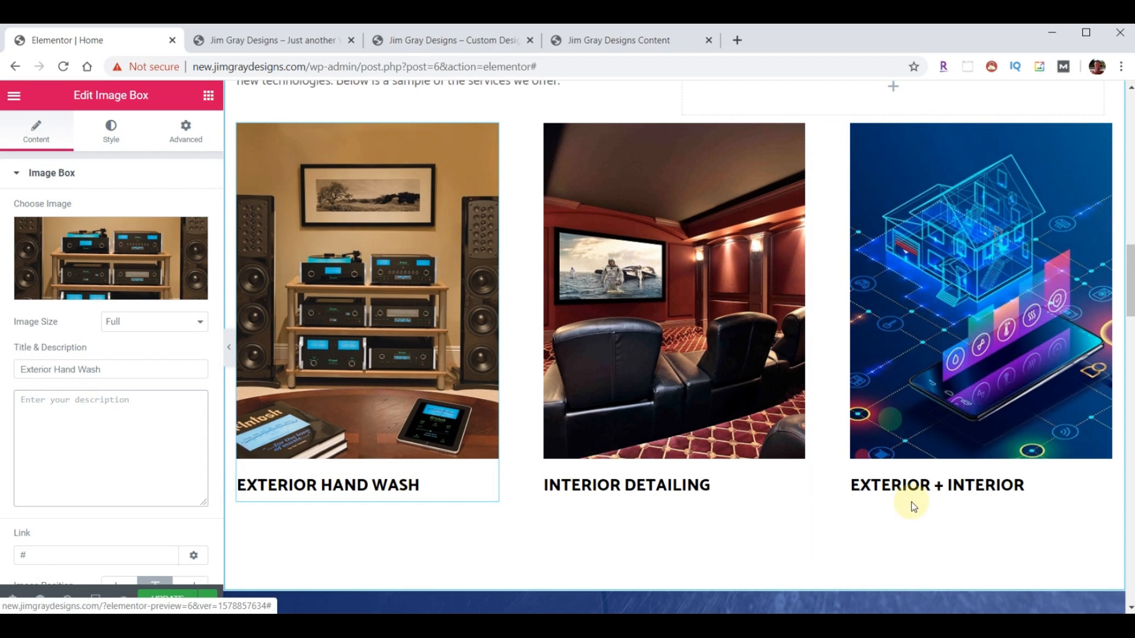
{"action": "left_click", "coordinate": [438, 40]}
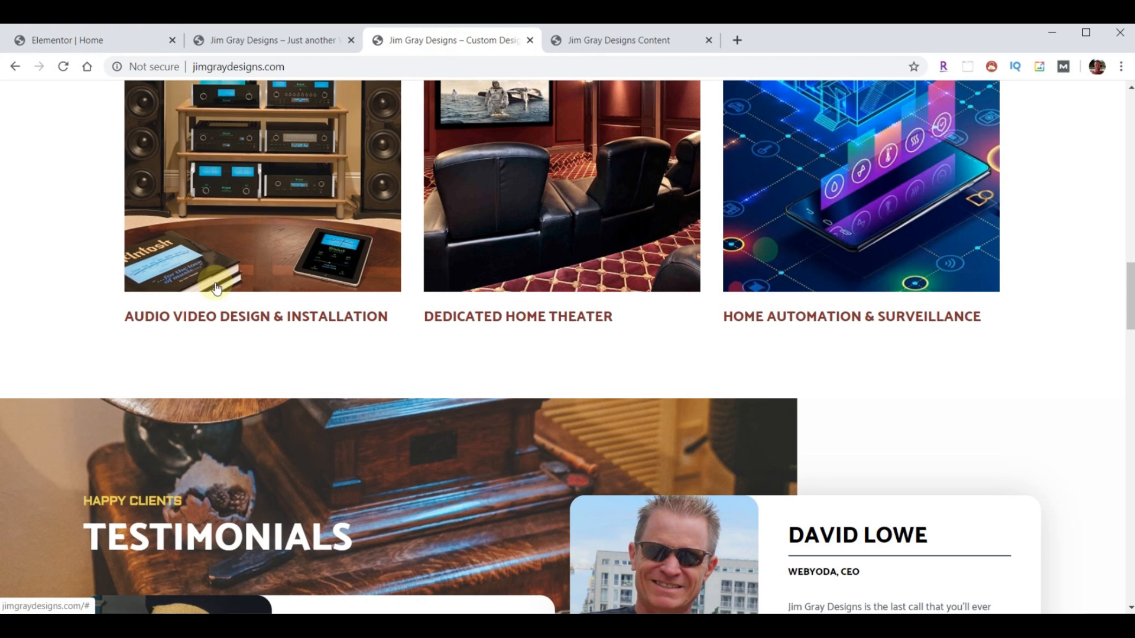
{"action": "left_click", "coordinate": [105, 45]}
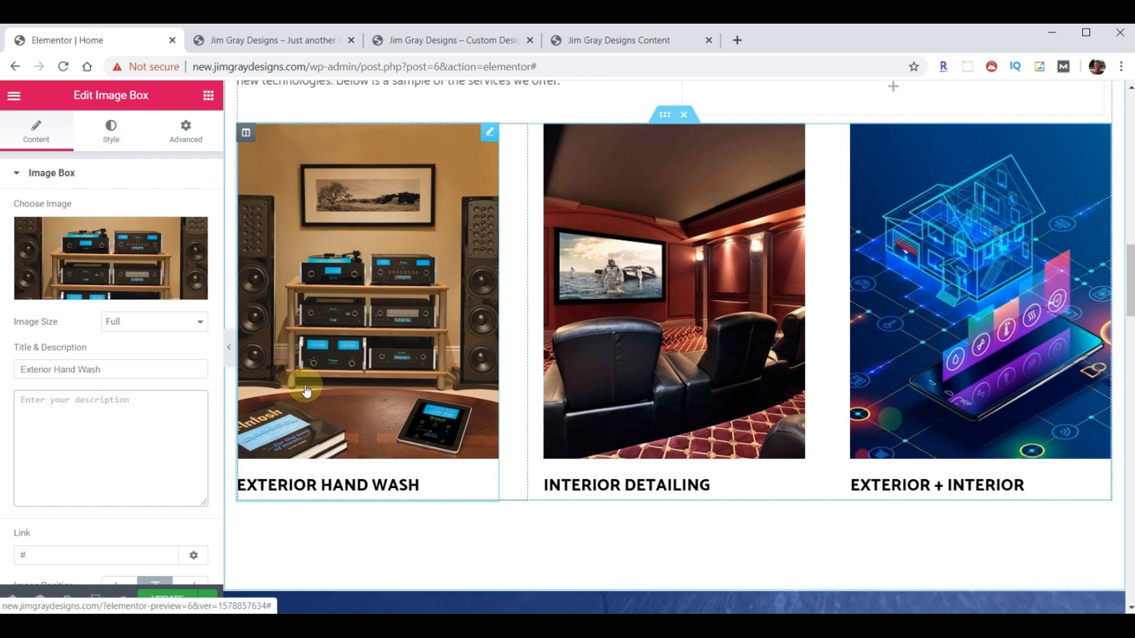
- Paste the ONE OF OUR heading's dark red style onto all three service titles
{"action": "scroll", "coordinate": [295, 231], "scroll_direction": "up", "scroll_amount": 4}
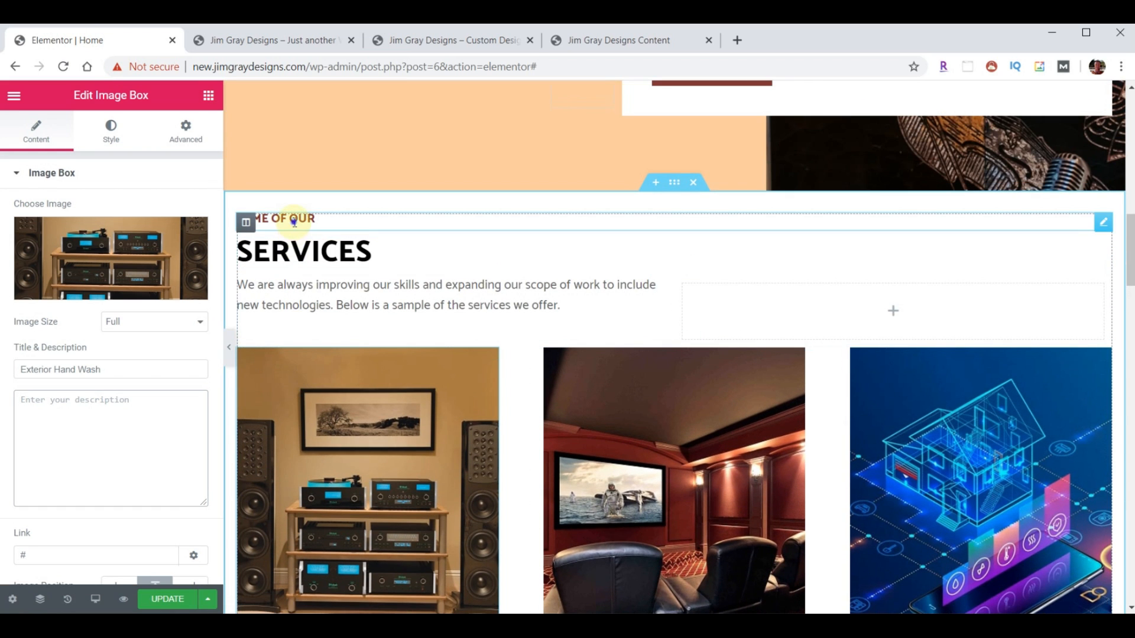
{"action": "right_click", "coordinate": [293, 222]}
{"action": "left_click", "coordinate": [321, 284]}
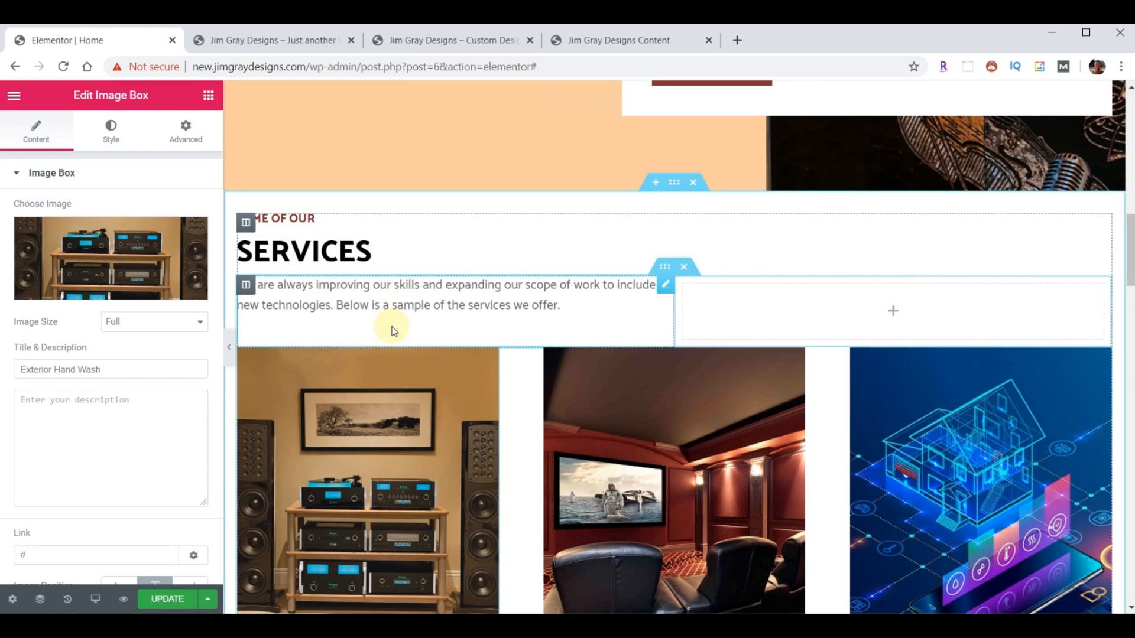
{"action": "scroll", "coordinate": [393, 329], "scroll_direction": "down", "scroll_amount": 5}
{"action": "right_click", "coordinate": [357, 395]}
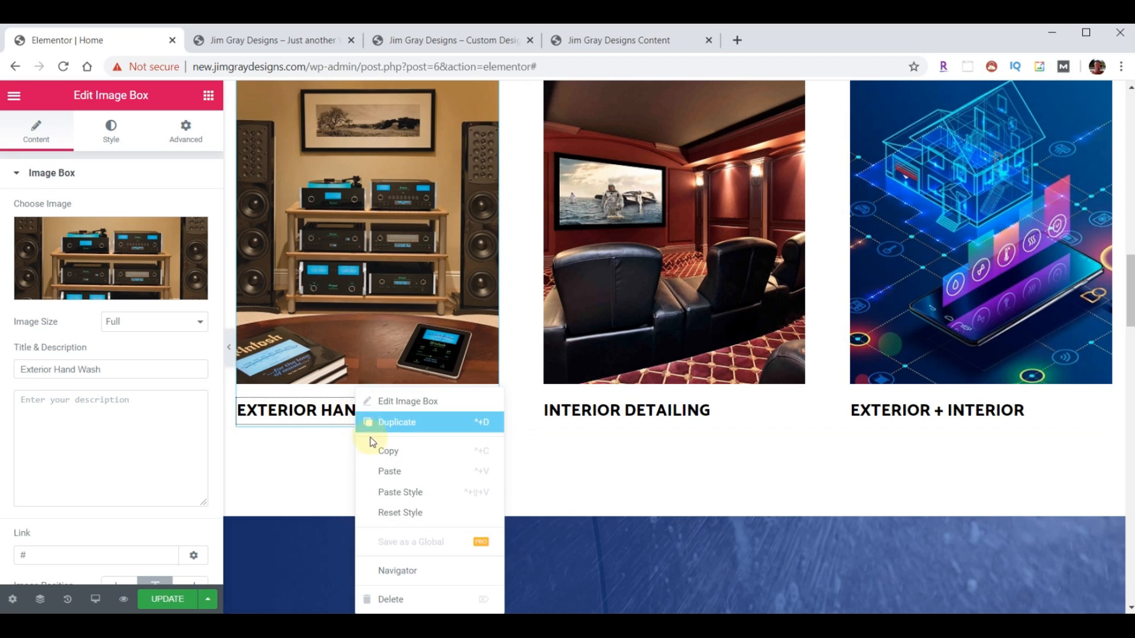
{"action": "left_click", "coordinate": [390, 491]}
{"action": "right_click", "coordinate": [580, 415]}
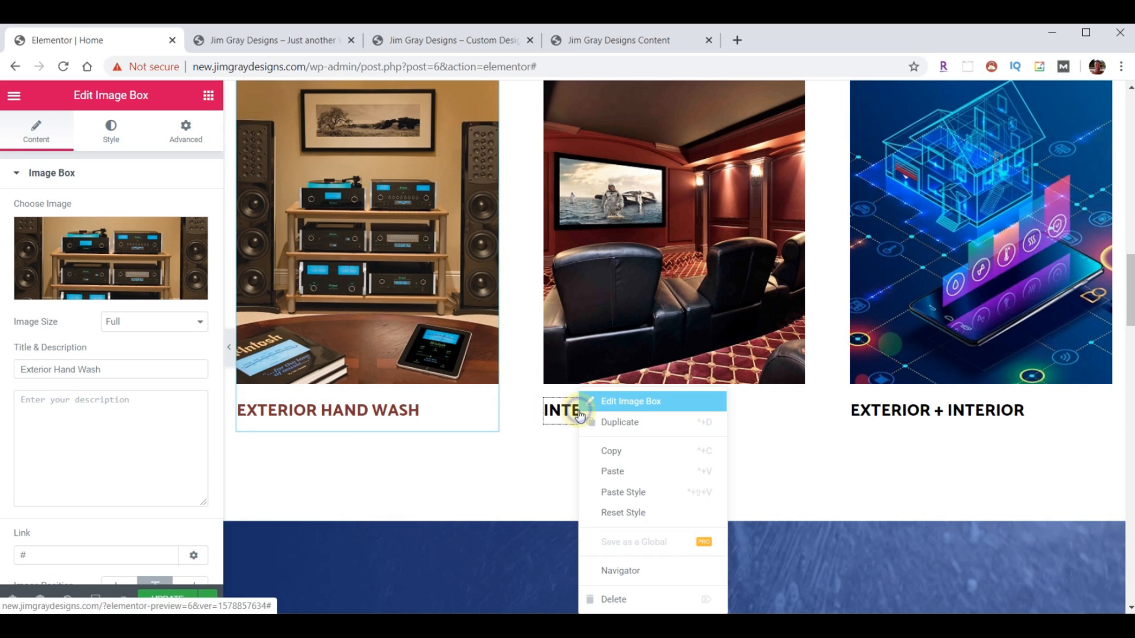
{"action": "left_click", "coordinate": [635, 492]}
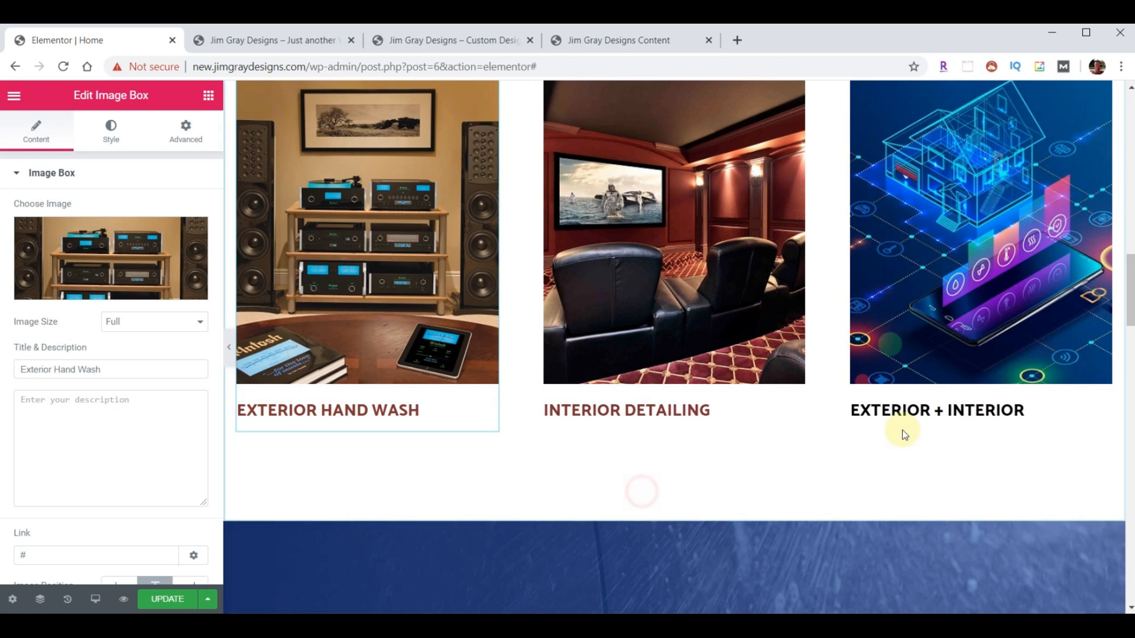
{"action": "right_click", "coordinate": [927, 412]}
{"action": "left_click", "coordinate": [970, 488]}
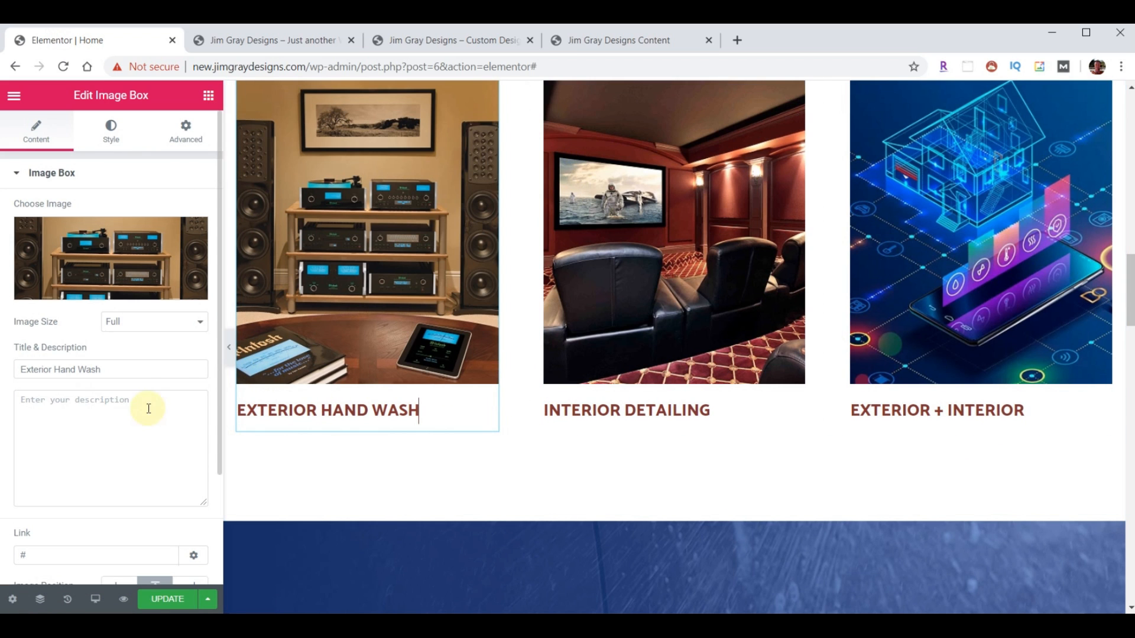
- Retitle the boxes Audio Video Design & Installation, Dedicated Home Theater, Home Automation & Surveillance, and save
{"action": "left_click_drag", "start_coordinate": [106, 371], "coordinate": [32, 370]}
{"action": "key", "text": "ctrl+v"}
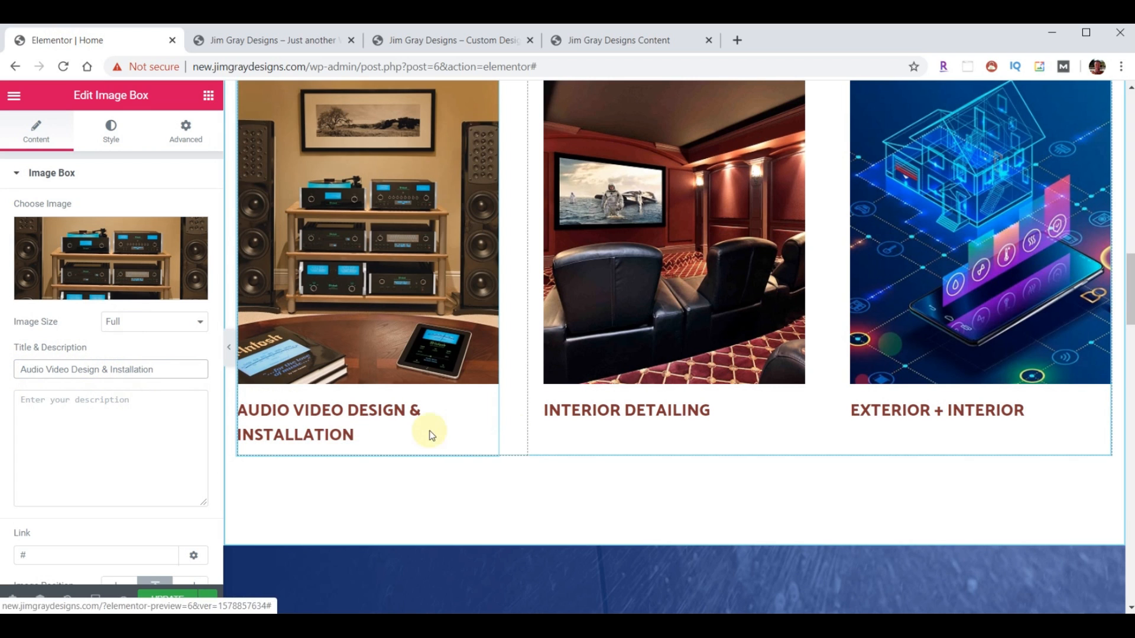
{"action": "left_click", "coordinate": [619, 415]}
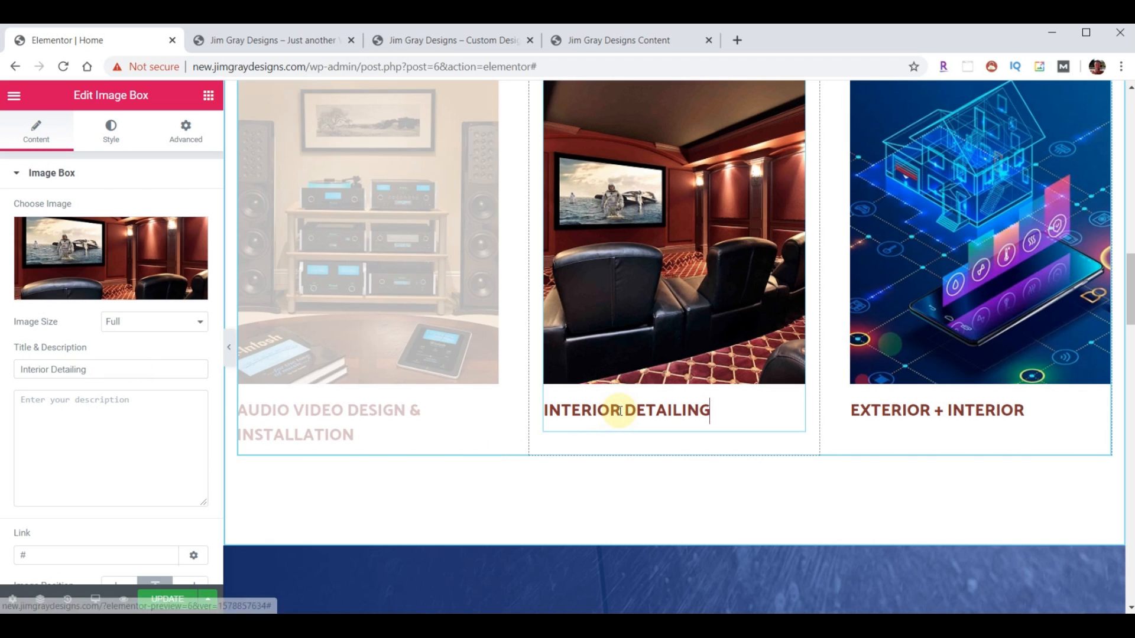
{"action": "triple_click", "coordinate": [101, 369]}
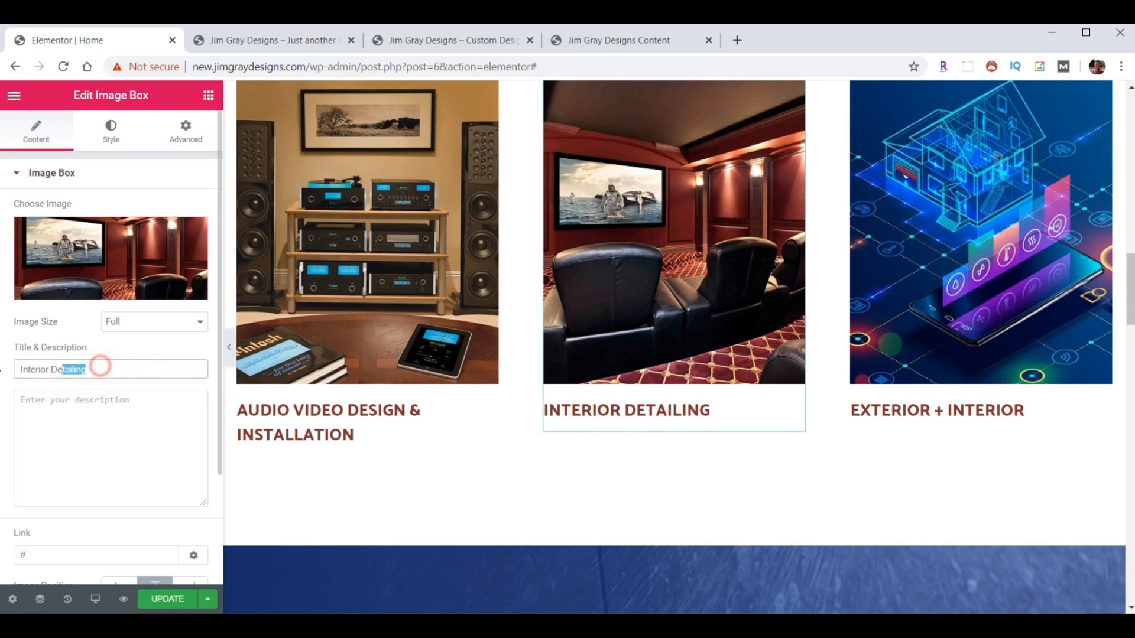
{"action": "key", "text": "ctrl+v"}
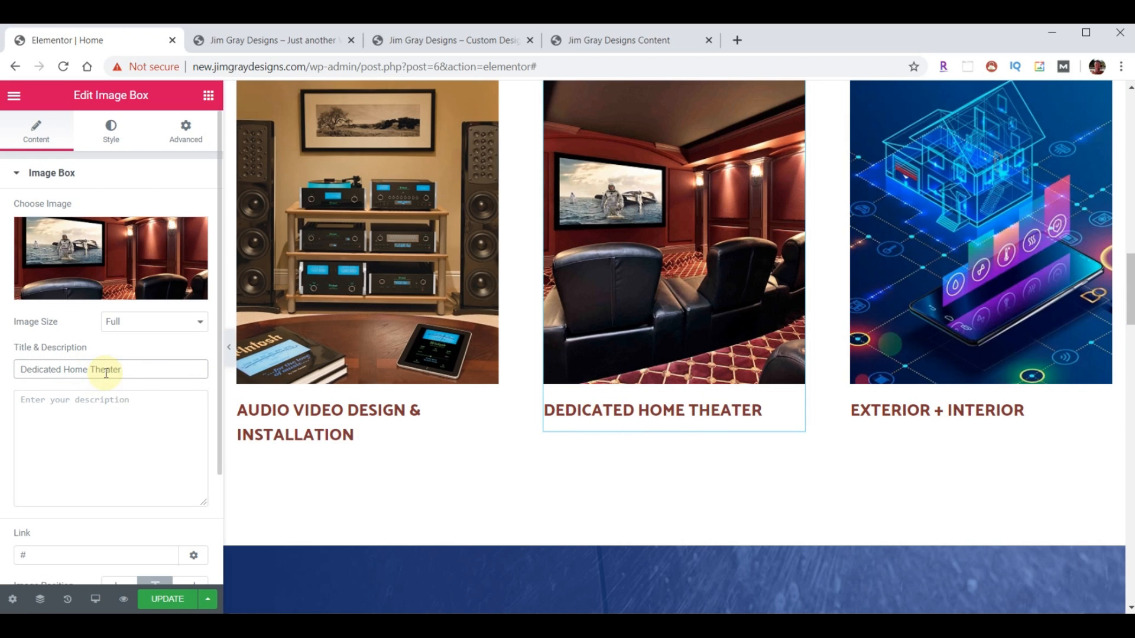
{"action": "left_click", "coordinate": [881, 413]}
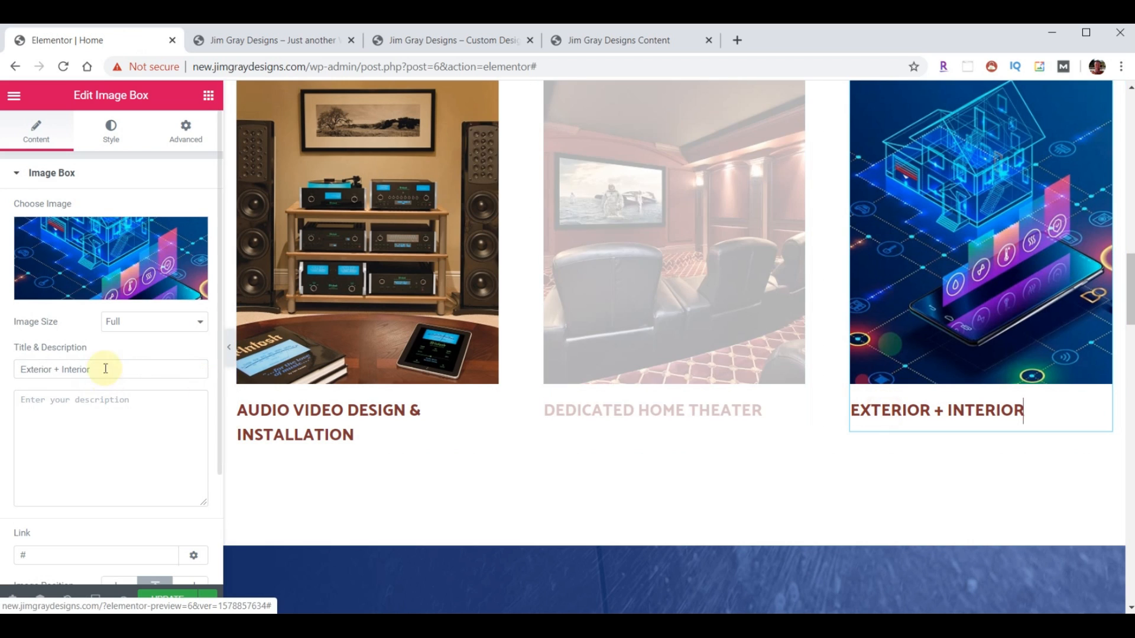
{"action": "triple_click", "coordinate": [105, 369]}
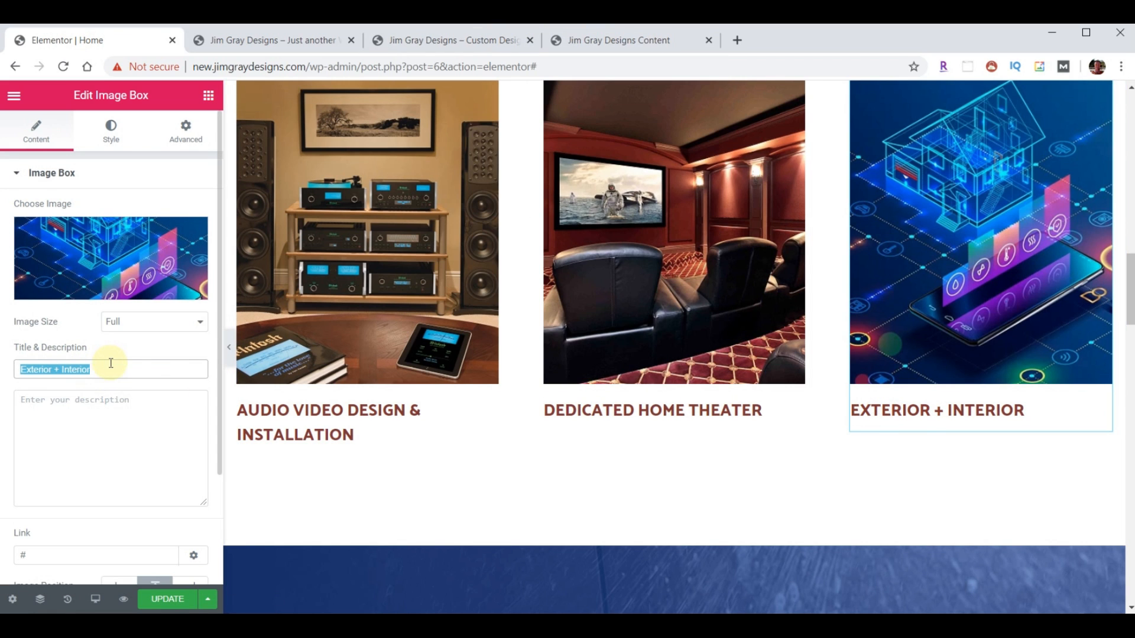
{"action": "key", "text": "ctrl+v"}
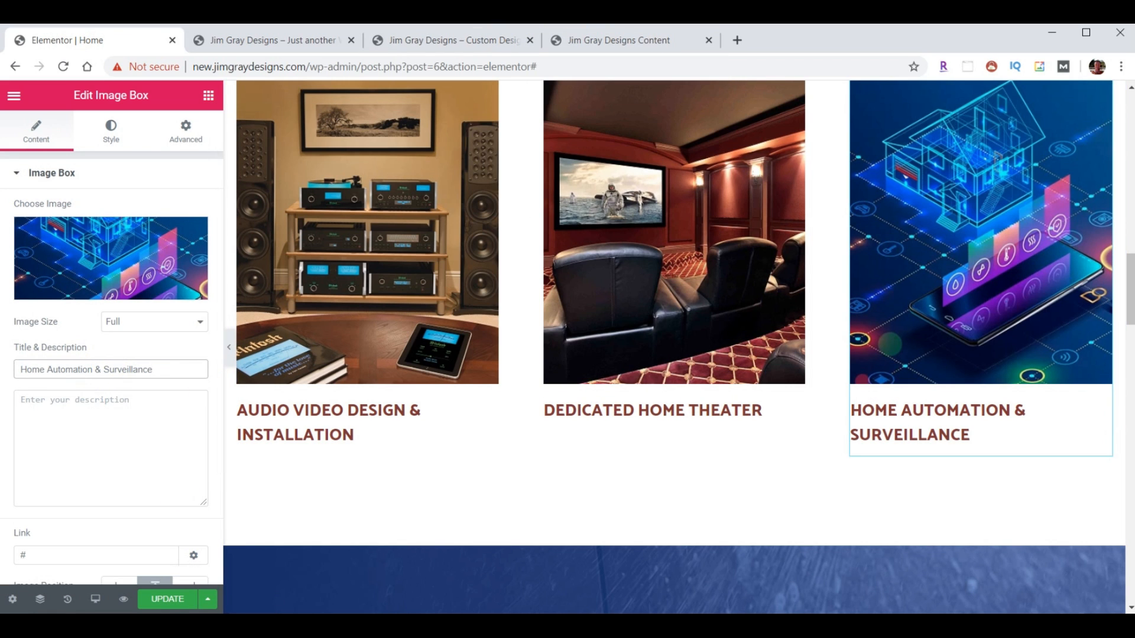
{"action": "left_click", "coordinate": [167, 600]}
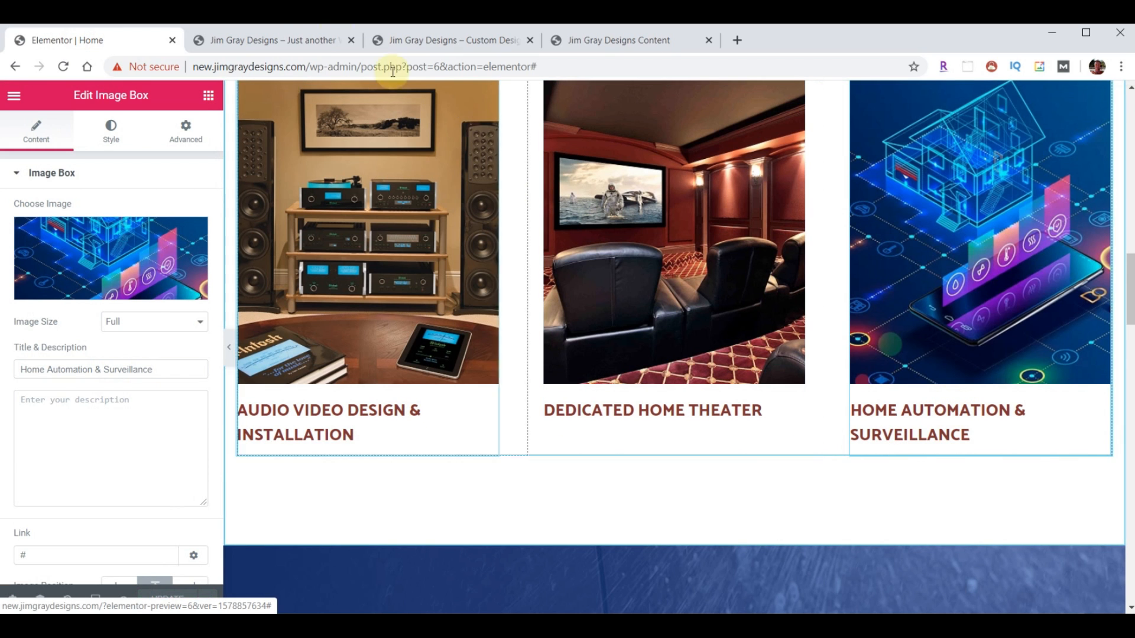
- Reload the live homepage to check the updated service titles
{"action": "left_click", "coordinate": [260, 39]}
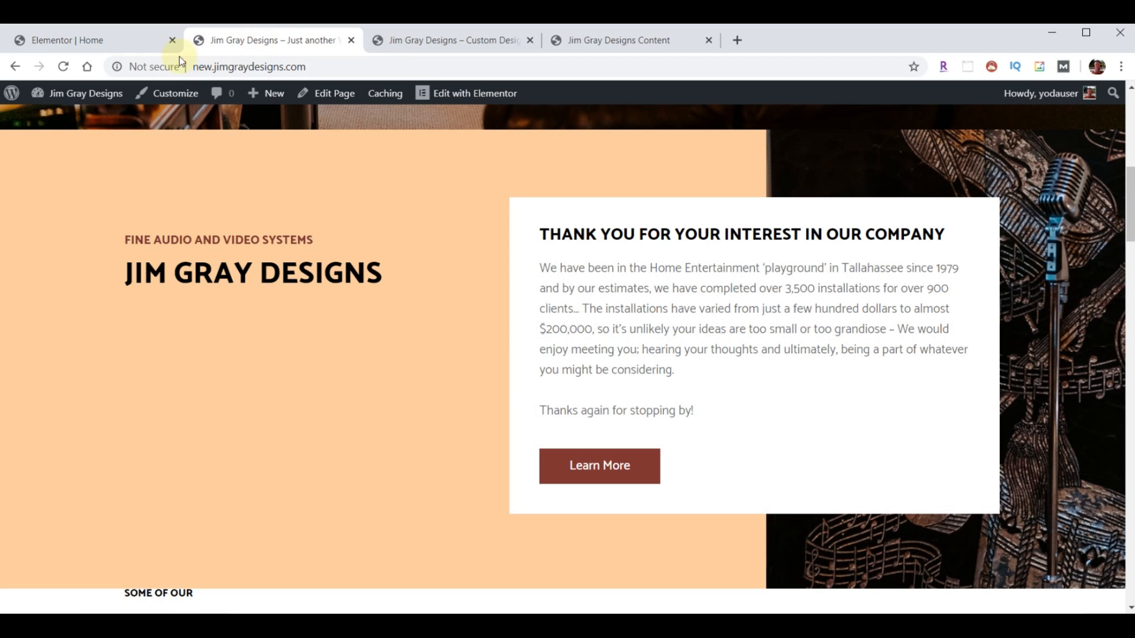
{"action": "scroll", "coordinate": [278, 275], "scroll_direction": "down", "scroll_amount": 7}
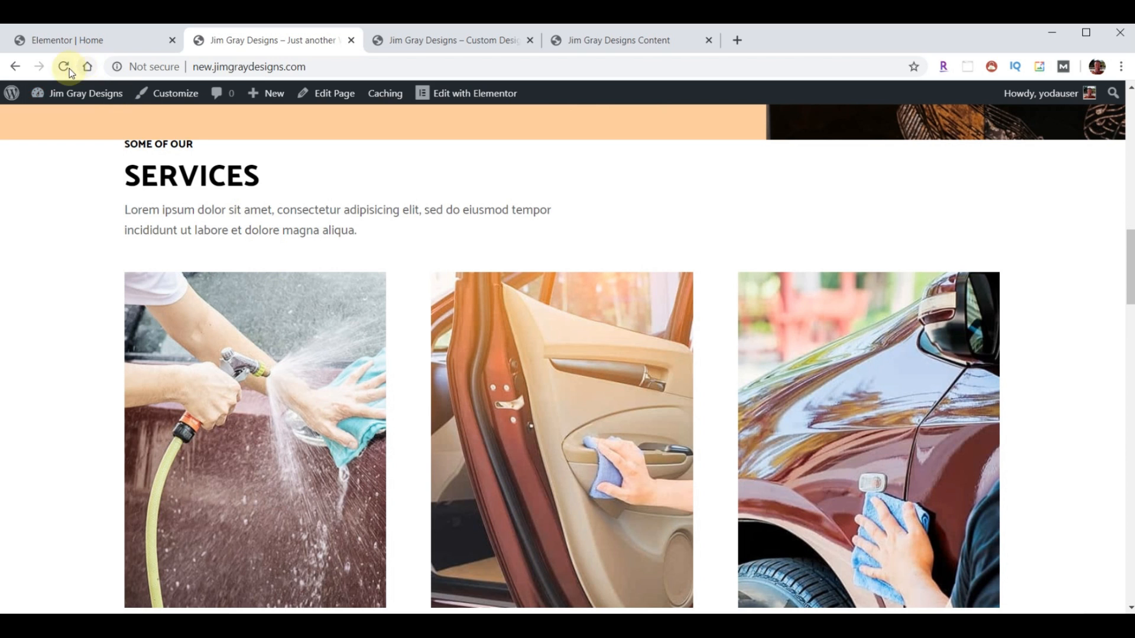
{"action": "left_click", "coordinate": [68, 68]}
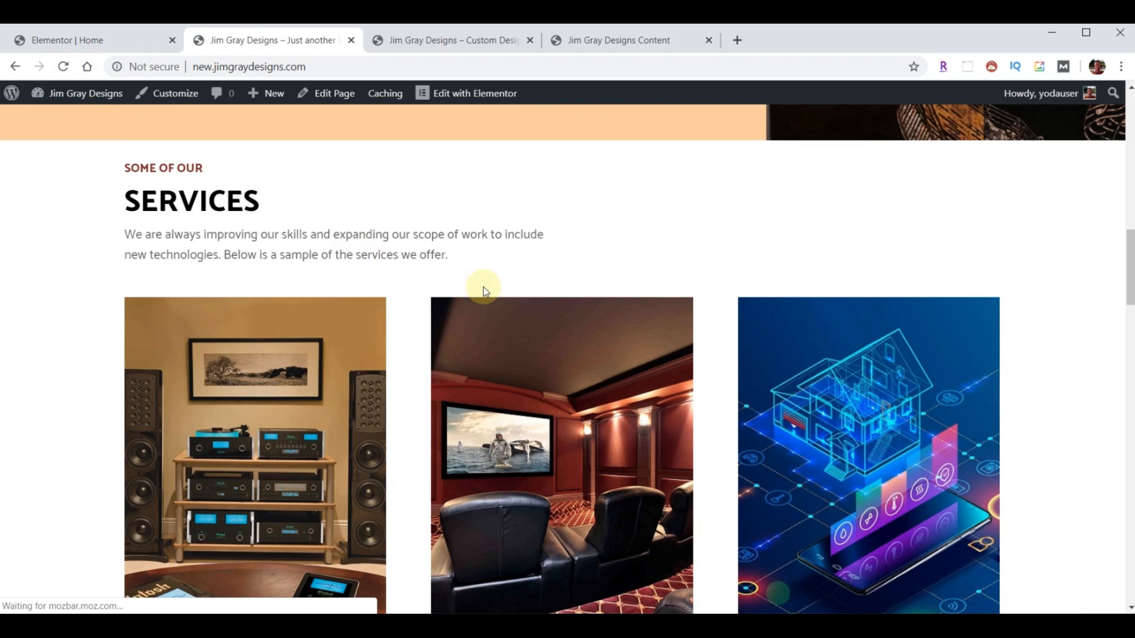
{"action": "scroll", "coordinate": [484, 291], "scroll_direction": "down", "scroll_amount": 3}
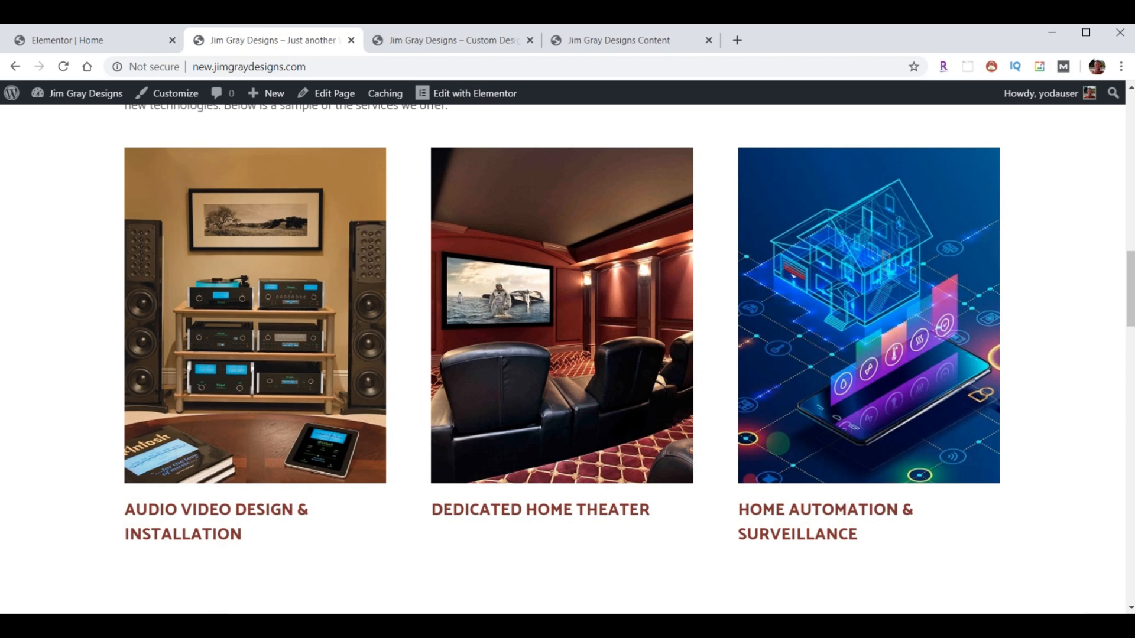
- Set the first service box's title typography size to 17 px
{"action": "left_click", "coordinate": [108, 37]}
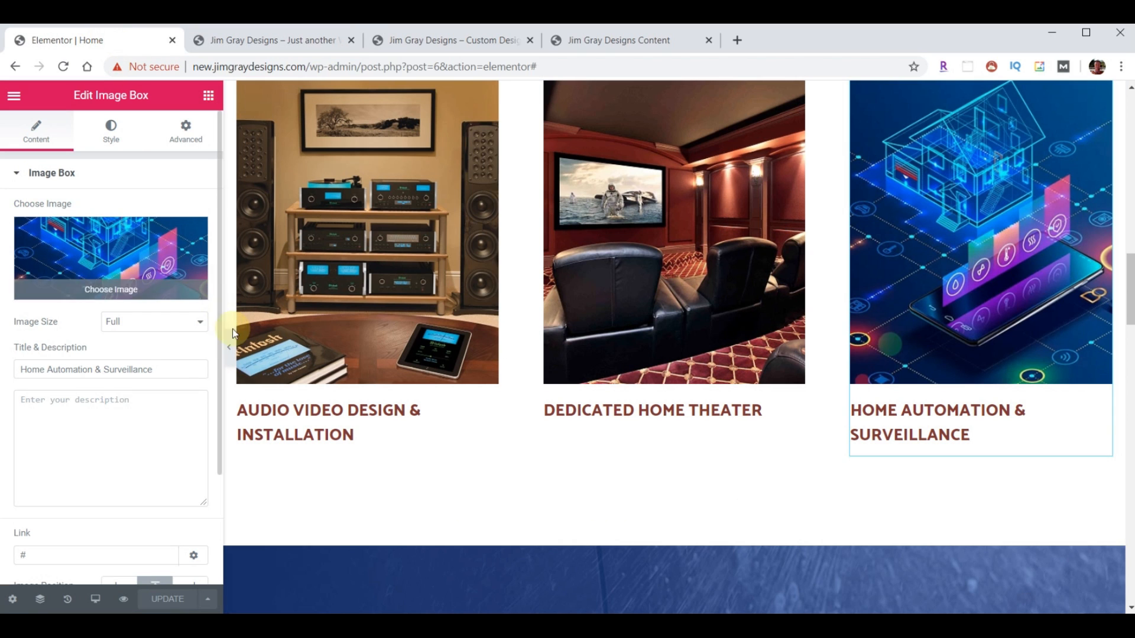
{"action": "left_click", "coordinate": [334, 420]}
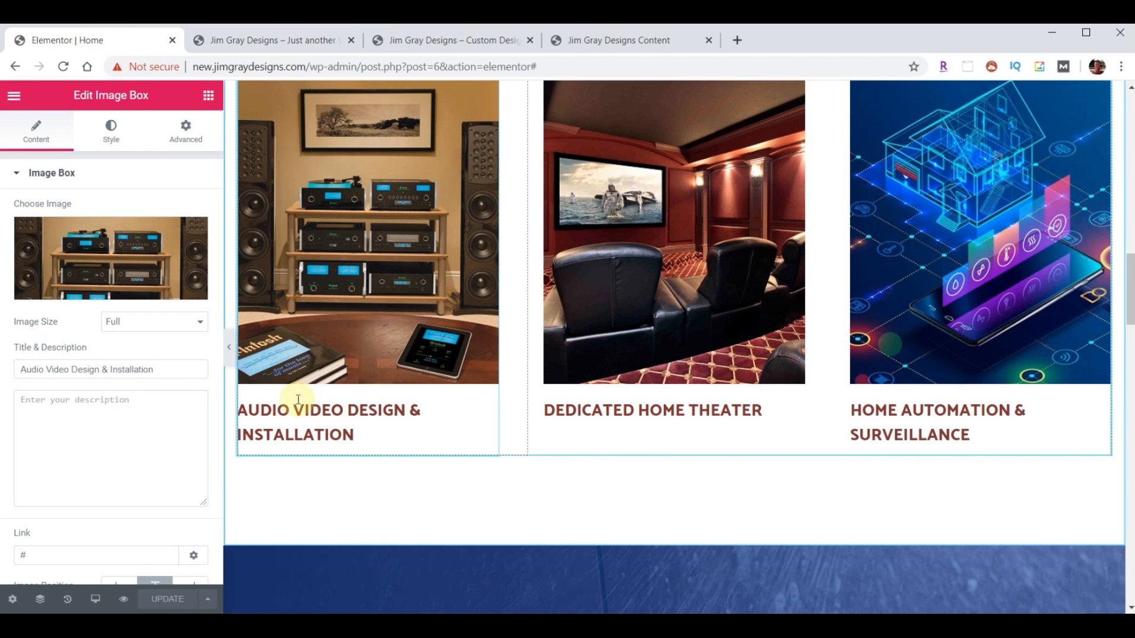
{"action": "left_click", "coordinate": [112, 136]}
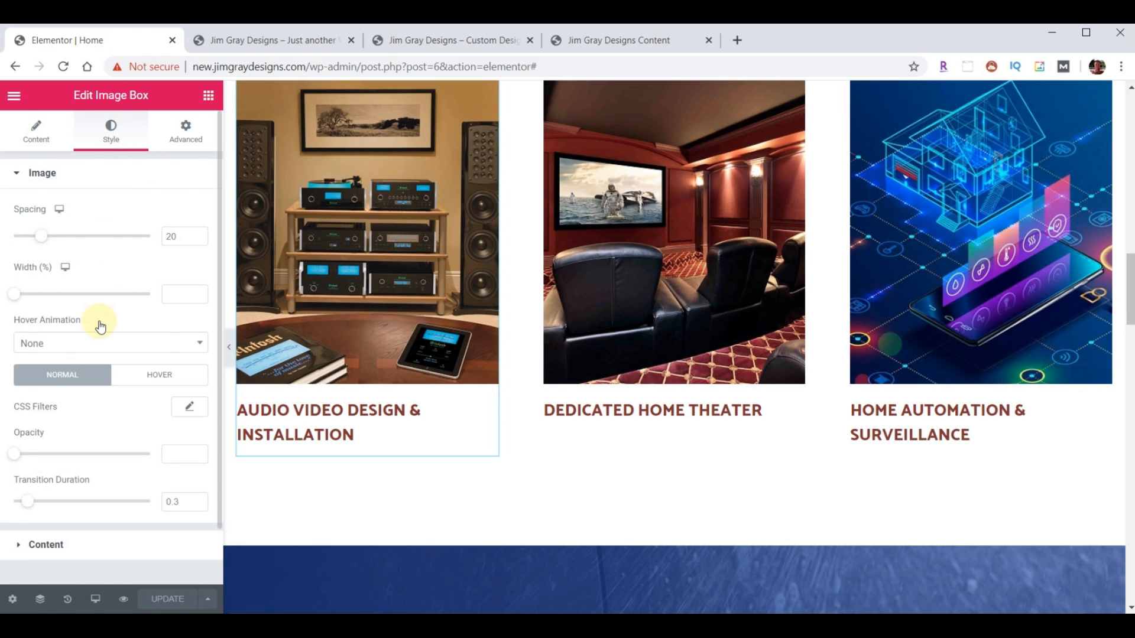
{"action": "scroll", "coordinate": [53, 475], "scroll_direction": "down", "scroll_amount": 1}
{"action": "left_click", "coordinate": [26, 481]}
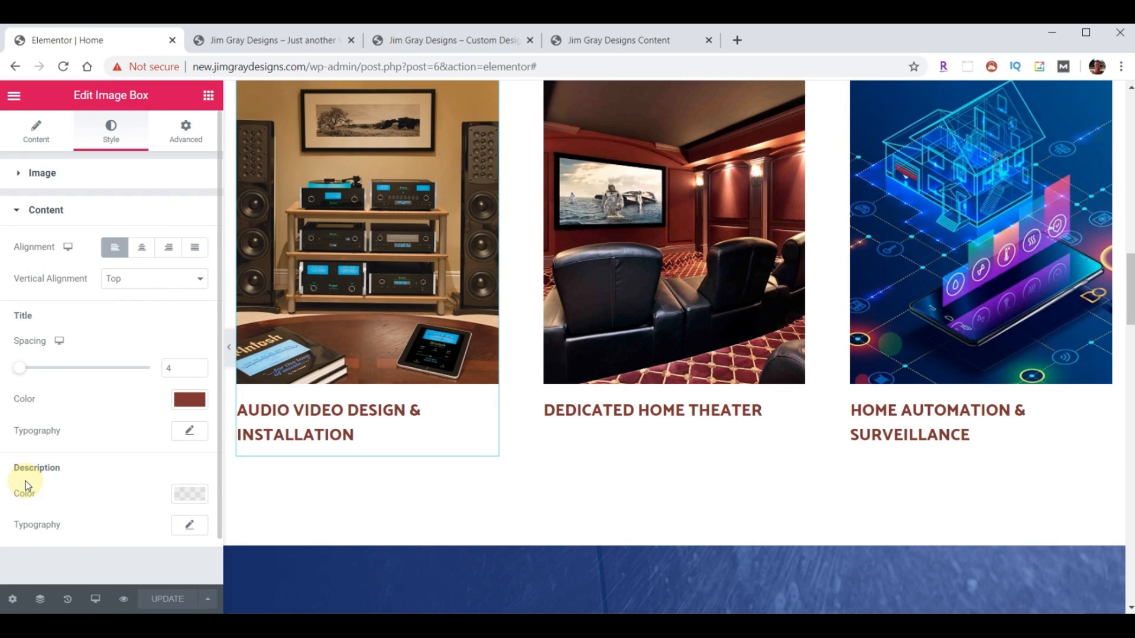
{"action": "left_click", "coordinate": [190, 431]}
{"action": "left_click", "coordinate": [167, 531]}
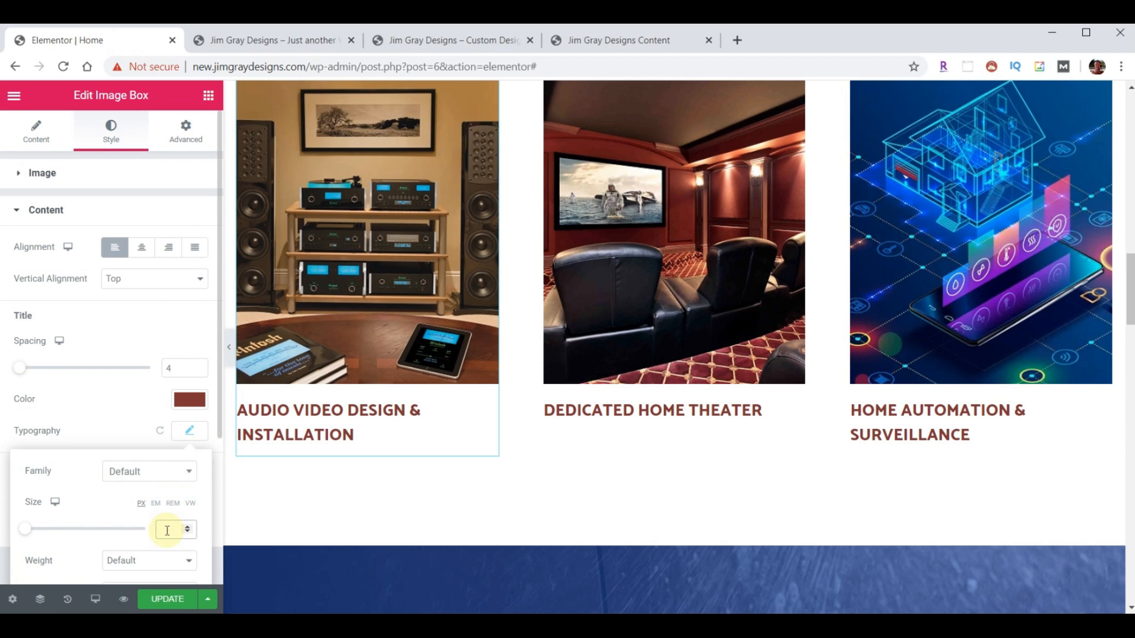
{"action": "type", "text": "18"}
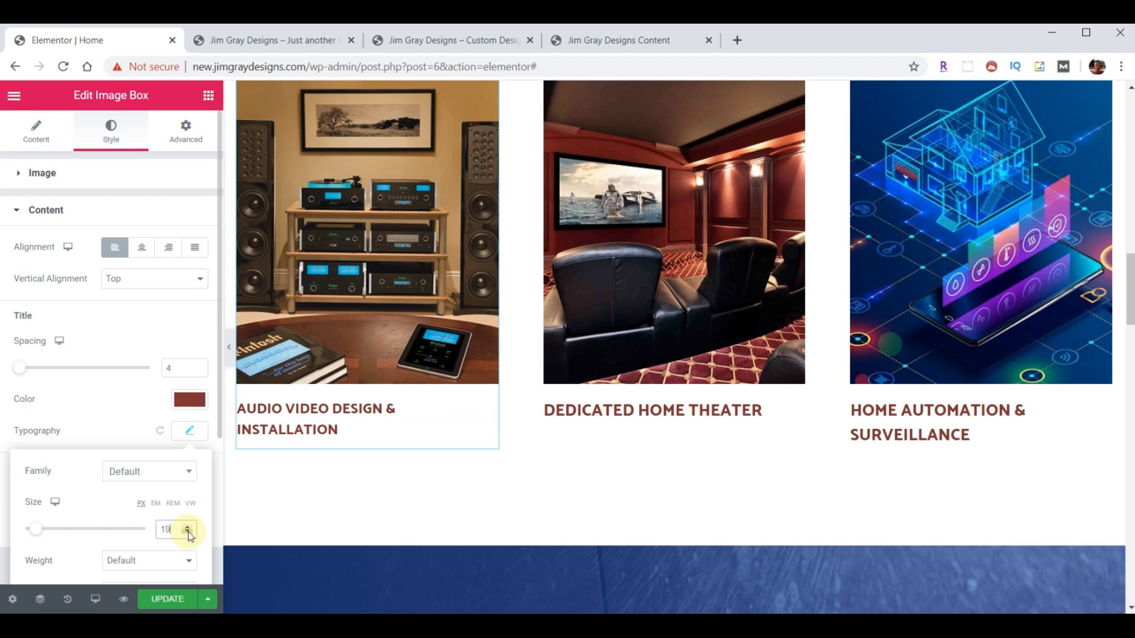
{"action": "left_click", "coordinate": [187, 533]}
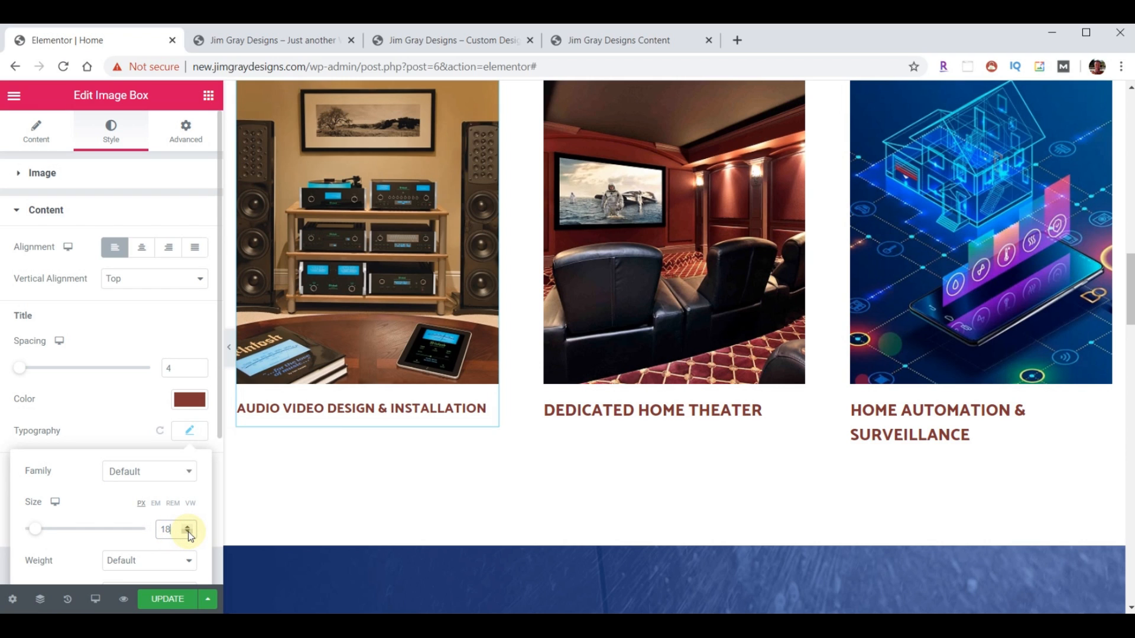
{"action": "left_click", "coordinate": [188, 532]}
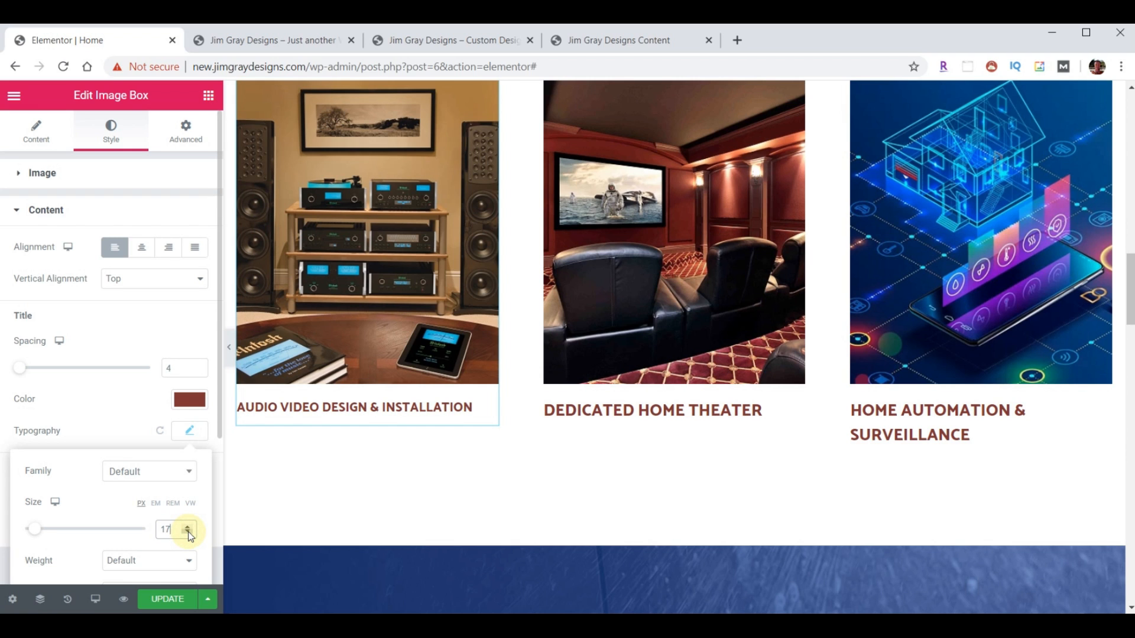
{"action": "left_click", "coordinate": [454, 404]}
- Paste the first box's title style onto the second and third boxes and save the page
{"action": "right_click", "coordinate": [459, 407]}
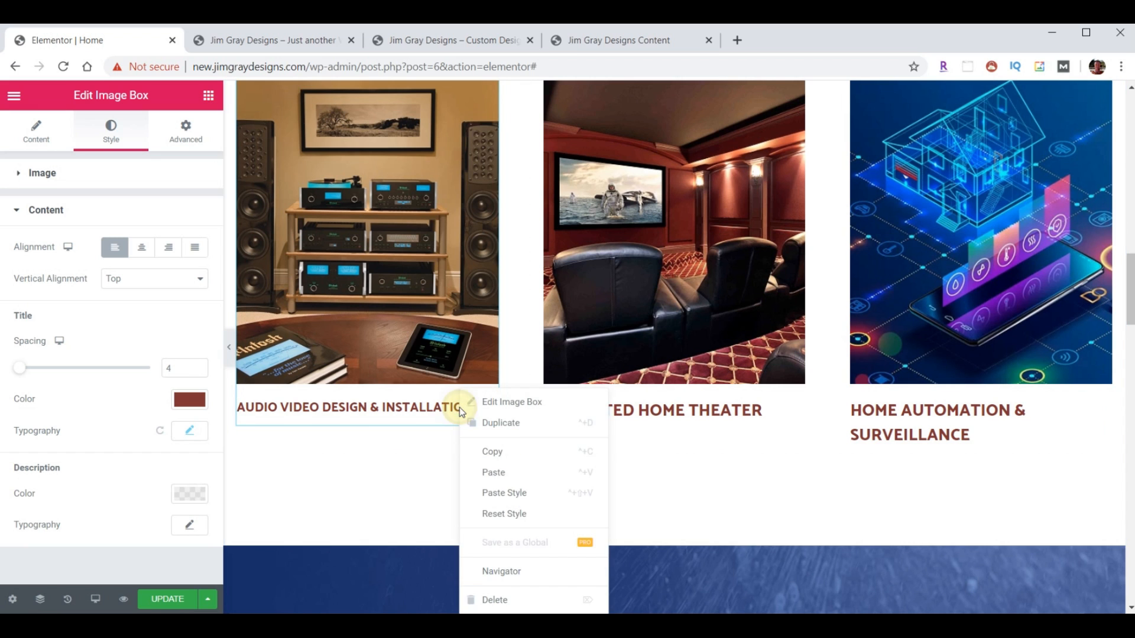
{"action": "left_click", "coordinate": [483, 448]}
{"action": "right_click", "coordinate": [690, 411]}
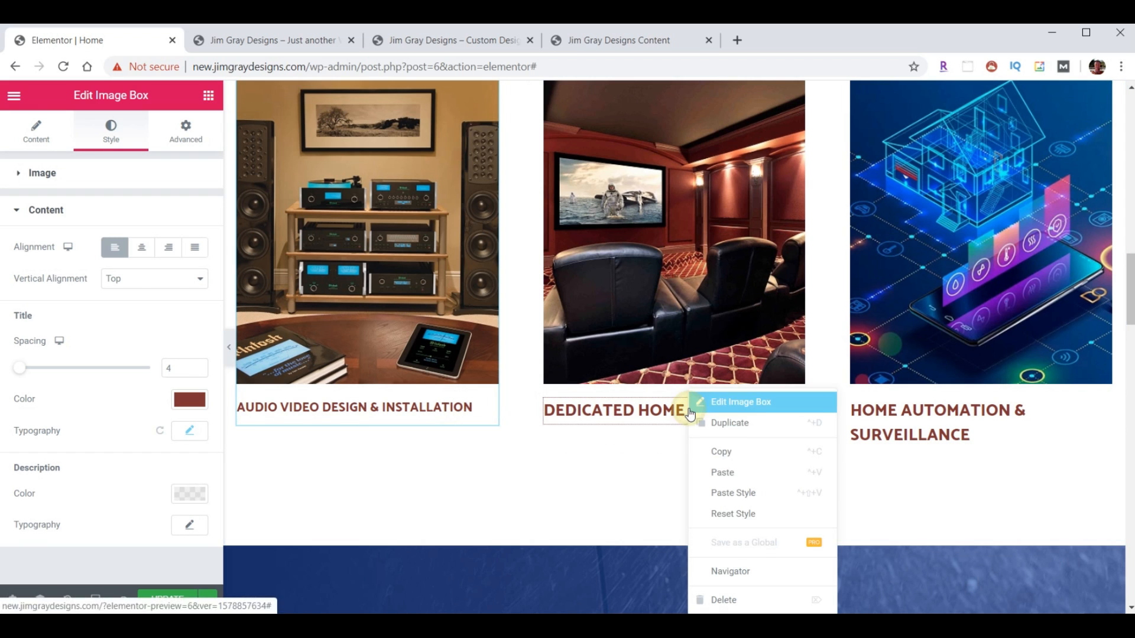
{"action": "left_click", "coordinate": [746, 495]}
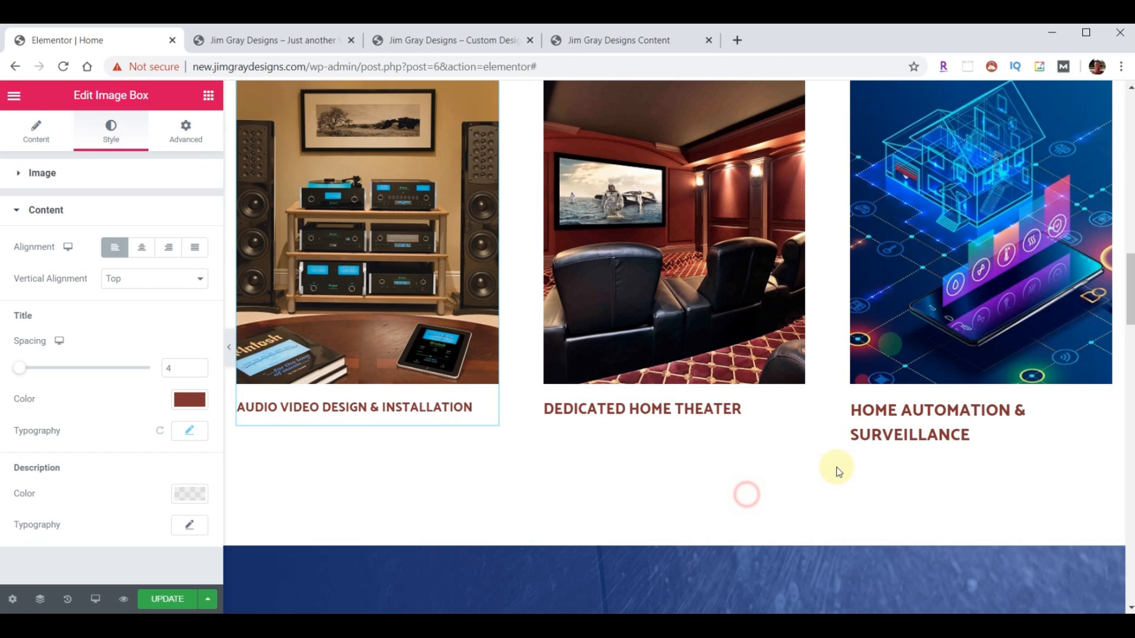
{"action": "right_click", "coordinate": [893, 413]}
{"action": "left_click", "coordinate": [948, 494]}
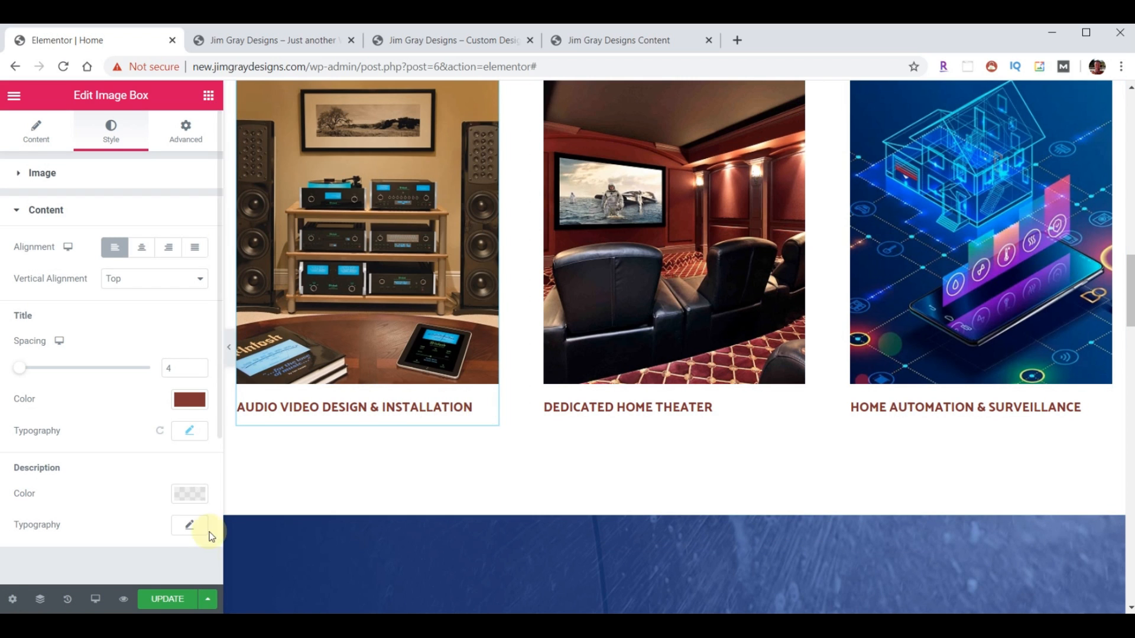
{"action": "left_click", "coordinate": [166, 599]}
- Reload the live site to confirm single-line titles, then show the old site's Testimonials section
{"action": "left_click", "coordinate": [253, 41]}
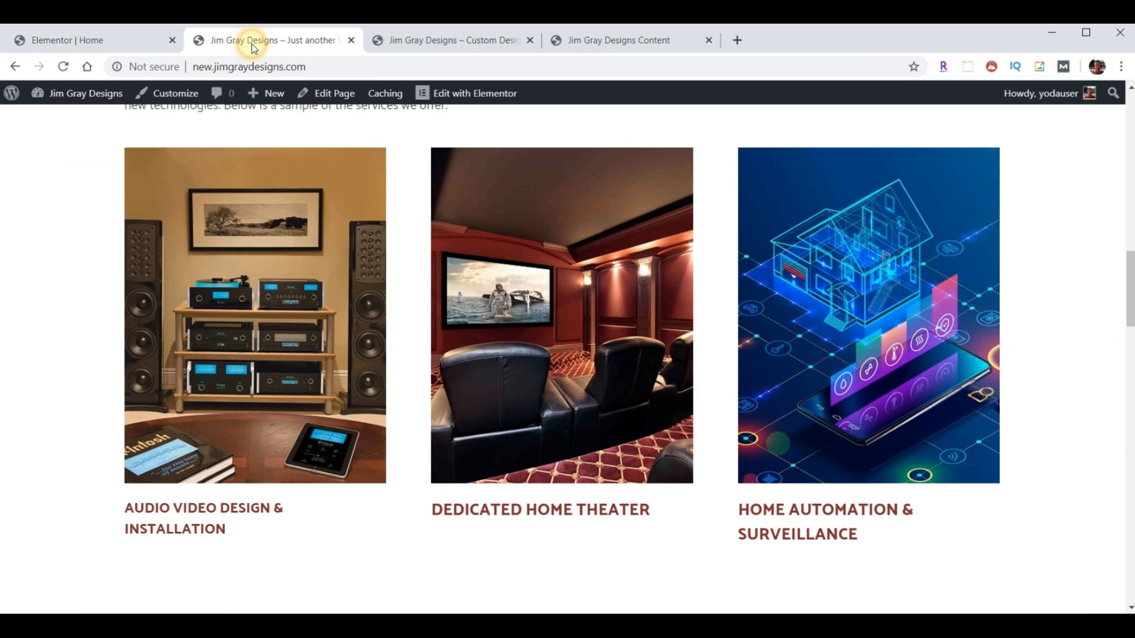
{"action": "left_click", "coordinate": [63, 66]}
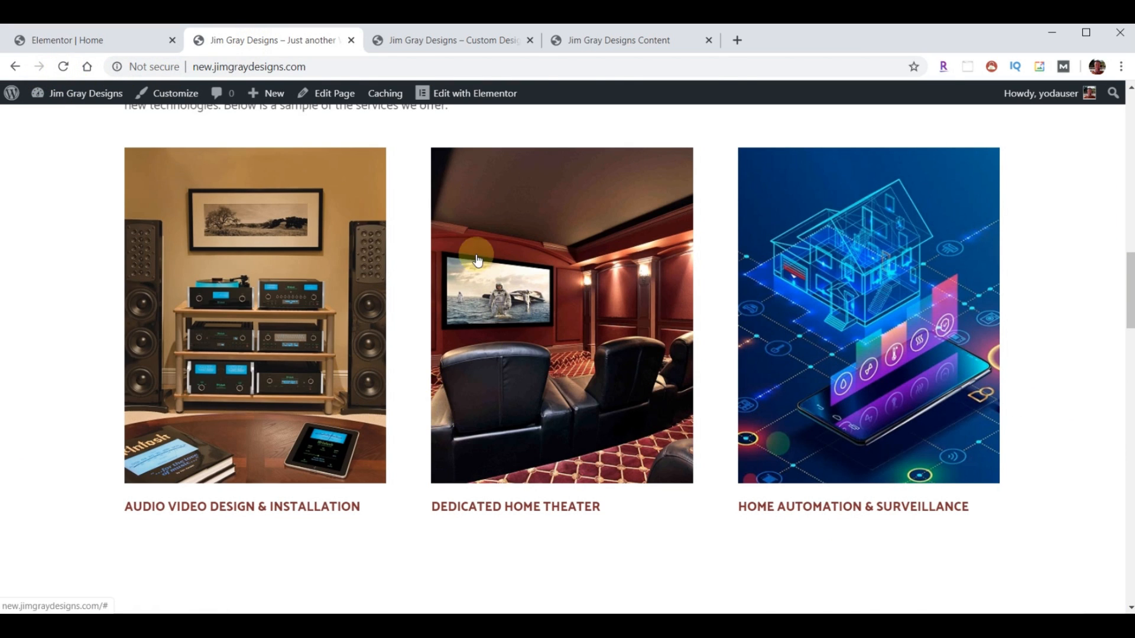
{"action": "left_click", "coordinate": [442, 40]}
{"action": "scroll", "coordinate": [753, 265], "scroll_direction": "down", "scroll_amount": 2}
{"action": "scroll", "coordinate": [753, 262], "scroll_direction": "down", "scroll_amount": 3}
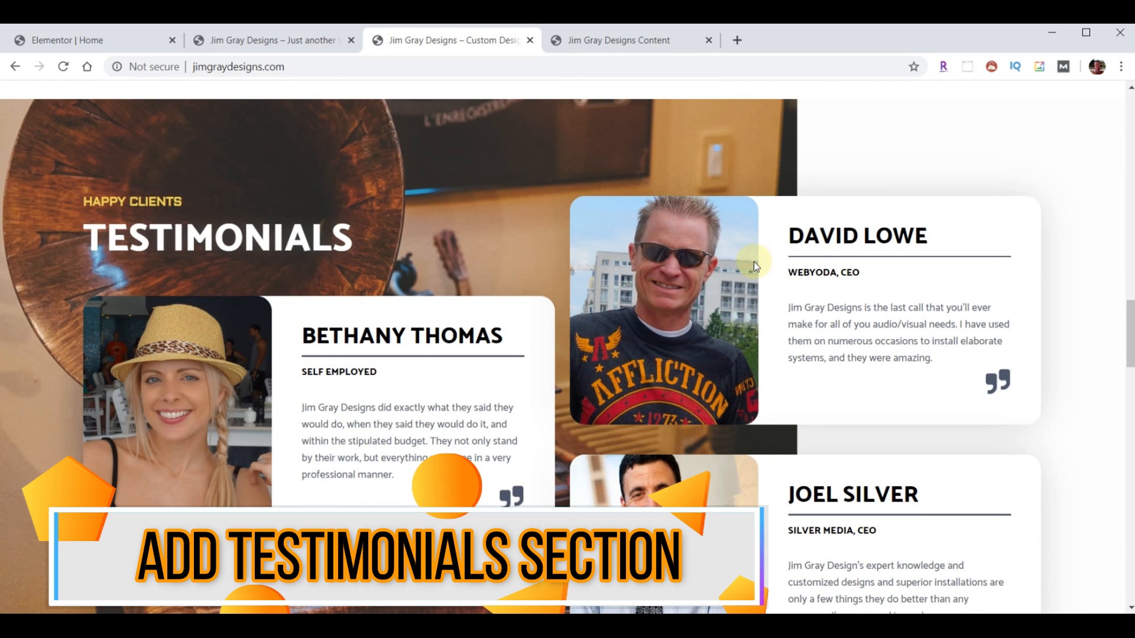
{"action": "scroll", "coordinate": [754, 261], "scroll_direction": "down", "scroll_amount": 1}
{"action": "left_click", "coordinate": [254, 40]}
{"action": "scroll", "coordinate": [543, 343], "scroll_direction": "down", "scroll_amount": 8}
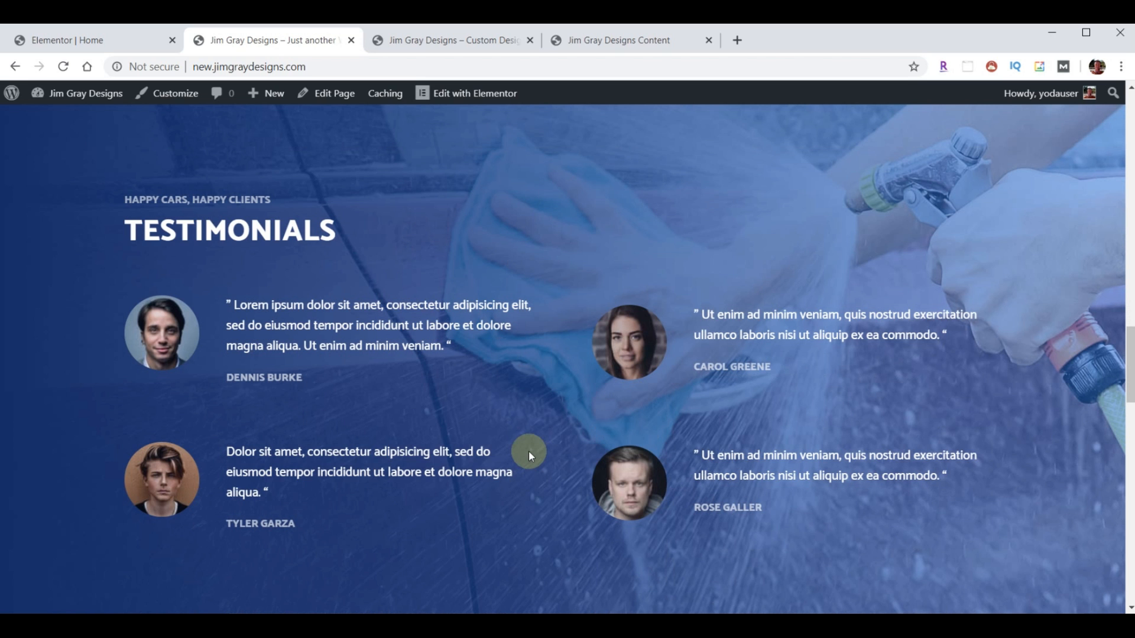
{"action": "left_click", "coordinate": [418, 40]}
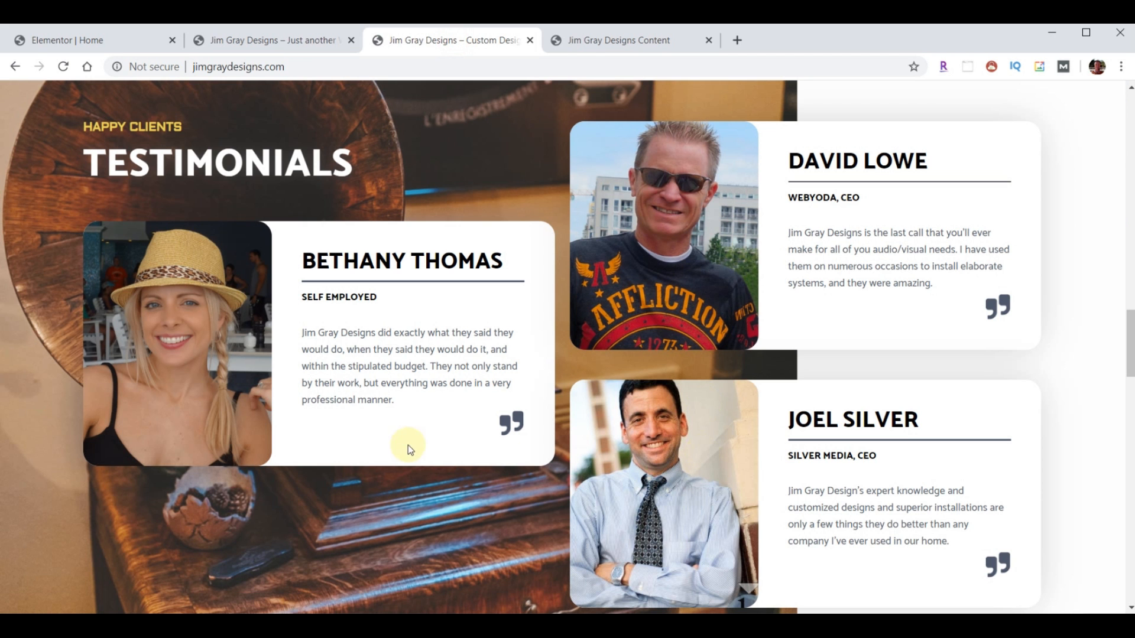
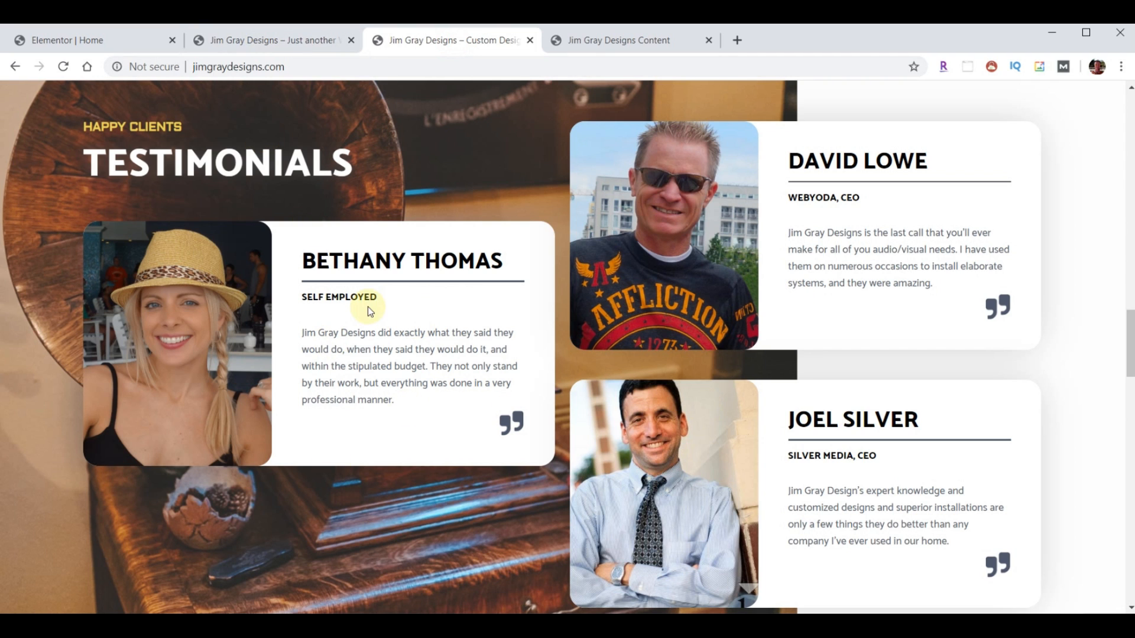
- Delete the car-wash Testimonials section so pricing follows the three service boxes
{"action": "left_click", "coordinate": [89, 43]}
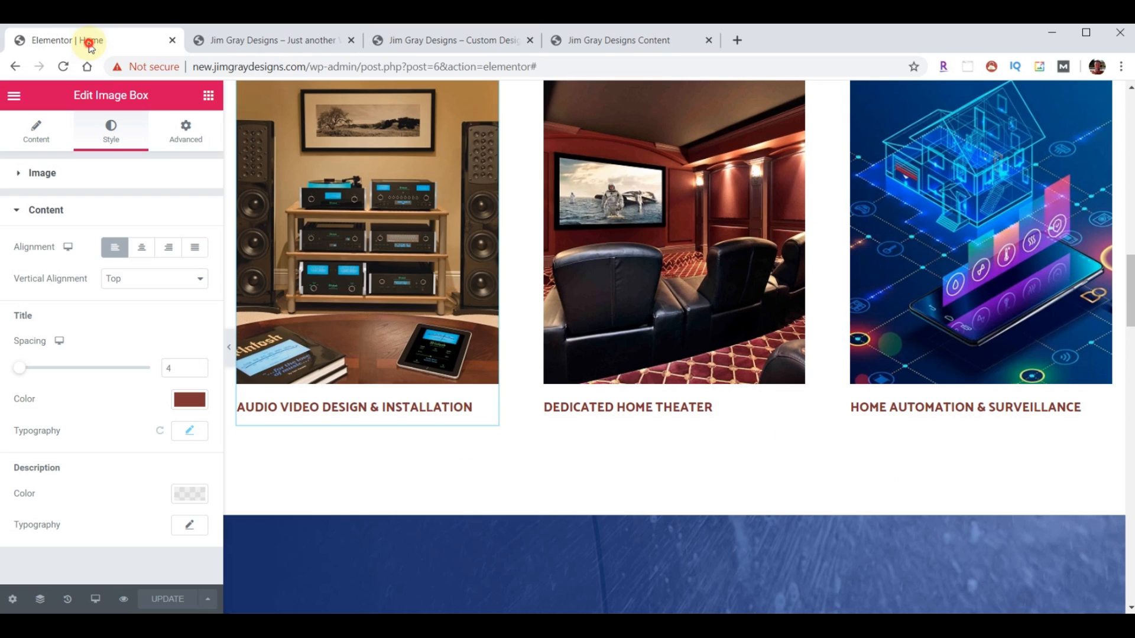
{"action": "scroll", "coordinate": [611, 279], "scroll_direction": "down", "scroll_amount": 4}
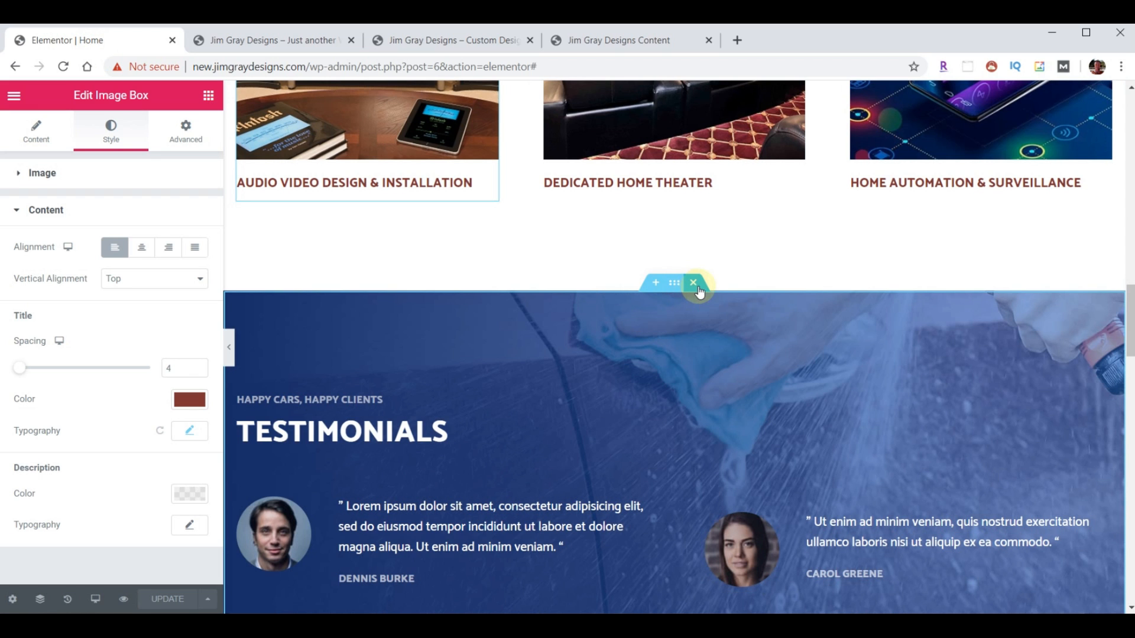
{"action": "left_click", "coordinate": [694, 283]}
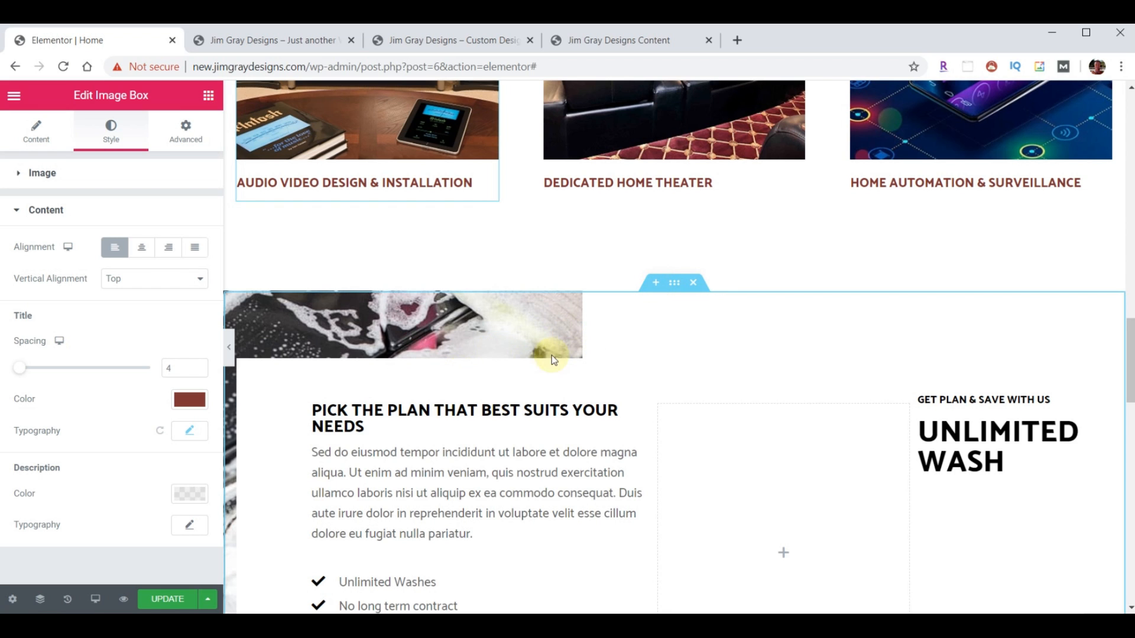
- Add an empty section above pricing and browse the template library's ready-made Blocks
{"action": "left_click", "coordinate": [656, 283]}
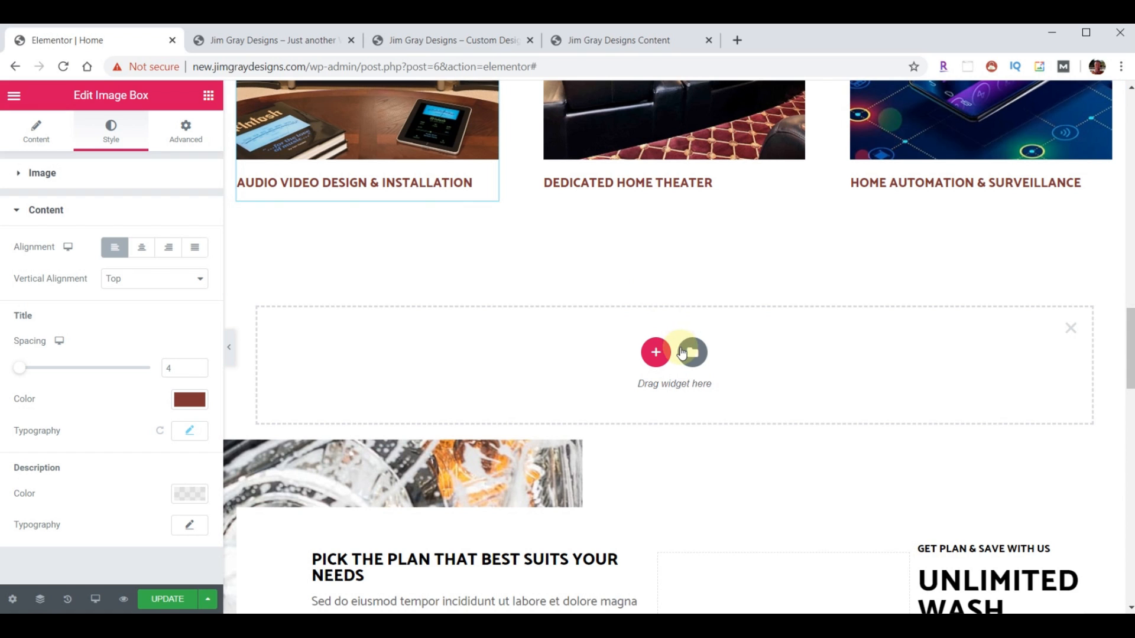
{"action": "left_click", "coordinate": [692, 355]}
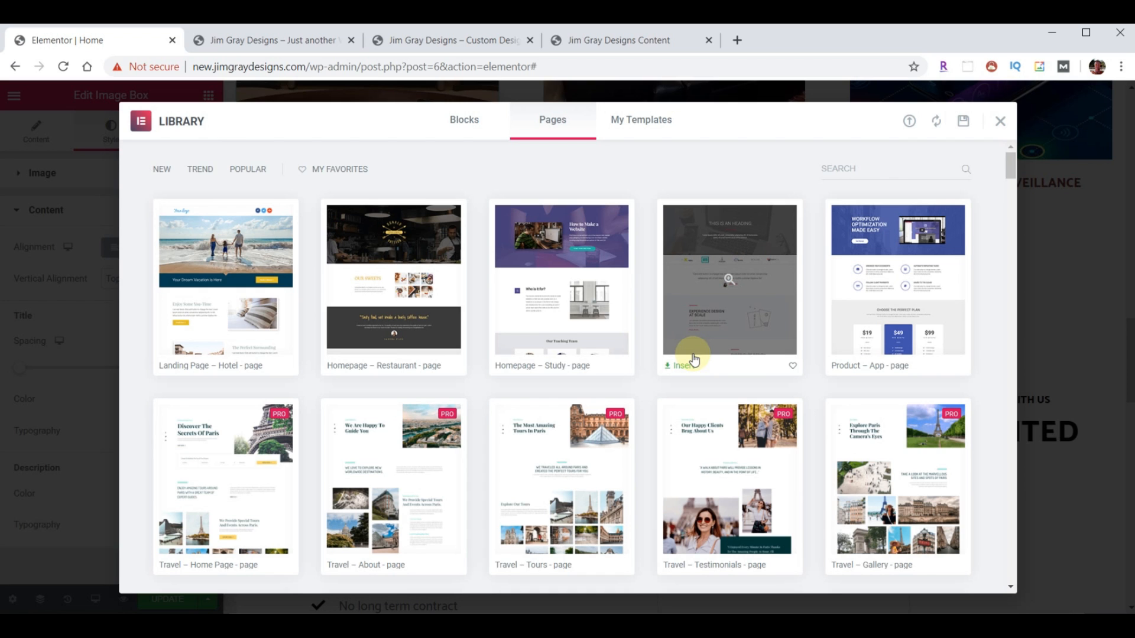
{"action": "left_click", "coordinate": [466, 122]}
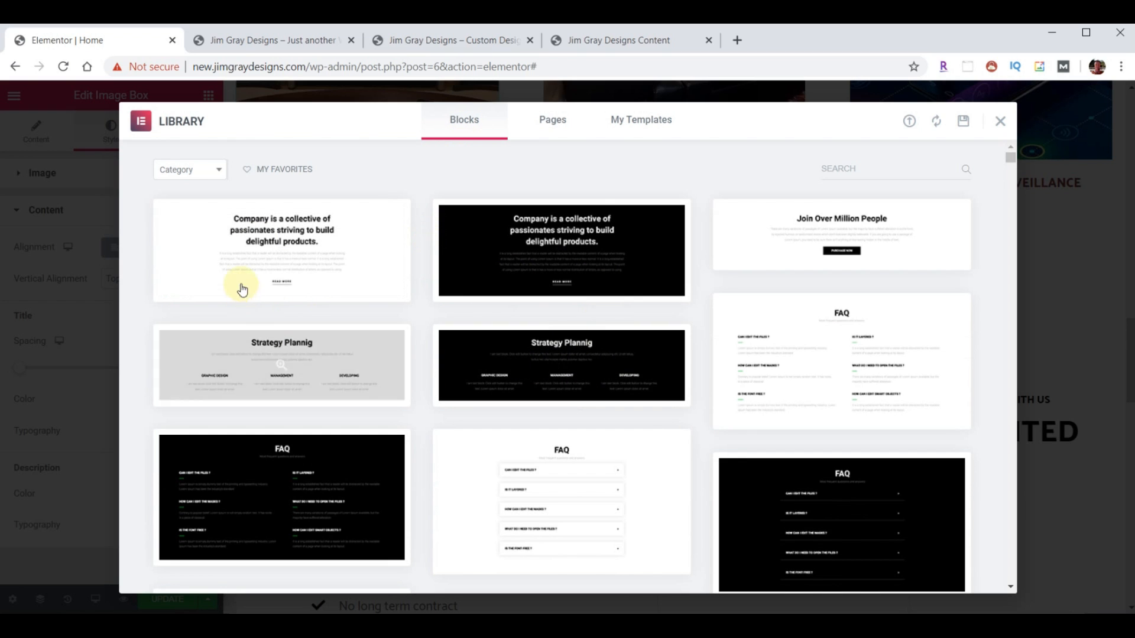
{"action": "scroll", "coordinate": [695, 323], "scroll_direction": "down", "scroll_amount": 8}
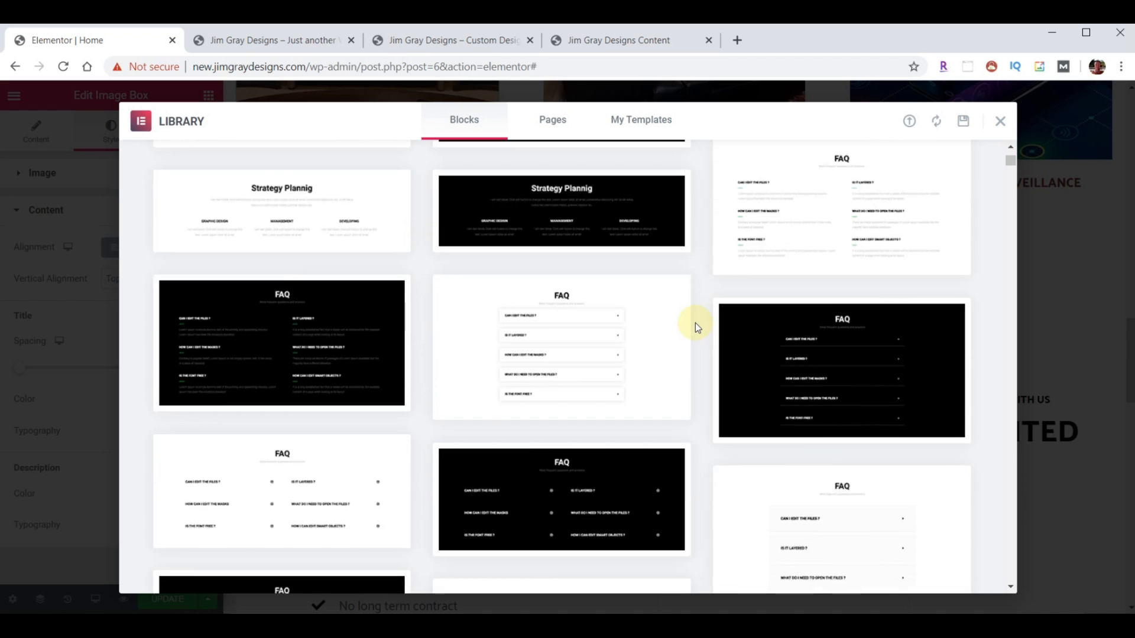
{"action": "scroll", "coordinate": [695, 322], "scroll_direction": "down", "scroll_amount": 1}
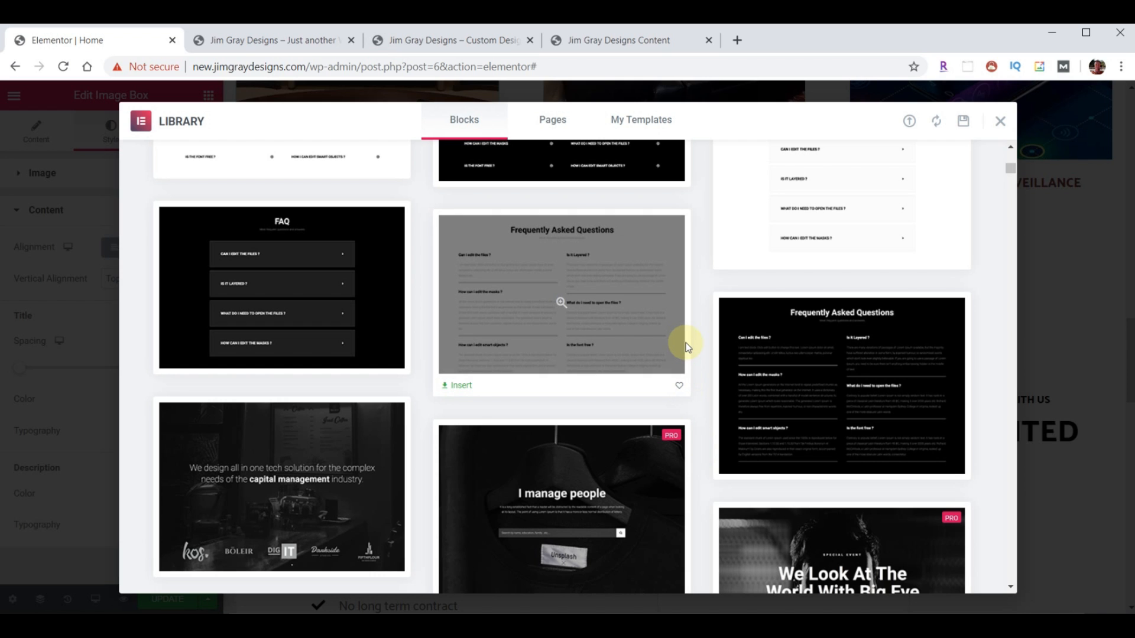
{"action": "scroll", "coordinate": [686, 349], "scroll_direction": "down", "scroll_amount": 10}
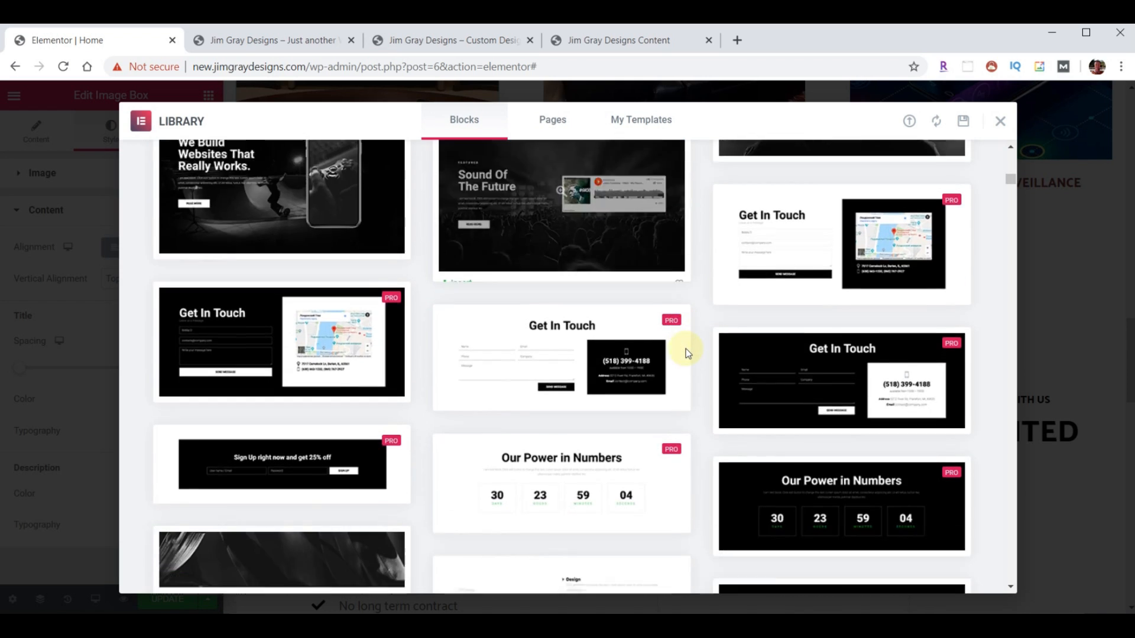
{"action": "scroll", "coordinate": [686, 350], "scroll_direction": "down", "scroll_amount": 10}
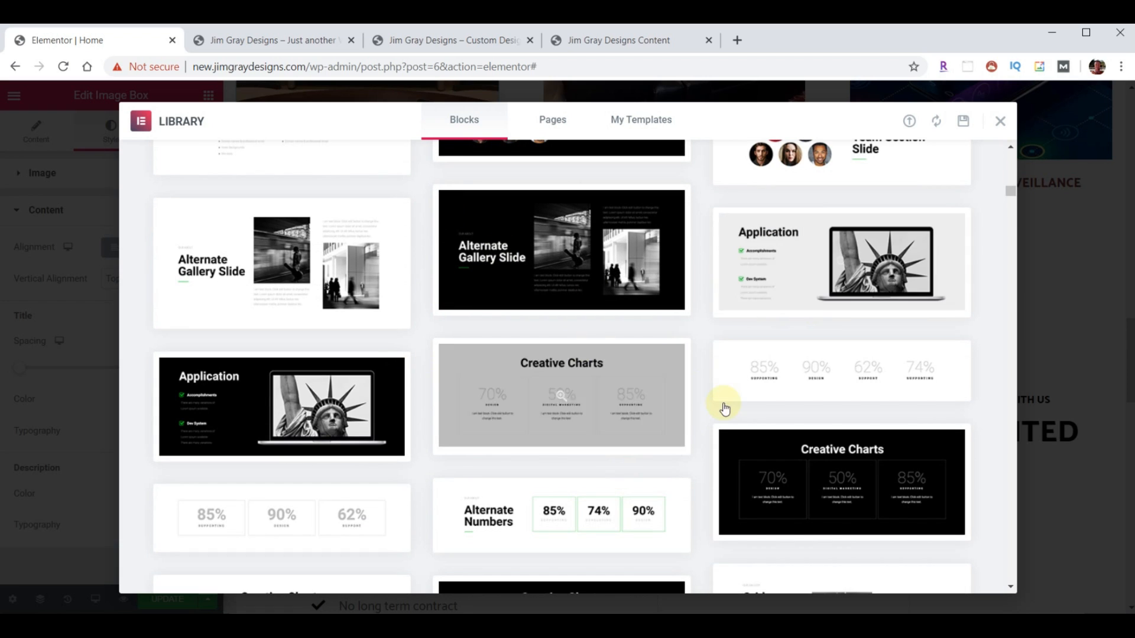
{"action": "mouse_move", "coordinate": [726, 407]}
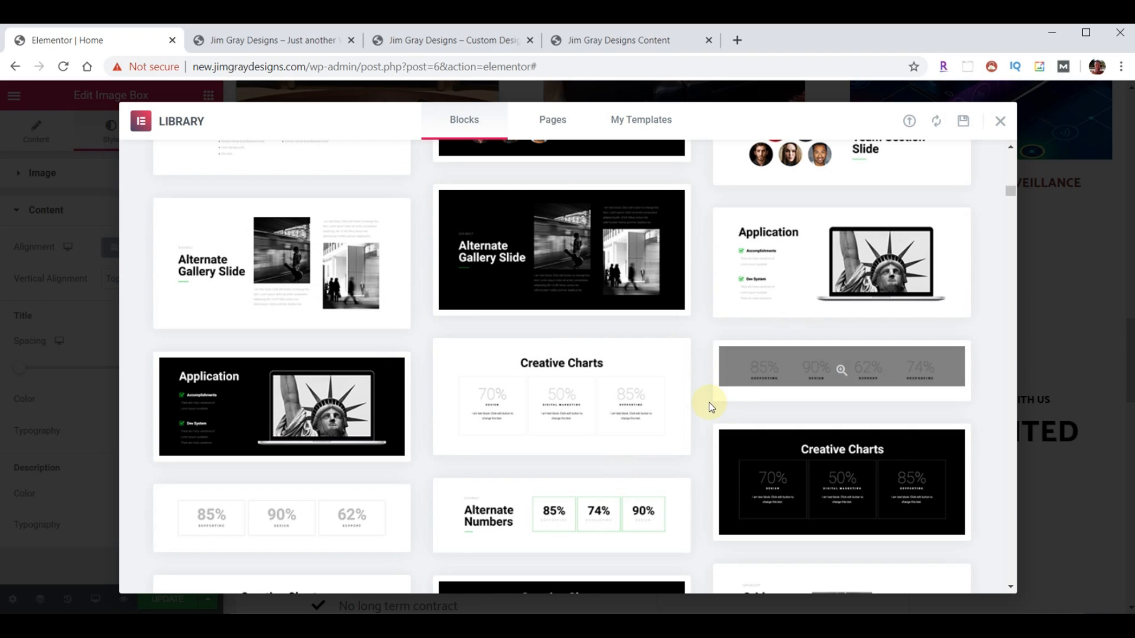
- Look through the Pages templates, then view the empty My Templates tab
{"action": "left_click", "coordinate": [558, 123]}
{"action": "mouse_move", "coordinate": [570, 274]}
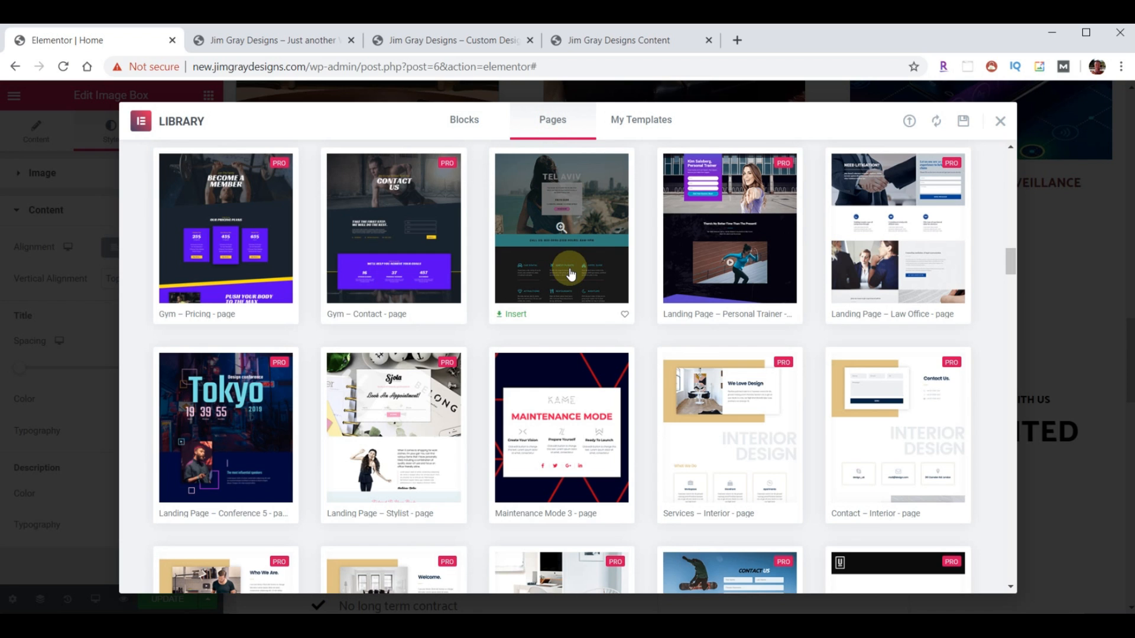
{"action": "mouse_move", "coordinate": [367, 207]}
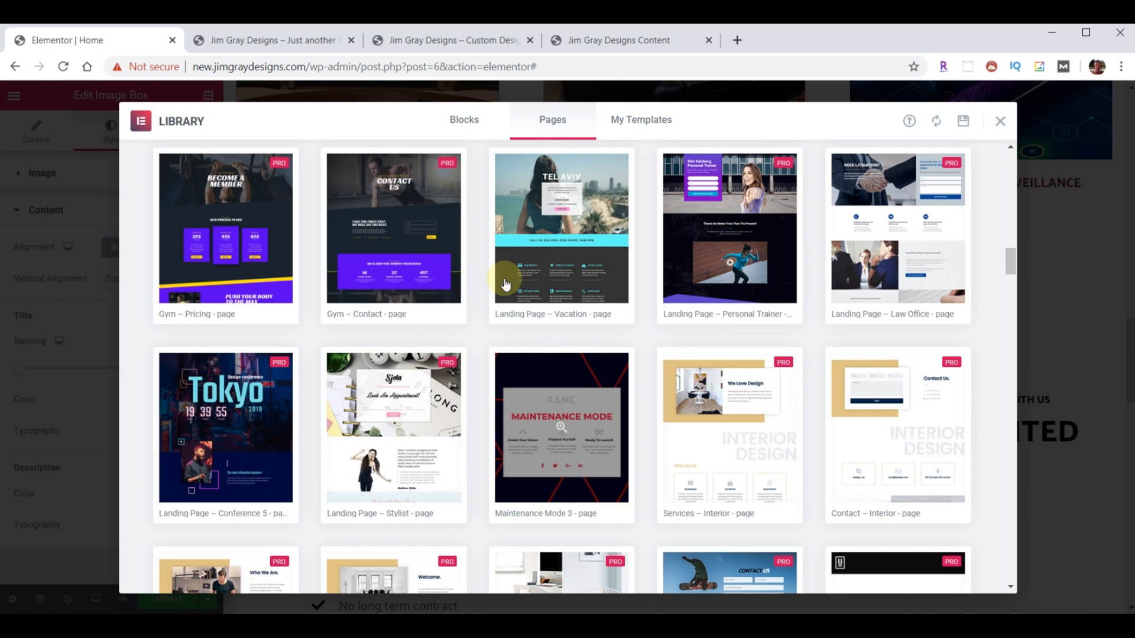
{"action": "mouse_move", "coordinate": [450, 176]}
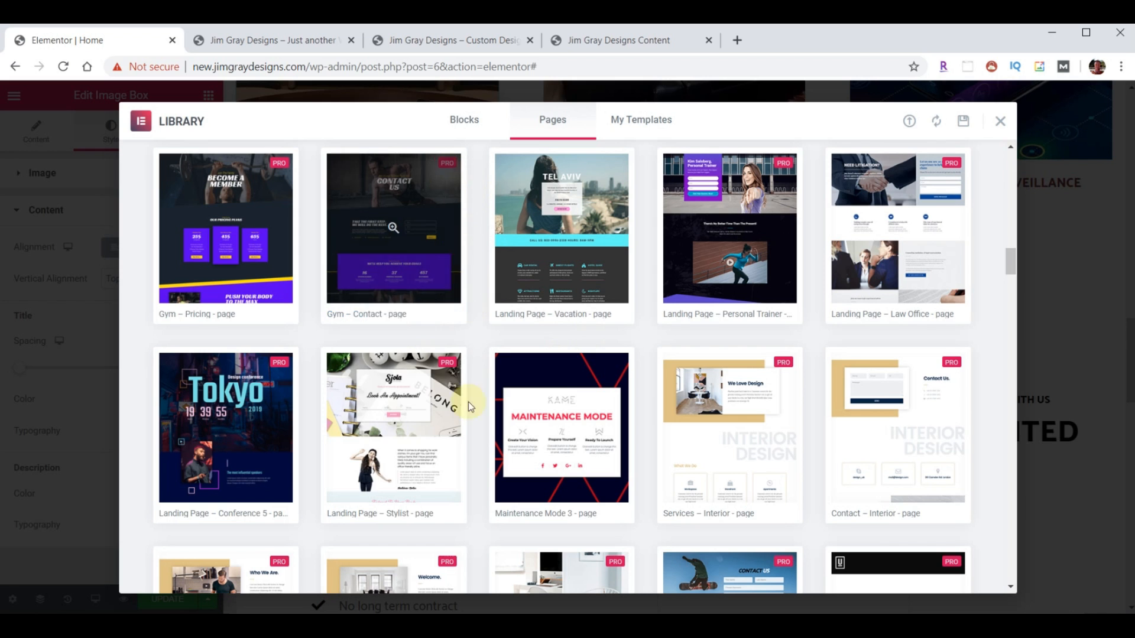
{"action": "mouse_move", "coordinate": [449, 411]}
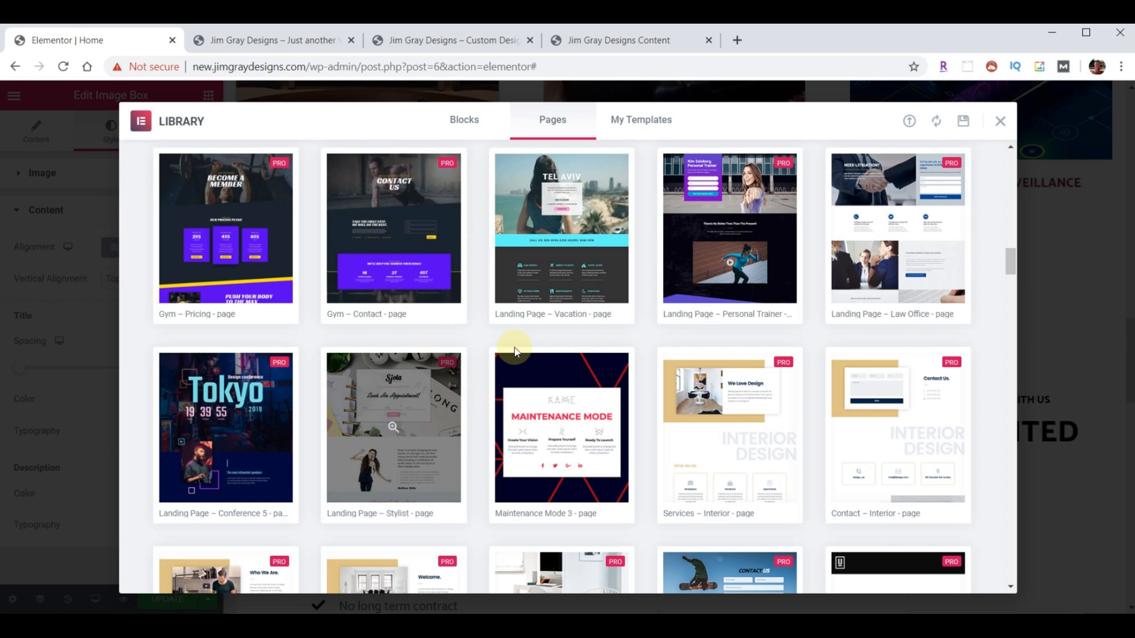
{"action": "mouse_move", "coordinate": [554, 424]}
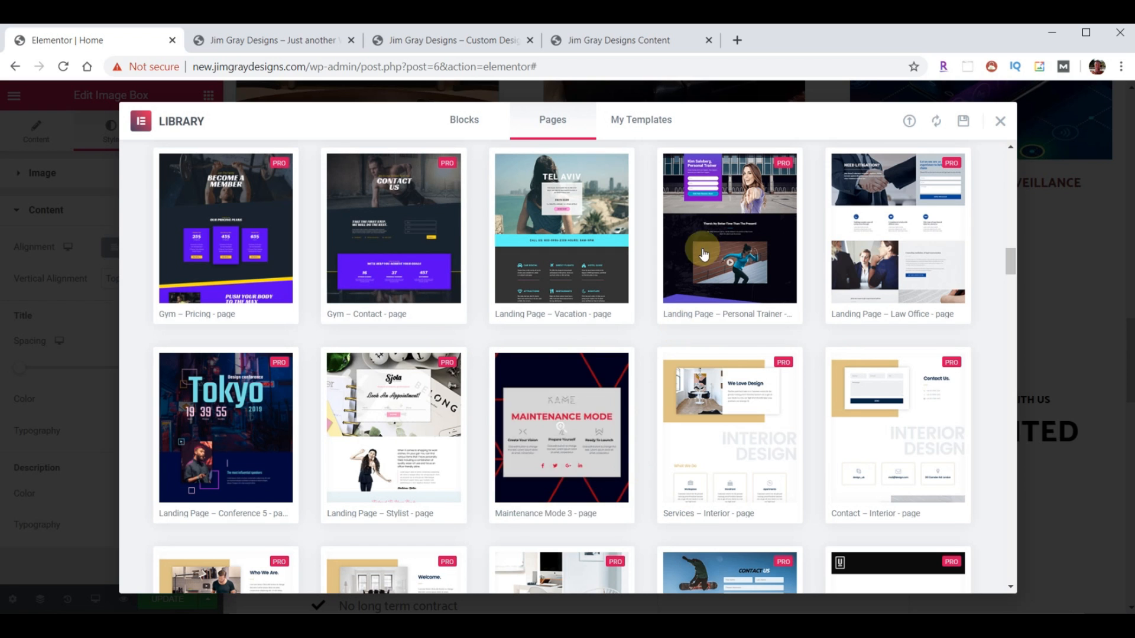
{"action": "left_click", "coordinate": [642, 125]}
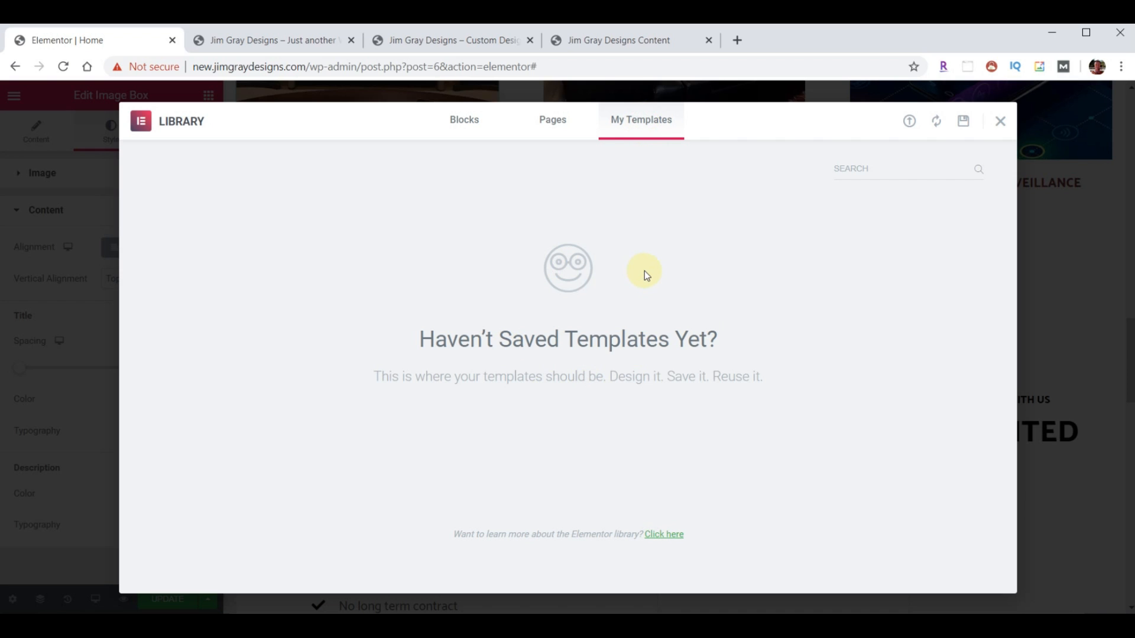
- Import template-JGD-testimonials.json and insert its Testimonials section without document settings
{"action": "left_click", "coordinate": [909, 124]}
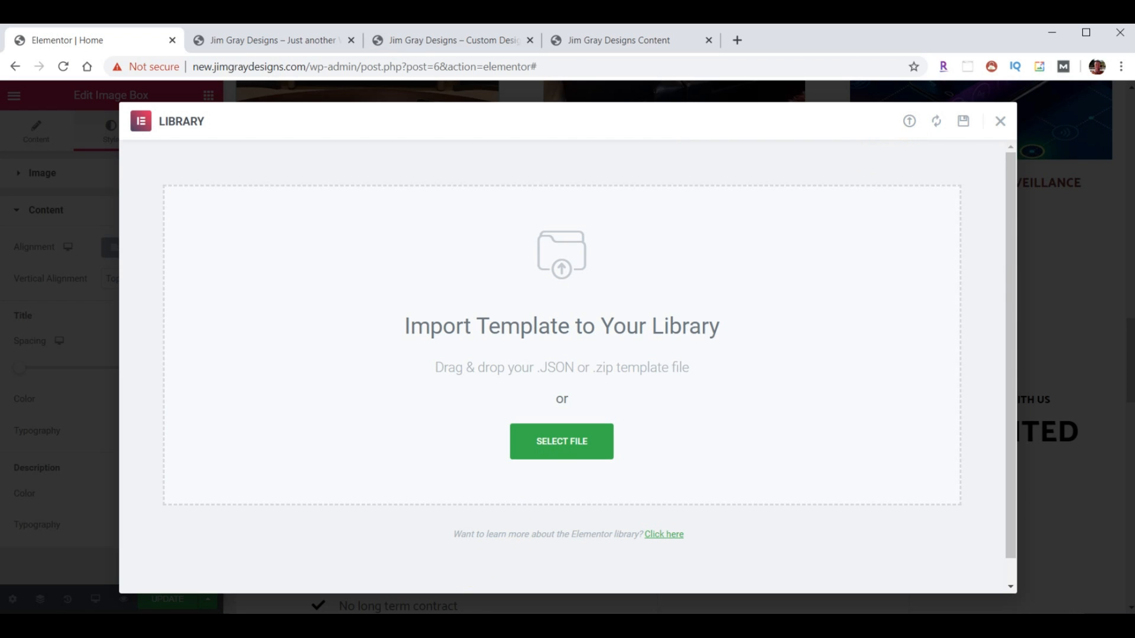
{"action": "key", "text": "alt+Tab"}
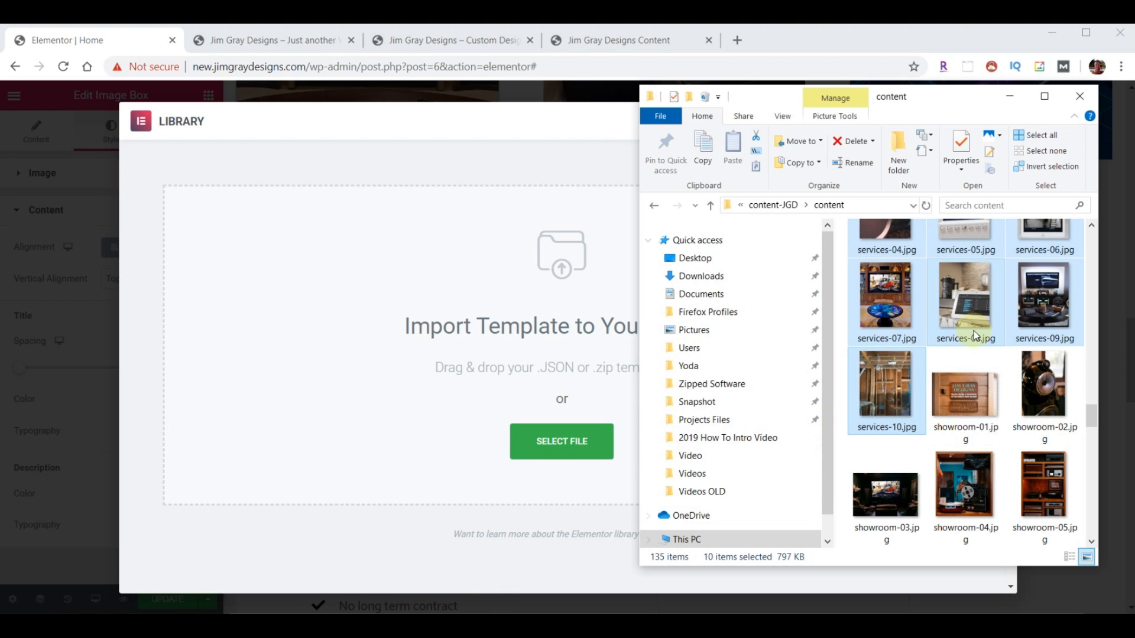
{"action": "scroll", "coordinate": [973, 331], "scroll_direction": "down", "scroll_amount": 10}
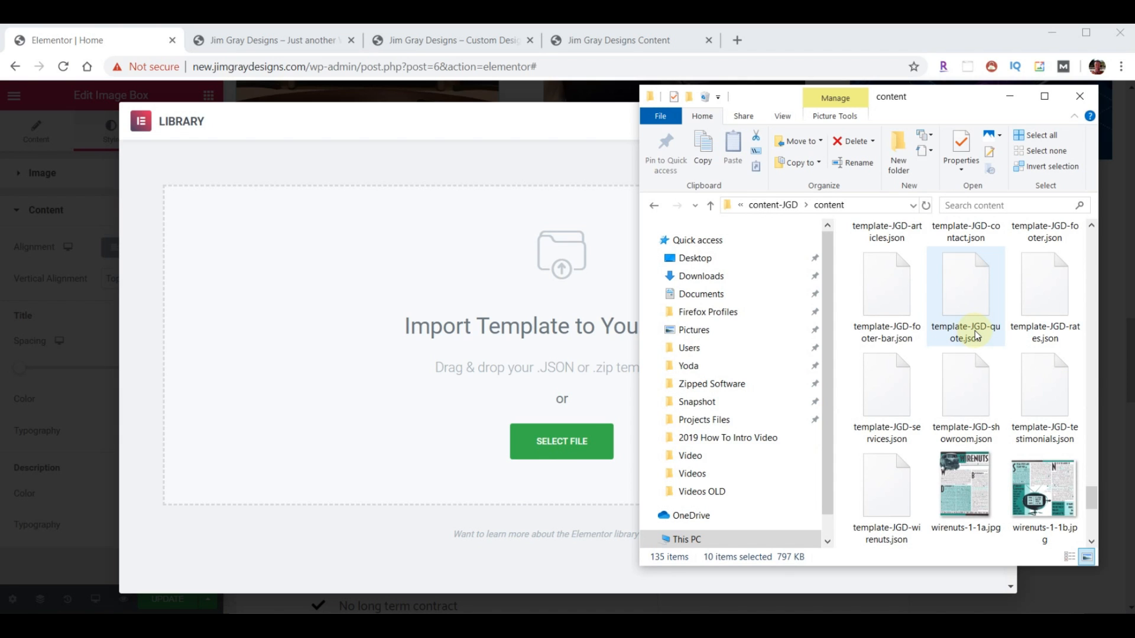
{"action": "left_click_drag", "start_coordinate": [1031, 390], "coordinate": [520, 425]}
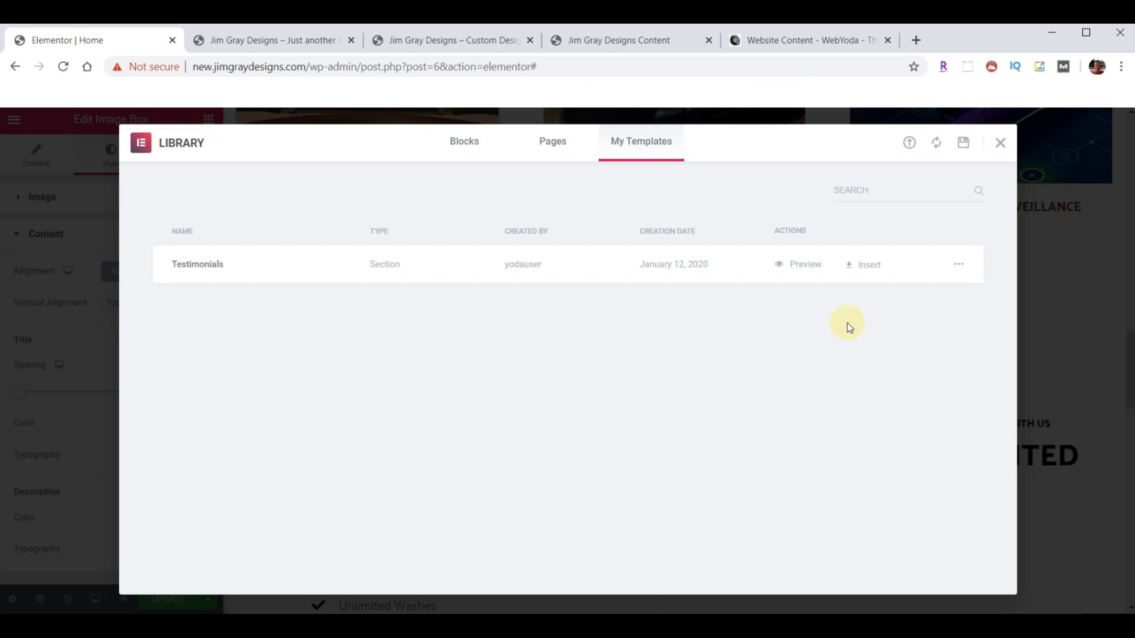
{"action": "left_click", "coordinate": [866, 270]}
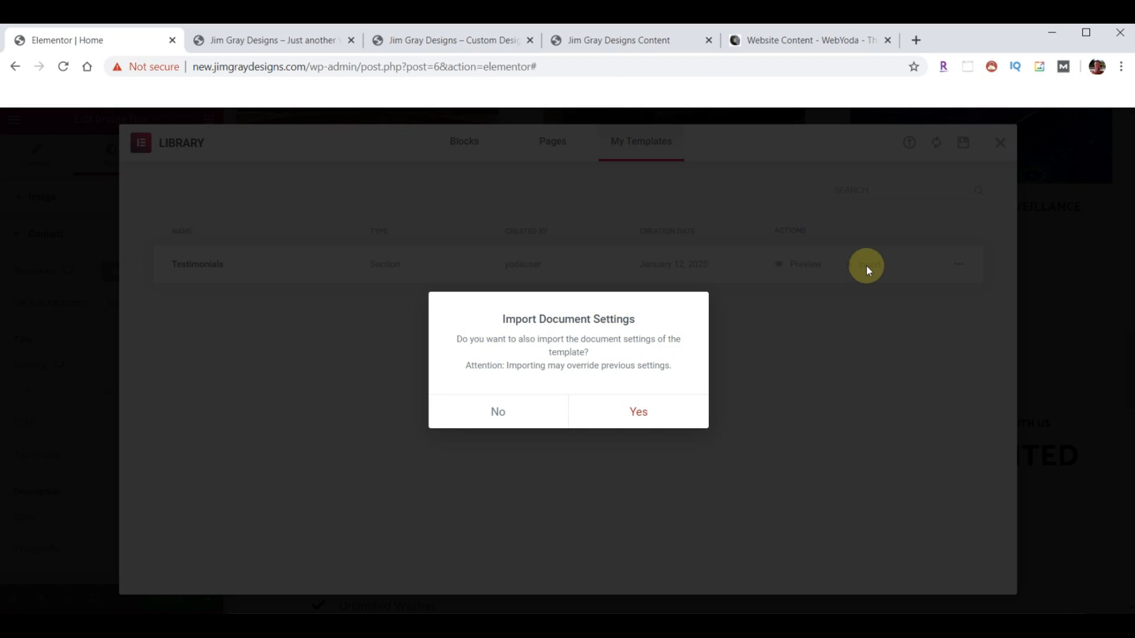
{"action": "left_click", "coordinate": [497, 414]}
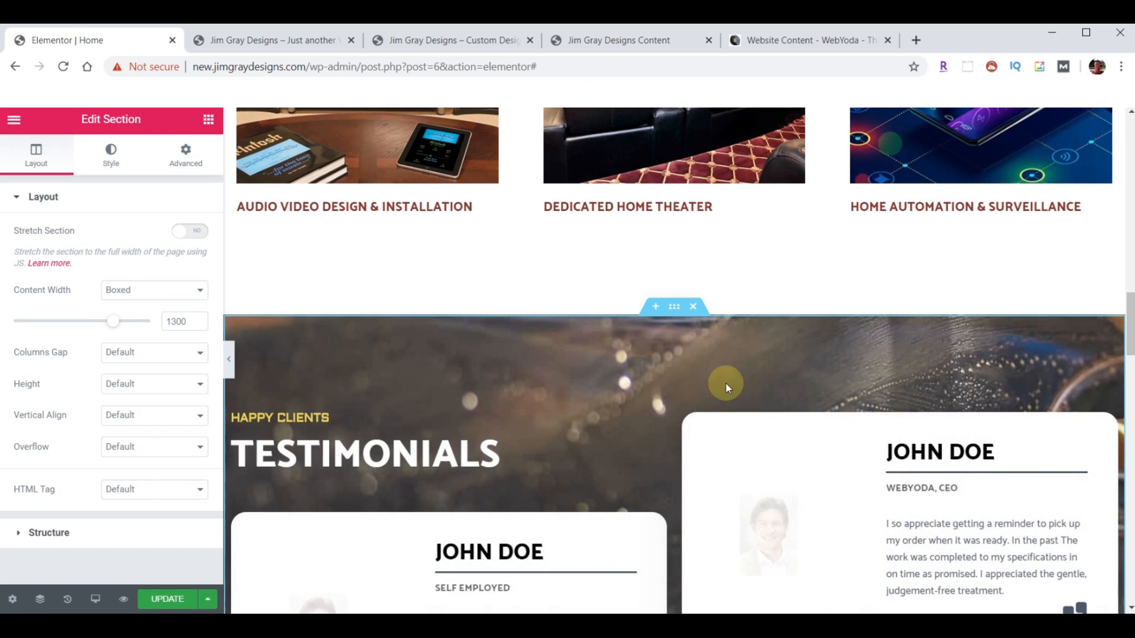
{"action": "scroll", "coordinate": [754, 367], "scroll_direction": "down", "scroll_amount": 1}
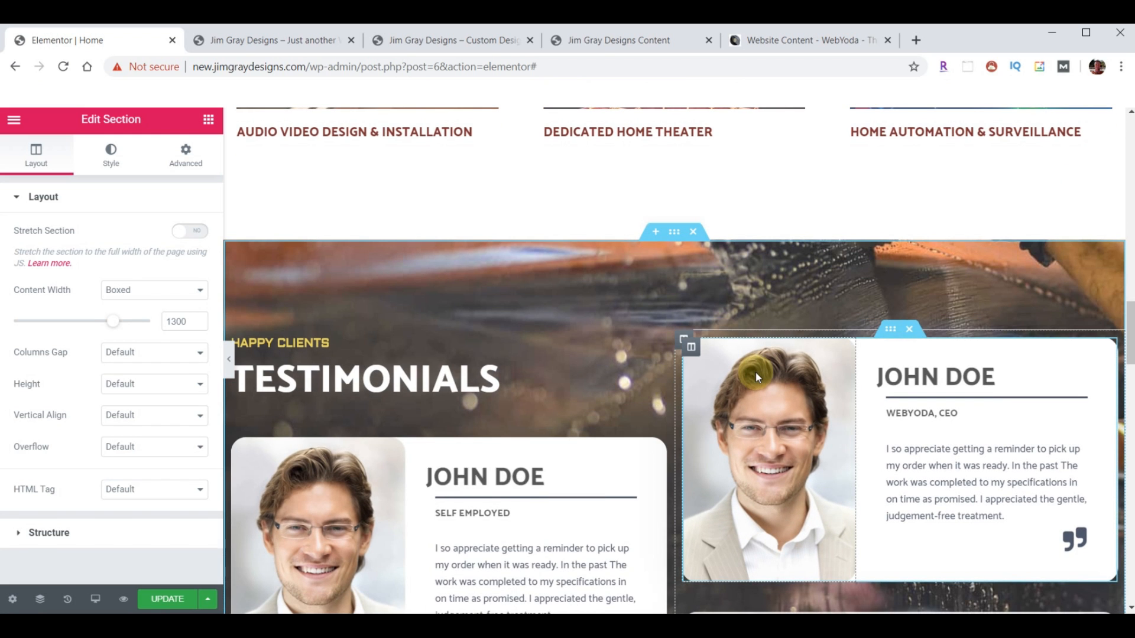
{"action": "scroll", "coordinate": [741, 381], "scroll_direction": "down", "scroll_amount": 2}
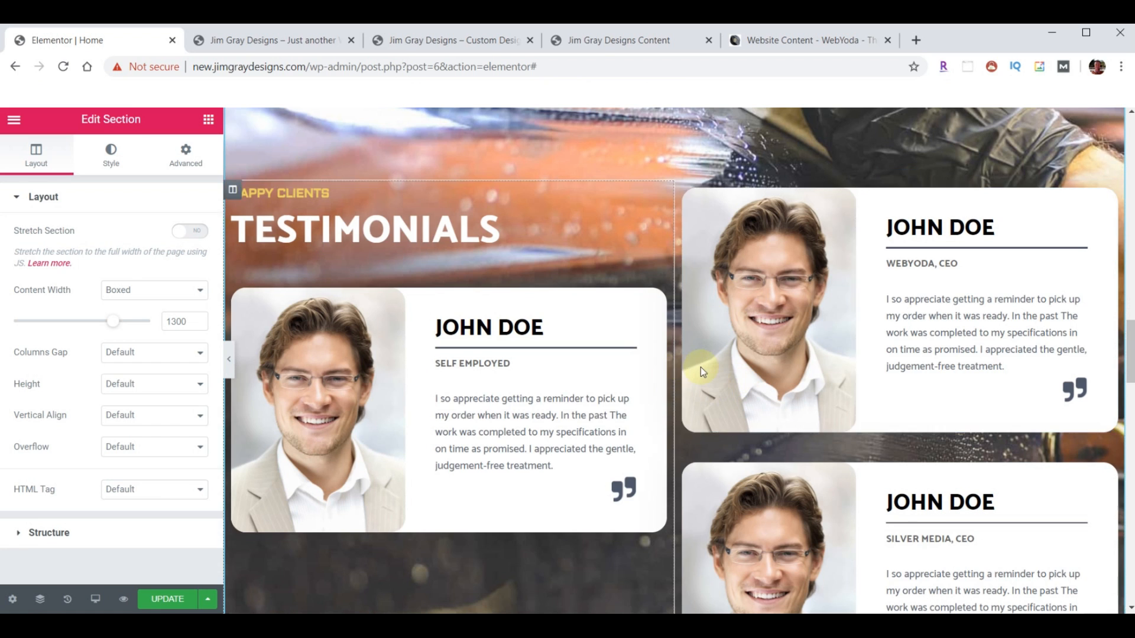
{"action": "scroll", "coordinate": [703, 367], "scroll_direction": "up", "scroll_amount": 2}
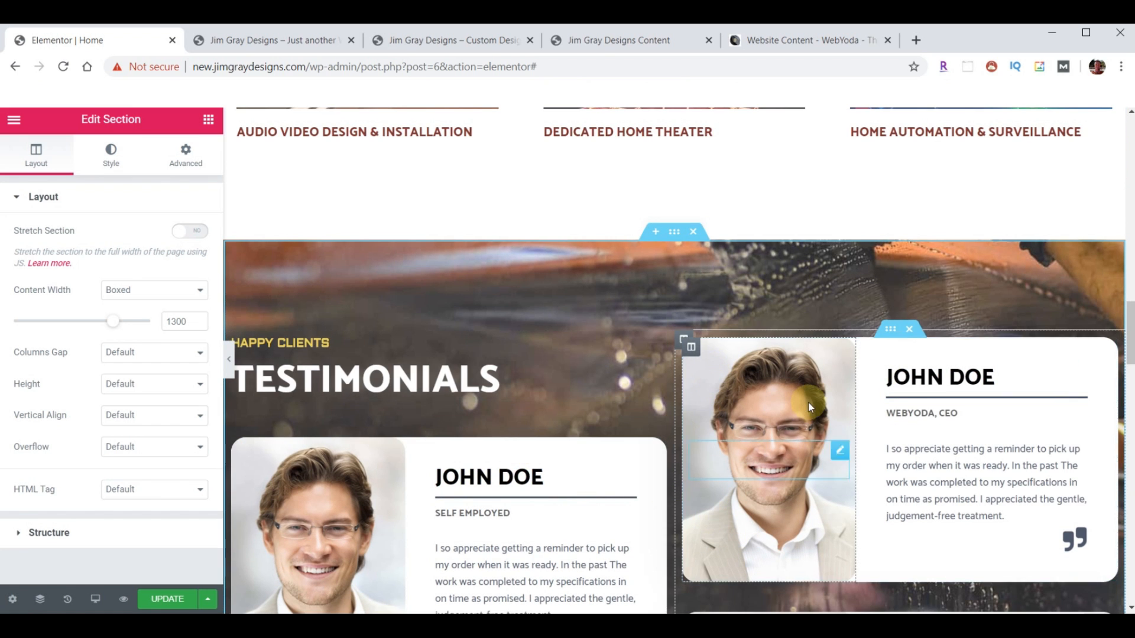
{"action": "scroll", "coordinate": [637, 443], "scroll_direction": "down", "scroll_amount": 1}
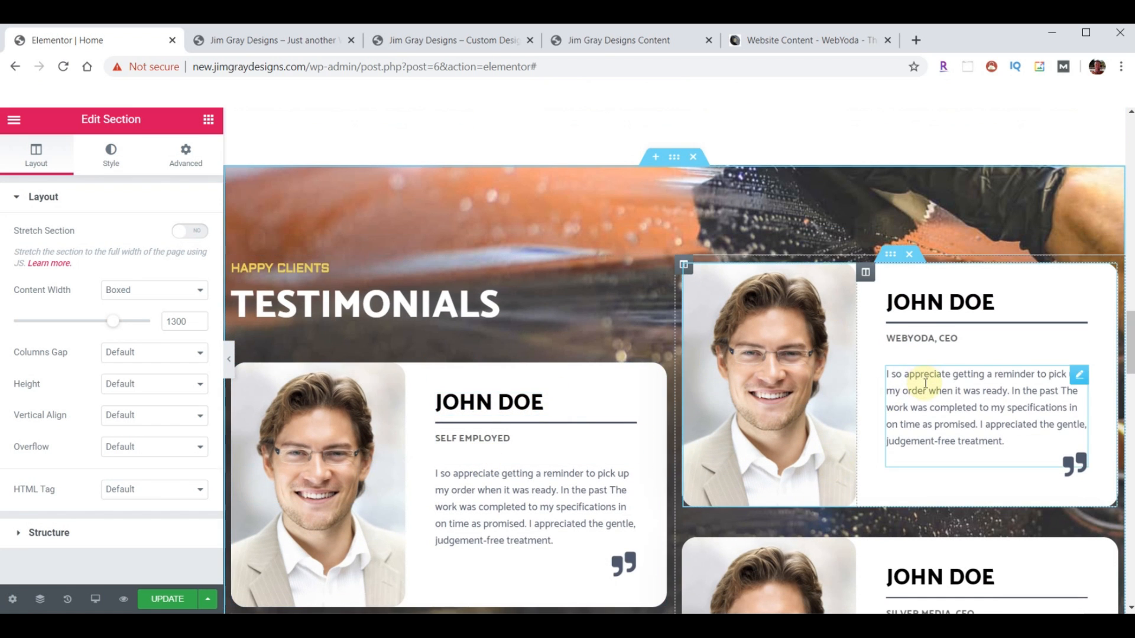
{"action": "scroll", "coordinate": [904, 408], "scroll_direction": "down", "scroll_amount": 1}
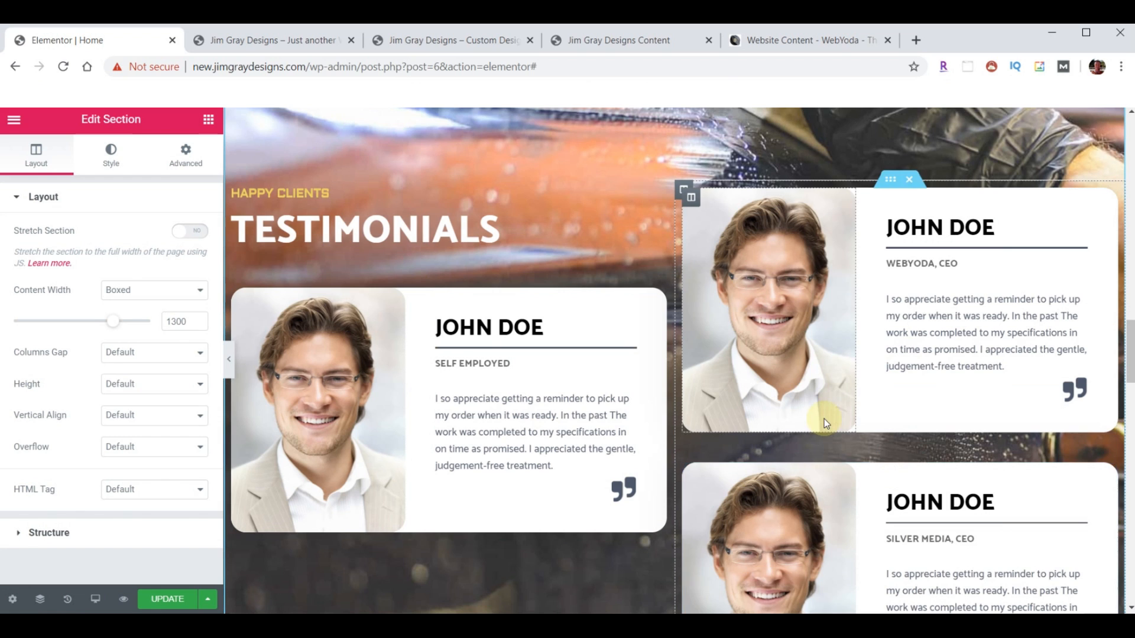
{"action": "scroll", "coordinate": [822, 419], "scroll_direction": "up", "scroll_amount": 3}
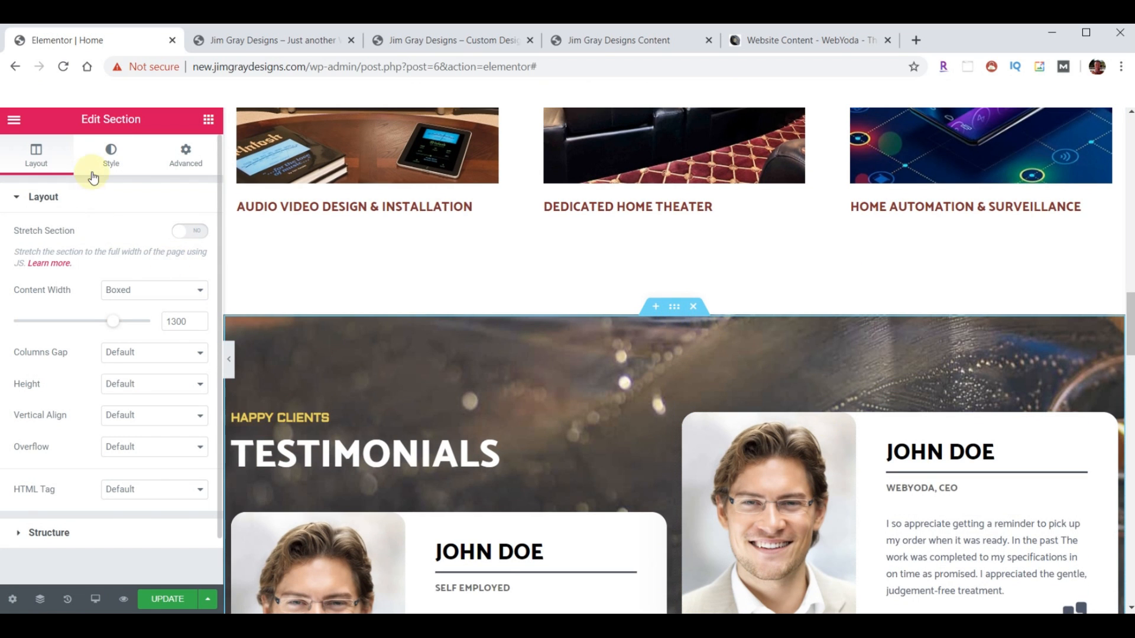
- Upload background-testimonials.jpg as the section's background image and set its size to Cover
{"action": "left_click", "coordinate": [112, 159]}
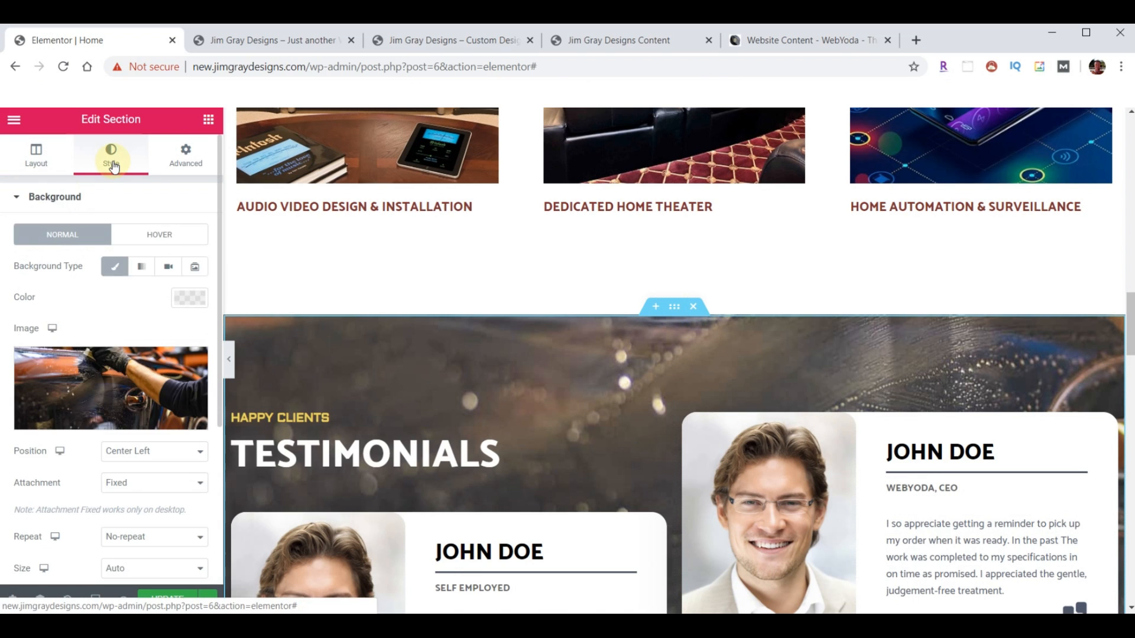
{"action": "left_click", "coordinate": [86, 378]}
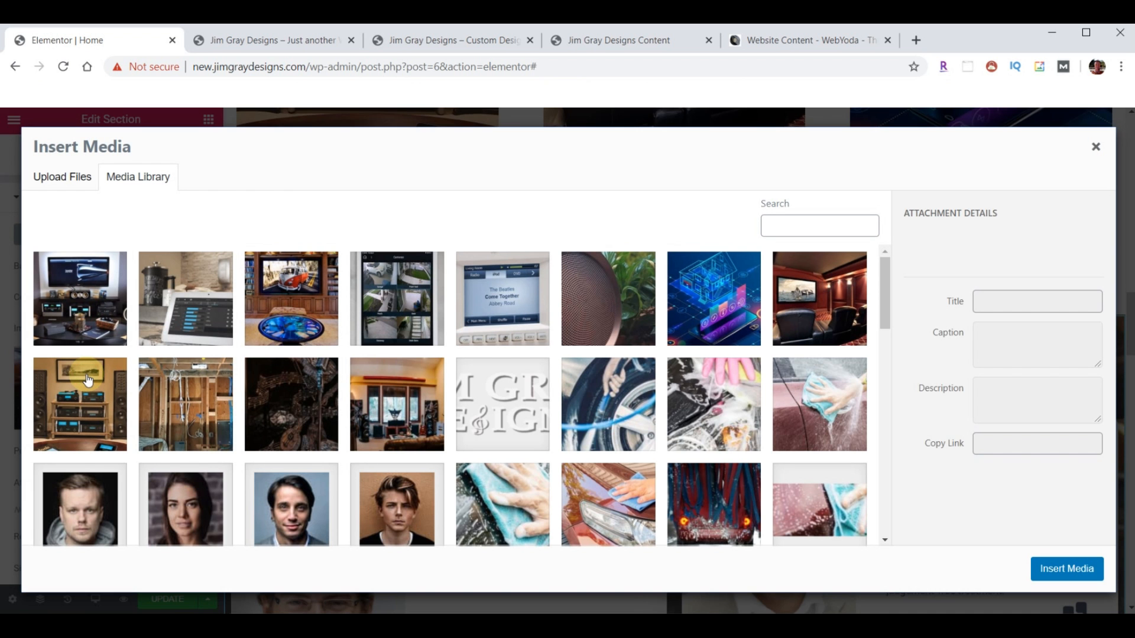
{"action": "key", "text": "alt+Tab"}
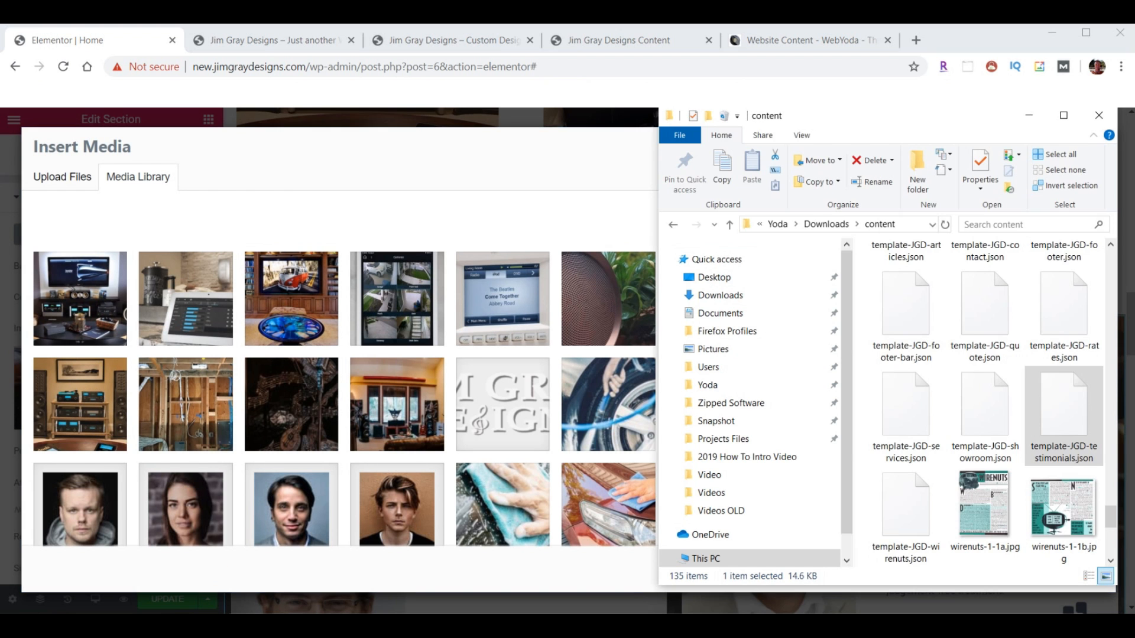
{"action": "scroll", "coordinate": [942, 451], "scroll_direction": "up", "scroll_amount": 20}
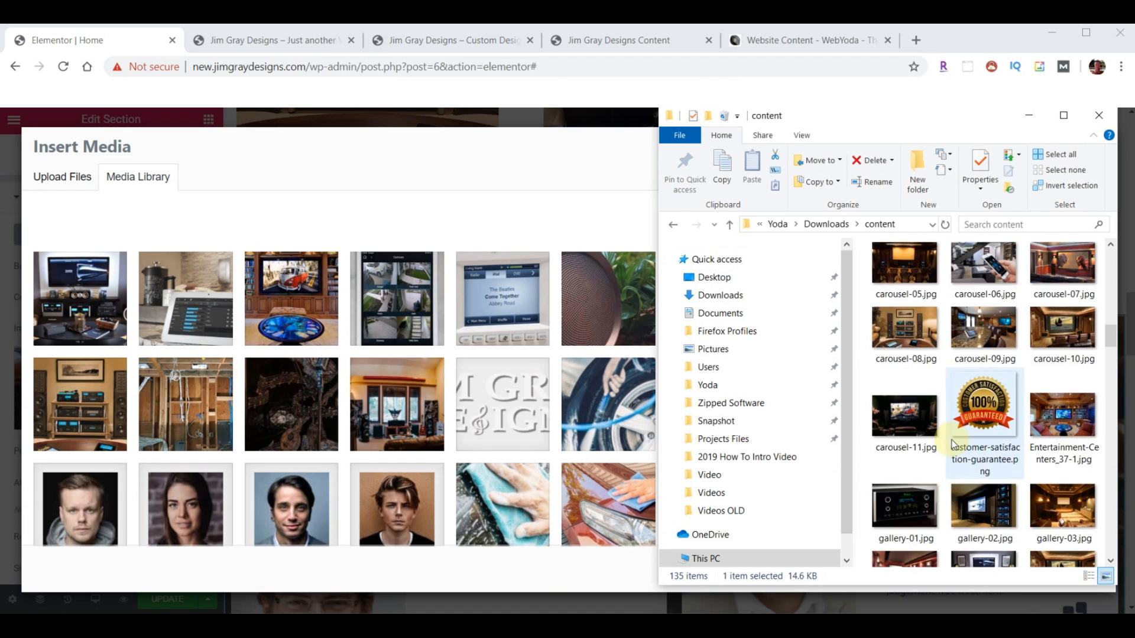
{"action": "scroll", "coordinate": [953, 445], "scroll_direction": "down", "scroll_amount": 5}
{"action": "left_click_drag", "start_coordinate": [976, 318], "coordinate": [360, 355]}
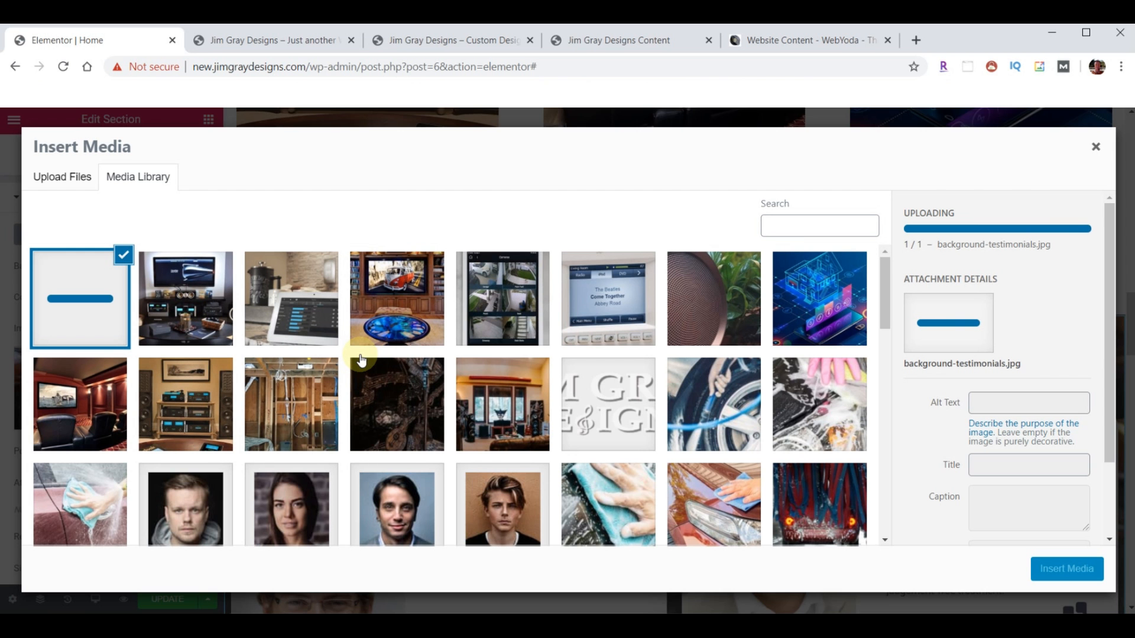
{"action": "left_click", "coordinate": [1071, 575]}
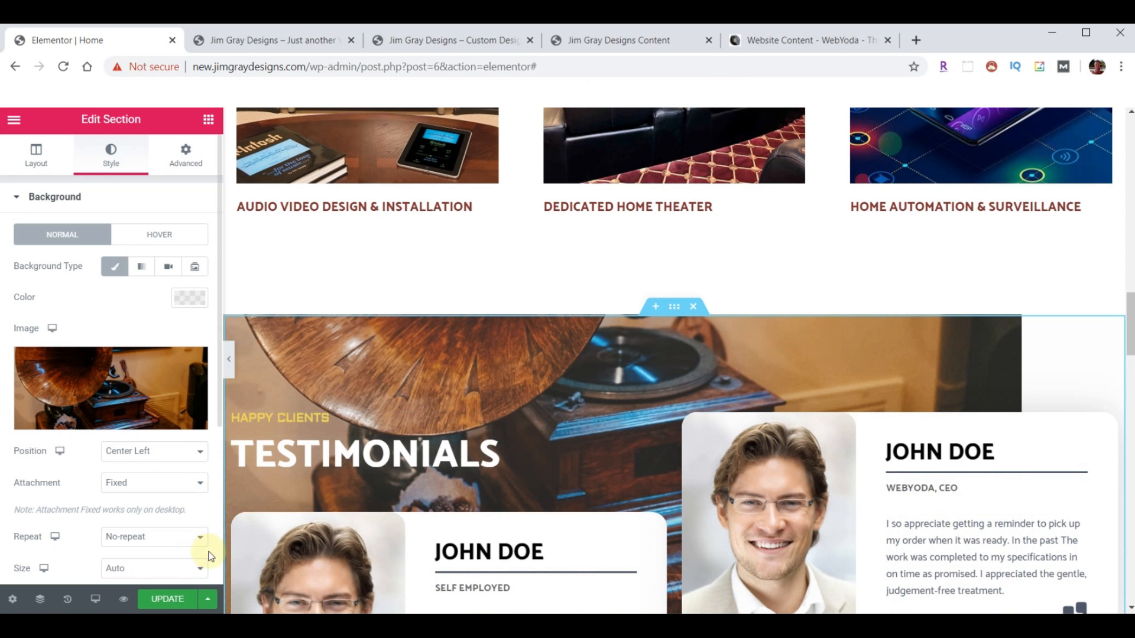
{"action": "left_click", "coordinate": [201, 570]}
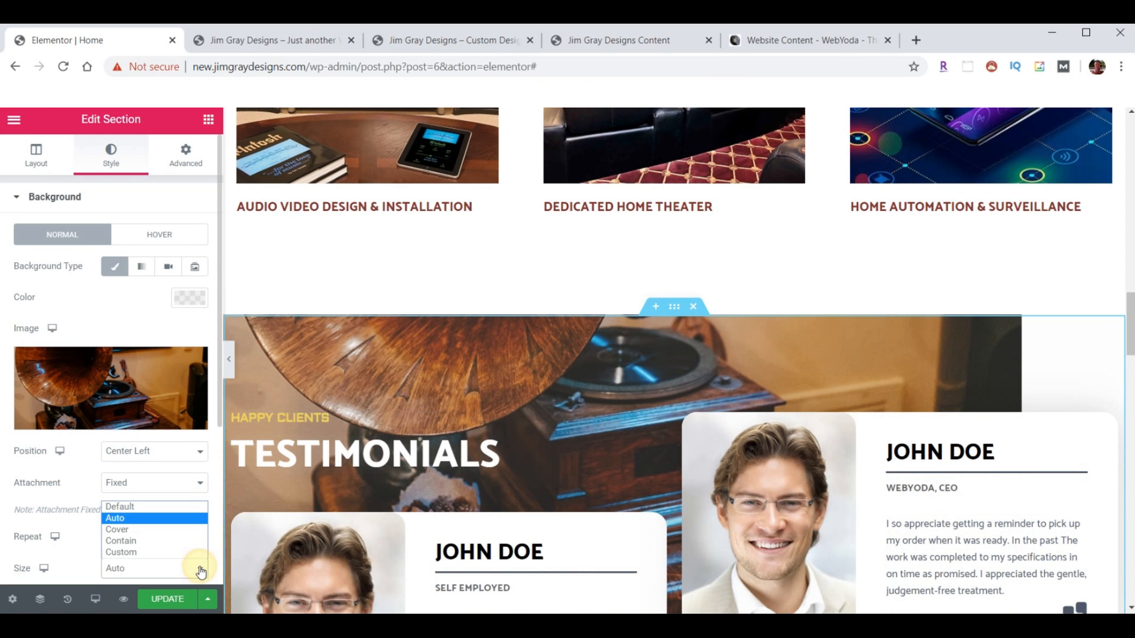
{"action": "left_click", "coordinate": [144, 530]}
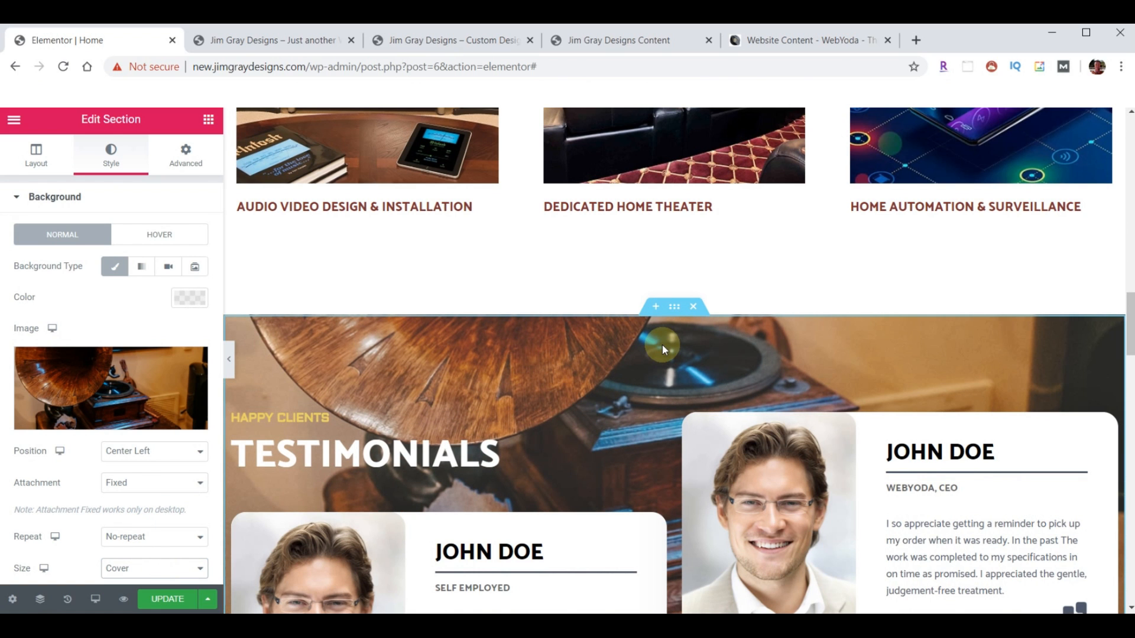
{"action": "scroll", "coordinate": [666, 342], "scroll_direction": "down", "scroll_amount": 4}
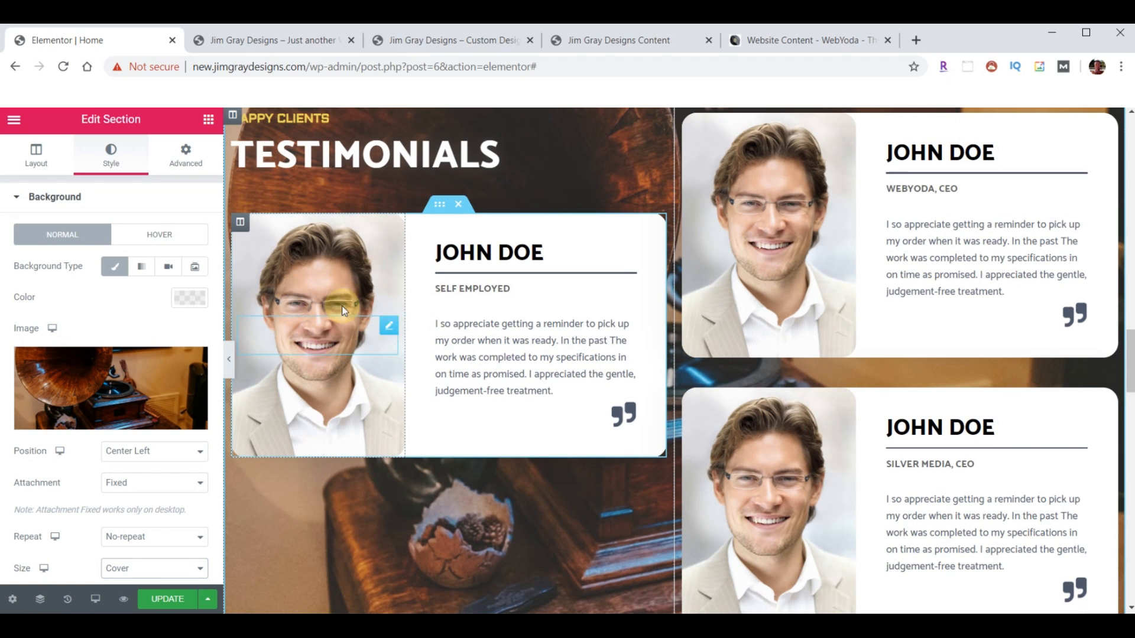
- Upload the three profile photos and set the straw-hat woman's portrait on the first card
{"action": "left_click", "coordinate": [240, 223]}
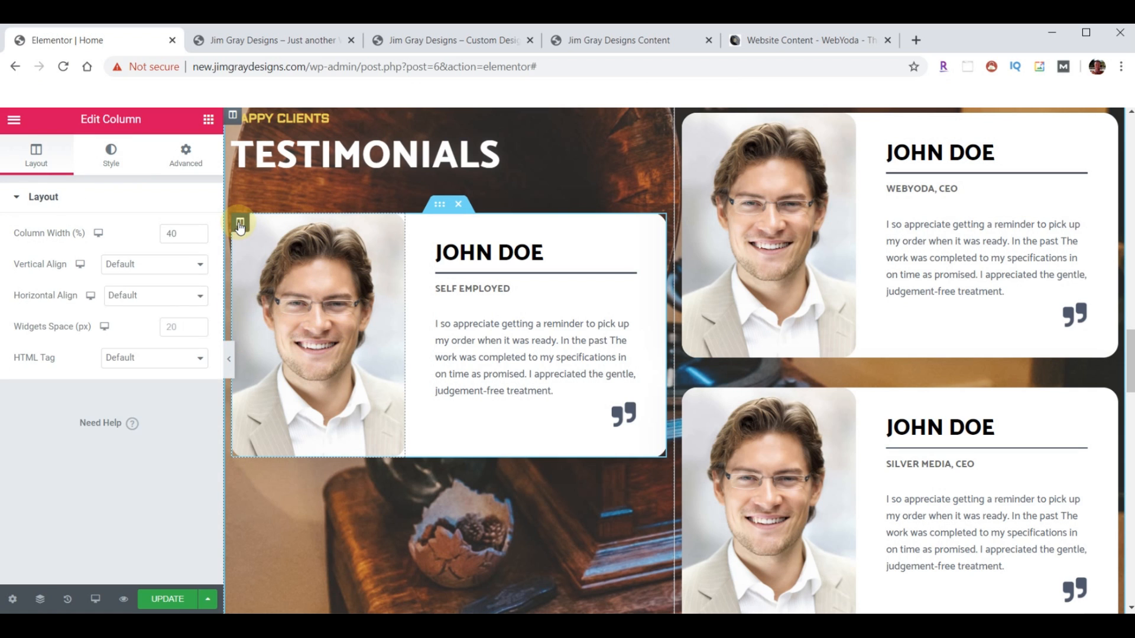
{"action": "left_click", "coordinate": [116, 157]}
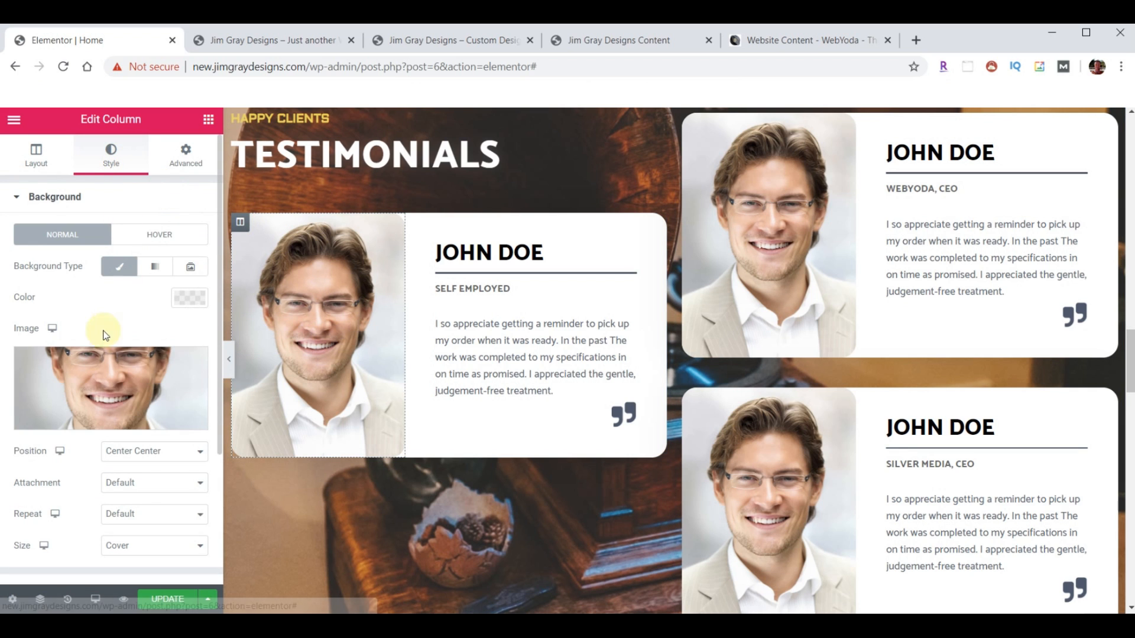
{"action": "left_click", "coordinate": [95, 374]}
{"action": "left_click", "coordinate": [513, 612]}
{"action": "scroll", "coordinate": [975, 408], "scroll_direction": "down", "scroll_amount": 15}
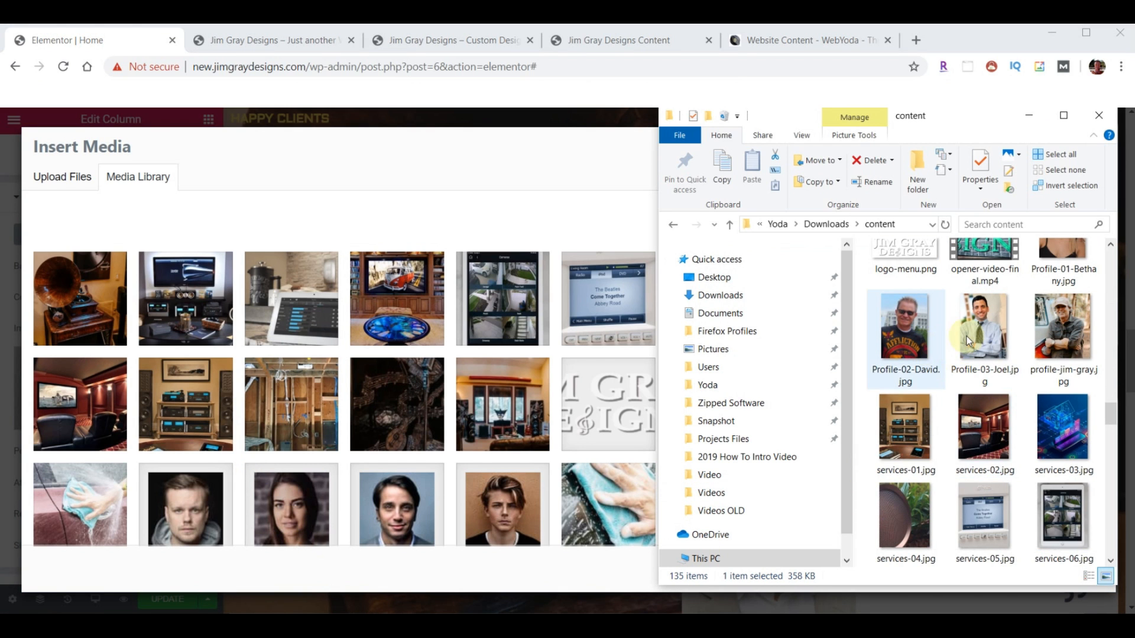
{"action": "scroll", "coordinate": [1057, 337], "scroll_direction": "up", "scroll_amount": 2}
{"action": "left_click", "coordinate": [1062, 355]}
{"action": "left_click", "coordinate": [992, 431], "text": "shift"}
{"action": "left_click_drag", "start_coordinate": [992, 431], "coordinate": [443, 362]}
{"action": "left_click", "coordinate": [298, 289]}
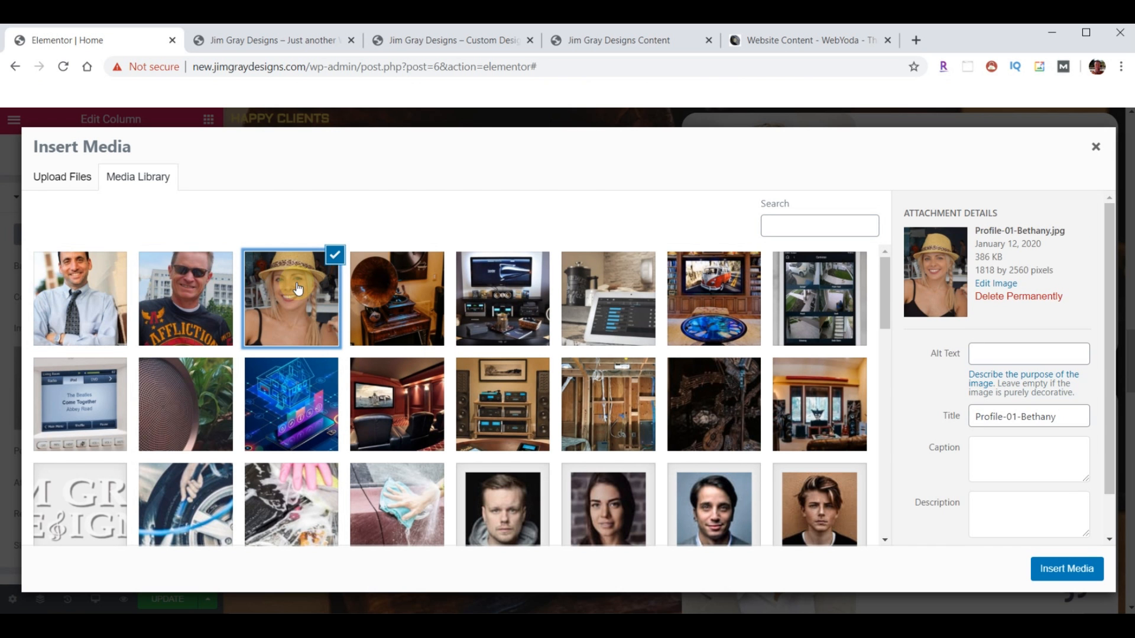
{"action": "left_click", "coordinate": [1067, 567]}
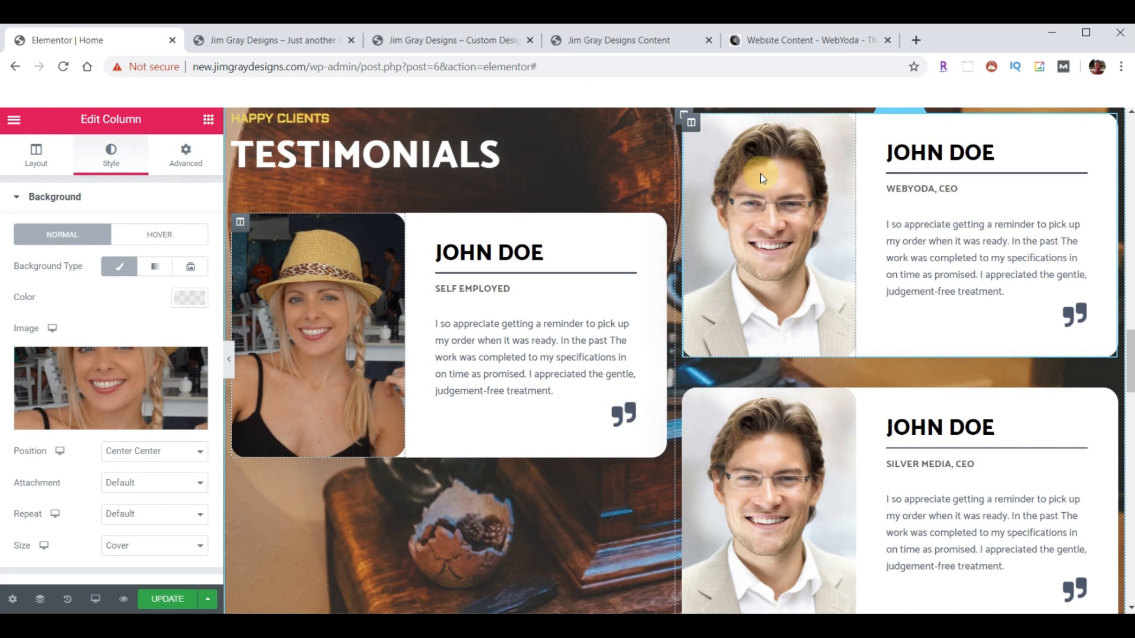
- Set the sunglasses and tie portraits on the two right cards, then save the homepage
{"action": "left_click", "coordinate": [691, 124]}
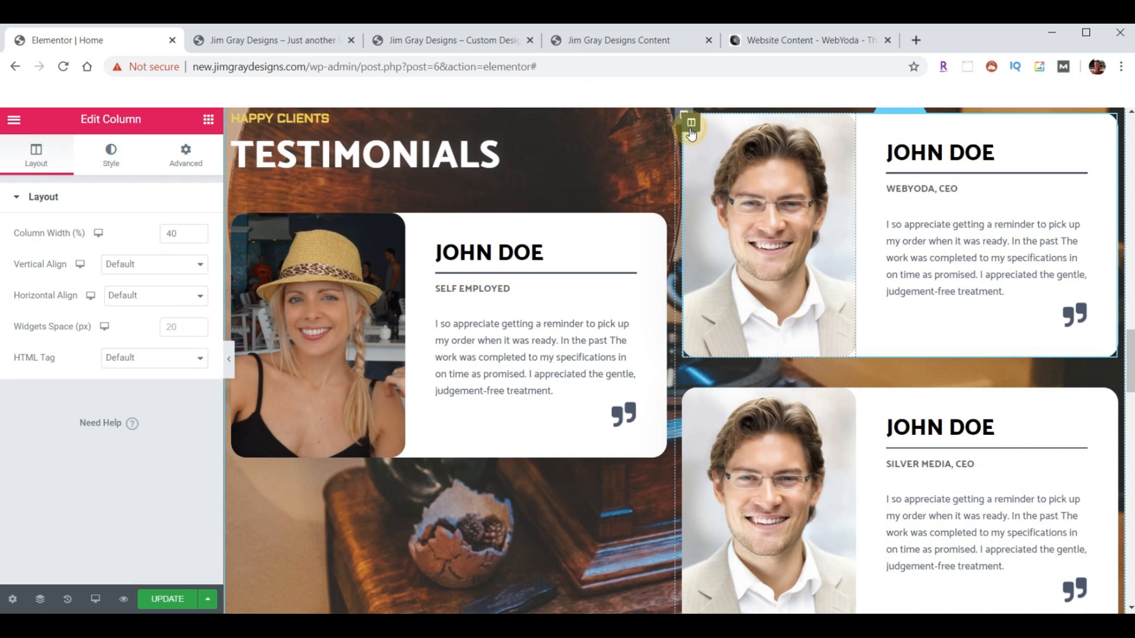
{"action": "left_click", "coordinate": [118, 159]}
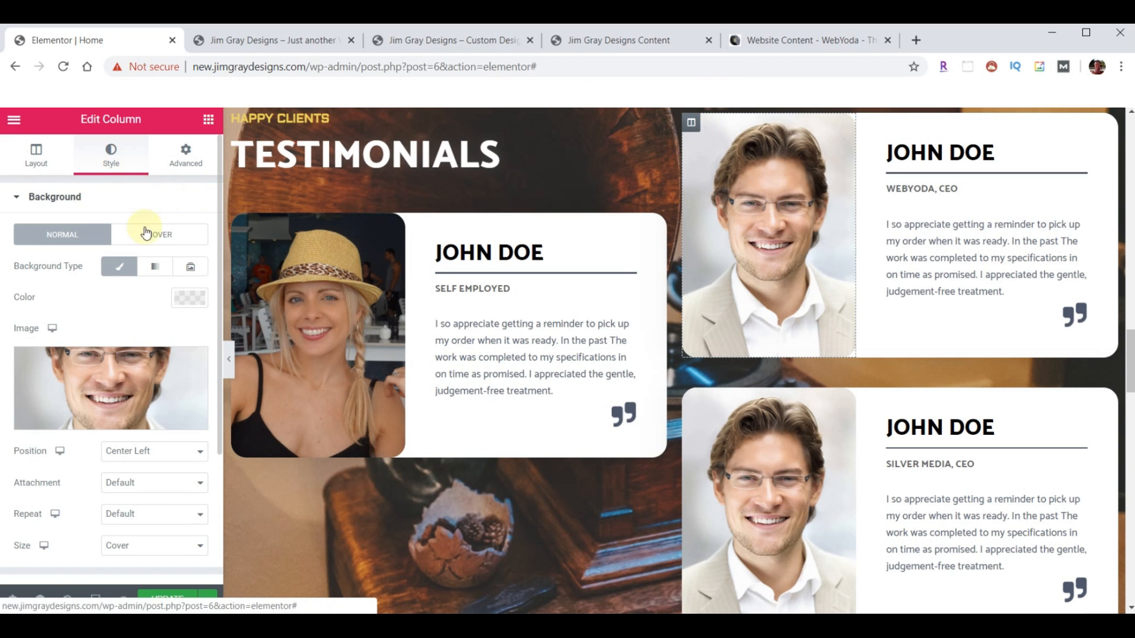
{"action": "left_click", "coordinate": [91, 364]}
{"action": "left_click", "coordinate": [185, 298]}
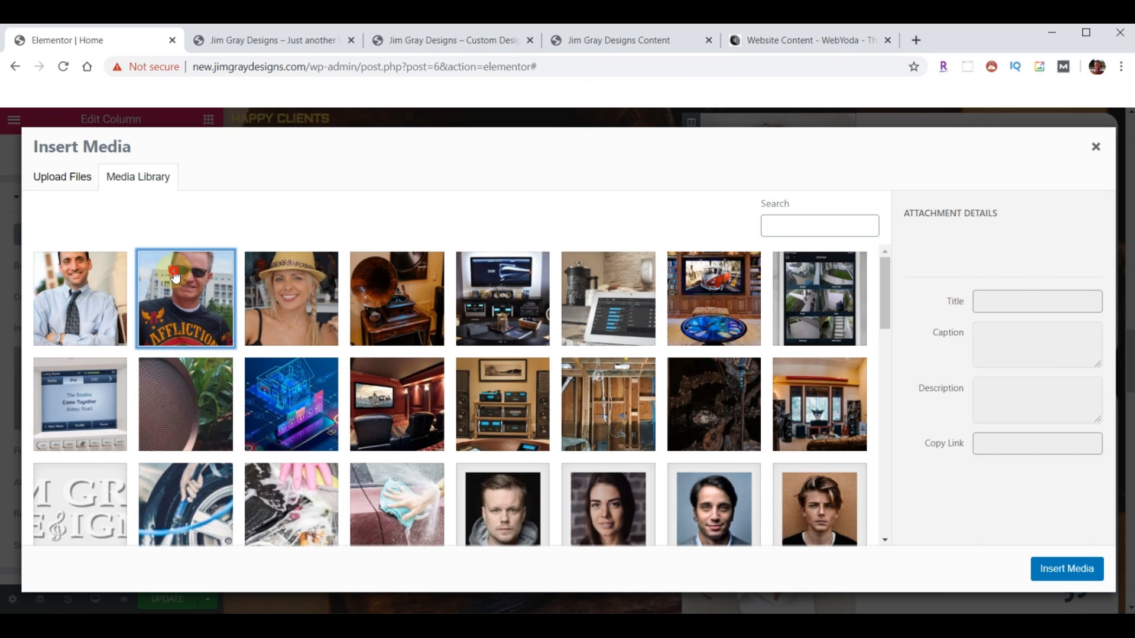
{"action": "left_click", "coordinate": [1066, 569]}
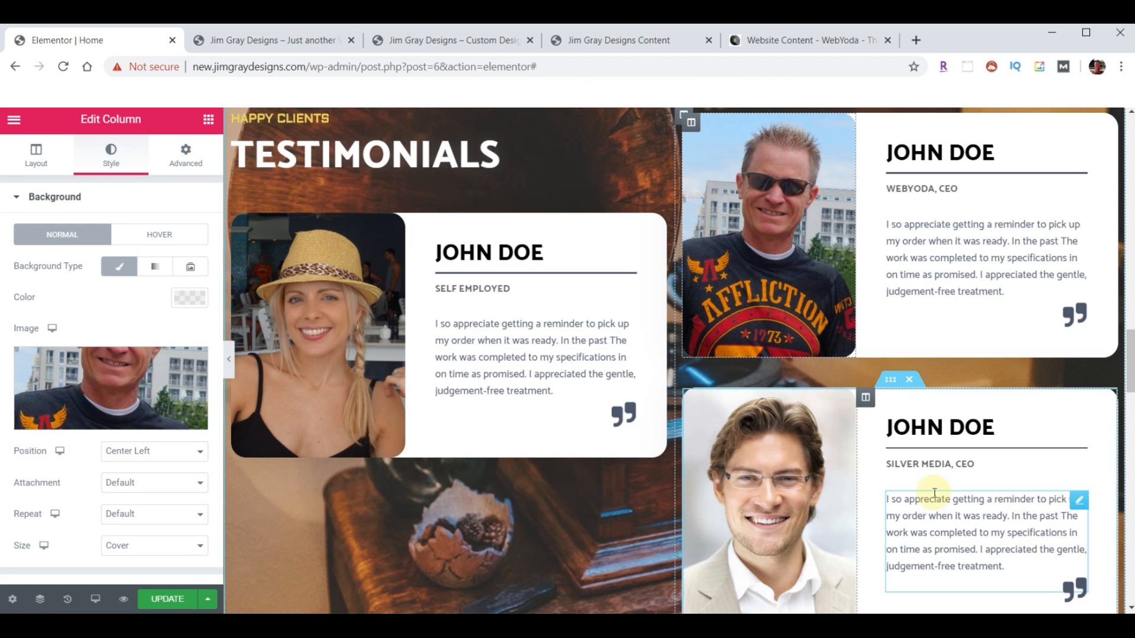
{"action": "left_click", "coordinate": [690, 399]}
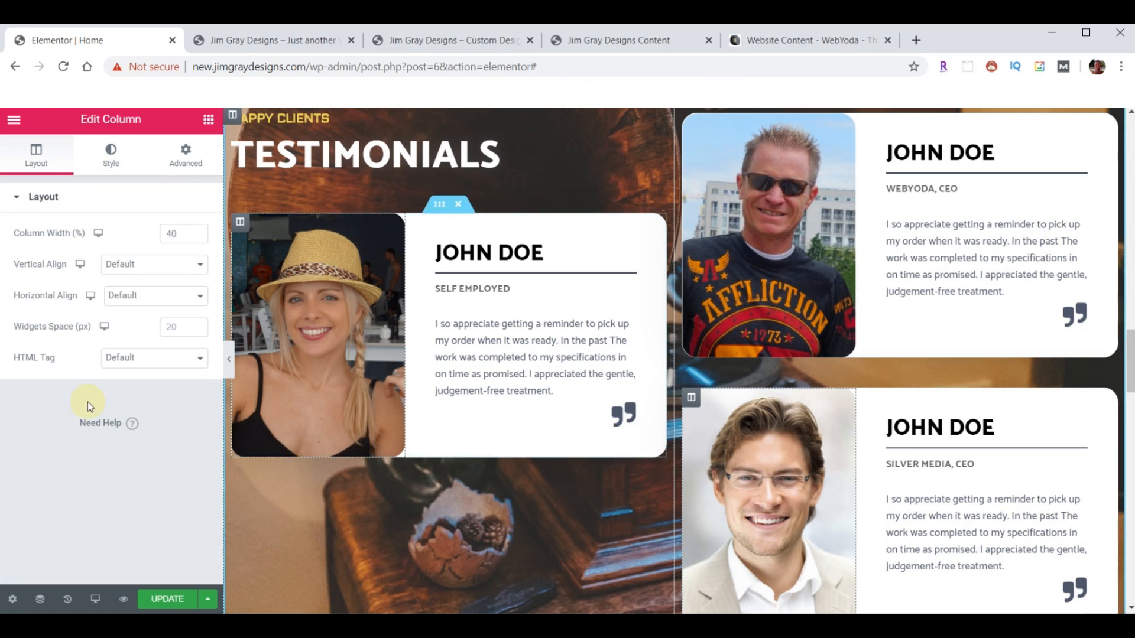
{"action": "left_click", "coordinate": [106, 161]}
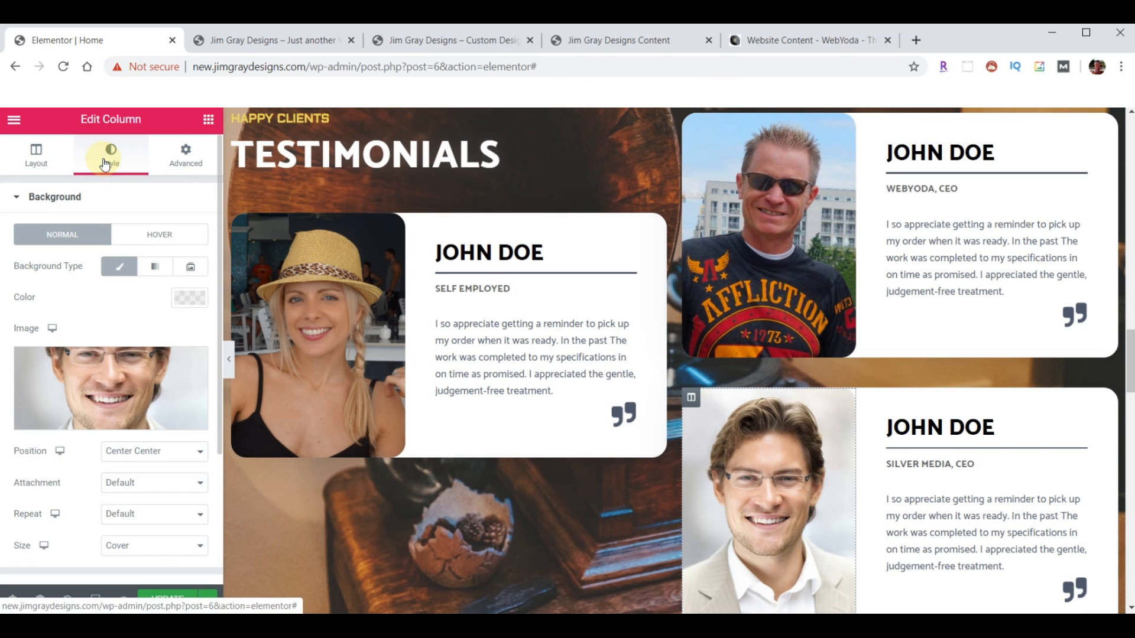
{"action": "left_click", "coordinate": [114, 382]}
{"action": "left_click", "coordinate": [60, 273]}
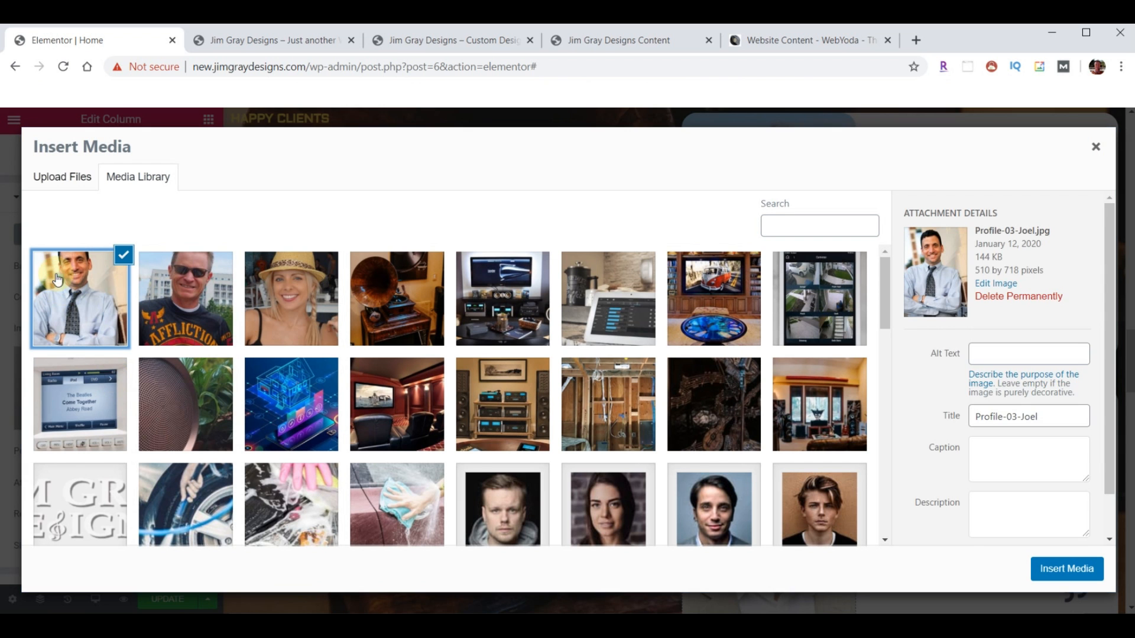
{"action": "left_click", "coordinate": [1064, 569]}
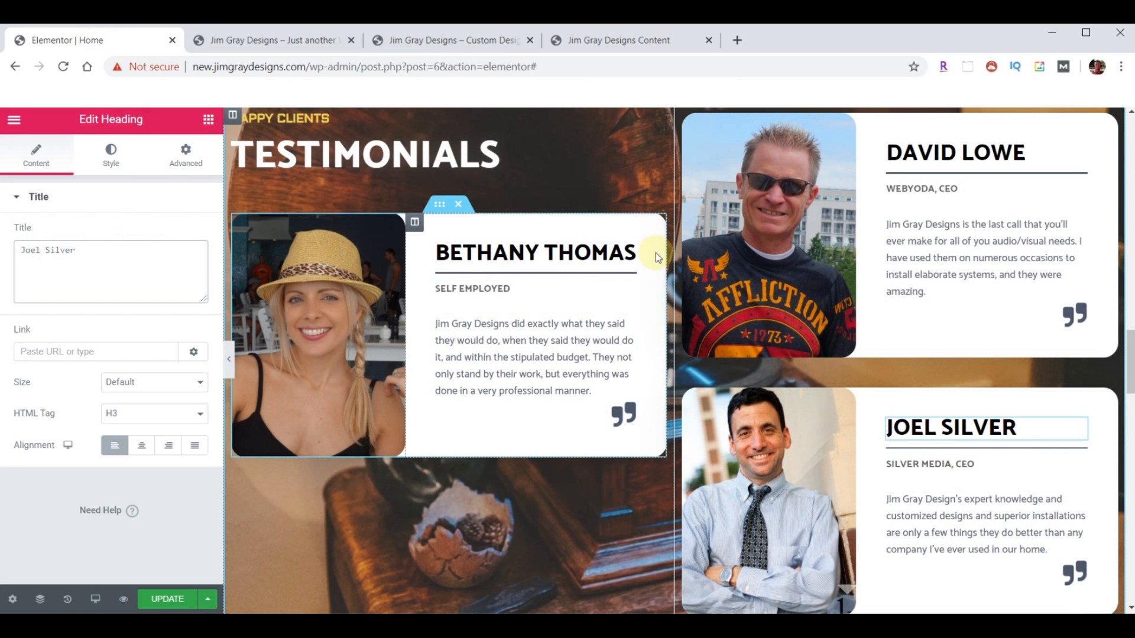
{"action": "left_click", "coordinate": [168, 599]}
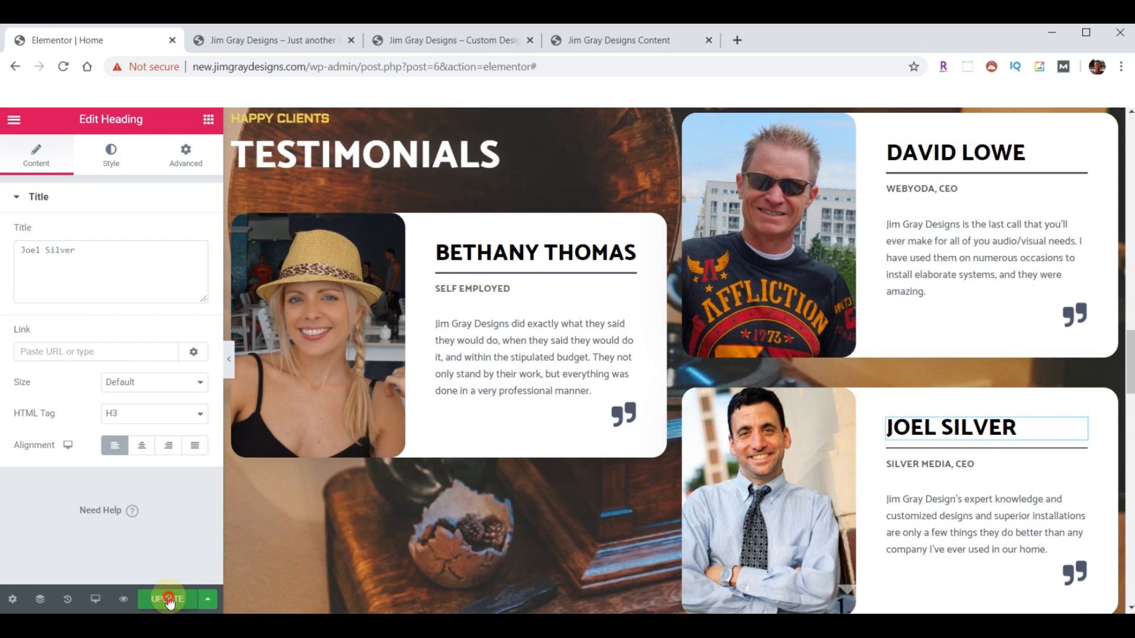
{"action": "left_click", "coordinate": [293, 41]}
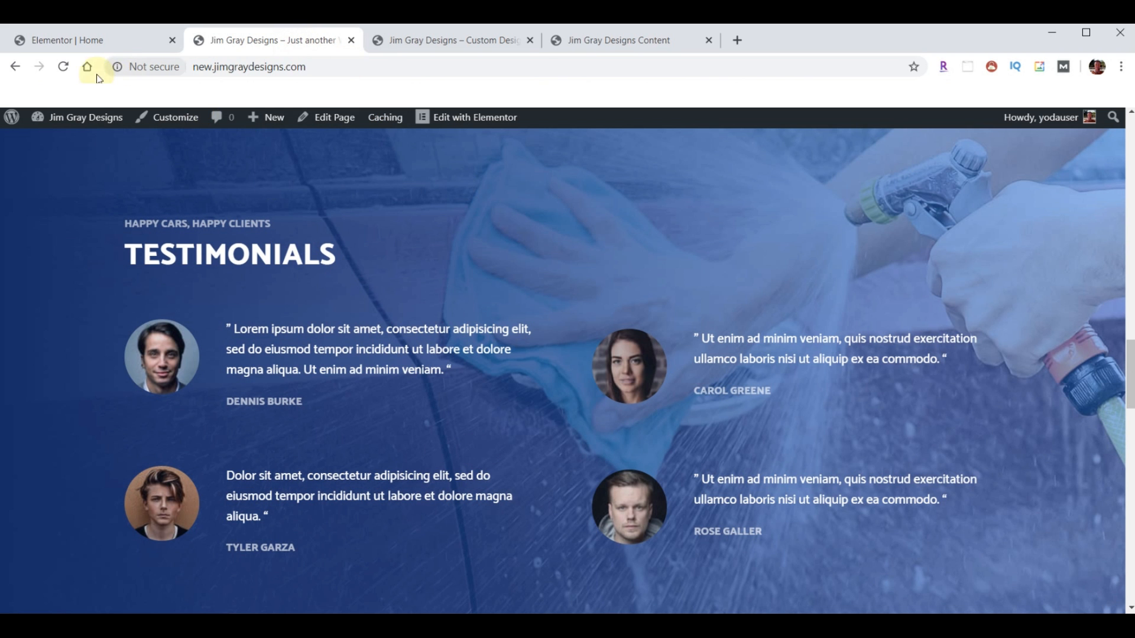
{"action": "left_click", "coordinate": [65, 67]}
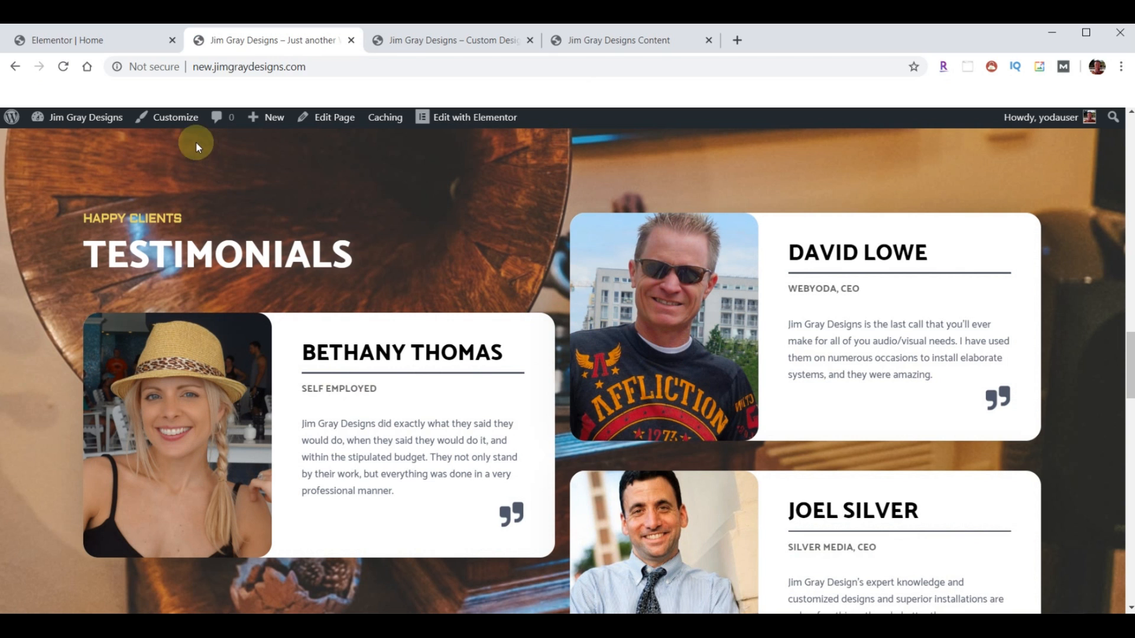
{"action": "left_click", "coordinate": [107, 46]}
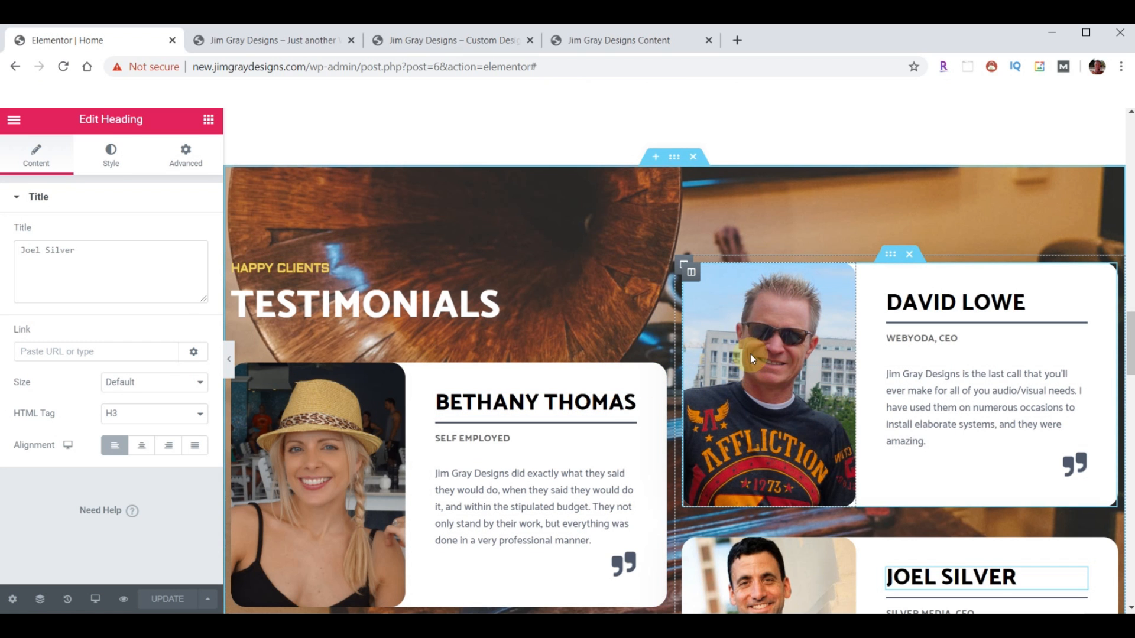
{"action": "scroll", "coordinate": [789, 322], "scroll_direction": "down", "scroll_amount": 10}
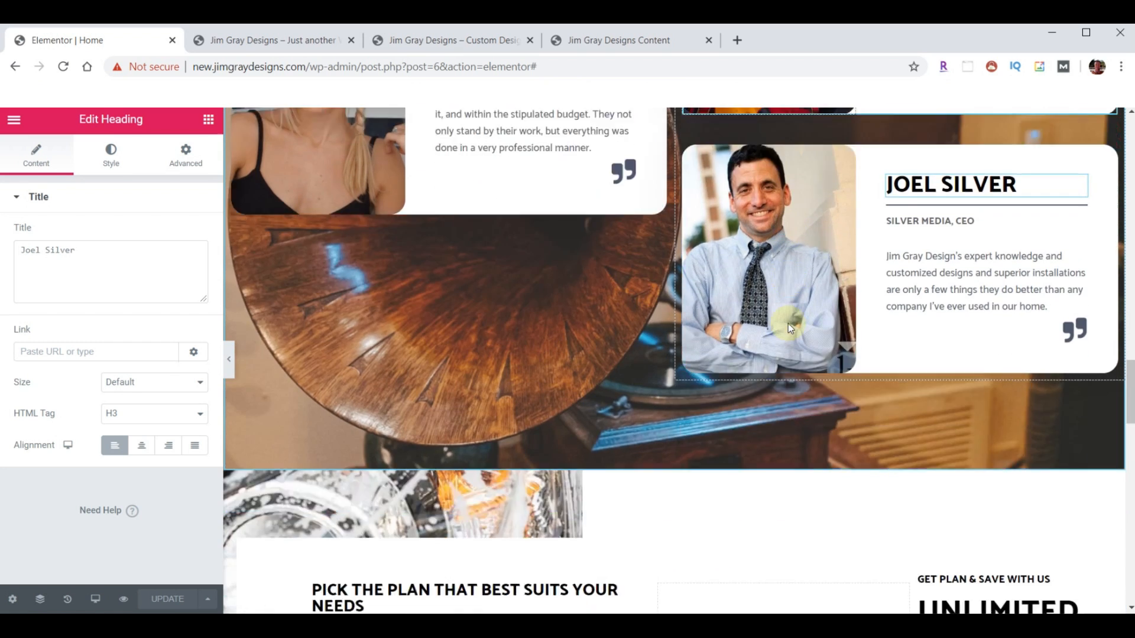
{"action": "left_click", "coordinate": [418, 39]}
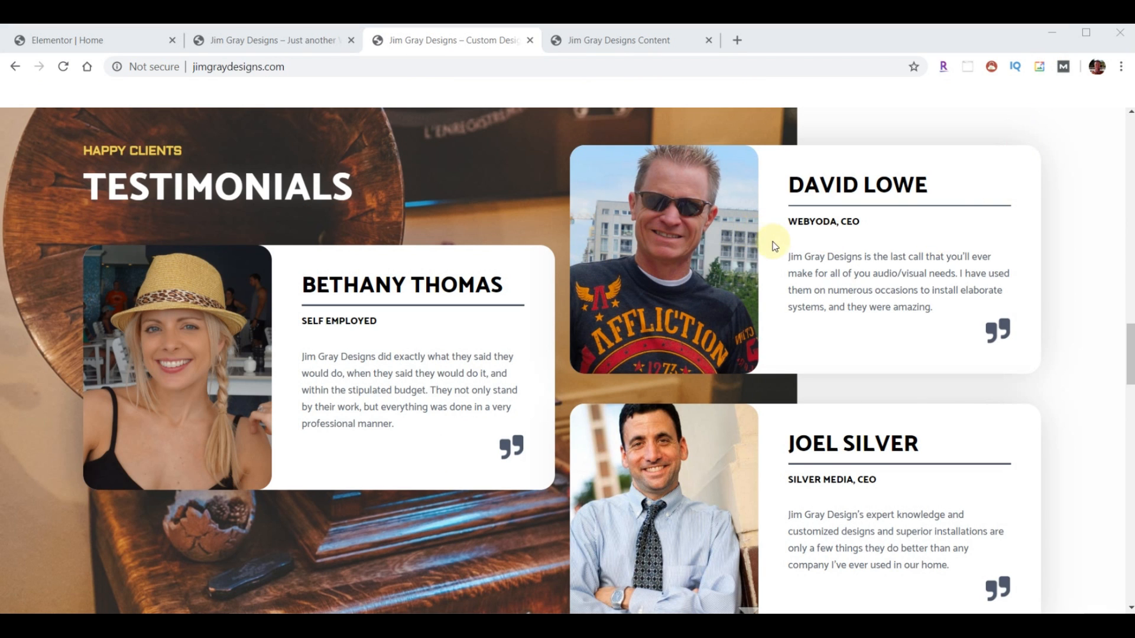
{"action": "scroll", "coordinate": [772, 254], "scroll_direction": "down", "scroll_amount": 10}
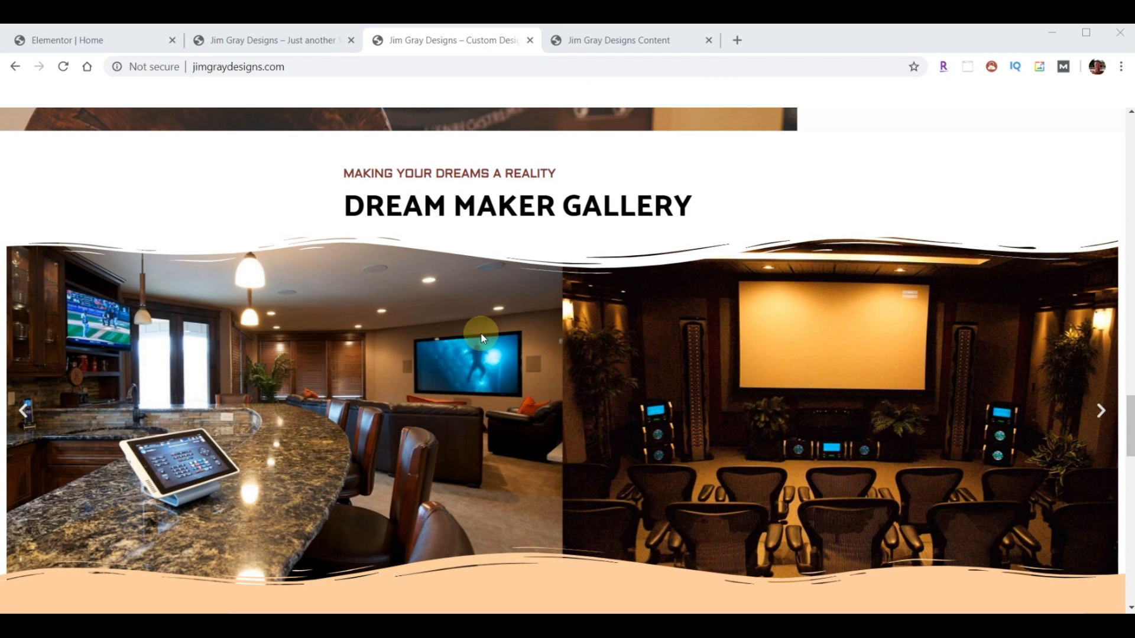
- Start a new section above pricing while checking the live site's Dream Maker Gallery
{"action": "left_click", "coordinate": [73, 42]}
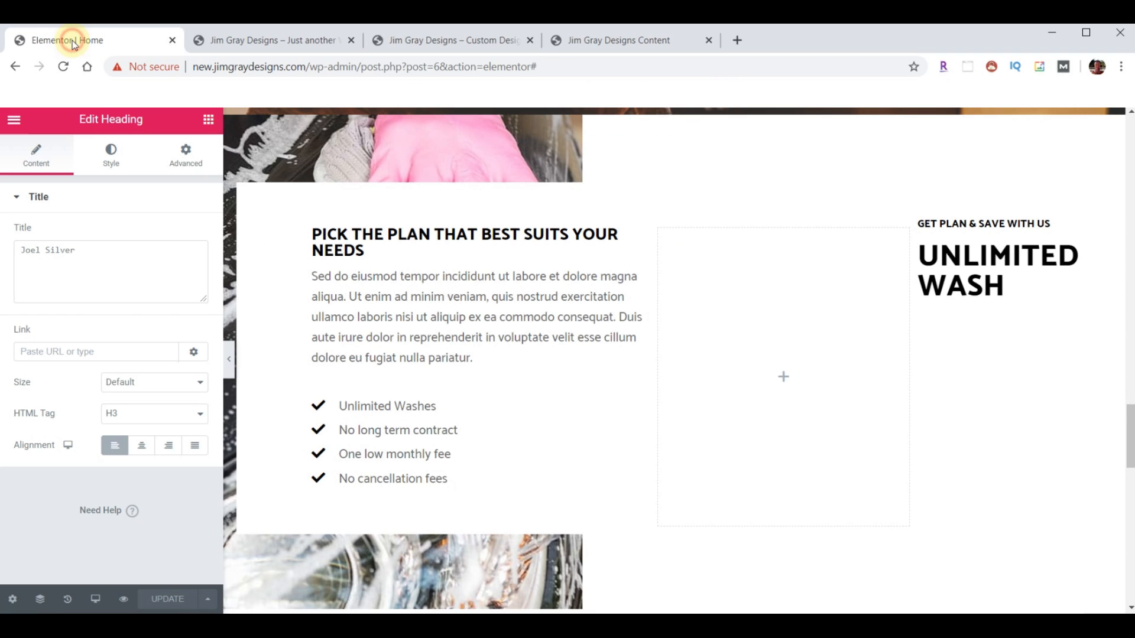
{"action": "scroll", "coordinate": [735, 349], "scroll_direction": "up", "scroll_amount": 4}
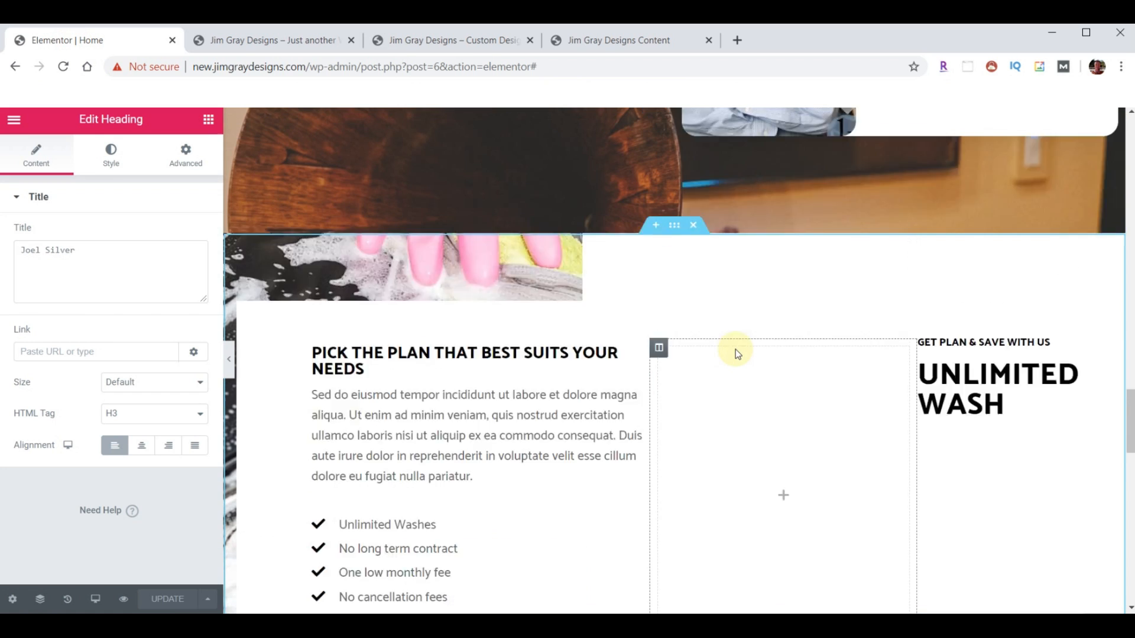
{"action": "scroll", "coordinate": [735, 353], "scroll_direction": "down", "scroll_amount": 4}
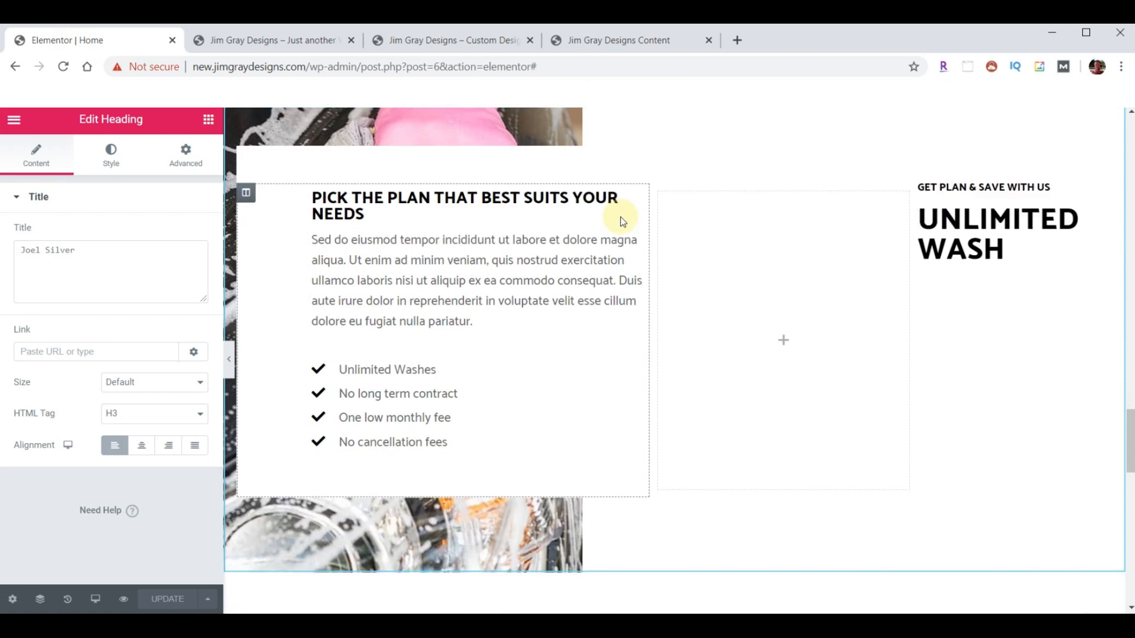
{"action": "scroll", "coordinate": [649, 236], "scroll_direction": "down", "scroll_amount": 6}
{"action": "scroll", "coordinate": [819, 292], "scroll_direction": "up", "scroll_amount": 10}
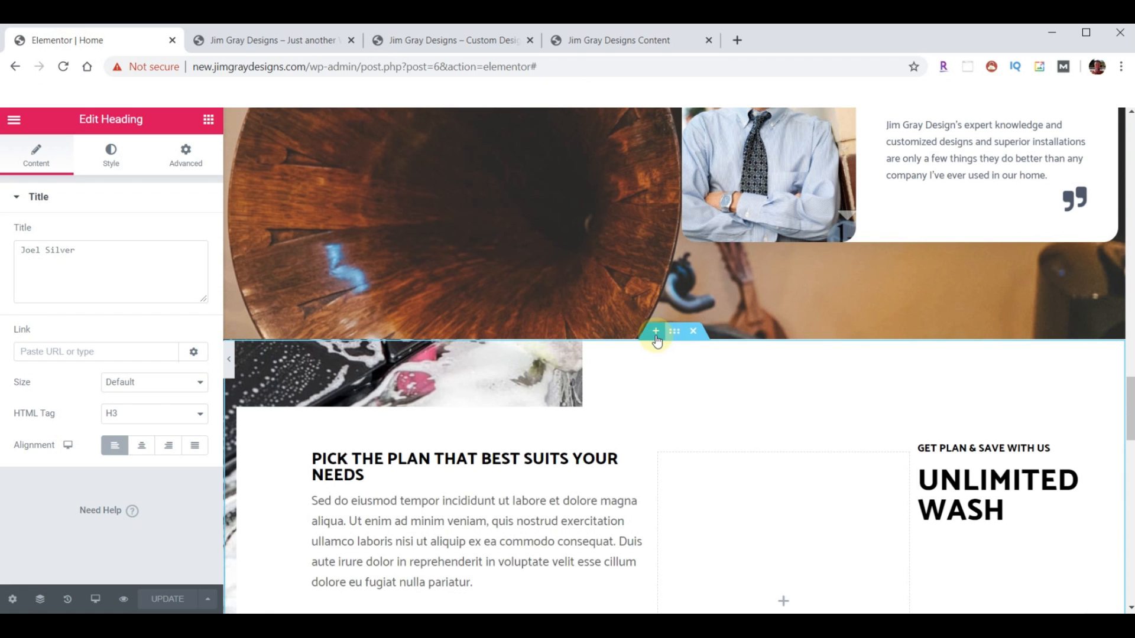
{"action": "left_click", "coordinate": [655, 335]}
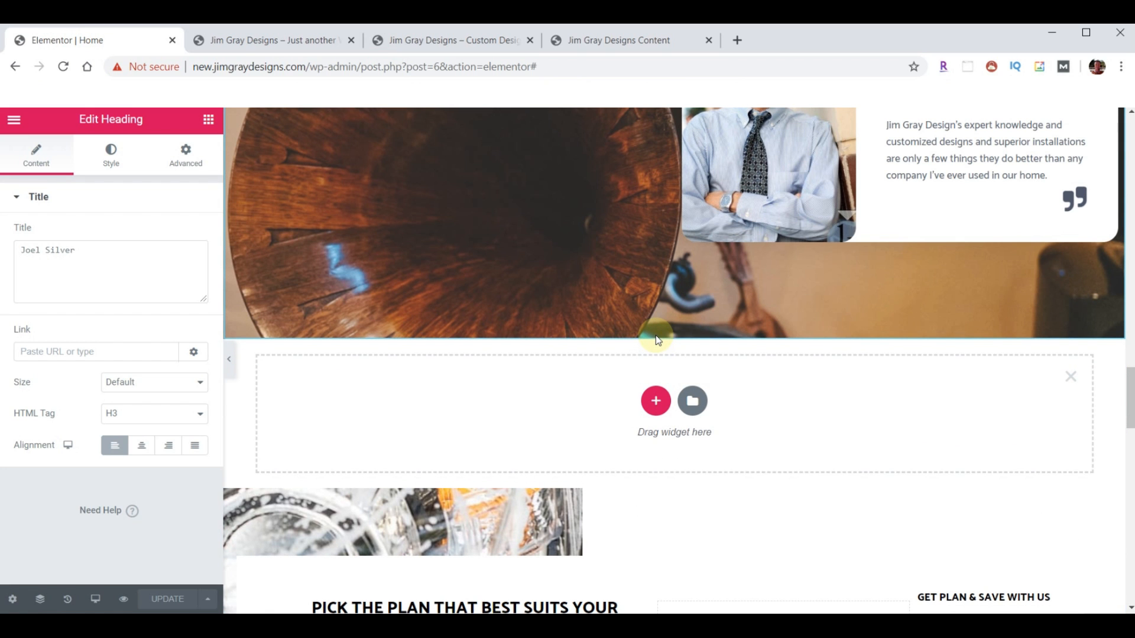
{"action": "left_click", "coordinate": [459, 42]}
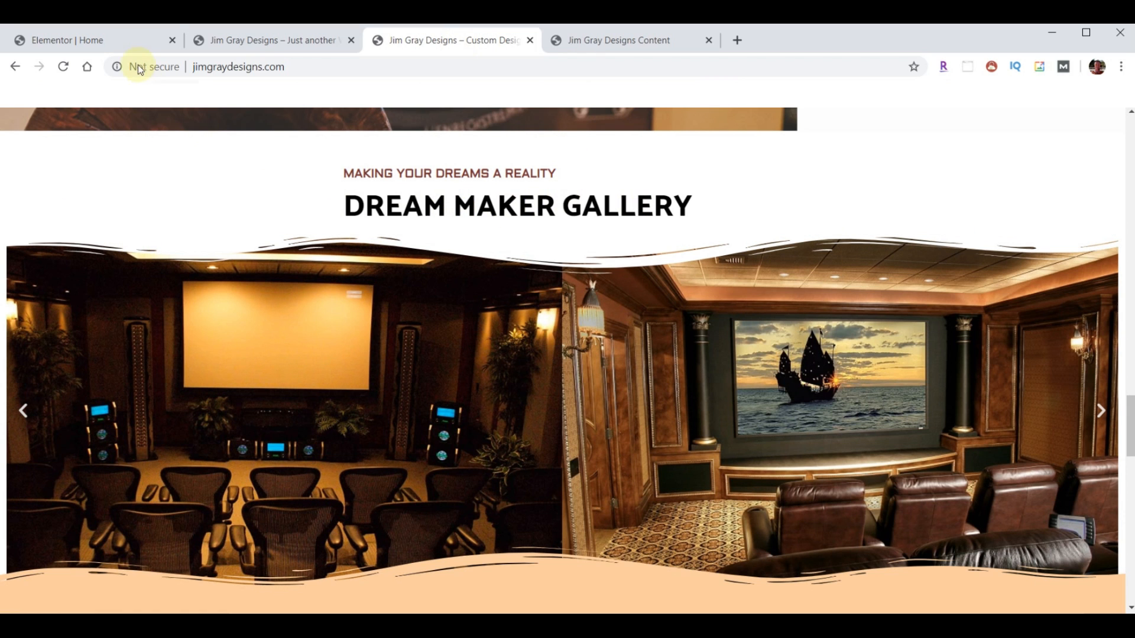
{"action": "left_click", "coordinate": [98, 44]}
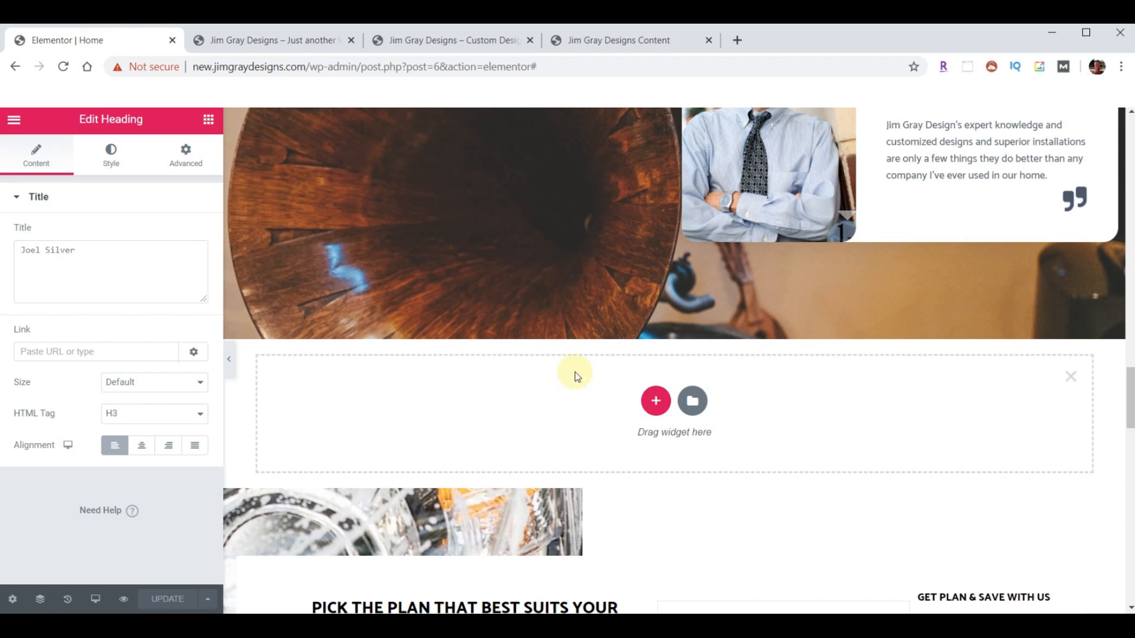
- Give the new section a three-column structure with a wider middle column
{"action": "left_click", "coordinate": [655, 404]}
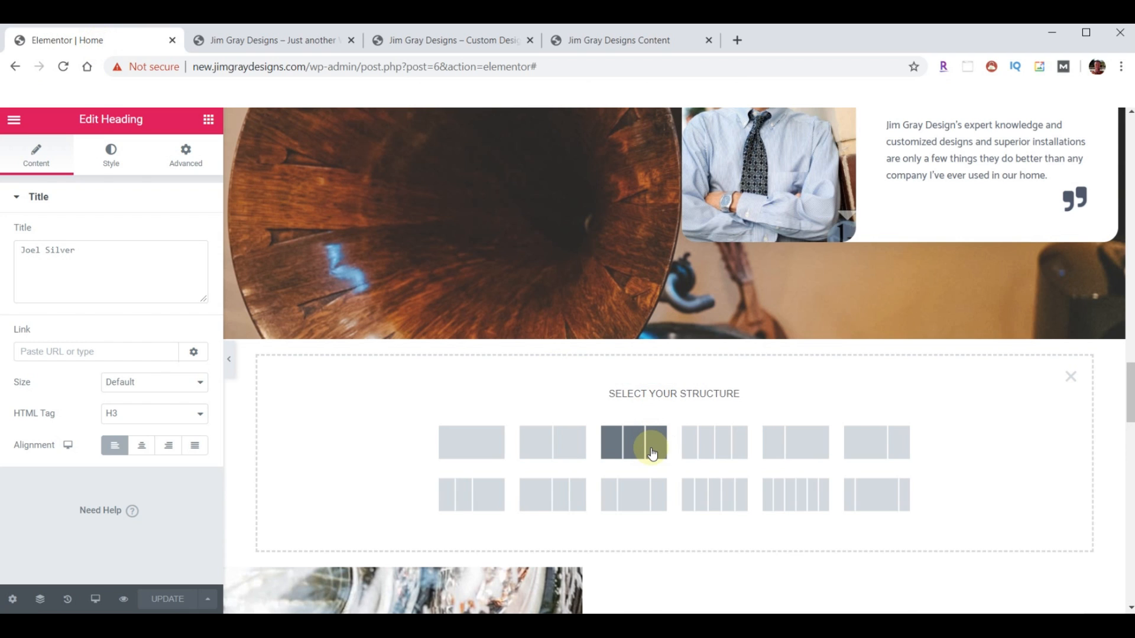
{"action": "left_click", "coordinate": [643, 501]}
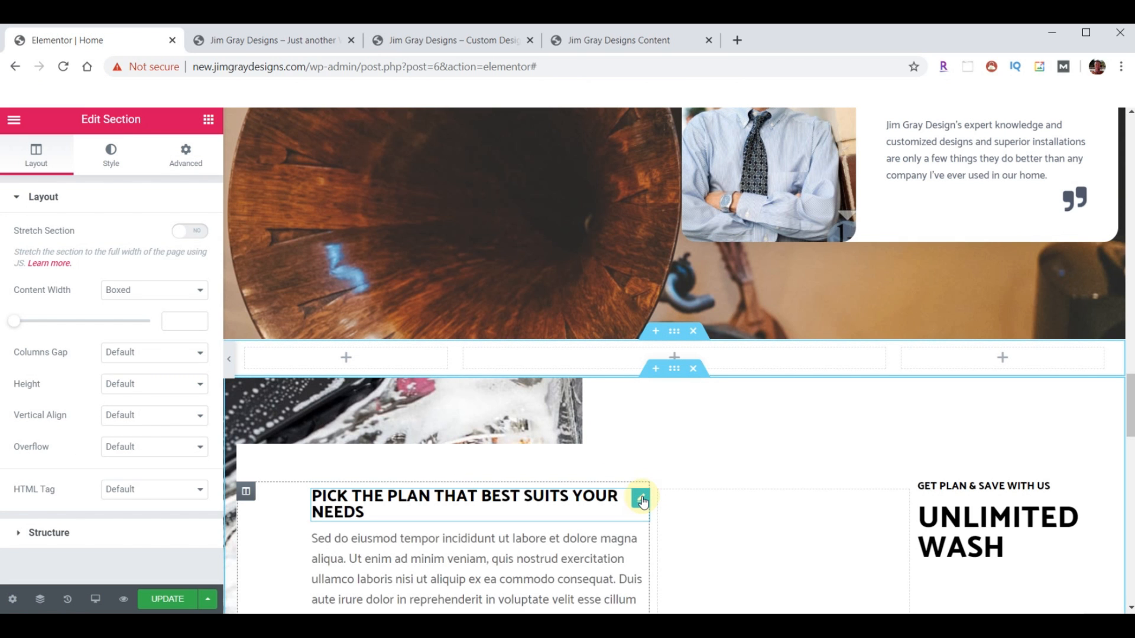
{"action": "left_click", "coordinate": [461, 41]}
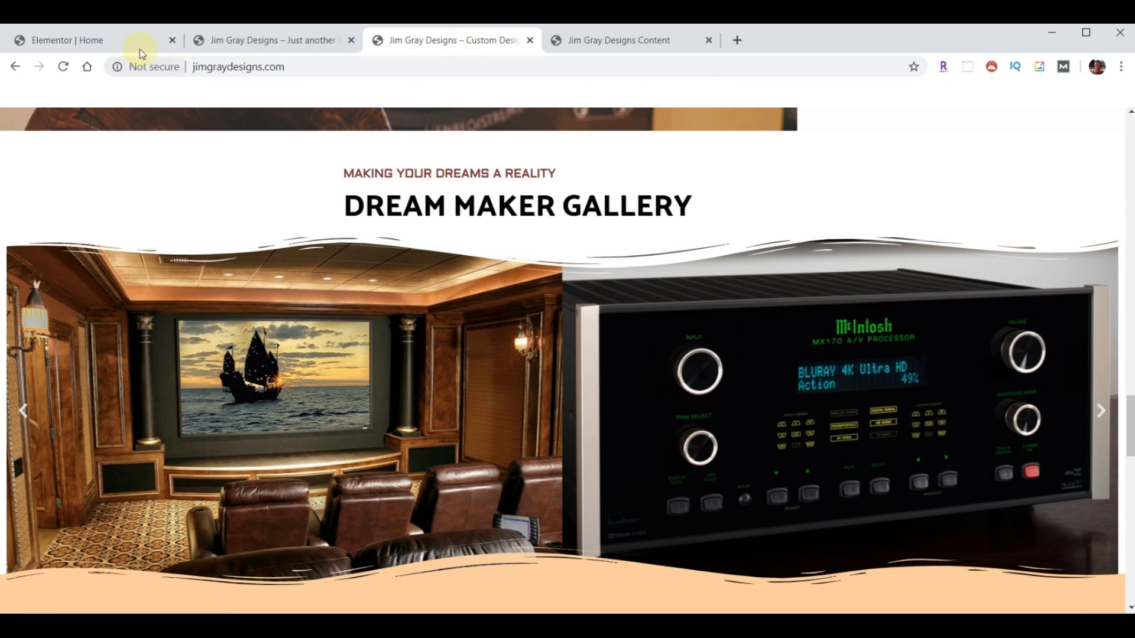
{"action": "left_click", "coordinate": [113, 40]}
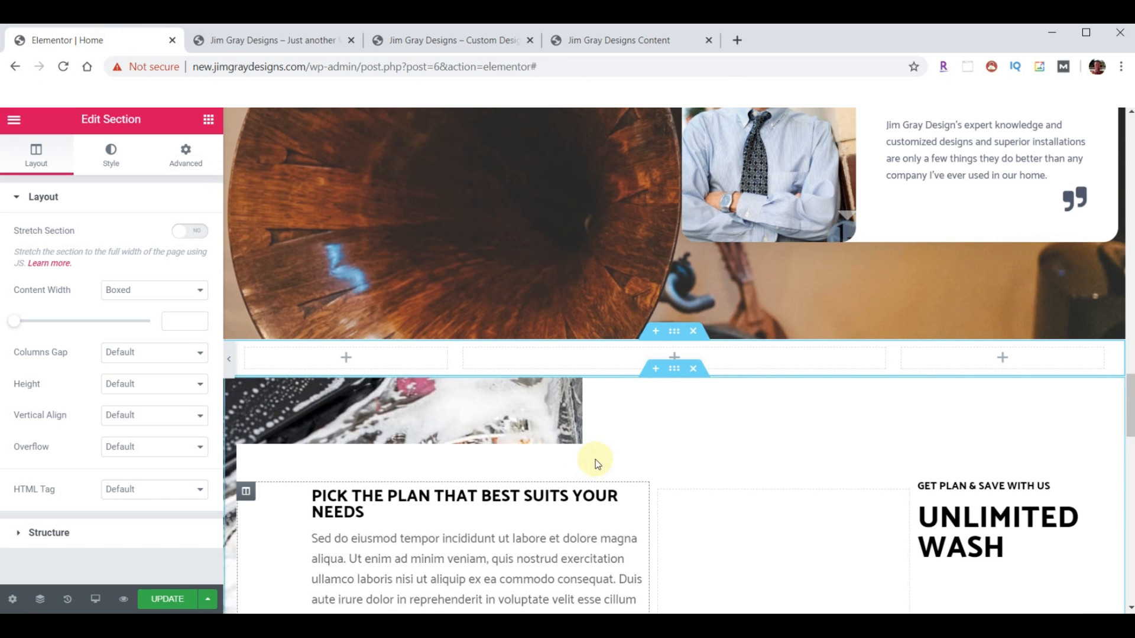
{"action": "scroll", "coordinate": [509, 445], "scroll_direction": "up", "scroll_amount": 20}
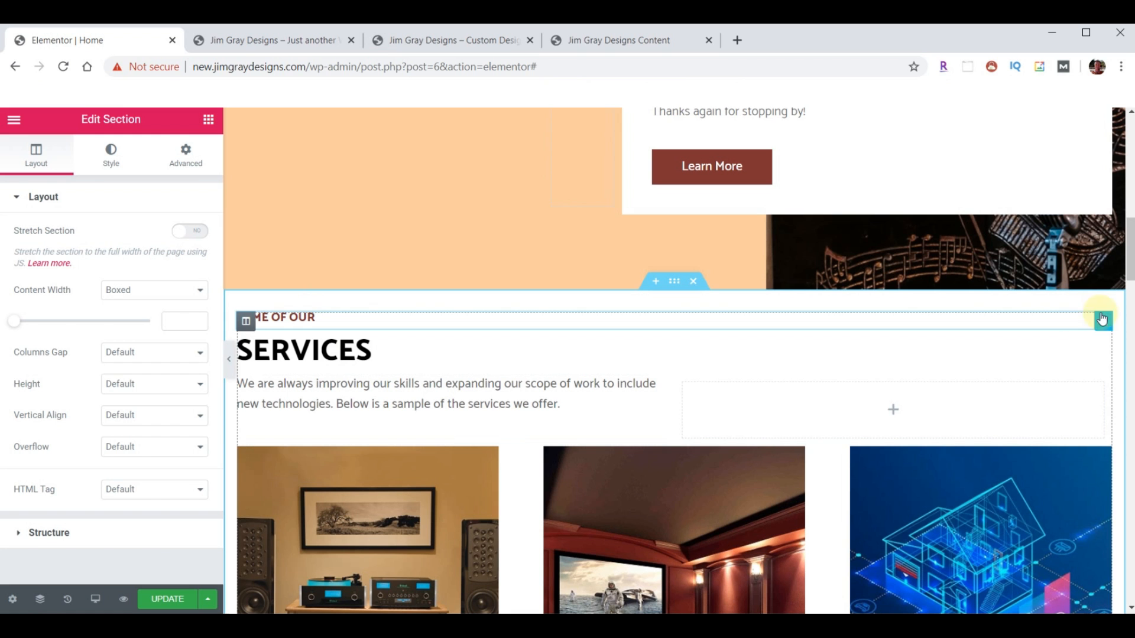
- Copy the Services section's 'Some of our' and SERVICES headings into the new middle column
{"action": "right_click", "coordinate": [1104, 319]}
{"action": "left_click", "coordinate": [1034, 378]}
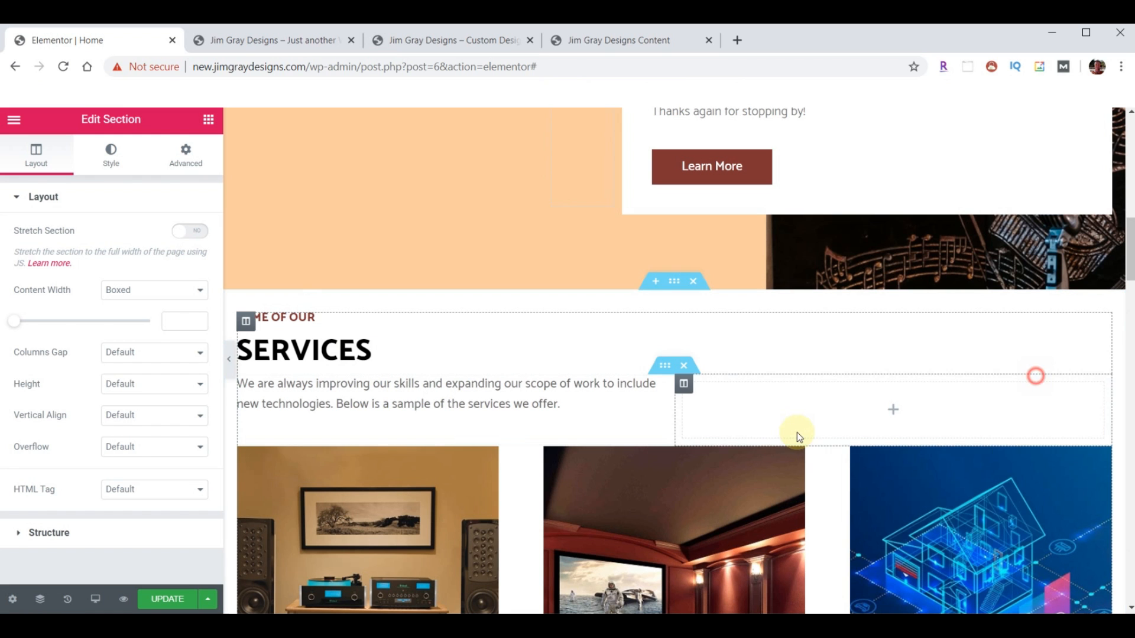
{"action": "scroll", "coordinate": [779, 426], "scroll_direction": "down", "scroll_amount": 6}
{"action": "scroll", "coordinate": [778, 423], "scroll_direction": "down", "scroll_amount": 15}
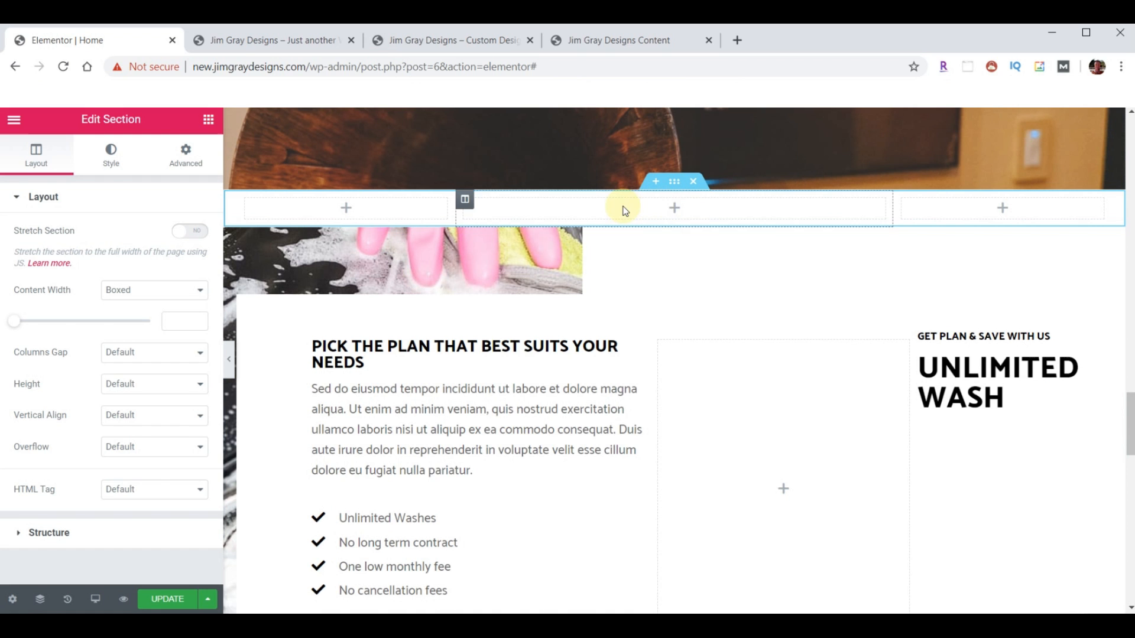
{"action": "right_click", "coordinate": [624, 210]}
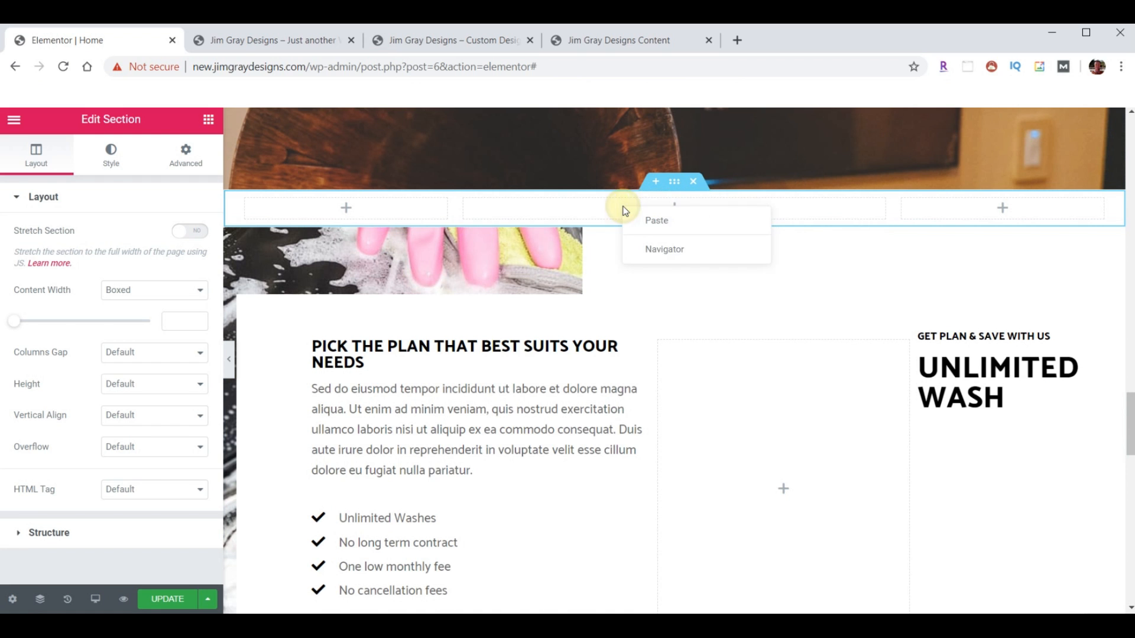
{"action": "left_click", "coordinate": [630, 220]}
{"action": "scroll", "coordinate": [574, 393], "scroll_direction": "up", "scroll_amount": 10}
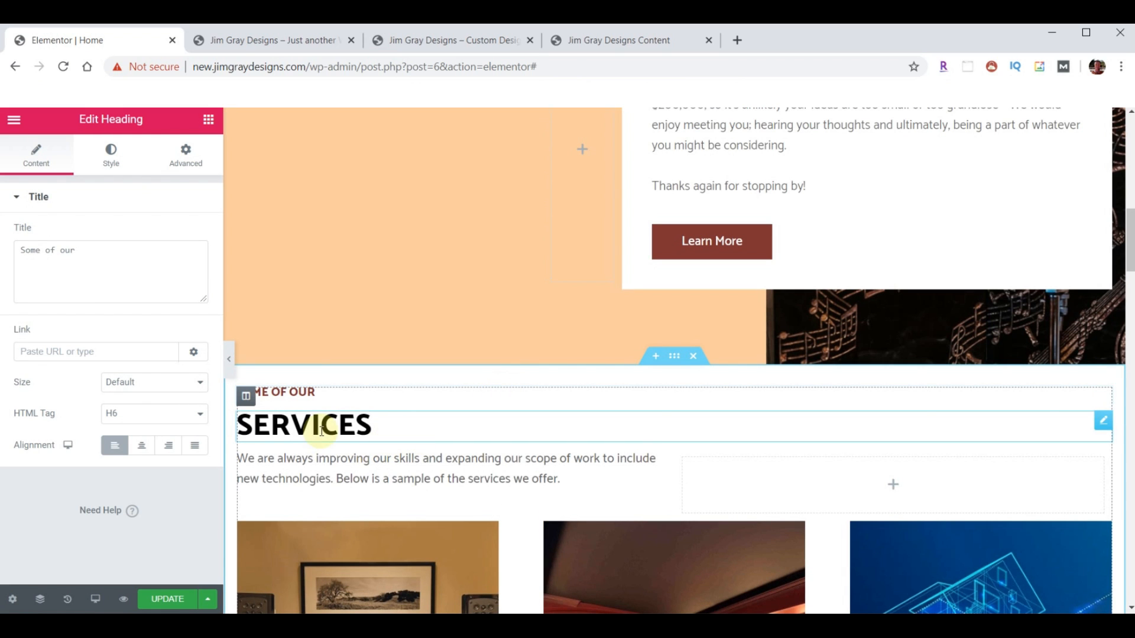
{"action": "right_click", "coordinate": [1103, 417]}
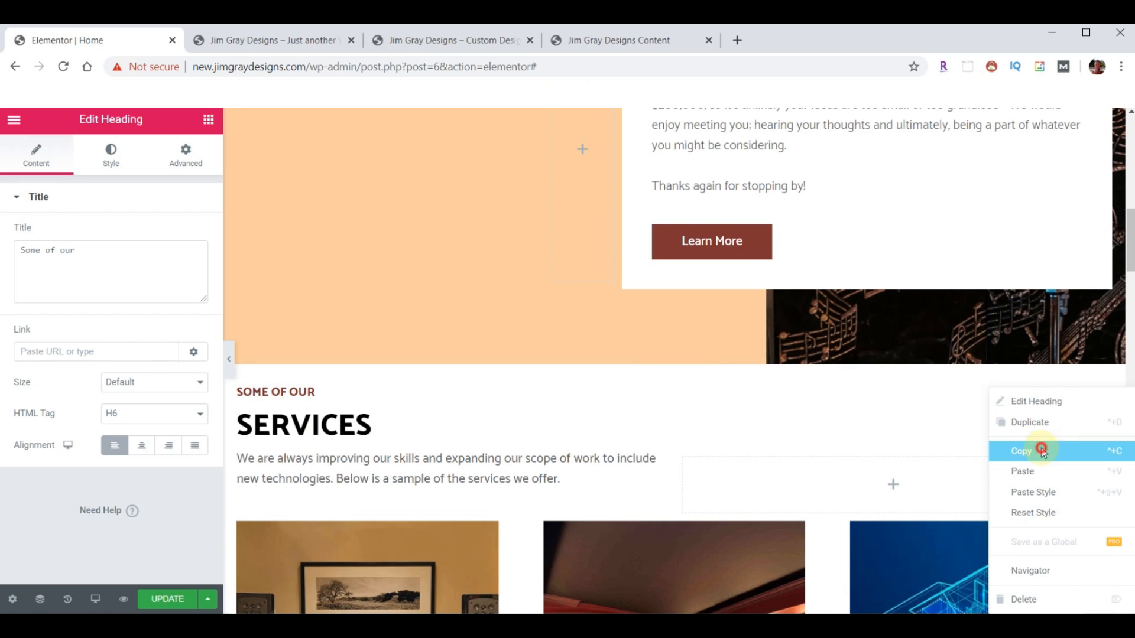
{"action": "left_click", "coordinate": [1048, 470]}
{"action": "scroll", "coordinate": [680, 361], "scroll_direction": "down", "scroll_amount": 10}
{"action": "scroll", "coordinate": [687, 352], "scroll_direction": "down", "scroll_amount": 8}
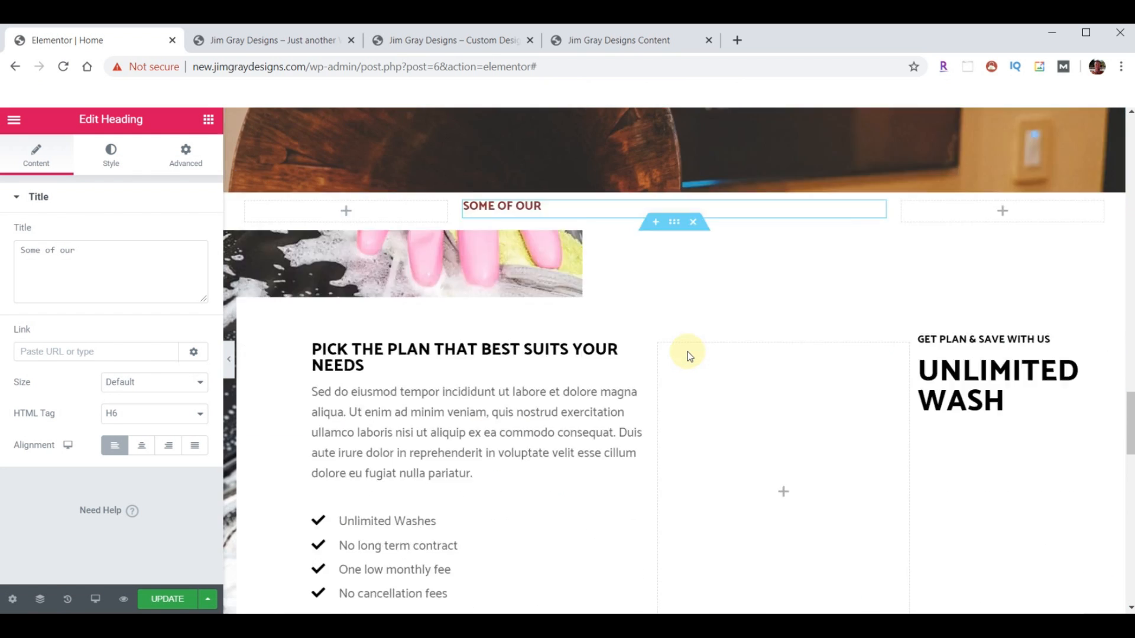
{"action": "scroll", "coordinate": [687, 352], "scroll_direction": "up", "scroll_amount": 8}
{"action": "right_click", "coordinate": [743, 428]}
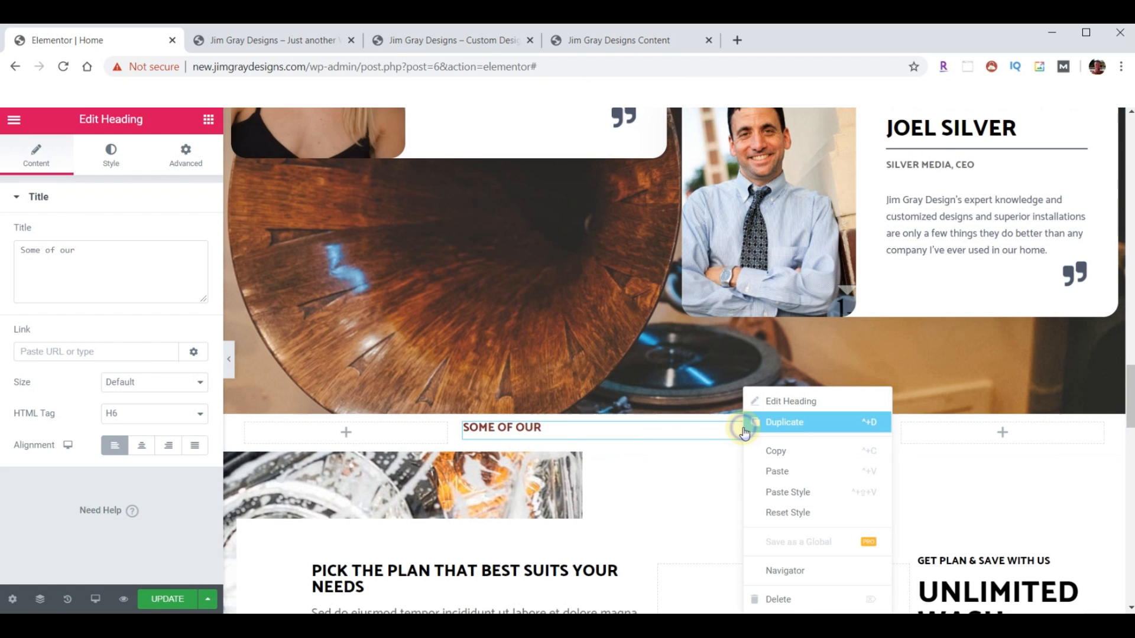
{"action": "left_click", "coordinate": [782, 472]}
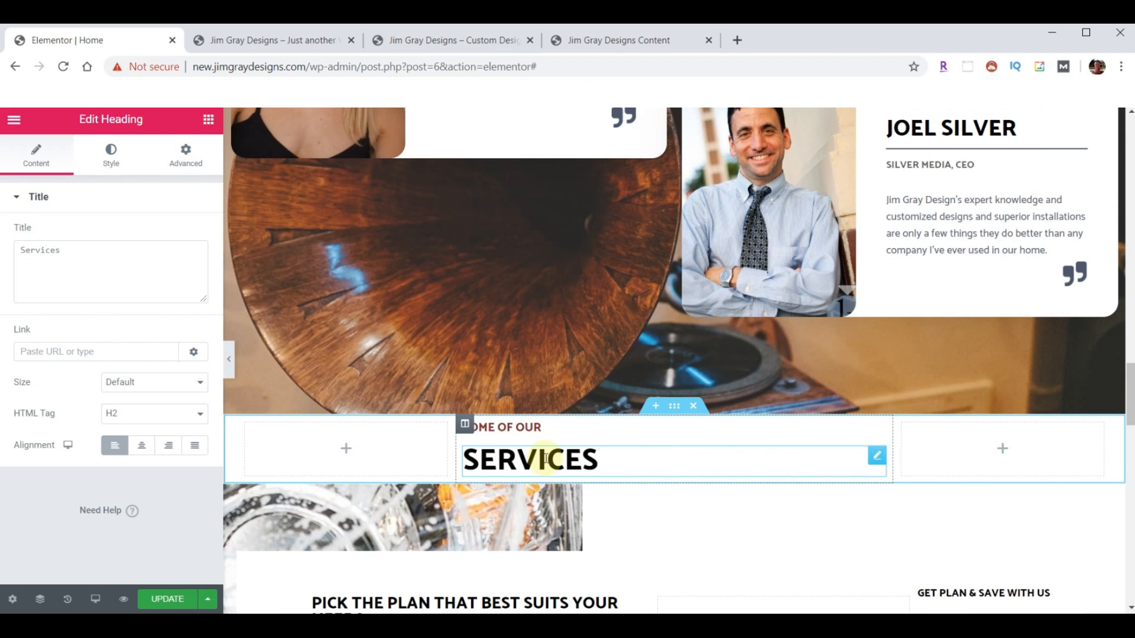
- Retitle the pasted headings 'Making Your Dreams A Reality' and 'DREAM MAKER GALLERY'
{"action": "left_click", "coordinate": [556, 426]}
{"action": "mouse_move", "coordinate": [36, 251]}
{"action": "left_mouse_down"}
{"action": "mouse_move", "coordinate": [96, 260]}
{"action": "mouse_move", "coordinate": [18, 253]}
{"action": "left_mouse_up"}
{"action": "key", "text": "ctrl+v"}
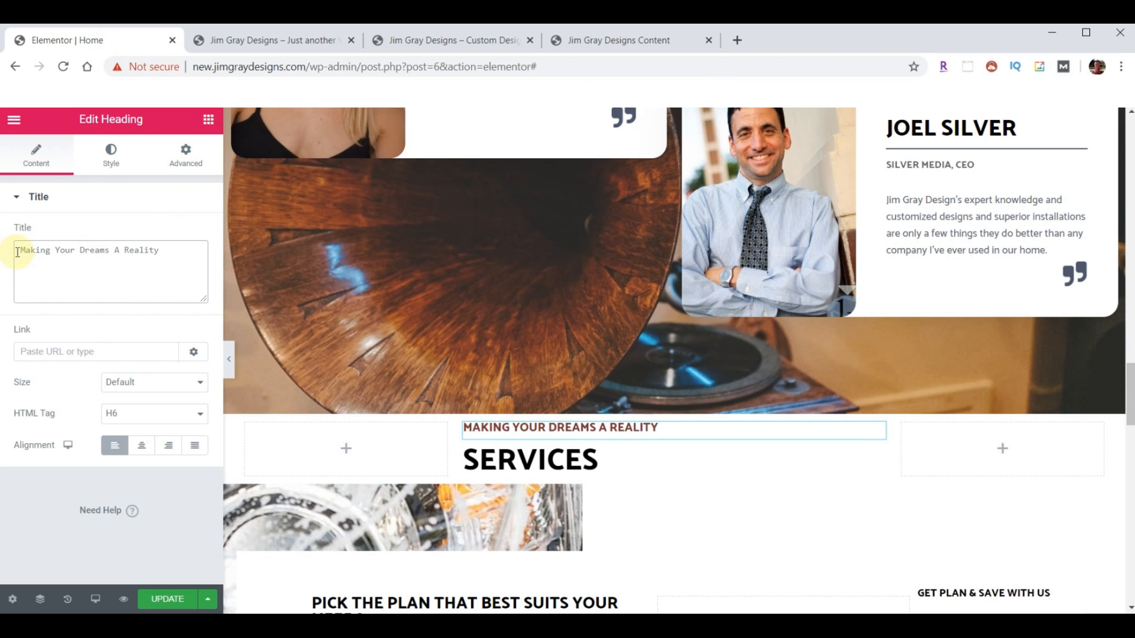
{"action": "left_click", "coordinate": [575, 463]}
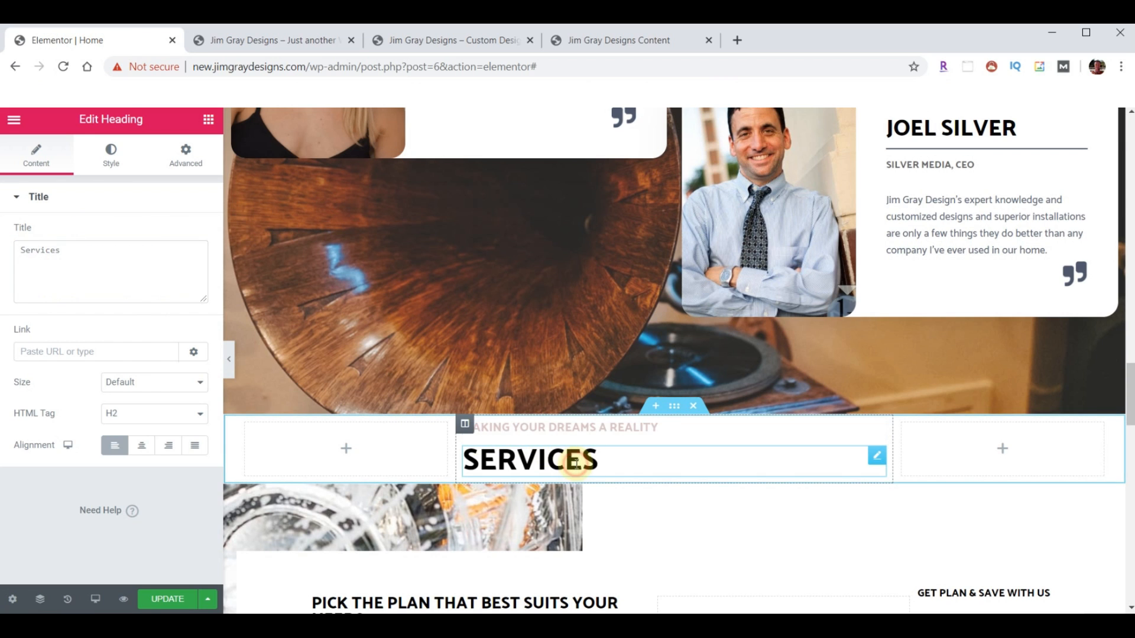
{"action": "left_click_drag", "start_coordinate": [116, 256], "coordinate": [17, 251]}
{"action": "key", "text": "ctrl+v"}
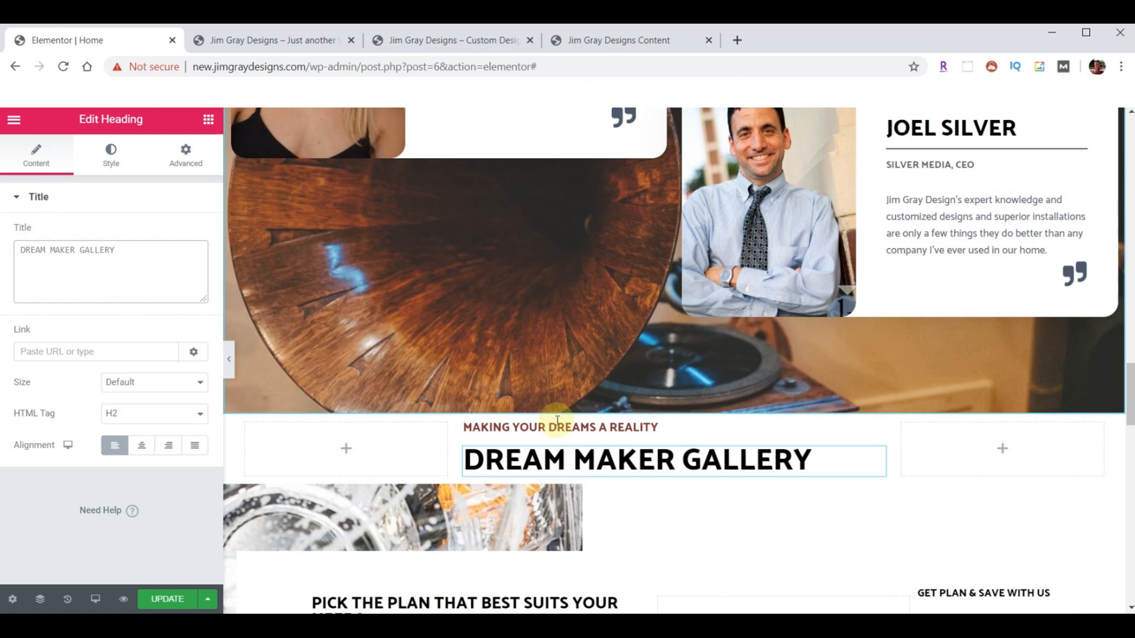
{"action": "scroll", "coordinate": [765, 471], "scroll_direction": "down", "scroll_amount": 1}
{"action": "scroll", "coordinate": [717, 460], "scroll_direction": "down", "scroll_amount": 2}
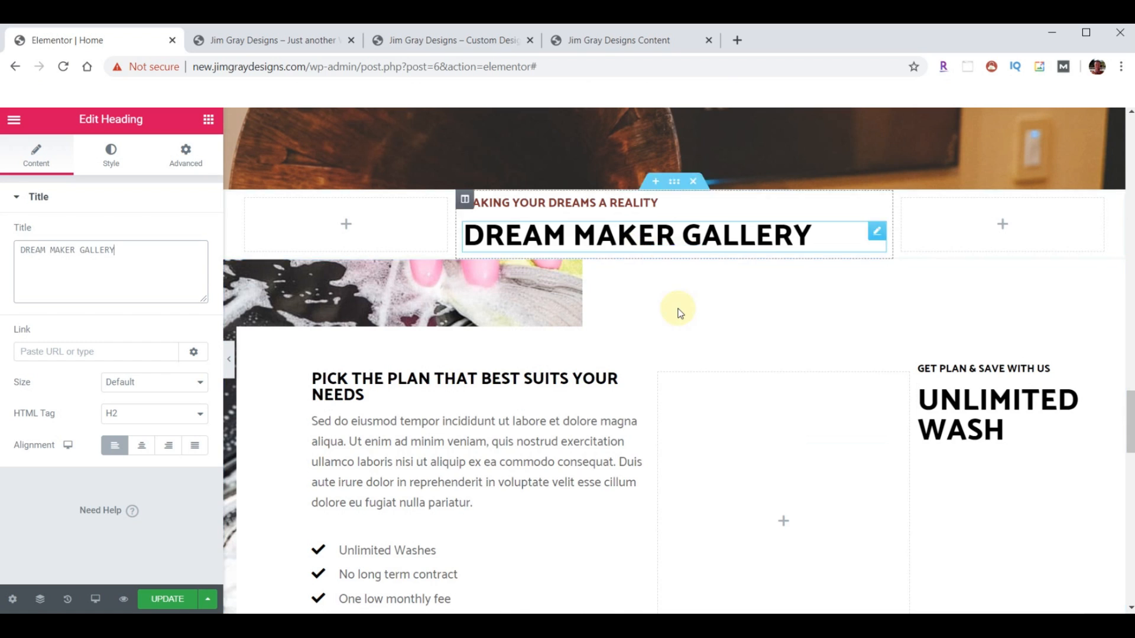
{"action": "scroll", "coordinate": [678, 309], "scroll_direction": "up", "scroll_amount": 1}
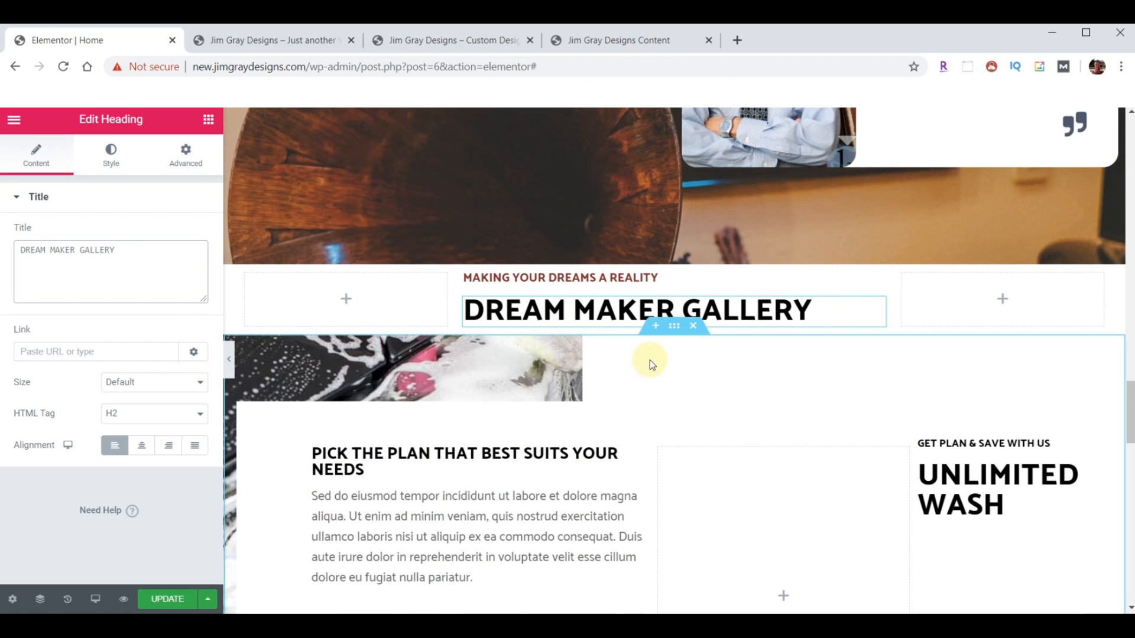
- Insert a single-column section under the gallery heading, stretched with Full Width content
{"action": "left_click", "coordinate": [655, 327]}
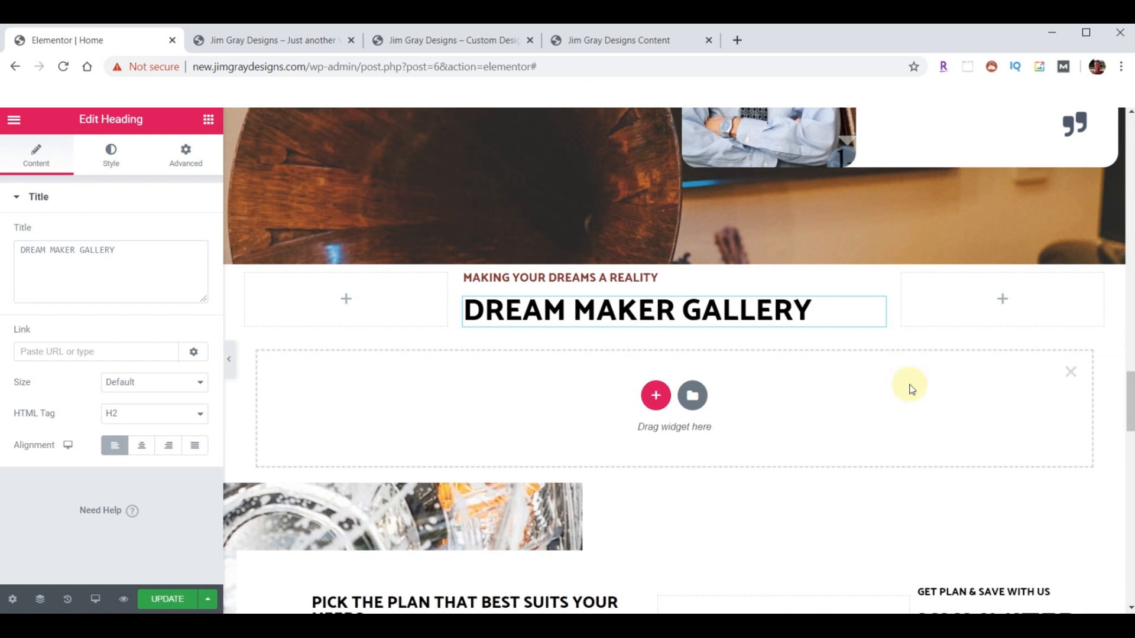
{"action": "left_click", "coordinate": [656, 396]}
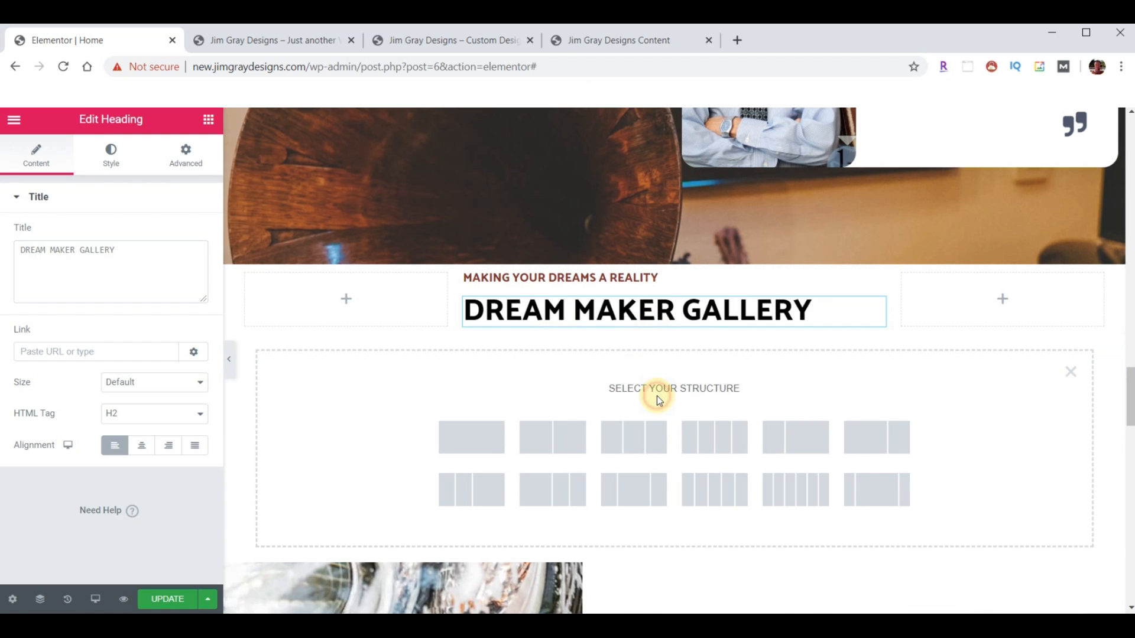
{"action": "left_click", "coordinate": [477, 437]}
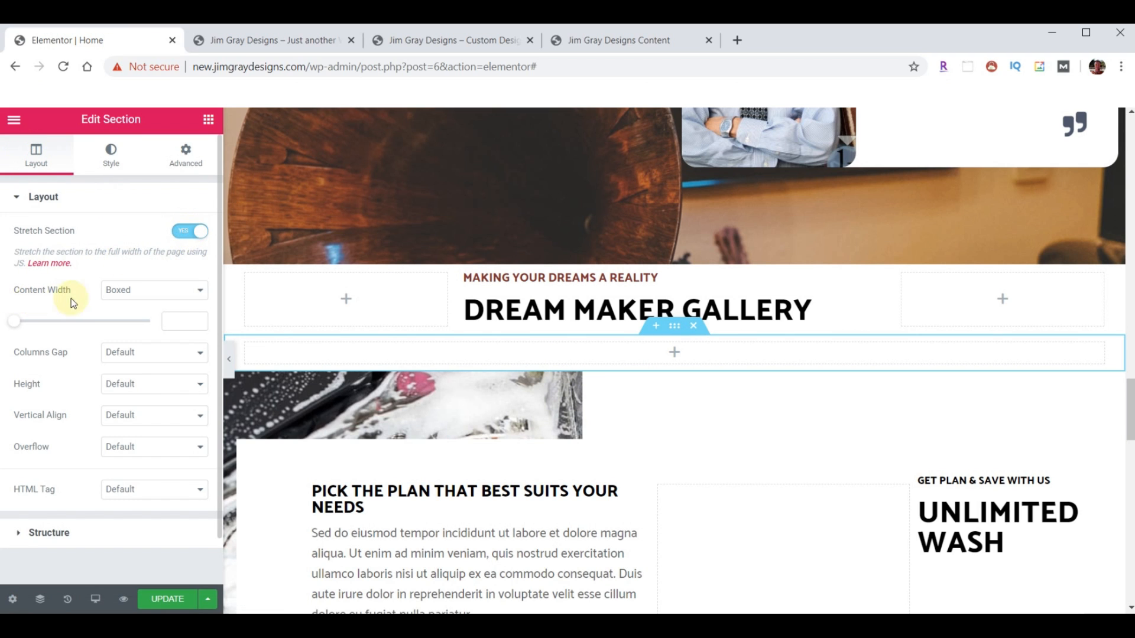
{"action": "left_click", "coordinate": [200, 291]}
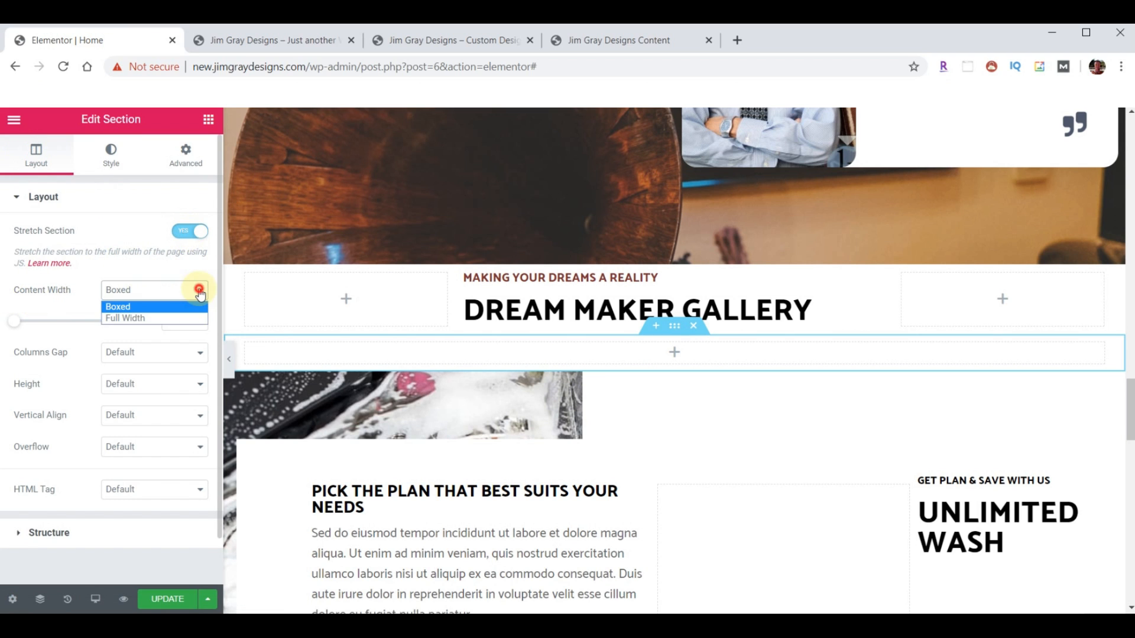
{"action": "left_click", "coordinate": [147, 318]}
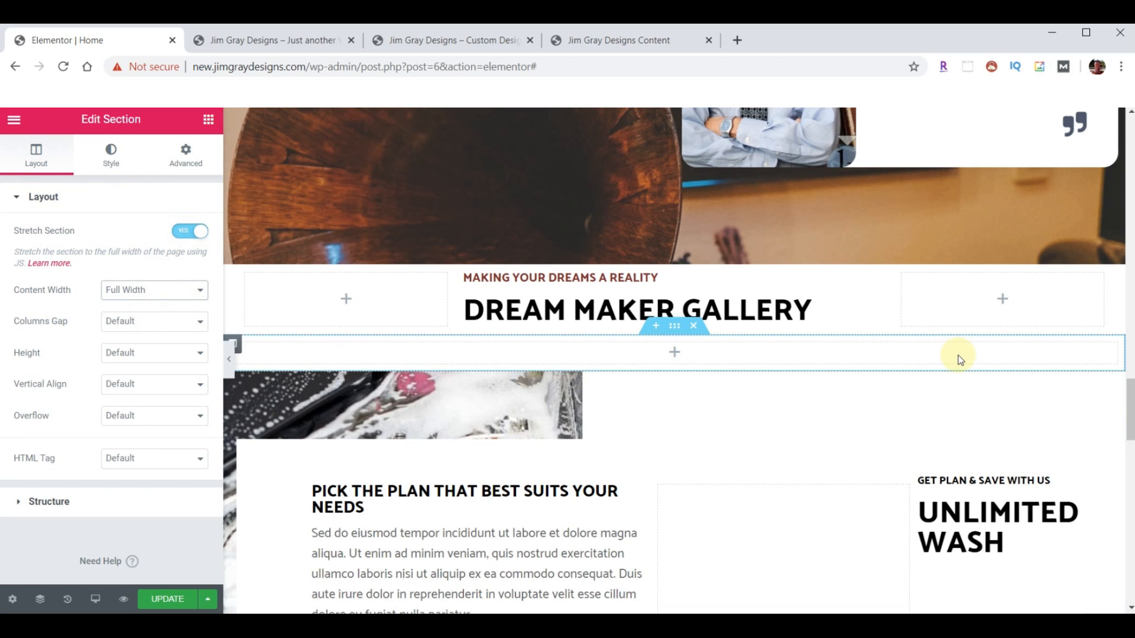
{"action": "left_click", "coordinate": [209, 120]}
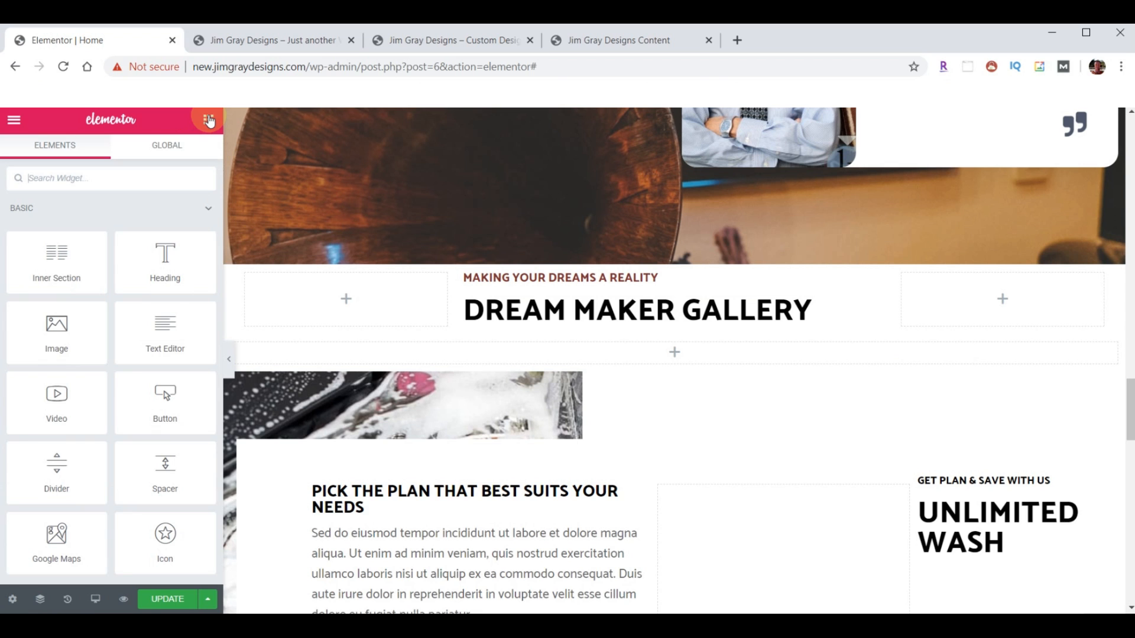
- Search 'car', drop an Image Carousel into the full-width section, and open its gallery picker
{"action": "scroll", "coordinate": [164, 398], "scroll_direction": "down", "scroll_amount": 5}
{"action": "scroll", "coordinate": [94, 254], "scroll_direction": "up", "scroll_amount": 5}
{"action": "left_click", "coordinate": [88, 184]}
{"action": "type", "text": "car"}
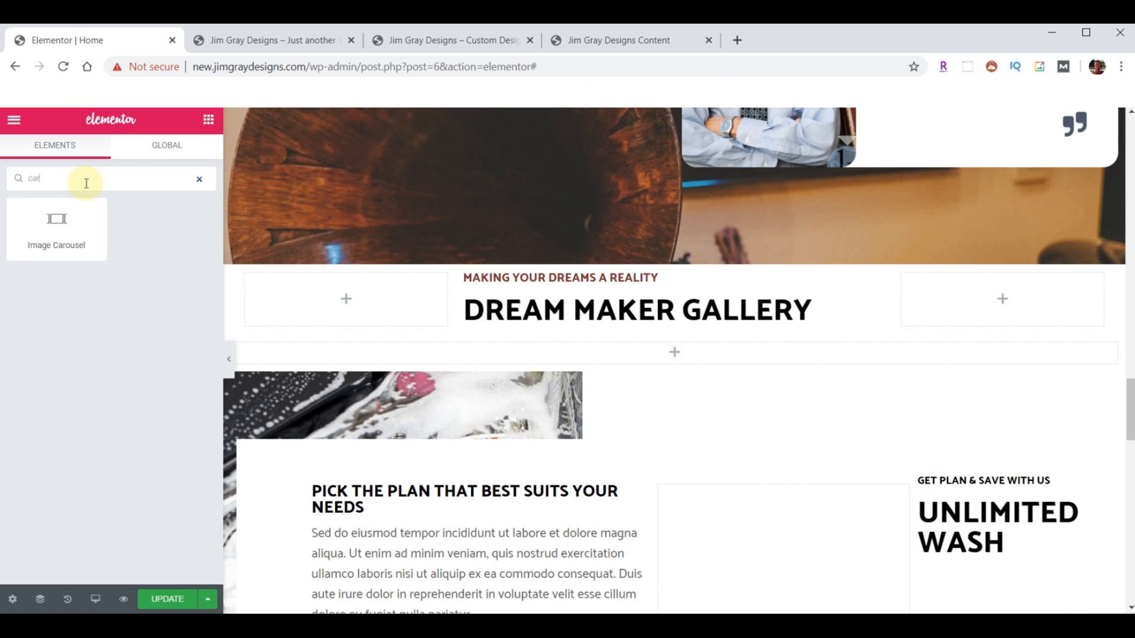
{"action": "left_click_drag", "start_coordinate": [51, 233], "coordinate": [685, 363]}
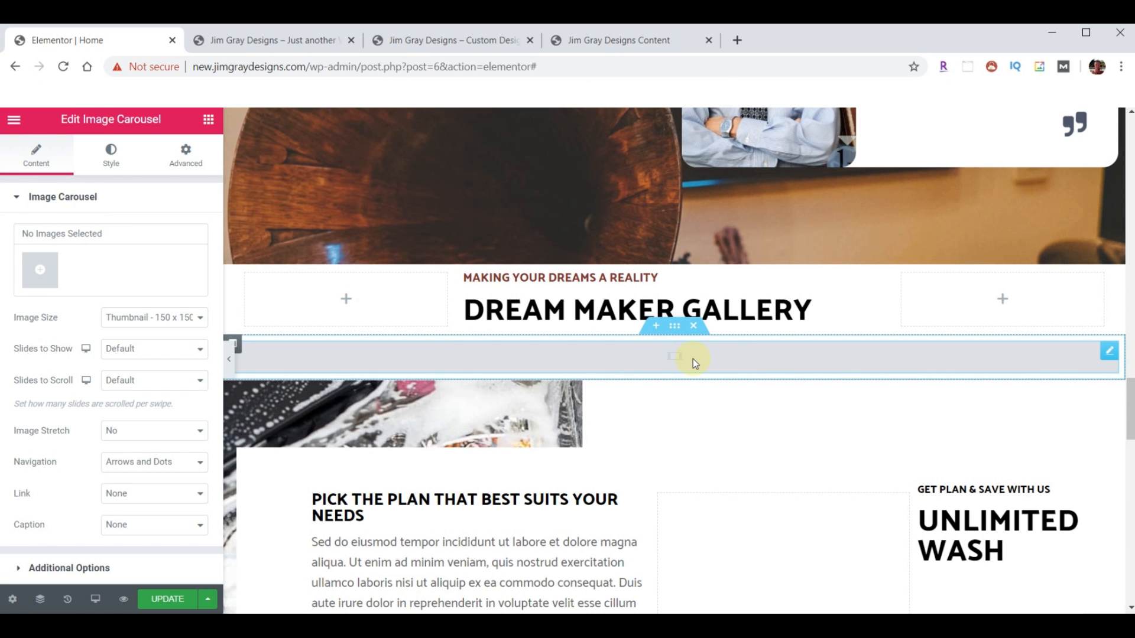
{"action": "left_click", "coordinate": [39, 272]}
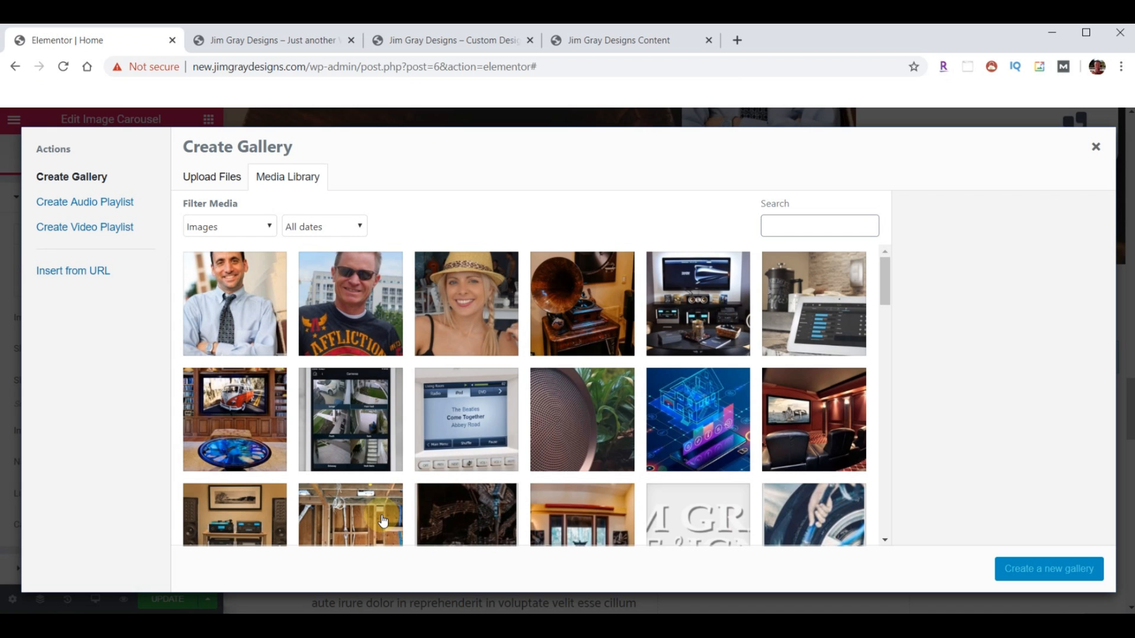
- Upload carousel-01 to carousel-11, put the amplifier photo first, and insert the gallery
{"action": "mouse_move", "coordinate": [352, 627]}
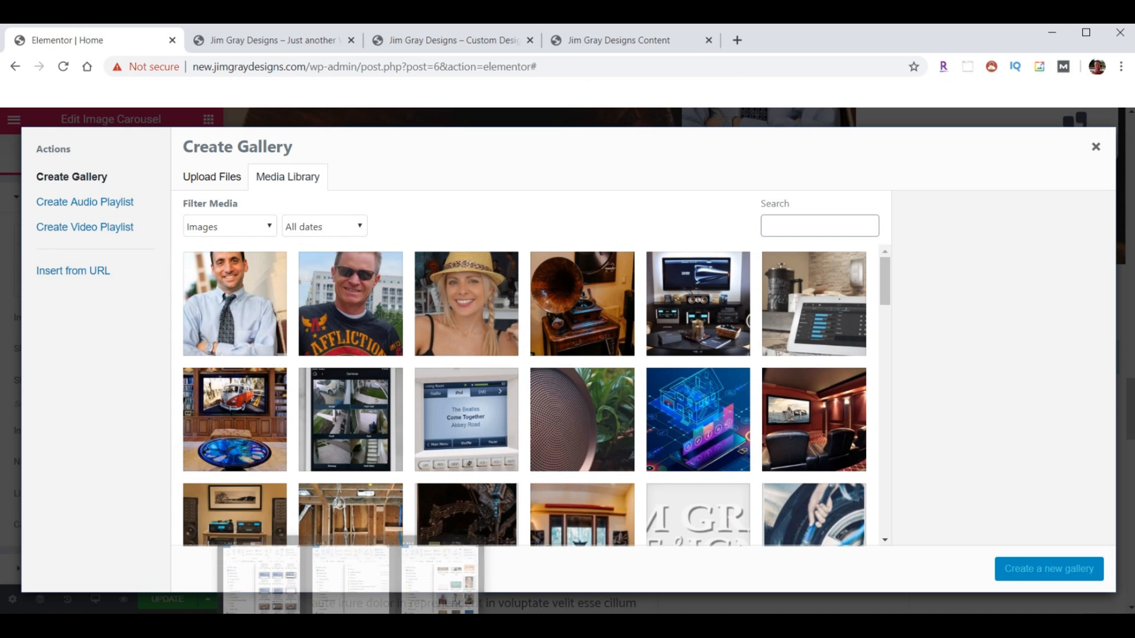
{"action": "left_click", "coordinate": [440, 575]}
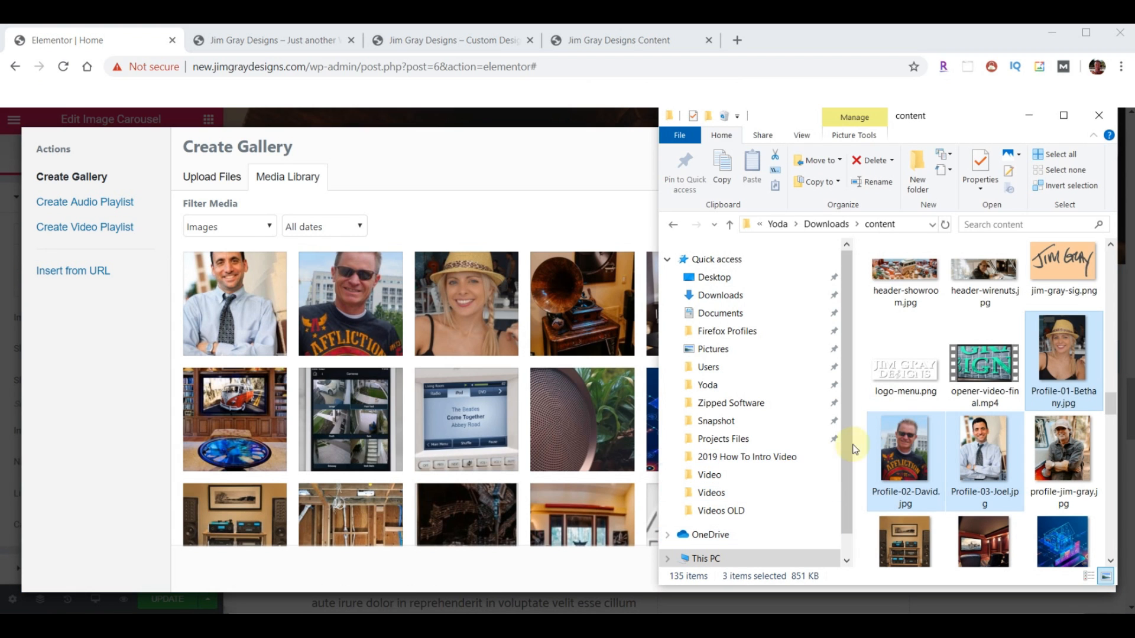
{"action": "scroll", "coordinate": [994, 420], "scroll_direction": "up", "scroll_amount": 5}
{"action": "scroll", "coordinate": [994, 423], "scroll_direction": "down", "scroll_amount": 2}
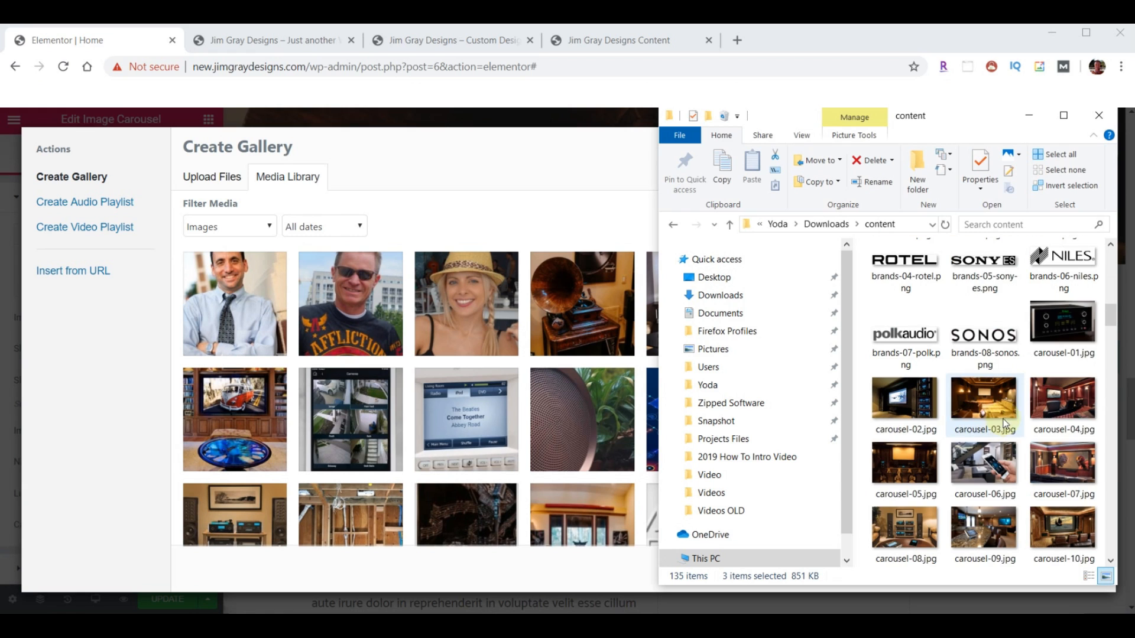
{"action": "left_click", "coordinate": [1058, 339]}
{"action": "scroll", "coordinate": [1052, 361], "scroll_direction": "down", "scroll_amount": 3}
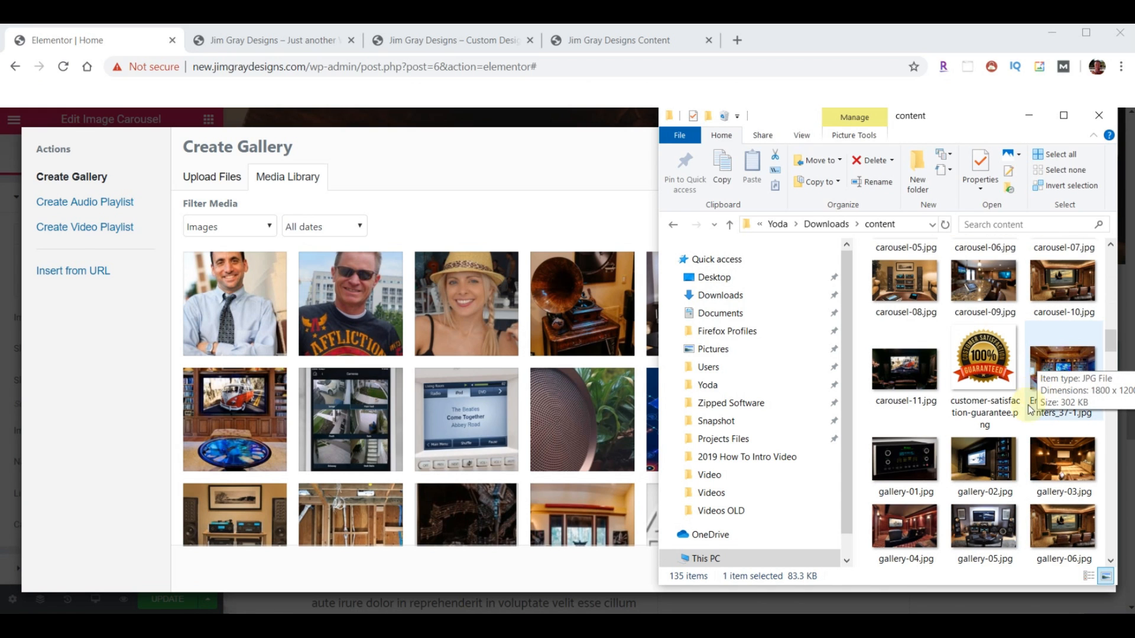
{"action": "left_click", "coordinate": [901, 365], "text": "shift"}
{"action": "left_click_drag", "start_coordinate": [901, 365], "coordinate": [384, 393]}
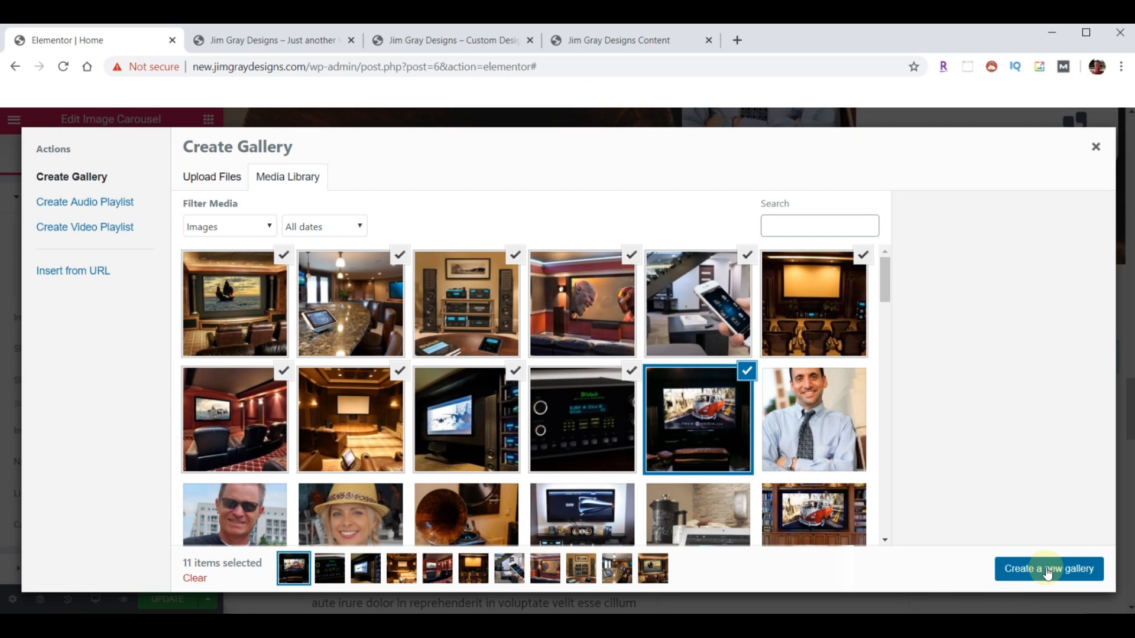
{"action": "left_click", "coordinate": [1046, 570]}
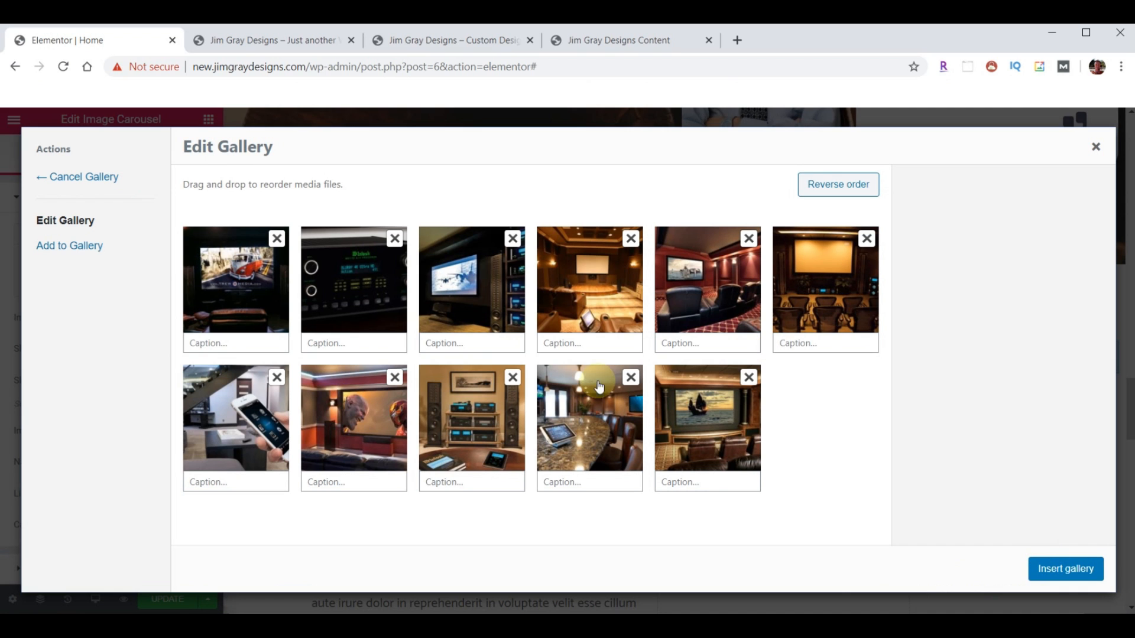
{"action": "left_click_drag", "start_coordinate": [355, 284], "coordinate": [251, 283]}
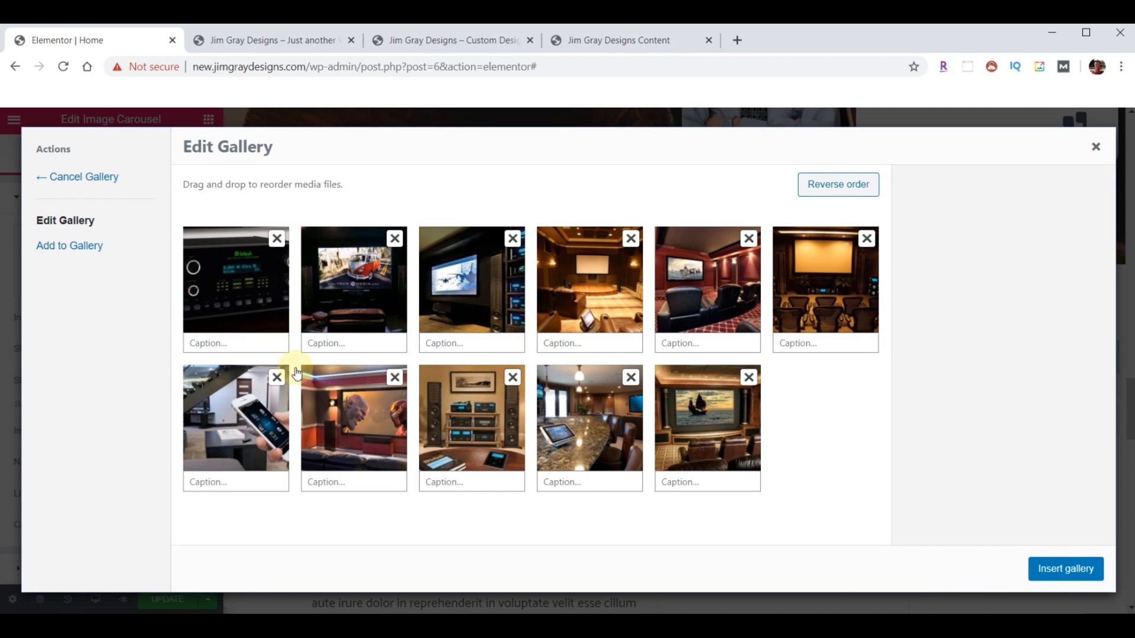
{"action": "left_click", "coordinate": [1058, 569]}
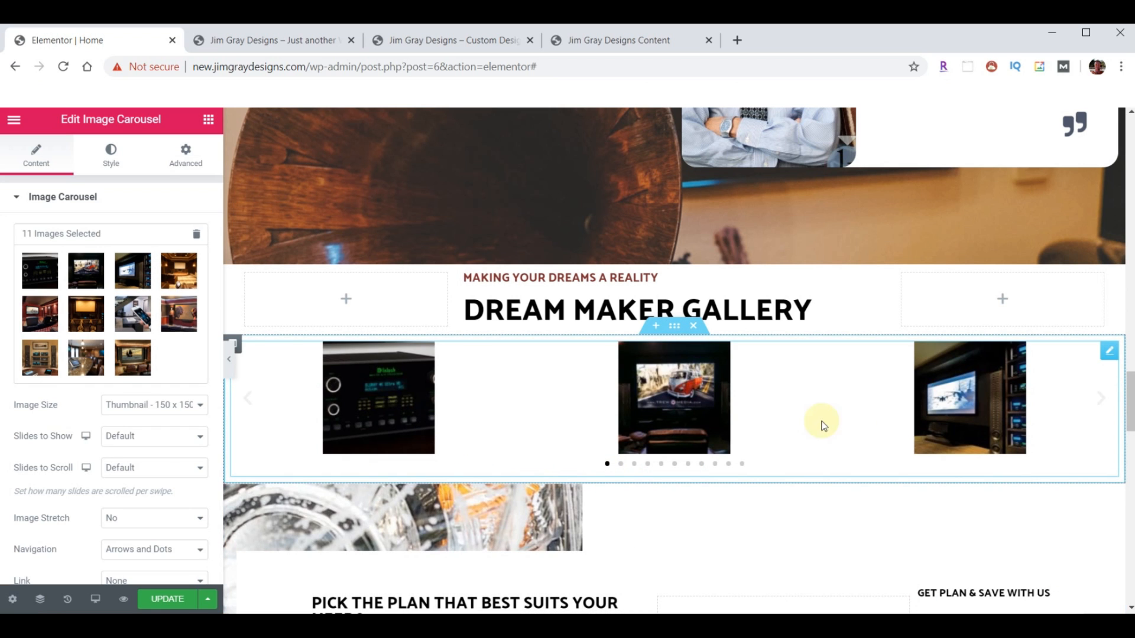
- Set carousel Image Size to Medium Large, Slides to Show and Scroll to 2, navigation to Arrows
{"action": "left_click", "coordinate": [201, 406]}
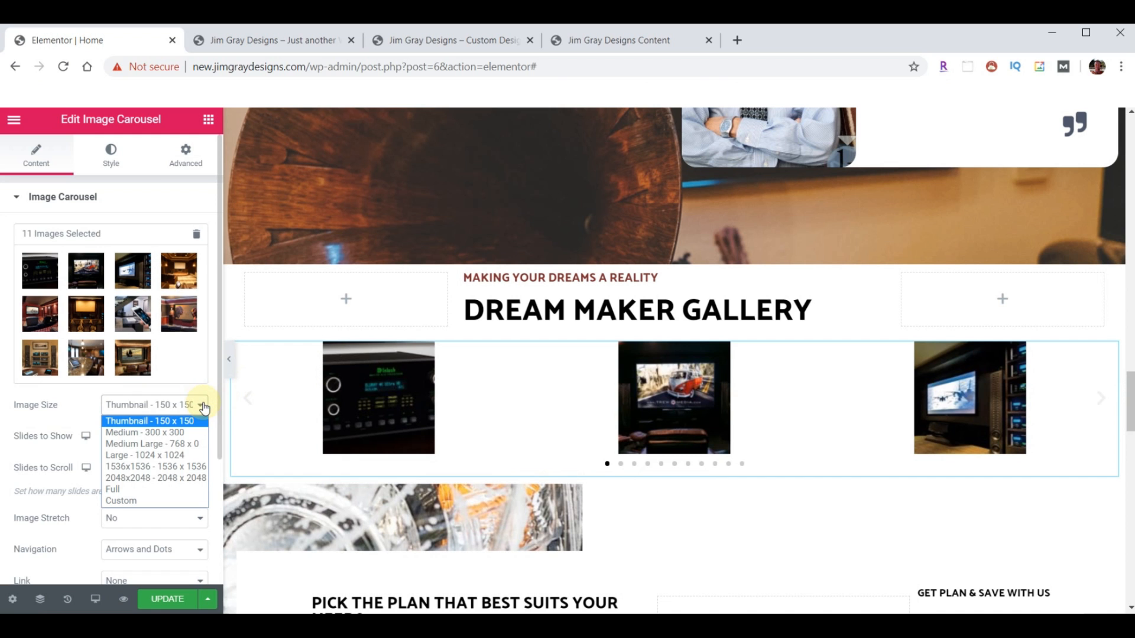
{"action": "left_click", "coordinate": [156, 444]}
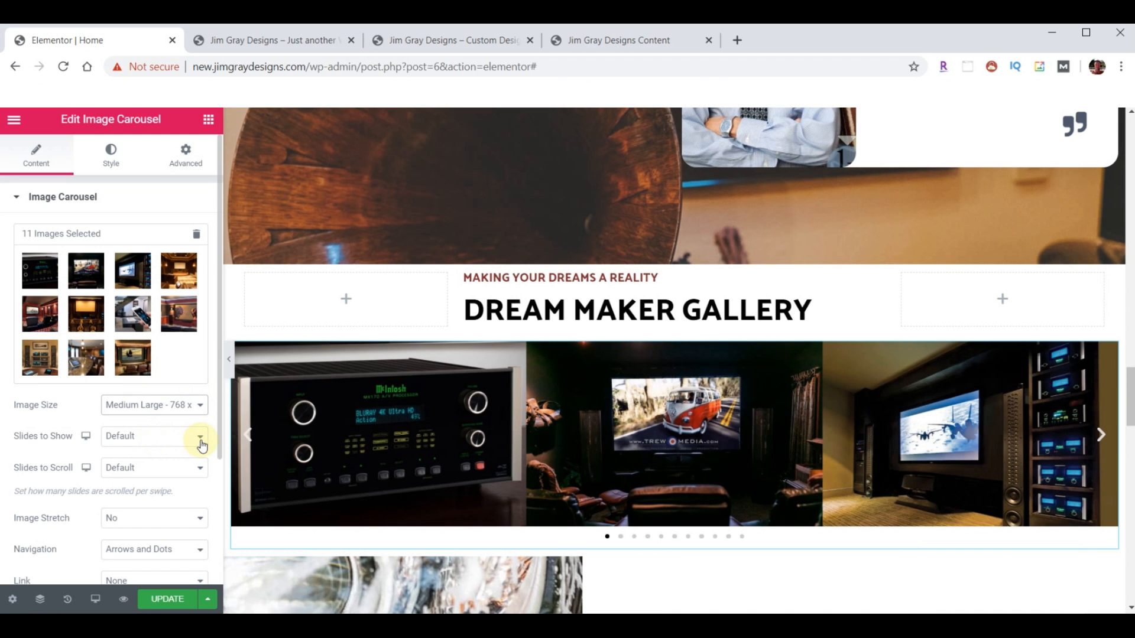
{"action": "left_click", "coordinate": [201, 438]}
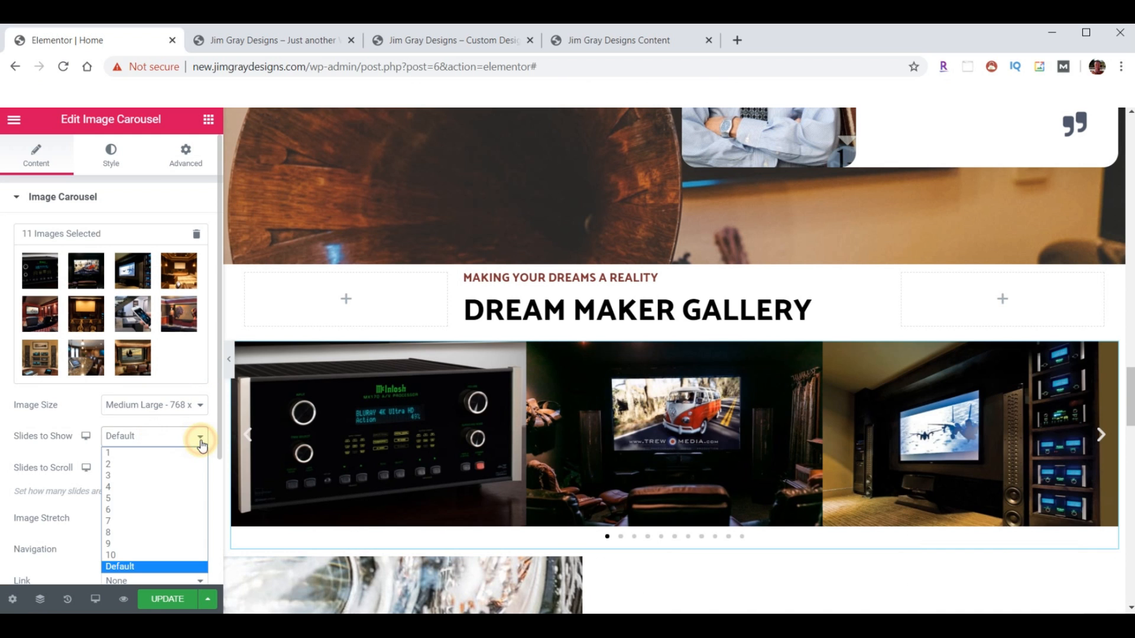
{"action": "left_click", "coordinate": [157, 464]}
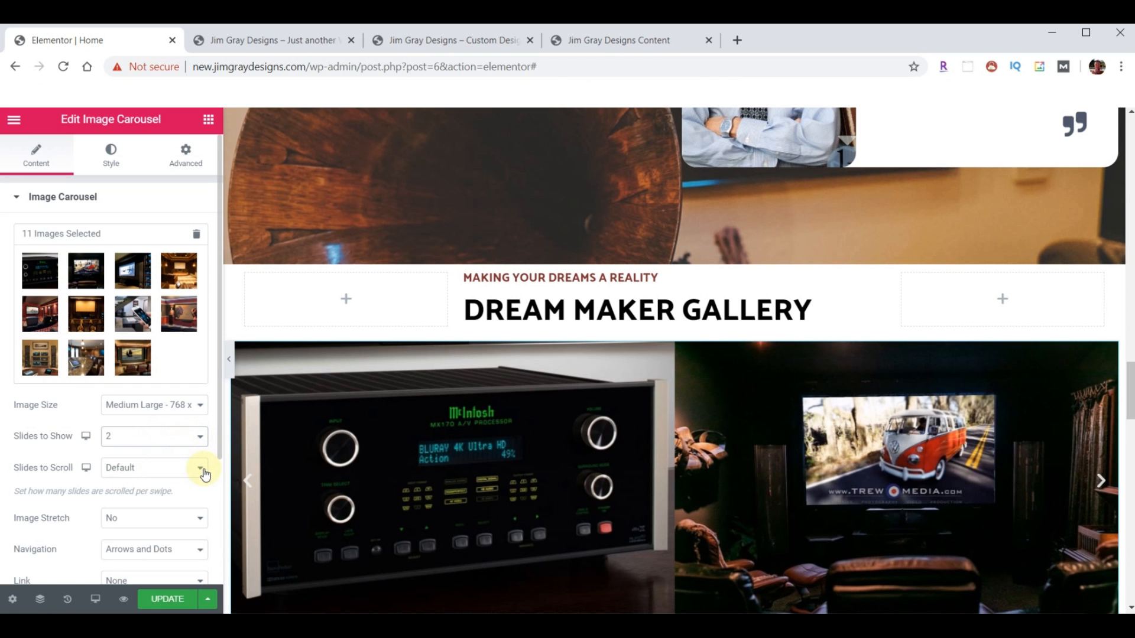
{"action": "left_click", "coordinate": [201, 470]}
{"action": "left_click", "coordinate": [159, 495]}
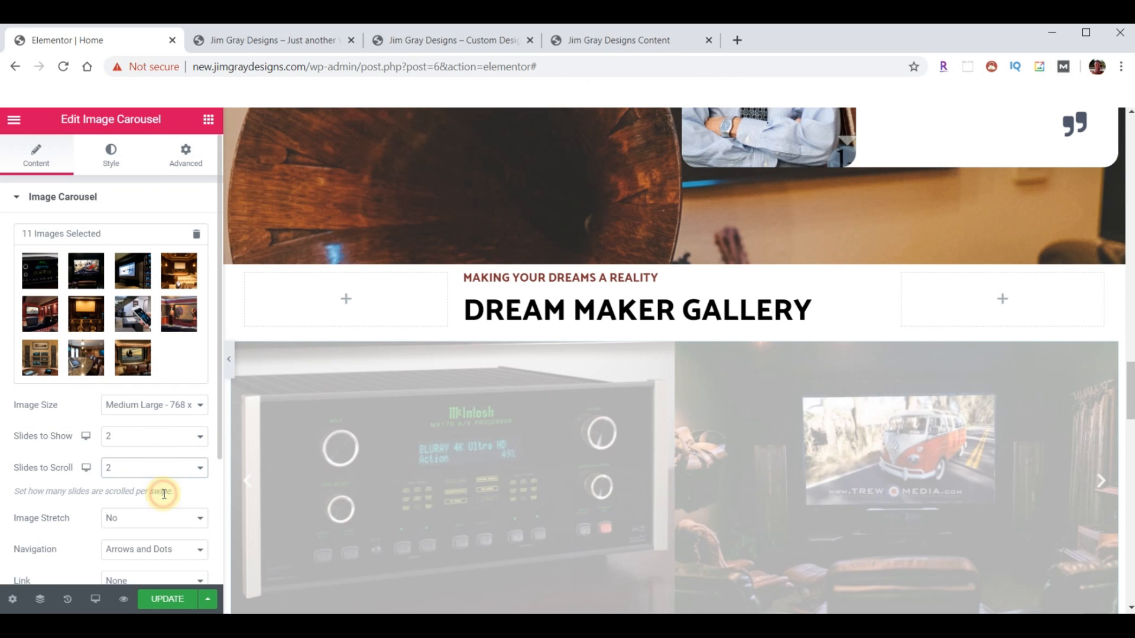
{"action": "scroll", "coordinate": [61, 465], "scroll_direction": "down", "scroll_amount": 2}
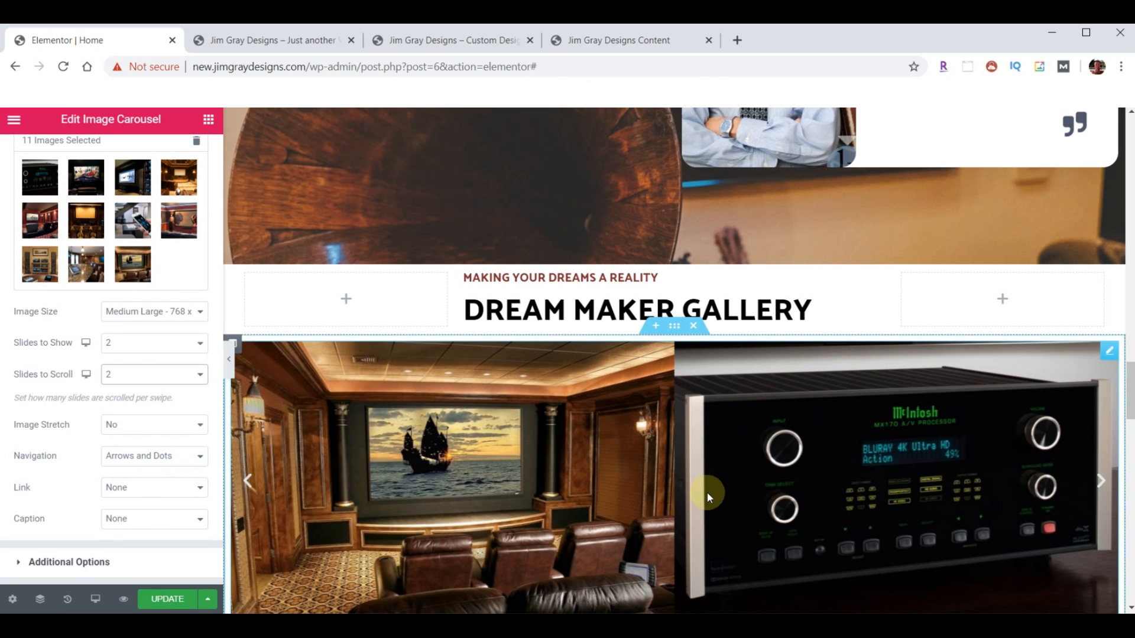
{"action": "scroll", "coordinate": [704, 502], "scroll_direction": "down", "scroll_amount": 1}
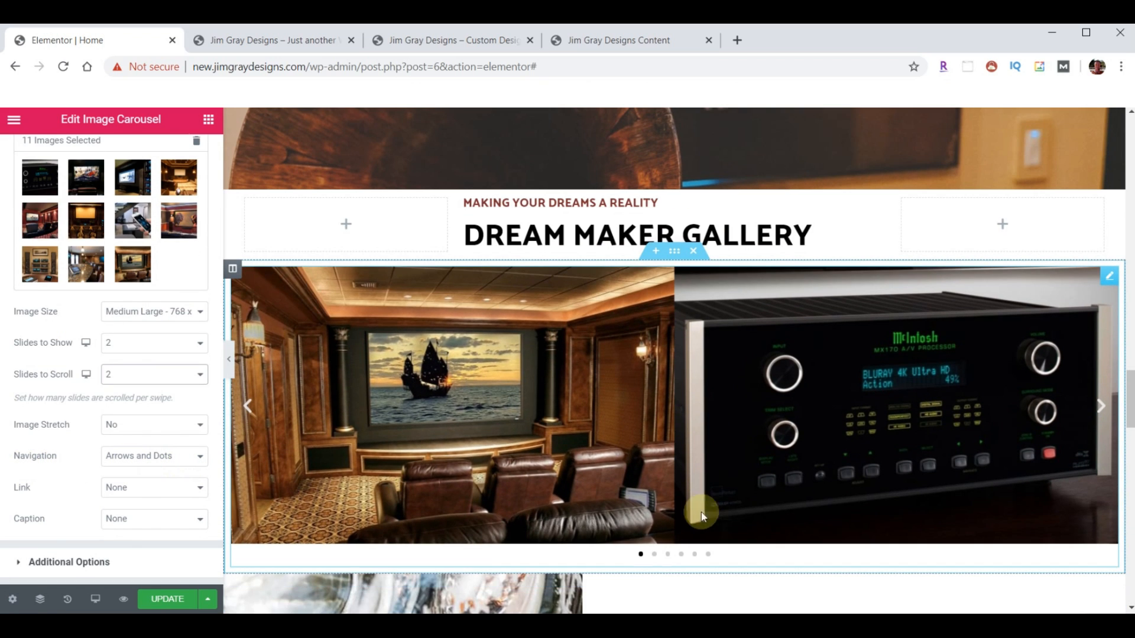
{"action": "left_click", "coordinate": [201, 457]}
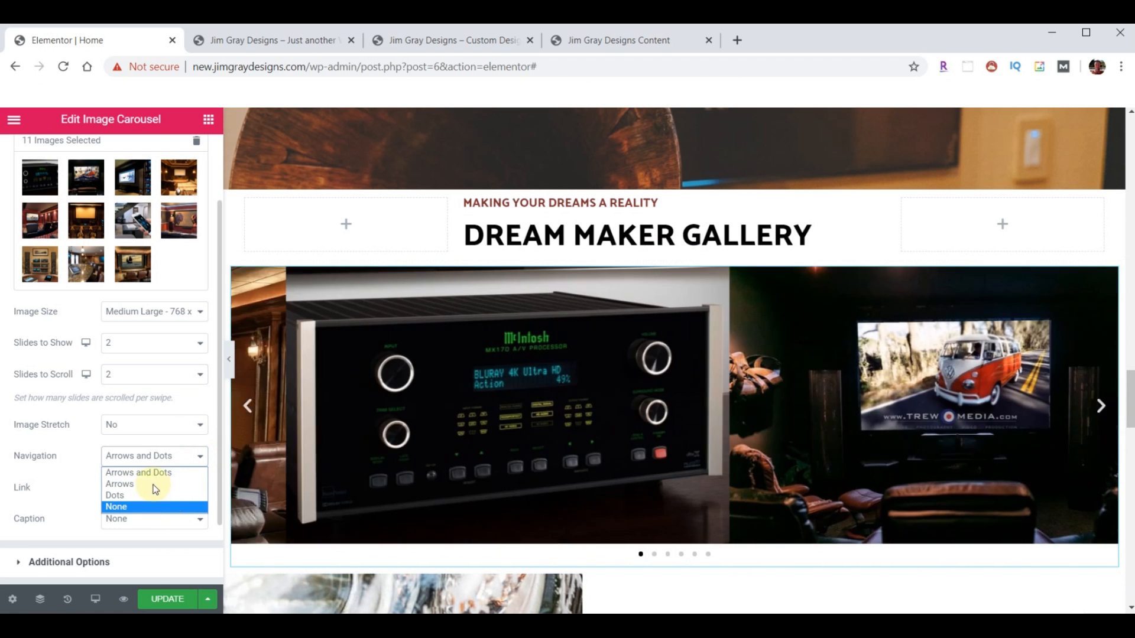
{"action": "left_click", "coordinate": [154, 485]}
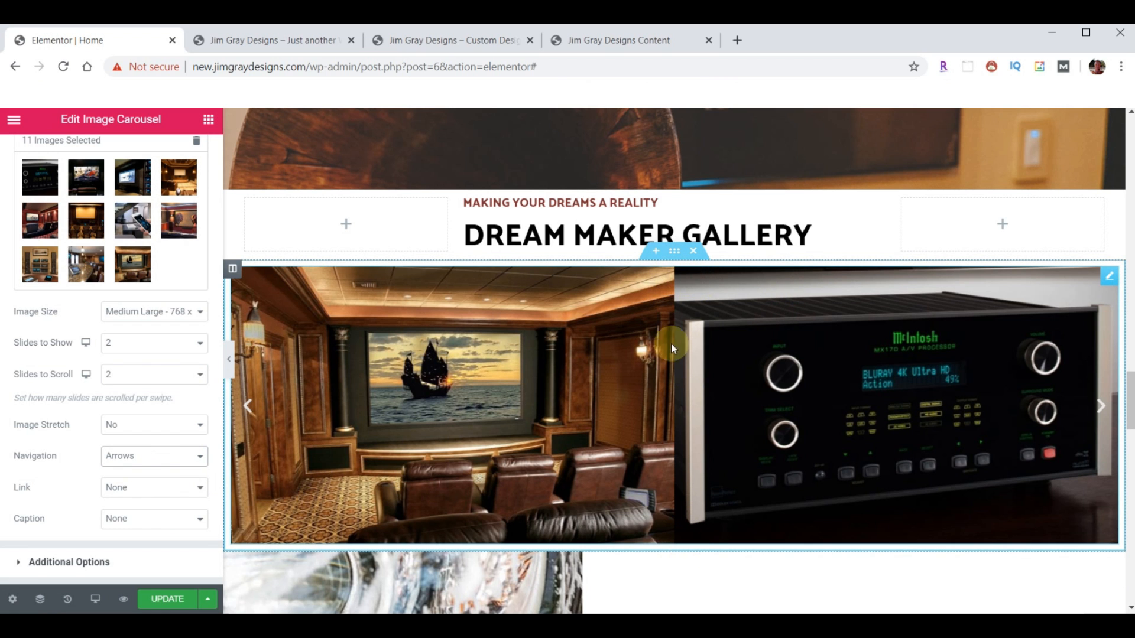
{"action": "left_click", "coordinate": [443, 42]}
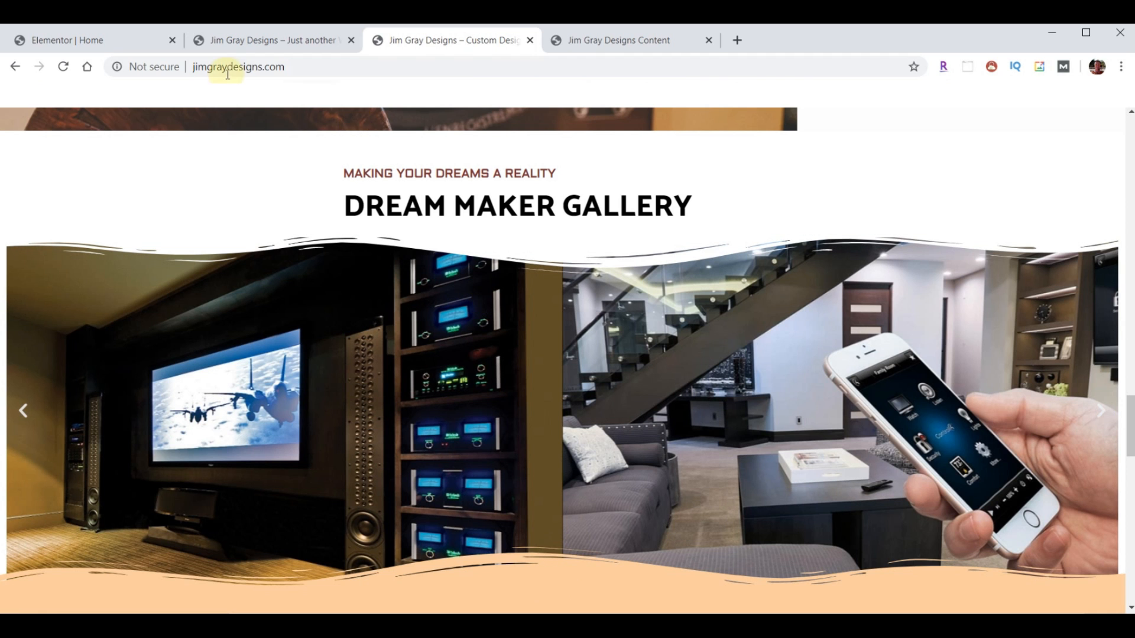
{"action": "scroll", "coordinate": [630, 451], "scroll_direction": "down", "scroll_amount": 2}
{"action": "scroll", "coordinate": [628, 451], "scroll_direction": "up", "scroll_amount": 2}
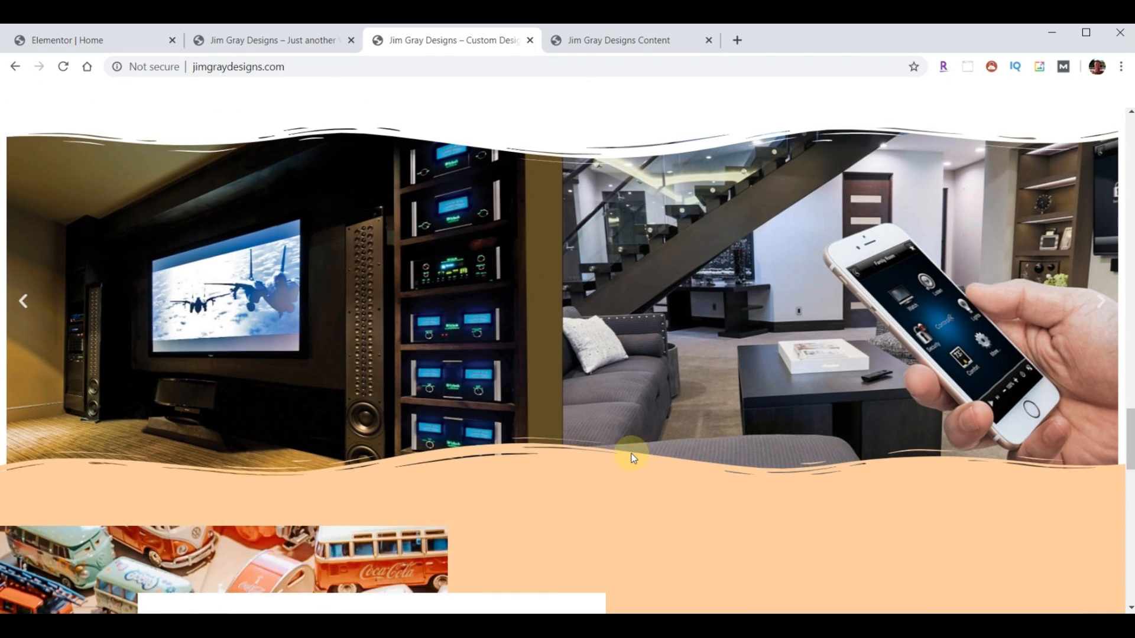
{"action": "left_click", "coordinate": [98, 40]}
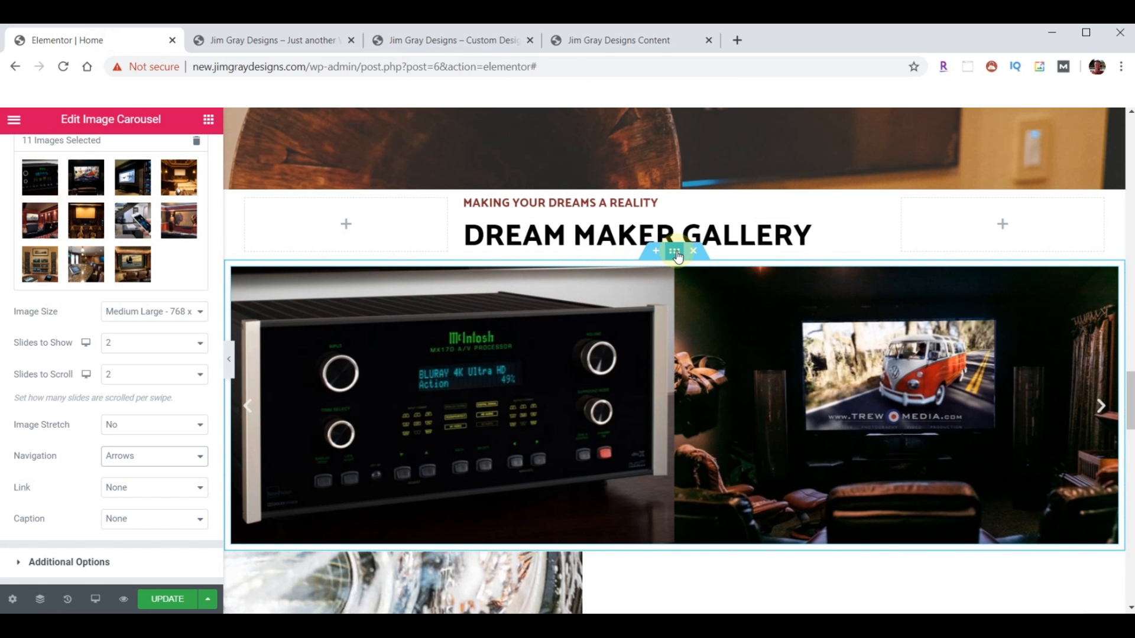
- Give the carousel section a Waves Brush shape divider along its top
{"action": "left_click", "coordinate": [674, 253]}
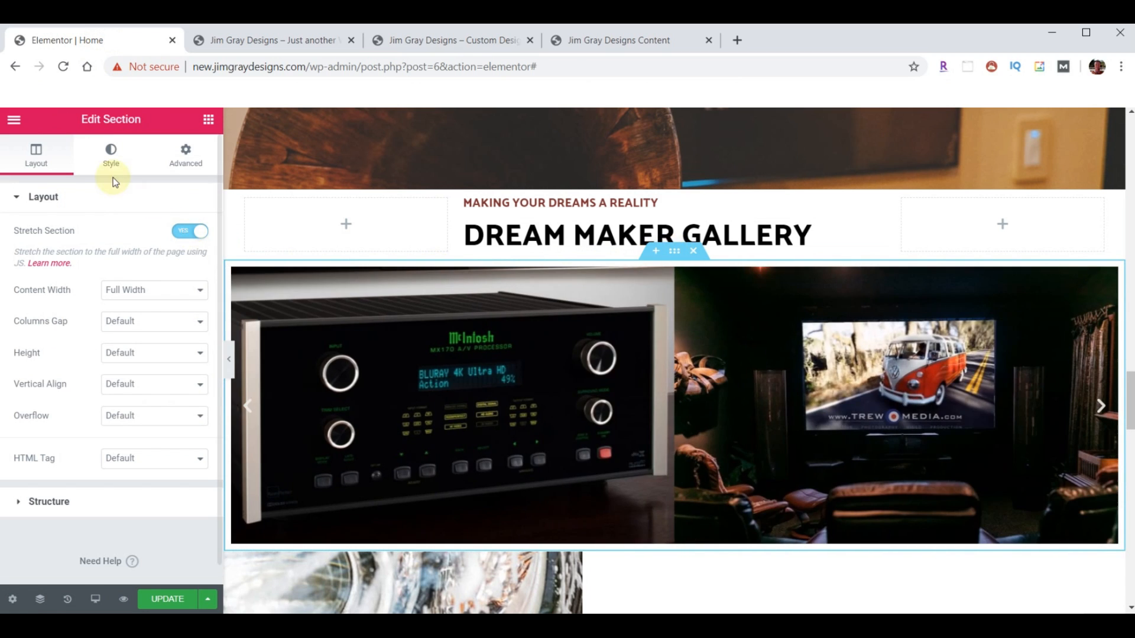
{"action": "left_click", "coordinate": [109, 155]}
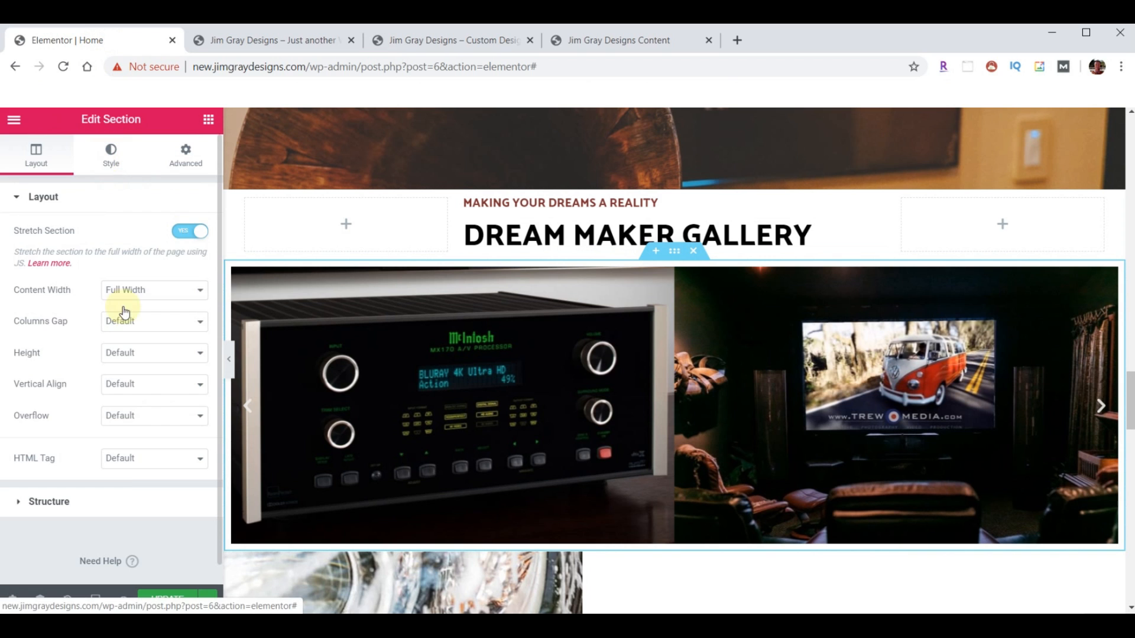
{"action": "left_click", "coordinate": [35, 387]}
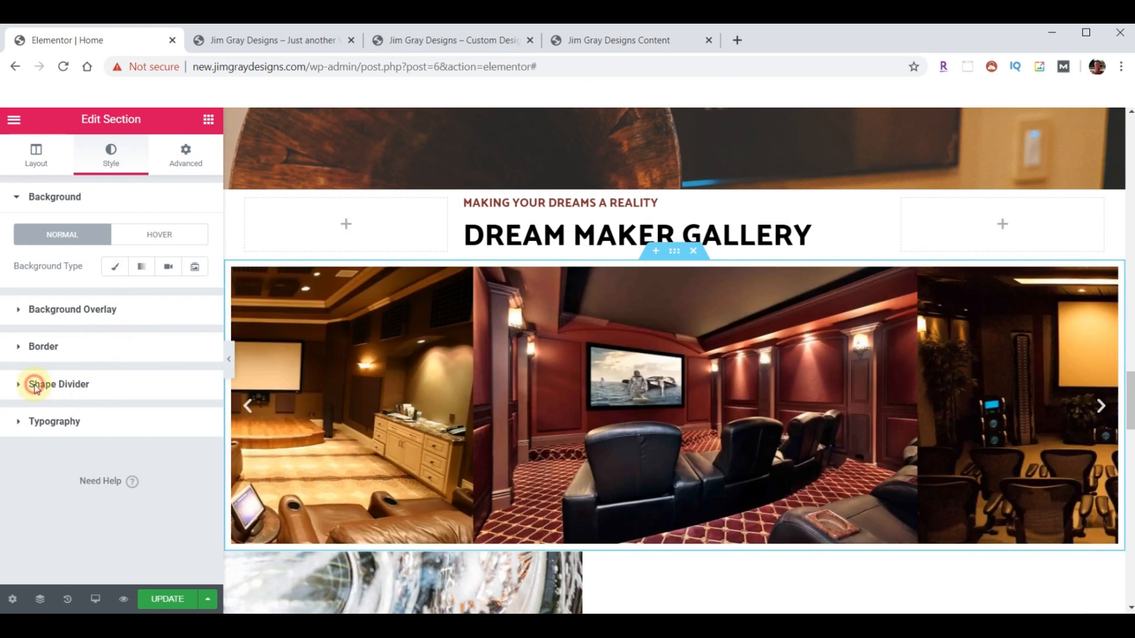
{"action": "left_click", "coordinate": [65, 354]}
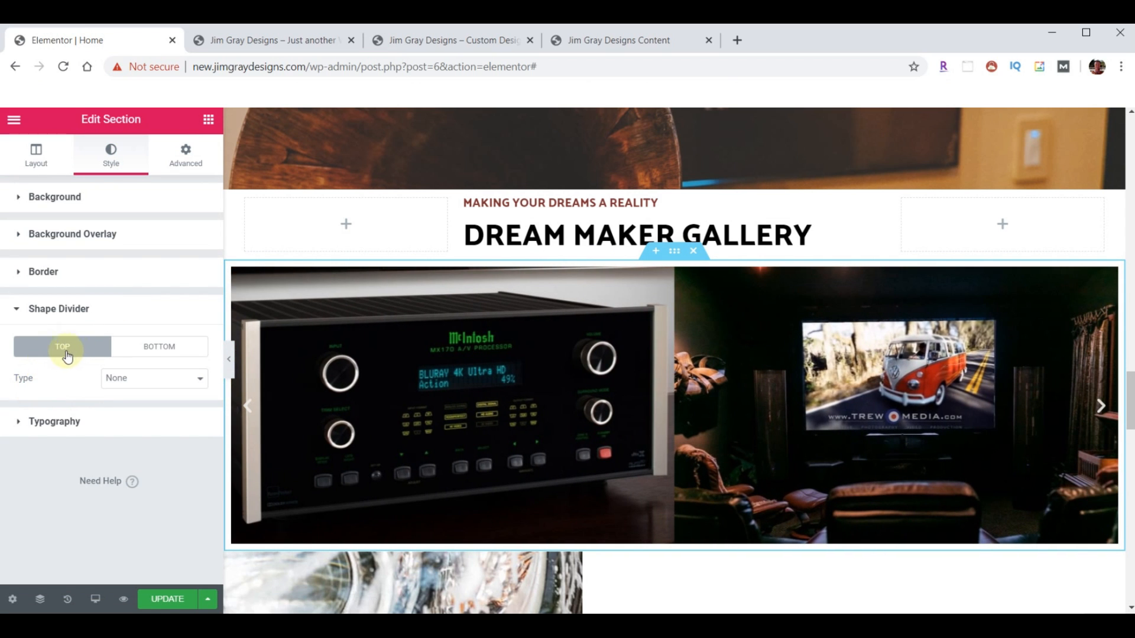
{"action": "left_click", "coordinate": [759, 287]}
{"action": "left_click", "coordinate": [177, 385]}
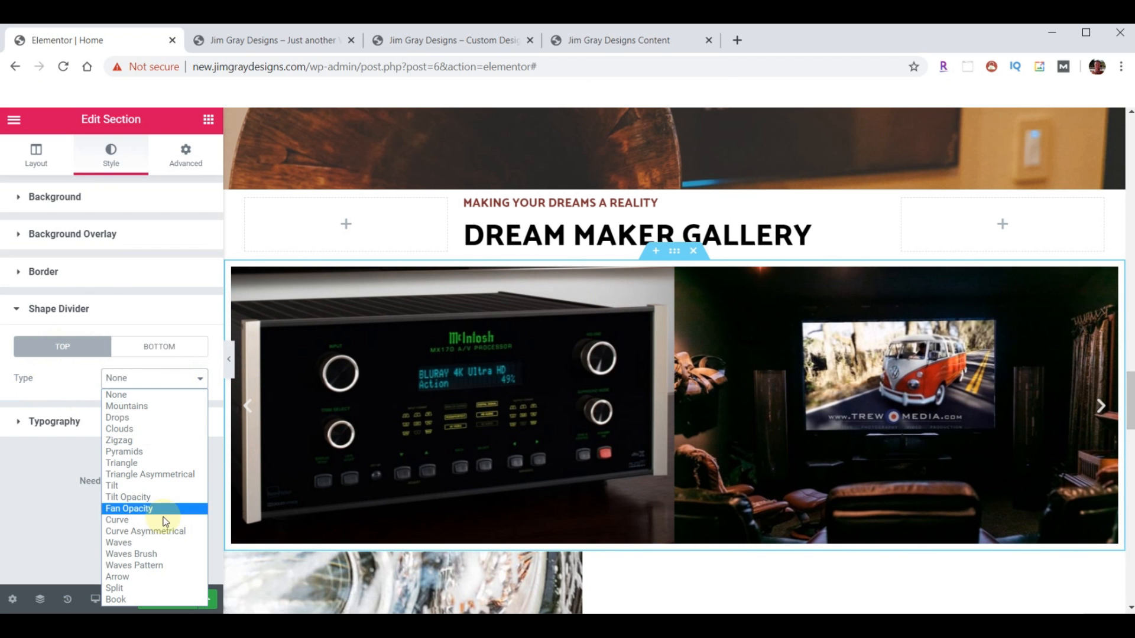
{"action": "left_click", "coordinate": [144, 555]}
- Make the top wave white with height 60 and bring it to the front
{"action": "left_click", "coordinate": [178, 521]}
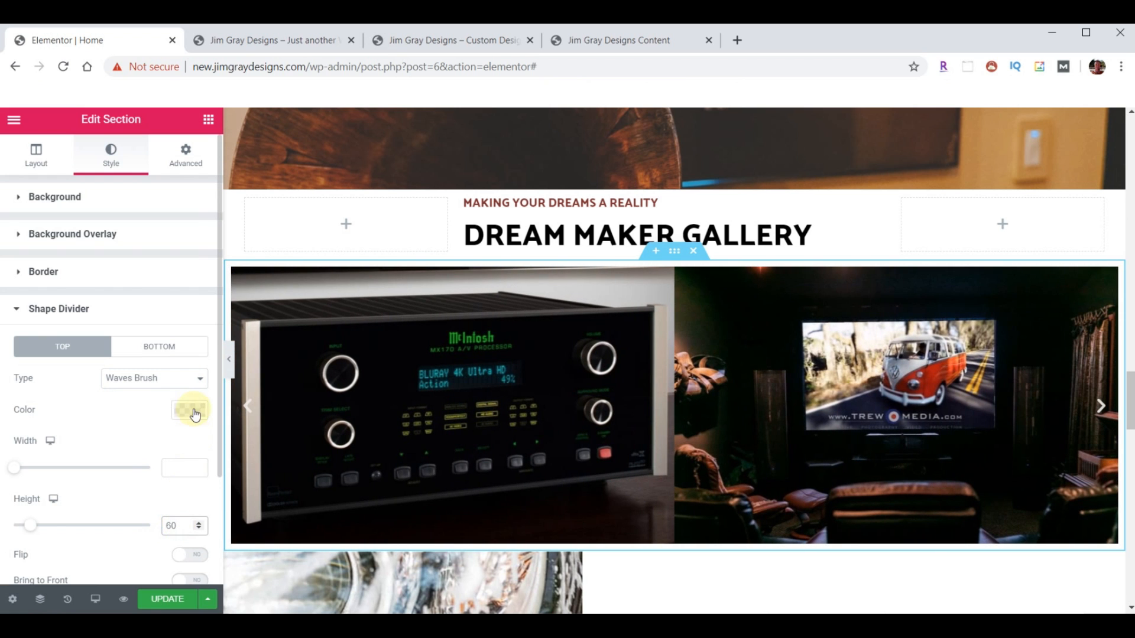
{"action": "left_click", "coordinate": [192, 410]}
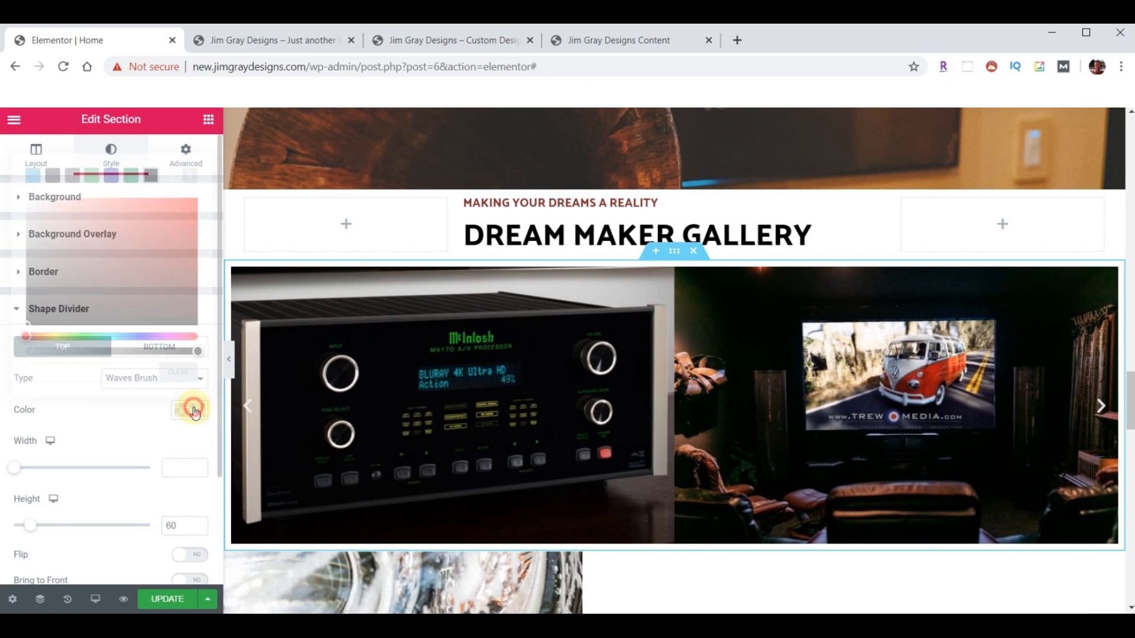
{"action": "left_click", "coordinate": [171, 176]}
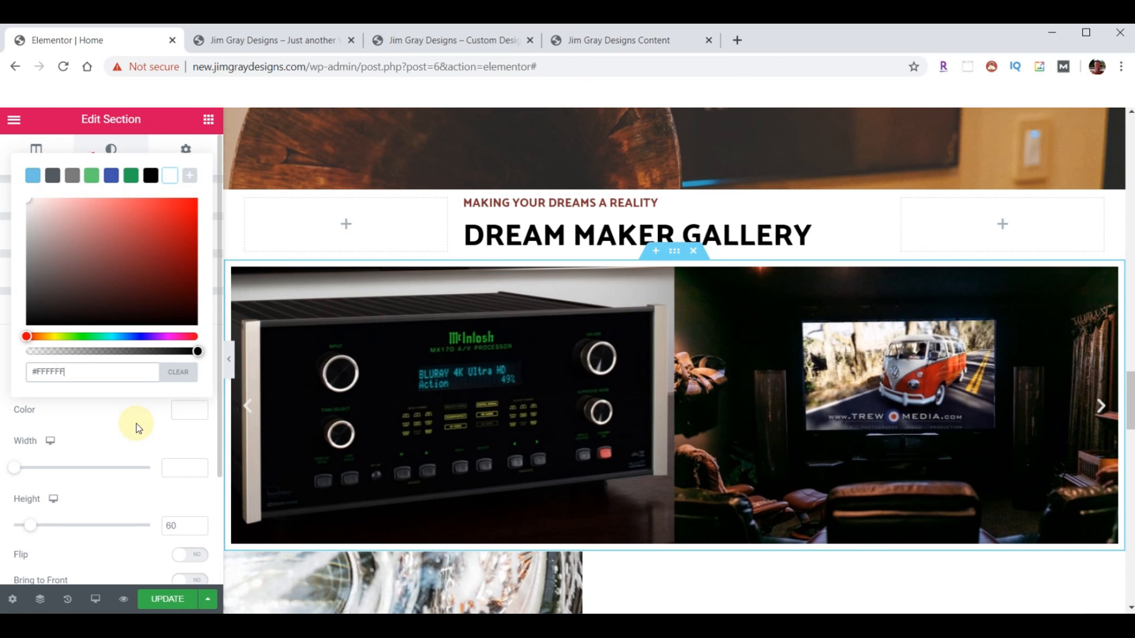
{"action": "scroll", "coordinate": [133, 445], "scroll_direction": "down", "scroll_amount": 2}
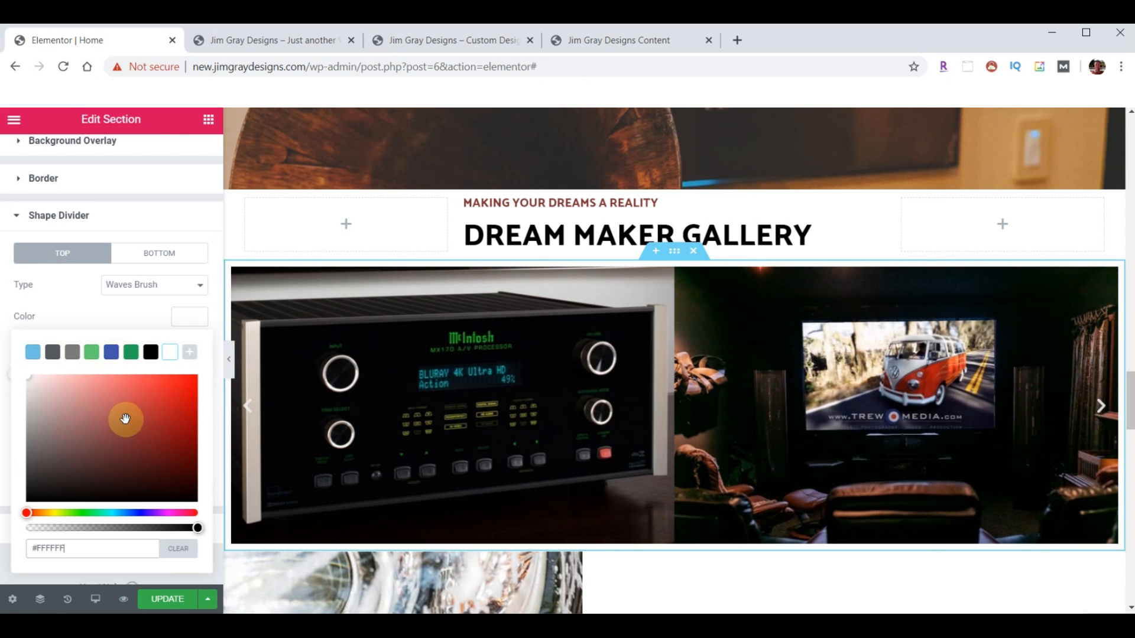
{"action": "left_click", "coordinate": [183, 311]}
{"action": "scroll", "coordinate": [166, 405], "scroll_direction": "down", "scroll_amount": 1}
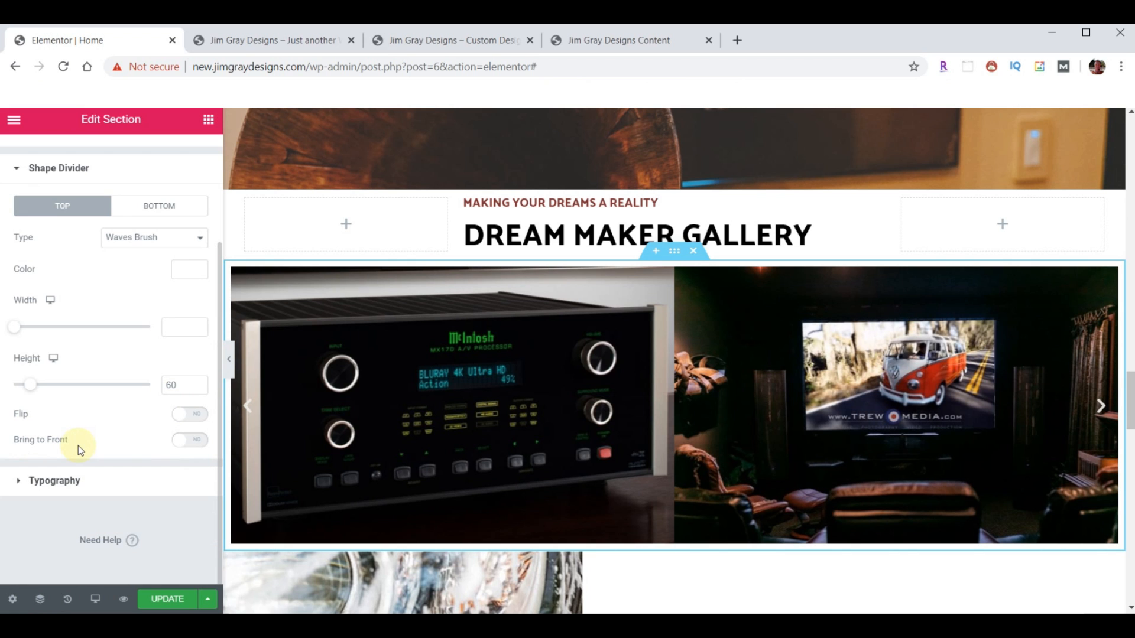
{"action": "left_click", "coordinate": [198, 442]}
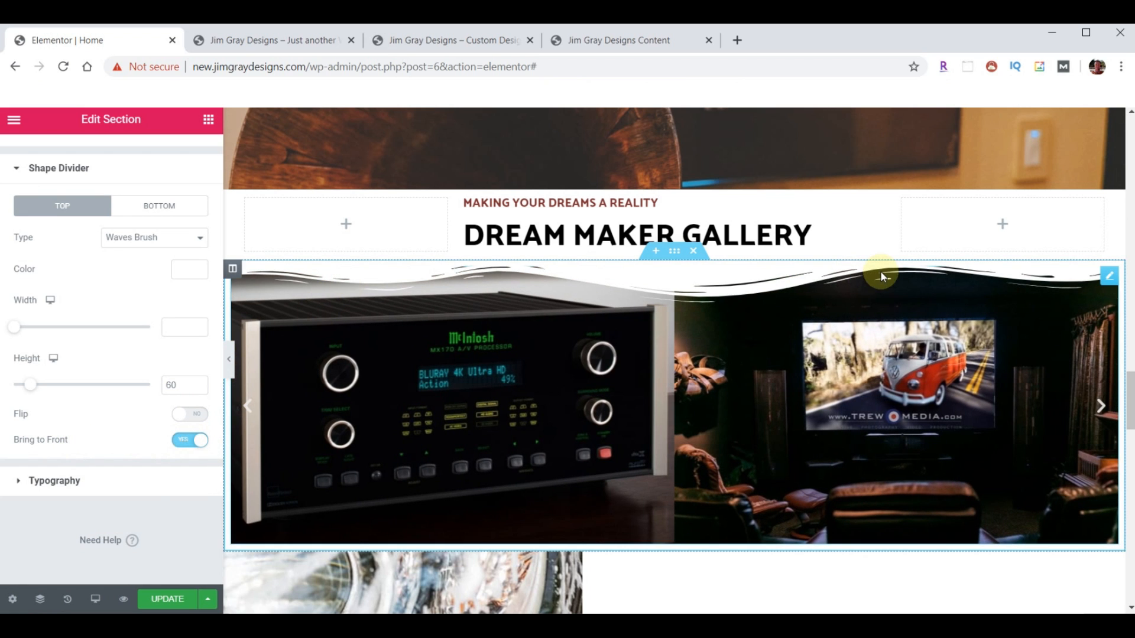
- Add a bottom Waves shape divider and paste in a peach colour for it
{"action": "left_click", "coordinate": [162, 209]}
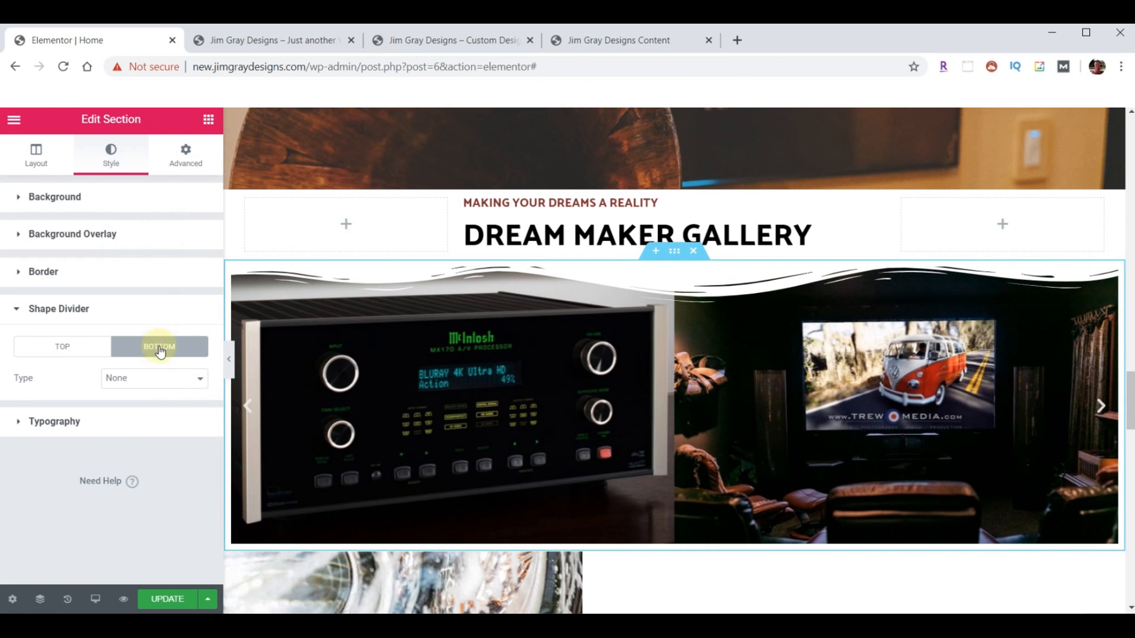
{"action": "left_click", "coordinate": [155, 378]}
{"action": "left_click", "coordinate": [142, 541]}
{"action": "left_click", "coordinate": [190, 411]}
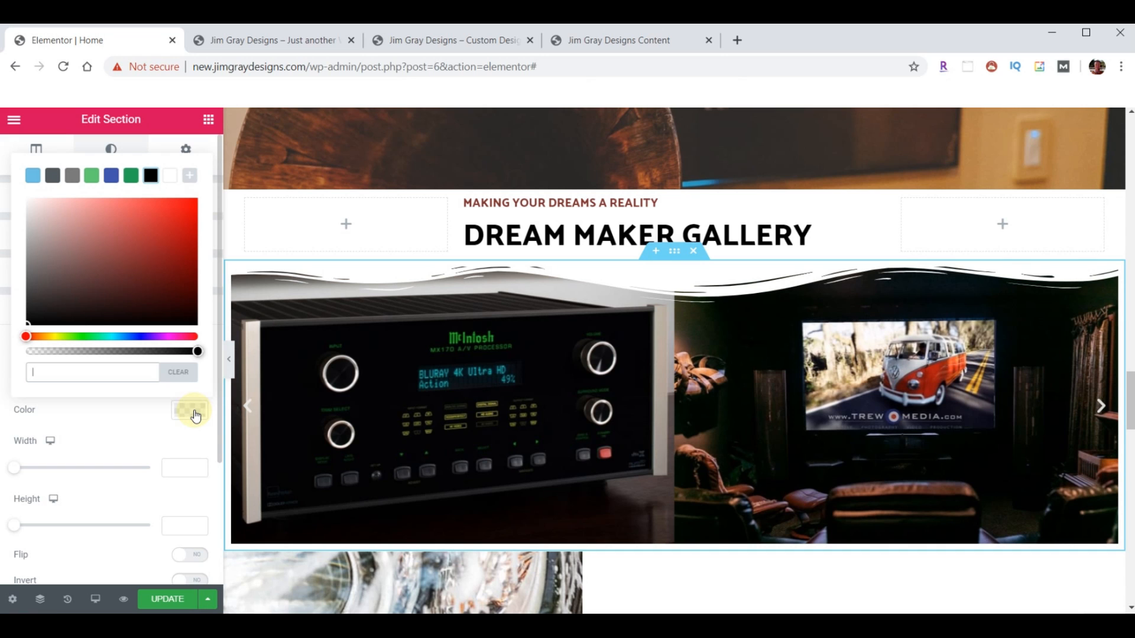
{"action": "left_click", "coordinate": [94, 373]}
{"action": "key", "text": "ctrl+v"}
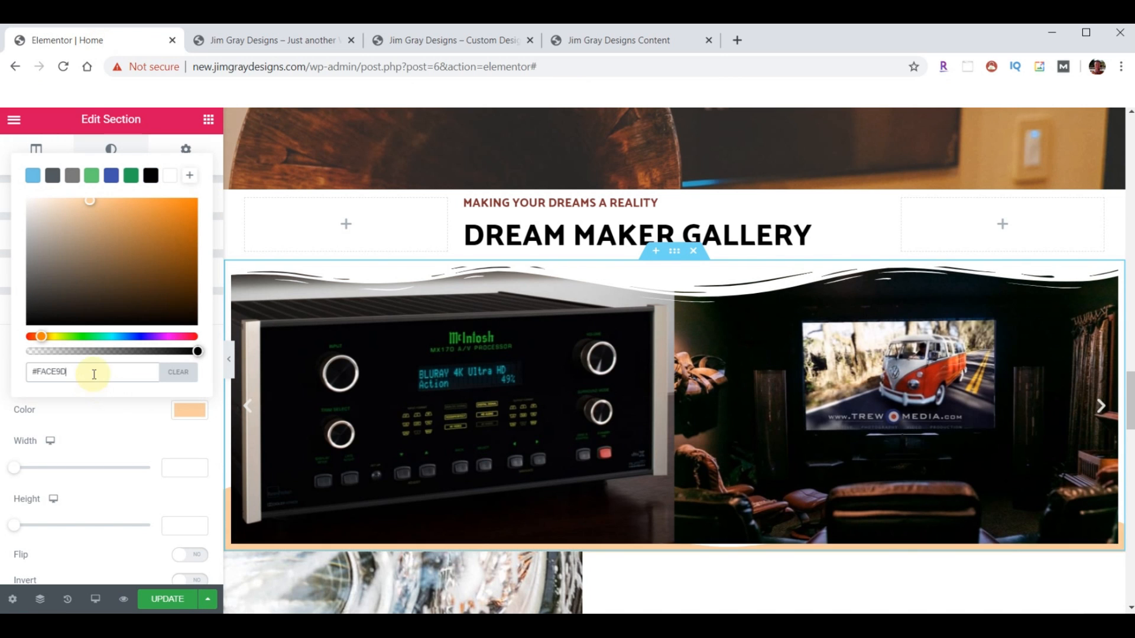
{"action": "left_click", "coordinate": [185, 417]}
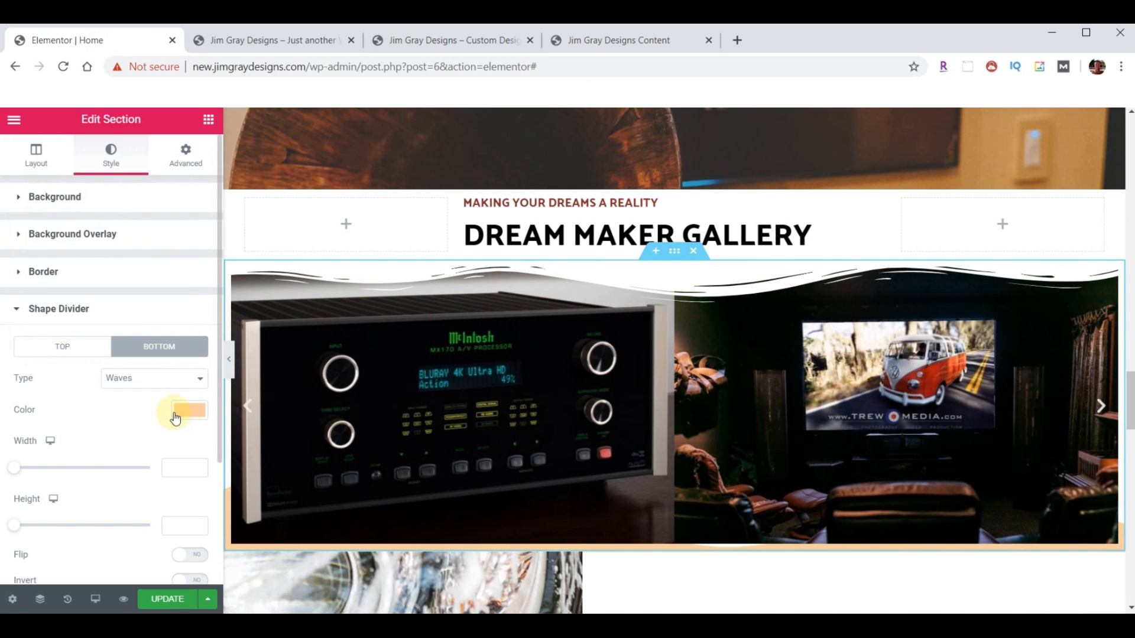
- Set the bottom wave height to 60, bring it to front, and switch it to Waves Brush
{"action": "left_click", "coordinate": [187, 529]}
{"action": "type", "text": "60"}
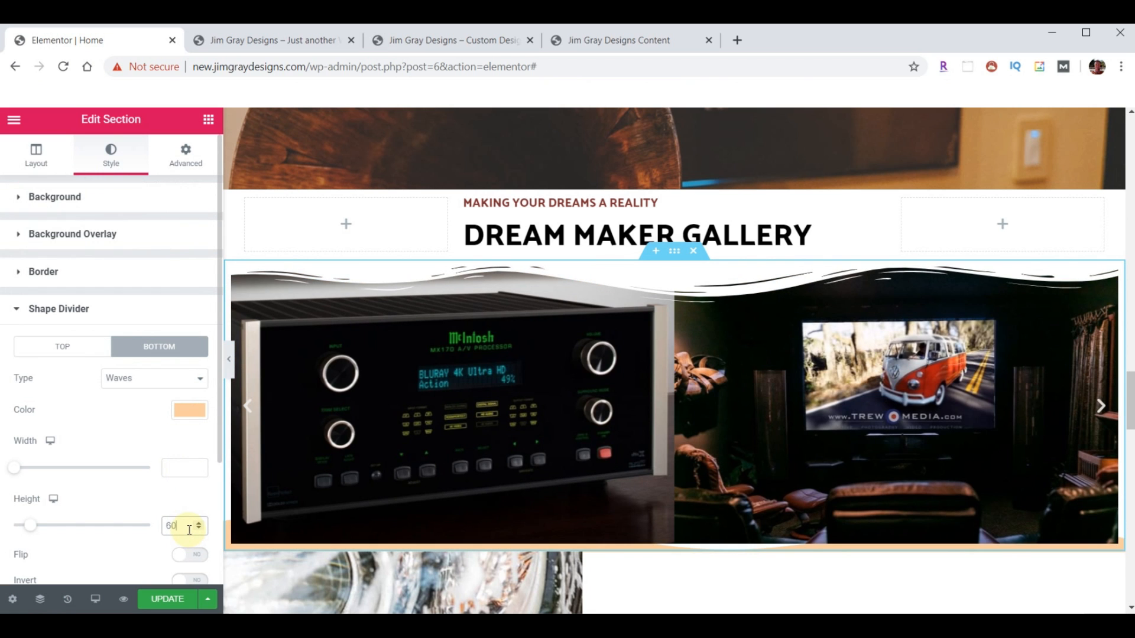
{"action": "scroll", "coordinate": [144, 487], "scroll_direction": "down", "scroll_amount": 2}
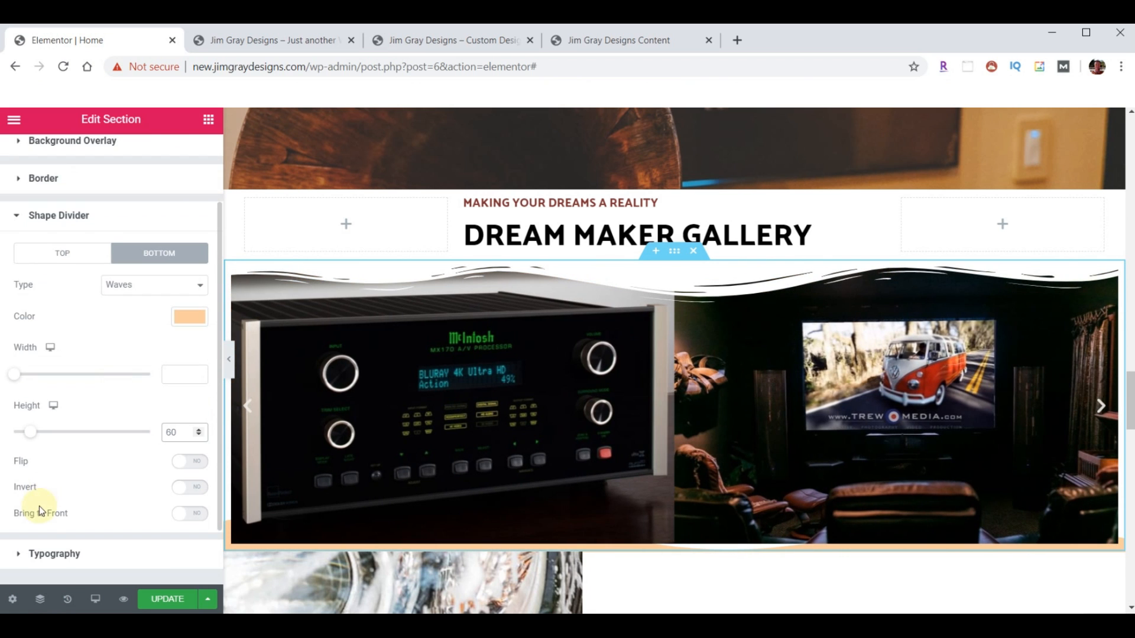
{"action": "left_click", "coordinate": [203, 518]}
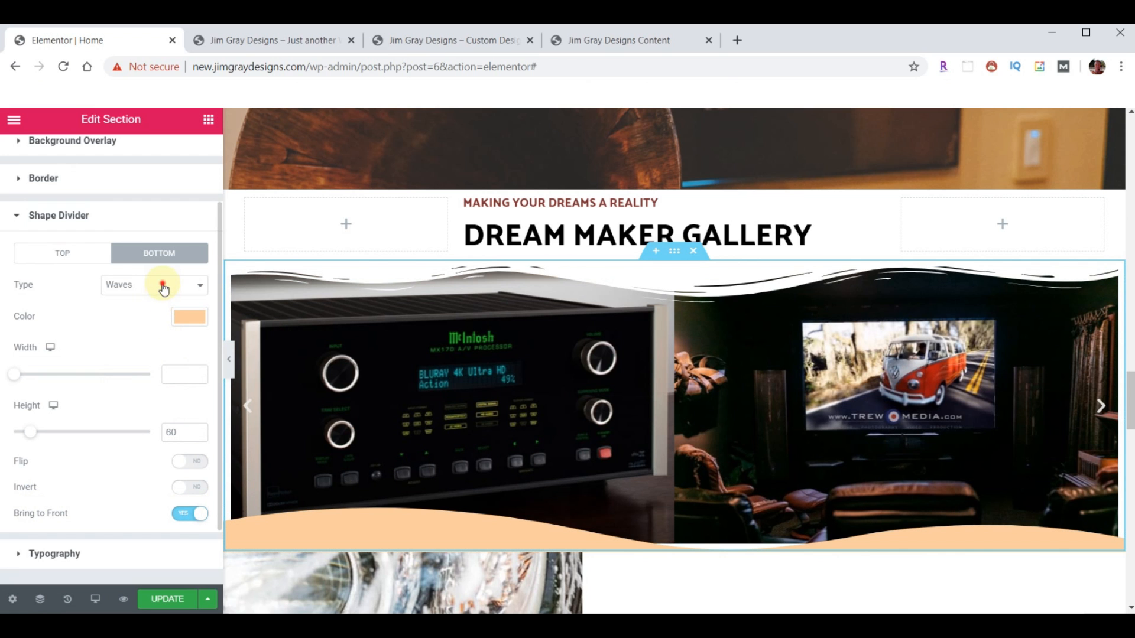
{"action": "left_click", "coordinate": [168, 284]}
{"action": "left_click", "coordinate": [152, 466]}
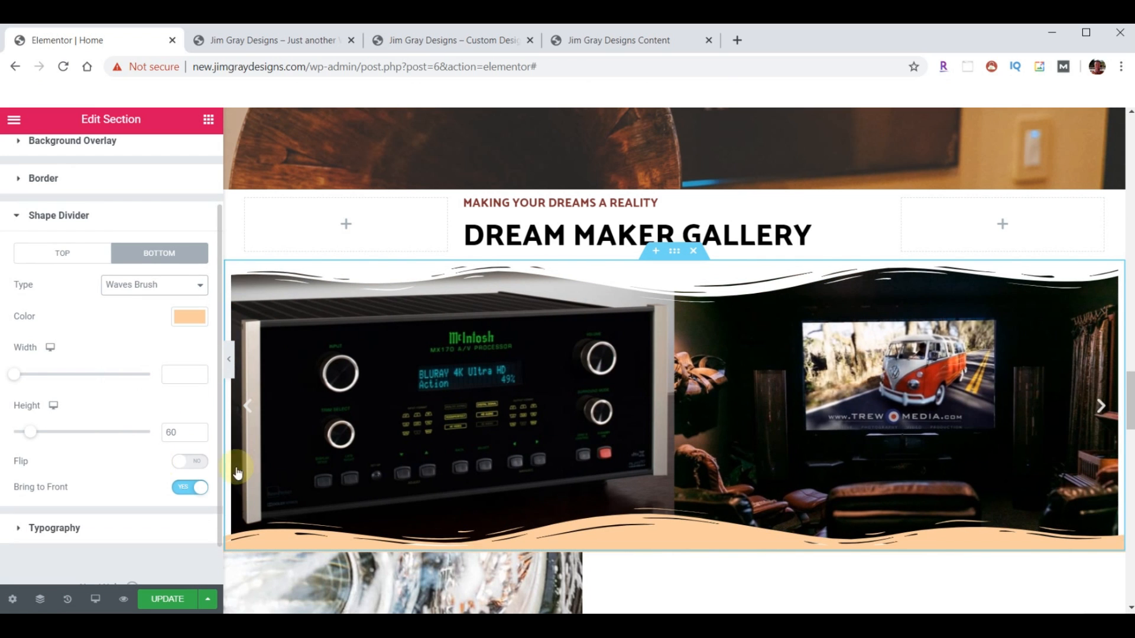
{"action": "scroll", "coordinate": [488, 507], "scroll_direction": "down", "scroll_amount": 2}
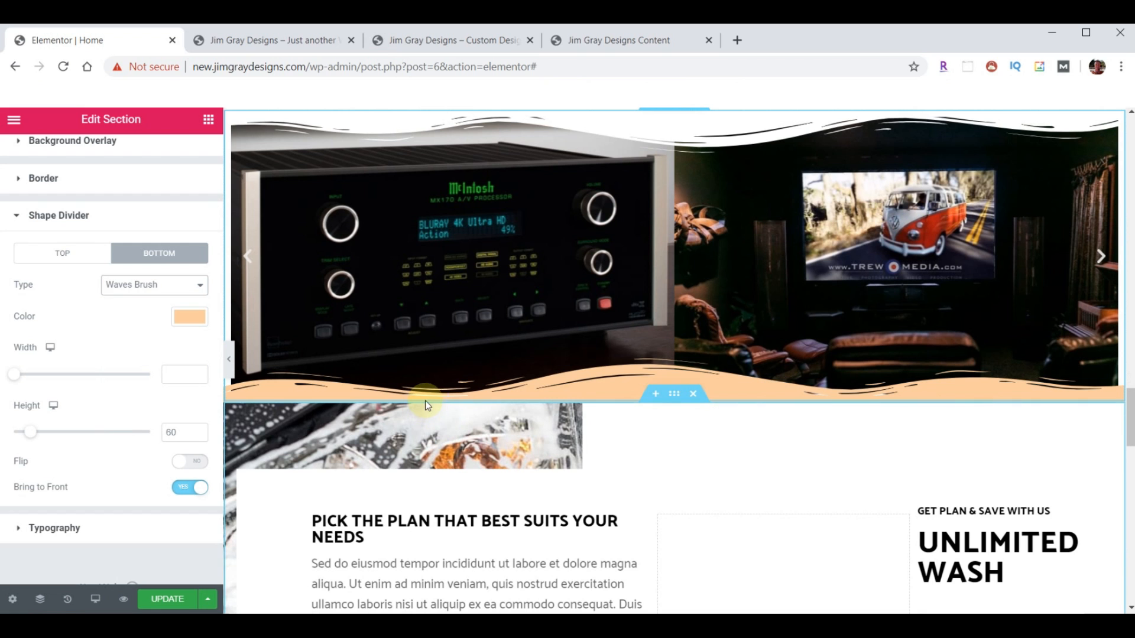
{"action": "scroll", "coordinate": [534, 338], "scroll_direction": "up", "scroll_amount": 2}
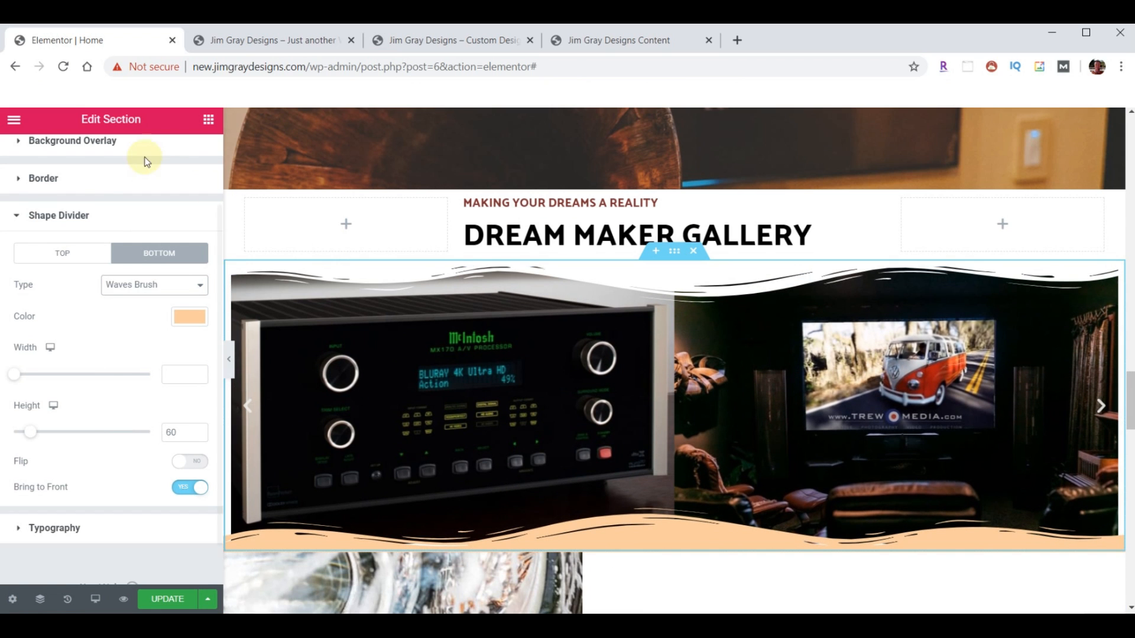
{"action": "scroll", "coordinate": [136, 157], "scroll_direction": "up", "scroll_amount": 2}
- Unlink the section's margins and set its bottom margin to -4
{"action": "left_click", "coordinate": [188, 153]}
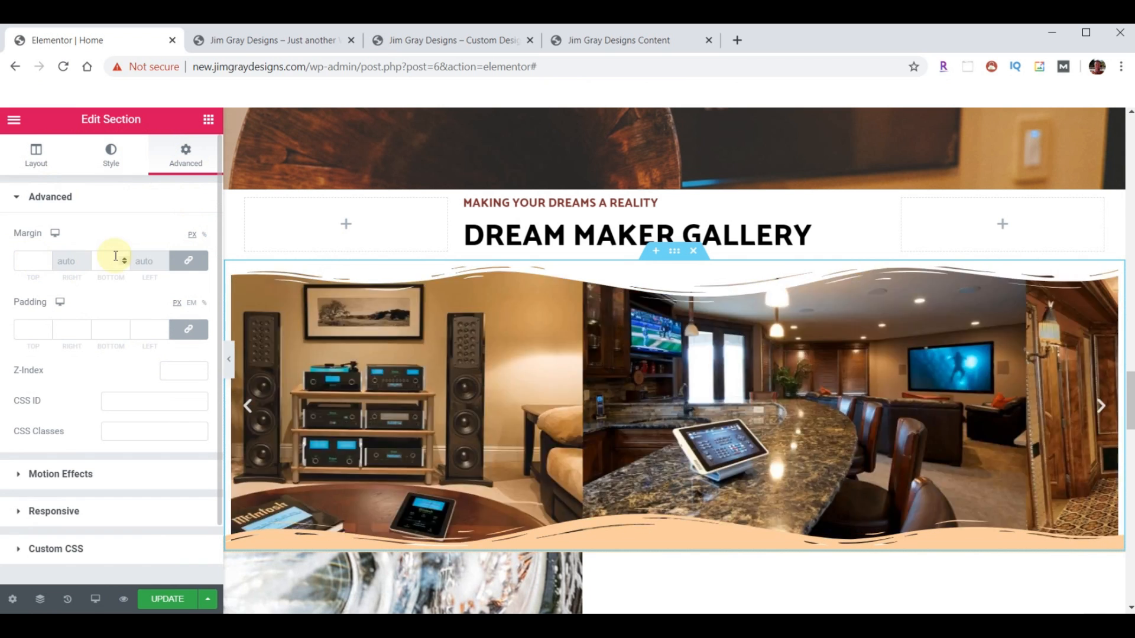
{"action": "left_click", "coordinate": [188, 263]}
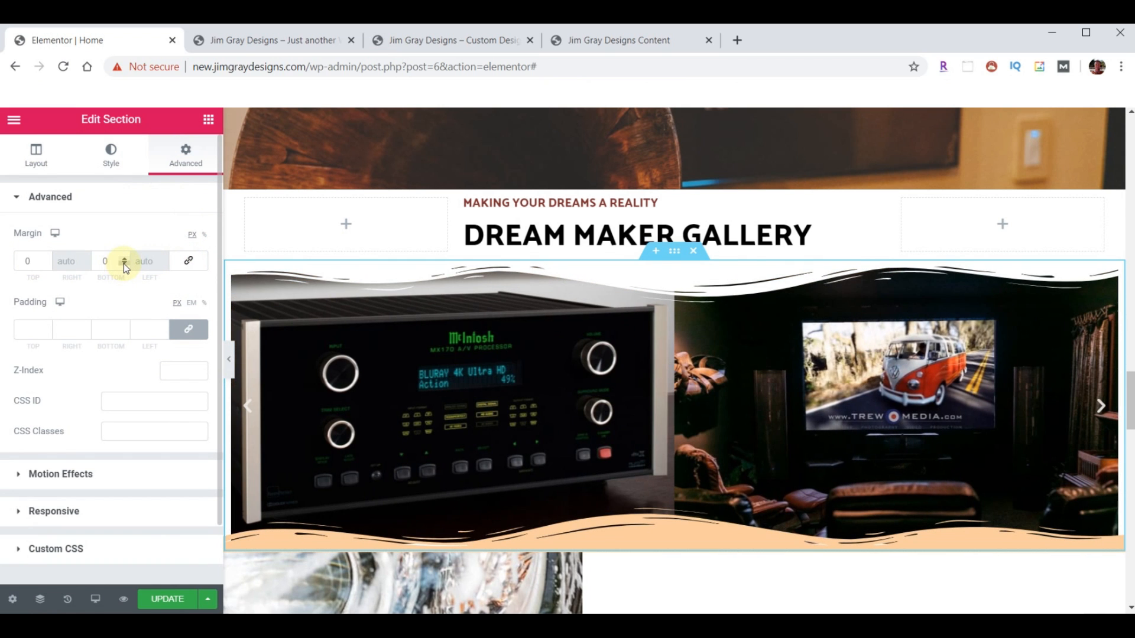
{"action": "left_click", "coordinate": [124, 264]}
{"action": "left_click", "coordinate": [124, 265]}
{"action": "left_click", "coordinate": [124, 264]}
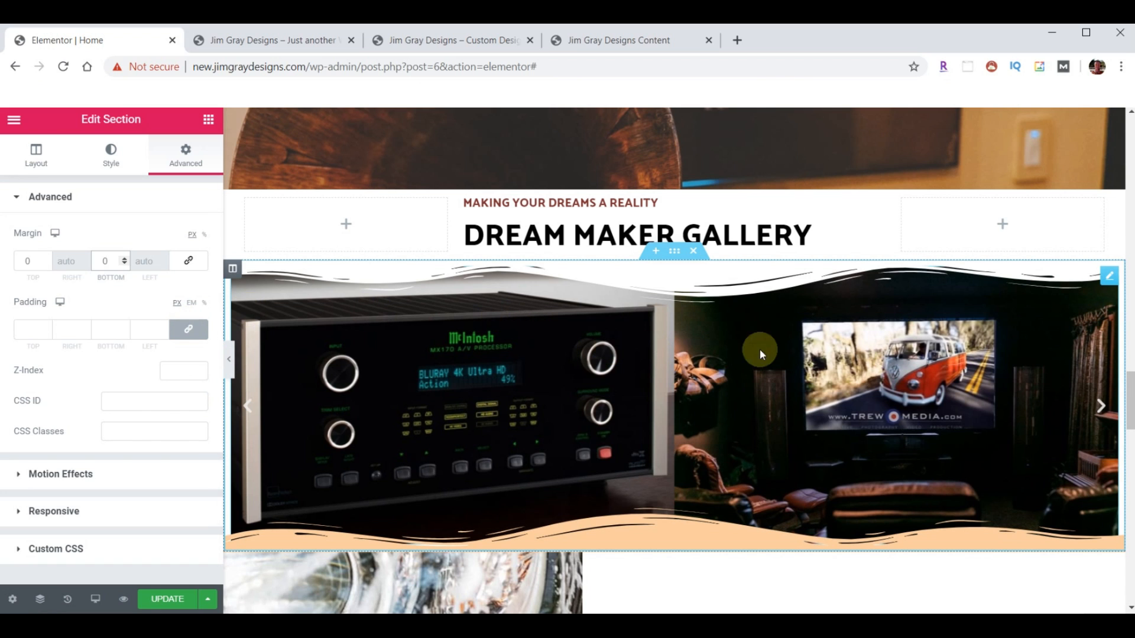
- Set the Image Carousel's bottom margin to -4, then reset it to 0
{"action": "left_click", "coordinate": [1108, 281]}
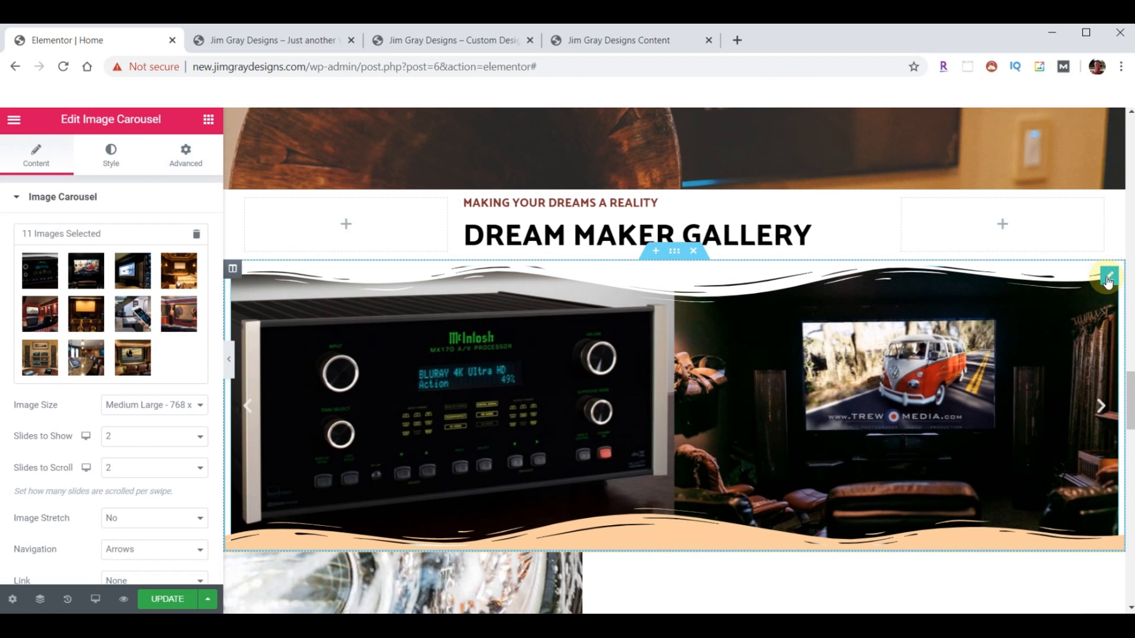
{"action": "left_click", "coordinate": [185, 152]}
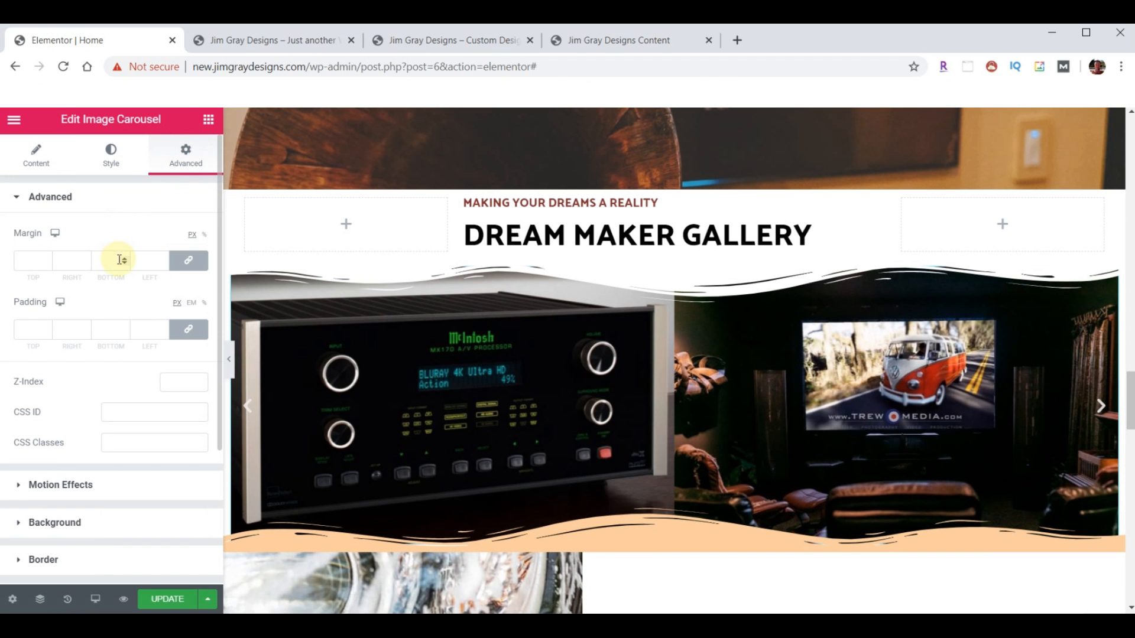
{"action": "left_click", "coordinate": [189, 262]}
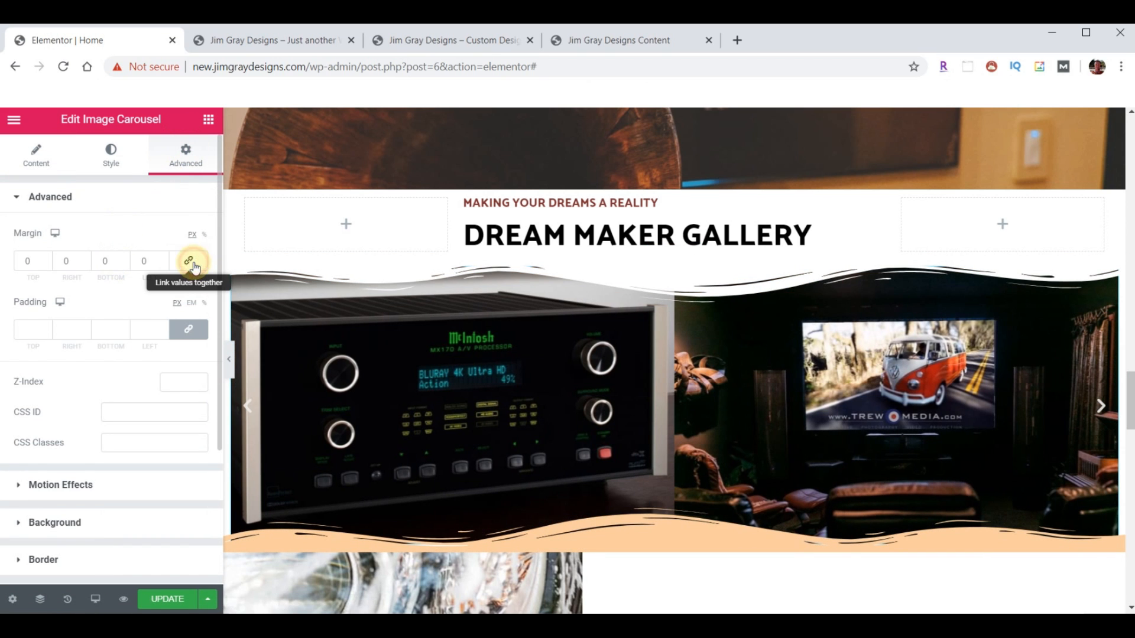
{"action": "left_click", "coordinate": [122, 264]}
{"action": "left_click", "coordinate": [123, 264]}
{"action": "left_click", "coordinate": [123, 264]}
{"action": "left_click", "coordinate": [123, 264]}
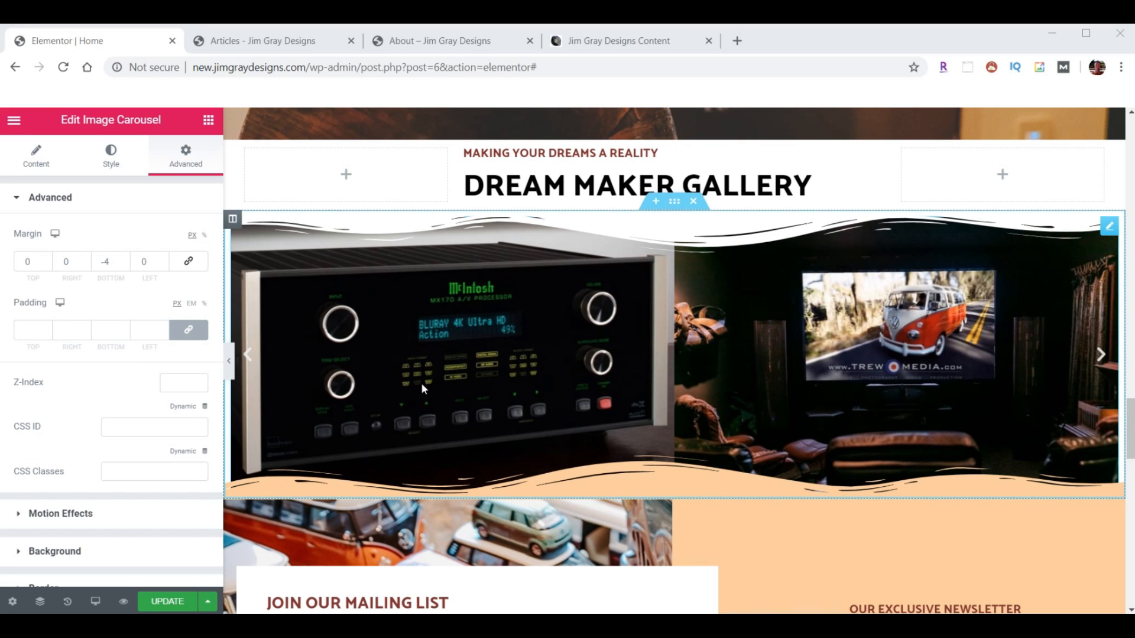
{"action": "left_click", "coordinate": [125, 260]}
{"action": "left_click", "coordinate": [125, 260]}
{"action": "left_click", "coordinate": [125, 260]}
{"action": "left_click", "coordinate": [125, 260]}
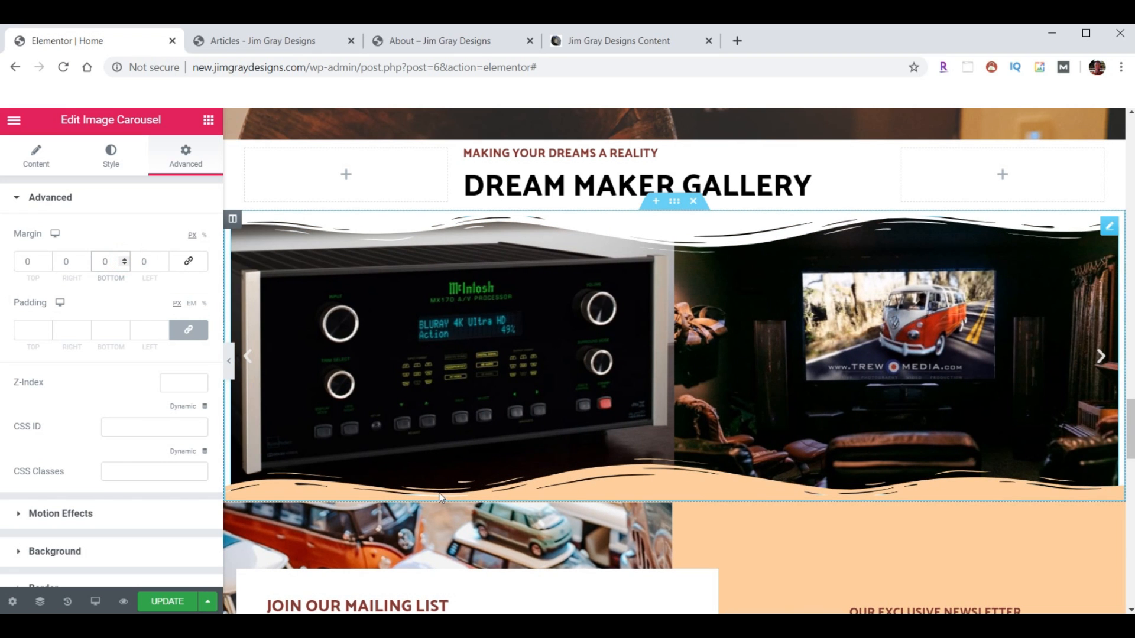
{"action": "left_click", "coordinate": [674, 202]}
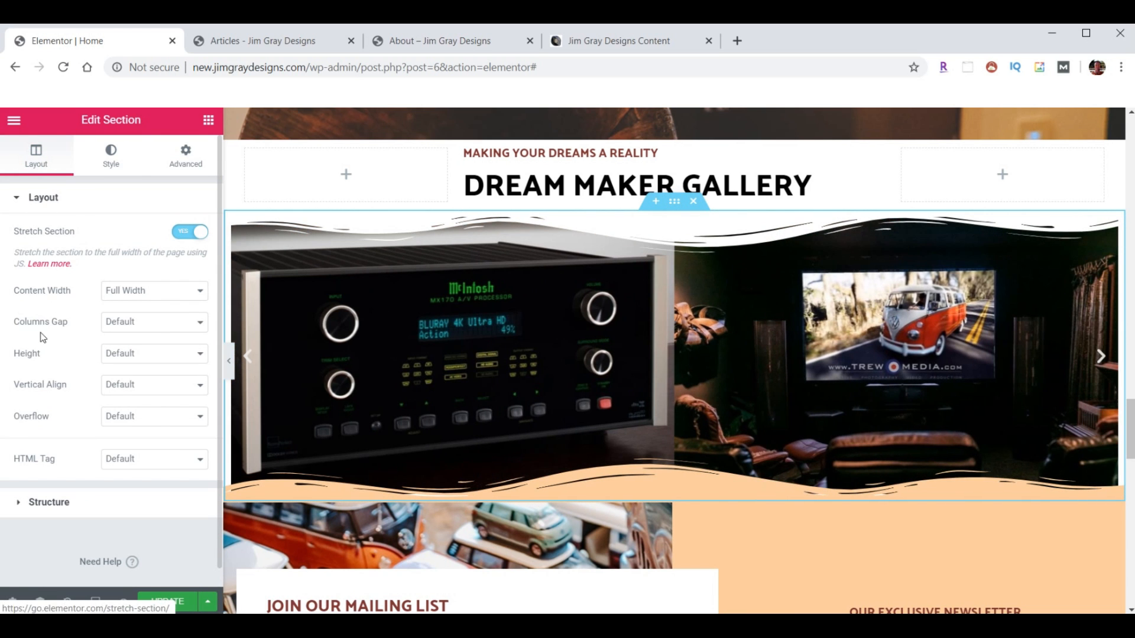
- Set the gallery section's Columns Gap to No Gap
{"action": "left_click", "coordinate": [185, 327]}
{"action": "left_click", "coordinate": [171, 347]}
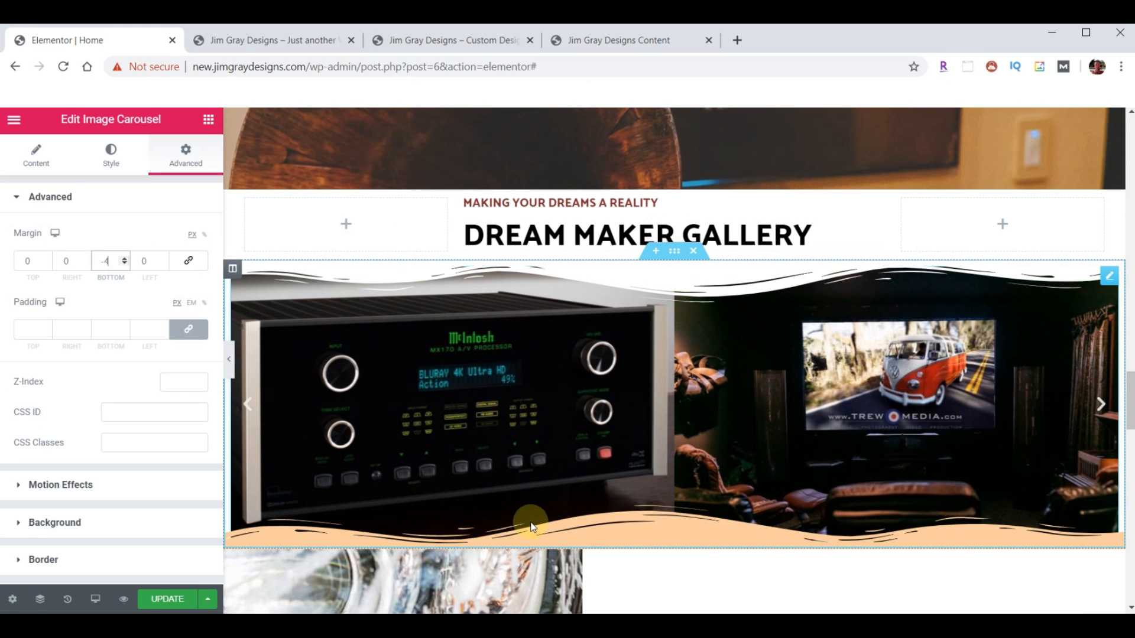
- Update the page and compare the new site's live gallery with the original site's
{"action": "left_click", "coordinate": [168, 601]}
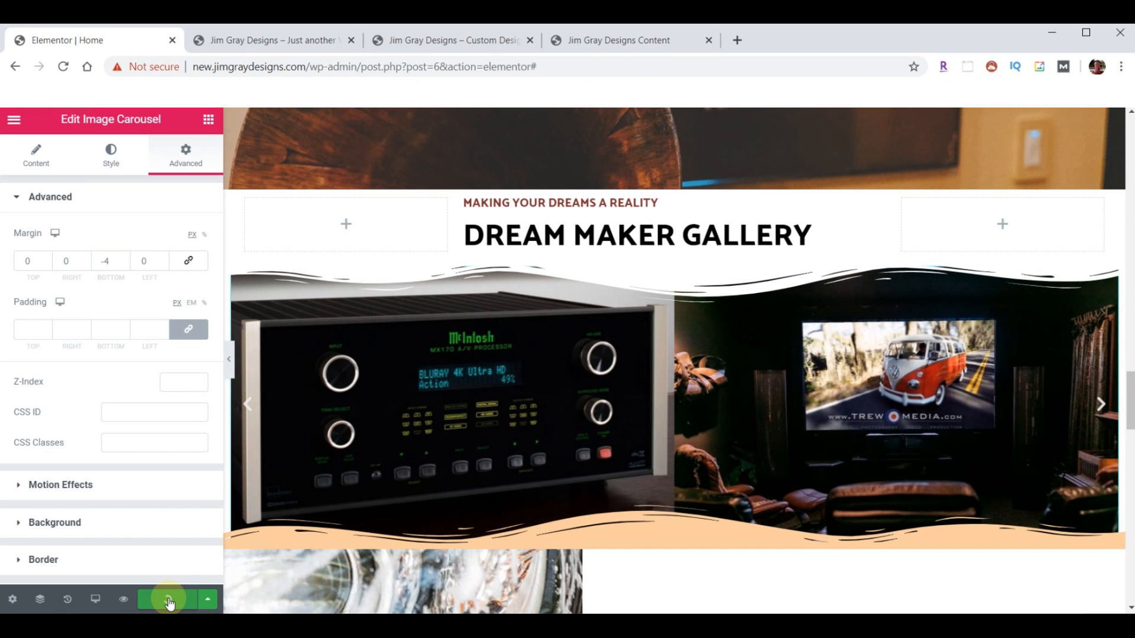
{"action": "left_click", "coordinate": [257, 44]}
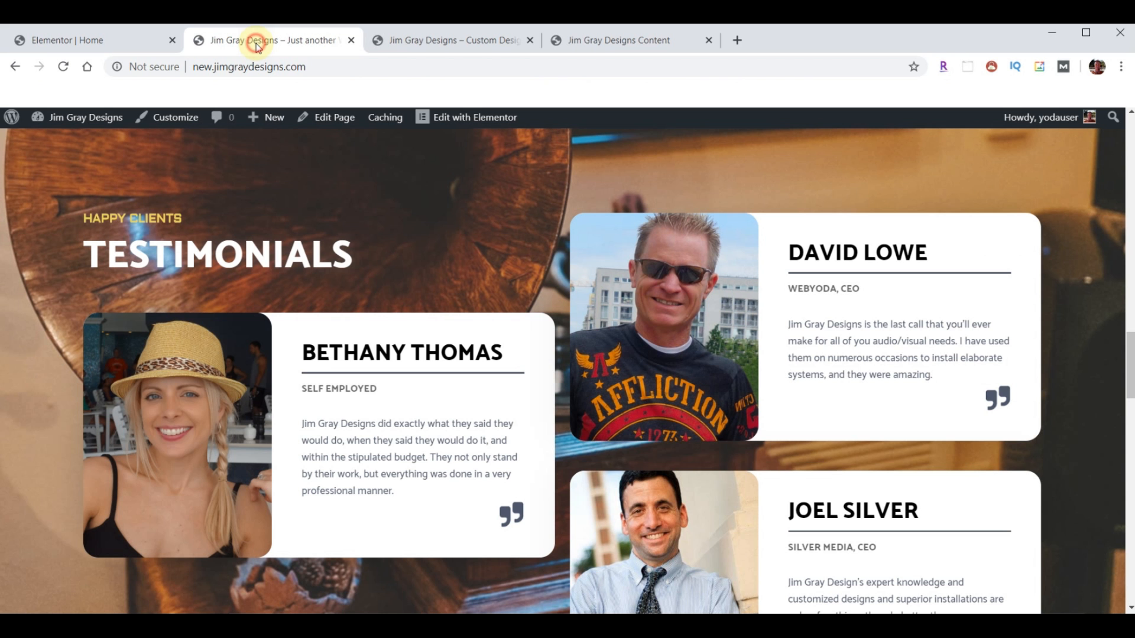
{"action": "scroll", "coordinate": [572, 354], "scroll_direction": "down", "scroll_amount": 8}
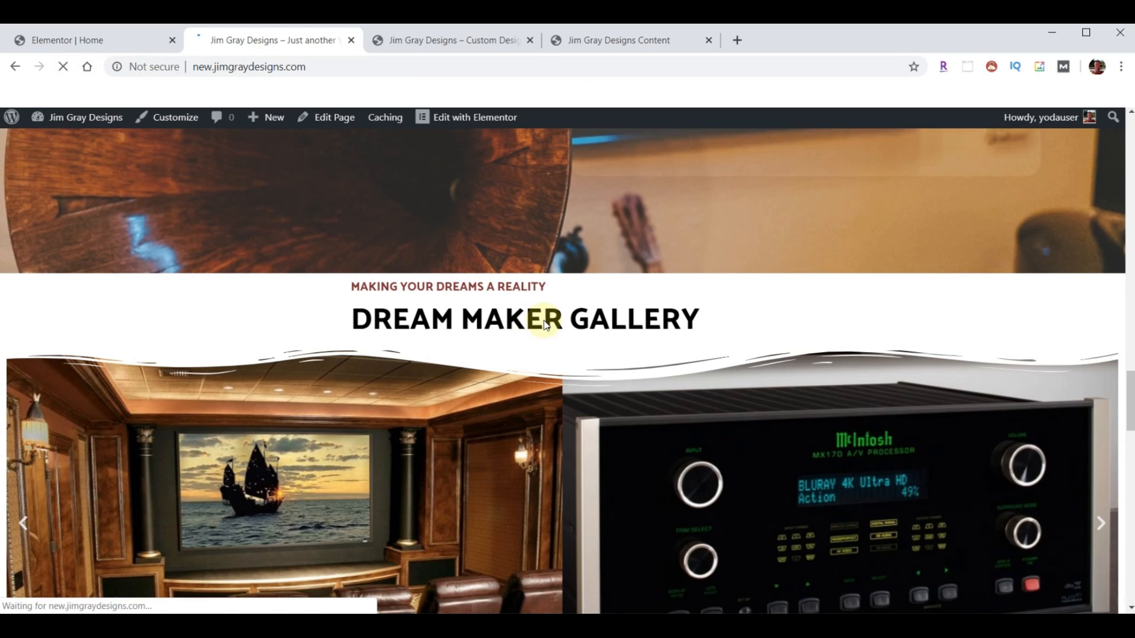
{"action": "scroll", "coordinate": [793, 362], "scroll_direction": "down", "scroll_amount": 2}
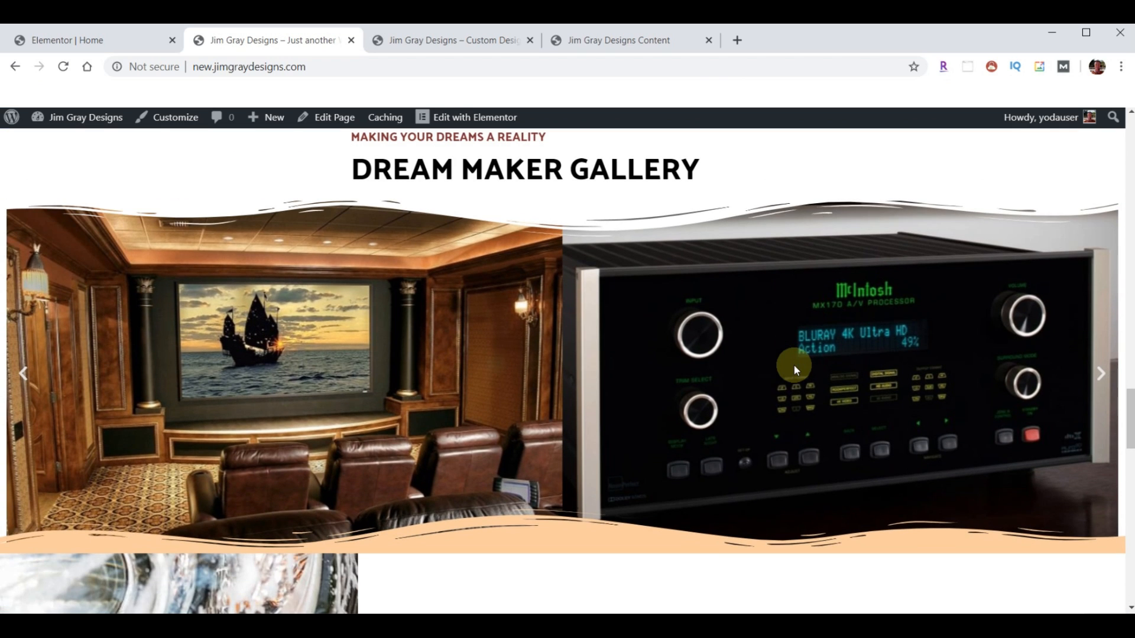
{"action": "left_click", "coordinate": [390, 38]}
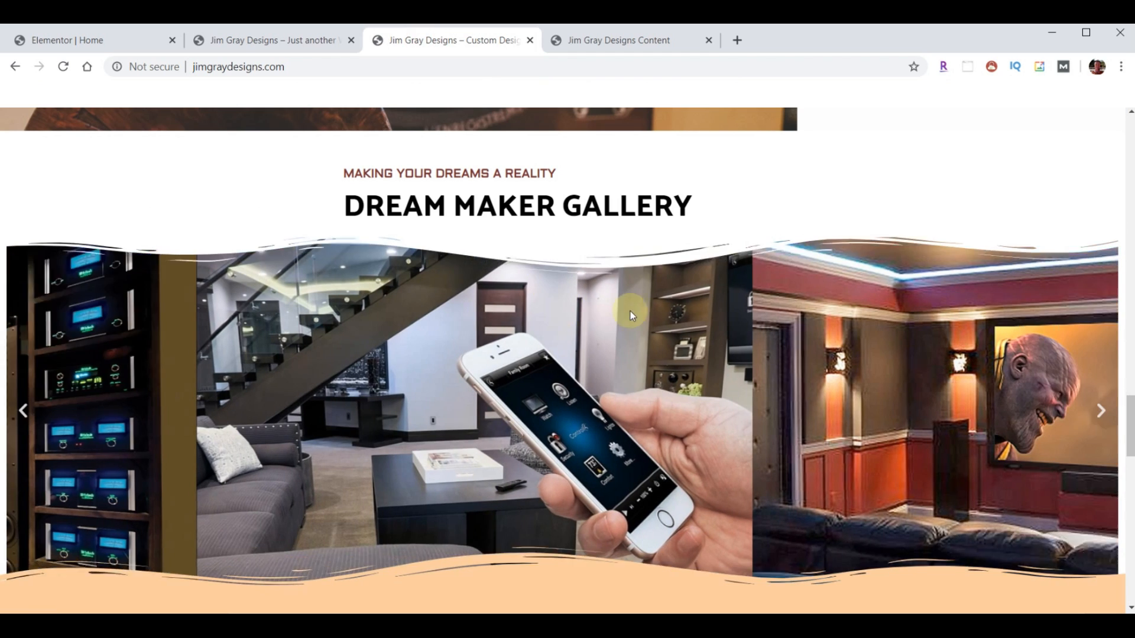
{"action": "scroll", "coordinate": [629, 311], "scroll_direction": "down", "scroll_amount": 1}
{"action": "left_click", "coordinate": [274, 39]}
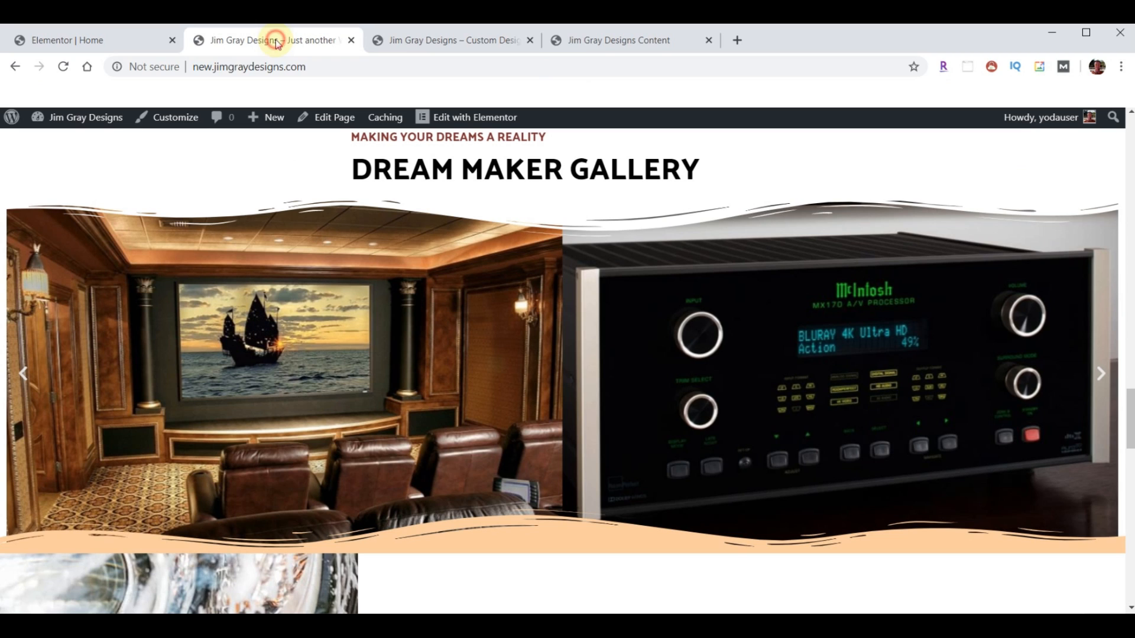
{"action": "scroll", "coordinate": [477, 214], "scroll_direction": "down", "scroll_amount": 1}
{"action": "scroll", "coordinate": [478, 215], "scroll_direction": "down", "scroll_amount": 1}
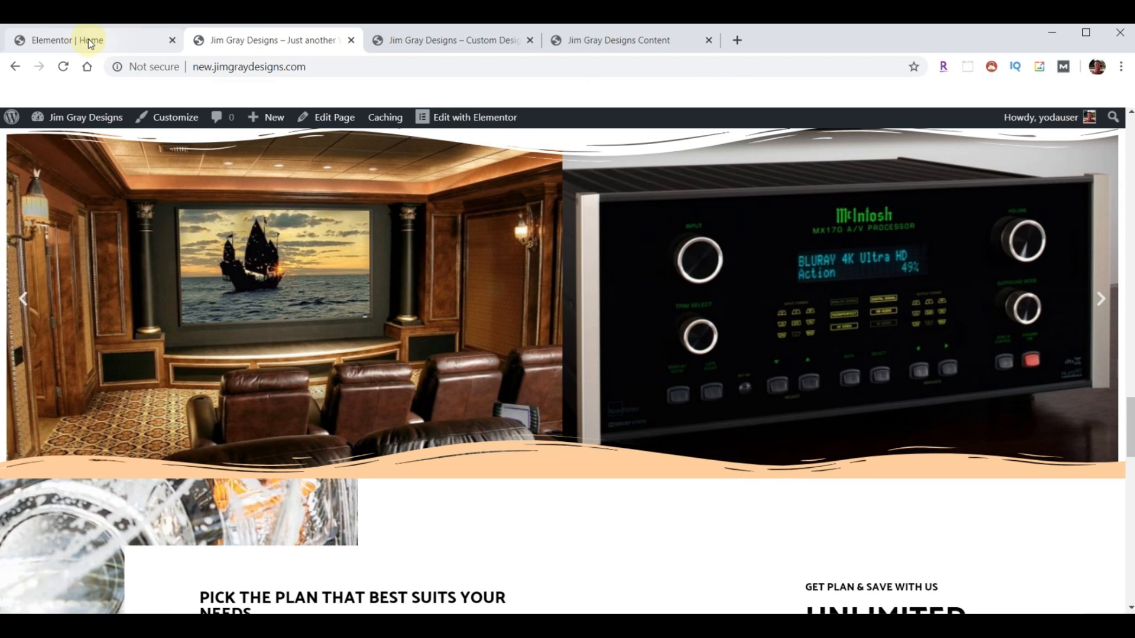
- Scroll through the reference site's mailing list, Services and Testimonials sections
{"action": "left_click", "coordinate": [413, 40]}
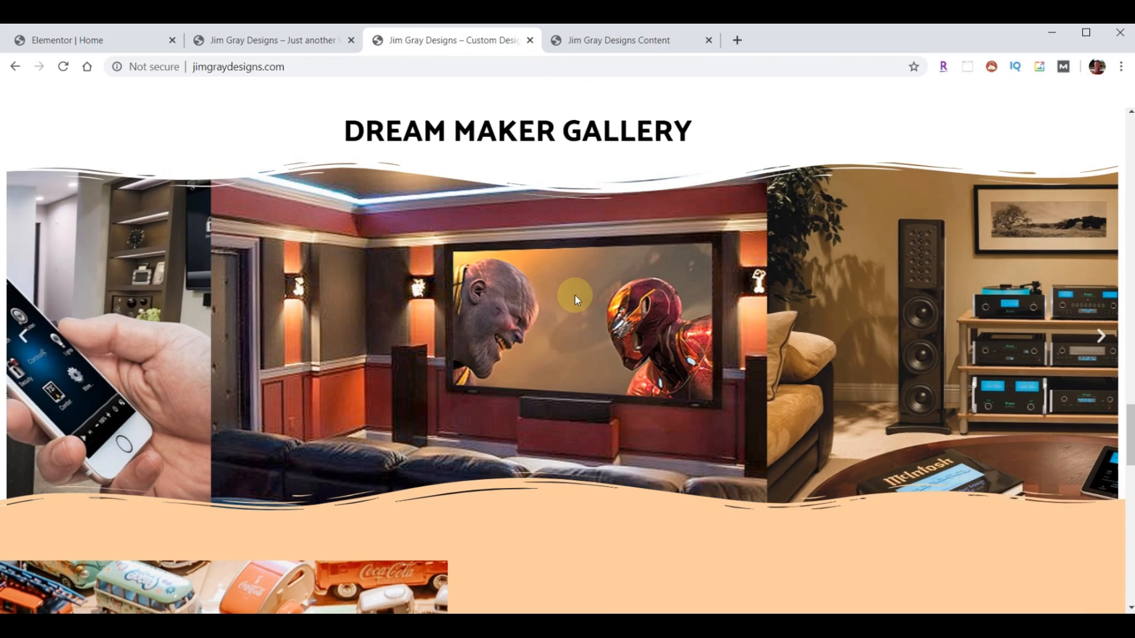
{"action": "scroll", "coordinate": [574, 298], "scroll_direction": "down", "scroll_amount": 3}
{"action": "scroll", "coordinate": [577, 304], "scroll_direction": "down", "scroll_amount": 3}
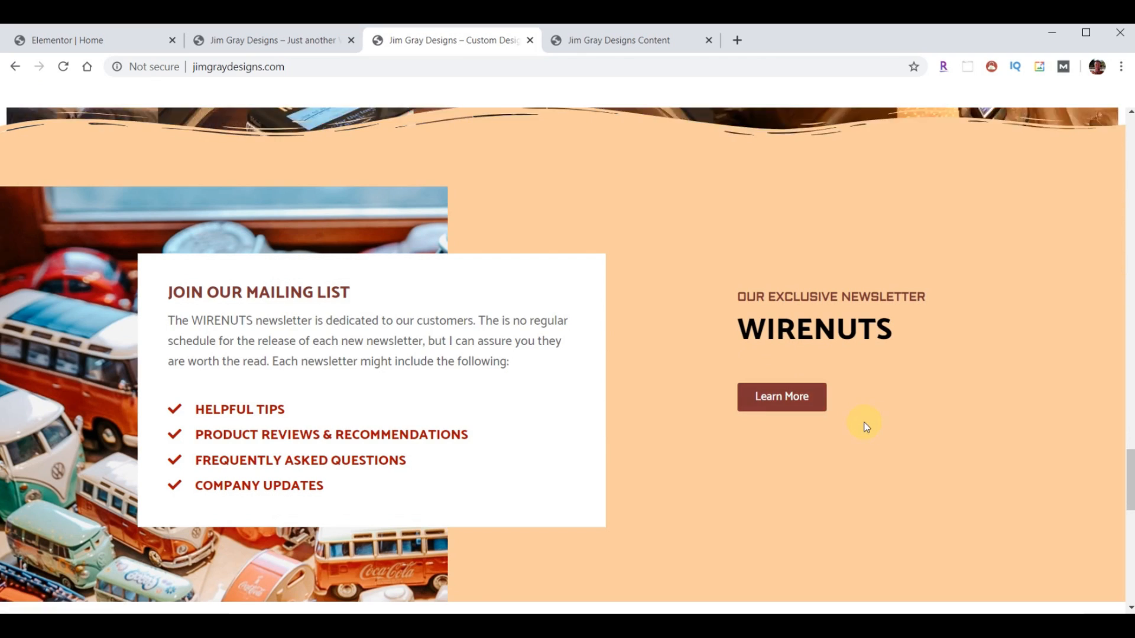
{"action": "scroll", "coordinate": [864, 431], "scroll_direction": "up", "scroll_amount": 15}
{"action": "scroll", "coordinate": [873, 446], "scroll_direction": "up", "scroll_amount": 15}
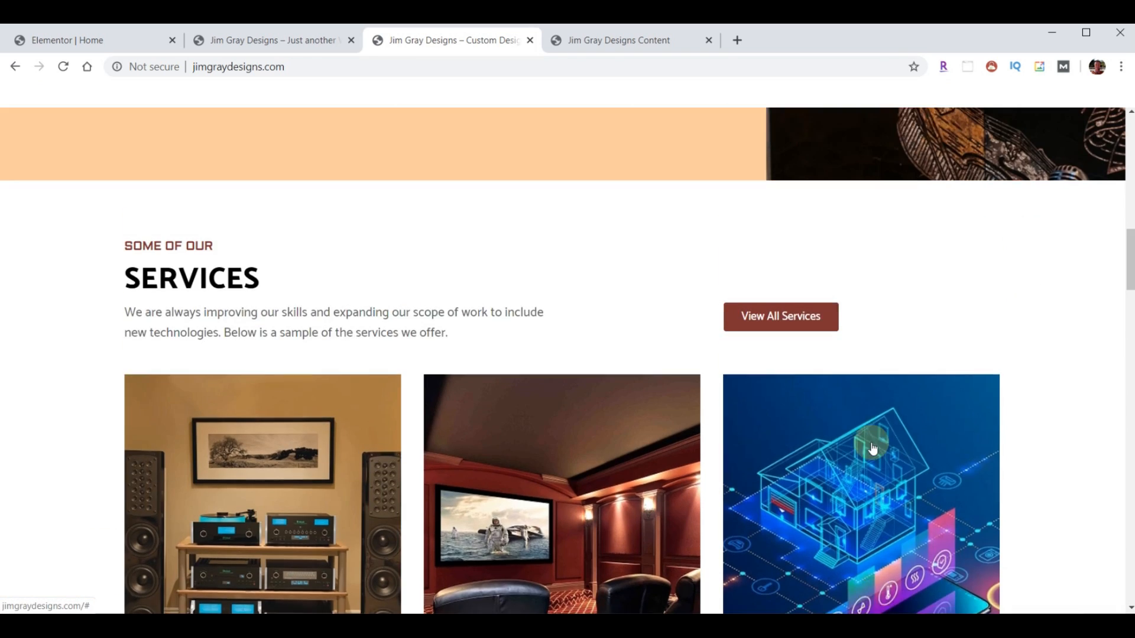
{"action": "scroll", "coordinate": [350, 406], "scroll_direction": "down", "scroll_amount": 3}
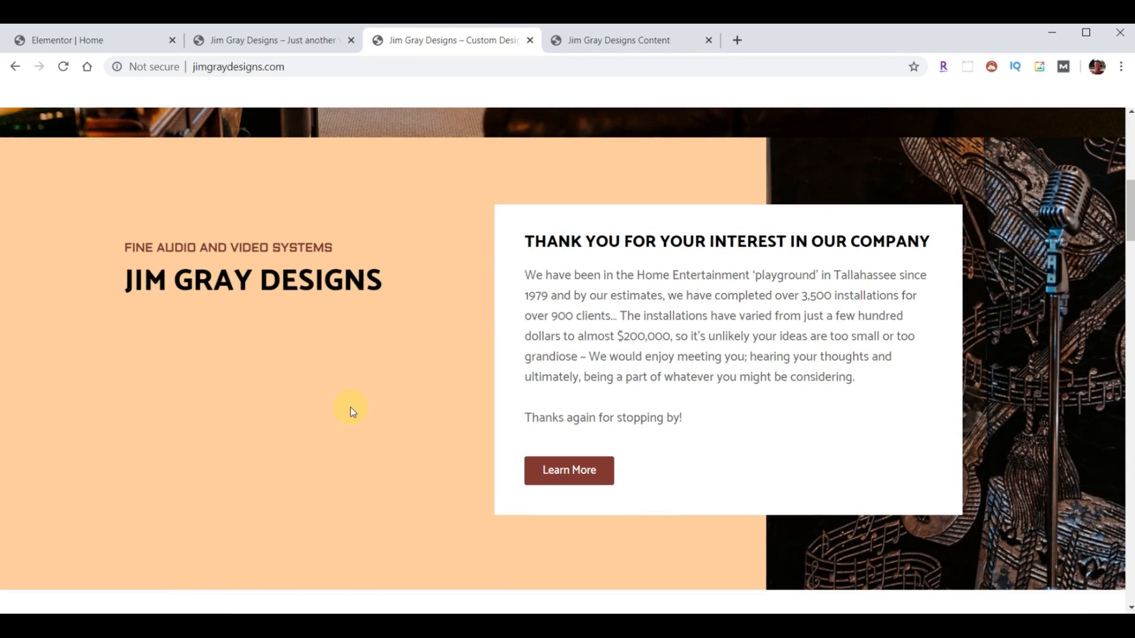
{"action": "scroll", "coordinate": [644, 366], "scroll_direction": "down", "scroll_amount": 12}
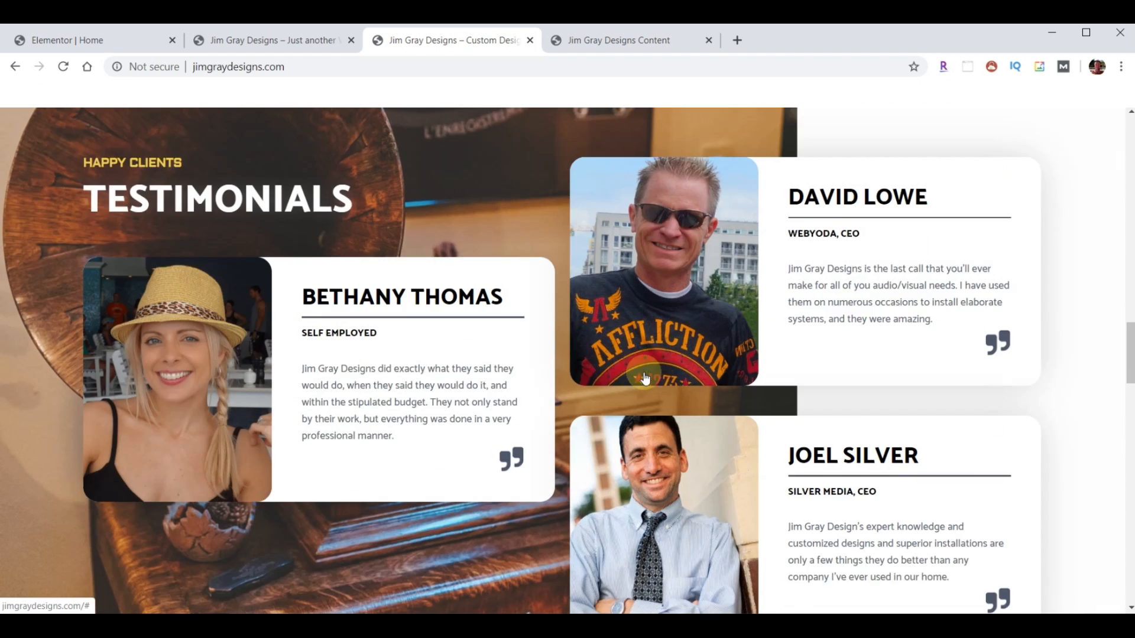
{"action": "scroll", "coordinate": [643, 372], "scroll_direction": "up", "scroll_amount": 12}
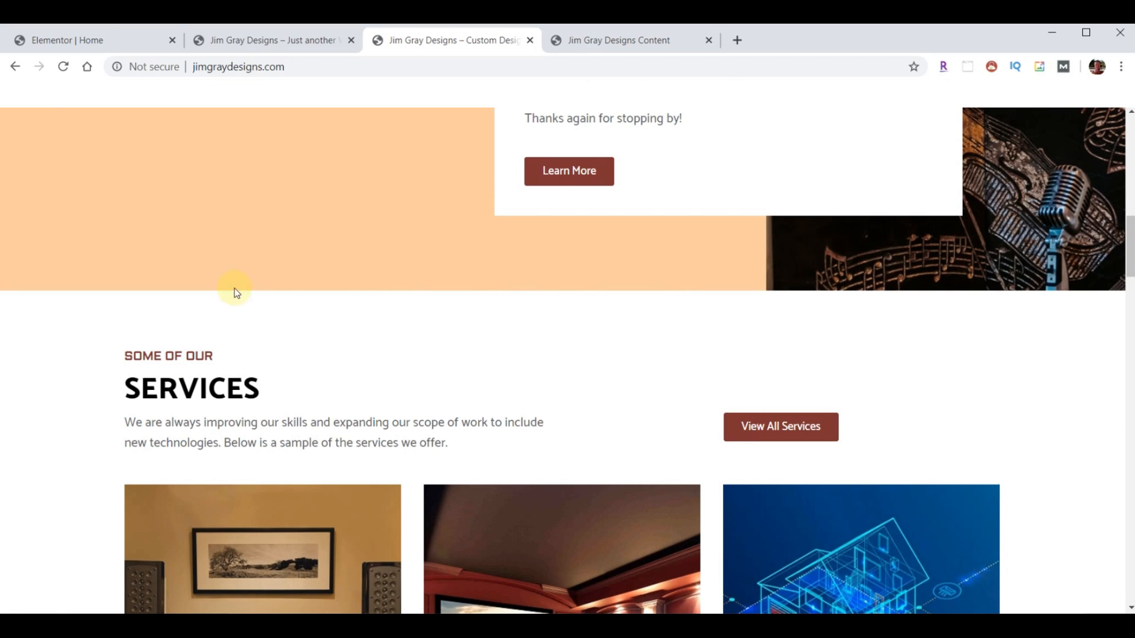
- Copy the Learn More button and paste it into the empty Services column
{"action": "left_click", "coordinate": [69, 46]}
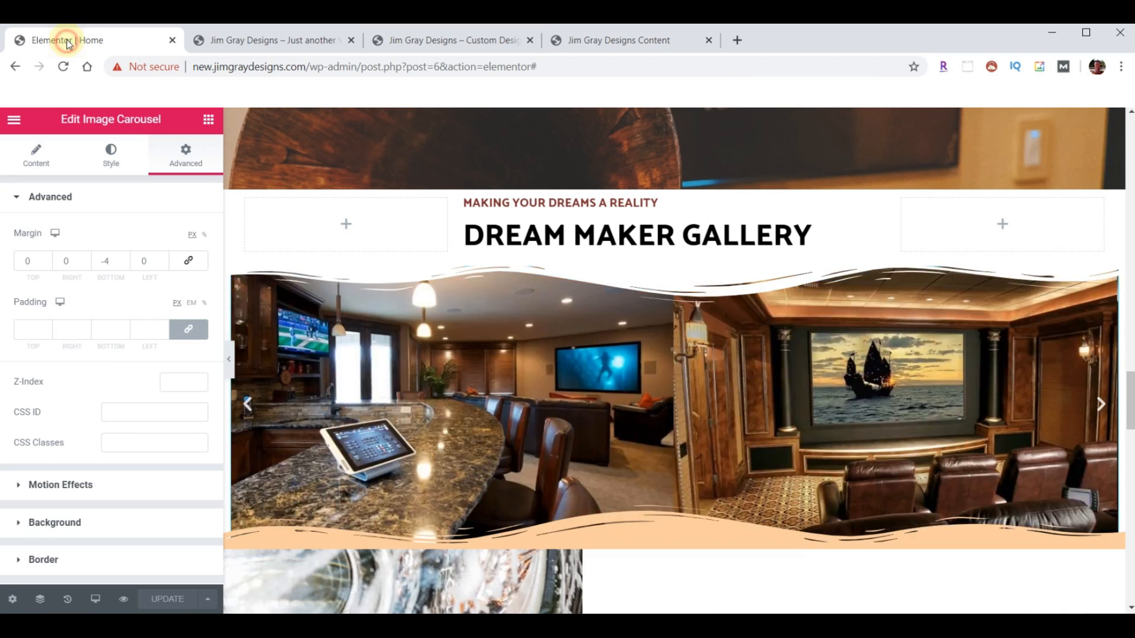
{"action": "scroll", "coordinate": [952, 395], "scroll_direction": "up", "scroll_amount": 5}
{"action": "scroll", "coordinate": [952, 395], "scroll_direction": "up", "scroll_amount": 10}
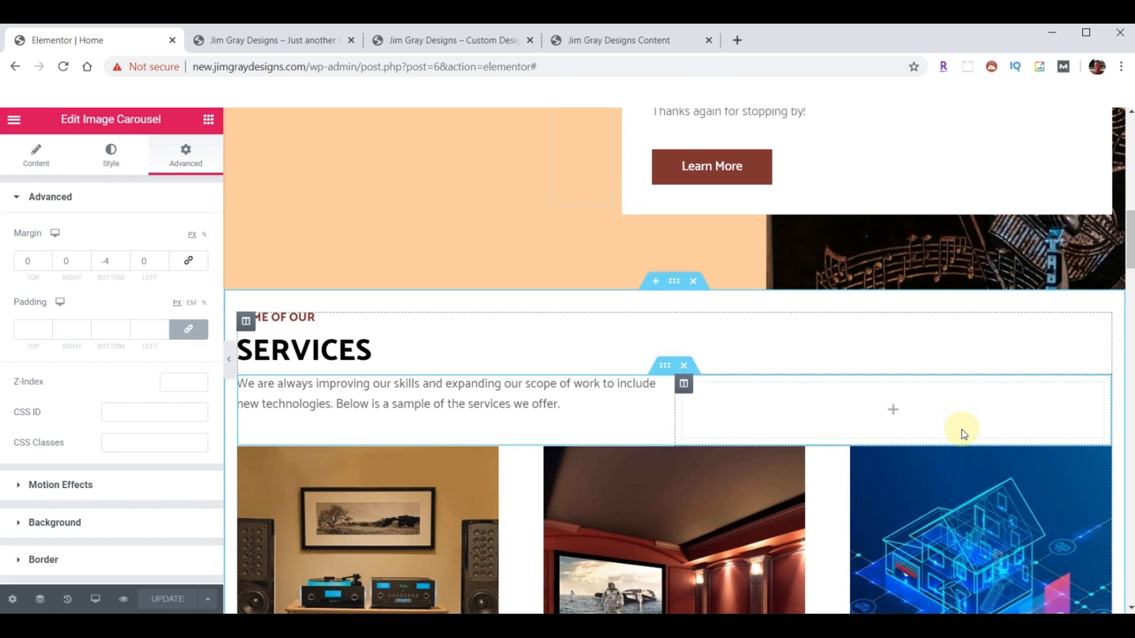
{"action": "right_click", "coordinate": [707, 170]}
{"action": "left_click", "coordinate": [740, 235]}
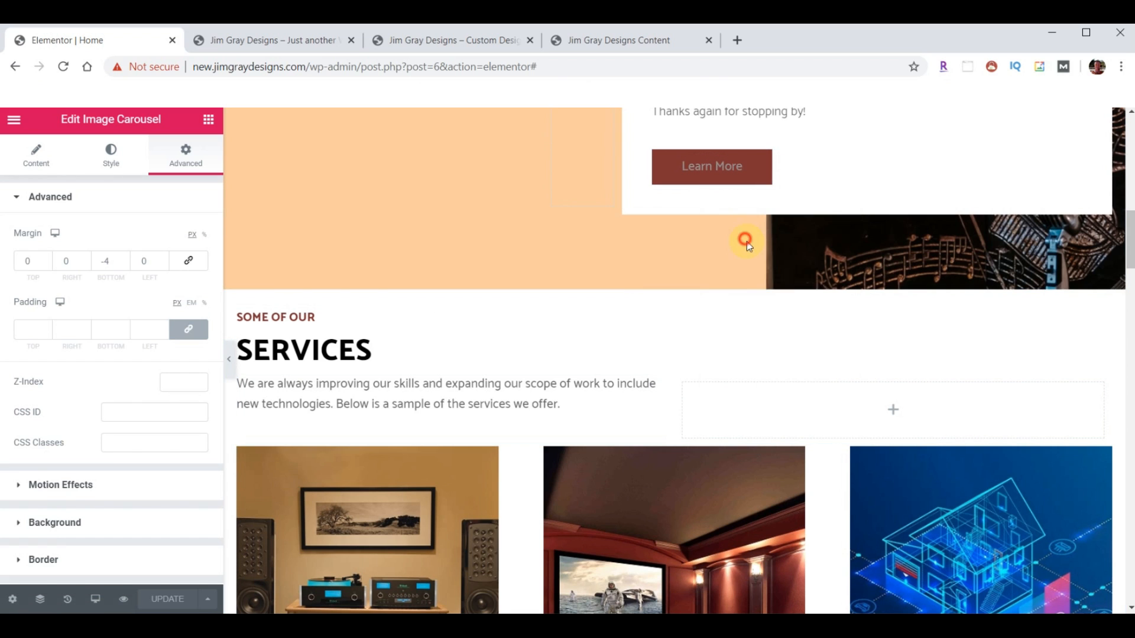
{"action": "right_click", "coordinate": [855, 405]}
{"action": "left_click", "coordinate": [880, 416]}
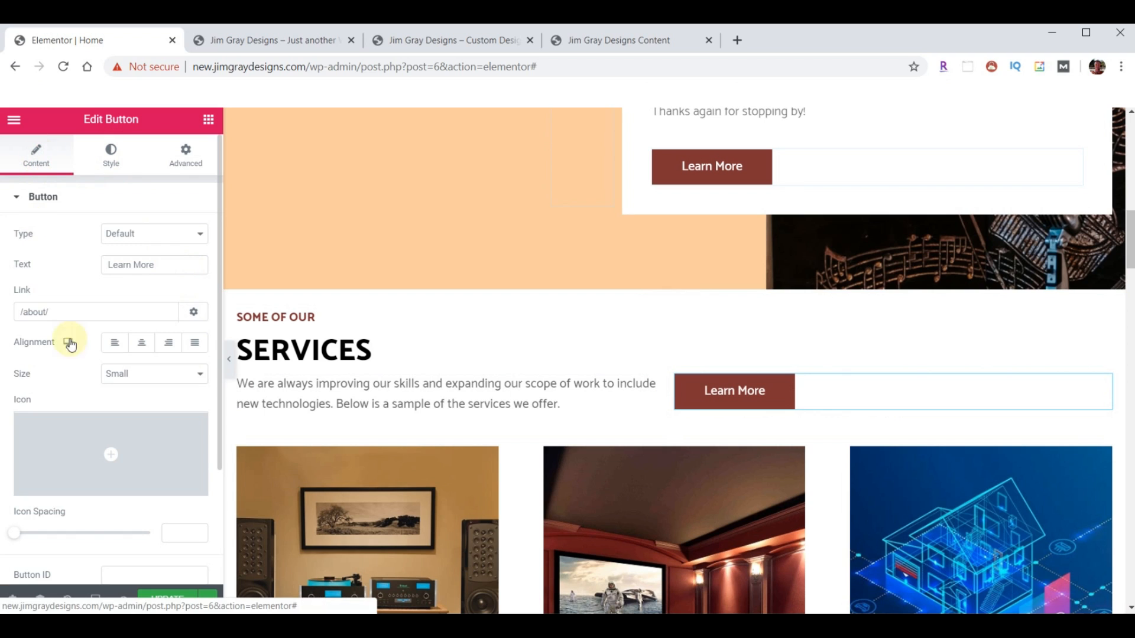
- Change the pasted button's text to 'View All Services' and its link to /services/
{"action": "triple_click", "coordinate": [161, 268]}
{"action": "type", "text": "View All Se"}
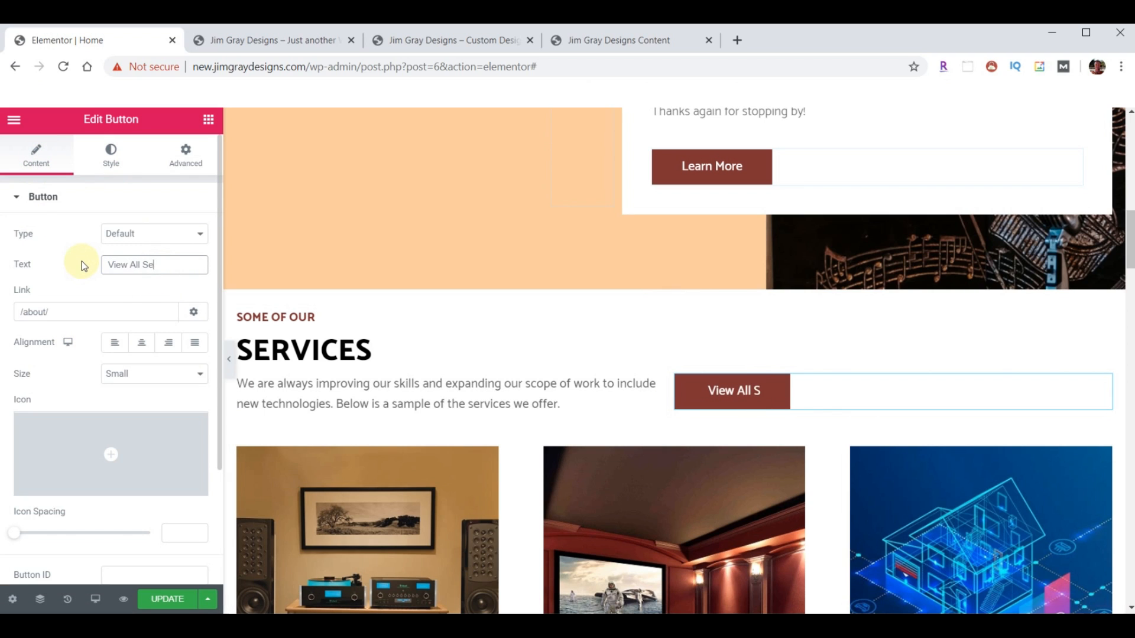
{"action": "type", "text": "rvices"}
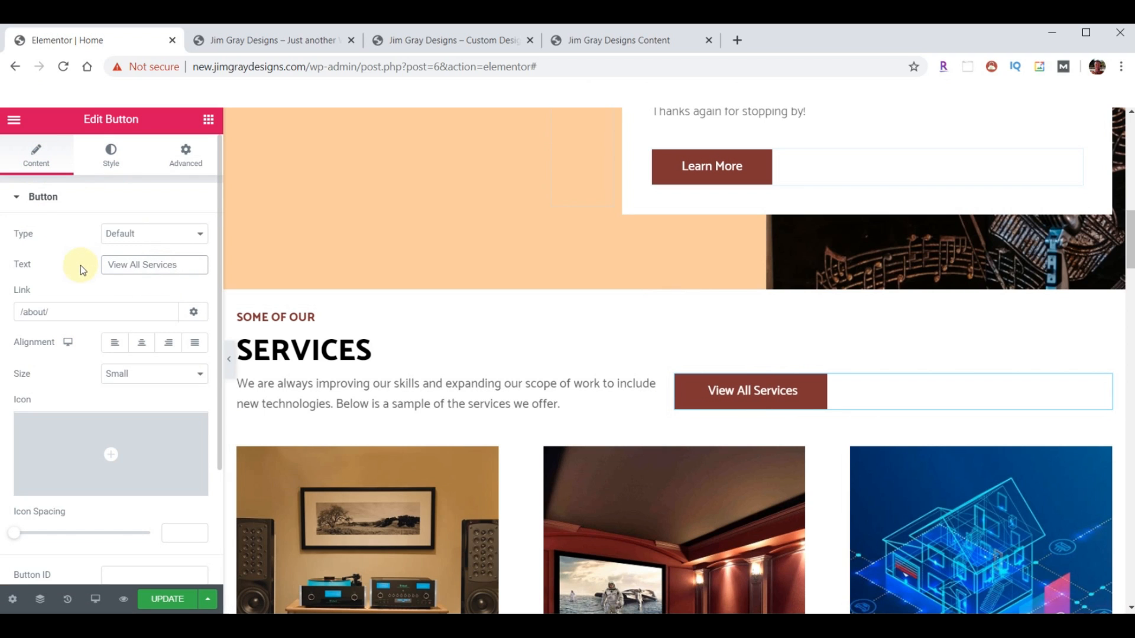
{"action": "key", "text": "BackSpace"}
{"action": "type", "text": "services/"}
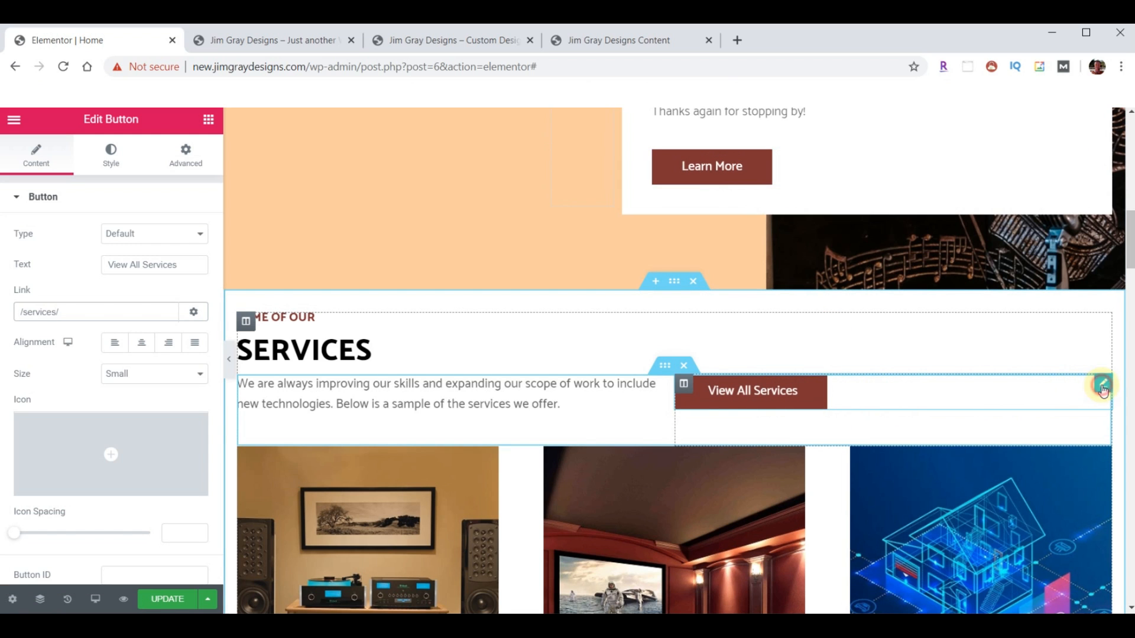
- Give the button a #E8D55A hover background and white hover text
{"action": "left_click", "coordinate": [102, 155]}
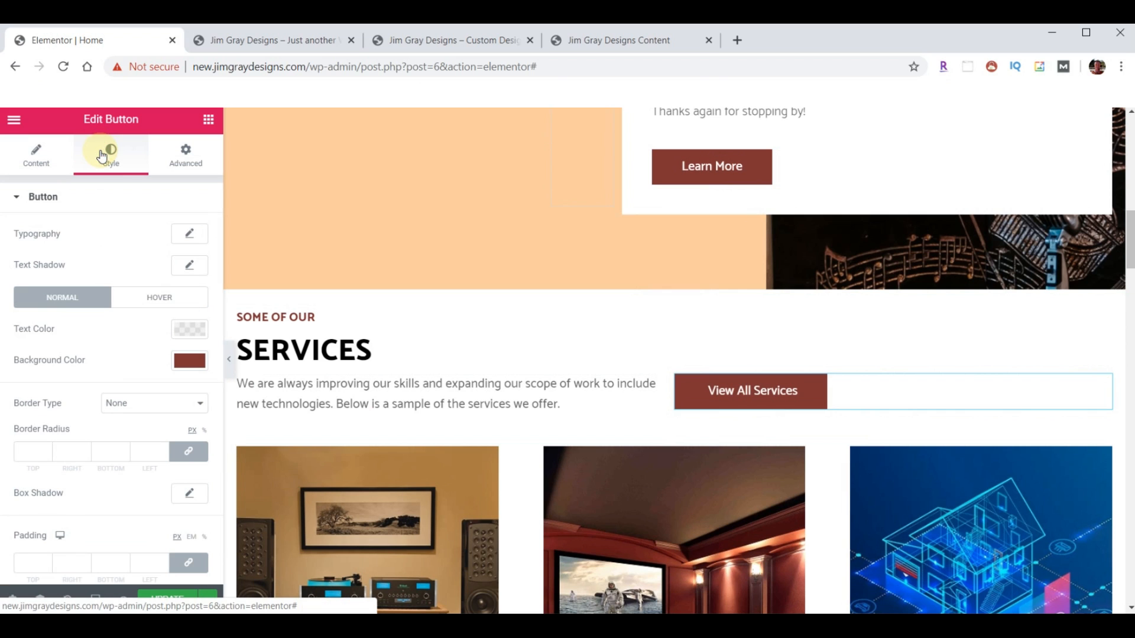
{"action": "left_click", "coordinate": [153, 297]}
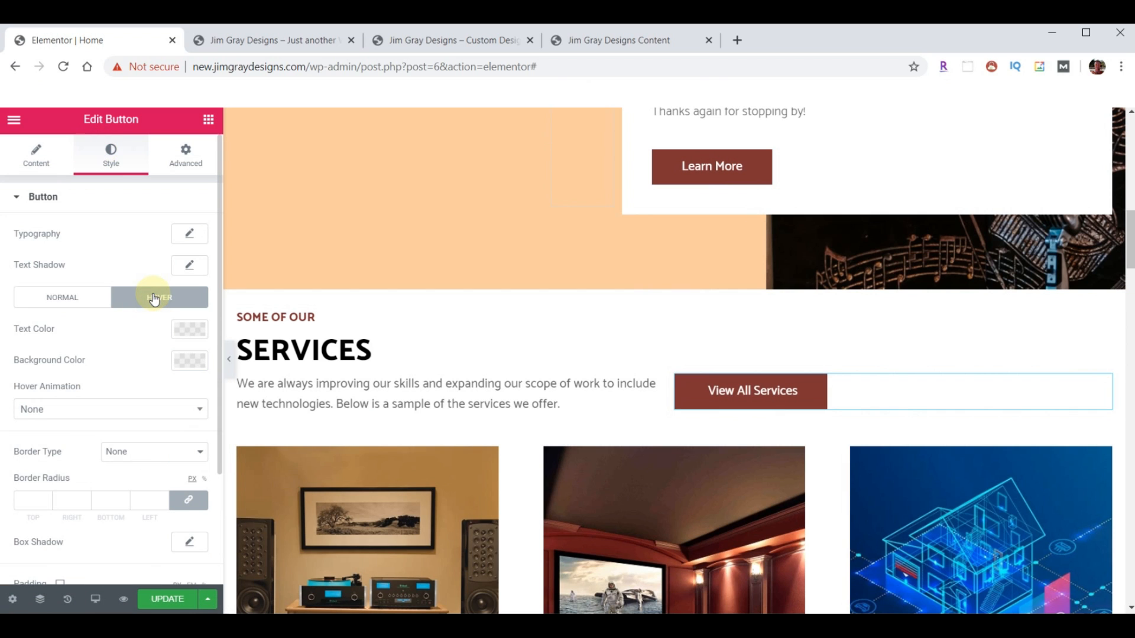
{"action": "left_click", "coordinate": [187, 363]}
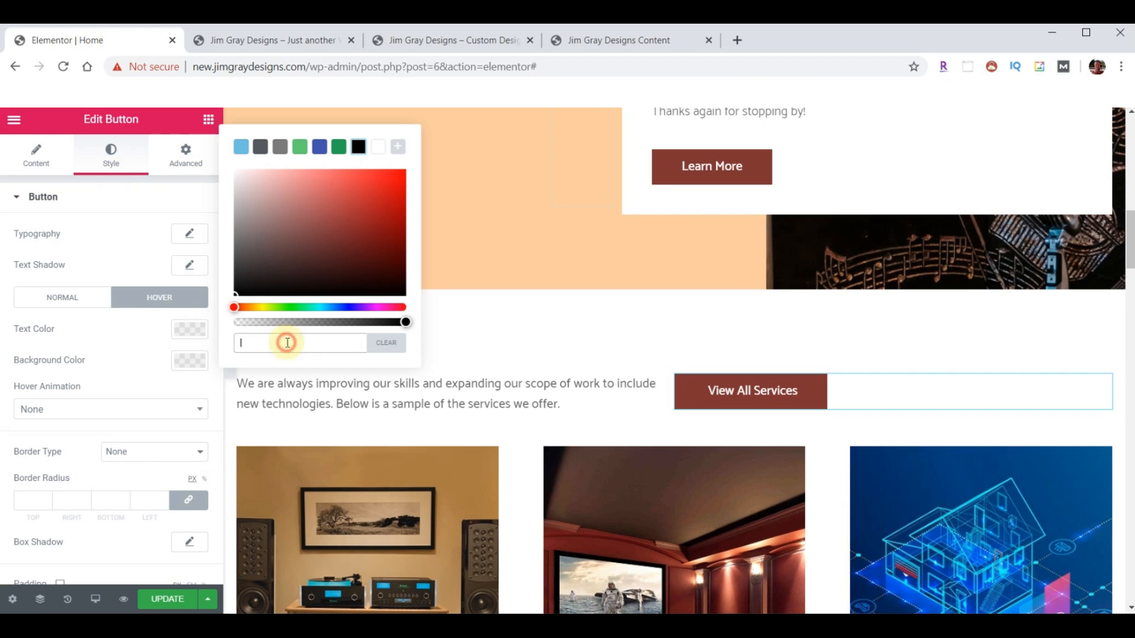
{"action": "type", "text": "#E8D55A"}
{"action": "left_click", "coordinate": [188, 361]}
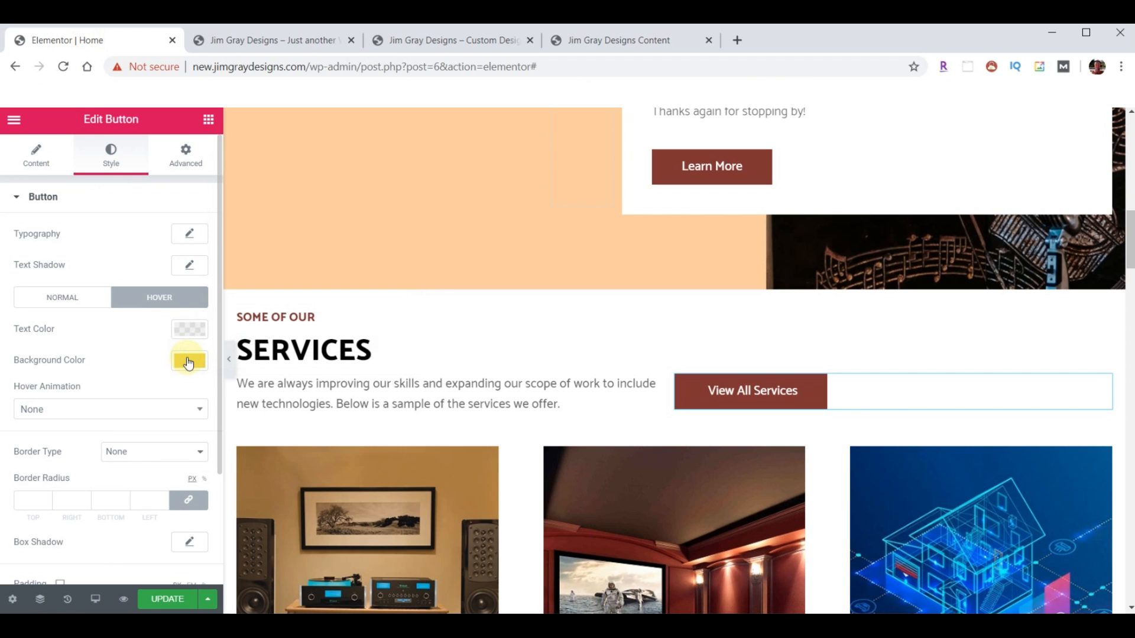
{"action": "left_click", "coordinate": [190, 333]}
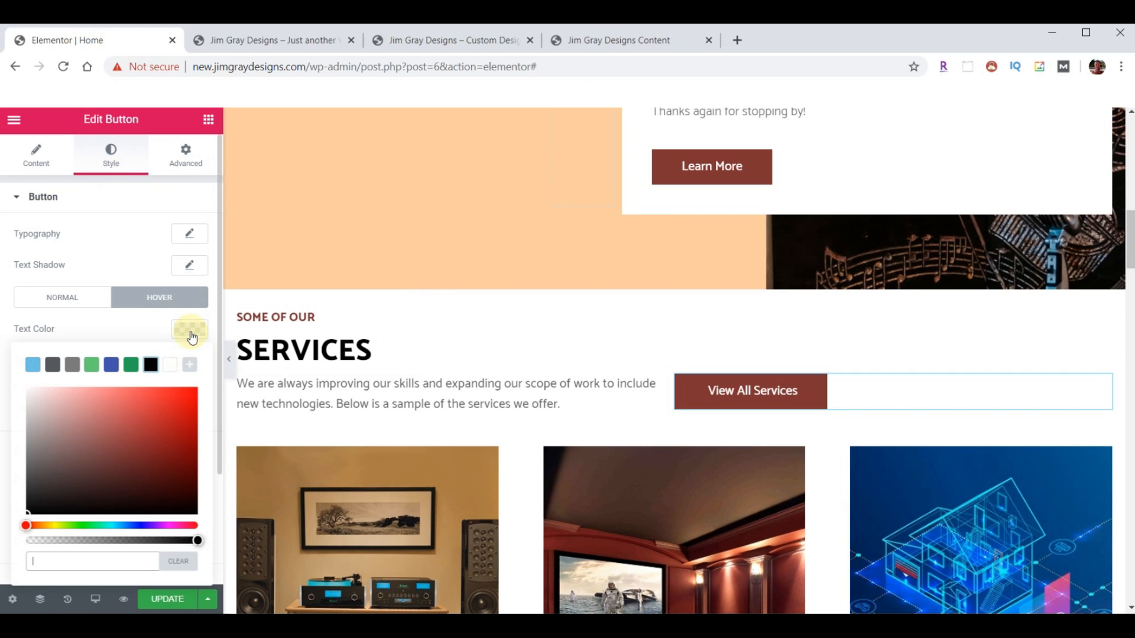
{"action": "left_click", "coordinate": [173, 364]}
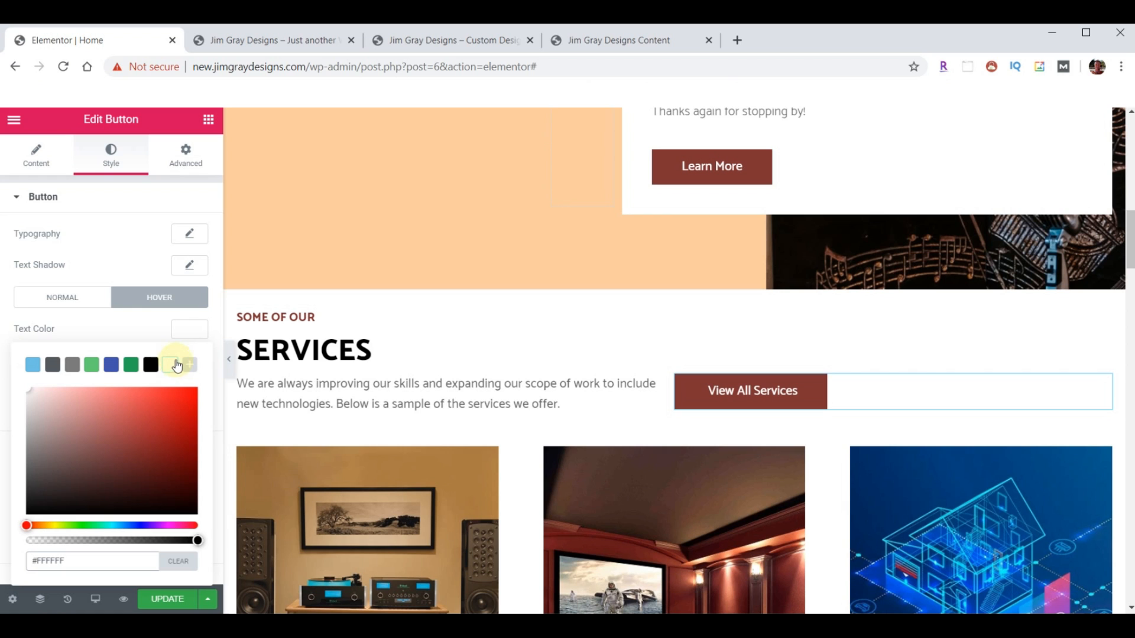
{"action": "left_click", "coordinate": [188, 337]}
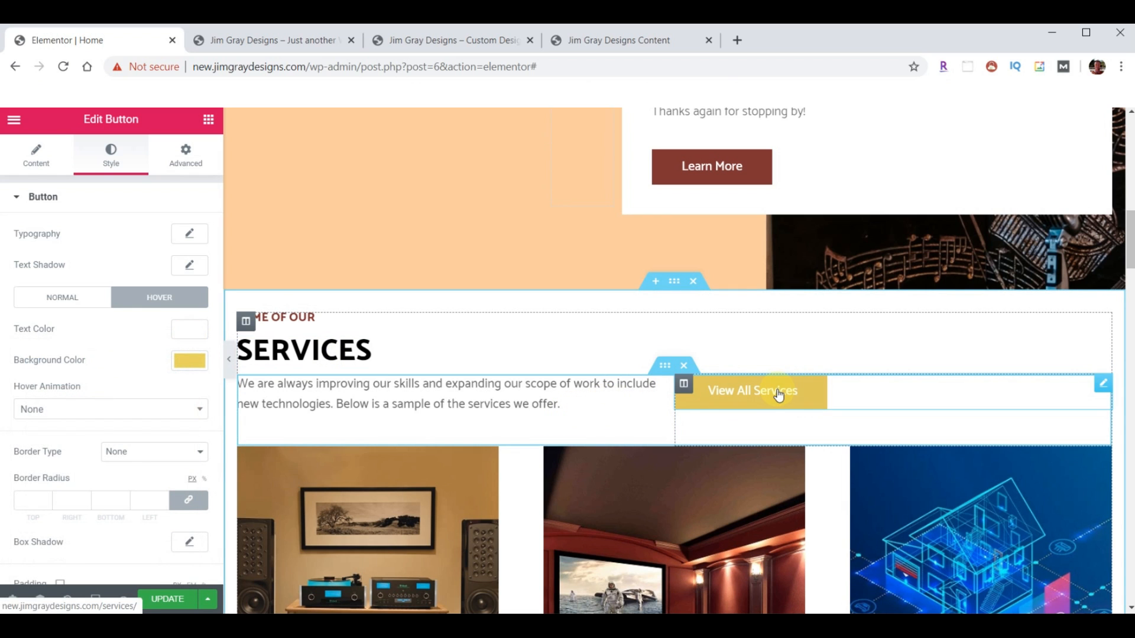
- Paste the copied style onto the Learn More button
{"action": "right_click", "coordinate": [801, 389]}
{"action": "left_click", "coordinate": [833, 455]}
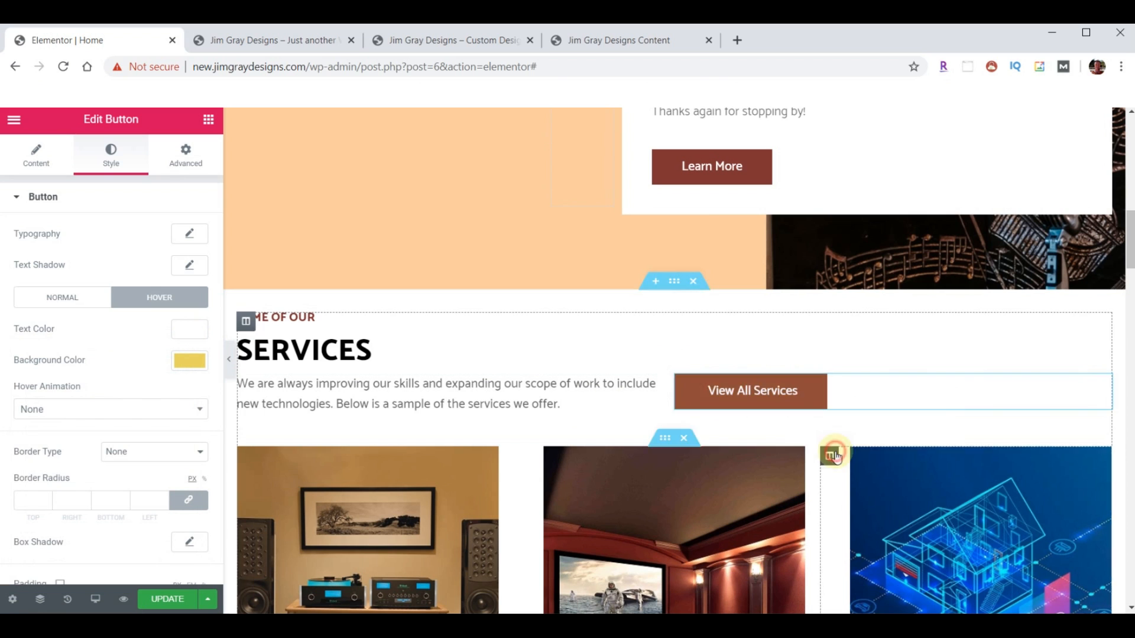
{"action": "right_click", "coordinate": [752, 171]}
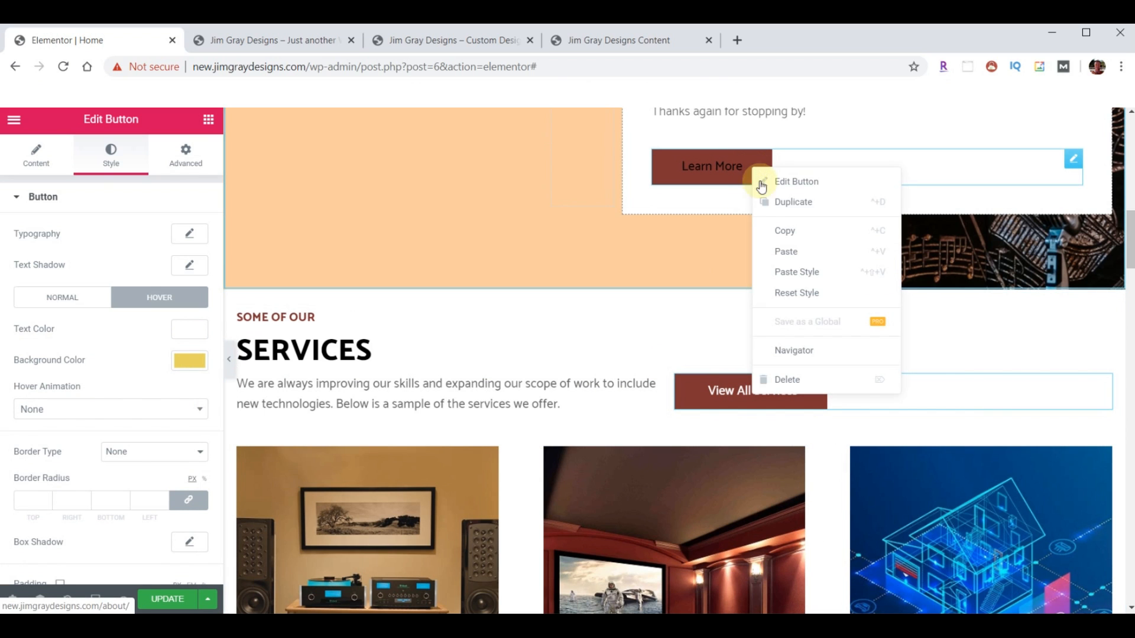
{"action": "left_click", "coordinate": [798, 271]}
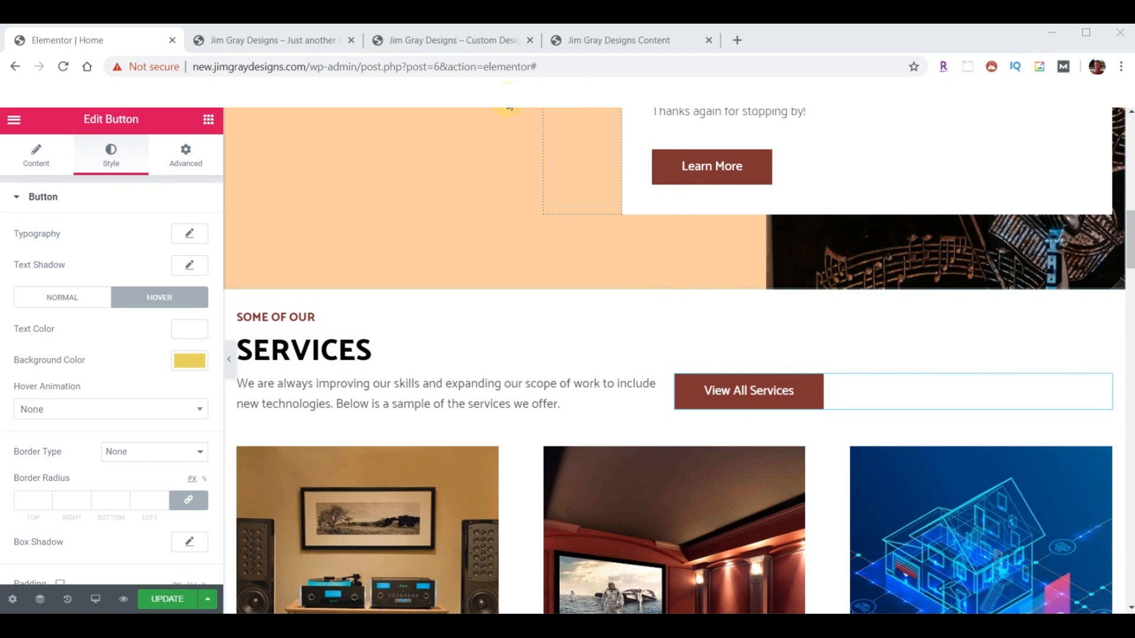
- Check the reference site, then review the Learn More button's style settings
{"action": "left_click", "coordinate": [441, 41]}
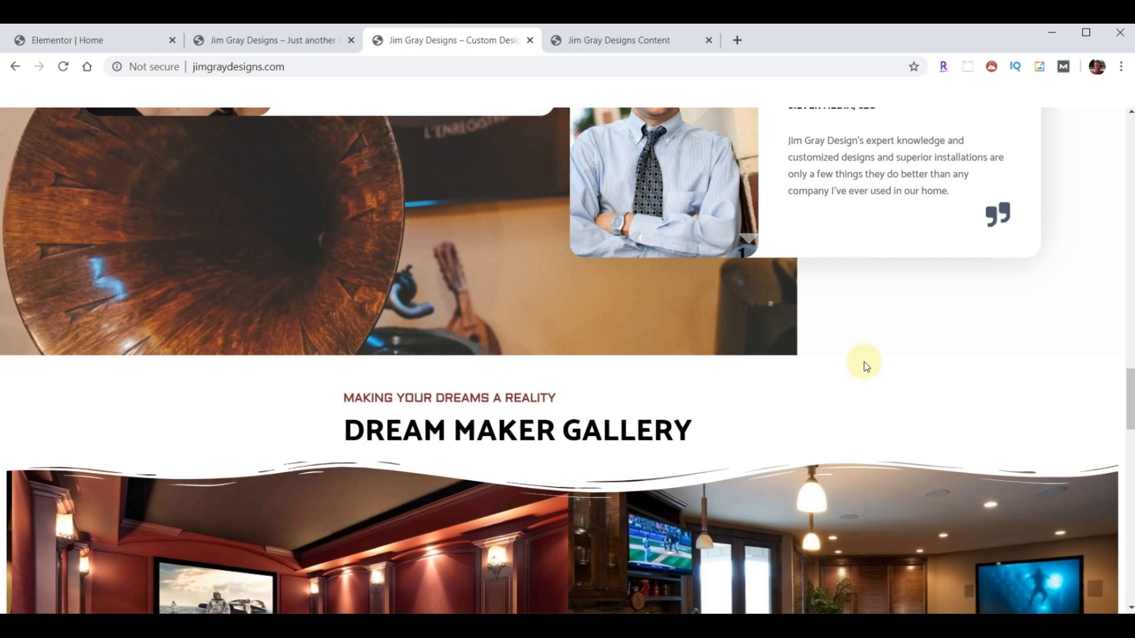
{"action": "scroll", "coordinate": [864, 365], "scroll_direction": "up", "scroll_amount": 15}
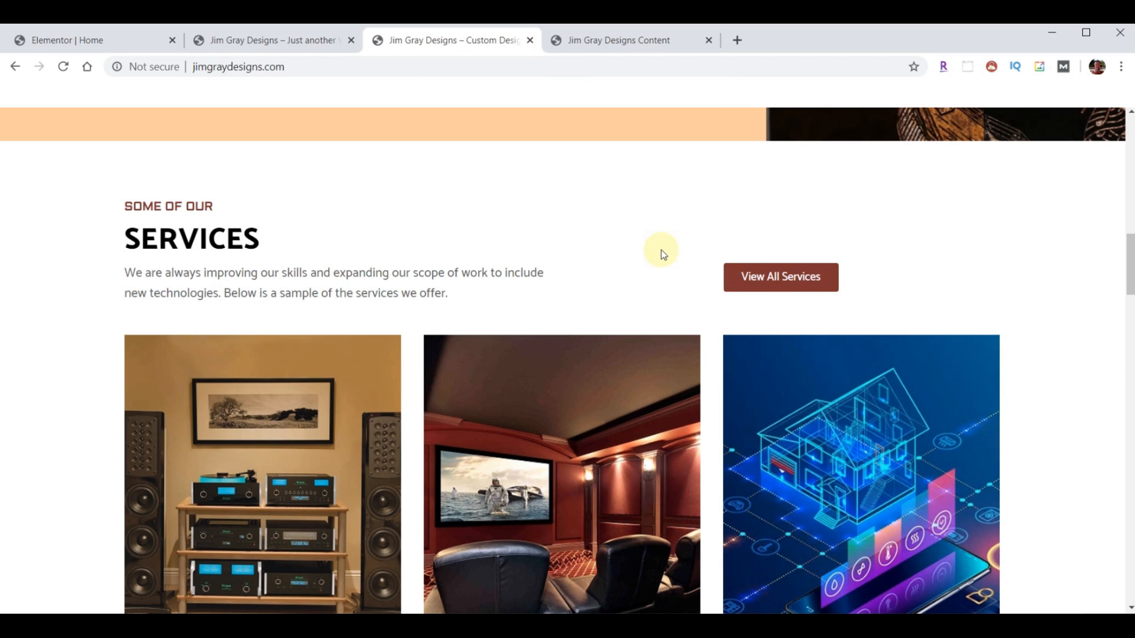
{"action": "left_click", "coordinate": [84, 41]}
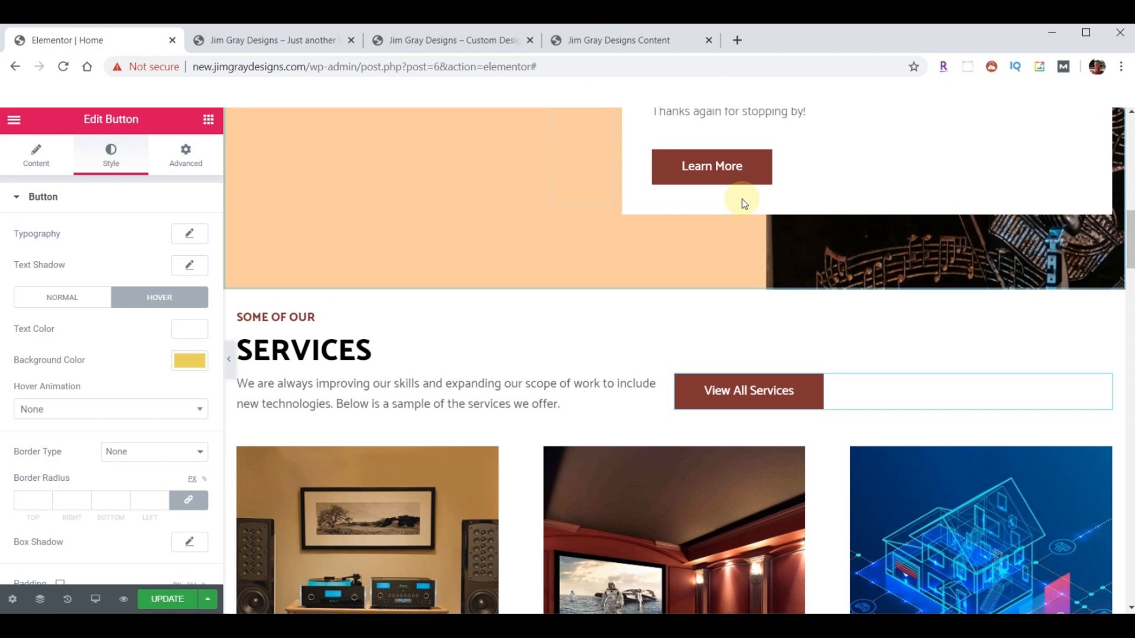
{"action": "left_click", "coordinate": [1073, 158]}
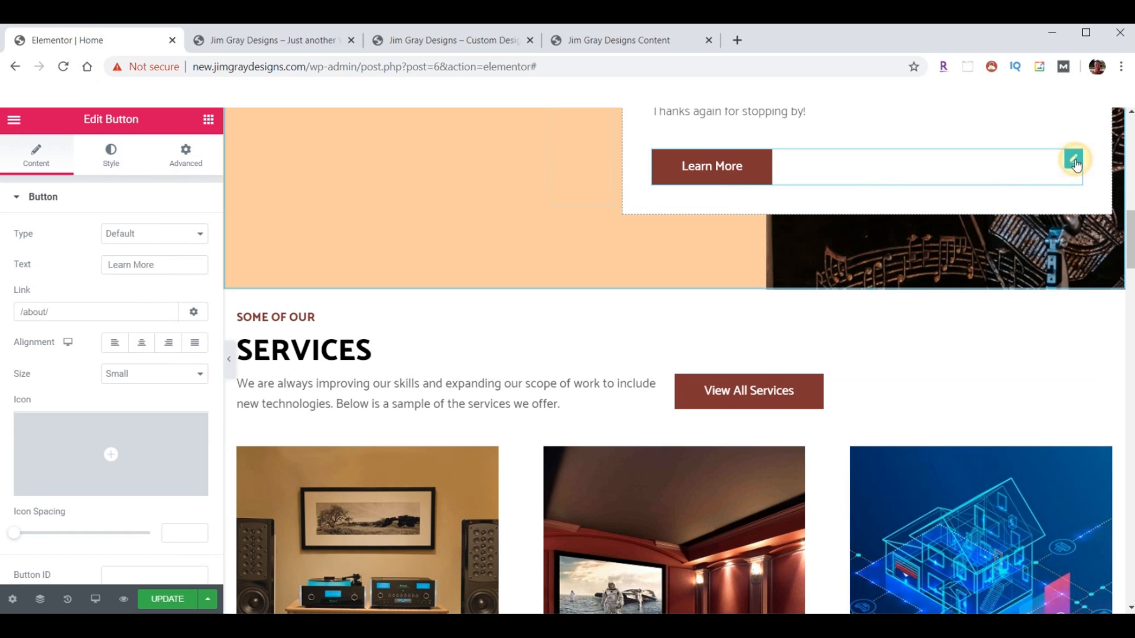
{"action": "scroll", "coordinate": [89, 329], "scroll_direction": "down", "scroll_amount": 3}
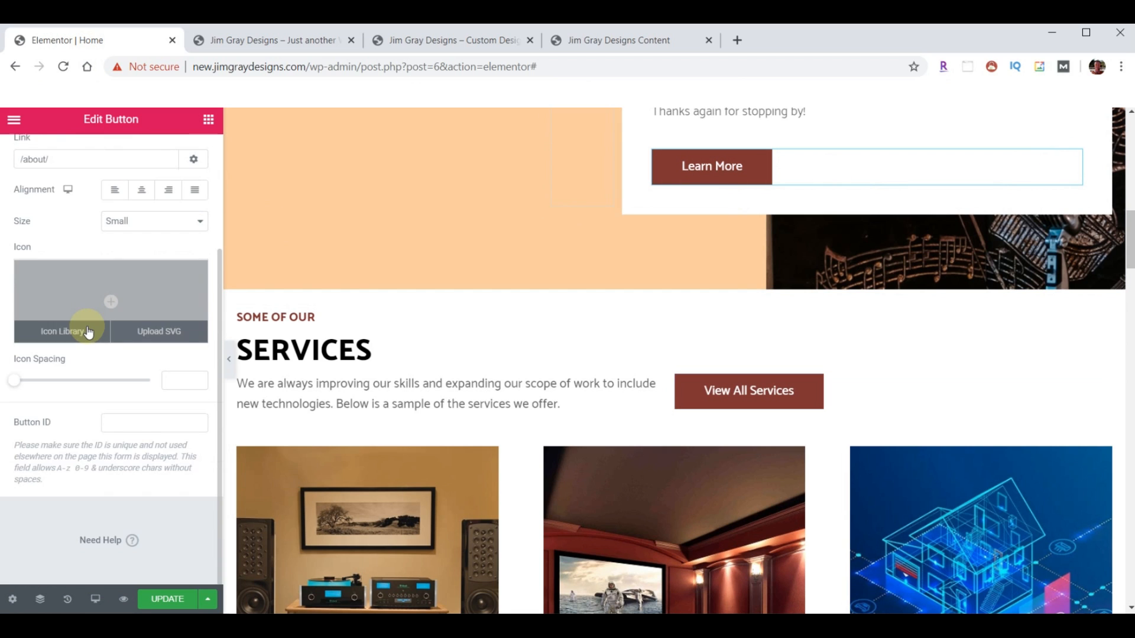
{"action": "scroll", "coordinate": [89, 330], "scroll_direction": "up", "scroll_amount": 3}
{"action": "left_click", "coordinate": [110, 156]}
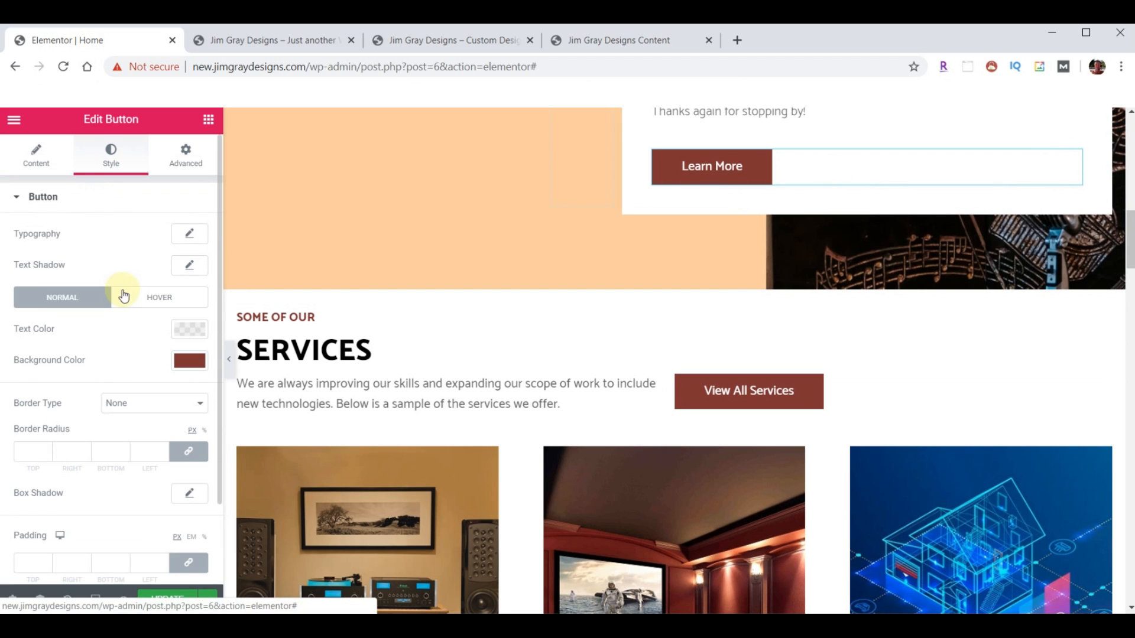
{"action": "scroll", "coordinate": [119, 358], "scroll_direction": "down", "scroll_amount": 2}
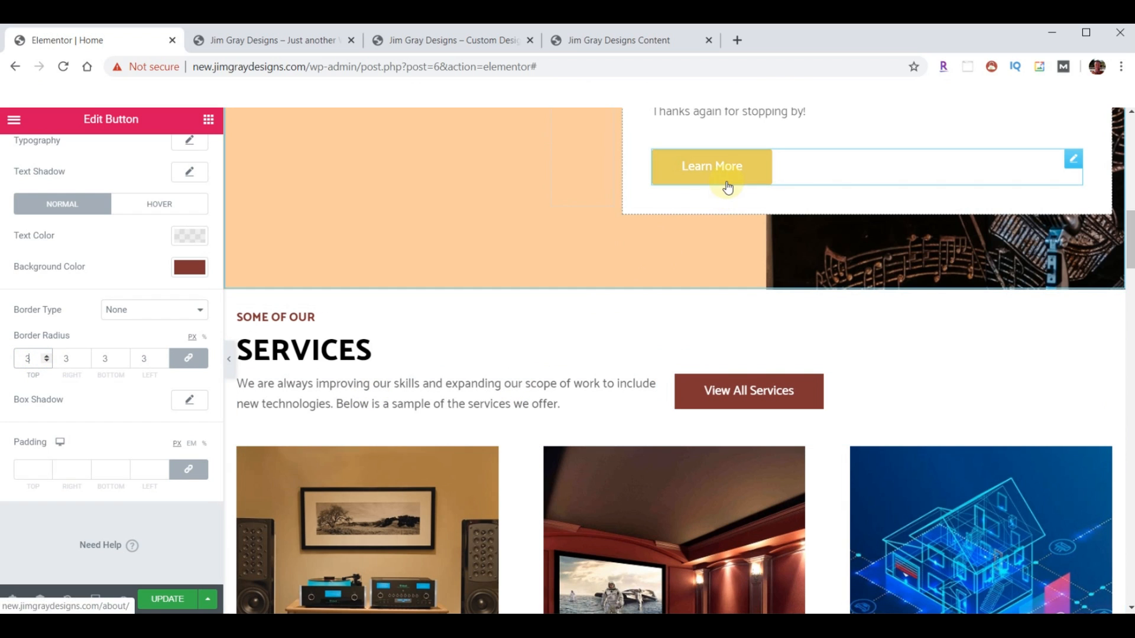
- Copy the Learn More button and paste its style onto View All Services
{"action": "right_click", "coordinate": [1074, 160]}
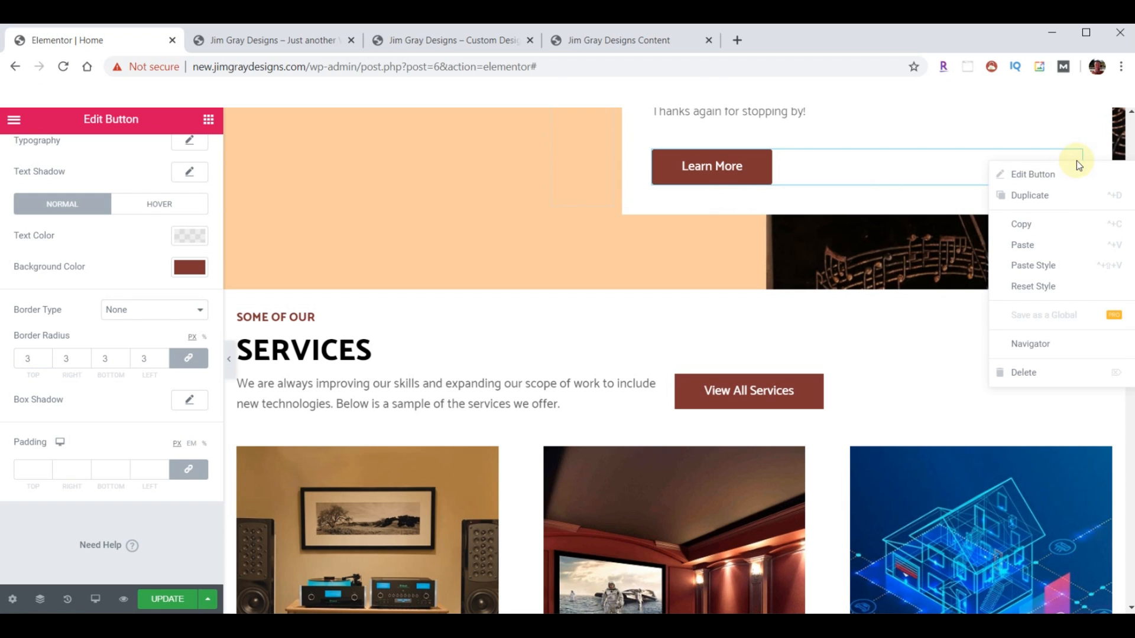
{"action": "left_click", "coordinate": [1033, 230]}
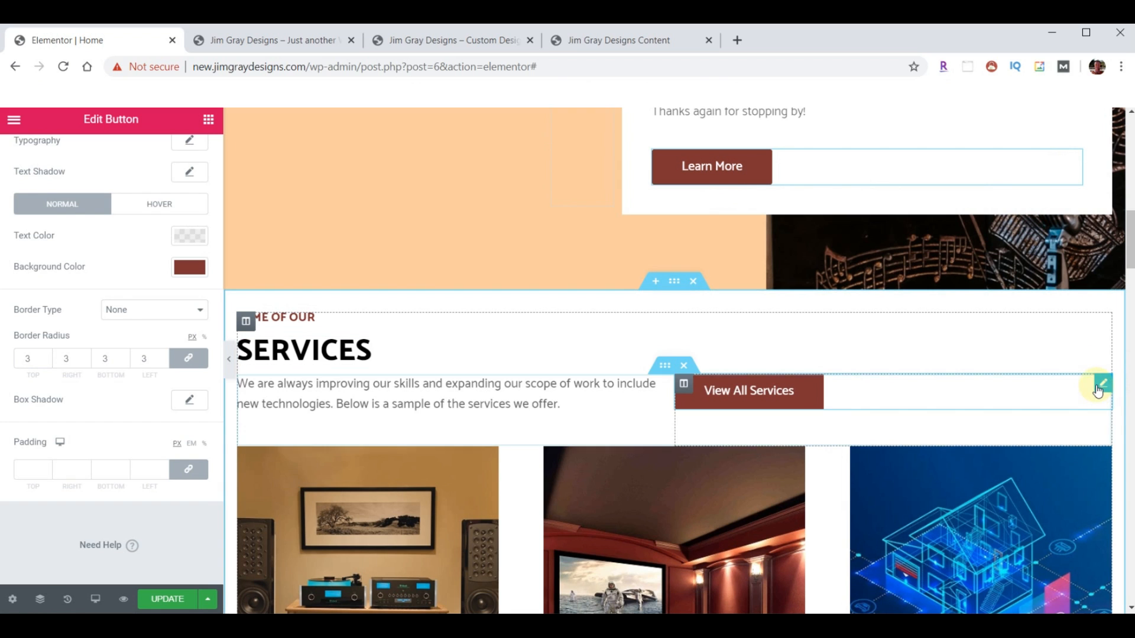
{"action": "right_click", "coordinate": [1099, 385]}
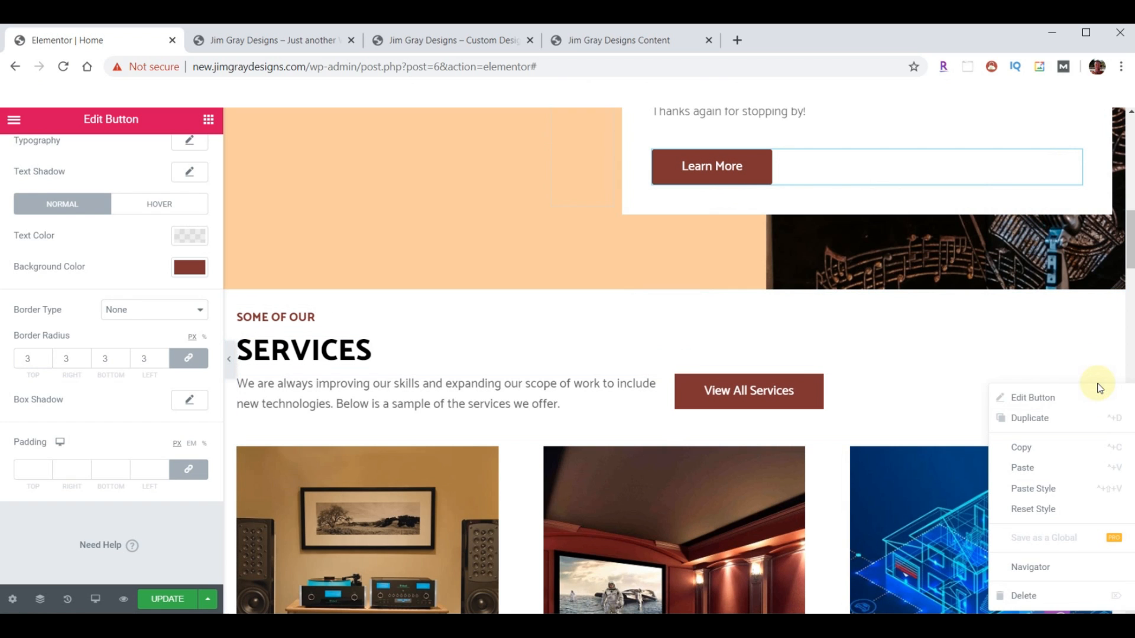
{"action": "left_click", "coordinate": [1044, 492]}
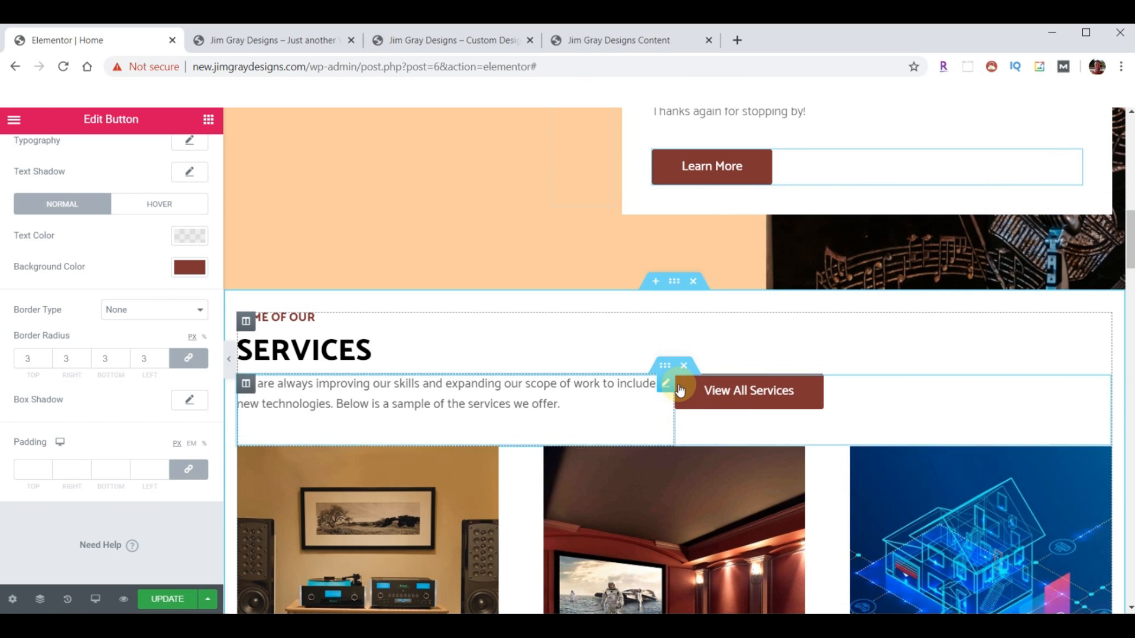
- Scroll past Services, Testimonials and the gallery to the Unlimited Wash pricing section
{"action": "scroll", "coordinate": [949, 346], "scroll_direction": "up", "scroll_amount": 4}
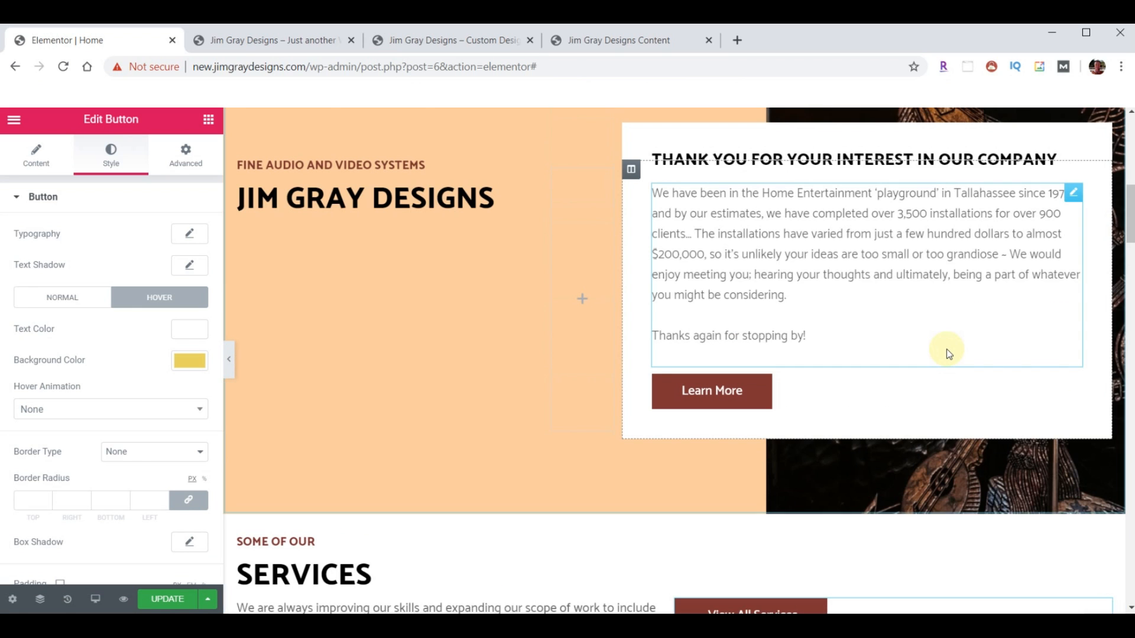
{"action": "scroll", "coordinate": [946, 348], "scroll_direction": "up", "scroll_amount": 10}
{"action": "scroll", "coordinate": [947, 348], "scroll_direction": "down", "scroll_amount": 14}
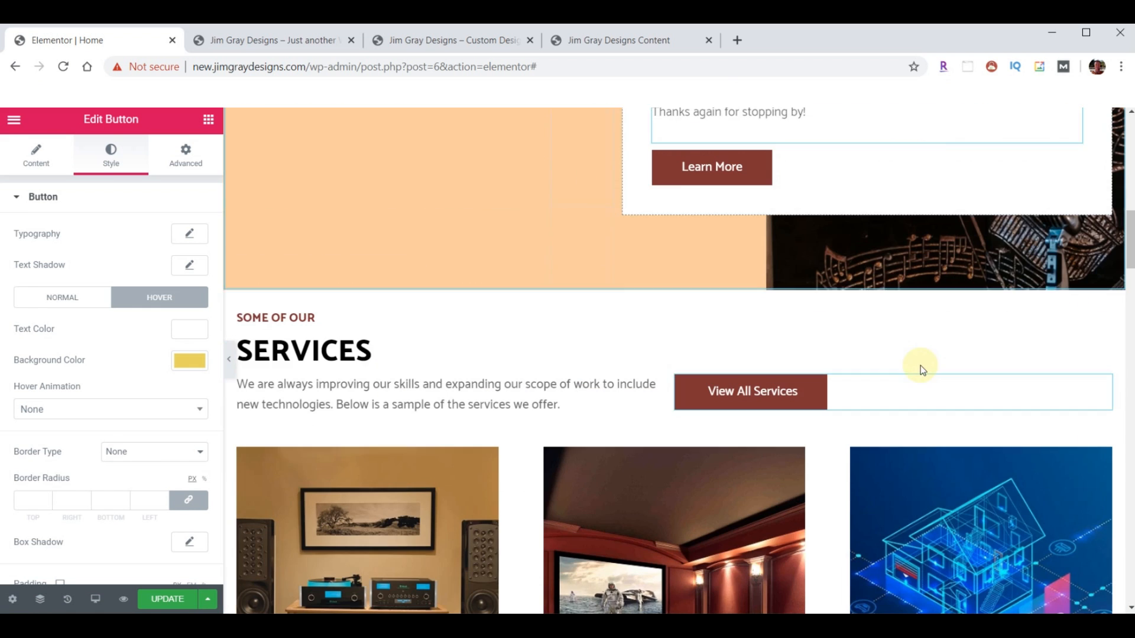
{"action": "scroll", "coordinate": [887, 373], "scroll_direction": "down", "scroll_amount": 9}
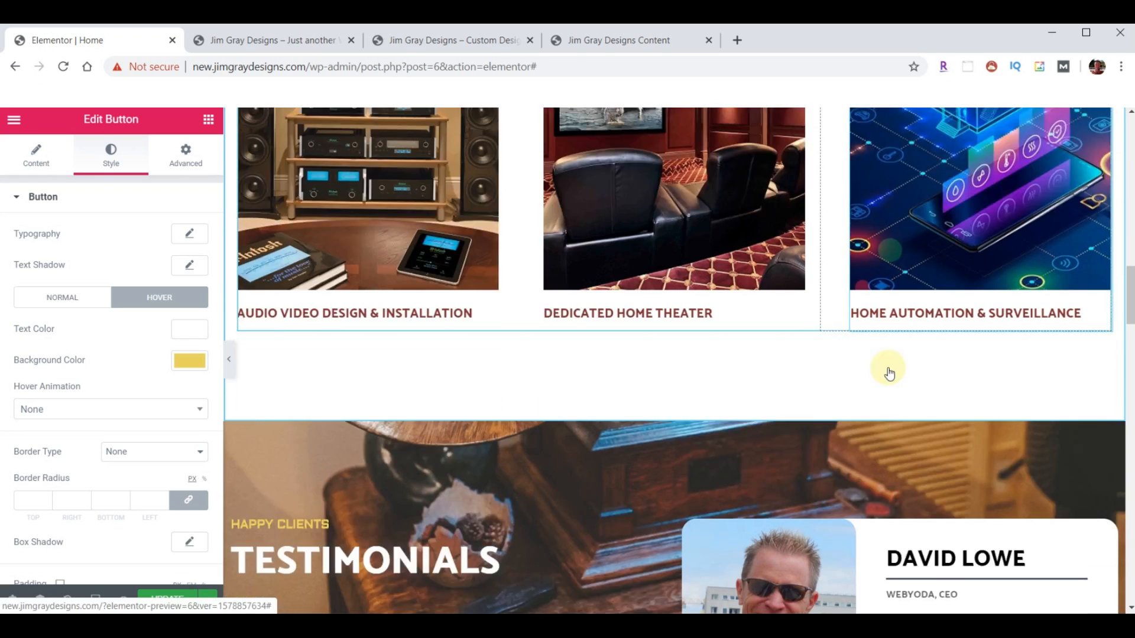
{"action": "scroll", "coordinate": [888, 367], "scroll_direction": "down", "scroll_amount": 14}
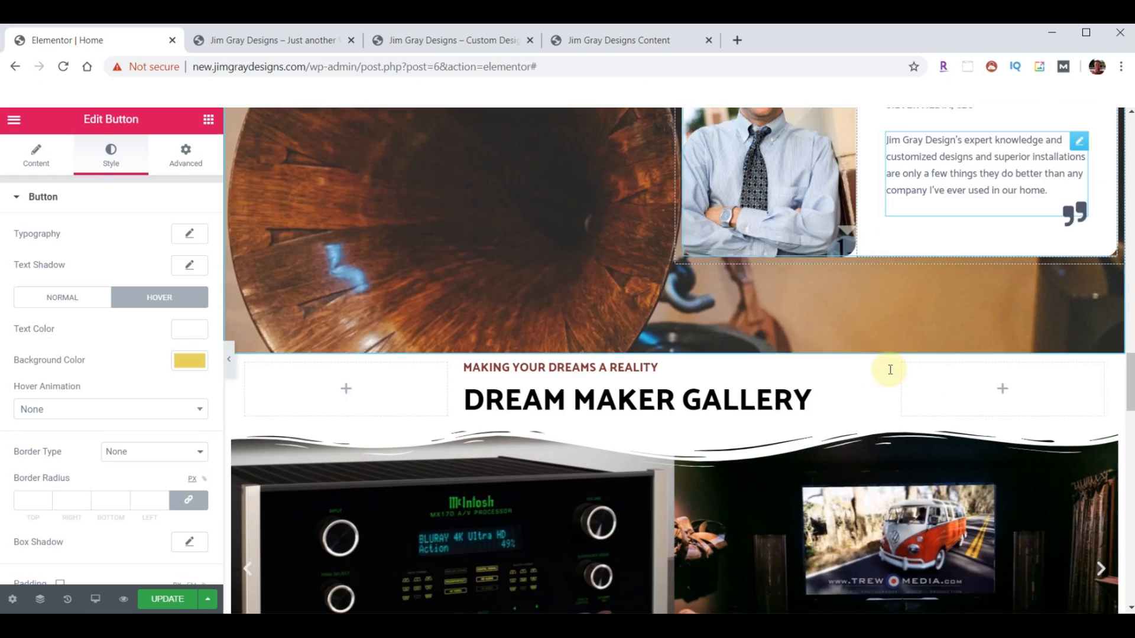
{"action": "scroll", "coordinate": [889, 370], "scroll_direction": "down", "scroll_amount": 5}
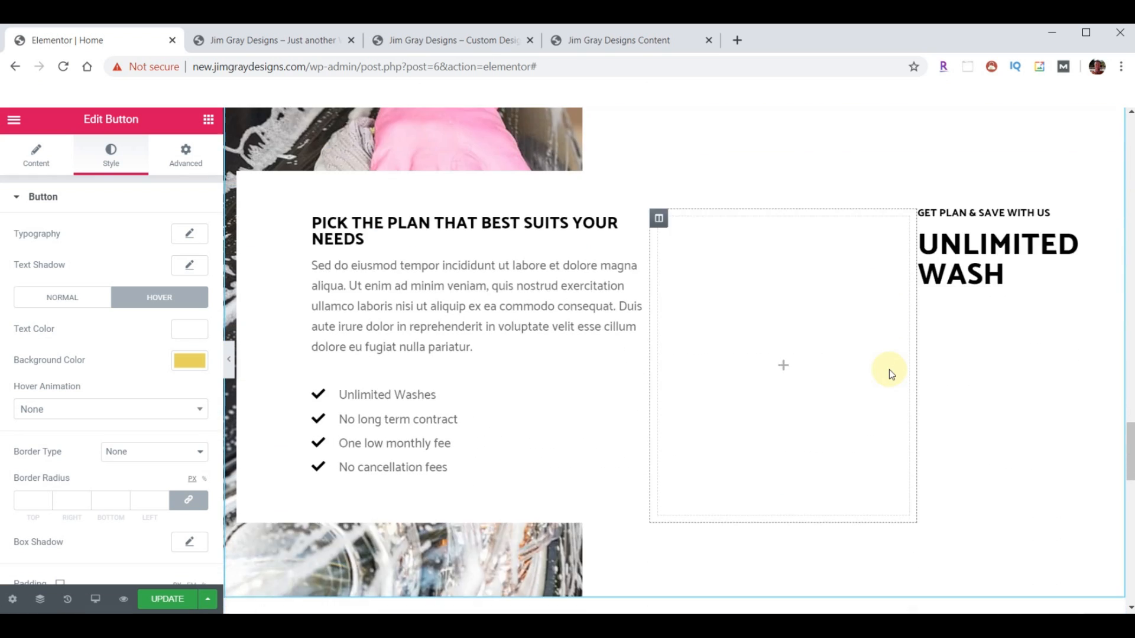
{"action": "scroll", "coordinate": [889, 370], "scroll_direction": "up", "scroll_amount": 2}
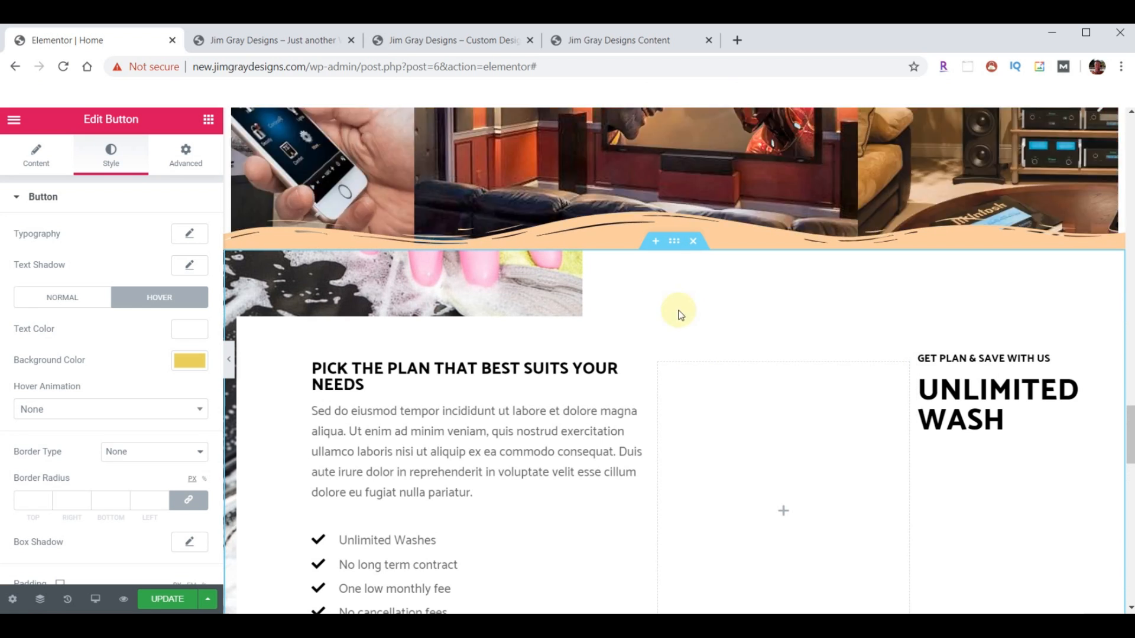
{"action": "scroll", "coordinate": [708, 298], "scroll_direction": "down", "scroll_amount": 2}
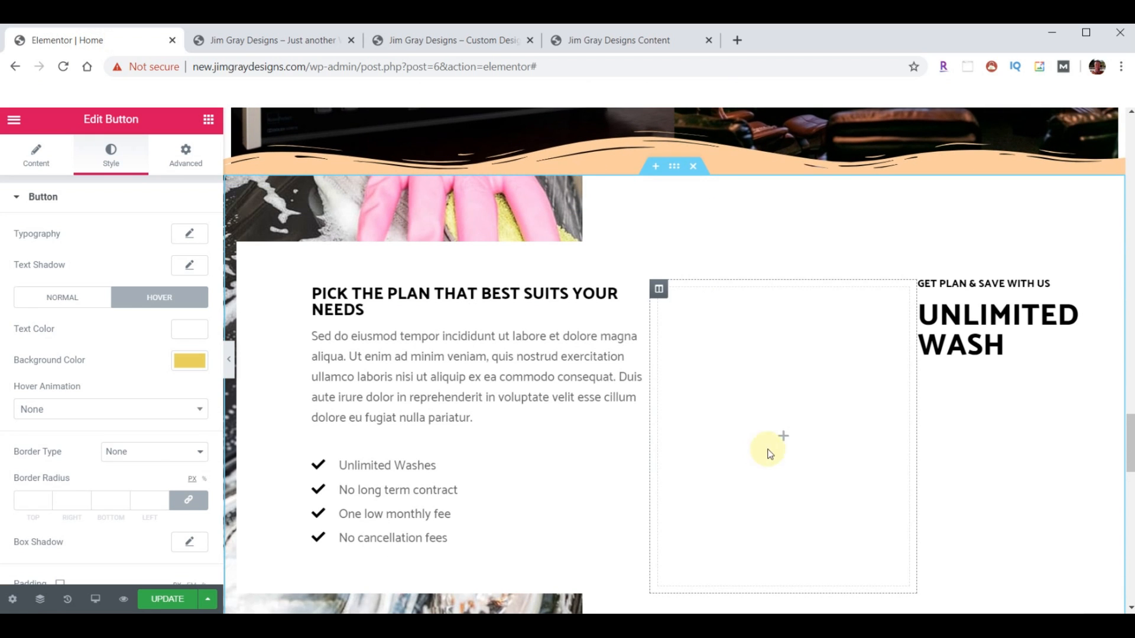
- Give the pricing section a peach background colour
{"action": "left_click", "coordinate": [673, 172]}
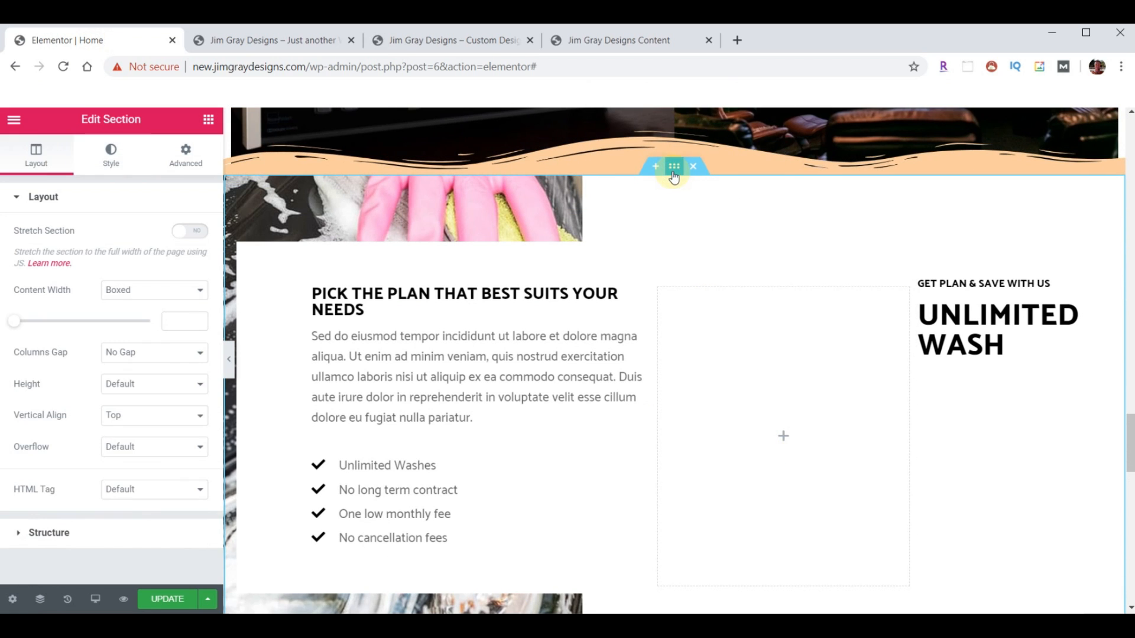
{"action": "left_click", "coordinate": [110, 156]}
{"action": "left_click", "coordinate": [186, 301]}
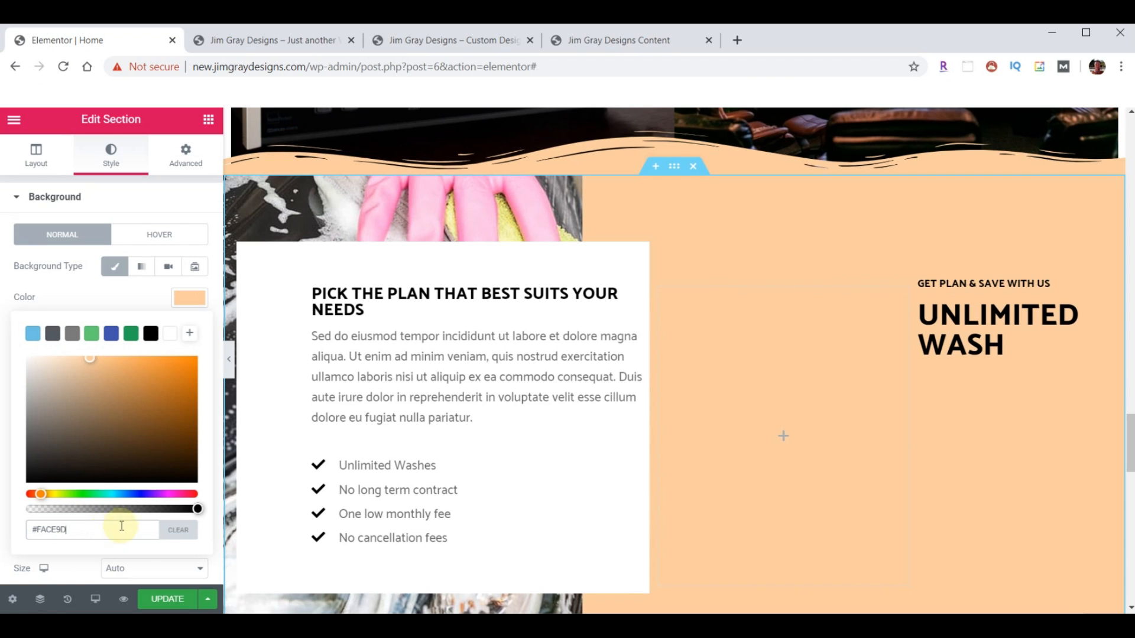
{"action": "left_click", "coordinate": [193, 298]}
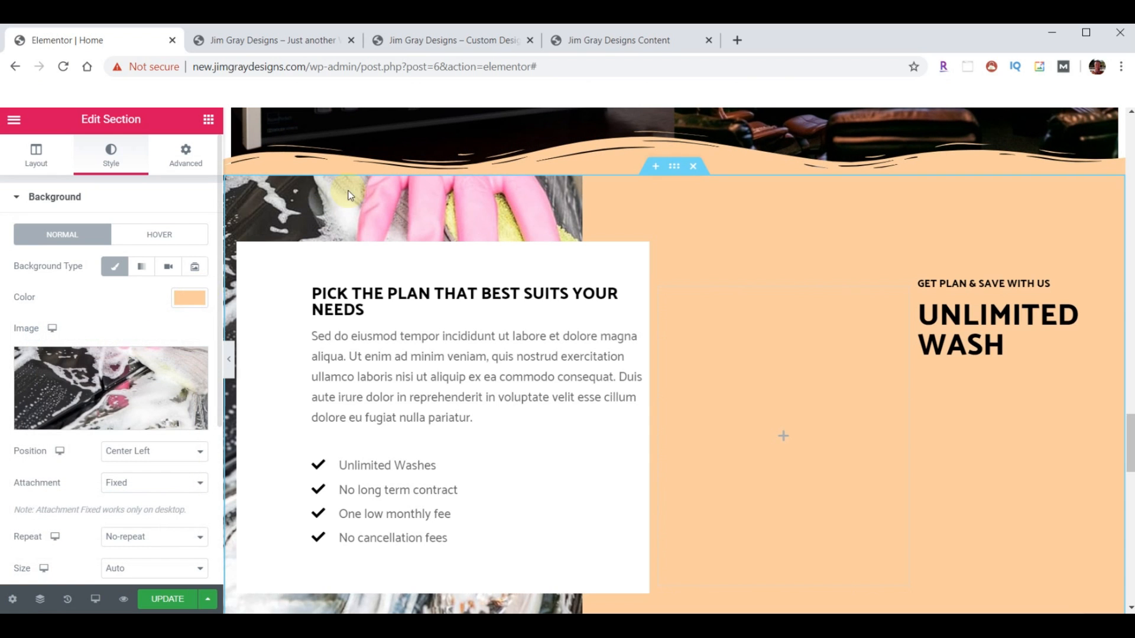
- Upload background-wire-nuts.jpg and set it as the section's background image
{"action": "left_click", "coordinate": [85, 383]}
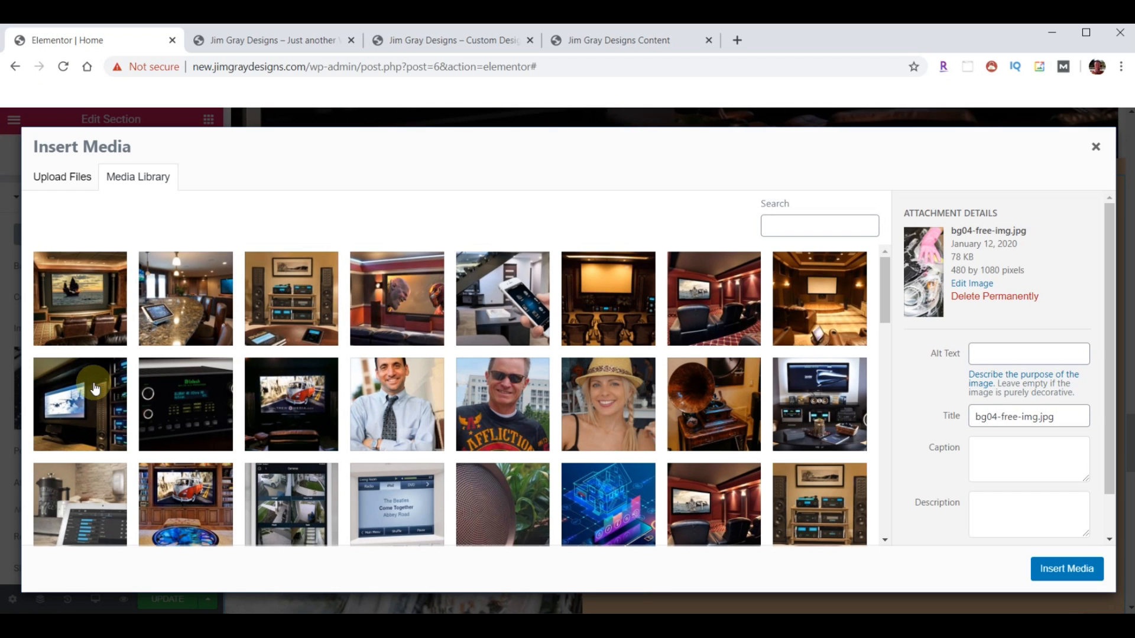
{"action": "left_click", "coordinate": [442, 627]}
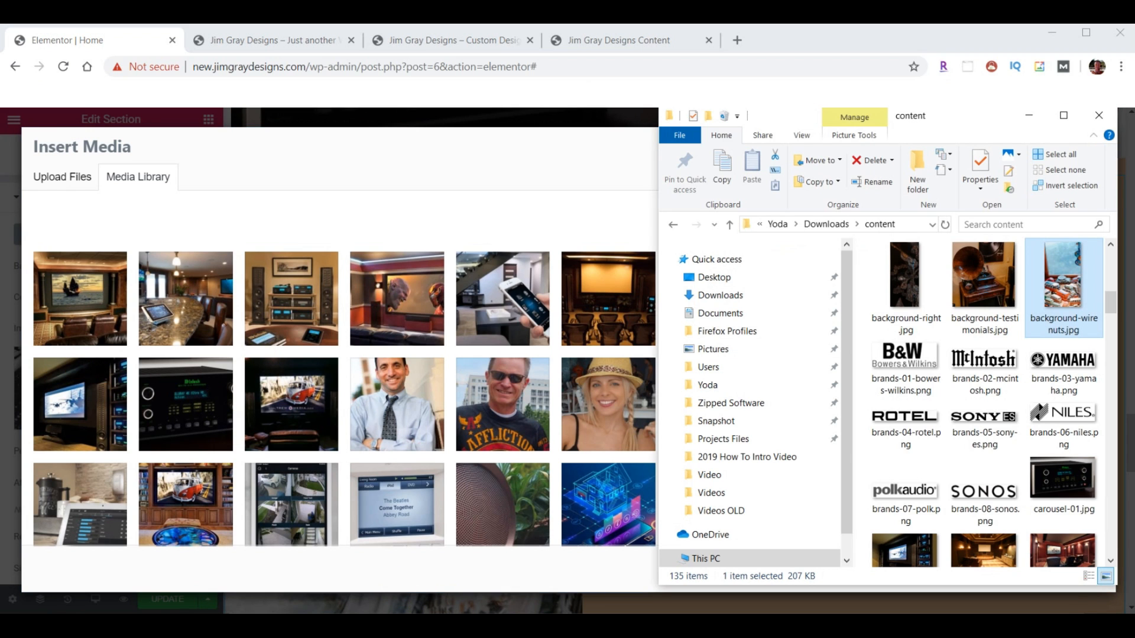
{"action": "left_click_drag", "start_coordinate": [1061, 275], "coordinate": [388, 379]}
{"action": "left_click", "coordinate": [1067, 566]}
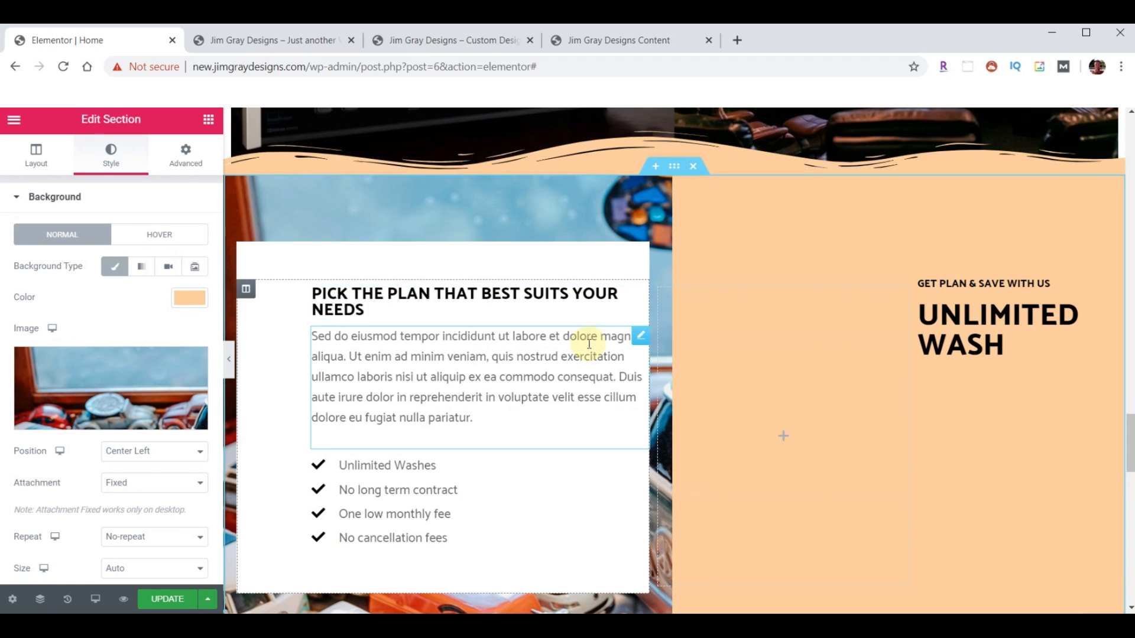
{"action": "scroll", "coordinate": [637, 408], "scroll_direction": "down", "scroll_amount": 1}
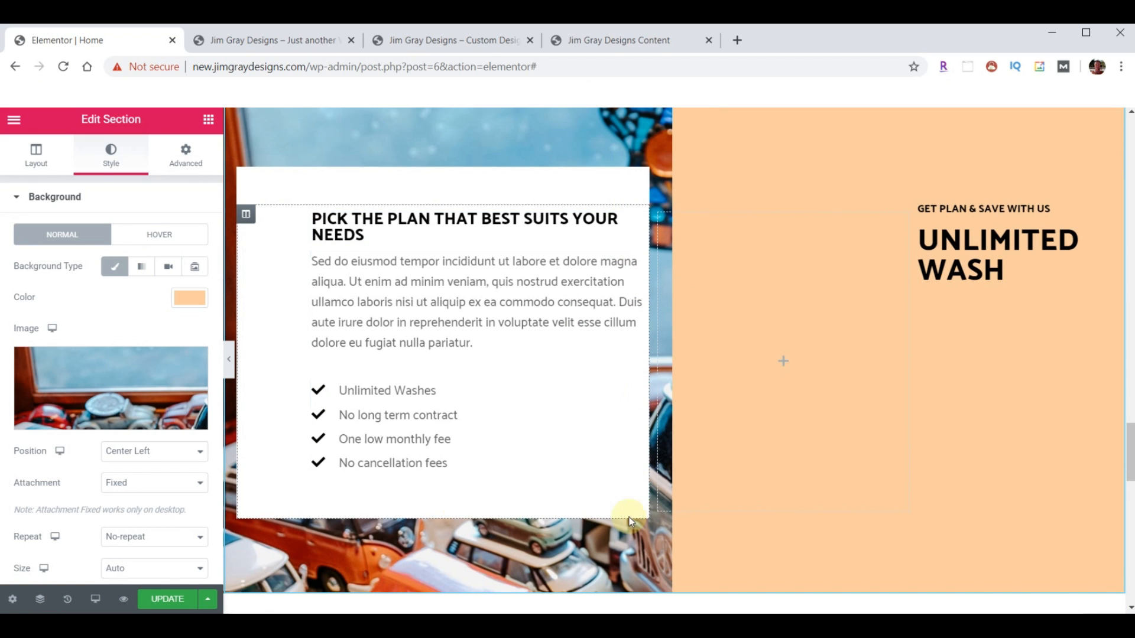
- Set the card column's padding to 40 on all four sides
{"action": "left_click", "coordinate": [247, 217]}
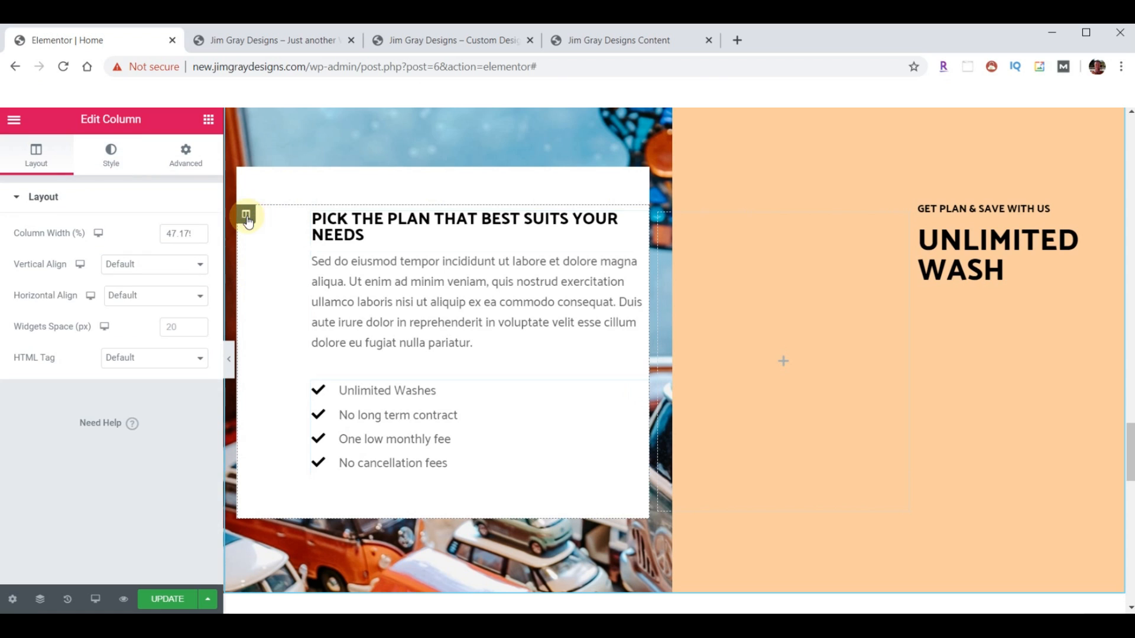
{"action": "left_click", "coordinate": [186, 154]}
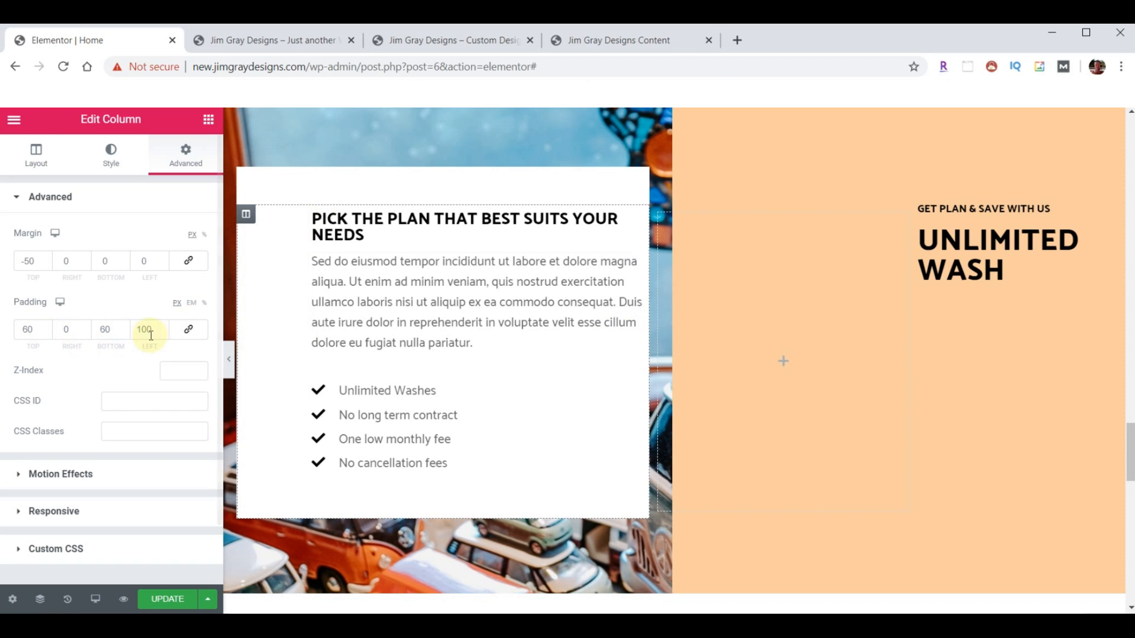
{"action": "left_click", "coordinate": [188, 332]}
{"action": "left_click_drag", "start_coordinate": [34, 330], "coordinate": [13, 335]}
{"action": "type", "text": "40"}
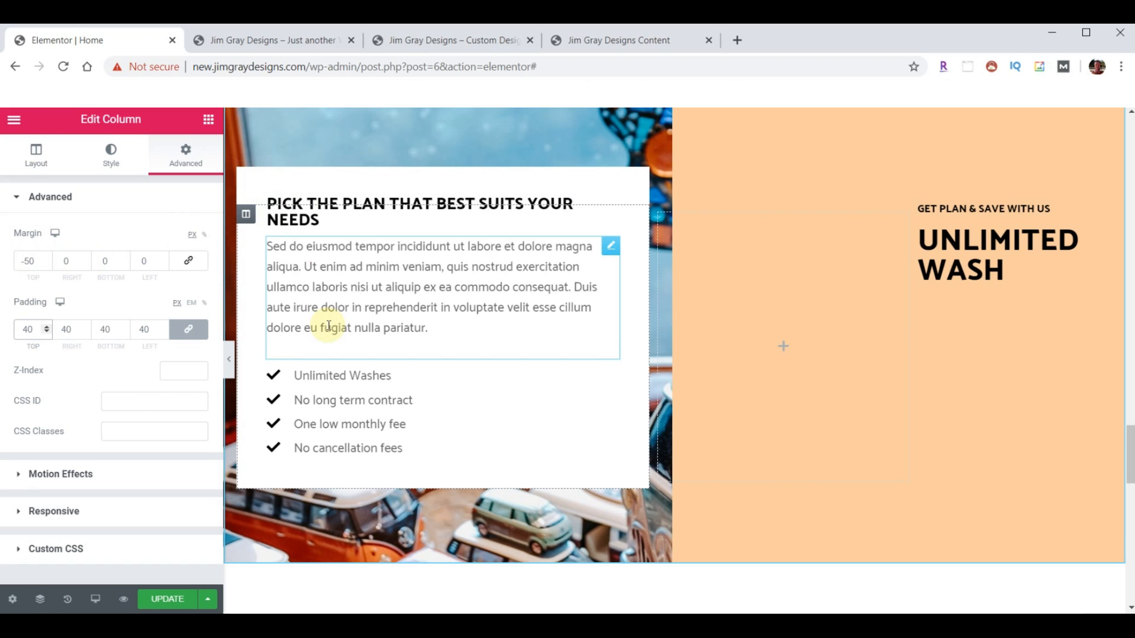
- Make the card heading's text colour dark red #7E3331
{"action": "left_click", "coordinate": [378, 201]}
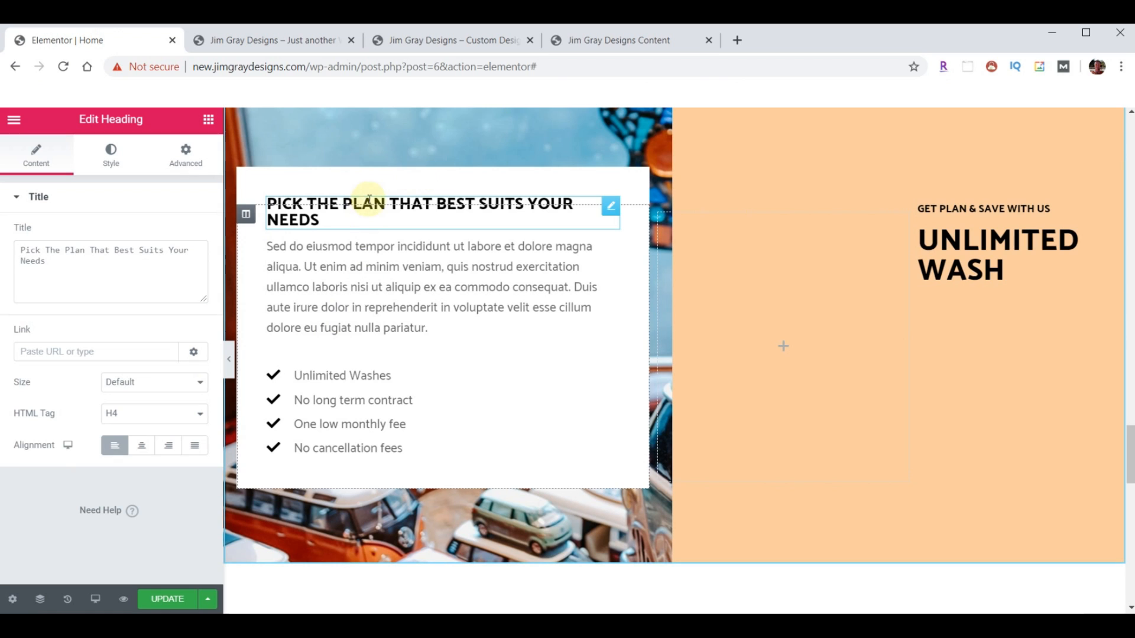
{"action": "left_click", "coordinate": [111, 154]}
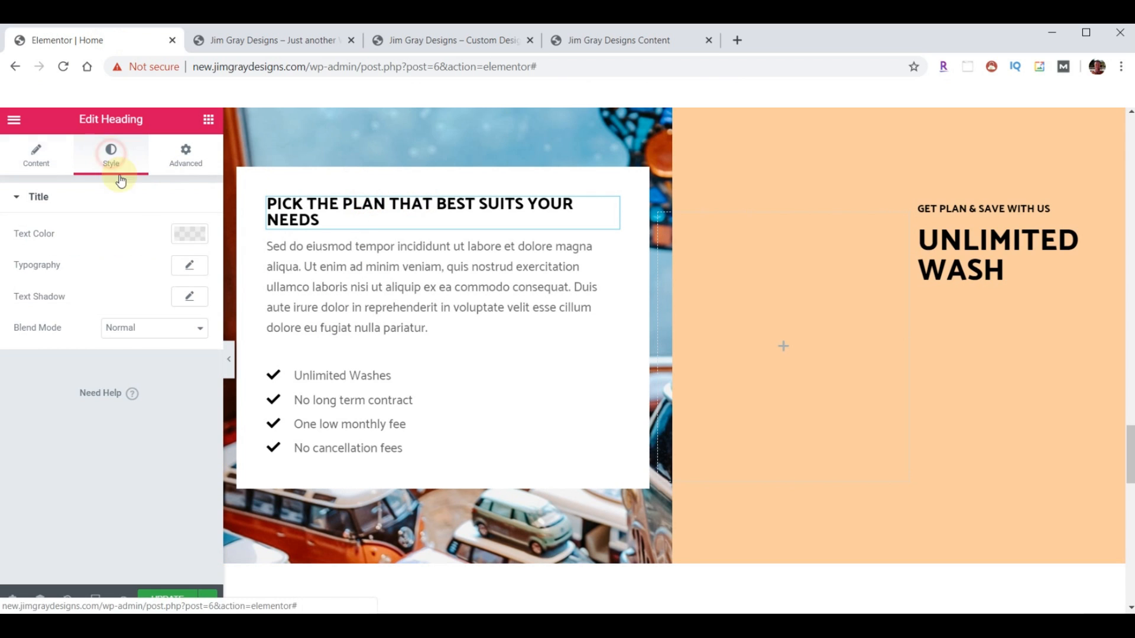
{"action": "left_click", "coordinate": [181, 237]}
{"action": "left_click", "coordinate": [94, 470]}
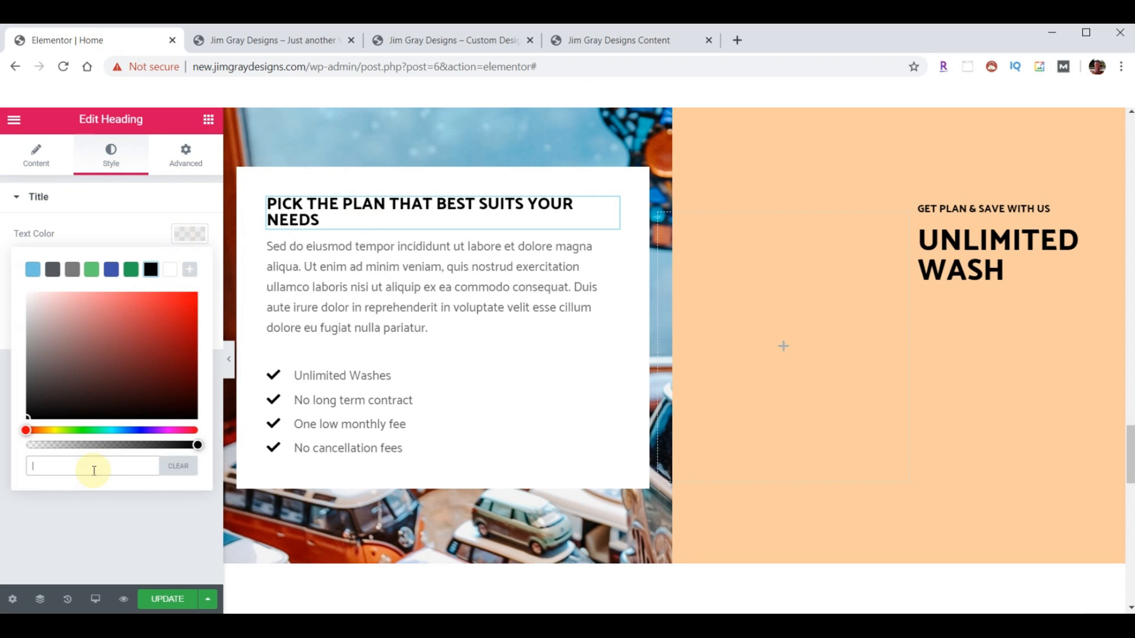
{"action": "key", "text": "ctrl+v"}
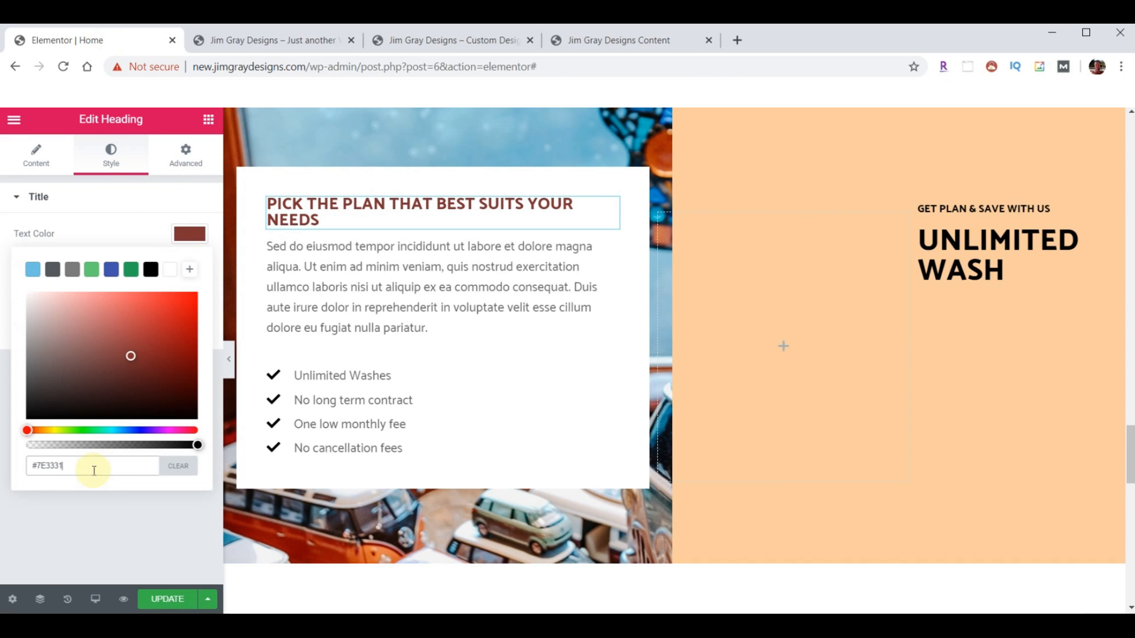
- Change the card heading's title to 'Join Our Mailing List'
{"action": "left_click", "coordinate": [27, 155]}
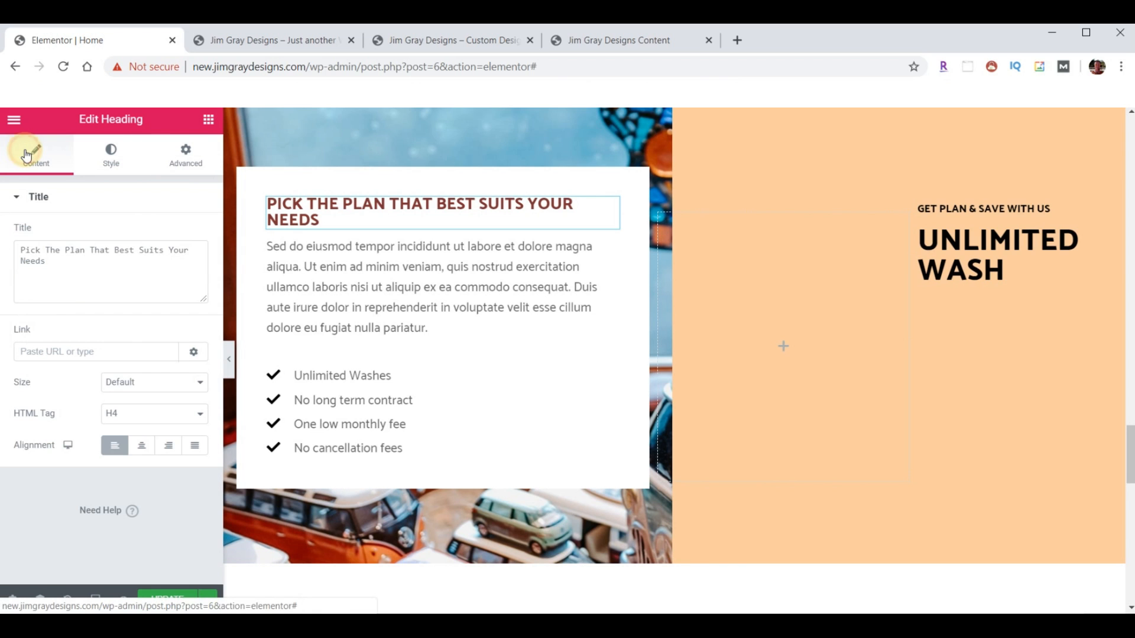
{"action": "left_click", "coordinate": [89, 270]}
{"action": "key", "text": "ctrl+a"}
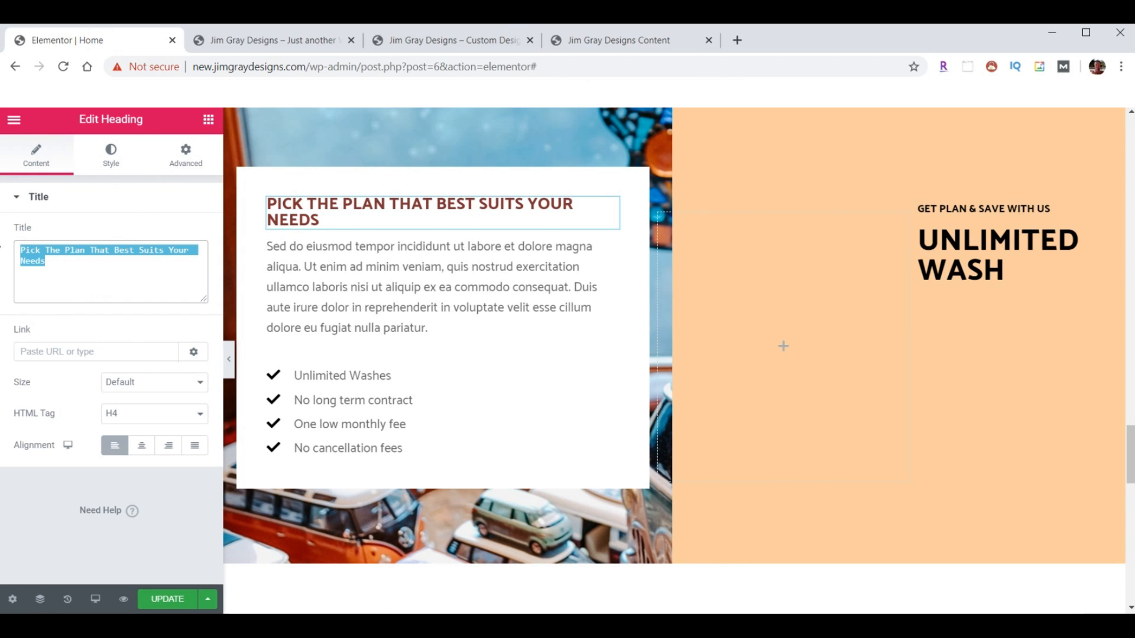
{"action": "type", "text": "Join Our Mailing List"}
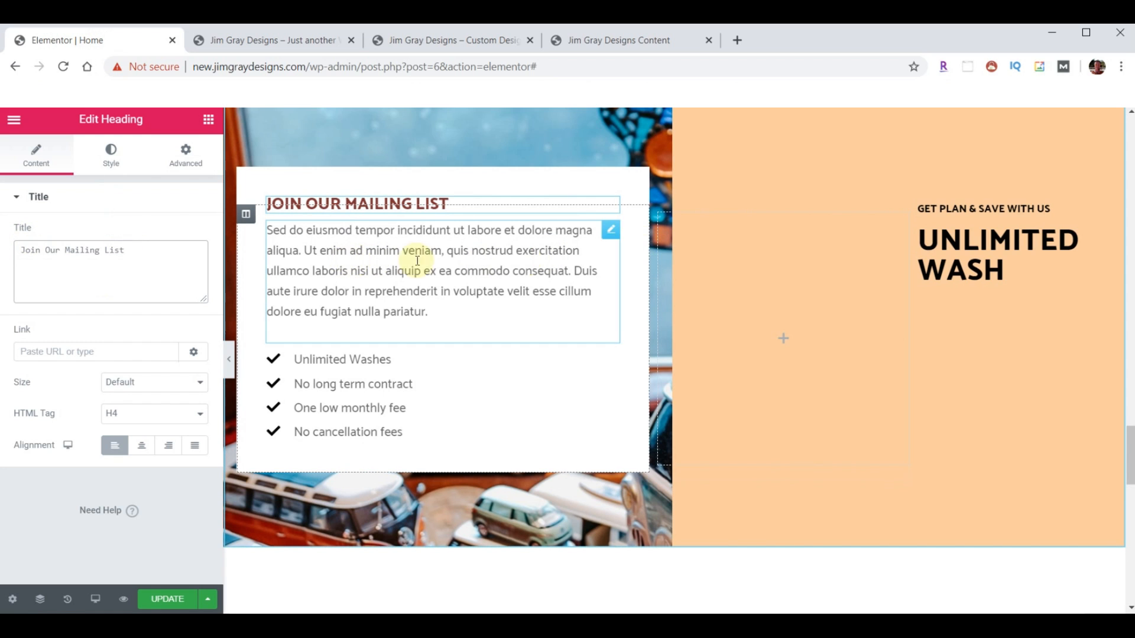
{"action": "left_click", "coordinate": [249, 216]}
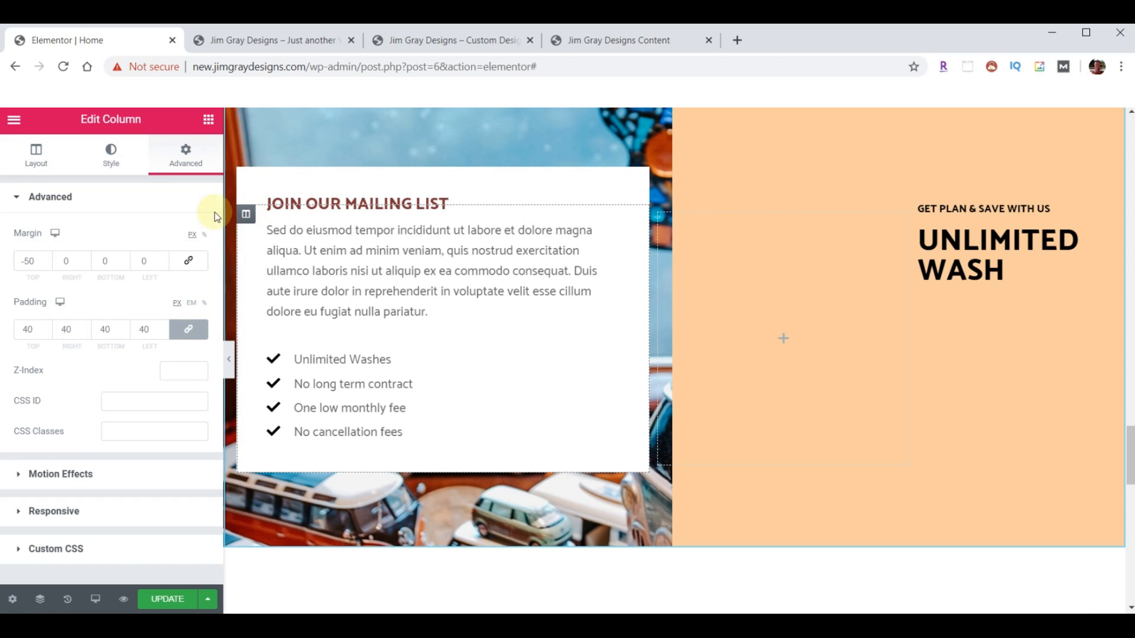
- Set the card column width to 55 and the empty middle column width to 15
{"action": "left_click", "coordinate": [36, 157]}
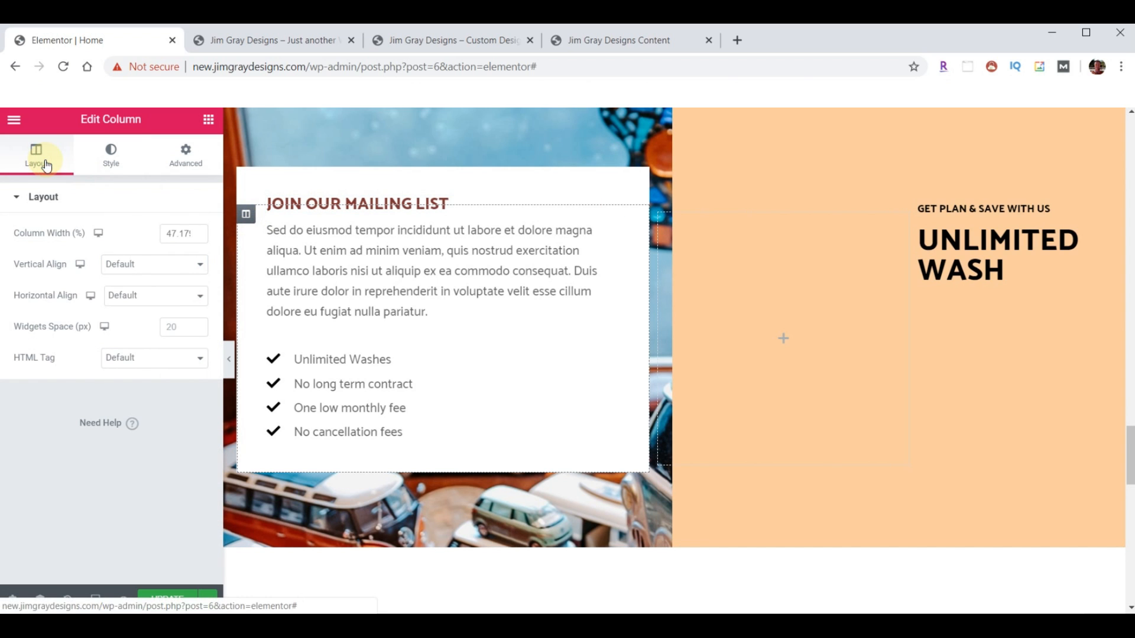
{"action": "left_click_drag", "start_coordinate": [162, 234], "coordinate": [215, 236]}
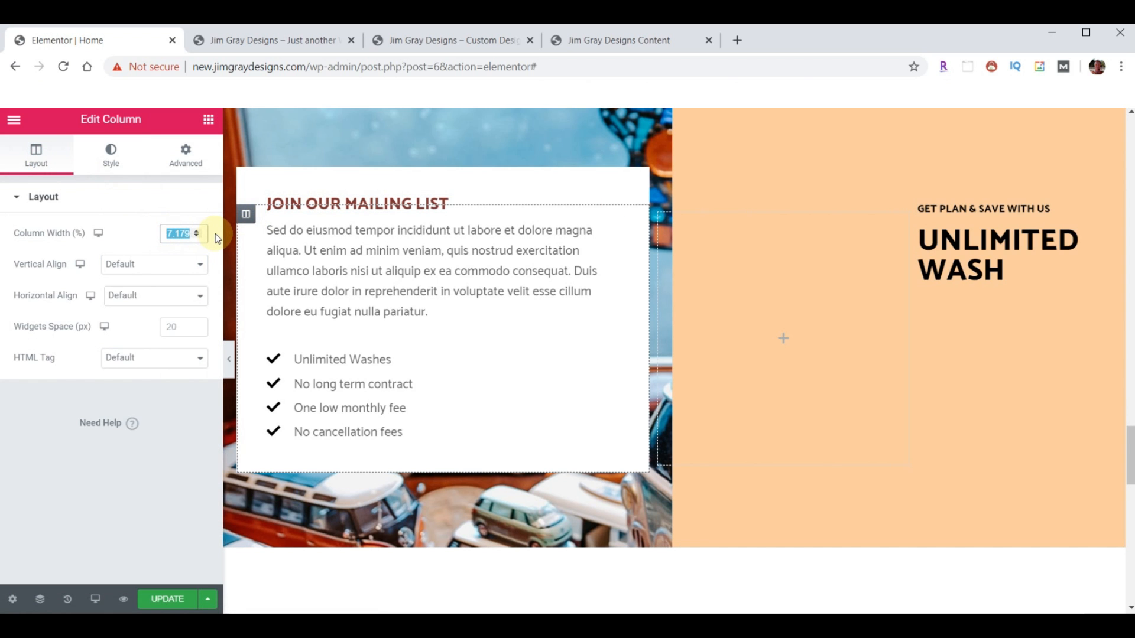
{"action": "type", "text": "55"}
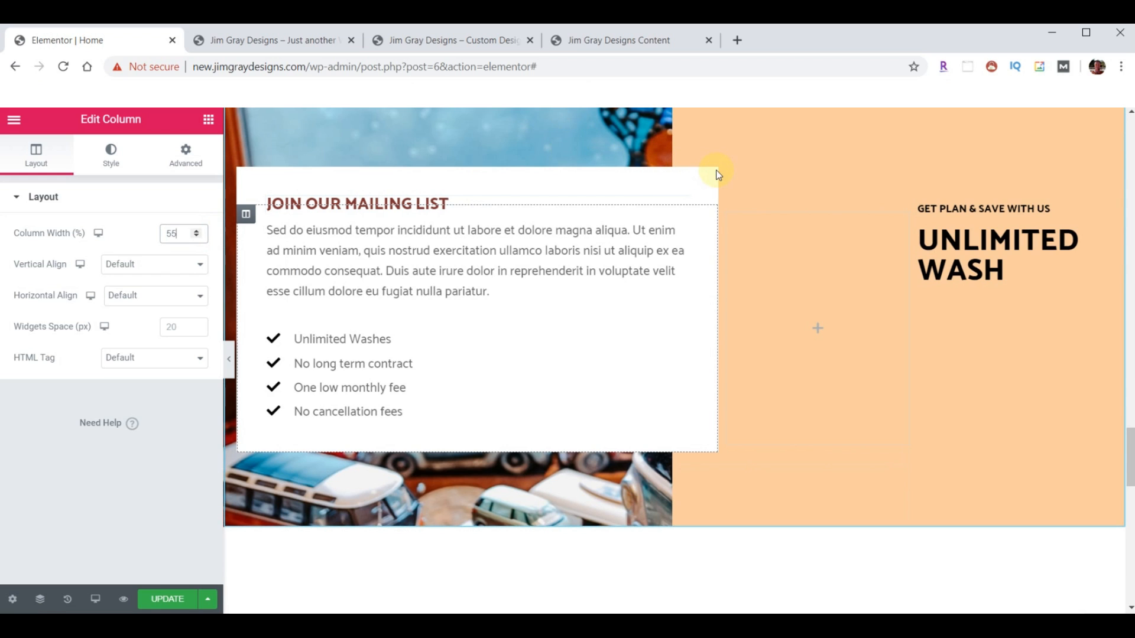
{"action": "left_click", "coordinate": [727, 219]}
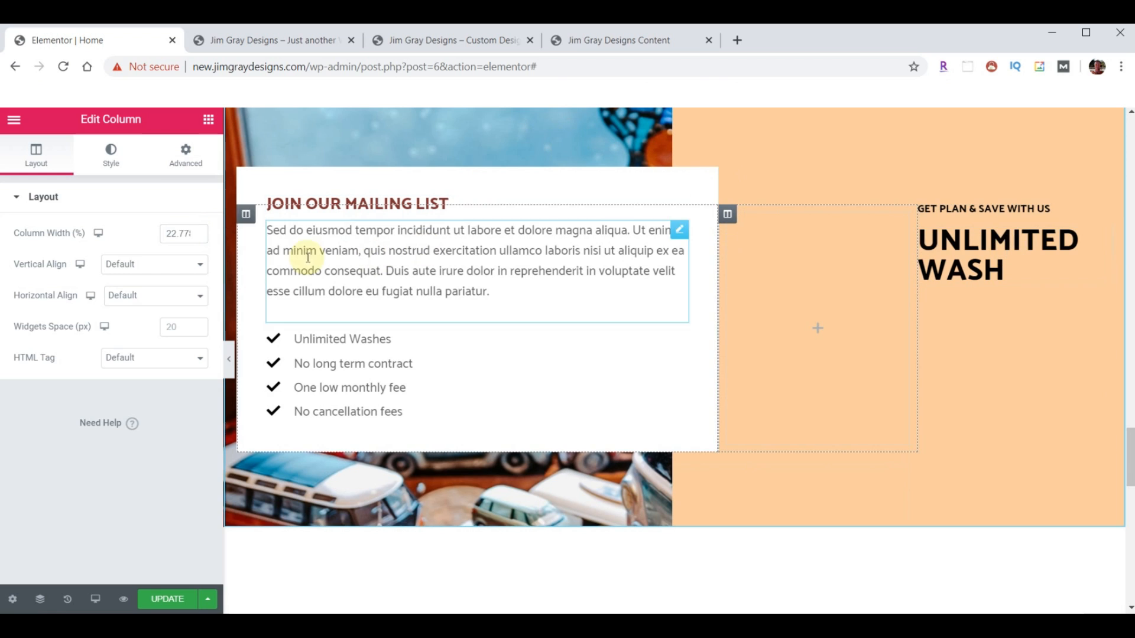
{"action": "left_click_drag", "start_coordinate": [167, 235], "coordinate": [205, 236]}
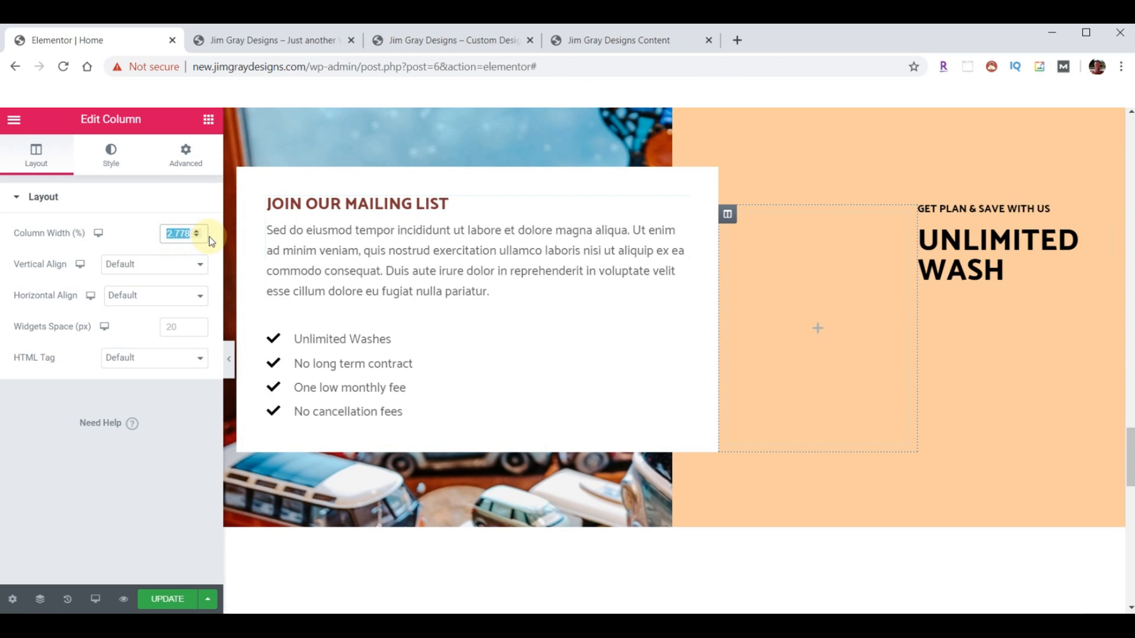
{"action": "type", "text": "15"}
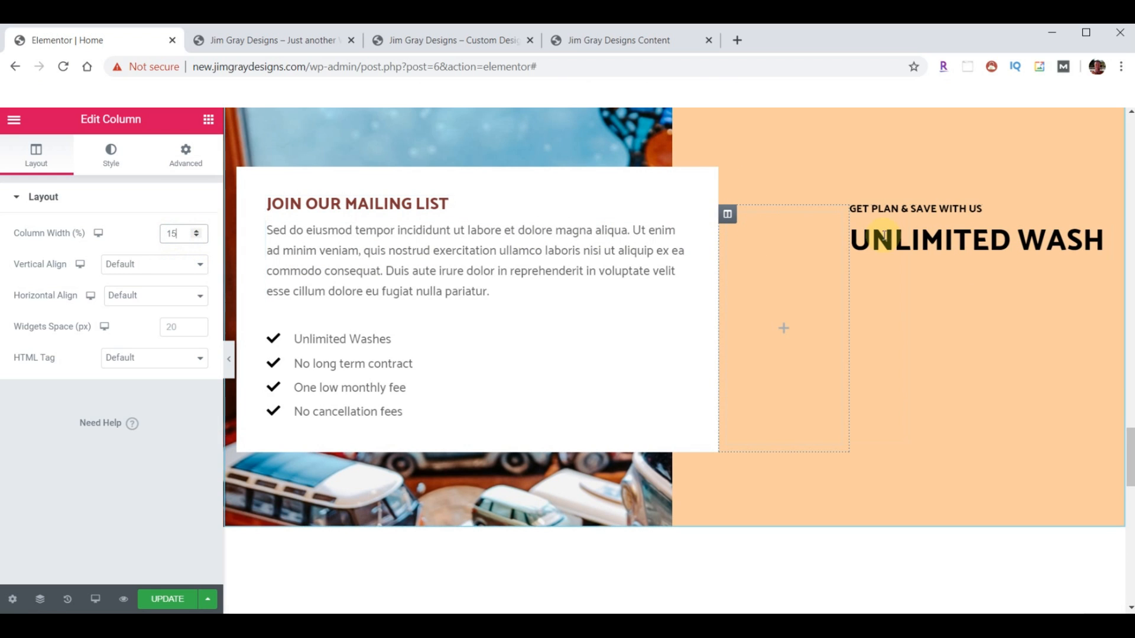
{"action": "left_click", "coordinate": [857, 216]}
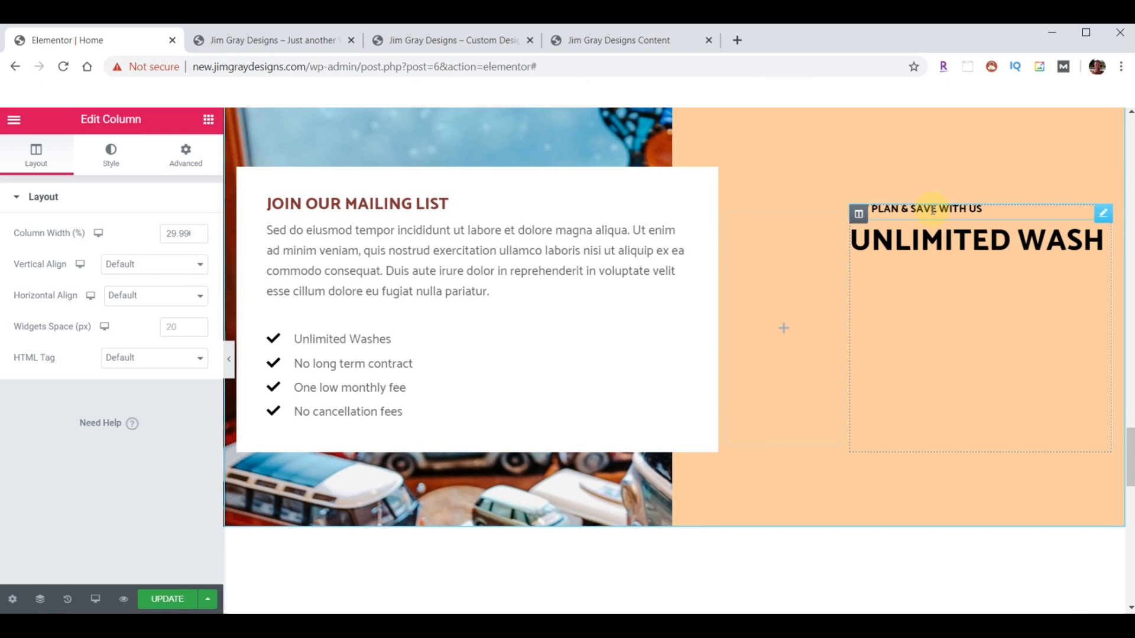
- Copy the gallery's small heading and paste its style onto the plan-and-save heading
{"action": "scroll", "coordinate": [804, 339], "scroll_direction": "up", "scroll_amount": 5}
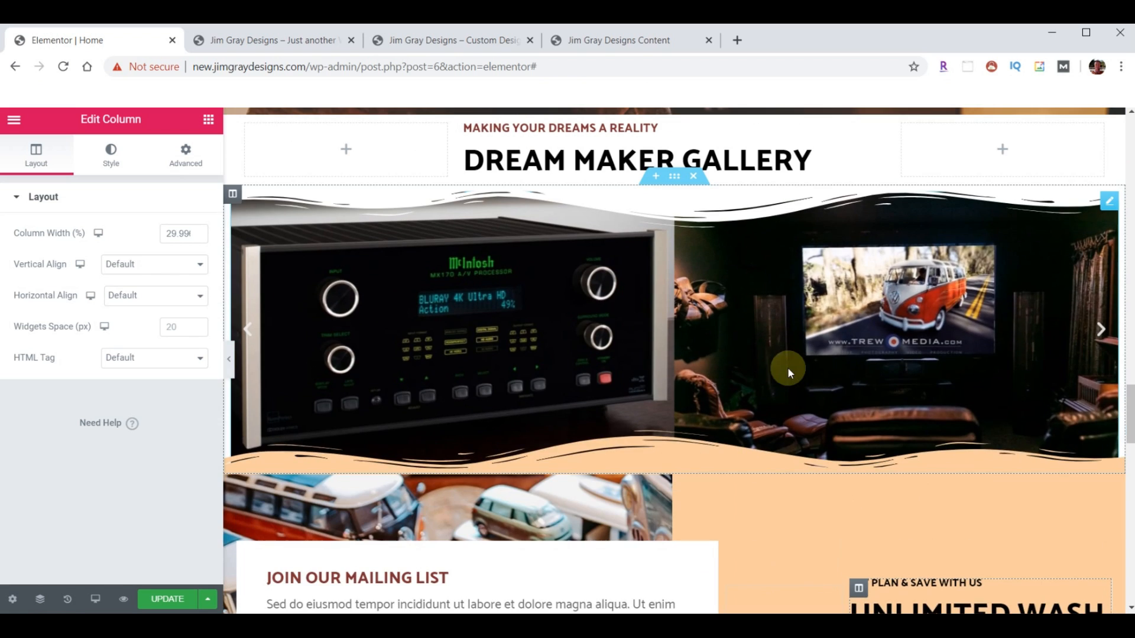
{"action": "scroll", "coordinate": [754, 371], "scroll_direction": "up", "scroll_amount": 2}
{"action": "right_click", "coordinate": [584, 278]}
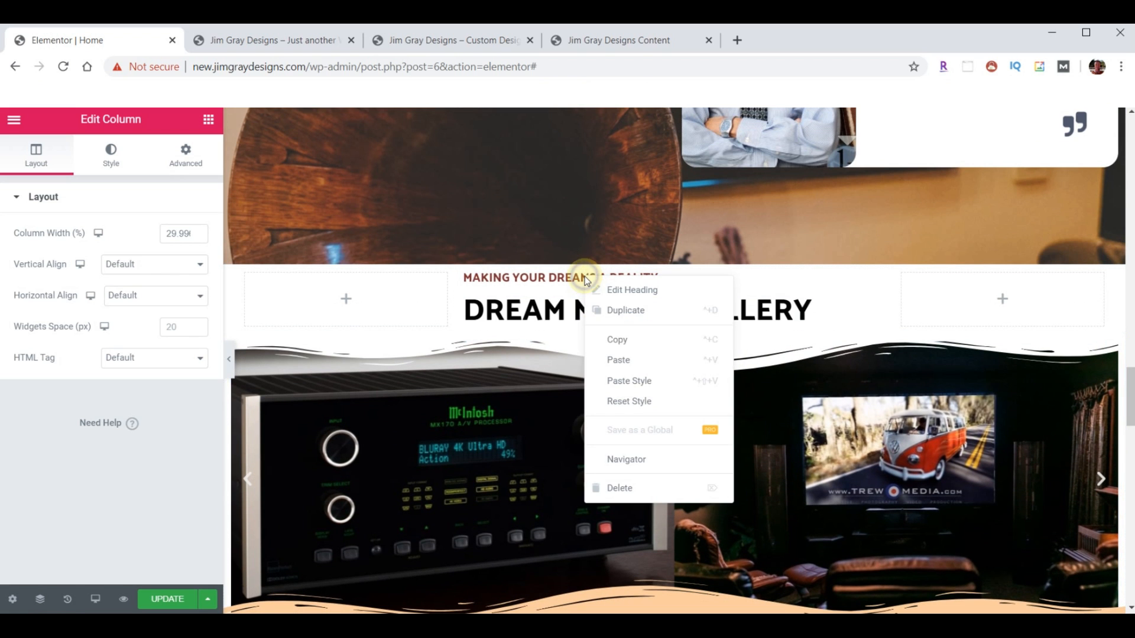
{"action": "left_click", "coordinate": [622, 334]}
{"action": "scroll", "coordinate": [818, 354], "scroll_direction": "down", "scroll_amount": 9}
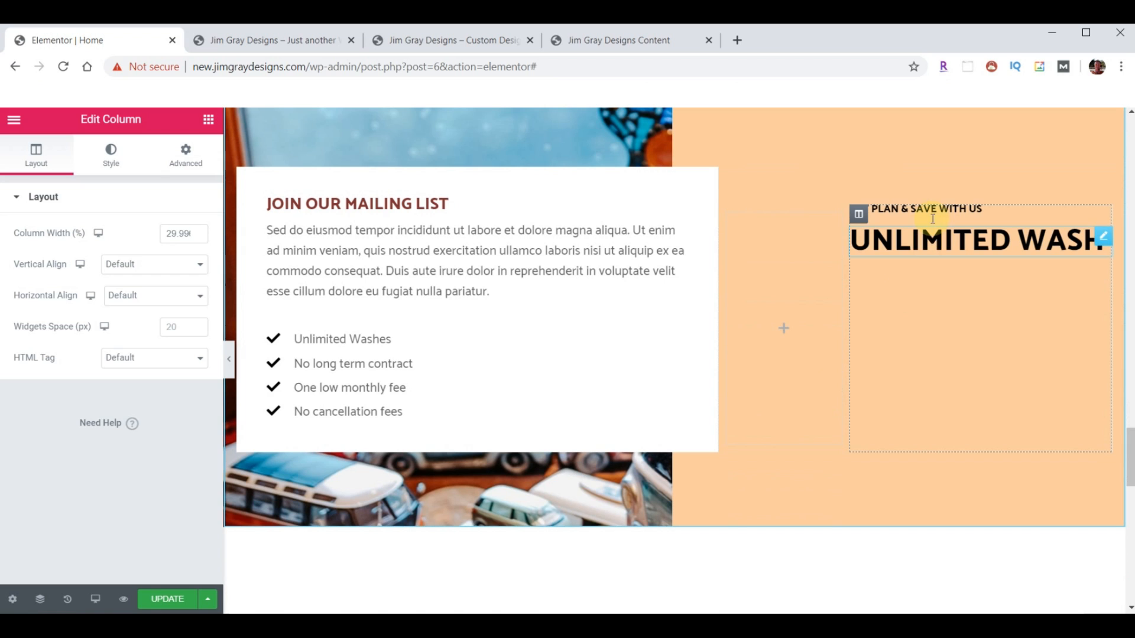
{"action": "right_click", "coordinate": [939, 210]}
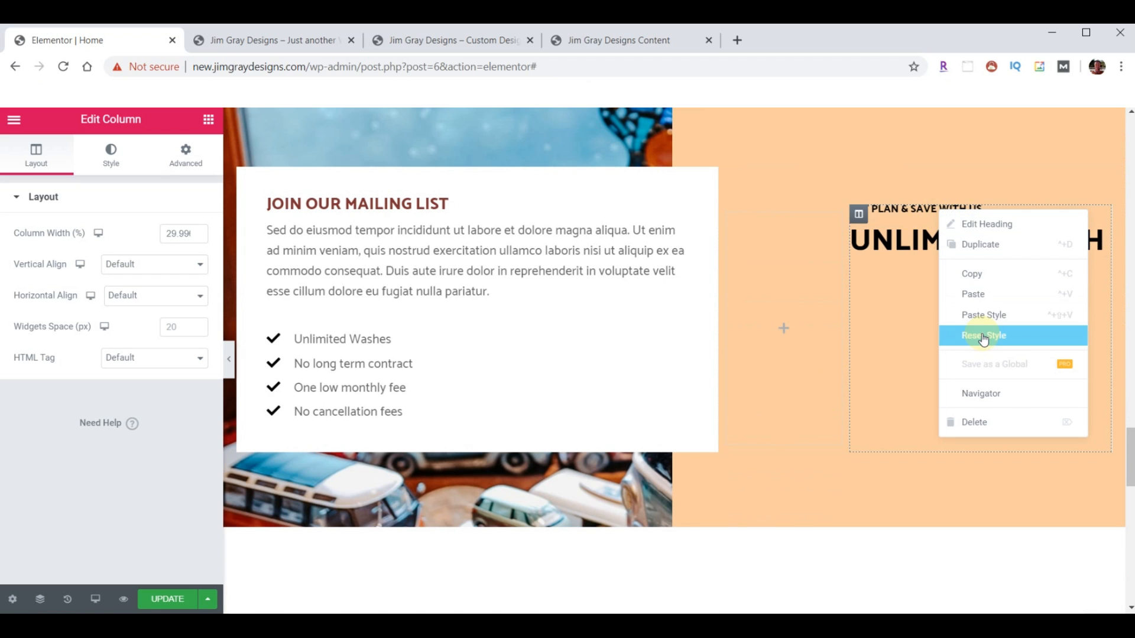
{"action": "left_click", "coordinate": [985, 315]}
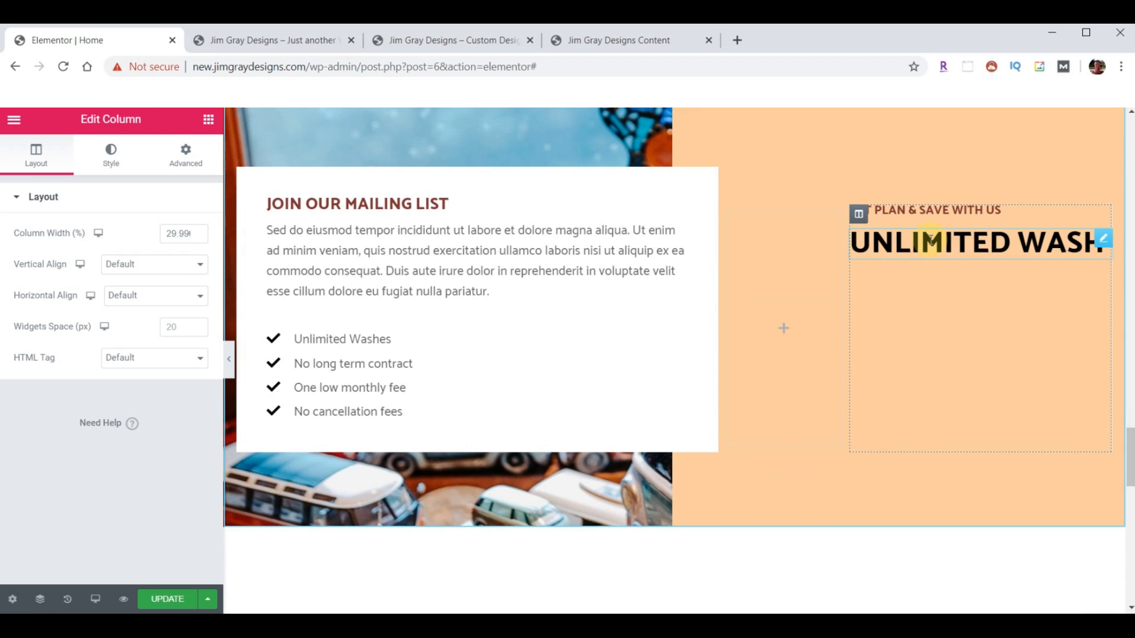
- Retitle the small heading 'Our Exclusive Newsletter' and the big heading 'WIRENUTS'
{"action": "left_click", "coordinate": [1106, 215]}
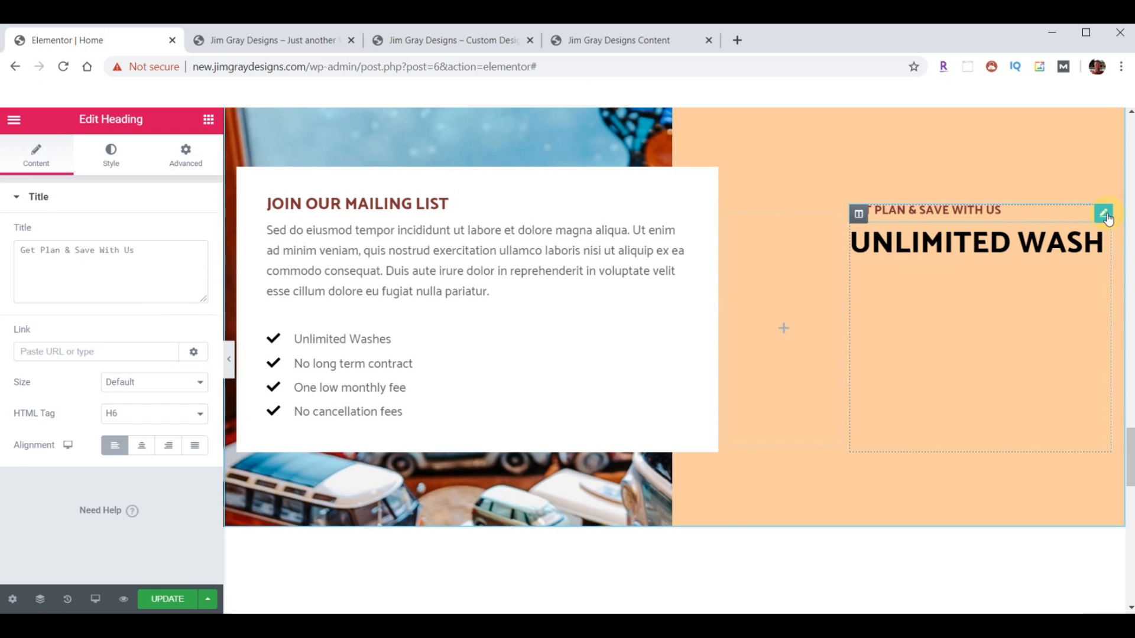
{"action": "left_click_drag", "start_coordinate": [180, 250], "coordinate": [29, 238]}
{"action": "key", "text": "ctrl+v"}
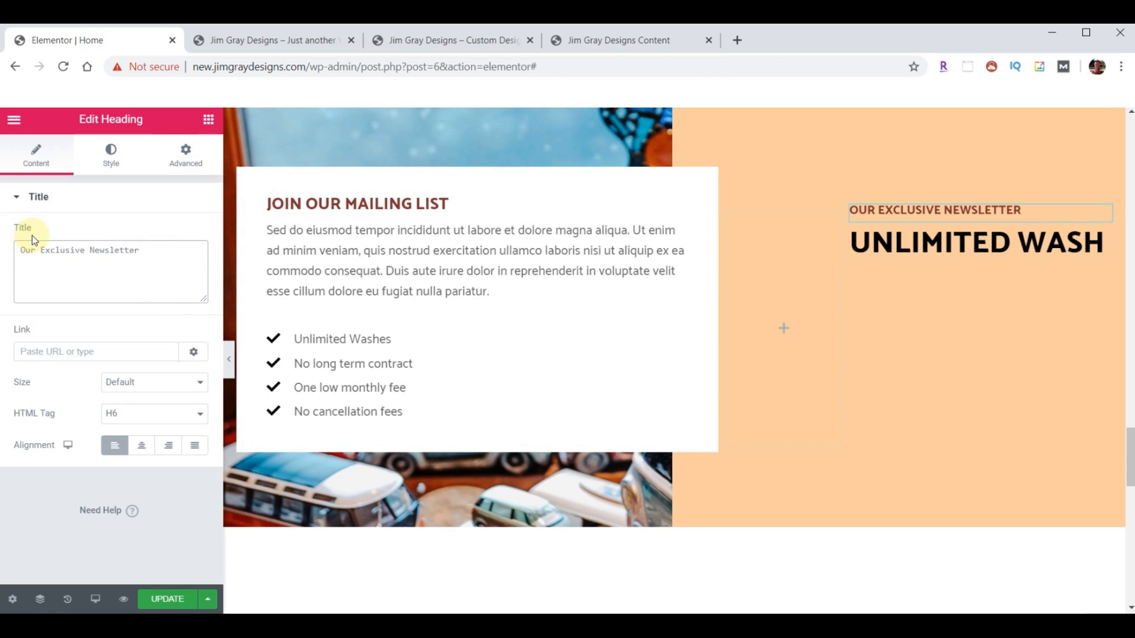
{"action": "left_click", "coordinate": [1099, 247]}
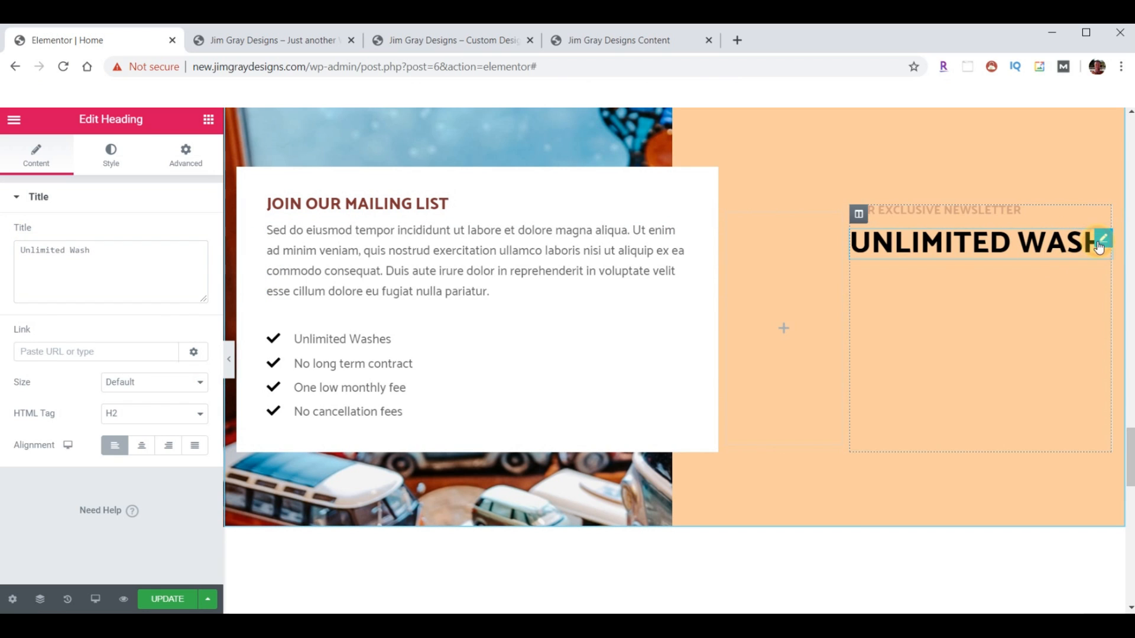
{"action": "triple_click", "coordinate": [124, 252]}
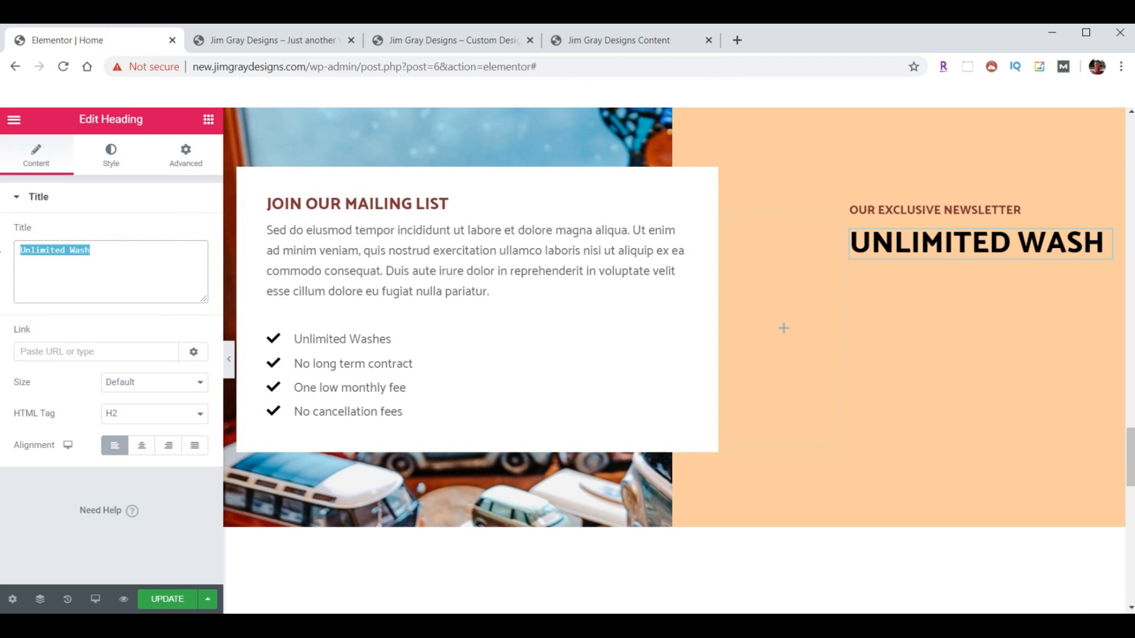
{"action": "key", "text": "ctrl+v"}
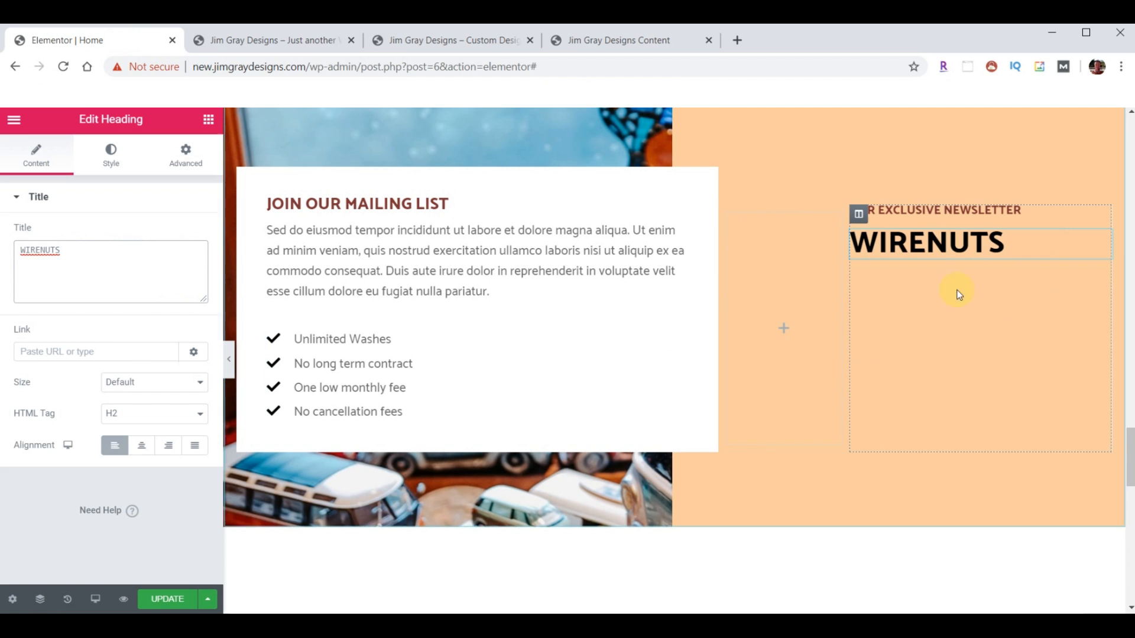
- Copy the Learn More button from the section above
{"action": "scroll", "coordinate": [924, 371], "scroll_direction": "up", "scroll_amount": 15}
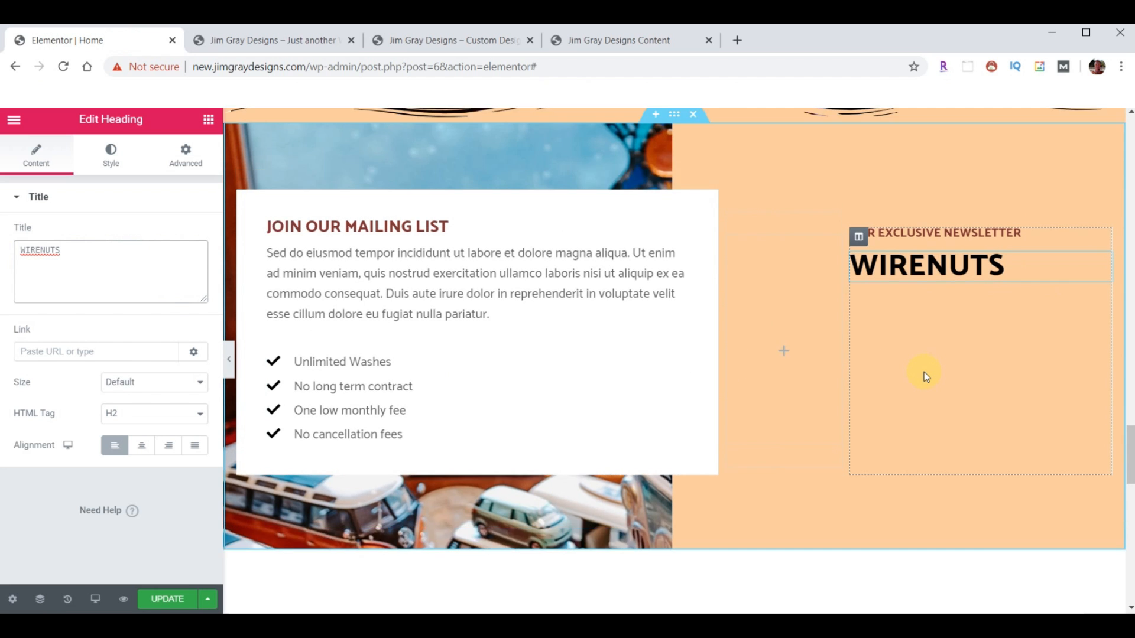
{"action": "scroll", "coordinate": [922, 396], "scroll_direction": "up", "scroll_amount": 10}
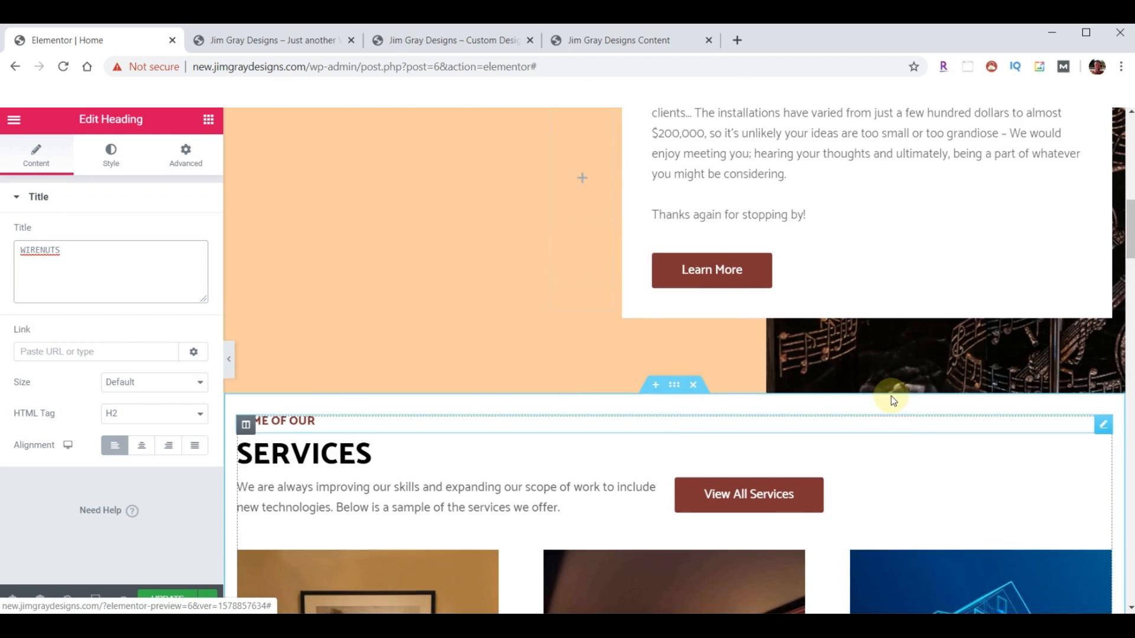
{"action": "right_click", "coordinate": [748, 314]}
{"action": "left_click", "coordinate": [780, 376]}
{"action": "scroll", "coordinate": [894, 389], "scroll_direction": "down", "scroll_amount": 8}
{"action": "scroll", "coordinate": [897, 399], "scroll_direction": "down", "scroll_amount": 12}
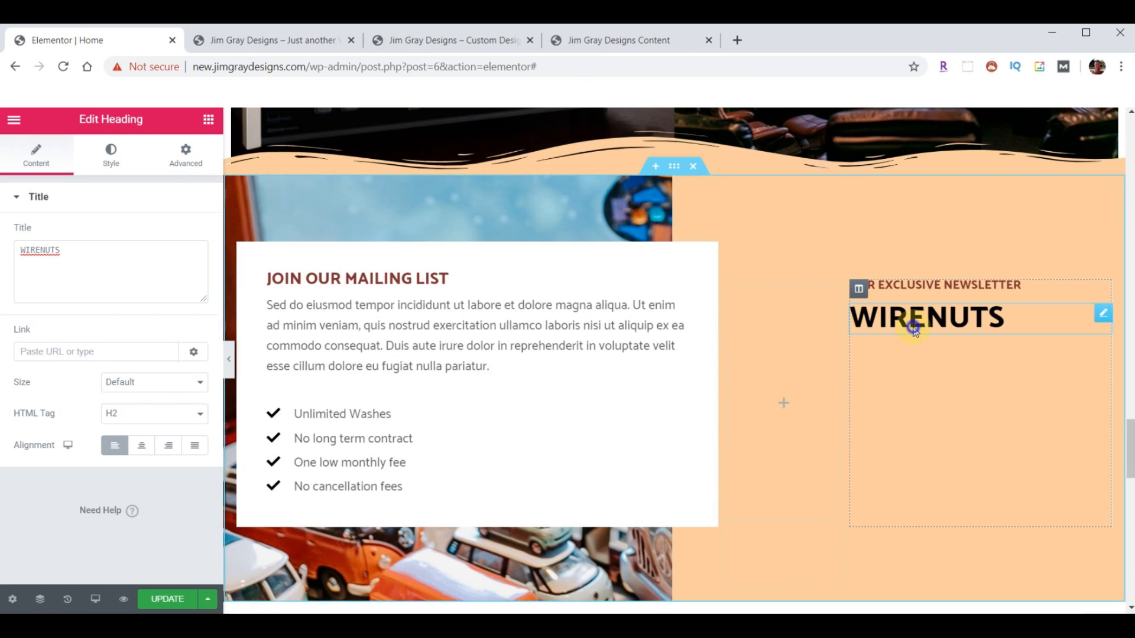
- Paste the Learn More button so it sits below the WIRENUTS heading
{"action": "right_click", "coordinate": [910, 325]}
{"action": "left_click", "coordinate": [946, 412]}
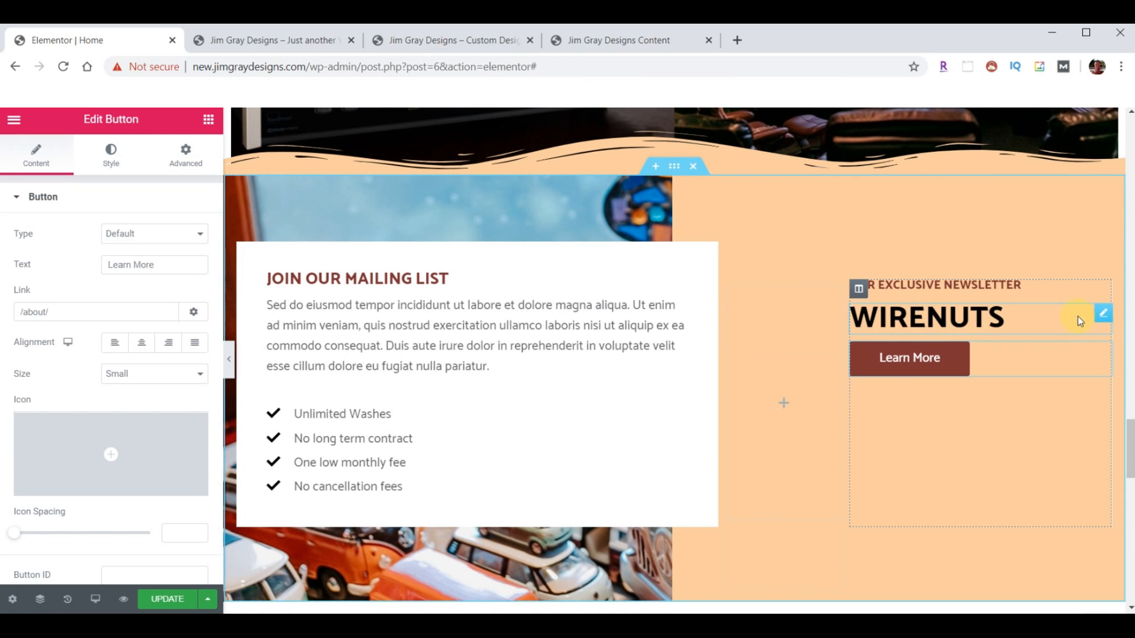
{"action": "scroll", "coordinate": [1026, 379], "scroll_direction": "down", "scroll_amount": 3}
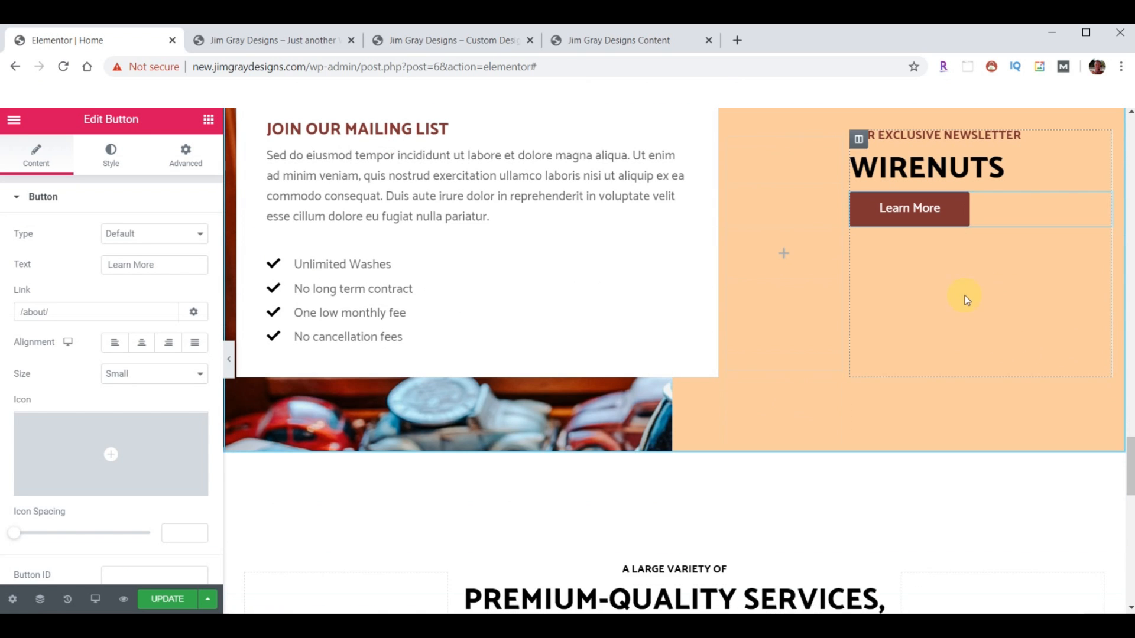
{"action": "left_click_drag", "start_coordinate": [1098, 199], "coordinate": [1065, 285]}
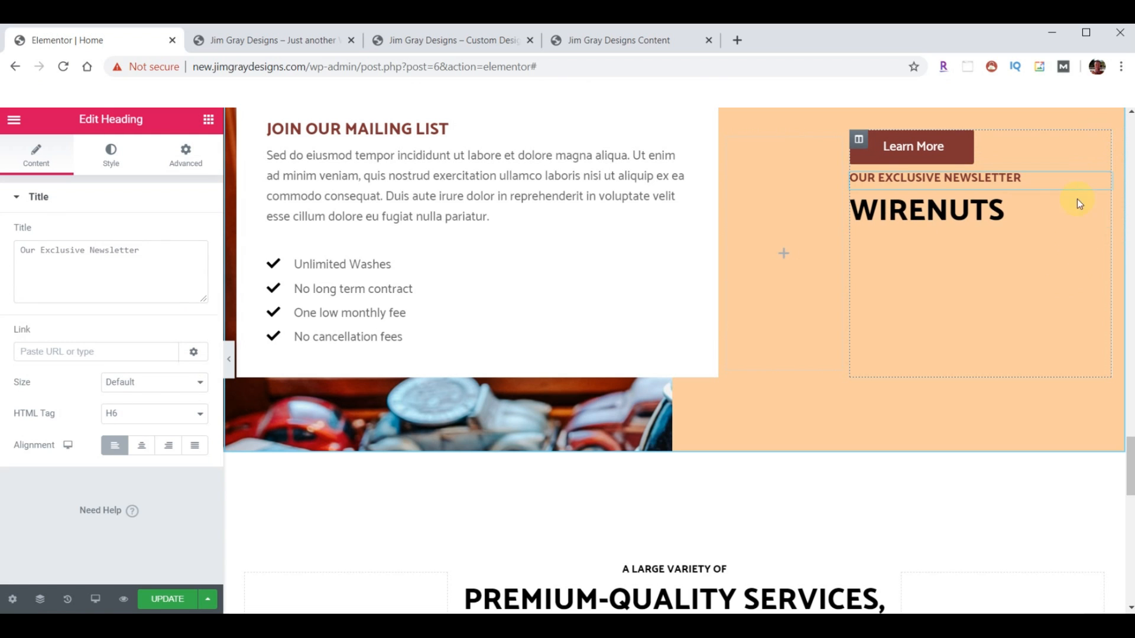
{"action": "left_click_drag", "start_coordinate": [1098, 137], "coordinate": [1090, 200]}
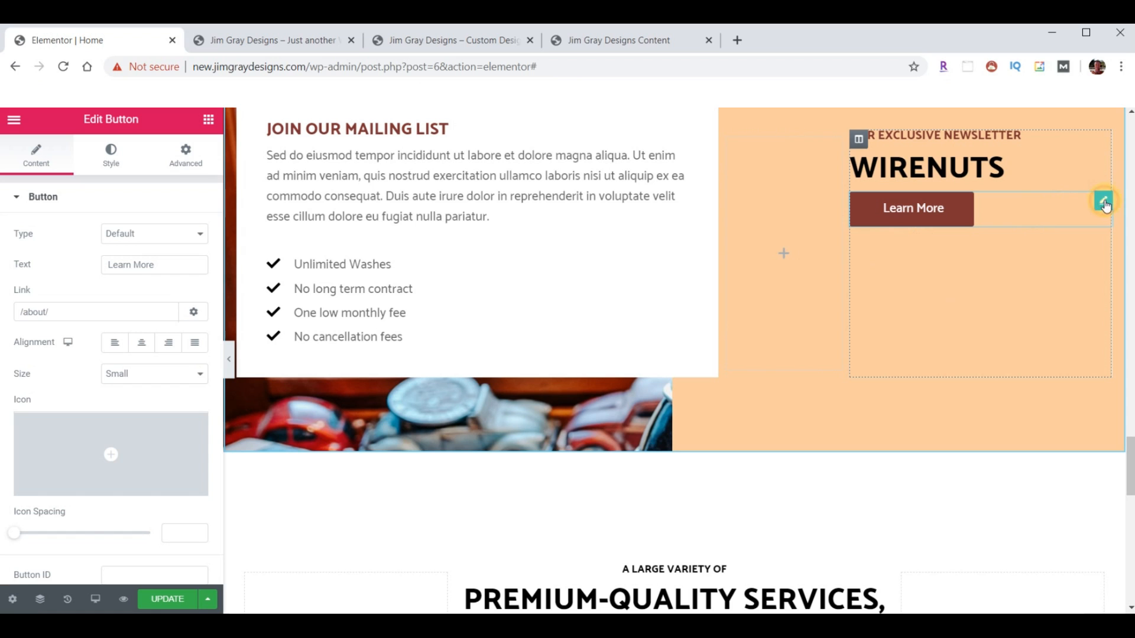
- Give the Learn More button a top padding of 20
{"action": "left_click", "coordinate": [179, 157]}
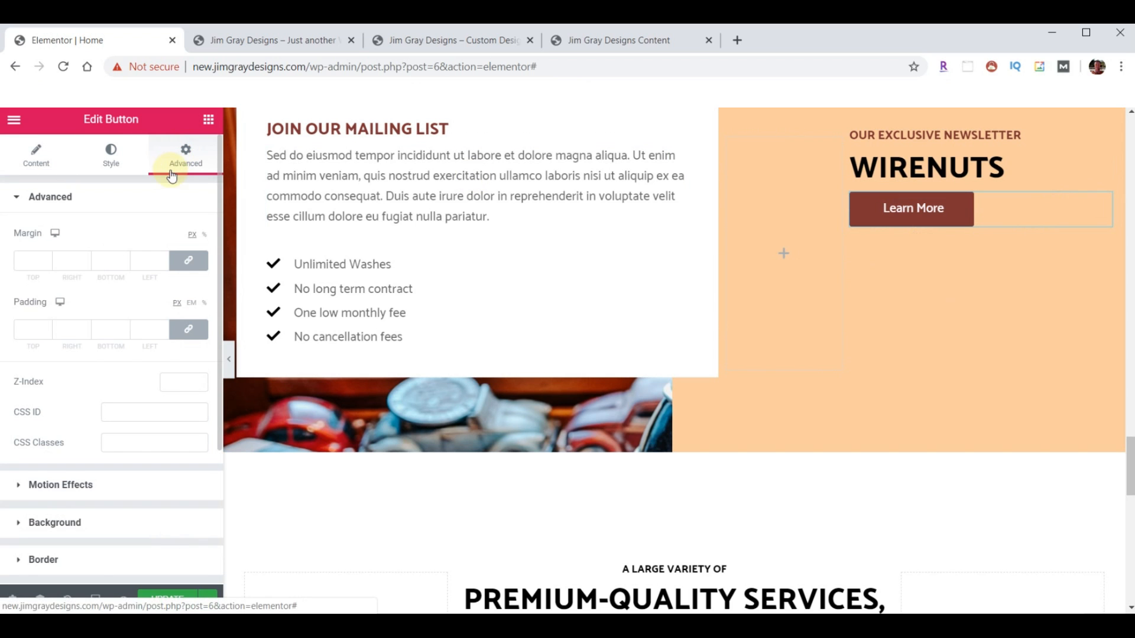
{"action": "left_click", "coordinate": [188, 332]}
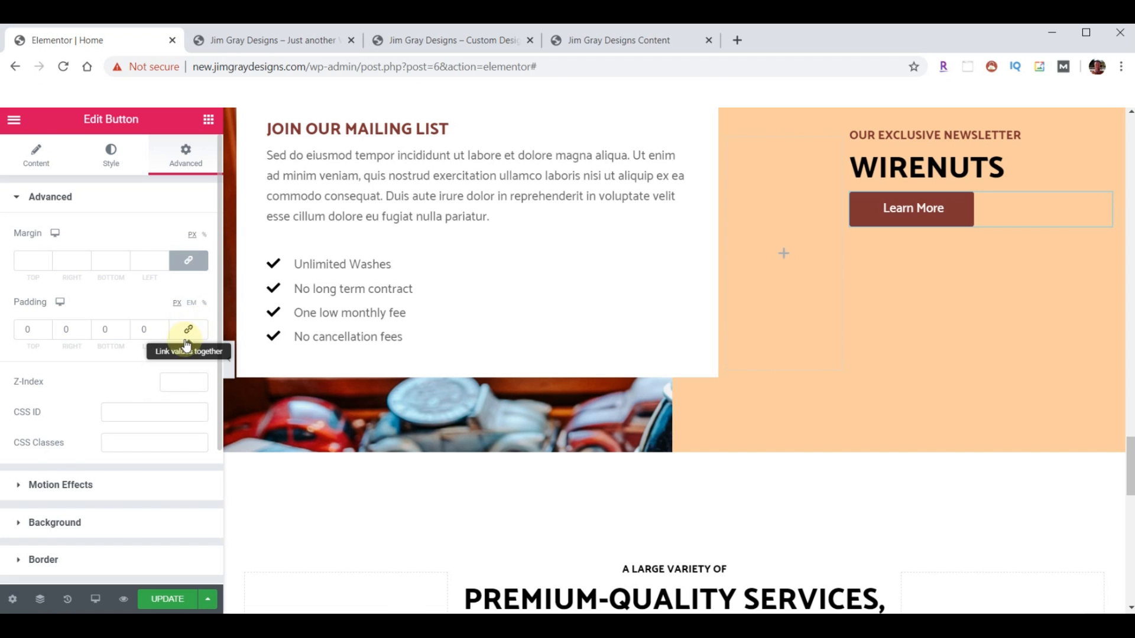
{"action": "left_click", "coordinate": [46, 329]}
{"action": "left_click", "coordinate": [46, 329]}
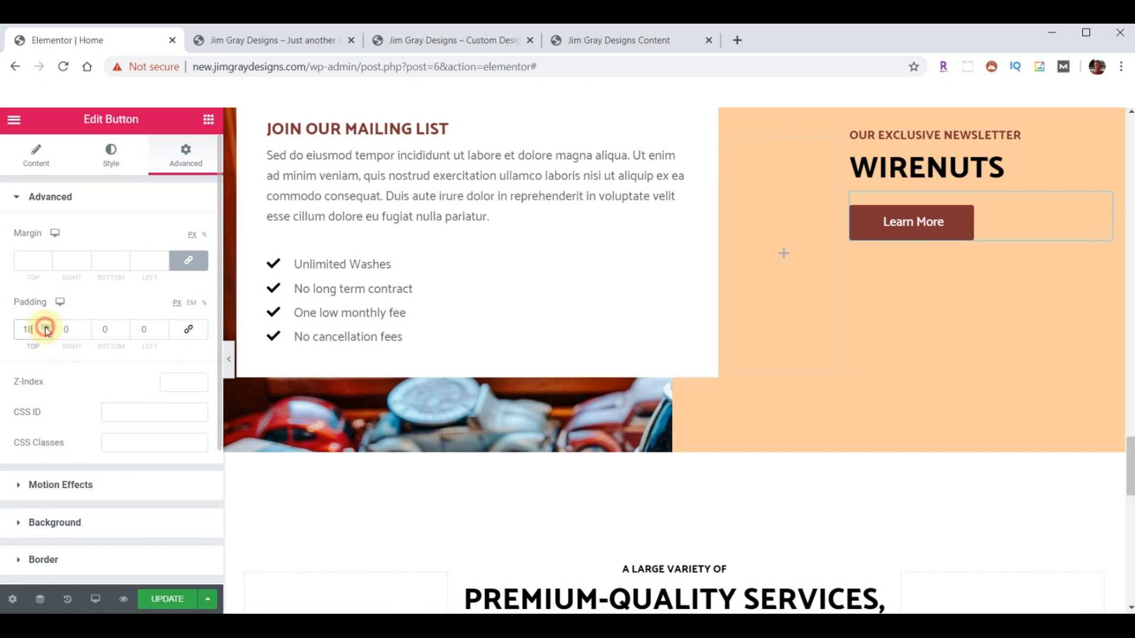
- Replace the card's placeholder paragraph with the WIRENUTS newsletter description
{"action": "left_click", "coordinate": [328, 183]}
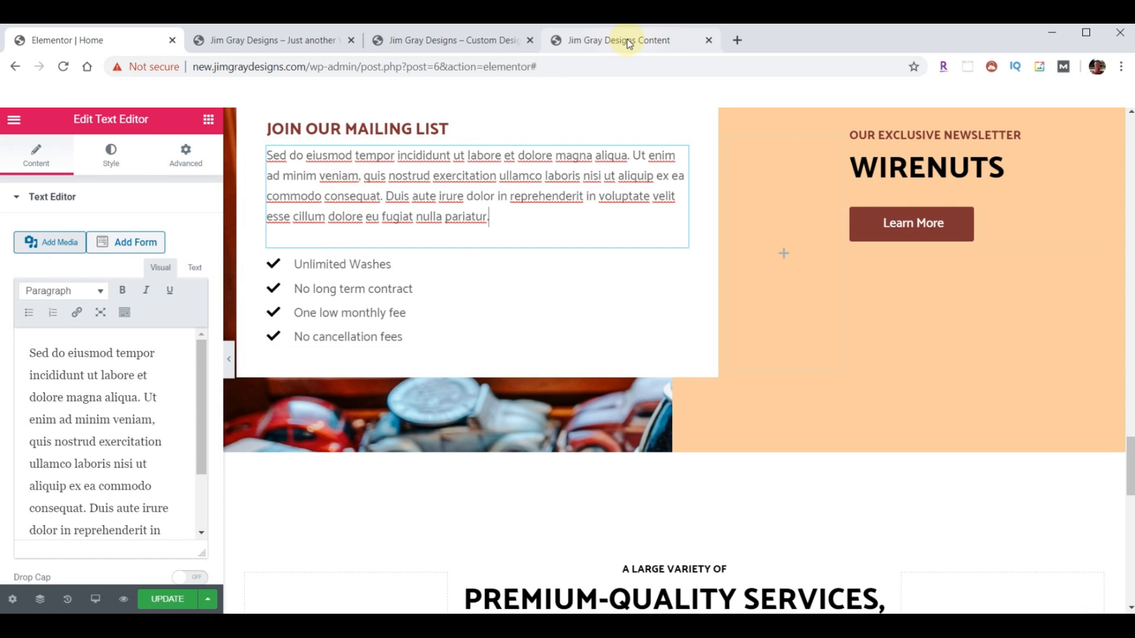
{"action": "left_click", "coordinate": [90, 407]}
{"action": "key", "text": "ctrl+a"}
{"action": "key", "text": "ctrl+v"}
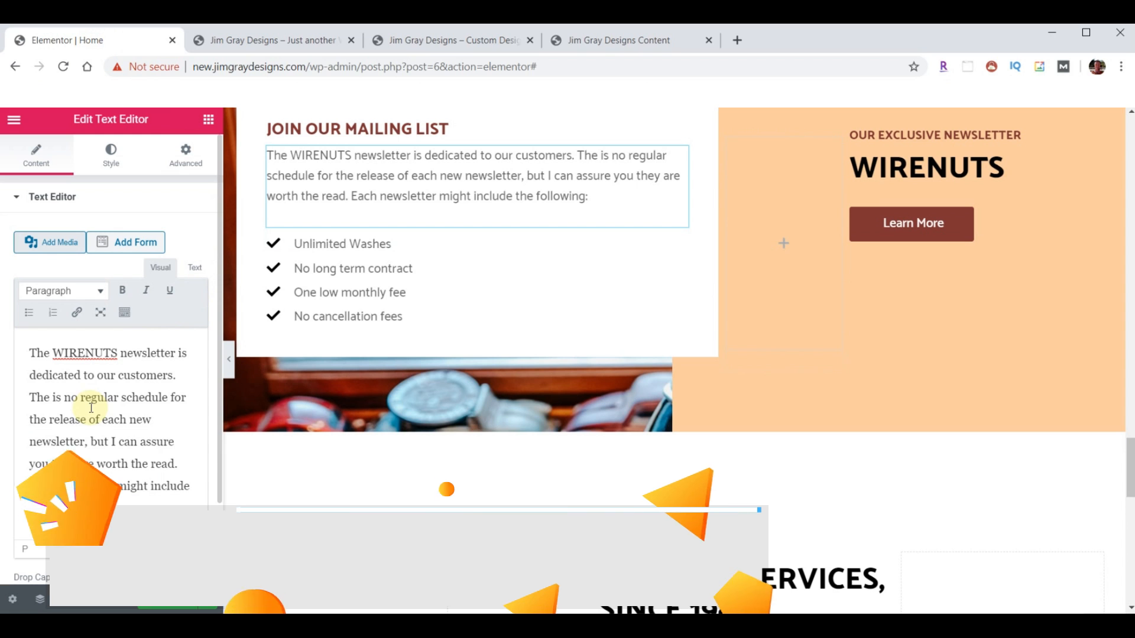
{"action": "left_click", "coordinate": [679, 244]}
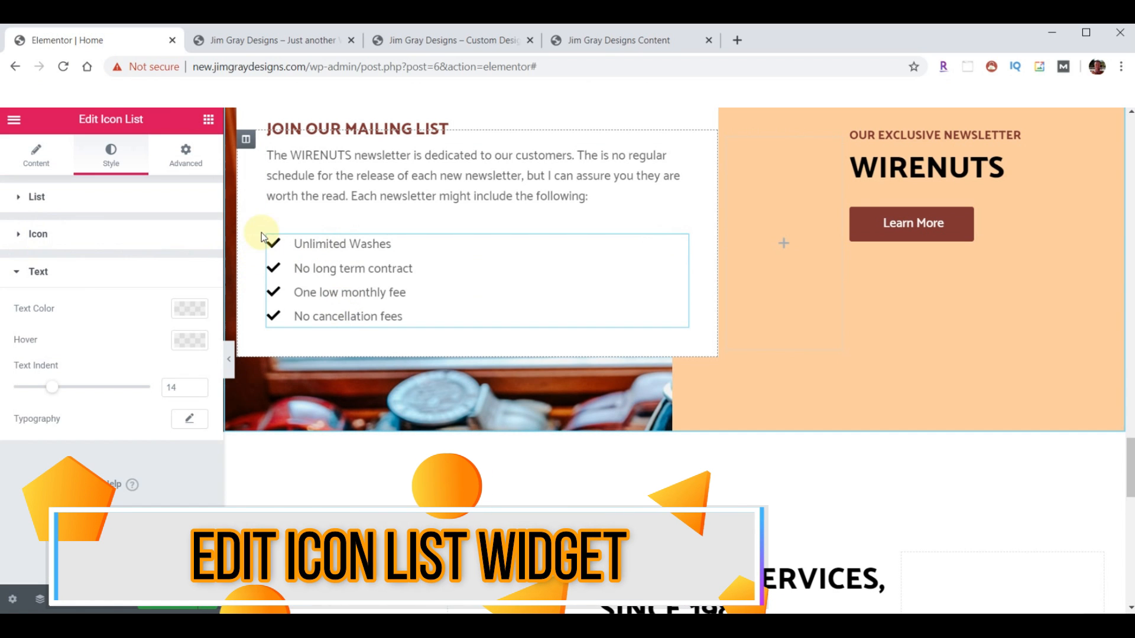
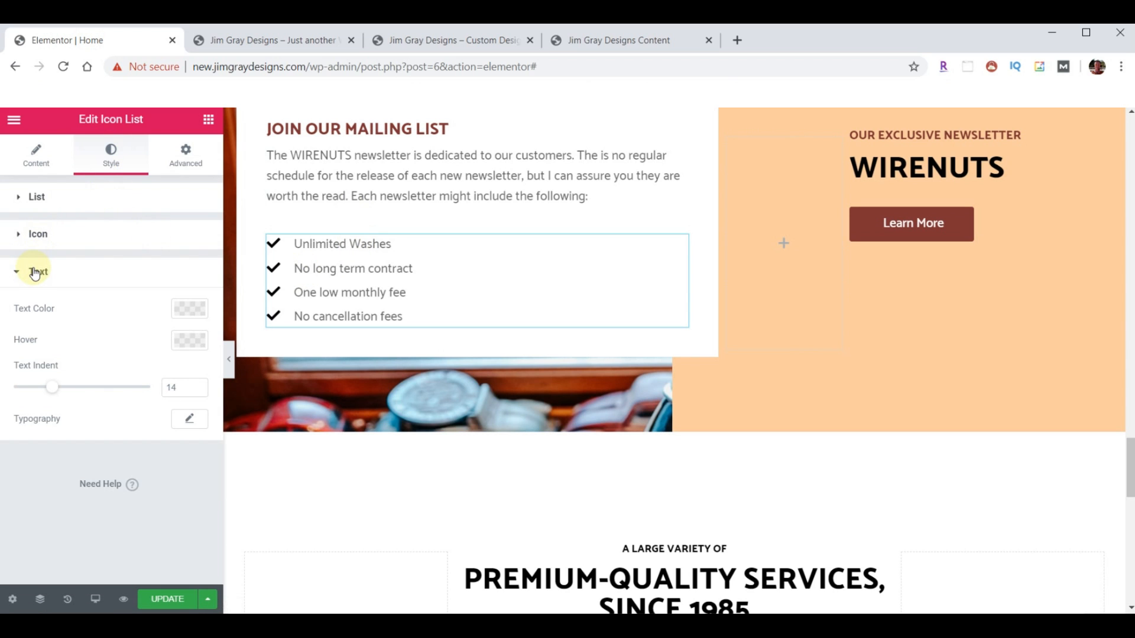
- Color the mailing list's item text and check icons #AC0E02 dark red
{"action": "left_click", "coordinate": [188, 307]}
{"action": "left_click", "coordinate": [98, 531]}
{"action": "key", "text": "ctrl+v"}
{"action": "left_click", "coordinate": [189, 308]}
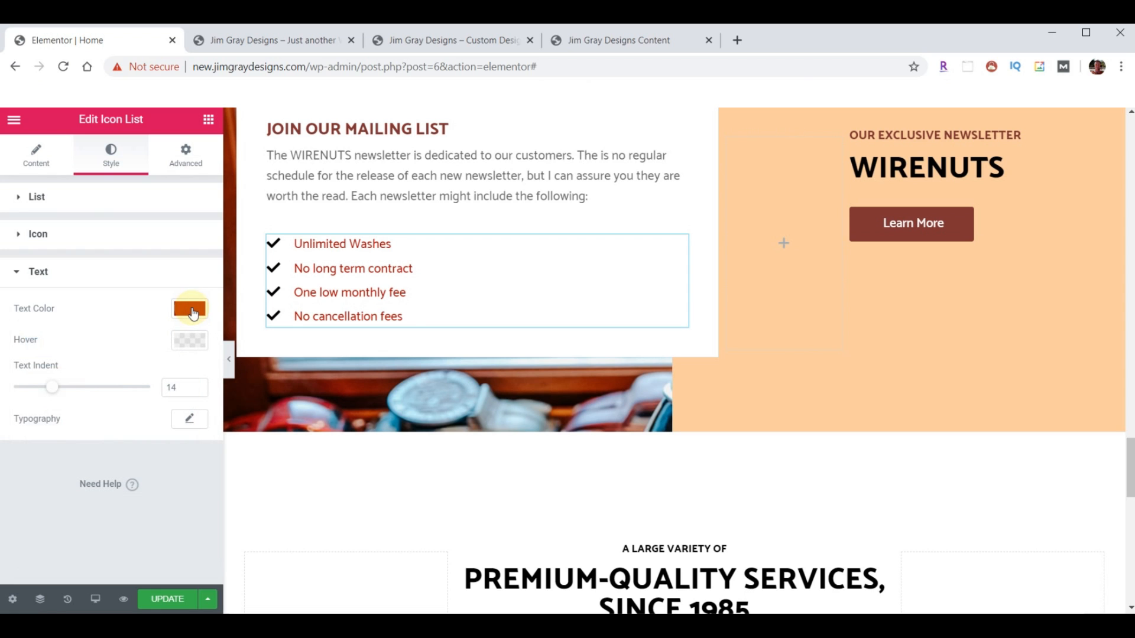
{"action": "left_click", "coordinate": [16, 243]}
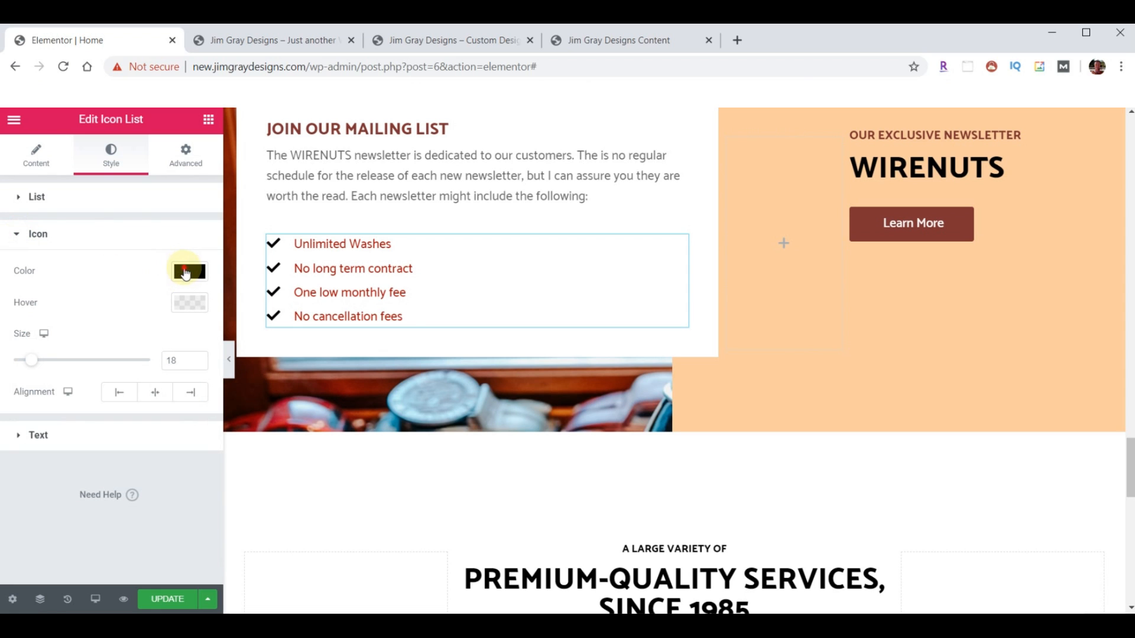
{"action": "left_click", "coordinate": [184, 273]}
{"action": "left_click", "coordinate": [114, 504]}
{"action": "type", "text": "#AC0E02"}
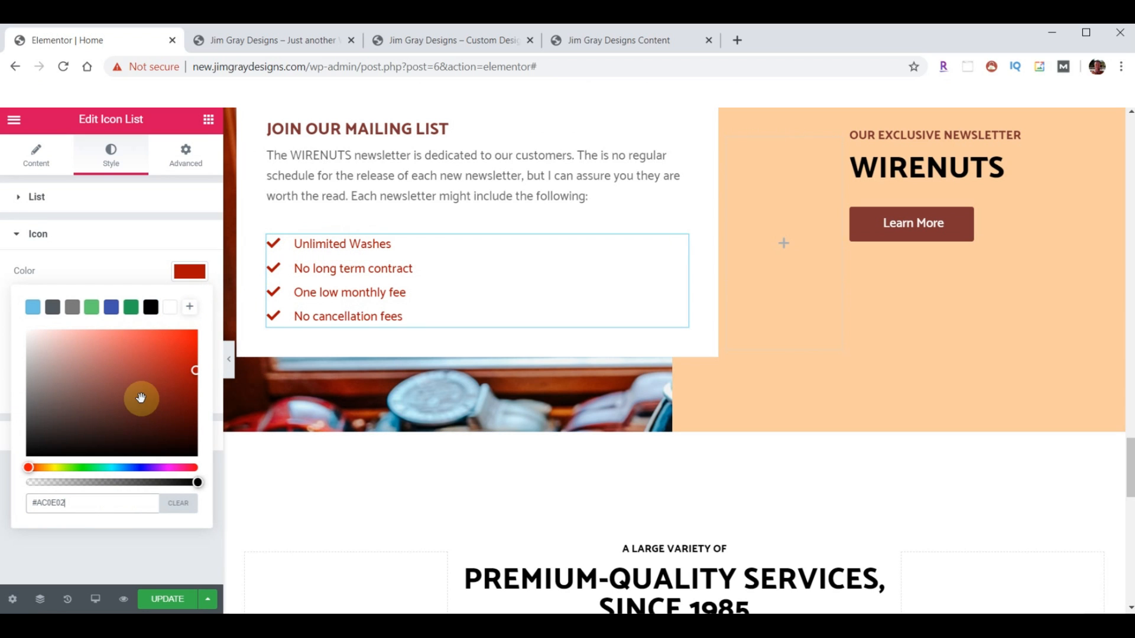
{"action": "left_click", "coordinate": [193, 284]}
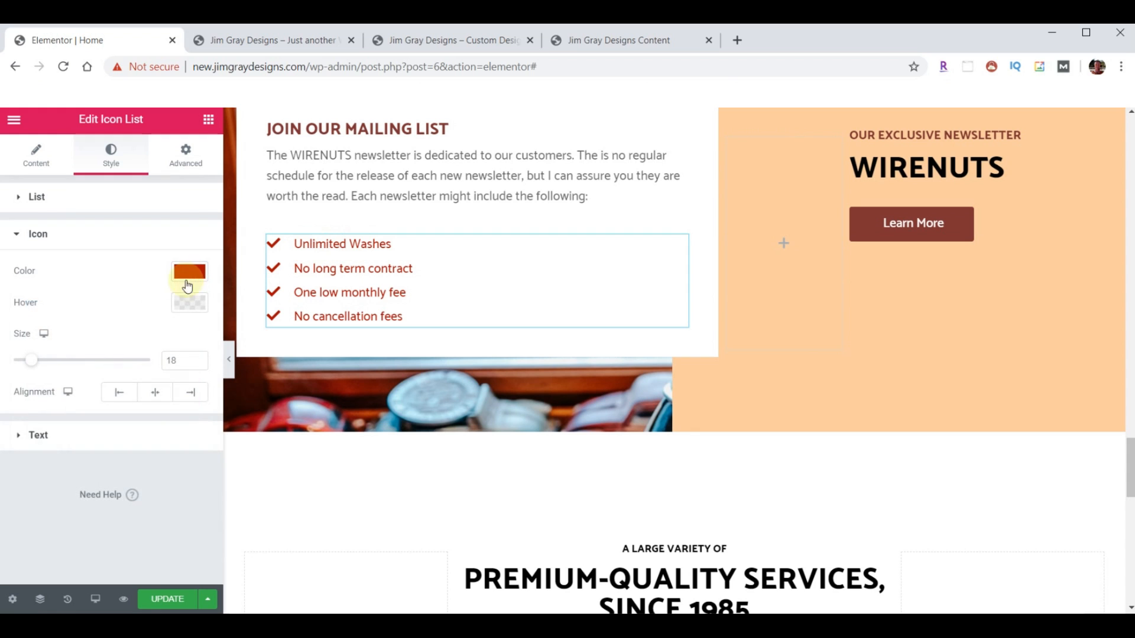
- Set the list text's typography transform to Uppercase
{"action": "left_click", "coordinate": [20, 437]}
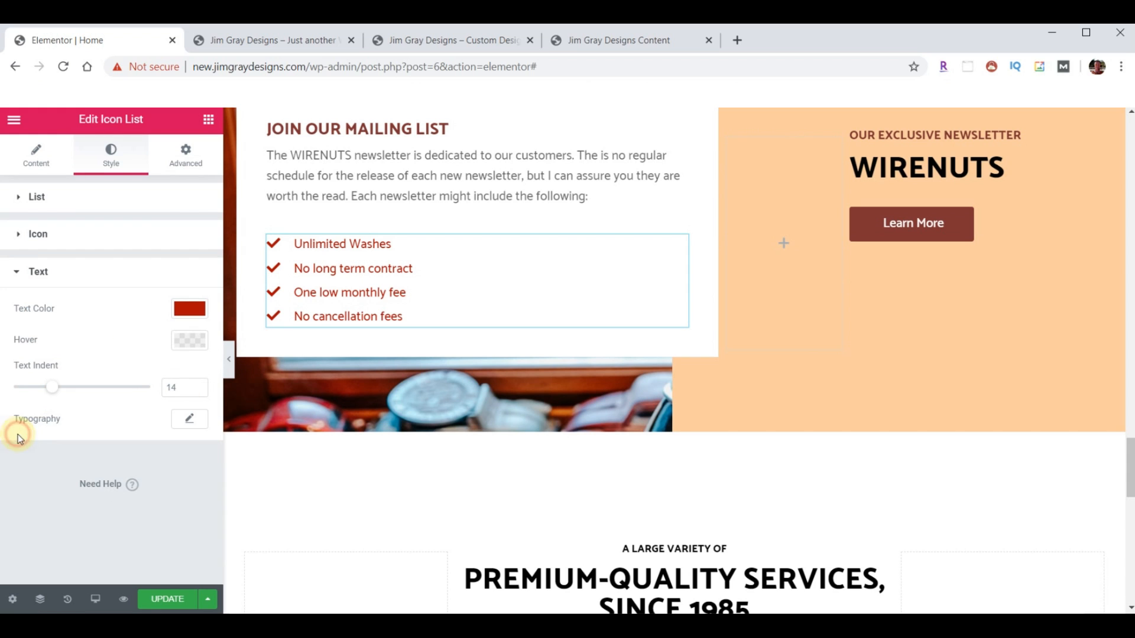
{"action": "left_click", "coordinate": [188, 419]}
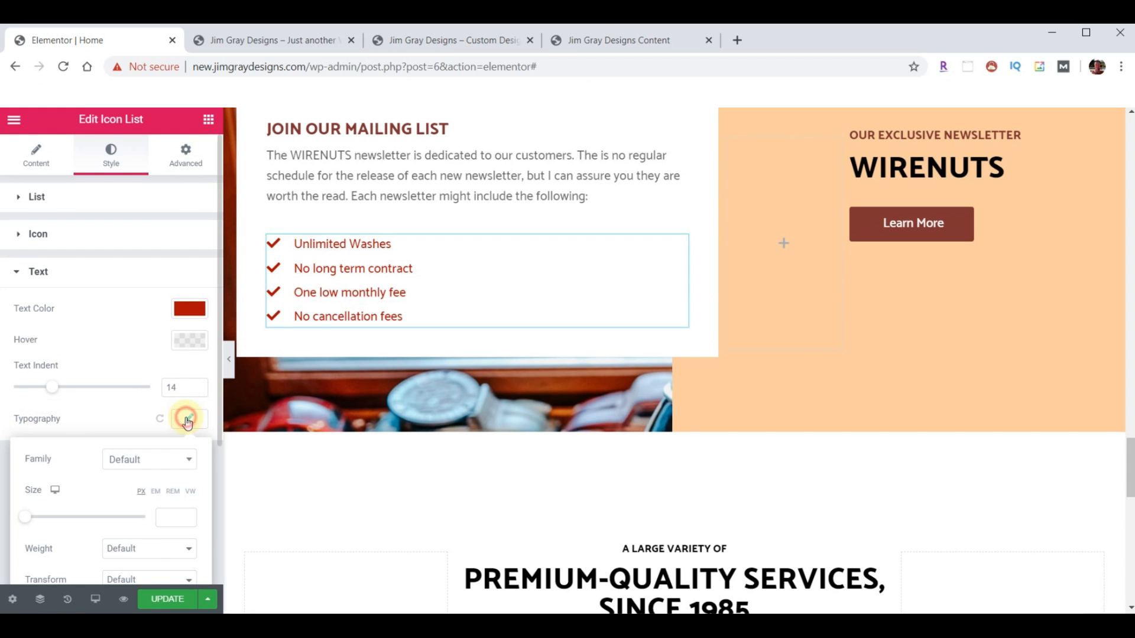
{"action": "scroll", "coordinate": [170, 441], "scroll_direction": "down", "scroll_amount": 3}
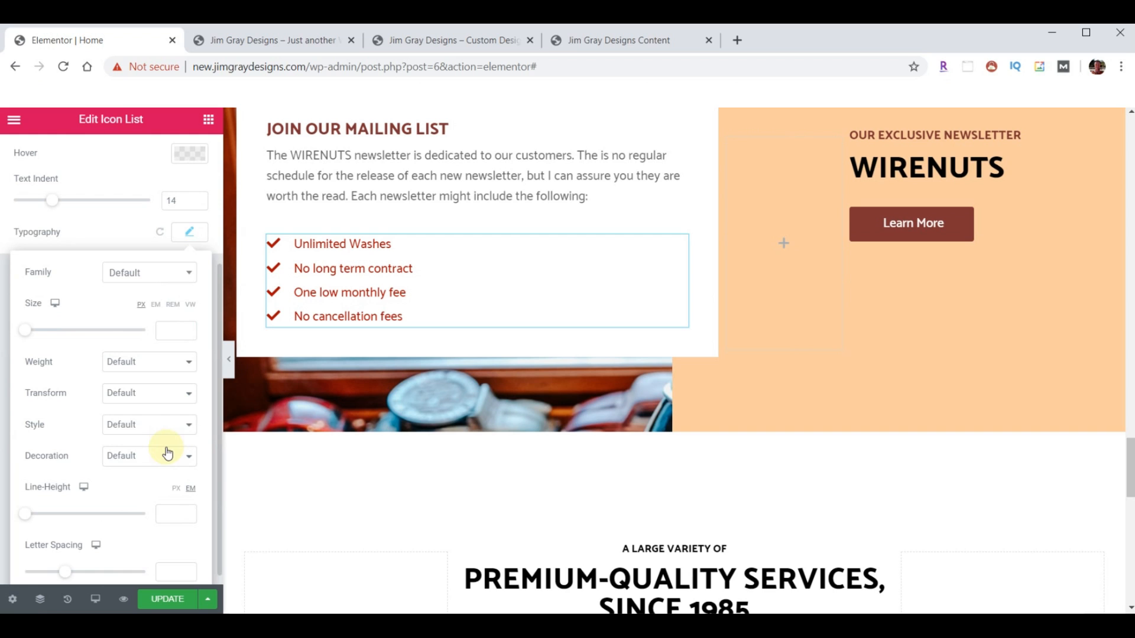
{"action": "left_click", "coordinate": [189, 395]}
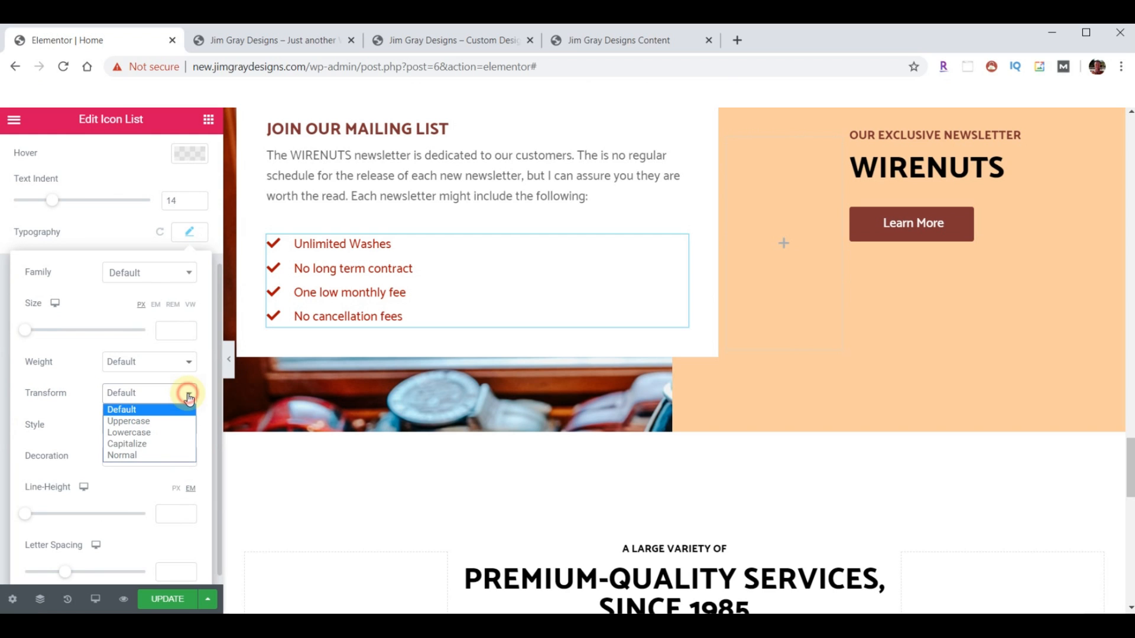
{"action": "left_click", "coordinate": [136, 443]}
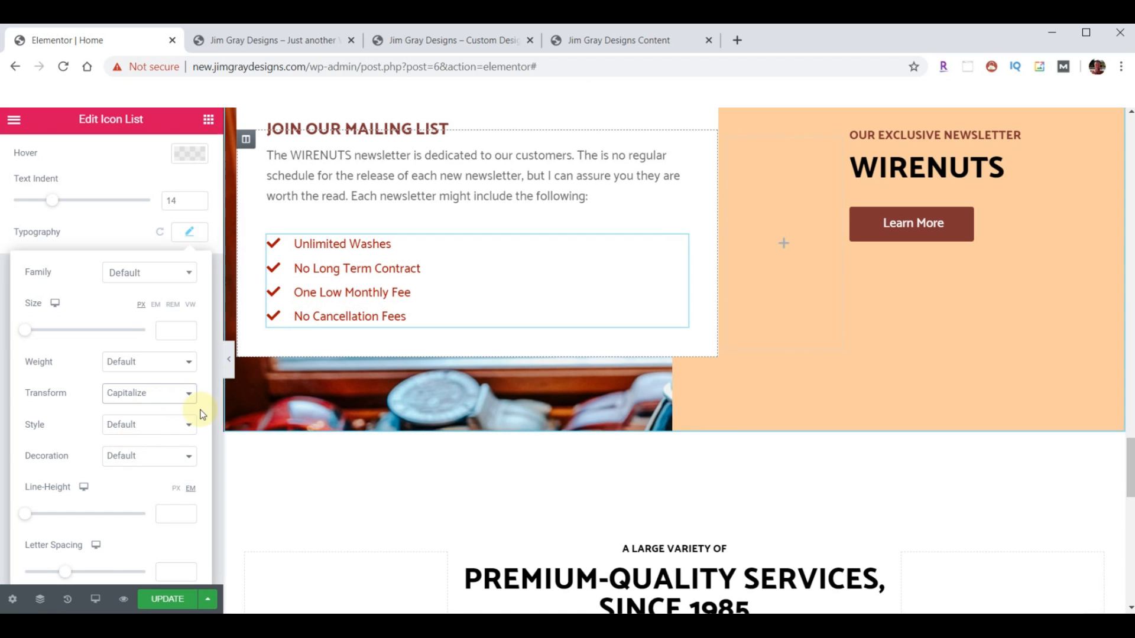
{"action": "left_click", "coordinate": [189, 396]}
{"action": "left_click", "coordinate": [141, 420]}
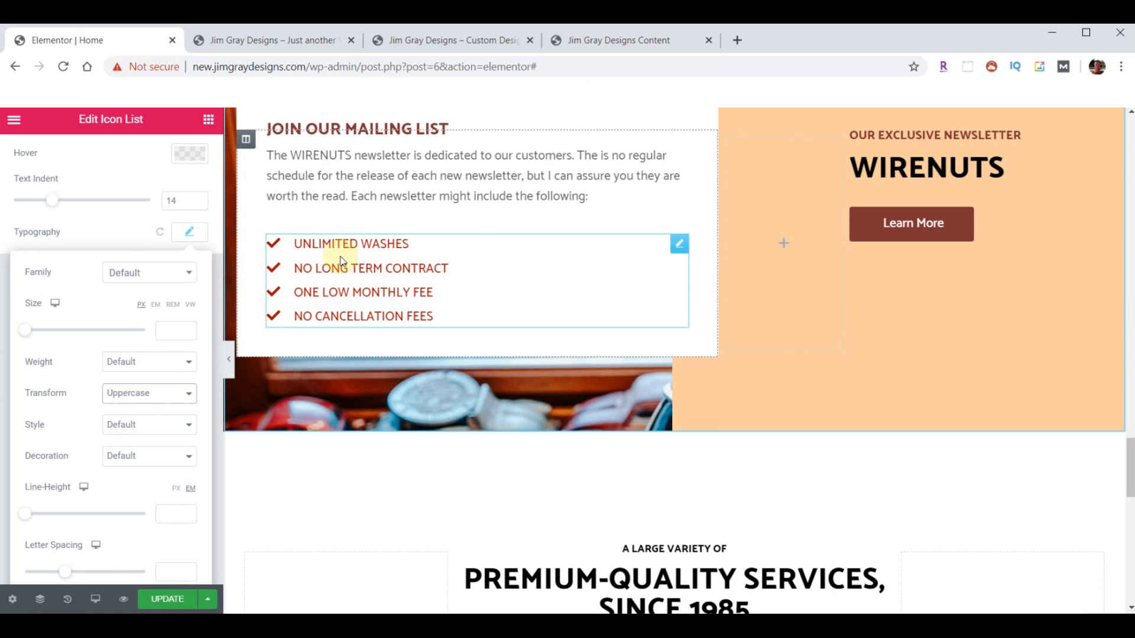
{"action": "scroll", "coordinate": [77, 270], "scroll_direction": "up", "scroll_amount": 3}
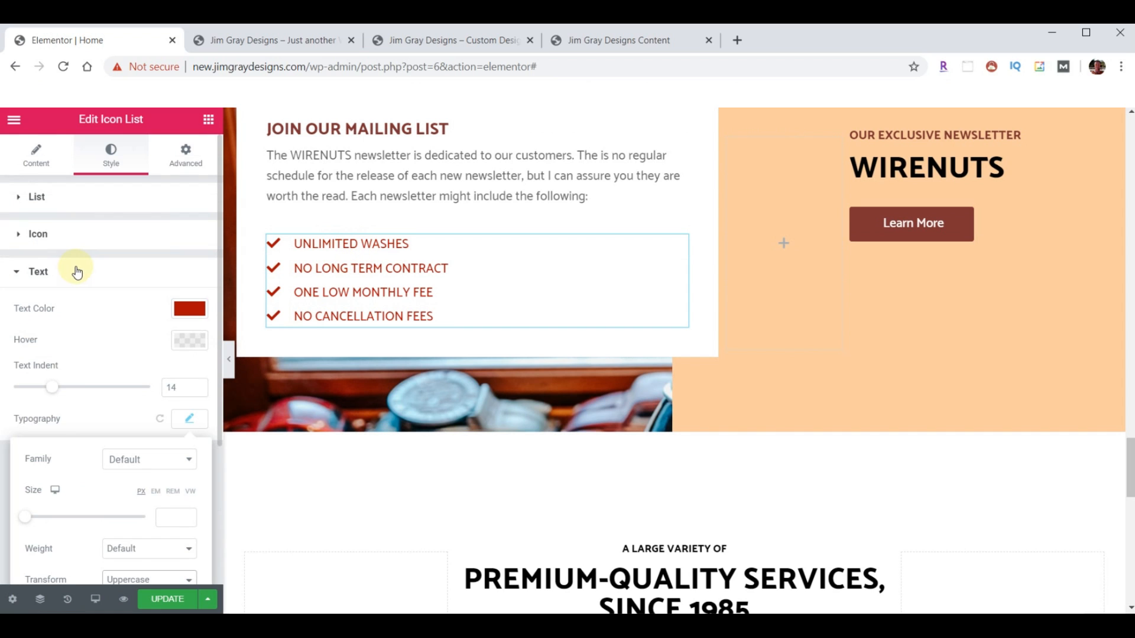
- Rename the first two list items to Helpful Tips and Product Reviews & Recommendations
{"action": "left_click", "coordinate": [28, 165]}
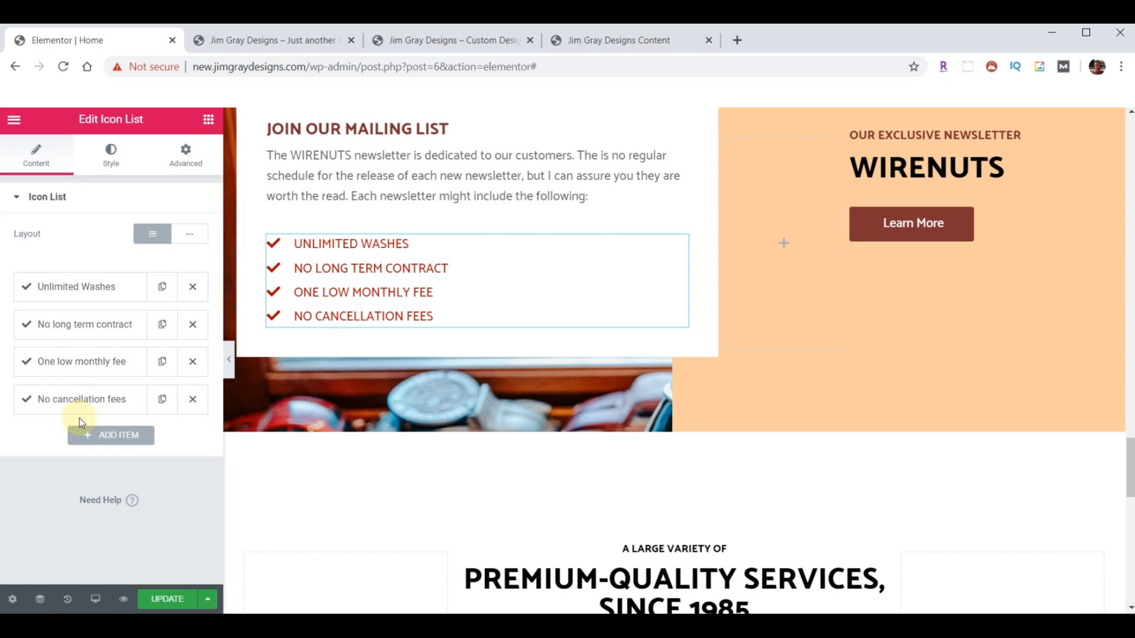
{"action": "left_click", "coordinate": [73, 291]}
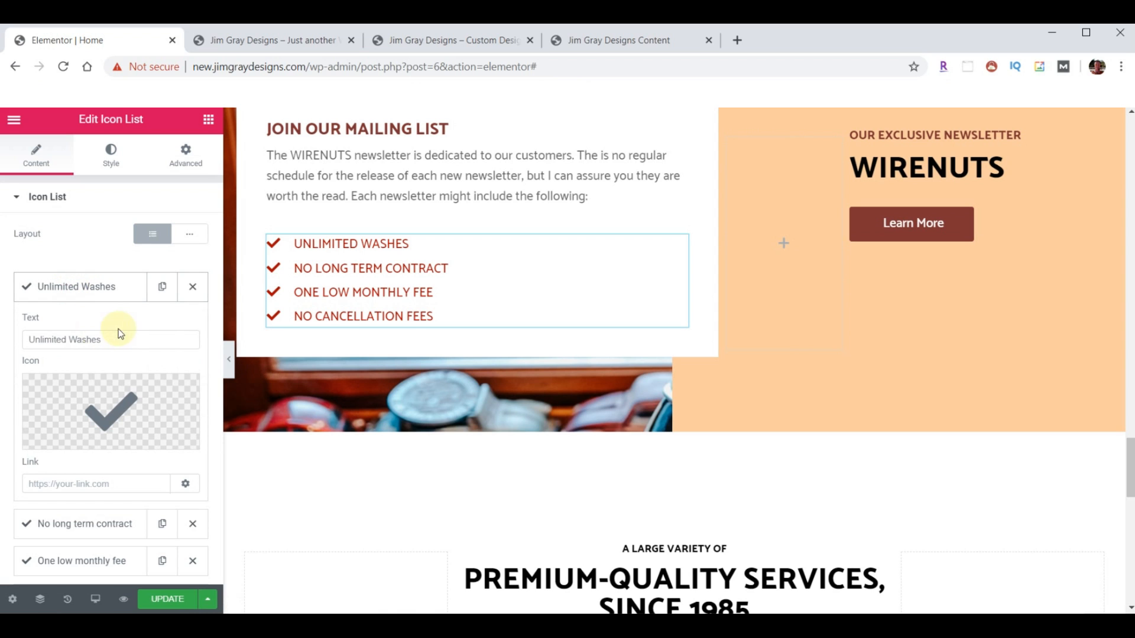
{"action": "triple_click", "coordinate": [37, 332]}
{"action": "type", "text": "Helpful Tips"}
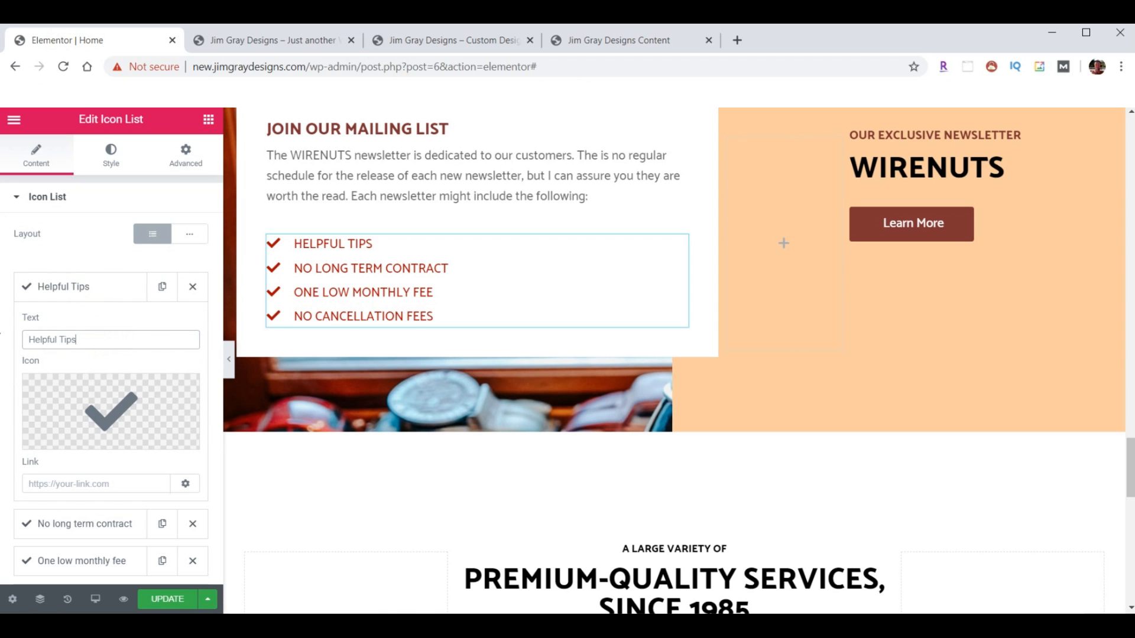
{"action": "left_click", "coordinate": [86, 287]}
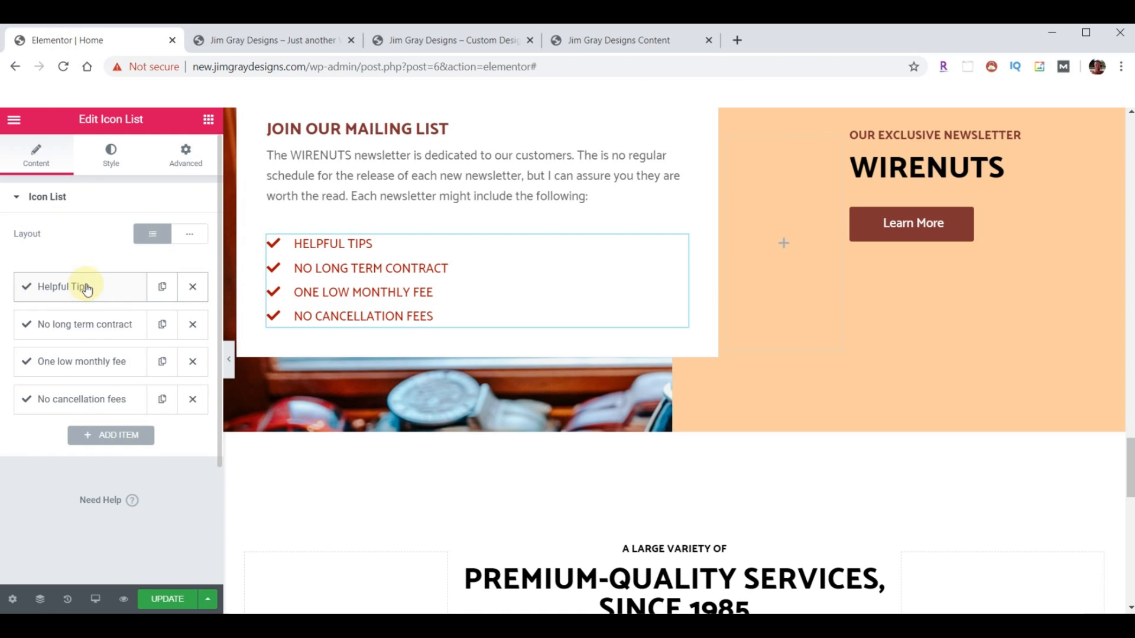
{"action": "left_click", "coordinate": [84, 326]}
{"action": "triple_click", "coordinate": [27, 377]}
{"action": "type", "text": "Product Reviews & Recommendations"}
{"action": "left_click", "coordinate": [73, 324]}
- Set the third item to Frequently Asked Questions and change the last item to Company Updates
{"action": "left_click", "coordinate": [71, 370]}
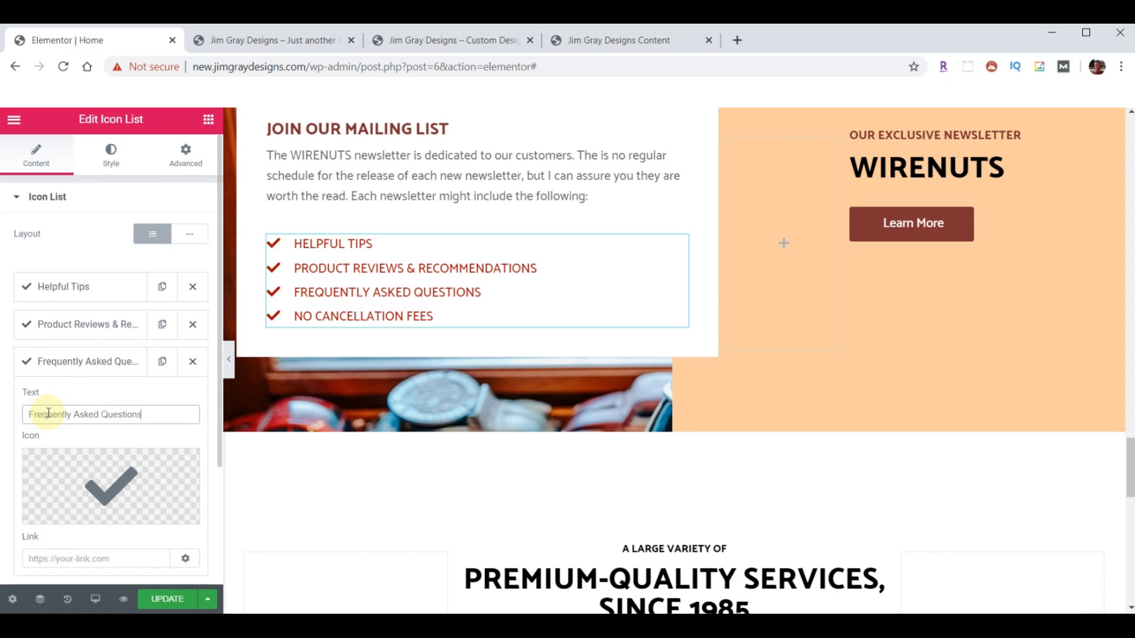
{"action": "left_click", "coordinate": [53, 368]}
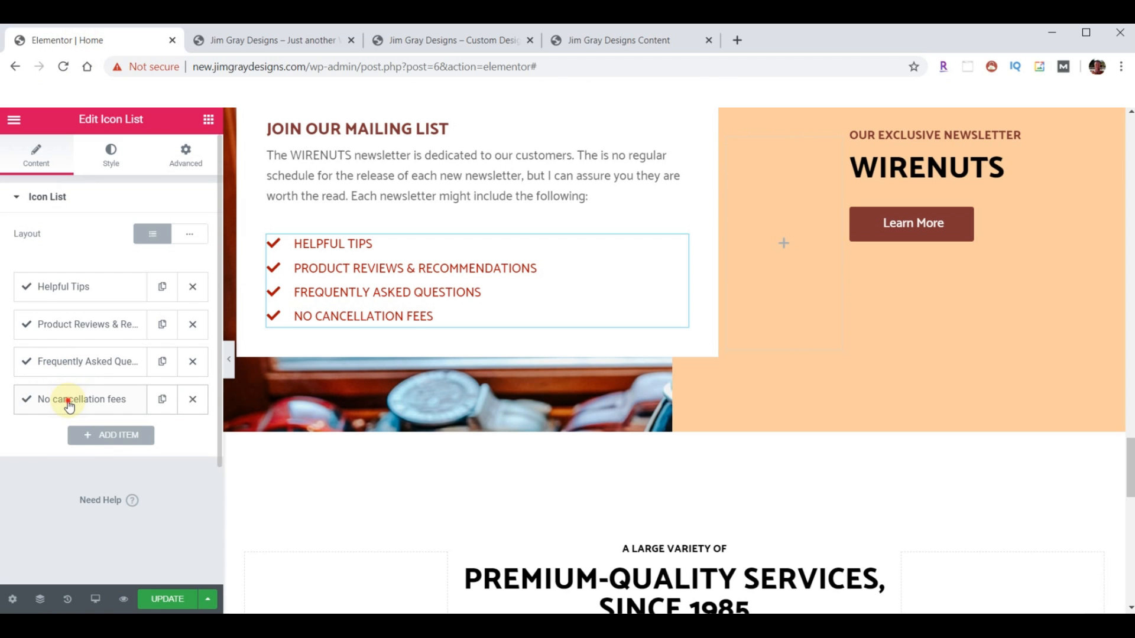
{"action": "left_click", "coordinate": [31, 398]}
{"action": "triple_click", "coordinate": [25, 450]}
{"action": "type", "text": "Company Updates"}
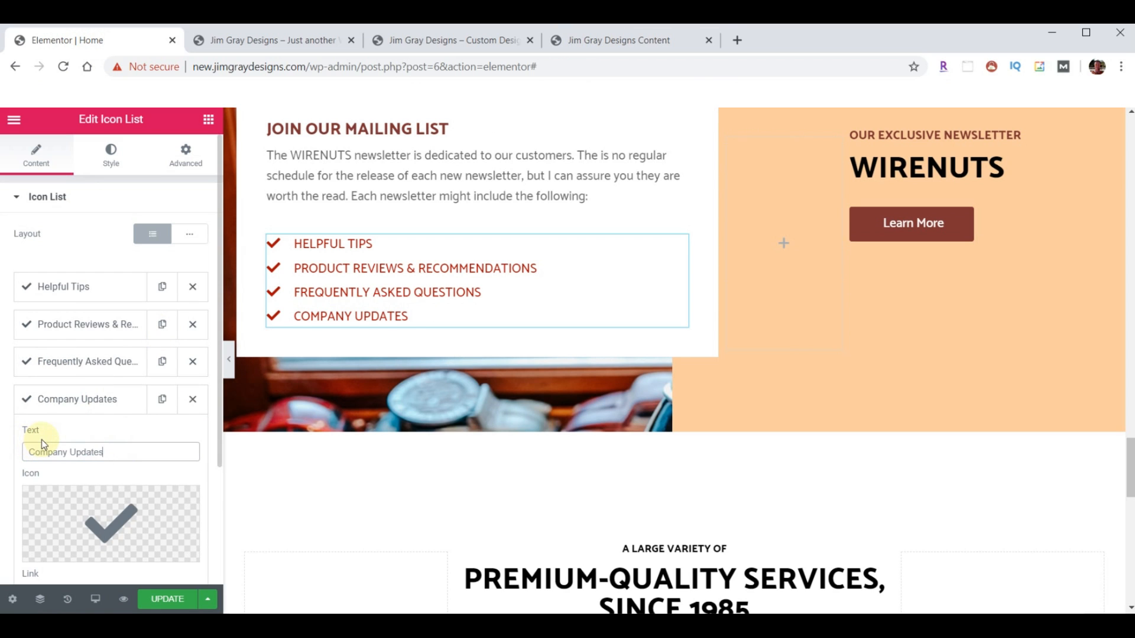
{"action": "left_click", "coordinate": [51, 399]}
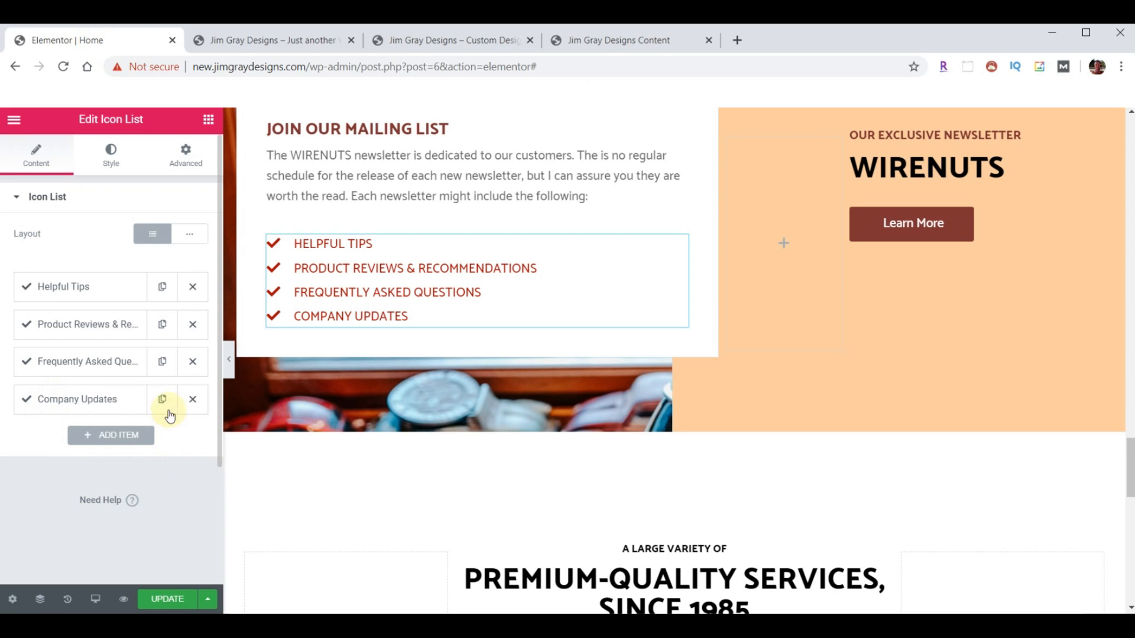
- Remove a temporary duplicated test item and save the page with UPDATE
{"action": "left_click", "coordinate": [163, 401]}
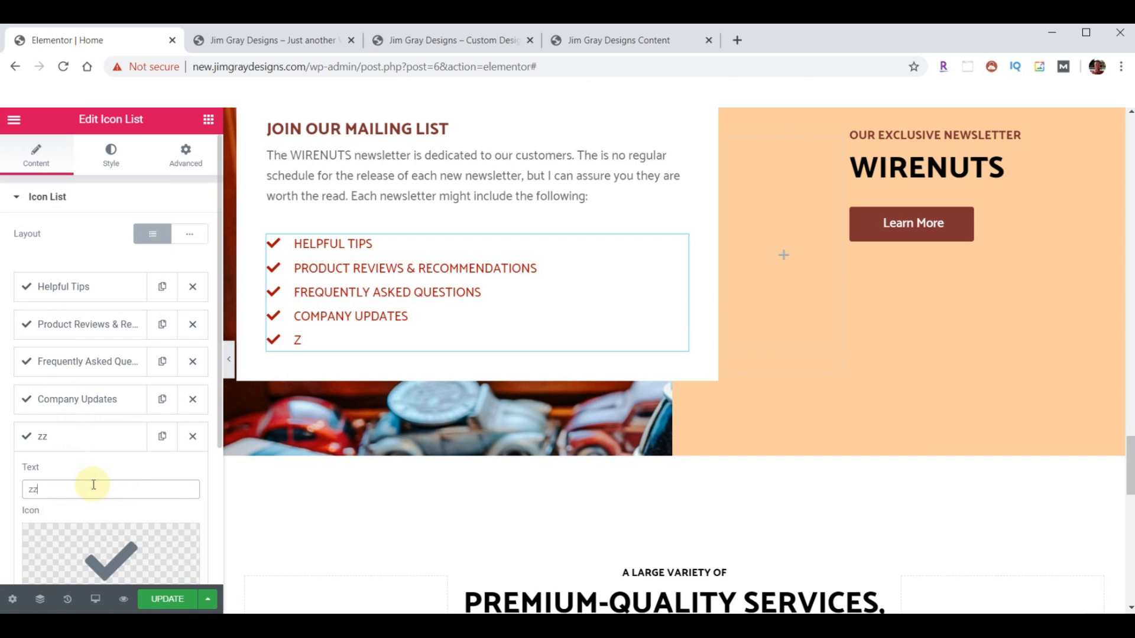
{"action": "type", "text": "zzz"}
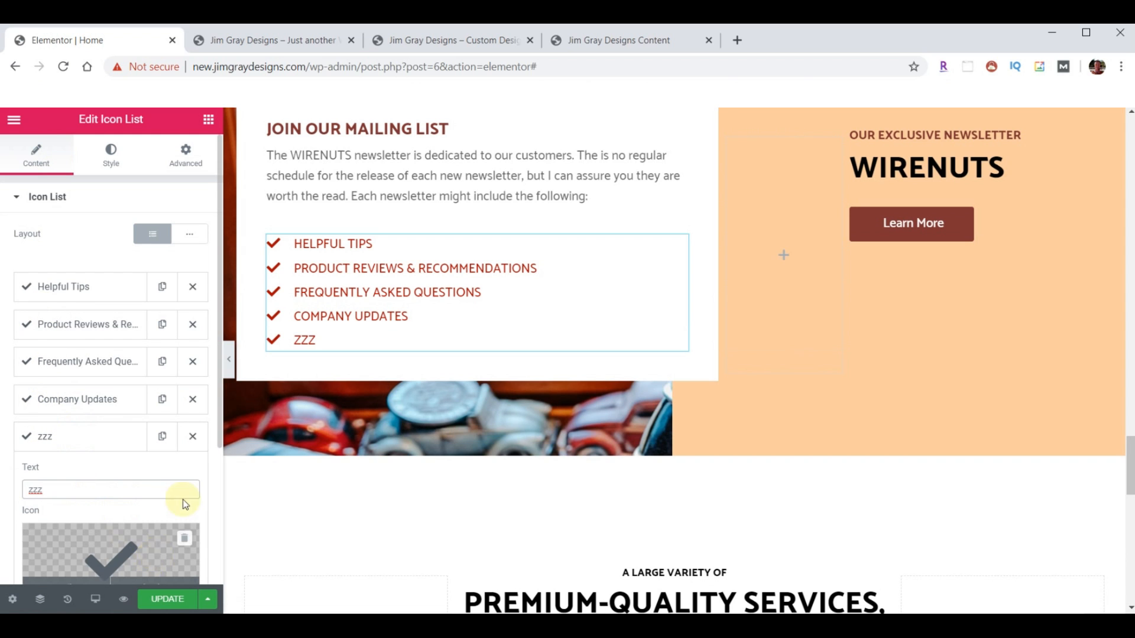
{"action": "left_click", "coordinate": [192, 437]}
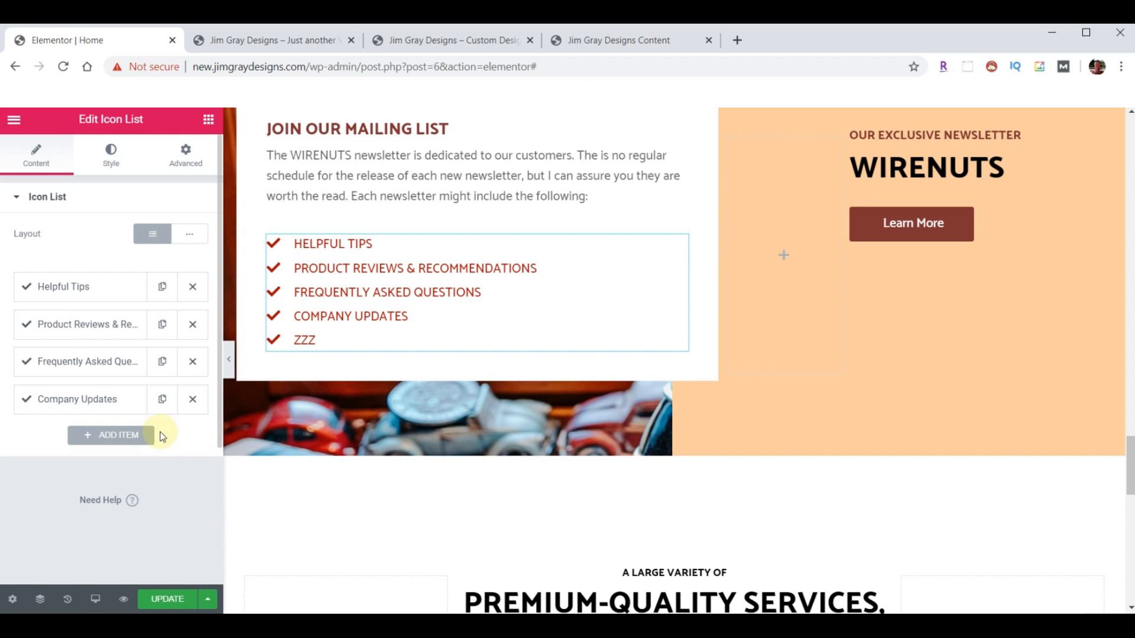
{"action": "left_click", "coordinate": [160, 601]}
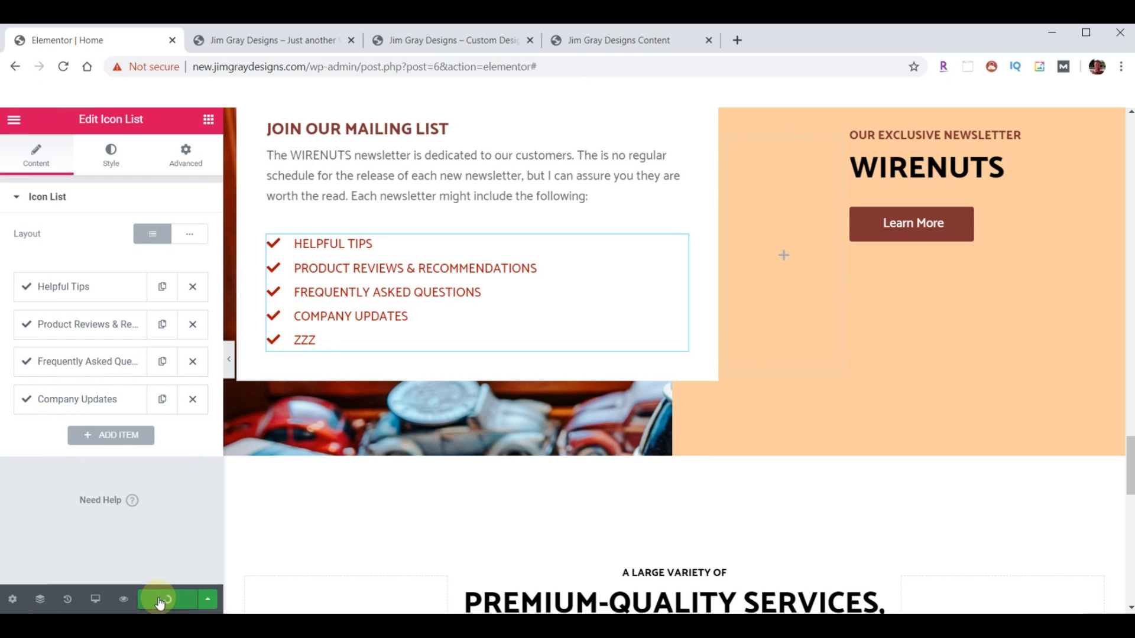
{"action": "left_click", "coordinate": [349, 204]}
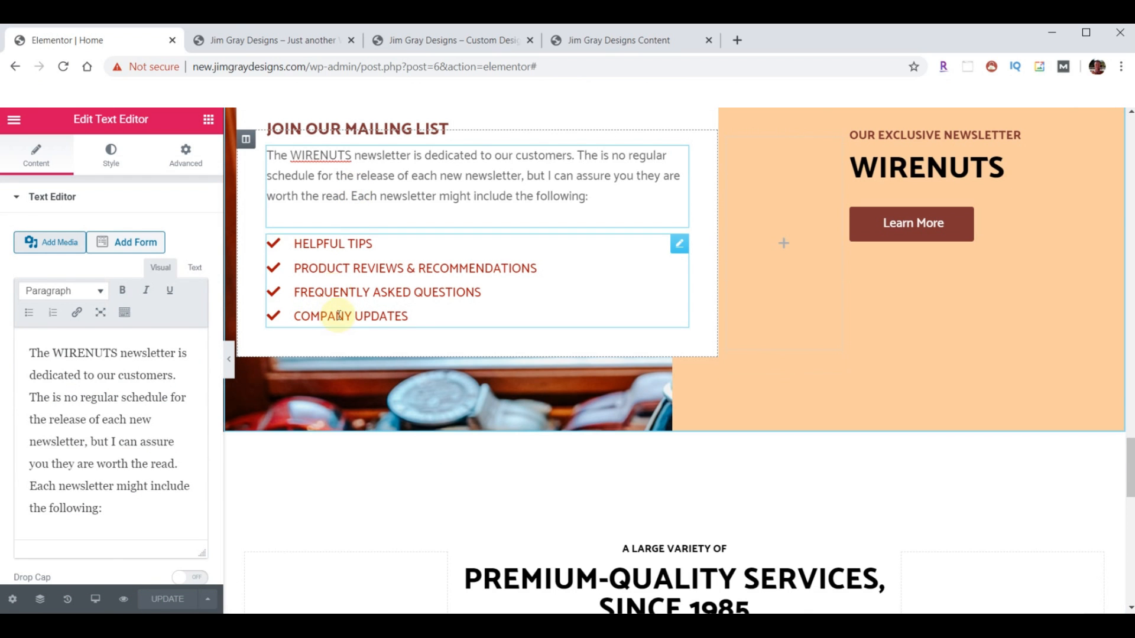
- Reload the live site to review the saved changes
{"action": "left_click", "coordinate": [236, 40]}
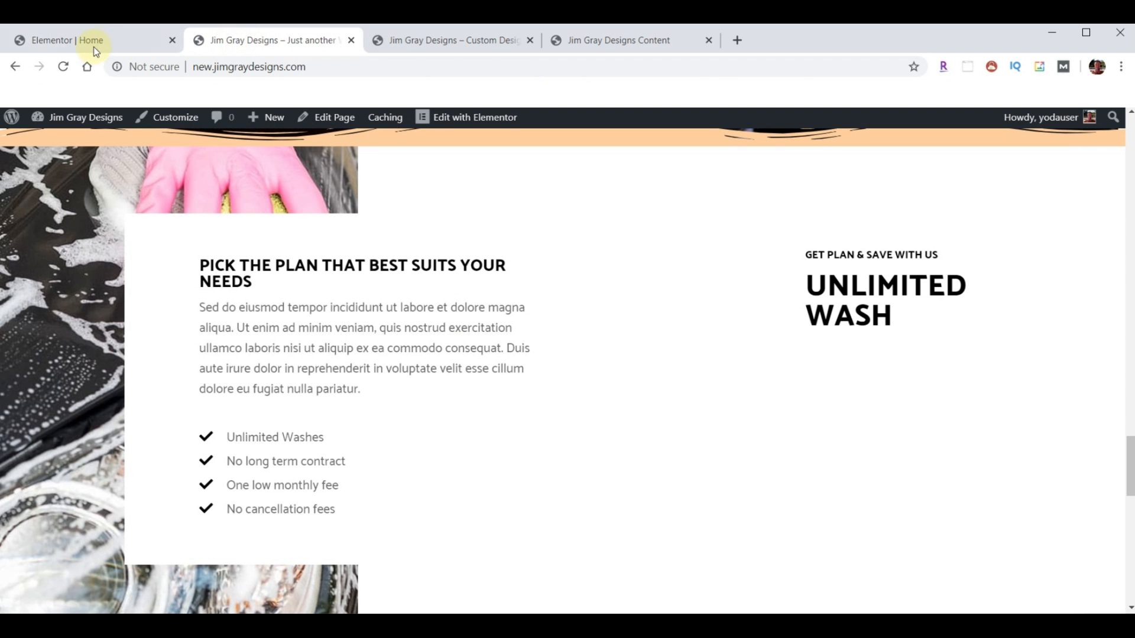
{"action": "left_click", "coordinate": [63, 66]}
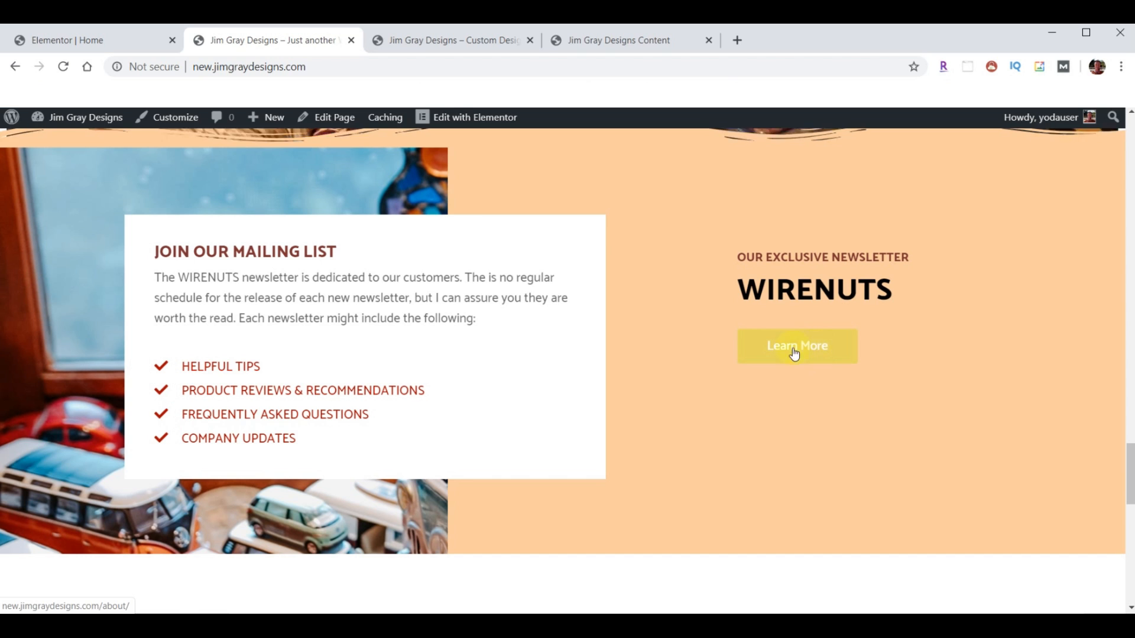
{"action": "left_click", "coordinate": [90, 40]}
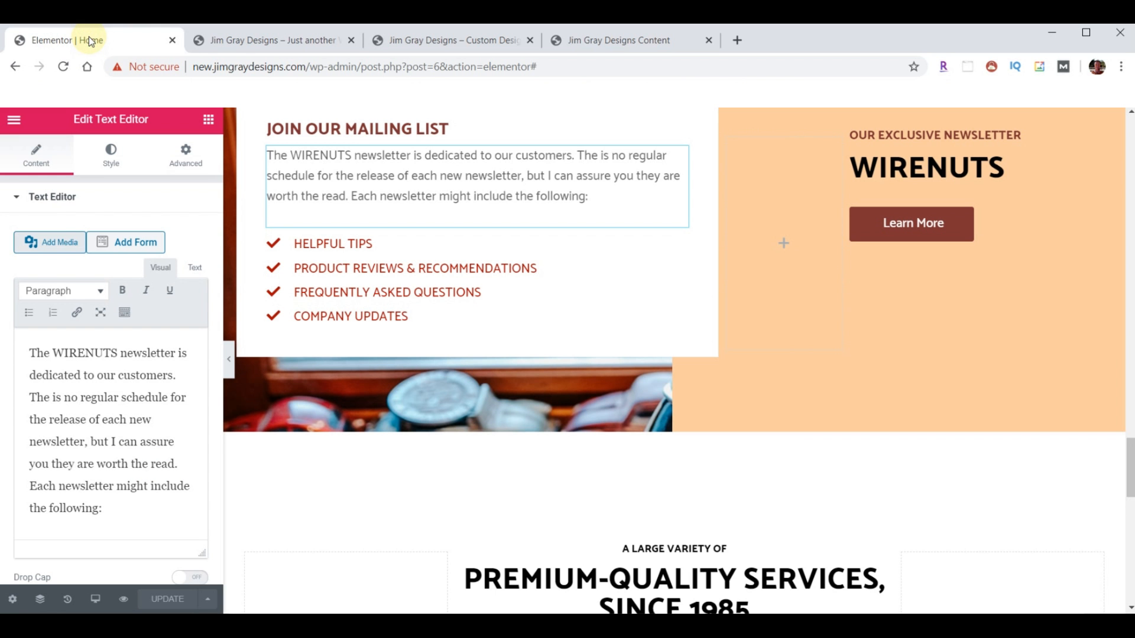
- Change the Learn More button link from /about/ to /wirenuts/ and save the page
{"action": "left_click", "coordinate": [1092, 202]}
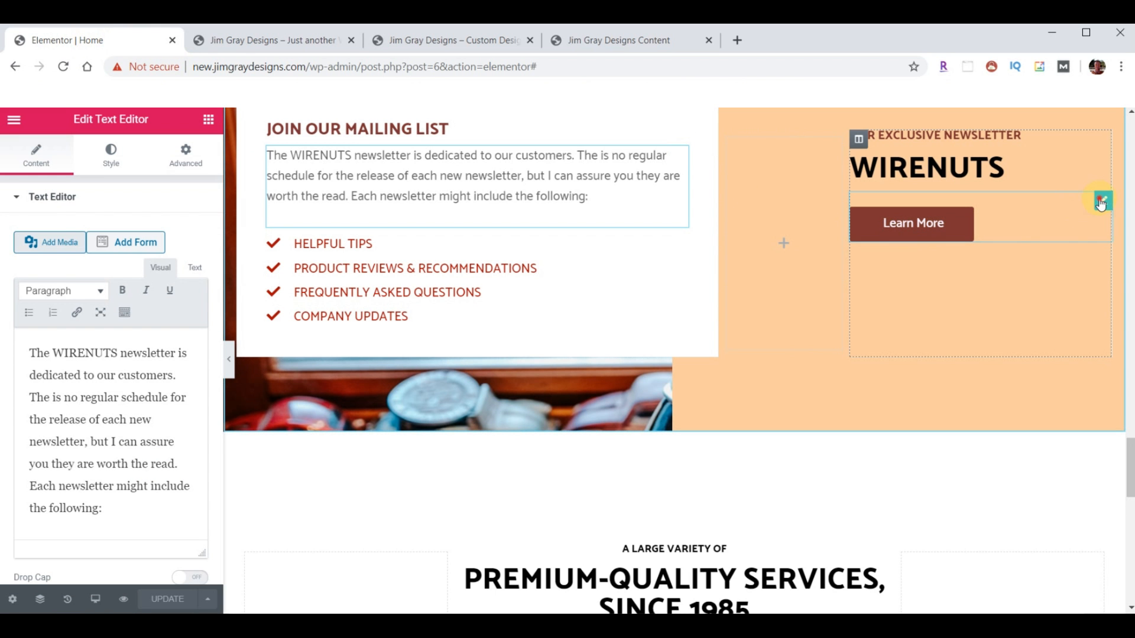
{"action": "left_click", "coordinate": [37, 166]}
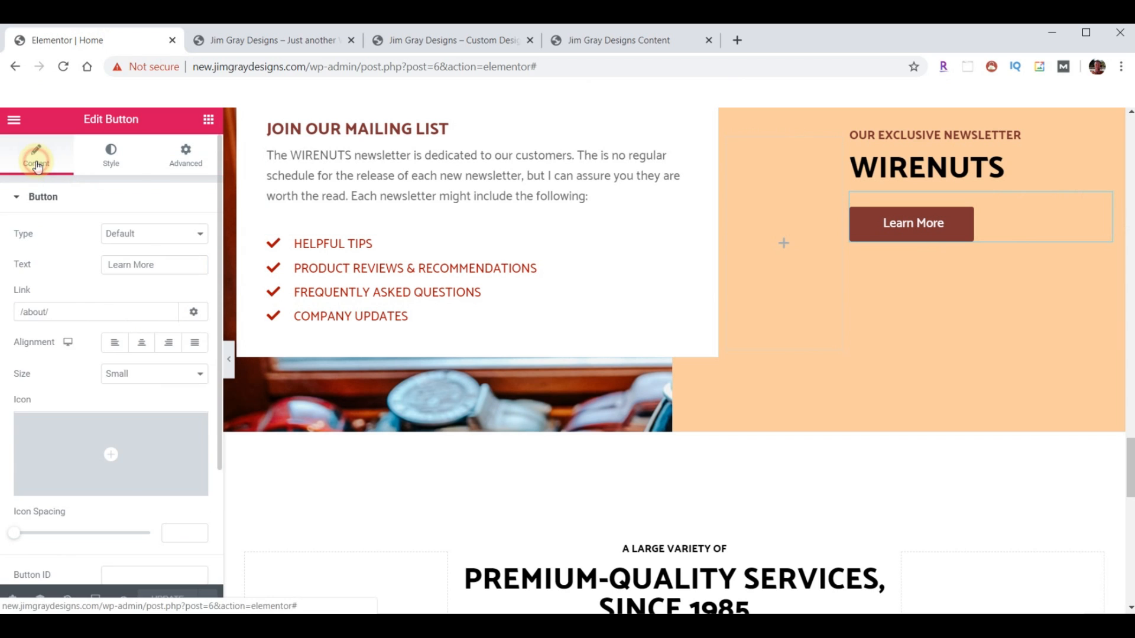
{"action": "left_click", "coordinate": [44, 312]}
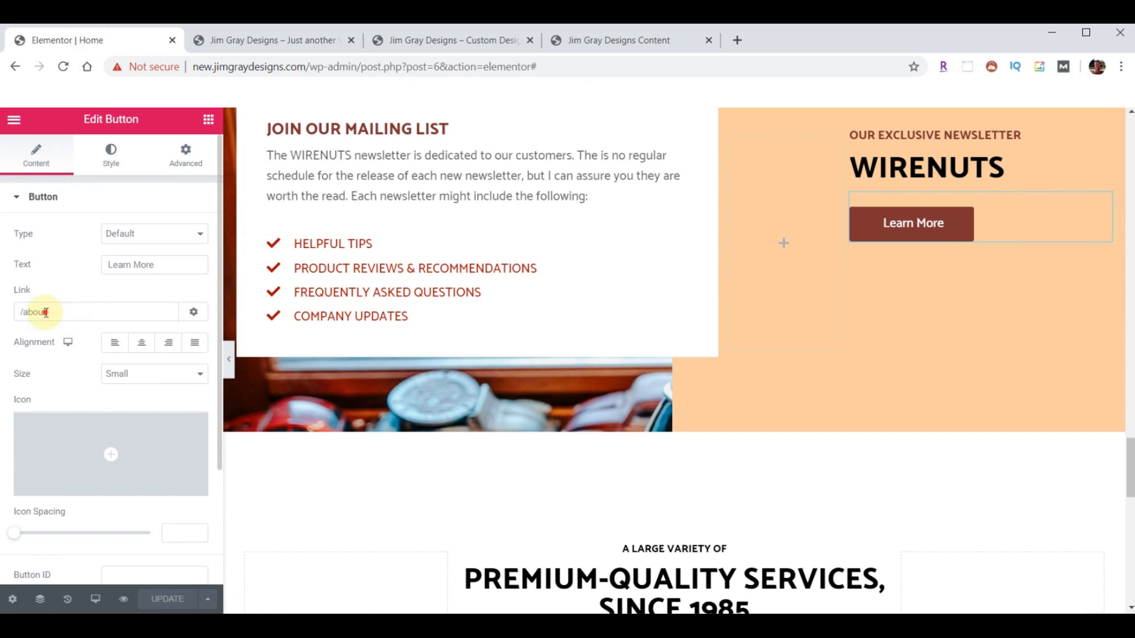
{"action": "key", "text": "ctrl+a"}
{"action": "type", "text": "/wirenuts/"}
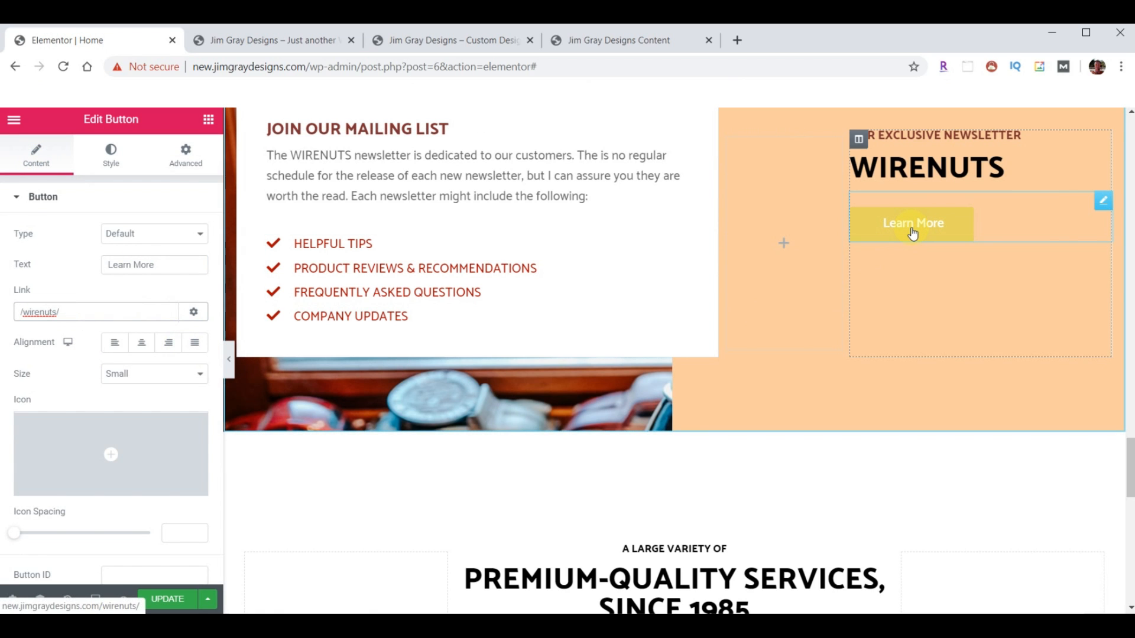
{"action": "left_click", "coordinate": [168, 599]}
{"action": "left_click", "coordinate": [283, 41]}
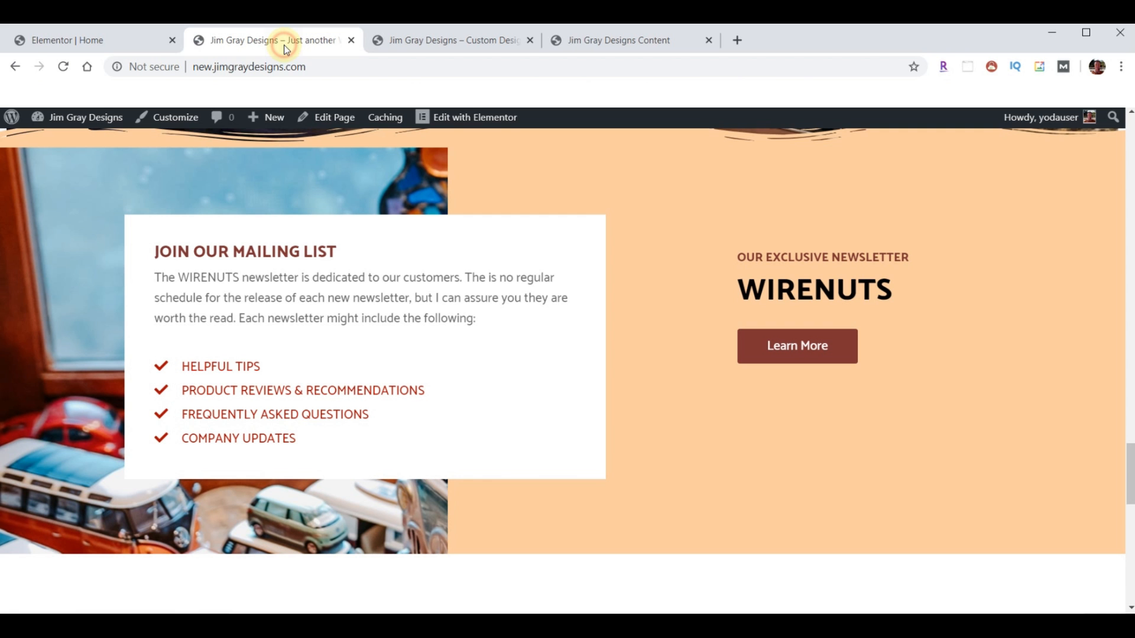
{"action": "left_click", "coordinate": [63, 67]}
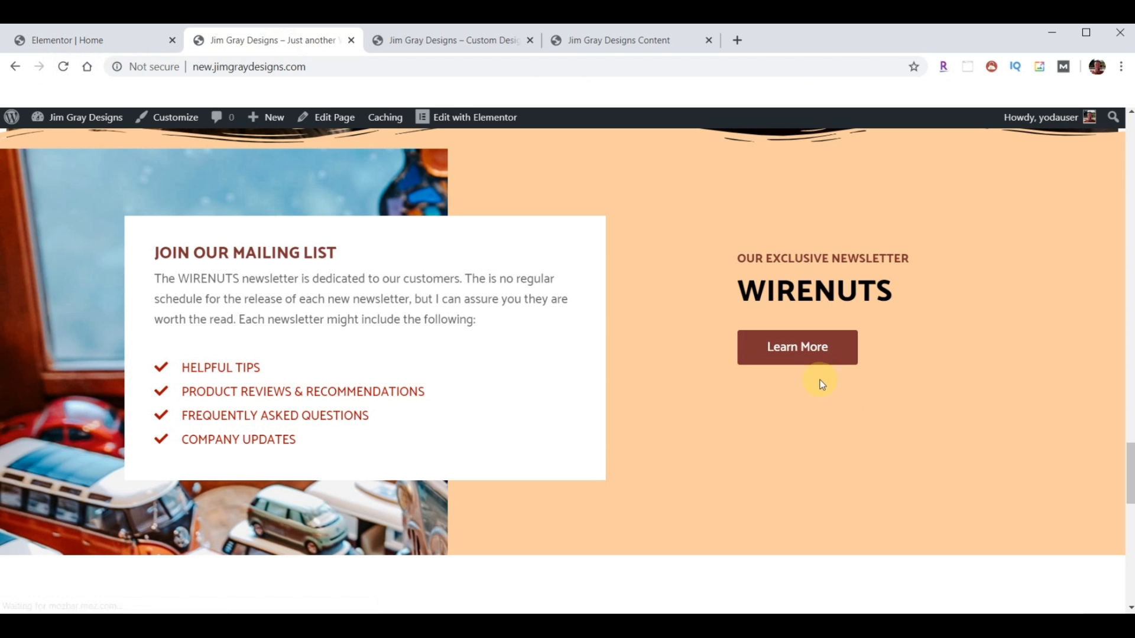
{"action": "scroll", "coordinate": [709, 355], "scroll_direction": "down", "scroll_amount": 6}
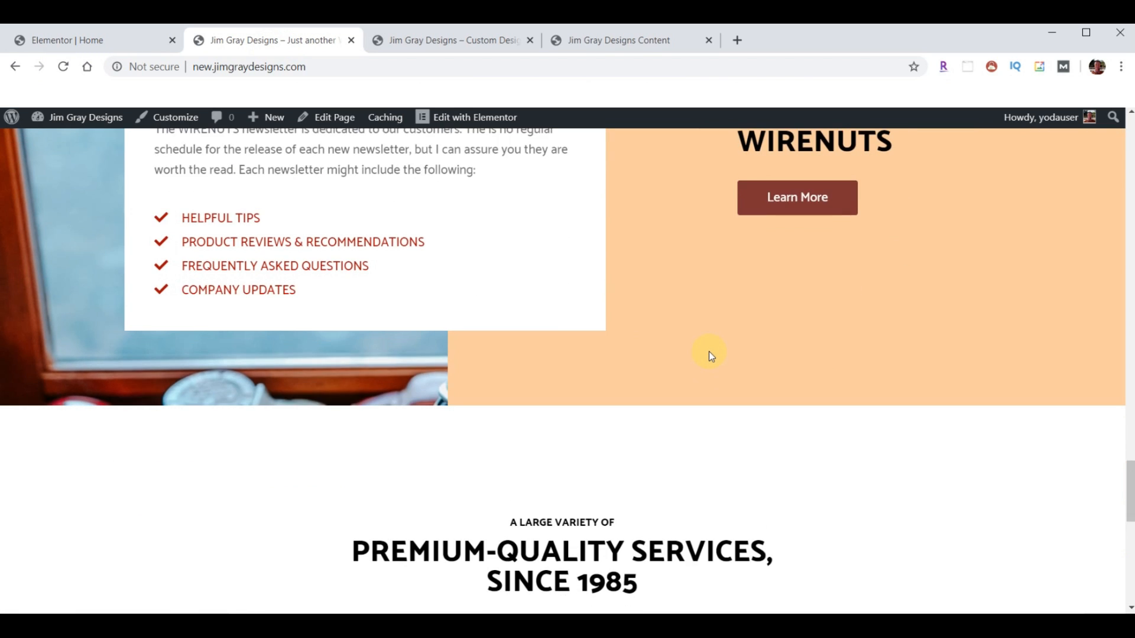
{"action": "left_click", "coordinate": [435, 38]}
{"action": "scroll", "coordinate": [644, 308], "scroll_direction": "down", "scroll_amount": 8}
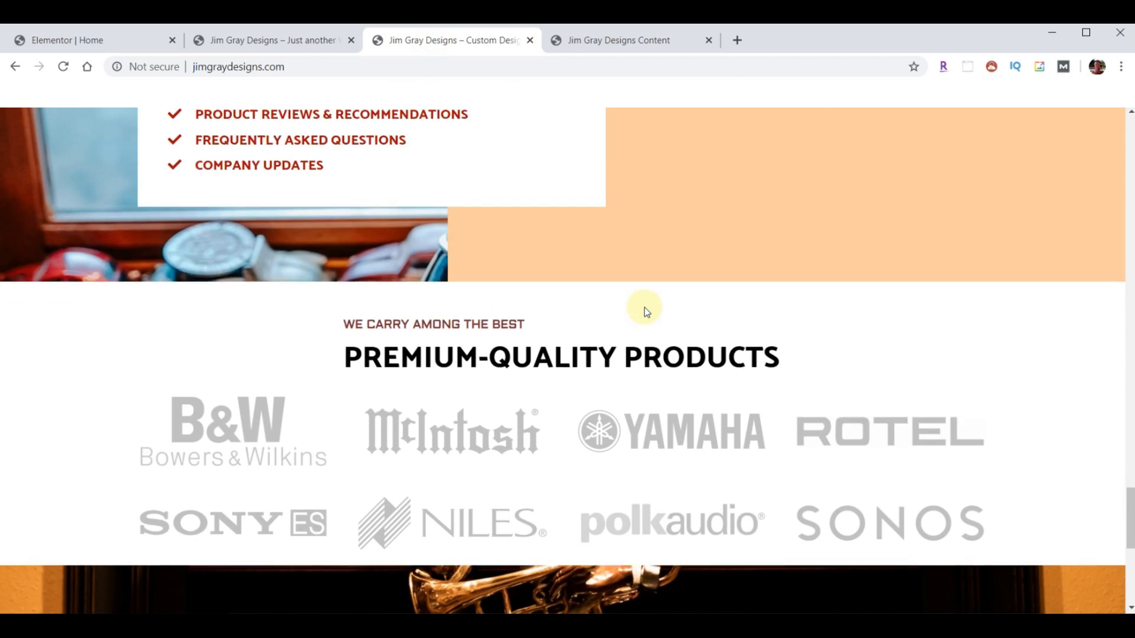
{"action": "left_click", "coordinate": [279, 39]}
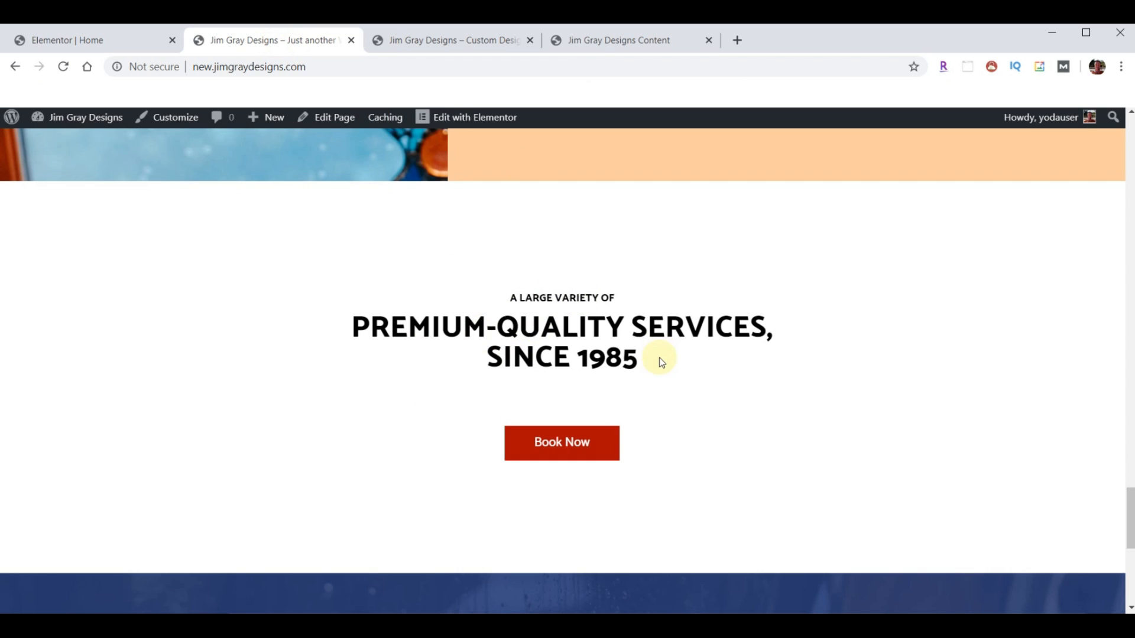
{"action": "left_click", "coordinate": [435, 39]}
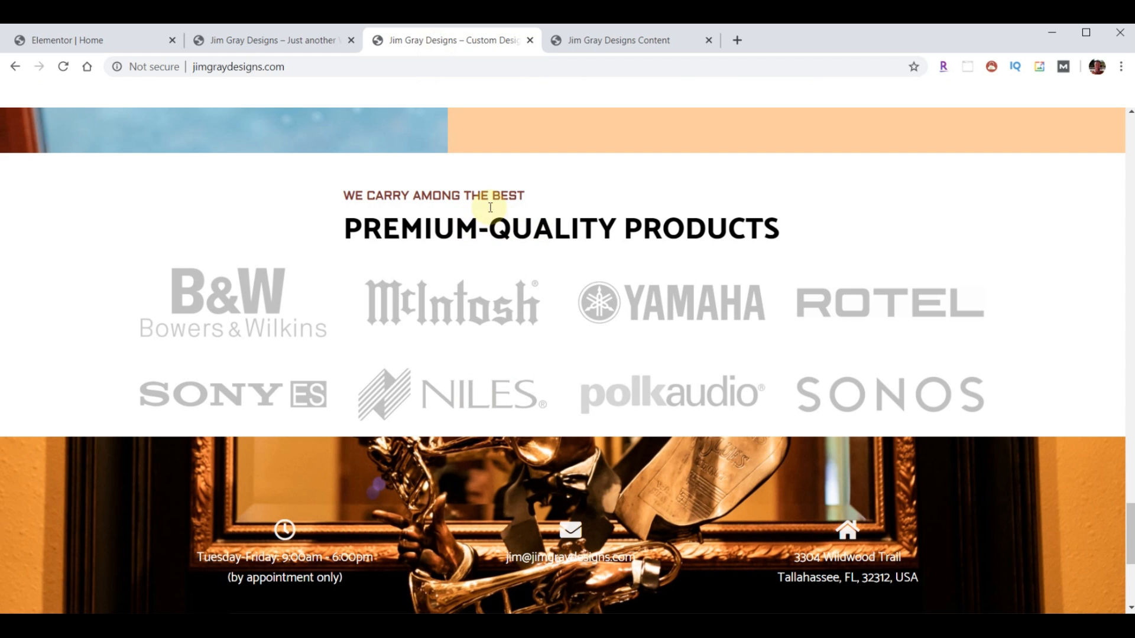
{"action": "scroll", "coordinate": [621, 432], "scroll_direction": "up", "scroll_amount": 15}
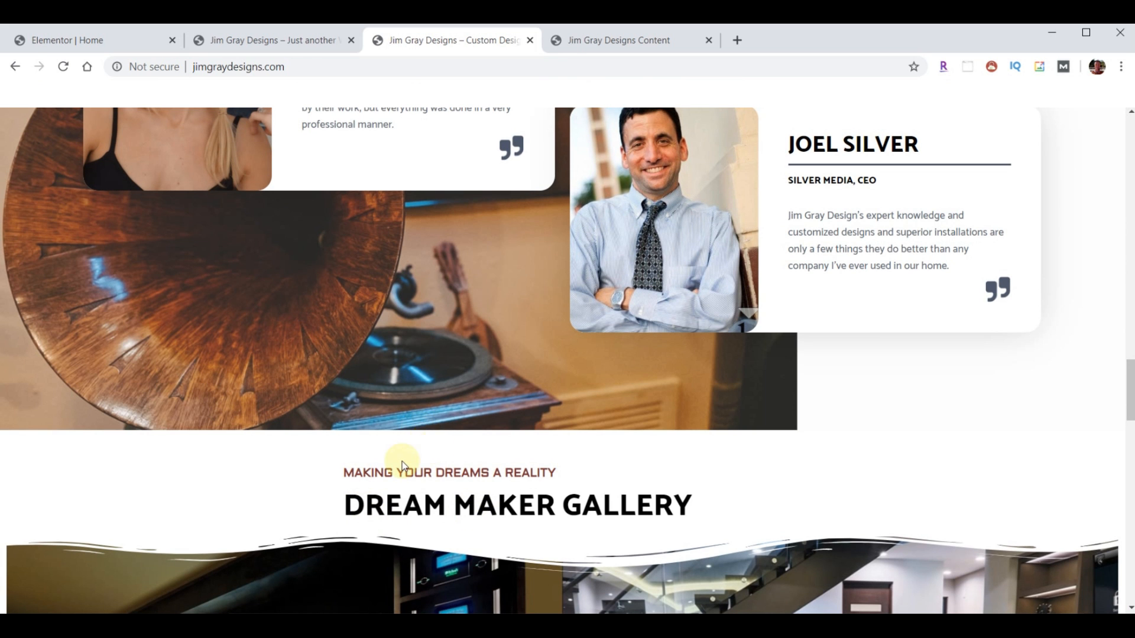
{"action": "scroll", "coordinate": [585, 502], "scroll_direction": "down", "scroll_amount": 10}
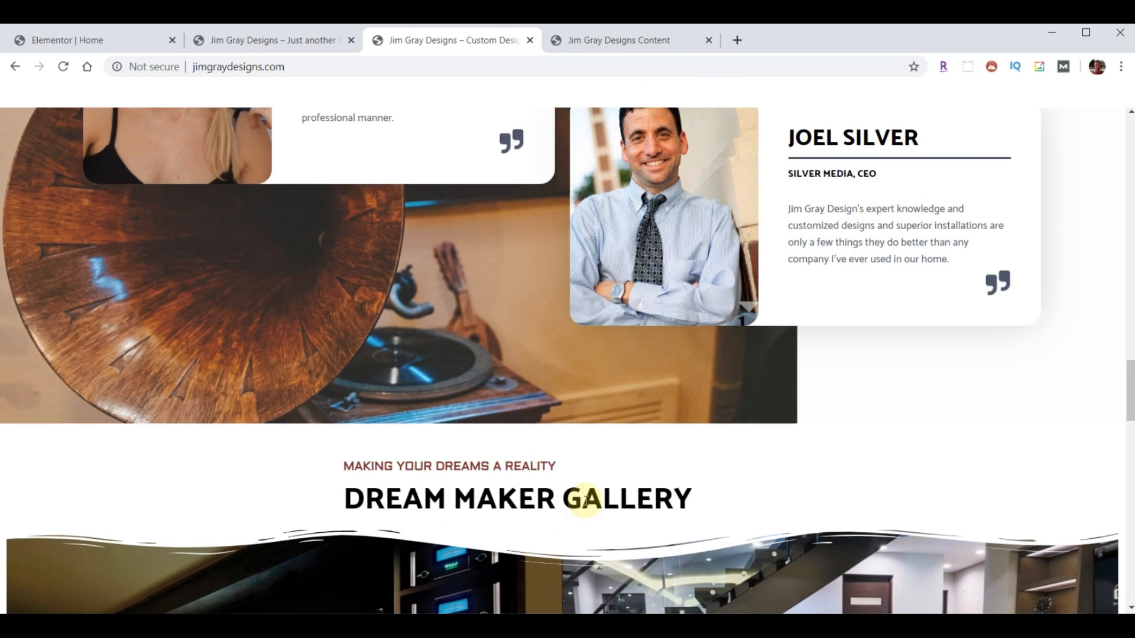
{"action": "scroll", "coordinate": [585, 502], "scroll_direction": "down", "scroll_amount": 8}
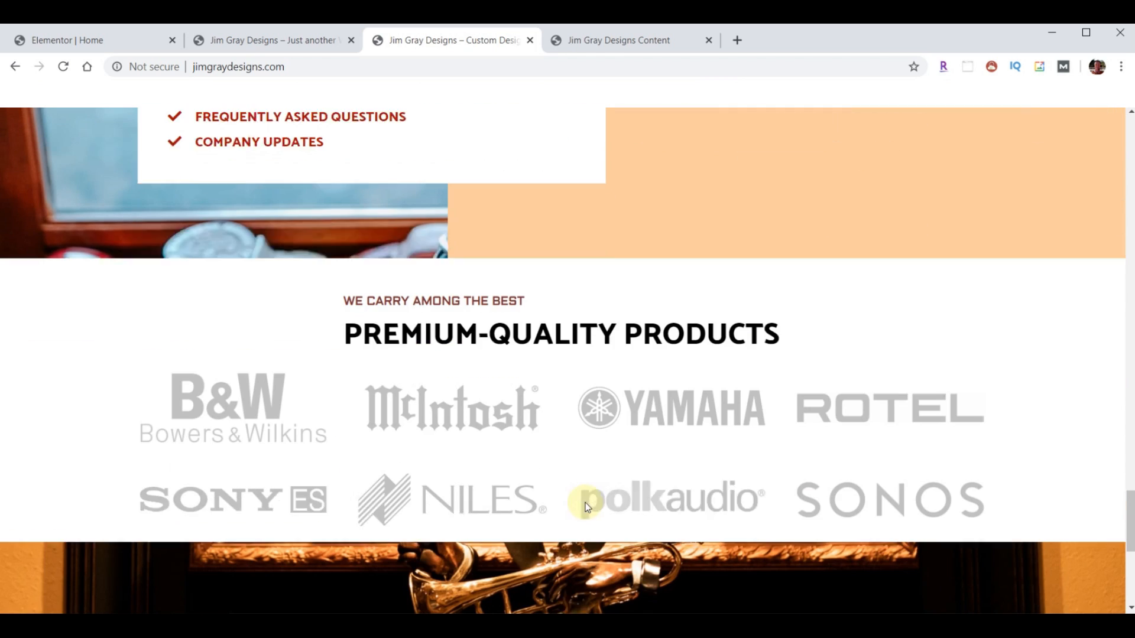
{"action": "scroll", "coordinate": [505, 353], "scroll_direction": "up", "scroll_amount": 1}
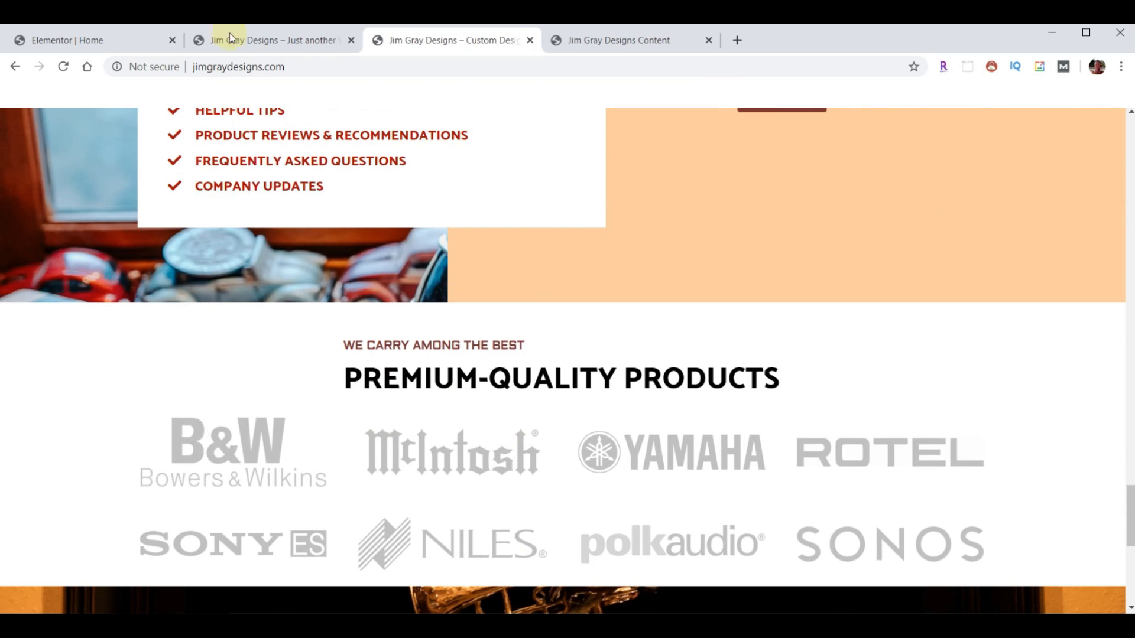
{"action": "left_click", "coordinate": [229, 38]}
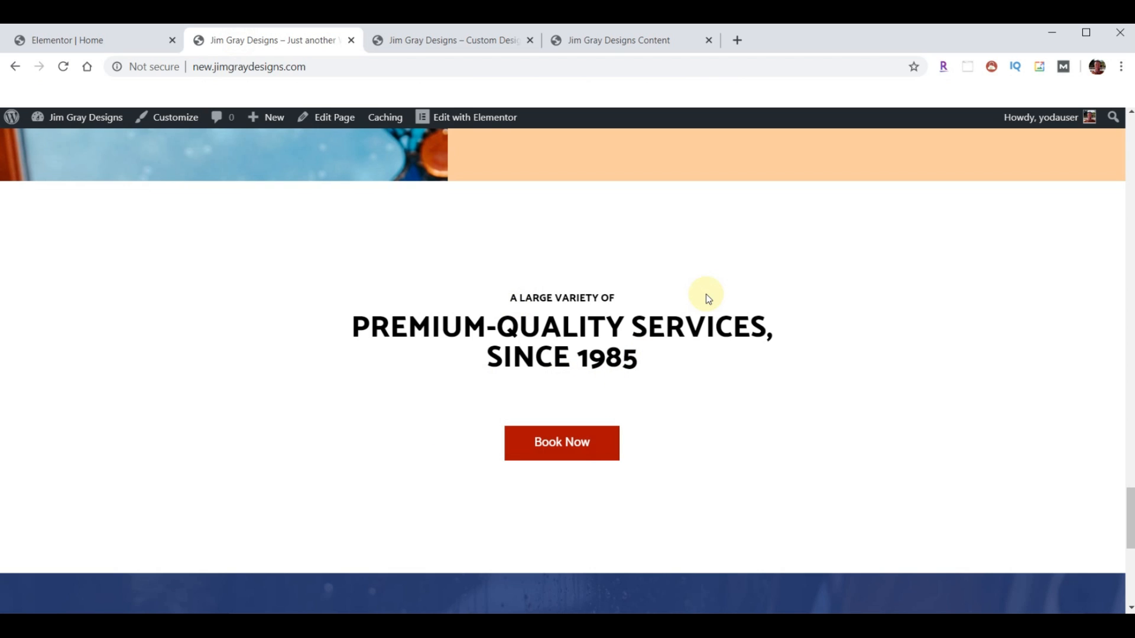
{"action": "left_click", "coordinate": [91, 34]}
- Delete the Premium-Quality Services Book Now section
{"action": "scroll", "coordinate": [803, 374], "scroll_direction": "down", "scroll_amount": 5}
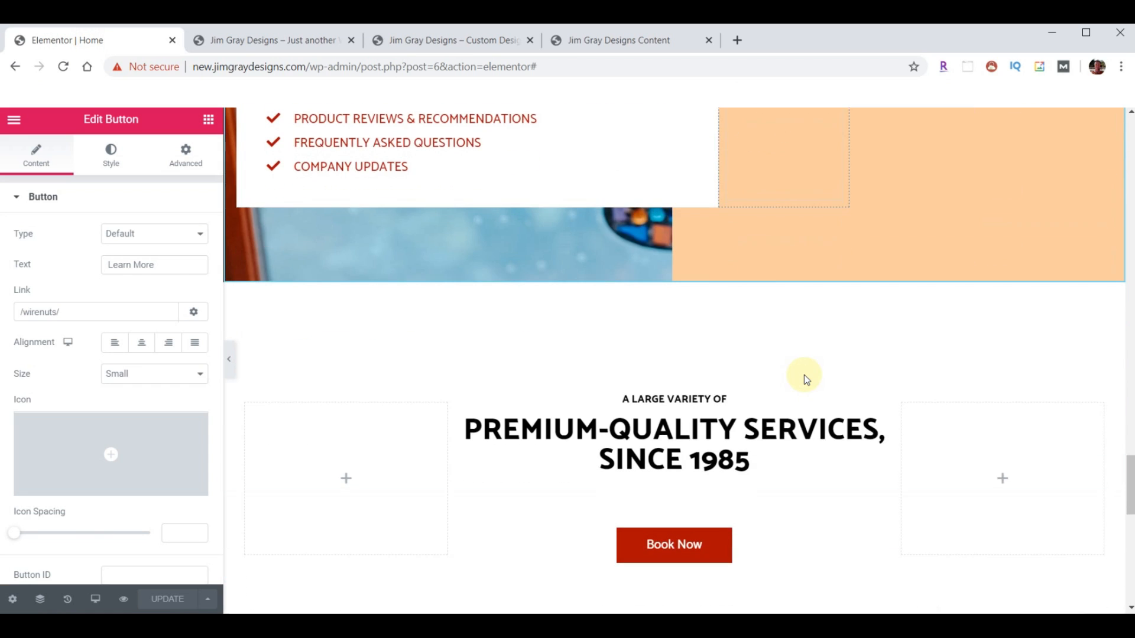
{"action": "scroll", "coordinate": [804, 375], "scroll_direction": "down", "scroll_amount": 1}
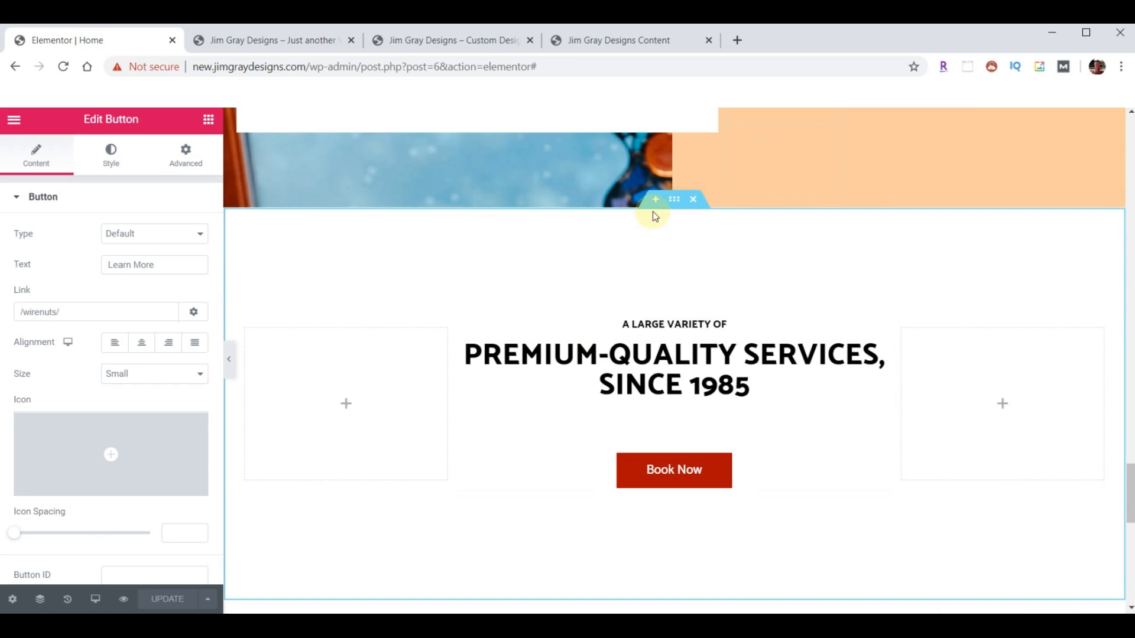
{"action": "left_click", "coordinate": [693, 200]}
{"action": "scroll", "coordinate": [739, 323], "scroll_direction": "up", "scroll_amount": 10}
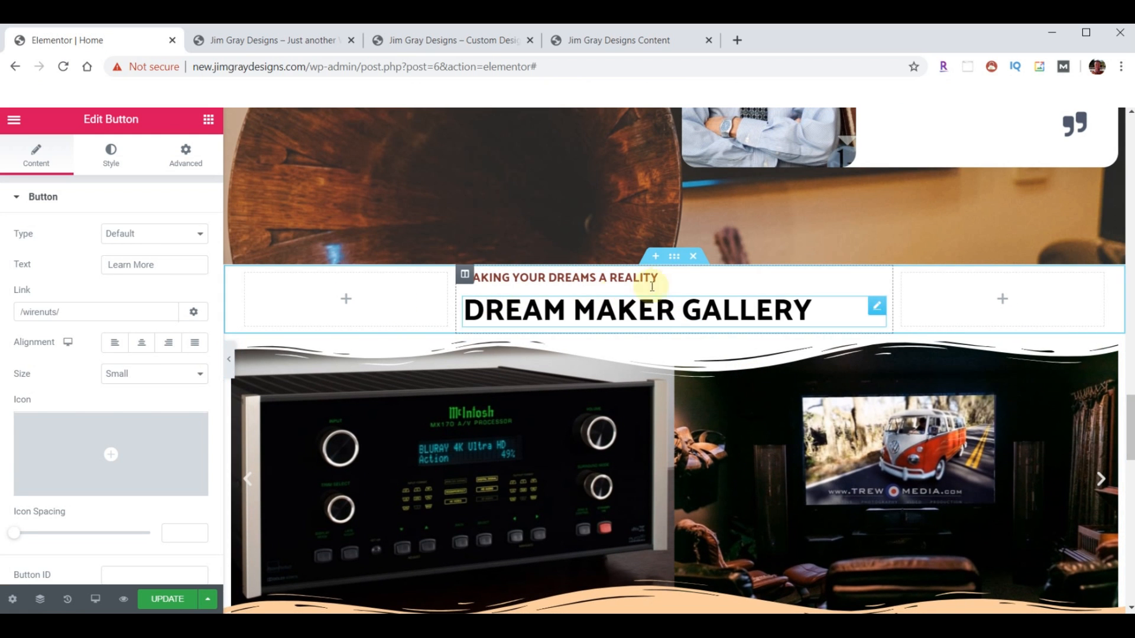
- Copy the Dream Maker Gallery heading section and paste it into the empty section
{"action": "right_click", "coordinate": [672, 260]}
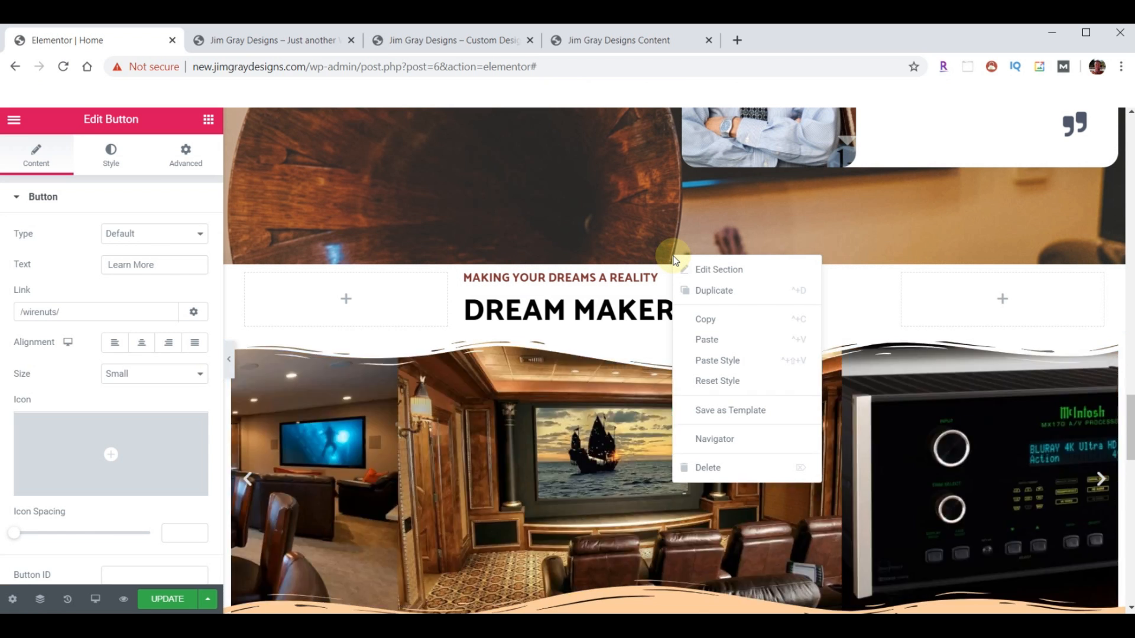
{"action": "left_click", "coordinate": [727, 319]}
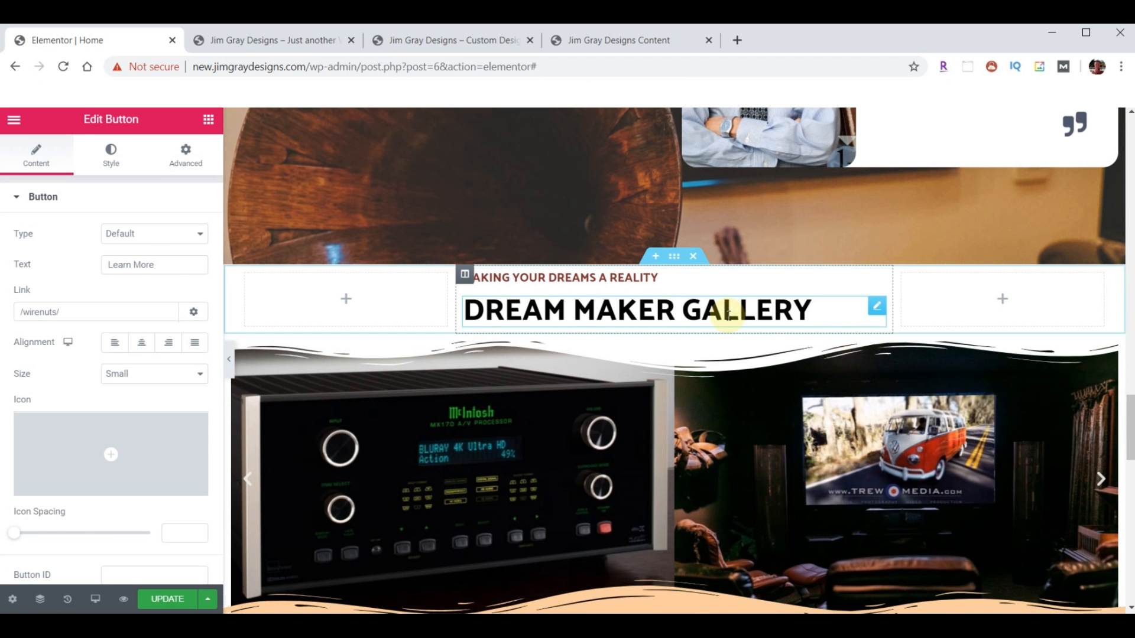
{"action": "scroll", "coordinate": [720, 324], "scroll_direction": "down", "scroll_amount": 10}
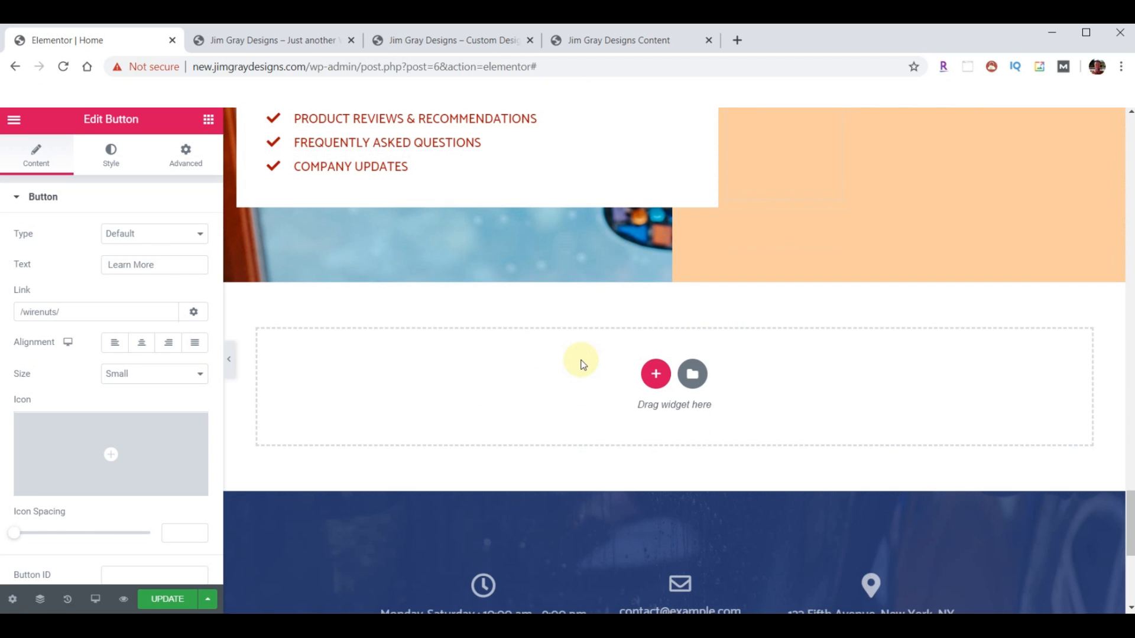
{"action": "right_click", "coordinate": [581, 364]}
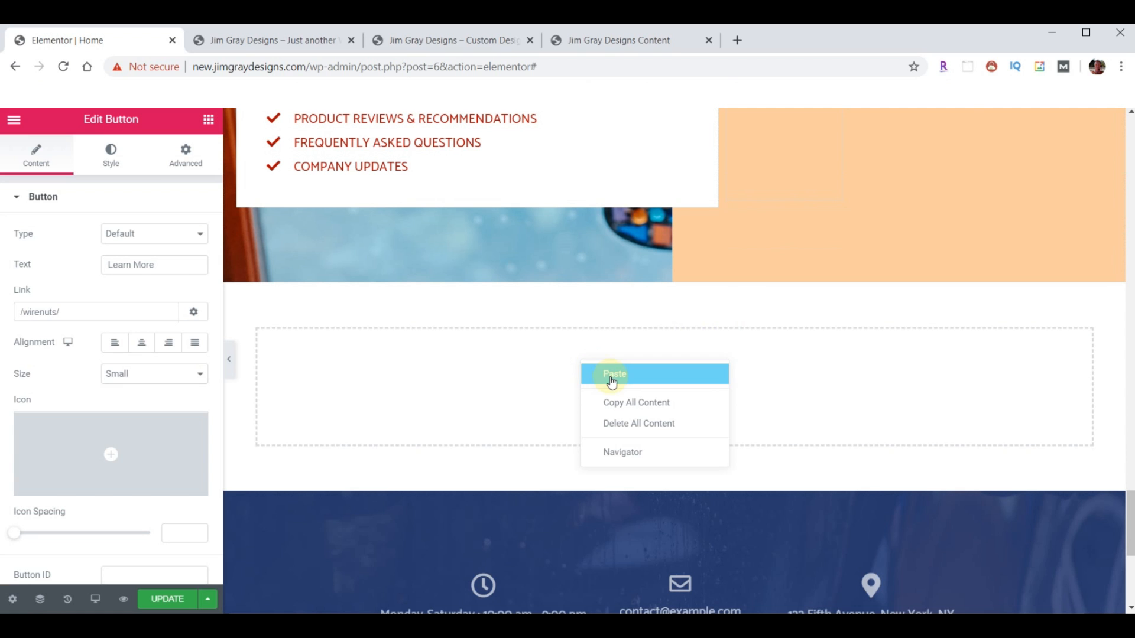
{"action": "left_click", "coordinate": [701, 377]}
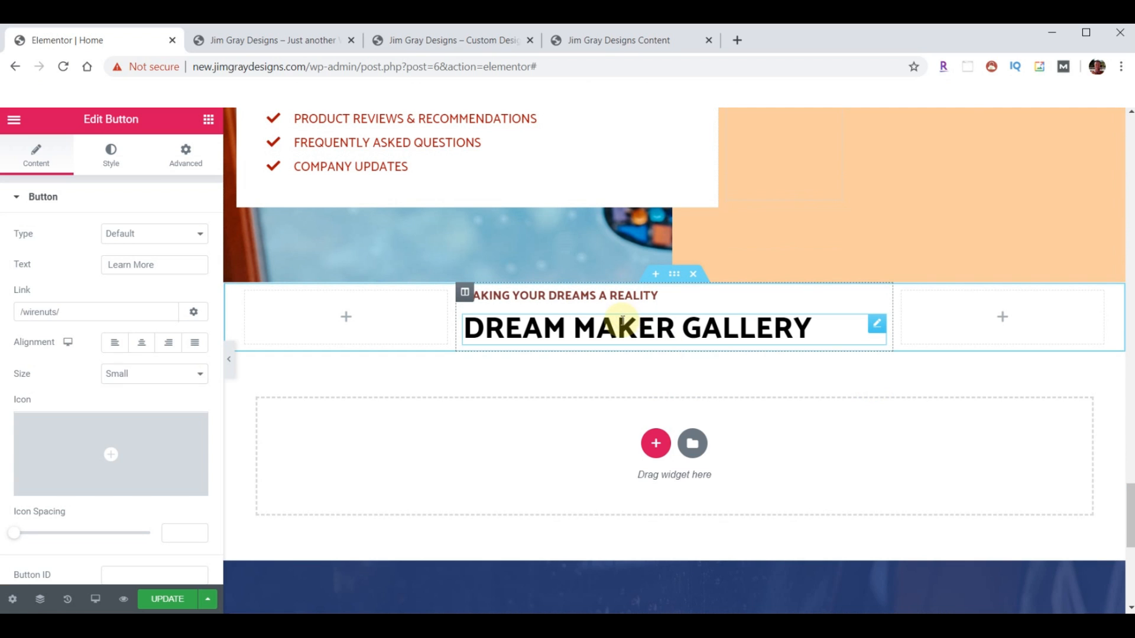
- Change the pasted subheading to 'We Carry Among The Best', matching the old site
{"action": "left_click", "coordinate": [443, 40]}
{"action": "scroll", "coordinate": [592, 369], "scroll_direction": "down", "scroll_amount": 1}
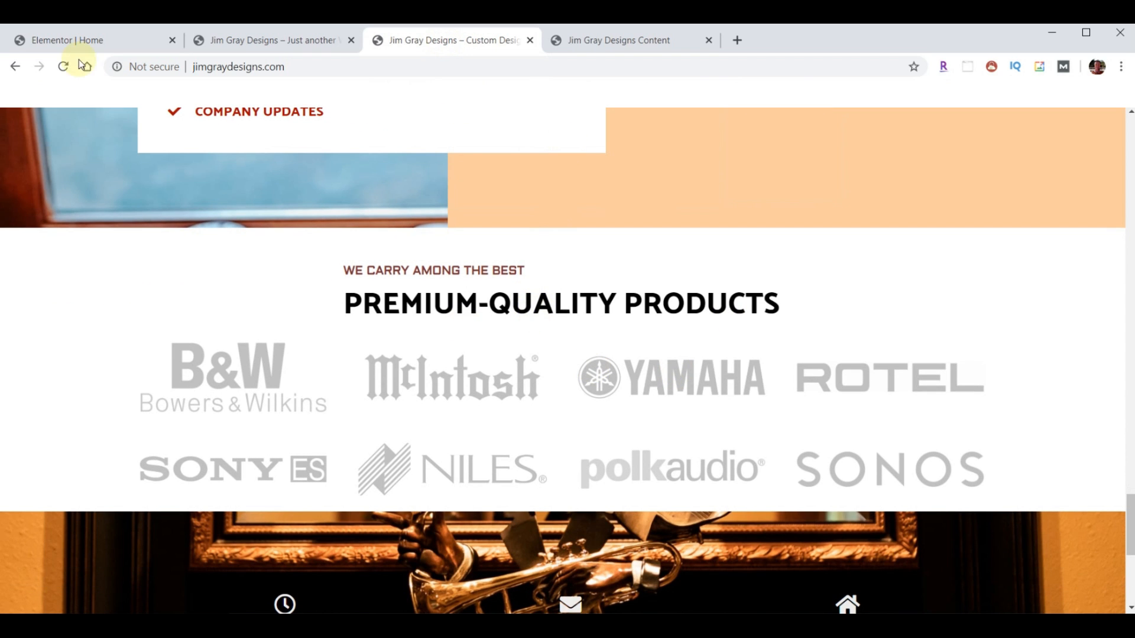
{"action": "left_click", "coordinate": [75, 39]}
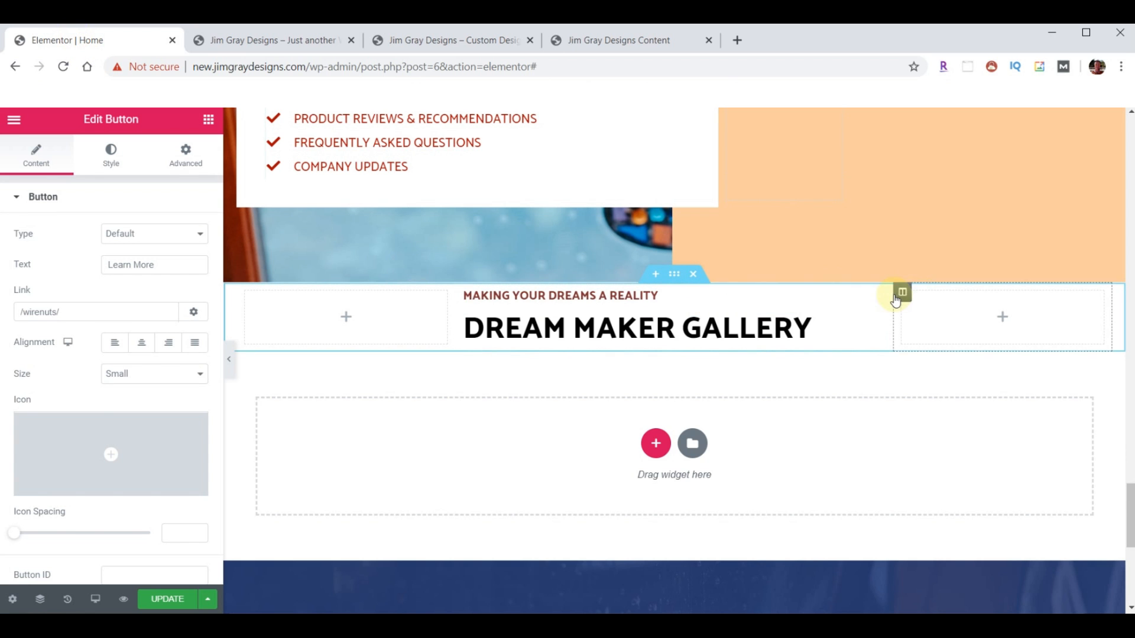
{"action": "left_click", "coordinate": [880, 299]}
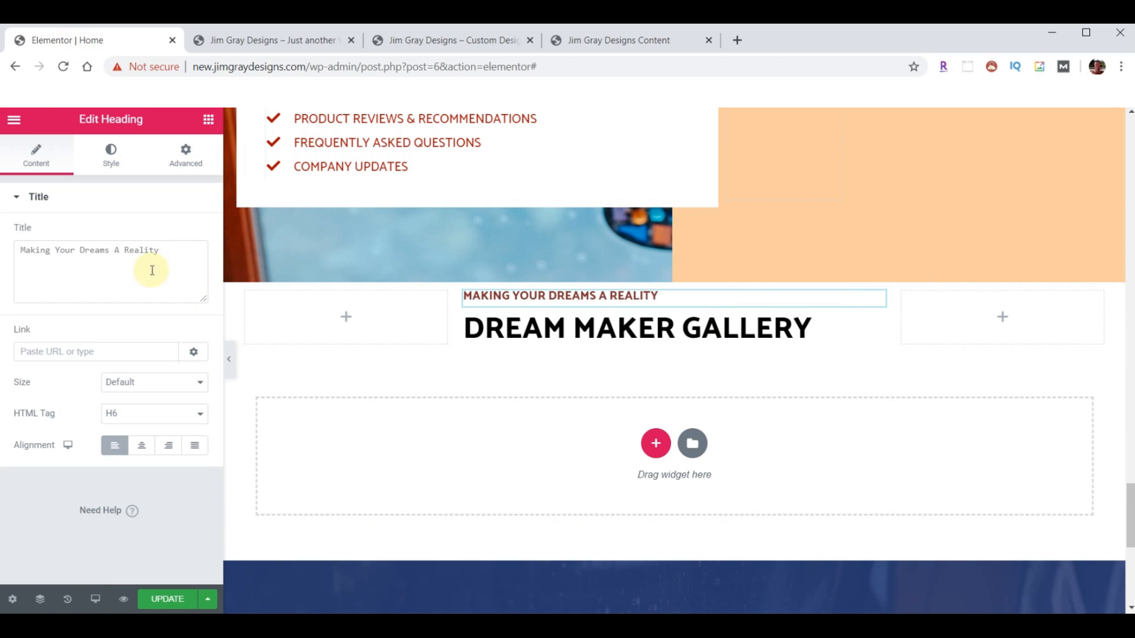
{"action": "left_click", "coordinate": [119, 250]}
{"action": "key", "text": "ctrl+a"}
{"action": "key", "text": "ctrl+v"}
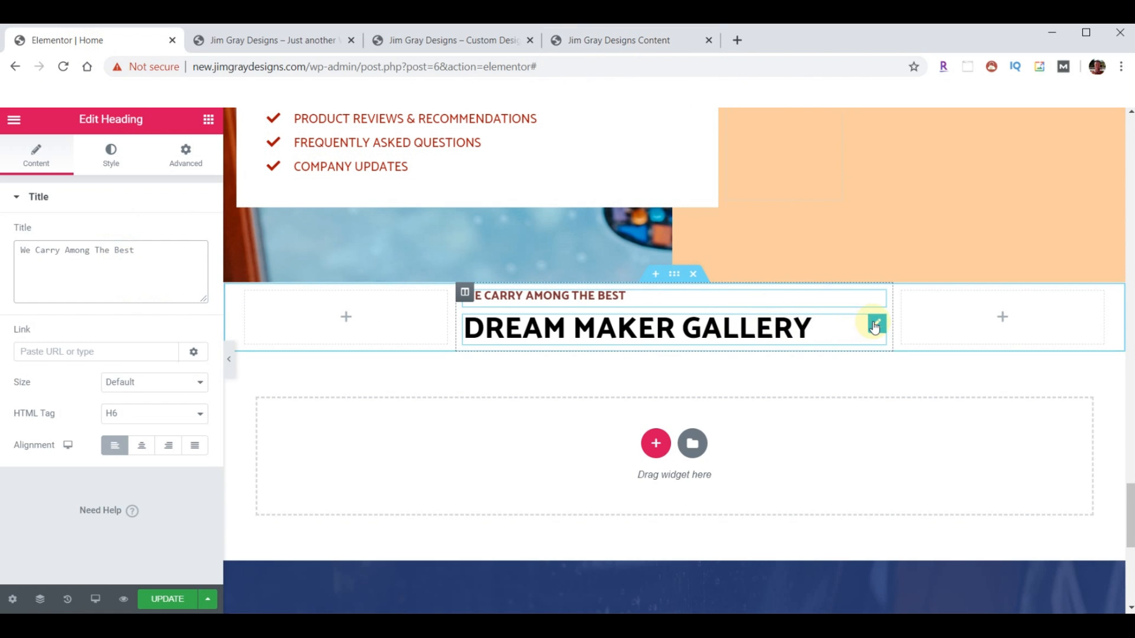
- Change the main heading to 'PREMIUM-QUALITY PRODUCTS'
{"action": "left_click", "coordinate": [875, 324]}
{"action": "left_click", "coordinate": [81, 278]}
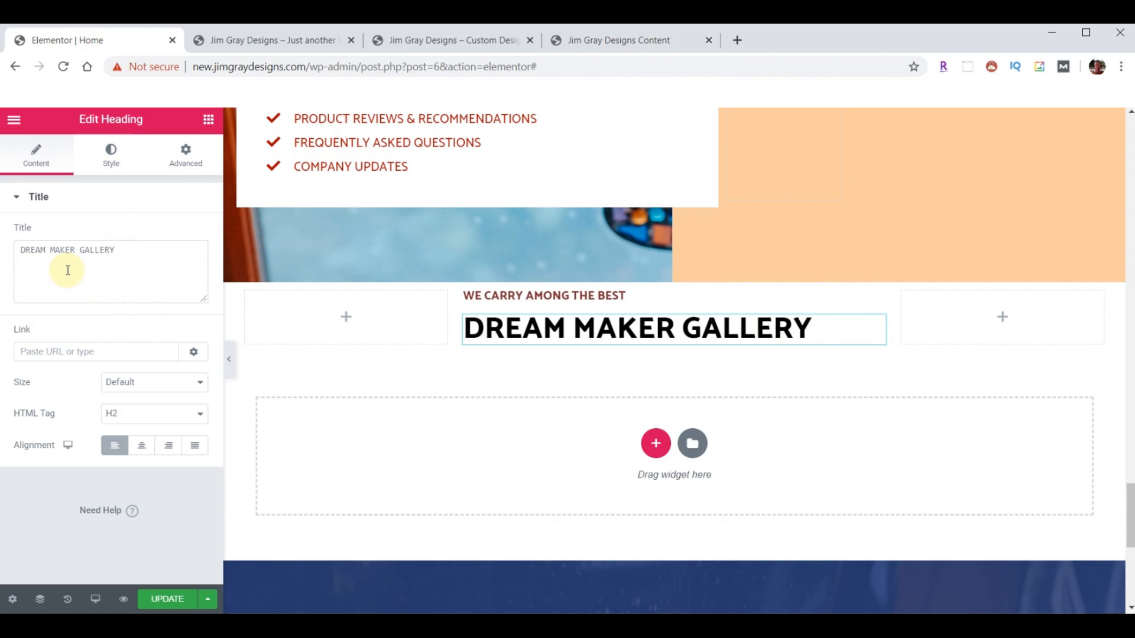
{"action": "key", "text": "ctrl+a"}
{"action": "key", "text": "ctrl+v"}
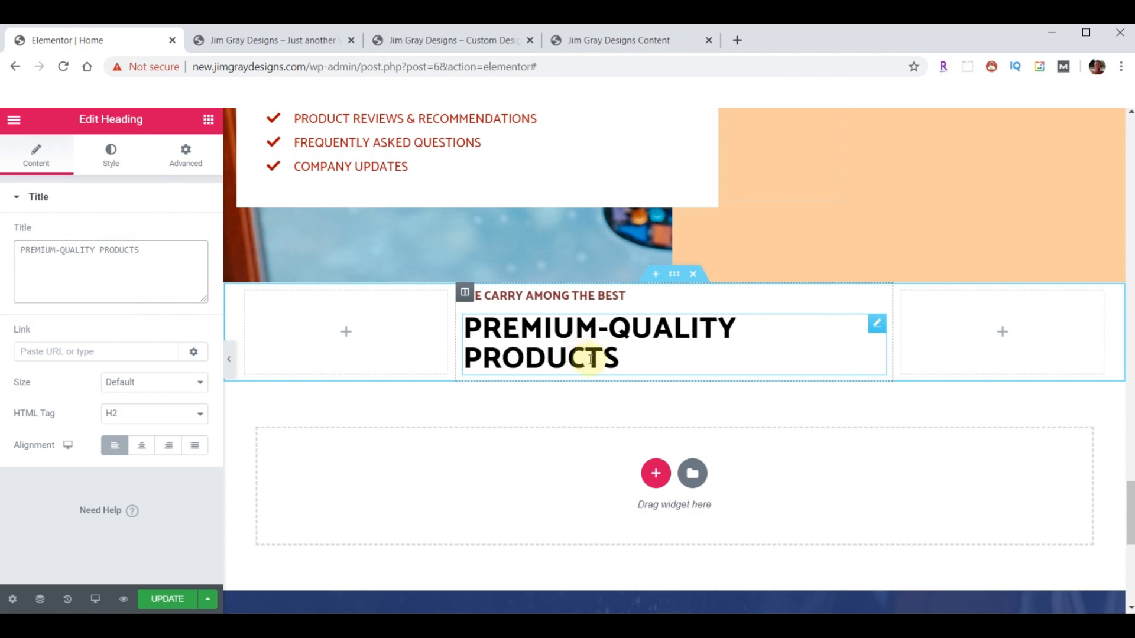
{"action": "left_click", "coordinate": [451, 39]}
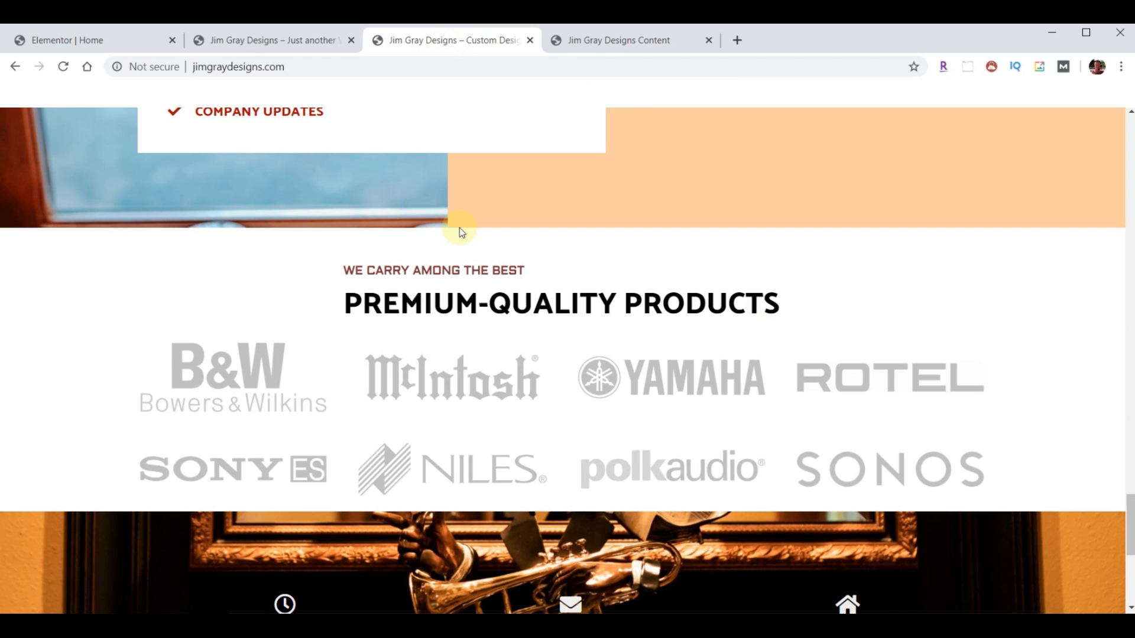
{"action": "left_click", "coordinate": [65, 43]}
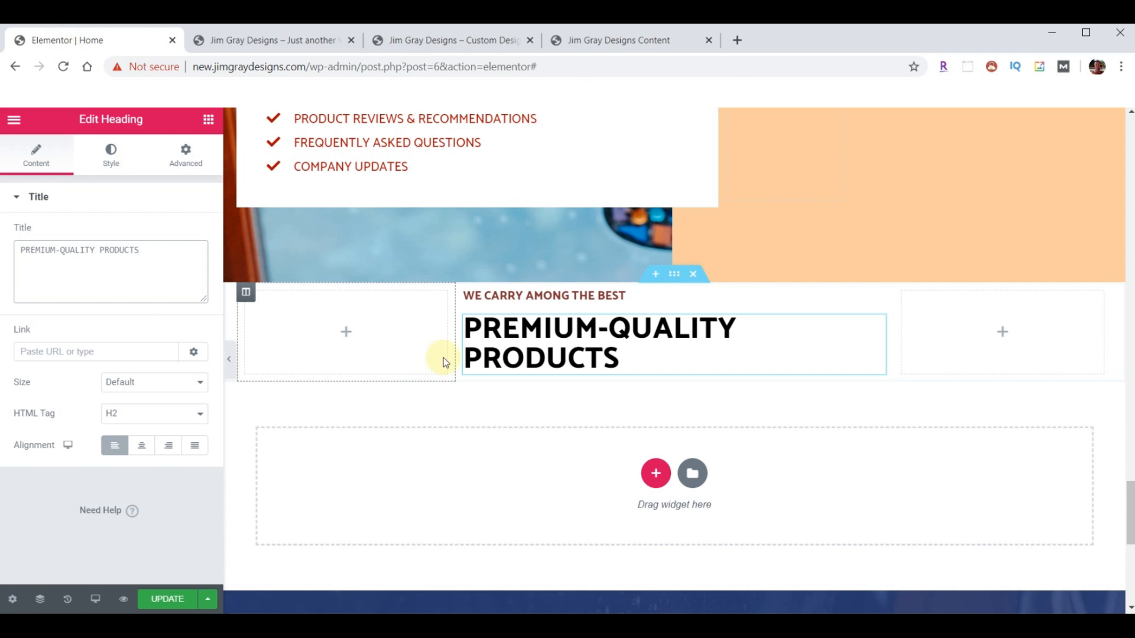
- Set the heading column's width to 60%
{"action": "left_click", "coordinate": [464, 295]}
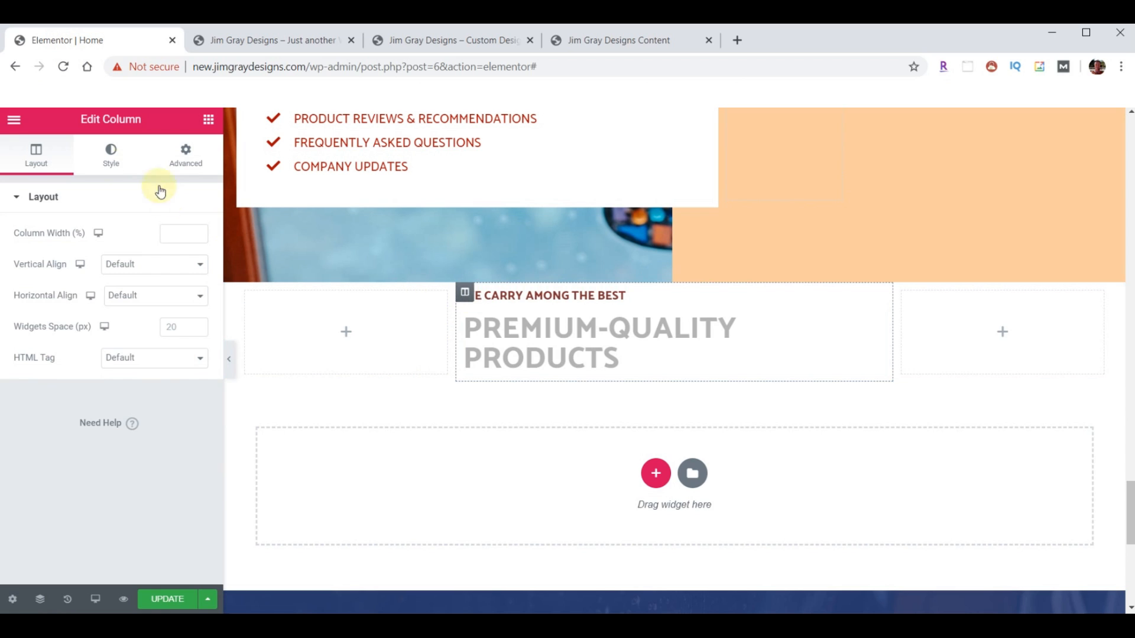
{"action": "left_click", "coordinate": [172, 233]}
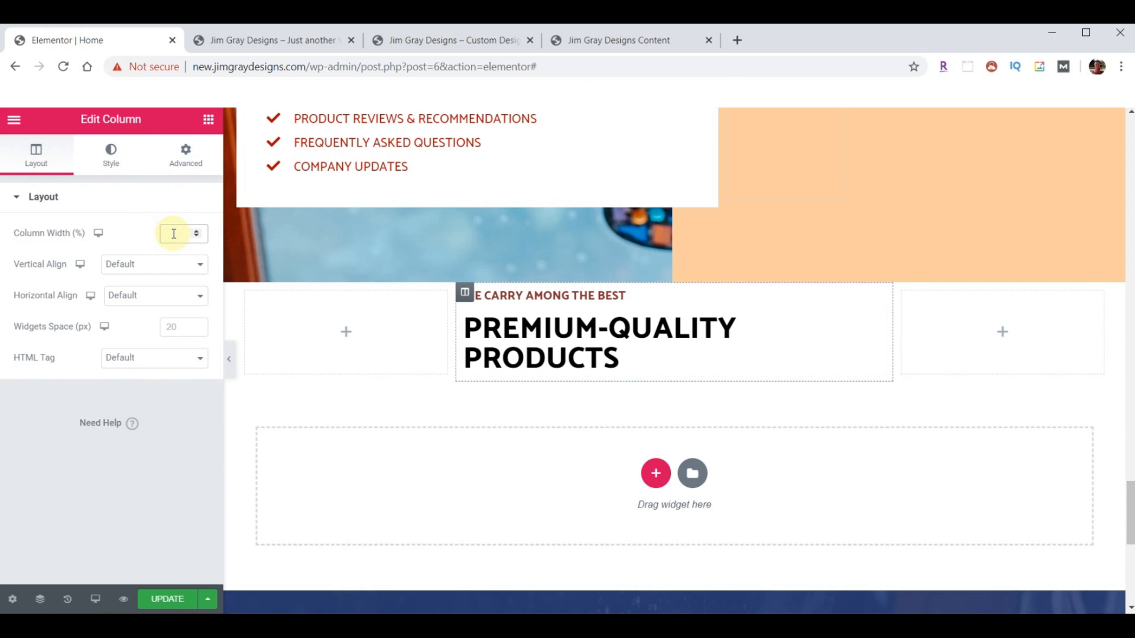
{"action": "type", "text": "50"}
{"action": "key", "text": "BackSpace"}
{"action": "key", "text": "BackSpace"}
{"action": "type", "text": "60"}
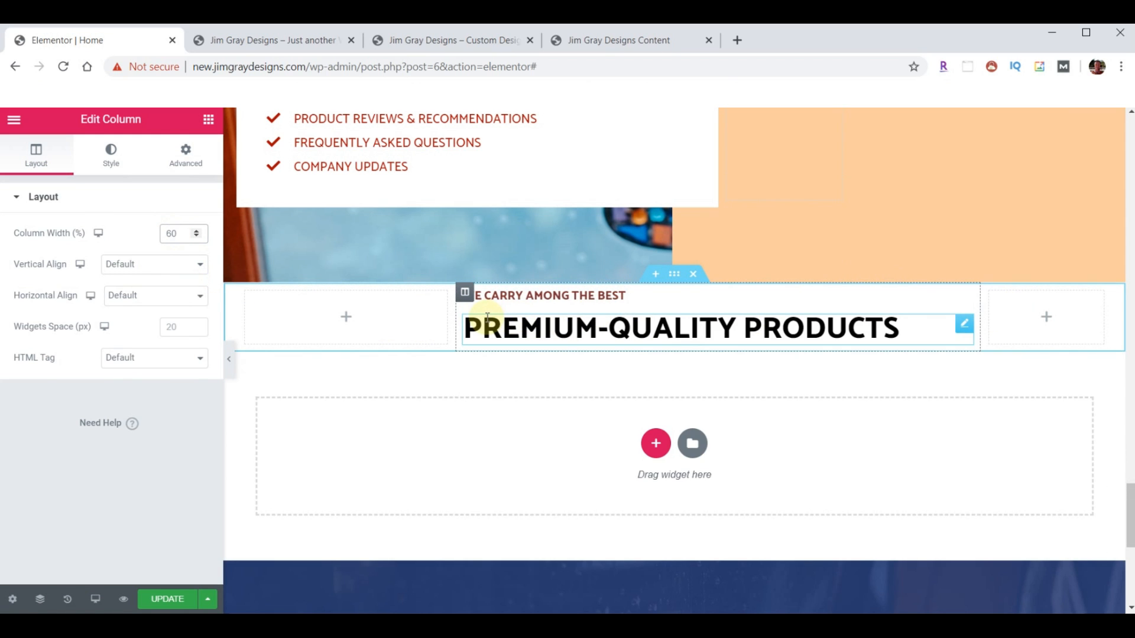
- Narrow the empty left and right columns to 20% each
{"action": "left_click", "coordinate": [245, 292]}
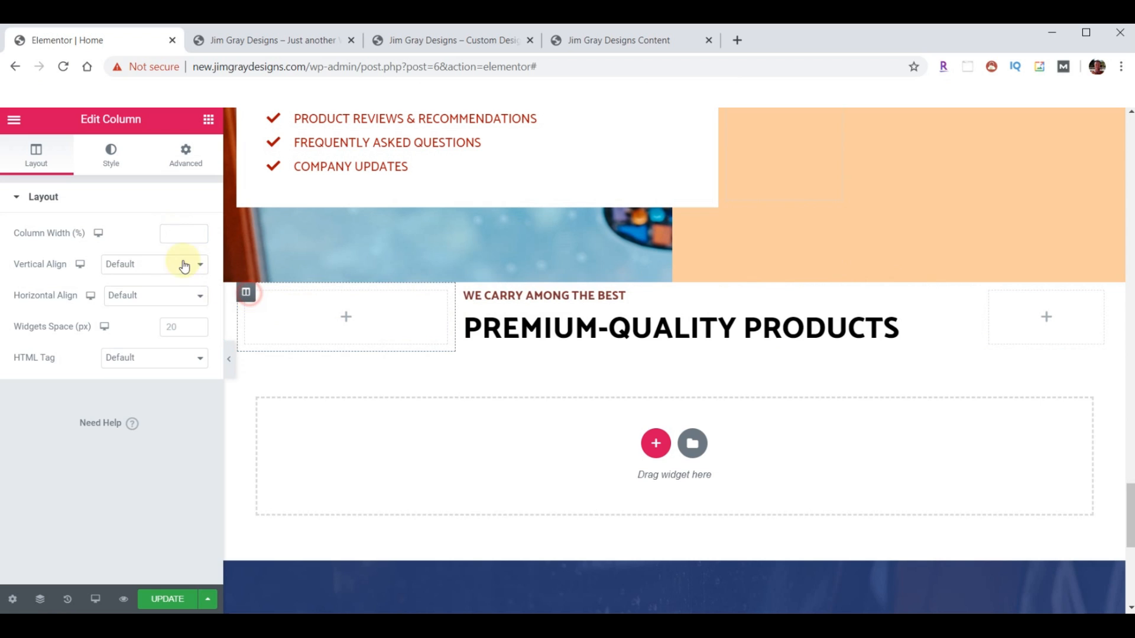
{"action": "left_click", "coordinate": [167, 236]}
{"action": "type", "text": "20"}
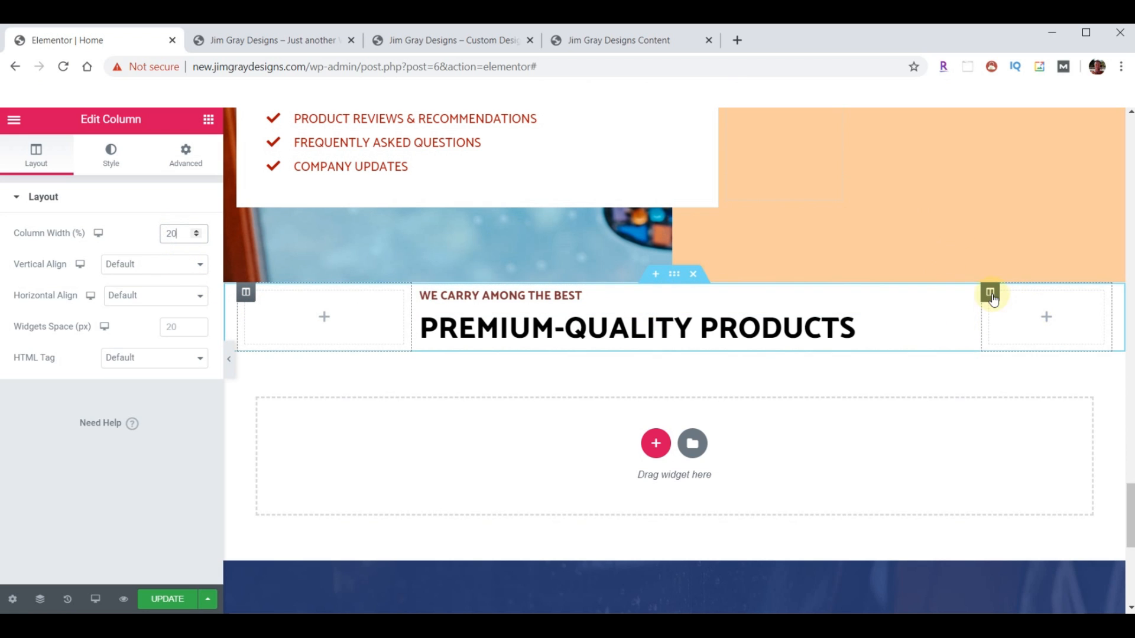
{"action": "left_click", "coordinate": [990, 292]}
{"action": "double_click", "coordinate": [182, 232]}
{"action": "type", "text": "20"}
{"action": "left_click", "coordinate": [421, 292]}
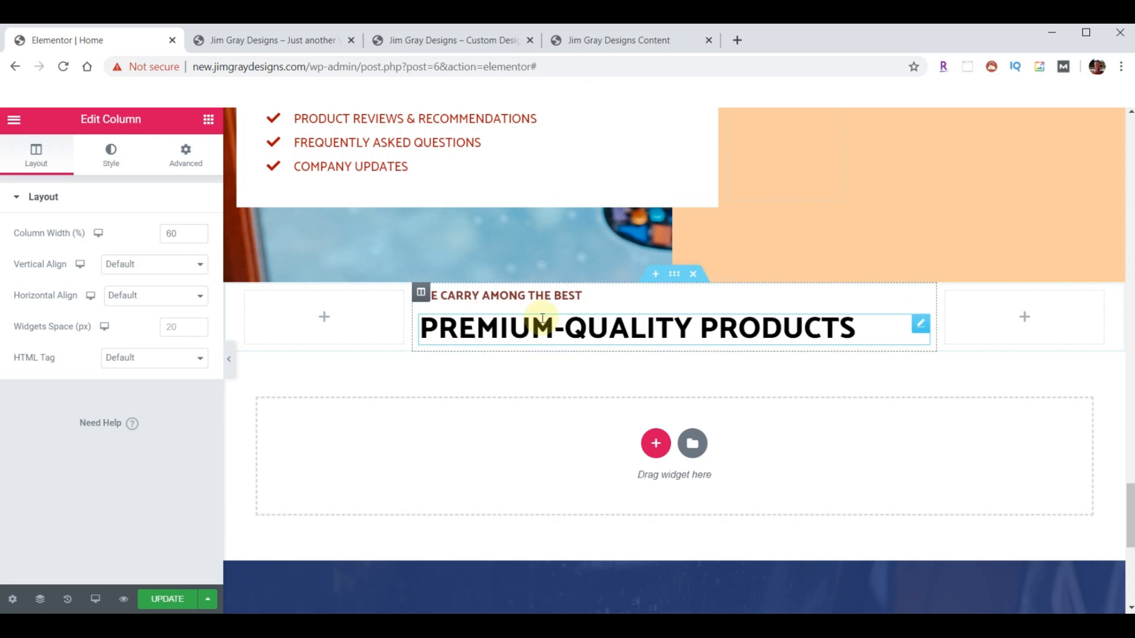
{"action": "left_click", "coordinate": [452, 42]}
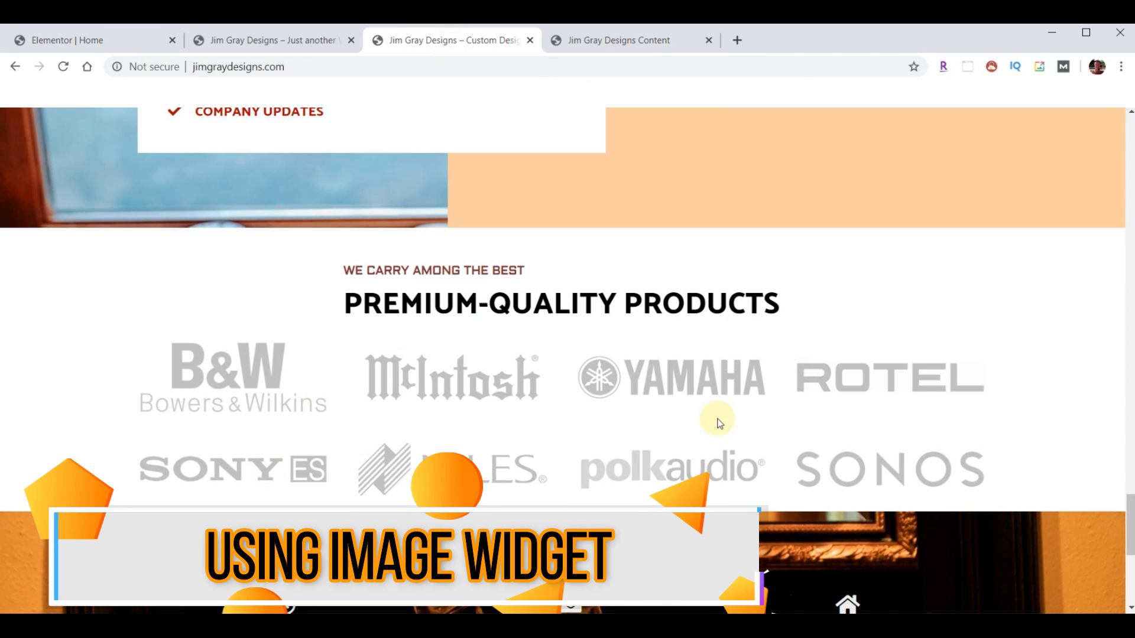
- Add a new four-column section below the Premium-Quality Products heading
{"action": "left_click", "coordinate": [125, 42]}
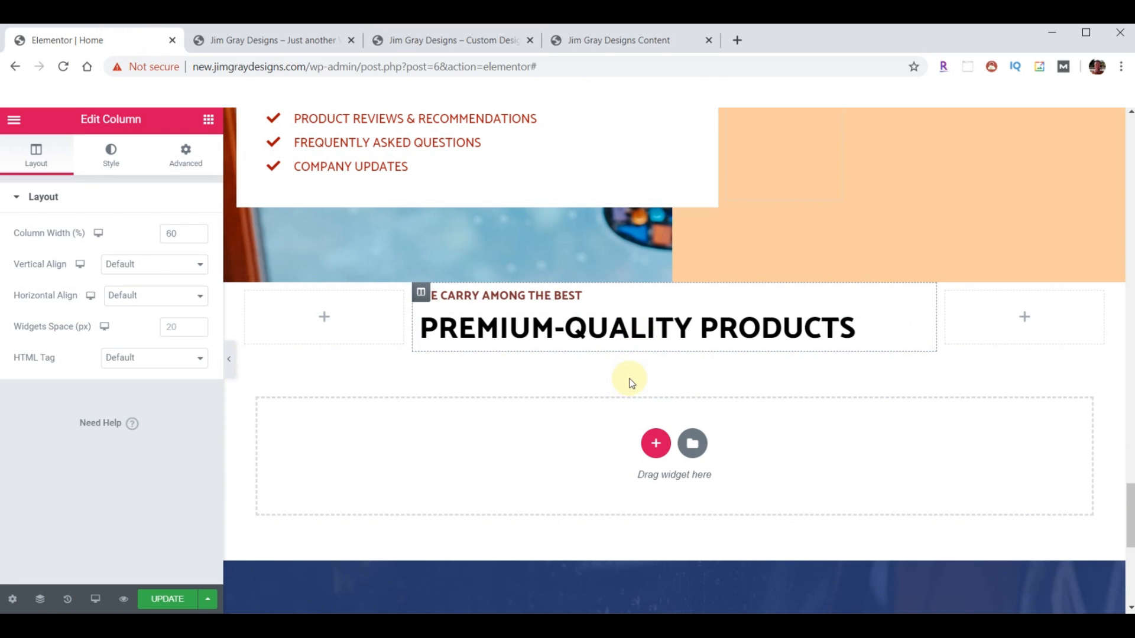
{"action": "left_click", "coordinate": [450, 52]}
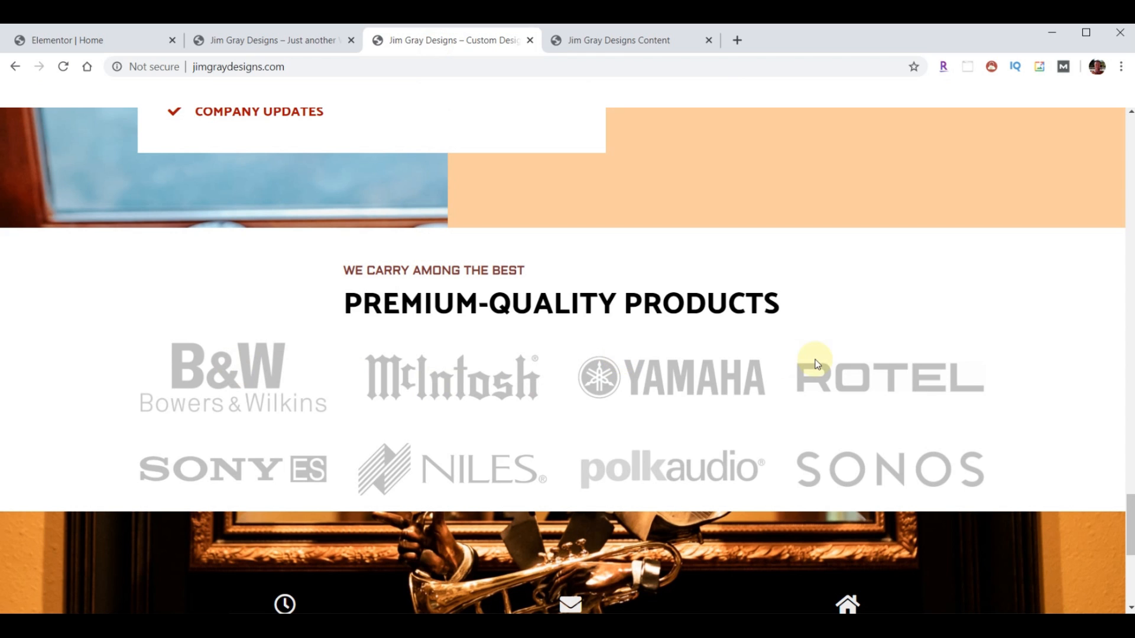
{"action": "left_click", "coordinate": [112, 40]}
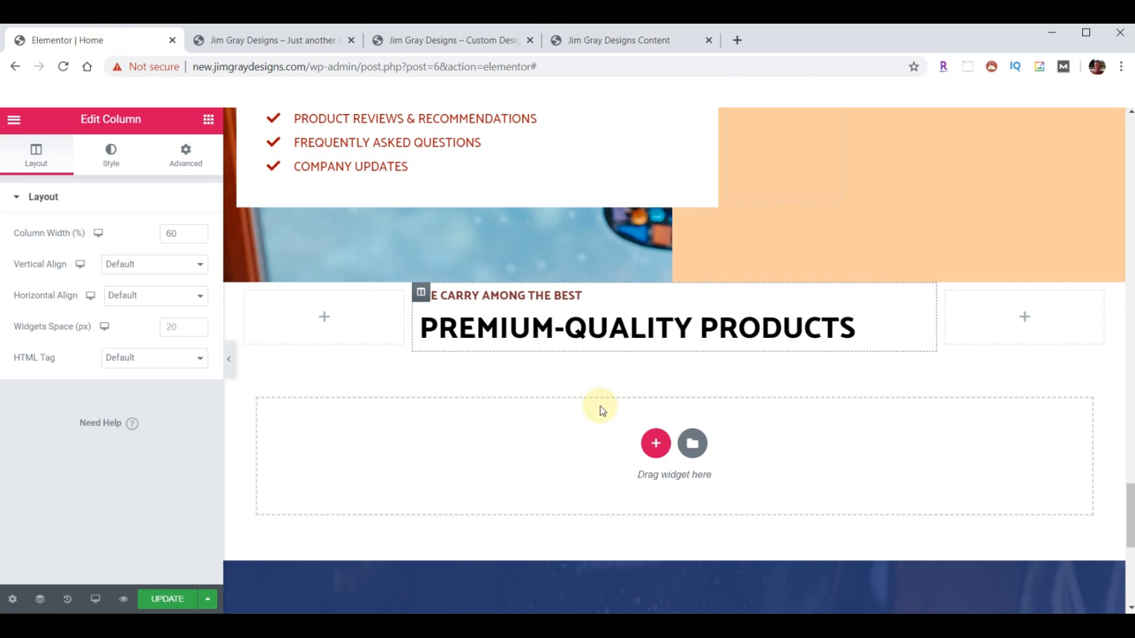
{"action": "left_click", "coordinate": [656, 444]}
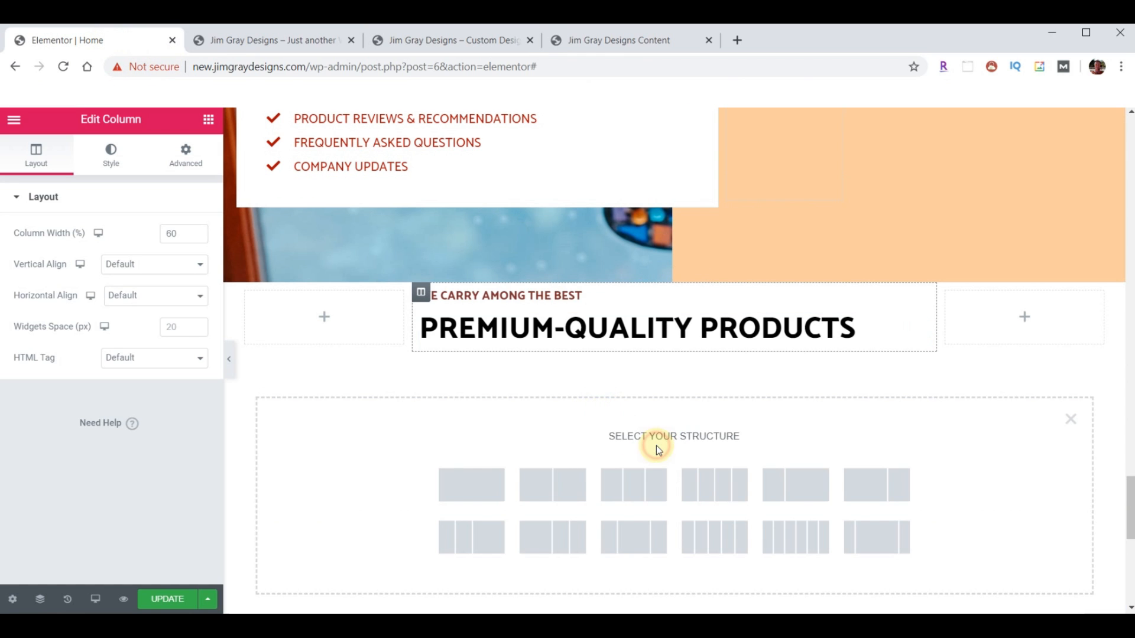
{"action": "left_click", "coordinate": [718, 482]}
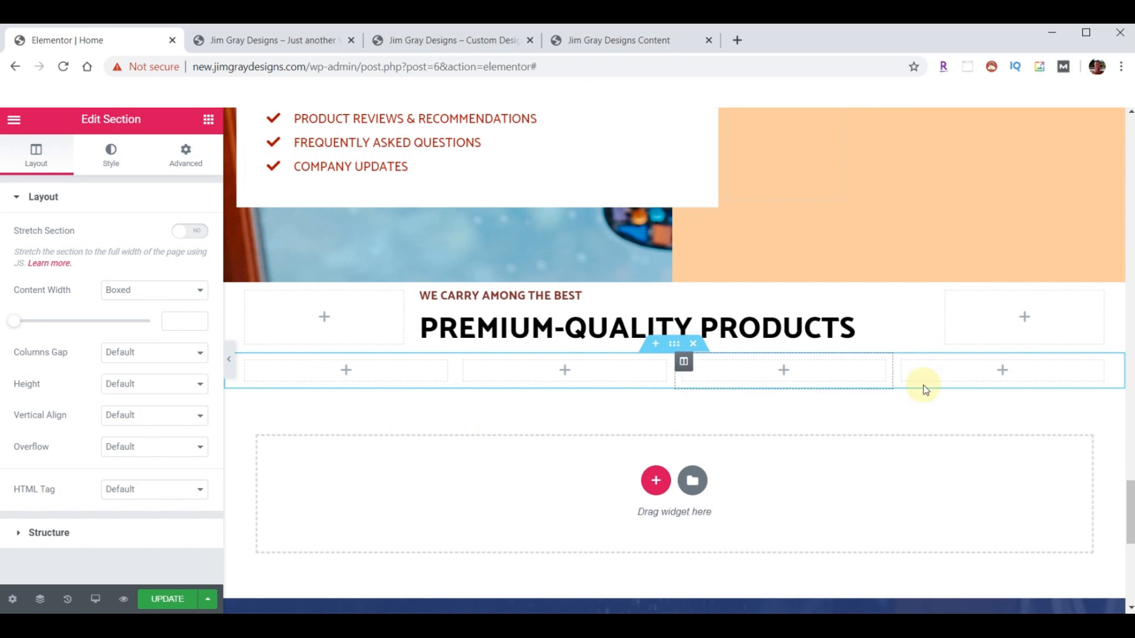
- Place an Image widget in each of the four columns
{"action": "left_click", "coordinate": [208, 120]}
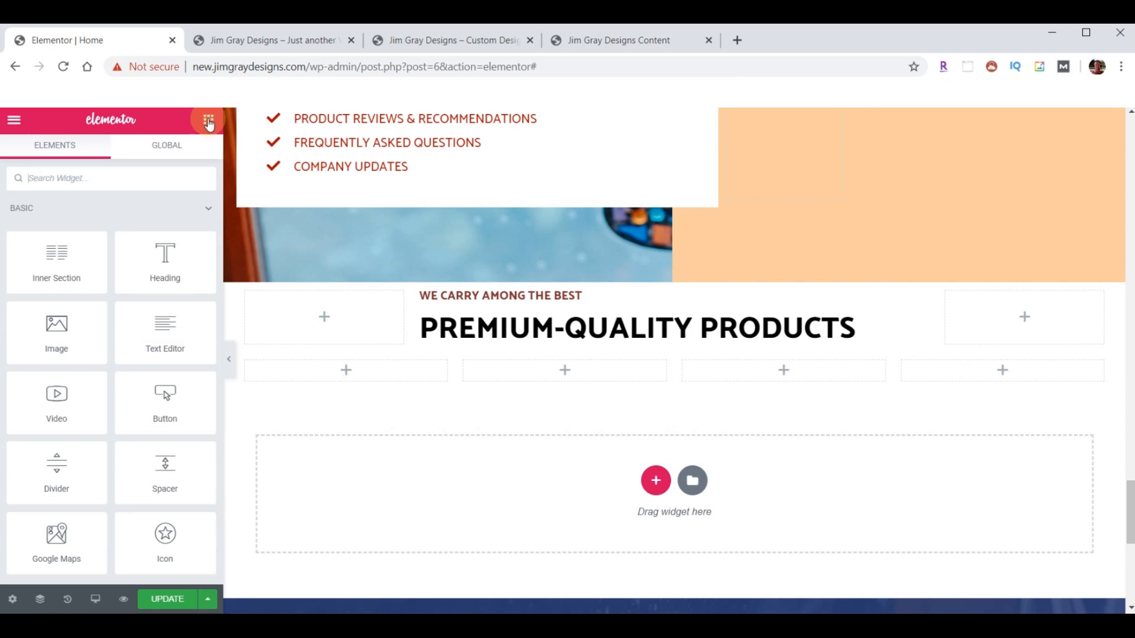
{"action": "left_click_drag", "start_coordinate": [59, 325], "coordinate": [367, 363]}
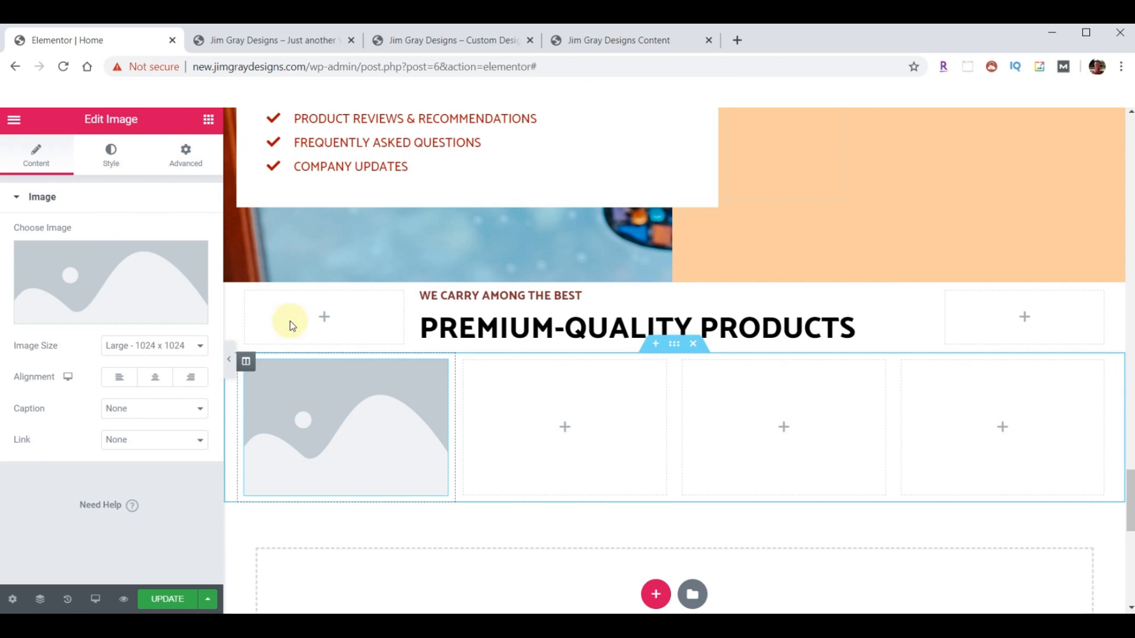
{"action": "left_click_drag", "start_coordinate": [83, 321], "coordinate": [486, 352]}
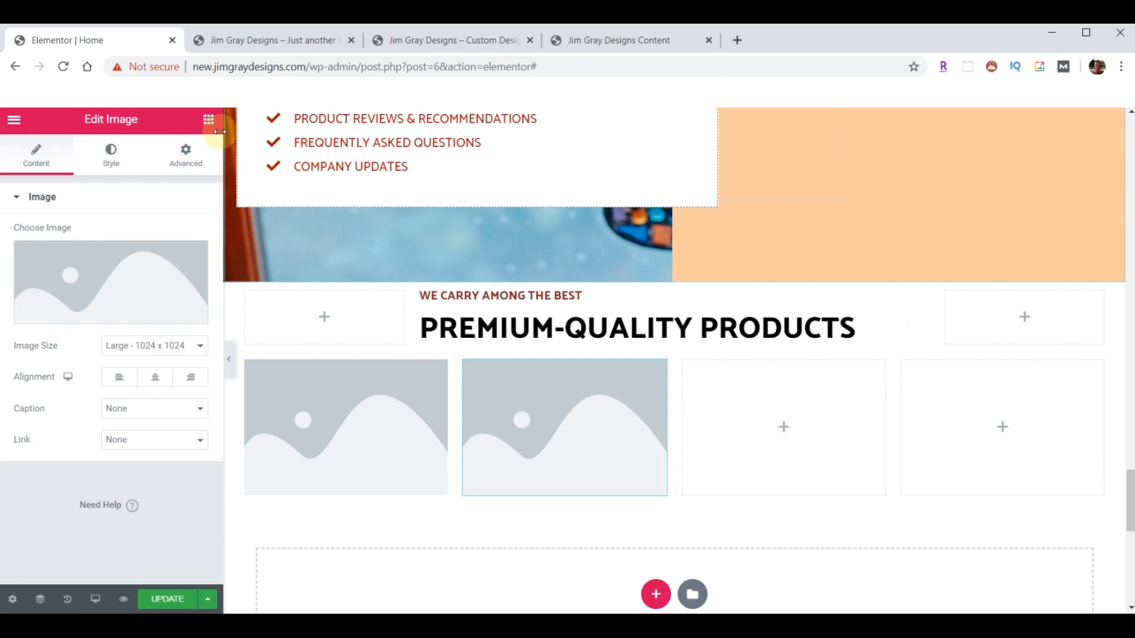
{"action": "left_click", "coordinate": [208, 120]}
{"action": "left_click_drag", "start_coordinate": [83, 338], "coordinate": [753, 408]}
{"action": "left_click", "coordinate": [208, 119]}
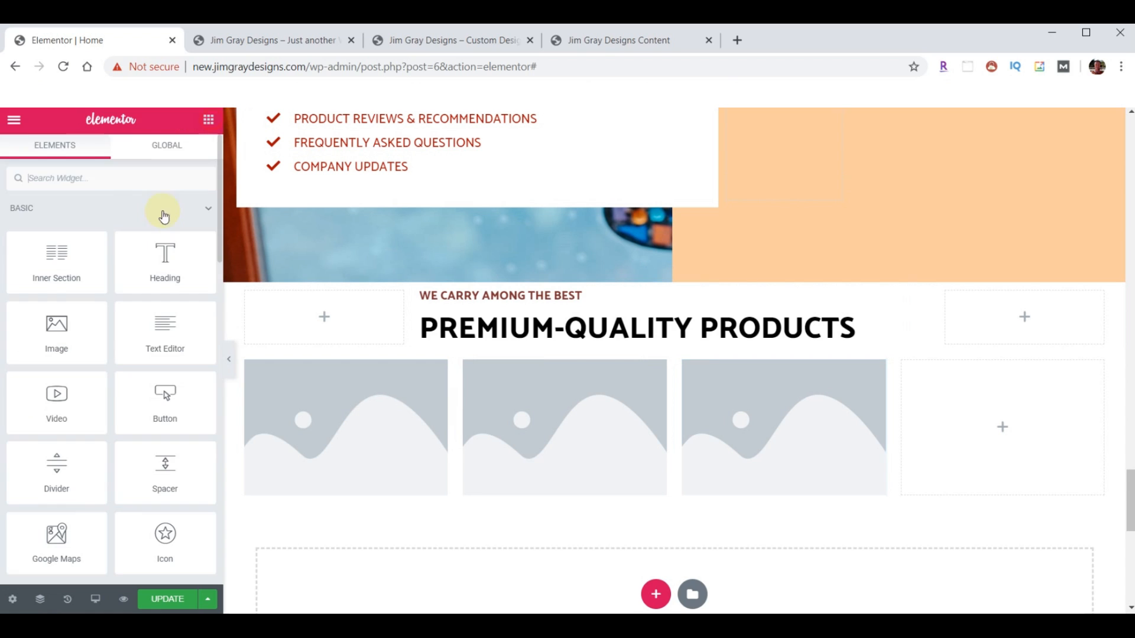
{"action": "left_click_drag", "start_coordinate": [83, 326], "coordinate": [1046, 411]}
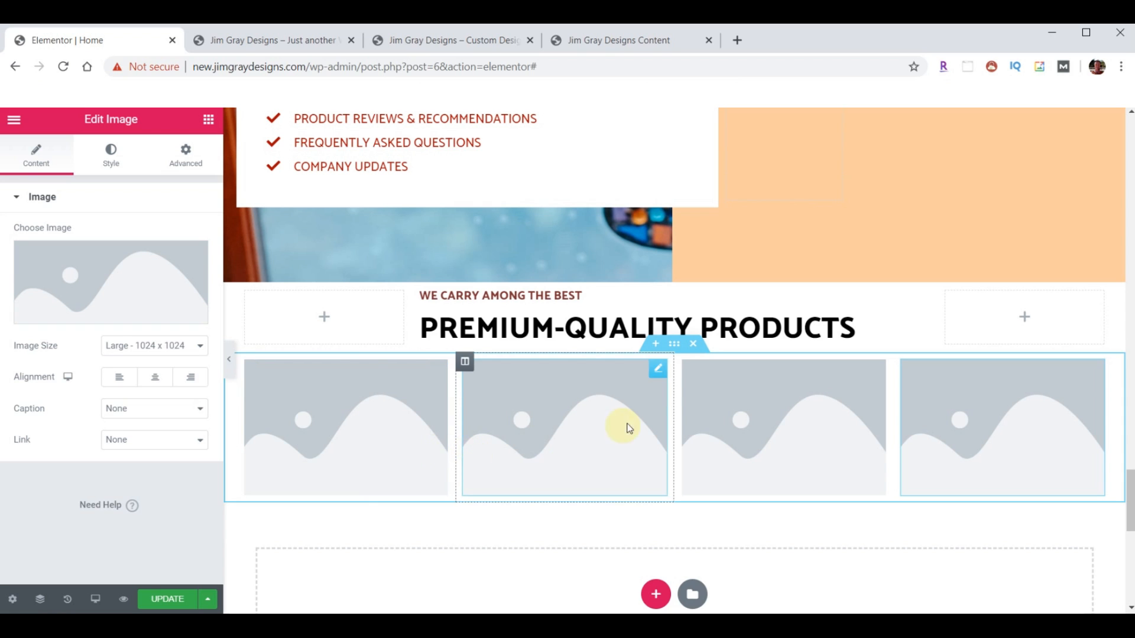
- Duplicate the four-image row to create a second identical row
{"action": "right_click", "coordinate": [675, 348]}
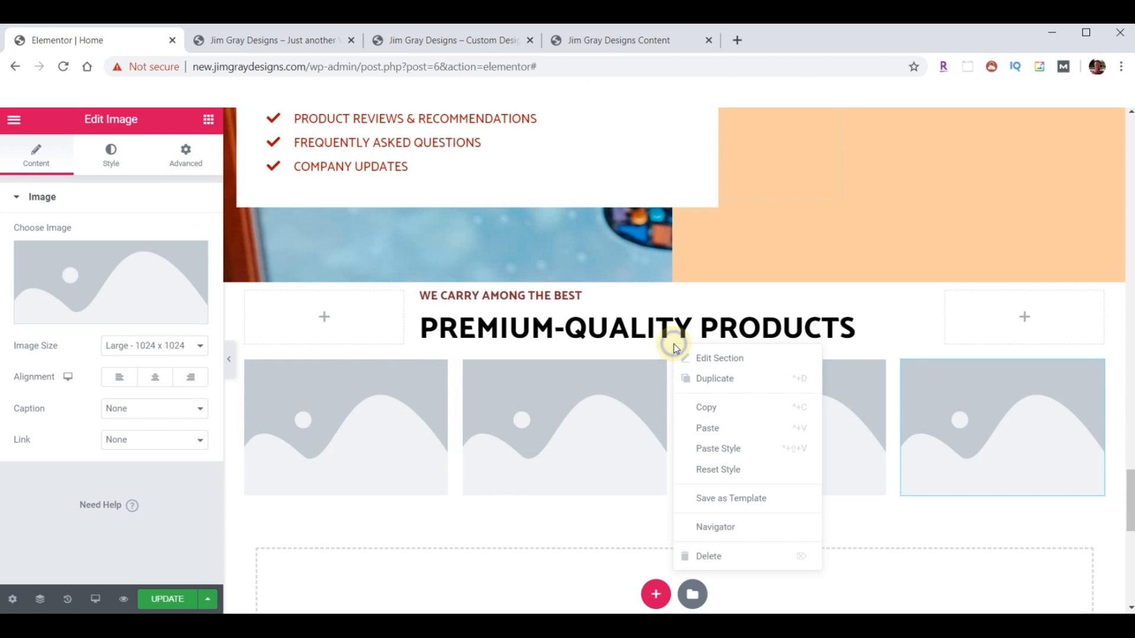
{"action": "left_click", "coordinate": [714, 378]}
{"action": "scroll", "coordinate": [839, 372], "scroll_direction": "down", "scroll_amount": 1}
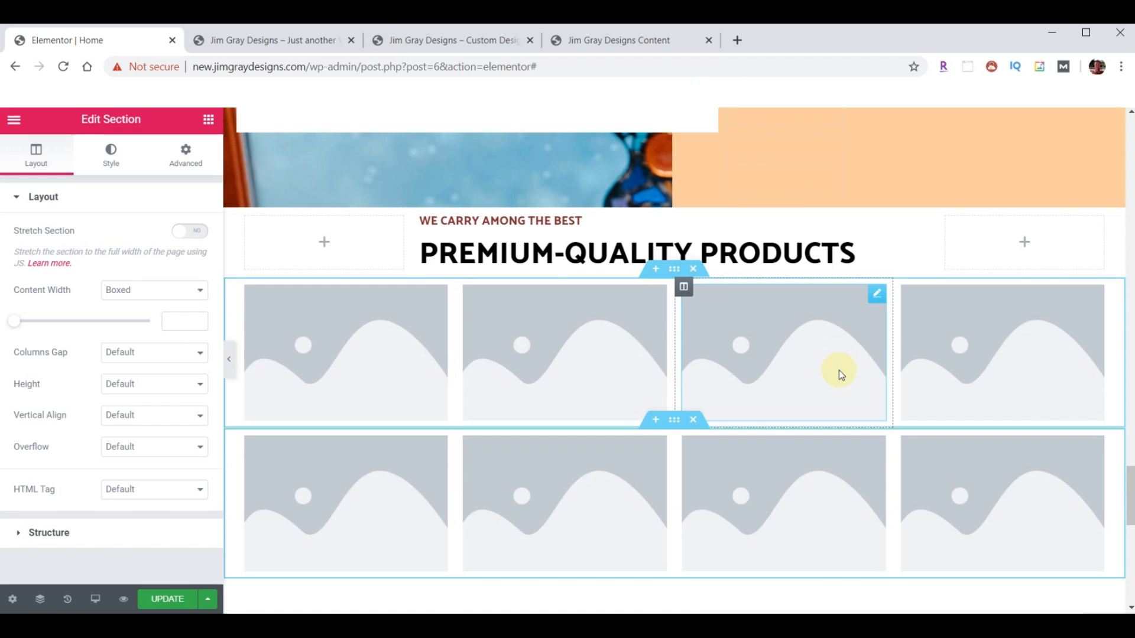
{"action": "scroll", "coordinate": [839, 370], "scroll_direction": "down", "scroll_amount": 1}
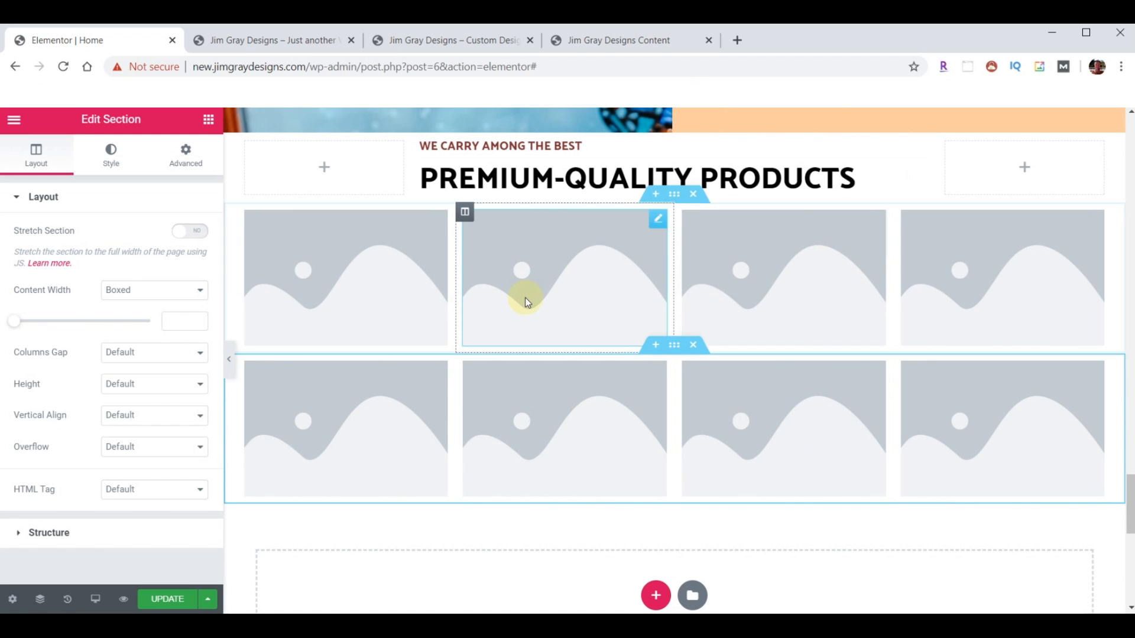
- Upload the eight brand logo PNGs to the media library
{"action": "left_click", "coordinate": [324, 272]}
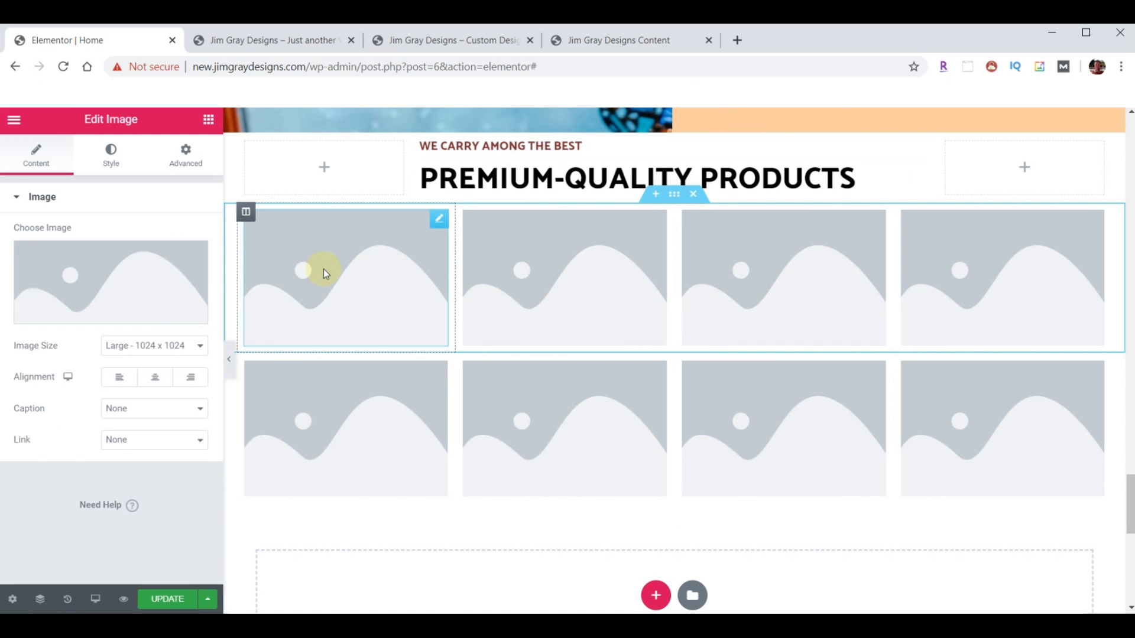
{"action": "left_click", "coordinate": [84, 276]}
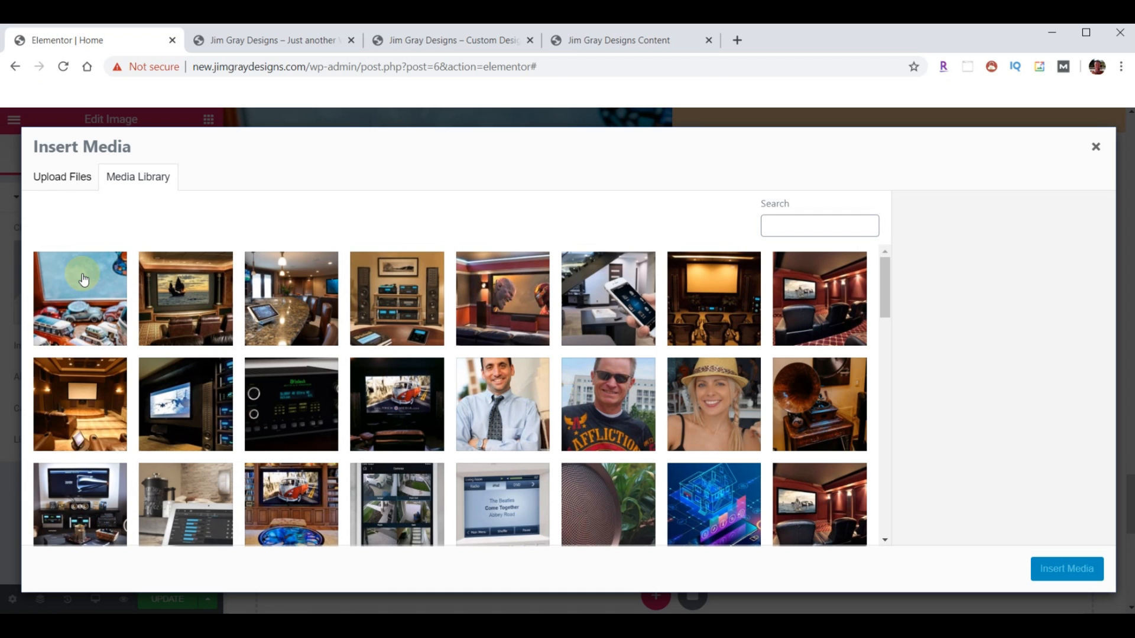
{"action": "key", "text": "alt+Tab"}
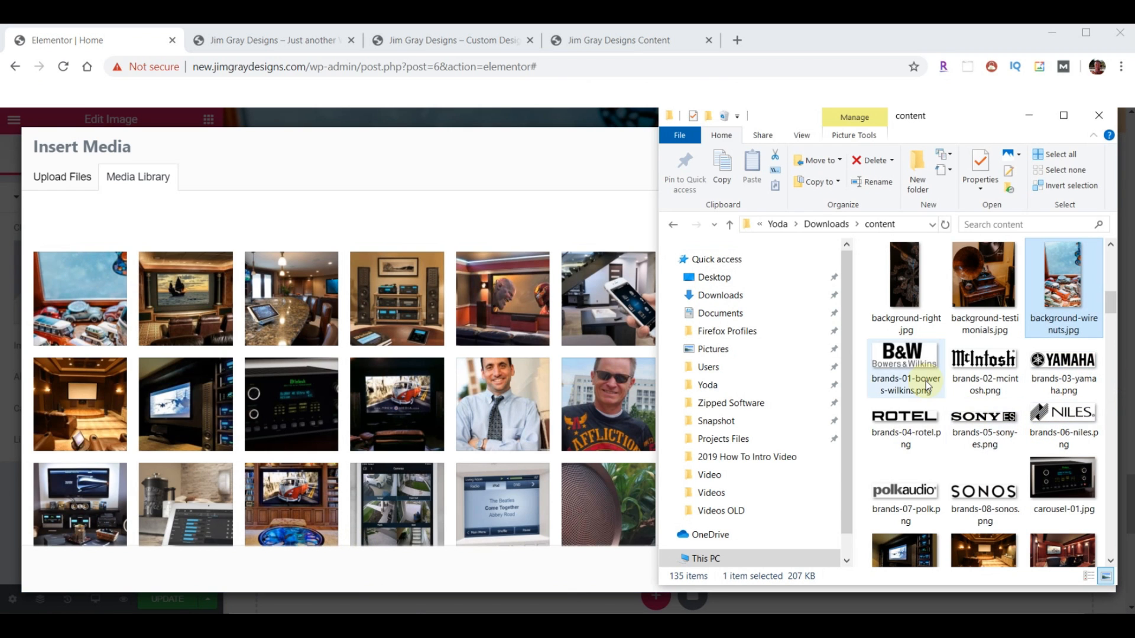
{"action": "left_click", "coordinate": [902, 359]}
{"action": "left_click", "coordinate": [952, 498], "text": "shift"}
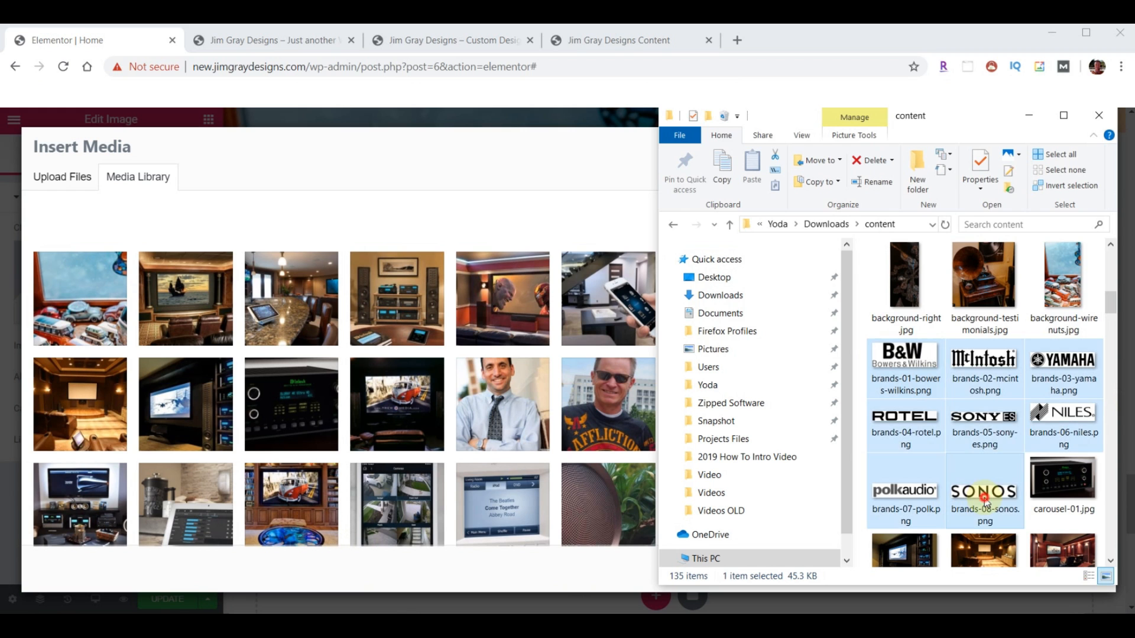
{"action": "left_click_drag", "start_coordinate": [964, 500], "coordinate": [405, 358]}
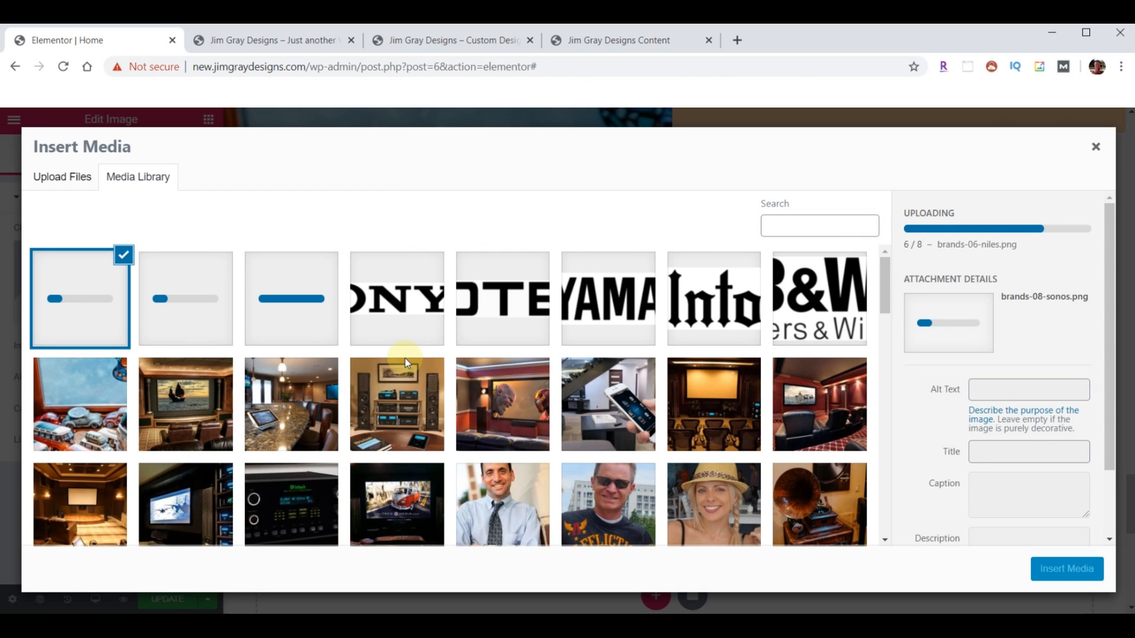
- Fill the first row with the B&W, McIntosh, YAMAHA and ROTEL logos
{"action": "left_click", "coordinate": [830, 304]}
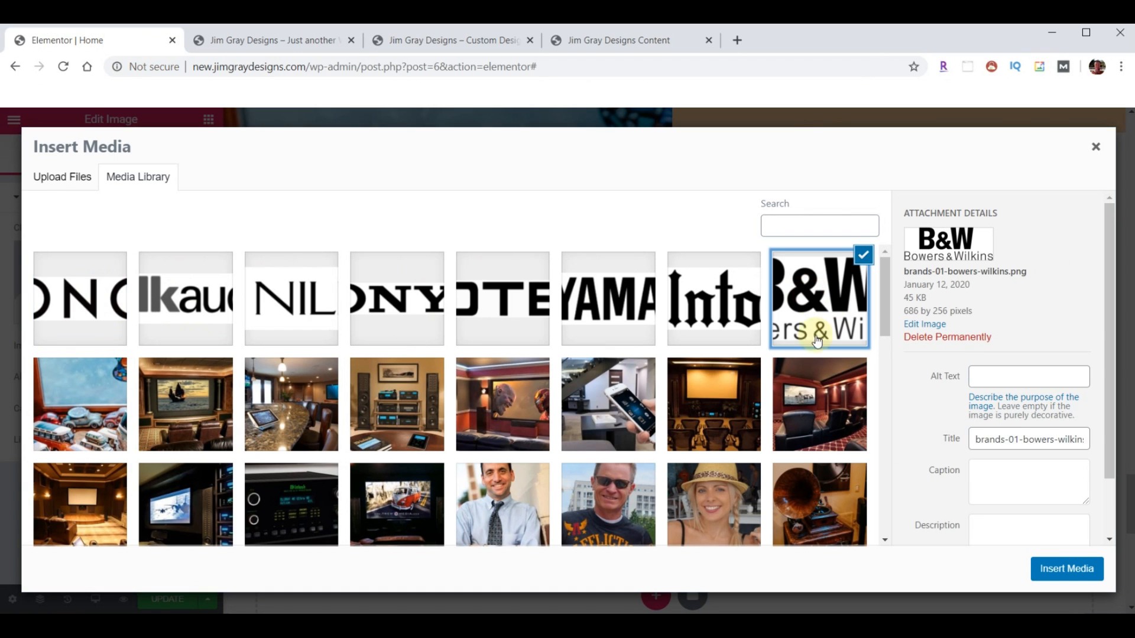
{"action": "left_click", "coordinate": [1060, 585]}
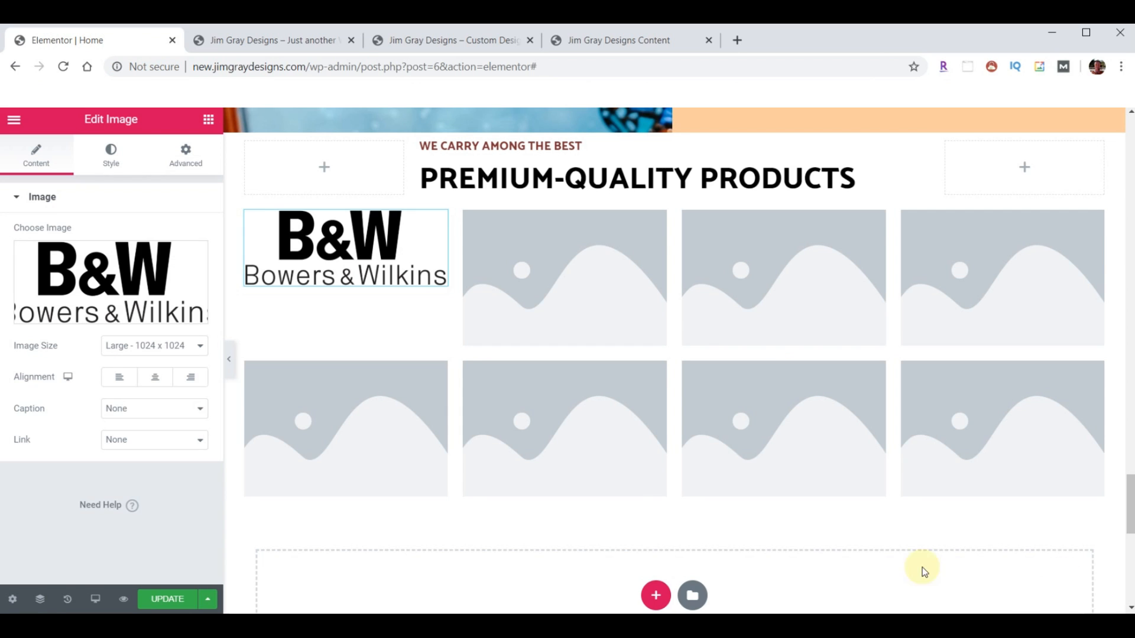
{"action": "left_click", "coordinate": [544, 246]}
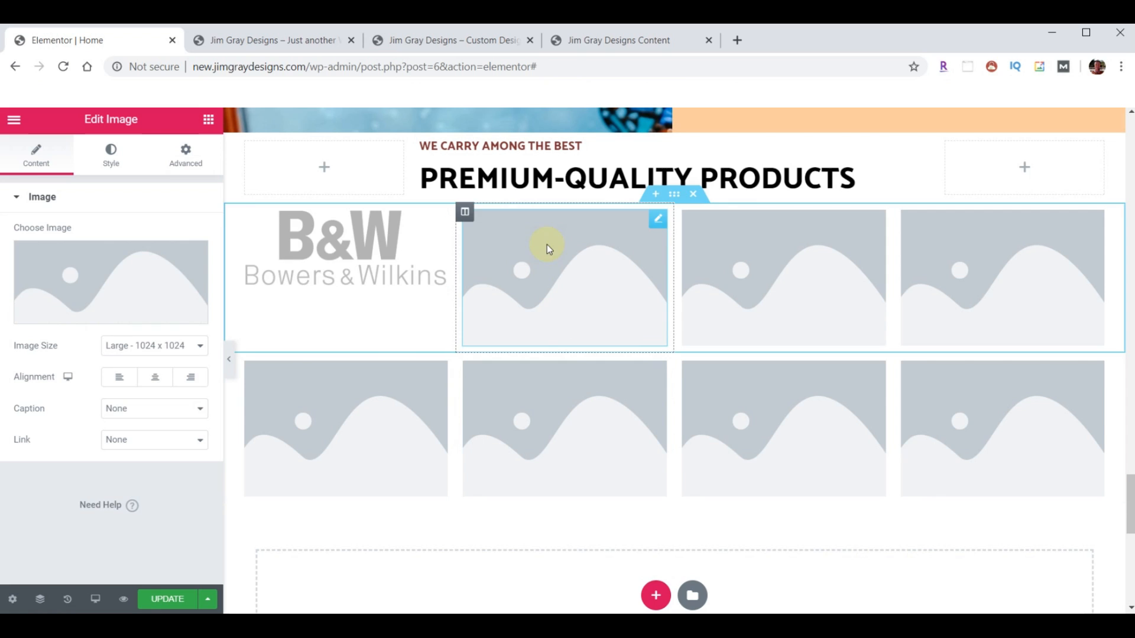
{"action": "left_click", "coordinate": [90, 287]}
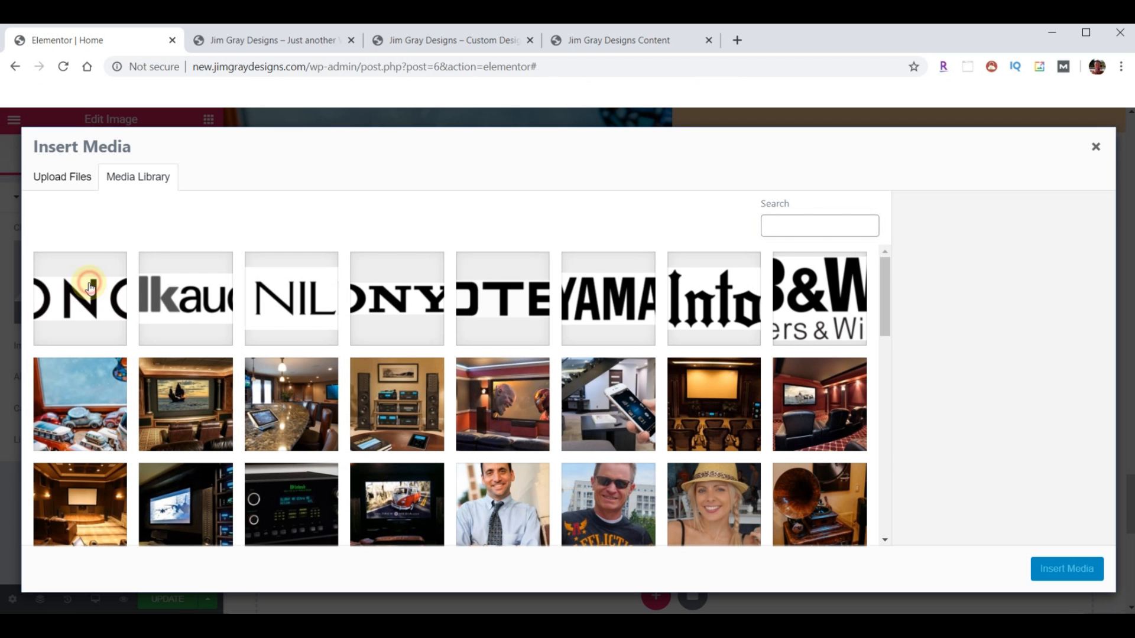
{"action": "left_click", "coordinate": [688, 297]}
{"action": "left_click", "coordinate": [1051, 569]}
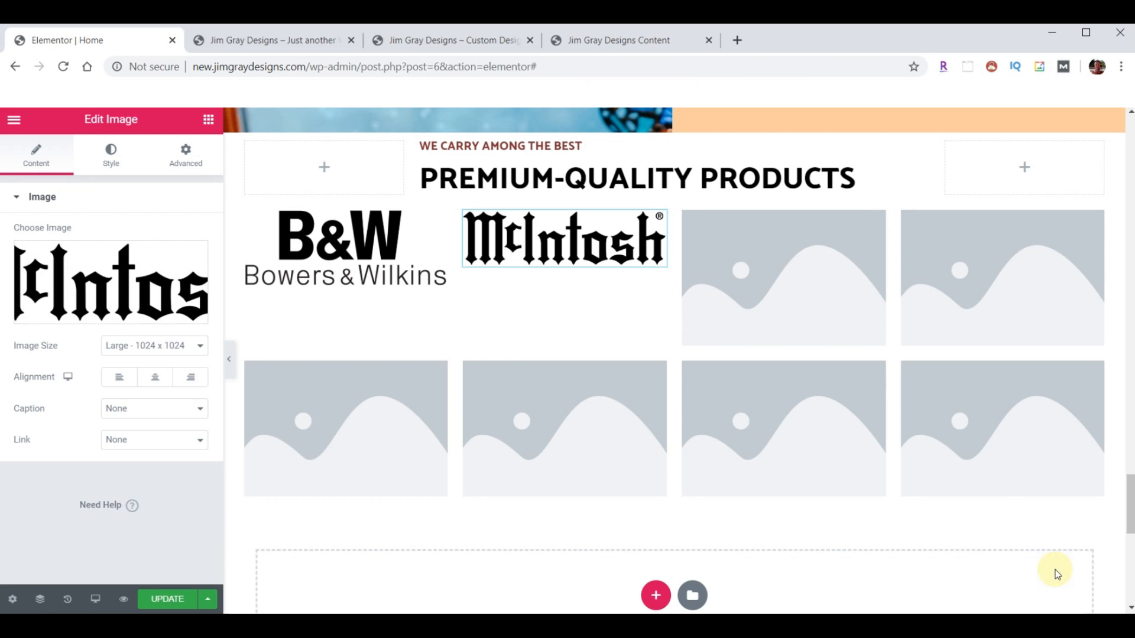
{"action": "left_click", "coordinate": [793, 278]}
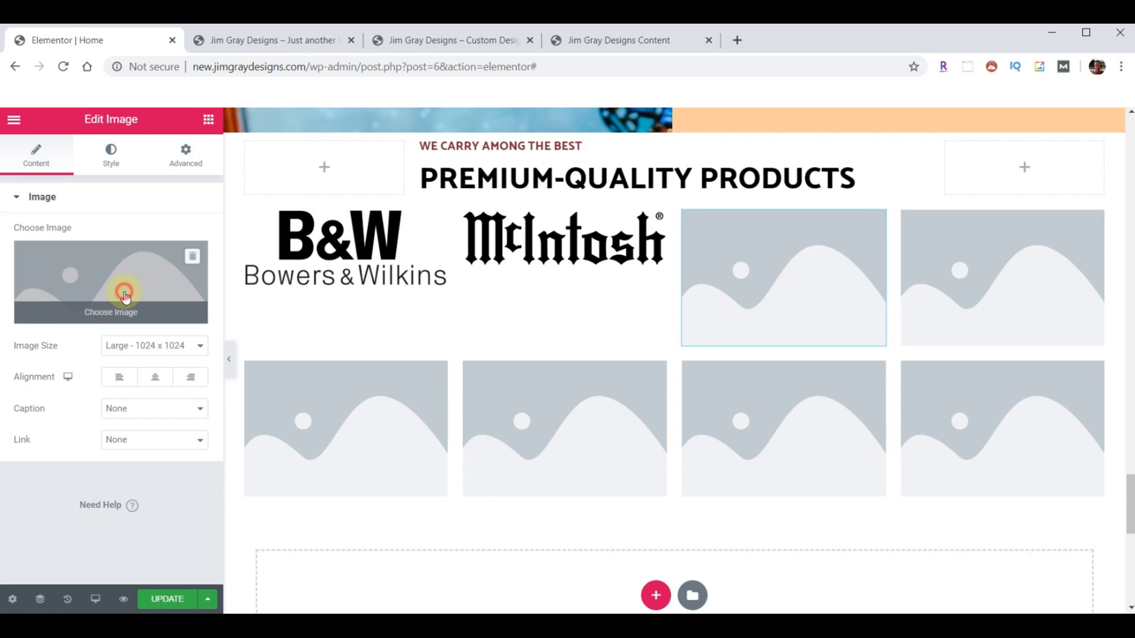
{"action": "left_click", "coordinate": [122, 293]}
{"action": "left_click", "coordinate": [591, 299]}
{"action": "left_click", "coordinate": [1058, 569]}
{"action": "left_click", "coordinate": [993, 294]}
{"action": "left_click", "coordinate": [122, 292]}
{"action": "left_click", "coordinate": [483, 306]}
{"action": "left_click", "coordinate": [1061, 569]}
- Fill the second row with the SONY ES, NILES, polkaudio and SONOS logos
{"action": "left_click", "coordinate": [317, 370]}
{"action": "left_click", "coordinate": [122, 292]}
{"action": "left_click", "coordinate": [388, 297]}
{"action": "left_click", "coordinate": [1061, 568]}
{"action": "left_click", "coordinate": [565, 366]}
{"action": "left_click", "coordinate": [122, 293]}
{"action": "left_click", "coordinate": [291, 296]}
{"action": "left_click", "coordinate": [1061, 568]}
{"action": "left_click", "coordinate": [784, 367]}
{"action": "left_click", "coordinate": [114, 263]}
{"action": "left_click", "coordinate": [182, 295]}
{"action": "left_click", "coordinate": [1061, 568]}
{"action": "left_click", "coordinate": [1002, 368]}
{"action": "left_click", "coordinate": [121, 293]}
{"action": "left_click", "coordinate": [79, 295]}
{"action": "left_click", "coordinate": [1061, 569]}
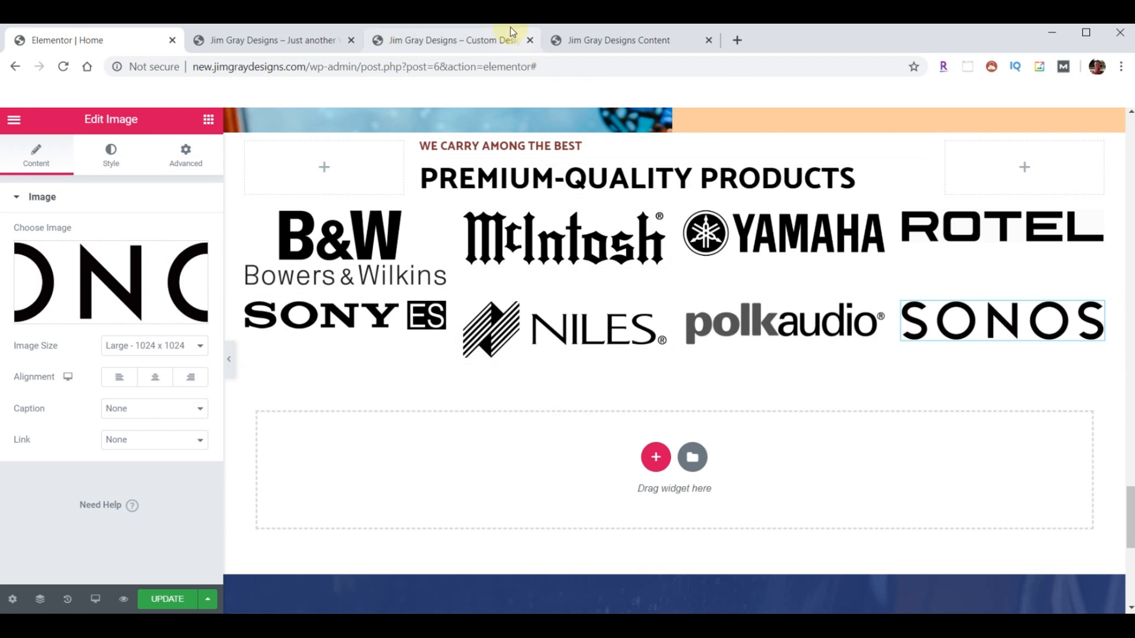
{"action": "left_click", "coordinate": [452, 39]}
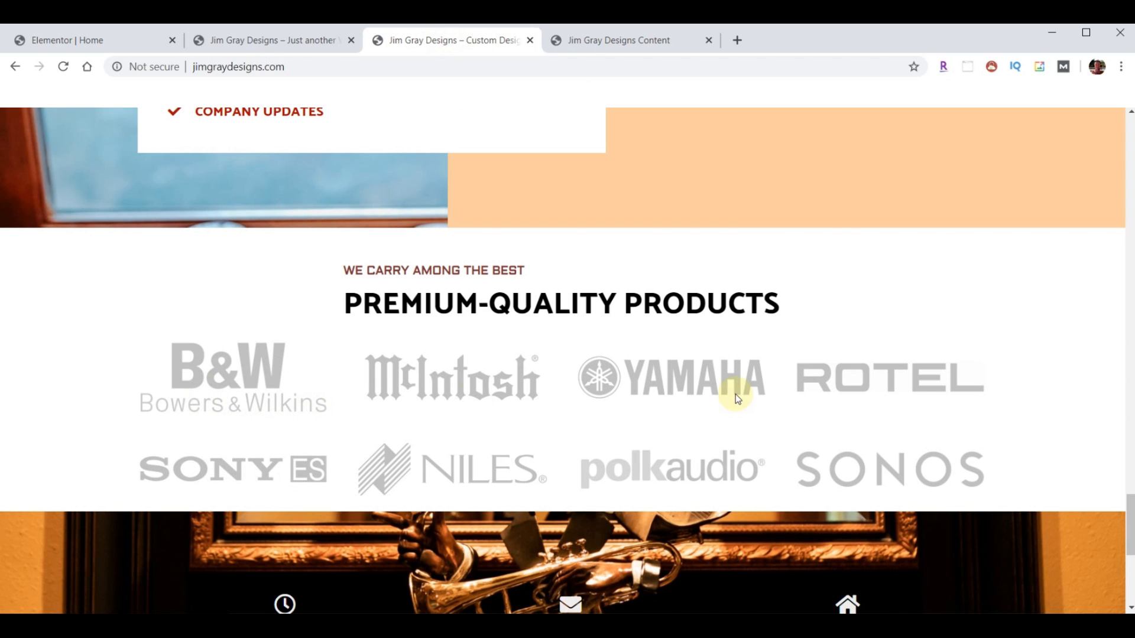
- Lower the B&W logo's opacity to 0.25 and copy its settings
{"action": "left_click", "coordinate": [121, 48]}
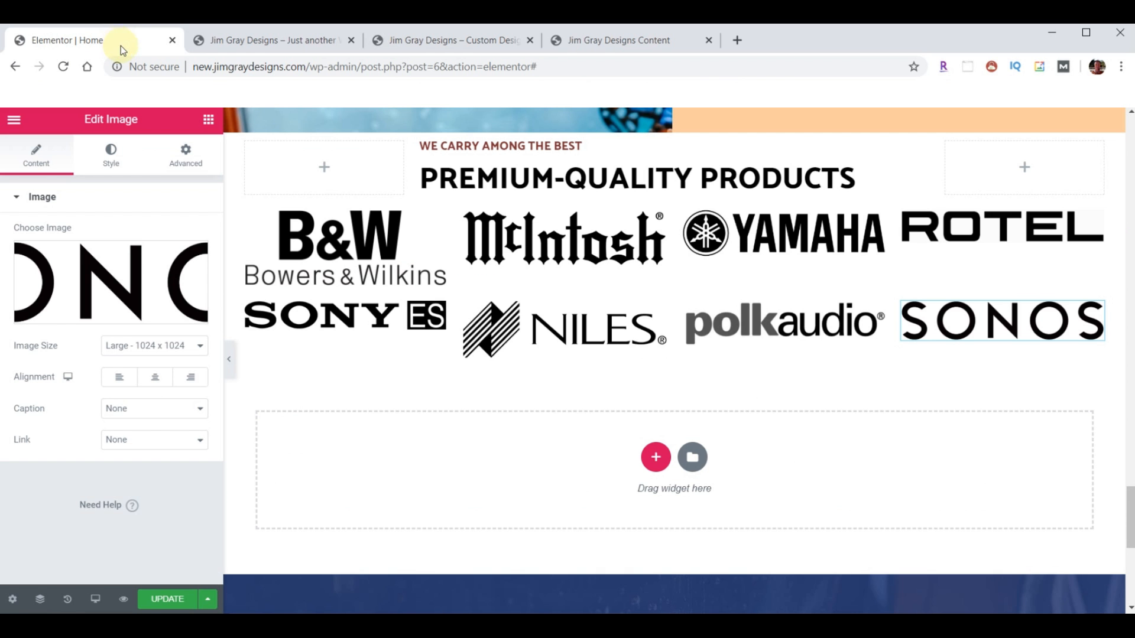
{"action": "left_click", "coordinate": [319, 230]}
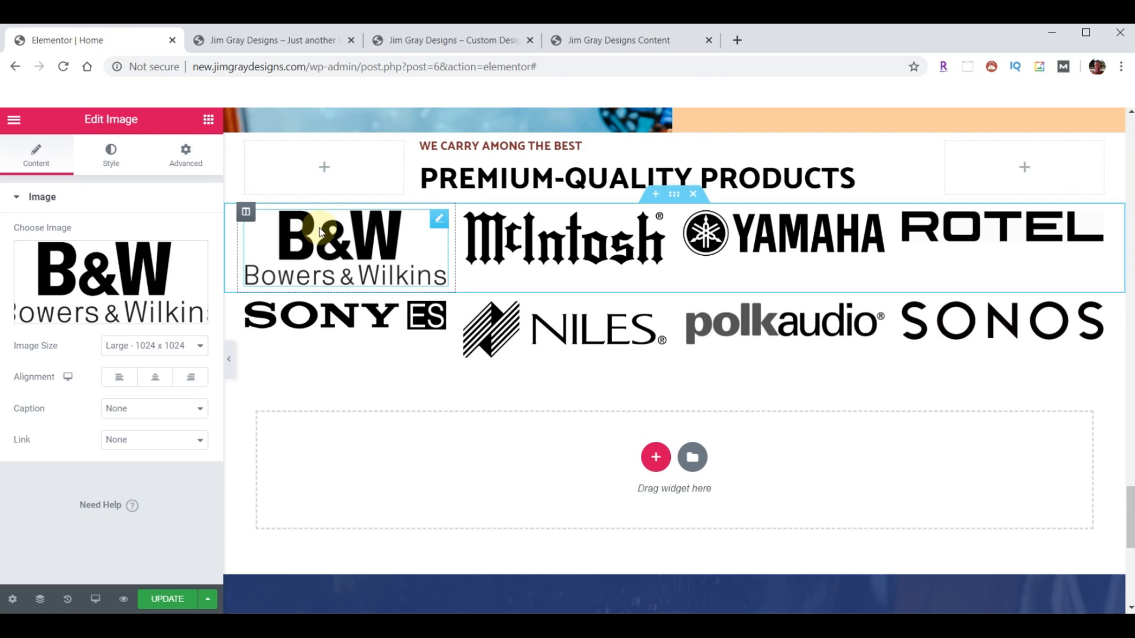
{"action": "left_click", "coordinate": [111, 153]}
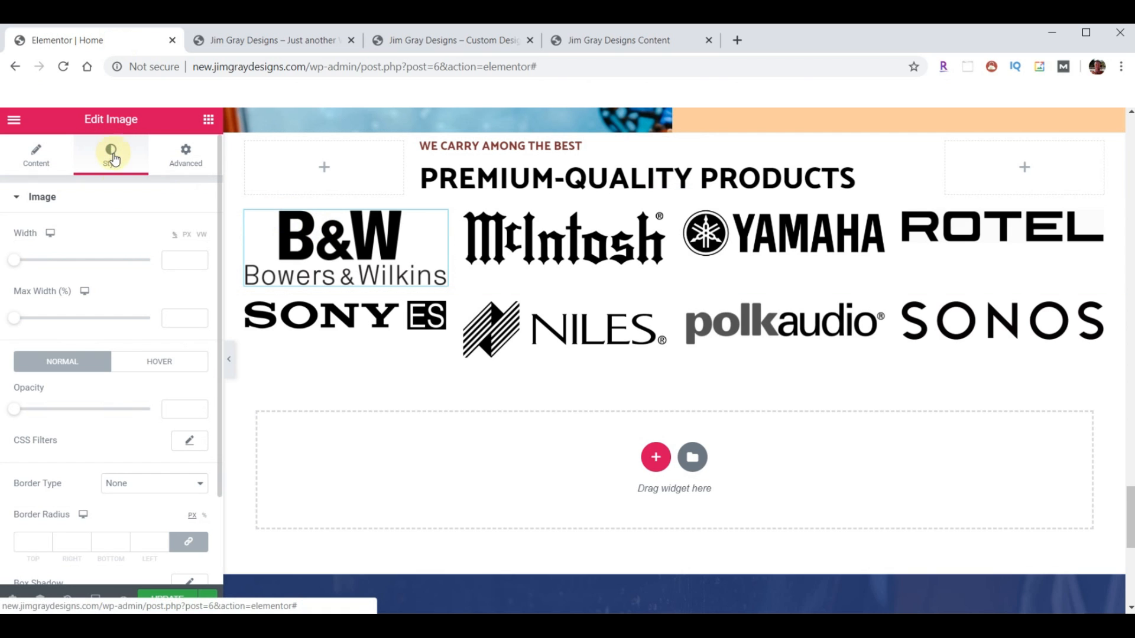
{"action": "left_click_drag", "start_coordinate": [18, 412], "coordinate": [47, 410]}
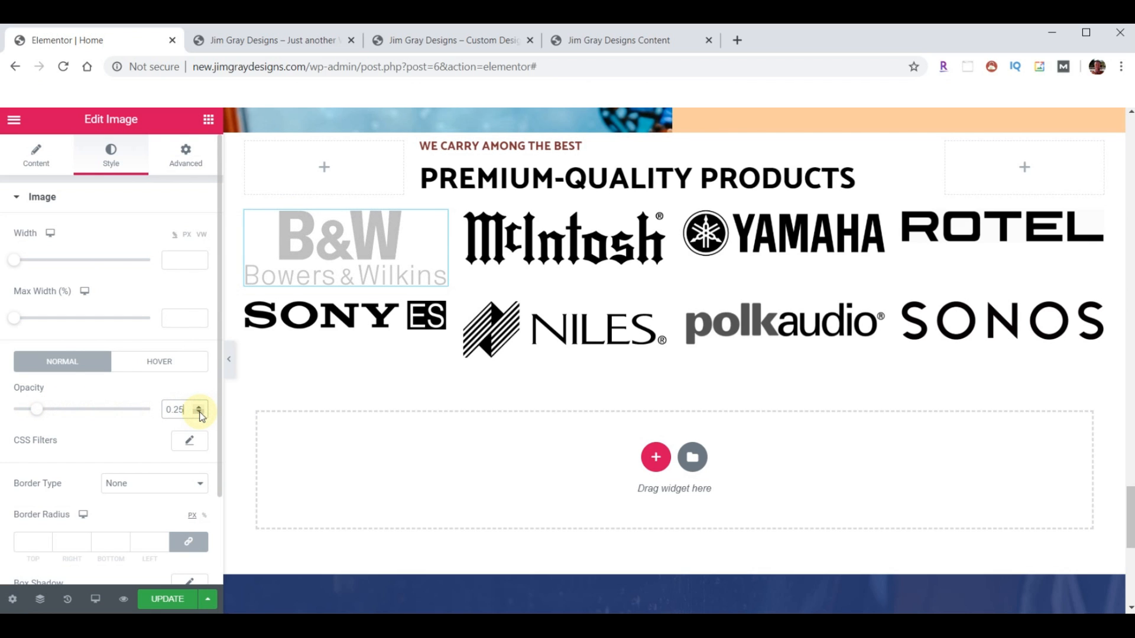
{"action": "right_click", "coordinate": [324, 253]}
{"action": "left_click", "coordinate": [356, 317]}
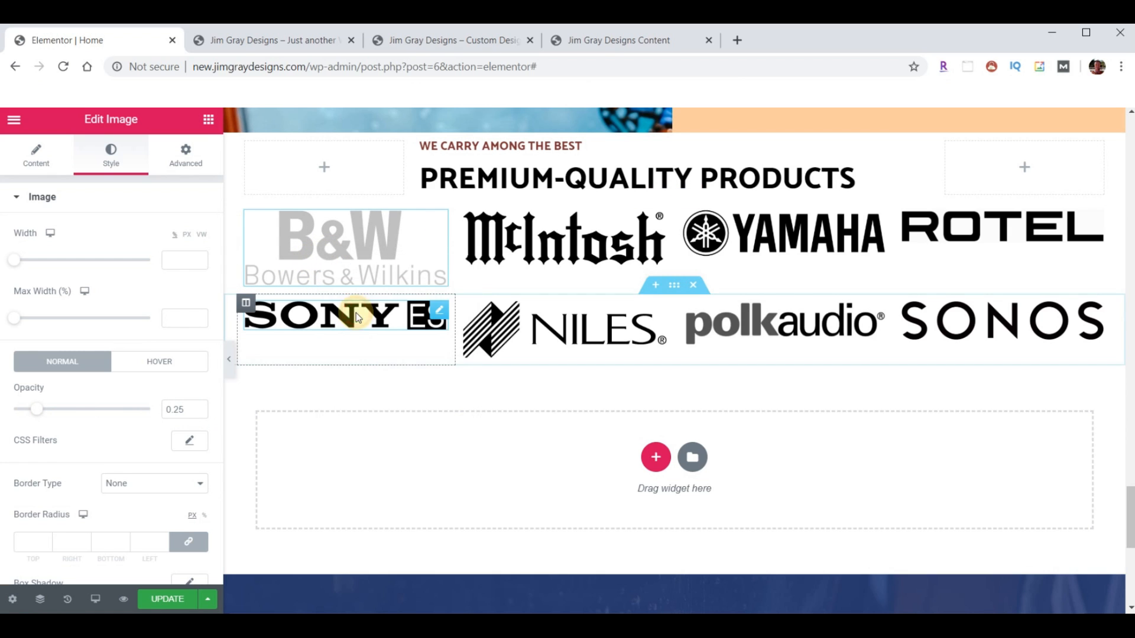
- Paste the faded style onto McIntosh, Yamaha, Rotel, Sonos, Polk Audio, Niles and Sony logos, then save
{"action": "right_click", "coordinate": [553, 247]}
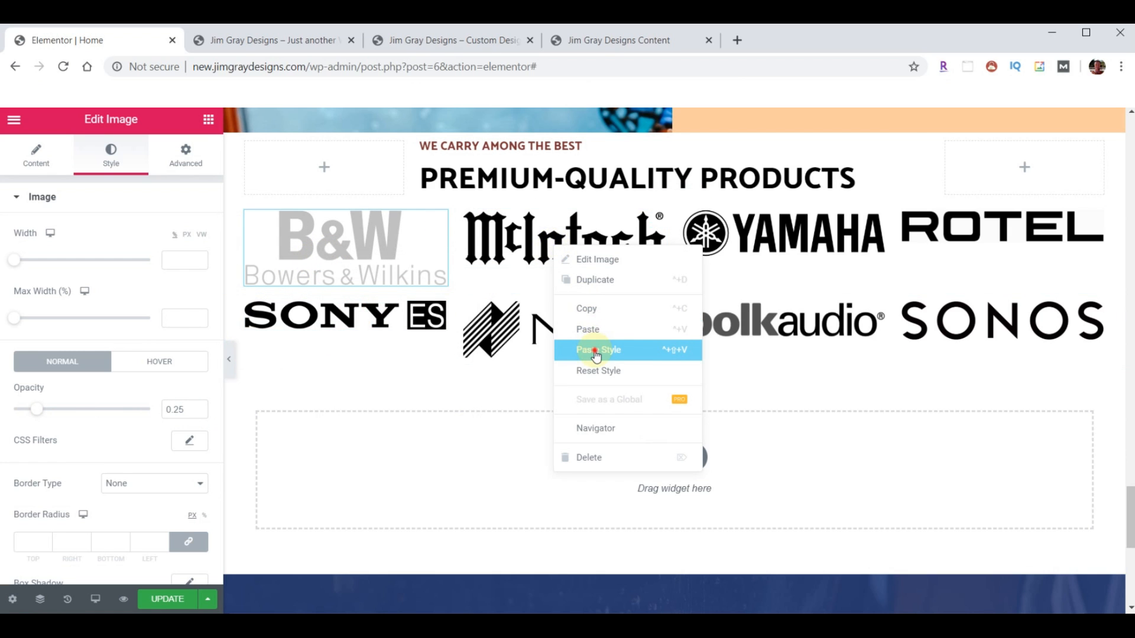
{"action": "left_click", "coordinate": [595, 329]}
{"action": "right_click", "coordinate": [746, 239]}
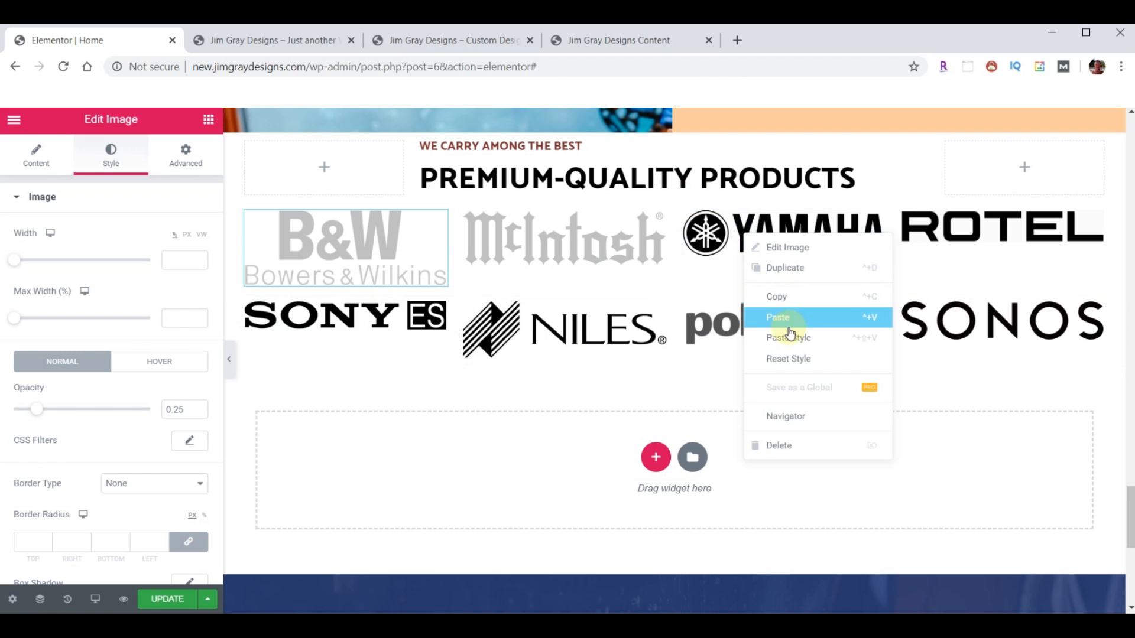
{"action": "left_click", "coordinate": [778, 319]}
{"action": "right_click", "coordinate": [963, 238]}
{"action": "left_click", "coordinate": [993, 316]}
{"action": "right_click", "coordinate": [963, 326]}
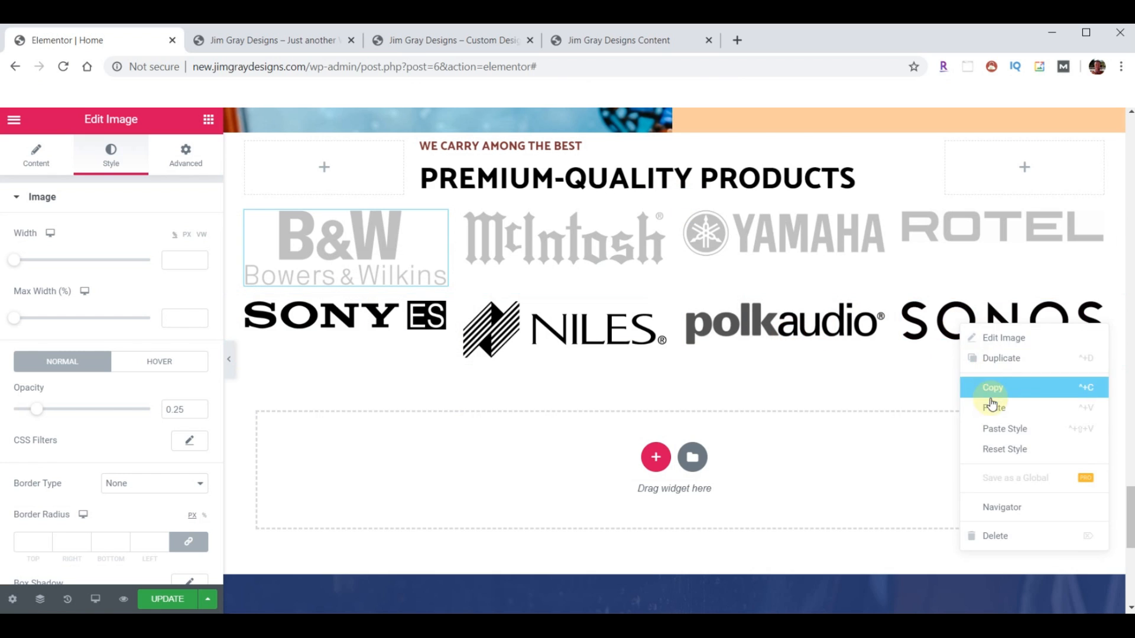
{"action": "left_click", "coordinate": [998, 404]}
{"action": "right_click", "coordinate": [811, 326]}
{"action": "left_click", "coordinate": [845, 404]}
{"action": "right_click", "coordinate": [600, 326]}
{"action": "left_click", "coordinate": [626, 404]}
{"action": "right_click", "coordinate": [381, 326]}
{"action": "left_click", "coordinate": [423, 424]}
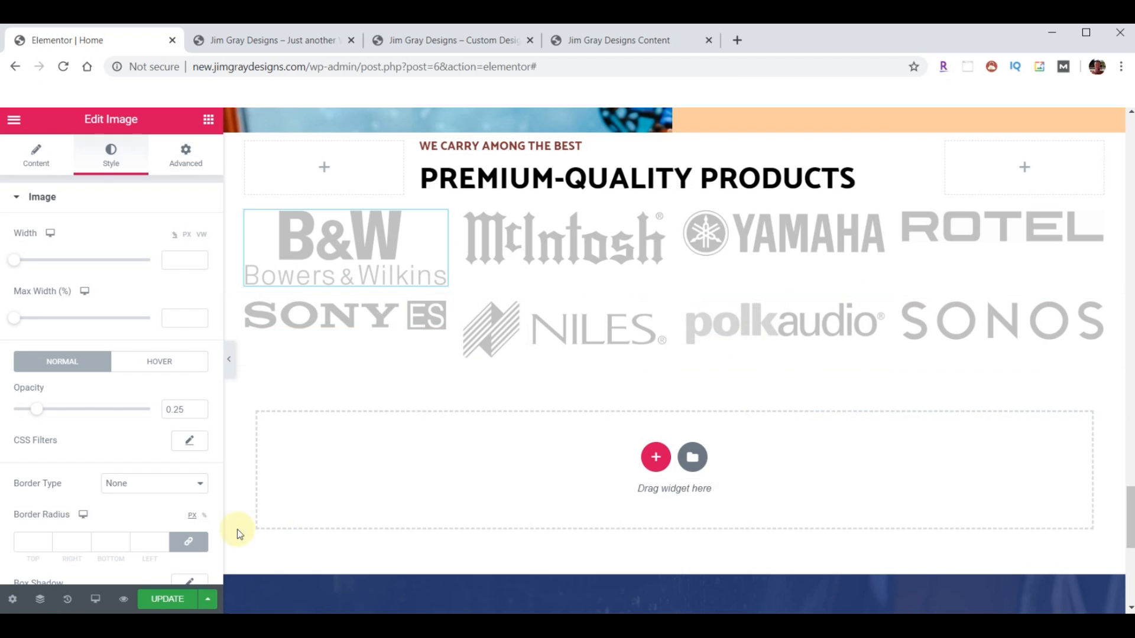
{"action": "left_click", "coordinate": [158, 600]}
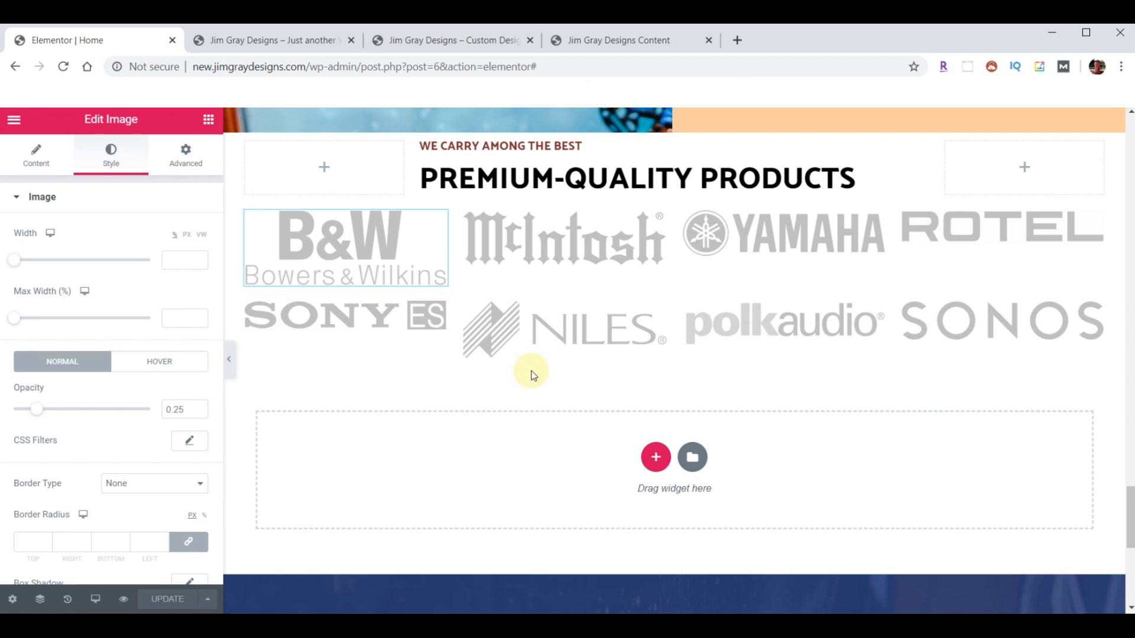
{"action": "left_click", "coordinate": [254, 48]}
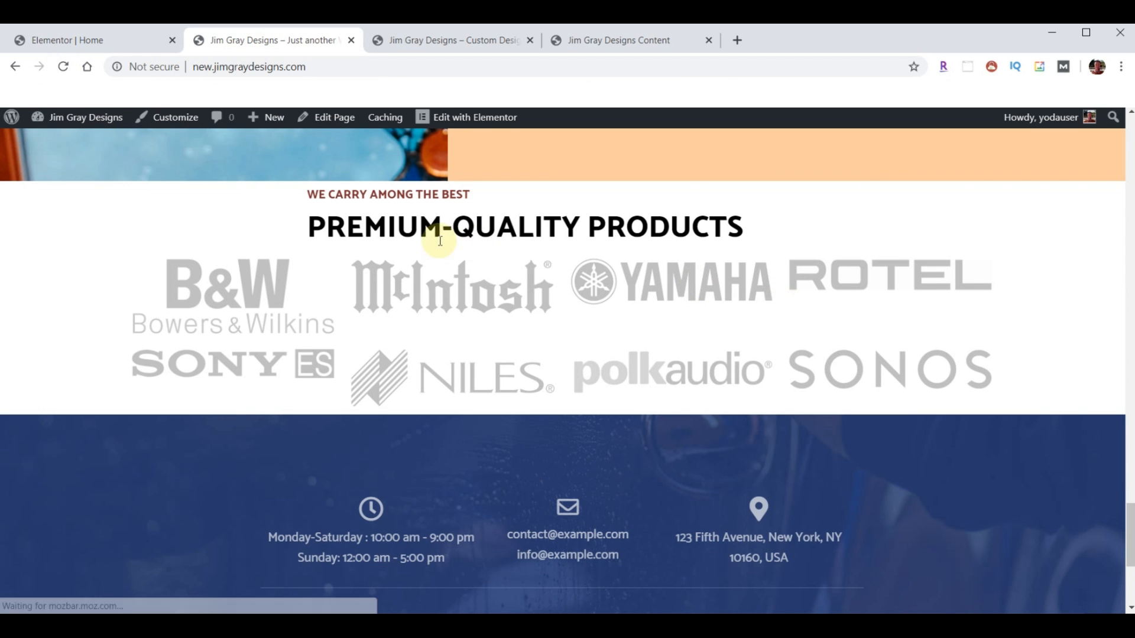
- Unlink padding and set the products heading section's top padding to 20 px, save, and reload the live page
{"action": "left_click", "coordinate": [450, 42]}
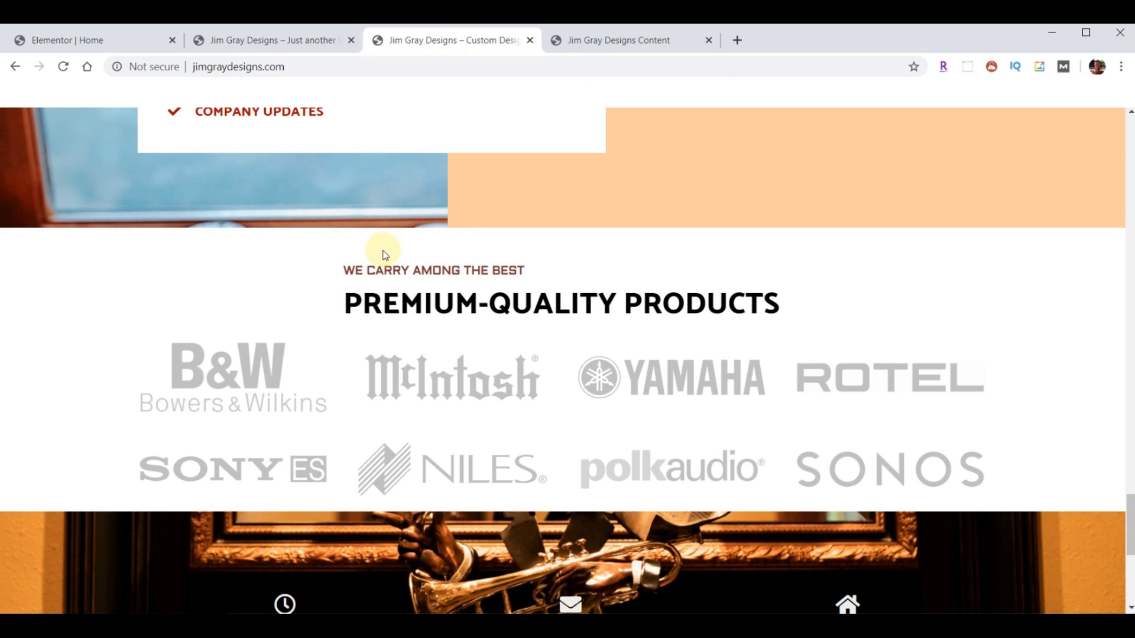
{"action": "left_click", "coordinate": [70, 31]}
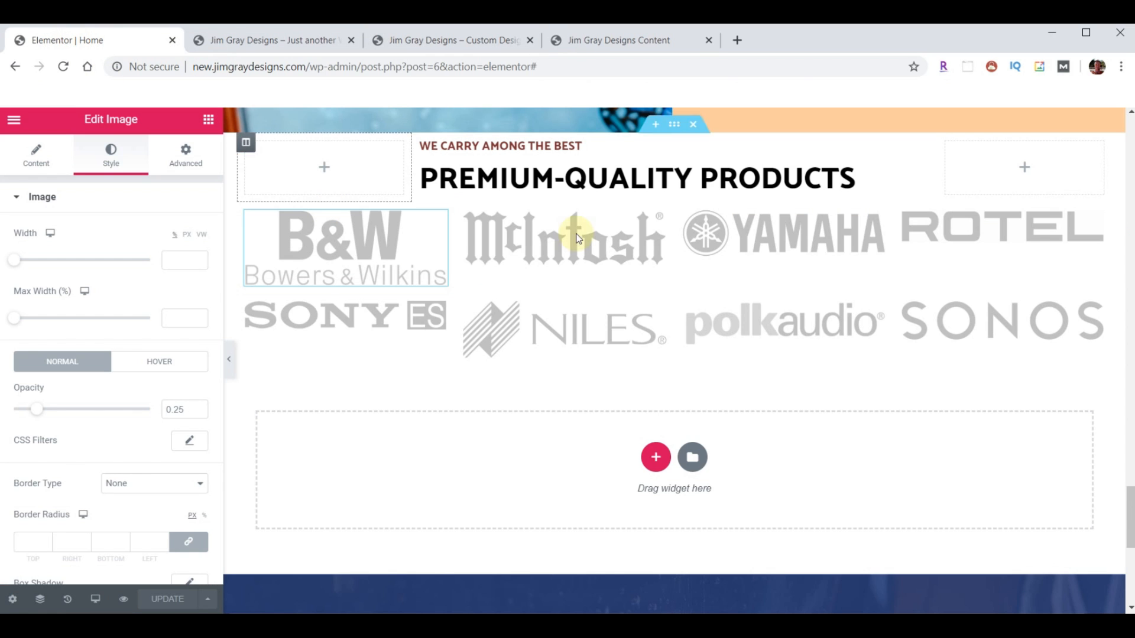
{"action": "left_click", "coordinate": [672, 126]}
{"action": "left_click", "coordinate": [174, 155]}
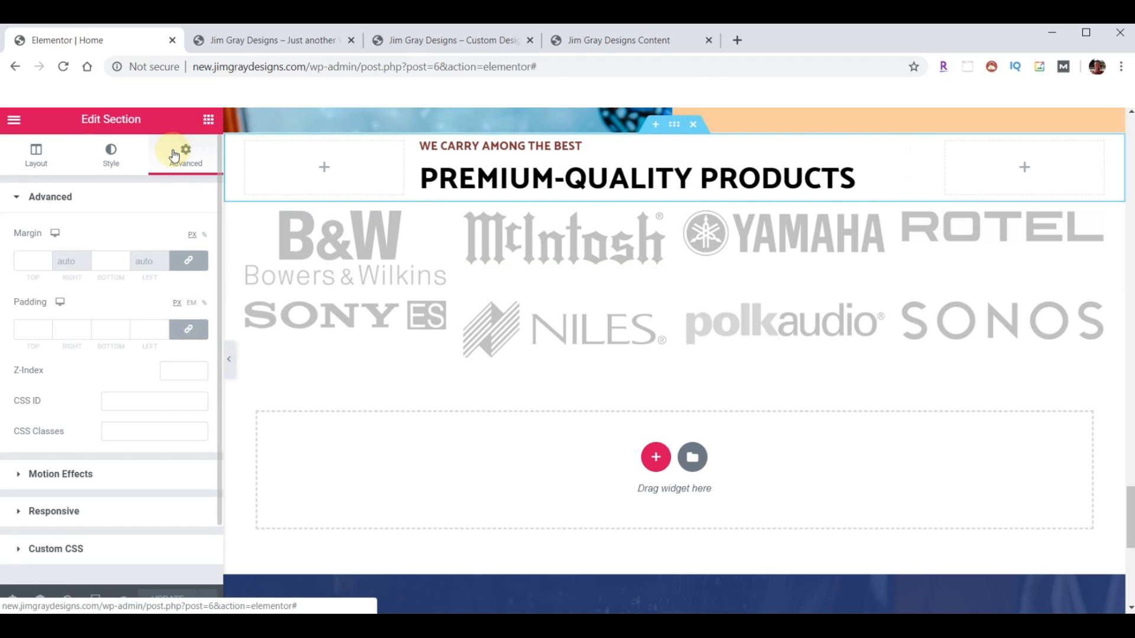
{"action": "left_click", "coordinate": [188, 331]}
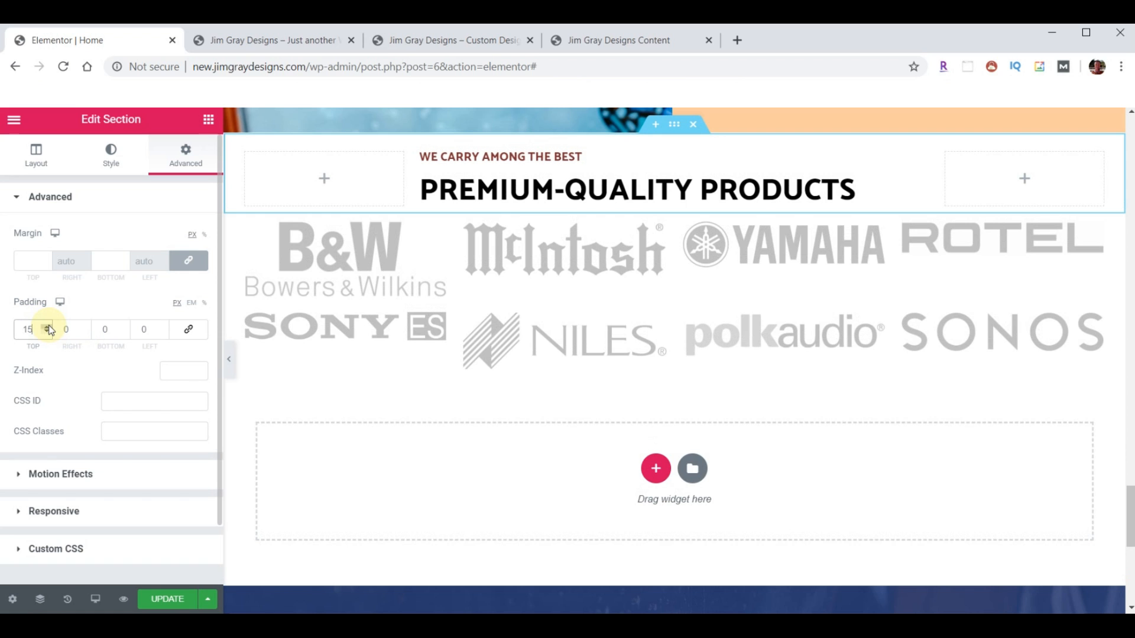
{"action": "left_click", "coordinate": [47, 326]}
{"action": "left_click", "coordinate": [46, 327]}
{"action": "left_click", "coordinate": [47, 327]}
{"action": "left_click", "coordinate": [47, 326]}
{"action": "left_click", "coordinate": [47, 327]}
{"action": "left_click", "coordinate": [171, 600]}
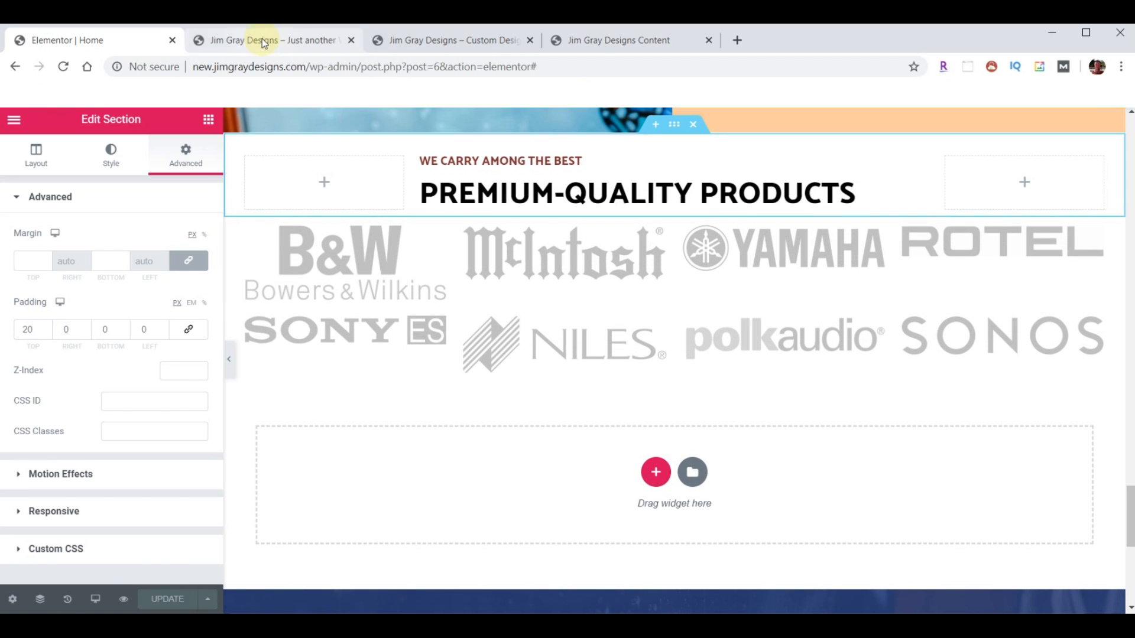
{"action": "left_click", "coordinate": [263, 40]}
{"action": "left_click", "coordinate": [66, 66]}
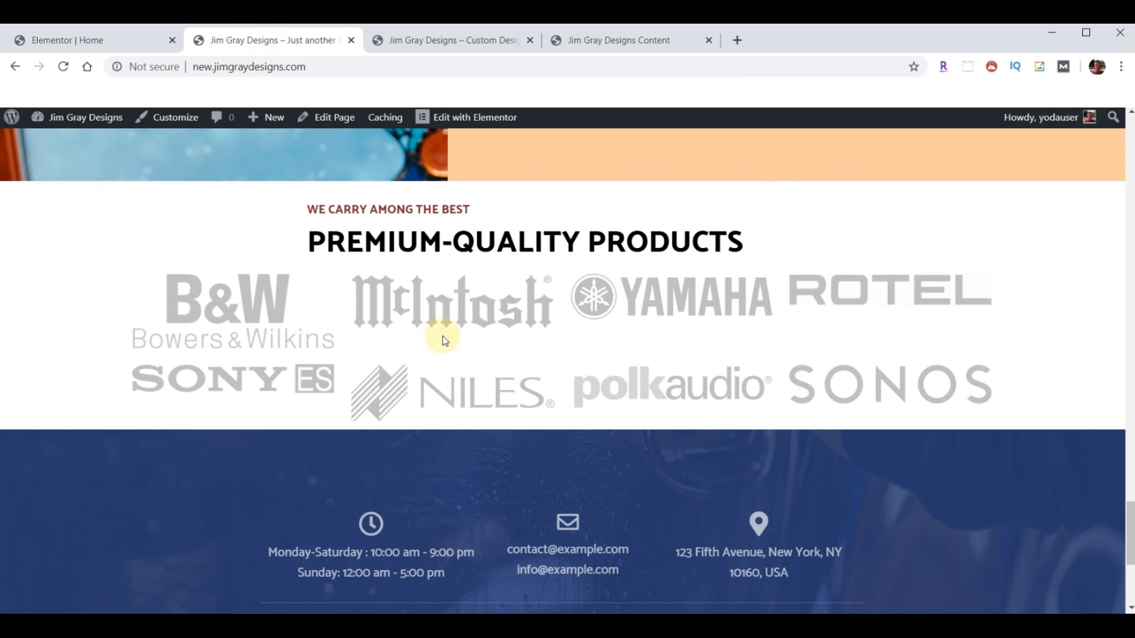
{"action": "left_click", "coordinate": [452, 41]}
{"action": "scroll", "coordinate": [625, 305], "scroll_direction": "down", "scroll_amount": 4}
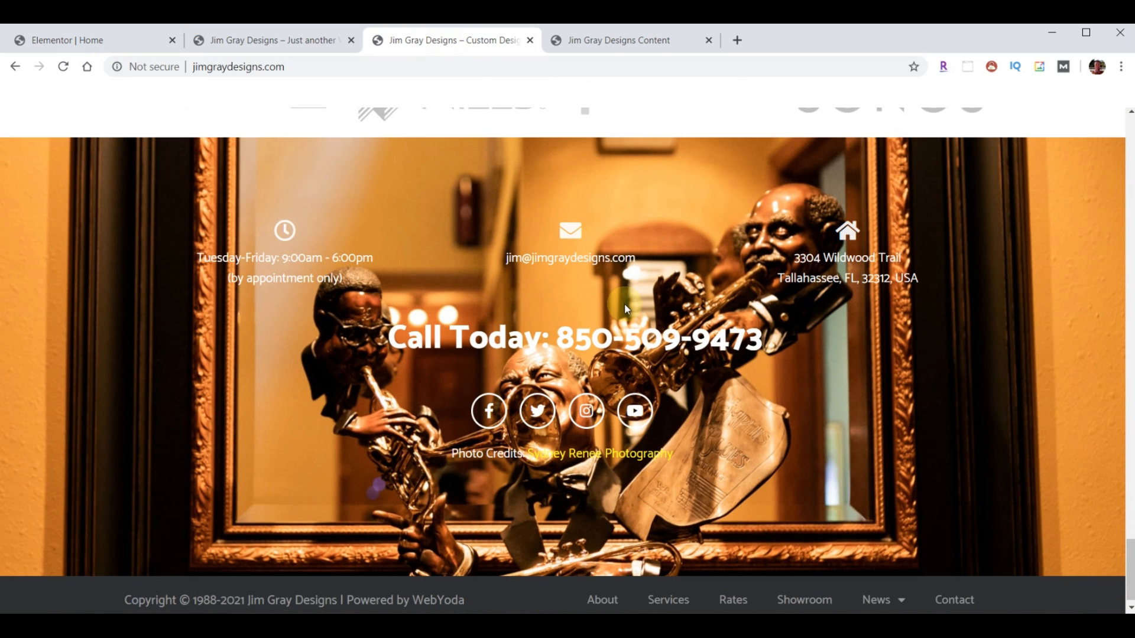
{"action": "left_click", "coordinate": [247, 42]}
{"action": "scroll", "coordinate": [585, 331], "scroll_direction": "down", "scroll_amount": 5}
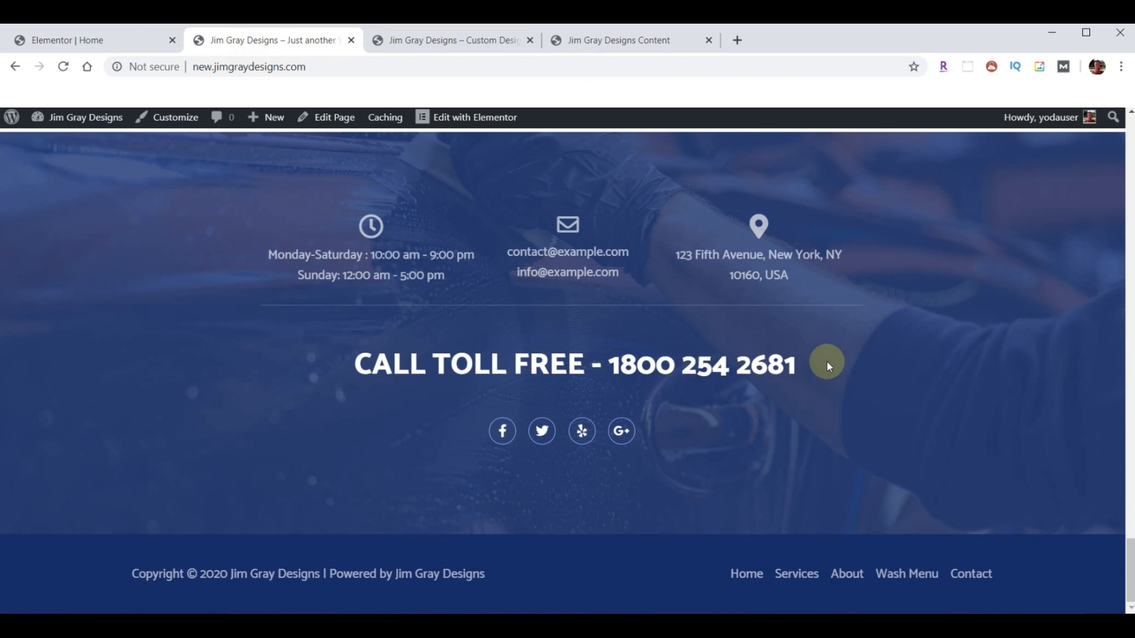
{"action": "left_click", "coordinate": [439, 45]}
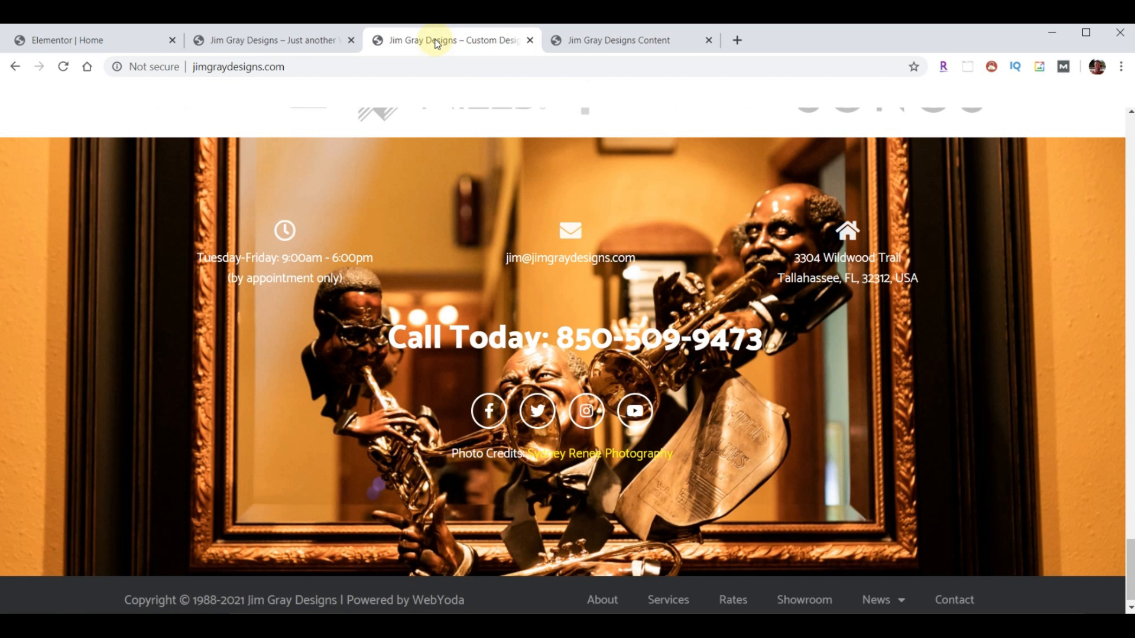
{"action": "left_click", "coordinate": [254, 40]}
{"action": "left_click", "coordinate": [418, 43]}
{"action": "scroll", "coordinate": [944, 335], "scroll_direction": "down", "scroll_amount": 1}
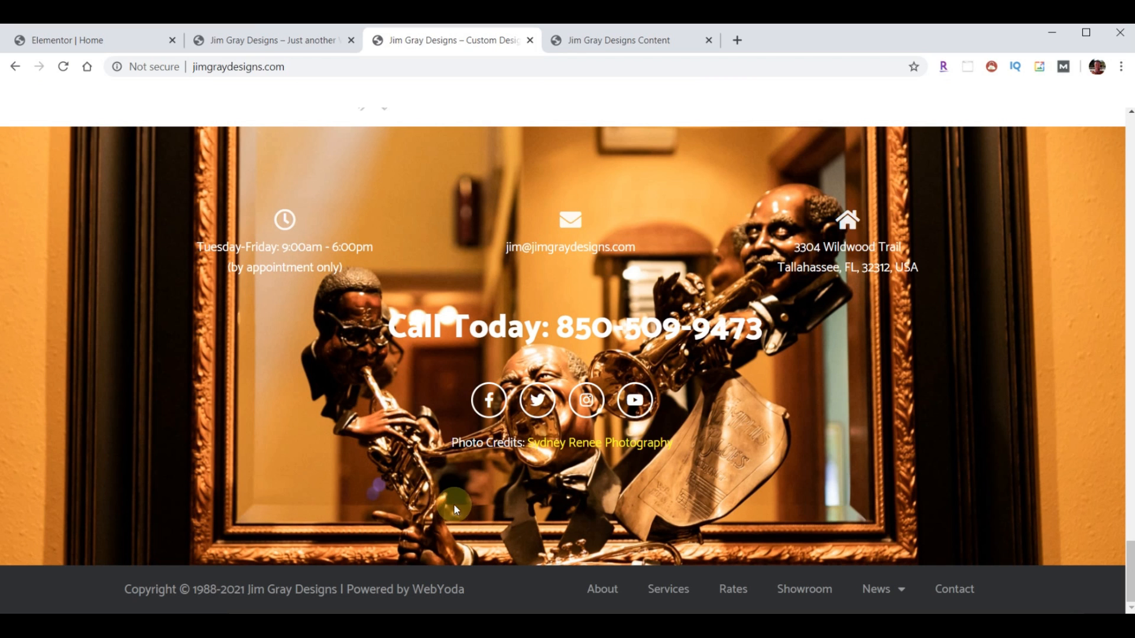
{"action": "left_click", "coordinate": [273, 41]}
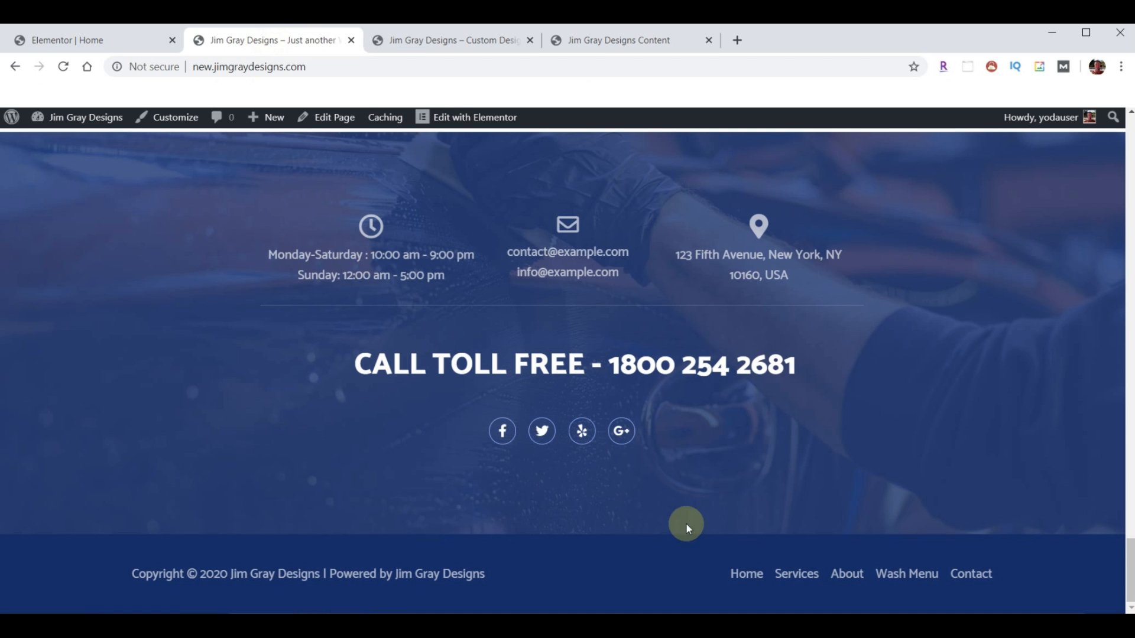
{"action": "left_click", "coordinate": [794, 574]}
{"action": "scroll", "coordinate": [423, 343], "scroll_direction": "down", "scroll_amount": 10}
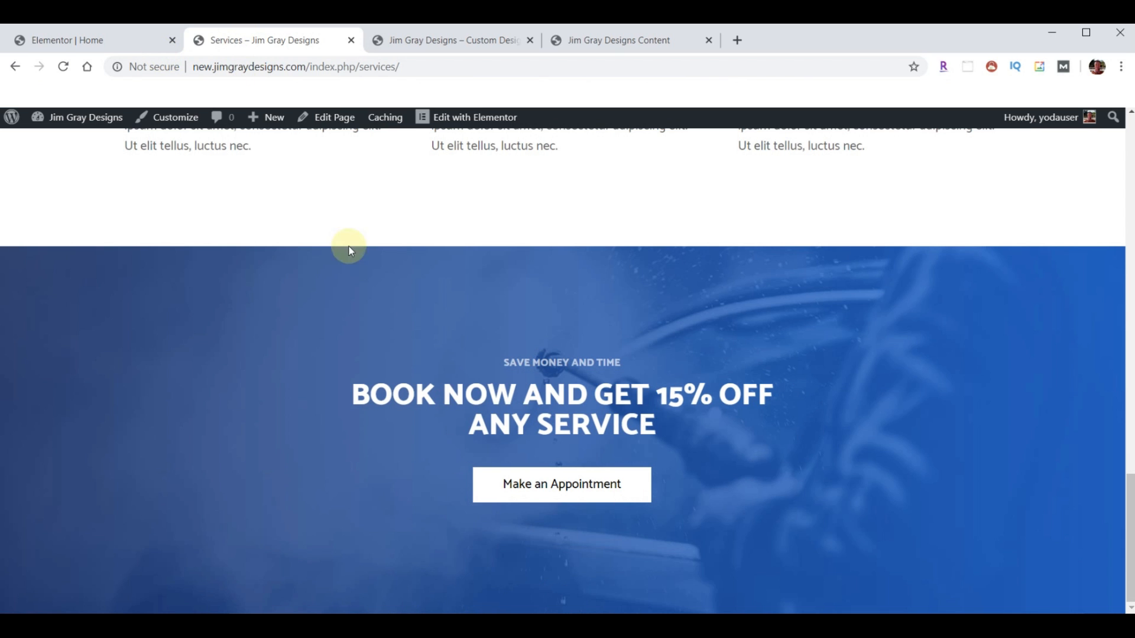
- Return from Services to the live homepage, scroll through the brand logos, then go back to the Home editor
{"action": "scroll", "coordinate": [481, 296], "scroll_direction": "up", "scroll_amount": 10}
{"action": "left_click", "coordinate": [146, 157]}
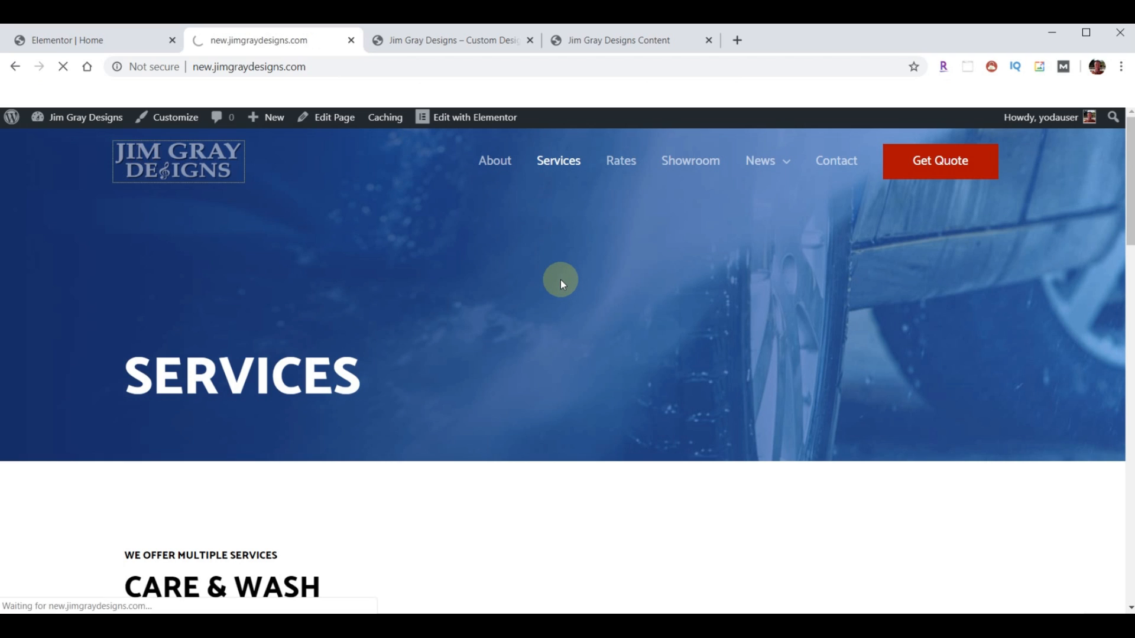
{"action": "scroll", "coordinate": [686, 469], "scroll_direction": "down", "scroll_amount": 4}
{"action": "scroll", "coordinate": [686, 469], "scroll_direction": "down", "scroll_amount": 15}
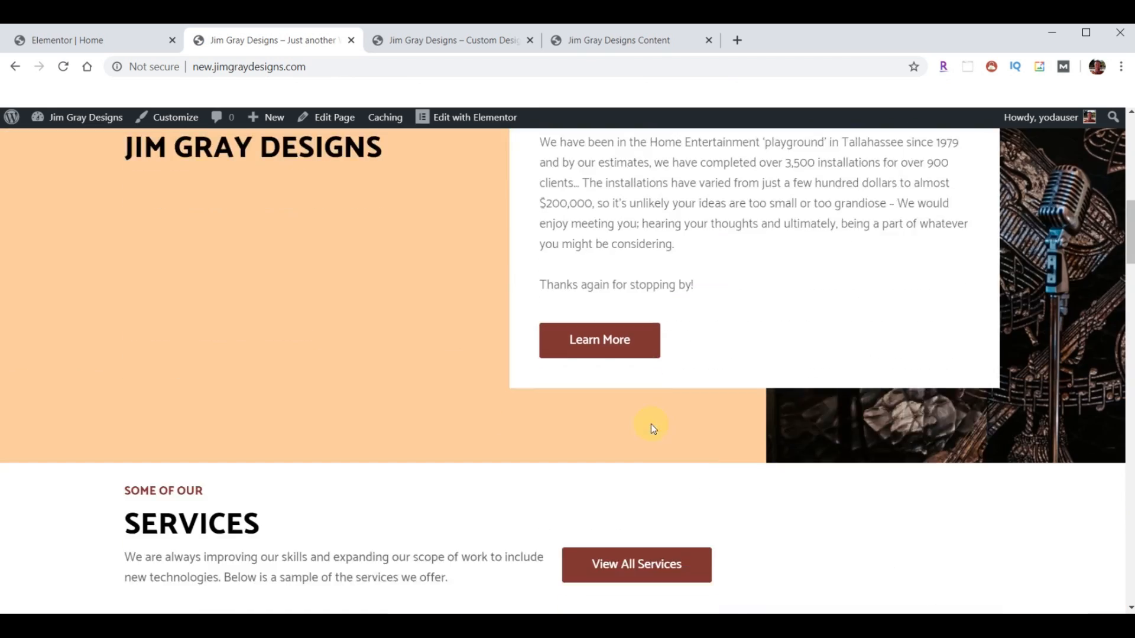
{"action": "scroll", "coordinate": [662, 428], "scroll_direction": "down", "scroll_amount": 15}
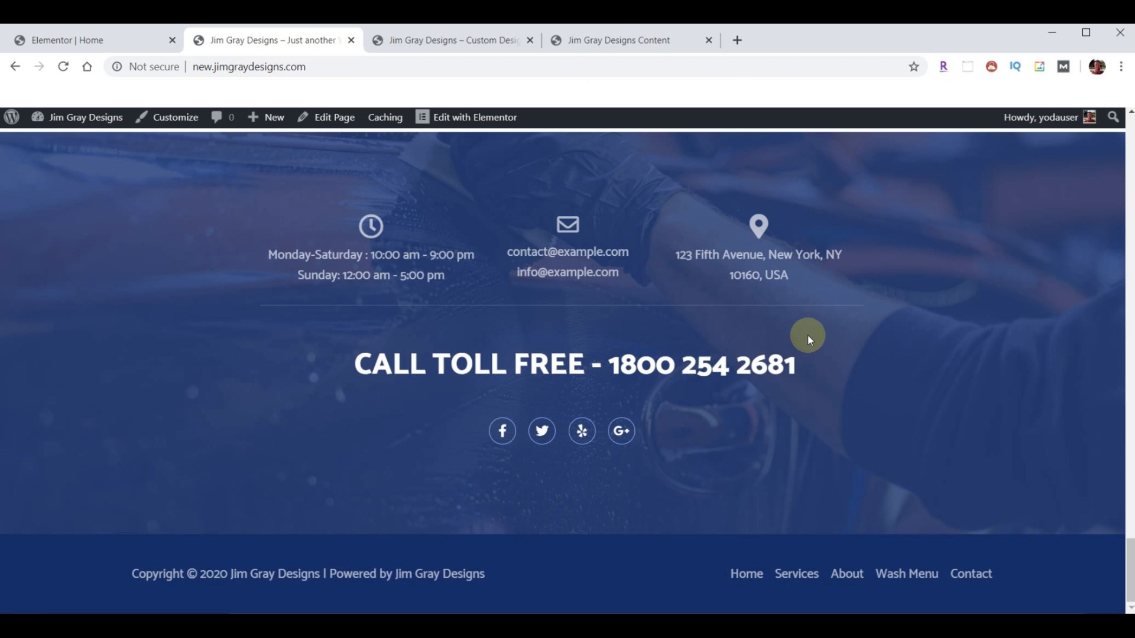
{"action": "scroll", "coordinate": [596, 408], "scroll_direction": "up", "scroll_amount": 5}
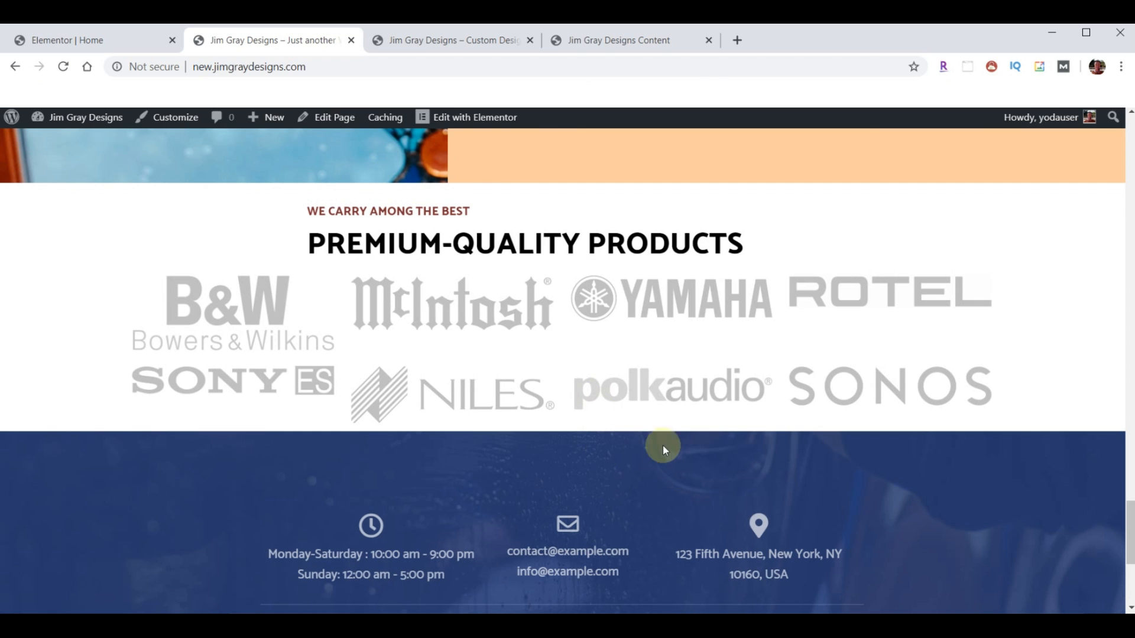
{"action": "left_click", "coordinate": [77, 39]}
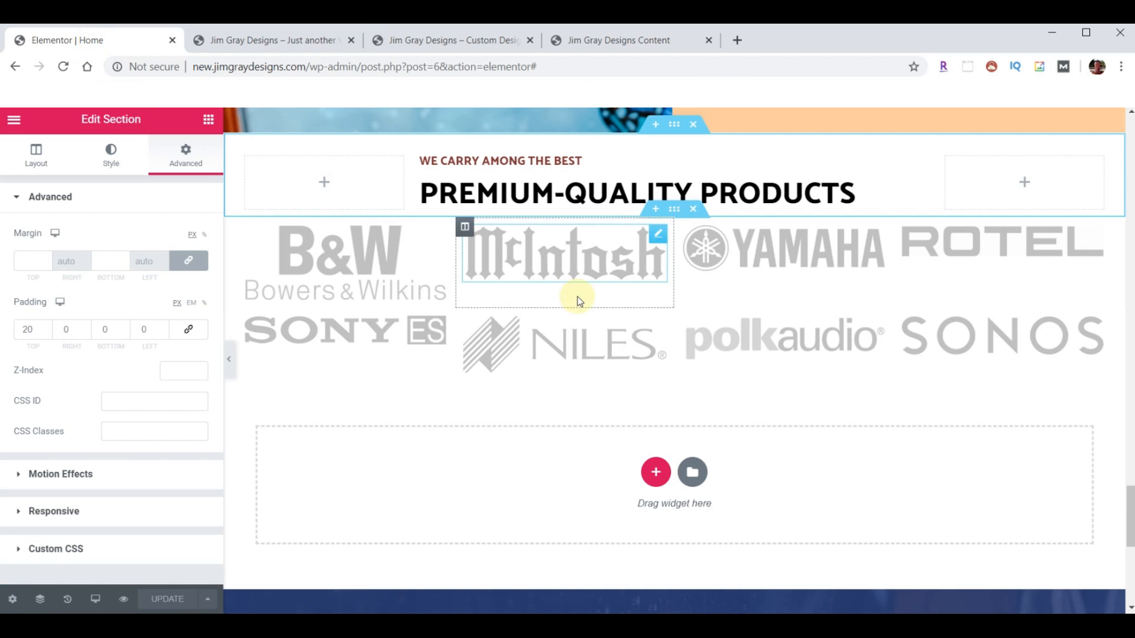
- Exit Elementor to the dashboard and open the Appearance > Header Footer Builder templates list
{"action": "scroll", "coordinate": [578, 299], "scroll_direction": "down", "scroll_amount": 6}
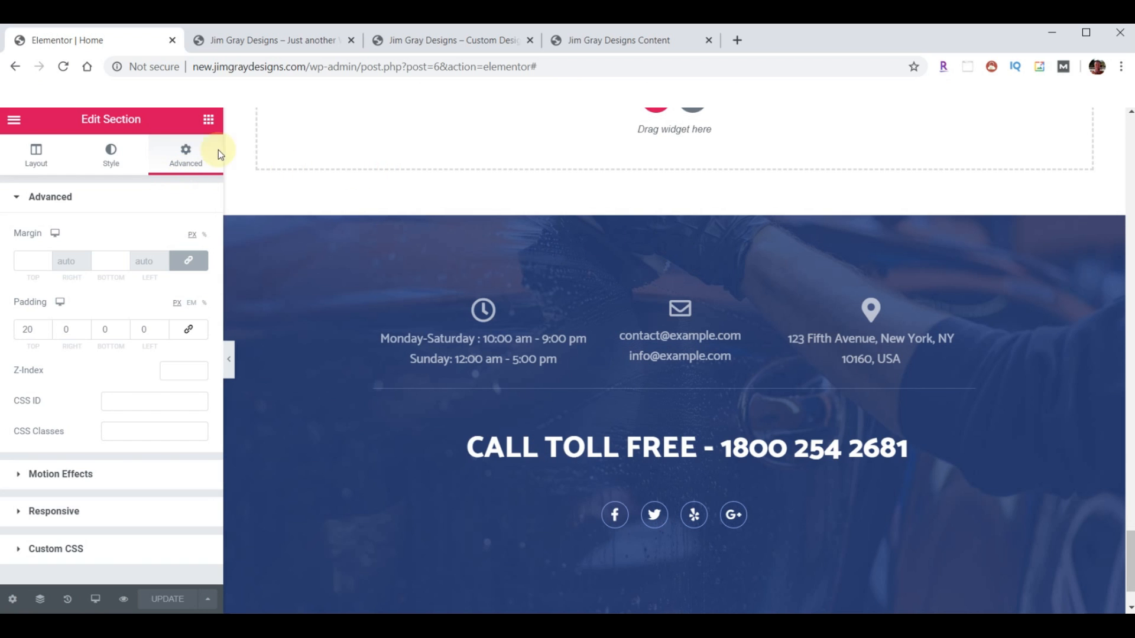
{"action": "left_click", "coordinate": [13, 119]}
{"action": "left_click", "coordinate": [110, 503]}
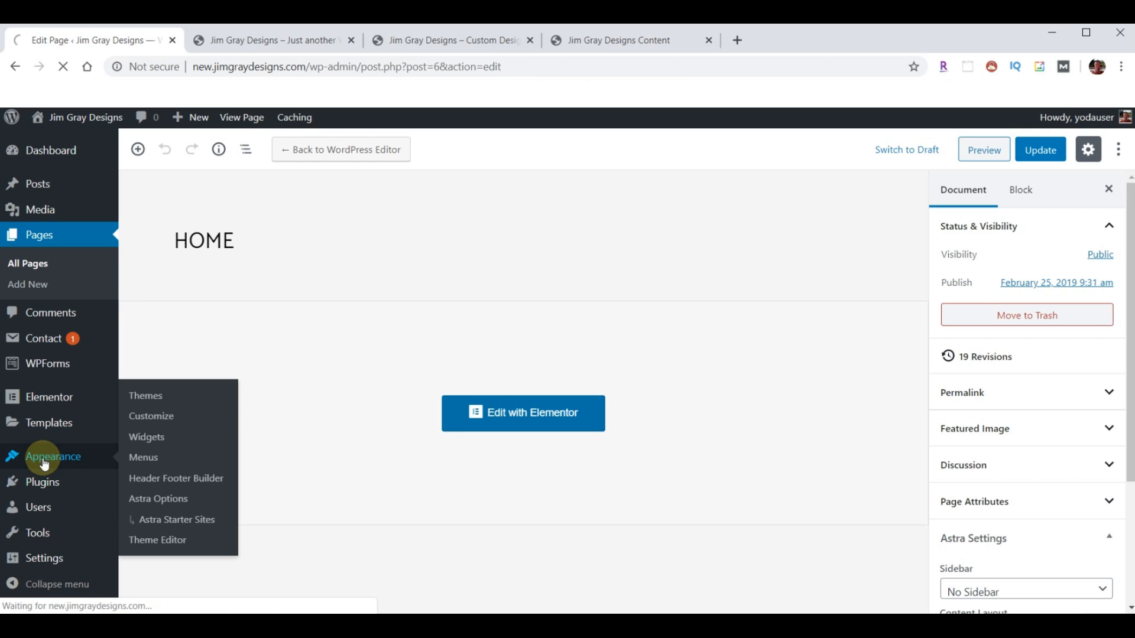
{"action": "left_click", "coordinate": [44, 466]}
{"action": "left_click", "coordinate": [82, 517]}
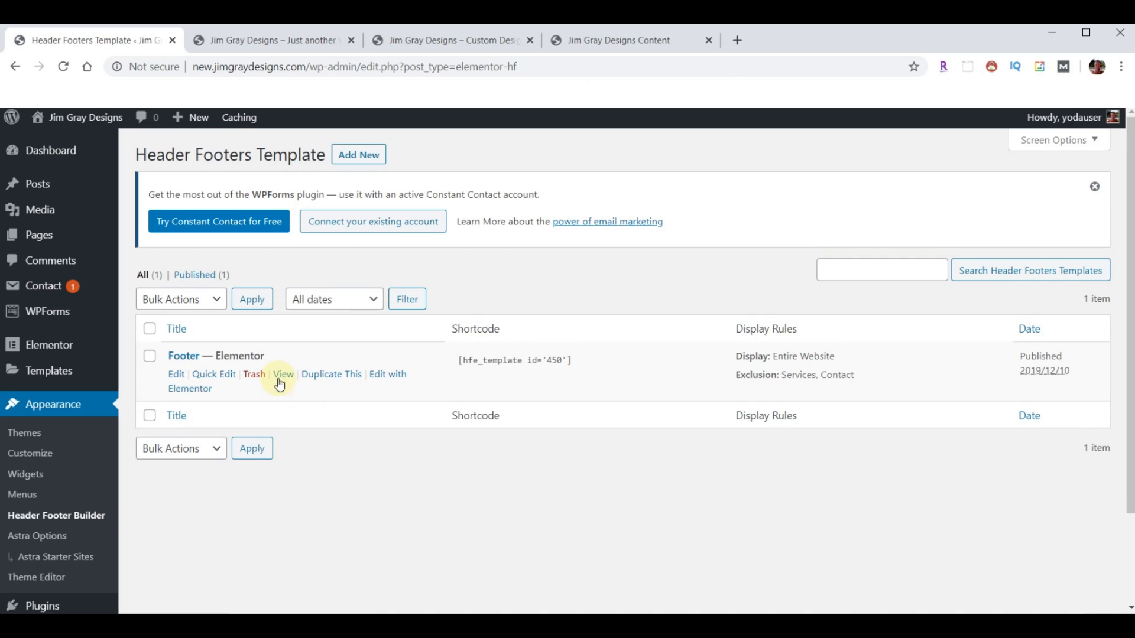
- Trash the existing Footer template and open the Home page in Elementor, scrolled to the bottom
{"action": "left_click", "coordinate": [256, 376]}
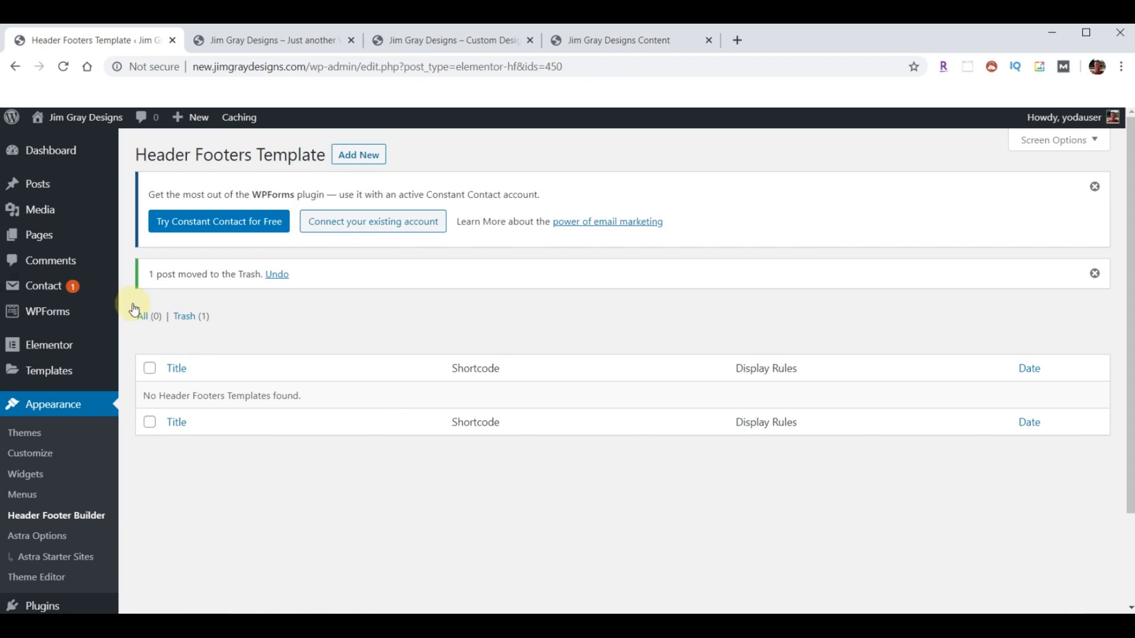
{"action": "left_click", "coordinate": [43, 237]}
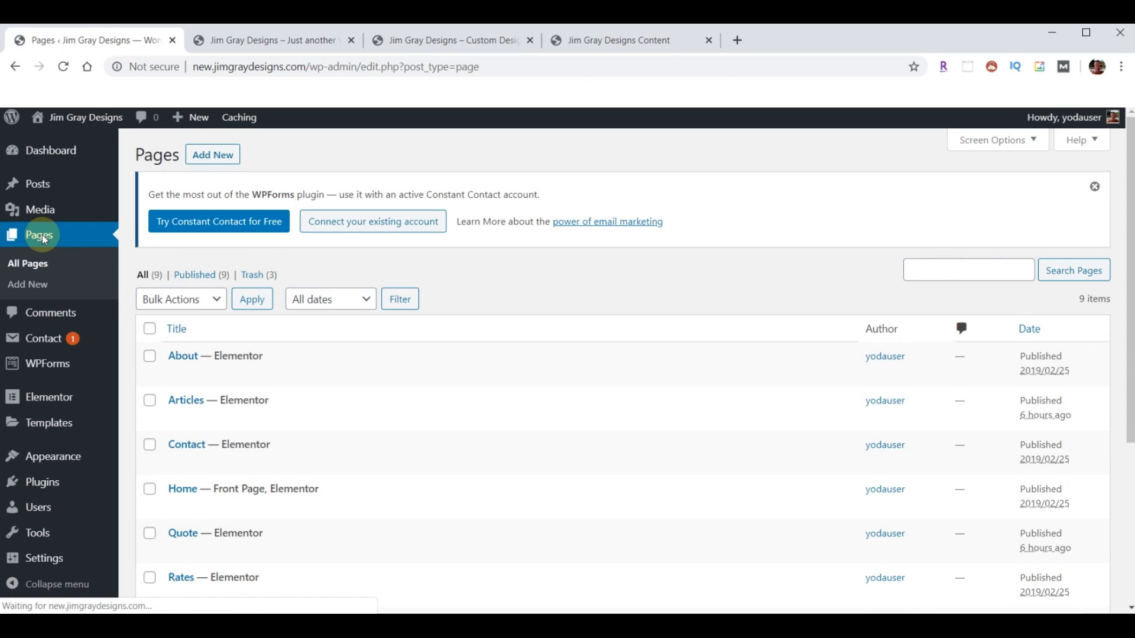
{"action": "left_click", "coordinate": [435, 508]}
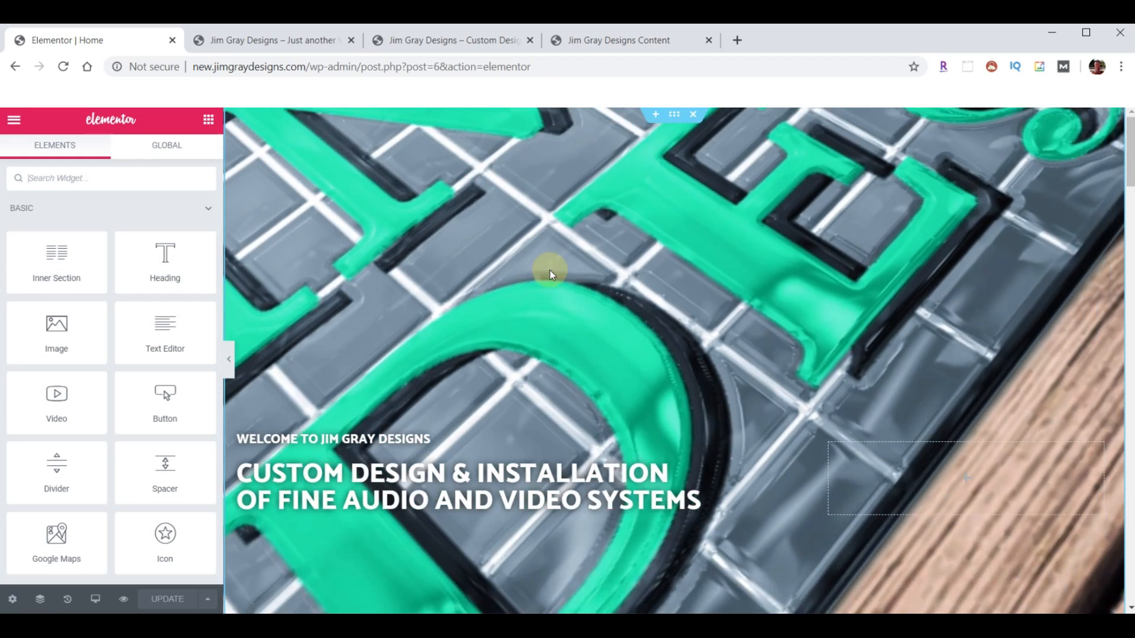
{"action": "scroll", "coordinate": [594, 364], "scroll_direction": "down", "scroll_amount": 5}
{"action": "scroll", "coordinate": [594, 364], "scroll_direction": "down", "scroll_amount": 20}
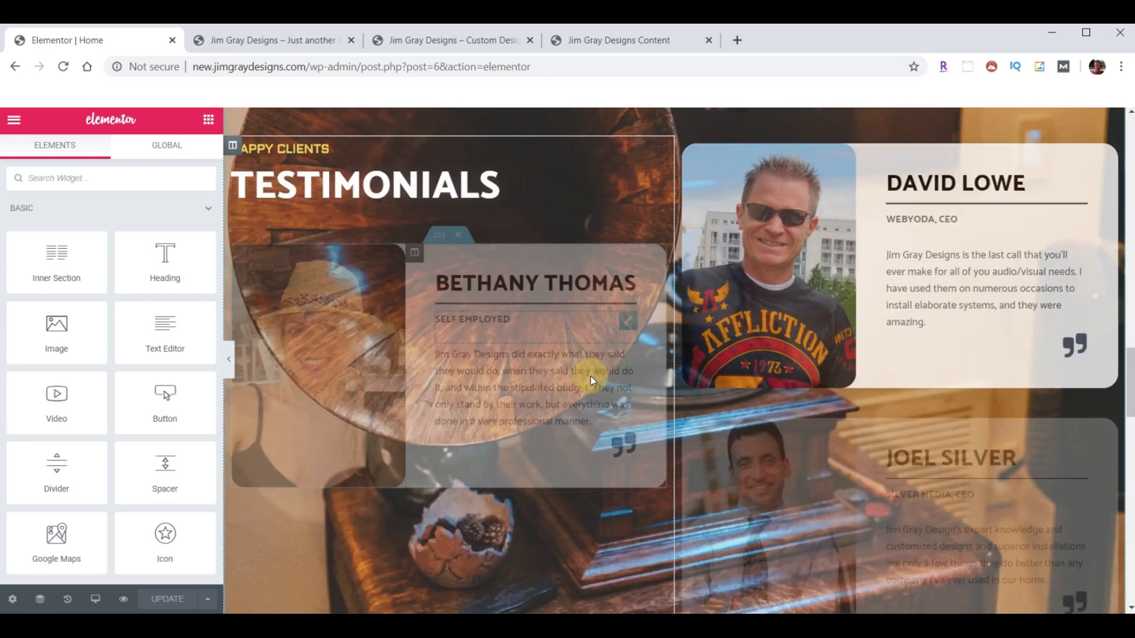
{"action": "scroll", "coordinate": [593, 384], "scroll_direction": "down", "scroll_amount": 3}
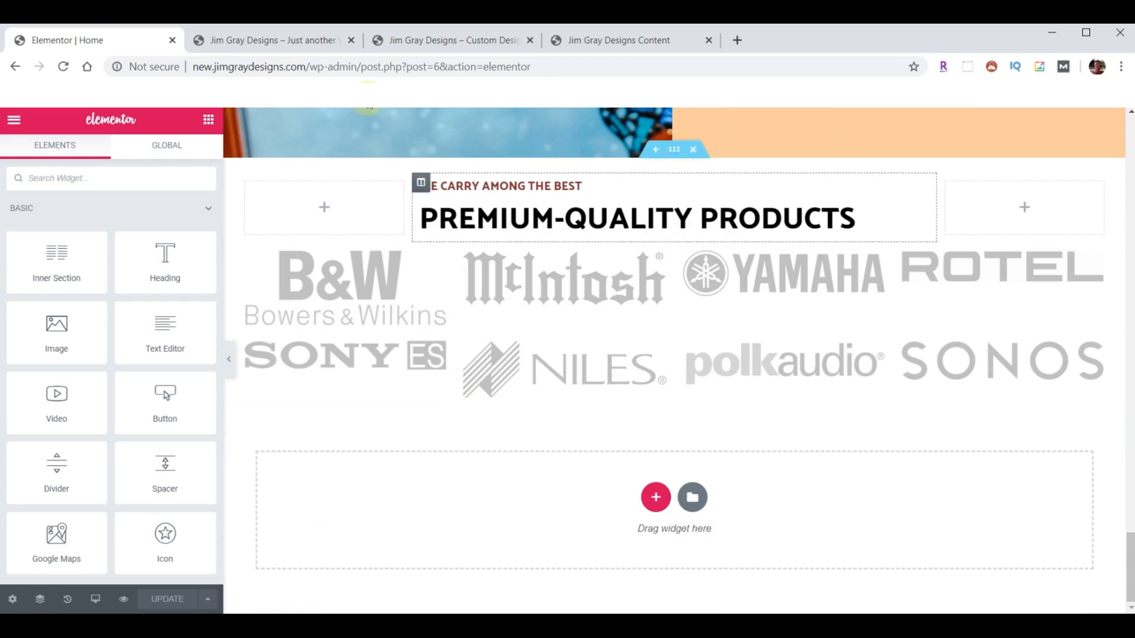
- Check the live site's footer area, then return to the Home page editor
{"action": "left_click", "coordinate": [283, 37]}
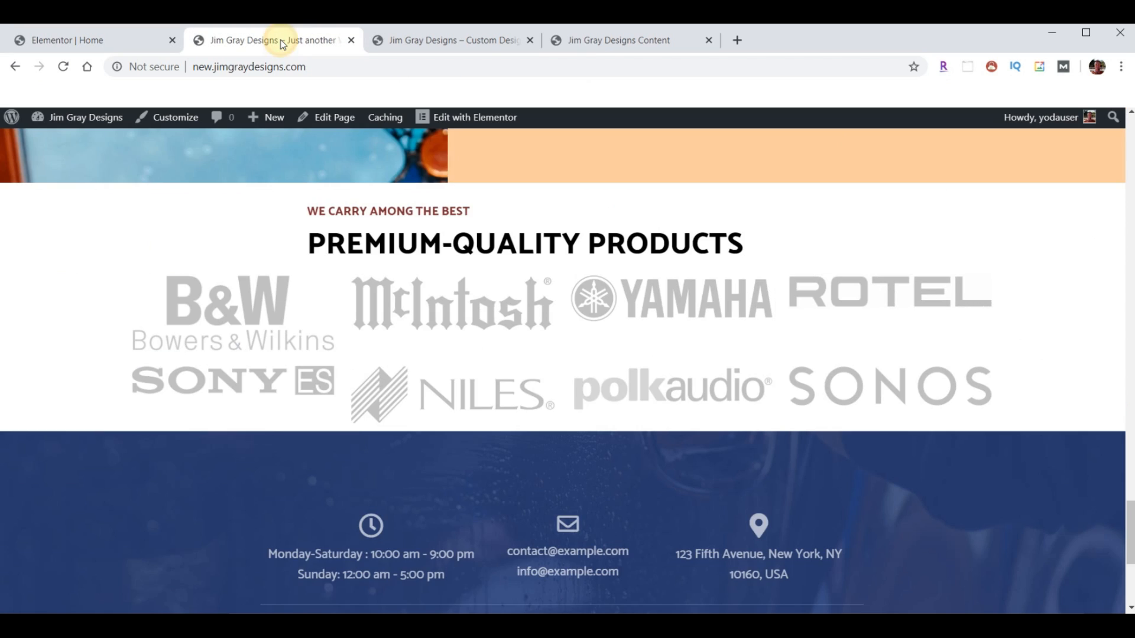
{"action": "scroll", "coordinate": [536, 419], "scroll_direction": "down", "scroll_amount": 5}
{"action": "left_click", "coordinate": [794, 575]}
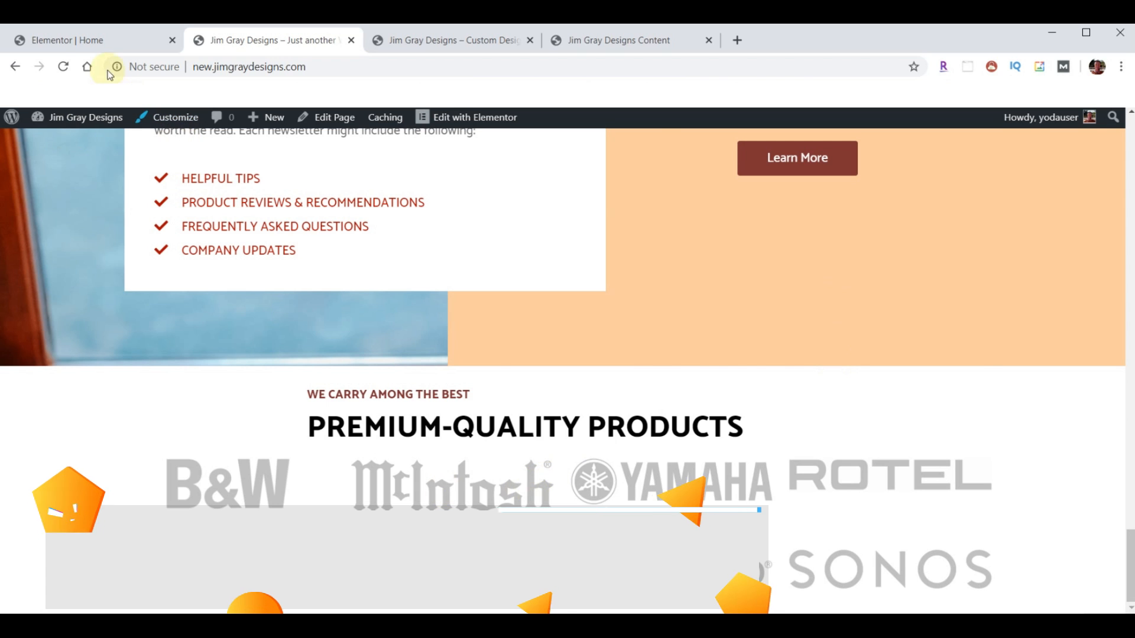
{"action": "left_click", "coordinate": [88, 40]}
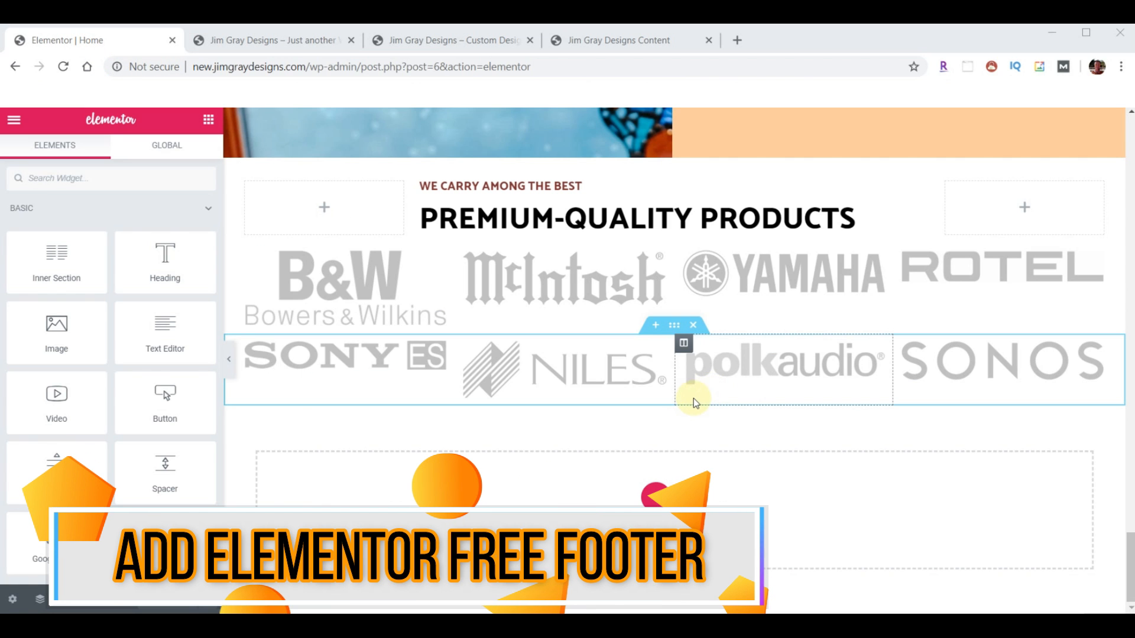
- Import template-JGD-footer.json and insert the Footer template below the brand logos
{"action": "left_click", "coordinate": [693, 497]}
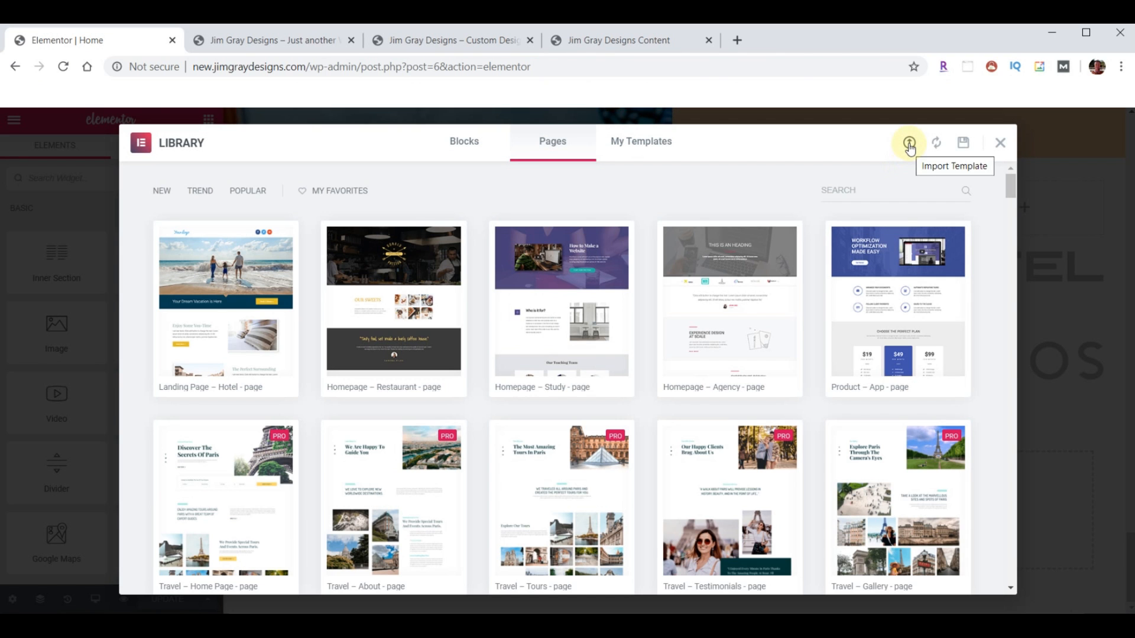
{"action": "left_click", "coordinate": [909, 145]}
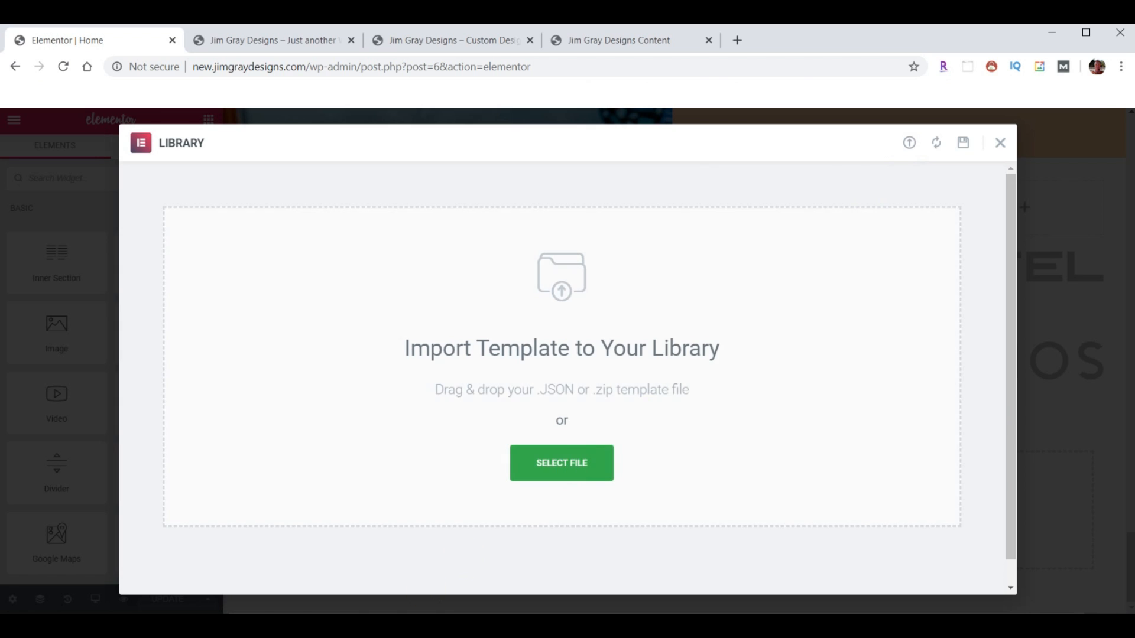
{"action": "left_click", "coordinate": [416, 625]}
{"action": "scroll", "coordinate": [993, 419], "scroll_direction": "down", "scroll_amount": 15}
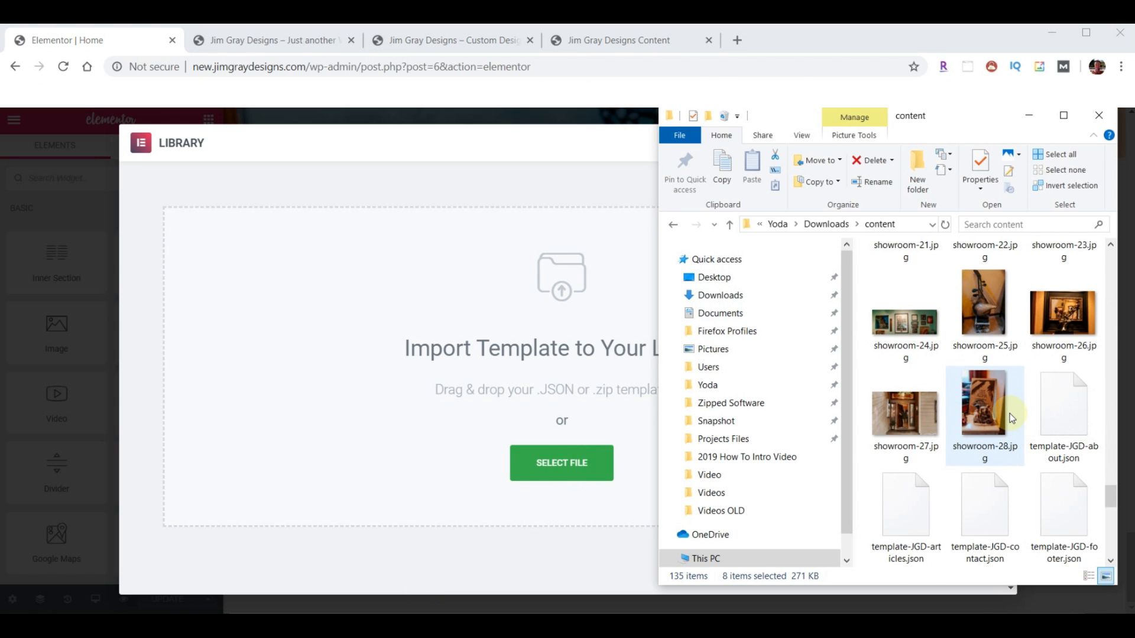
{"action": "scroll", "coordinate": [1009, 413], "scroll_direction": "down", "scroll_amount": 3}
{"action": "left_click_drag", "start_coordinate": [1067, 316], "coordinate": [531, 454]}
{"action": "left_click", "coordinate": [870, 306]}
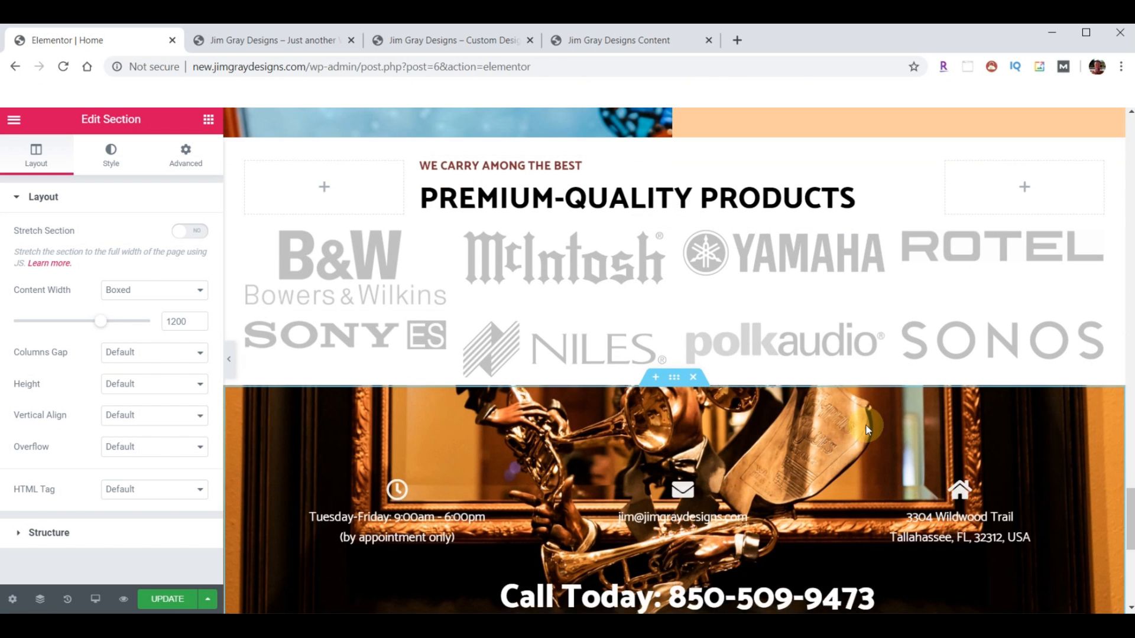
{"action": "scroll", "coordinate": [875, 449], "scroll_direction": "down", "scroll_amount": 7}
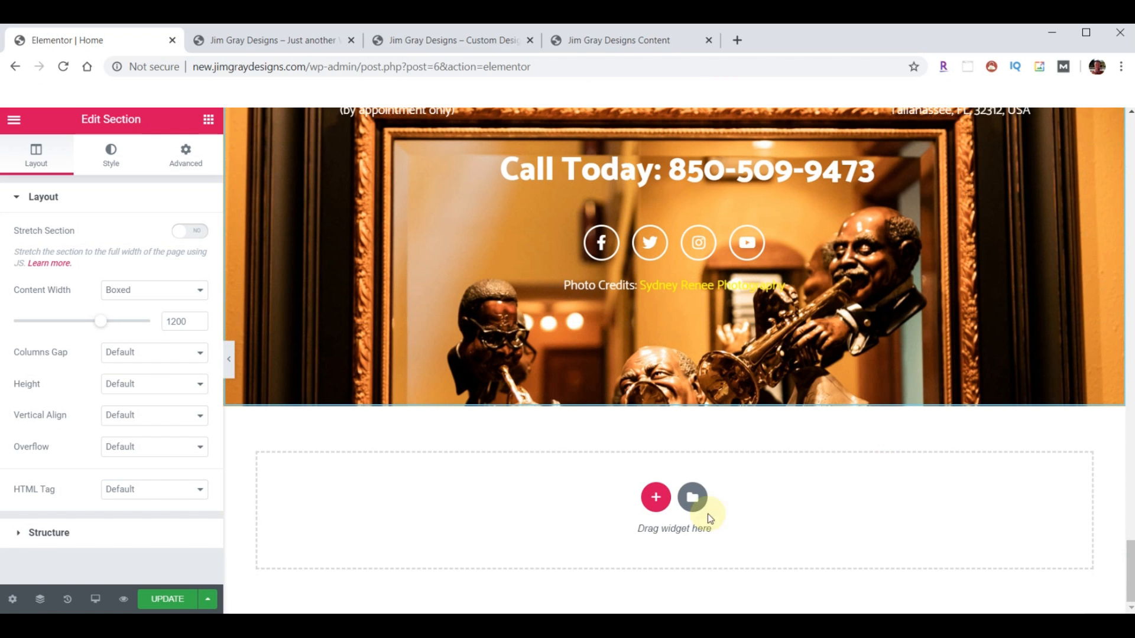
- Import template-JGD-footer-bar.json and insert the Footer Bar template at the page bottom
{"action": "left_click", "coordinate": [692, 497]}
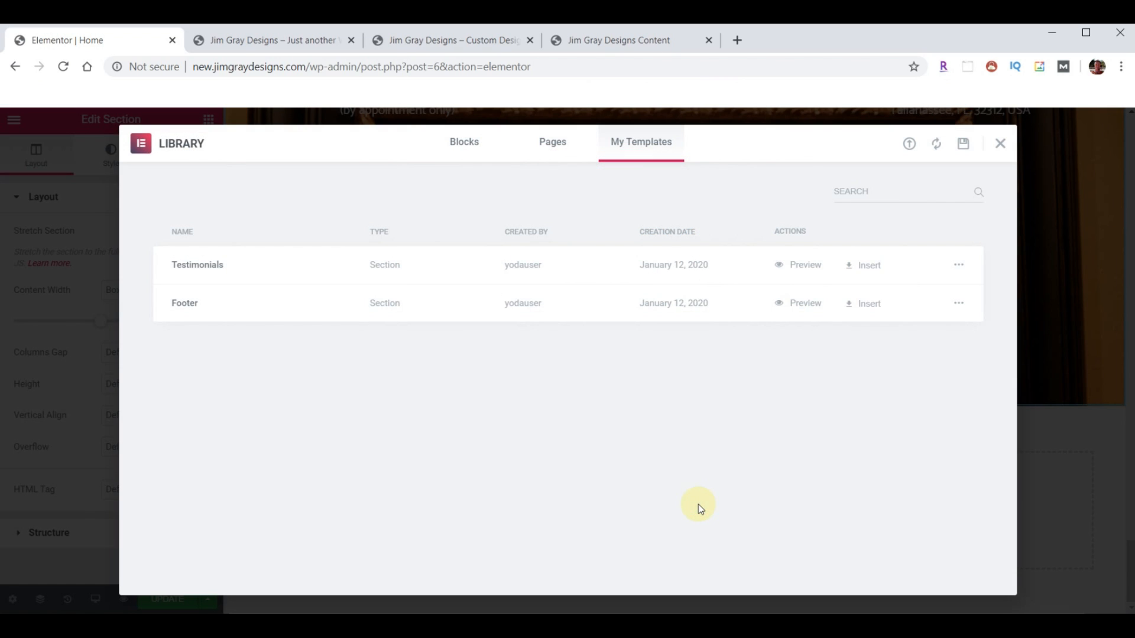
{"action": "left_click", "coordinate": [909, 144]}
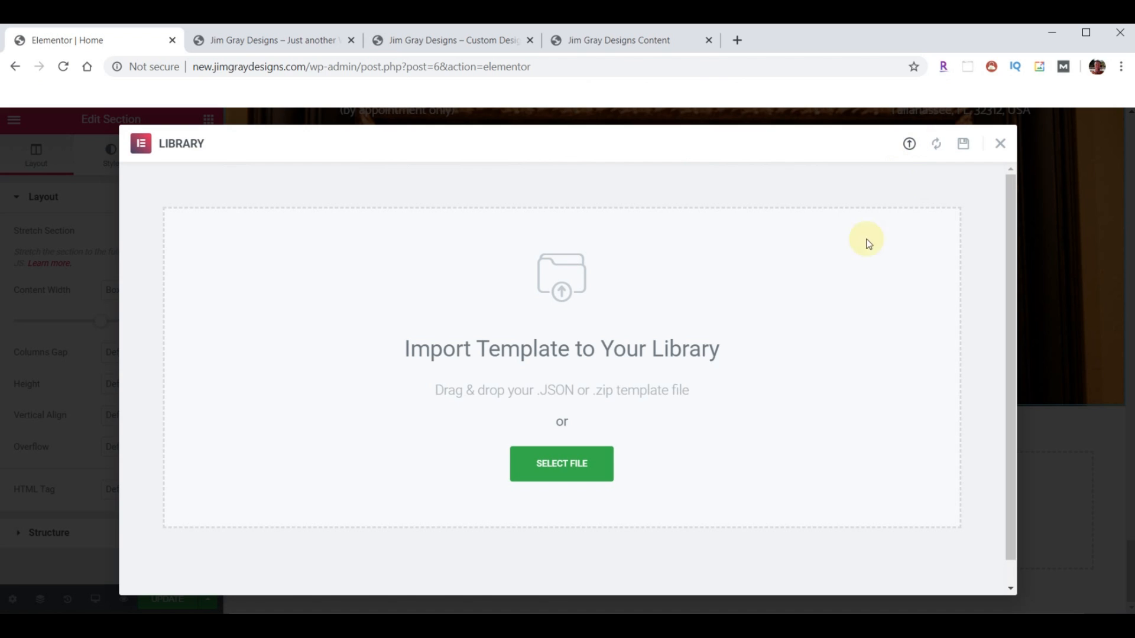
{"action": "key", "text": "alt+Tab"}
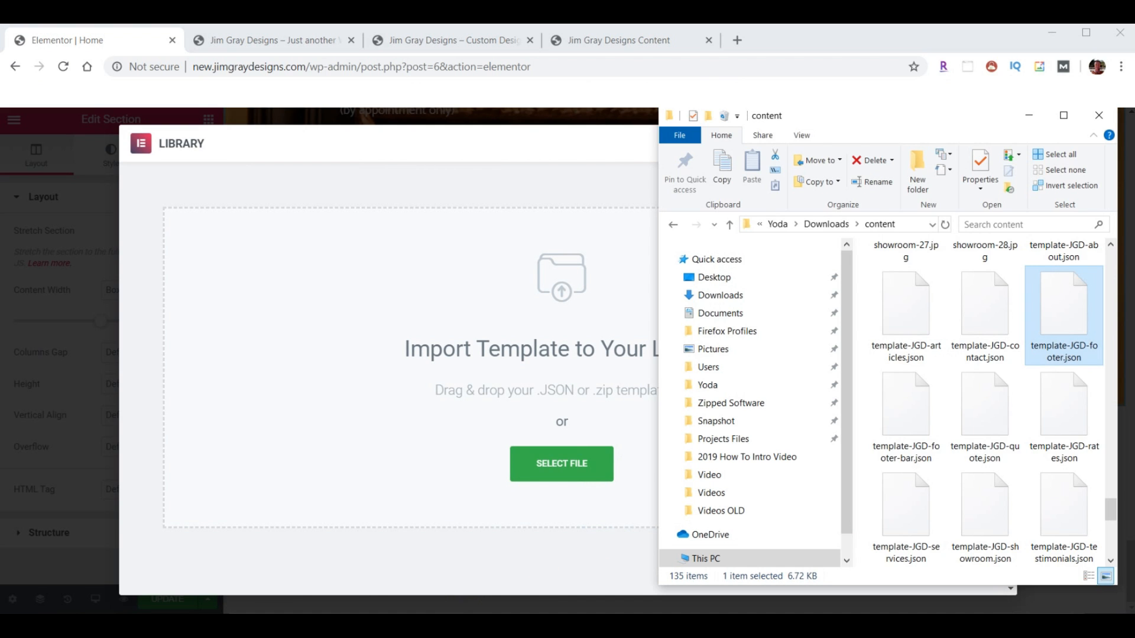
{"action": "left_click_drag", "start_coordinate": [906, 414], "coordinate": [562, 445]}
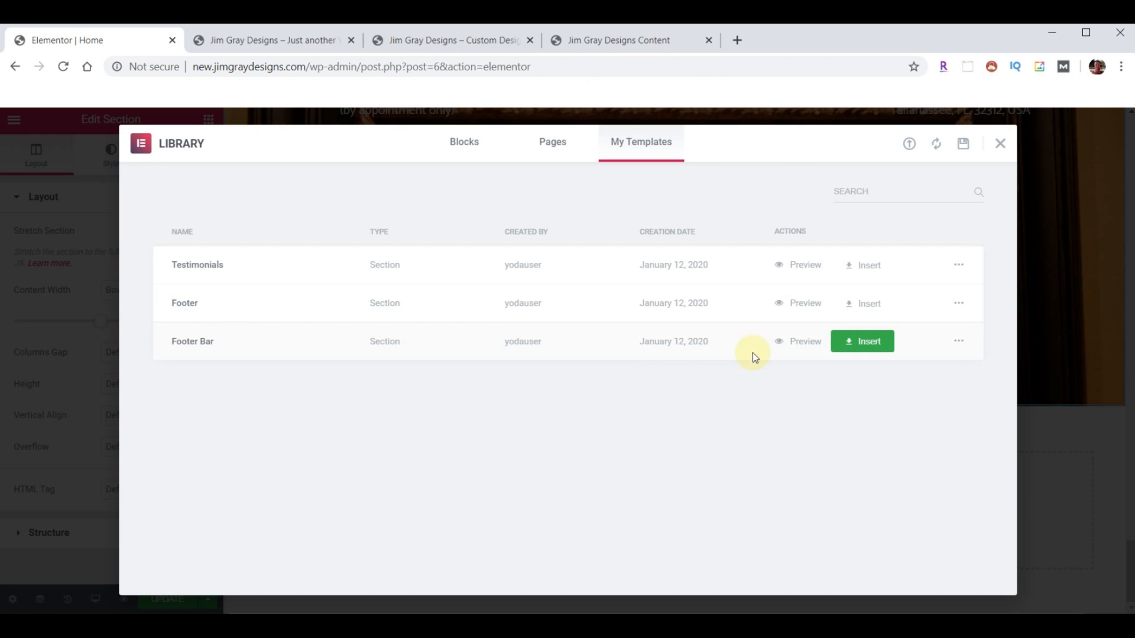
{"action": "left_click", "coordinate": [860, 347]}
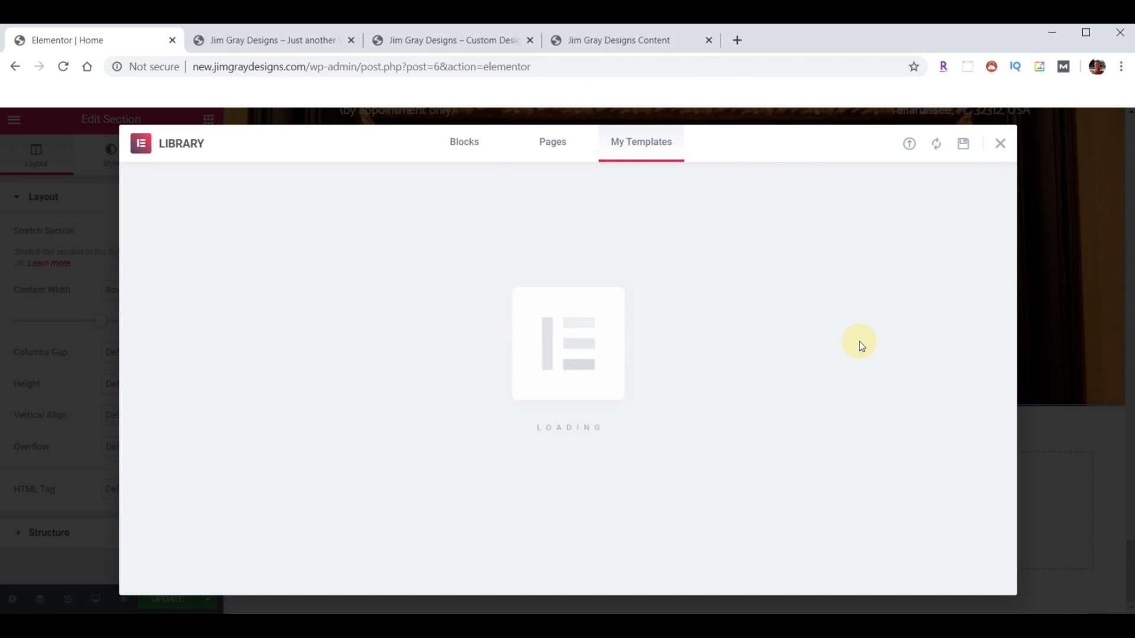
- Review the new footer bar and save the Home page
{"action": "scroll", "coordinate": [747, 373], "scroll_direction": "up", "scroll_amount": 3}
{"action": "scroll", "coordinate": [574, 387], "scroll_direction": "up", "scroll_amount": 3}
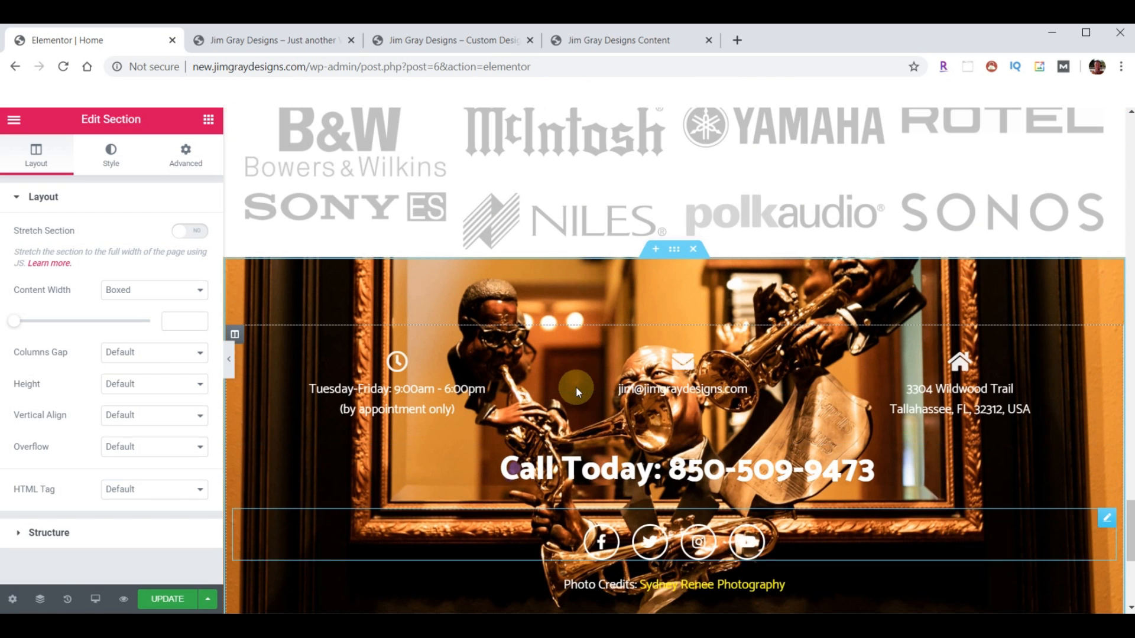
{"action": "scroll", "coordinate": [530, 438], "scroll_direction": "down", "scroll_amount": 4}
{"action": "left_click", "coordinate": [167, 600]}
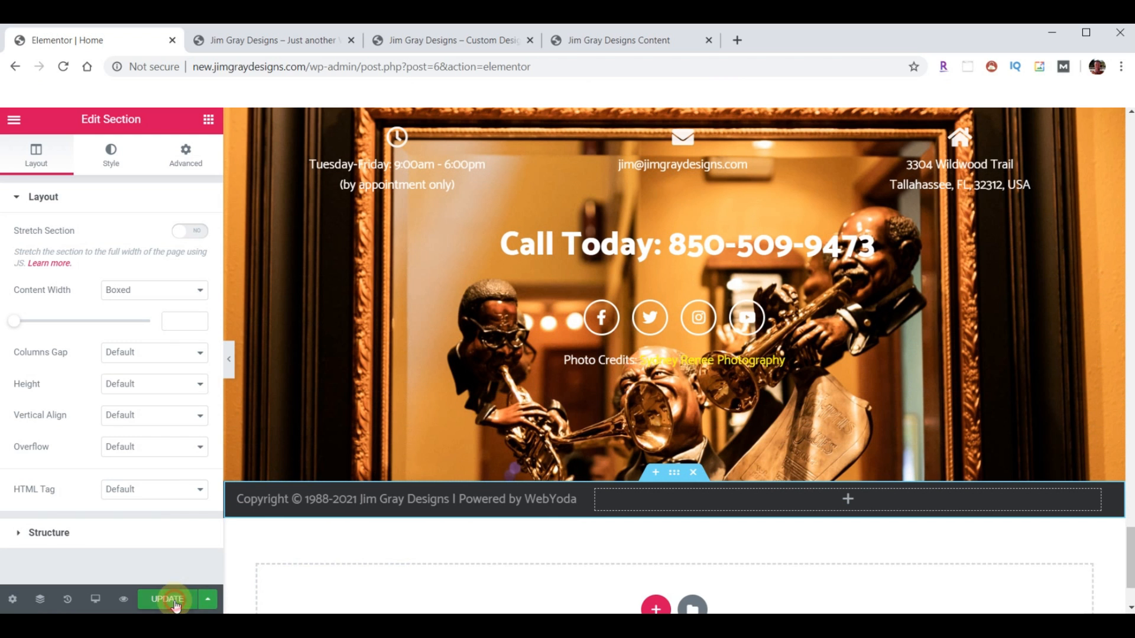
{"action": "left_click", "coordinate": [279, 41]}
- Reload the live homepage to inspect the new footer, then view Services and the original site
{"action": "left_click", "coordinate": [64, 66]}
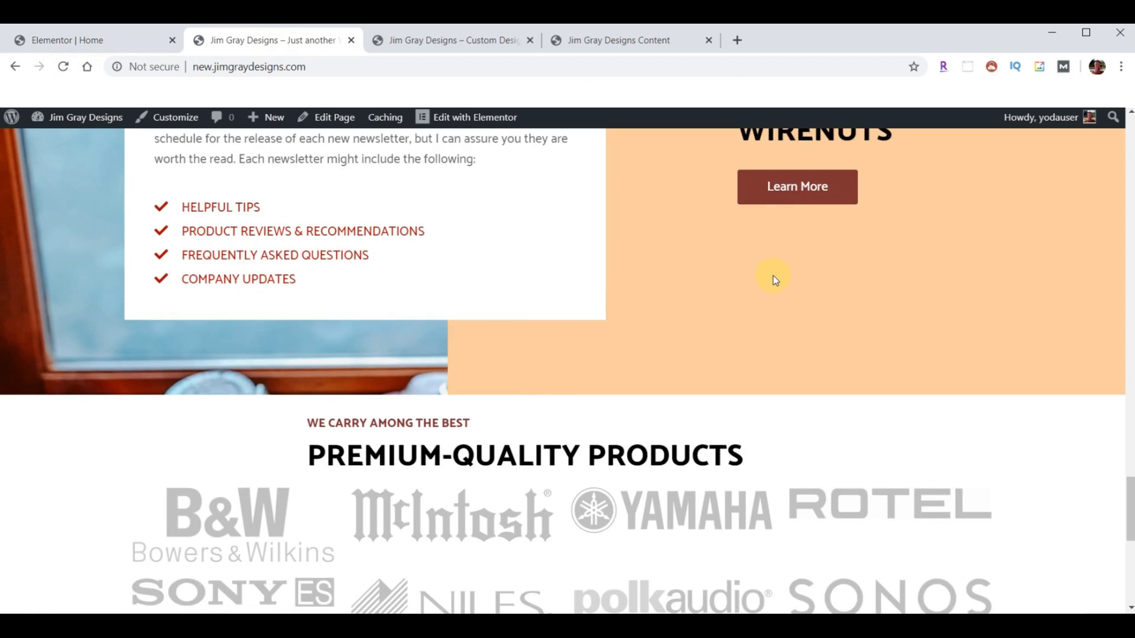
{"action": "scroll", "coordinate": [772, 275], "scroll_direction": "down", "scroll_amount": 8}
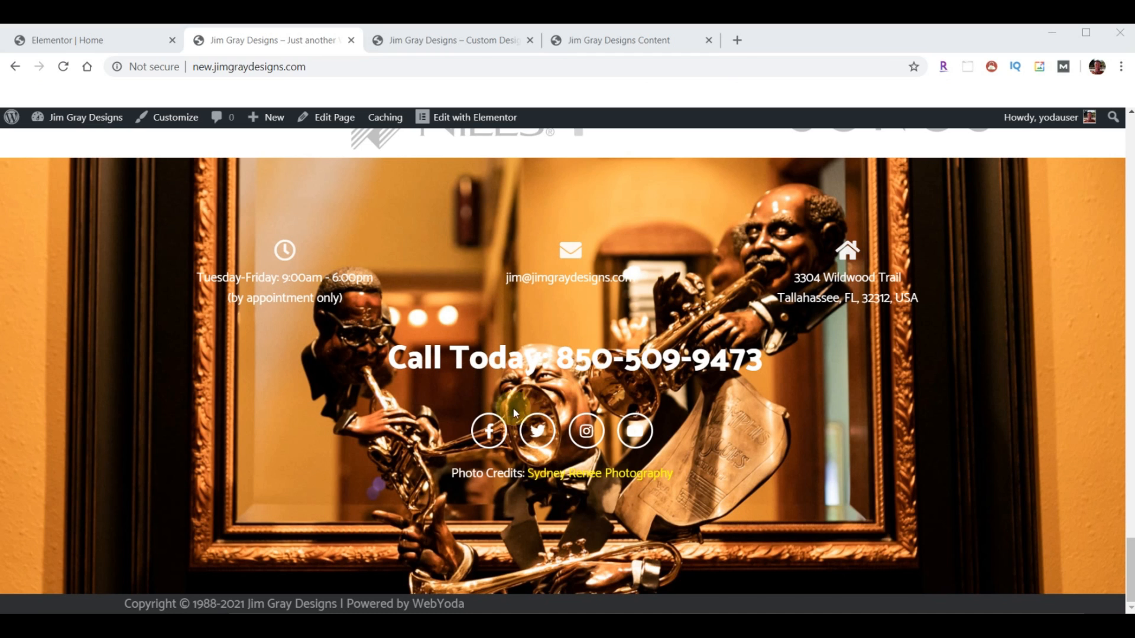
{"action": "scroll", "coordinate": [490, 419], "scroll_direction": "up", "scroll_amount": 20}
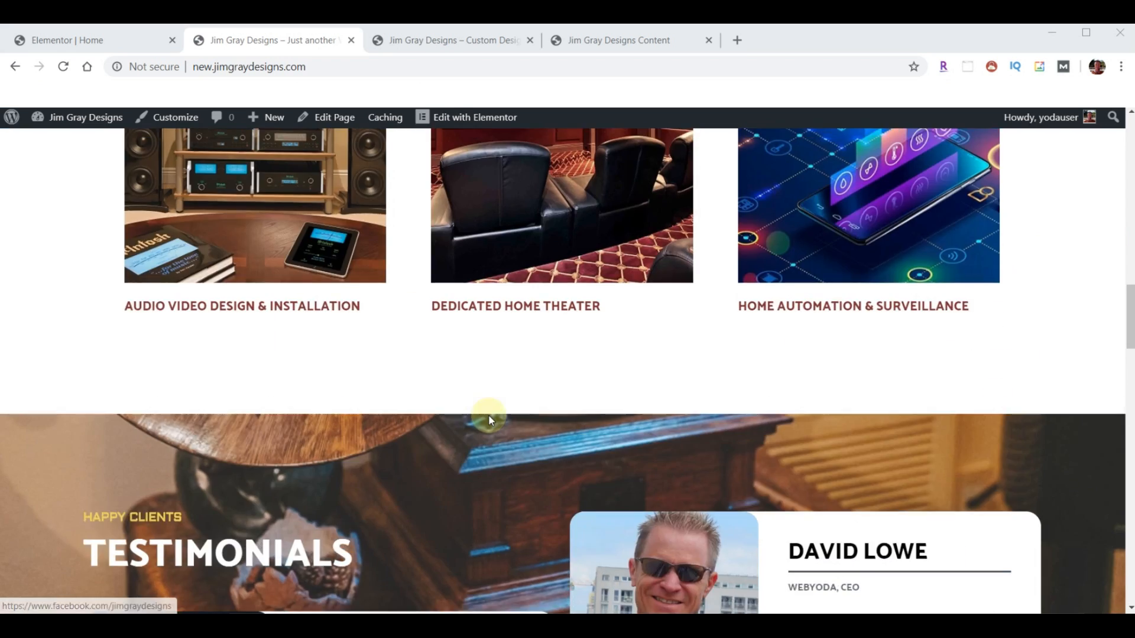
{"action": "scroll", "coordinate": [483, 375], "scroll_direction": "up", "scroll_amount": 3}
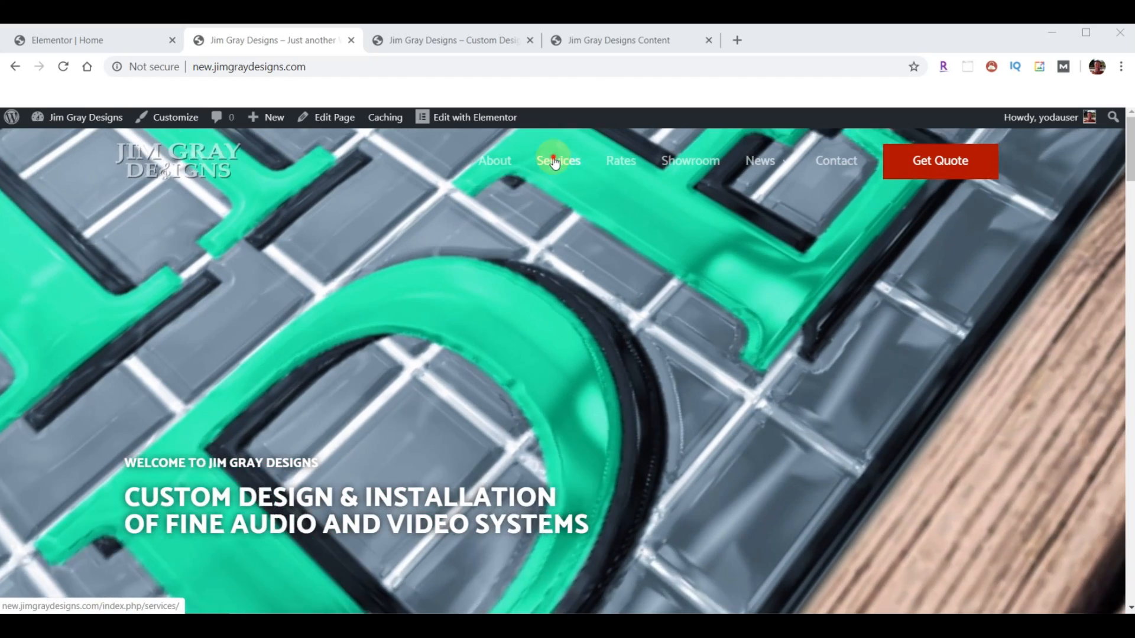
{"action": "left_click", "coordinate": [558, 161]}
{"action": "scroll", "coordinate": [606, 343], "scroll_direction": "down", "scroll_amount": 10}
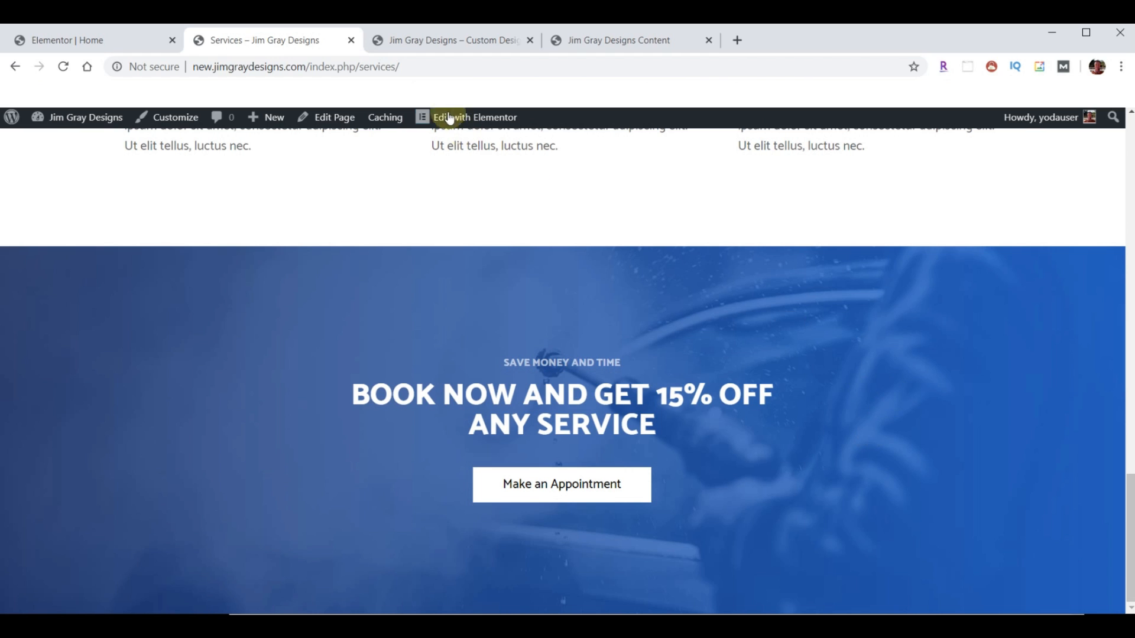
{"action": "left_click", "coordinate": [443, 40]}
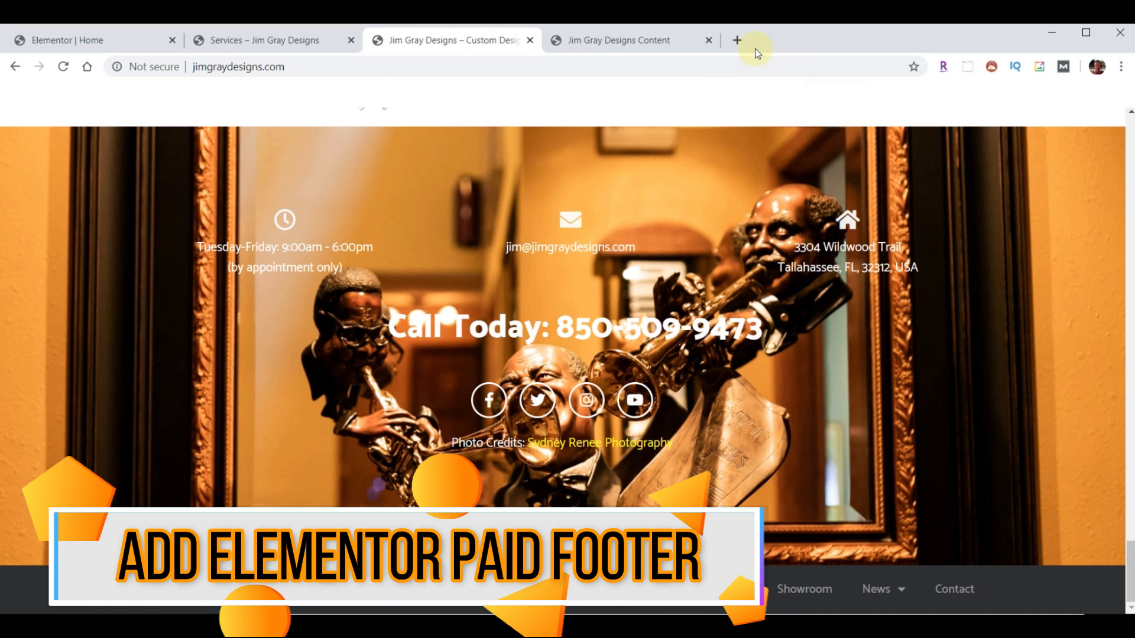
{"action": "left_click", "coordinate": [739, 40]}
{"action": "type", "text": "https://webyoda.com/elementor"}
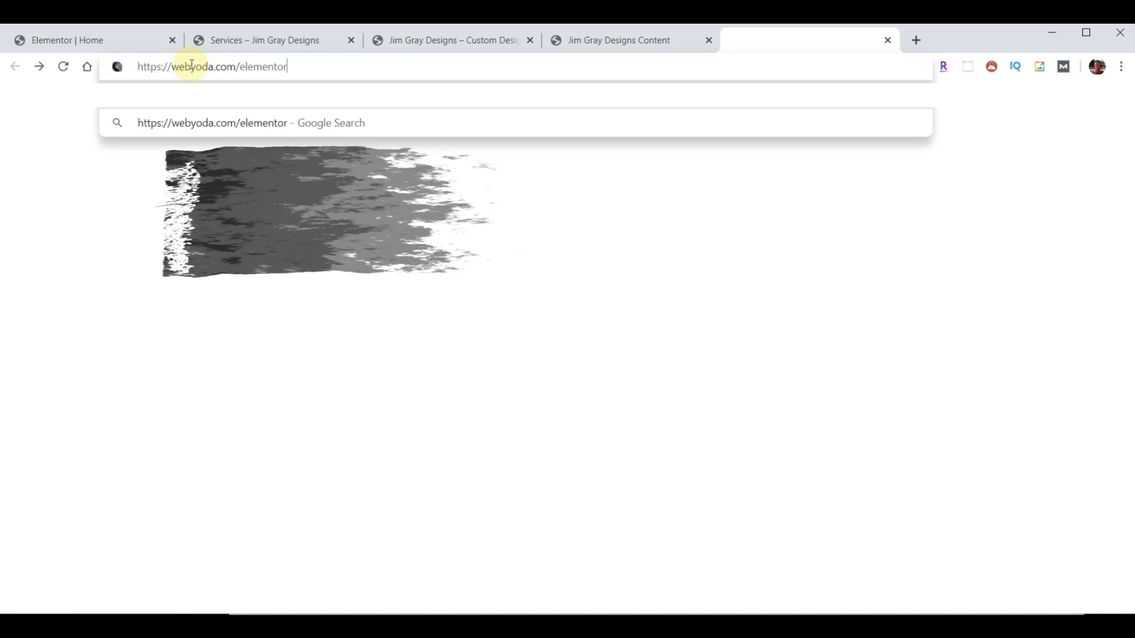
{"action": "key", "text": "Return"}
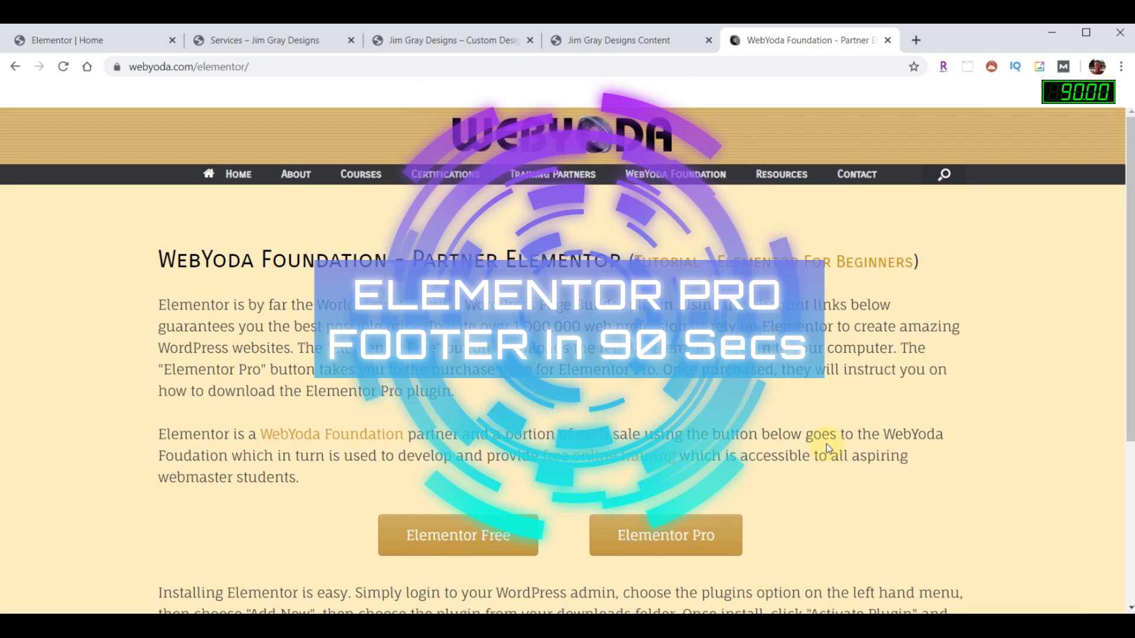
- Close the WebYoda tab, save the Home page, and exit to the WordPress dashboard
{"action": "left_click", "coordinate": [887, 40]}
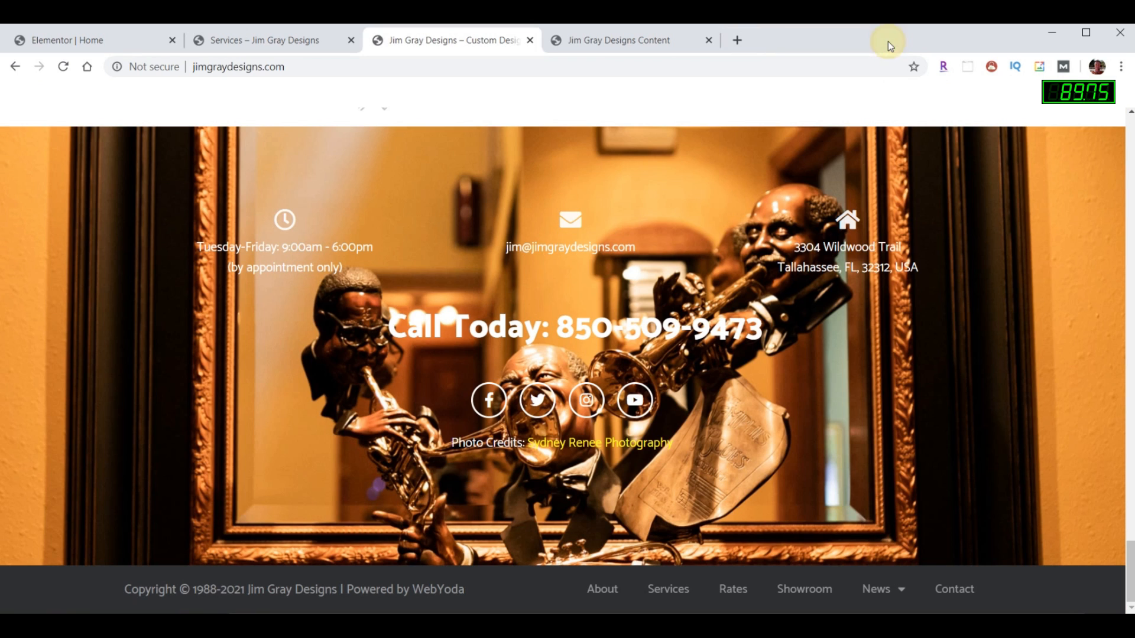
{"action": "left_click", "coordinate": [66, 39]}
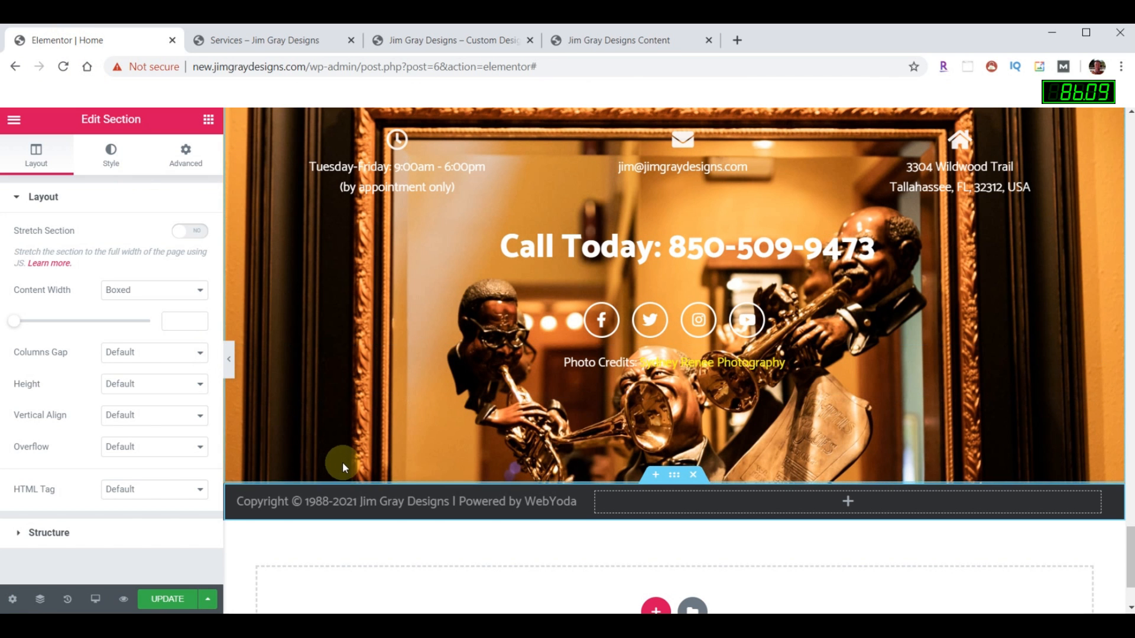
{"action": "left_click", "coordinate": [164, 600]}
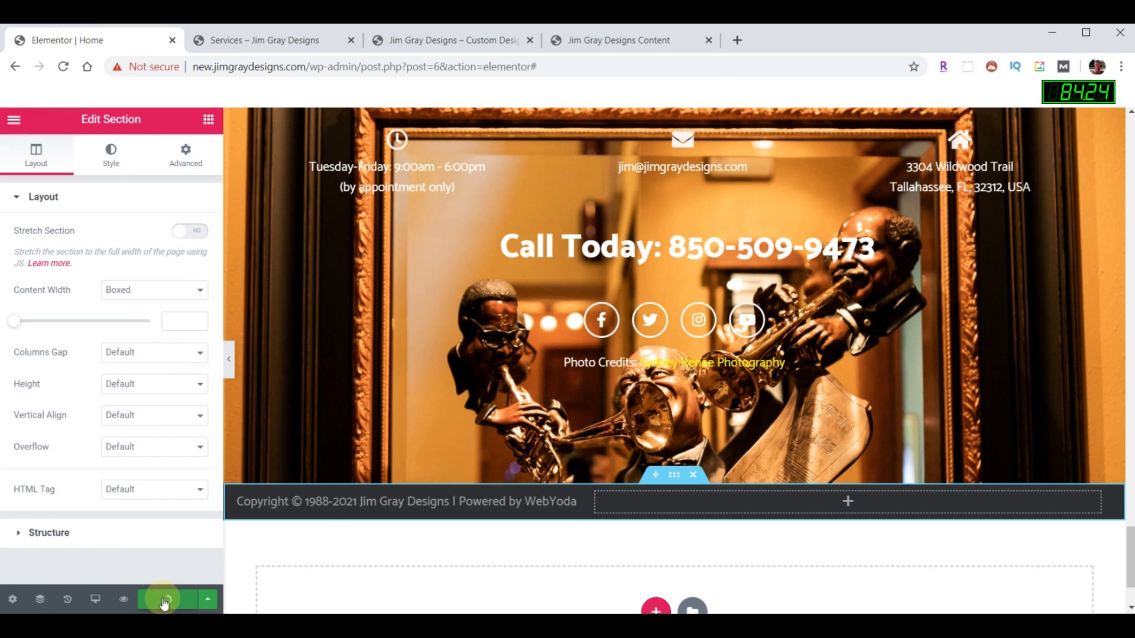
{"action": "left_click", "coordinate": [14, 120]}
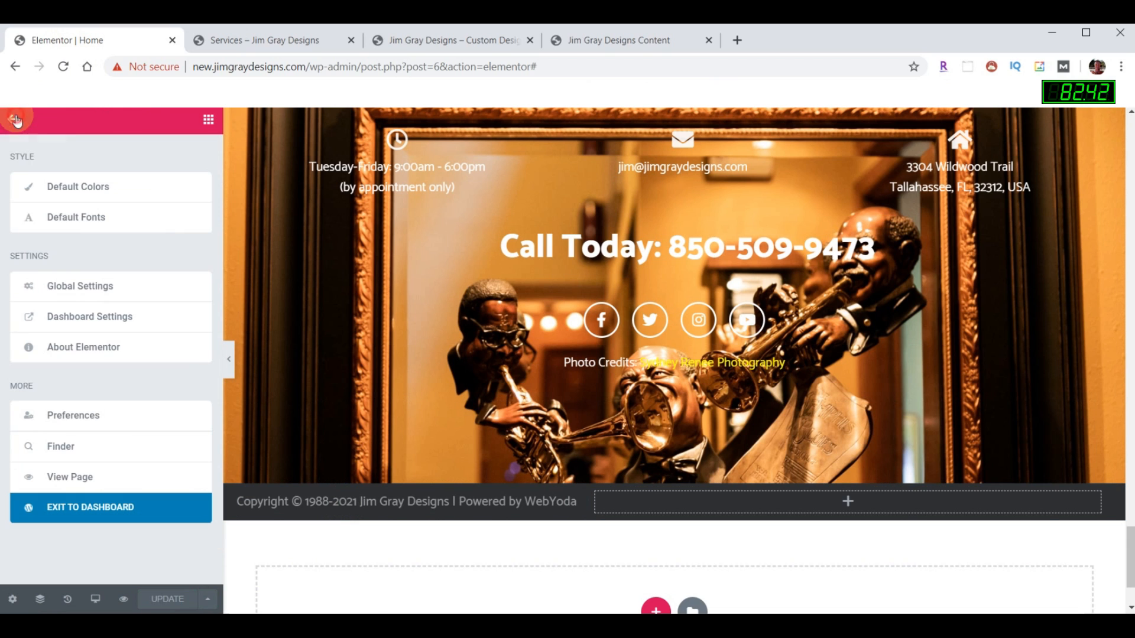
{"action": "left_click", "coordinate": [91, 506]}
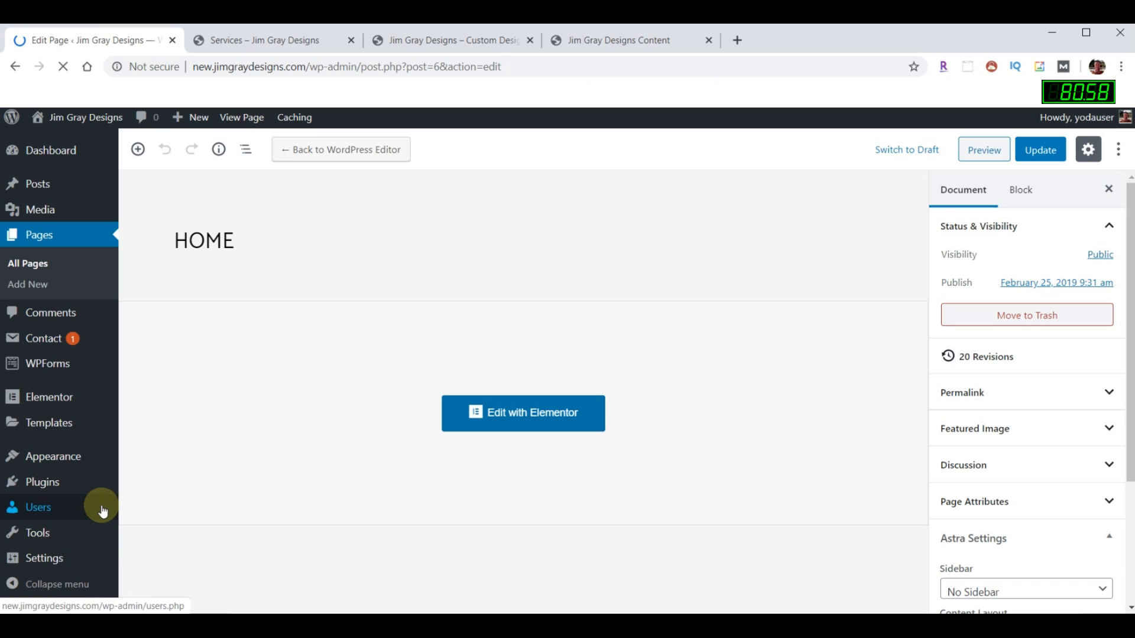
- Update the Elementor Pro plugin to version 2.8.3 from the Plugins list
{"action": "mouse_move", "coordinate": [104, 511]}
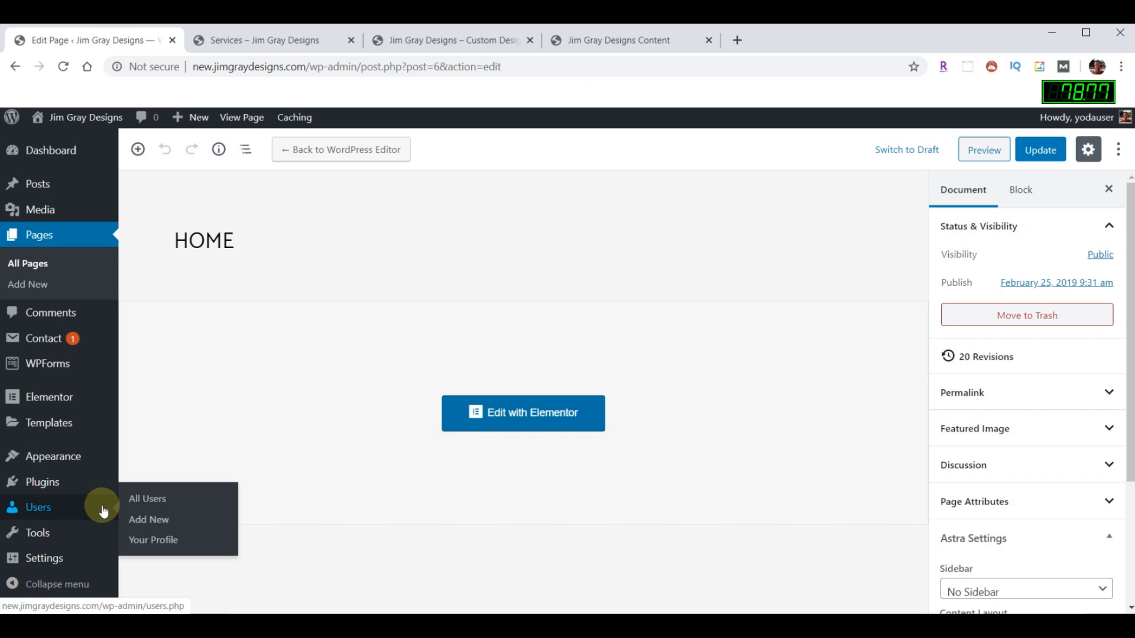
{"action": "left_click", "coordinate": [71, 483]}
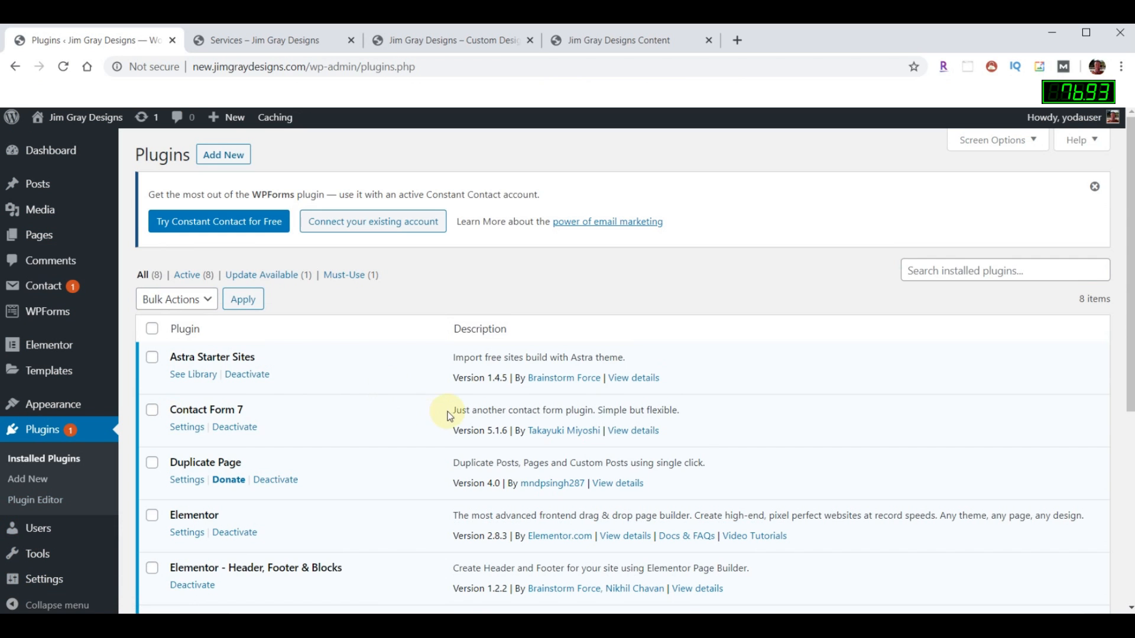
{"action": "scroll", "coordinate": [556, 396], "scroll_direction": "down", "scroll_amount": 3}
{"action": "left_click", "coordinate": [550, 463]}
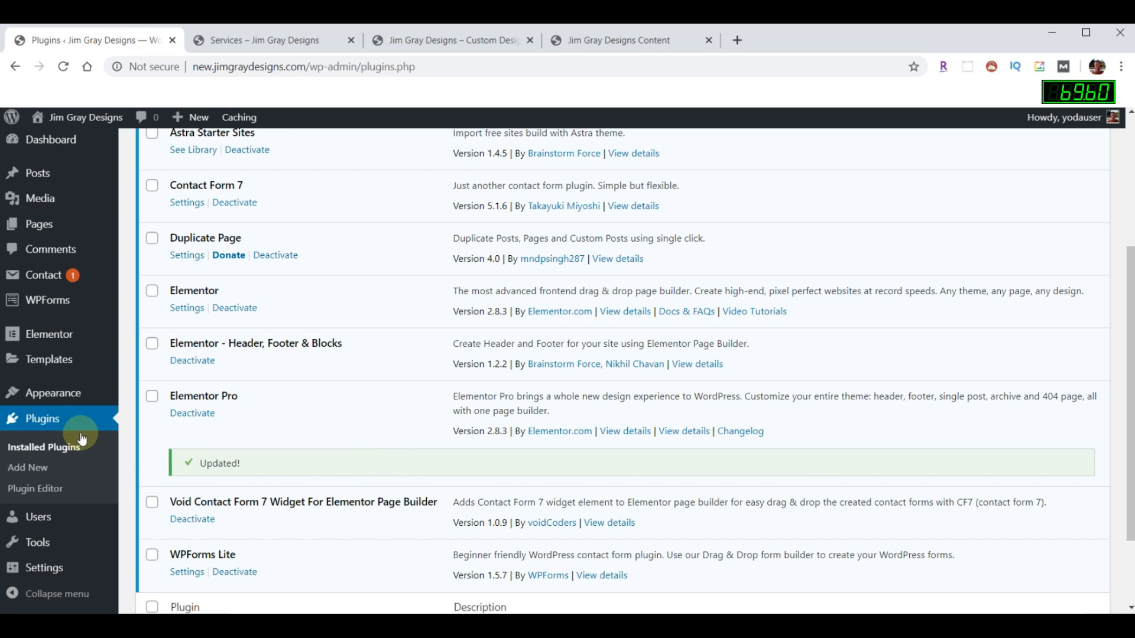
- Open the Theme Builder's Footer templates list, which is still empty
{"action": "mouse_move", "coordinate": [39, 360]}
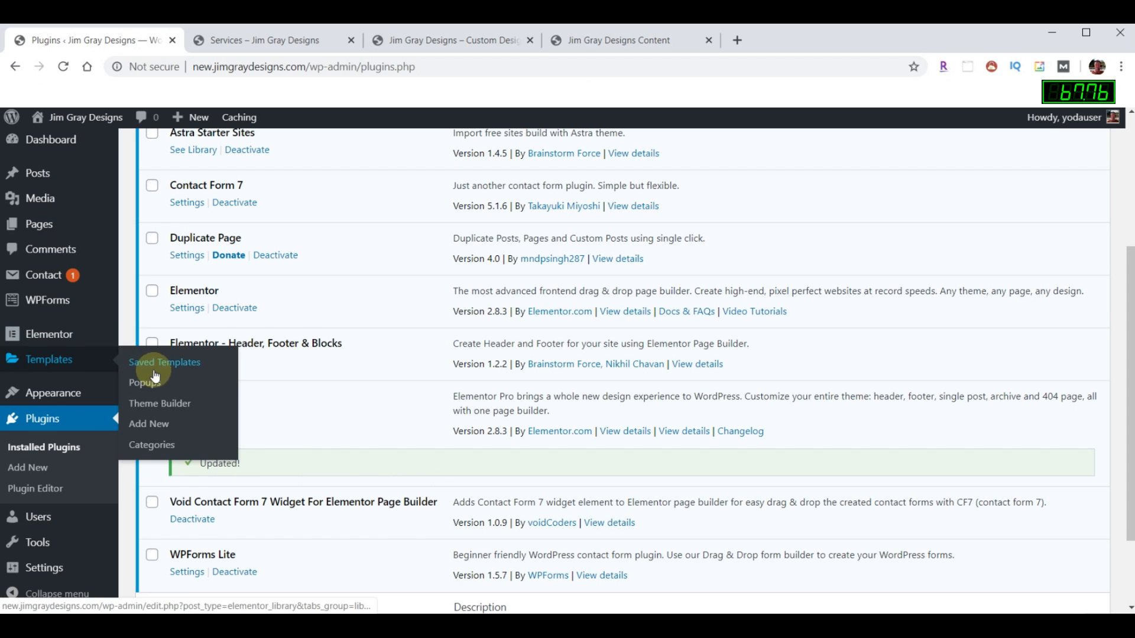
{"action": "left_click", "coordinate": [157, 405]}
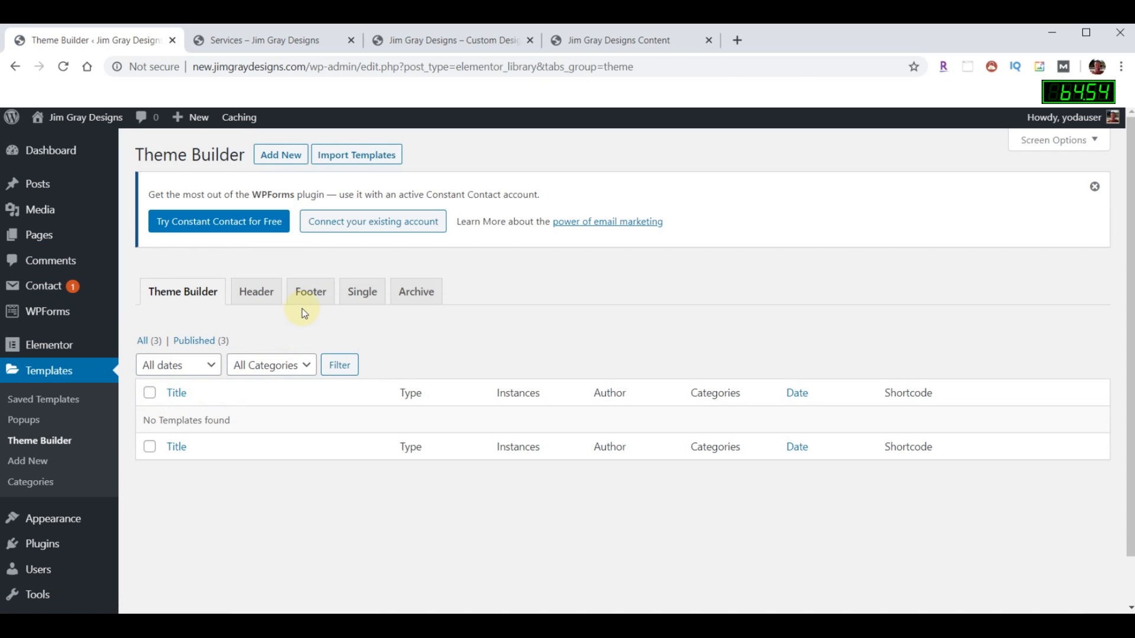
{"action": "left_click", "coordinate": [309, 291]}
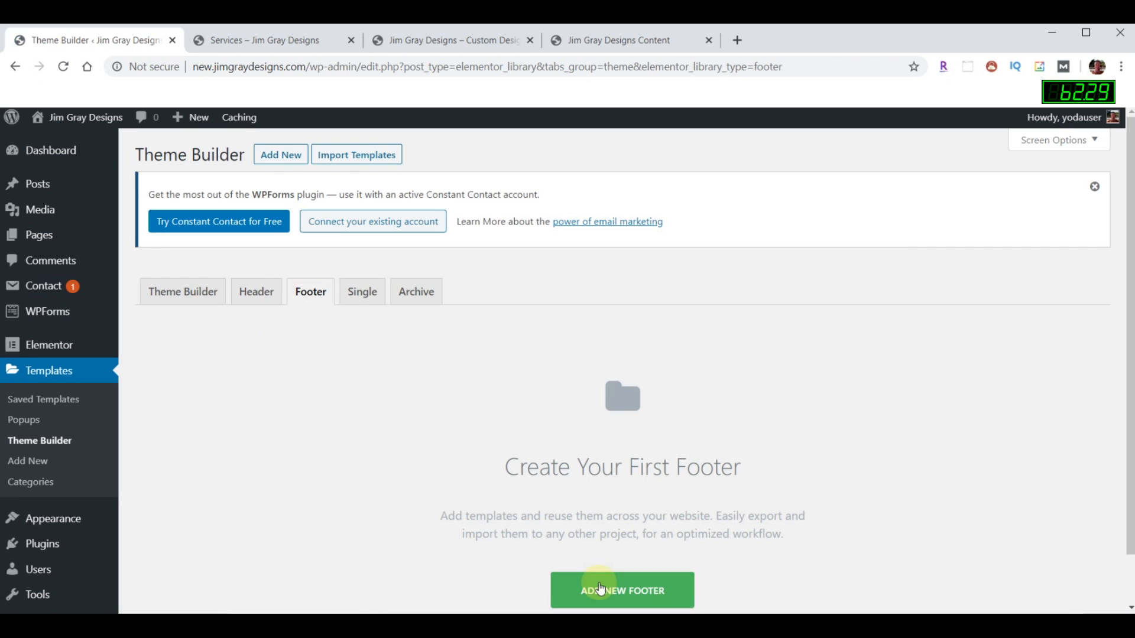
- Create a new footer template named New Footer
{"action": "left_click", "coordinate": [617, 589]}
{"action": "left_click", "coordinate": [677, 420]}
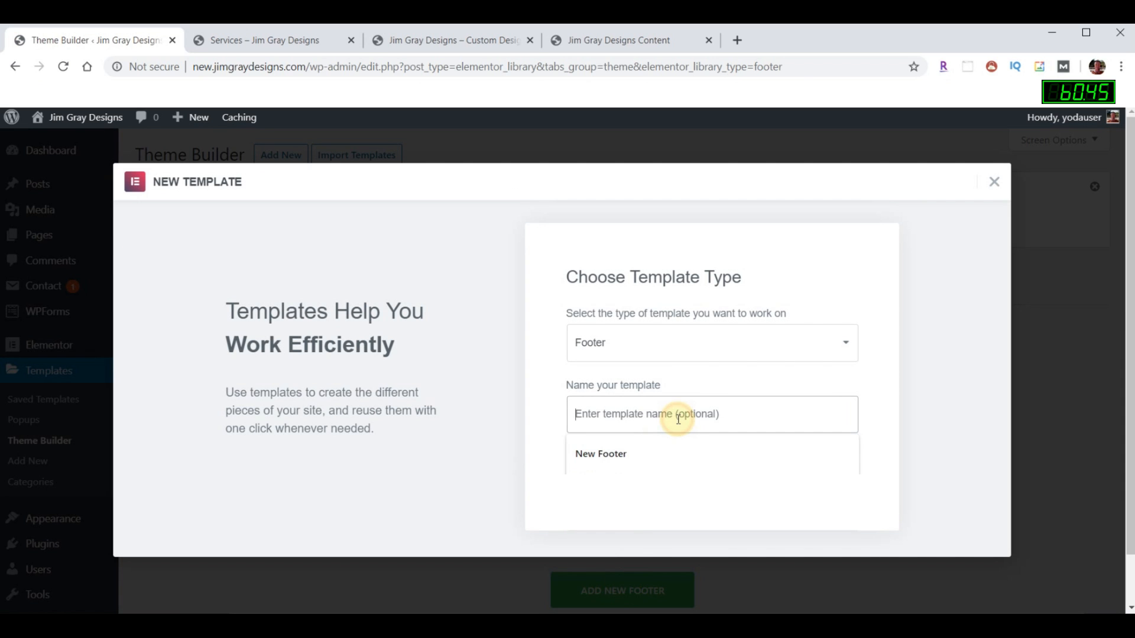
{"action": "left_click", "coordinate": [647, 453]}
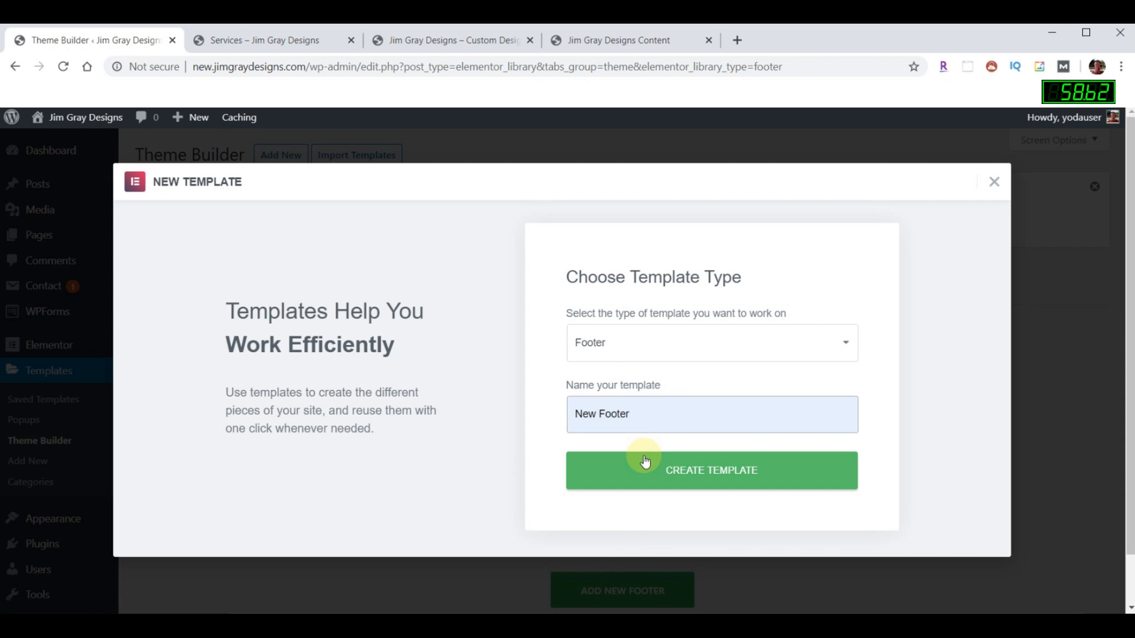
{"action": "left_click", "coordinate": [721, 476]}
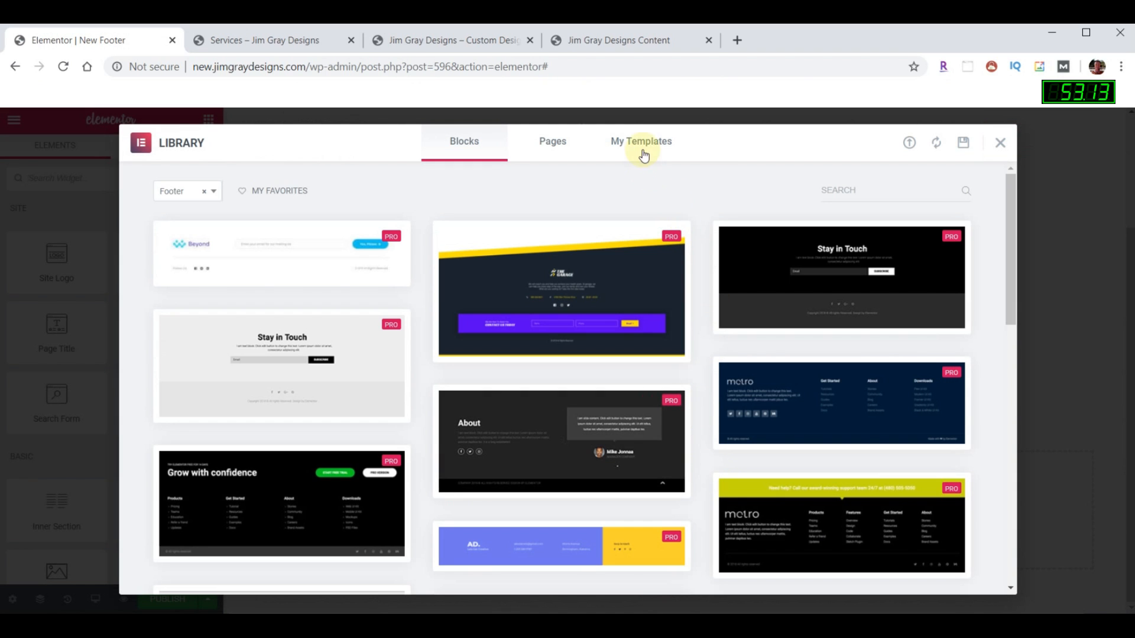
- Insert the saved Footer and Footer Bar sections from My Templates
{"action": "left_click", "coordinate": [641, 143]}
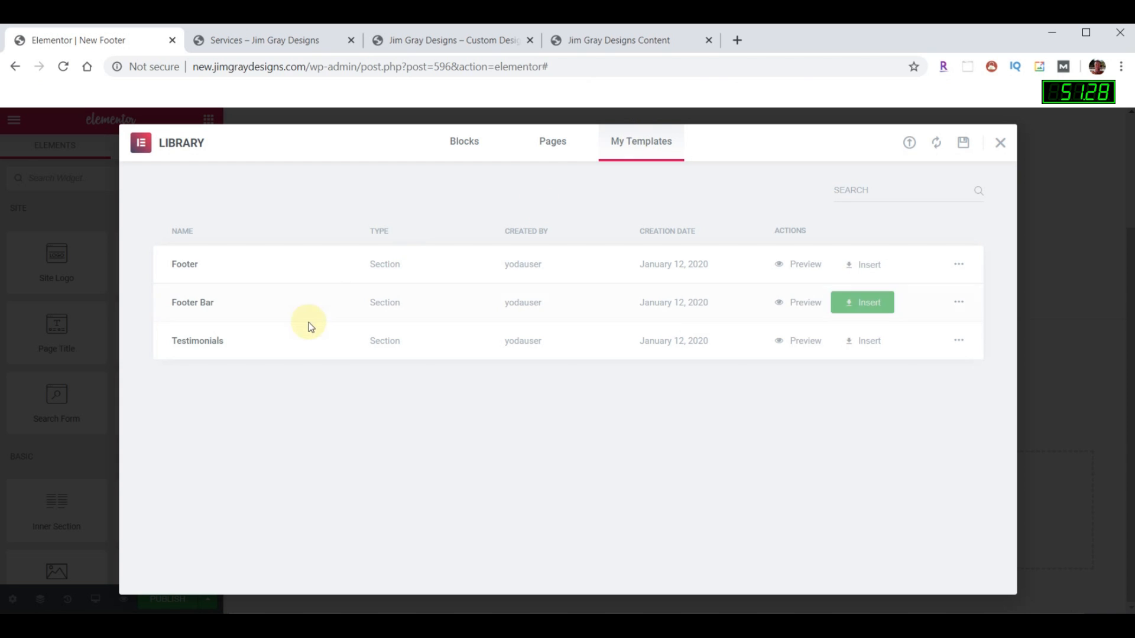
{"action": "left_click", "coordinate": [873, 268]}
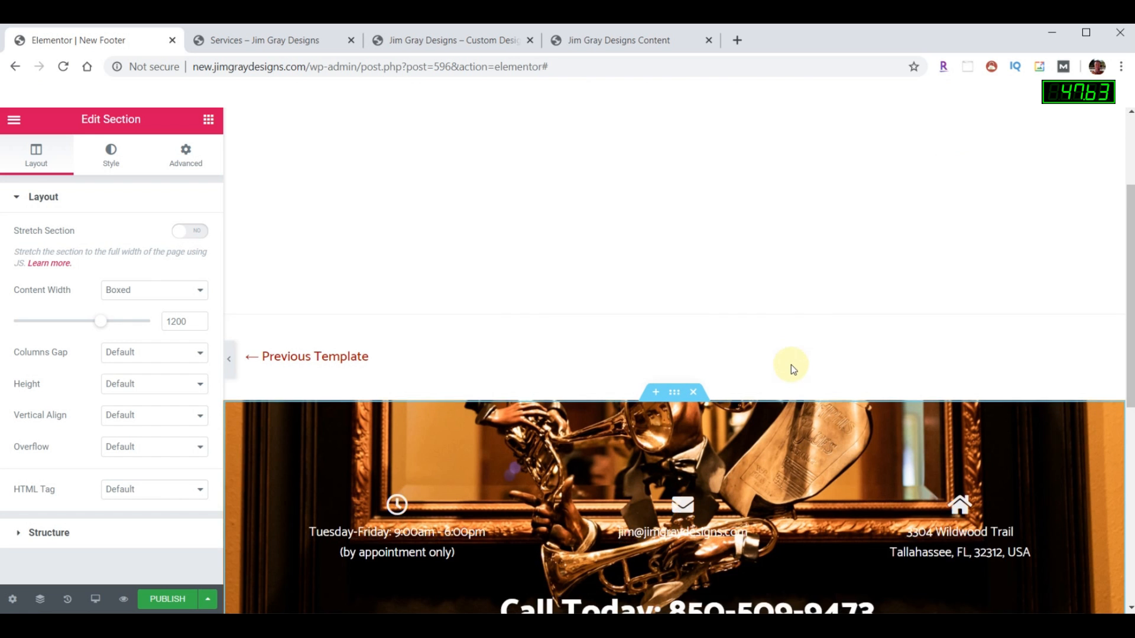
{"action": "scroll", "coordinate": [790, 365], "scroll_direction": "down", "scroll_amount": 6}
{"action": "left_click", "coordinate": [692, 498]}
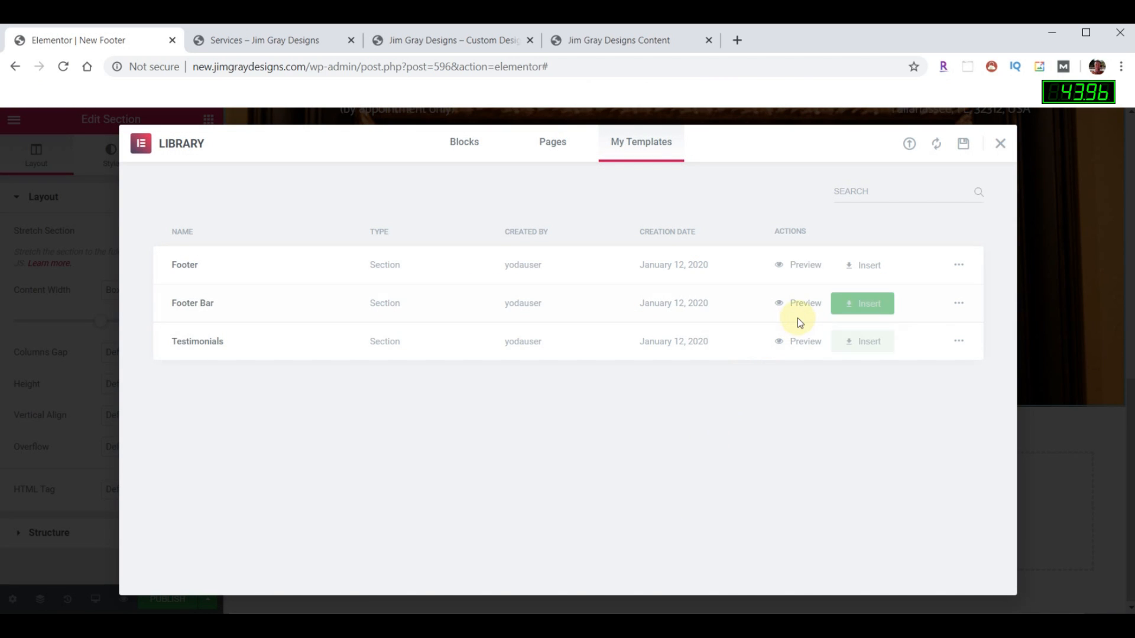
{"action": "left_click", "coordinate": [874, 301]}
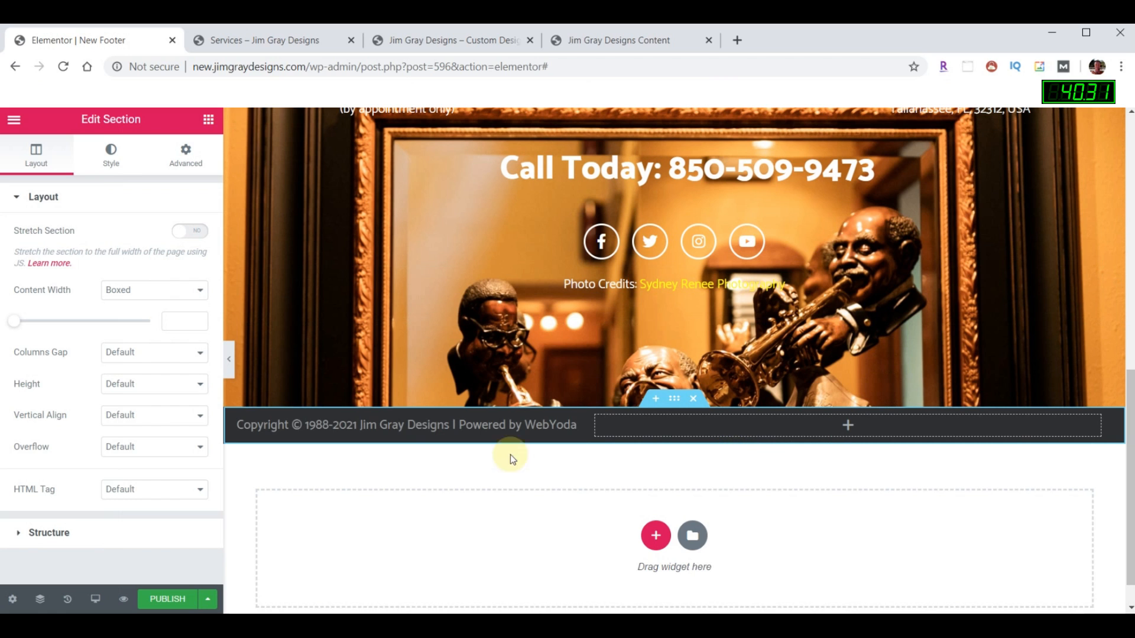
- Add a Nav Menu widget to the footer bar's empty column beside the copyright
{"action": "left_click", "coordinate": [208, 120]}
{"action": "left_click", "coordinate": [89, 175]}
{"action": "type", "text": "nav"}
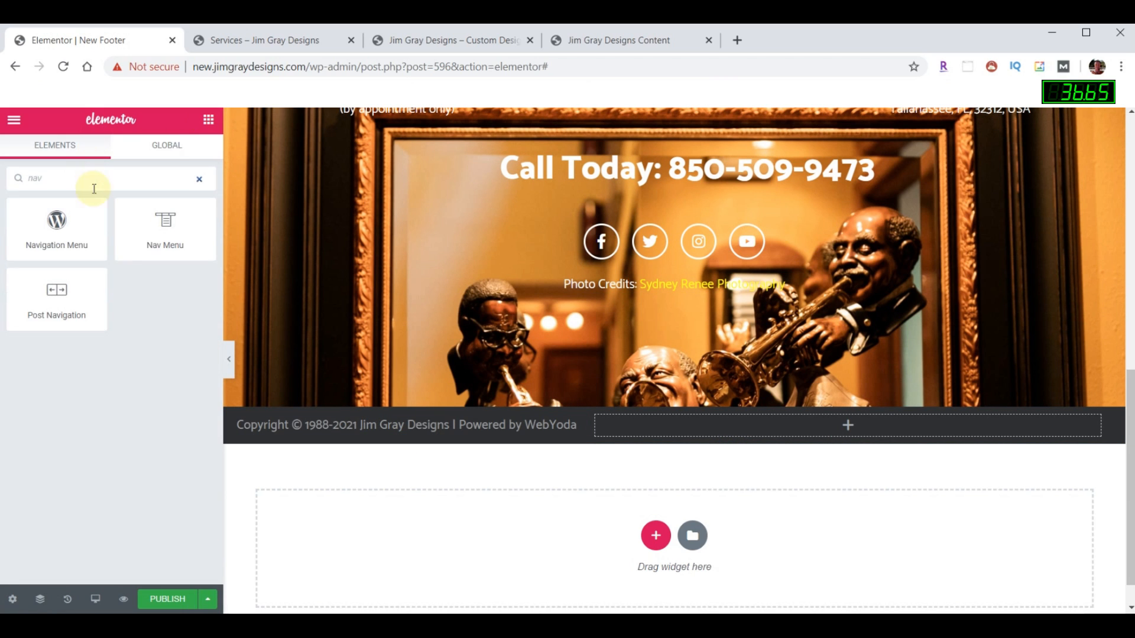
{"action": "left_click_drag", "start_coordinate": [156, 225], "coordinate": [793, 431]}
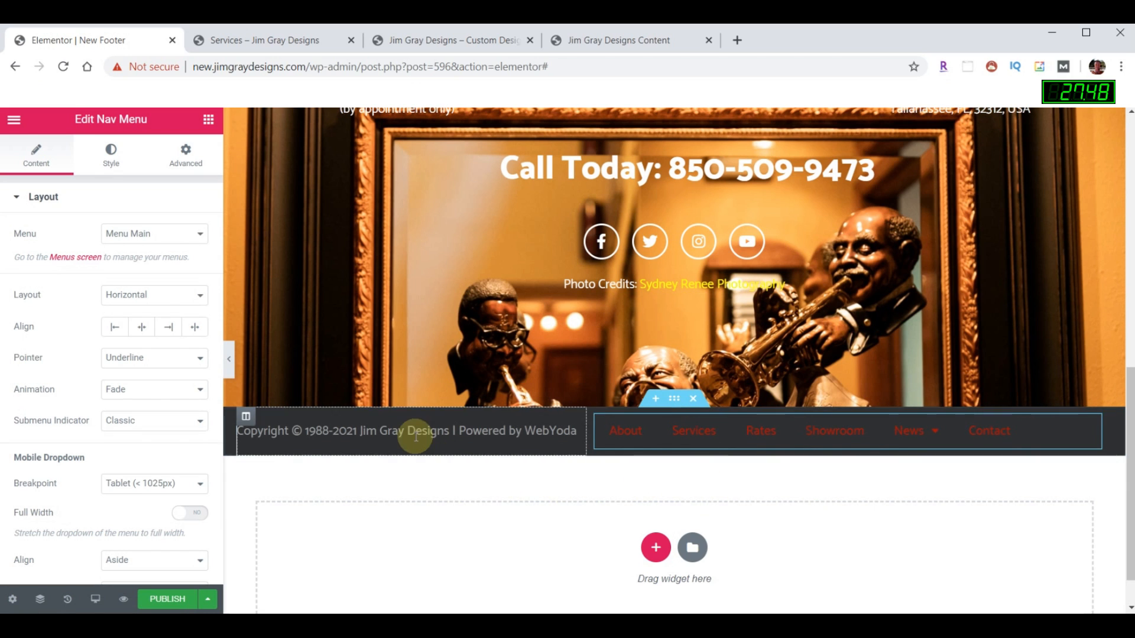
- Copy the copyright text's colour hex value, #979899
{"action": "left_click", "coordinate": [577, 433]}
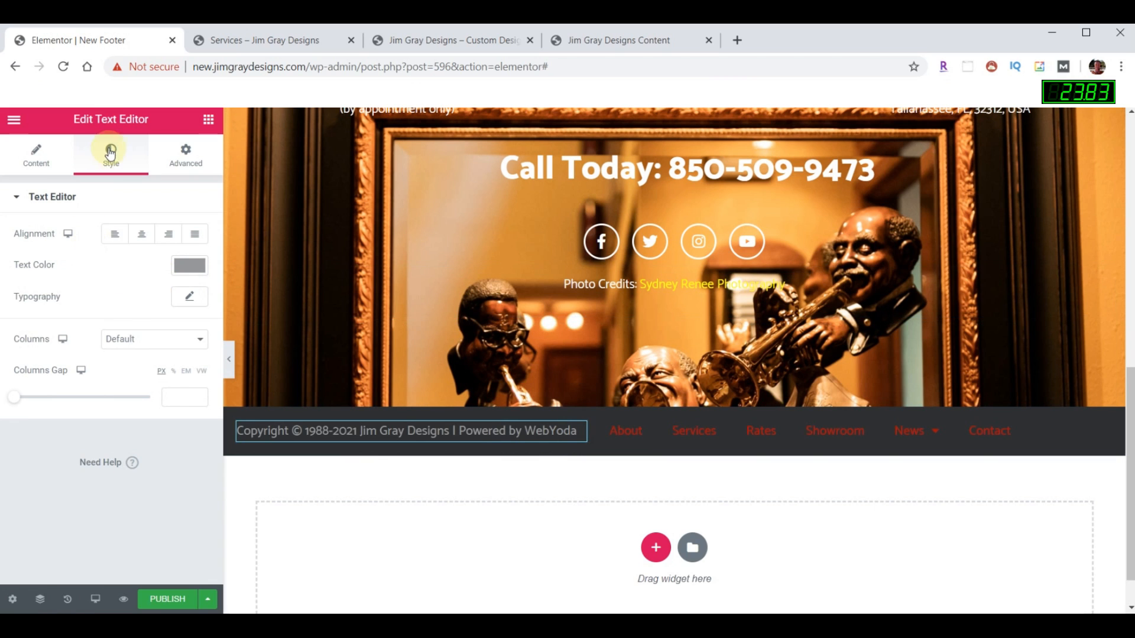
{"action": "left_click", "coordinate": [188, 266]}
{"action": "left_click", "coordinate": [85, 497]}
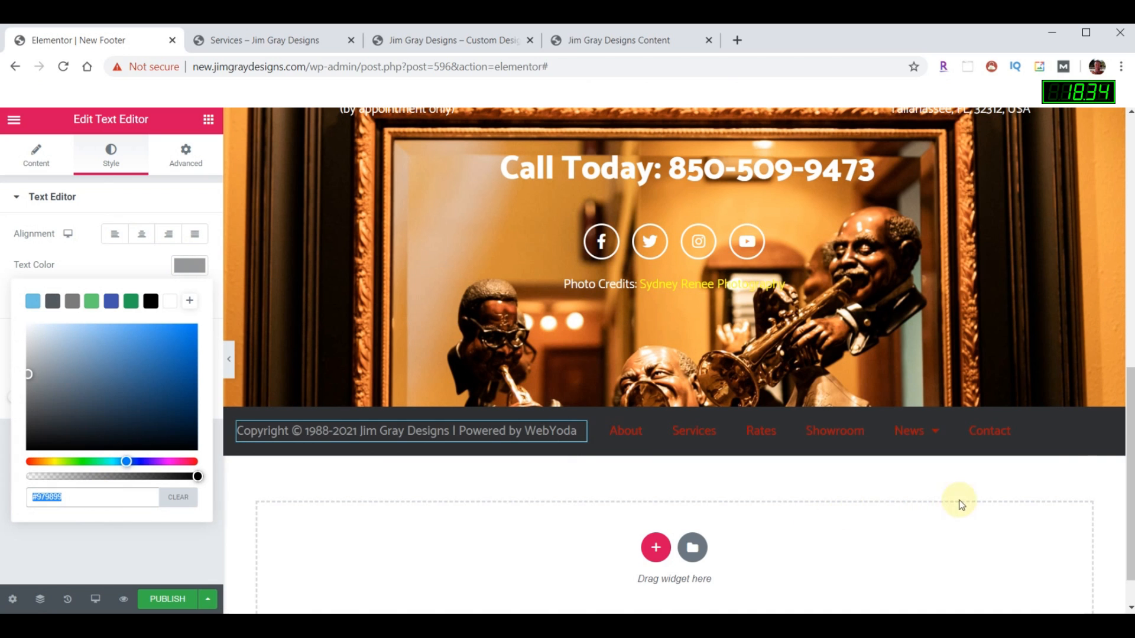
- Set the Nav Menu's main menu text colour to #979899 and publish the footer
{"action": "left_click", "coordinate": [1087, 431]}
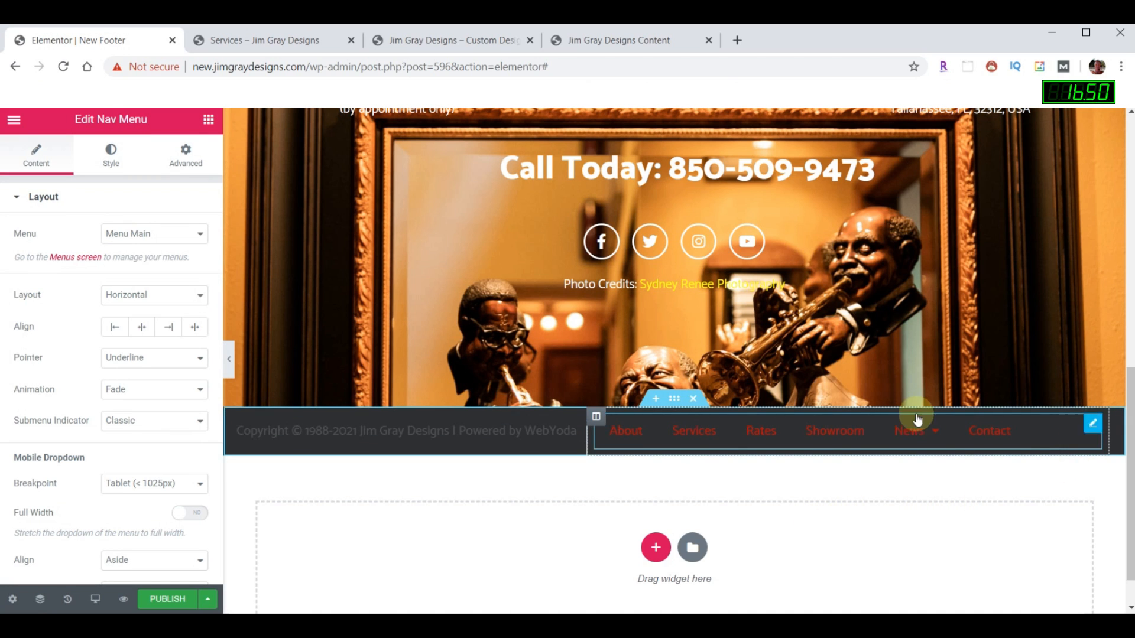
{"action": "left_click", "coordinate": [108, 158]}
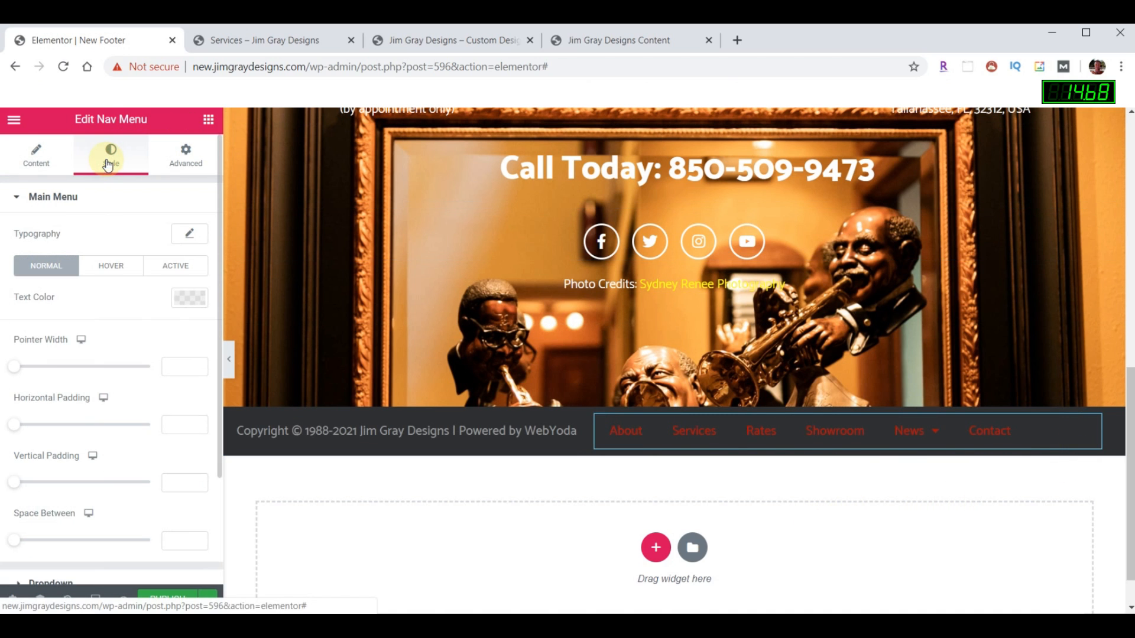
{"action": "left_click", "coordinate": [187, 301]}
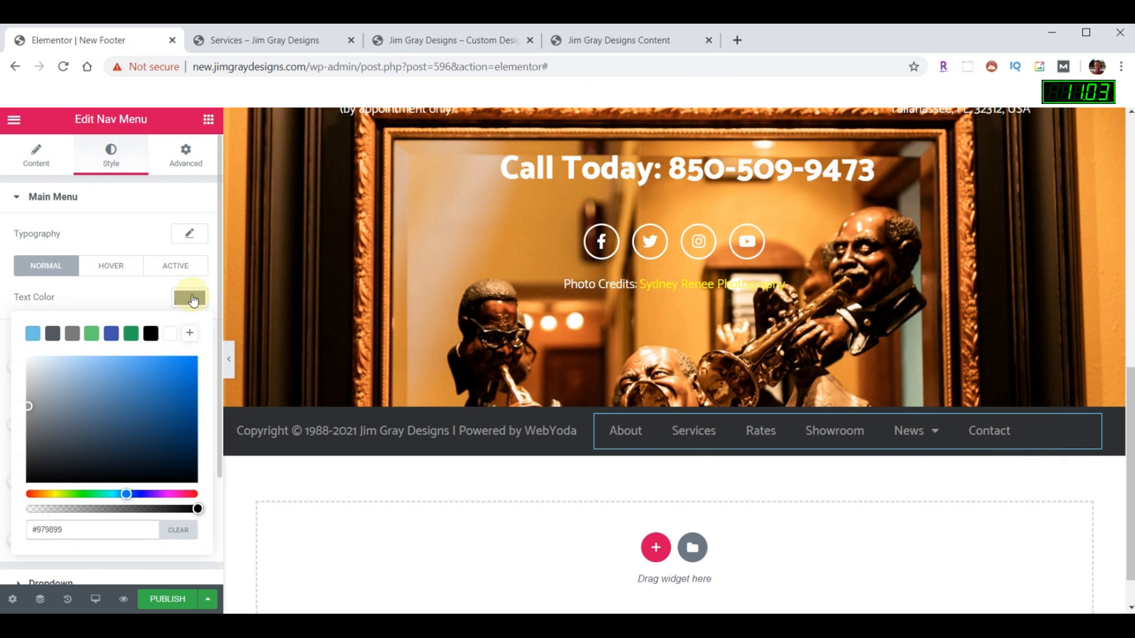
{"action": "left_click", "coordinate": [192, 300]}
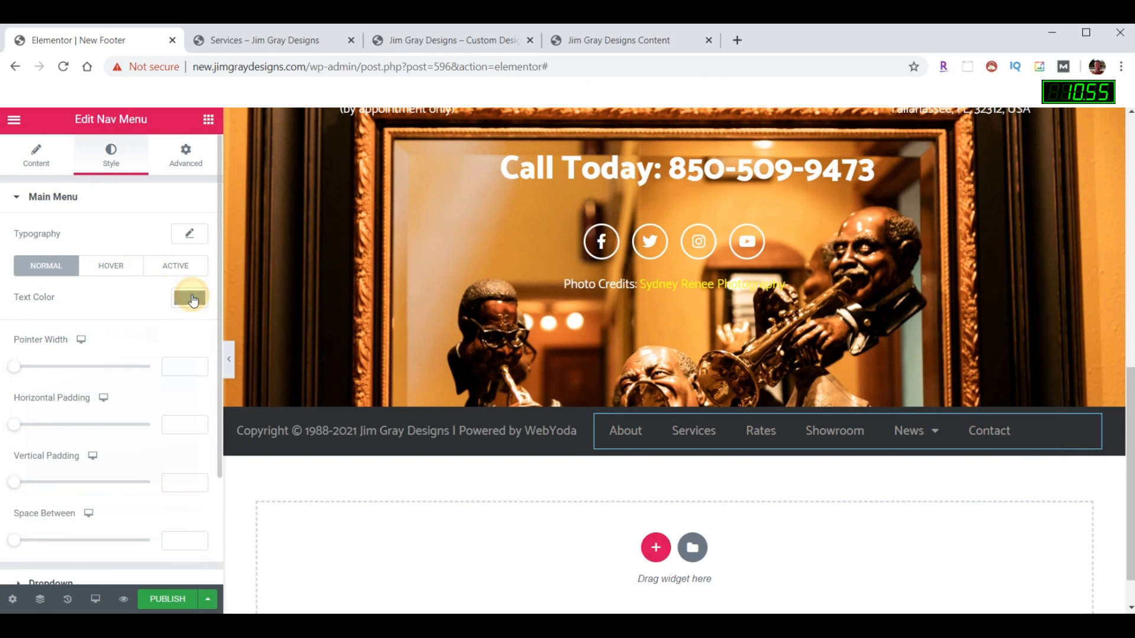
{"action": "left_click", "coordinate": [170, 598]}
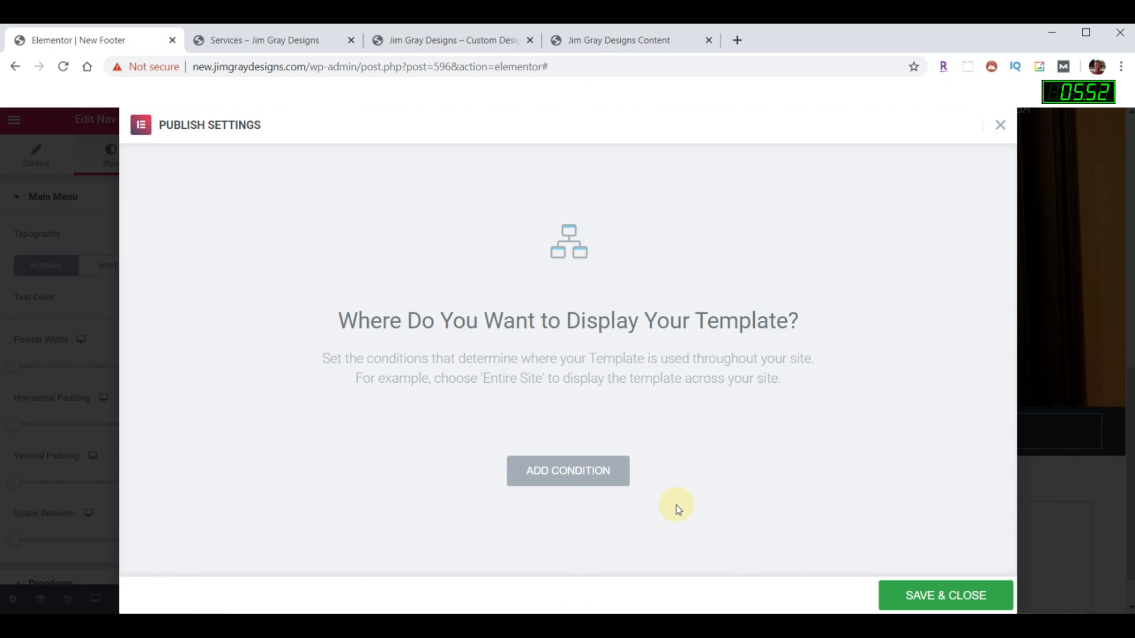
- Add an Include > Entire Site display condition and save to publish the New Footer
{"action": "left_click", "coordinate": [595, 471]}
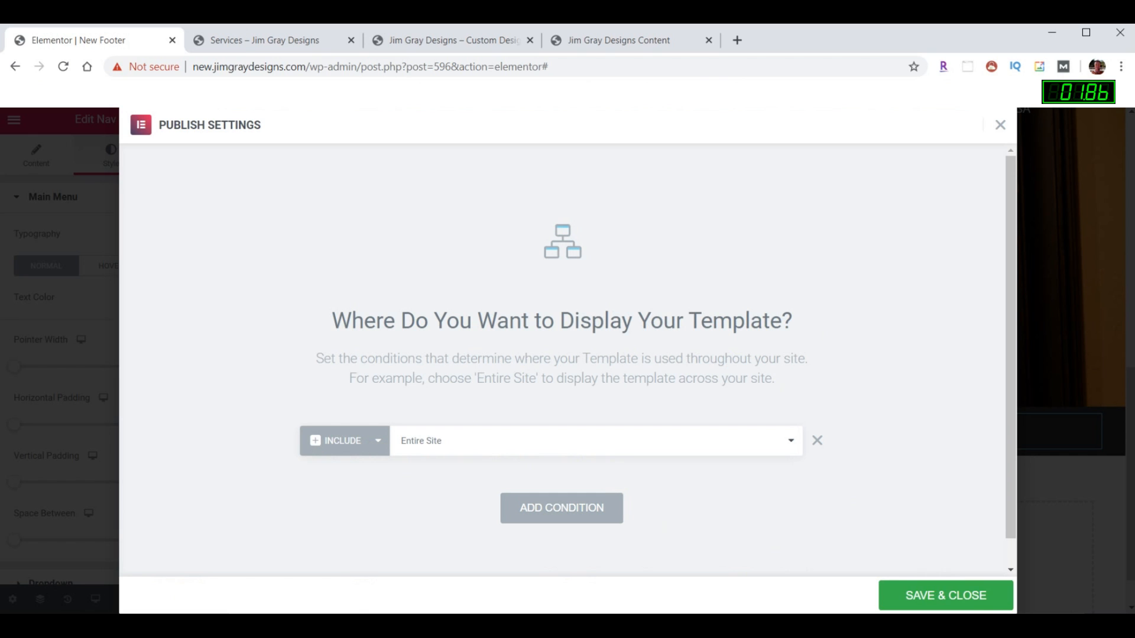
{"action": "left_click", "coordinate": [965, 598]}
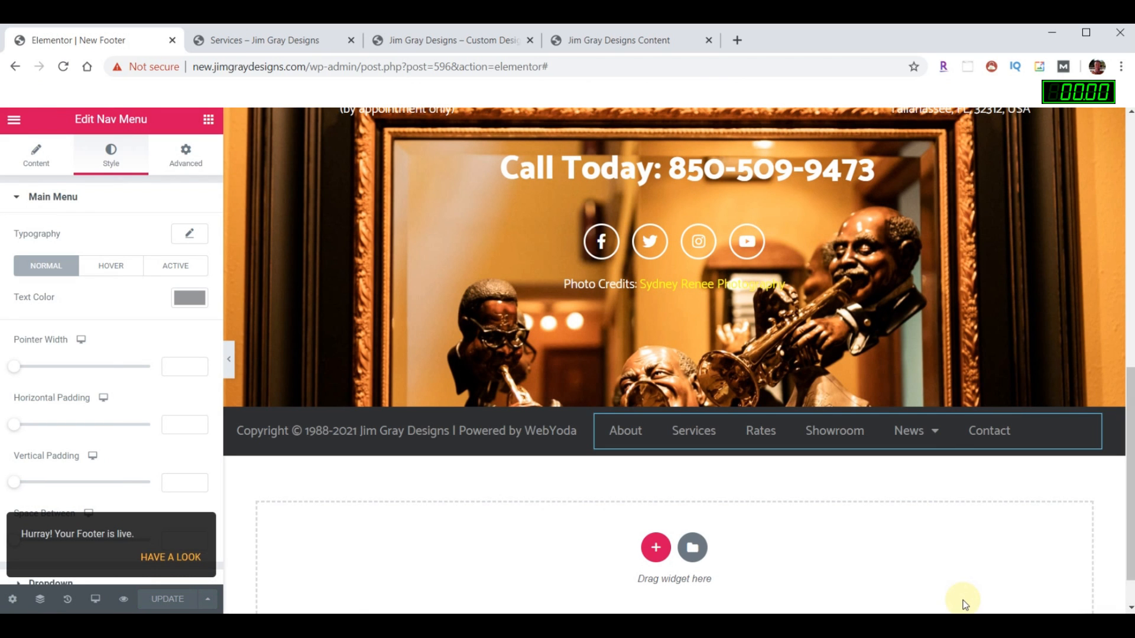
- Reload the live Services page and scroll through it to check the new footer
{"action": "left_click", "coordinate": [278, 41]}
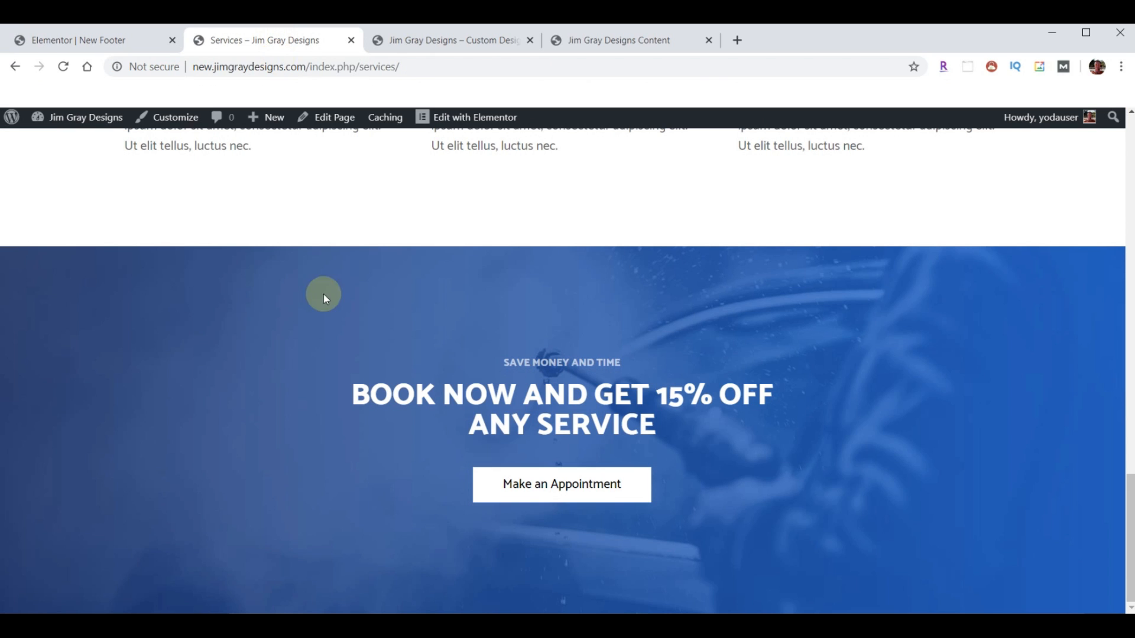
{"action": "left_click", "coordinate": [63, 68]}
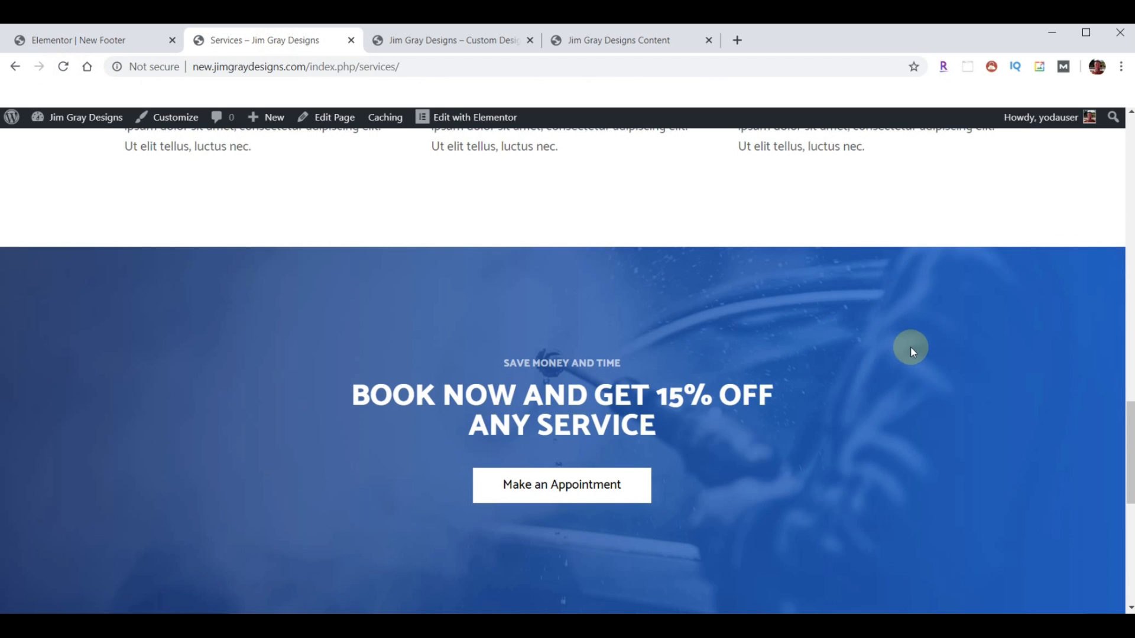
{"action": "scroll", "coordinate": [911, 347], "scroll_direction": "down", "scroll_amount": 8}
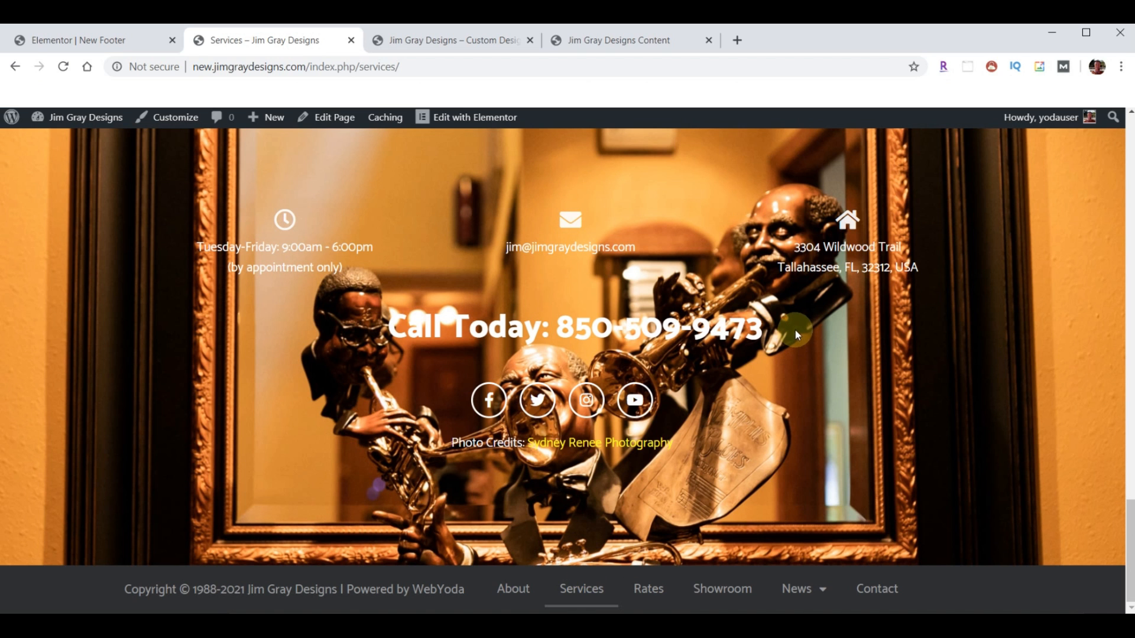
{"action": "scroll", "coordinate": [505, 306], "scroll_direction": "up", "scroll_amount": 1}
{"action": "scroll", "coordinate": [506, 305], "scroll_direction": "up", "scroll_amount": 20}
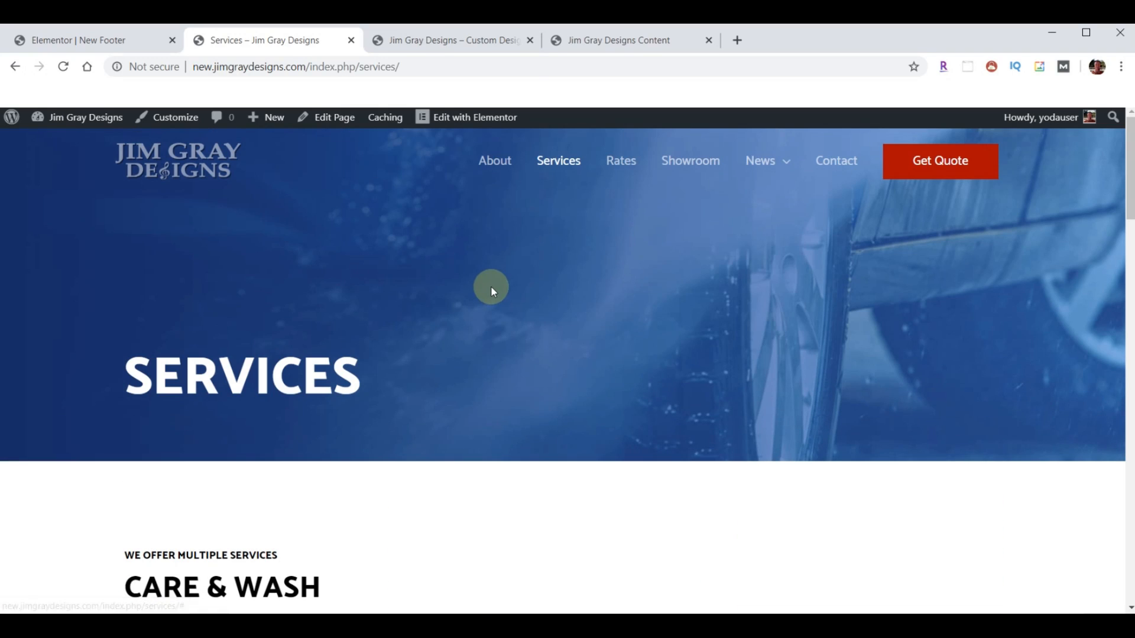
- Check the footer on the home page, then return to the New Footer editor
{"action": "left_click", "coordinate": [212, 154]}
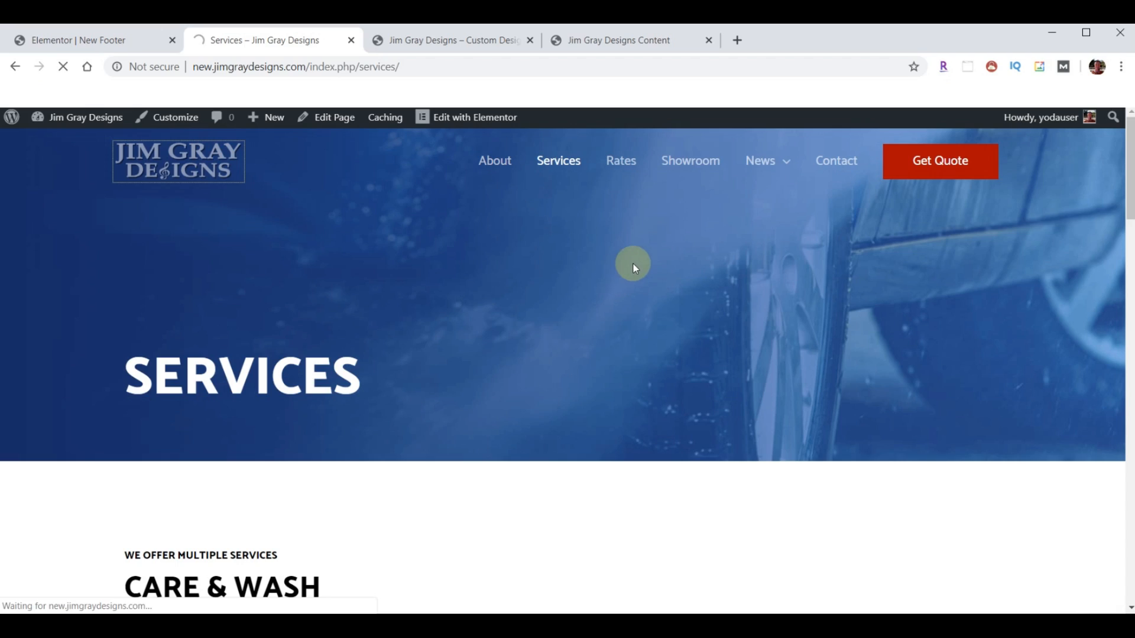
{"action": "scroll", "coordinate": [631, 268], "scroll_direction": "down", "scroll_amount": 5}
{"action": "scroll", "coordinate": [631, 272], "scroll_direction": "down", "scroll_amount": 15}
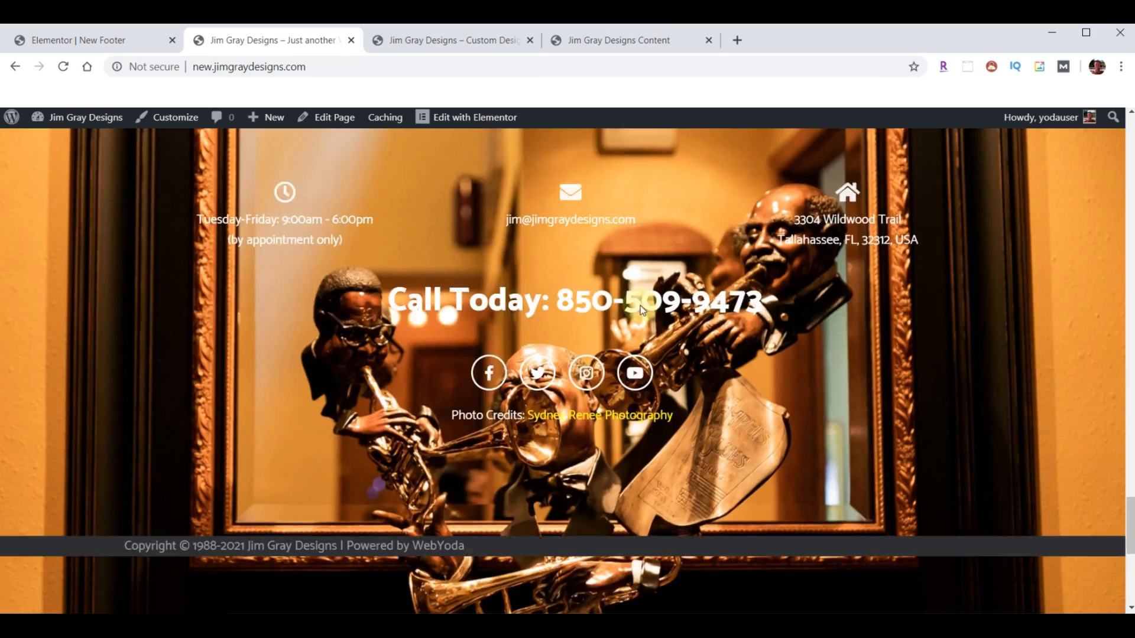
{"action": "scroll", "coordinate": [643, 316], "scroll_direction": "down", "scroll_amount": 2}
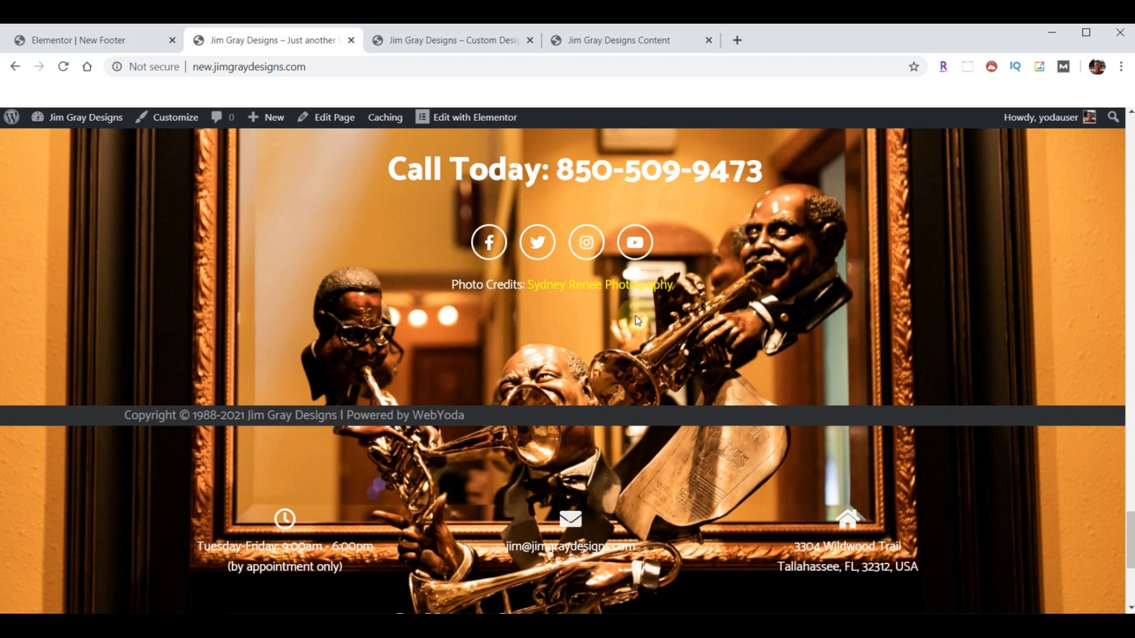
{"action": "left_click", "coordinate": [83, 41]}
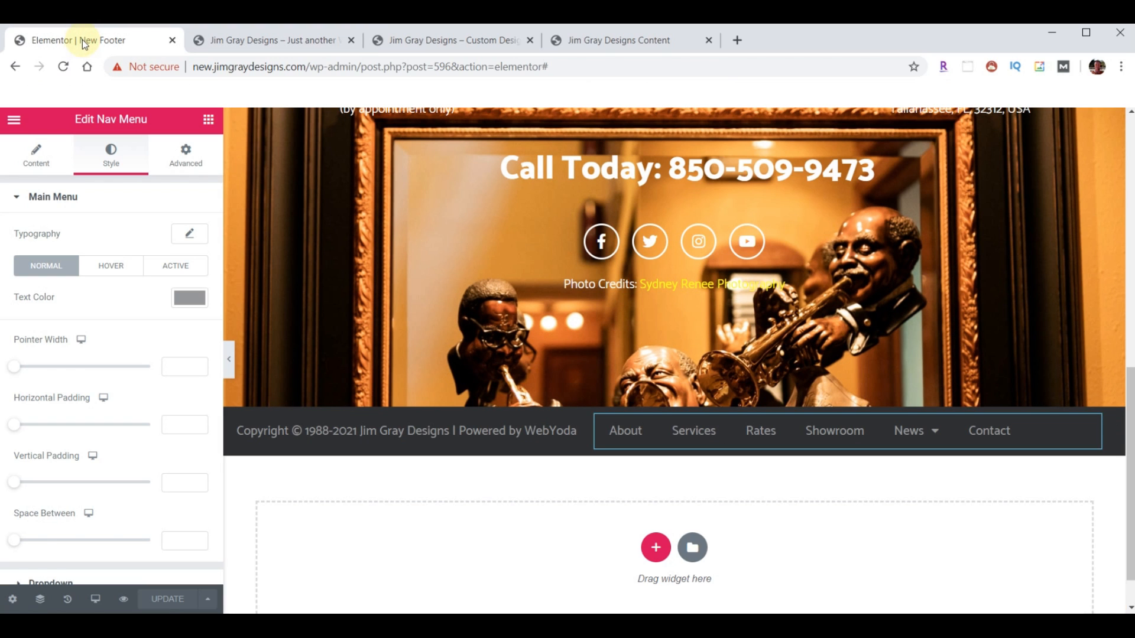
- Exit to the dashboard and open the Home page in Elementor
{"action": "left_click", "coordinate": [14, 120]}
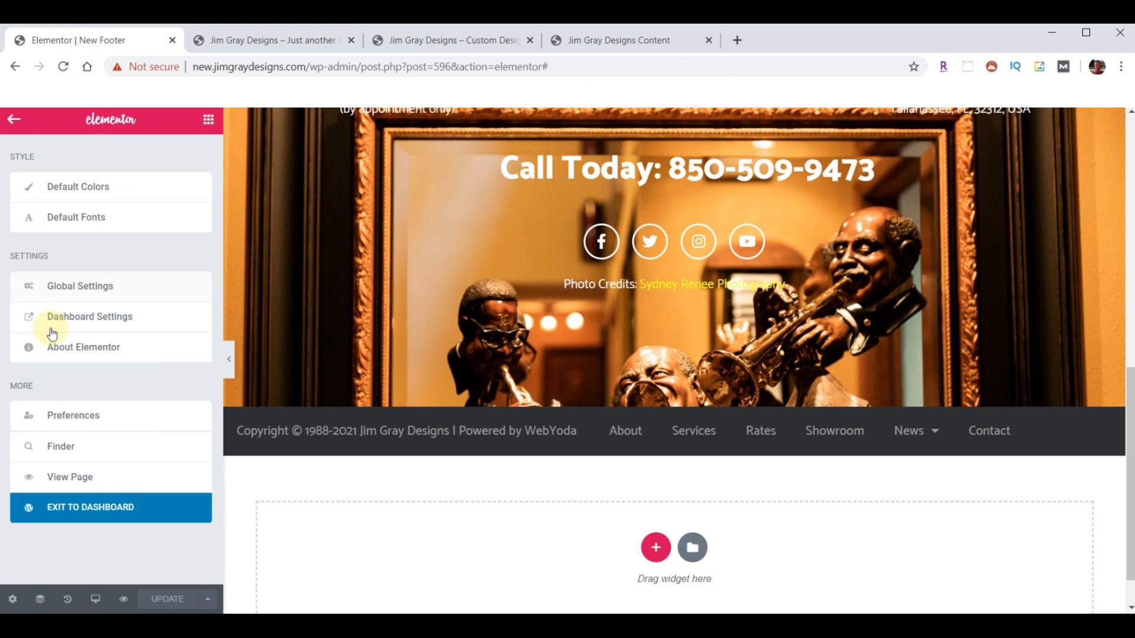
{"action": "left_click", "coordinate": [96, 517]}
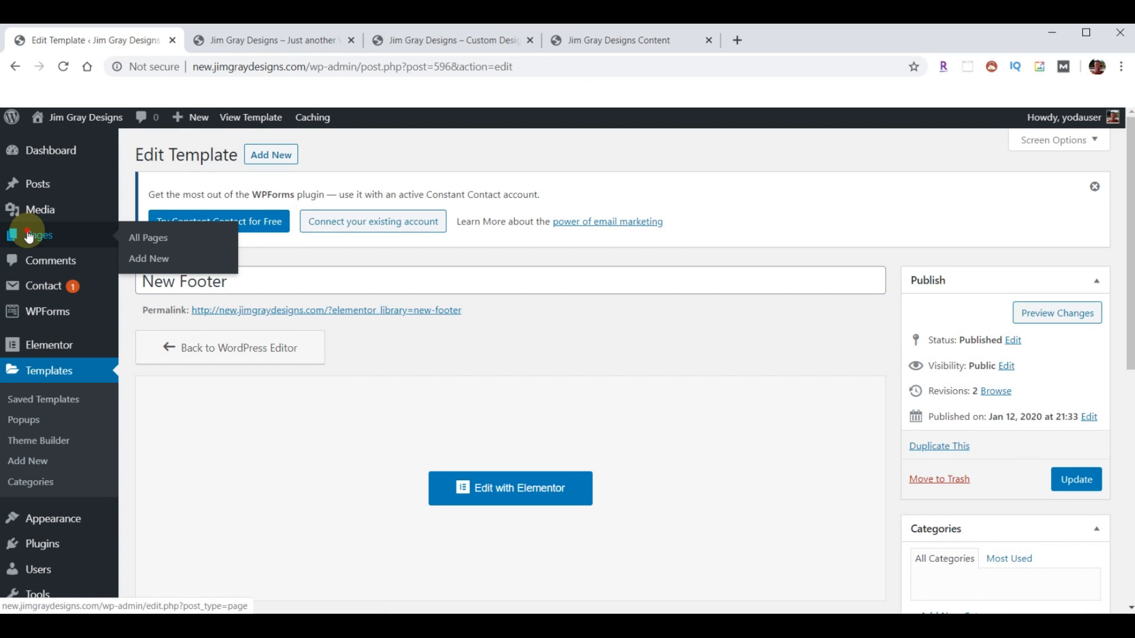
{"action": "left_click", "coordinate": [29, 236]}
{"action": "left_click", "coordinate": [408, 507]}
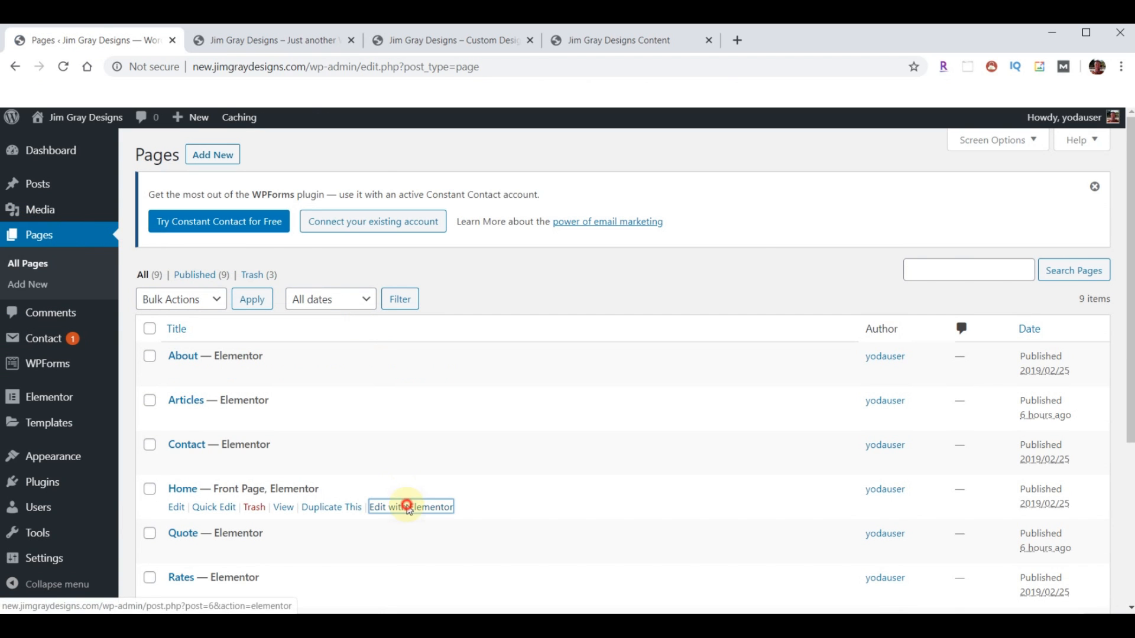
- Delete the Home page's contact section and old copyright bar, then update the page
{"action": "scroll", "coordinate": [713, 427], "scroll_direction": "down", "scroll_amount": 15}
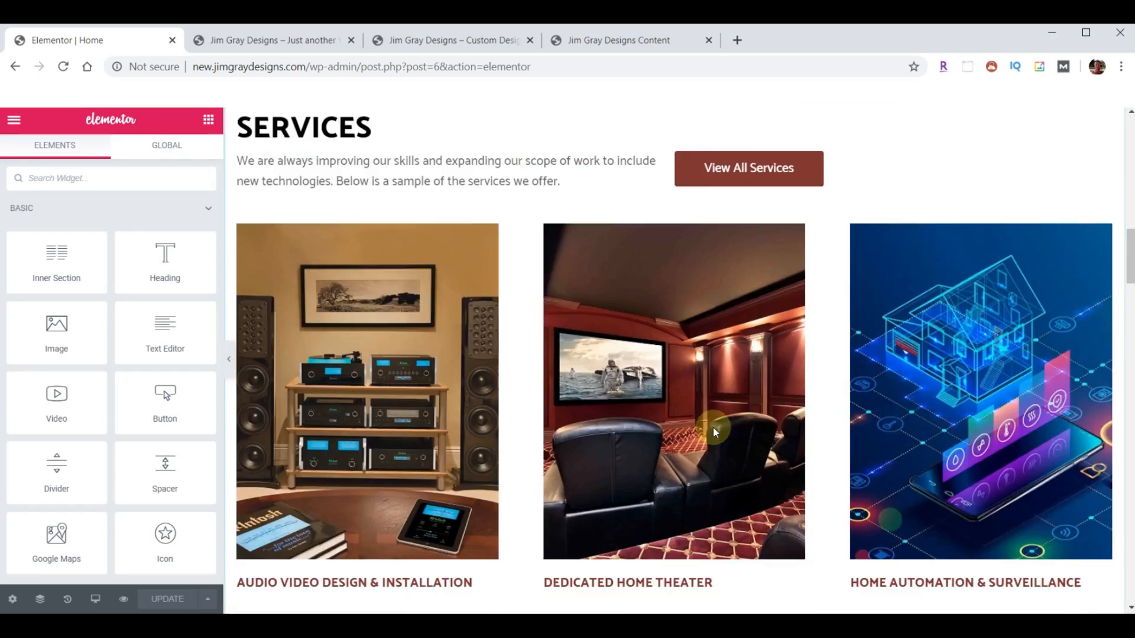
{"action": "scroll", "coordinate": [713, 426], "scroll_direction": "down", "scroll_amount": 20}
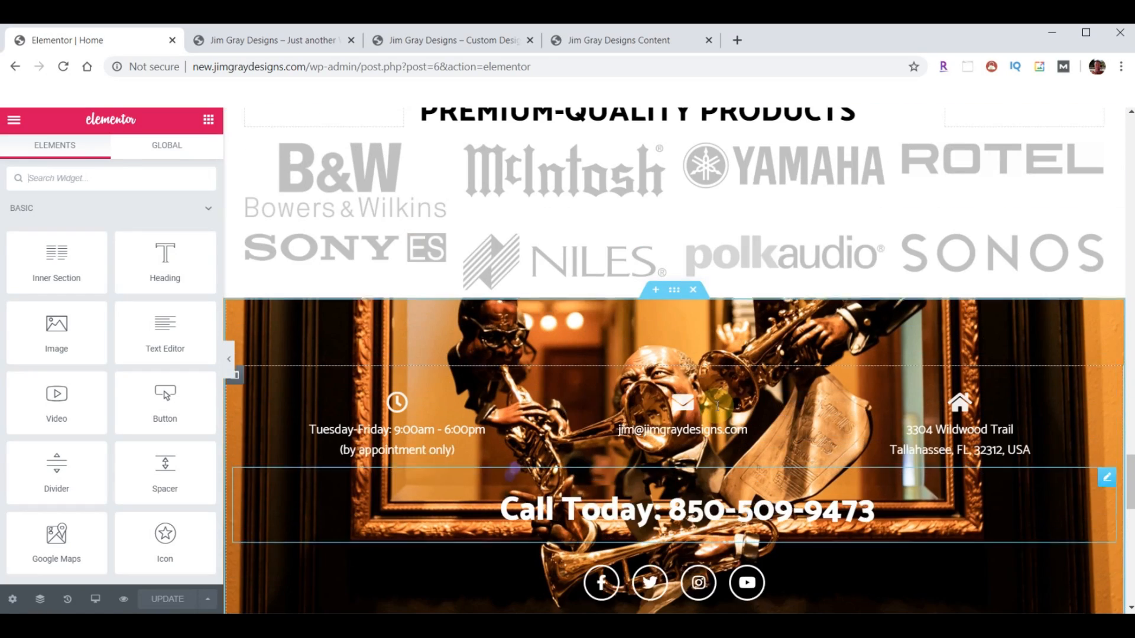
{"action": "scroll", "coordinate": [708, 340], "scroll_direction": "up", "scroll_amount": 1}
{"action": "left_click", "coordinate": [694, 298]}
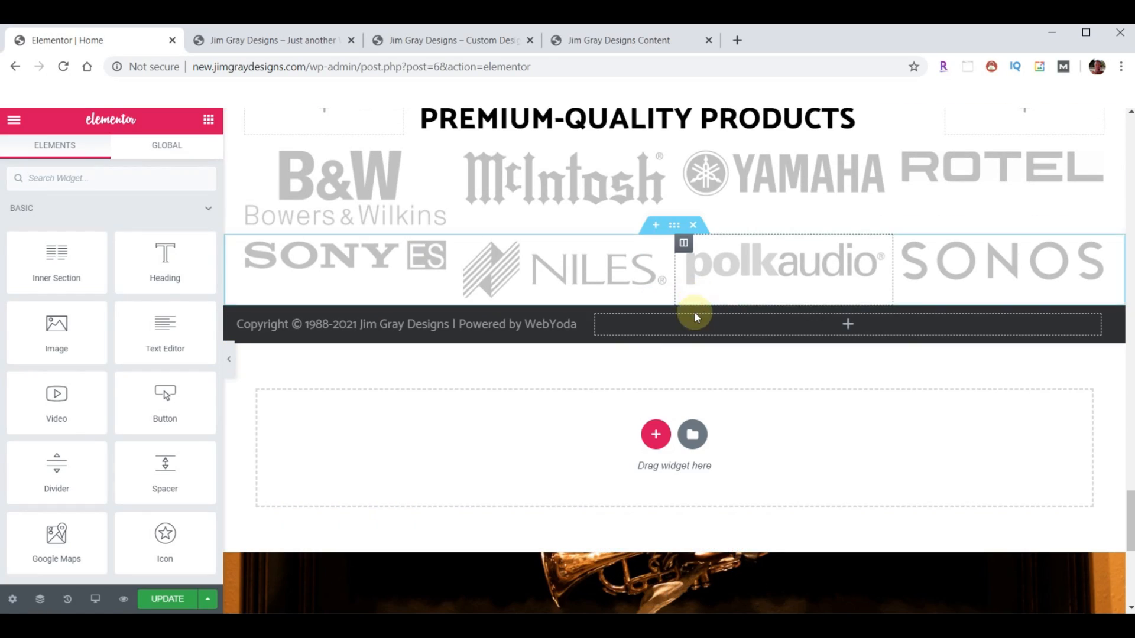
{"action": "left_click", "coordinate": [694, 299]}
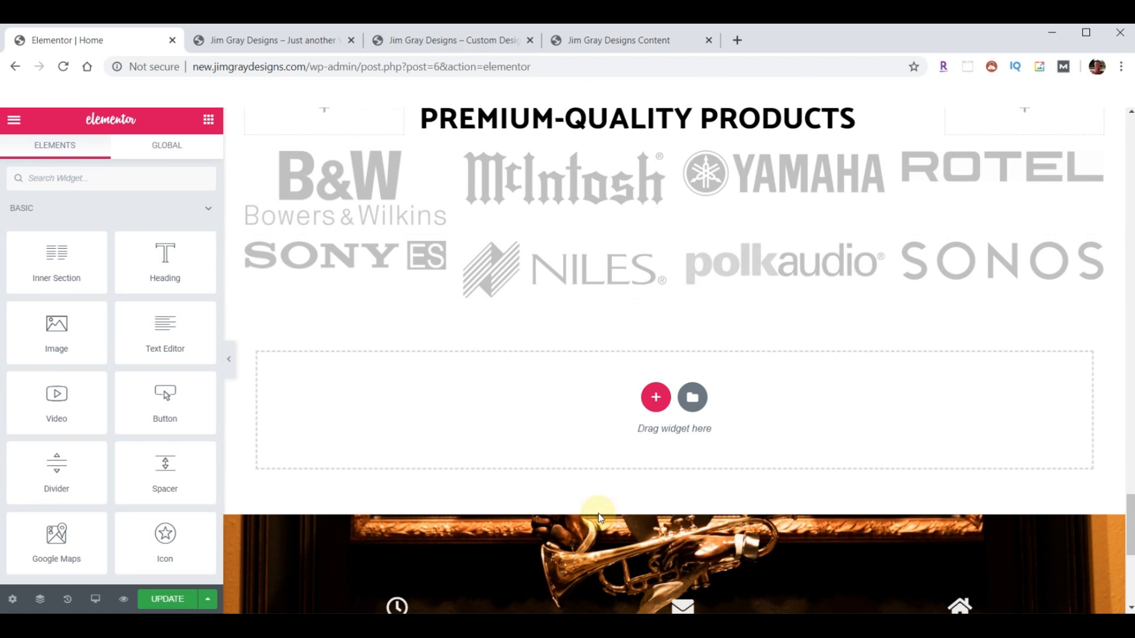
{"action": "left_click", "coordinate": [175, 598]}
- Reload the live homepage to check the footer, then get link options for the Footer template
{"action": "left_click", "coordinate": [264, 41]}
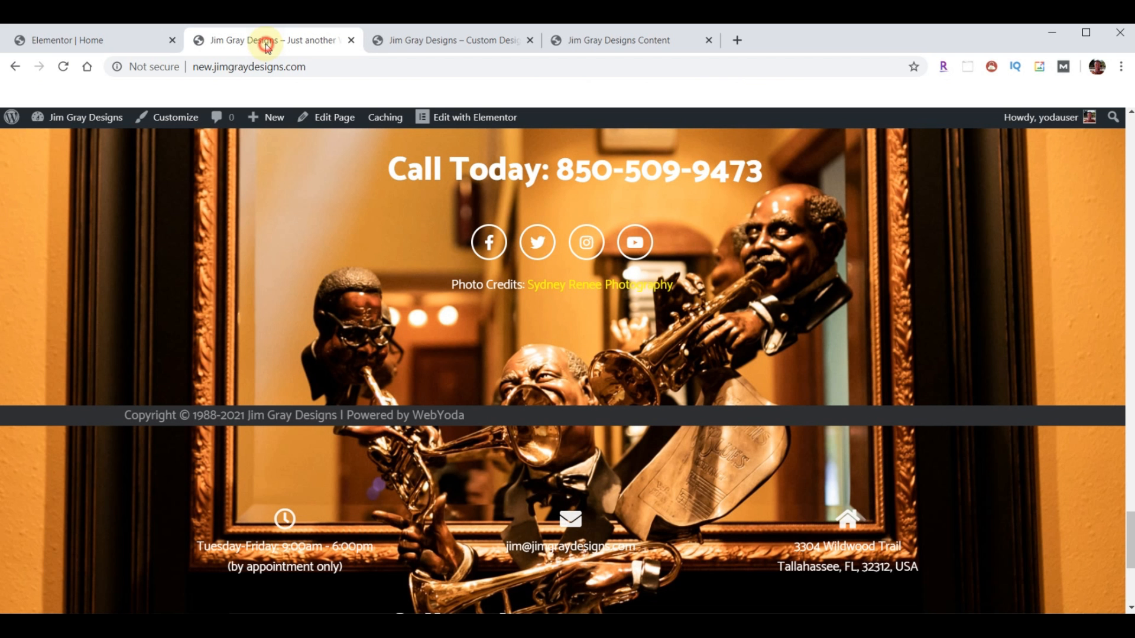
{"action": "left_click", "coordinate": [63, 66]}
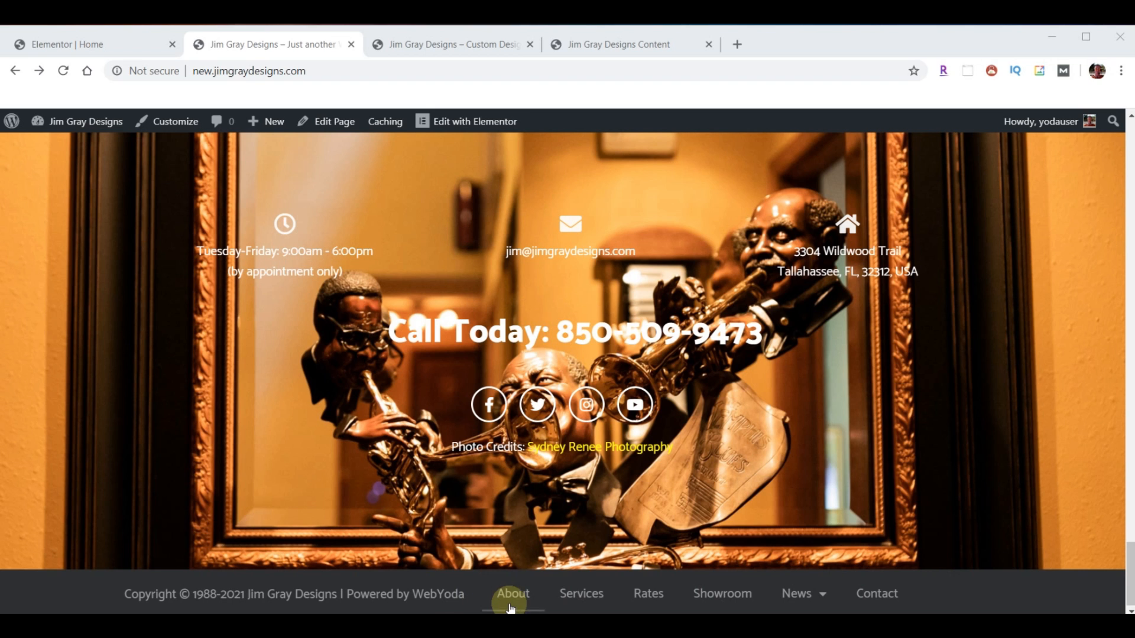
{"action": "mouse_move", "coordinate": [467, 123]}
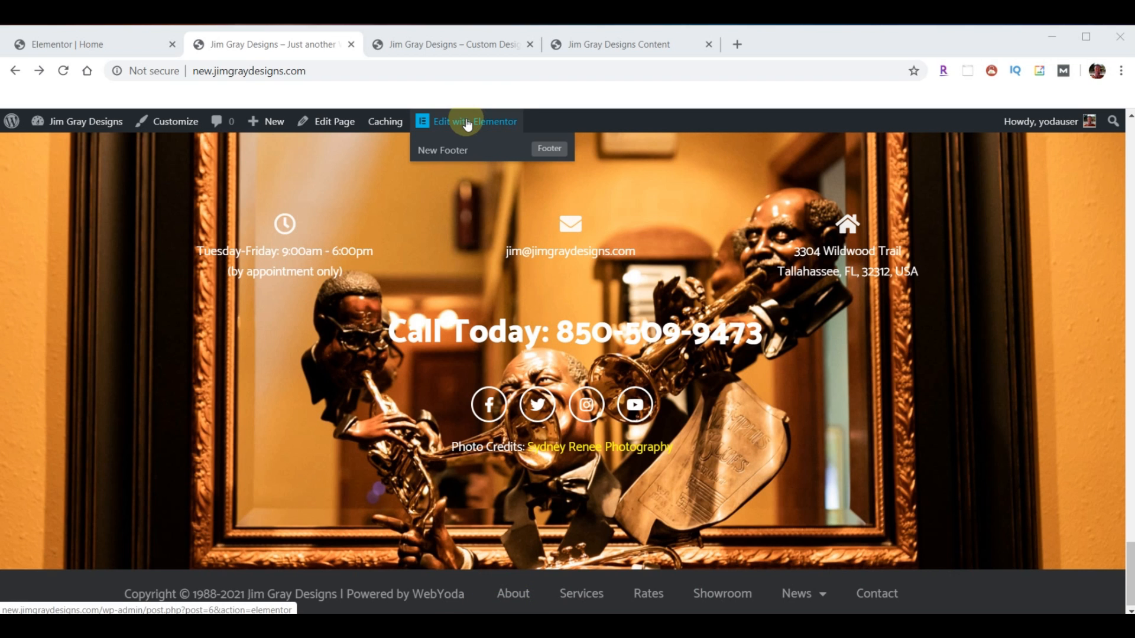
{"action": "right_click", "coordinate": [543, 151]}
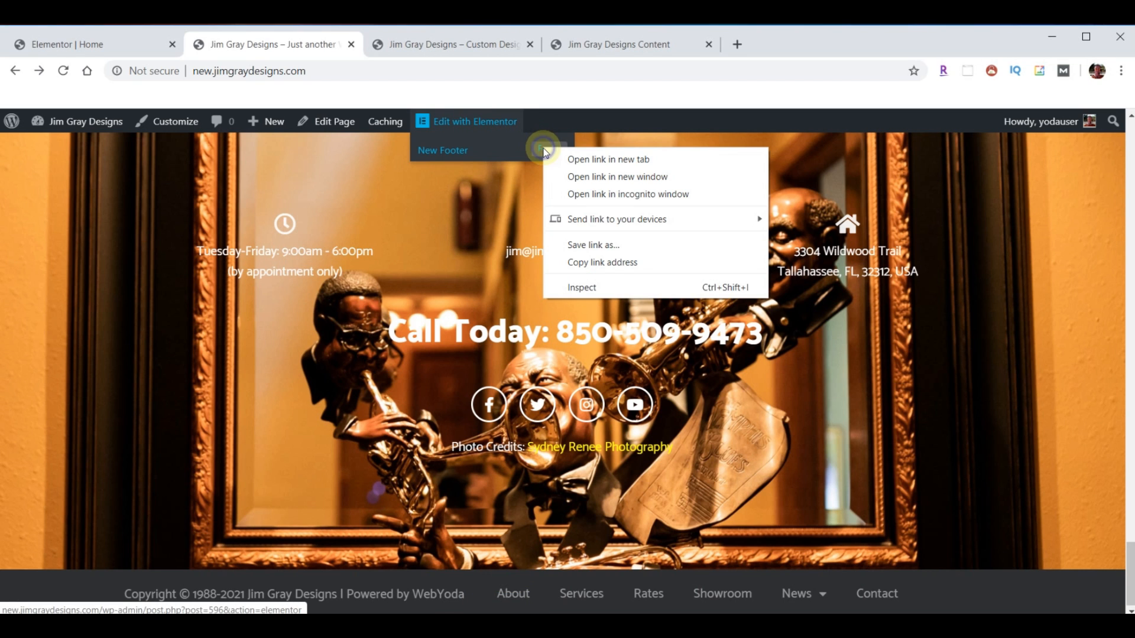
- In a new tab, set the footer Nav Menu's alignment to Right, update, and close the editor
{"action": "left_click", "coordinate": [582, 159]}
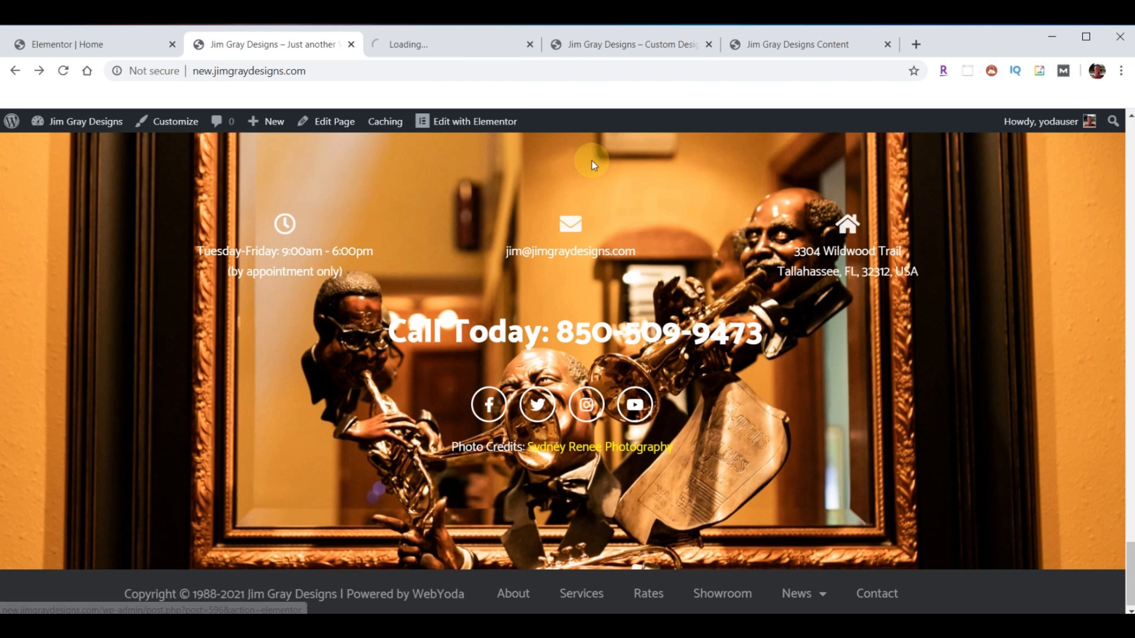
{"action": "left_click", "coordinate": [428, 46]}
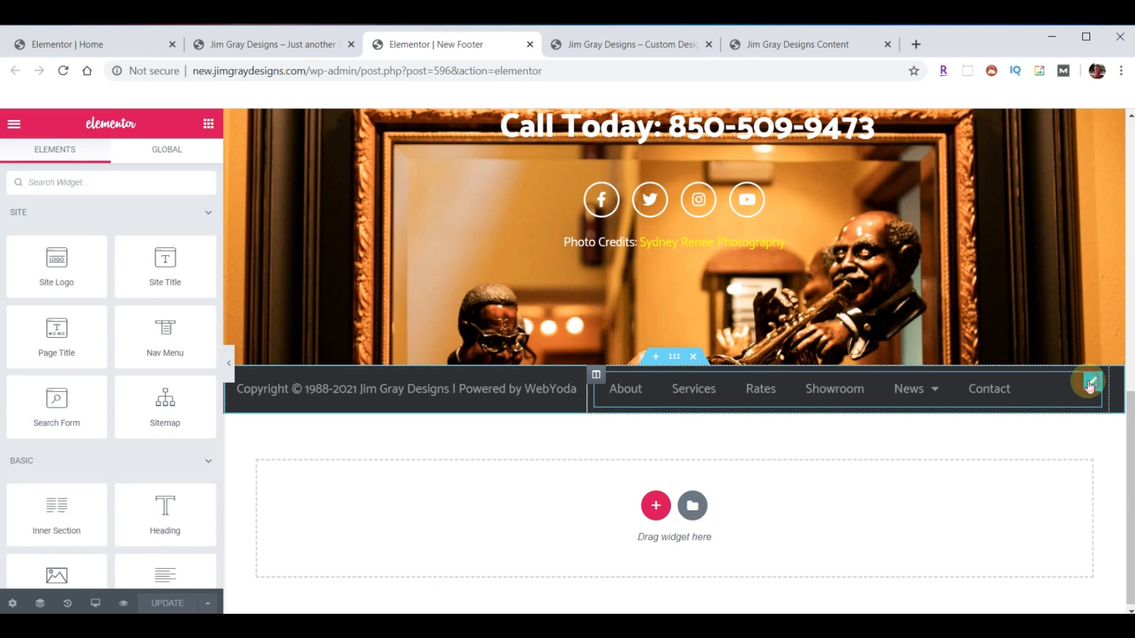
{"action": "left_click", "coordinate": [1089, 385]}
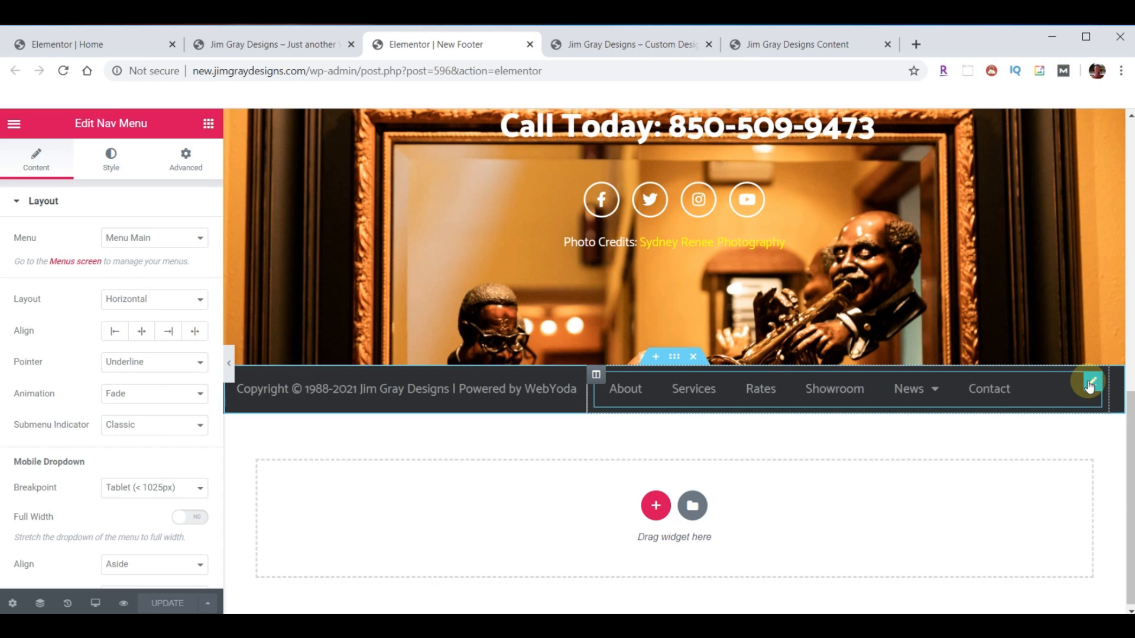
{"action": "left_click", "coordinate": [167, 331]}
{"action": "left_click", "coordinate": [167, 603]}
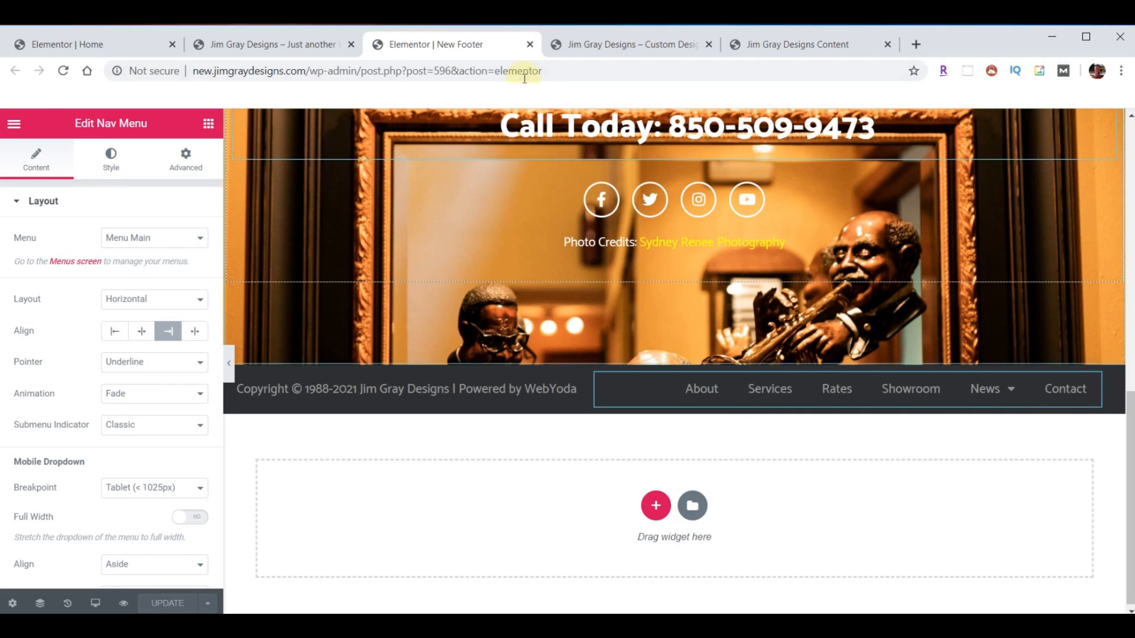
{"action": "left_click", "coordinate": [529, 44]}
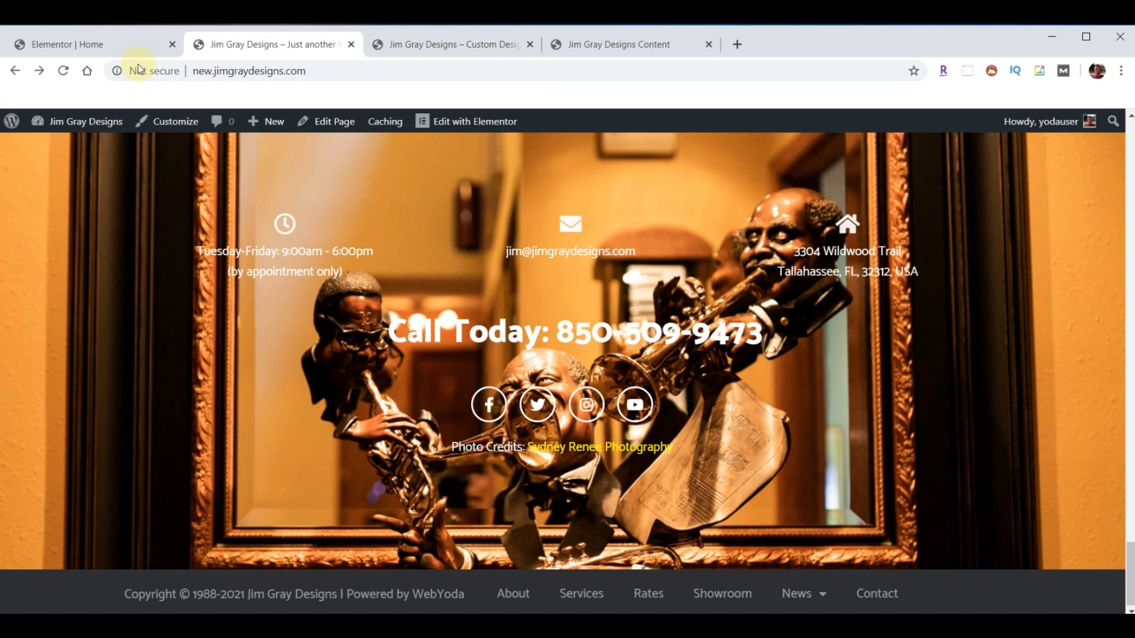
- Reload the live site to check the right-aligned footer menu, then open its About page
{"action": "left_click", "coordinate": [63, 70]}
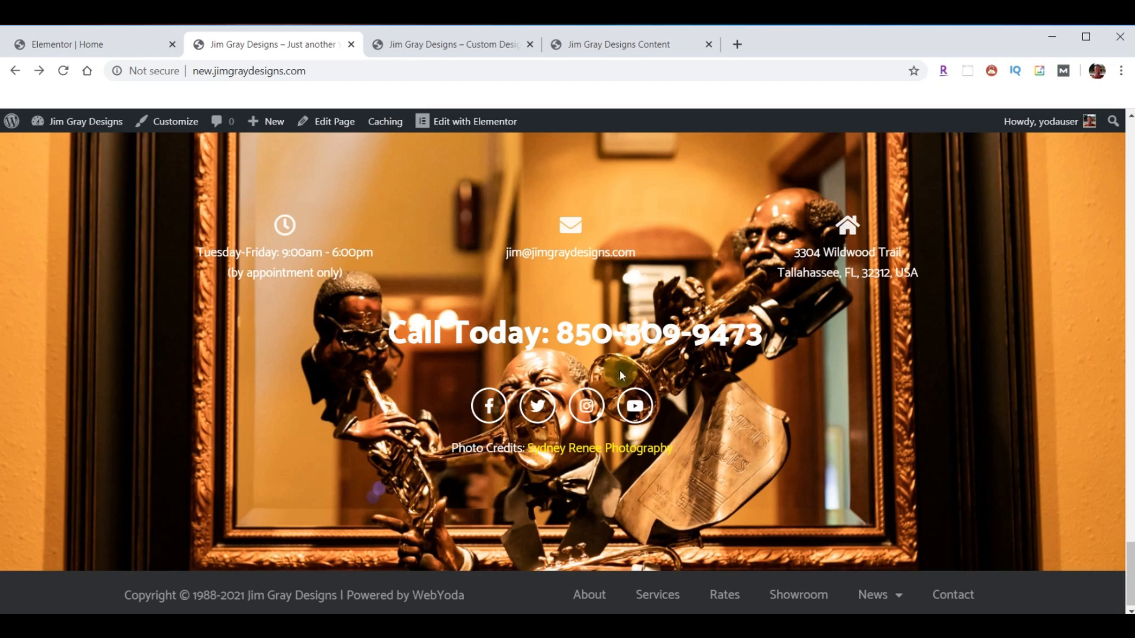
{"action": "scroll", "coordinate": [662, 408], "scroll_direction": "up", "scroll_amount": 20}
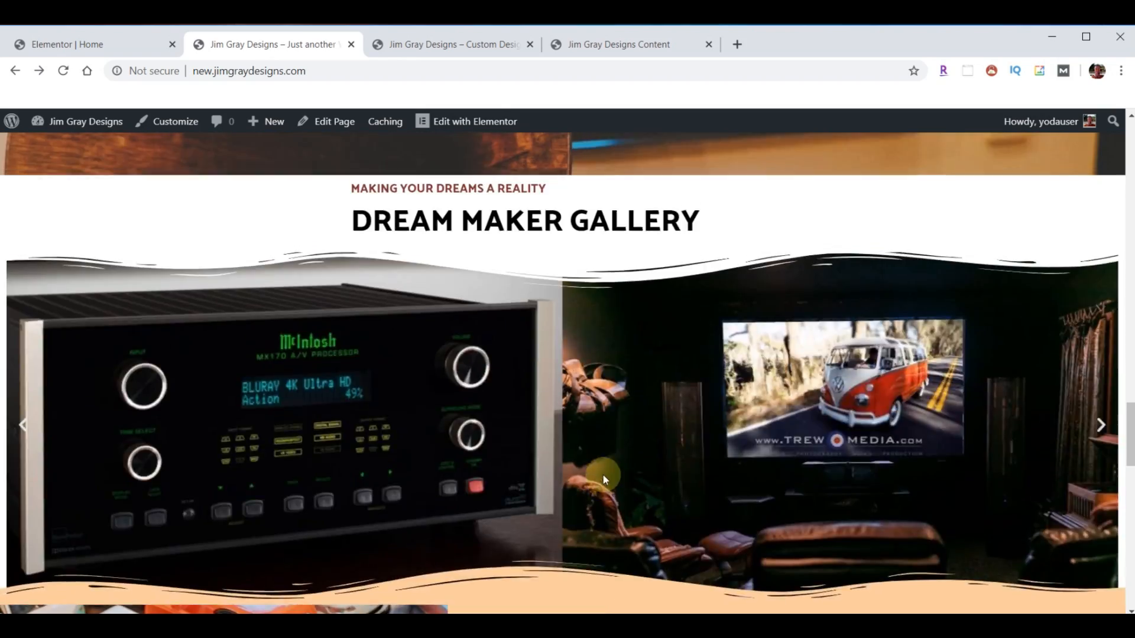
{"action": "scroll", "coordinate": [590, 462], "scroll_direction": "up", "scroll_amount": 20}
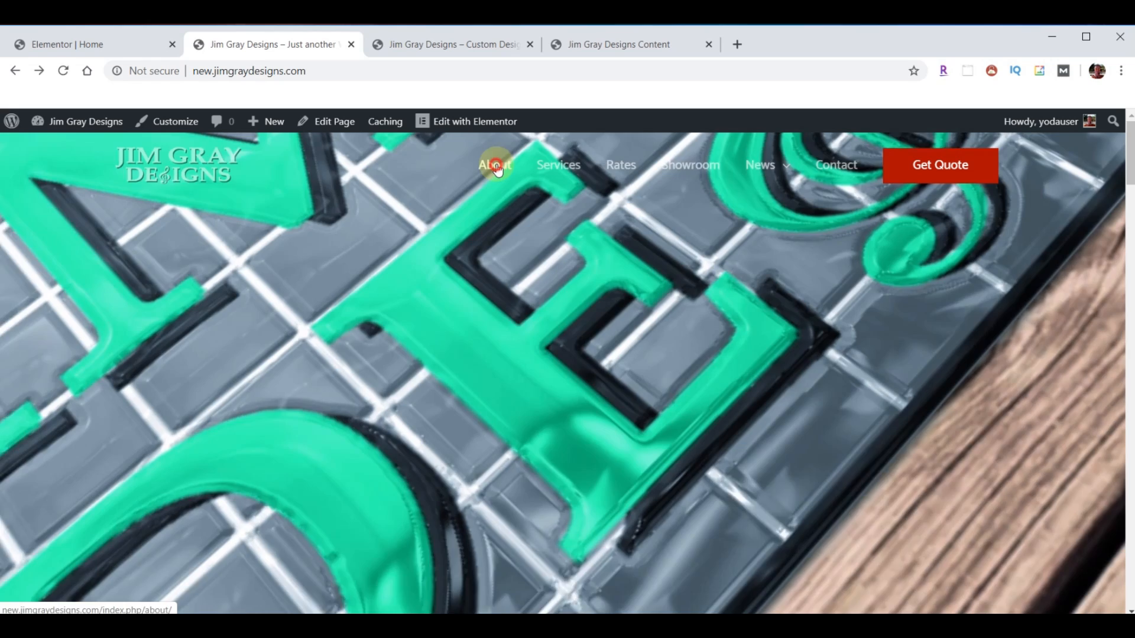
{"action": "left_click", "coordinate": [495, 167]}
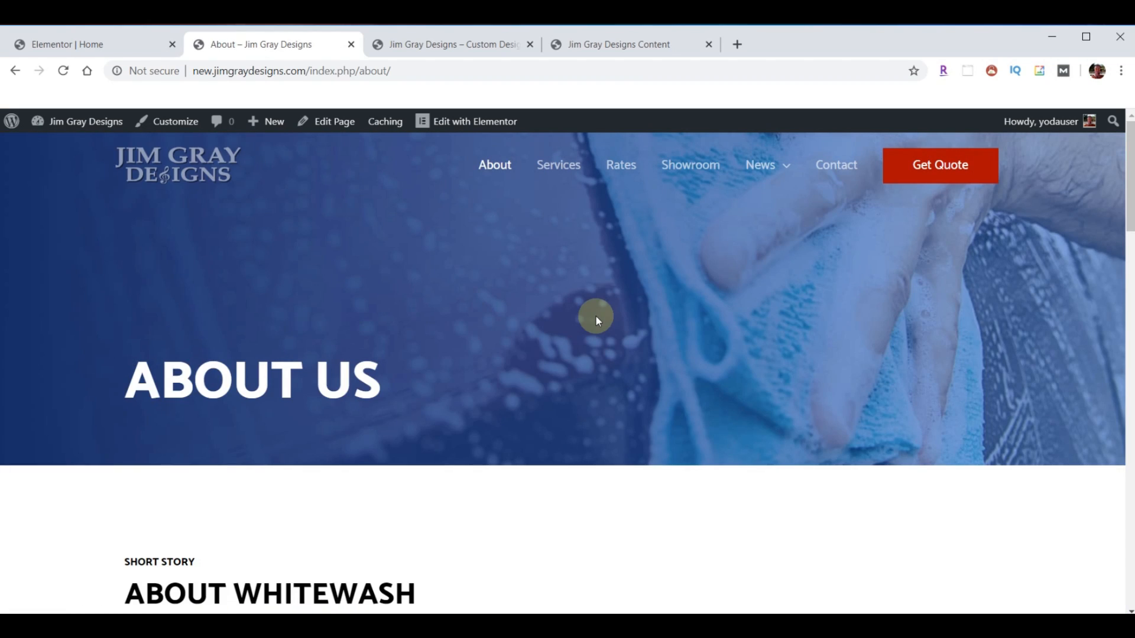
- Open the About page on the original Jim Gray Designs site for comparison
{"action": "left_click", "coordinate": [444, 45]}
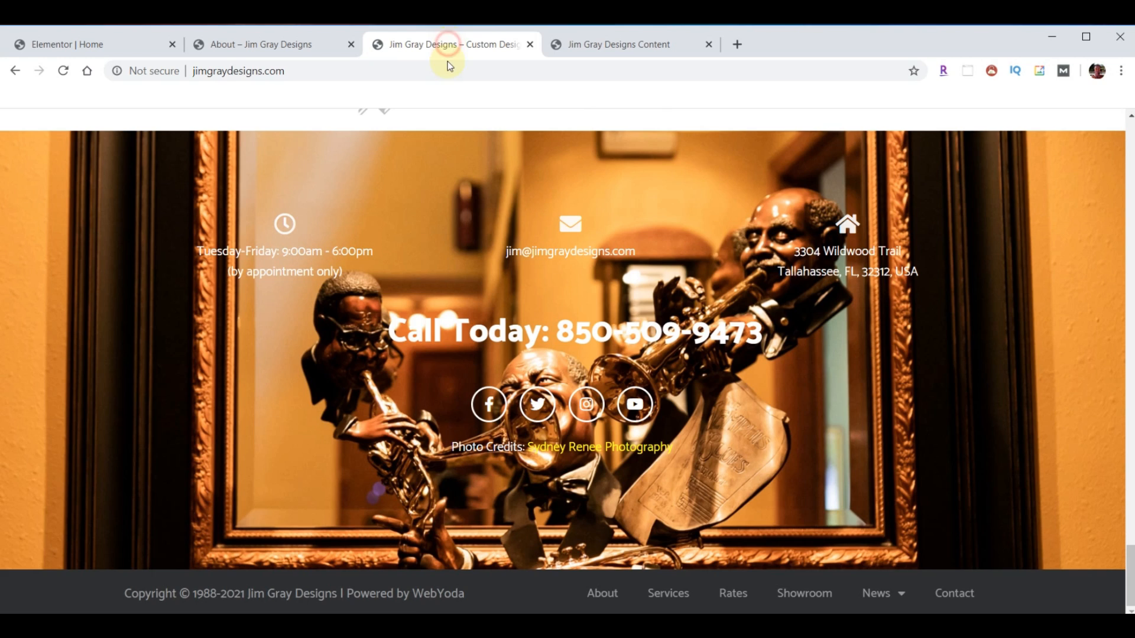
{"action": "scroll", "coordinate": [562, 397], "scroll_direction": "up", "scroll_amount": 20}
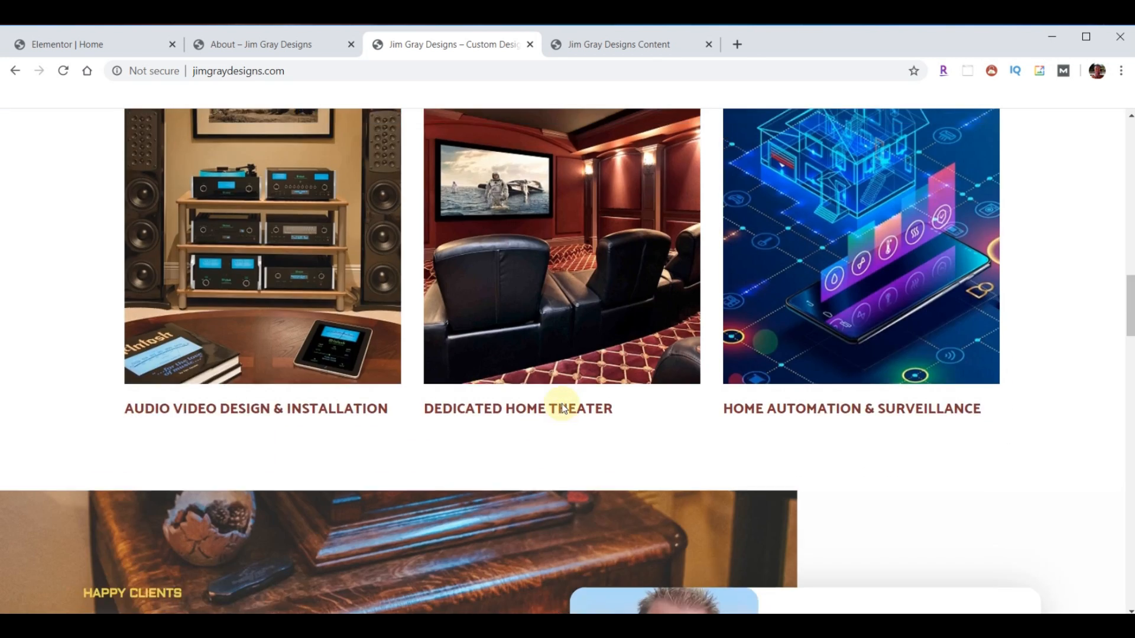
{"action": "scroll", "coordinate": [563, 407], "scroll_direction": "up", "scroll_amount": 4}
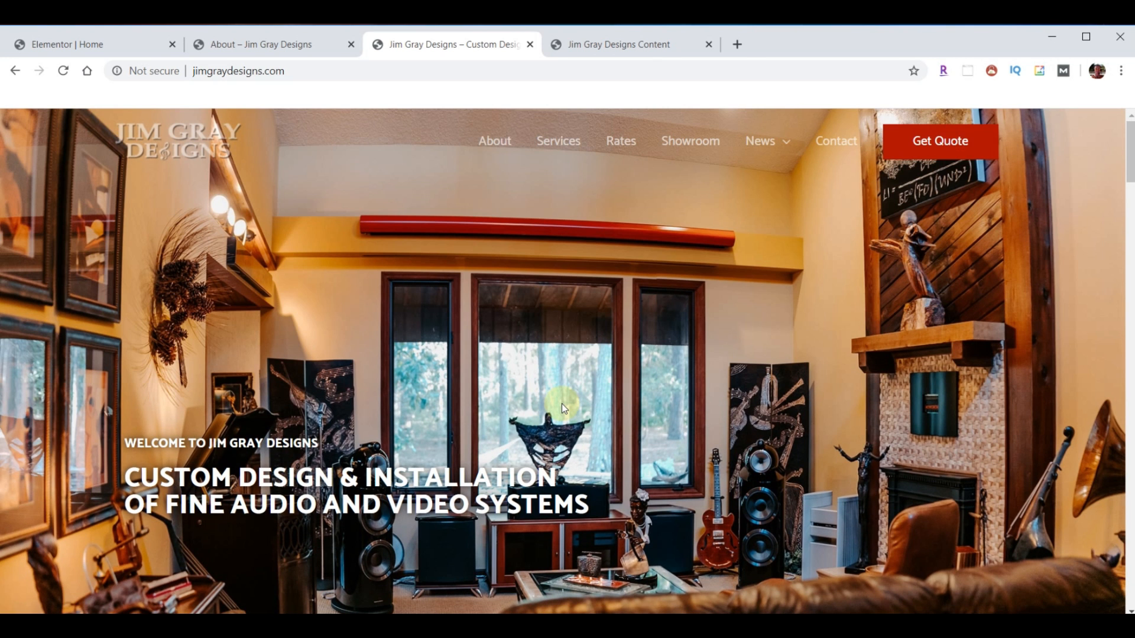
{"action": "left_click", "coordinate": [492, 141]}
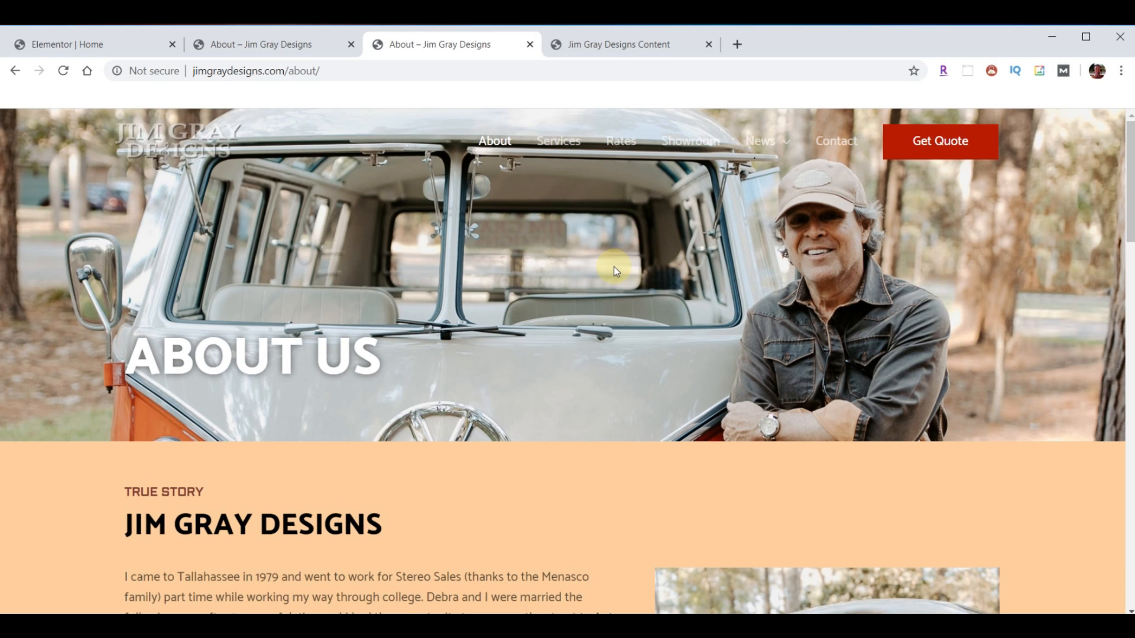
- Leave the Home page editor for the dashboard and open About with Elementor from Pages
{"action": "left_click", "coordinate": [89, 44]}
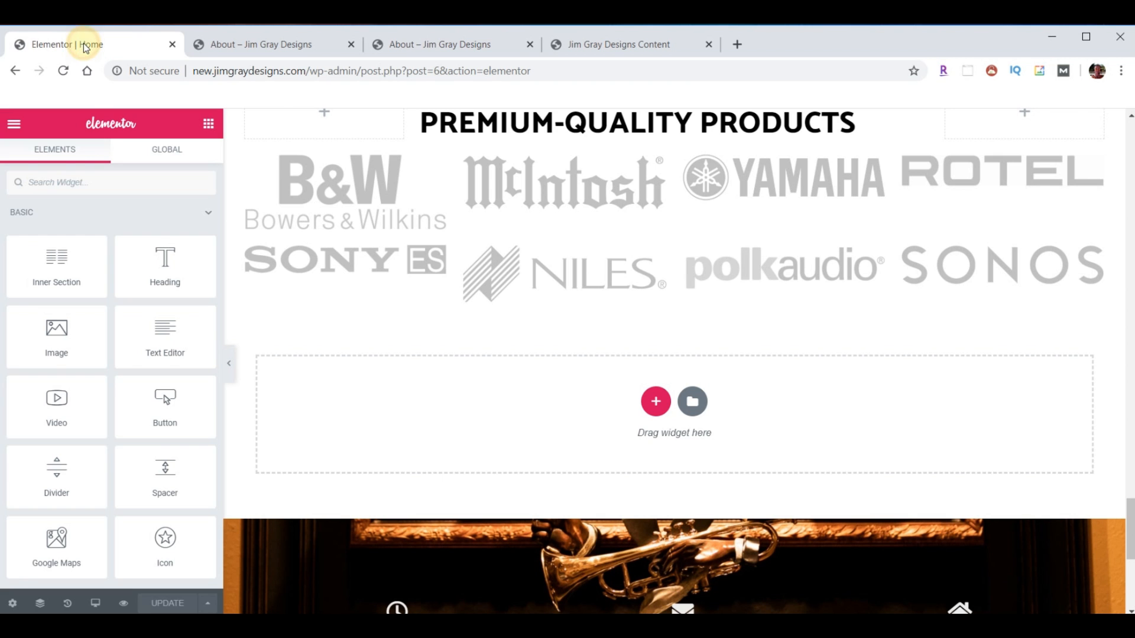
{"action": "left_click", "coordinate": [13, 125]}
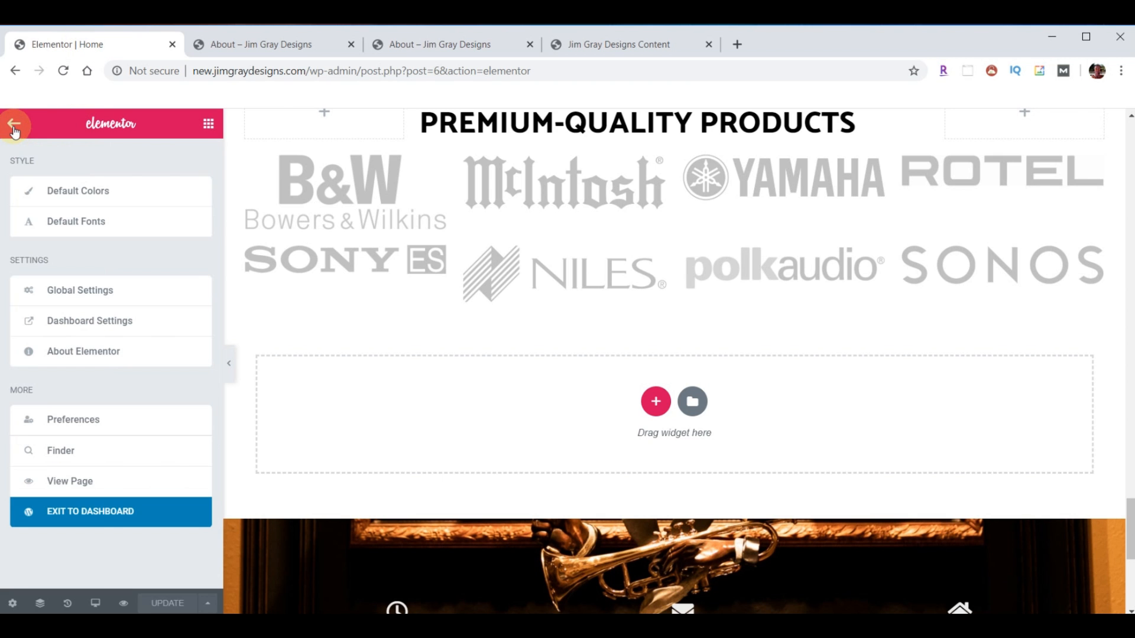
{"action": "left_click", "coordinate": [94, 511]}
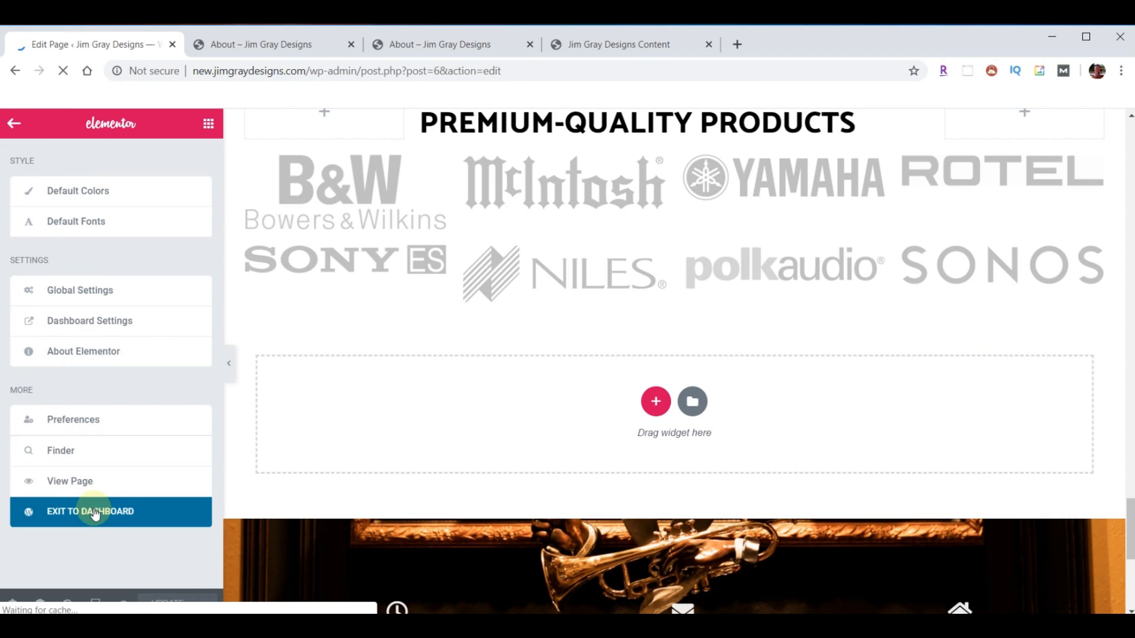
{"action": "left_click", "coordinate": [49, 243]}
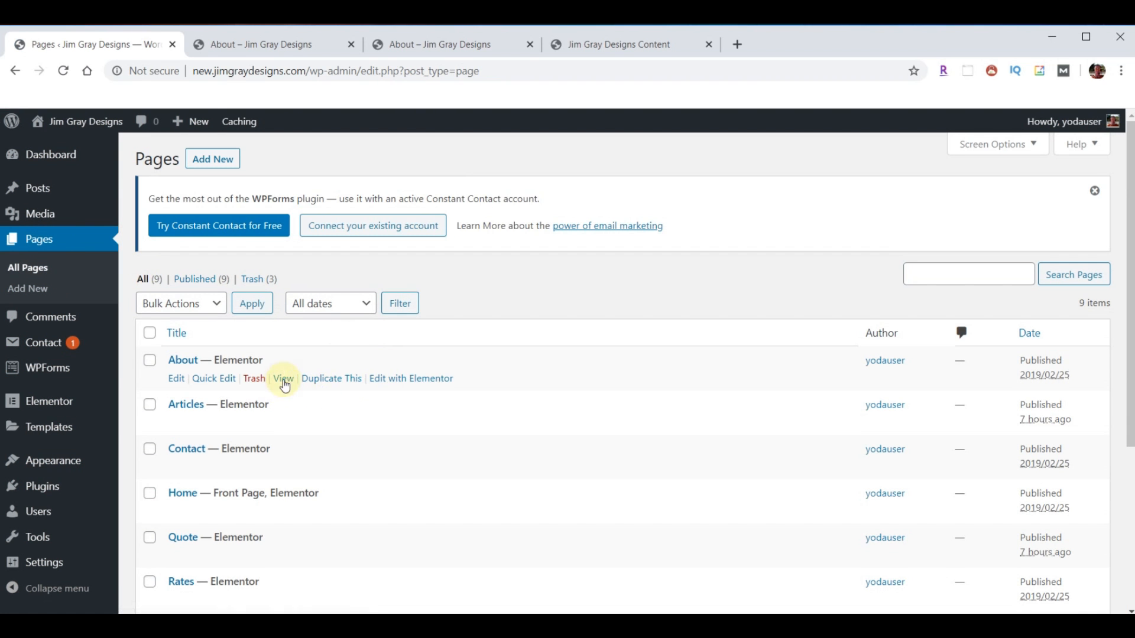
{"action": "left_click", "coordinate": [425, 378]}
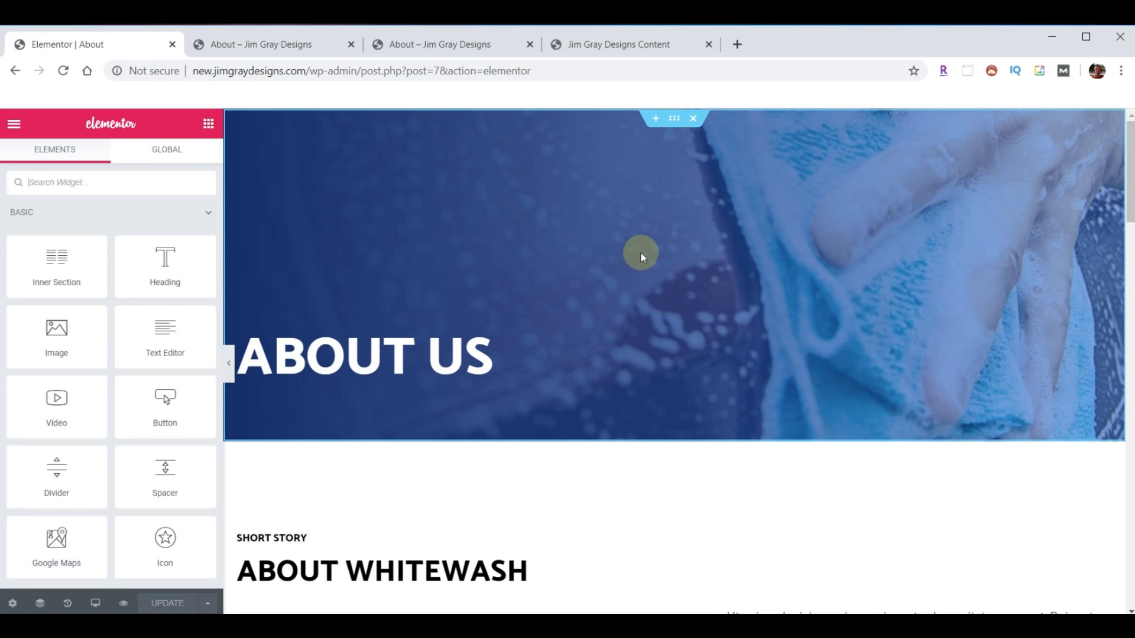
- Delete the four old sections: hero, About Whitewash, car-wash image and Why Choose Us
{"action": "left_click", "coordinate": [693, 119]}
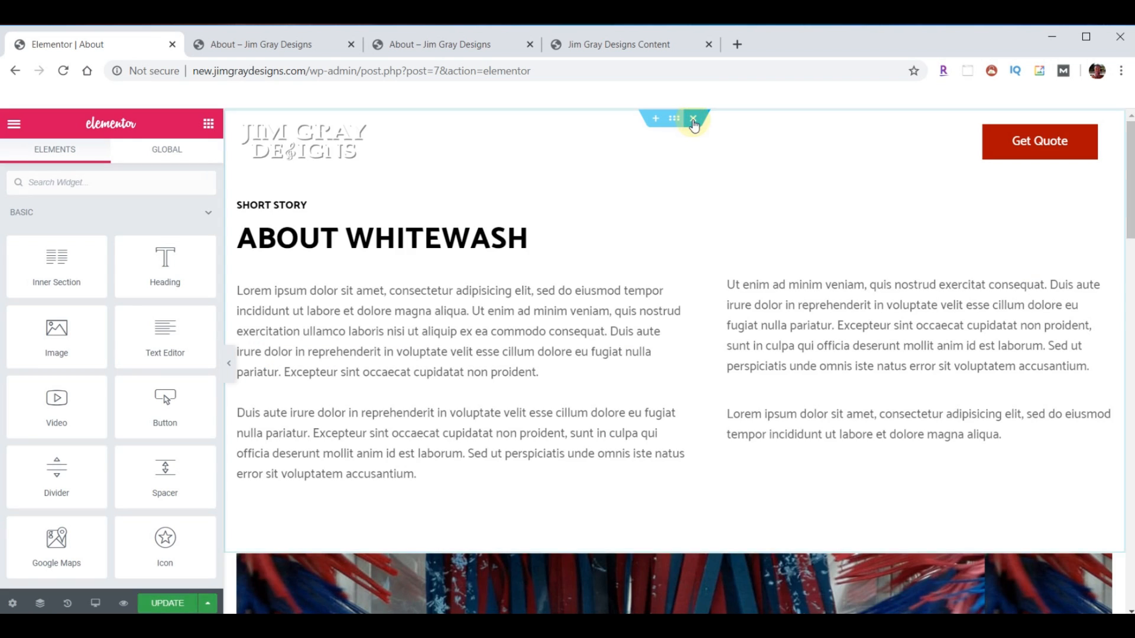
{"action": "left_click", "coordinate": [693, 119]}
{"action": "left_click", "coordinate": [693, 120]}
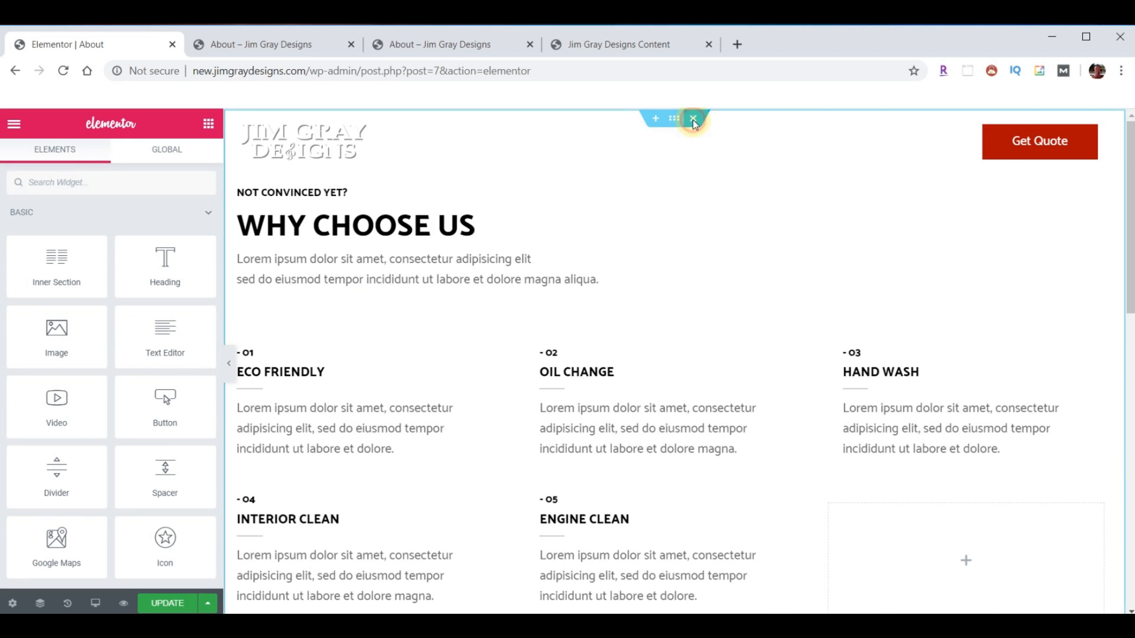
{"action": "left_click", "coordinate": [693, 120]}
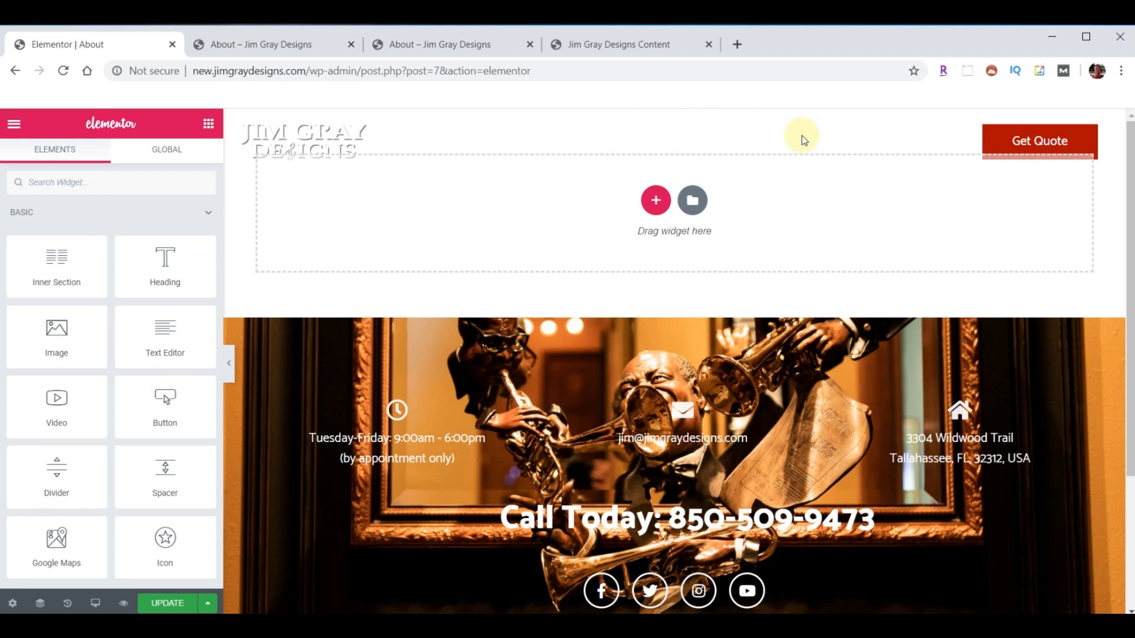
- Import template-JGD-about.json and insert the About template without its document settings
{"action": "left_click", "coordinate": [692, 201]}
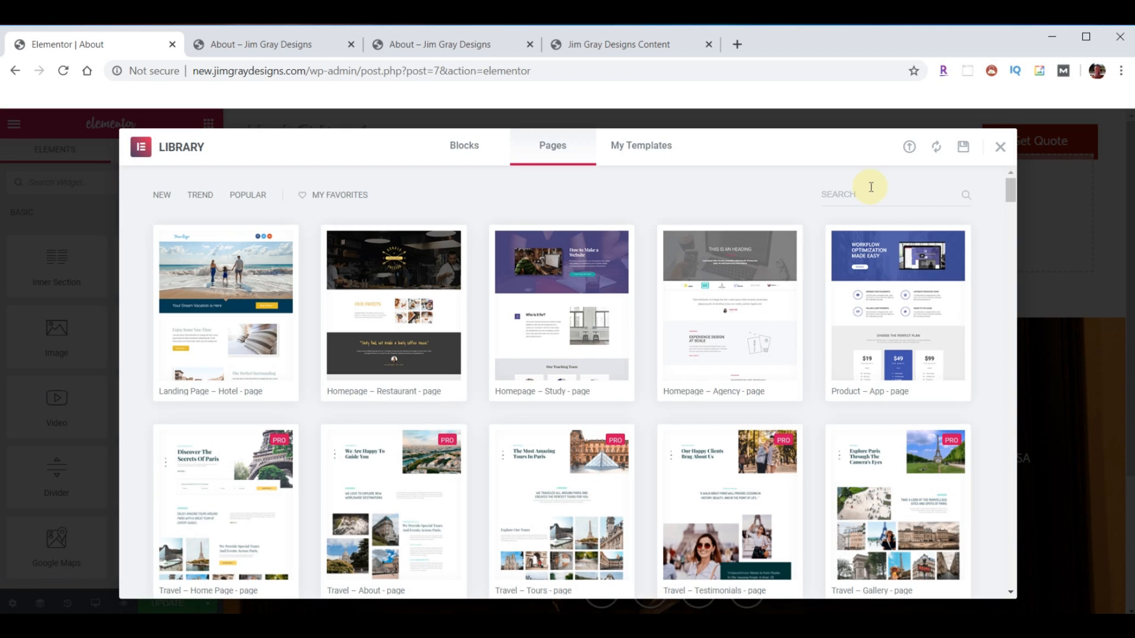
{"action": "left_click", "coordinate": [911, 149]}
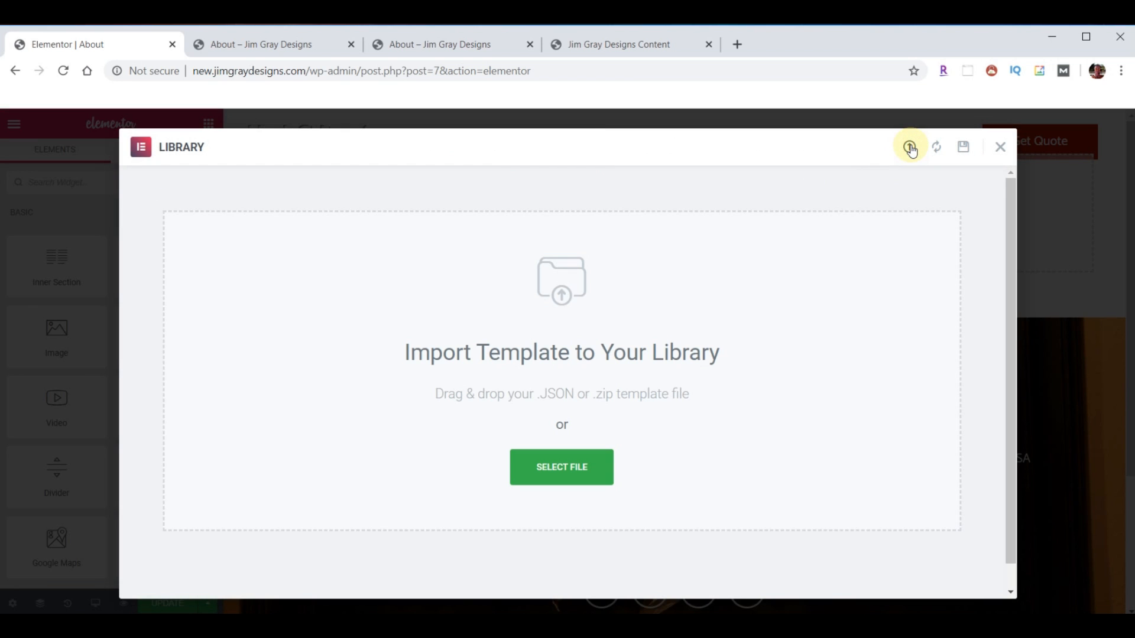
{"action": "left_click", "coordinate": [445, 625]}
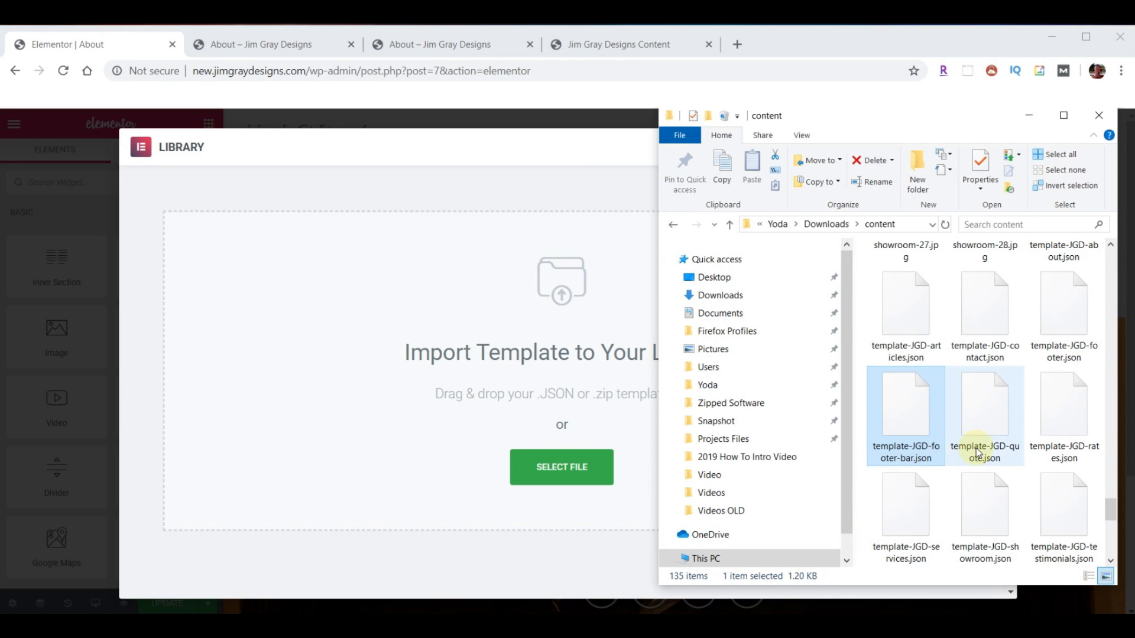
{"action": "scroll", "coordinate": [976, 448], "scroll_direction": "up", "scroll_amount": 2}
{"action": "left_click_drag", "start_coordinate": [1043, 402], "coordinate": [525, 405]}
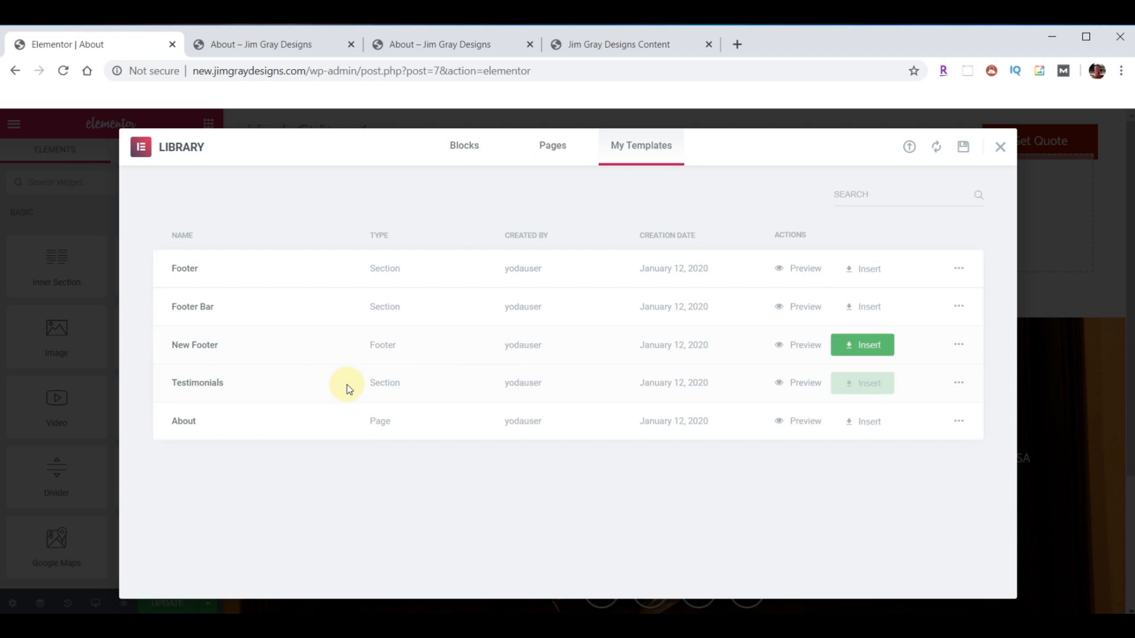
{"action": "left_click", "coordinate": [877, 424]}
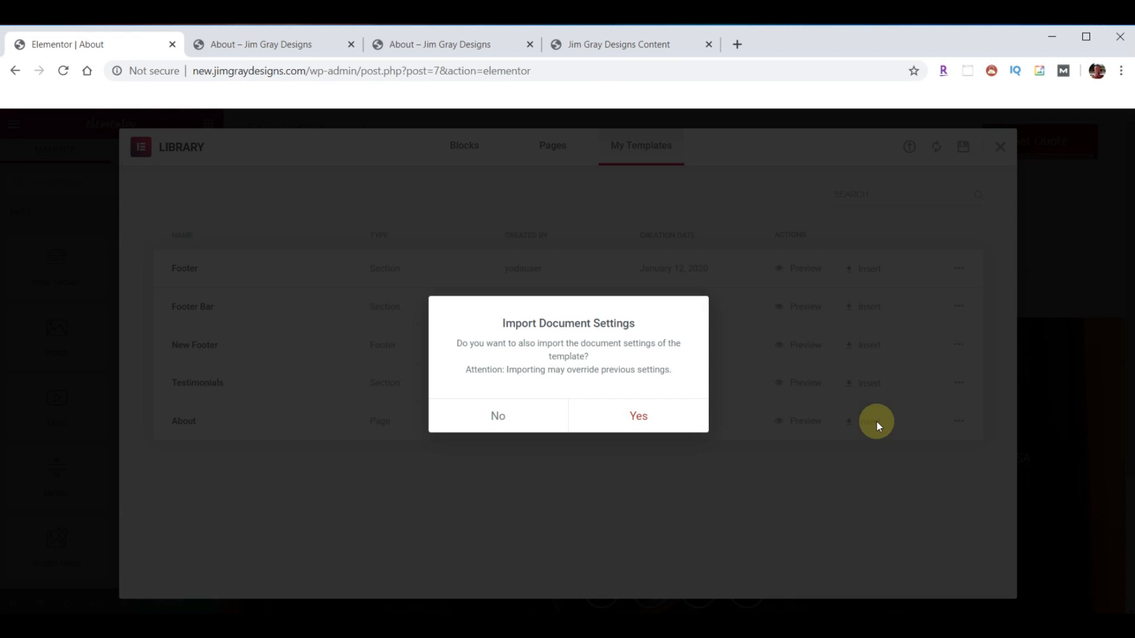
{"action": "left_click", "coordinate": [496, 418]}
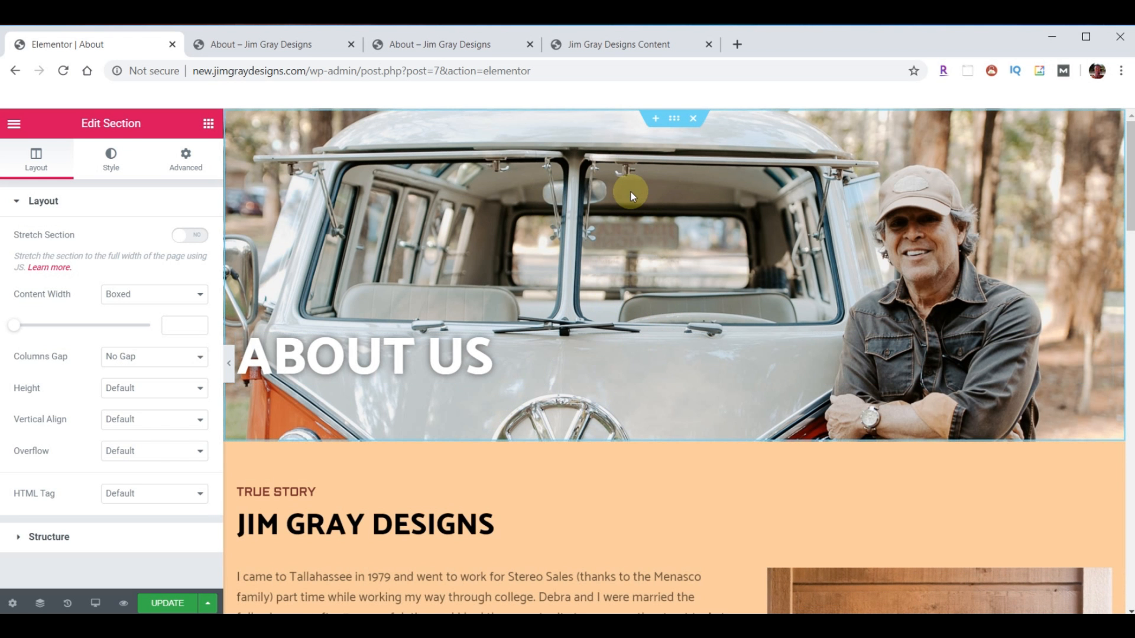
{"action": "scroll", "coordinate": [609, 336], "scroll_direction": "down", "scroll_amount": 4}
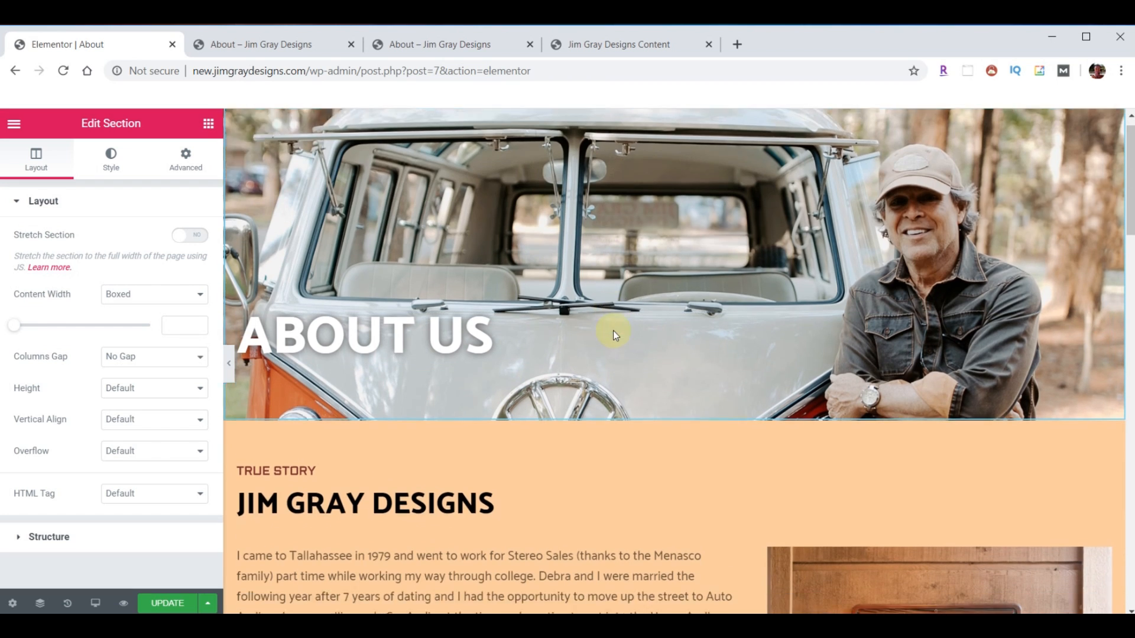
{"action": "scroll", "coordinate": [612, 373], "scroll_direction": "down", "scroll_amount": 5}
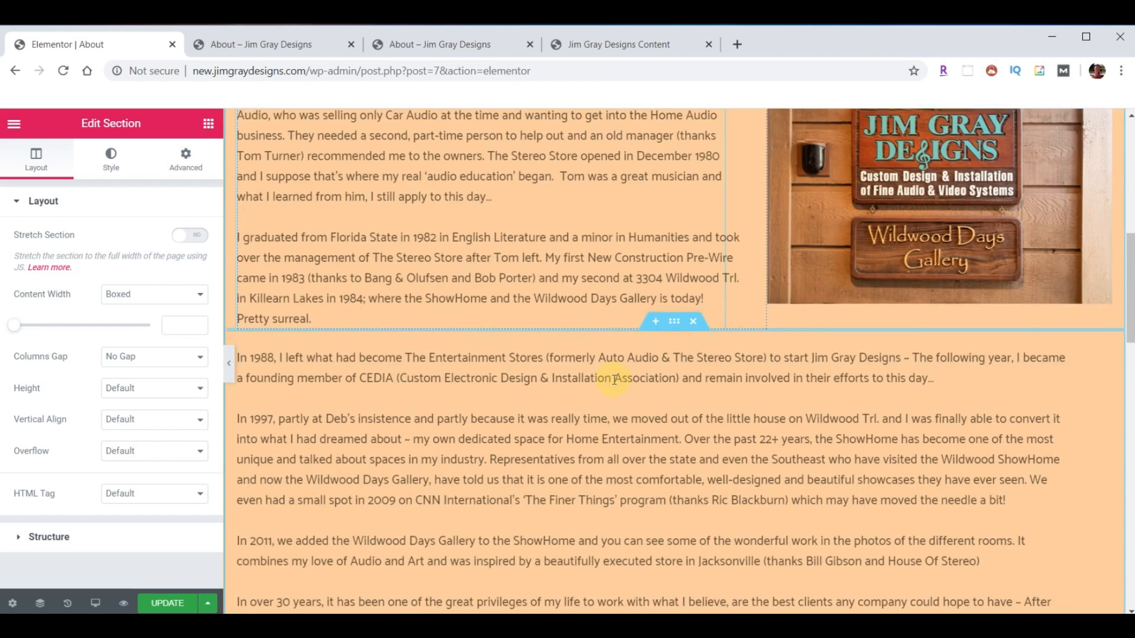
{"action": "scroll", "coordinate": [616, 424], "scroll_direction": "up", "scroll_amount": 4}
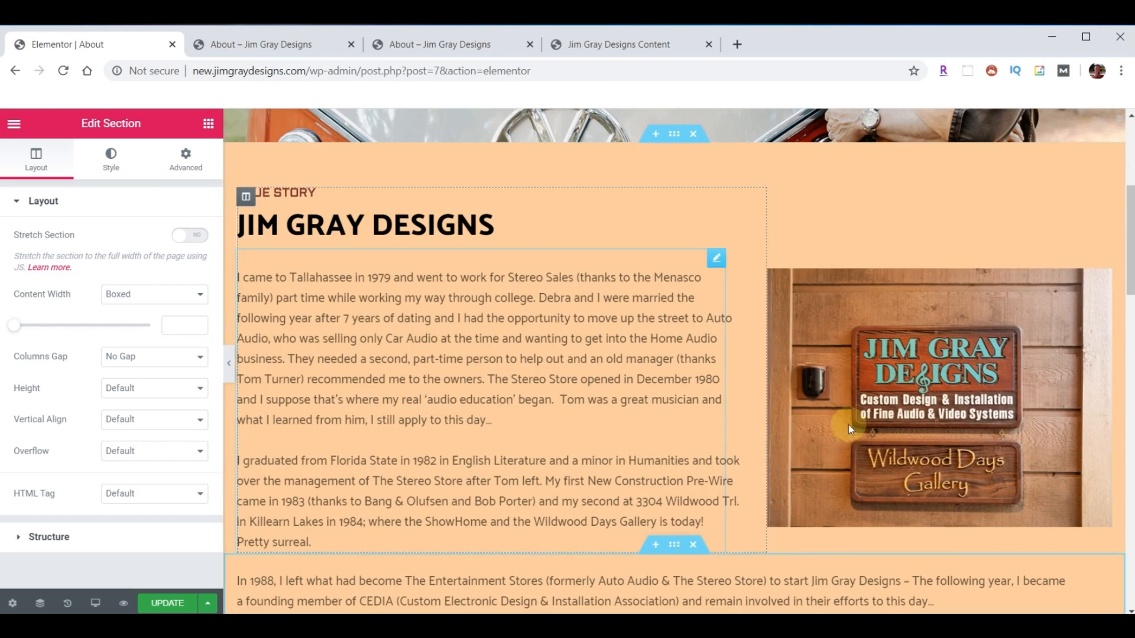
{"action": "scroll", "coordinate": [541, 451], "scroll_direction": "down", "scroll_amount": 10}
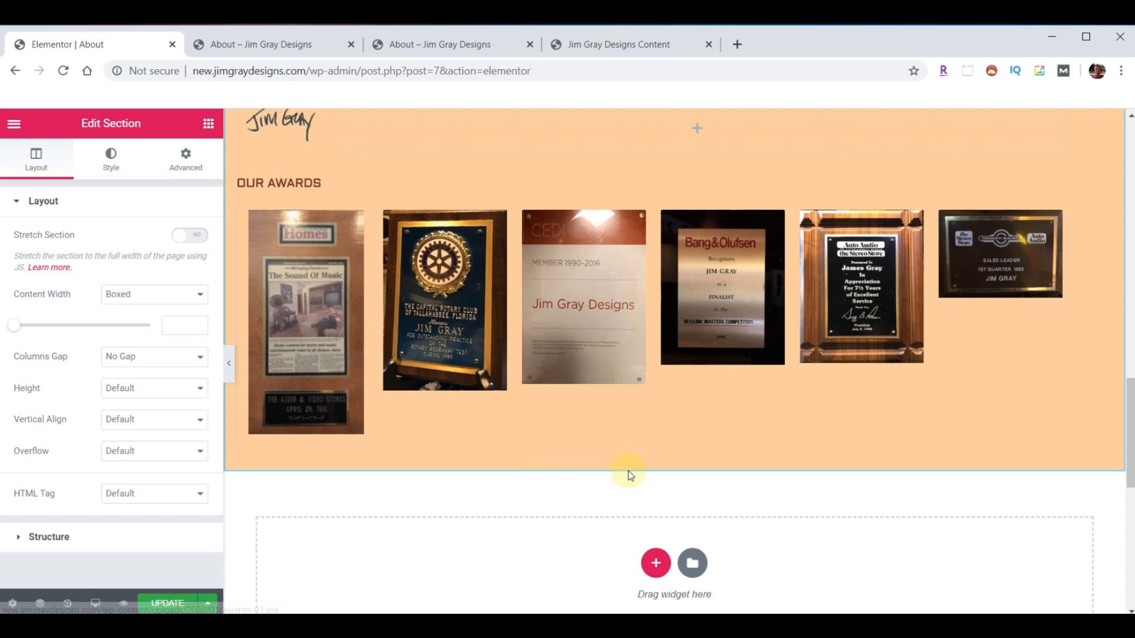
{"action": "scroll", "coordinate": [628, 473], "scroll_direction": "up", "scroll_amount": 1}
{"action": "scroll", "coordinate": [628, 475], "scroll_direction": "up", "scroll_amount": 2}
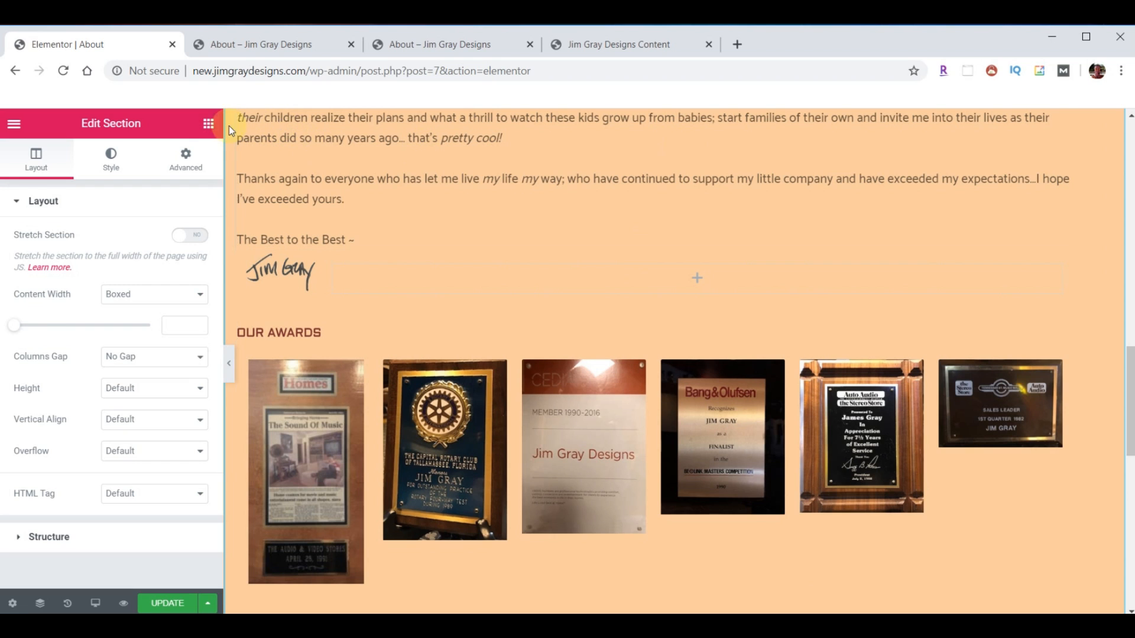
{"action": "left_click", "coordinate": [209, 124]}
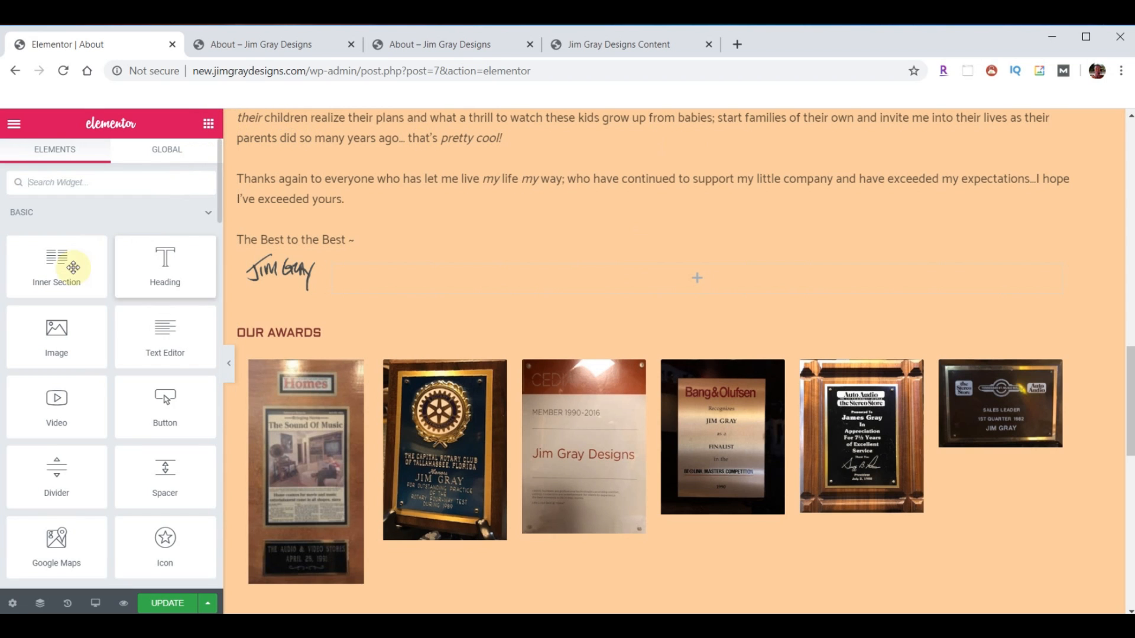
{"action": "left_click_drag", "start_coordinate": [58, 263], "coordinate": [433, 267]}
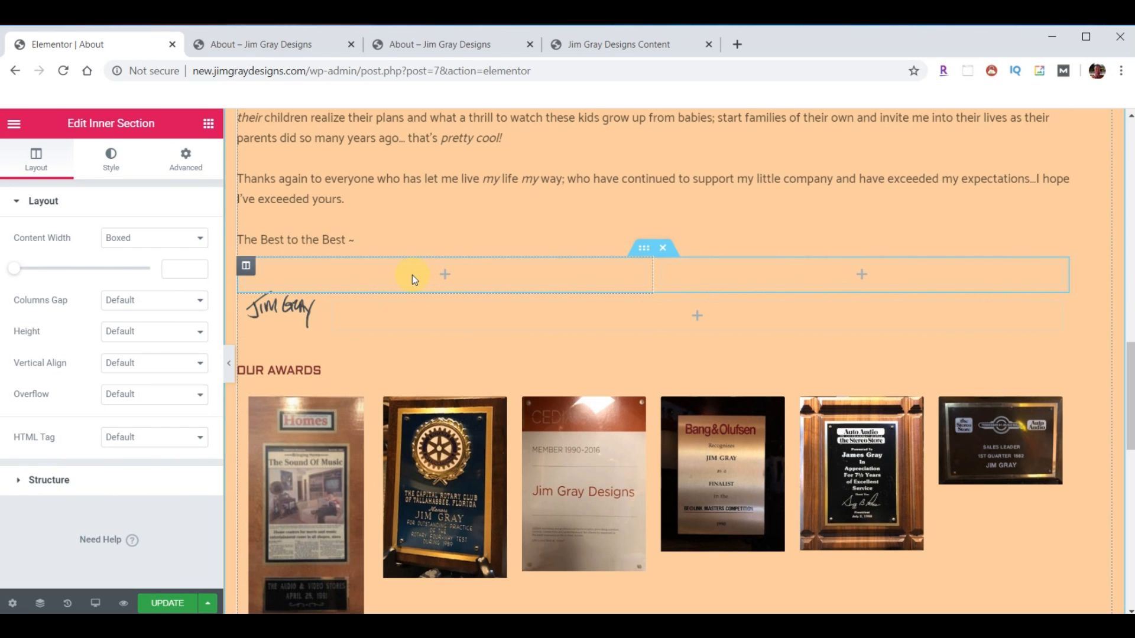
{"action": "left_click", "coordinate": [208, 124]}
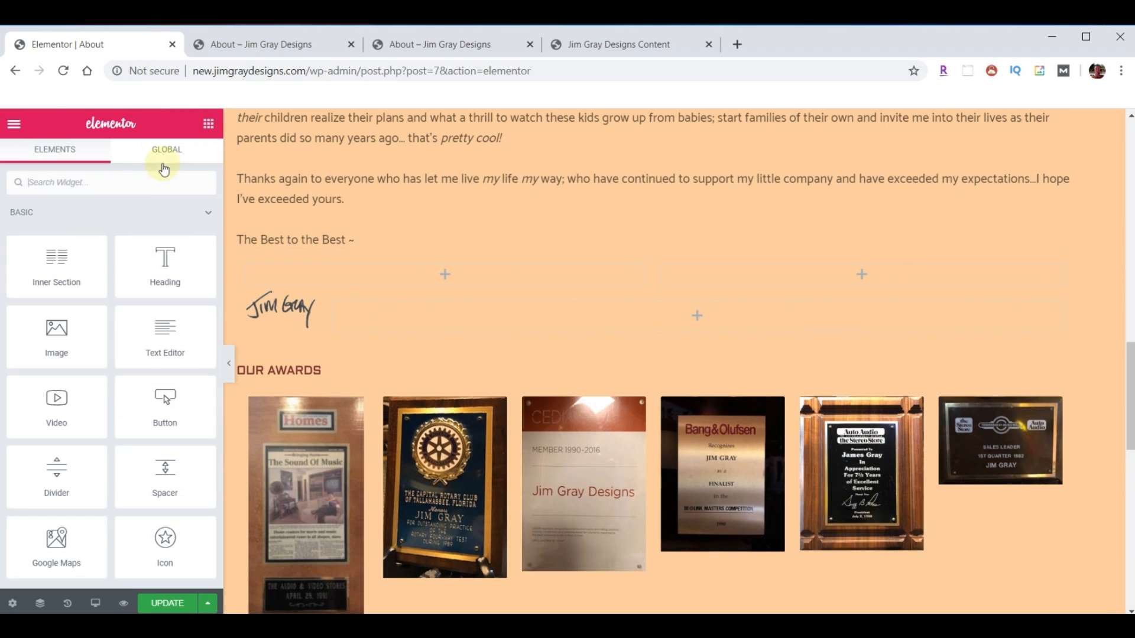
{"action": "left_click_drag", "start_coordinate": [55, 330], "coordinate": [370, 274]}
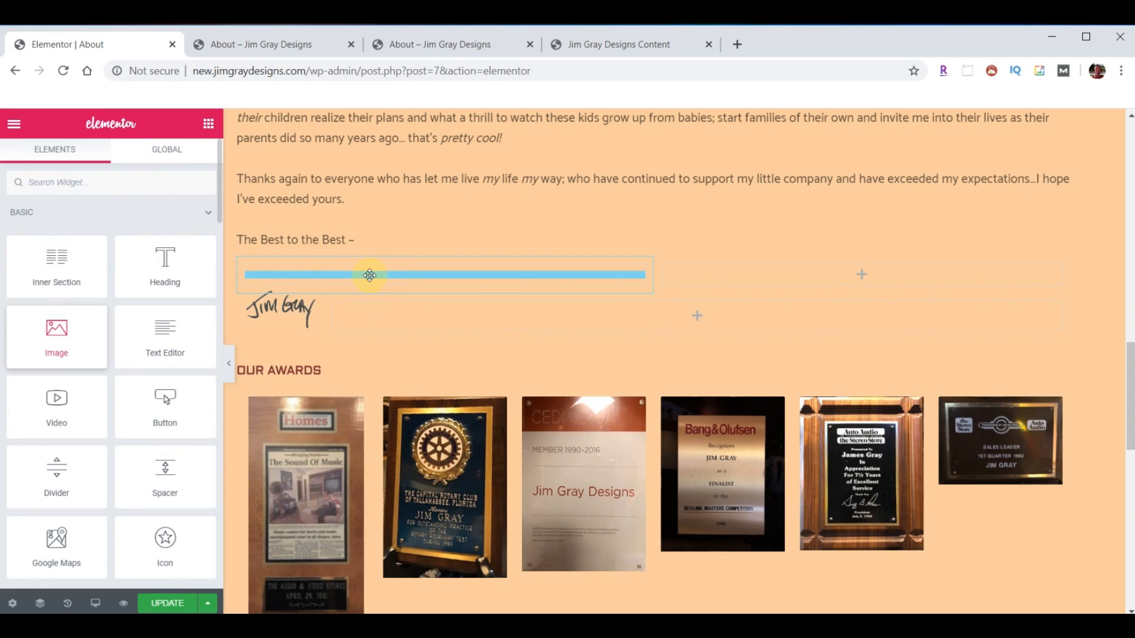
{"action": "left_click", "coordinate": [50, 261]}
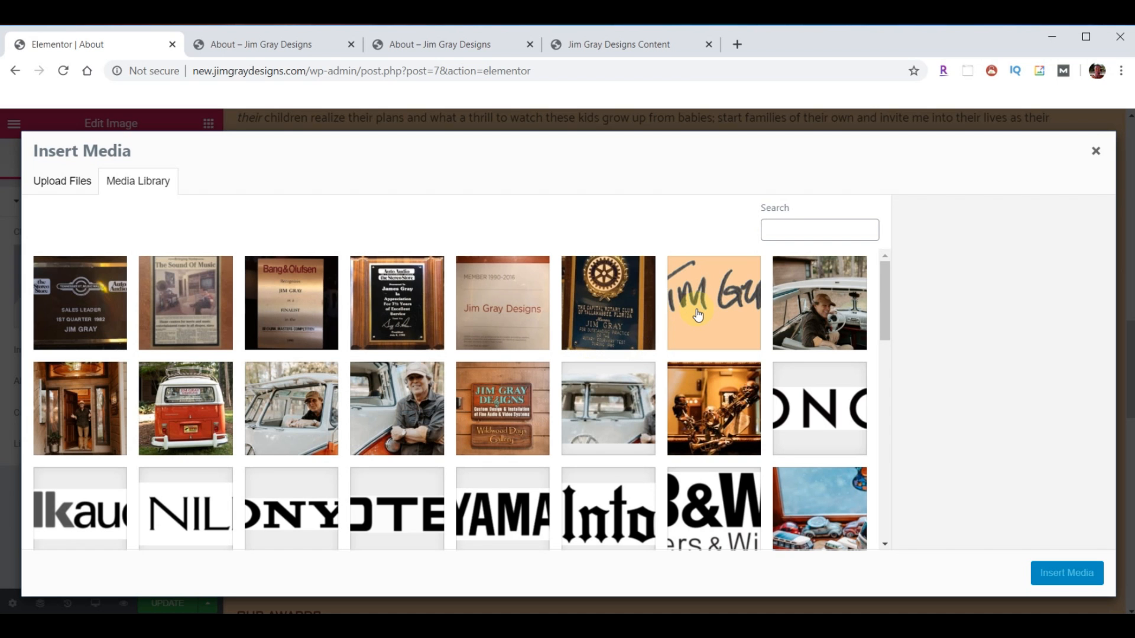
{"action": "left_click", "coordinate": [698, 315]}
{"action": "left_click", "coordinate": [1061, 573]}
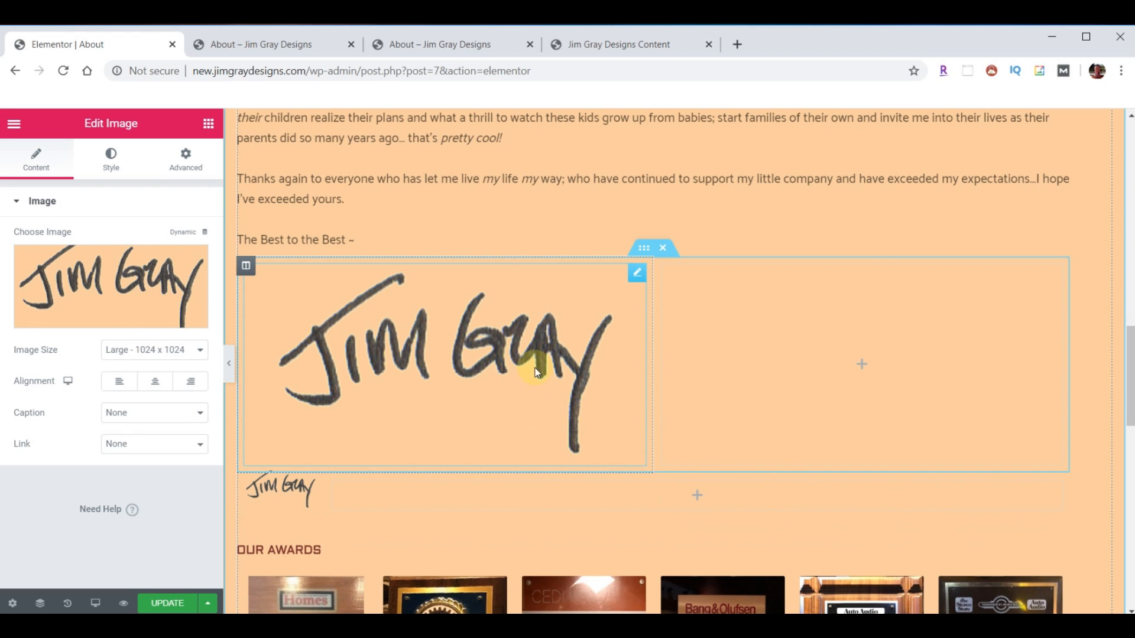
{"action": "left_click_drag", "start_coordinate": [652, 343], "coordinate": [331, 348]}
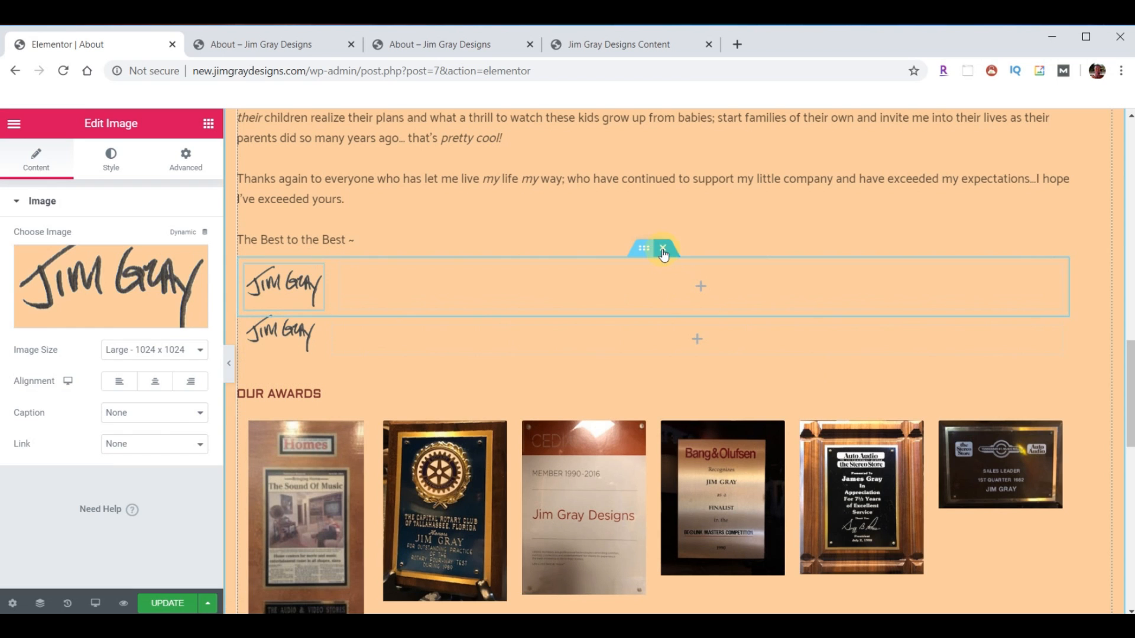
{"action": "left_click", "coordinate": [663, 253]}
{"action": "scroll", "coordinate": [614, 353], "scroll_direction": "down", "scroll_amount": 1}
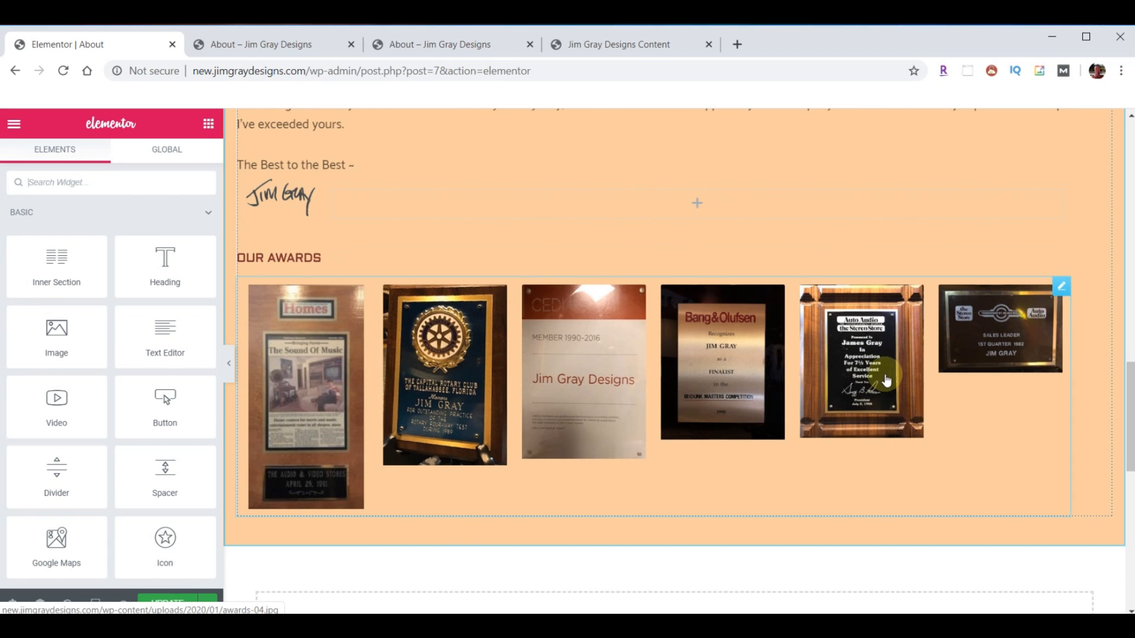
- In the carousel's Additional Options, try the Slide effect, then set it back to Fade
{"action": "scroll", "coordinate": [697, 286], "scroll_direction": "up", "scroll_amount": 7}
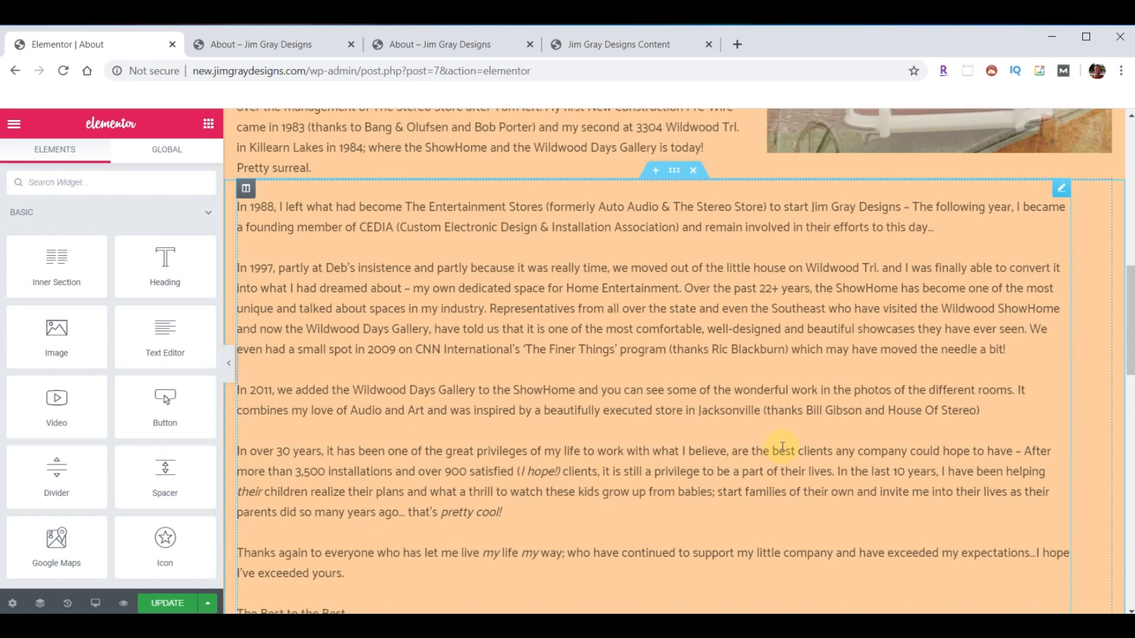
{"action": "scroll", "coordinate": [820, 452], "scroll_direction": "up", "scroll_amount": 5}
{"action": "scroll", "coordinate": [777, 495], "scroll_direction": "up", "scroll_amount": 1}
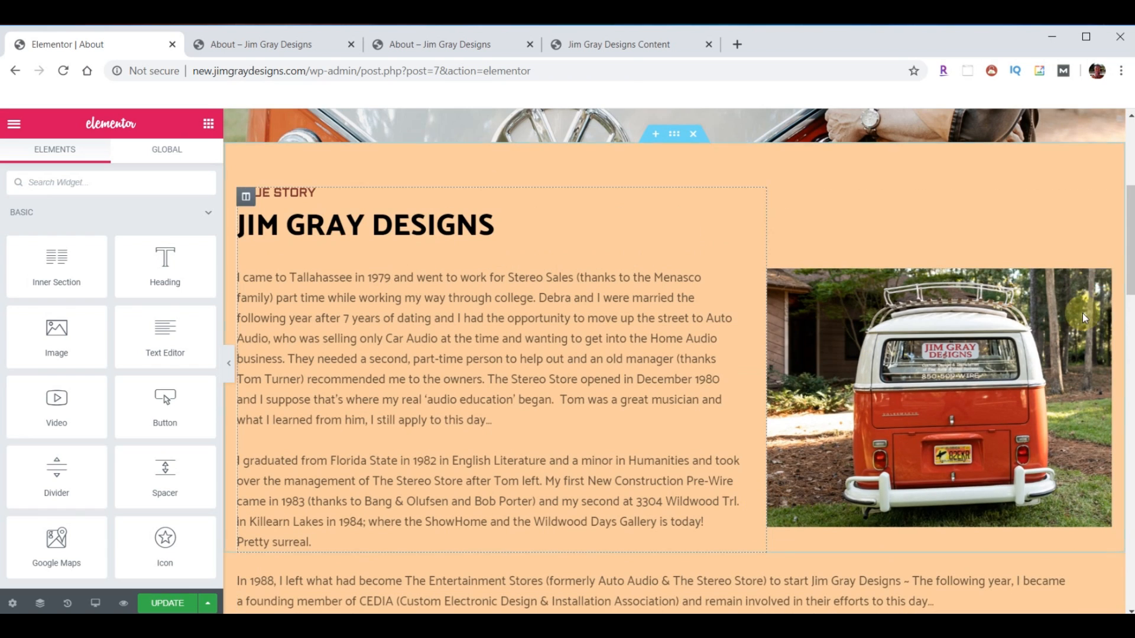
{"action": "left_click", "coordinate": [1102, 279]}
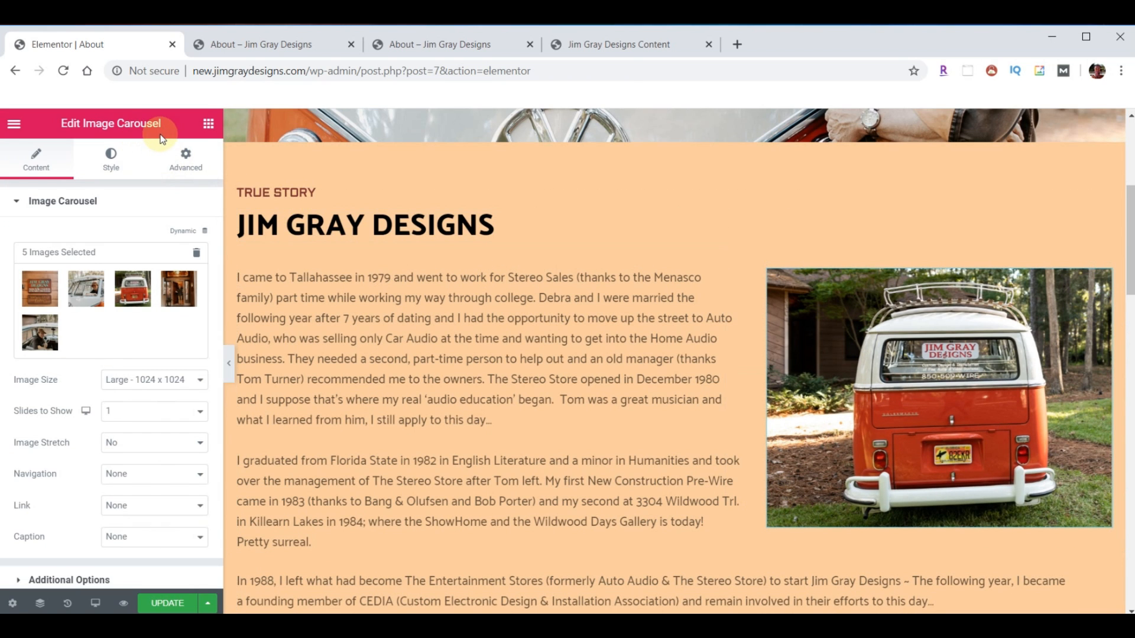
{"action": "scroll", "coordinate": [127, 393], "scroll_direction": "down", "scroll_amount": 2}
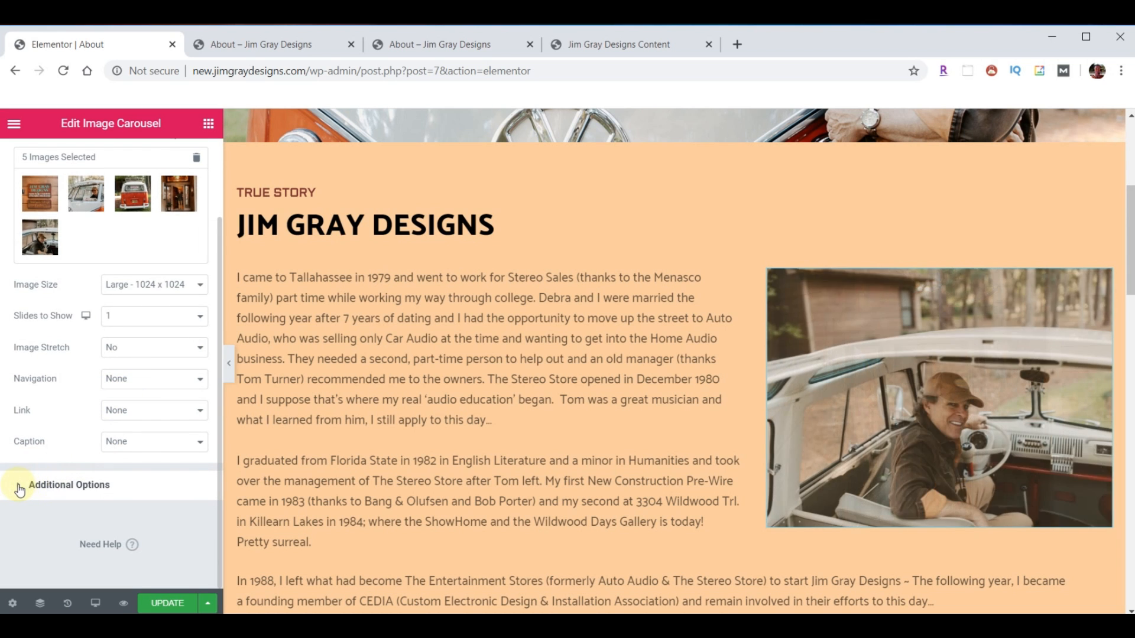
{"action": "left_click", "coordinate": [34, 485]}
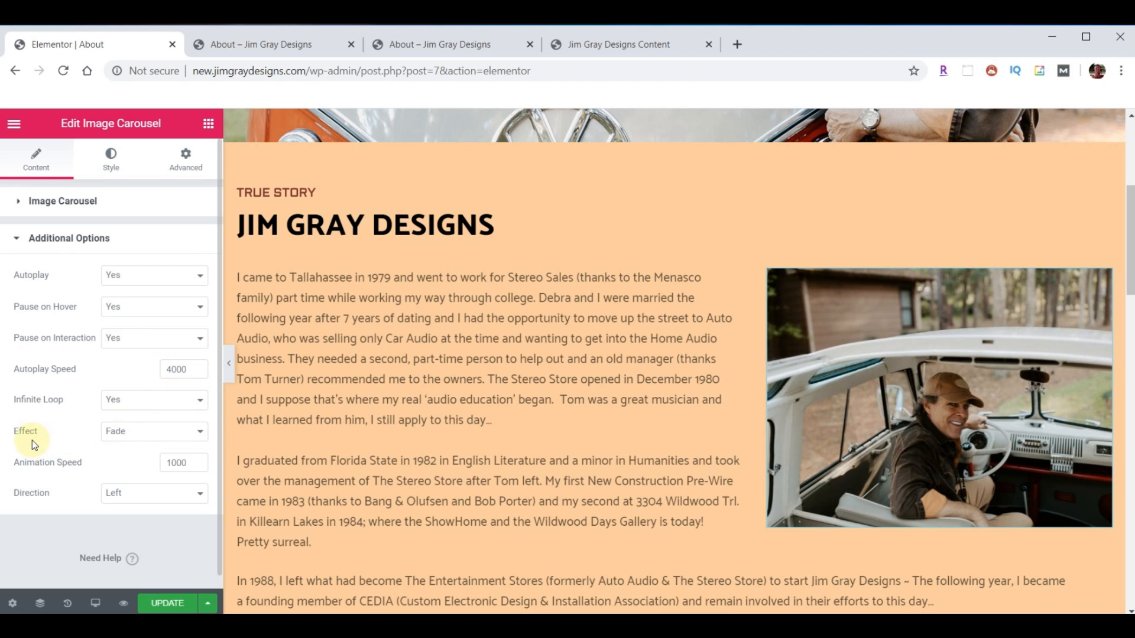
{"action": "left_click", "coordinate": [201, 433]}
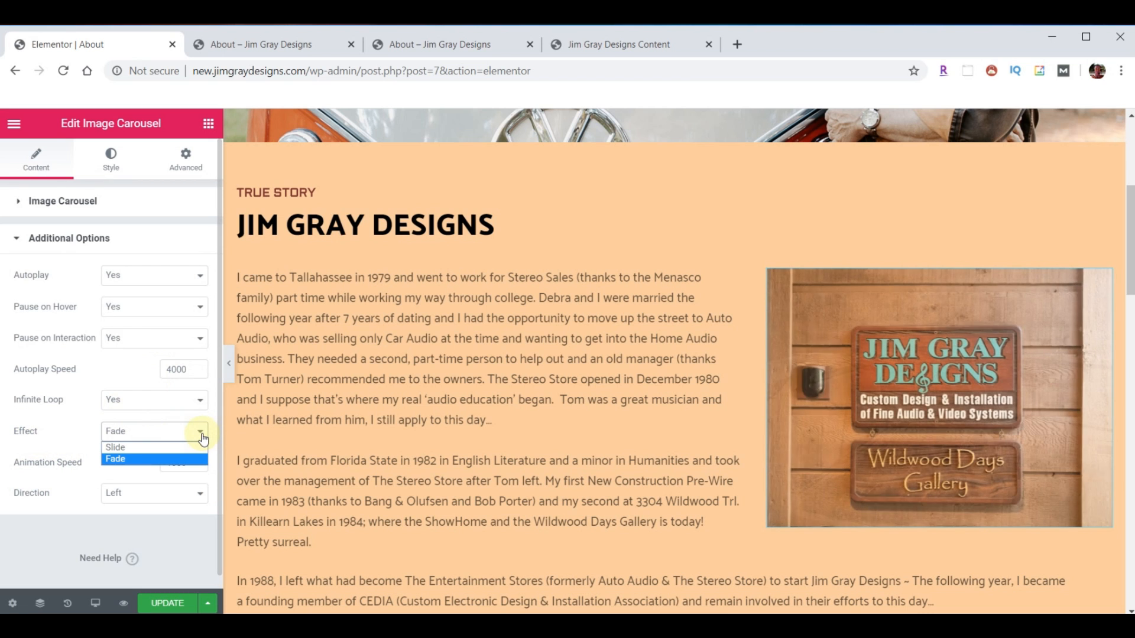
{"action": "left_click", "coordinate": [169, 448]}
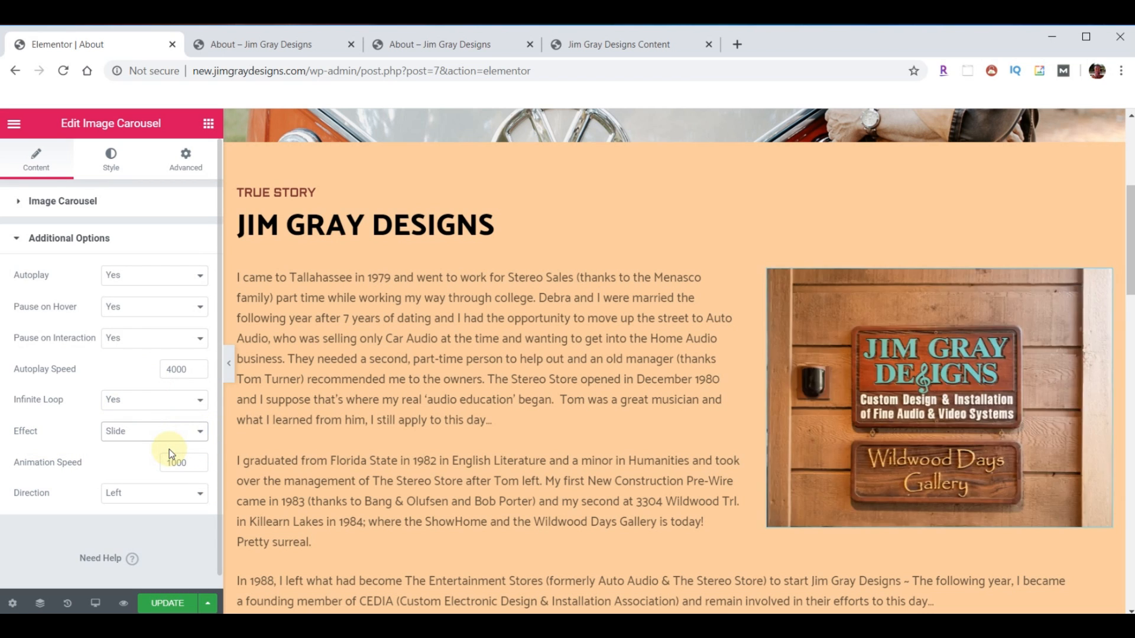
{"action": "left_click", "coordinate": [200, 433]}
{"action": "left_click", "coordinate": [136, 458]}
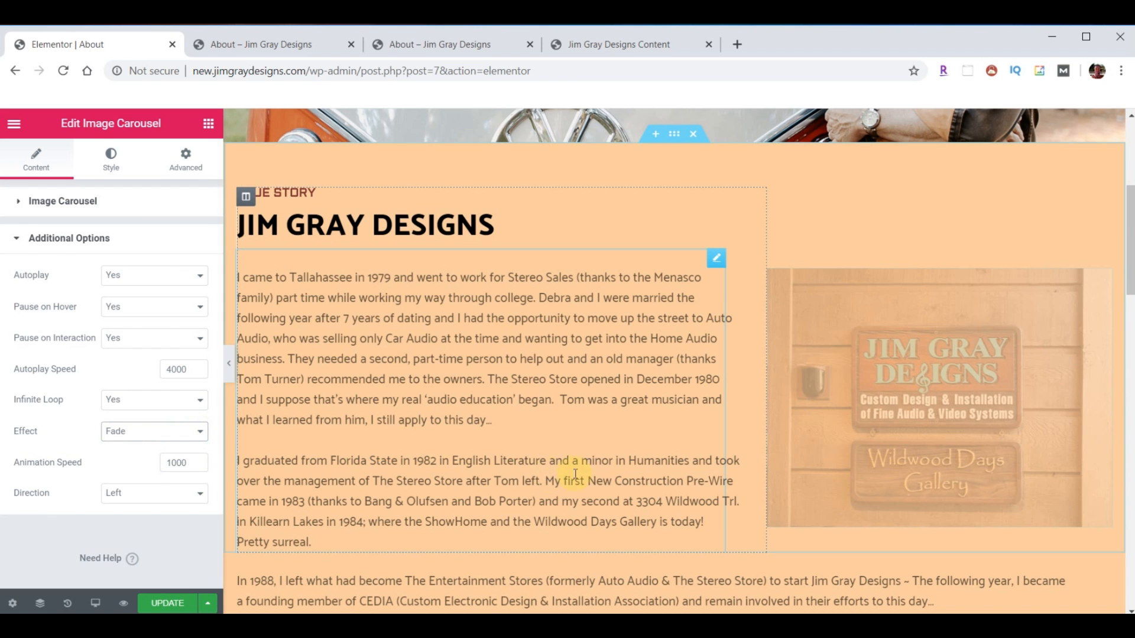
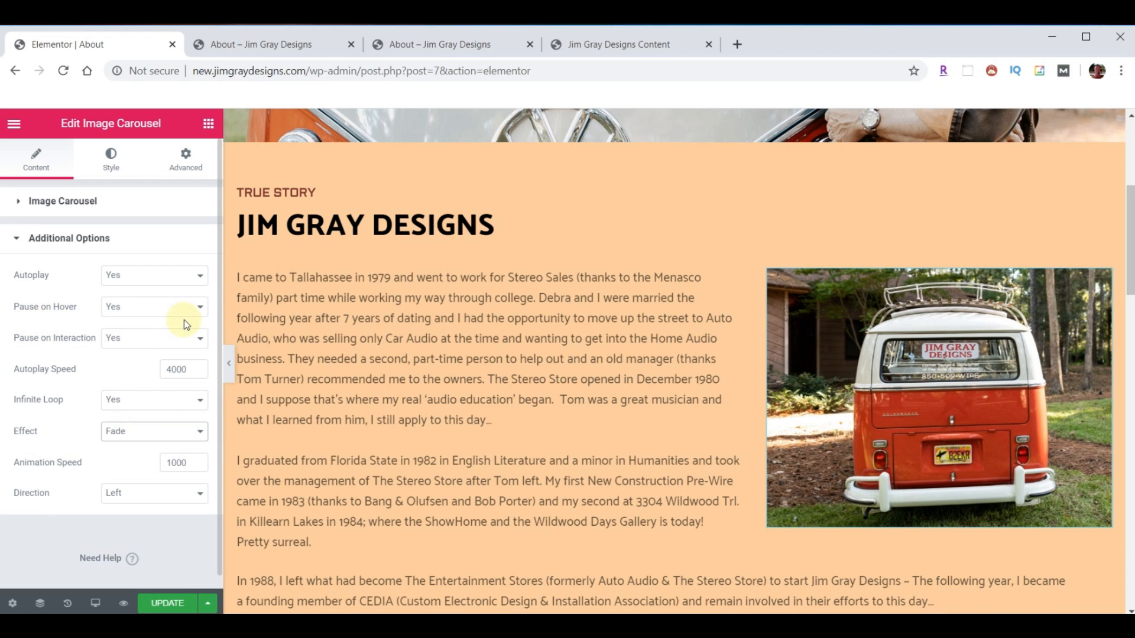
- Set the About carousel's Pause on Hover to No and save the page with UPDATE
{"action": "left_click", "coordinate": [201, 307]}
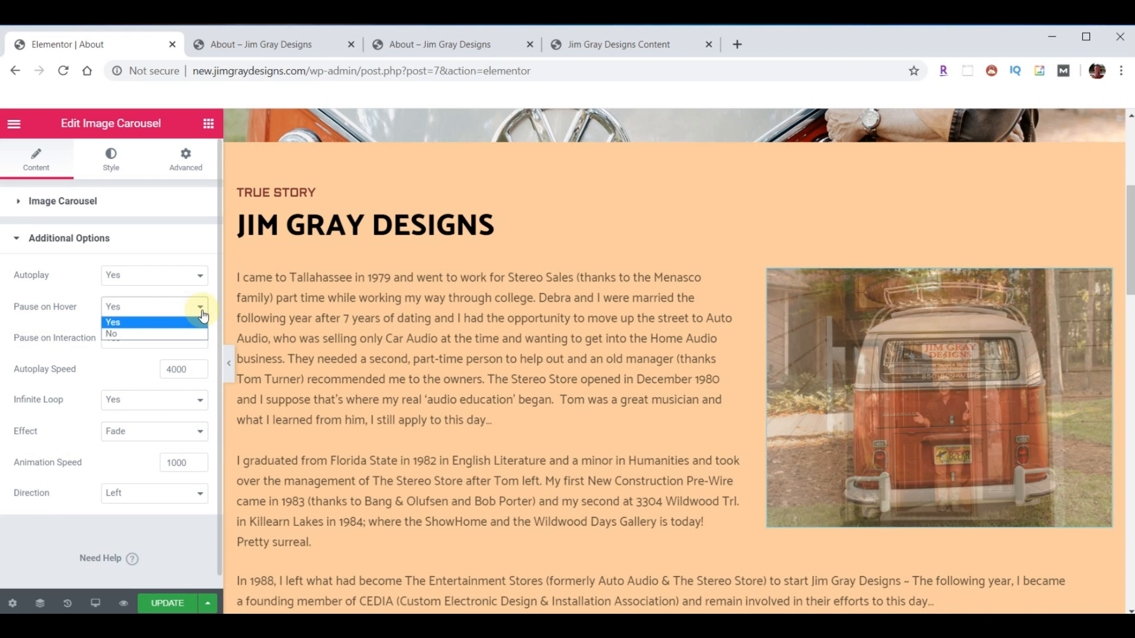
{"action": "left_click", "coordinate": [141, 328]}
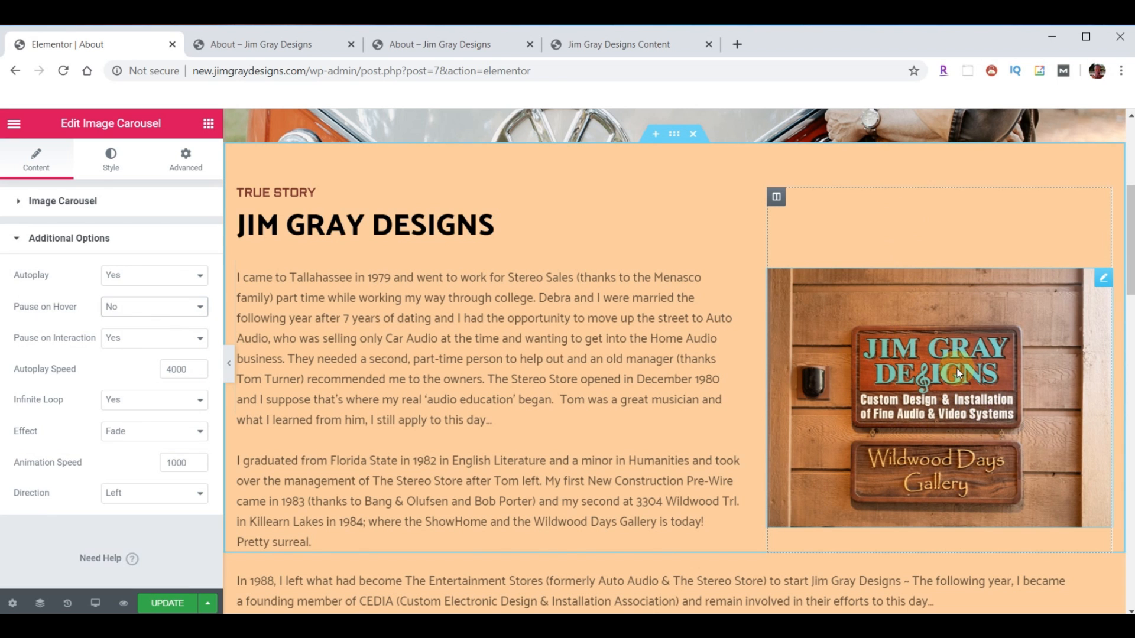
{"action": "left_click", "coordinate": [167, 604]}
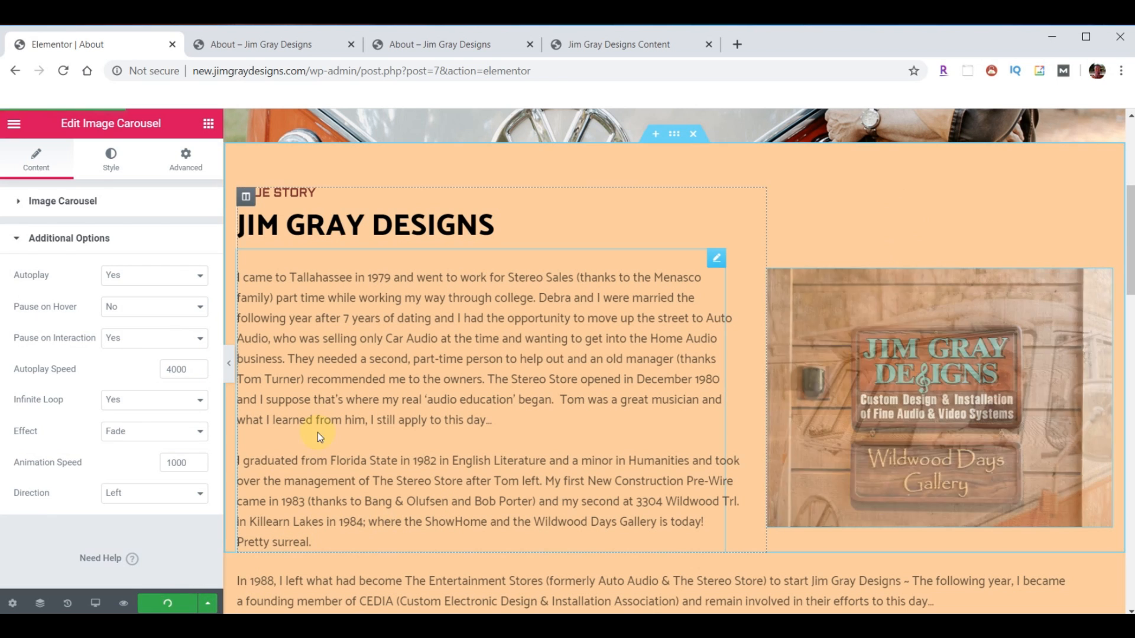
- Reload the live About page, scroll through the updated carousel, then go to Services
{"action": "left_click", "coordinate": [243, 52]}
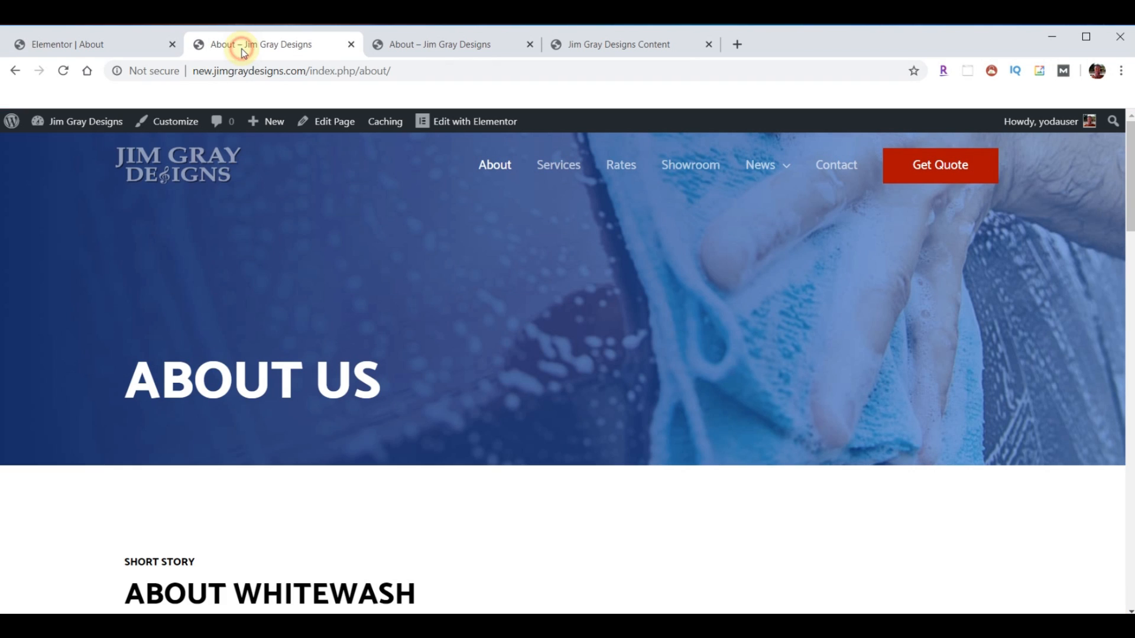
{"action": "left_click", "coordinate": [76, 76]}
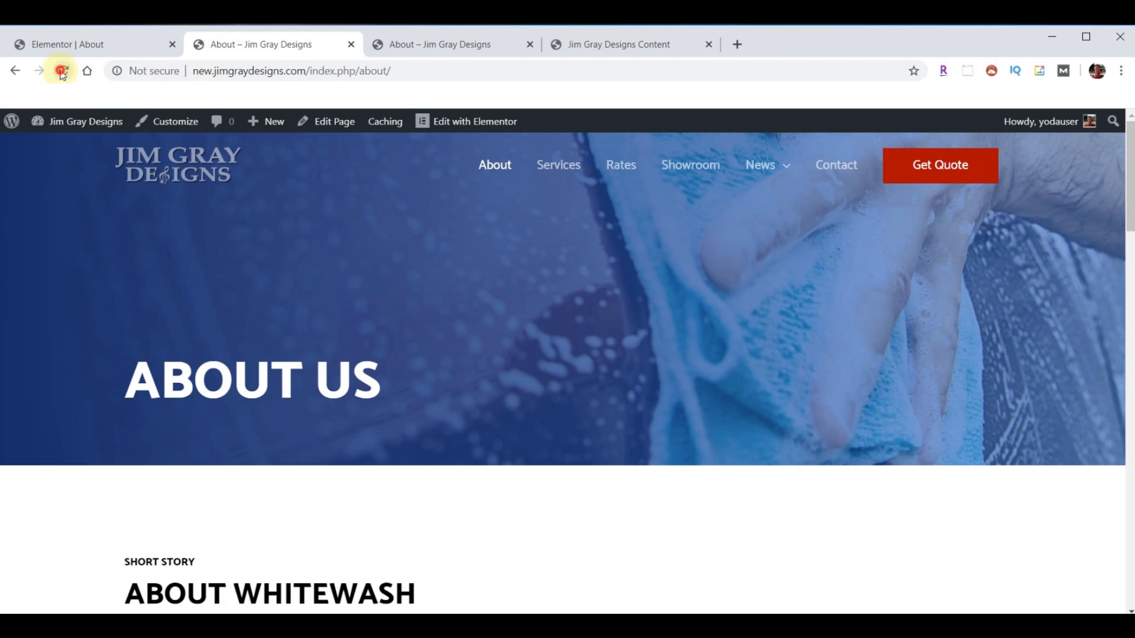
{"action": "scroll", "coordinate": [571, 379], "scroll_direction": "down", "scroll_amount": 15}
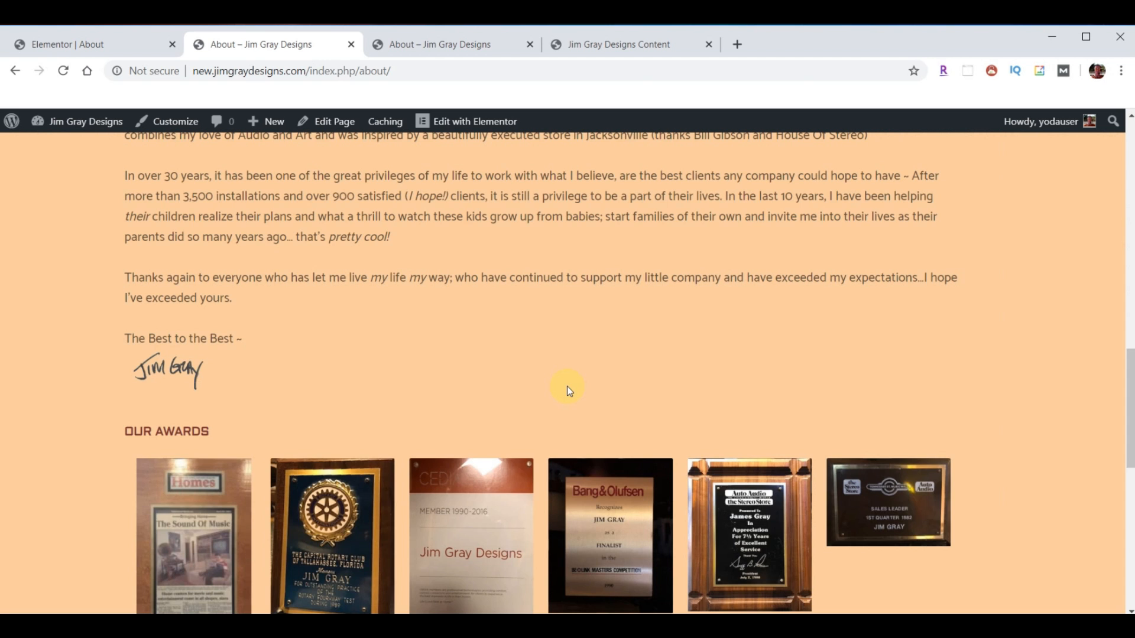
{"action": "scroll", "coordinate": [566, 387], "scroll_direction": "down", "scroll_amount": 10}
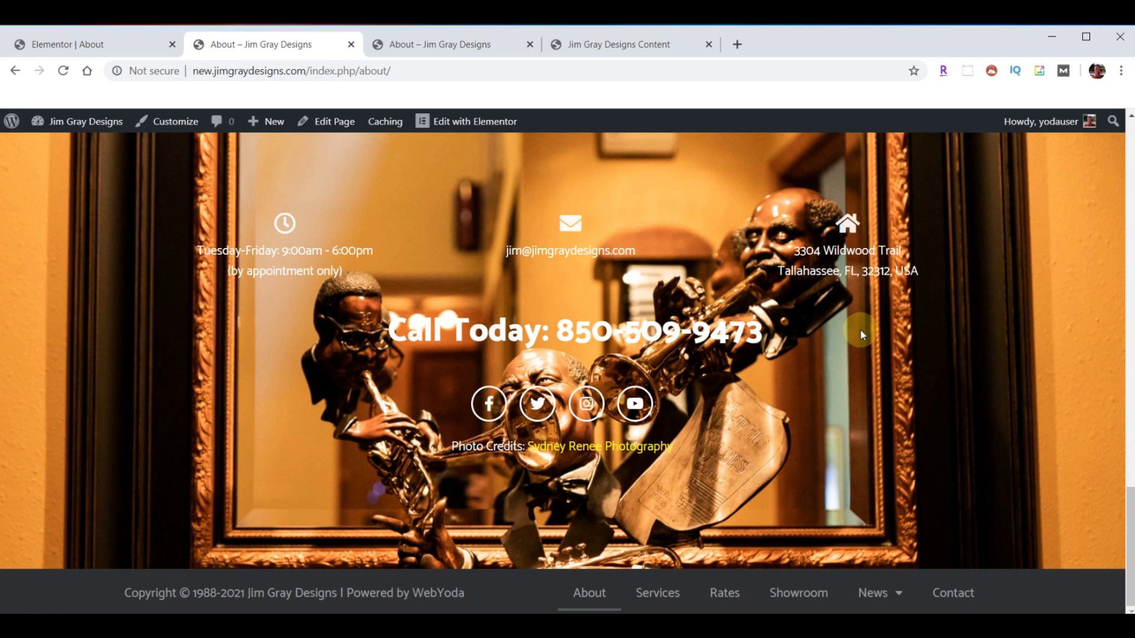
{"action": "scroll", "coordinate": [597, 384], "scroll_direction": "up", "scroll_amount": 8}
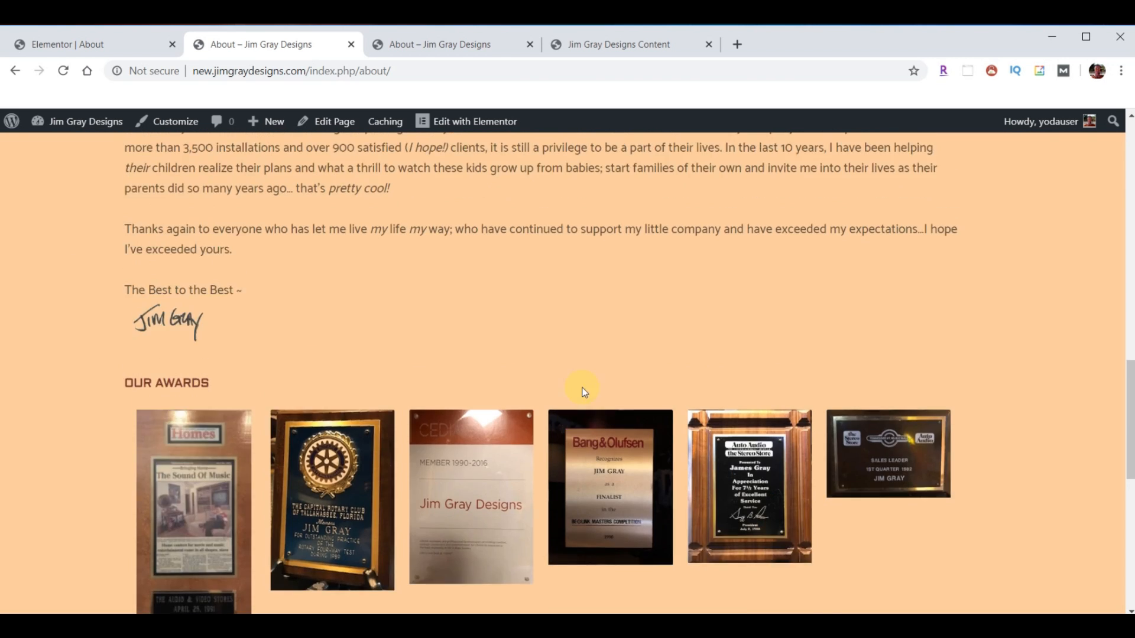
{"action": "scroll", "coordinate": [584, 390], "scroll_direction": "up", "scroll_amount": 10}
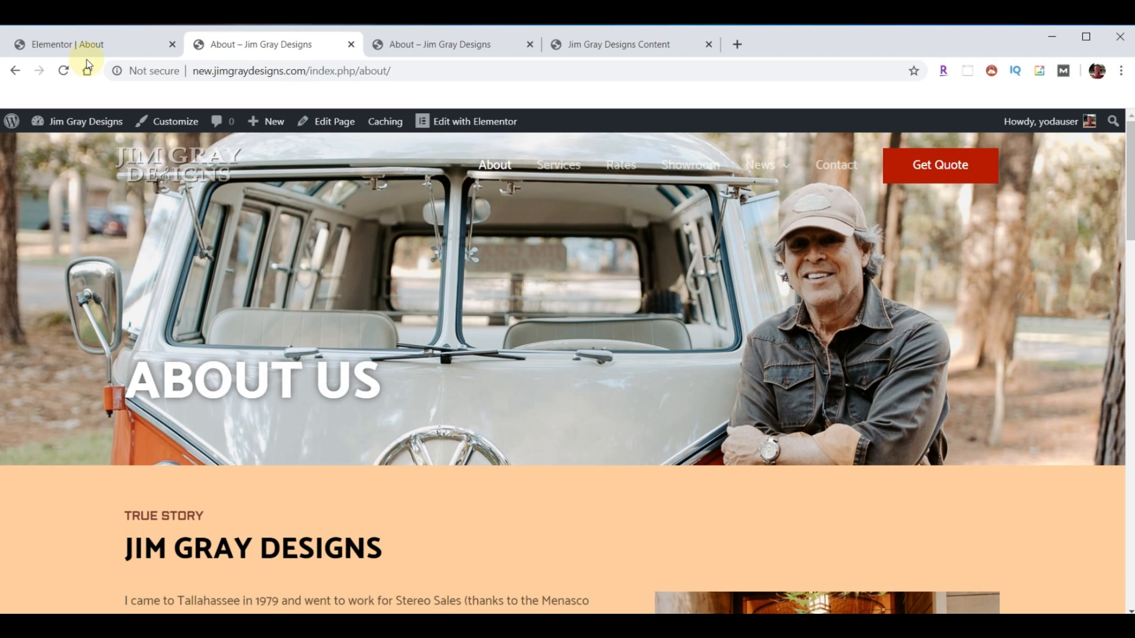
{"action": "left_click", "coordinate": [554, 166]}
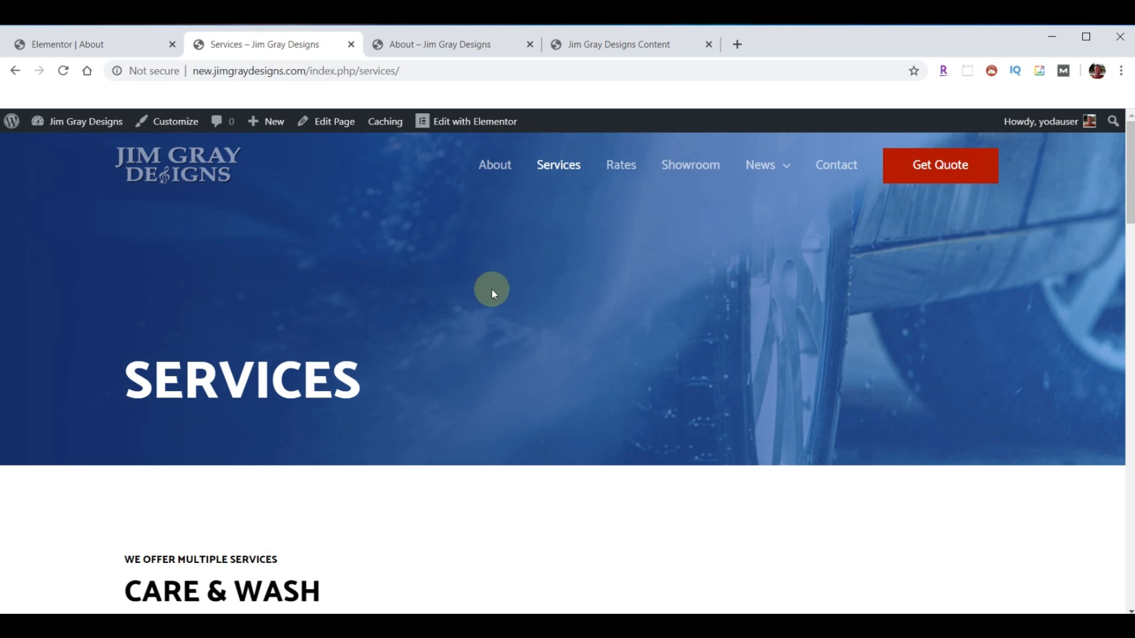
- Scroll through the live Services page's current content
{"action": "scroll", "coordinate": [565, 284], "scroll_direction": "down", "scroll_amount": 7}
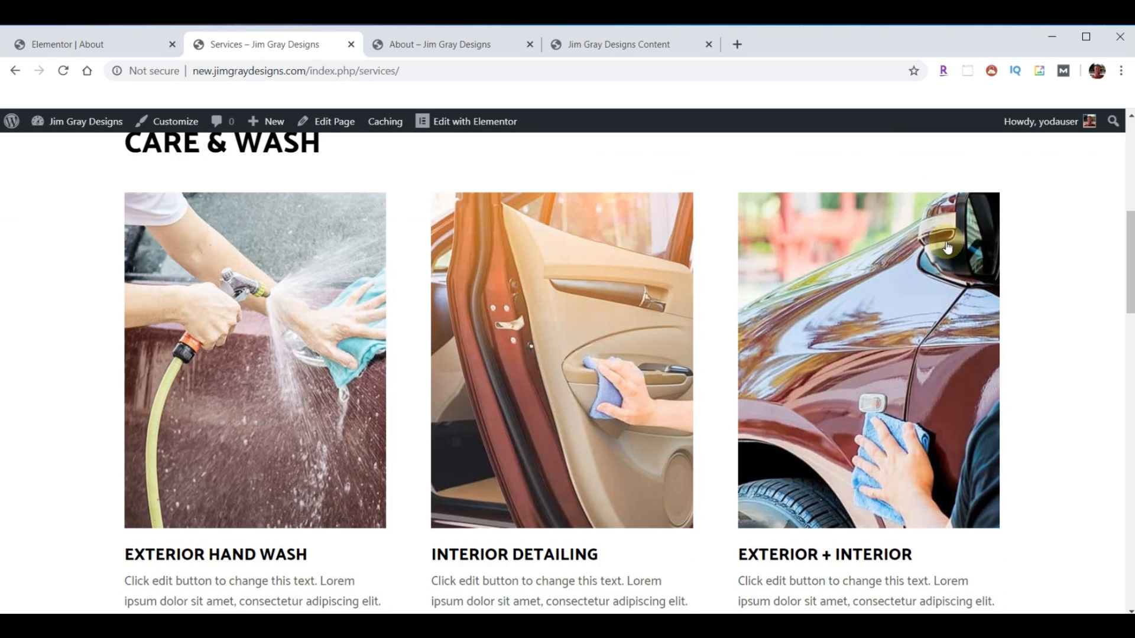
{"action": "scroll", "coordinate": [947, 247], "scroll_direction": "down", "scroll_amount": 12}
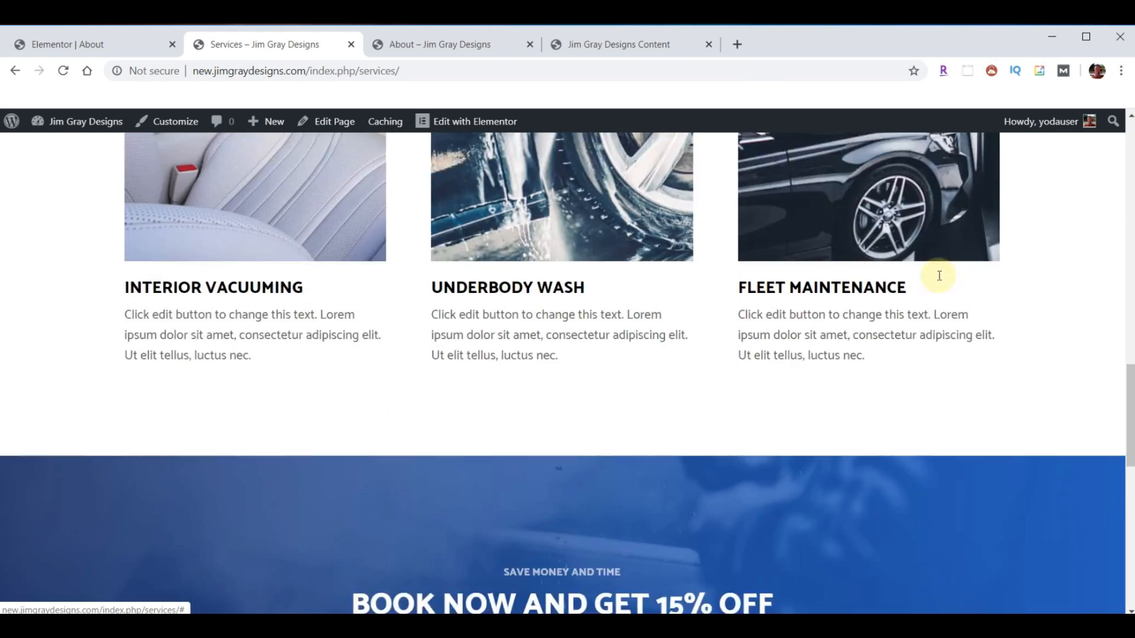
{"action": "scroll", "coordinate": [907, 295], "scroll_direction": "down", "scroll_amount": 5}
{"action": "scroll", "coordinate": [859, 381], "scroll_direction": "up", "scroll_amount": 20}
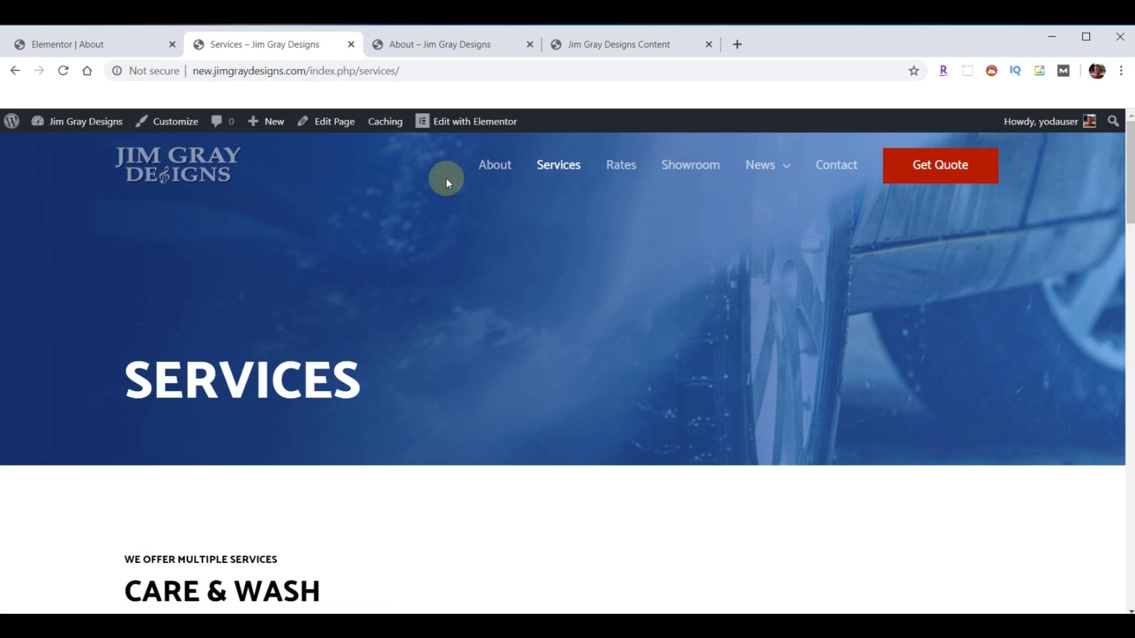
- Open the original site's Services page and scroll through it for reference
{"action": "left_click", "coordinate": [441, 43]}
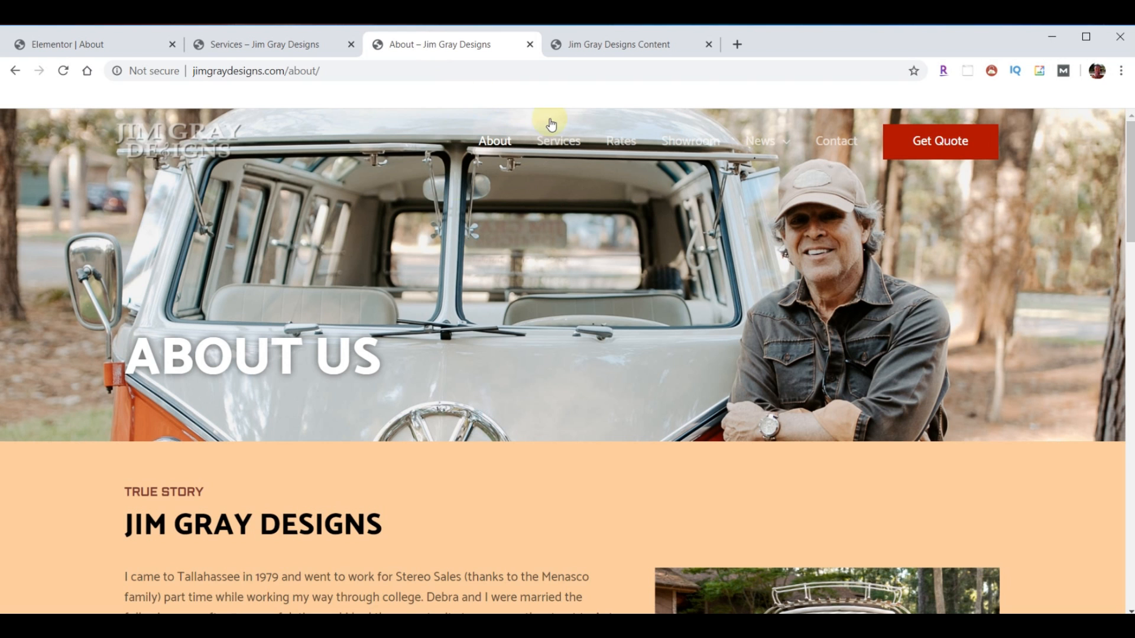
{"action": "left_click", "coordinate": [554, 138]}
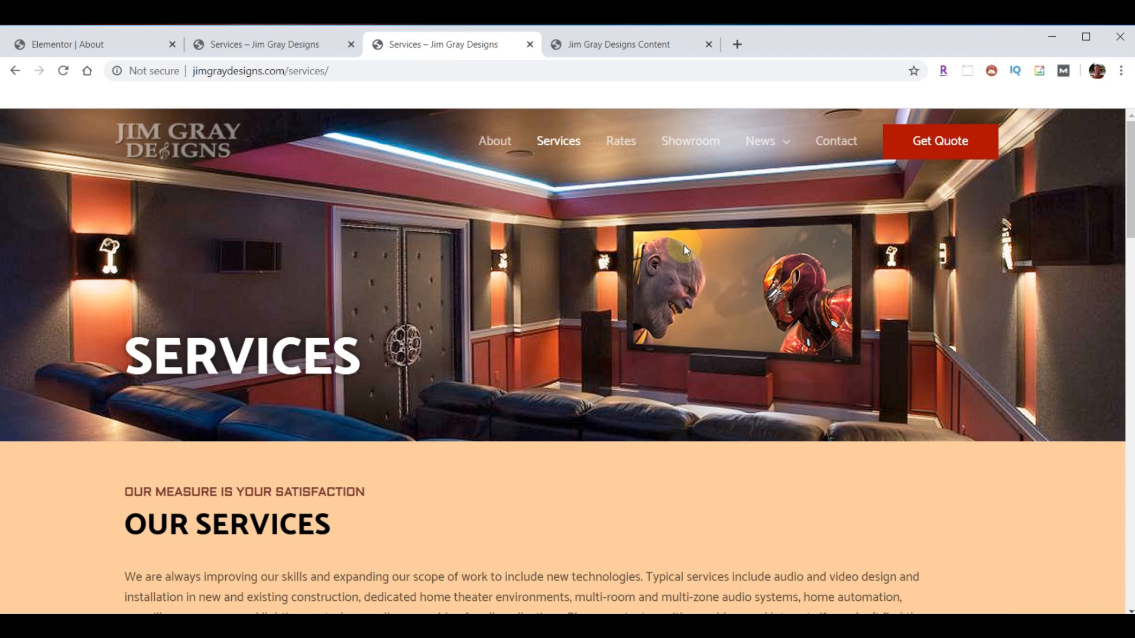
{"action": "scroll", "coordinate": [721, 234], "scroll_direction": "down", "scroll_amount": 5}
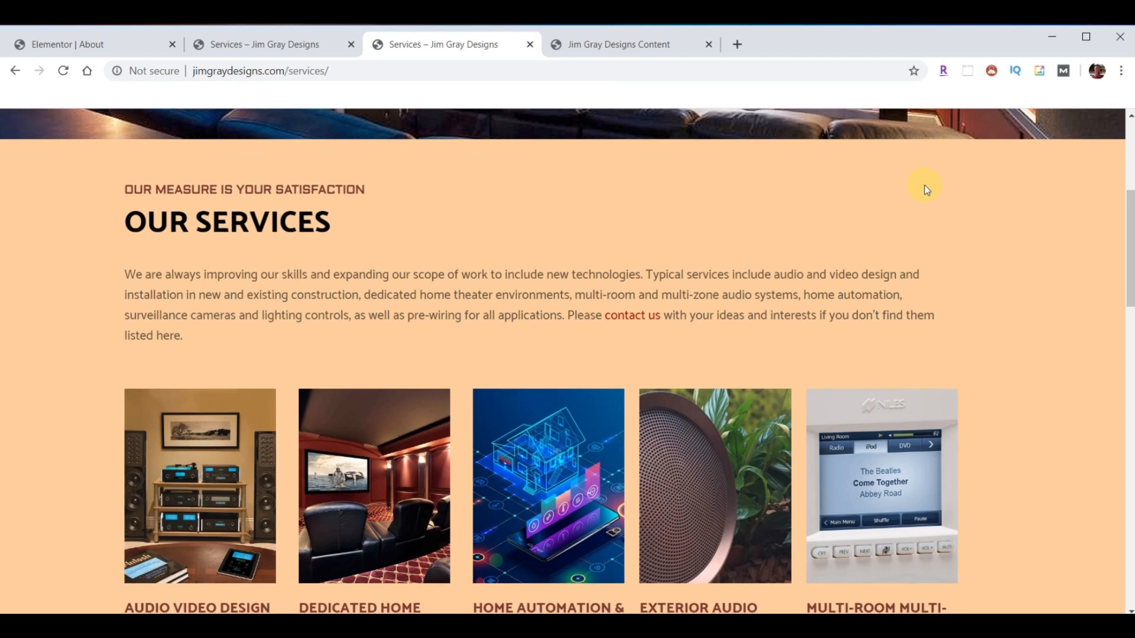
{"action": "scroll", "coordinate": [924, 187], "scroll_direction": "down", "scroll_amount": 3}
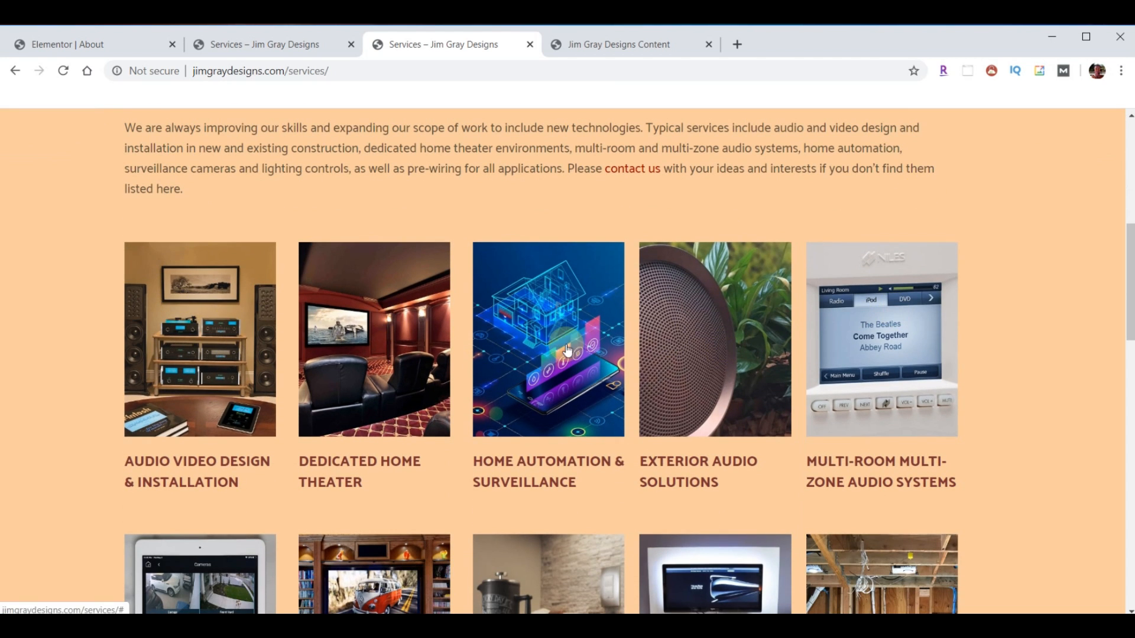
{"action": "scroll", "coordinate": [904, 296], "scroll_direction": "down", "scroll_amount": 7}
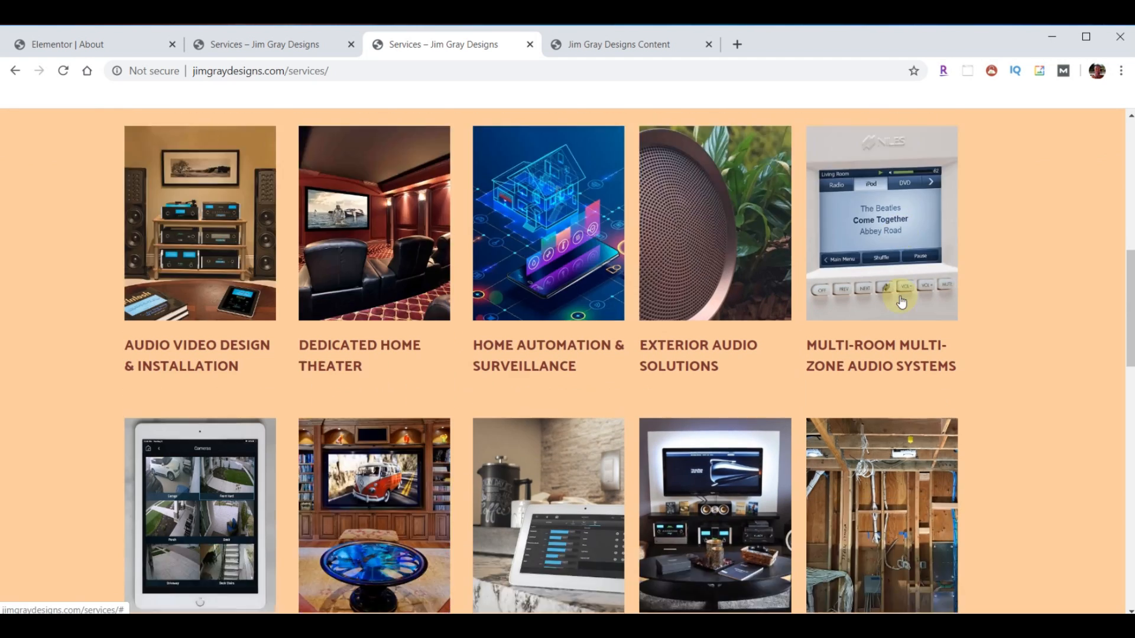
{"action": "scroll", "coordinate": [899, 298], "scroll_direction": "down", "scroll_amount": 6}
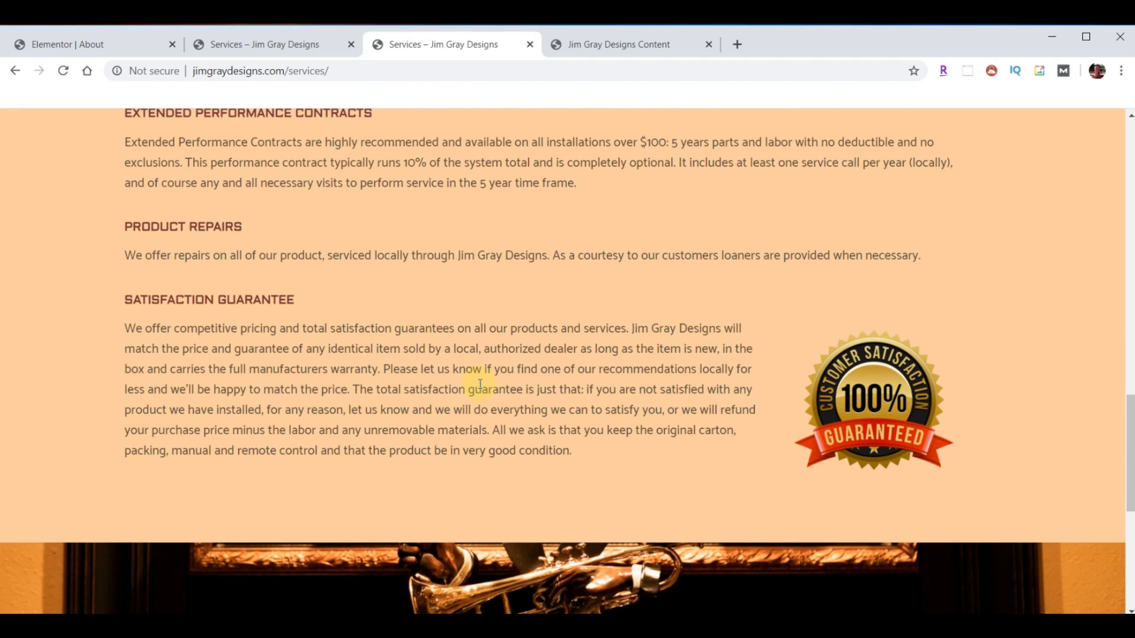
- Leave the About editor for the dashboard and open the Services page in Elementor
{"action": "left_click", "coordinate": [80, 46]}
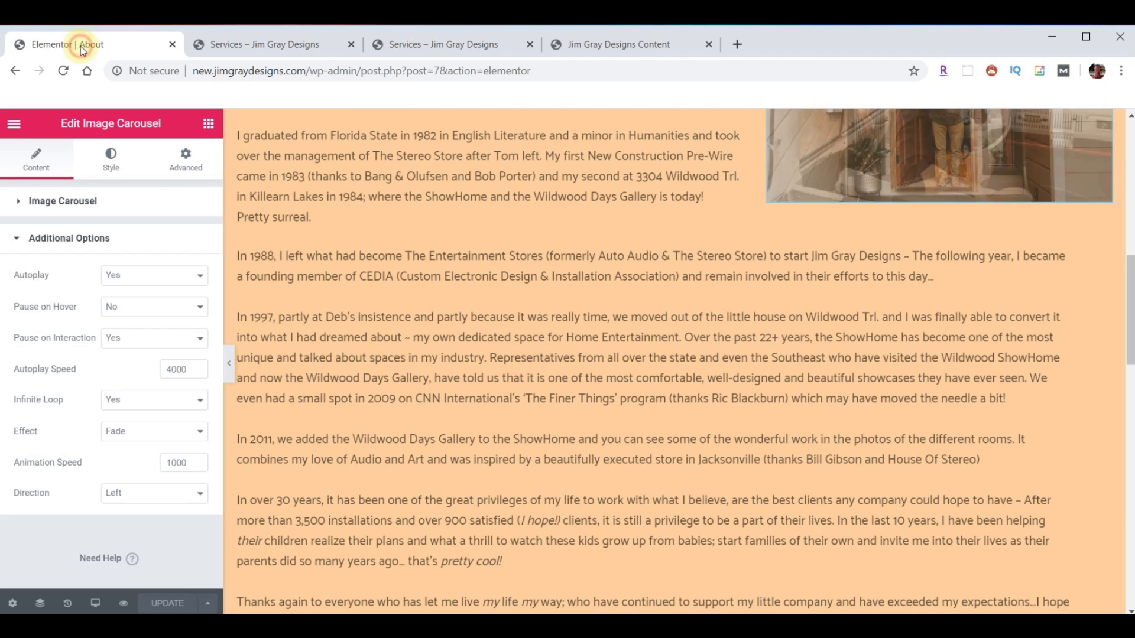
{"action": "left_click", "coordinate": [18, 121]}
{"action": "left_click", "coordinate": [107, 511]}
{"action": "left_click", "coordinate": [47, 243]}
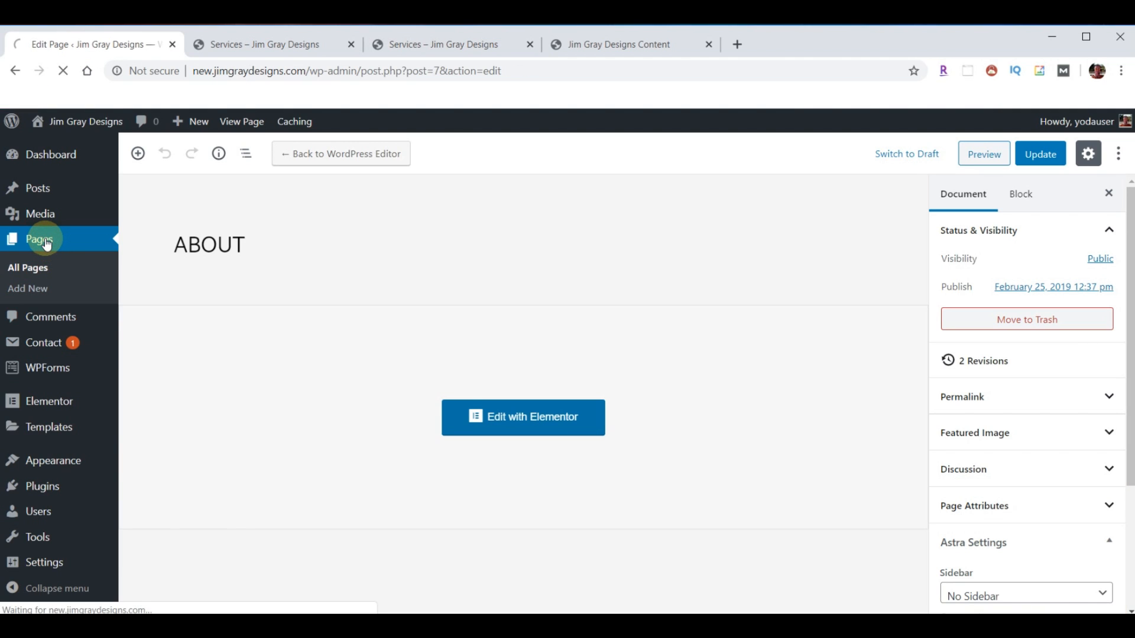
{"action": "scroll", "coordinate": [272, 411], "scroll_direction": "down", "scroll_amount": 4}
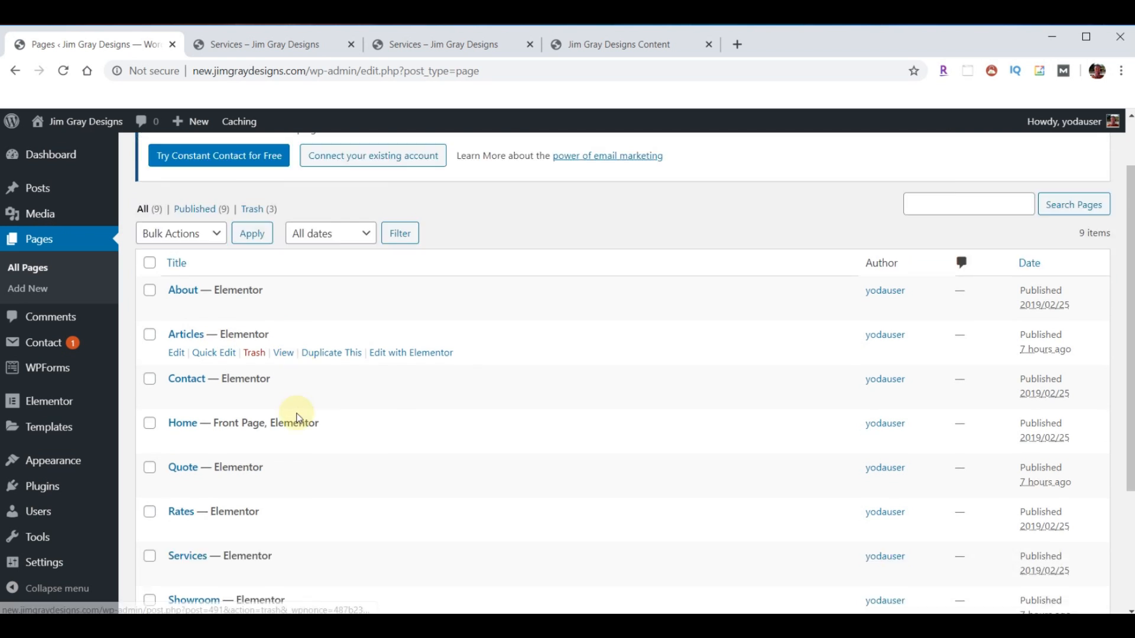
{"action": "left_click", "coordinate": [421, 420]}
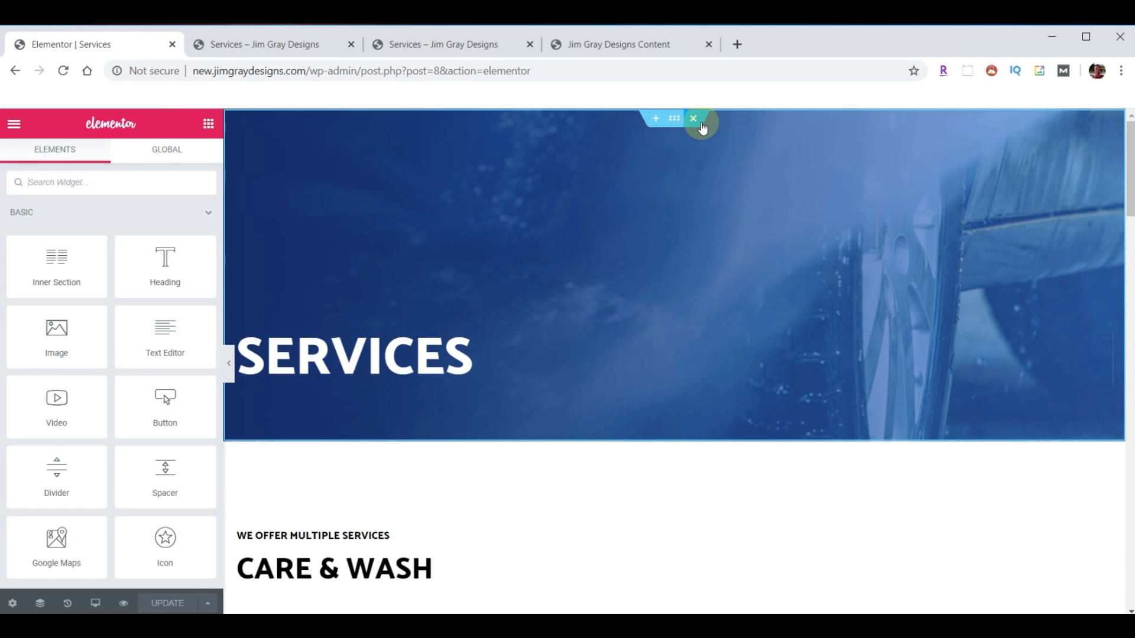
- Delete the Services hero, Care & Wash and Book Now sections, then open the template library
{"action": "left_click", "coordinate": [691, 122]}
{"action": "left_click", "coordinate": [692, 121]}
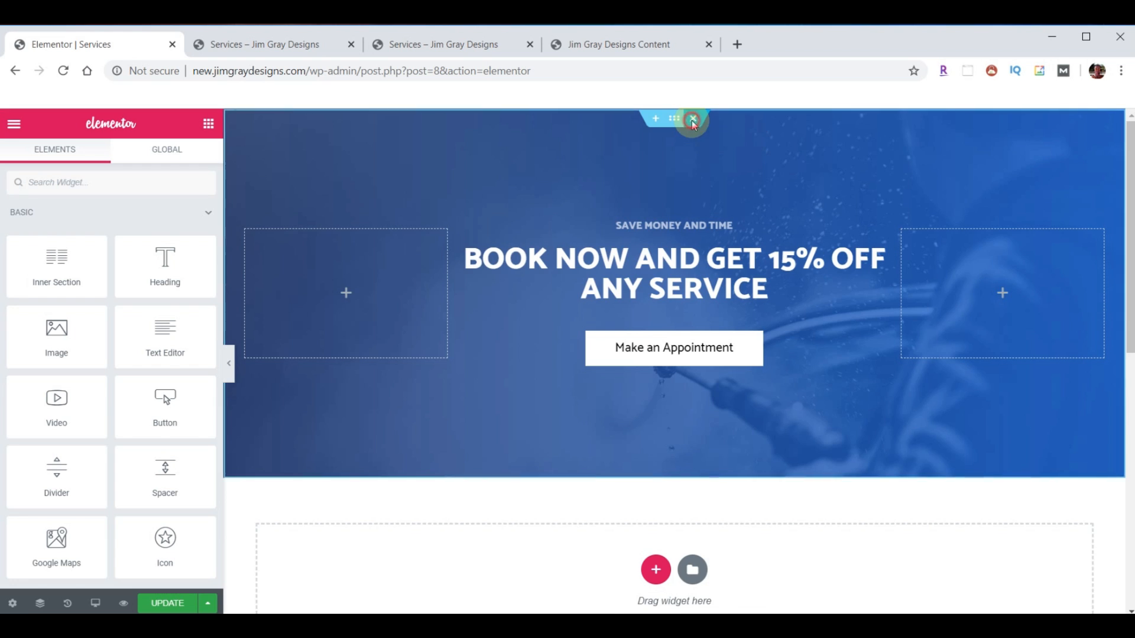
{"action": "left_click", "coordinate": [691, 121]}
{"action": "left_click", "coordinate": [693, 201]}
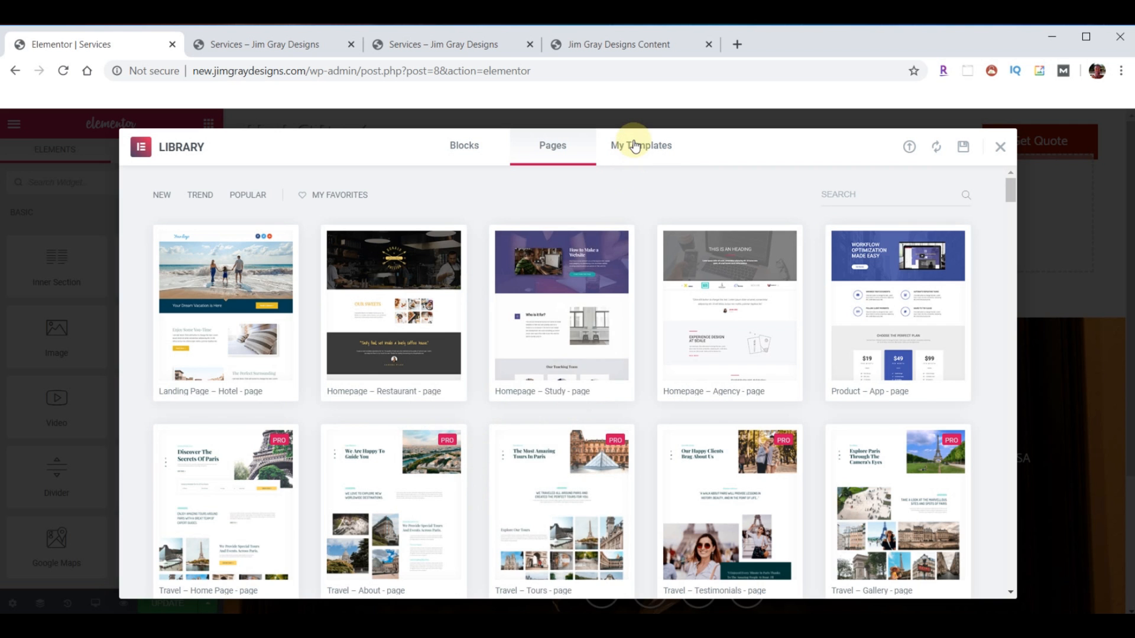
- Import template-JGD-services.json into My Templates
{"action": "left_click", "coordinate": [634, 145]}
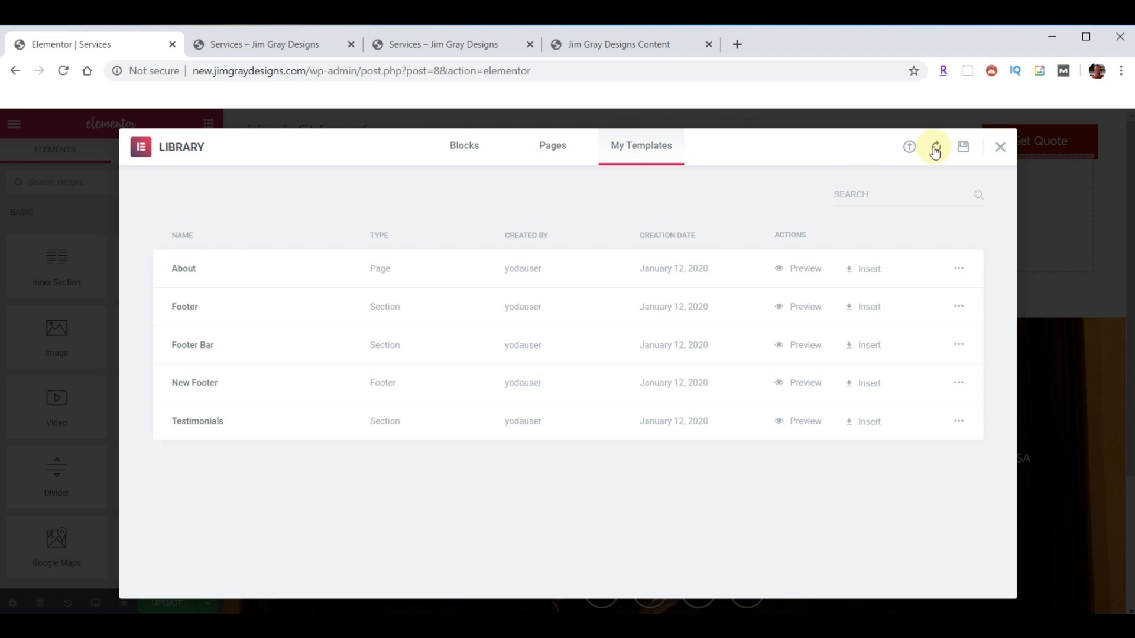
{"action": "left_click", "coordinate": [908, 147]}
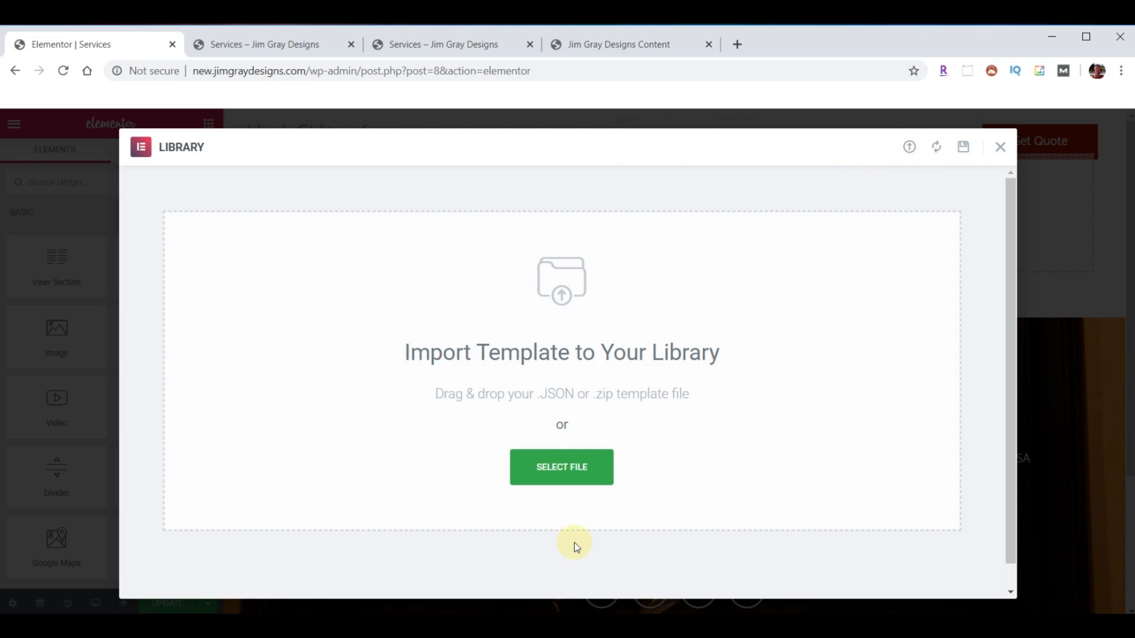
{"action": "key", "text": "alt+Tab"}
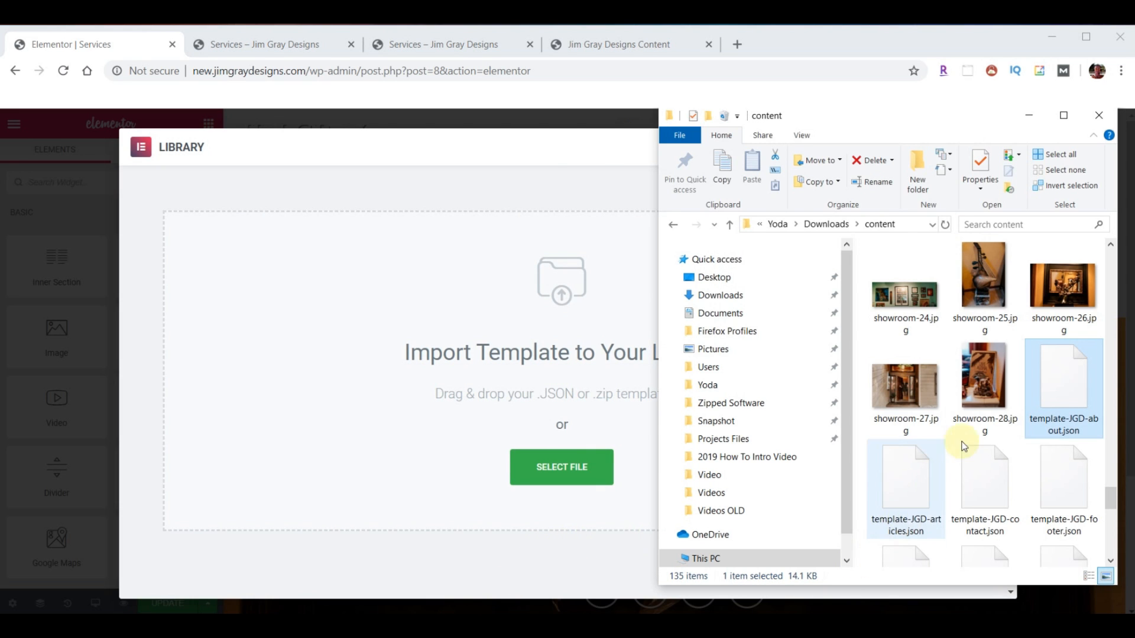
{"action": "scroll", "coordinate": [983, 430], "scroll_direction": "down", "scroll_amount": 2}
{"action": "left_click_drag", "start_coordinate": [905, 514], "coordinate": [541, 401]}
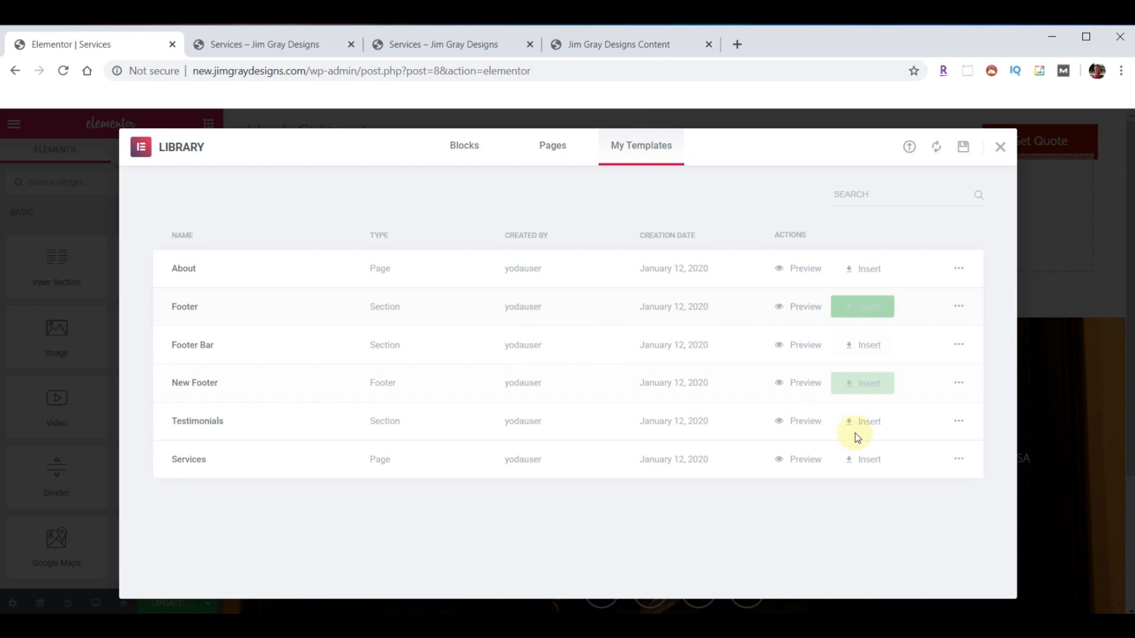
- Insert the Services template into the page without its document settings
{"action": "left_click", "coordinate": [863, 459]}
{"action": "left_click", "coordinate": [498, 417]}
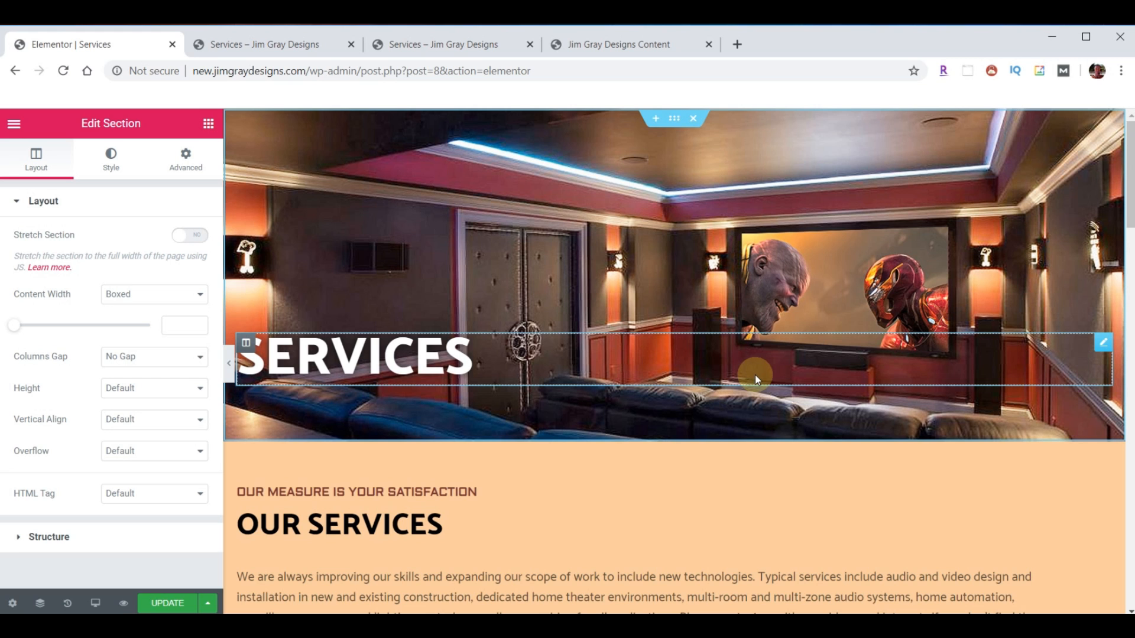
{"action": "scroll", "coordinate": [774, 364], "scroll_direction": "down", "scroll_amount": 4}
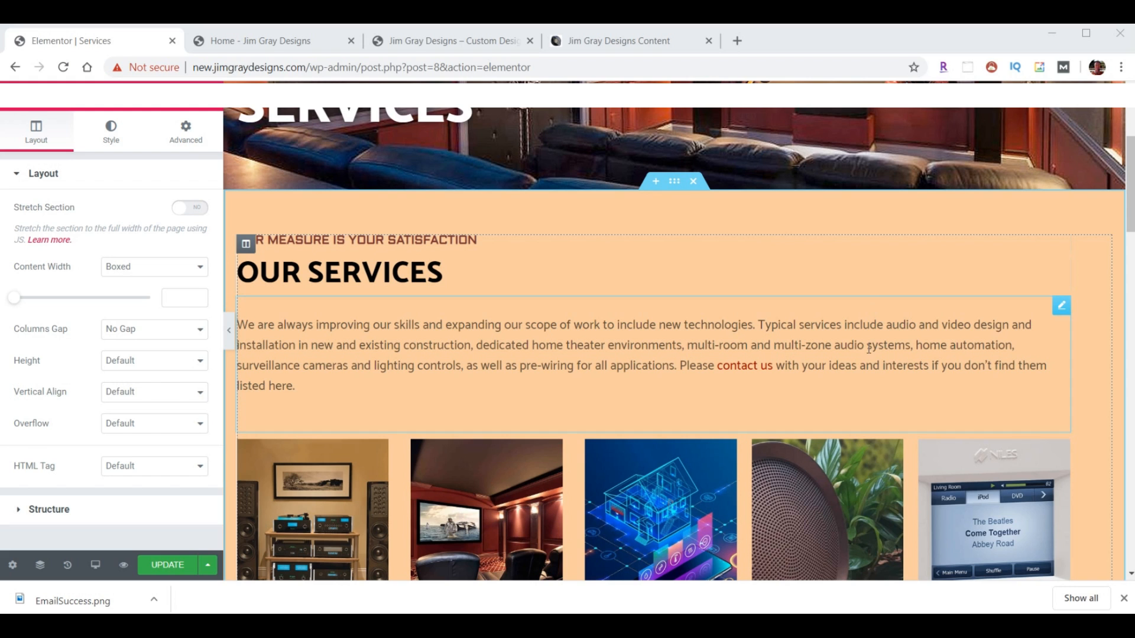
- Remove the old contactus.htm link from 'contact us' in the Services intro paragraph
{"action": "left_click", "coordinate": [1062, 307]}
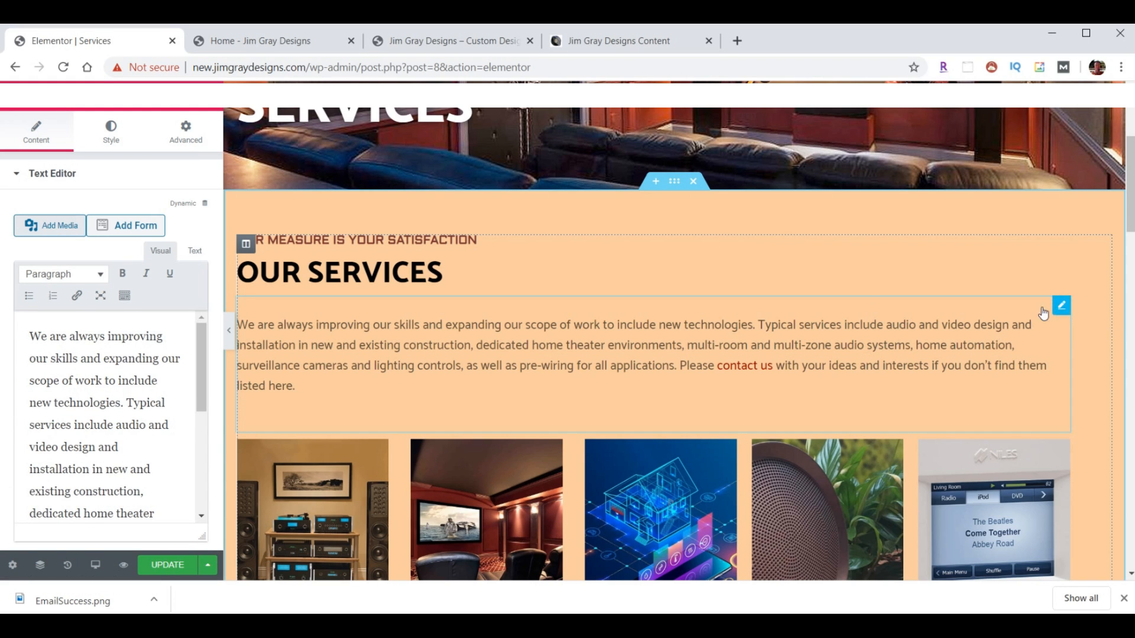
{"action": "scroll", "coordinate": [98, 393], "scroll_direction": "down", "scroll_amount": 5}
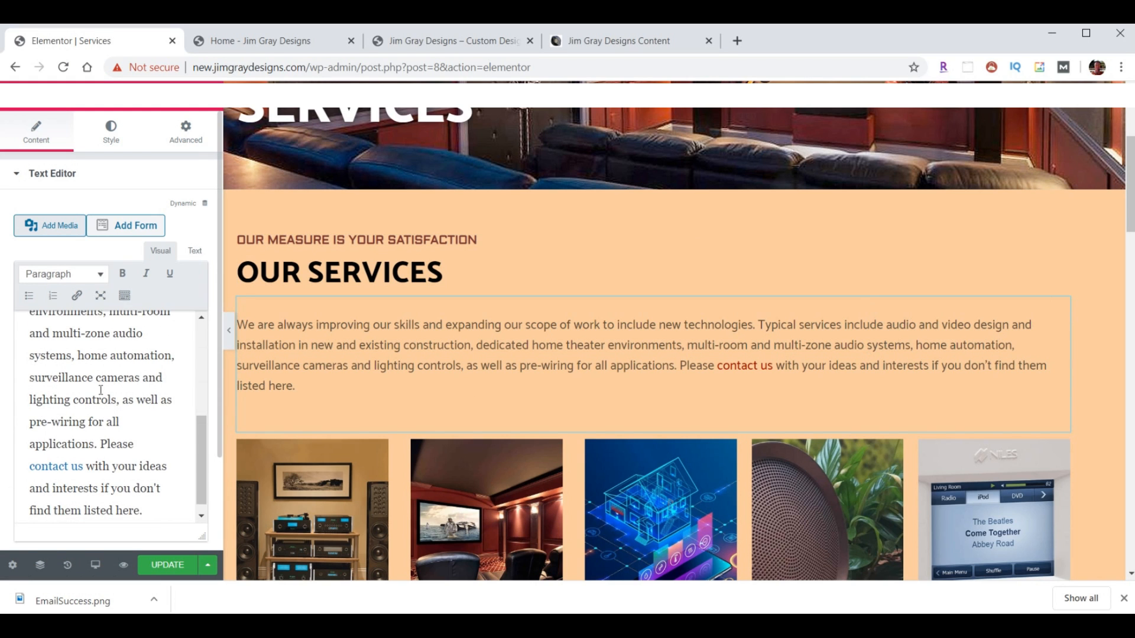
{"action": "left_click", "coordinate": [85, 454]}
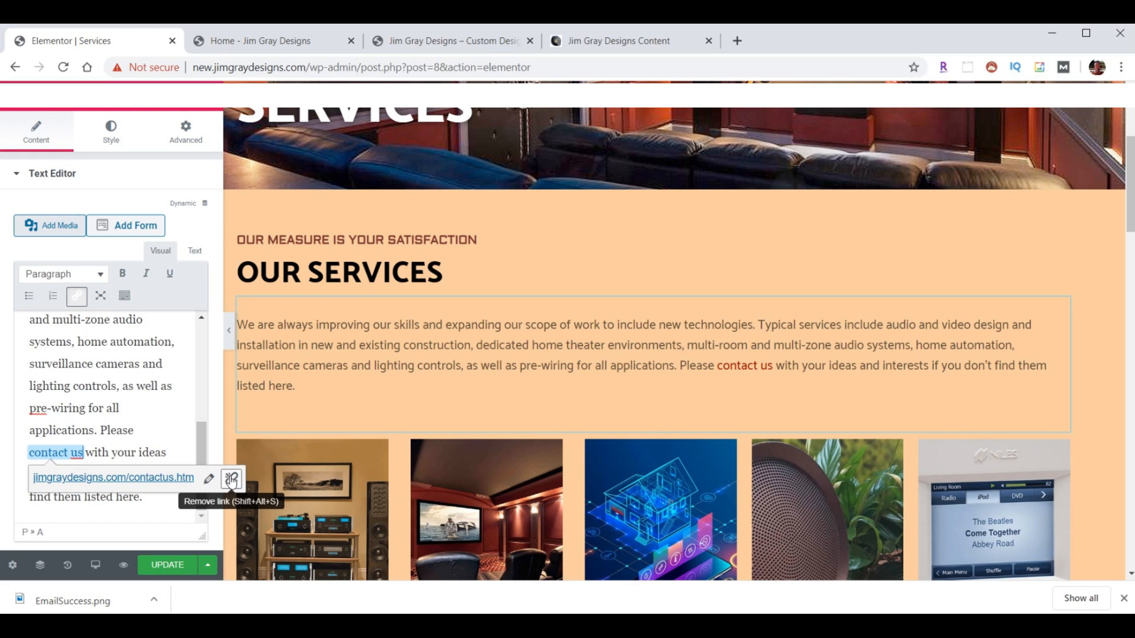
{"action": "left_click", "coordinate": [230, 480]}
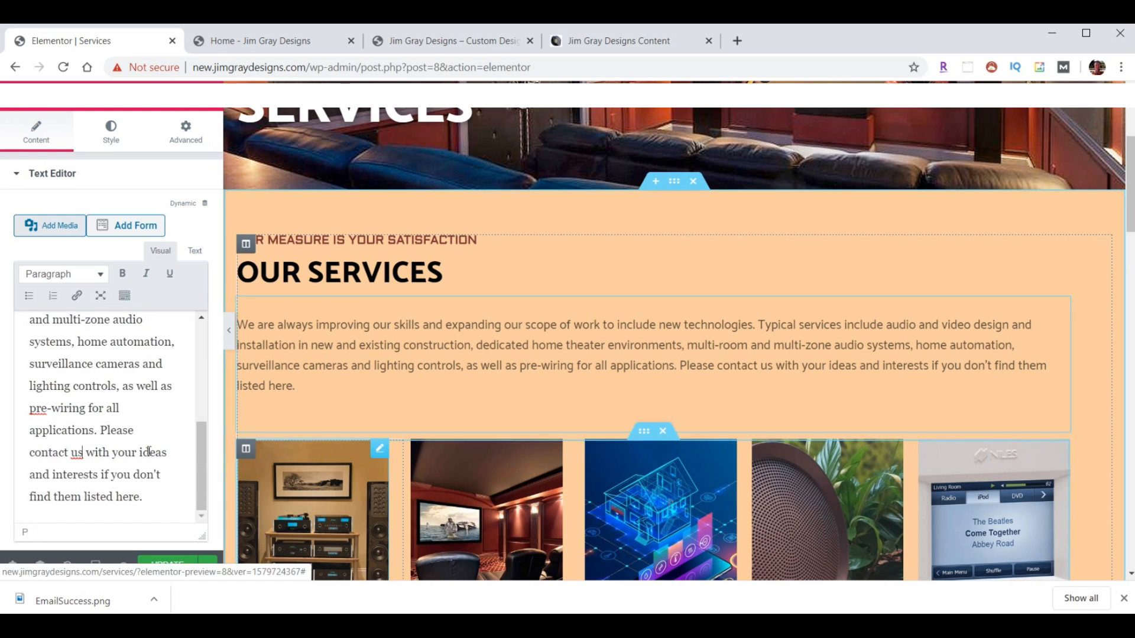
- Link the words 'contact us' to /contact/
{"action": "left_click_drag", "start_coordinate": [84, 452], "coordinate": [32, 454]}
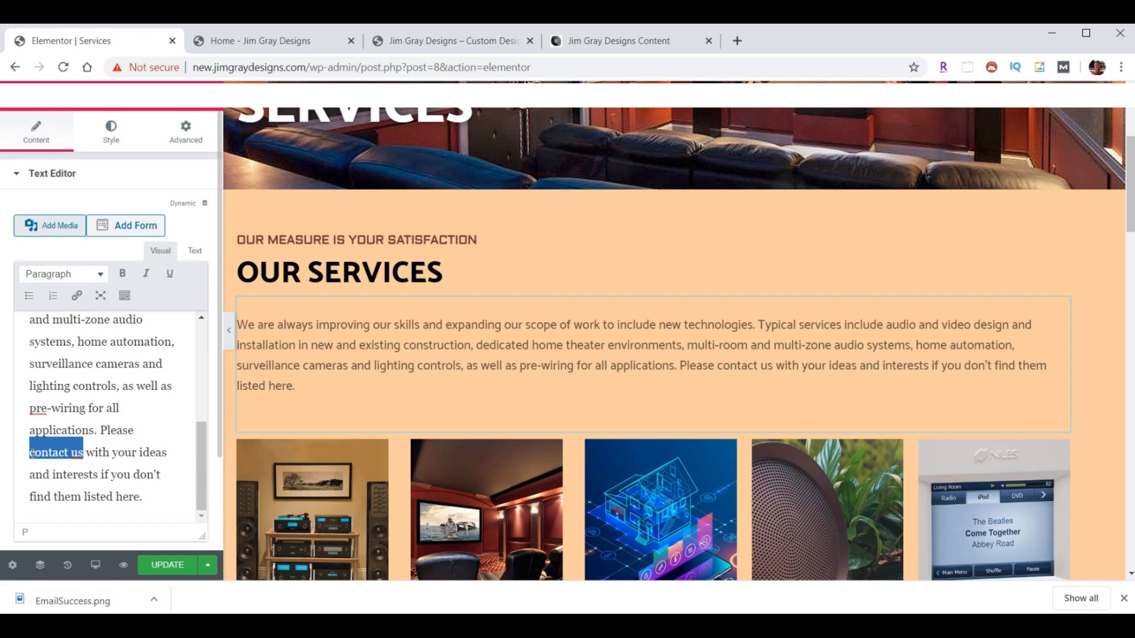
{"action": "left_click", "coordinate": [76, 295]}
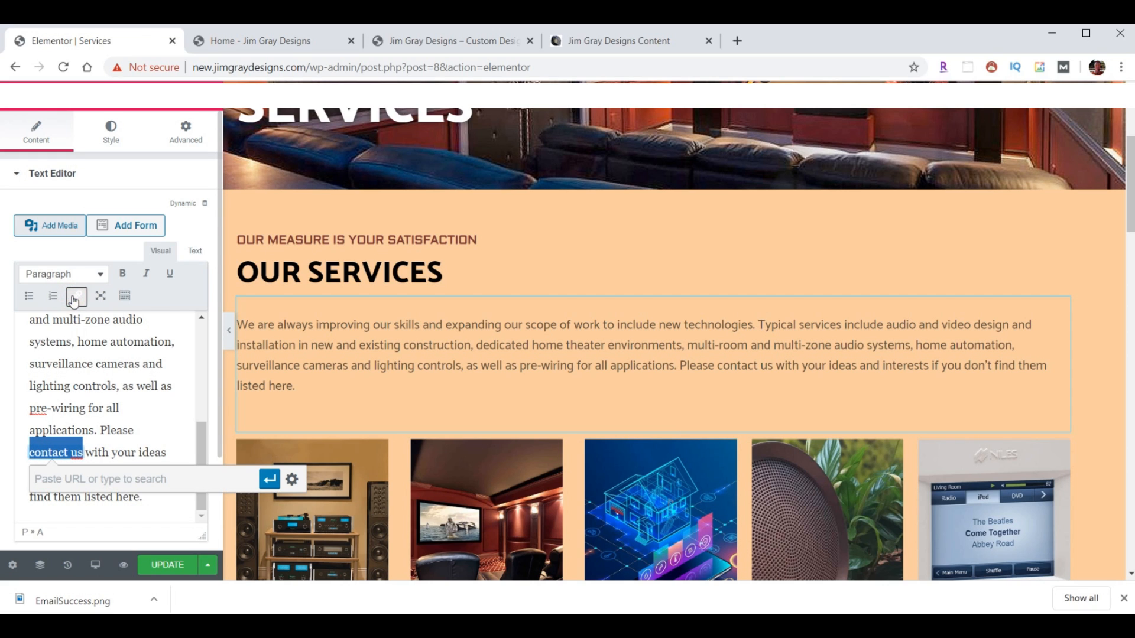
{"action": "type", "text": "/"}
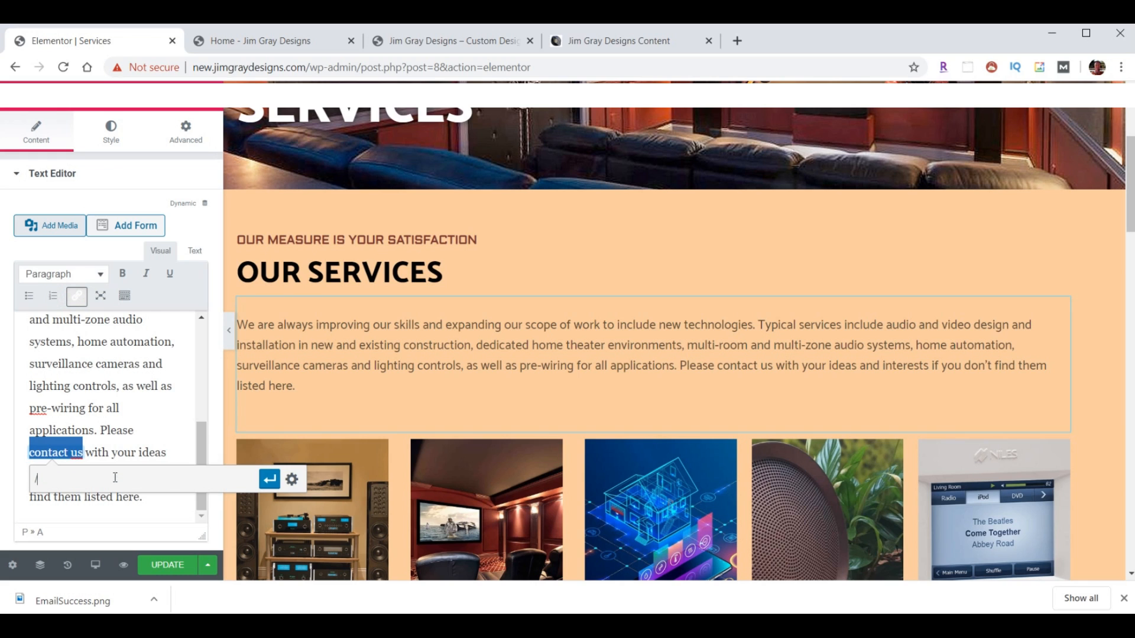
{"action": "type", "text": "contact/"}
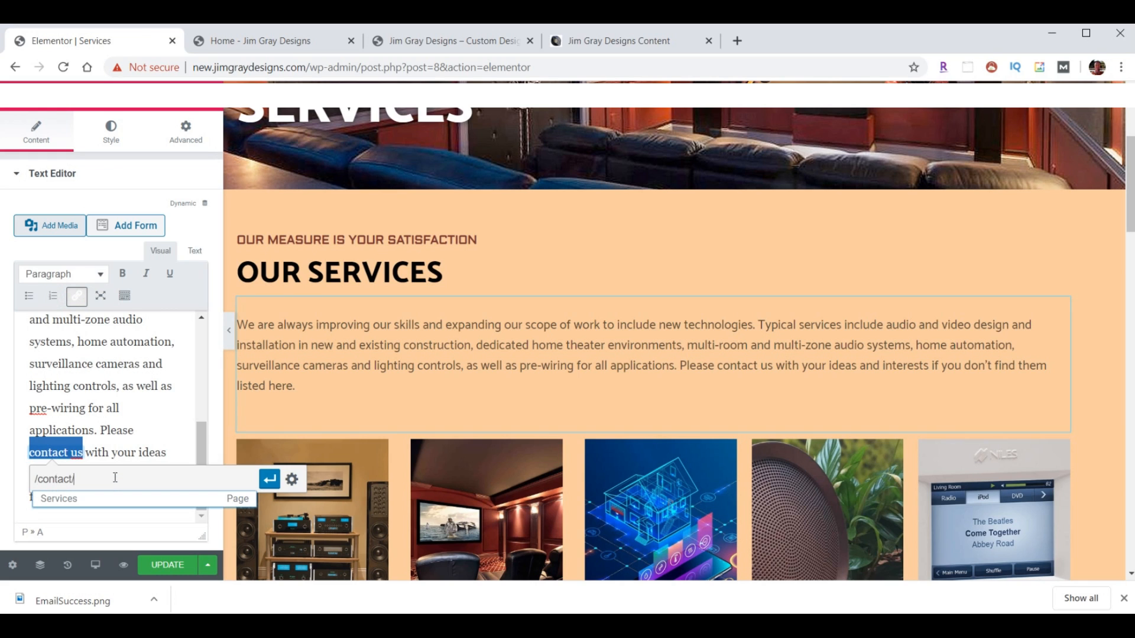
{"action": "key", "text": "Return"}
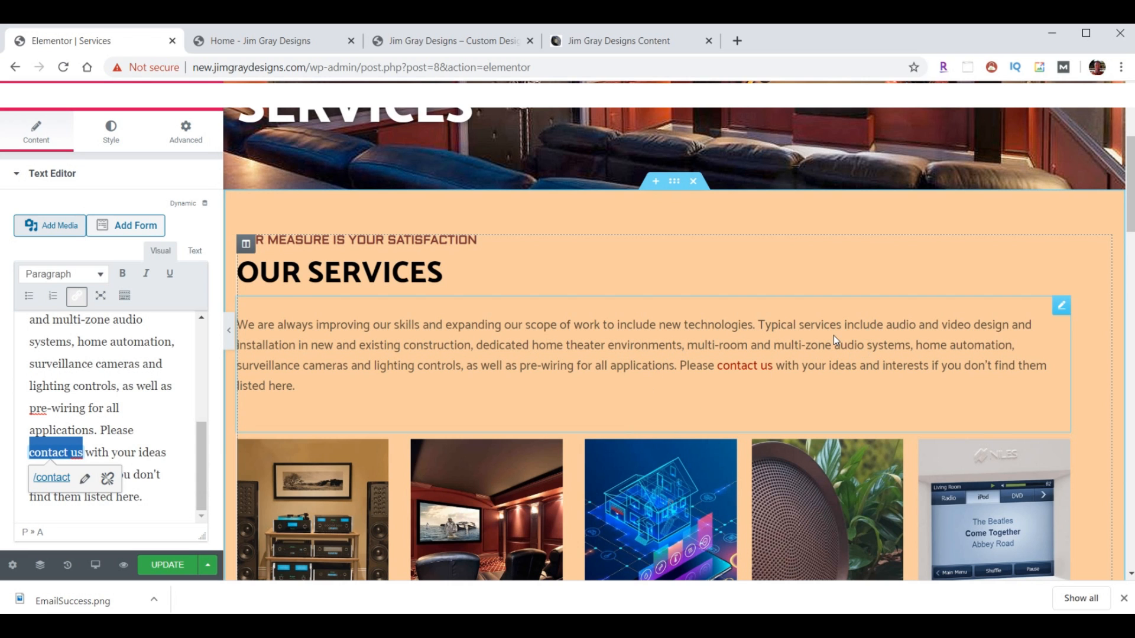
{"action": "left_click", "coordinate": [678, 215]}
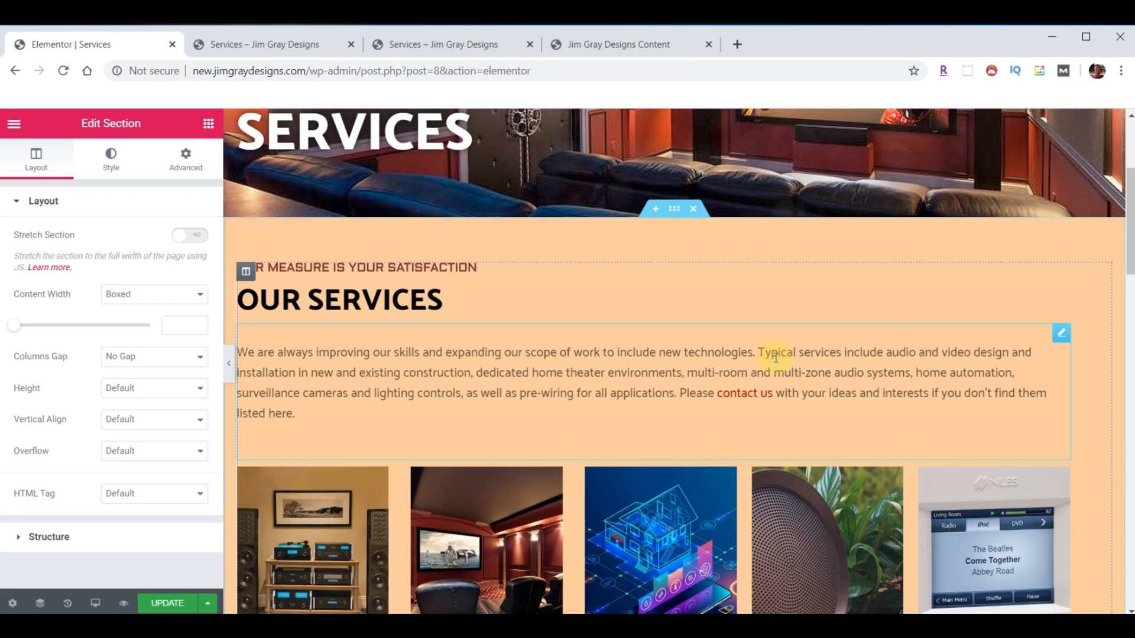
{"action": "scroll", "coordinate": [764, 355], "scroll_direction": "down", "scroll_amount": 5}
{"action": "scroll", "coordinate": [776, 353], "scroll_direction": "down", "scroll_amount": 10}
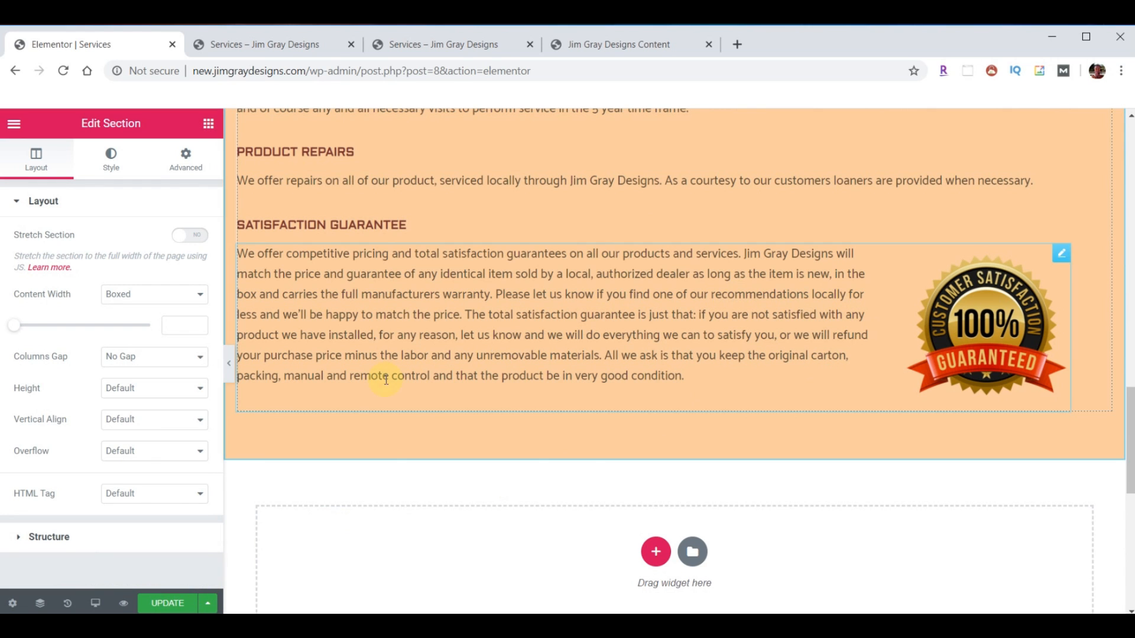
- Preview the Services page at tablet, then mobile width, scrolling down to Satisfaction Guarantee
{"action": "left_click", "coordinate": [95, 604]}
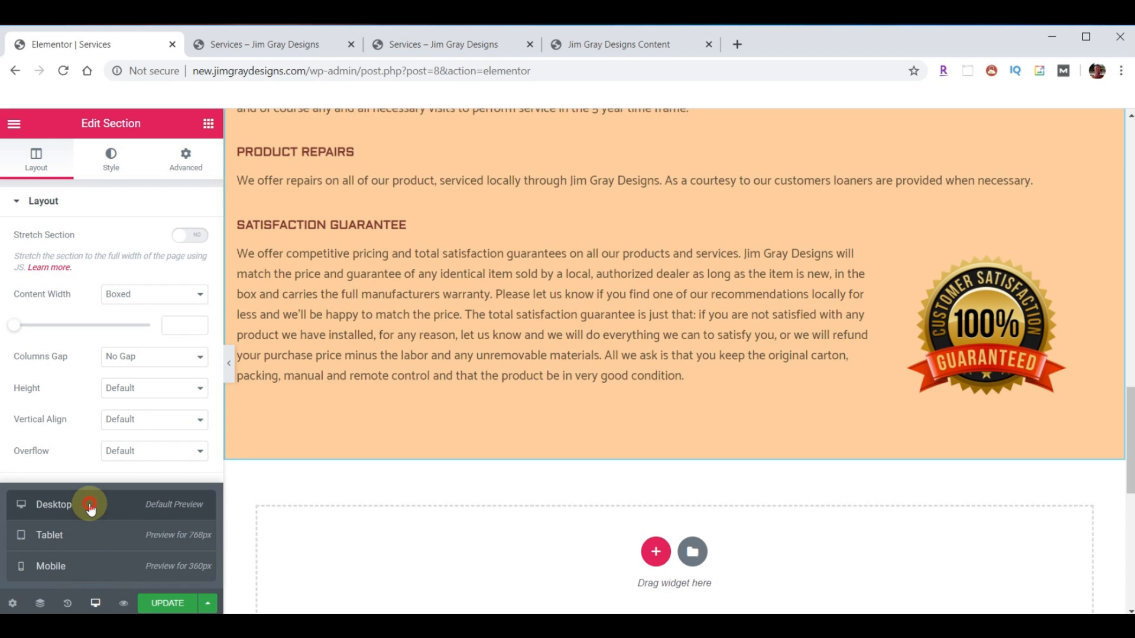
{"action": "left_click", "coordinate": [78, 535]}
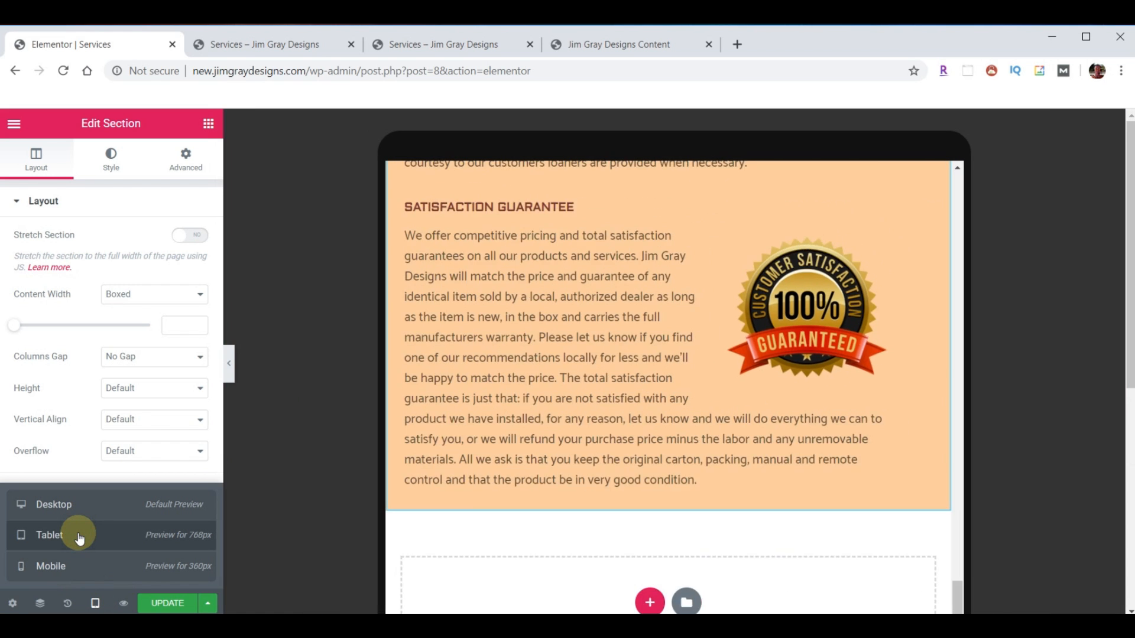
{"action": "scroll", "coordinate": [513, 430], "scroll_direction": "down", "scroll_amount": 5}
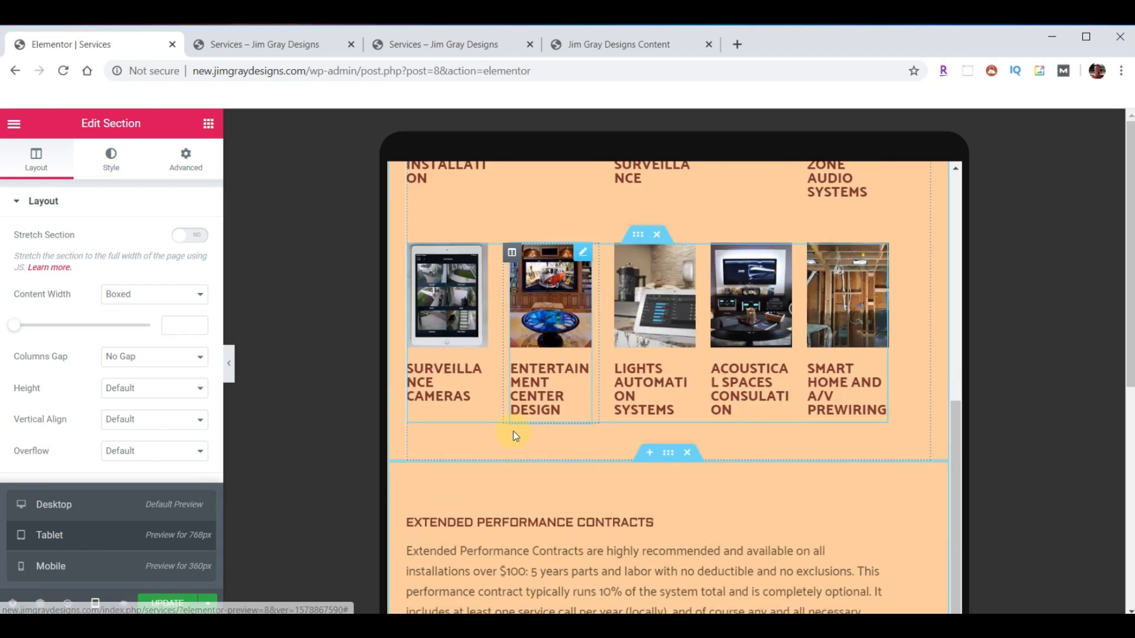
{"action": "scroll", "coordinate": [512, 438], "scroll_direction": "down", "scroll_amount": 3}
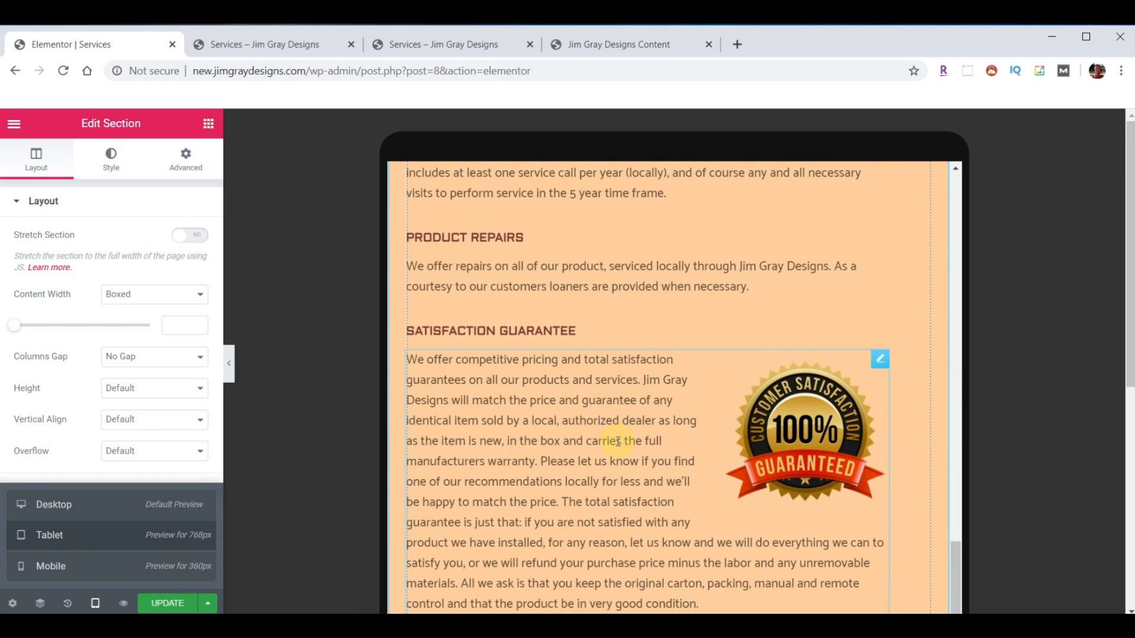
{"action": "scroll", "coordinate": [616, 431], "scroll_direction": "down", "scroll_amount": 1}
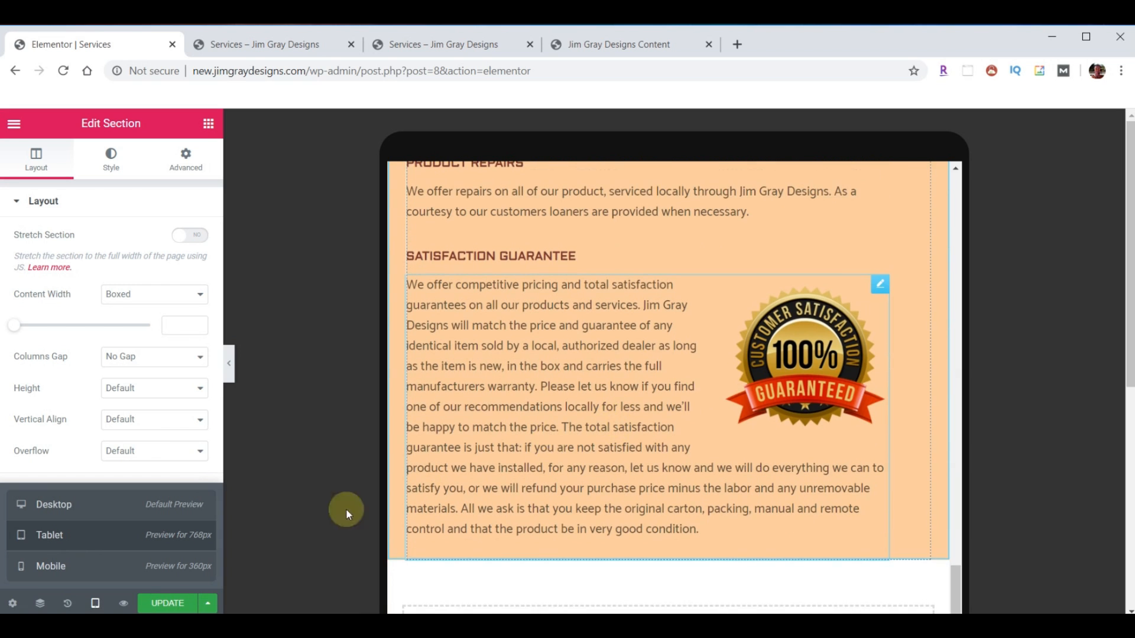
{"action": "left_click", "coordinate": [56, 566]}
{"action": "scroll", "coordinate": [591, 473], "scroll_direction": "down", "scroll_amount": 10}
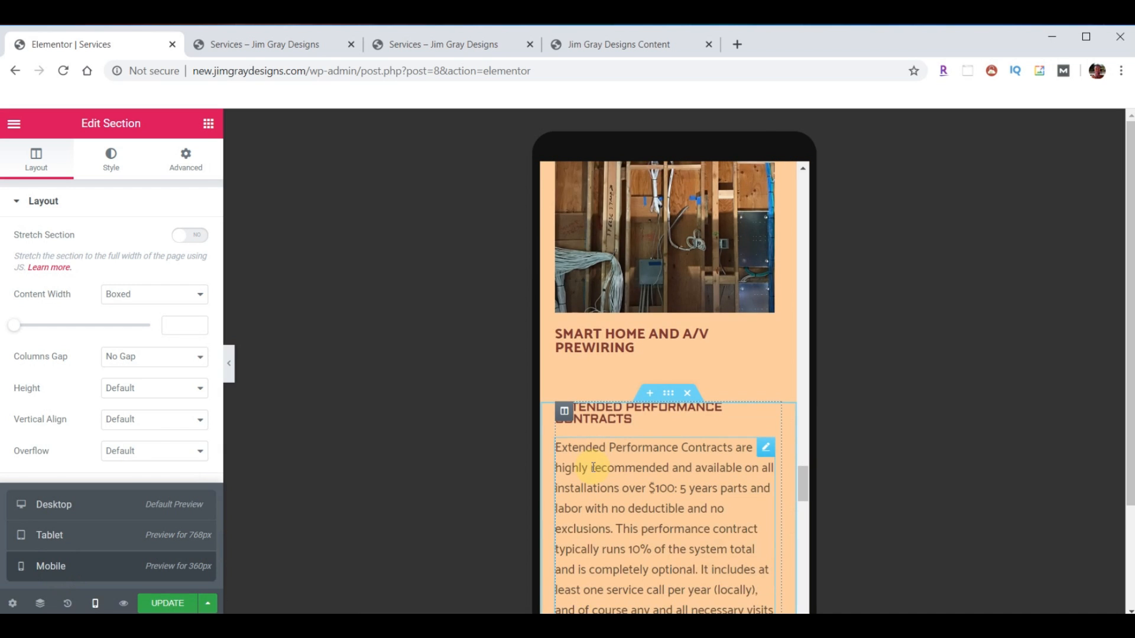
{"action": "scroll", "coordinate": [644, 466], "scroll_direction": "down", "scroll_amount": 3}
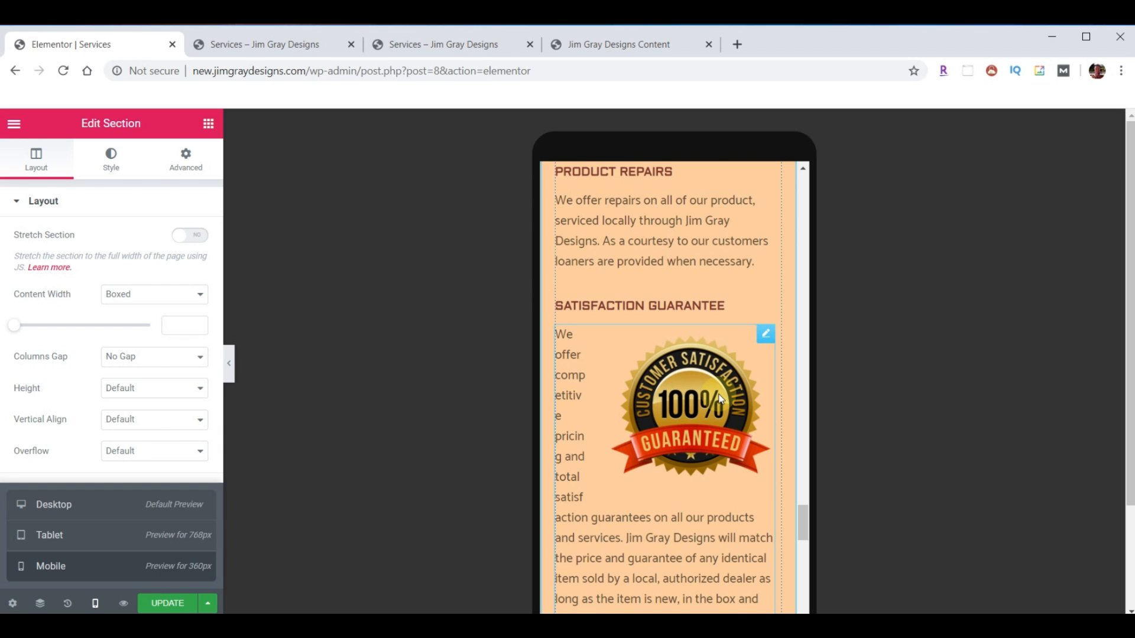
- Hide the original Satisfaction Guarantee text block on mobile
{"action": "right_click", "coordinate": [763, 338]}
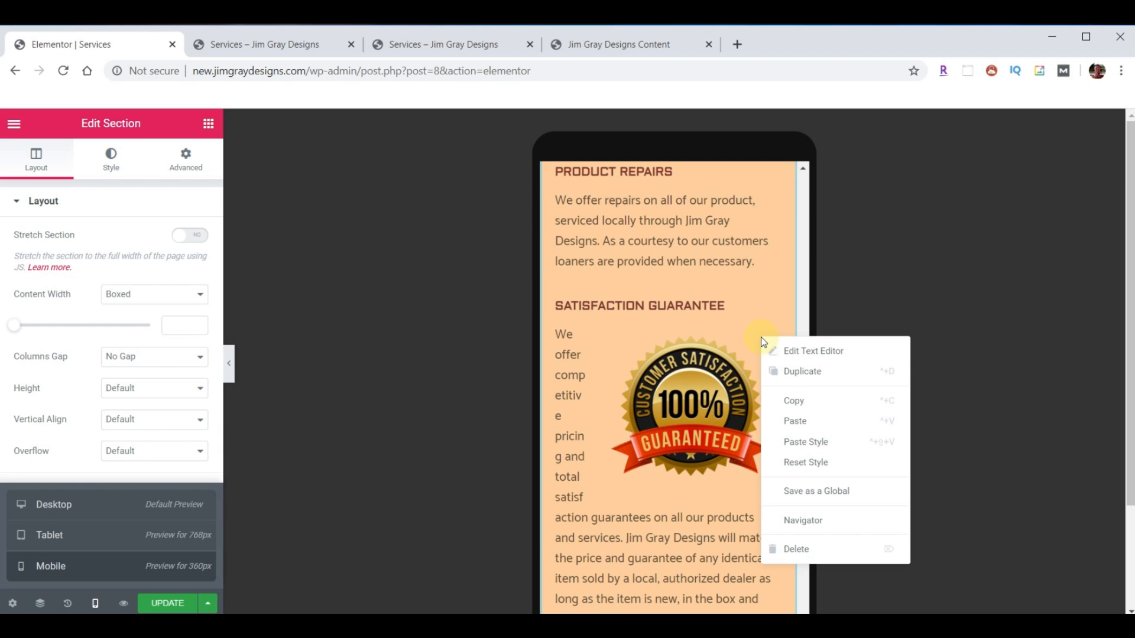
{"action": "left_click", "coordinate": [793, 370]}
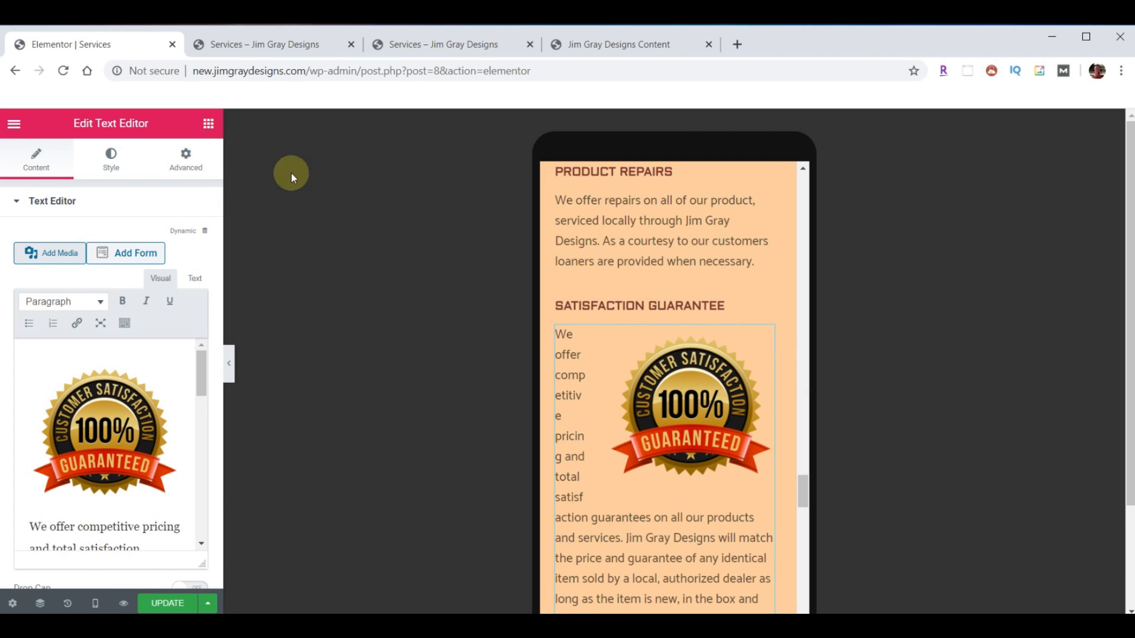
{"action": "left_click", "coordinate": [187, 160]}
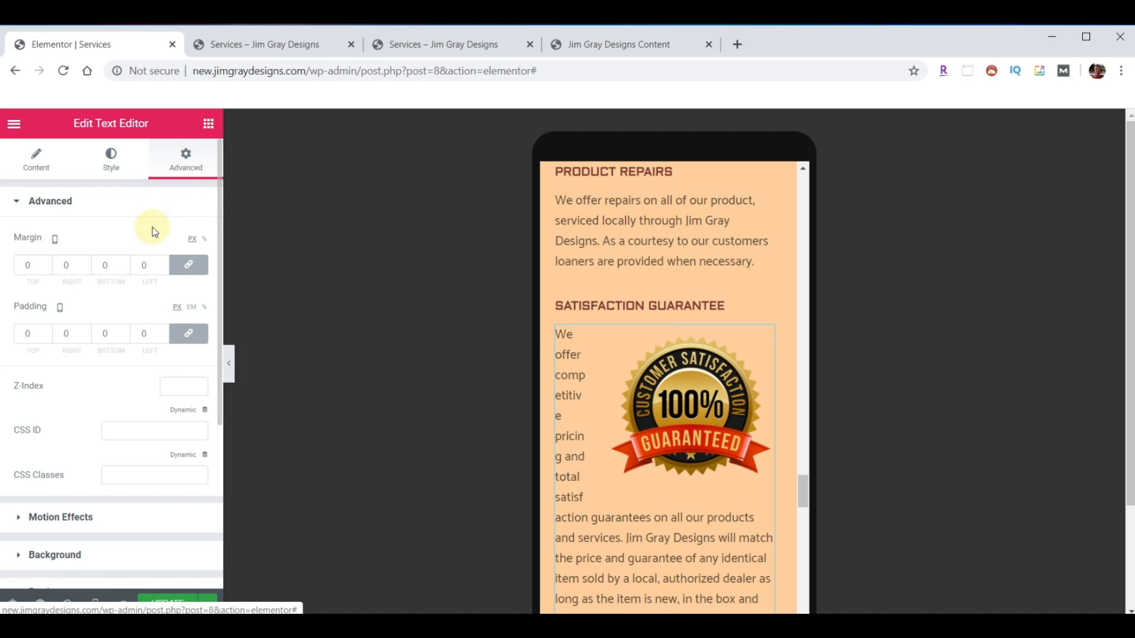
{"action": "scroll", "coordinate": [140, 294], "scroll_direction": "down", "scroll_amount": 5}
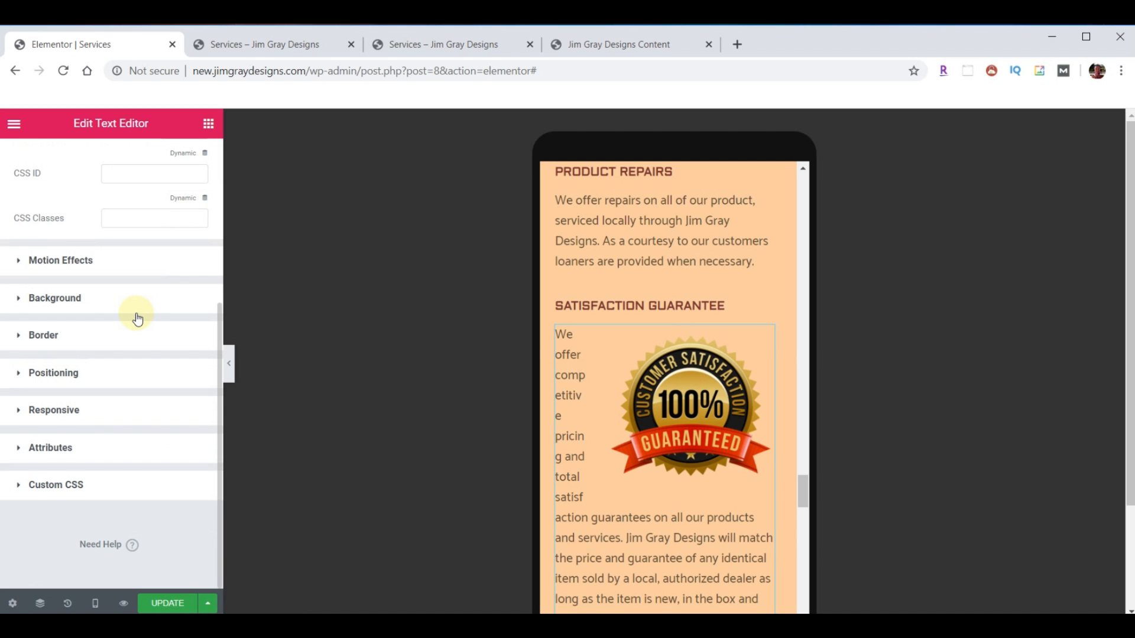
{"action": "left_click", "coordinate": [47, 413]}
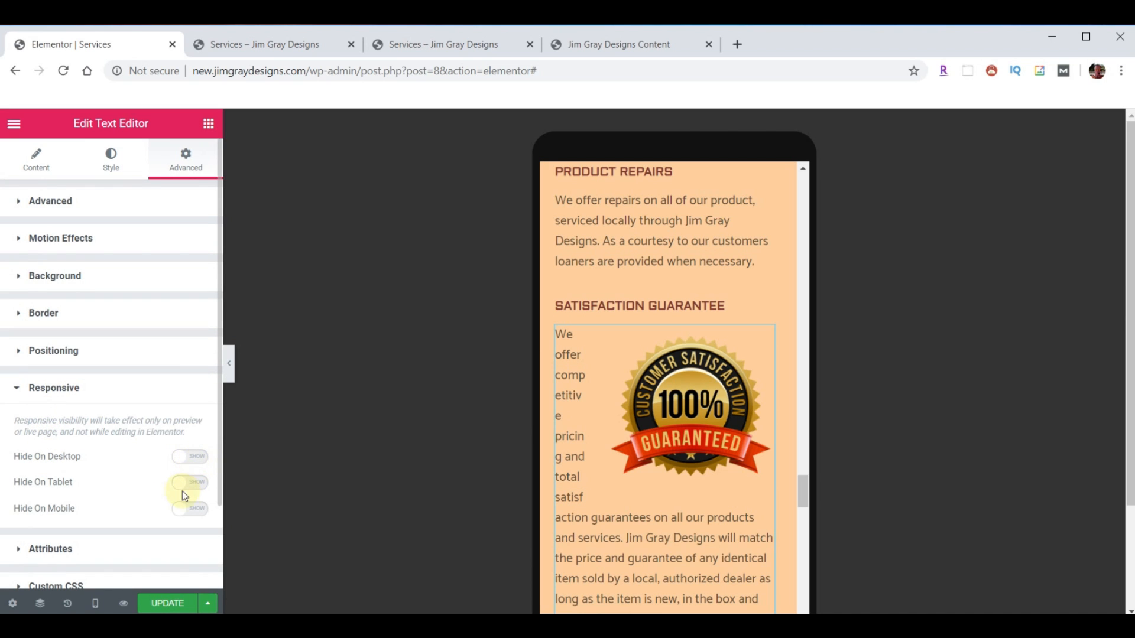
{"action": "left_click", "coordinate": [188, 510]}
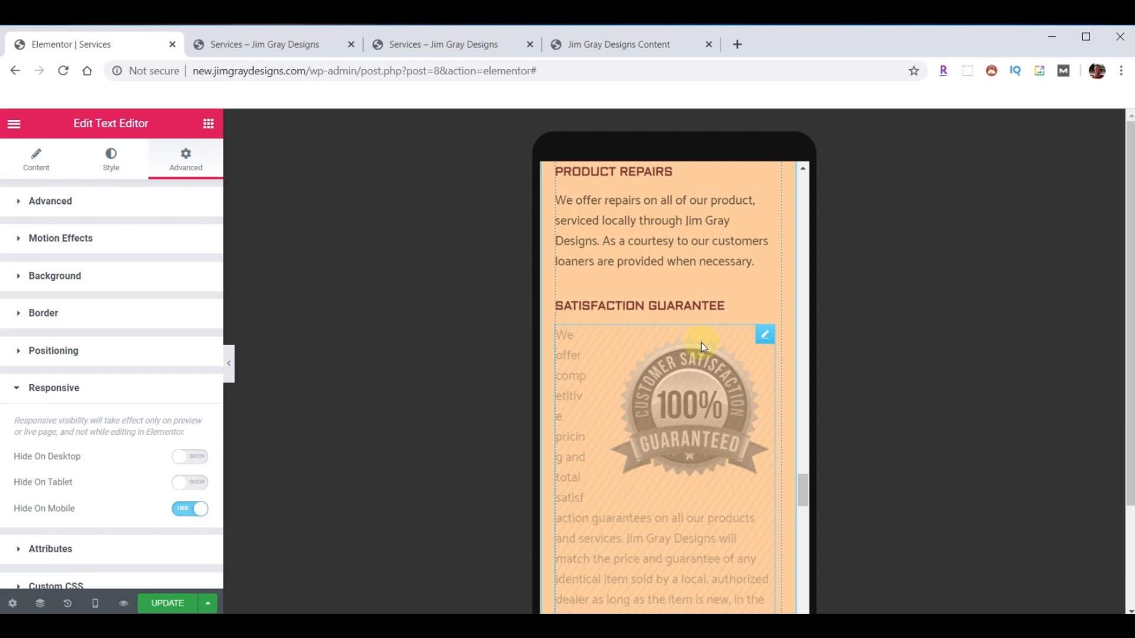
- Open the Advanced settings of the second Satisfaction Guarantee text block
{"action": "scroll", "coordinate": [704, 342], "scroll_direction": "down", "scroll_amount": 7}
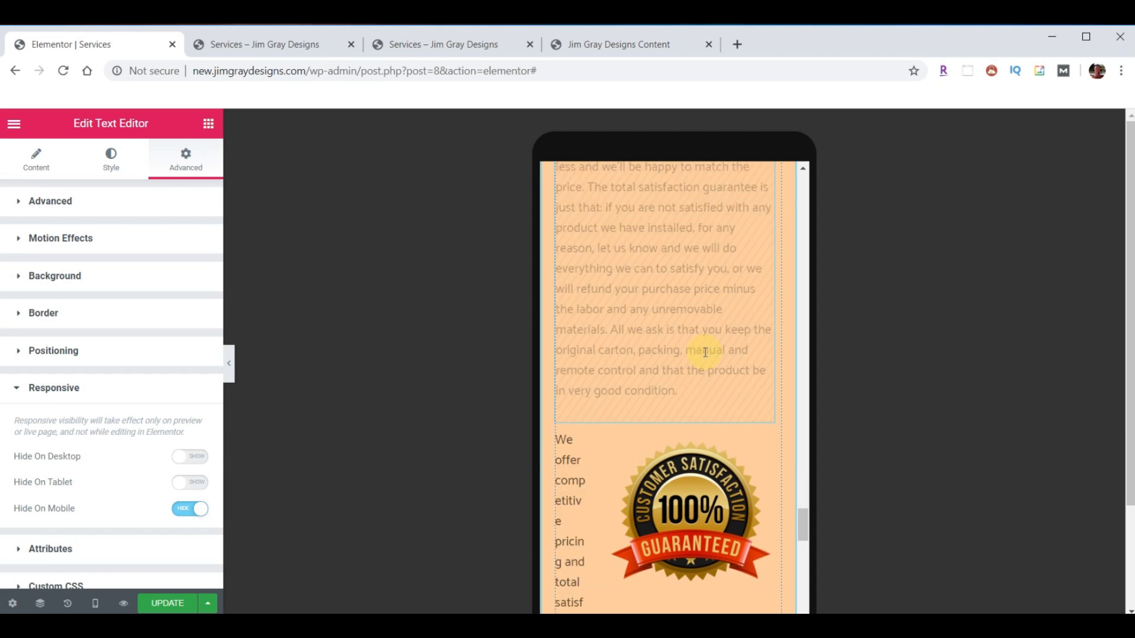
{"action": "scroll", "coordinate": [705, 352], "scroll_direction": "down", "scroll_amount": 2}
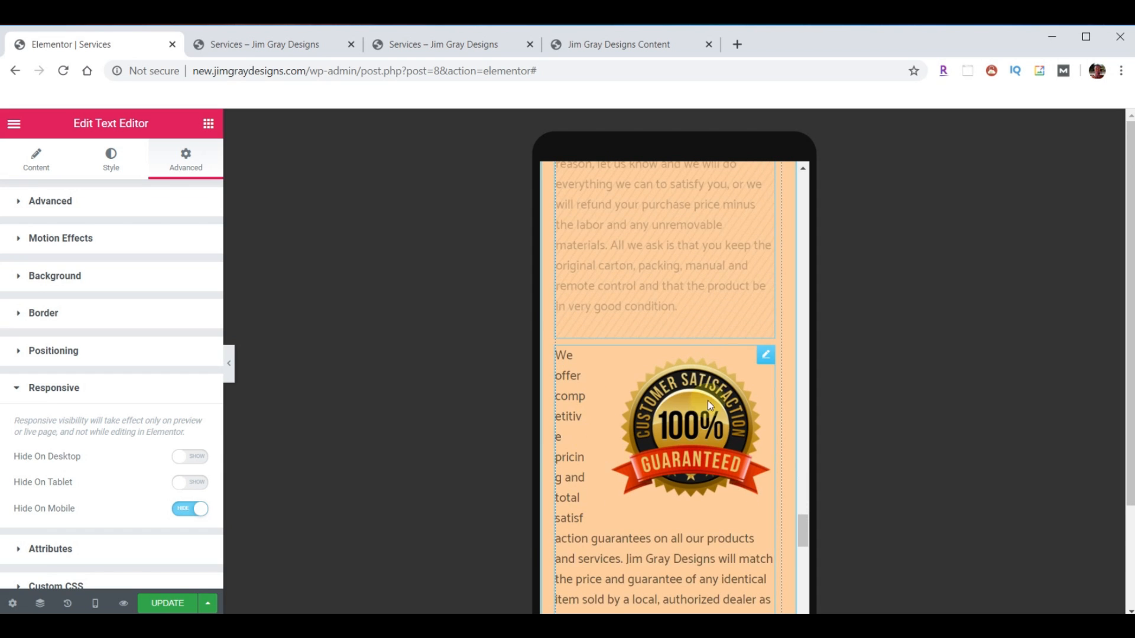
{"action": "left_click", "coordinate": [764, 358]}
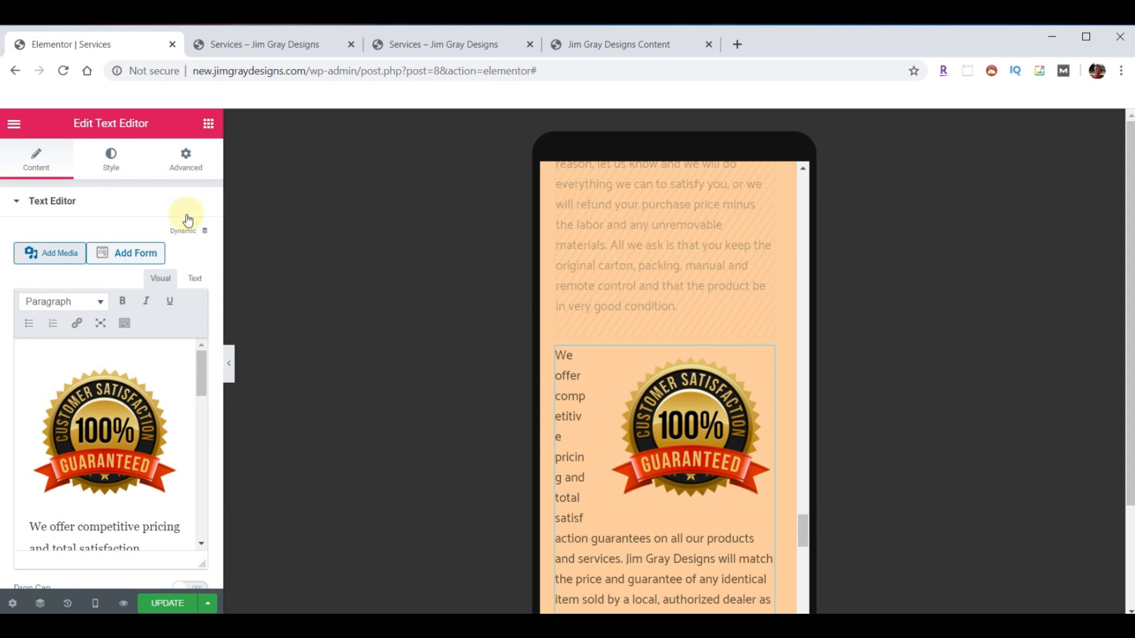
{"action": "left_click", "coordinate": [193, 166]}
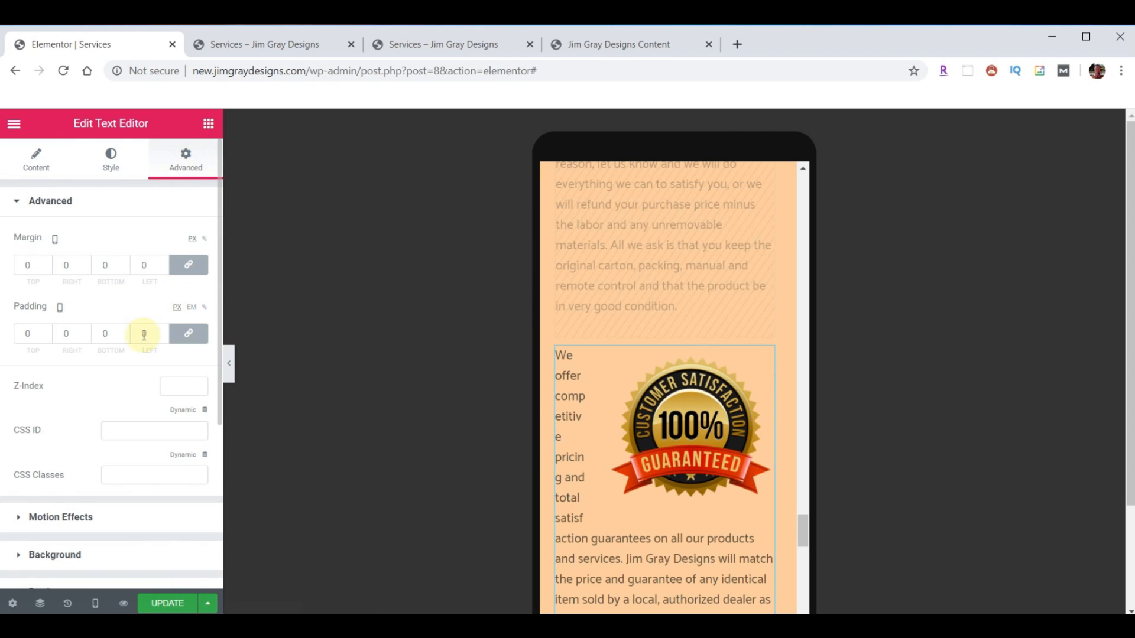
{"action": "scroll", "coordinate": [142, 343], "scroll_direction": "down", "scroll_amount": 4}
- Hide the copied Satisfaction Guarantee block on desktop and tablet
{"action": "left_click", "coordinate": [52, 410]}
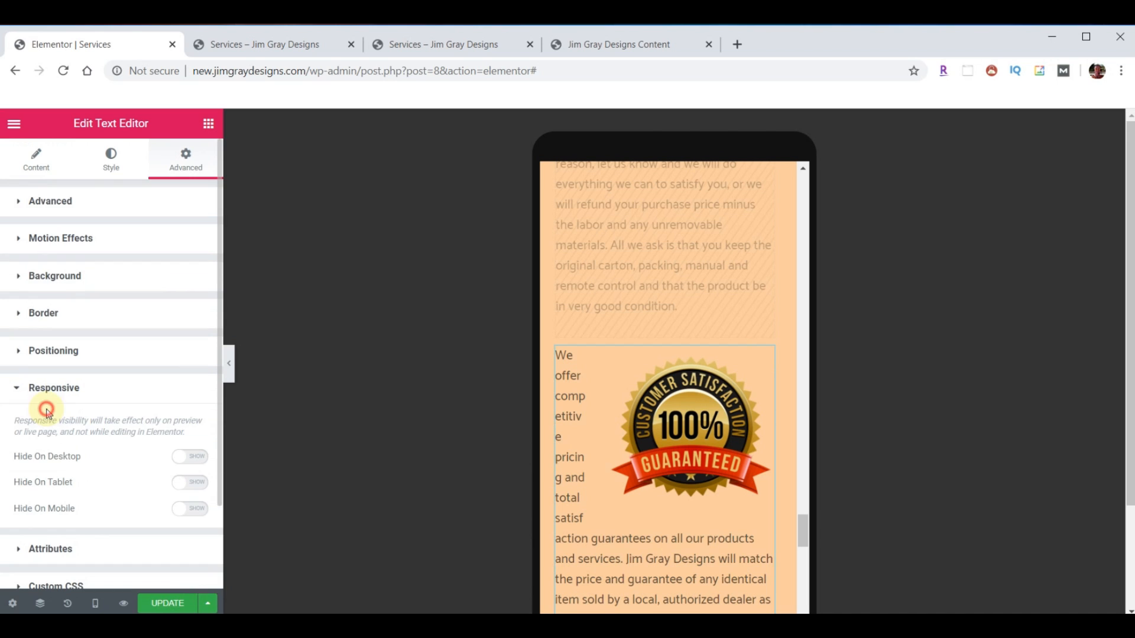
{"action": "left_click", "coordinate": [191, 458]}
{"action": "left_click", "coordinate": [193, 489]}
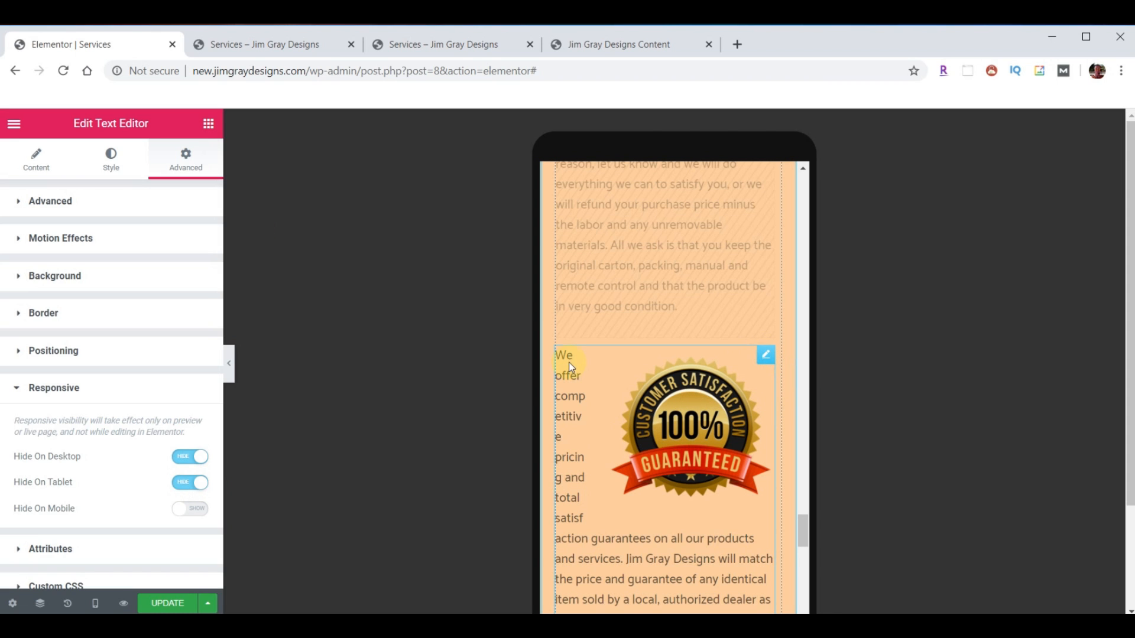
- Shrink the copy's 100% badge image to 137 × 137
{"action": "left_click", "coordinate": [32, 167]}
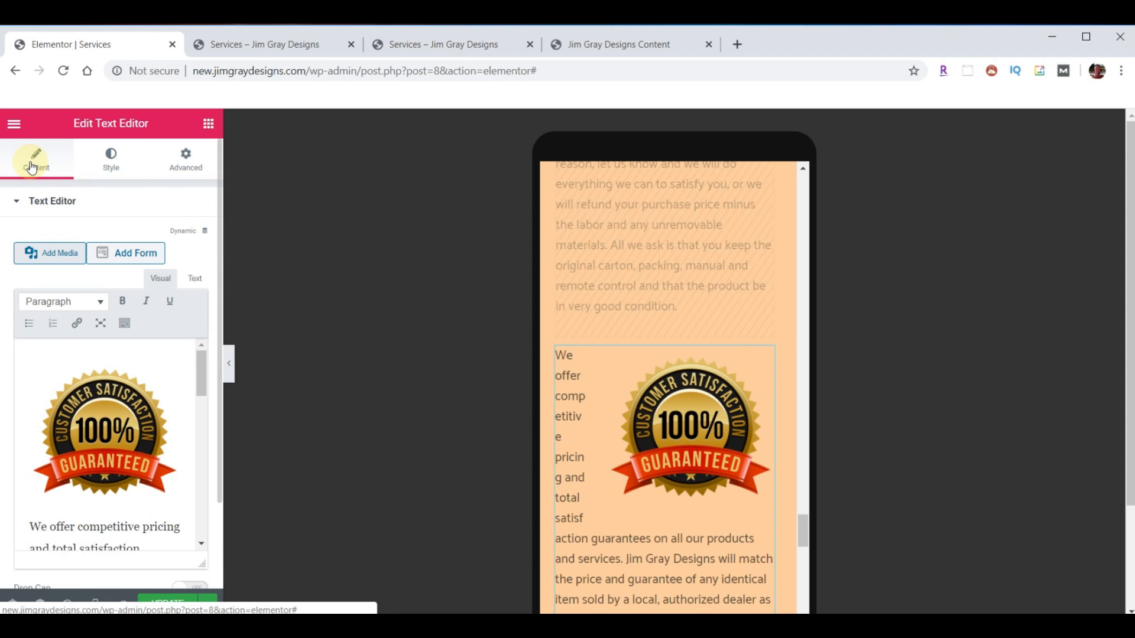
{"action": "left_click", "coordinate": [101, 443]}
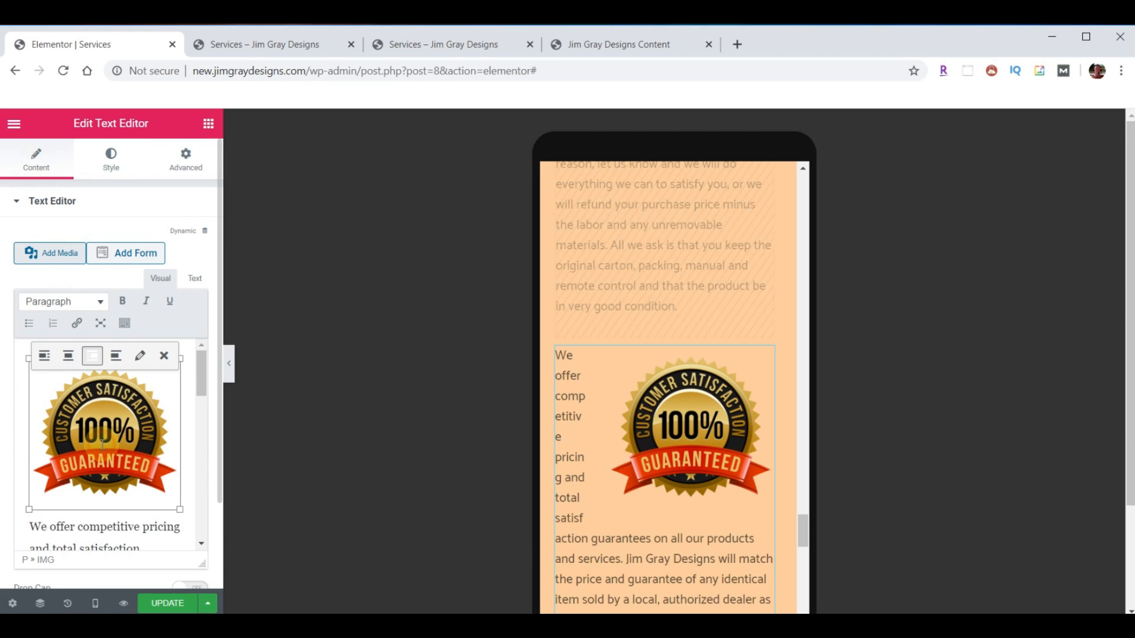
{"action": "left_click_drag", "start_coordinate": [29, 509], "coordinate": [92, 459]}
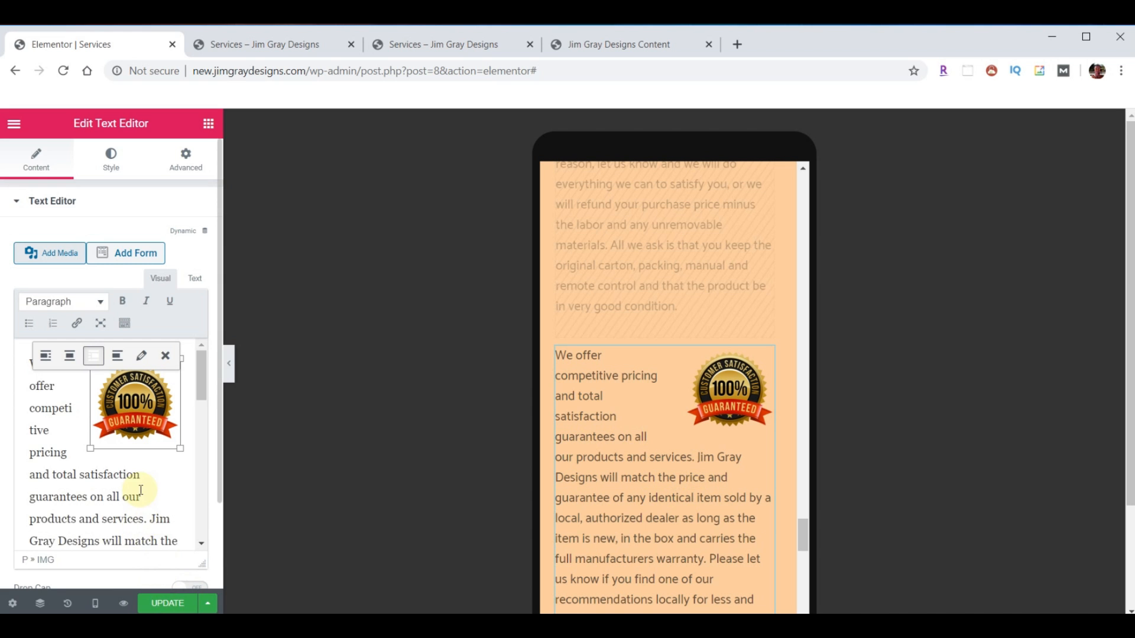
- Switch the preview back to desktop width and save the Services page
{"action": "scroll", "coordinate": [159, 564], "scroll_direction": "down", "scroll_amount": 2}
{"action": "mouse_move", "coordinate": [95, 603]}
{"action": "left_click", "coordinate": [50, 504]}
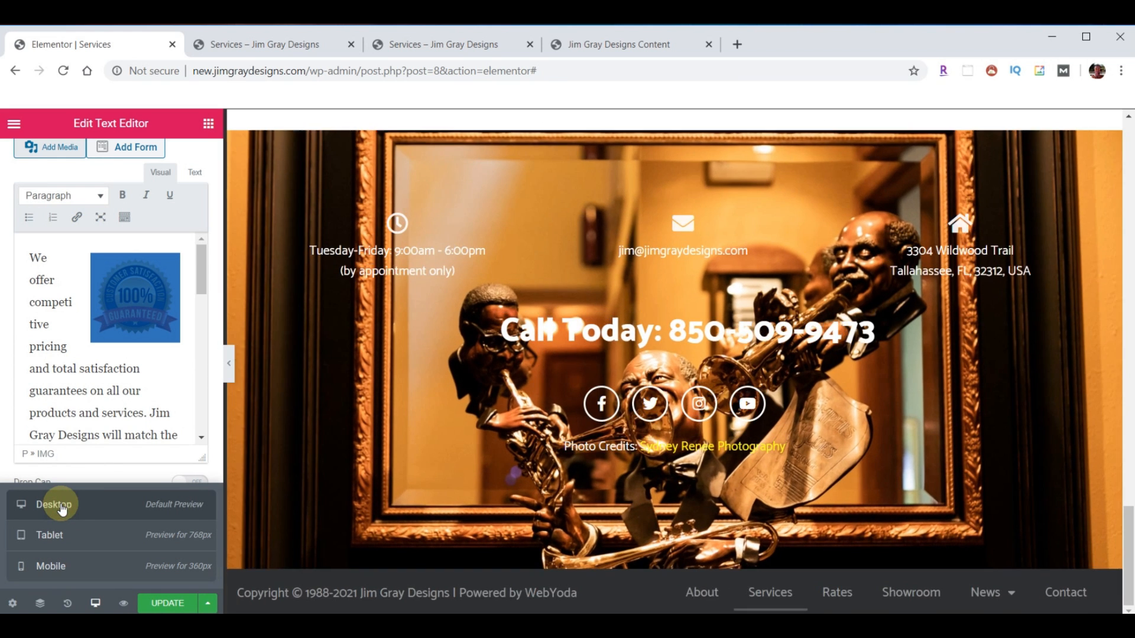
{"action": "scroll", "coordinate": [716, 395], "scroll_direction": "up", "scroll_amount": 5}
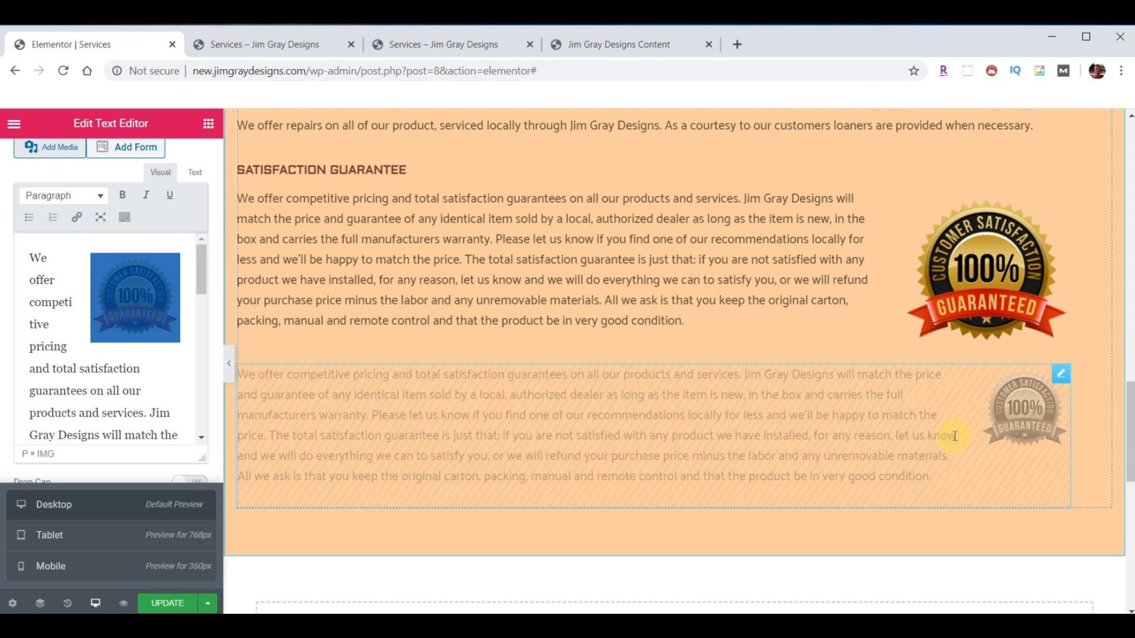
{"action": "left_click", "coordinate": [168, 602]}
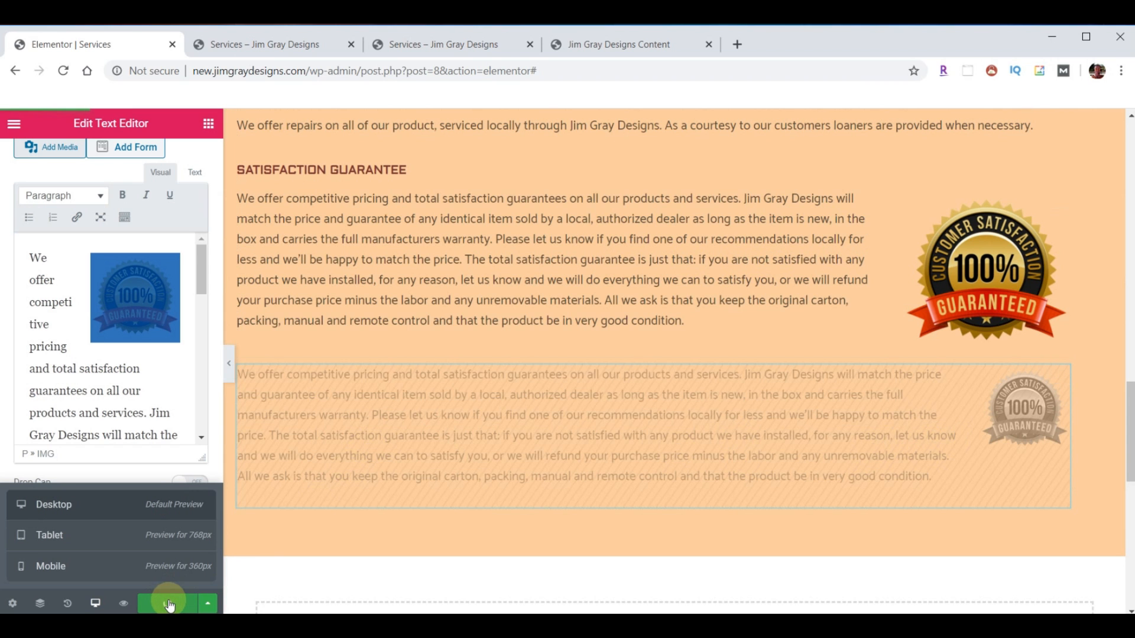
- Reload the live Services page and review the Satisfaction Guarantee section at desktop width
{"action": "left_click", "coordinate": [286, 48]}
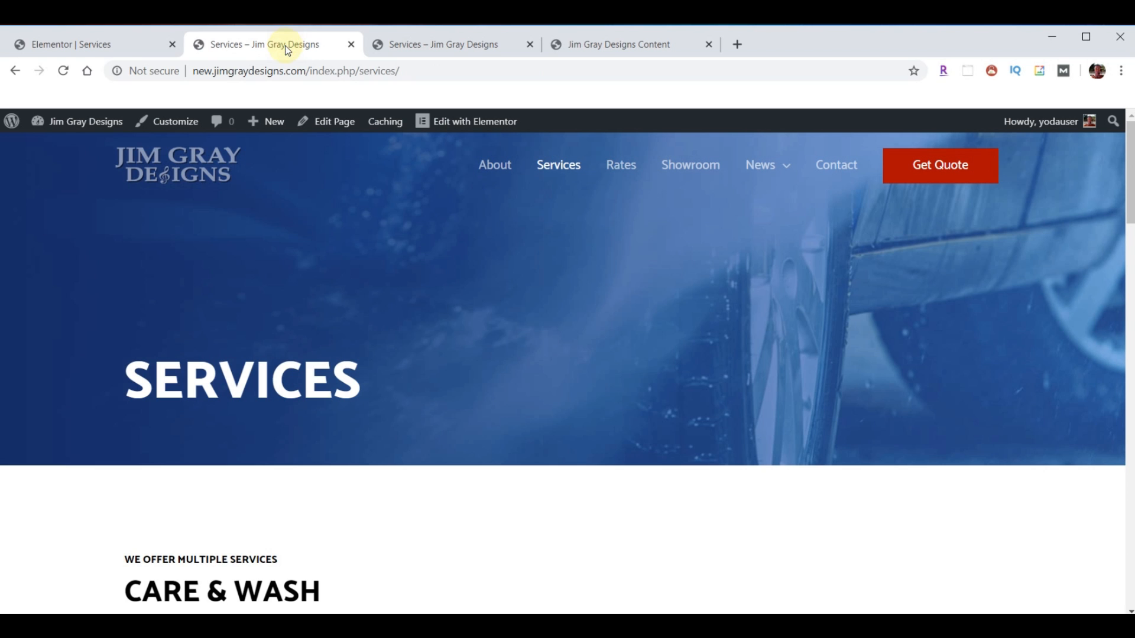
{"action": "left_click", "coordinate": [62, 72]}
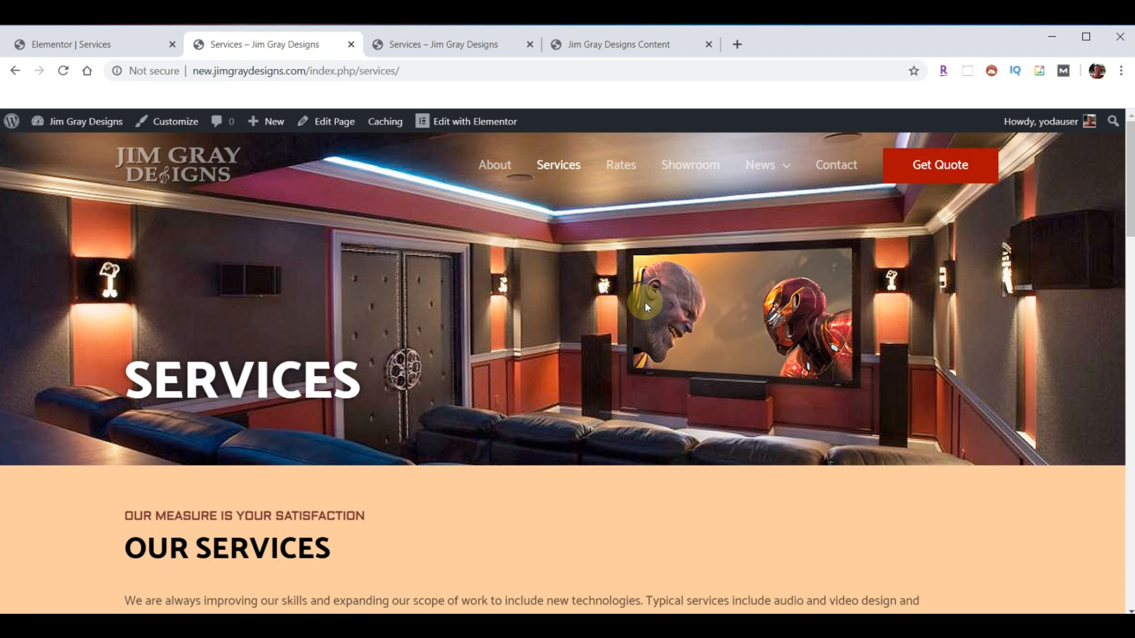
{"action": "scroll", "coordinate": [644, 302], "scroll_direction": "down", "scroll_amount": 20}
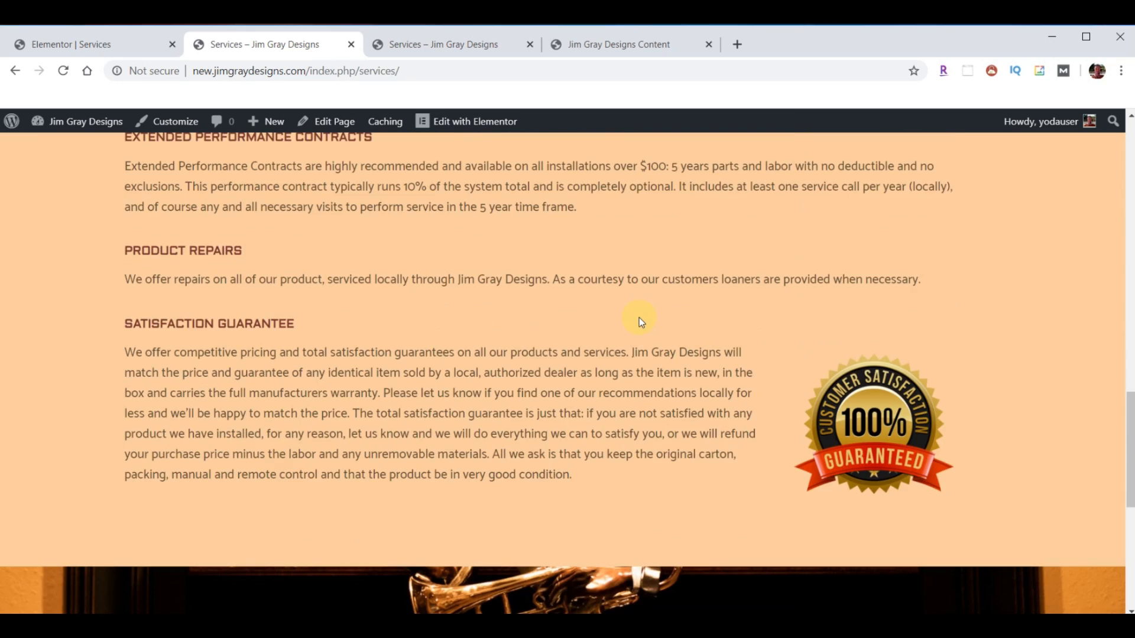
{"action": "scroll", "coordinate": [639, 317], "scroll_direction": "down", "scroll_amount": 3}
{"action": "scroll", "coordinate": [639, 317], "scroll_direction": "up", "scroll_amount": 1}
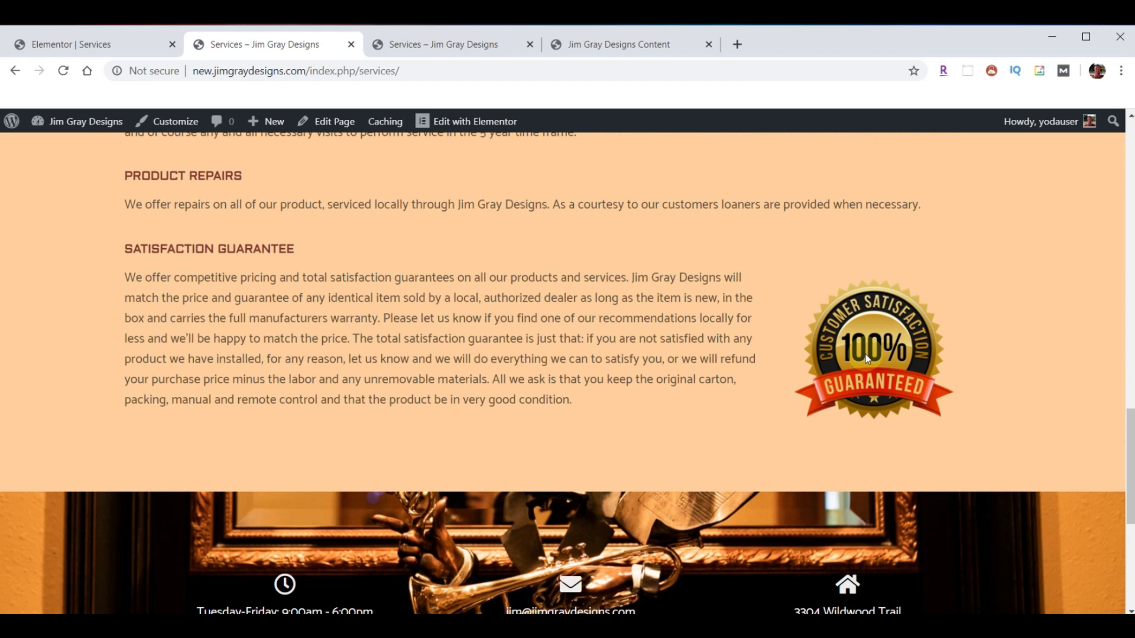
- Narrow the page with DevTools to check tablet and mobile layouts, then restore full width
{"action": "key", "text": "F12"}
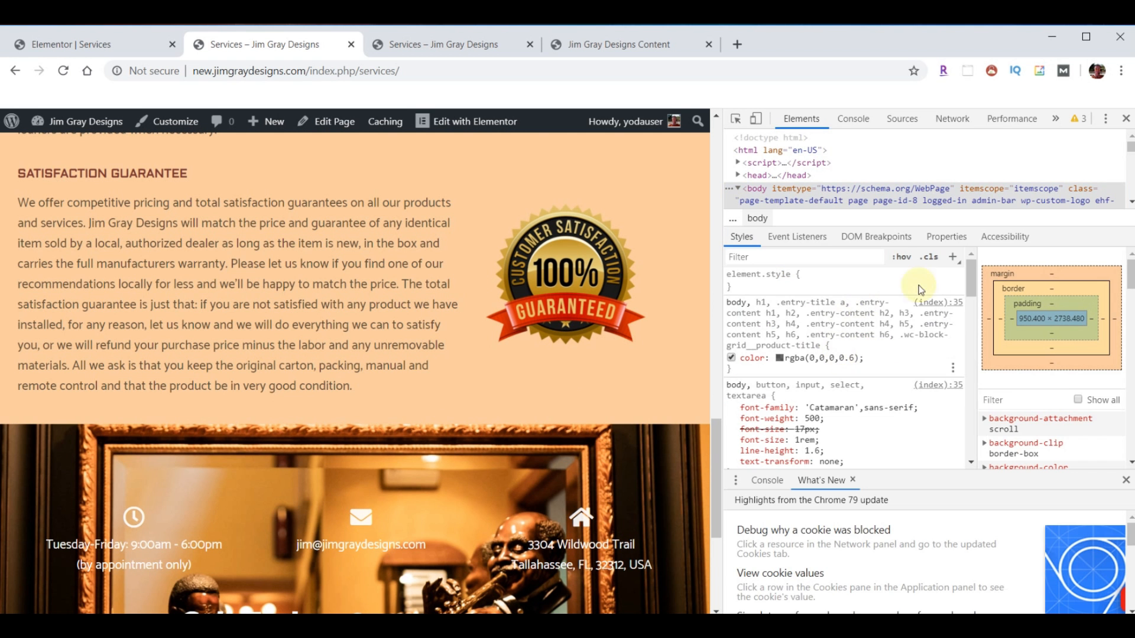
{"action": "left_click_drag", "start_coordinate": [718, 388], "coordinate": [413, 384]}
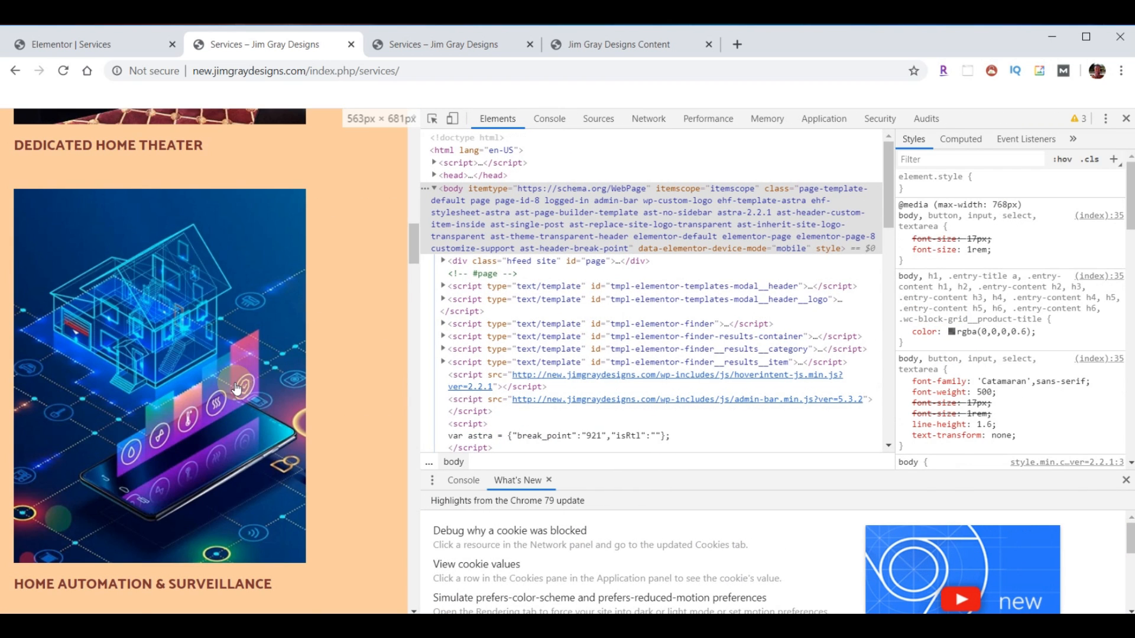
{"action": "scroll", "coordinate": [225, 397], "scroll_direction": "down", "scroll_amount": 5}
{"action": "scroll", "coordinate": [225, 397], "scroll_direction": "down", "scroll_amount": 16}
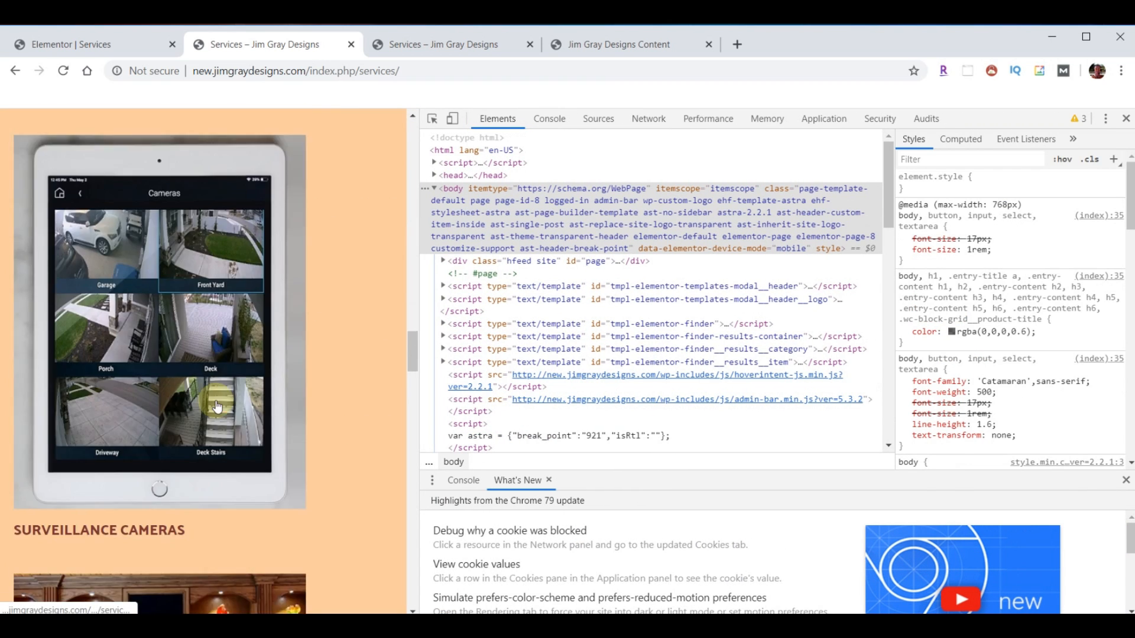
{"action": "scroll", "coordinate": [216, 406], "scroll_direction": "down", "scroll_amount": 15}
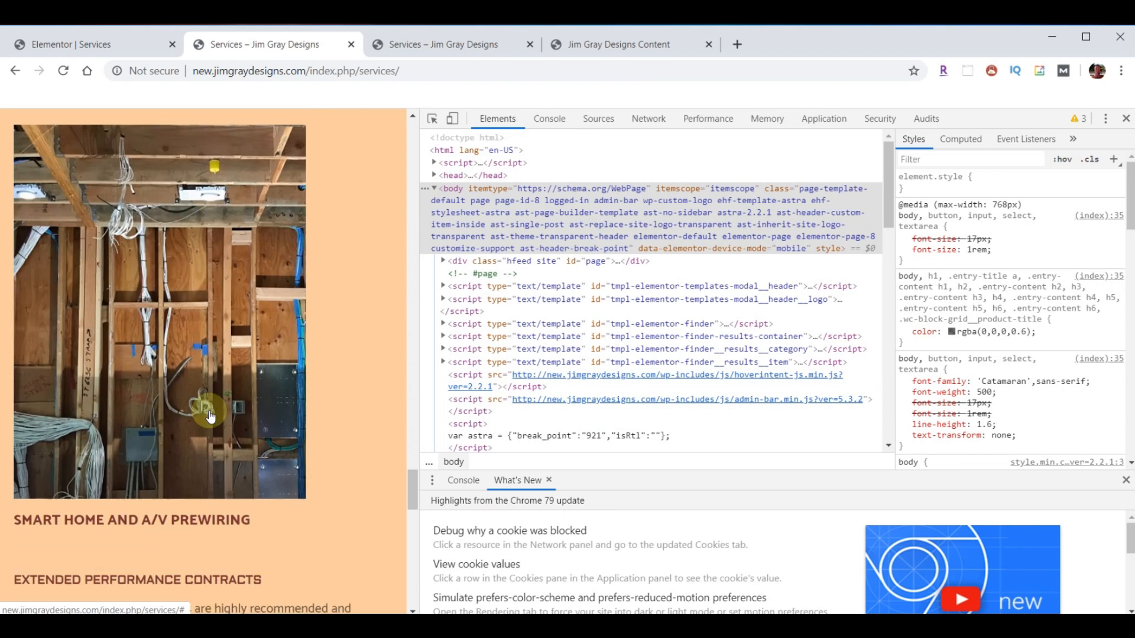
{"action": "scroll", "coordinate": [211, 417], "scroll_direction": "down", "scroll_amount": 5}
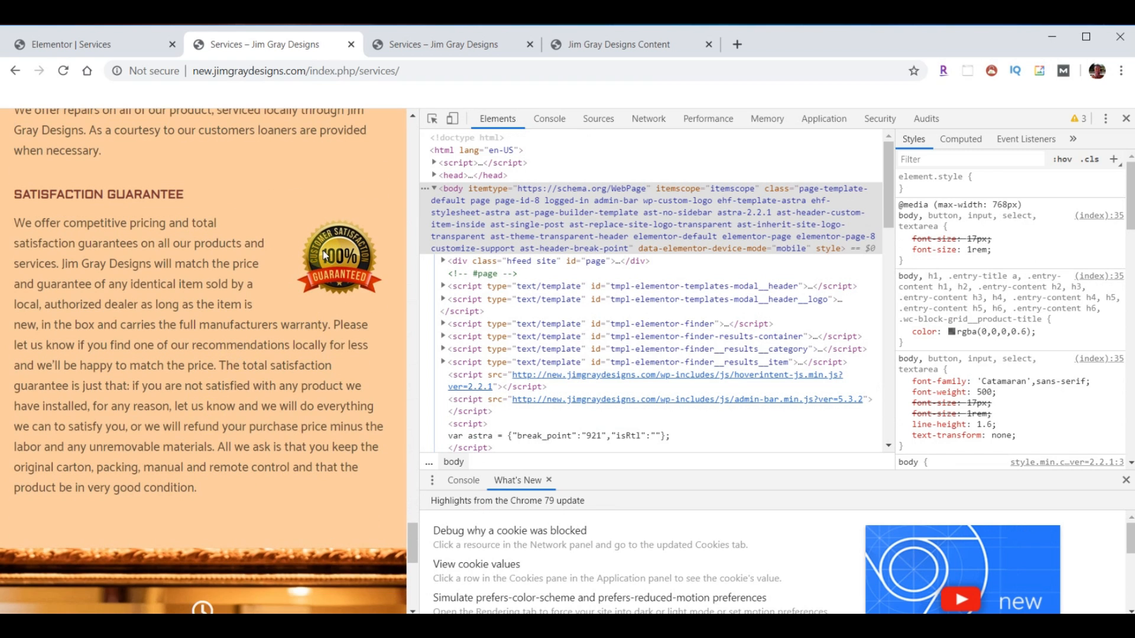
{"action": "left_click", "coordinate": [1123, 120]}
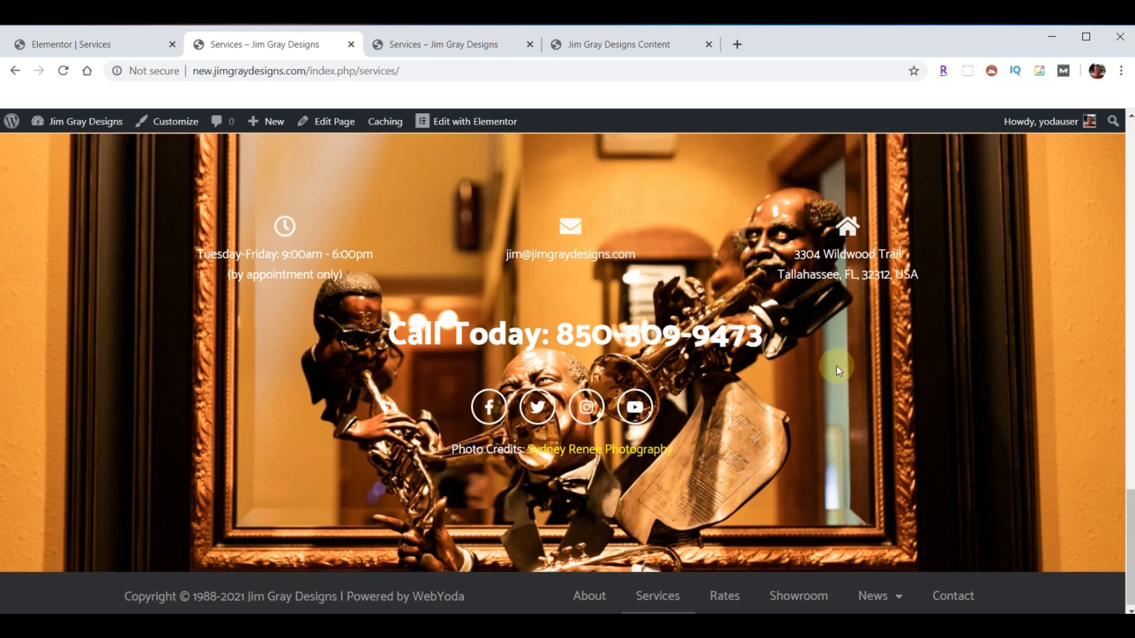
{"action": "scroll", "coordinate": [836, 367], "scroll_direction": "up", "scroll_amount": 6}
{"action": "scroll", "coordinate": [665, 425], "scroll_direction": "up", "scroll_amount": 3}
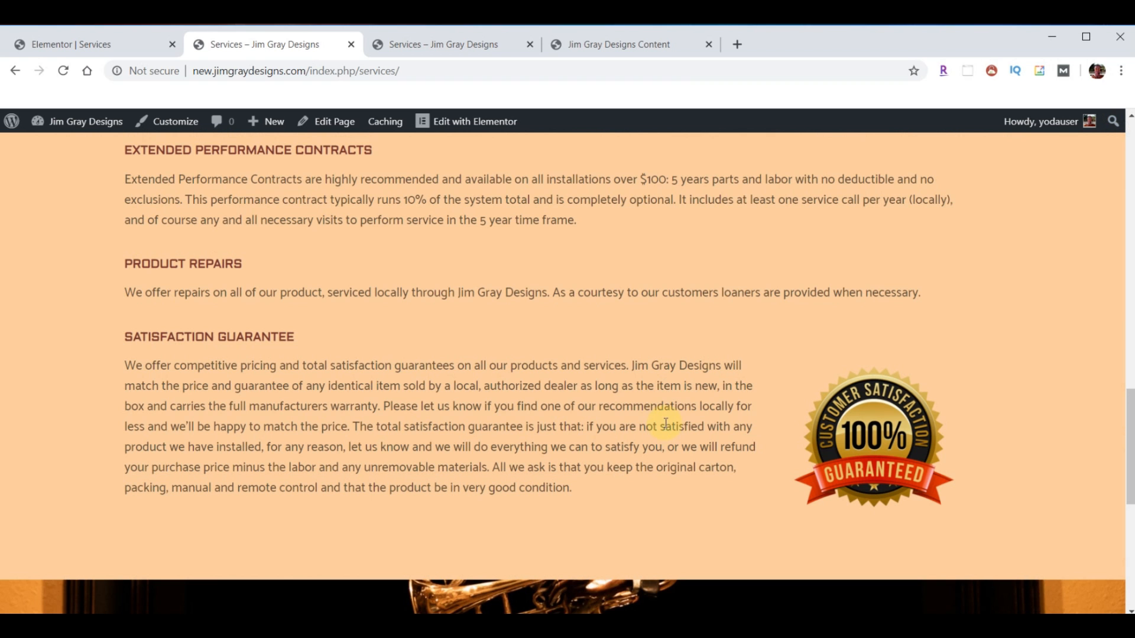
- Compare the live Rates page with the old site's Rates page down to its Satisfaction Guarantee
{"action": "scroll", "coordinate": [643, 330], "scroll_direction": "down", "scroll_amount": 8}
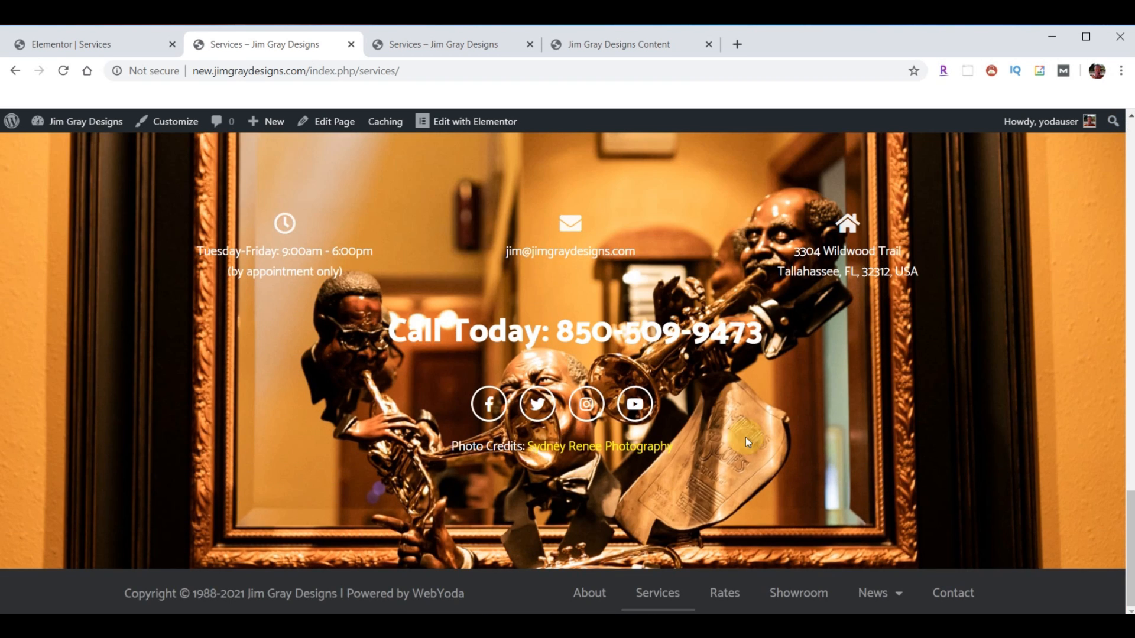
{"action": "left_click", "coordinate": [730, 598]}
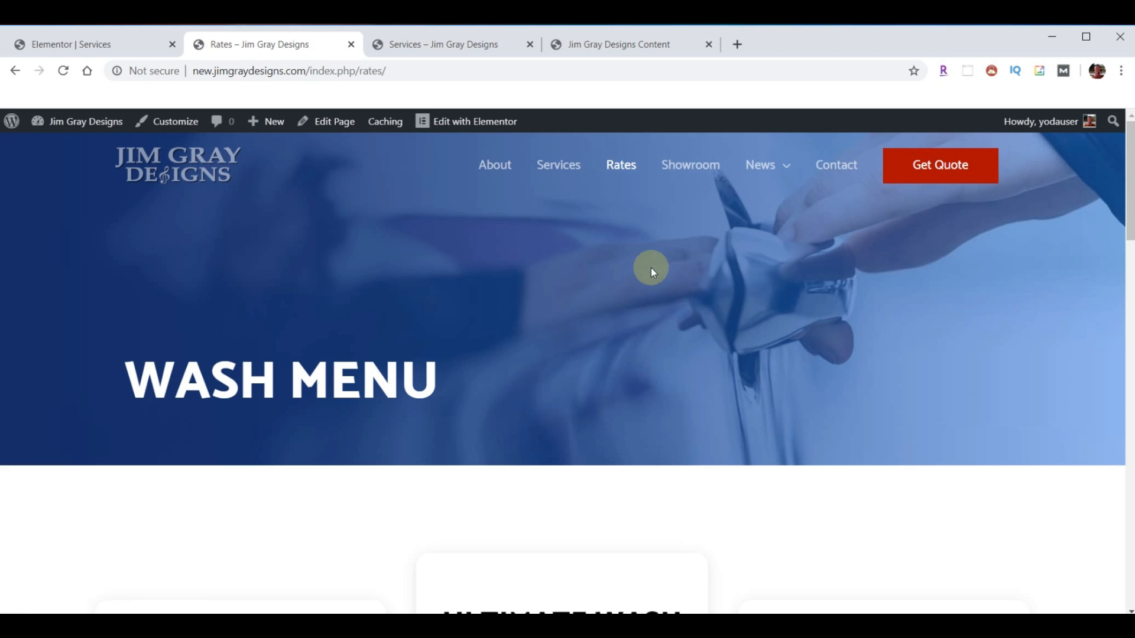
{"action": "left_click", "coordinate": [438, 45]}
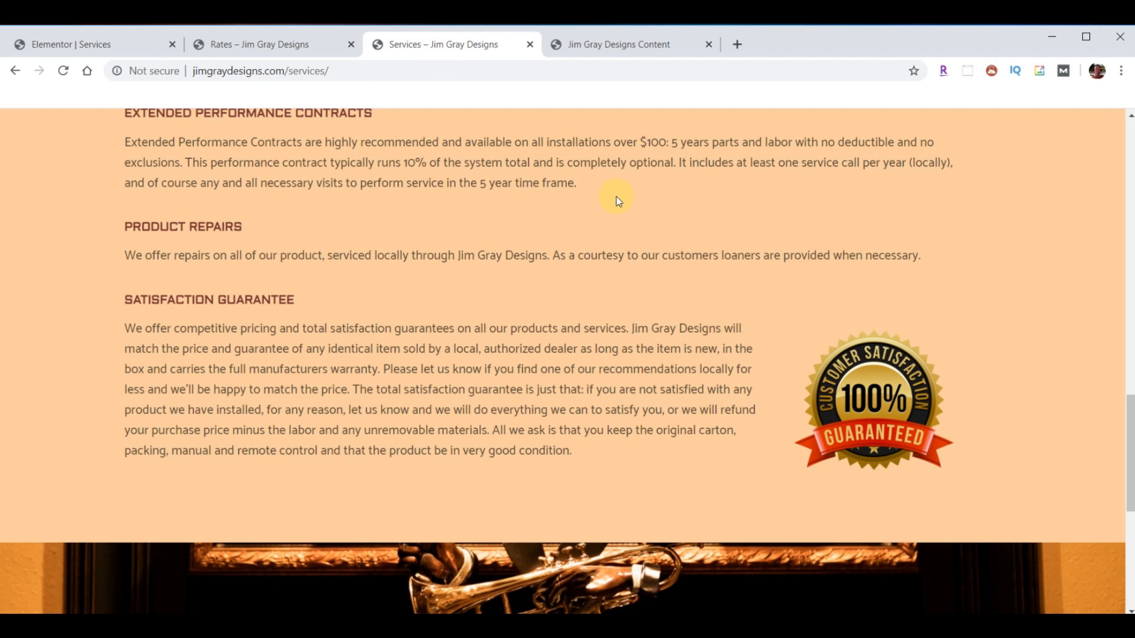
{"action": "scroll", "coordinate": [616, 201], "scroll_direction": "down", "scroll_amount": 7}
{"action": "left_click", "coordinate": [729, 599]}
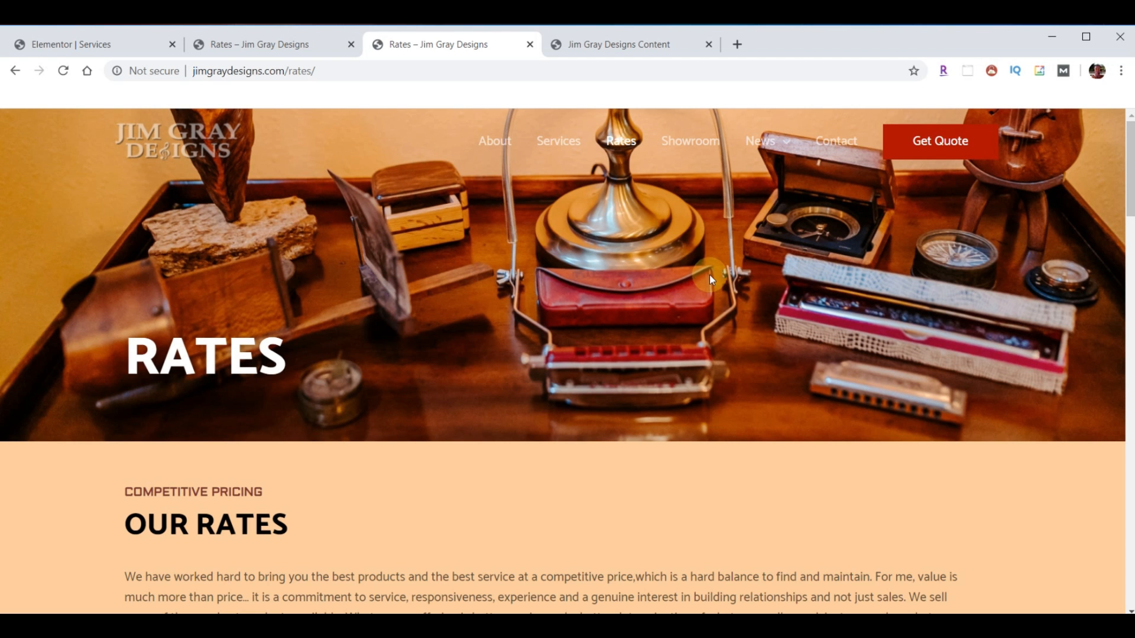
{"action": "scroll", "coordinate": [658, 291], "scroll_direction": "down", "scroll_amount": 10}
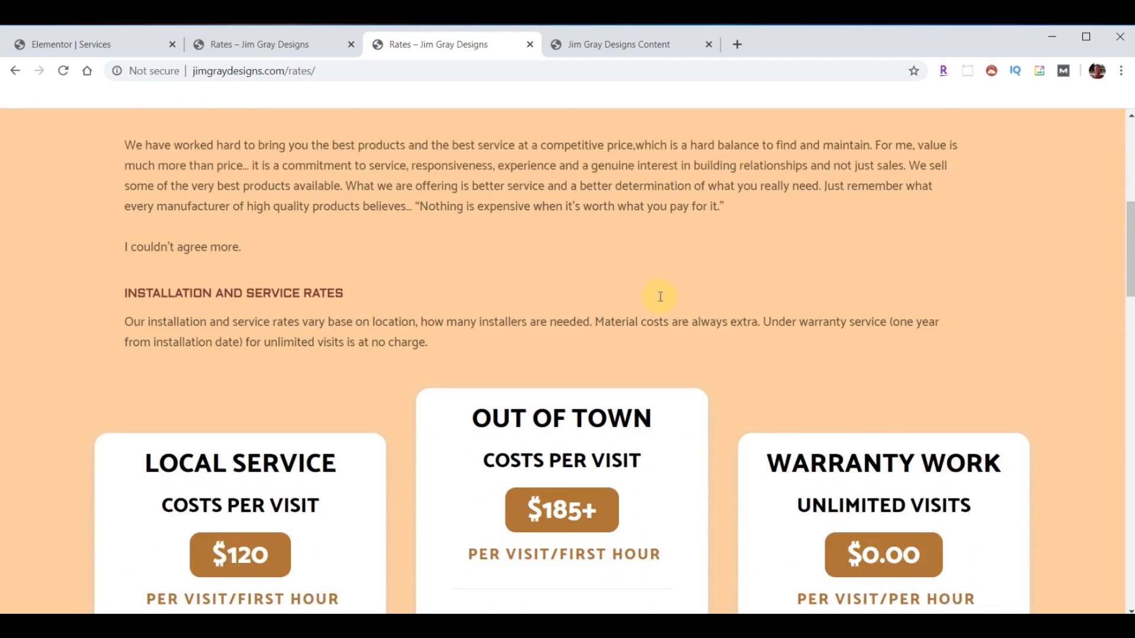
{"action": "scroll", "coordinate": [717, 215], "scroll_direction": "down", "scroll_amount": 1}
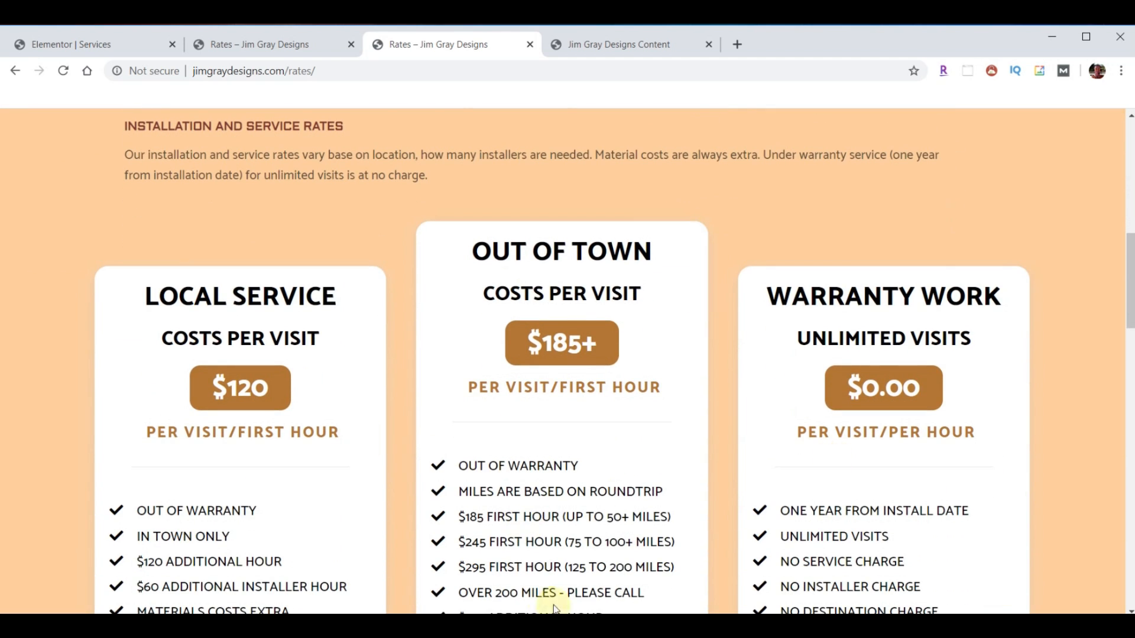
{"action": "scroll", "coordinate": [478, 453], "scroll_direction": "down", "scroll_amount": 1}
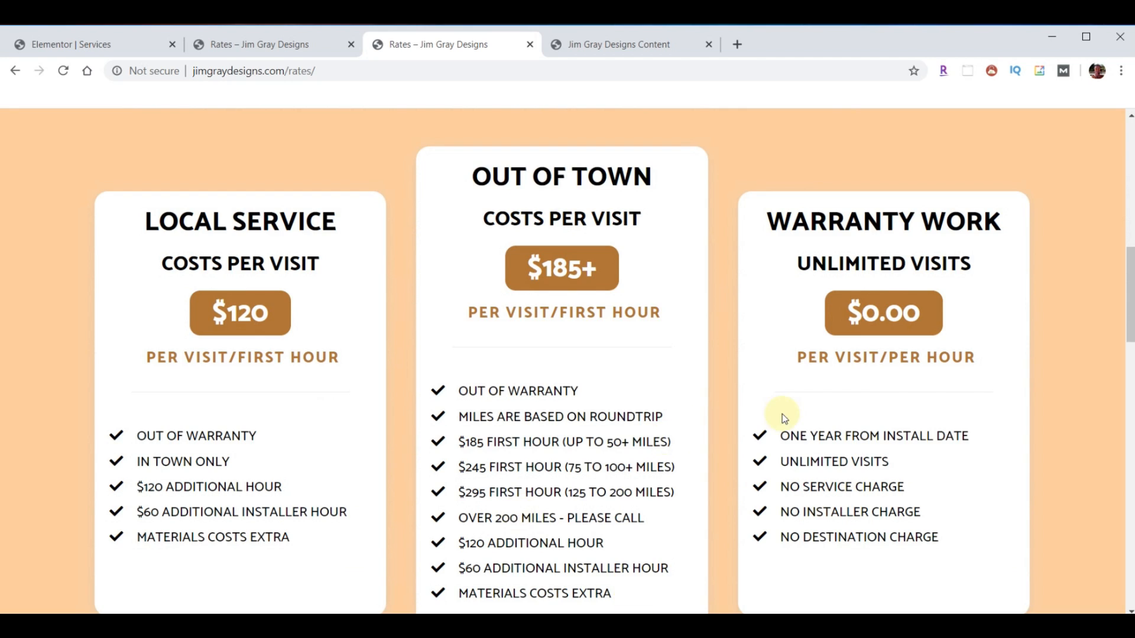
{"action": "scroll", "coordinate": [857, 362], "scroll_direction": "down", "scroll_amount": 2}
{"action": "scroll", "coordinate": [788, 287], "scroll_direction": "down", "scroll_amount": 10}
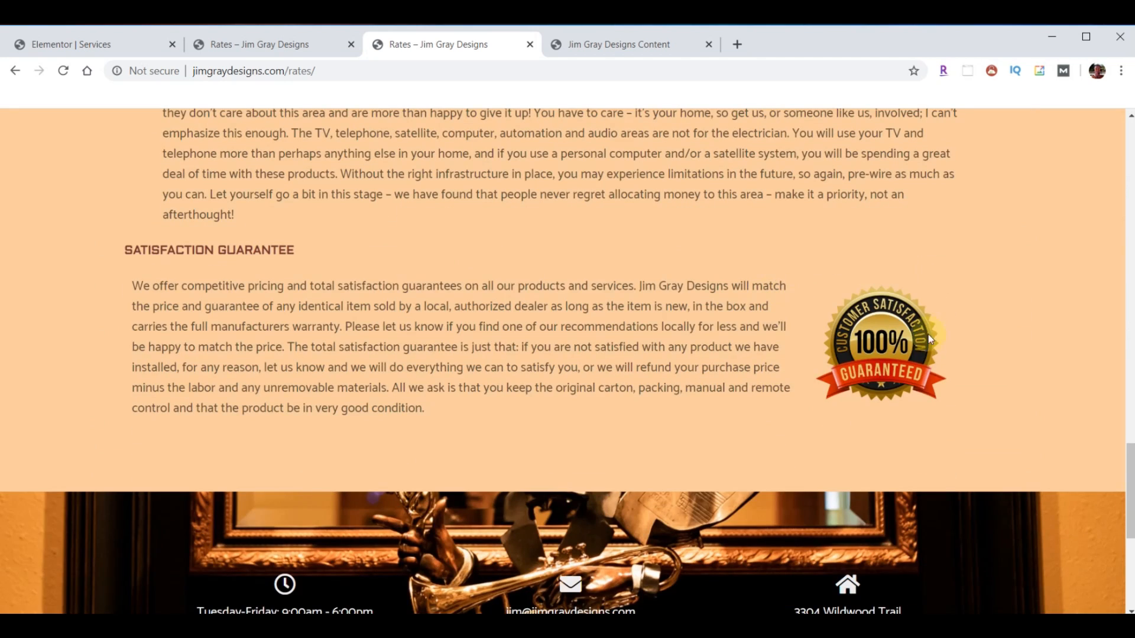
{"action": "left_click", "coordinate": [81, 46]}
- Exit to the dashboard and open the Rates page with Edit with Elementor from All Pages
{"action": "left_click", "coordinate": [13, 123]}
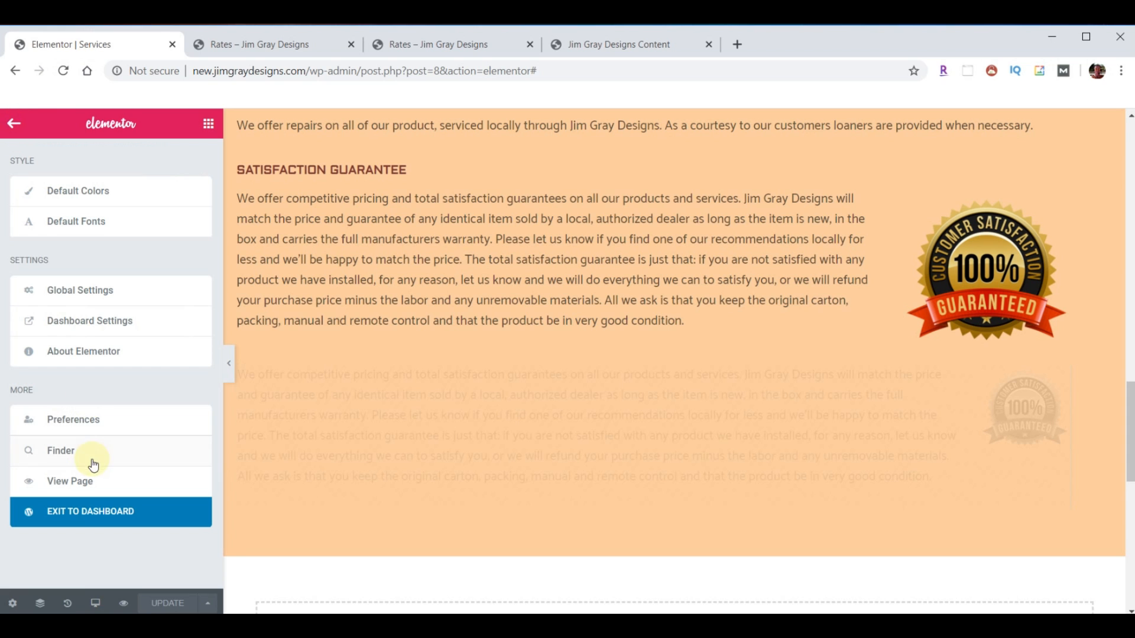
{"action": "left_click", "coordinate": [87, 524]}
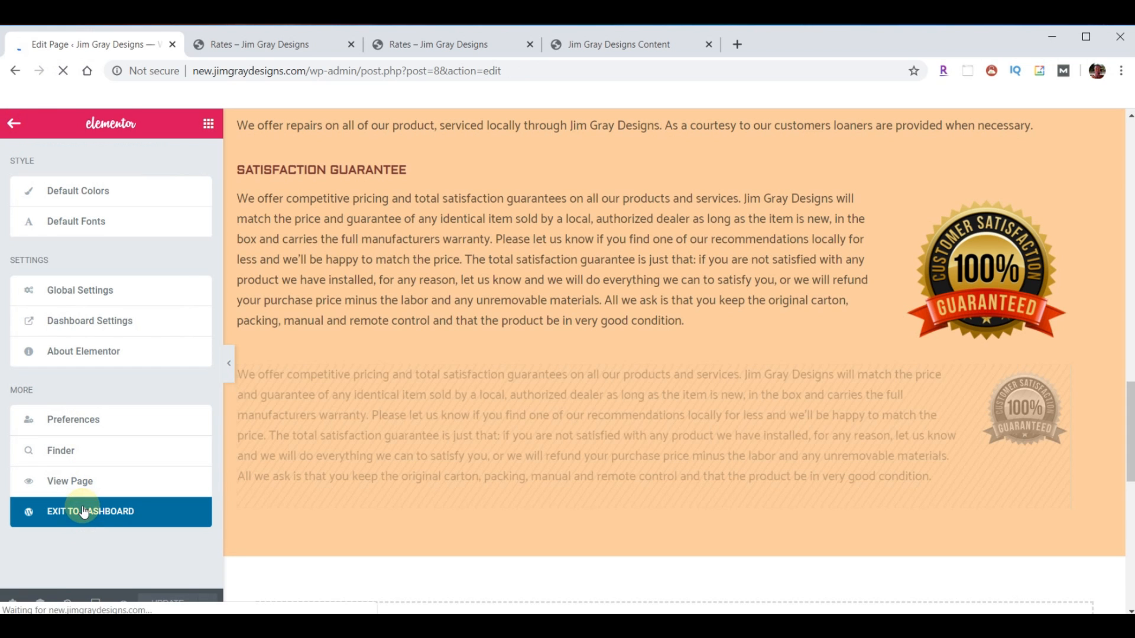
{"action": "left_click", "coordinate": [40, 249]}
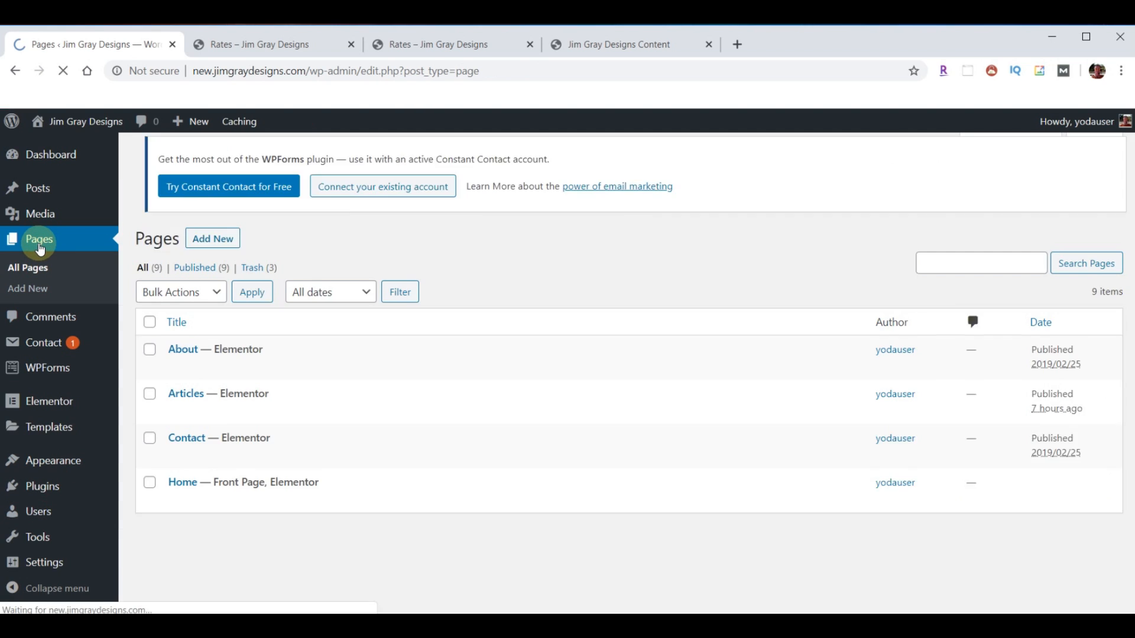
{"action": "scroll", "coordinate": [311, 431], "scroll_direction": "down", "scroll_amount": 3}
{"action": "left_click", "coordinate": [417, 449]}
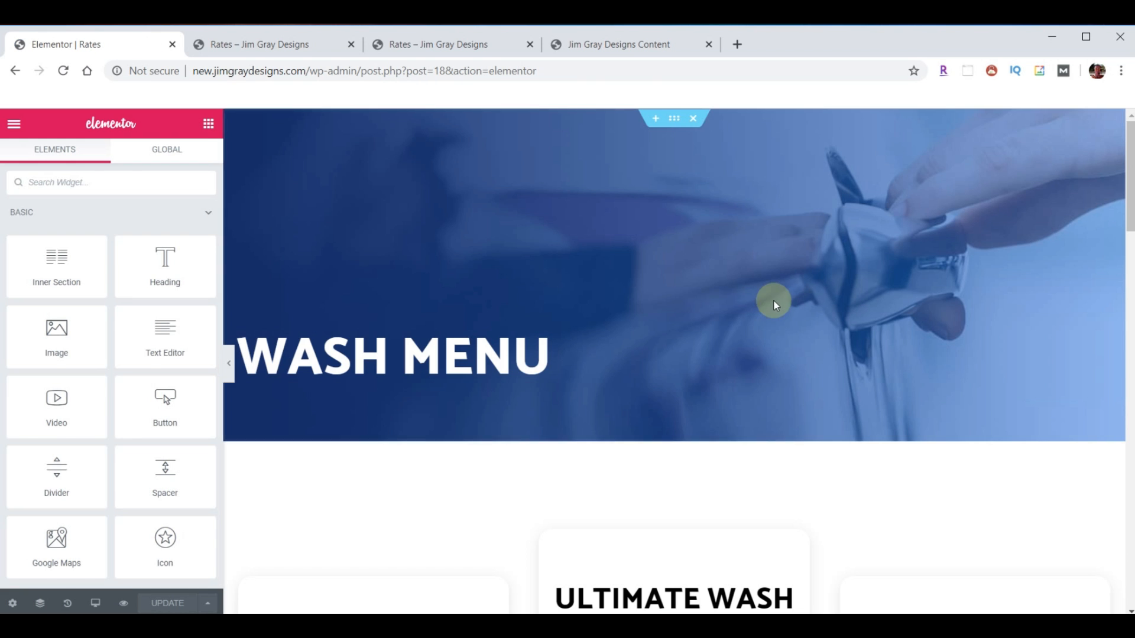
- Delete the WASH MENU hero and pricing-card sections, checking the live Rates page in between
{"action": "left_click", "coordinate": [694, 119]}
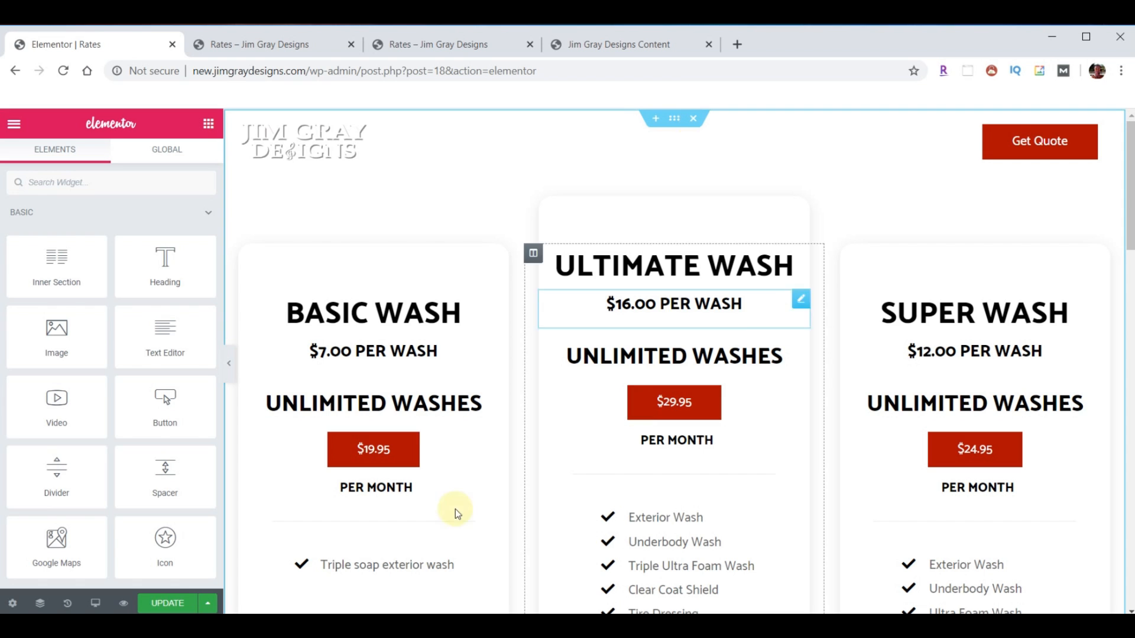
{"action": "left_click", "coordinate": [302, 48]}
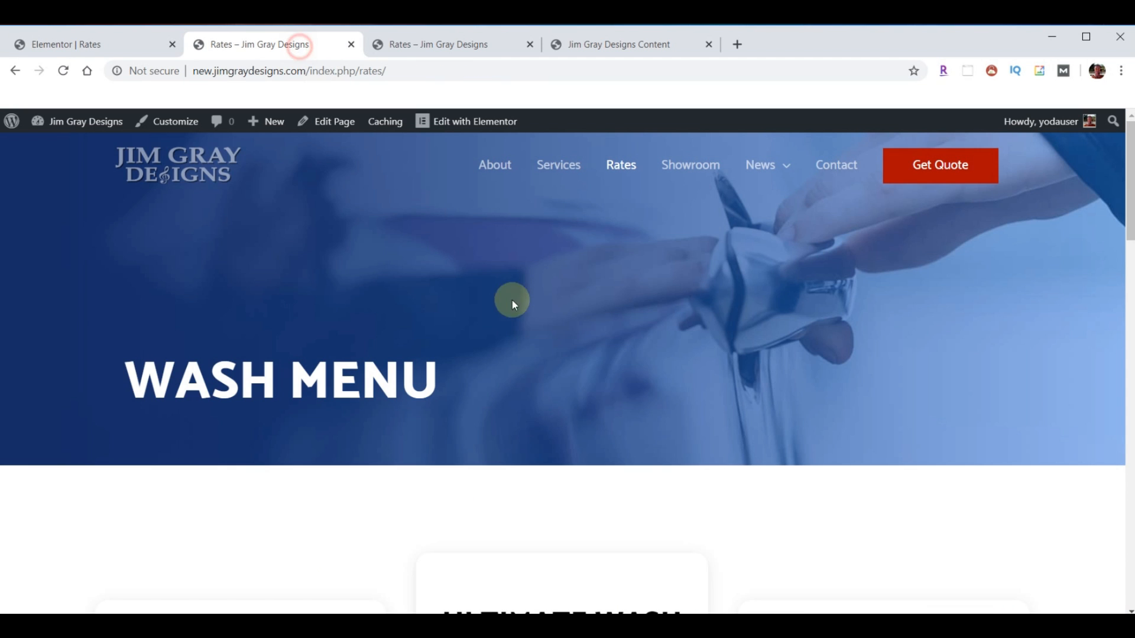
{"action": "scroll", "coordinate": [511, 299], "scroll_direction": "down", "scroll_amount": 7}
{"action": "scroll", "coordinate": [735, 360], "scroll_direction": "up", "scroll_amount": 7}
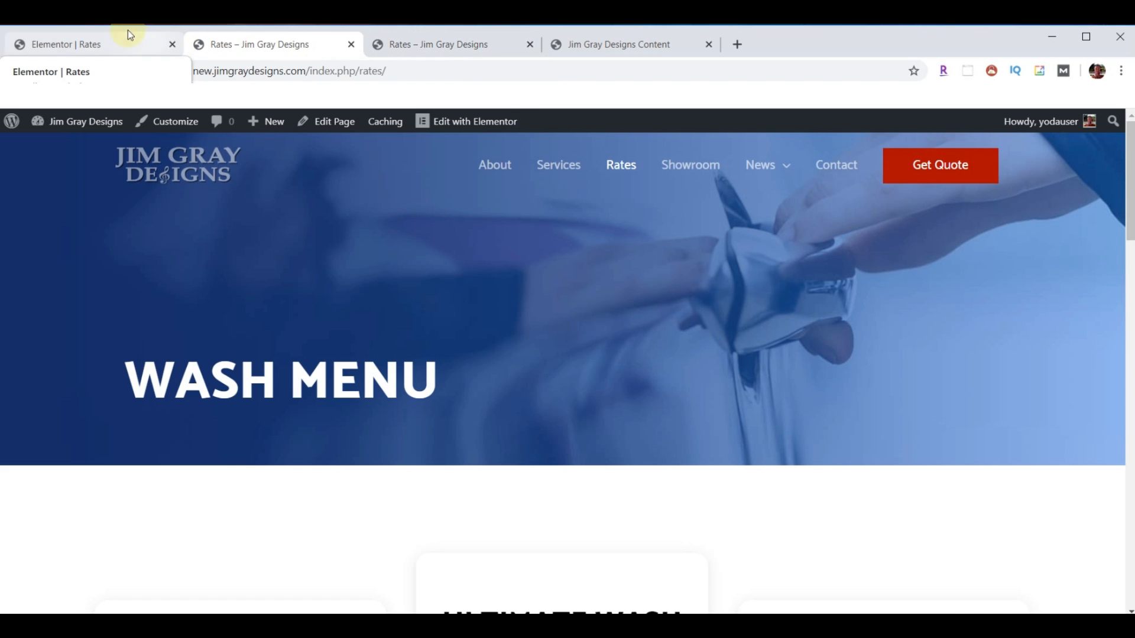
{"action": "left_click", "coordinate": [113, 41]}
{"action": "left_click", "coordinate": [692, 118]}
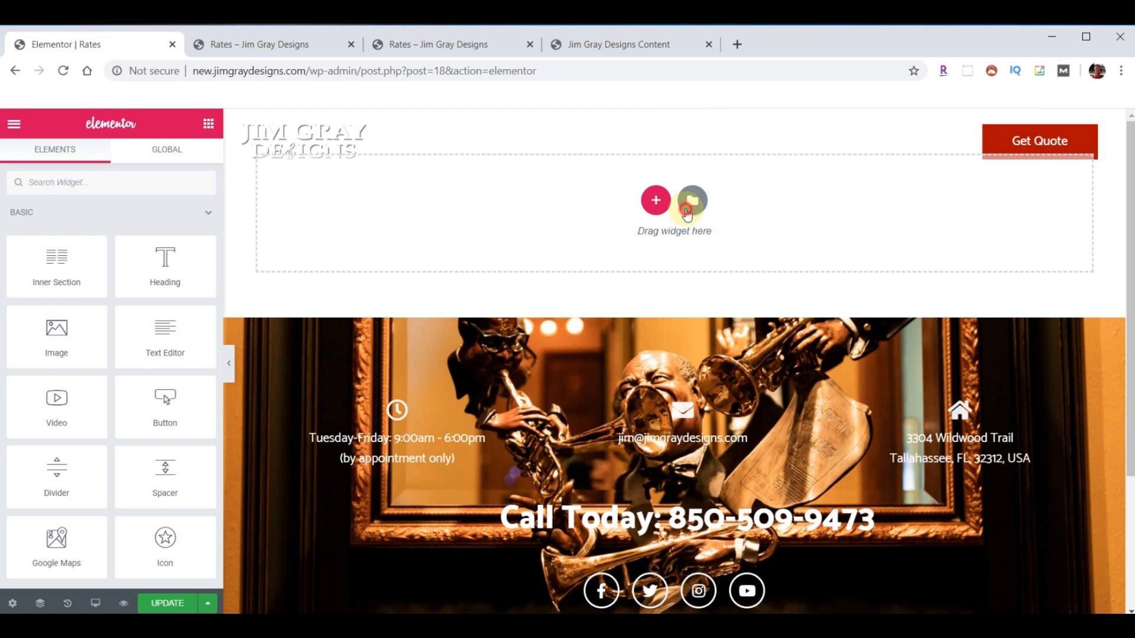
- Import template-JGD-rates.json and insert the Rates template without its document settings
{"action": "left_click", "coordinate": [692, 197]}
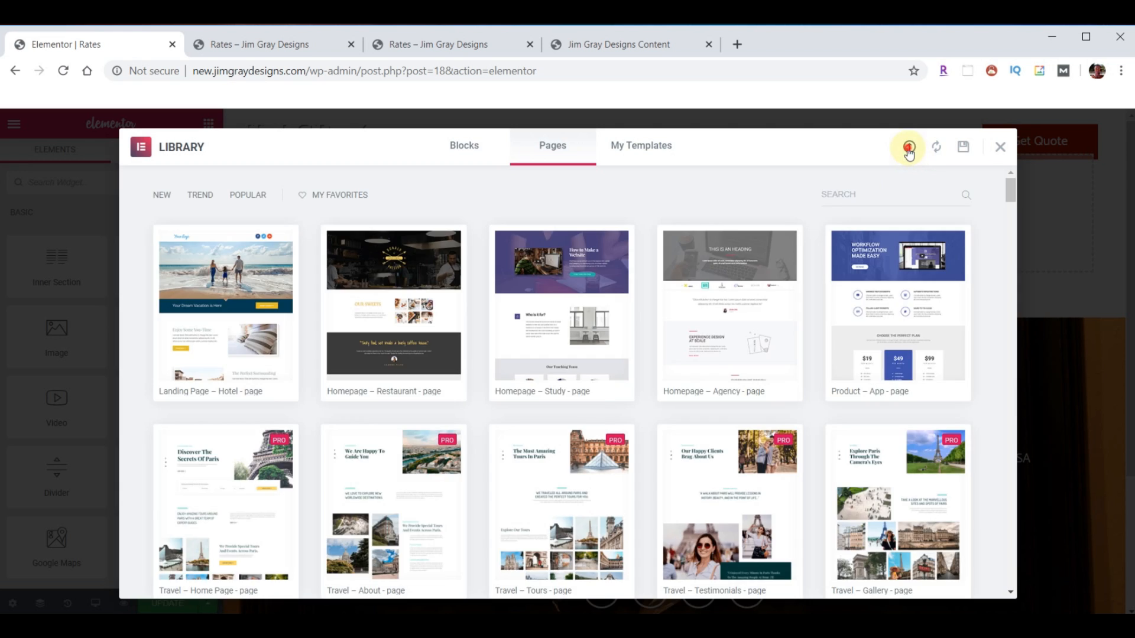
{"action": "left_click", "coordinate": [910, 151]}
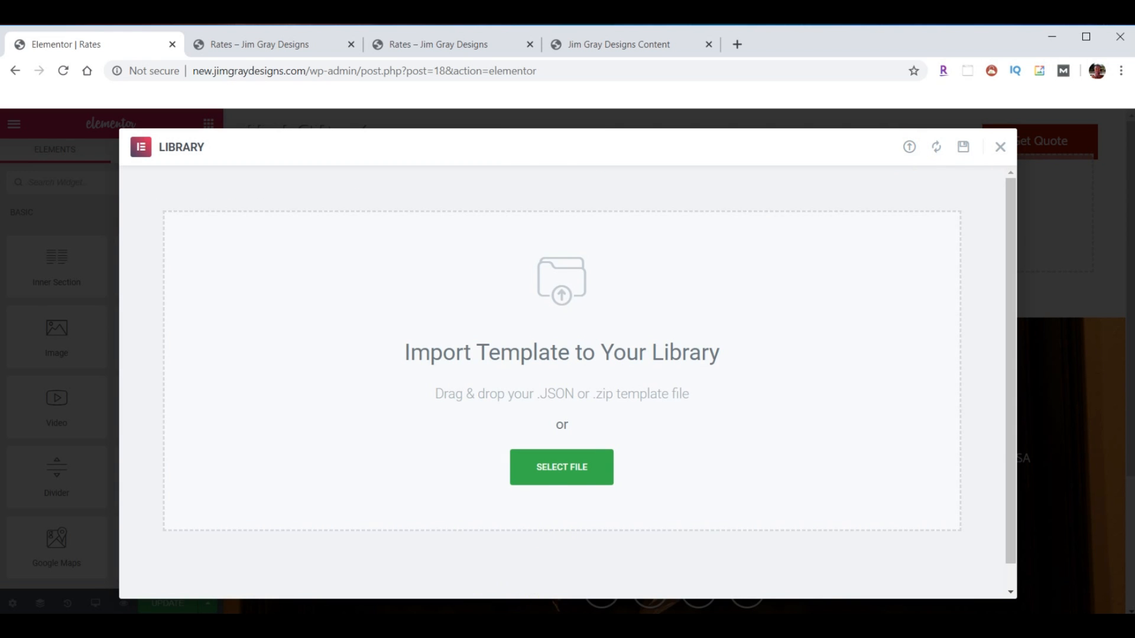
{"action": "left_click", "coordinate": [492, 626]}
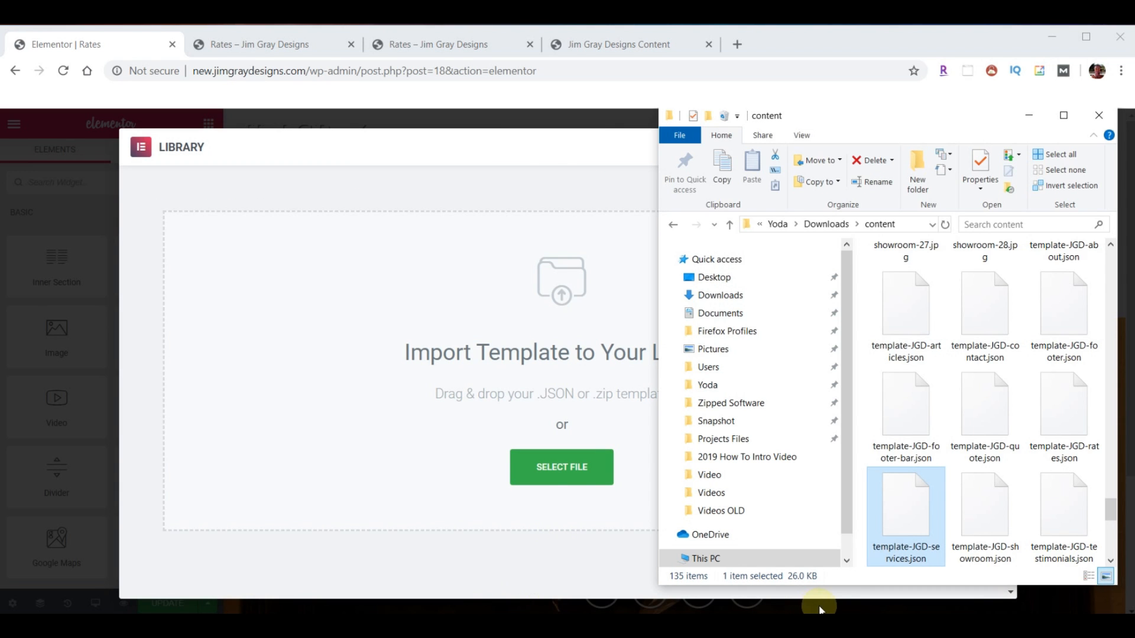
{"action": "left_click_drag", "start_coordinate": [1037, 419], "coordinate": [459, 370]}
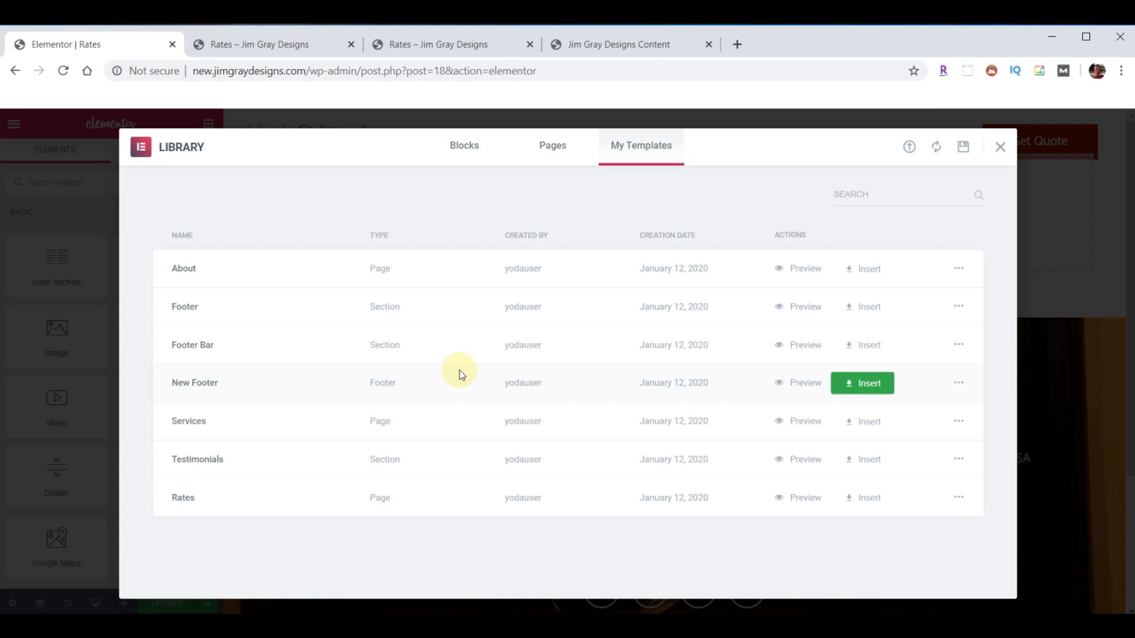
{"action": "left_click", "coordinate": [879, 498]}
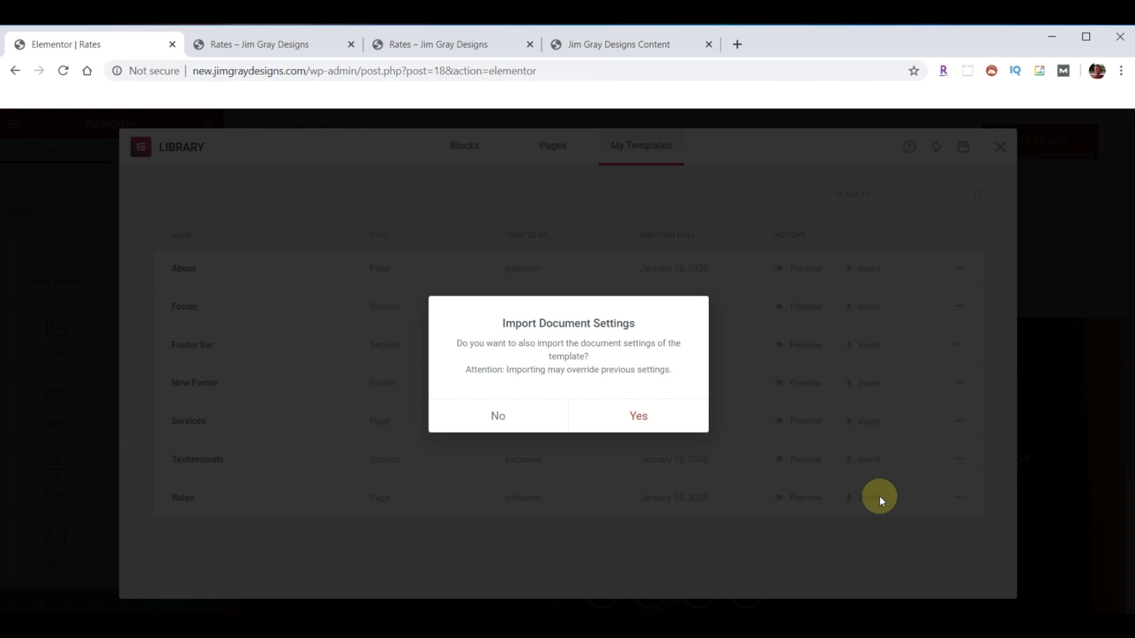
{"action": "left_click", "coordinate": [501, 418]}
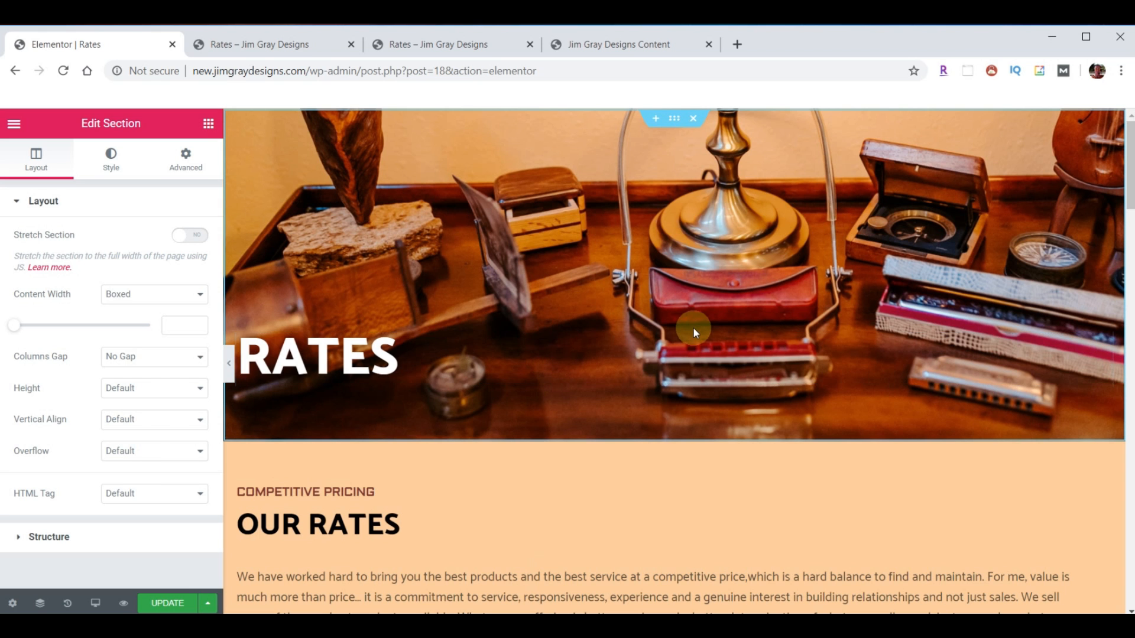
- Inspect the Local Service column's headings, $120 price button and feature list settings
{"action": "scroll", "coordinate": [710, 322], "scroll_direction": "down", "scroll_amount": 10}
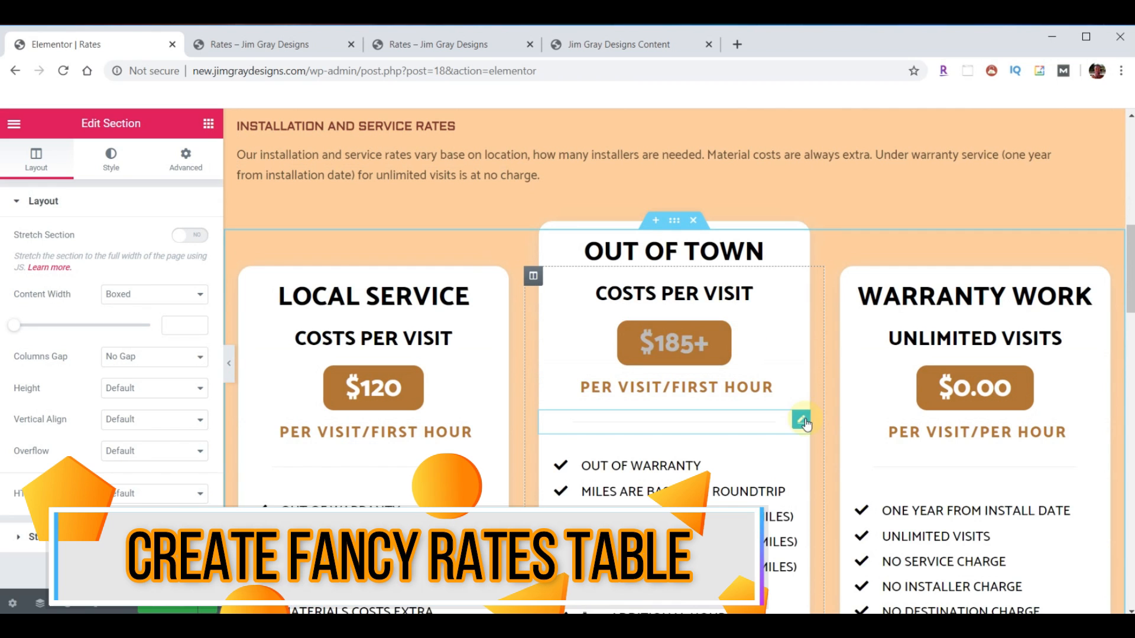
{"action": "scroll", "coordinate": [826, 458], "scroll_direction": "down", "scroll_amount": 1}
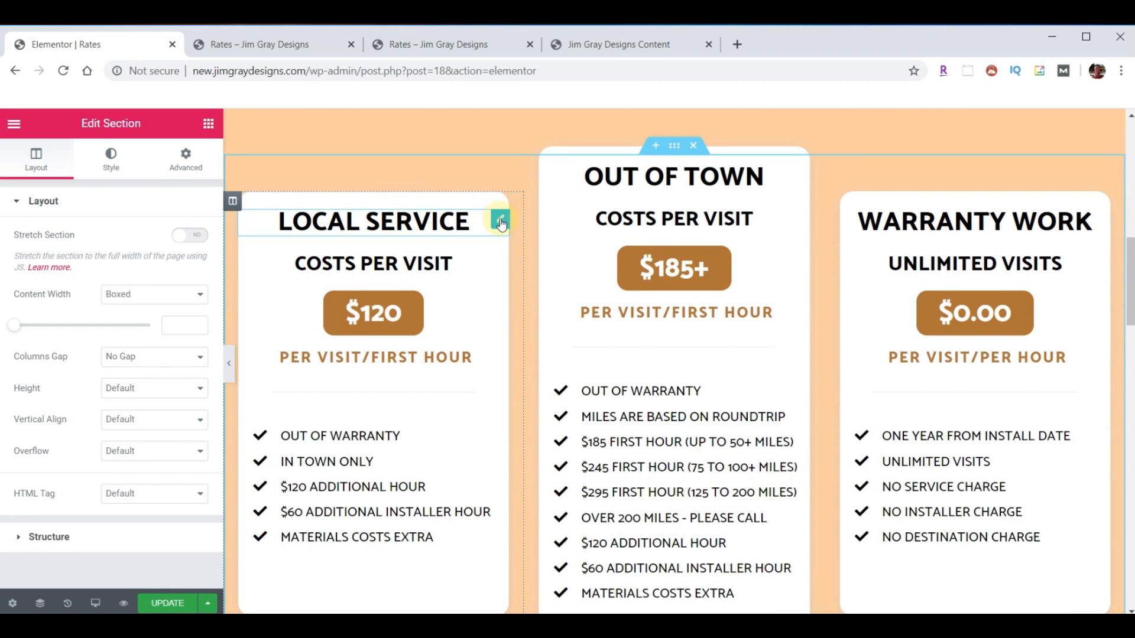
{"action": "left_click", "coordinate": [500, 221]}
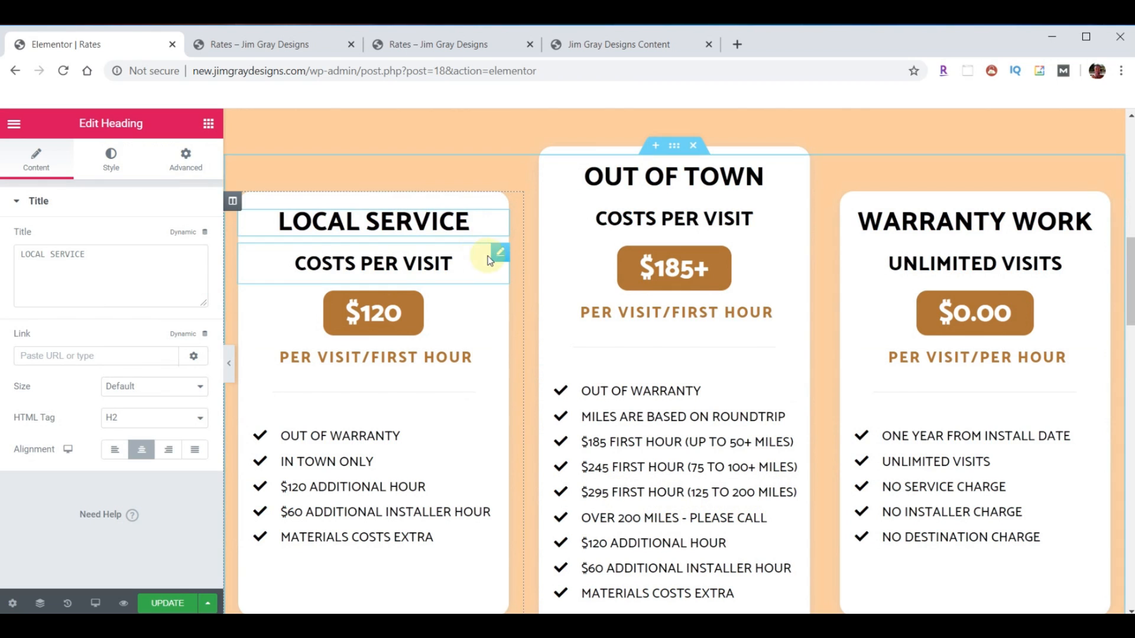
{"action": "left_click", "coordinate": [500, 255]}
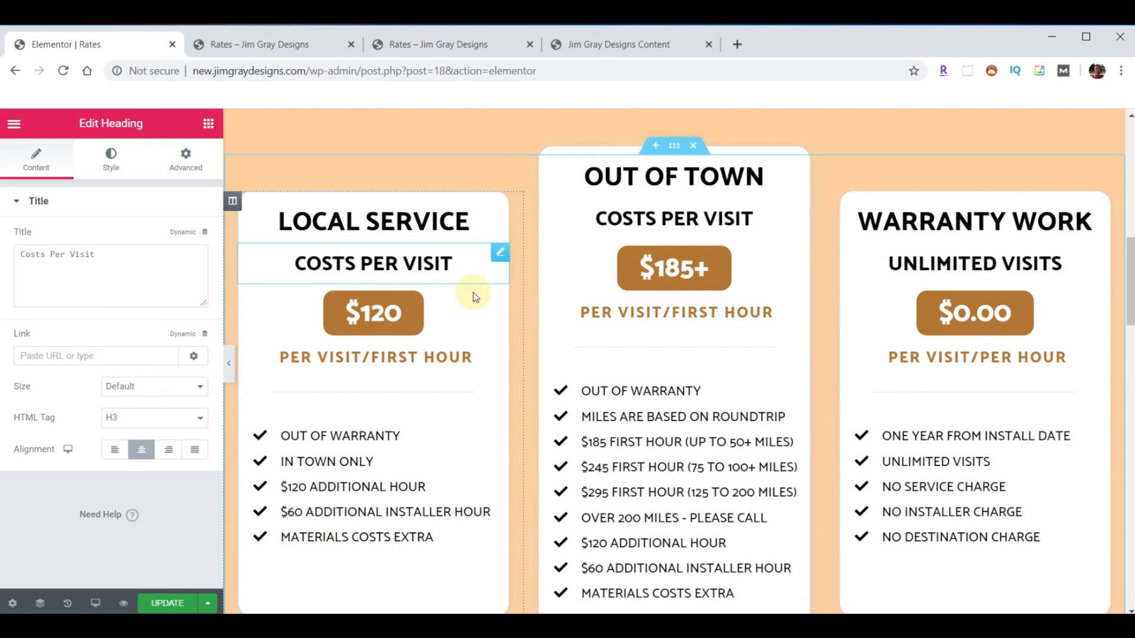
{"action": "left_click", "coordinate": [497, 303]}
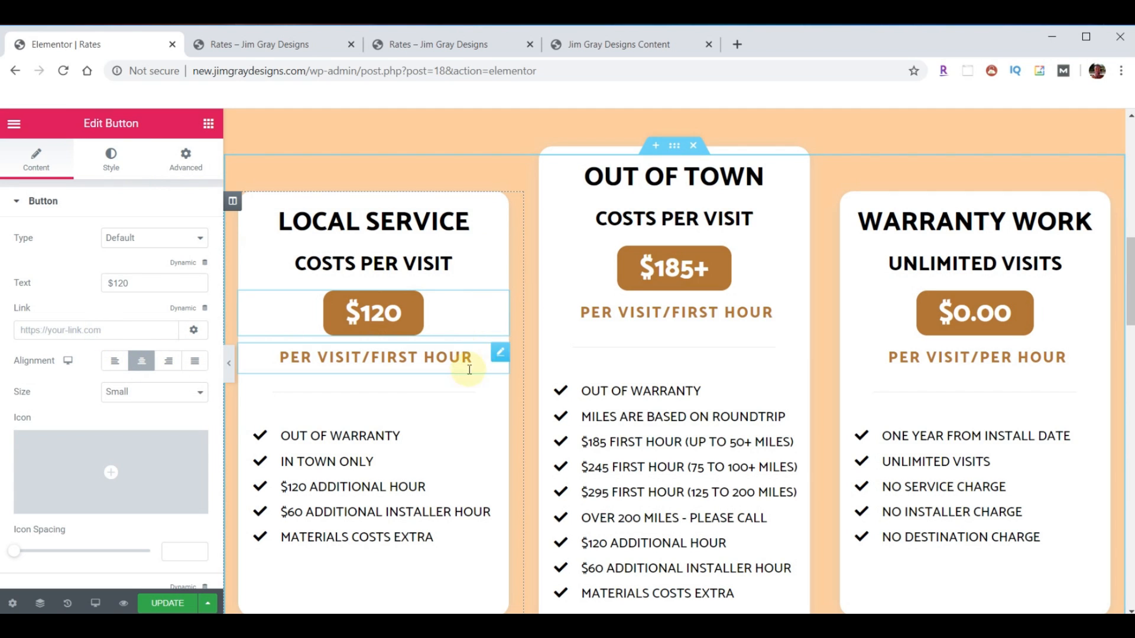
{"action": "left_click", "coordinate": [500, 354]}
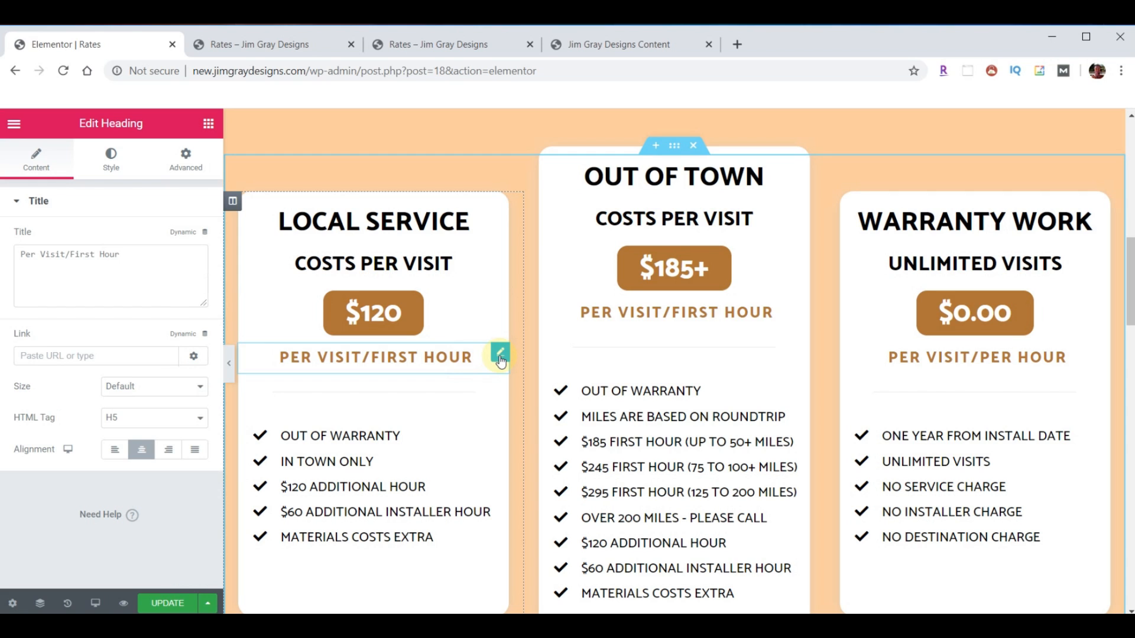
{"action": "left_click", "coordinate": [498, 422]}
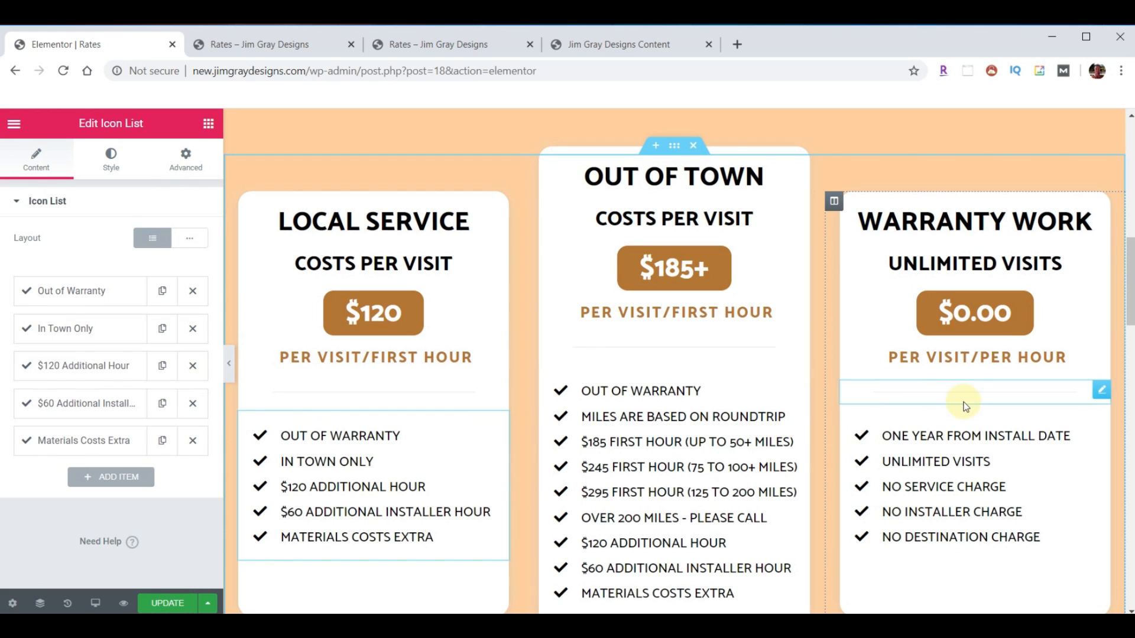
{"action": "scroll", "coordinate": [687, 492], "scroll_direction": "down", "scroll_amount": 2}
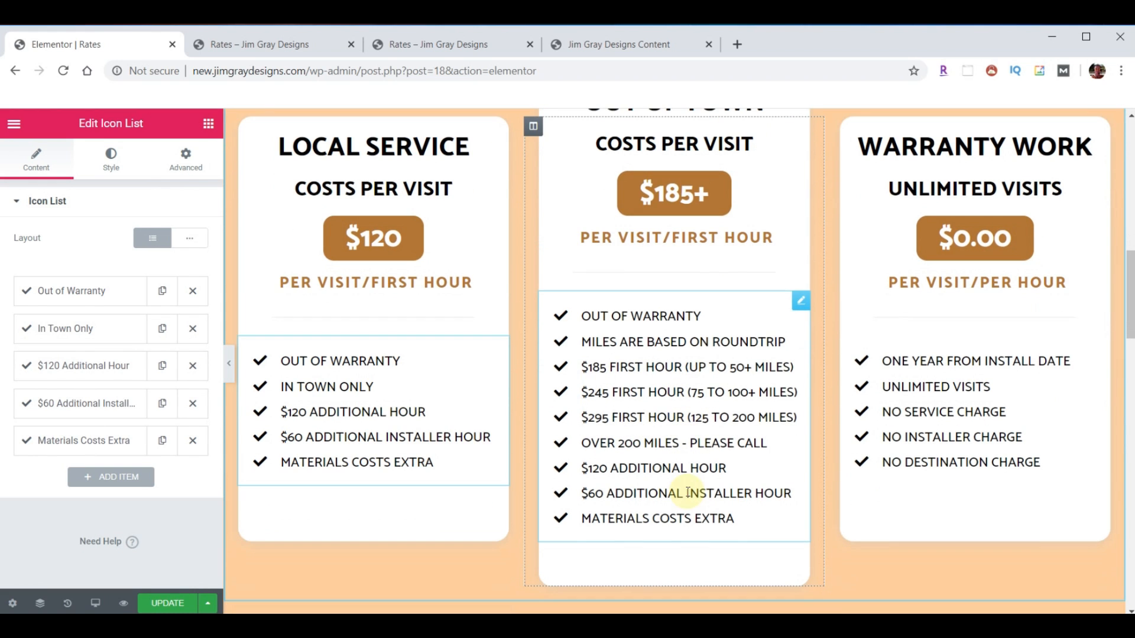
{"action": "scroll", "coordinate": [691, 504], "scroll_direction": "up", "scroll_amount": 2}
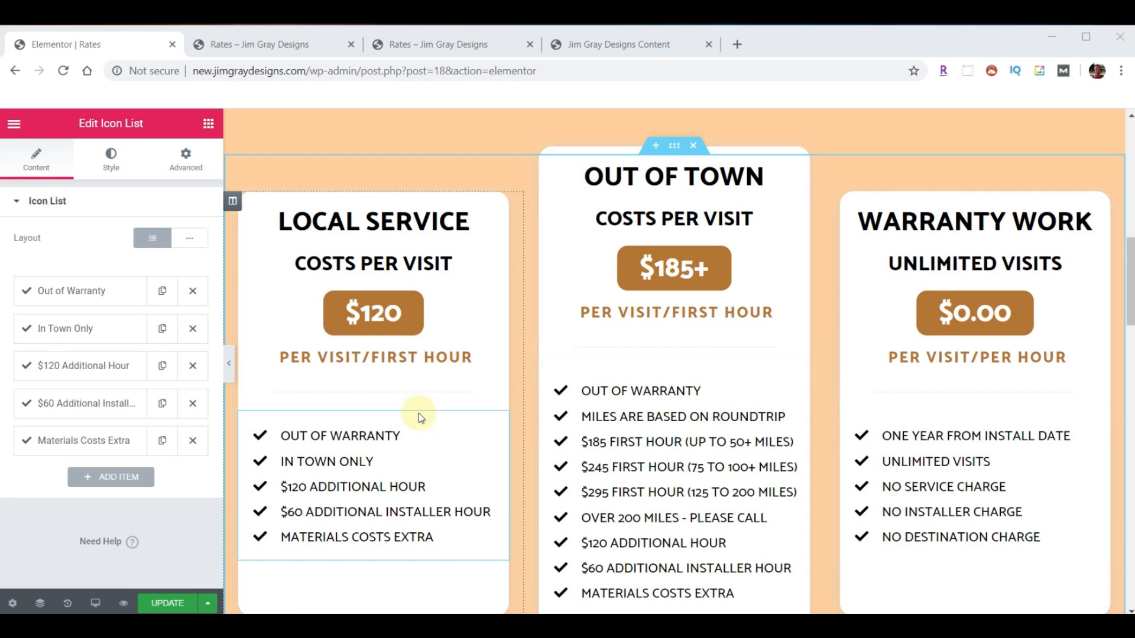
- Copy the Local Service column and paste its style onto the Out of Town column
{"action": "right_click", "coordinate": [229, 201]}
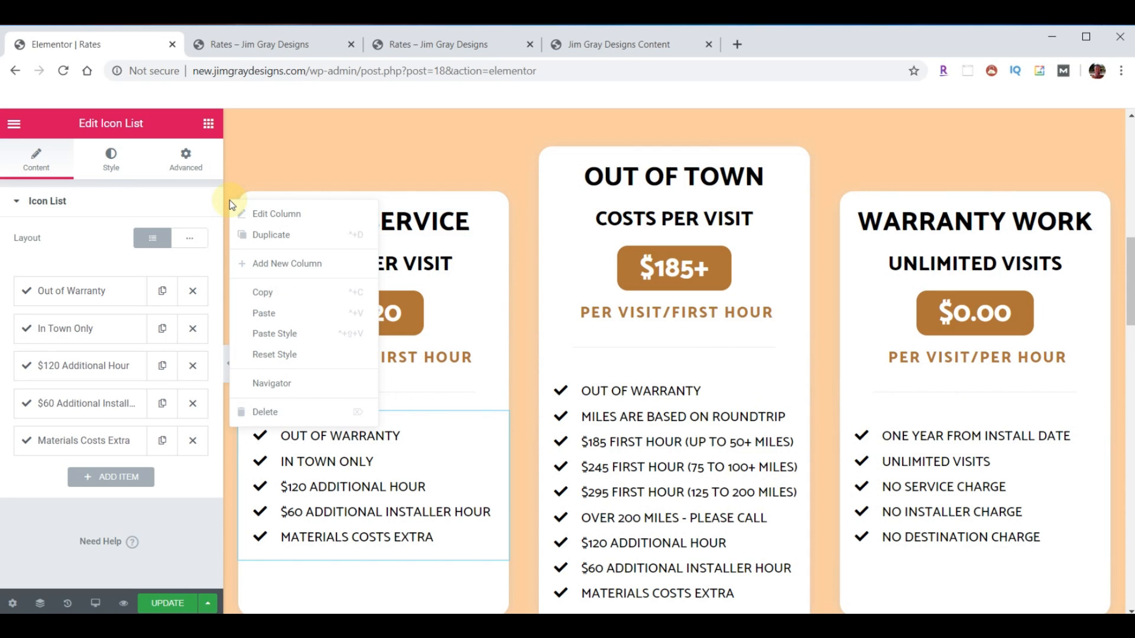
{"action": "left_click", "coordinate": [286, 295]}
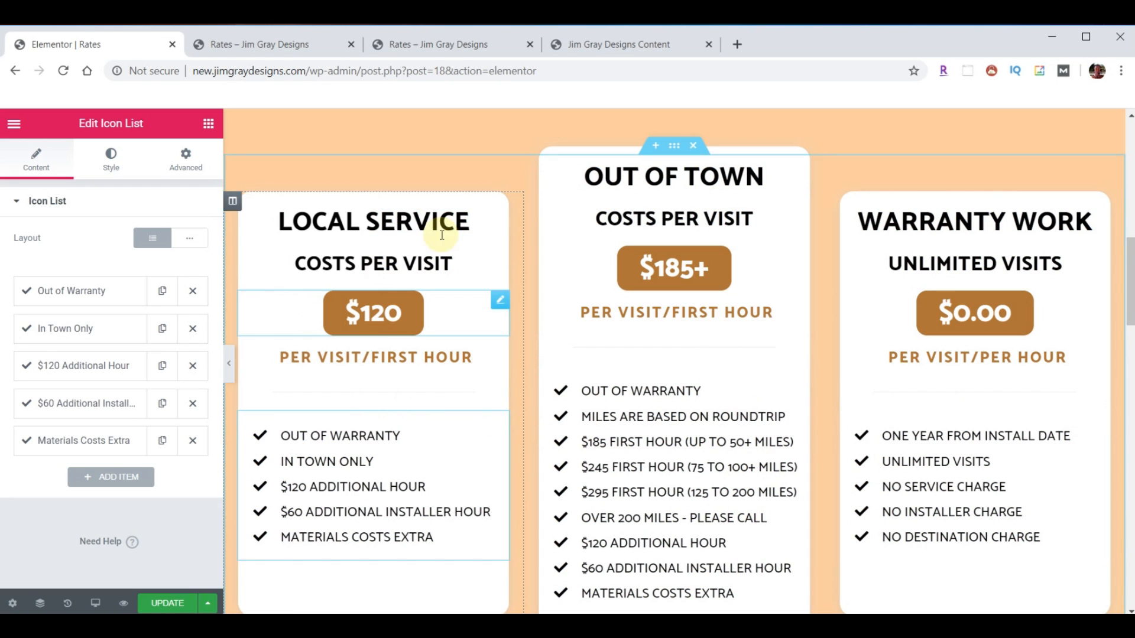
{"action": "right_click", "coordinate": [532, 204]}
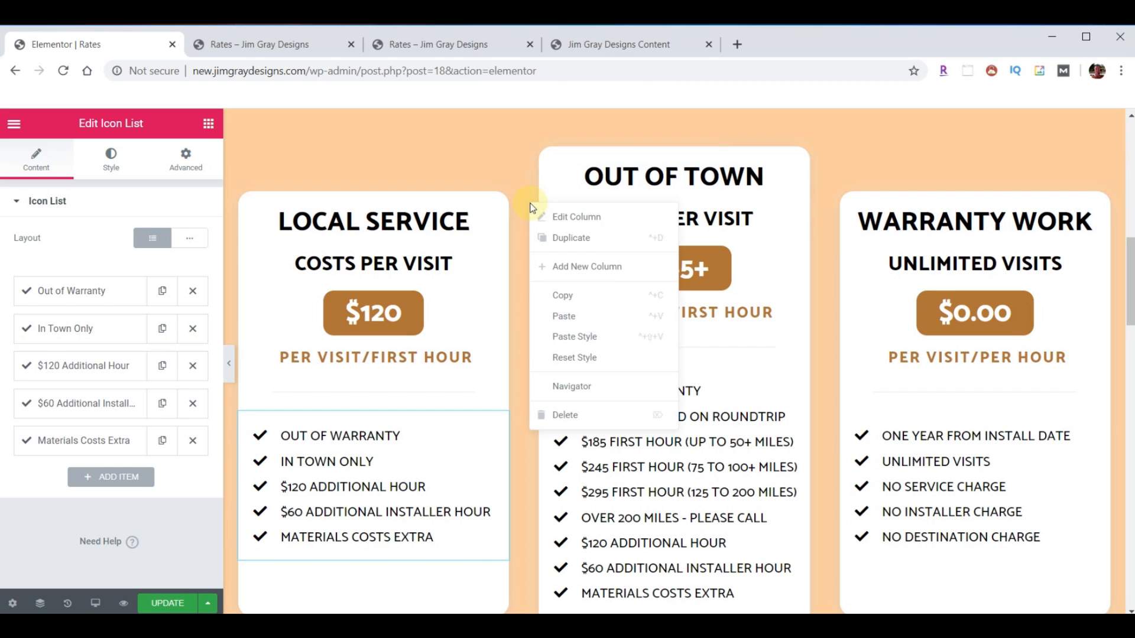
{"action": "left_click", "coordinate": [571, 337]}
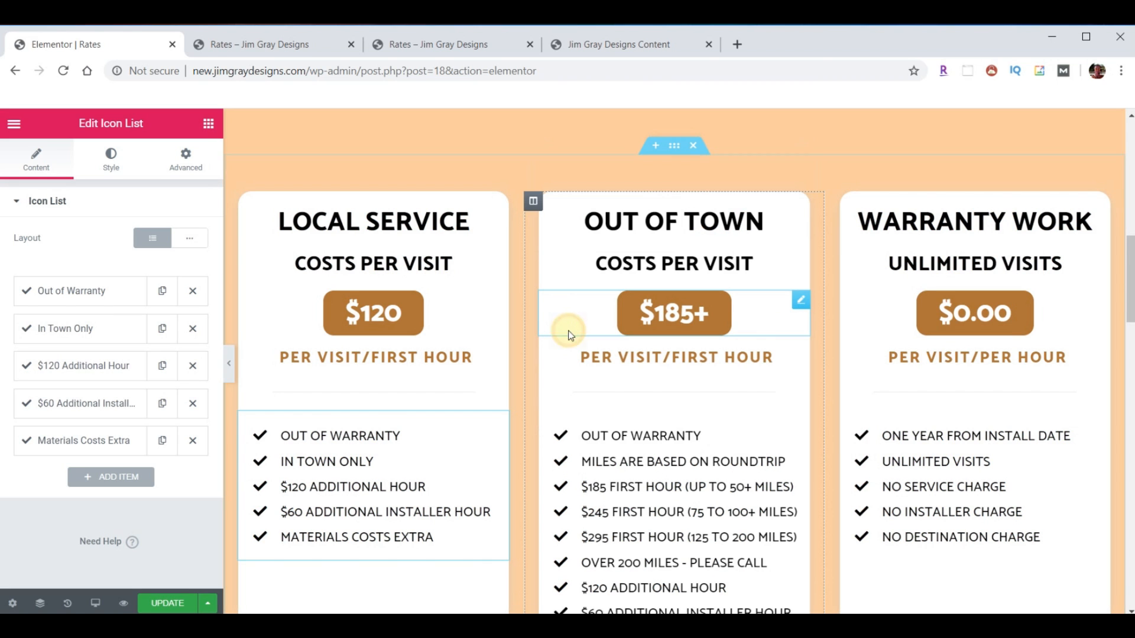
{"action": "scroll", "coordinate": [738, 384], "scroll_direction": "down", "scroll_amount": 1}
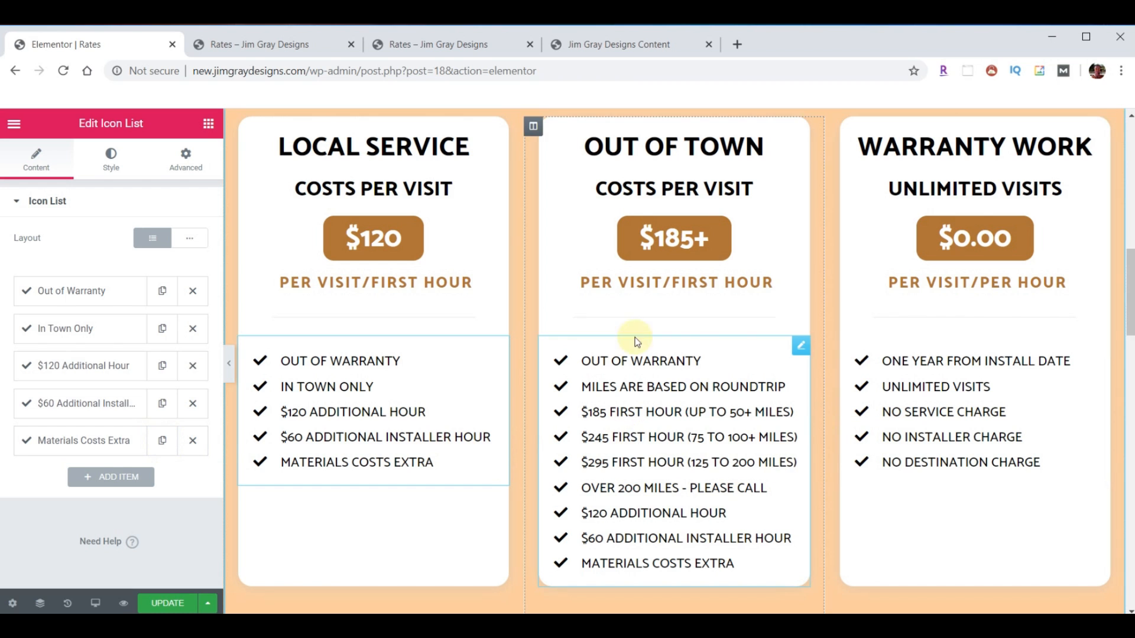
{"action": "scroll", "coordinate": [904, 367], "scroll_direction": "up", "scroll_amount": 1}
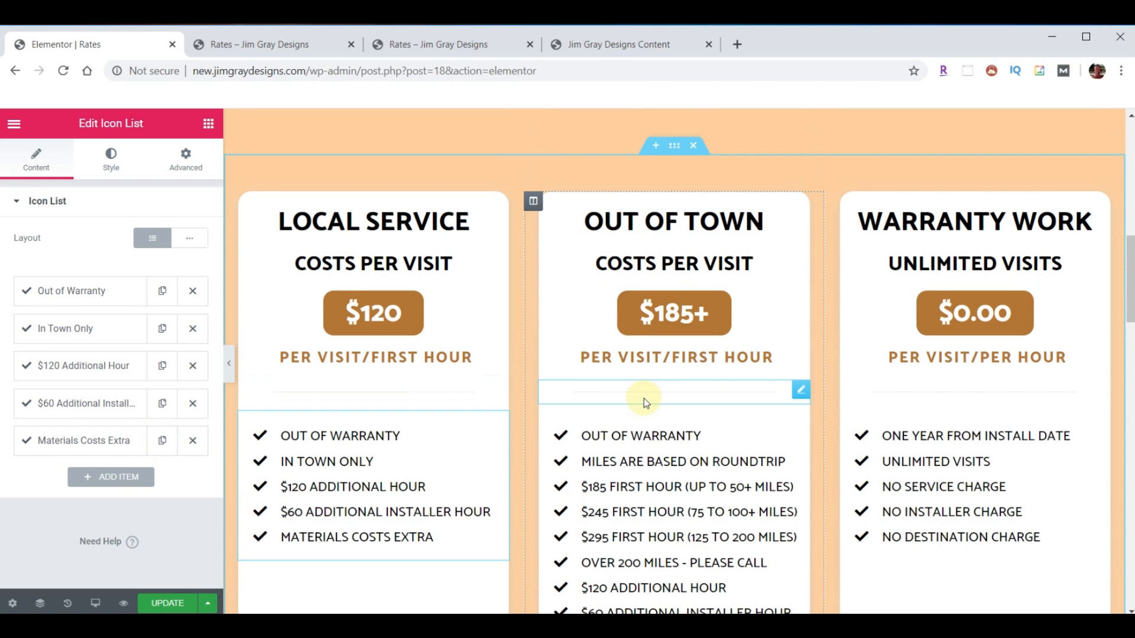
- Give the Out of Town column a -60 top margin and 0 bottom margin
{"action": "left_click", "coordinate": [533, 203]}
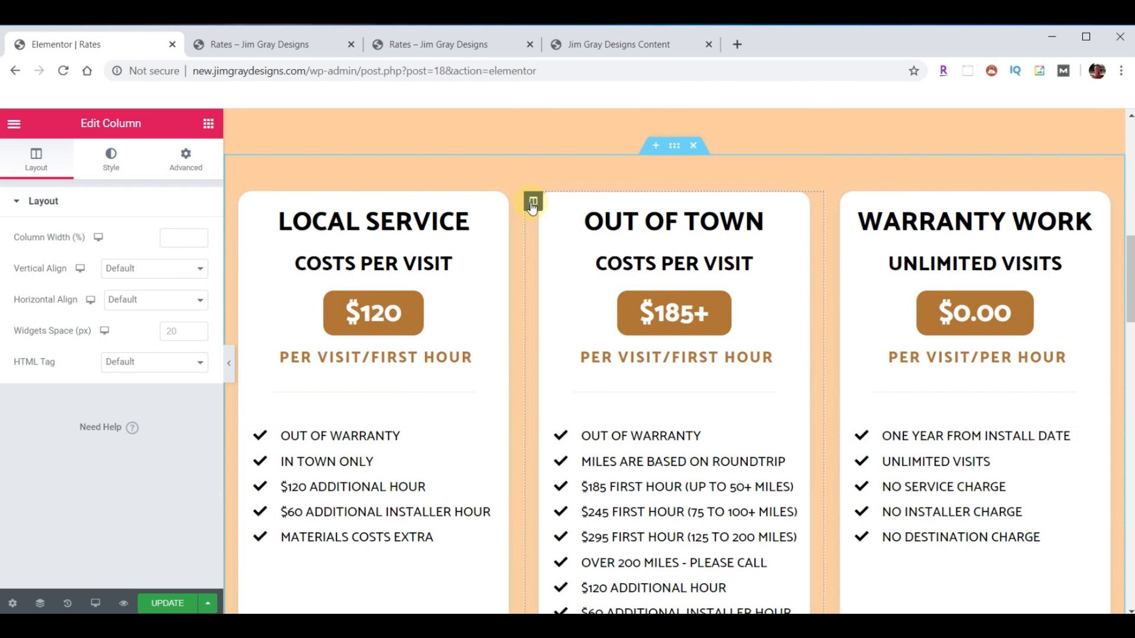
{"action": "left_click", "coordinate": [187, 158]}
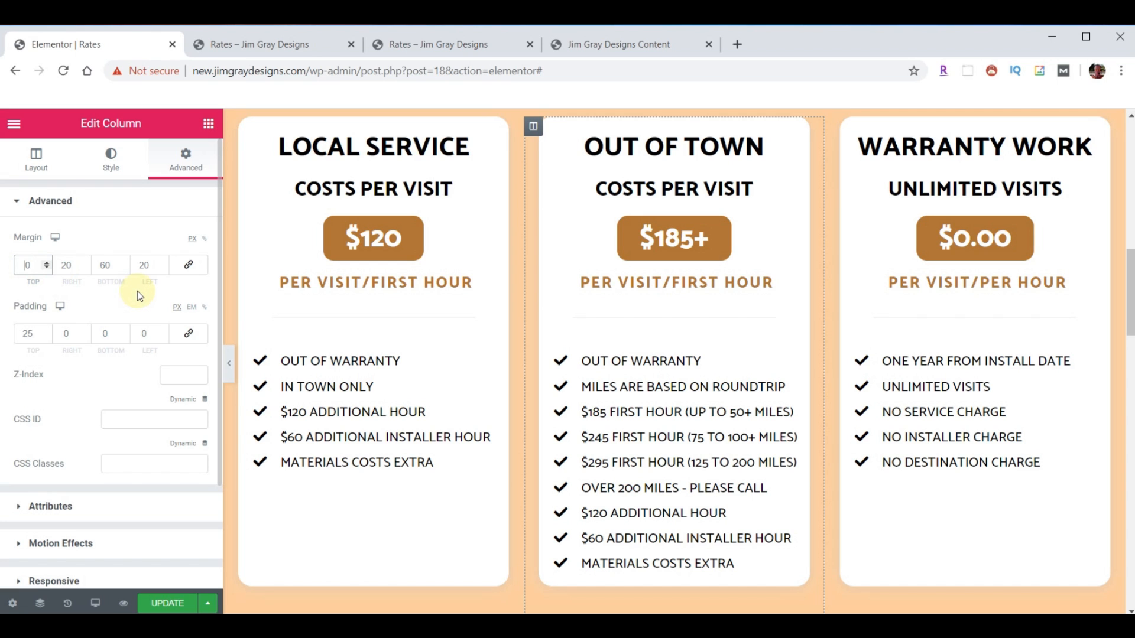
{"action": "type", "text": "-6"}
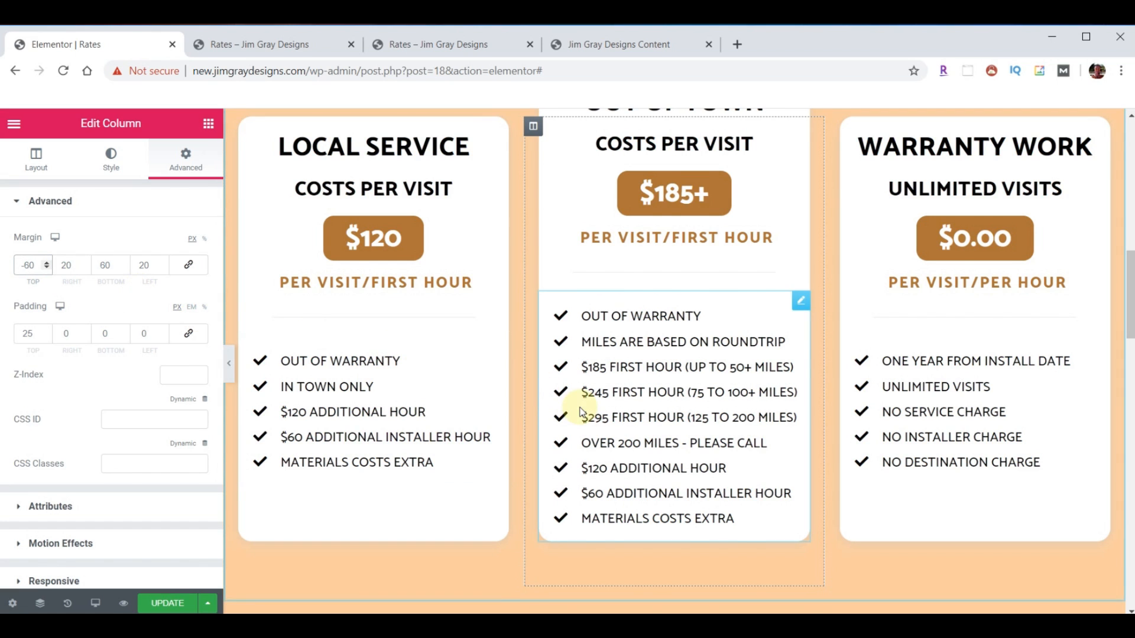
{"action": "scroll", "coordinate": [514, 354], "scroll_direction": "up", "scroll_amount": 1}
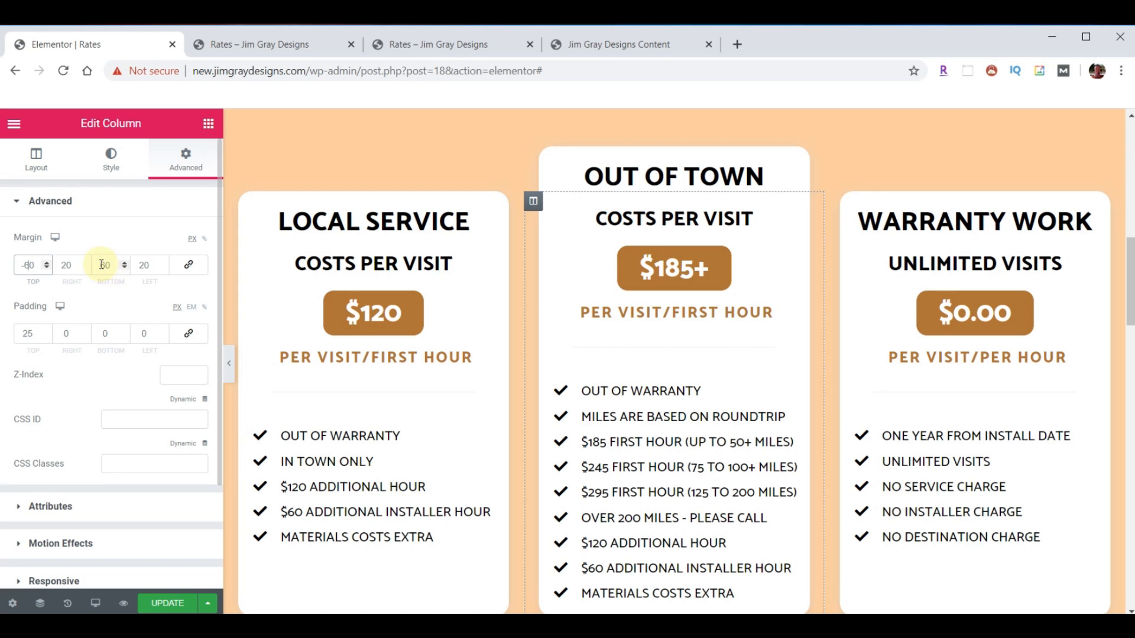
{"action": "type", "text": "0"}
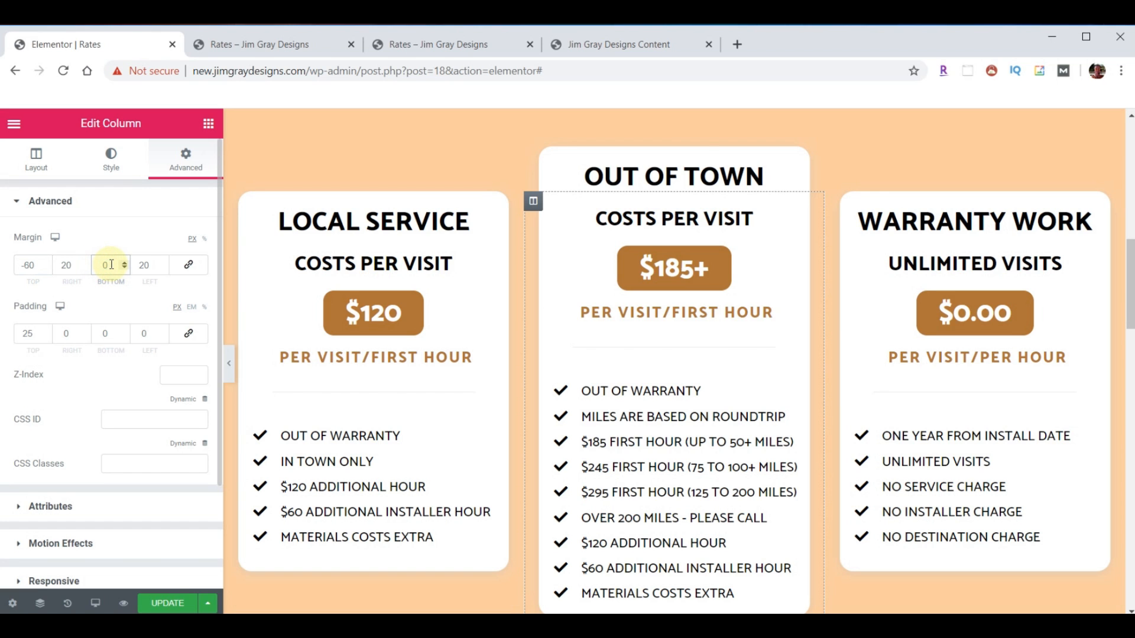
{"action": "scroll", "coordinate": [691, 354], "scroll_direction": "down", "scroll_amount": 1}
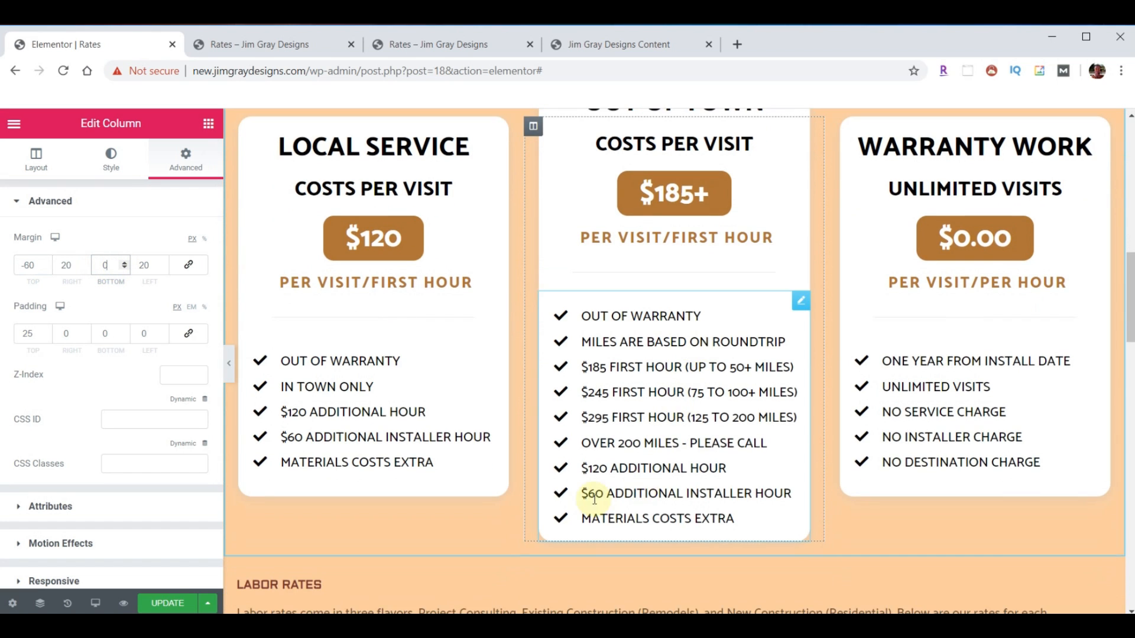
- Set the Out of Town column's bottom padding to 60
{"action": "left_click", "coordinate": [105, 334]}
{"action": "type", "text": "60"}
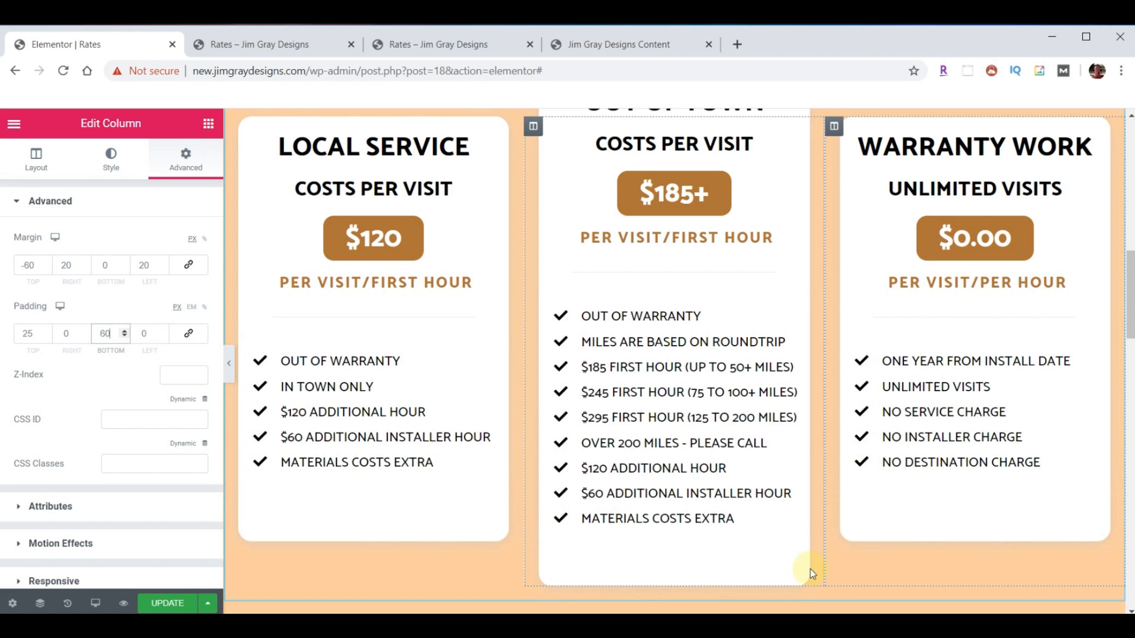
{"action": "scroll", "coordinate": [912, 560], "scroll_direction": "up", "scroll_amount": 1}
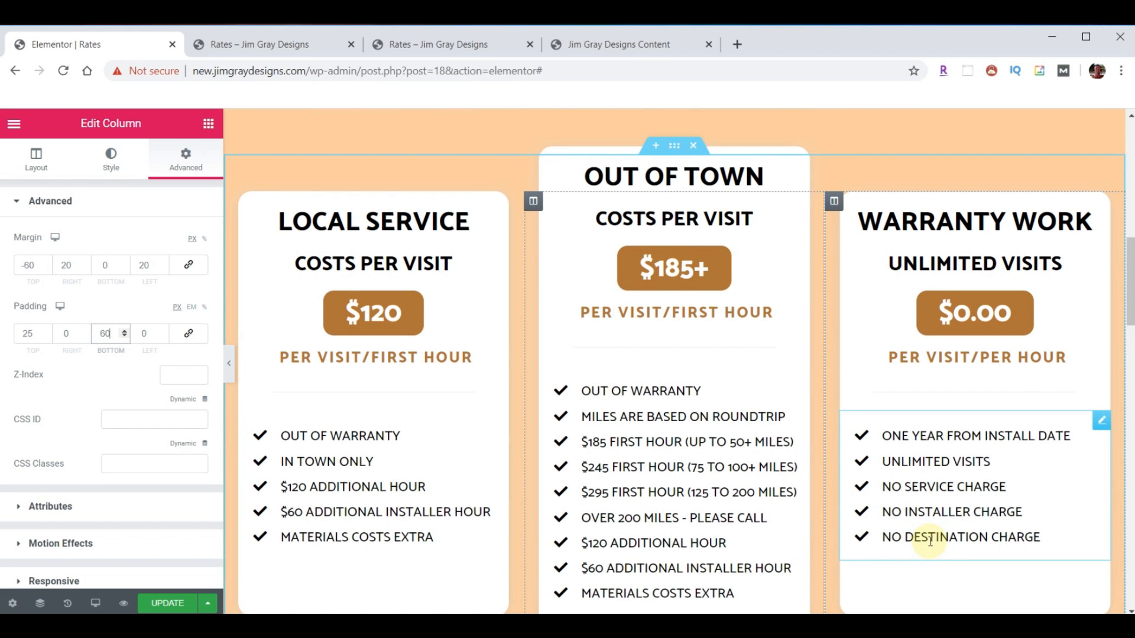
{"action": "scroll", "coordinate": [930, 544], "scroll_direction": "down", "scroll_amount": 1}
{"action": "scroll", "coordinate": [780, 366], "scroll_direction": "up", "scroll_amount": 1}
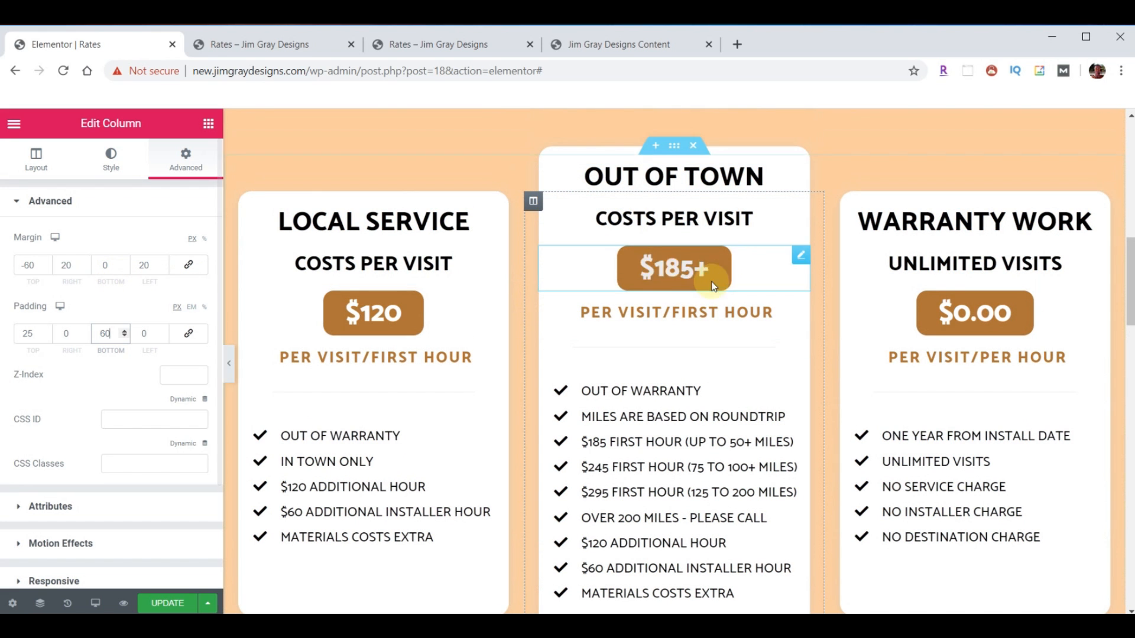
{"action": "scroll", "coordinate": [869, 374], "scroll_direction": "down", "scroll_amount": 1}
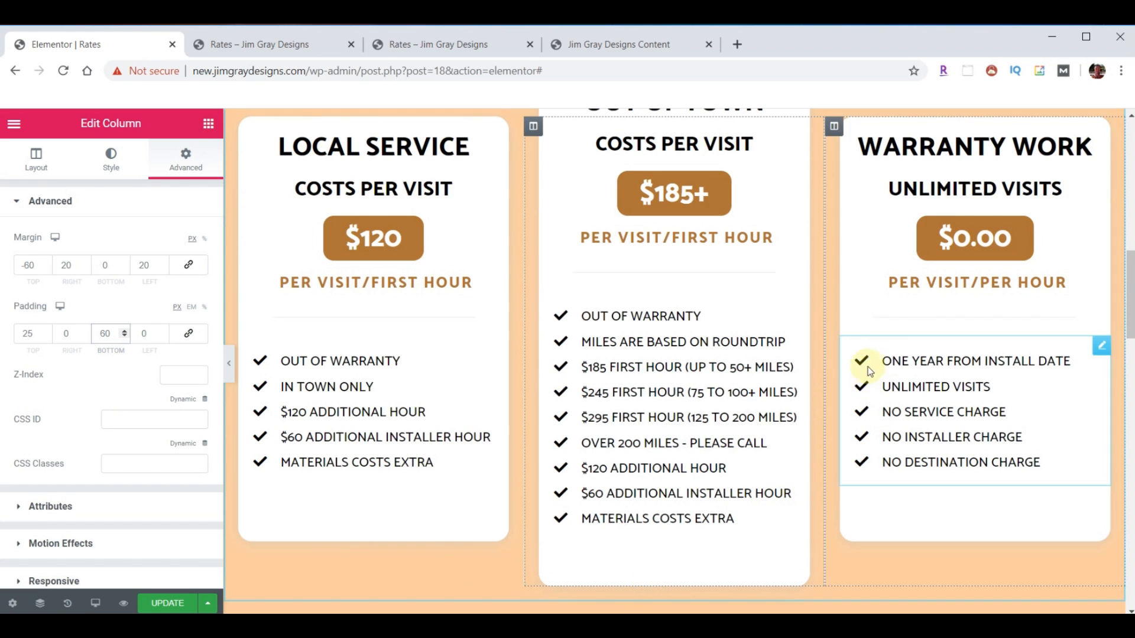
{"action": "scroll", "coordinate": [869, 367], "scroll_direction": "down", "scroll_amount": 5}
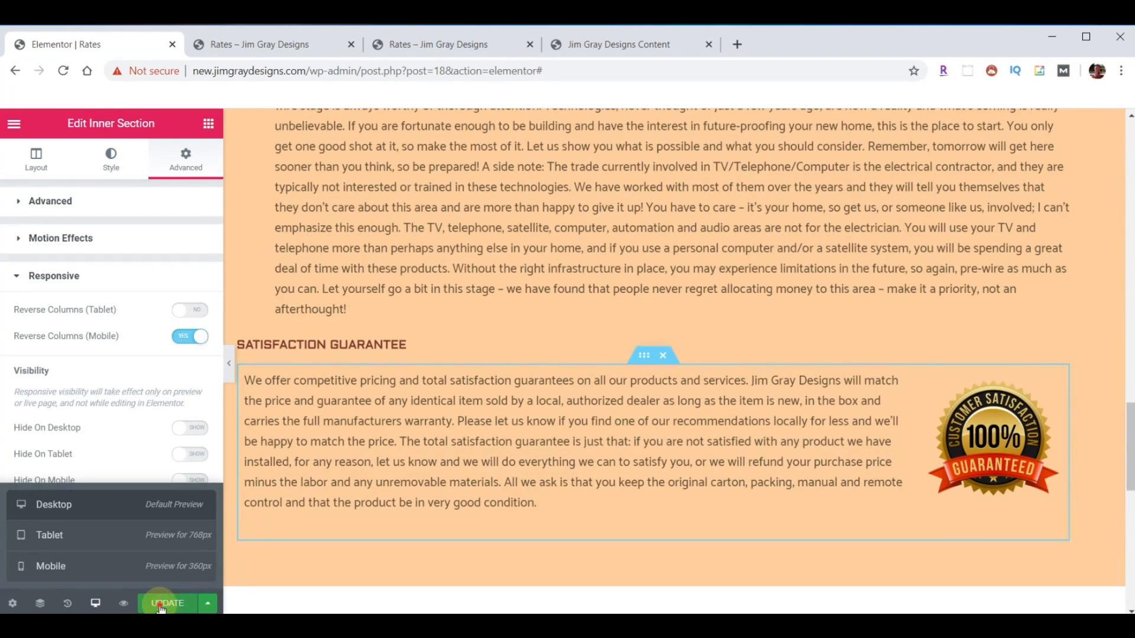
- Save the Rates page with UPDATE and reload the live Rates page
{"action": "left_click", "coordinate": [160, 605]}
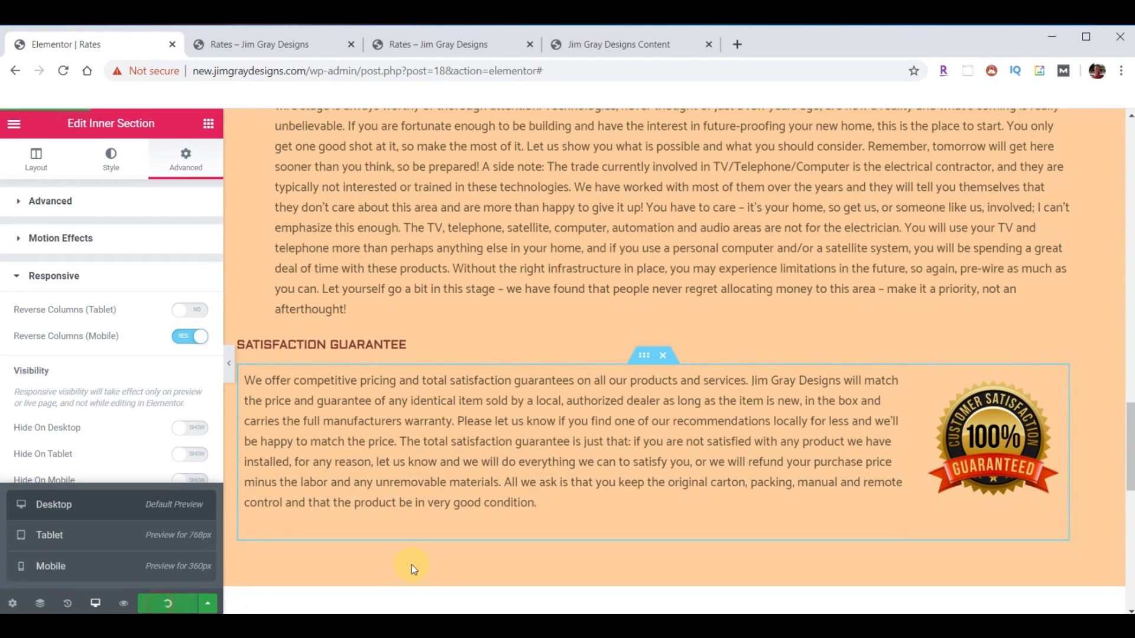
{"action": "left_click", "coordinate": [264, 45]}
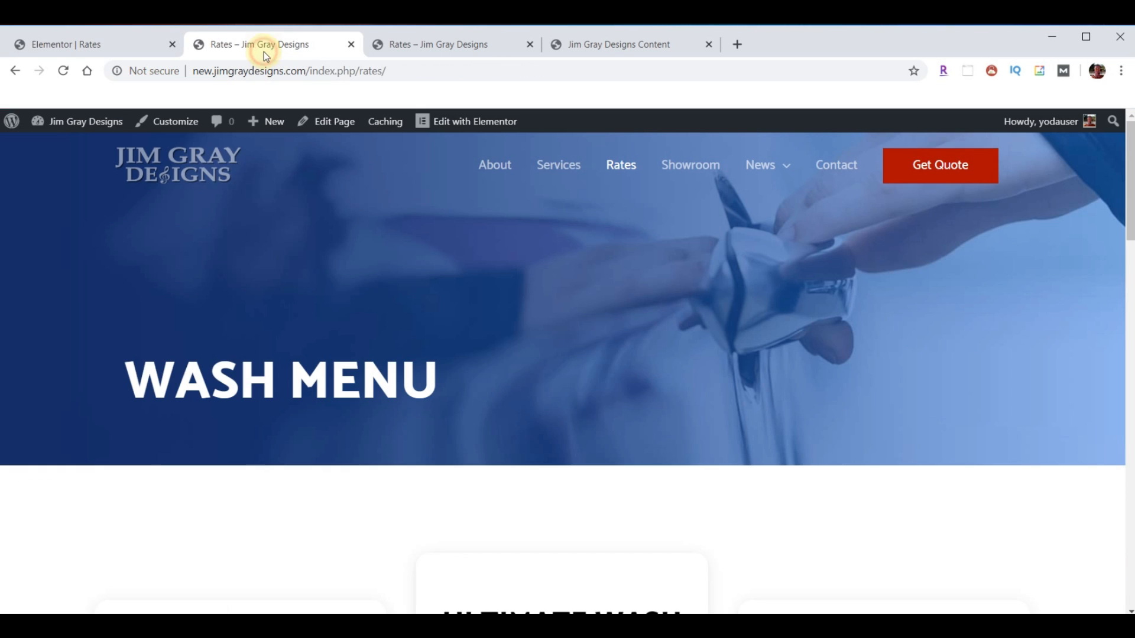
{"action": "left_click", "coordinate": [63, 71]}
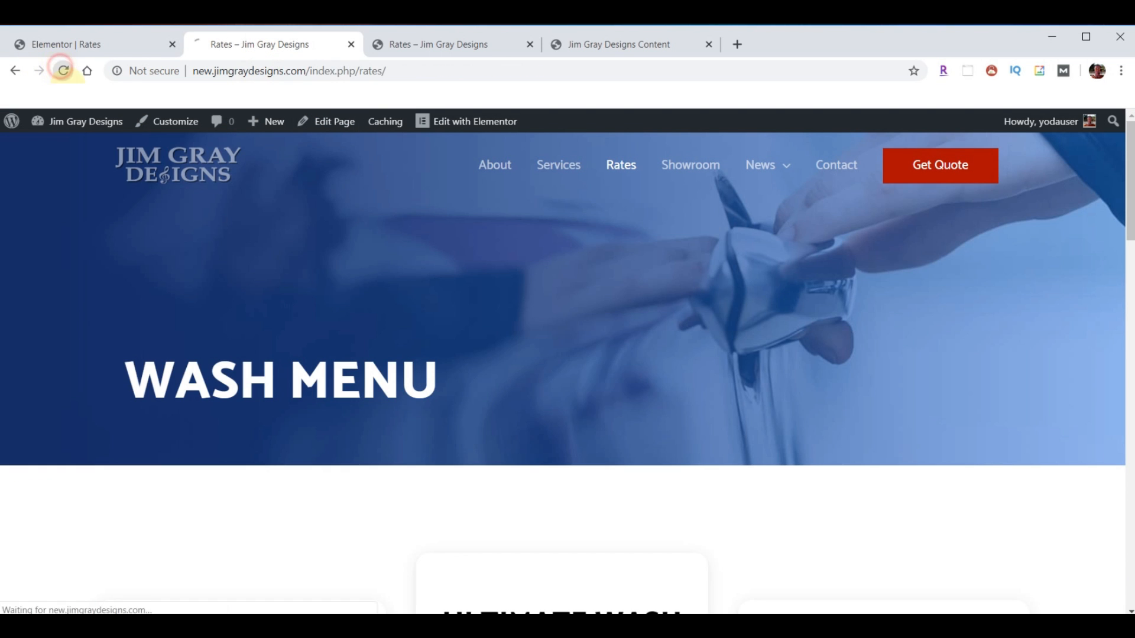
- Scroll past the raised Out of Town card to the footer and open the Showroom page
{"action": "scroll", "coordinate": [726, 361], "scroll_direction": "down", "scroll_amount": 8}
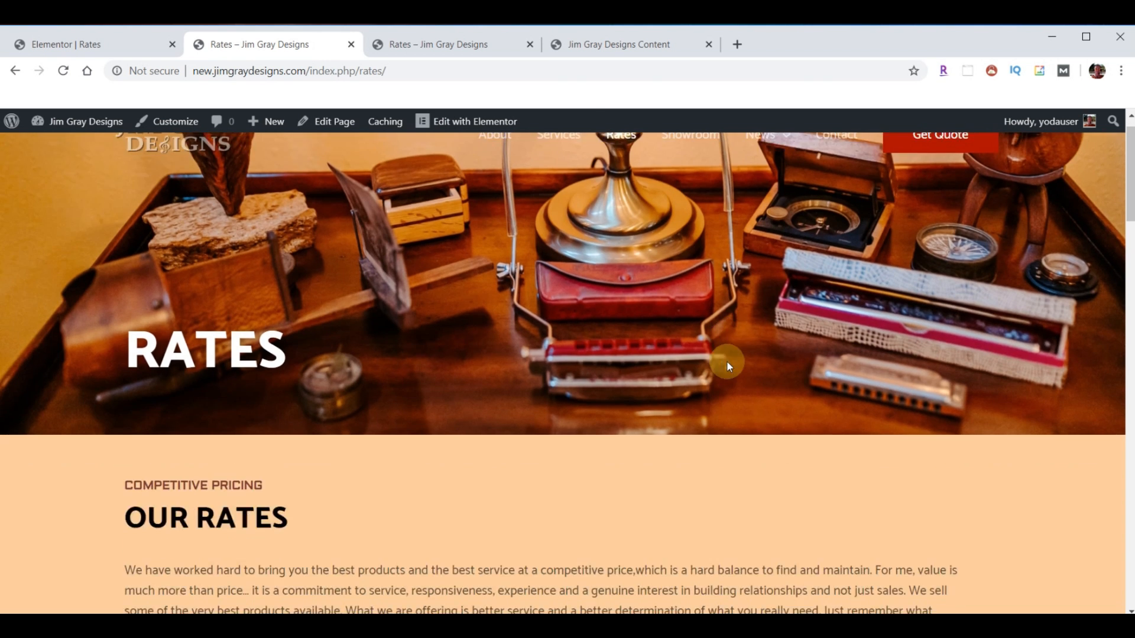
{"action": "scroll", "coordinate": [727, 363], "scroll_direction": "down", "scroll_amount": 1}
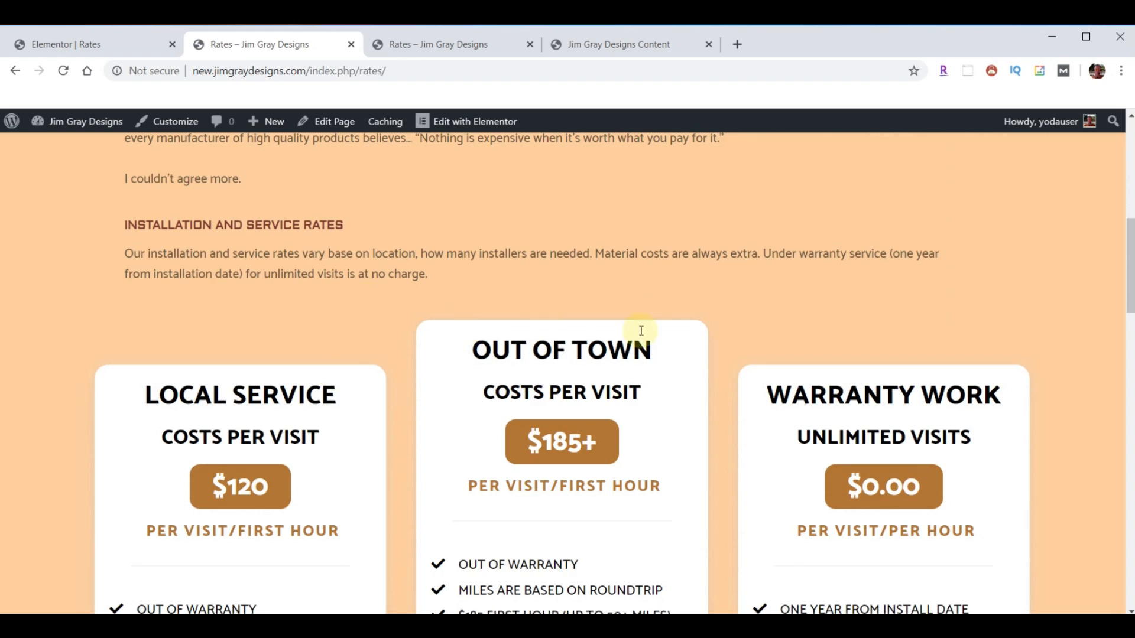
{"action": "scroll", "coordinate": [712, 342], "scroll_direction": "down", "scroll_amount": 5}
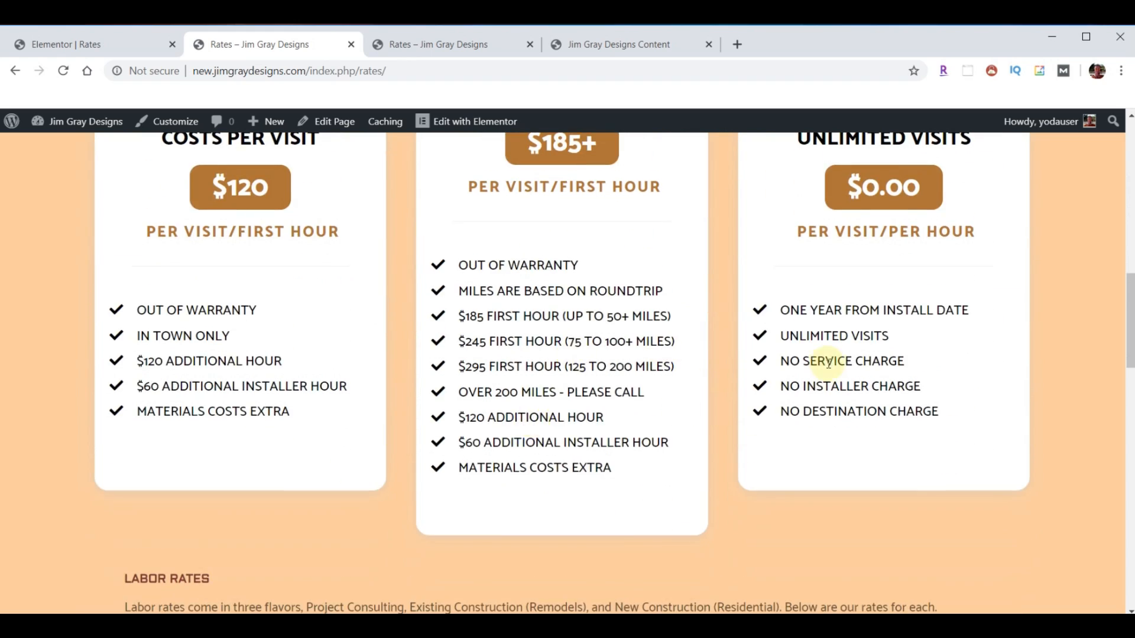
{"action": "scroll", "coordinate": [827, 357], "scroll_direction": "down", "scroll_amount": 10}
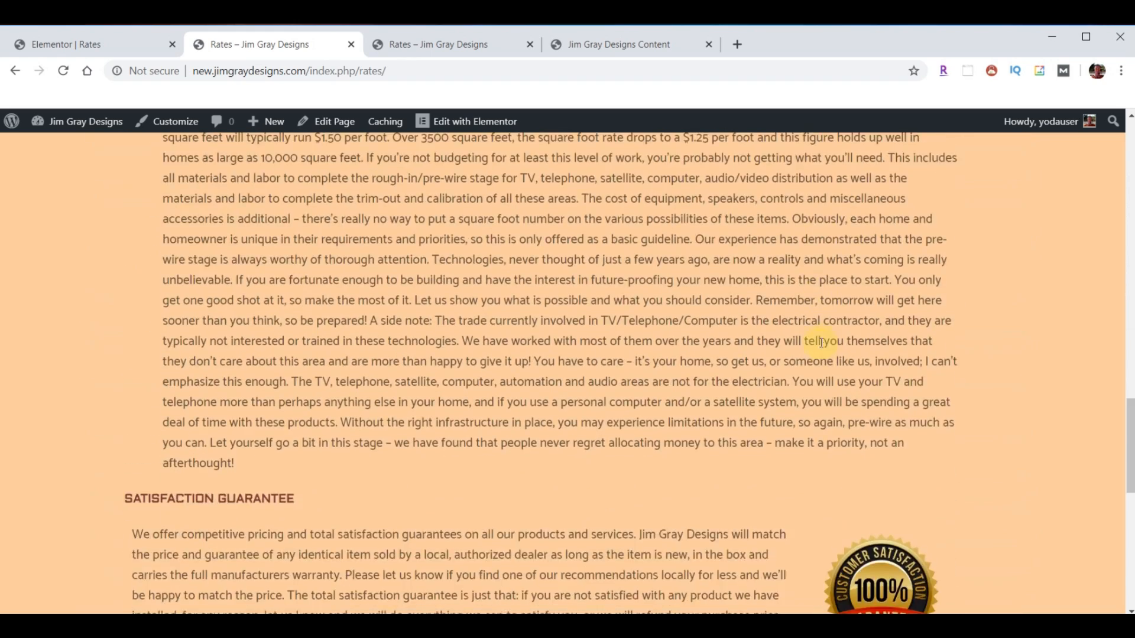
{"action": "scroll", "coordinate": [821, 343], "scroll_direction": "down", "scroll_amount": 10}
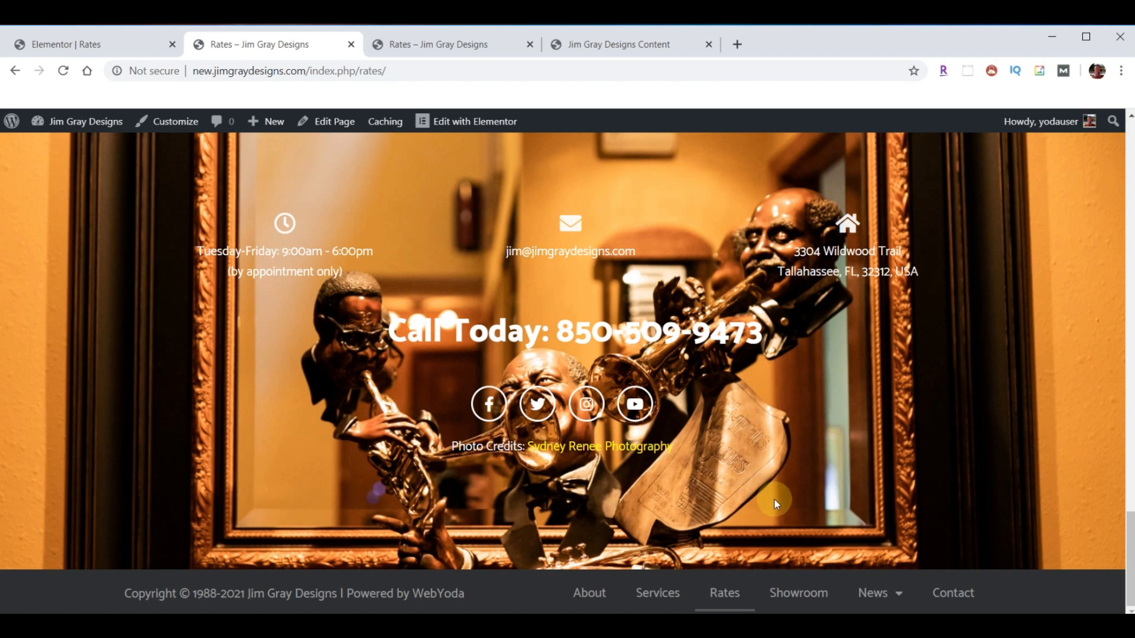
{"action": "left_click", "coordinate": [802, 600]}
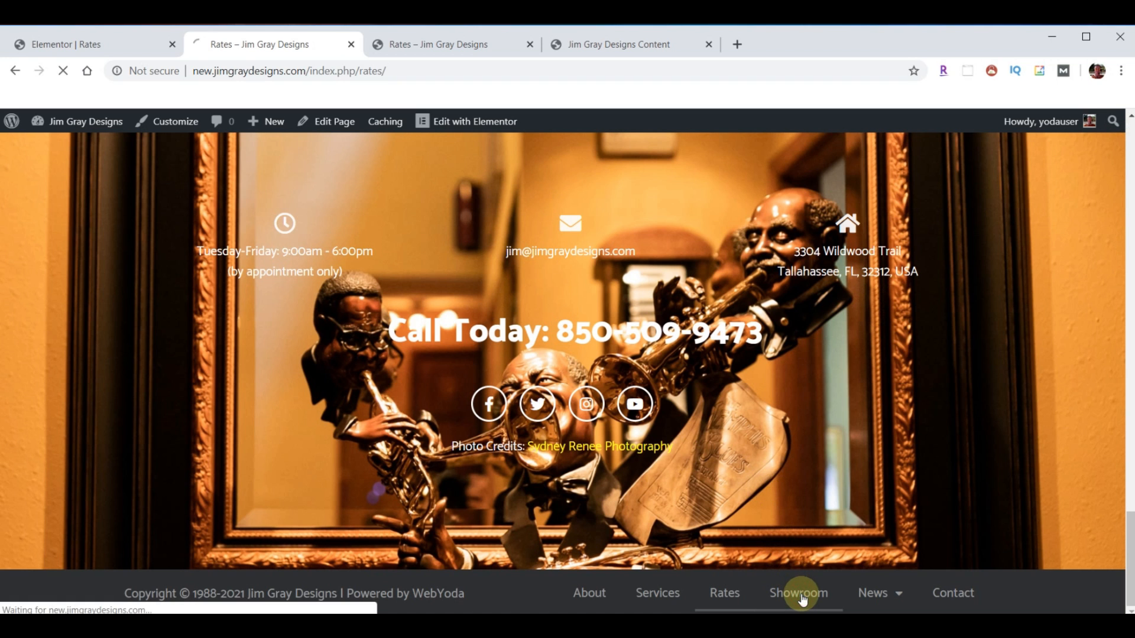
- Open the old site's Showroom gallery from its Rates page footer
{"action": "left_click", "coordinate": [435, 46]}
{"action": "scroll", "coordinate": [781, 500], "scroll_direction": "down", "scroll_amount": 6}
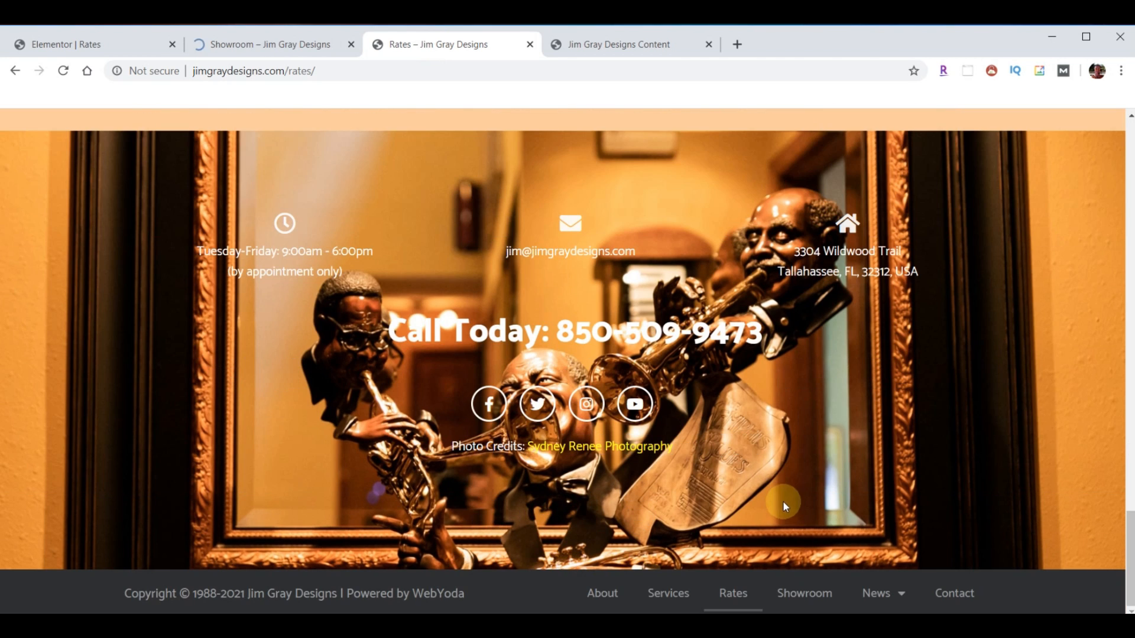
{"action": "left_click", "coordinate": [804, 593]}
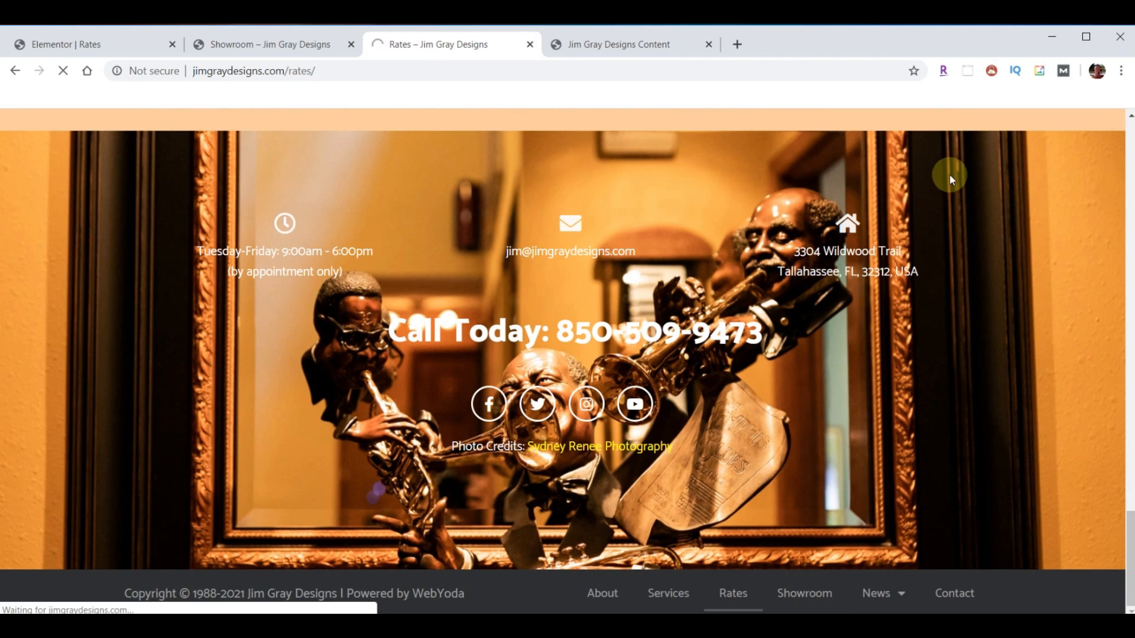
- Review the old Showroom gallery, then return to the Elementor Rates editor's main menu
{"action": "scroll", "coordinate": [897, 237], "scroll_direction": "down", "scroll_amount": 3}
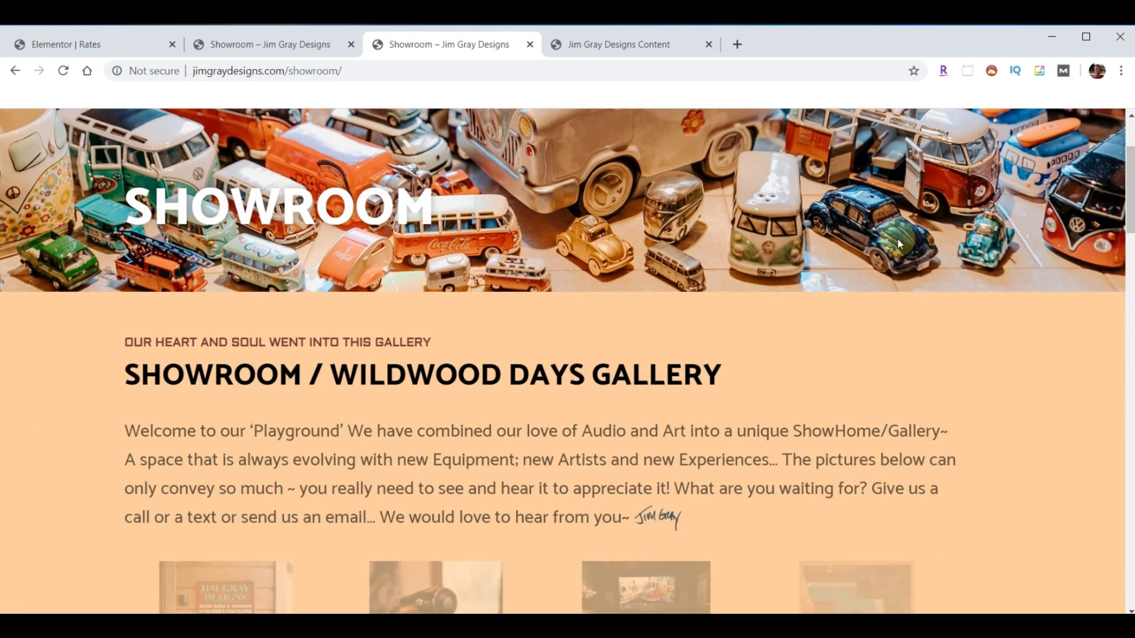
{"action": "scroll", "coordinate": [897, 238], "scroll_direction": "down", "scroll_amount": 10}
{"action": "scroll", "coordinate": [895, 257], "scroll_direction": "down", "scroll_amount": 12}
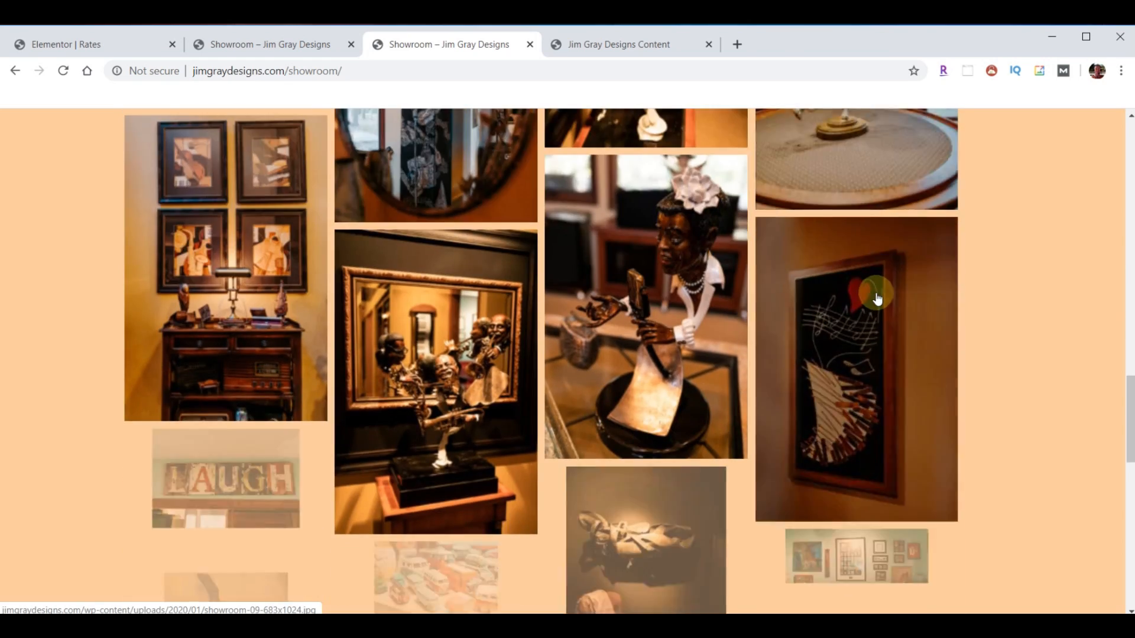
{"action": "scroll", "coordinate": [877, 298], "scroll_direction": "down", "scroll_amount": 12}
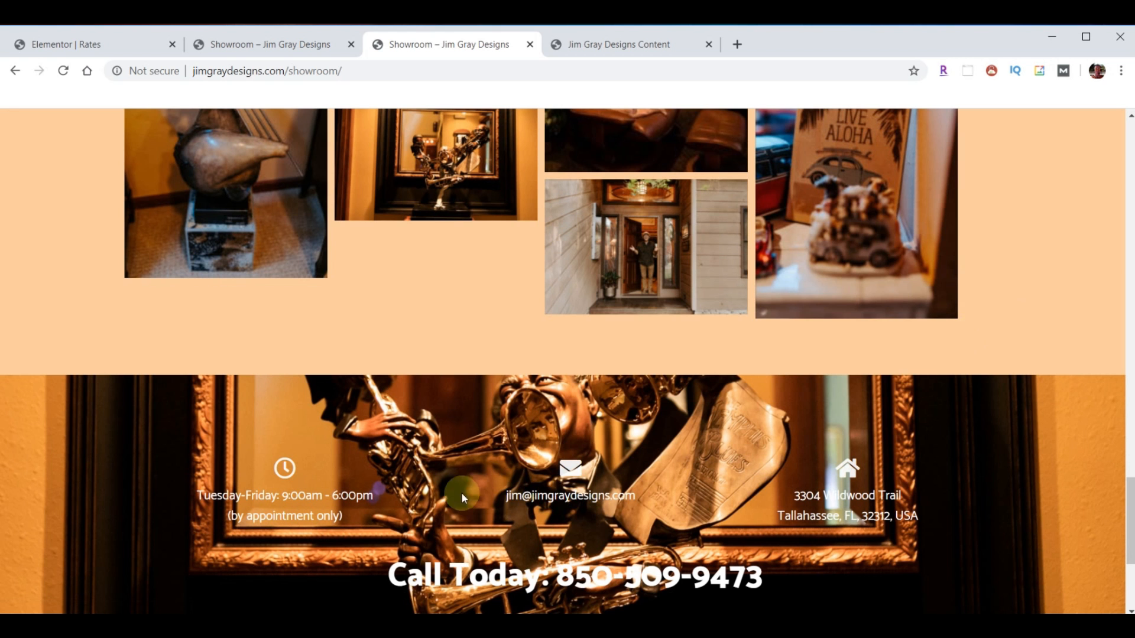
{"action": "scroll", "coordinate": [555, 495], "scroll_direction": "up", "scroll_amount": 3}
{"action": "scroll", "coordinate": [502, 495], "scroll_direction": "down", "scroll_amount": 4}
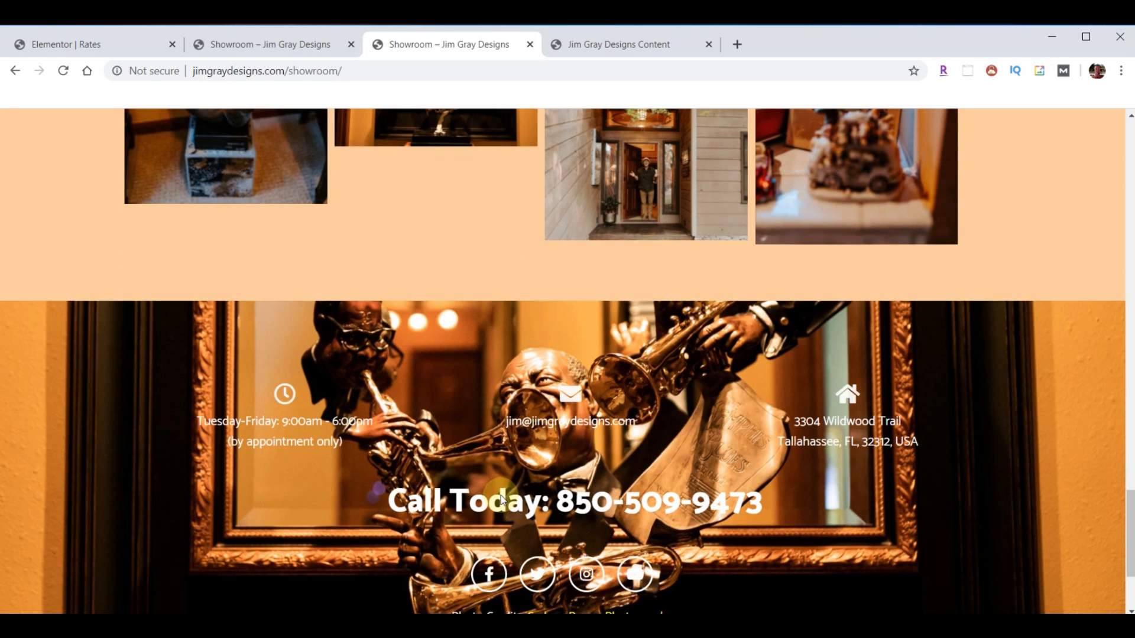
{"action": "scroll", "coordinate": [497, 490], "scroll_direction": "down", "scroll_amount": 3}
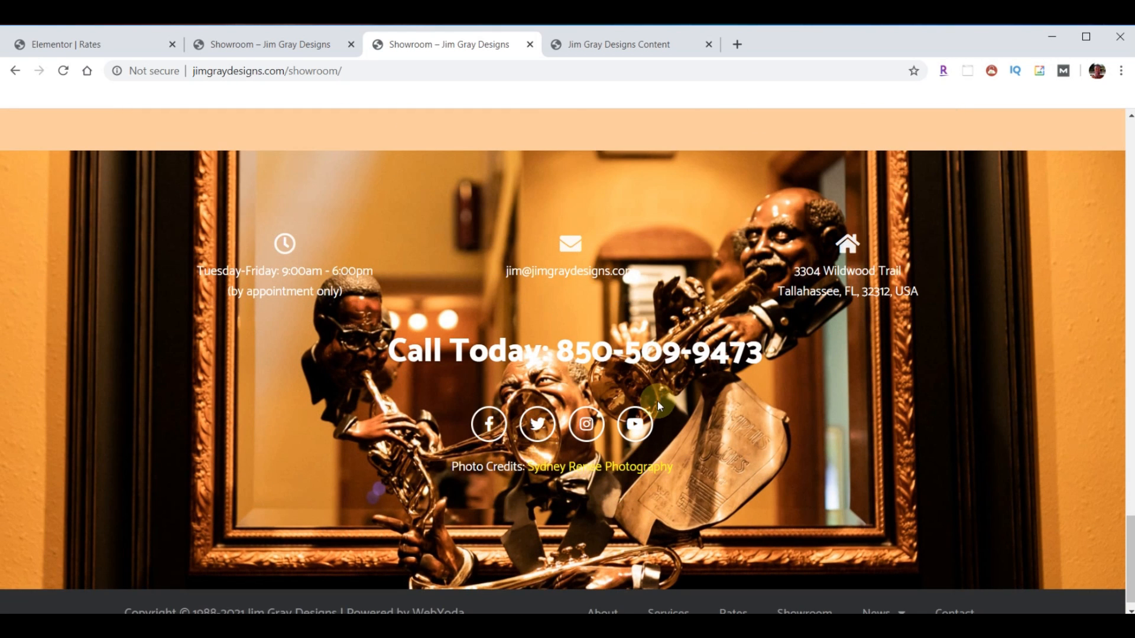
{"action": "scroll", "coordinate": [657, 402], "scroll_direction": "up", "scroll_amount": 6}
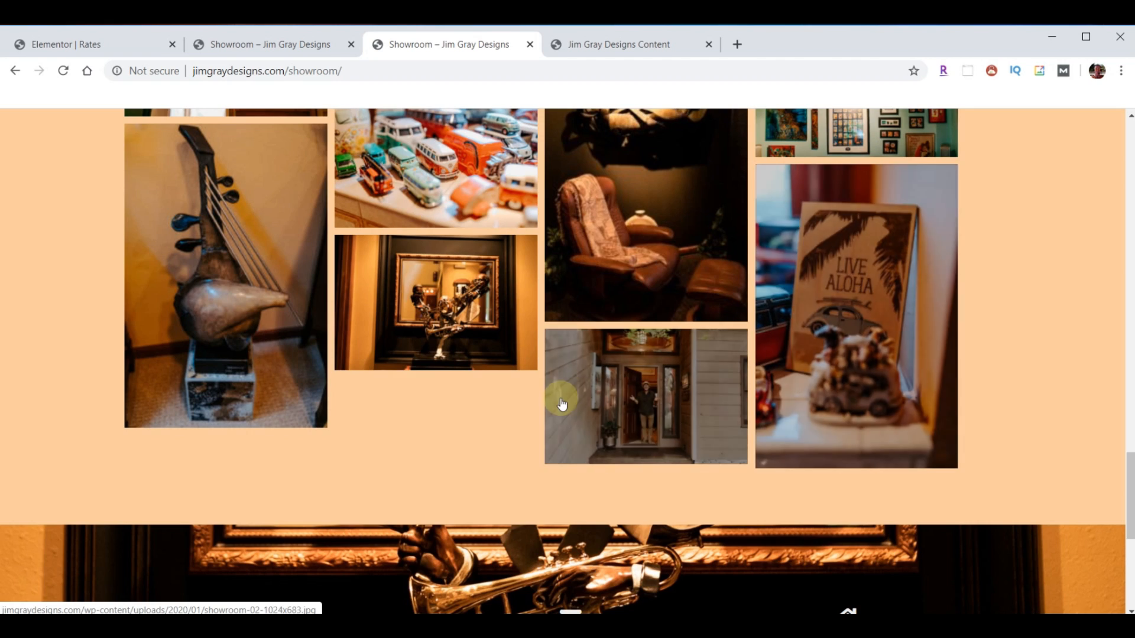
{"action": "scroll", "coordinate": [561, 403], "scroll_direction": "up", "scroll_amount": 15}
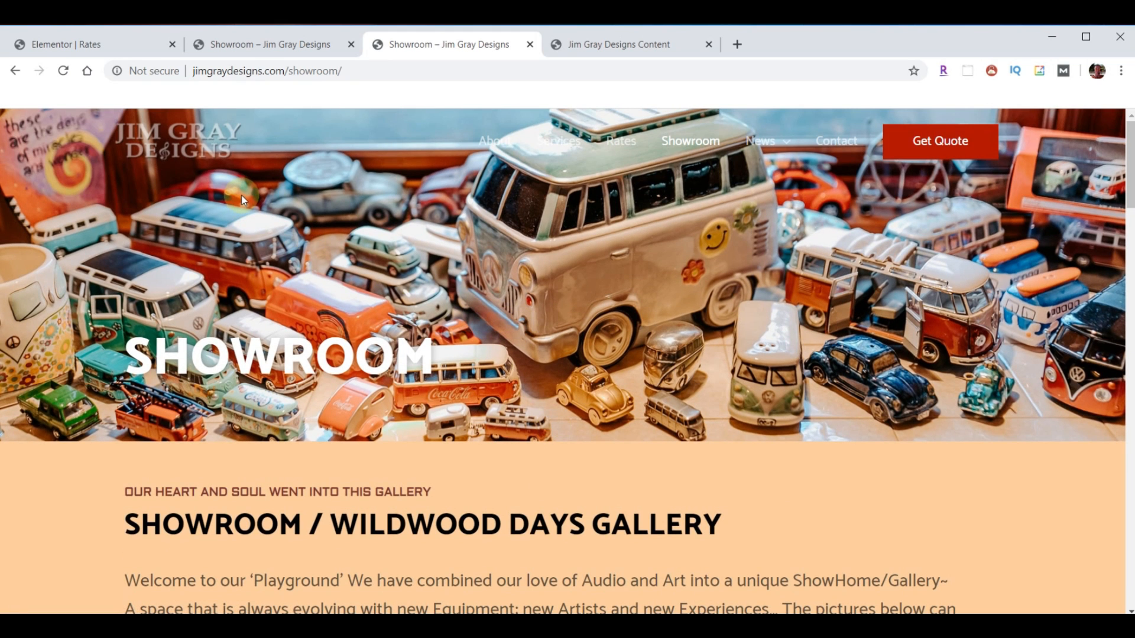
{"action": "scroll", "coordinate": [443, 307], "scroll_direction": "down", "scroll_amount": 12}
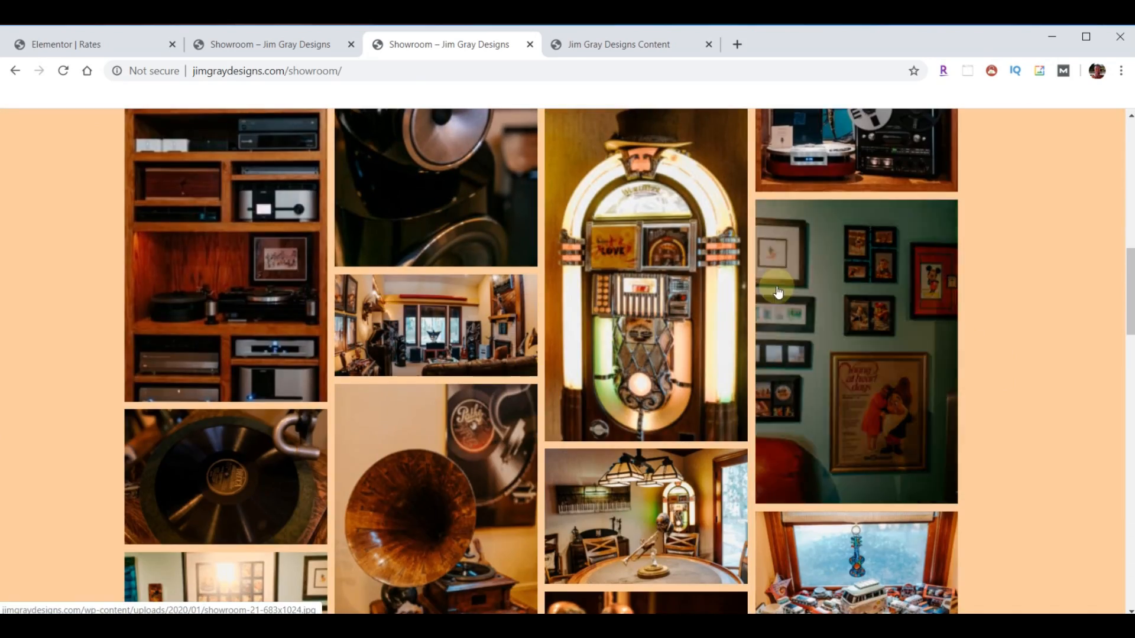
{"action": "scroll", "coordinate": [572, 333], "scroll_direction": "down", "scroll_amount": 10}
{"action": "scroll", "coordinate": [572, 333], "scroll_direction": "down", "scroll_amount": 4}
{"action": "scroll", "coordinate": [561, 337], "scroll_direction": "up", "scroll_amount": 20}
{"action": "scroll", "coordinate": [542, 343], "scroll_direction": "up", "scroll_amount": 1}
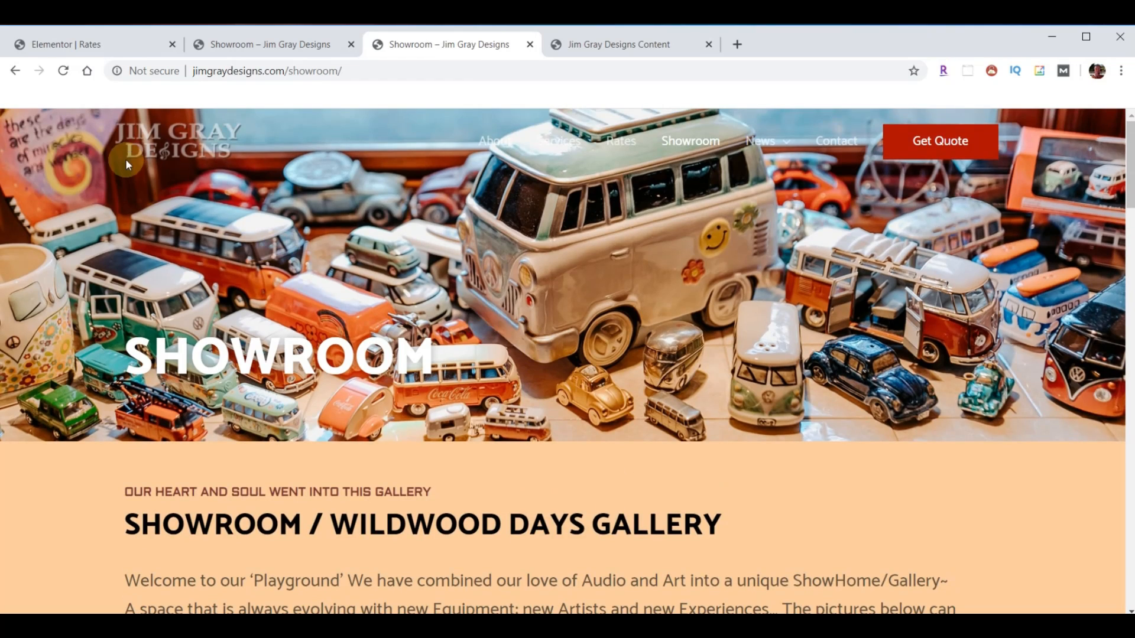
{"action": "left_click", "coordinate": [72, 41]}
{"action": "left_click", "coordinate": [14, 122]}
- Exit to the dashboard and open Showroom with Edit with Elementor from All Pages
{"action": "left_click", "coordinate": [106, 513]}
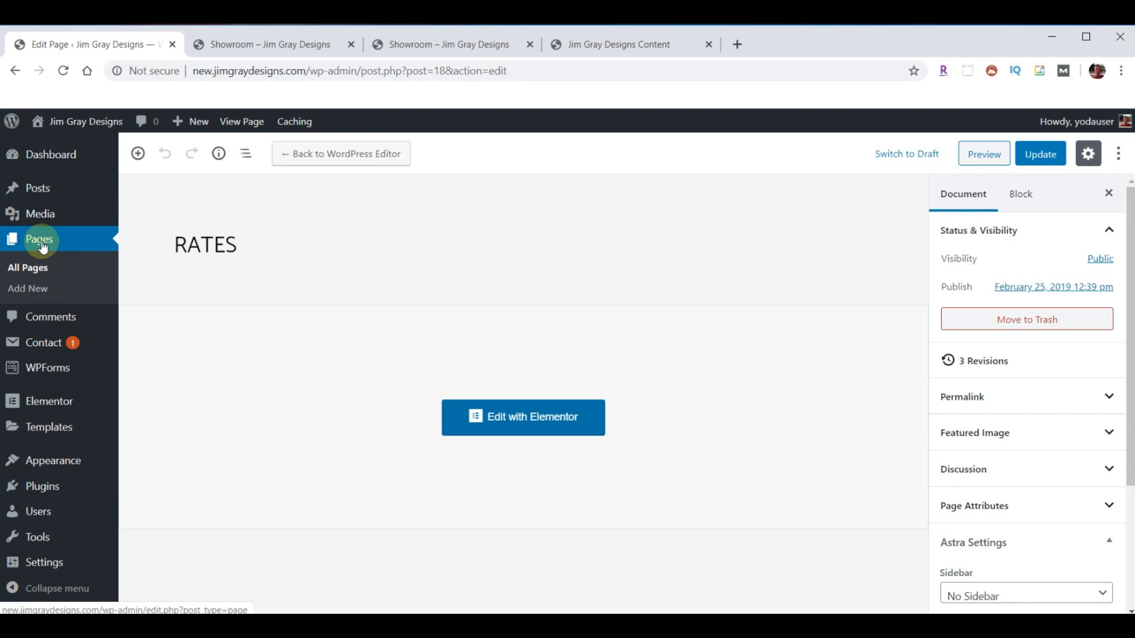
{"action": "left_click", "coordinate": [42, 247]}
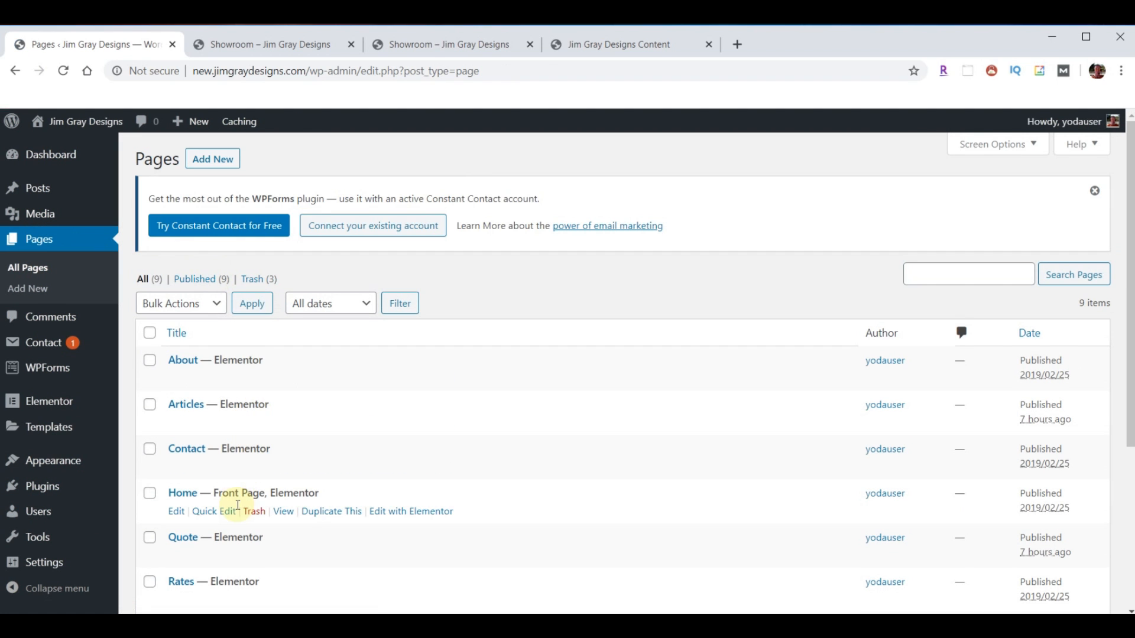
{"action": "scroll", "coordinate": [267, 493], "scroll_direction": "down", "scroll_amount": 3}
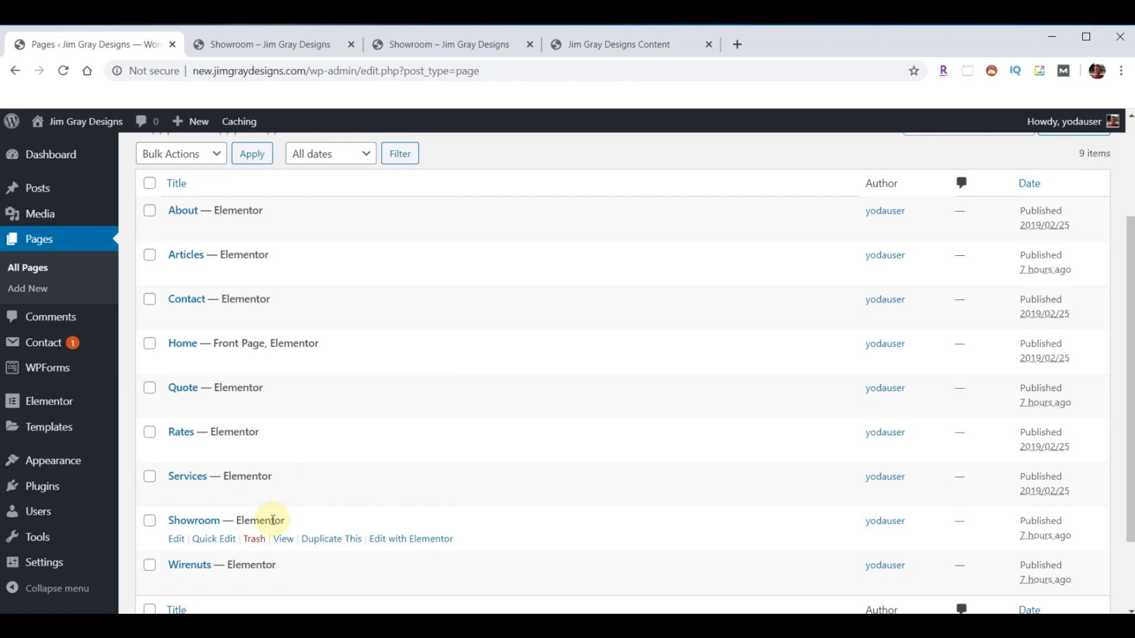
{"action": "left_click", "coordinate": [411, 541]}
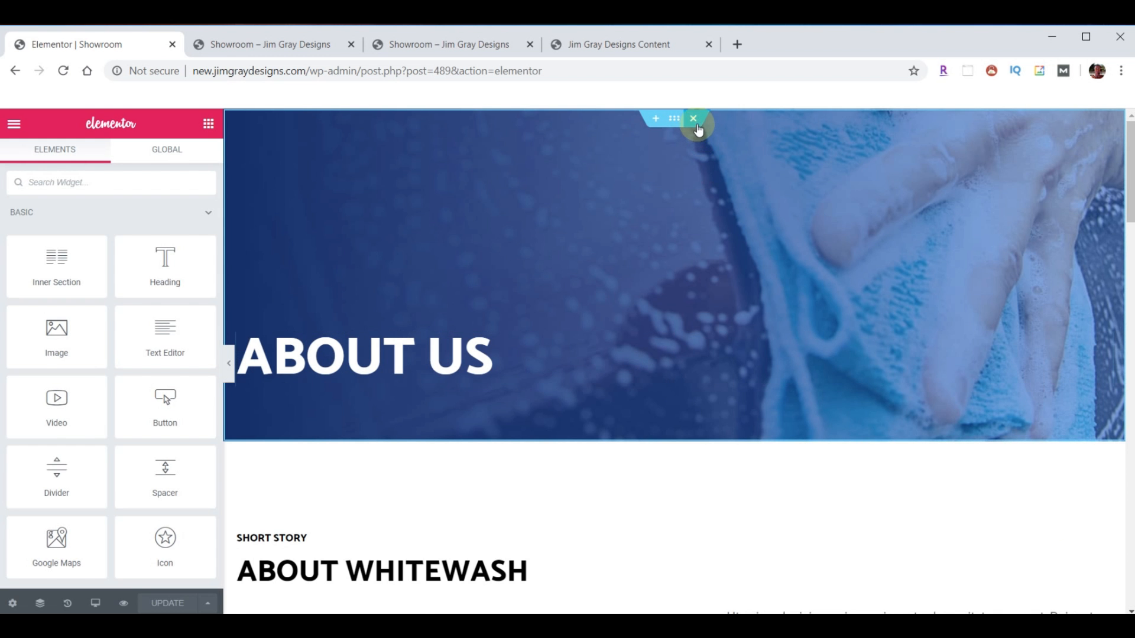
- Delete the About Us, About Whitewash, car-wash image and Why Choose Us sections
{"action": "left_click", "coordinate": [697, 128]}
{"action": "left_click", "coordinate": [697, 127]}
{"action": "left_click", "coordinate": [697, 127]}
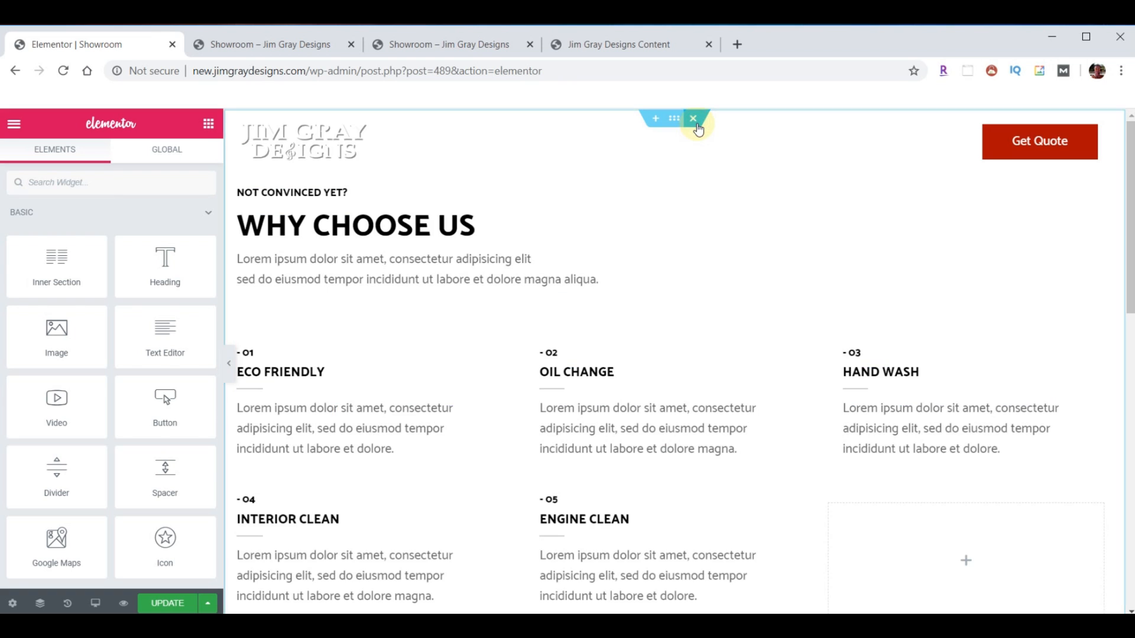
{"action": "left_click", "coordinate": [697, 128]}
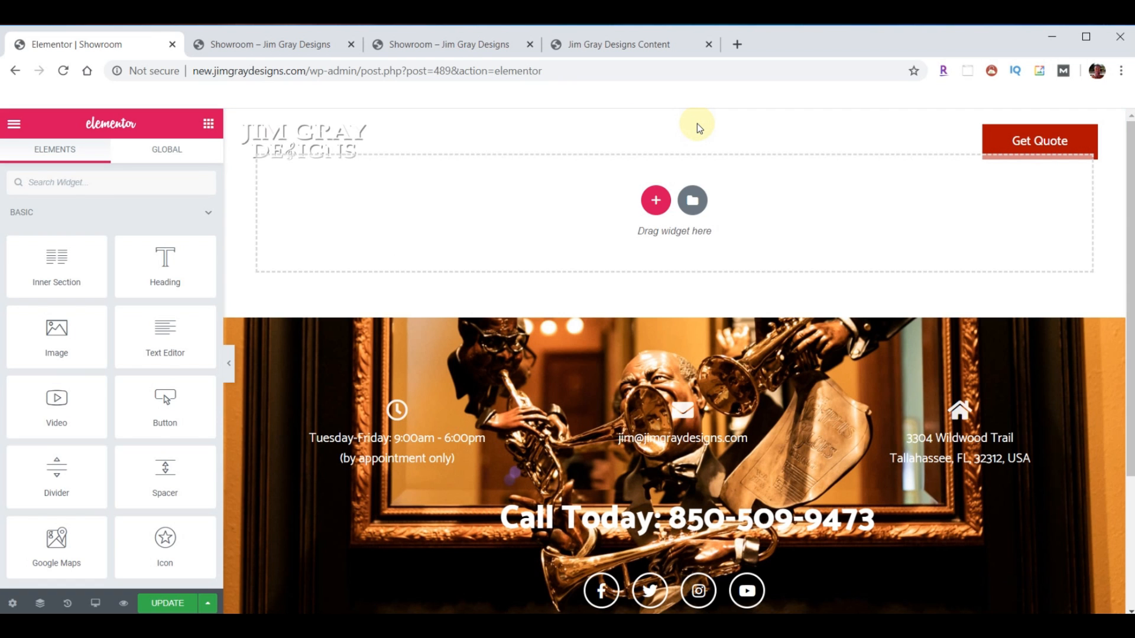
- Import template-JGD-showroom.json and insert the Showroom template without its document settings
{"action": "left_click", "coordinate": [692, 199]}
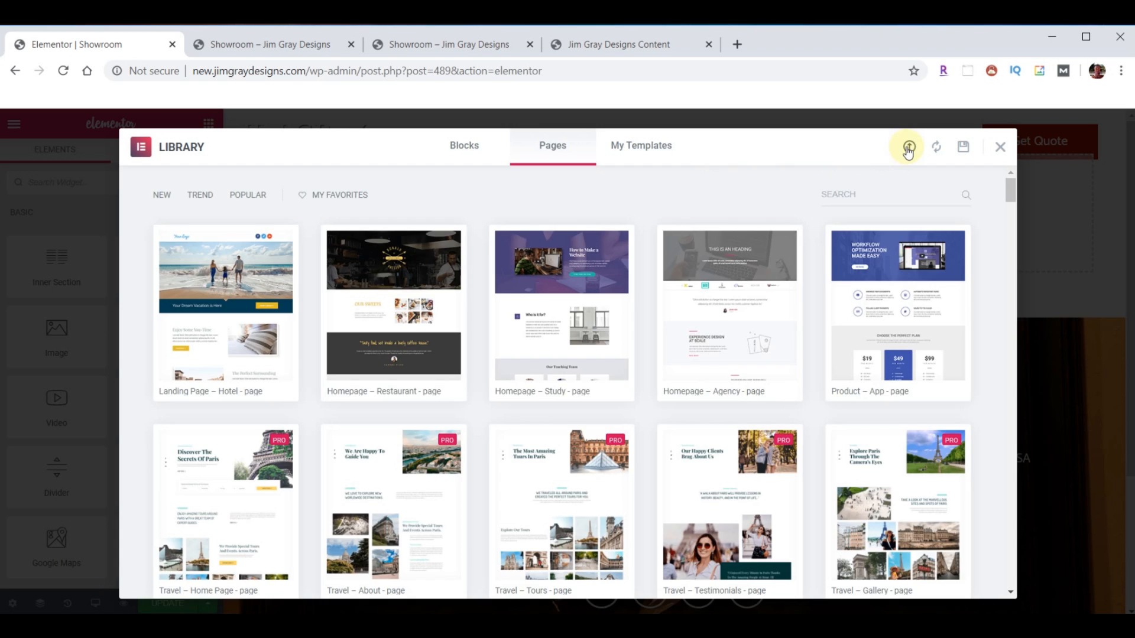
{"action": "left_click", "coordinate": [908, 148]}
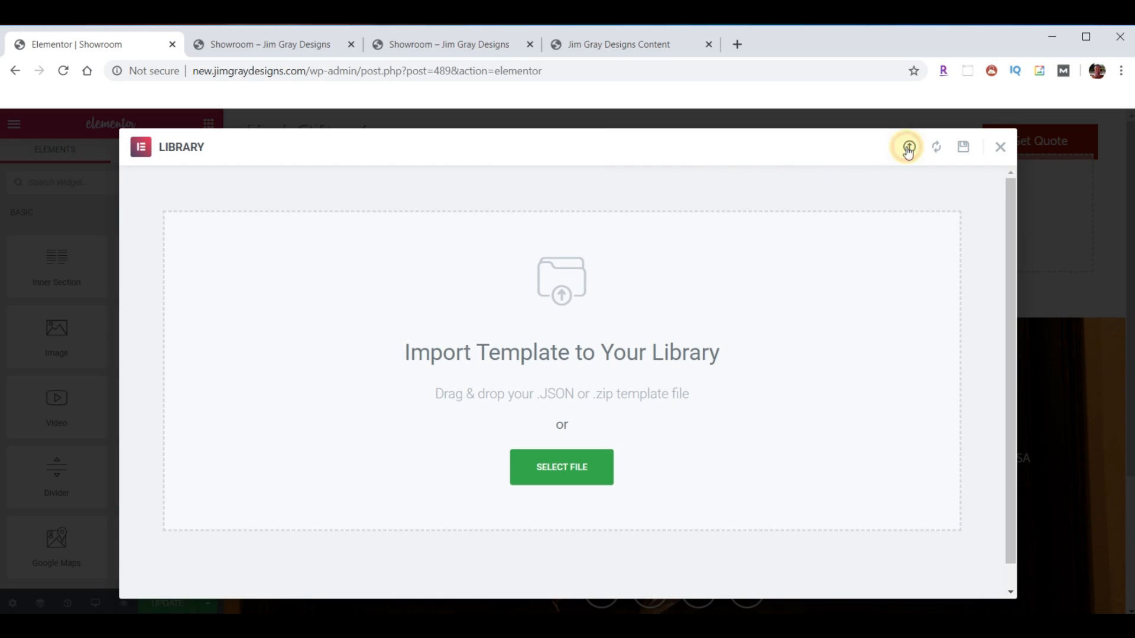
{"action": "left_click", "coordinate": [509, 600]}
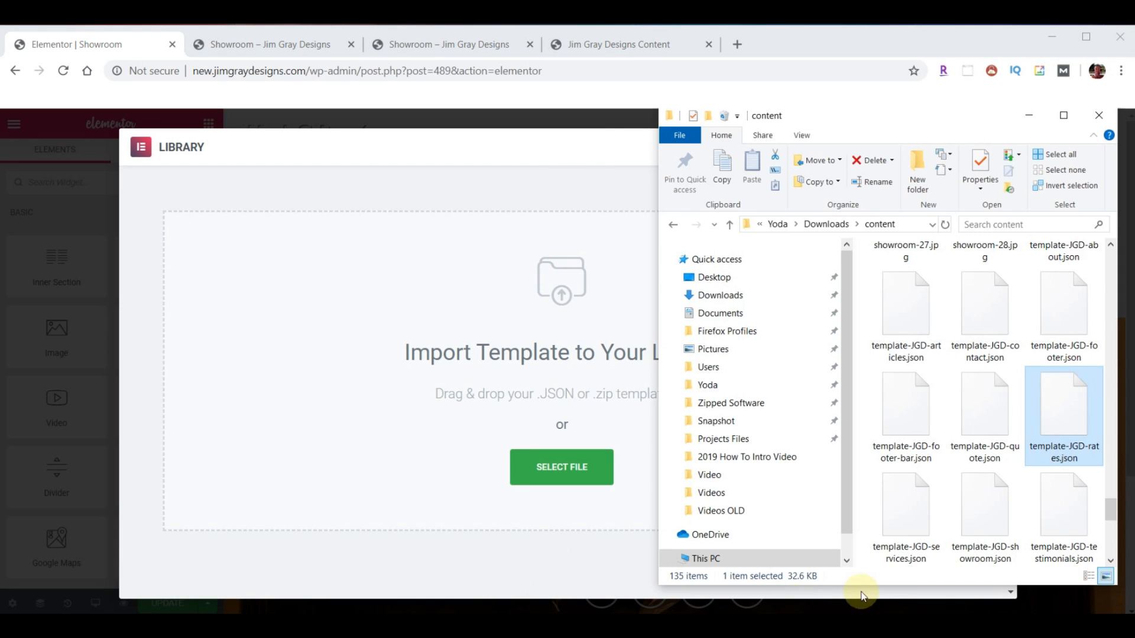
{"action": "left_click_drag", "start_coordinate": [975, 495], "coordinate": [539, 378]}
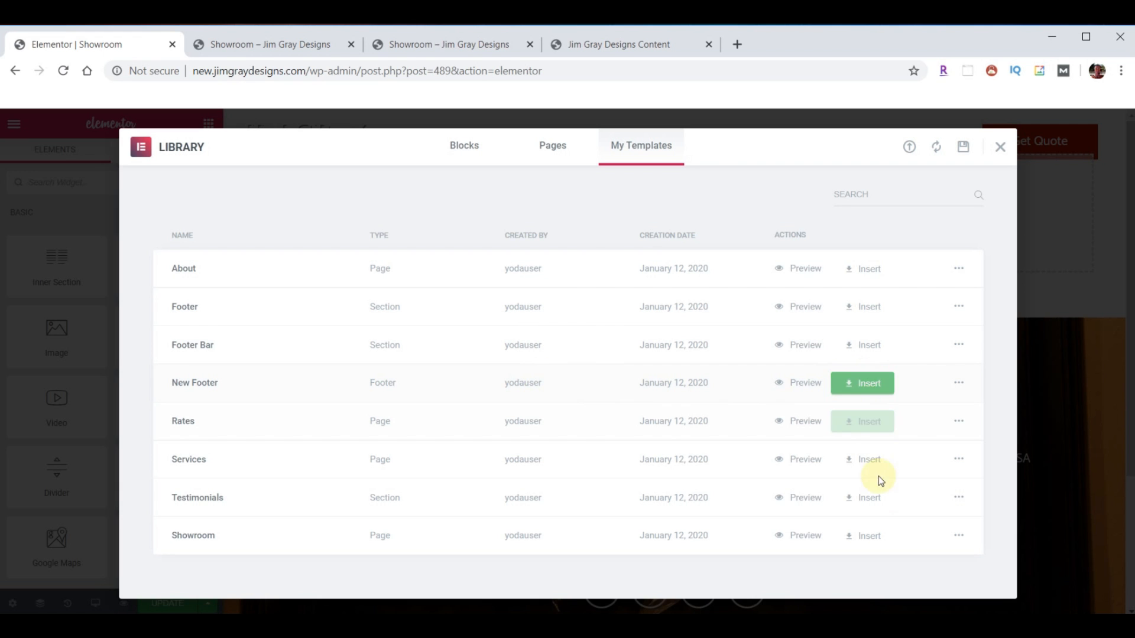
{"action": "left_click", "coordinate": [862, 536]}
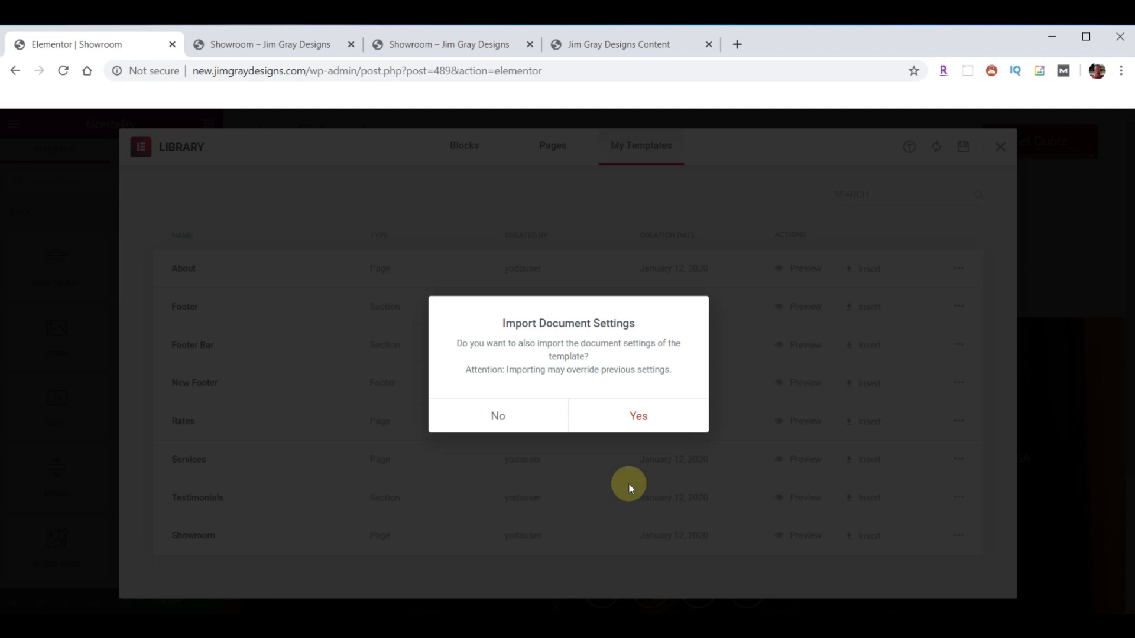
{"action": "left_click", "coordinate": [499, 417]}
{"action": "scroll", "coordinate": [844, 360], "scroll_direction": "down", "scroll_amount": 13}
{"action": "scroll", "coordinate": [802, 445], "scroll_direction": "up", "scroll_amount": 5}
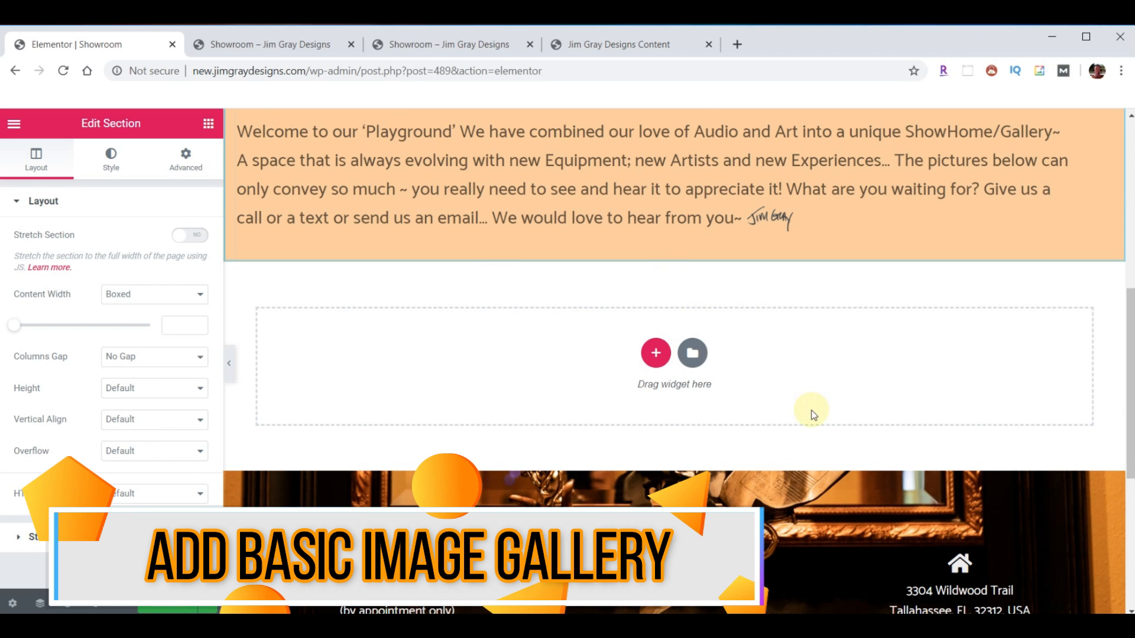
- Search widgets for 'ga' and place a Basic Gallery under the Wildwood Days Gallery intro
{"action": "scroll", "coordinate": [812, 414], "scroll_direction": "up", "scroll_amount": 3}
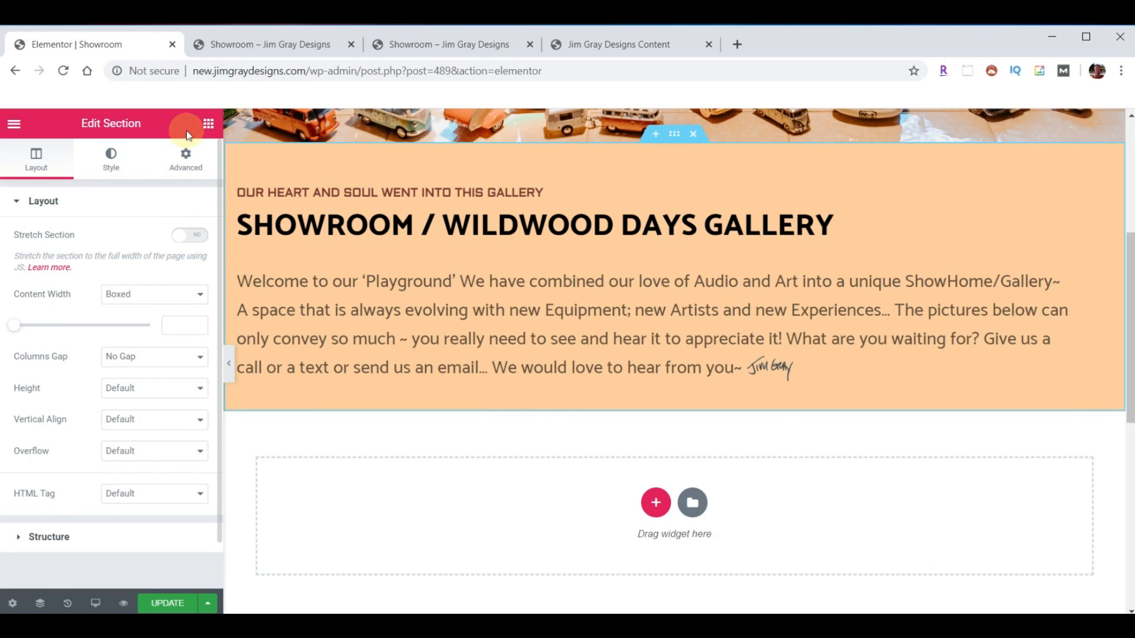
{"action": "left_click", "coordinate": [208, 123]}
{"action": "left_click", "coordinate": [104, 182]}
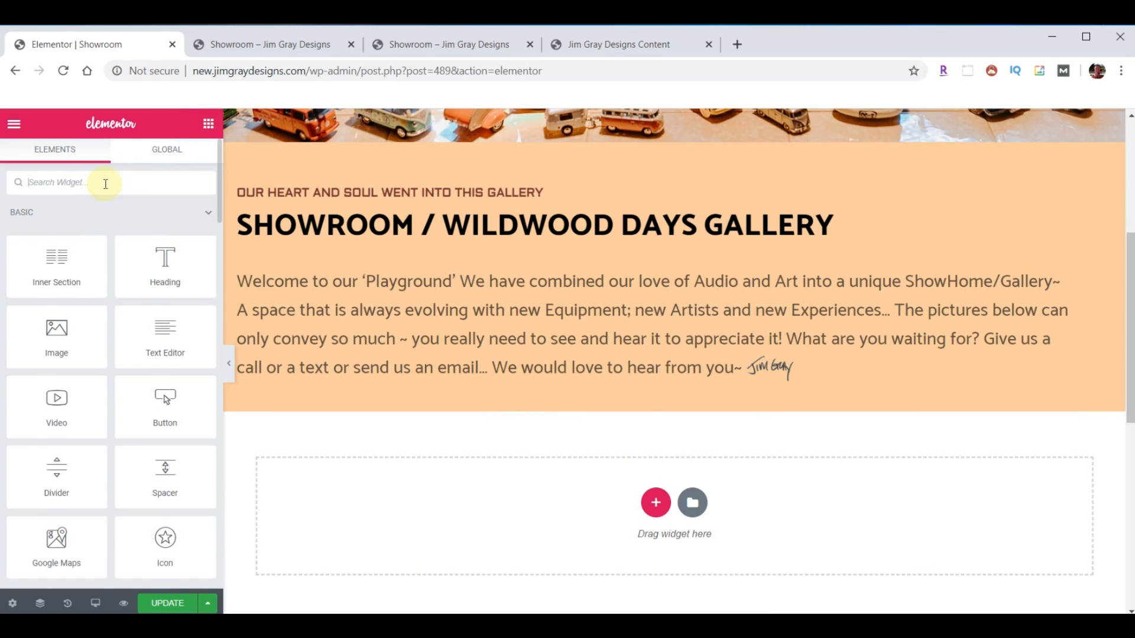
{"action": "type", "text": "ga"}
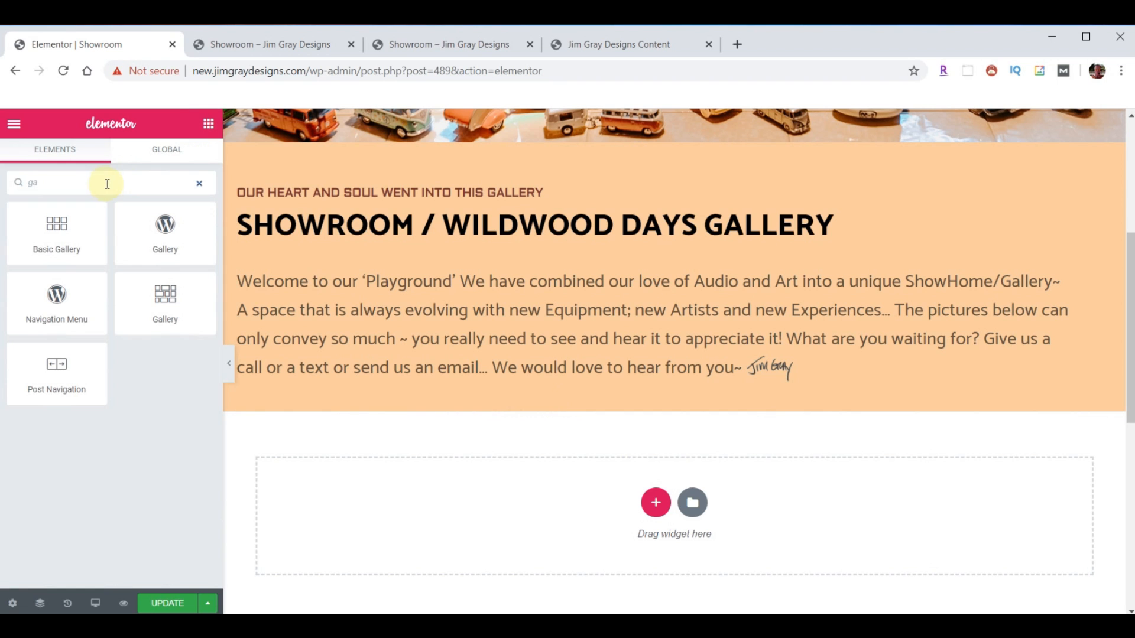
{"action": "left_click_drag", "start_coordinate": [62, 225], "coordinate": [680, 382]}
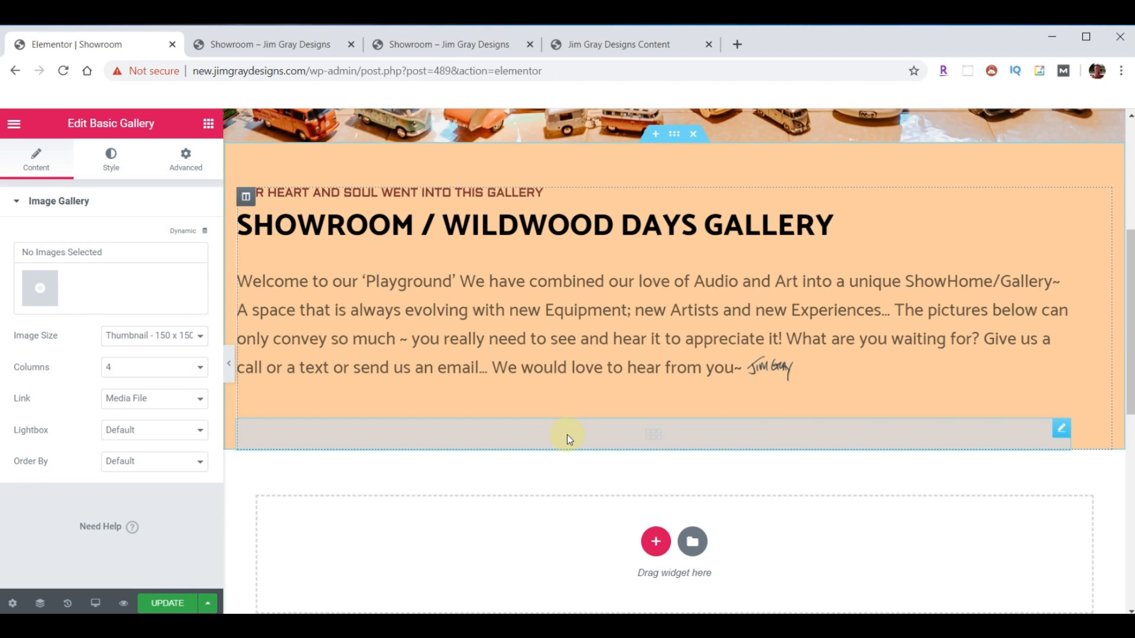
- Upload the 28 showroom photos, showroom-01 to 28, into the media library
{"action": "left_click", "coordinate": [39, 286]}
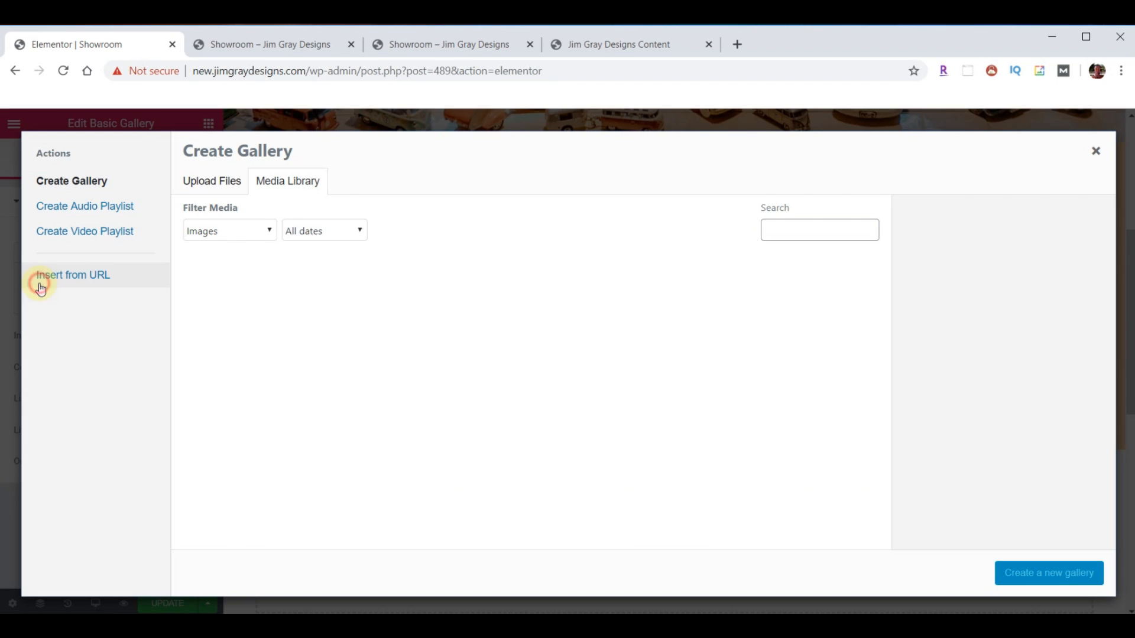
{"action": "left_click", "coordinate": [364, 626]}
{"action": "scroll", "coordinate": [1010, 408], "scroll_direction": "up", "scroll_amount": 4}
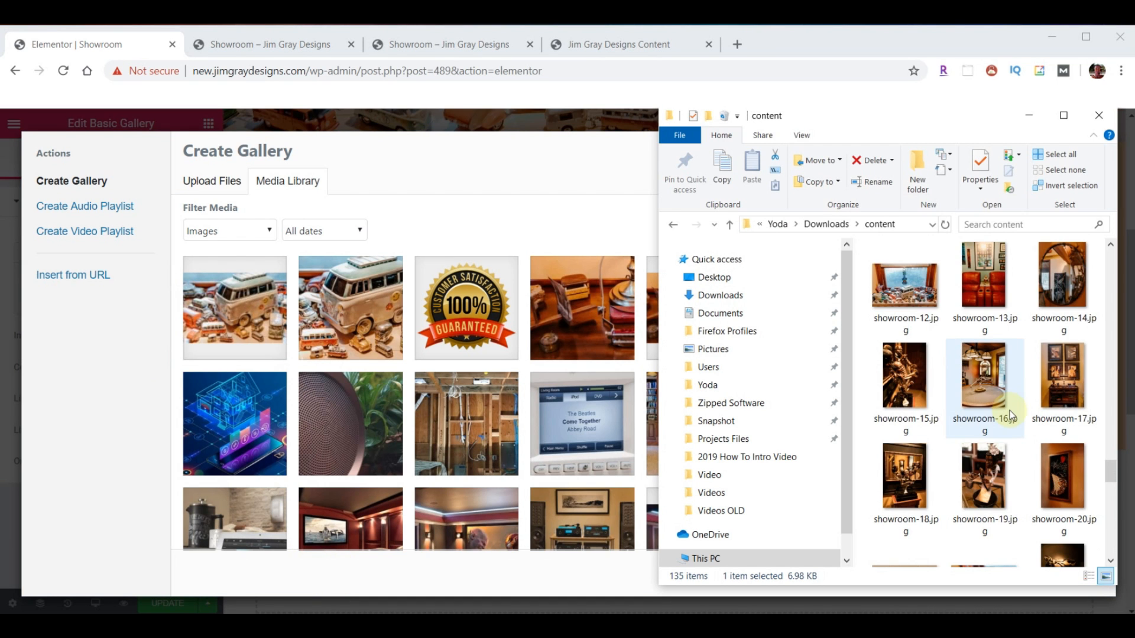
{"action": "scroll", "coordinate": [1003, 482], "scroll_direction": "down", "scroll_amount": 3}
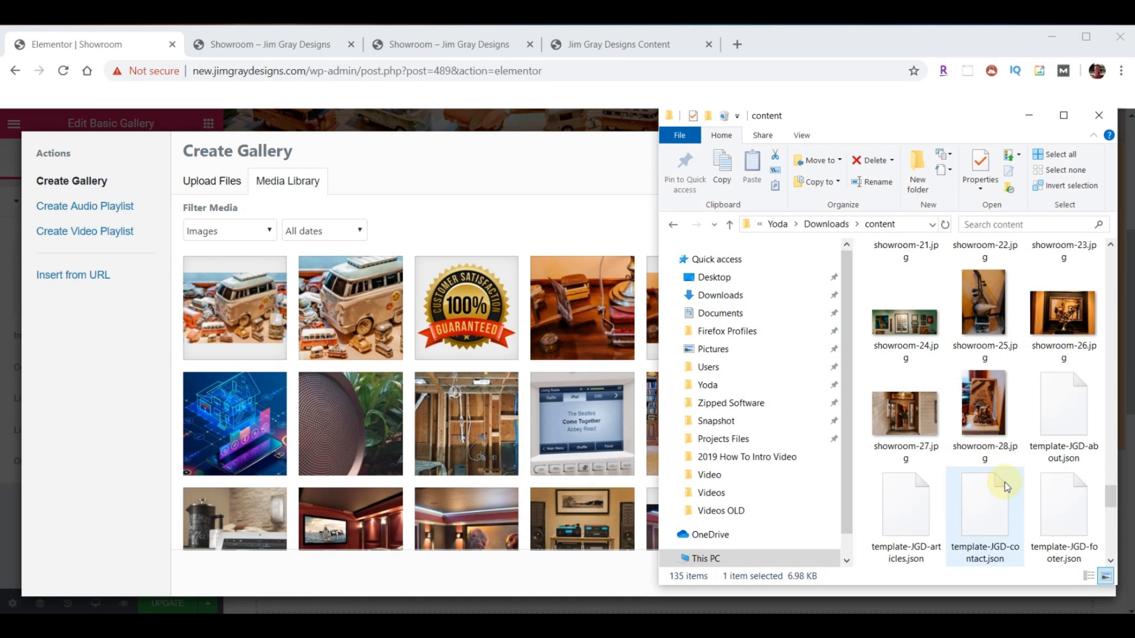
{"action": "left_click", "coordinate": [1018, 446]}
{"action": "scroll", "coordinate": [1025, 475], "scroll_direction": "up", "scroll_amount": 5}
{"action": "scroll", "coordinate": [1026, 479], "scroll_direction": "up", "scroll_amount": 4}
{"action": "scroll", "coordinate": [946, 450], "scroll_direction": "down", "scroll_amount": 2}
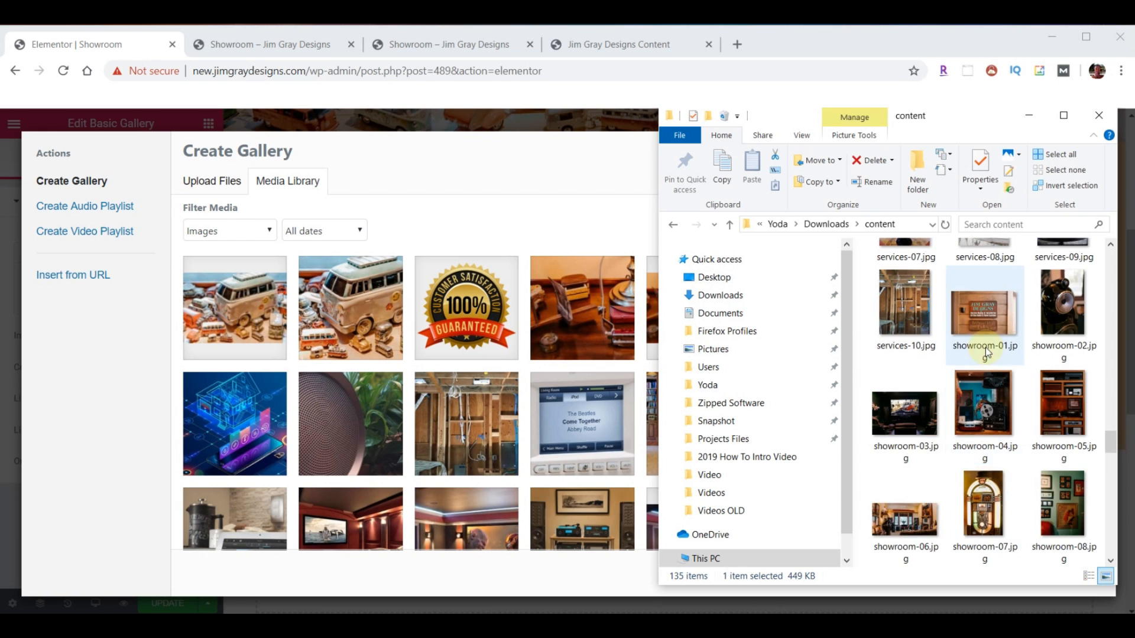
{"action": "left_click", "coordinate": [987, 320], "text": "shift"}
{"action": "left_click_drag", "start_coordinate": [988, 420], "coordinate": [400, 376]}
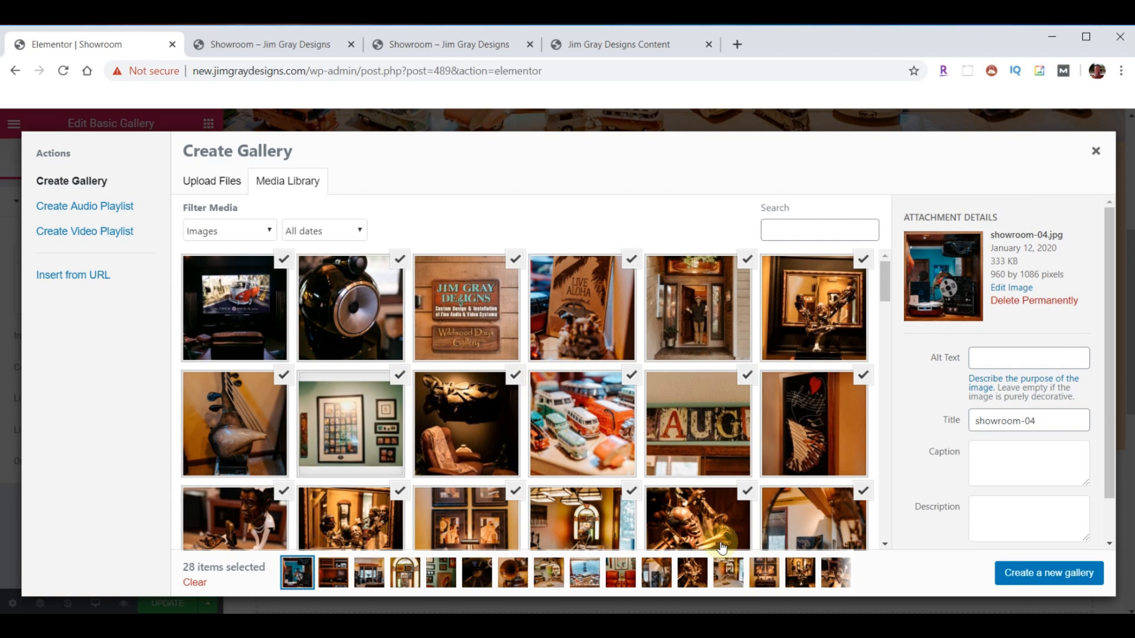
- Build the gallery with the saxophone statue, living-room and lamp photos first, and insert it
{"action": "left_click", "coordinate": [1041, 576]}
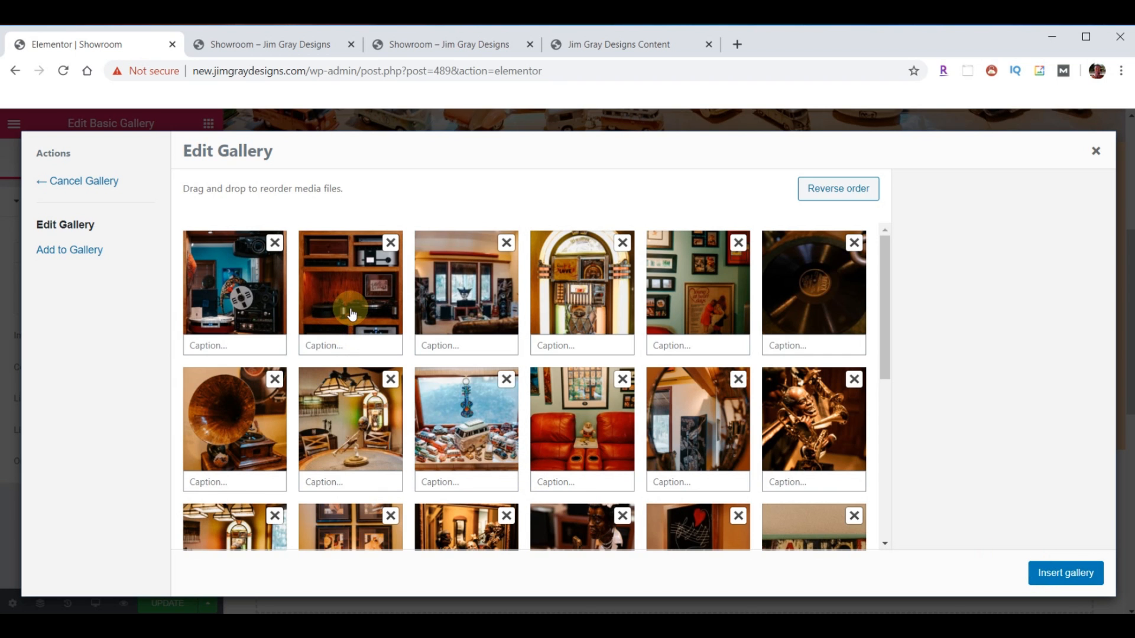
{"action": "left_click_drag", "start_coordinate": [803, 426], "coordinate": [207, 304]}
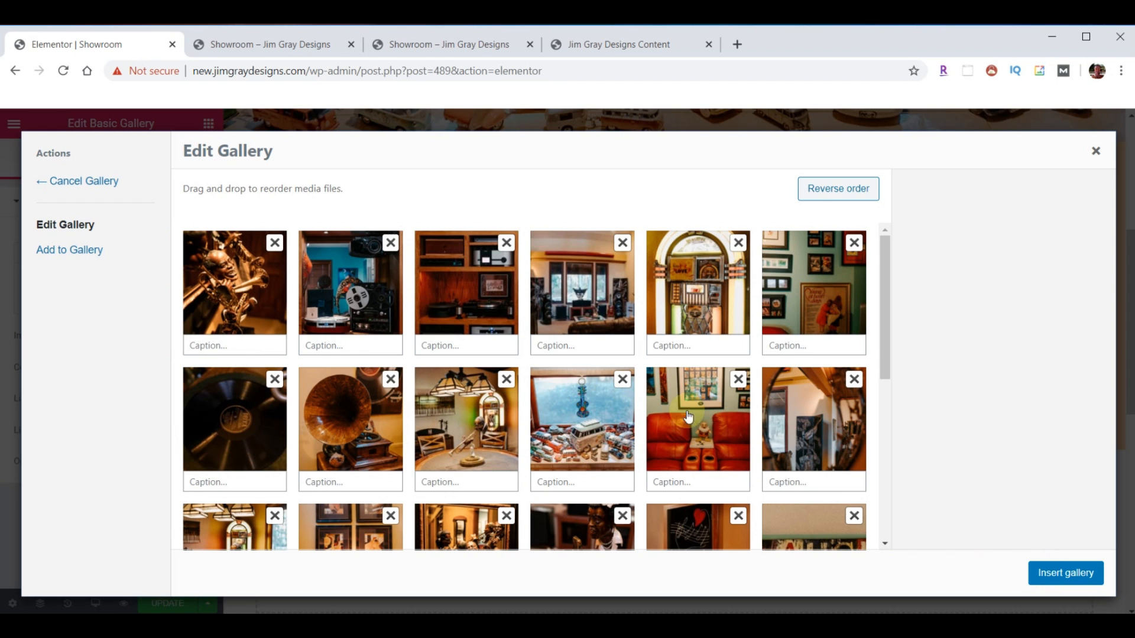
{"action": "left_click_drag", "start_coordinate": [609, 323], "coordinate": [378, 322]}
{"action": "left_click_drag", "start_coordinate": [488, 391], "coordinate": [488, 260]}
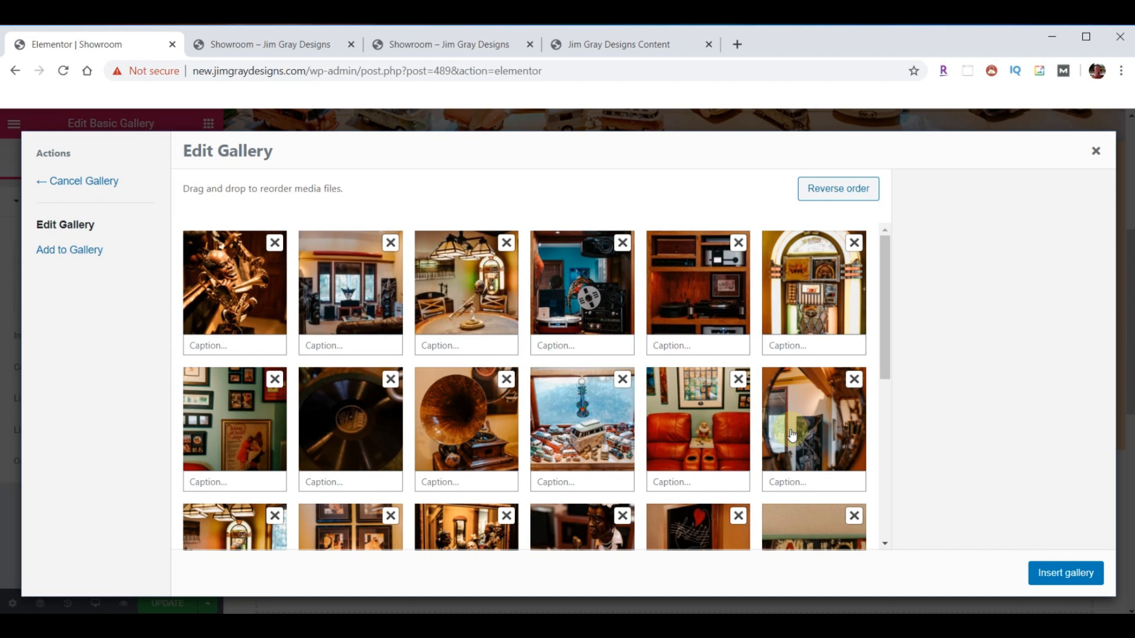
{"action": "left_click", "coordinate": [1053, 571]}
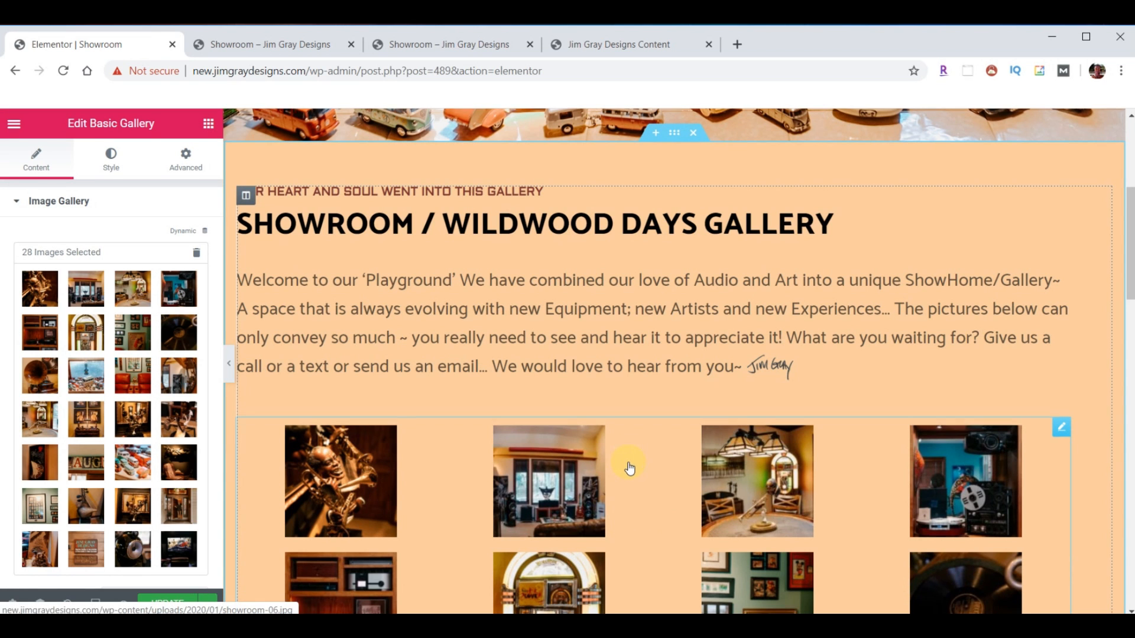
- Preview a gallery photo enlarged and page through the next six
{"action": "scroll", "coordinate": [626, 465], "scroll_direction": "down", "scroll_amount": 4}
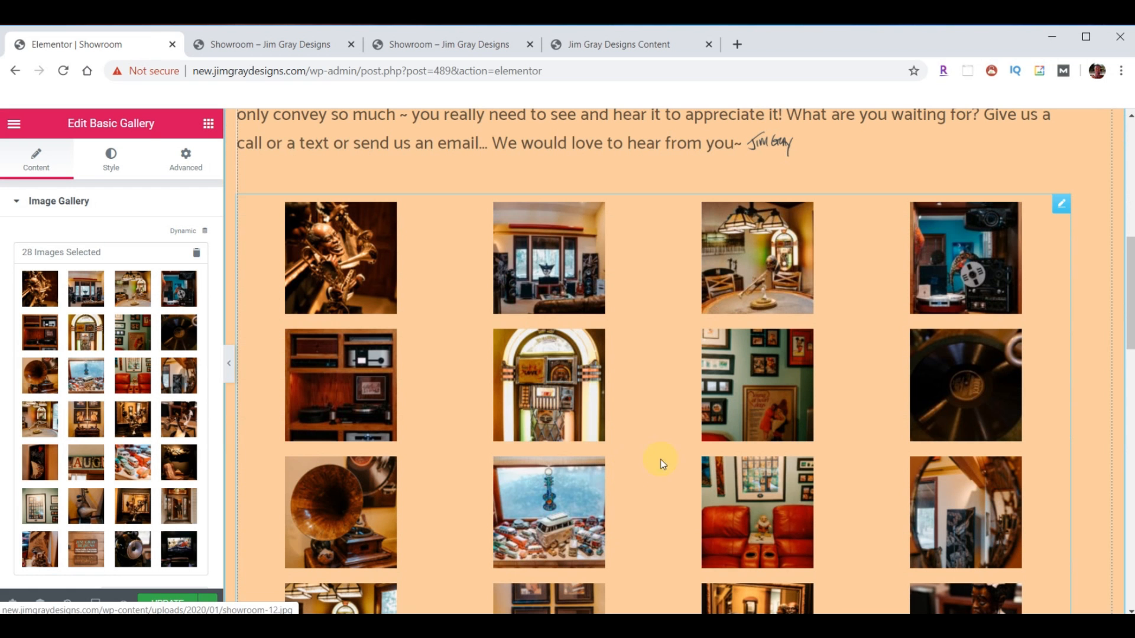
{"action": "left_click", "coordinate": [727, 422]}
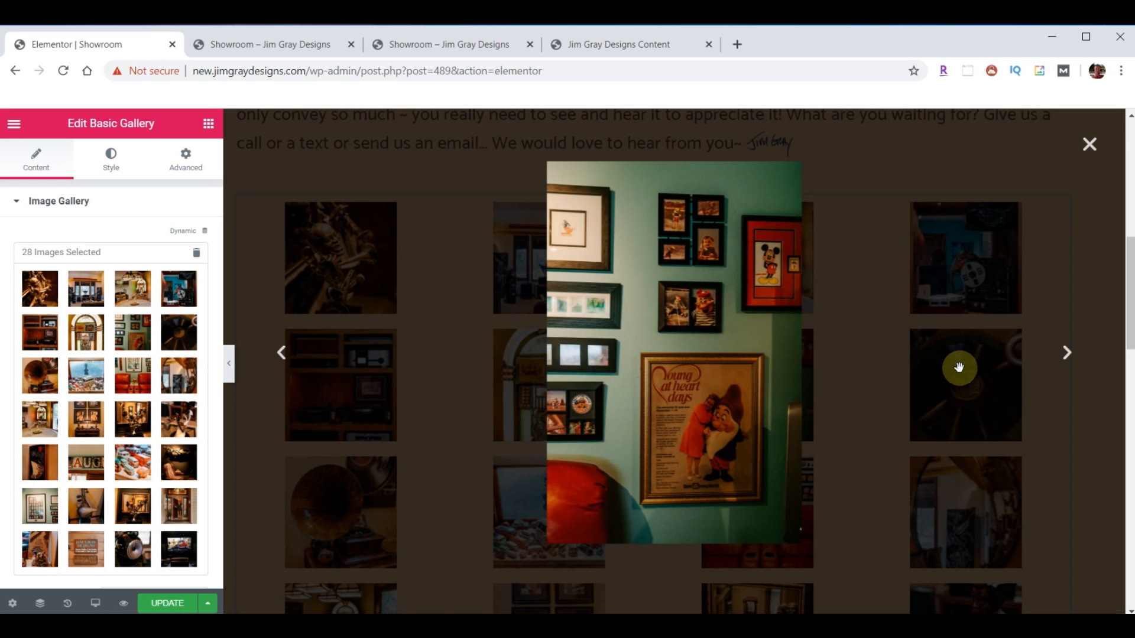
{"action": "left_click", "coordinate": [1064, 357]}
{"action": "left_click", "coordinate": [1064, 357]}
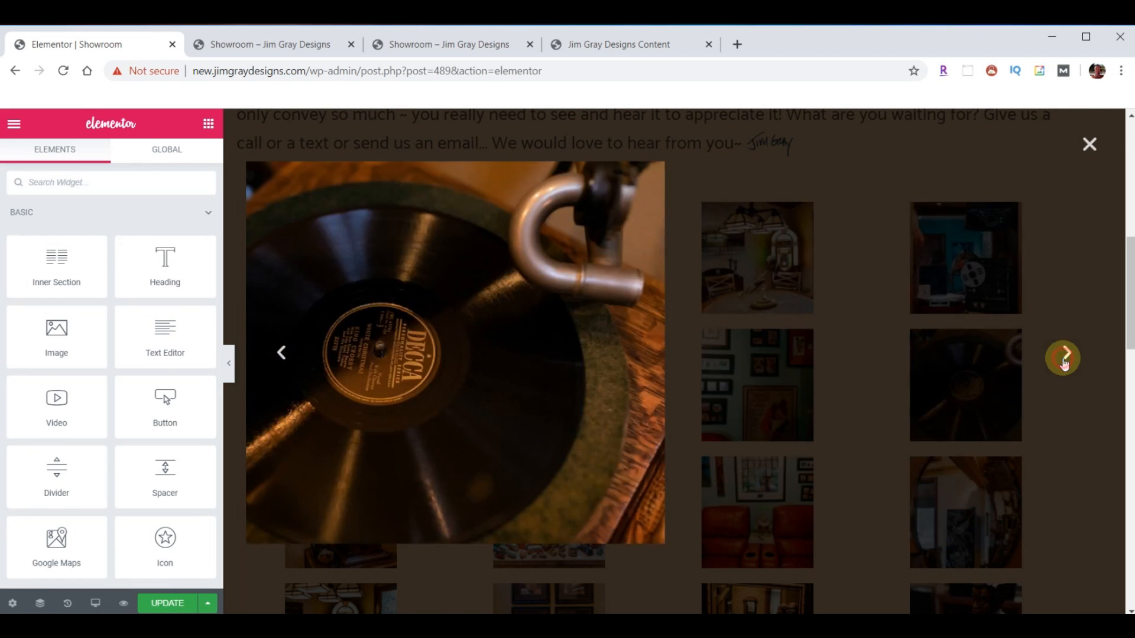
{"action": "left_click", "coordinate": [1064, 358]}
{"action": "left_click", "coordinate": [1063, 358]}
{"action": "left_click", "coordinate": [1063, 358]}
{"action": "left_click", "coordinate": [1064, 358]}
{"action": "left_click", "coordinate": [1089, 145]}
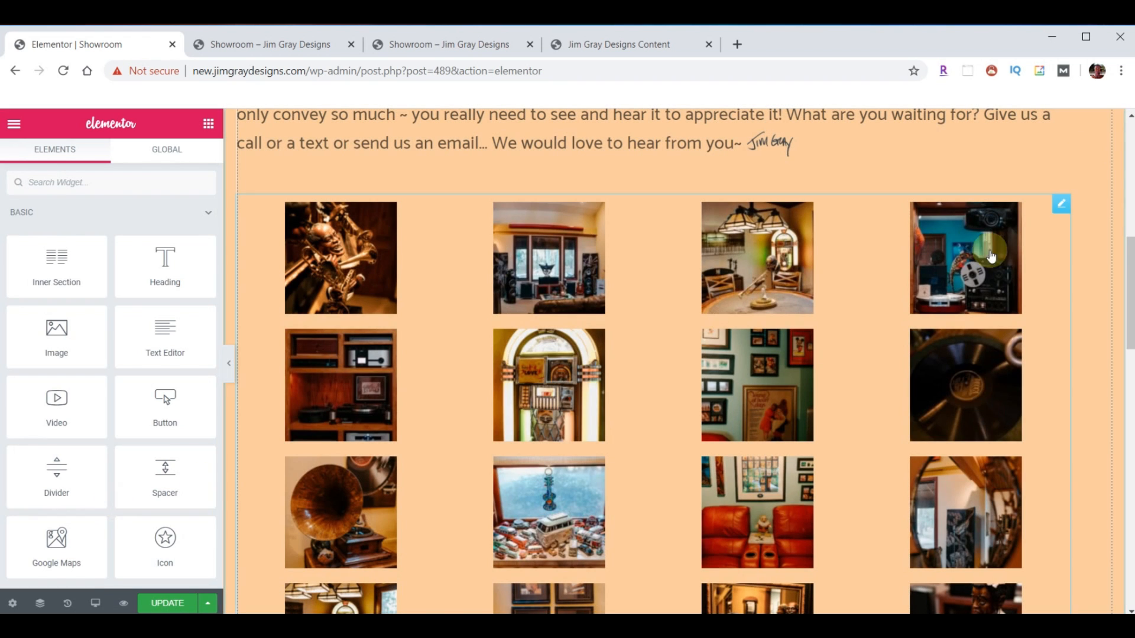
- Set the gallery's Image Size to Medium - 300 x 300 and update the Showroom page
{"action": "left_click", "coordinate": [1061, 205]}
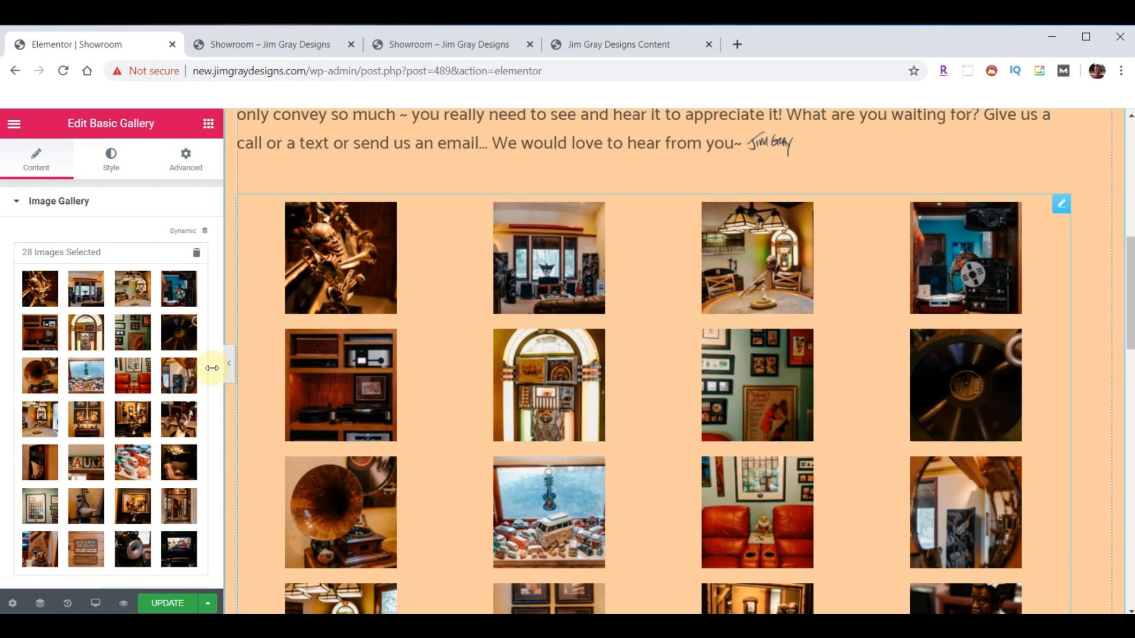
{"action": "scroll", "coordinate": [90, 419], "scroll_direction": "down", "scroll_amount": 5}
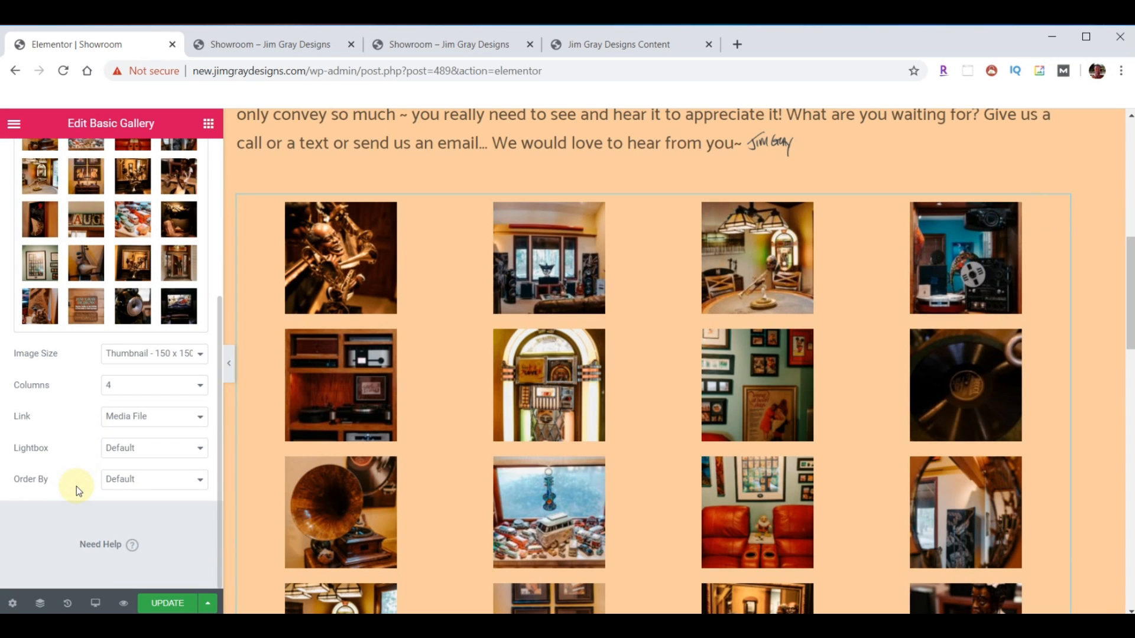
{"action": "left_click", "coordinate": [201, 354]}
{"action": "left_click", "coordinate": [163, 381]}
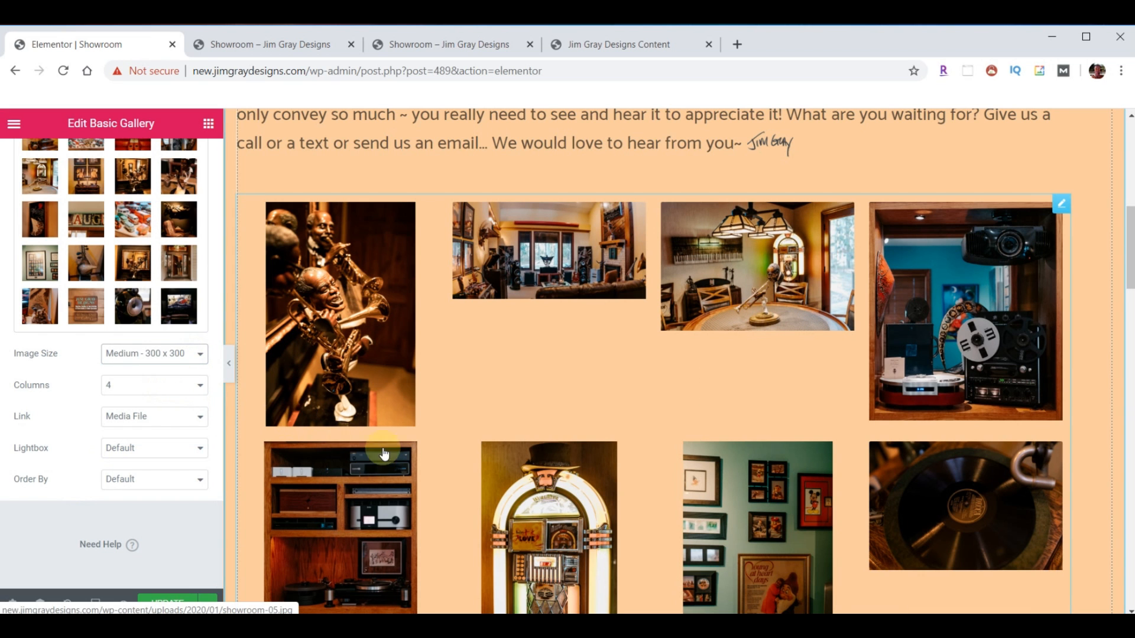
{"action": "scroll", "coordinate": [755, 497], "scroll_direction": "down", "scroll_amount": 5}
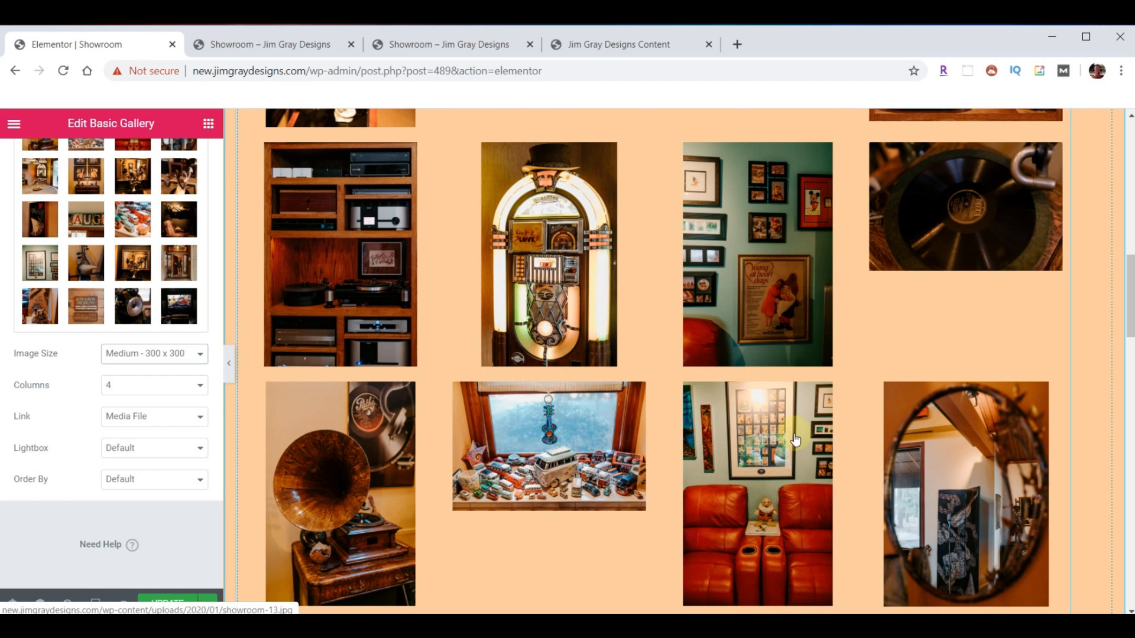
{"action": "scroll", "coordinate": [741, 440], "scroll_direction": "up", "scroll_amount": 6}
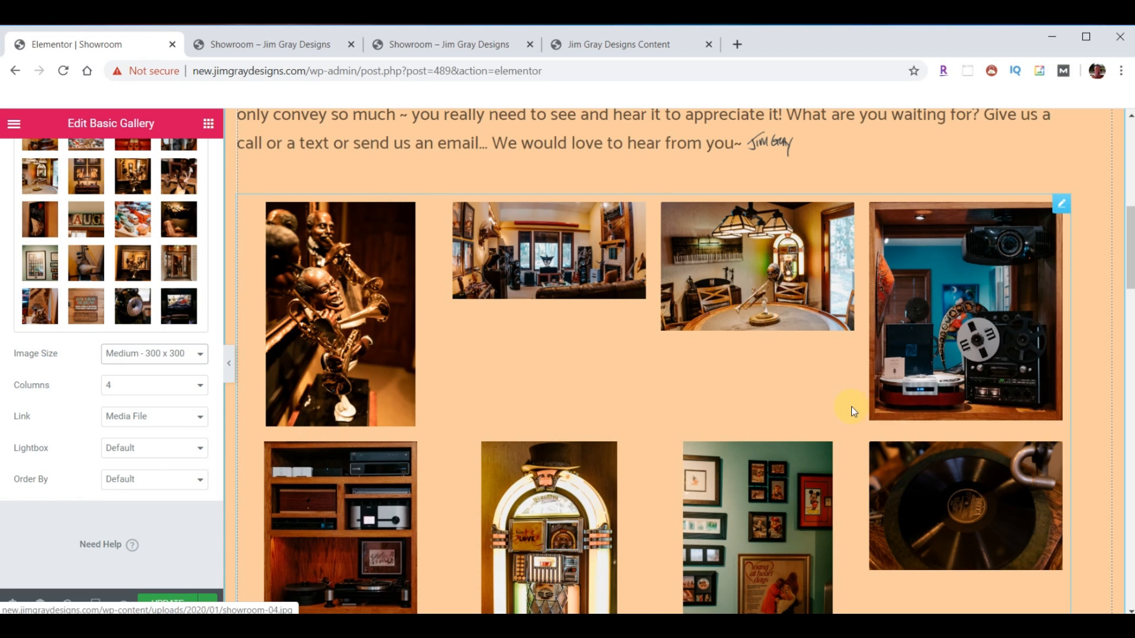
{"action": "scroll", "coordinate": [848, 405], "scroll_direction": "up", "scroll_amount": 1}
{"action": "left_click", "coordinate": [168, 602]}
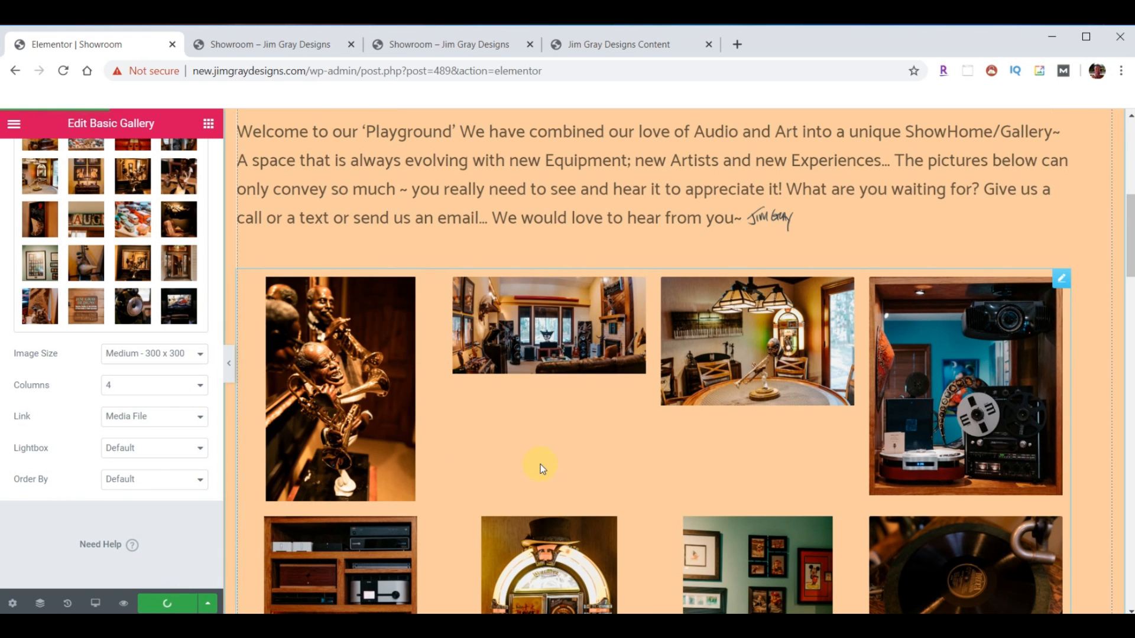
{"action": "left_click", "coordinate": [276, 44]}
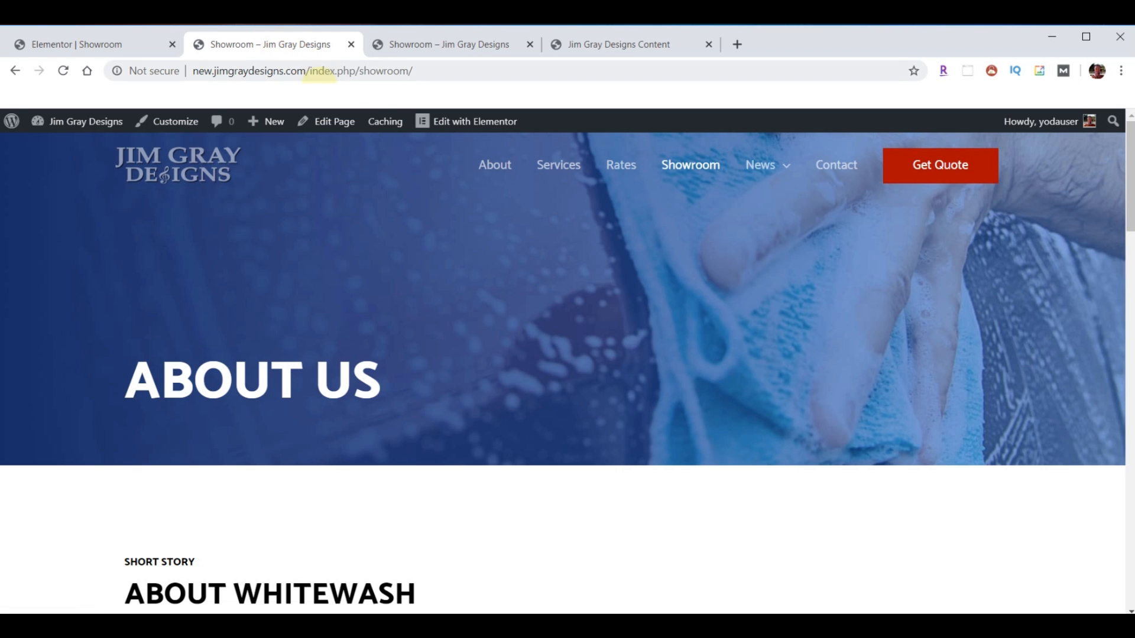
- Reload the live Showroom page and scroll through the new photo gallery
{"action": "left_click", "coordinate": [686, 166]}
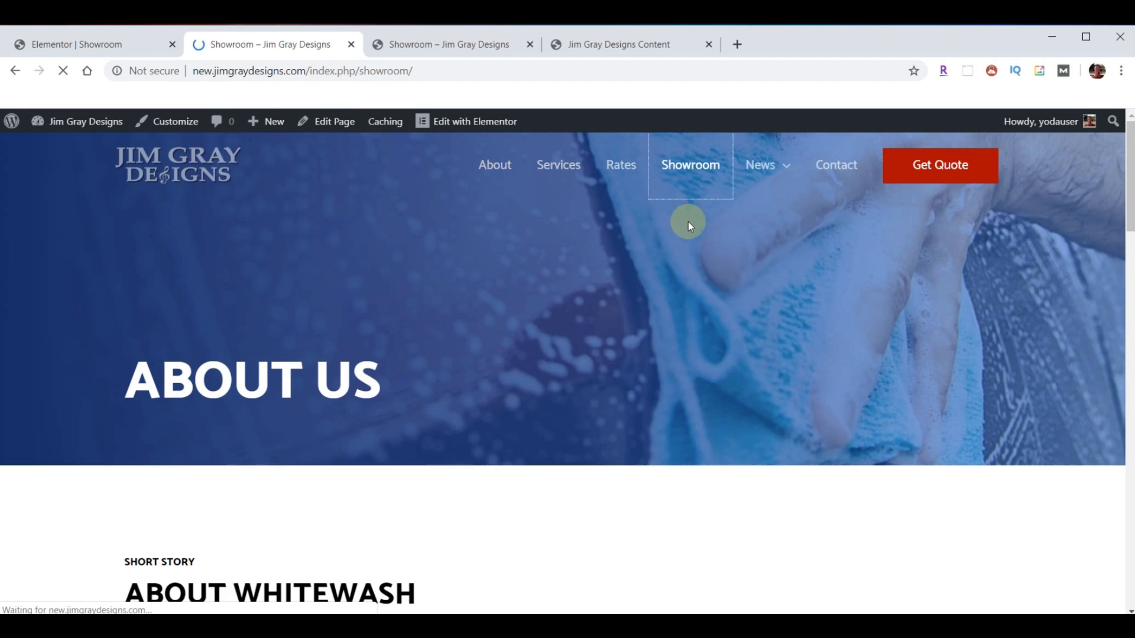
{"action": "scroll", "coordinate": [699, 311], "scroll_direction": "down", "scroll_amount": 6}
{"action": "scroll", "coordinate": [699, 310], "scroll_direction": "down", "scroll_amount": 15}
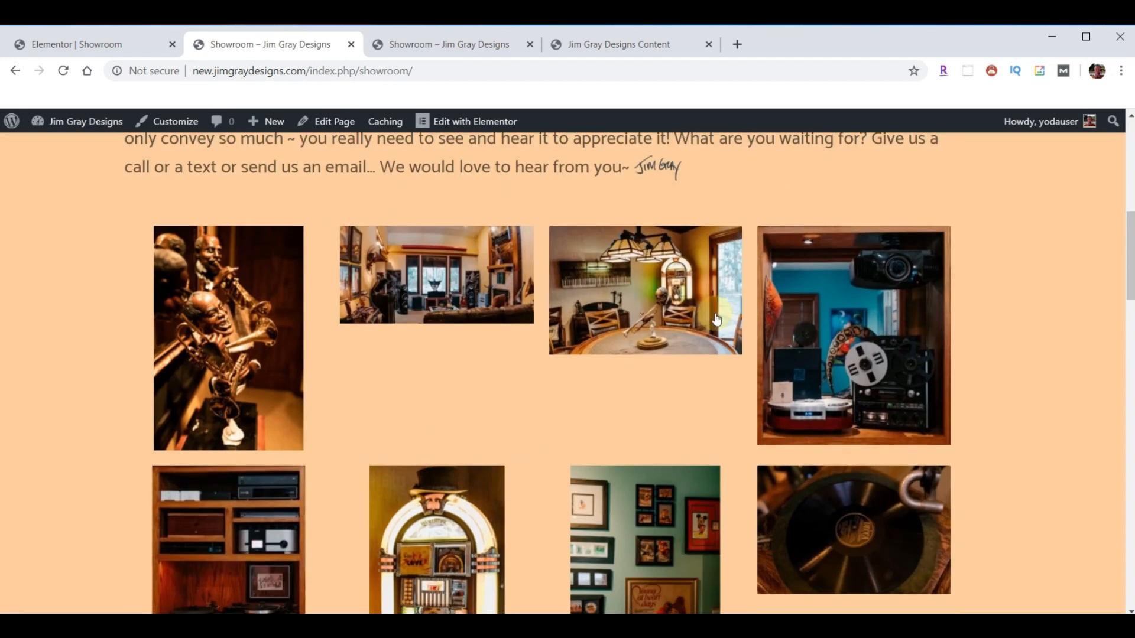
{"action": "scroll", "coordinate": [709, 328], "scroll_direction": "down", "scroll_amount": 10}
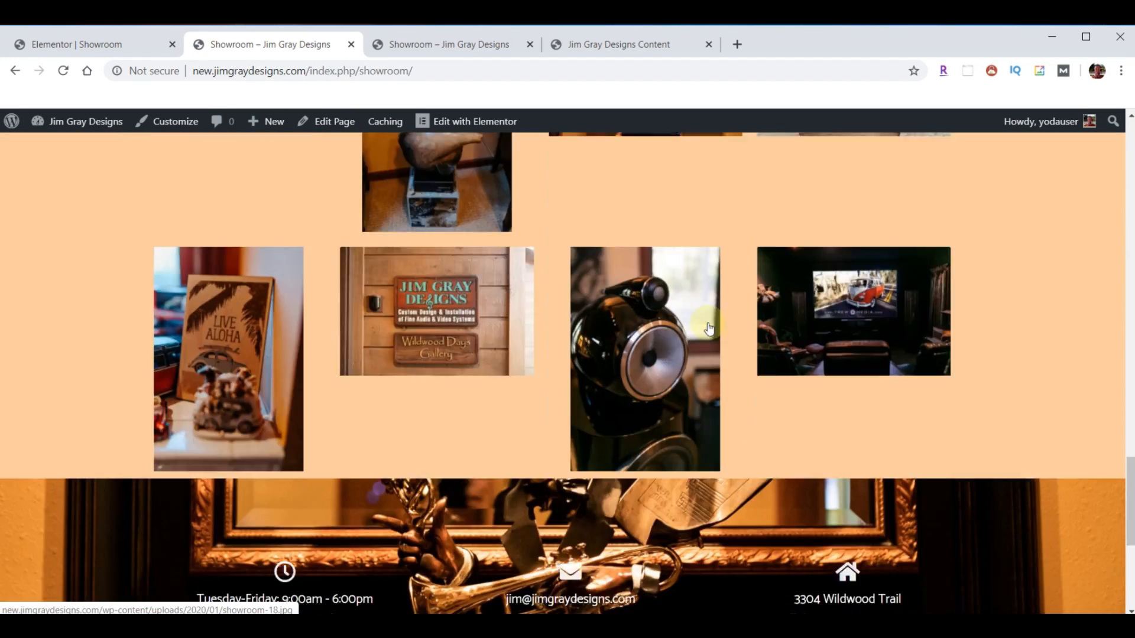
{"action": "scroll", "coordinate": [684, 355], "scroll_direction": "up", "scroll_amount": 7}
{"action": "scroll", "coordinate": [652, 355], "scroll_direction": "up", "scroll_amount": 3}
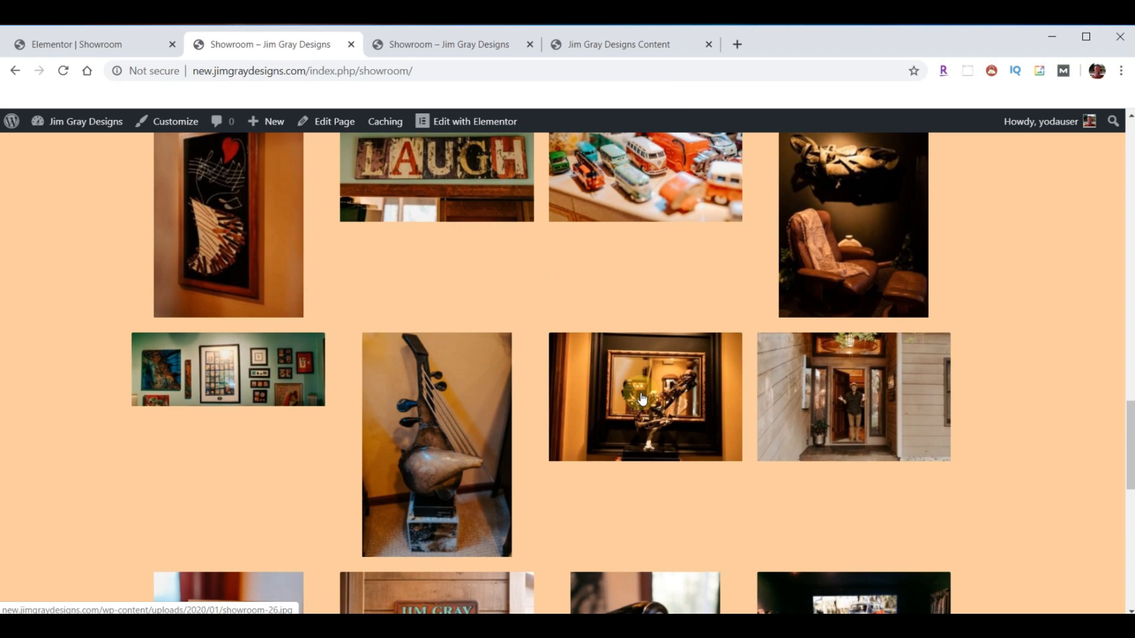
- View the trumpet sculpture photo full-size, page through four more, then return to the editor
{"action": "left_click", "coordinate": [641, 393]}
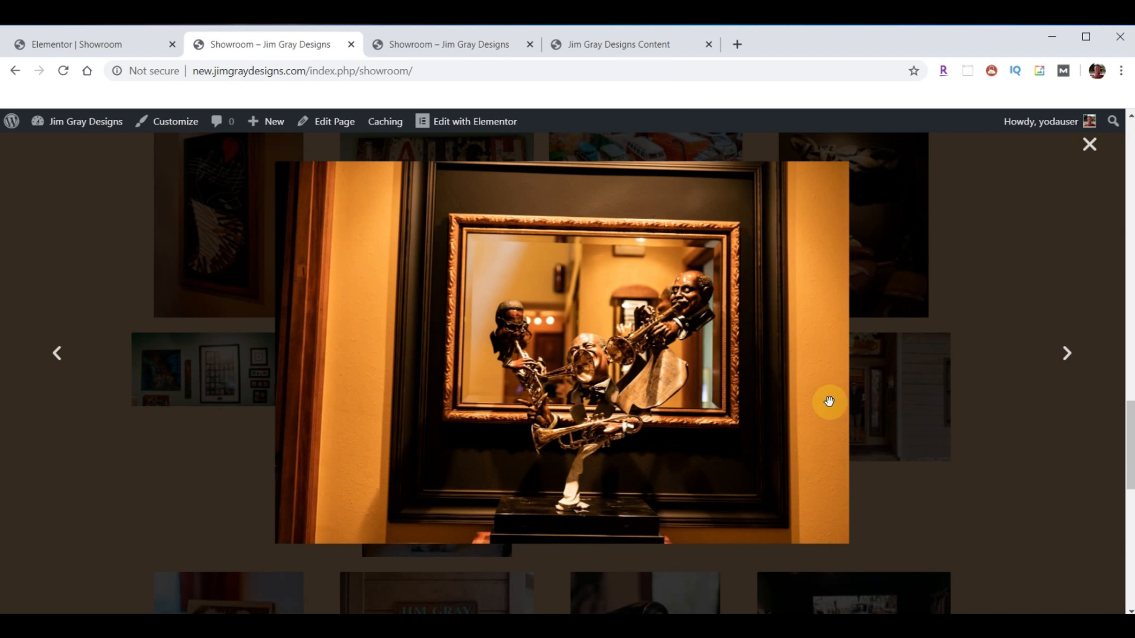
{"action": "left_click", "coordinate": [1066, 357]}
{"action": "left_click", "coordinate": [1067, 360]}
{"action": "left_click", "coordinate": [1067, 360]}
{"action": "left_click", "coordinate": [1067, 360]}
{"action": "left_click", "coordinate": [1080, 165]}
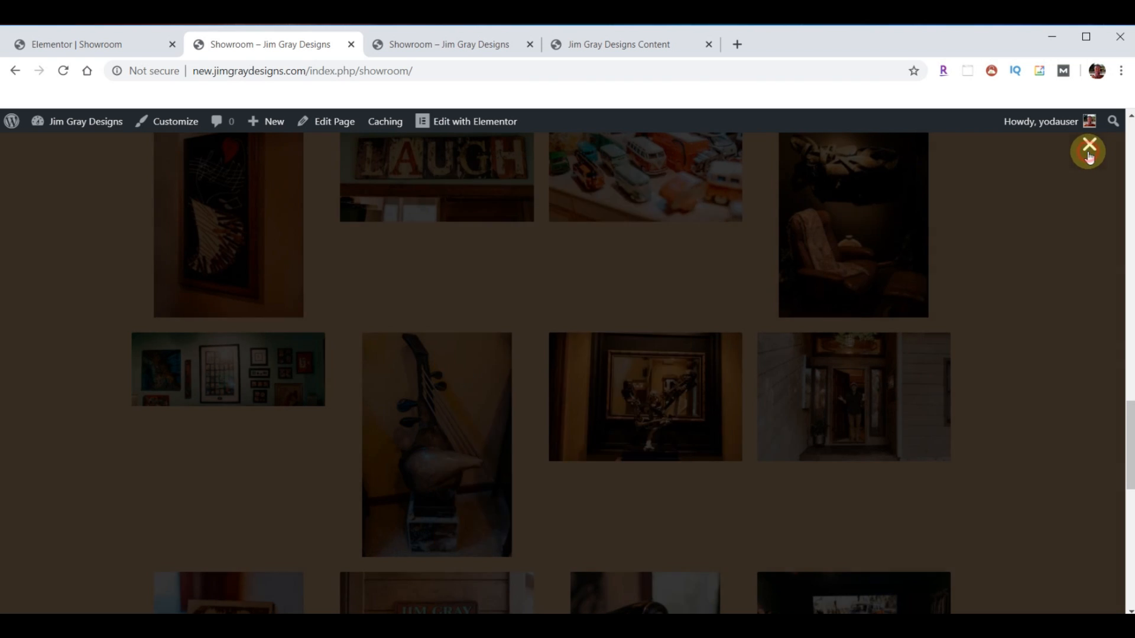
{"action": "left_click", "coordinate": [93, 43]}
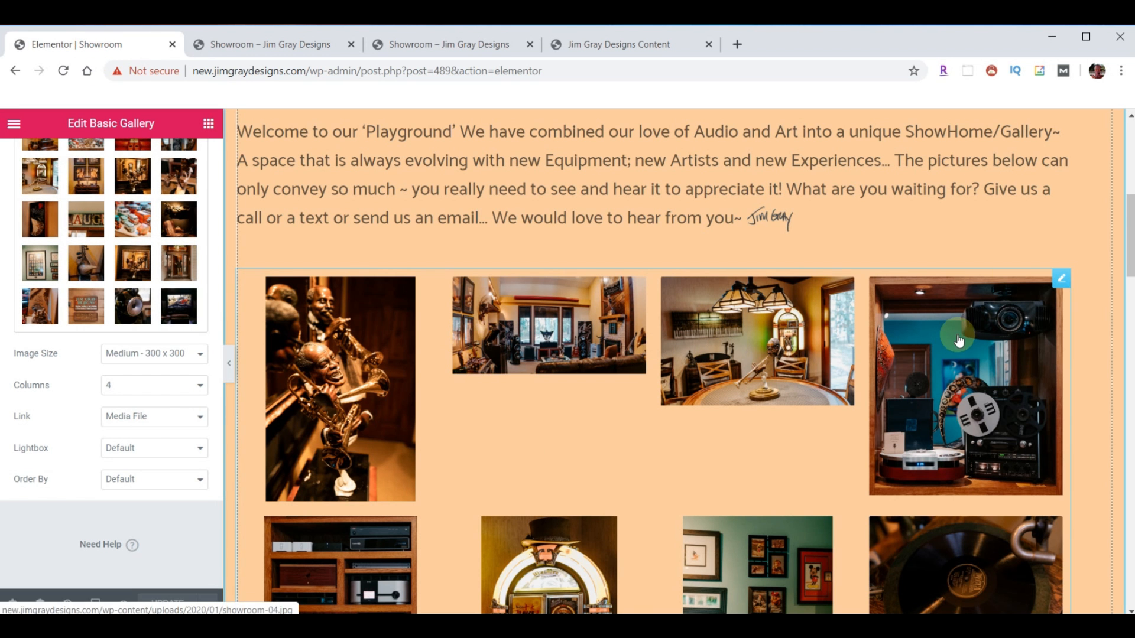
- Delete the Basic Gallery and place a Gallery widget, found via 'gal', below the welcome text
{"action": "right_click", "coordinate": [1058, 281]}
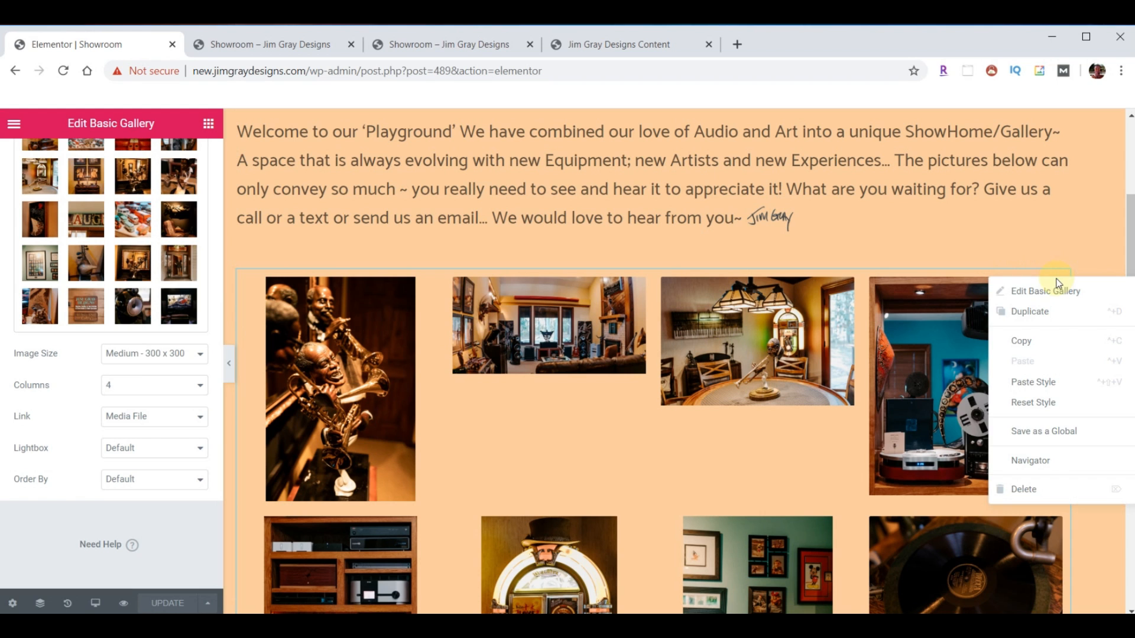
{"action": "left_click", "coordinate": [1027, 487]}
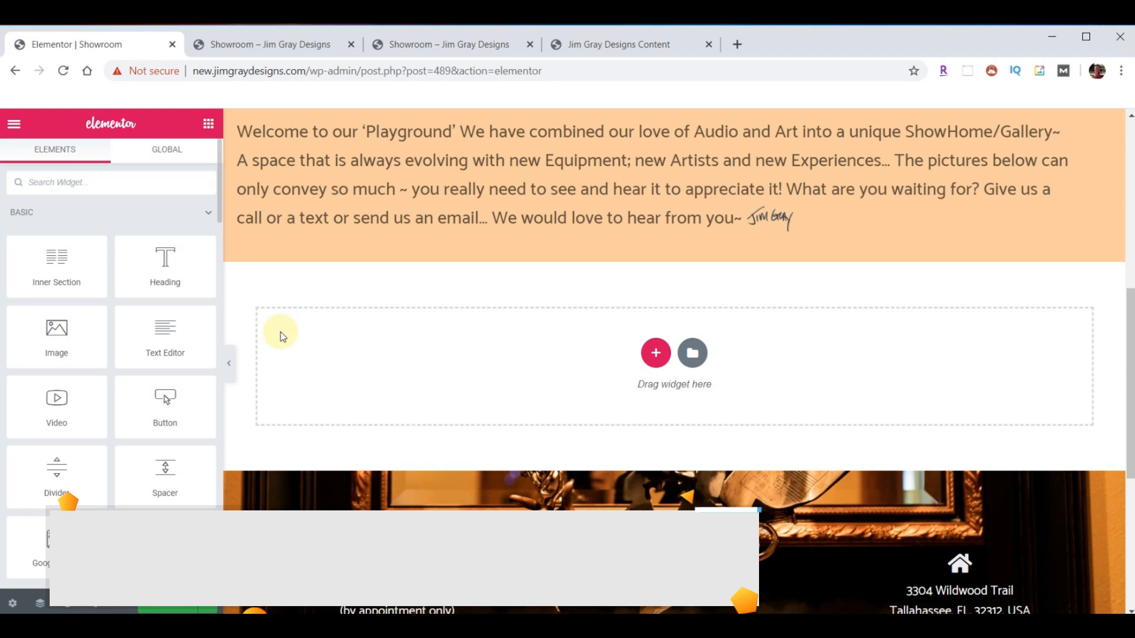
{"action": "left_click", "coordinate": [97, 183]}
{"action": "type", "text": "ga"}
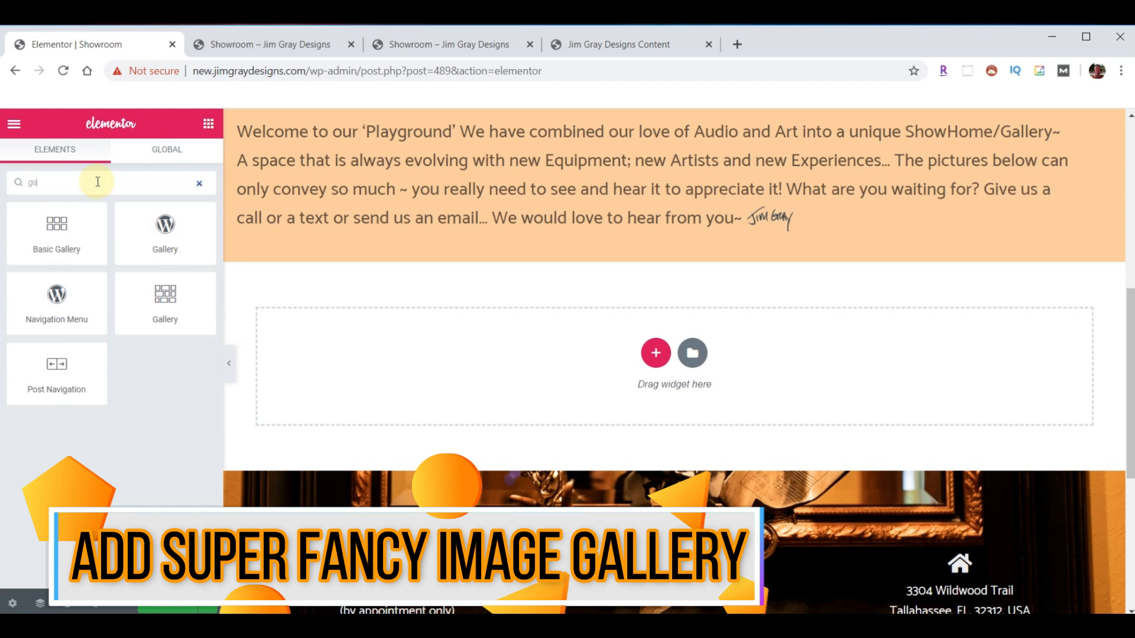
{"action": "type", "text": "l"}
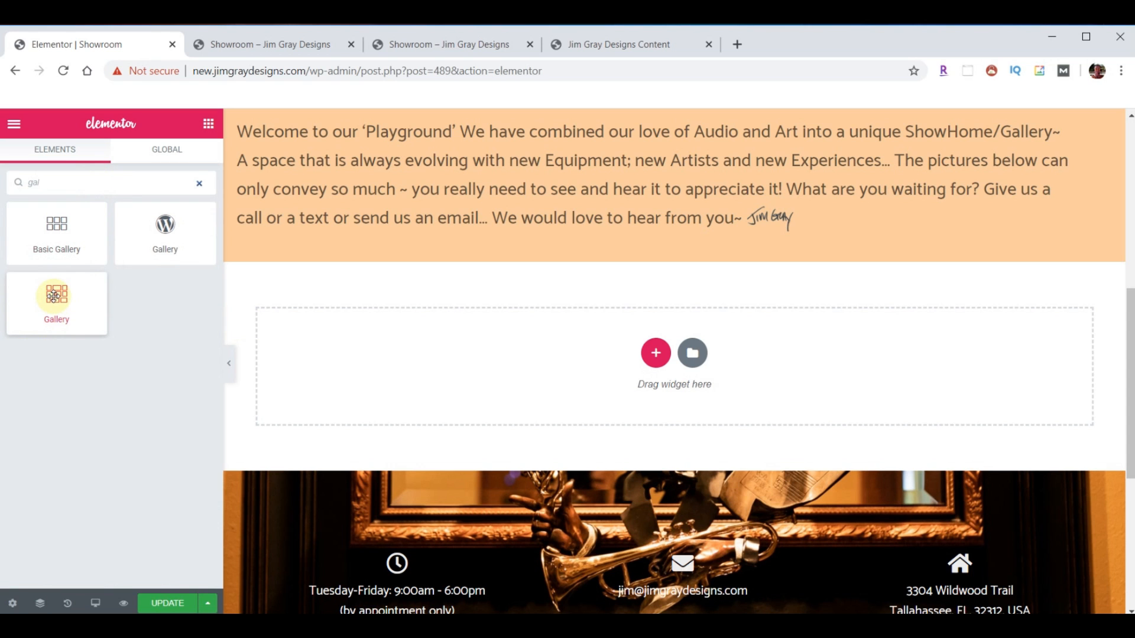
{"action": "left_click_drag", "start_coordinate": [58, 300], "coordinate": [683, 250]}
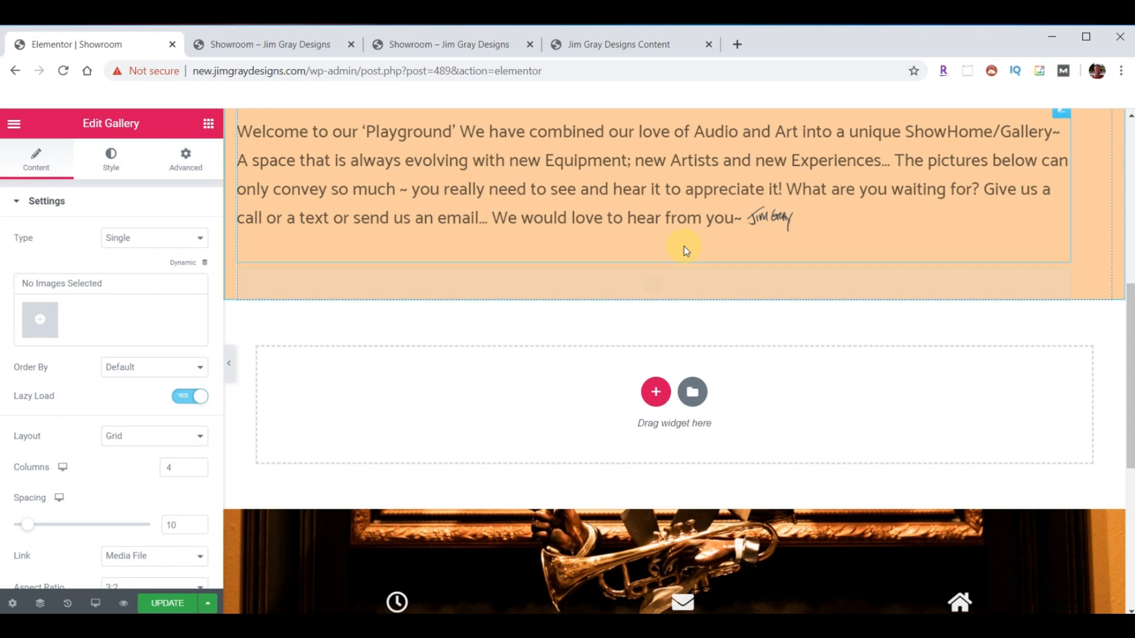
{"action": "left_click", "coordinate": [39, 319]}
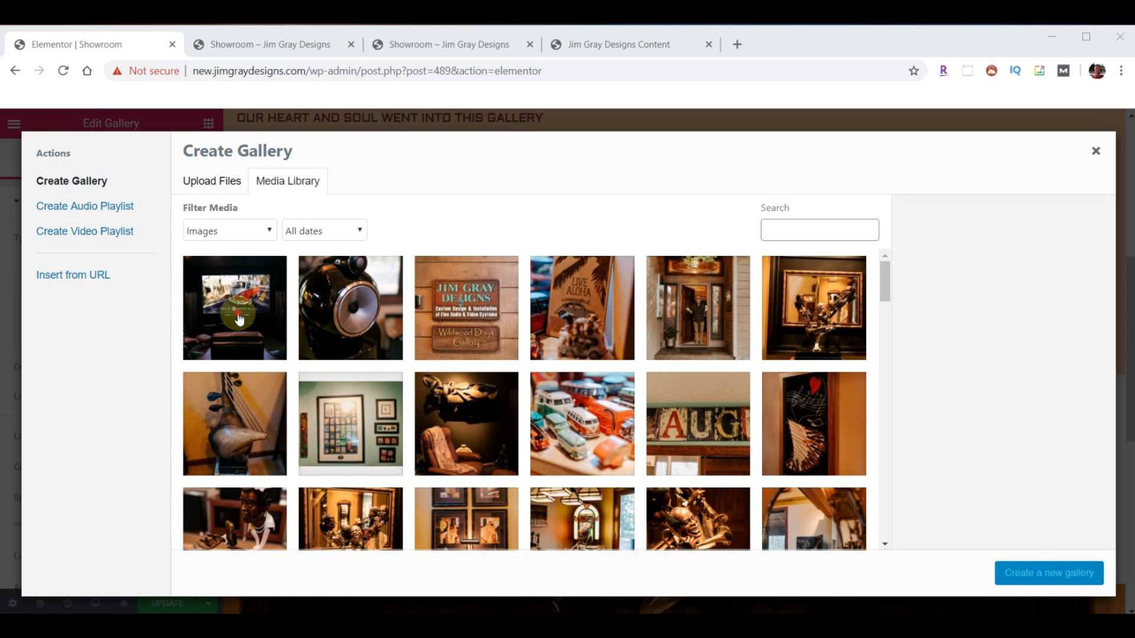
- Select all 28 showroom photos in the media library
{"action": "left_click", "coordinate": [239, 319]}
{"action": "left_click", "coordinate": [351, 310]}
{"action": "left_click", "coordinate": [466, 310]}
{"action": "left_click", "coordinate": [582, 311]}
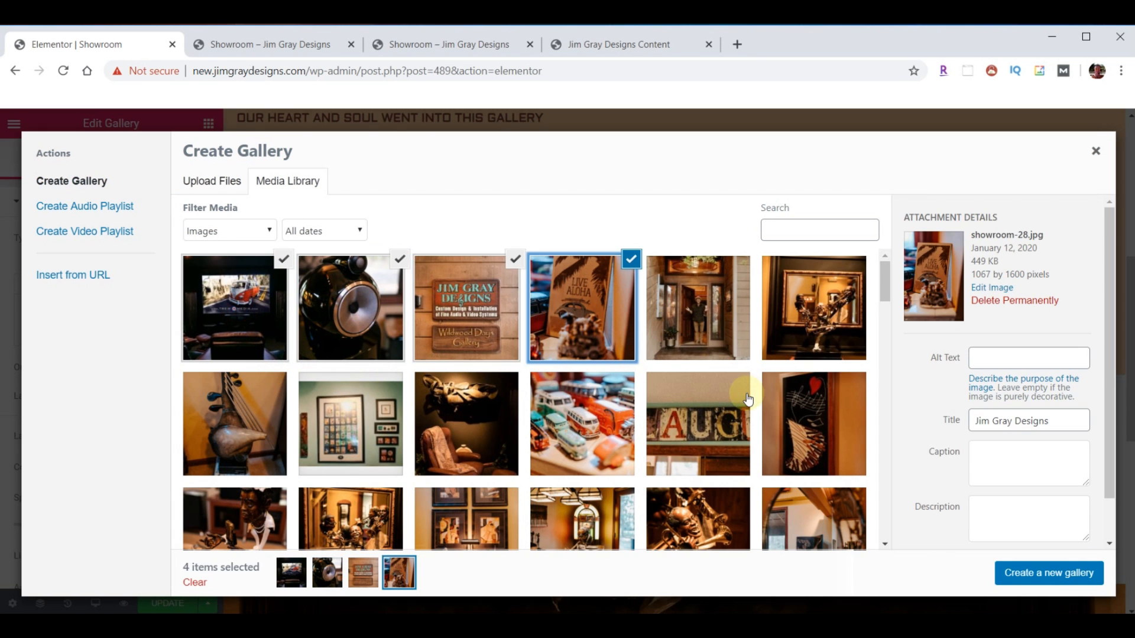
{"action": "scroll", "coordinate": [748, 400], "scroll_direction": "down", "scroll_amount": 3}
{"action": "scroll", "coordinate": [748, 400], "scroll_direction": "down", "scroll_amount": 3}
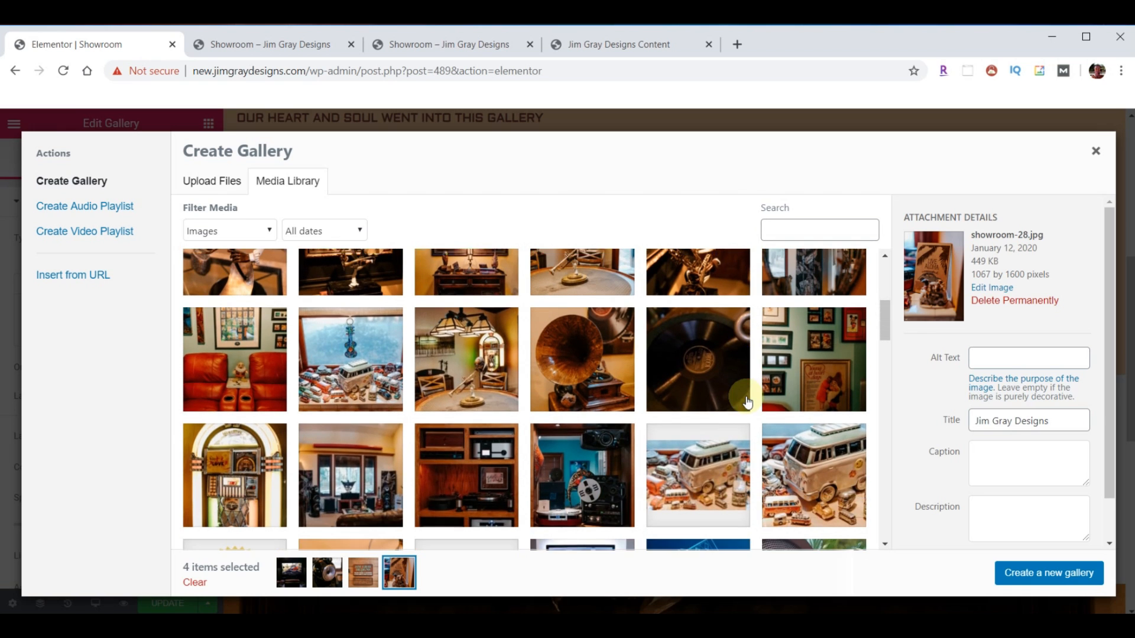
{"action": "left_click", "coordinate": [561, 479], "text": "shift"}
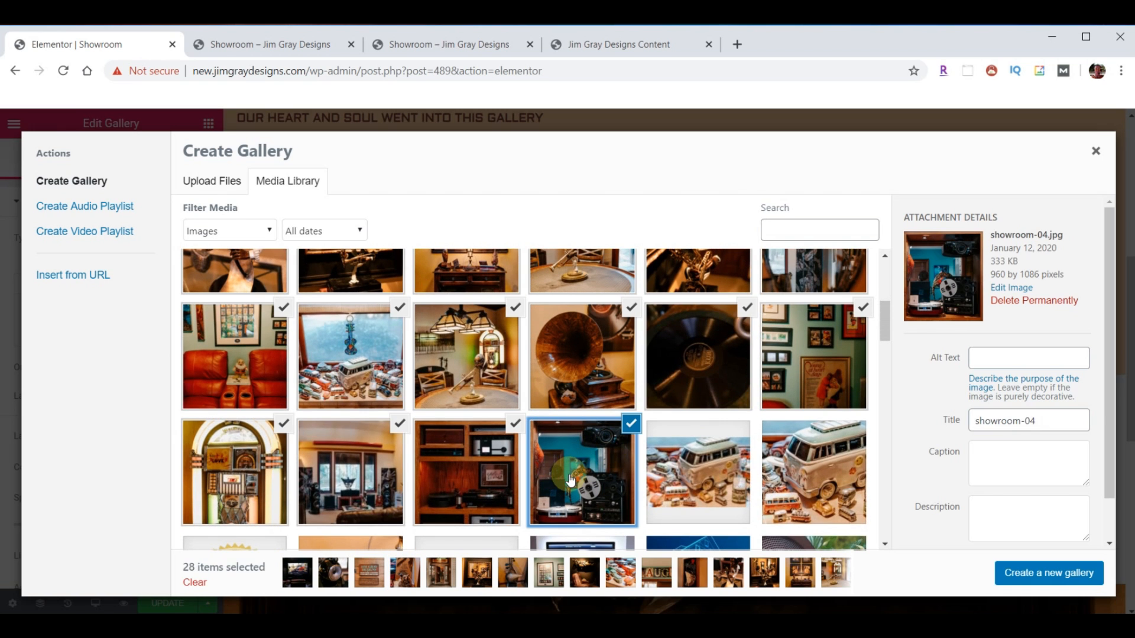
- Create the gallery in reversed order, led by the Jim Gray Designs sign, and insert it
{"action": "left_click", "coordinate": [1044, 576]}
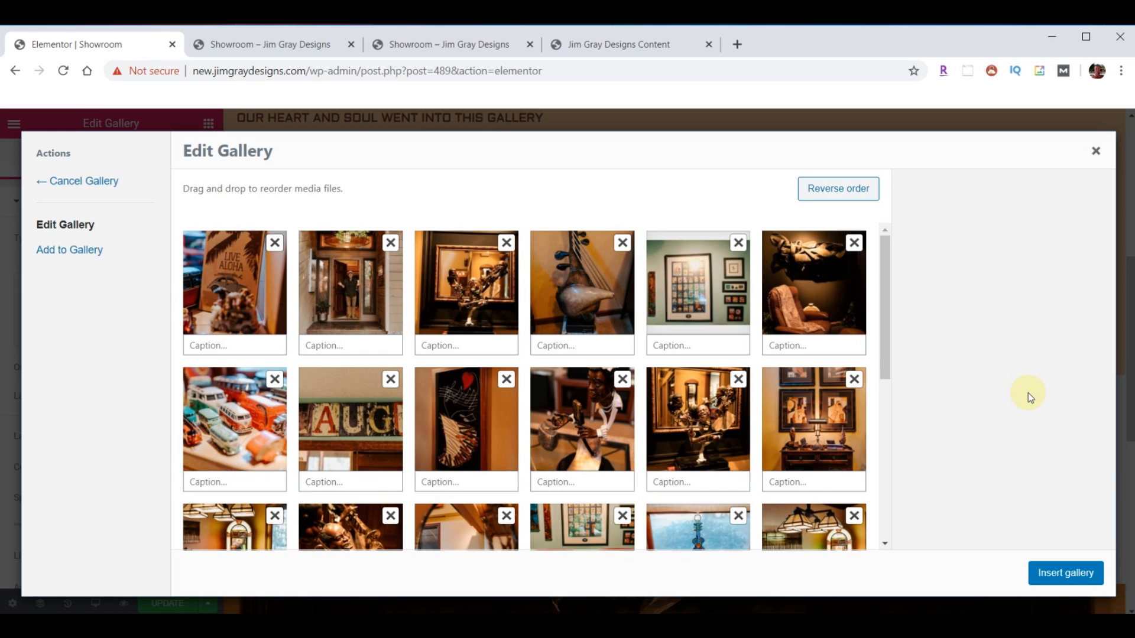
{"action": "mouse_move", "coordinate": [249, 301]}
{"action": "left_mouse_down"}
{"action": "mouse_move", "coordinate": [346, 306]}
{"action": "mouse_move", "coordinate": [258, 306]}
{"action": "left_mouse_up"}
{"action": "left_click", "coordinate": [840, 193]}
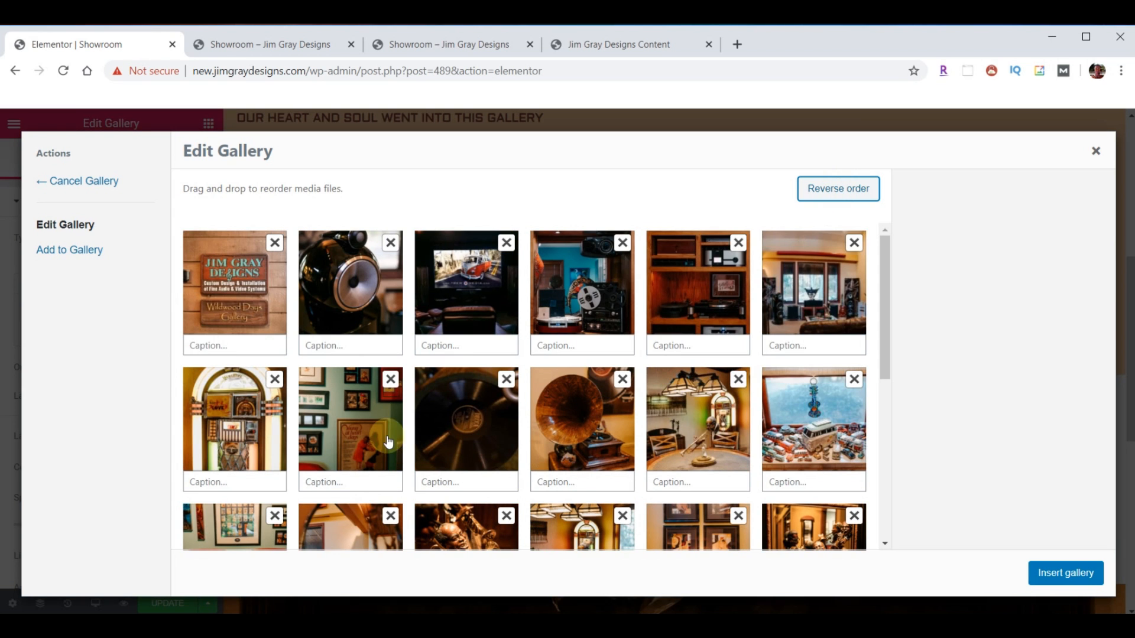
{"action": "left_click", "coordinate": [1067, 574]}
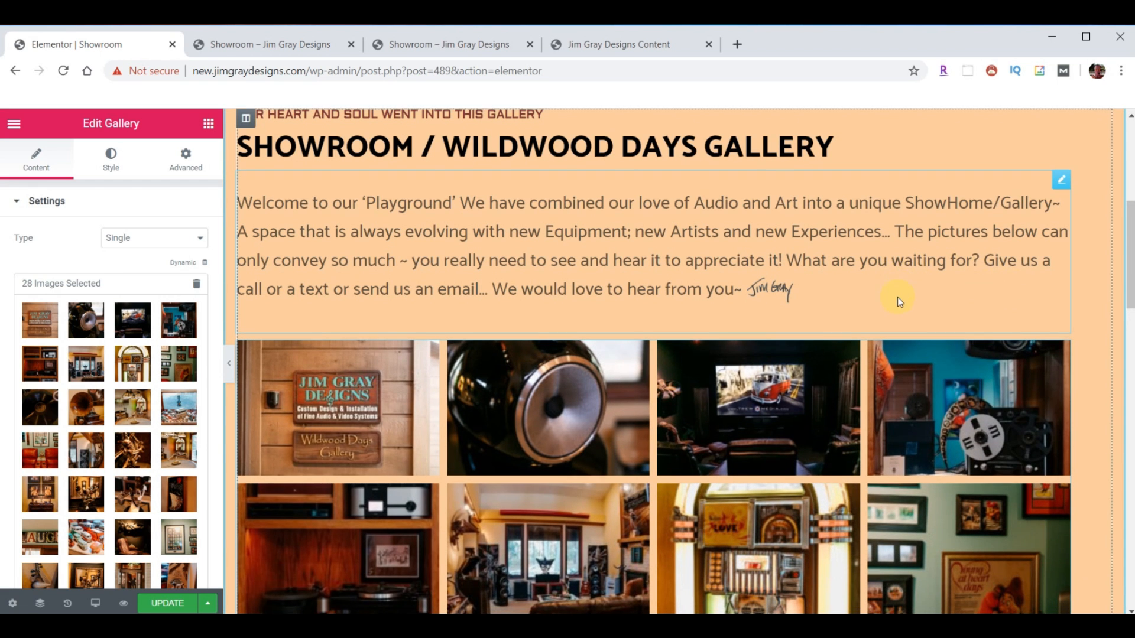
- Switch the gallery Layout to Masonry and reload the live Showroom page to view it
{"action": "scroll", "coordinate": [897, 297], "scroll_direction": "down", "scroll_amount": 4}
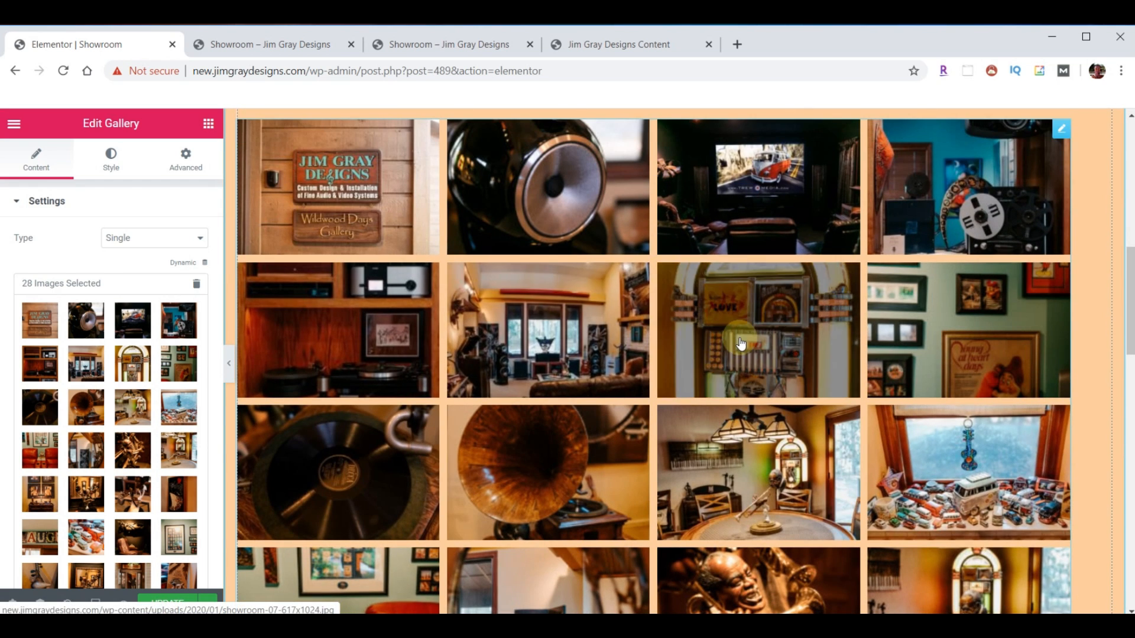
{"action": "scroll", "coordinate": [698, 363], "scroll_direction": "down", "scroll_amount": 4}
{"action": "scroll", "coordinate": [698, 362], "scroll_direction": "down", "scroll_amount": 7}
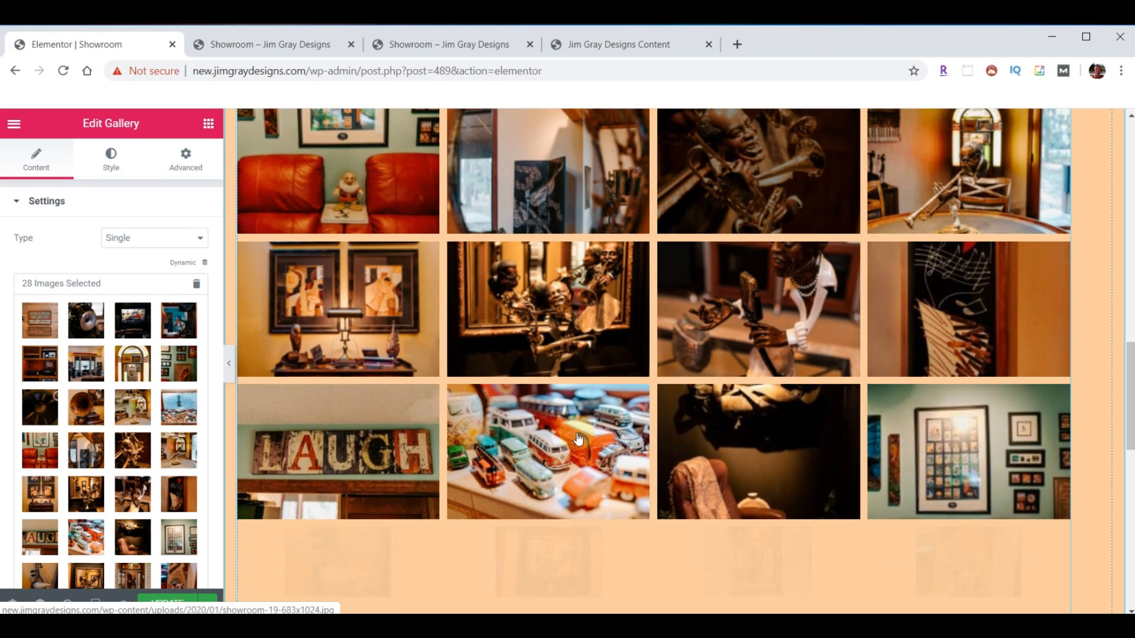
{"action": "scroll", "coordinate": [659, 321], "scroll_direction": "down", "scroll_amount": 1}
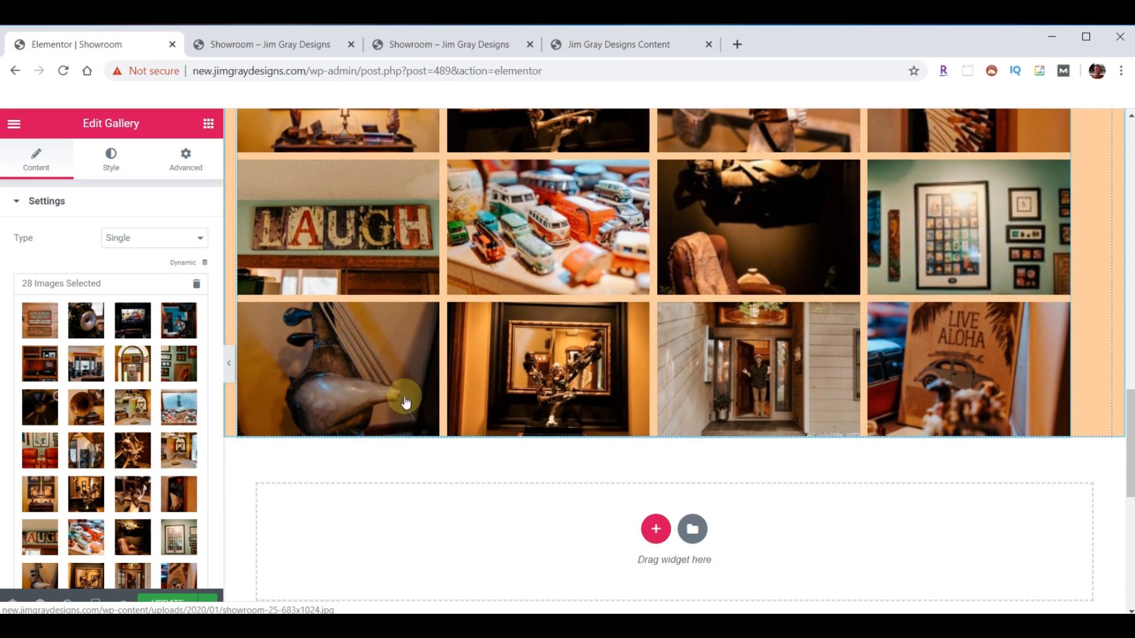
{"action": "scroll", "coordinate": [108, 421], "scroll_direction": "down", "scroll_amount": 6}
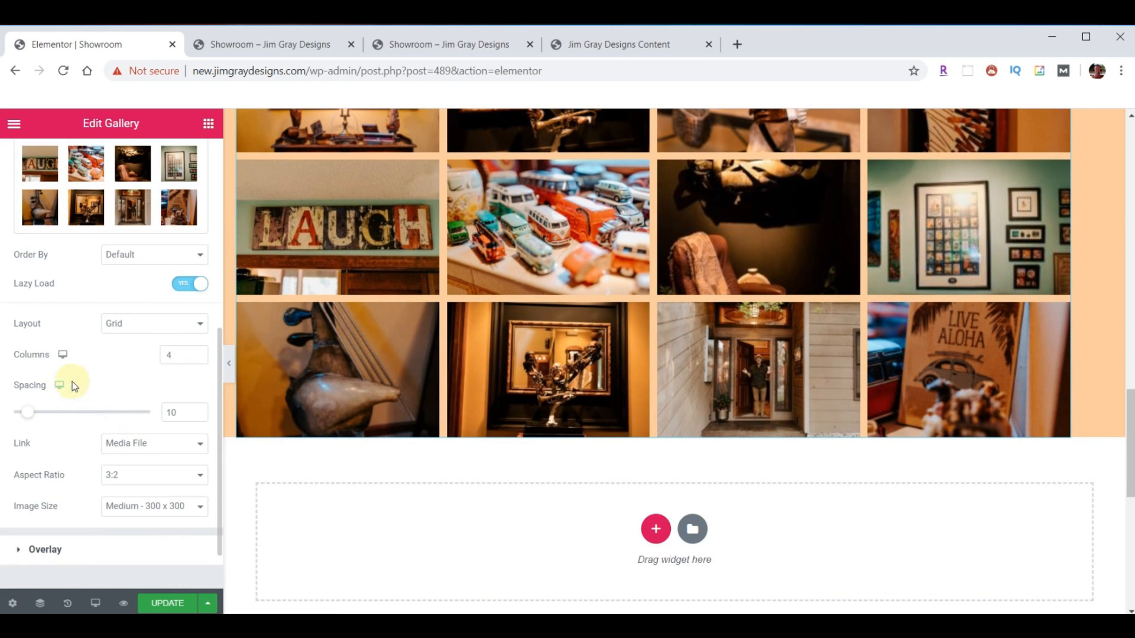
{"action": "left_click", "coordinate": [197, 331]}
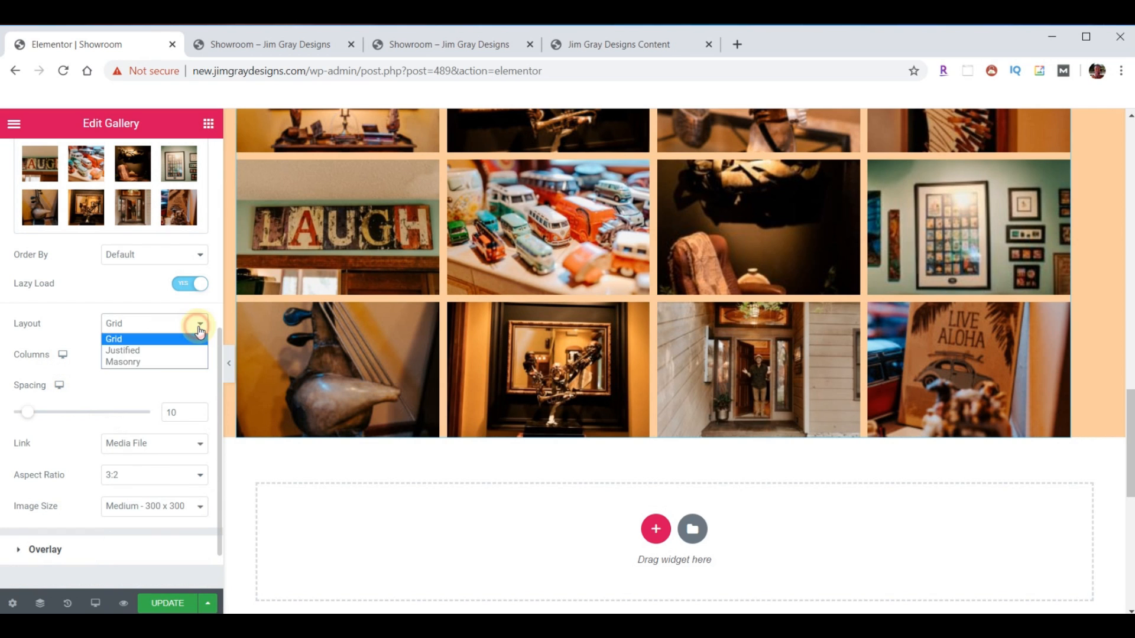
{"action": "left_click", "coordinate": [154, 362]}
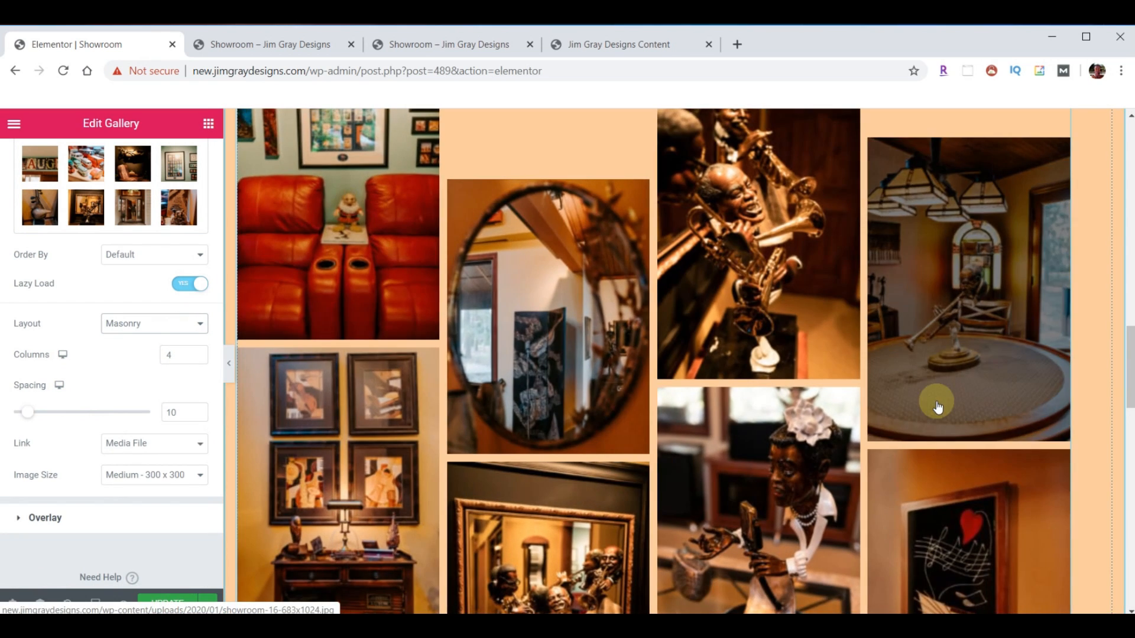
{"action": "scroll", "coordinate": [892, 419], "scroll_direction": "up", "scroll_amount": 15}
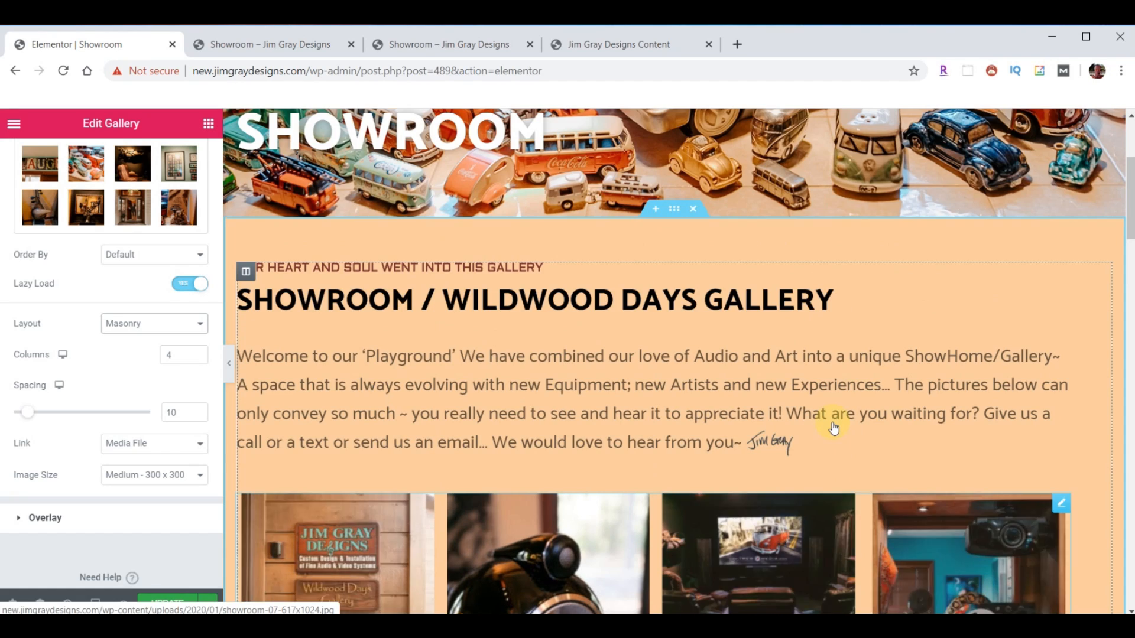
{"action": "scroll", "coordinate": [689, 466], "scroll_direction": "down", "scroll_amount": 5}
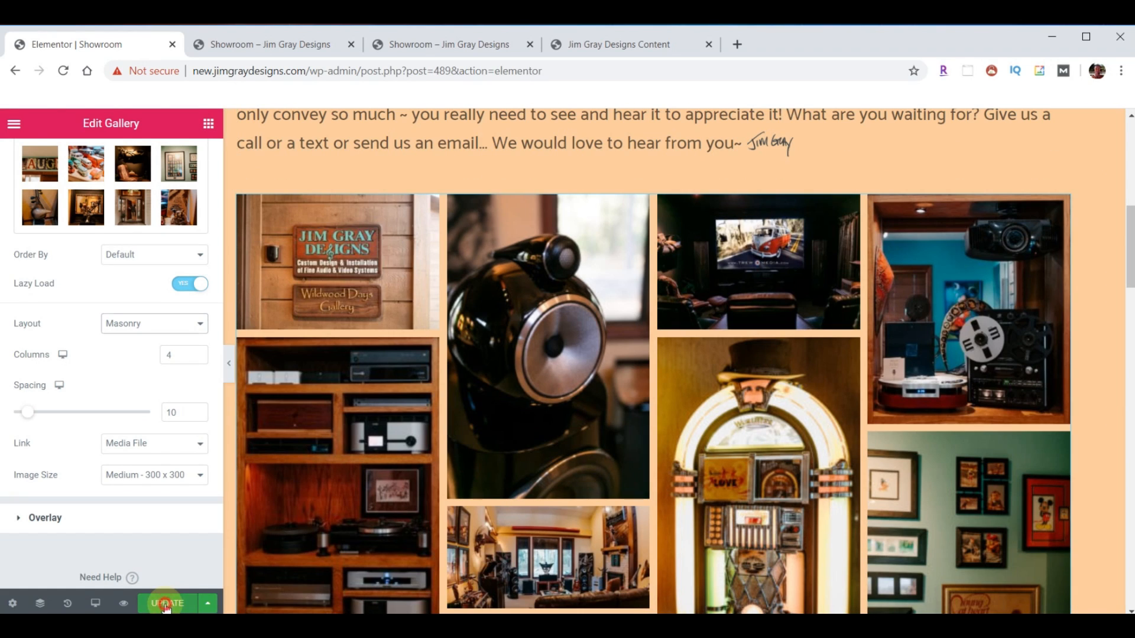
{"action": "left_click", "coordinate": [245, 45]}
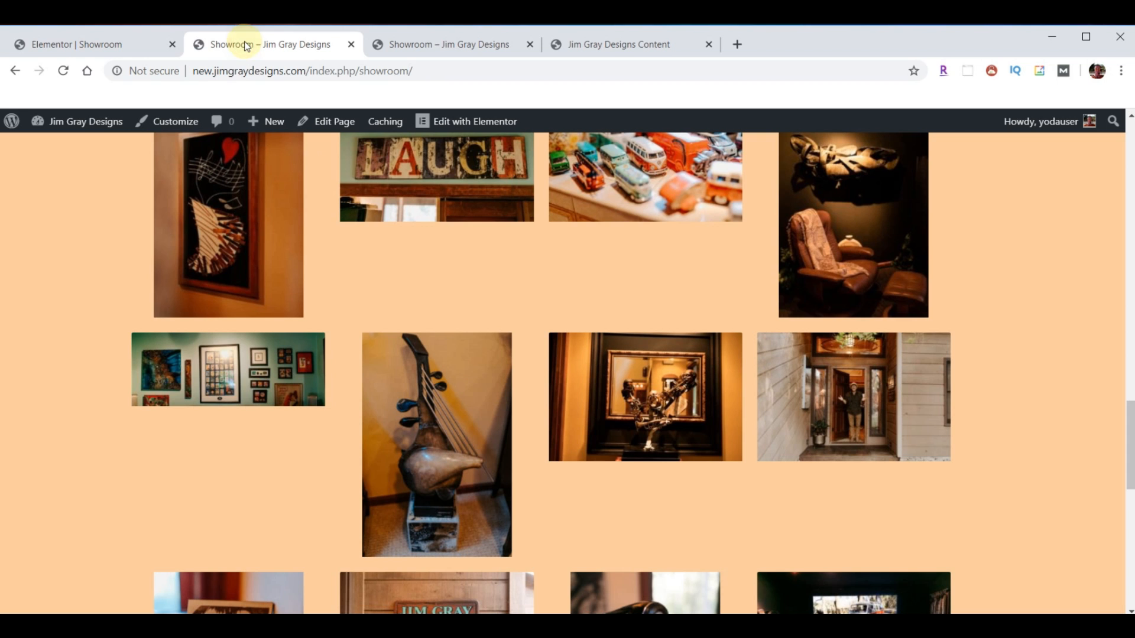
{"action": "left_click", "coordinate": [63, 70]}
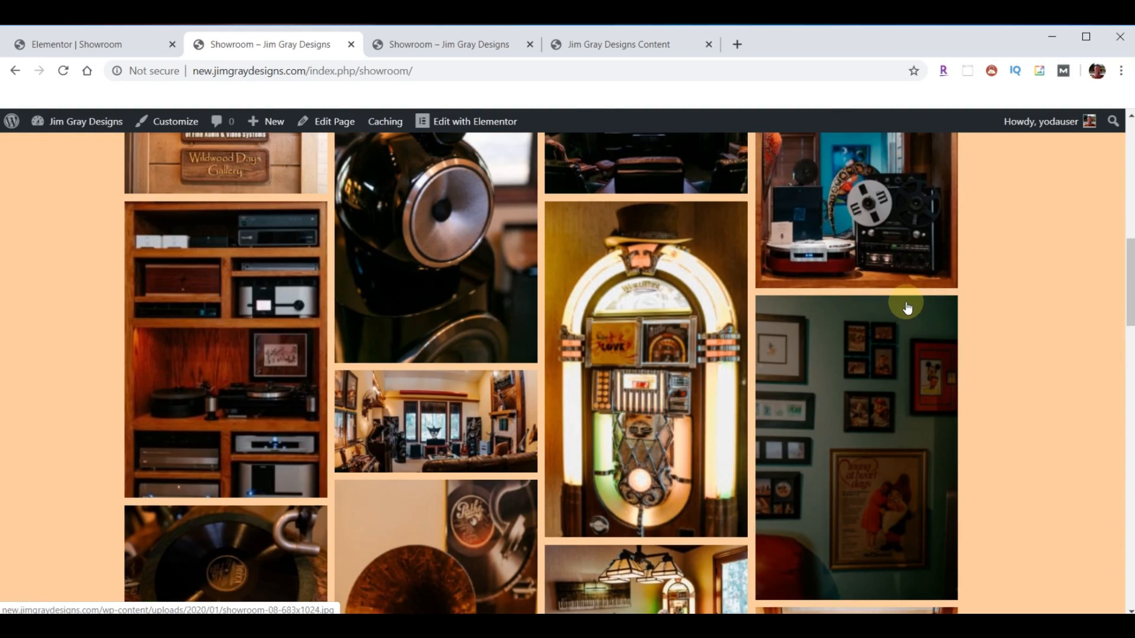
- Page through four masonry gallery photos in the lightbox, then reveal the News submenu
{"action": "scroll", "coordinate": [907, 302], "scroll_direction": "up", "scroll_amount": 10}
{"action": "scroll", "coordinate": [906, 296], "scroll_direction": "down", "scroll_amount": 3}
{"action": "scroll", "coordinate": [900, 354], "scroll_direction": "down", "scroll_amount": 10}
{"action": "left_click", "coordinate": [950, 450]}
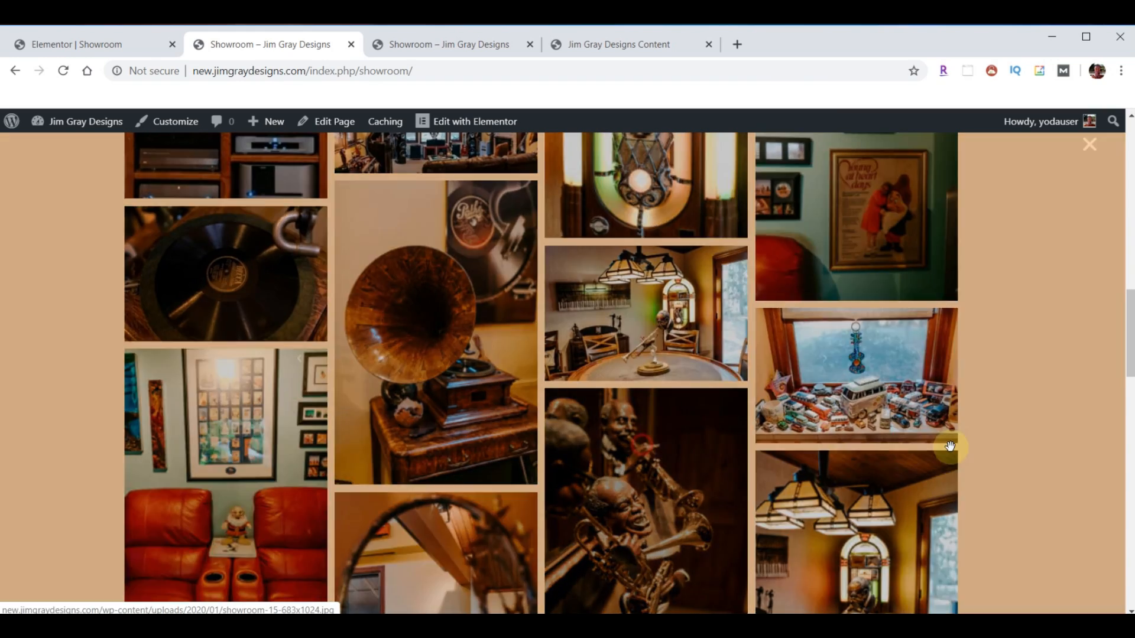
{"action": "left_click", "coordinate": [1067, 355]}
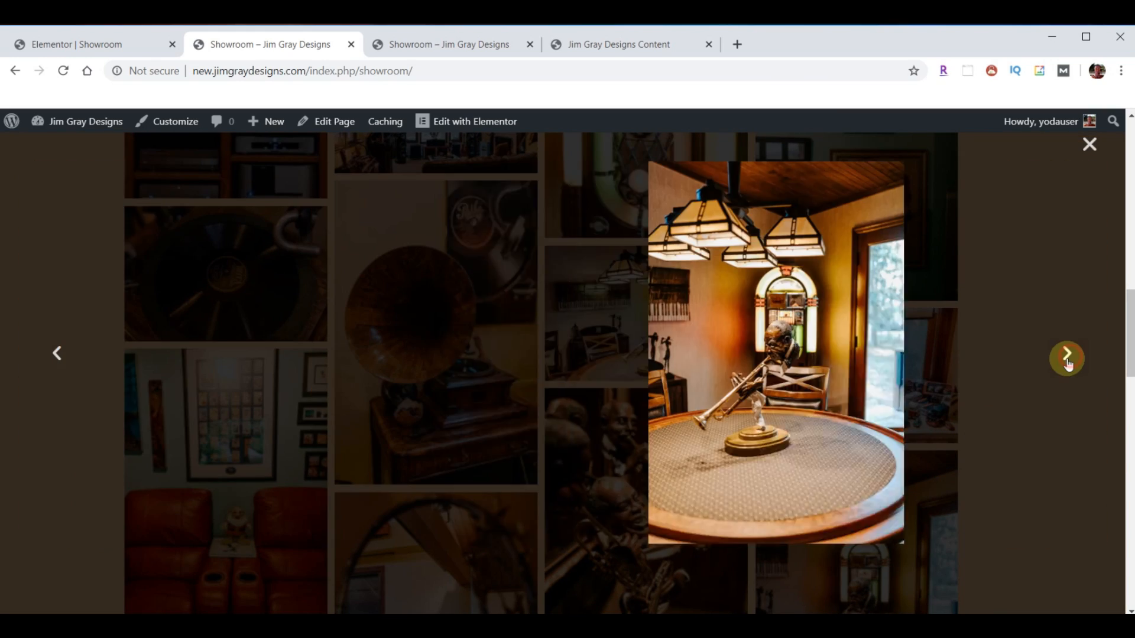
{"action": "left_click", "coordinate": [1066, 357]}
{"action": "left_click", "coordinate": [1067, 357]}
{"action": "left_click", "coordinate": [1067, 358]}
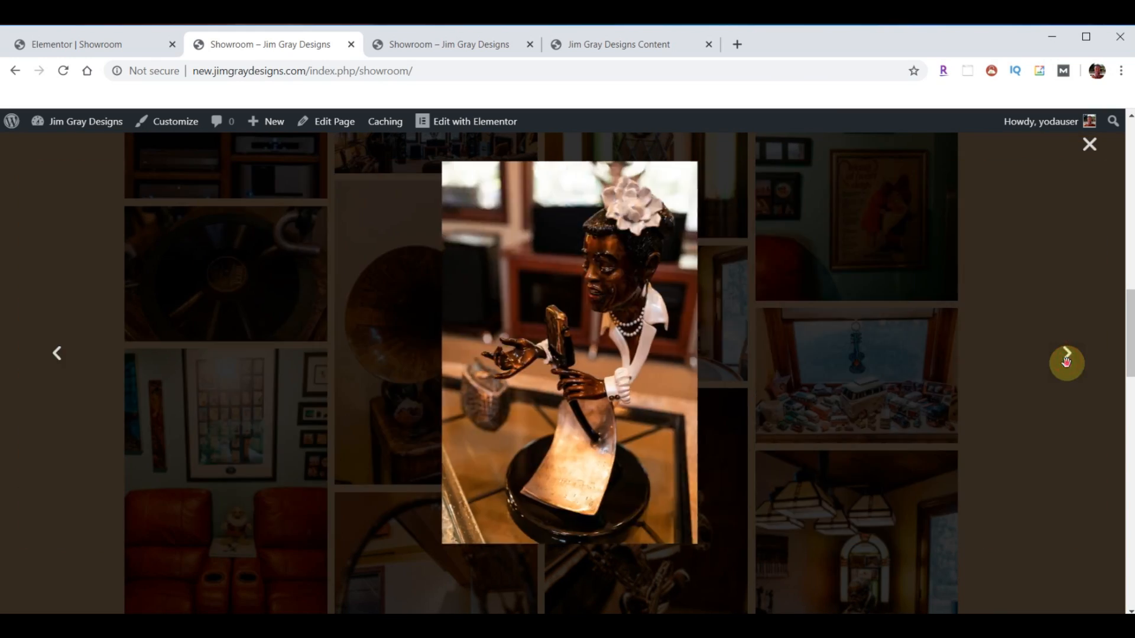
{"action": "left_click", "coordinate": [1069, 366]}
{"action": "scroll", "coordinate": [922, 390], "scroll_direction": "up", "scroll_amount": 15}
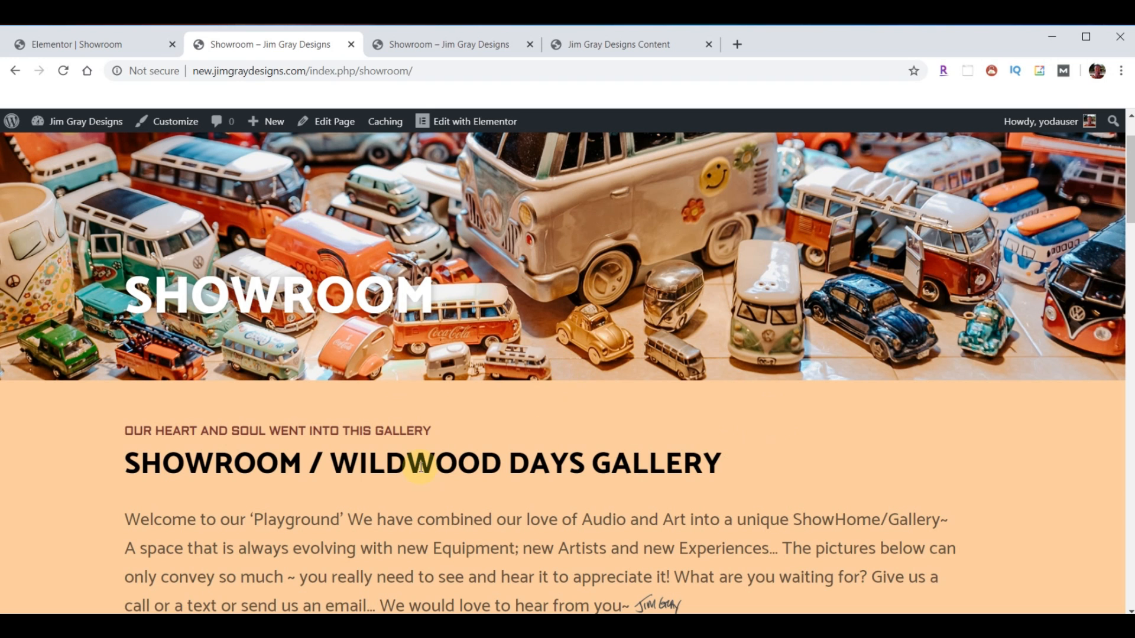
{"action": "scroll", "coordinate": [638, 403], "scroll_direction": "up", "scroll_amount": 2}
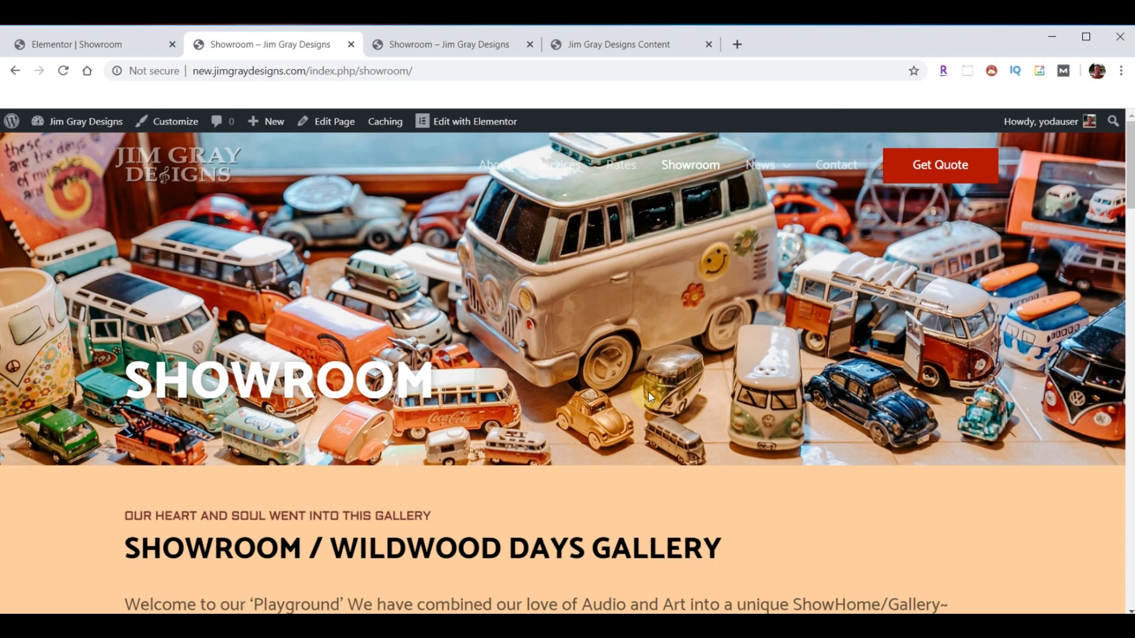
{"action": "mouse_move", "coordinate": [761, 164]}
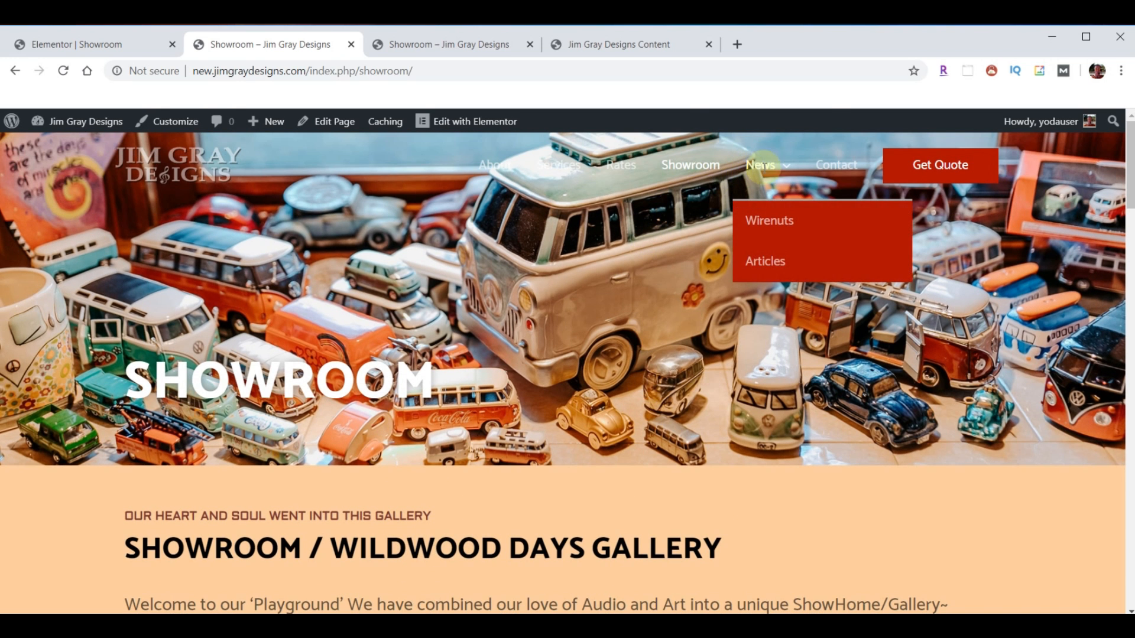
- Open the new site's Wirenuts page and compare it against the old site's Wirenuts newsletters
{"action": "left_click", "coordinate": [777, 225]}
{"action": "left_click", "coordinate": [437, 46]}
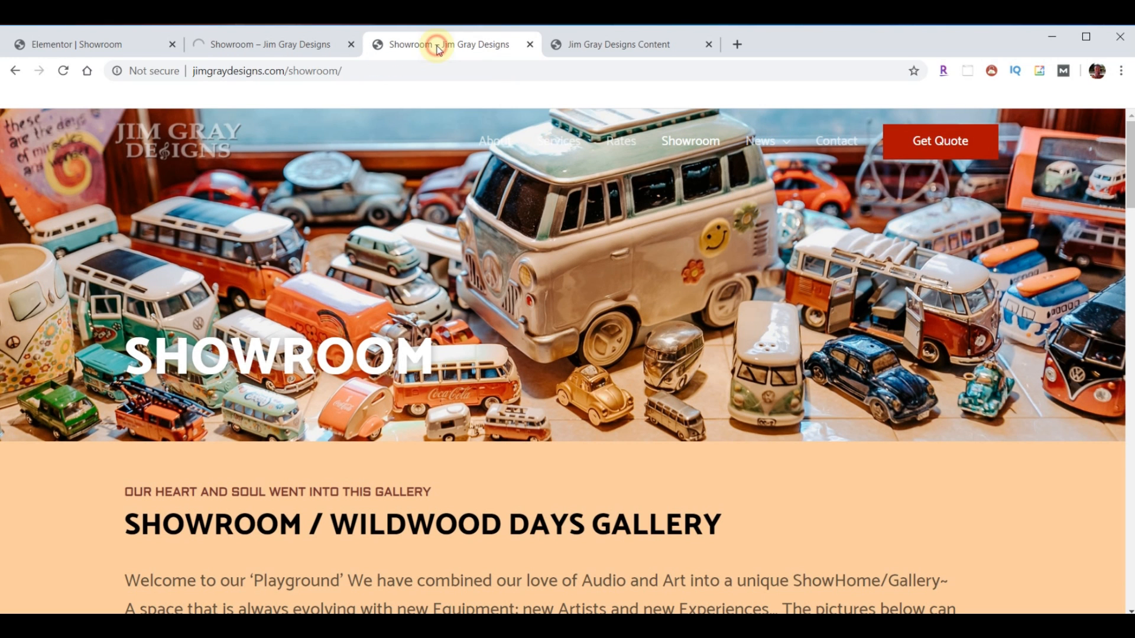
{"action": "mouse_move", "coordinate": [768, 144]}
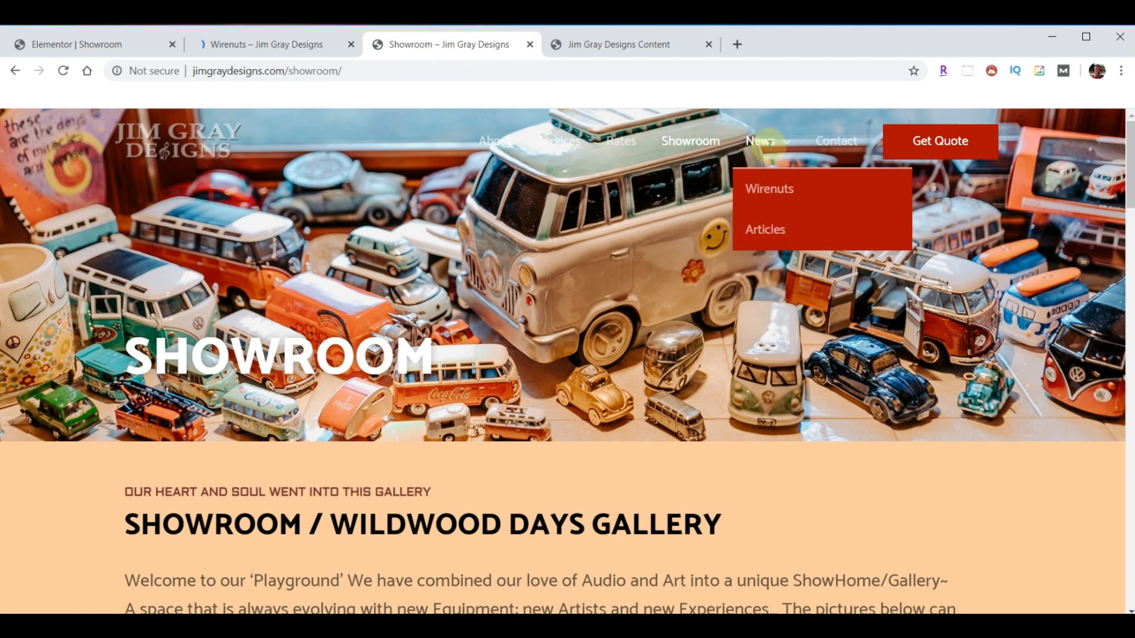
{"action": "left_click", "coordinate": [773, 189]}
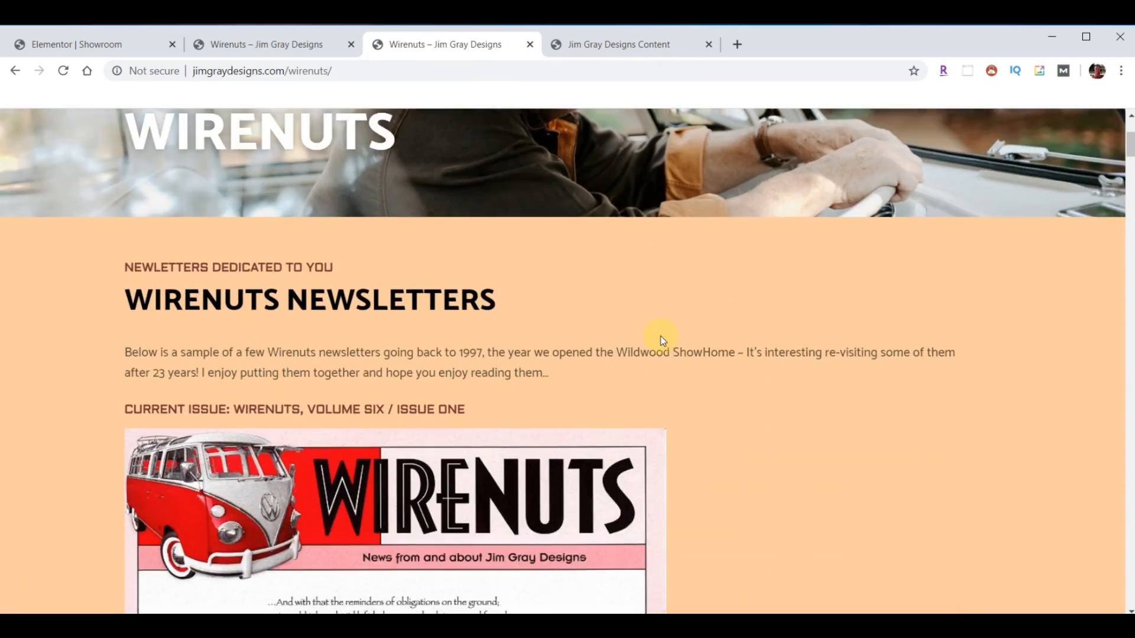
{"action": "scroll", "coordinate": [660, 336], "scroll_direction": "down", "scroll_amount": 20}
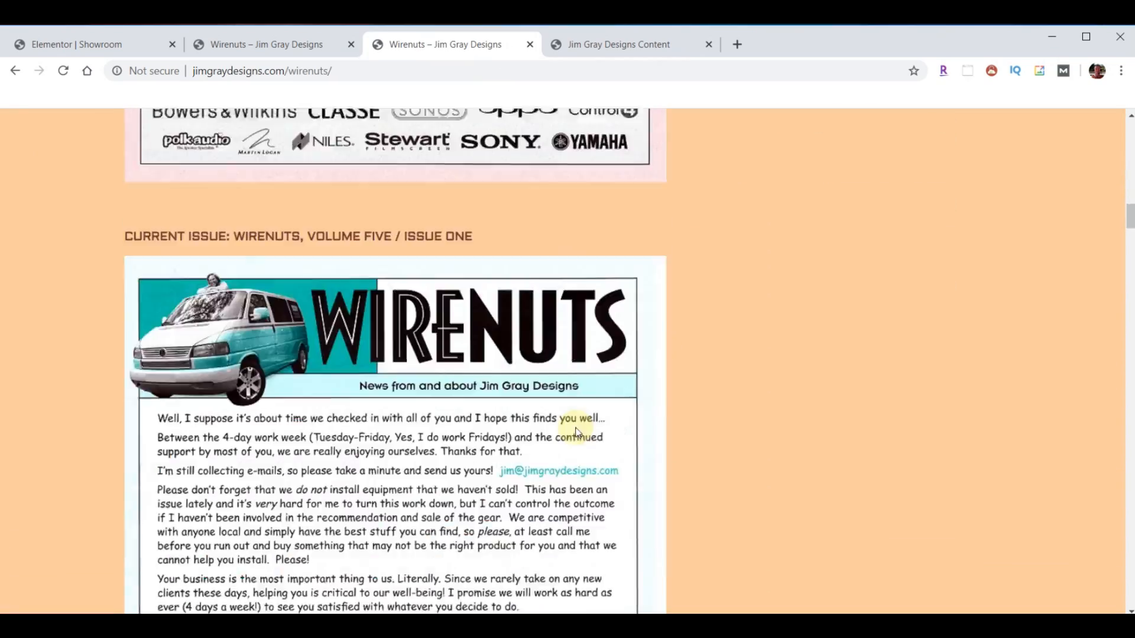
{"action": "scroll", "coordinate": [576, 432], "scroll_direction": "down", "scroll_amount": 10}
{"action": "scroll", "coordinate": [581, 448], "scroll_direction": "up", "scroll_amount": 10}
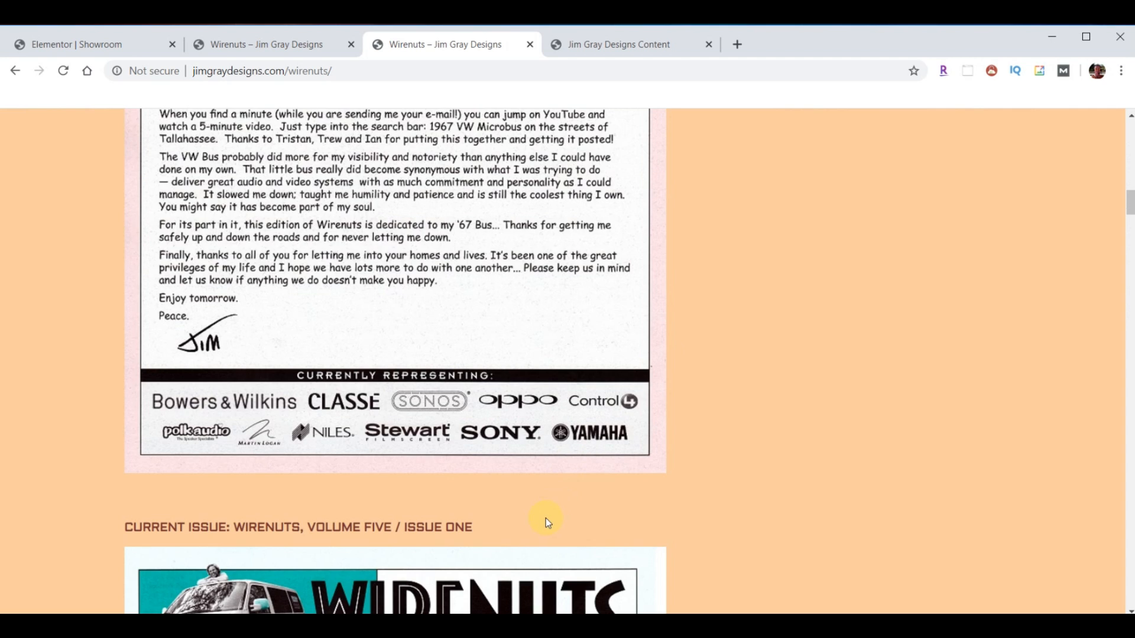
{"action": "scroll", "coordinate": [545, 519], "scroll_direction": "up", "scroll_amount": 12}
{"action": "scroll", "coordinate": [400, 381], "scroll_direction": "up", "scroll_amount": 10}
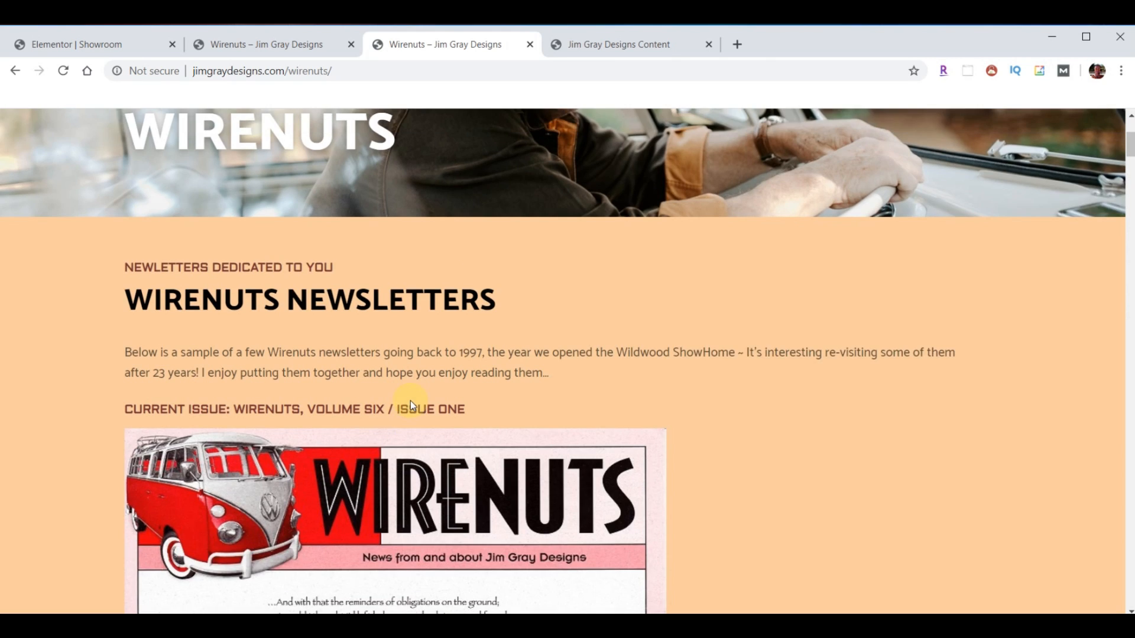
{"action": "left_click", "coordinate": [265, 45]}
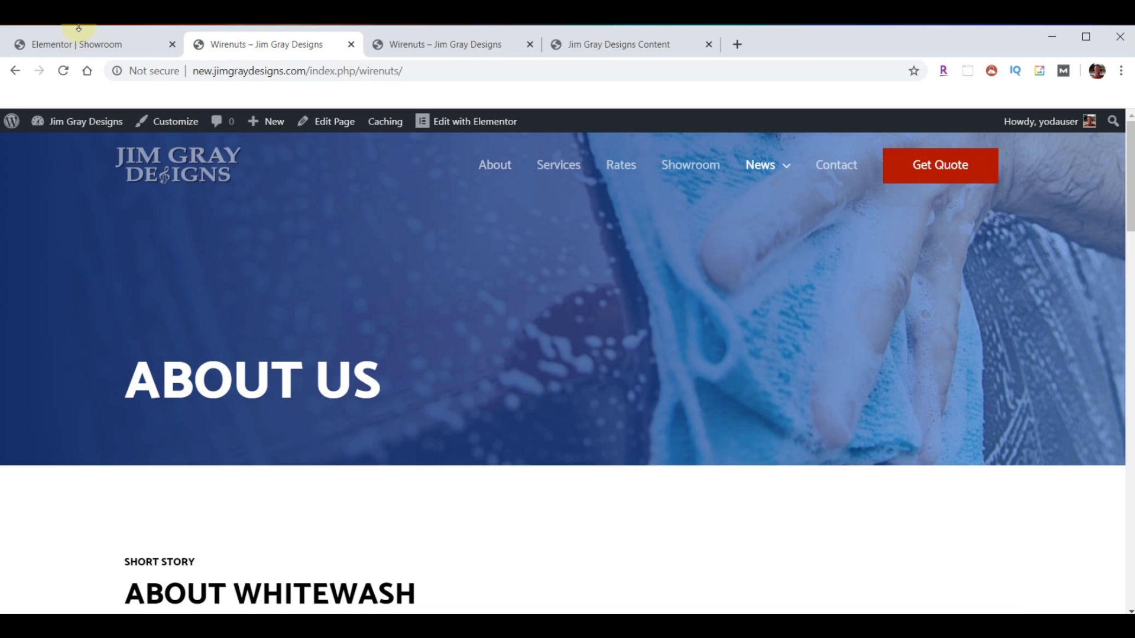
- Leave the Showroom editor and open the Wirenuts page in Elementor from the Pages list
{"action": "left_click", "coordinate": [89, 45]}
{"action": "left_click", "coordinate": [13, 124]}
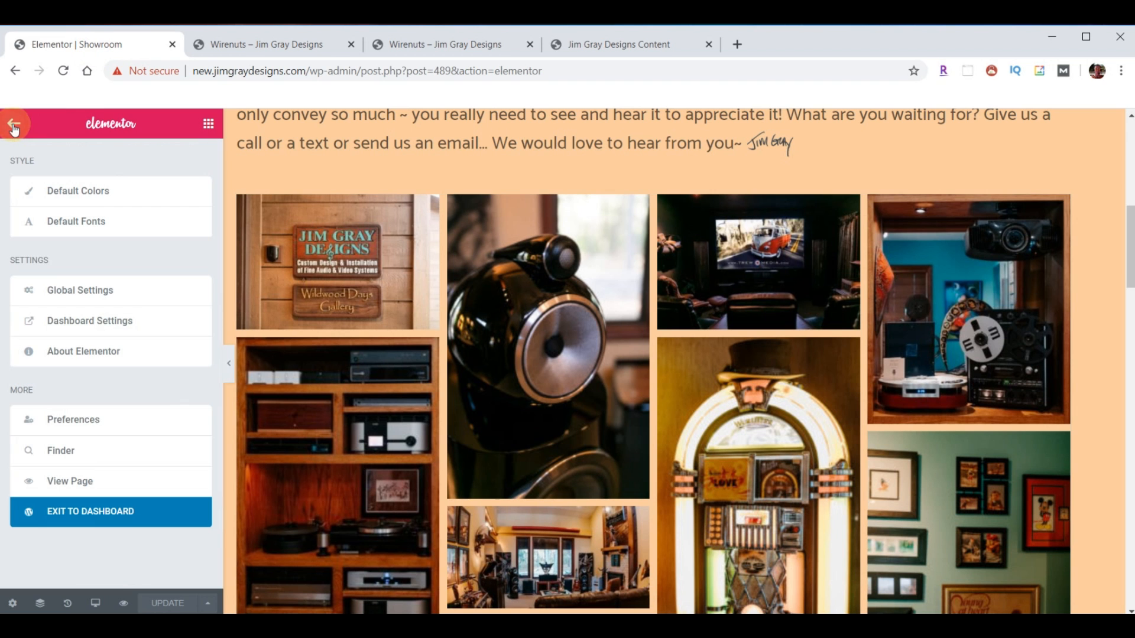
{"action": "left_click", "coordinate": [114, 518]}
{"action": "left_click", "coordinate": [39, 244]}
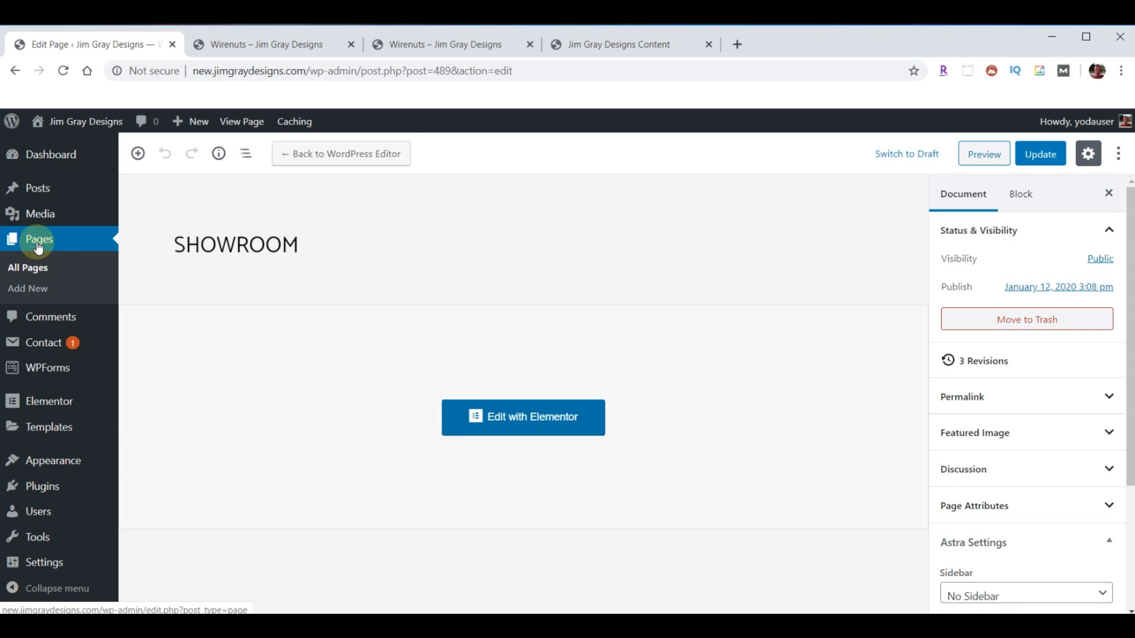
{"action": "scroll", "coordinate": [353, 454], "scroll_direction": "down", "scroll_amount": 4}
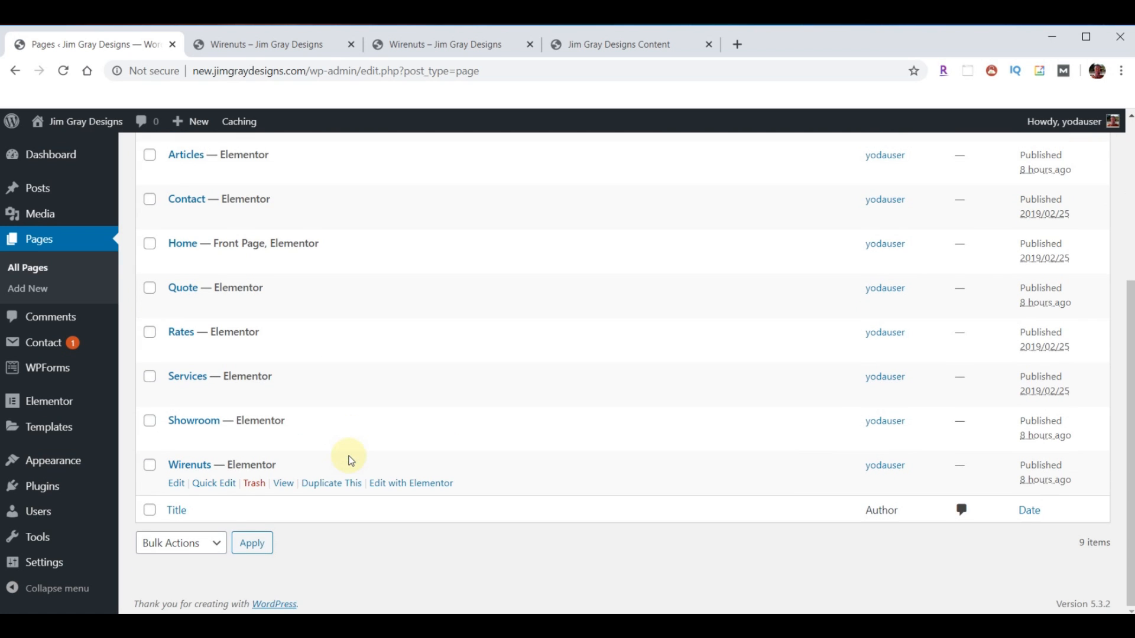
{"action": "left_click", "coordinate": [413, 484]}
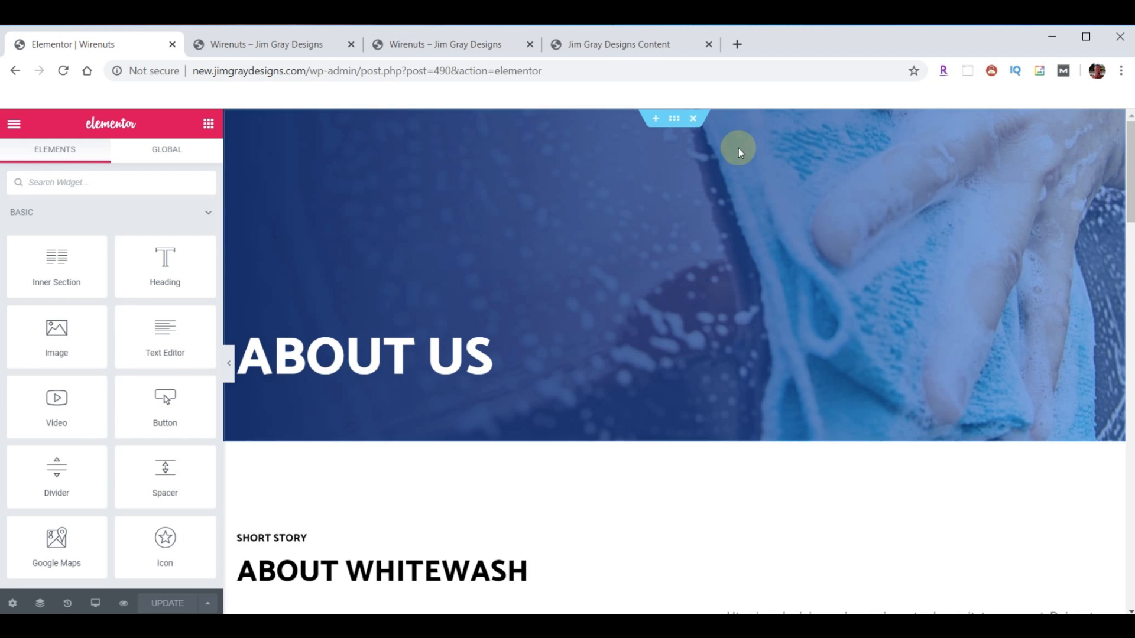
- Delete the About Us hero, About Whitewash, car-wash image and Why Choose Us sections
{"action": "left_click", "coordinate": [695, 122]}
{"action": "left_click", "coordinate": [695, 122]}
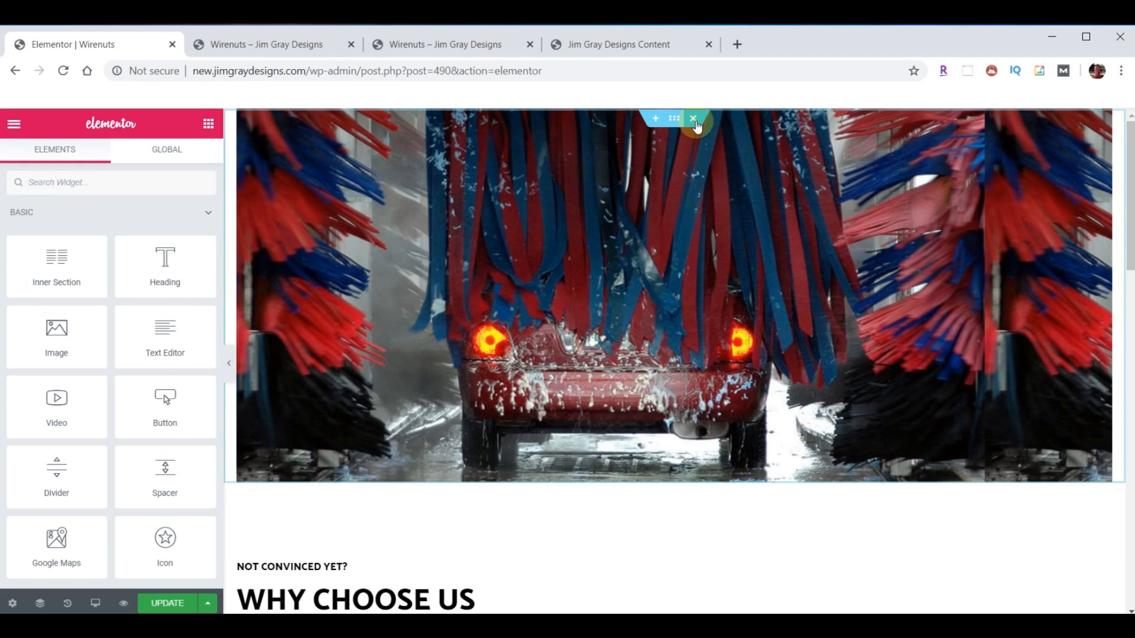
{"action": "left_click", "coordinate": [696, 123]}
{"action": "left_click", "coordinate": [696, 122]}
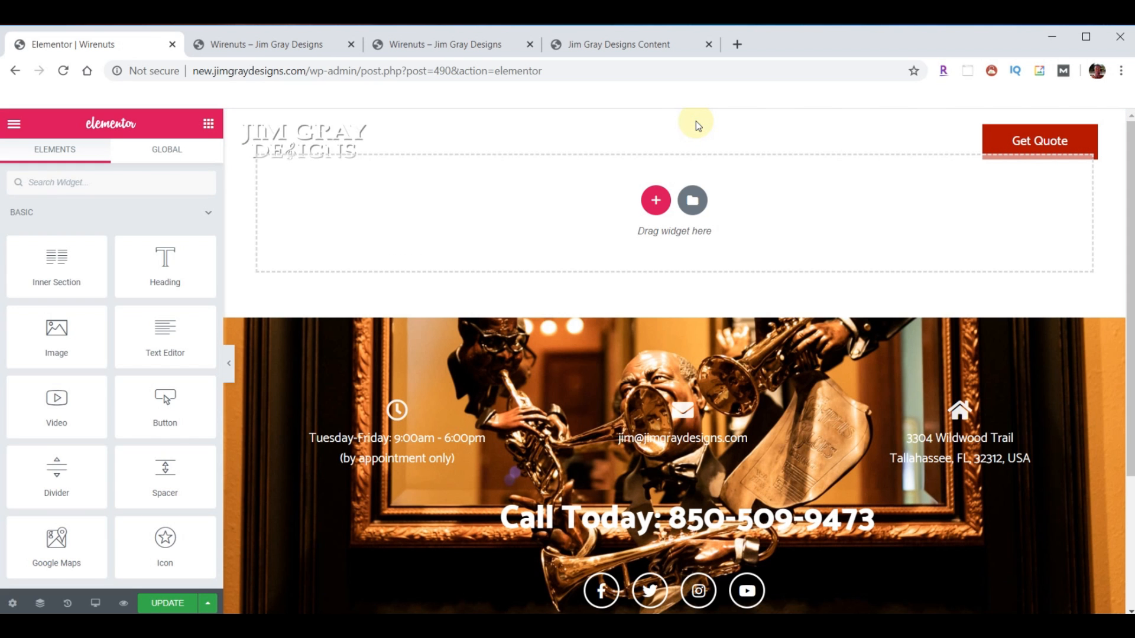
- Import template-JGD-wirenuts.json and insert the Wirenuts template without its document settings
{"action": "left_click", "coordinate": [693, 200]}
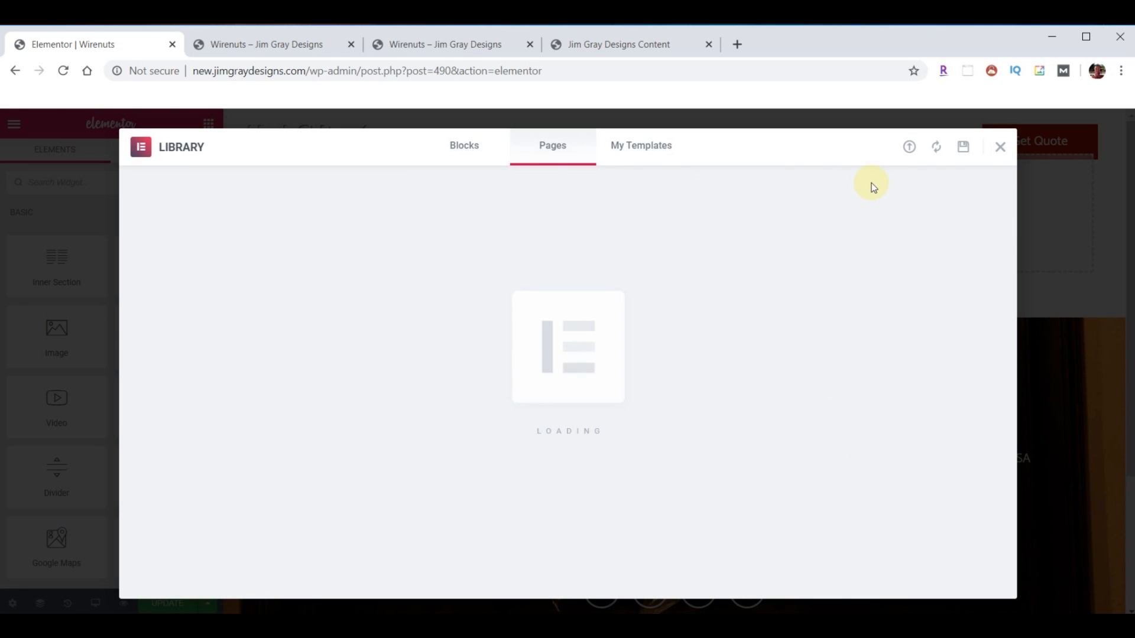
{"action": "left_click", "coordinate": [909, 148]}
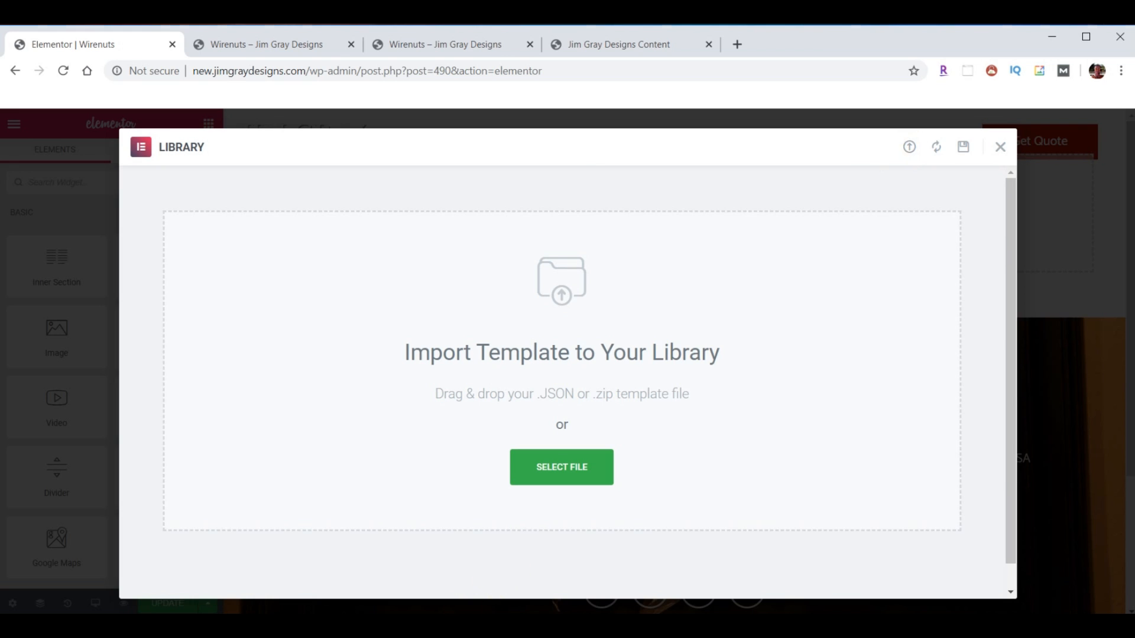
{"action": "left_click", "coordinate": [580, 625]}
{"action": "scroll", "coordinate": [990, 388], "scroll_direction": "down", "scroll_amount": 10}
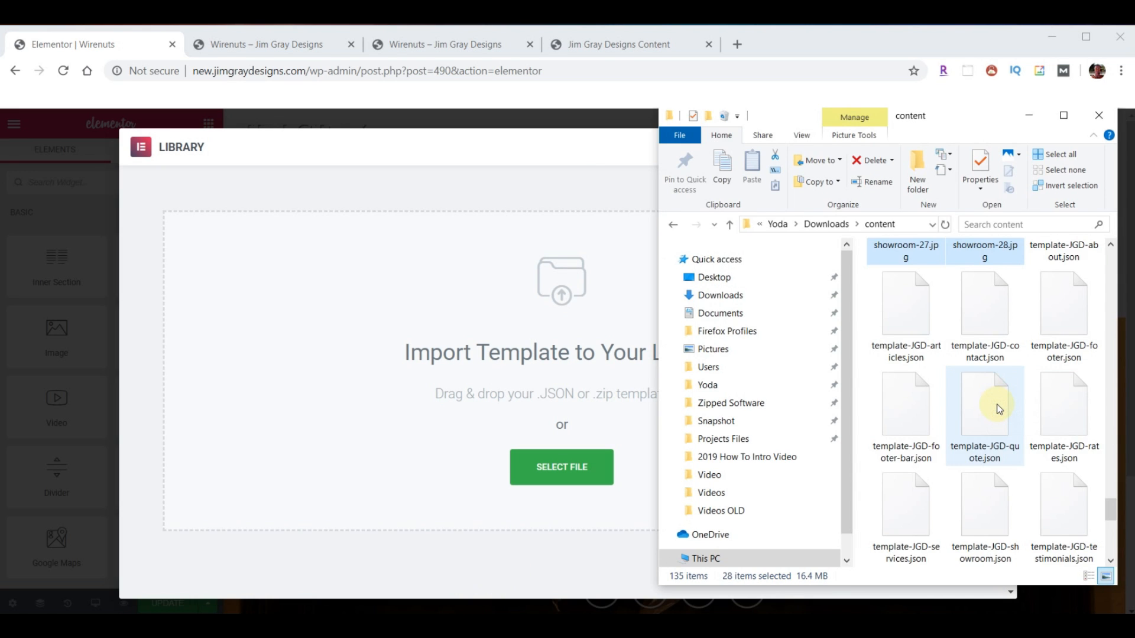
{"action": "left_click_drag", "start_coordinate": [904, 408], "coordinate": [515, 389]}
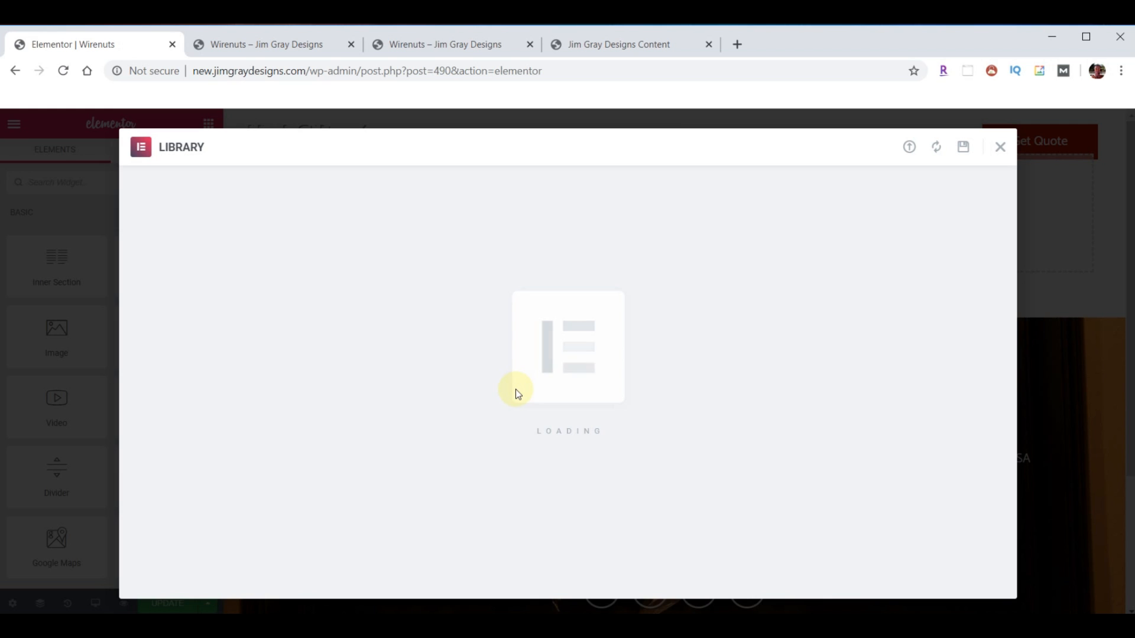
{"action": "scroll", "coordinate": [922, 576], "scroll_direction": "down", "scroll_amount": 1}
{"action": "left_click", "coordinate": [860, 547]}
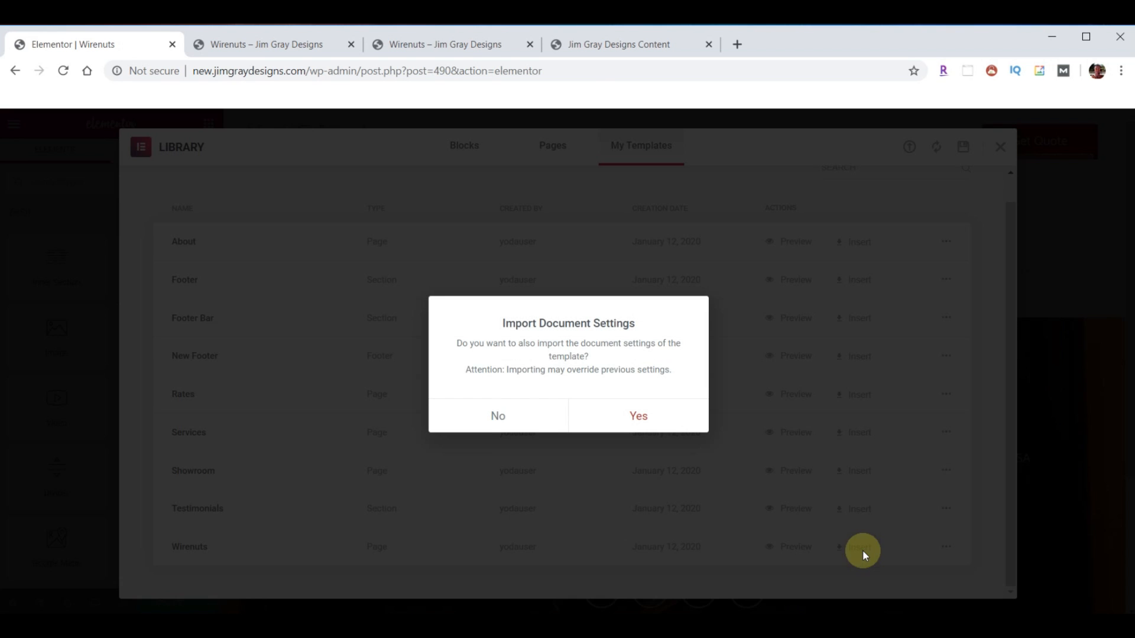
{"action": "left_click", "coordinate": [509, 423]}
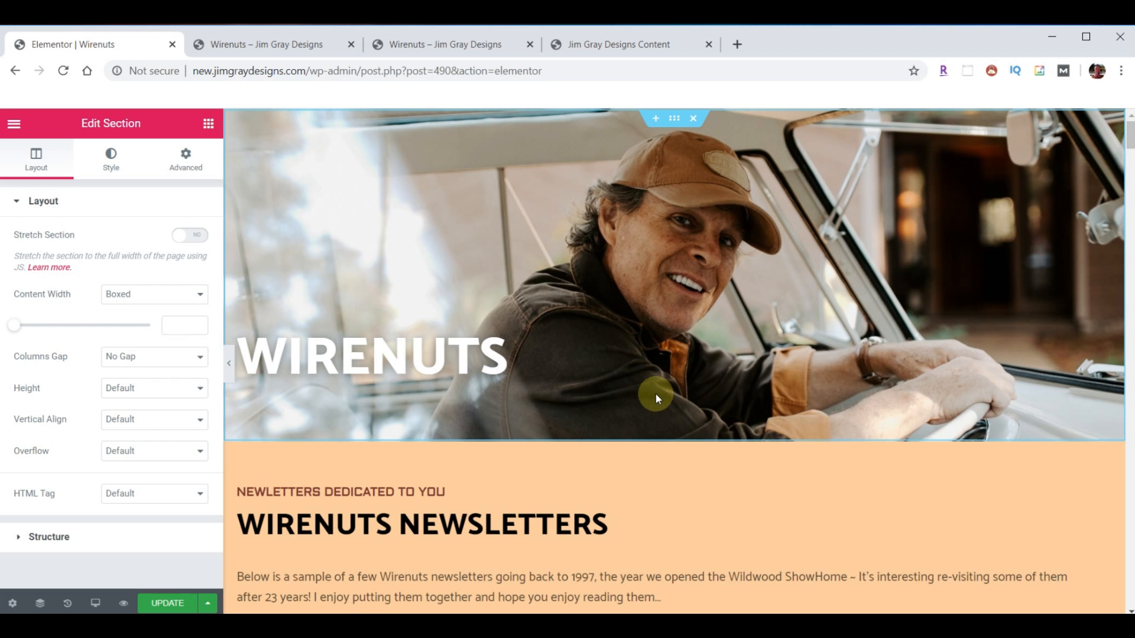
{"action": "scroll", "coordinate": [726, 324], "scroll_direction": "down", "scroll_amount": 5}
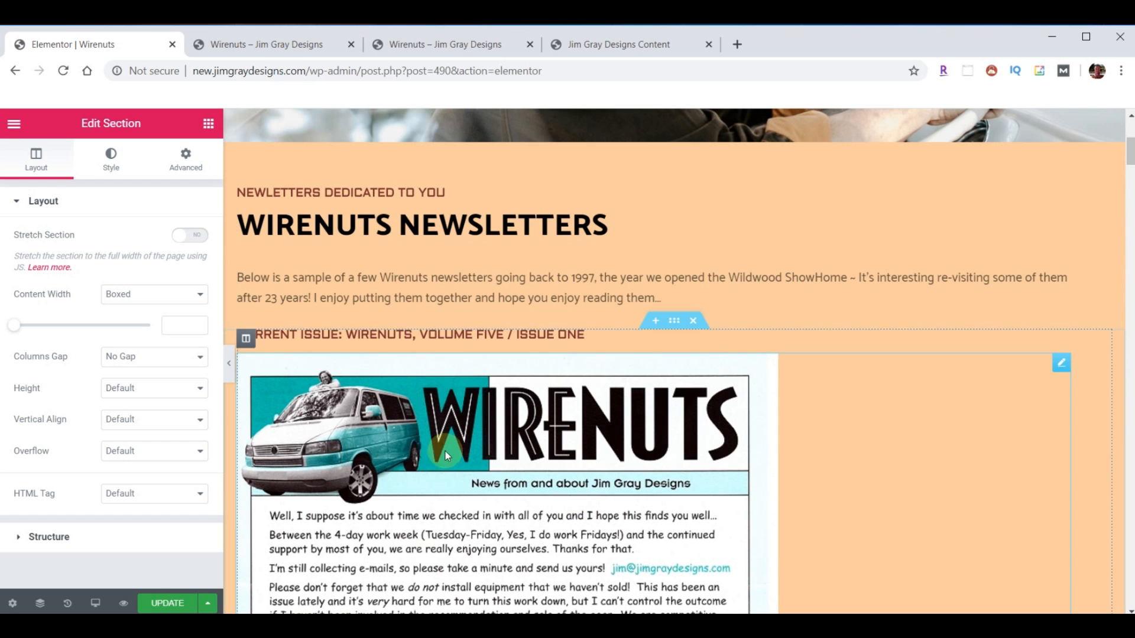
{"action": "left_click", "coordinate": [464, 43]}
{"action": "scroll", "coordinate": [473, 399], "scroll_direction": "down", "scroll_amount": 6}
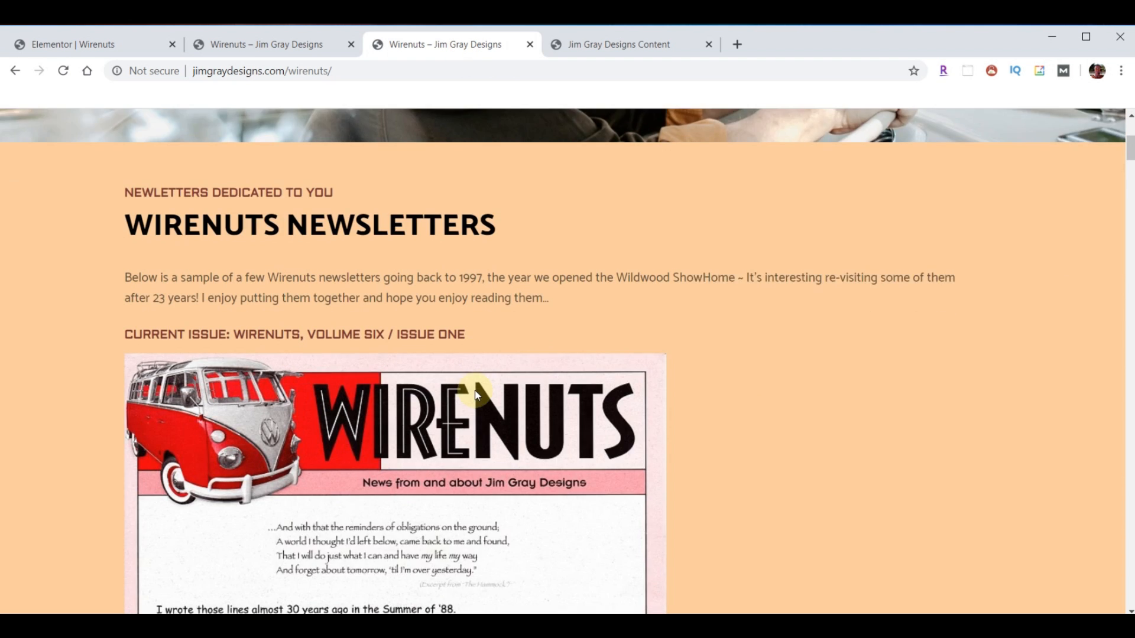
{"action": "scroll", "coordinate": [370, 461], "scroll_direction": "down", "scroll_amount": 10}
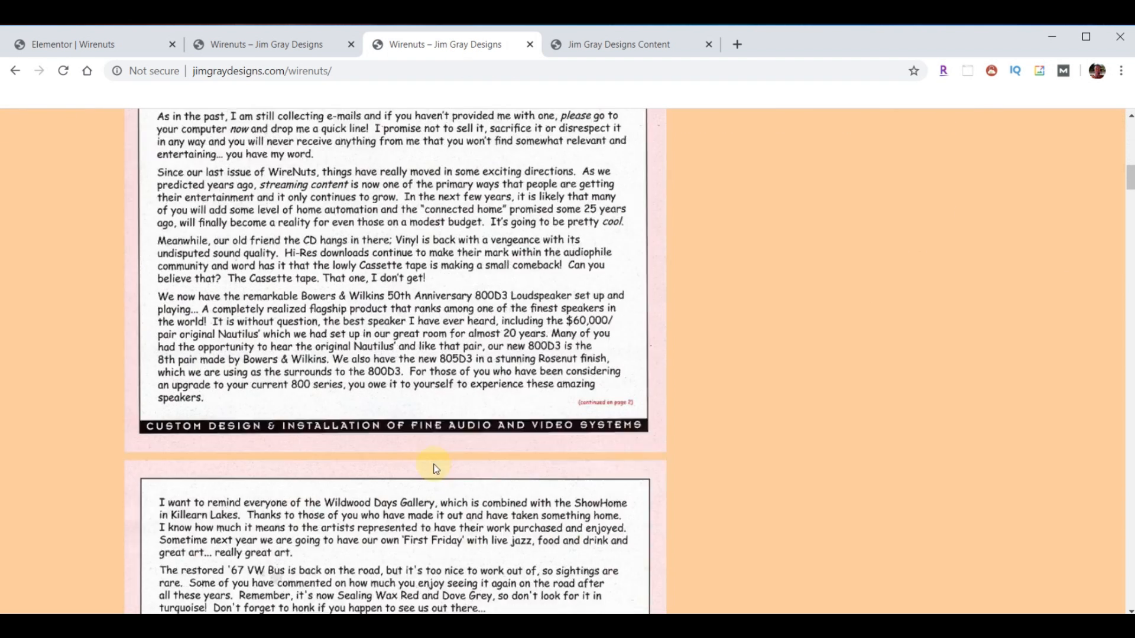
{"action": "scroll", "coordinate": [432, 455], "scroll_direction": "down", "scroll_amount": 6}
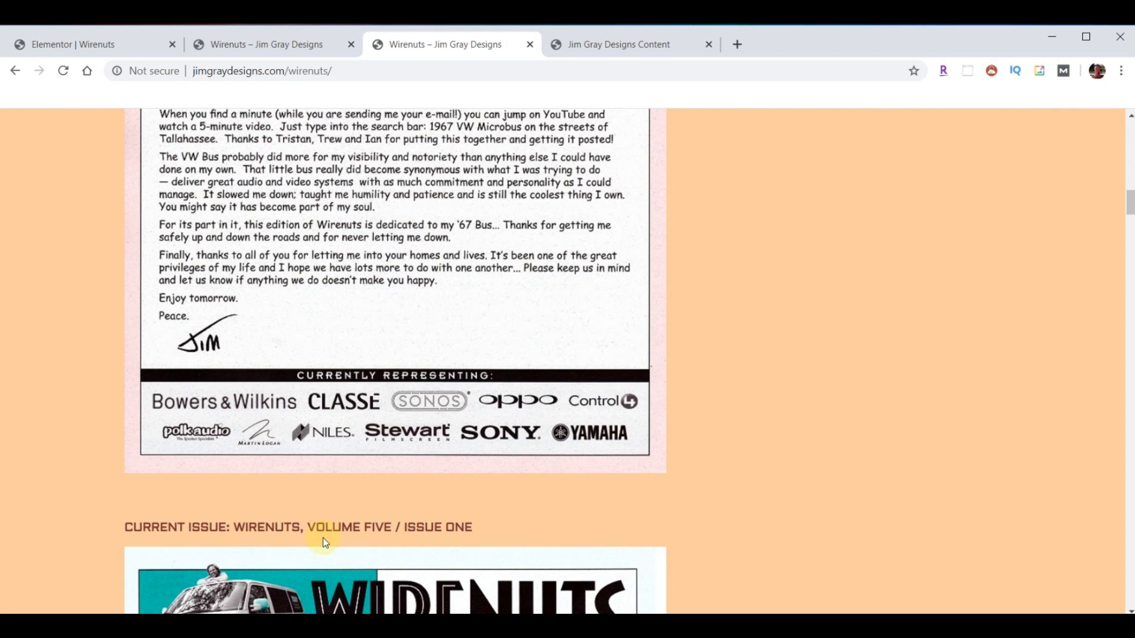
{"action": "scroll", "coordinate": [428, 482], "scroll_direction": "up", "scroll_amount": 20}
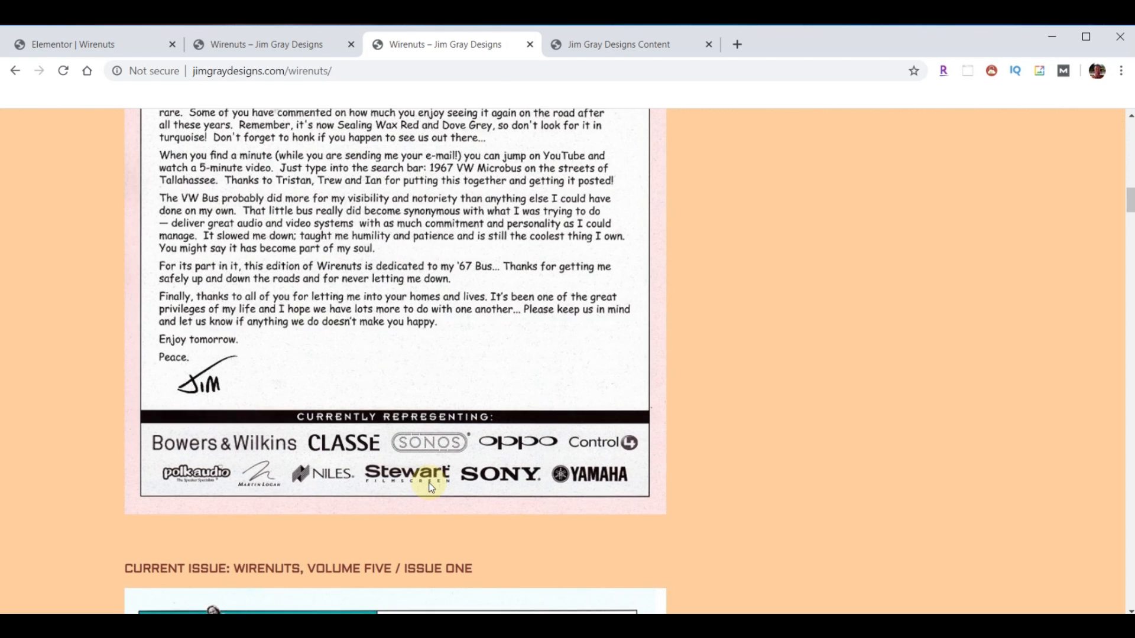
{"action": "scroll", "coordinate": [381, 500], "scroll_direction": "up", "scroll_amount": 8}
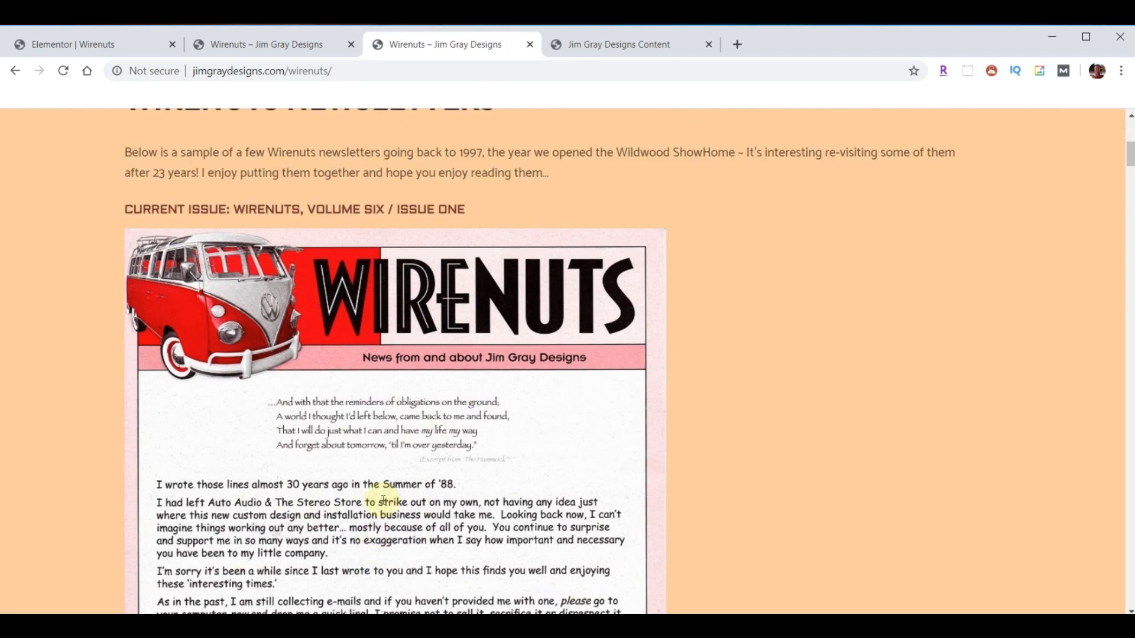
{"action": "left_click", "coordinate": [121, 45]}
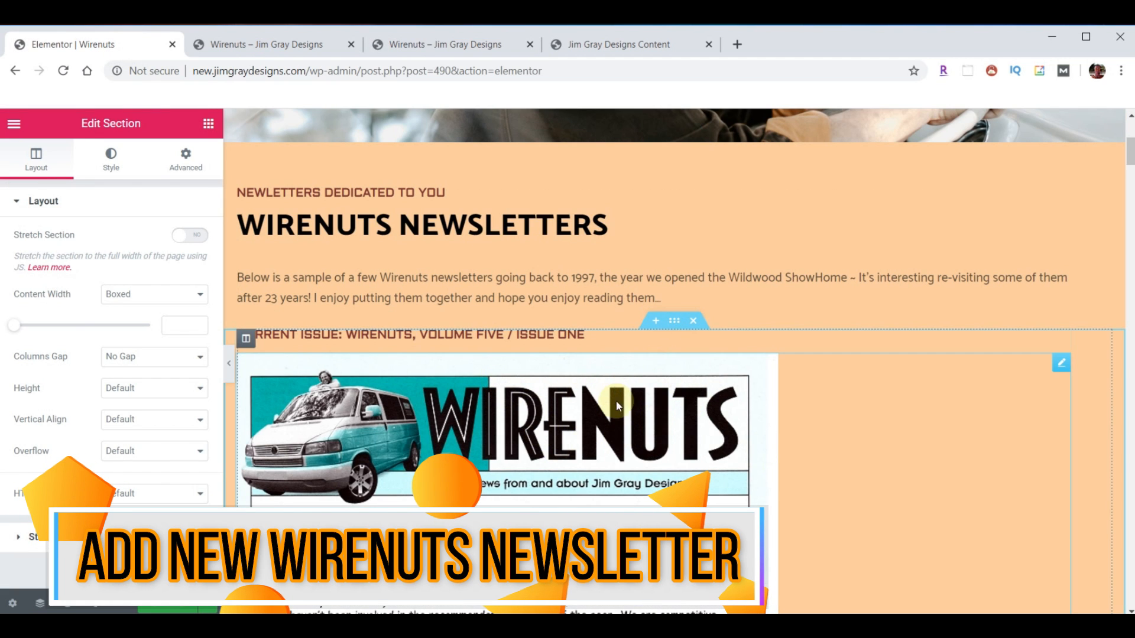
- Duplicate the current-issue newsletter section
{"action": "scroll", "coordinate": [627, 407], "scroll_direction": "down", "scroll_amount": 10}
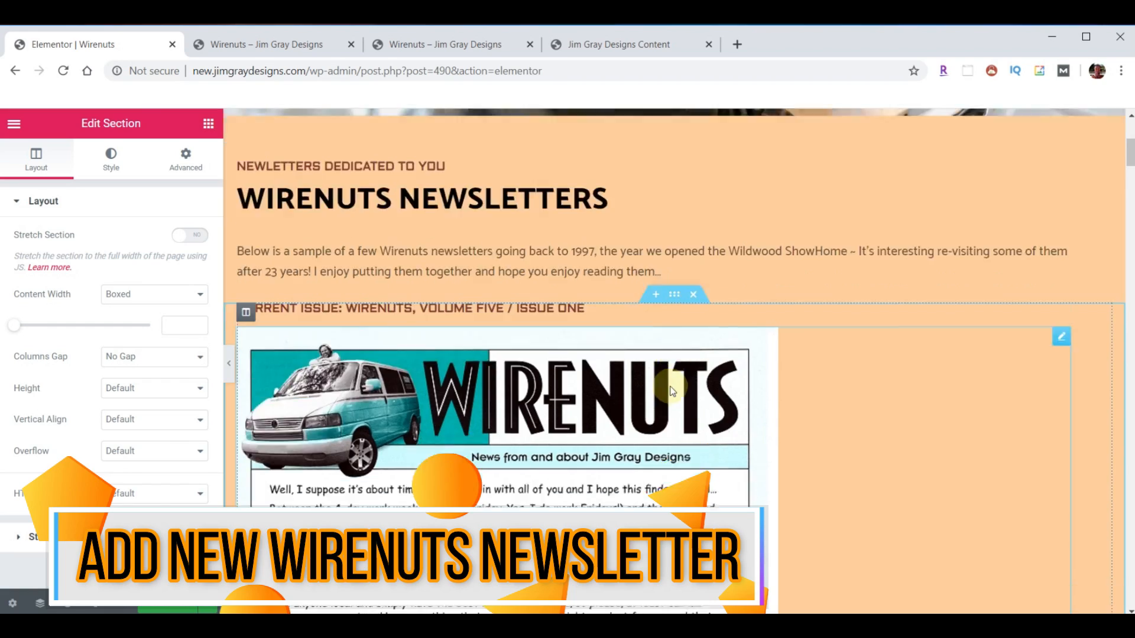
{"action": "scroll", "coordinate": [672, 389], "scroll_direction": "down", "scroll_amount": 12}
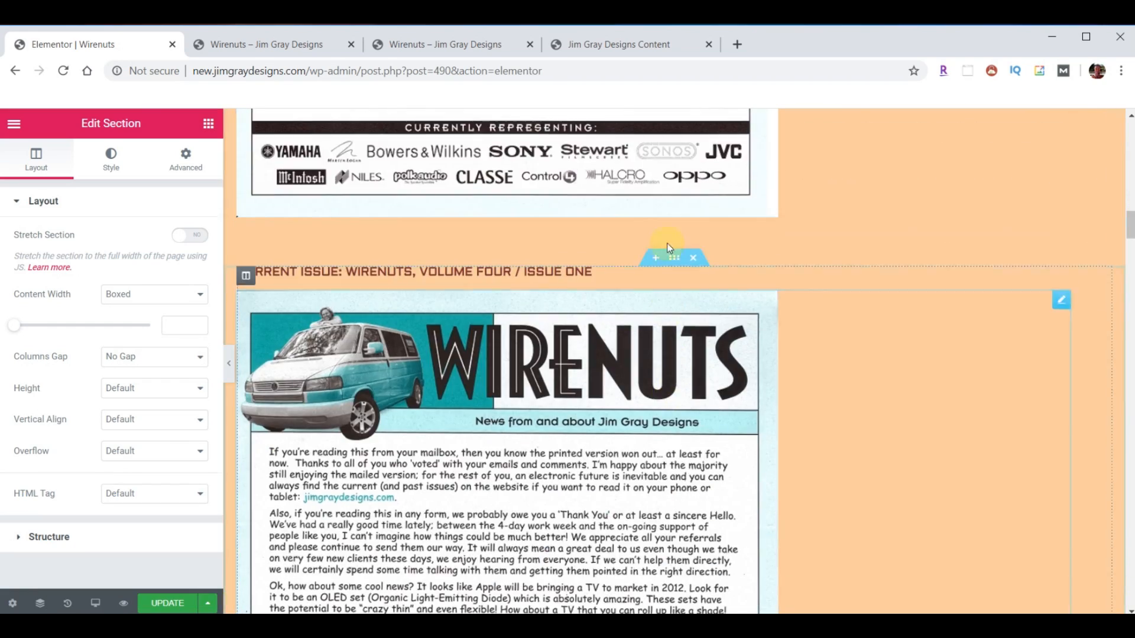
{"action": "scroll", "coordinate": [670, 344], "scroll_direction": "up", "scroll_amount": 20}
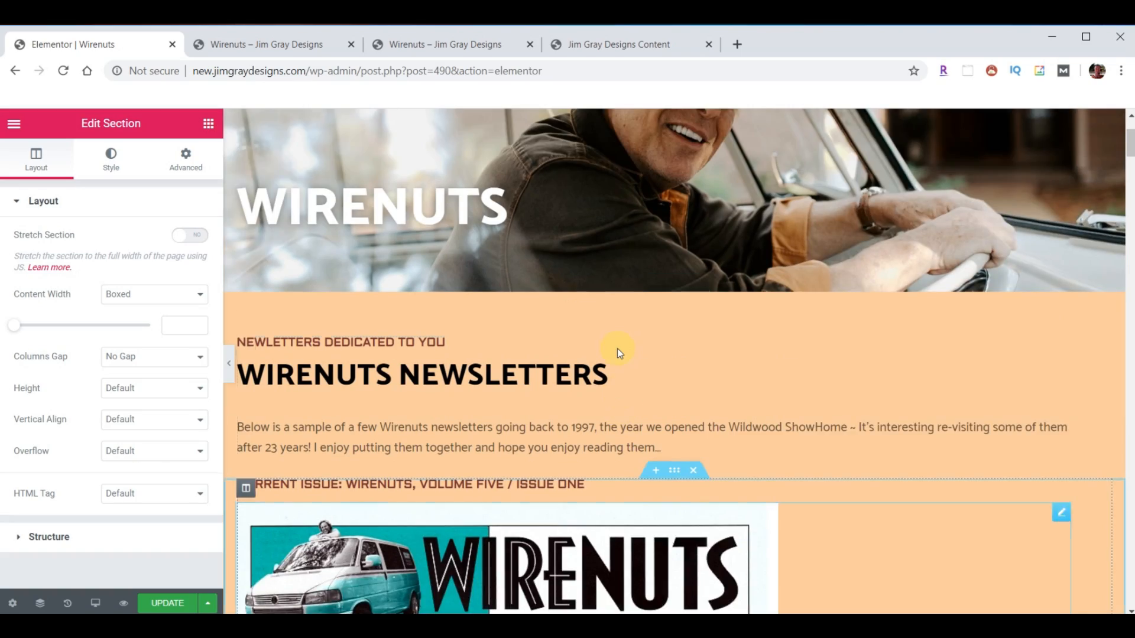
{"action": "scroll", "coordinate": [623, 408], "scroll_direction": "down", "scroll_amount": 3}
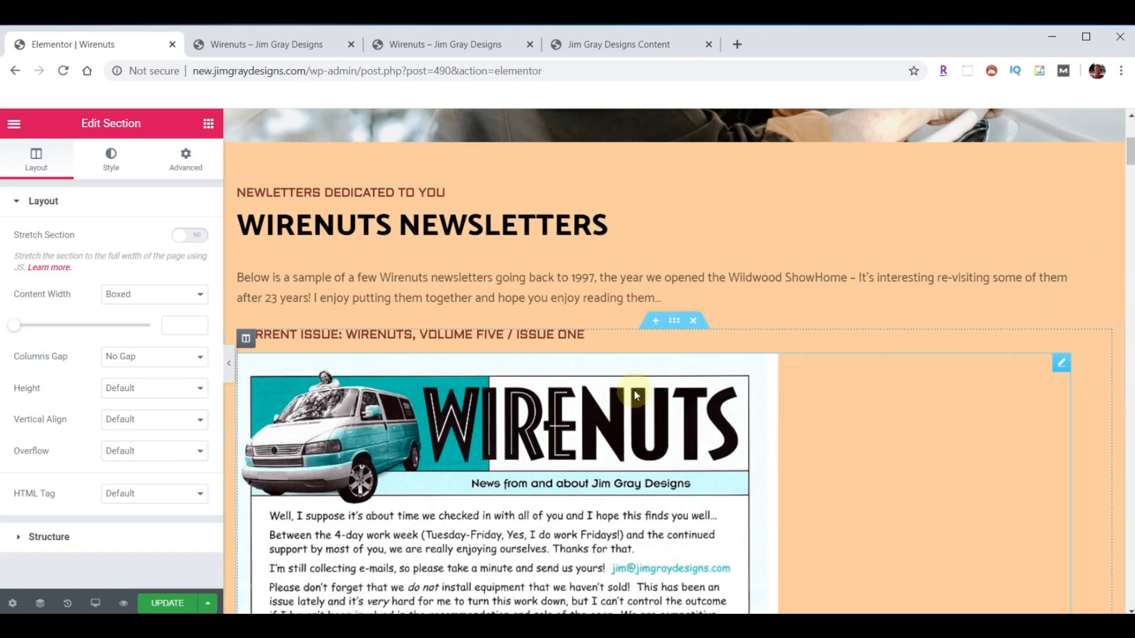
{"action": "right_click", "coordinate": [675, 326]}
{"action": "left_click", "coordinate": [708, 359]}
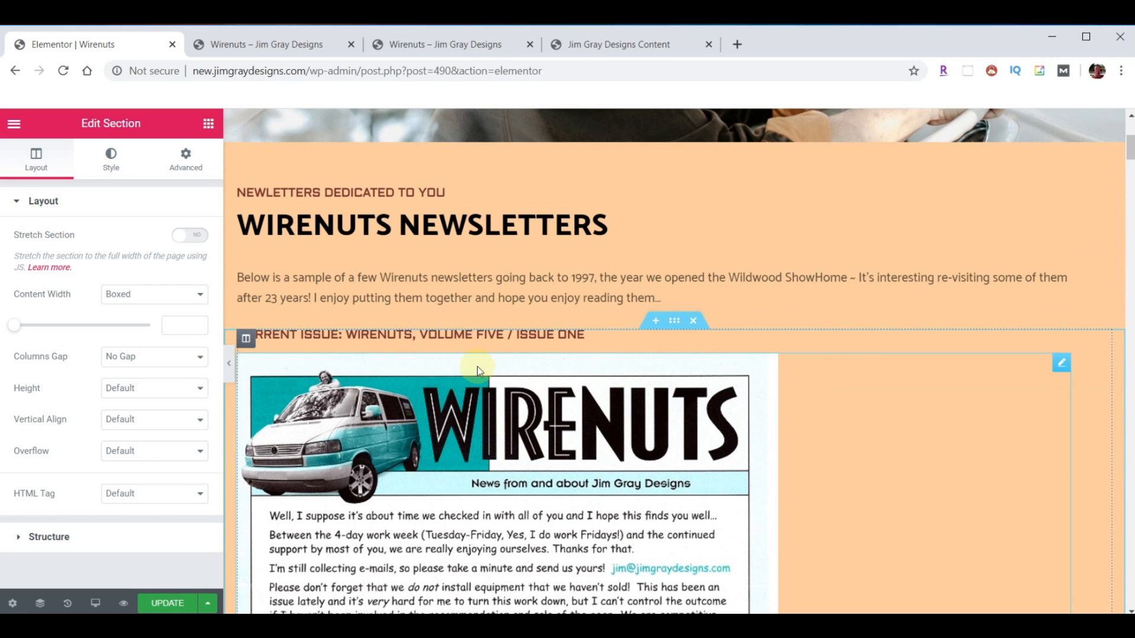
- Retitle the copied heading Current Issue: Wirenuts, Volume Six / Issue One
{"action": "left_click", "coordinate": [488, 338]}
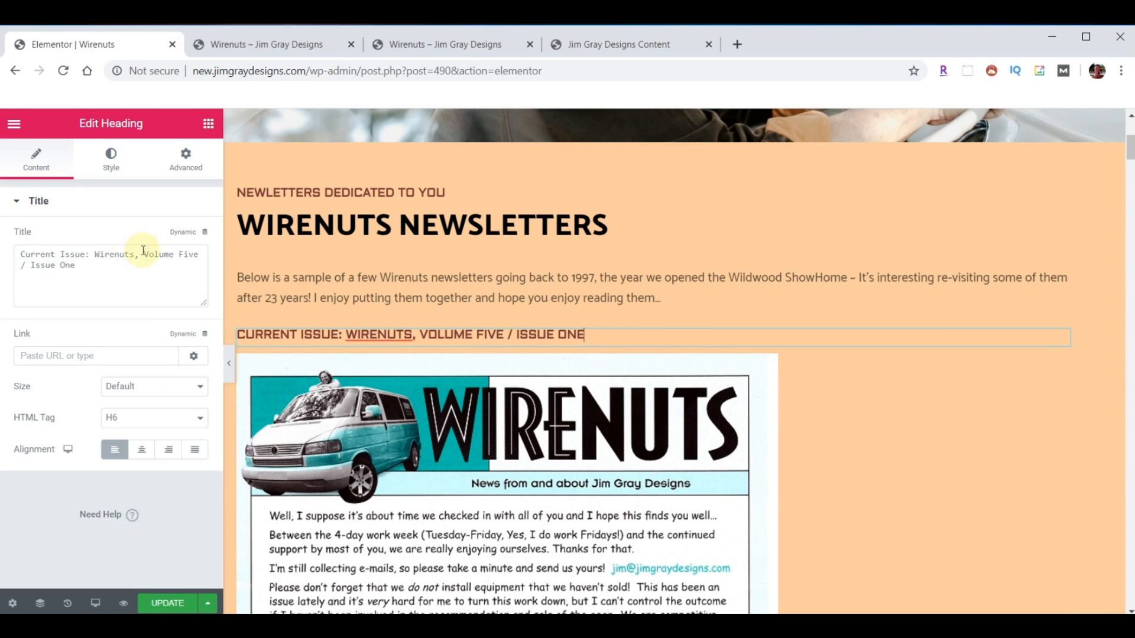
{"action": "left_click", "coordinate": [179, 256]}
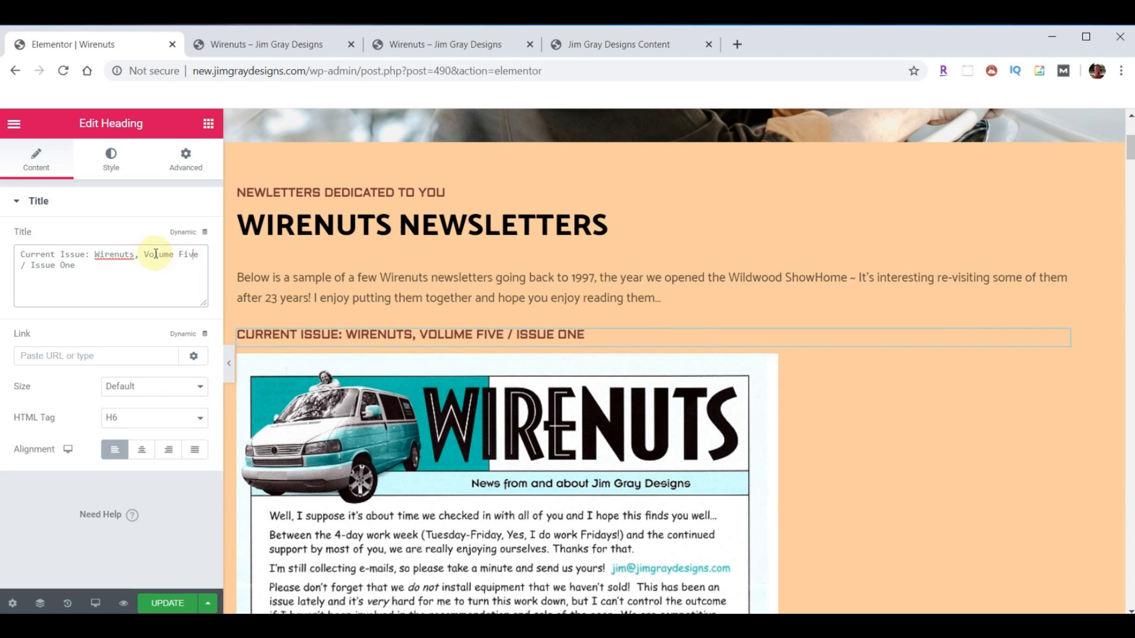
{"action": "key", "text": "BackSpace"}
{"action": "key", "text": "BackSpace"}
{"action": "key", "text": "BackSpace"}
{"action": "type", "text": "SIX"}
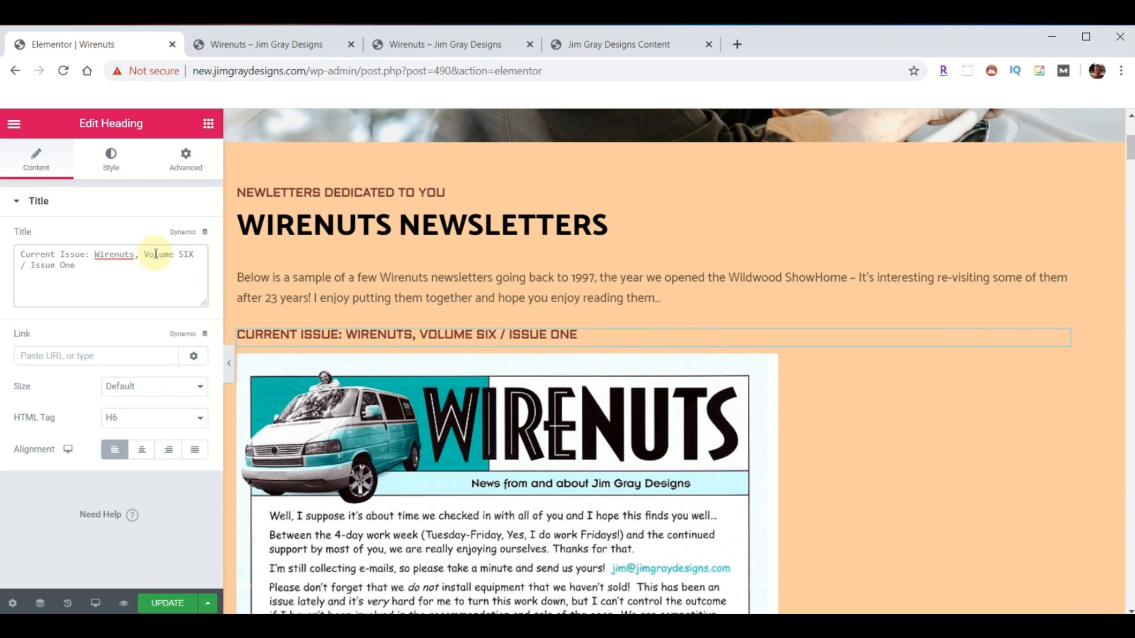
{"action": "scroll", "coordinate": [589, 347], "scroll_direction": "down", "scroll_amount": 3}
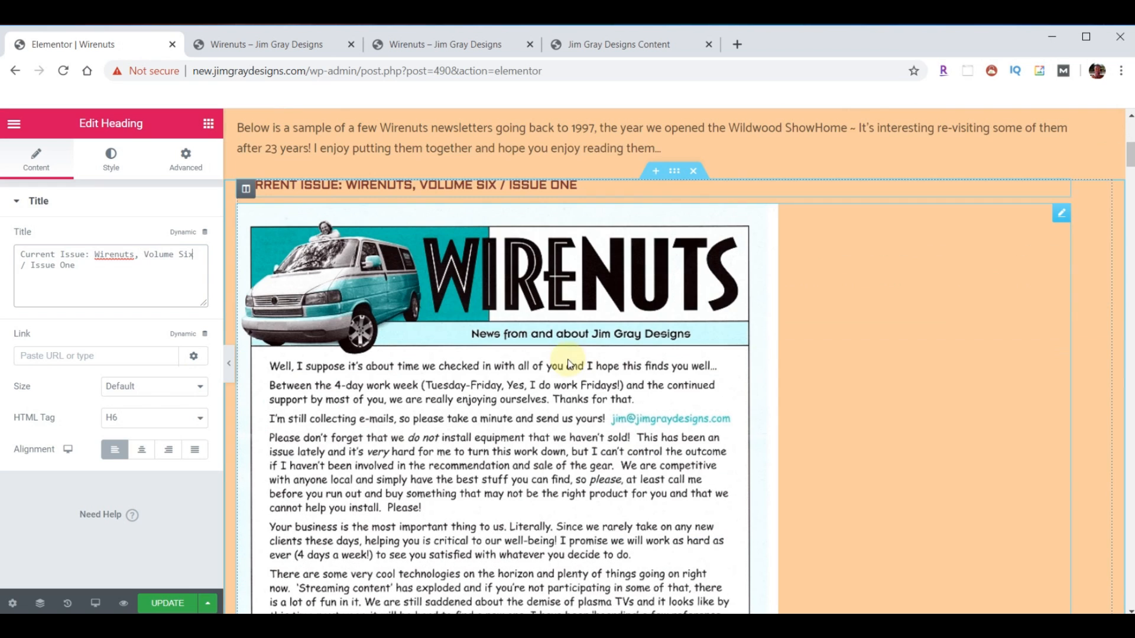
{"action": "left_click", "coordinate": [493, 270]}
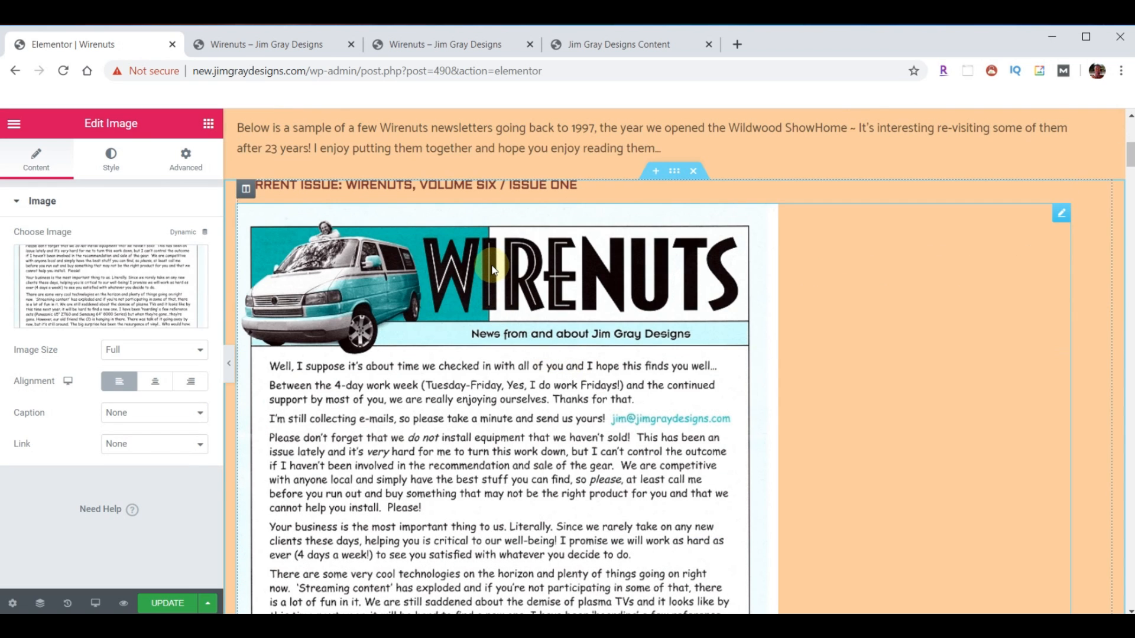
- Upload wirenuts-6-1a.jpg and wirenuts-6-1b.jpg to the Media Library
{"action": "left_click", "coordinate": [199, 298]}
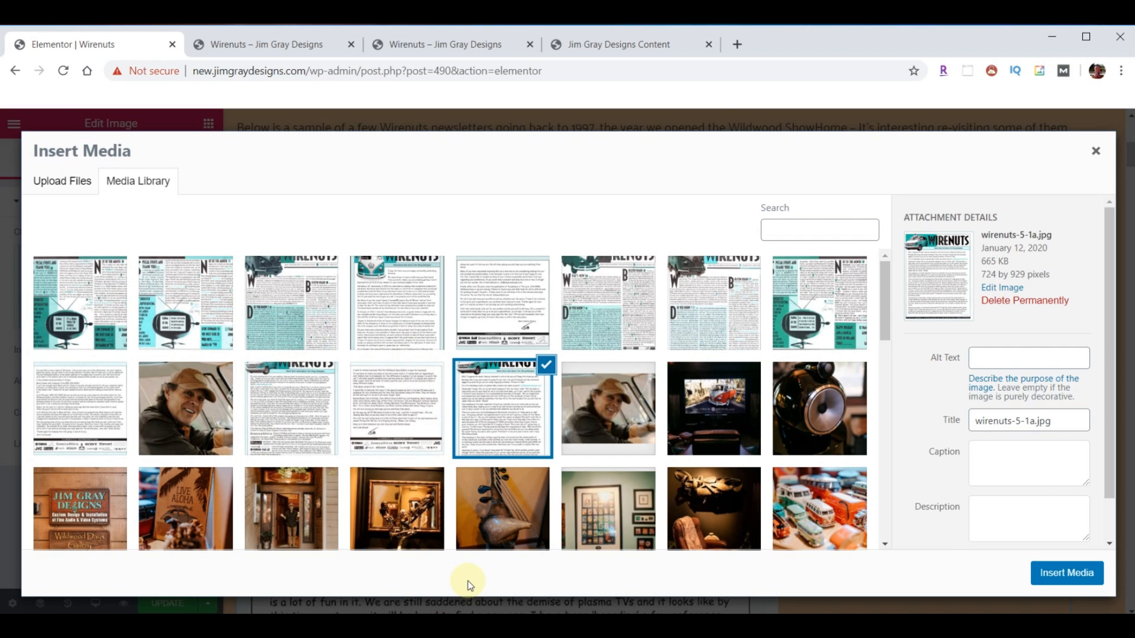
{"action": "left_click", "coordinate": [466, 625]}
{"action": "scroll", "coordinate": [1008, 378], "scroll_direction": "down", "scroll_amount": 3}
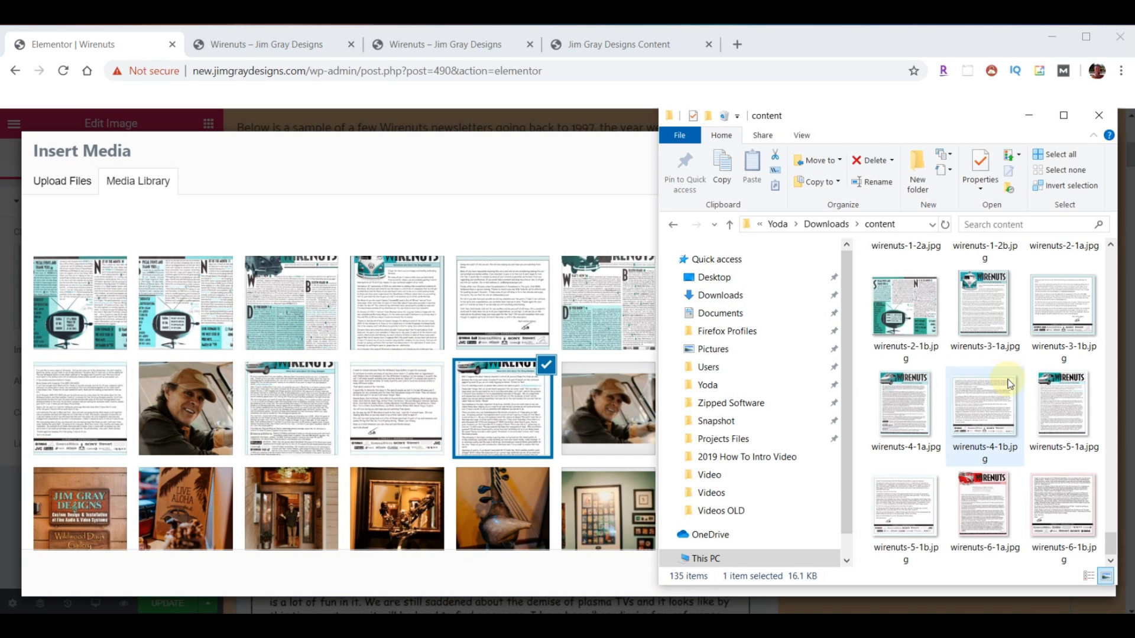
{"action": "left_click", "coordinate": [979, 516]}
{"action": "left_click", "coordinate": [1058, 506], "text": "ctrl"}
{"action": "left_click_drag", "start_coordinate": [987, 509], "coordinate": [326, 387]}
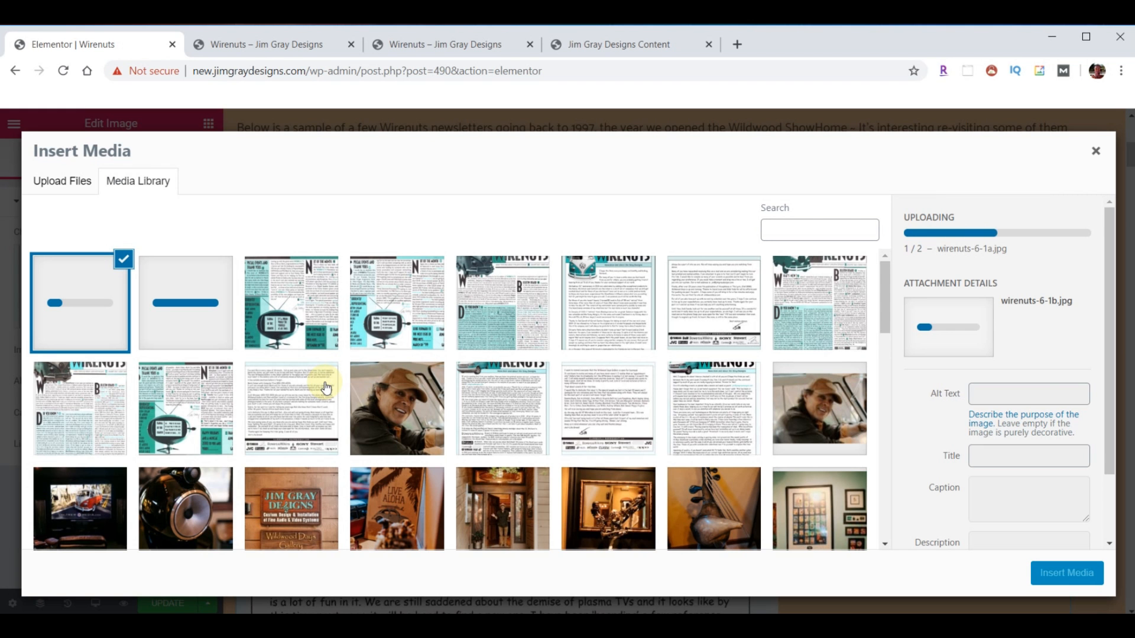
- Insert wirenuts-6-1a as the first Volume Six newsletter page
{"action": "left_click", "coordinate": [180, 288]}
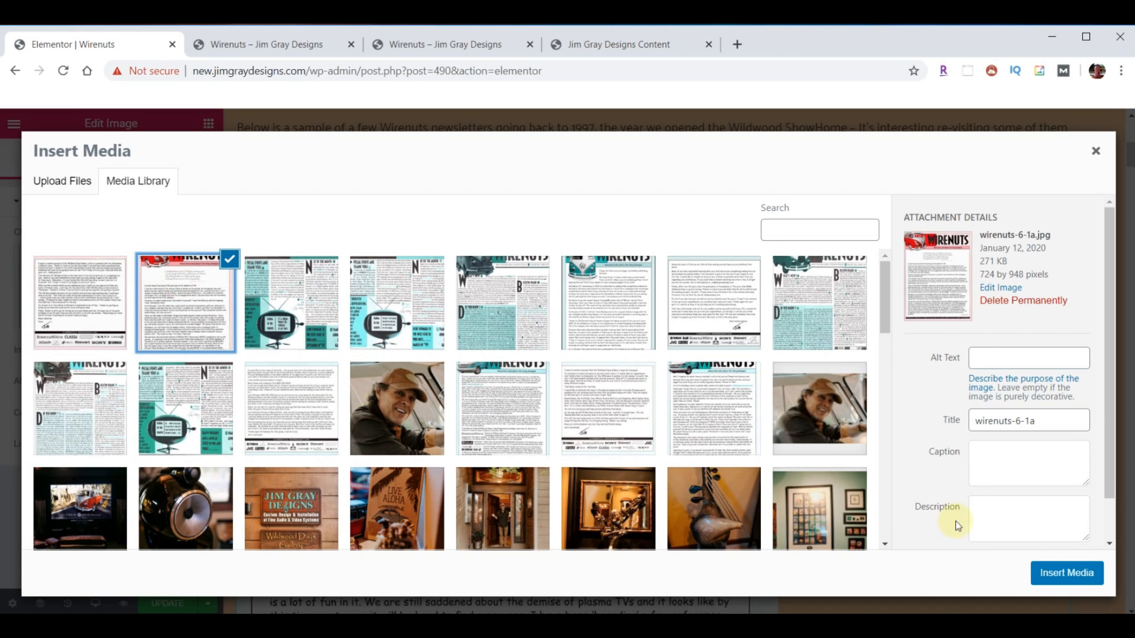
{"action": "left_click", "coordinate": [1064, 572]}
{"action": "scroll", "coordinate": [645, 413], "scroll_direction": "down", "scroll_amount": 1}
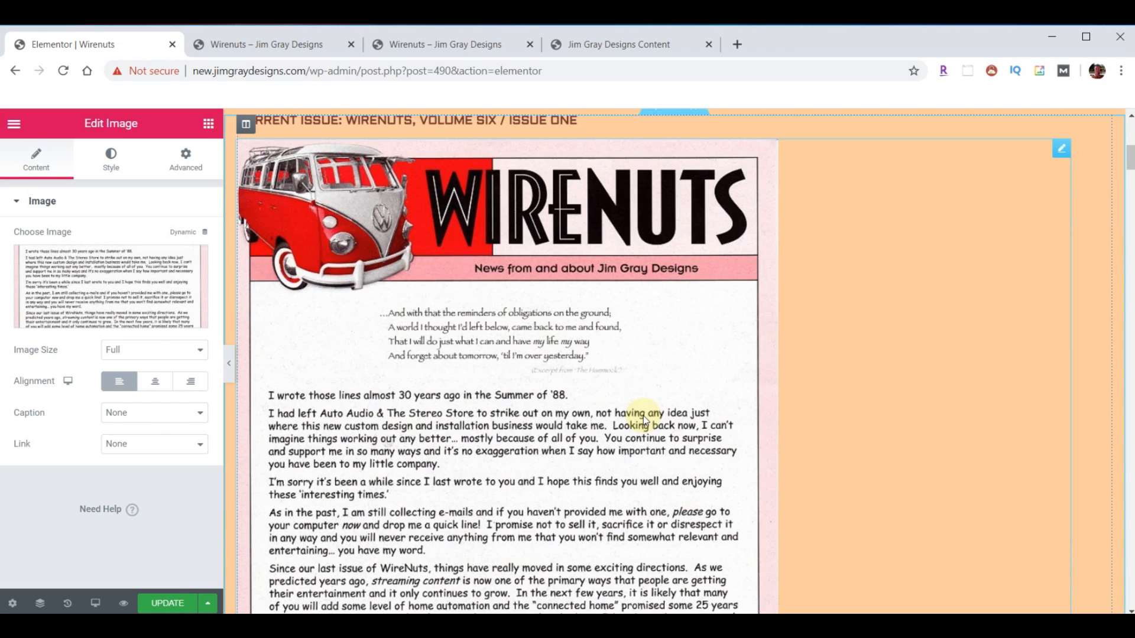
{"action": "scroll", "coordinate": [641, 415], "scroll_direction": "down", "scroll_amount": 10}
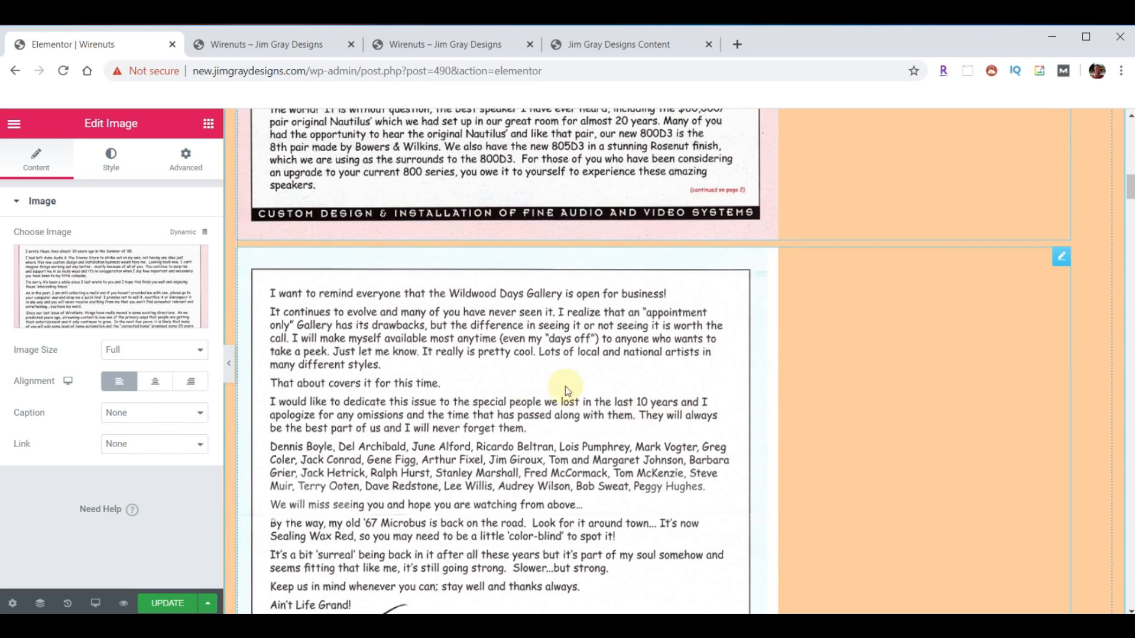
- Replace the second newsletter page with wirenuts-6-1b.jpg and save the page with Ctrl+S
{"action": "left_click", "coordinate": [528, 389]}
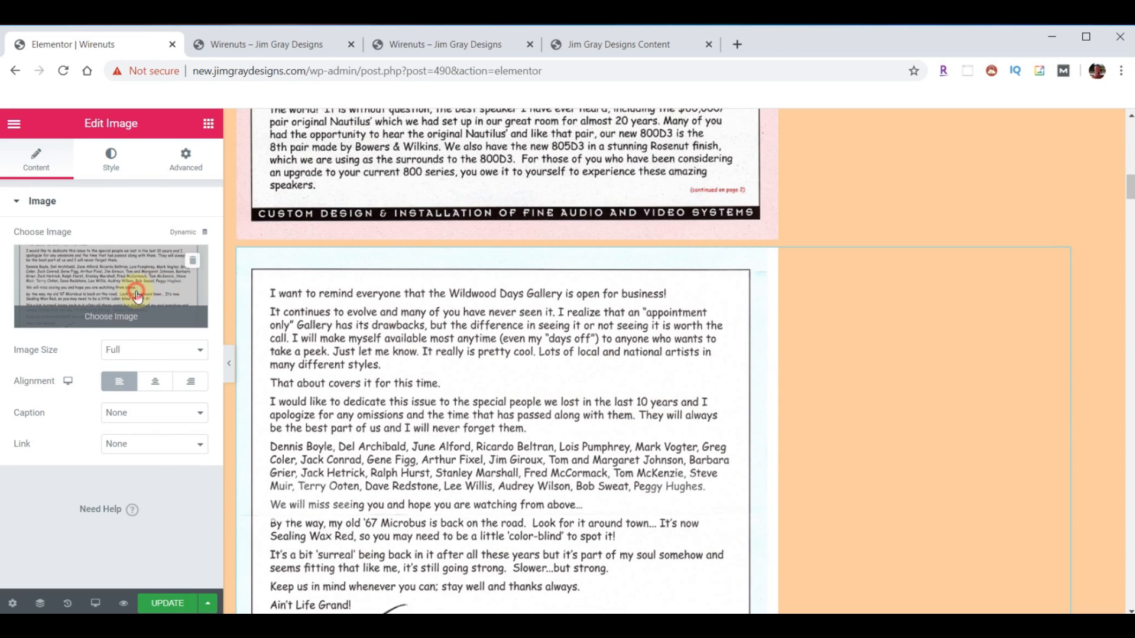
{"action": "left_click", "coordinate": [137, 292]}
{"action": "left_click", "coordinate": [109, 300]}
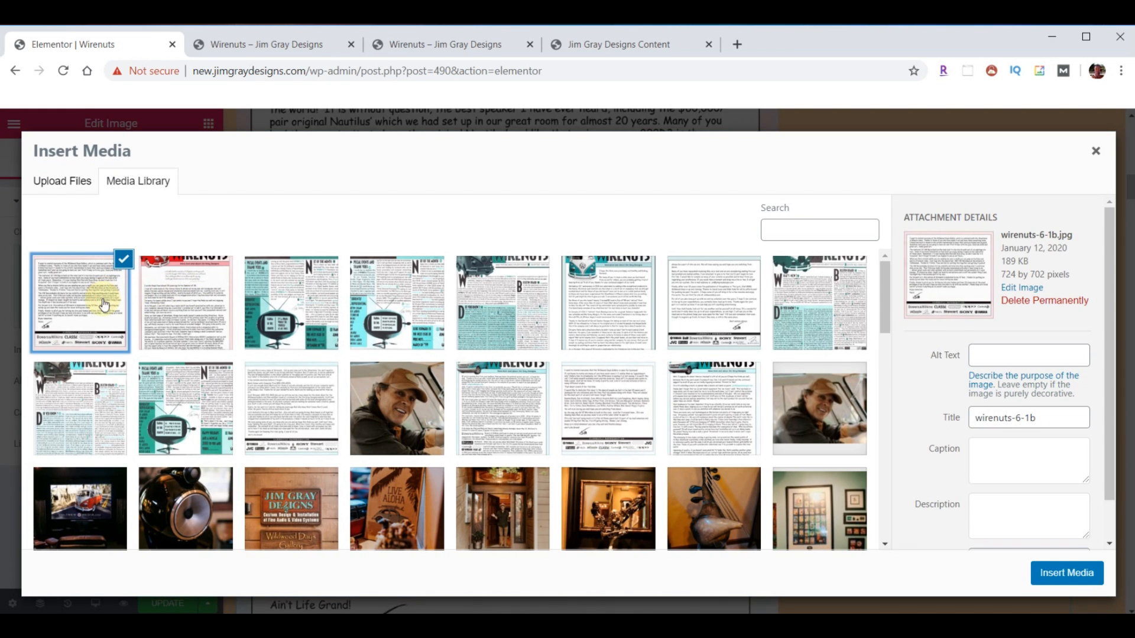
{"action": "left_click", "coordinate": [1045, 572]}
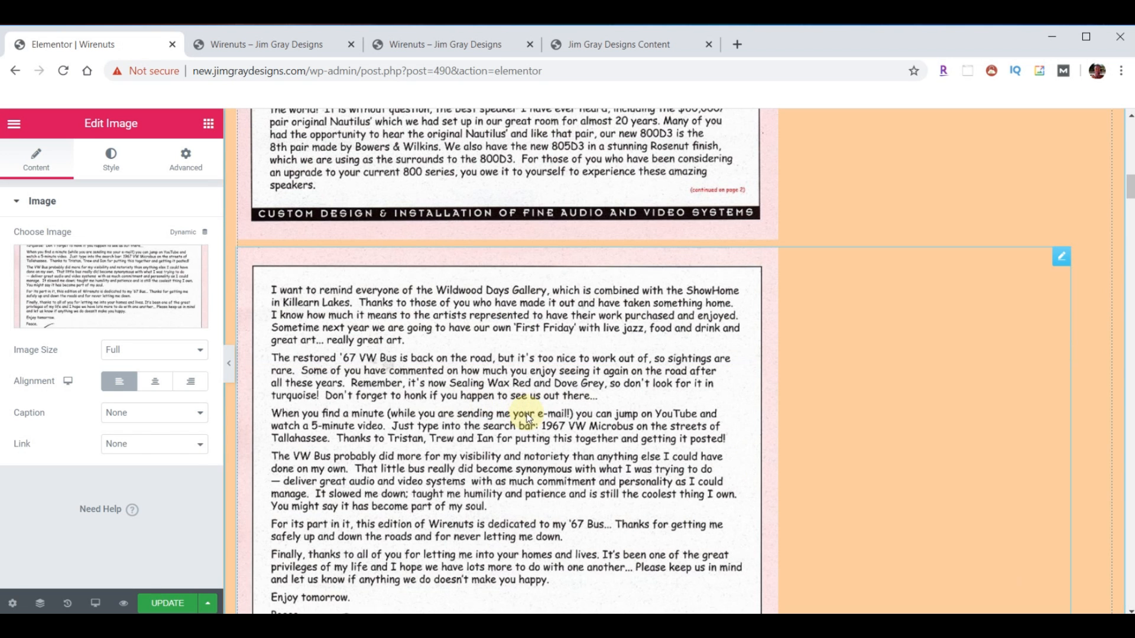
{"action": "scroll", "coordinate": [506, 402], "scroll_direction": "down", "scroll_amount": 5}
{"action": "scroll", "coordinate": [537, 460], "scroll_direction": "up", "scroll_amount": 20}
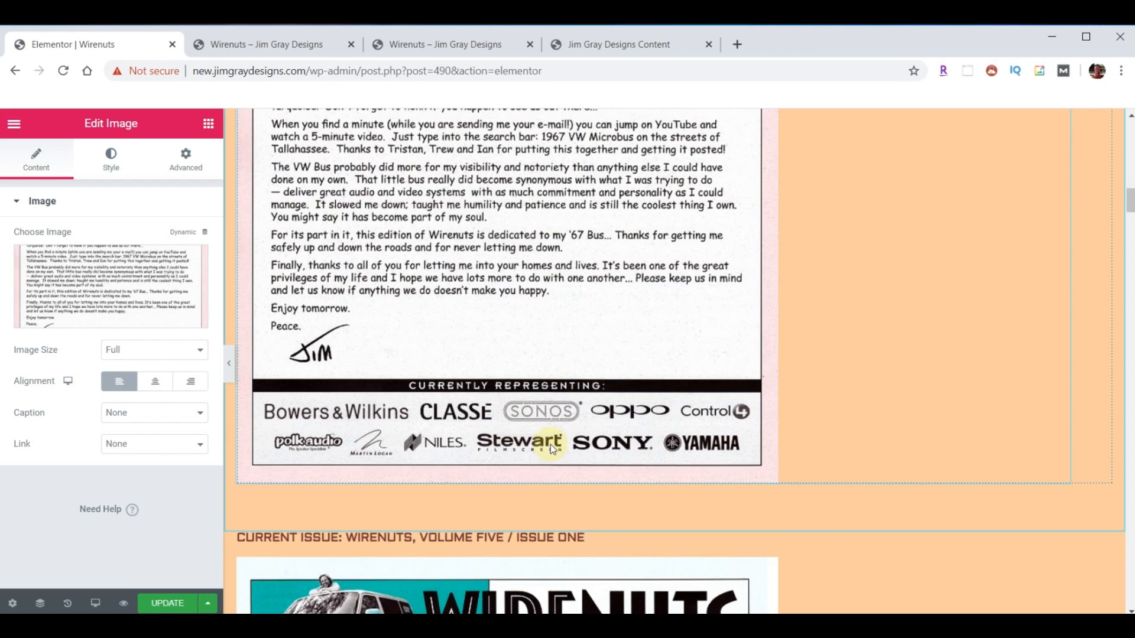
{"action": "scroll", "coordinate": [540, 463], "scroll_direction": "up", "scroll_amount": 2}
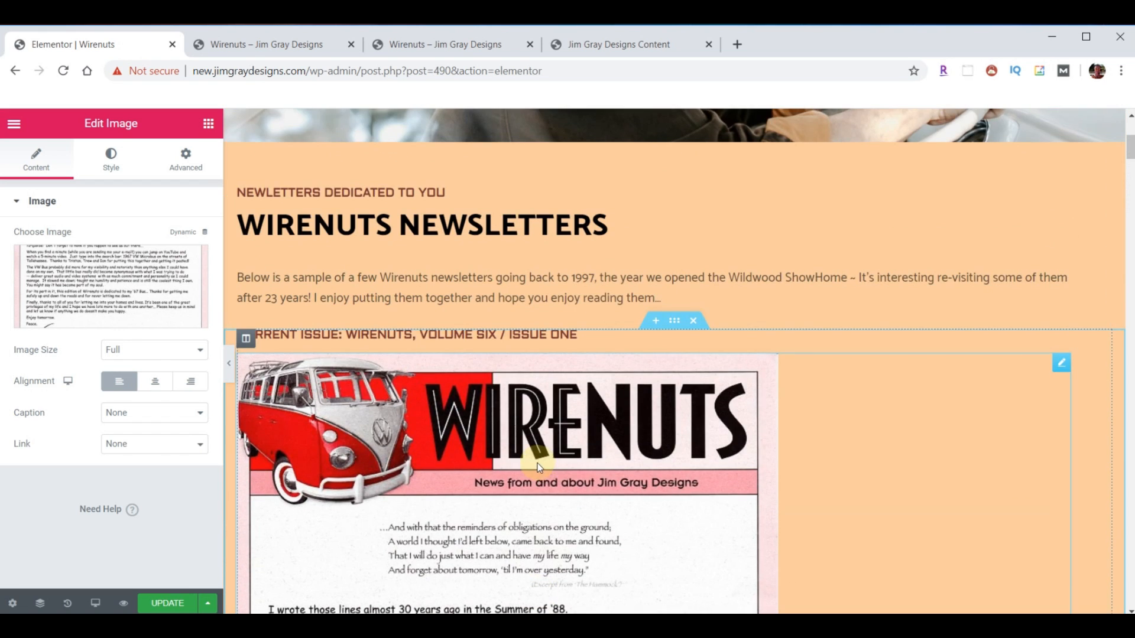
{"action": "scroll", "coordinate": [537, 473], "scroll_direction": "down", "scroll_amount": 5}
{"action": "key", "text": "ctrl+s"}
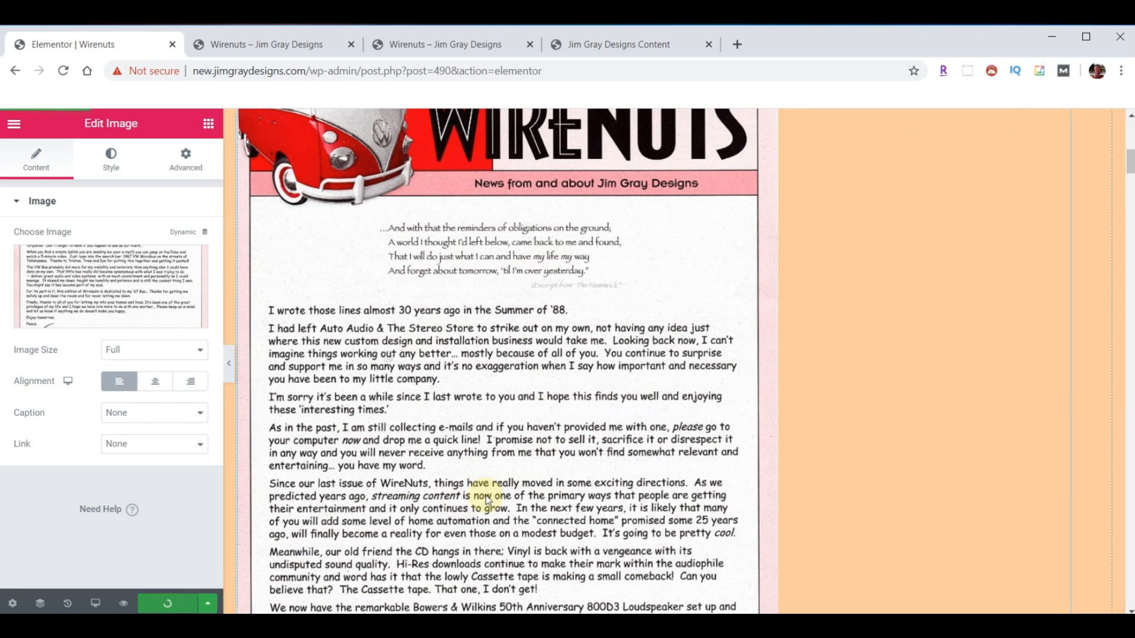
- Go to News > Articles on the live Wirenuts site to show the Audio Video Interiors and CEPro covers
{"action": "left_click", "coordinate": [269, 49]}
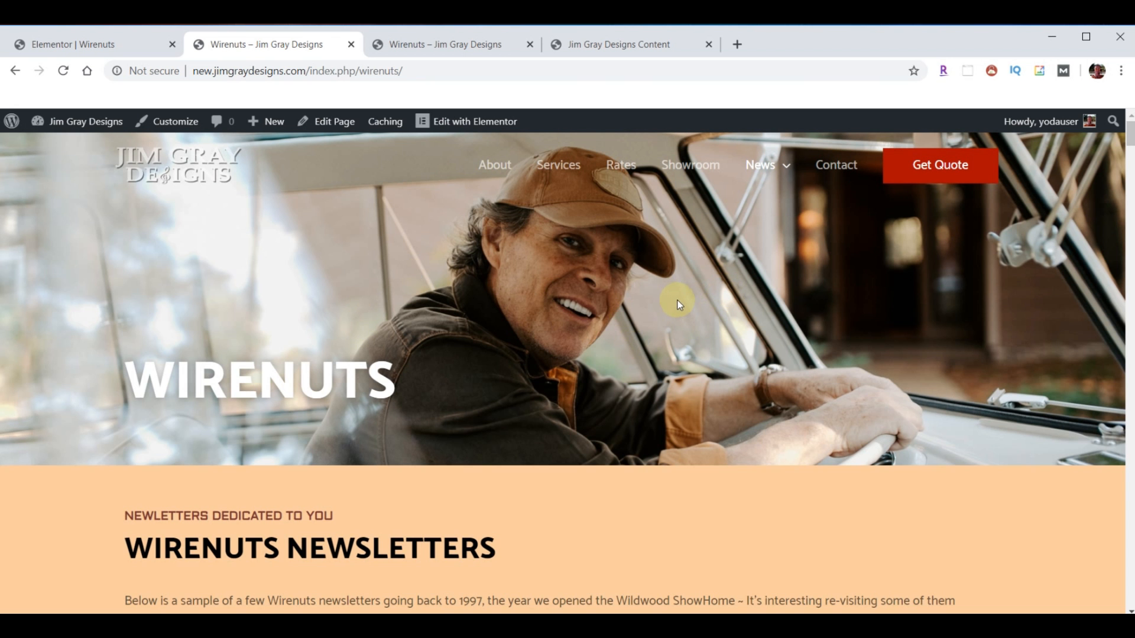
{"action": "scroll", "coordinate": [675, 300], "scroll_direction": "down", "scroll_amount": 8}
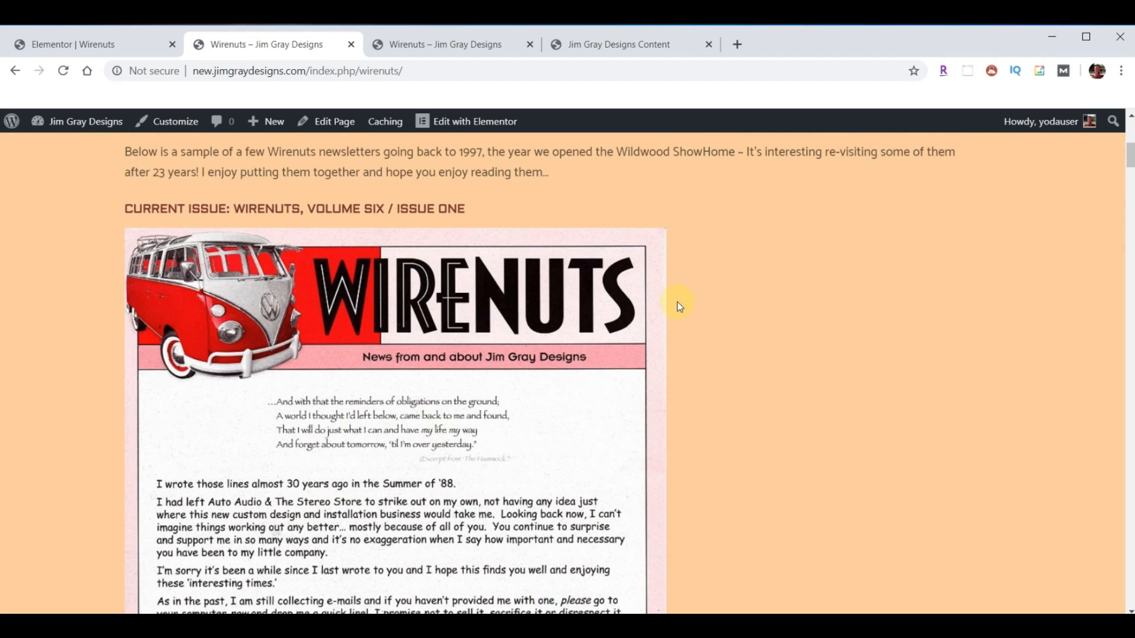
{"action": "scroll", "coordinate": [678, 305], "scroll_direction": "down", "scroll_amount": 20}
{"action": "scroll", "coordinate": [681, 329], "scroll_direction": "up", "scroll_amount": 20}
{"action": "mouse_move", "coordinate": [783, 171]}
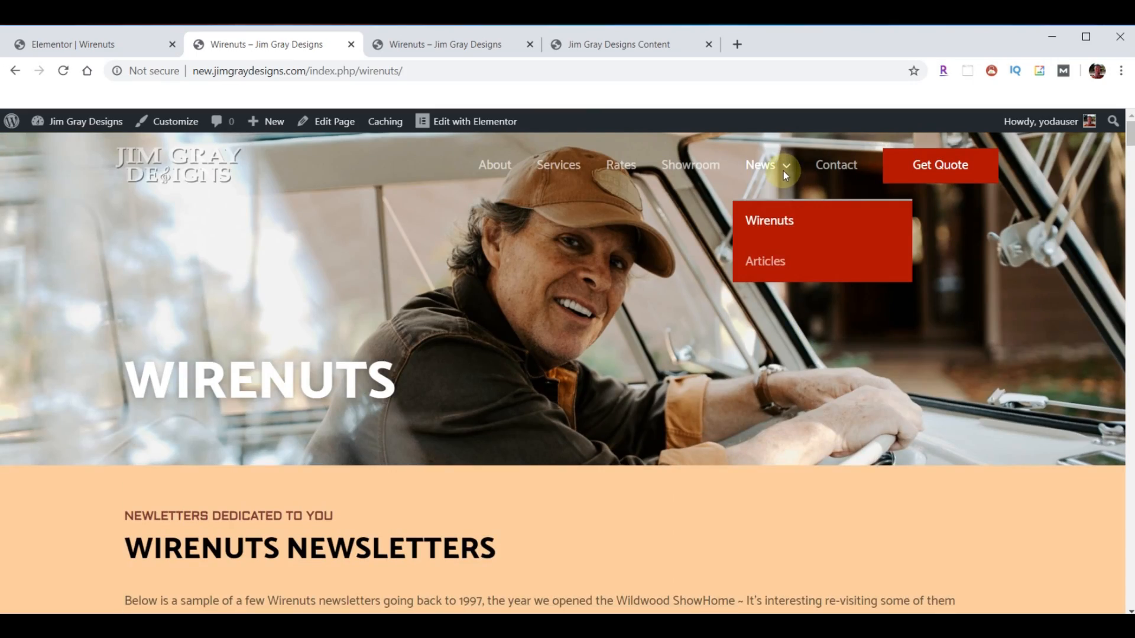
{"action": "left_click", "coordinate": [768, 267]}
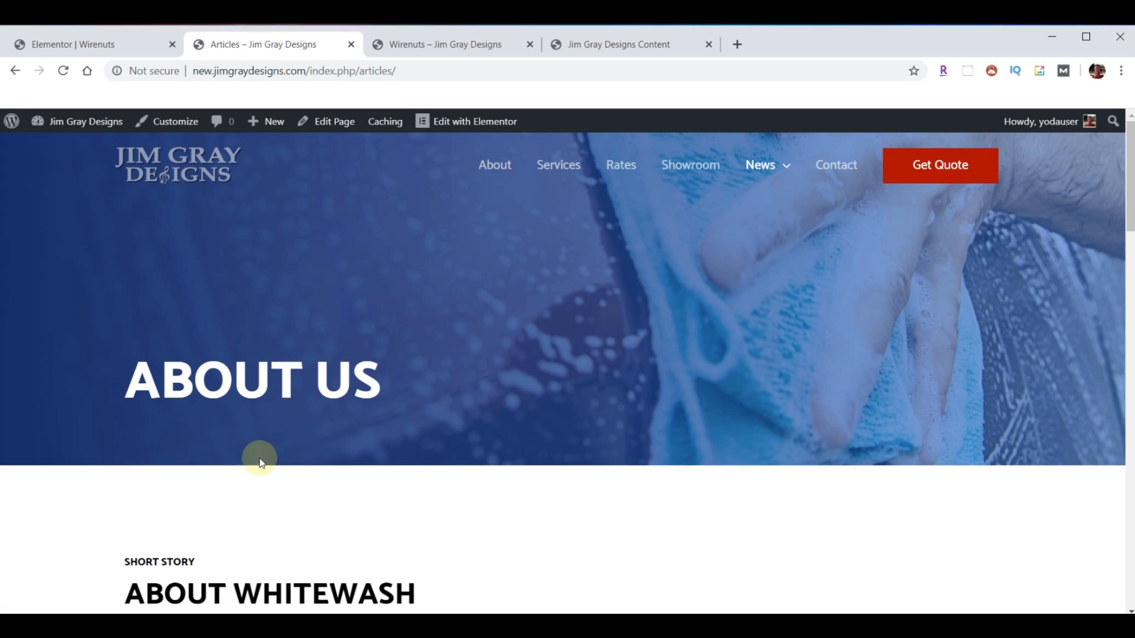
{"action": "left_click", "coordinate": [438, 46]}
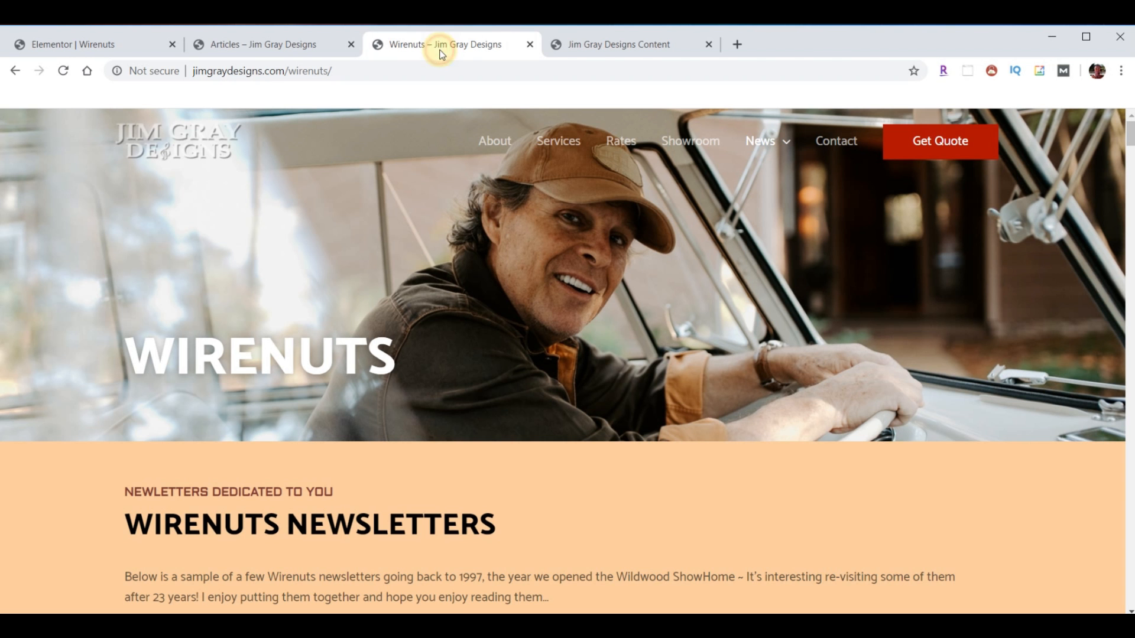
{"action": "mouse_move", "coordinate": [779, 146]}
{"action": "left_click", "coordinate": [771, 229]}
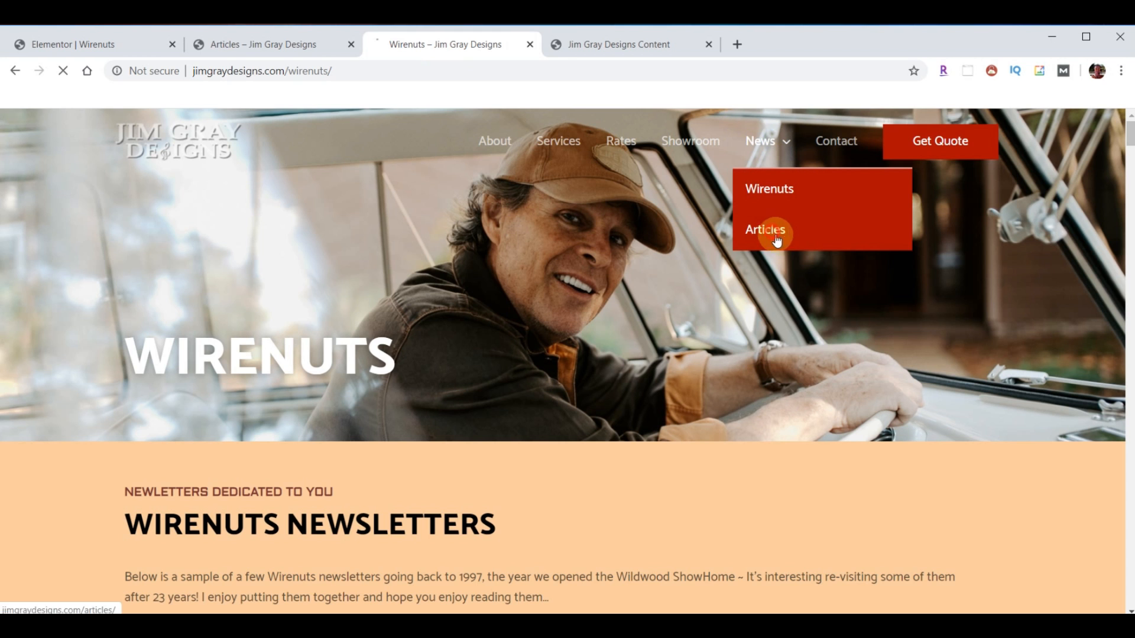
{"action": "scroll", "coordinate": [608, 388], "scroll_direction": "down", "scroll_amount": 5}
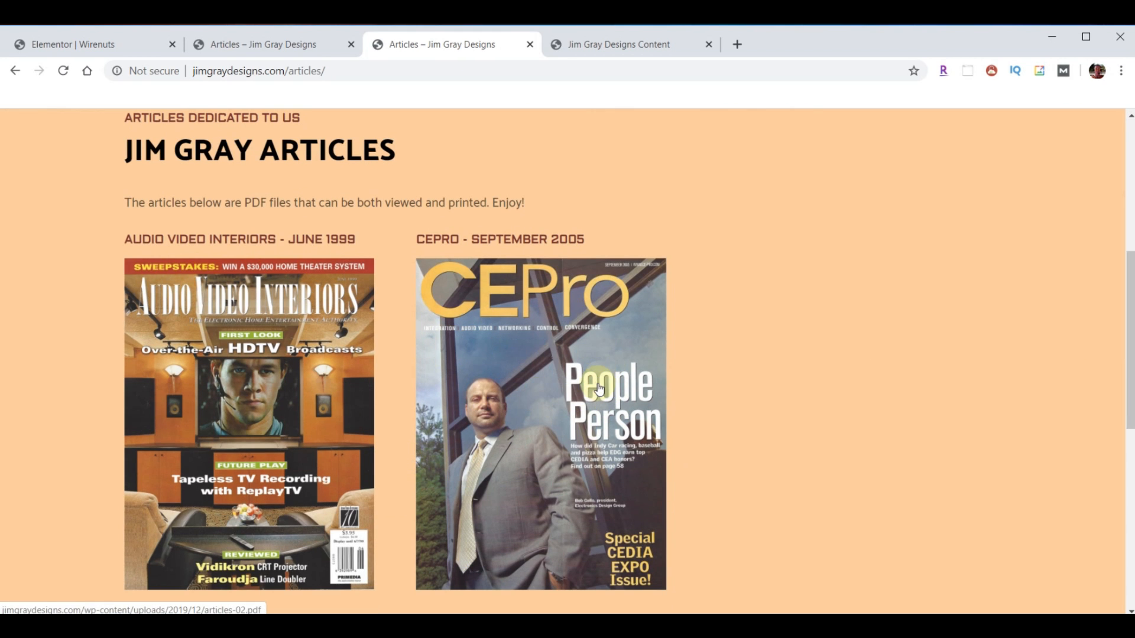
- Download articles-01.pdf and review the 9-page Audio Video Interiors scan in PDFelement
{"action": "left_click", "coordinate": [263, 431]}
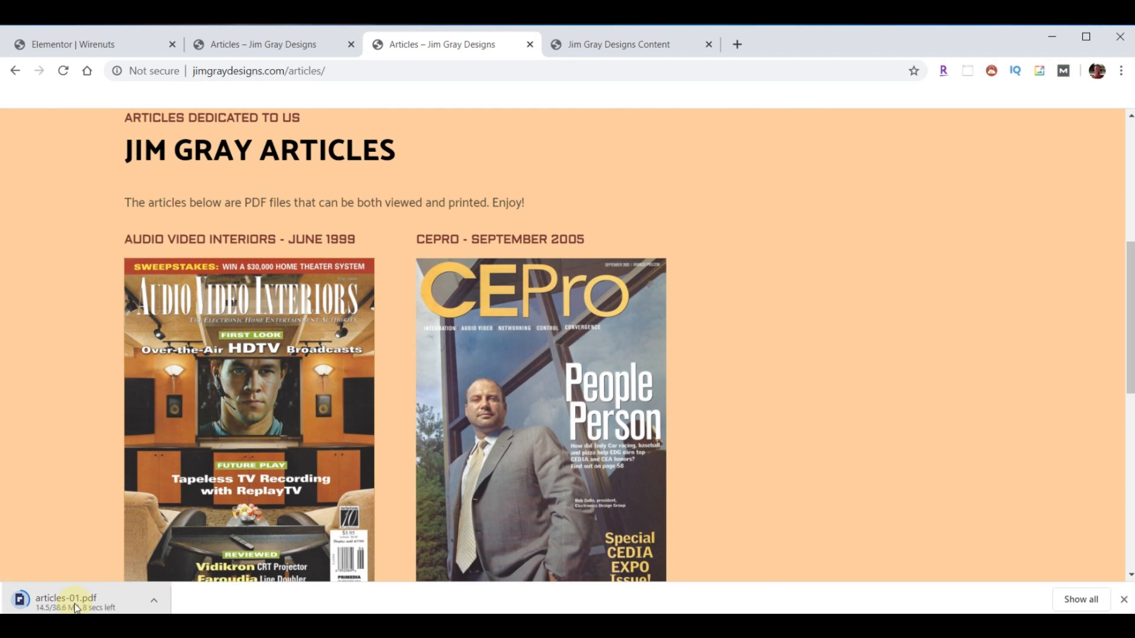
{"action": "left_click", "coordinate": [155, 602]}
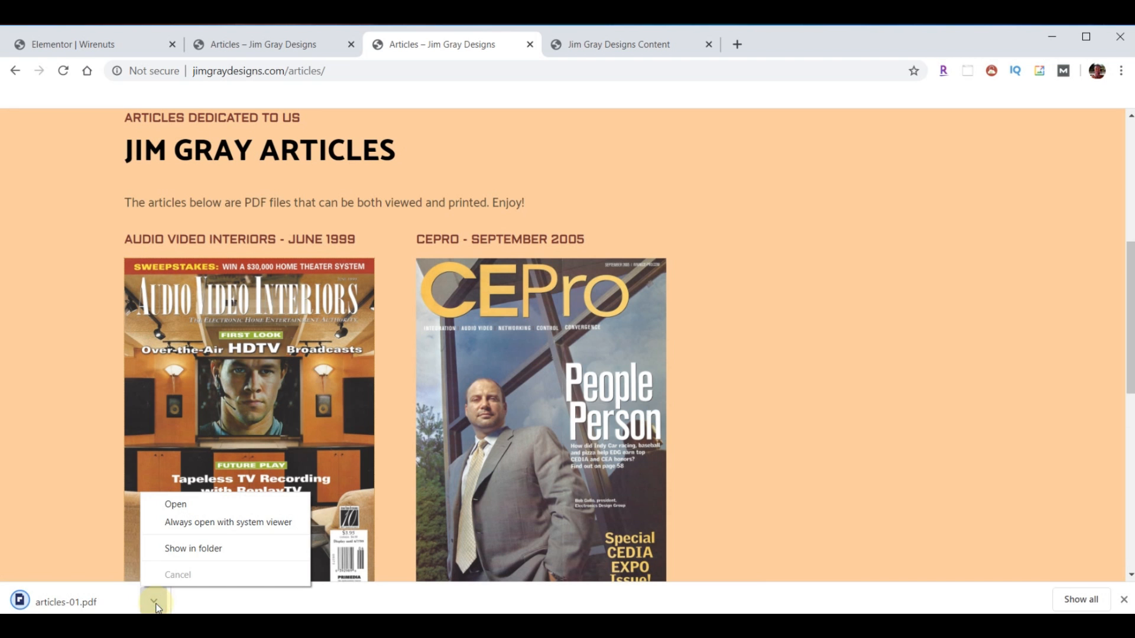
{"action": "left_click", "coordinate": [188, 512]}
{"action": "scroll", "coordinate": [565, 384], "scroll_direction": "down", "scroll_amount": 10}
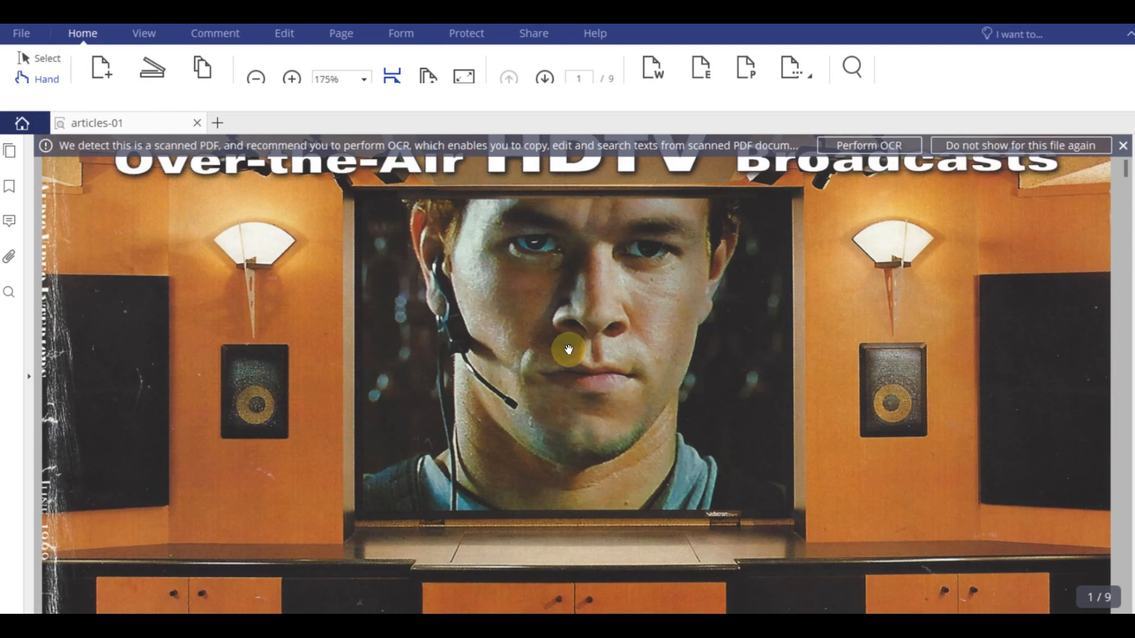
{"action": "scroll", "coordinate": [567, 351], "scroll_direction": "up", "scroll_amount": 10}
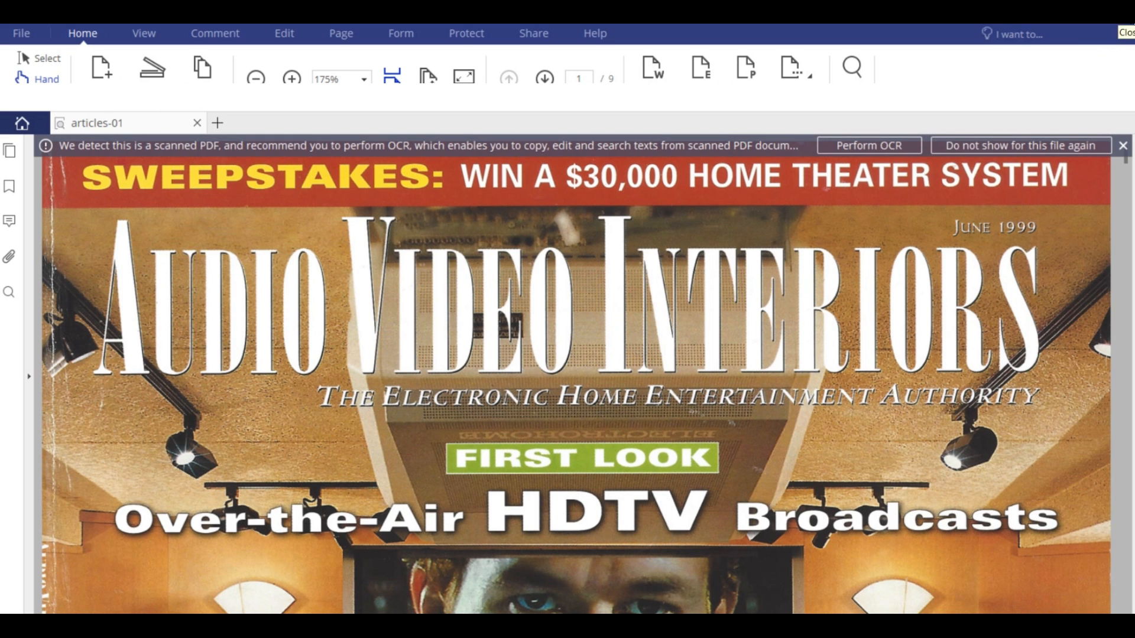
- Close PDFelement and return to the old site's Articles page
{"action": "left_click", "coordinate": [1118, 15]}
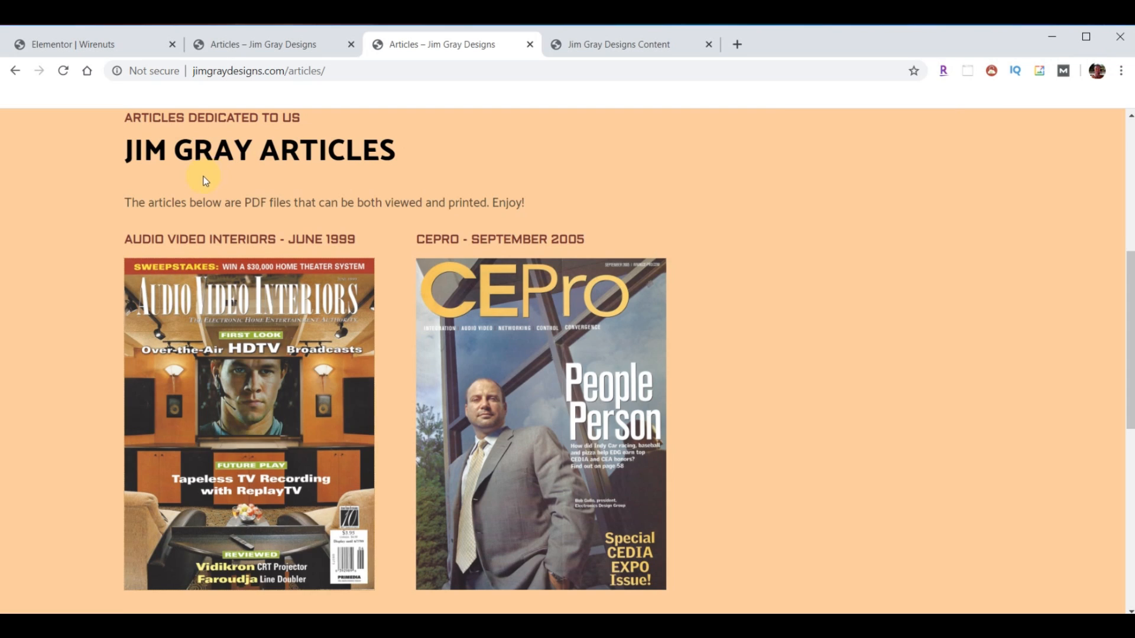
{"action": "scroll", "coordinate": [404, 393], "scroll_direction": "up", "scroll_amount": 6}
{"action": "scroll", "coordinate": [430, 366], "scroll_direction": "down", "scroll_amount": 5}
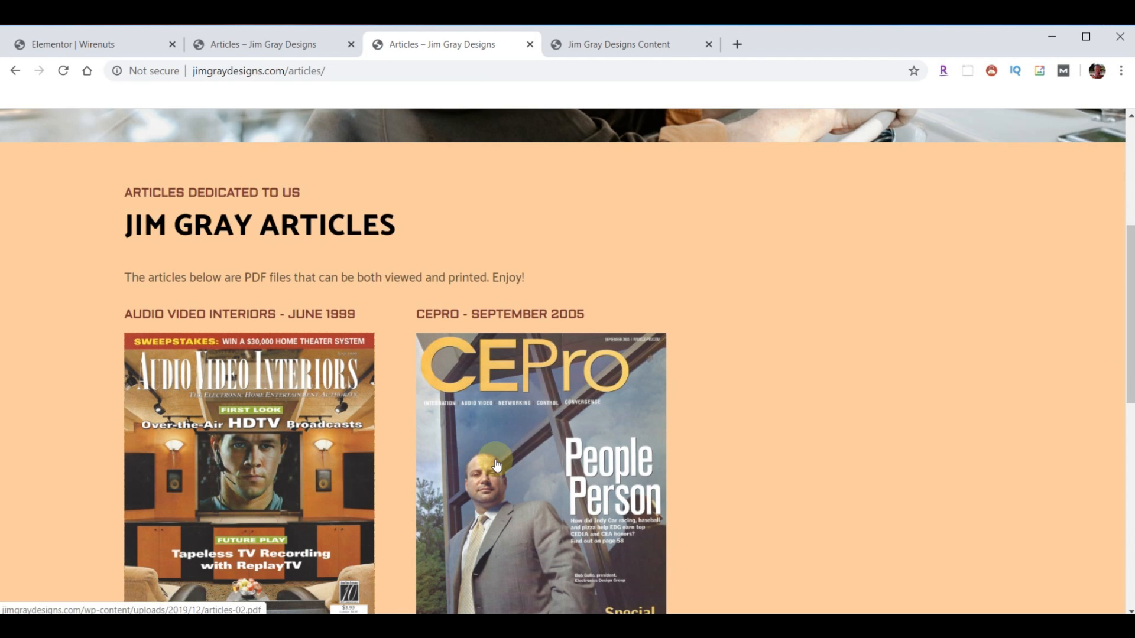
{"action": "scroll", "coordinate": [495, 465], "scroll_direction": "up", "scroll_amount": 5}
- Leave the Wirenuts editor for the dashboard and edit the Articles page with Elementor
{"action": "left_click", "coordinate": [76, 45]}
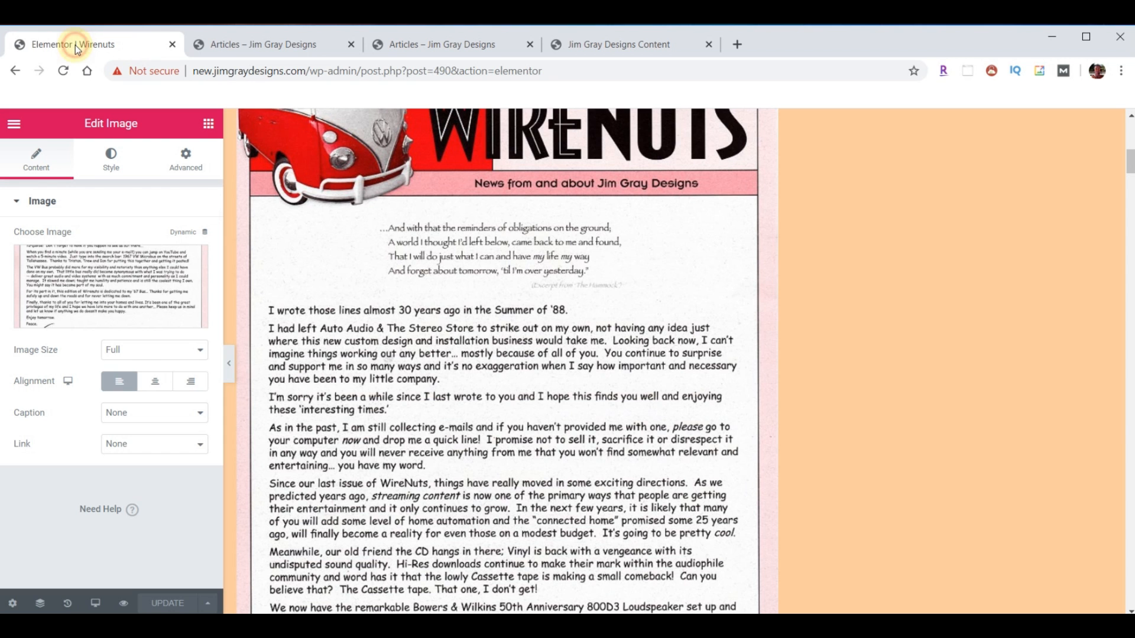
{"action": "left_click", "coordinate": [13, 124]}
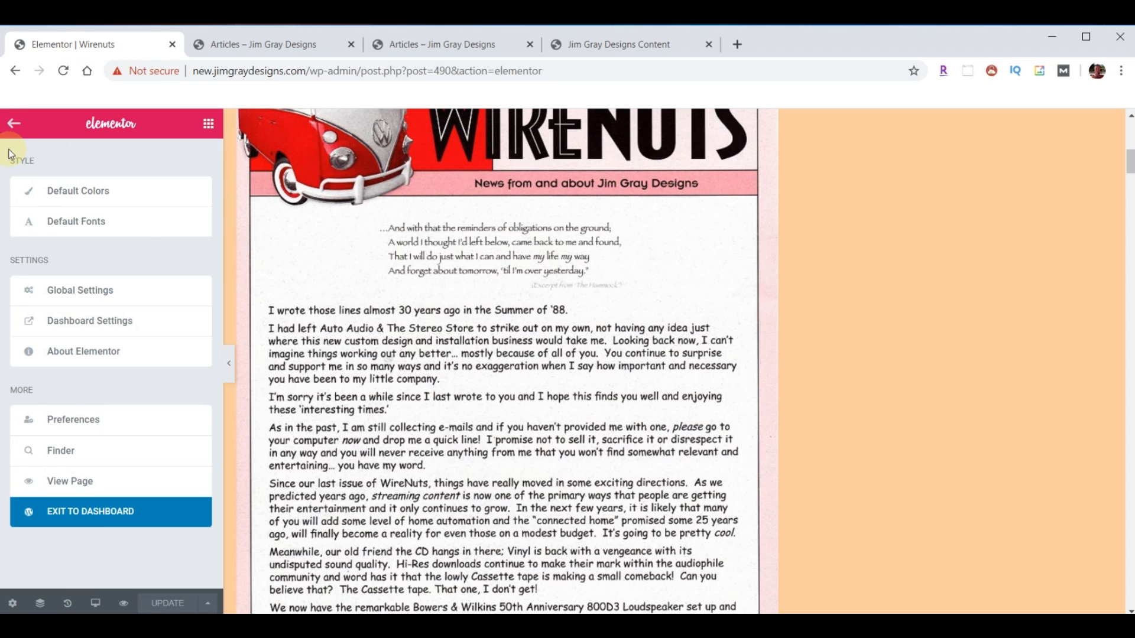
{"action": "left_click", "coordinate": [107, 519]}
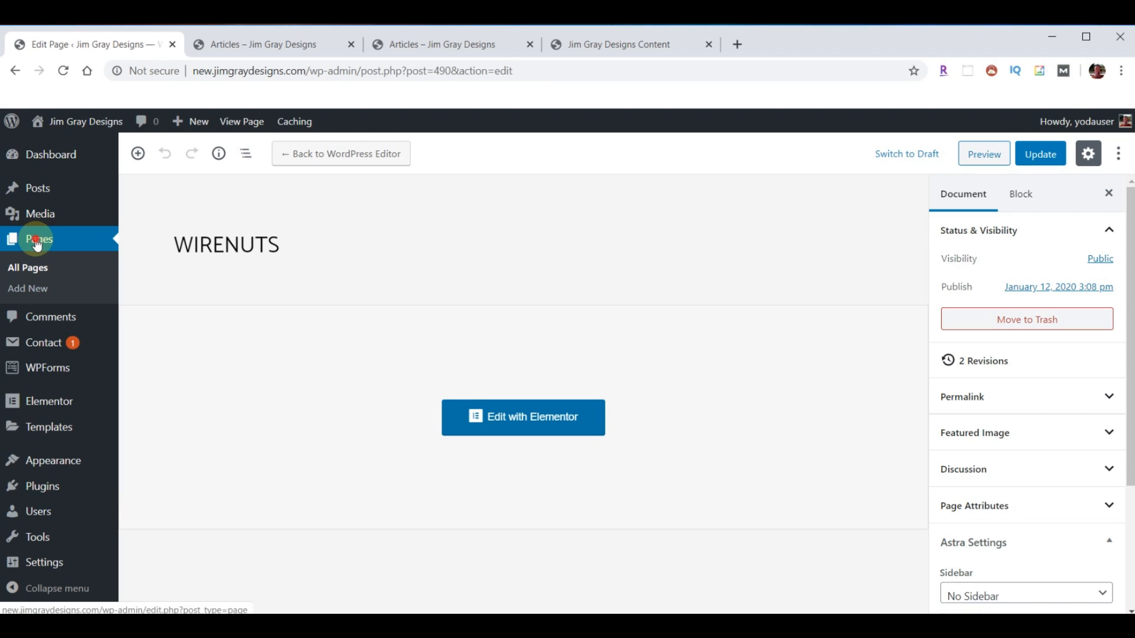
{"action": "left_click", "coordinate": [33, 239]}
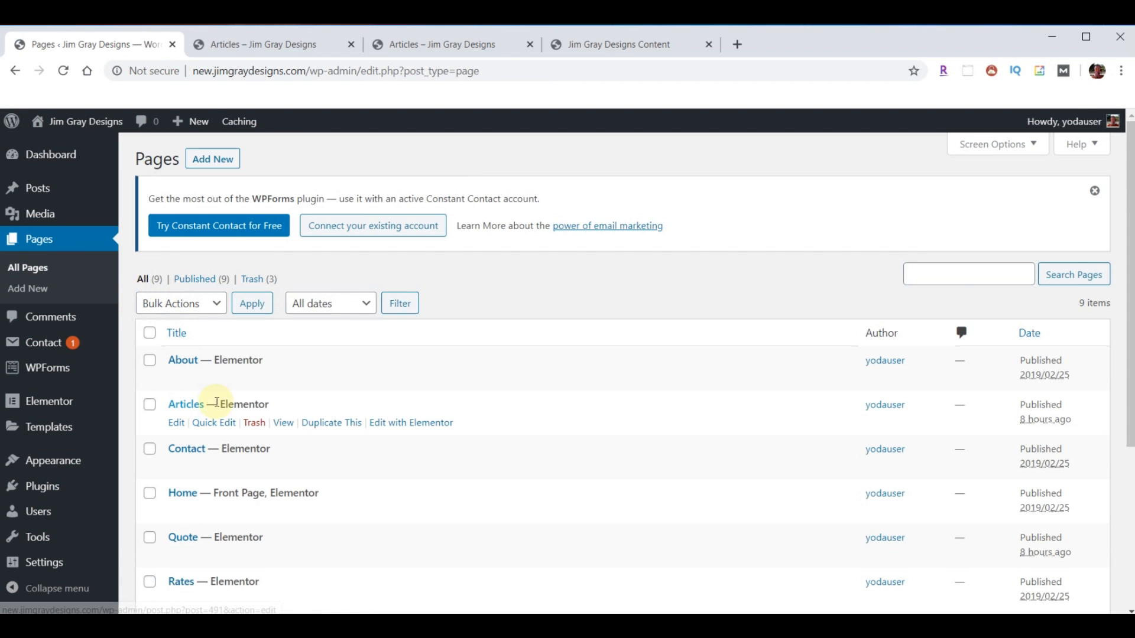
{"action": "left_click", "coordinate": [408, 423]}
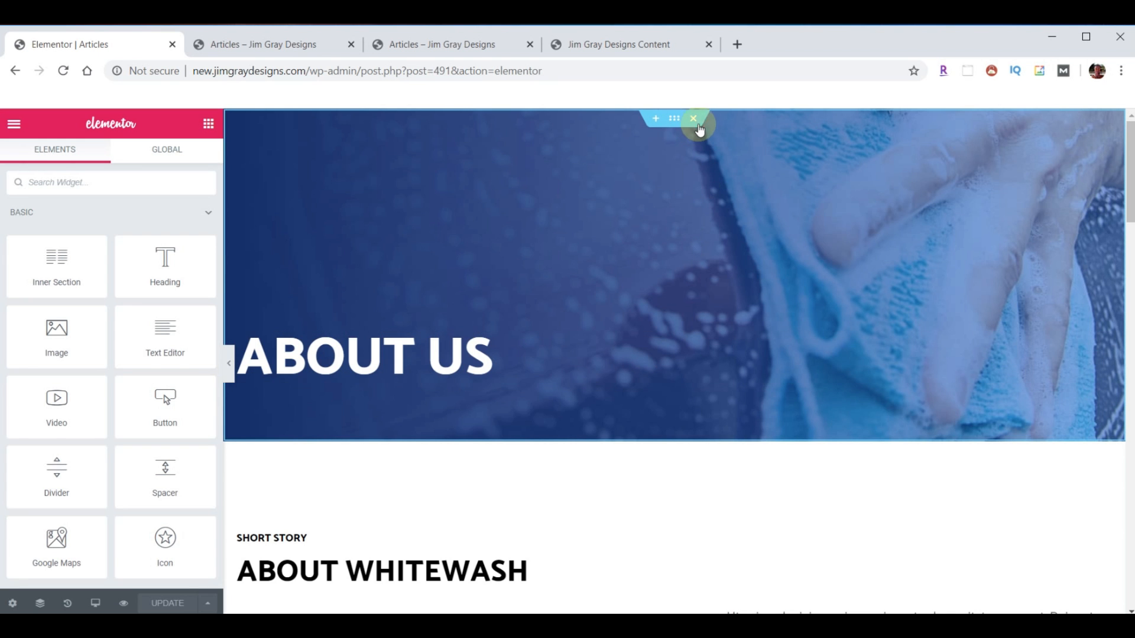
- Delete the About Us, Short Story, car-wash image and Why Choose Us sections
{"action": "left_click", "coordinate": [694, 119]}
{"action": "left_click", "coordinate": [693, 118]}
{"action": "left_click", "coordinate": [694, 119]}
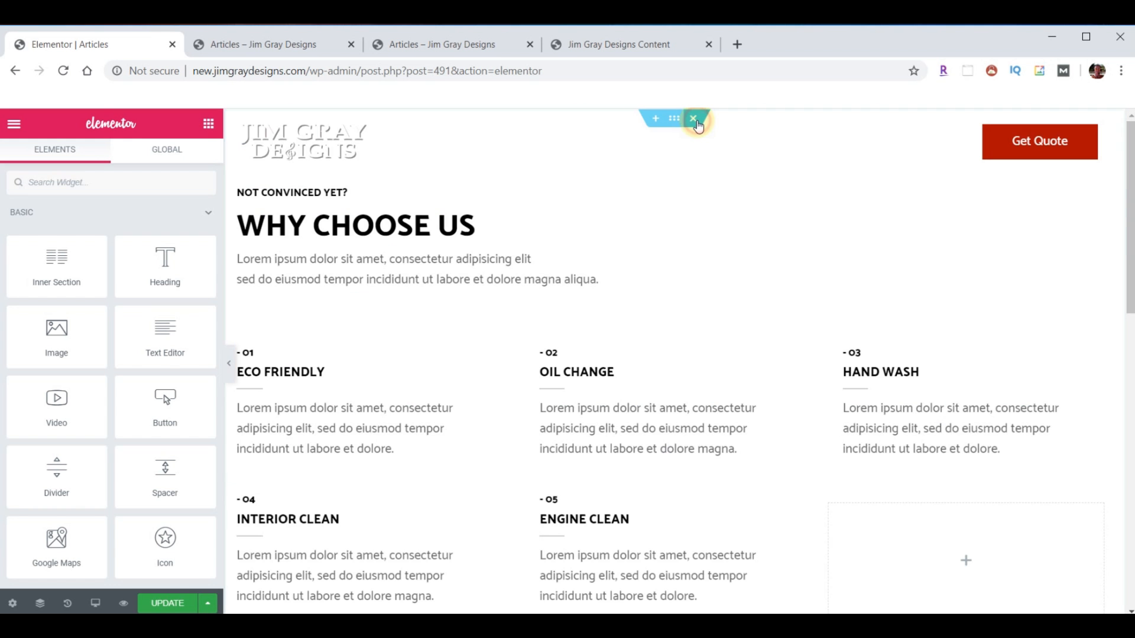
{"action": "left_click", "coordinate": [693, 118]}
- Import the template JSON files and insert the Articles template without its page settings
{"action": "left_click", "coordinate": [691, 197]}
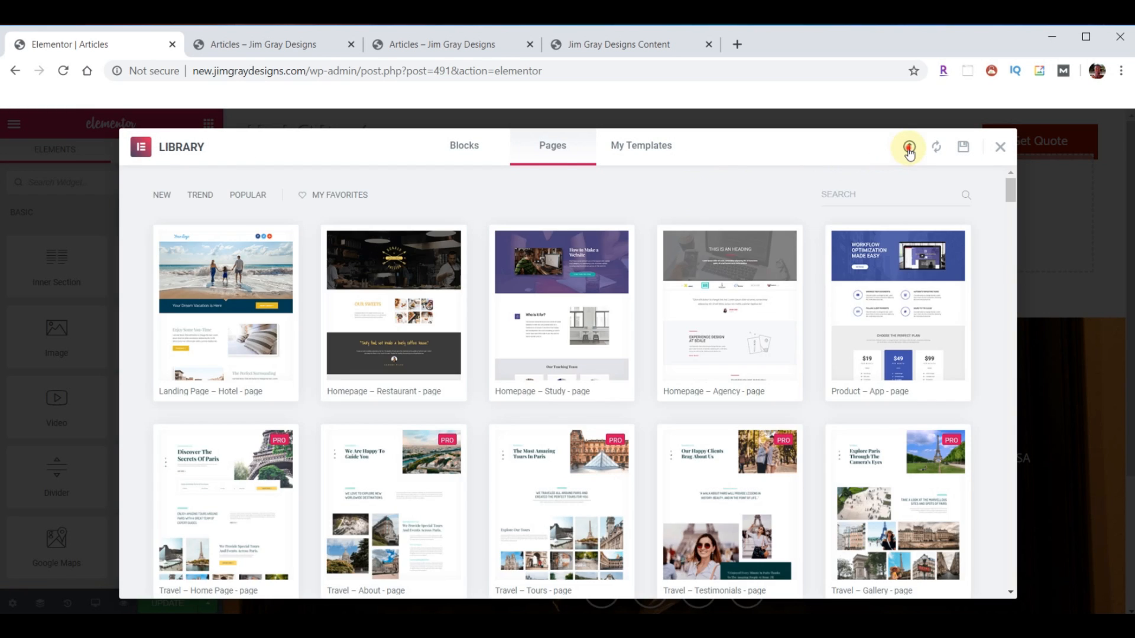
{"action": "left_click", "coordinate": [909, 148]}
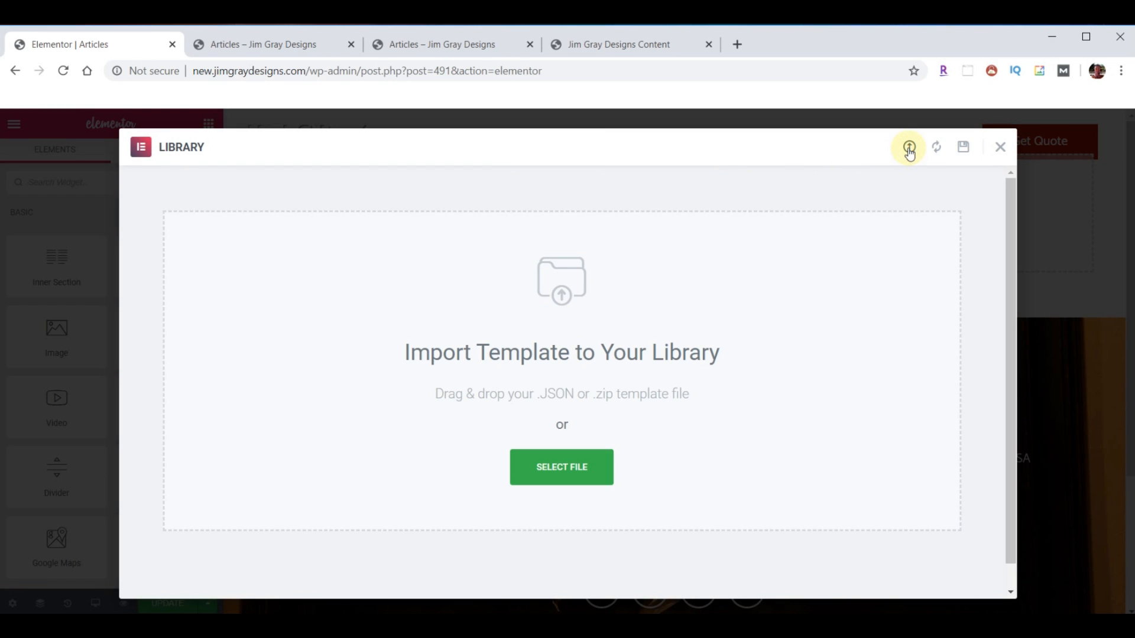
{"action": "left_click", "coordinate": [809, 626]}
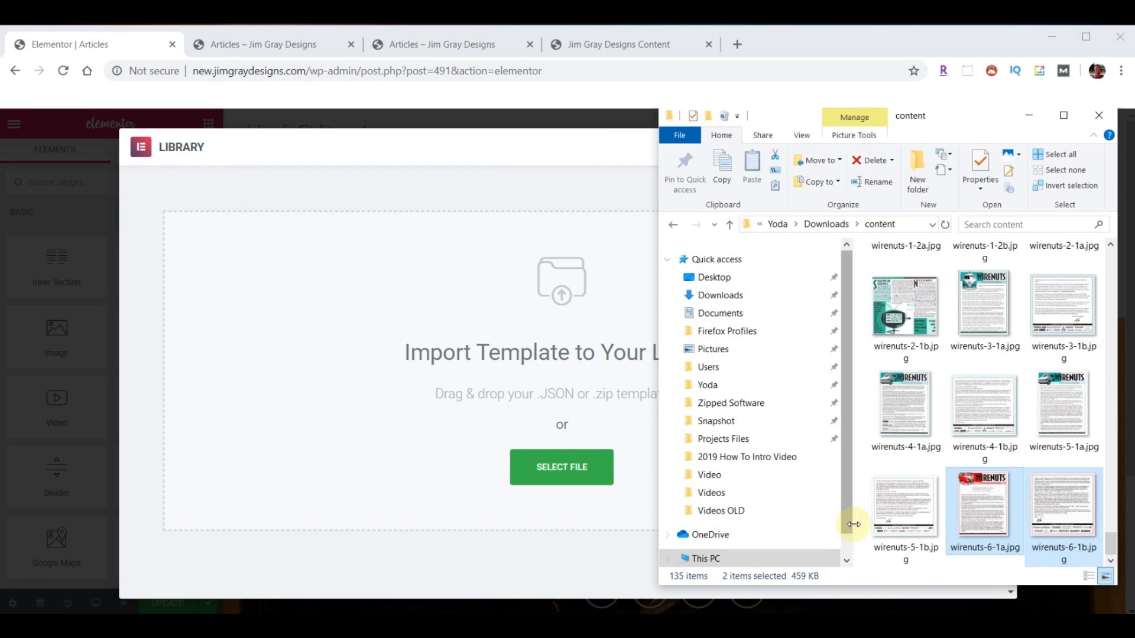
{"action": "scroll", "coordinate": [969, 452], "scroll_direction": "up", "scroll_amount": 5}
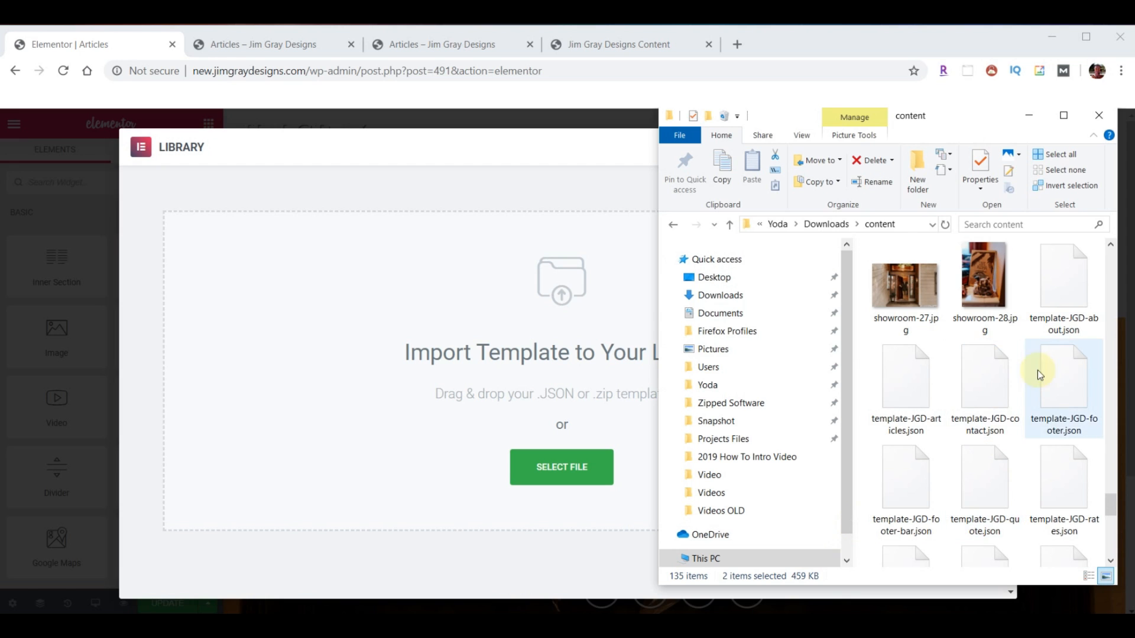
{"action": "left_click_drag", "start_coordinate": [933, 364], "coordinate": [543, 358]}
{"action": "scroll", "coordinate": [532, 390], "scroll_direction": "down", "scroll_amount": 2}
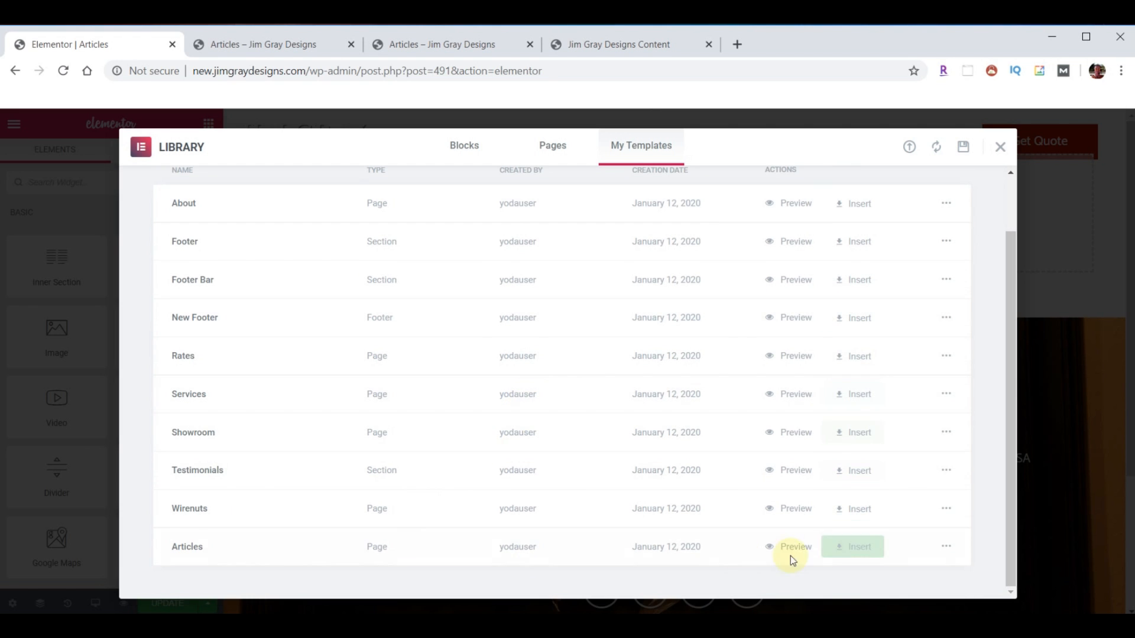
{"action": "left_click", "coordinate": [858, 548]}
{"action": "left_click", "coordinate": [496, 416]}
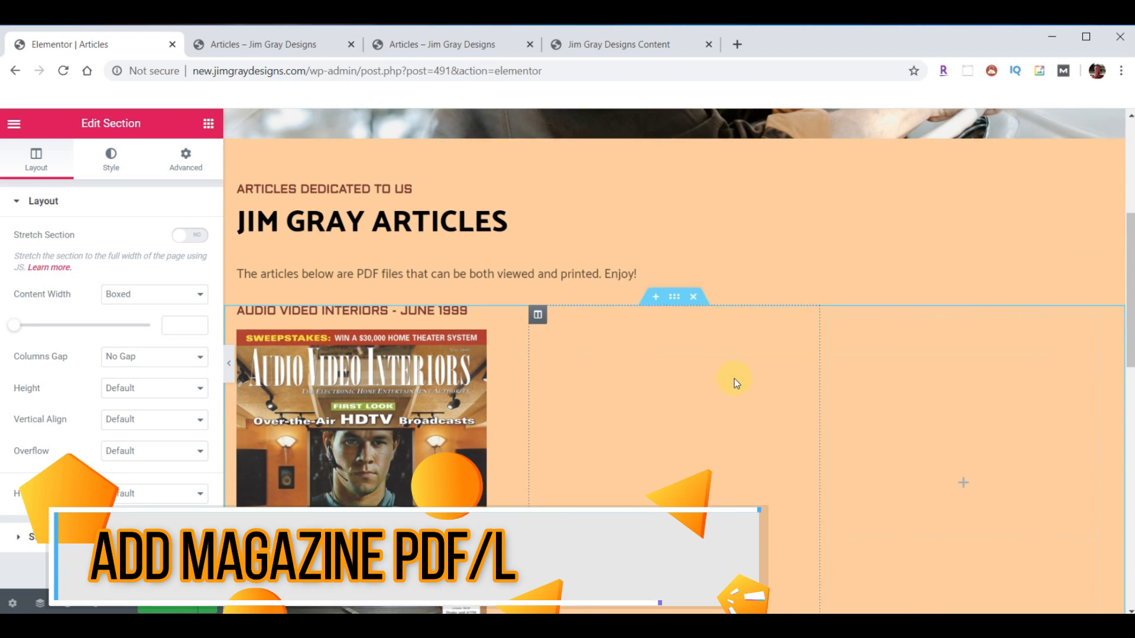
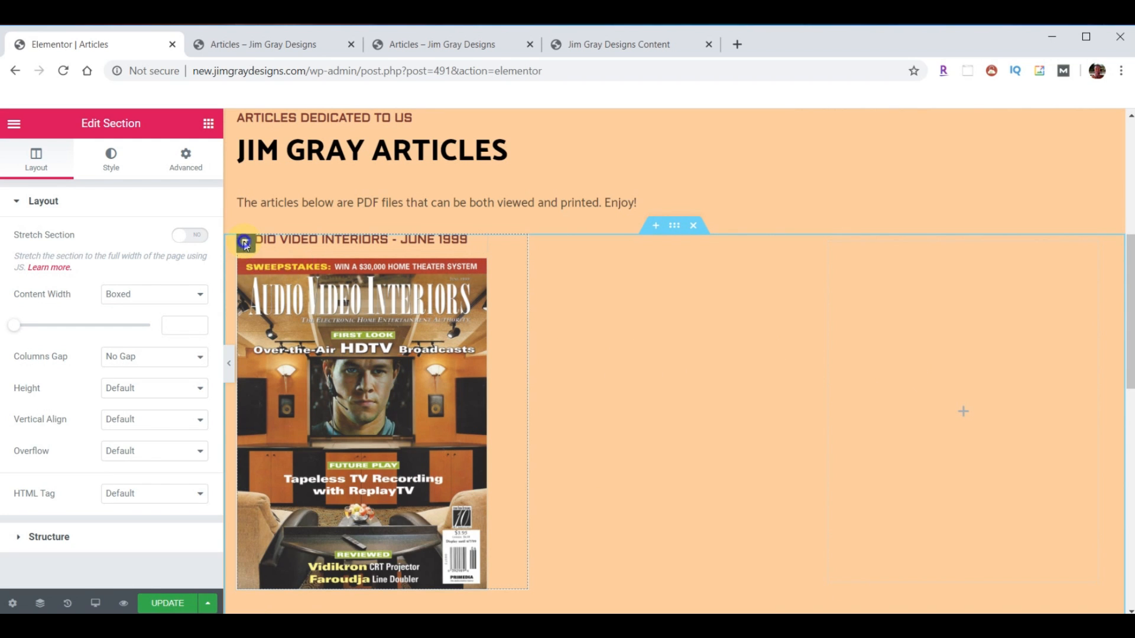
- Duplicate the June 1999 magazine column and delete the empty third column
{"action": "right_click", "coordinate": [246, 244]}
{"action": "left_click", "coordinate": [277, 277]}
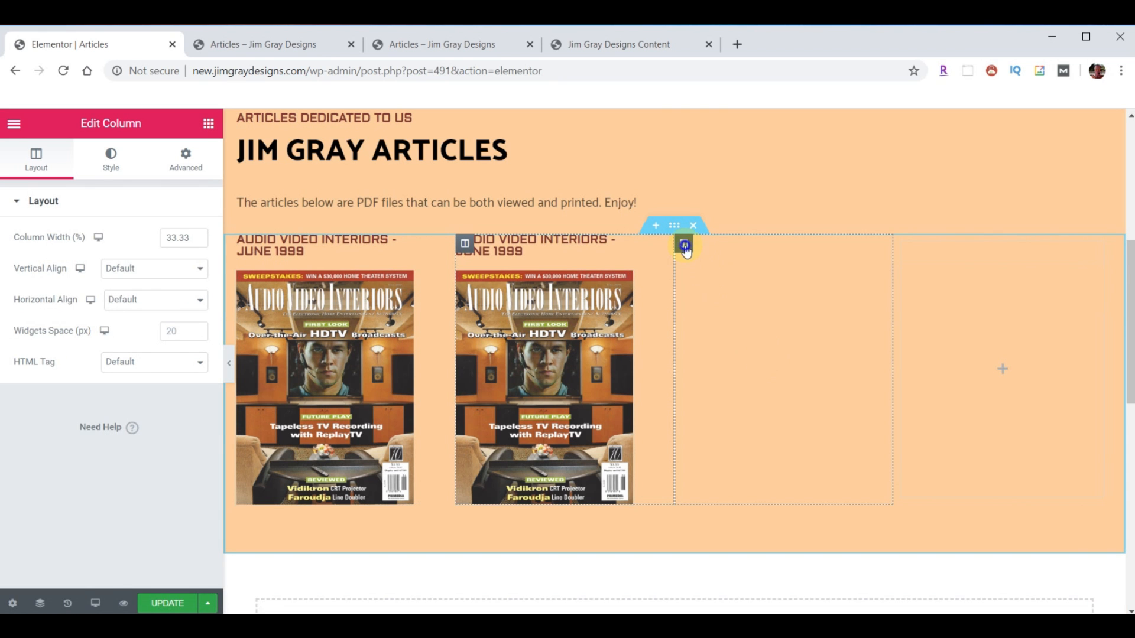
{"action": "right_click", "coordinate": [685, 248]}
{"action": "left_click", "coordinate": [749, 459]}
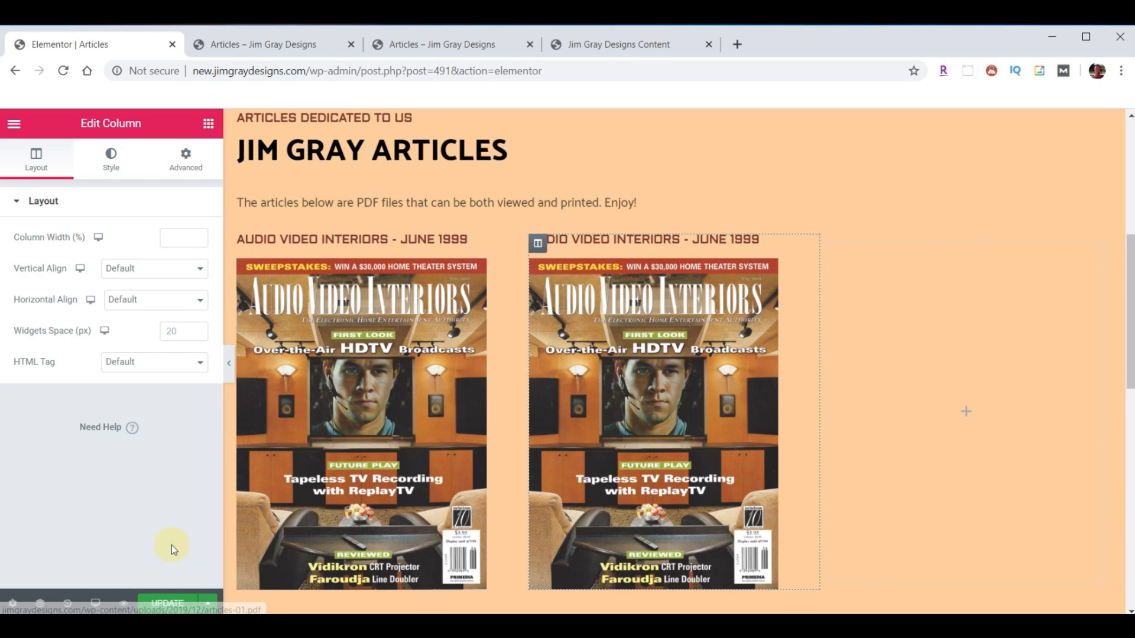
- Save the Articles page and exit Elementor to the WordPress dashboard
{"action": "left_click", "coordinate": [172, 604]}
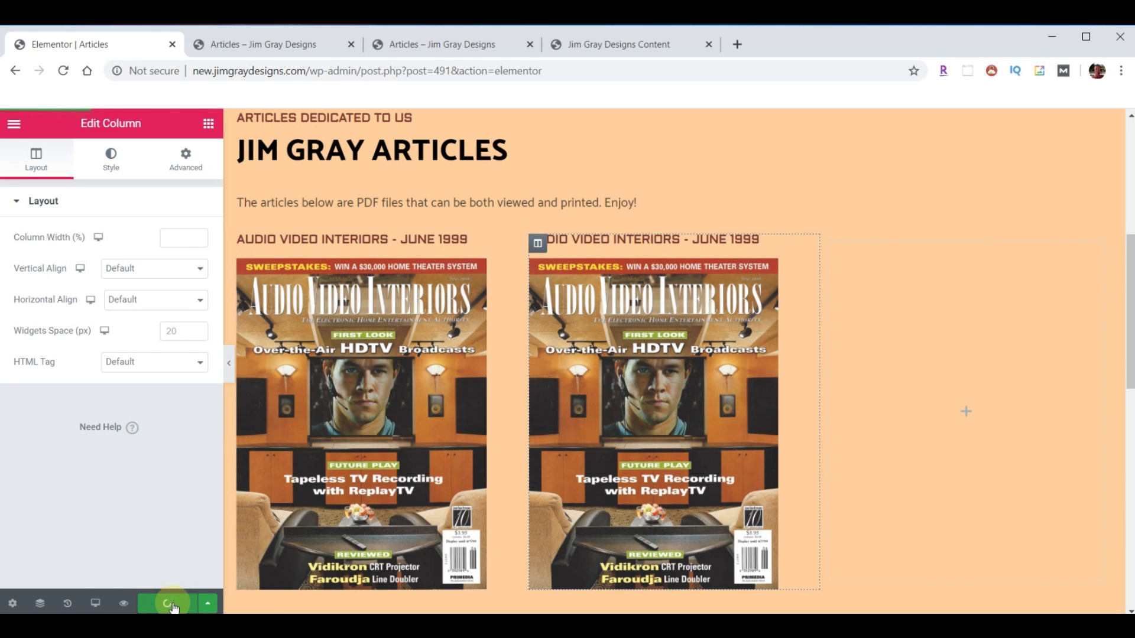
{"action": "left_click", "coordinate": [14, 126]}
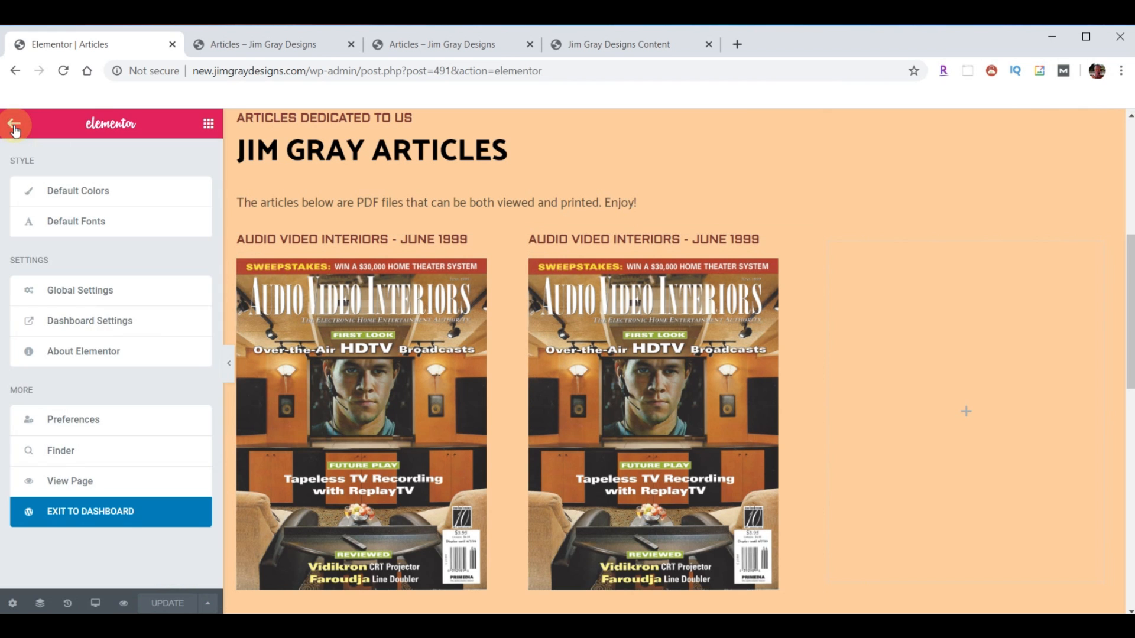
{"action": "left_click", "coordinate": [111, 519]}
- Upload article-02.jpg and article-02.pdf from the content folder into the Media Library
{"action": "left_click", "coordinate": [43, 223]}
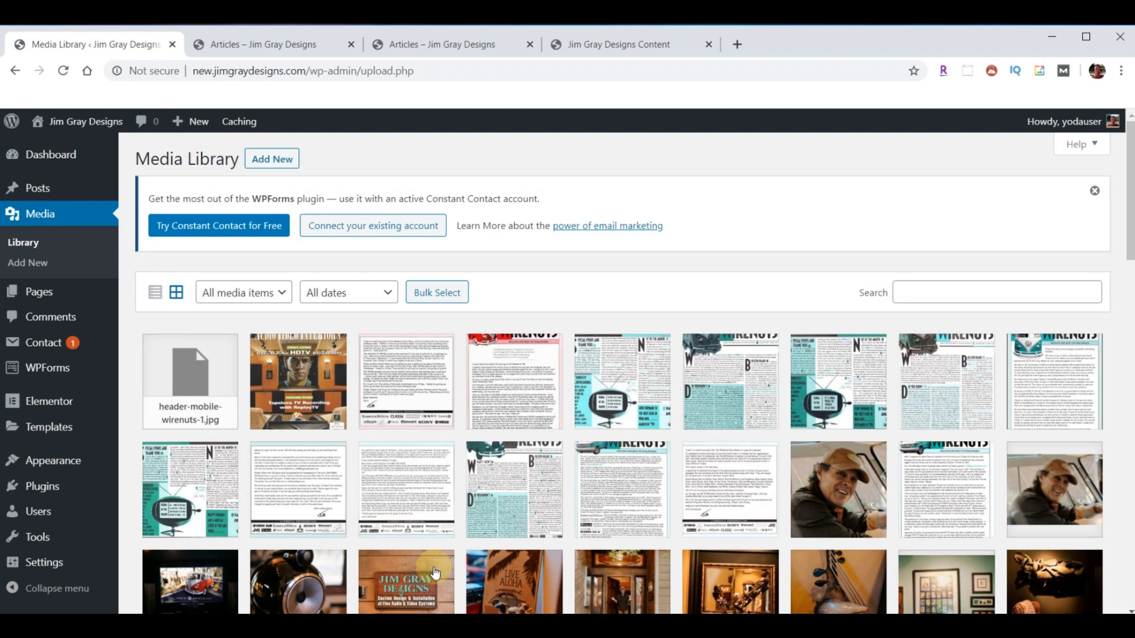
{"action": "left_click", "coordinate": [440, 626]}
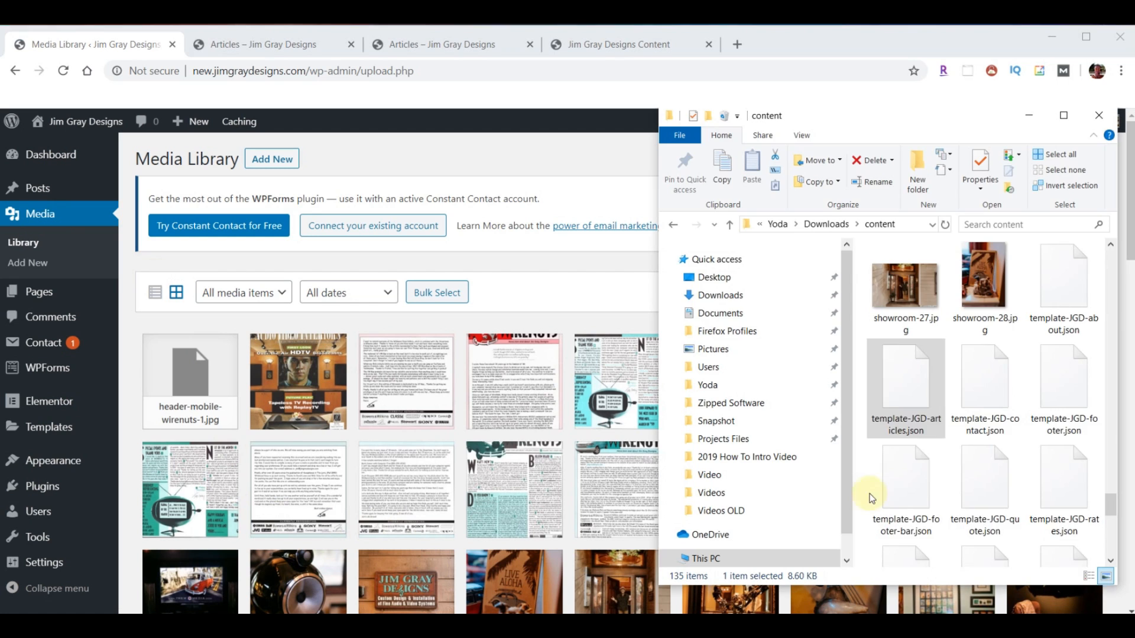
{"action": "scroll", "coordinate": [1017, 435], "scroll_direction": "up", "scroll_amount": 10}
{"action": "scroll", "coordinate": [1021, 430], "scroll_direction": "up", "scroll_amount": 10}
{"action": "scroll", "coordinate": [1040, 384], "scroll_direction": "down", "scroll_amount": 2}
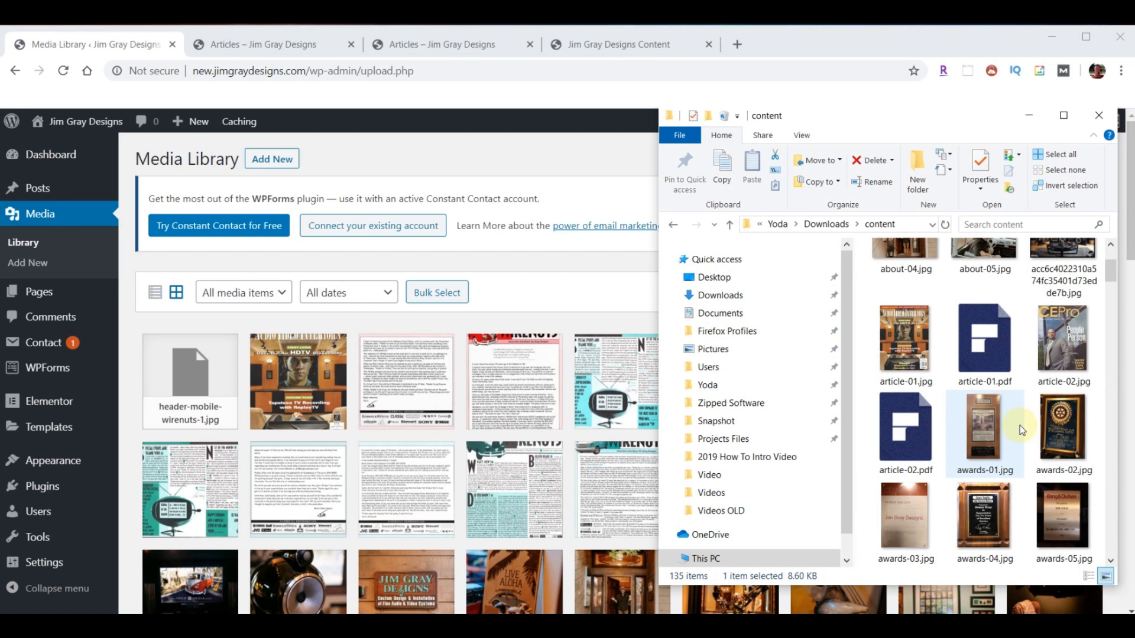
{"action": "left_click", "coordinate": [1062, 347]}
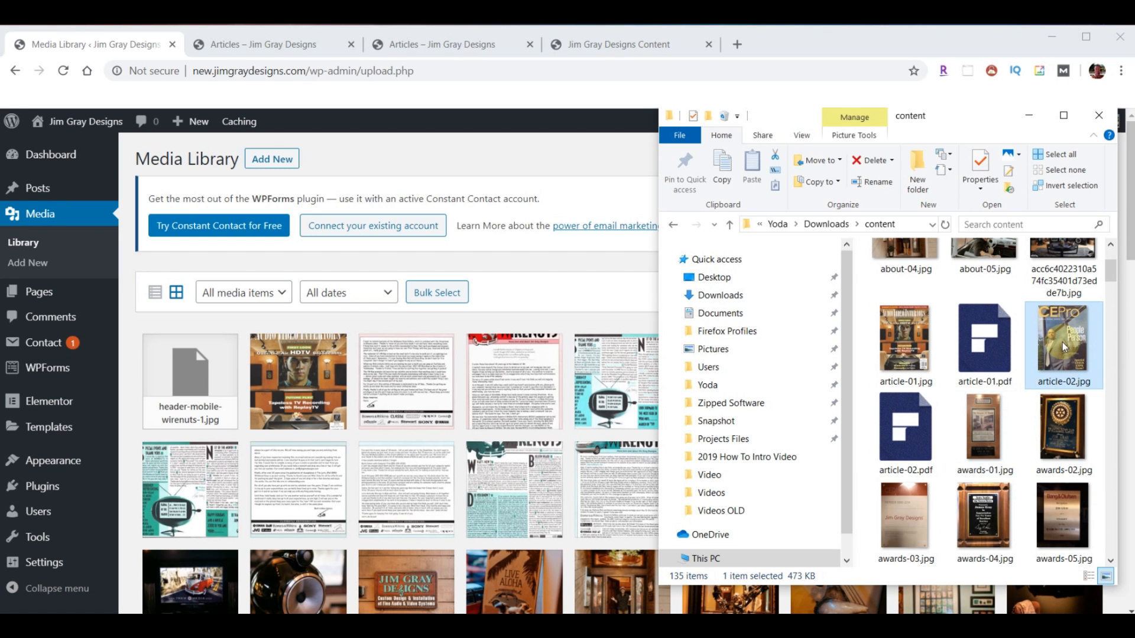
{"action": "left_click", "coordinate": [907, 431], "text": "ctrl"}
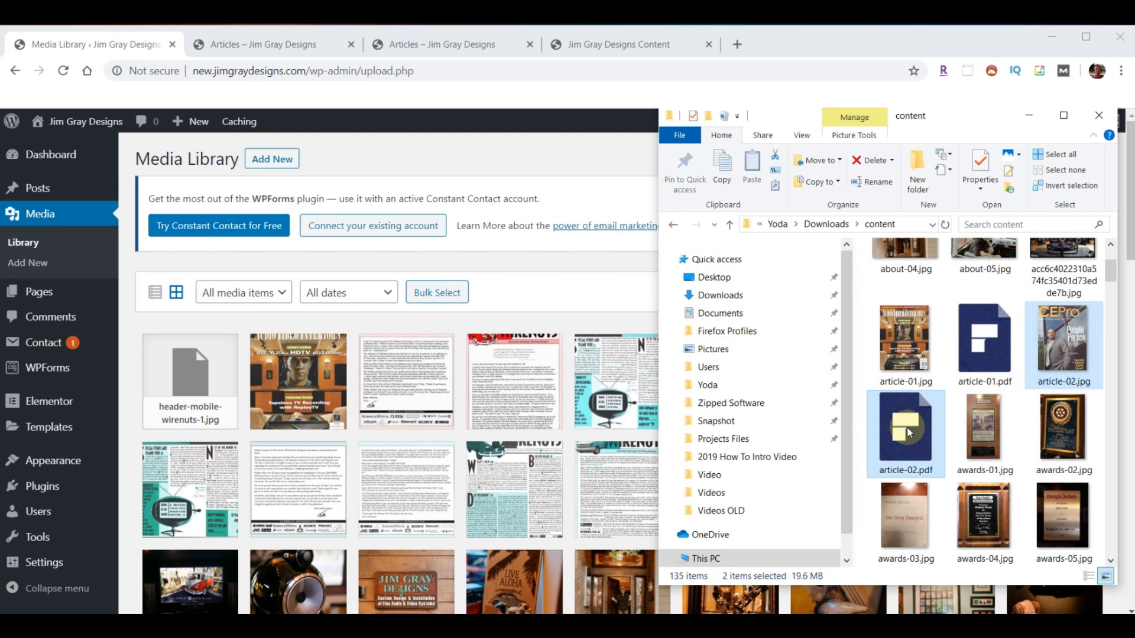
{"action": "left_click_drag", "start_coordinate": [1045, 348], "coordinate": [248, 437]}
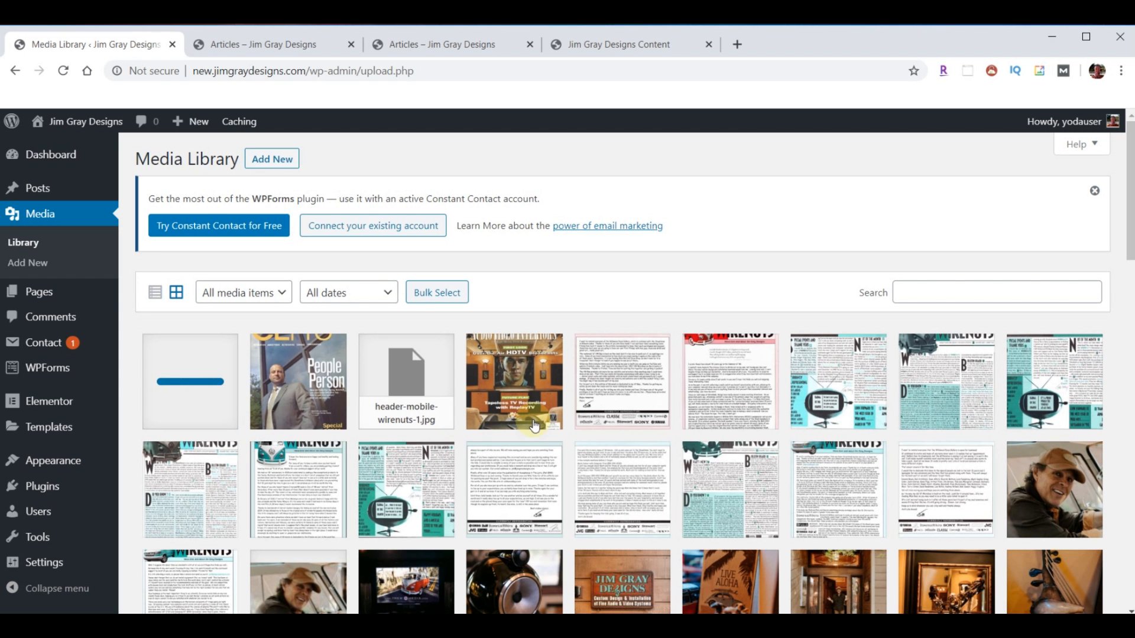
- Copy the link URL of article-02.pdf from its attachment details
{"action": "left_click", "coordinate": [180, 375]}
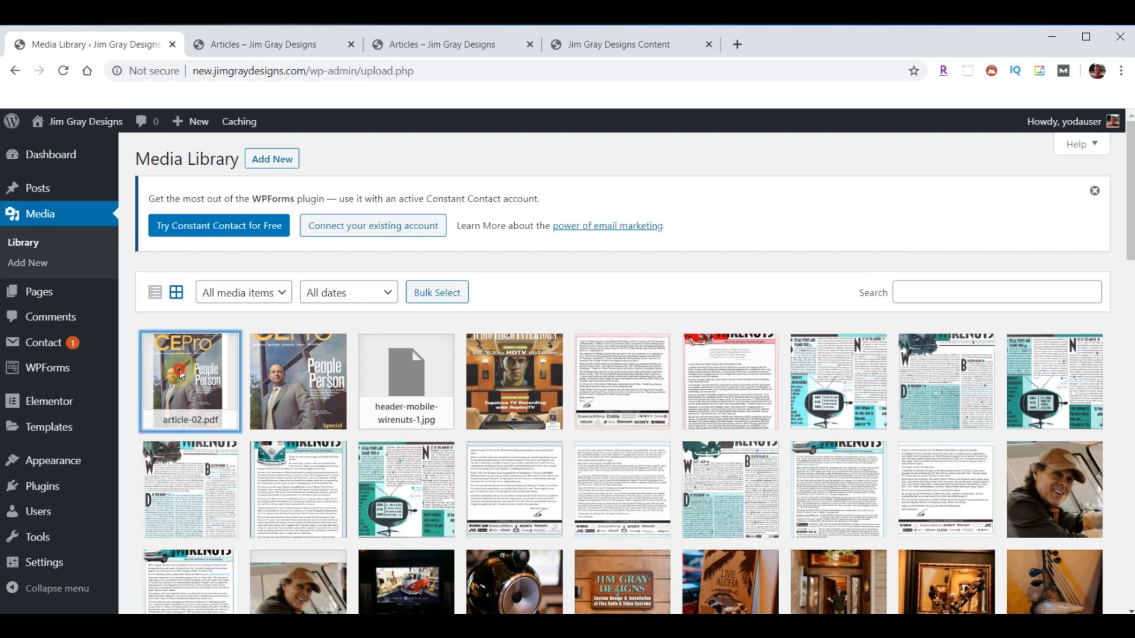
{"action": "left_click", "coordinate": [954, 442]}
{"action": "key", "text": "ctrl+a"}
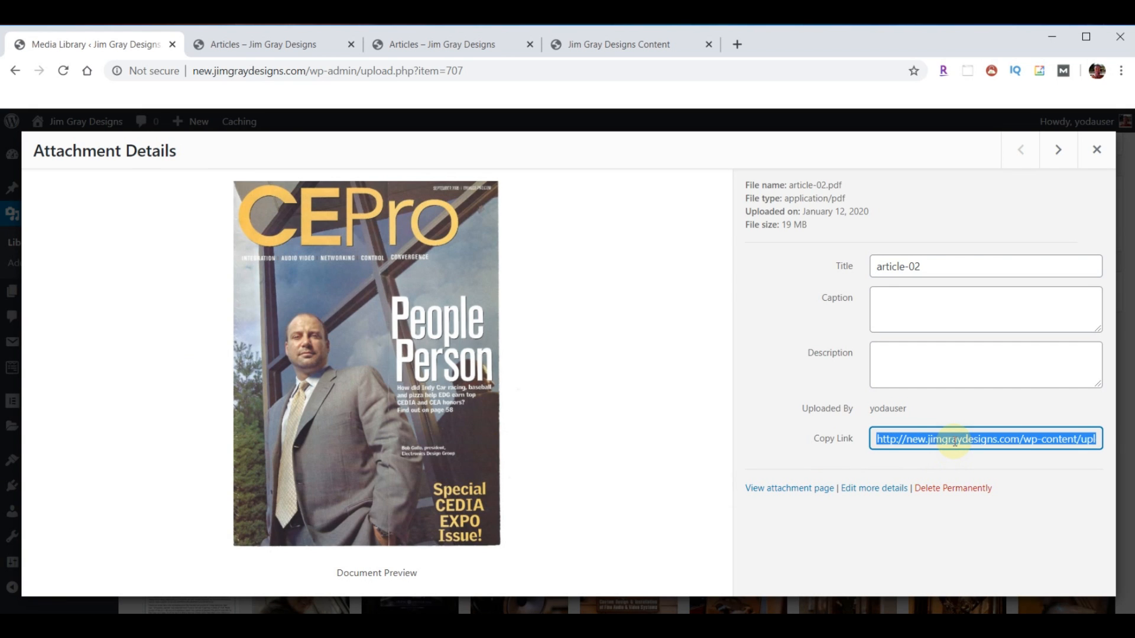
{"action": "left_click", "coordinate": [1097, 150]}
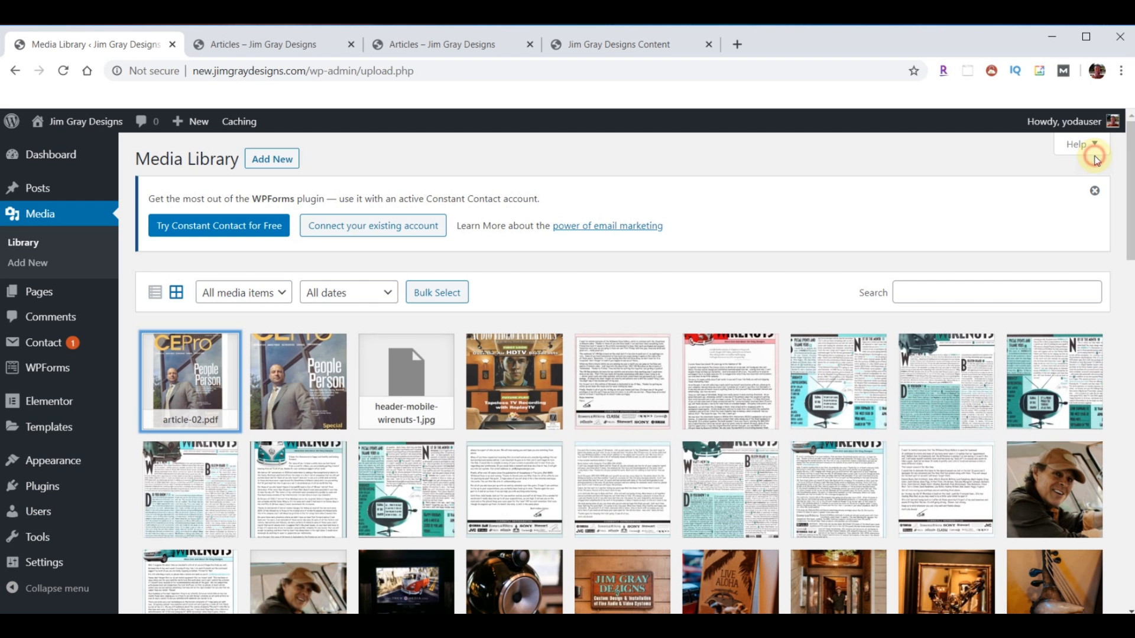
{"action": "left_click", "coordinate": [41, 294]}
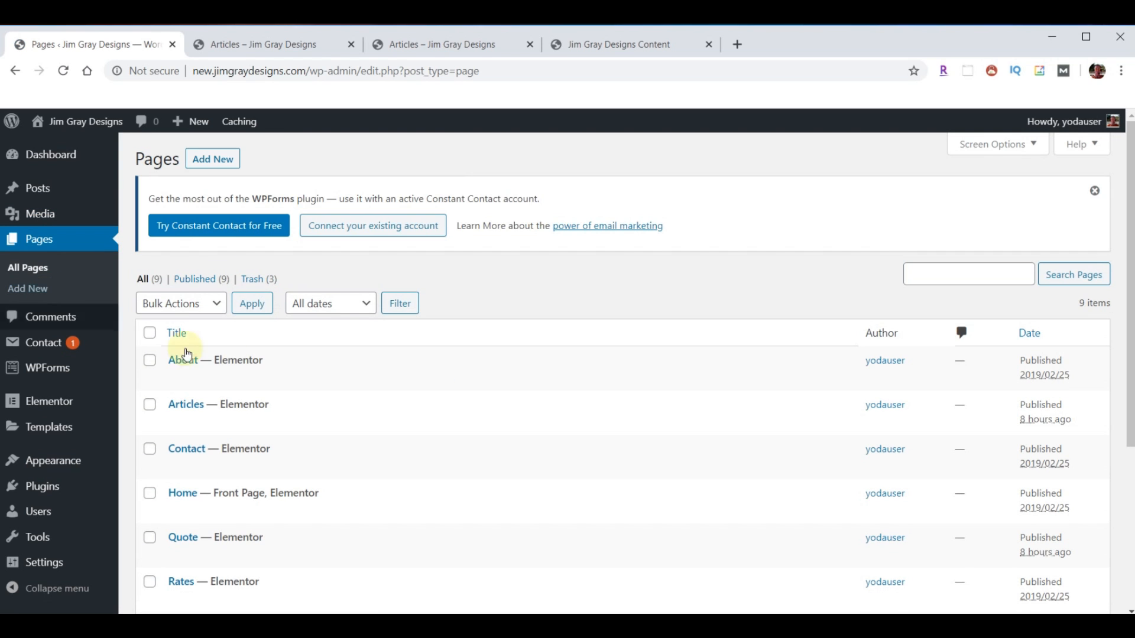
- Link the second magazine image to article-02.pdf and swap in the CEPro article-02 cover
{"action": "left_click", "coordinate": [424, 423]}
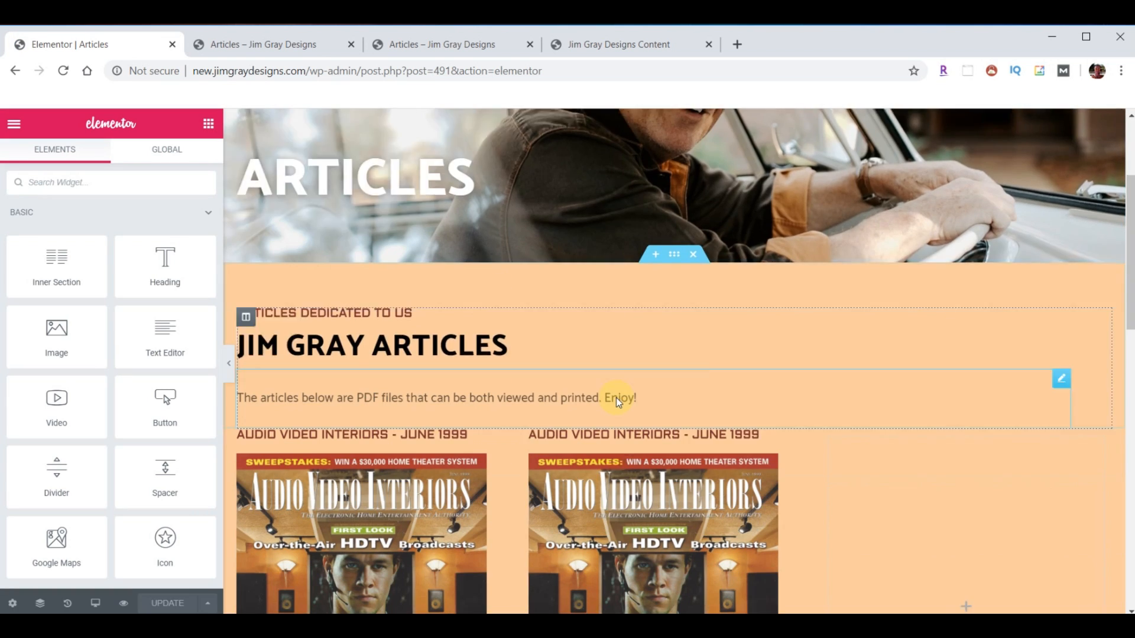
{"action": "scroll", "coordinate": [616, 397], "scroll_direction": "down", "scroll_amount": 2}
{"action": "scroll", "coordinate": [615, 378], "scroll_direction": "down", "scroll_amount": 2}
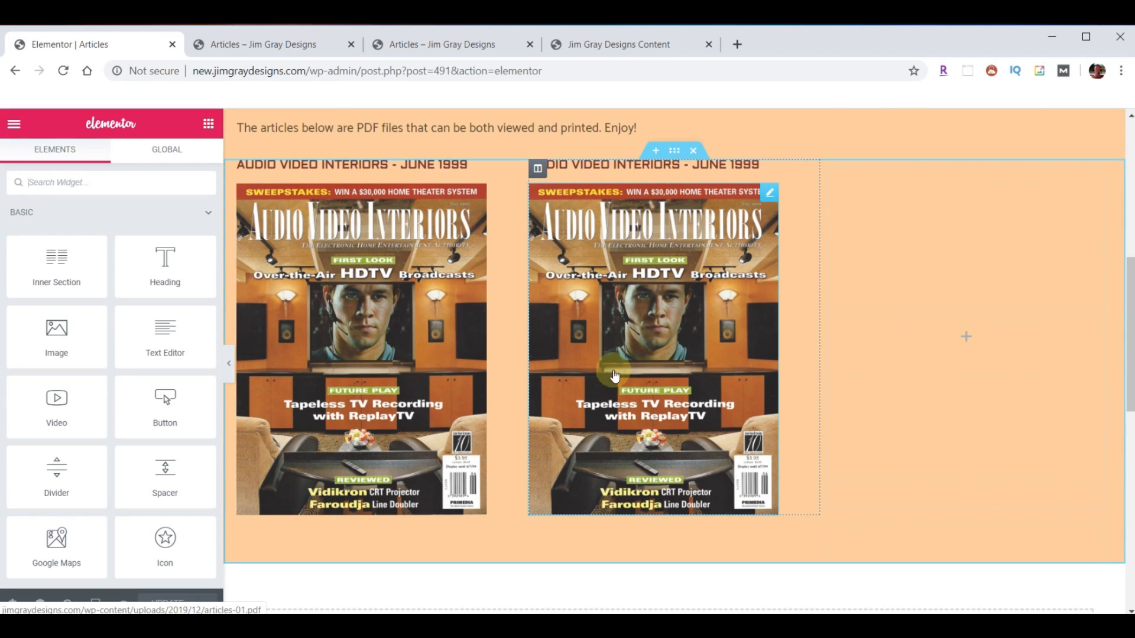
{"action": "left_click", "coordinate": [768, 195]}
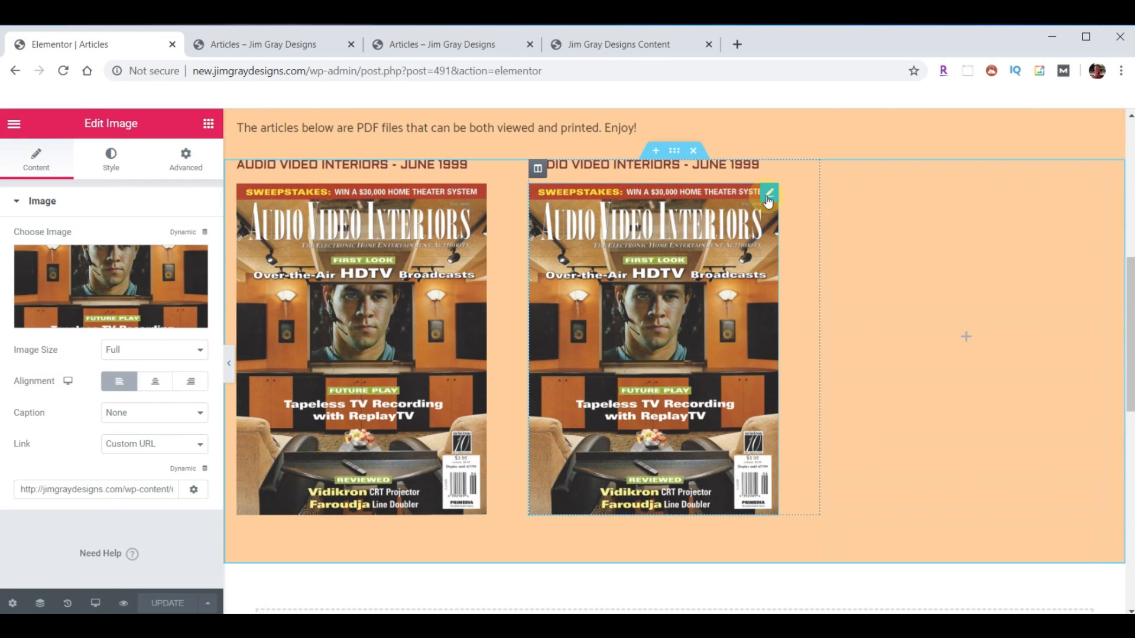
{"action": "left_click", "coordinate": [72, 489]}
{"action": "key", "text": "ctrl+a"}
{"action": "key", "text": "ctrl+v"}
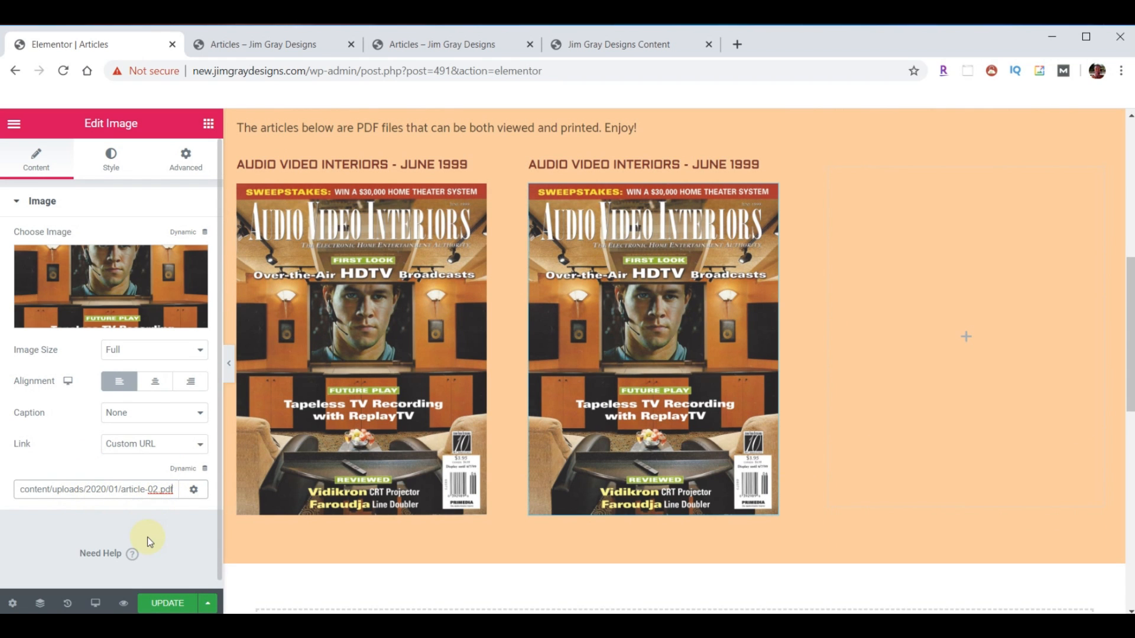
{"action": "left_click", "coordinate": [125, 267]}
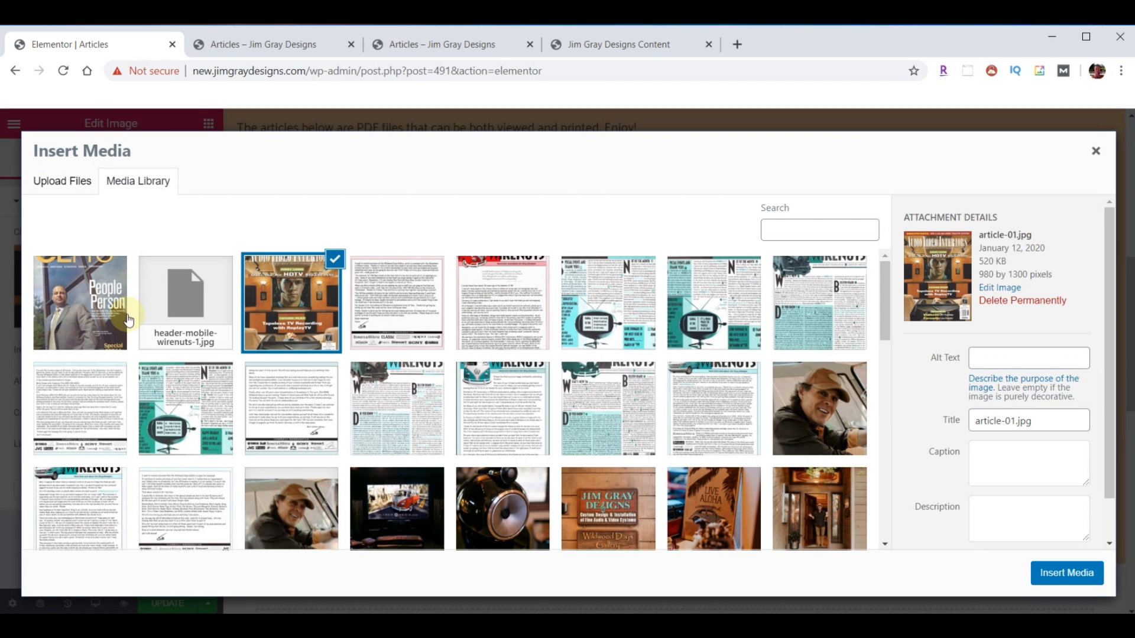
{"action": "left_click", "coordinate": [82, 317]}
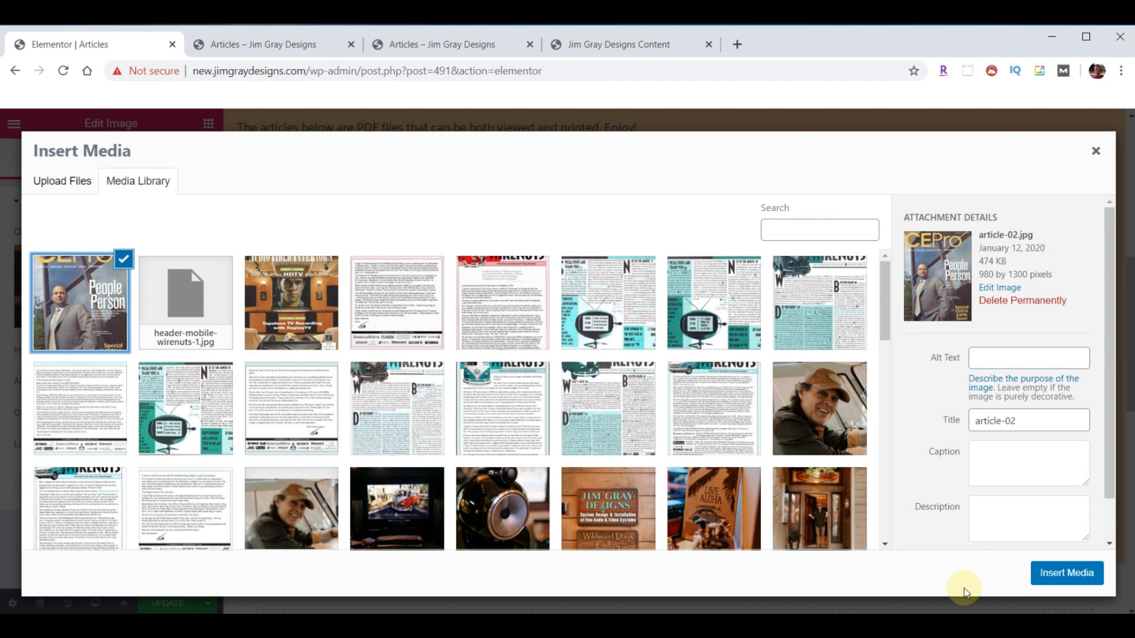
{"action": "left_click", "coordinate": [1054, 574]}
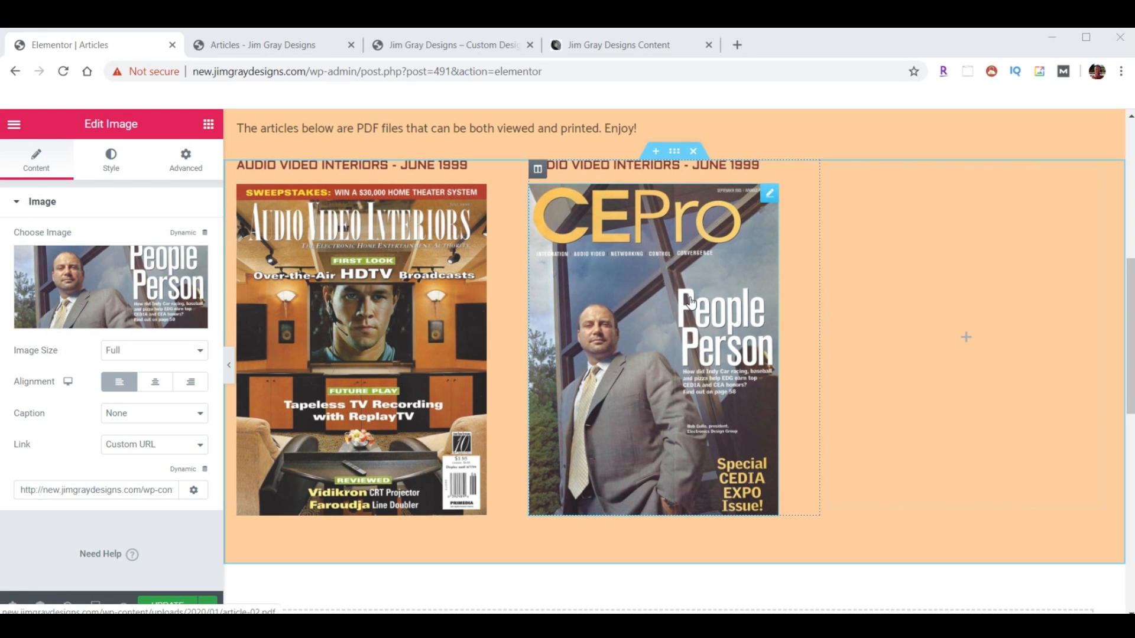
- Retitle the second magazine heading 'CEPro - September 2005' and save the Articles page
{"action": "left_click", "coordinate": [767, 170]}
{"action": "triple_click", "coordinate": [107, 255]}
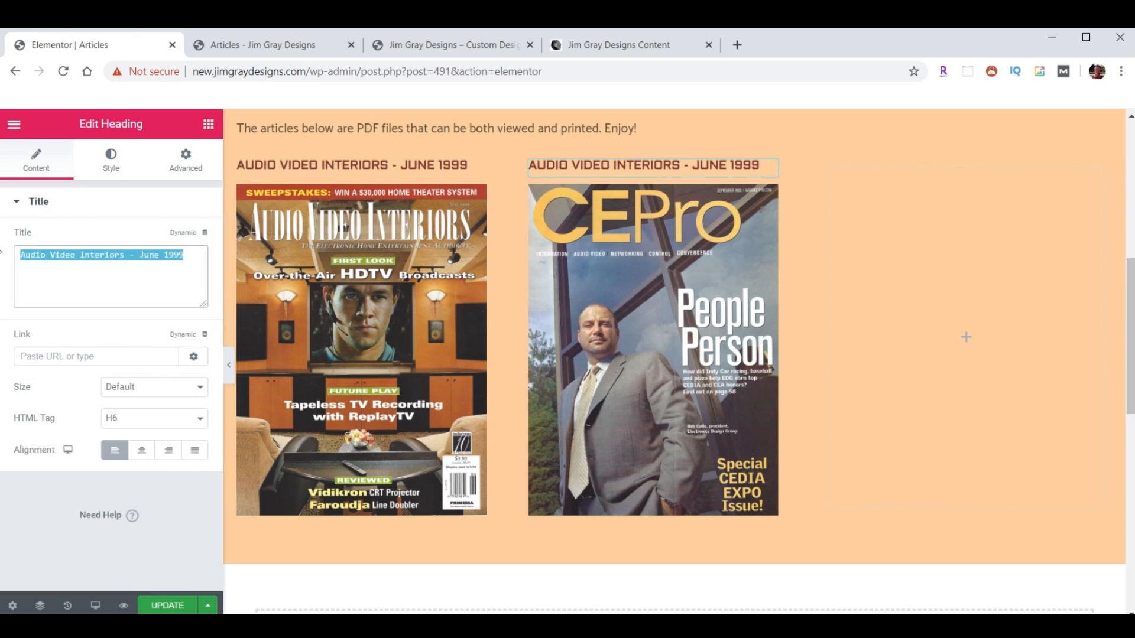
{"action": "type", "text": "CEPro - September 2005"}
{"action": "left_click", "coordinate": [172, 605]}
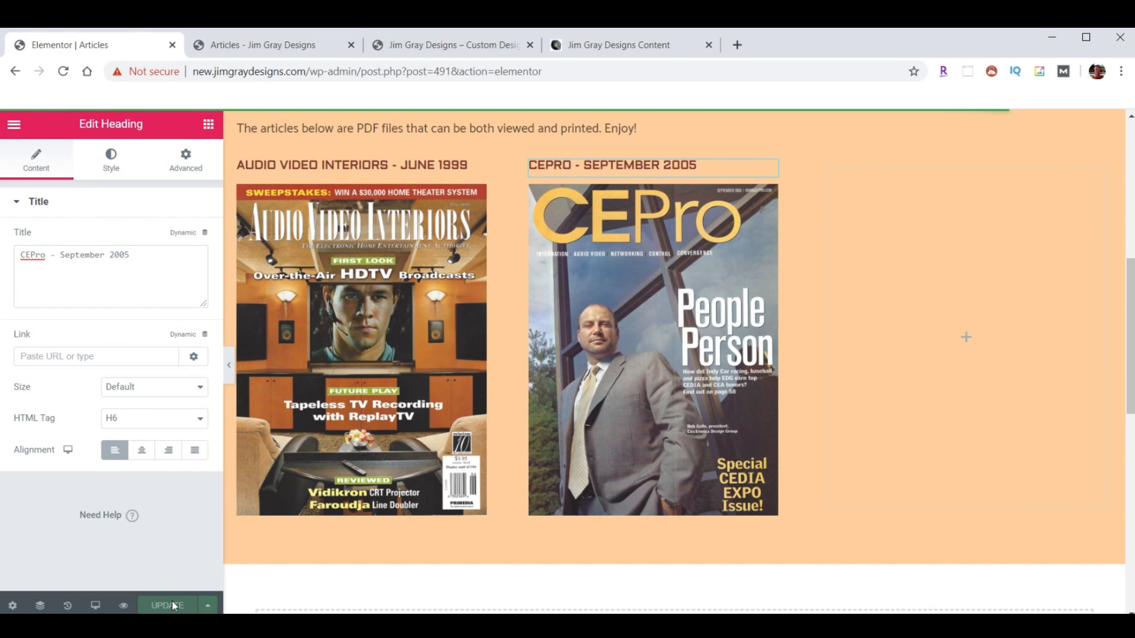
{"action": "left_click", "coordinate": [260, 48]}
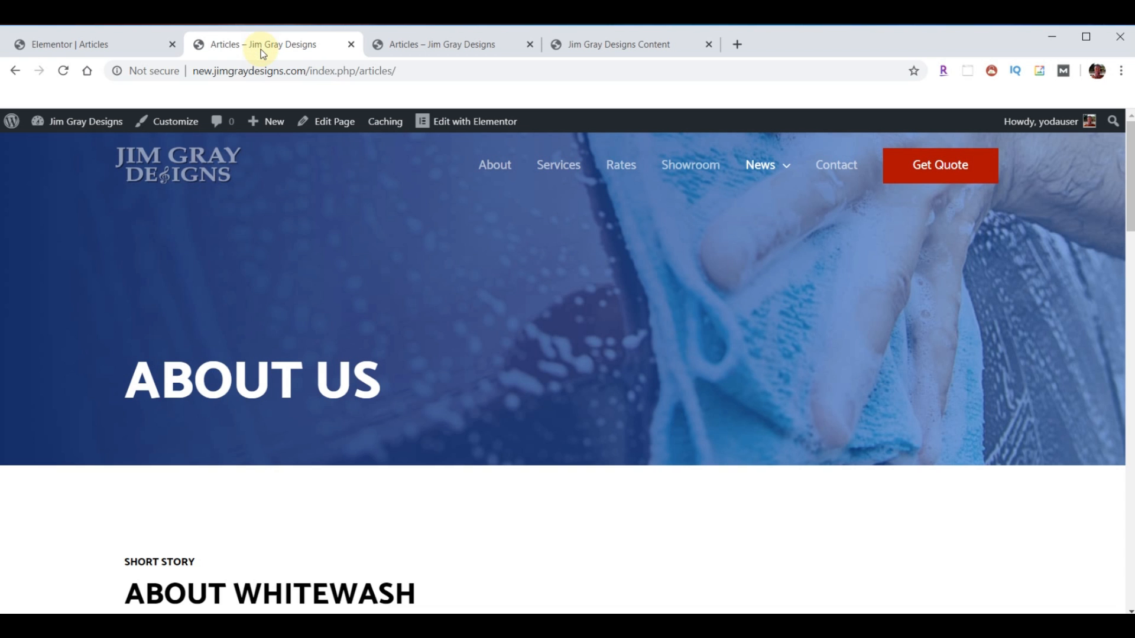
- Reload the new site and scroll through its Contact page form
{"action": "left_click", "coordinate": [63, 72]}
{"action": "scroll", "coordinate": [396, 229], "scroll_direction": "down", "scroll_amount": 6}
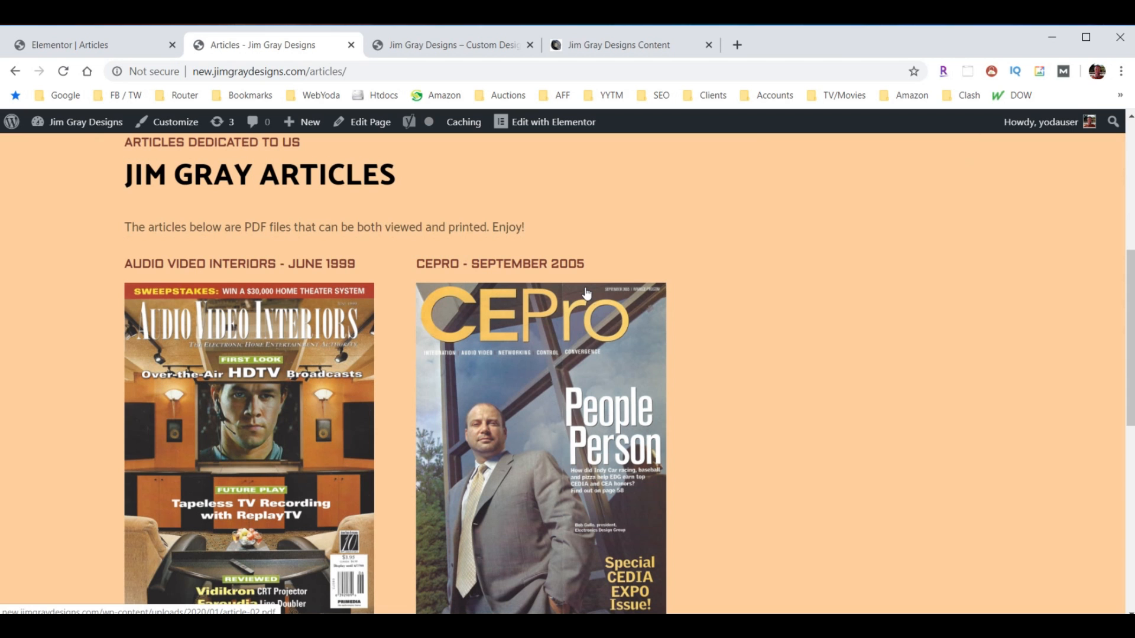
{"action": "scroll", "coordinate": [586, 294], "scroll_direction": "up", "scroll_amount": 2}
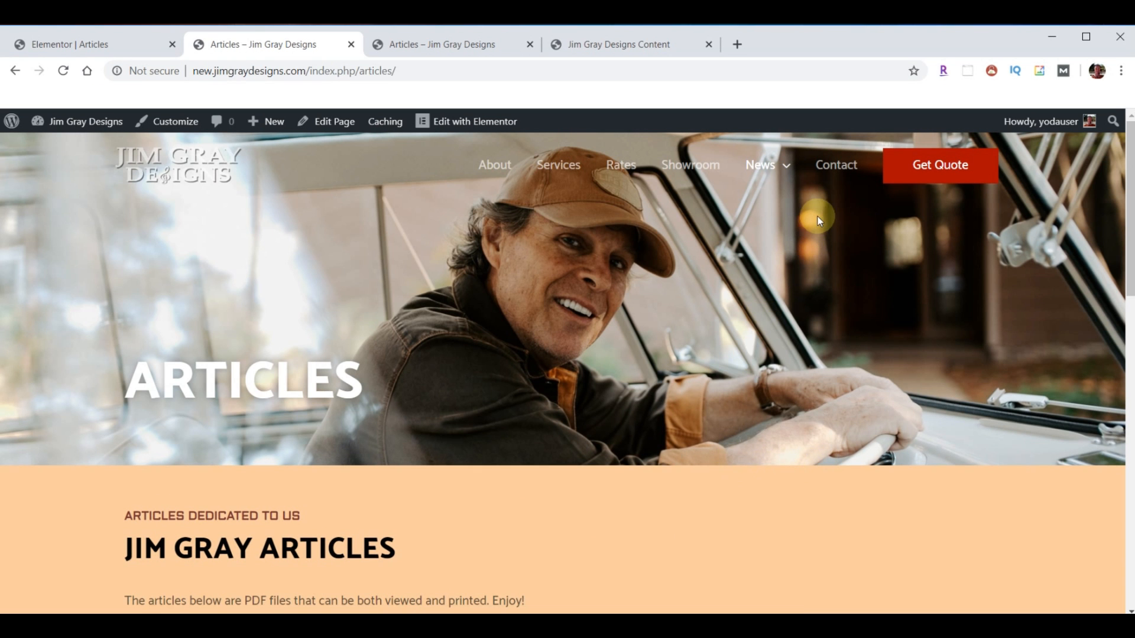
{"action": "left_click", "coordinate": [833, 167]}
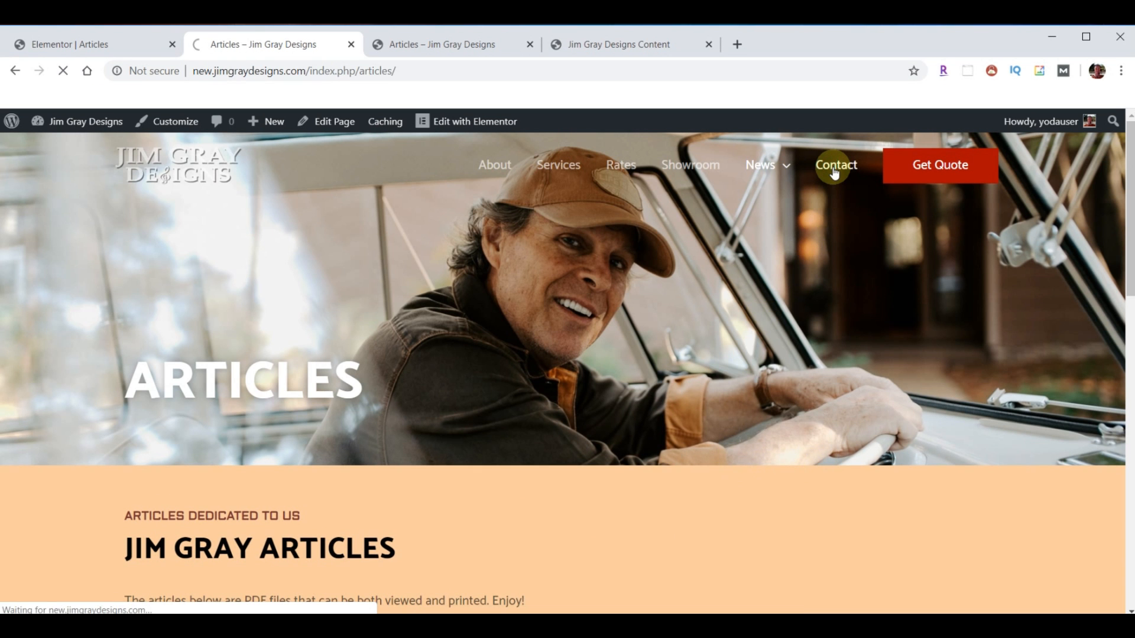
{"action": "scroll", "coordinate": [819, 213], "scroll_direction": "down", "scroll_amount": 5}
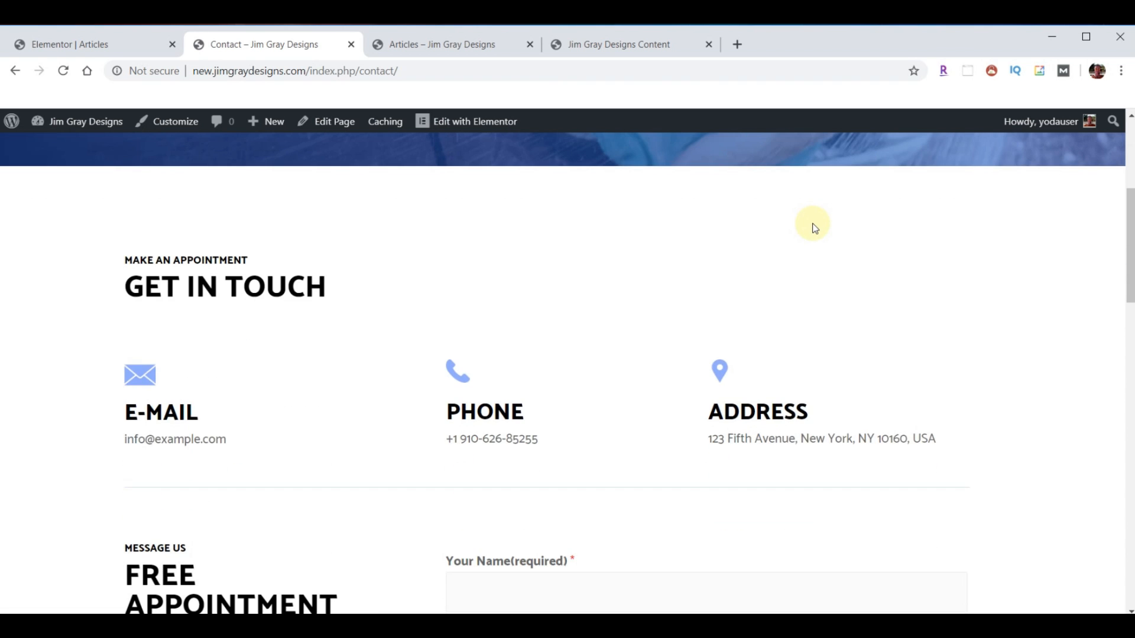
{"action": "scroll", "coordinate": [814, 228], "scroll_direction": "down", "scroll_amount": 4}
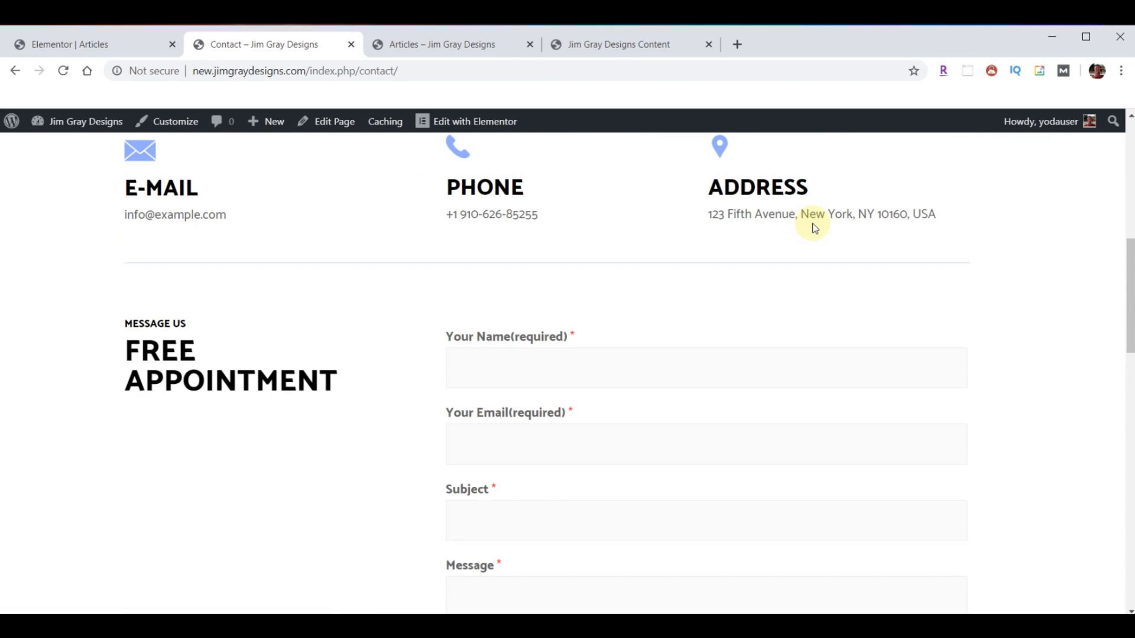
{"action": "scroll", "coordinate": [813, 228], "scroll_direction": "up", "scroll_amount": 5}
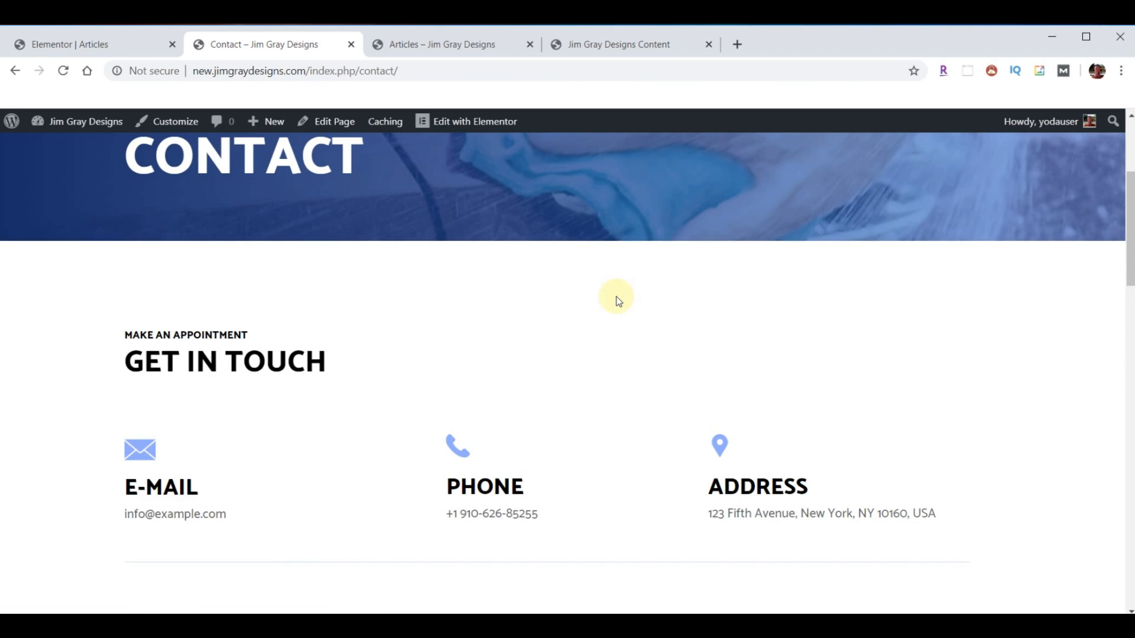
{"action": "scroll", "coordinate": [617, 297], "scroll_direction": "down", "scroll_amount": 3}
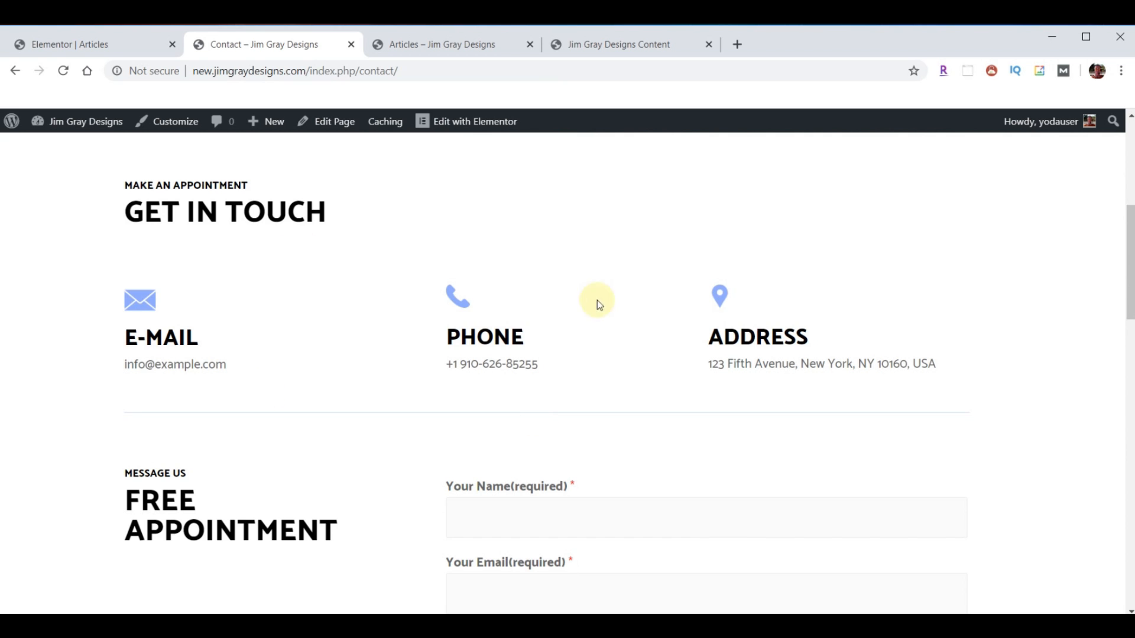
{"action": "scroll", "coordinate": [738, 304], "scroll_direction": "down", "scroll_amount": 5}
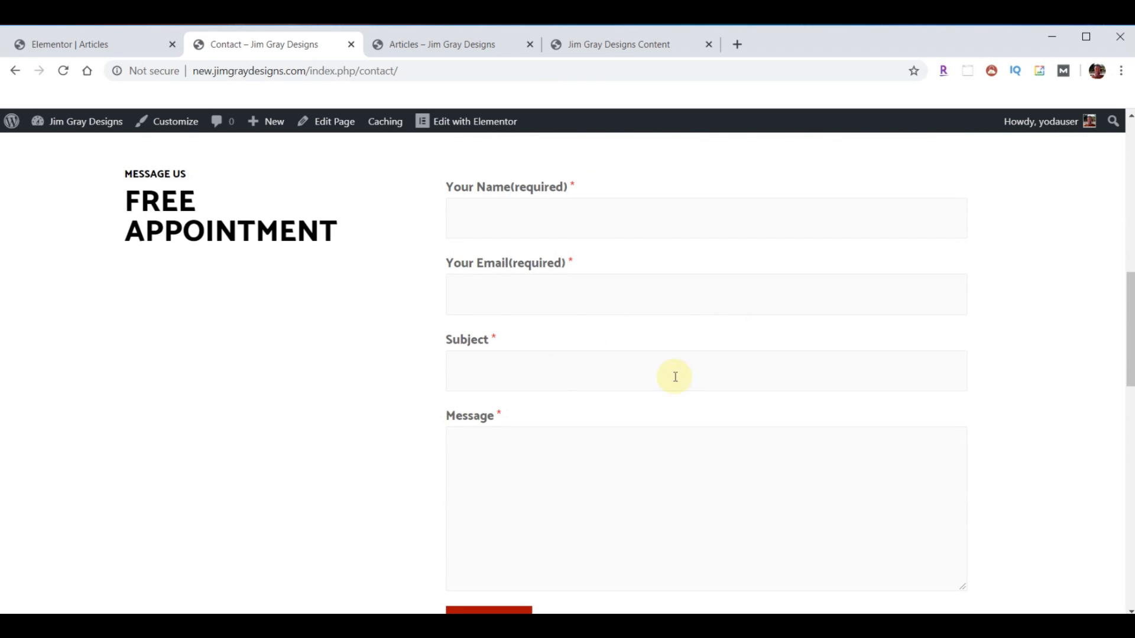
{"action": "scroll", "coordinate": [626, 328], "scroll_direction": "down", "scroll_amount": 7}
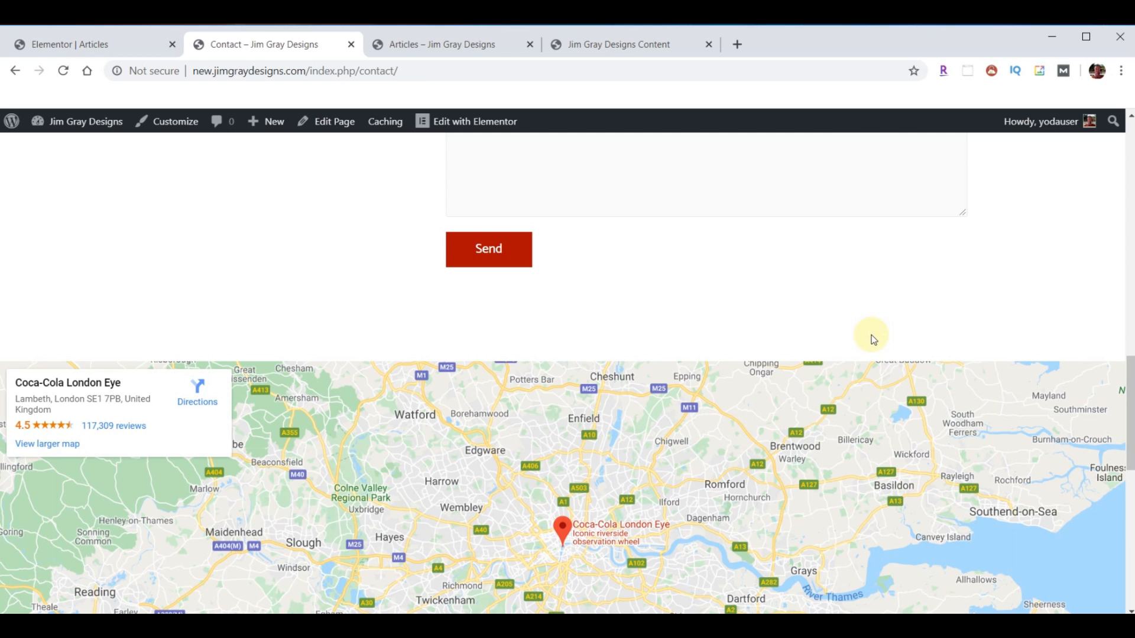
{"action": "scroll", "coordinate": [805, 408], "scroll_direction": "up", "scroll_amount": 12}
- Review the live site's Contact form with its phone field, then return to Elementor
{"action": "left_click", "coordinate": [452, 45]}
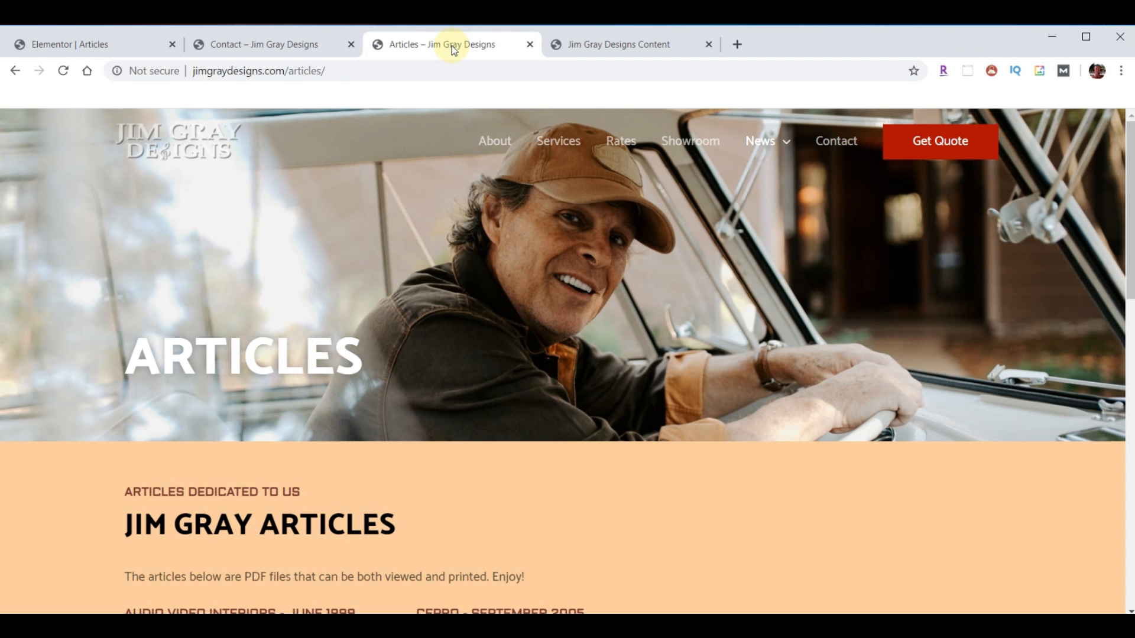
{"action": "left_click", "coordinate": [835, 141]}
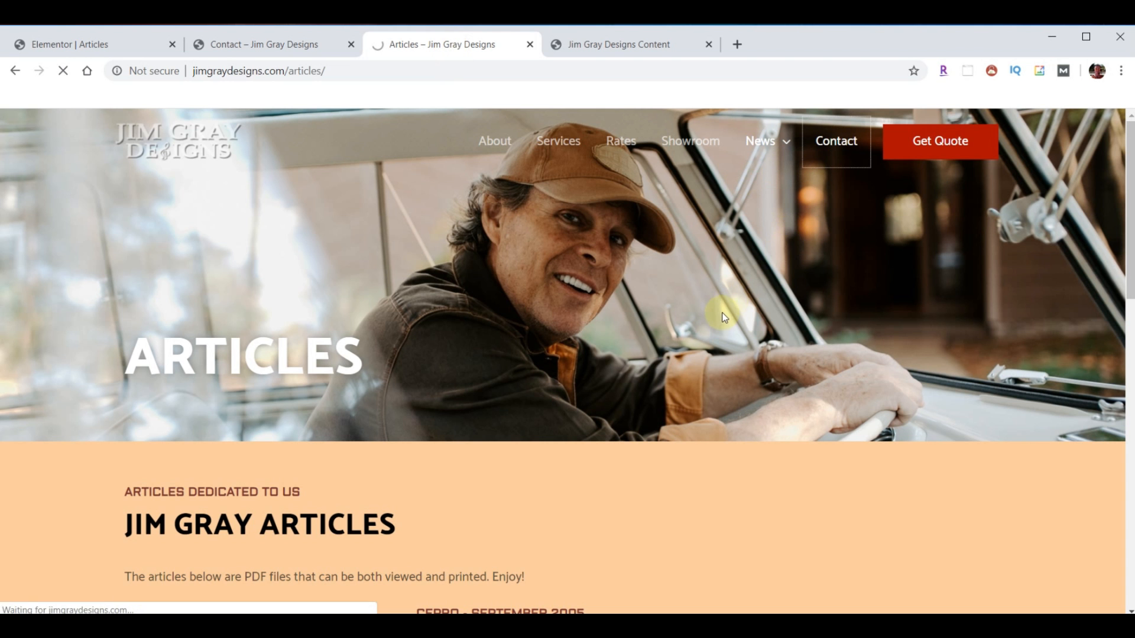
{"action": "scroll", "coordinate": [785, 306], "scroll_direction": "down", "scroll_amount": 5}
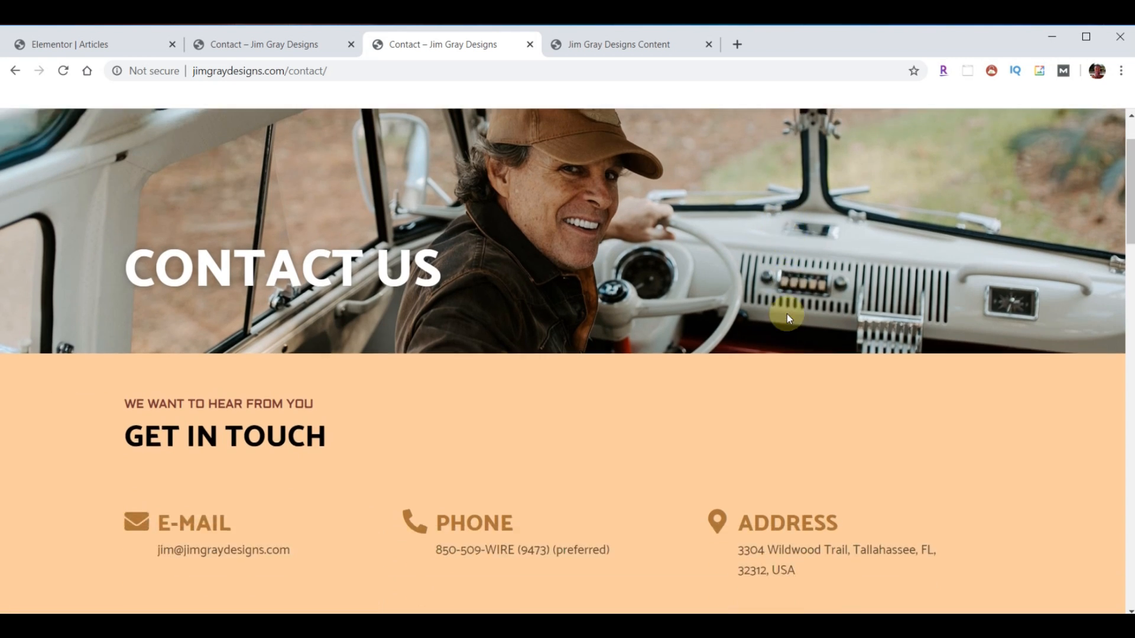
{"action": "scroll", "coordinate": [805, 304], "scroll_direction": "down", "scroll_amount": 4}
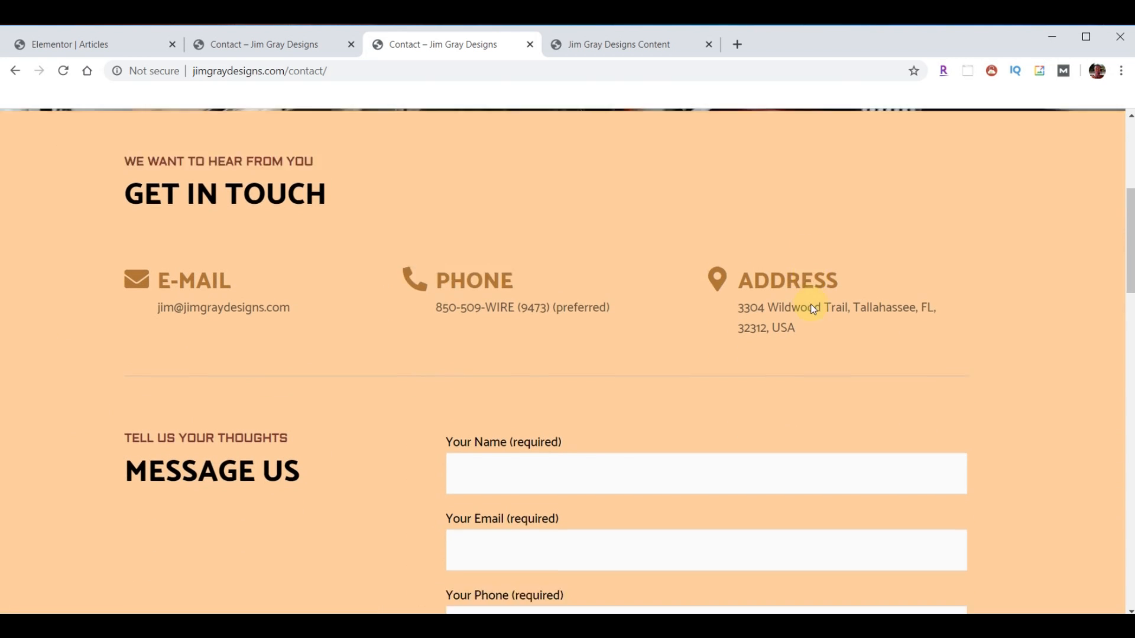
{"action": "scroll", "coordinate": [841, 326], "scroll_direction": "down", "scroll_amount": 10}
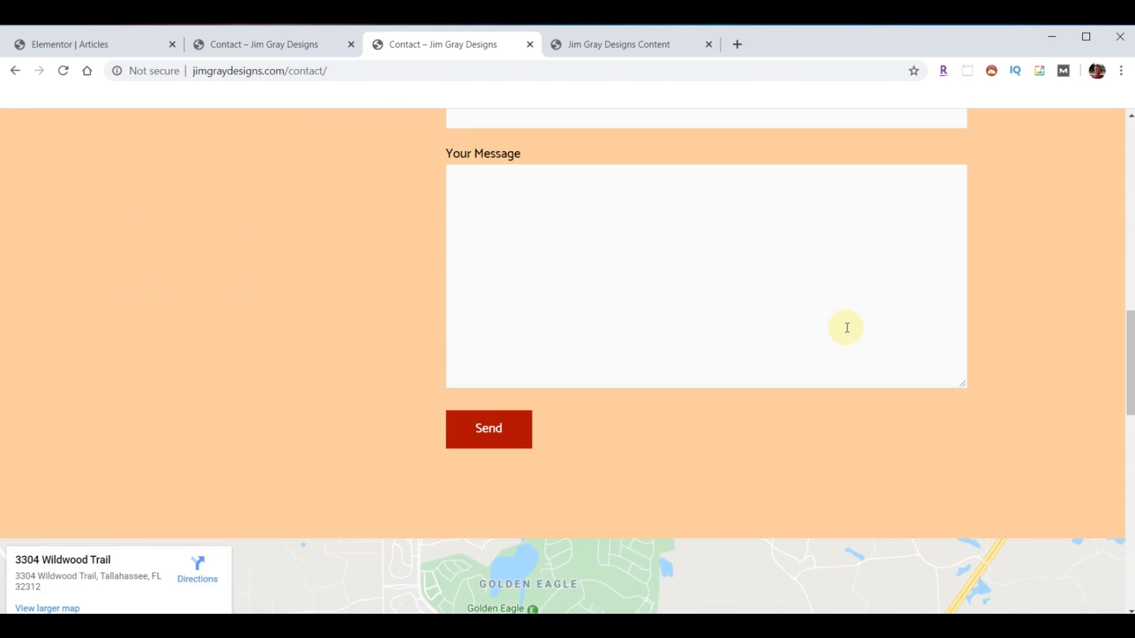
{"action": "scroll", "coordinate": [957, 278], "scroll_direction": "up", "scroll_amount": 15}
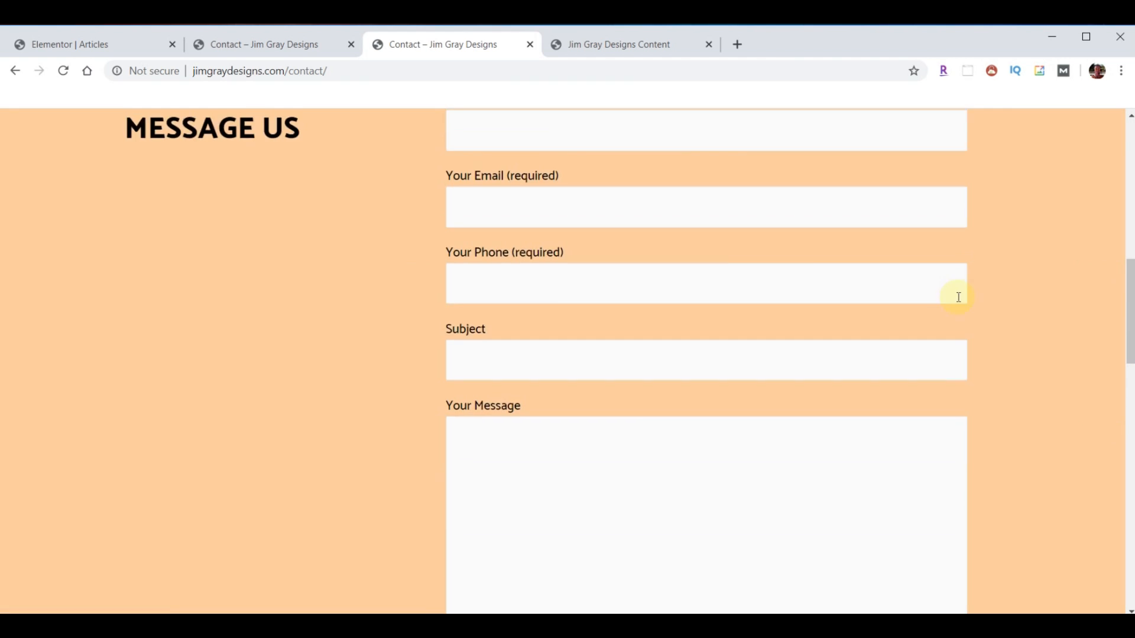
{"action": "left_click", "coordinate": [74, 47]}
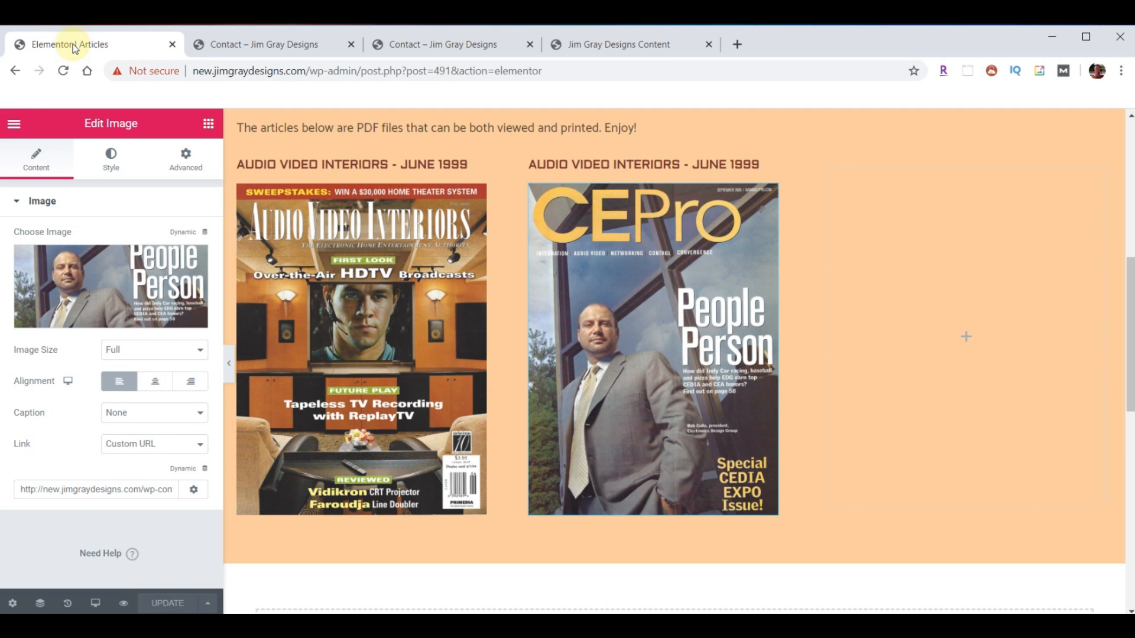
- Exit the Elementor editor back to the WordPress dashboard
{"action": "left_click", "coordinate": [13, 123]}
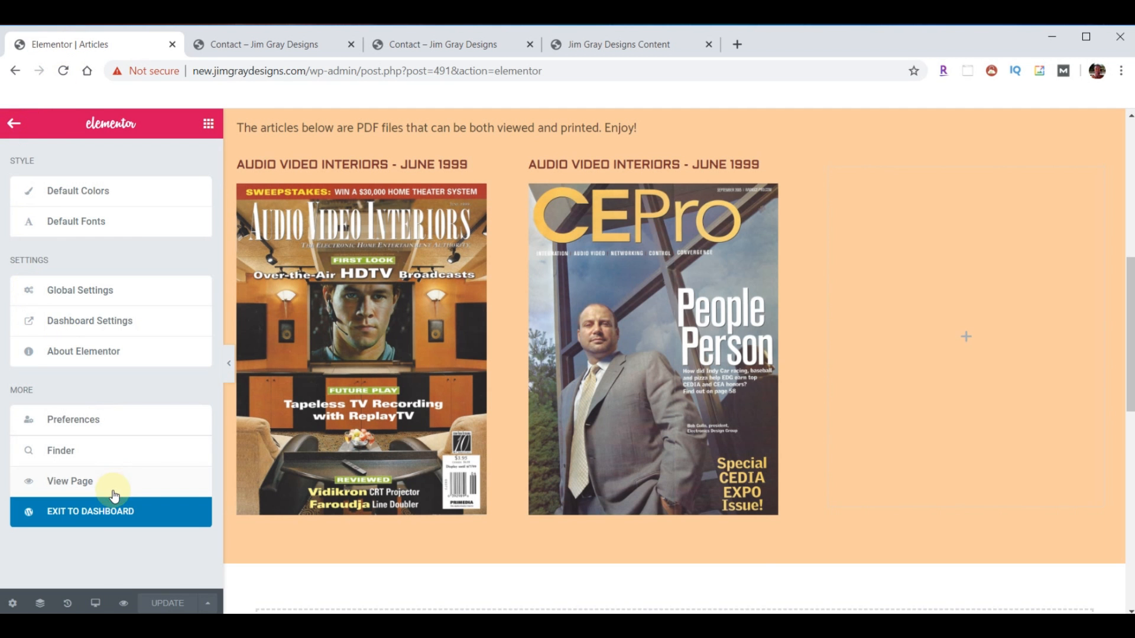
{"action": "left_click", "coordinate": [107, 510]}
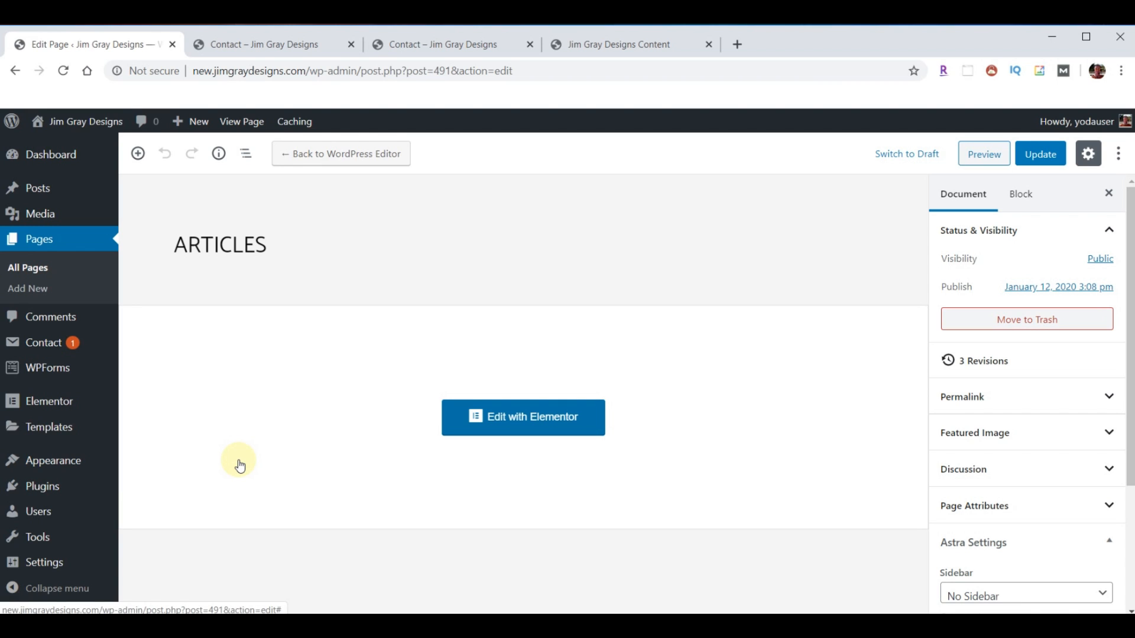
- Open Contact form 1 and retitle it 'Contact Us Page Form'
{"action": "left_click", "coordinate": [43, 345]}
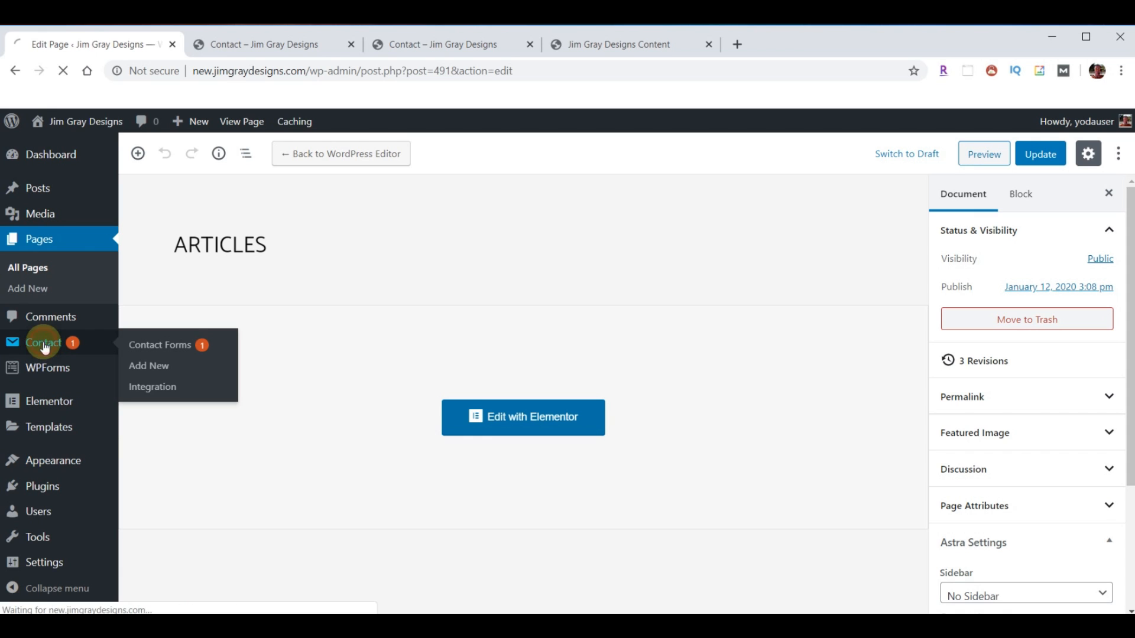
{"action": "scroll", "coordinate": [346, 346], "scroll_direction": "down", "scroll_amount": 2}
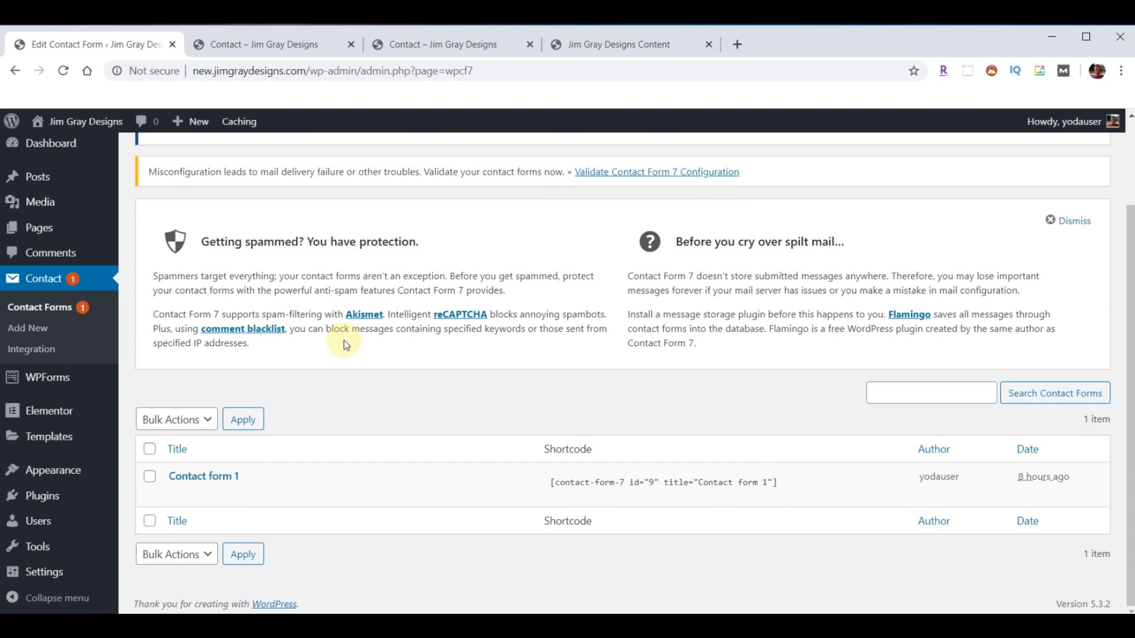
{"action": "left_click", "coordinate": [190, 481]}
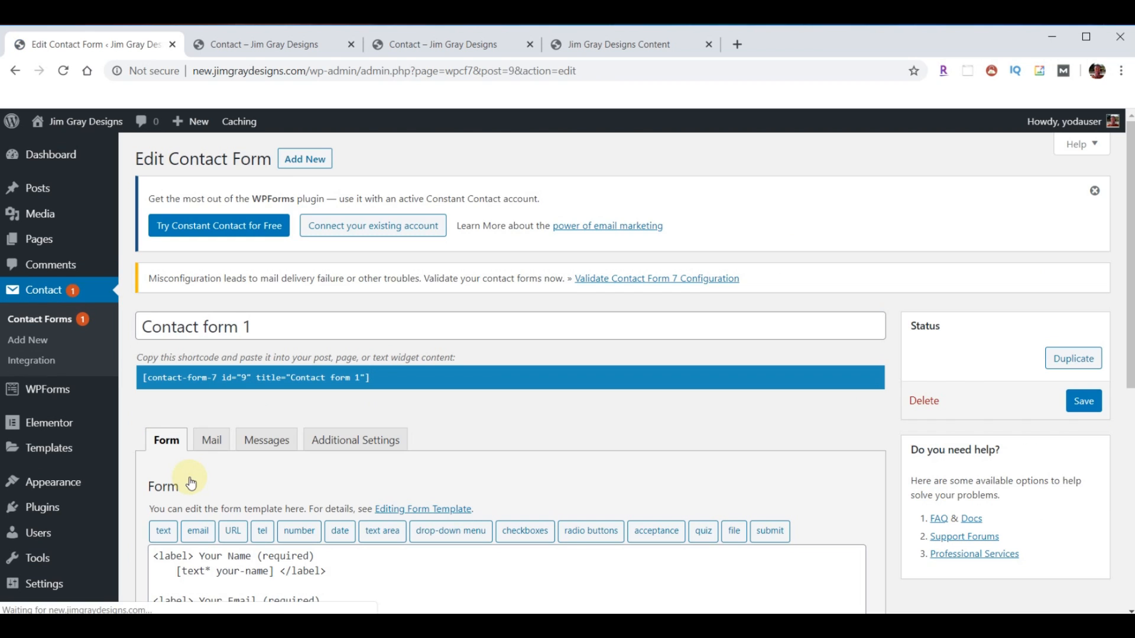
{"action": "scroll", "coordinate": [658, 434], "scroll_direction": "down", "scroll_amount": 3}
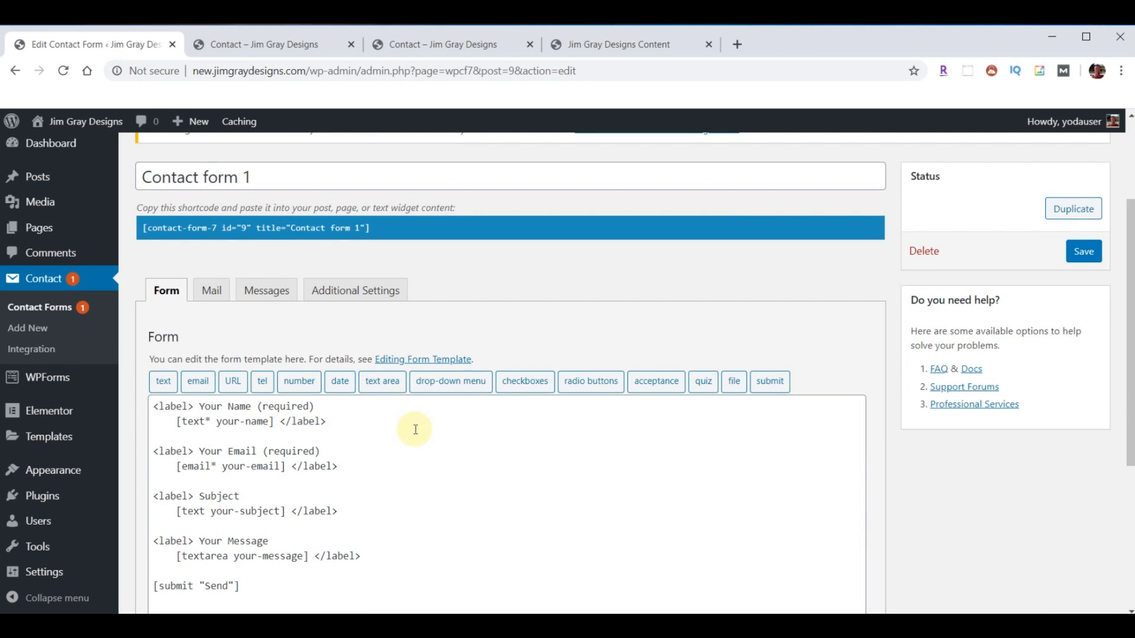
{"action": "left_click_drag", "start_coordinate": [273, 172], "coordinate": [139, 176]}
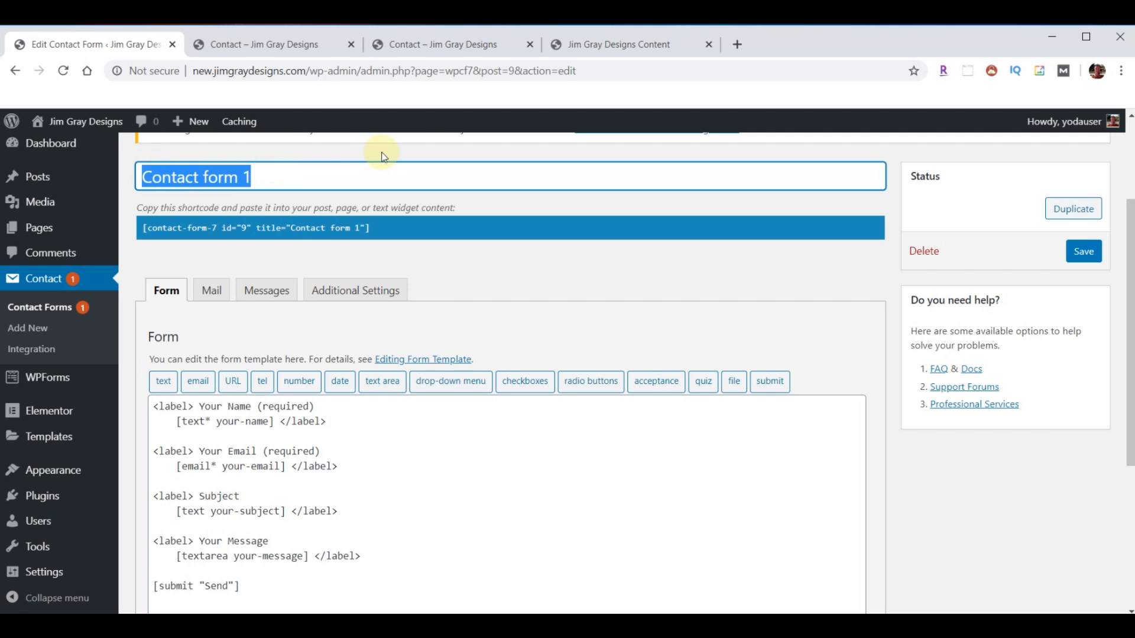
{"action": "type", "text": "Contact Us Page Form"}
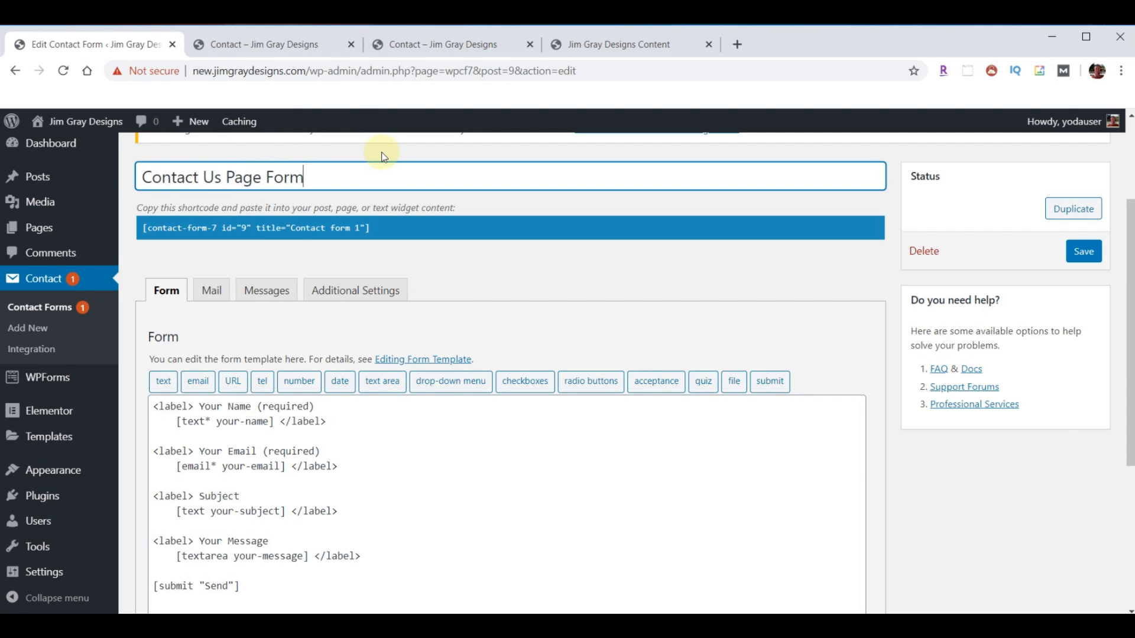
{"action": "scroll", "coordinate": [441, 334], "scroll_direction": "down", "scroll_amount": 1}
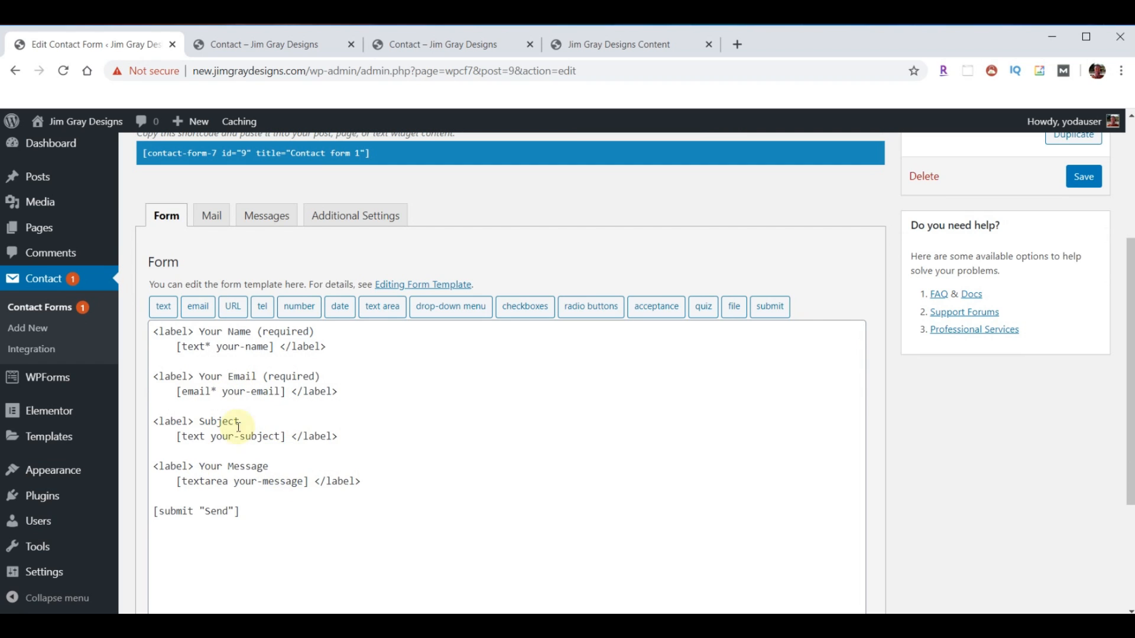
- Duplicate the email field below itself and swap in a generated telephone tag [tel* tel-389]
{"action": "left_click", "coordinate": [359, 391]}
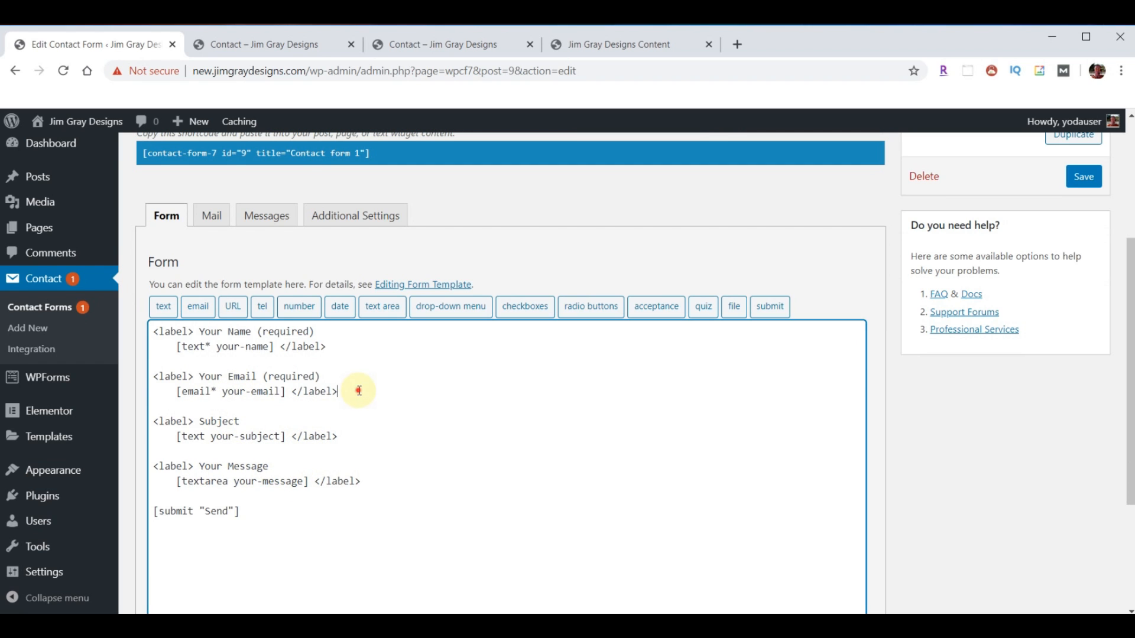
{"action": "key", "text": "Return"}
{"action": "key", "text": "Return"}
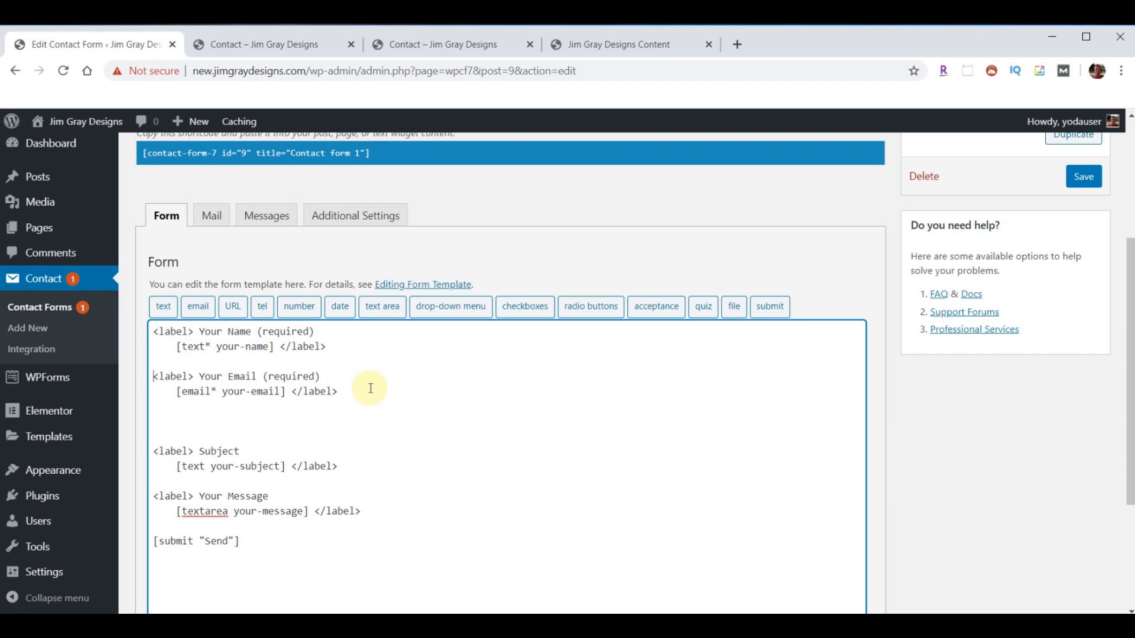
{"action": "left_click", "coordinate": [370, 388], "text": "shift"}
{"action": "key", "text": "ctrl+c"}
{"action": "key", "text": "Right"}
{"action": "key", "text": "ctrl+v"}
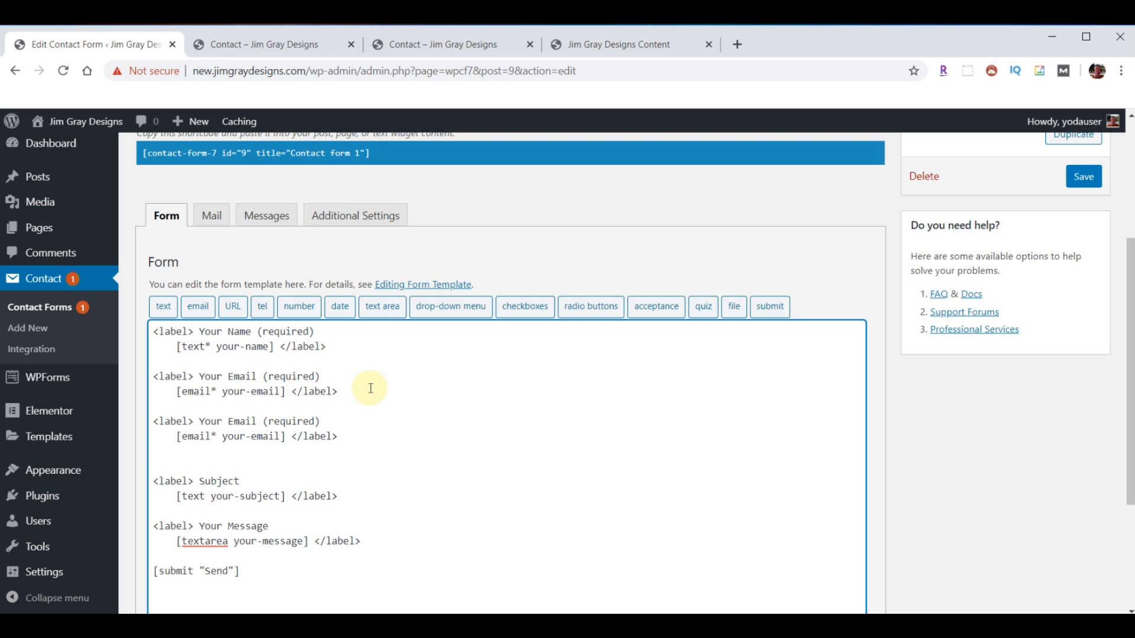
{"action": "left_click", "coordinate": [262, 311]}
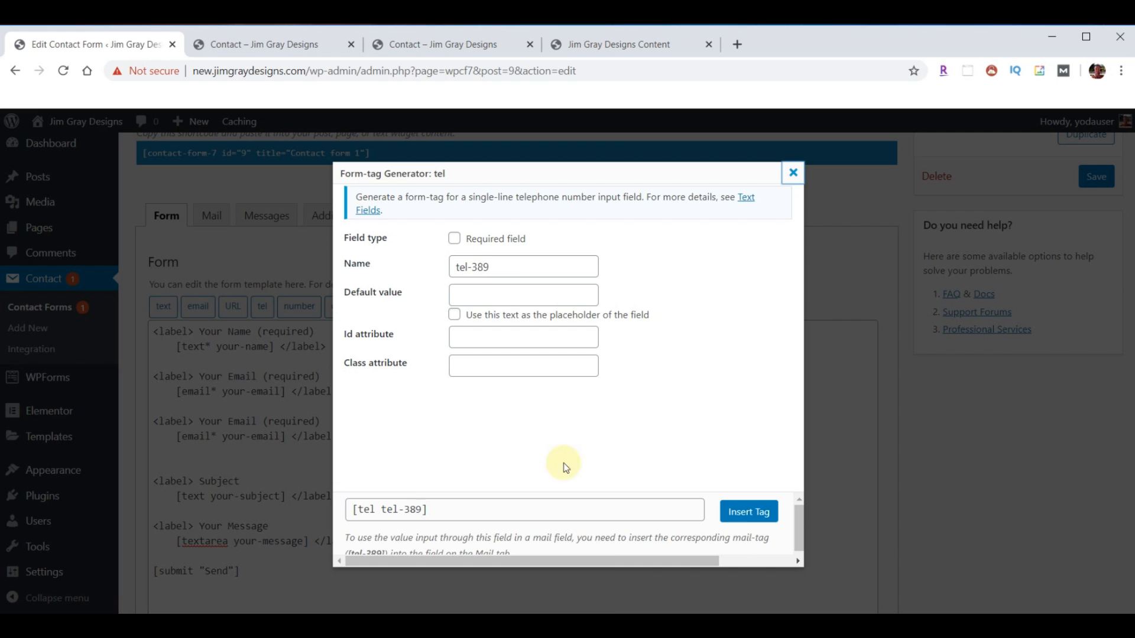
{"action": "left_click", "coordinate": [756, 515]}
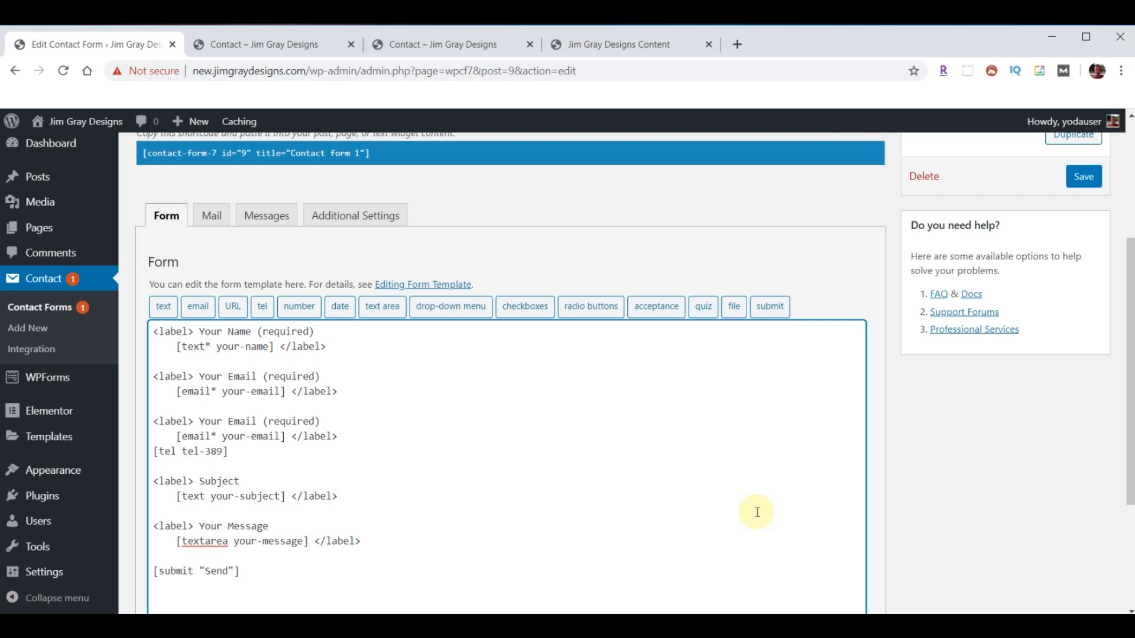
{"action": "left_click_drag", "start_coordinate": [234, 452], "coordinate": [153, 452]}
{"action": "key", "text": "ctrl+c"}
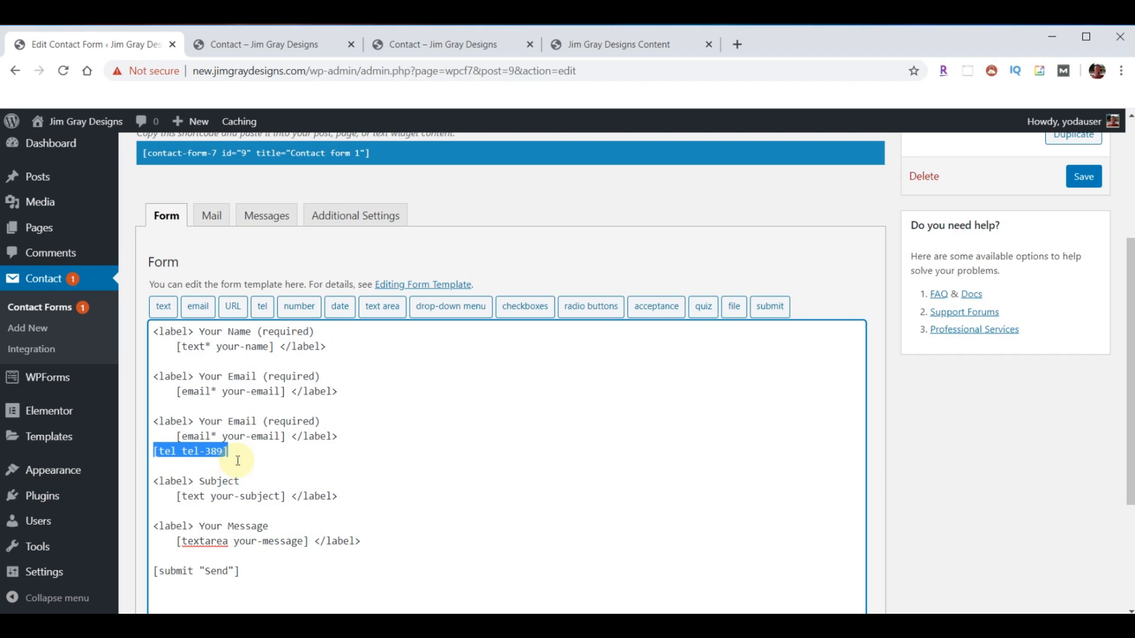
{"action": "key", "text": "Delete"}
{"action": "key", "text": "shift+Right"}
{"action": "key", "text": "shift+Right"}
{"action": "key", "text": "shift+Right"}
{"action": "key", "text": "shift+Right"}
{"action": "key", "text": "shift+Right"}
{"action": "key", "text": "shift+Right"}
{"action": "key", "text": "shift+Right"}
{"action": "key", "text": "shift+Right"}
{"action": "key", "text": "shift+Right"}
{"action": "key", "text": "shift+Right"}
{"action": "key", "text": "shift+Right"}
{"action": "key", "text": "shift+Right"}
{"action": "key", "text": "shift+Right"}
{"action": "key", "text": "shift+Right"}
{"action": "key", "text": "shift+Right"}
{"action": "key", "text": "shift+Right"}
{"action": "key", "text": "shift+Right"}
{"action": "key", "text": "shift+Right"}
{"action": "key", "text": "shift+Right"}
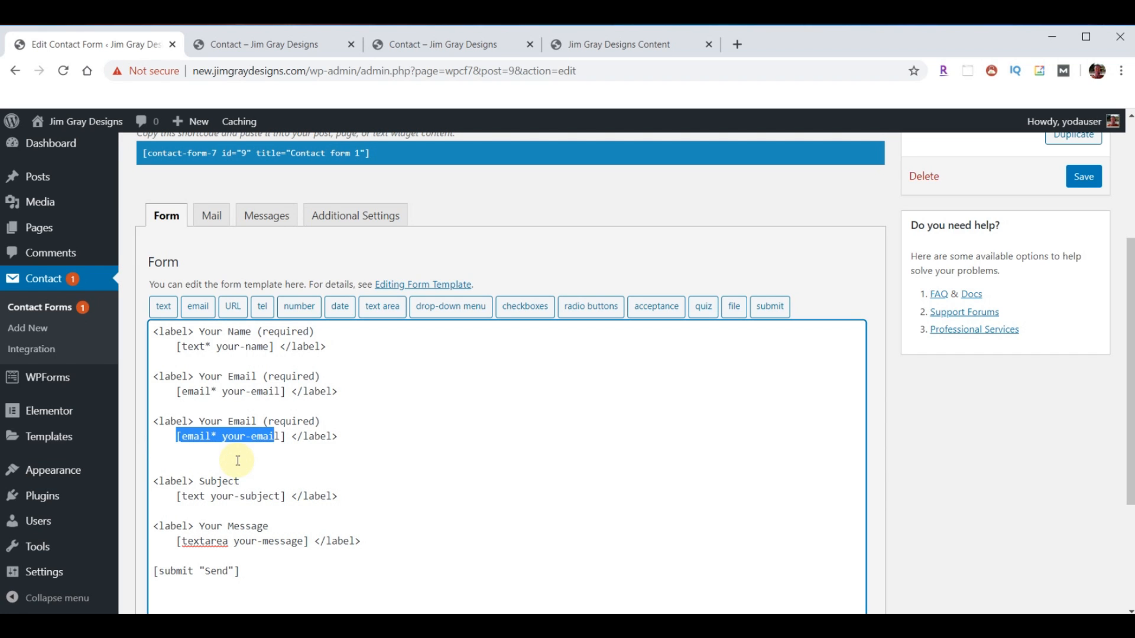
{"action": "key", "text": "ctrl+v"}
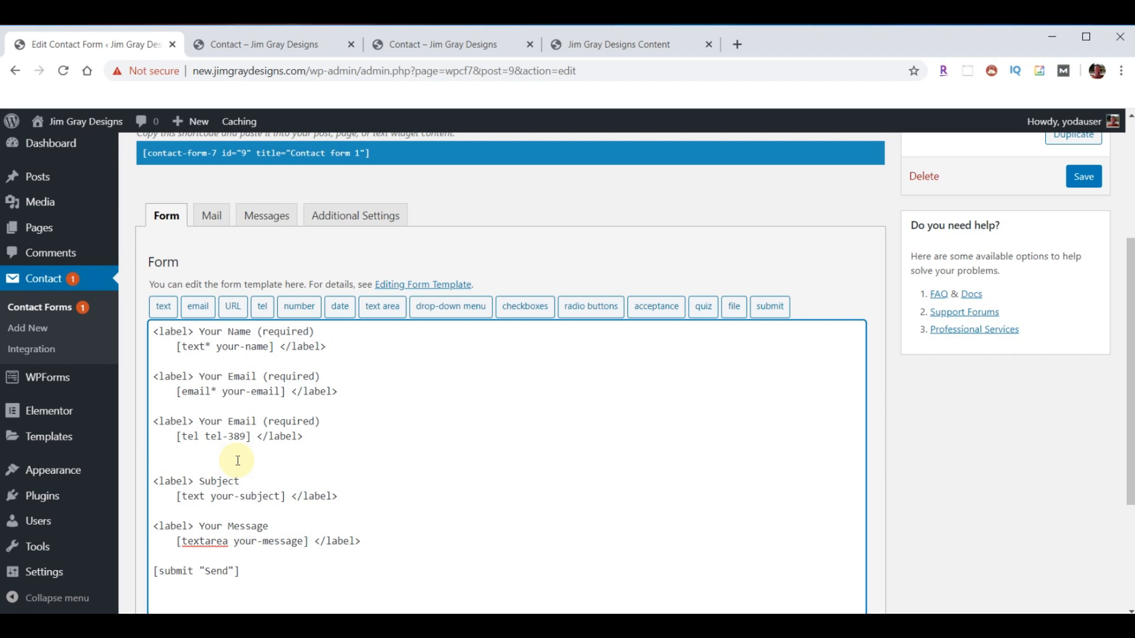
- Relabel the new field 'Your Phone' as required and remove the extra blank line above Subject
{"action": "key", "text": "Left"}
{"action": "key", "text": "shift+Right"}
{"action": "key", "text": "shift+Right"}
{"action": "key", "text": "shift+Right"}
{"action": "key", "text": "shift+Right"}
{"action": "type", "text": "Phone"}
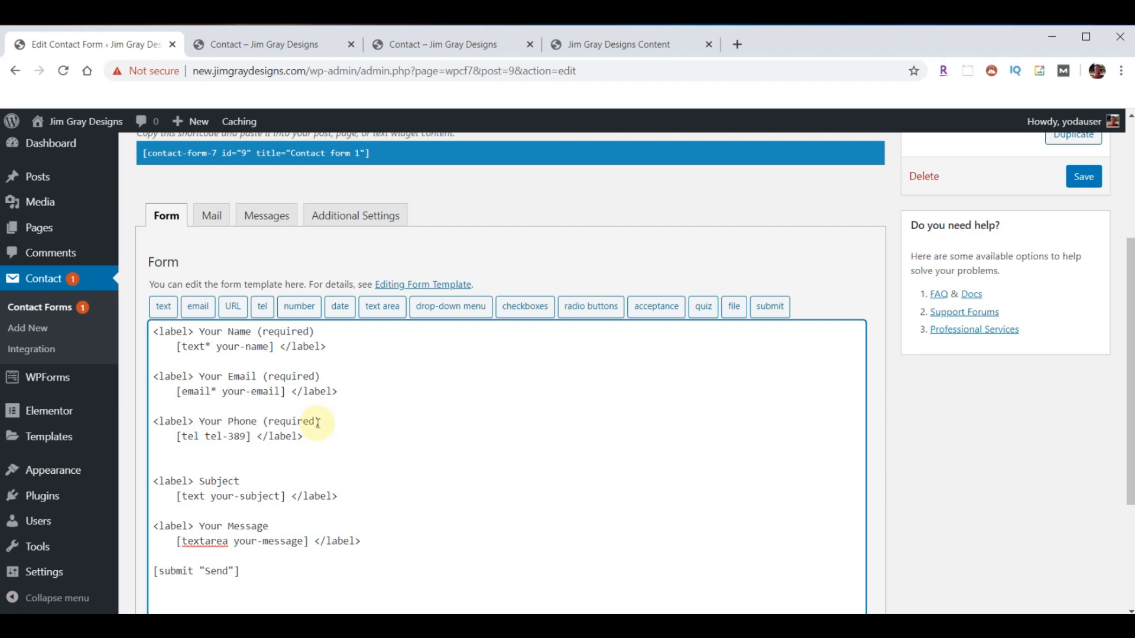
{"action": "type", "text": "*"}
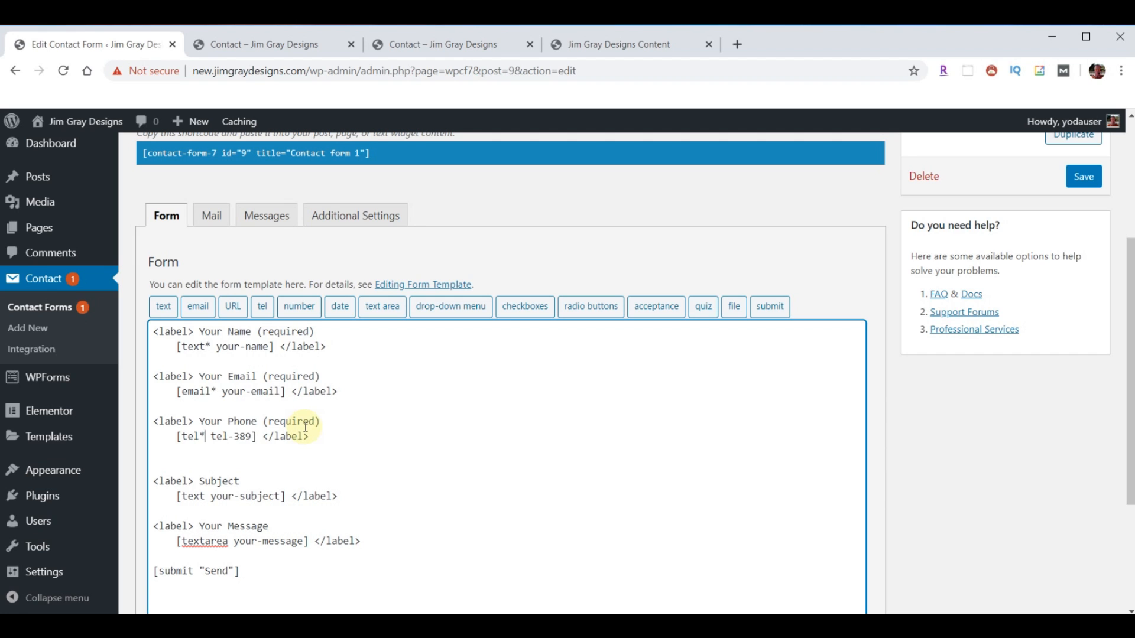
{"action": "left_click", "coordinate": [239, 458]}
{"action": "key", "text": "BackSpace"}
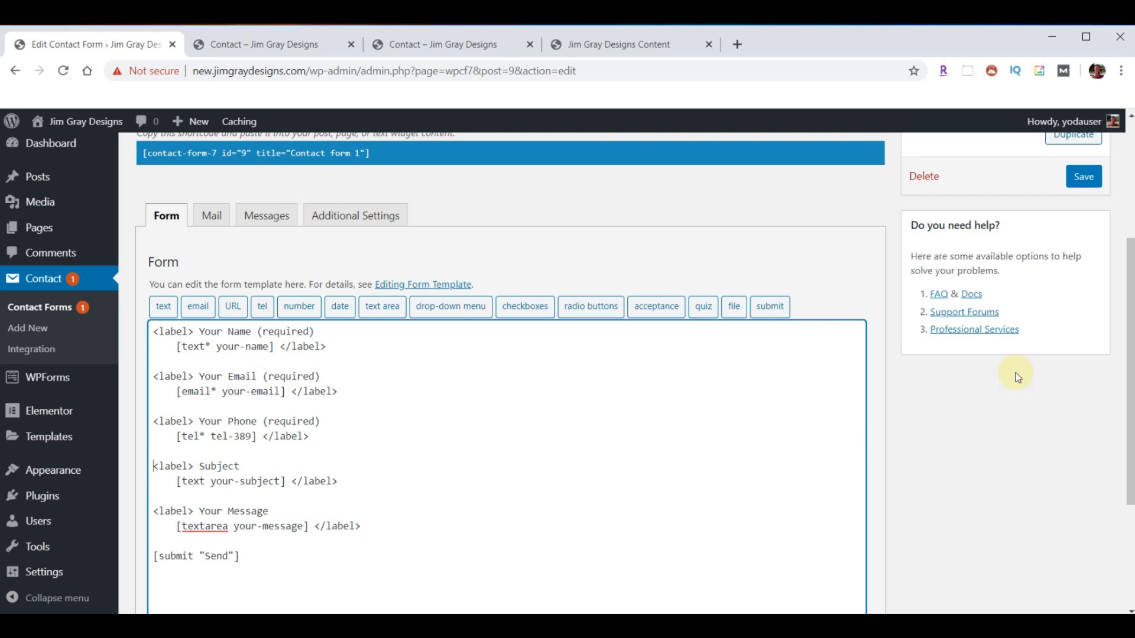
- Save the form and change the mail From address to noreply@
{"action": "left_click", "coordinate": [1084, 177]}
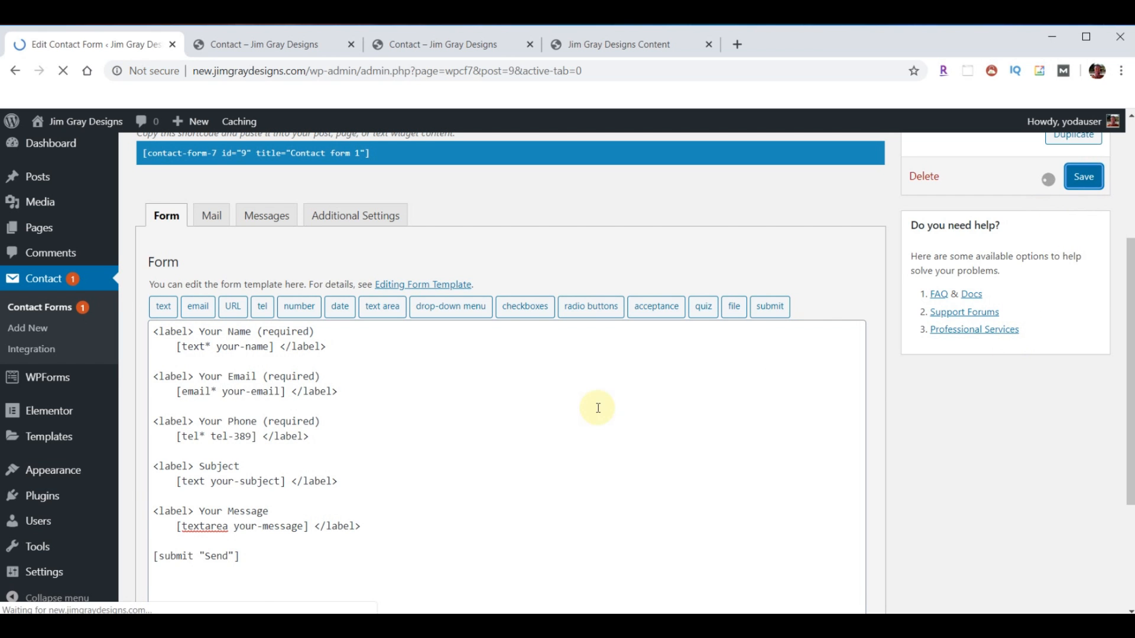
{"action": "scroll", "coordinate": [598, 408], "scroll_direction": "down", "scroll_amount": 5}
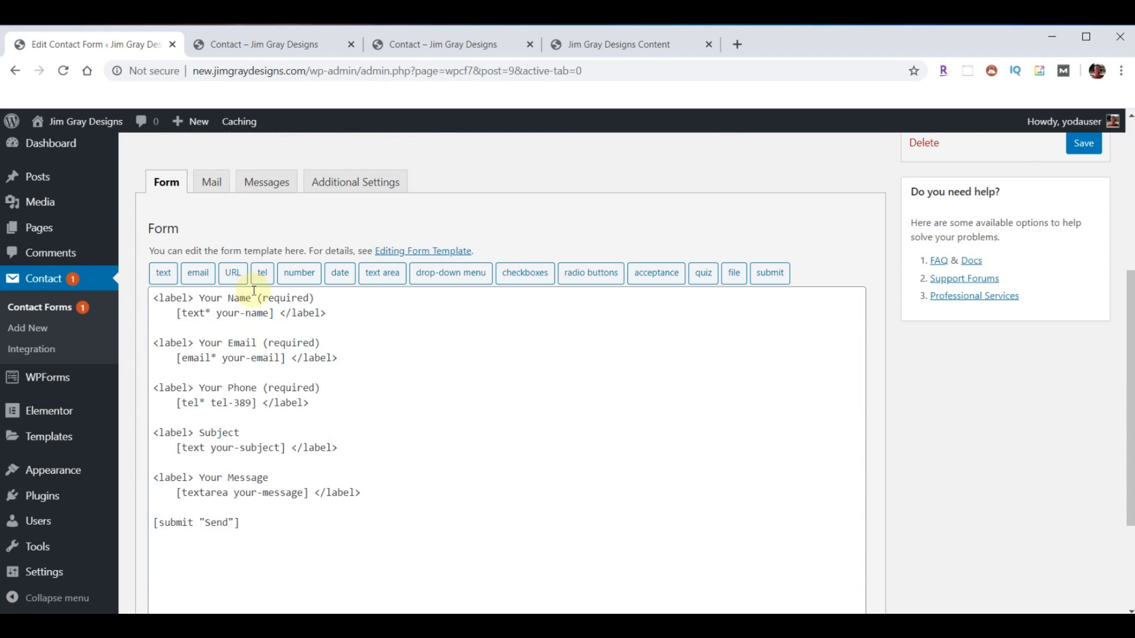
{"action": "left_click", "coordinate": [213, 186]}
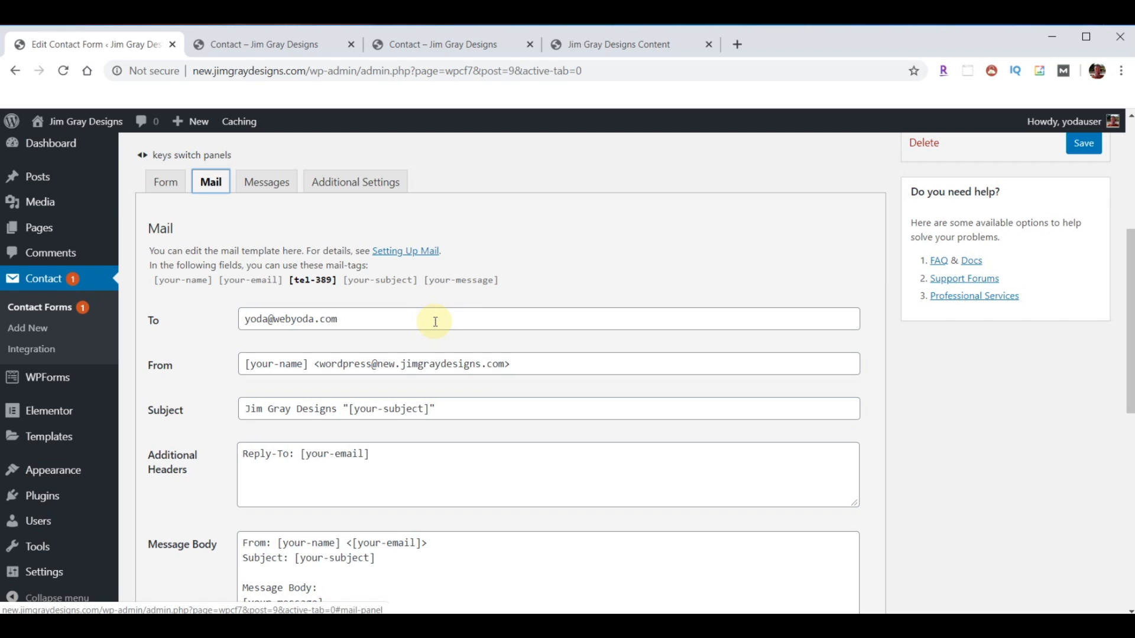
{"action": "left_click", "coordinate": [373, 365]}
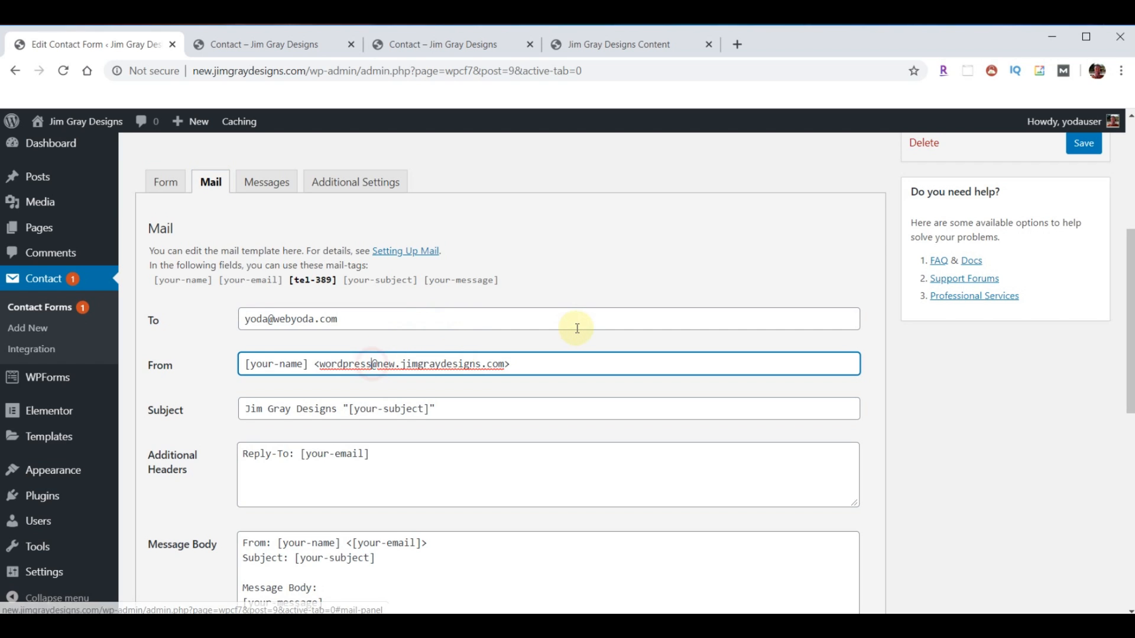
{"action": "key", "text": "BackSpace"}
{"action": "key", "text": "BackSpace"}
{"action": "key", "text": "BackSpace"}
{"action": "key", "text": "BackSpace"}
{"action": "key", "text": "BackSpace"}
{"action": "key", "text": "BackSpace"}
{"action": "key", "text": "BackSpace"}
{"action": "key", "text": "BackSpace"}
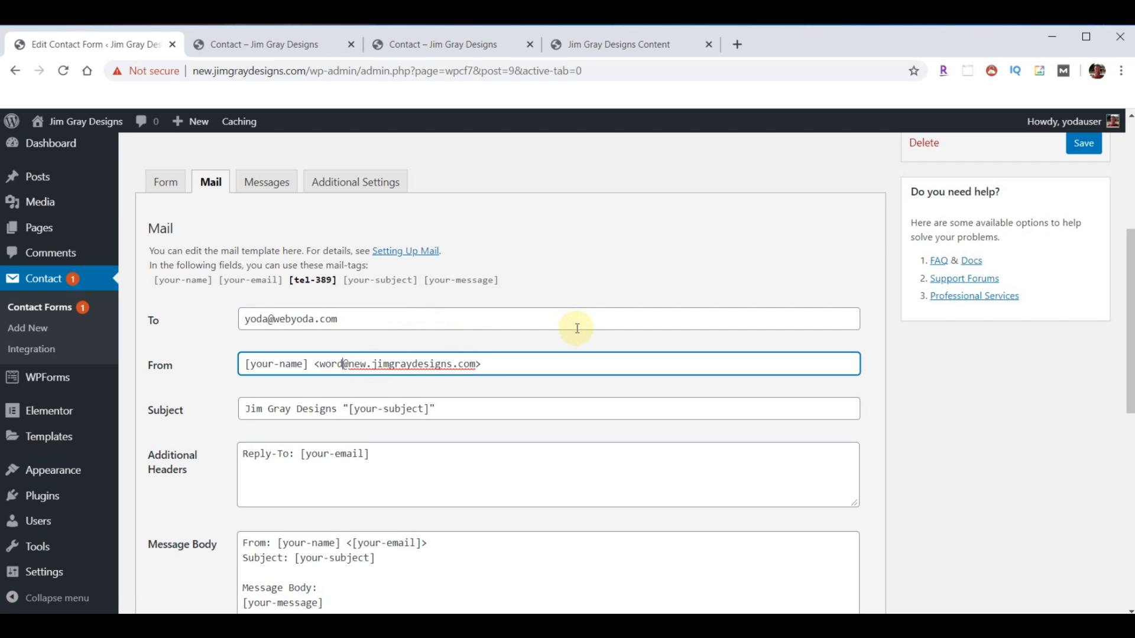
{"action": "key", "text": "BackSpace"}
{"action": "type", "text": "noreply"}
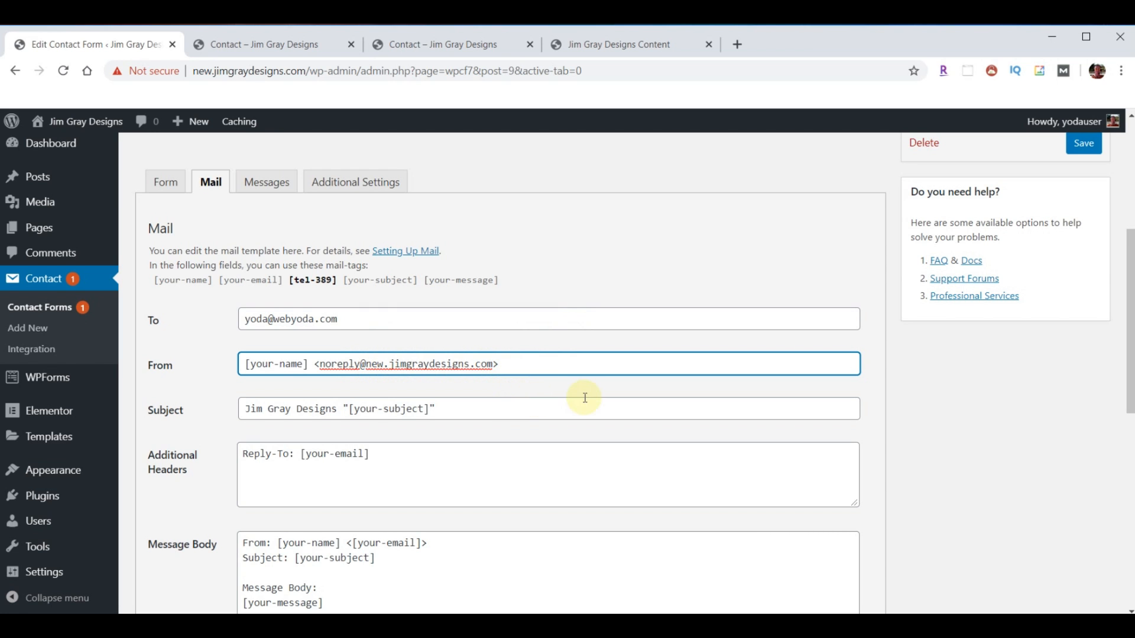
- Add a 'Phone: [tel-389]' line to the mail message body and save
{"action": "scroll", "coordinate": [583, 399], "scroll_direction": "down", "scroll_amount": 3}
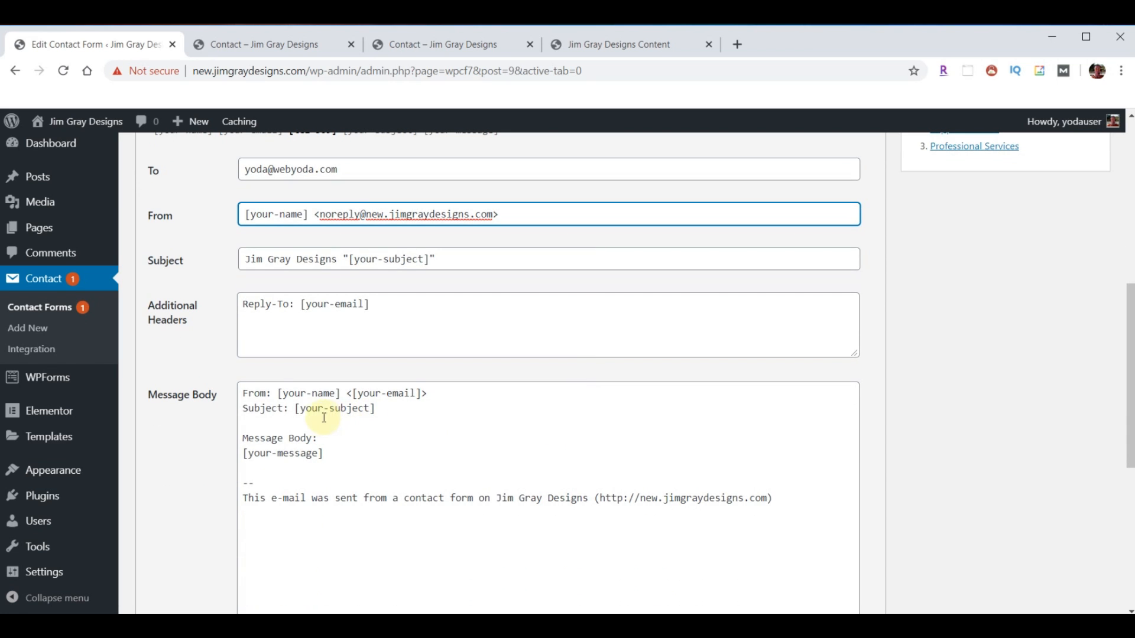
{"action": "left_click", "coordinate": [262, 422]}
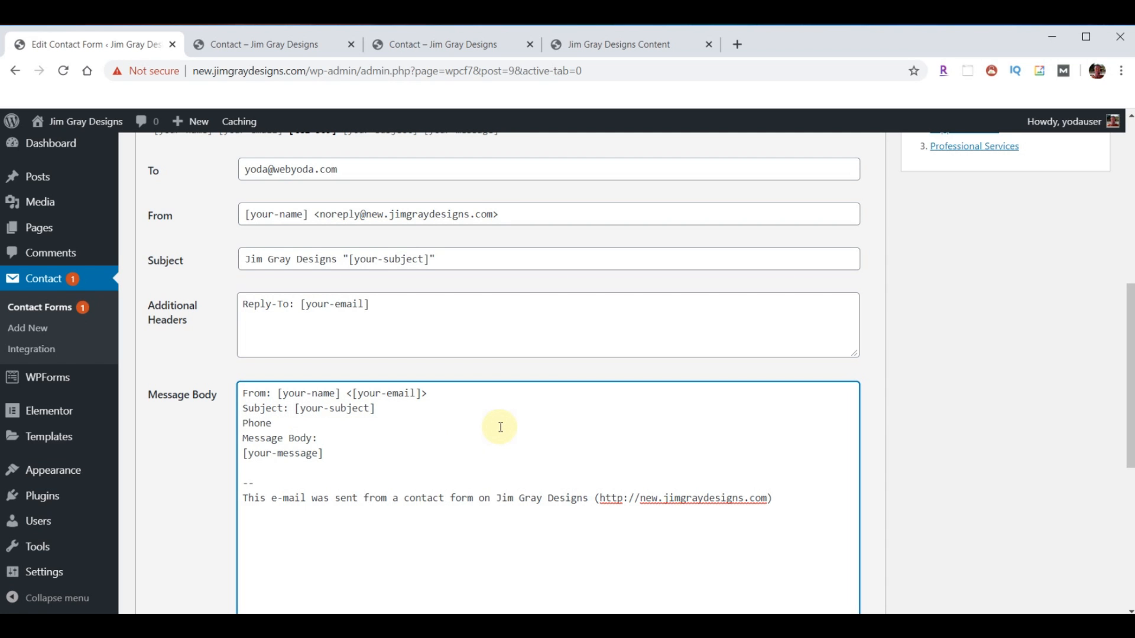
{"action": "scroll", "coordinate": [720, 407], "scroll_direction": "up", "scroll_amount": 1}
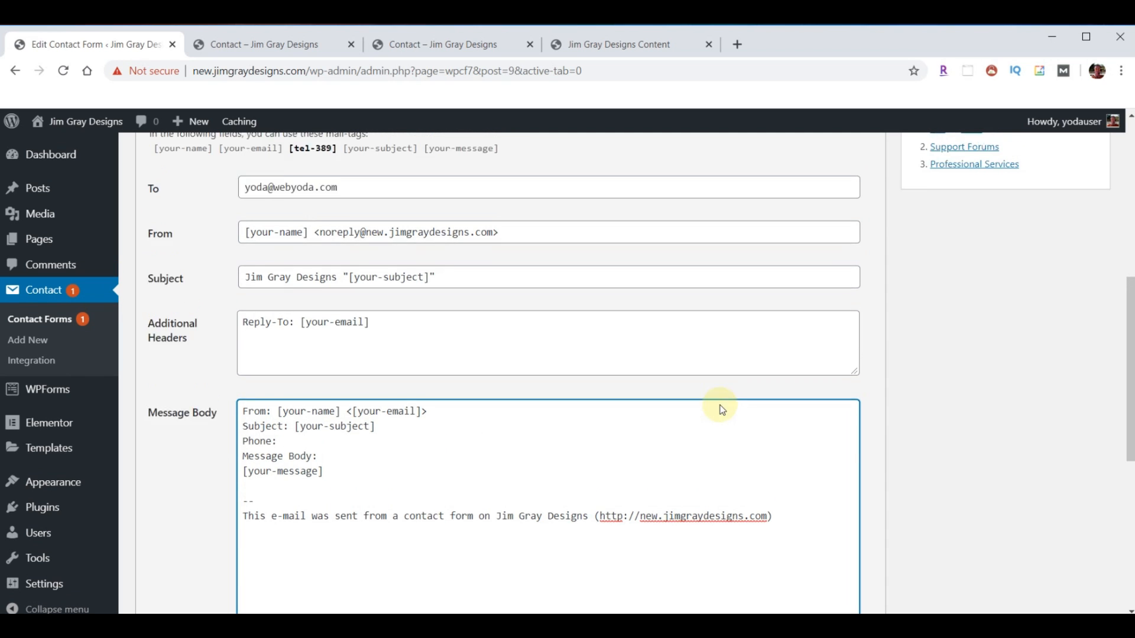
{"action": "left_click", "coordinate": [322, 206]}
{"action": "key", "text": "ctrl+c"}
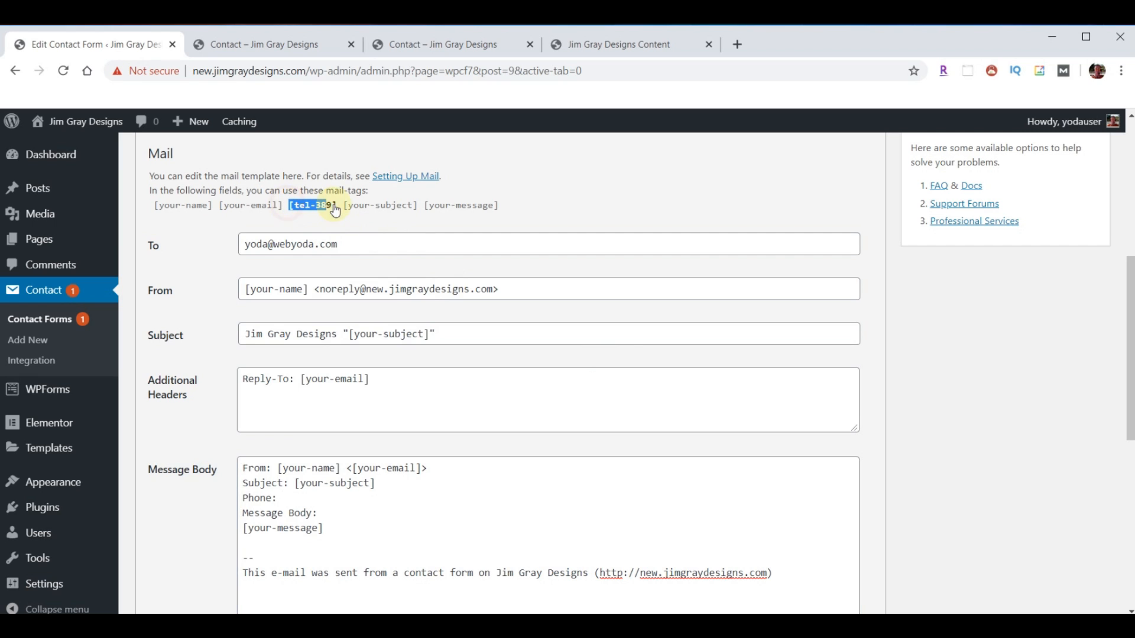
{"action": "left_click", "coordinate": [282, 498]}
{"action": "key", "text": "ctrl+v"}
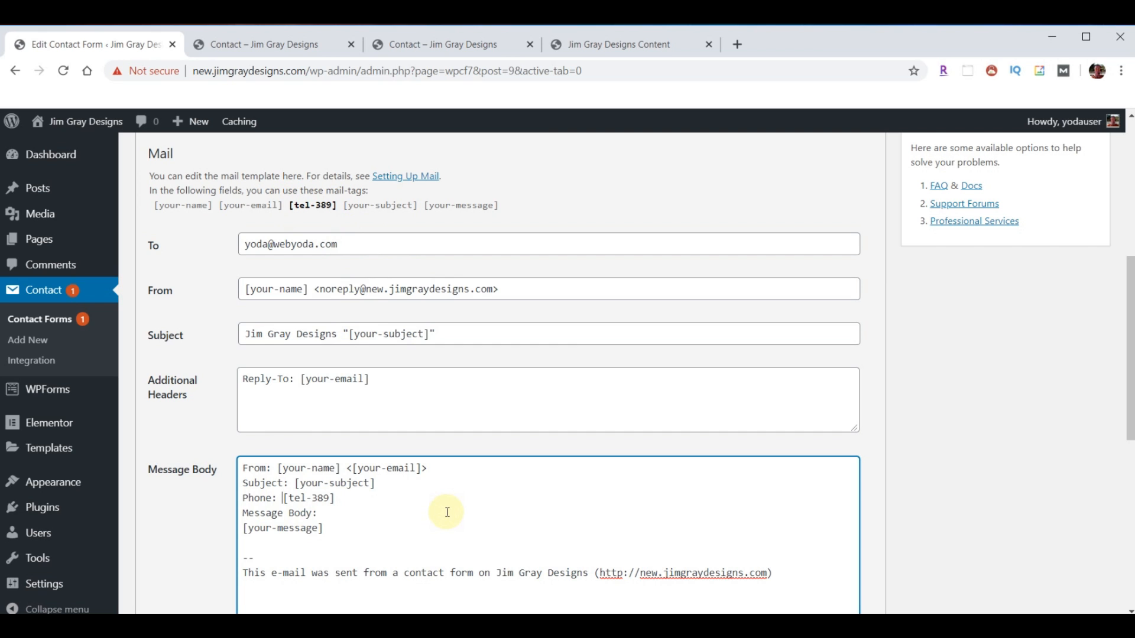
{"action": "scroll", "coordinate": [825, 470], "scroll_direction": "down", "scroll_amount": 5}
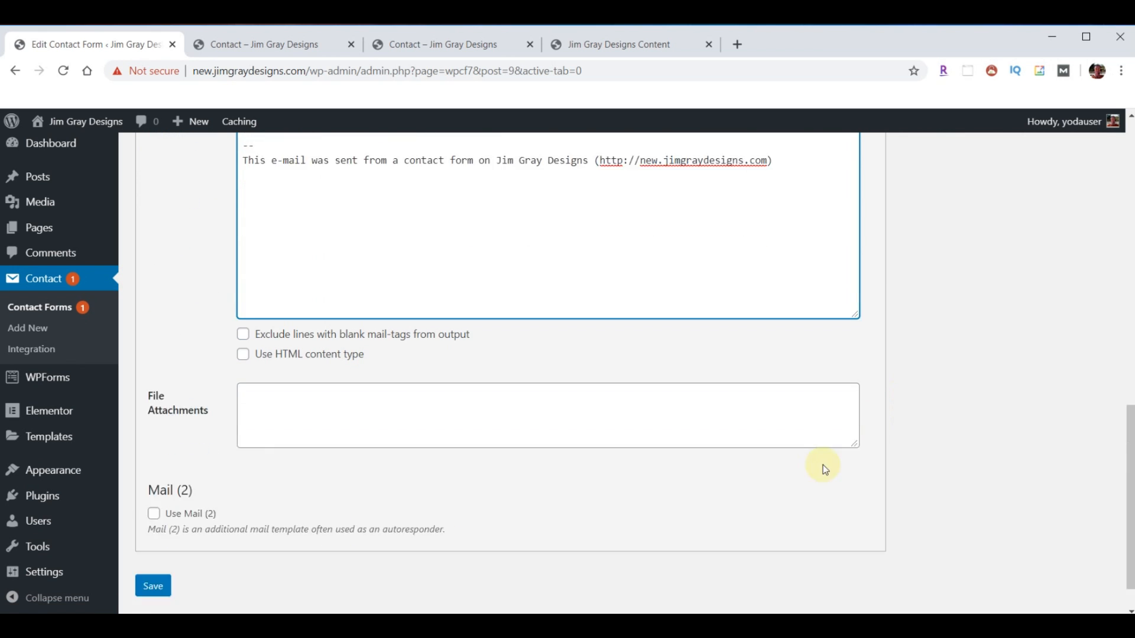
{"action": "scroll", "coordinate": [826, 470], "scroll_direction": "down", "scroll_amount": 1}
{"action": "left_click", "coordinate": [154, 541]}
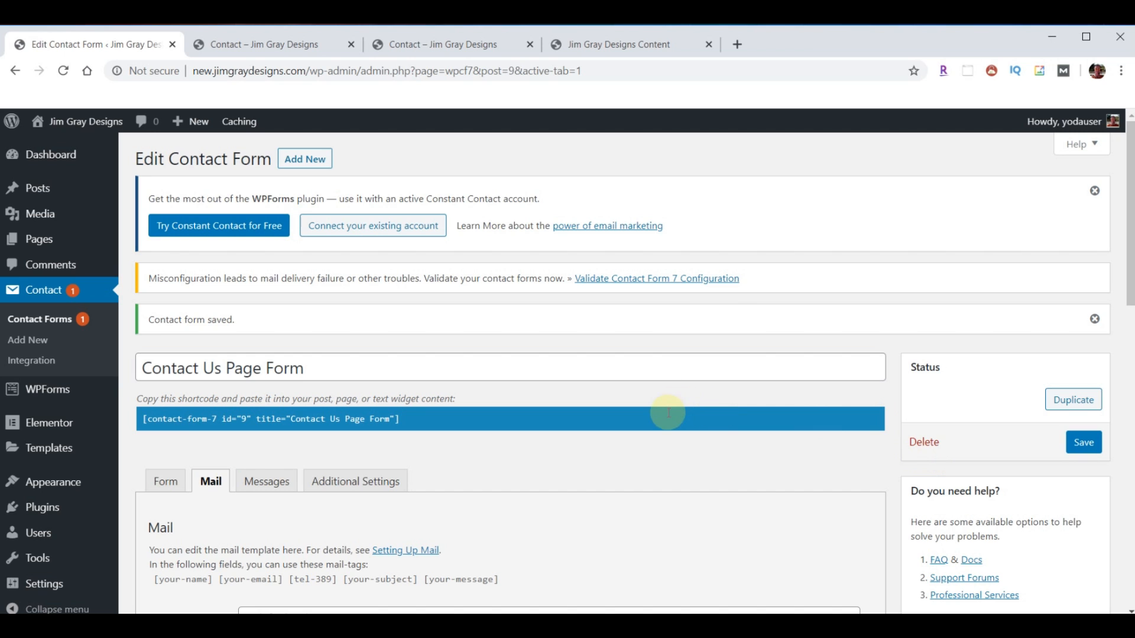
- Duplicate the Contact Us Page Form and rename the copy 'Contact Us For A Quote'
{"action": "left_click", "coordinate": [42, 322]}
{"action": "scroll", "coordinate": [353, 372], "scroll_direction": "down", "scroll_amount": 2}
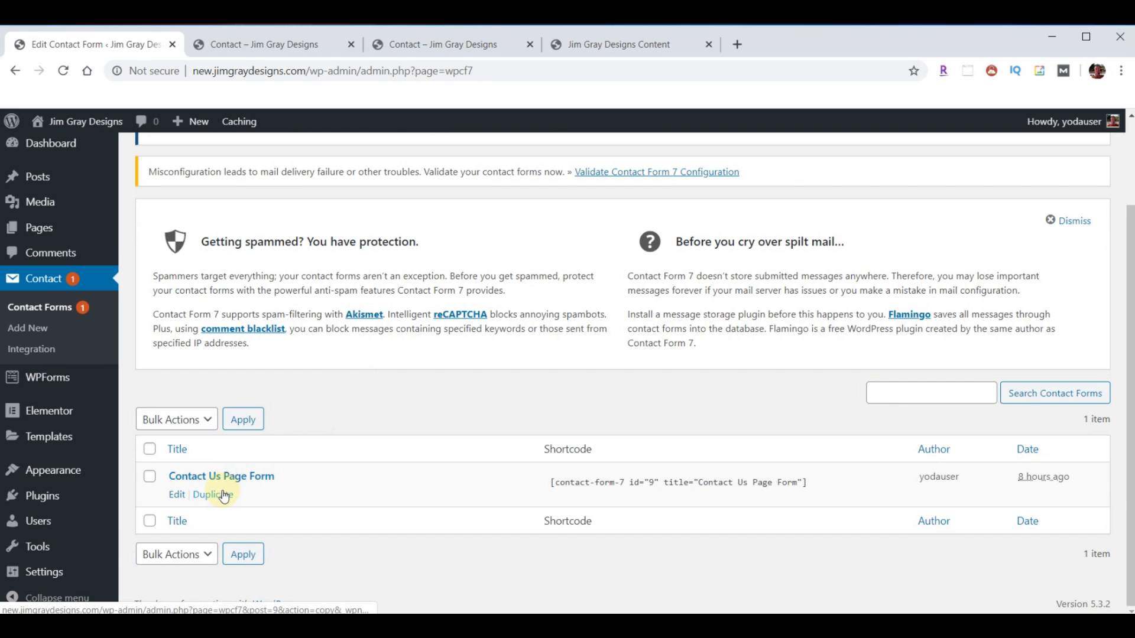
{"action": "left_click", "coordinate": [214, 495]}
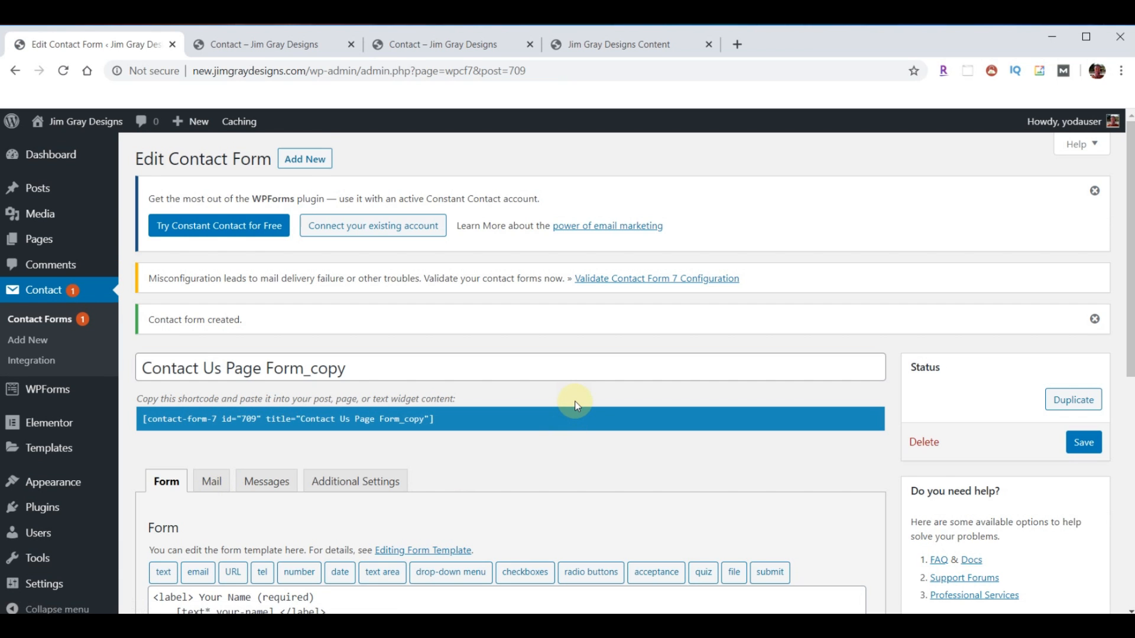
{"action": "scroll", "coordinate": [576, 405], "scroll_direction": "down", "scroll_amount": 3}
{"action": "left_click_drag", "start_coordinate": [385, 220], "coordinate": [130, 213]}
{"action": "type", "text": "Contact Us For A Quote"}
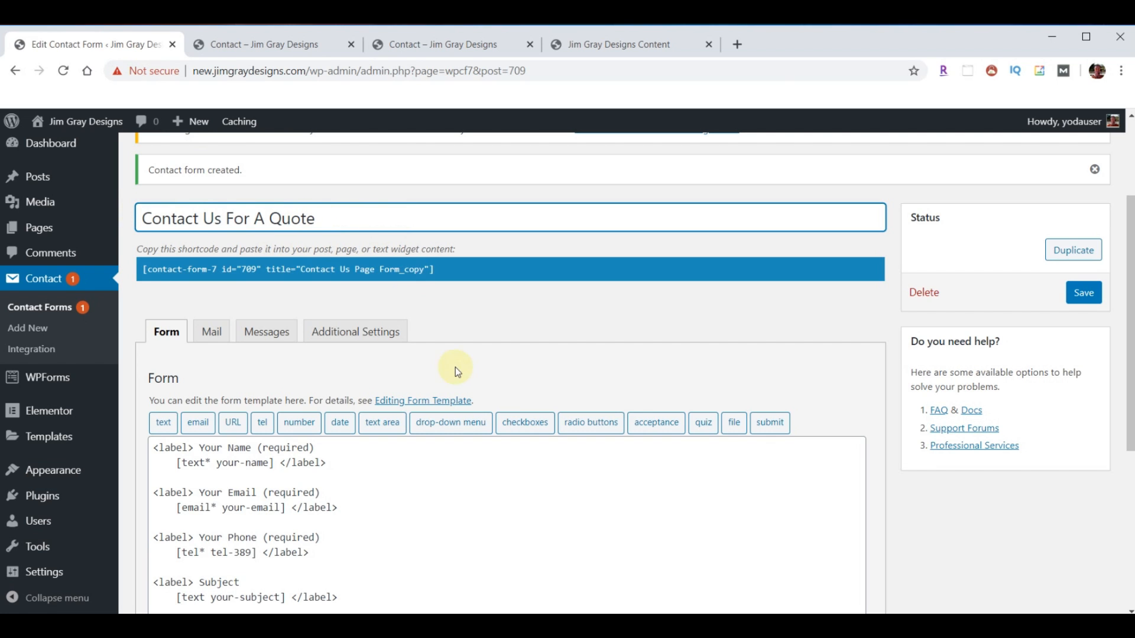
- Delete the quote form's Subject field, relabel its message field as a project prompt, and save
{"action": "scroll", "coordinate": [553, 398], "scroll_direction": "down", "scroll_amount": 1}
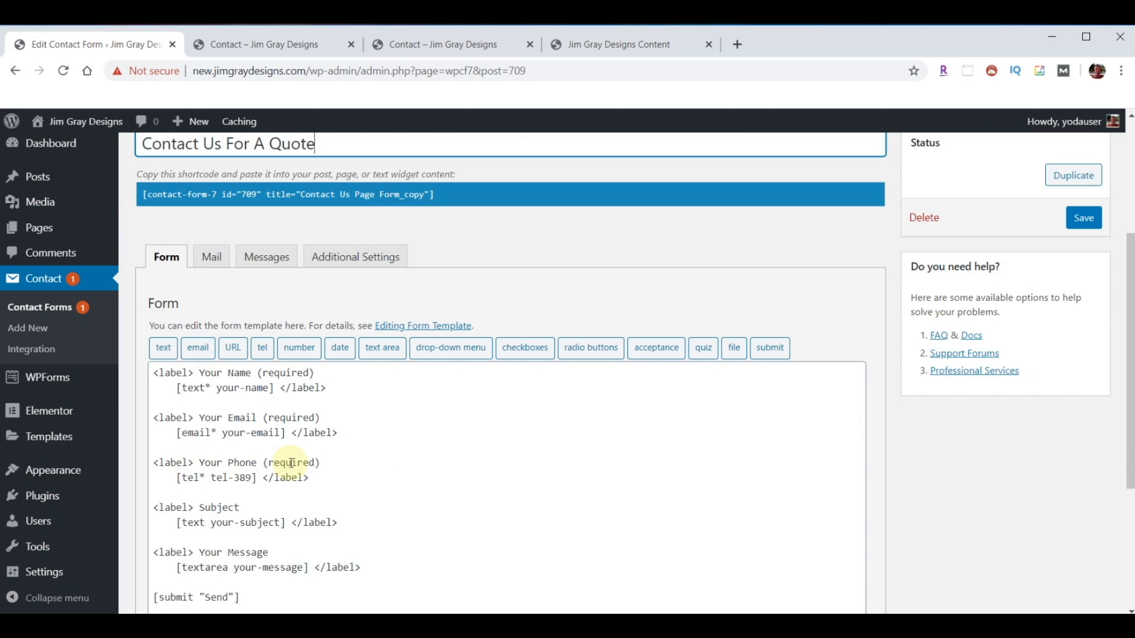
{"action": "scroll", "coordinate": [503, 461], "scroll_direction": "down", "scroll_amount": 1}
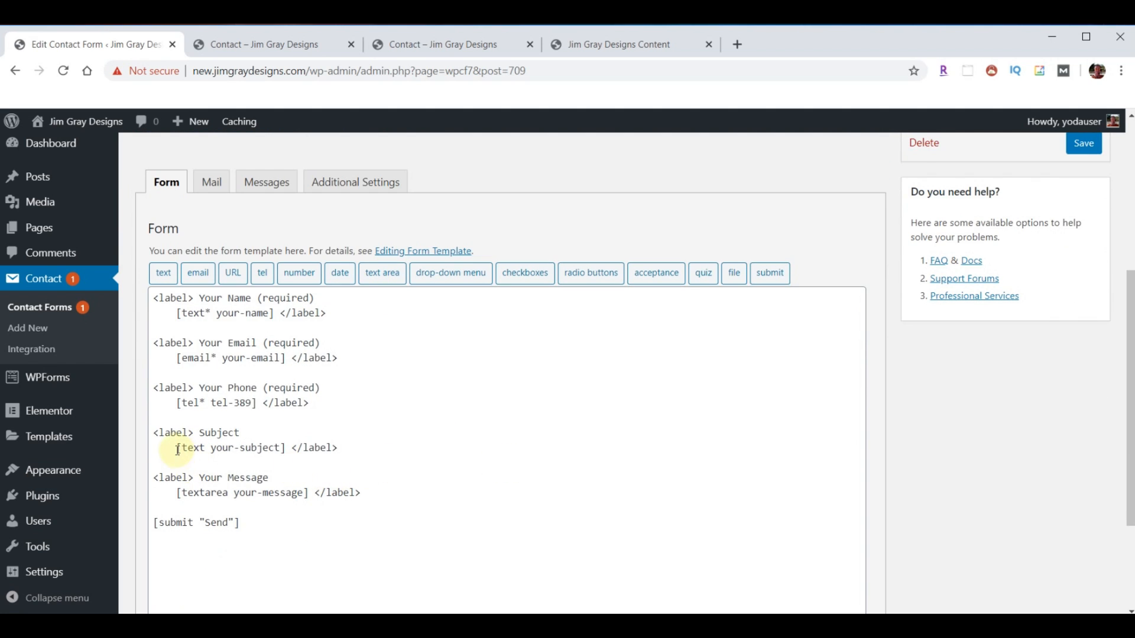
{"action": "left_click_drag", "start_coordinate": [156, 432], "coordinate": [339, 447]}
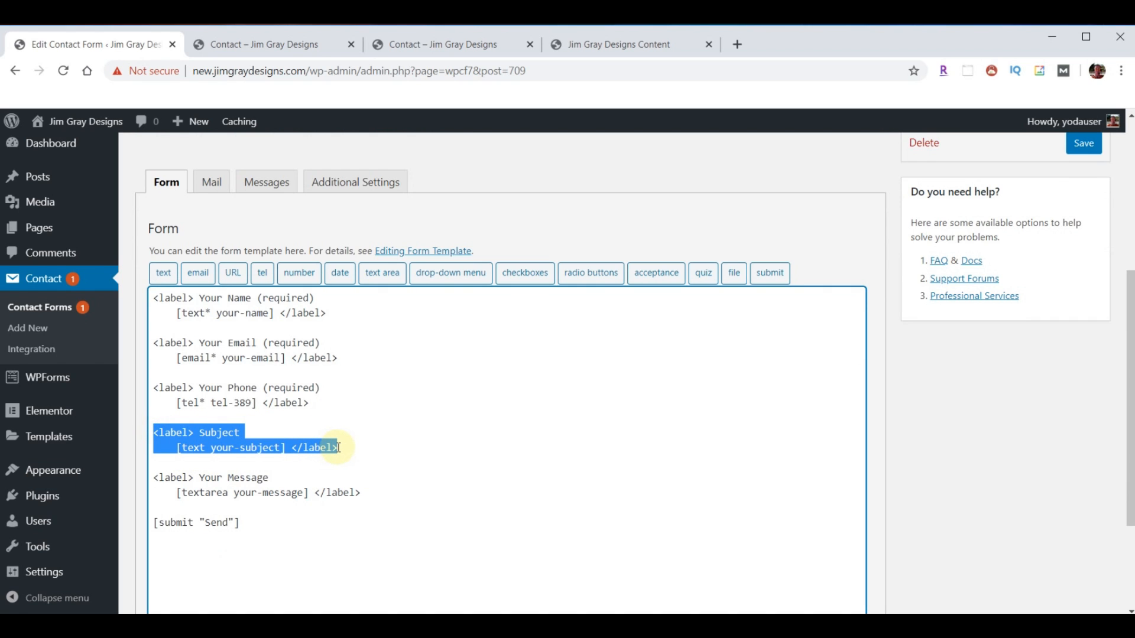
{"action": "key", "text": "Delete"}
{"action": "key", "text": "Delete"}
{"action": "key", "text": "Delete"}
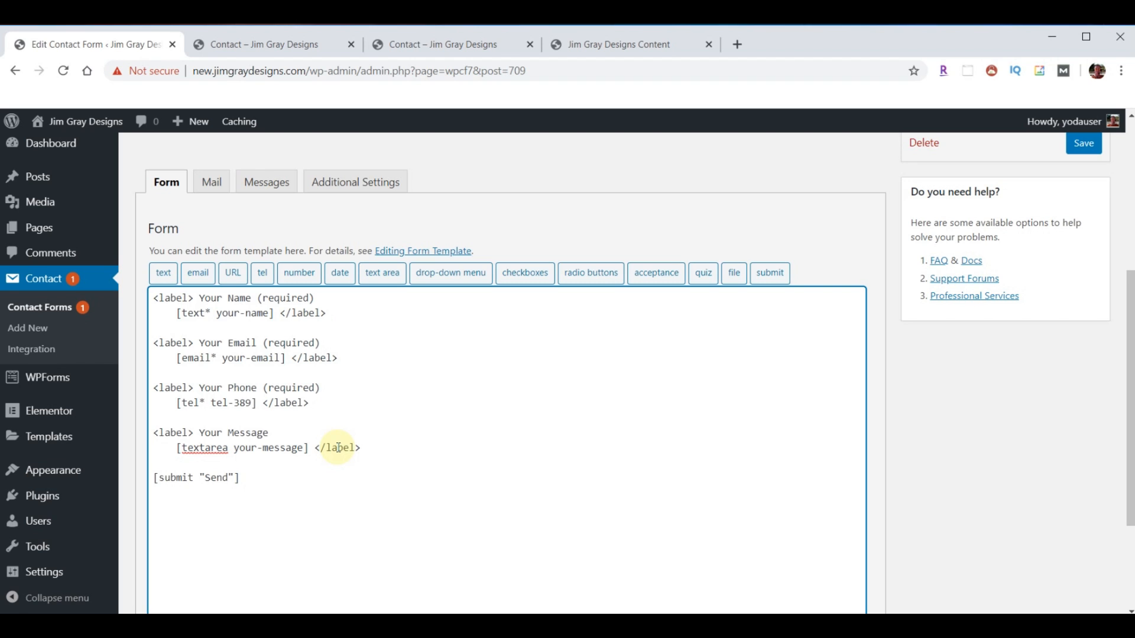
{"action": "left_click", "coordinate": [200, 433]}
{"action": "key", "text": "shift+Right"}
{"action": "key", "text": "shift+Right"}
{"action": "key", "text": "shift+Right"}
{"action": "key", "text": "shift+Right"}
{"action": "key", "text": "shift+Right"}
{"action": "key", "text": "shift+Right"}
{"action": "key", "text": "shift+Right"}
{"action": "key", "text": "shift+Right"}
{"action": "key", "text": "shift+Right"}
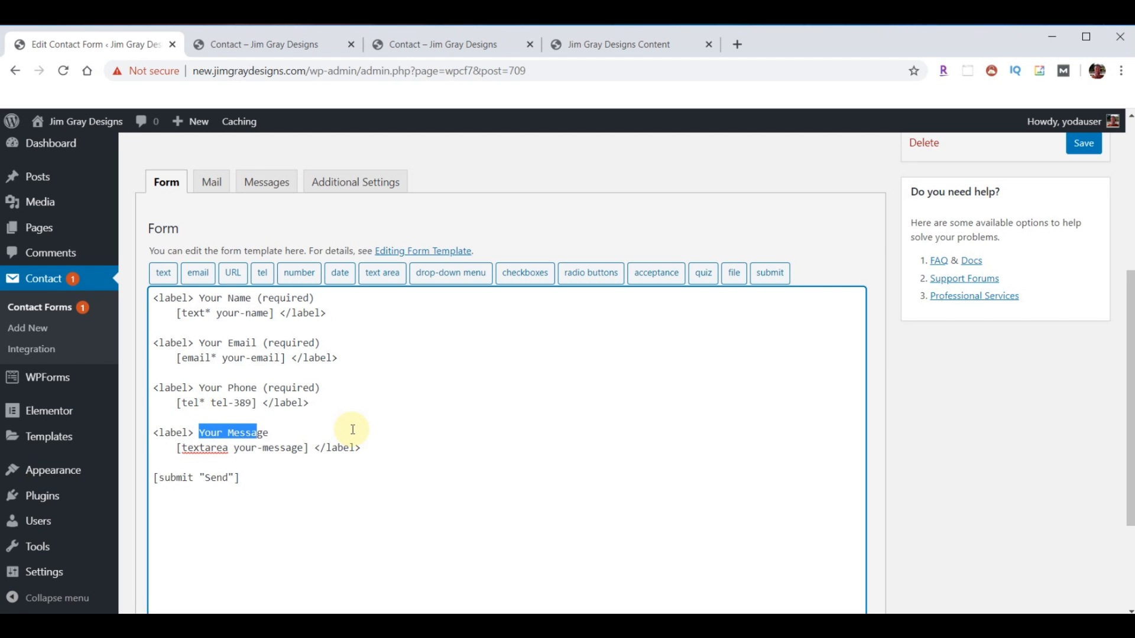
{"action": "type", "text": "Tell us a little about your project"}
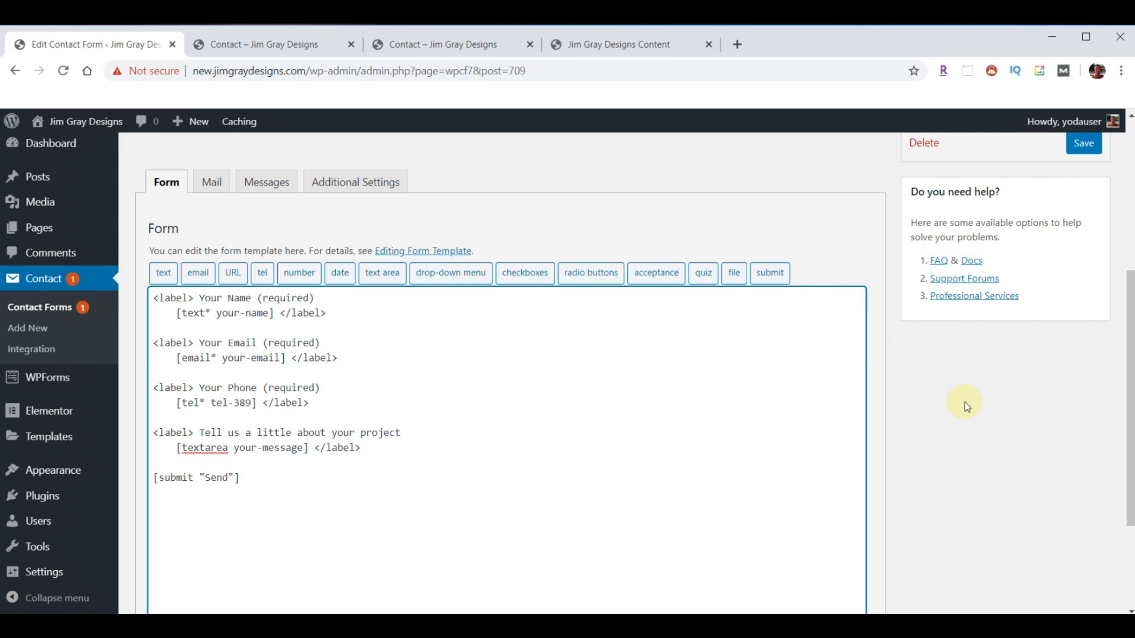
{"action": "scroll", "coordinate": [1057, 250], "scroll_direction": "up", "scroll_amount": 2}
{"action": "left_click", "coordinate": [1082, 220]}
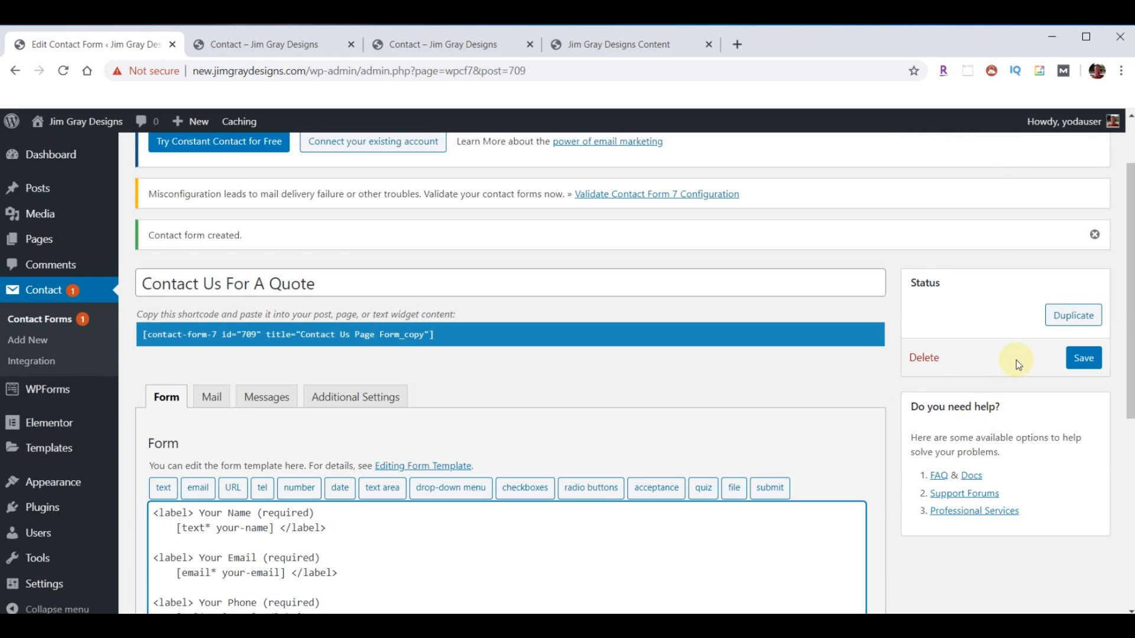
{"action": "left_click", "coordinate": [1083, 357]}
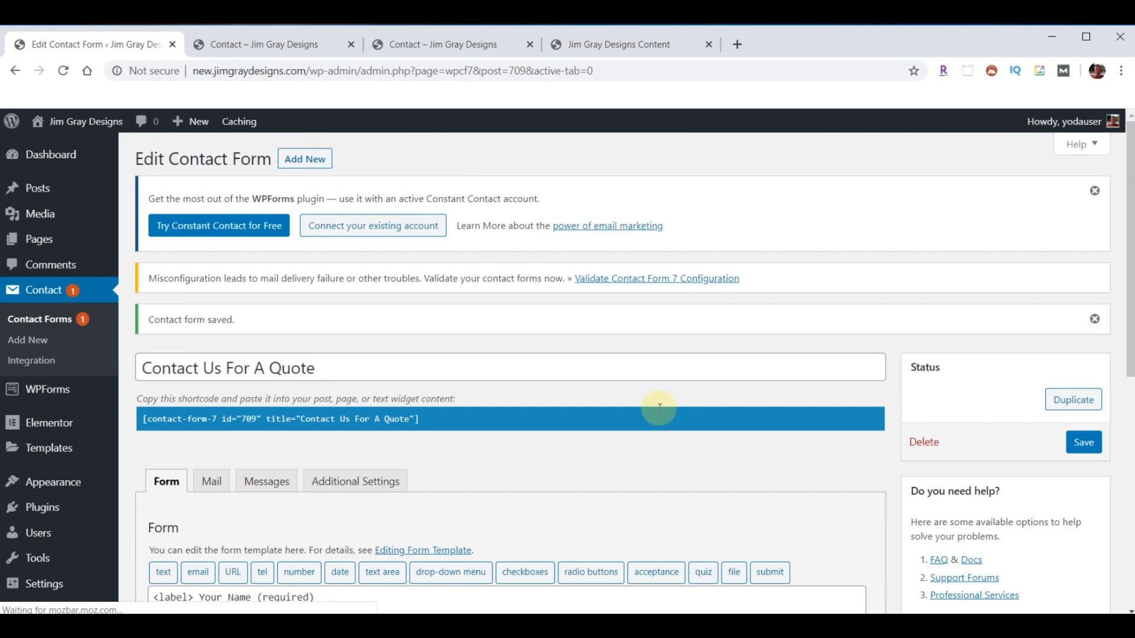
- Set the quote form's mail subject and body subject line to 'Quote Request'
{"action": "left_click", "coordinate": [212, 481]}
{"action": "scroll", "coordinate": [614, 452], "scroll_direction": "down", "scroll_amount": 1}
{"action": "scroll", "coordinate": [614, 452], "scroll_direction": "down", "scroll_amount": 6}
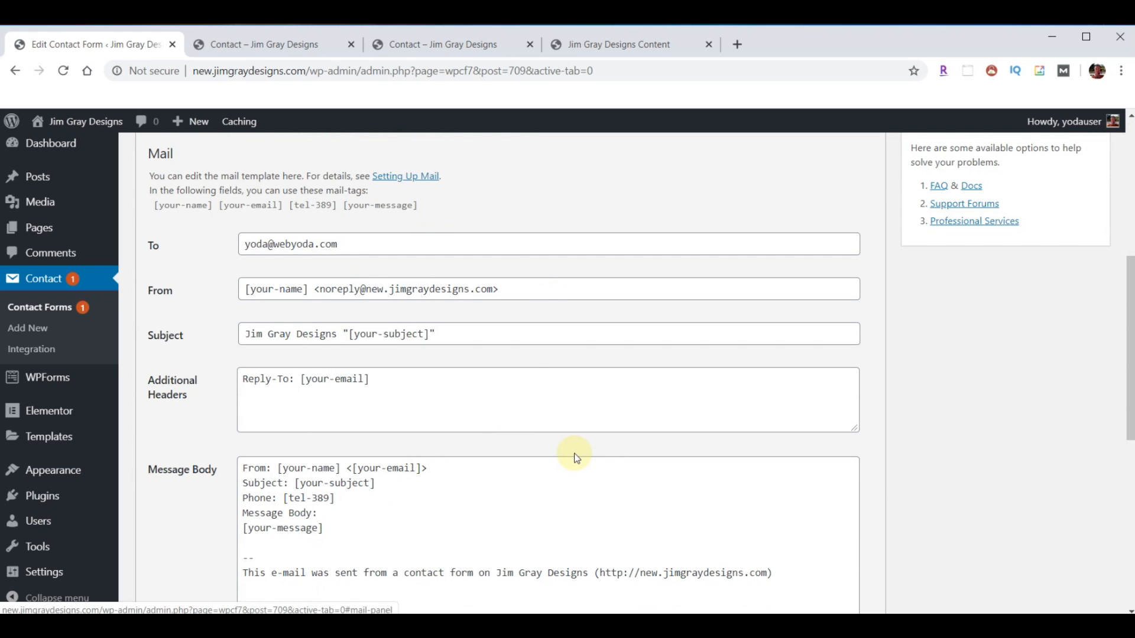
{"action": "scroll", "coordinate": [519, 374], "scroll_direction": "down", "scroll_amount": 1}
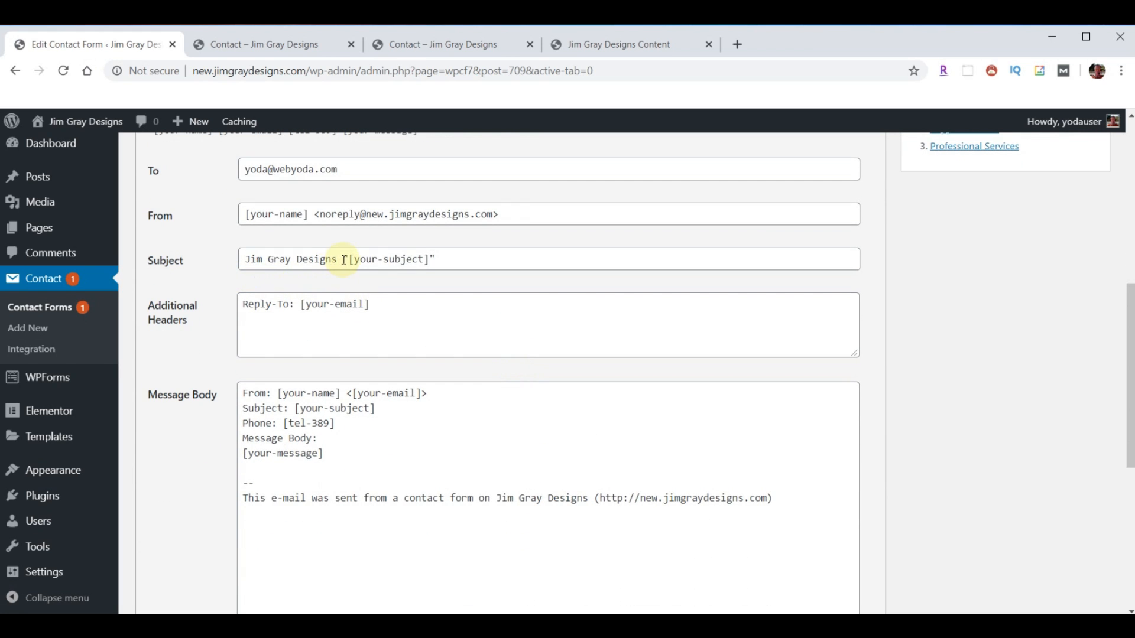
{"action": "left_click_drag", "start_coordinate": [350, 260], "coordinate": [449, 276]}
{"action": "type", "text": "Quote Request"}
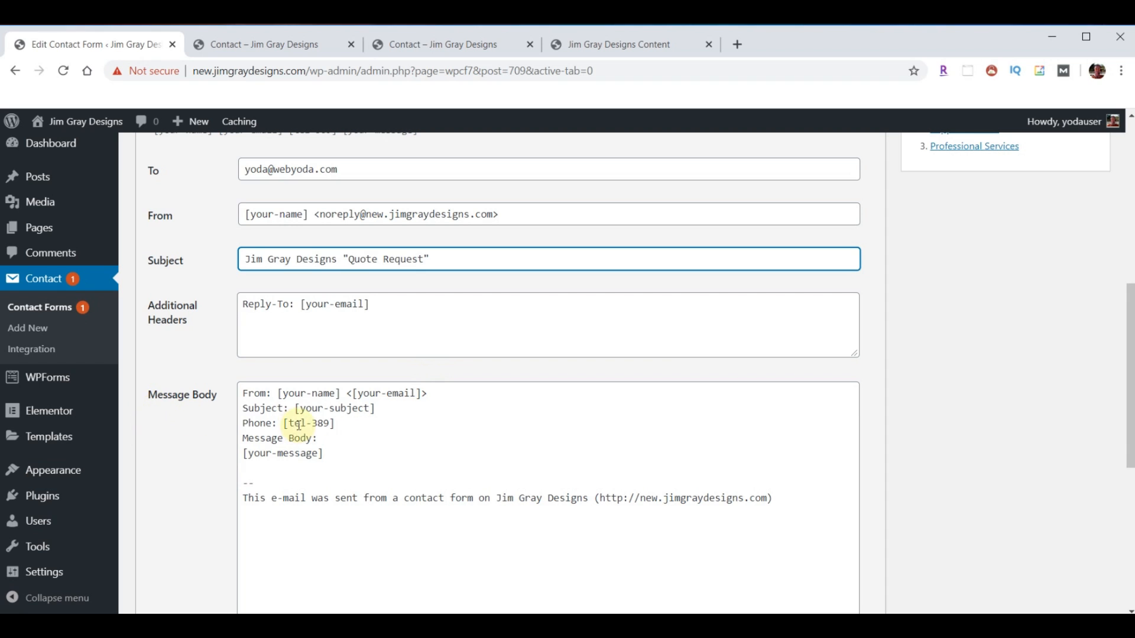
{"action": "left_click_drag", "start_coordinate": [295, 409], "coordinate": [376, 408]}
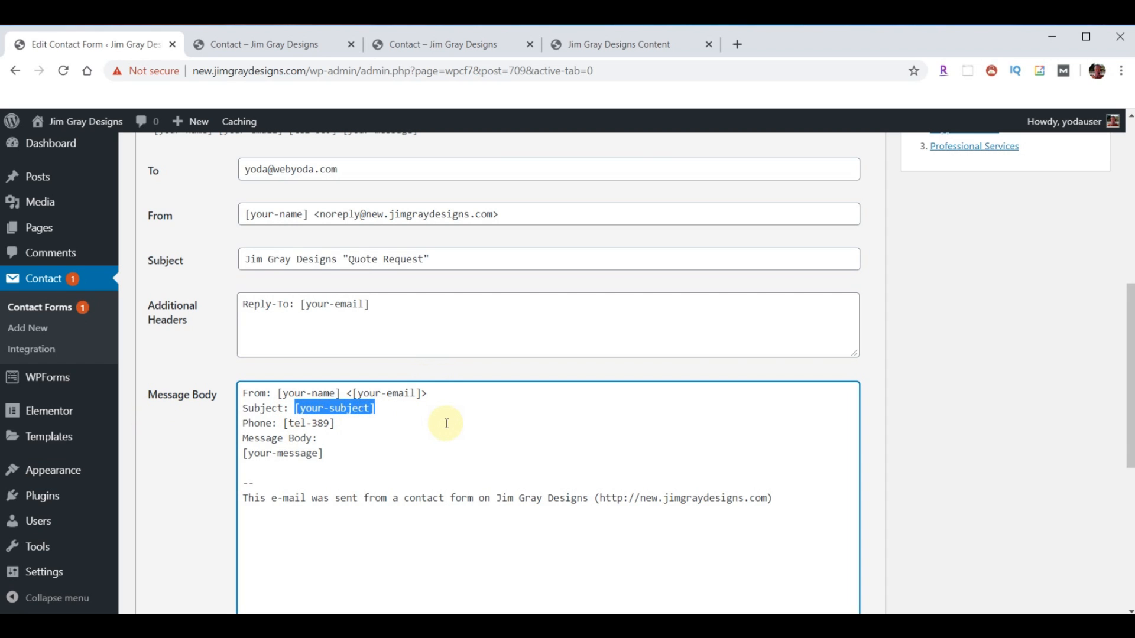
{"action": "type", "text": "Quote Request"}
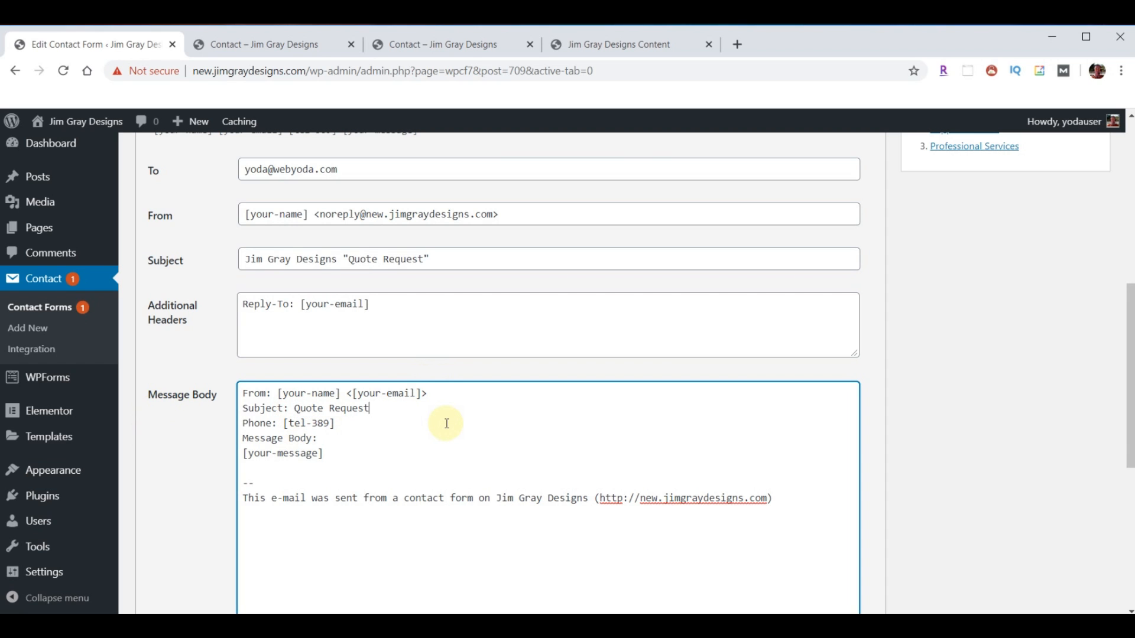
- Add a blank line after the phone line and change 'Message Body' to 'Tell us a little about your project:'
{"action": "left_click", "coordinate": [446, 423]}
{"action": "key", "text": "Return"}
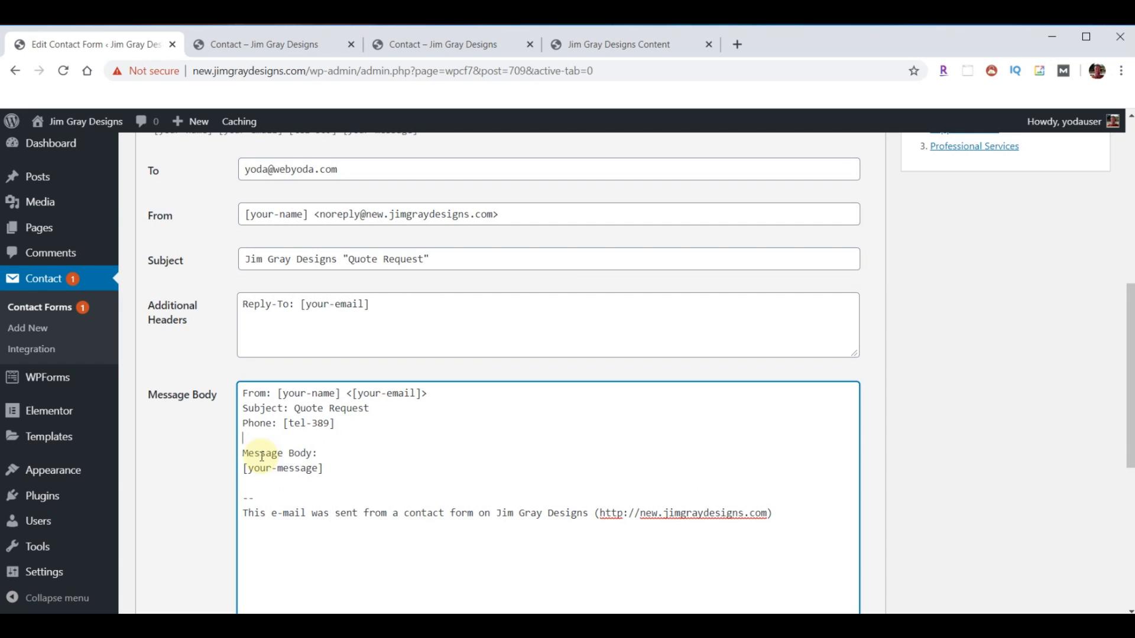
{"action": "left_click_drag", "start_coordinate": [243, 453], "coordinate": [313, 452]}
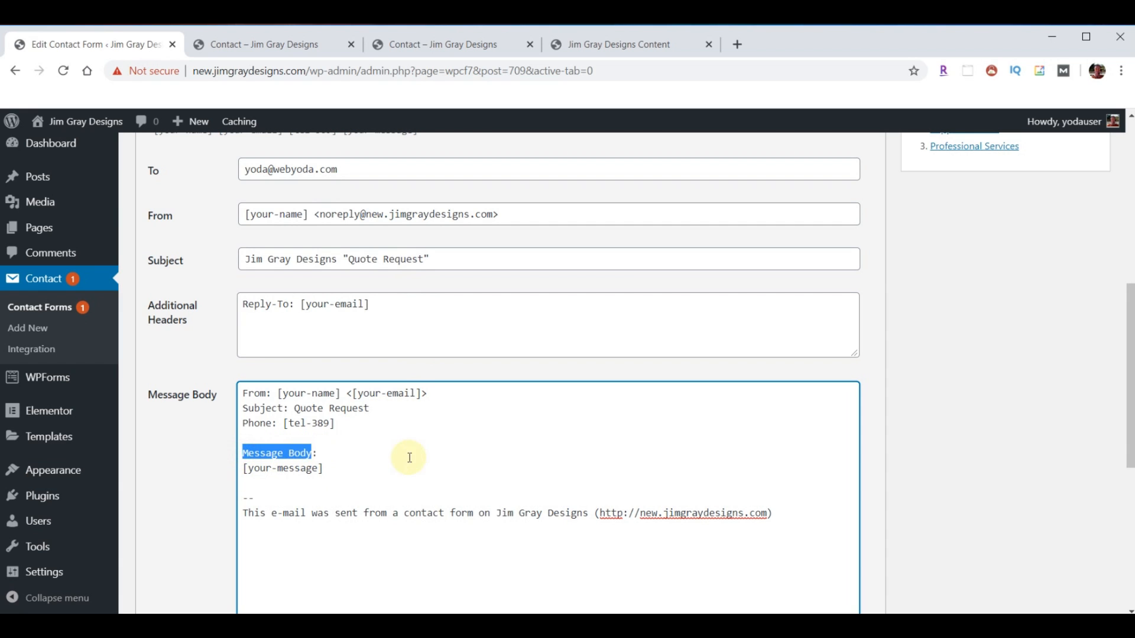
{"action": "type", "text": "Tell us a little about your project:"}
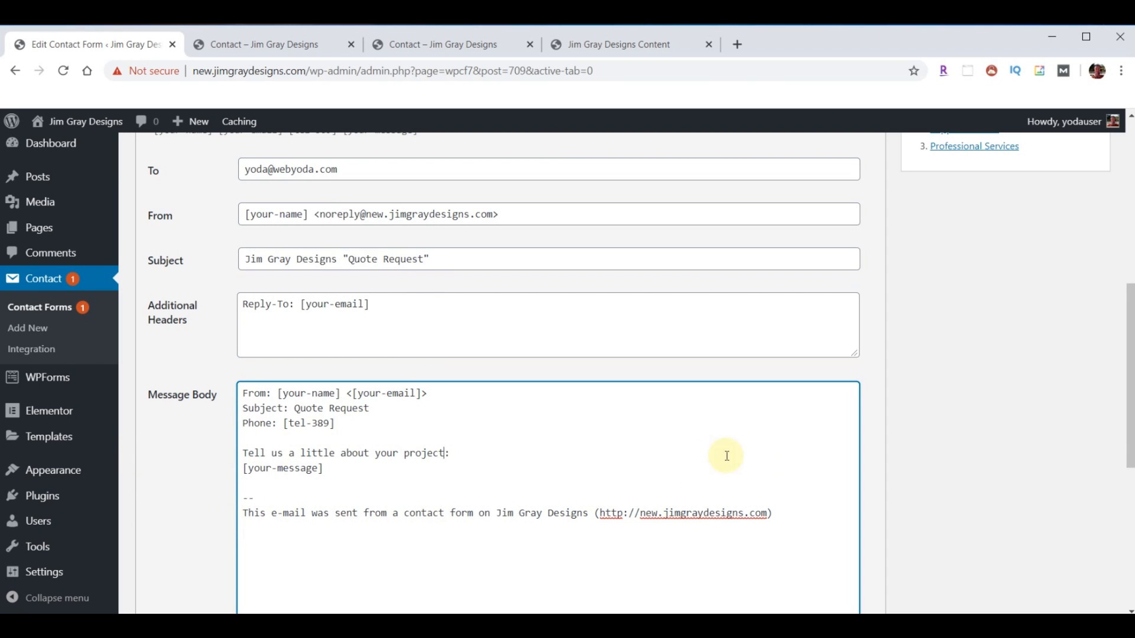
{"action": "scroll", "coordinate": [922, 408], "scroll_direction": "up", "scroll_amount": 5}
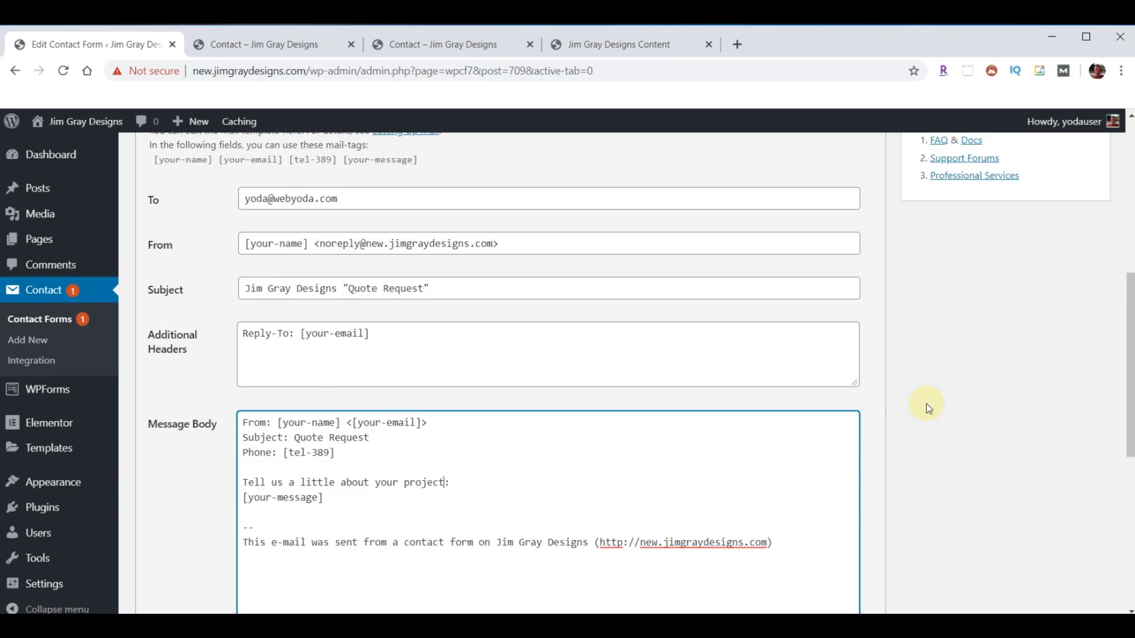
- Save the quote form and validate both contact forms, finding none invalid
{"action": "left_click", "coordinate": [1085, 294]}
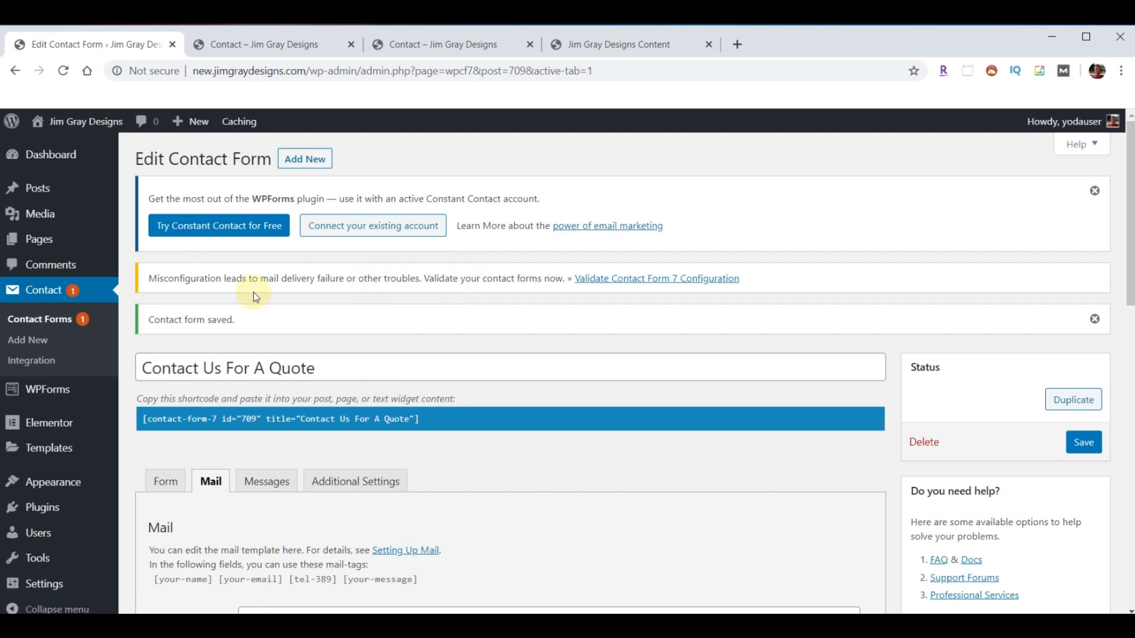
{"action": "mouse_move", "coordinate": [41, 243]}
{"action": "left_click", "coordinate": [660, 280]}
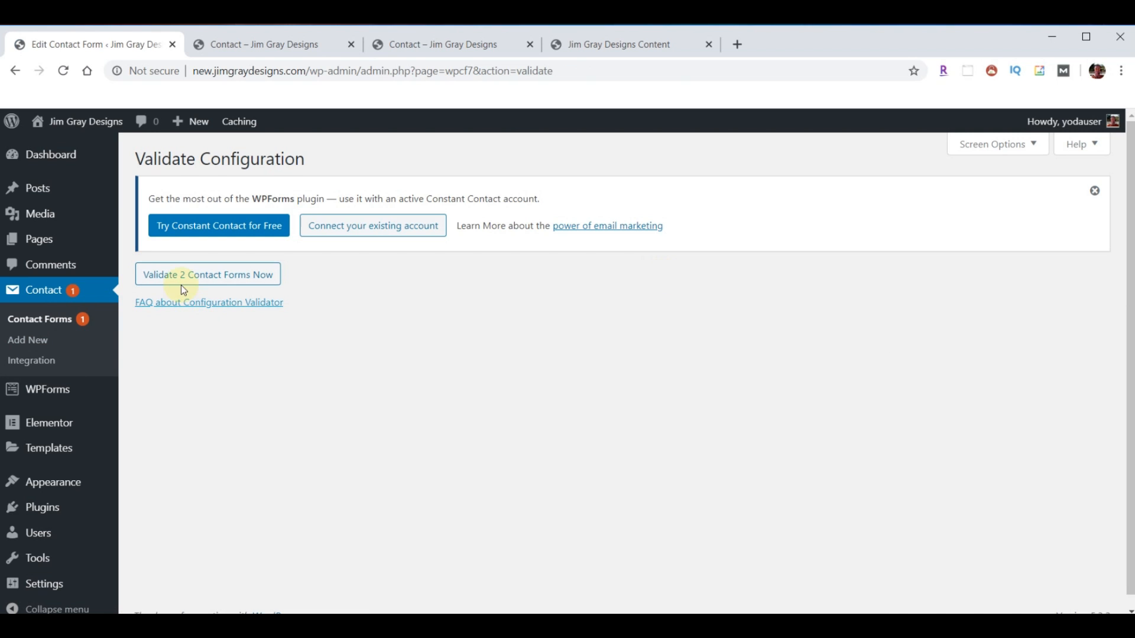
{"action": "left_click", "coordinate": [197, 275]}
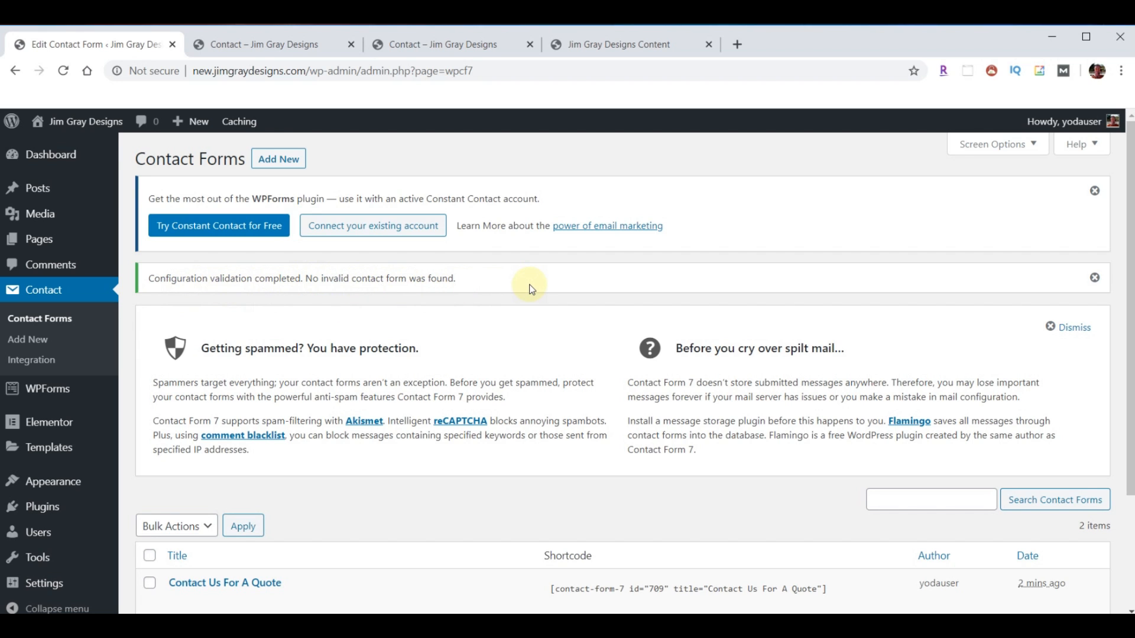
{"action": "left_click", "coordinate": [34, 247]}
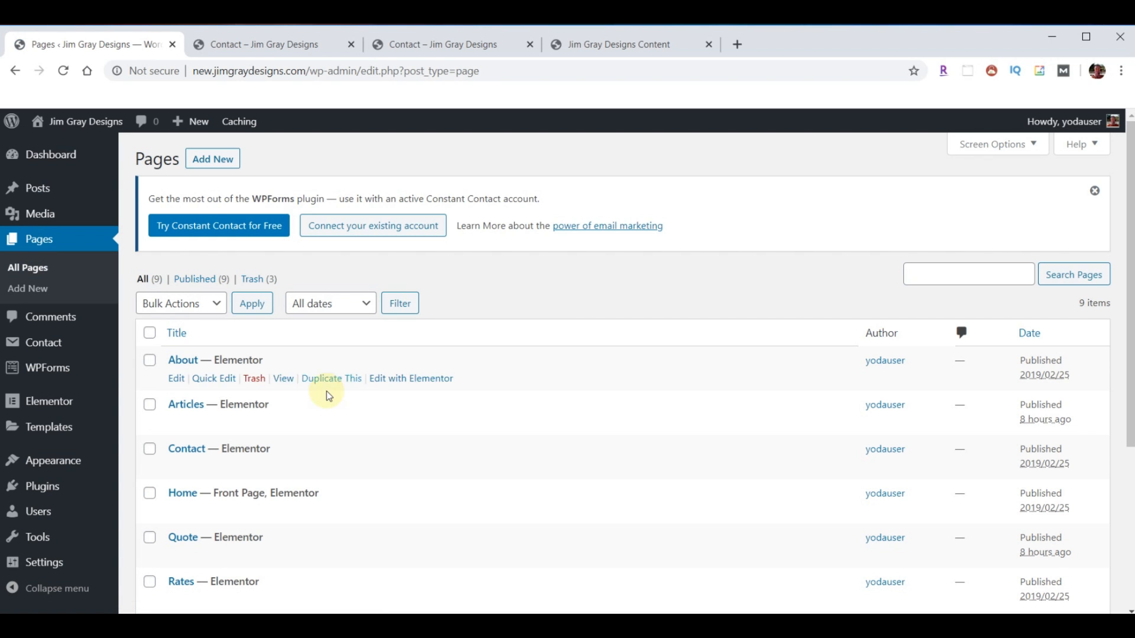
- Open the Contact page in Elementor and delete its five old sections, including banner, form and map
{"action": "left_click", "coordinate": [411, 467]}
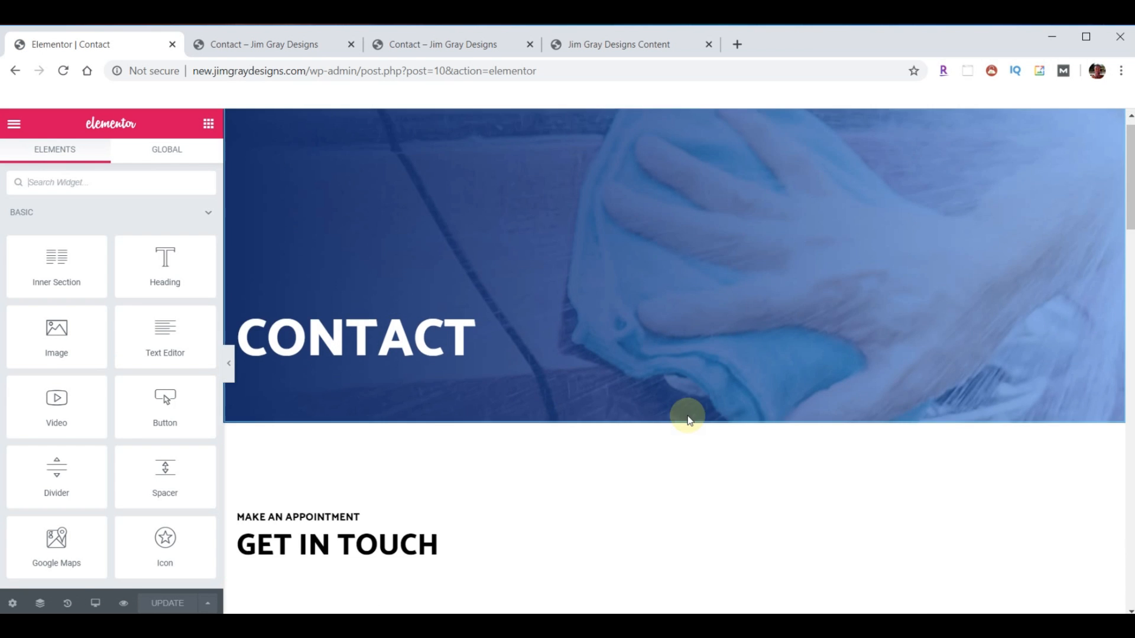
{"action": "scroll", "coordinate": [687, 421], "scroll_direction": "down", "scroll_amount": 6}
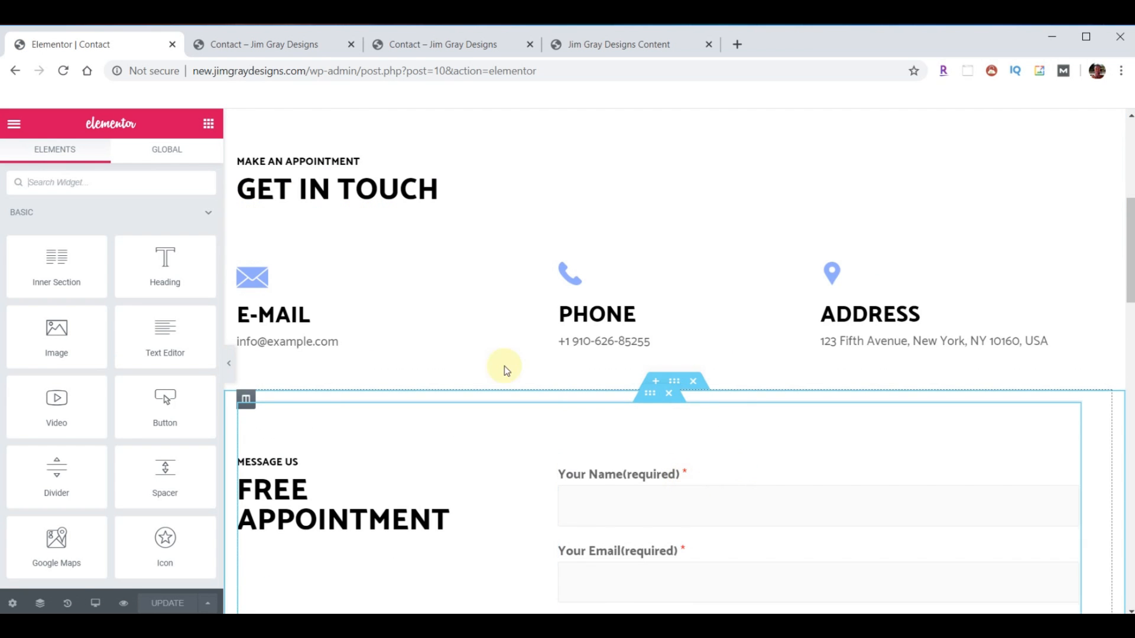
{"action": "scroll", "coordinate": [634, 451], "scroll_direction": "up", "scroll_amount": 6}
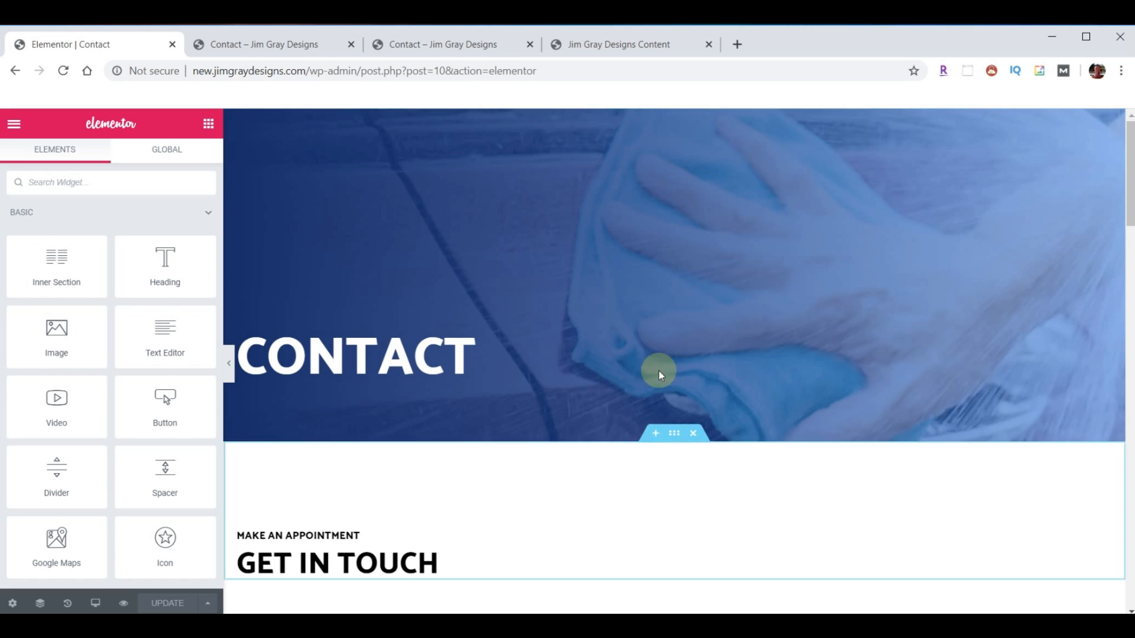
{"action": "left_click", "coordinate": [692, 119]}
{"action": "left_click", "coordinate": [692, 119]}
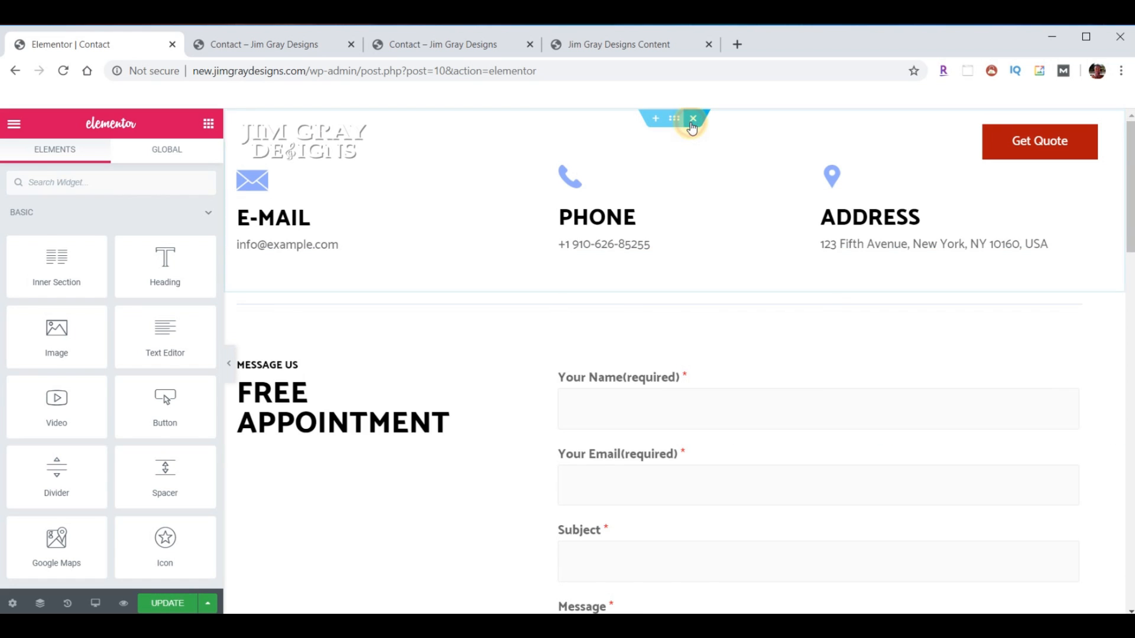
{"action": "left_click", "coordinate": [693, 119]}
{"action": "left_click", "coordinate": [693, 118]}
{"action": "left_click", "coordinate": [693, 119]}
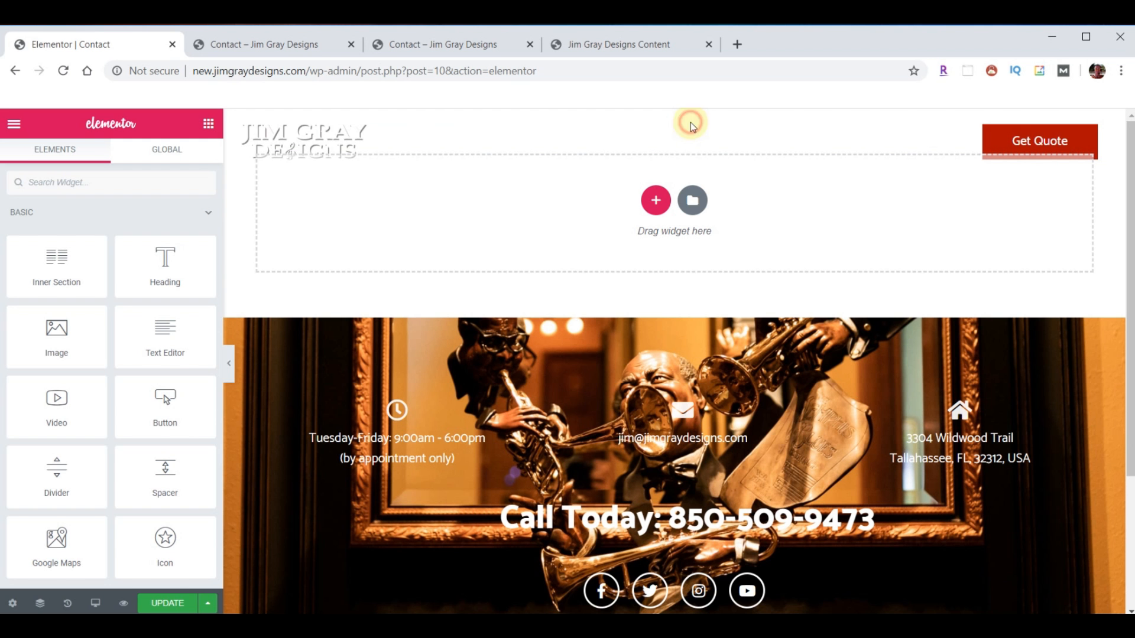
- Import template-JGD-contact.json and insert the Contact template without its document settings
{"action": "left_click", "coordinate": [690, 200]}
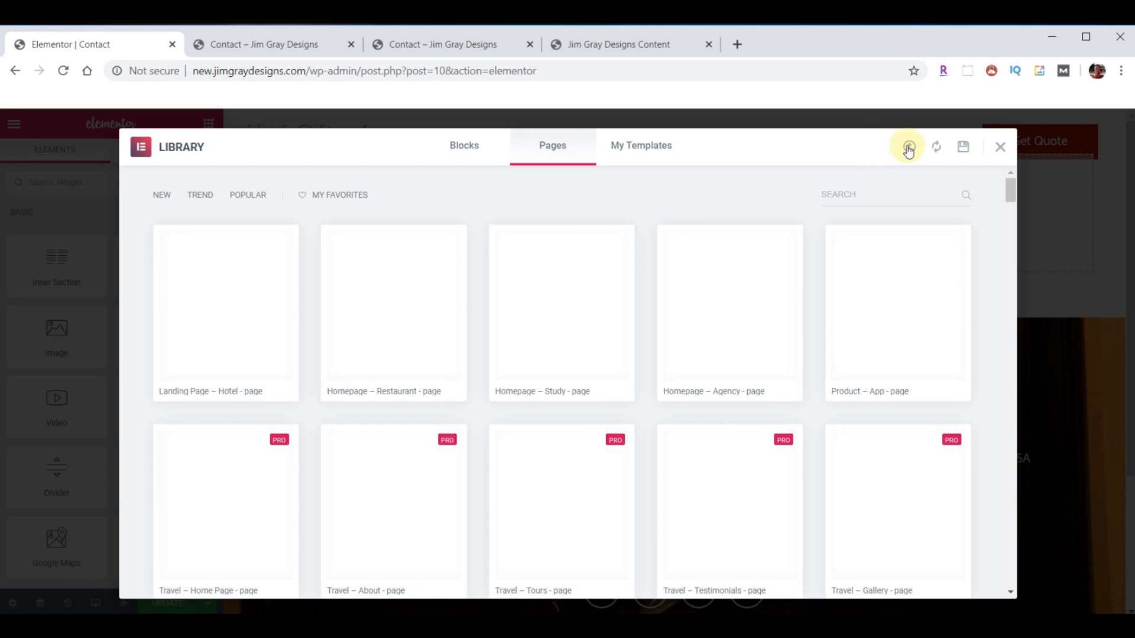
{"action": "left_click", "coordinate": [909, 148]}
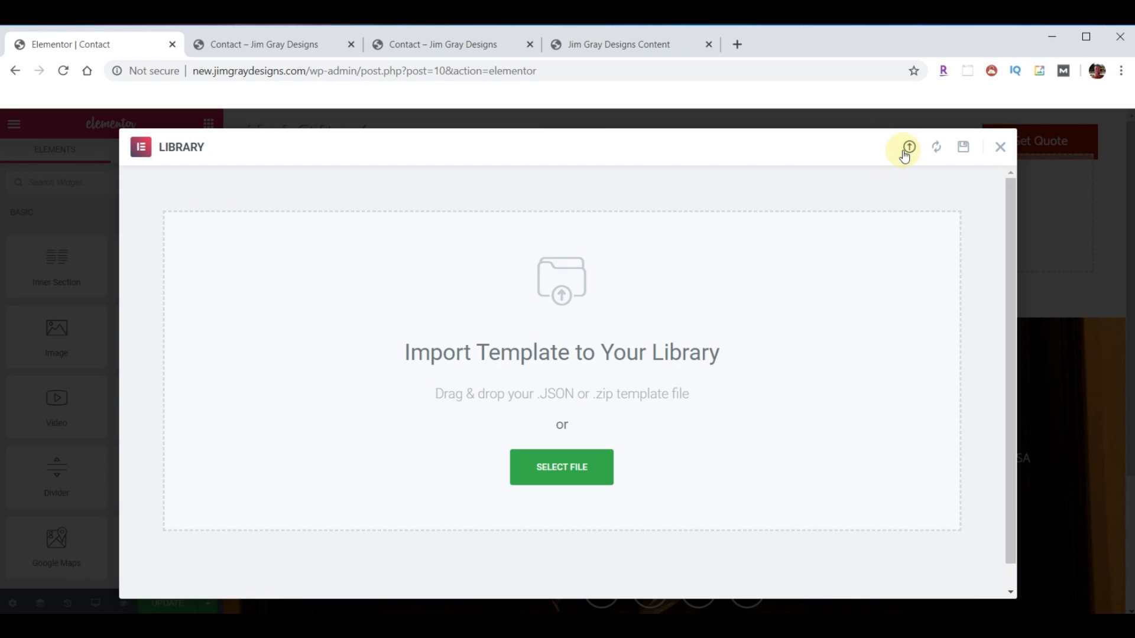
{"action": "key", "text": "alt+Tab"}
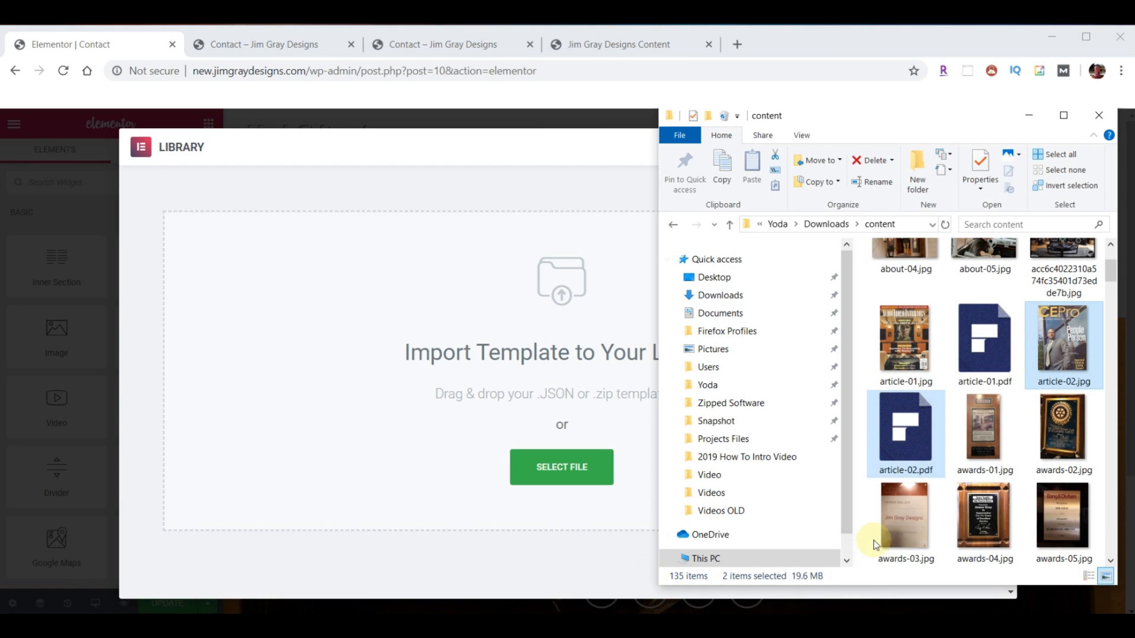
{"action": "scroll", "coordinate": [993, 447], "scroll_direction": "down", "scroll_amount": 15}
{"action": "scroll", "coordinate": [992, 447], "scroll_direction": "down", "scroll_amount": 10}
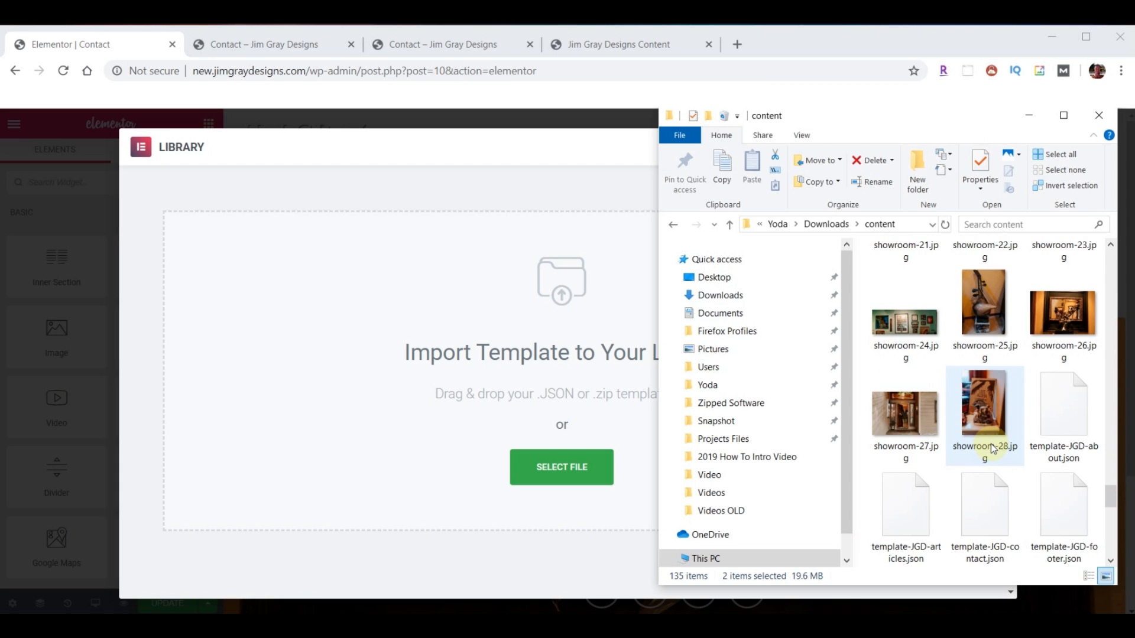
{"action": "left_click_drag", "start_coordinate": [984, 509], "coordinate": [519, 373]}
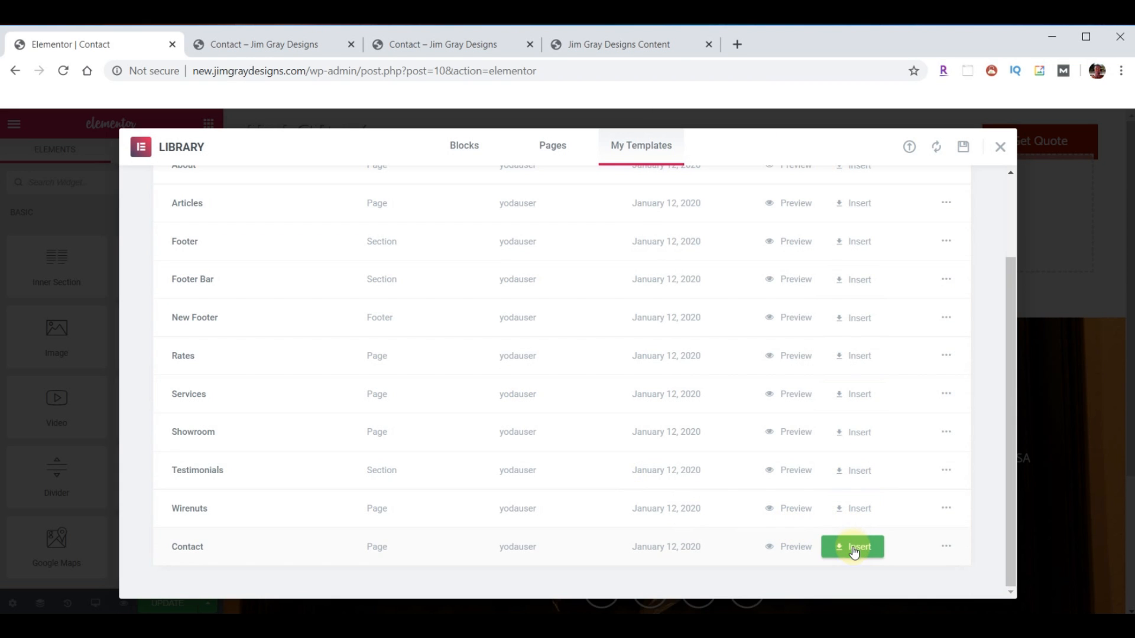
{"action": "scroll", "coordinate": [650, 423], "scroll_direction": "up", "scroll_amount": 2}
{"action": "scroll", "coordinate": [652, 423], "scroll_direction": "down", "scroll_amount": 2}
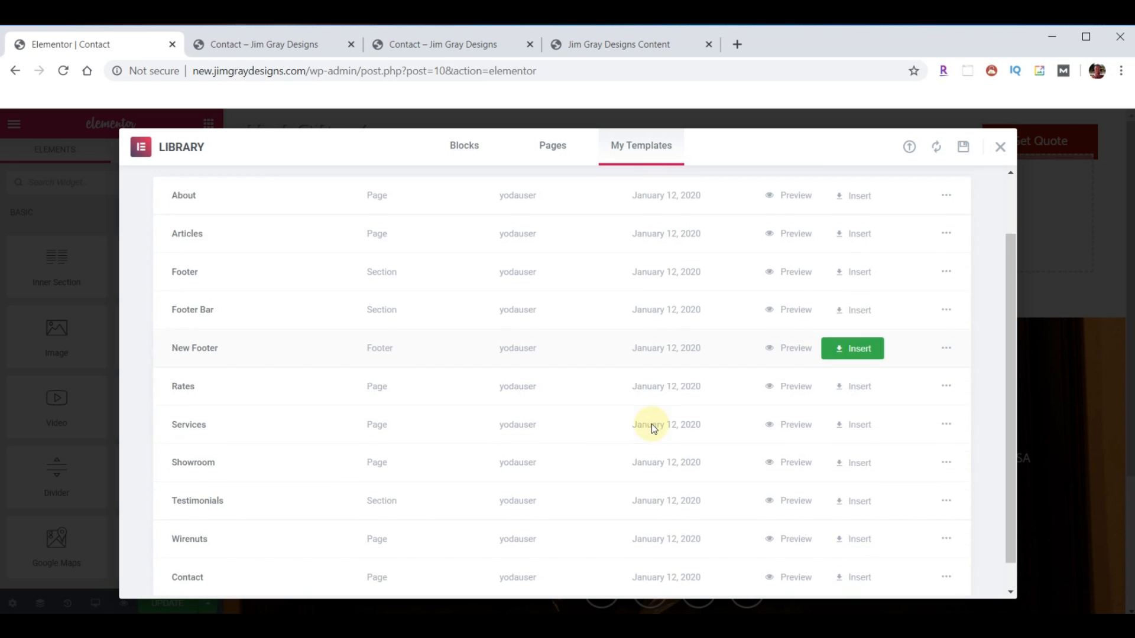
{"action": "left_click", "coordinate": [865, 547]}
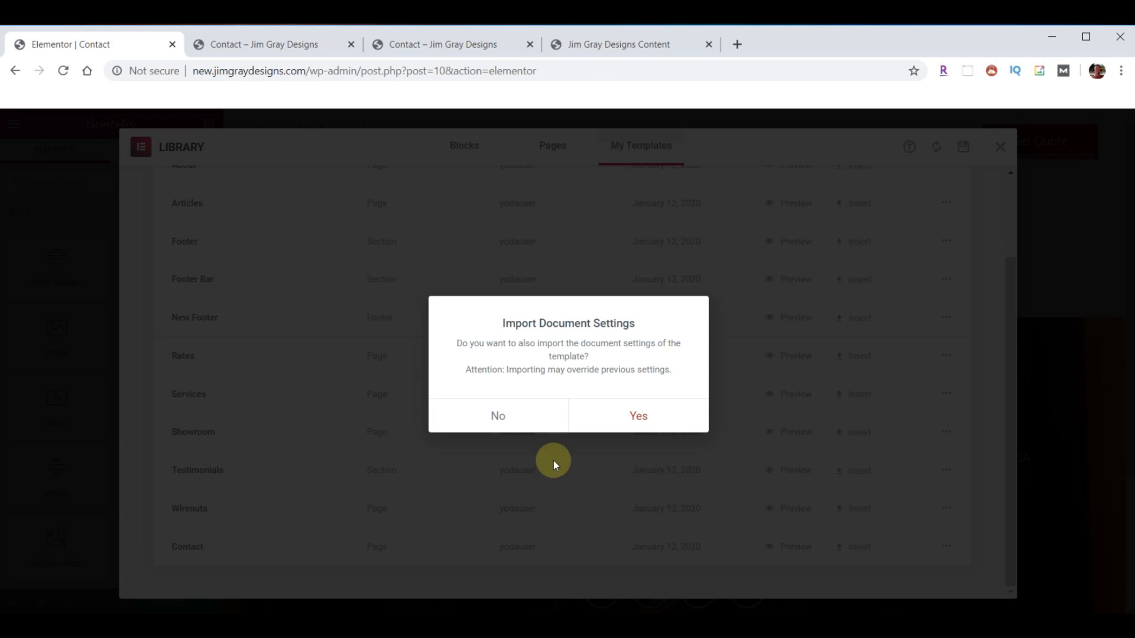
{"action": "left_click", "coordinate": [504, 417]}
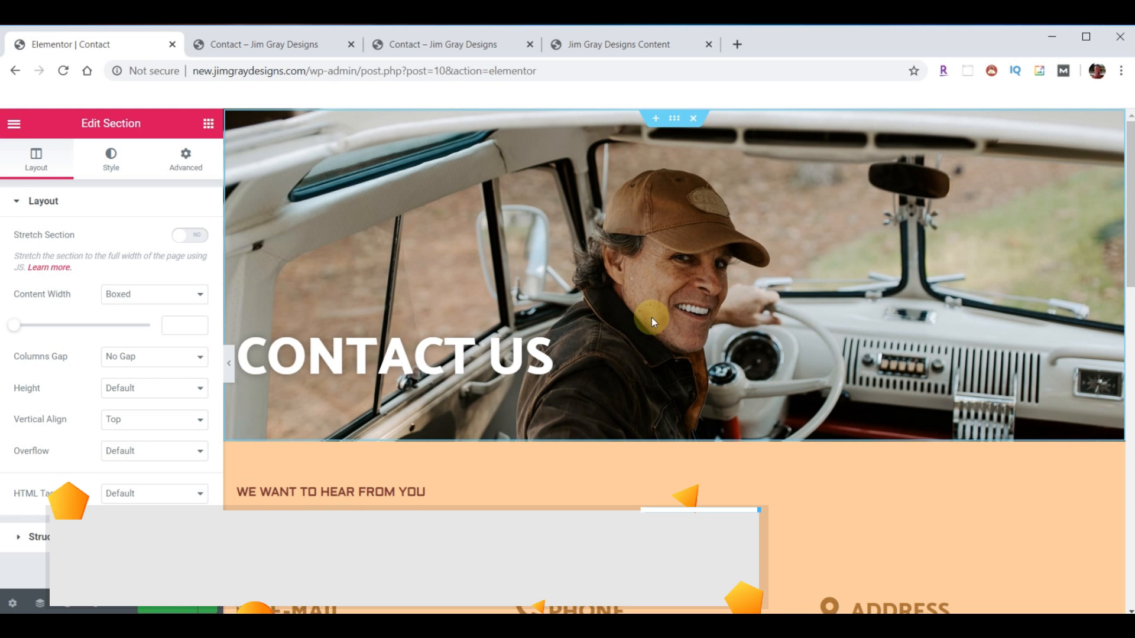
- Add a Contact Form 7 widget beside MESSAGE US showing the Contact Us Page Form
{"action": "scroll", "coordinate": [804, 354], "scroll_direction": "down", "scroll_amount": 6}
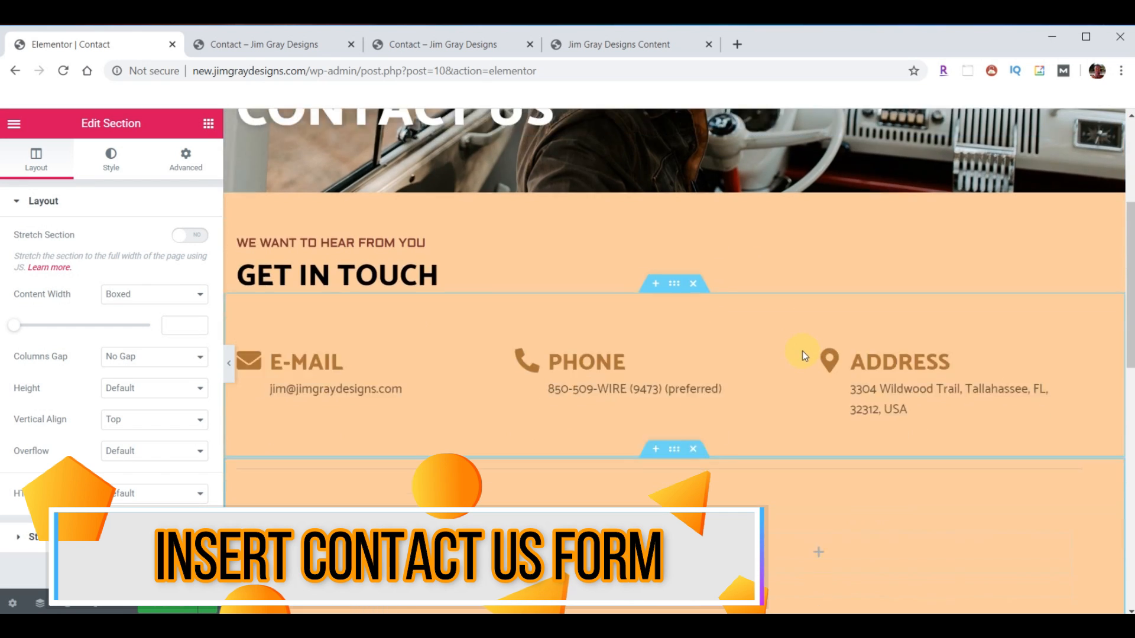
{"action": "scroll", "coordinate": [803, 354], "scroll_direction": "down", "scroll_amount": 1}
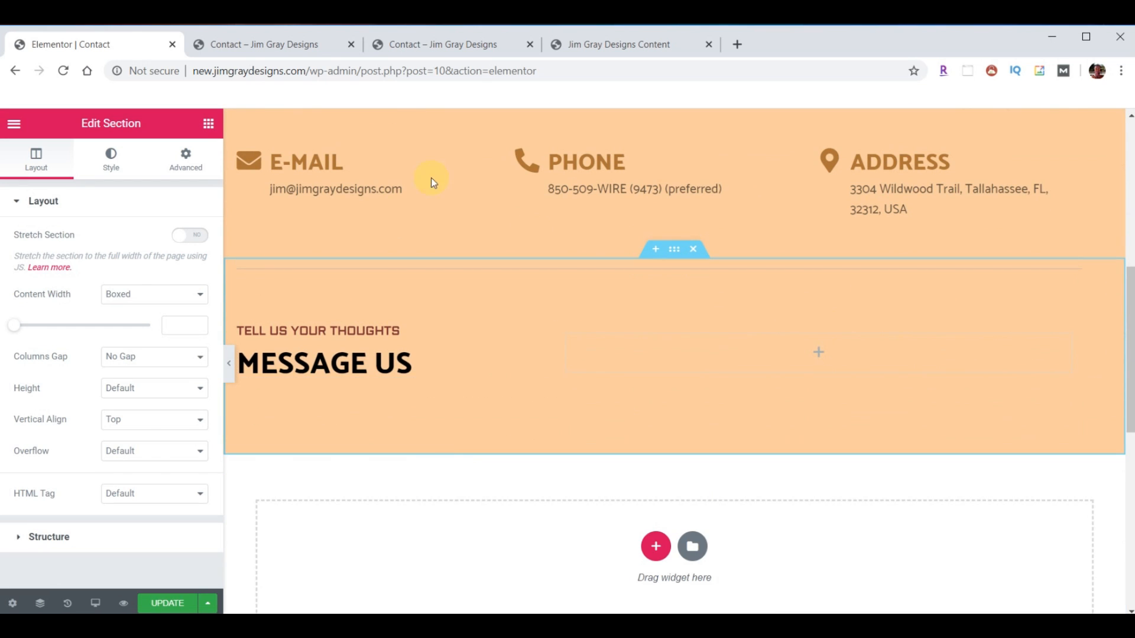
{"action": "left_click", "coordinate": [208, 122]}
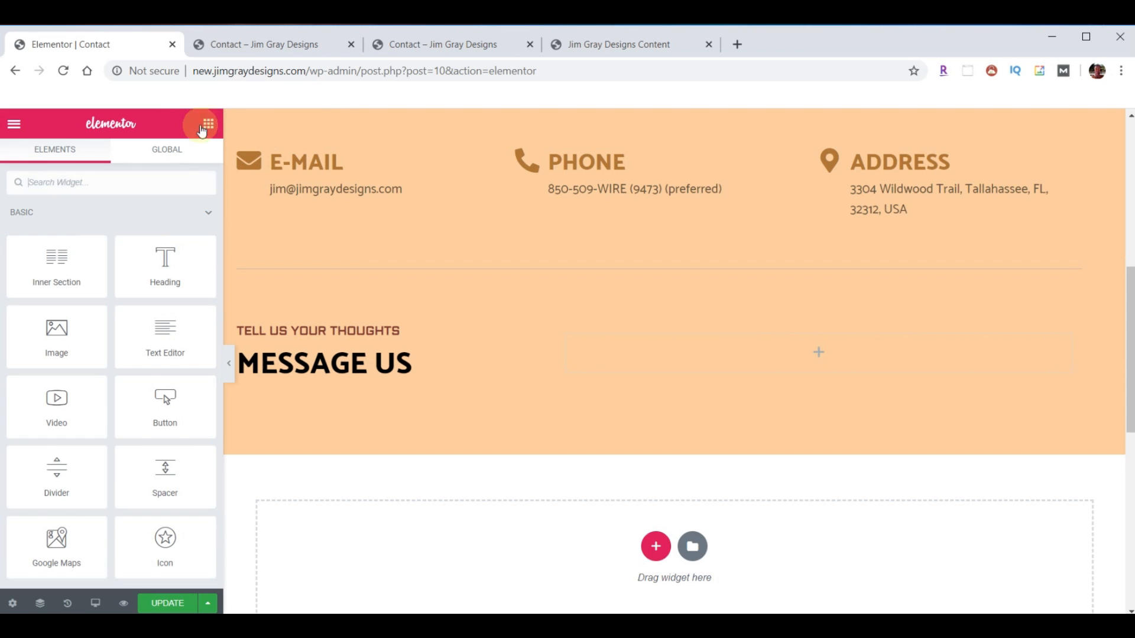
{"action": "scroll", "coordinate": [128, 253], "scroll_direction": "down", "scroll_amount": 5}
{"action": "scroll", "coordinate": [128, 252], "scroll_direction": "down", "scroll_amount": 15}
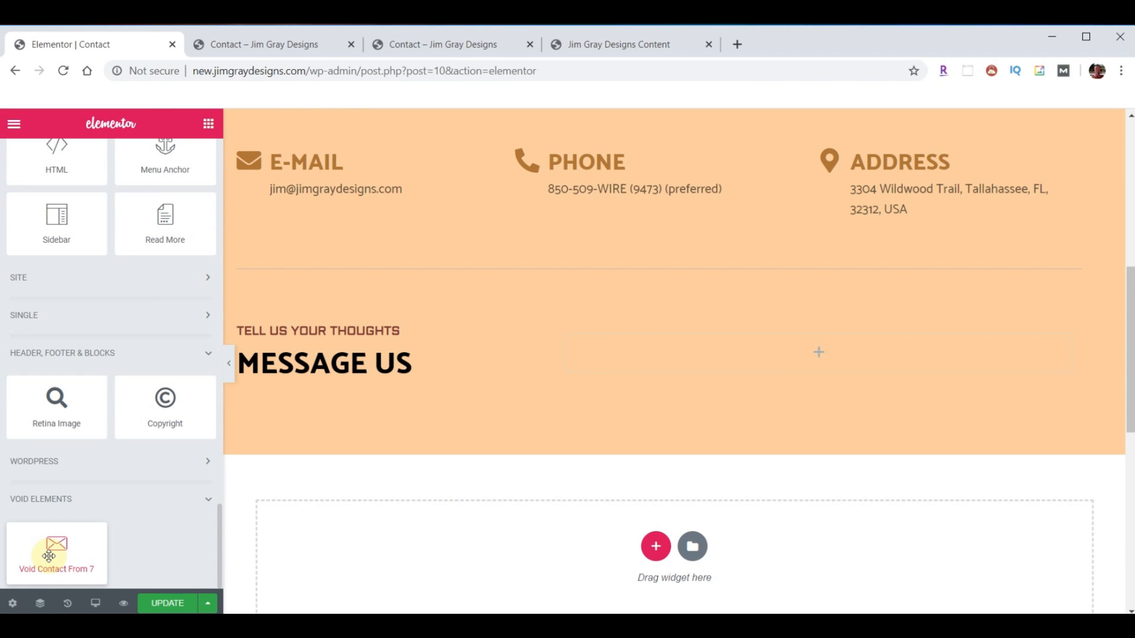
{"action": "left_click_drag", "start_coordinate": [53, 557], "coordinate": [818, 368]}
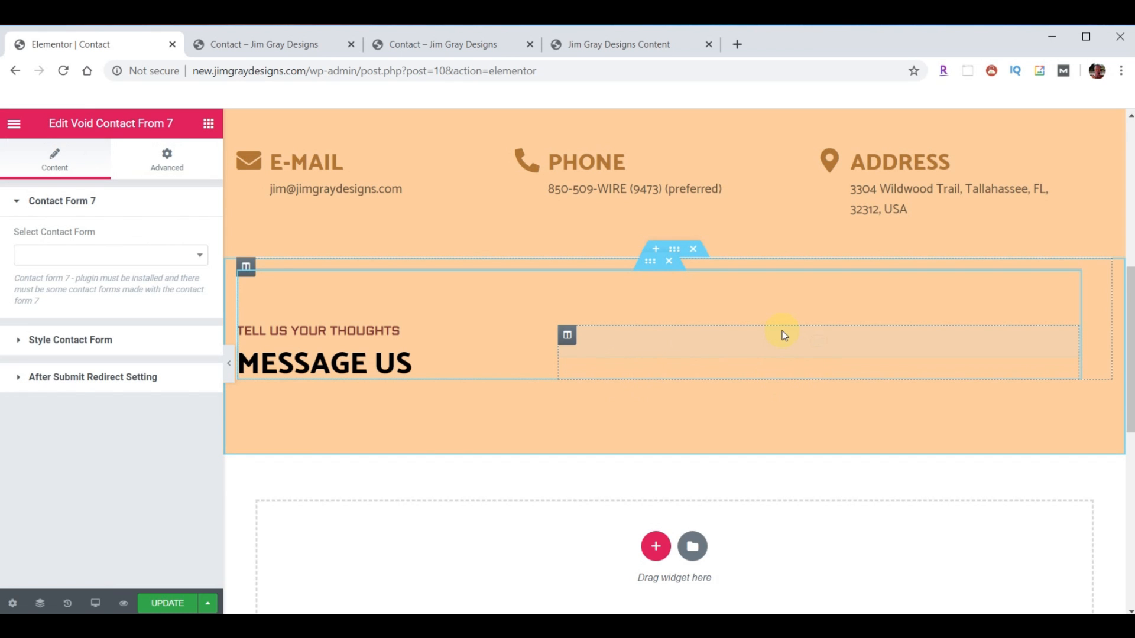
{"action": "left_click", "coordinate": [189, 260]}
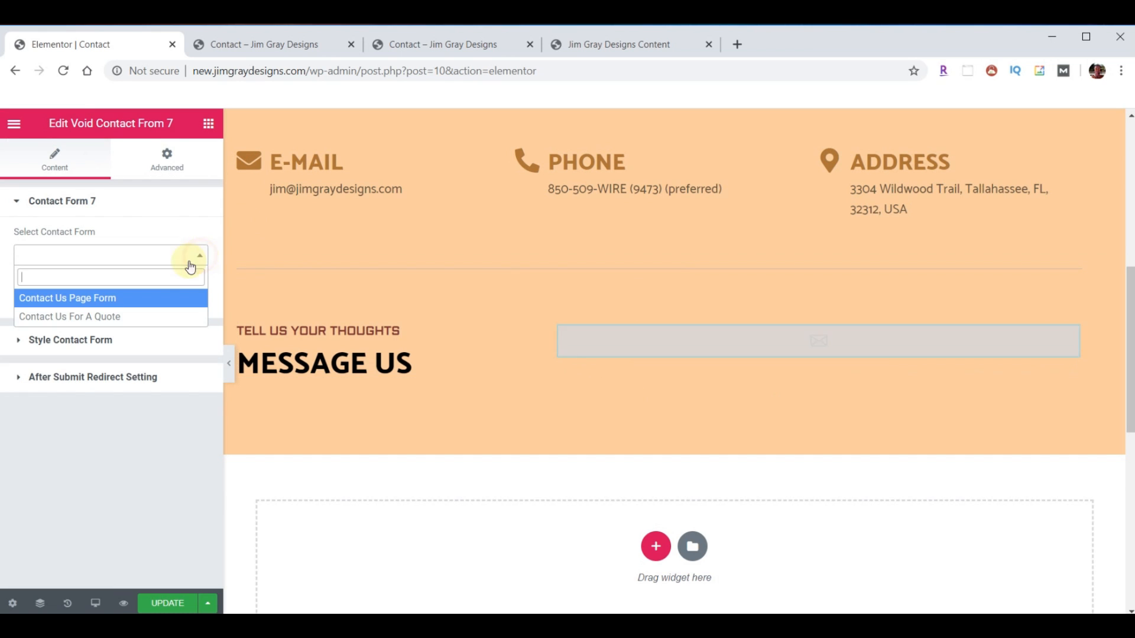
{"action": "left_click", "coordinate": [79, 298]}
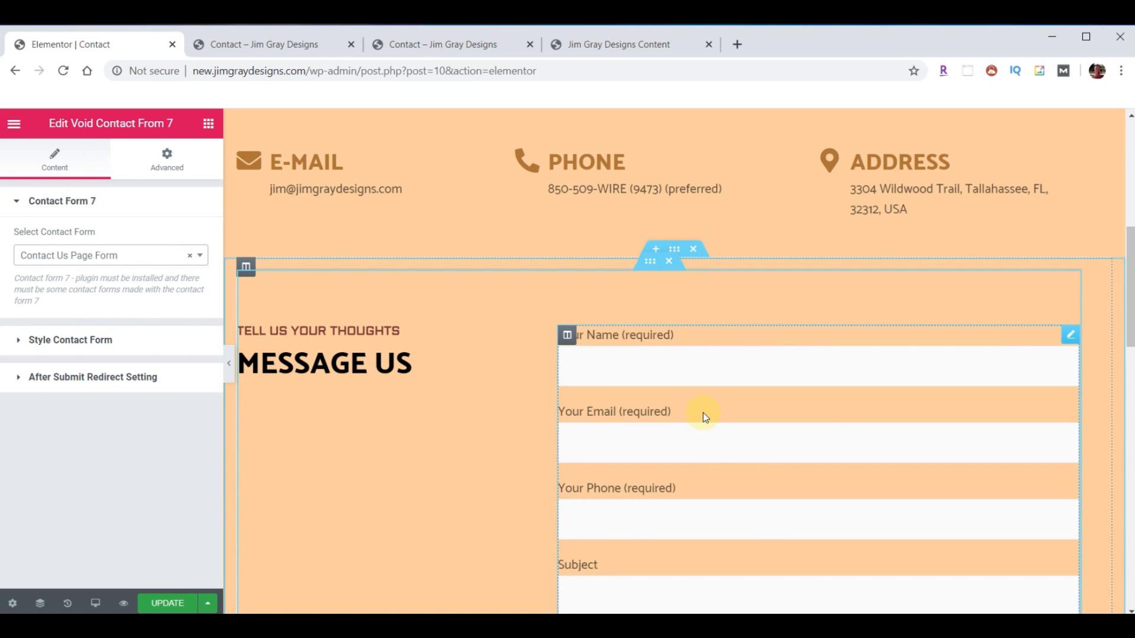
- Test the form by typing 'dod' in the Name field, then check Email down to Send
{"action": "scroll", "coordinate": [463, 403], "scroll_direction": "down", "scroll_amount": 1}
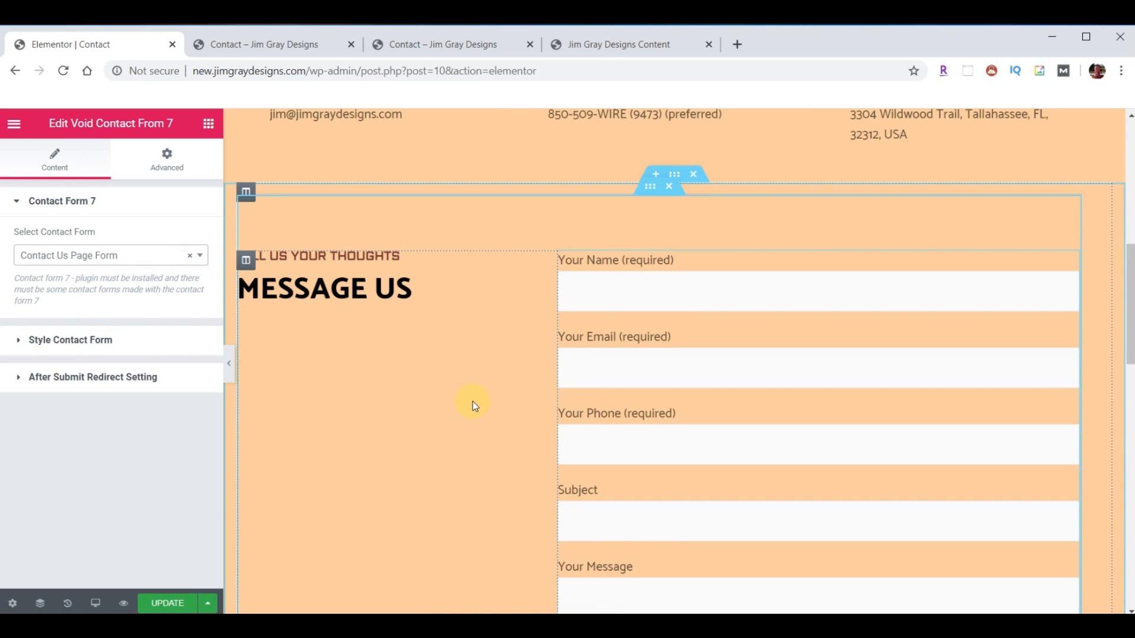
{"action": "left_click", "coordinate": [640, 289]}
{"action": "type", "text": "dod"}
{"action": "left_click", "coordinate": [697, 361]}
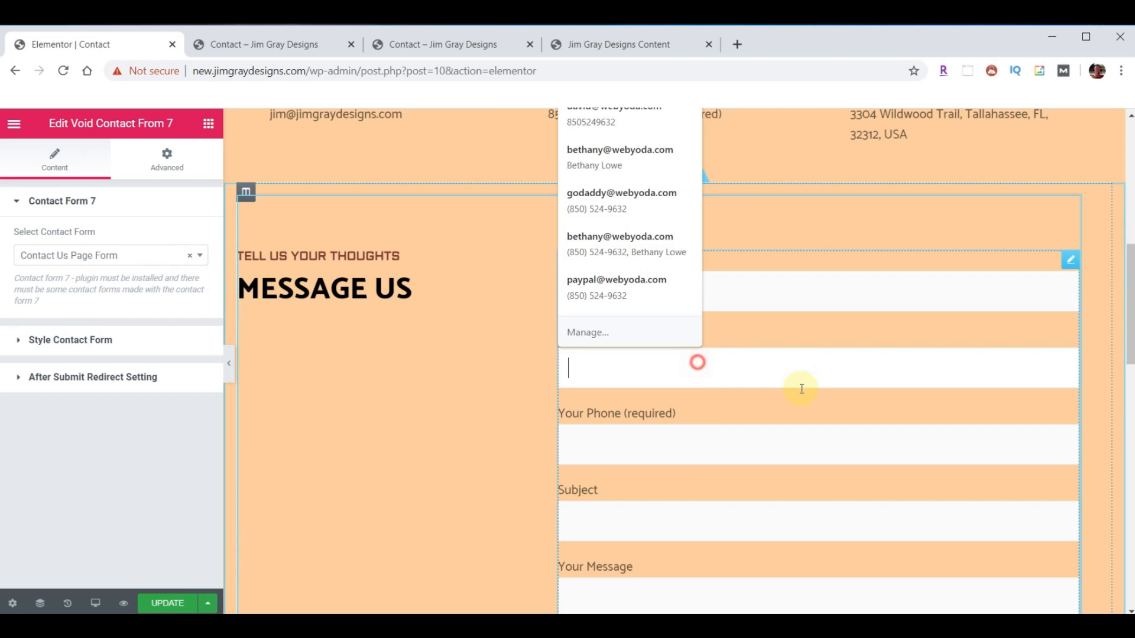
{"action": "scroll", "coordinate": [512, 405], "scroll_direction": "down", "scroll_amount": 6}
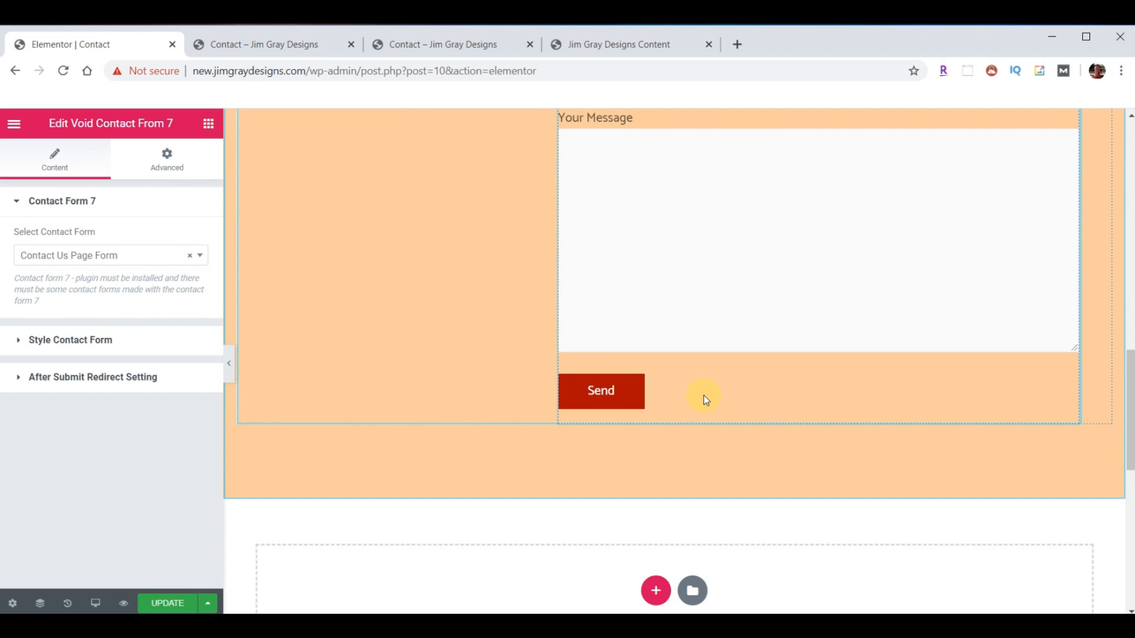
{"action": "scroll", "coordinate": [704, 398], "scroll_direction": "down", "scroll_amount": 3}
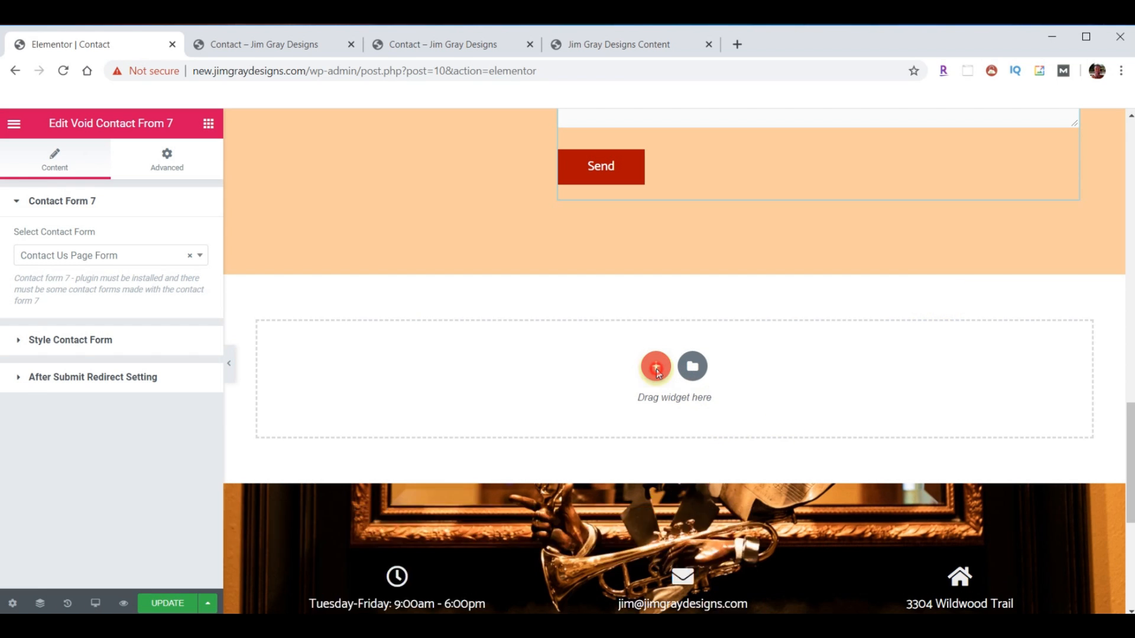
- Add a stretched one-column section with full-width content below the contact form
{"action": "left_click", "coordinate": [656, 368]}
{"action": "left_click", "coordinate": [453, 407]}
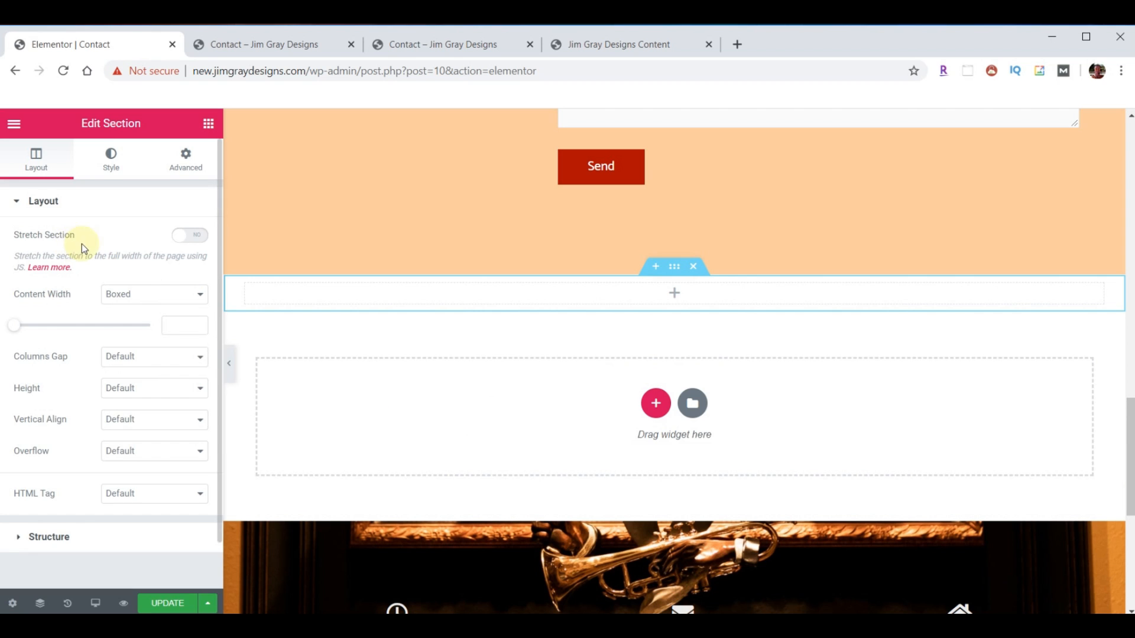
{"action": "left_click", "coordinate": [190, 236]}
{"action": "left_click", "coordinate": [198, 294]}
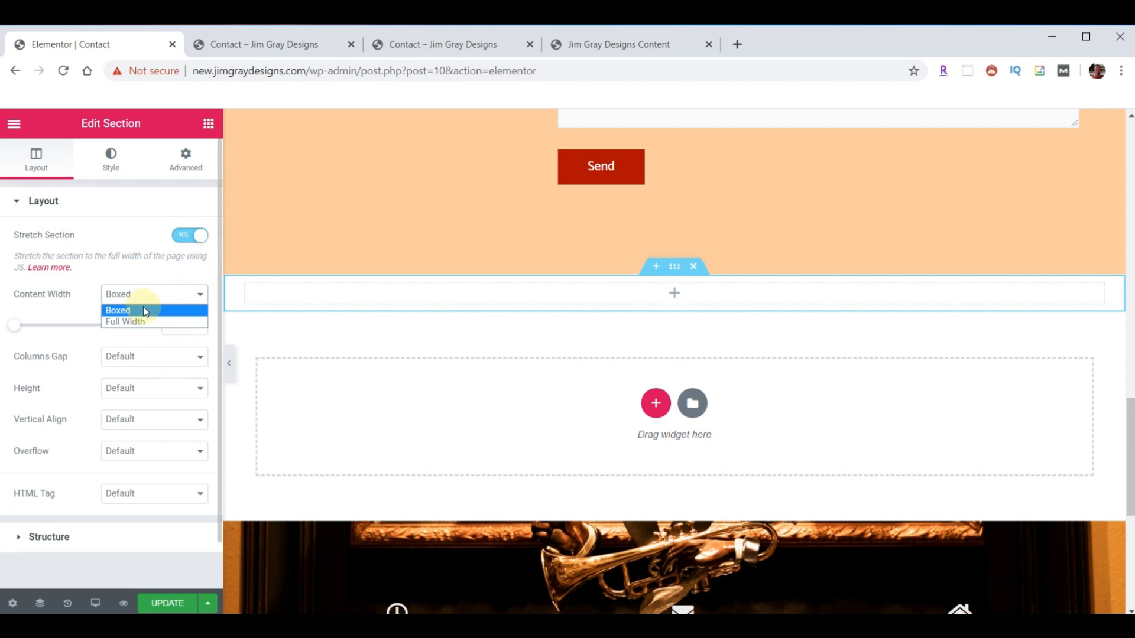
{"action": "left_click", "coordinate": [140, 322]}
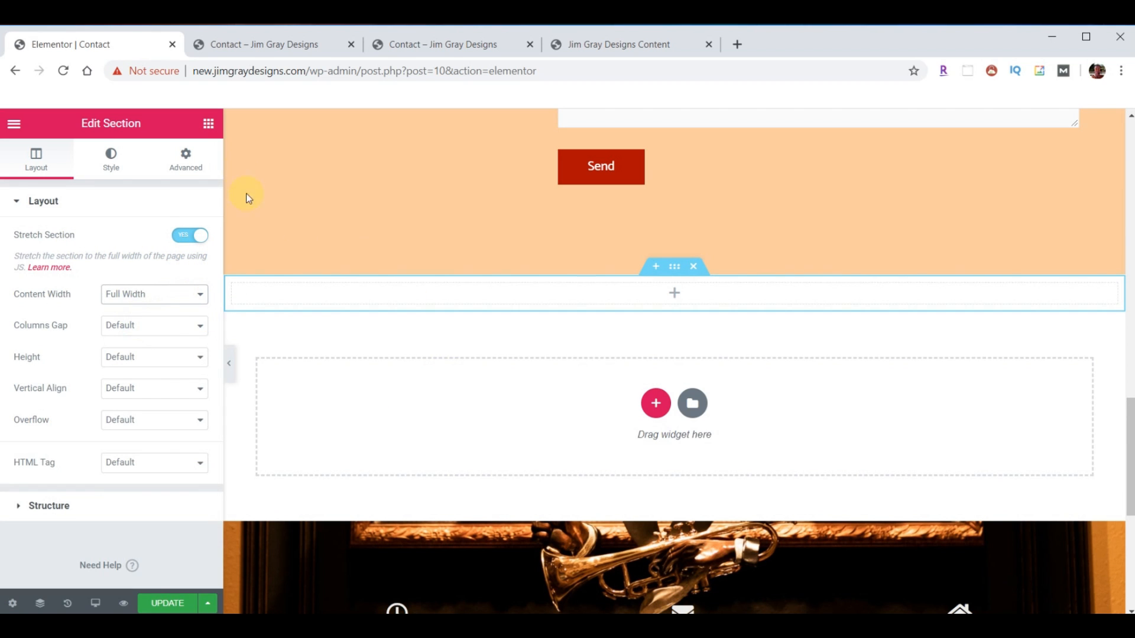
- Place a Google Maps widget in the new section and set its column gap to No Gap
{"action": "left_click", "coordinate": [208, 124]}
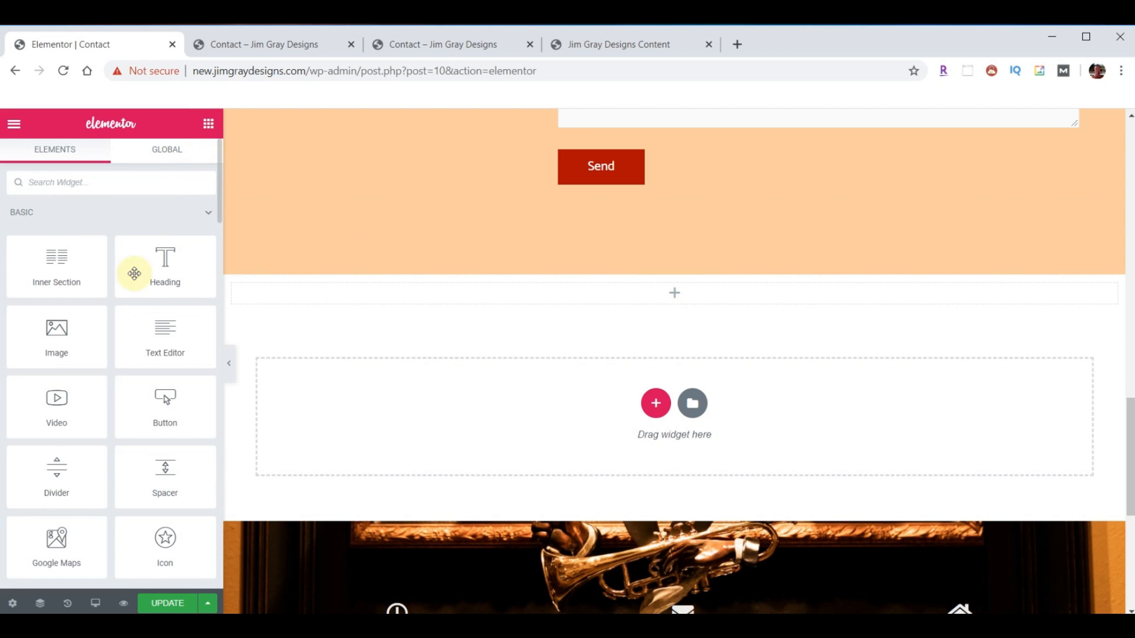
{"action": "left_click_drag", "start_coordinate": [56, 541], "coordinate": [672, 302]}
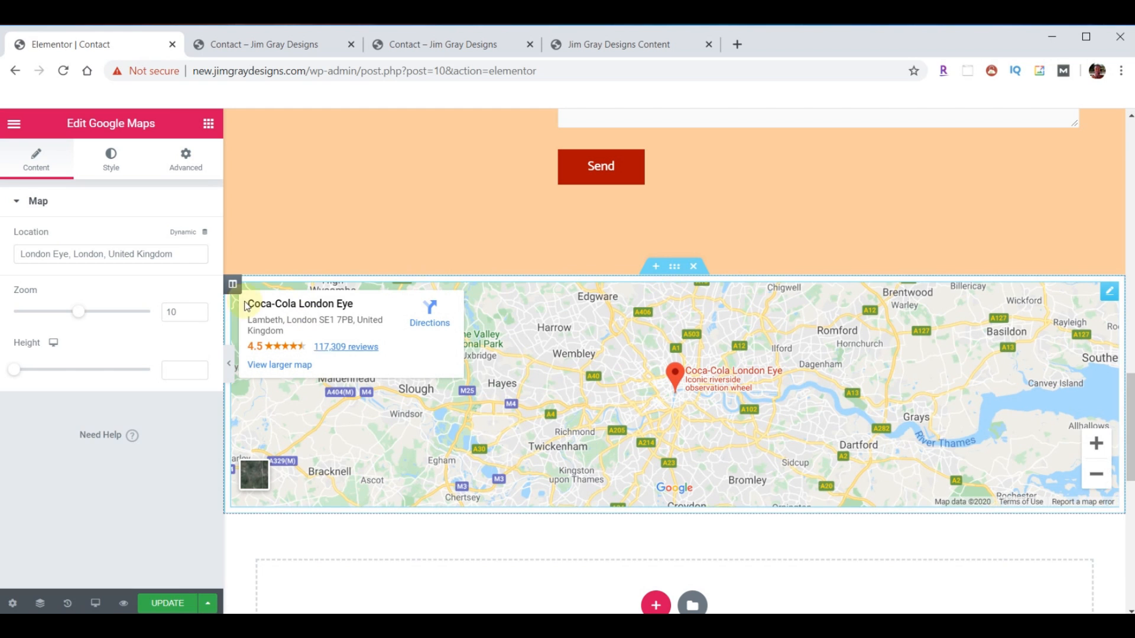
{"action": "left_click", "coordinate": [349, 284]}
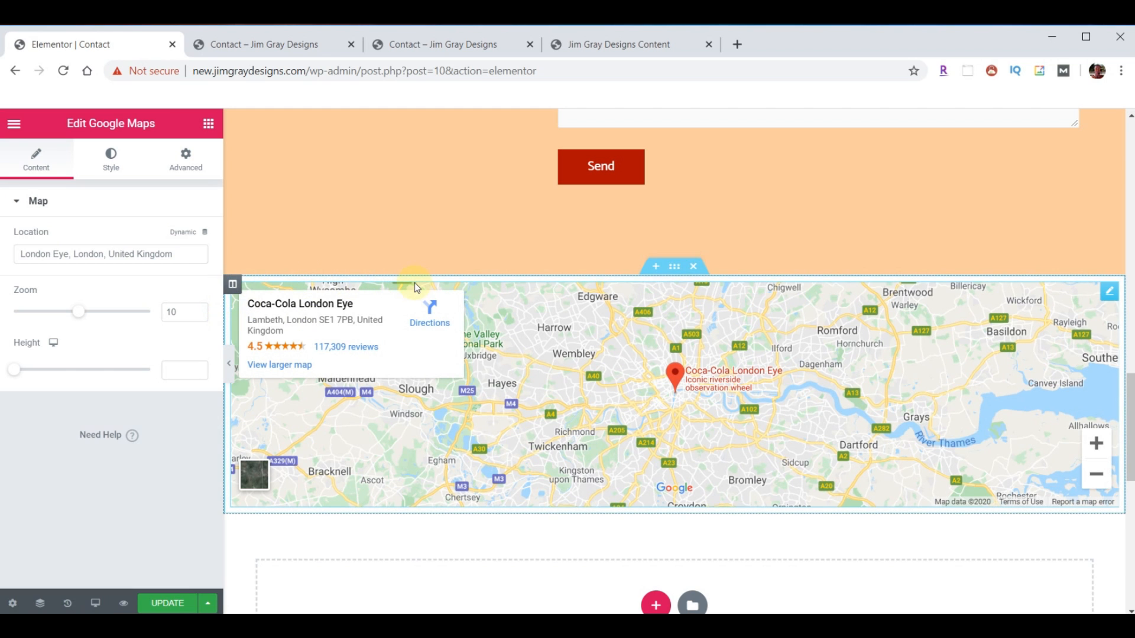
{"action": "left_click", "coordinate": [673, 270]}
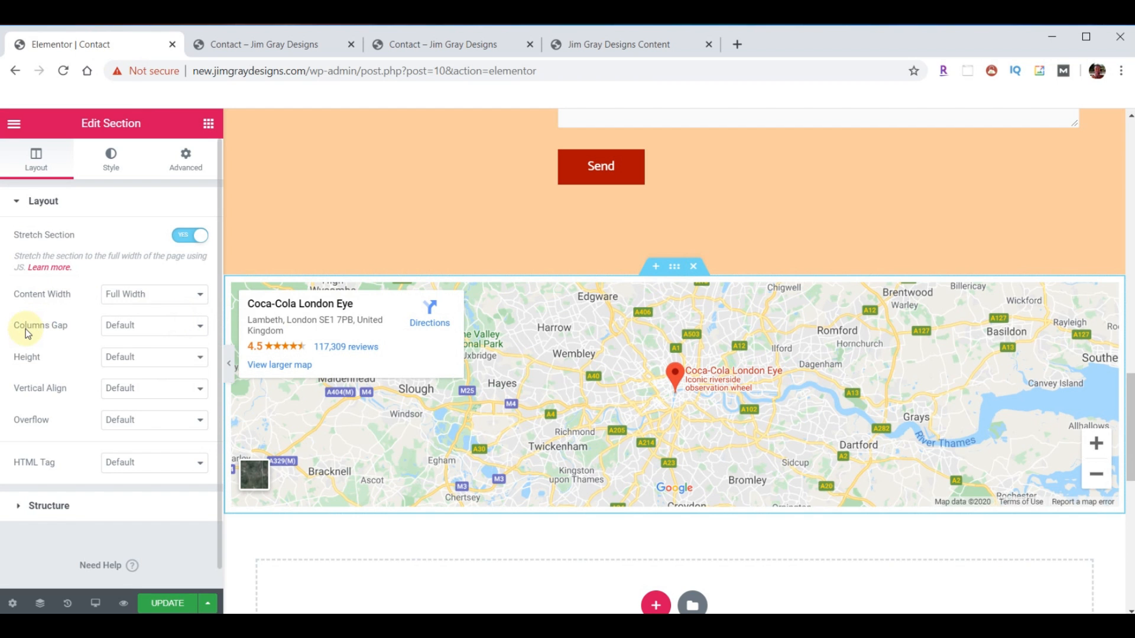
{"action": "left_click", "coordinate": [200, 327]}
{"action": "left_click", "coordinate": [148, 353]}
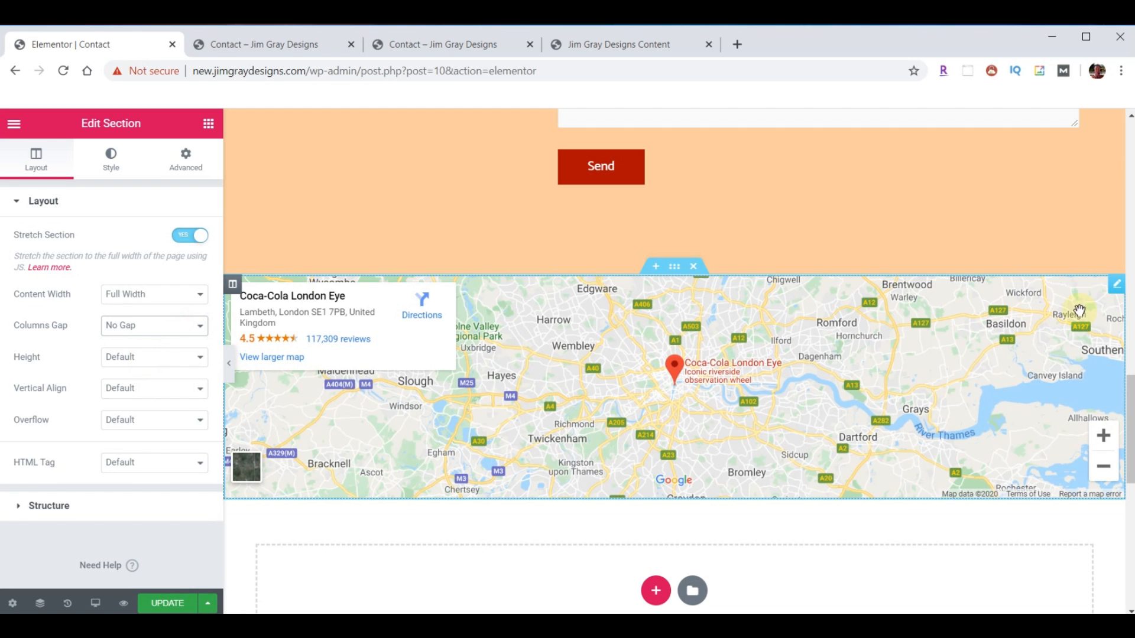
- Set the map location to the pasted business address, with zoom 14 and height 700
{"action": "left_click", "coordinate": [1115, 294]}
{"action": "left_click_drag", "start_coordinate": [220, 263], "coordinate": [3, 259]}
{"action": "type", "text": "Wildwood Trail, Tallahassee, FL, 32312, USA"}
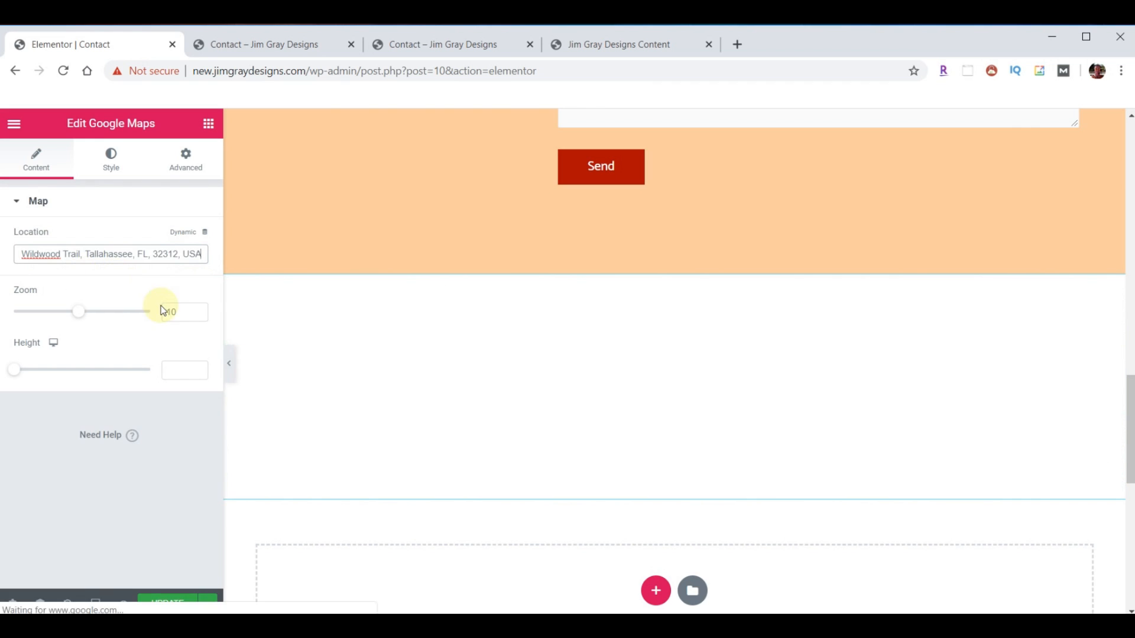
{"action": "double_click", "coordinate": [177, 312]}
{"action": "type", "text": "14"}
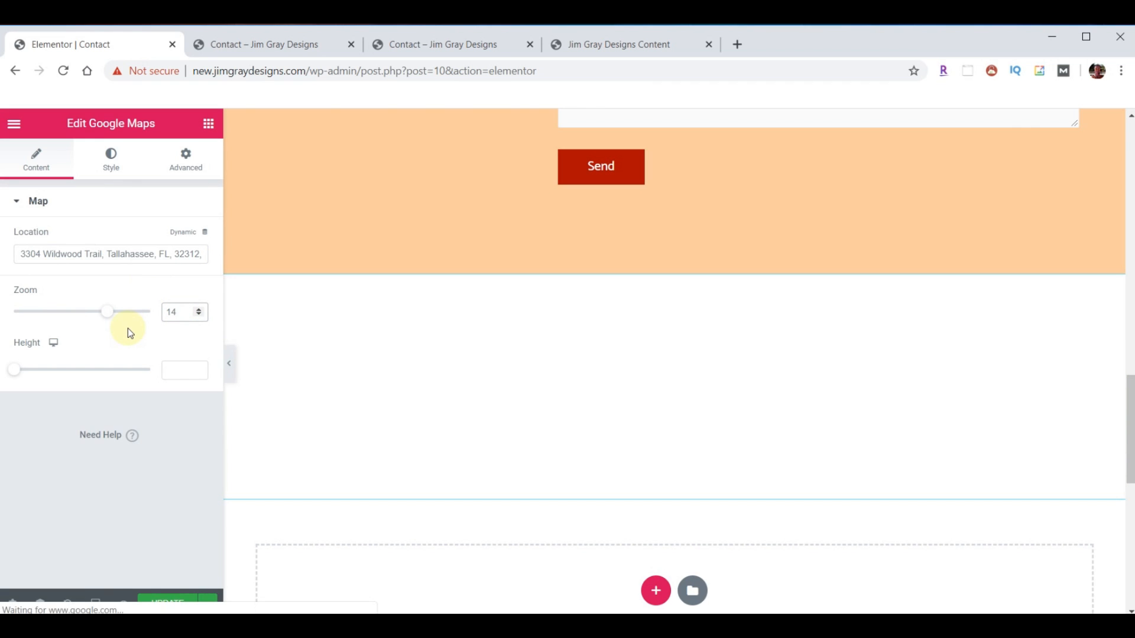
{"action": "left_click", "coordinate": [174, 370]}
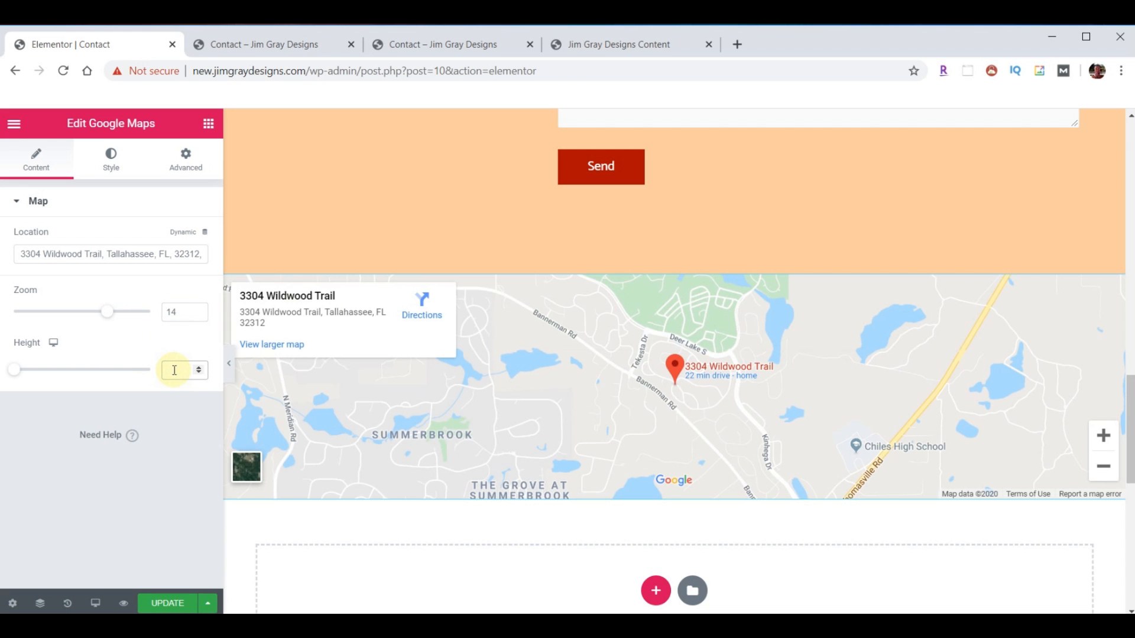
{"action": "type", "text": "700"}
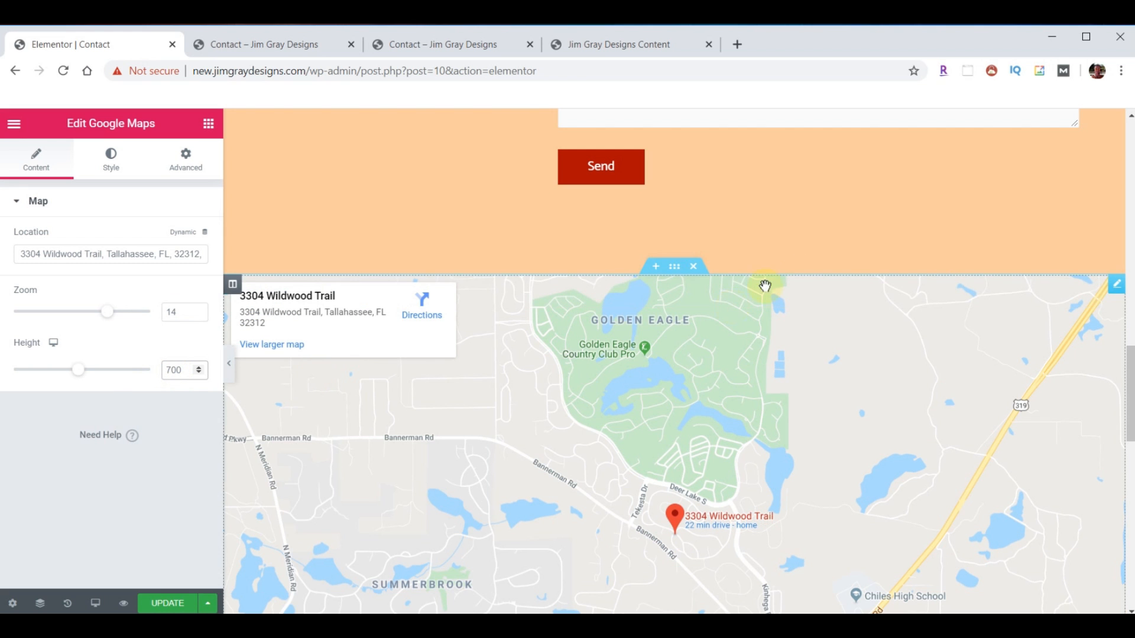
{"action": "scroll", "coordinate": [878, 244], "scroll_direction": "down", "scroll_amount": 5}
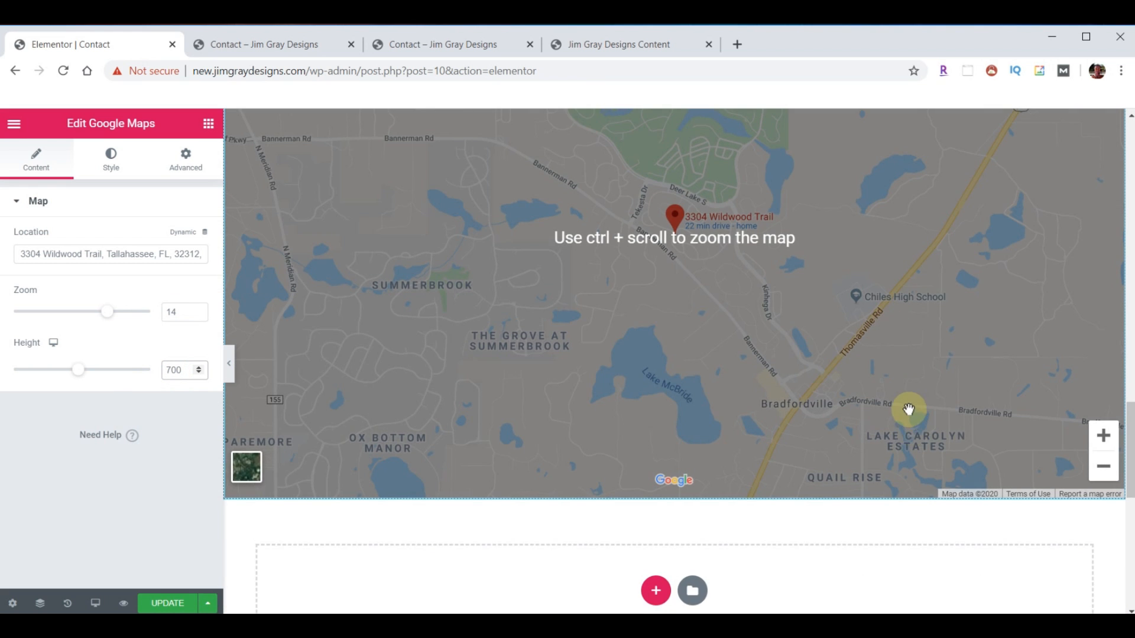
{"action": "scroll", "coordinate": [908, 409], "scroll_direction": "up", "scroll_amount": 6}
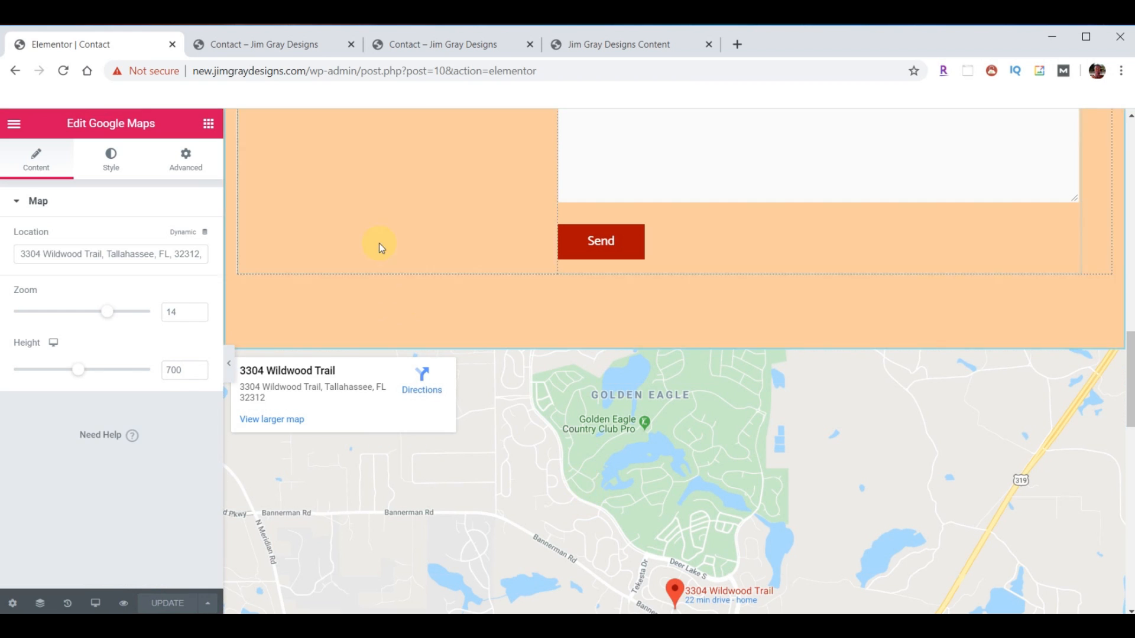
{"action": "left_click", "coordinate": [261, 42]}
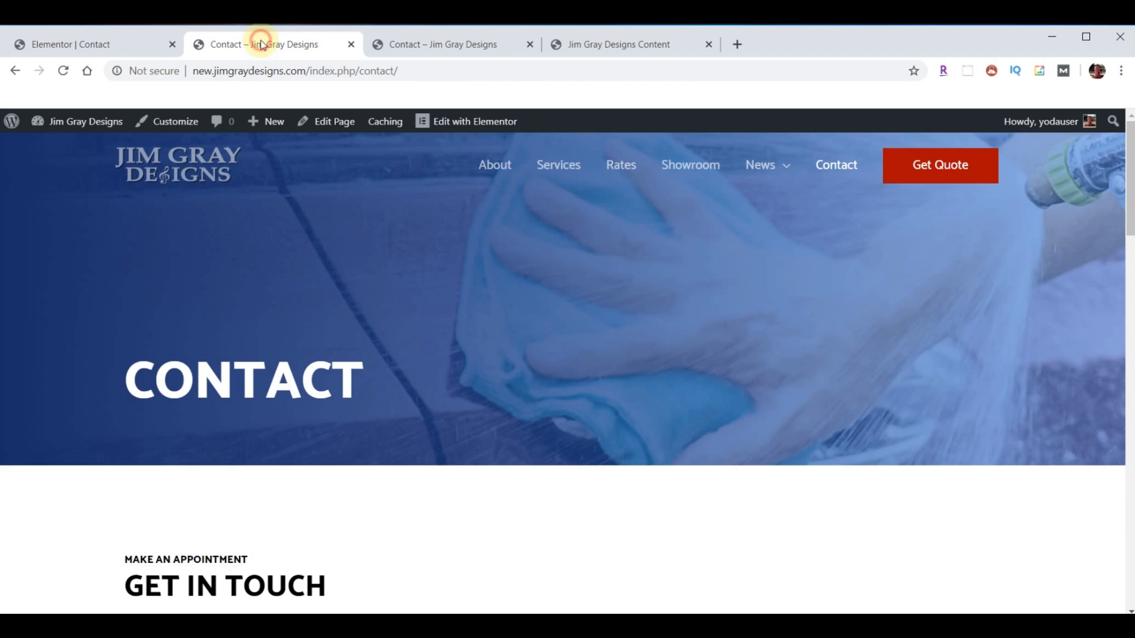
- Reload the live Contact page and autofill the form's name, e-mail and phone fields
{"action": "left_click", "coordinate": [63, 71]}
{"action": "scroll", "coordinate": [555, 308], "scroll_direction": "down", "scroll_amount": 8}
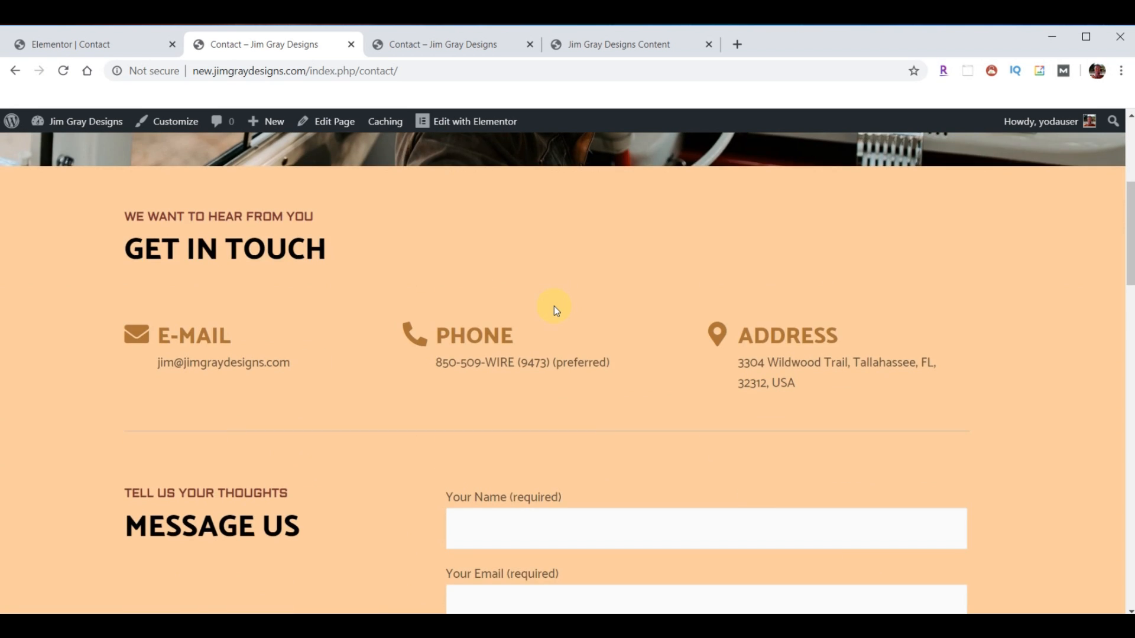
{"action": "scroll", "coordinate": [413, 384], "scroll_direction": "down", "scroll_amount": 2}
{"action": "scroll", "coordinate": [412, 394], "scroll_direction": "down", "scroll_amount": 12}
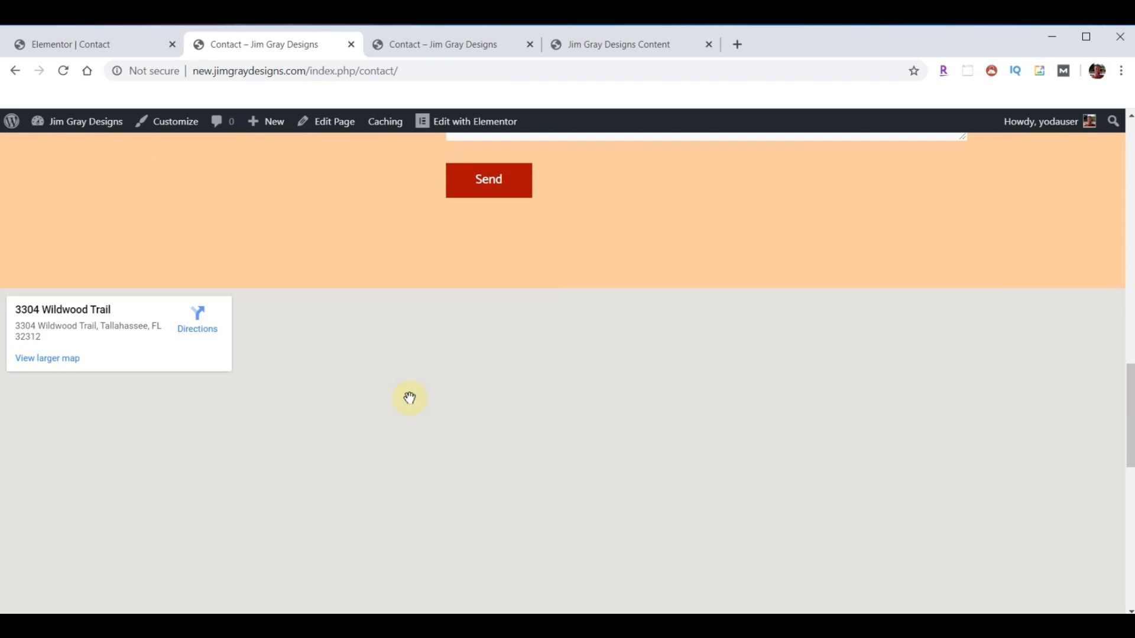
{"action": "scroll", "coordinate": [638, 385], "scroll_direction": "up", "scroll_amount": 9}
{"action": "scroll", "coordinate": [637, 384], "scroll_direction": "up", "scroll_amount": 6}
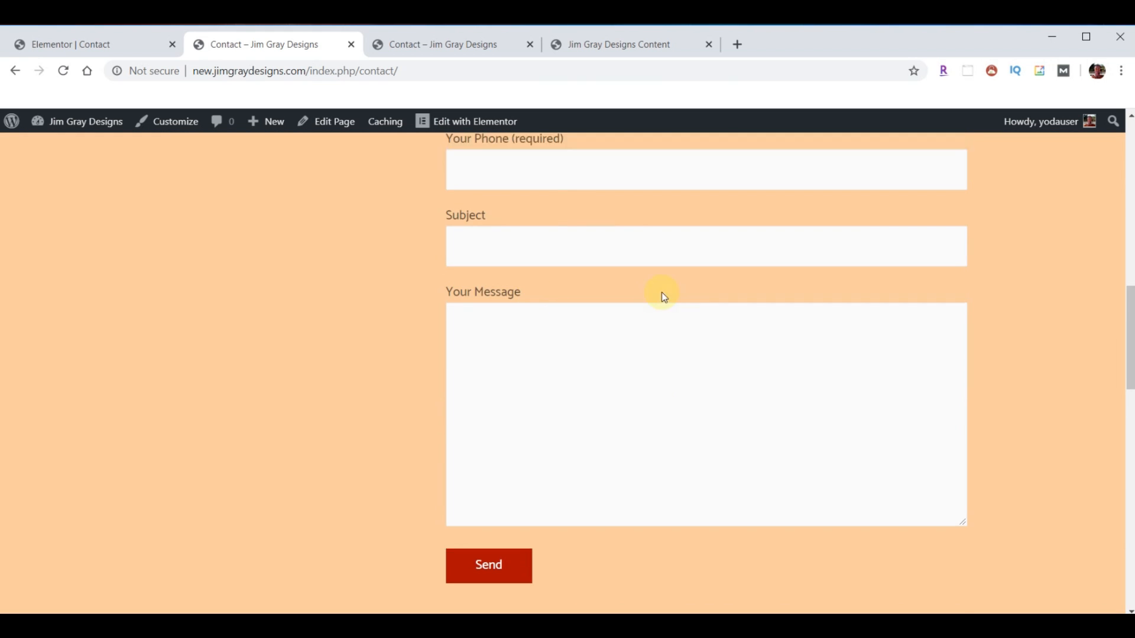
{"action": "left_click", "coordinate": [490, 390]}
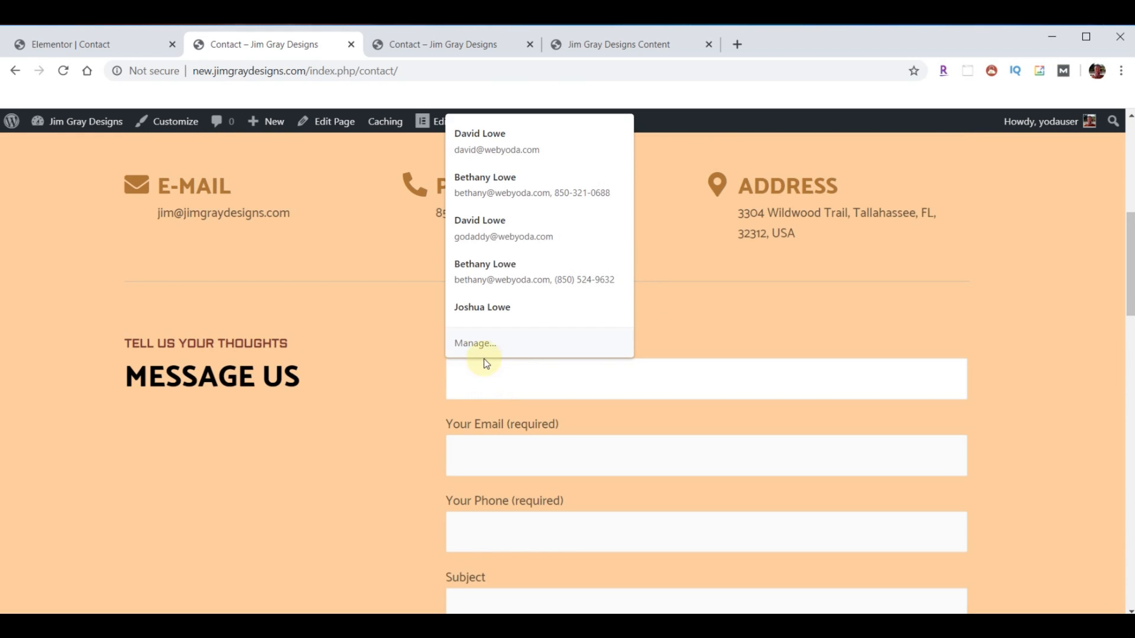
{"action": "left_click", "coordinate": [491, 133]}
{"action": "scroll", "coordinate": [981, 390], "scroll_direction": "down", "scroll_amount": 5}
- Use 'Test Homepage Form 11:54' as the subject and copy it into the message
{"action": "left_click", "coordinate": [535, 323]}
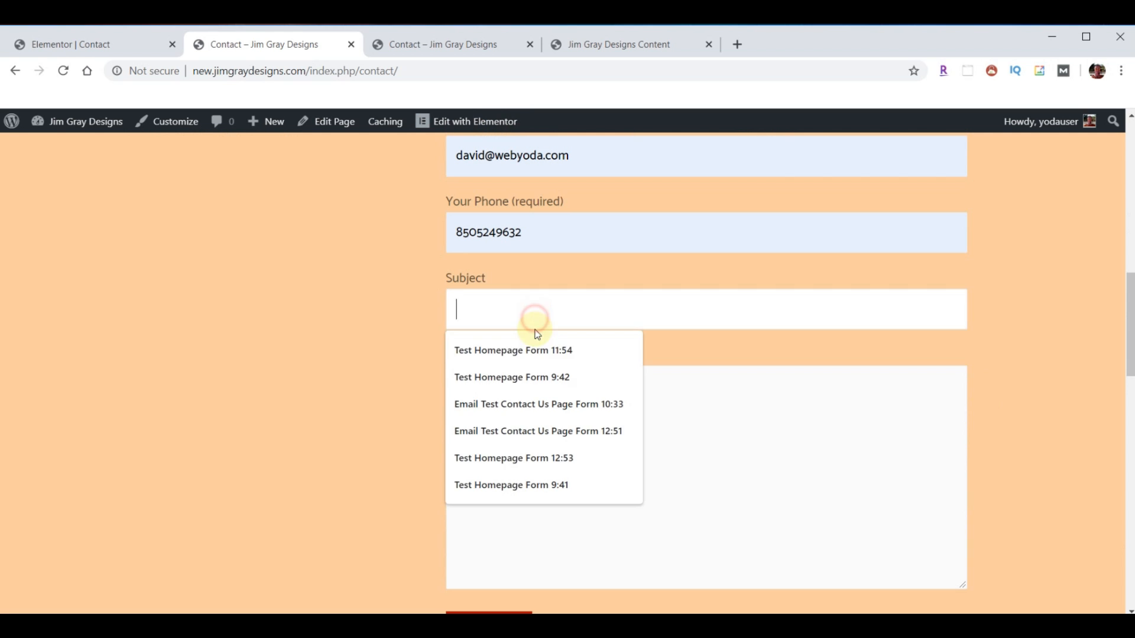
{"action": "left_click", "coordinate": [510, 350]}
{"action": "triple_click", "coordinate": [514, 307]}
{"action": "key", "text": "ctrl+c"}
{"action": "left_click", "coordinate": [595, 421]}
{"action": "key", "text": "ctrl+v"}
- Replace the e-mail with a different saved address and send the test message
{"action": "scroll", "coordinate": [699, 438], "scroll_direction": "up", "scroll_amount": 6}
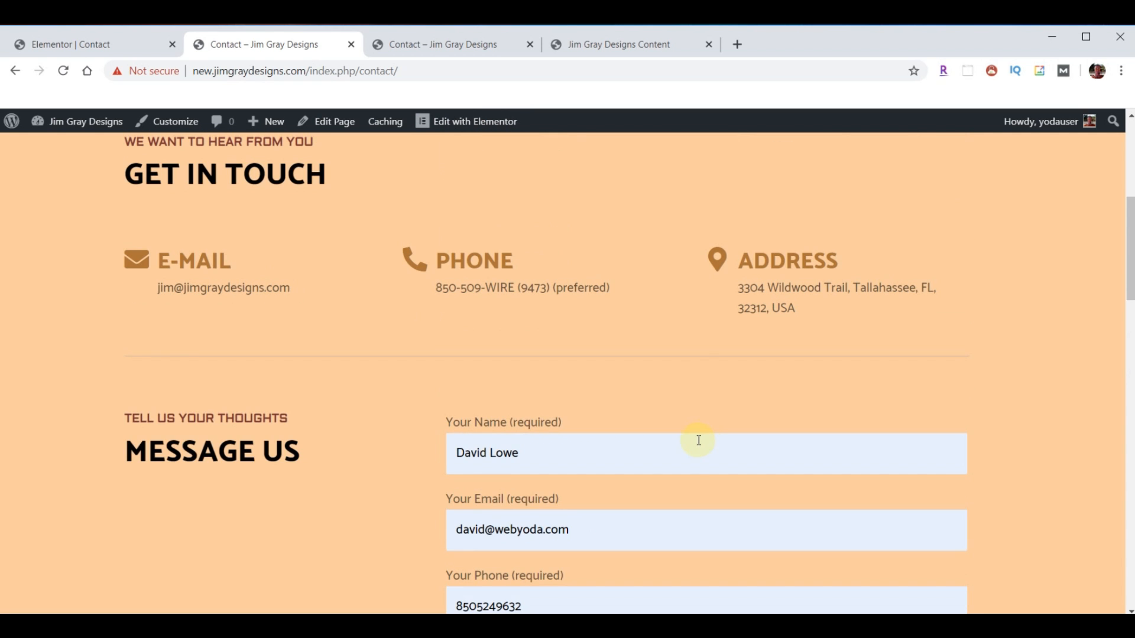
{"action": "scroll", "coordinate": [672, 462], "scroll_direction": "down", "scroll_amount": 3}
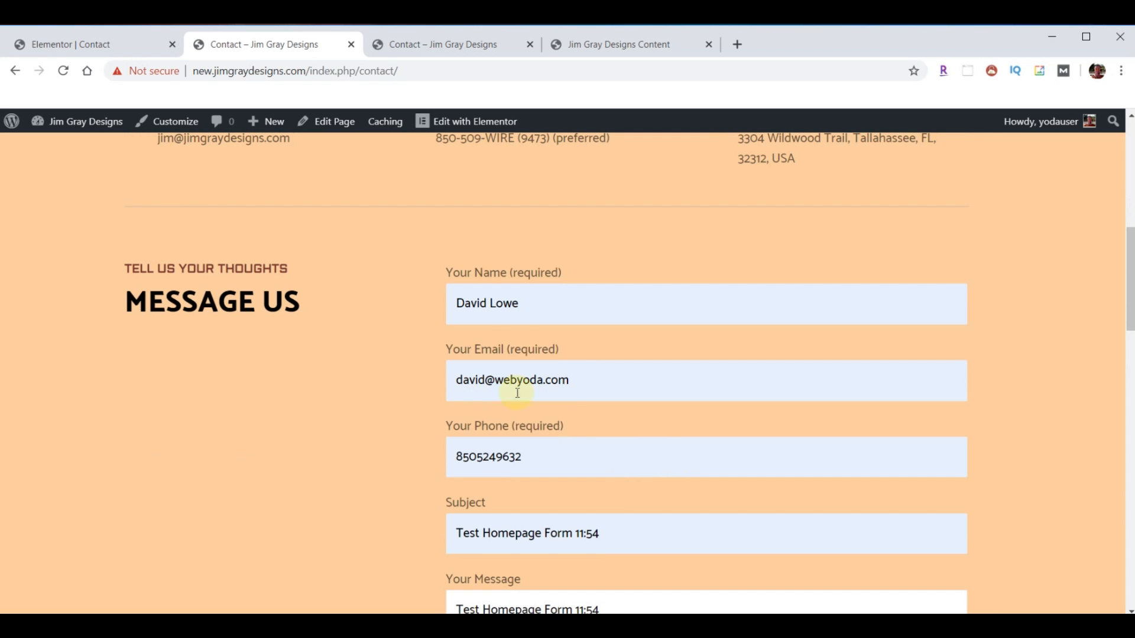
{"action": "triple_click", "coordinate": [585, 379]}
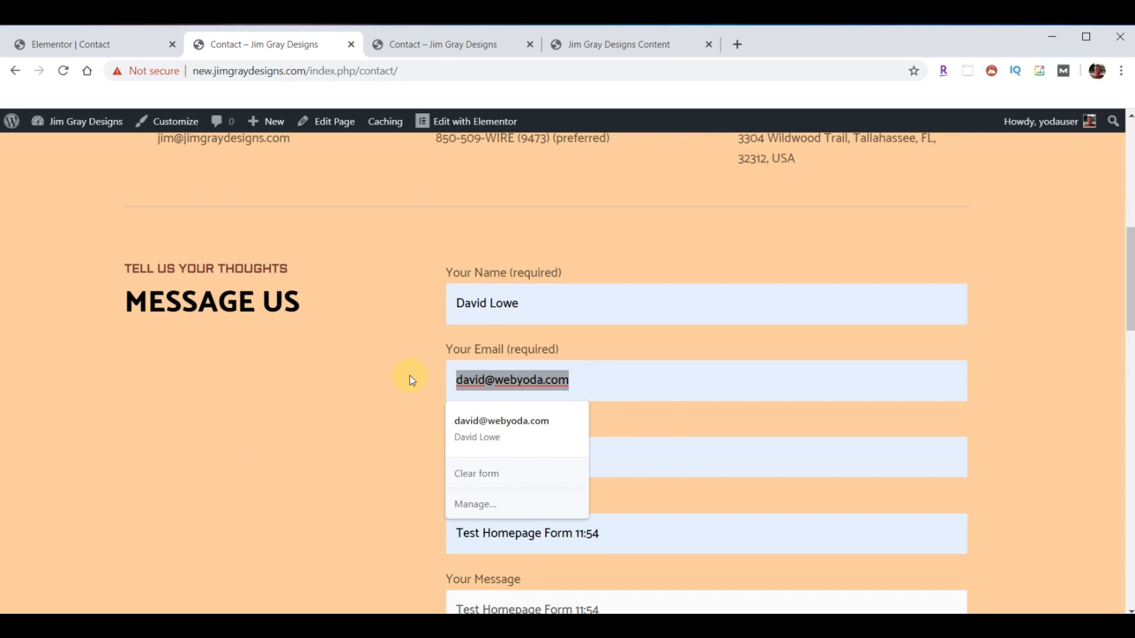
{"action": "type", "text": "beth"}
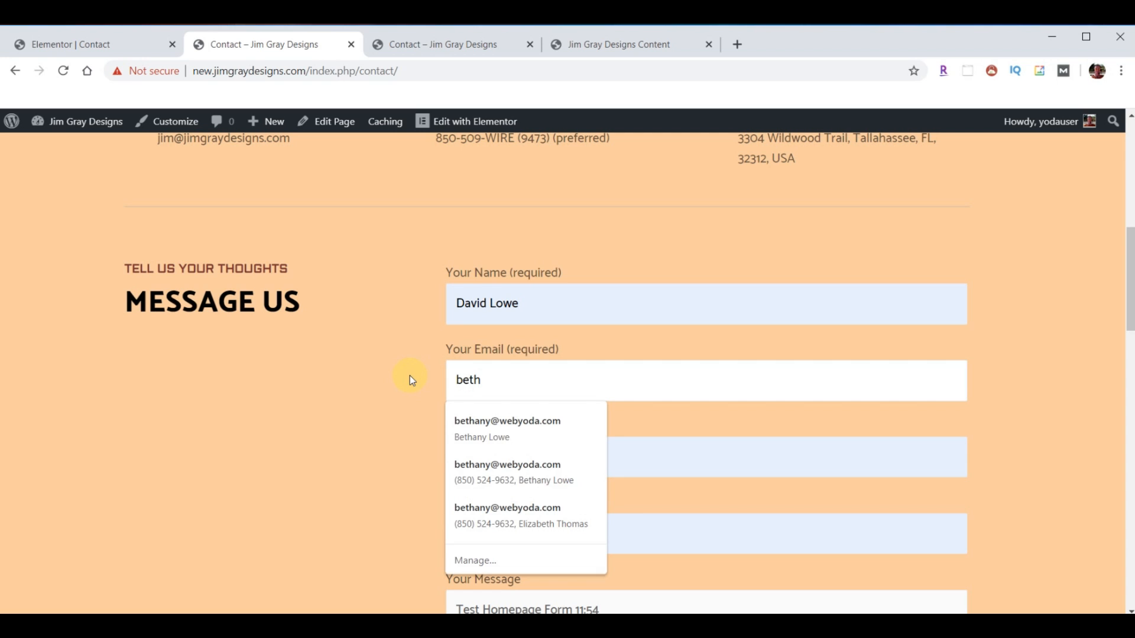
{"action": "left_click", "coordinate": [477, 420]}
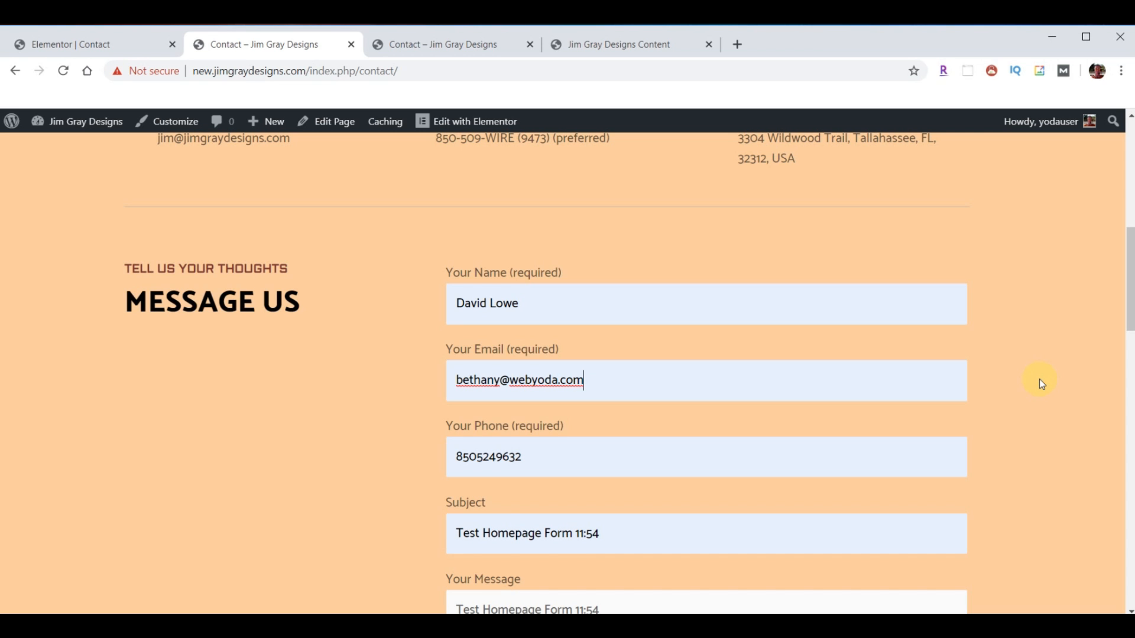
{"action": "scroll", "coordinate": [704, 390], "scroll_direction": "down", "scroll_amount": 6}
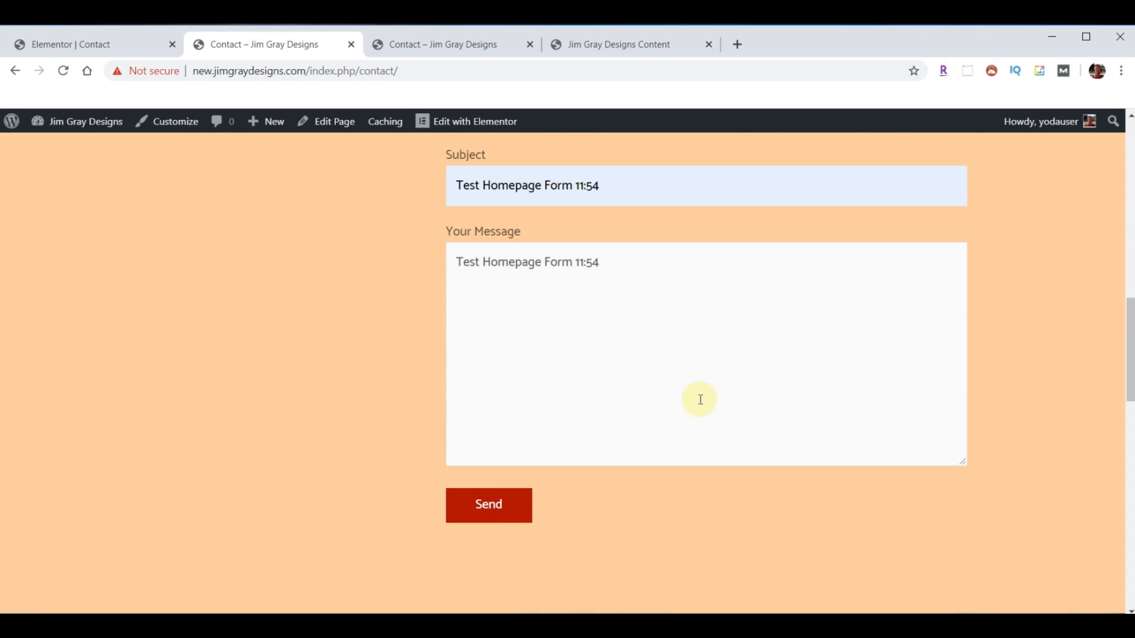
{"action": "left_click", "coordinate": [491, 486]}
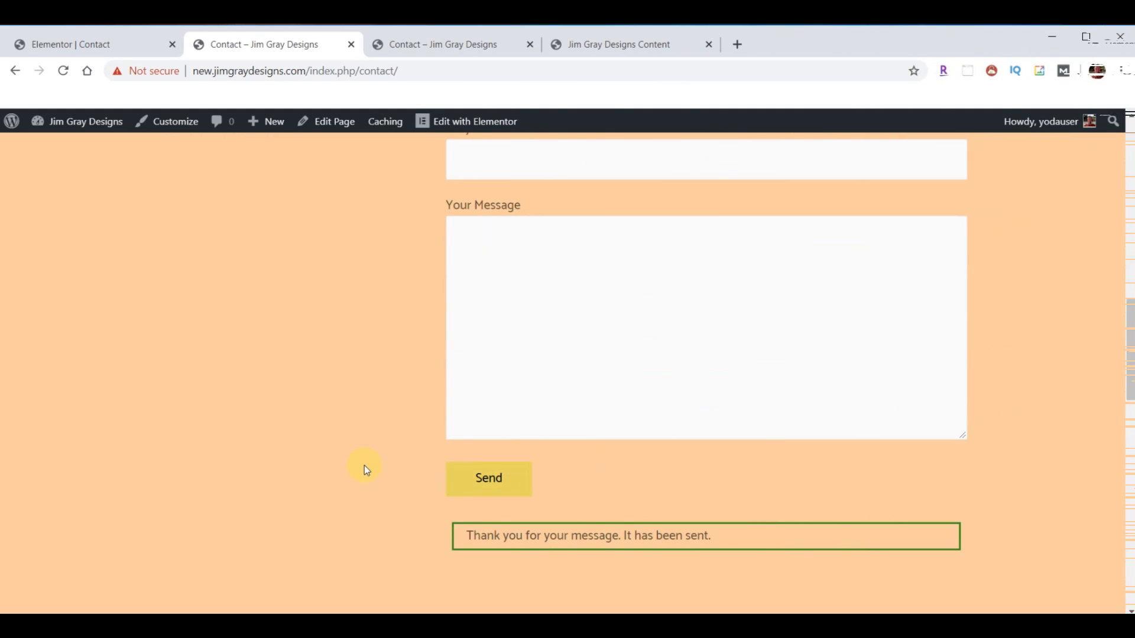
{"action": "scroll", "coordinate": [283, 457], "scroll_direction": "up", "scroll_amount": 10}
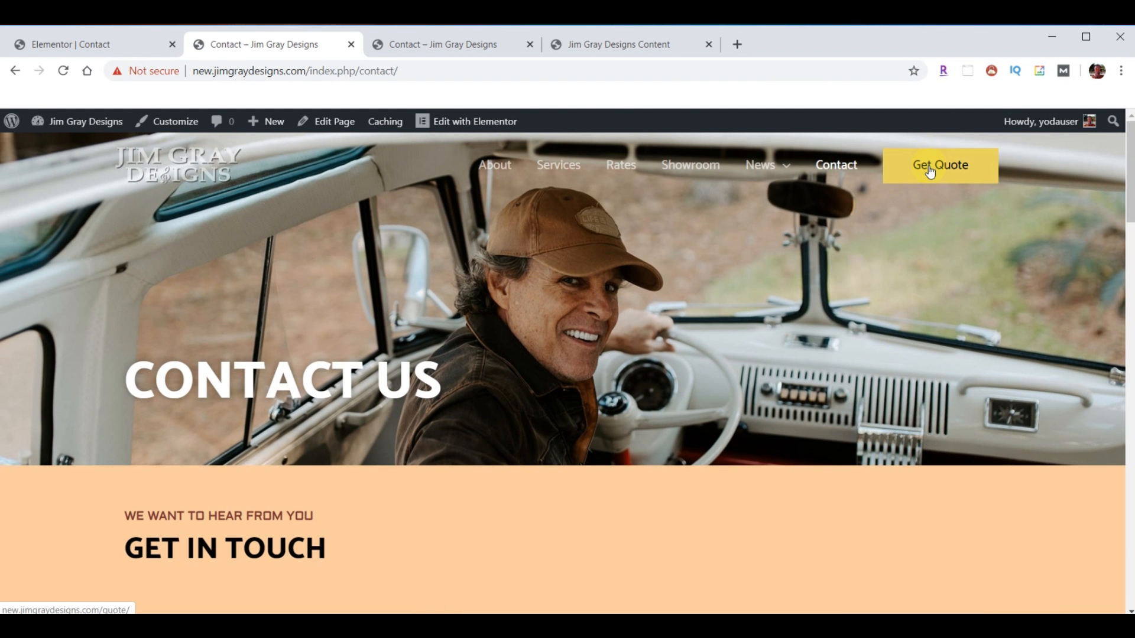
- Look over the old site's Get A Quote page and its form, then return to the Pages list
{"action": "left_click", "coordinate": [929, 171]}
{"action": "left_click", "coordinate": [423, 48]}
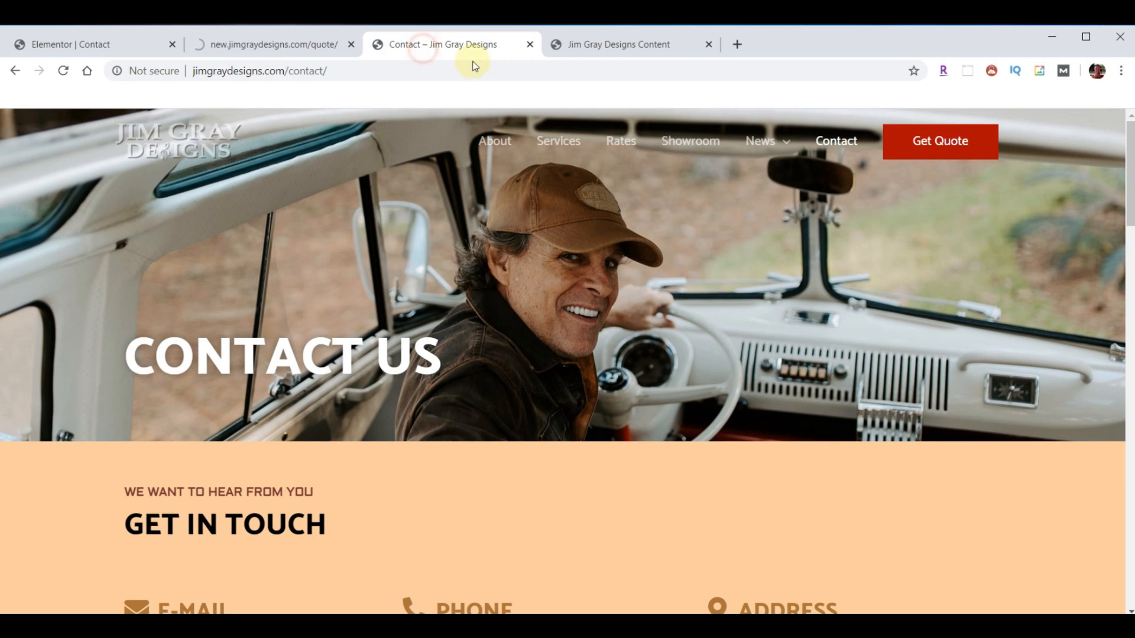
{"action": "left_click", "coordinate": [957, 143]}
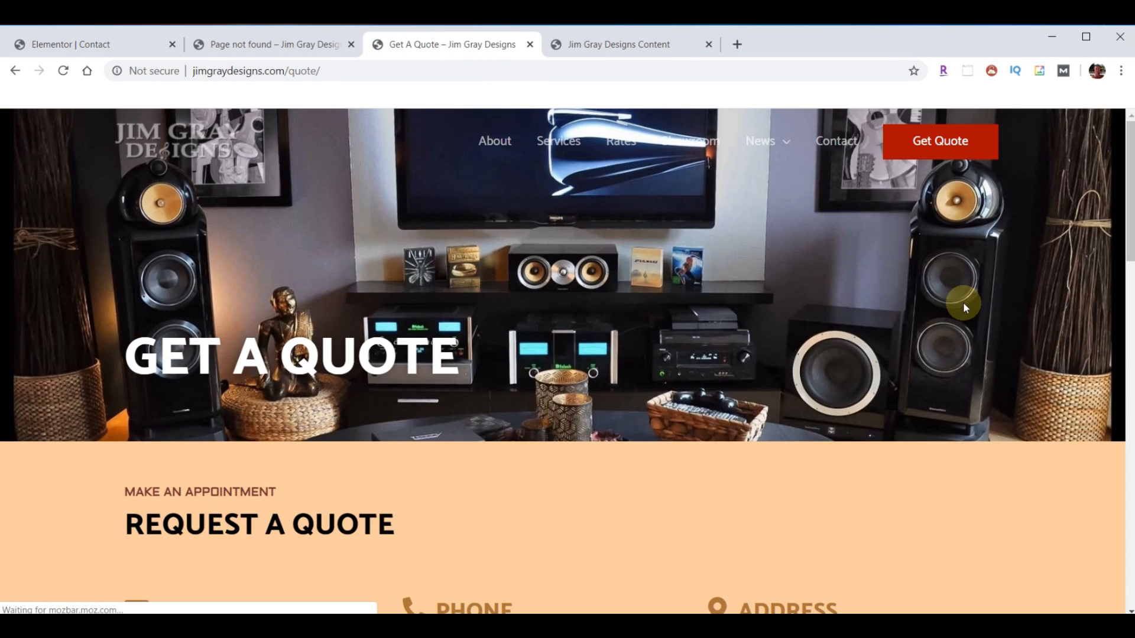
{"action": "scroll", "coordinate": [962, 307], "scroll_direction": "down", "scroll_amount": 6}
{"action": "scroll", "coordinate": [958, 313], "scroll_direction": "down", "scroll_amount": 3}
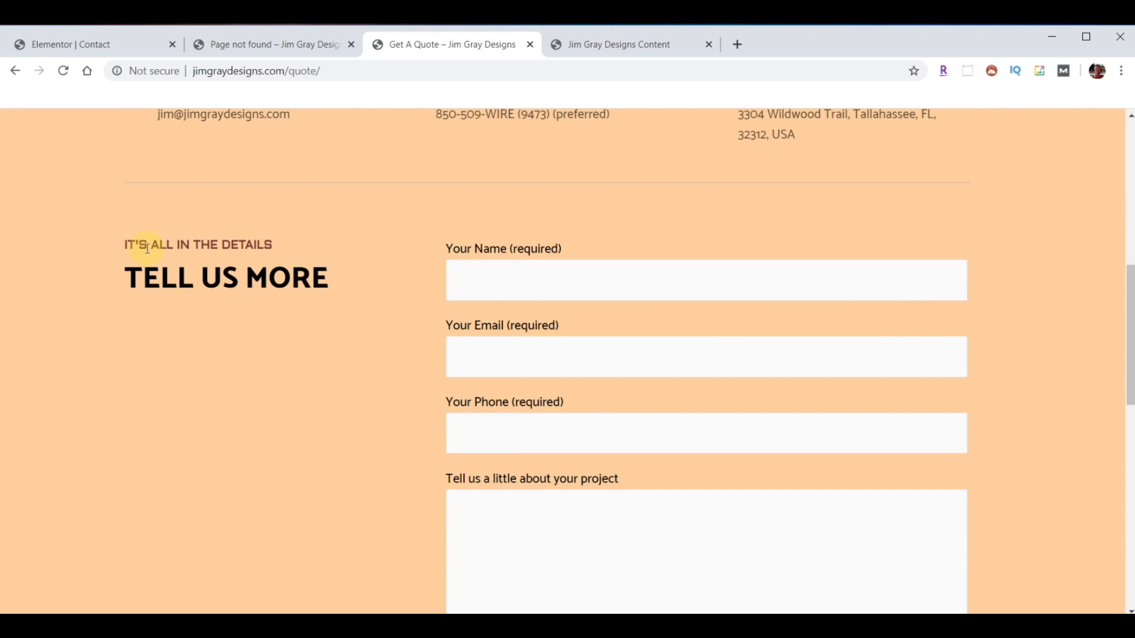
{"action": "scroll", "coordinate": [728, 457], "scroll_direction": "down", "scroll_amount": 1}
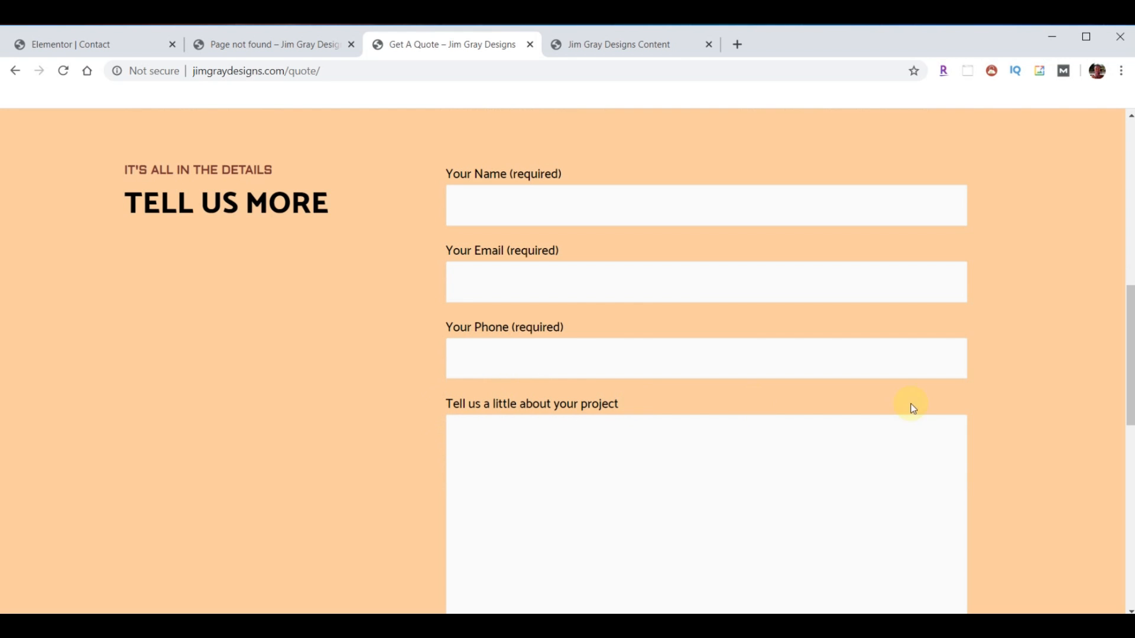
{"action": "scroll", "coordinate": [949, 388], "scroll_direction": "down", "scroll_amount": 8}
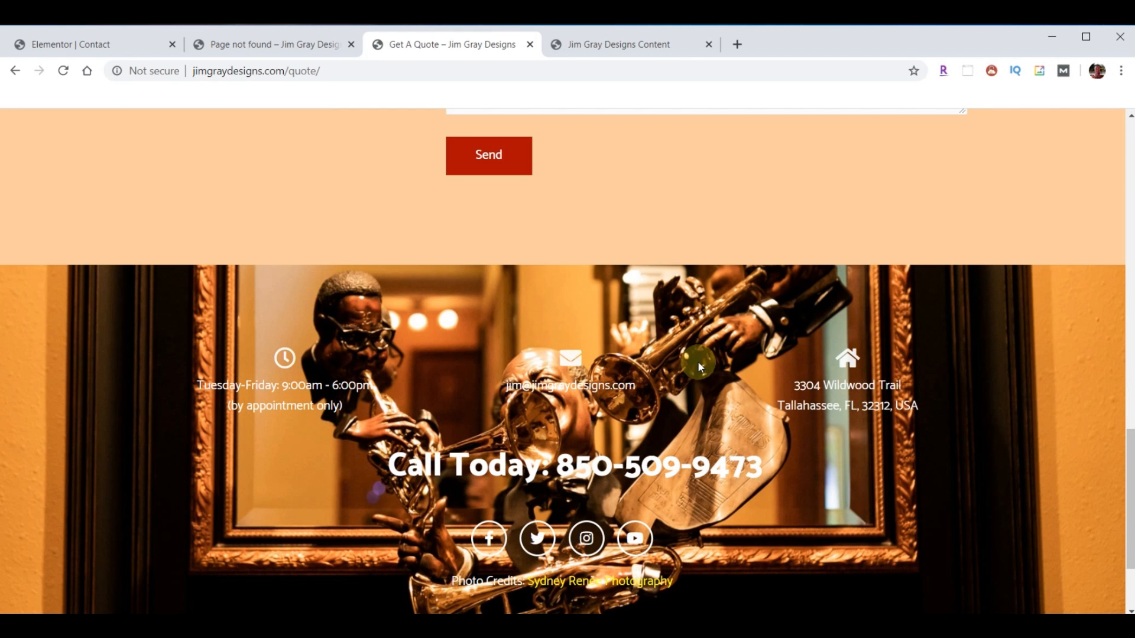
{"action": "scroll", "coordinate": [697, 361], "scroll_direction": "up", "scroll_amount": 15}
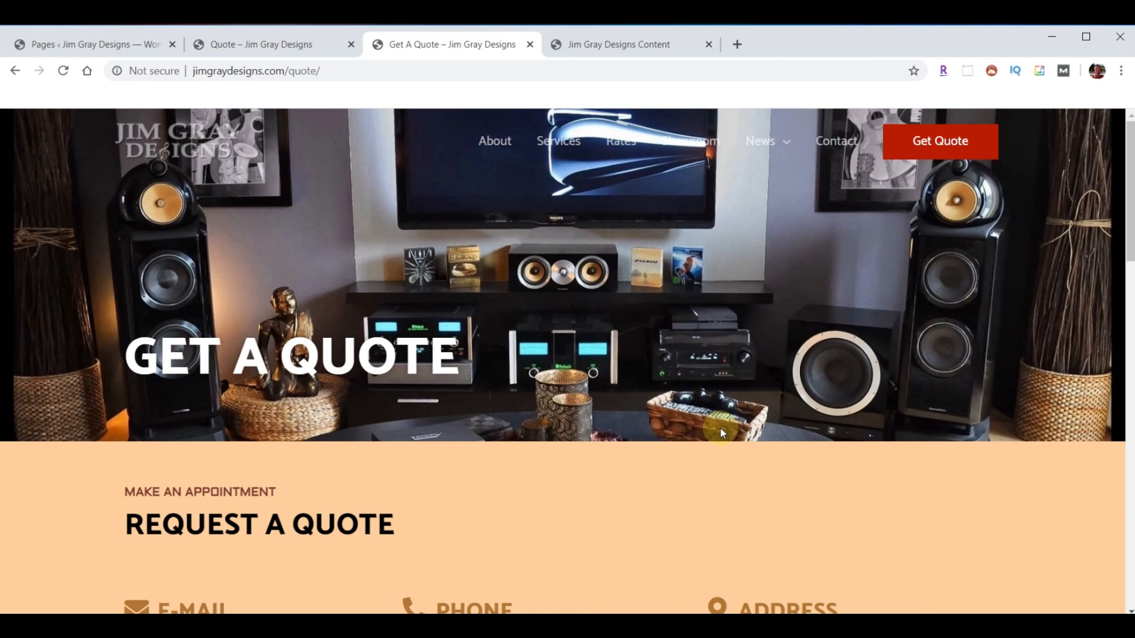
{"action": "left_click", "coordinate": [83, 50]}
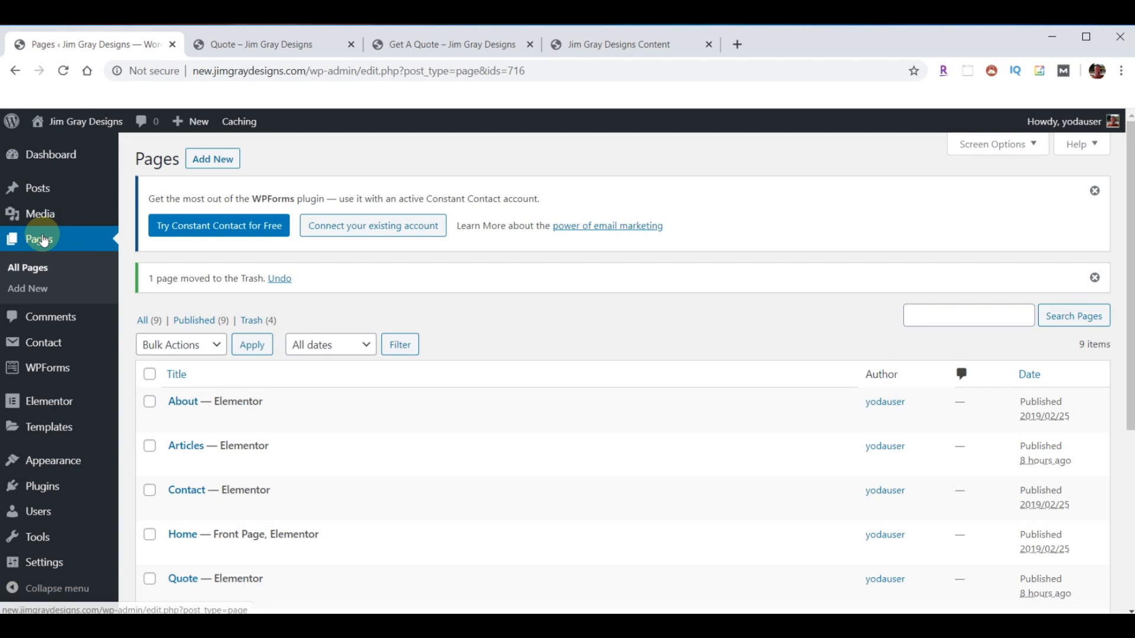
- Open the Quote page in Elementor and delete its four placeholder sections
{"action": "scroll", "coordinate": [288, 453], "scroll_direction": "down", "scroll_amount": 3}
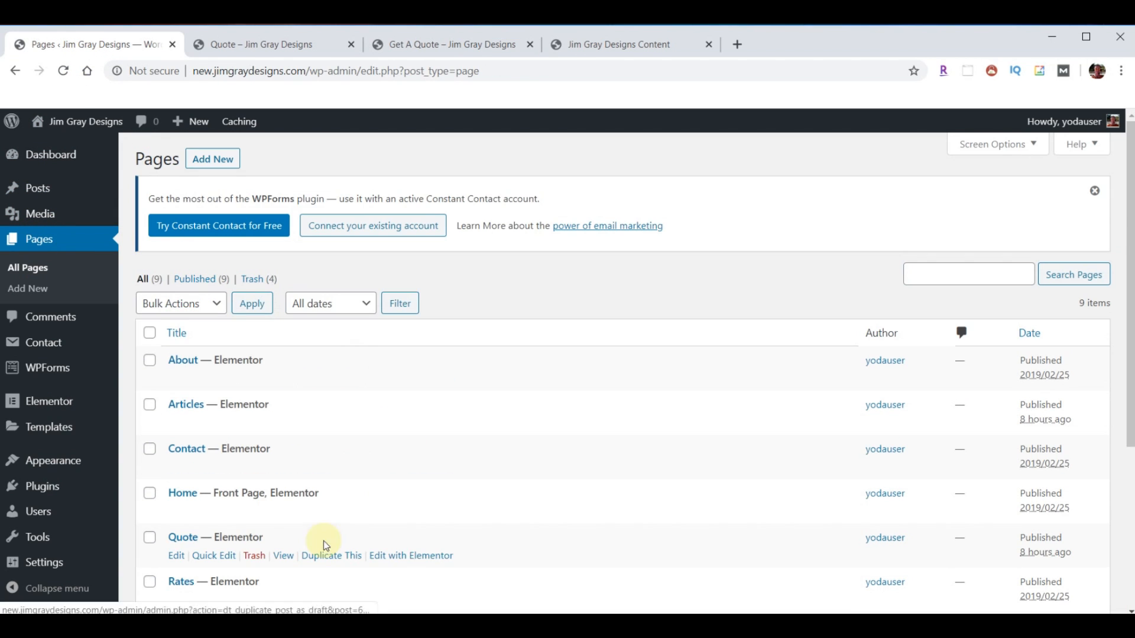
{"action": "left_click", "coordinate": [420, 555]}
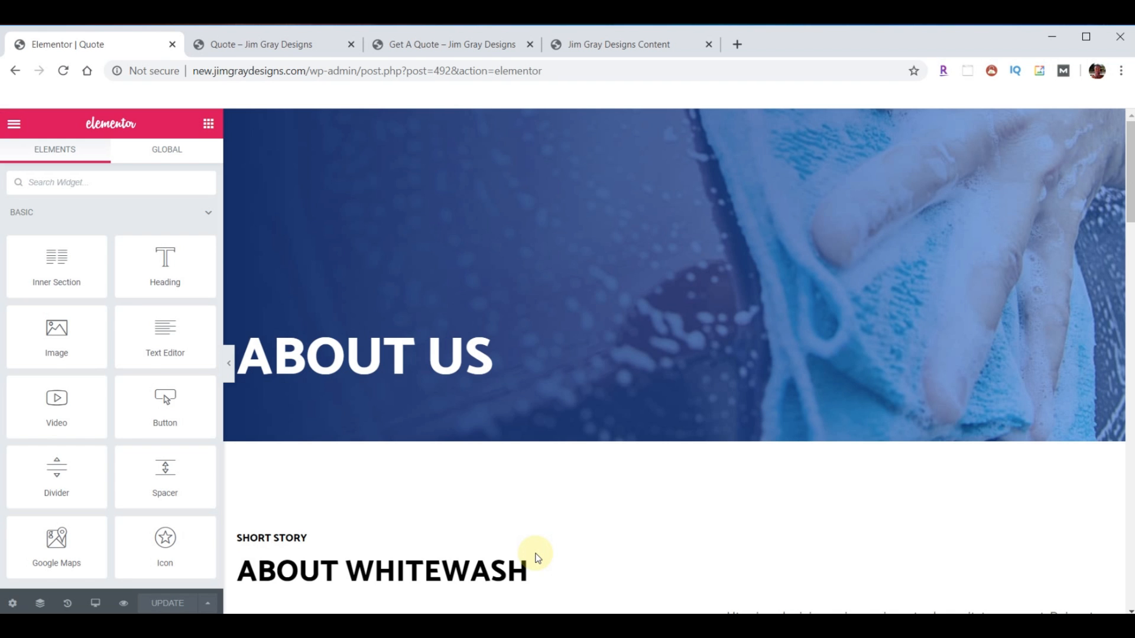
{"action": "left_click", "coordinate": [693, 118]}
{"action": "left_click", "coordinate": [693, 119]}
{"action": "left_click", "coordinate": [693, 119]}
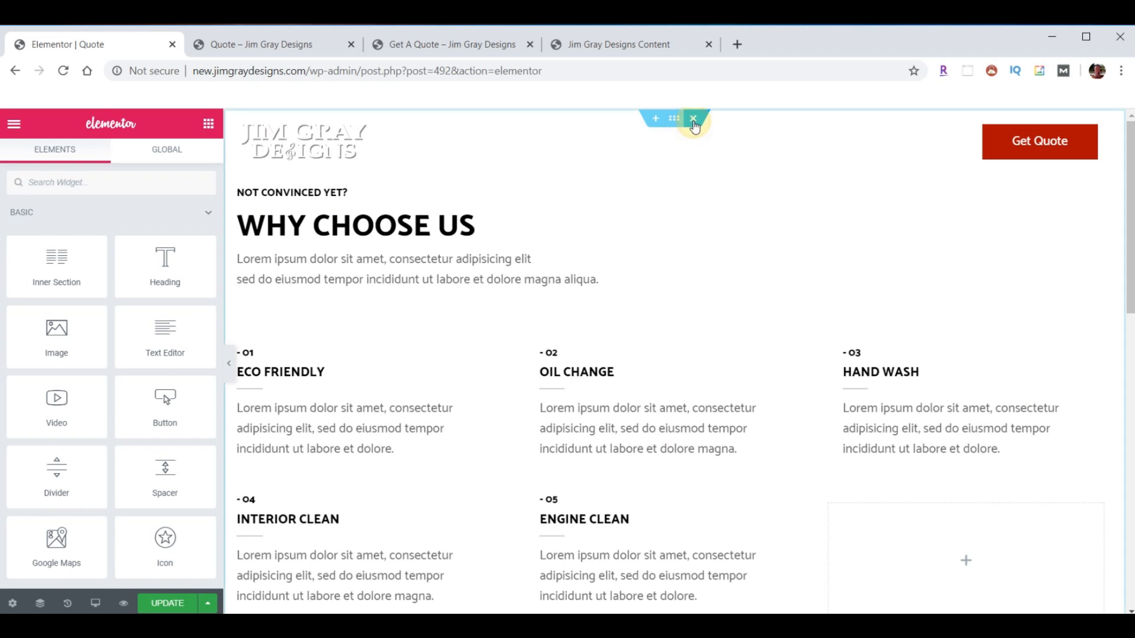
{"action": "left_click", "coordinate": [693, 119]}
- Import the JSON template file and insert Get A Quote without its document settings
{"action": "left_click", "coordinate": [692, 201]}
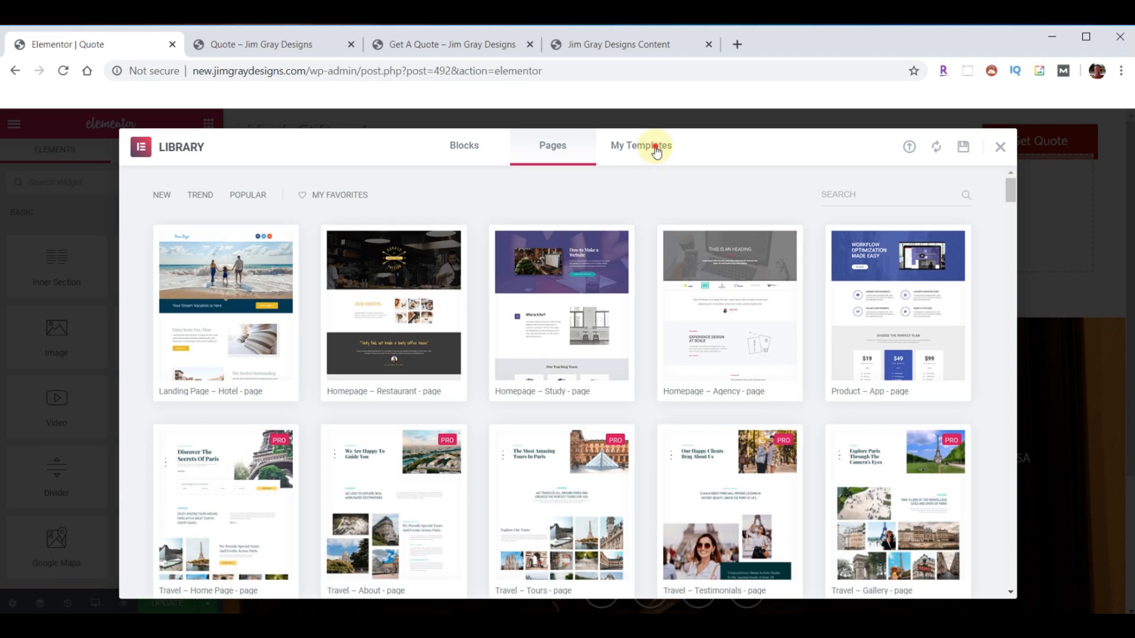
{"action": "left_click", "coordinate": [656, 149]}
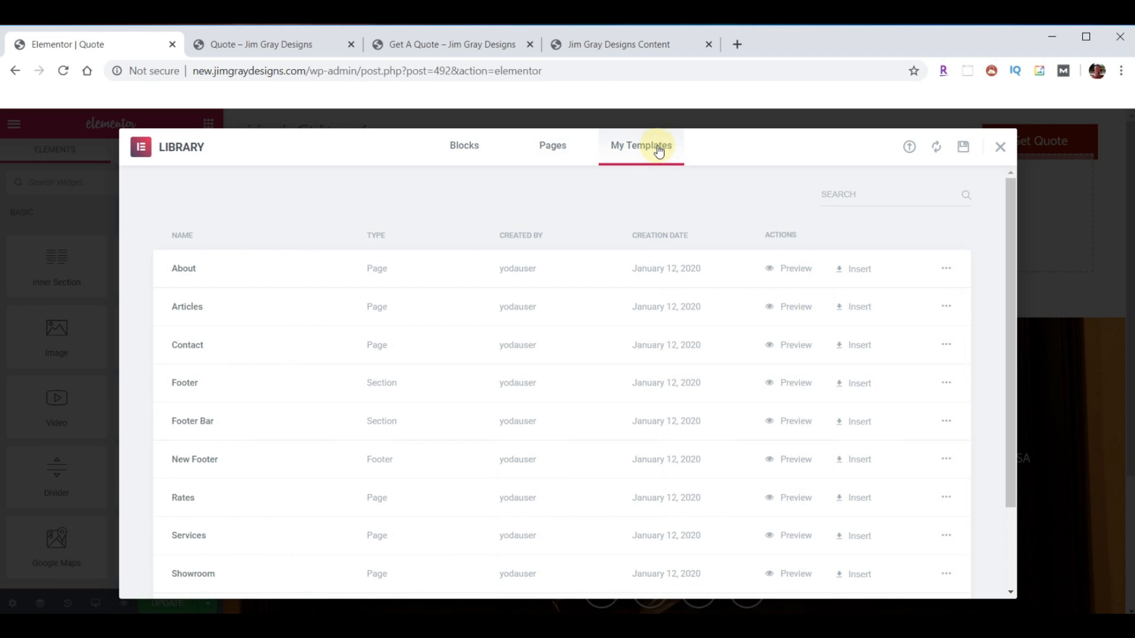
{"action": "left_click", "coordinate": [908, 147]}
{"action": "left_click", "coordinate": [418, 624]}
{"action": "scroll", "coordinate": [1014, 396], "scroll_direction": "down", "scroll_amount": 2}
{"action": "left_click_drag", "start_coordinate": [1014, 395], "coordinate": [564, 392]}
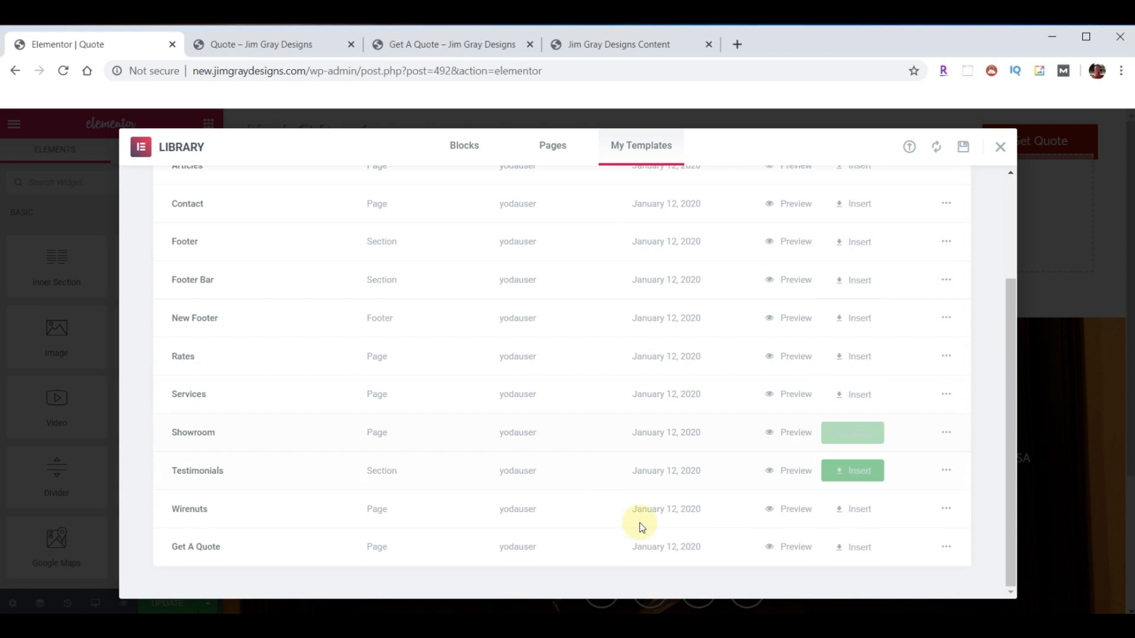
{"action": "left_click", "coordinate": [858, 547]}
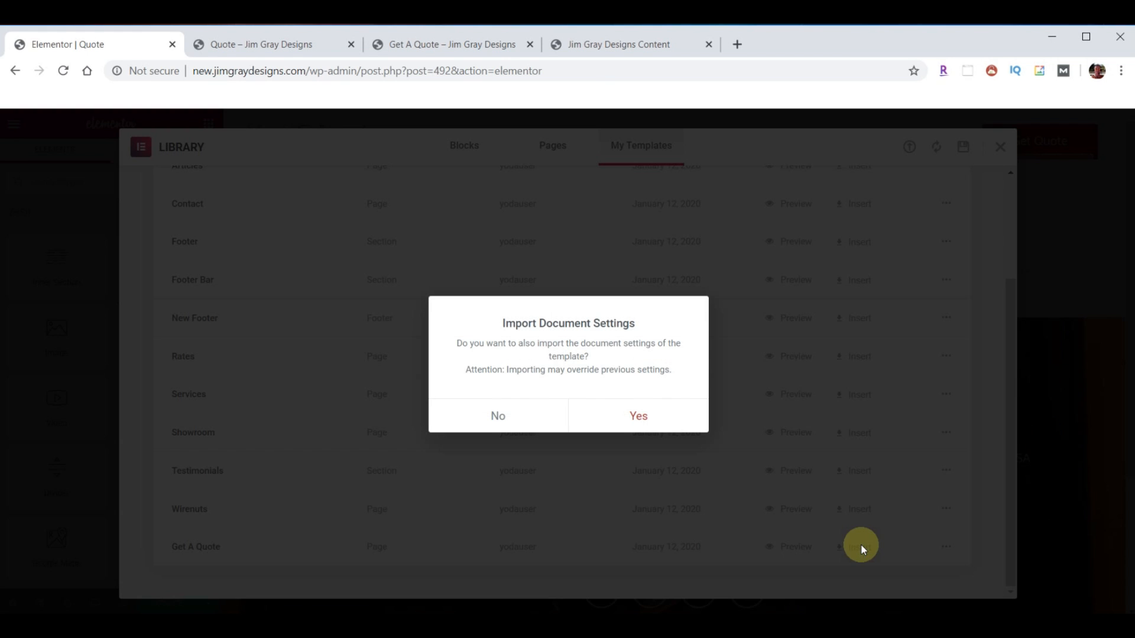
{"action": "left_click", "coordinate": [505, 417]}
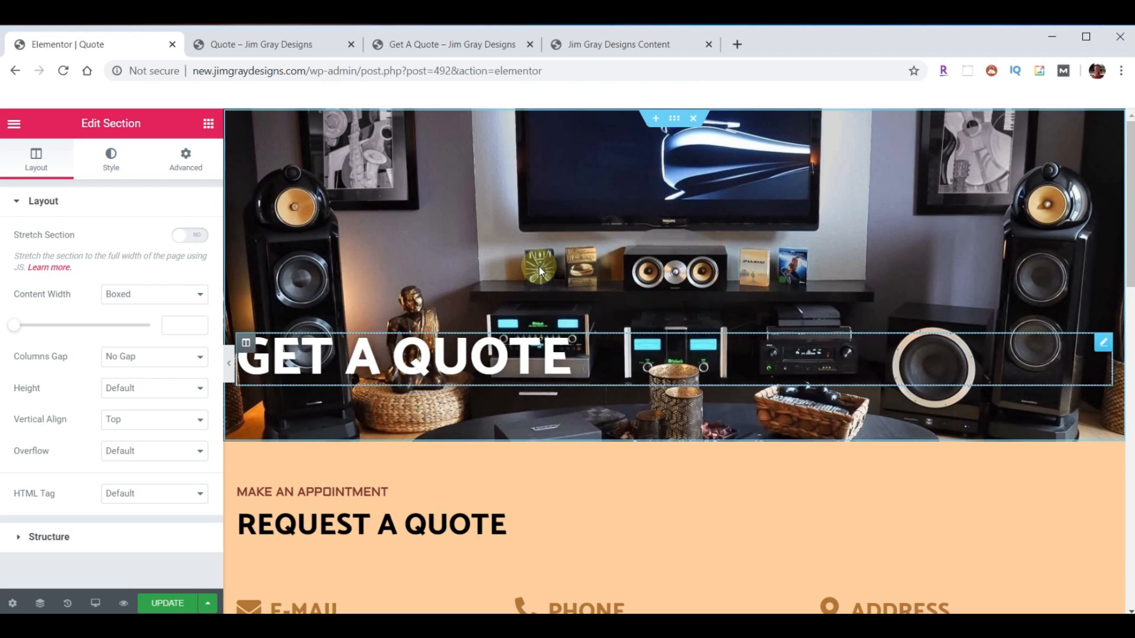
- Embed the Contact Us For A Quote form via Void Contact Form 7 beside TELL US MORE
{"action": "scroll", "coordinate": [737, 378], "scroll_direction": "down", "scroll_amount": 2}
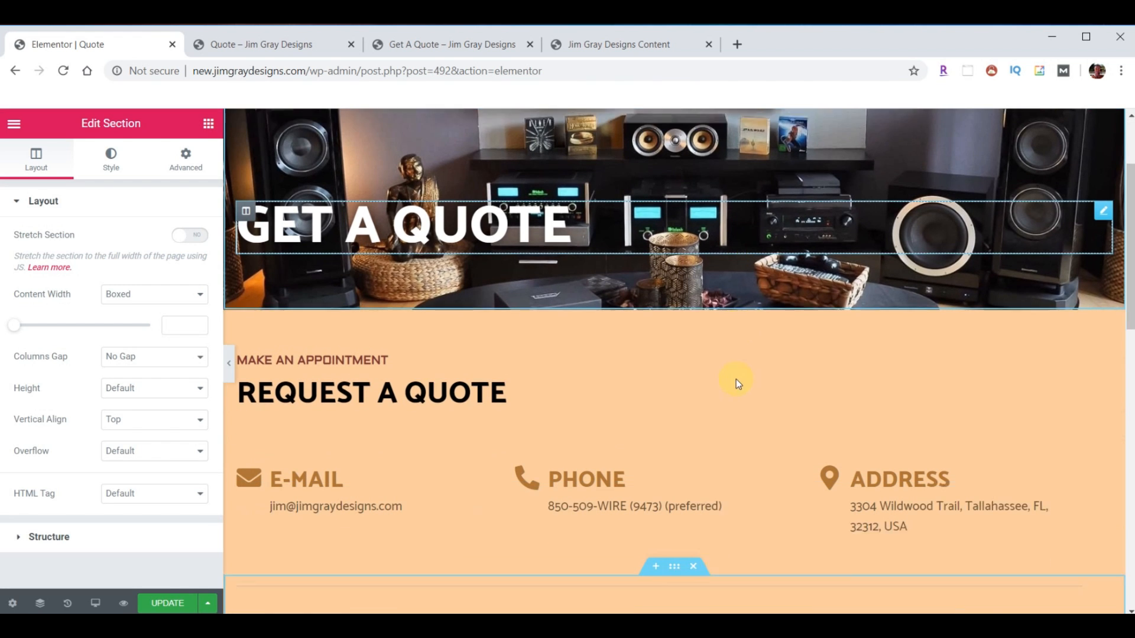
{"action": "scroll", "coordinate": [736, 378], "scroll_direction": "down", "scroll_amount": 2}
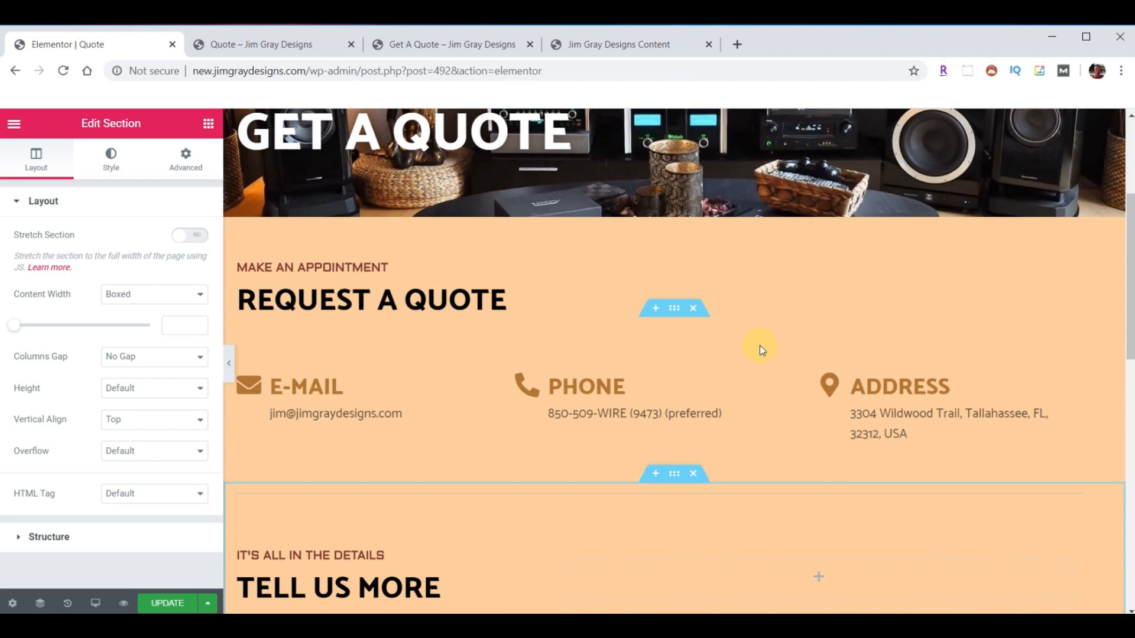
{"action": "scroll", "coordinate": [760, 349], "scroll_direction": "down", "scroll_amount": 5}
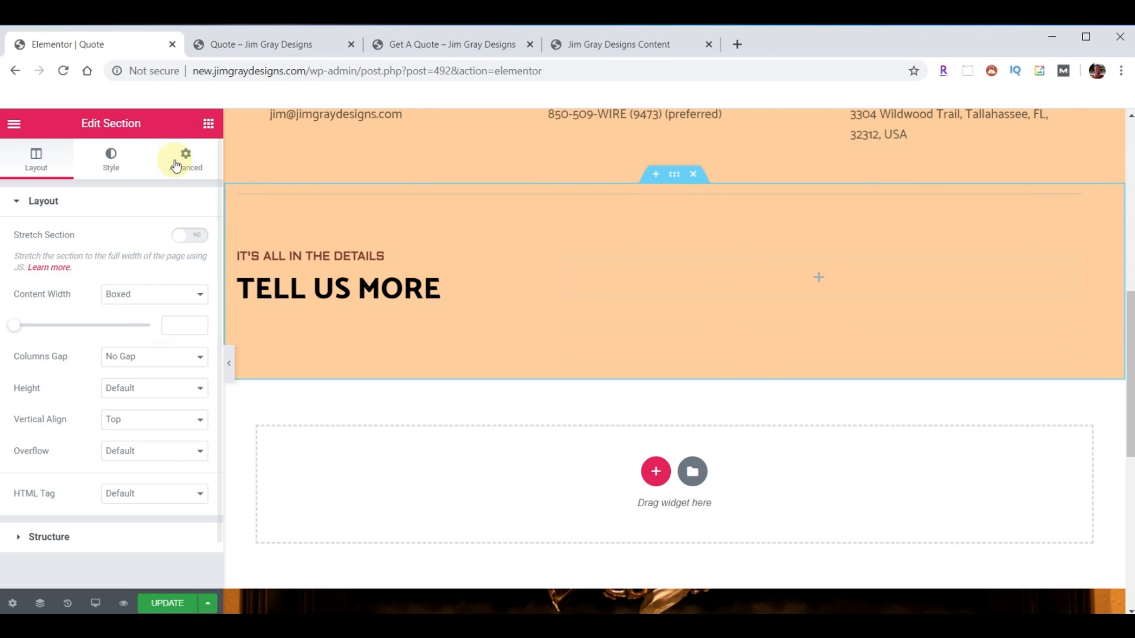
{"action": "left_click", "coordinate": [208, 126]}
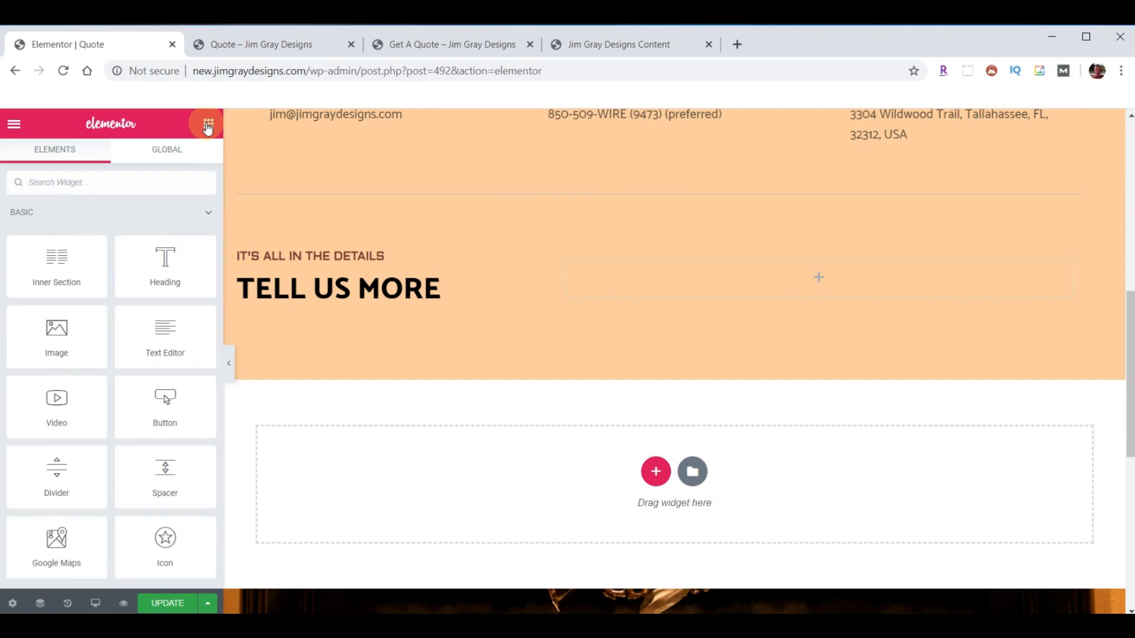
{"action": "scroll", "coordinate": [133, 342], "scroll_direction": "down", "scroll_amount": 20}
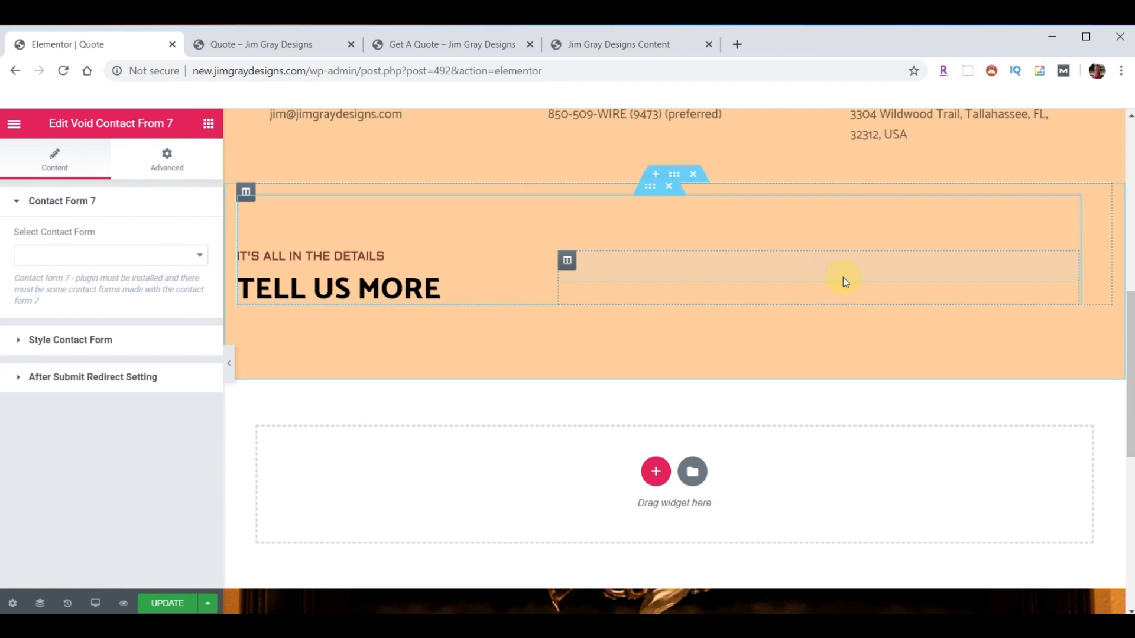
{"action": "left_click", "coordinate": [199, 256]}
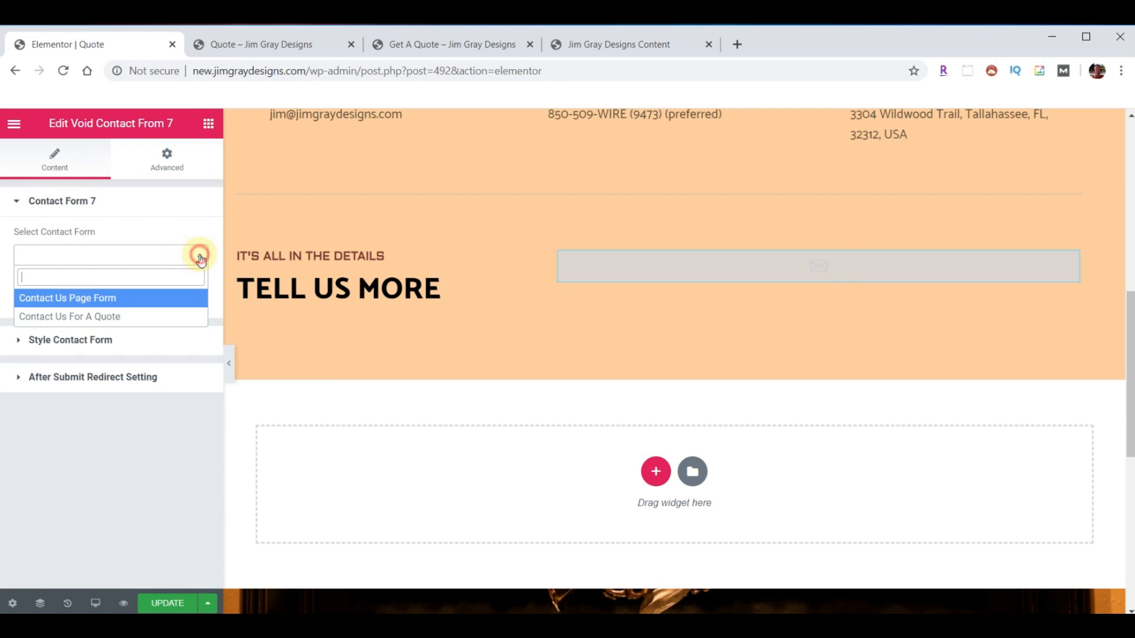
{"action": "left_click", "coordinate": [86, 318]}
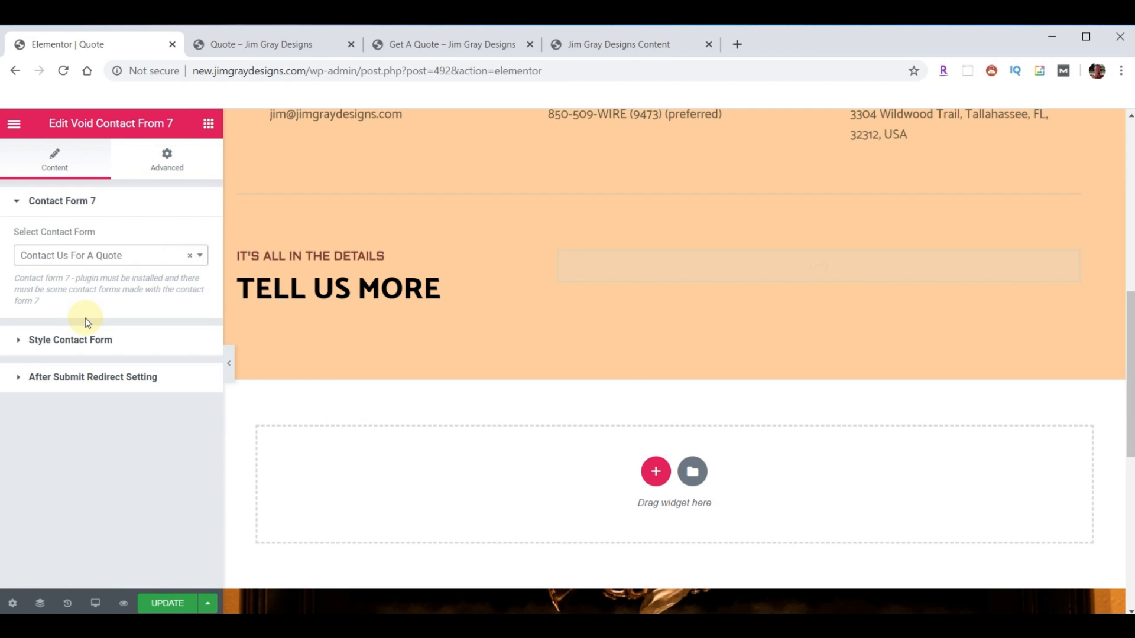
- Save the Quote page with UPDATE
{"action": "scroll", "coordinate": [706, 385], "scroll_direction": "down", "scroll_amount": 1}
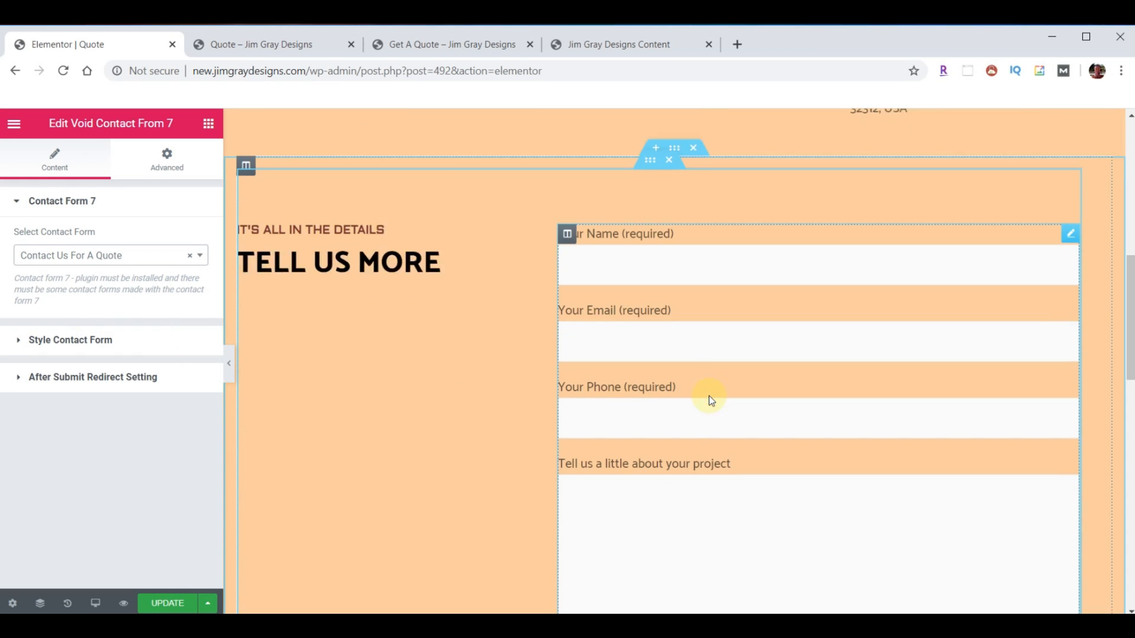
{"action": "scroll", "coordinate": [760, 416], "scroll_direction": "down", "scroll_amount": 4}
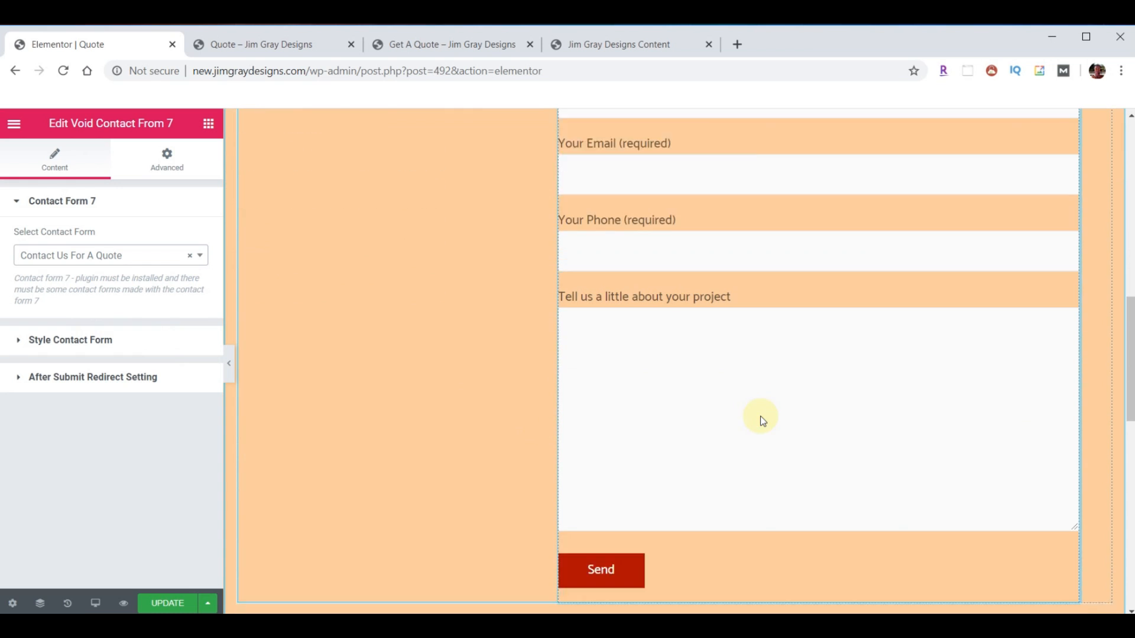
{"action": "left_click", "coordinate": [160, 602]}
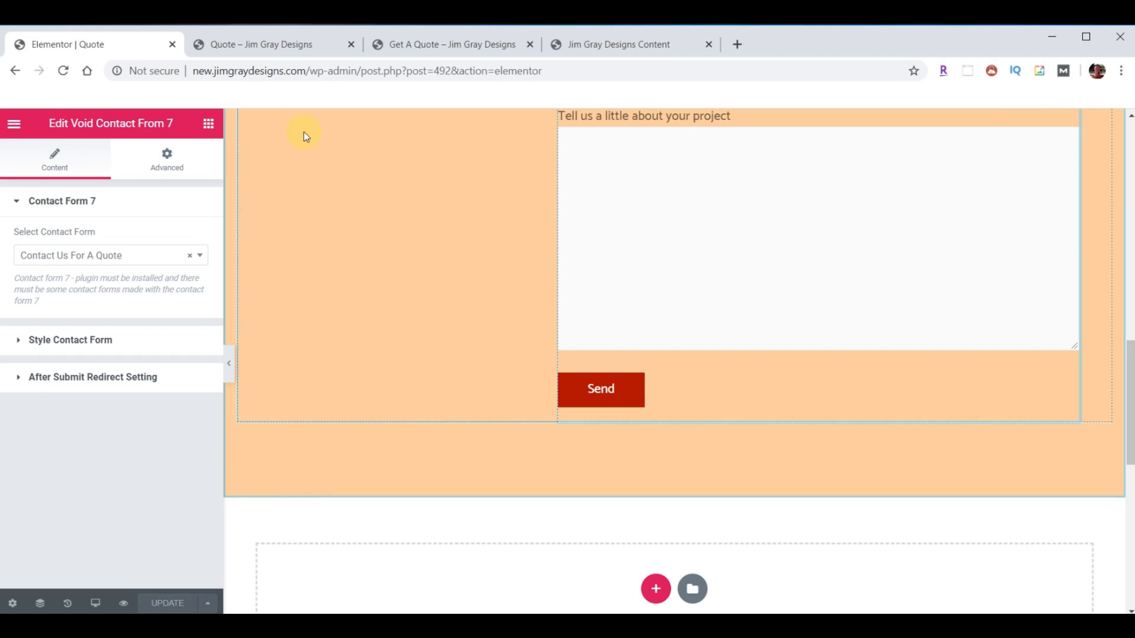
{"action": "left_click", "coordinate": [272, 48]}
- Reload the live Quote page, check the GET A QUOTE banner and REQUEST A QUOTE section
{"action": "left_click", "coordinate": [63, 70]}
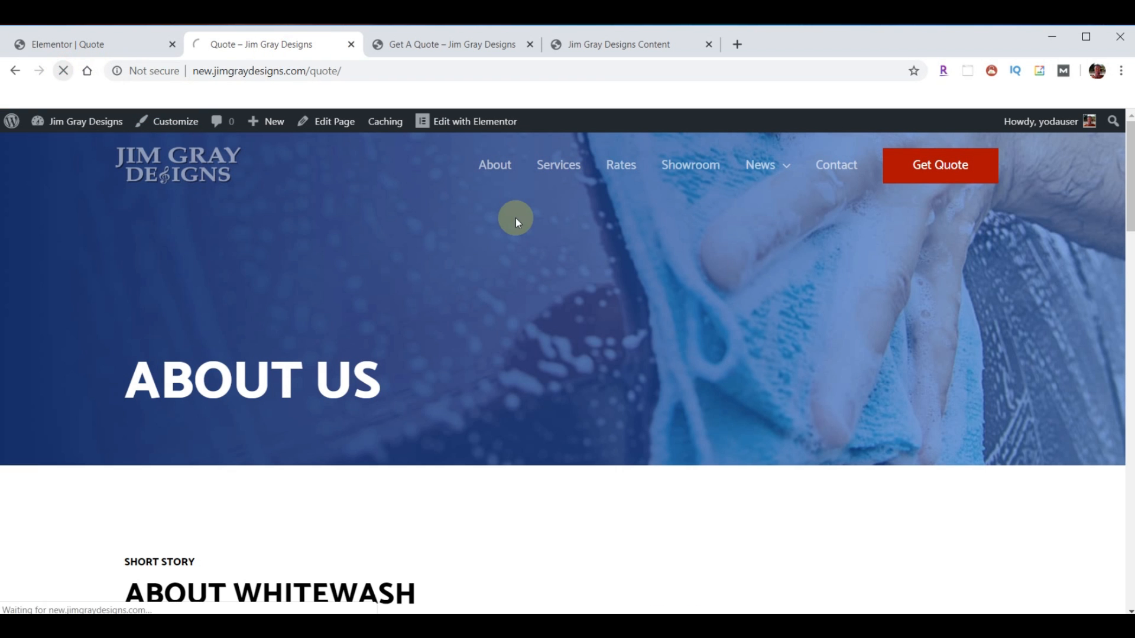
{"action": "scroll", "coordinate": [516, 230], "scroll_direction": "down", "scroll_amount": 5}
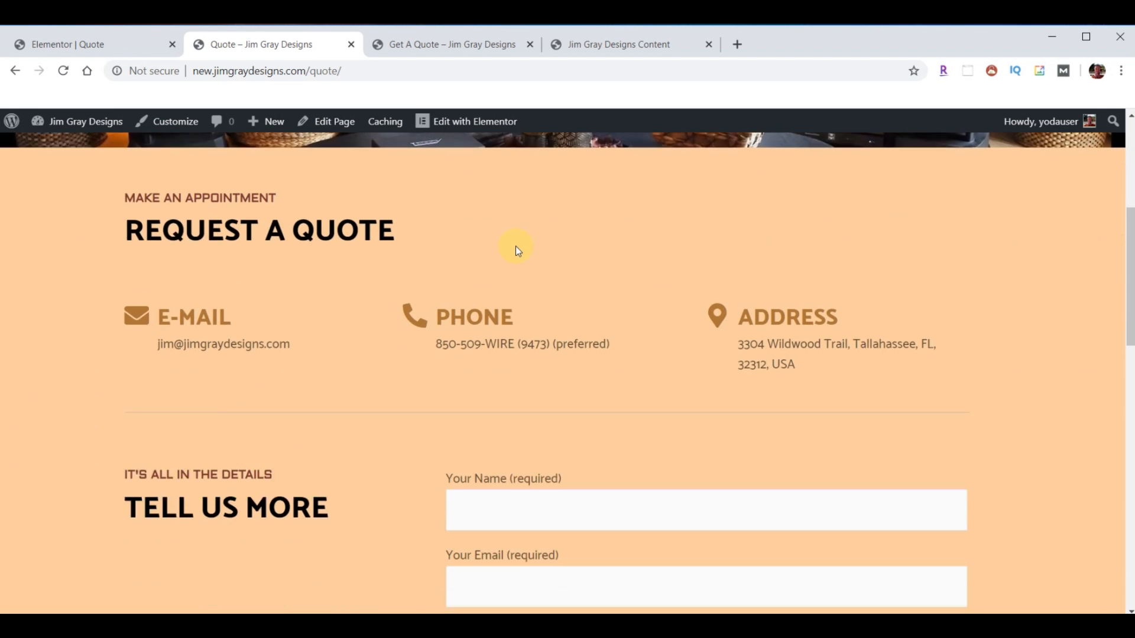
{"action": "scroll", "coordinate": [515, 246], "scroll_direction": "down", "scroll_amount": 13}
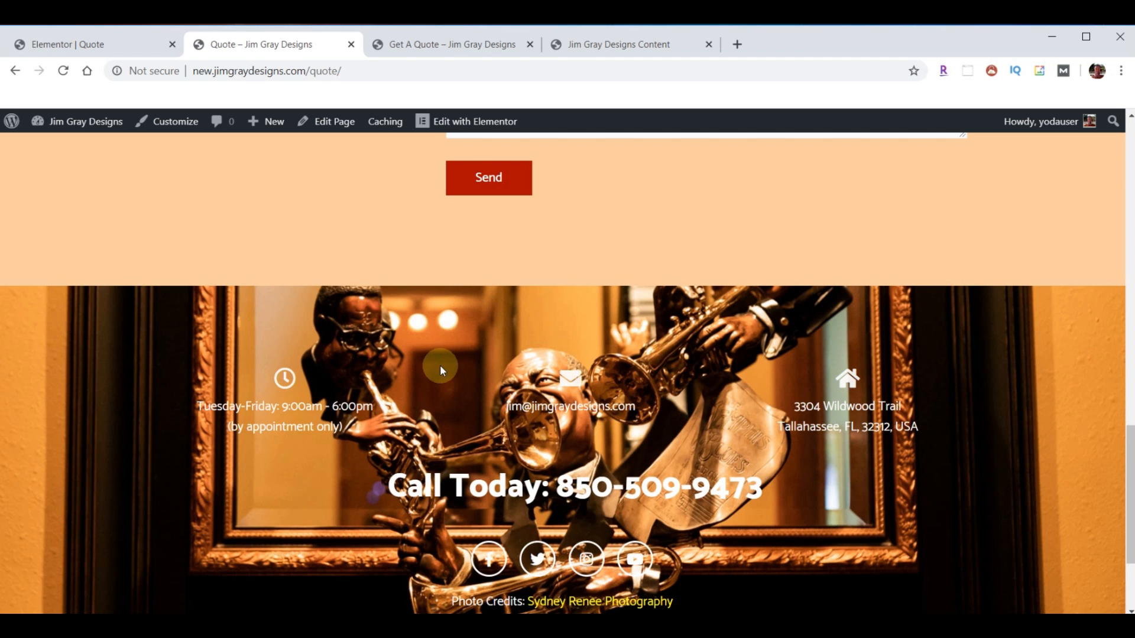
{"action": "scroll", "coordinate": [431, 391], "scroll_direction": "up", "scroll_amount": 20}
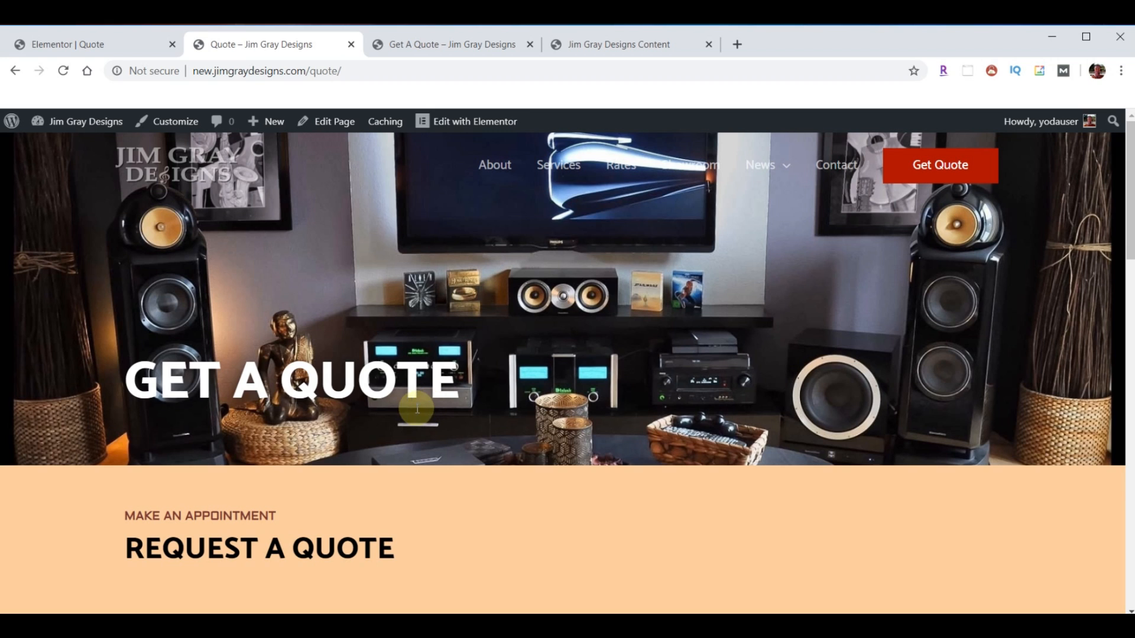
{"action": "left_click", "coordinate": [72, 48]}
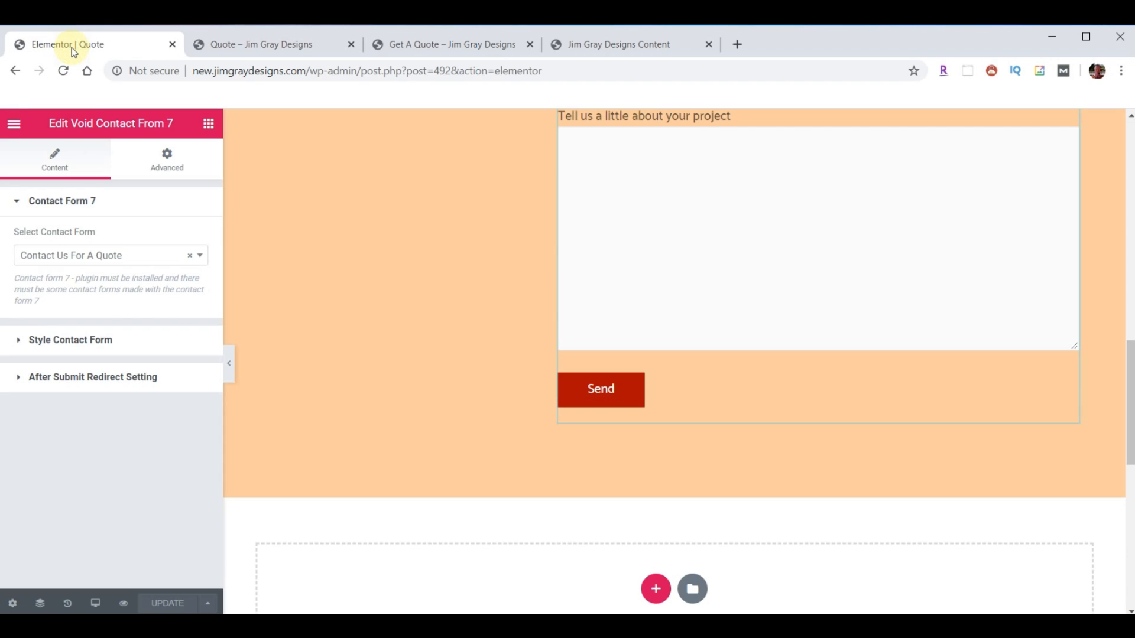
- Exit to the dashboard, open Home with Elementor from Pages, and bring up Responsive Mode
{"action": "left_click", "coordinate": [13, 123]}
{"action": "left_click", "coordinate": [97, 513]}
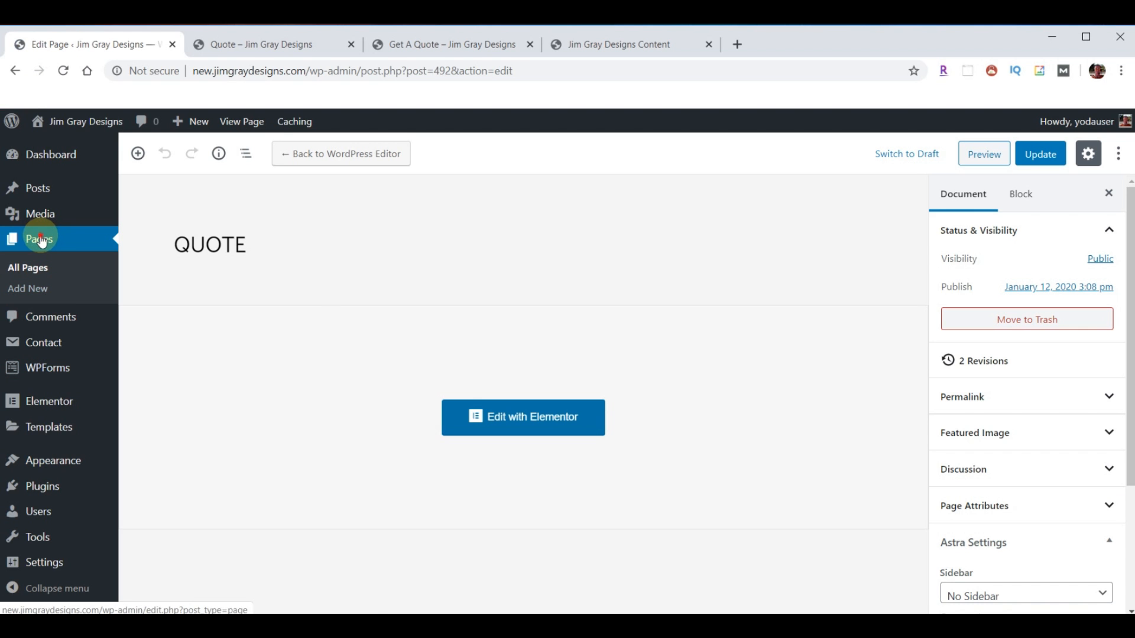
{"action": "left_click", "coordinate": [41, 241]}
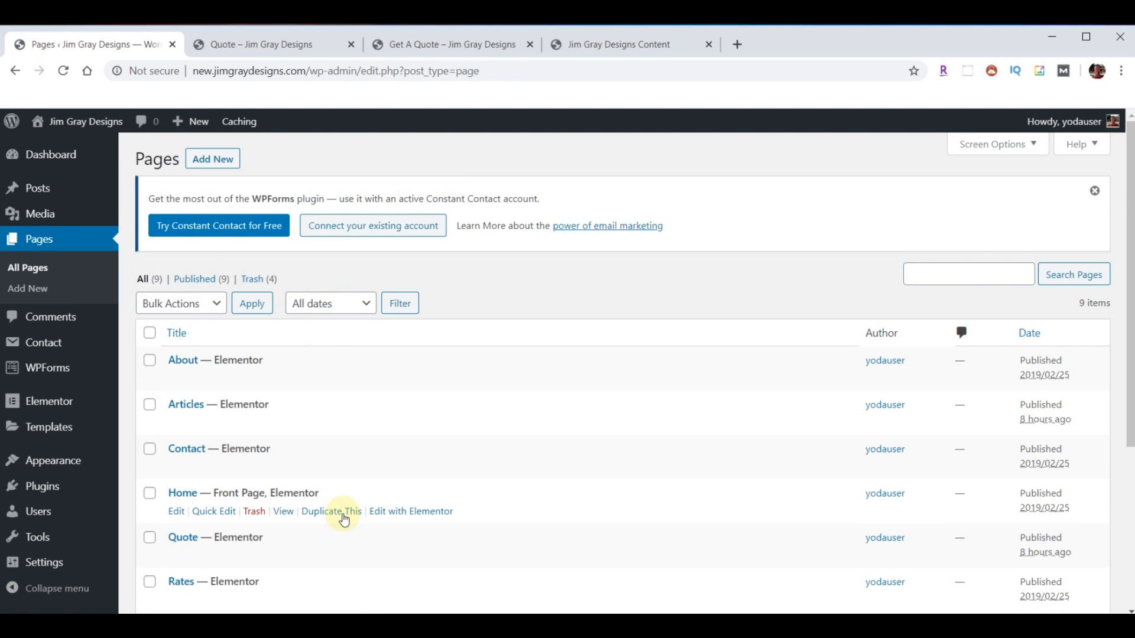
{"action": "left_click", "coordinate": [413, 510]}
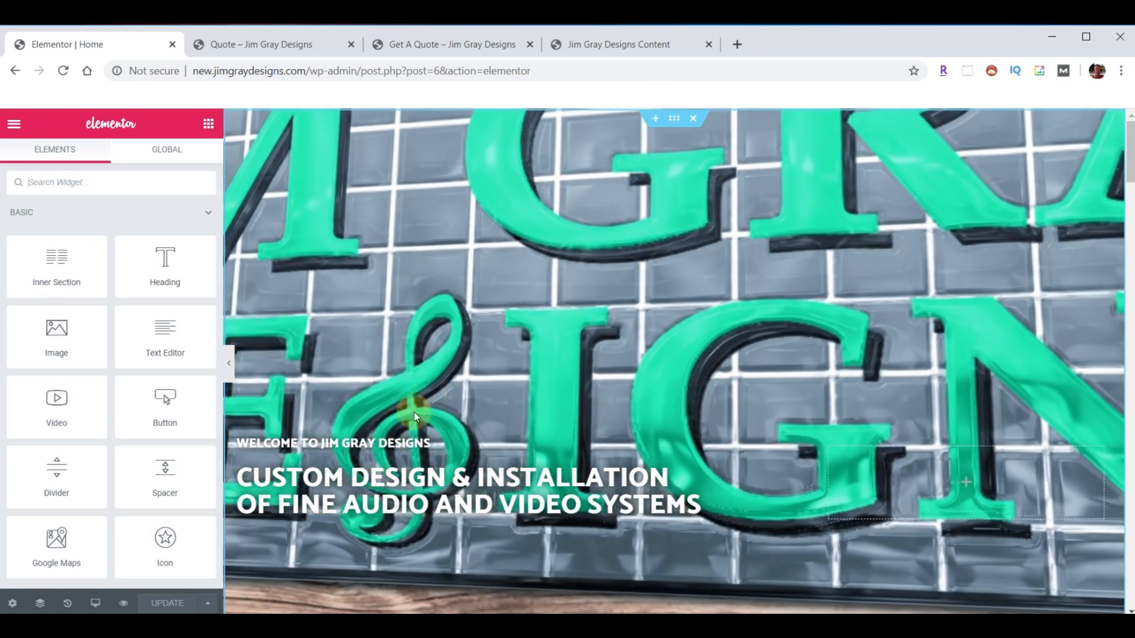
{"action": "left_click", "coordinate": [95, 604]}
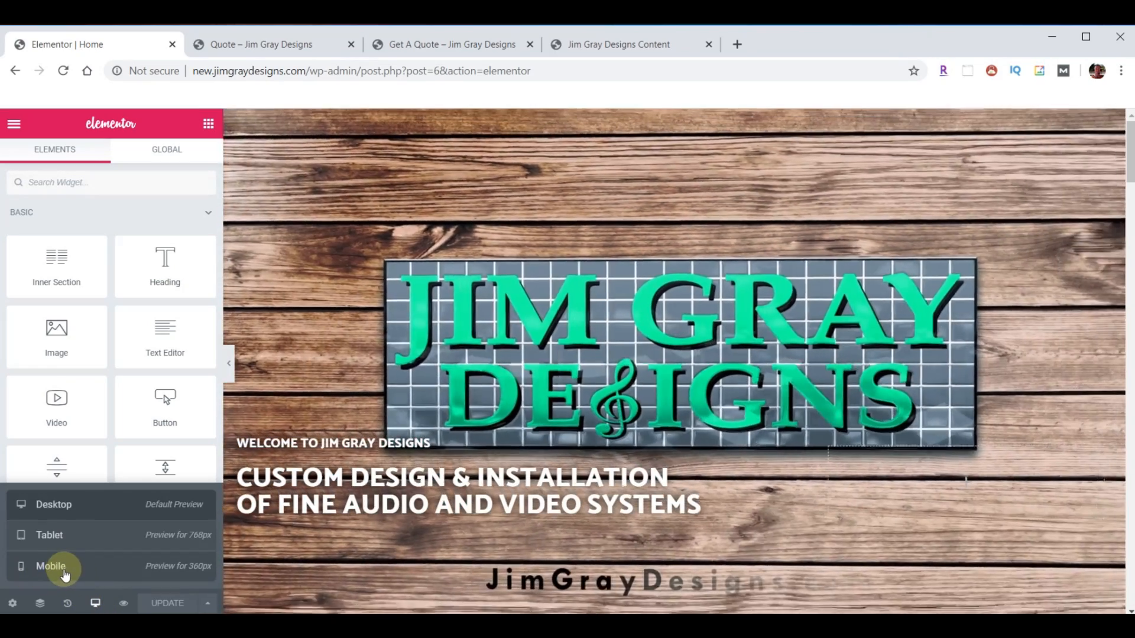
- Preview the Home page at 768px tablet width, scroll through the sections, then choose Mobile
{"action": "left_click", "coordinate": [71, 544]}
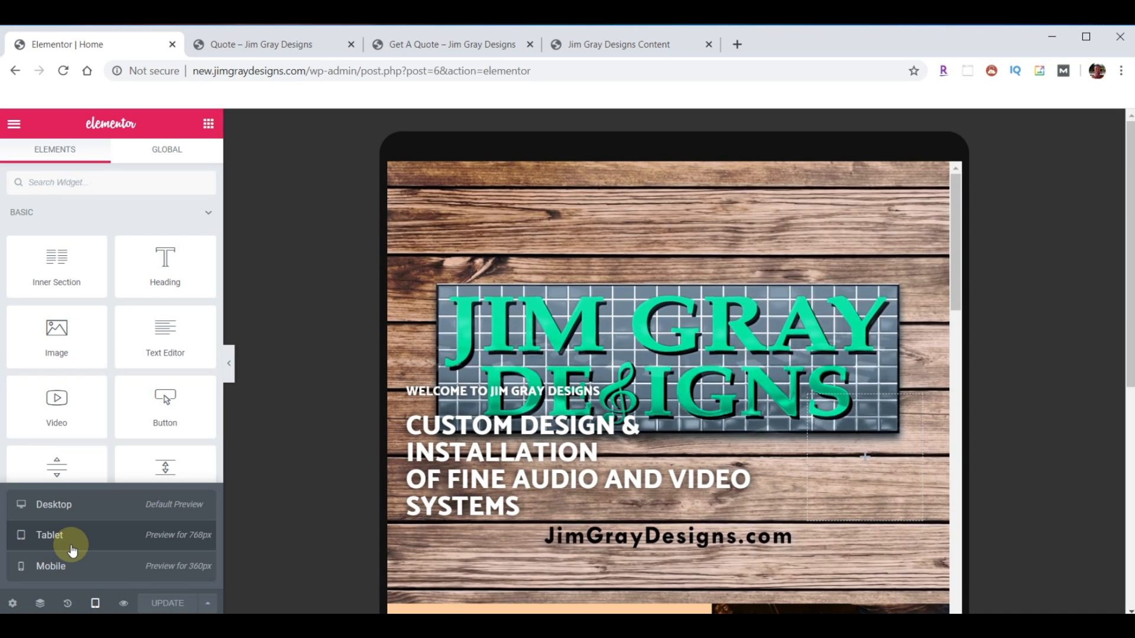
{"action": "scroll", "coordinate": [672, 388], "scroll_direction": "down", "scroll_amount": 5}
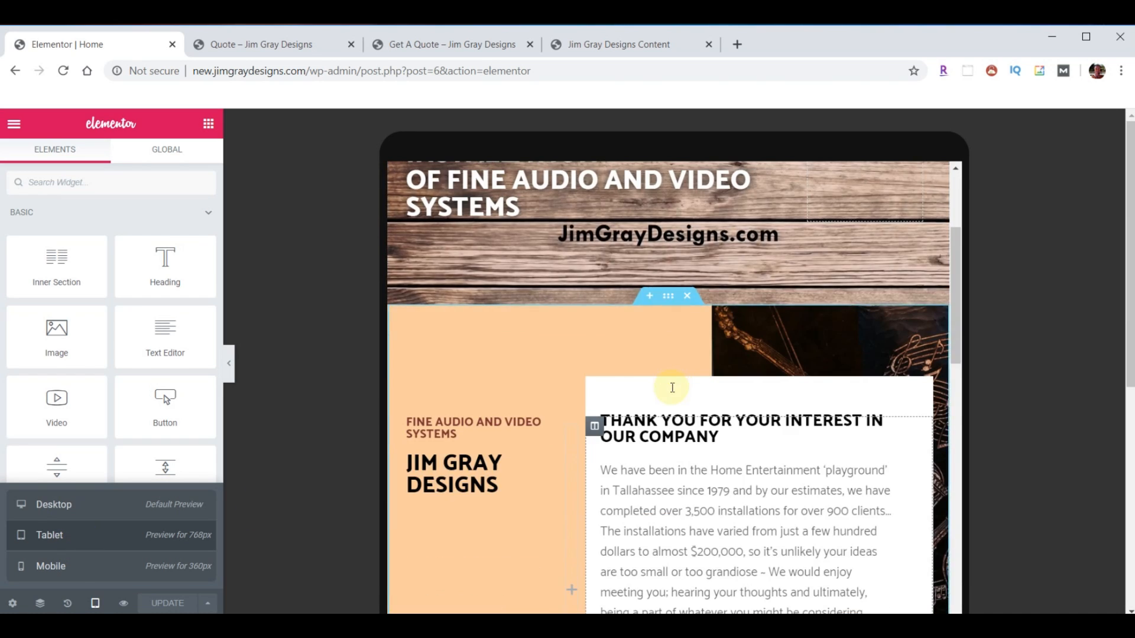
{"action": "scroll", "coordinate": [672, 388], "scroll_direction": "down", "scroll_amount": 10}
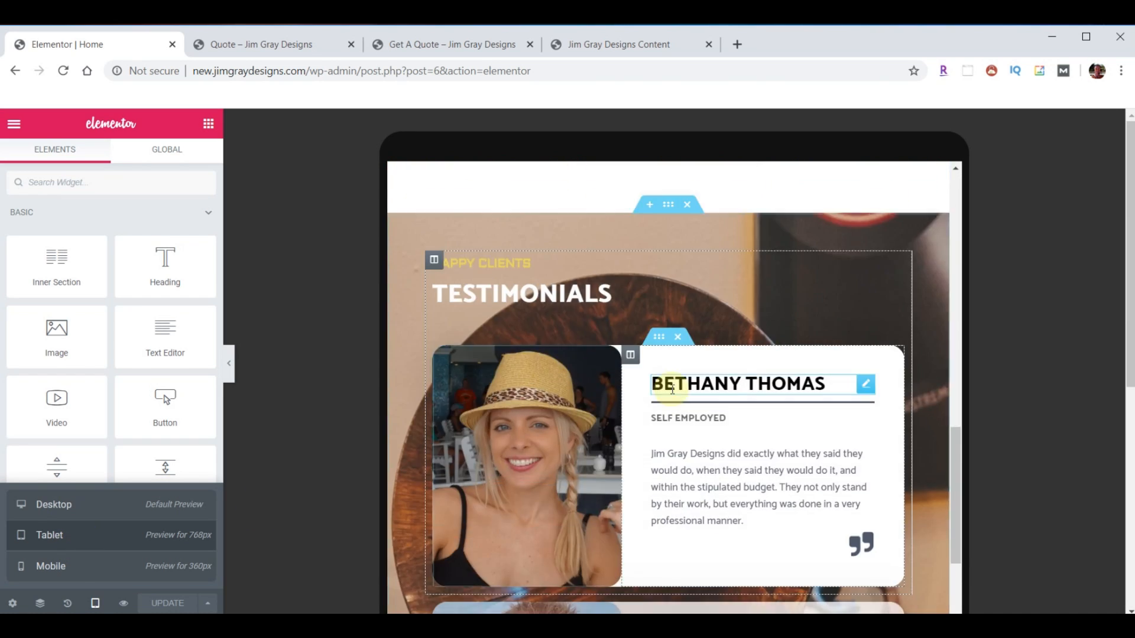
{"action": "scroll", "coordinate": [672, 388], "scroll_direction": "down", "scroll_amount": 10}
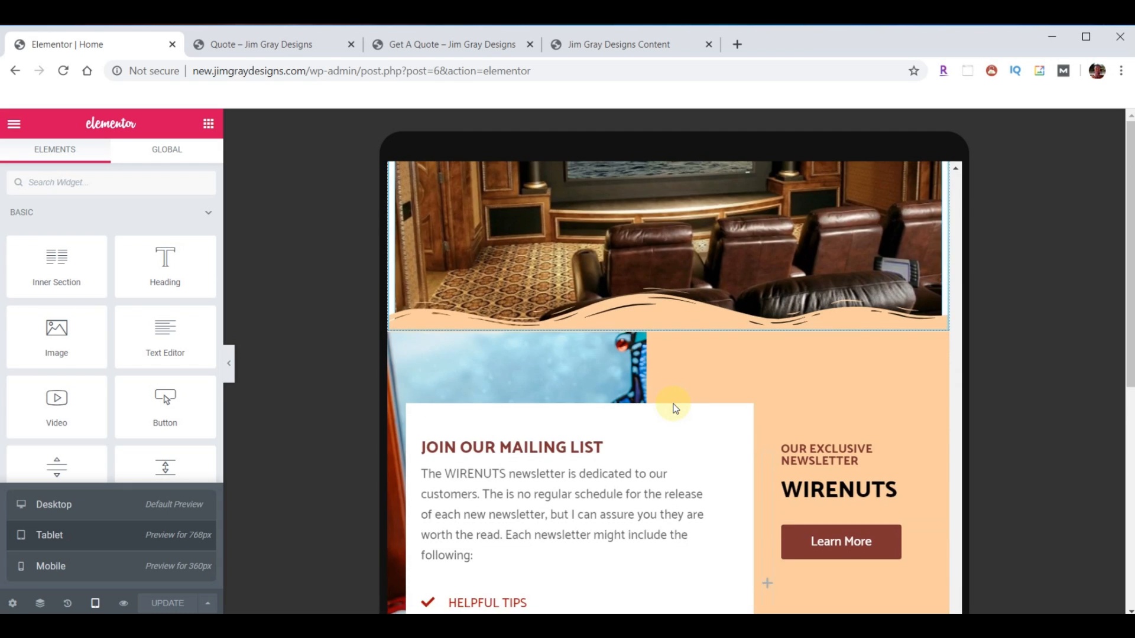
{"action": "scroll", "coordinate": [674, 407], "scroll_direction": "down", "scroll_amount": 10}
{"action": "scroll", "coordinate": [676, 435], "scroll_direction": "up", "scroll_amount": 20}
{"action": "scroll", "coordinate": [672, 439], "scroll_direction": "up", "scroll_amount": 15}
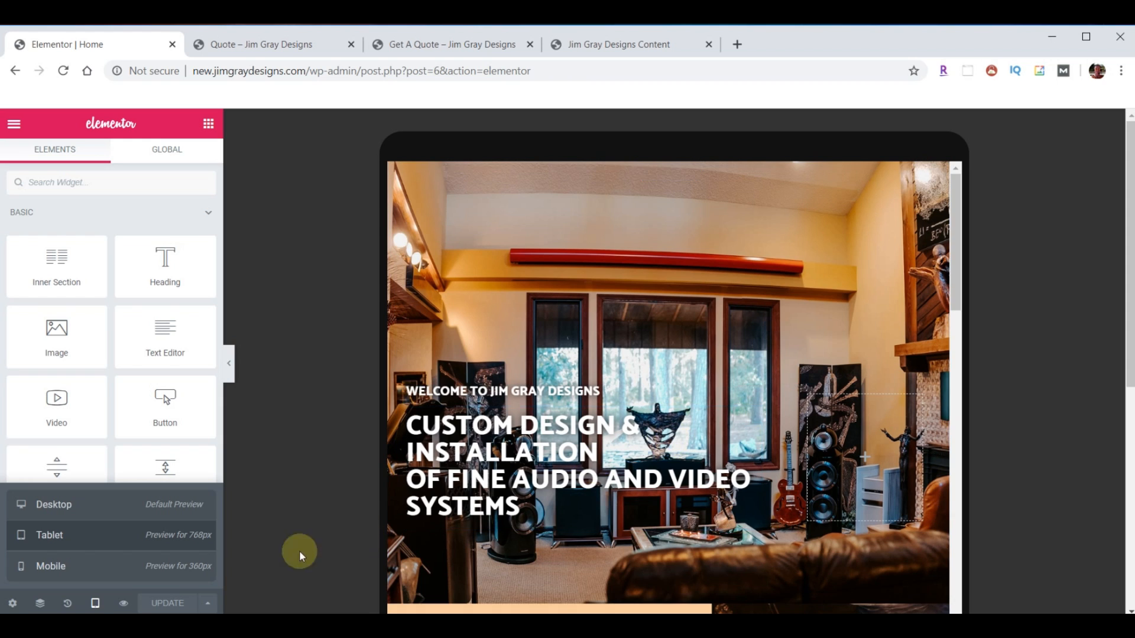
{"action": "left_click", "coordinate": [45, 565]}
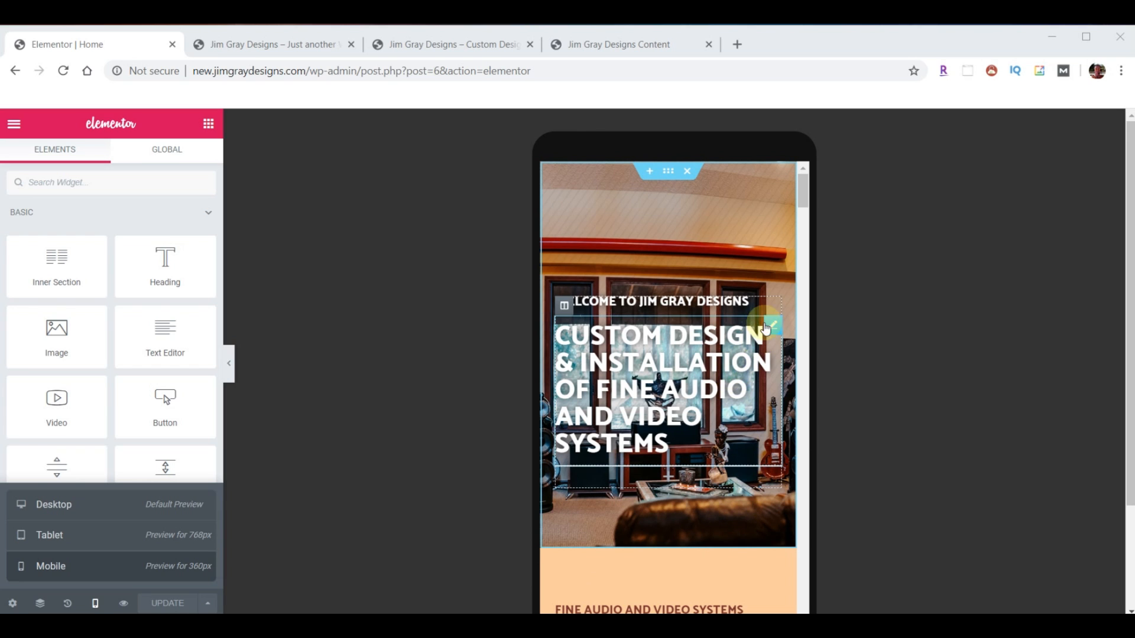
- Duplicate the WELCOME TO JIM GRAY DESIGNS heading and the main headline
{"action": "right_click", "coordinate": [772, 312]}
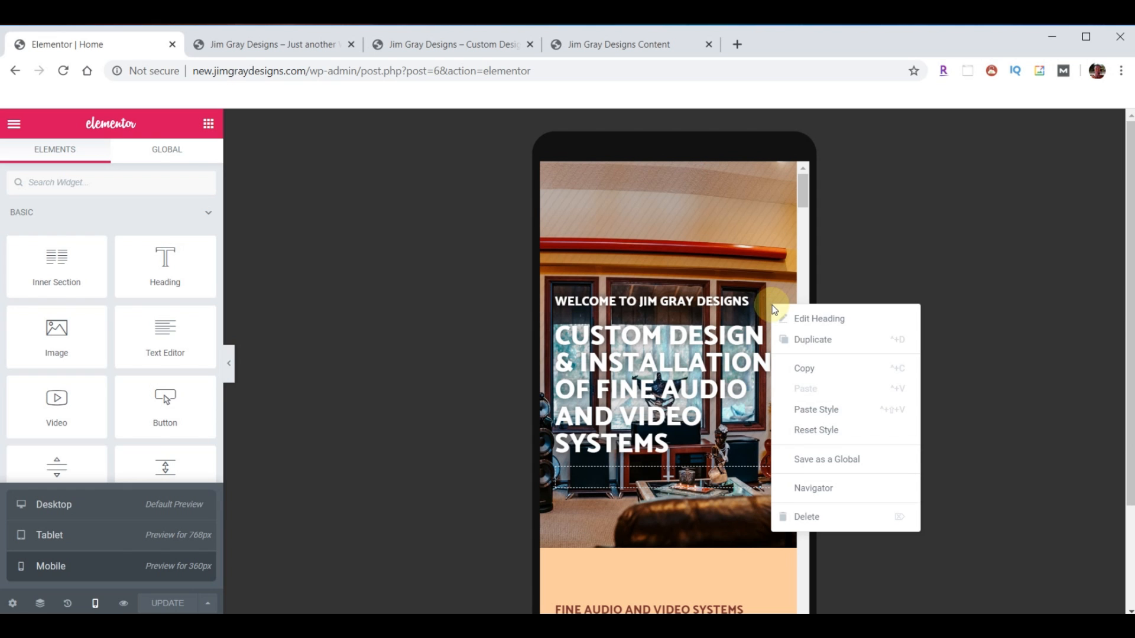
{"action": "left_click", "coordinate": [806, 339]}
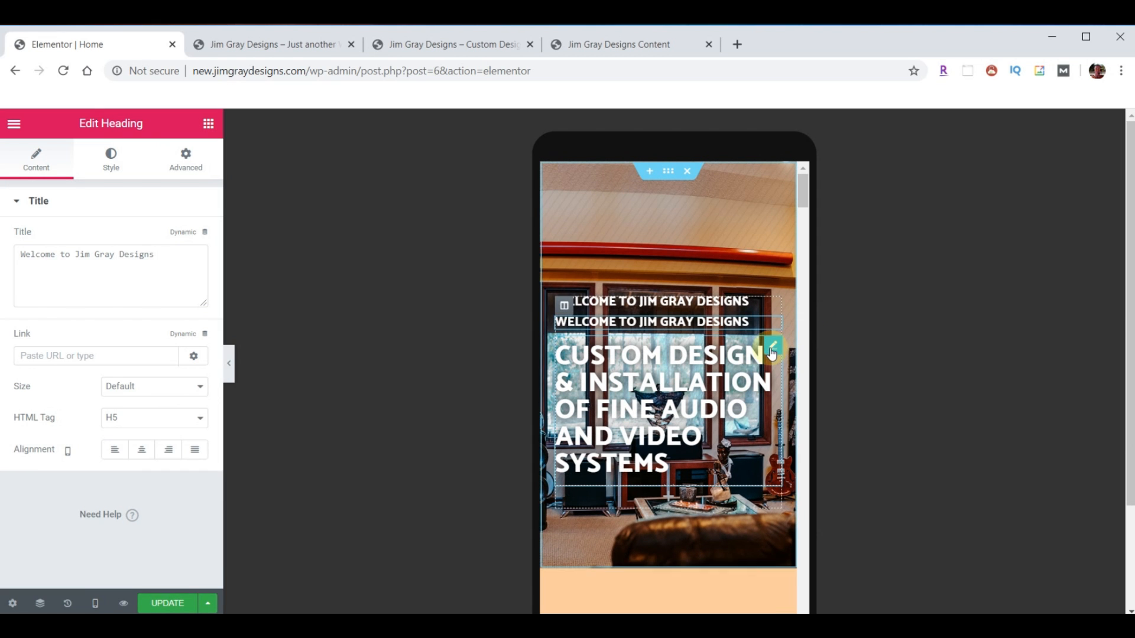
{"action": "right_click", "coordinate": [773, 353]}
{"action": "left_click", "coordinate": [796, 384]}
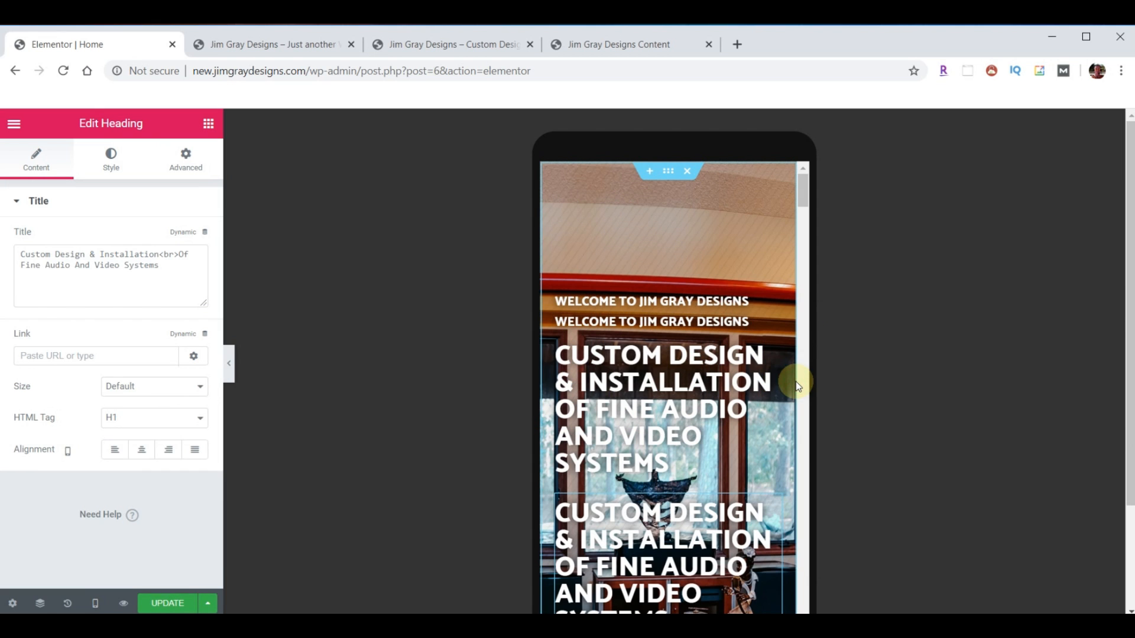
- Turn on Hide On Mobile for the top welcome heading
{"action": "left_click", "coordinate": [769, 305]}
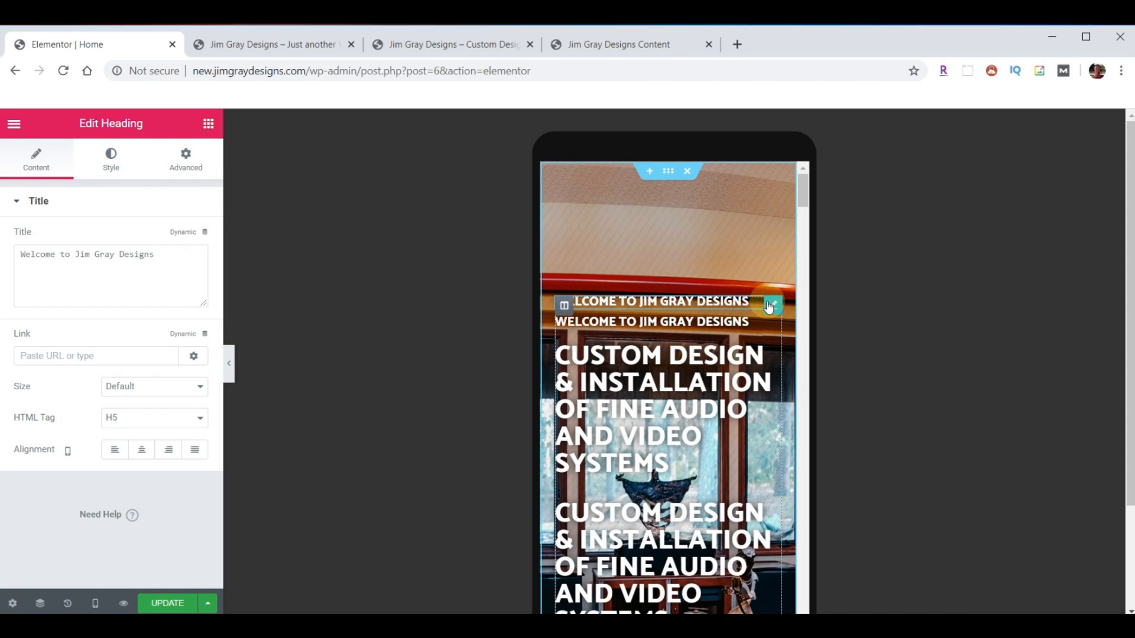
{"action": "left_click", "coordinate": [187, 162]}
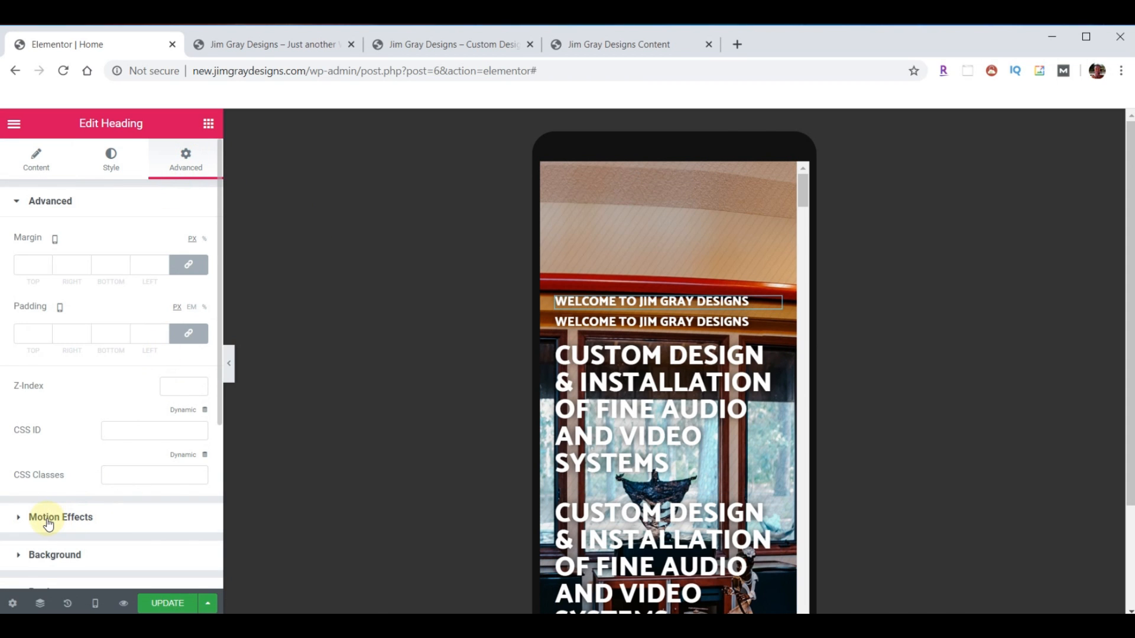
{"action": "scroll", "coordinate": [65, 509], "scroll_direction": "down", "scroll_amount": 3}
{"action": "left_click", "coordinate": [55, 470]}
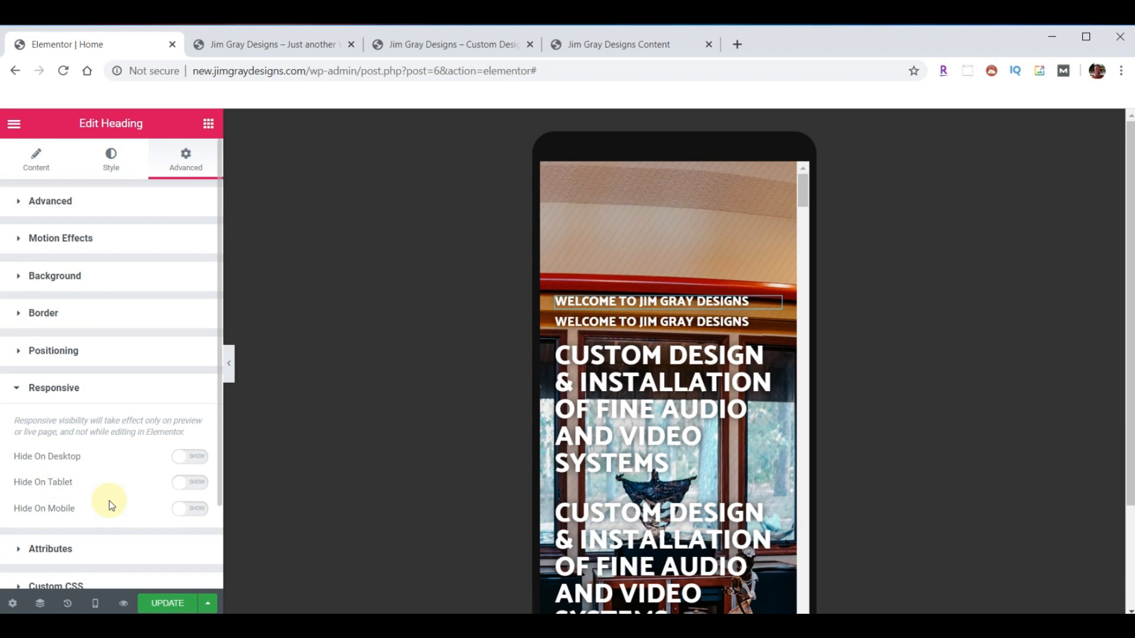
{"action": "left_click", "coordinate": [194, 511]}
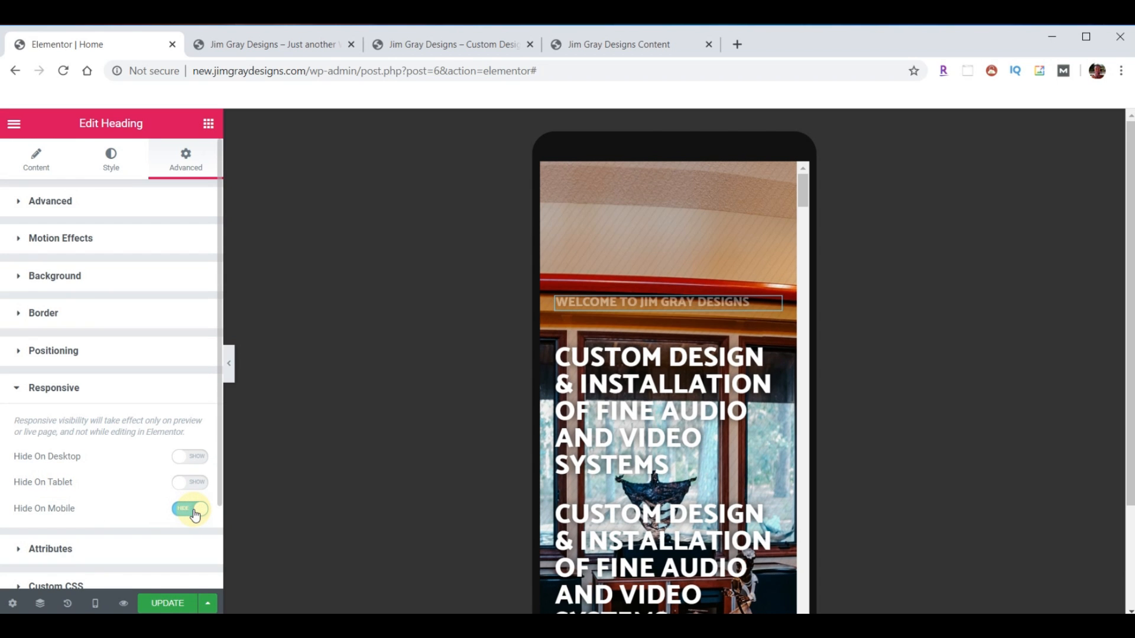
- Select the copied welcome heading and bring up its Advanced responsive settings
{"action": "mouse_move", "coordinate": [715, 327]}
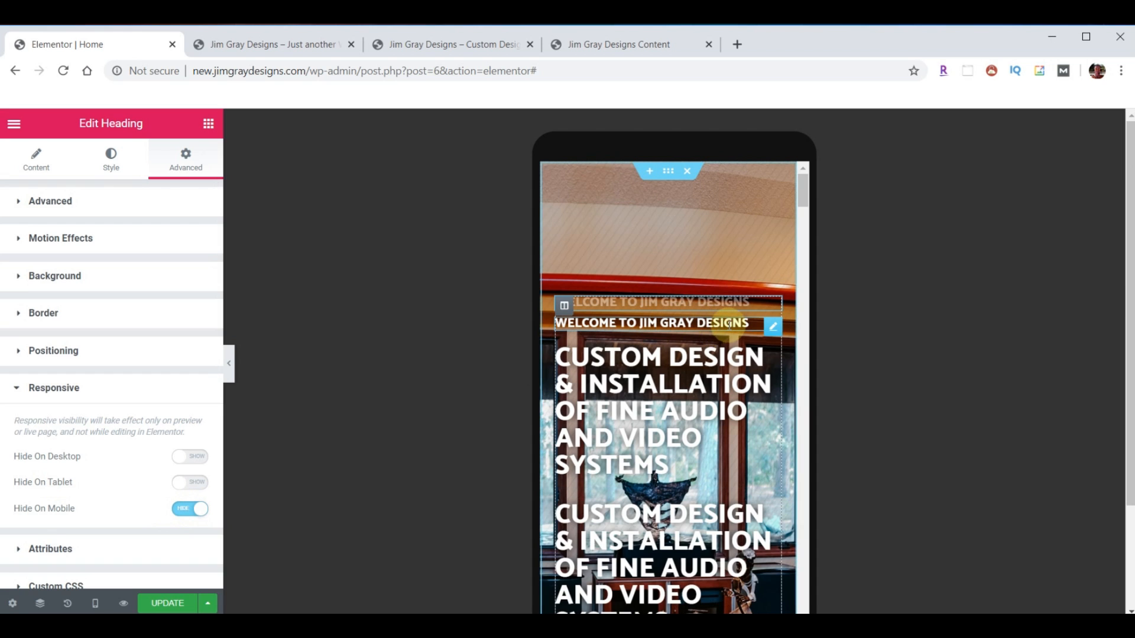
{"action": "left_click", "coordinate": [773, 329]}
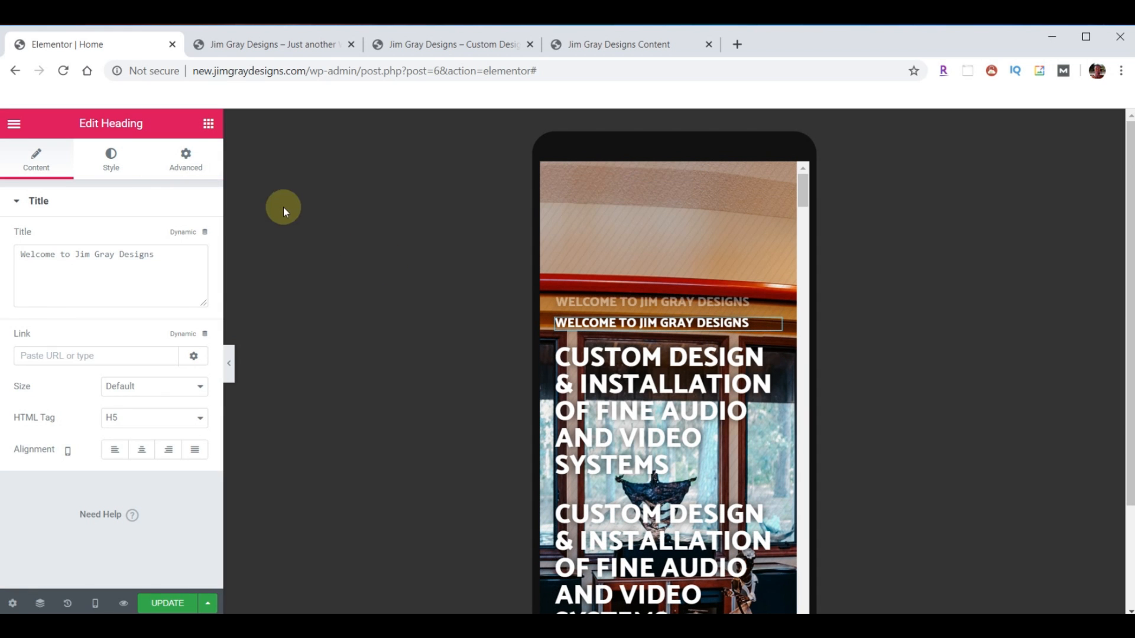
{"action": "left_click", "coordinate": [177, 171]}
{"action": "scroll", "coordinate": [137, 423], "scroll_direction": "down", "scroll_amount": 3}
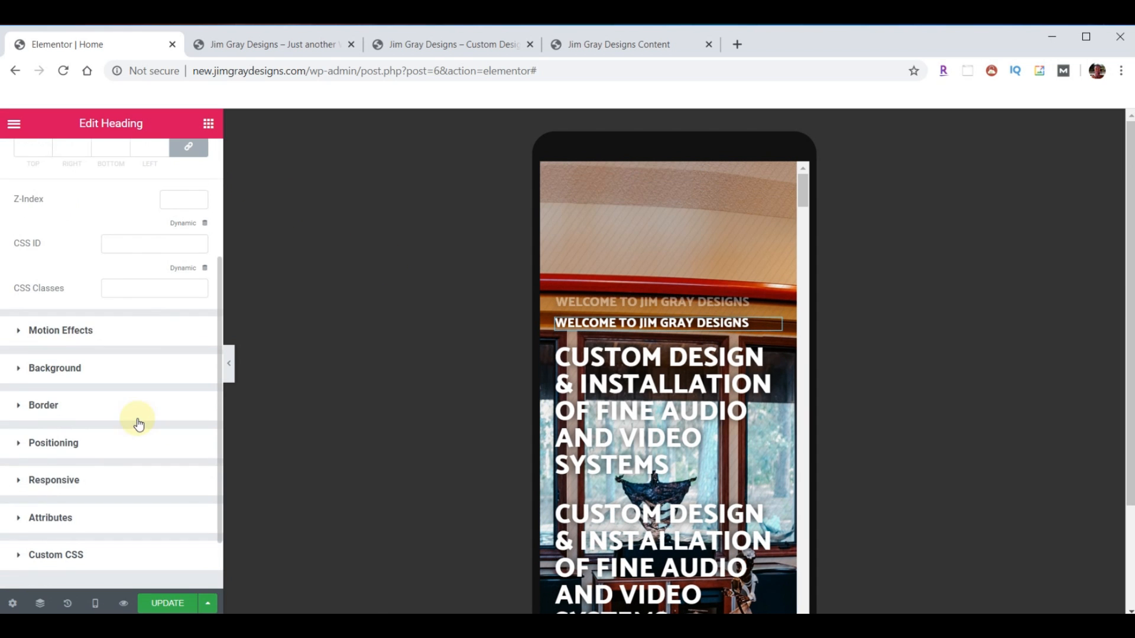
- Turn on Hide On Tablet and Hide On Desktop for the copied welcome heading
{"action": "left_click", "coordinate": [54, 476]}
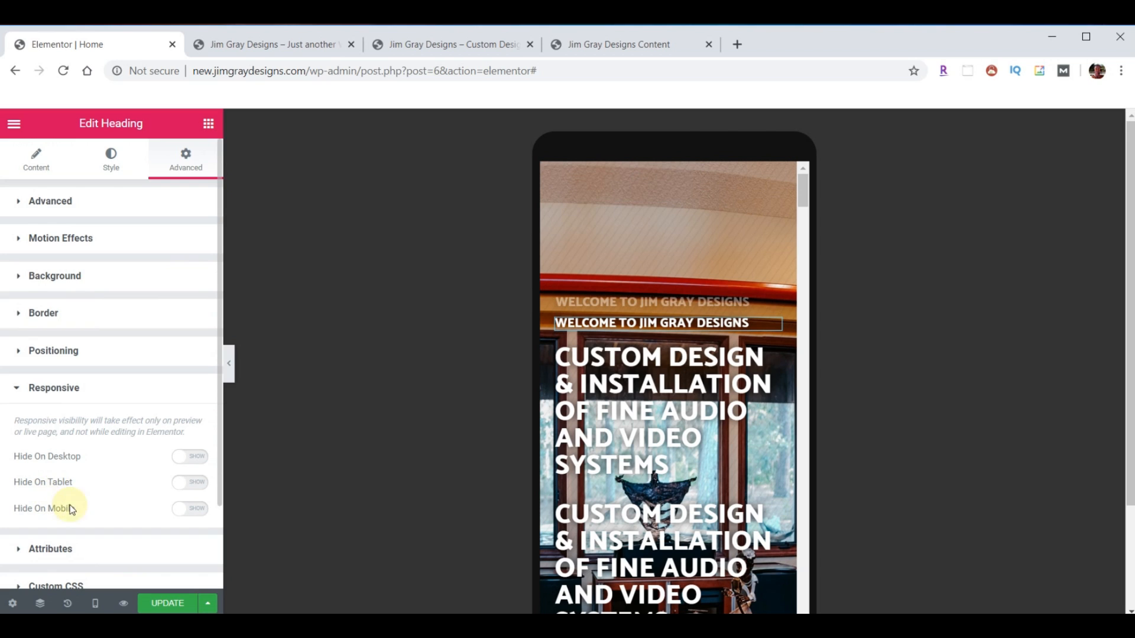
{"action": "left_click", "coordinate": [201, 487]}
{"action": "left_click", "coordinate": [198, 457]}
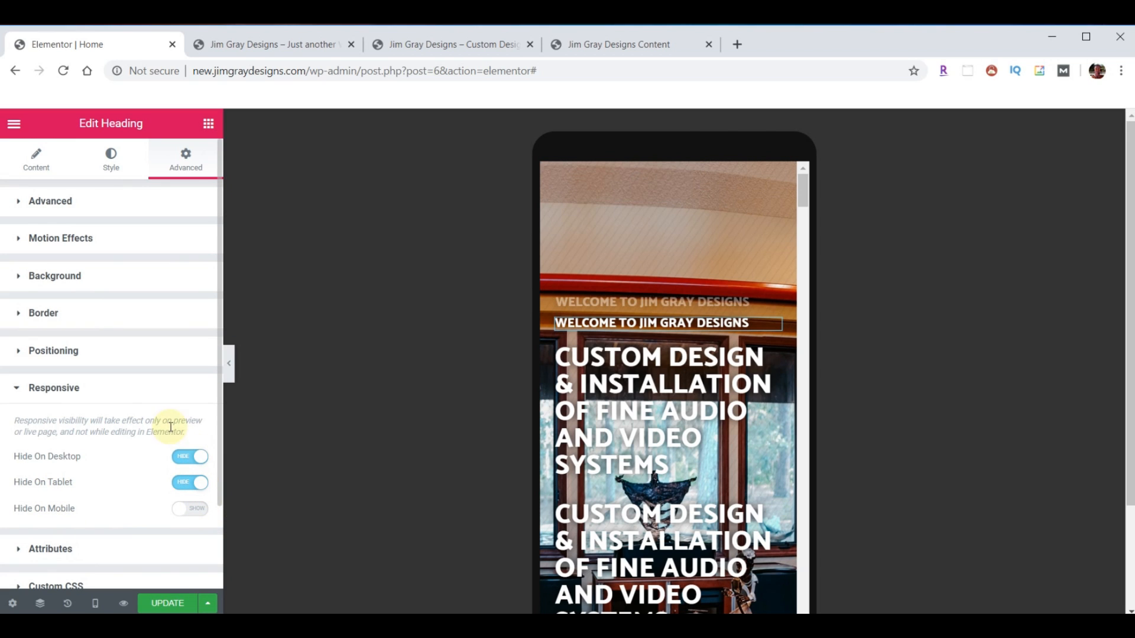
- Clear the copied heading's 17000 ms animation delay in Motion Effects
{"action": "left_click", "coordinate": [75, 242]}
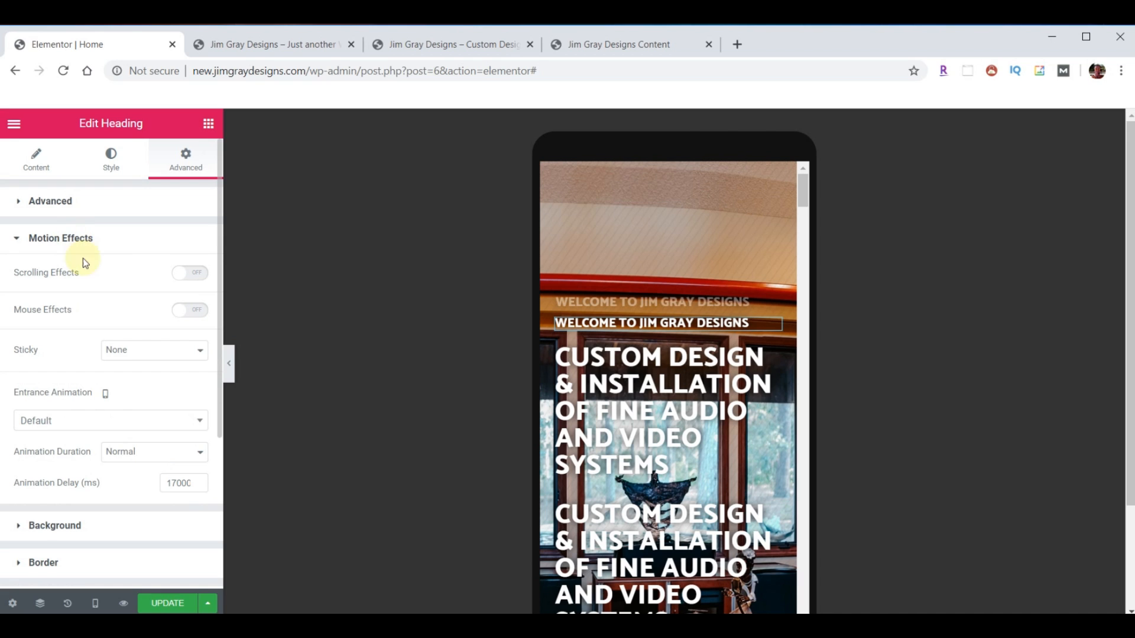
{"action": "left_click_drag", "start_coordinate": [169, 479], "coordinate": [228, 480]}
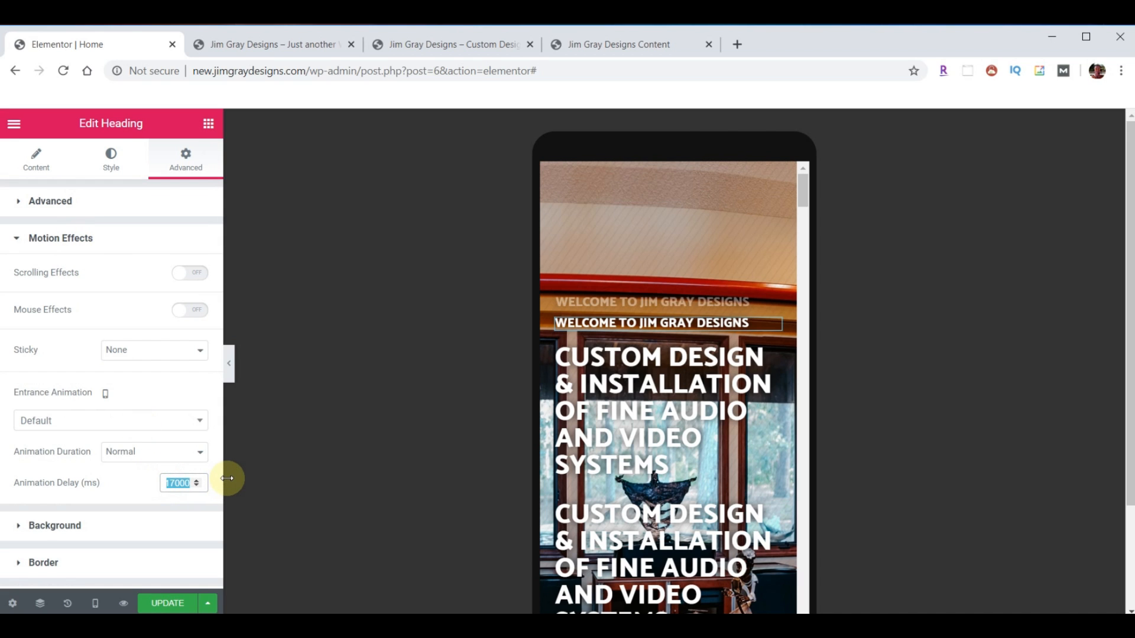
{"action": "key", "text": "BackSpace"}
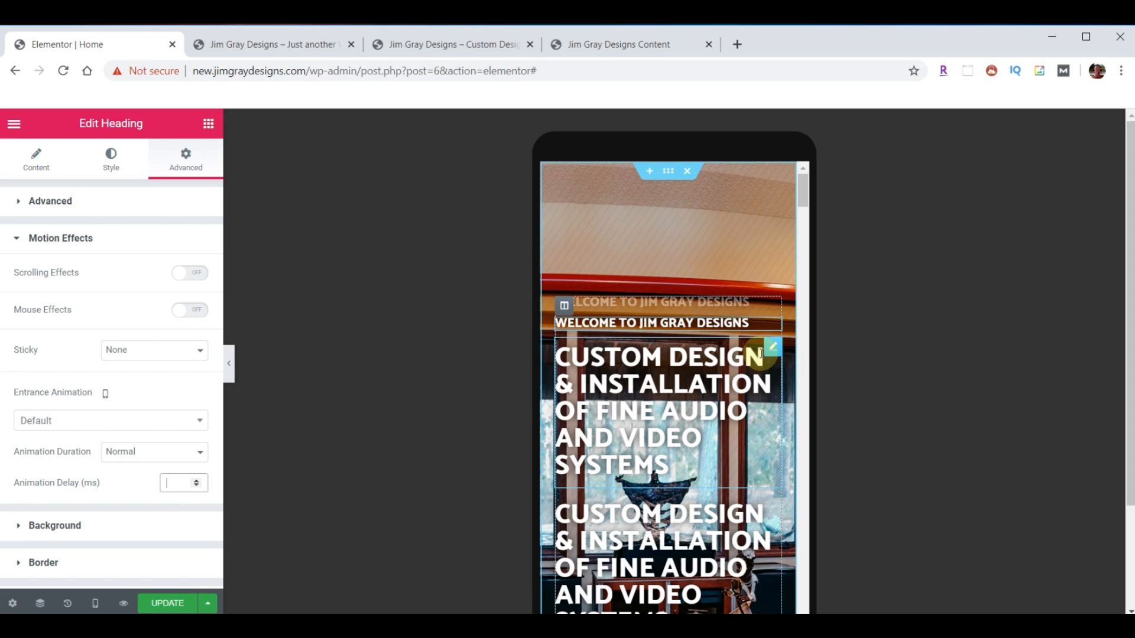
{"action": "left_click", "coordinate": [770, 353]}
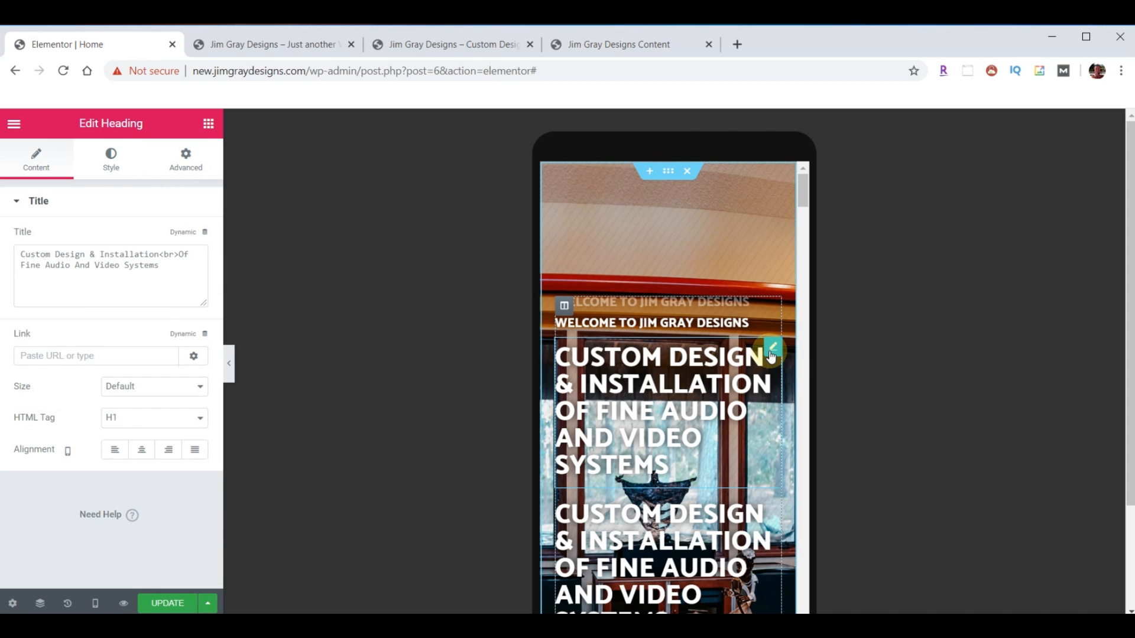
- Hide the original CUSTOM DESIGN & INSTALLATION headline on mobile
{"action": "left_click", "coordinate": [196, 161]}
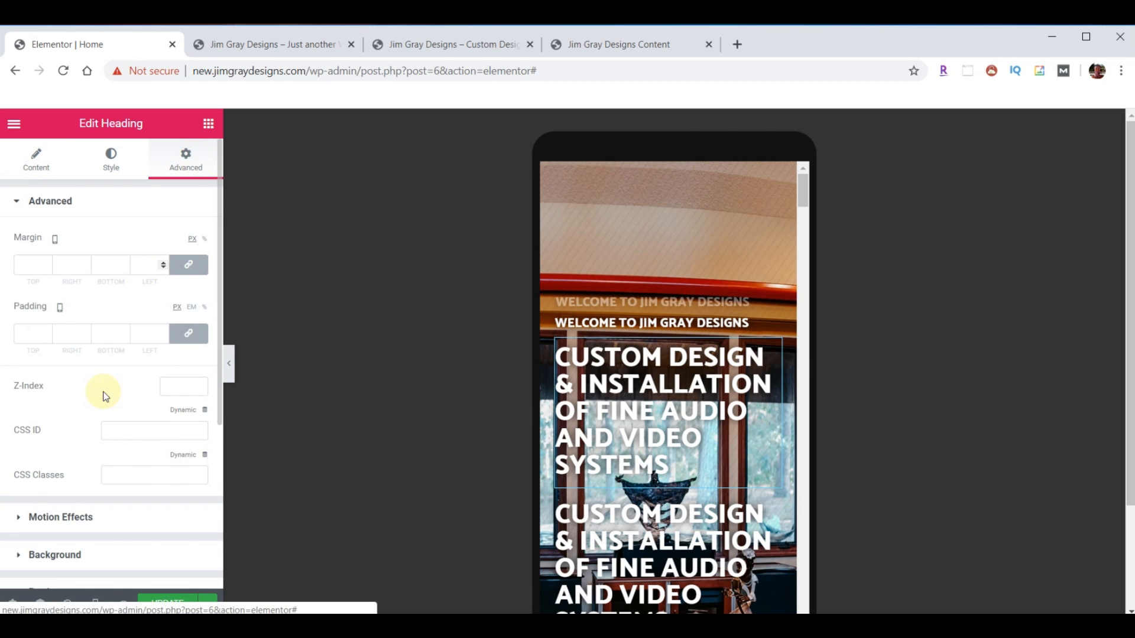
{"action": "scroll", "coordinate": [104, 395], "scroll_direction": "down", "scroll_amount": 4}
{"action": "left_click", "coordinate": [51, 407]}
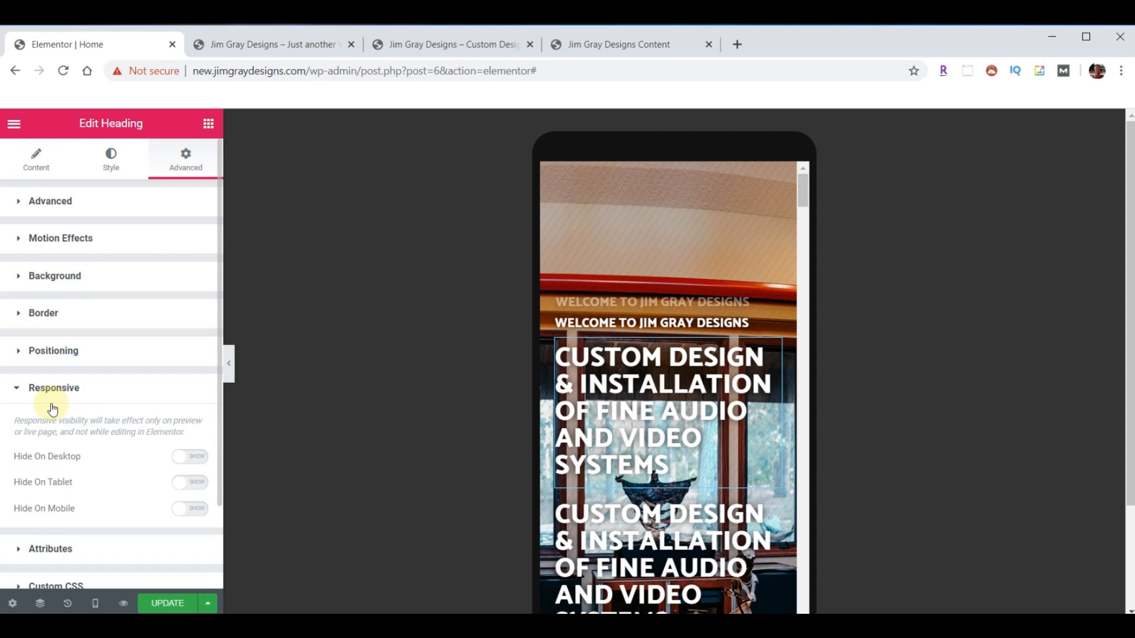
{"action": "left_click", "coordinate": [190, 509]}
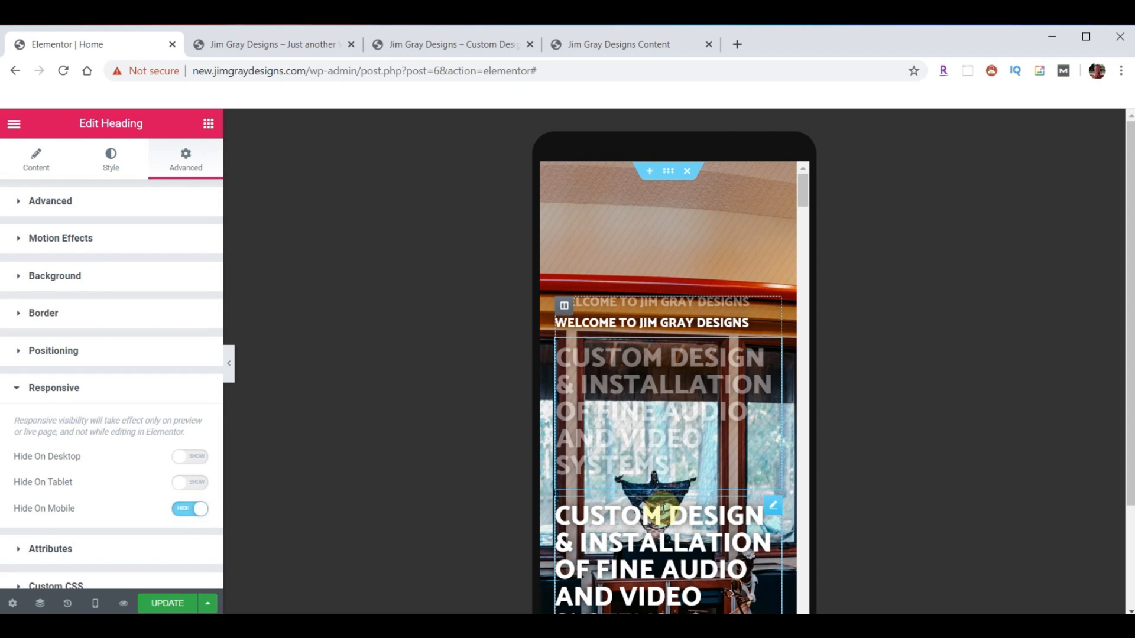
- Clear the animation delay on the copied headline's Motion Effects
{"action": "left_click", "coordinate": [771, 509]}
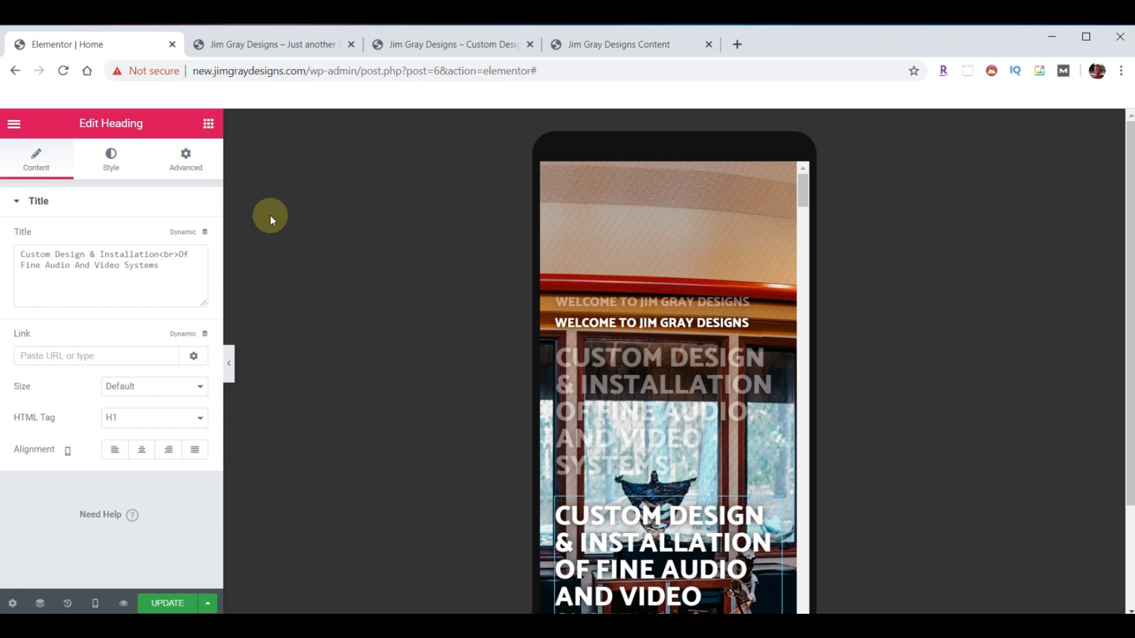
{"action": "left_click", "coordinate": [185, 163]}
{"action": "scroll", "coordinate": [151, 344], "scroll_direction": "down", "scroll_amount": 5}
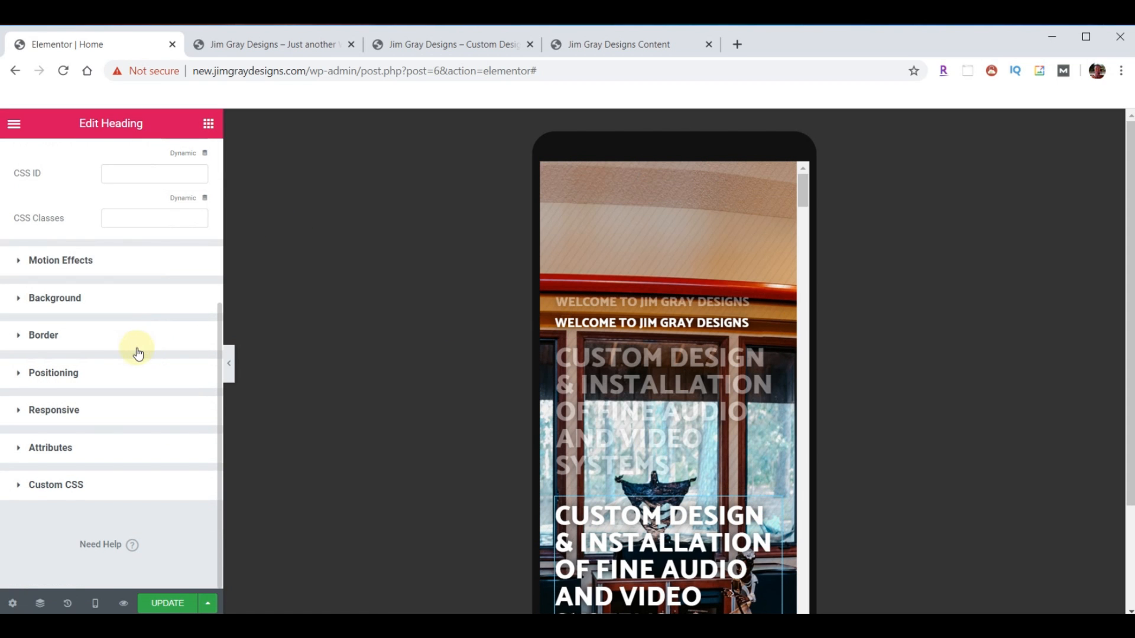
{"action": "left_click", "coordinate": [54, 412]}
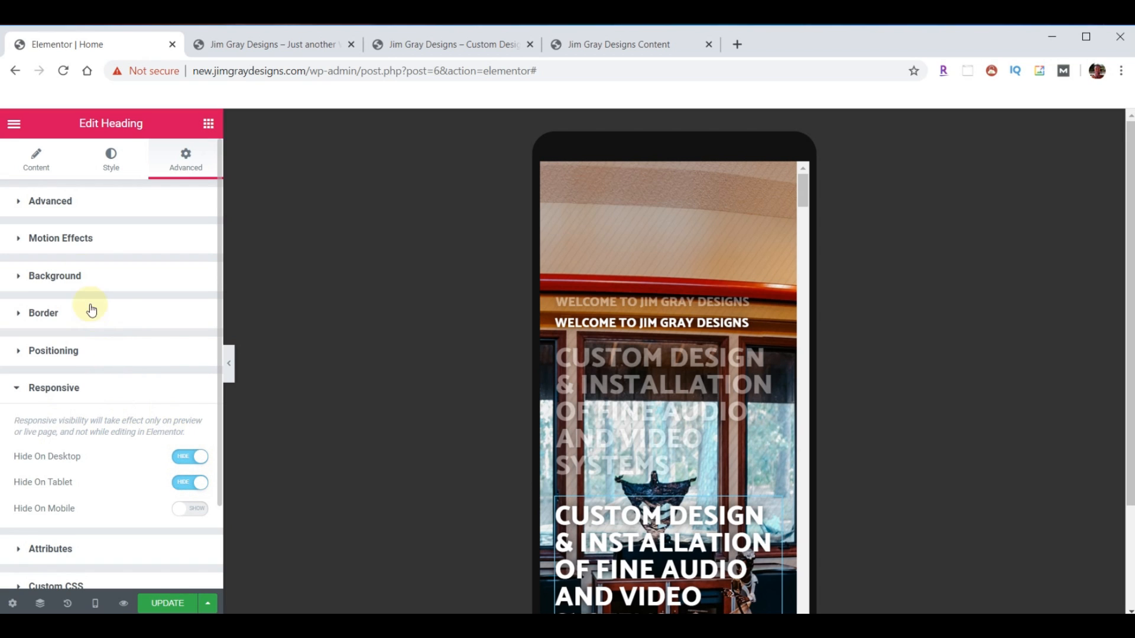
{"action": "left_click", "coordinate": [71, 238]}
{"action": "left_click_drag", "start_coordinate": [172, 482], "coordinate": [206, 483]}
{"action": "key", "text": "BackSpace"}
{"action": "key", "text": "BackSpace"}
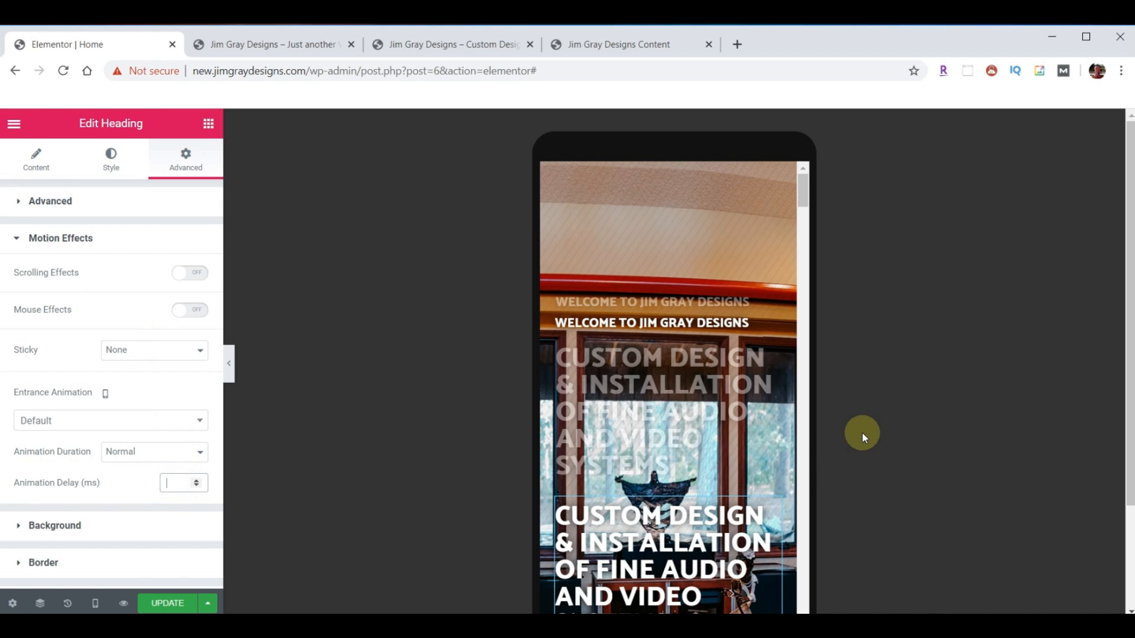
{"action": "scroll", "coordinate": [898, 419], "scroll_direction": "down", "scroll_amount": 2}
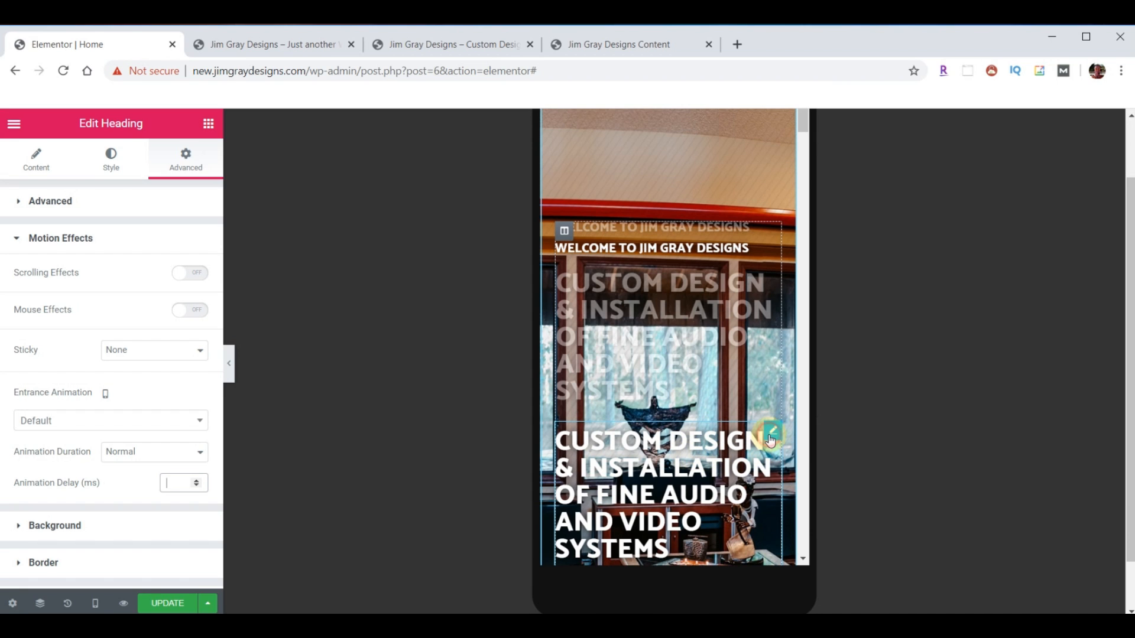
- Set the copied headline's mobile typography size to 30 px
{"action": "left_click", "coordinate": [113, 170]}
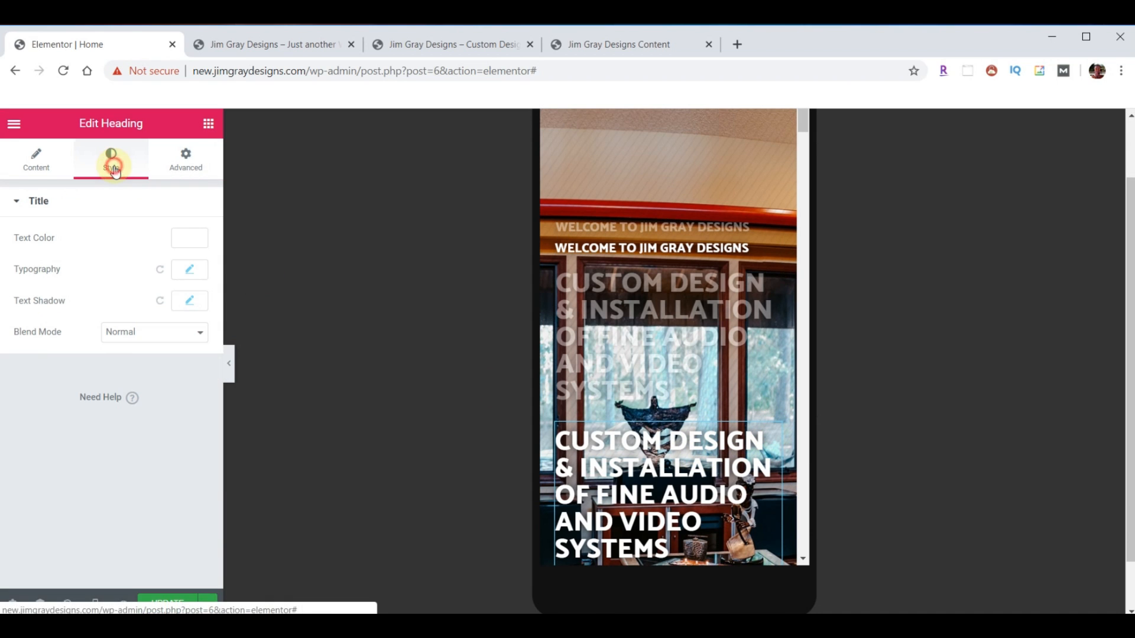
{"action": "left_click", "coordinate": [189, 271]}
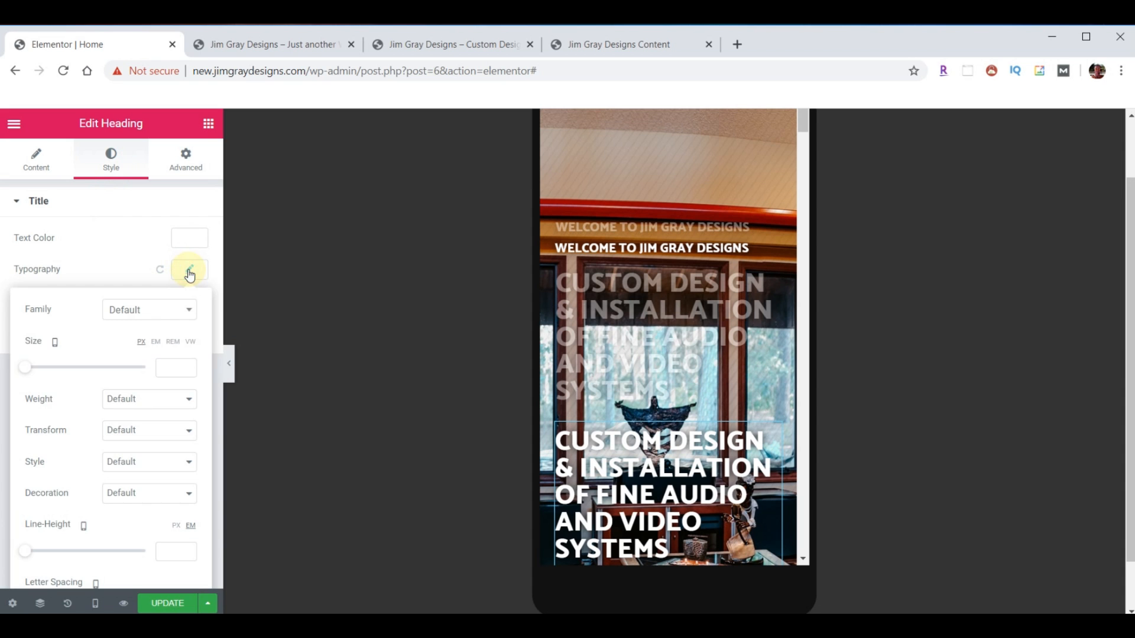
{"action": "left_click", "coordinate": [188, 369]}
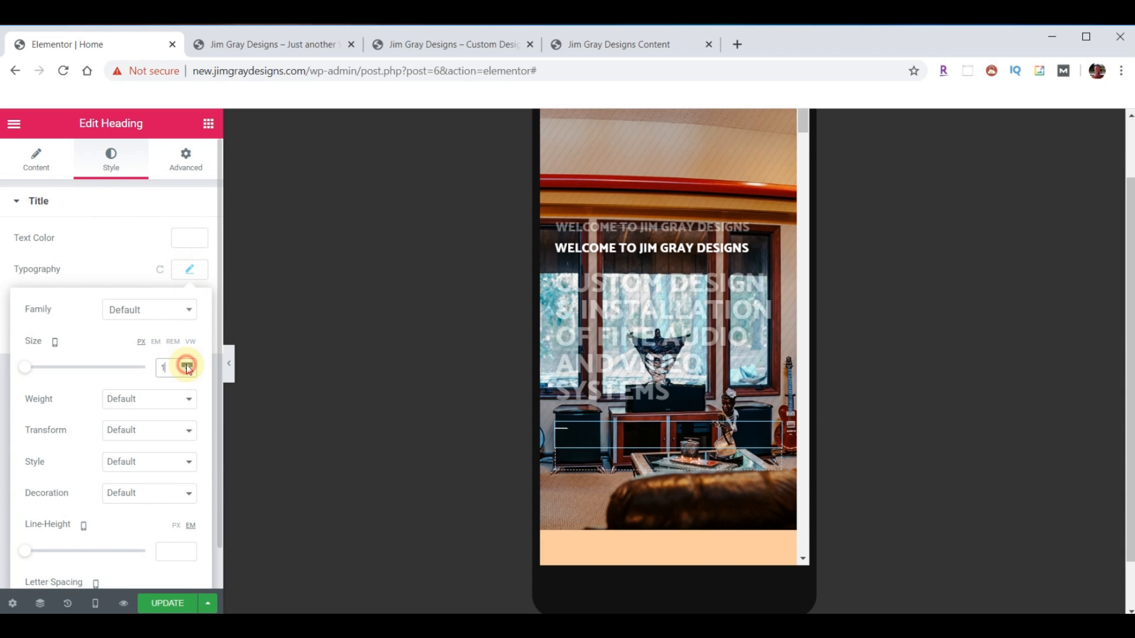
{"action": "left_click", "coordinate": [187, 365]}
{"action": "left_click", "coordinate": [186, 365]}
{"action": "left_click", "coordinate": [186, 365]}
{"action": "left_click", "coordinate": [186, 365]}
{"action": "left_click", "coordinate": [188, 365]}
{"action": "left_click", "coordinate": [188, 365]}
{"action": "left_click", "coordinate": [188, 365]}
{"action": "left_click", "coordinate": [188, 365]}
{"action": "left_click", "coordinate": [188, 365]}
{"action": "left_click", "coordinate": [187, 365]}
{"action": "left_click", "coordinate": [188, 365]}
{"action": "left_click", "coordinate": [188, 365]}
{"action": "left_click", "coordinate": [188, 365]}
{"action": "left_click", "coordinate": [188, 365]}
{"action": "left_click", "coordinate": [188, 366]}
{"action": "left_click", "coordinate": [187, 365]}
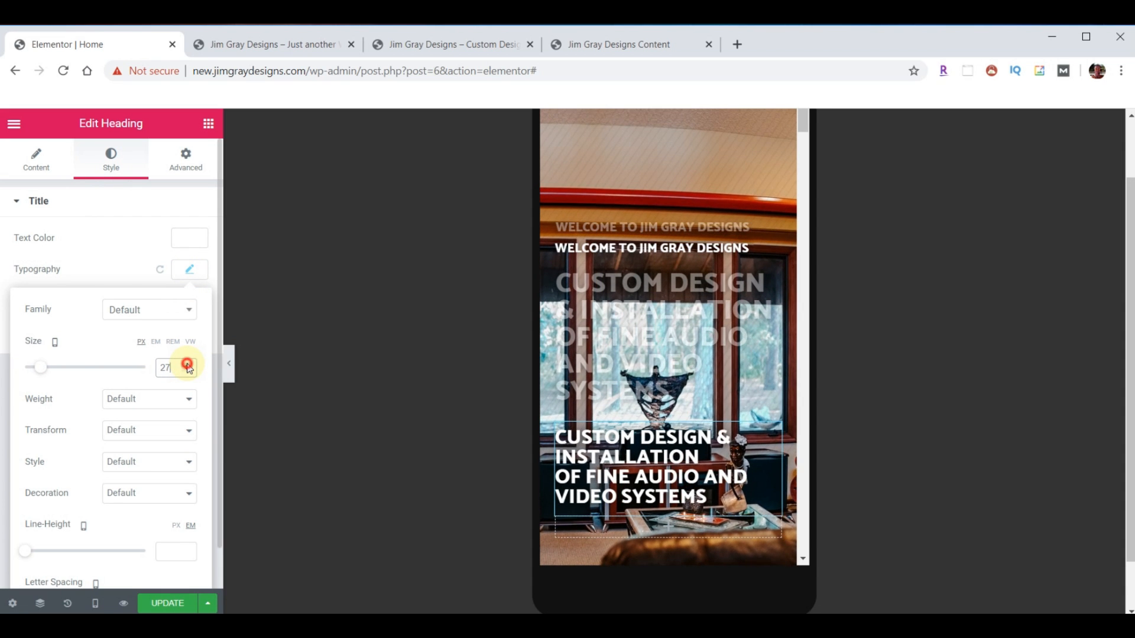
{"action": "left_click", "coordinate": [188, 366]}
{"action": "left_click", "coordinate": [187, 365]}
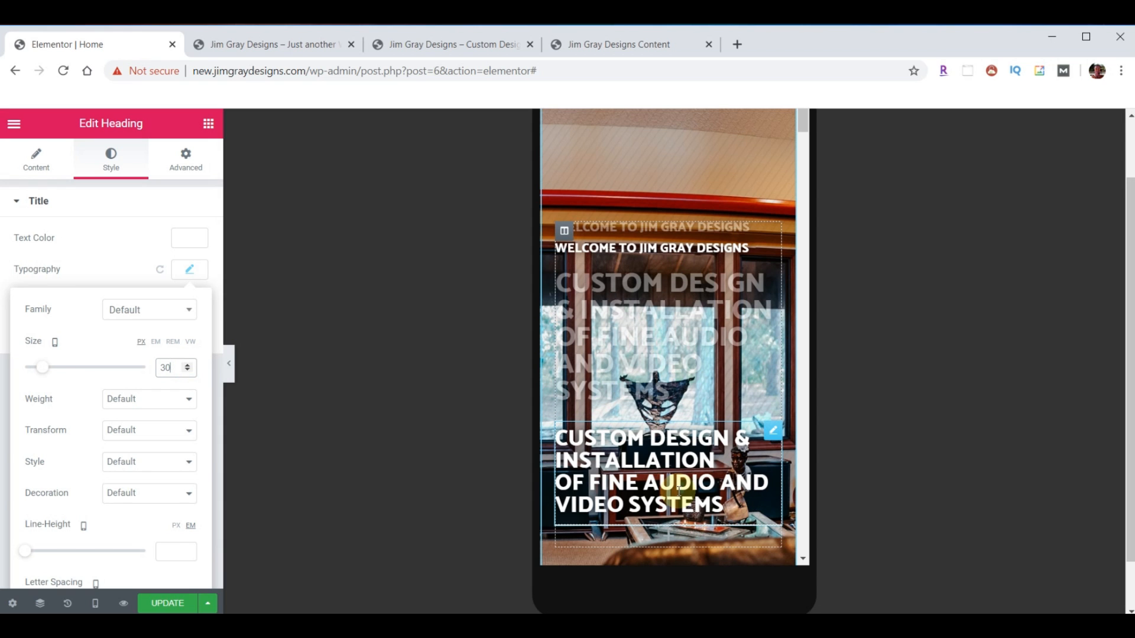
{"action": "scroll", "coordinate": [704, 364], "scroll_direction": "down", "scroll_amount": 5}
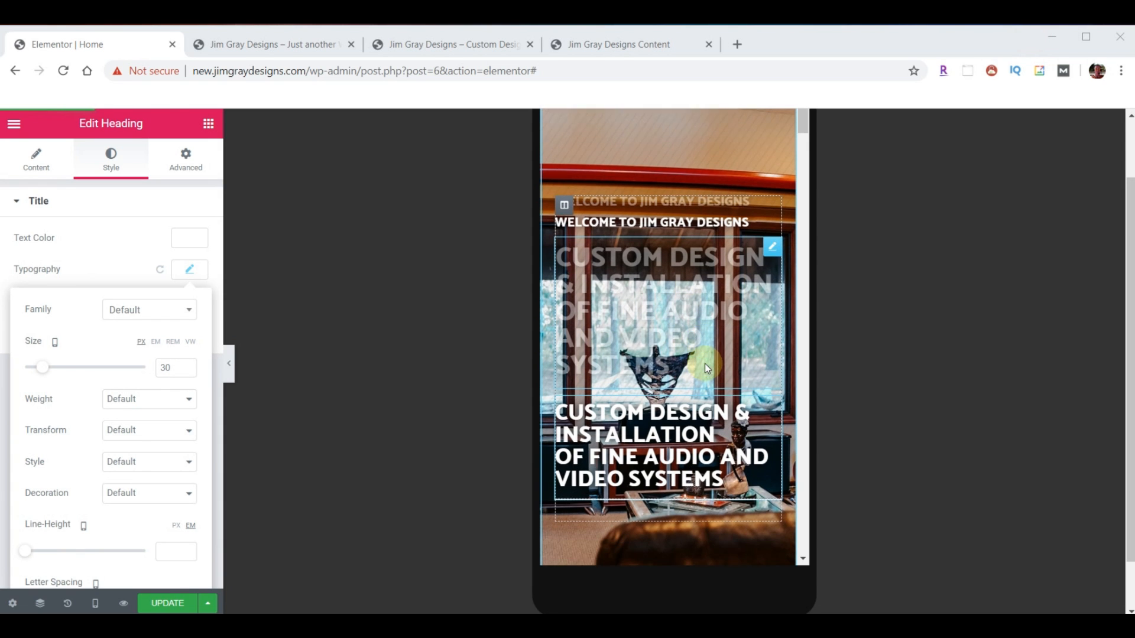
{"action": "scroll", "coordinate": [680, 322], "scroll_direction": "down", "scroll_amount": 1}
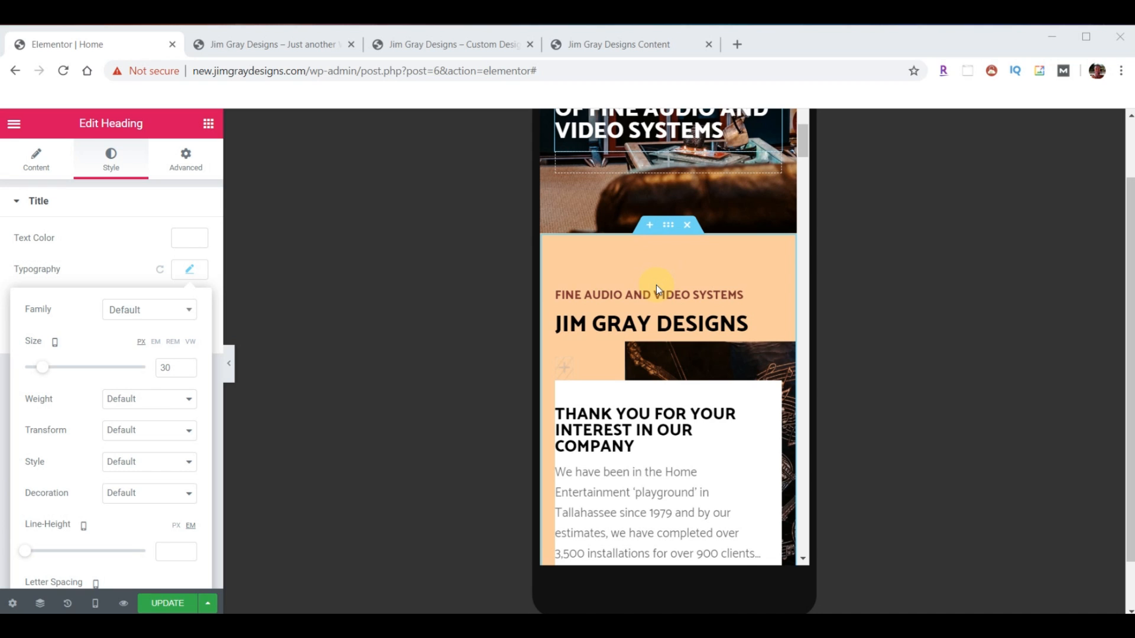
- Pull the JIM GRAY DESIGNS column and heading up with negative top margins
{"action": "left_click", "coordinate": [565, 300]}
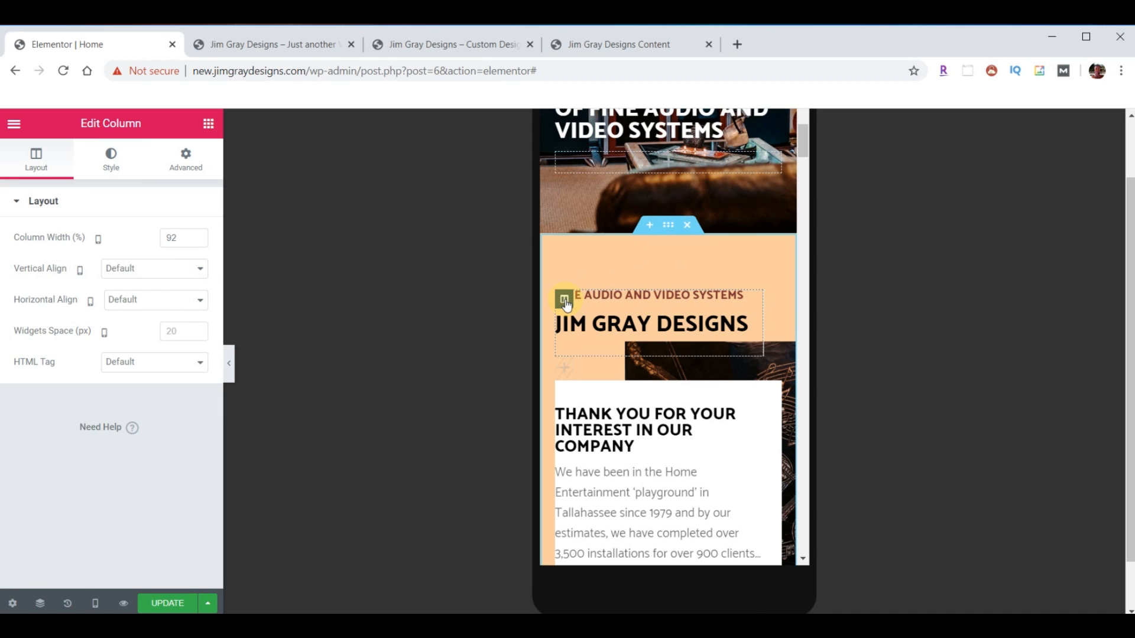
{"action": "left_click", "coordinate": [182, 158]}
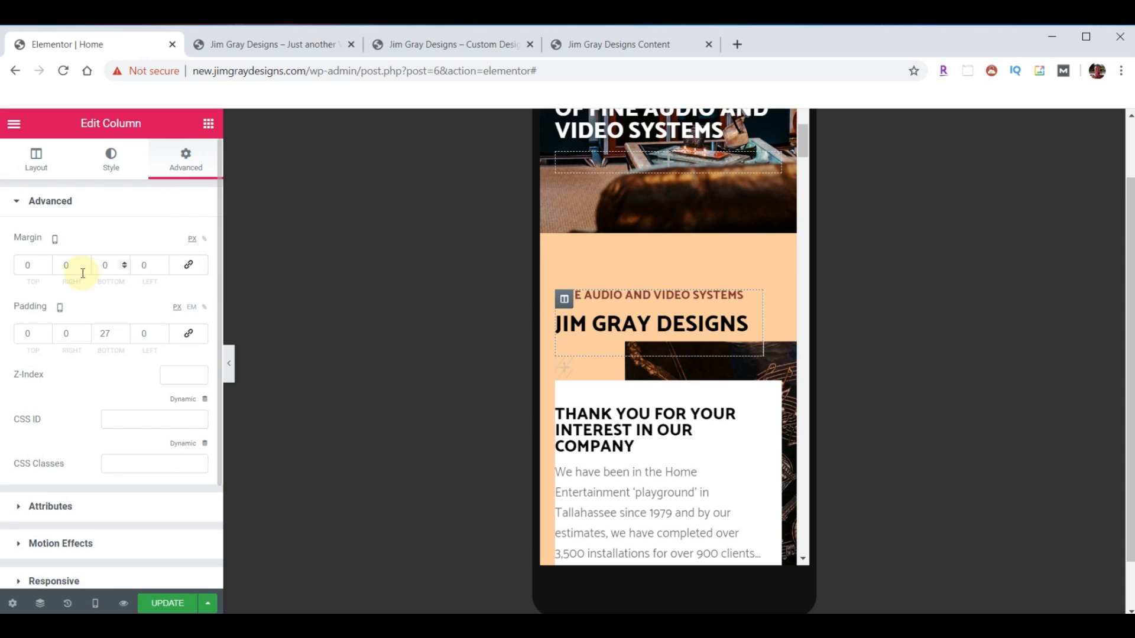
{"action": "left_click", "coordinate": [46, 269]}
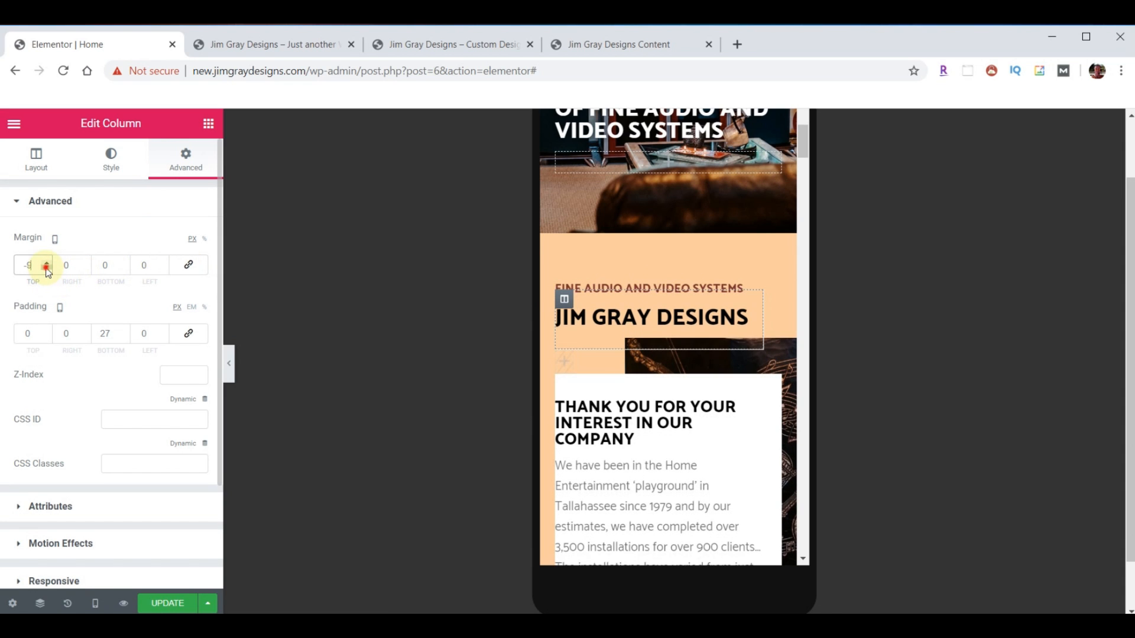
{"action": "left_click_drag", "start_coordinate": [47, 269], "coordinate": [46, 269]}
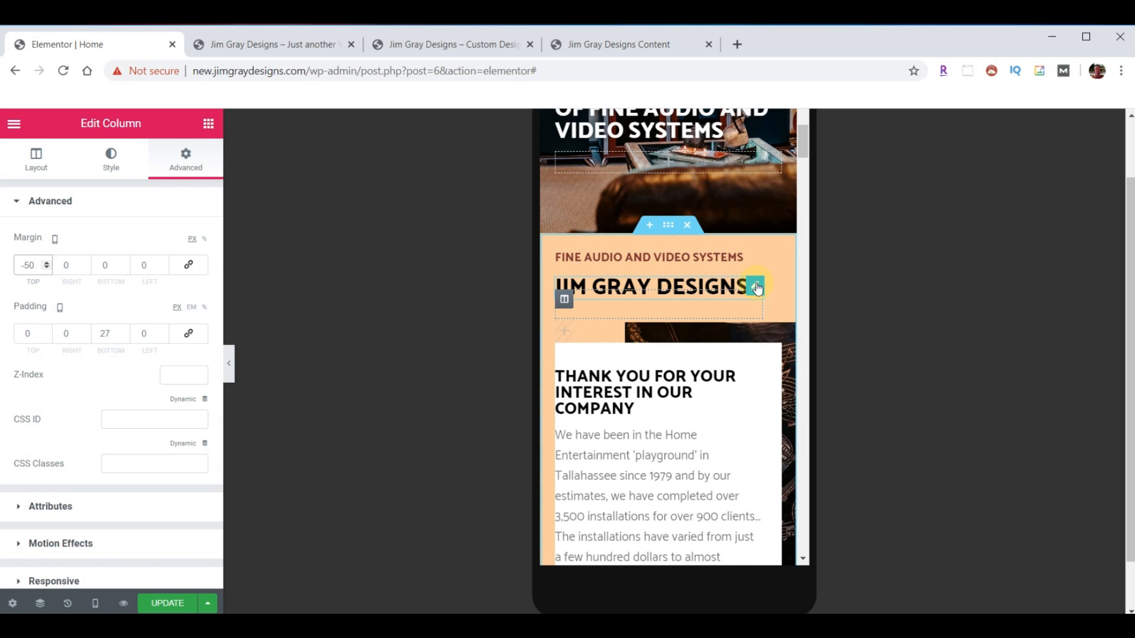
{"action": "left_click", "coordinate": [755, 286]}
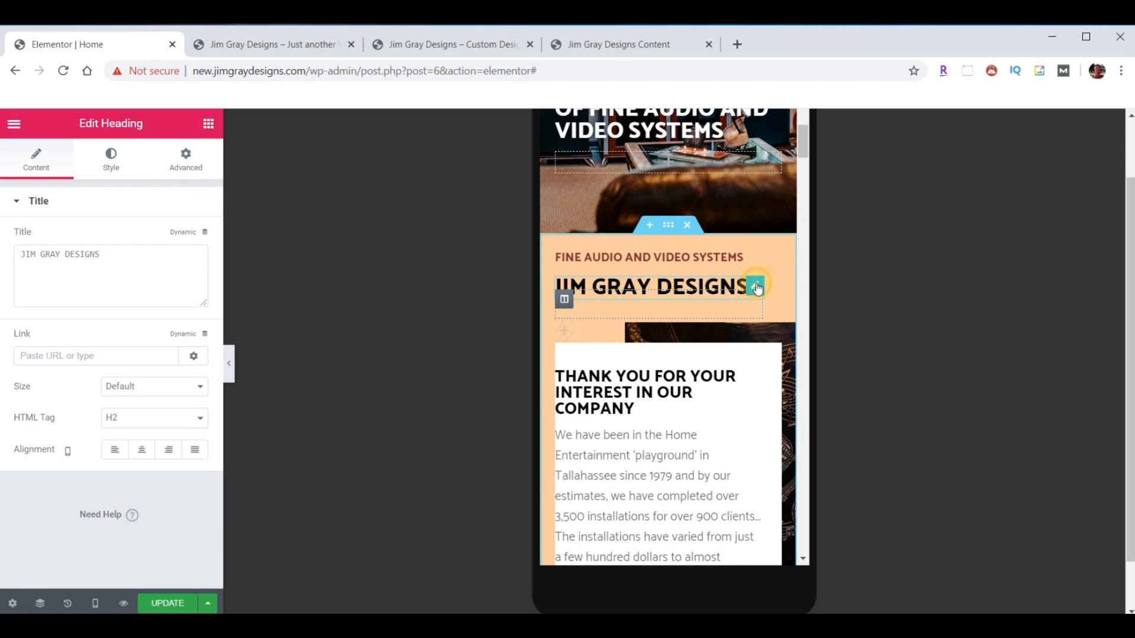
{"action": "left_click", "coordinate": [189, 162]}
{"action": "left_click", "coordinate": [189, 264]}
{"action": "left_click", "coordinate": [48, 268]}
{"action": "left_click", "coordinate": [48, 268]}
{"action": "left_click", "coordinate": [48, 269]}
{"action": "left_click", "coordinate": [47, 268]}
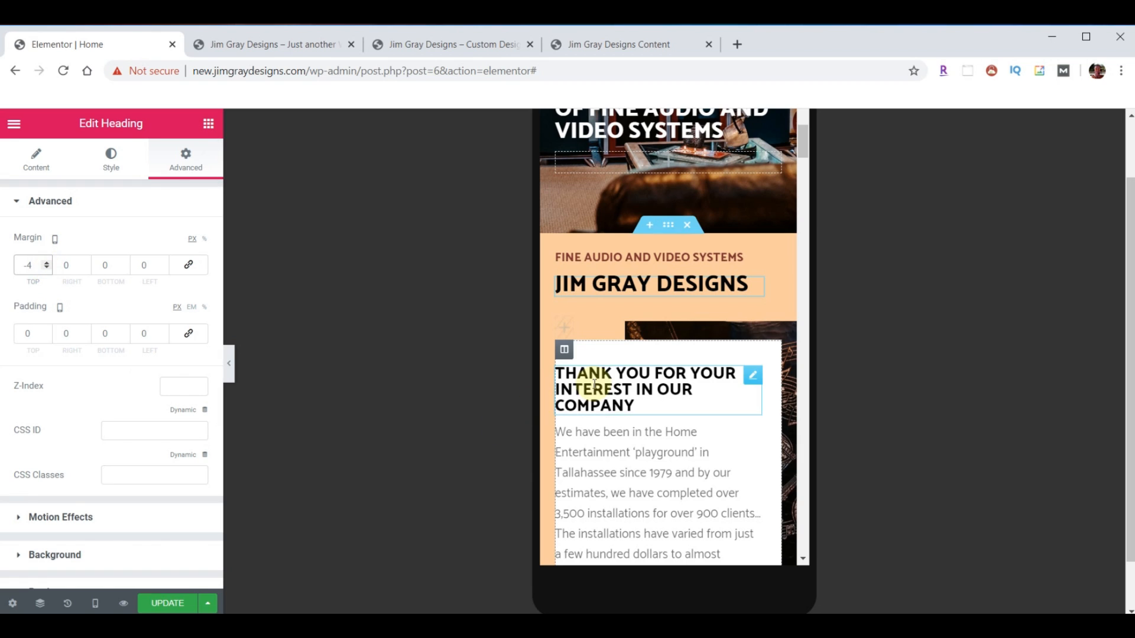
- Give the thank-you text column equal 35 px padding on all sides
{"action": "left_click", "coordinate": [565, 350]}
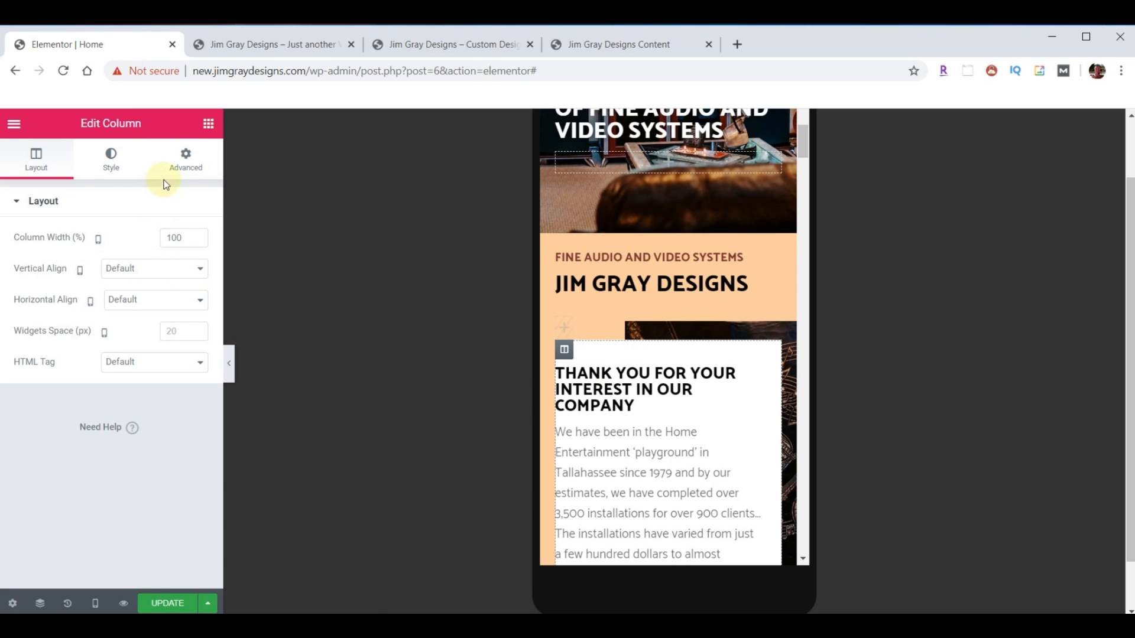
{"action": "left_click", "coordinate": [186, 158]}
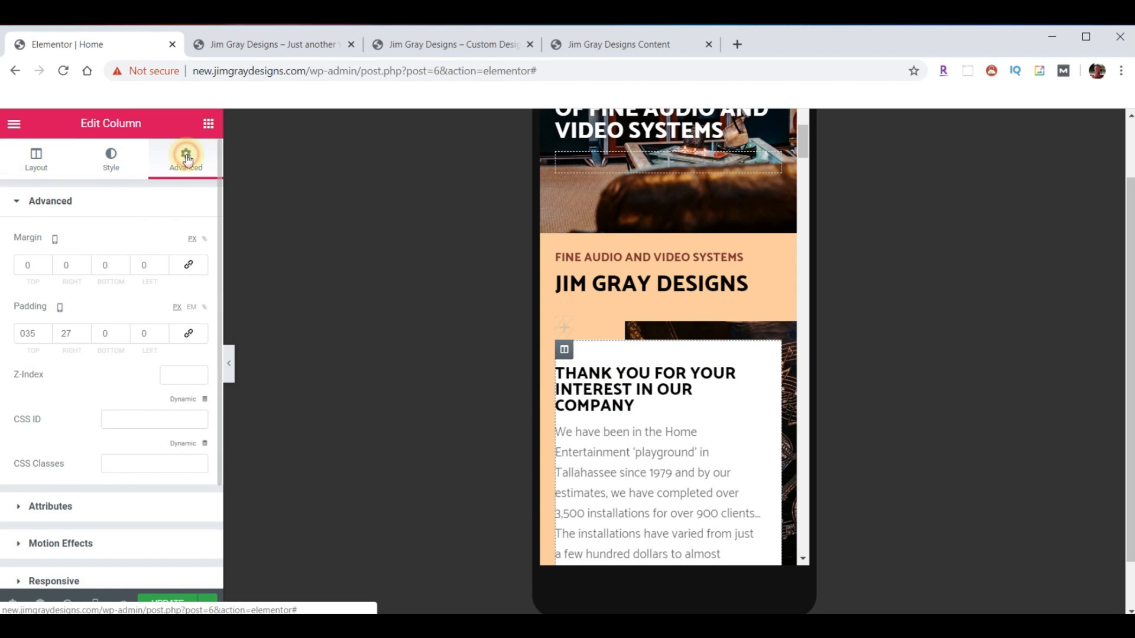
{"action": "left_click", "coordinate": [189, 335]}
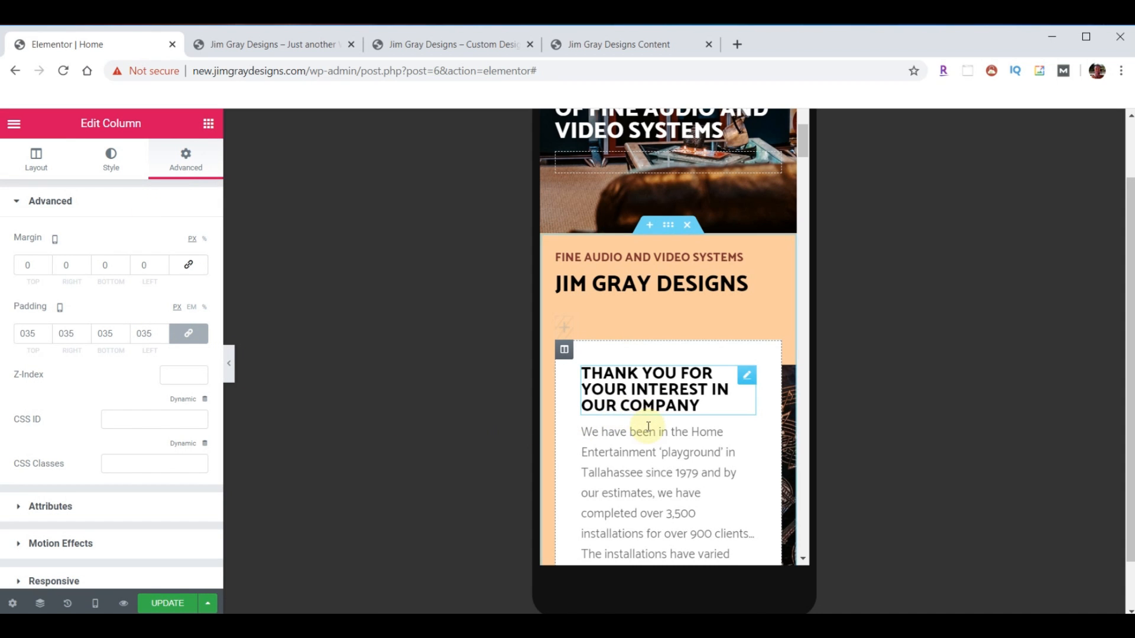
{"action": "scroll", "coordinate": [647, 431], "scroll_direction": "down", "scroll_amount": 3}
{"action": "scroll", "coordinate": [653, 430], "scroll_direction": "down", "scroll_amount": 5}
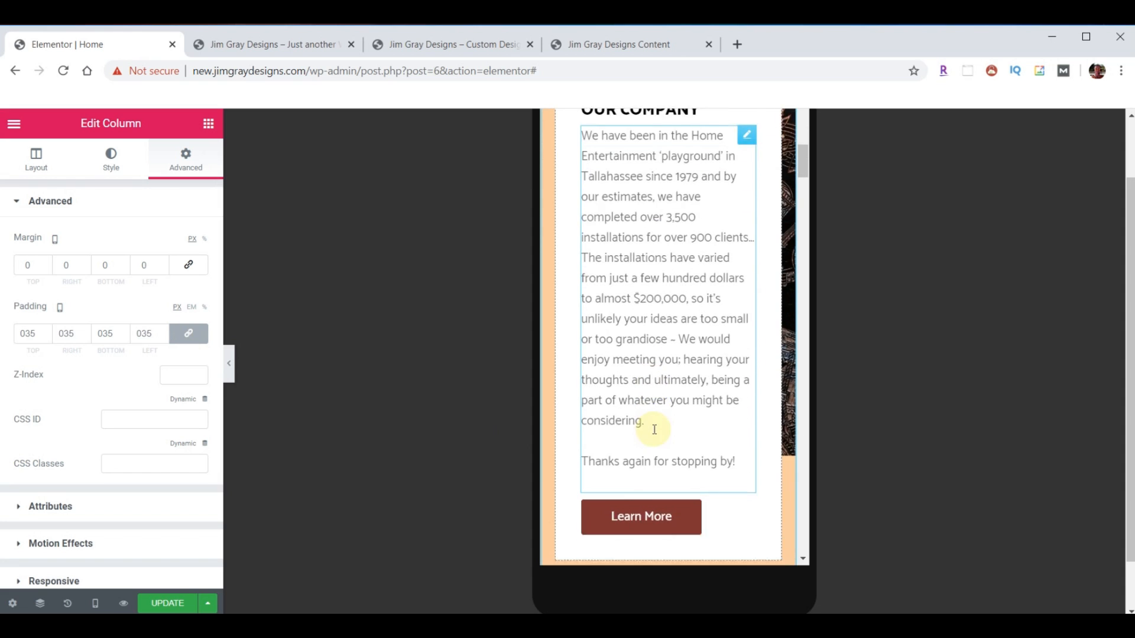
{"action": "scroll", "coordinate": [653, 429], "scroll_direction": "down", "scroll_amount": 3}
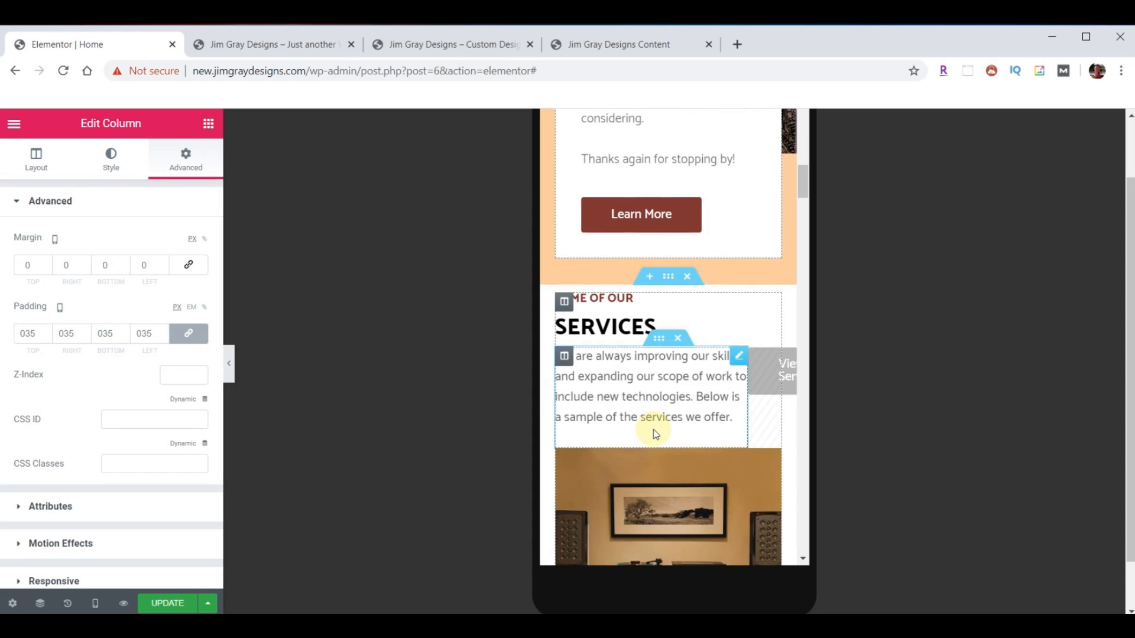
{"action": "scroll", "coordinate": [654, 431], "scroll_direction": "down", "scroll_amount": 3}
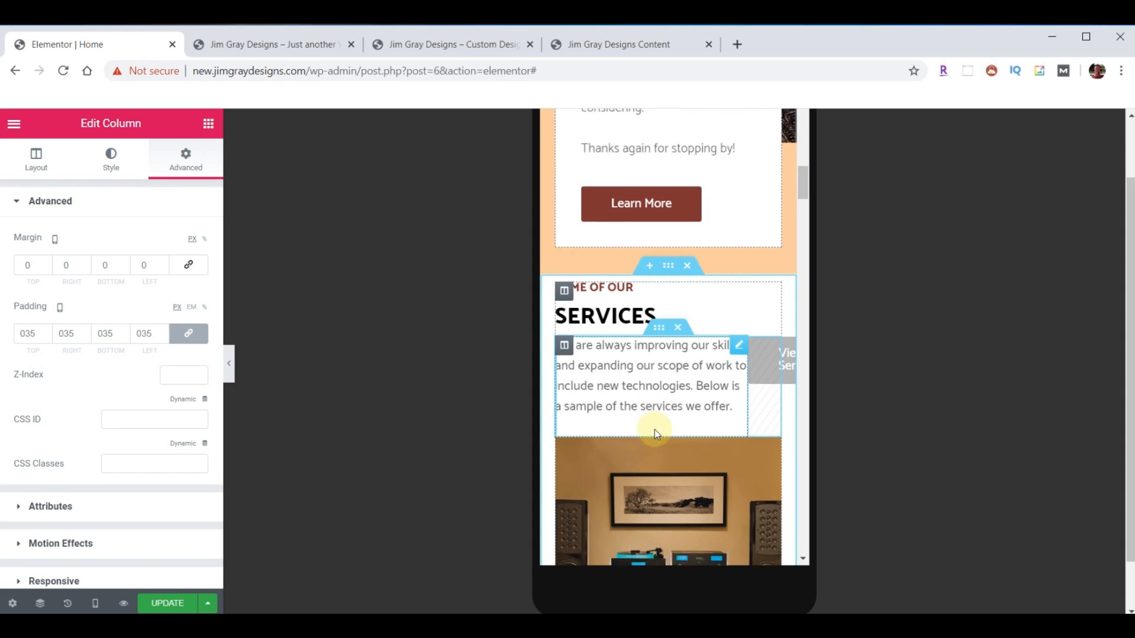
{"action": "scroll", "coordinate": [644, 278], "scroll_direction": "up", "scroll_amount": 1}
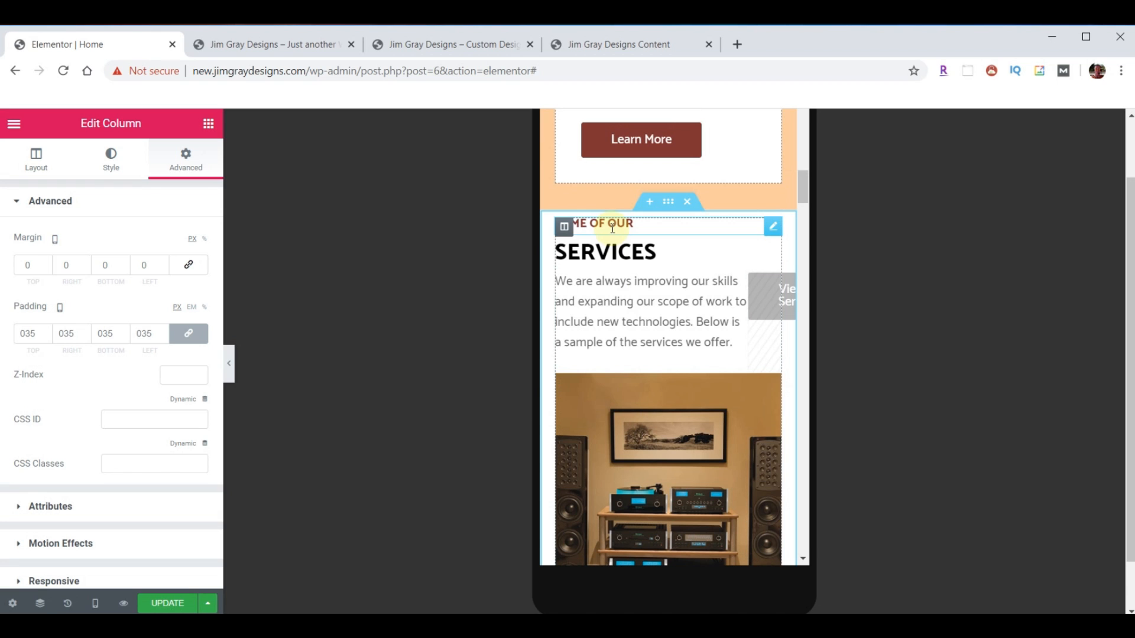
- Unlink the SERVICES column's margins and increase only its top margin
{"action": "left_click", "coordinate": [564, 229]}
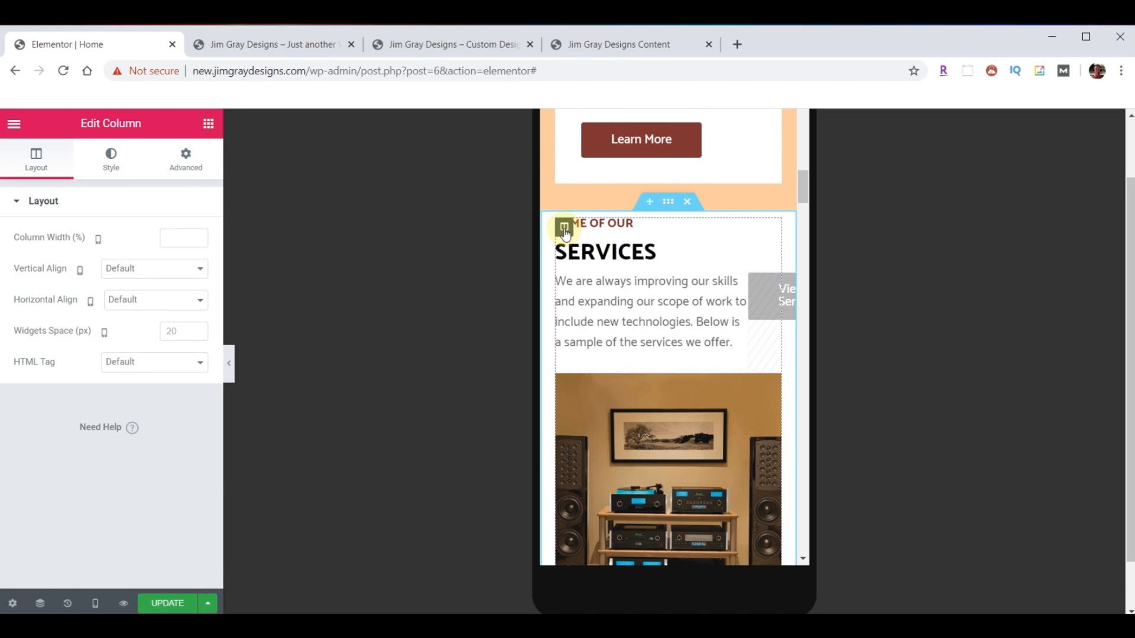
{"action": "left_click", "coordinate": [186, 159]}
{"action": "type", "text": "0"}
{"action": "left_click", "coordinate": [188, 264]}
{"action": "left_click", "coordinate": [45, 266]}
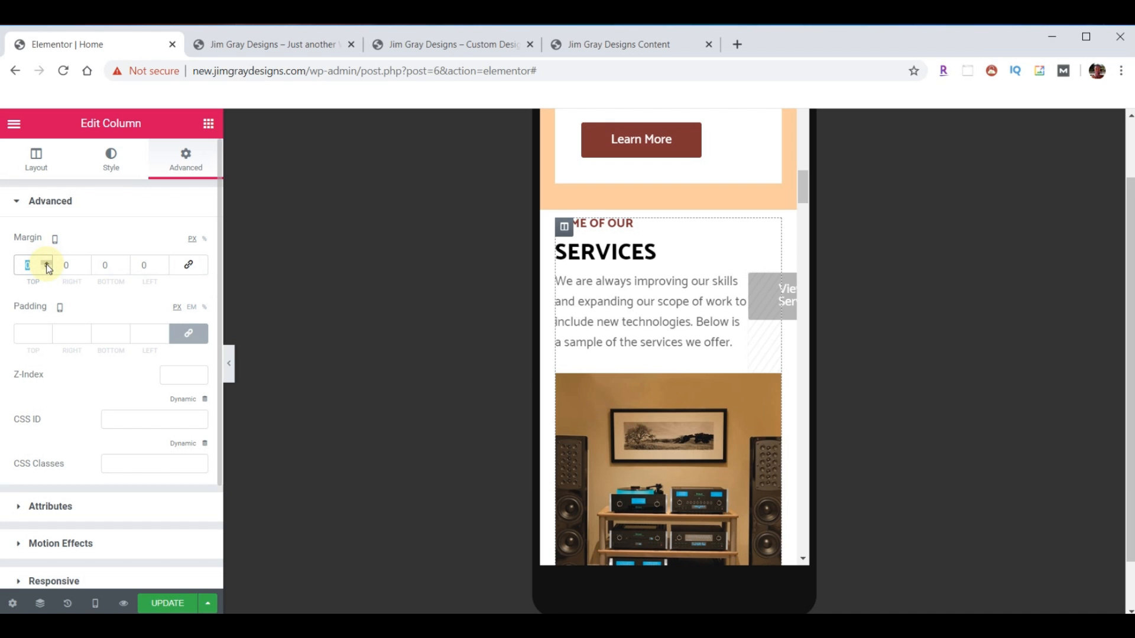
{"action": "left_click", "coordinate": [46, 263]}
{"action": "left_click", "coordinate": [47, 264]}
{"action": "left_click", "coordinate": [47, 264]}
{"action": "left_click", "coordinate": [47, 263]}
{"action": "left_click", "coordinate": [46, 264]}
{"action": "left_click", "coordinate": [47, 263]}
{"action": "left_click", "coordinate": [47, 263]}
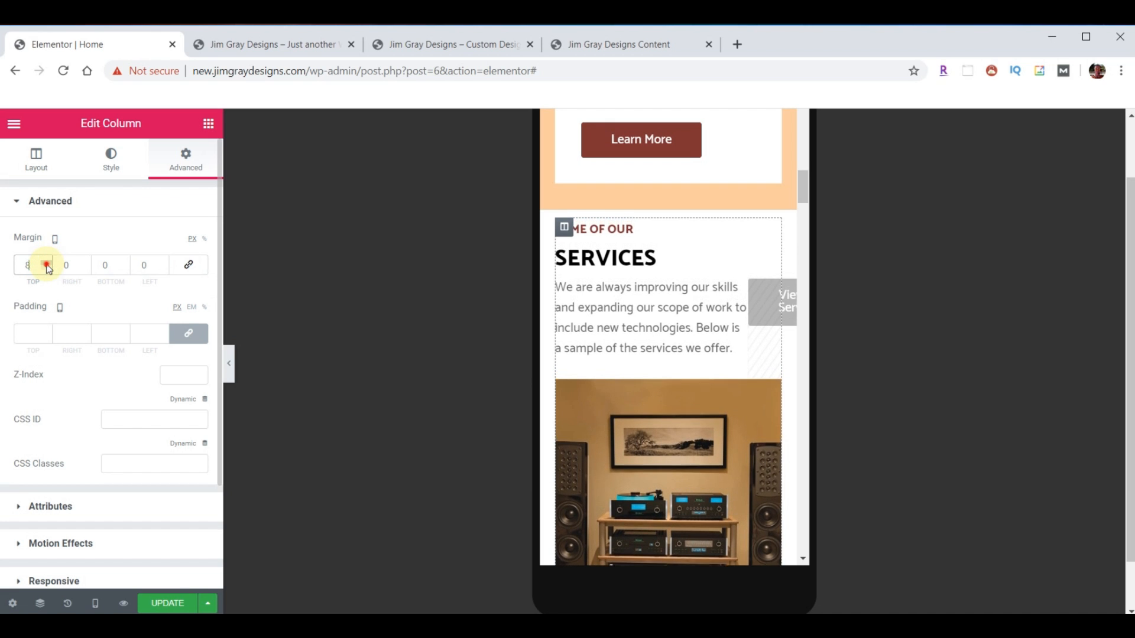
{"action": "left_click", "coordinate": [46, 264]}
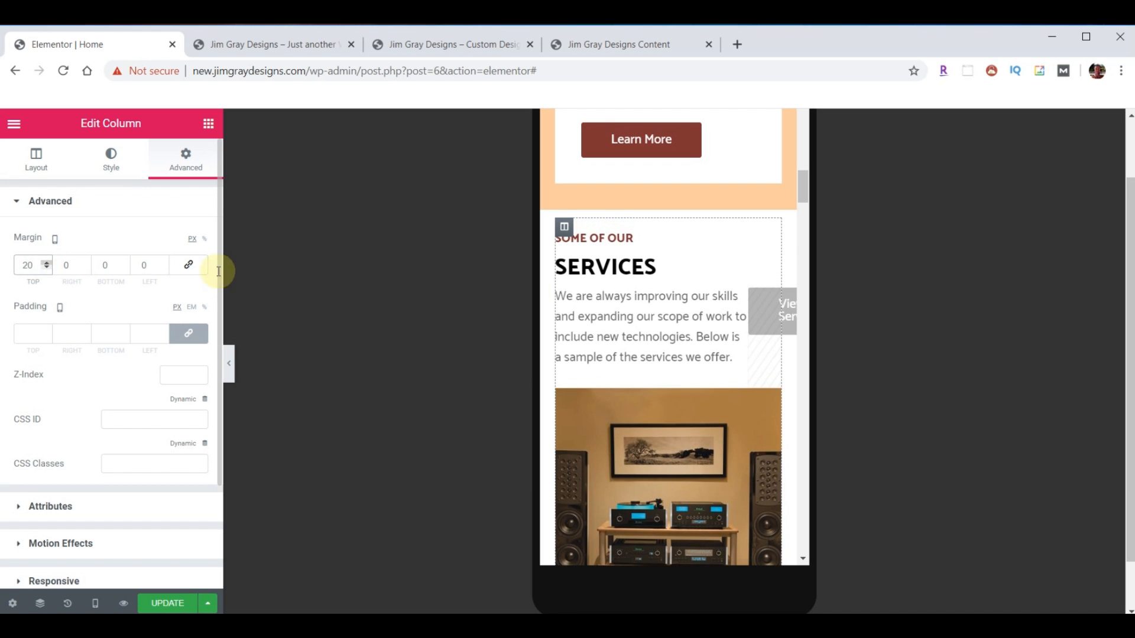
- Give the SERVICES heading a -10 px top margin, then scroll to the Dream Maker Gallery
{"action": "left_click", "coordinate": [772, 264]}
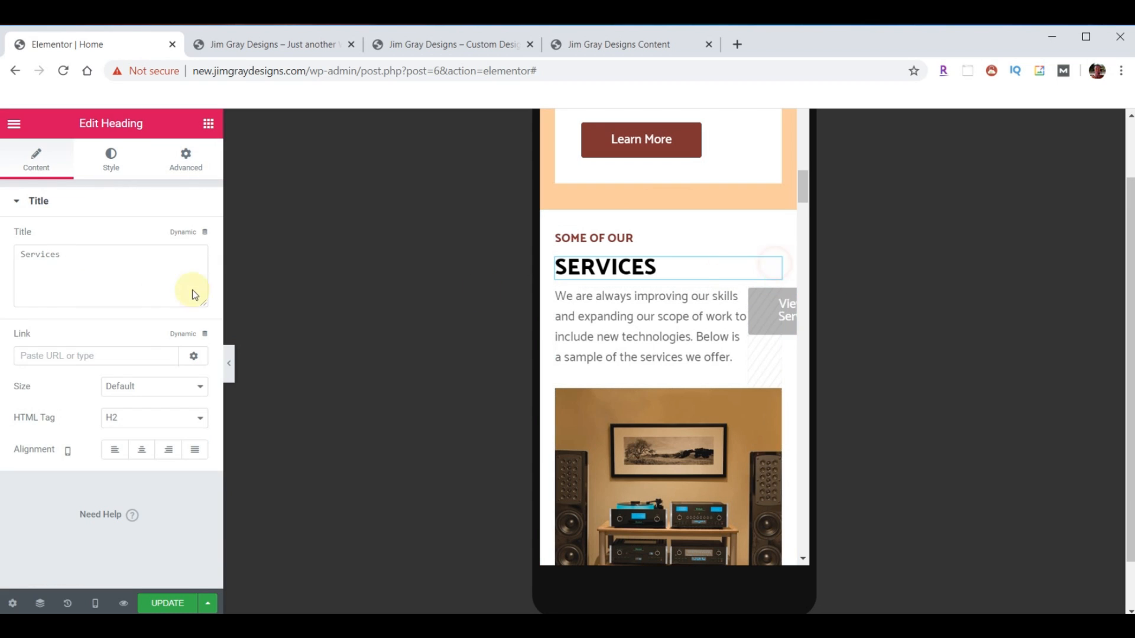
{"action": "left_click", "coordinate": [185, 170]}
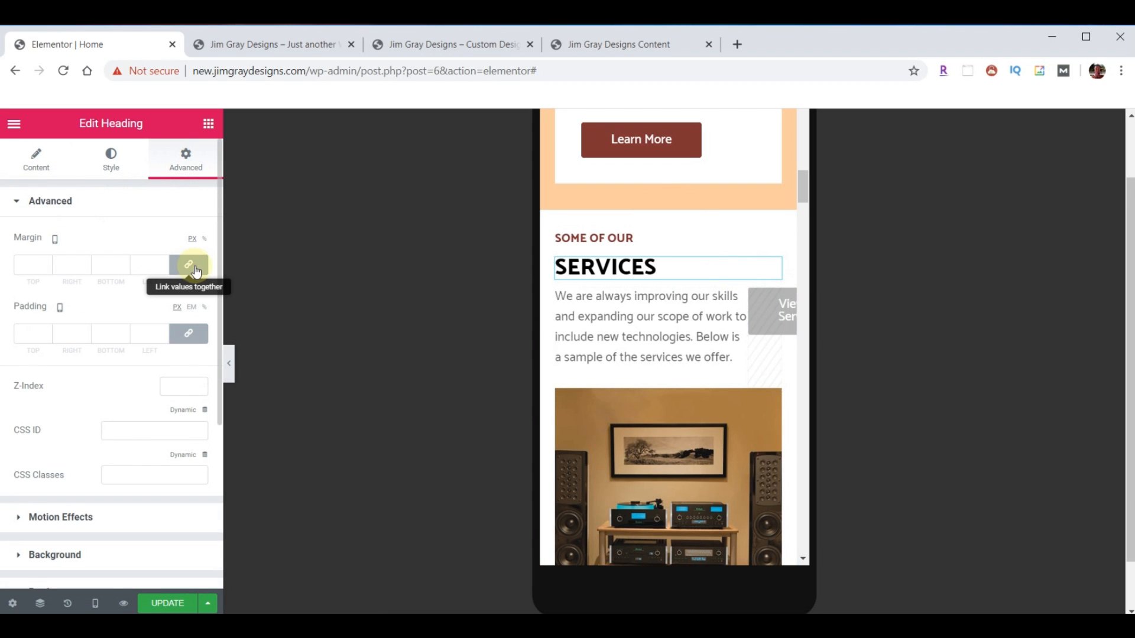
{"action": "left_click", "coordinate": [46, 269]}
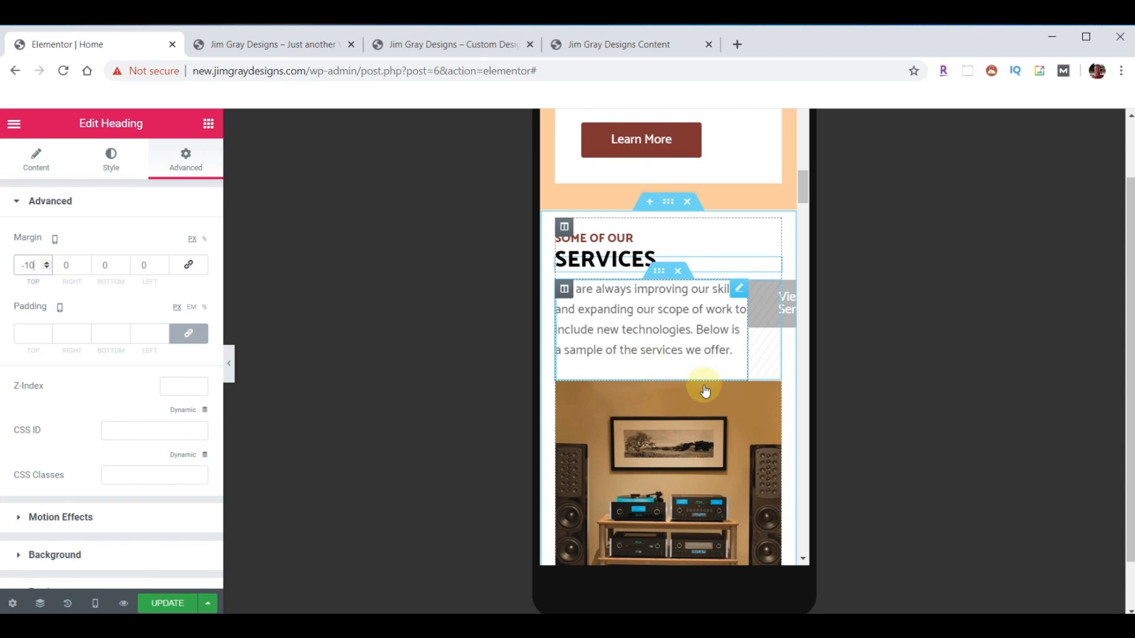
{"action": "scroll", "coordinate": [703, 390], "scroll_direction": "down", "scroll_amount": 4}
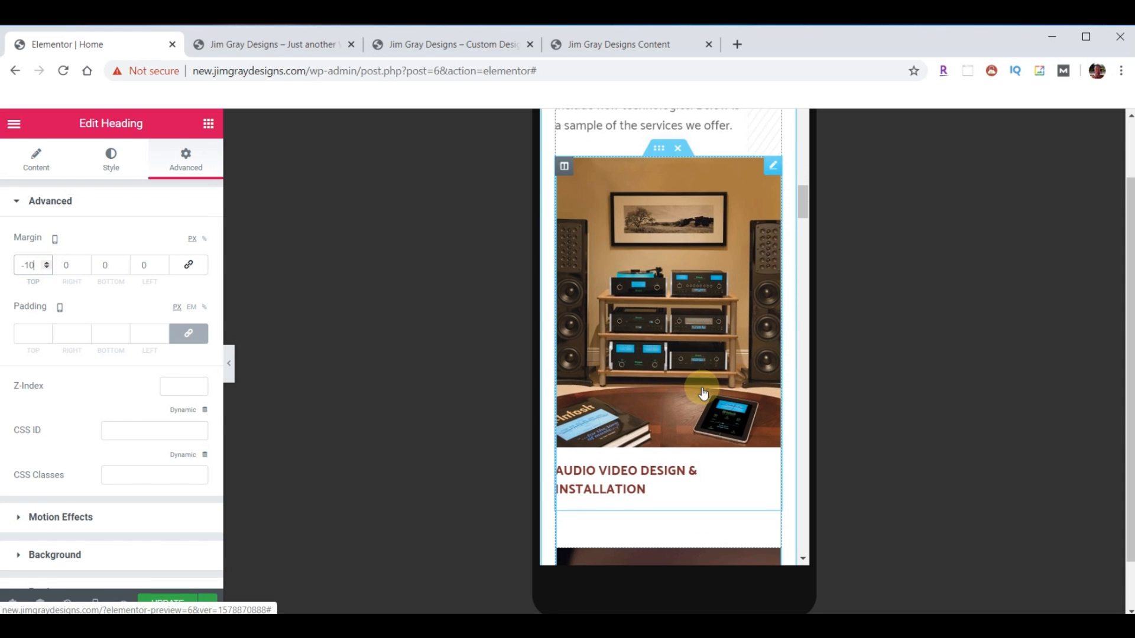
{"action": "scroll", "coordinate": [703, 393], "scroll_direction": "down", "scroll_amount": 10}
{"action": "scroll", "coordinate": [703, 394], "scroll_direction": "down", "scroll_amount": 12}
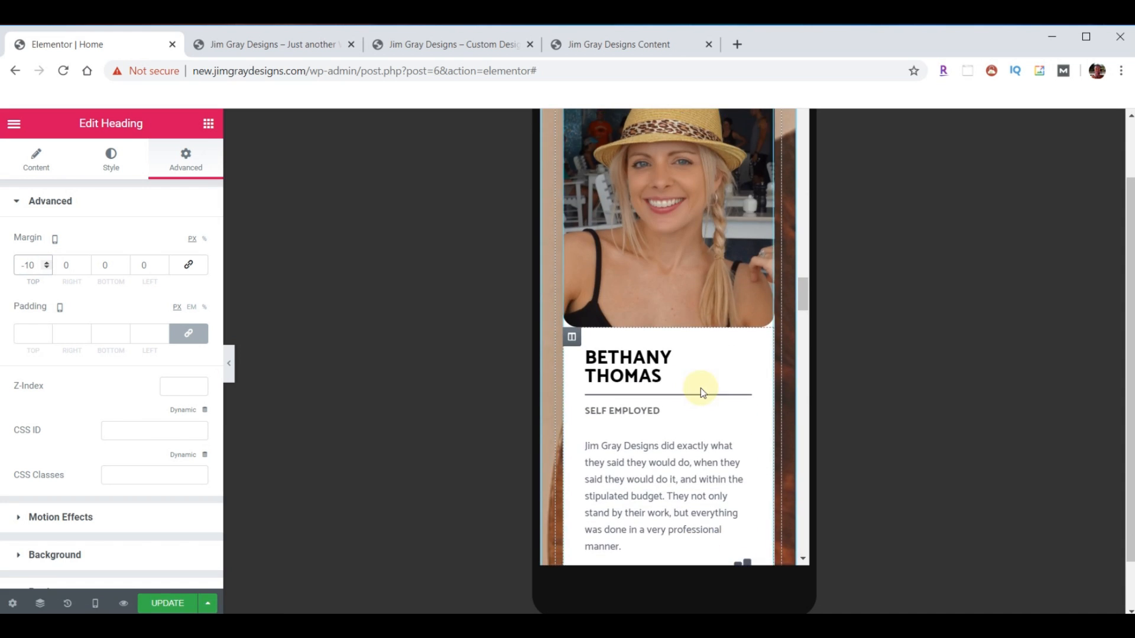
{"action": "scroll", "coordinate": [706, 387], "scroll_direction": "down", "scroll_amount": 13}
{"action": "scroll", "coordinate": [705, 394], "scroll_direction": "down", "scroll_amount": 10}
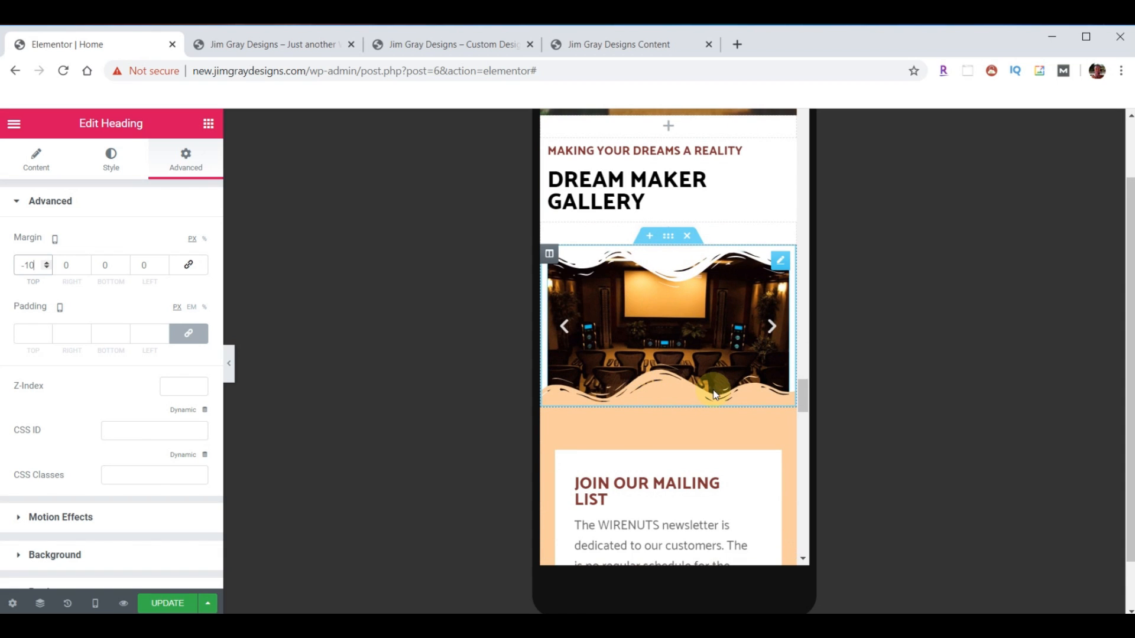
- Set the gallery section's top and bottom shape divider heights to 0 on mobile
{"action": "left_click", "coordinate": [669, 237]}
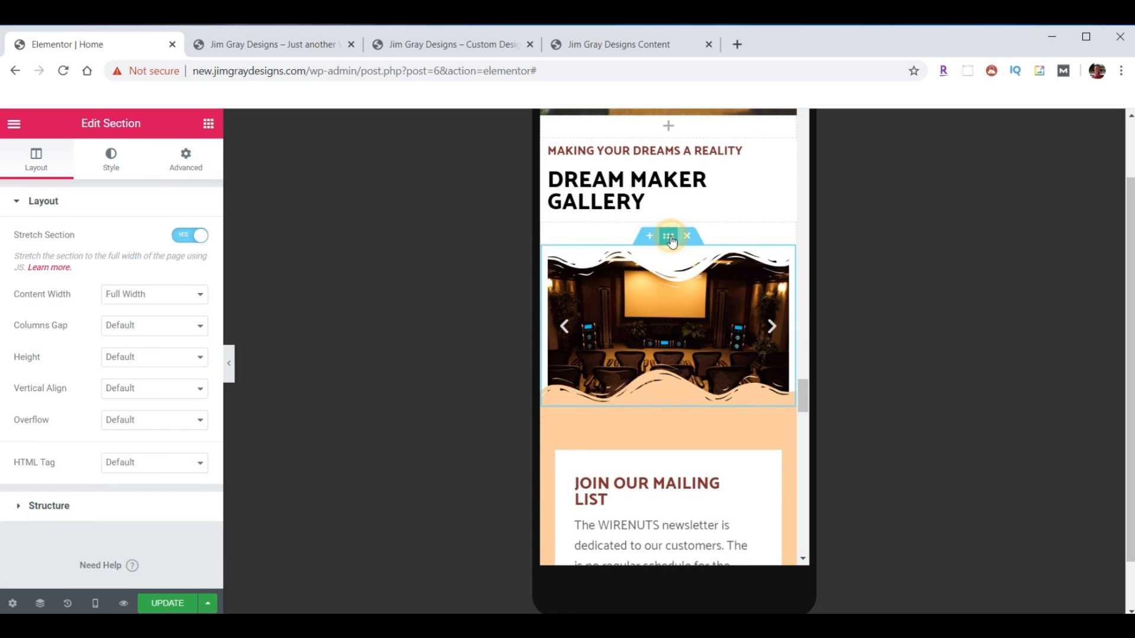
{"action": "left_click", "coordinate": [111, 158]}
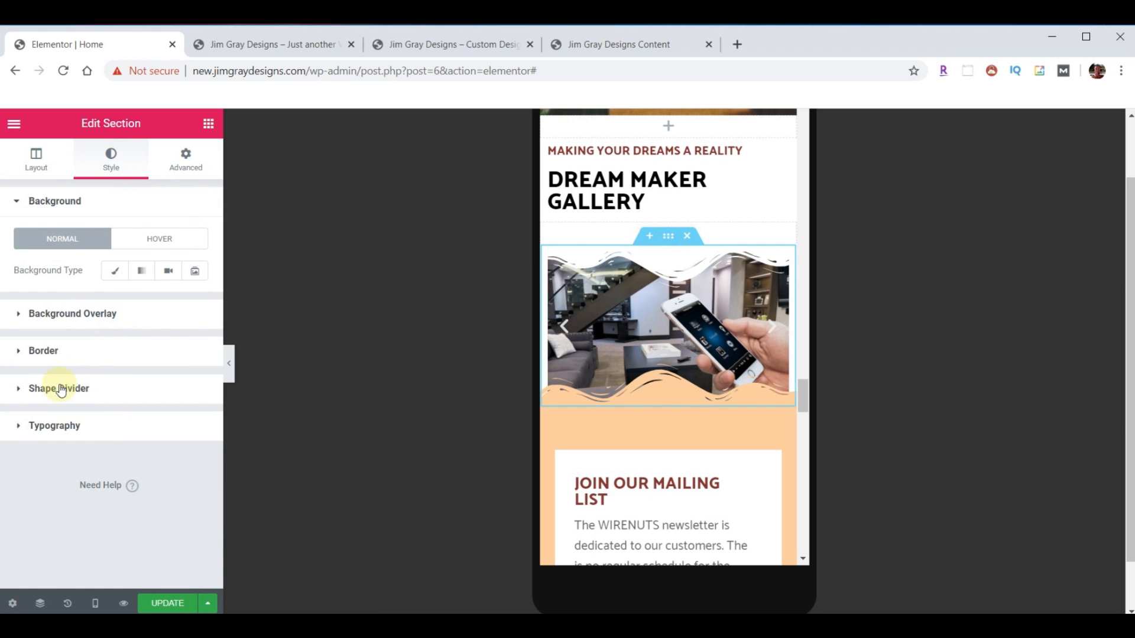
{"action": "left_click", "coordinate": [32, 388]}
{"action": "scroll", "coordinate": [63, 413], "scroll_direction": "down", "scroll_amount": 3}
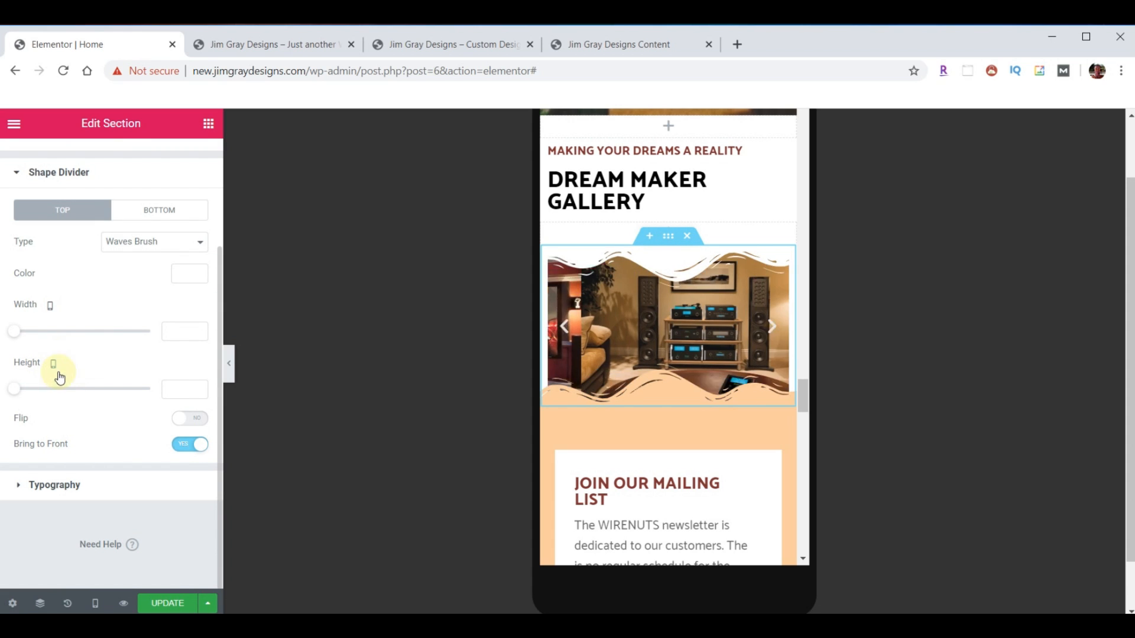
{"action": "left_click_drag", "start_coordinate": [179, 390], "coordinate": [139, 395]}
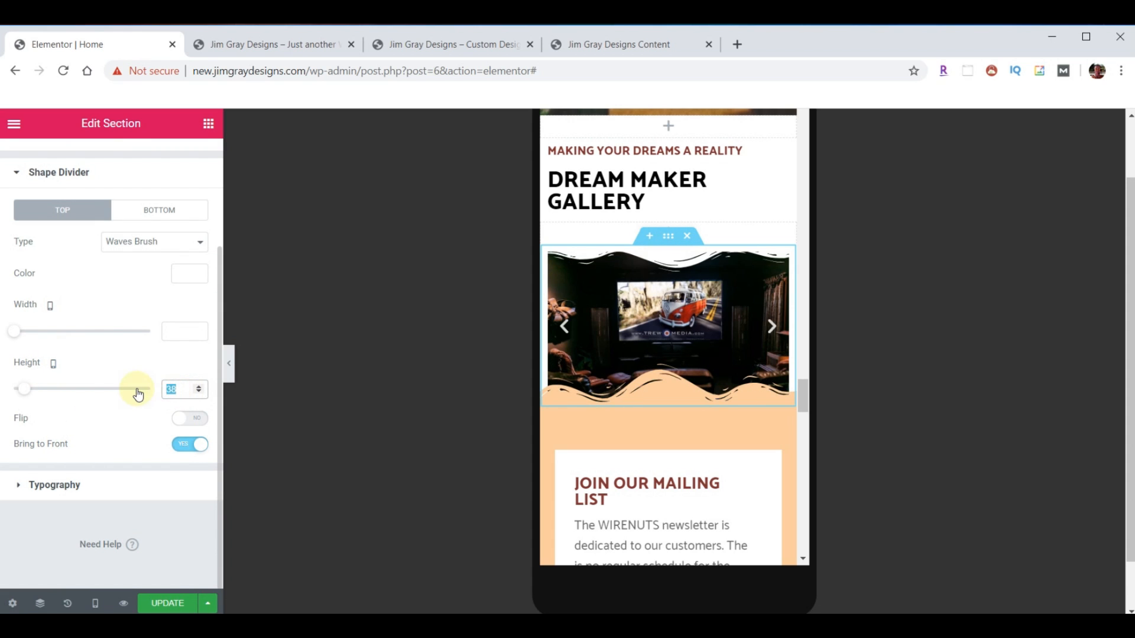
{"action": "type", "text": "0"}
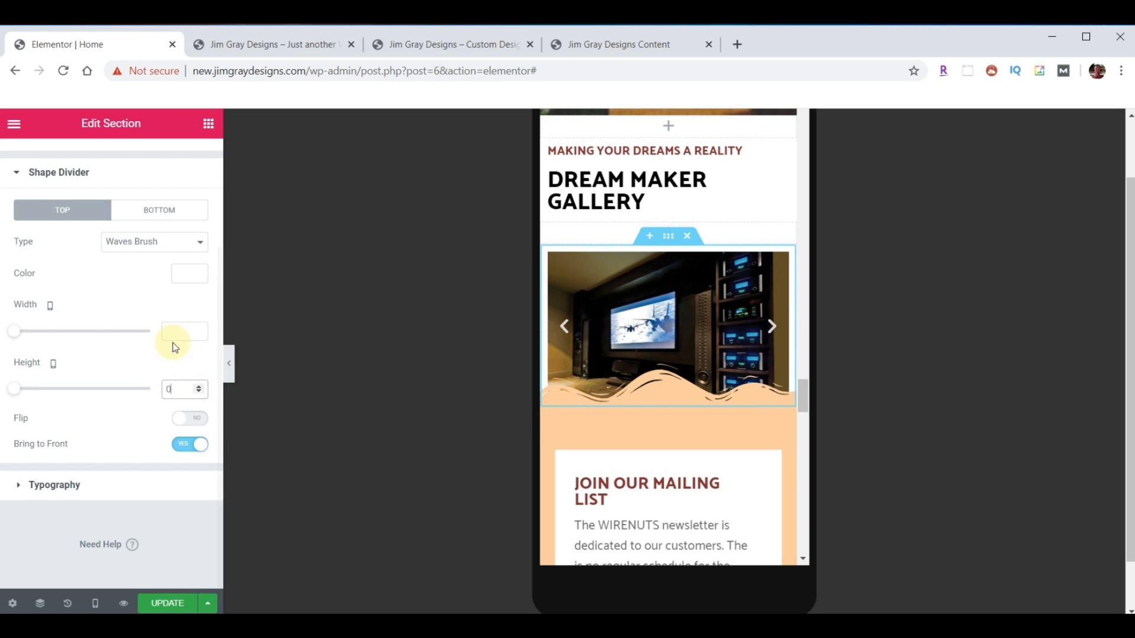
{"action": "left_click", "coordinate": [158, 214]}
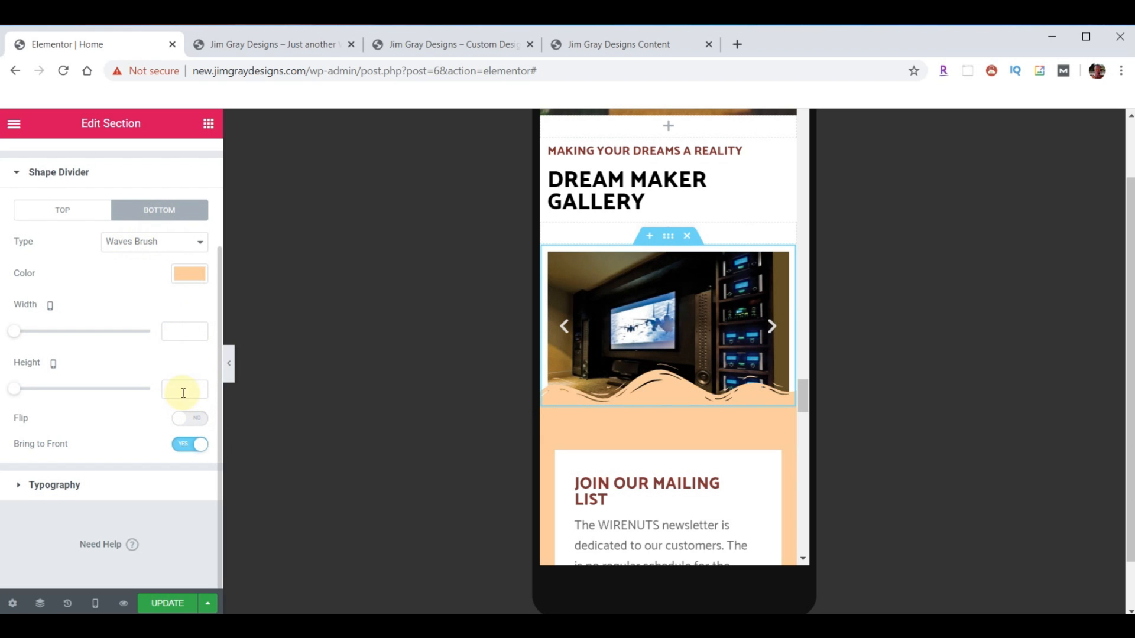
{"action": "type", "text": "0"}
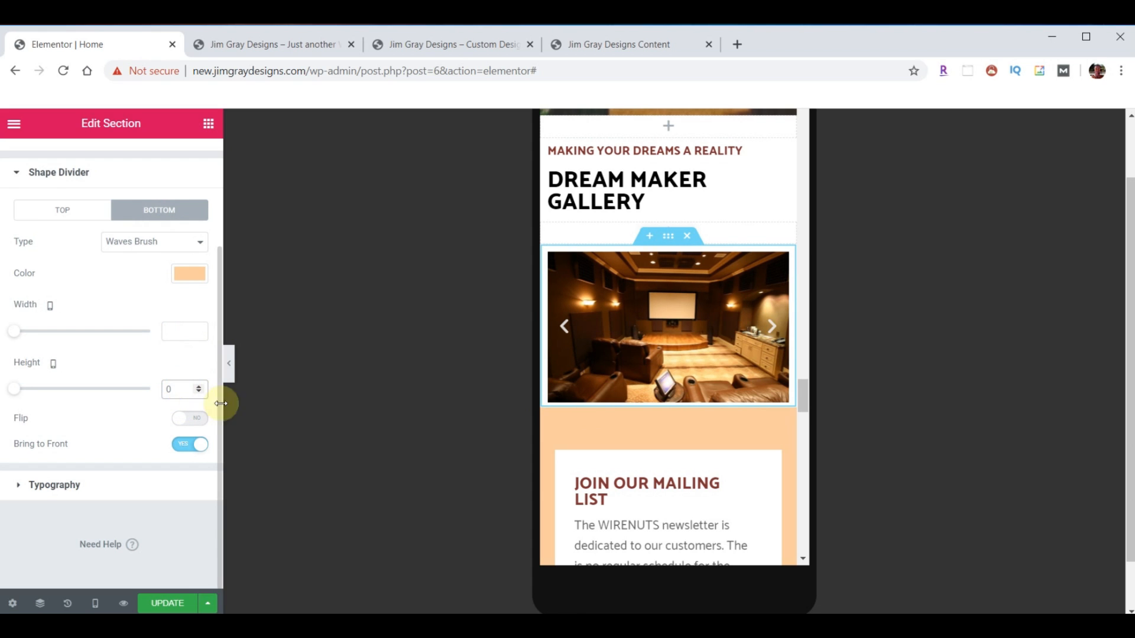
{"action": "scroll", "coordinate": [467, 423], "scroll_direction": "down", "scroll_amount": 5}
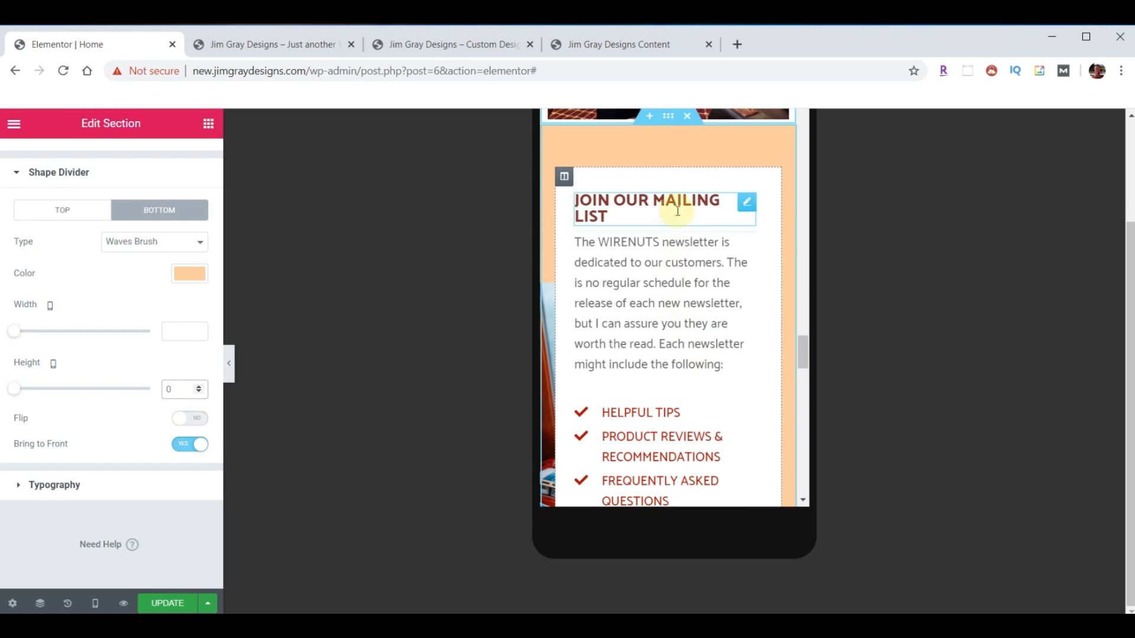
{"action": "scroll", "coordinate": [683, 264], "scroll_direction": "up", "scroll_amount": 1}
{"action": "scroll", "coordinate": [687, 286], "scroll_direction": "down", "scroll_amount": 1}
{"action": "scroll", "coordinate": [685, 285], "scroll_direction": "down", "scroll_amount": 2}
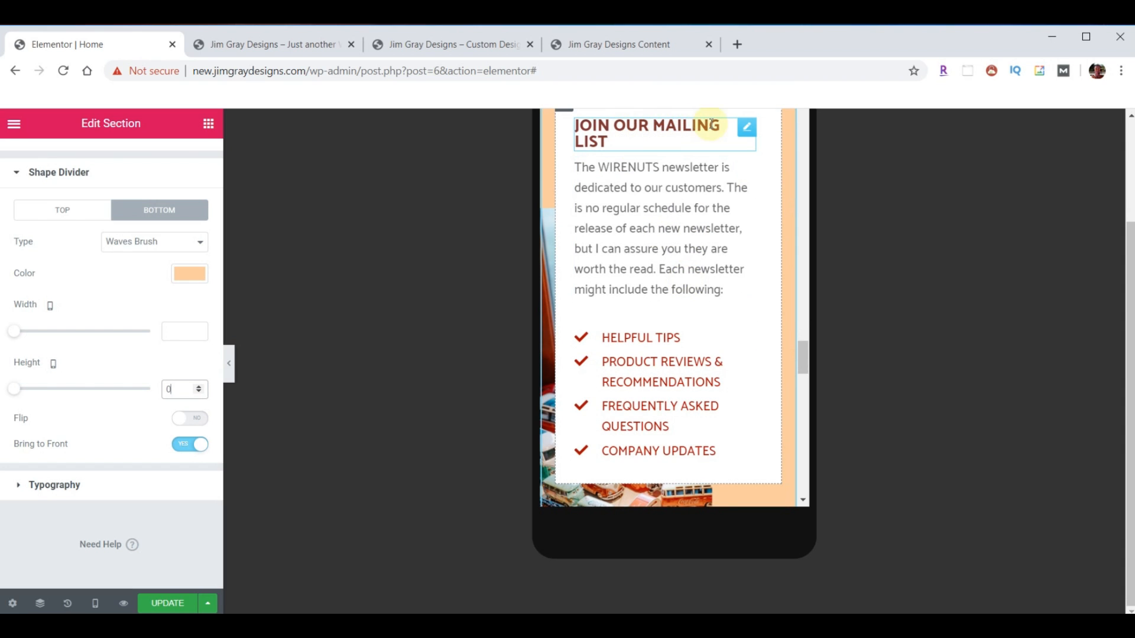
- Set the JOIN OUR MAILING LIST heading's mobile typography size to 21 px
{"action": "left_click", "coordinate": [747, 135]}
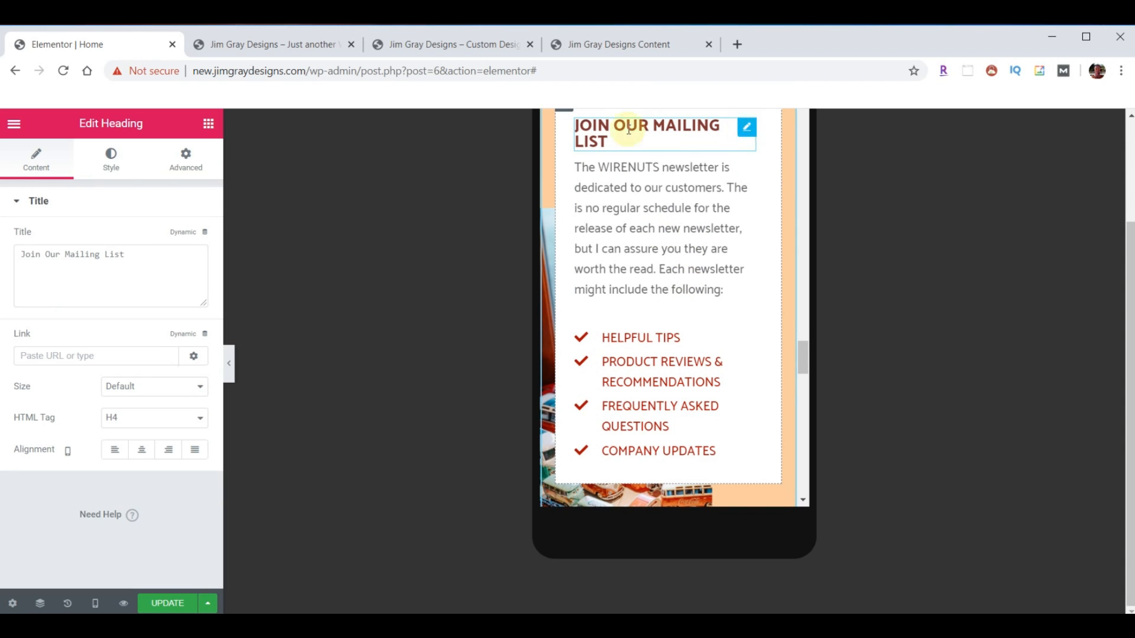
{"action": "left_click", "coordinate": [119, 161]}
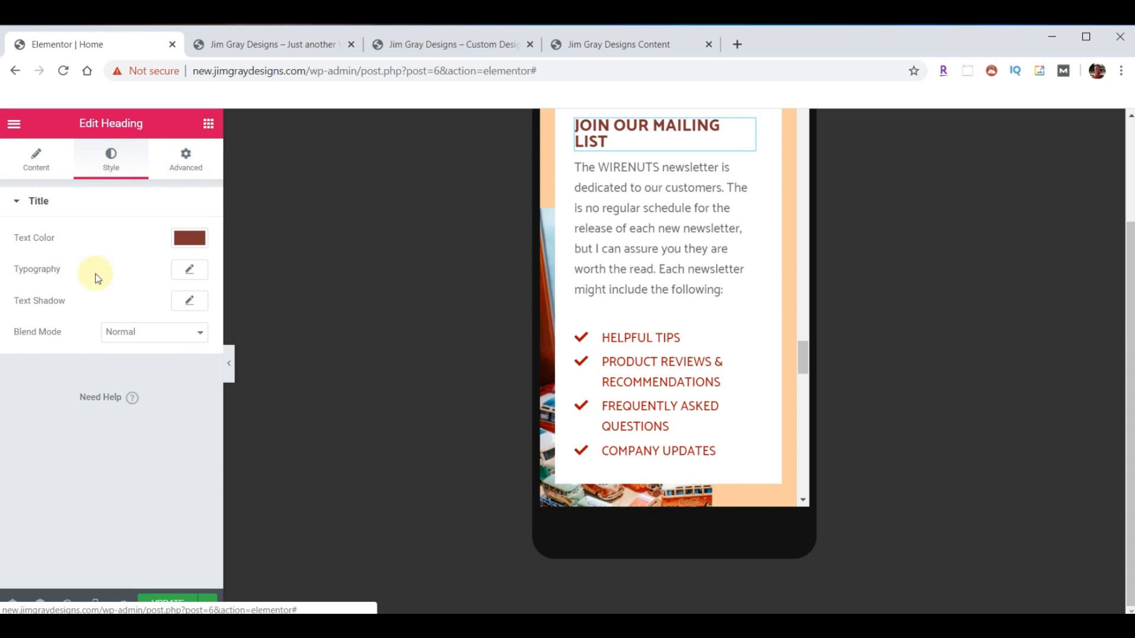
{"action": "left_click", "coordinate": [189, 270]}
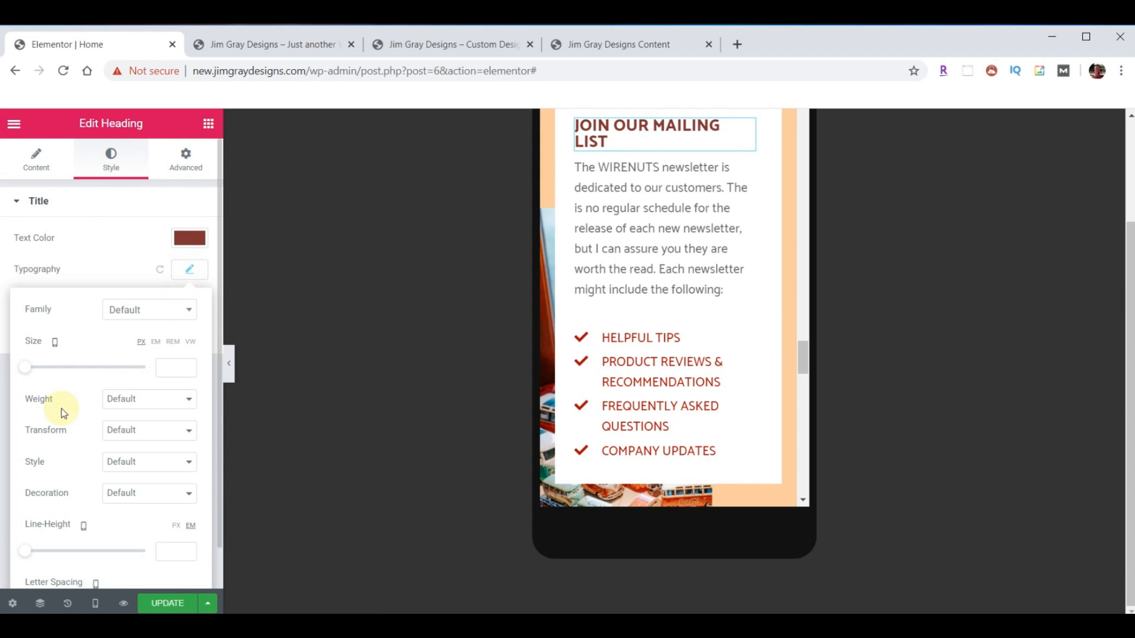
{"action": "left_click", "coordinate": [189, 368]}
{"action": "type", "text": "3"}
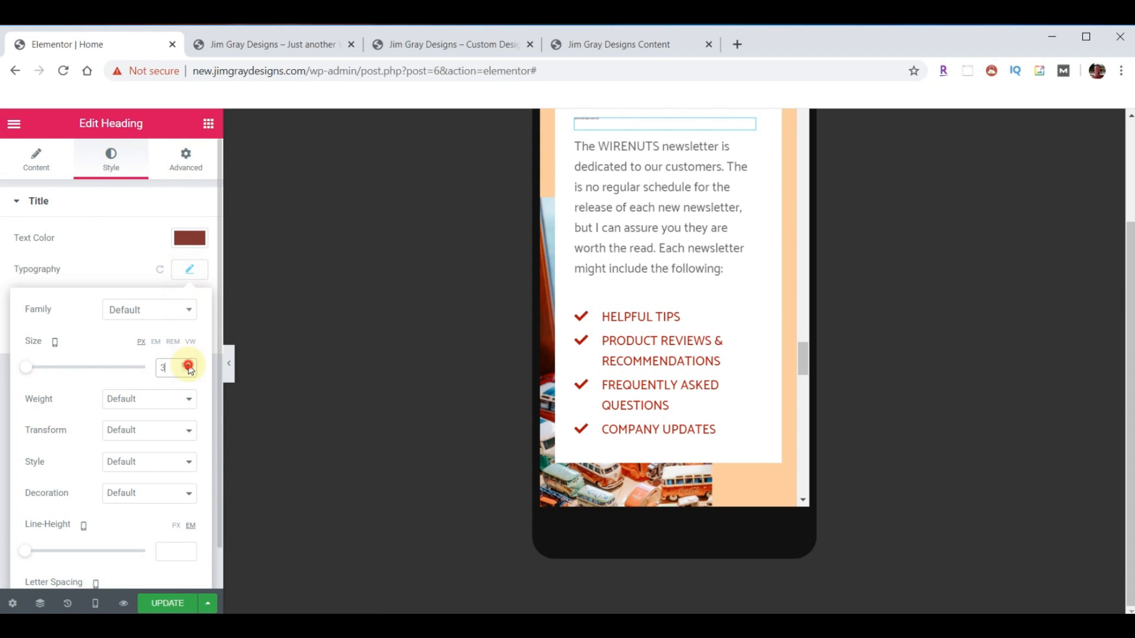
{"action": "left_click", "coordinate": [189, 365]}
{"action": "left_click", "coordinate": [189, 365]}
{"action": "left_click", "coordinate": [190, 365]}
{"action": "left_click", "coordinate": [189, 365]}
{"action": "left_click", "coordinate": [189, 365]}
{"action": "left_click", "coordinate": [189, 365]}
{"action": "left_click", "coordinate": [189, 365]}
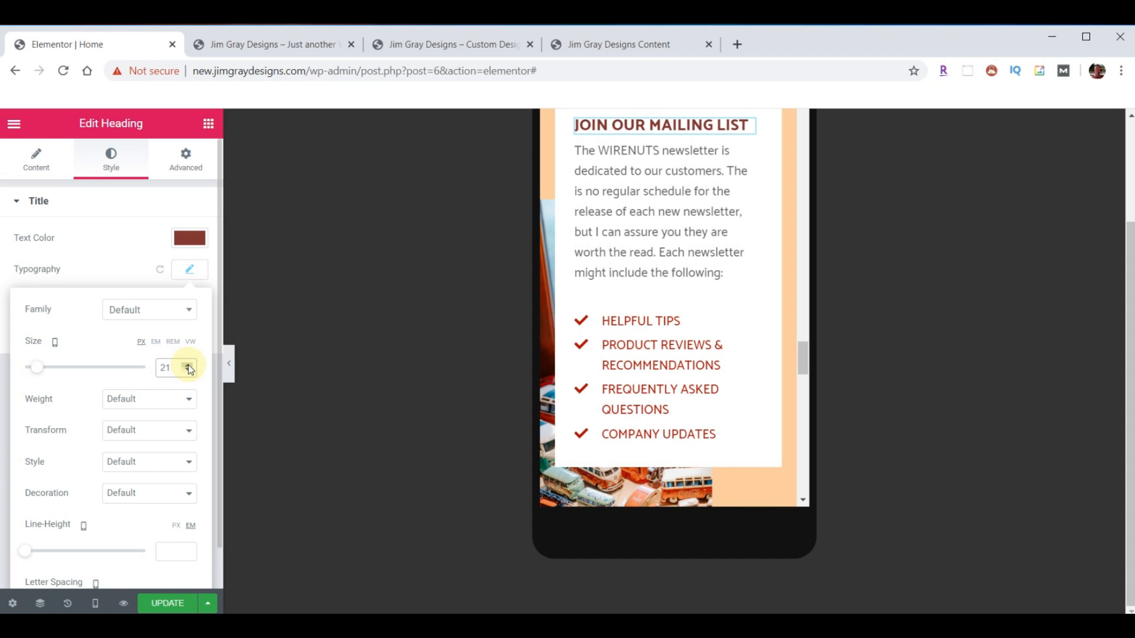
{"action": "scroll", "coordinate": [702, 225], "scroll_direction": "down", "scroll_amount": 3}
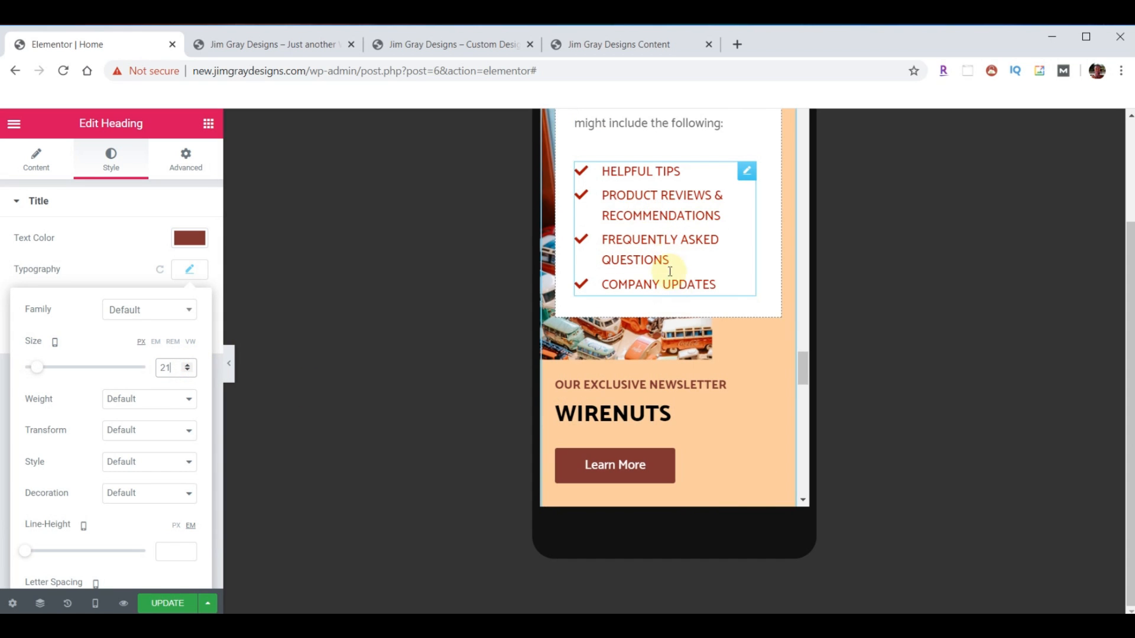
{"action": "scroll", "coordinate": [691, 313], "scroll_direction": "down", "scroll_amount": 2}
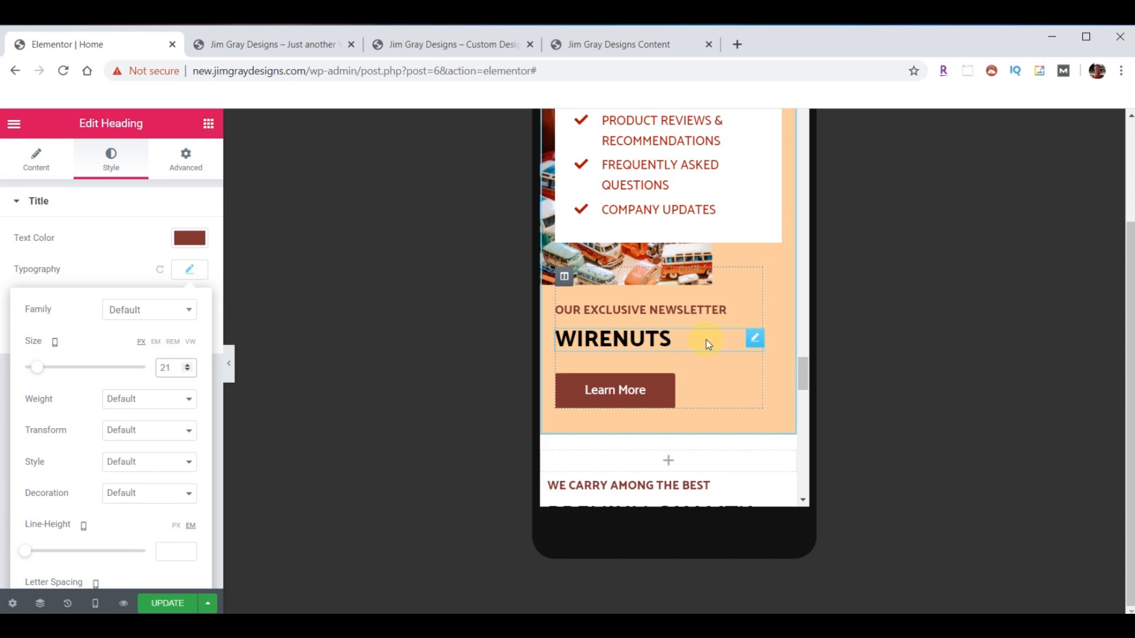
{"action": "scroll", "coordinate": [706, 339], "scroll_direction": "down", "scroll_amount": 5}
{"action": "scroll", "coordinate": [686, 429], "scroll_direction": "down", "scroll_amount": 2}
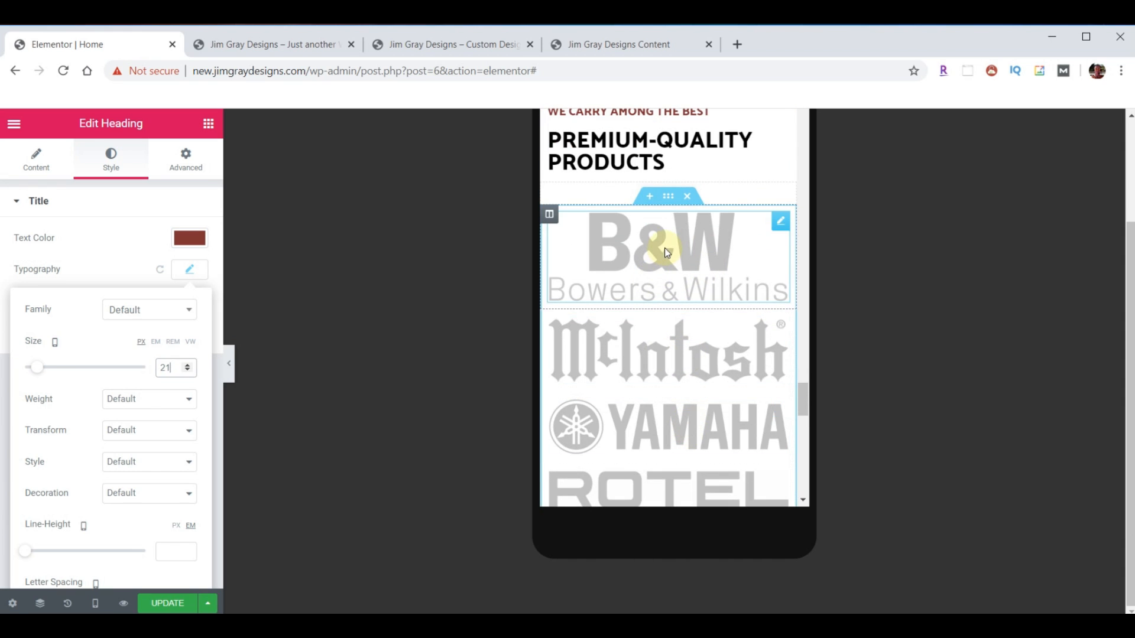
- Give the B&W logo column 30 px padding on all sides
{"action": "left_click", "coordinate": [779, 223]}
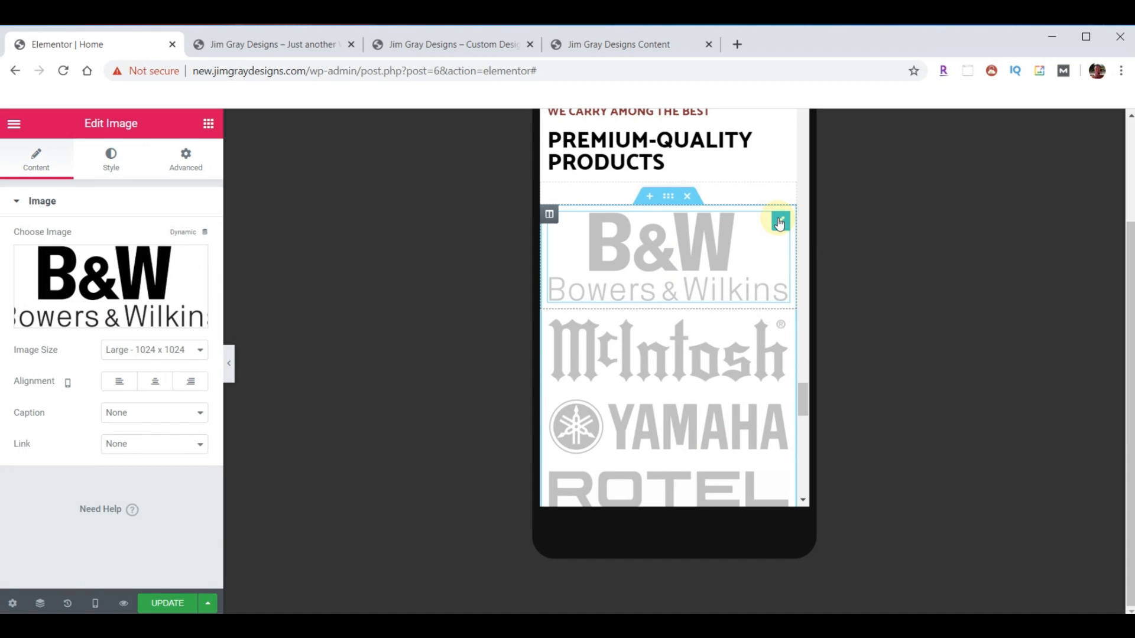
{"action": "left_click", "coordinate": [549, 215]}
{"action": "left_click", "coordinate": [188, 164]}
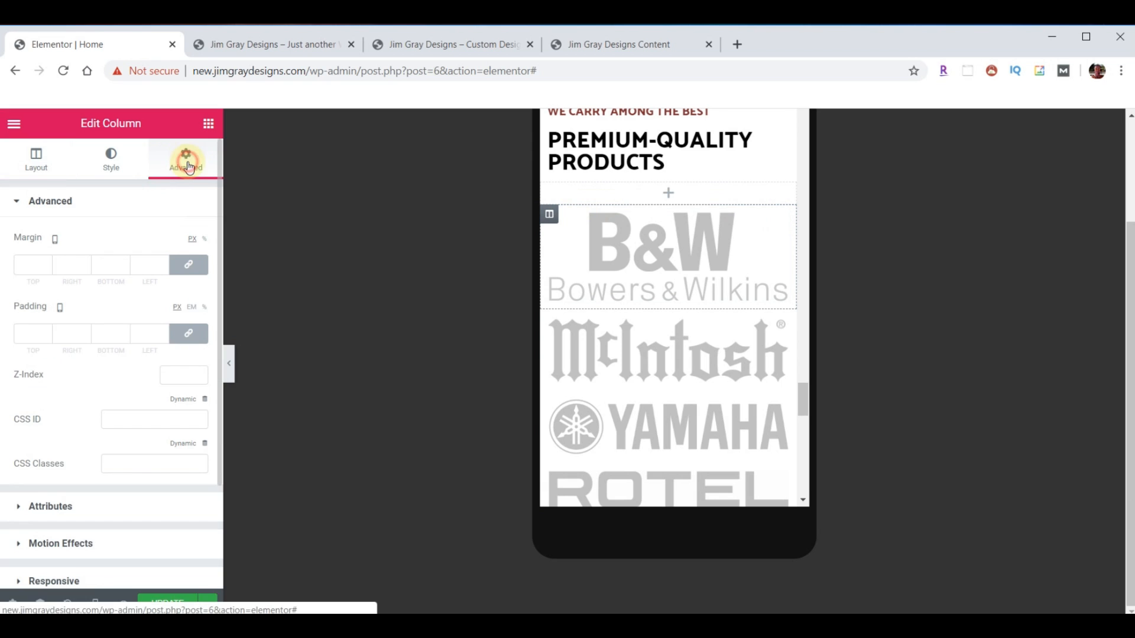
{"action": "left_click", "coordinate": [48, 333]}
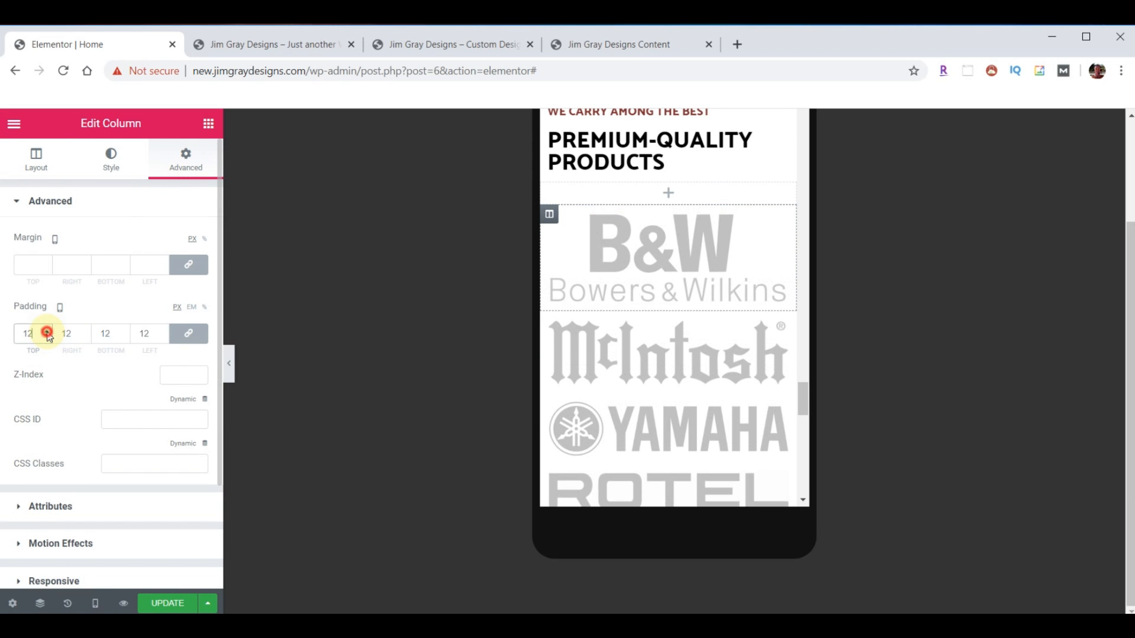
{"action": "left_click", "coordinate": [47, 333]}
{"action": "left_click", "coordinate": [47, 332]}
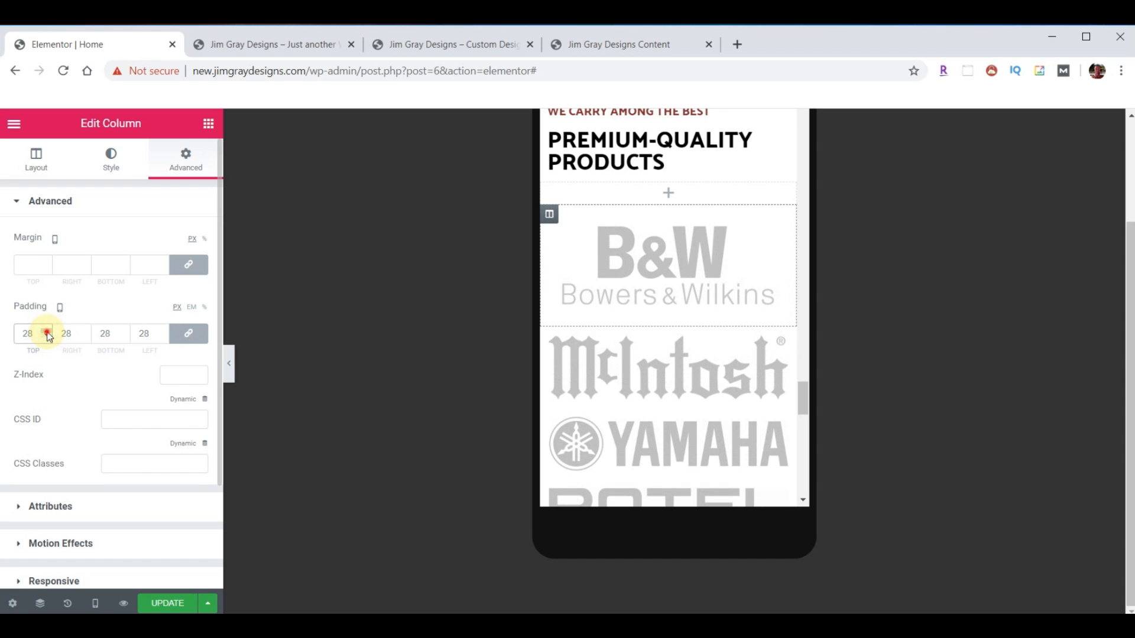
{"action": "left_click", "coordinate": [47, 332]}
{"action": "left_click", "coordinate": [48, 333]}
- Copy the B&W column's style and paste it onto the McIntosh and Yamaha columns
{"action": "right_click", "coordinate": [548, 214]}
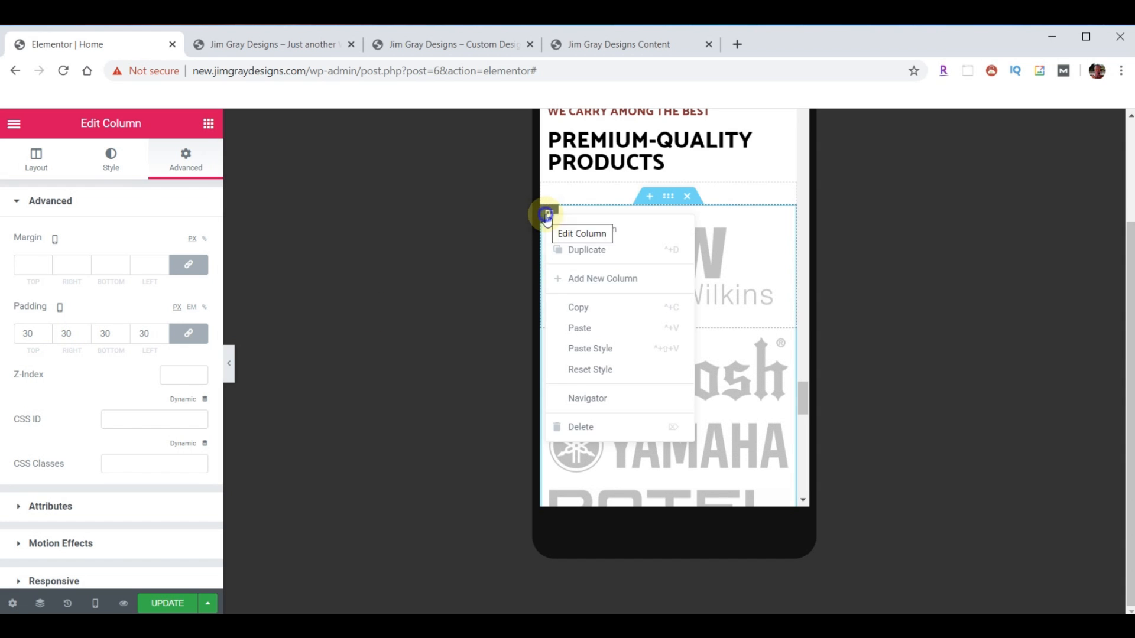
{"action": "left_click", "coordinate": [578, 308]}
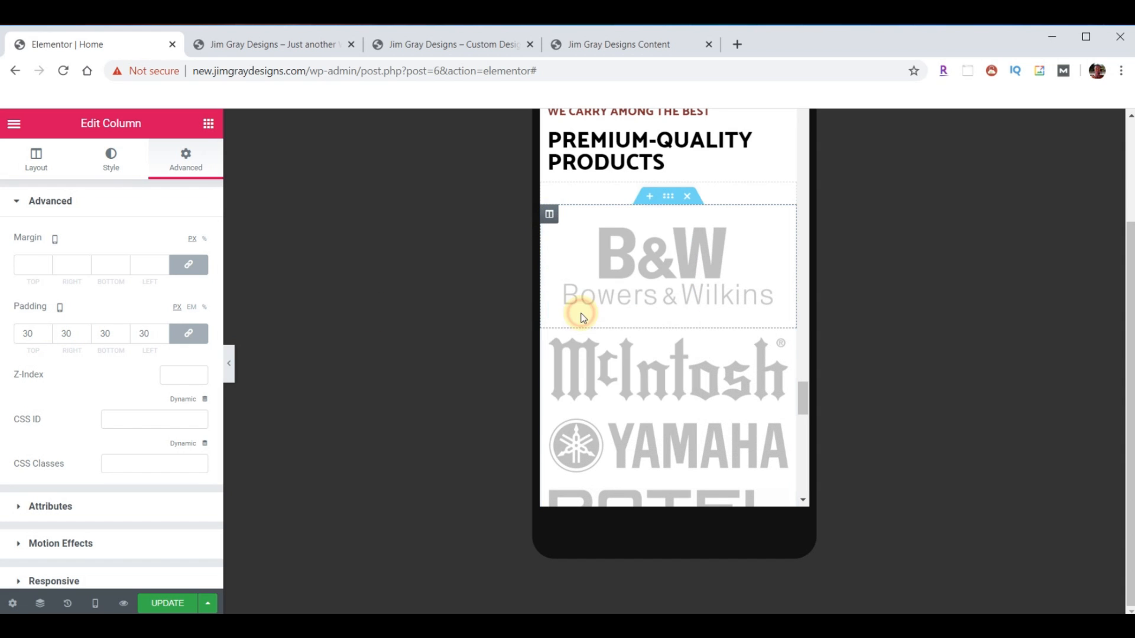
{"action": "right_click", "coordinate": [551, 341]}
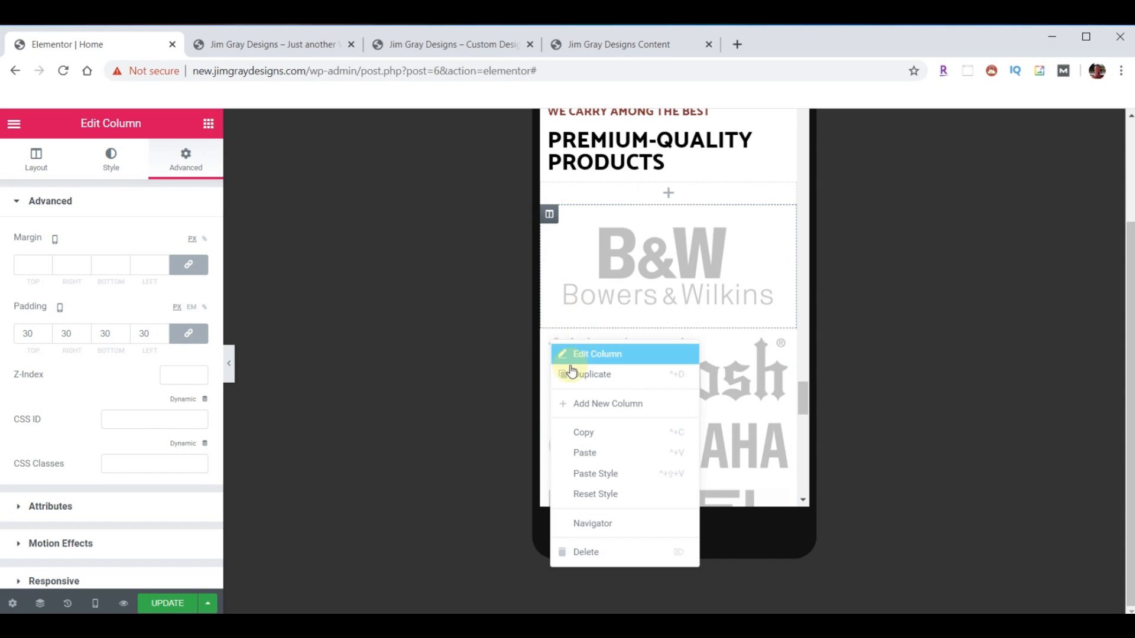
{"action": "left_click", "coordinate": [587, 471]}
{"action": "scroll", "coordinate": [664, 367], "scroll_direction": "down", "scroll_amount": 3}
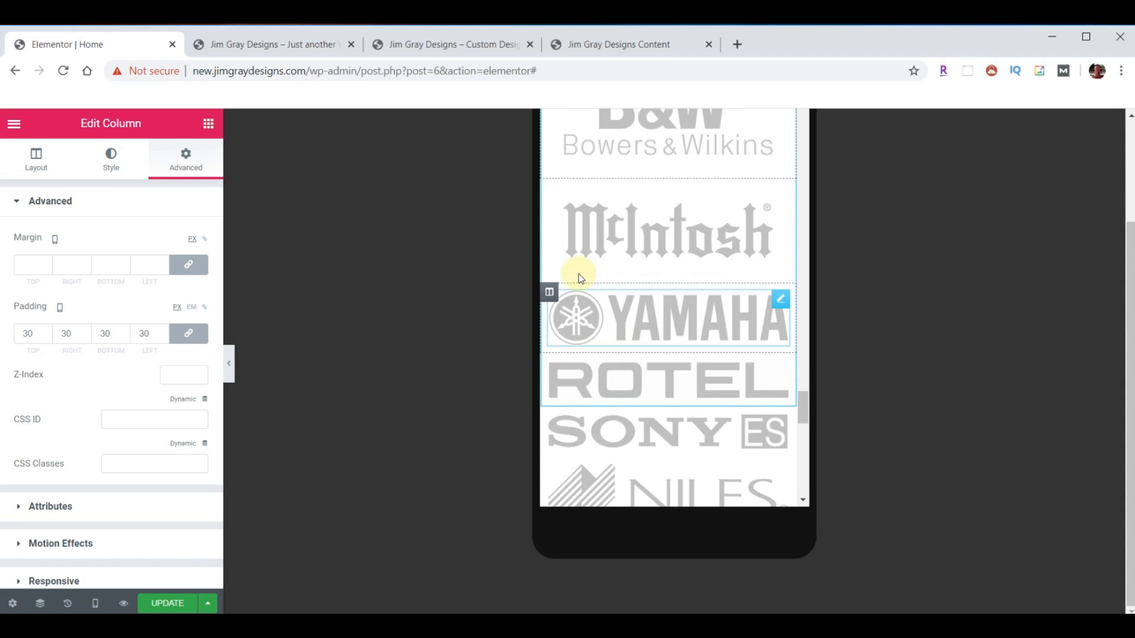
{"action": "right_click", "coordinate": [551, 292]}
{"action": "left_click", "coordinate": [588, 420]}
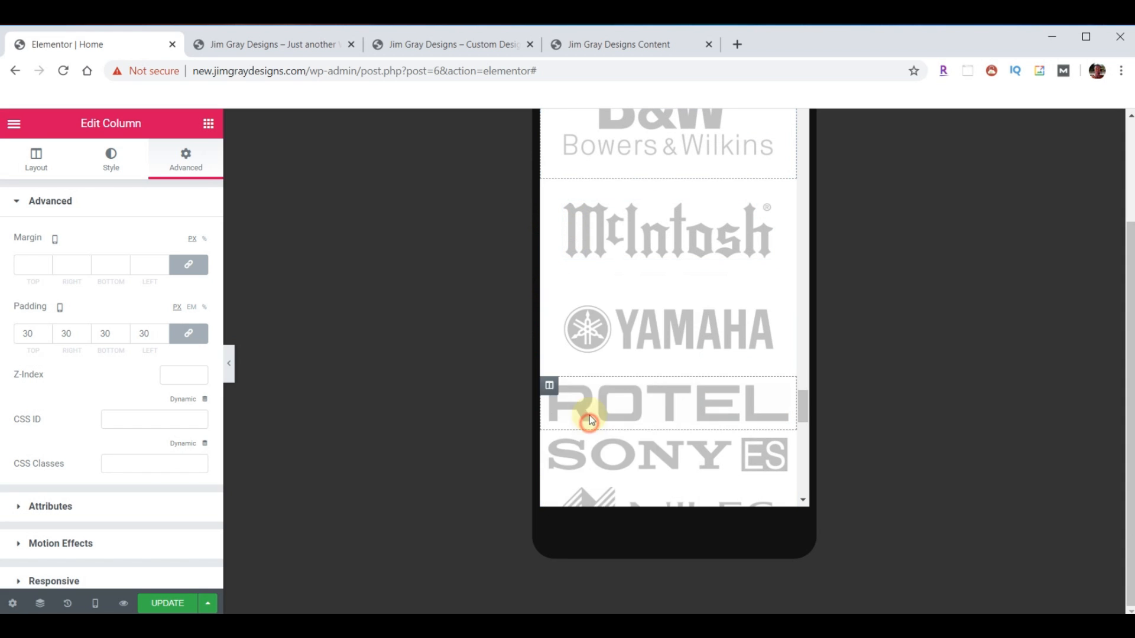
- Review the logo columns in the mobile preview and update the Home page
{"action": "scroll", "coordinate": [649, 369], "scroll_direction": "down", "scroll_amount": 10}
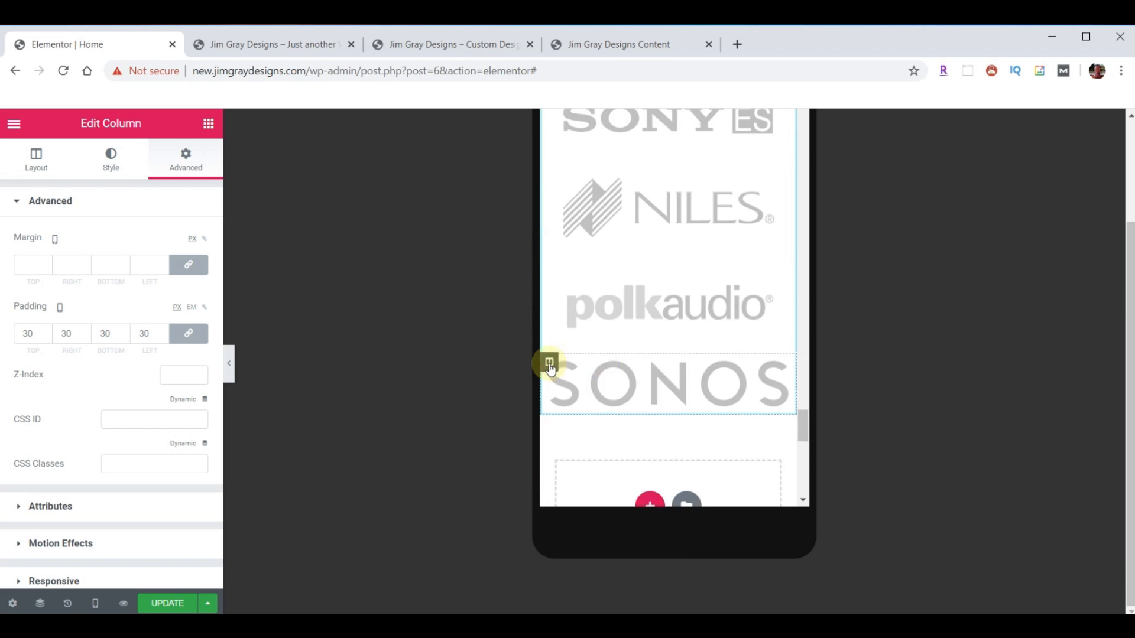
{"action": "scroll", "coordinate": [703, 406], "scroll_direction": "up", "scroll_amount": 12}
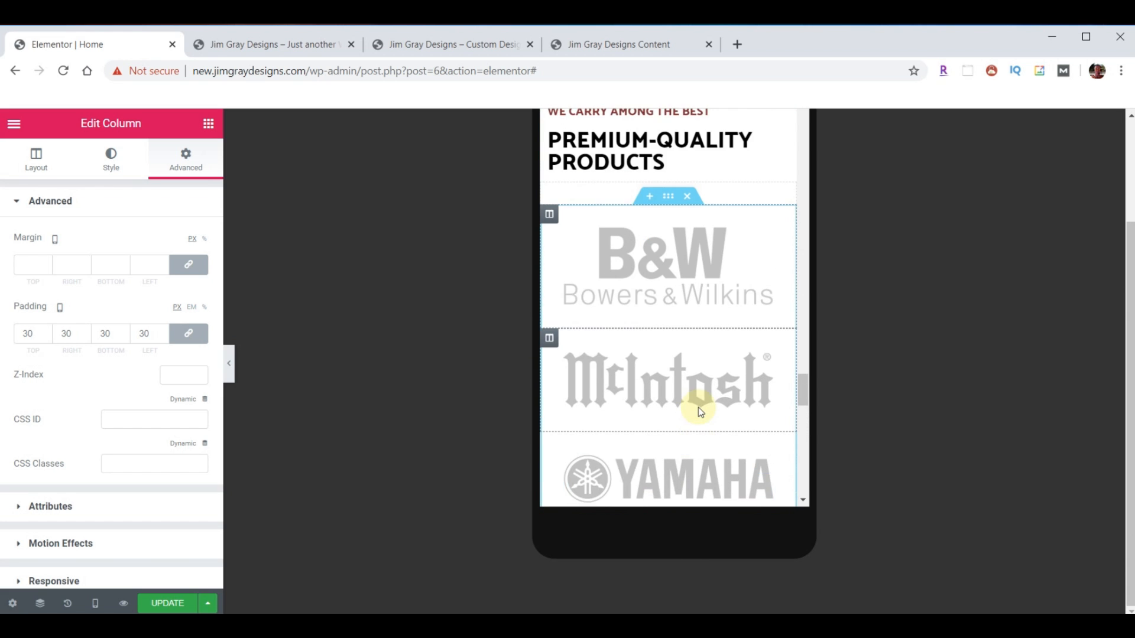
{"action": "scroll", "coordinate": [686, 394], "scroll_direction": "down", "scroll_amount": 10}
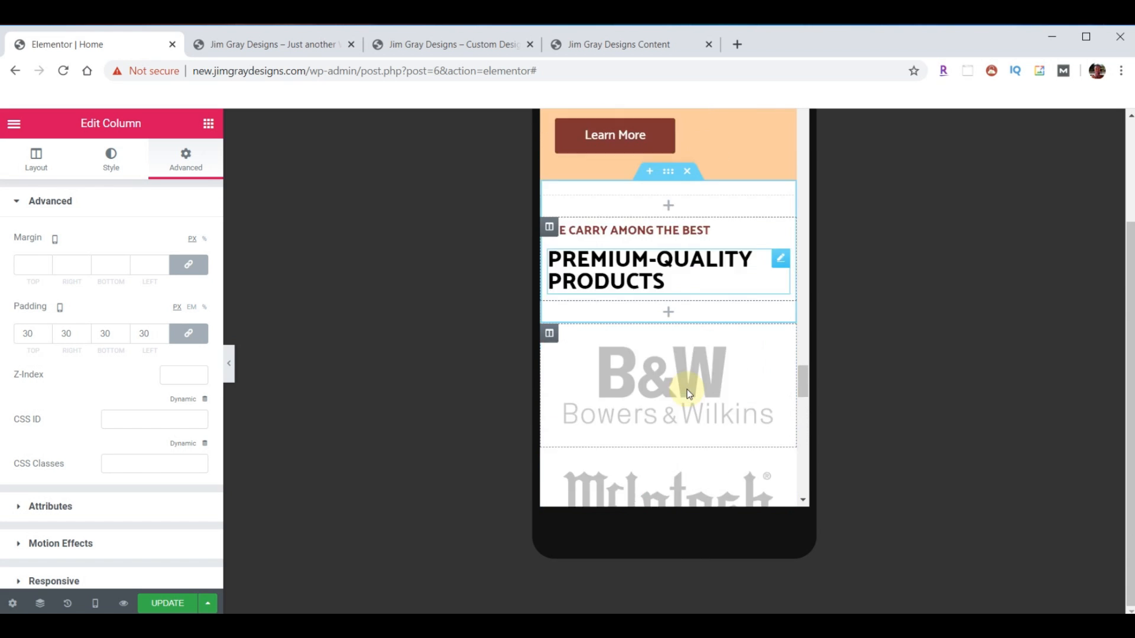
{"action": "scroll", "coordinate": [686, 389], "scroll_direction": "down", "scroll_amount": 8}
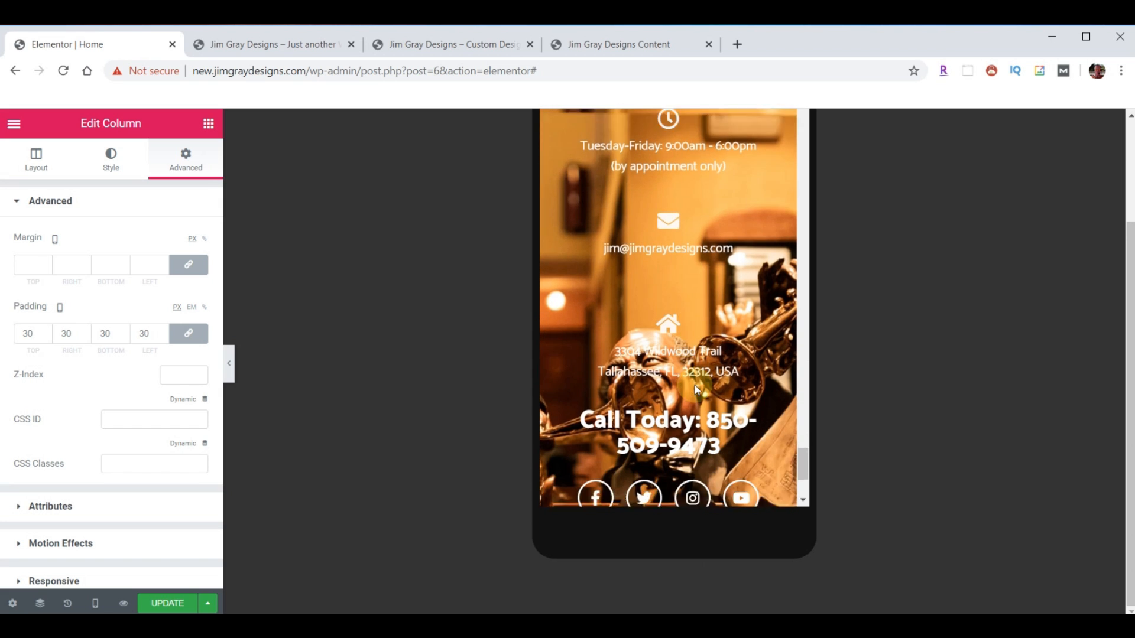
{"action": "scroll", "coordinate": [694, 390], "scroll_direction": "down", "scroll_amount": 2}
{"action": "scroll", "coordinate": [709, 407], "scroll_direction": "up", "scroll_amount": 10}
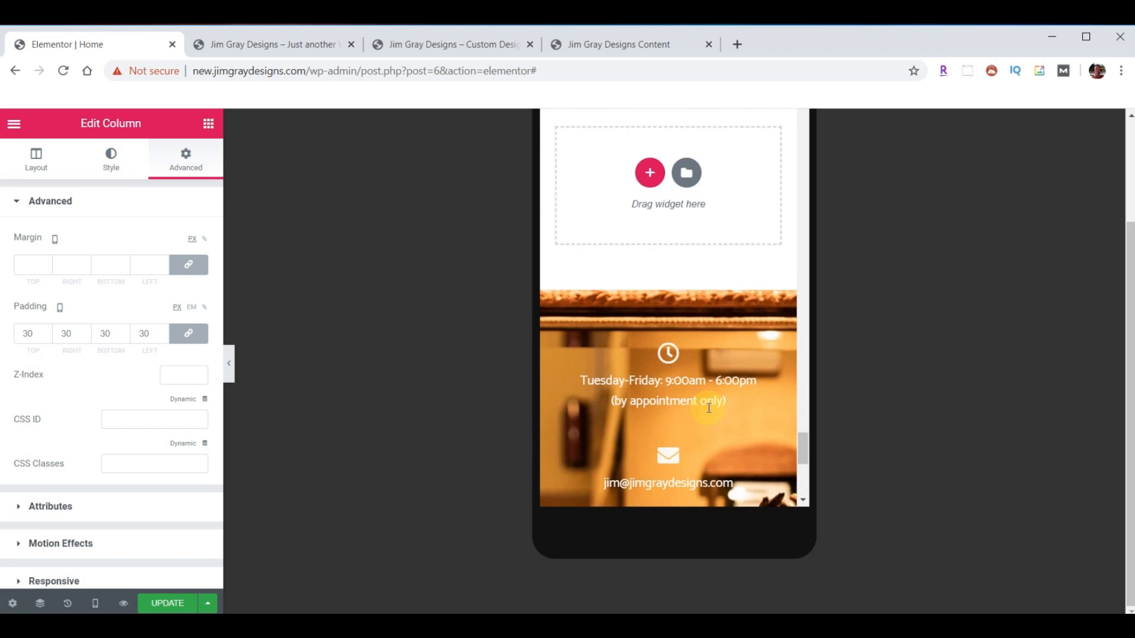
{"action": "scroll", "coordinate": [697, 390], "scroll_direction": "up", "scroll_amount": 15}
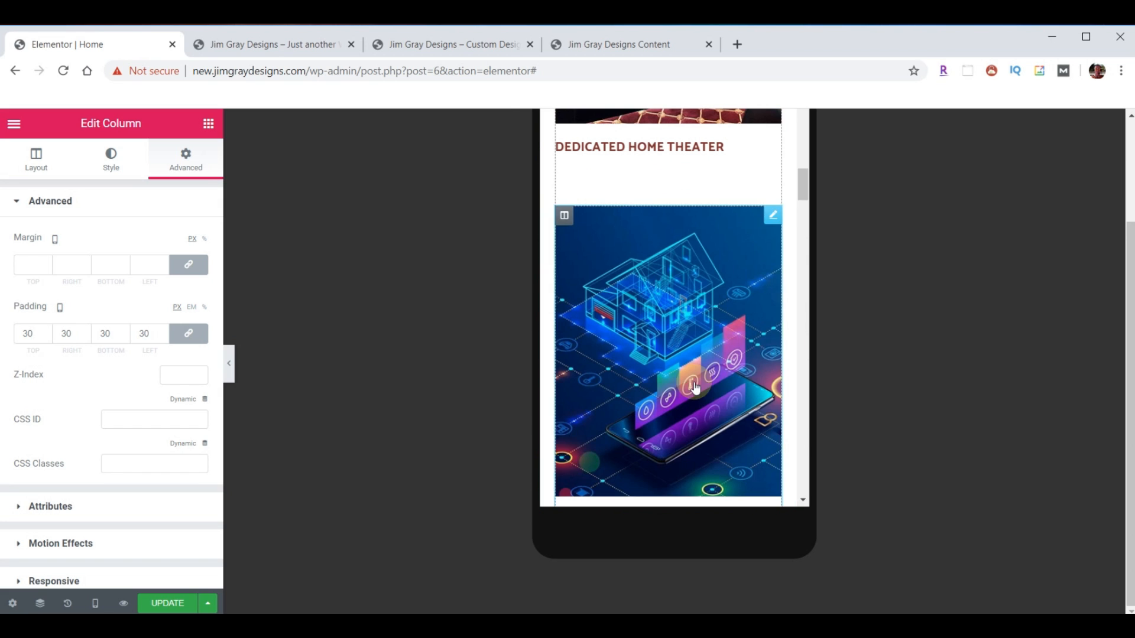
{"action": "left_click", "coordinate": [165, 603]}
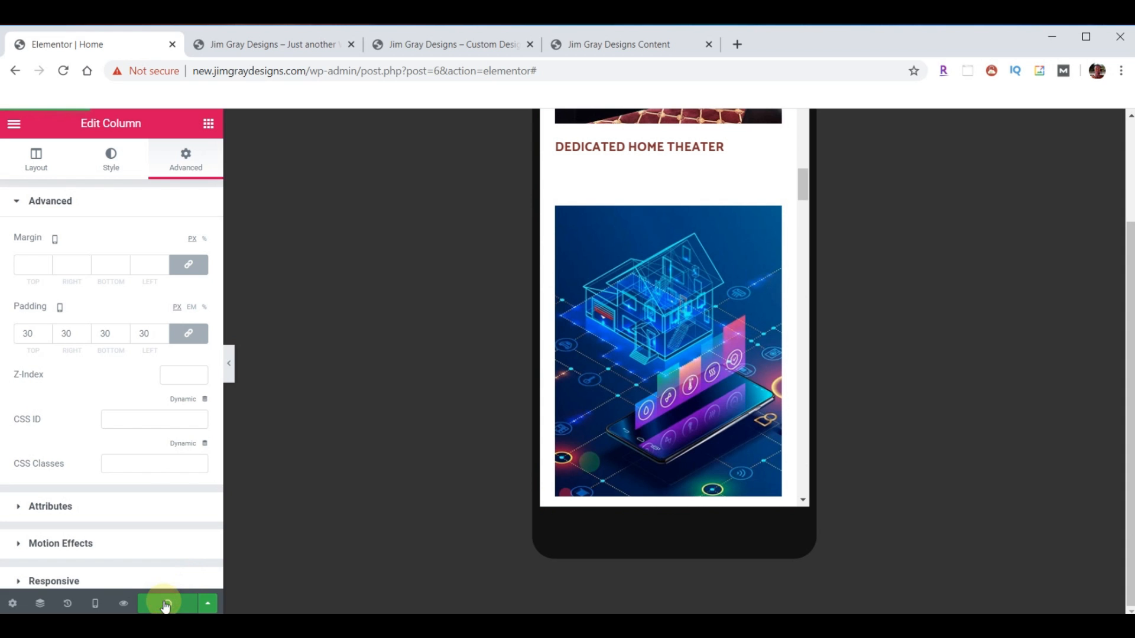
- Reload and scroll through the live homepage, then switch to the jimgraydesigns.com tab
{"action": "left_click", "coordinate": [260, 45]}
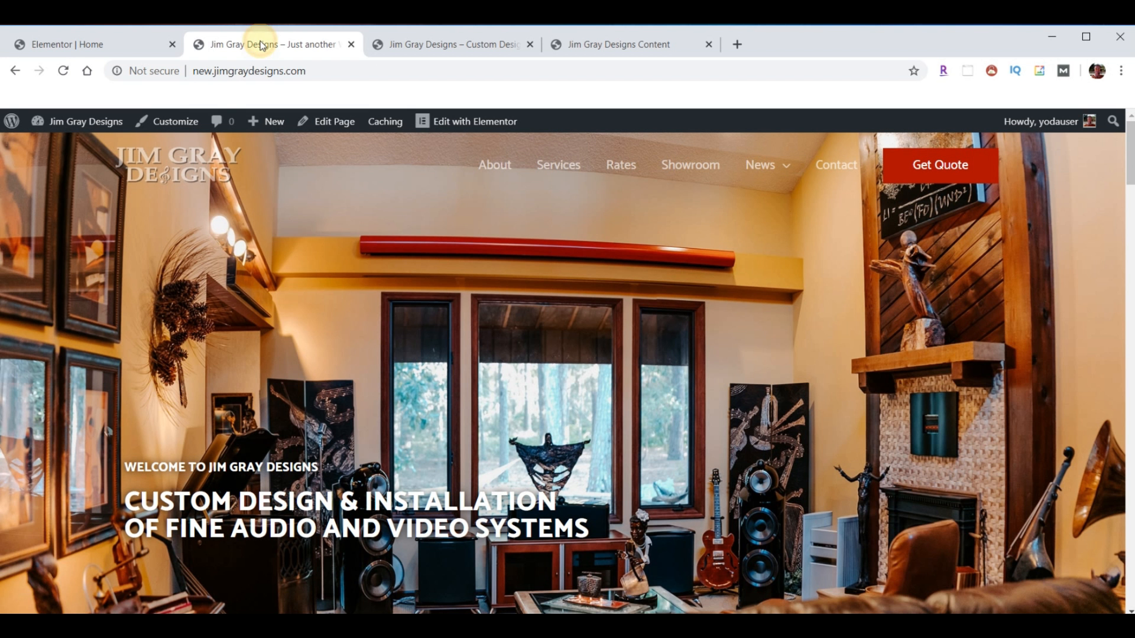
{"action": "left_click", "coordinate": [64, 71]}
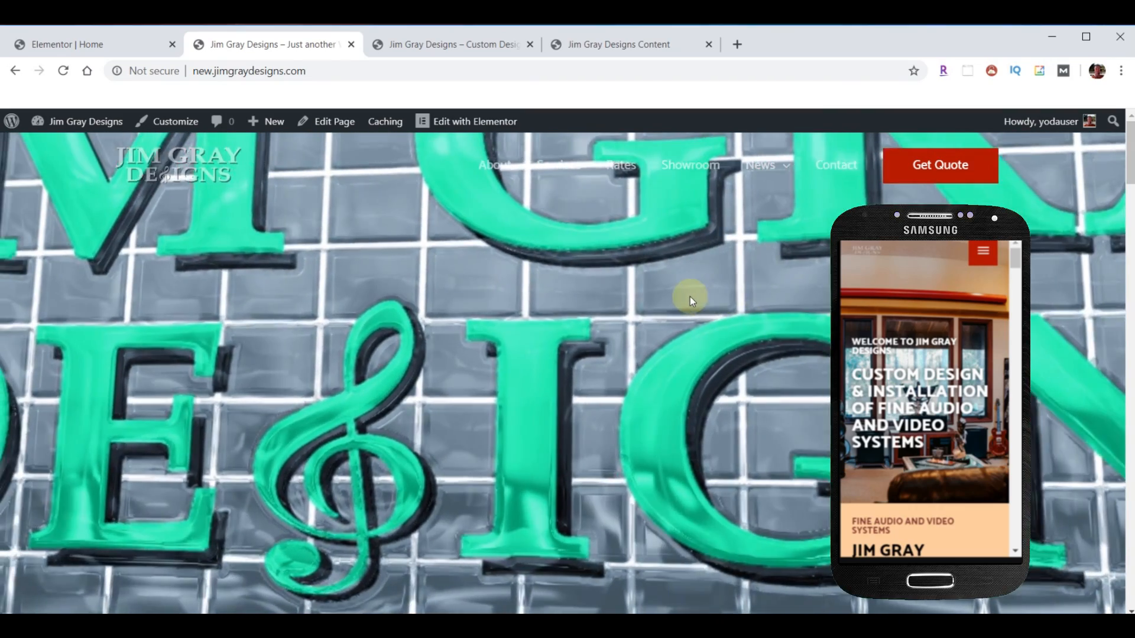
{"action": "scroll", "coordinate": [690, 301], "scroll_direction": "down", "scroll_amount": 5}
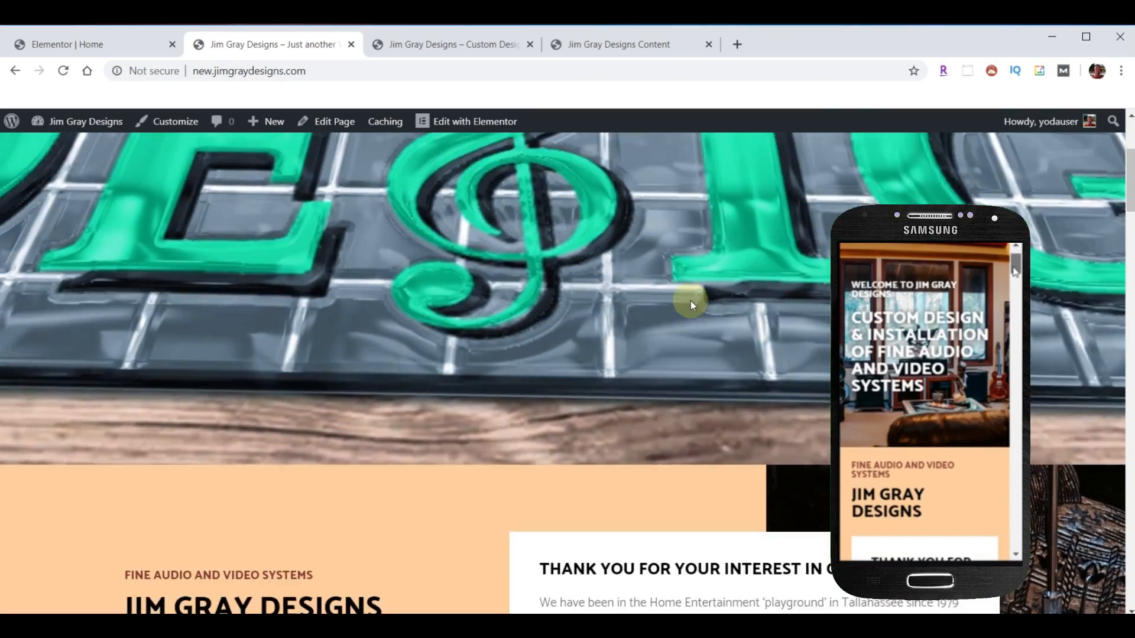
{"action": "scroll", "coordinate": [690, 302], "scroll_direction": "down", "scroll_amount": 8}
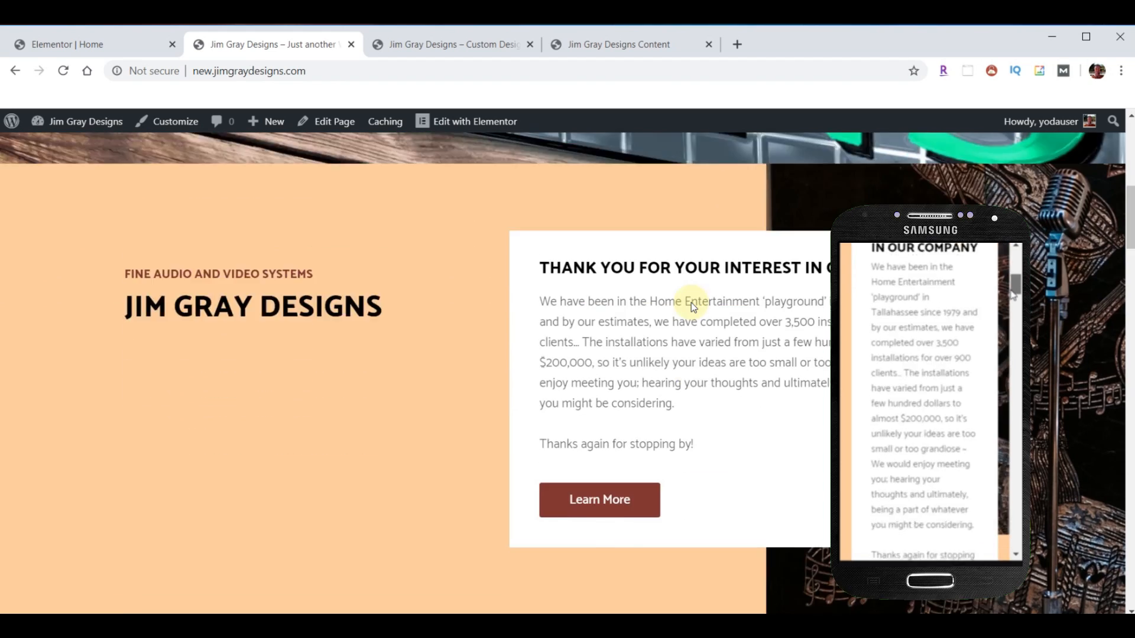
{"action": "scroll", "coordinate": [690, 309], "scroll_direction": "down", "scroll_amount": 12}
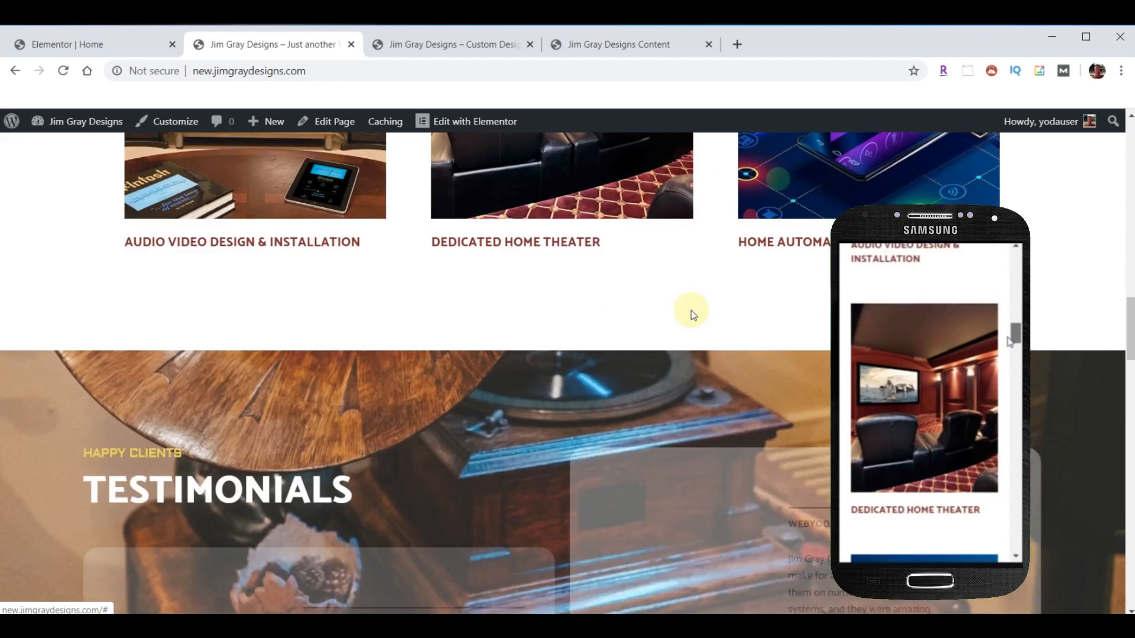
{"action": "scroll", "coordinate": [690, 310], "scroll_direction": "up", "scroll_amount": 3}
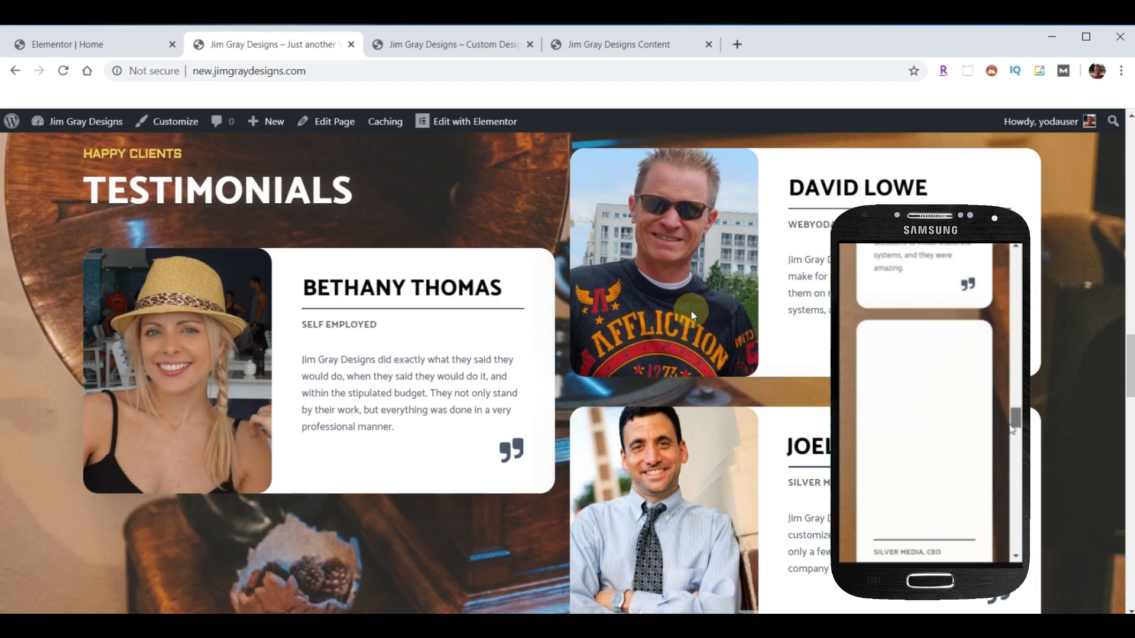
{"action": "scroll", "coordinate": [690, 309], "scroll_direction": "down", "scroll_amount": 10}
{"action": "scroll", "coordinate": [687, 344], "scroll_direction": "down", "scroll_amount": 12}
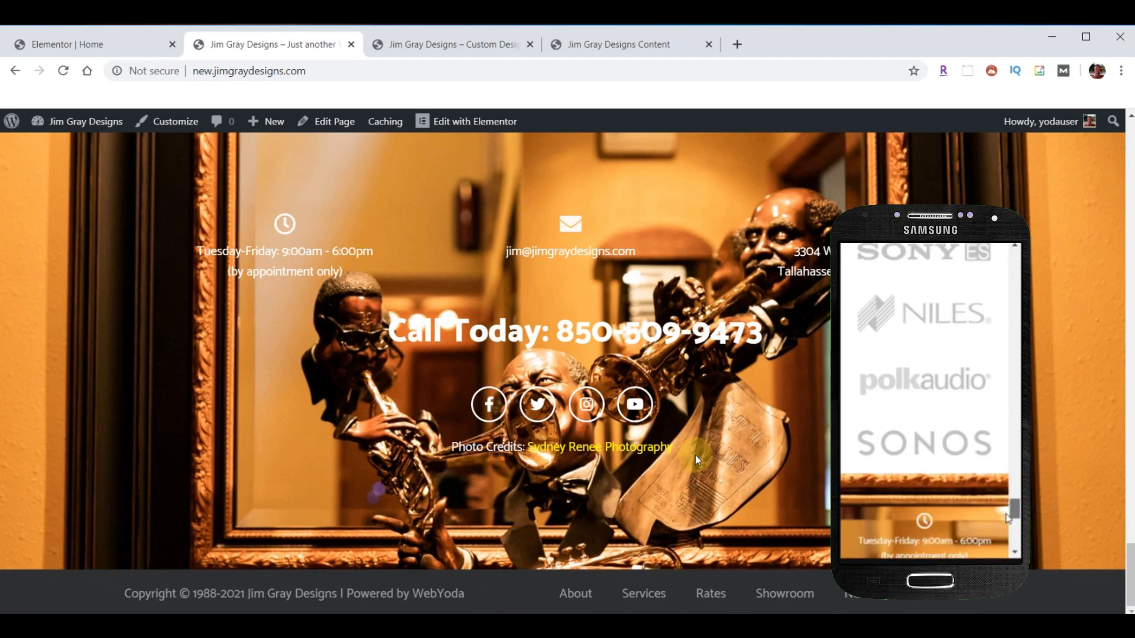
{"action": "scroll", "coordinate": [645, 471], "scroll_direction": "up", "scroll_amount": 20}
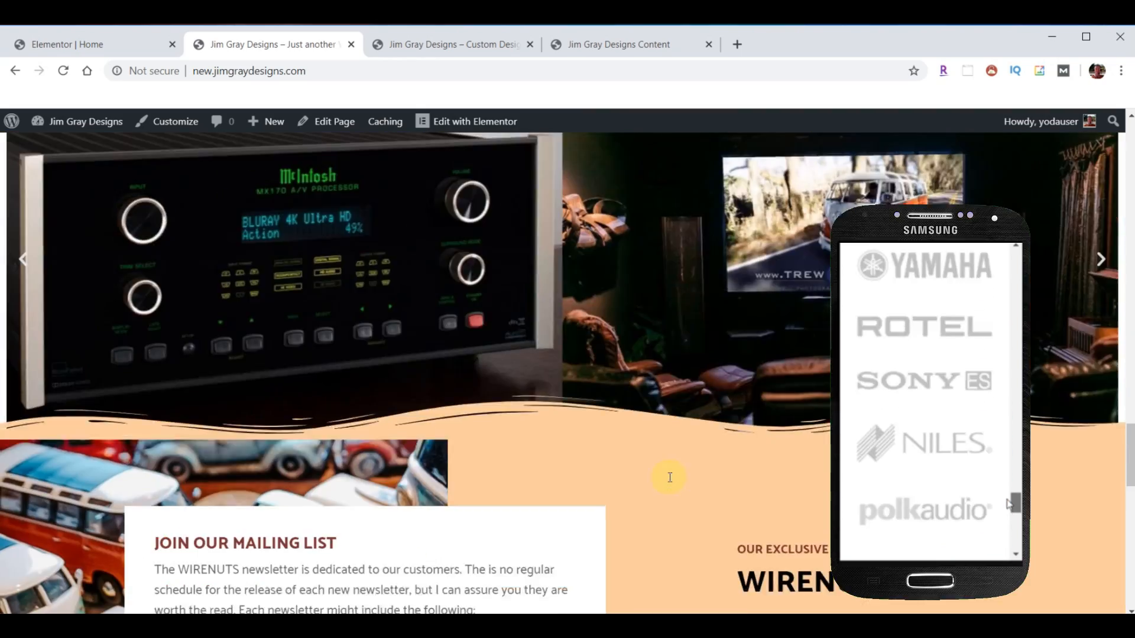
{"action": "scroll", "coordinate": [676, 480], "scroll_direction": "up", "scroll_amount": 15}
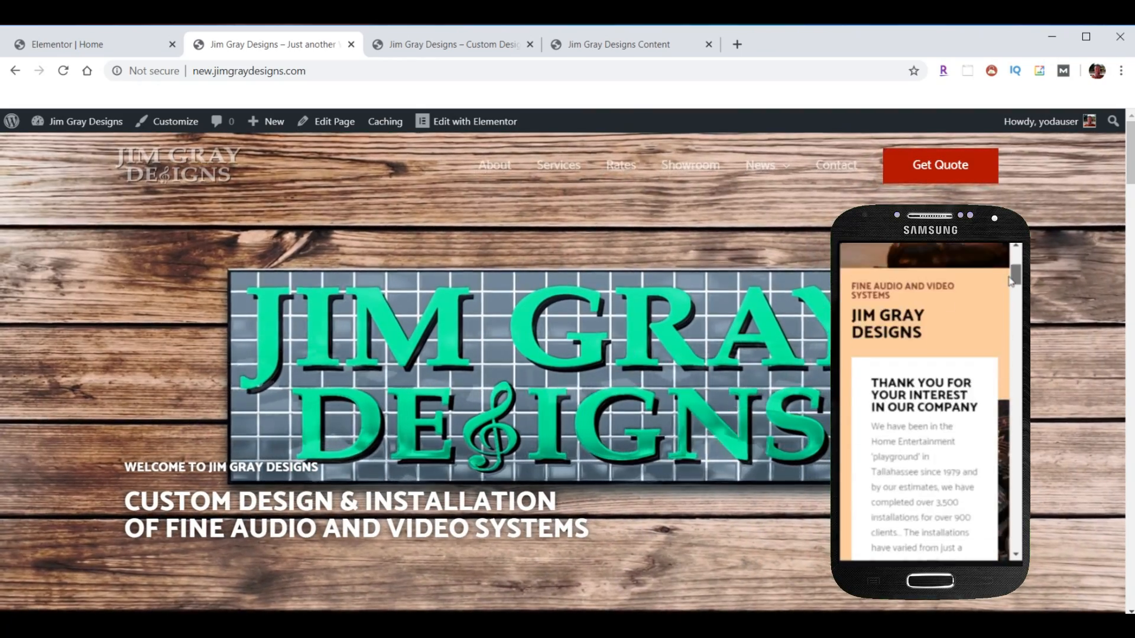
{"action": "key", "text": "ctrl+Tab"}
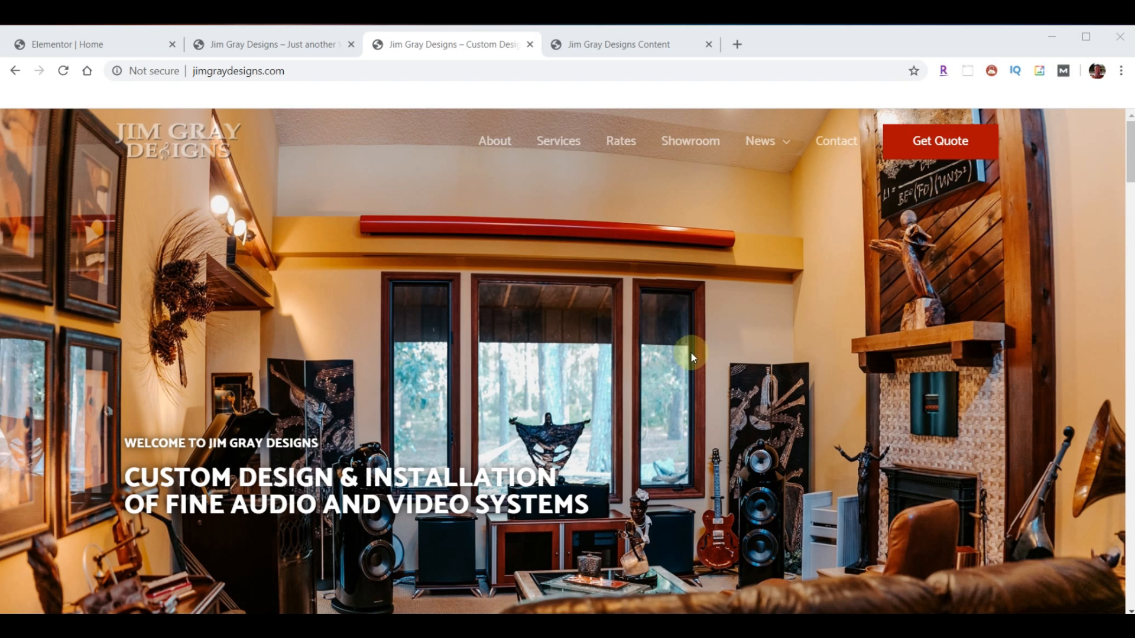
- Leave the Elementor editor for the Home page and return to the WordPress dashboard
{"action": "left_click", "coordinate": [64, 44]}
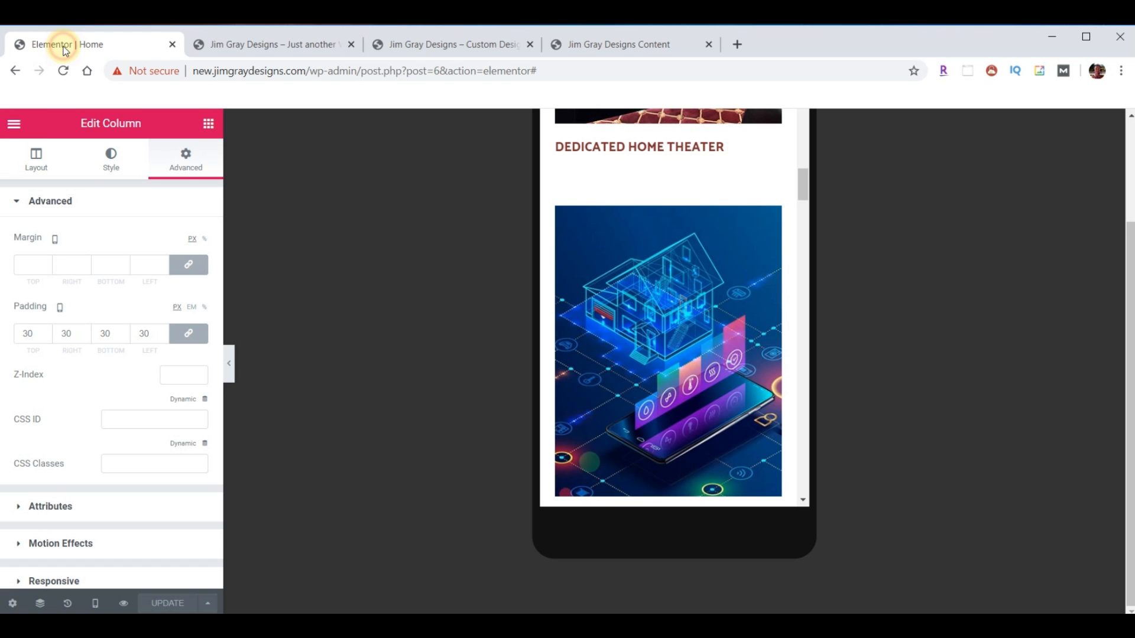
{"action": "left_click", "coordinate": [37, 123]}
{"action": "left_click", "coordinate": [90, 513]}
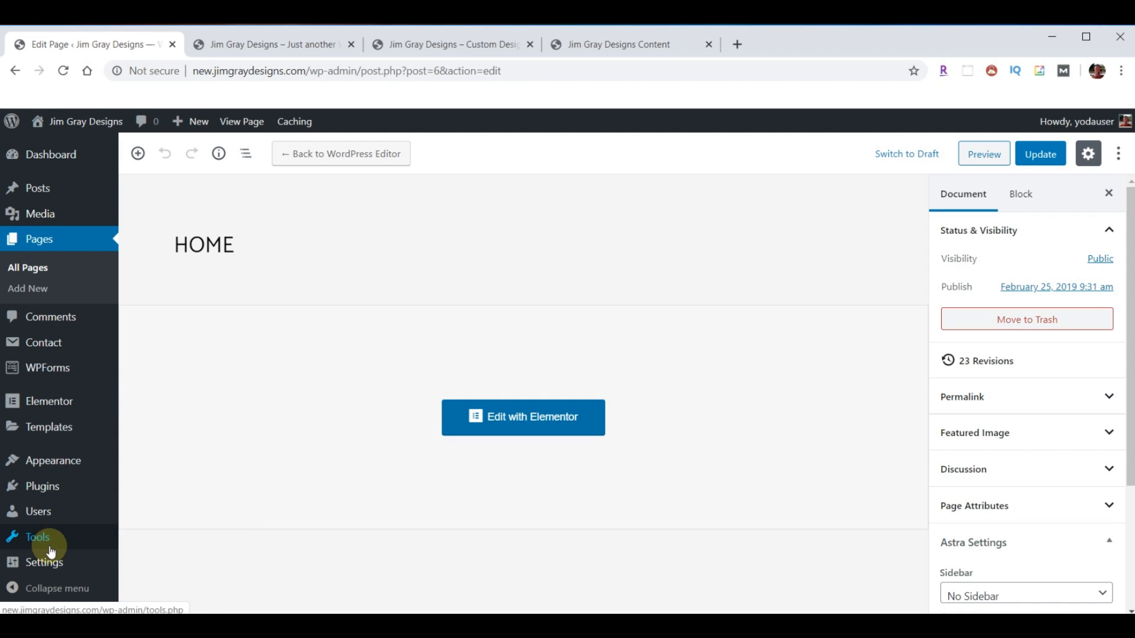
- In Settings > Reading, uncheck 'Discourage search engines from indexing this site' and save
{"action": "mouse_move", "coordinate": [44, 569]}
{"action": "left_click", "coordinate": [146, 440]}
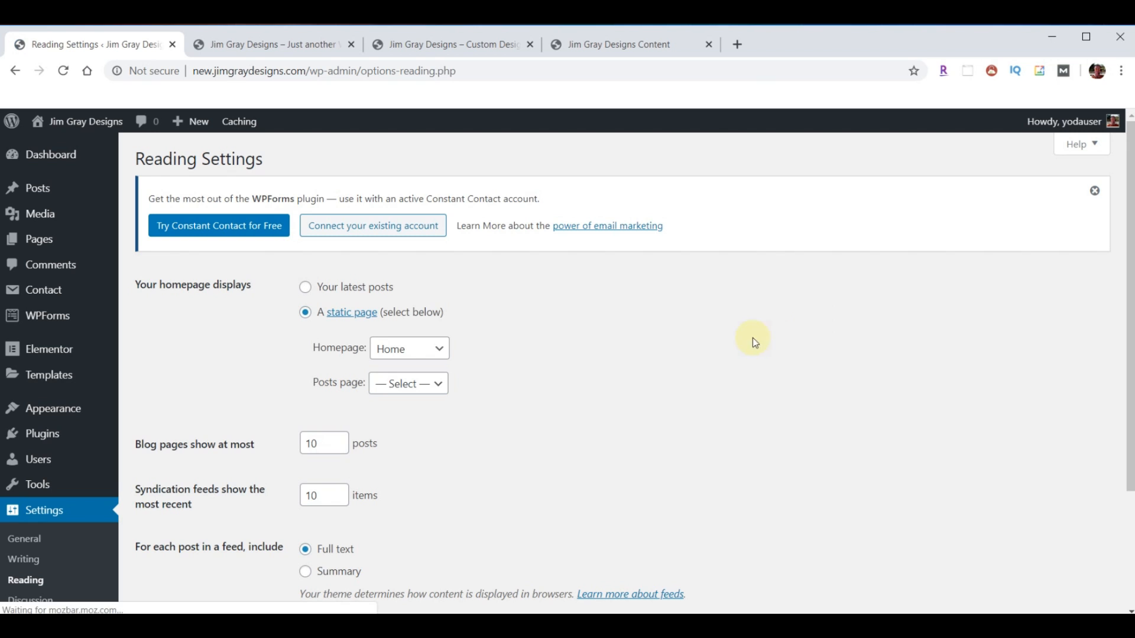
{"action": "scroll", "coordinate": [745, 327], "scroll_direction": "down", "scroll_amount": 3}
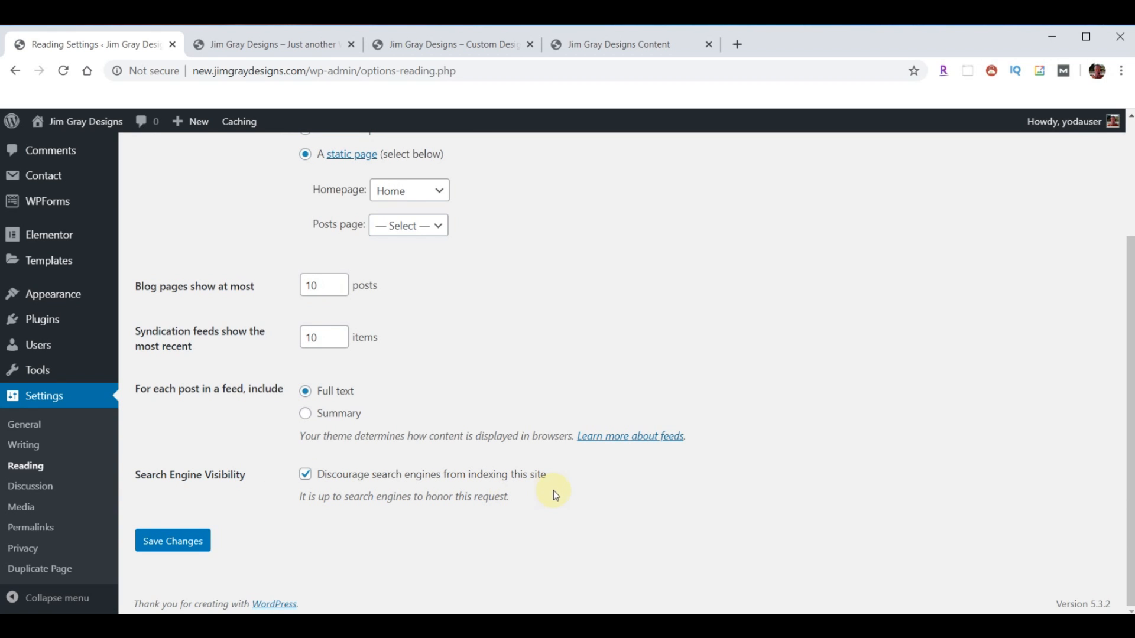
{"action": "left_click", "coordinate": [303, 478]}
{"action": "left_click", "coordinate": [157, 548]}
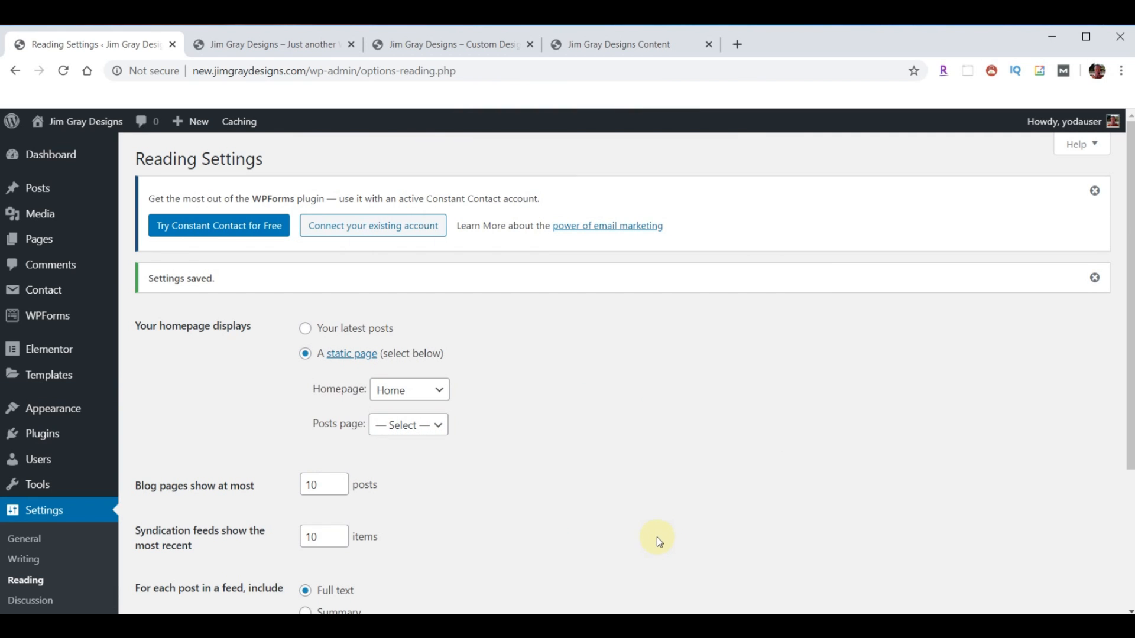
- Search plugins for 'Yoast', install and activate Yoast SEO, then switch to the jimgraydesigns.com tab
{"action": "left_click", "coordinate": [41, 436]}
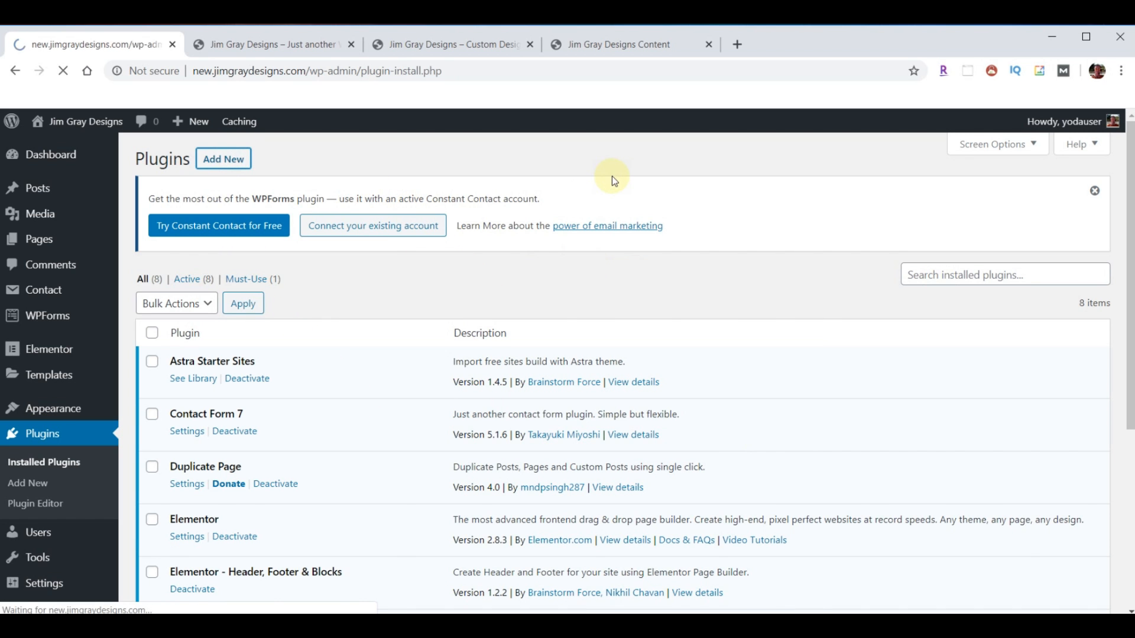
{"action": "left_click", "coordinate": [959, 292]}
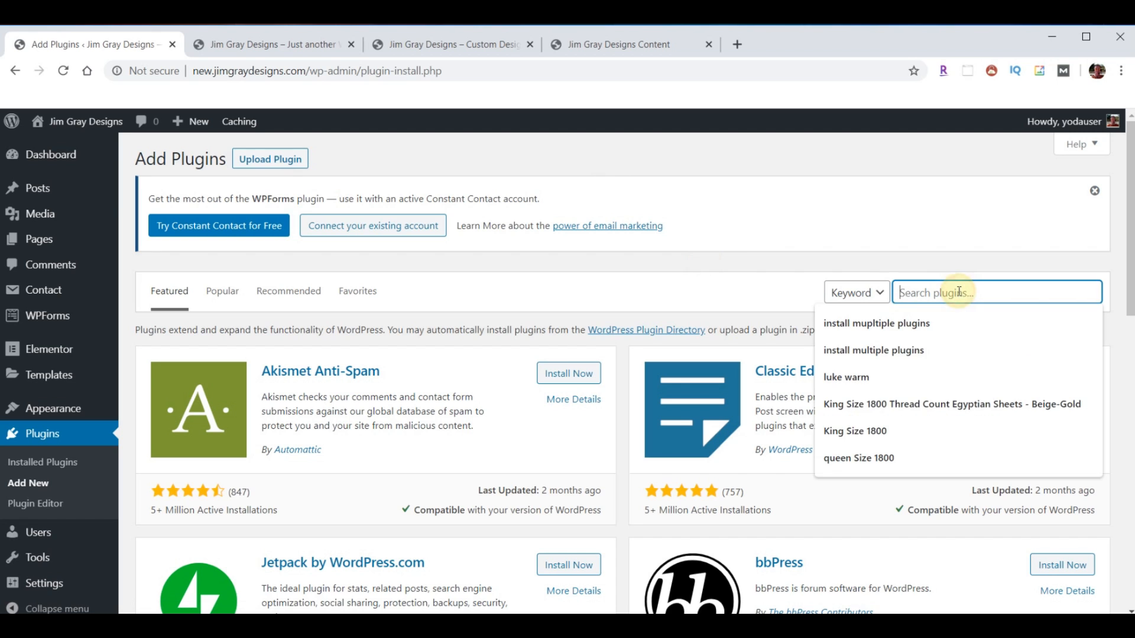
{"action": "type", "text": "Yoast"}
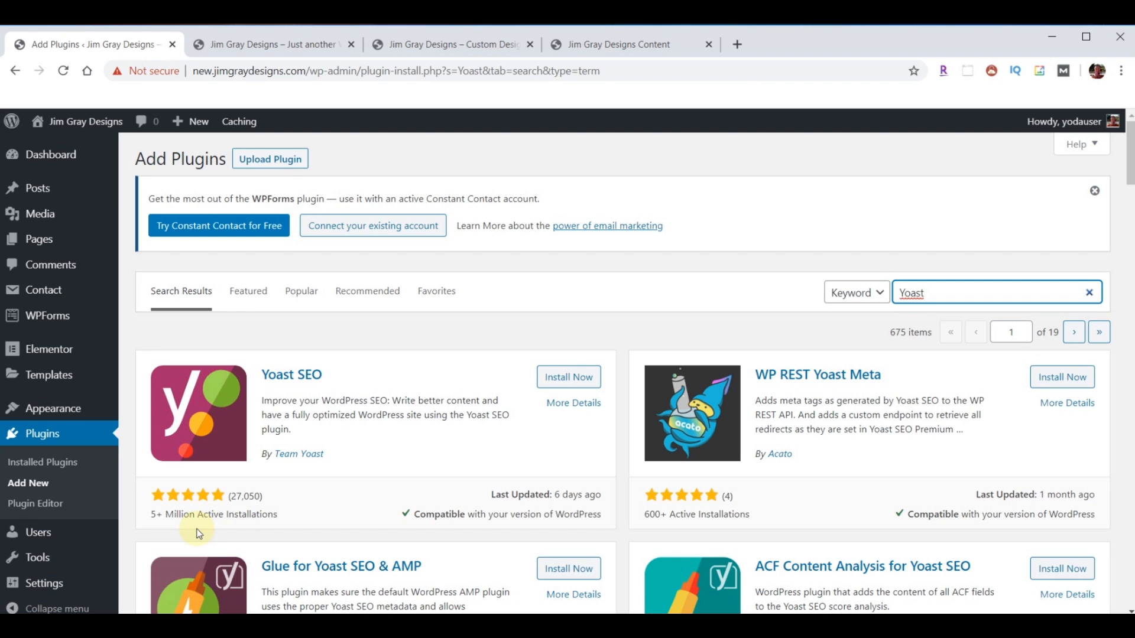
{"action": "left_click", "coordinate": [567, 376]}
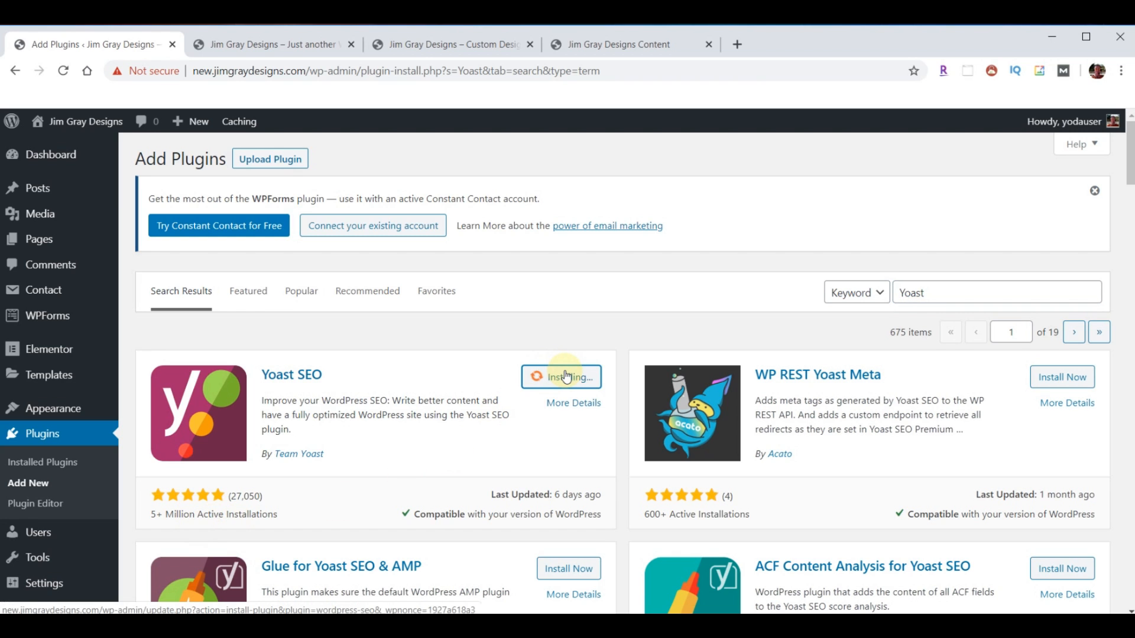
{"action": "left_click", "coordinate": [566, 376]}
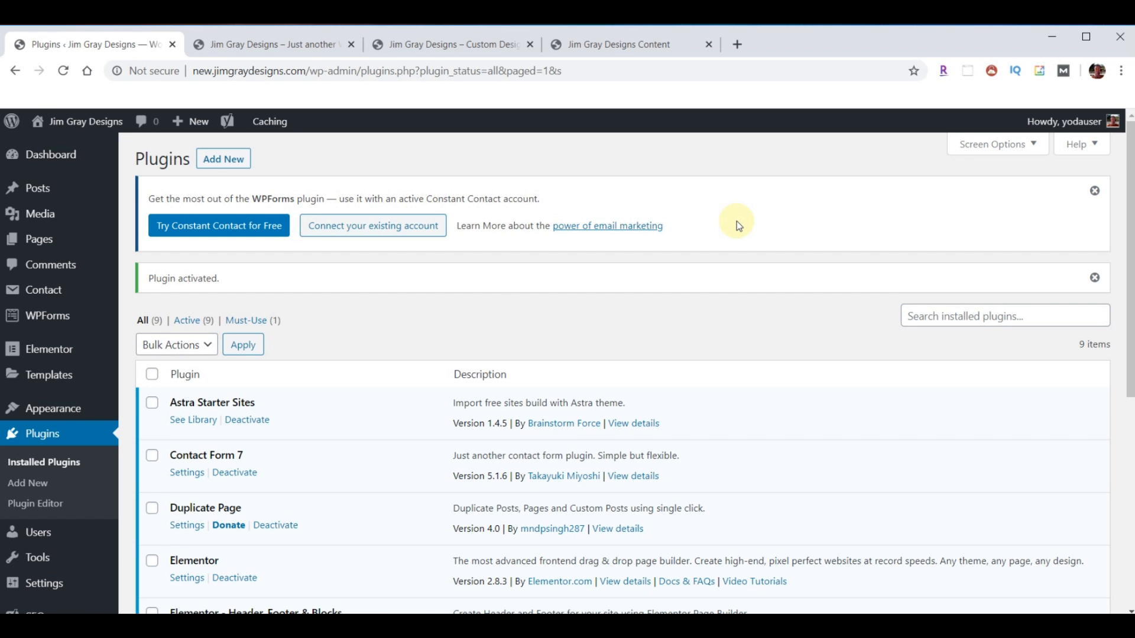
{"action": "left_click", "coordinate": [431, 45]}
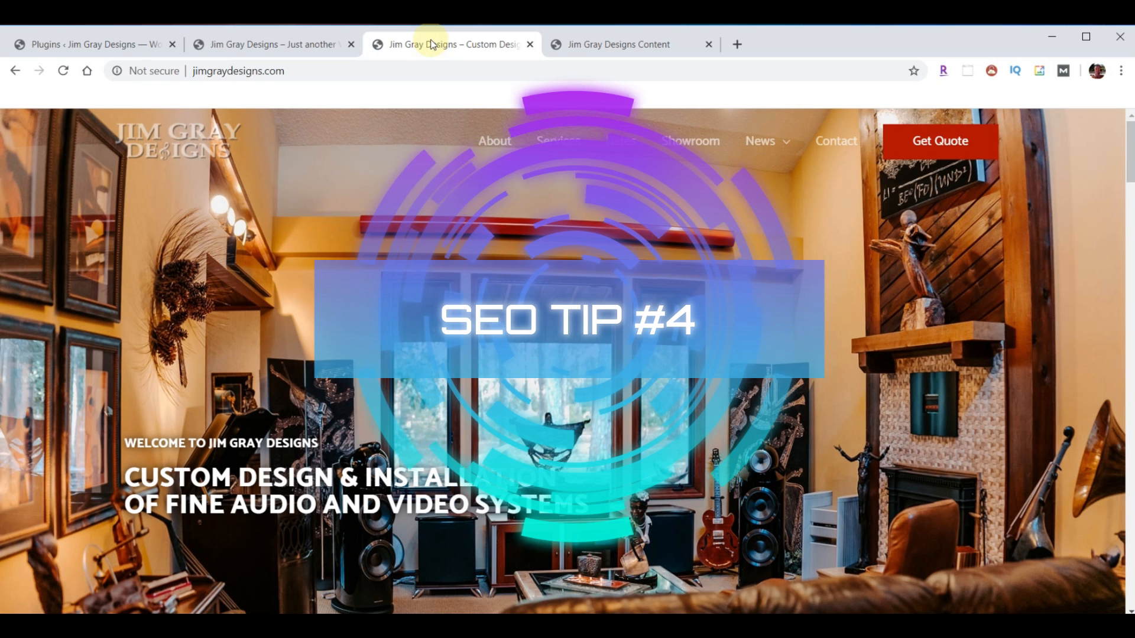
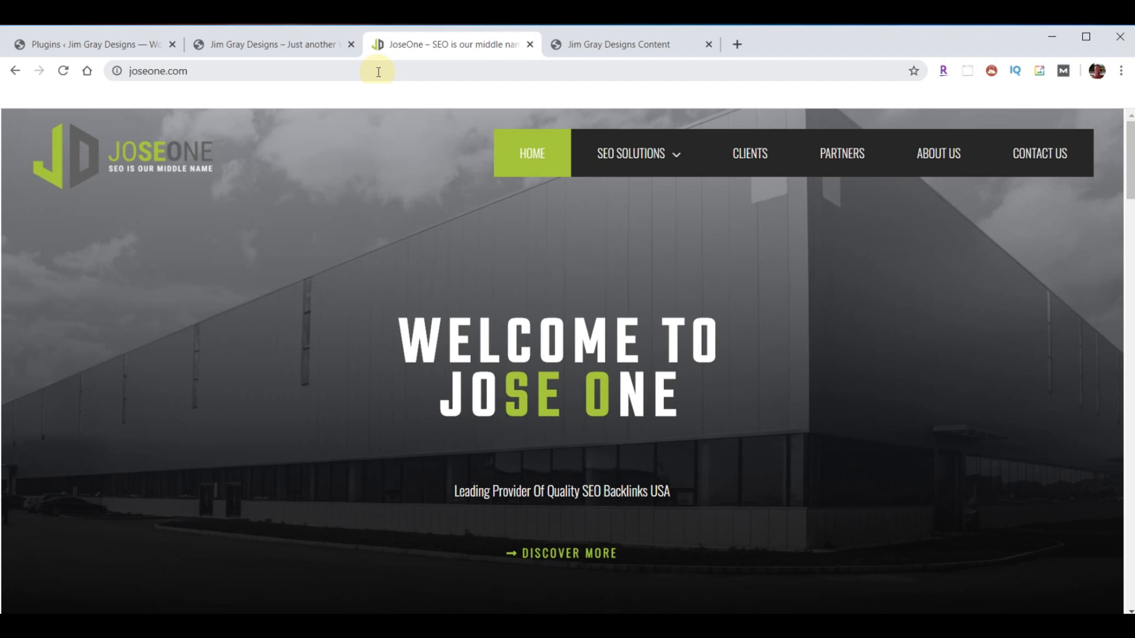
- Go to SEO Basics under SEO Solutions on joseone.com and scroll through its overview and guarantee sections
{"action": "left_click", "coordinate": [664, 166]}
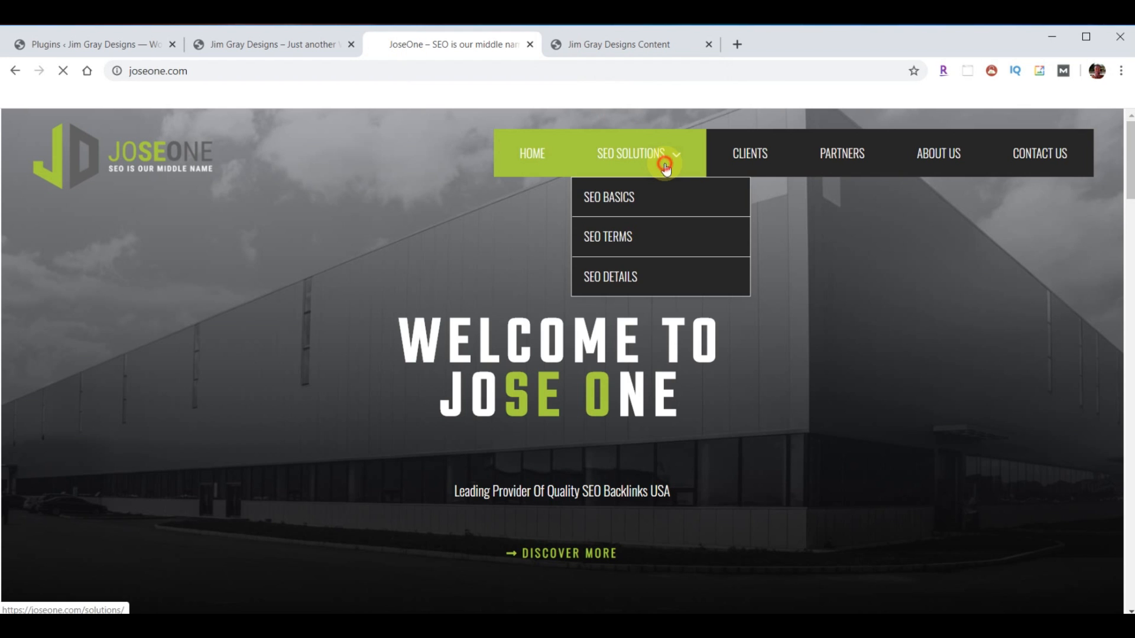
{"action": "left_click", "coordinate": [615, 192]}
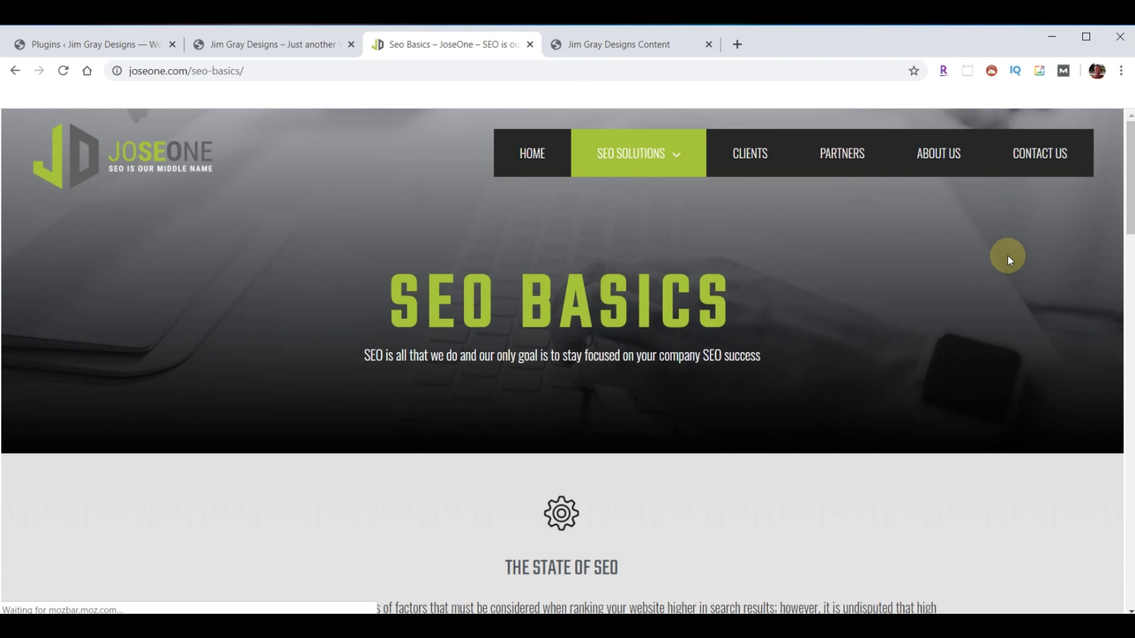
{"action": "scroll", "coordinate": [913, 279], "scroll_direction": "down", "scroll_amount": 10}
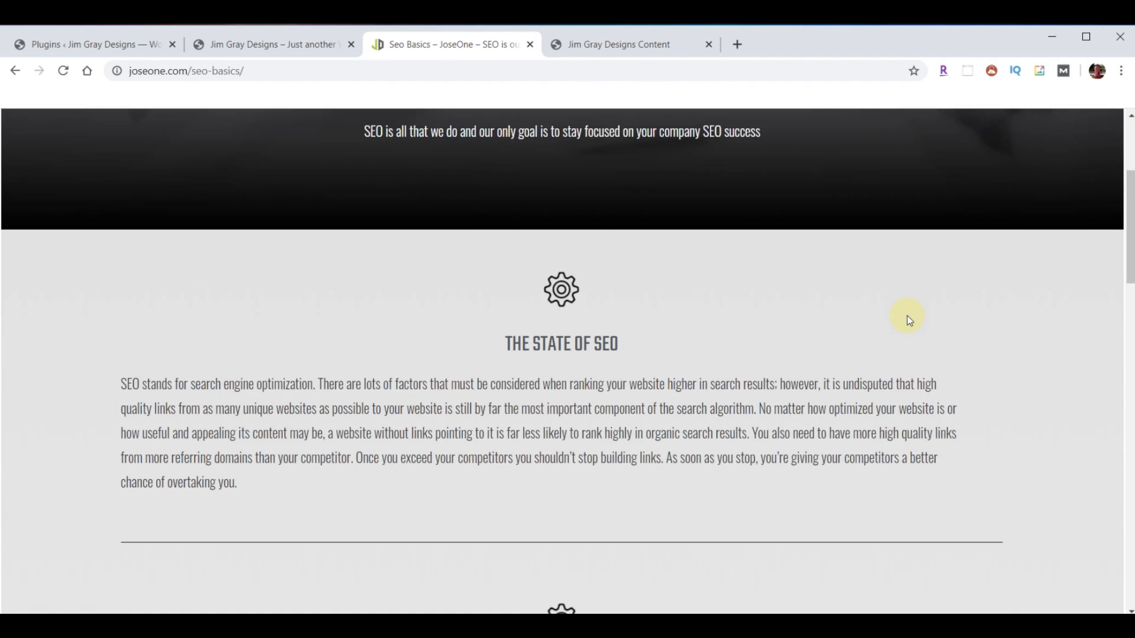
{"action": "scroll", "coordinate": [907, 325], "scroll_direction": "down", "scroll_amount": 15}
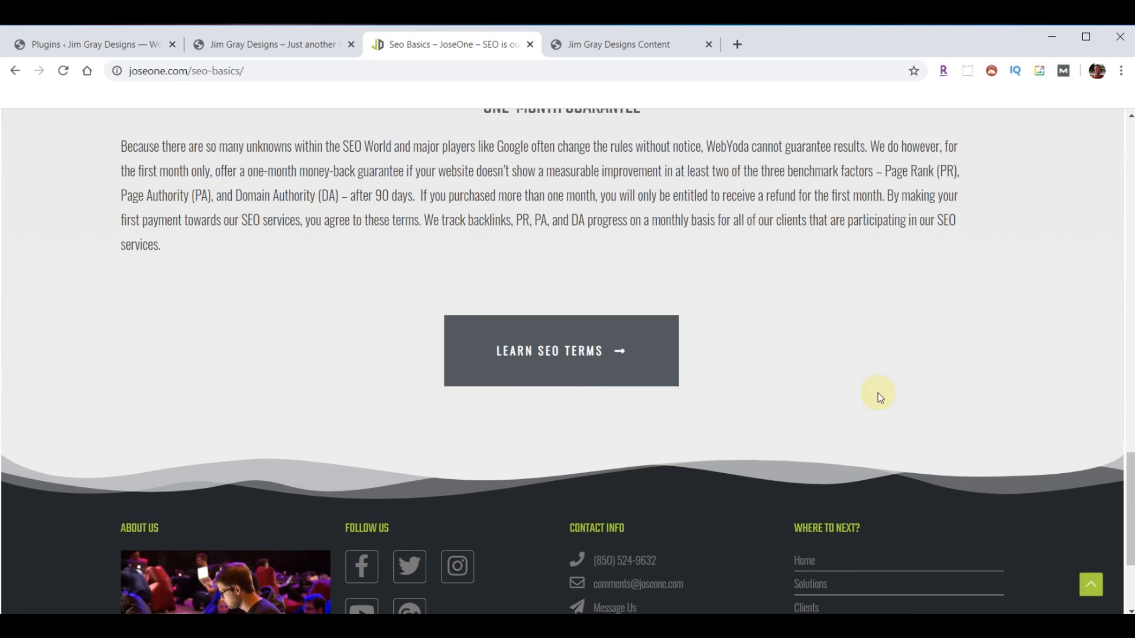
{"action": "scroll", "coordinate": [877, 393], "scroll_direction": "up", "scroll_amount": 8}
{"action": "scroll", "coordinate": [876, 398], "scroll_direction": "up", "scroll_amount": 10}
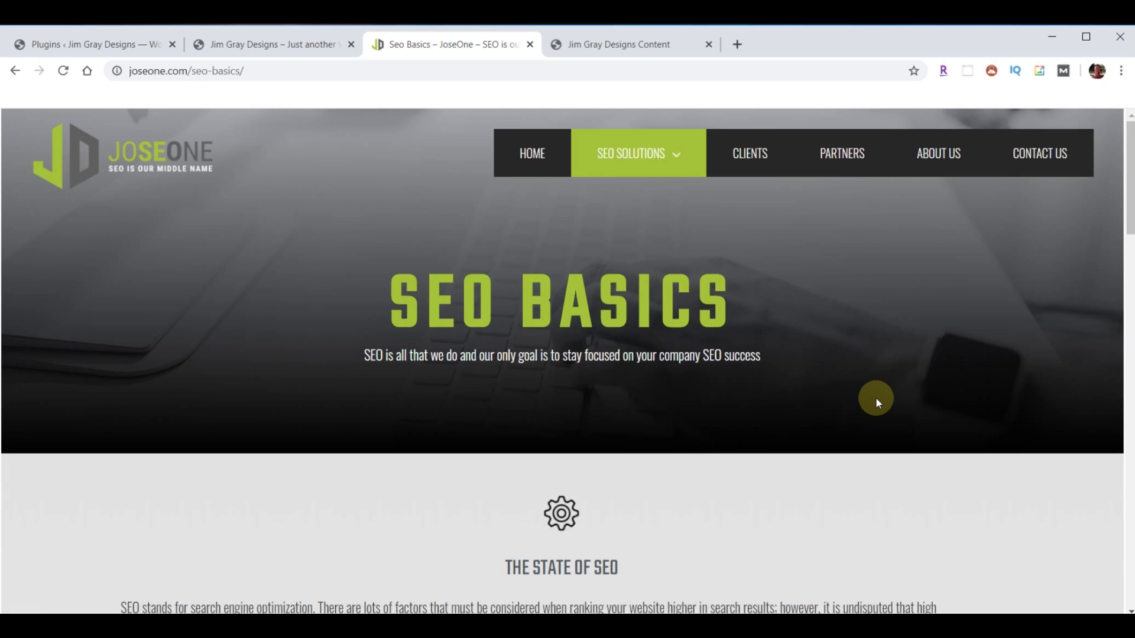